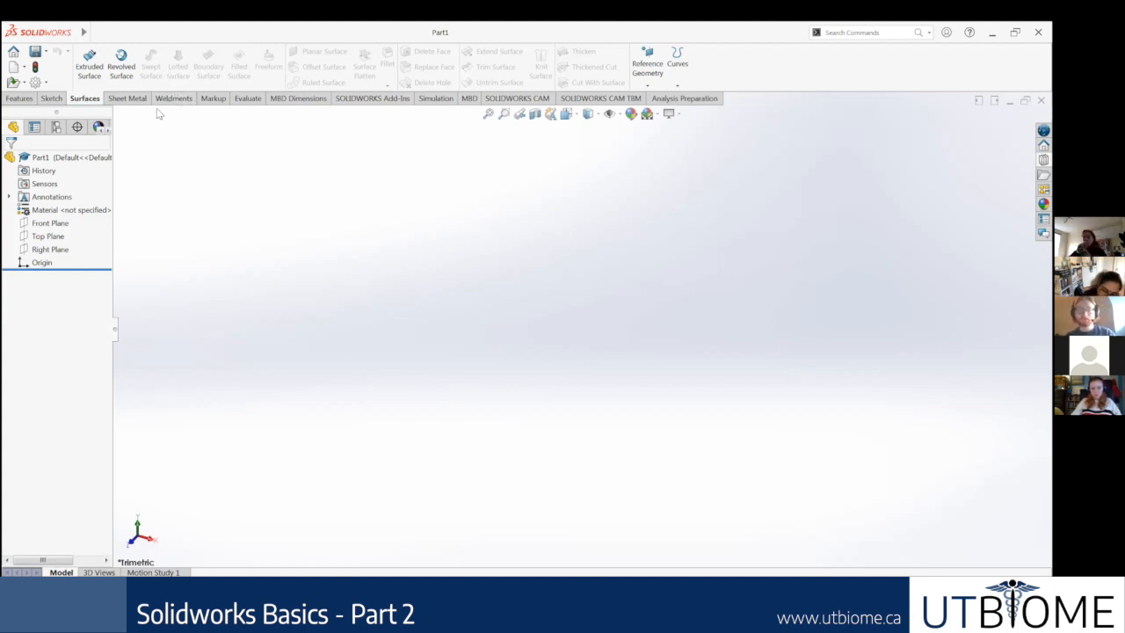
Step: Switch to the Google Slides deck to review the "Chain without the Key!" slide and return to SOLIDWORKS
{"action": "left_click", "coordinate": [19, 99]}
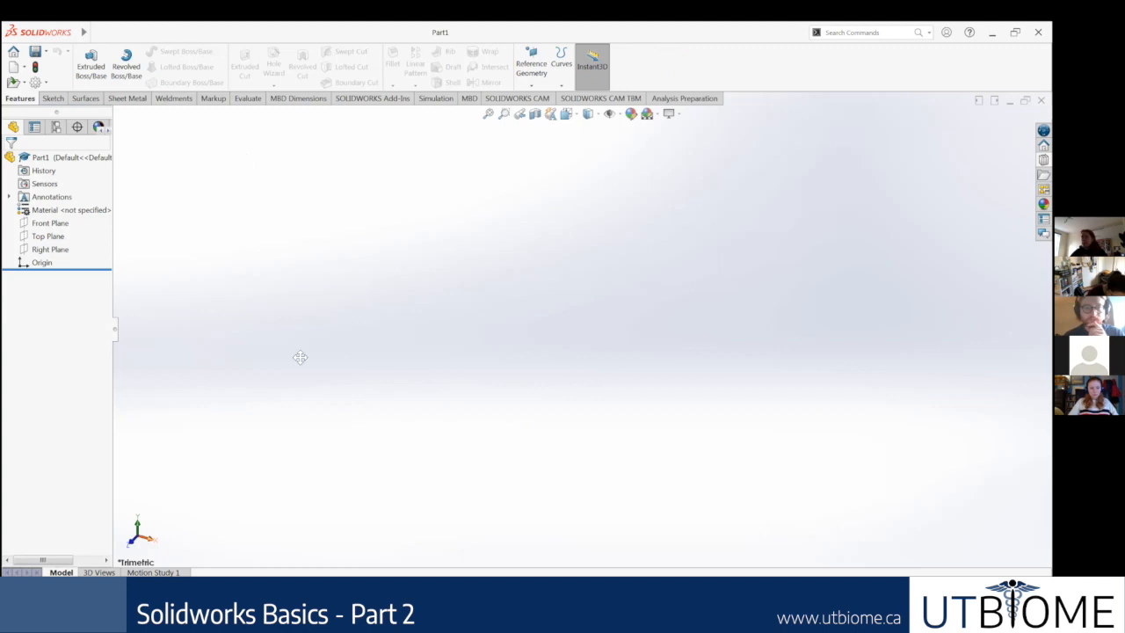
{"action": "key", "text": "alt+Tab"}
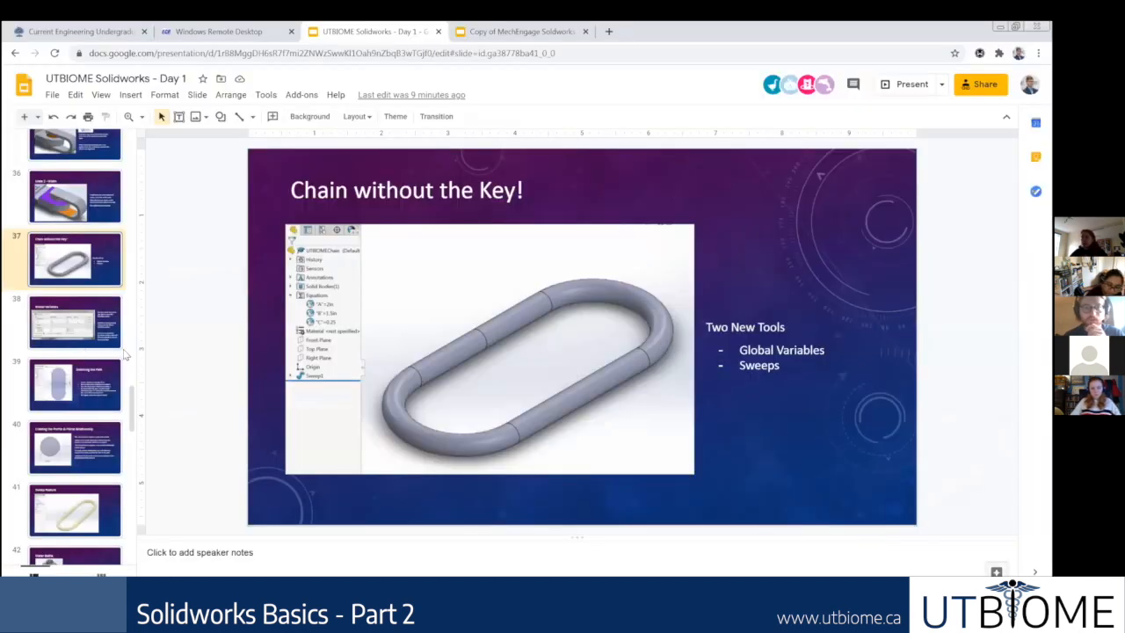
{"action": "scroll", "coordinate": [90, 354], "scroll_direction": "down", "scroll_amount": 1}
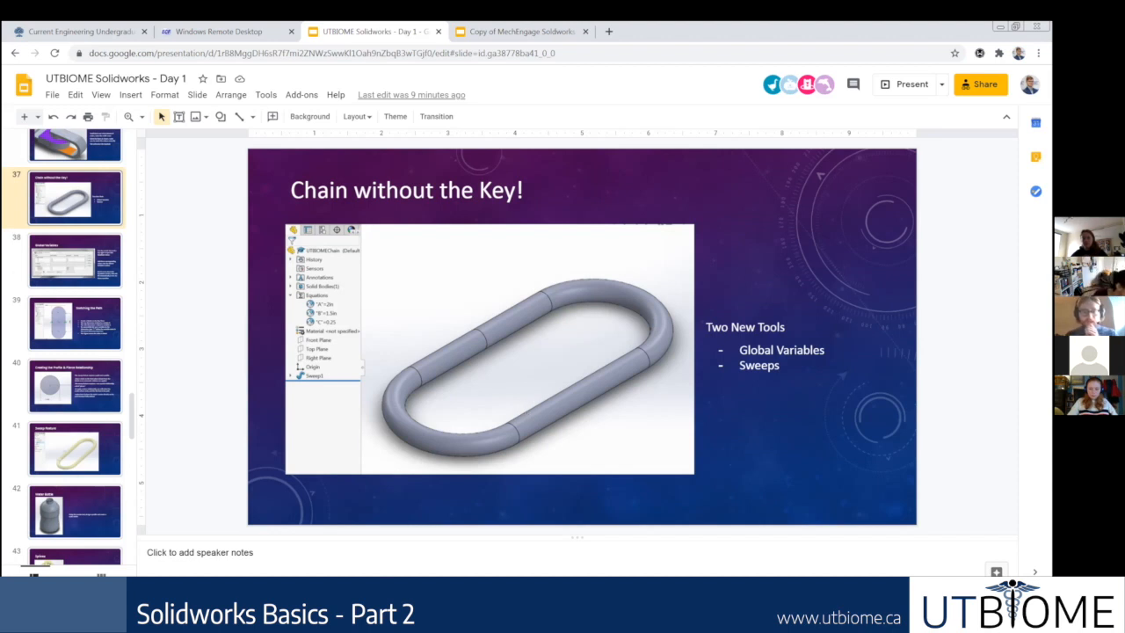
{"action": "key", "text": "alt+Tab"}
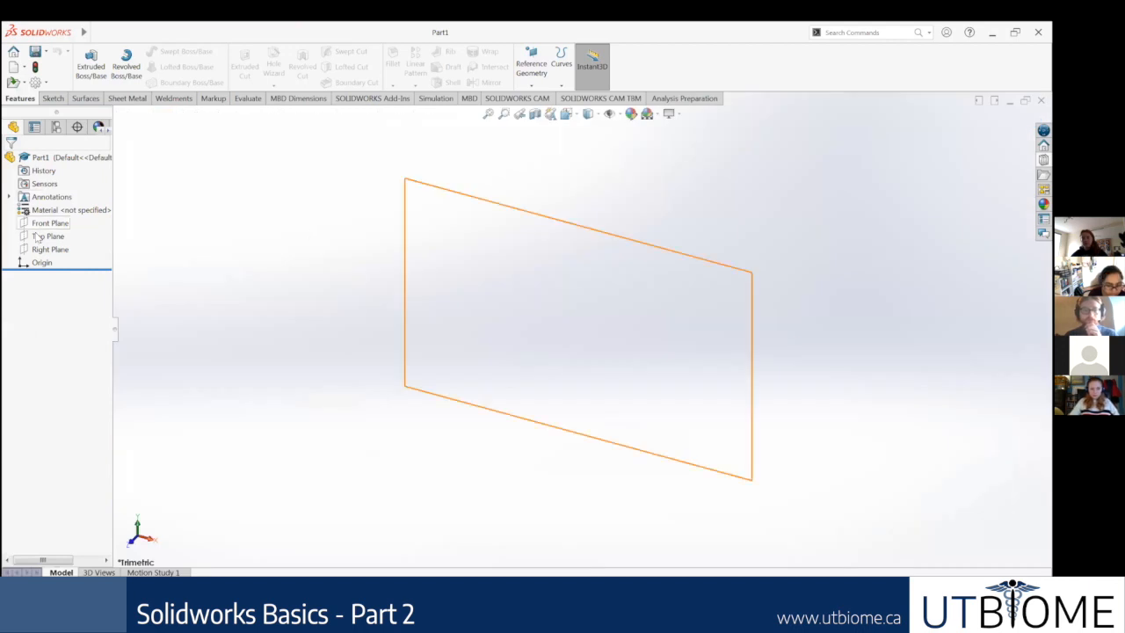
Step: Sketch a tall, narrow ellipse on the Top Plane with radii of about 161 mm and 40 mm
{"action": "left_click", "coordinate": [45, 236]}
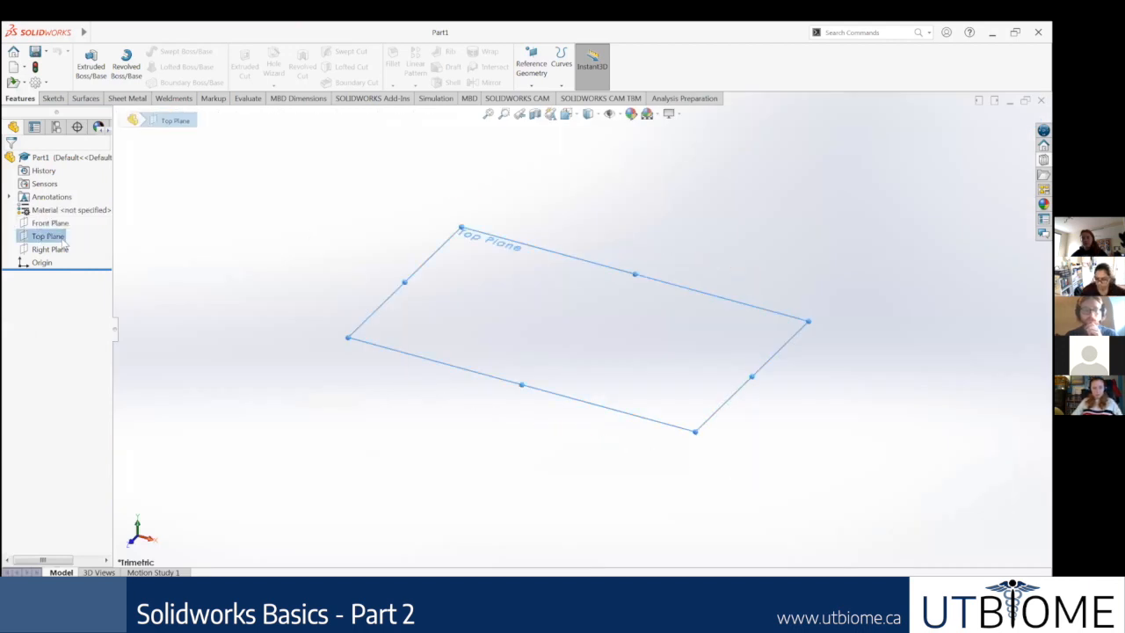
{"action": "key", "text": "ctrl+8"}
{"action": "right_click", "coordinate": [51, 236]}
{"action": "left_click", "coordinate": [59, 219]}
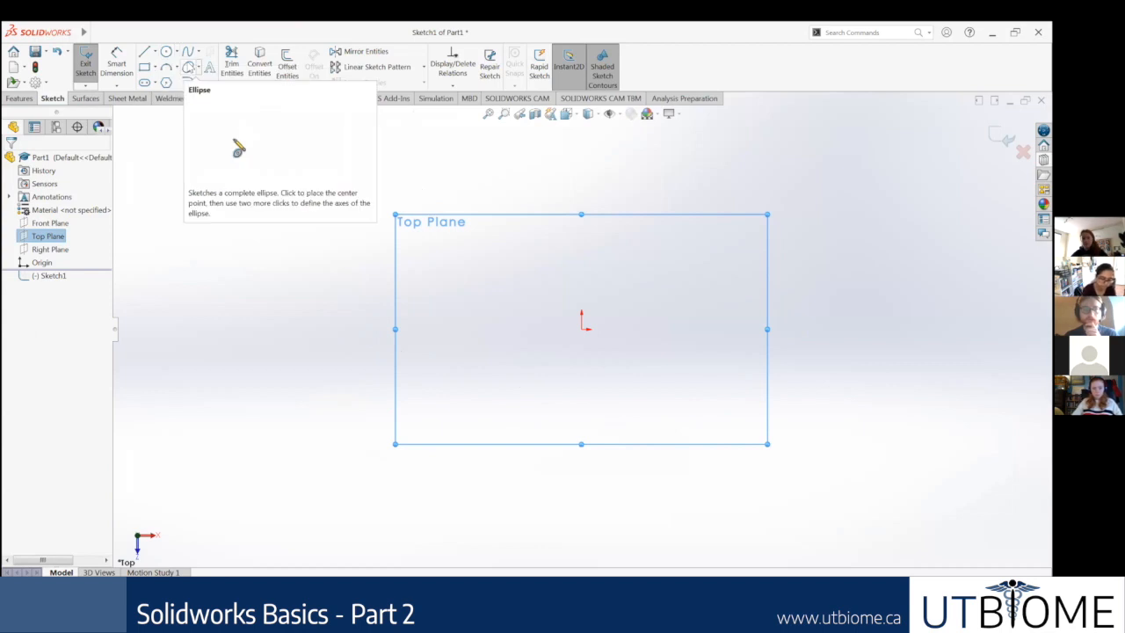
{"action": "left_click", "coordinate": [187, 67]}
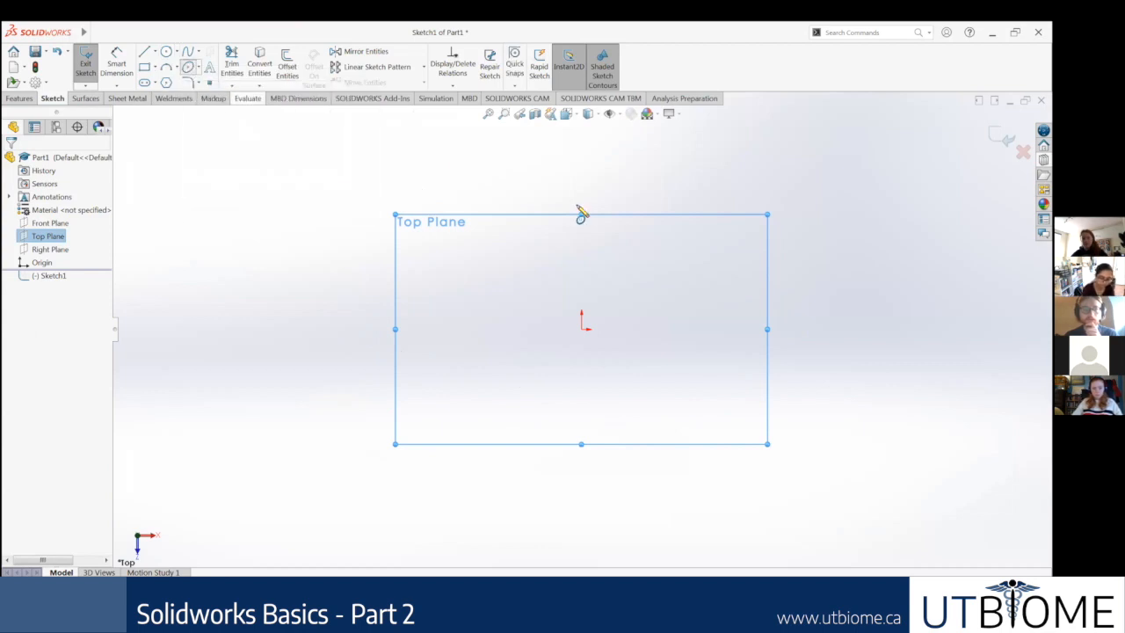
{"action": "left_click", "coordinate": [572, 158]}
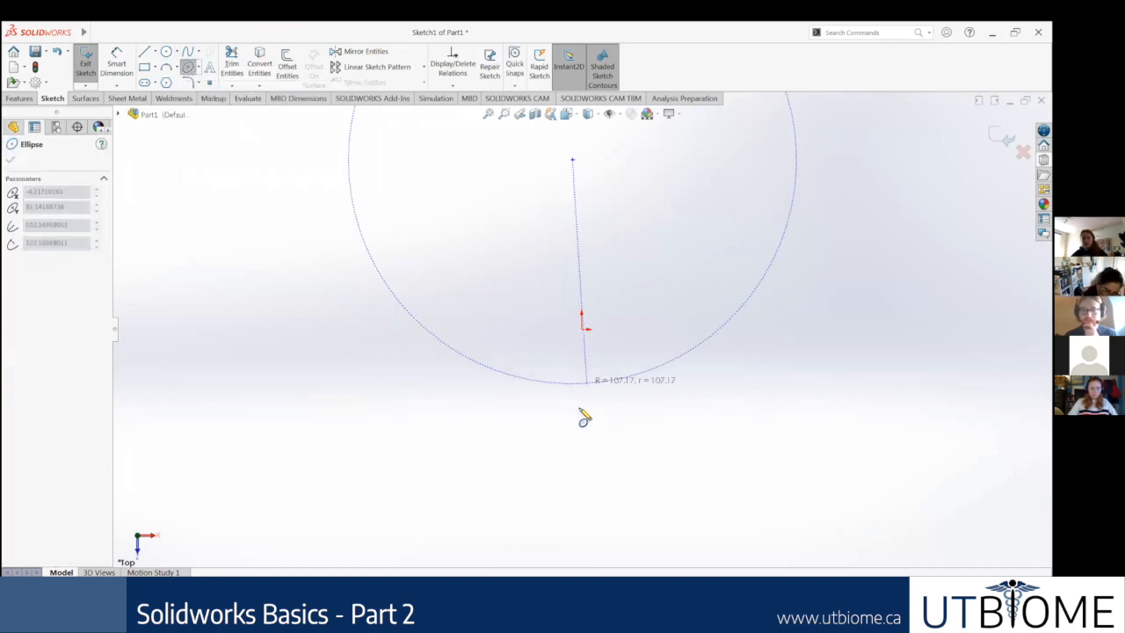
{"action": "left_click", "coordinate": [581, 493]}
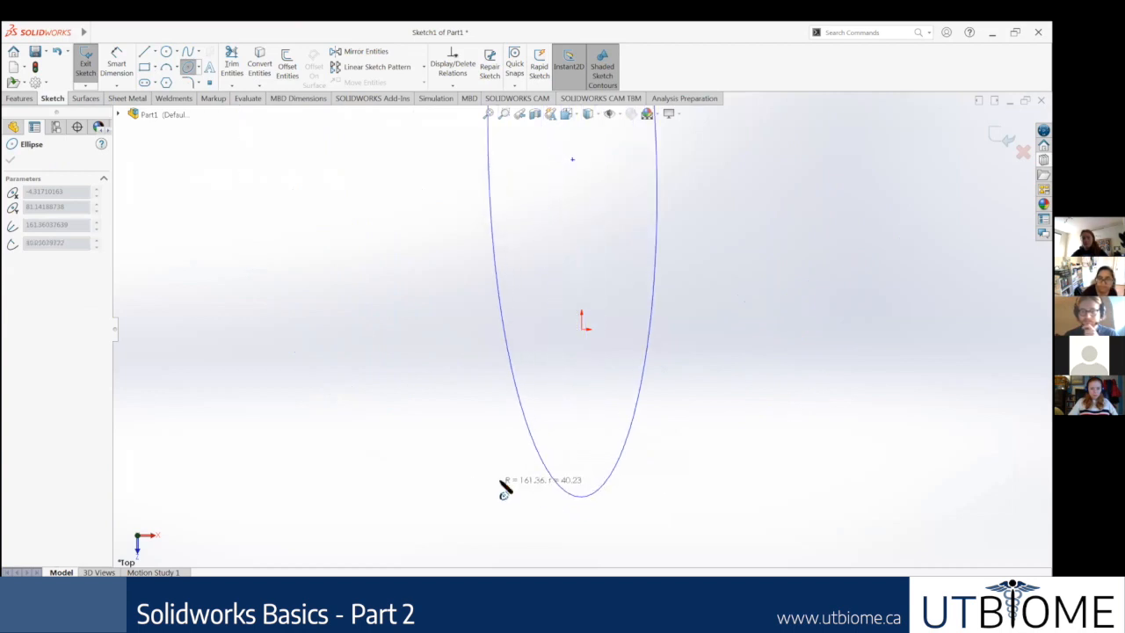
{"action": "left_click", "coordinate": [501, 490]}
{"action": "key", "text": "Escape"}
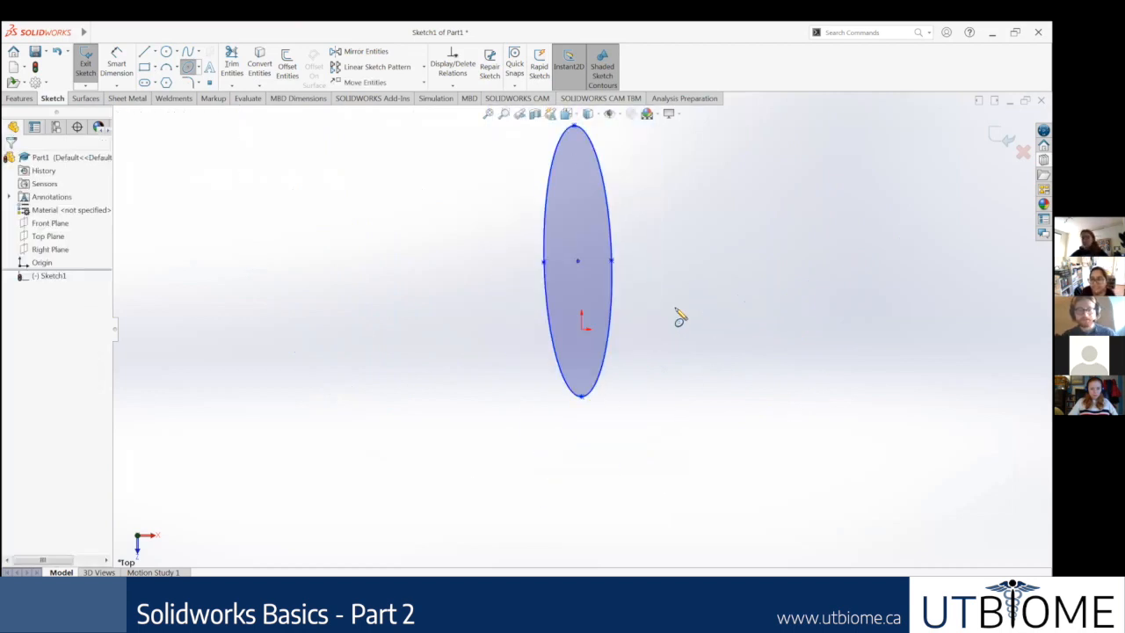
{"action": "key", "text": "Escape"}
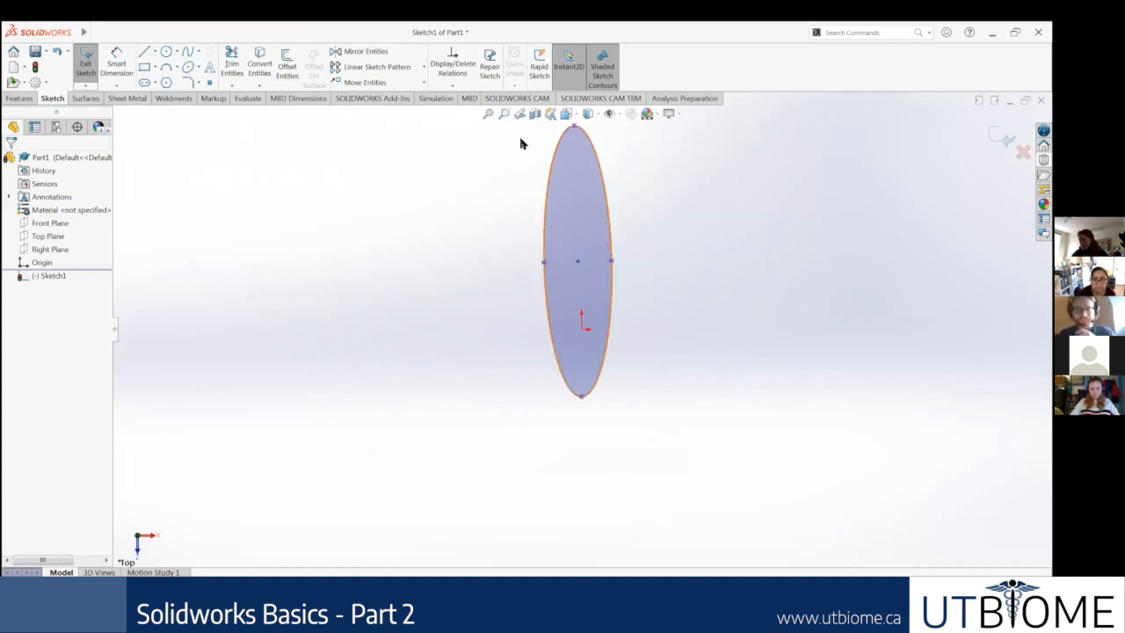
Step: Offset the ellipse inward by 10 mm using the reversed direction
{"action": "left_click", "coordinate": [21, 97]}
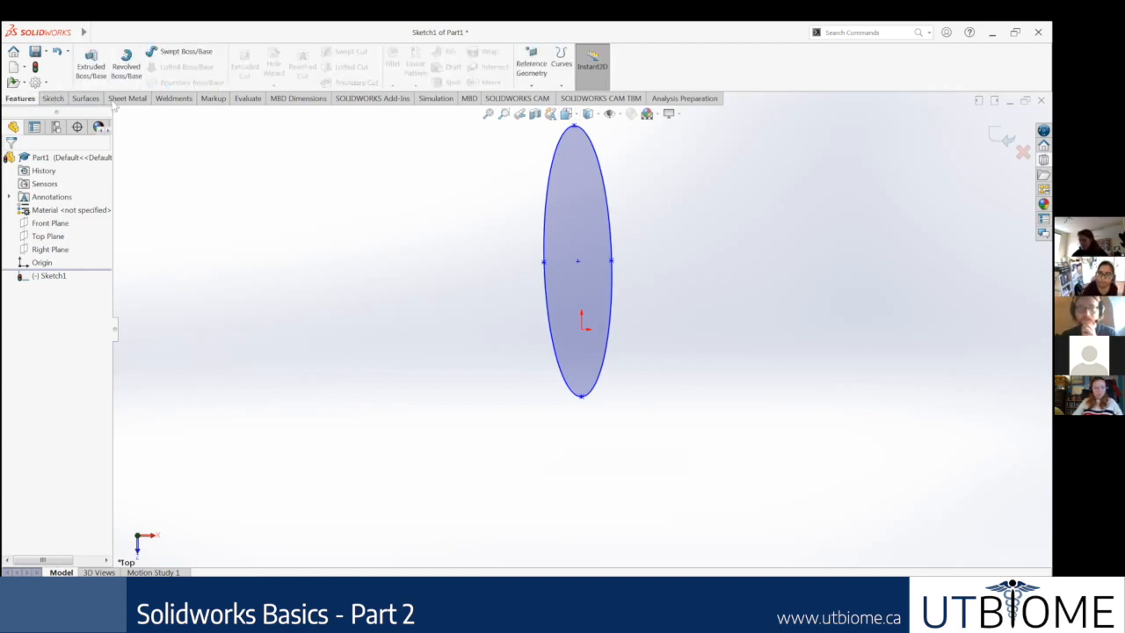
{"action": "left_click", "coordinate": [54, 98]}
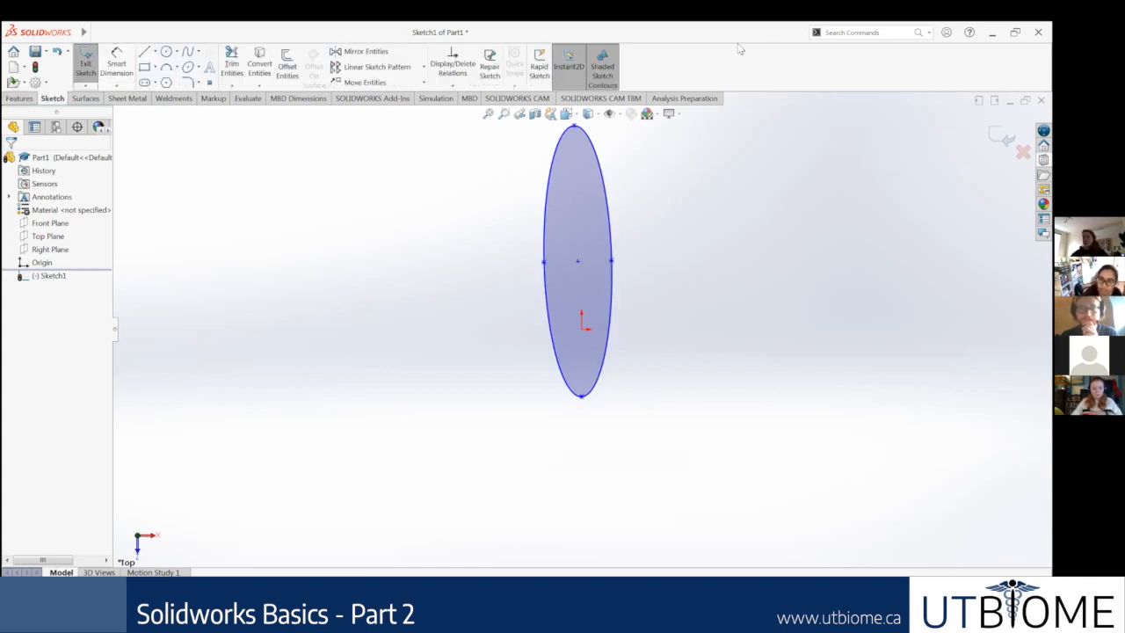
{"action": "left_click", "coordinate": [285, 83]}
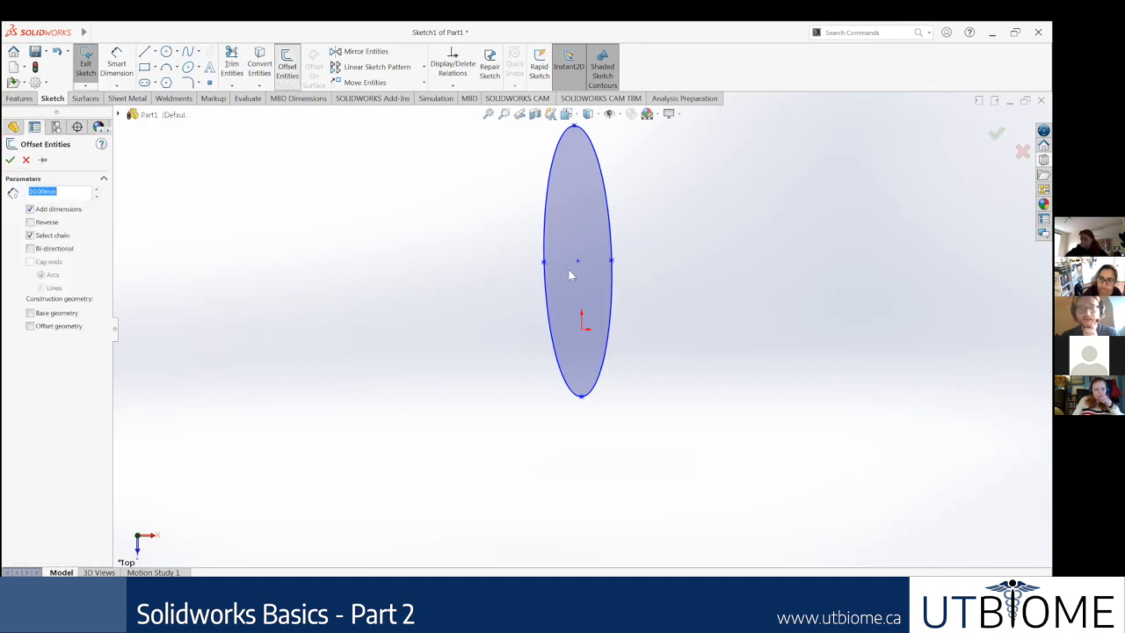
{"action": "left_click", "coordinate": [568, 275]}
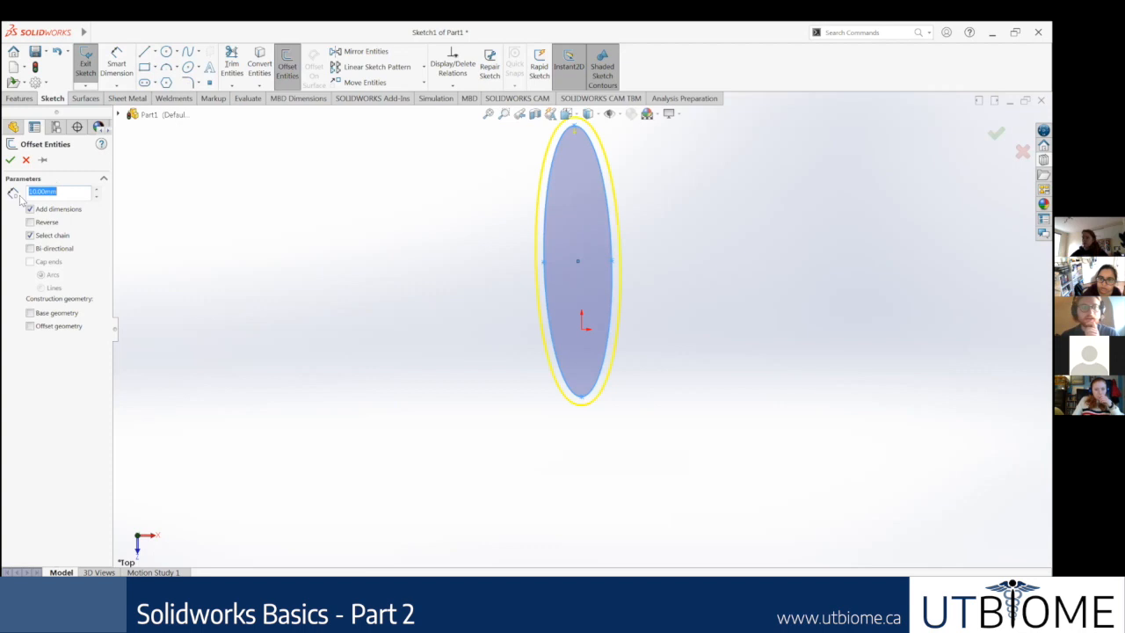
{"action": "left_click", "coordinate": [31, 222]}
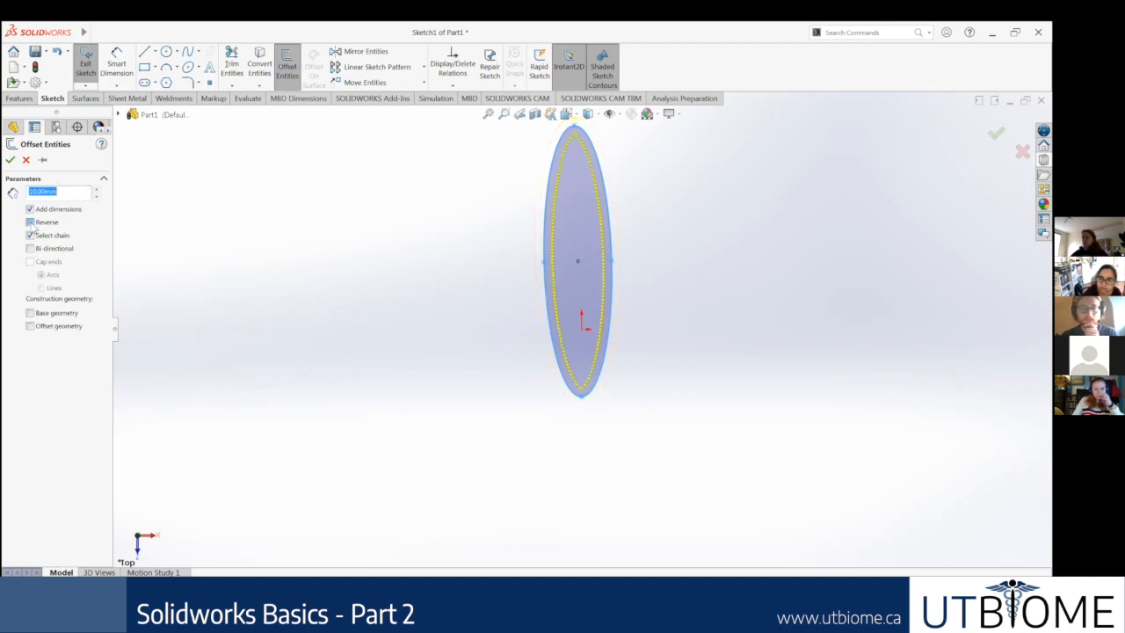
{"action": "left_click", "coordinate": [10, 161]}
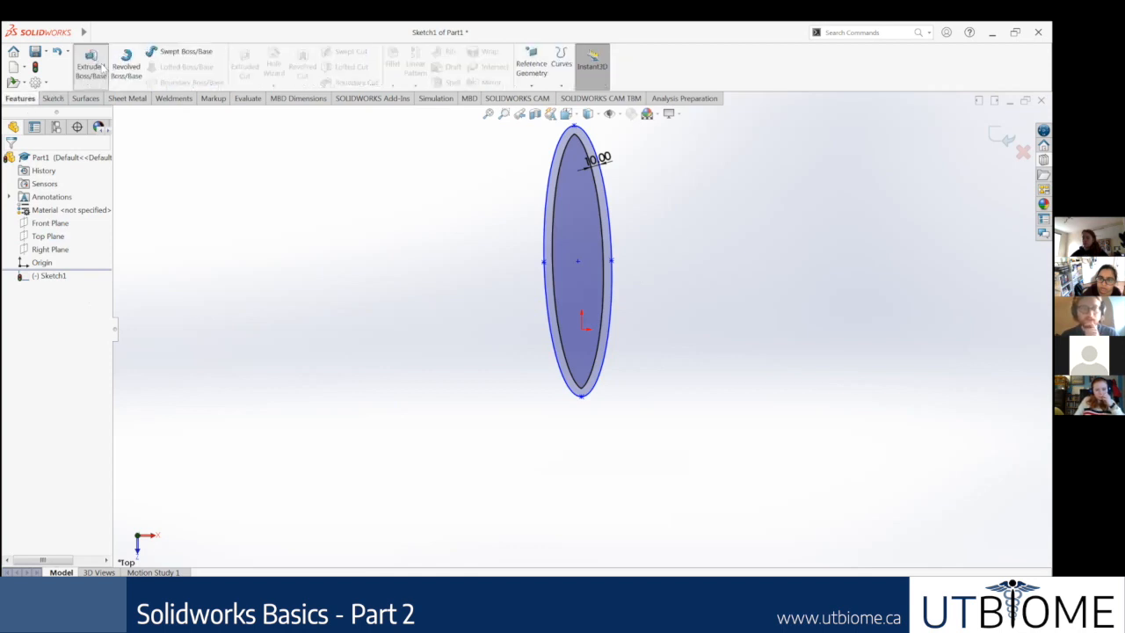
Step: Extrude the elliptical ring profile from the sketch plane with the preset blind depth
{"action": "left_click", "coordinate": [91, 65]}
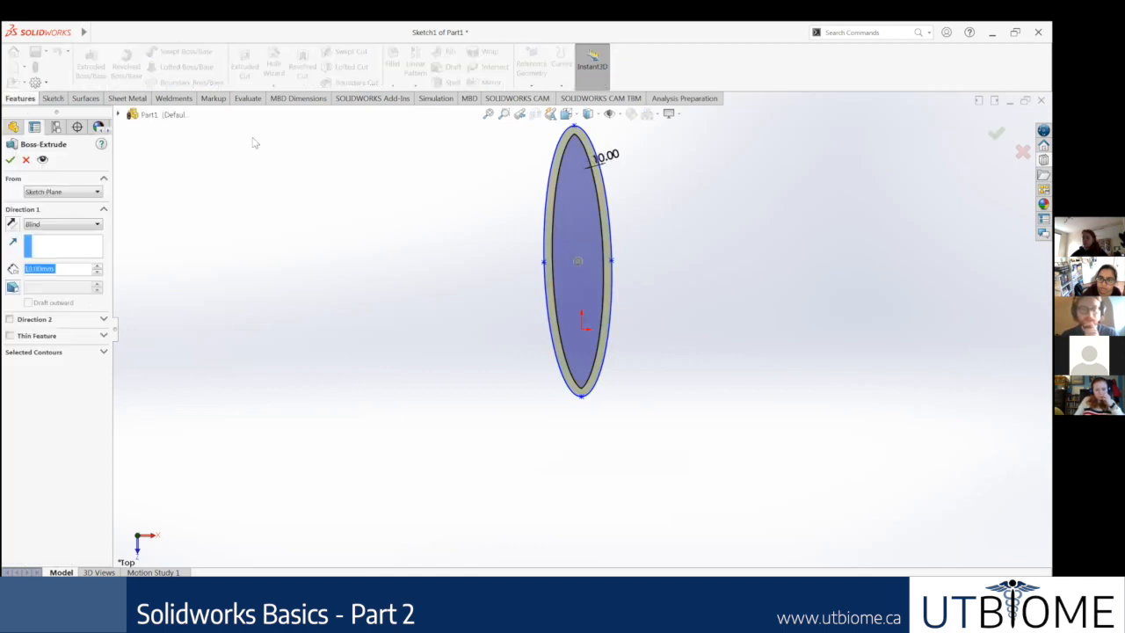
{"action": "left_click", "coordinate": [13, 160]}
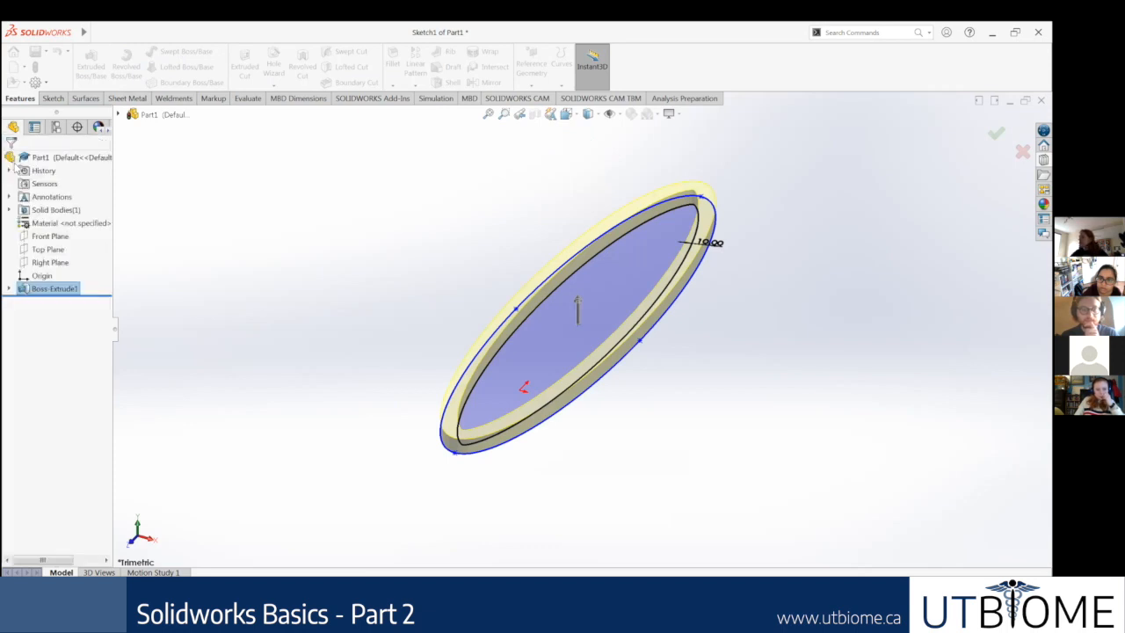
{"action": "middle_click_drag", "start_coordinate": [412, 234], "coordinate": [414, 212]}
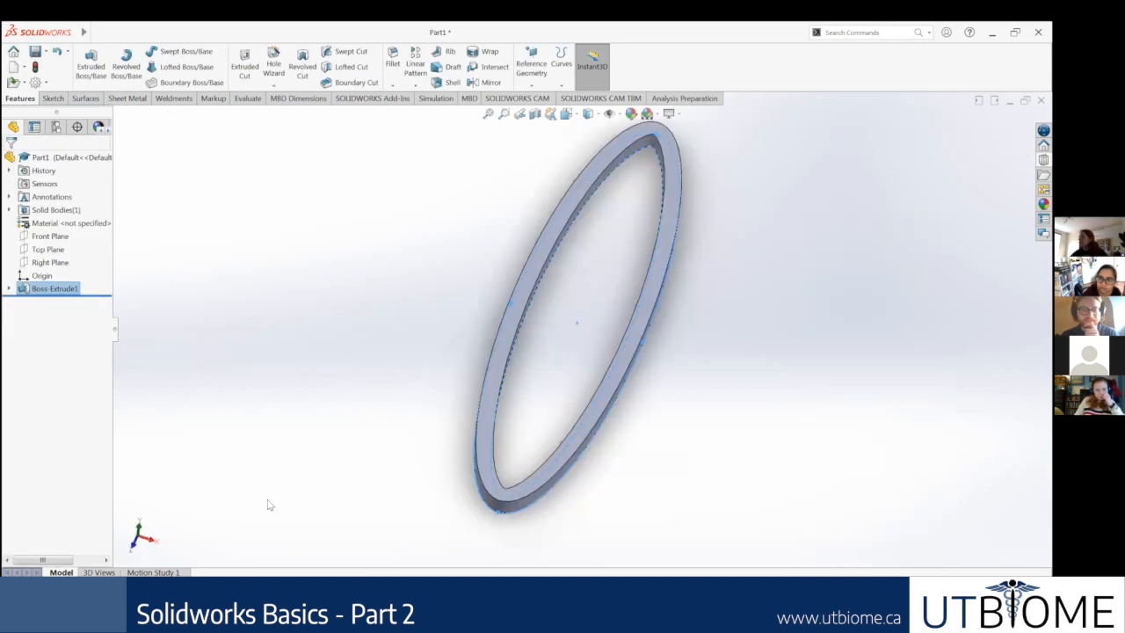
{"action": "middle_click_drag", "start_coordinate": [270, 505], "coordinate": [267, 490]}
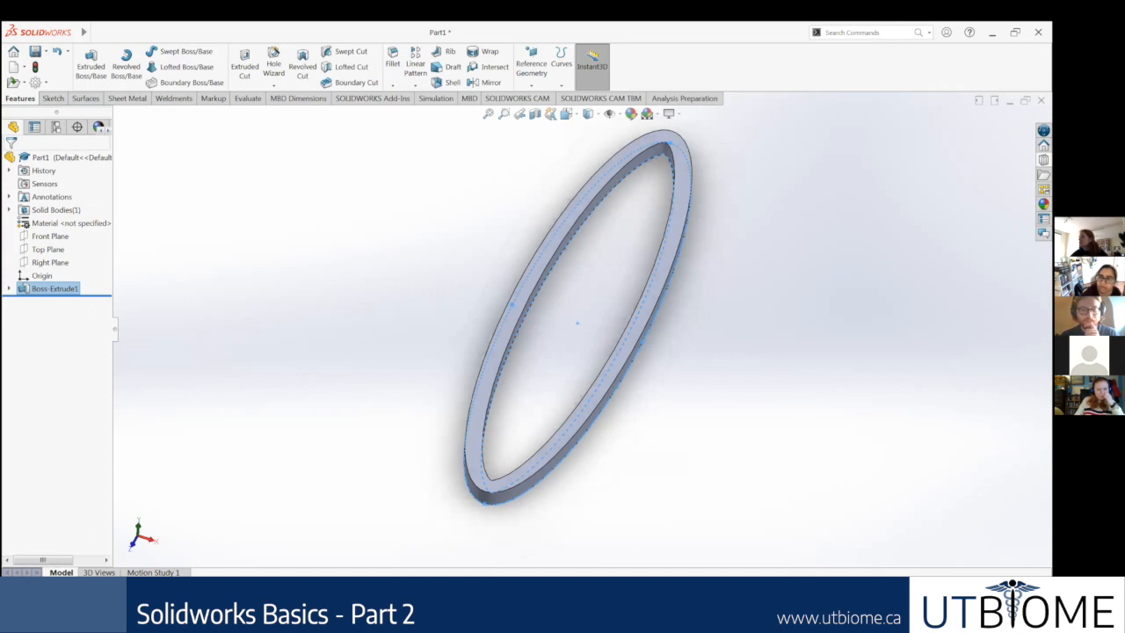
Step: Compare the extruded ring's side profile with the chain link shown on the Google Slides slide, ending back in SOLIDWORKS
{"action": "key", "text": "alt+Tab"}
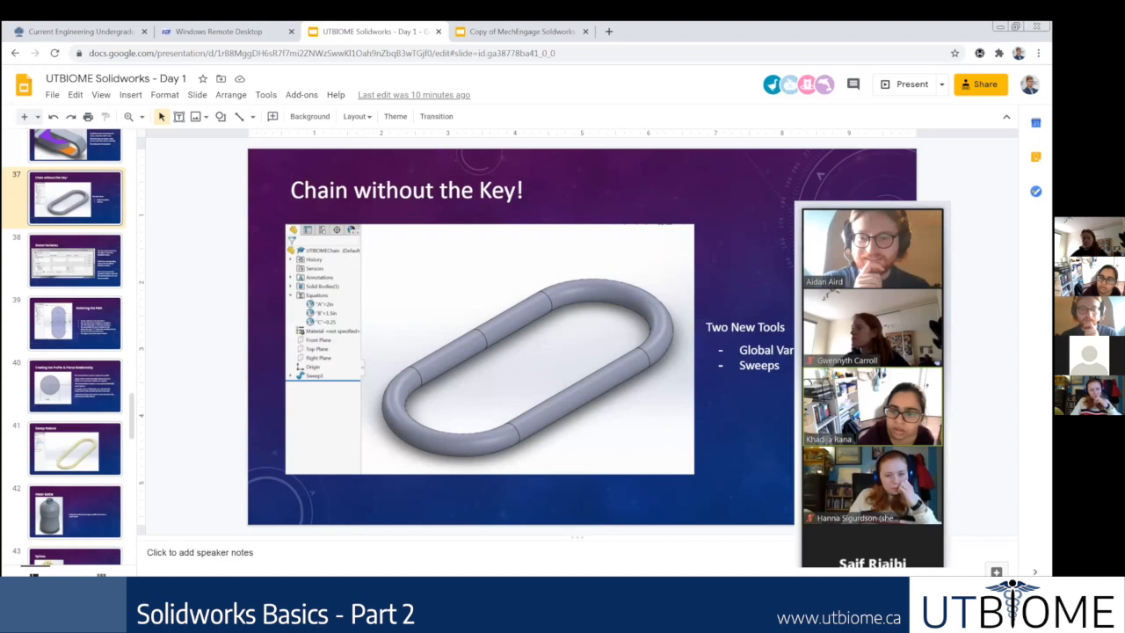
{"action": "key", "text": "alt+Tab"}
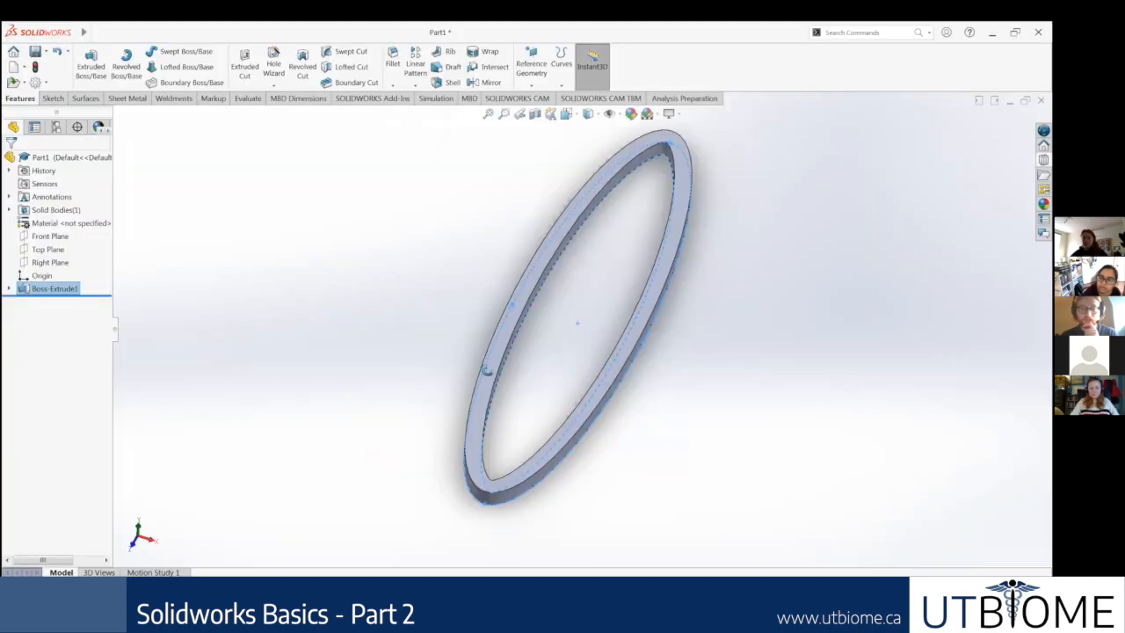
{"action": "middle_click_drag", "start_coordinate": [544, 249], "coordinate": [541, 279]}
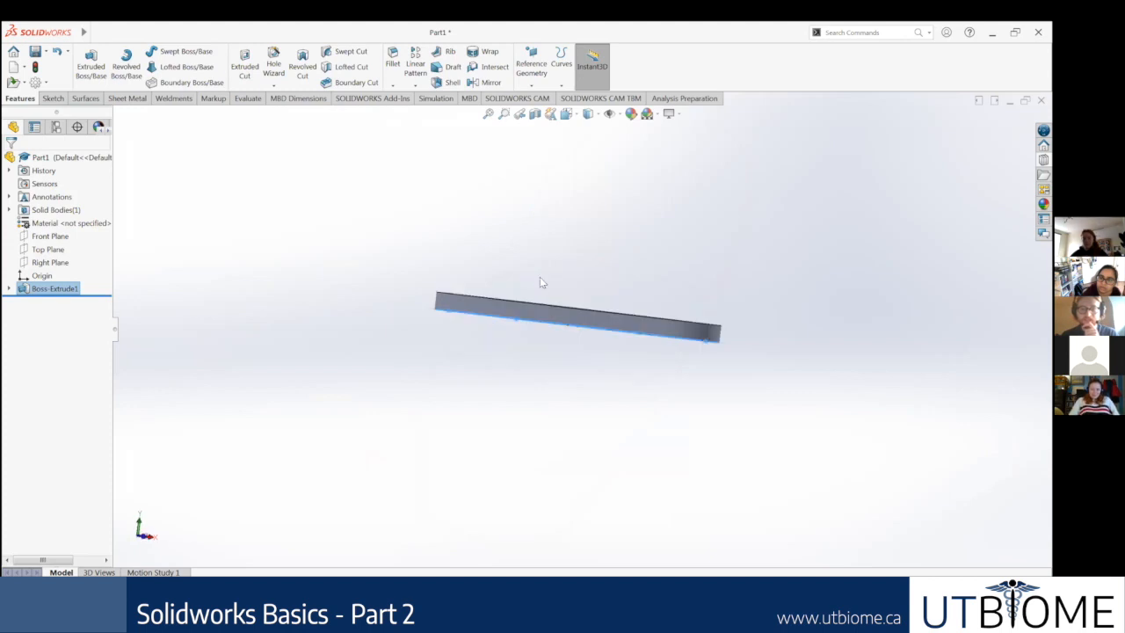
Step: Delete the elliptical ring extrusion together with its underlying sketch
{"action": "right_click", "coordinate": [47, 293]}
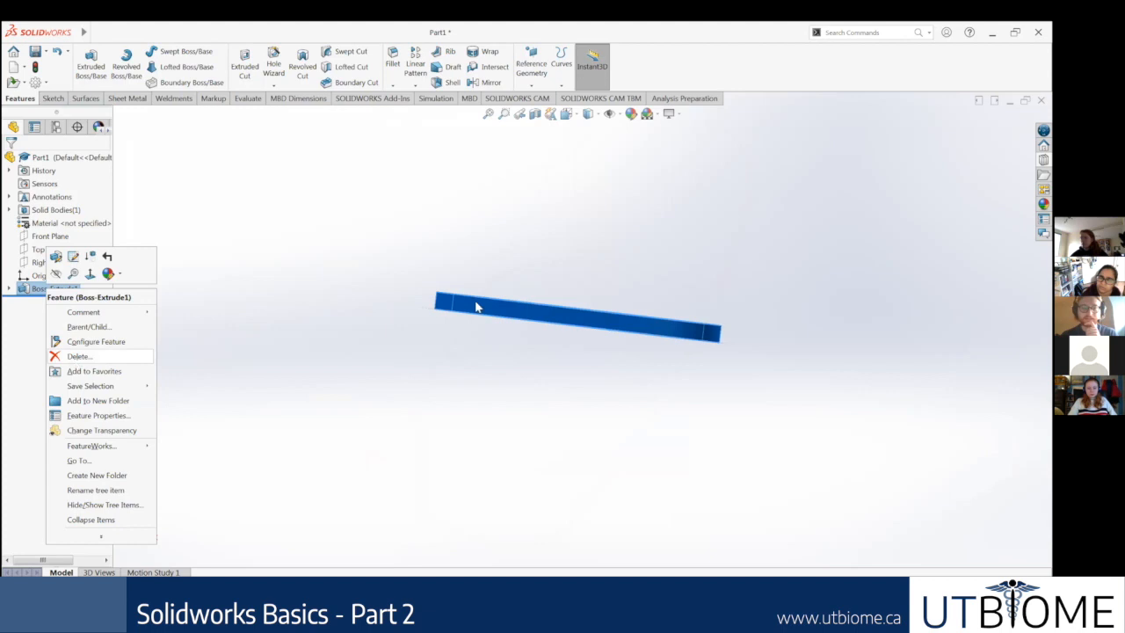
{"action": "left_click", "coordinate": [77, 357]}
{"action": "left_click", "coordinate": [604, 246]}
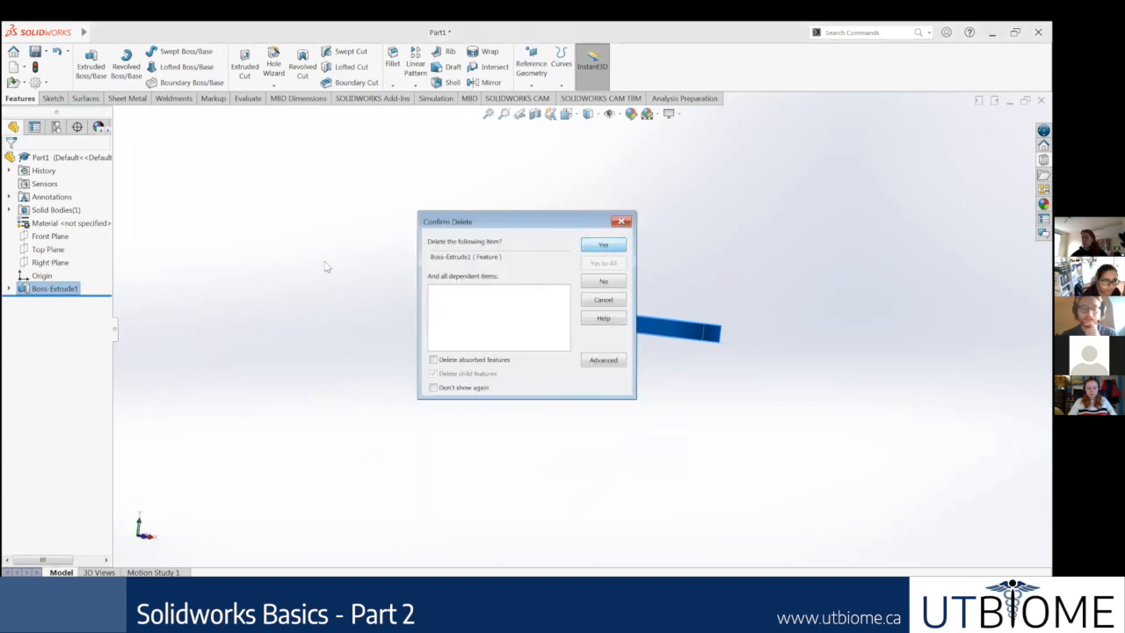
{"action": "middle_click_drag", "start_coordinate": [503, 291], "coordinate": [513, 326]}
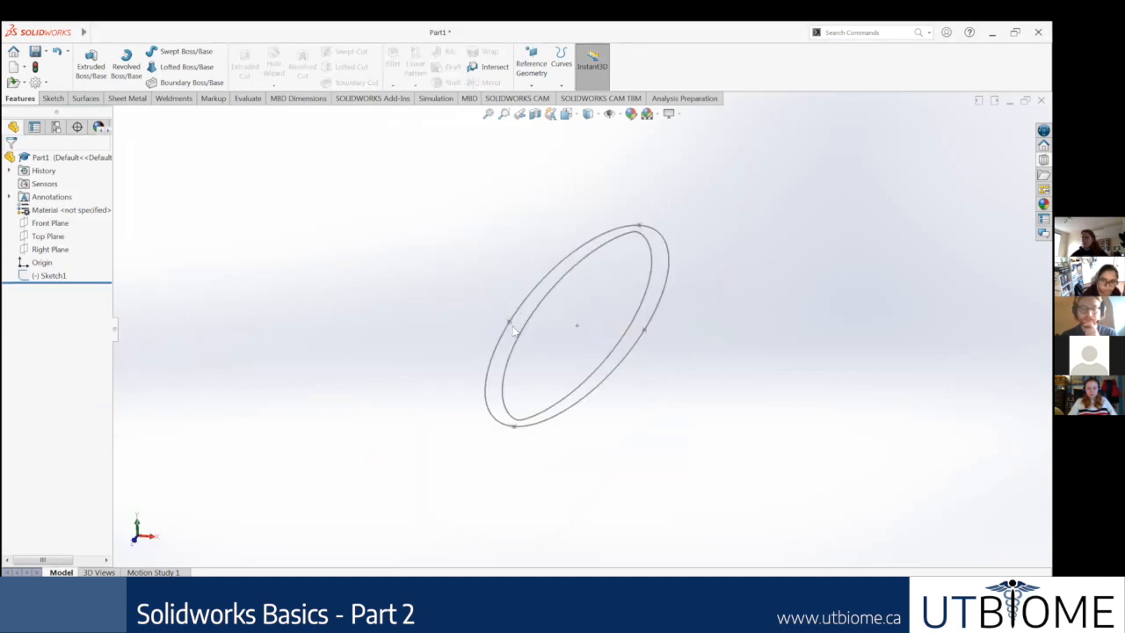
{"action": "right_click", "coordinate": [65, 276]}
{"action": "left_click", "coordinate": [98, 358]}
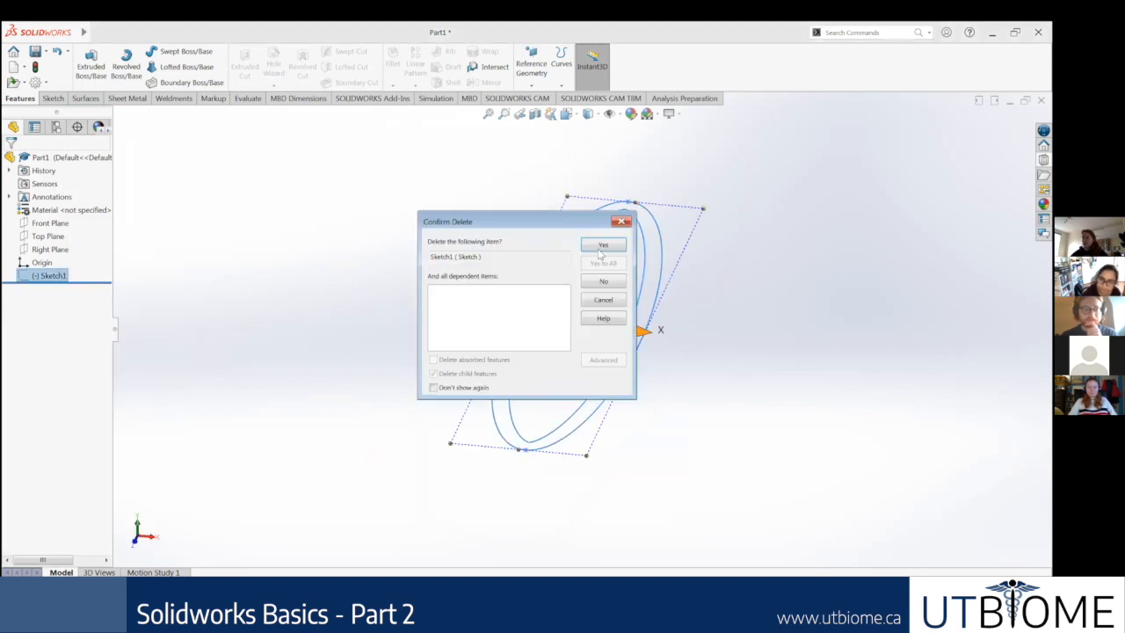
{"action": "key", "text": "Return"}
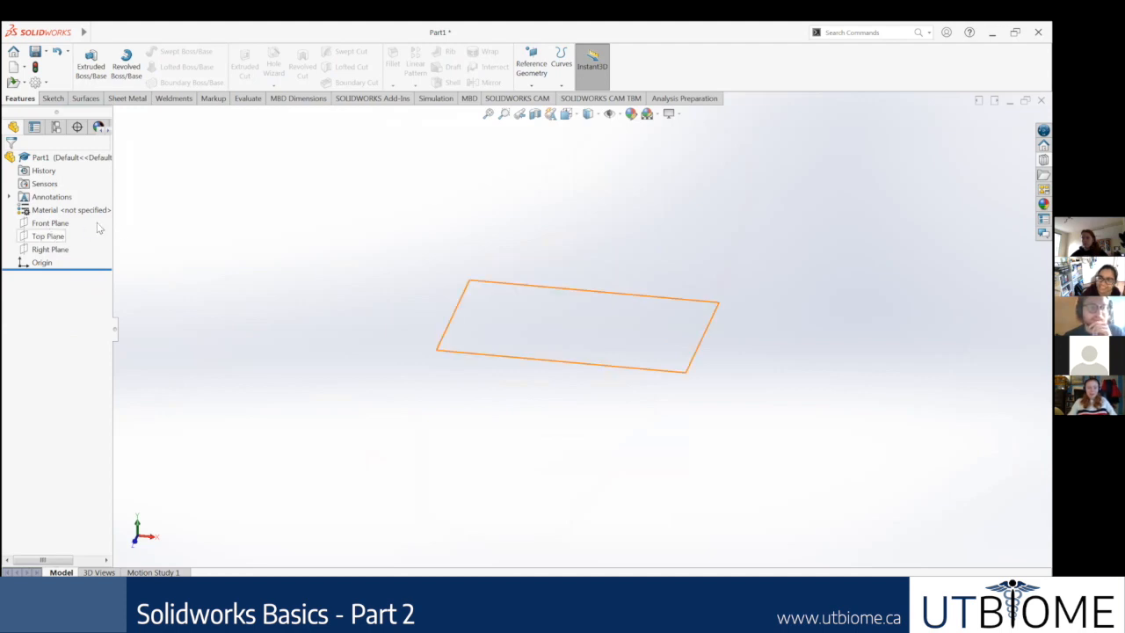
Step: Open a new sketch on the Top Plane viewed normal to it, leaving the Circle tool without drawing anything
{"action": "right_click", "coordinate": [37, 235]}
{"action": "left_click", "coordinate": [97, 220]}
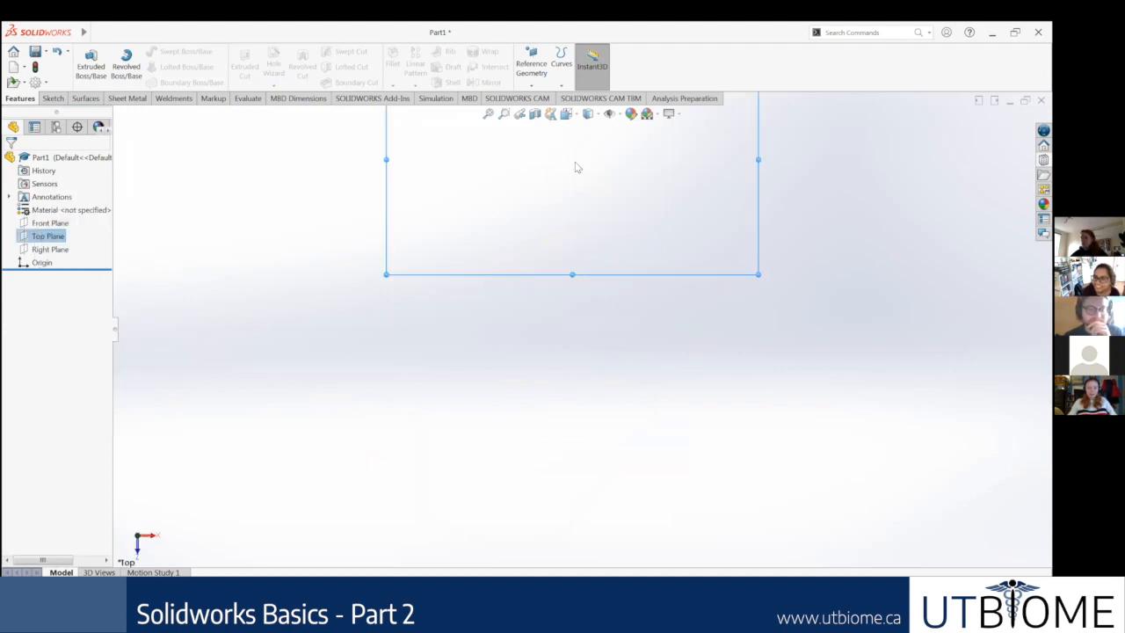
{"action": "left_click", "coordinate": [53, 99]}
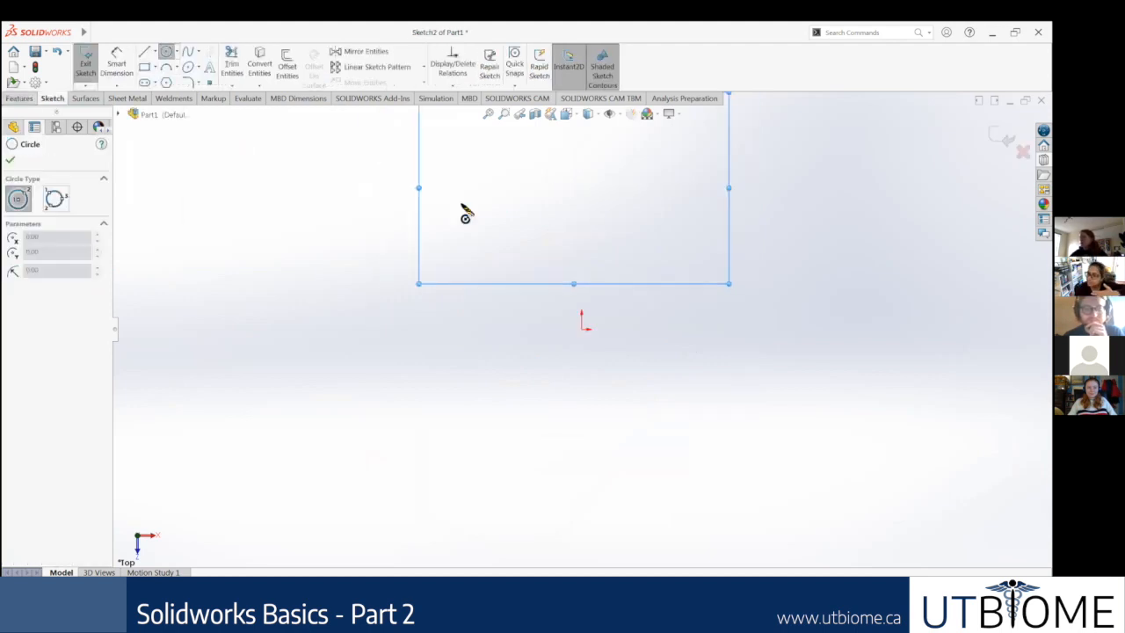
{"action": "left_click", "coordinate": [10, 162]}
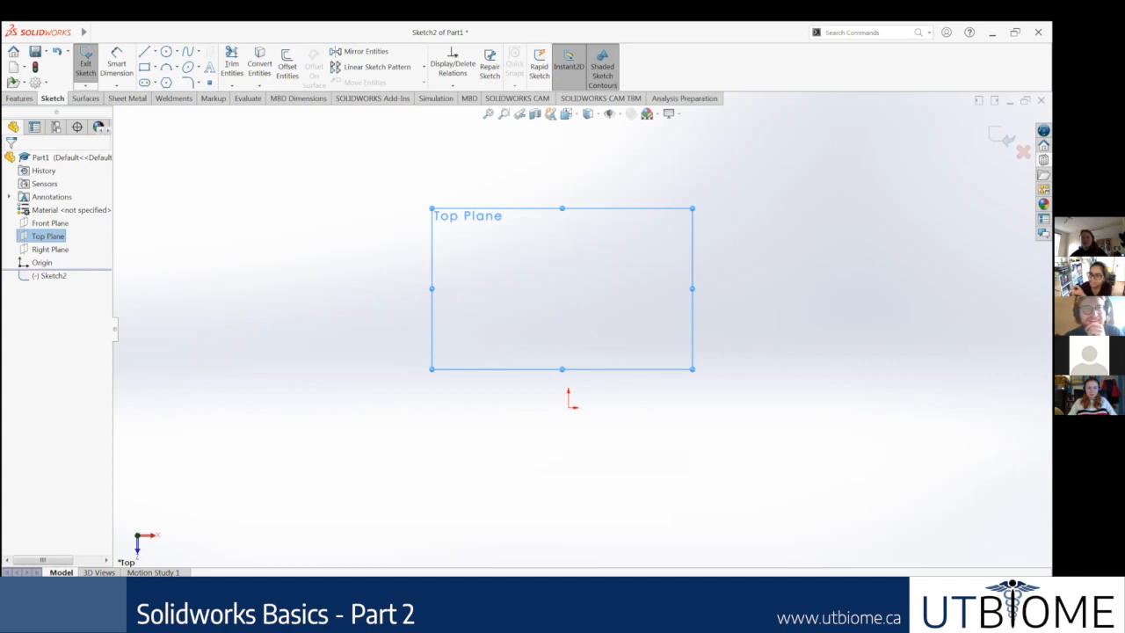
{"action": "left_click", "coordinate": [19, 99]}
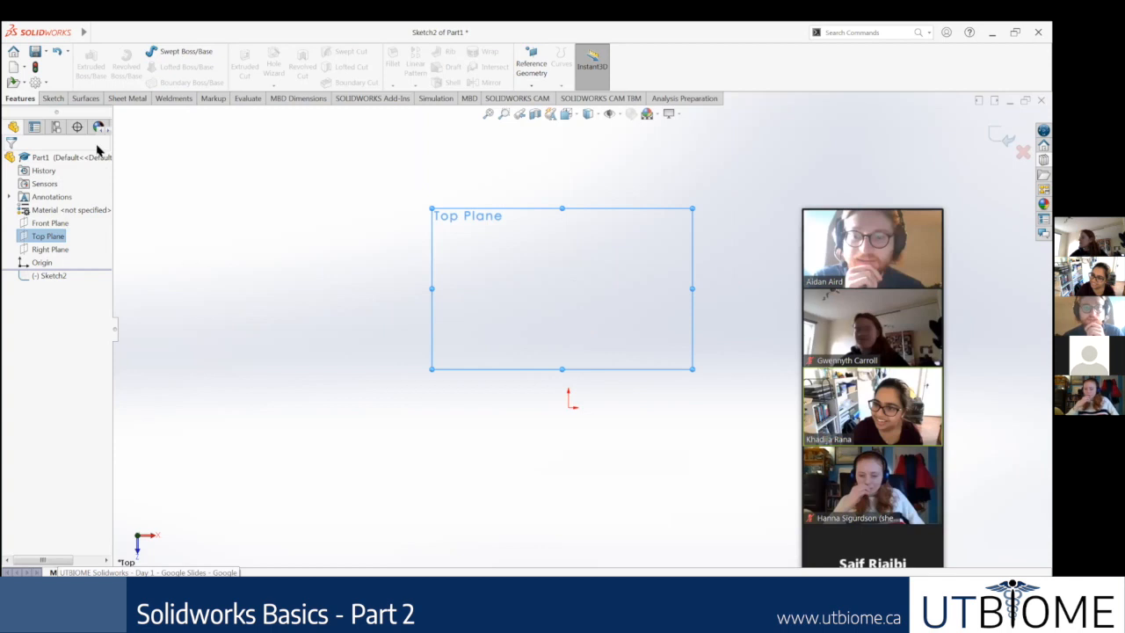
{"action": "left_click", "coordinate": [60, 276]}
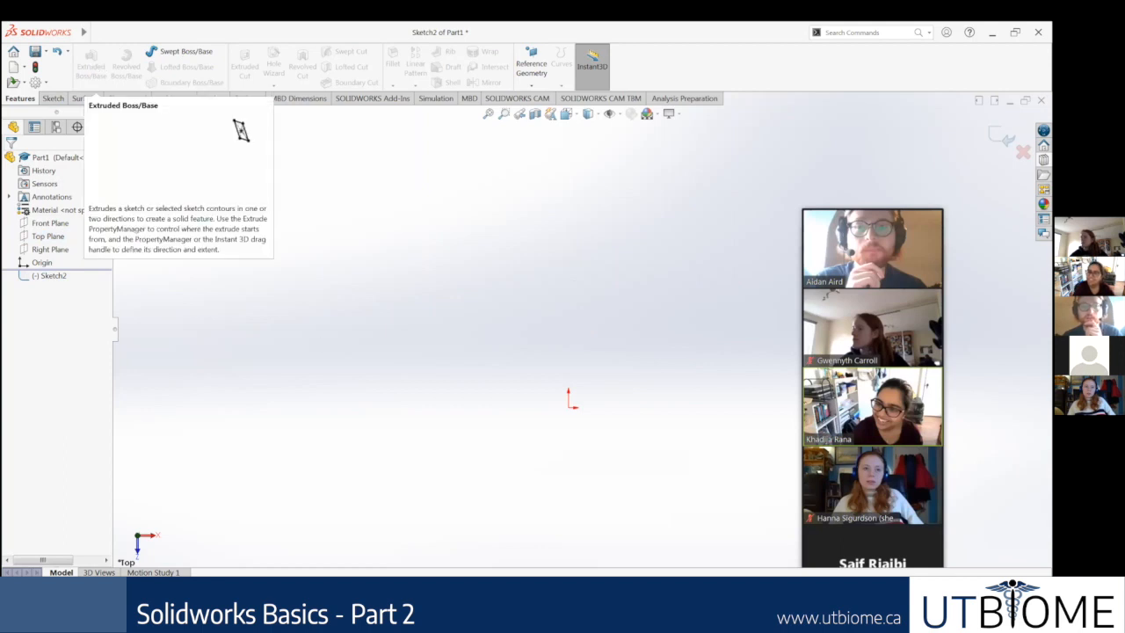
Step: Switch to the Google Slides deck to check the Global Variables and Sweeps items on the chain slide
{"action": "key", "text": "alt+Tab"}
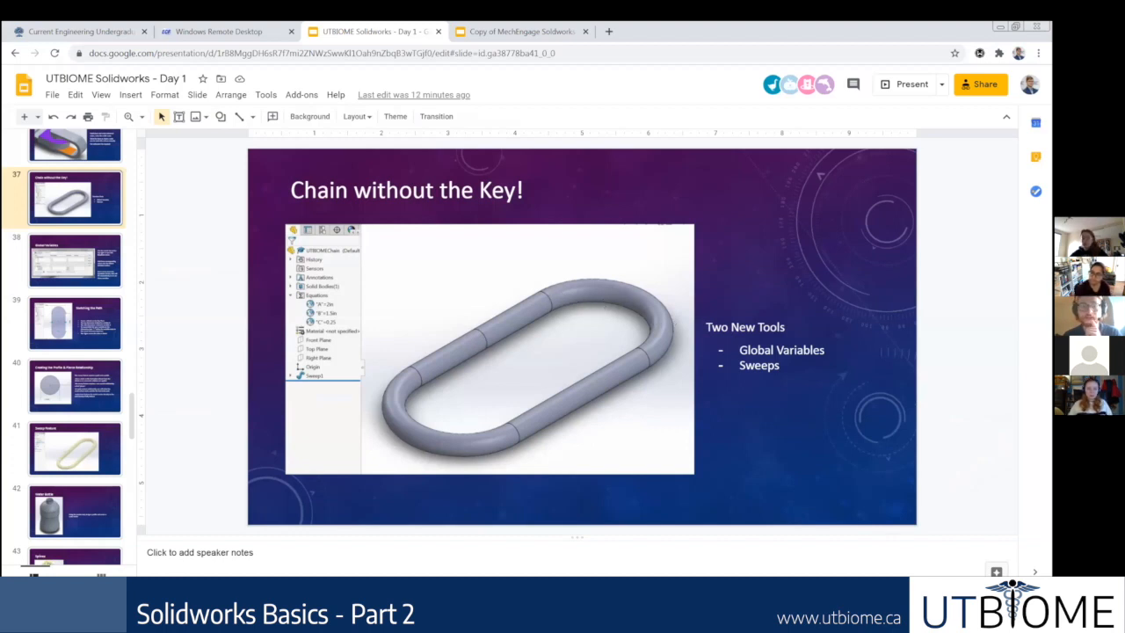
{"action": "key", "text": "alt+Tab"}
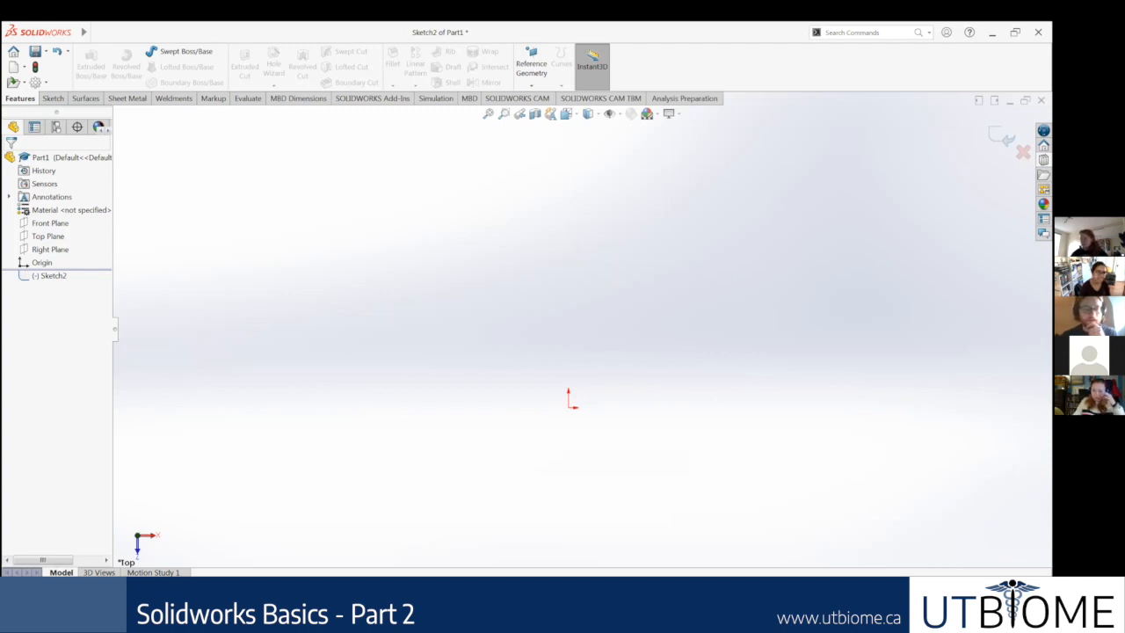
{"action": "left_click", "coordinate": [168, 551]}
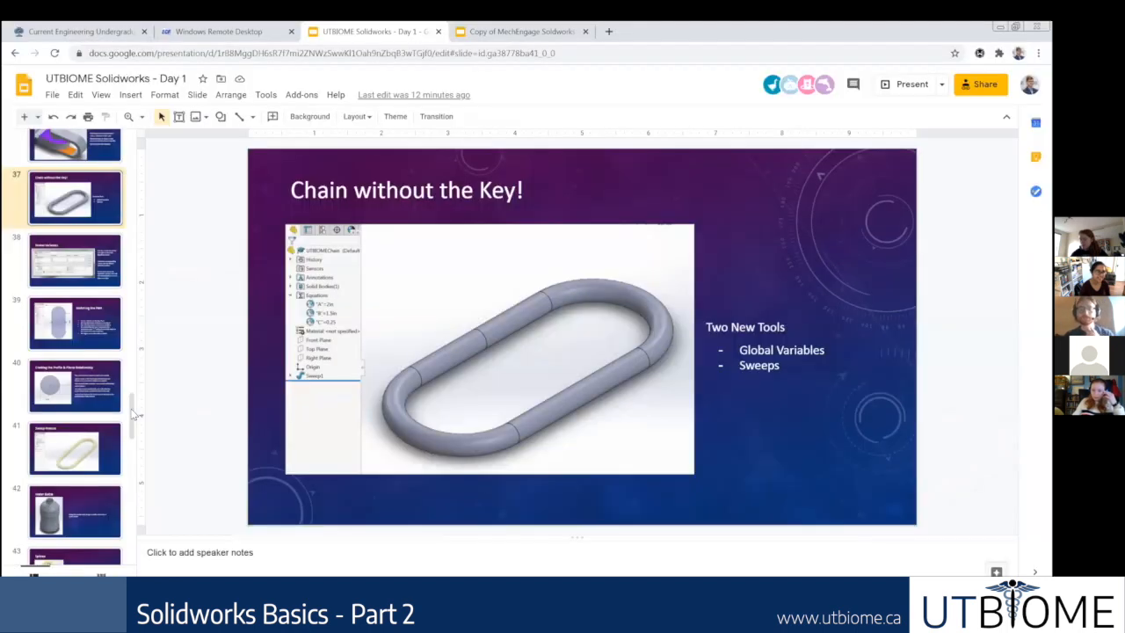
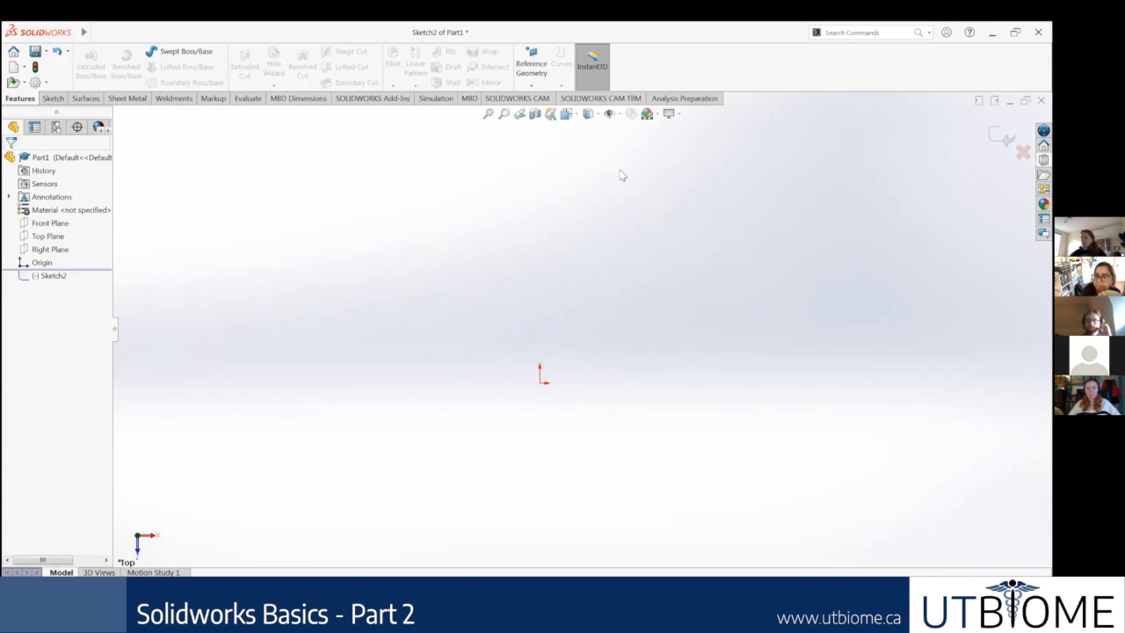
Step: Search the commands for "variables", and switch the search scope to SOLIDWORKS Help and back to Commands
{"action": "left_click", "coordinate": [884, 32]}
{"action": "type", "text": "variables"}
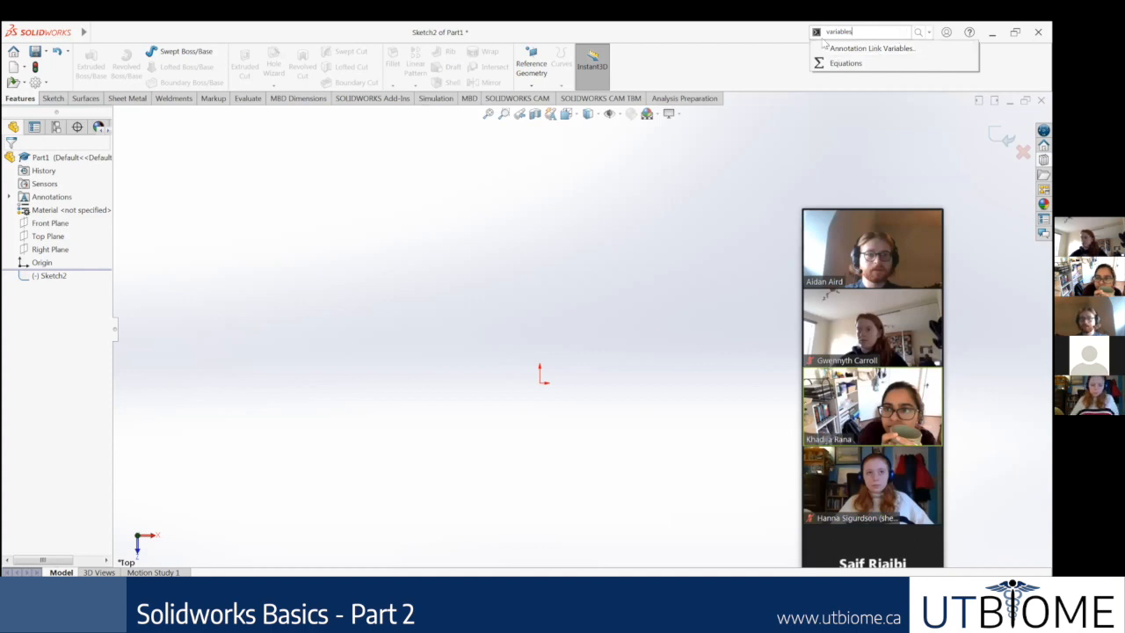
{"action": "left_click", "coordinate": [761, 36]}
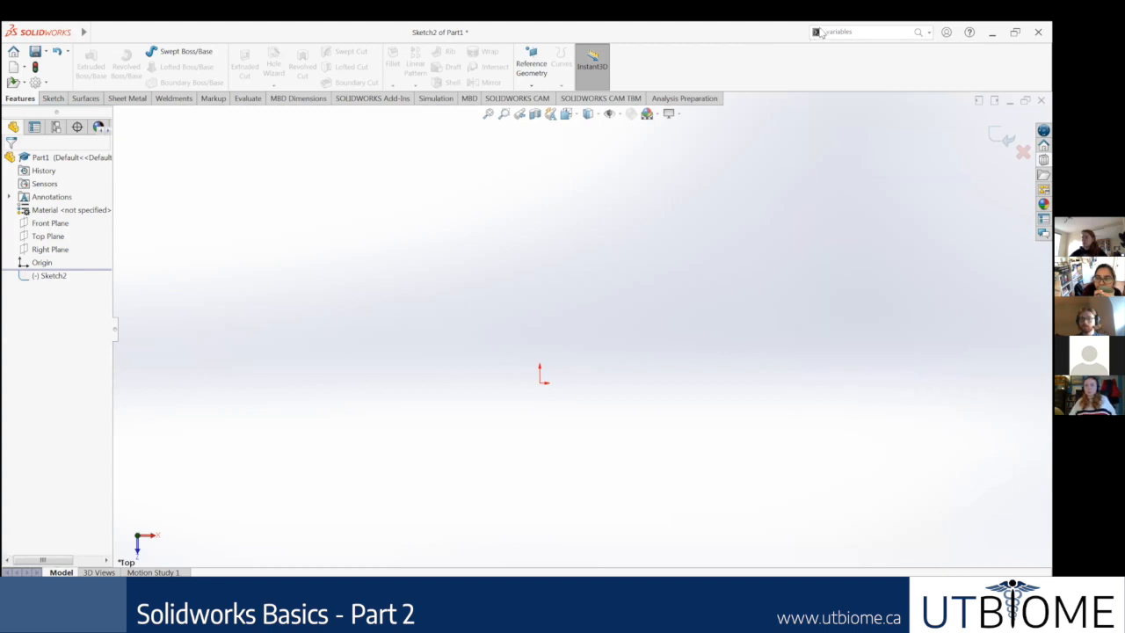
{"action": "left_click", "coordinate": [928, 32]}
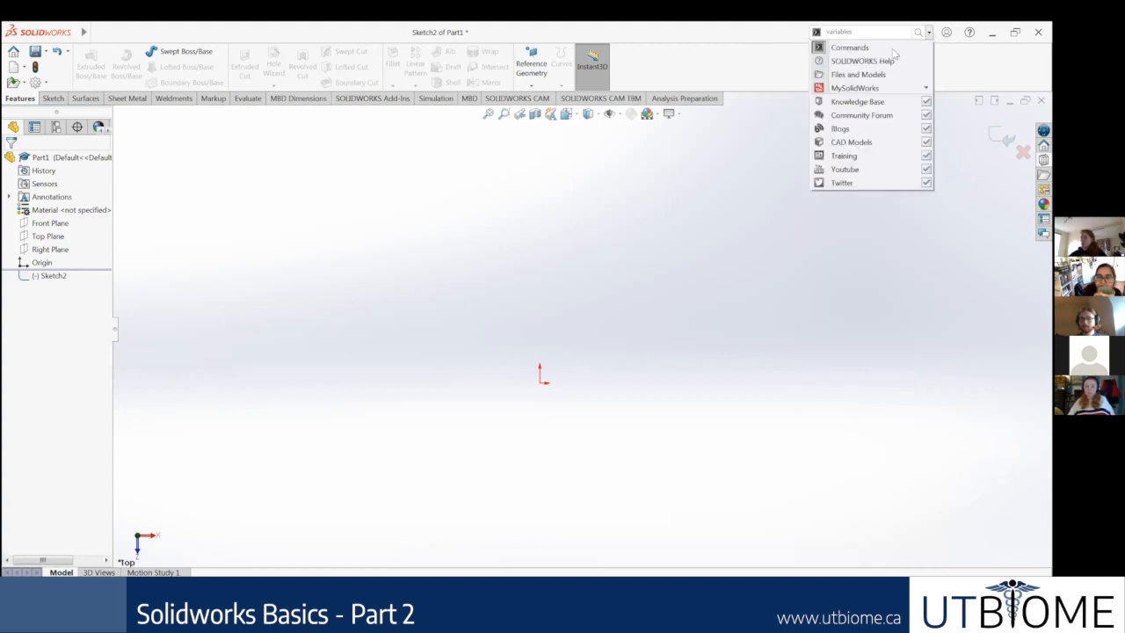
{"action": "left_click", "coordinate": [857, 61]}
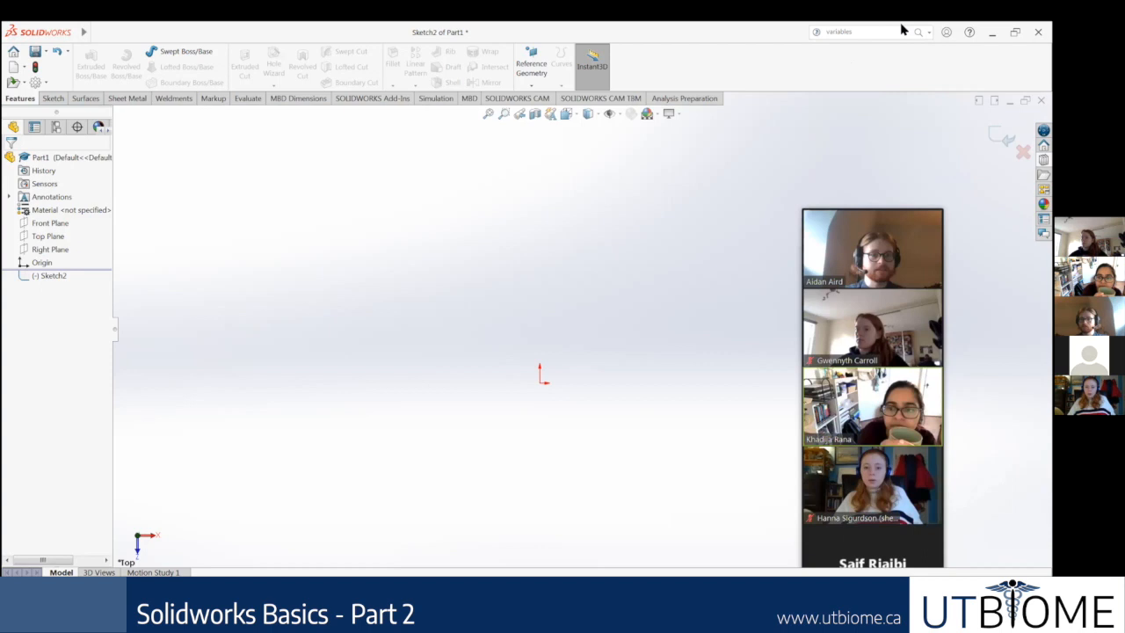
{"action": "left_click", "coordinate": [928, 33]}
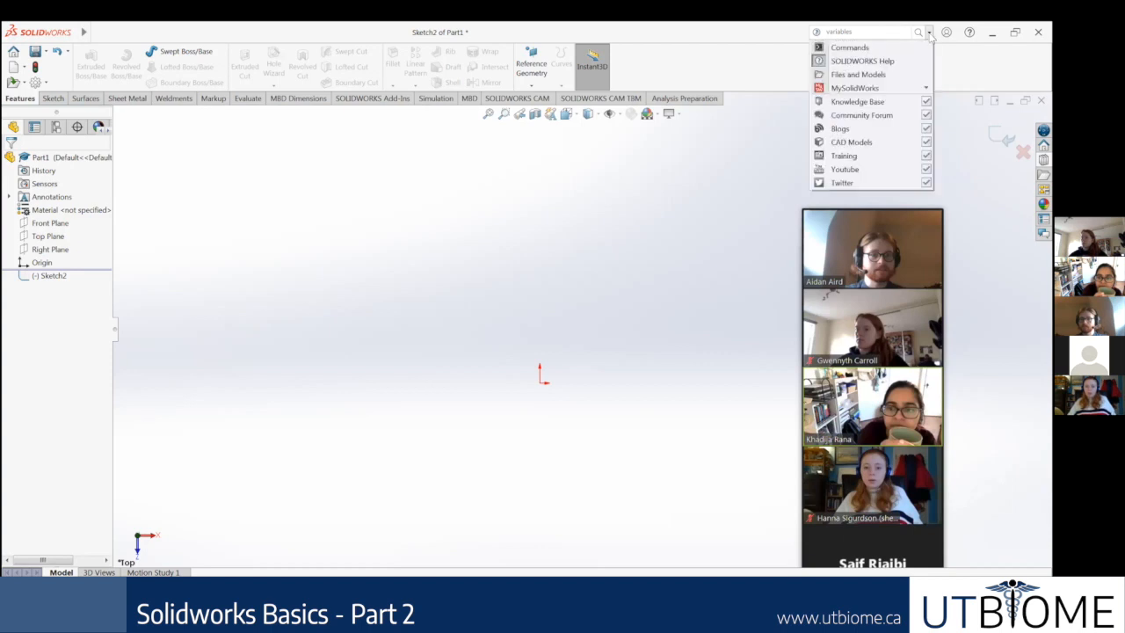
{"action": "left_click", "coordinate": [848, 48]}
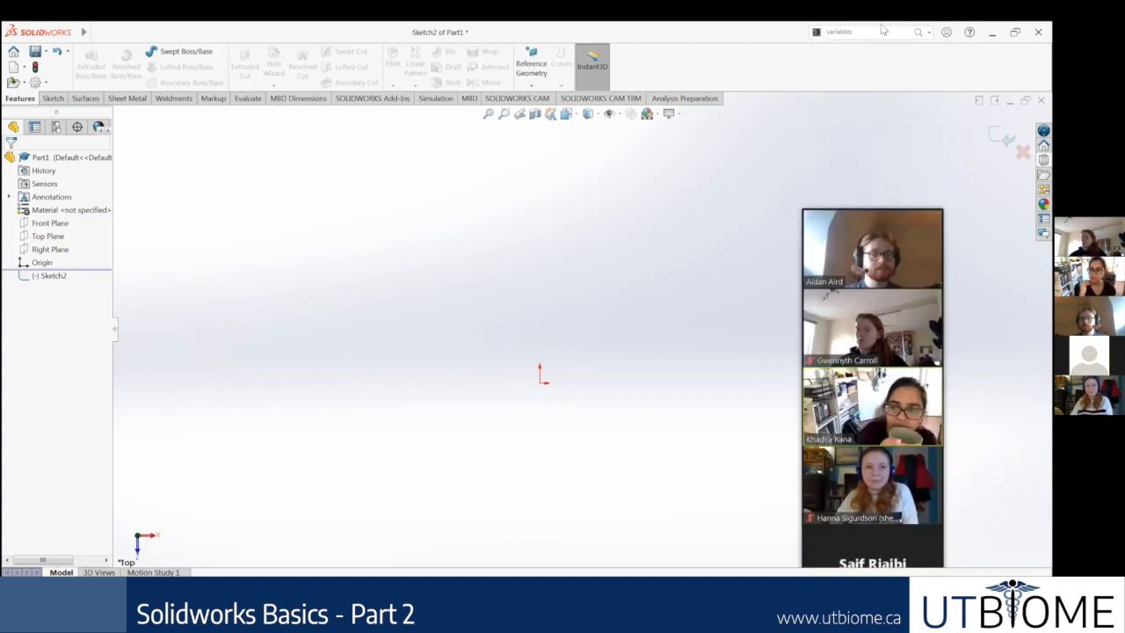
Step: Search the commands for "variables", open and enlarge the Equations dialog, and compare it with the Global Variables slide in Google Slides
{"action": "left_click", "coordinate": [882, 31]}
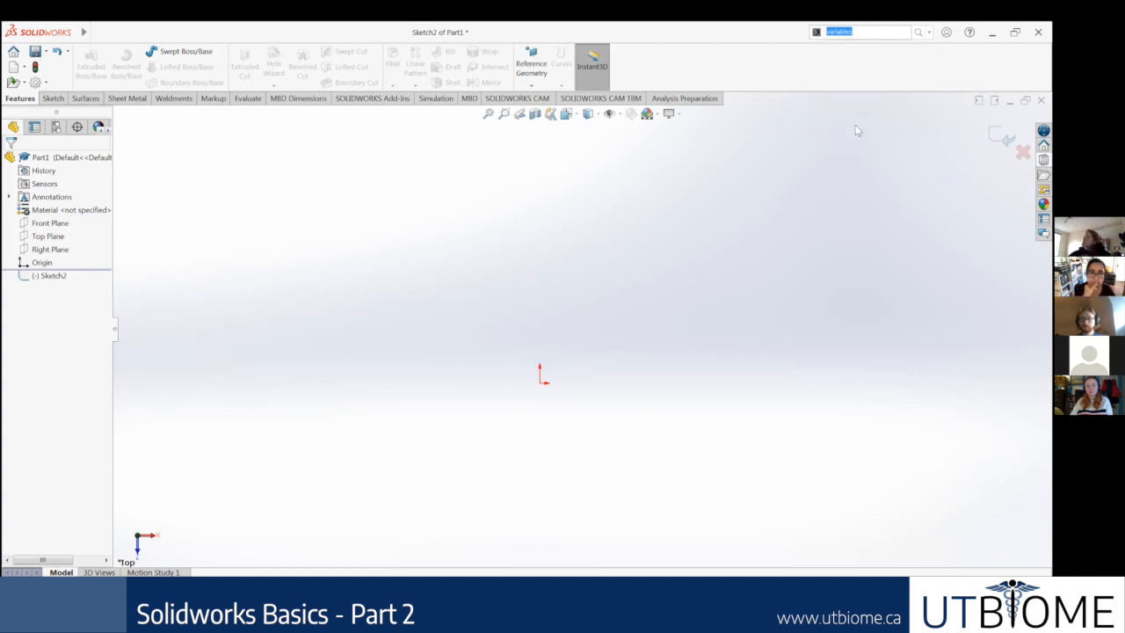
{"action": "key", "text": "BackSpace"}
{"action": "type", "text": "variables"}
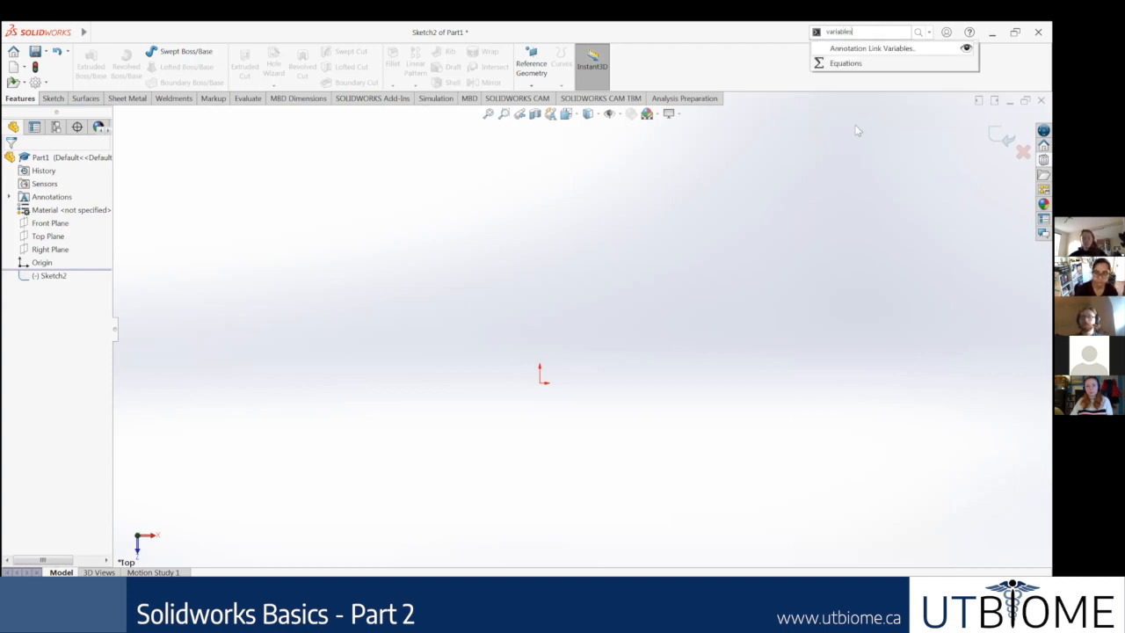
{"action": "left_click", "coordinate": [867, 66]}
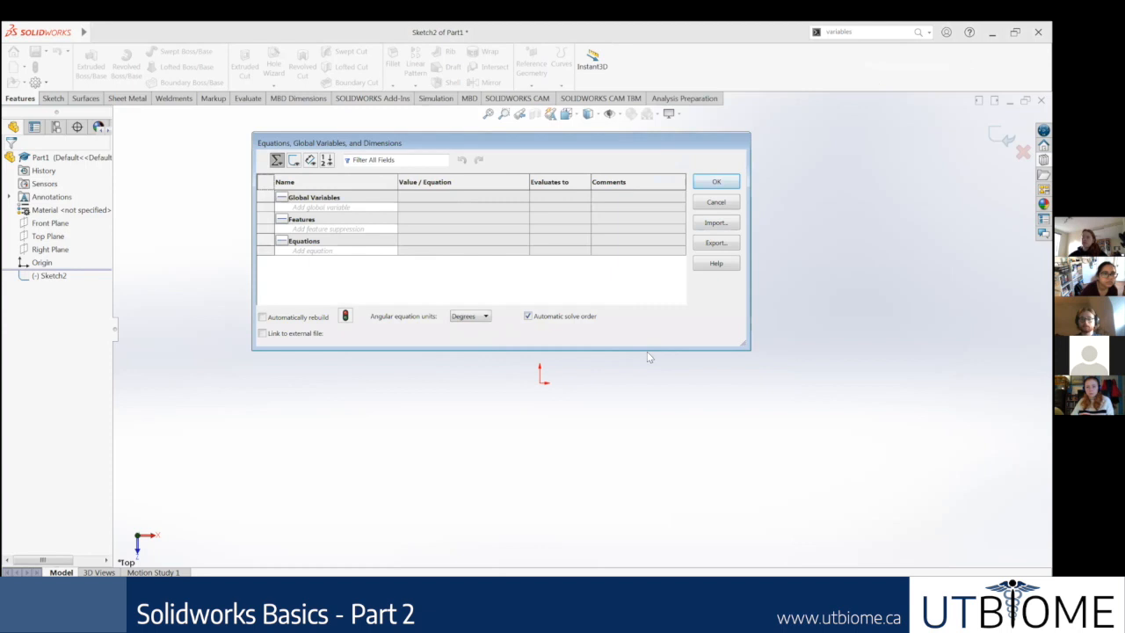
{"action": "left_click_drag", "start_coordinate": [648, 348], "coordinate": [651, 386]}
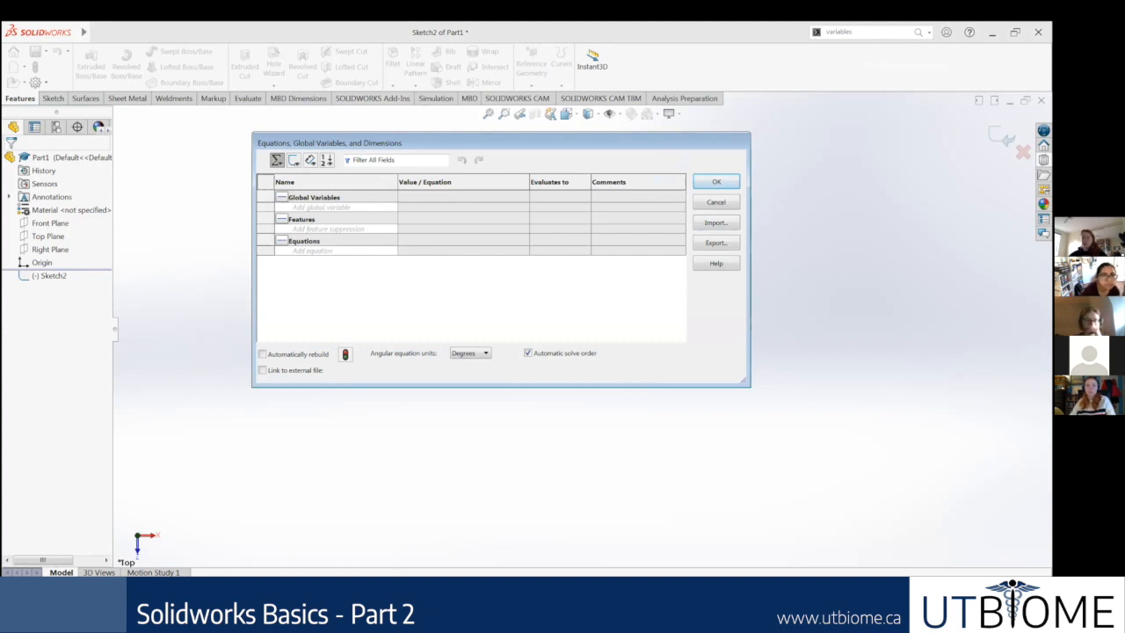
{"action": "left_click", "coordinate": [502, 599]}
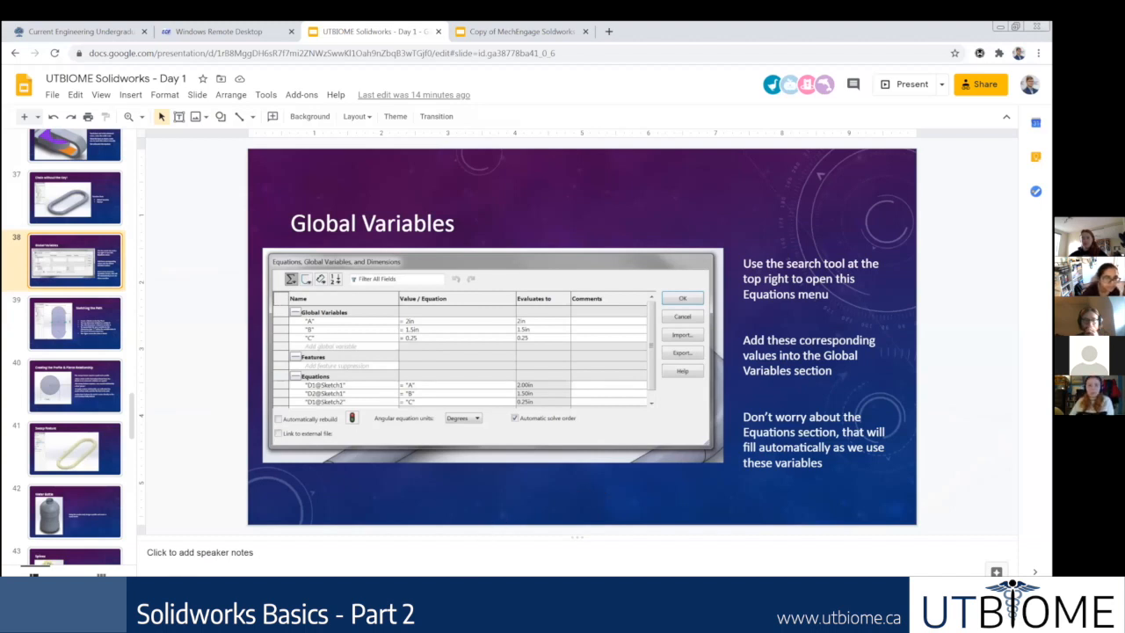
{"action": "left_click", "coordinate": [544, 599]}
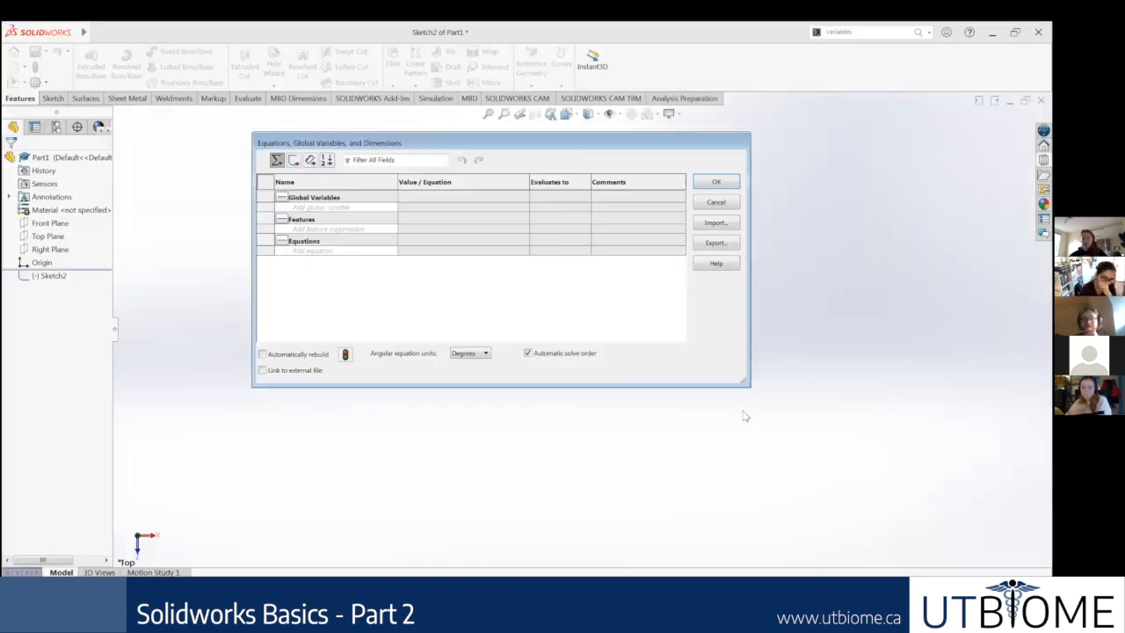
Step: Close the Equations dialog and set the document units to IPS (inch, pound, second)
{"action": "left_click", "coordinate": [718, 183]}
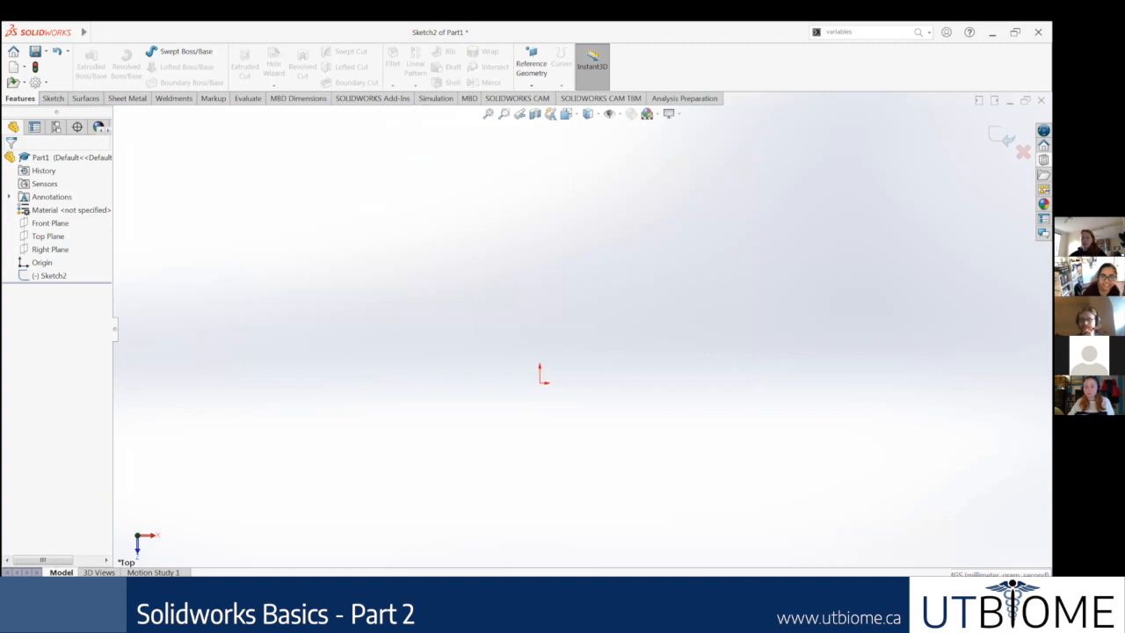
{"action": "left_click", "coordinate": [999, 574]}
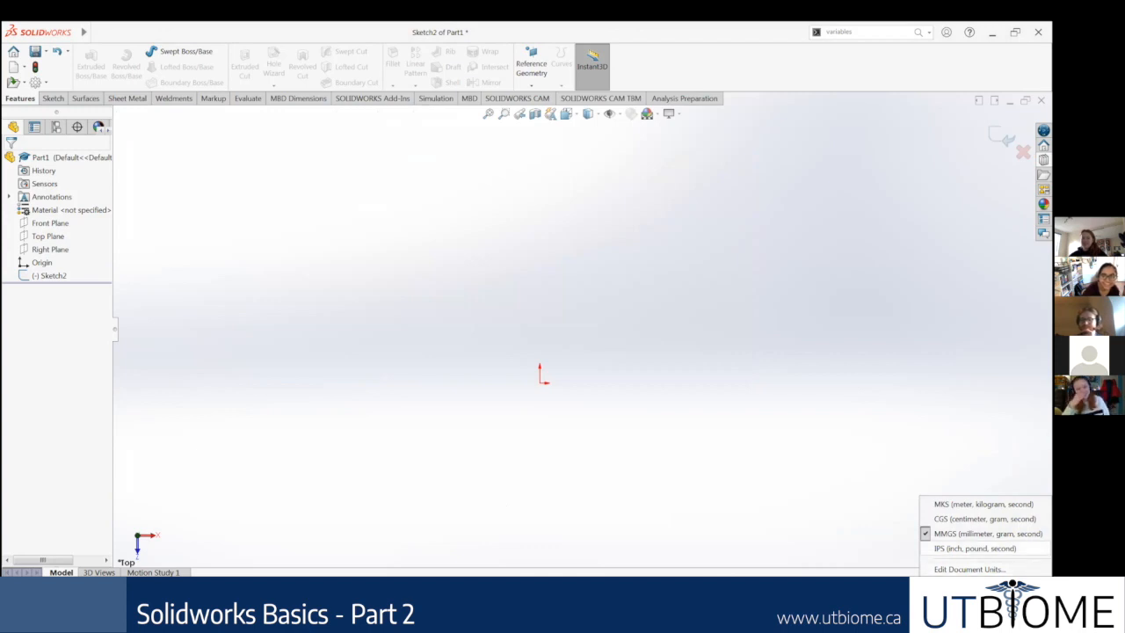
{"action": "left_click", "coordinate": [974, 548]}
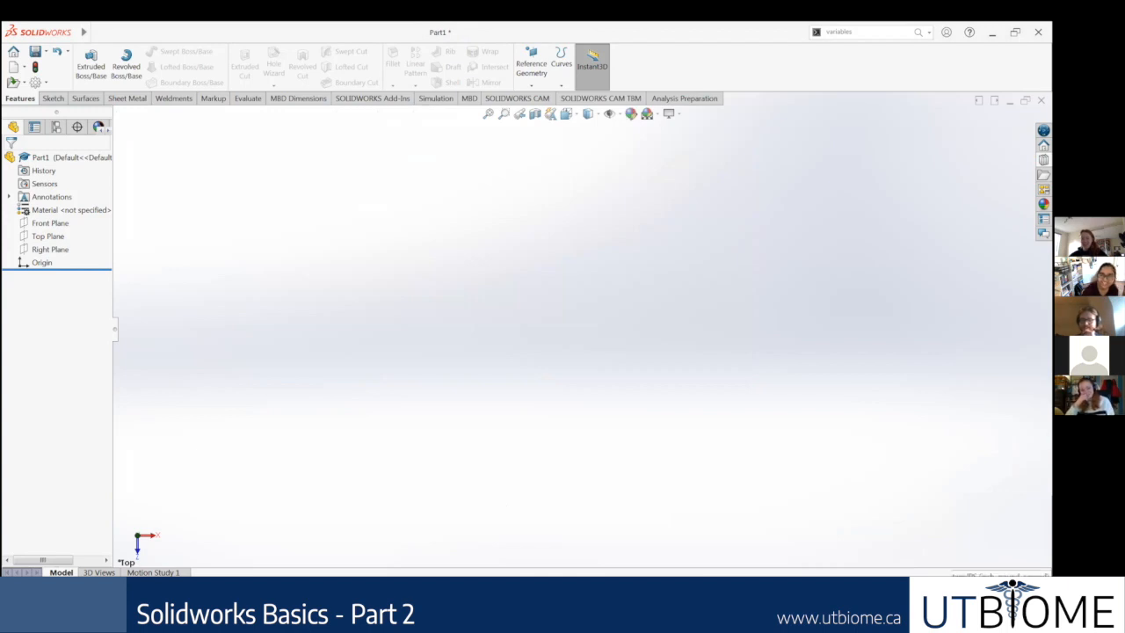
Step: Examine the document's list of available unit systems, including MMGS and IPS
{"action": "left_click", "coordinate": [1013, 582]}
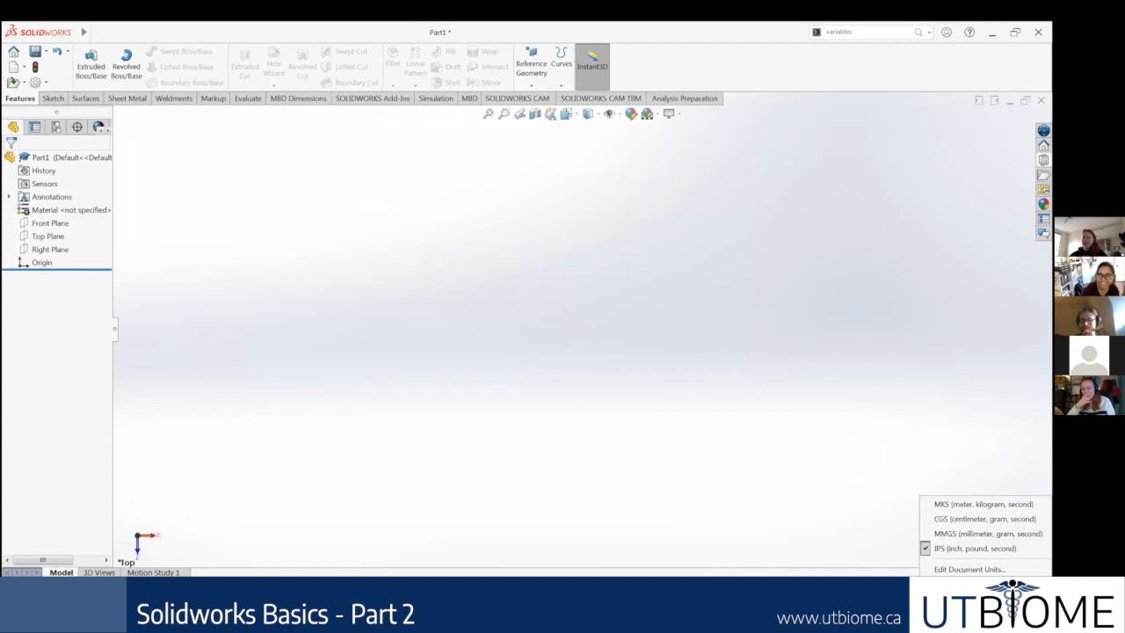
{"action": "key", "text": "Escape"}
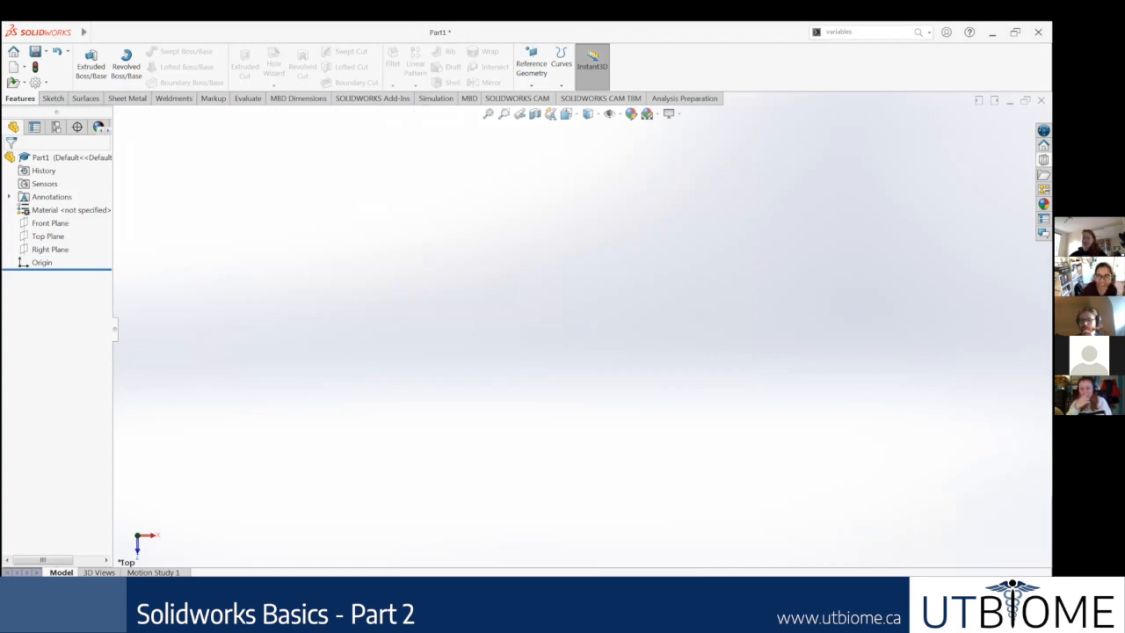
{"action": "left_click", "coordinate": [1012, 582]}
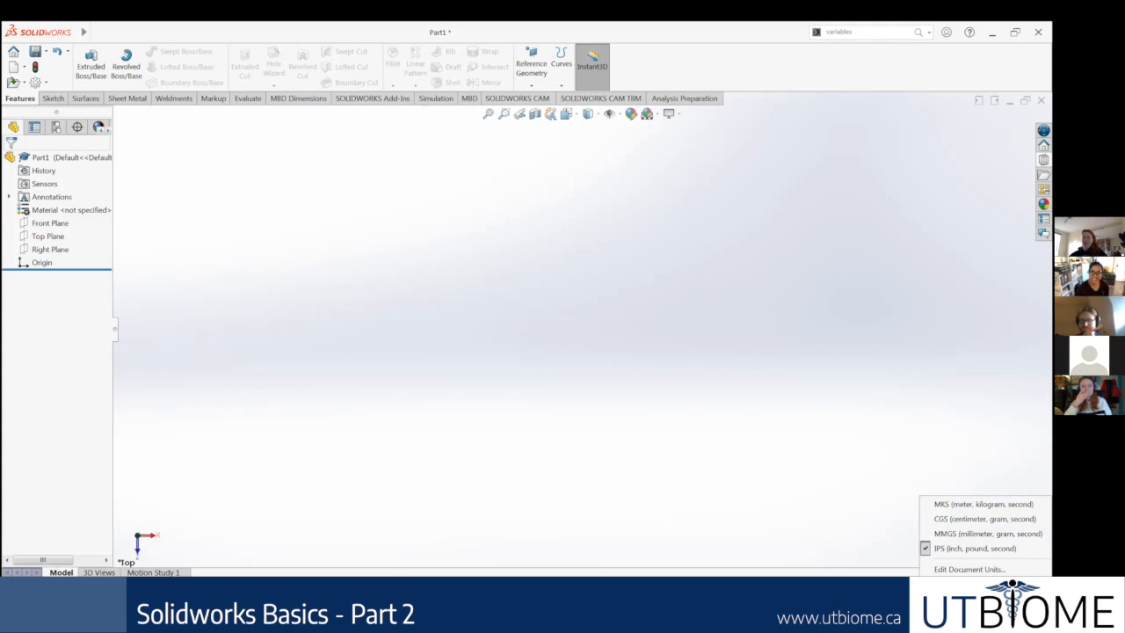
{"action": "key", "text": "Escape"}
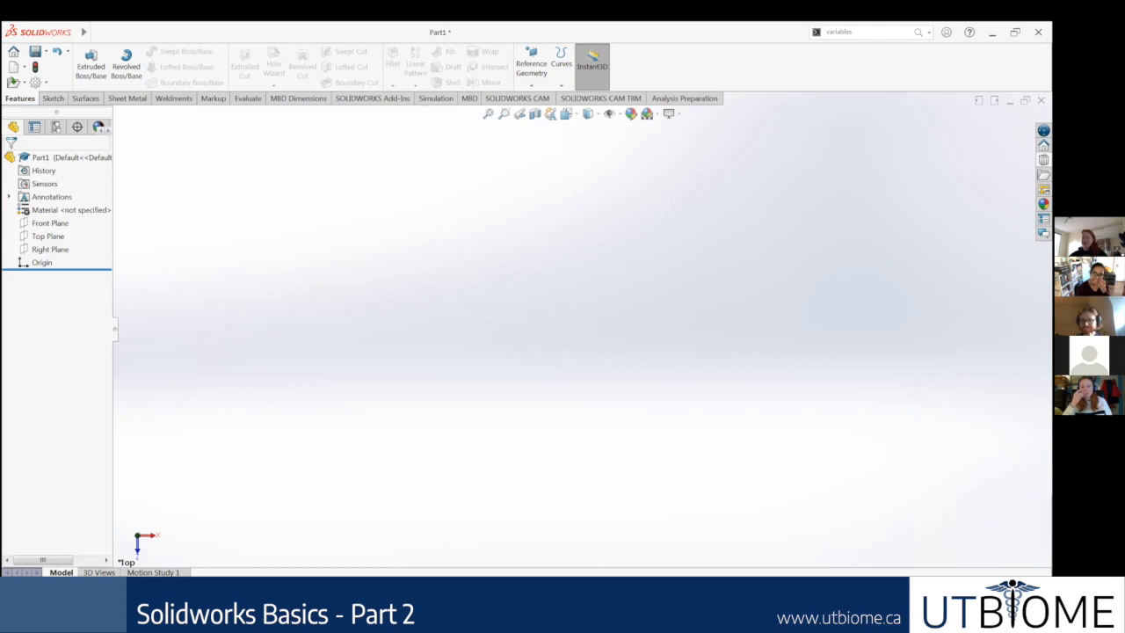
{"action": "left_click", "coordinate": [1012, 582]}
{"action": "left_click", "coordinate": [1012, 582]}
{"action": "left_click", "coordinate": [1012, 582]}
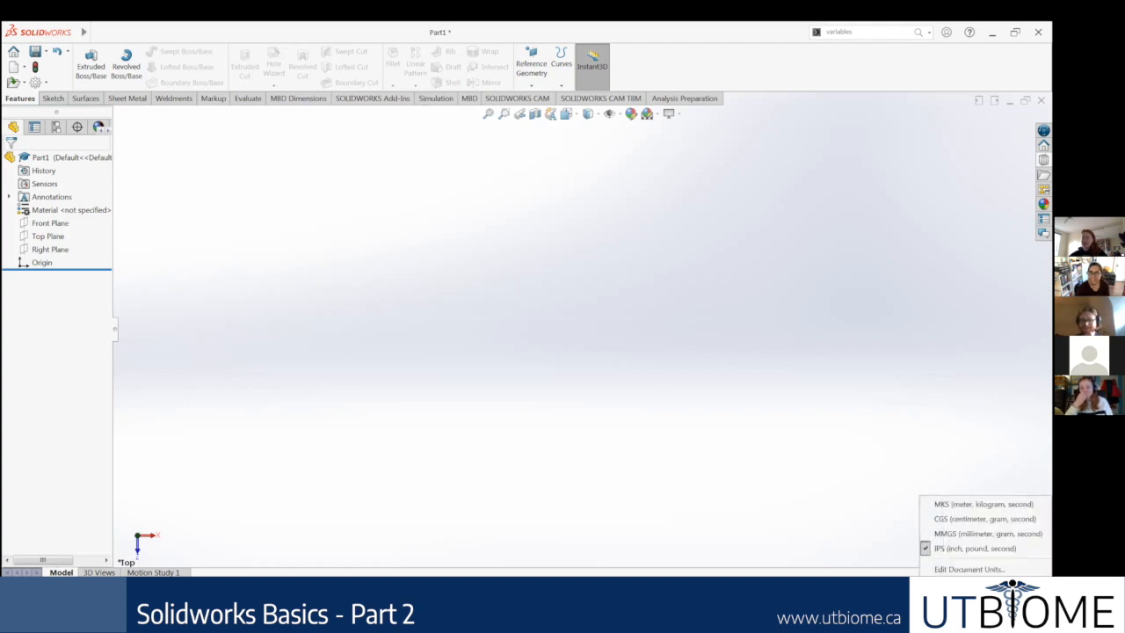
{"action": "left_click", "coordinate": [1012, 581]}
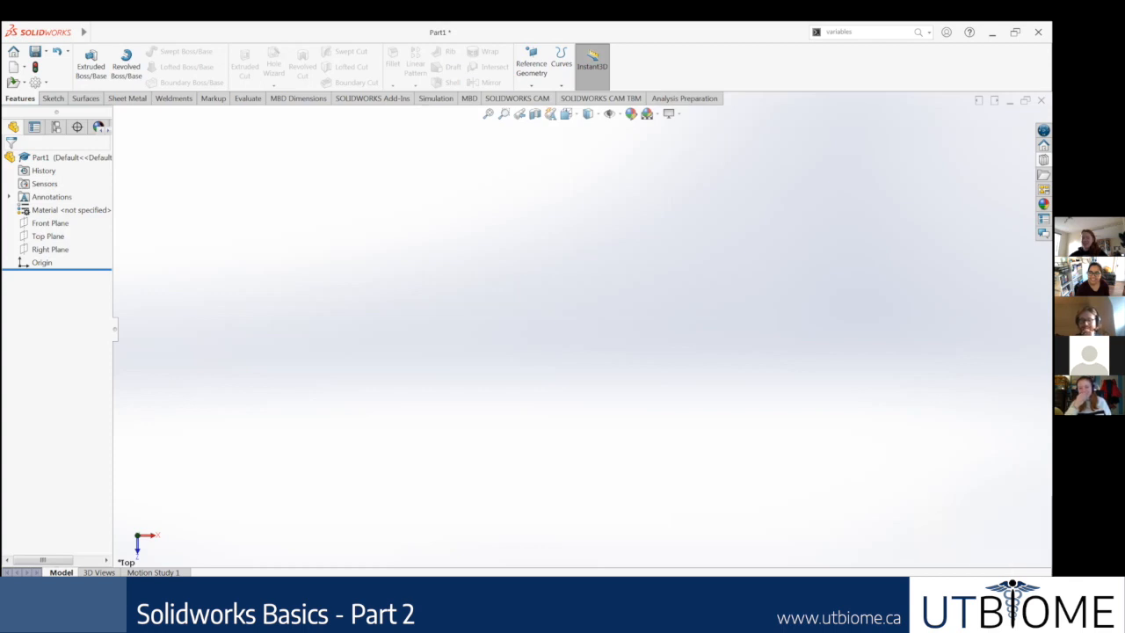
{"action": "left_click", "coordinate": [958, 573]}
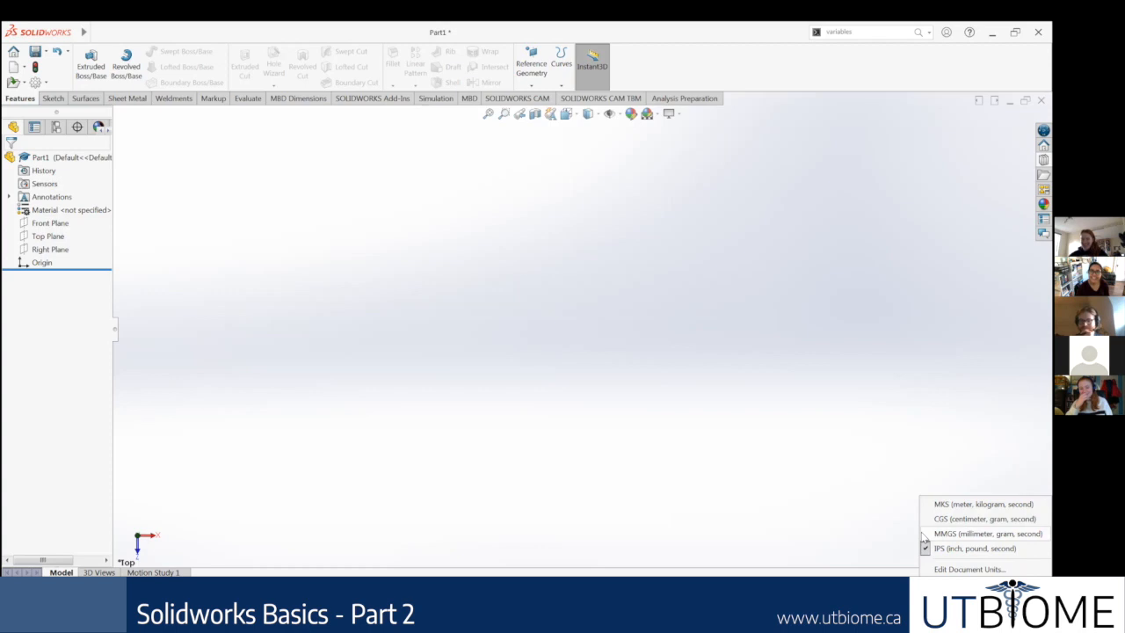
{"action": "left_click", "coordinate": [932, 534]}
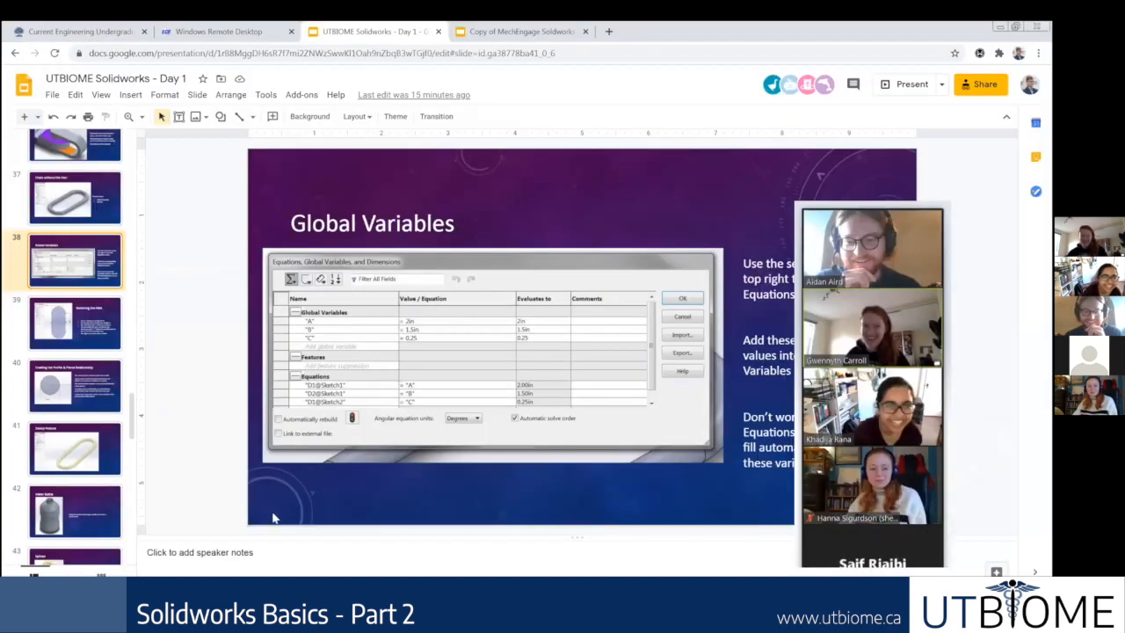
Step: Revisit the Global Variables slide in Google Slides, and recheck the document's unit system back in SOLIDWORKS
{"action": "scroll", "coordinate": [70, 358], "scroll_direction": "up", "scroll_amount": 1}
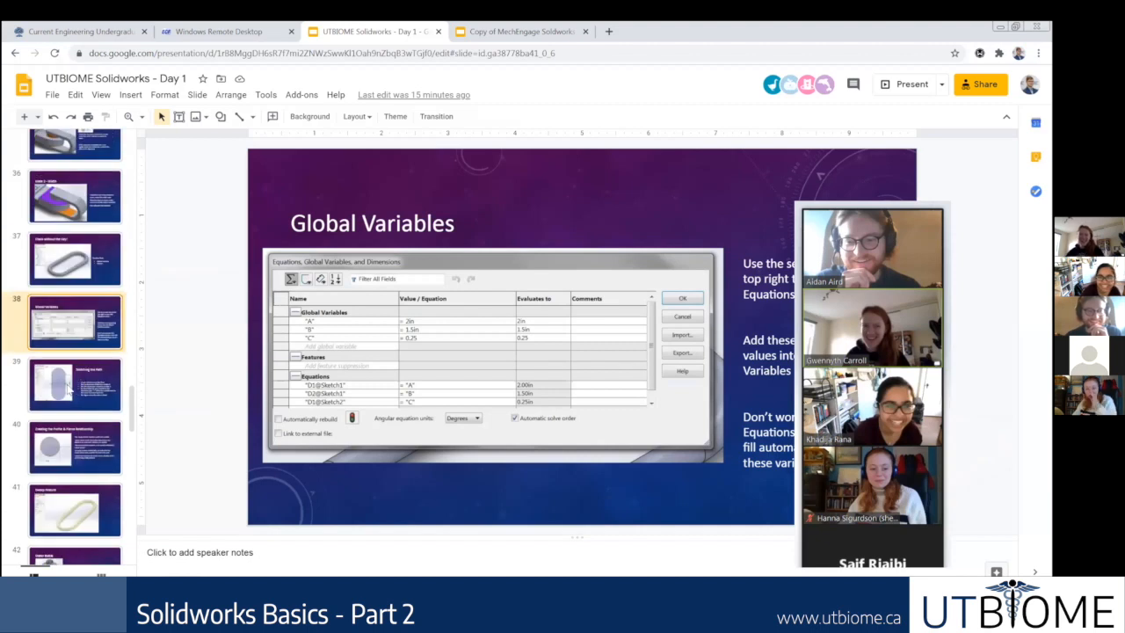
{"action": "left_click", "coordinate": [91, 369]}
{"action": "left_click", "coordinate": [92, 333]}
{"action": "left_click", "coordinate": [426, 600]}
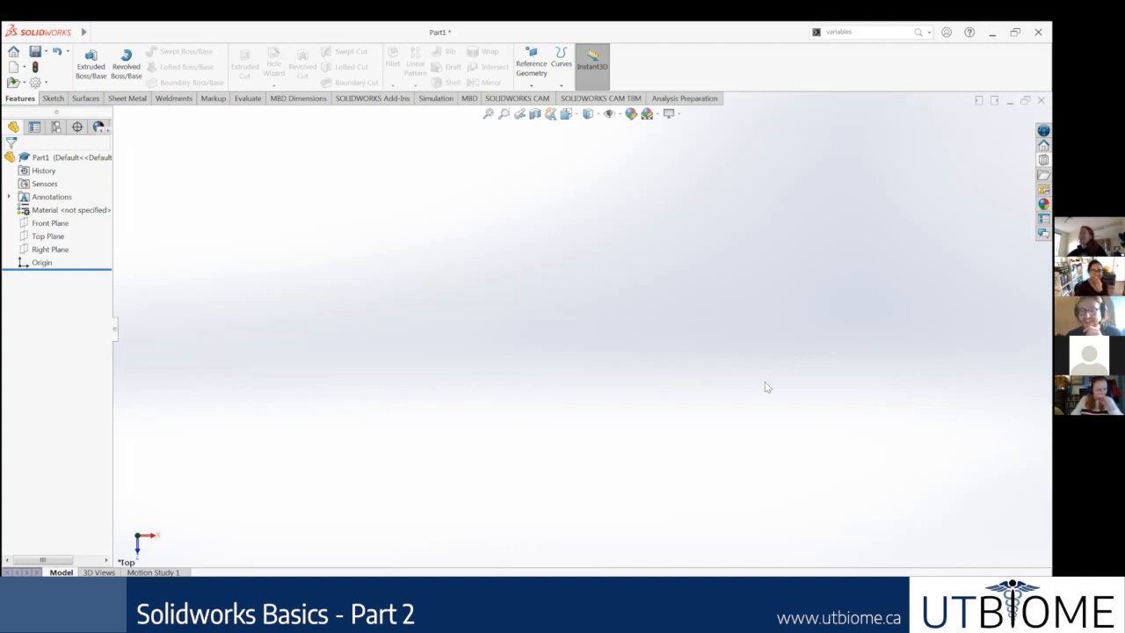
{"action": "left_click", "coordinate": [962, 573]}
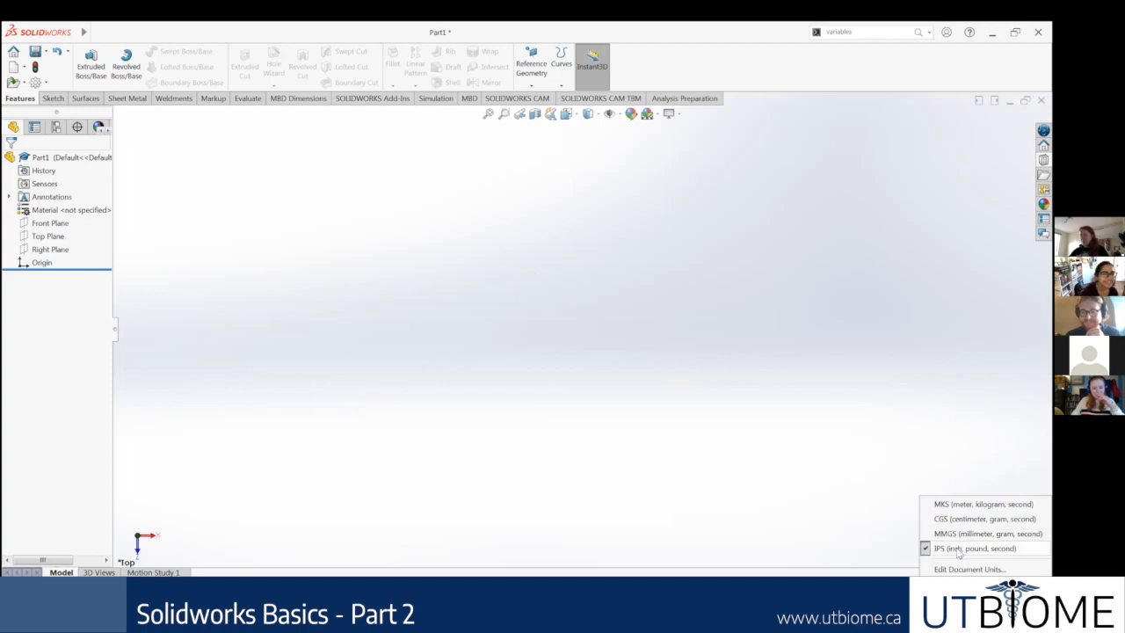
{"action": "left_click", "coordinate": [576, 424]}
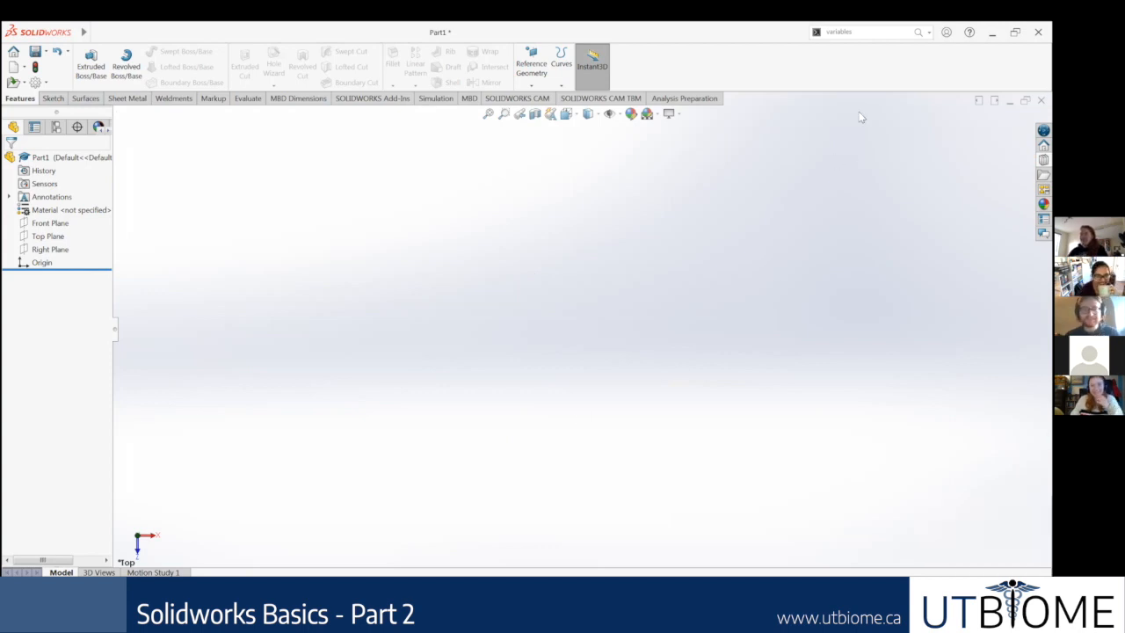
Step: Search the commands for "equations" and open the Equations, Global Variables, and Dimensions dialog
{"action": "double_click", "coordinate": [868, 32]}
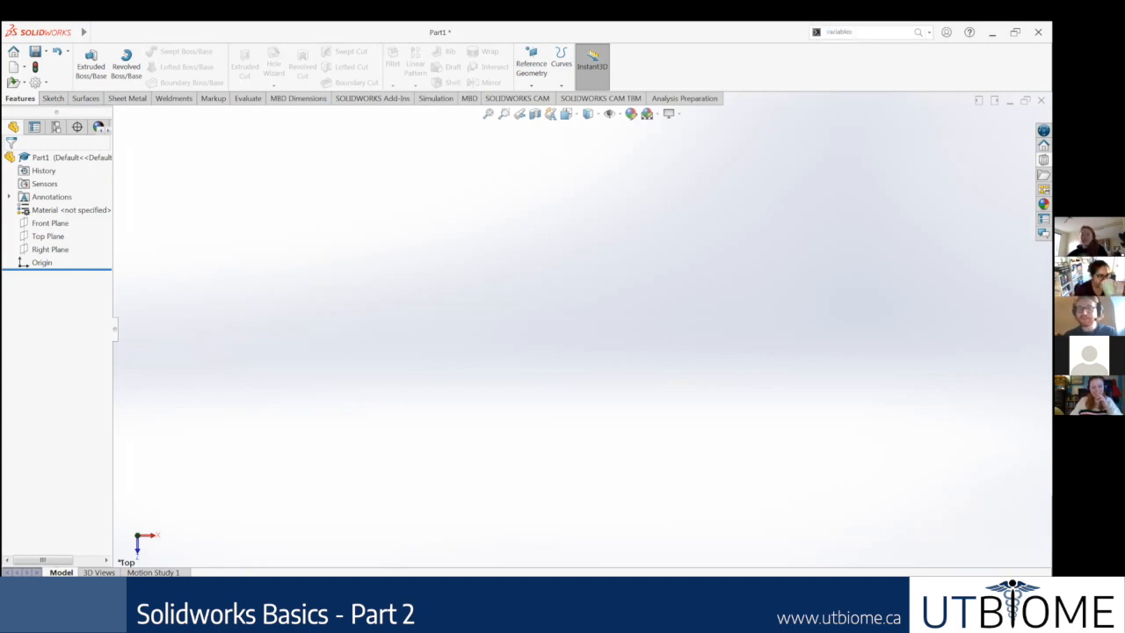
{"action": "left_click", "coordinate": [814, 34]}
{"action": "type", "text": "equations"}
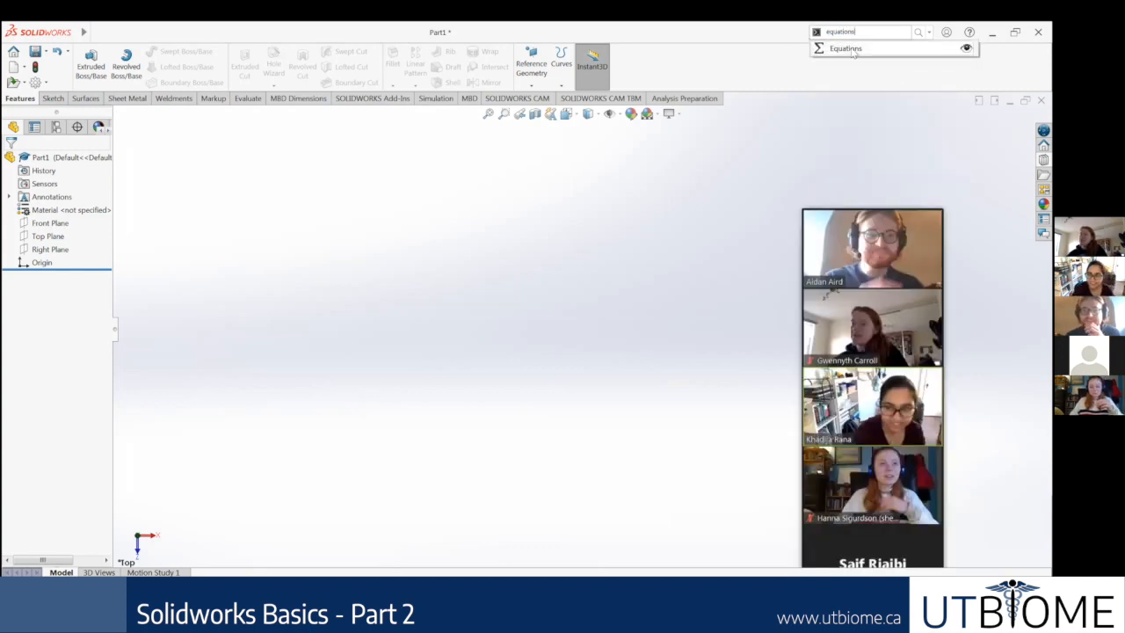
{"action": "left_click", "coordinate": [849, 50]}
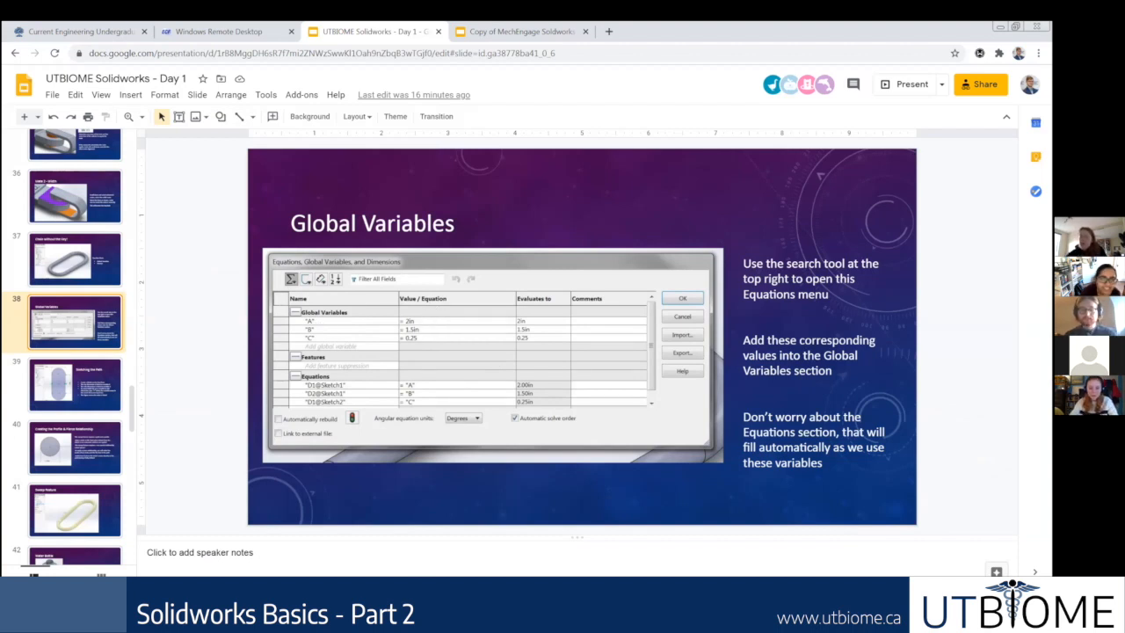
{"action": "left_click", "coordinate": [325, 594]}
{"action": "left_click", "coordinate": [333, 205]}
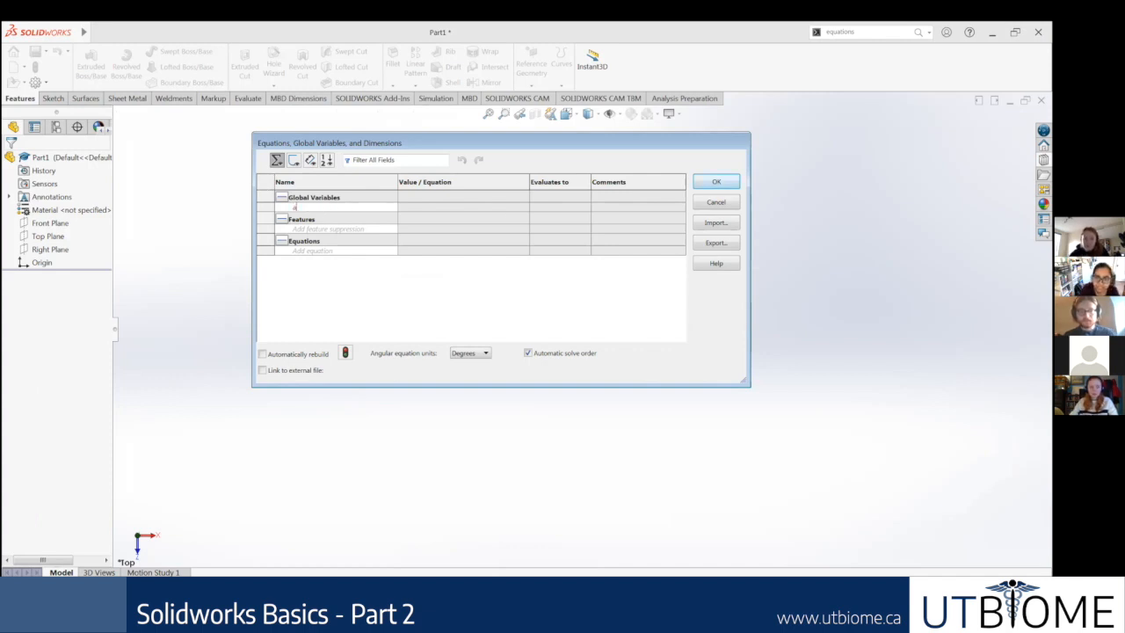
{"action": "key", "text": "Tab"}
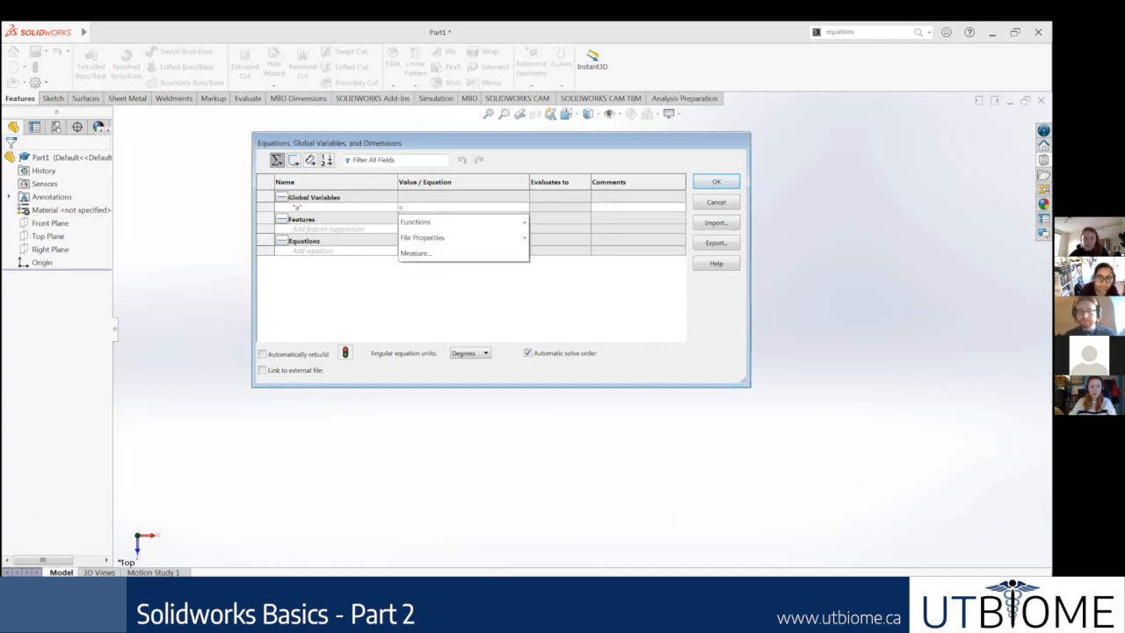
{"action": "left_click", "coordinate": [336, 209]}
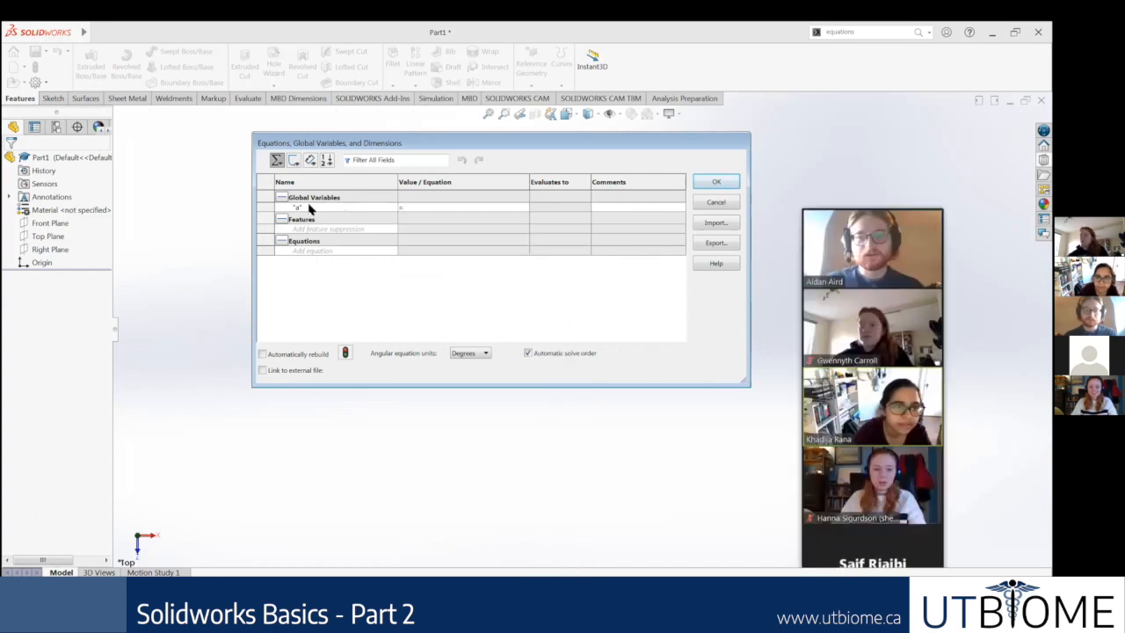
{"action": "left_click", "coordinate": [308, 209]}
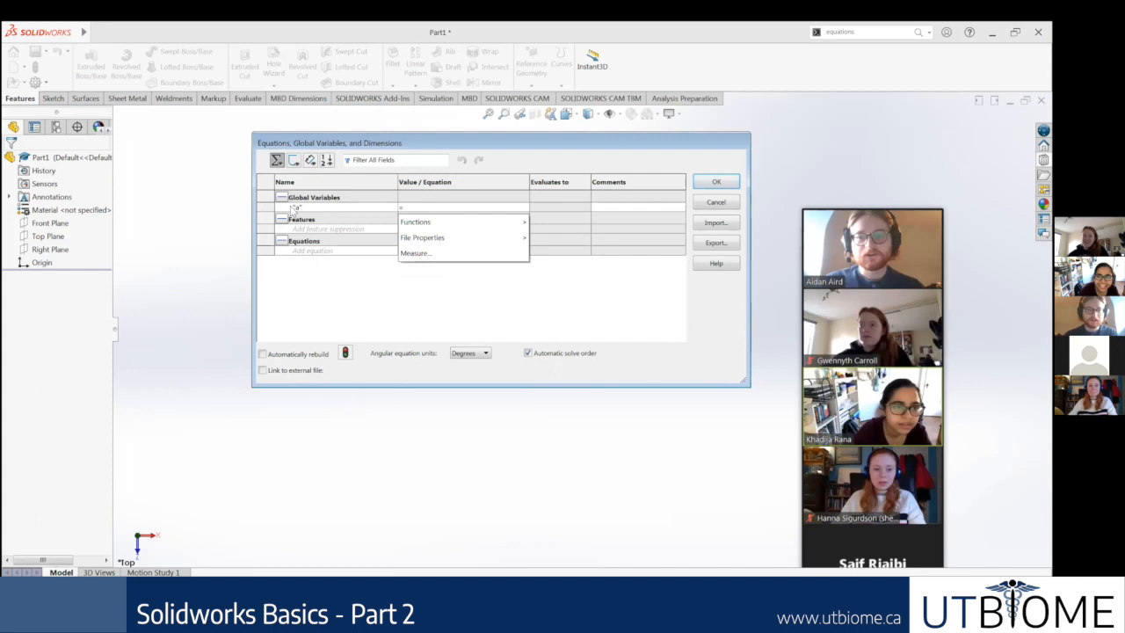
{"action": "left_click", "coordinate": [297, 211]}
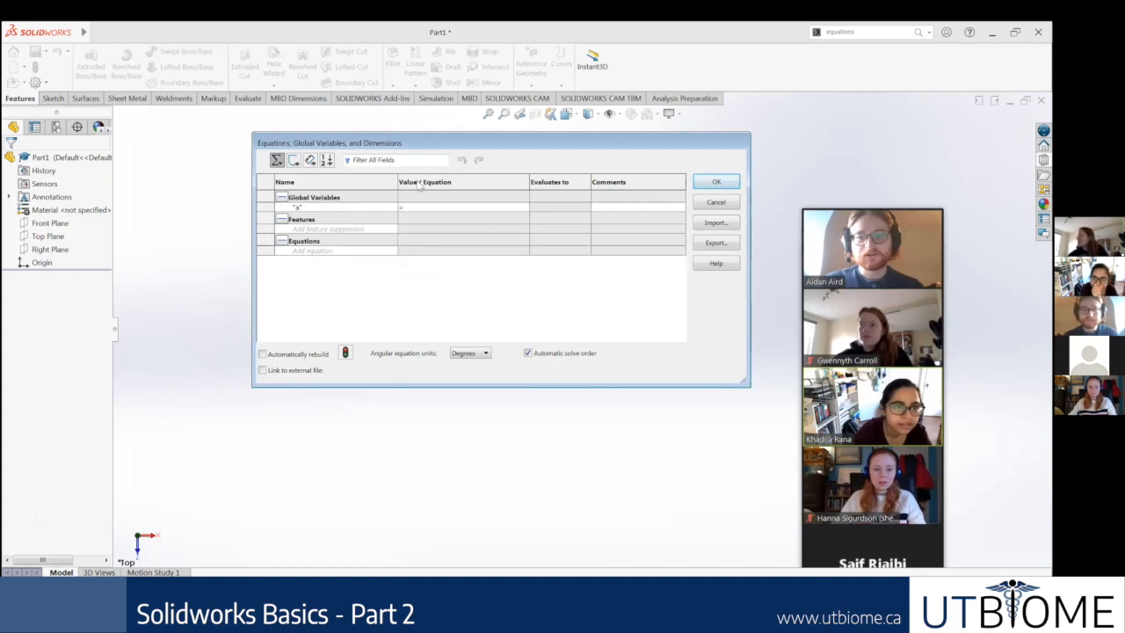
{"action": "left_click", "coordinate": [465, 206]}
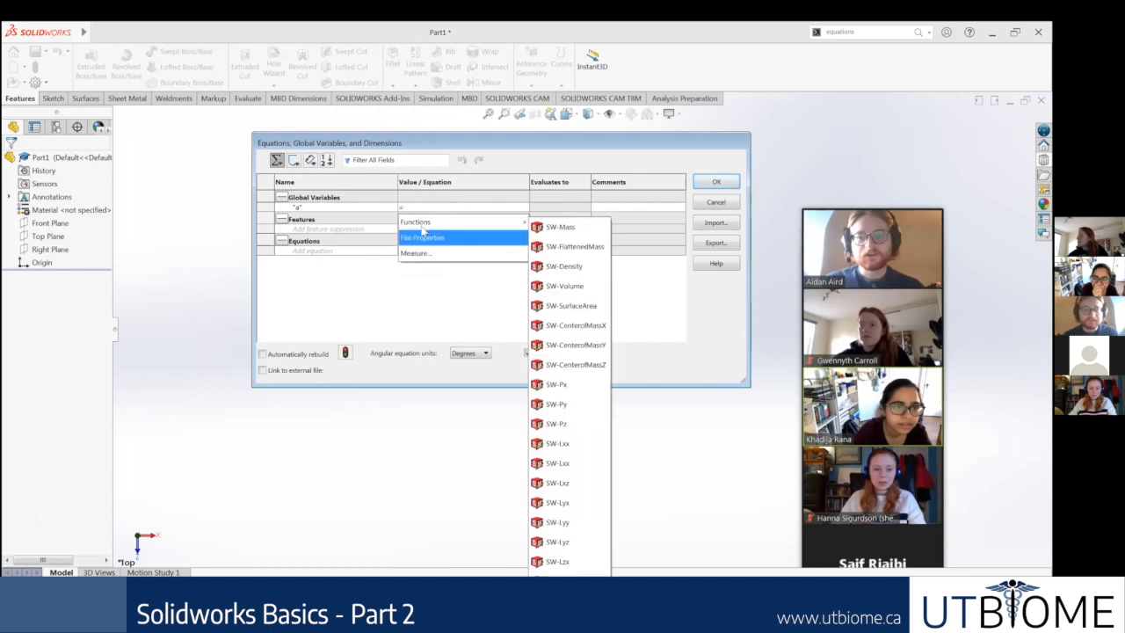
{"action": "left_click", "coordinate": [322, 241]}
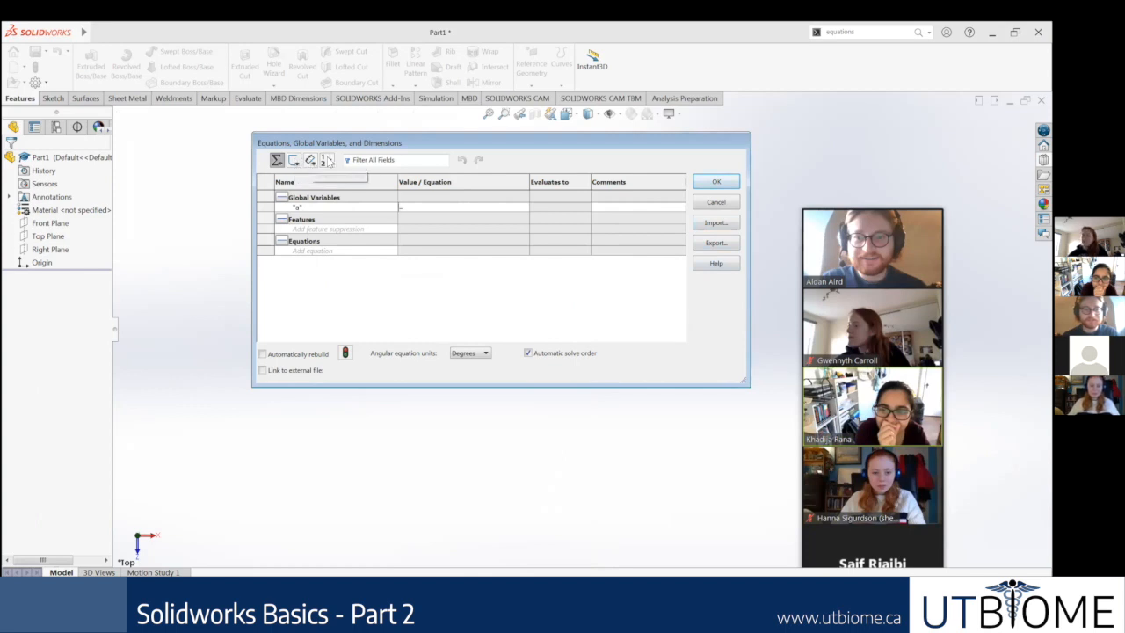
{"action": "left_click", "coordinate": [716, 182]}
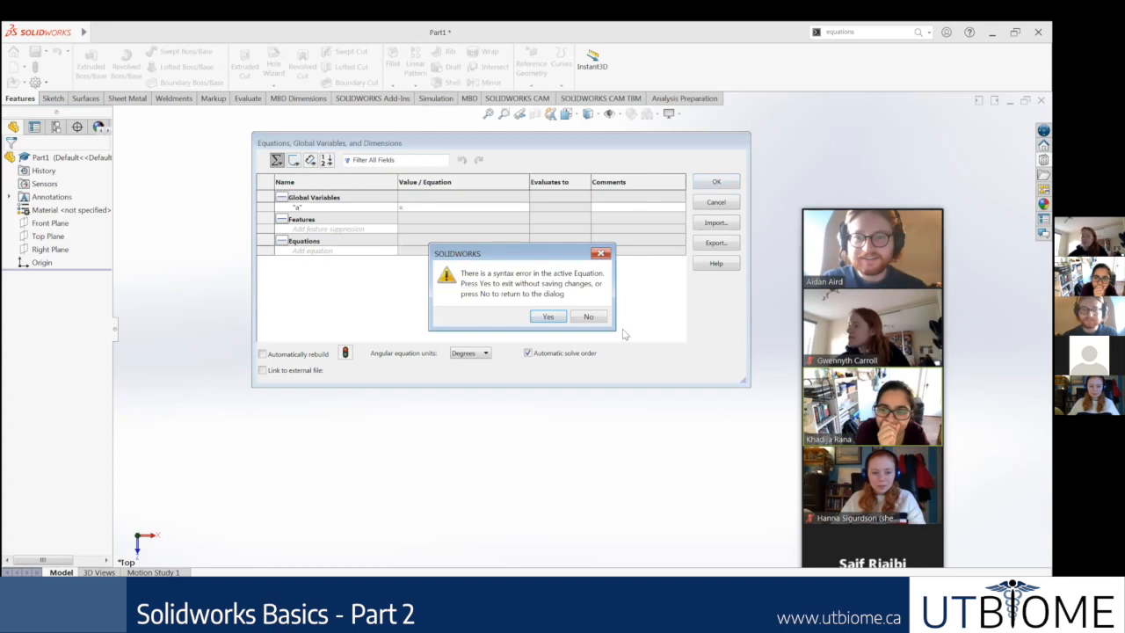
{"action": "left_click", "coordinate": [544, 320]}
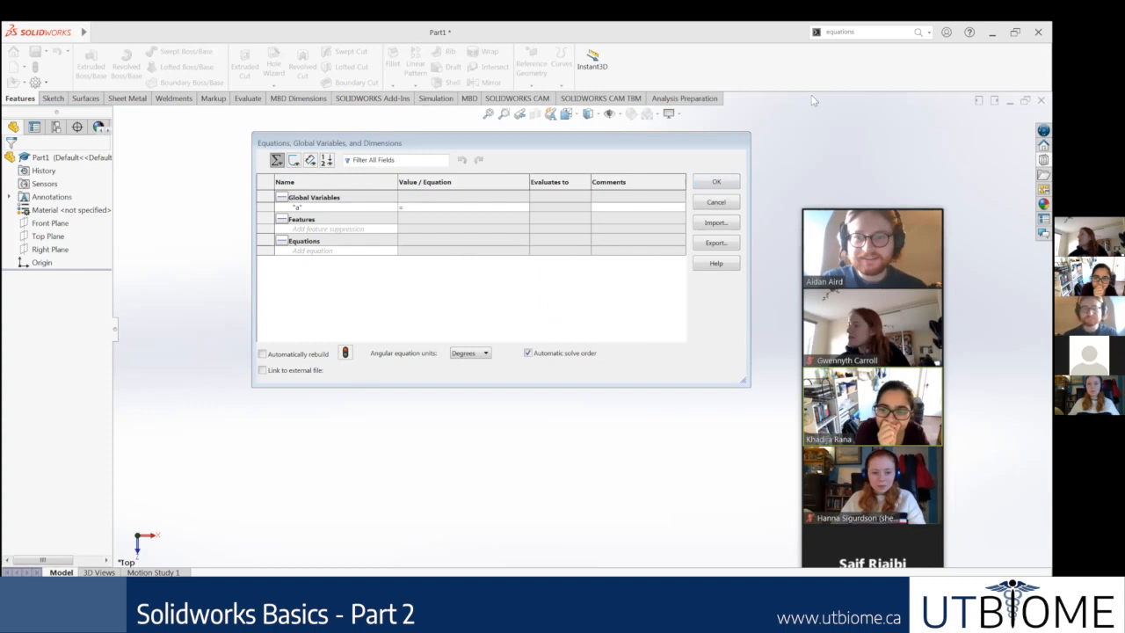
Step: Reopen the Equations, Global Variables, and Dimensions dialog and add a global variable named A
{"action": "left_click", "coordinate": [857, 31]}
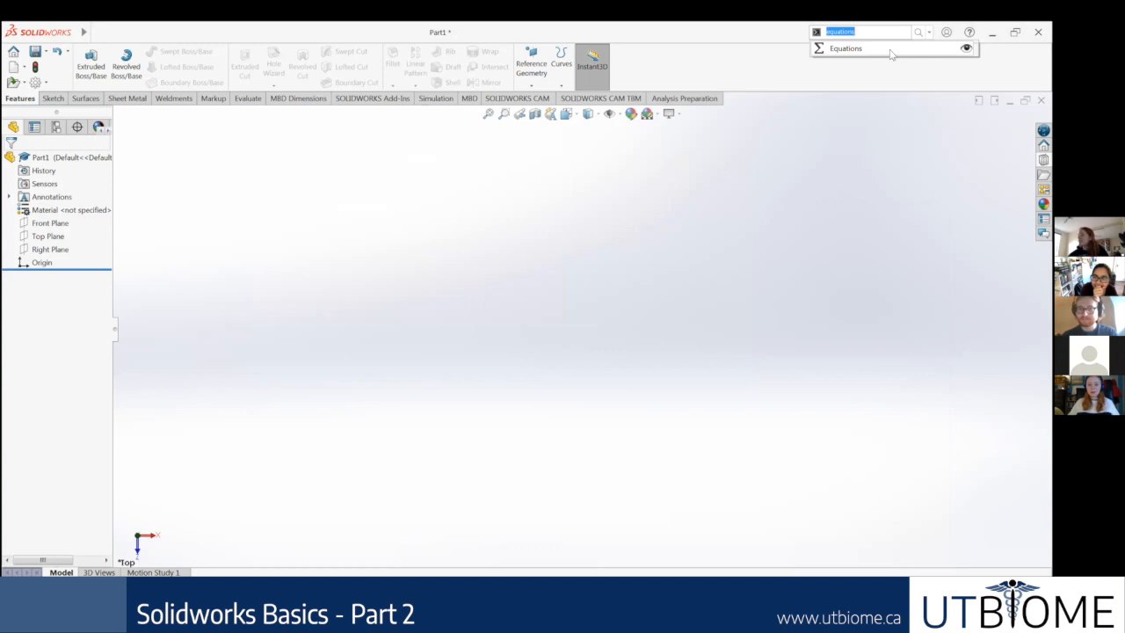
{"action": "left_click", "coordinate": [889, 50]}
{"action": "left_click", "coordinate": [330, 208]}
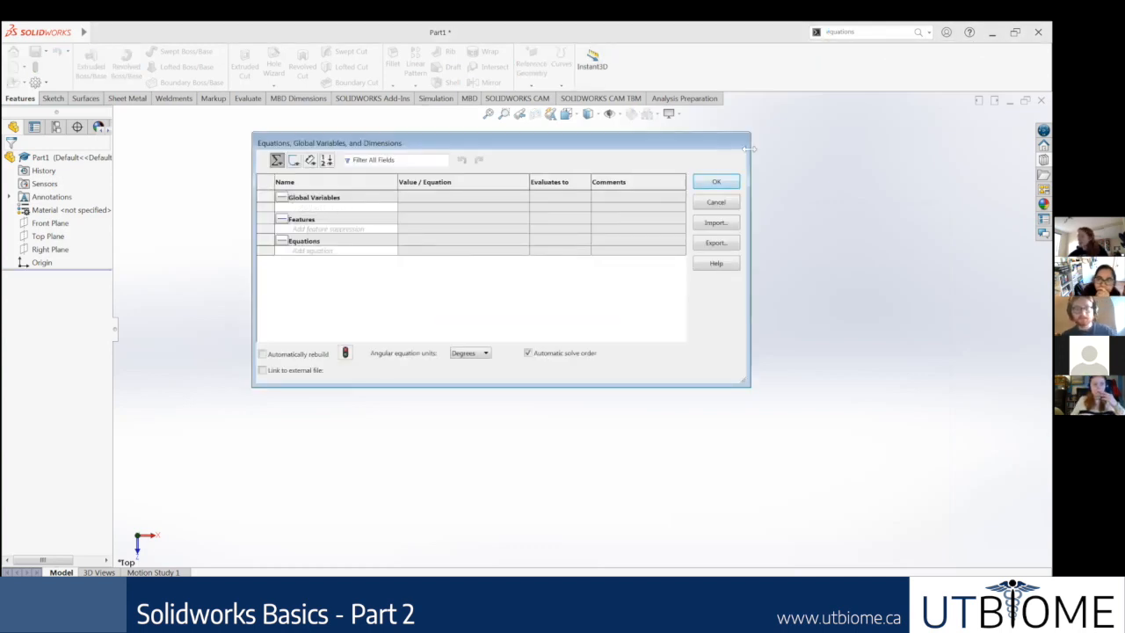
{"action": "type", "text": "A"}
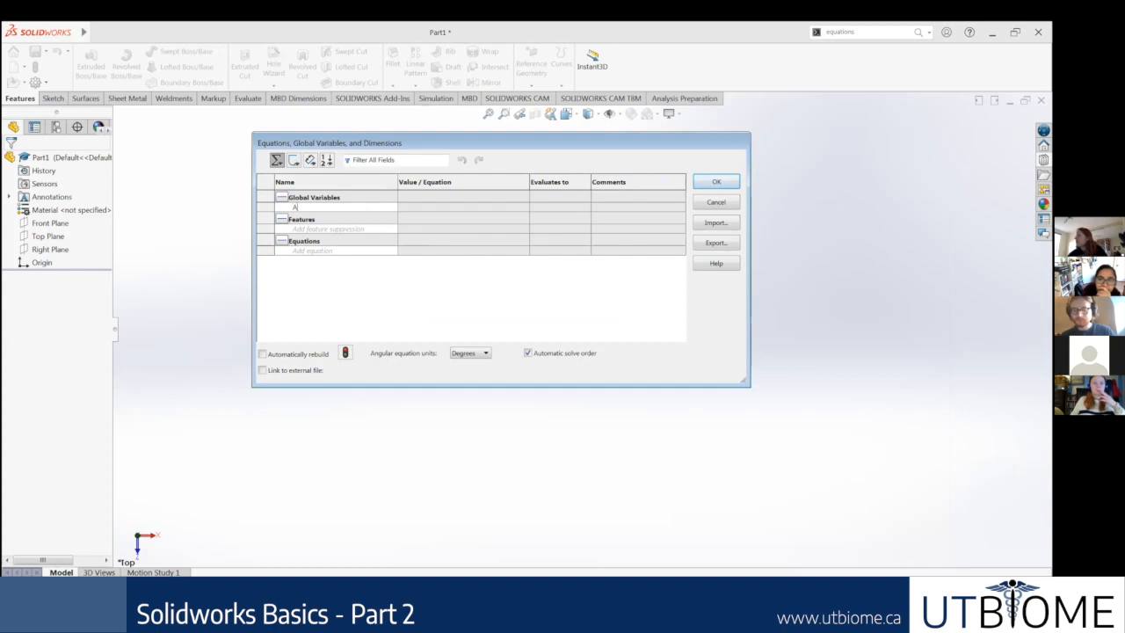
{"action": "key", "text": "BackSpace"}
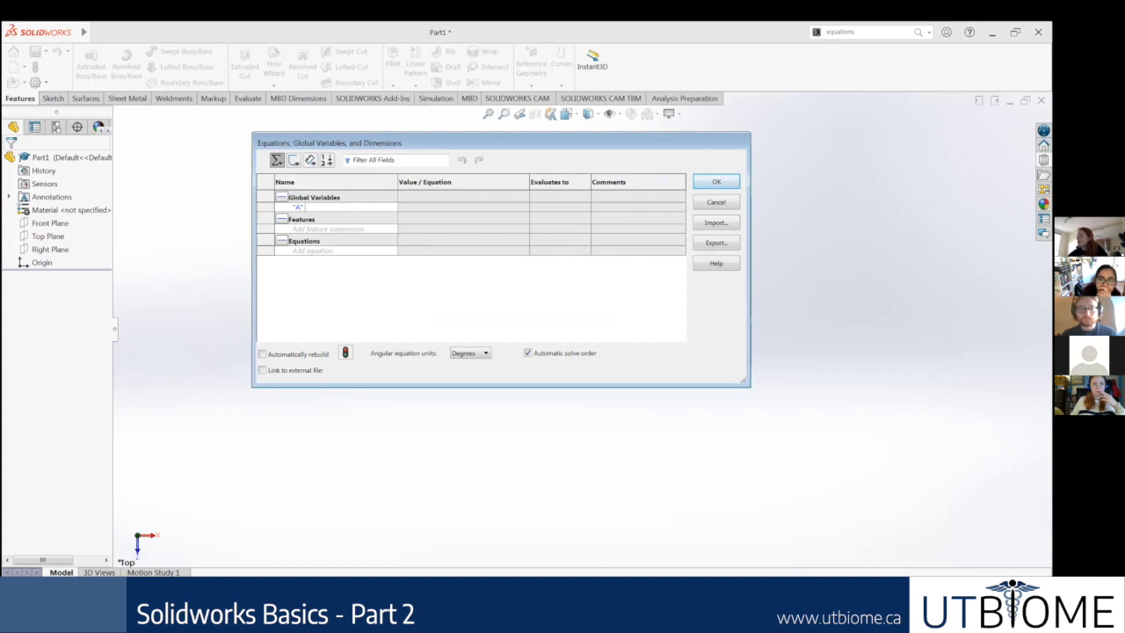
{"action": "type", "text": "A"}
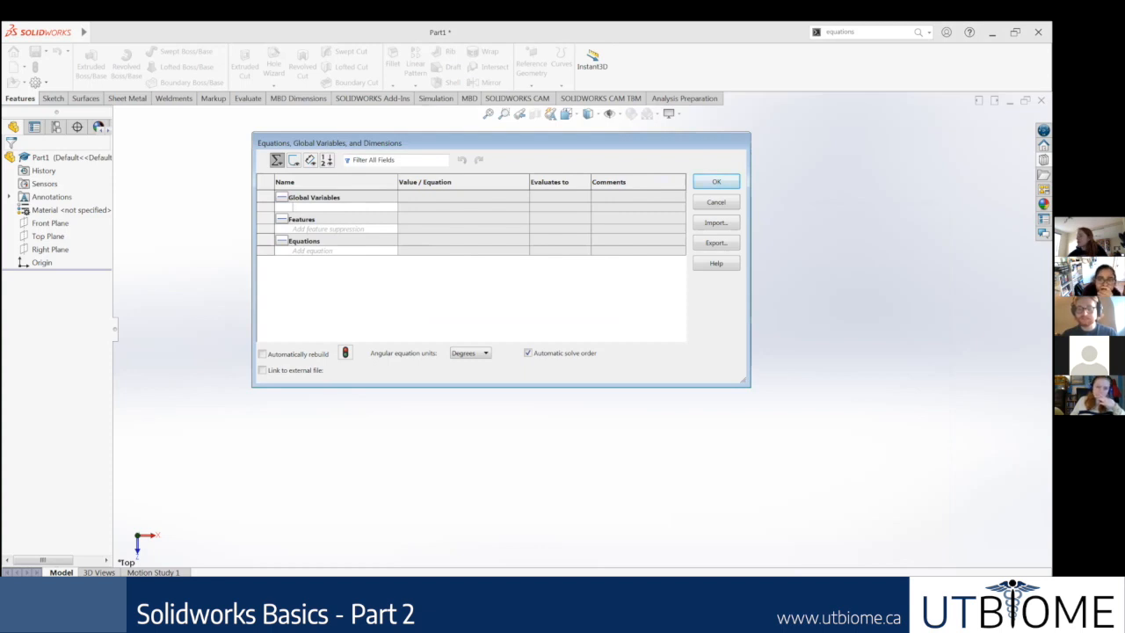
{"action": "type", "text": "A"}
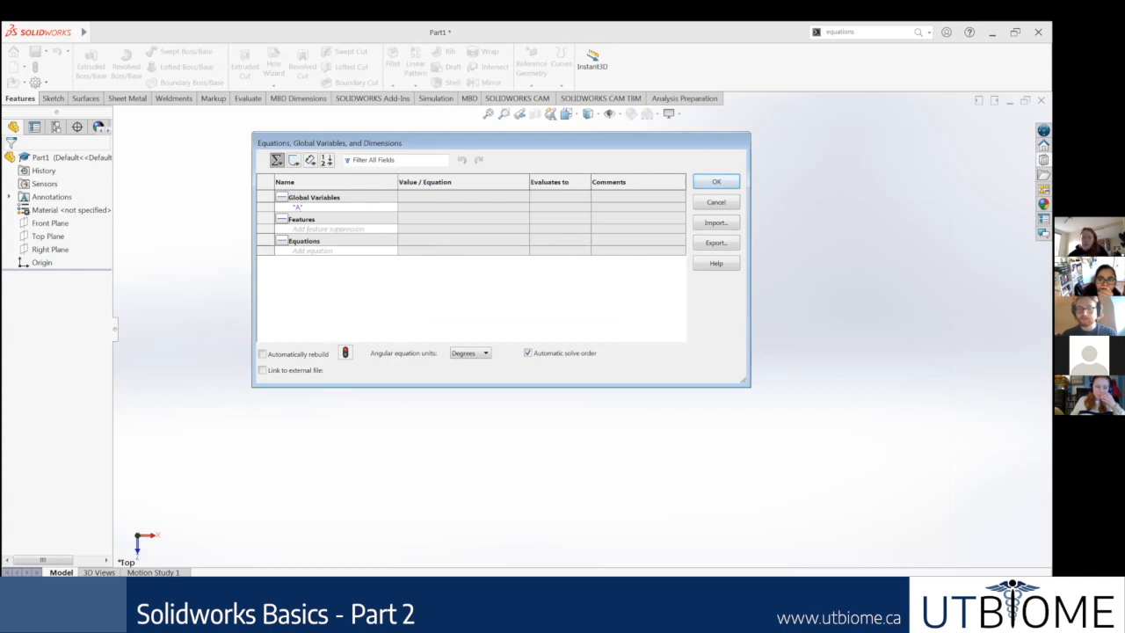
{"action": "key", "text": "BackSpace"}
{"action": "key", "text": "BackSpace"}
{"action": "key", "text": "BackSpace"}
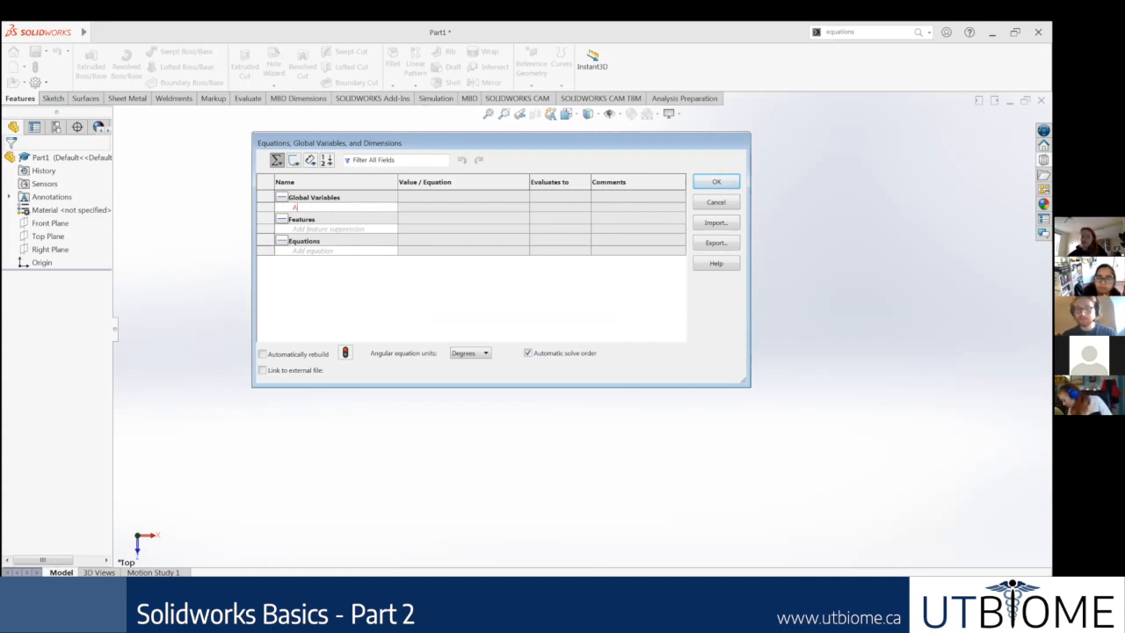
{"action": "key", "text": "Tab"}
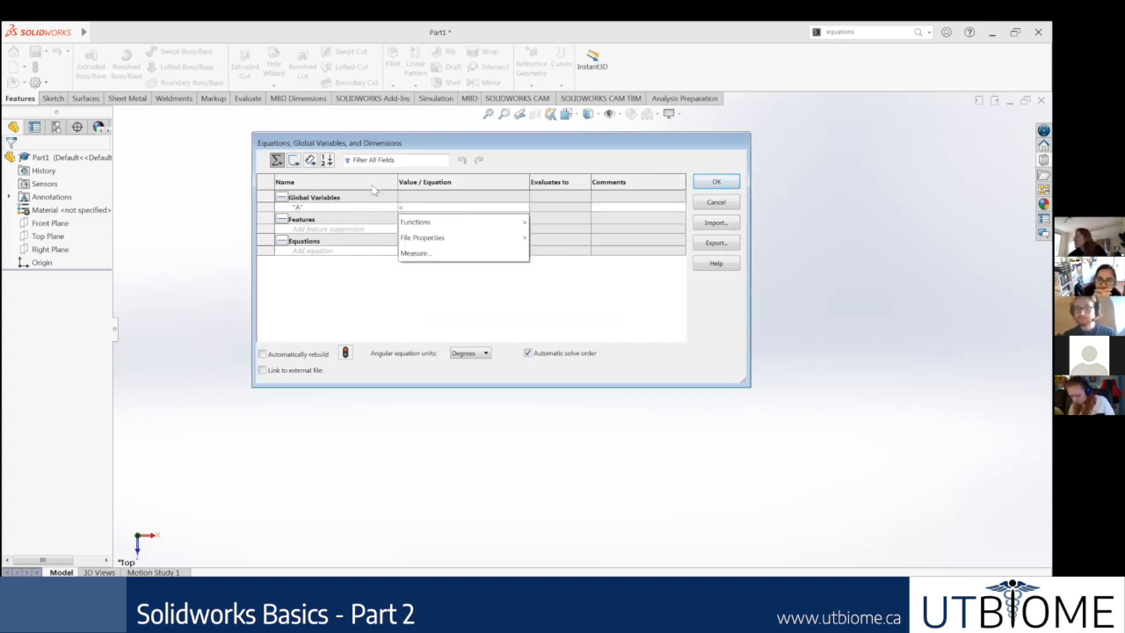
{"action": "left_click", "coordinate": [313, 209]}
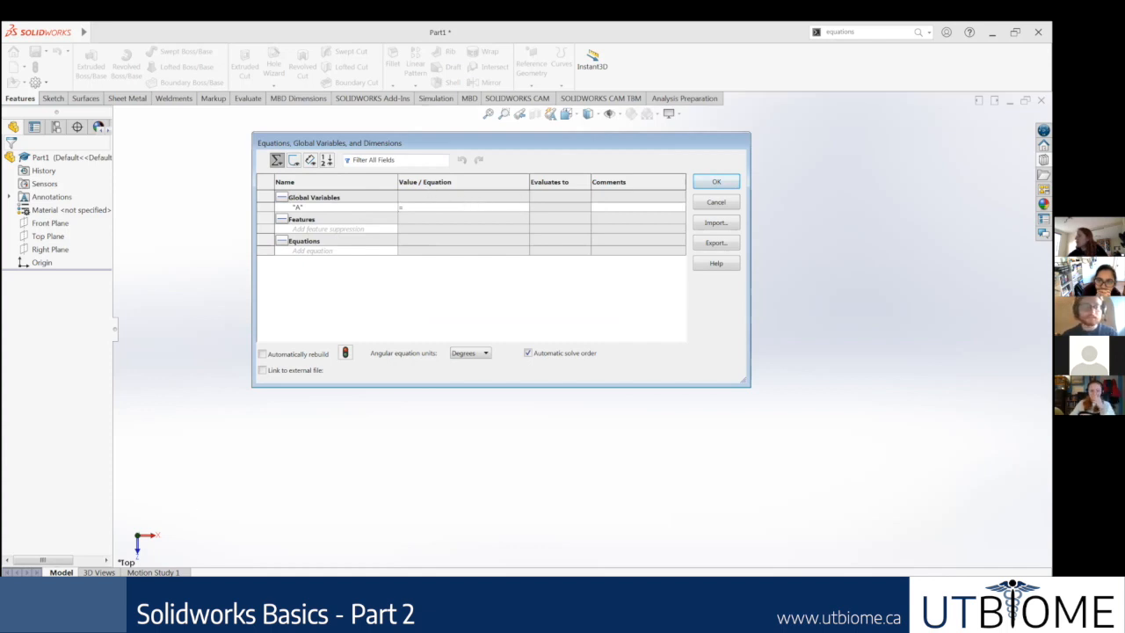
Step: Recheck the Global Variables slide in Google Slides, then set global variable A's value to 2 back in SOLIDWORKS
{"action": "key", "text": "alt+Tab"}
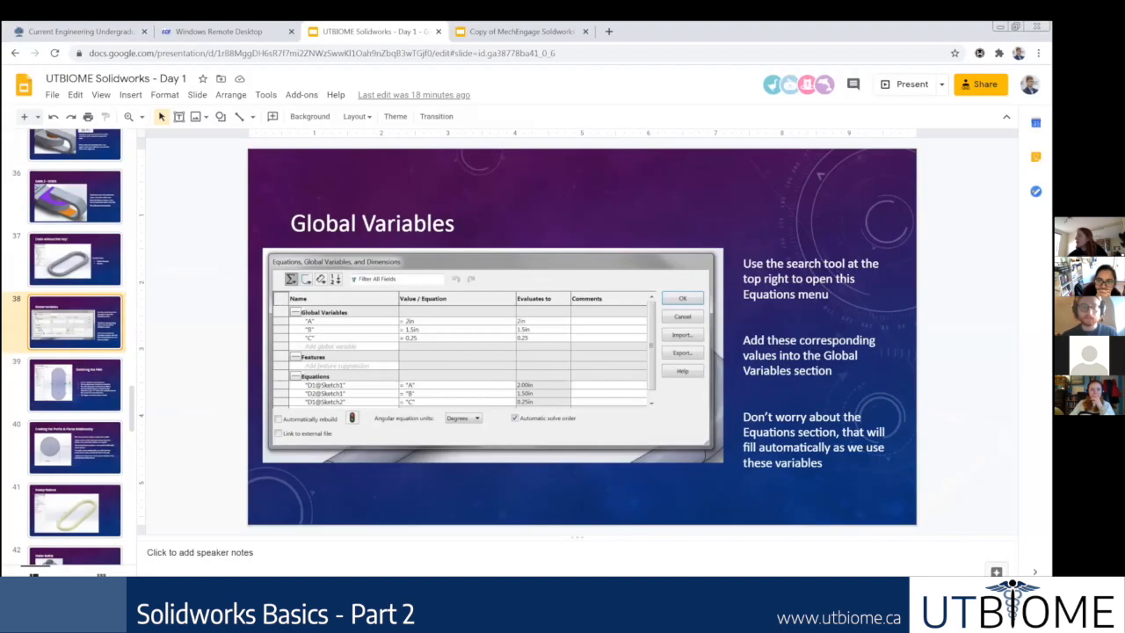
{"action": "key", "text": "alt+Tab"}
{"action": "left_click", "coordinate": [433, 207]}
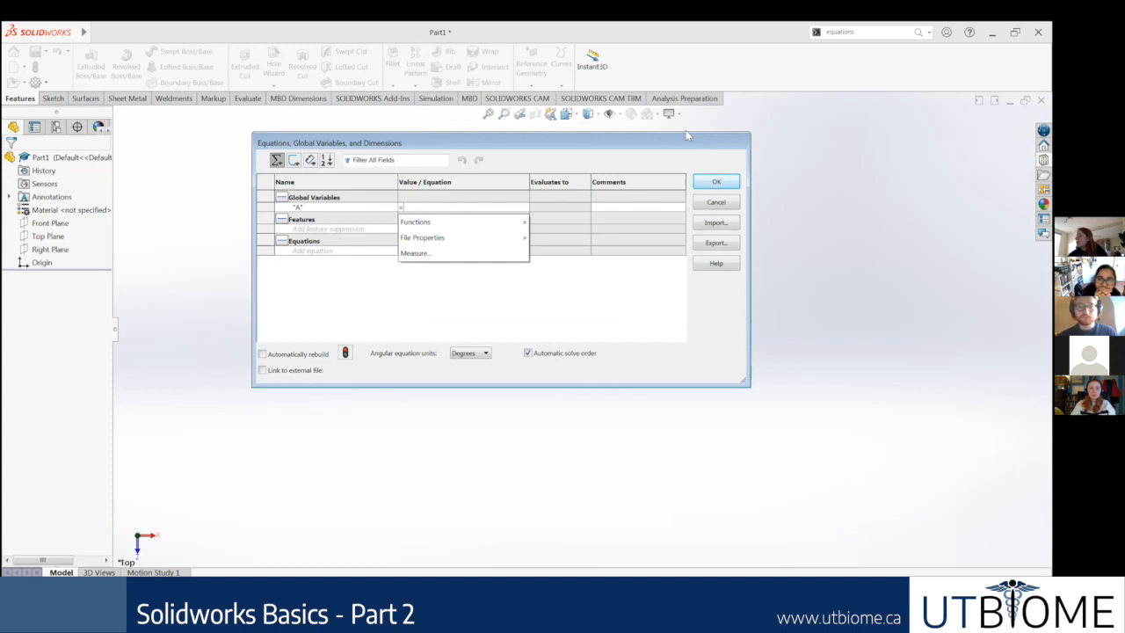
{"action": "type", "text": "2"}
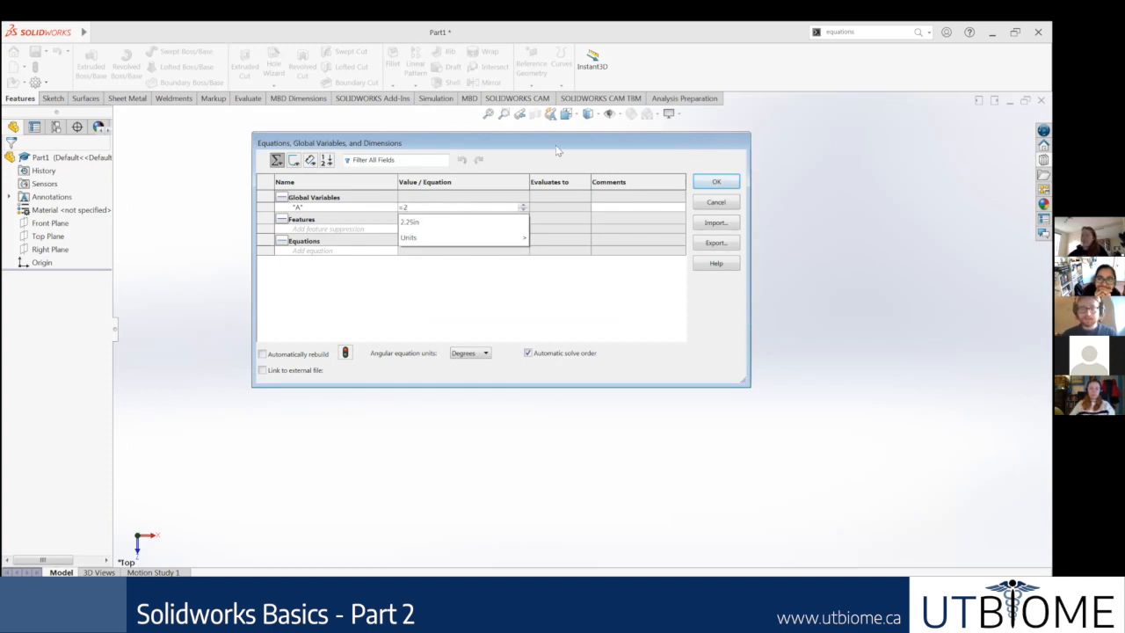
{"action": "key", "text": "Return"}
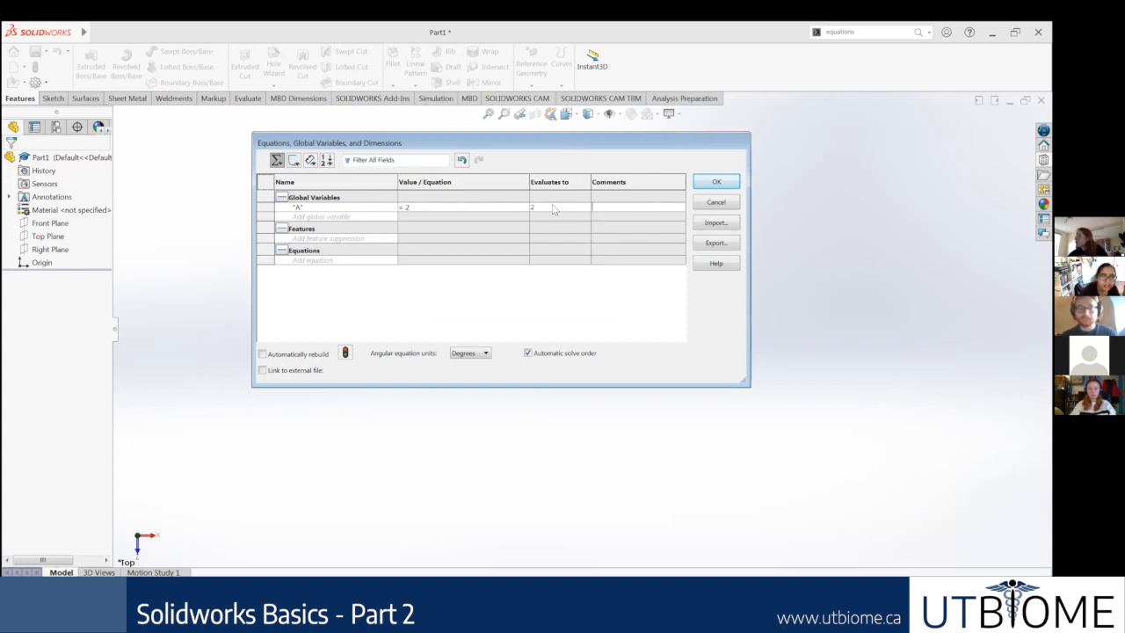
{"action": "left_click", "coordinate": [471, 204]}
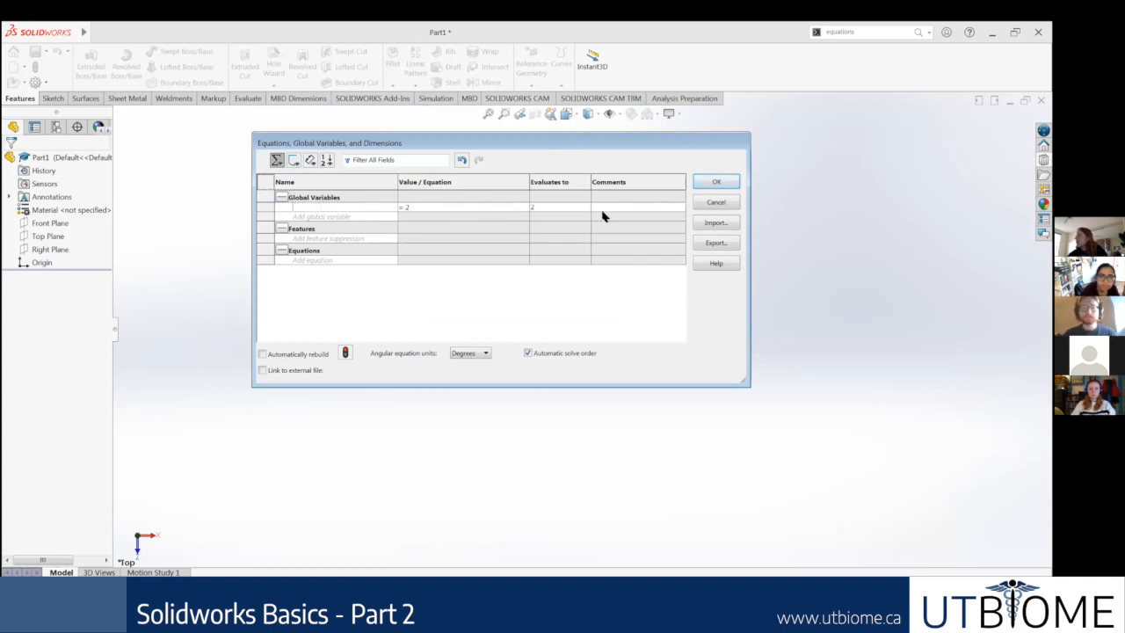
{"action": "key", "text": "Tab"}
{"action": "left_click", "coordinate": [486, 226]}
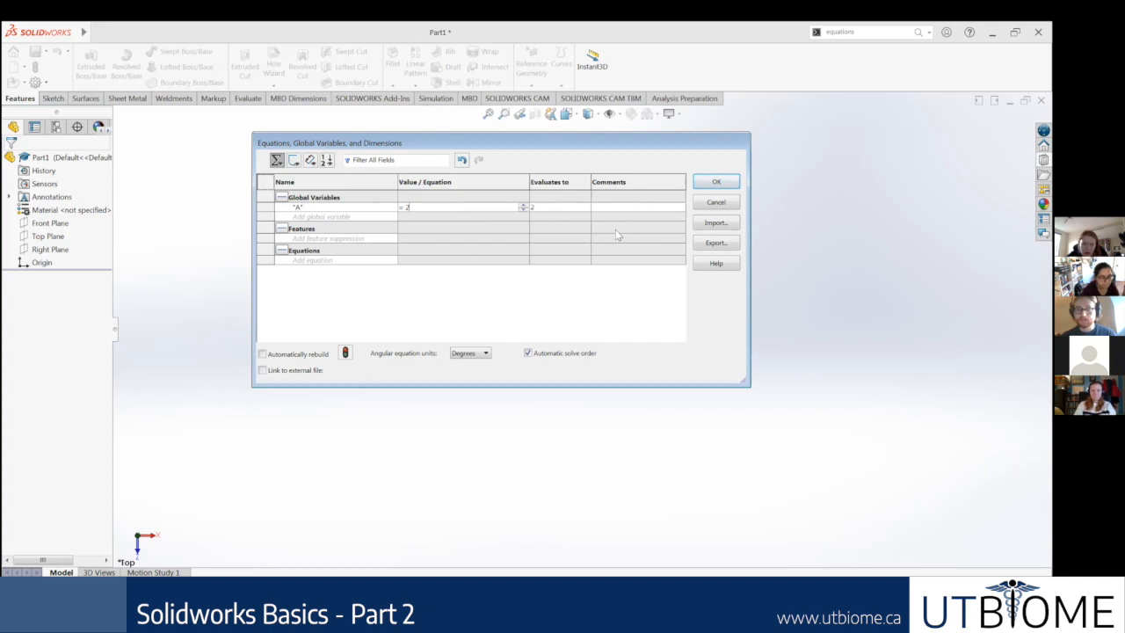
{"action": "left_click", "coordinate": [313, 208]}
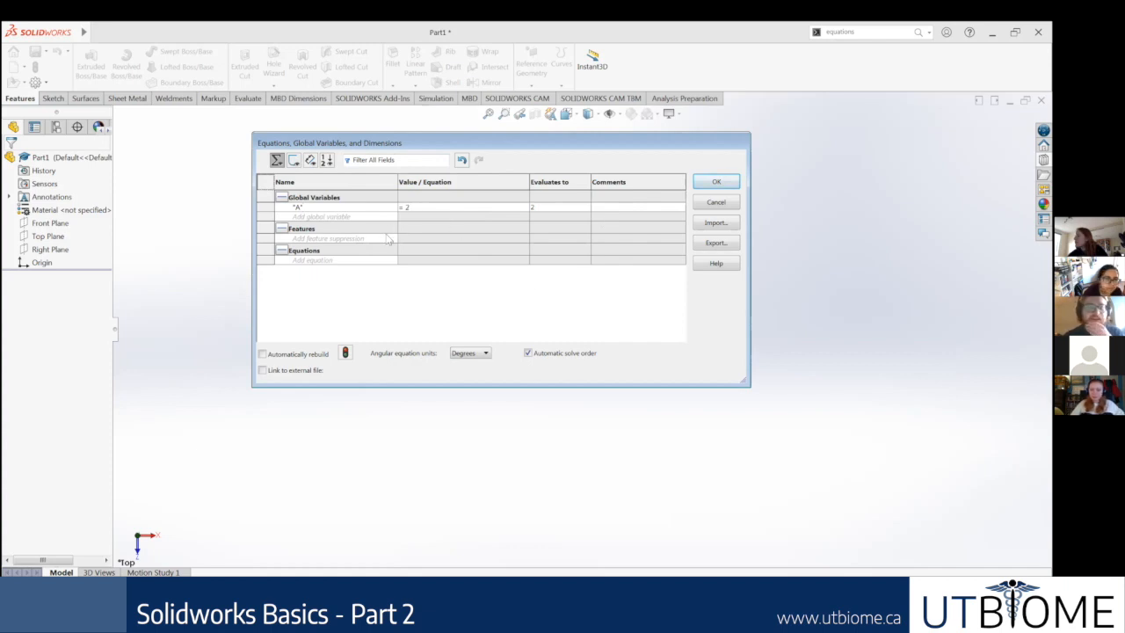
Step: Add a global variable named B and enter 1.5 in as its value, consulting the Global Variables slide in Google Slides
{"action": "mouse_move", "coordinate": [310, 625]}
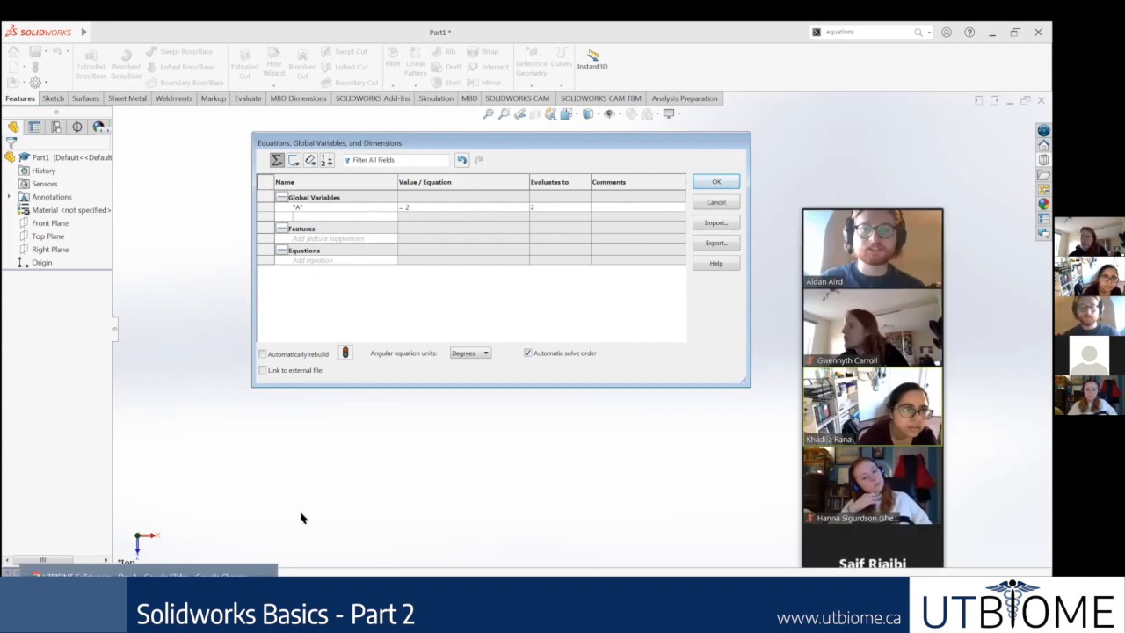
{"action": "type", "text": "B"}
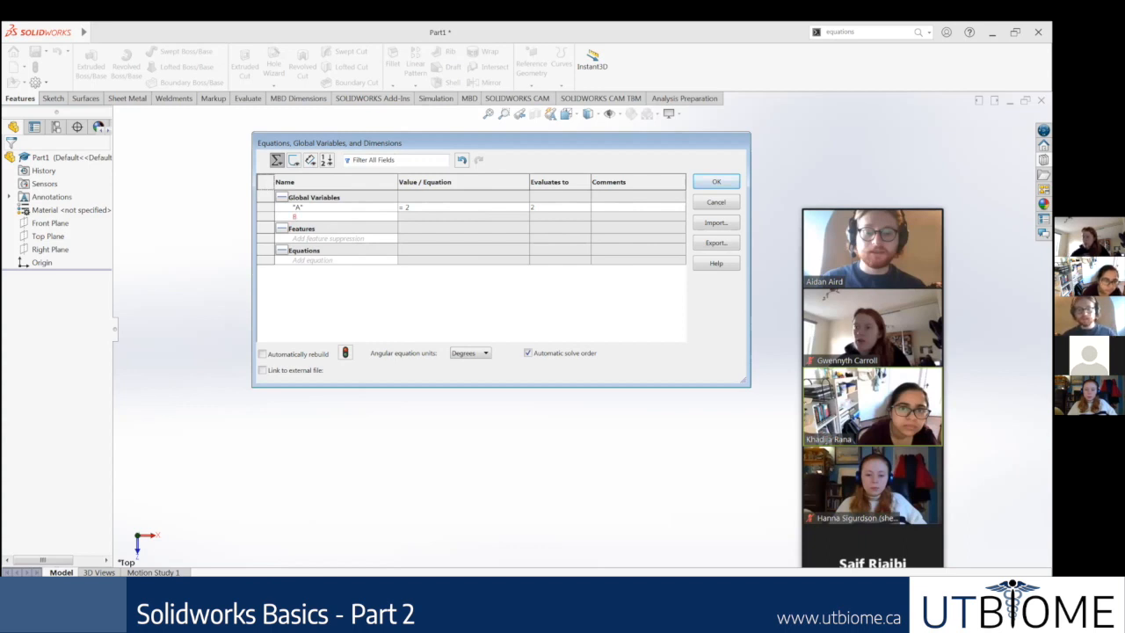
{"action": "key", "text": "Tab"}
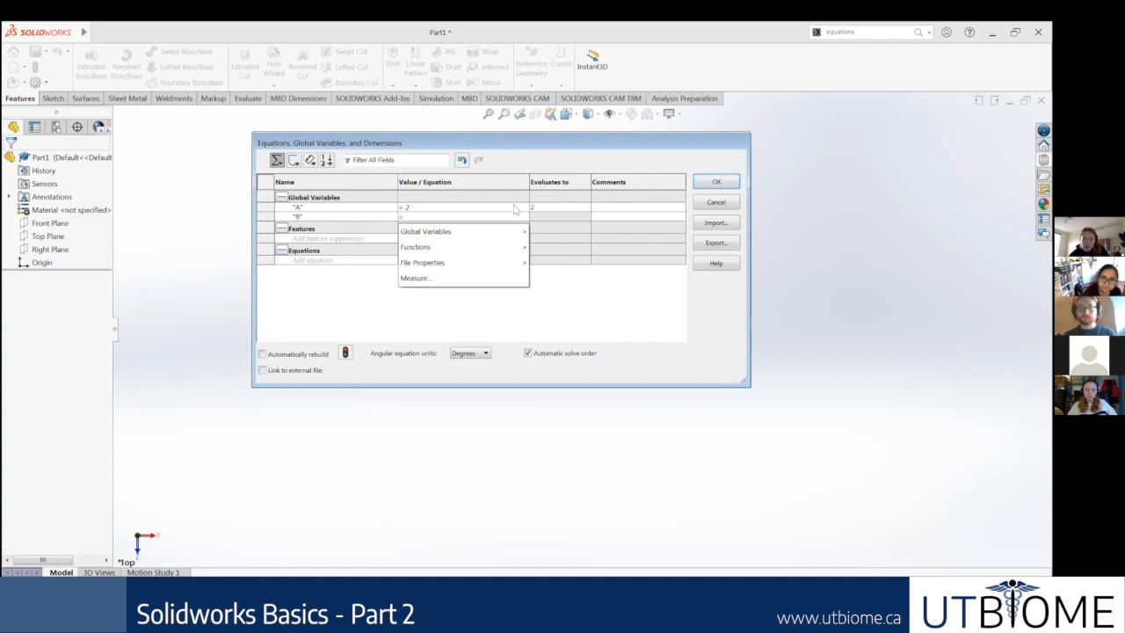
{"action": "mouse_move", "coordinate": [435, 262]}
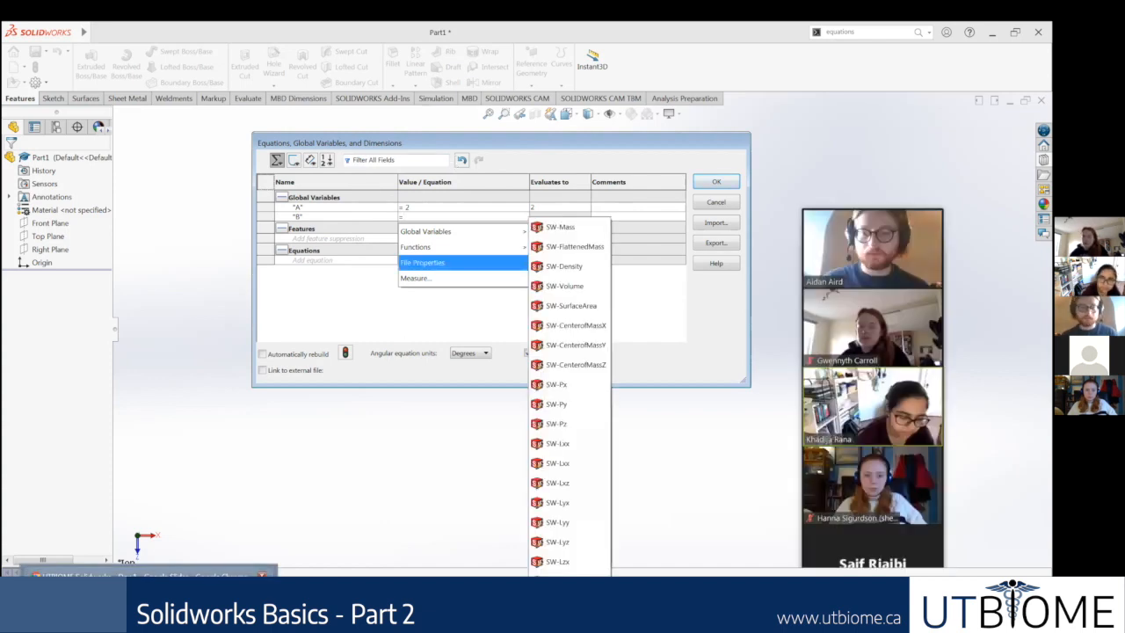
{"action": "left_click", "coordinate": [149, 582]}
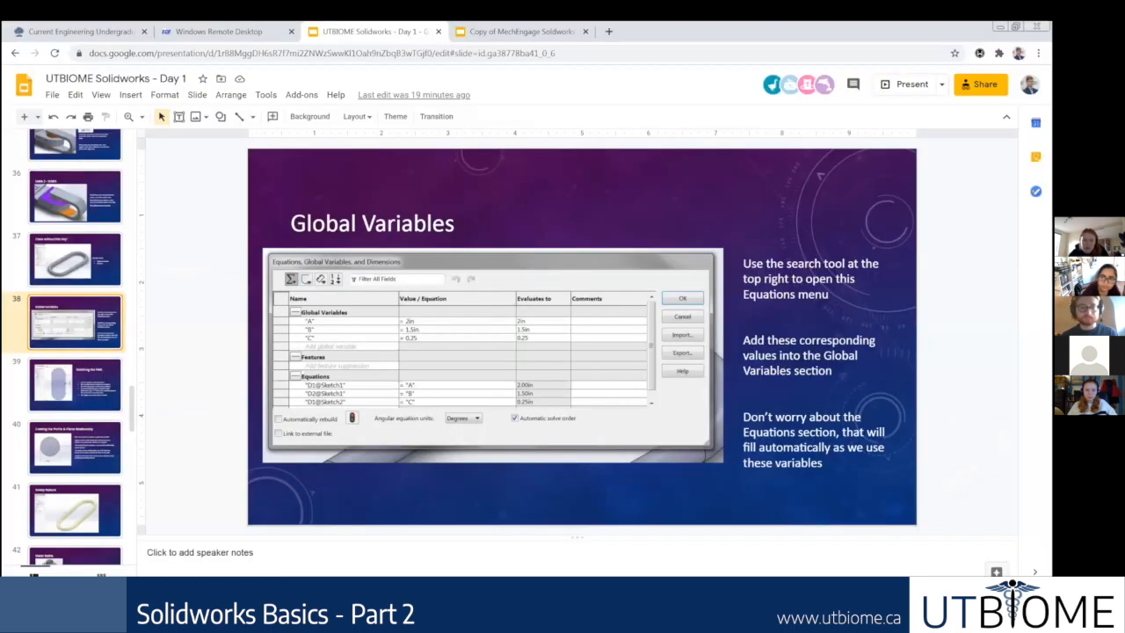
{"action": "key", "text": "alt+Tab"}
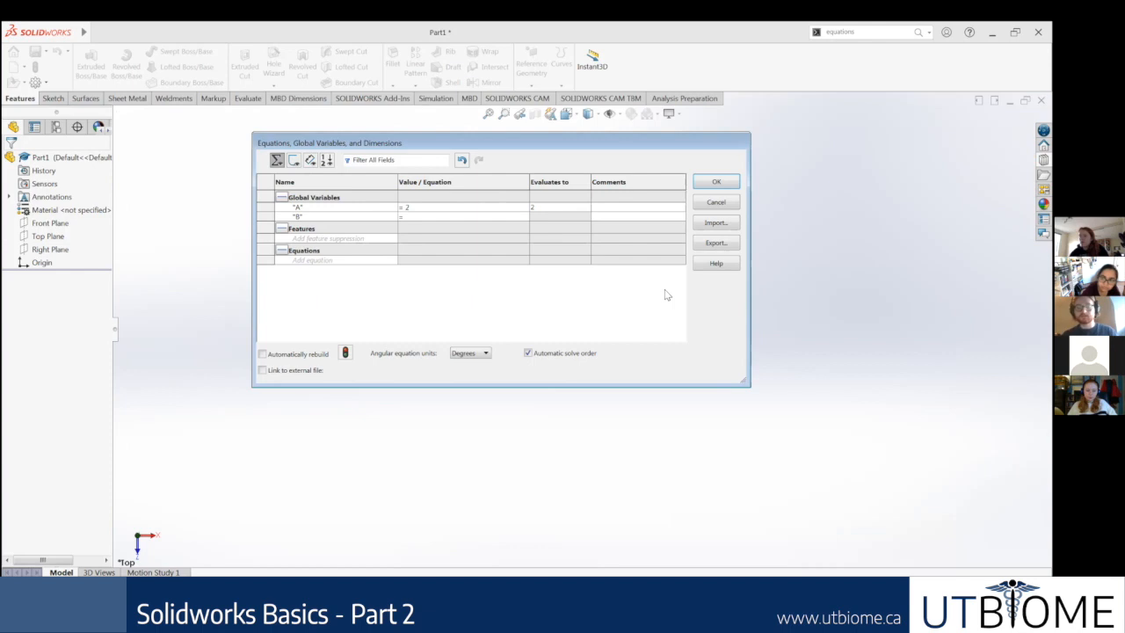
{"action": "type", "text": "1.5 in"}
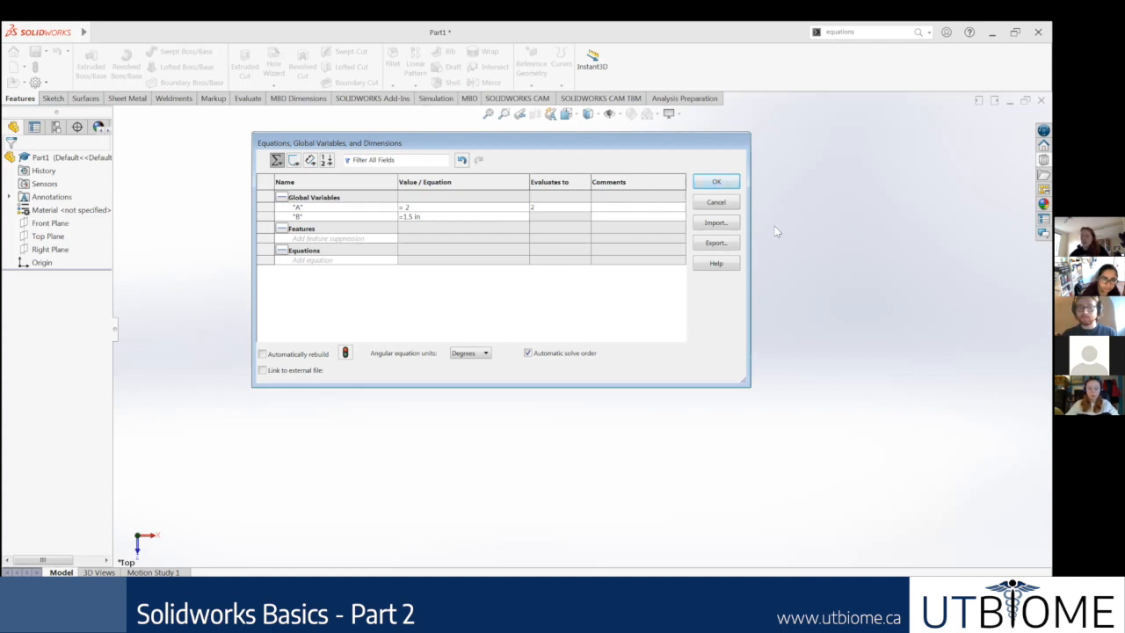
Step: Try to get global variable B's value accepted by changing its unit to mm and back to in
{"action": "left_click", "coordinate": [433, 217]}
{"action": "key", "text": "BackSpace"}
{"action": "type", "text": "mm"}
{"action": "key", "text": "Return"}
{"action": "left_click", "coordinate": [437, 216]}
{"action": "key", "text": "BackSpace"}
{"action": "type", "text": "in"}
{"action": "key", "text": "Return"}
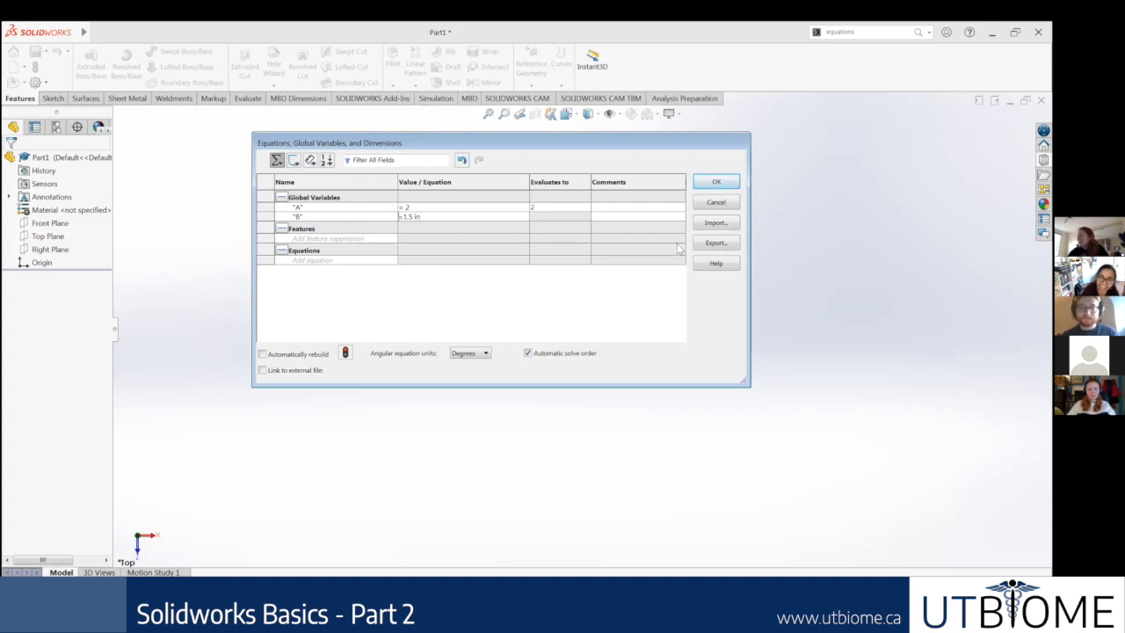
Step: Remove the unit from global variable B's value so that only 1.5 is entered
{"action": "left_click", "coordinate": [495, 215]}
{"action": "key", "text": "Return"}
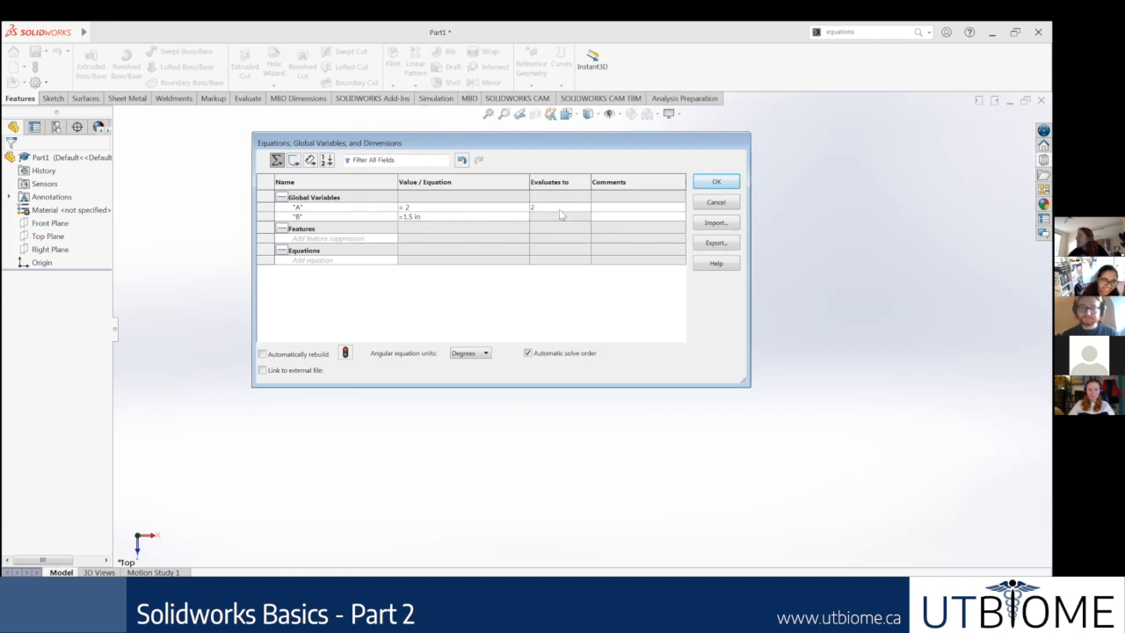
{"action": "left_click", "coordinate": [467, 215]}
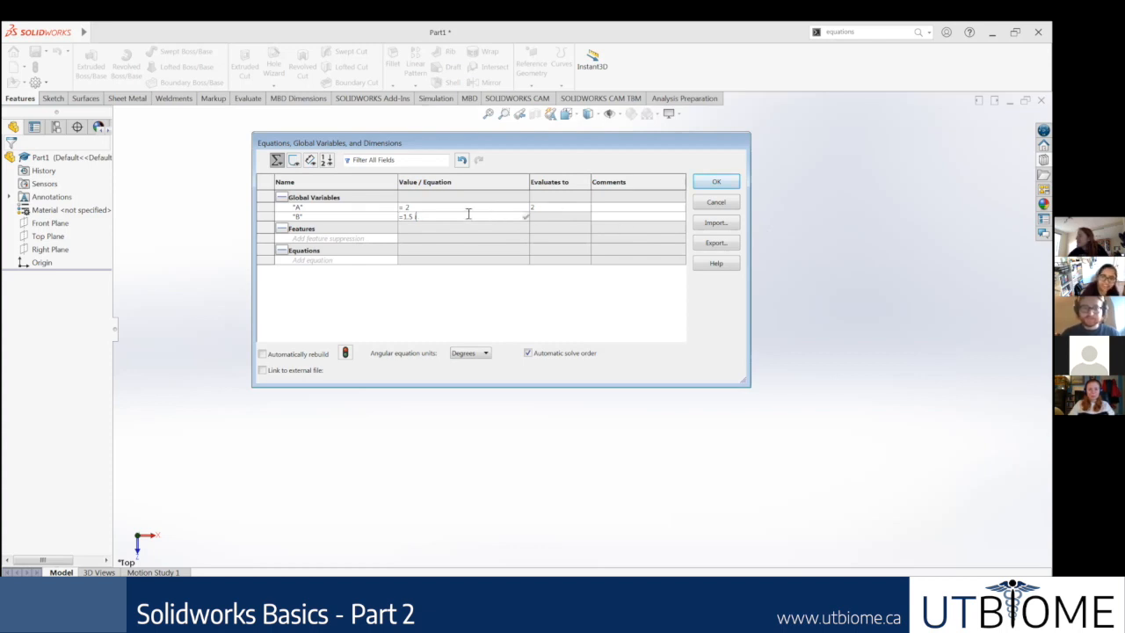
{"action": "key", "text": "Return"}
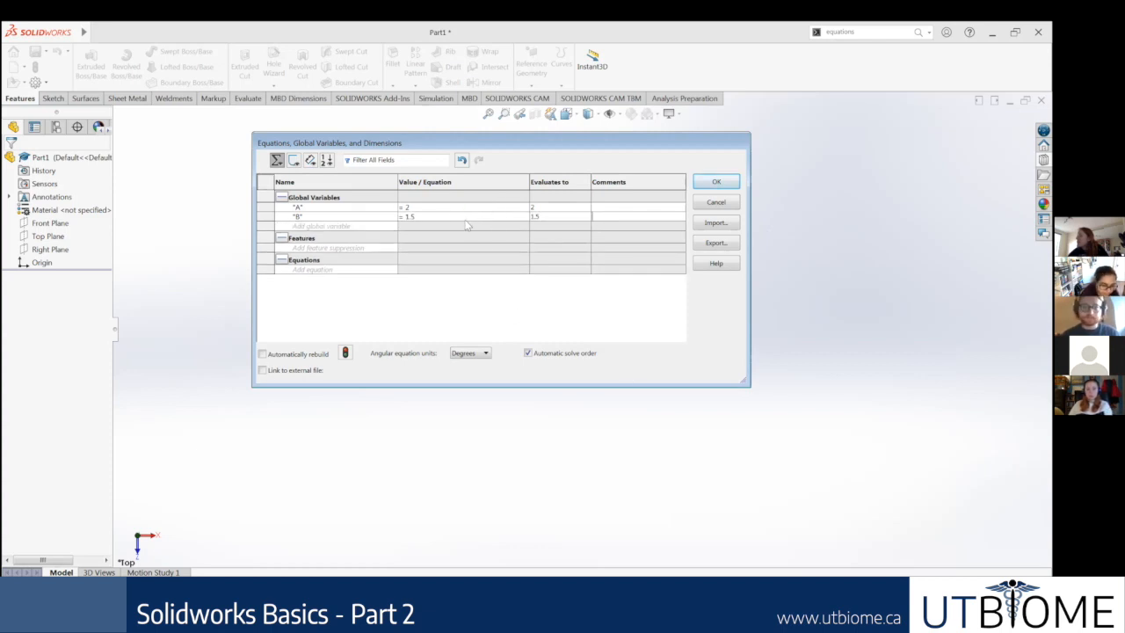
Step: Re-enter 1.5 as global variable B's value and assign it the uin unit
{"action": "key", "text": "BackSpace"}
{"action": "key", "text": "BackSpace"}
{"action": "key", "text": "BackSpace"}
{"action": "key", "text": "BackSpace"}
{"action": "key", "text": "BackSpace"}
{"action": "type", "text": "1.5"}
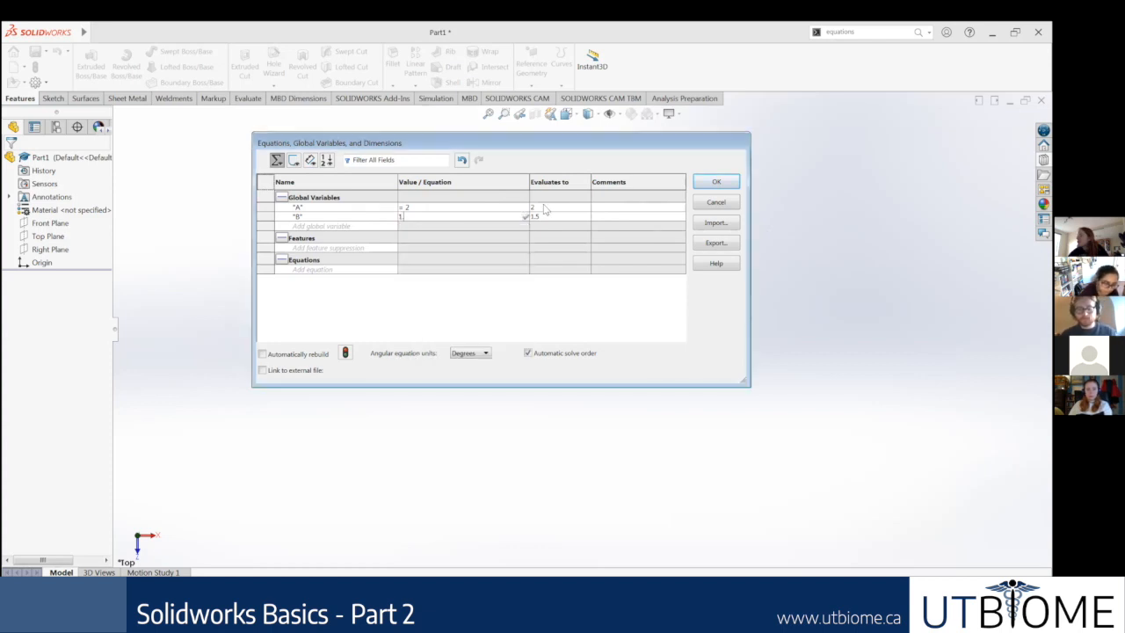
{"action": "mouse_move", "coordinate": [500, 233]}
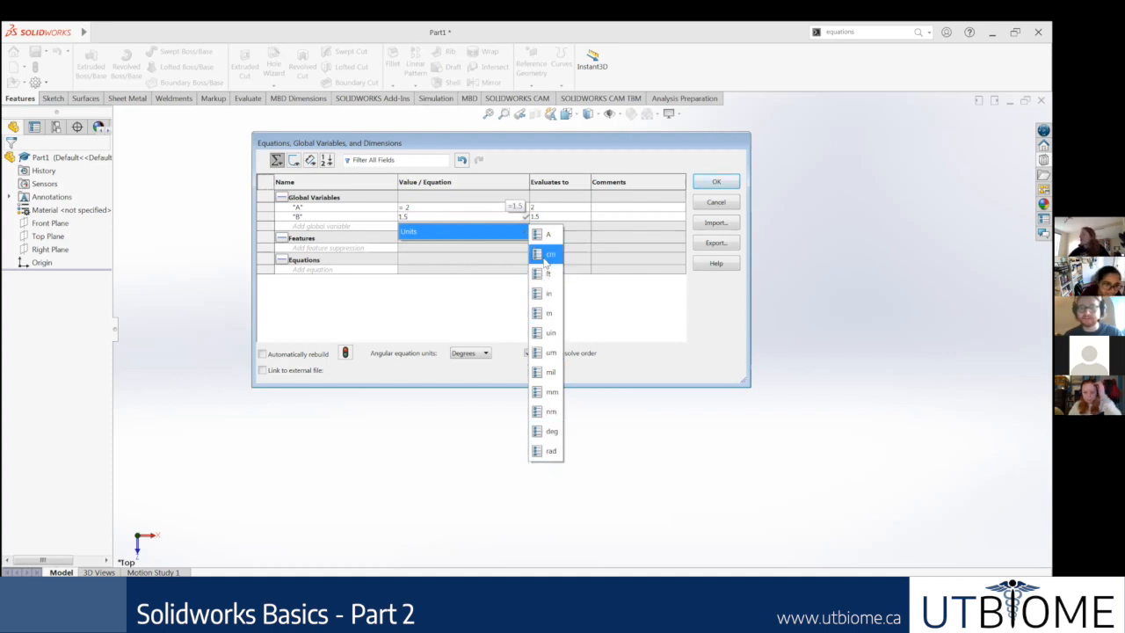
{"action": "left_click", "coordinate": [550, 334]}
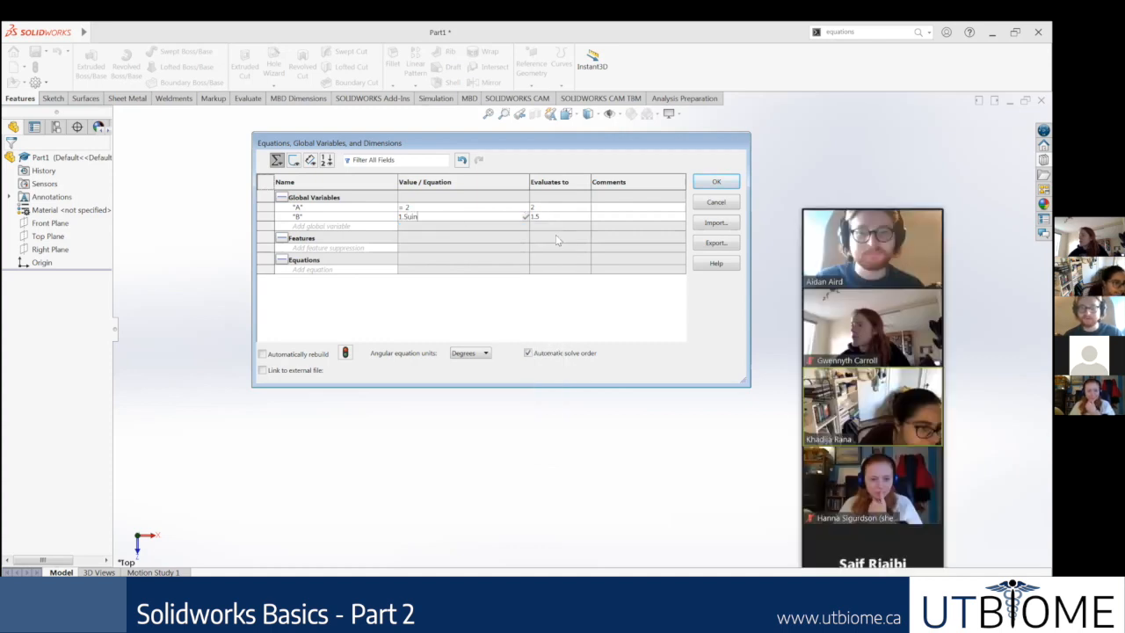
{"action": "key", "text": "Return"}
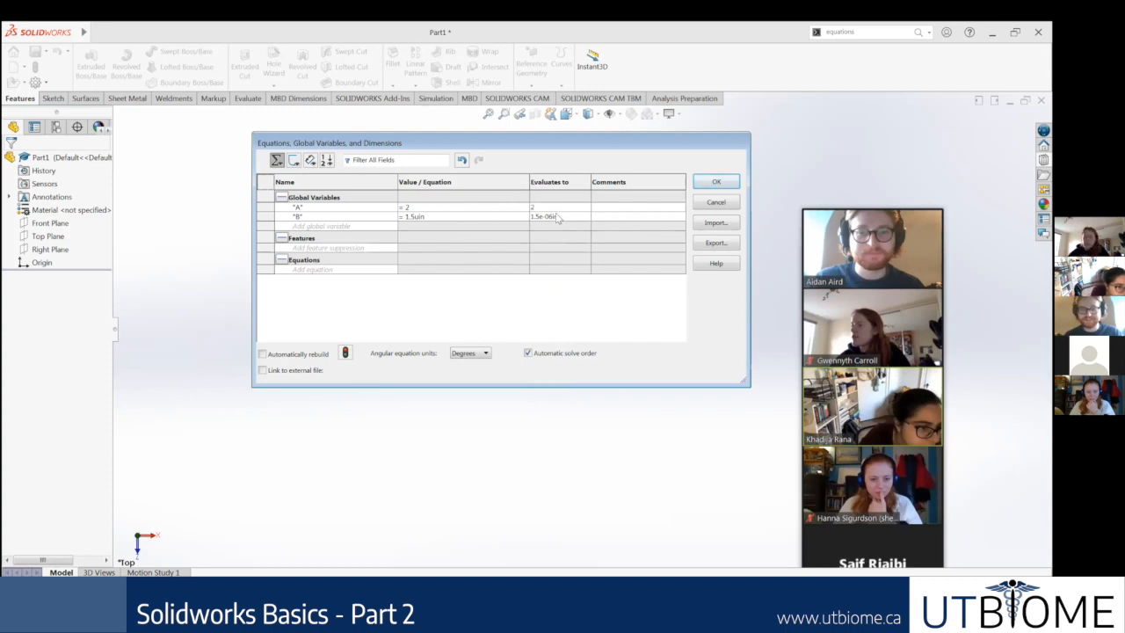
Step: Correct global variable B's unit to inches, giving it the value 1.5in
{"action": "left_click", "coordinate": [437, 218]}
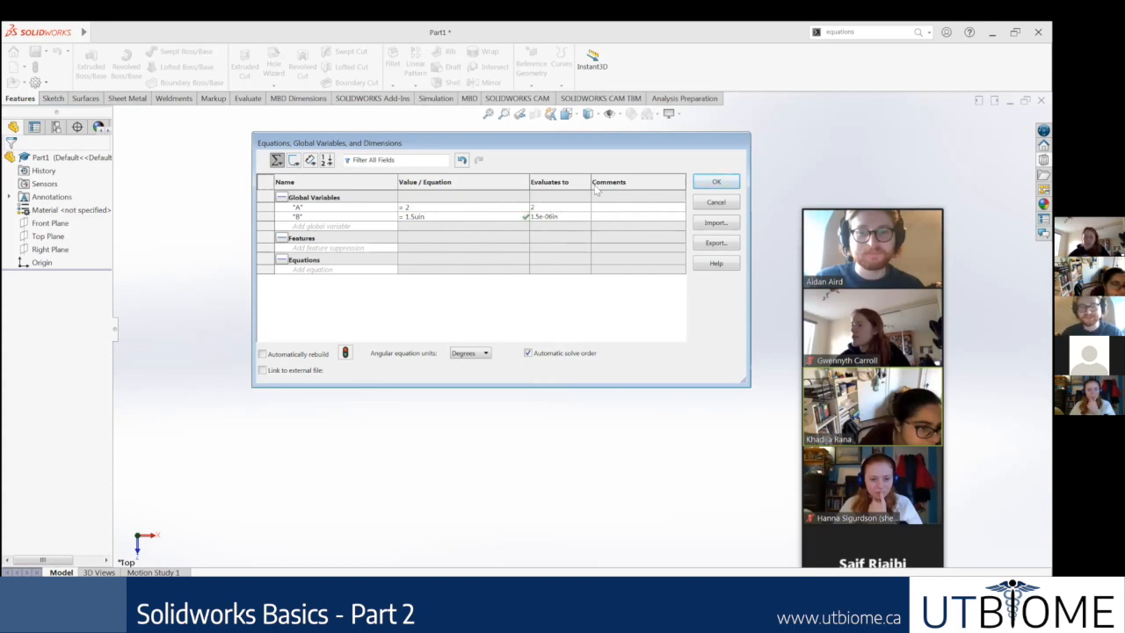
{"action": "key", "text": "BackSpace"}
{"action": "key", "text": "BackSpace"}
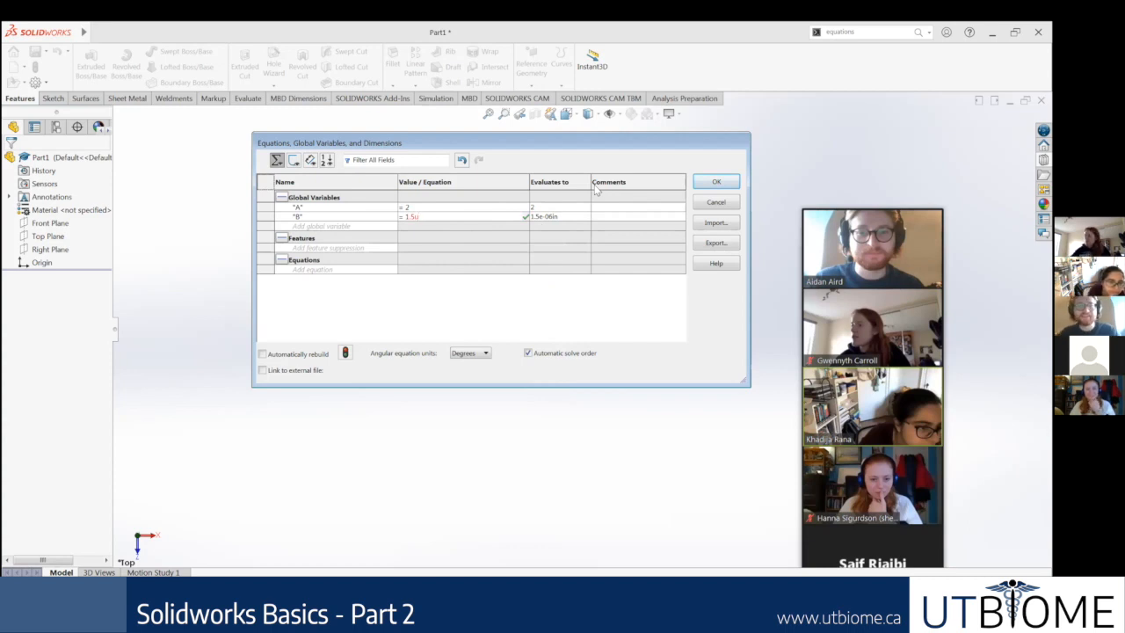
{"action": "key", "text": "BackSpace"}
{"action": "type", "text": "in"}
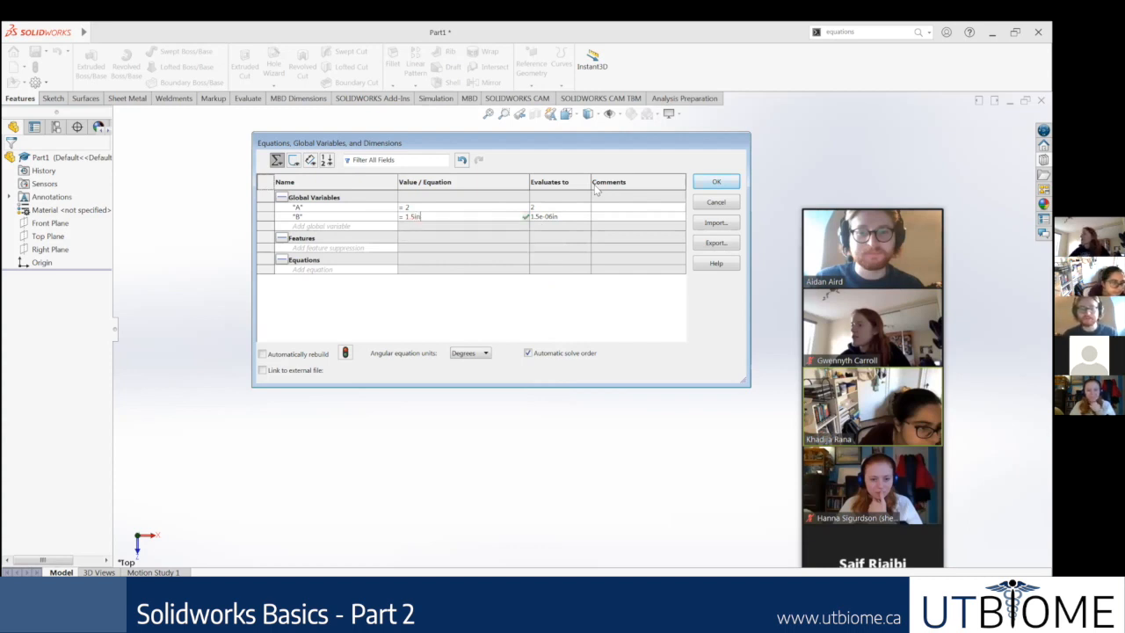
{"action": "key", "text": "Tab"}
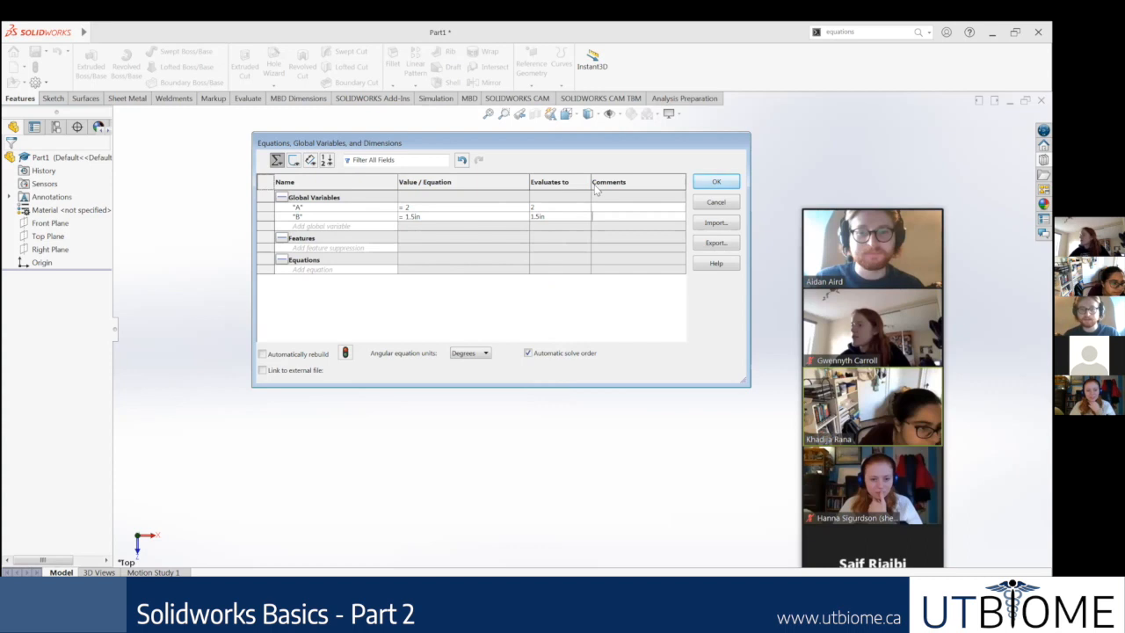
{"action": "left_click", "coordinate": [552, 216]}
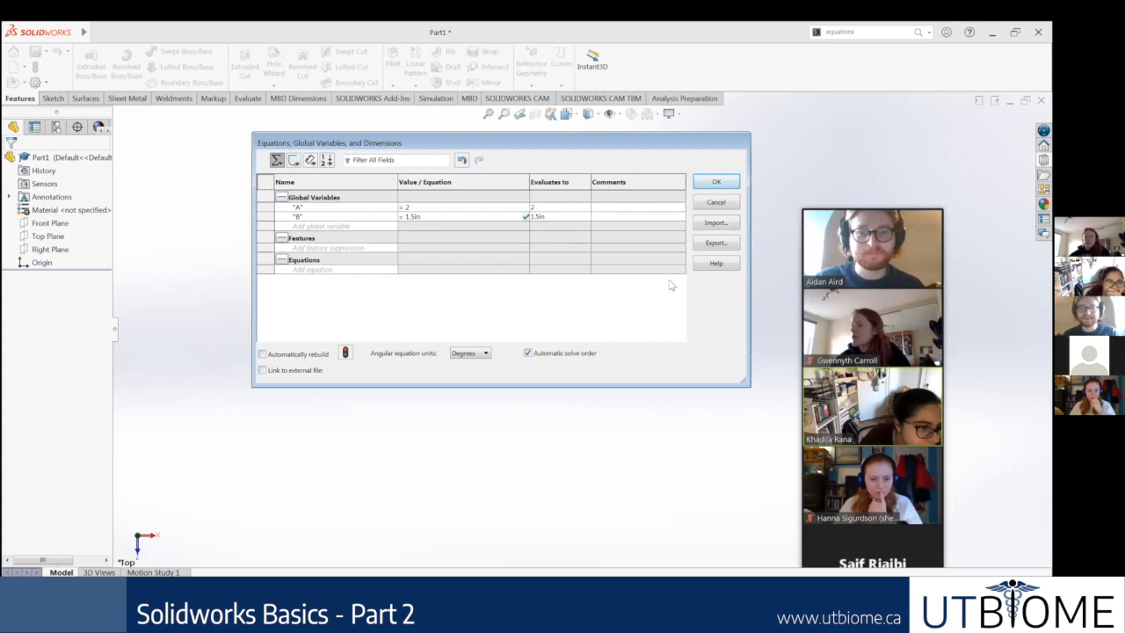
{"action": "key", "text": "Return"}
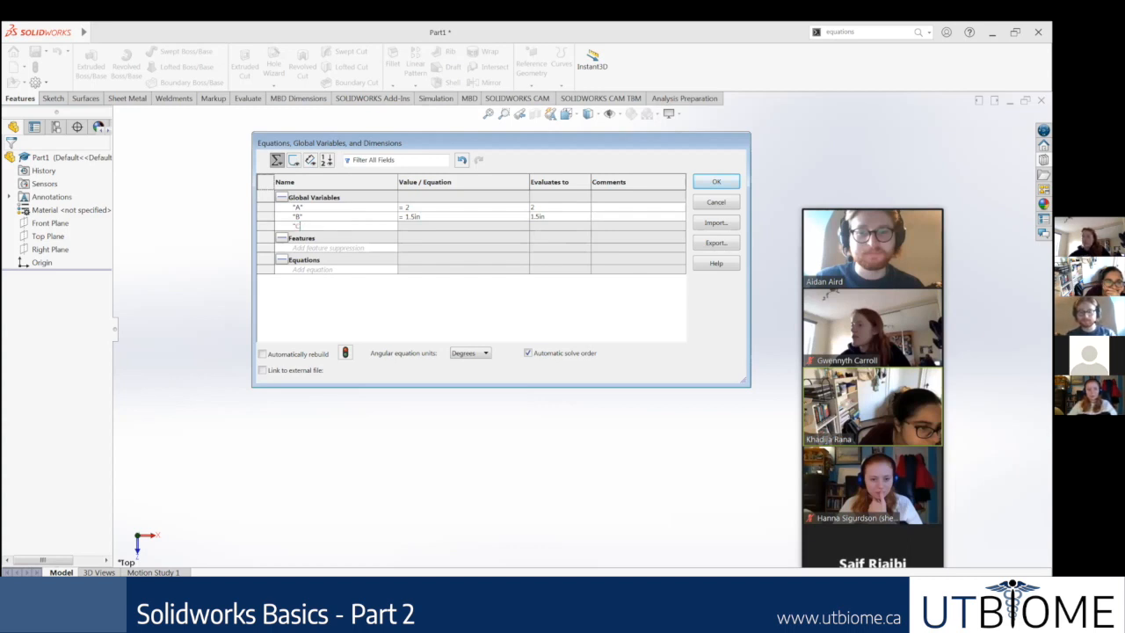
Step: Add a global variable named C with the value 0.25, consulting the Global Variables slide in Google Slides
{"action": "type", "text": "C"}
{"action": "key", "text": "Tab"}
{"action": "type", "text": "="}
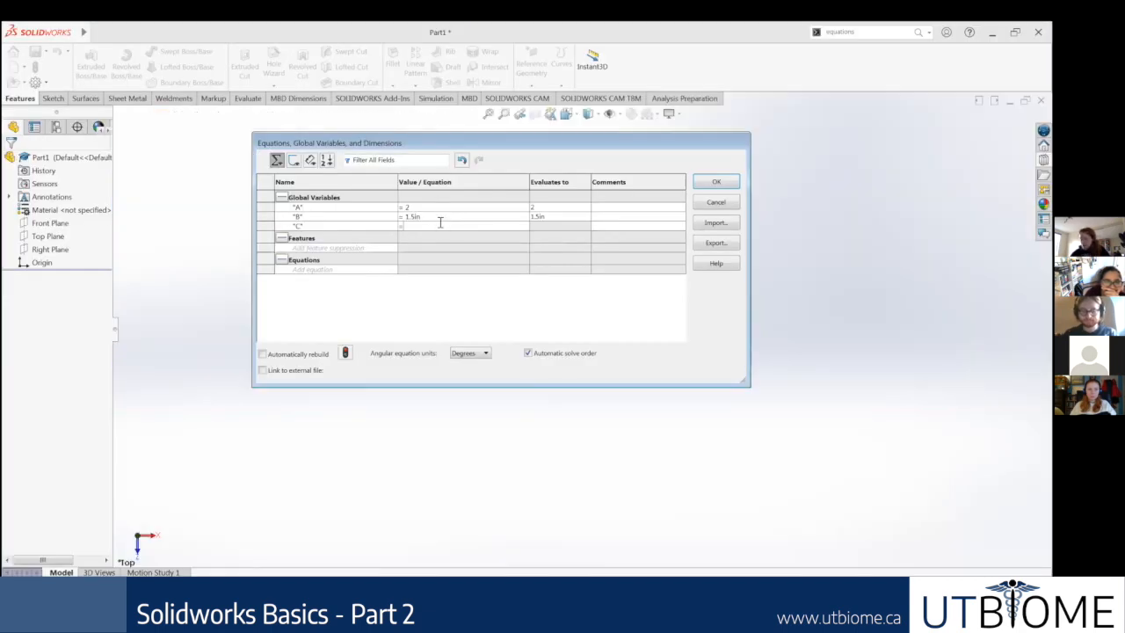
{"action": "type", "text": "0.25"}
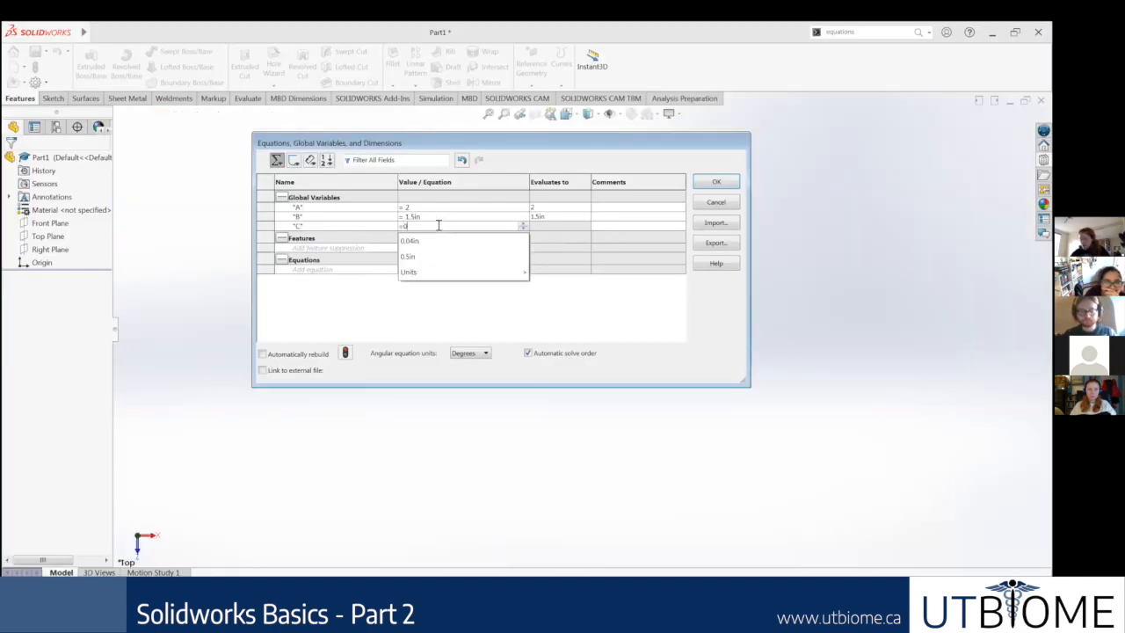
{"action": "key", "text": "Tab"}
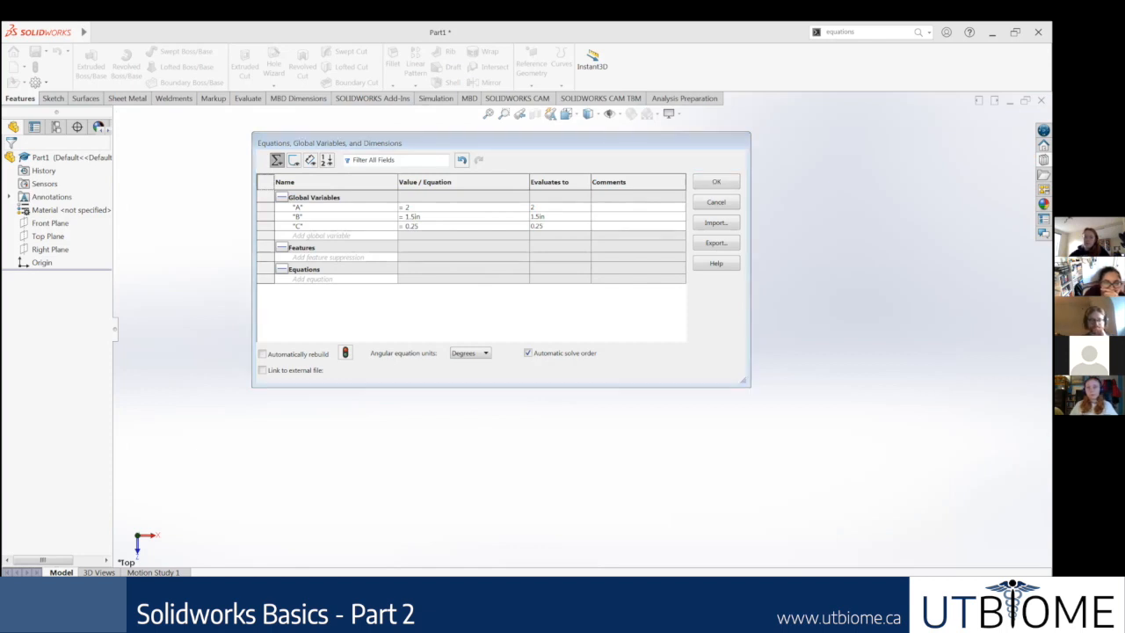
Step: Accept the global variables A, B and C and expand the Equations folder in the part's feature tree
{"action": "key", "text": "alt+Tab"}
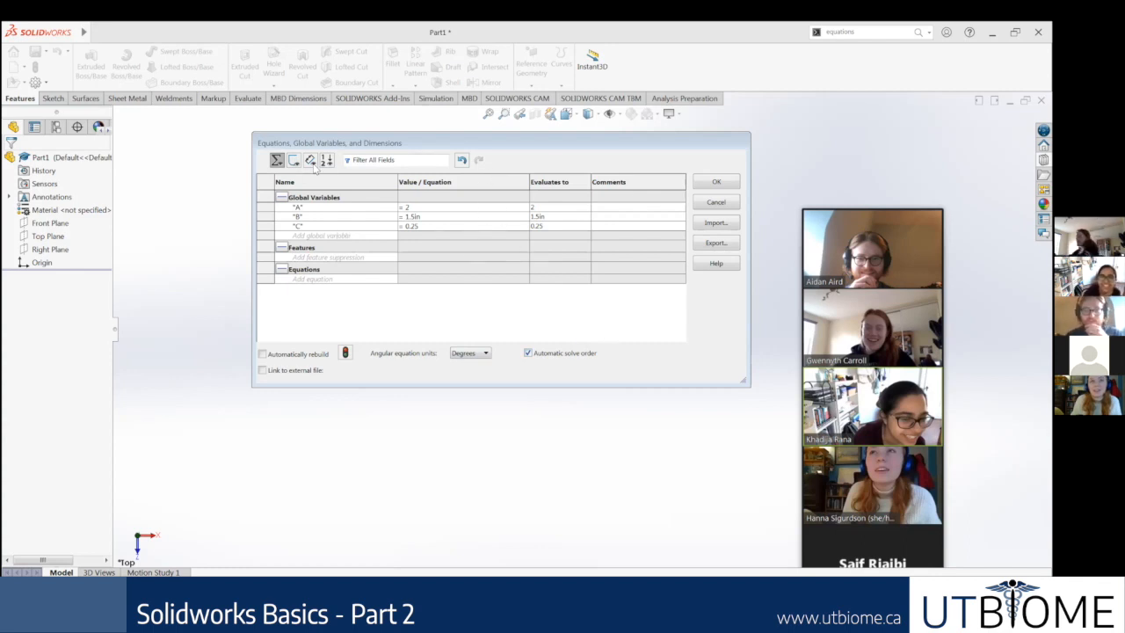
{"action": "left_click", "coordinate": [715, 183]}
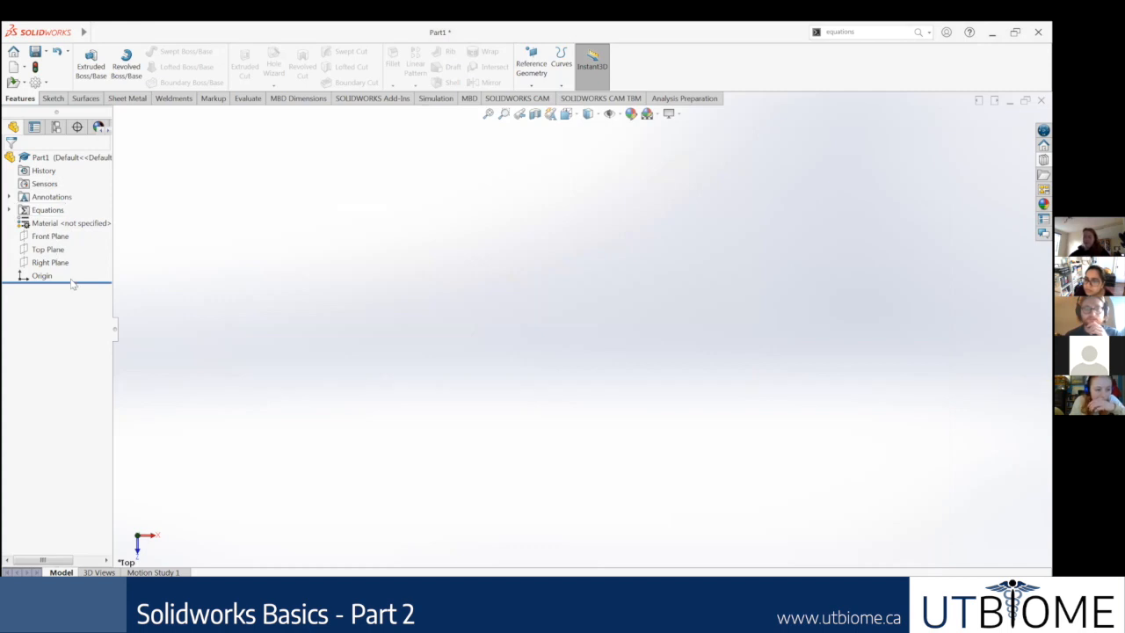
{"action": "left_click", "coordinate": [10, 210]}
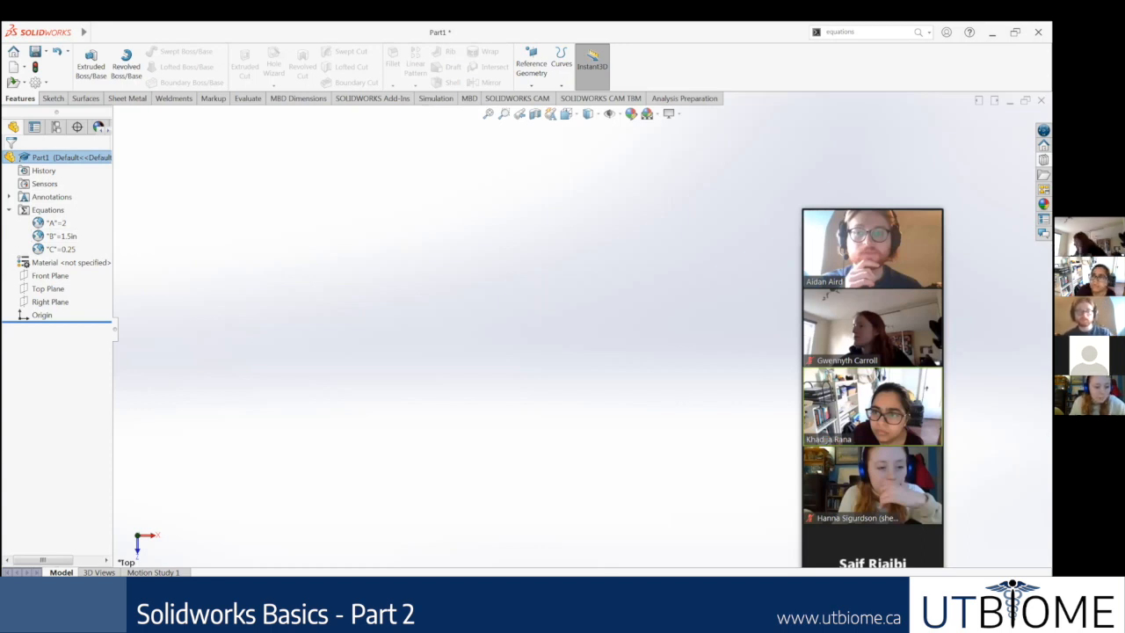
Step: Switch to Google Slides and review the Sketching the Path slide and the Chain without the Key! slide
{"action": "key", "text": "alt+Tab"}
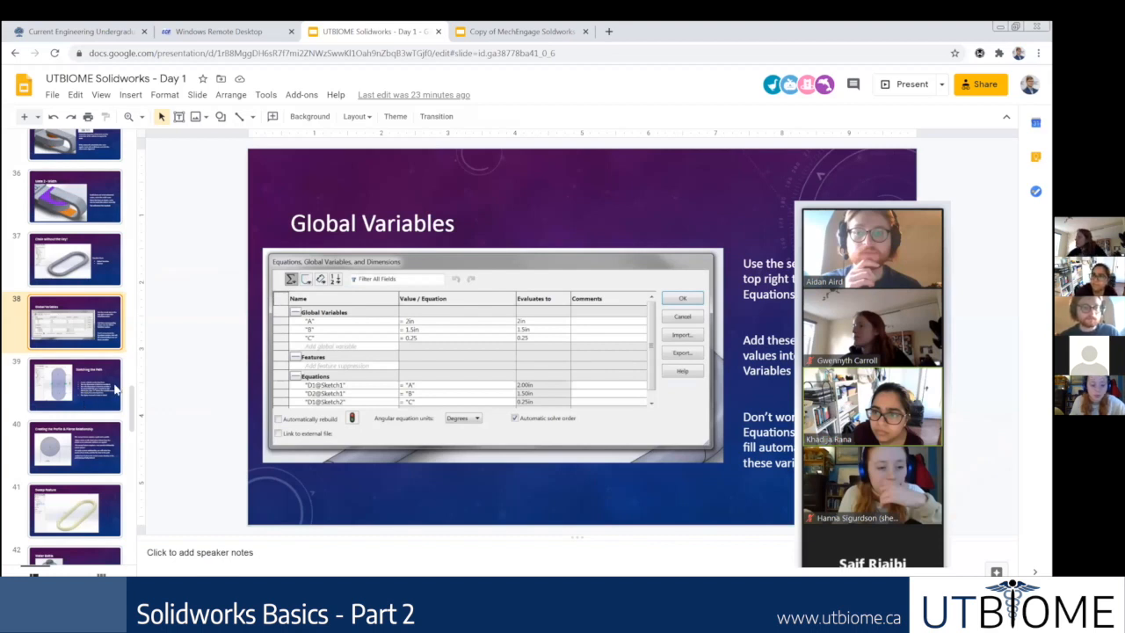
{"action": "left_click", "coordinate": [81, 387]}
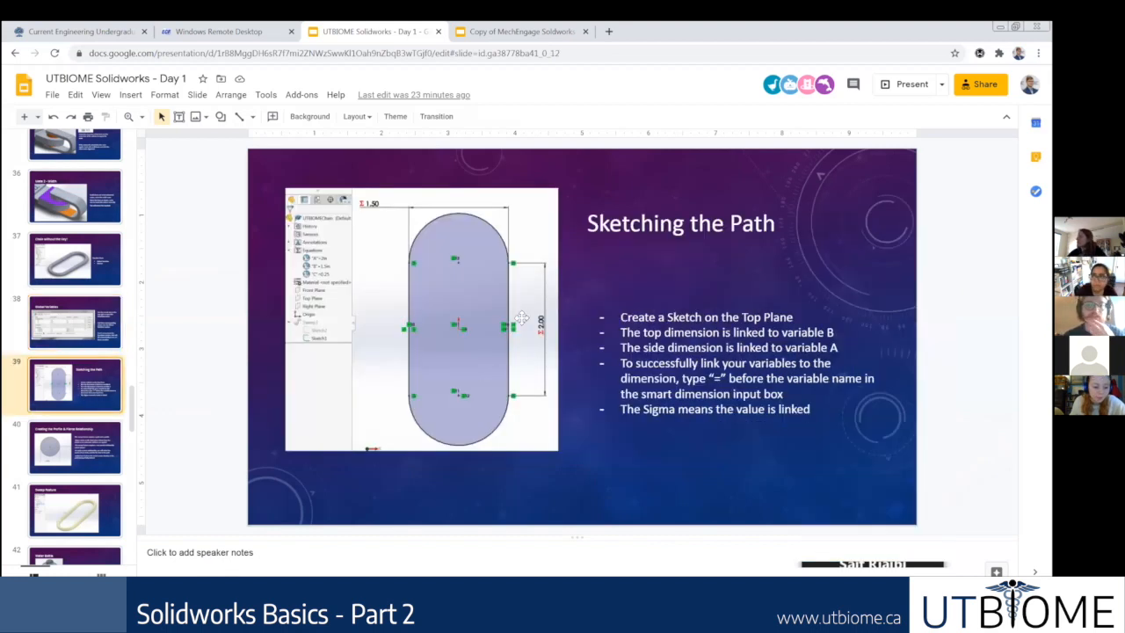
{"action": "left_click", "coordinate": [109, 276]}
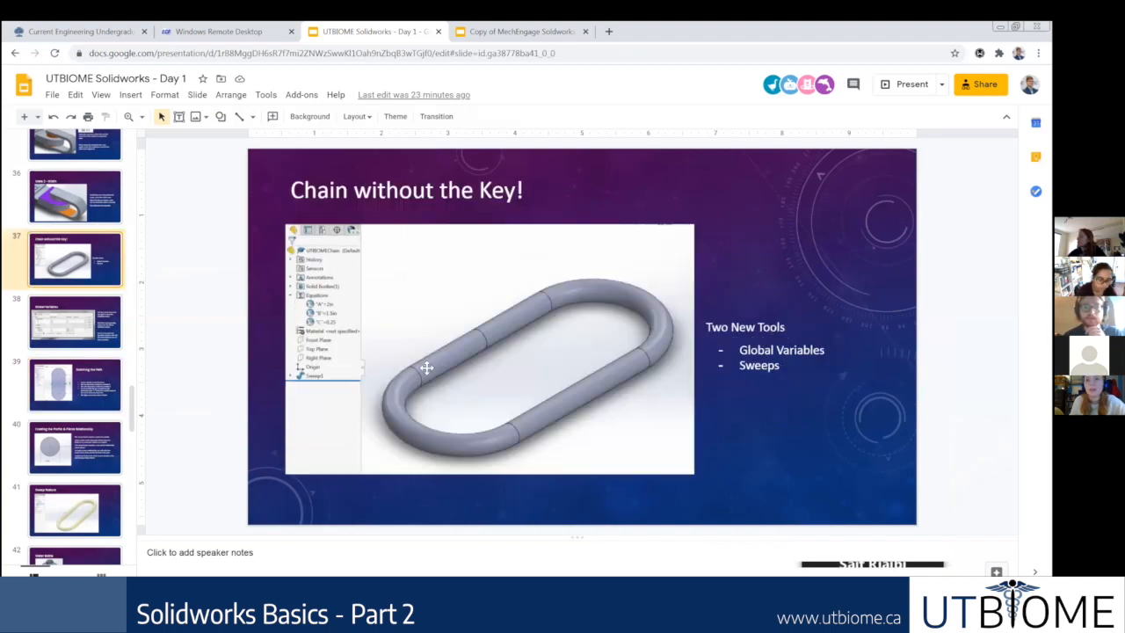
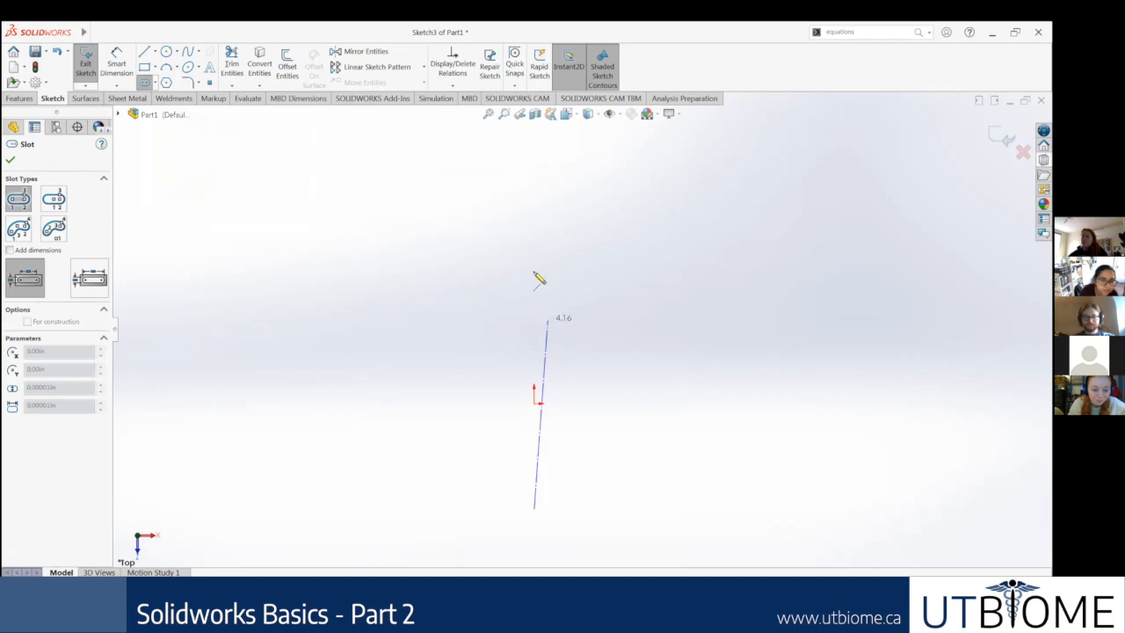
Step: Sketch a vertical straight slot about 5.80 in between centres and 2.98 in wide, checking it against the Sketching the Path slide in Google Slides
{"action": "left_click", "coordinate": [534, 245]}
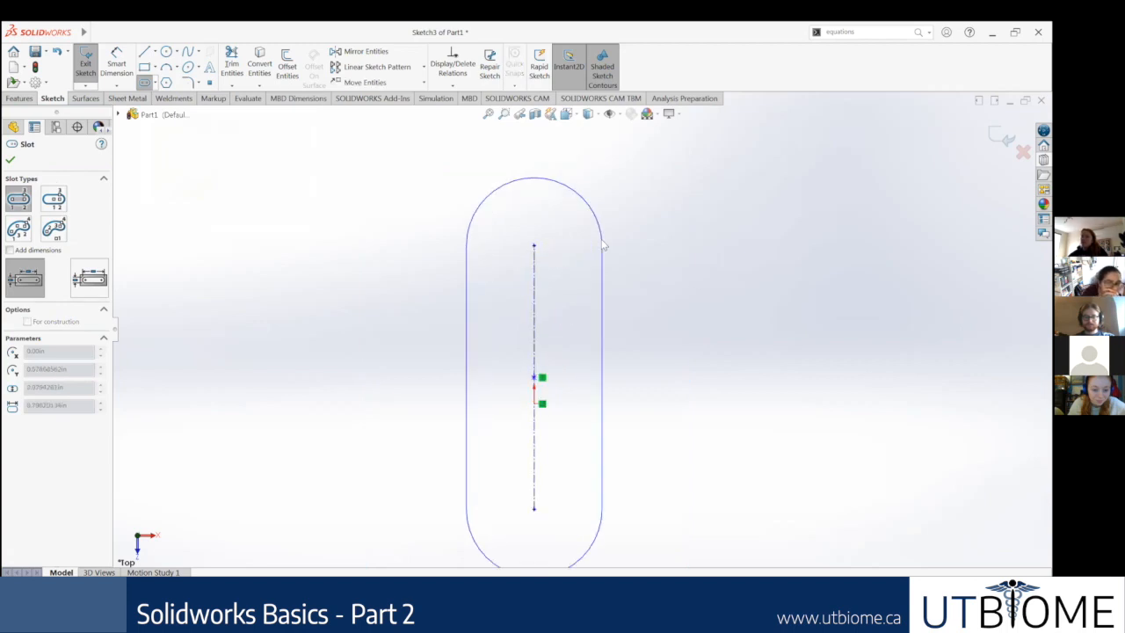
{"action": "left_click", "coordinate": [605, 244]}
{"action": "scroll", "coordinate": [673, 369], "scroll_direction": "up", "scroll_amount": 3}
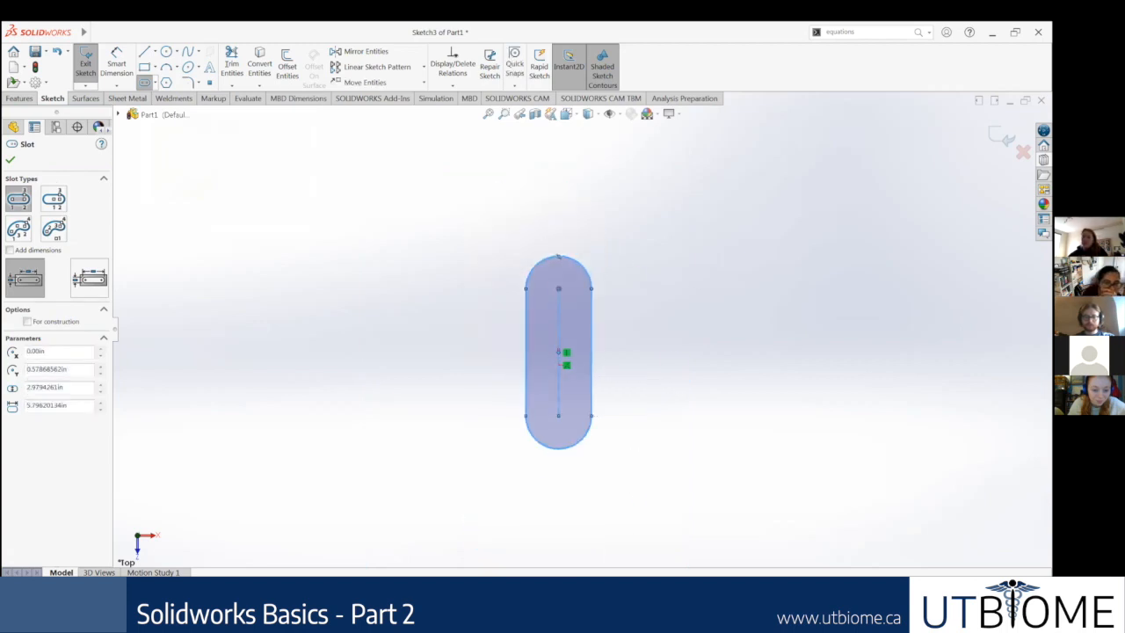
{"action": "key", "text": "alt+Tab"}
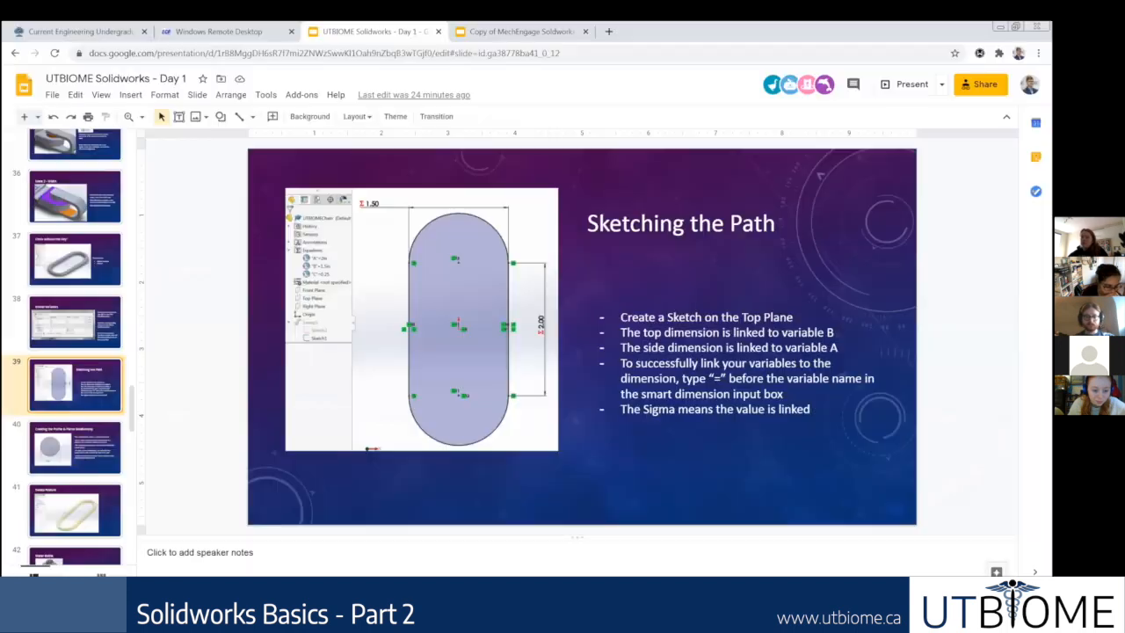
{"action": "key", "text": "alt+Tab"}
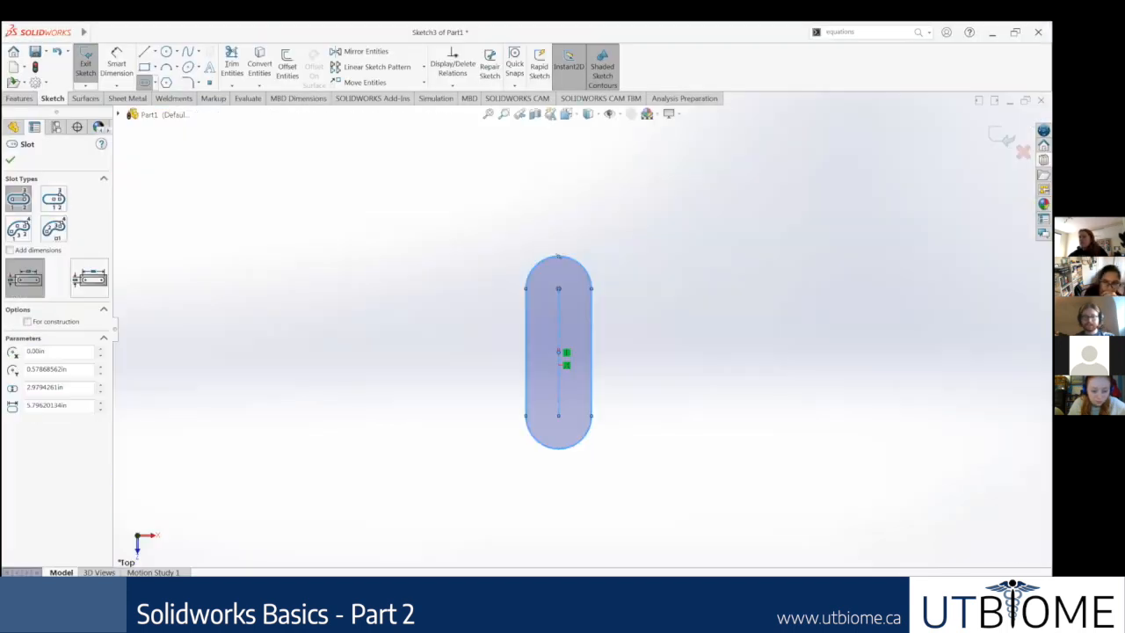
{"action": "key", "text": "Escape"}
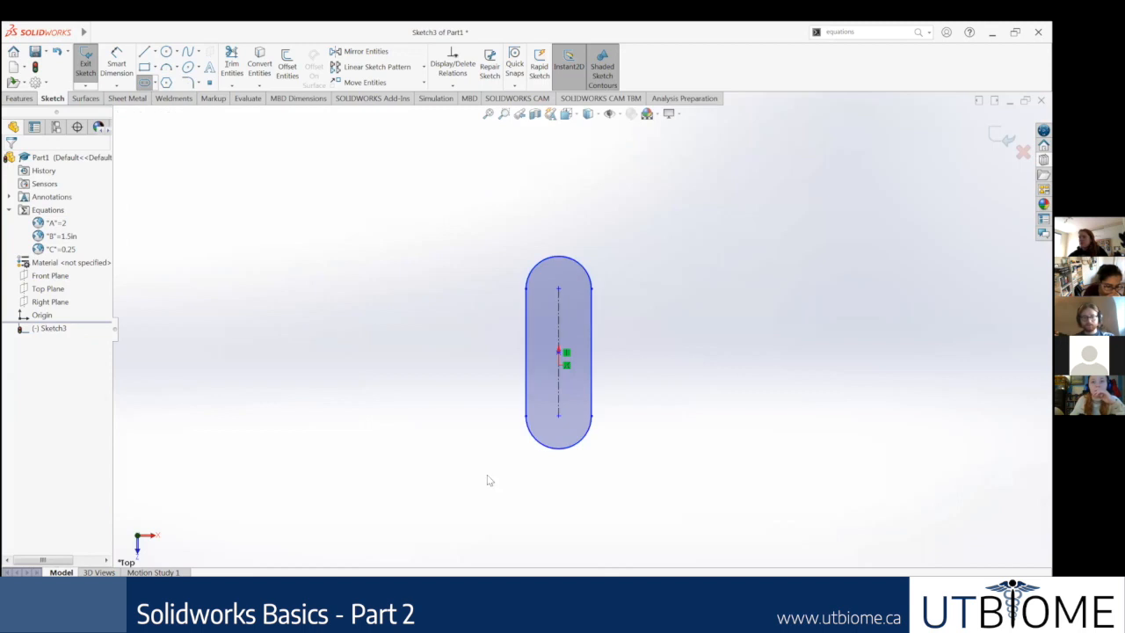
Step: Stretch the slot by its outline corner to about 7.09 in wide and 6.34 in between arc centres
{"action": "scroll", "coordinate": [615, 400], "scroll_direction": "down", "scroll_amount": 3}
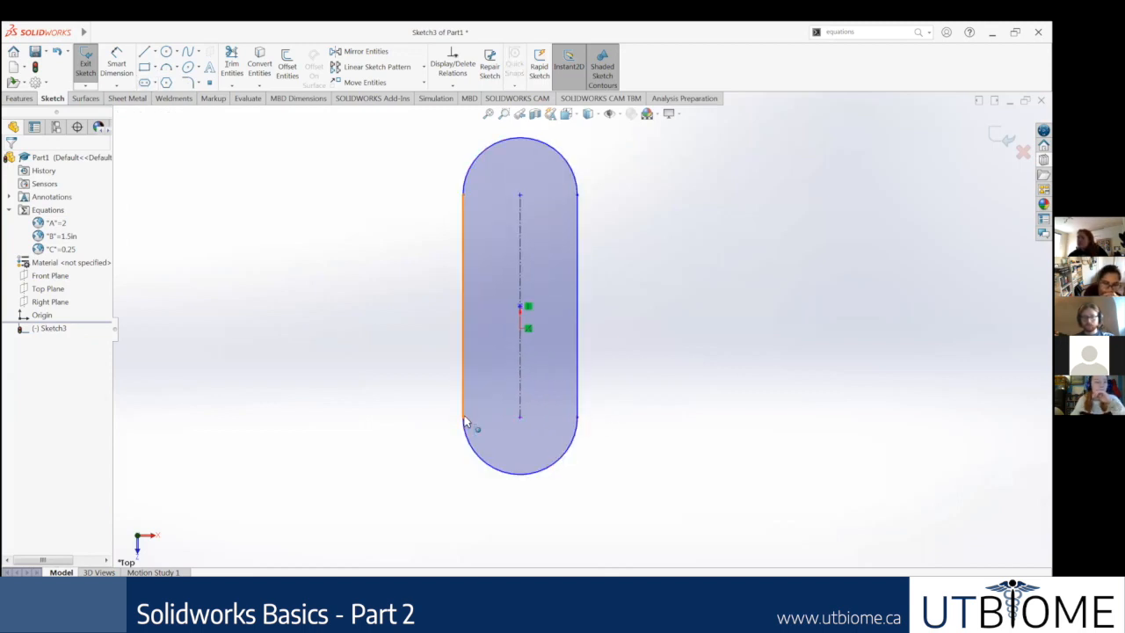
{"action": "left_click_drag", "start_coordinate": [466, 421], "coordinate": [387, 439]}
{"action": "left_click", "coordinate": [699, 313]}
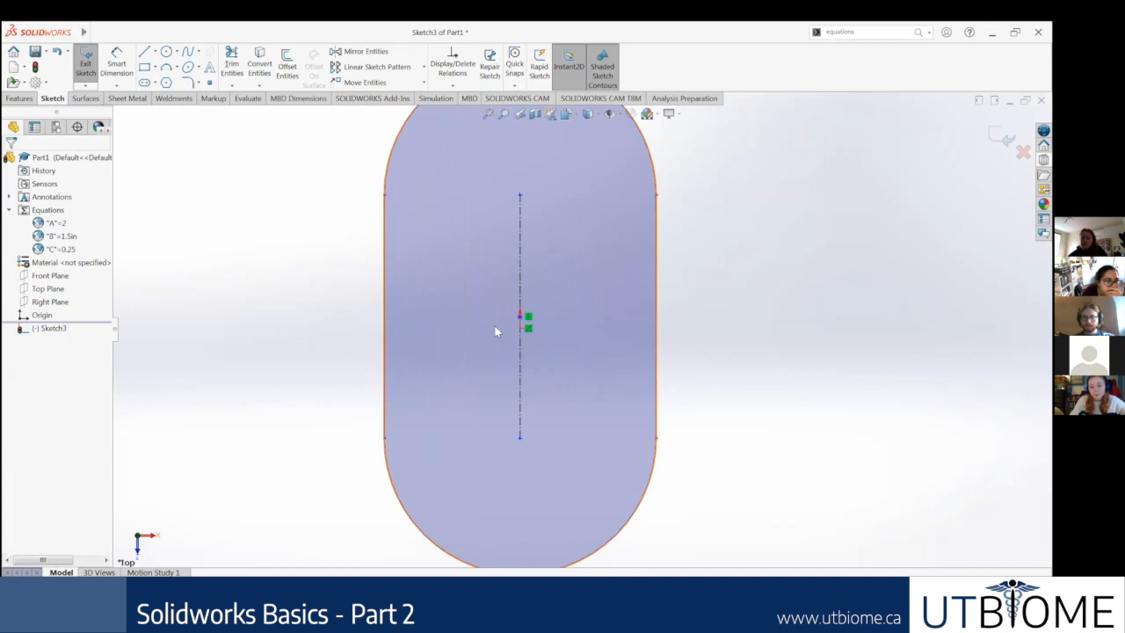
Step: Add a coincident relation between the slot's centre point and the sketch origin
{"action": "scroll", "coordinate": [522, 287], "scroll_direction": "down", "scroll_amount": 6}
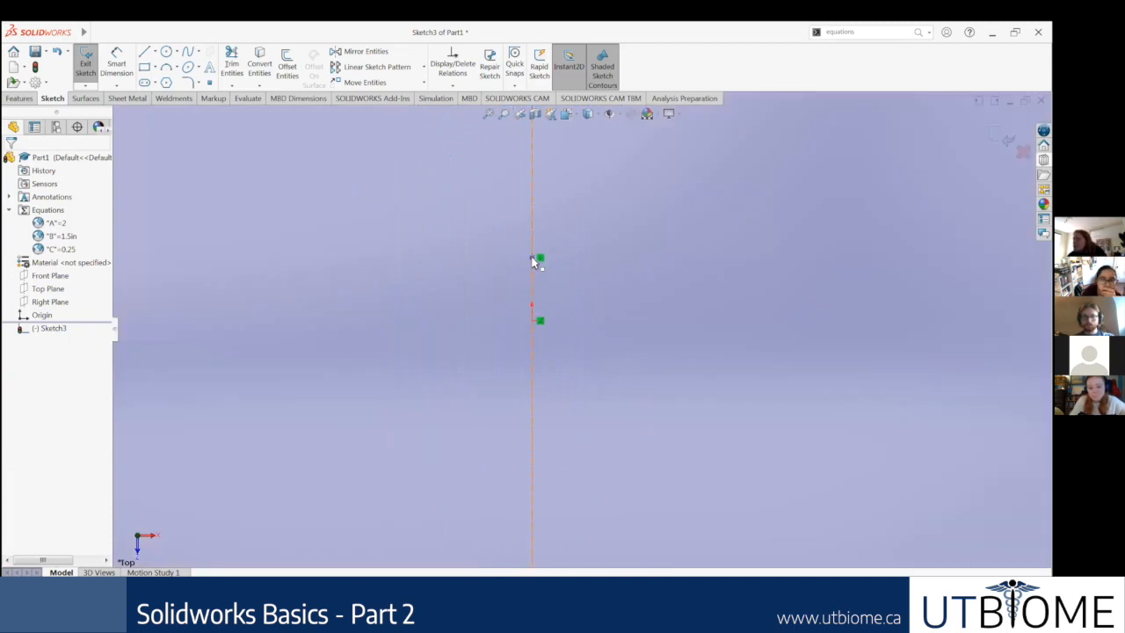
{"action": "left_click", "coordinate": [533, 263]}
{"action": "scroll", "coordinate": [597, 341], "scroll_direction": "up", "scroll_amount": 5}
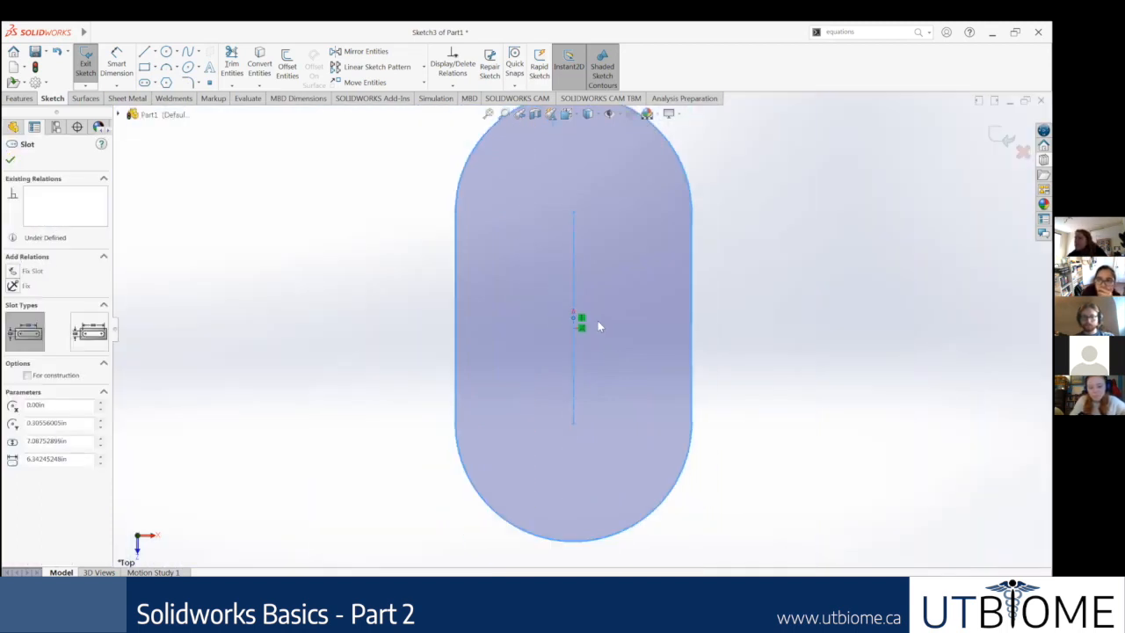
{"action": "scroll", "coordinate": [597, 324], "scroll_direction": "down", "scroll_amount": 5}
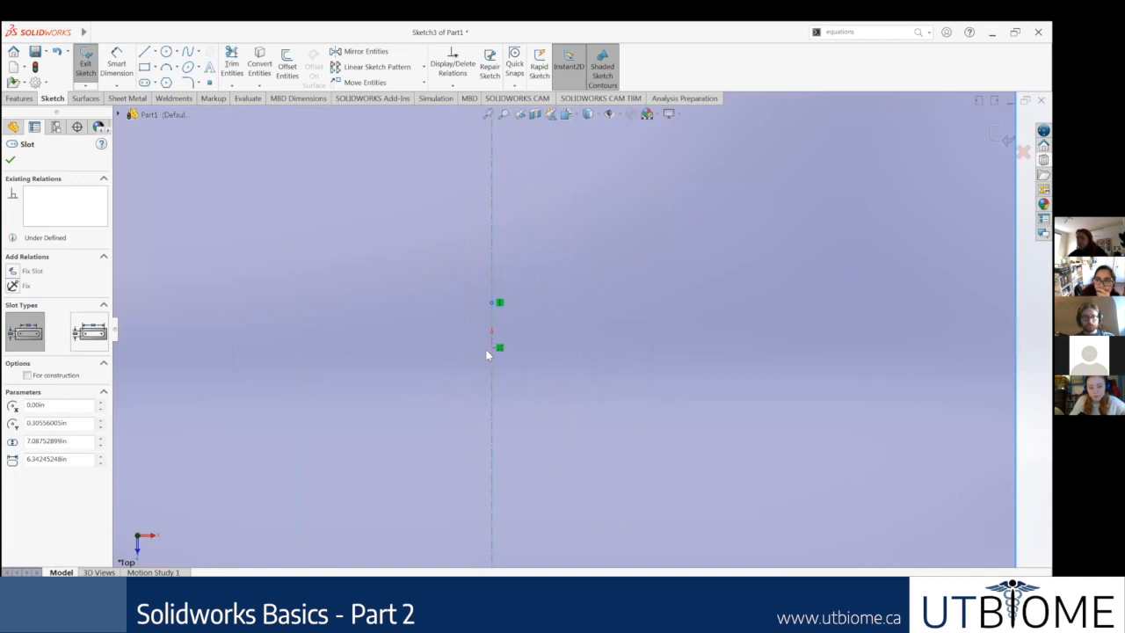
{"action": "left_click", "coordinate": [492, 350], "text": "ctrl"}
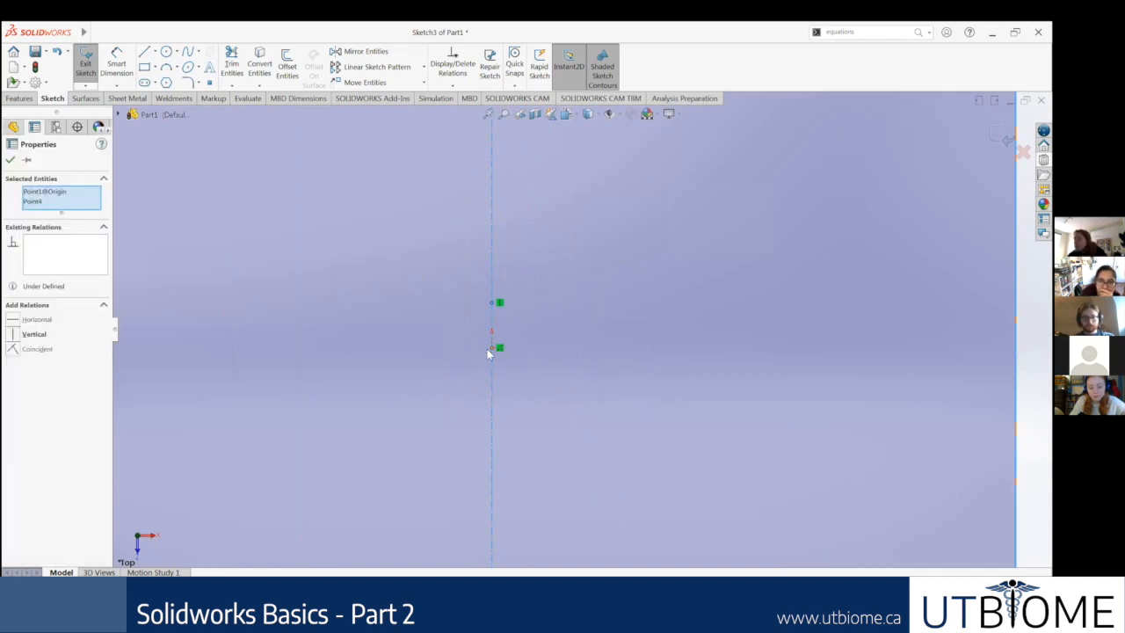
{"action": "left_click", "coordinate": [13, 348]}
{"action": "scroll", "coordinate": [474, 379], "scroll_direction": "up", "scroll_amount": 8}
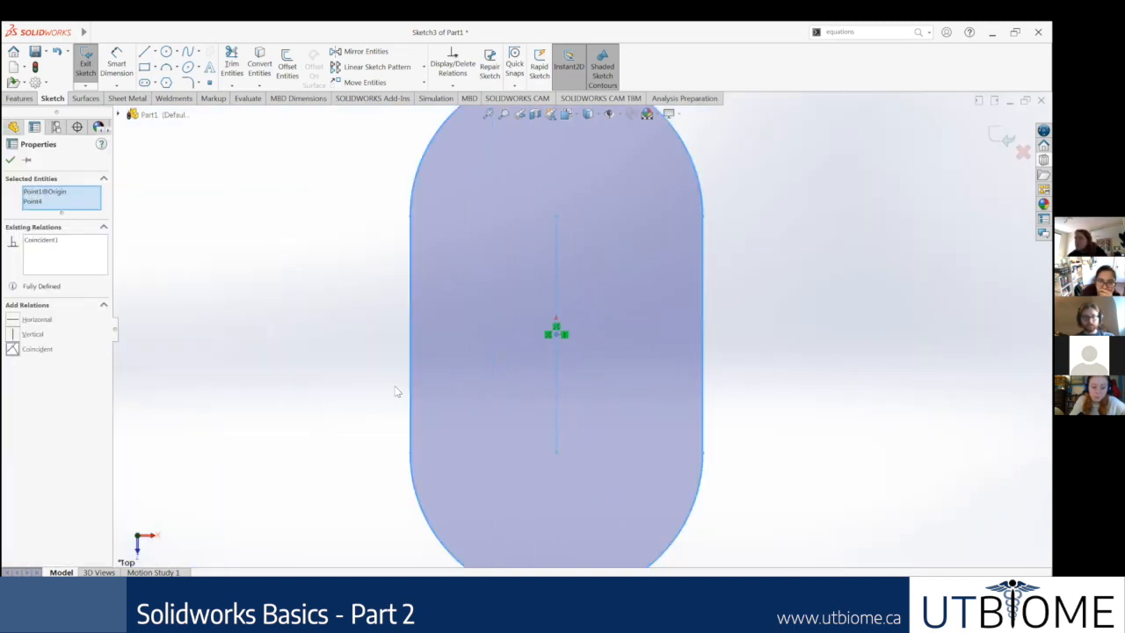
{"action": "key", "text": "Escape"}
Step: Inspect the slot's centreline and overall shape, and review the Sketching the Path slide in Google Slides
{"action": "scroll", "coordinate": [597, 256], "scroll_direction": "down", "scroll_amount": 1}
{"action": "scroll", "coordinate": [599, 260], "scroll_direction": "down", "scroll_amount": 2}
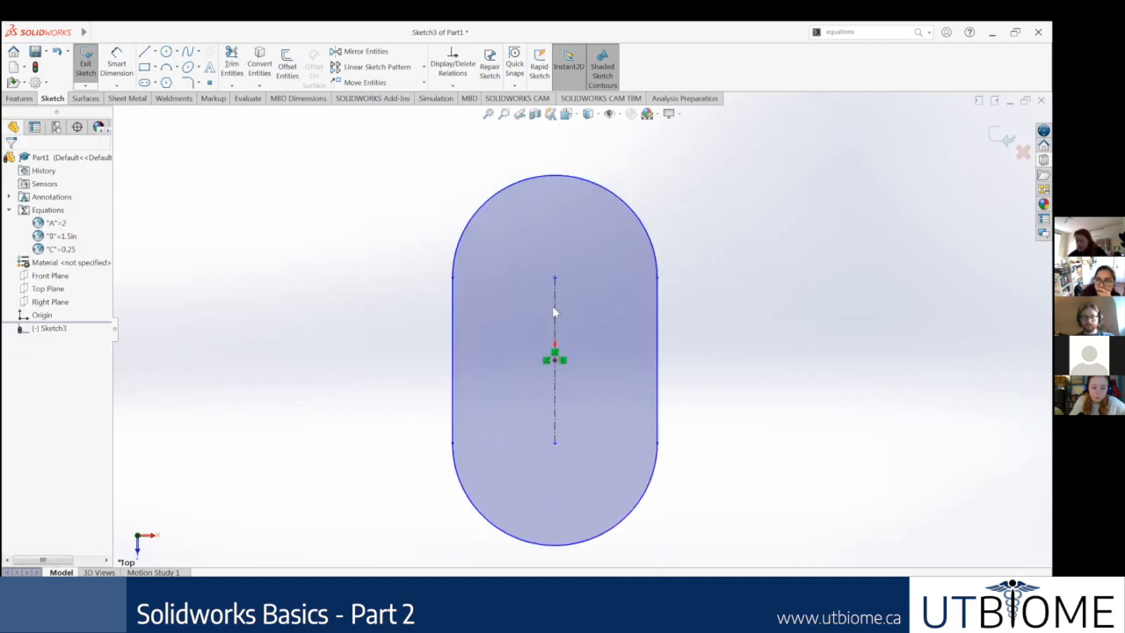
{"action": "left_click", "coordinate": [553, 311]}
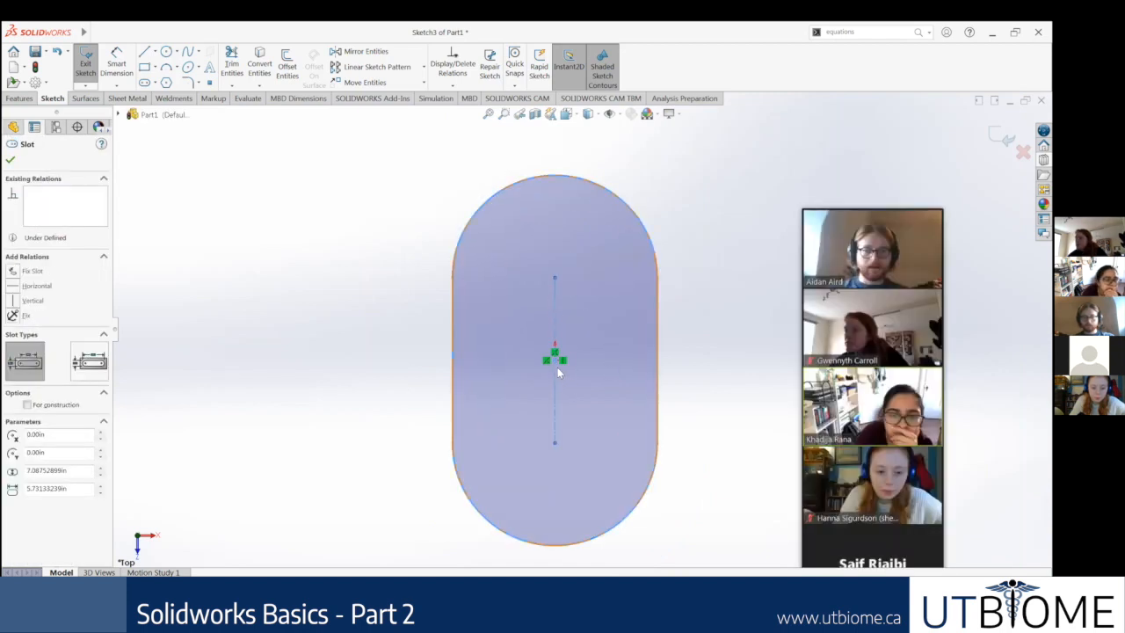
{"action": "left_click", "coordinate": [289, 310]}
{"action": "scroll", "coordinate": [587, 281], "scroll_direction": "up", "scroll_amount": 3}
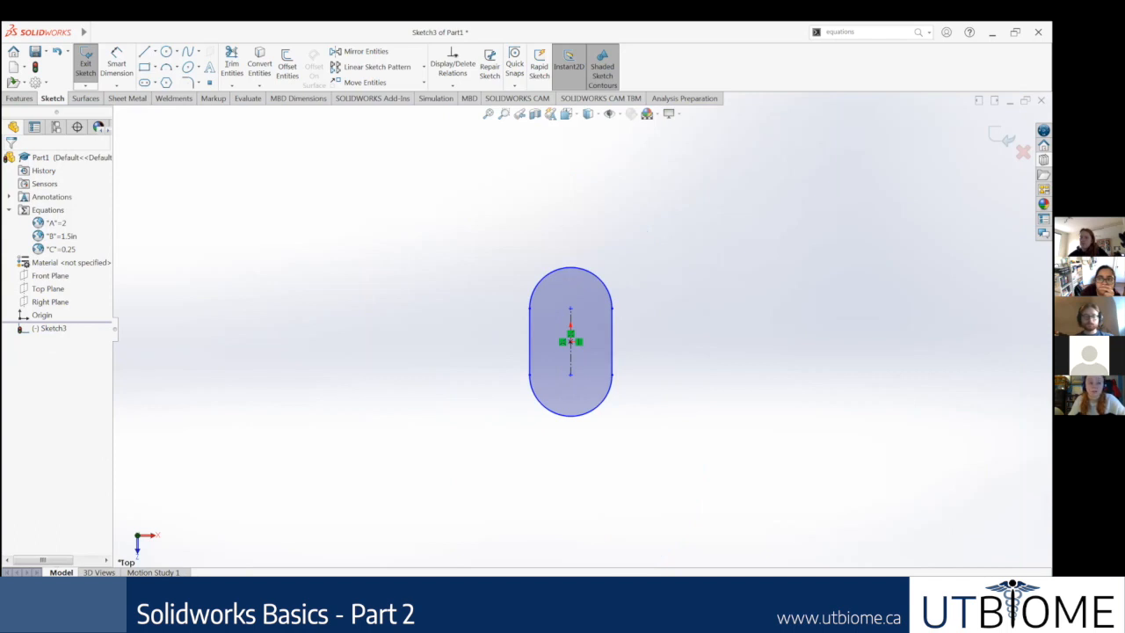
{"action": "scroll", "coordinate": [621, 322], "scroll_direction": "down", "scroll_amount": 4}
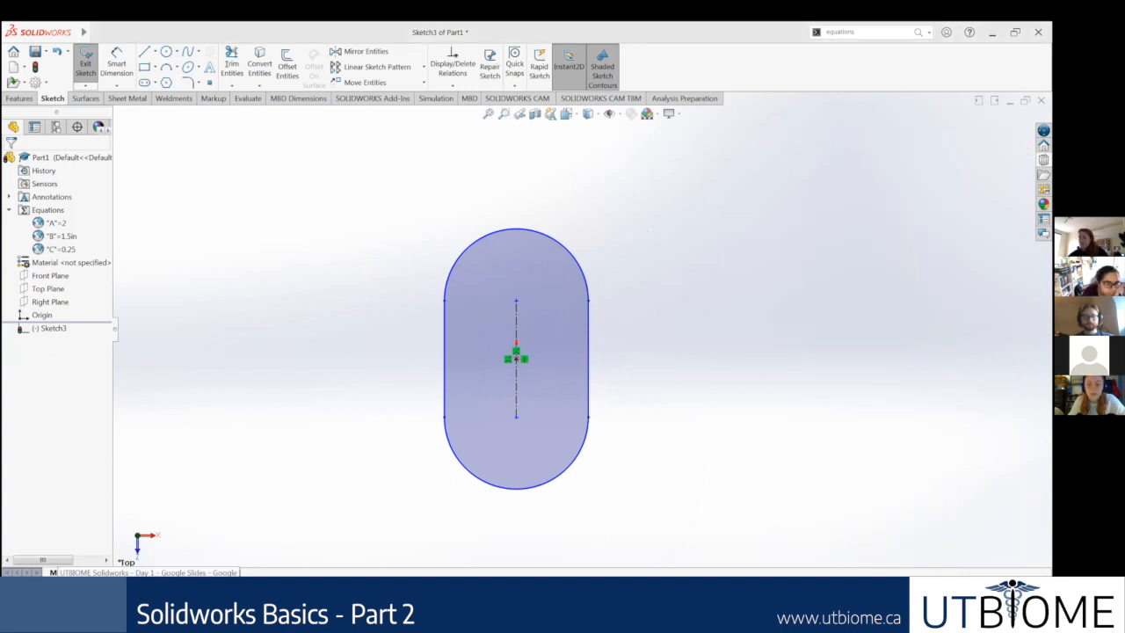
{"action": "left_click", "coordinate": [149, 599]}
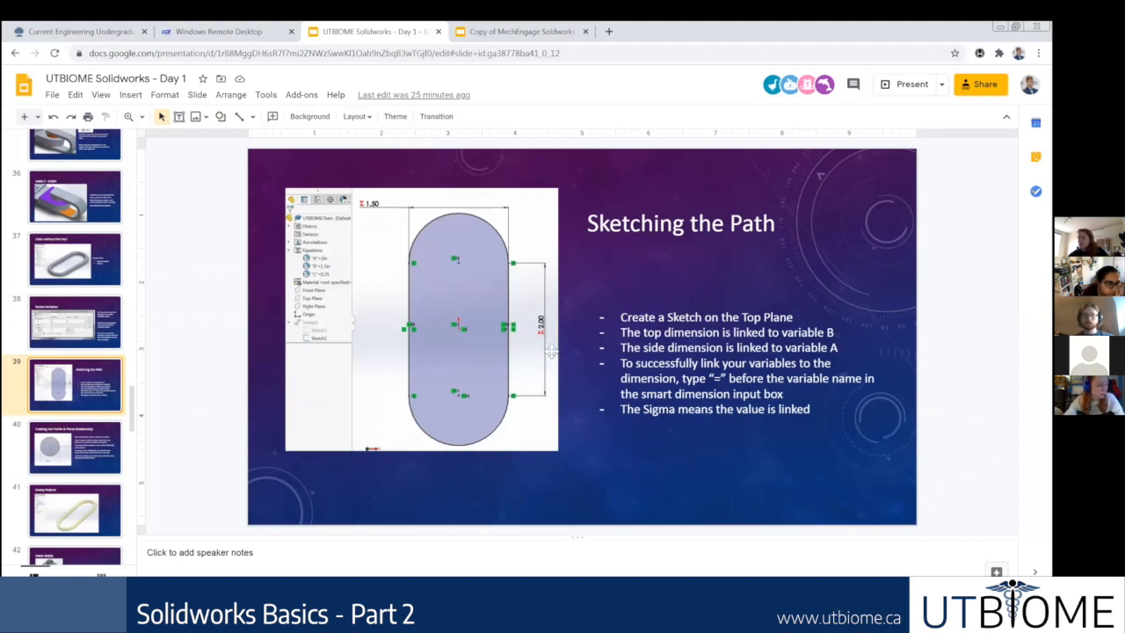
{"action": "left_click", "coordinate": [387, 601]}
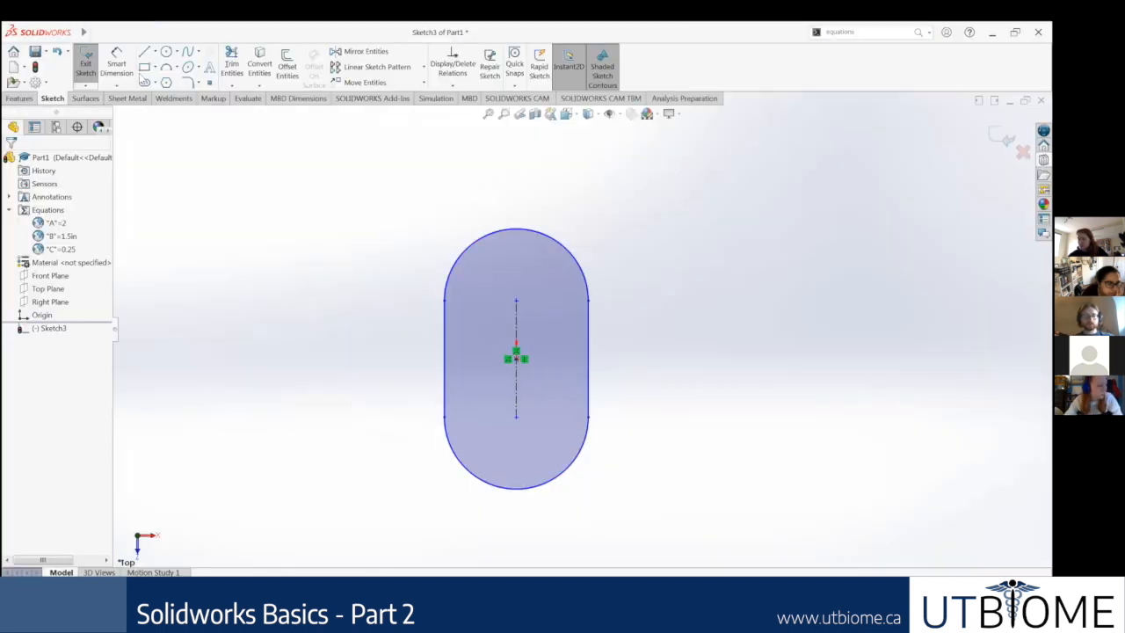
Step: Add a smart dimension to one straight side of the slot, trying variable A as its value
{"action": "left_click", "coordinate": [116, 66]}
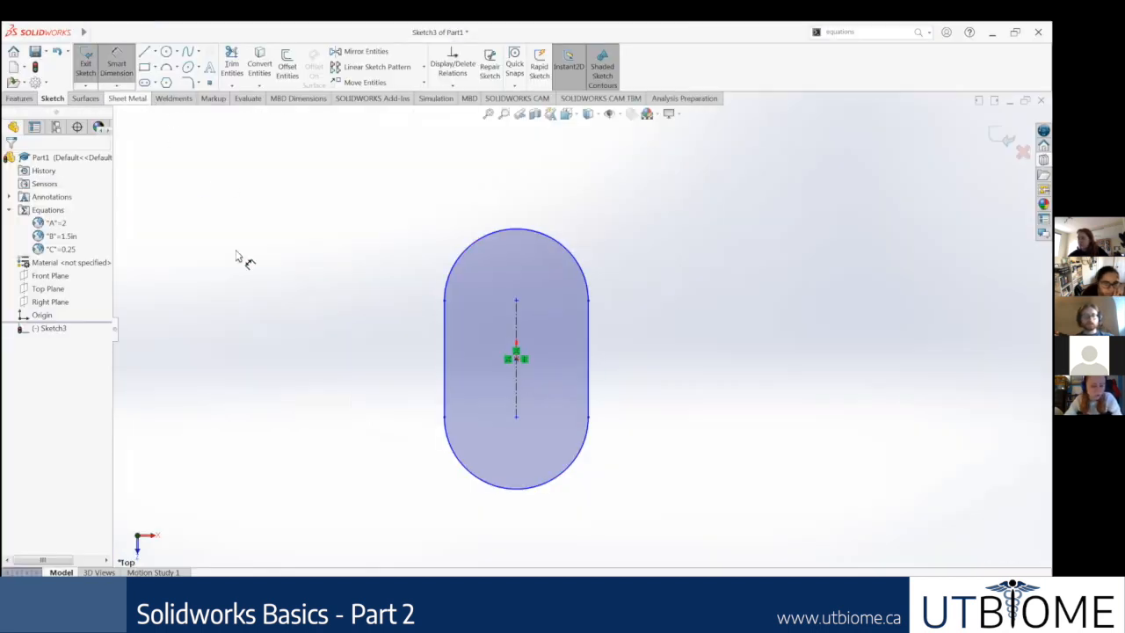
{"action": "left_click", "coordinate": [589, 364]}
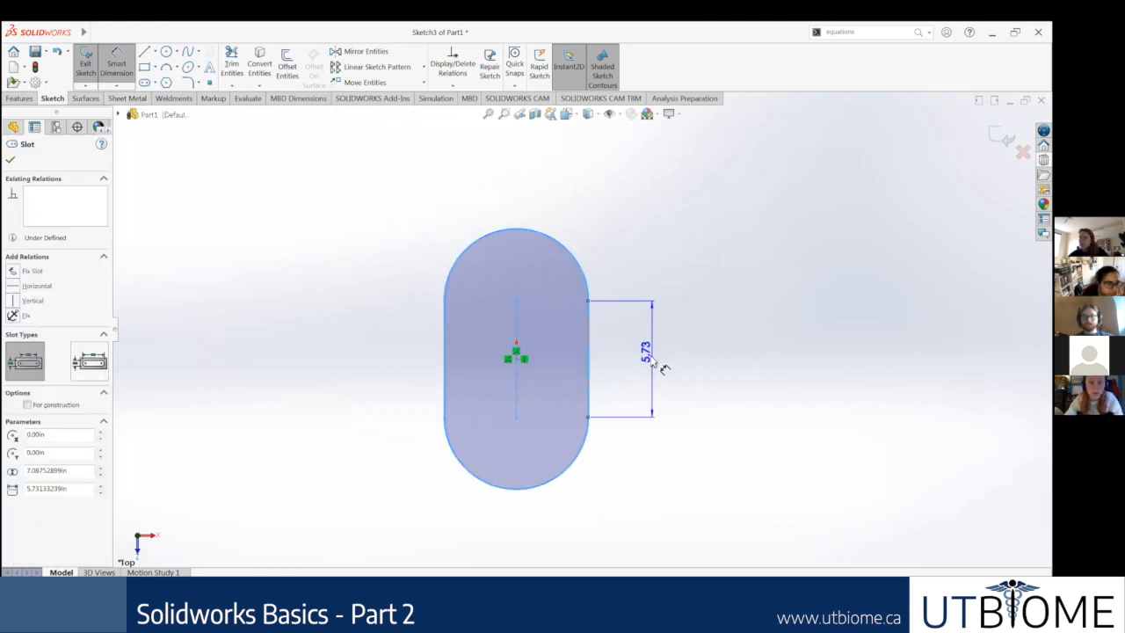
{"action": "left_click", "coordinate": [661, 365]}
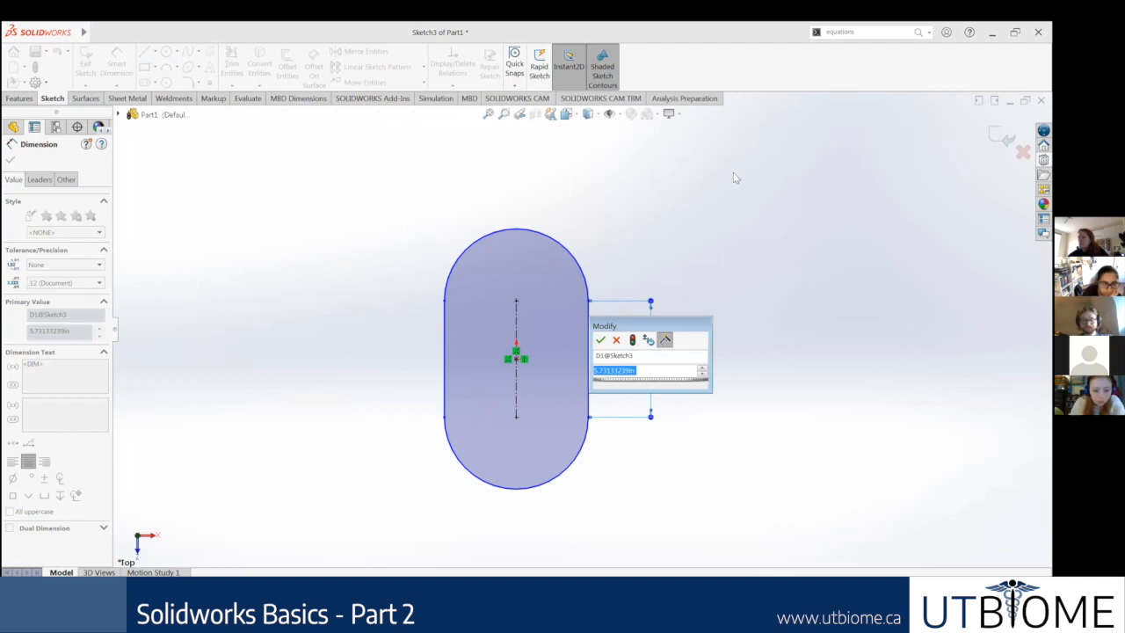
{"action": "type", "text": "A"}
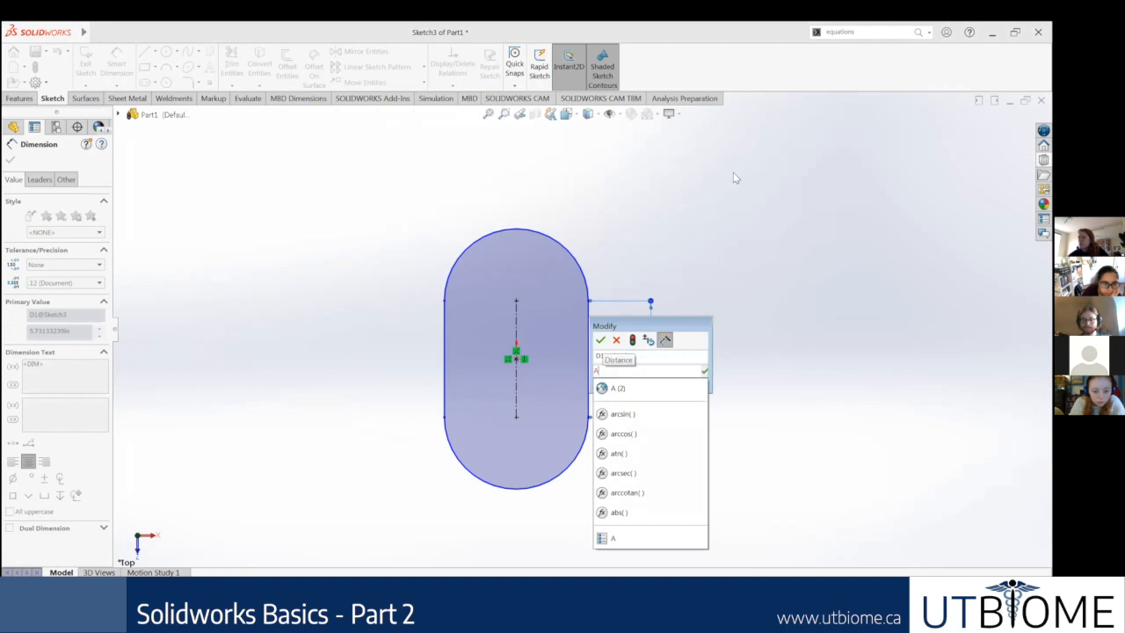
{"action": "key", "text": "Escape"}
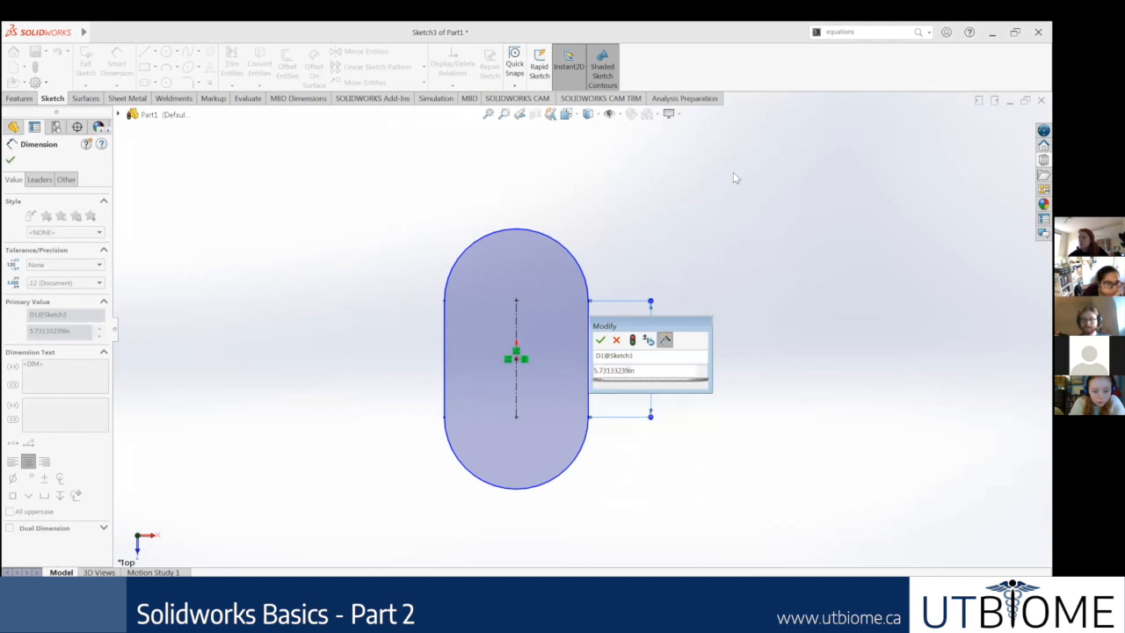
{"action": "key", "text": "Escape"}
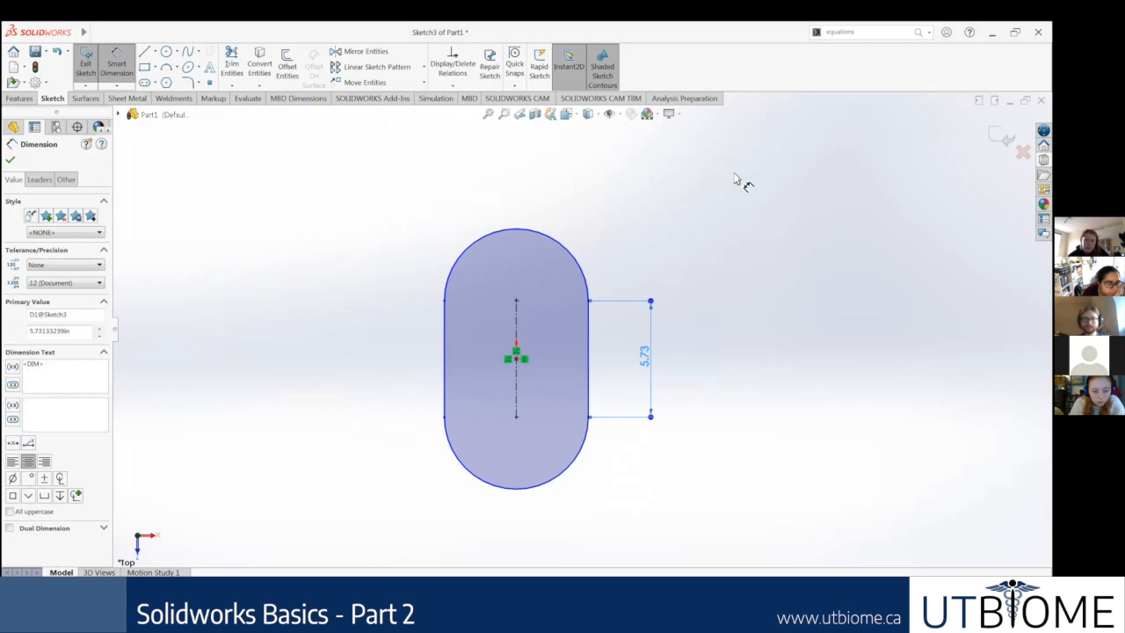
{"action": "left_click", "coordinate": [10, 159]}
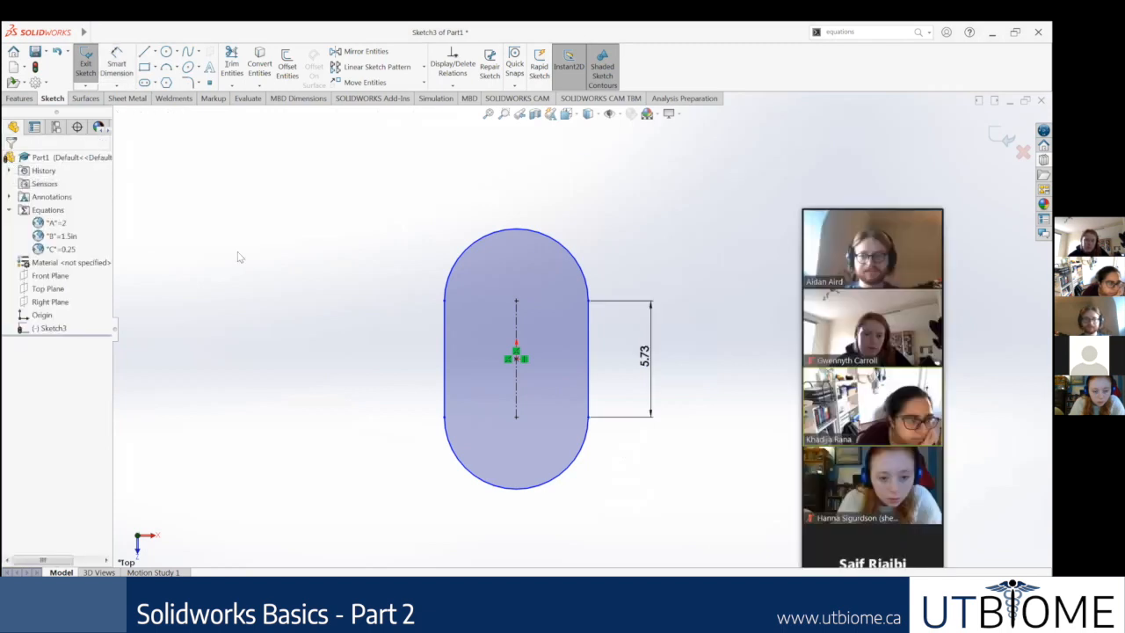
Step: Set the slot's straight-side dimension to global variable A
{"action": "double_click", "coordinate": [651, 358]}
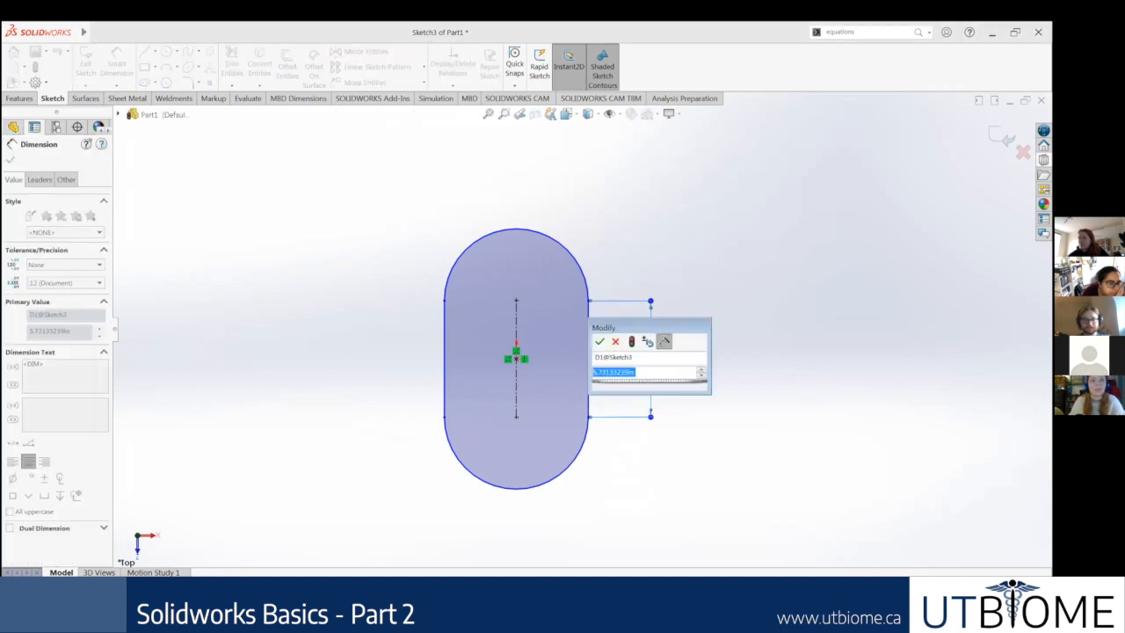
{"action": "type", "text": "=A"}
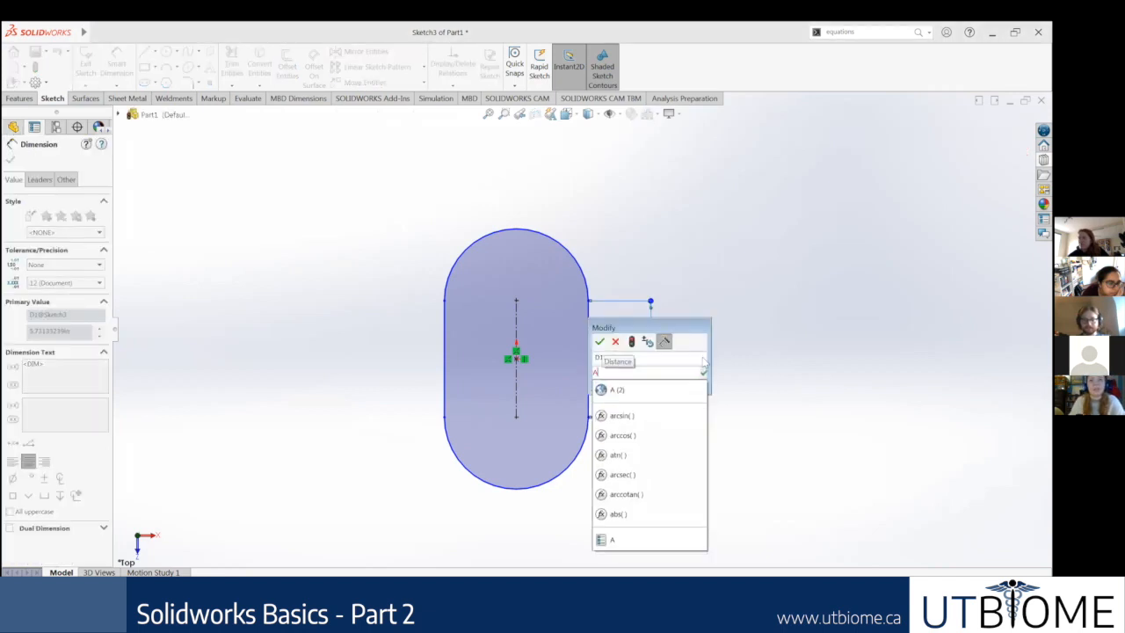
{"action": "left_click", "coordinate": [659, 389]}
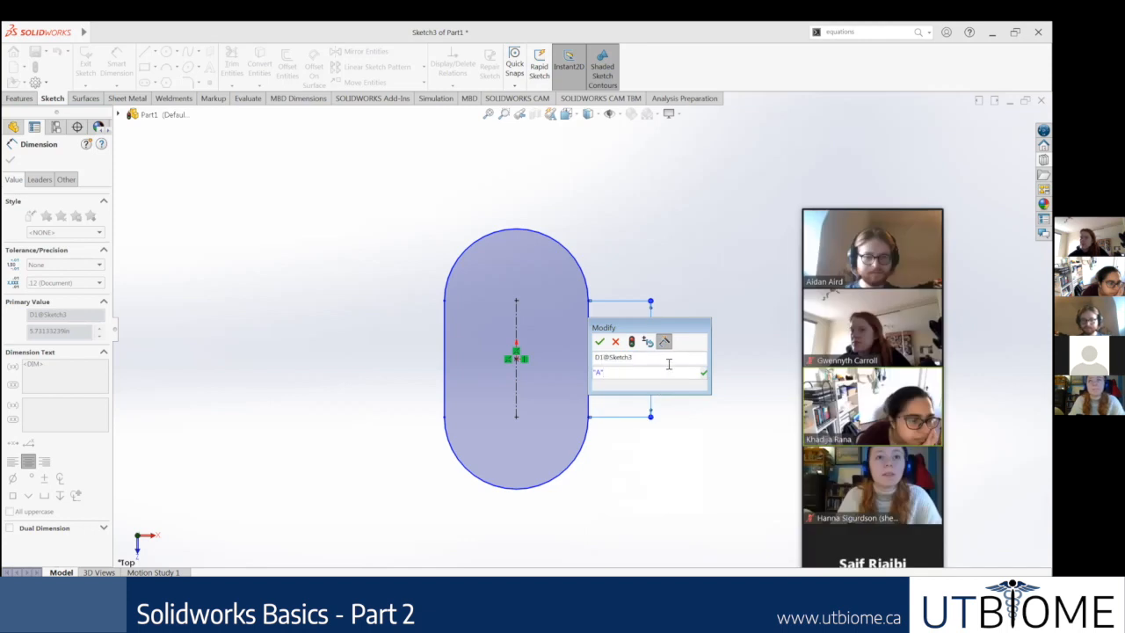
{"action": "key", "text": "Return"}
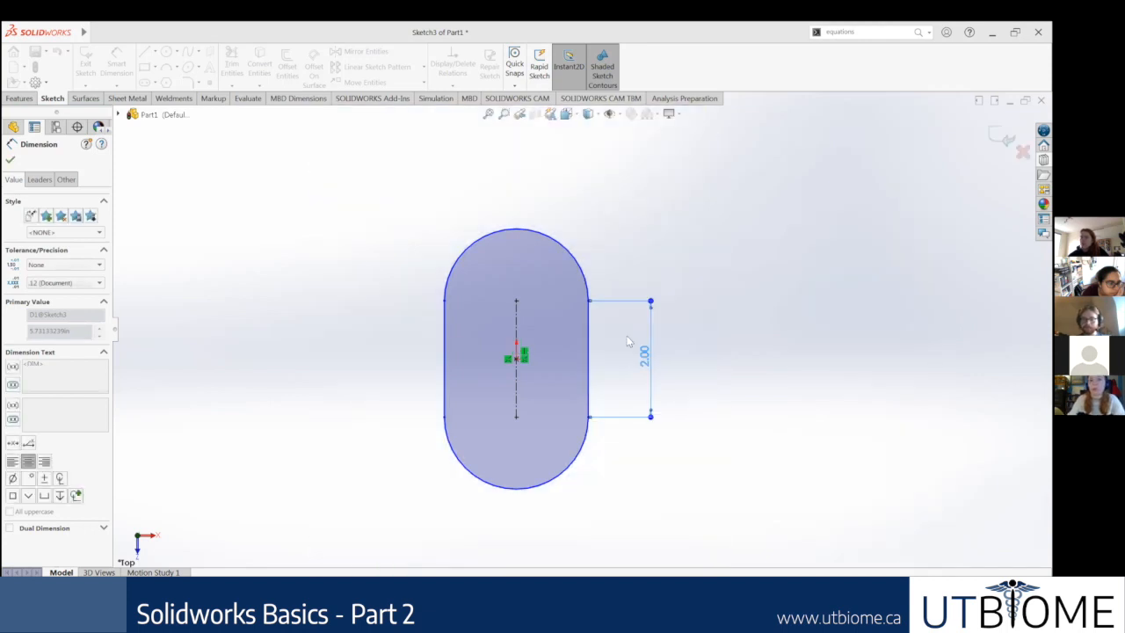
Step: Try linking the straight-side dimension as an equation, browsing its variable and function options, and enter A again as its value
{"action": "double_click", "coordinate": [647, 361]}
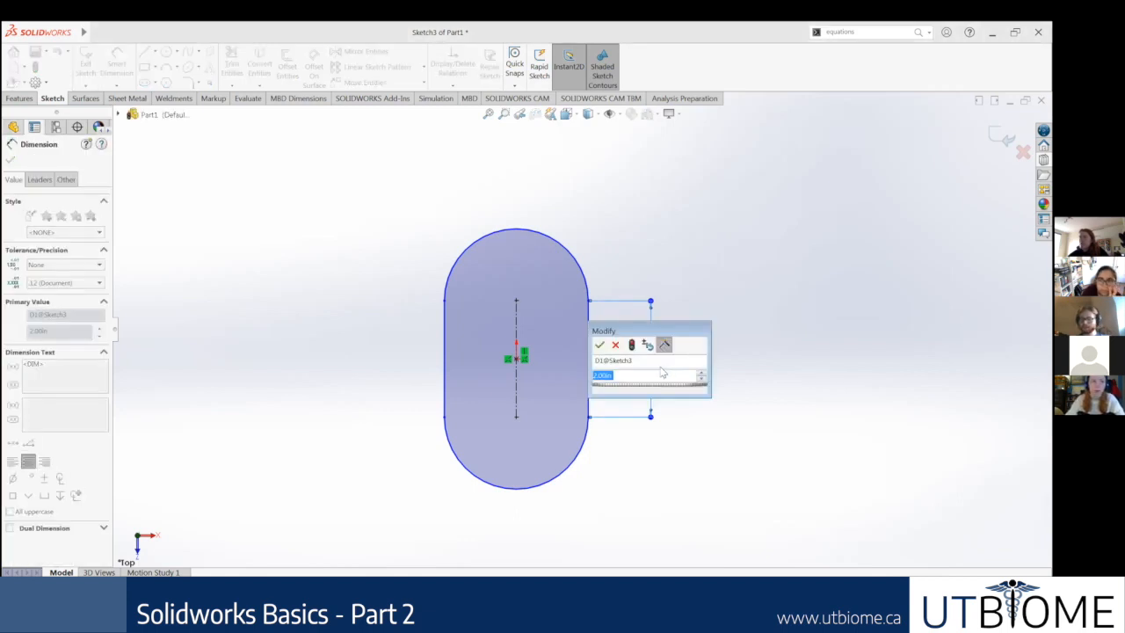
{"action": "type", "text": "="}
{"action": "key", "text": "Down"}
{"action": "key", "text": "Down"}
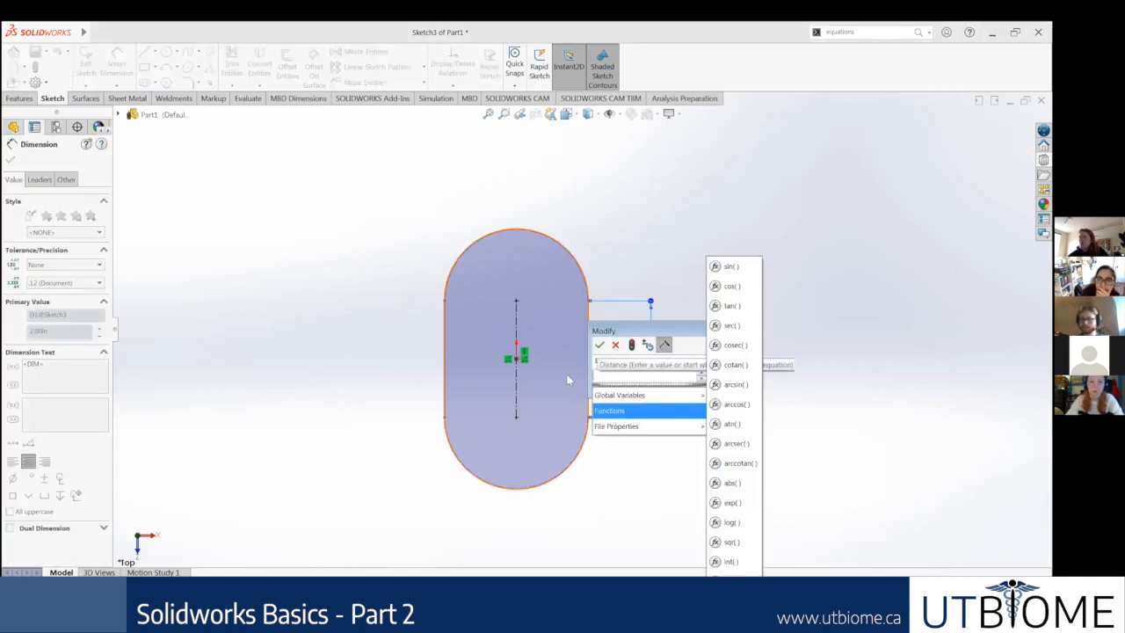
{"action": "left_click", "coordinate": [377, 385]}
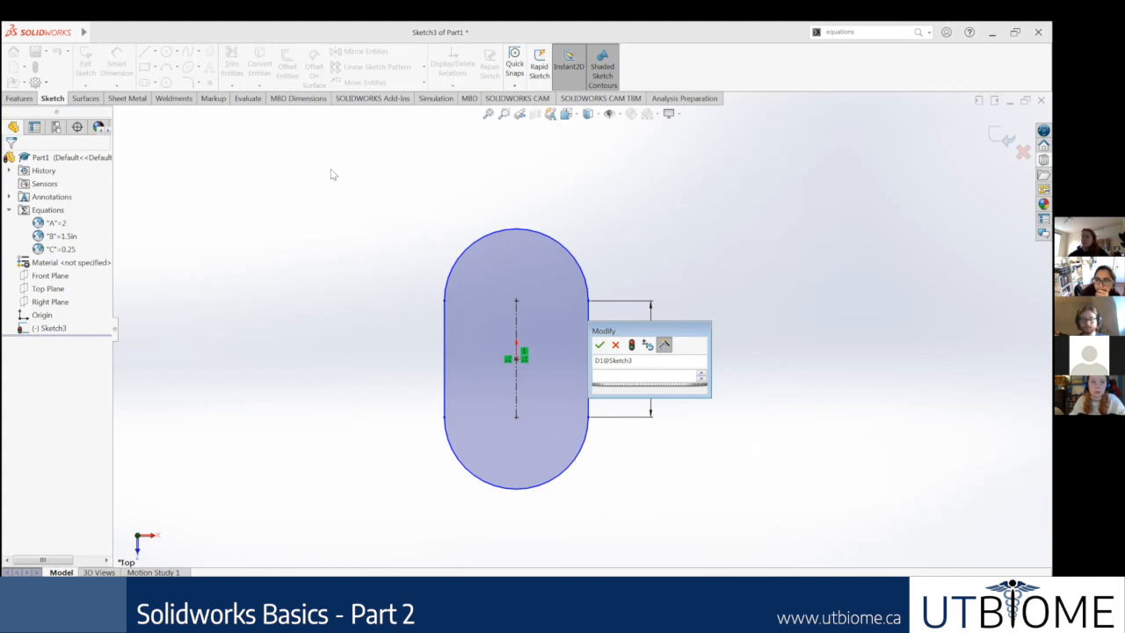
{"action": "type", "text": "A"}
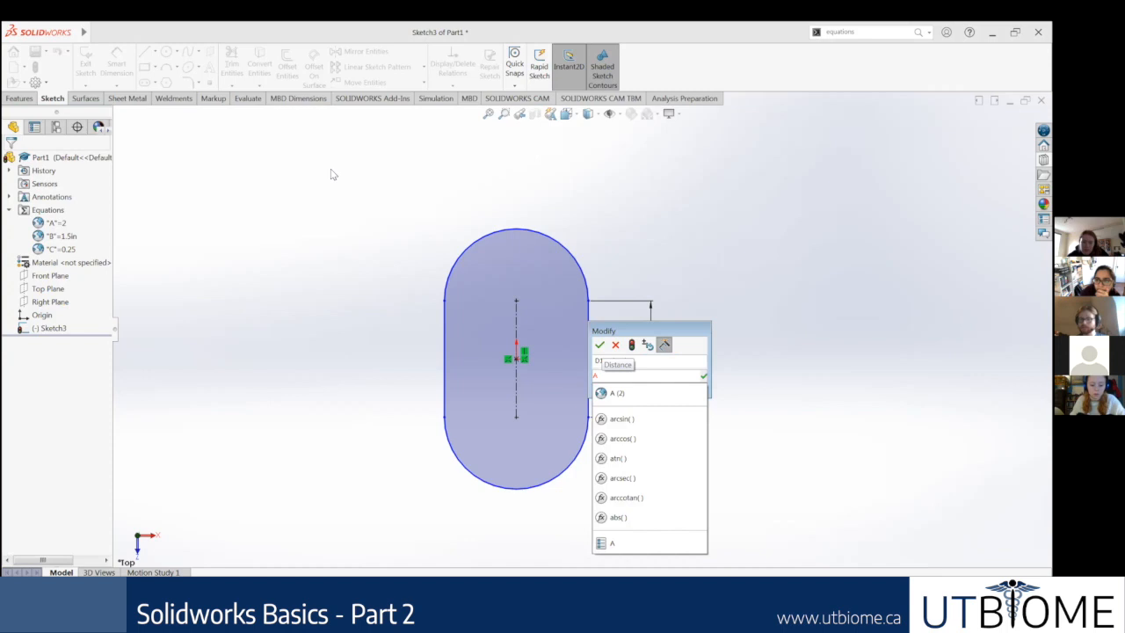
{"action": "key", "text": "Return"}
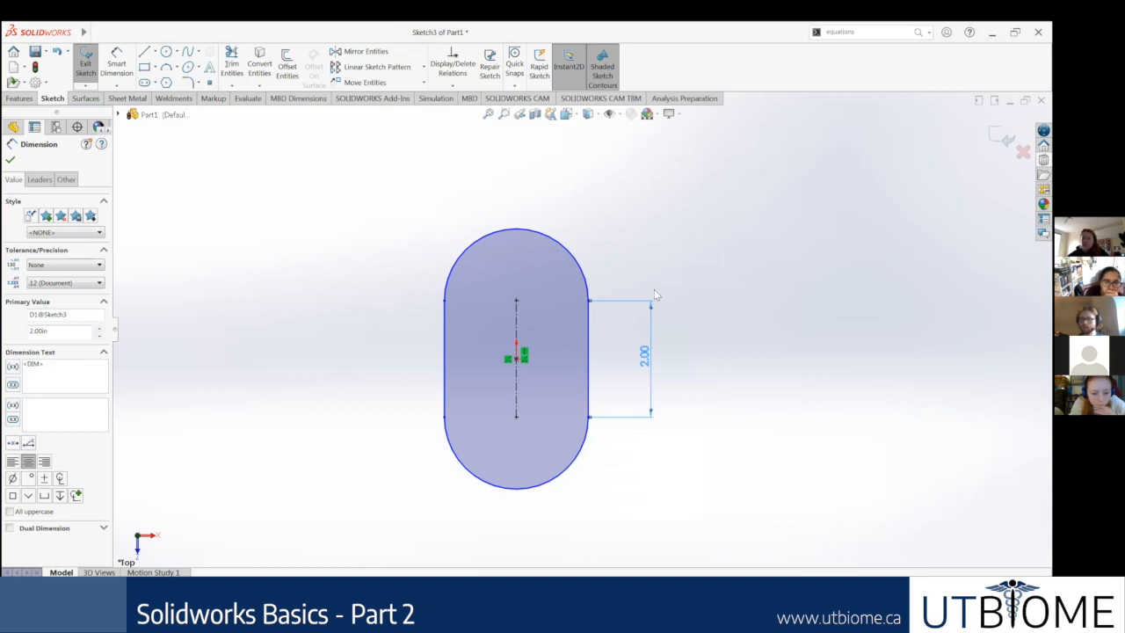
{"action": "key", "text": "Escape"}
Step: Try entering A without an equals sign as the slot's straight-side dimension value, and close the dimension properties
{"action": "double_click", "coordinate": [644, 355]}
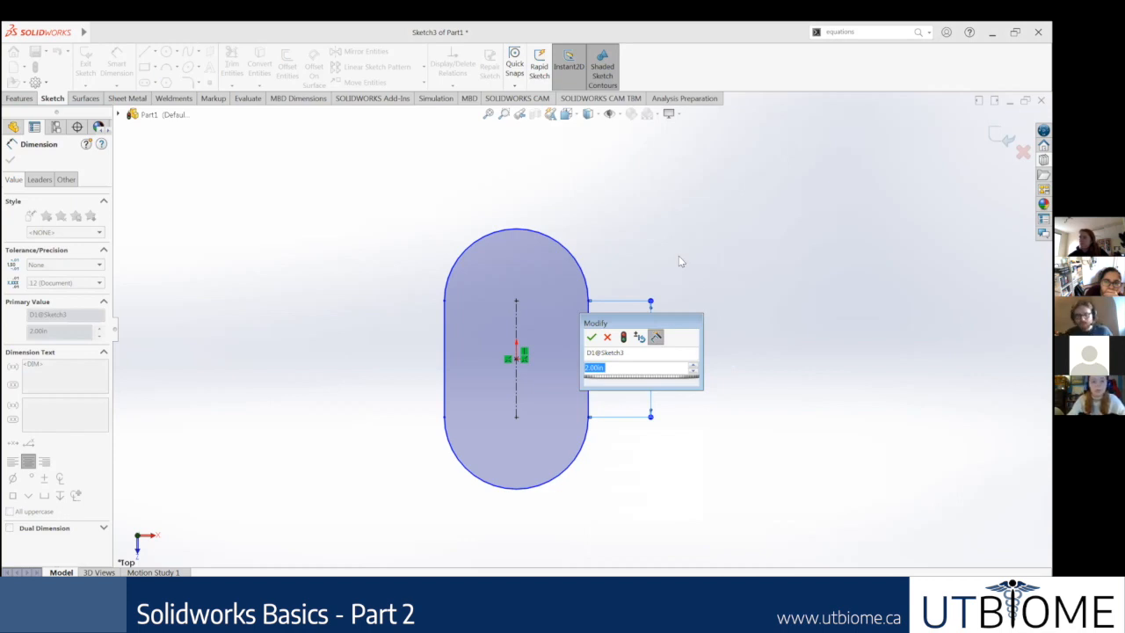
{"action": "type", "text": "A"}
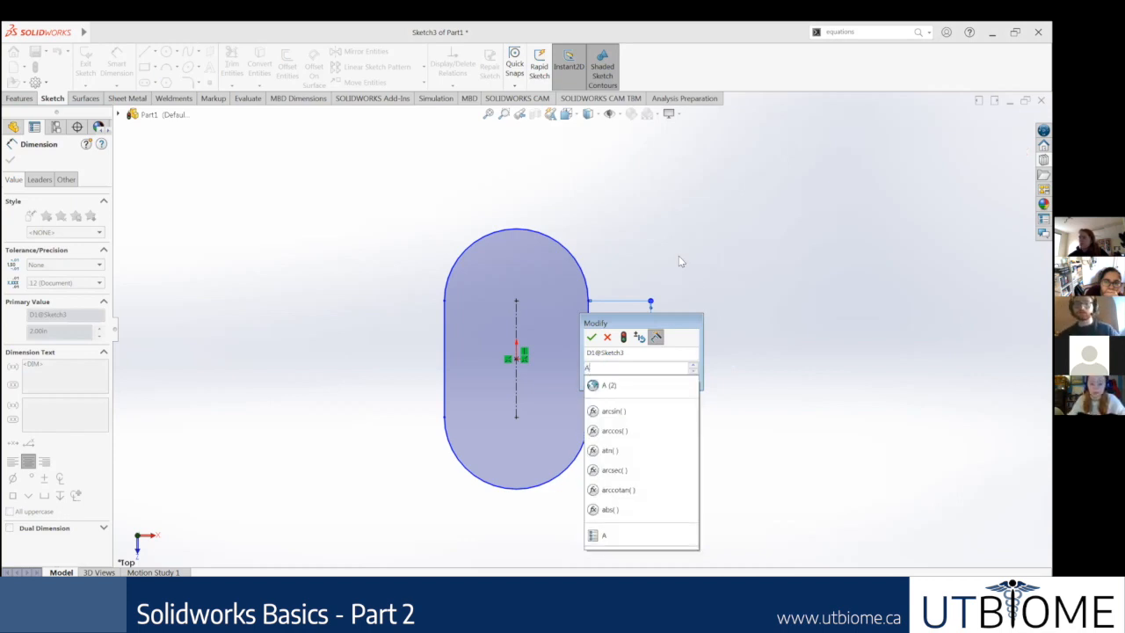
{"action": "key", "text": "Return"}
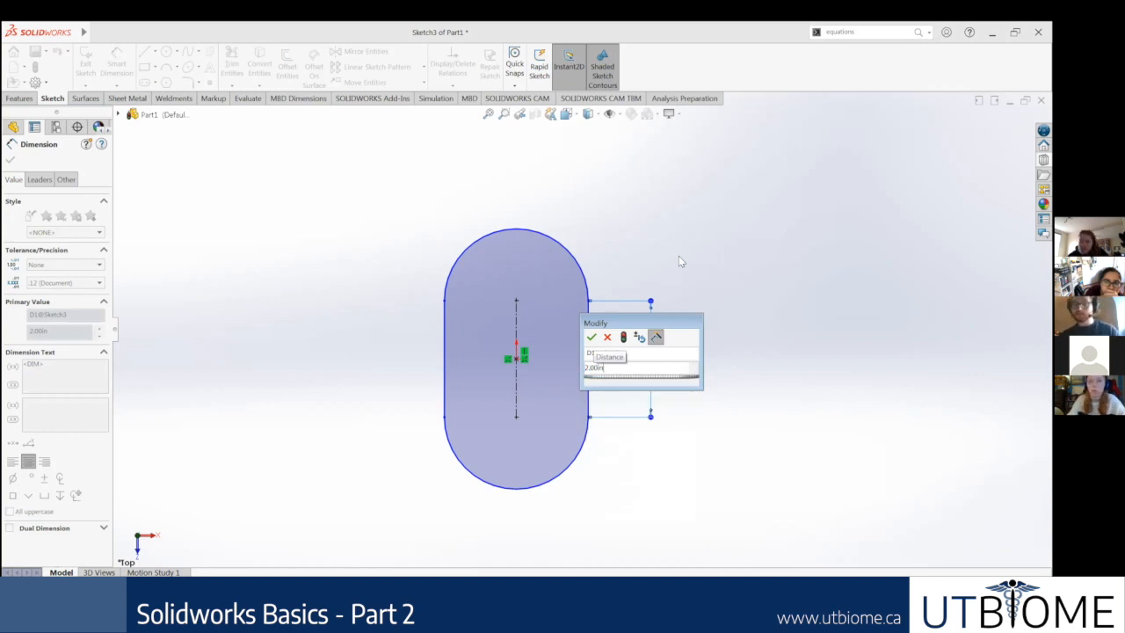
{"action": "key", "text": "Return"}
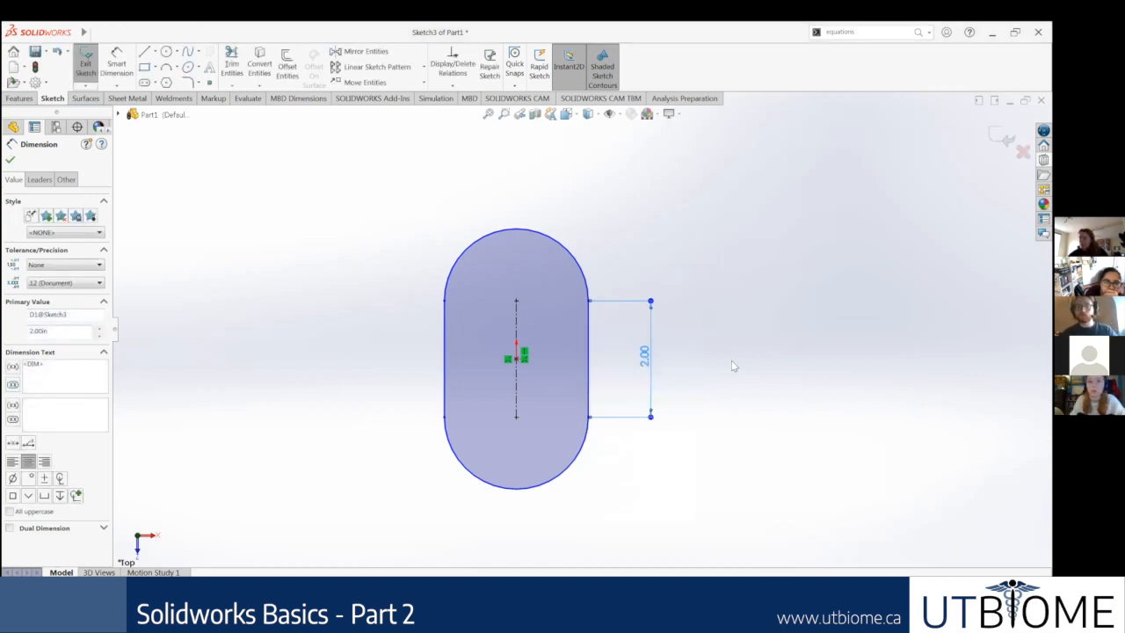
{"action": "left_click", "coordinate": [9, 164]}
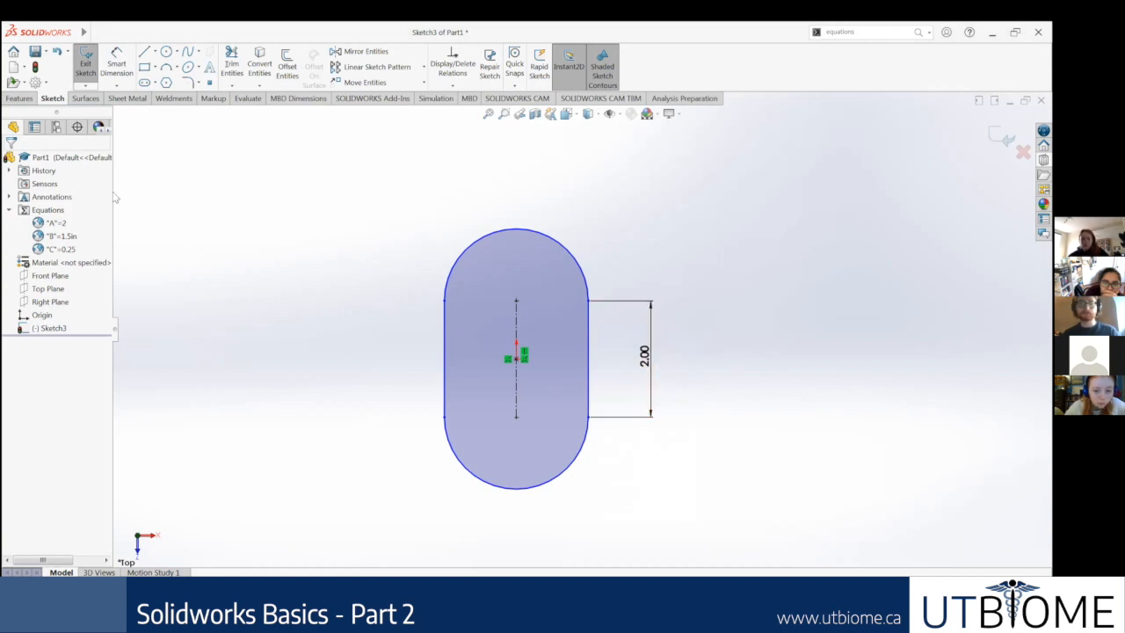
Step: Link the slot's straight-side dimension to global variable A with the equation ="A"
{"action": "left_click", "coordinate": [654, 355]}
{"action": "double_click", "coordinate": [651, 363]}
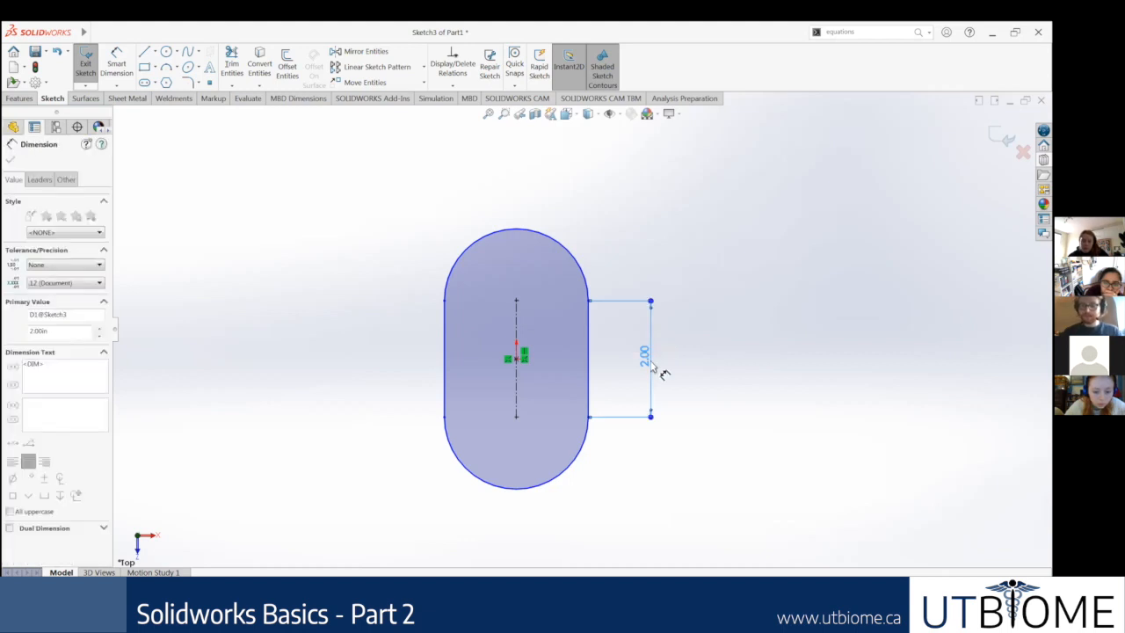
{"action": "type", "text": "="}
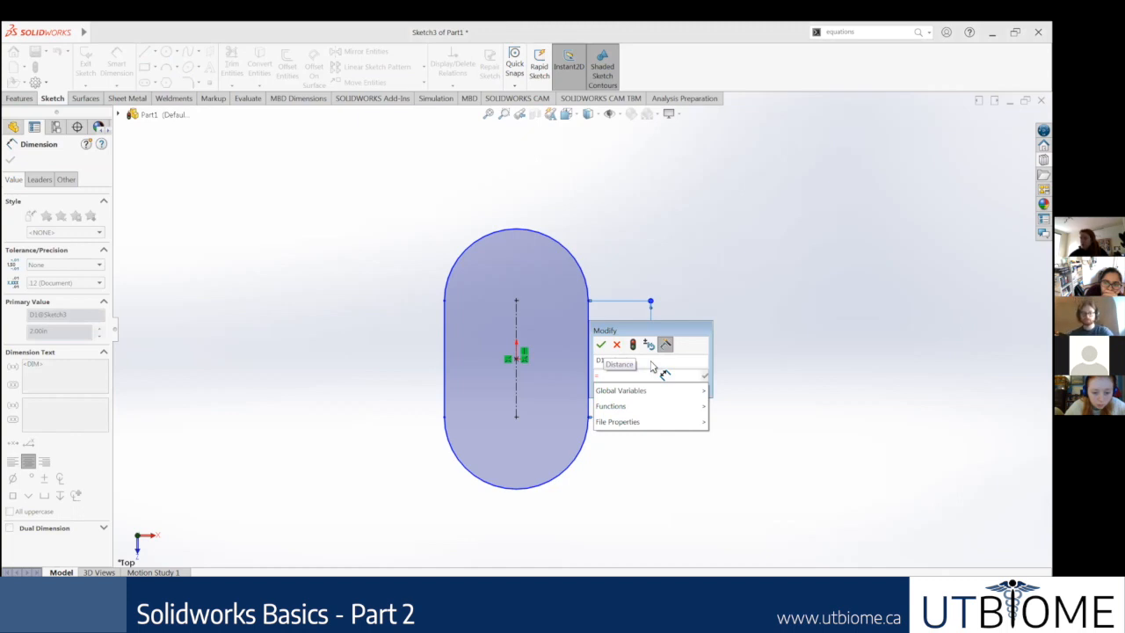
{"action": "type", "text": "A"}
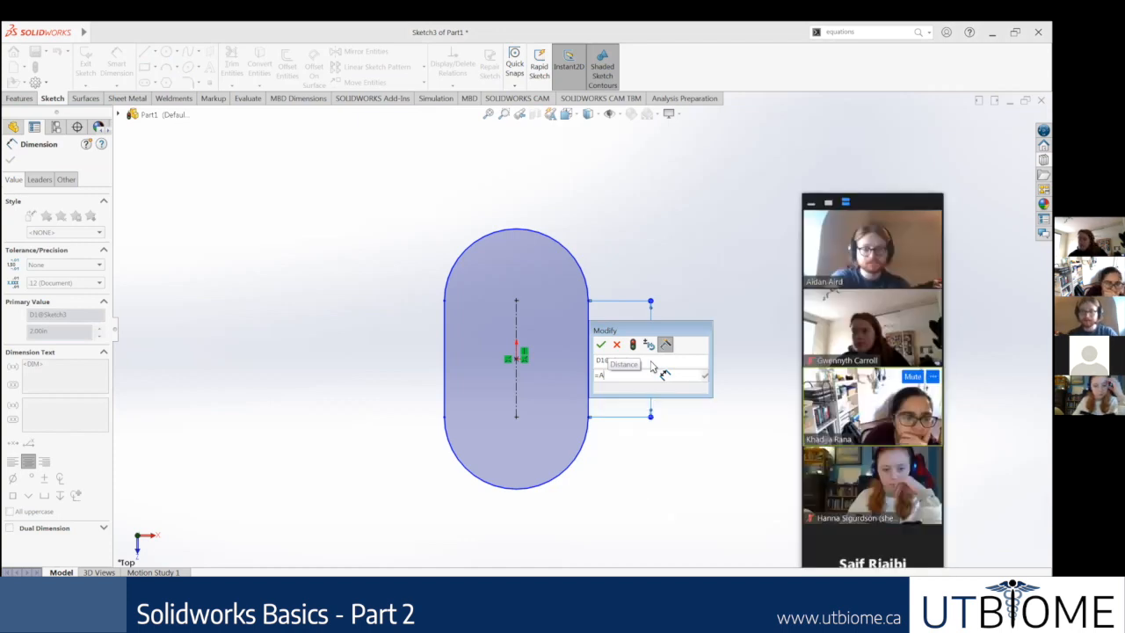
{"action": "key", "text": "BackSpace"}
{"action": "type", "text": "A"}
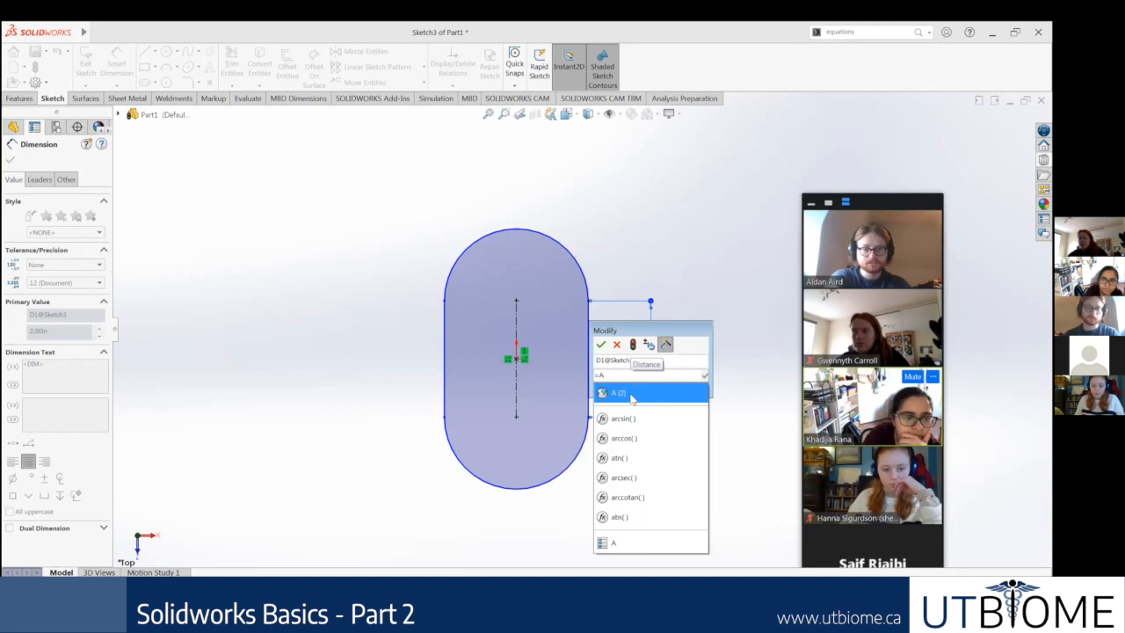
{"action": "left_click", "coordinate": [631, 397]}
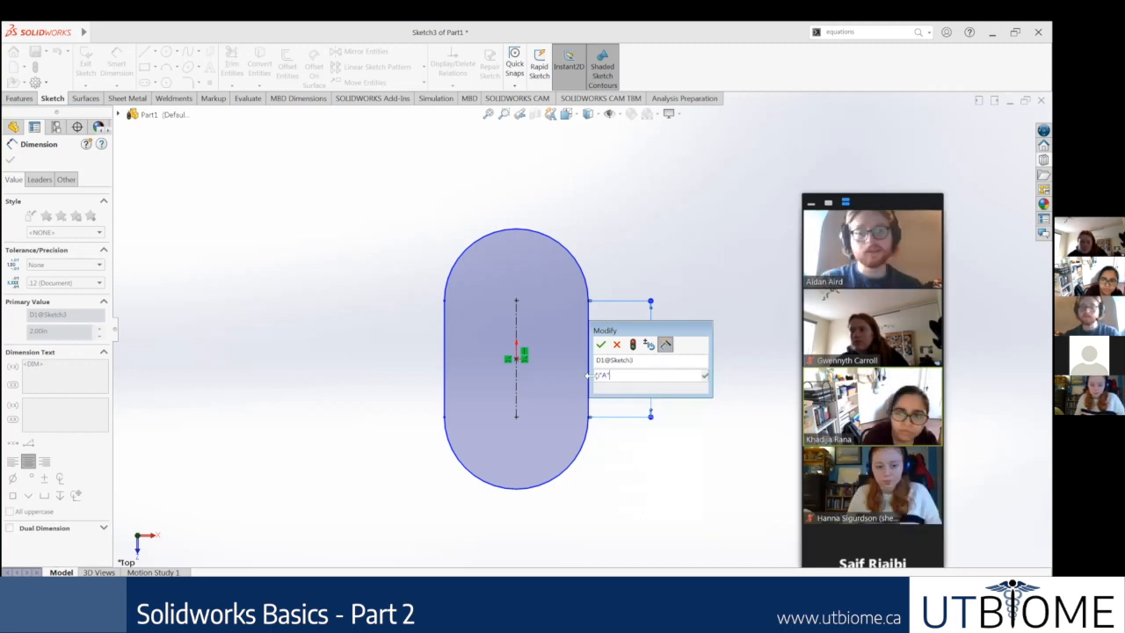
{"action": "left_click", "coordinate": [599, 377]}
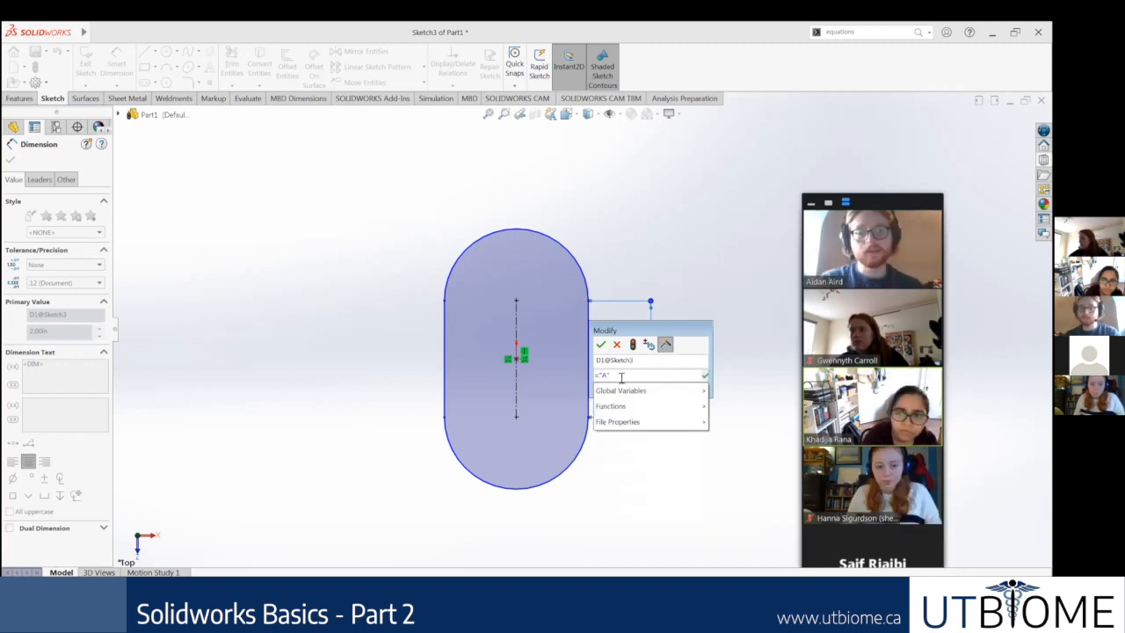
{"action": "left_click", "coordinate": [634, 376]}
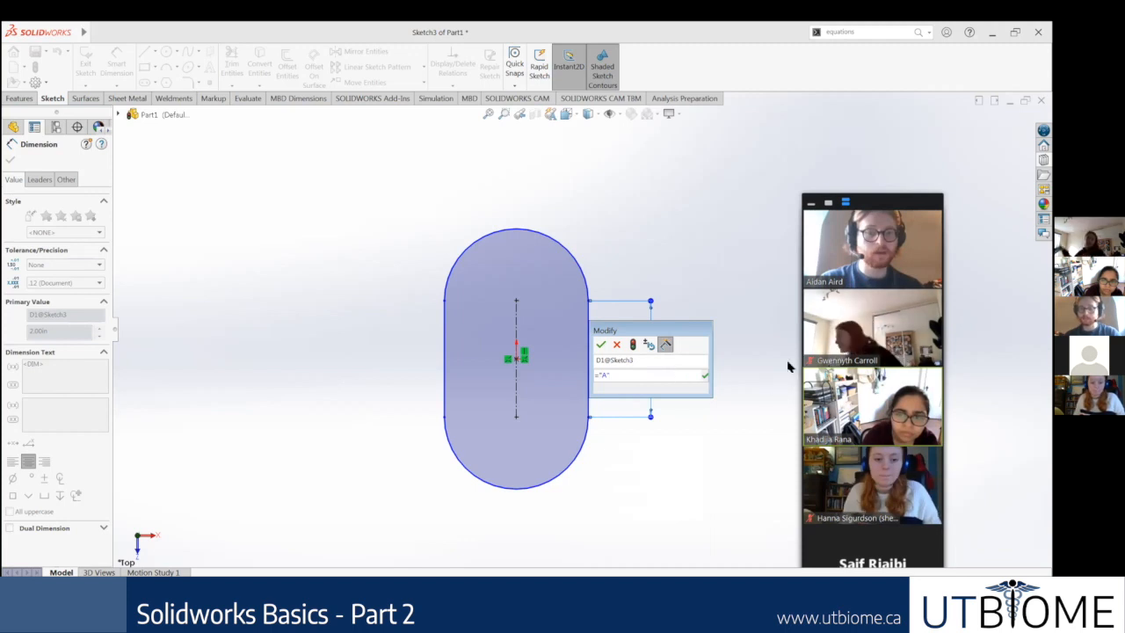
{"action": "key", "text": "Return"}
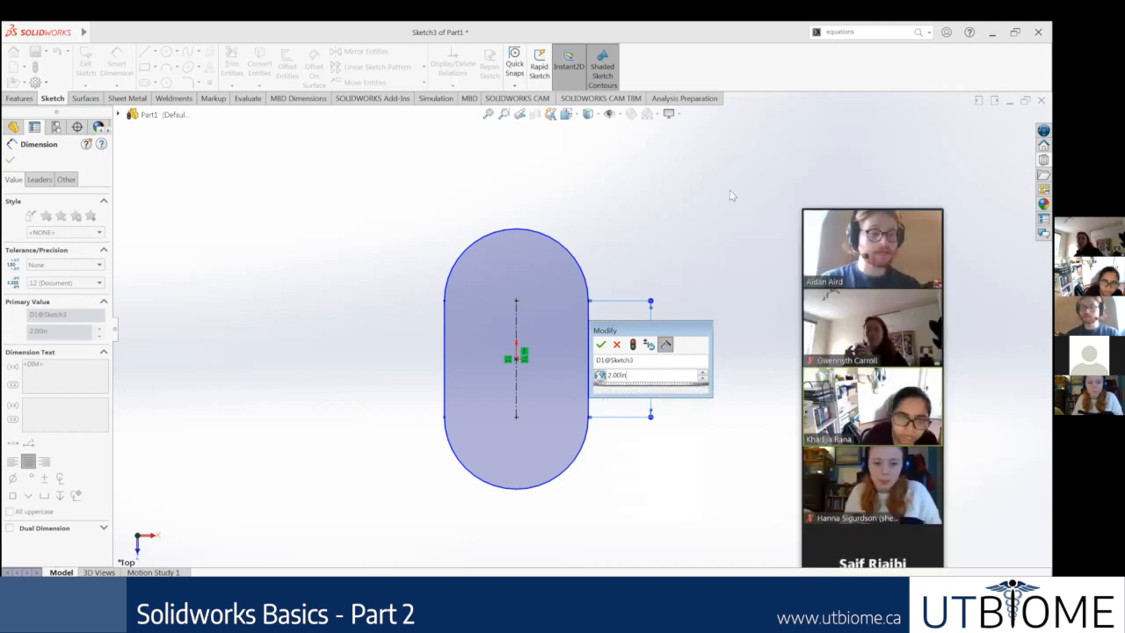
{"action": "key", "text": "Return"}
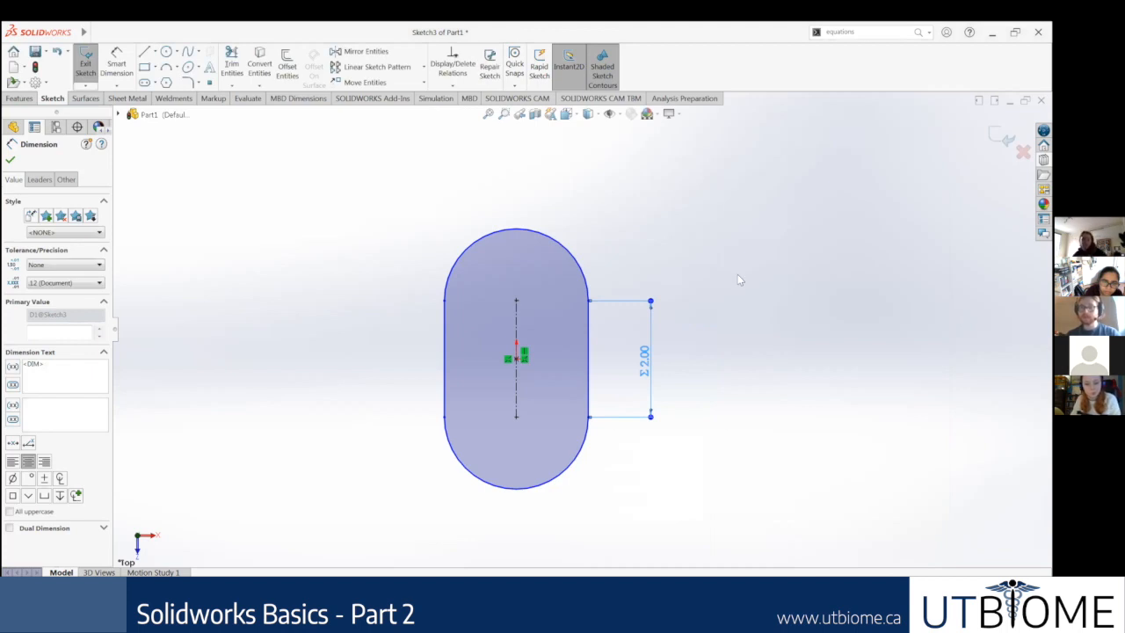
{"action": "left_click", "coordinate": [737, 279]}
Step: Add a smart dimension for the slot's width between its two straight sides, placed below the slot
{"action": "scroll", "coordinate": [664, 367], "scroll_direction": "down", "scroll_amount": 5}
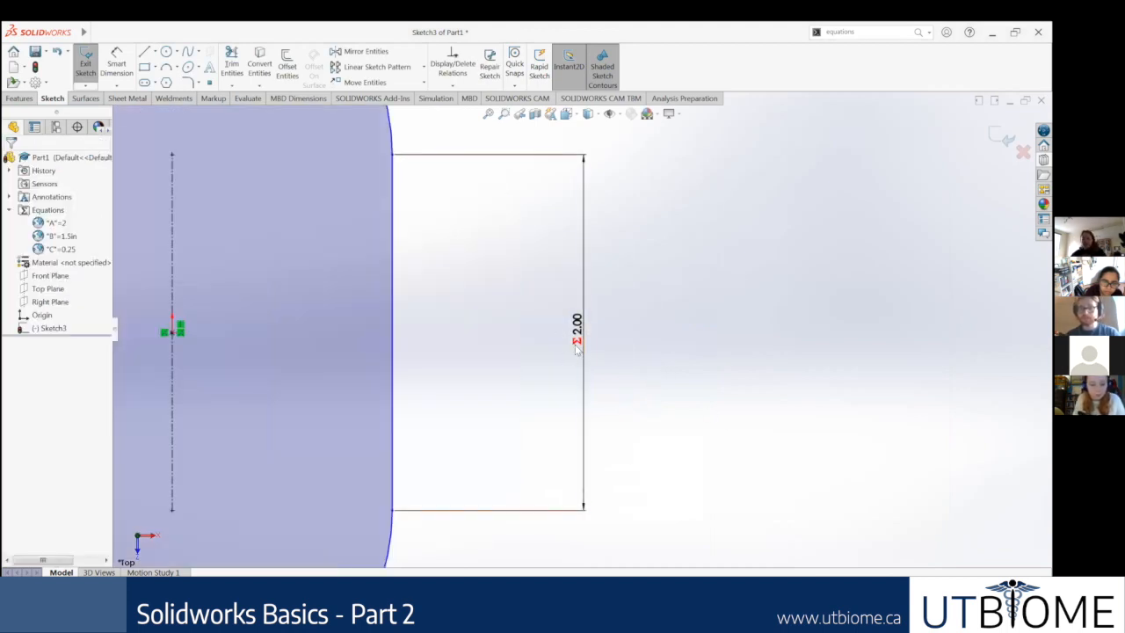
{"action": "scroll", "coordinate": [638, 334], "scroll_direction": "up", "scroll_amount": 3}
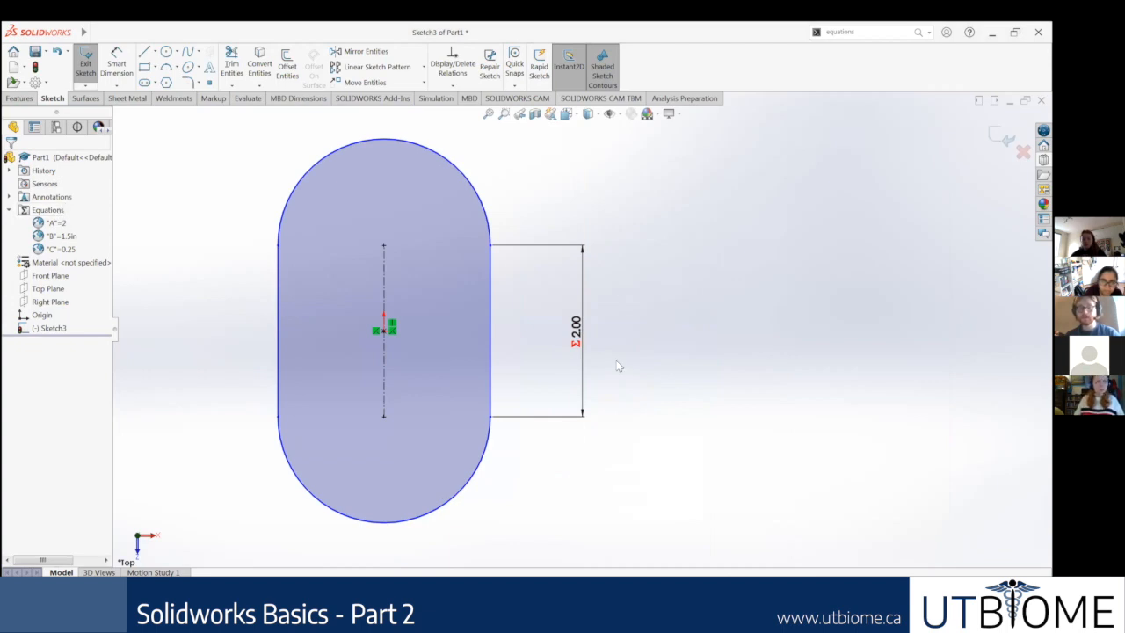
{"action": "scroll", "coordinate": [584, 338], "scroll_direction": "up", "scroll_amount": 1}
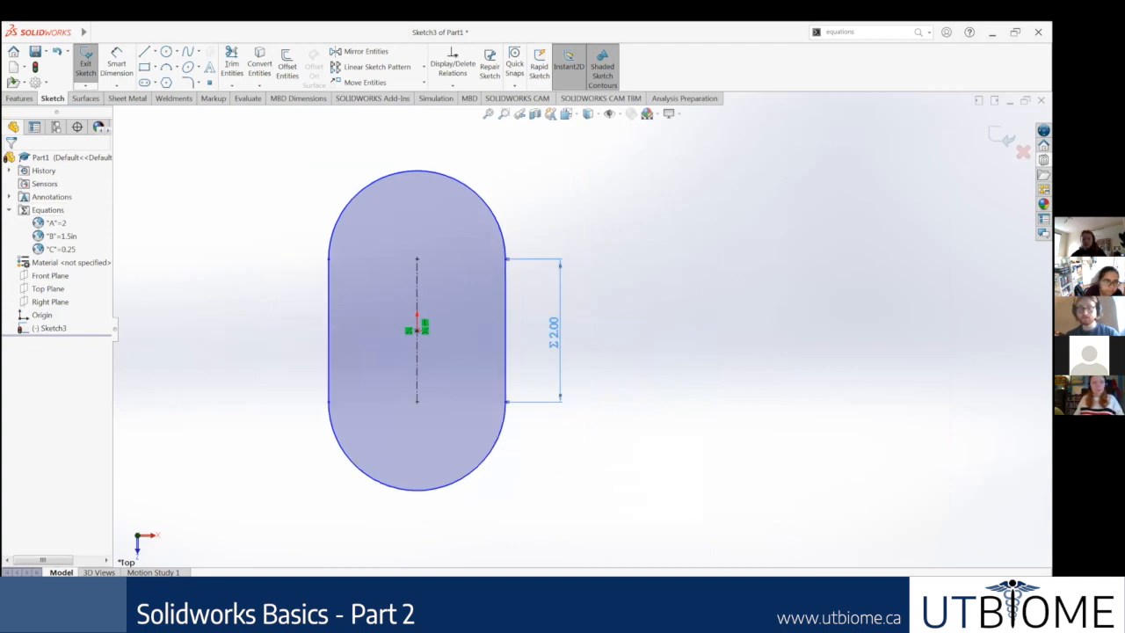
{"action": "left_click", "coordinate": [623, 362]}
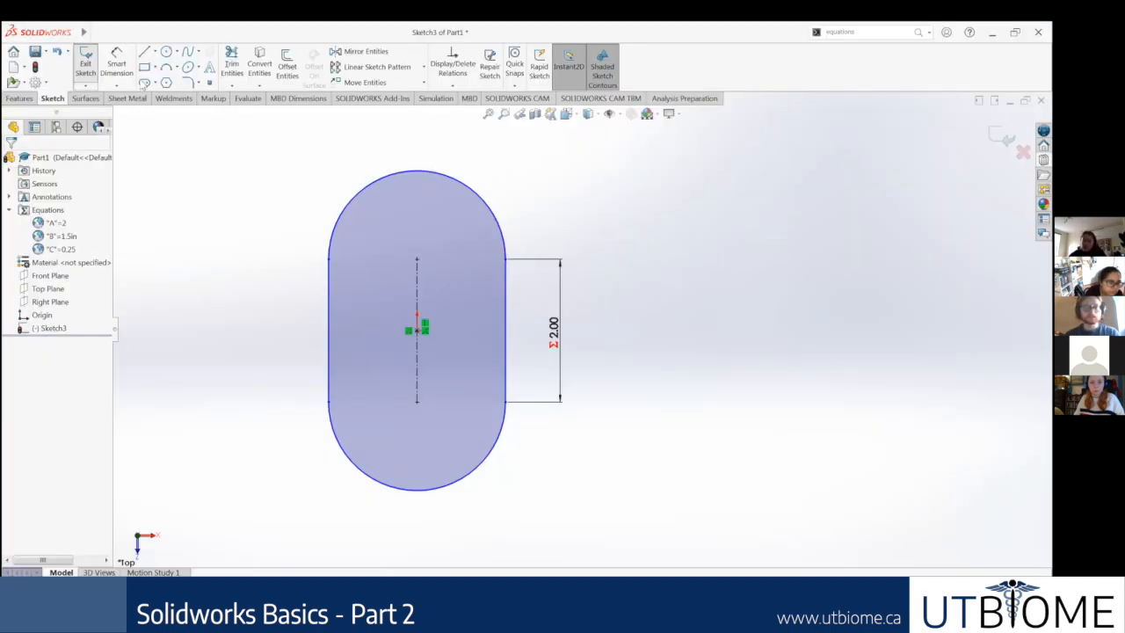
{"action": "left_click", "coordinate": [123, 70]}
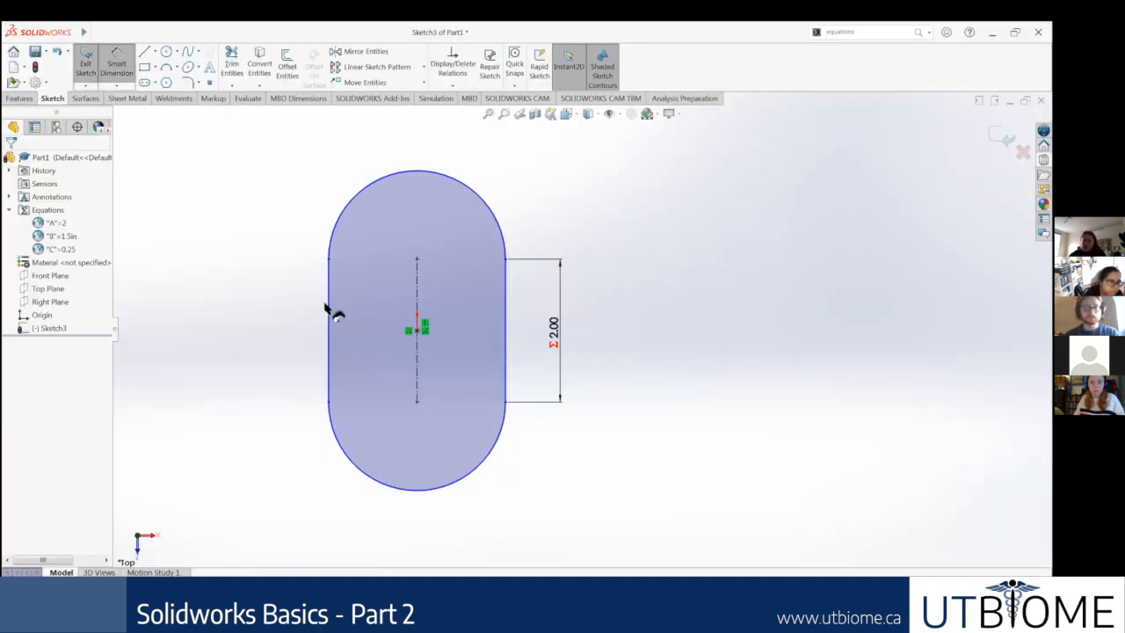
{"action": "left_click", "coordinate": [328, 306]}
{"action": "left_click", "coordinate": [506, 351]}
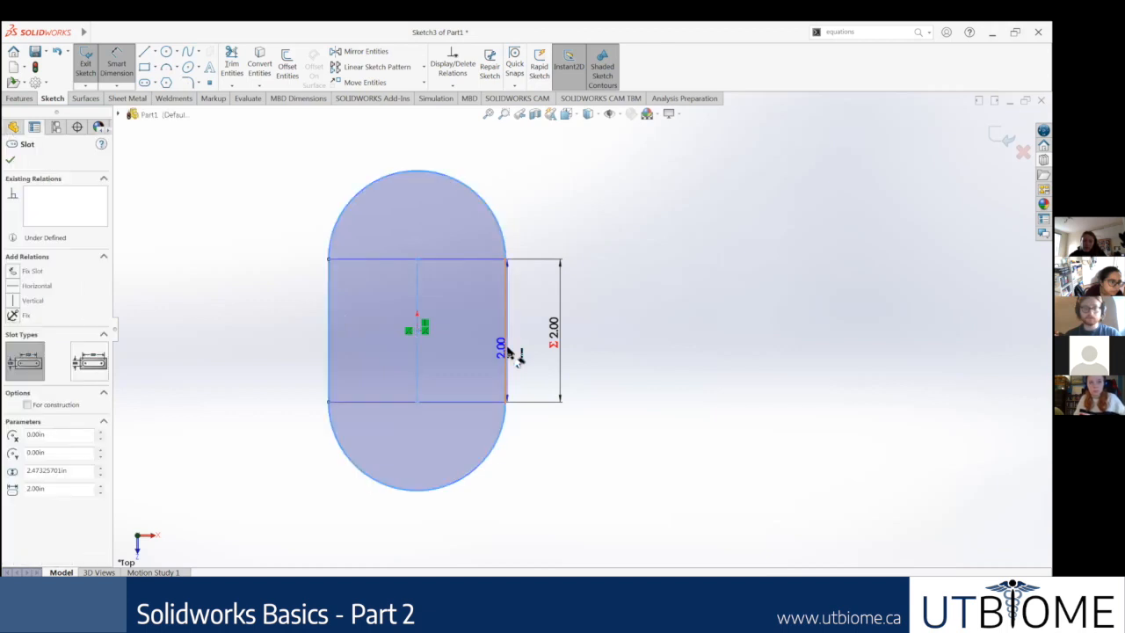
{"action": "left_click", "coordinate": [422, 527]}
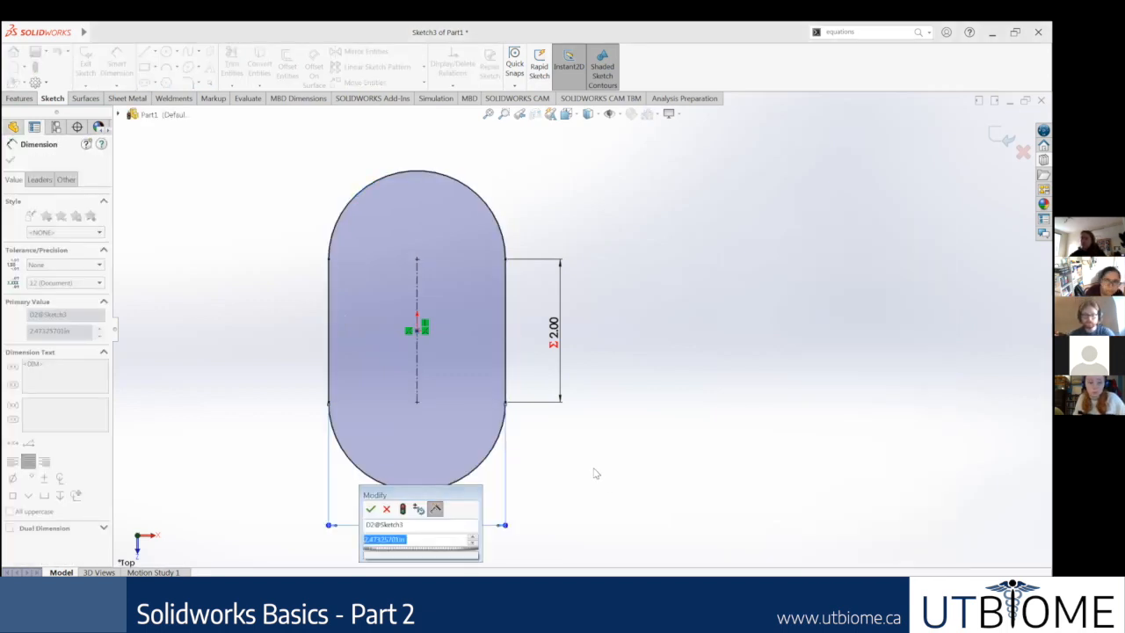
Step: Link the slot's width dimension to global variable B with the equation =B
{"action": "type", "text": "="}
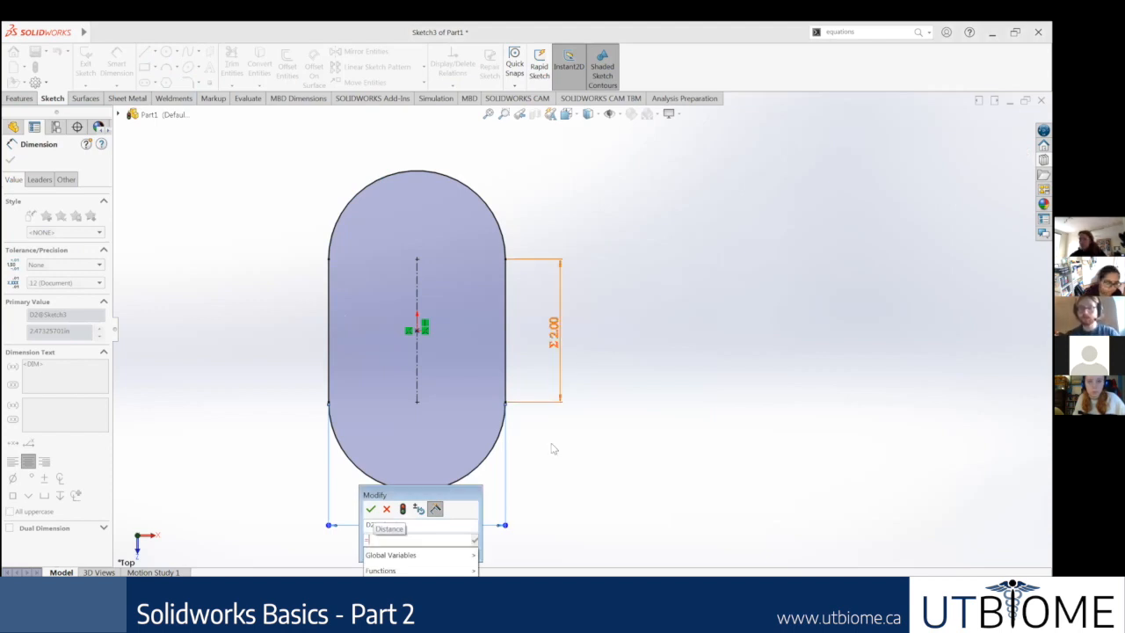
{"action": "scroll", "coordinate": [517, 559], "scroll_direction": "up", "scroll_amount": 1}
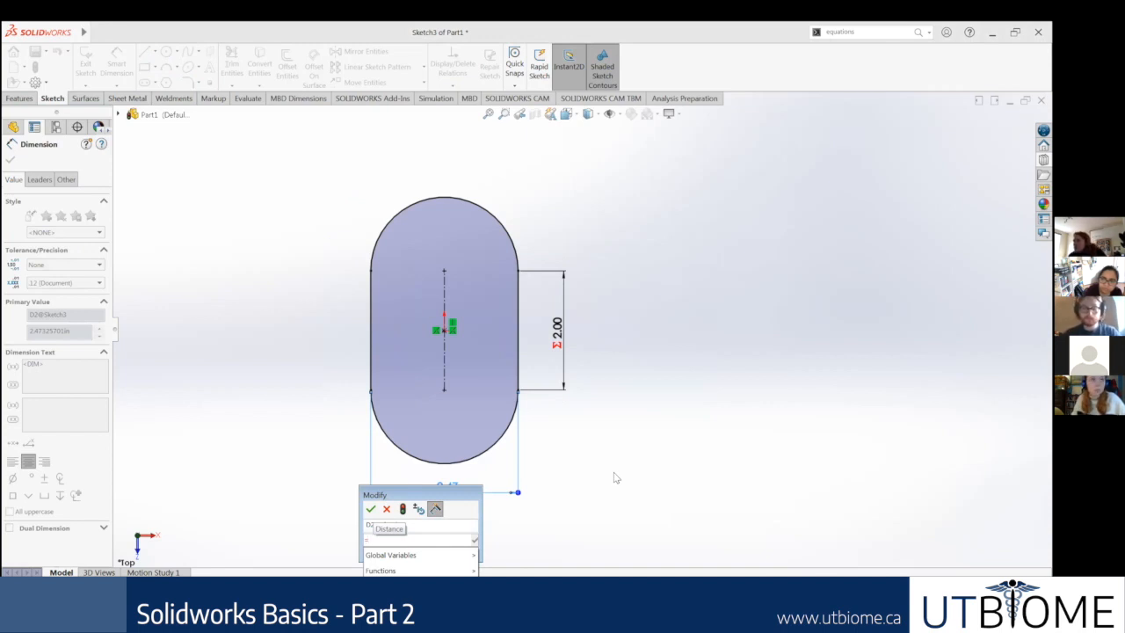
{"action": "type", "text": "8"}
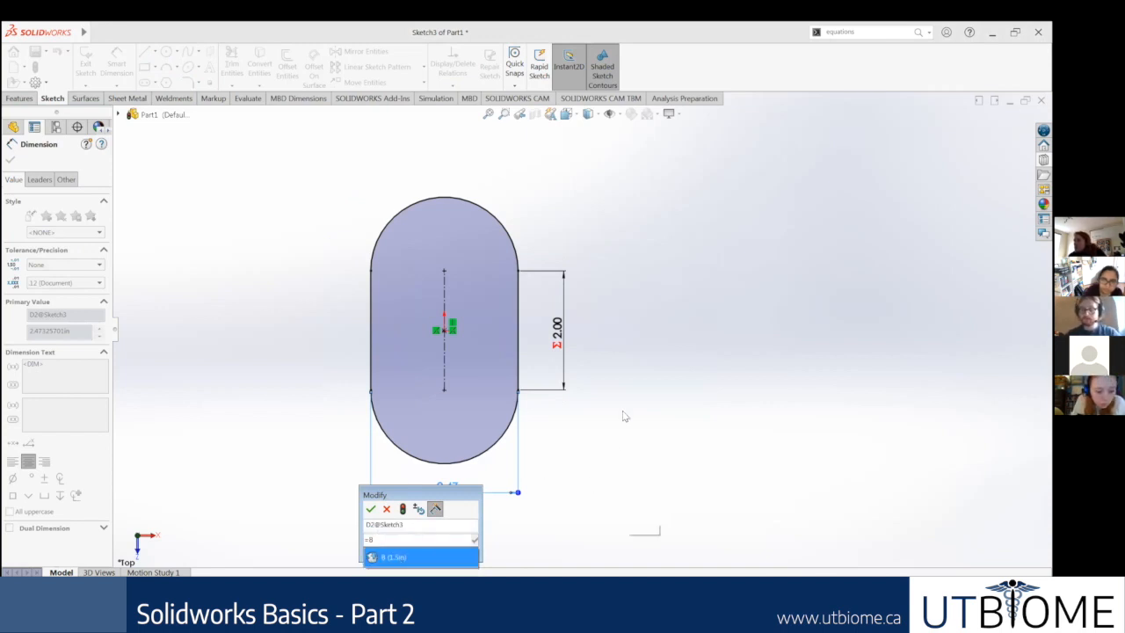
{"action": "key", "text": "Return"}
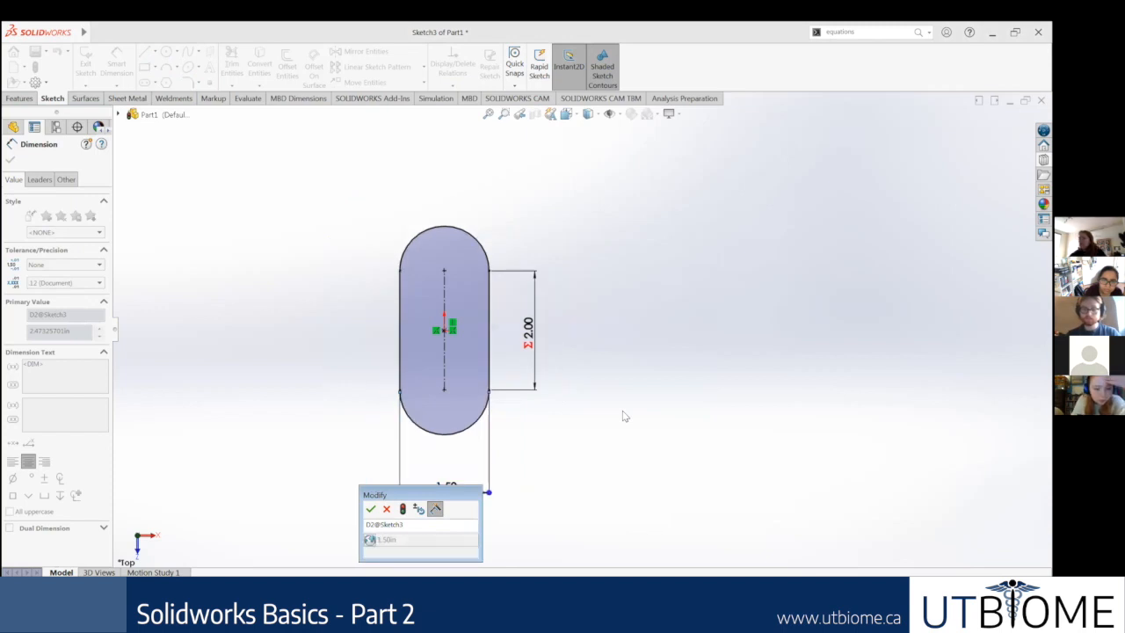
{"action": "left_click", "coordinate": [369, 513]}
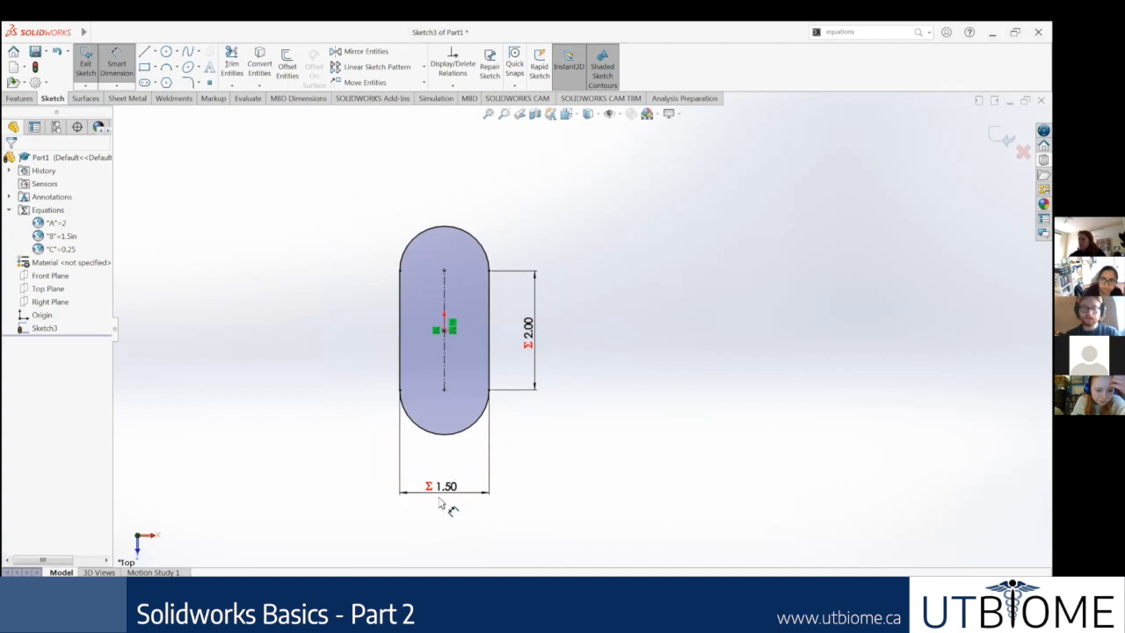
Step: Check the value of the slot's width dimension below the slot, and delete that dimension
{"action": "scroll", "coordinate": [447, 508], "scroll_direction": "down", "scroll_amount": 2}
{"action": "scroll", "coordinate": [566, 410], "scroll_direction": "up", "scroll_amount": 1}
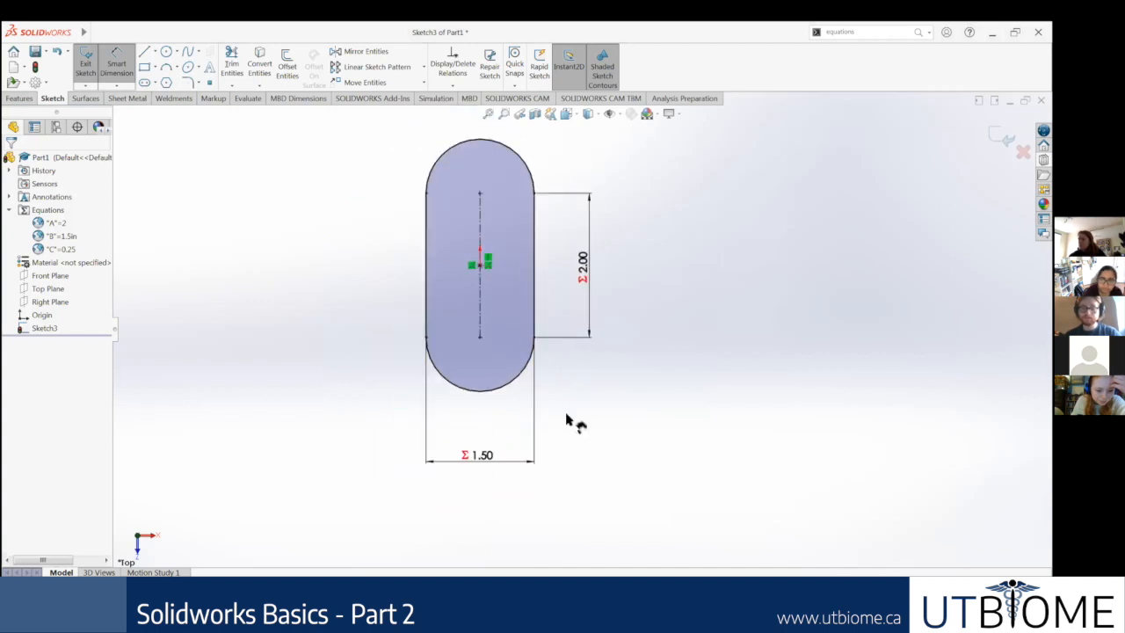
{"action": "scroll", "coordinate": [573, 376], "scroll_direction": "down", "scroll_amount": 1}
{"action": "scroll", "coordinate": [515, 432], "scroll_direction": "up", "scroll_amount": 1}
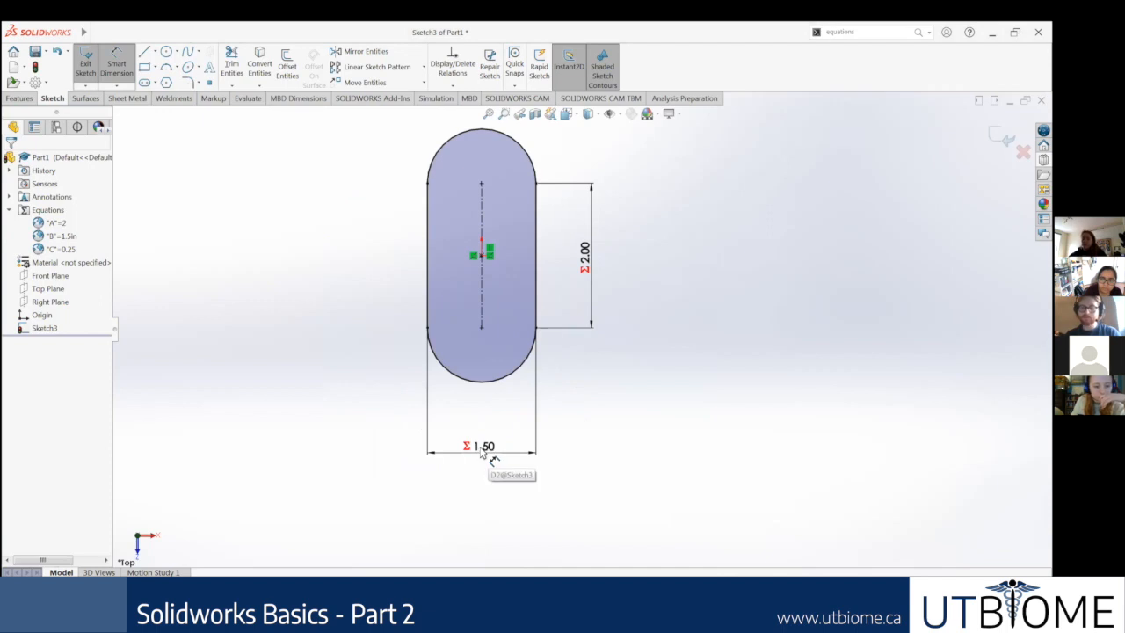
{"action": "double_click", "coordinate": [489, 450]}
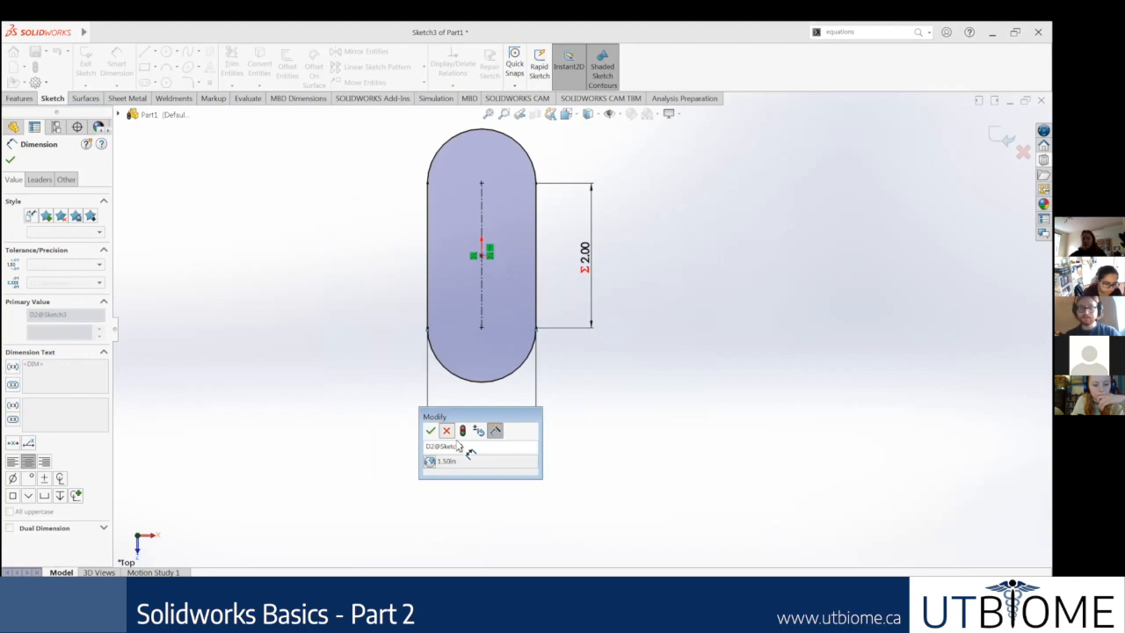
{"action": "key", "text": "Return"}
{"action": "left_click", "coordinate": [489, 448]}
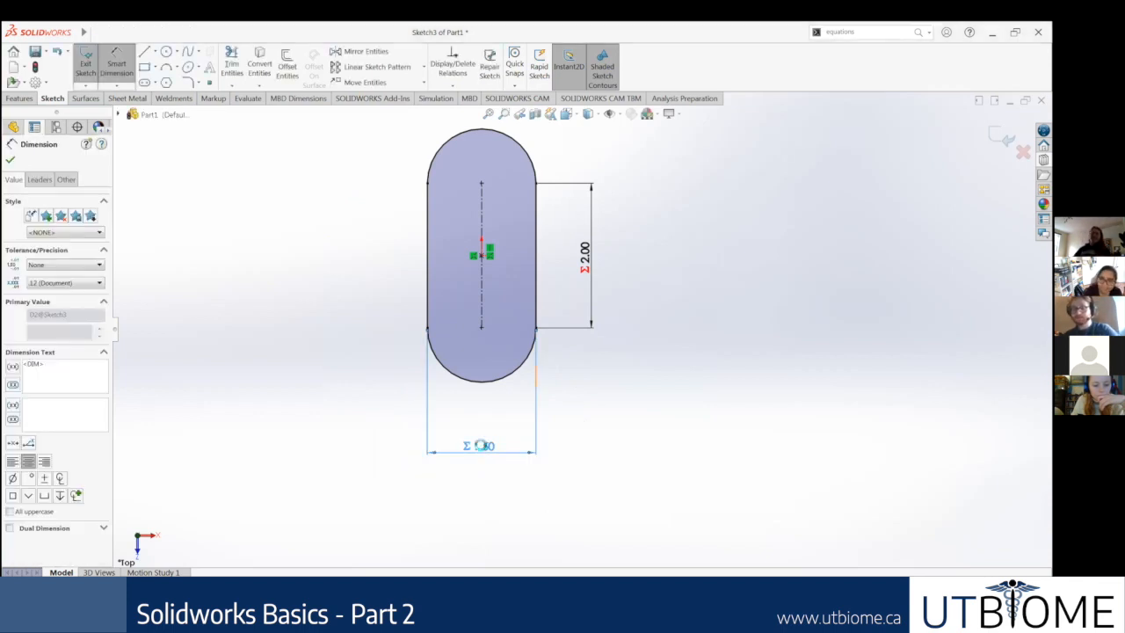
{"action": "key", "text": "Delete"}
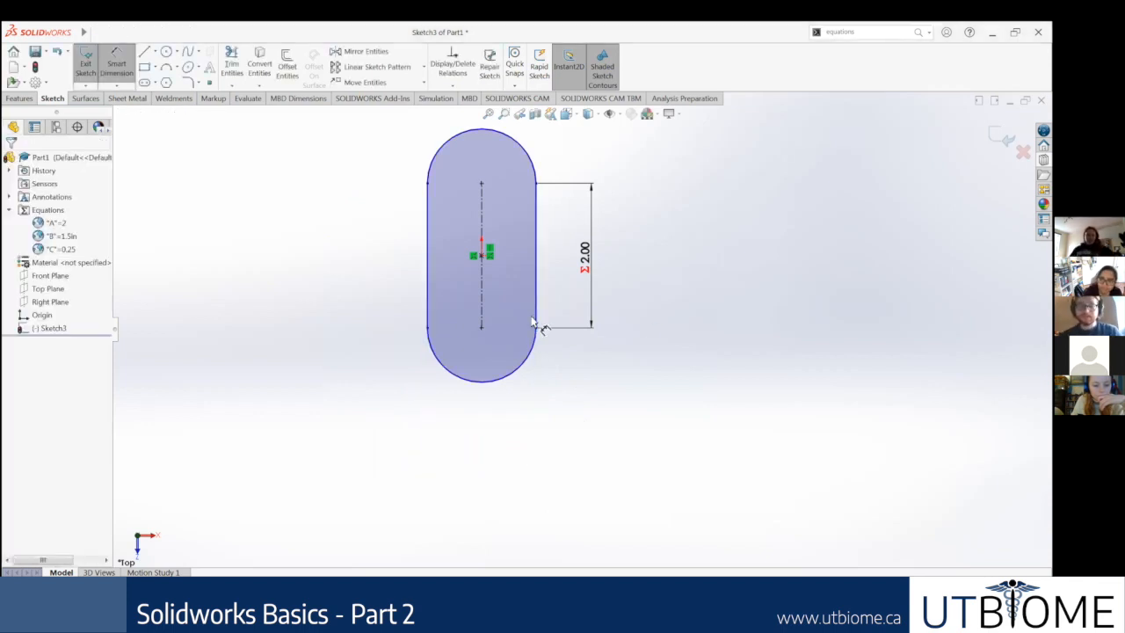
Step: Dimension the slot's width between its two straight sides, below the slot, and link it to global variable B with ="B"
{"action": "left_click", "coordinate": [430, 312]}
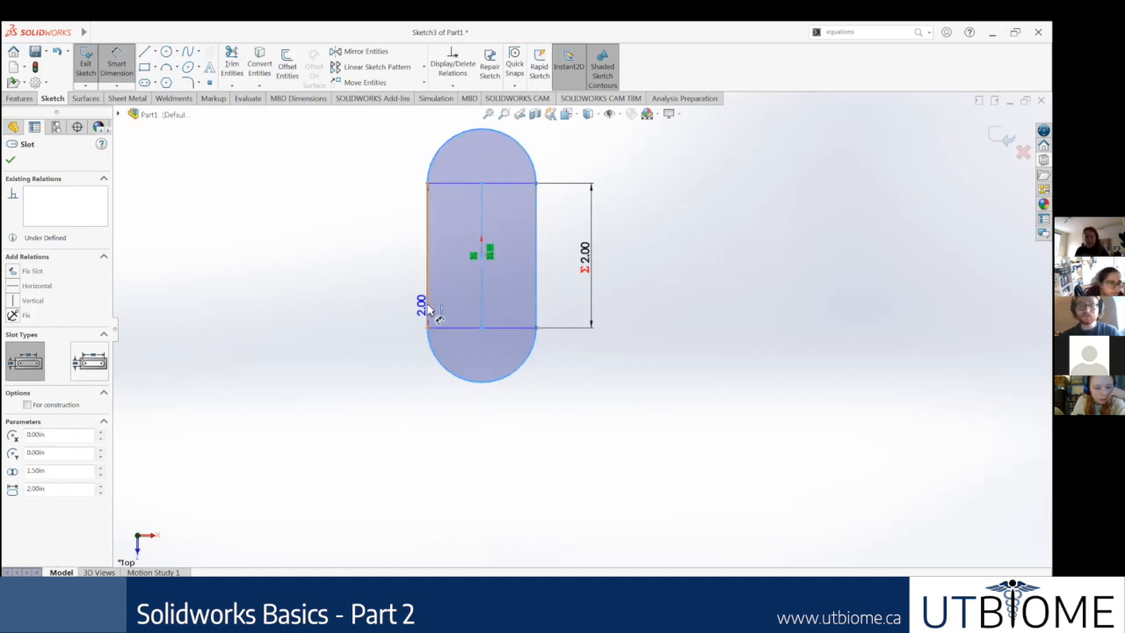
{"action": "key", "text": "ctrl+z"}
{"action": "double_click", "coordinate": [479, 457]}
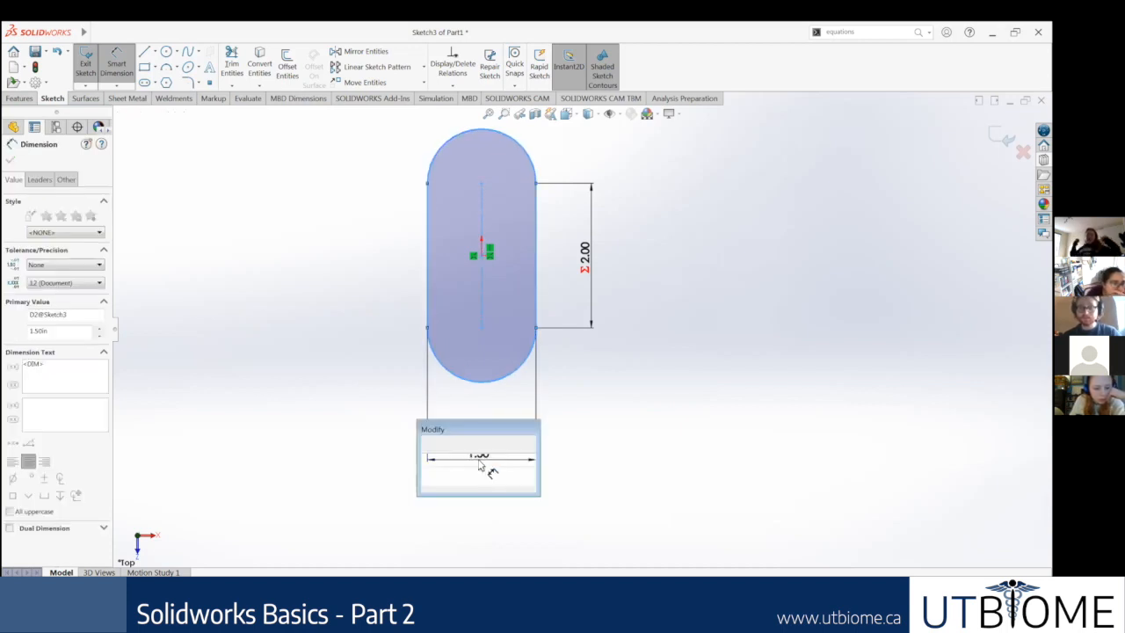
{"action": "type", "text": "="}
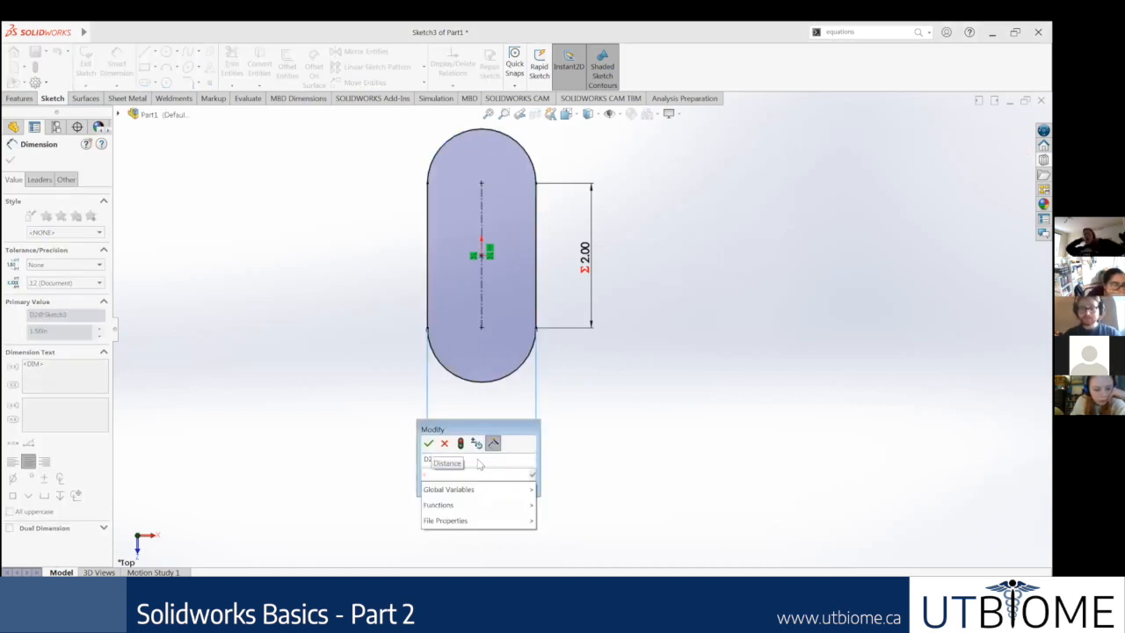
{"action": "type", "text": "B"}
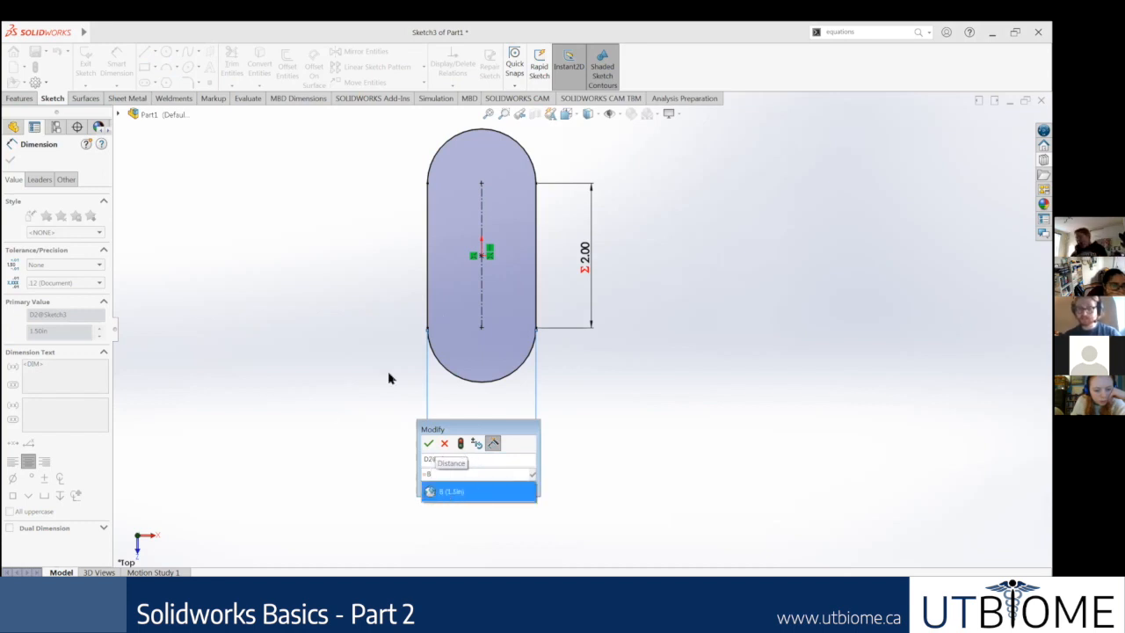
{"action": "key", "text": "Return"}
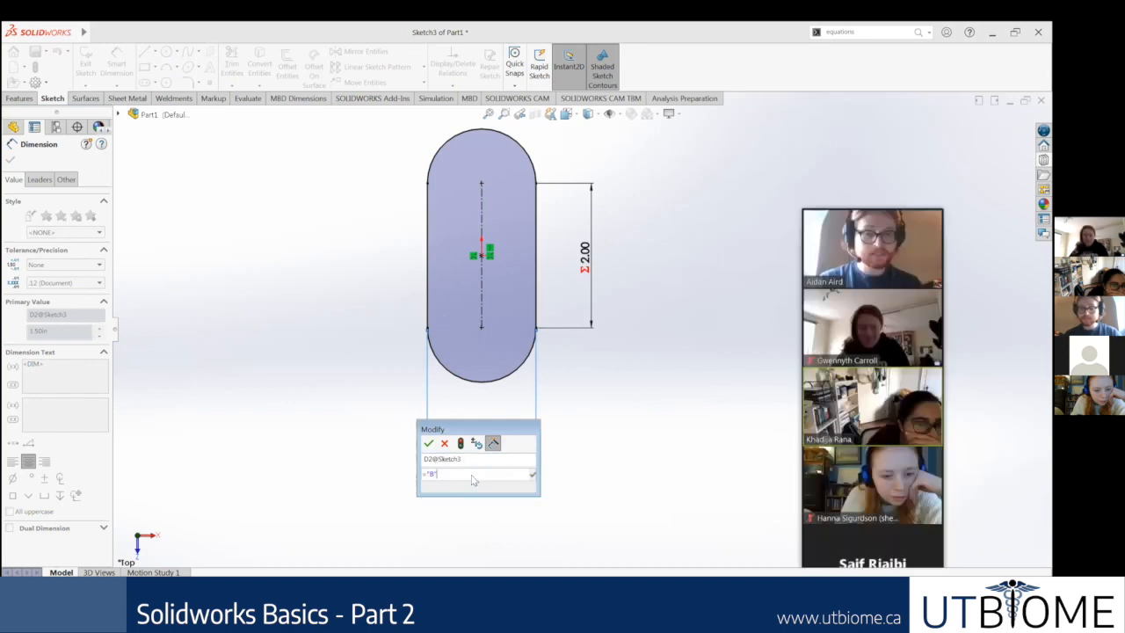
{"action": "key", "text": "Return"}
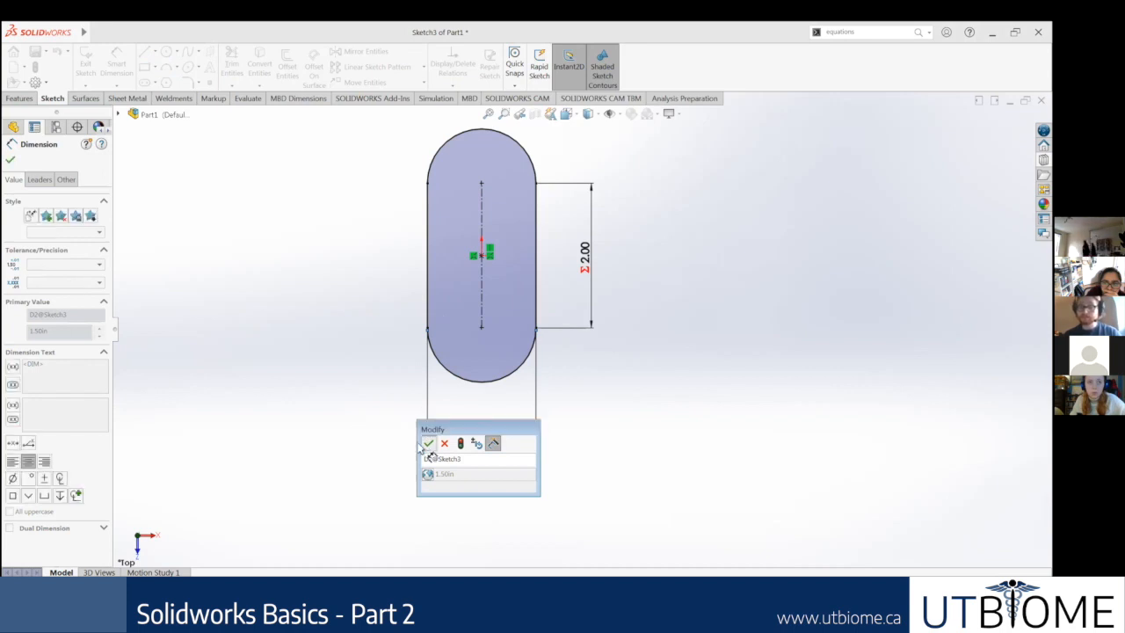
{"action": "left_click", "coordinate": [428, 444]}
Step: Move the slot's width dimension closer to the lower end of the slot and finish editing it
{"action": "left_click", "coordinate": [629, 431]}
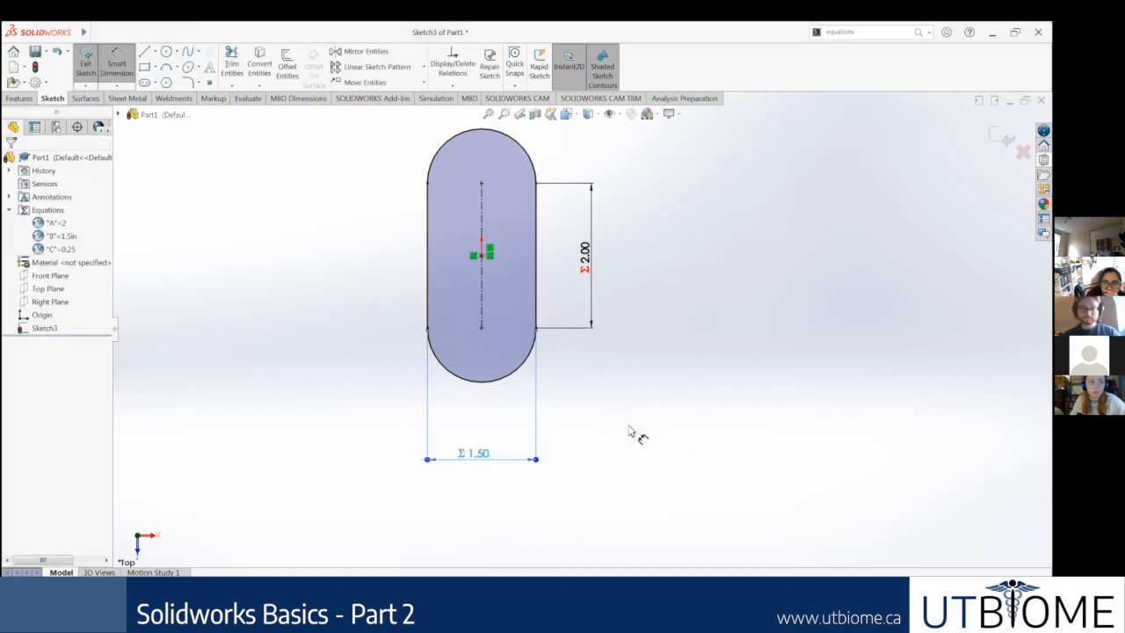
{"action": "scroll", "coordinate": [571, 435], "scroll_direction": "up", "scroll_amount": 2}
{"action": "left_click_drag", "start_coordinate": [512, 453], "coordinate": [502, 400]}
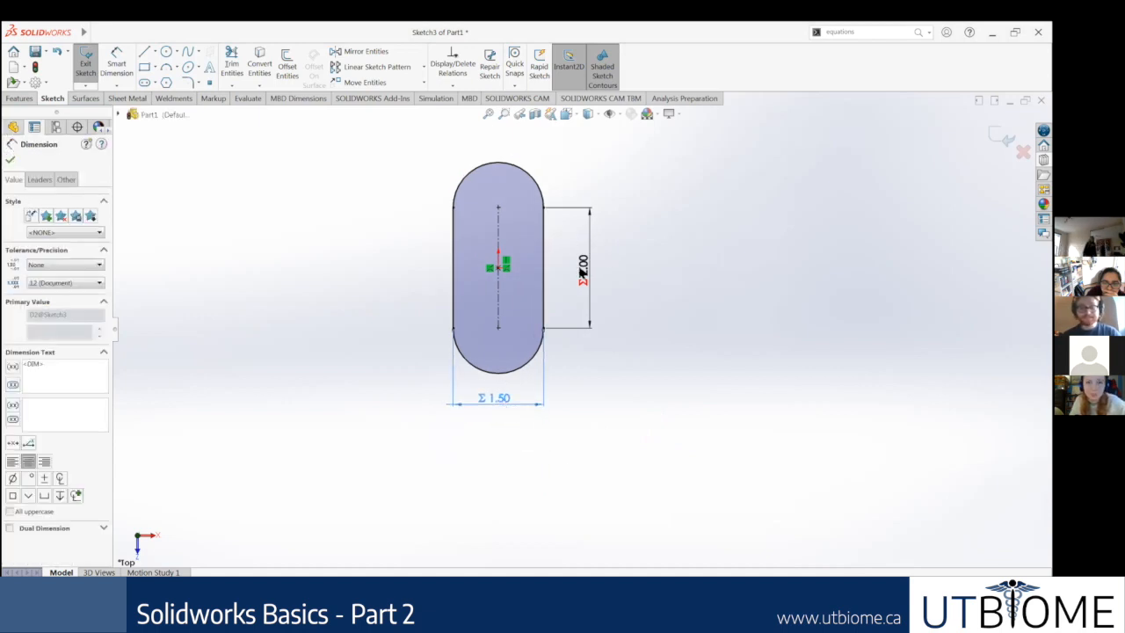
{"action": "scroll", "coordinate": [581, 274], "scroll_direction": "down", "scroll_amount": 3}
{"action": "scroll", "coordinate": [491, 219], "scroll_direction": "up", "scroll_amount": 2}
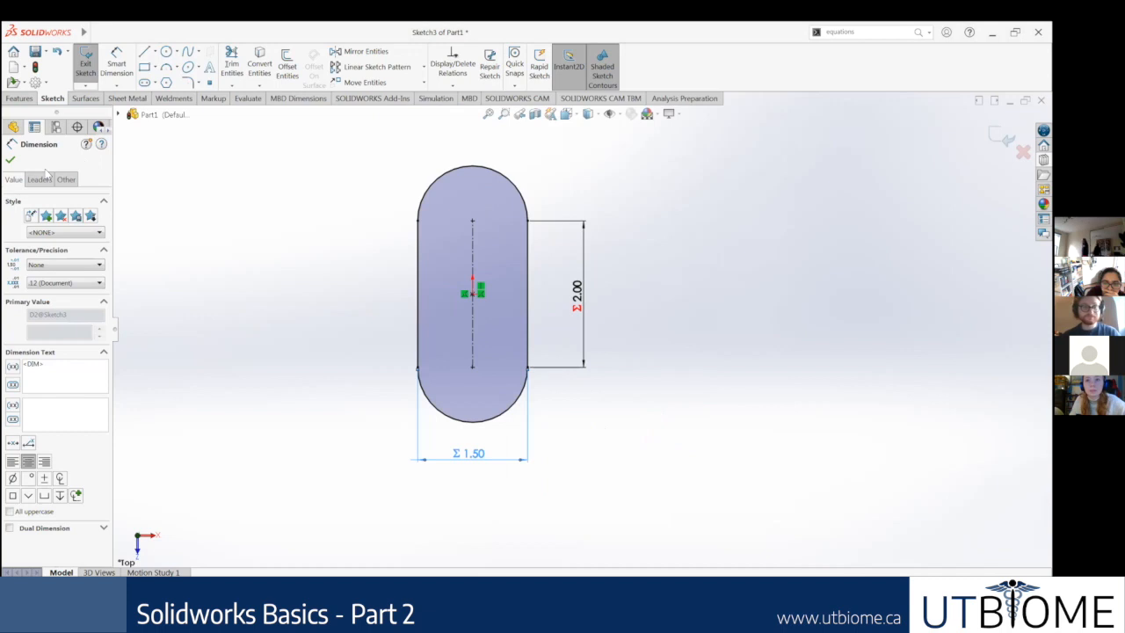
{"action": "left_click", "coordinate": [10, 161]}
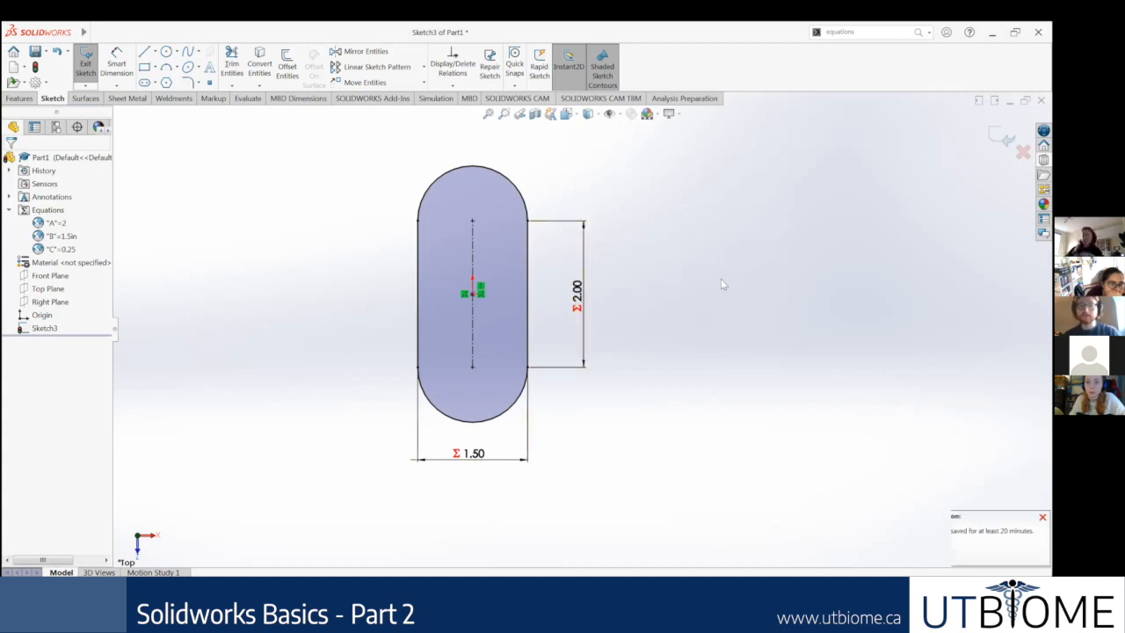
Step: Extrude the slot sketch as a blind boss with a depth of 0.50 in
{"action": "left_click", "coordinate": [18, 97]}
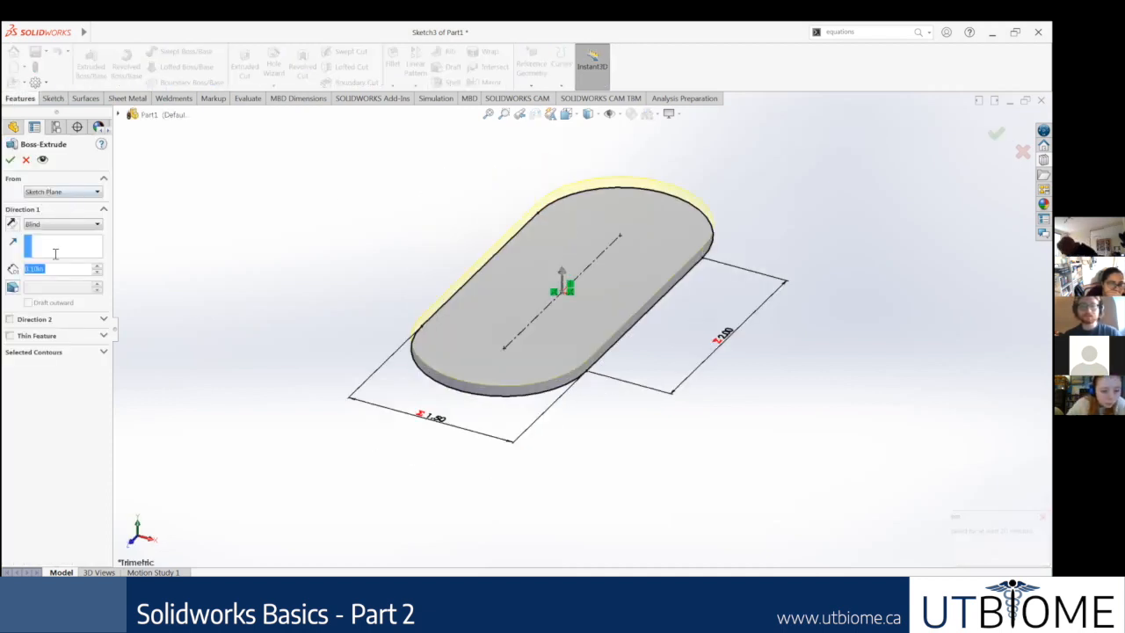
{"action": "type", "text": "1.5"}
{"action": "key", "text": "Return"}
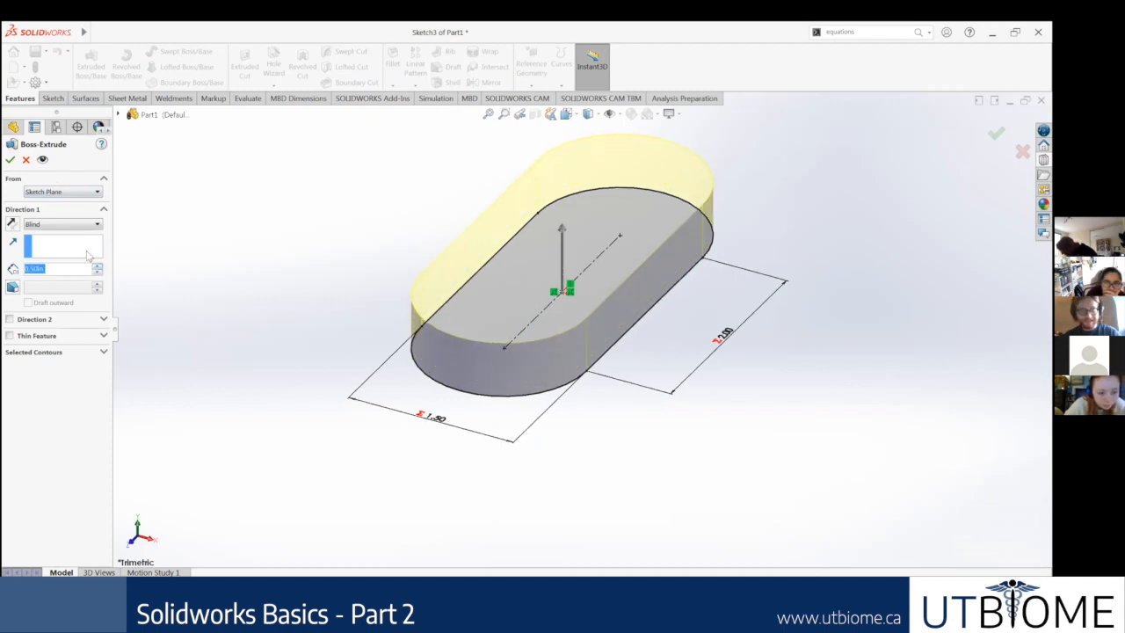
{"action": "left_click", "coordinate": [9, 159]}
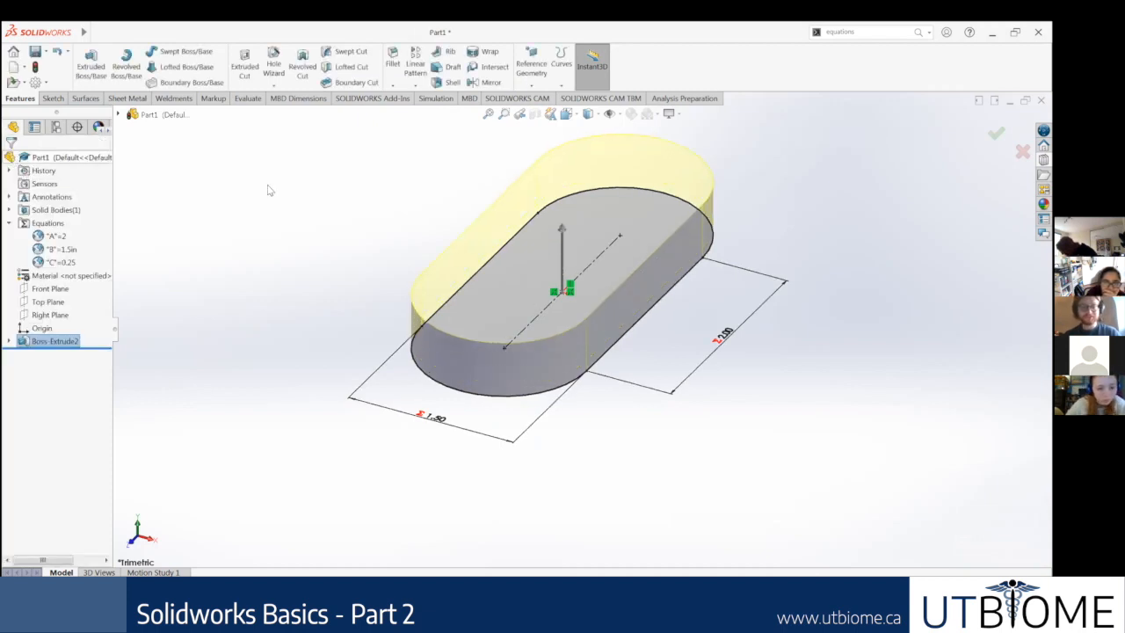
Step: Examine the extruded slot and review the part's global variables and dimension equations in the equations manager
{"action": "scroll", "coordinate": [692, 202], "scroll_direction": "up", "scroll_amount": 2}
{"action": "middle_click_drag", "start_coordinate": [651, 197], "coordinate": [653, 276]}
{"action": "scroll", "coordinate": [629, 237], "scroll_direction": "down", "scroll_amount": 2}
{"action": "scroll", "coordinate": [629, 242], "scroll_direction": "up", "scroll_amount": 2}
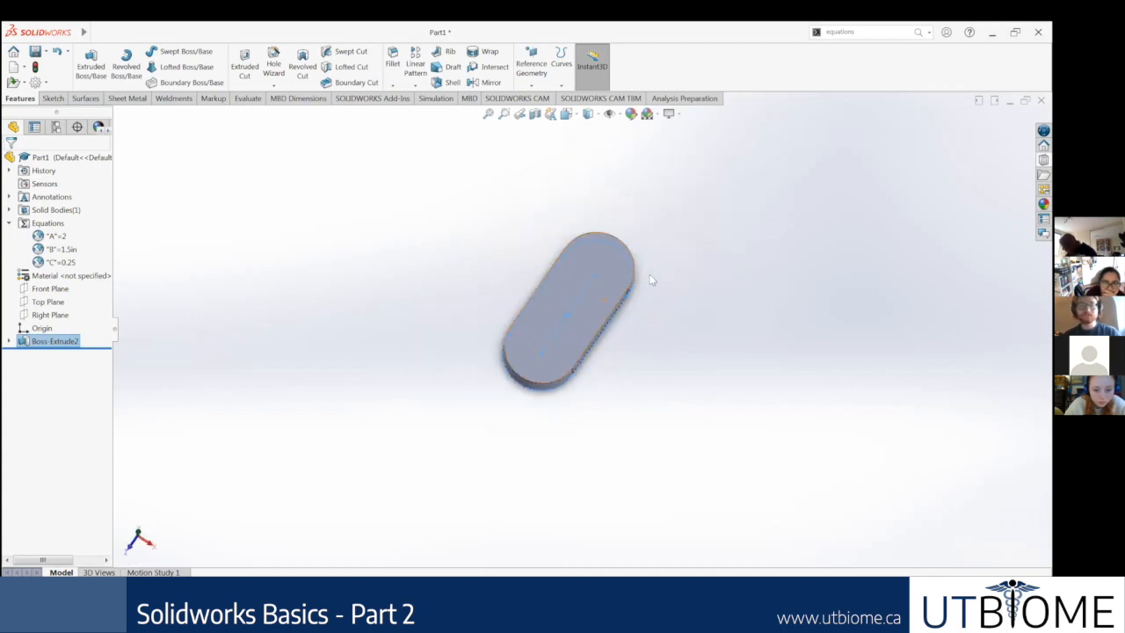
{"action": "right_click", "coordinate": [47, 227]}
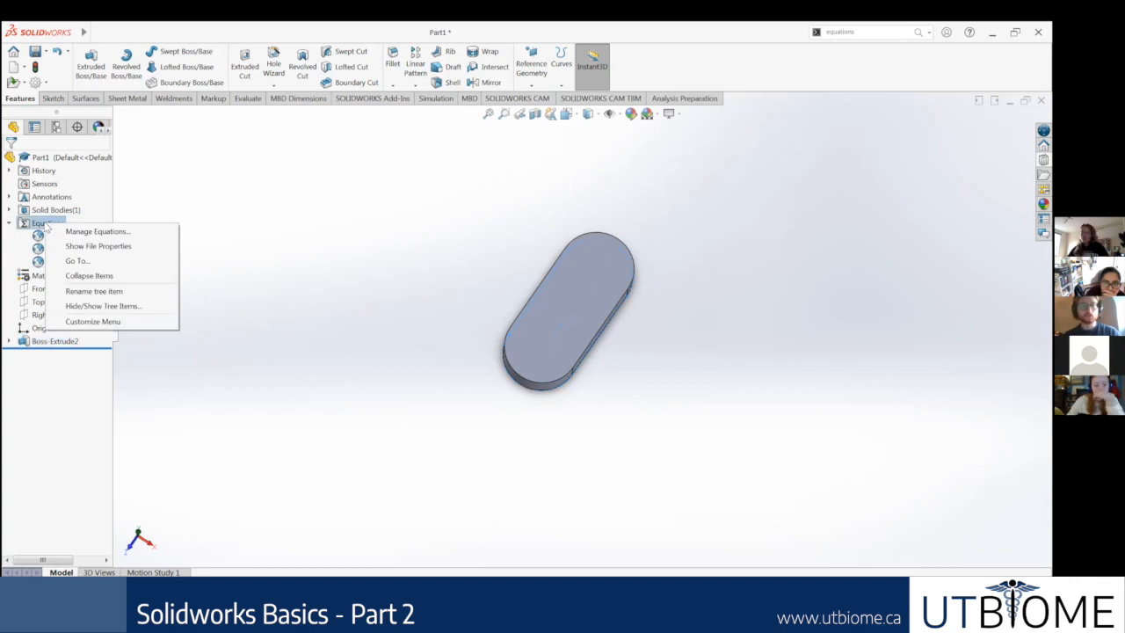
{"action": "left_click", "coordinate": [50, 226]}
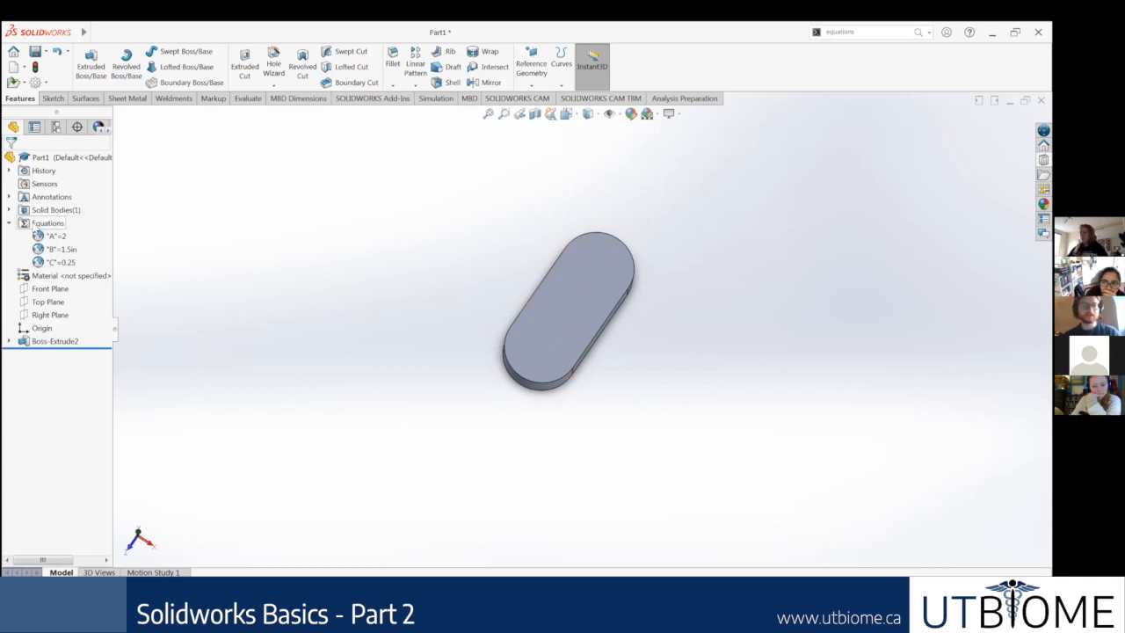
{"action": "right_click", "coordinate": [35, 225]}
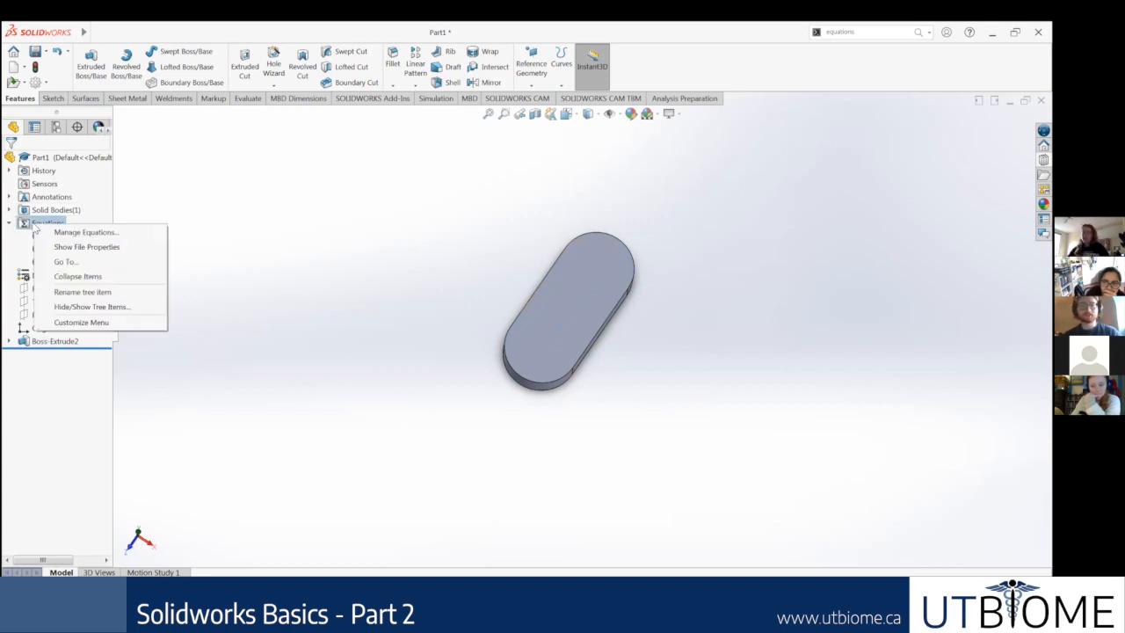
{"action": "left_click", "coordinate": [76, 233]}
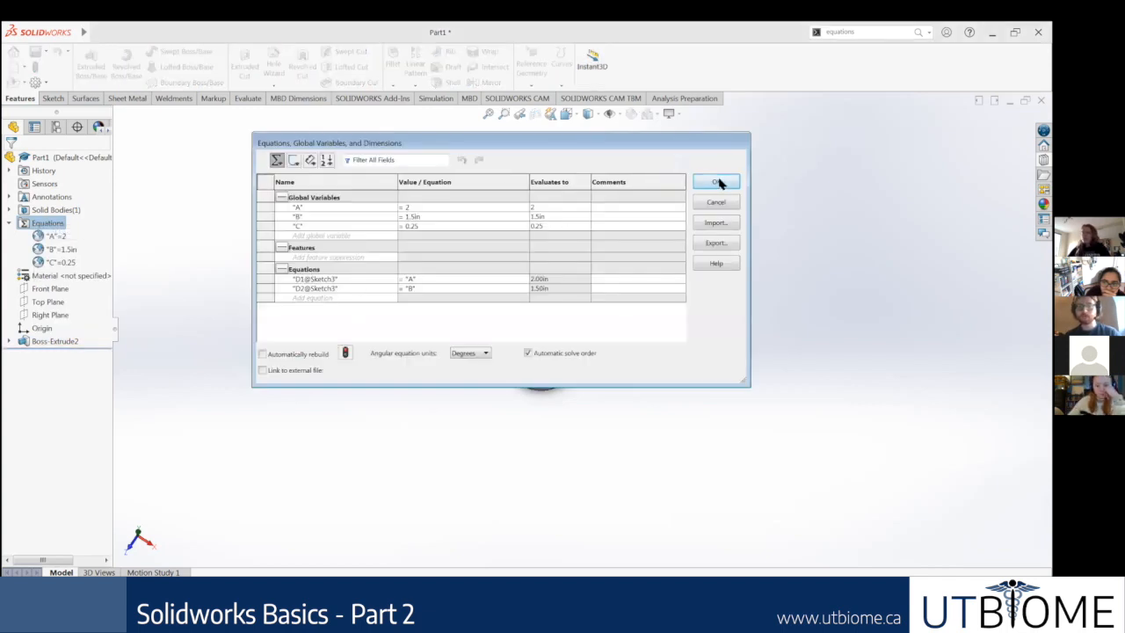
Step: Find the Equations command through the command search, open it and set global variable A to 3
{"action": "left_click", "coordinate": [918, 36]}
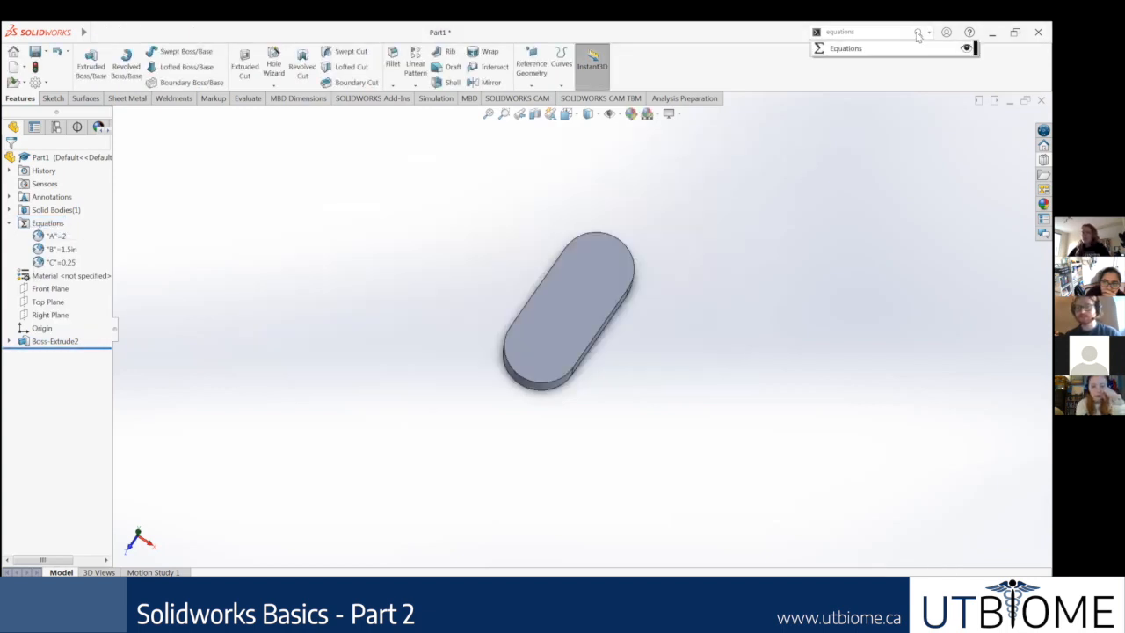
{"action": "left_click", "coordinate": [878, 50]}
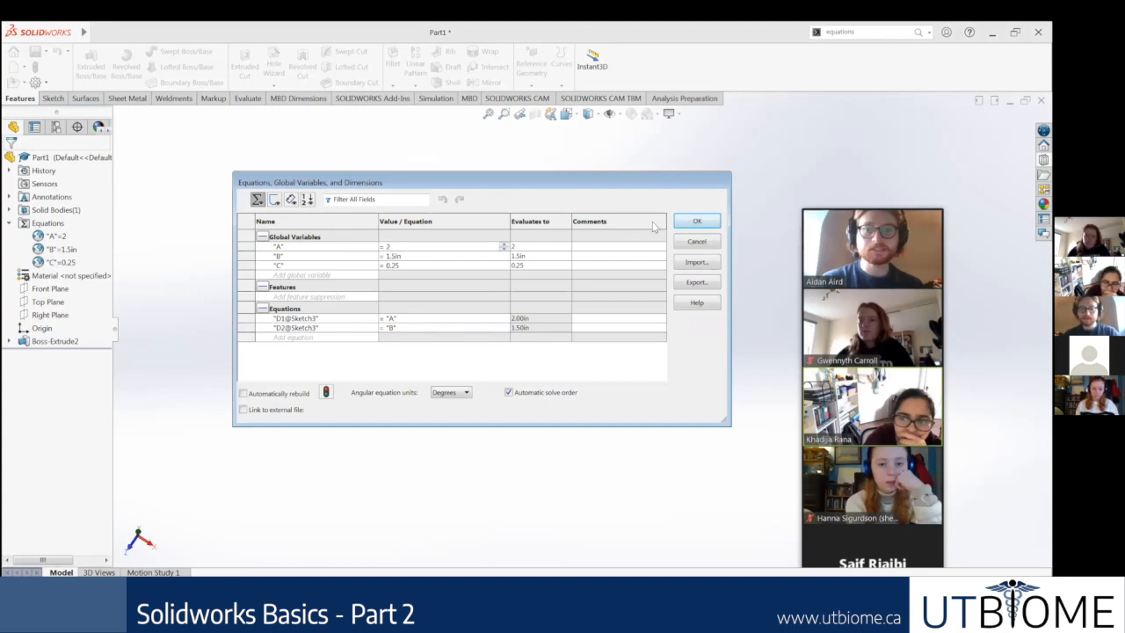
{"action": "key", "text": "BackSpace"}
{"action": "type", "text": "3"}
{"action": "key", "text": "Return"}
Step: Set global variable B to 0.5 and apply the equation changes to the part
{"action": "left_click", "coordinate": [410, 256]}
{"action": "key", "text": "BackSpace"}
{"action": "key", "text": "BackSpace"}
{"action": "key", "text": "BackSpace"}
{"action": "key", "text": "BackSpace"}
{"action": "key", "text": "BackSpace"}
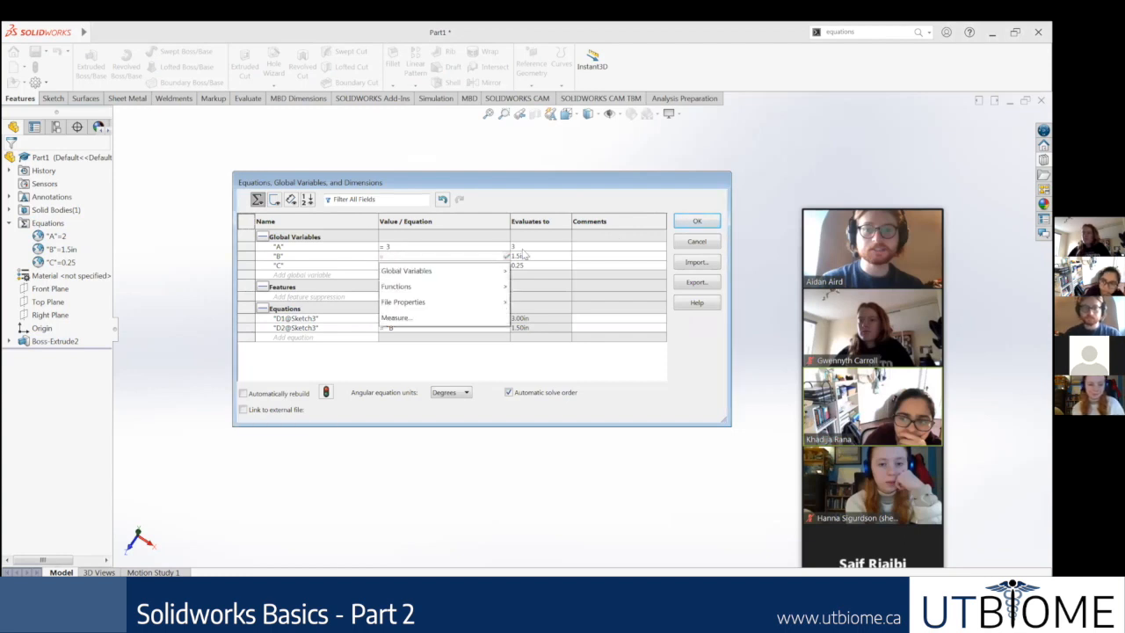
{"action": "type", "text": "0.5"}
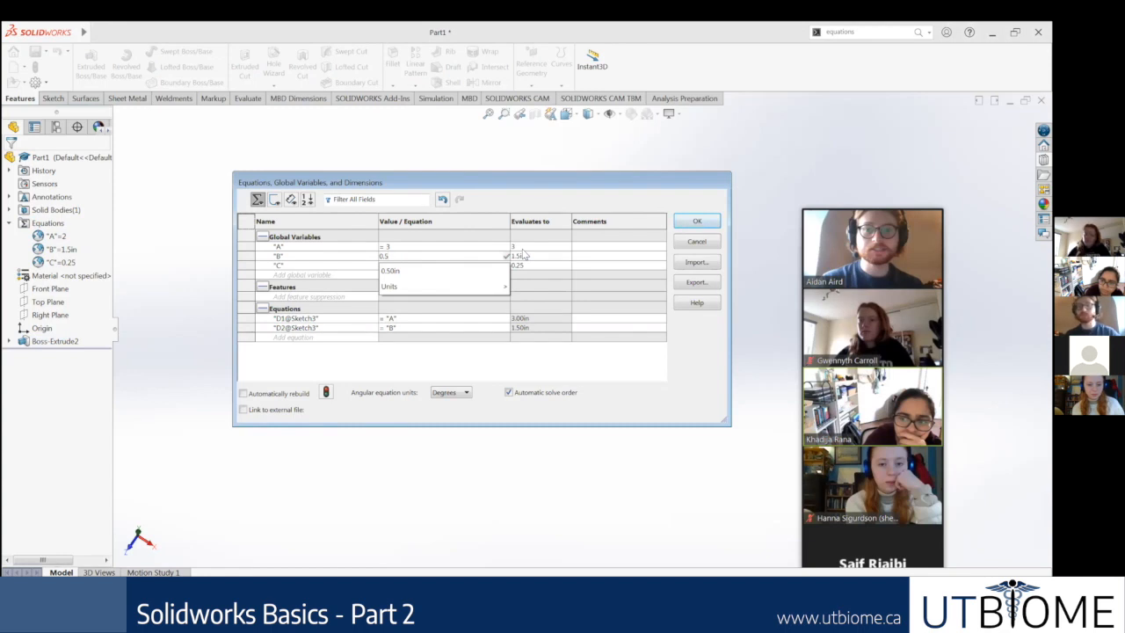
{"action": "key", "text": "Return"}
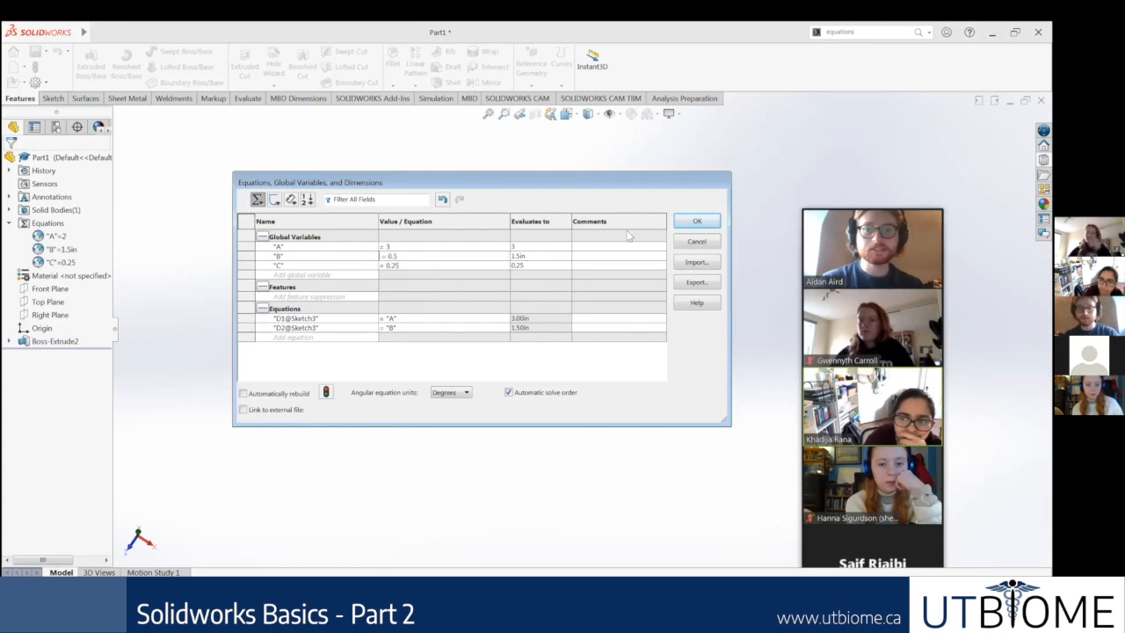
{"action": "left_click", "coordinate": [545, 248]}
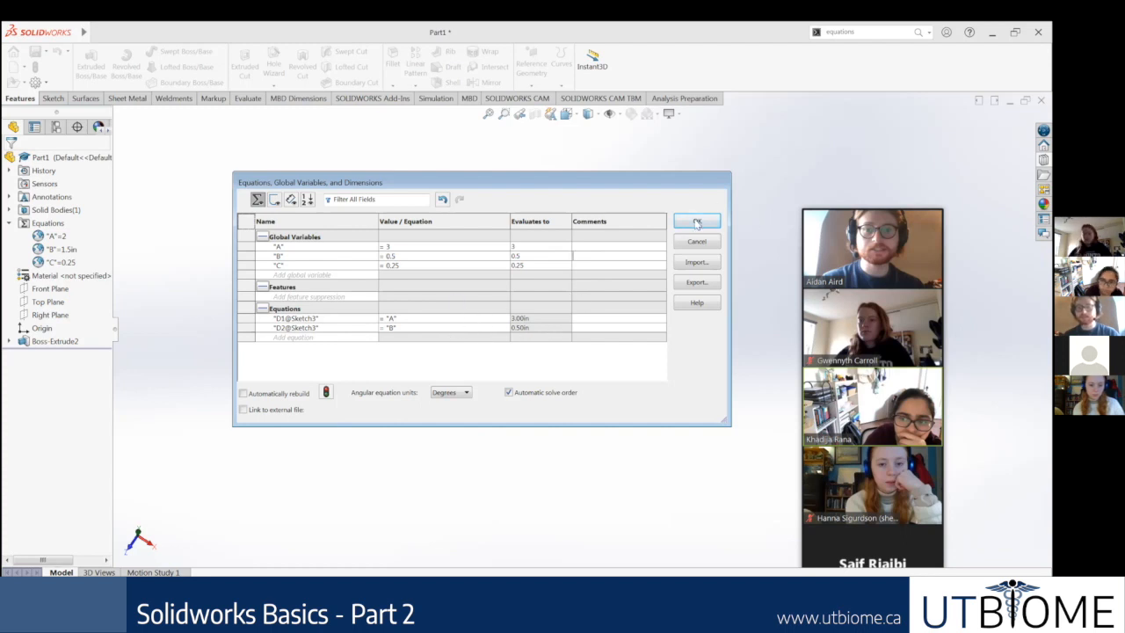
{"action": "left_click", "coordinate": [695, 222]}
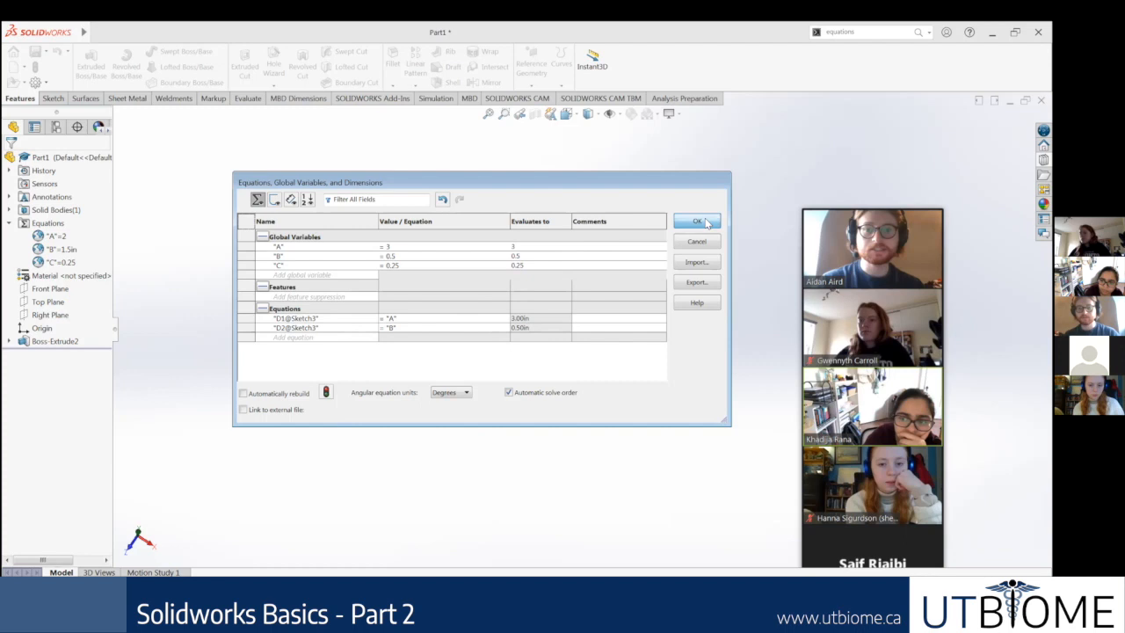
Step: Inspect the resized slot body, reopen the equations manager and set global variable A to 2
{"action": "scroll", "coordinate": [653, 267], "scroll_direction": "down", "scroll_amount": 1}
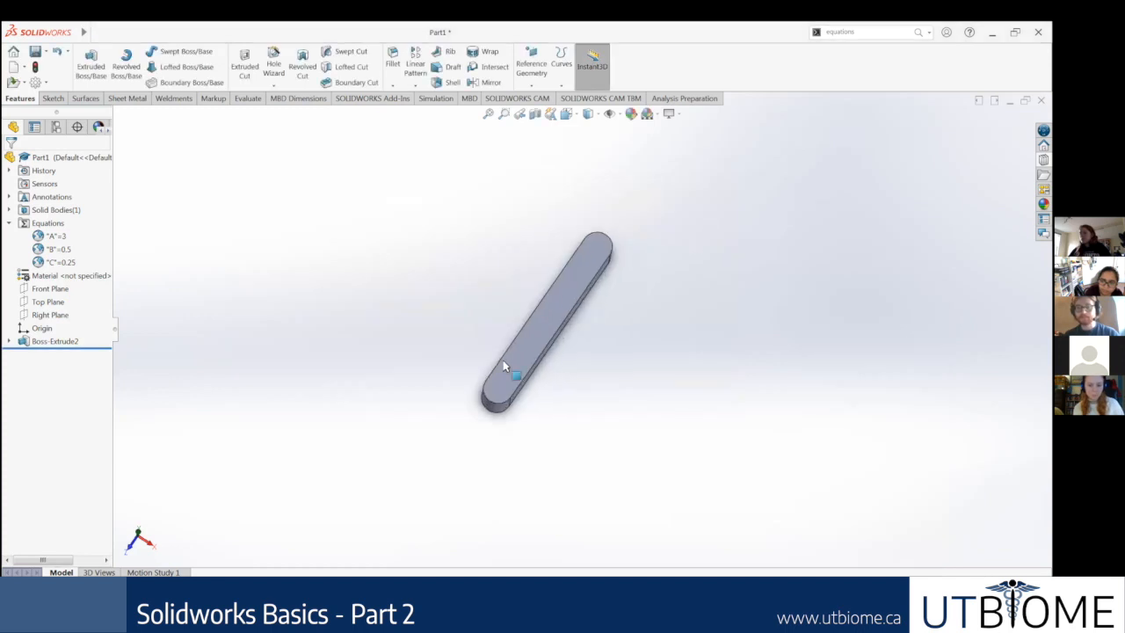
{"action": "scroll", "coordinate": [510, 359], "scroll_direction": "down", "scroll_amount": 1}
{"action": "scroll", "coordinate": [525, 352], "scroll_direction": "down", "scroll_amount": 1}
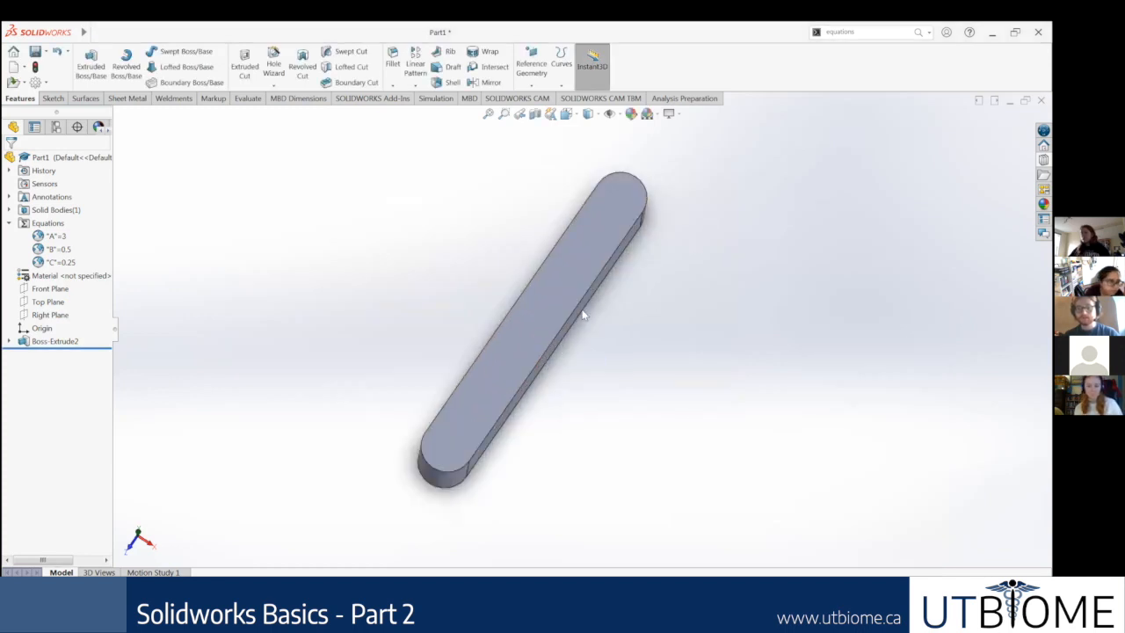
{"action": "middle_click_drag", "start_coordinate": [551, 312], "coordinate": [547, 322]}
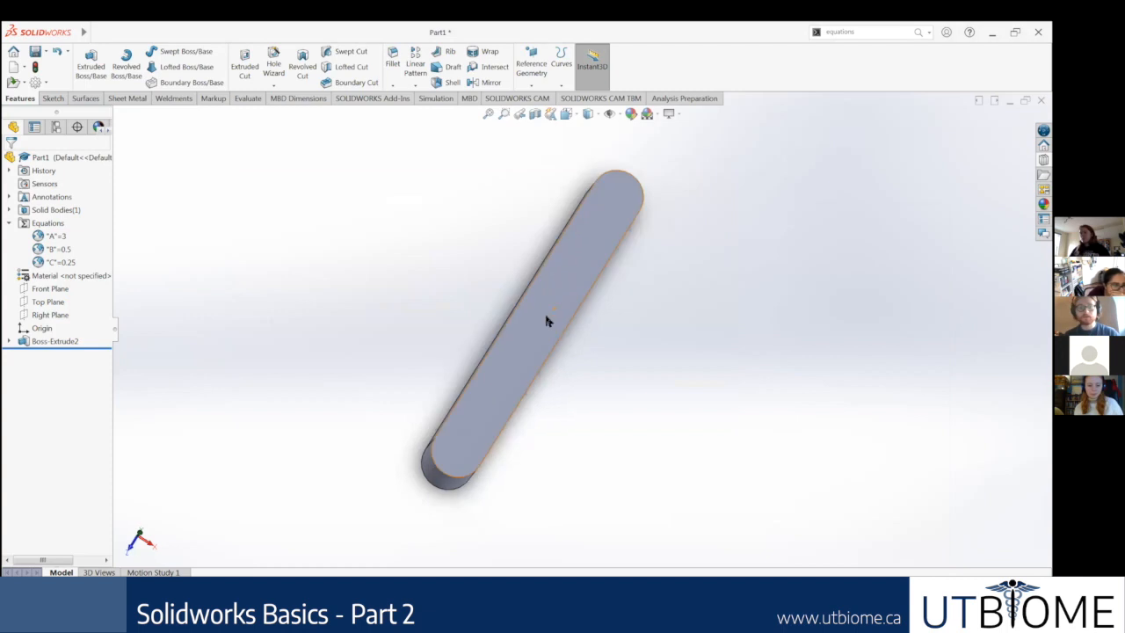
{"action": "left_click", "coordinate": [59, 251]}
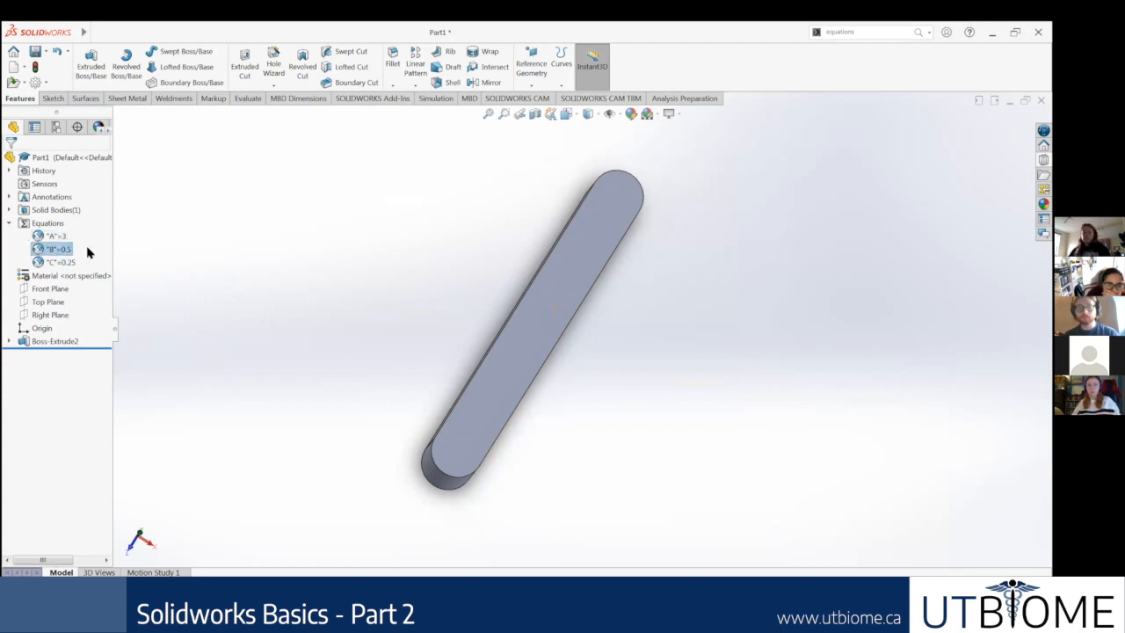
{"action": "left_click", "coordinate": [63, 238]}
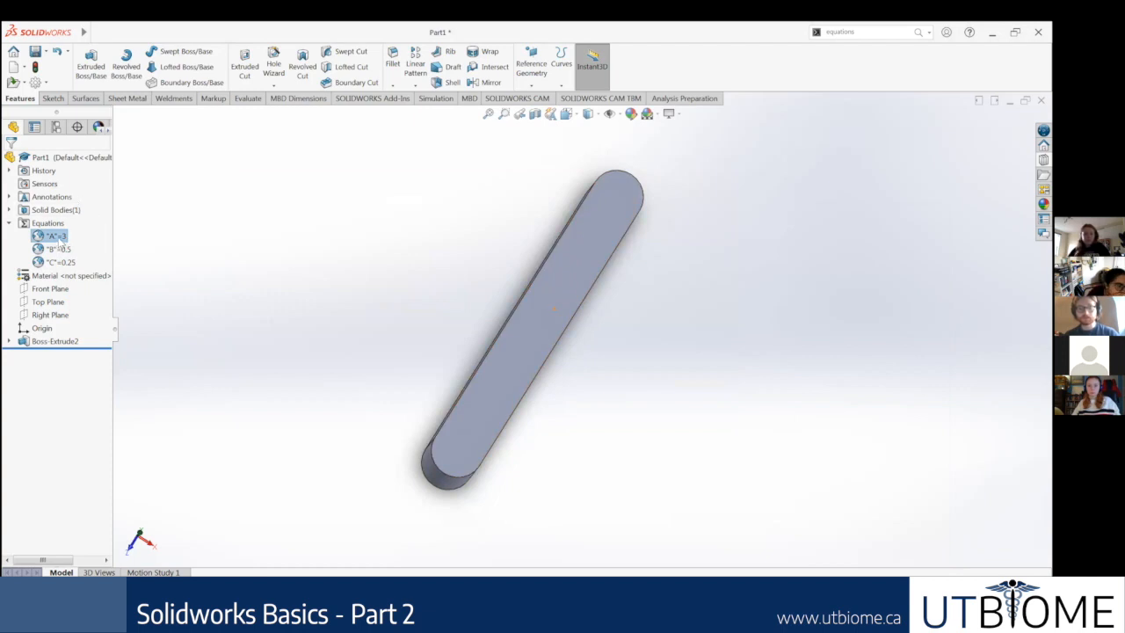
{"action": "right_click", "coordinate": [77, 238]}
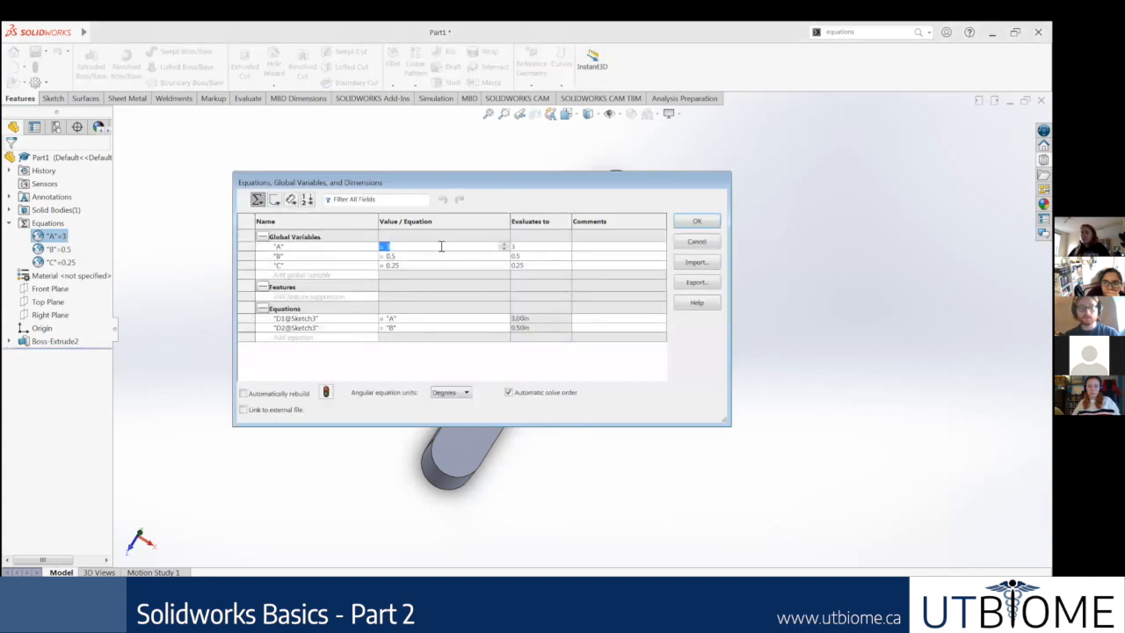
{"action": "type", "text": "2"}
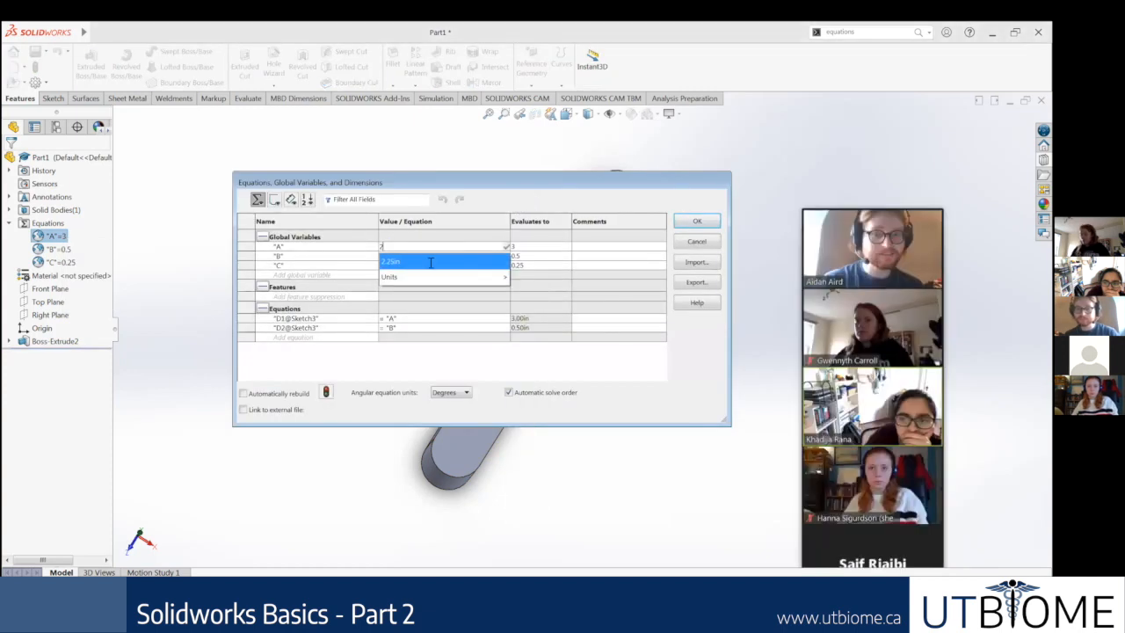
{"action": "left_click", "coordinate": [456, 215]}
{"action": "key", "text": "Return"}
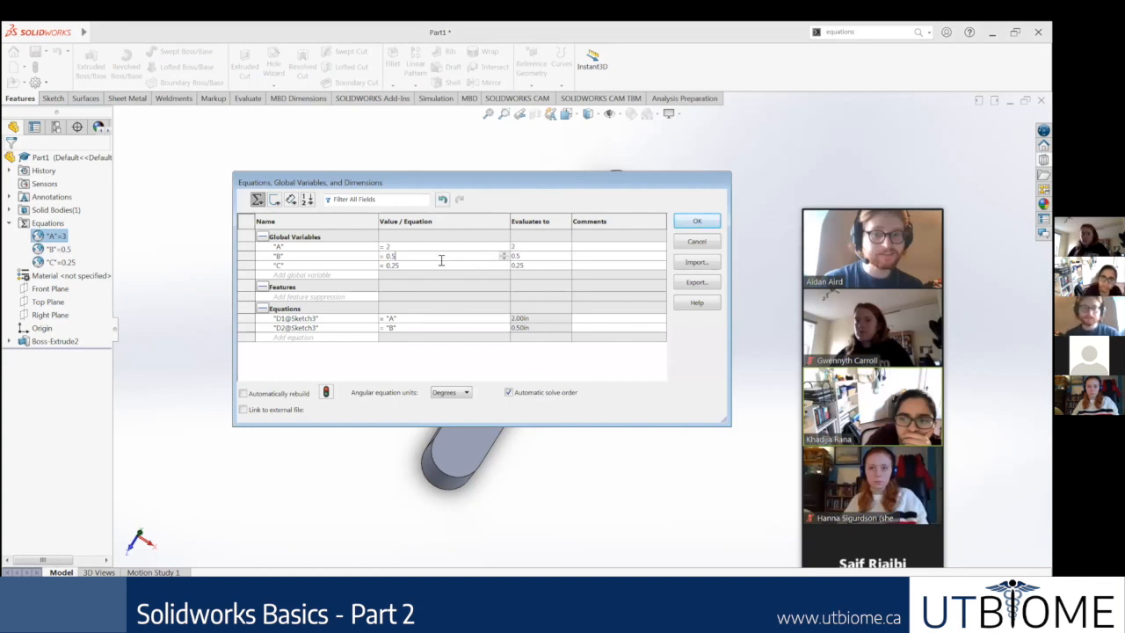
Step: Set global variable B to 1.5 in the equations manager
{"action": "key", "text": "BackSpace"}
{"action": "key", "text": "BackSpace"}
{"action": "key", "text": "BackSpace"}
{"action": "type", "text": "1.5"}
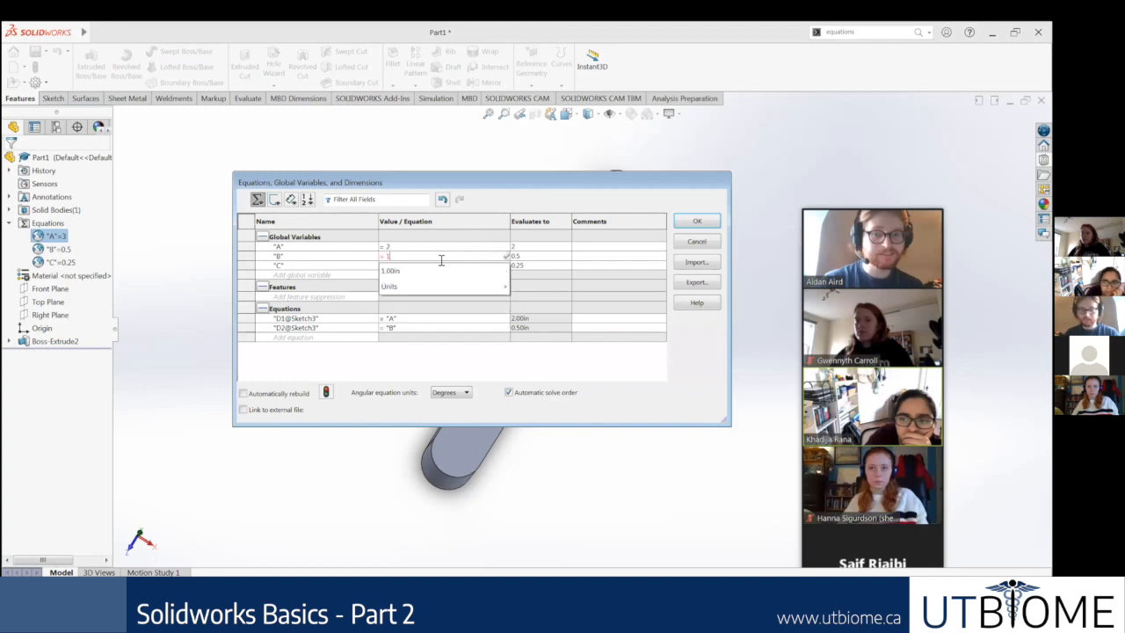
{"action": "key", "text": "Return"}
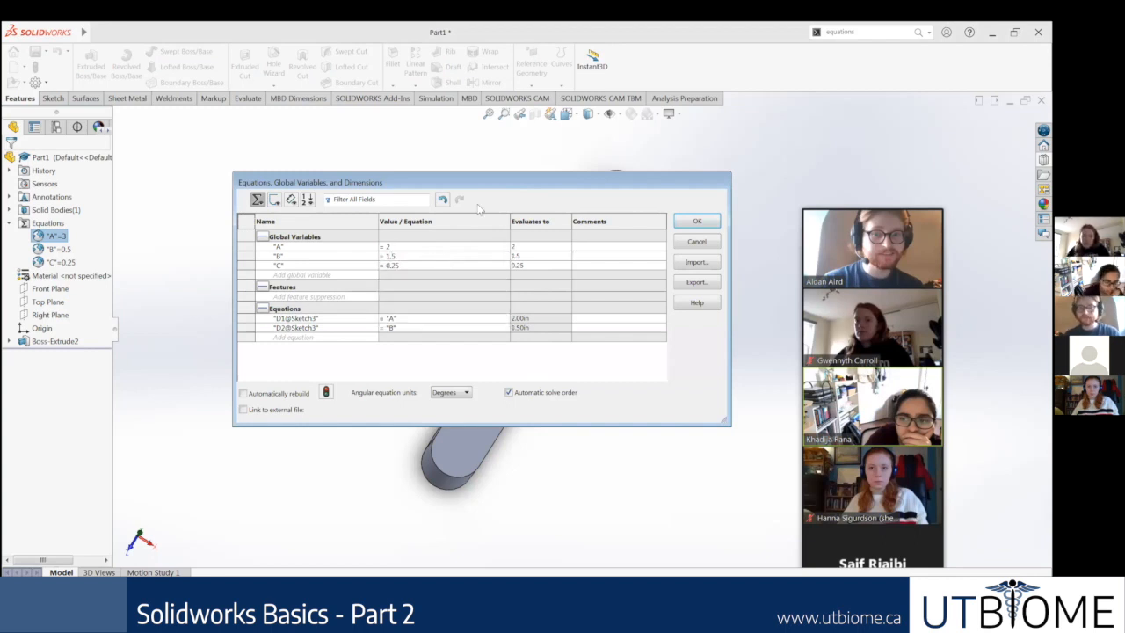
Step: Apply the changed global variables to the part and inspect the resized slot body from another angle
{"action": "left_click", "coordinate": [696, 222]}
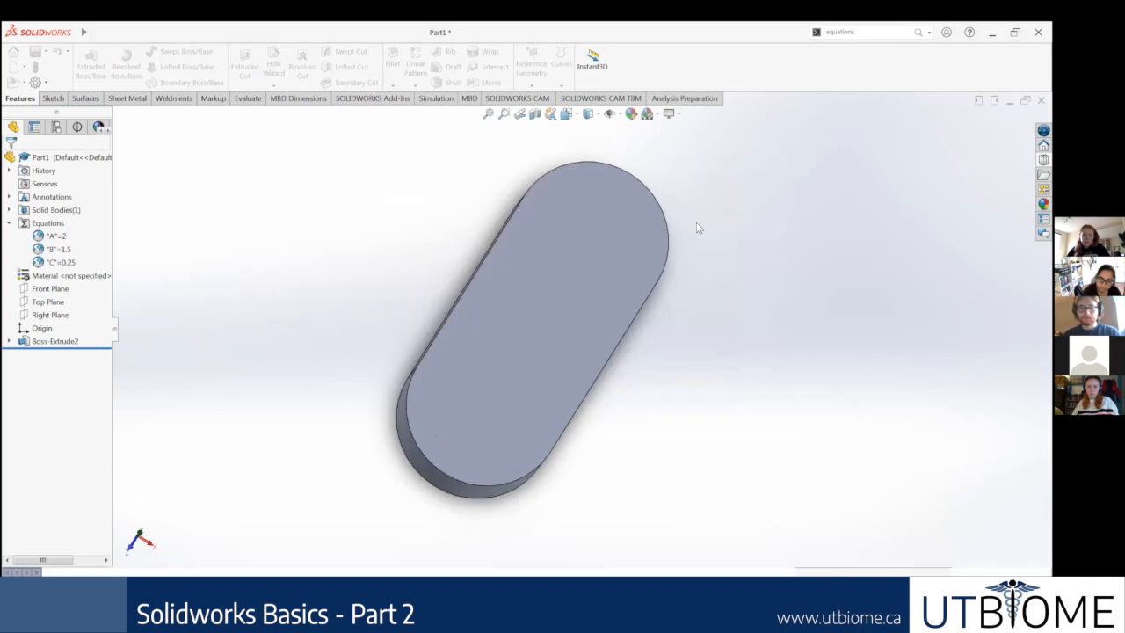
{"action": "scroll", "coordinate": [721, 303], "scroll_direction": "up", "scroll_amount": 4}
{"action": "middle_click_drag", "start_coordinate": [720, 303], "coordinate": [655, 298]}
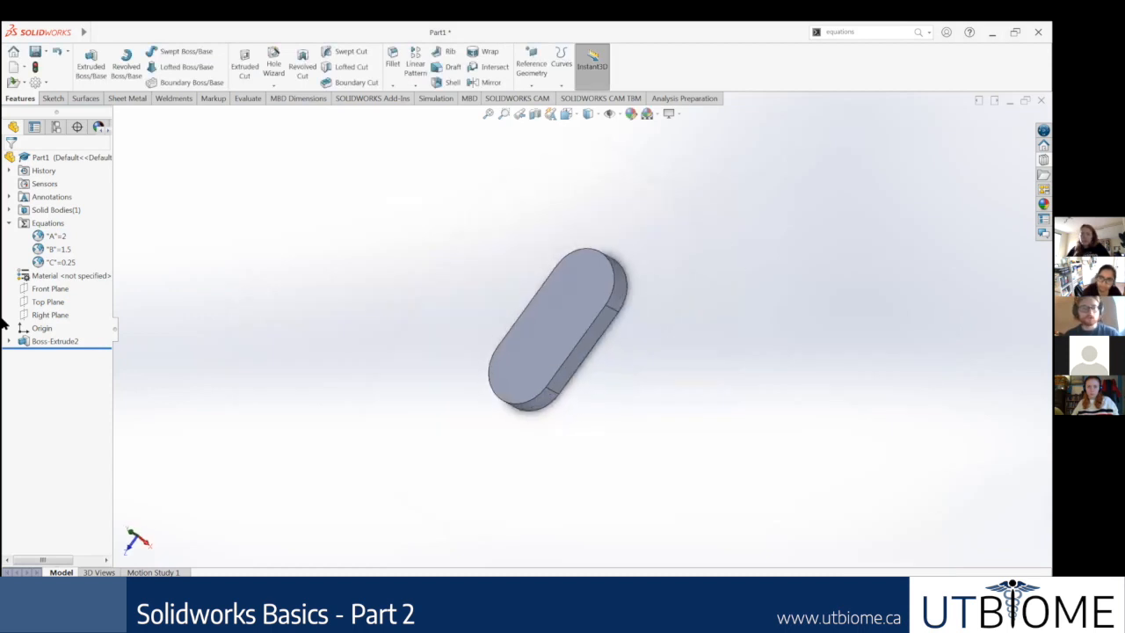
Step: Delete the slot's extrusion feature while keeping its sketch
{"action": "right_click", "coordinate": [19, 342]}
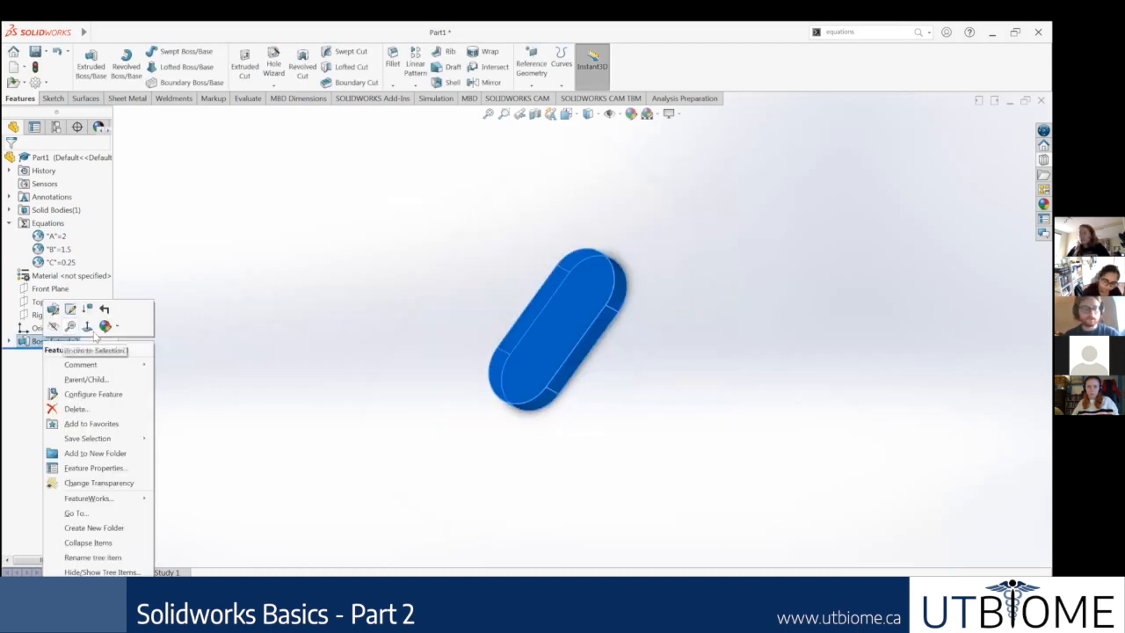
{"action": "left_click", "coordinate": [41, 342]}
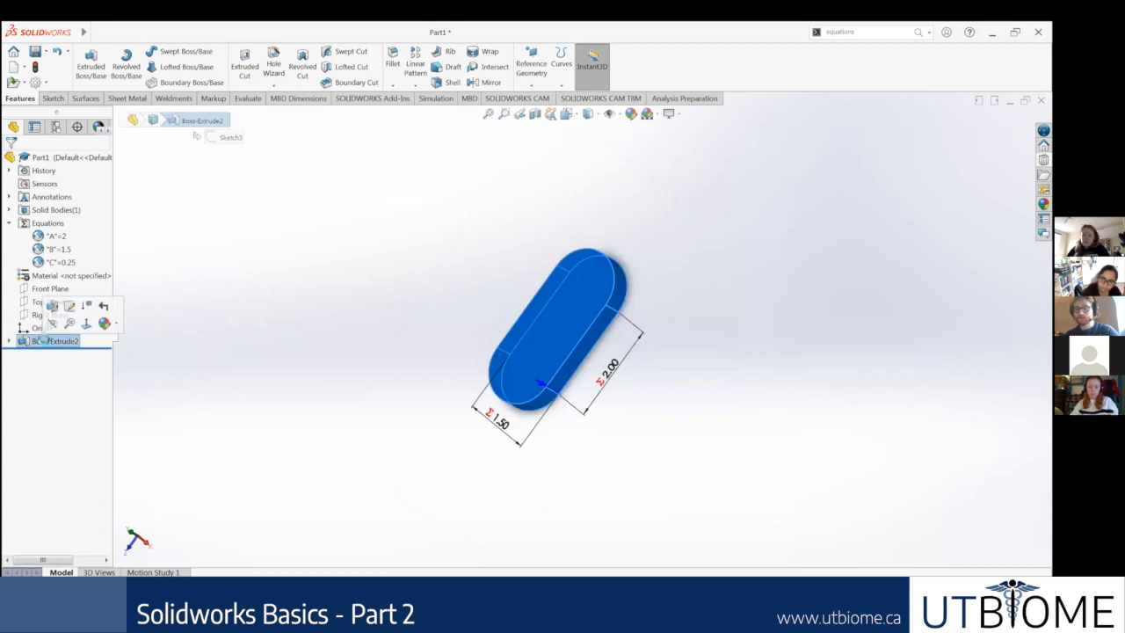
{"action": "key", "text": "Delete"}
{"action": "left_click", "coordinate": [606, 248]}
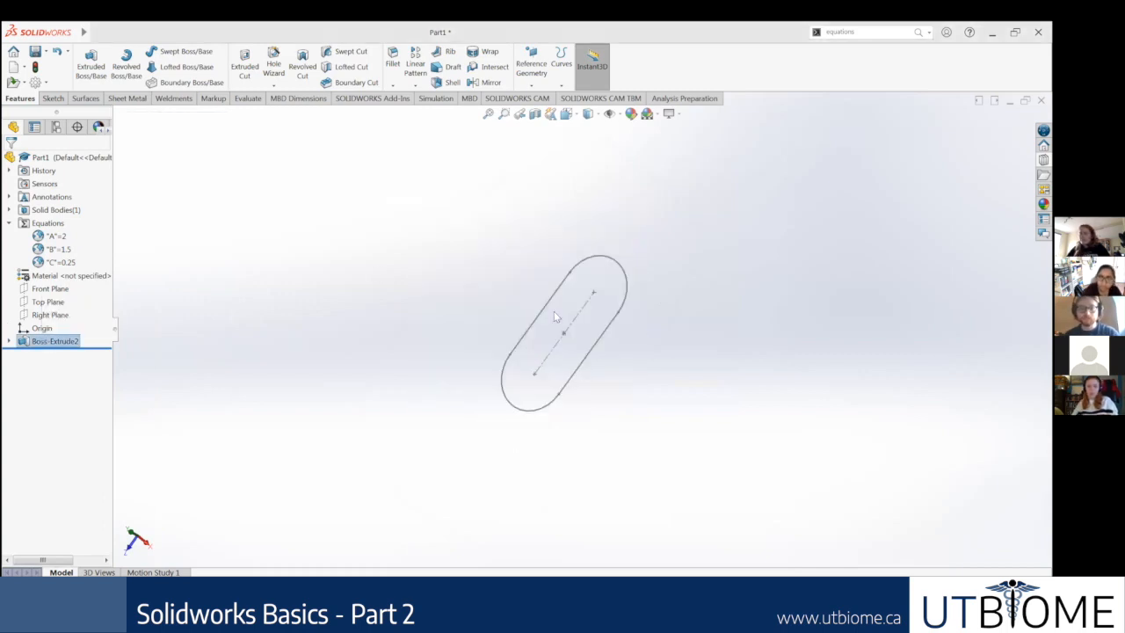
Step: Open the remaining slot sketch for editing and view it normal to the sketch plane
{"action": "right_click", "coordinate": [32, 328]}
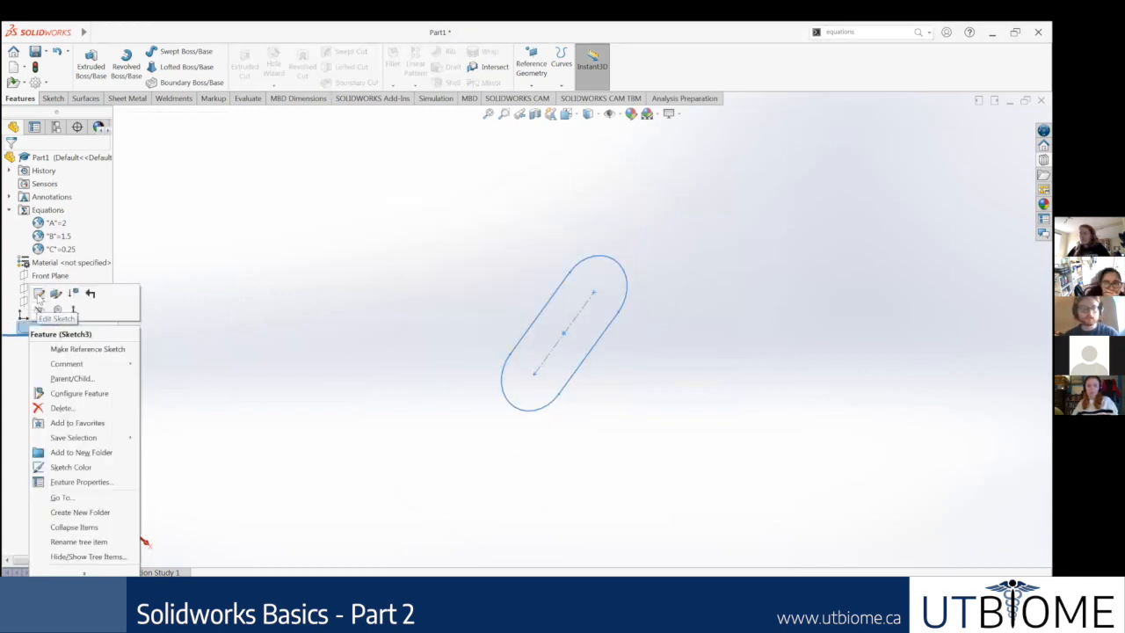
{"action": "left_click", "coordinate": [38, 297]}
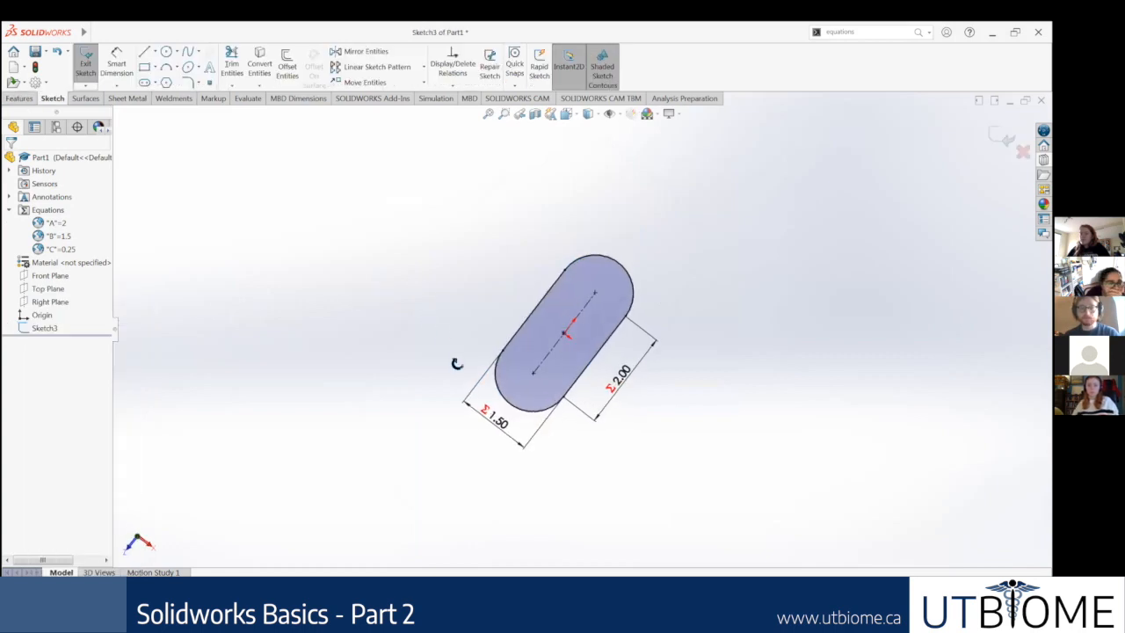
{"action": "right_click", "coordinate": [56, 329]}
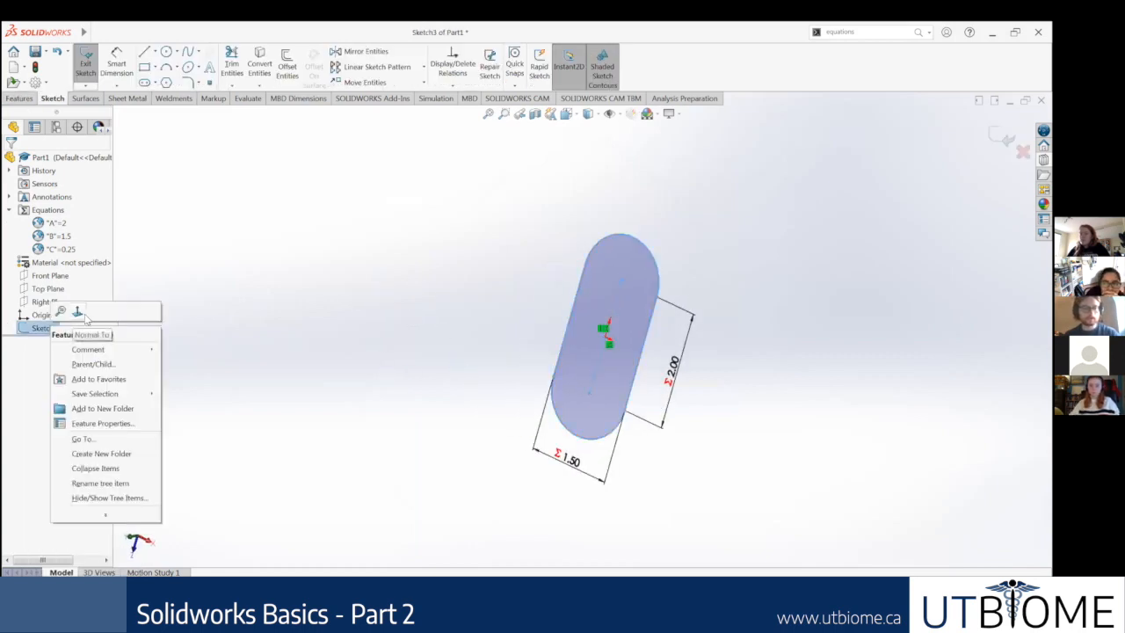
{"action": "left_click", "coordinate": [728, 257]}
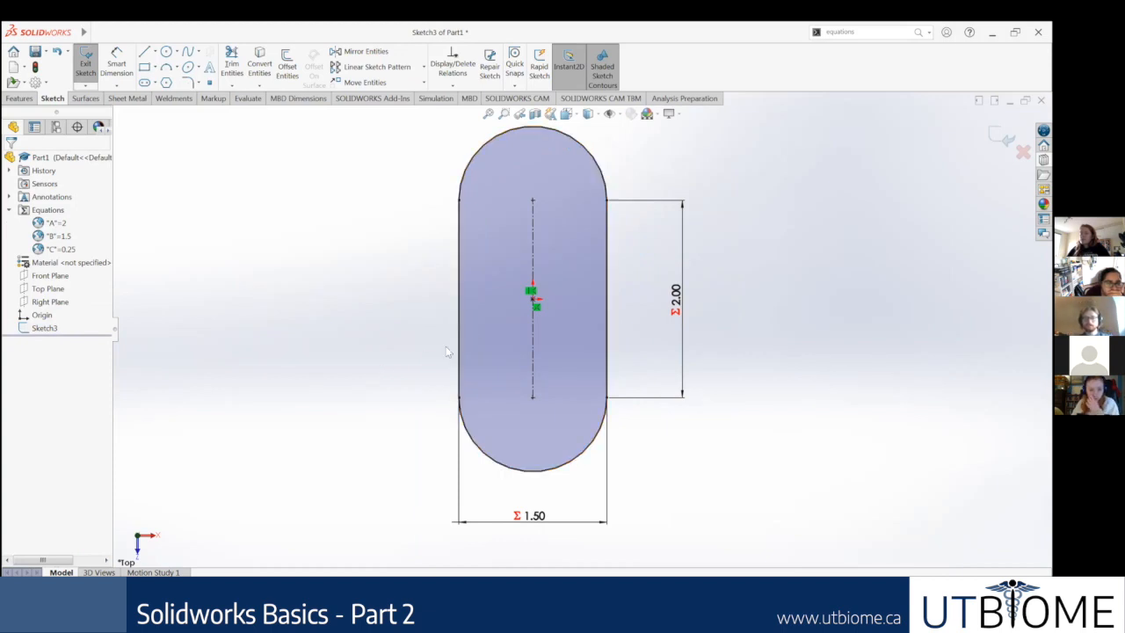
Step: Select the whole slot together with its length and width dimensions and delete them from the sketch
{"action": "left_click", "coordinate": [460, 336]}
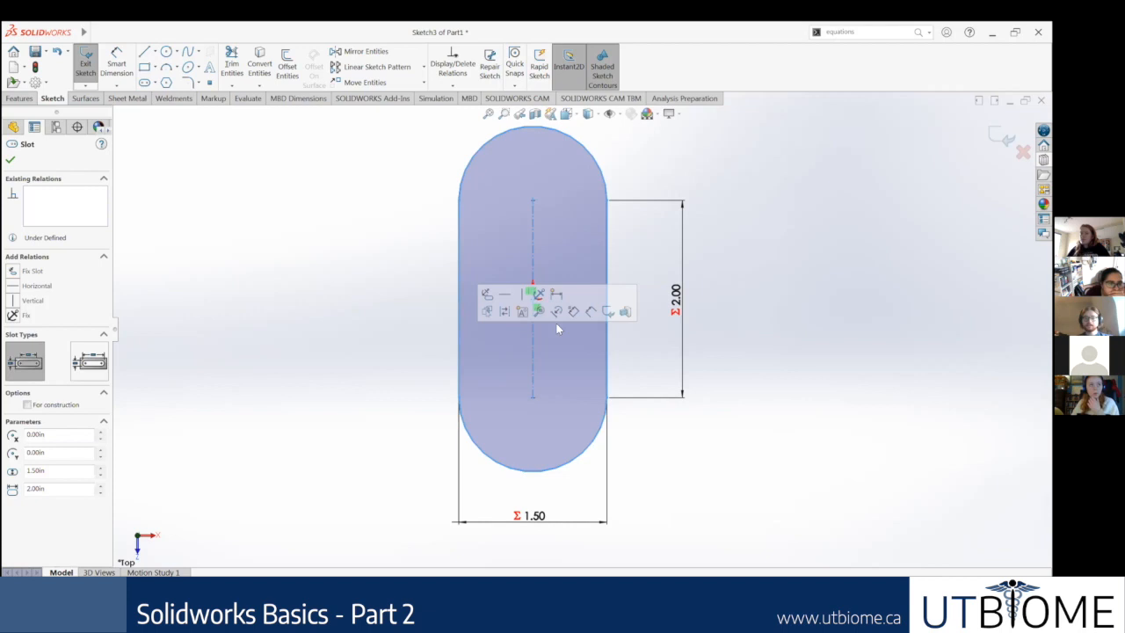
{"action": "left_click", "coordinate": [609, 347]}
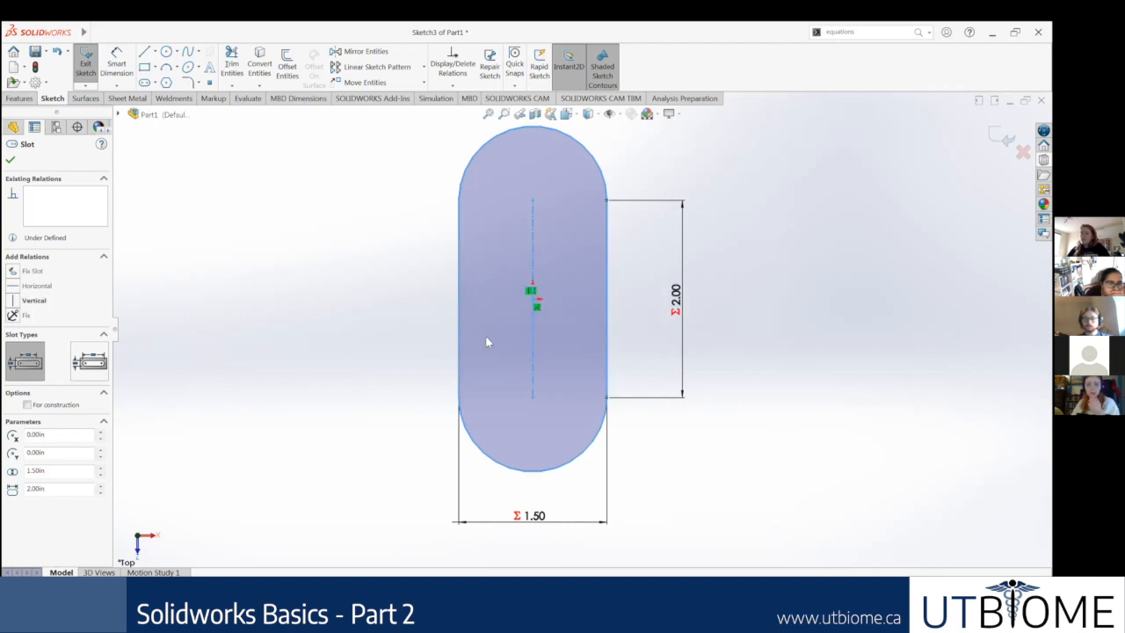
{"action": "left_click", "coordinate": [376, 331]}
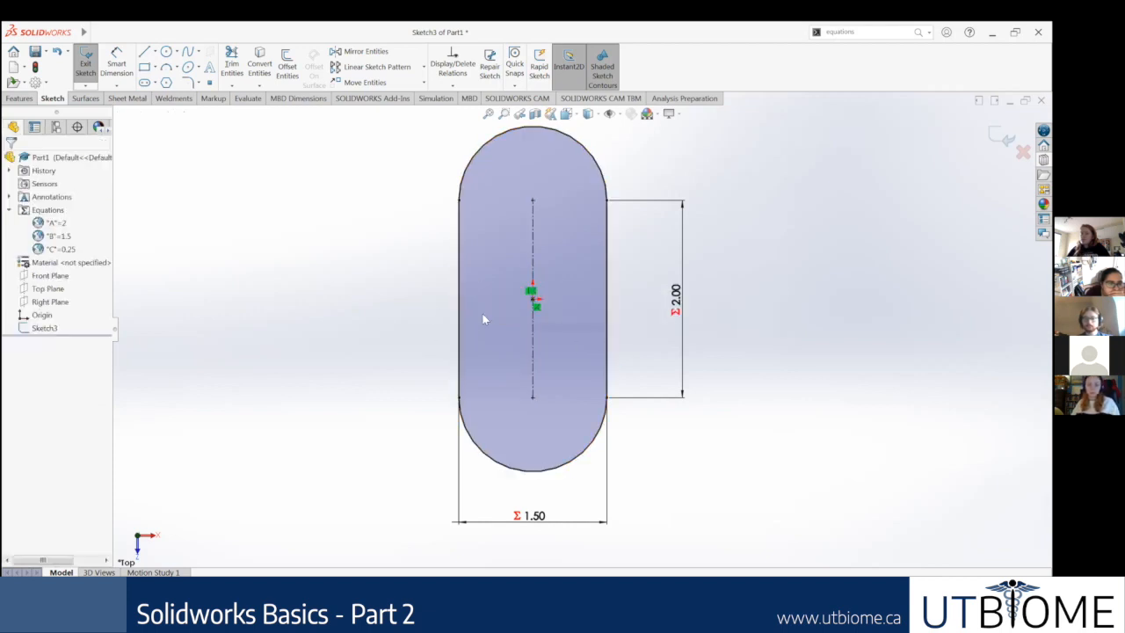
{"action": "scroll", "coordinate": [627, 435], "scroll_direction": "up", "scroll_amount": 2}
{"action": "left_click_drag", "start_coordinate": [695, 471], "coordinate": [434, 183]}
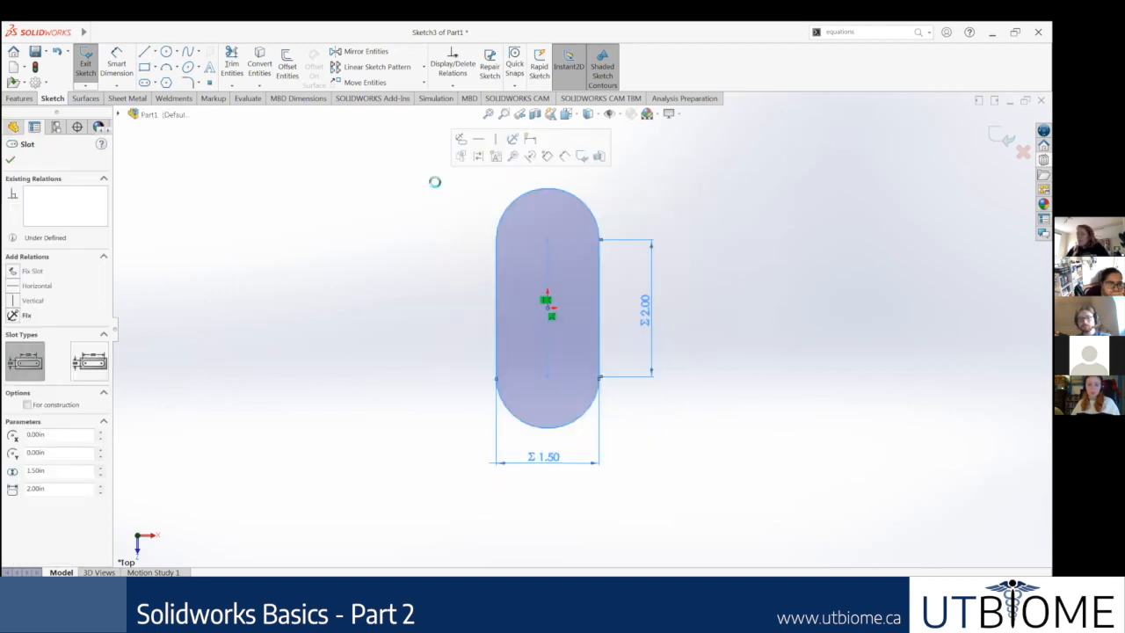
{"action": "key", "text": "Delete"}
Step: Sketch a closed outline with a vertical line, a tangent upper arc, a parallel line about 3.94 in long and a lower arc about 1.24 in in radius
{"action": "left_click", "coordinate": [144, 51]}
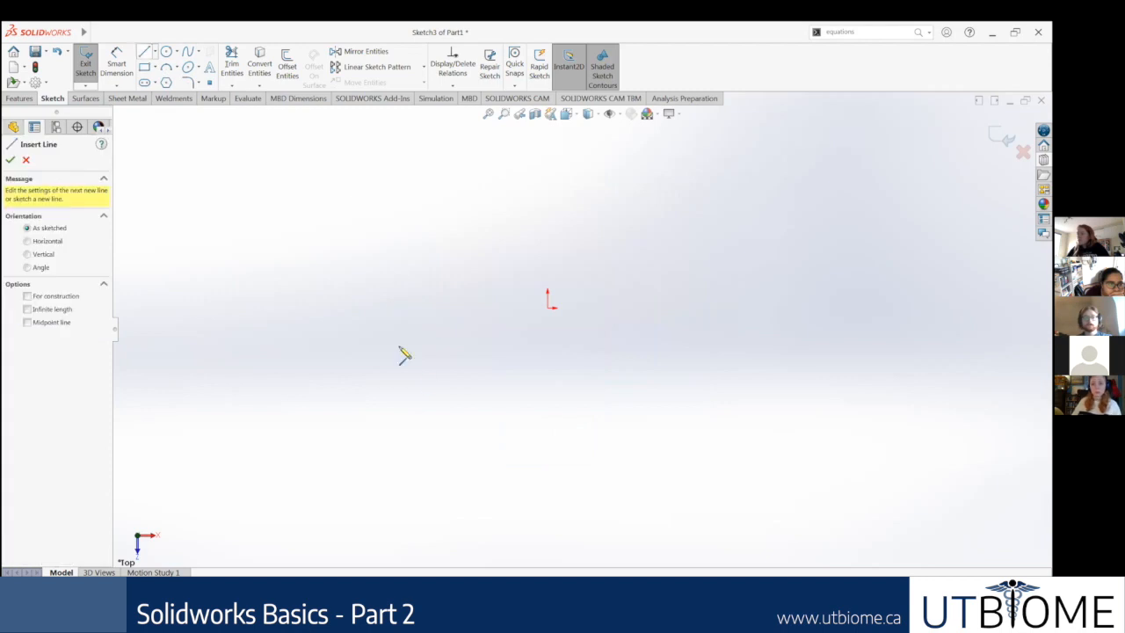
{"action": "left_click", "coordinate": [459, 382]}
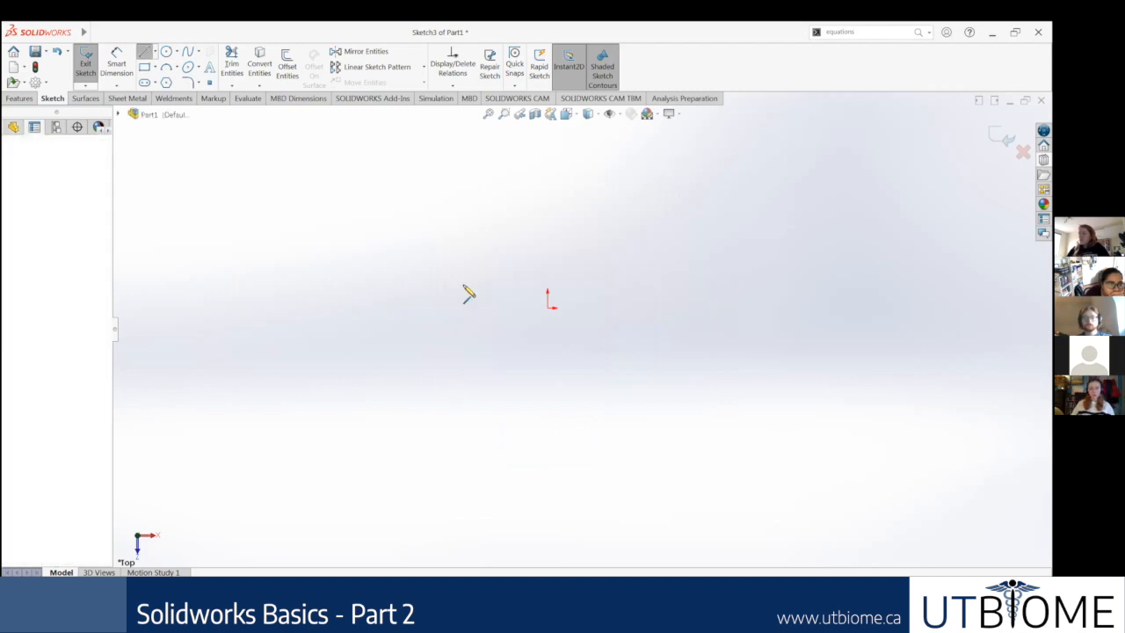
{"action": "left_click", "coordinate": [459, 184]}
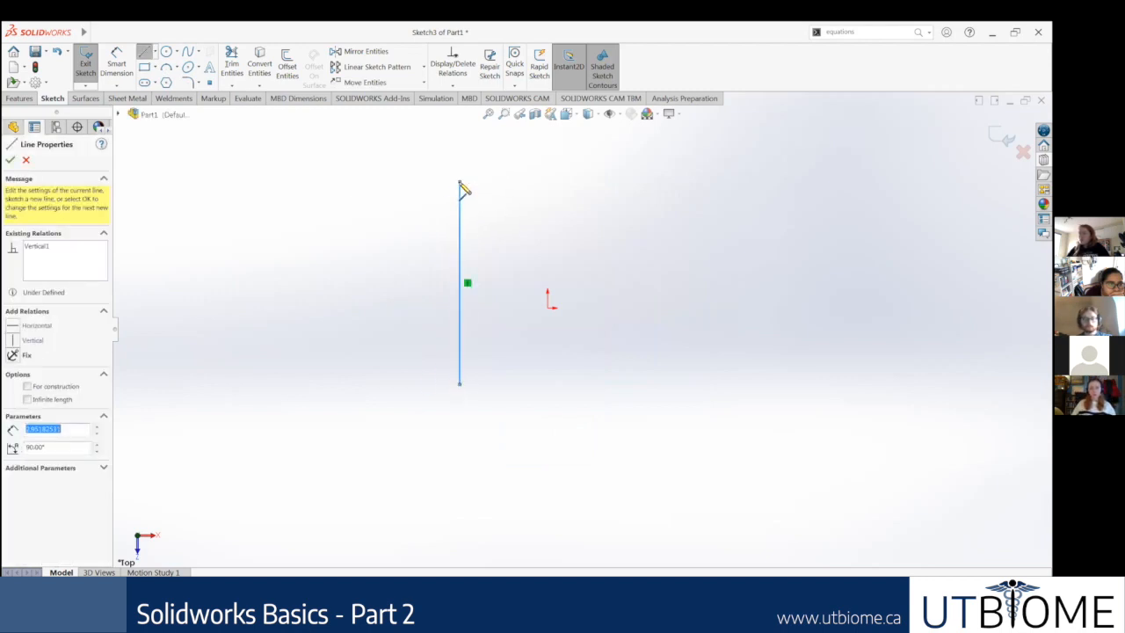
{"action": "left_click", "coordinate": [597, 183]}
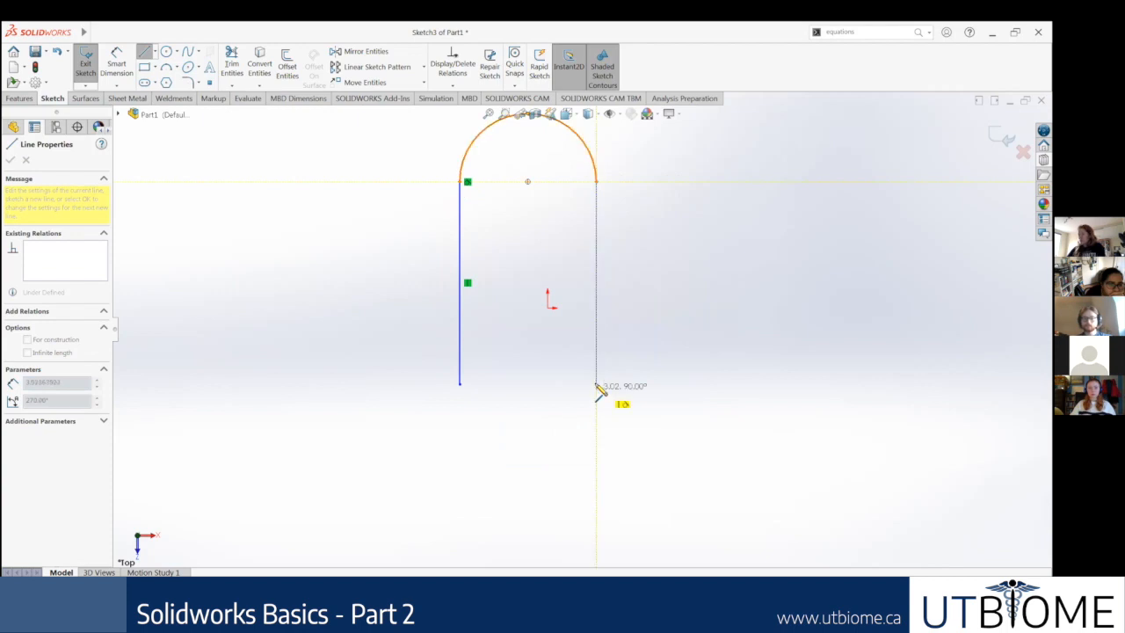
{"action": "left_click", "coordinate": [591, 468]}
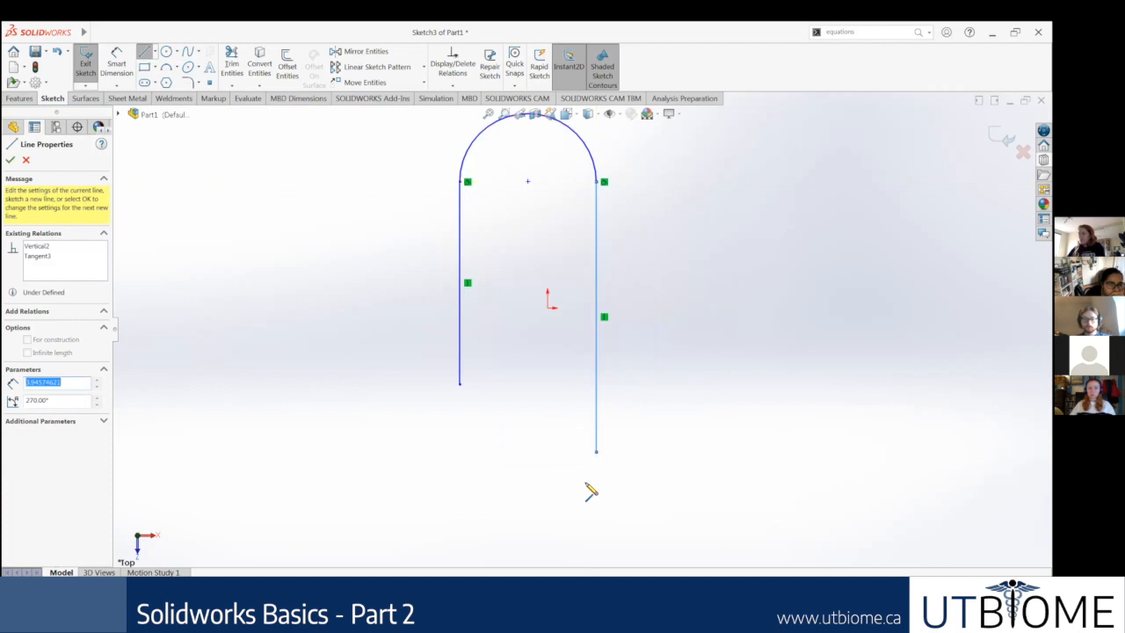
{"action": "key", "text": "a"}
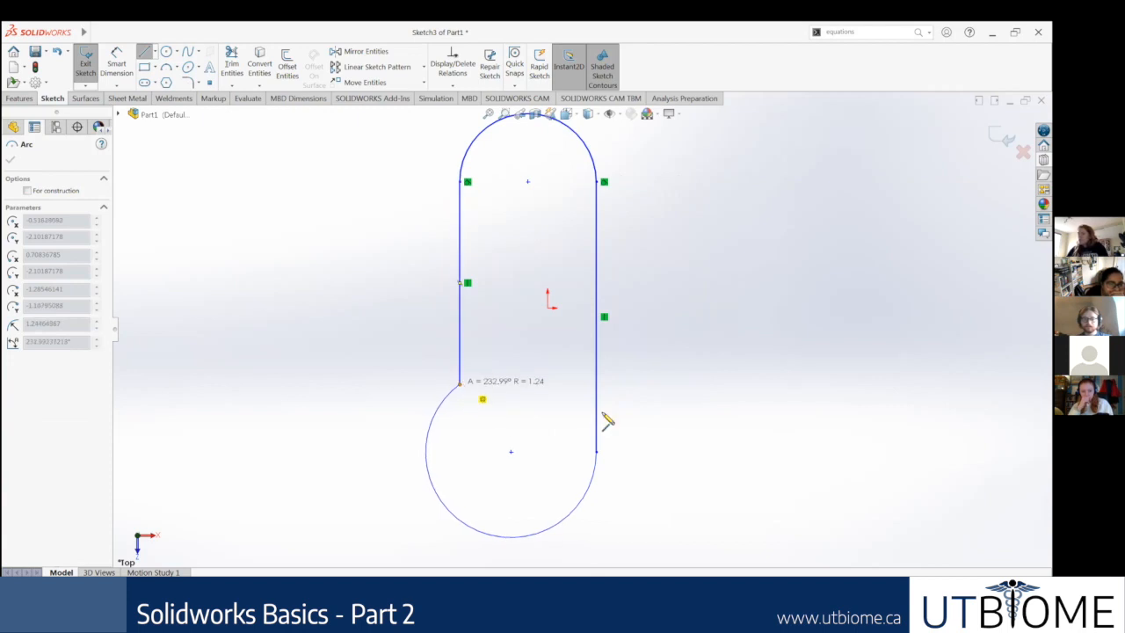
{"action": "left_click", "coordinate": [459, 384]}
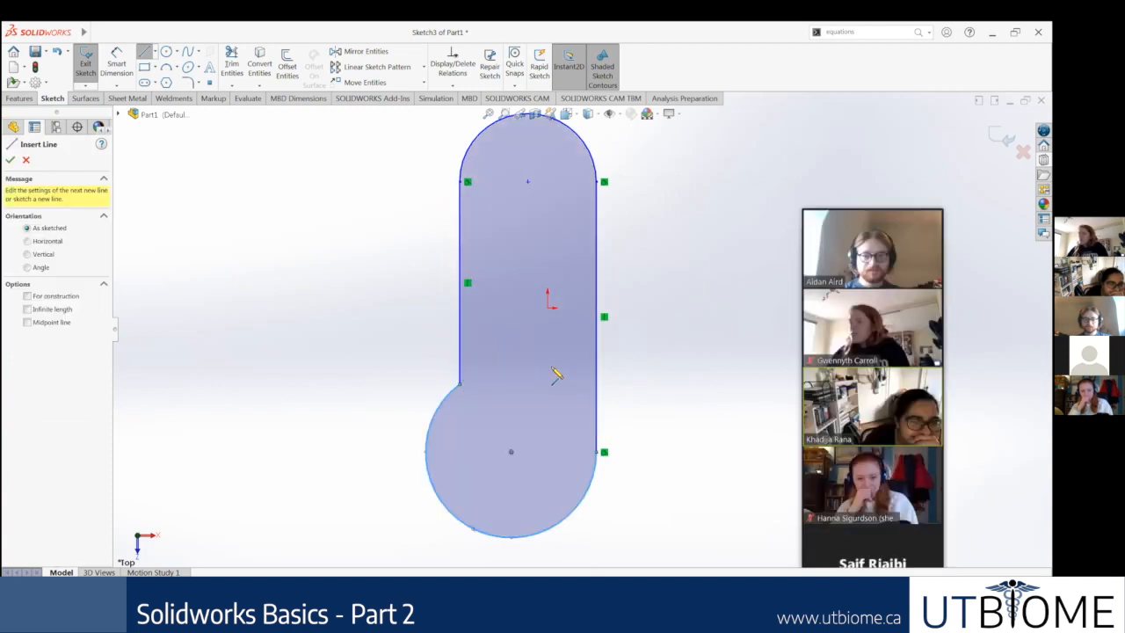
Step: Examine the corner where the shorter line meets the lower arc and pull its endpoint slightly to check the connection
{"action": "scroll", "coordinate": [433, 387], "scroll_direction": "down", "scroll_amount": 4}
{"action": "scroll", "coordinate": [354, 377], "scroll_direction": "down", "scroll_amount": 7}
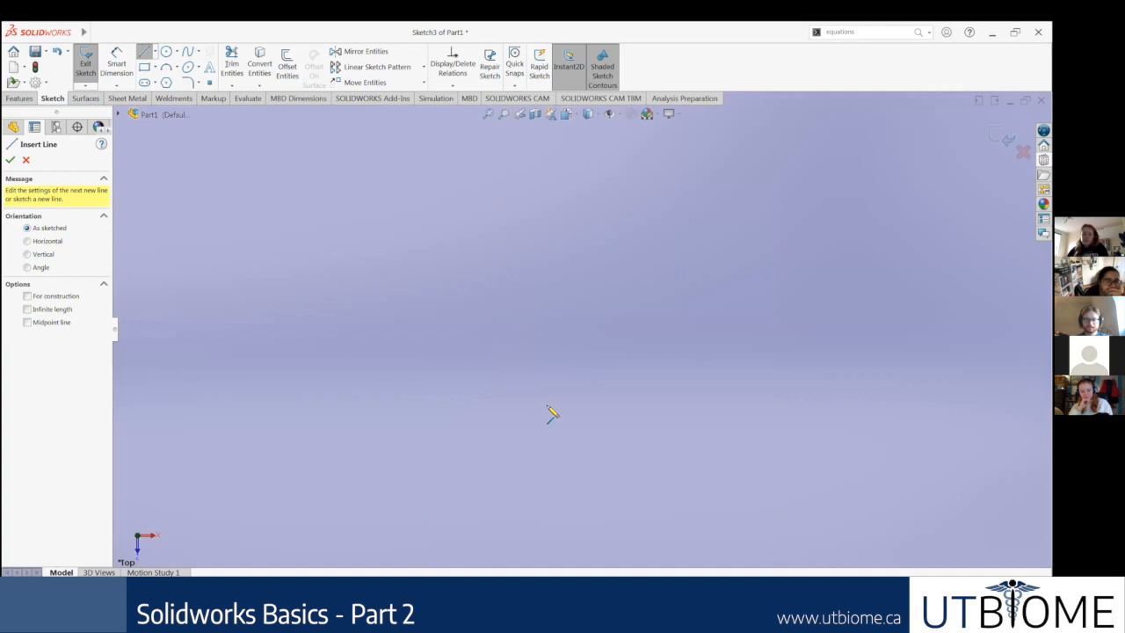
{"action": "scroll", "coordinate": [543, 407], "scroll_direction": "up", "scroll_amount": 4}
{"action": "scroll", "coordinate": [531, 356], "scroll_direction": "up", "scroll_amount": 3}
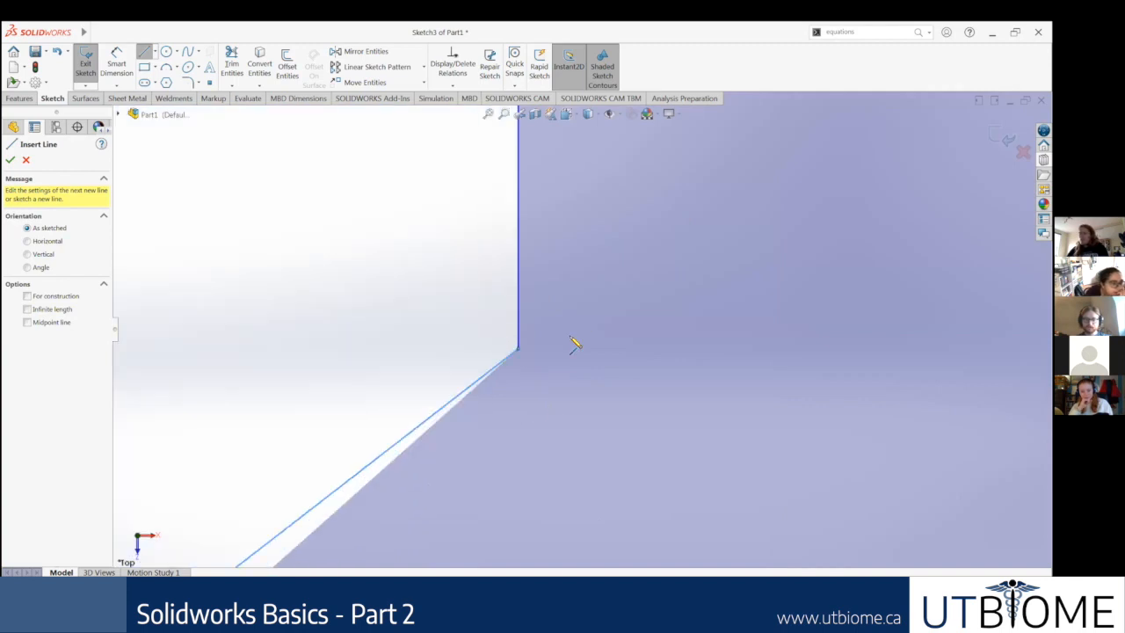
{"action": "scroll", "coordinate": [520, 376], "scroll_direction": "up", "scroll_amount": 2}
{"action": "key", "text": "Escape"}
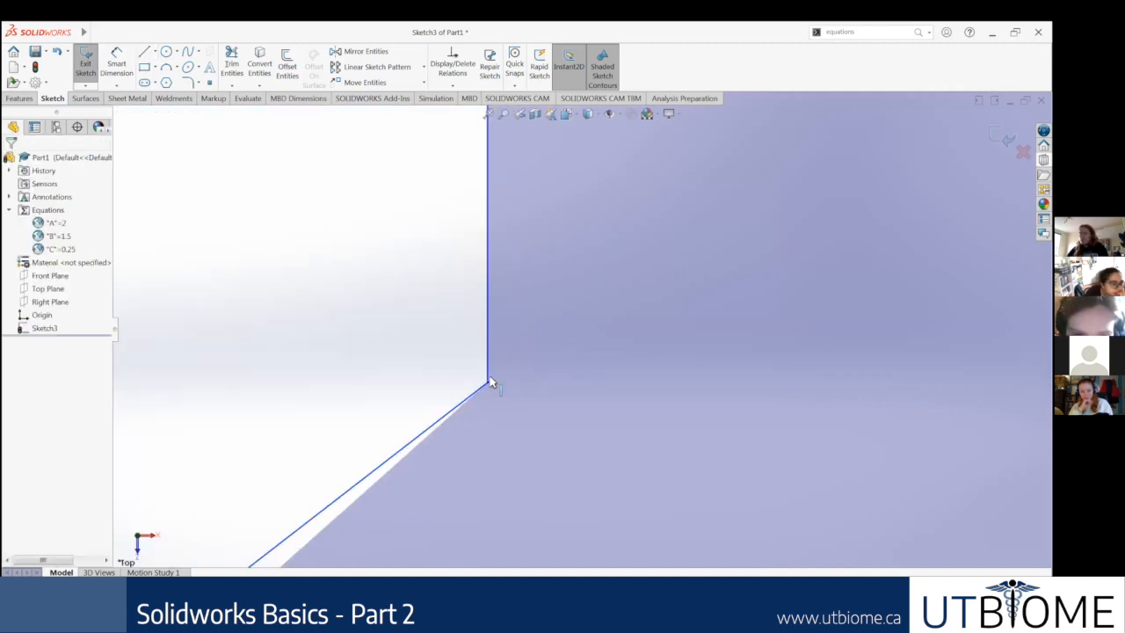
{"action": "left_click", "coordinate": [464, 400]}
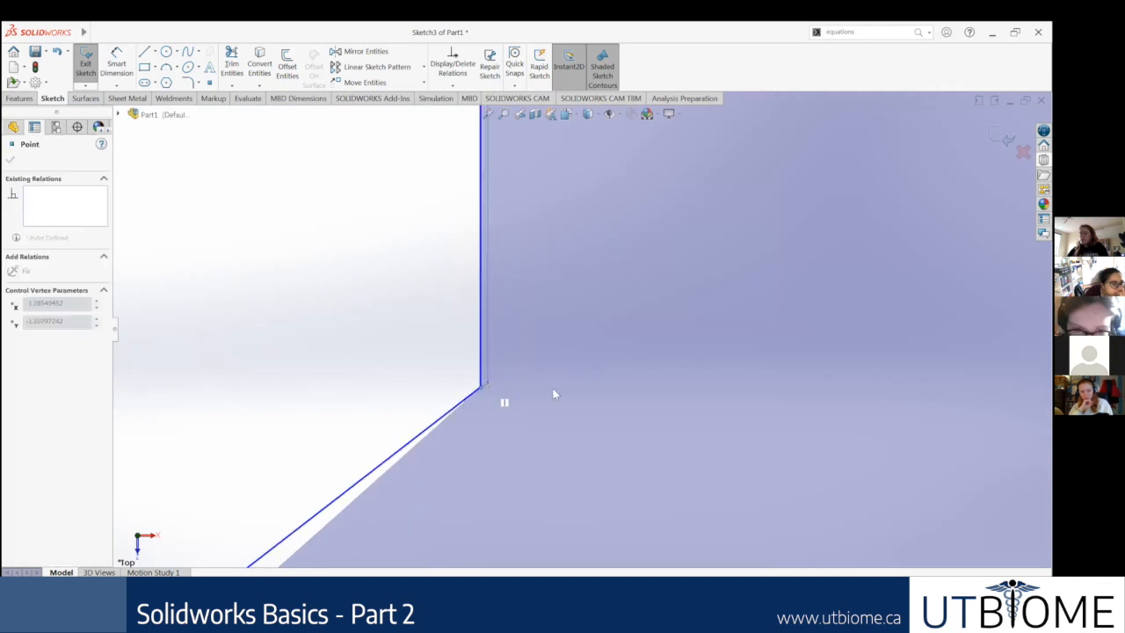
{"action": "left_click", "coordinate": [565, 357]}
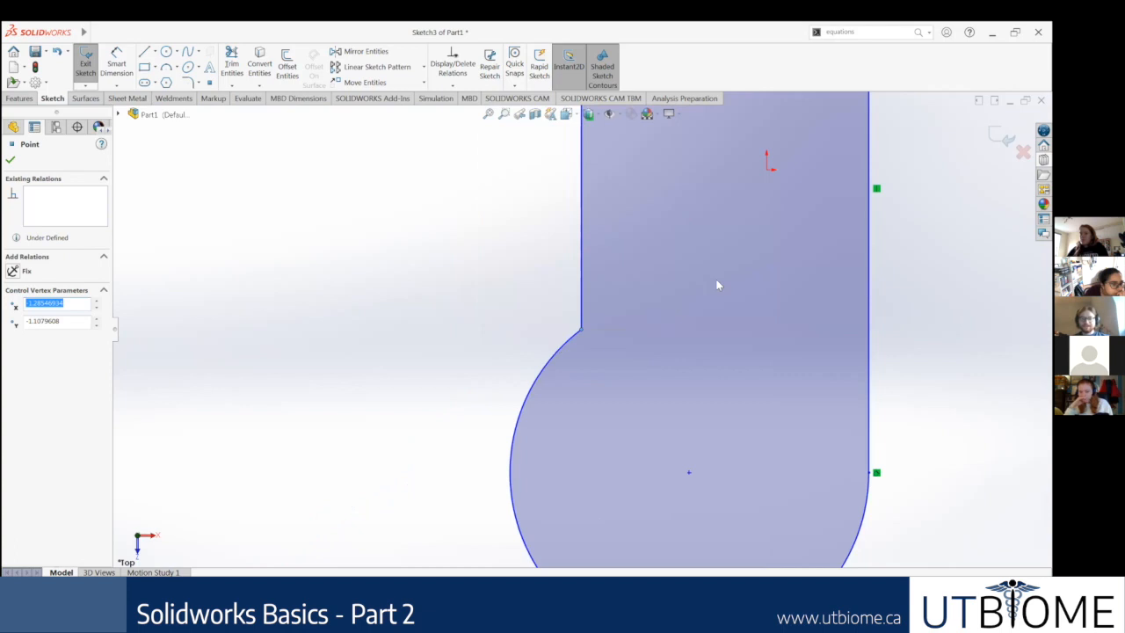
{"action": "scroll", "coordinate": [576, 318], "scroll_direction": "up", "scroll_amount": 5}
{"action": "scroll", "coordinate": [570, 367], "scroll_direction": "down", "scroll_amount": 2}
Step: Add a tangent relation between the lower arc and the shorter line, and examine the existing tangent relation on the opposite side
{"action": "left_click", "coordinate": [569, 367]}
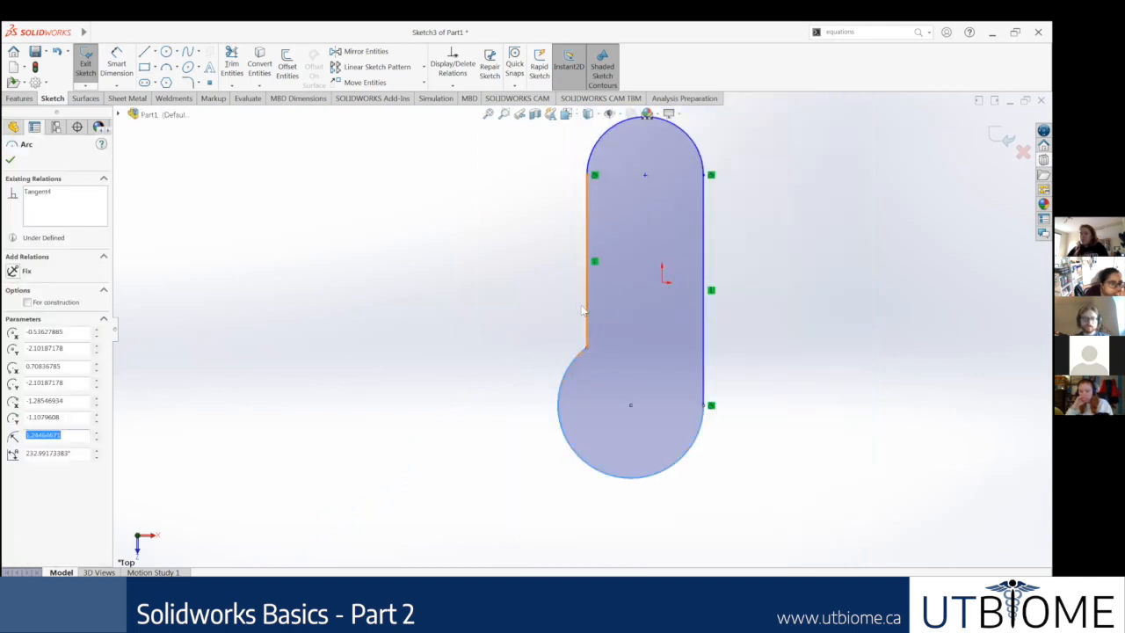
{"action": "left_click", "coordinate": [584, 309], "text": "ctrl"}
{"action": "left_click", "coordinate": [12, 320]}
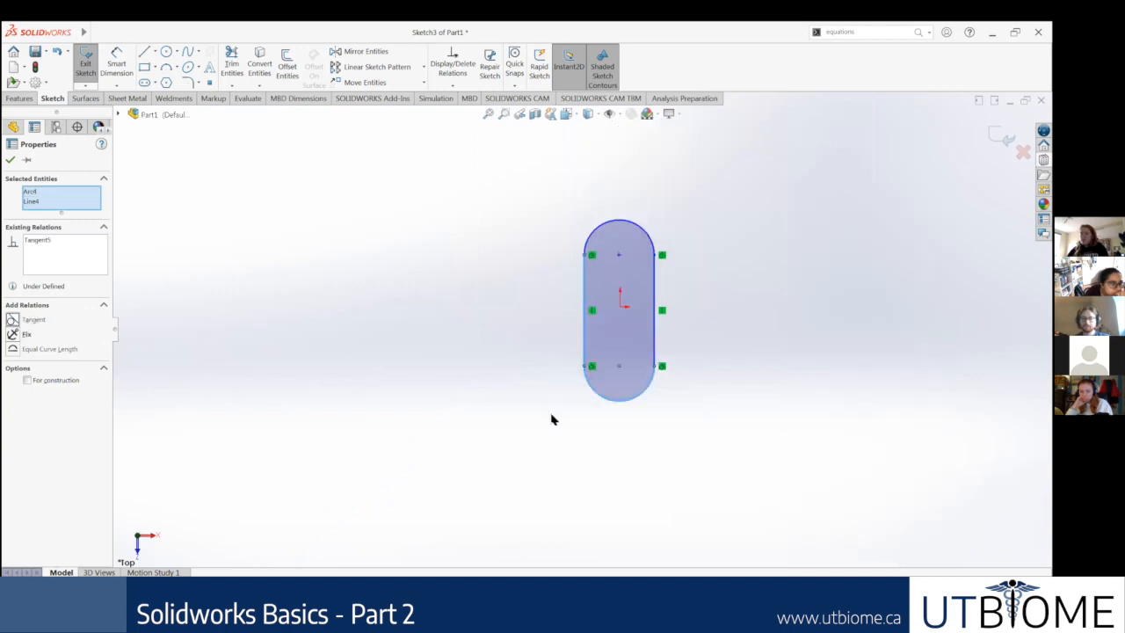
{"action": "left_click", "coordinate": [551, 420]}
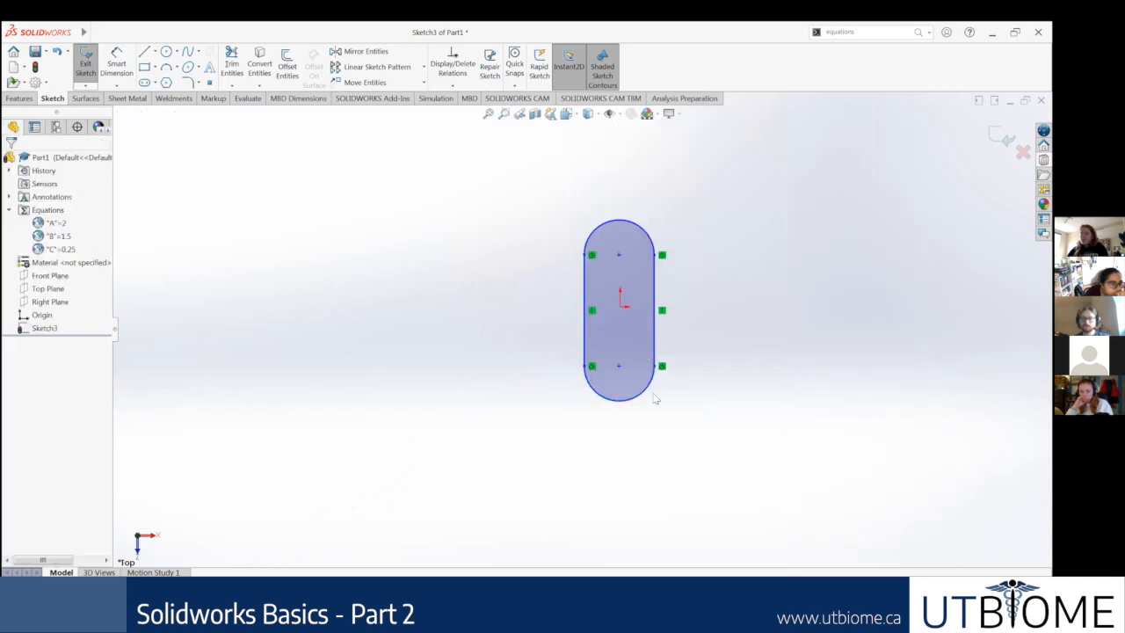
{"action": "scroll", "coordinate": [654, 399], "scroll_direction": "down", "scroll_amount": 5}
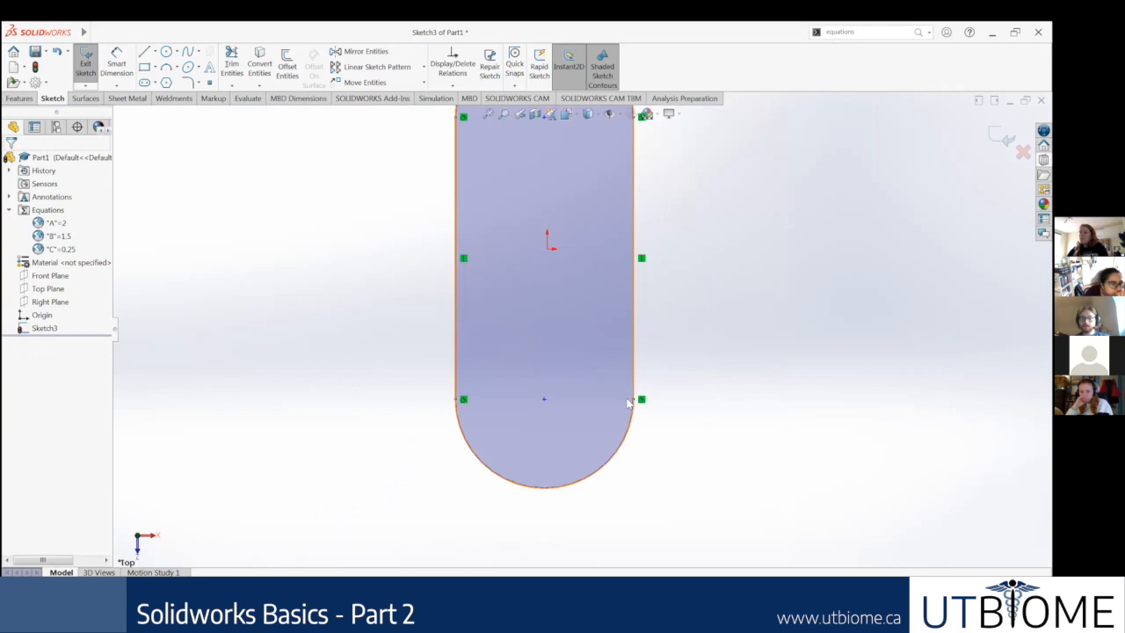
{"action": "left_click", "coordinate": [642, 401]}
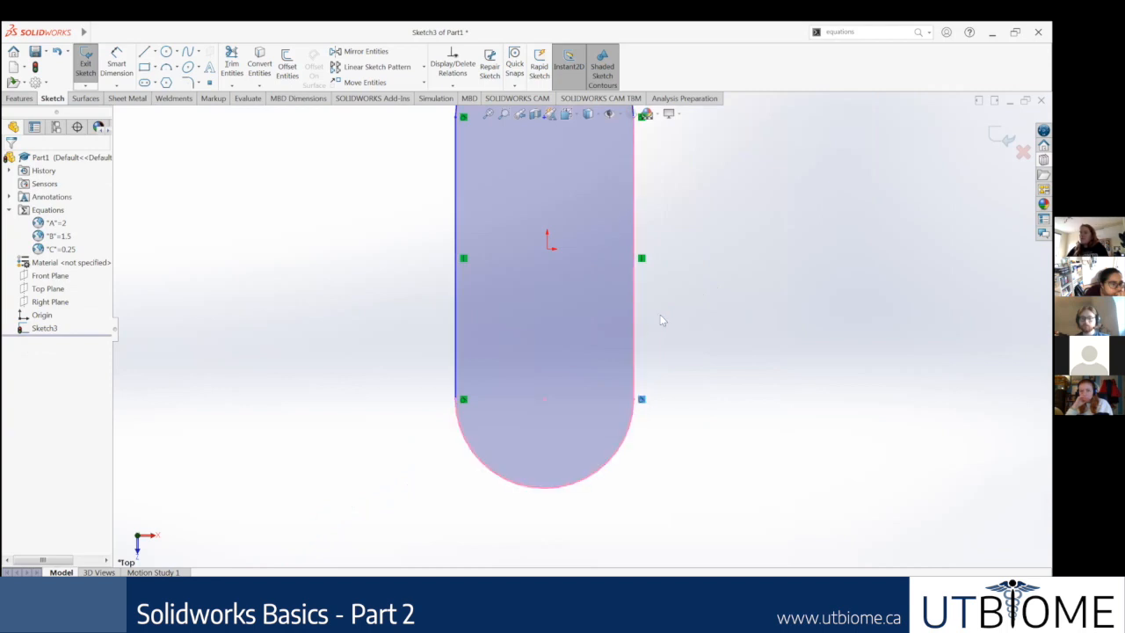
{"action": "left_click", "coordinate": [646, 361]}
Step: Select the entire line-and-arc outline and delete it from the sketch
{"action": "scroll", "coordinate": [665, 363], "scroll_direction": "up", "scroll_amount": 2}
{"action": "scroll", "coordinate": [583, 330], "scroll_direction": "up", "scroll_amount": 4}
{"action": "left_click_drag", "start_coordinate": [650, 452], "coordinate": [522, 223]}
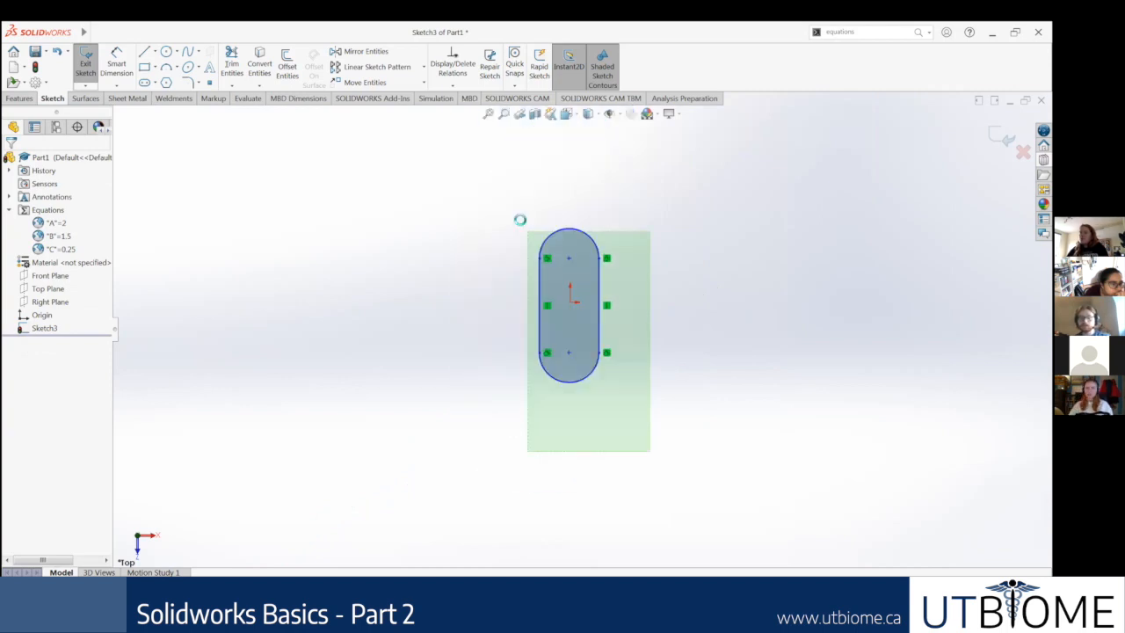
{"action": "key", "text": "Delete"}
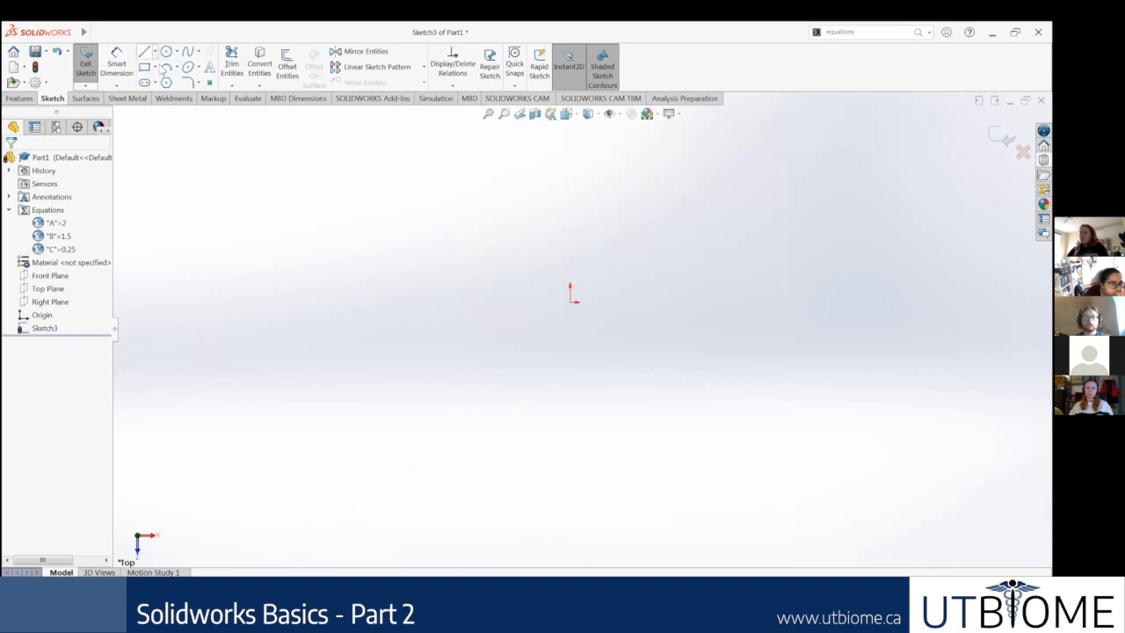
Step: Sketch a vertical line about 6.75 in long beside the origin, continued by an upper tangent arc about 2.42 in in radius
{"action": "key", "text": "l"}
{"action": "left_click", "coordinate": [517, 349]}
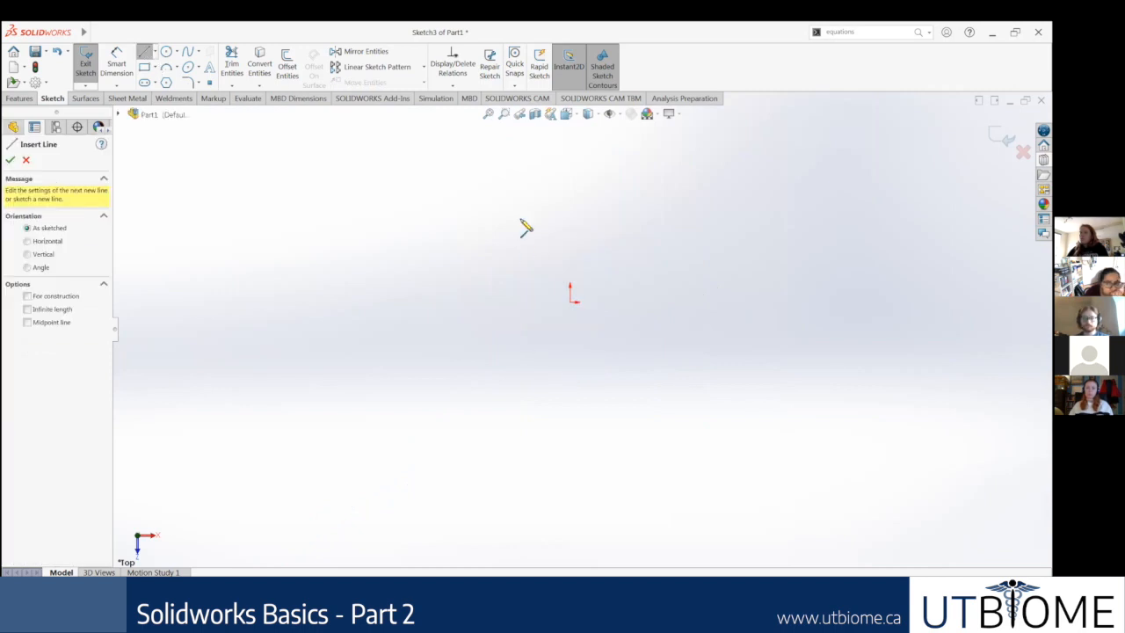
{"action": "left_click", "coordinate": [518, 226]}
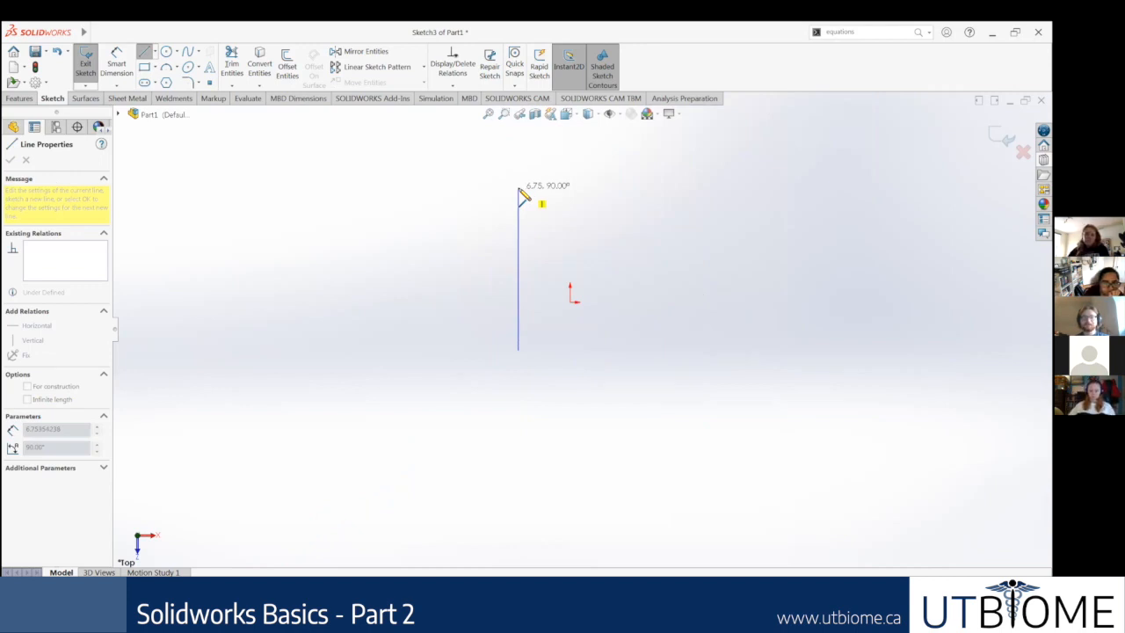
{"action": "double_click", "coordinate": [519, 189]}
{"action": "key", "text": "a"}
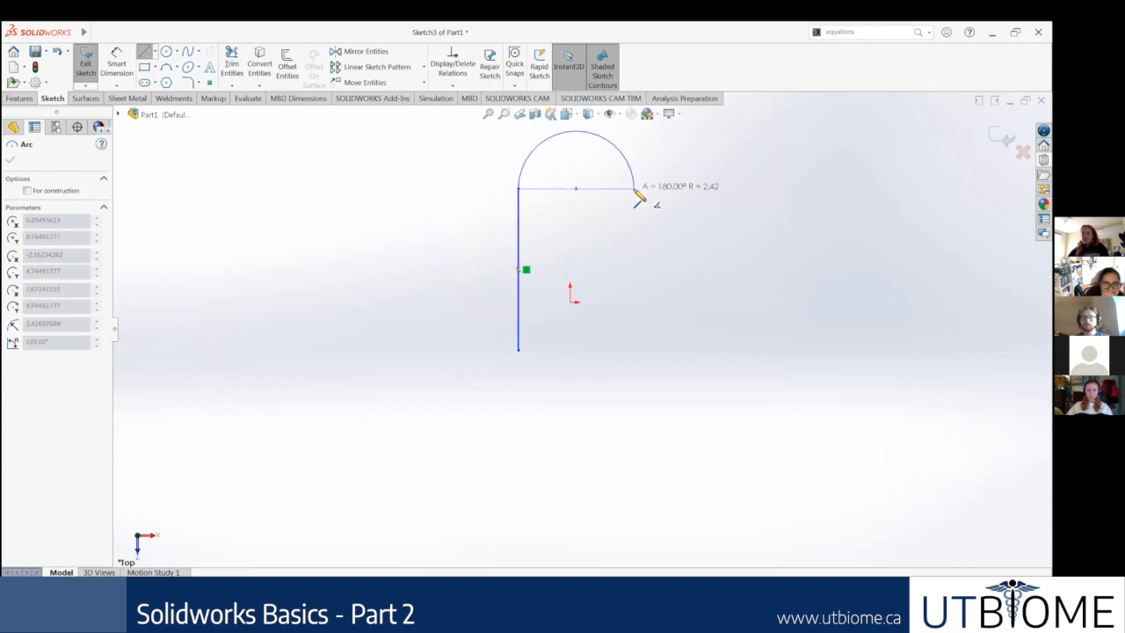
{"action": "left_click", "coordinate": [634, 191]}
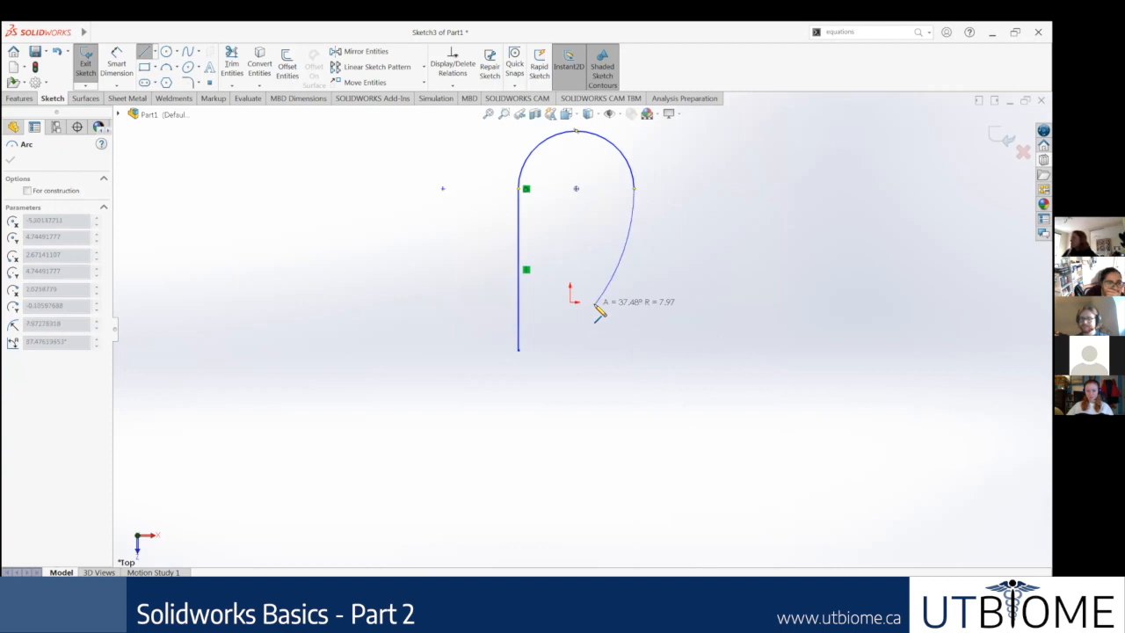
Step: Close the outline with a second vertical line about 6.75 in long and a lower tangent arc about 2.42 in in radius
{"action": "key", "text": "a"}
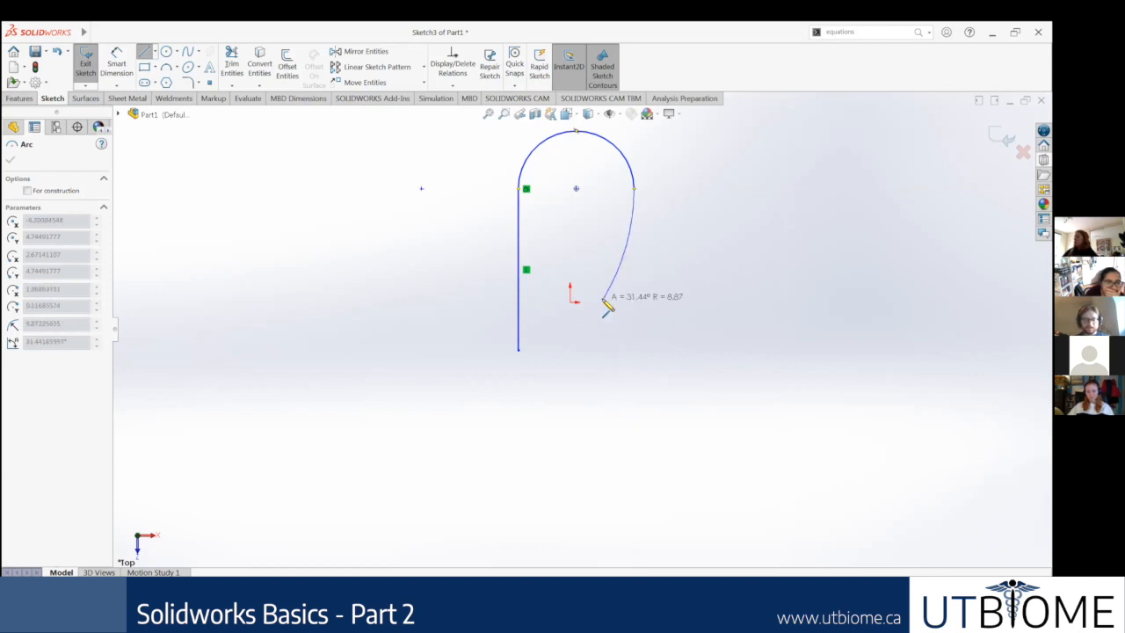
{"action": "left_click", "coordinate": [632, 188]}
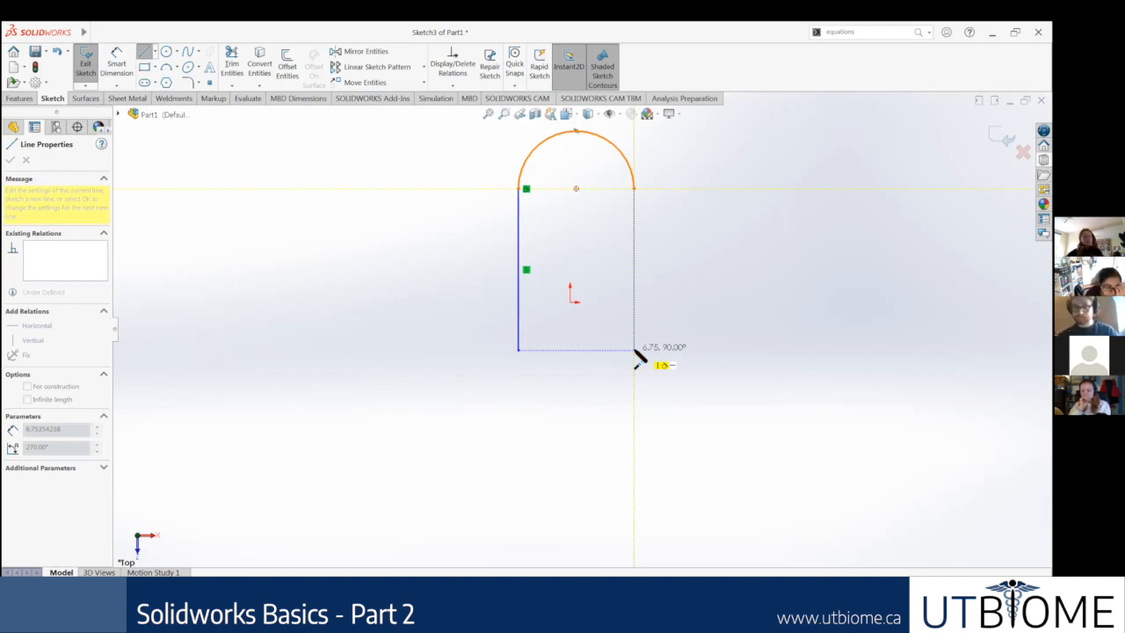
{"action": "left_click", "coordinate": [634, 350]}
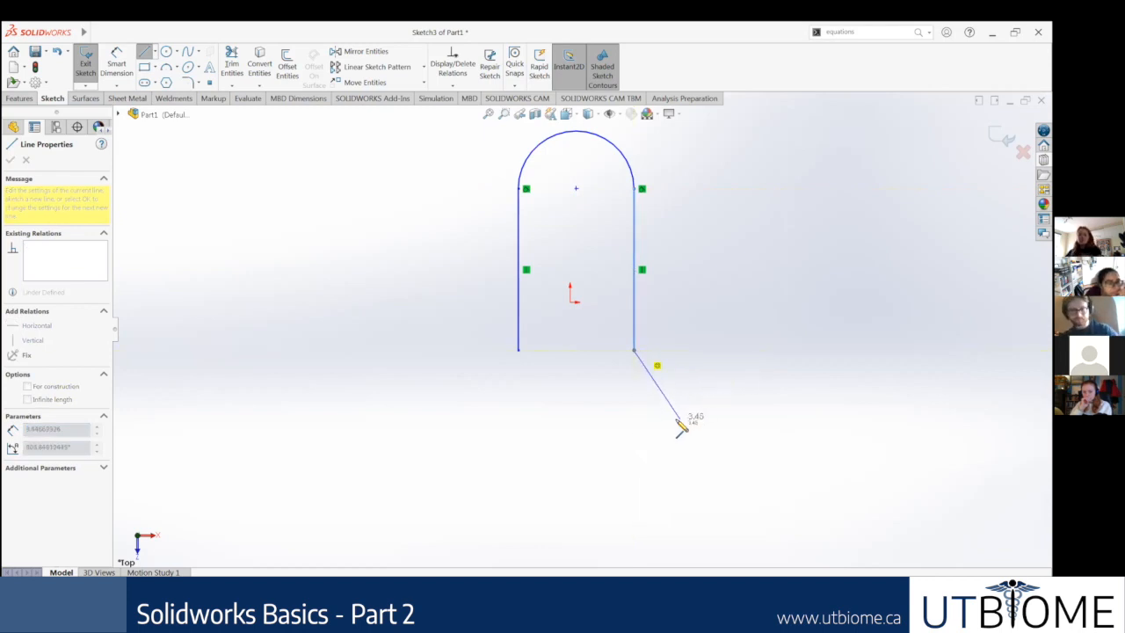
{"action": "key", "text": "a"}
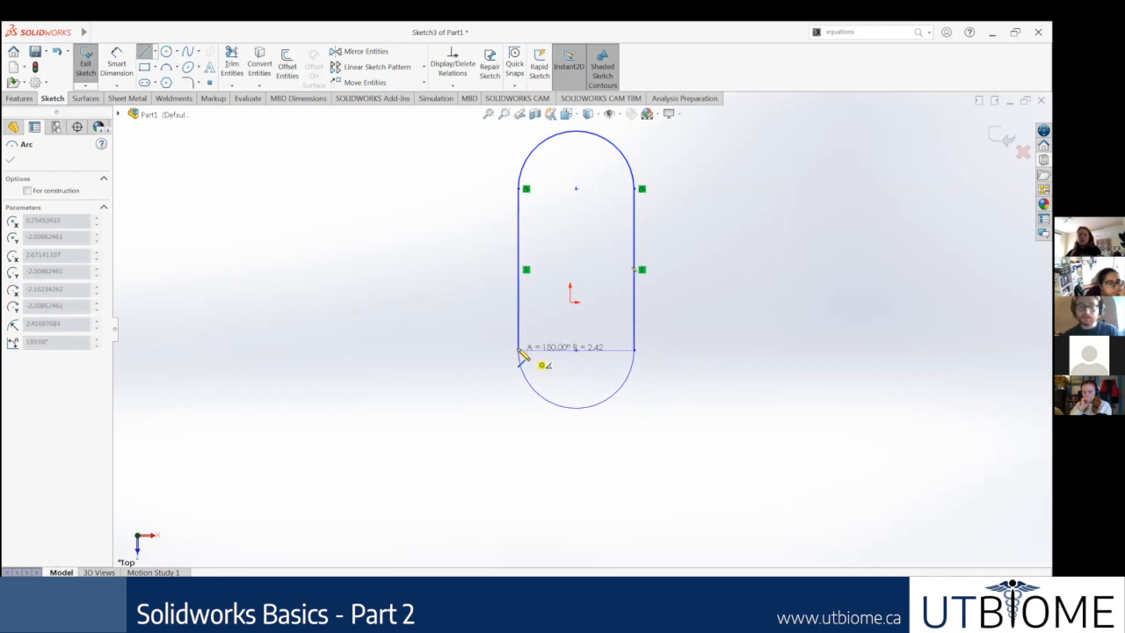
{"action": "left_click", "coordinate": [524, 351]}
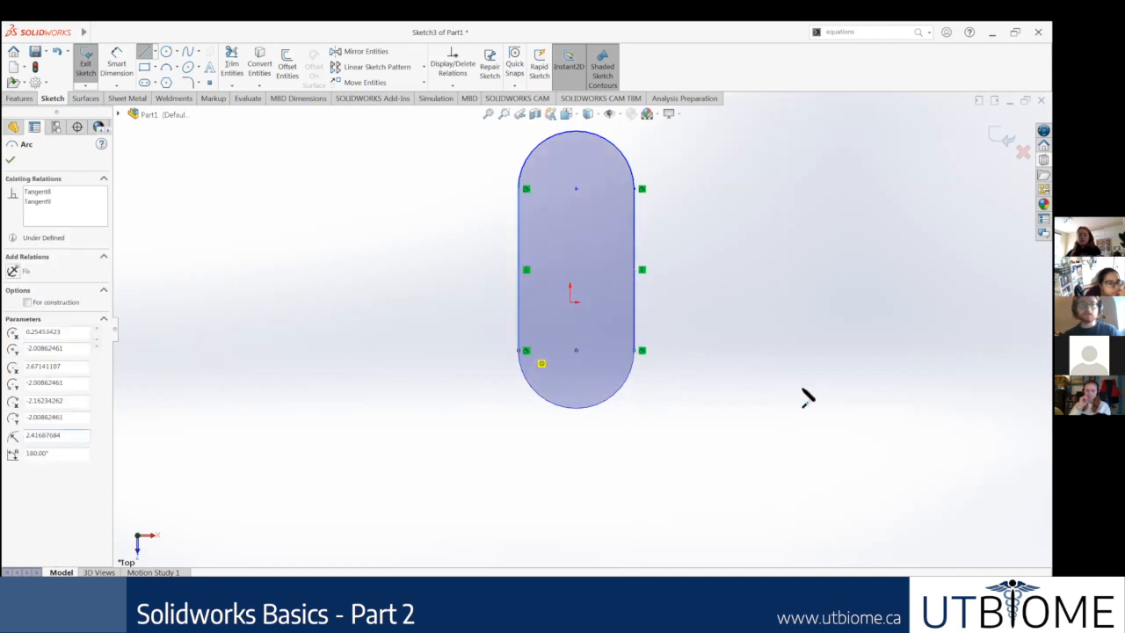
{"action": "key", "text": "Escape"}
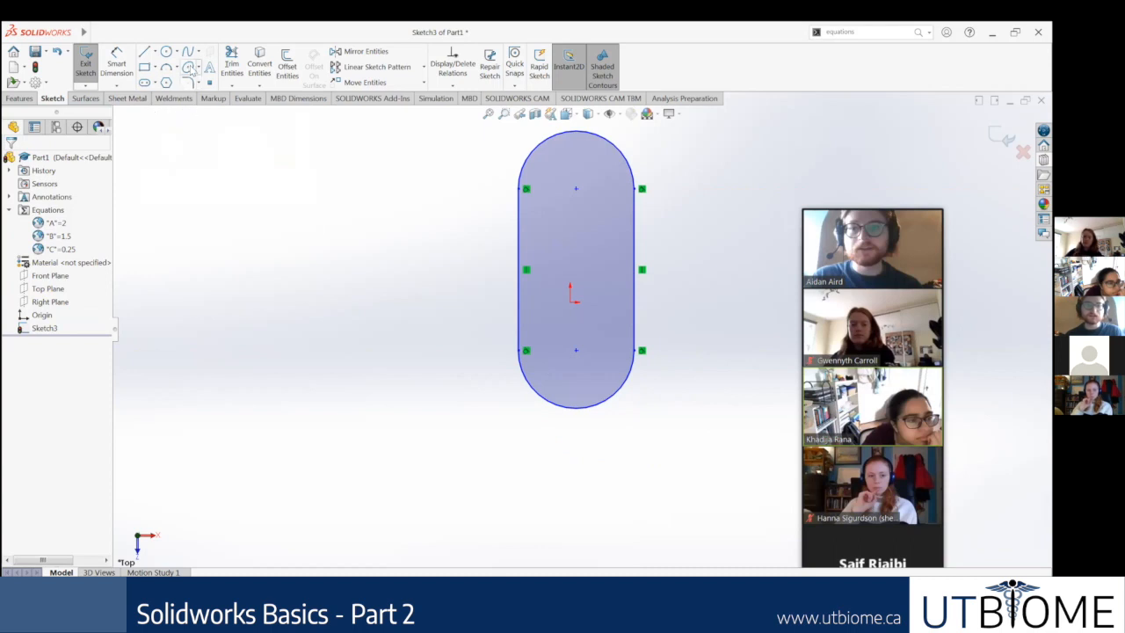
Step: Add a vertical relation between the two arc centre points and the origin
{"action": "scroll", "coordinate": [655, 217], "scroll_direction": "up", "scroll_amount": 3}
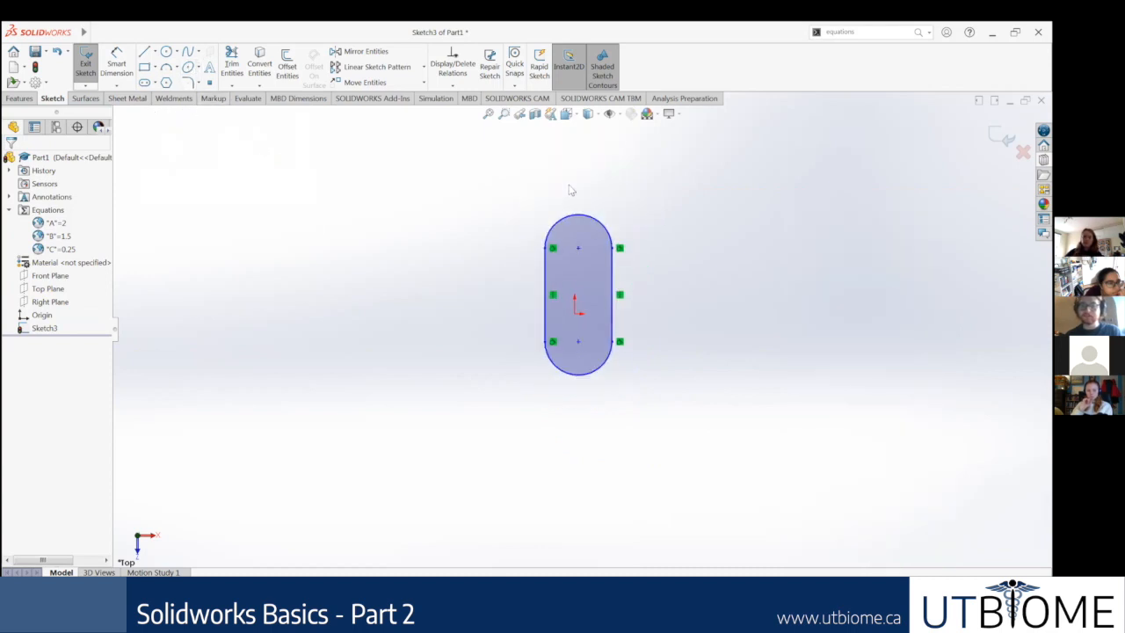
{"action": "scroll", "coordinate": [570, 185], "scroll_direction": "down", "scroll_amount": 2}
{"action": "scroll", "coordinate": [671, 373], "scroll_direction": "down", "scroll_amount": 1}
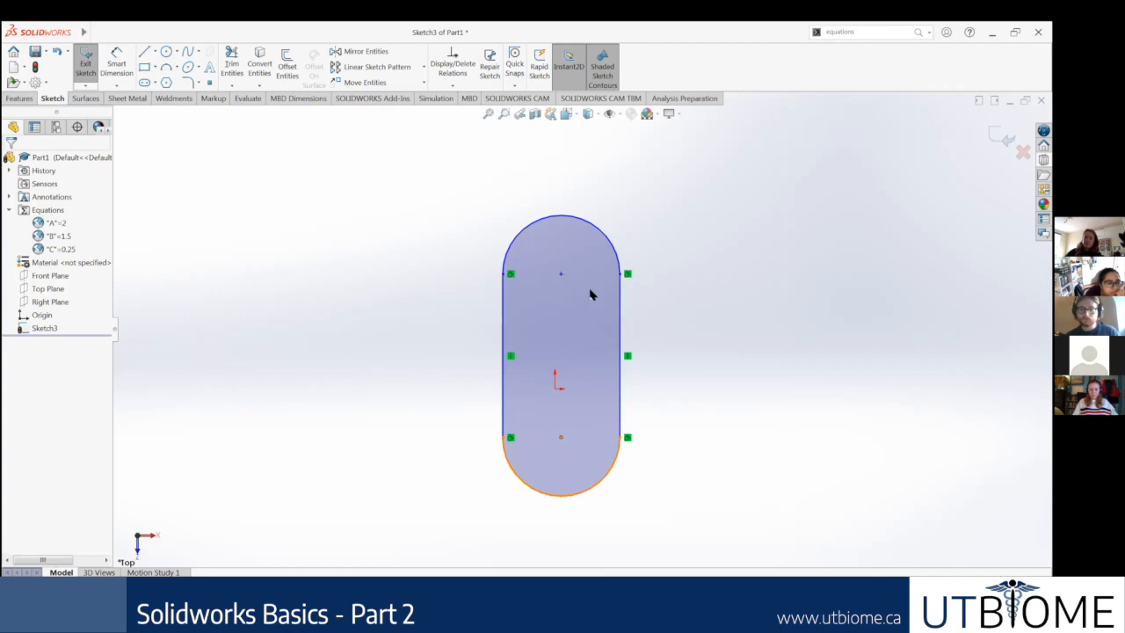
{"action": "left_click", "coordinate": [561, 273]}
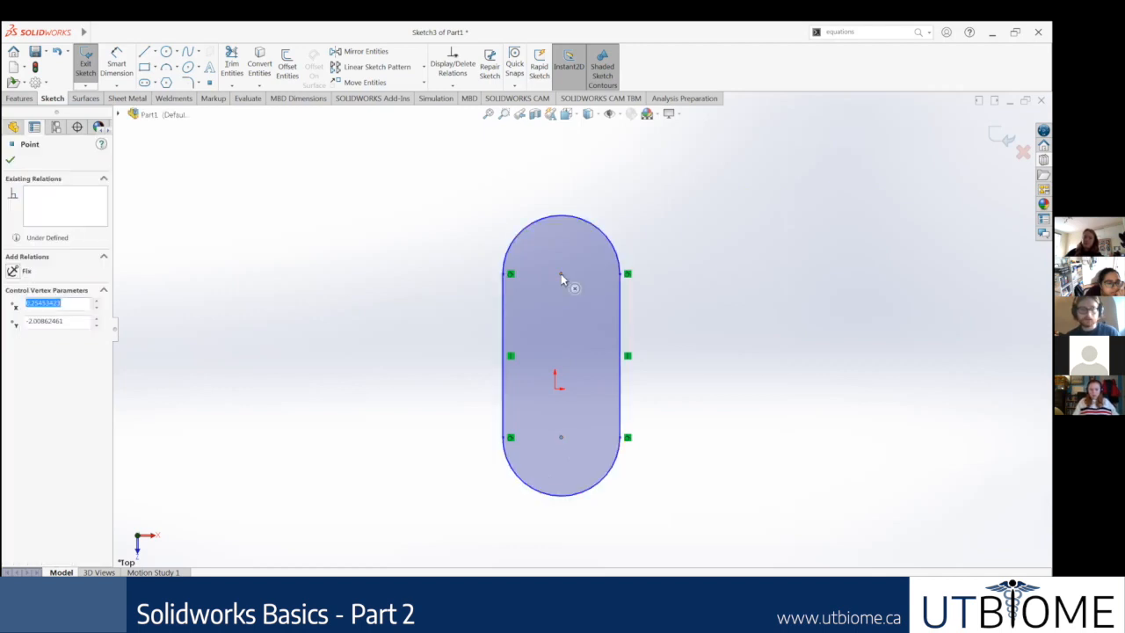
{"action": "left_click", "coordinate": [561, 273], "text": "ctrl"}
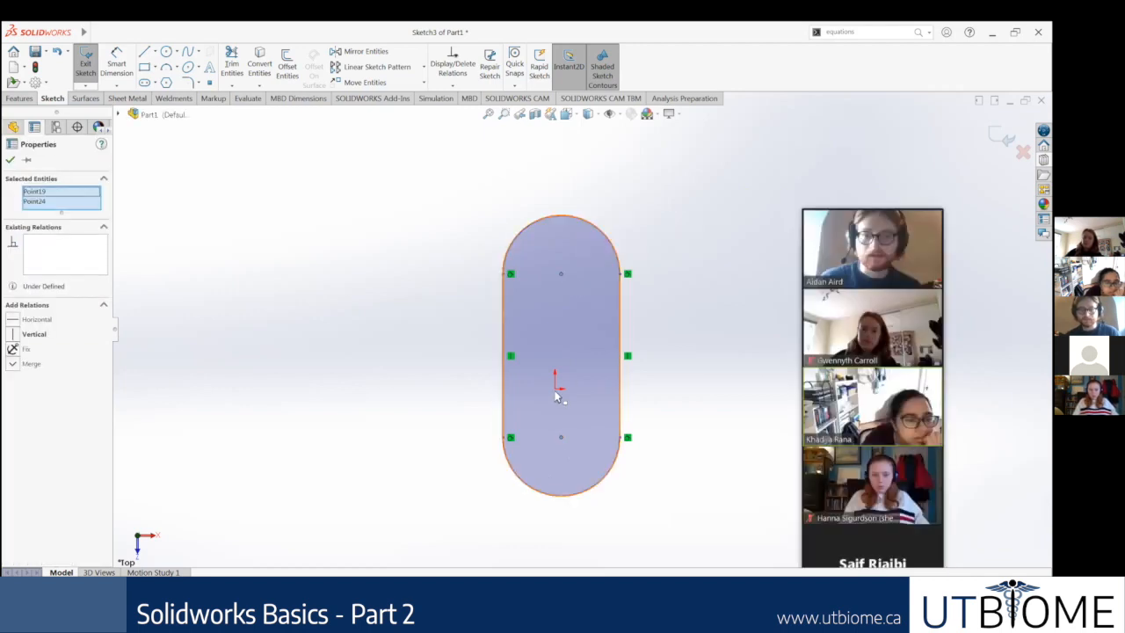
{"action": "left_click", "coordinate": [554, 393], "text": "ctrl"}
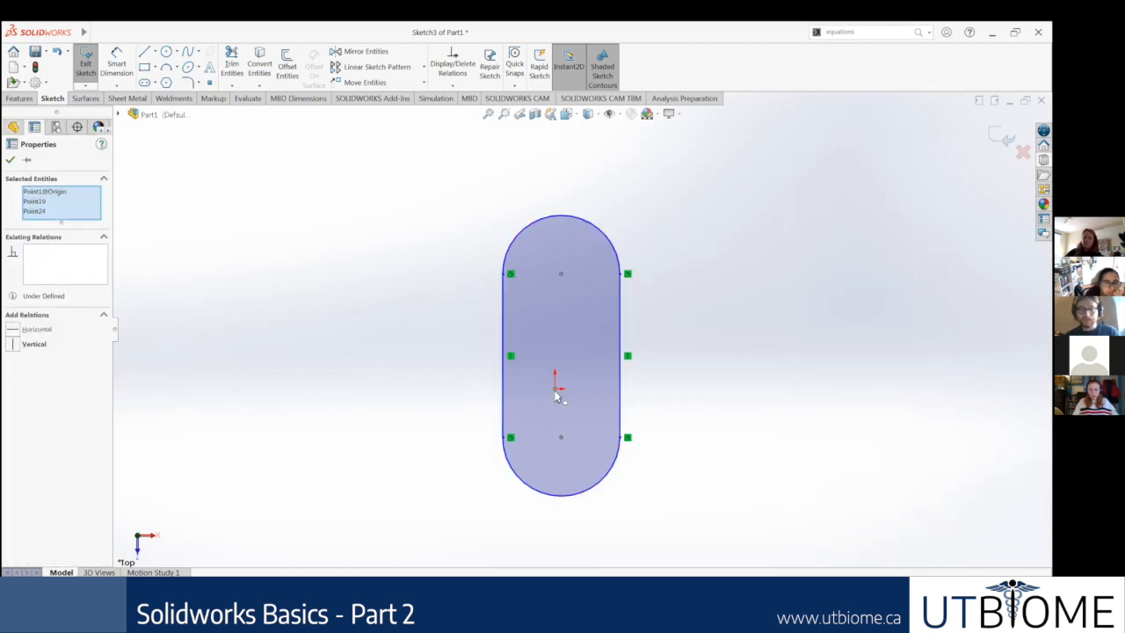
{"action": "left_click", "coordinate": [12, 350]}
{"action": "left_click", "coordinate": [367, 366]}
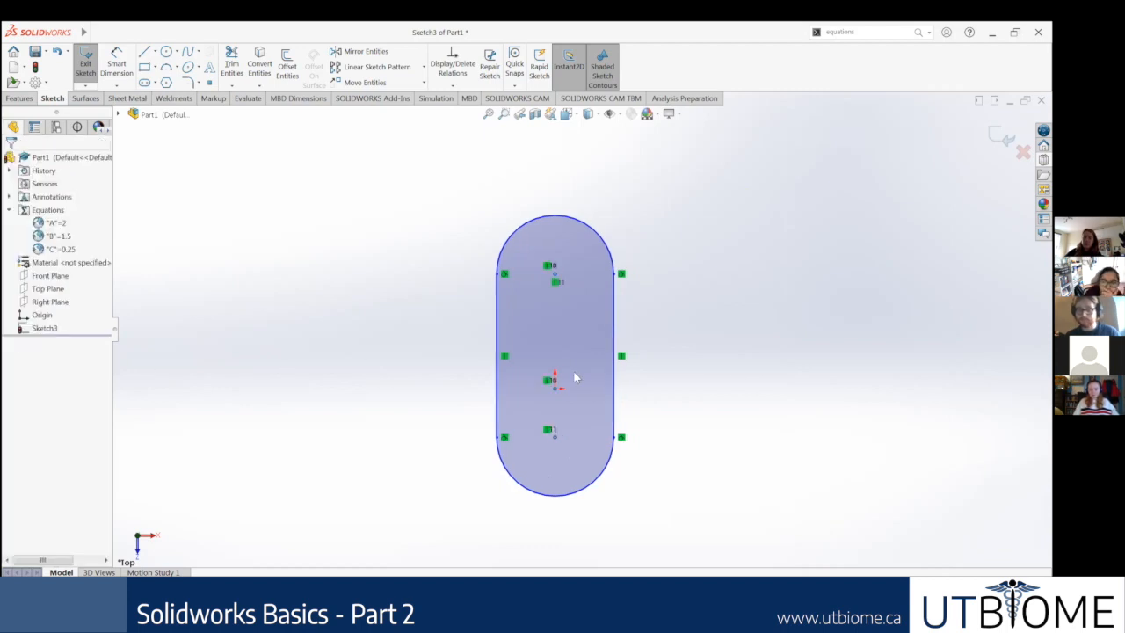
Step: Add a horizontal relation between the midpoints of both straight lines and the origin
{"action": "scroll", "coordinate": [619, 338], "scroll_direction": "down", "scroll_amount": 2}
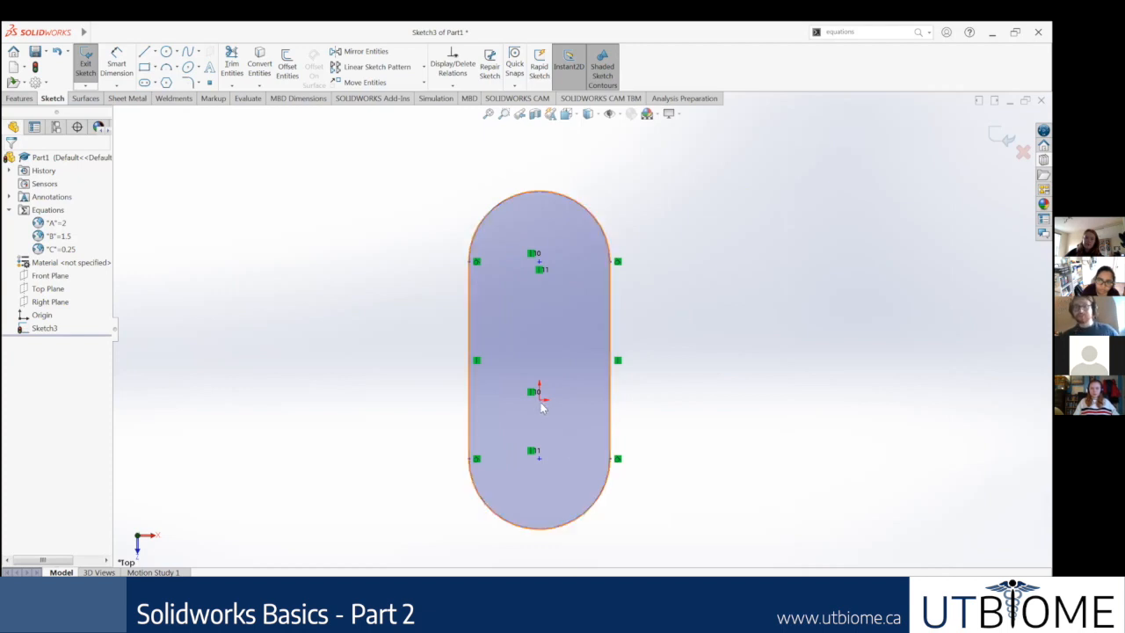
{"action": "left_click", "coordinate": [613, 367]}
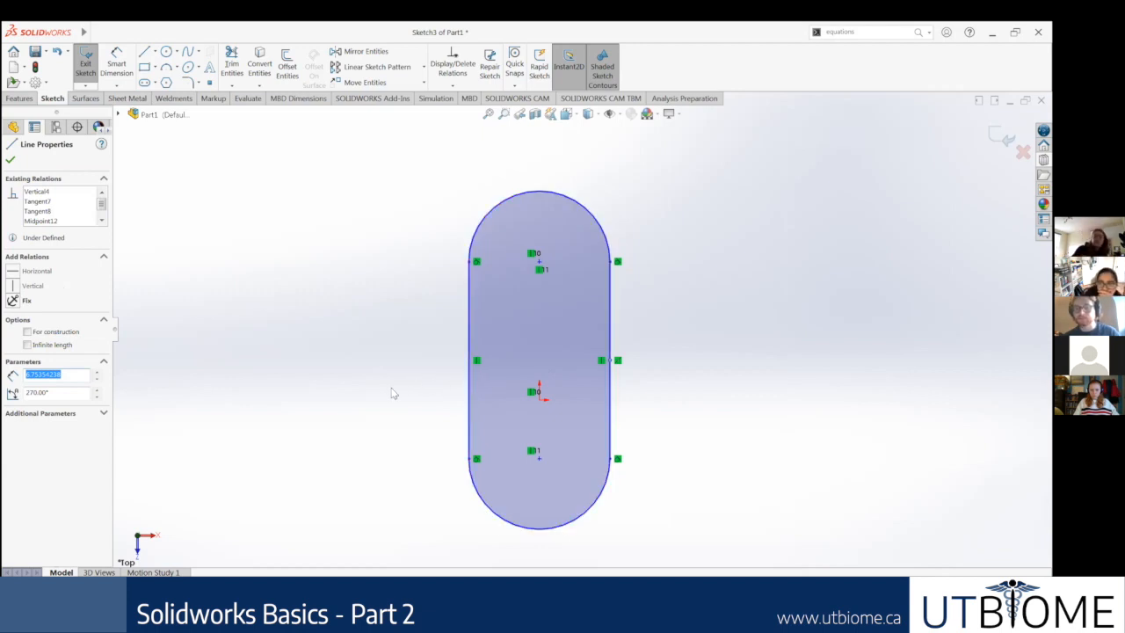
{"action": "left_click", "coordinate": [472, 364]}
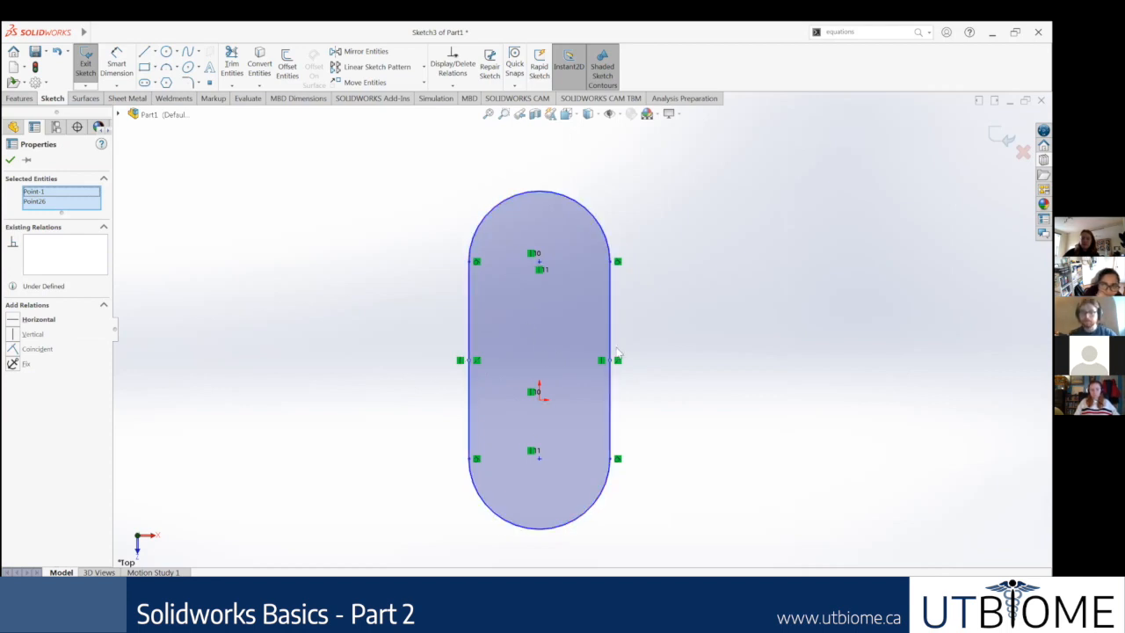
{"action": "left_click", "coordinate": [538, 393], "text": "ctrl"}
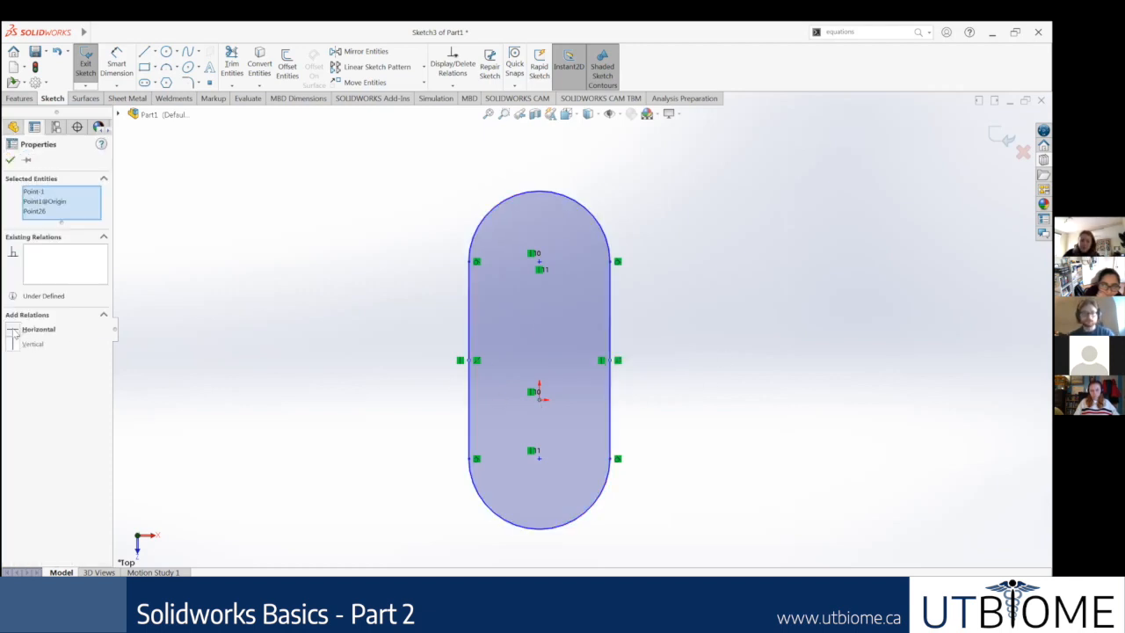
{"action": "left_click", "coordinate": [15, 330]}
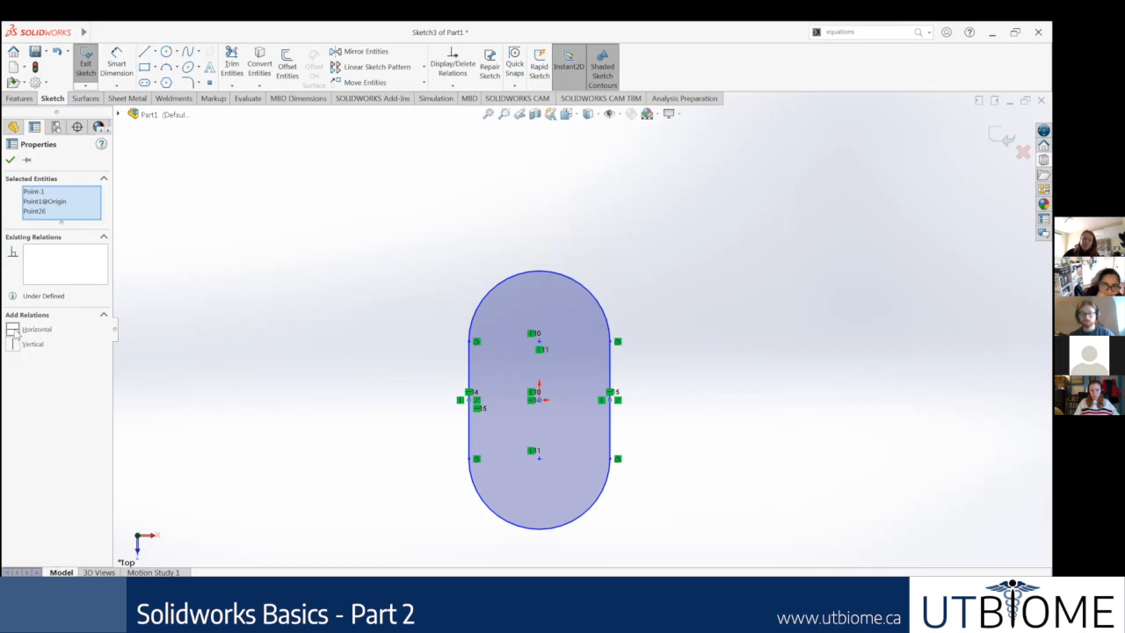
{"action": "left_click", "coordinate": [244, 344]}
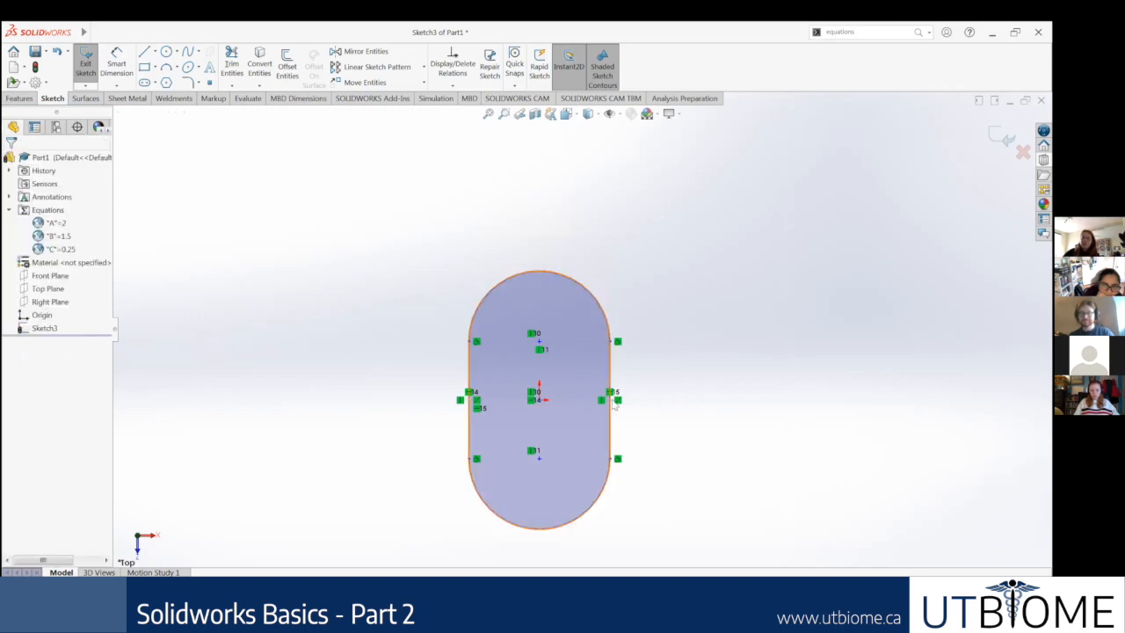
Step: Select the whole slot outline and delete it from the sketch
{"action": "scroll", "coordinate": [631, 403], "scroll_direction": "down", "scroll_amount": 2}
{"action": "scroll", "coordinate": [488, 475], "scroll_direction": "up", "scroll_amount": 3}
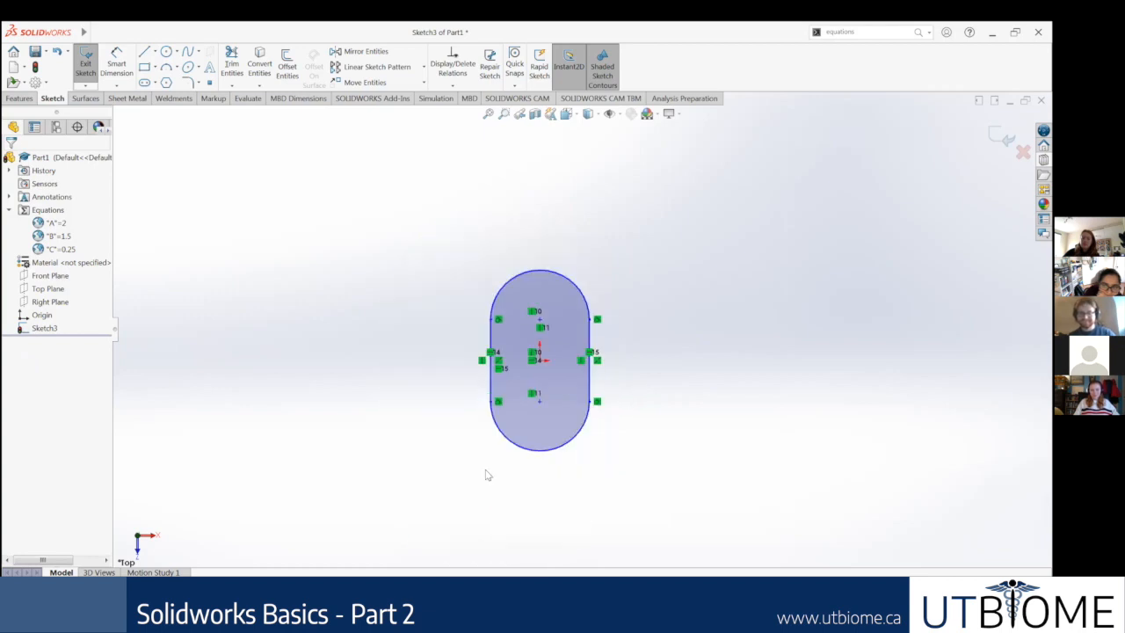
{"action": "scroll", "coordinate": [571, 407], "scroll_direction": "down", "scroll_amount": 2}
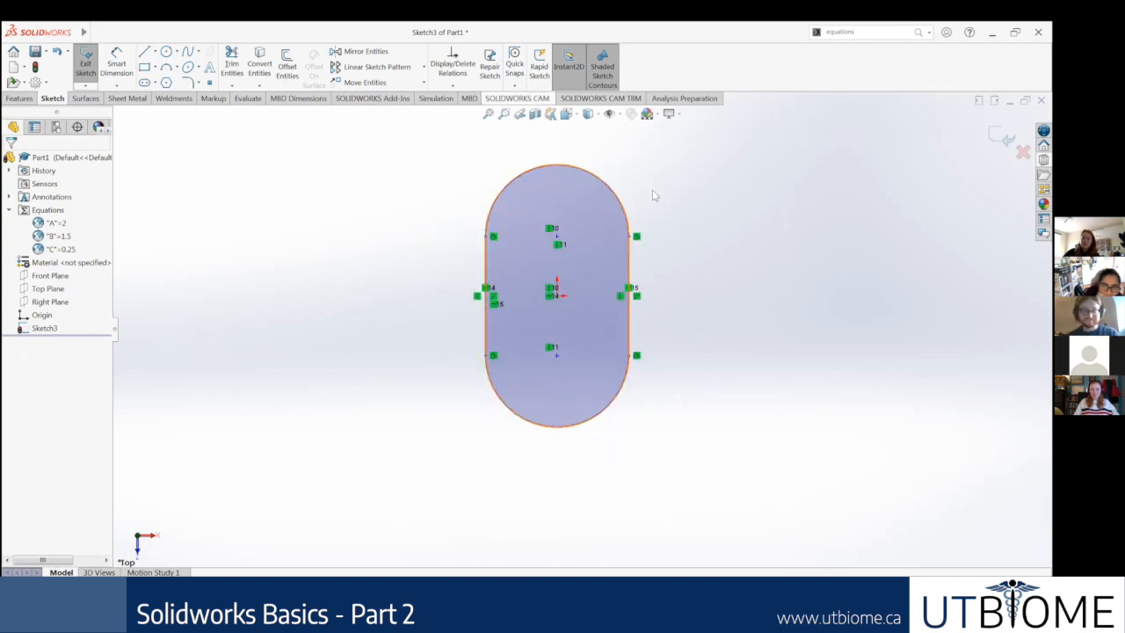
{"action": "scroll", "coordinate": [653, 193], "scroll_direction": "down", "scroll_amount": 1}
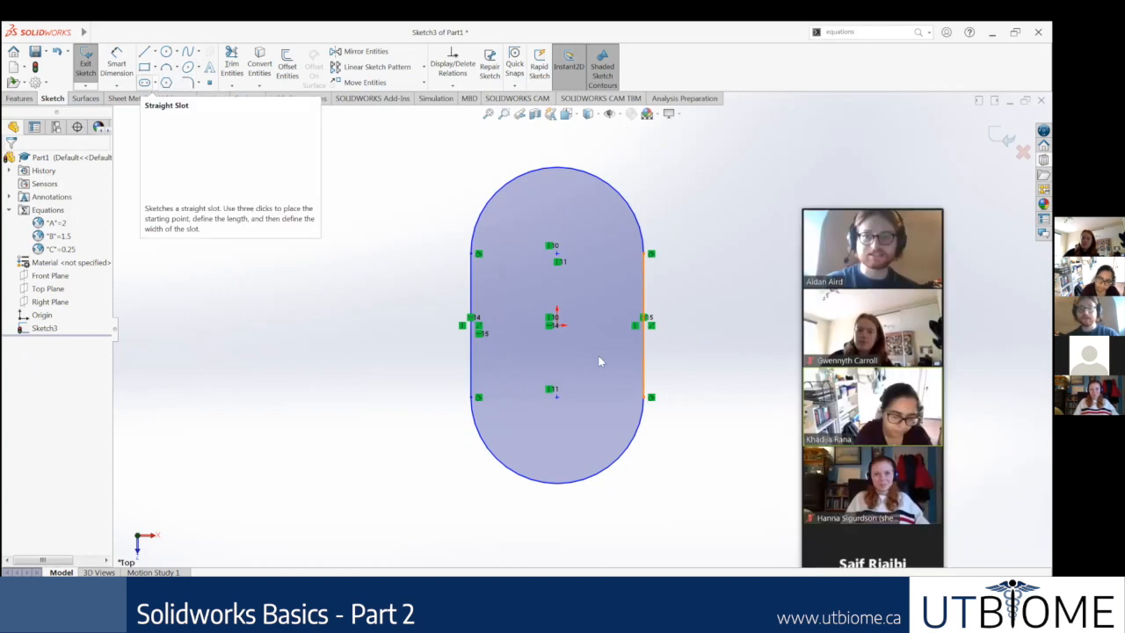
{"action": "scroll", "coordinate": [599, 360], "scroll_direction": "up", "scroll_amount": 2}
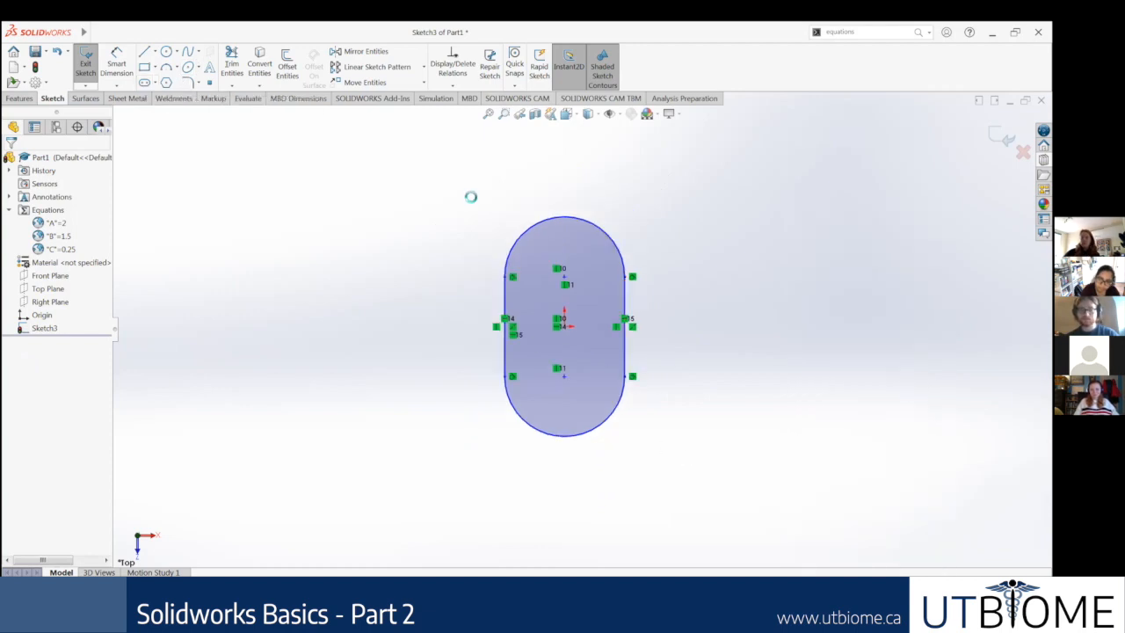
{"action": "left_click_drag", "start_coordinate": [689, 450], "coordinate": [471, 196]}
{"action": "key", "text": "Delete"}
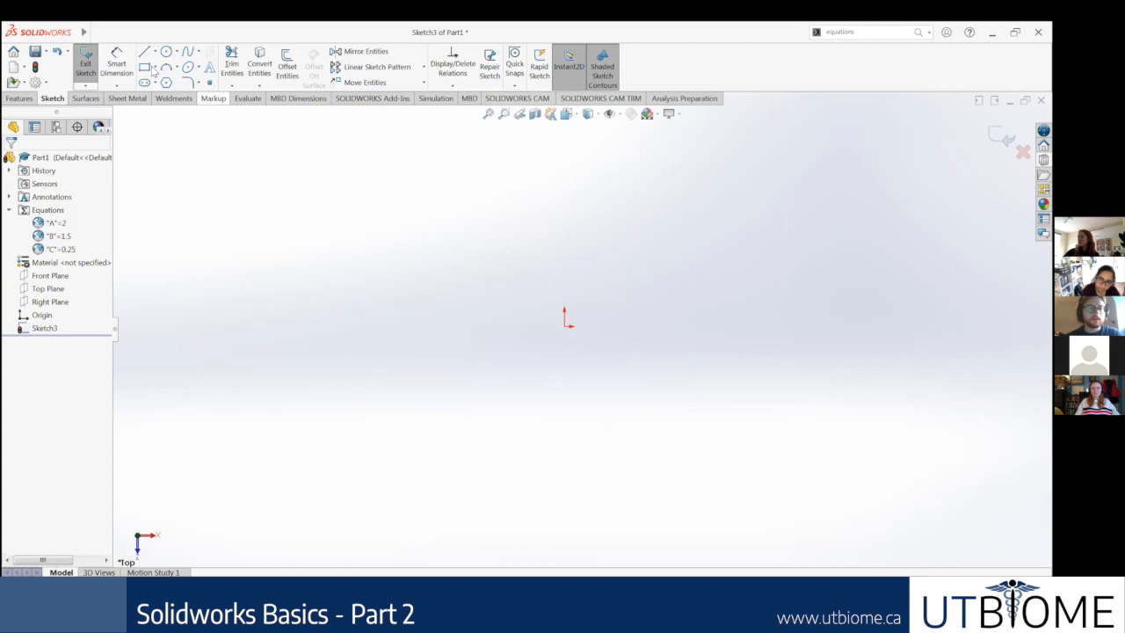
Step: Sketch a center rectangle about 9.4 in wide and 13.63 in high, centred on the origin
{"action": "left_click", "coordinate": [156, 68]}
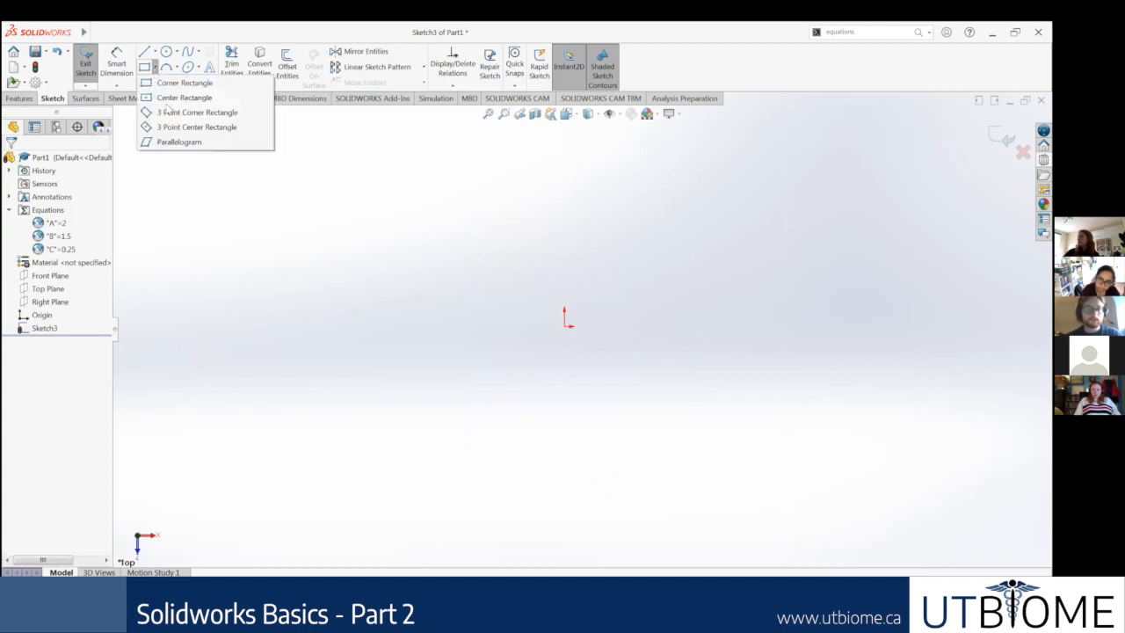
{"action": "left_click", "coordinate": [184, 97]}
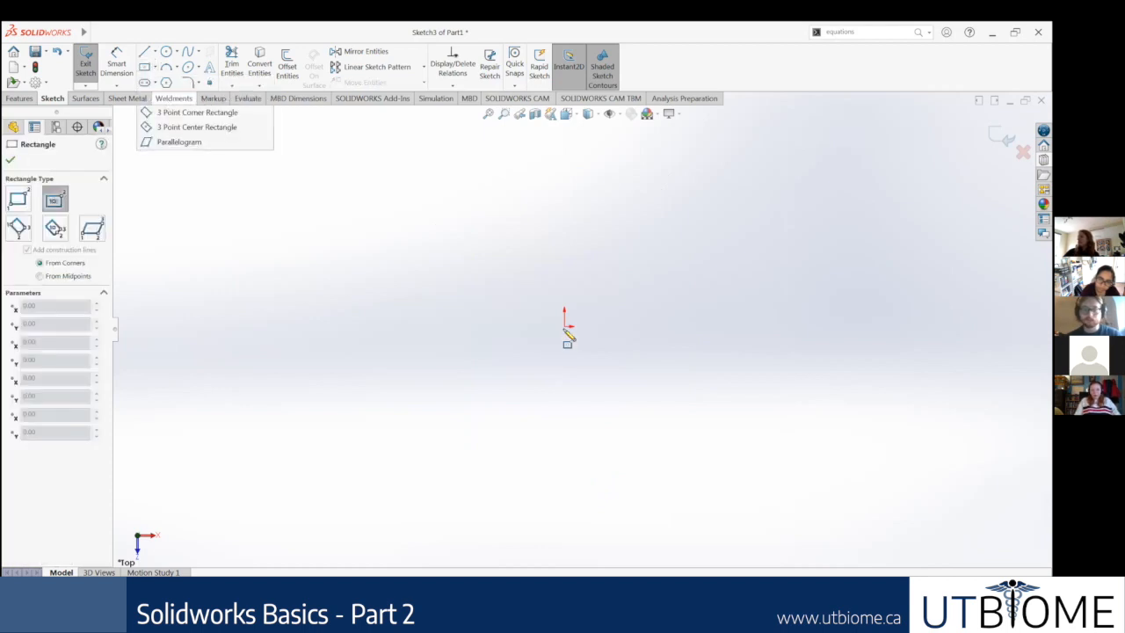
{"action": "left_click", "coordinate": [570, 327]}
{"action": "left_click", "coordinate": [615, 422]}
{"action": "left_click", "coordinate": [651, 446]}
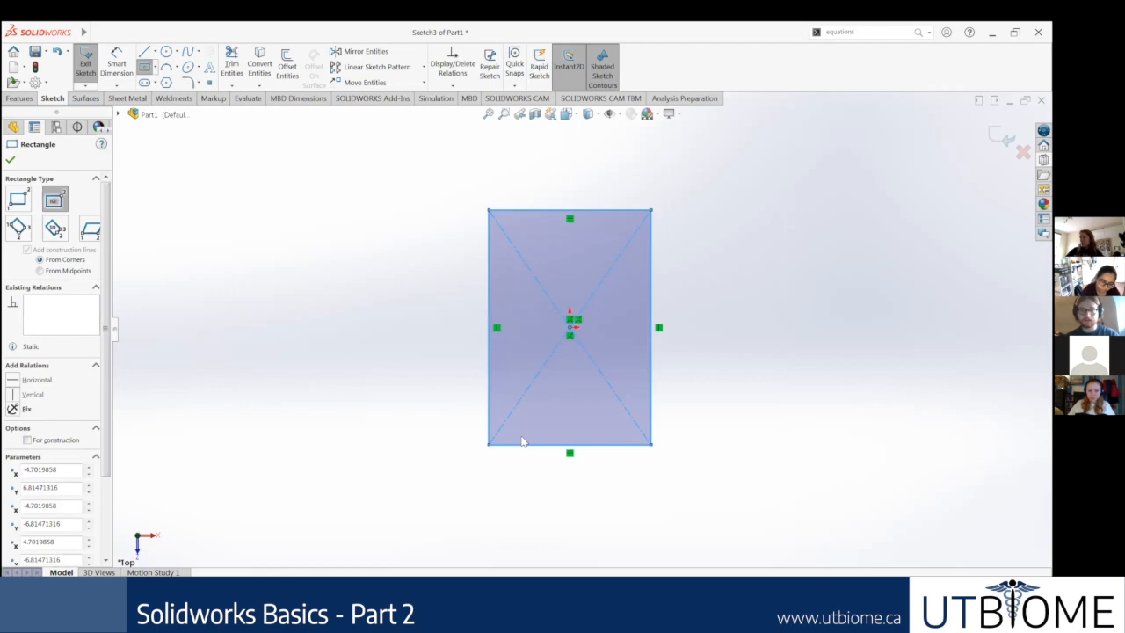
{"action": "key", "text": "Escape"}
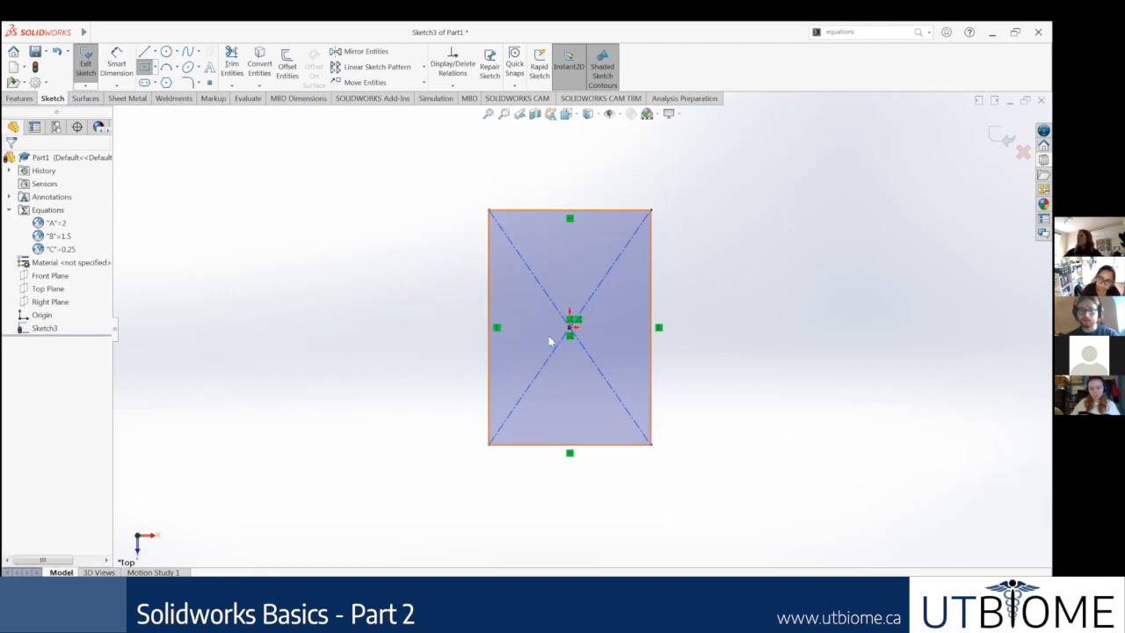
Step: Sketch a three-point arc of about 6.35 in radius between the rectangle's two upper corners, bulging upward
{"action": "scroll", "coordinate": [549, 344], "scroll_direction": "up", "scroll_amount": 3}
{"action": "scroll", "coordinate": [547, 336], "scroll_direction": "up", "scroll_amount": 2}
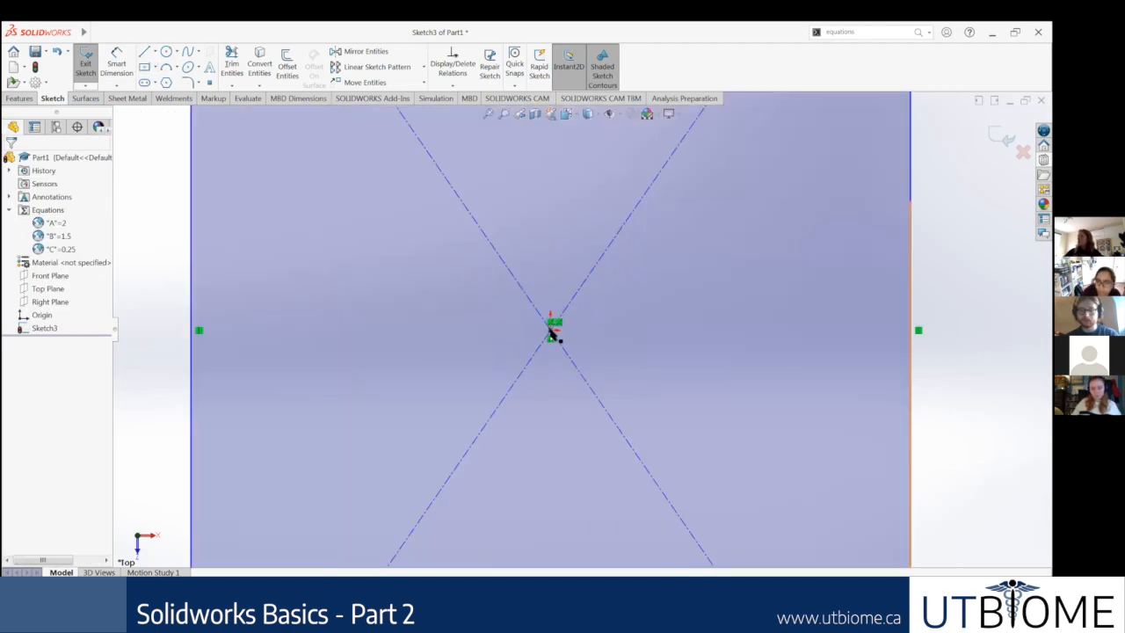
{"action": "key", "text": "f"}
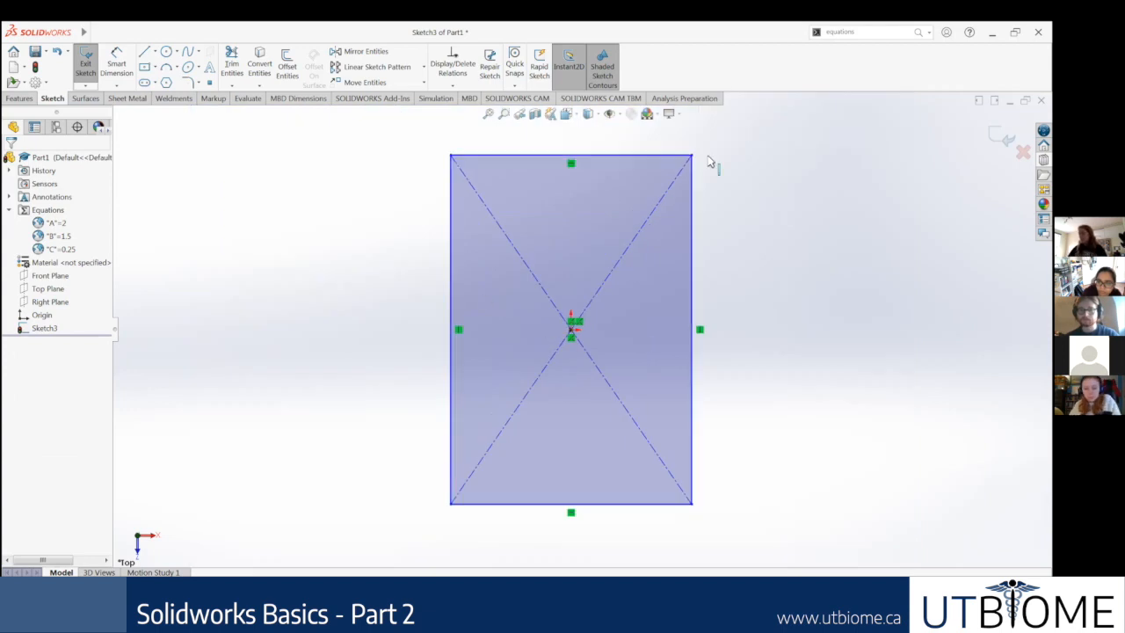
{"action": "scroll", "coordinate": [584, 328], "scroll_direction": "up", "scroll_amount": 3}
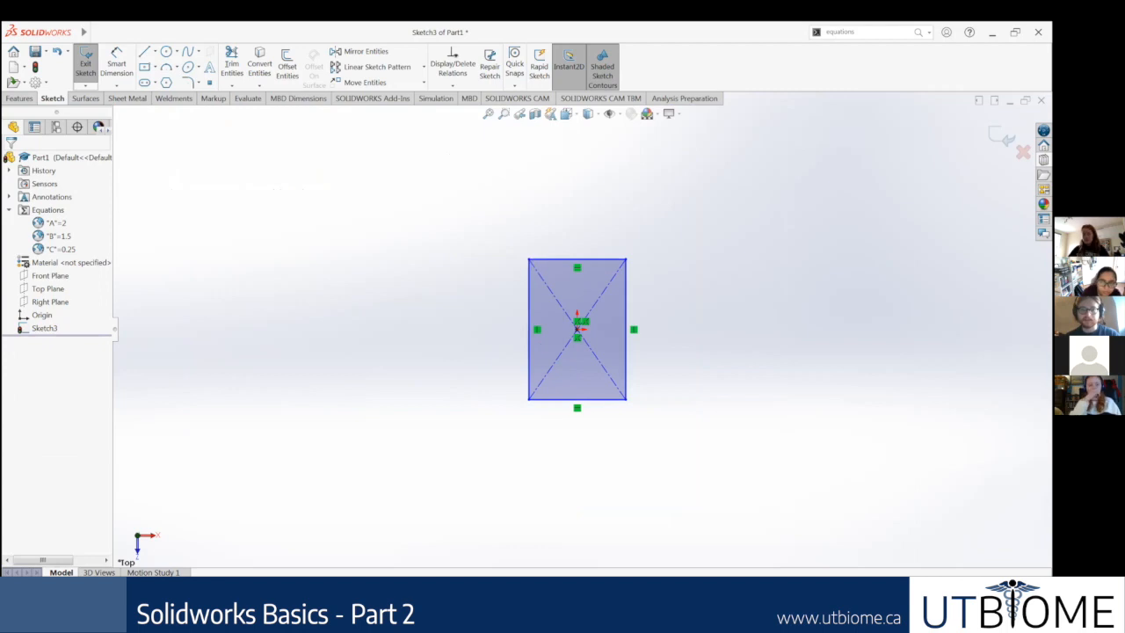
{"action": "left_click", "coordinate": [626, 260]}
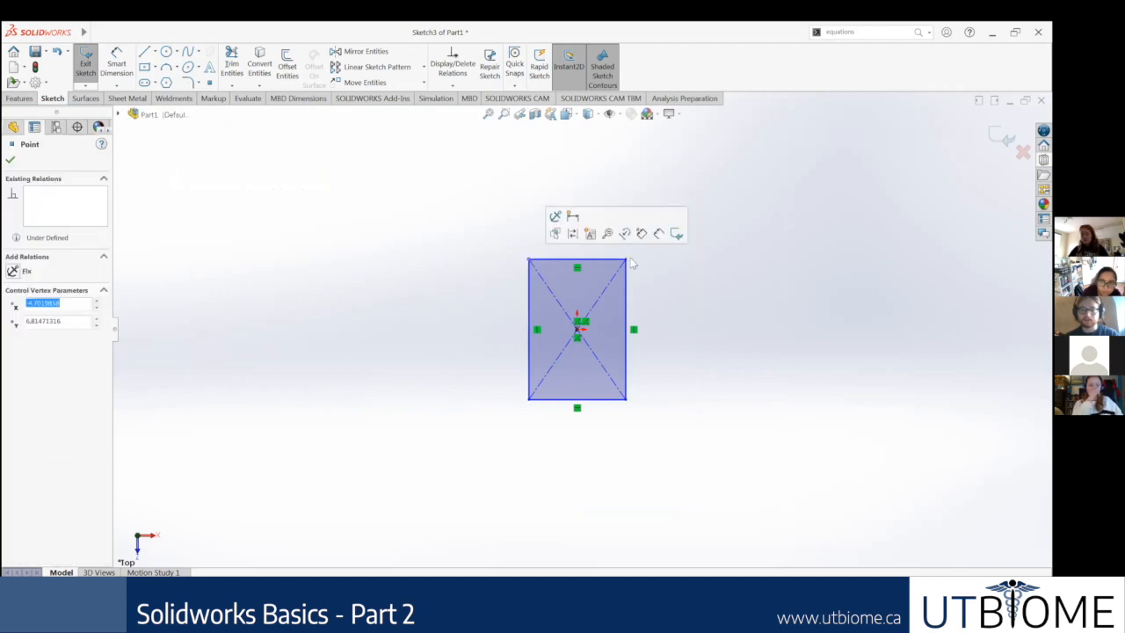
{"action": "left_click", "coordinate": [350, 186]}
{"action": "left_click", "coordinate": [167, 68]}
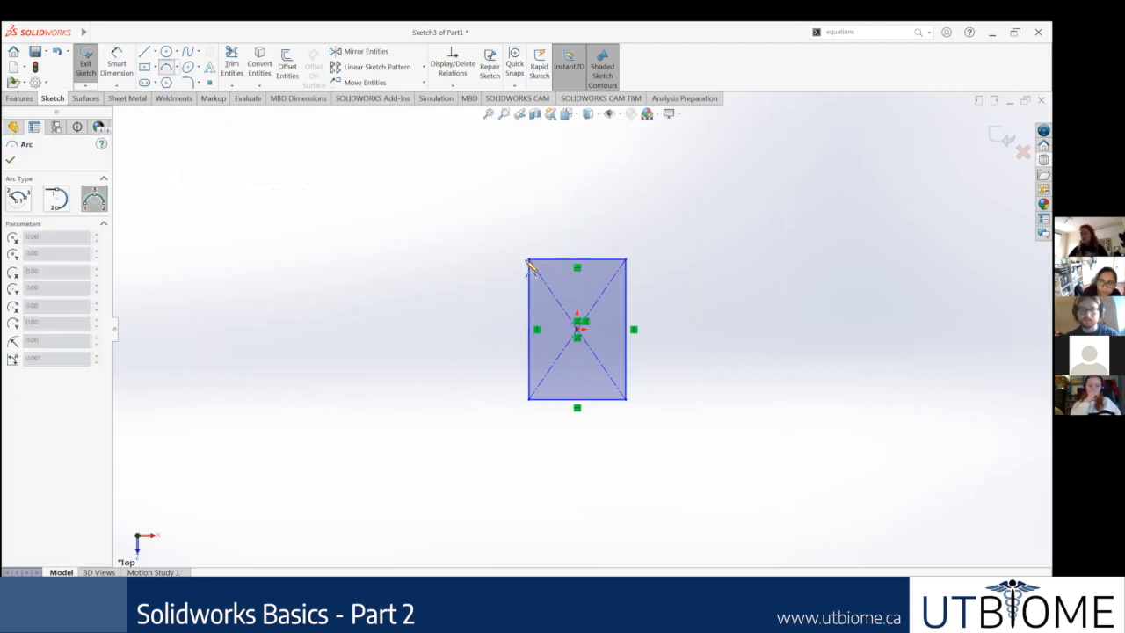
{"action": "left_click", "coordinate": [626, 259]}
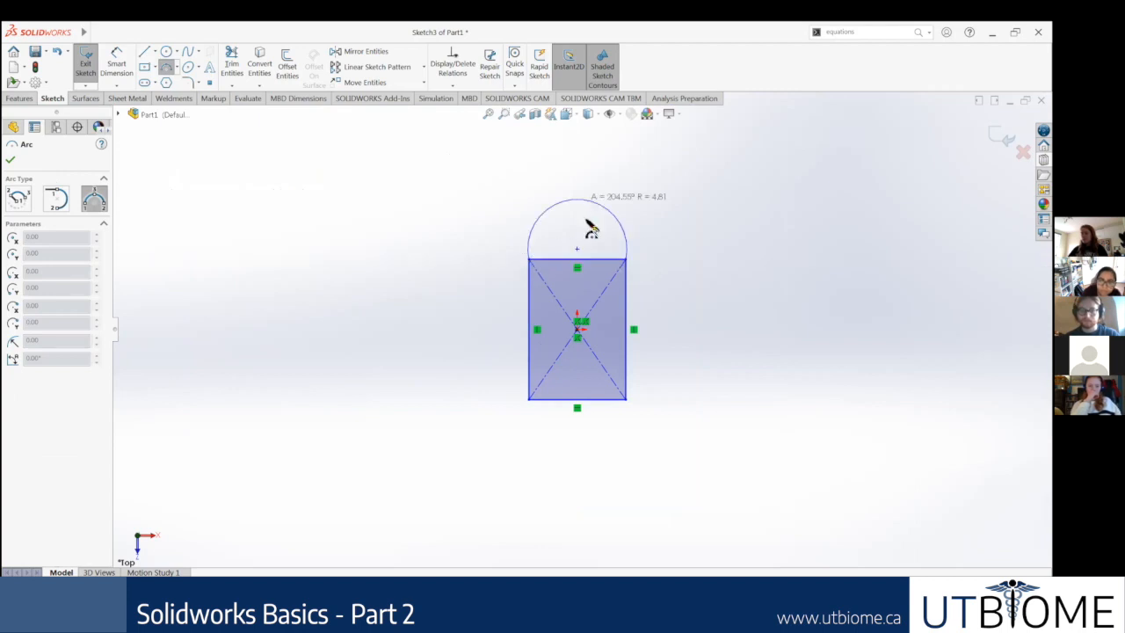
{"action": "left_click", "coordinate": [597, 155]}
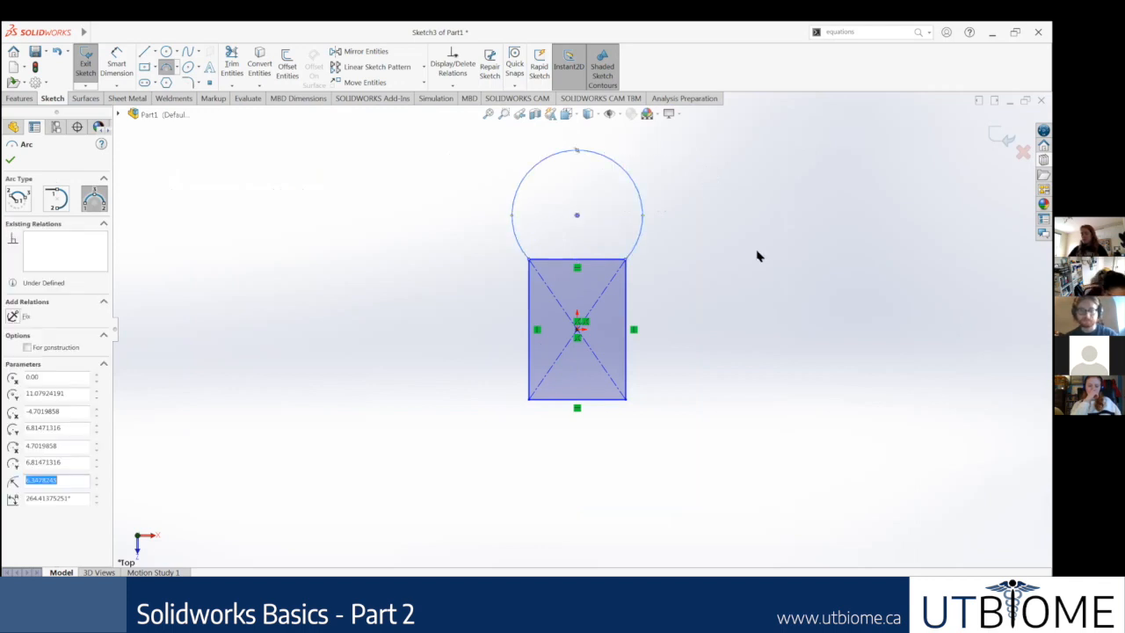
Step: Add a tangent relation between the upper arc and the rectangle's right side
{"action": "left_click", "coordinate": [639, 240]}
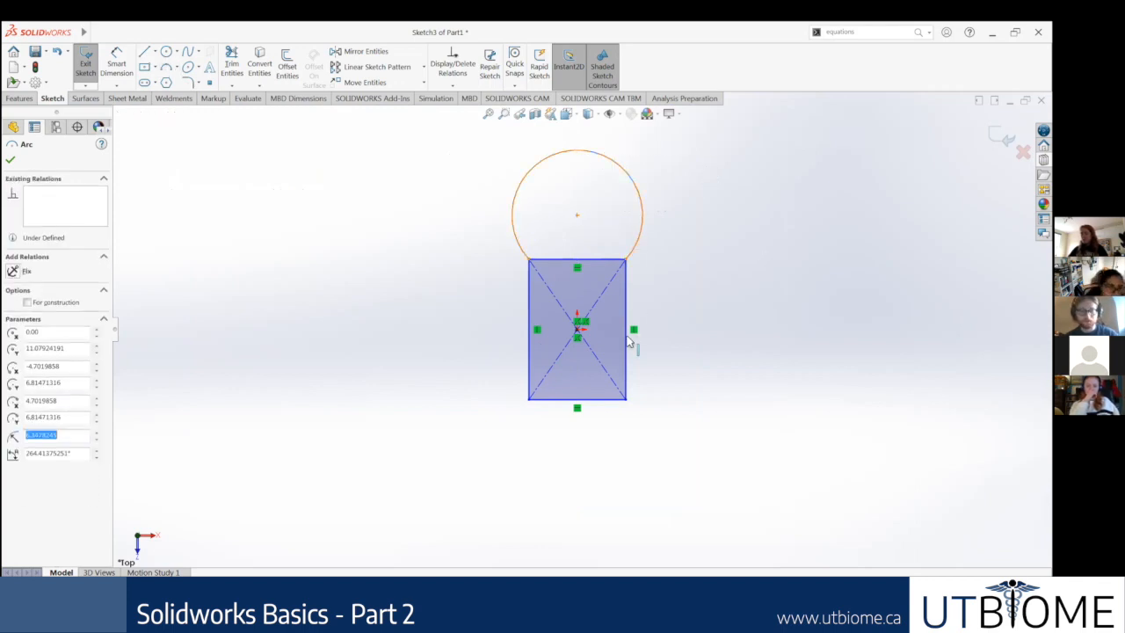
{"action": "left_click", "coordinate": [626, 343], "text": "ctrl"}
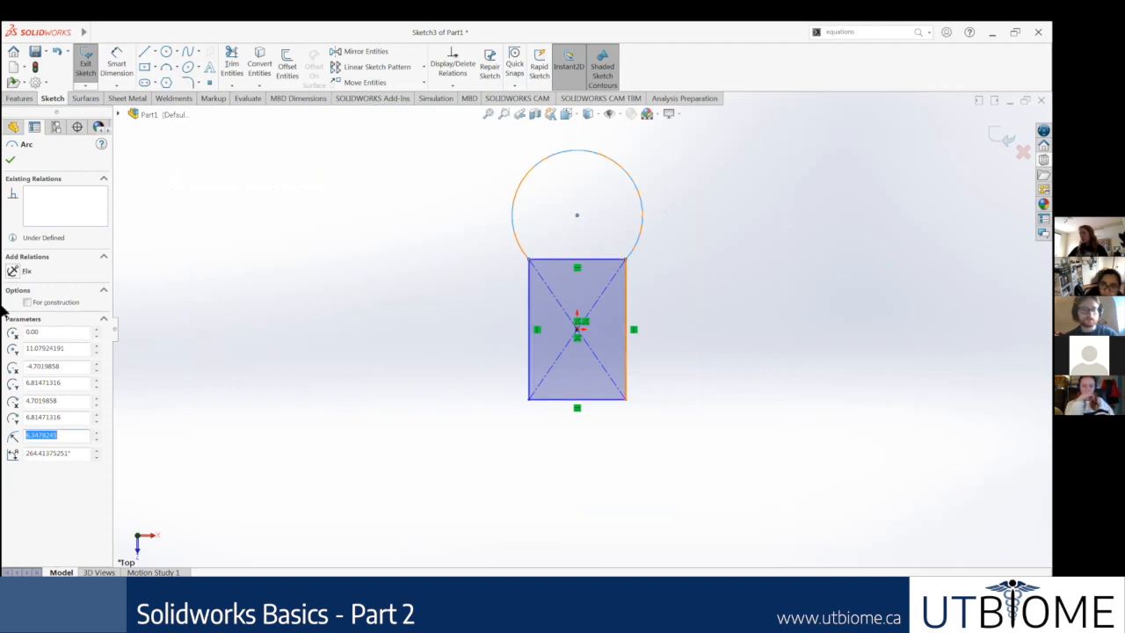
{"action": "left_click", "coordinate": [35, 318]}
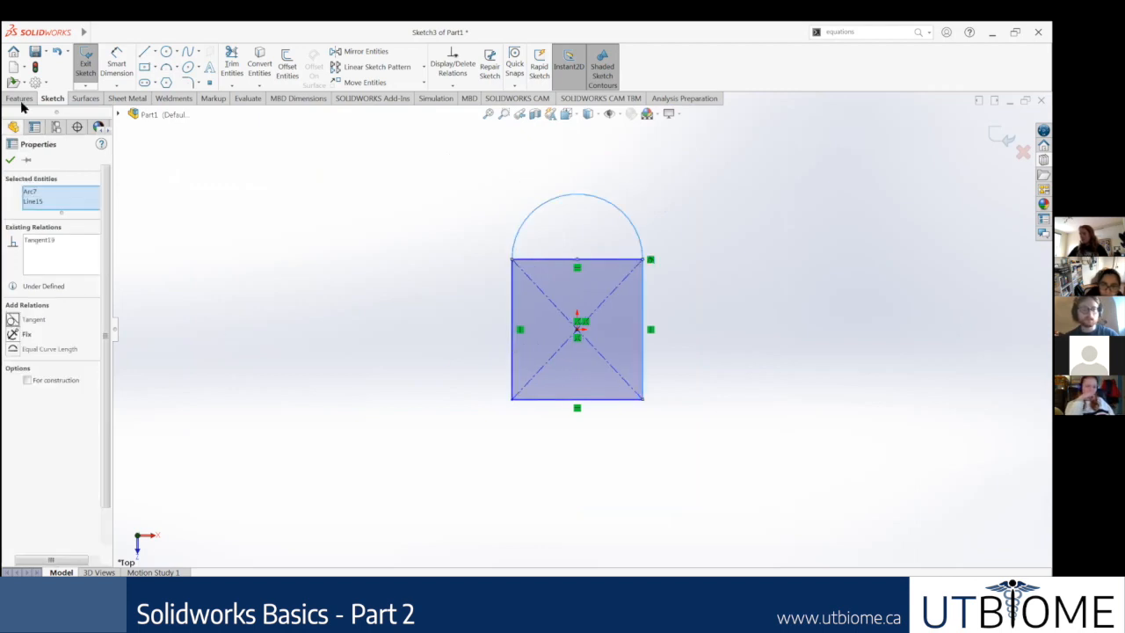
{"action": "key", "text": "Escape"}
Step: Sketch a three-point arc of about 7.45 in radius between the rectangle's two lower corners, bulging downward
{"action": "left_click", "coordinate": [166, 67]}
{"action": "left_click", "coordinate": [513, 400]}
{"action": "left_click", "coordinate": [644, 400]}
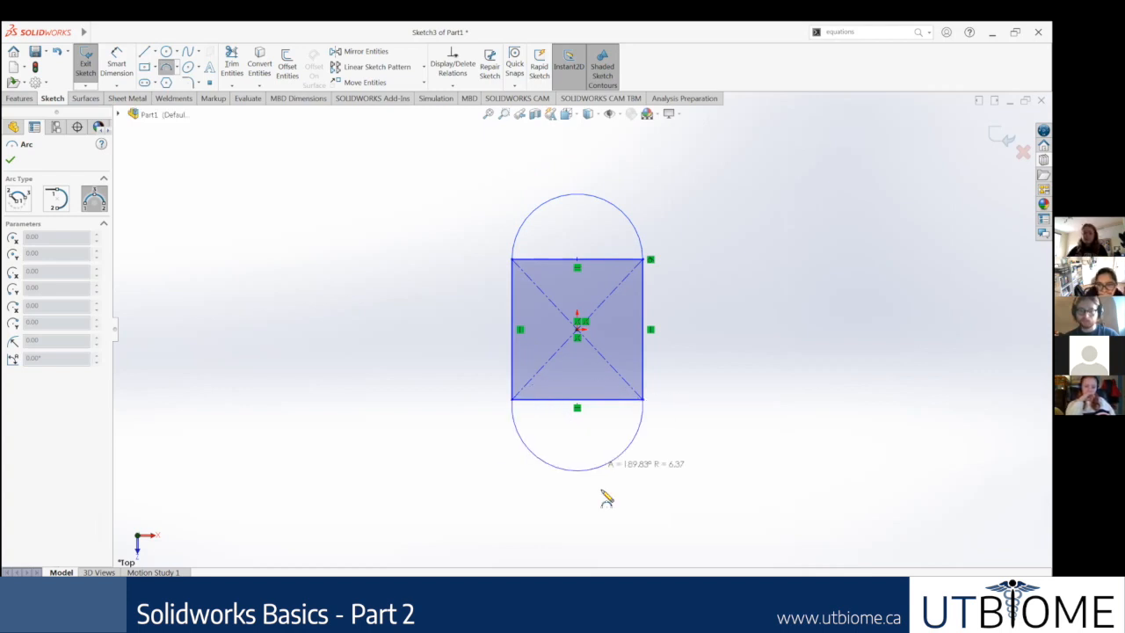
{"action": "left_click", "coordinate": [653, 464]}
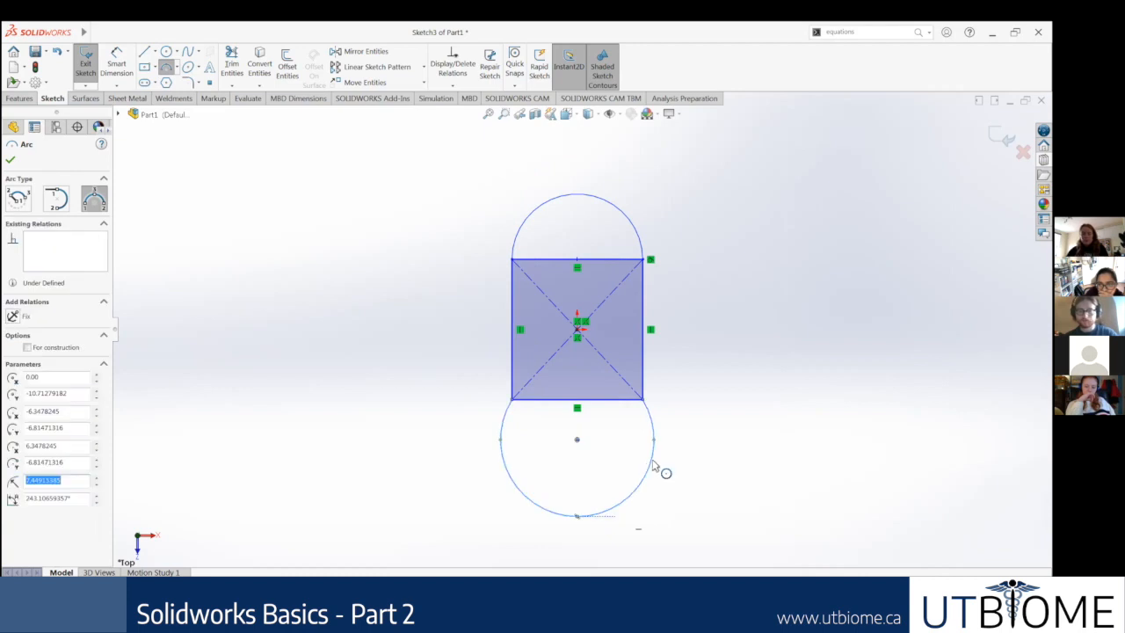
{"action": "key", "text": "Escape"}
Step: Add a tangent relation between the lower arc and the rectangle's right side
{"action": "left_click", "coordinate": [640, 437]}
{"action": "left_click", "coordinate": [644, 388], "text": "ctrl"}
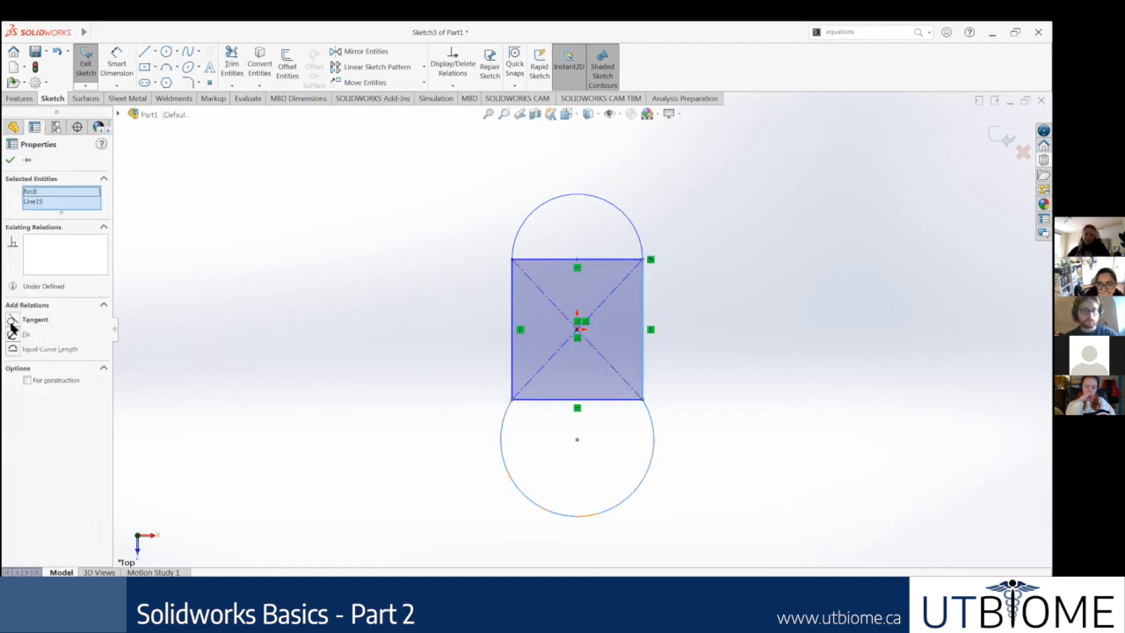
{"action": "left_click", "coordinate": [12, 320]}
{"action": "left_click", "coordinate": [759, 254]}
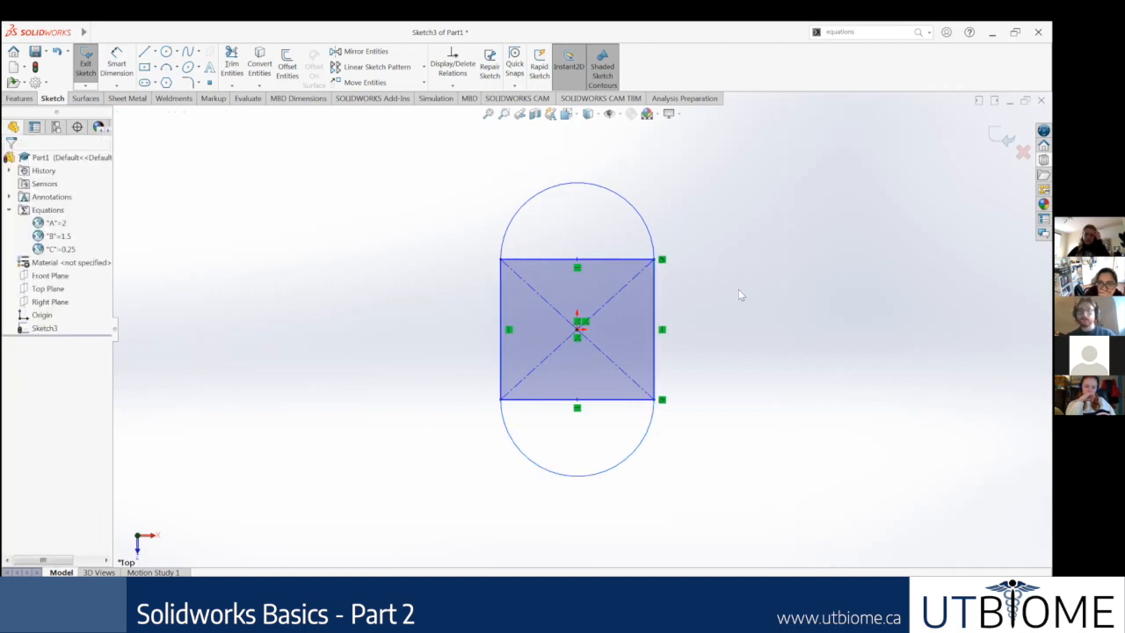
Step: Start a blind boss extrude with both semicircular end regions and the middle rectangle as its contours
{"action": "scroll", "coordinate": [740, 296], "scroll_direction": "down", "scroll_amount": 1}
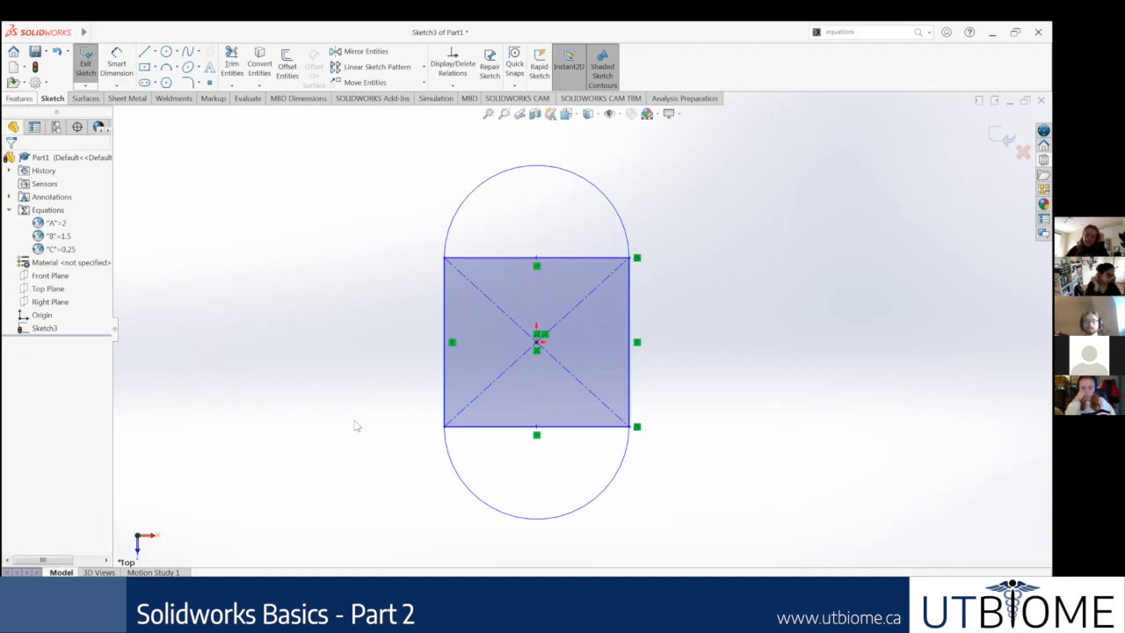
{"action": "left_click", "coordinate": [19, 99]}
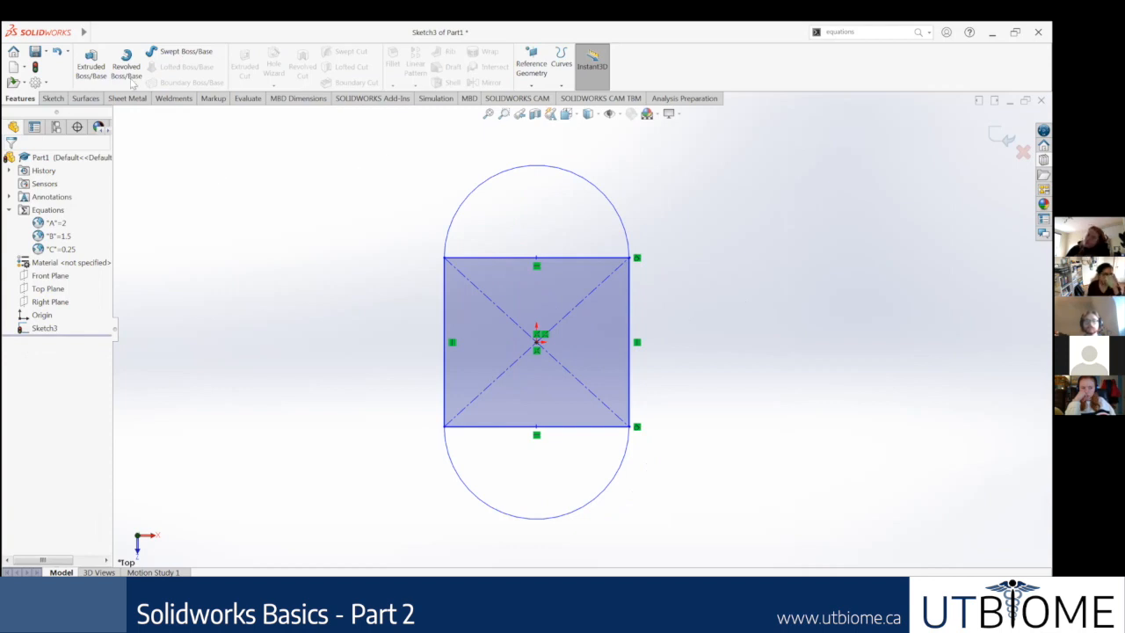
{"action": "left_click", "coordinate": [89, 66]}
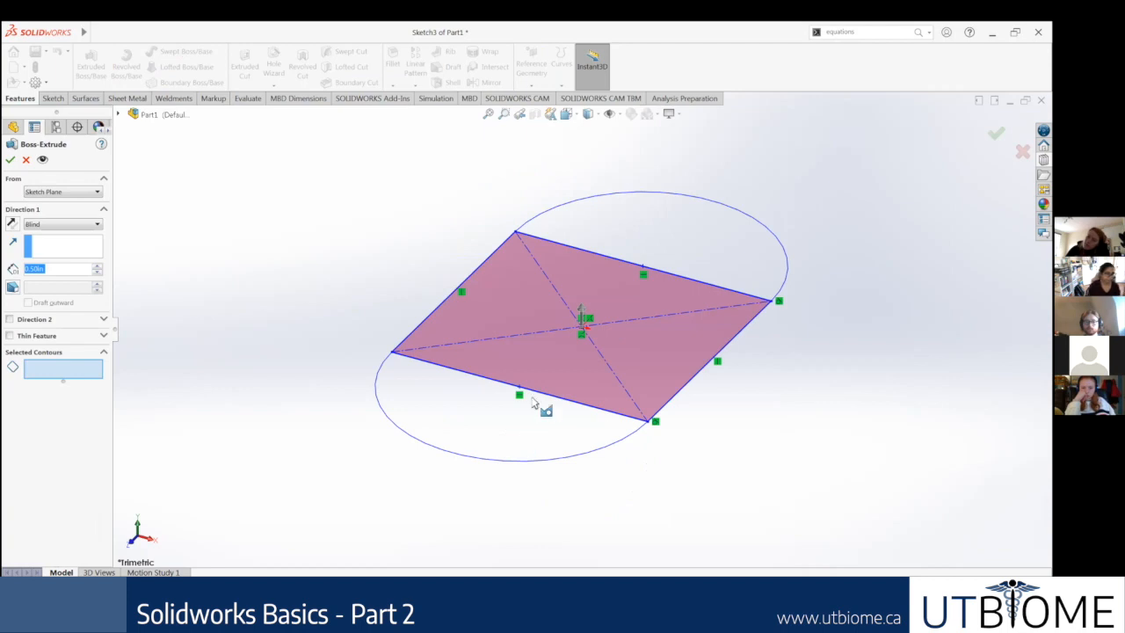
{"action": "left_click", "coordinate": [696, 226]}
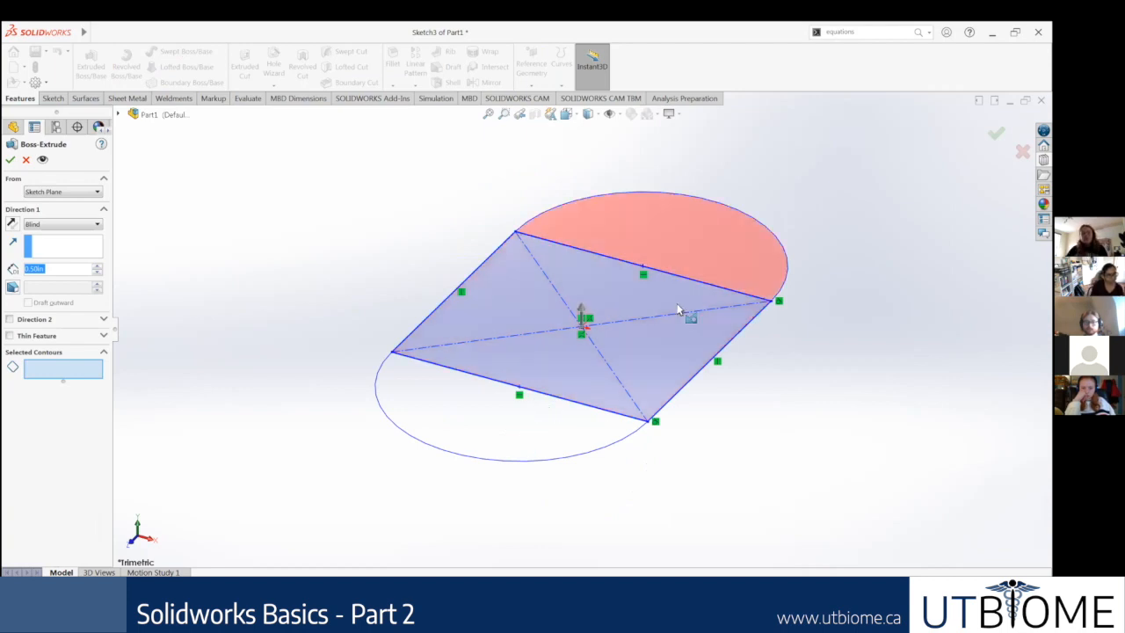
{"action": "left_click", "coordinate": [589, 397]}
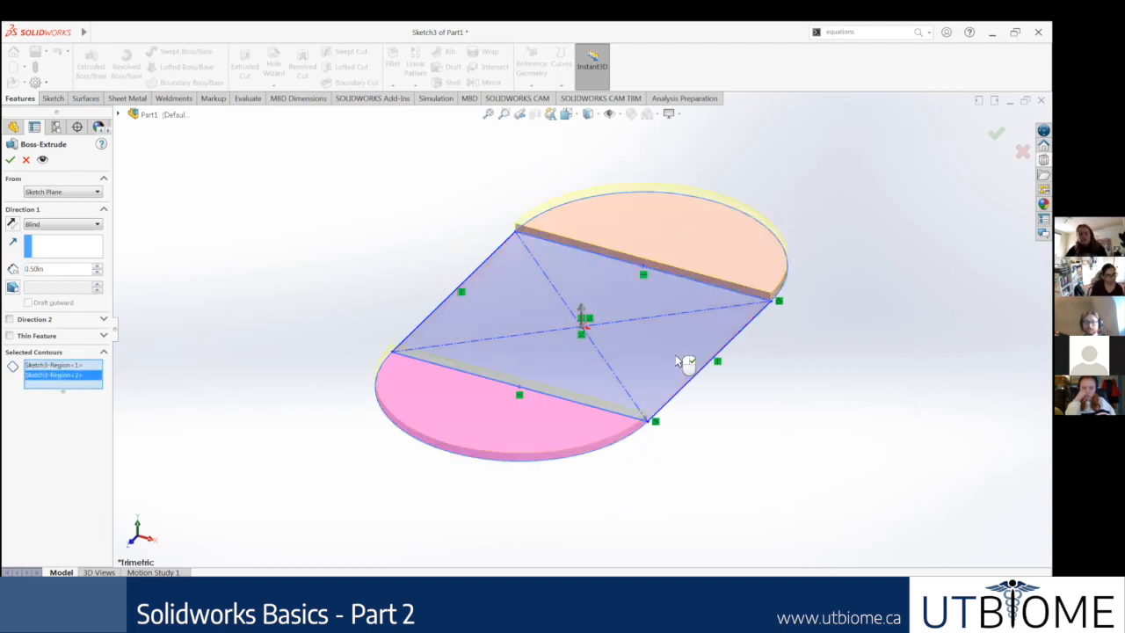
{"action": "left_click", "coordinate": [675, 361]}
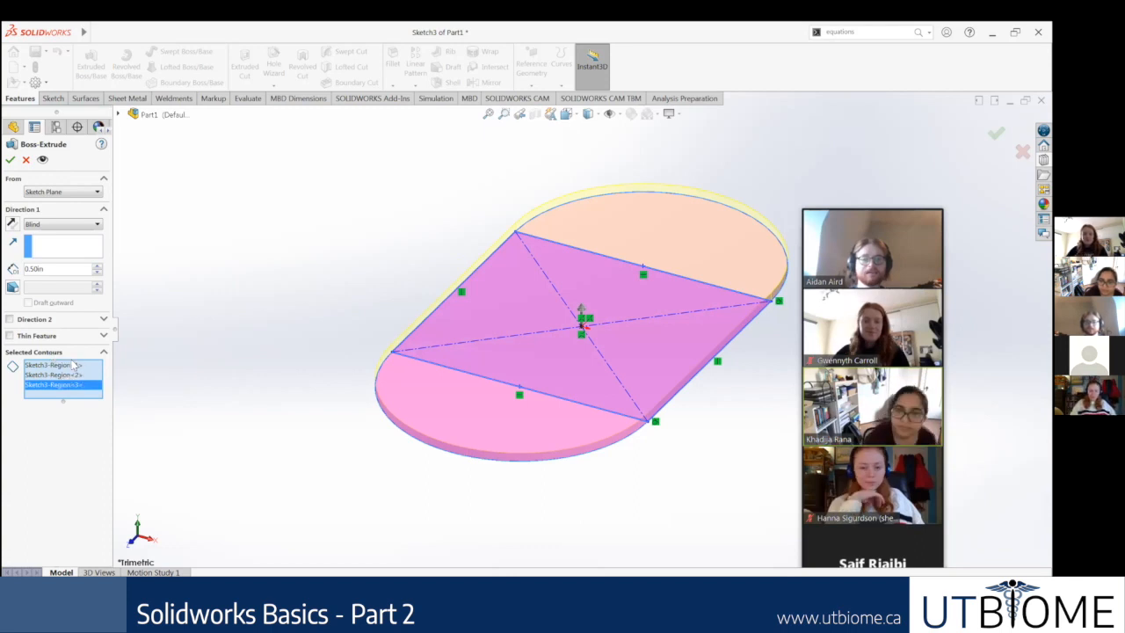
Step: Remove the lower semicircular region from the extrude contours and add it back
{"action": "mouse_move", "coordinate": [75, 365]}
{"action": "left_mouse_down"}
{"action": "mouse_move", "coordinate": [75, 378]}
{"action": "mouse_move", "coordinate": [226, 319]}
{"action": "mouse_move", "coordinate": [433, 377]}
{"action": "mouse_move", "coordinate": [453, 419]}
{"action": "left_mouse_up"}
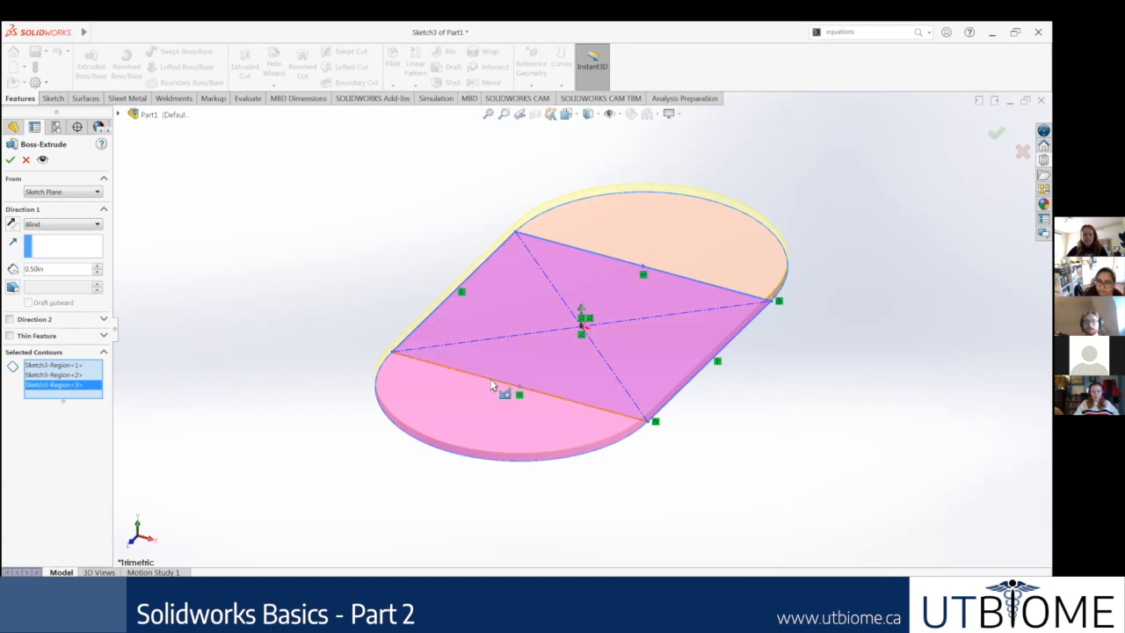
{"action": "left_click", "coordinate": [496, 424]}
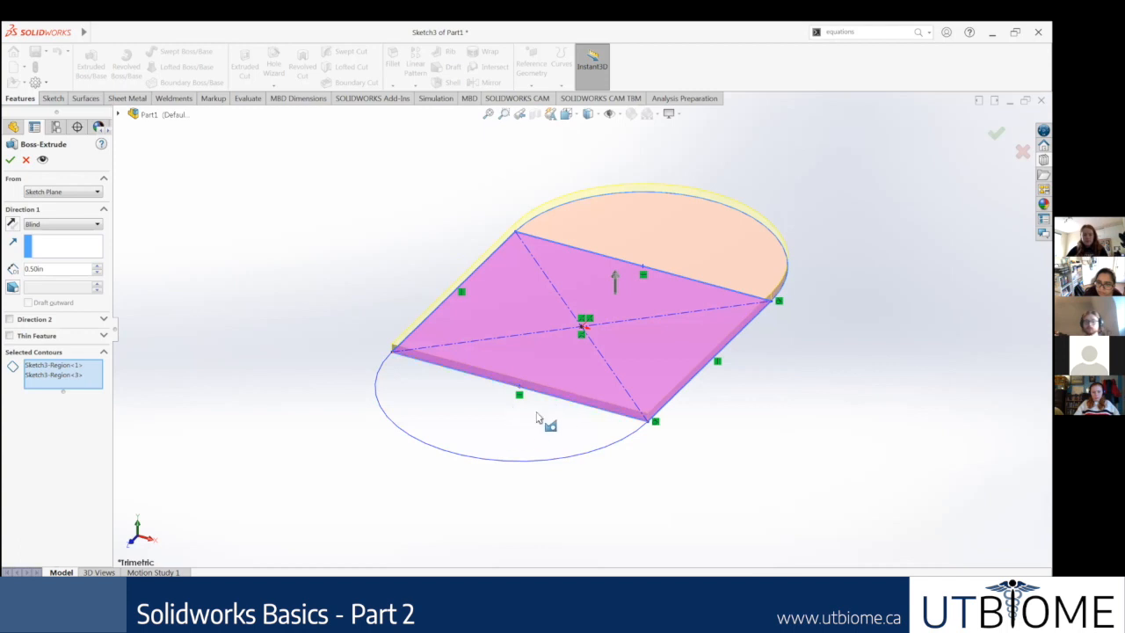
{"action": "left_click", "coordinate": [473, 413]}
{"action": "left_click", "coordinate": [469, 422]}
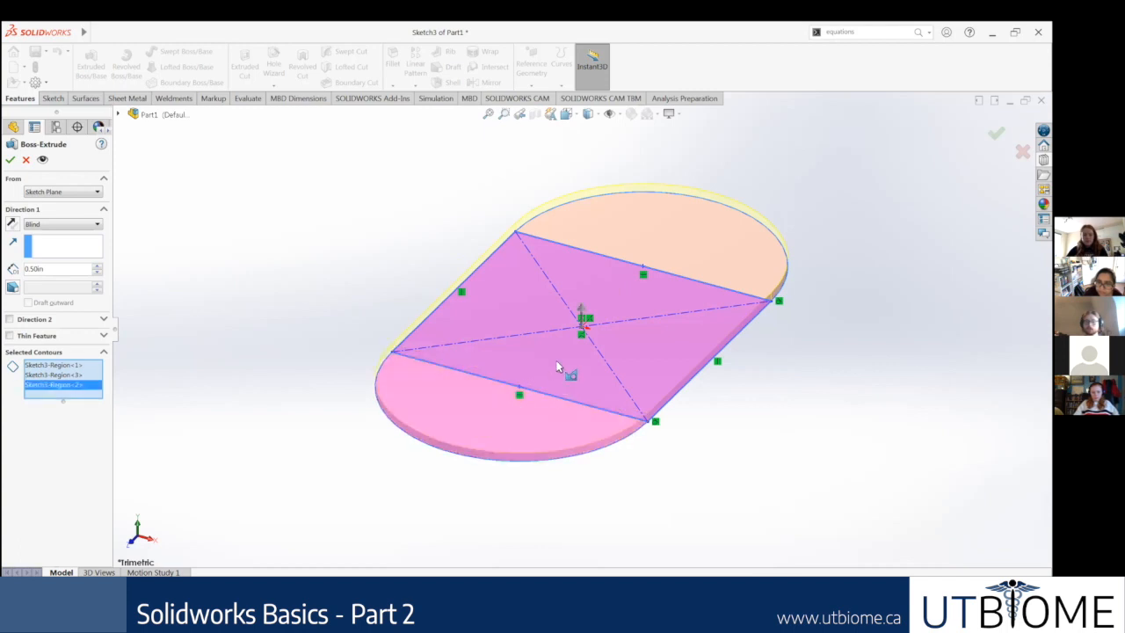
Step: Exclude the middle rectangle from the contours and extrude only the two semicircular end regions 0.50 in
{"action": "left_click", "coordinate": [557, 362]}
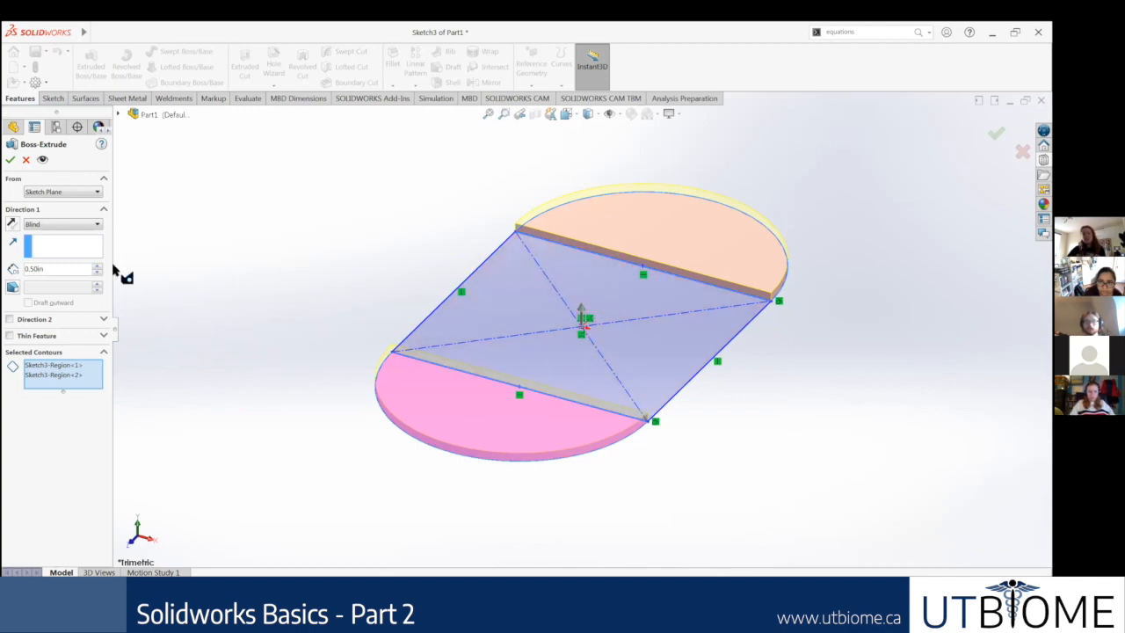
{"action": "left_click", "coordinate": [9, 160]}
{"action": "scroll", "coordinate": [678, 305], "scroll_direction": "down", "scroll_amount": 2}
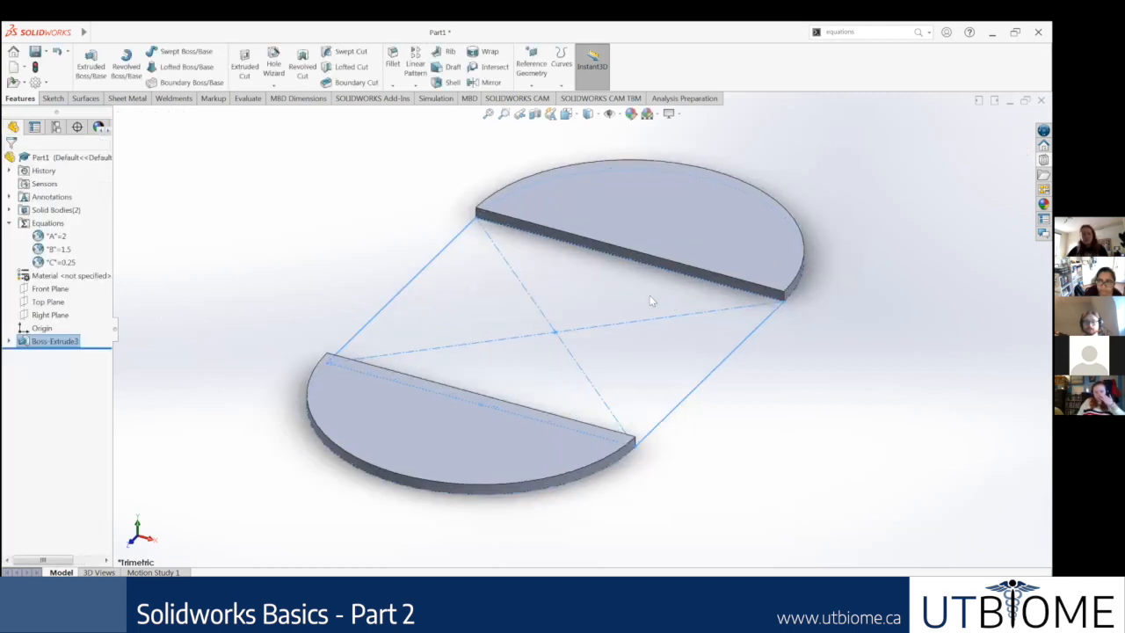
{"action": "scroll", "coordinate": [623, 301], "scroll_direction": "down", "scroll_amount": 2}
{"action": "middle_click_drag", "start_coordinate": [623, 301], "coordinate": [639, 344]}
{"action": "scroll", "coordinate": [639, 343], "scroll_direction": "up", "scroll_amount": 2}
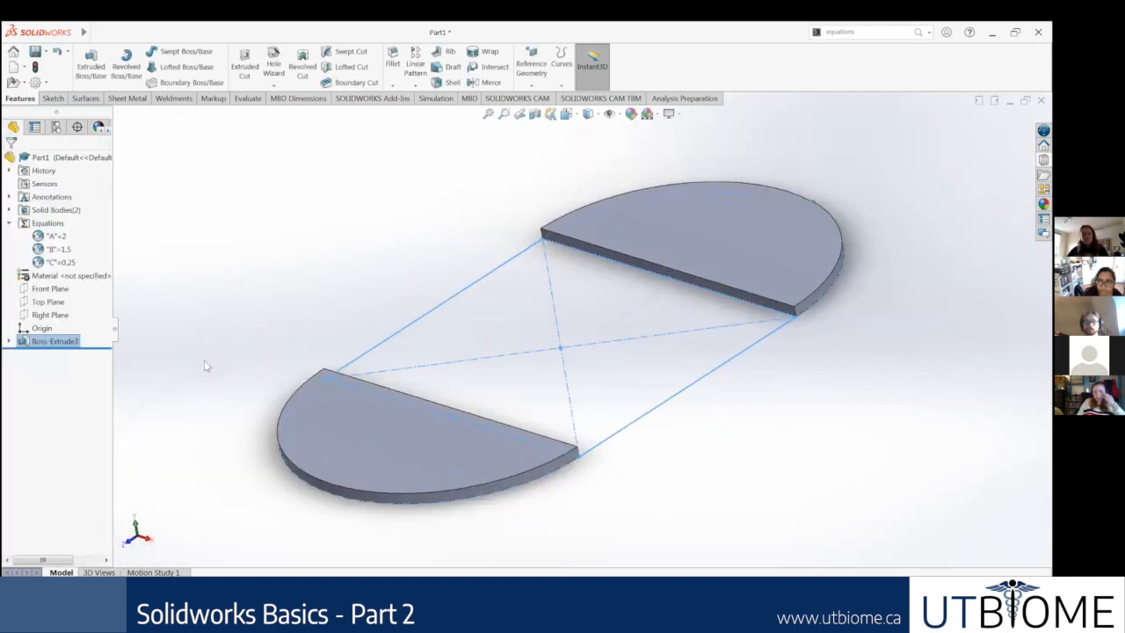
Step: Edit the boss extrude to include the middle rectangle in its contours, forming one continuous slot-shaped plate
{"action": "right_click", "coordinate": [43, 341]}
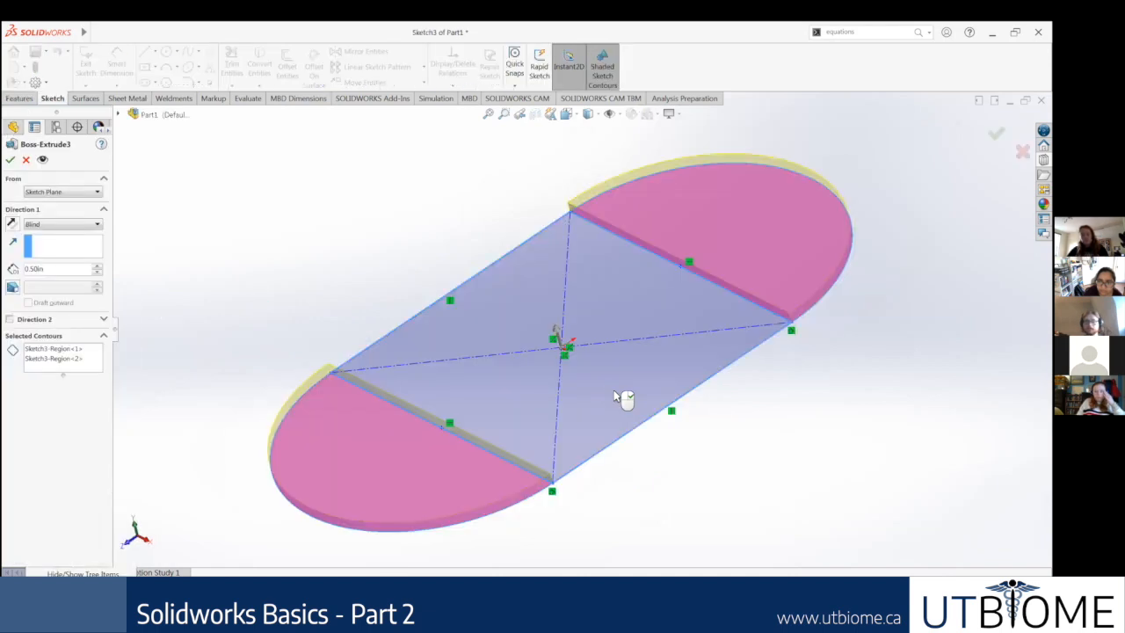
{"action": "left_click", "coordinate": [10, 162]}
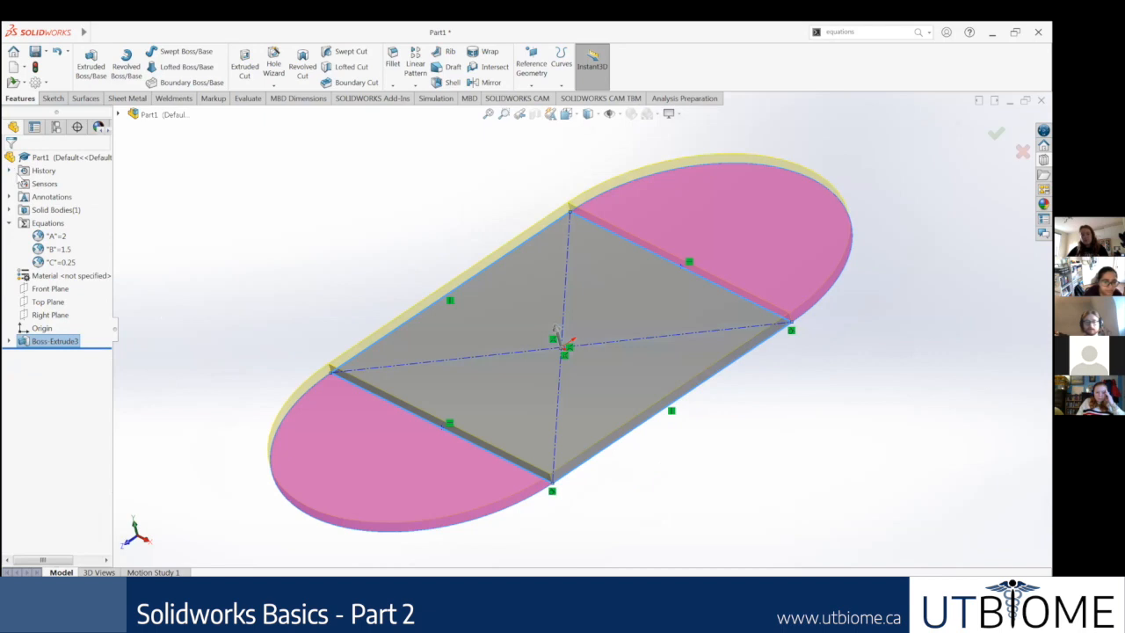
{"action": "middle_click_drag", "start_coordinate": [442, 407], "coordinate": [489, 457]}
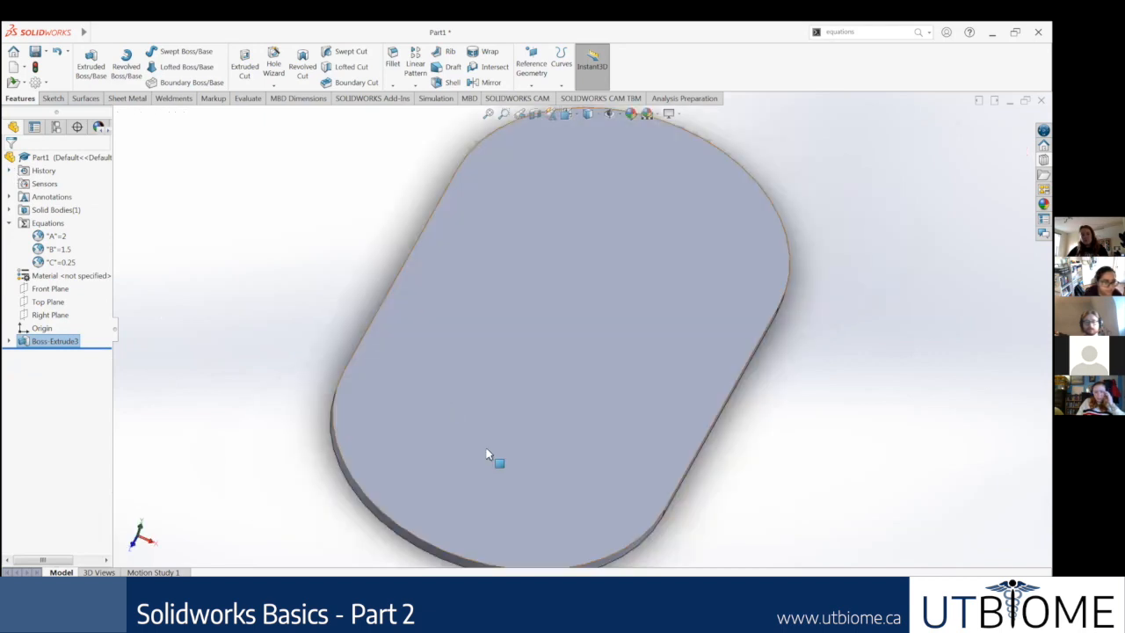
{"action": "left_click", "coordinate": [485, 449]}
{"action": "left_click", "coordinate": [312, 321]}
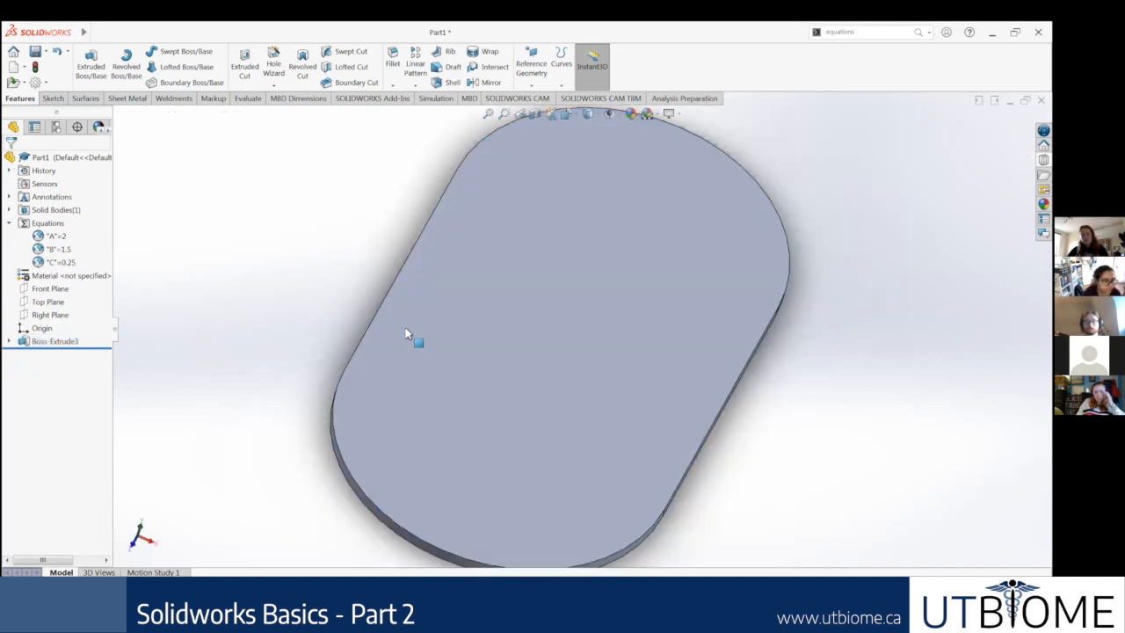
{"action": "middle_click_drag", "start_coordinate": [471, 393], "coordinate": [442, 302]}
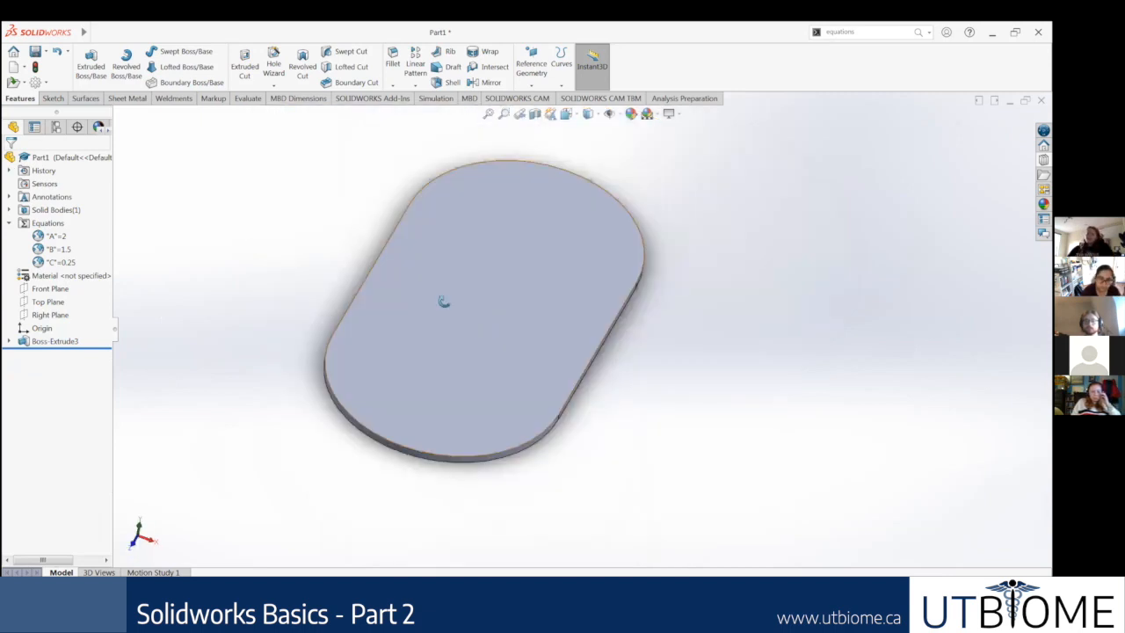
{"action": "right_click", "coordinate": [56, 342]}
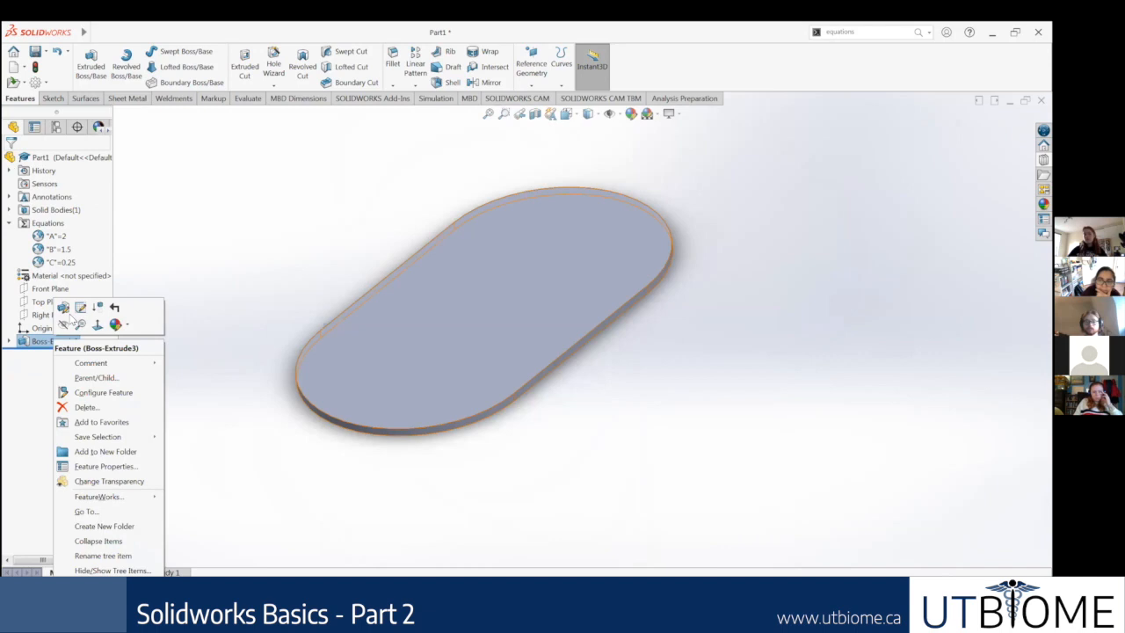
{"action": "left_click", "coordinate": [63, 306]}
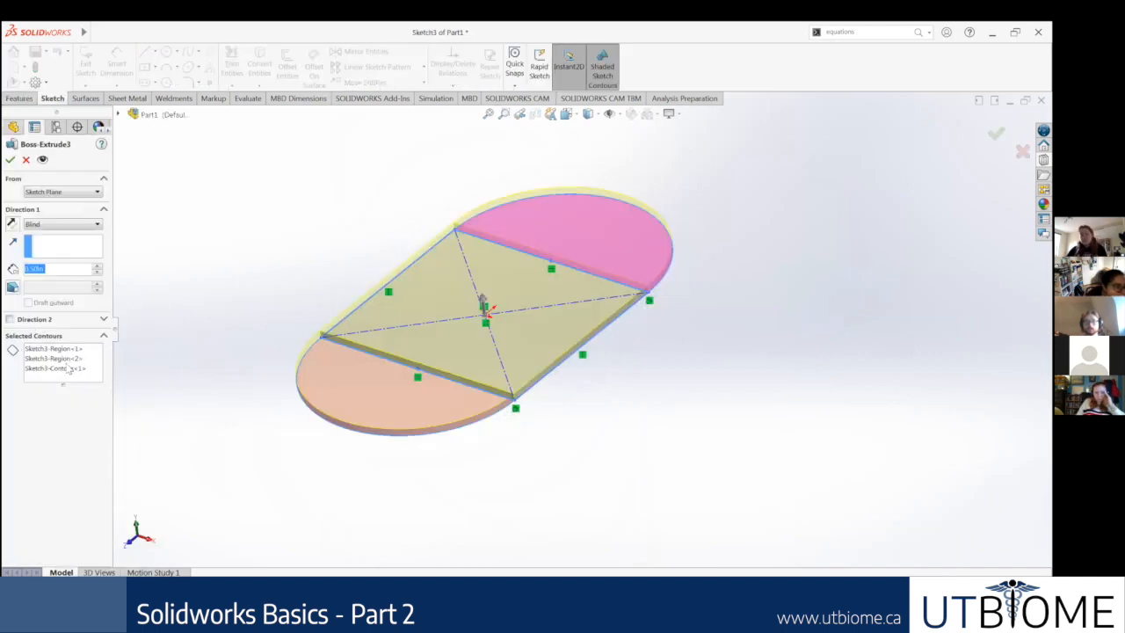
{"action": "left_click", "coordinate": [63, 349]}
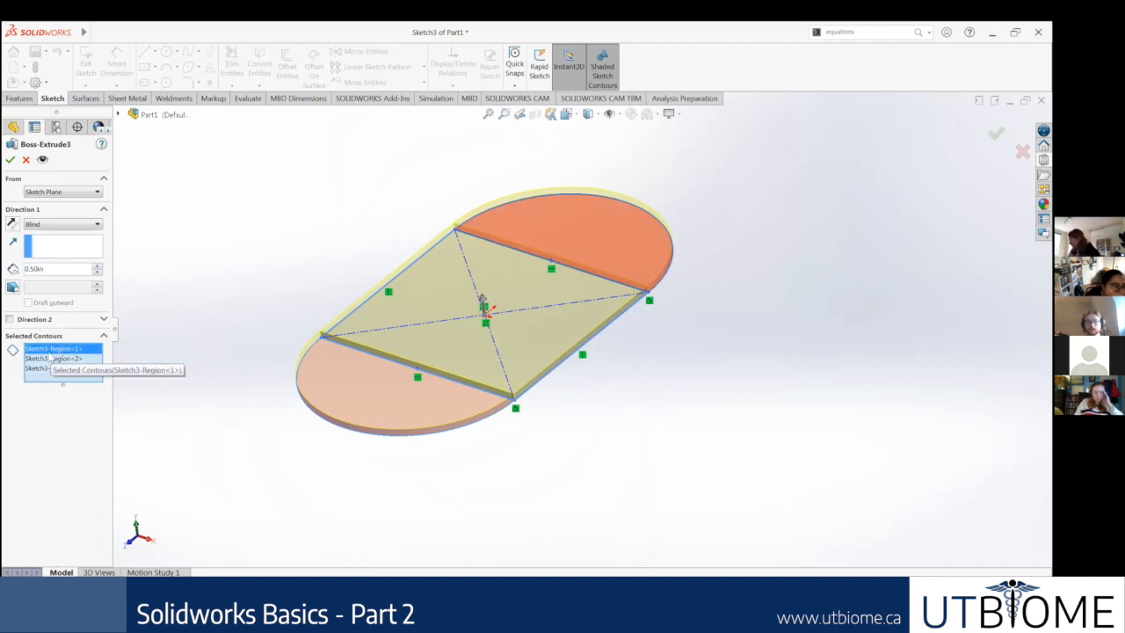
{"action": "left_click", "coordinate": [53, 358]}
{"action": "key", "text": "Delete"}
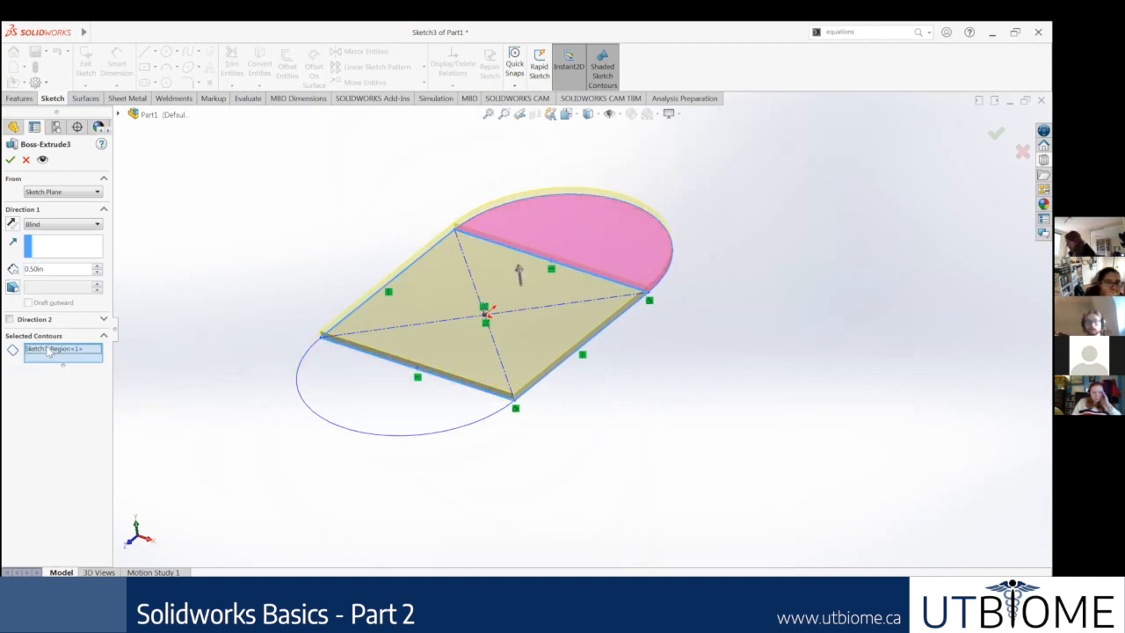
{"action": "key", "text": "Delete"}
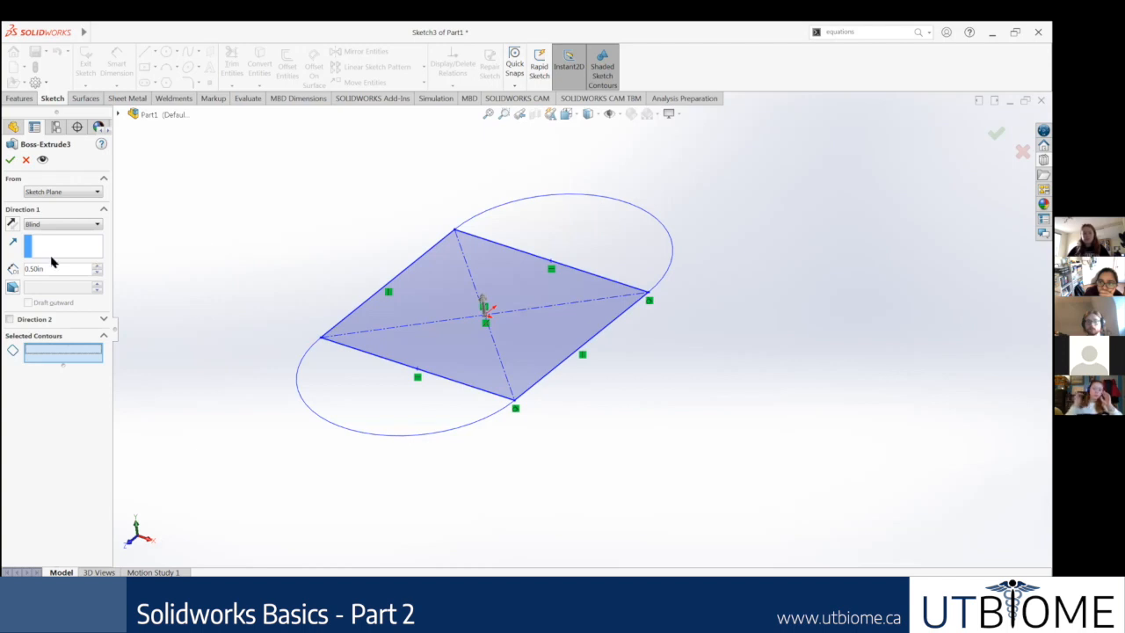
{"action": "left_click", "coordinate": [26, 160]}
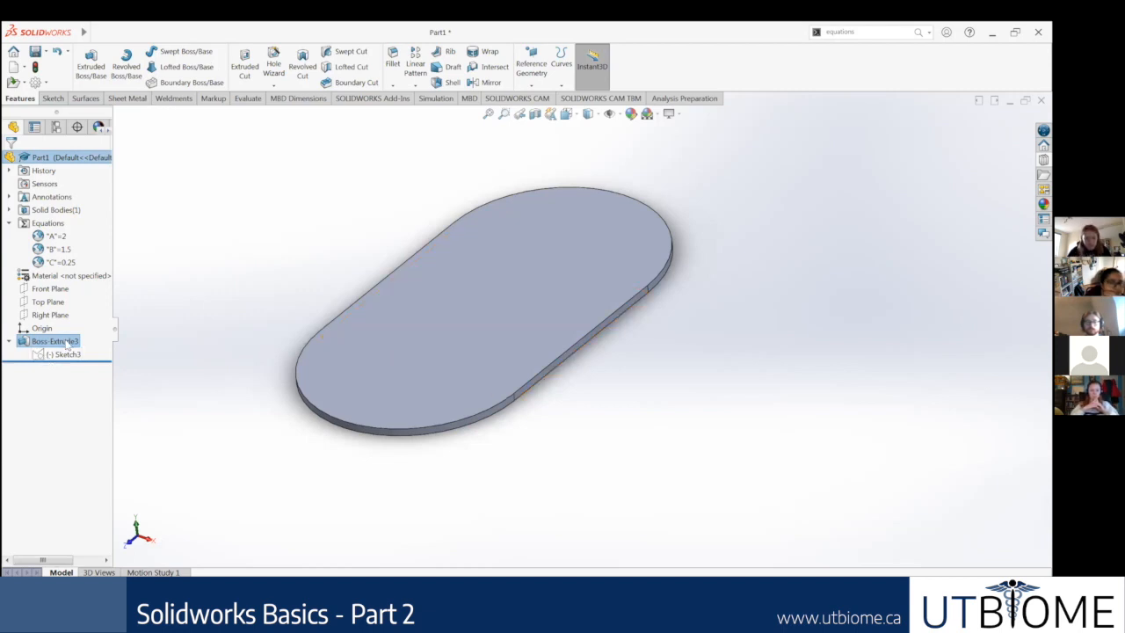
Step: Delete the boss extrude while keeping its sketch, and open that sketch for editing
{"action": "key", "text": "Delete"}
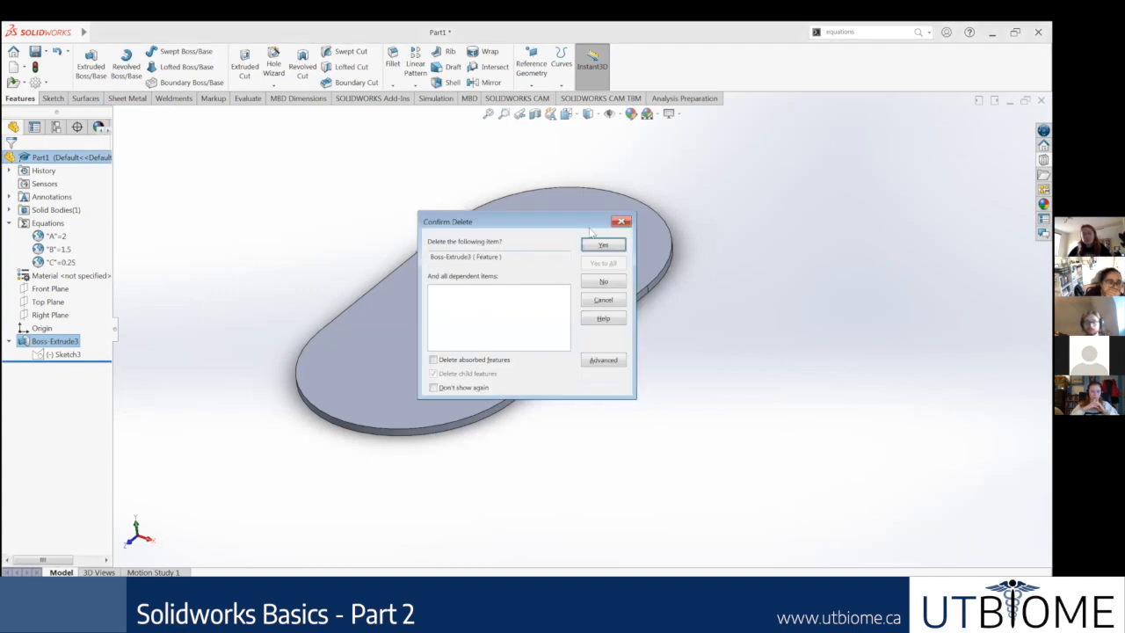
{"action": "key", "text": "Return"}
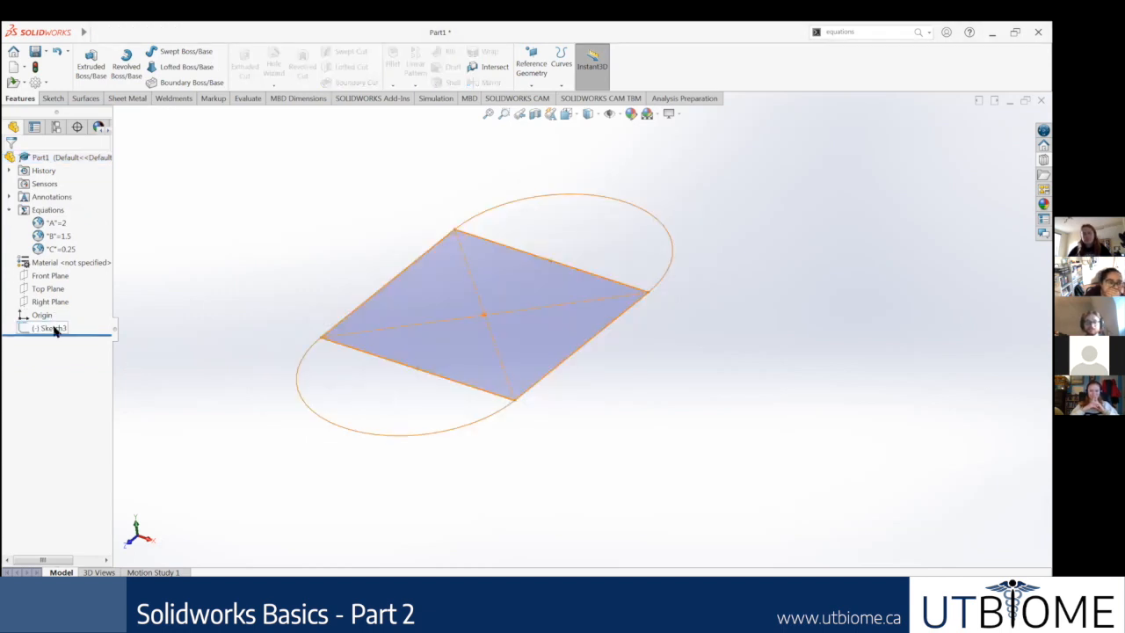
{"action": "right_click", "coordinate": [54, 328]}
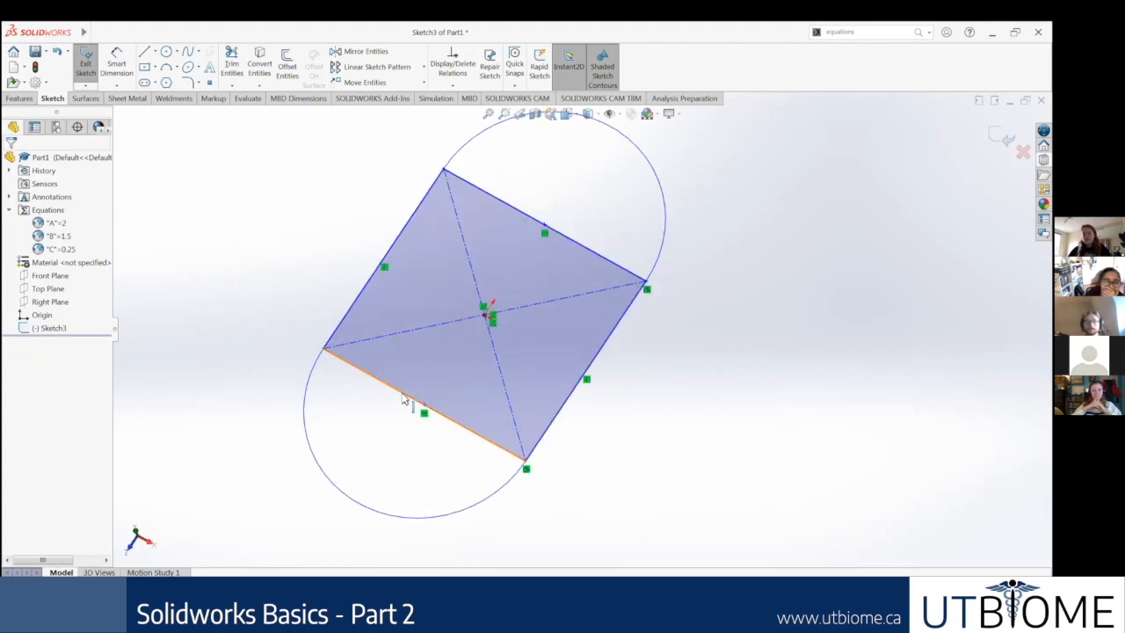
Step: Convert the rectangle's lower edge, where it meets the lower arc, to construction geometry
{"action": "left_click", "coordinate": [391, 387]}
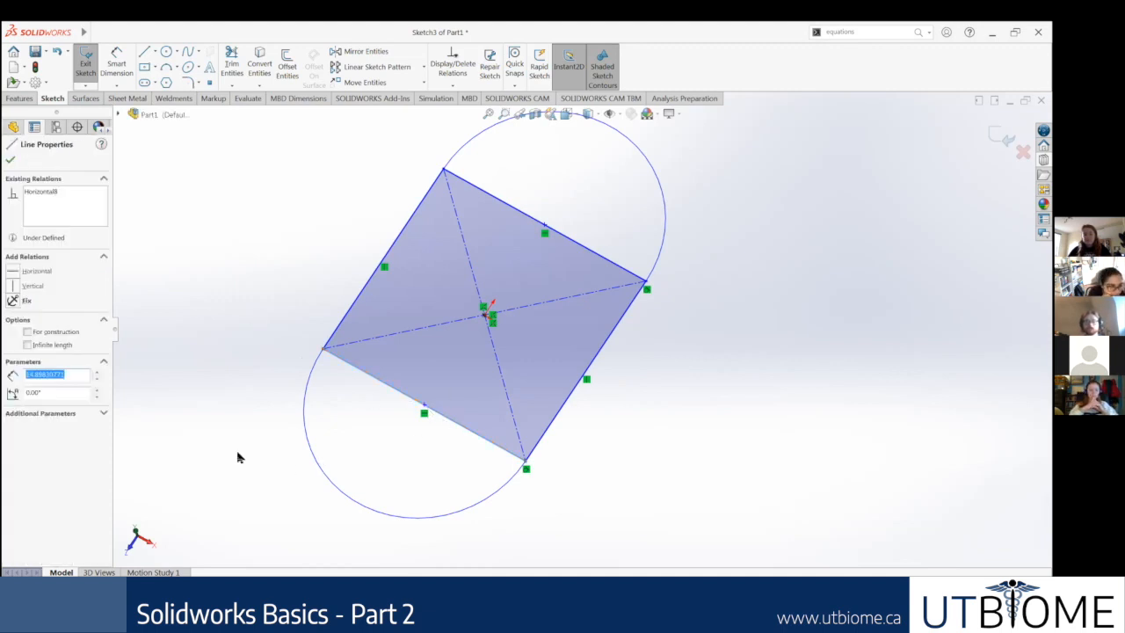
{"action": "left_click", "coordinate": [28, 331]}
{"action": "left_click", "coordinate": [450, 420]}
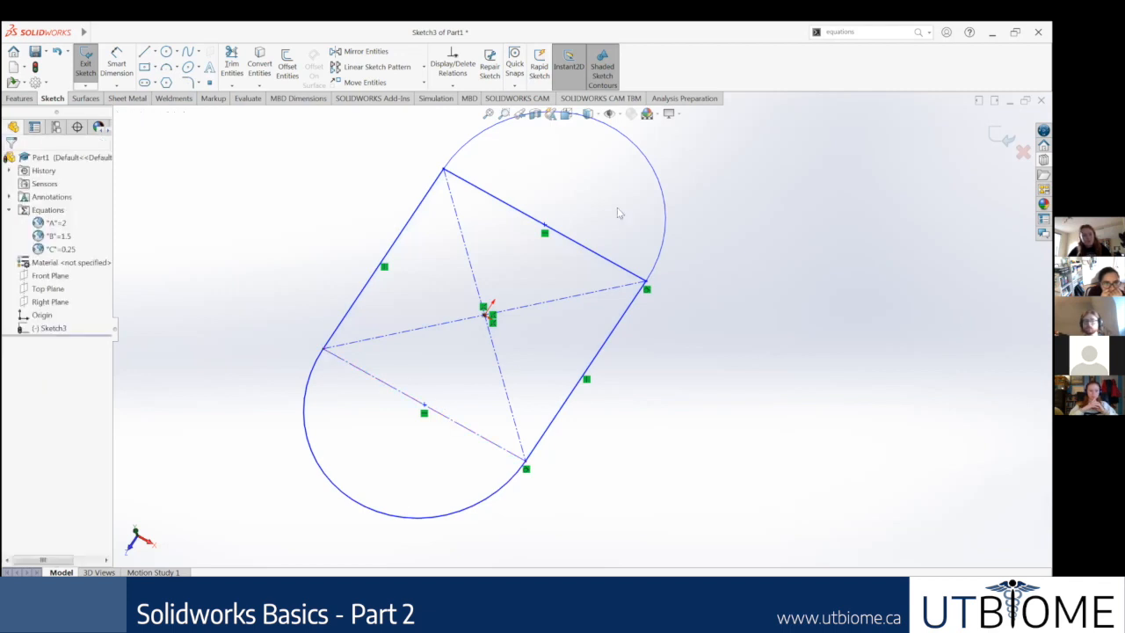
Step: Power-trim the rectangle's upper edge away so the two arcs and side lines form one closed slot outline
{"action": "scroll", "coordinate": [568, 233], "scroll_direction": "down", "scroll_amount": 1}
{"action": "scroll", "coordinate": [251, 196], "scroll_direction": "up", "scroll_amount": 1}
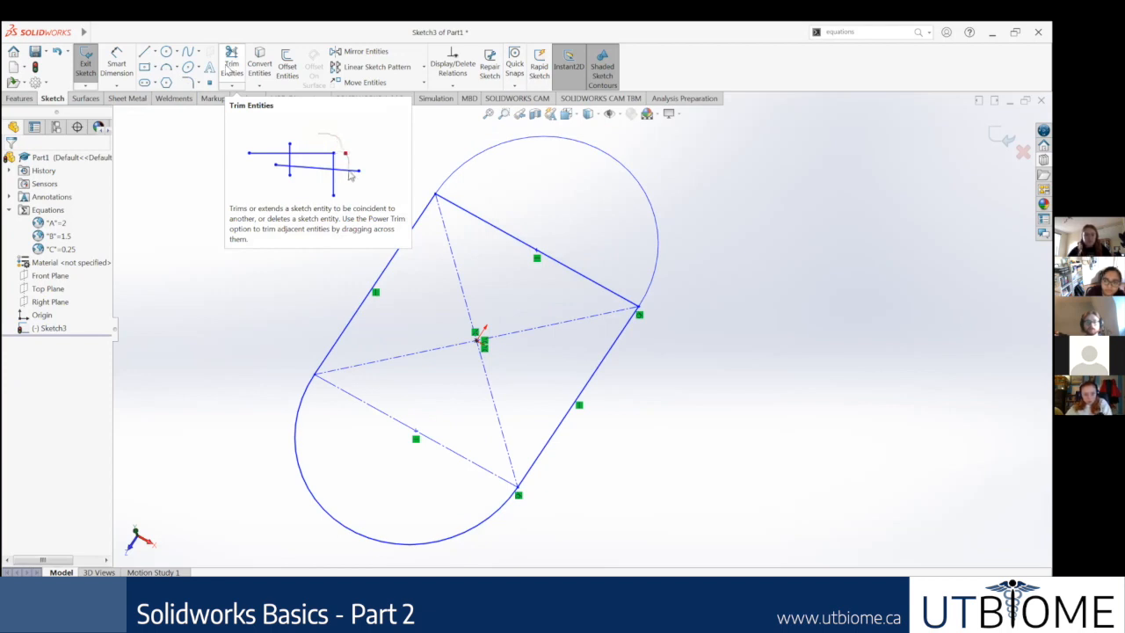
{"action": "left_click", "coordinate": [231, 63]}
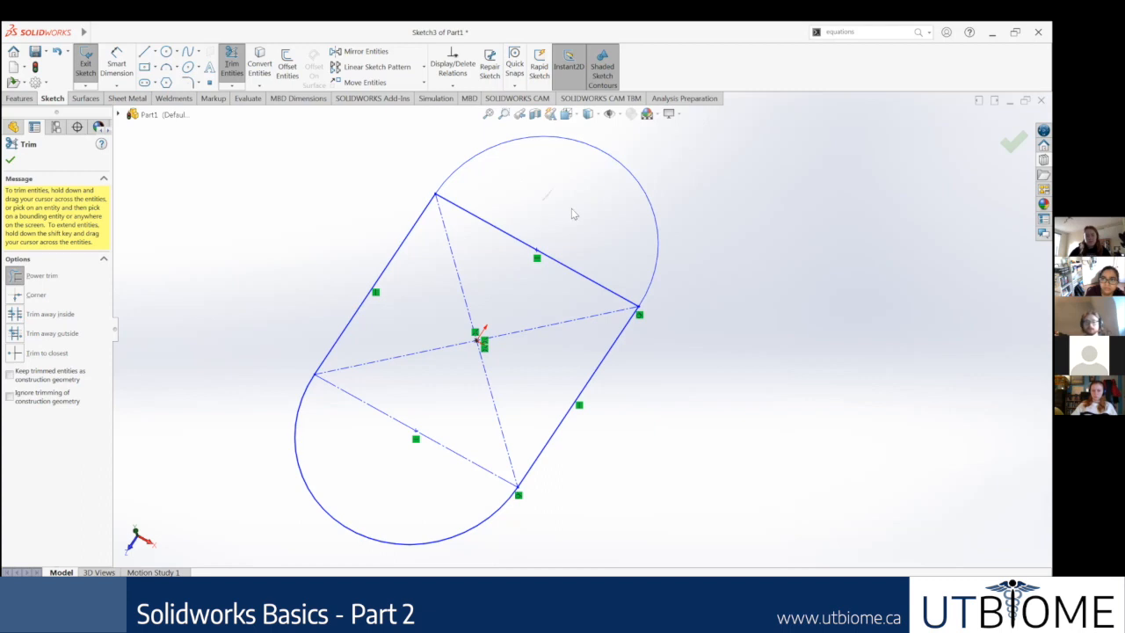
{"action": "mouse_move", "coordinate": [576, 196]}
{"action": "left_mouse_down"}
{"action": "mouse_move", "coordinate": [580, 224]}
{"action": "mouse_move", "coordinate": [530, 197]}
{"action": "mouse_move", "coordinate": [549, 216]}
{"action": "mouse_move", "coordinate": [494, 203]}
{"action": "mouse_move", "coordinate": [553, 242]}
{"action": "mouse_move", "coordinate": [586, 287]}
{"action": "mouse_move", "coordinate": [548, 304]}
{"action": "left_mouse_up"}
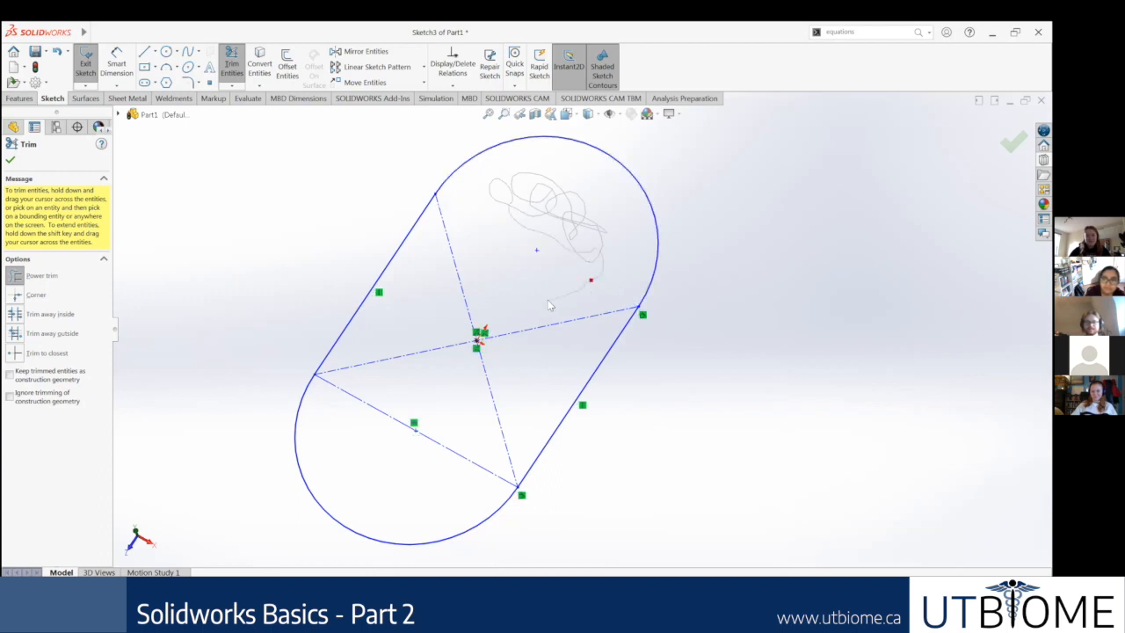
{"action": "left_click_drag", "start_coordinate": [578, 290], "coordinate": [584, 287]}
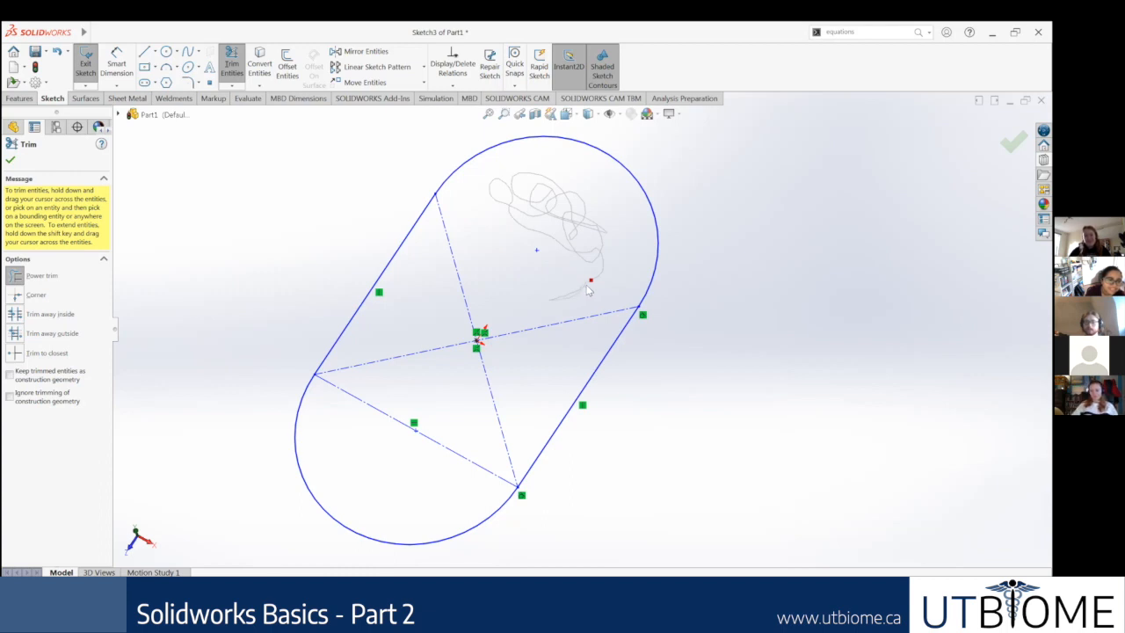
{"action": "mouse_move", "coordinate": [562, 334]}
{"action": "left_mouse_down"}
{"action": "mouse_move", "coordinate": [501, 395]}
{"action": "mouse_move", "coordinate": [456, 296]}
{"action": "mouse_move", "coordinate": [506, 284]}
{"action": "mouse_move", "coordinate": [460, 283]}
{"action": "mouse_move", "coordinate": [434, 352]}
{"action": "mouse_move", "coordinate": [458, 385]}
{"action": "mouse_move", "coordinate": [495, 397]}
{"action": "mouse_move", "coordinate": [483, 412]}
{"action": "mouse_move", "coordinate": [555, 346]}
{"action": "mouse_move", "coordinate": [581, 264]}
{"action": "mouse_move", "coordinate": [562, 325]}
{"action": "mouse_move", "coordinate": [572, 259]}
{"action": "mouse_move", "coordinate": [537, 277]}
{"action": "mouse_move", "coordinate": [554, 249]}
{"action": "mouse_move", "coordinate": [545, 218]}
{"action": "mouse_move", "coordinate": [525, 250]}
{"action": "mouse_move", "coordinate": [530, 263]}
{"action": "mouse_move", "coordinate": [570, 226]}
{"action": "mouse_move", "coordinate": [614, 256]}
{"action": "mouse_move", "coordinate": [598, 273]}
{"action": "mouse_move", "coordinate": [518, 237]}
{"action": "mouse_move", "coordinate": [791, 220]}
{"action": "left_mouse_up"}
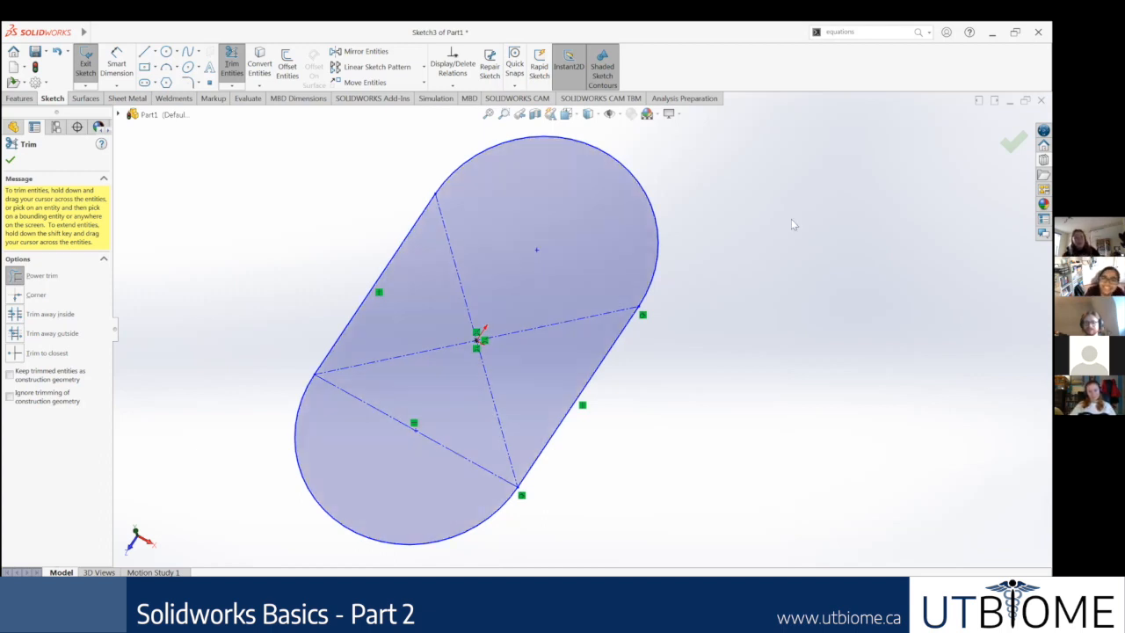
{"action": "scroll", "coordinate": [131, 227], "scroll_direction": "up", "scroll_amount": 3}
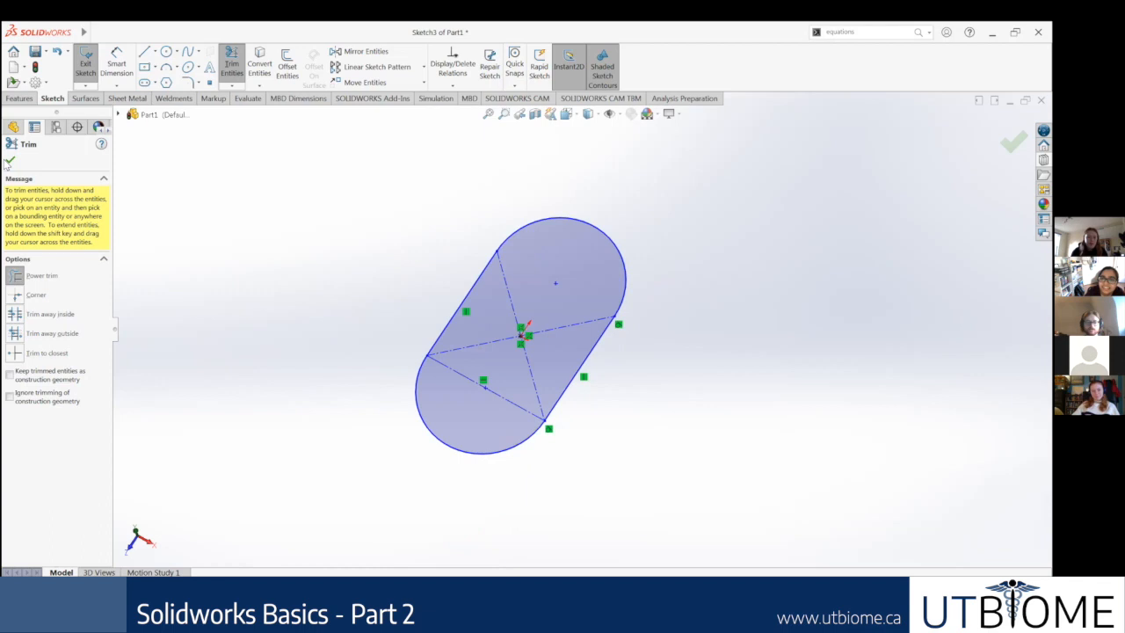
{"action": "left_click", "coordinate": [11, 156]}
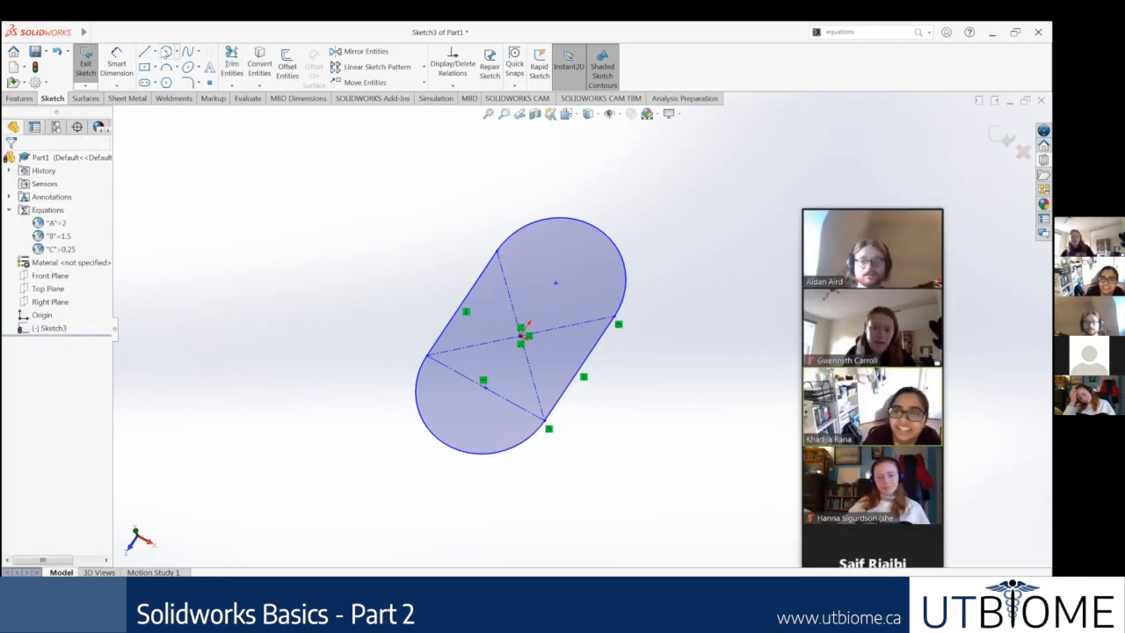
Step: Sketch a circle centred on the origin, with a radius of about 11.6, overlapping the slot outline
{"action": "scroll", "coordinate": [523, 351], "scroll_direction": "down", "scroll_amount": 6}
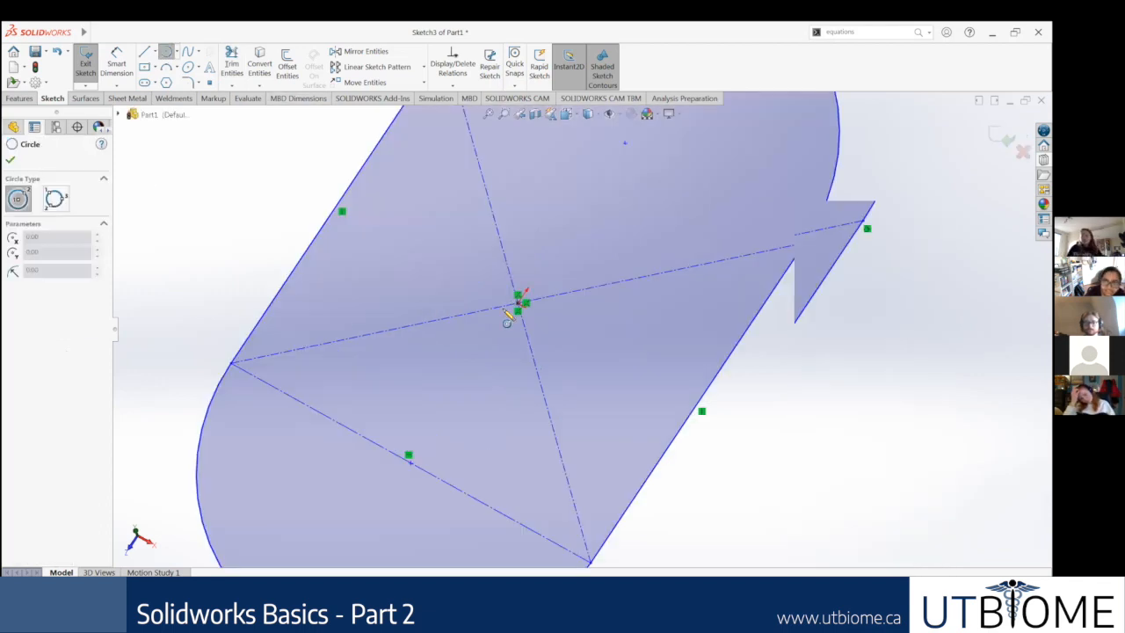
{"action": "left_click", "coordinate": [517, 294]}
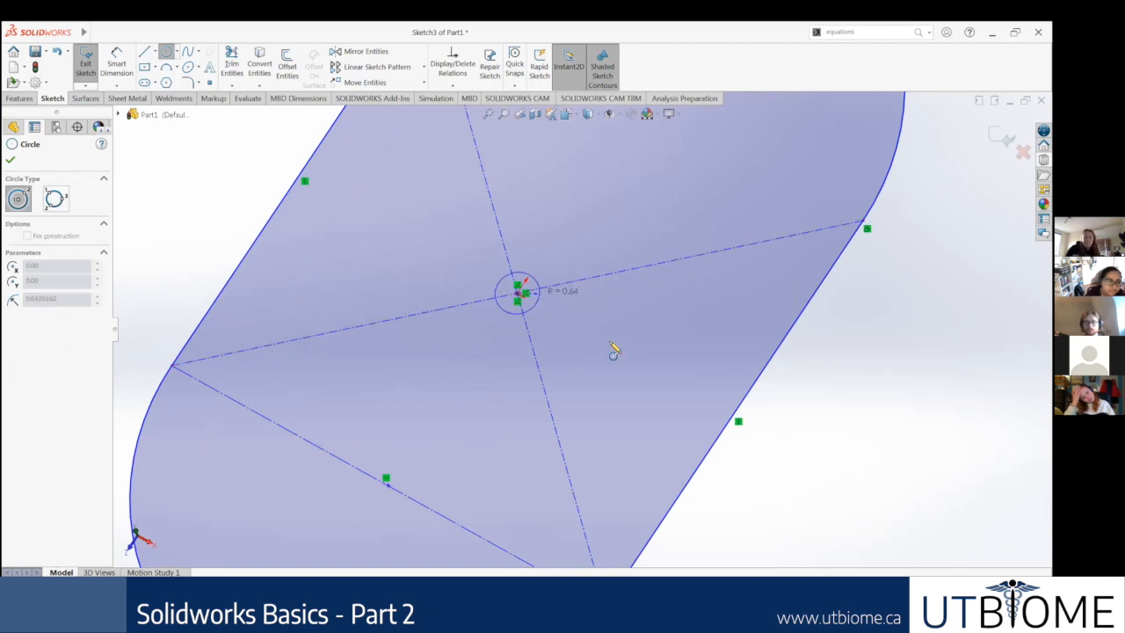
{"action": "scroll", "coordinate": [699, 360], "scroll_direction": "up", "scroll_amount": 3}
{"action": "scroll", "coordinate": [695, 372], "scroll_direction": "up", "scroll_amount": 2}
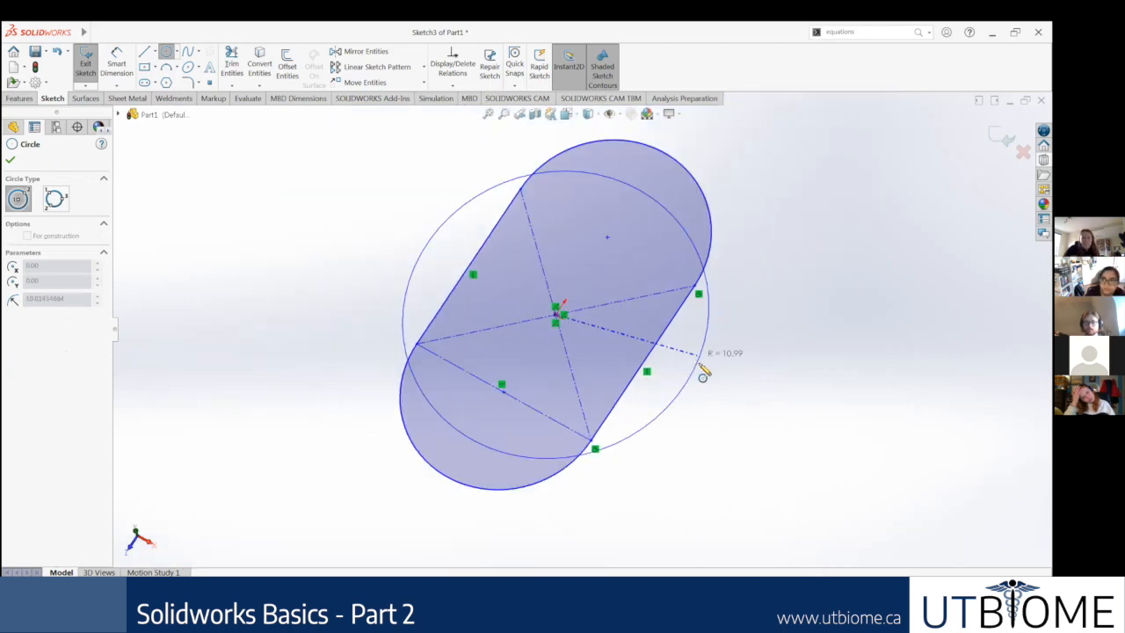
{"action": "left_click", "coordinate": [712, 375]}
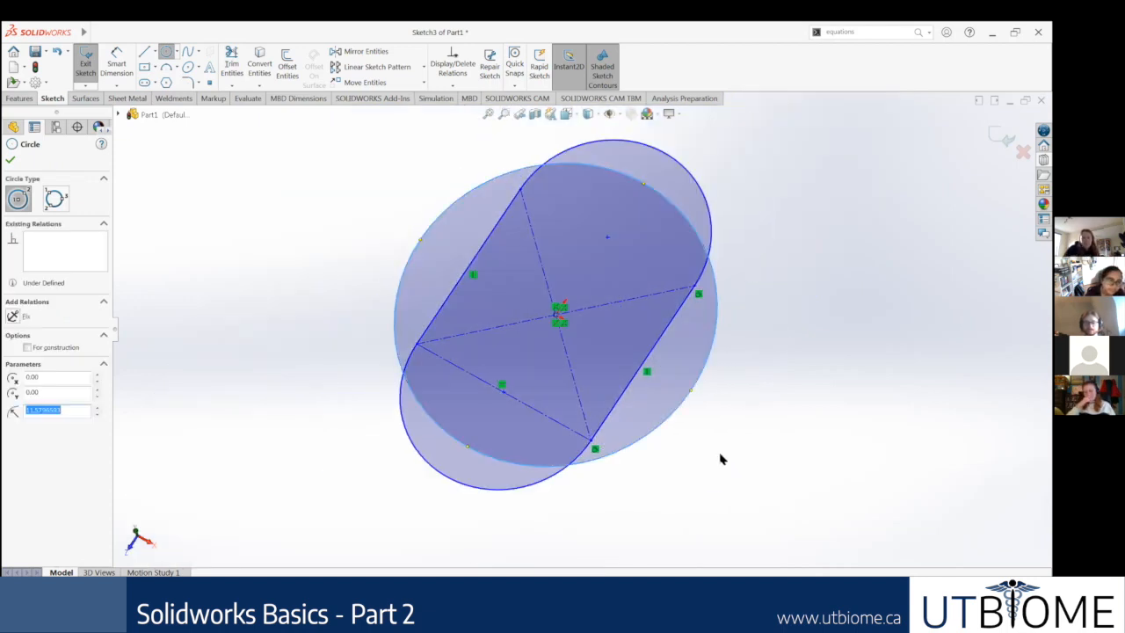
{"action": "key", "text": "Escape"}
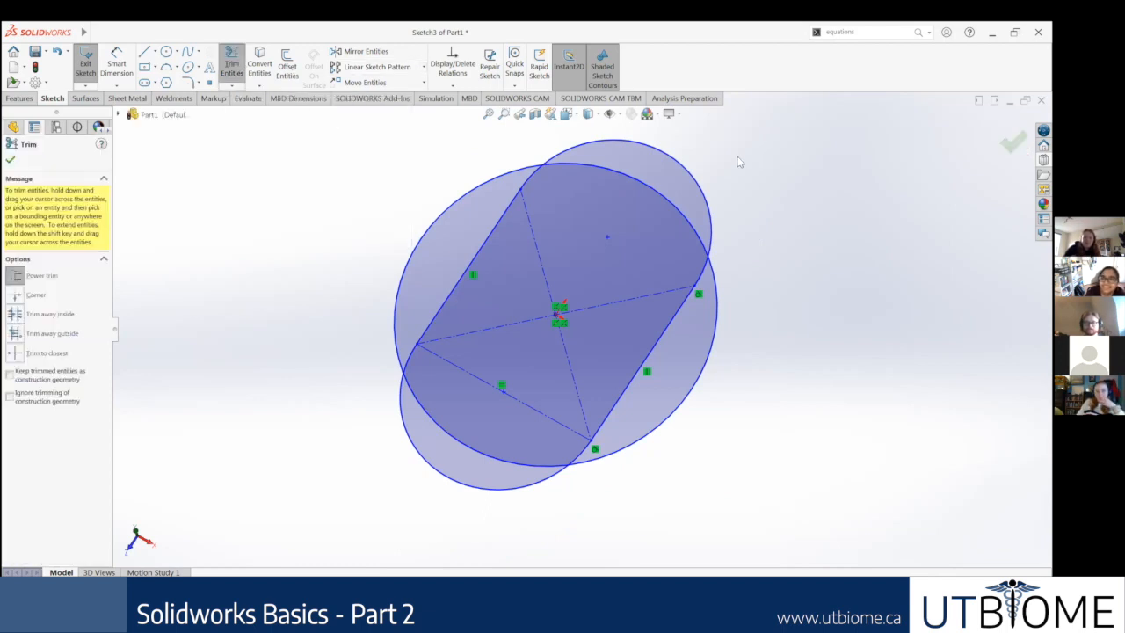
Step: Power-trim the overlapping arcs, side lines and inner construction lines, leaving only the combined outer contour of the circle and slot
{"action": "left_click_drag", "start_coordinate": [604, 271], "coordinate": [565, 290]}
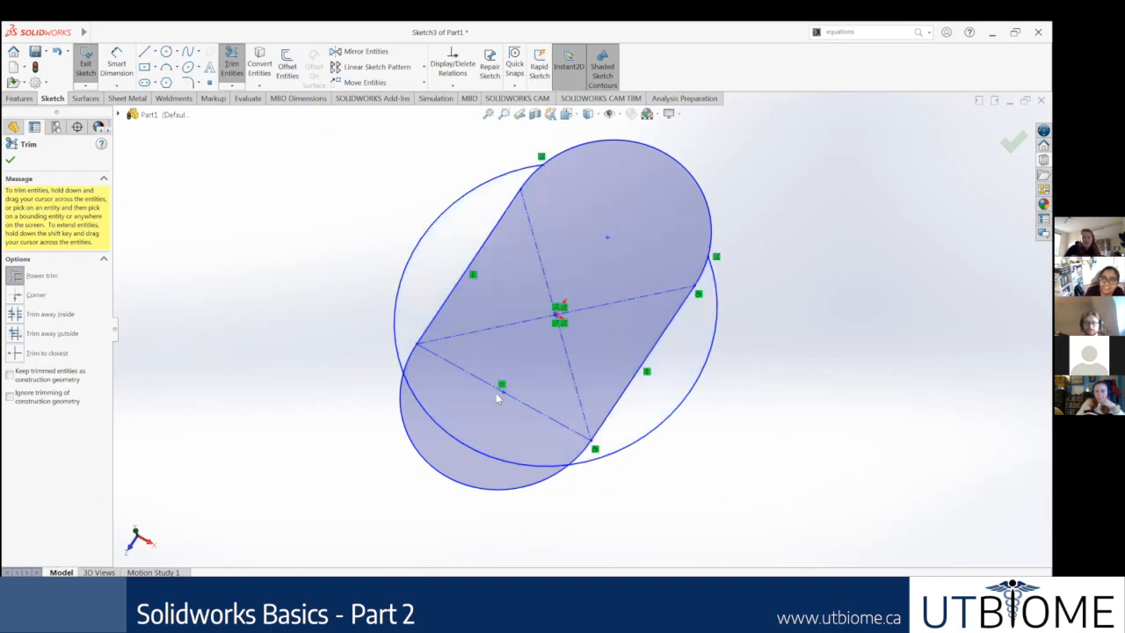
{"action": "left_click_drag", "start_coordinate": [489, 426], "coordinate": [492, 421]}
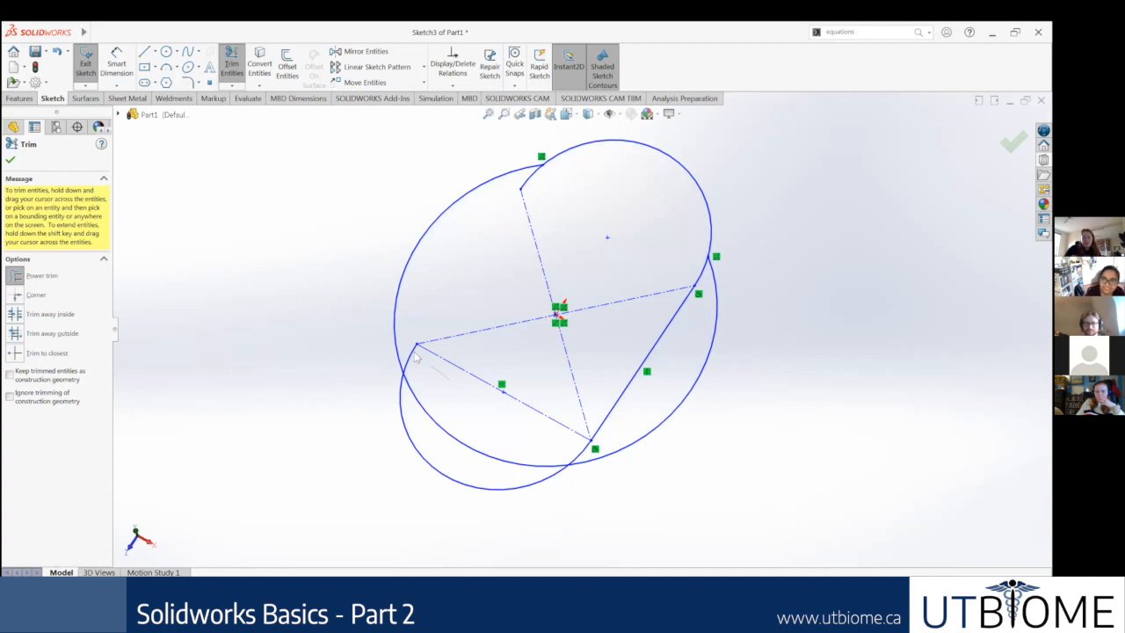
{"action": "left_click_drag", "start_coordinate": [592, 450], "coordinate": [619, 426]}
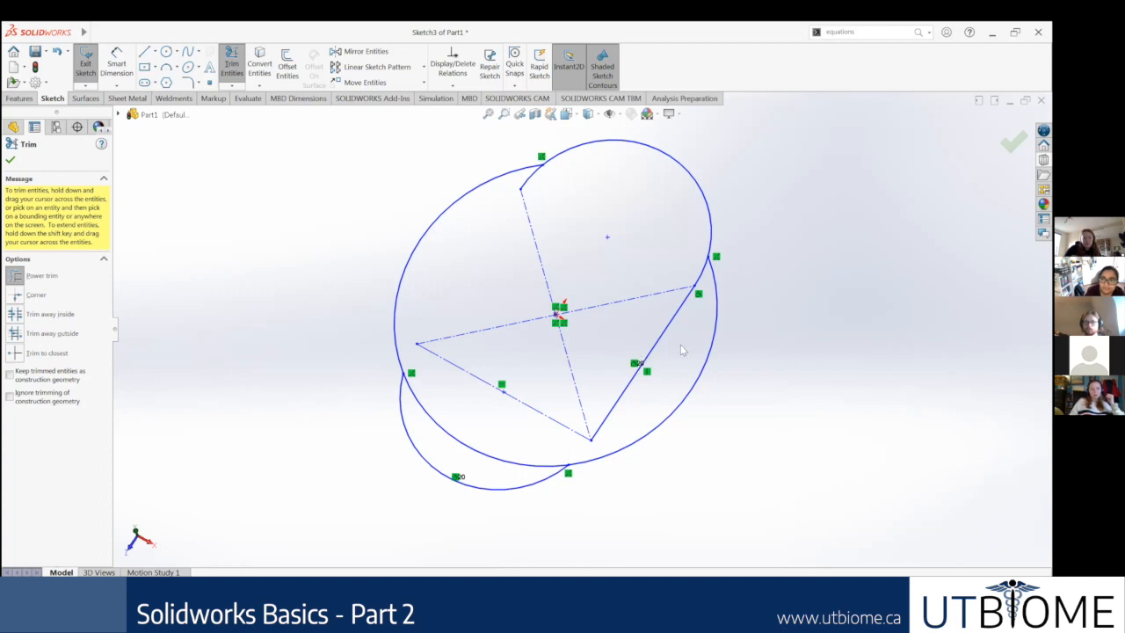
{"action": "left_click_drag", "start_coordinate": [647, 260], "coordinate": [703, 278]}
{"action": "left_click_drag", "start_coordinate": [560, 206], "coordinate": [519, 178]}
{"action": "mouse_move", "coordinate": [504, 309]}
{"action": "left_mouse_down"}
{"action": "mouse_move", "coordinate": [464, 351]}
{"action": "mouse_move", "coordinate": [522, 429]}
{"action": "mouse_move", "coordinate": [475, 424]}
{"action": "left_mouse_up"}
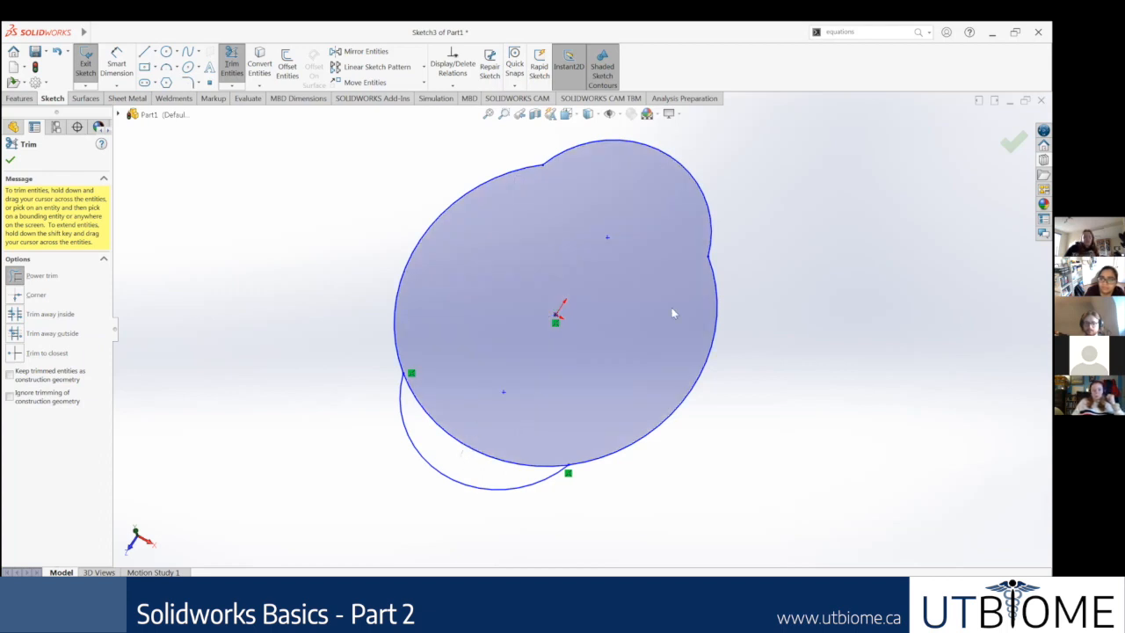
{"action": "left_click", "coordinate": [11, 161]}
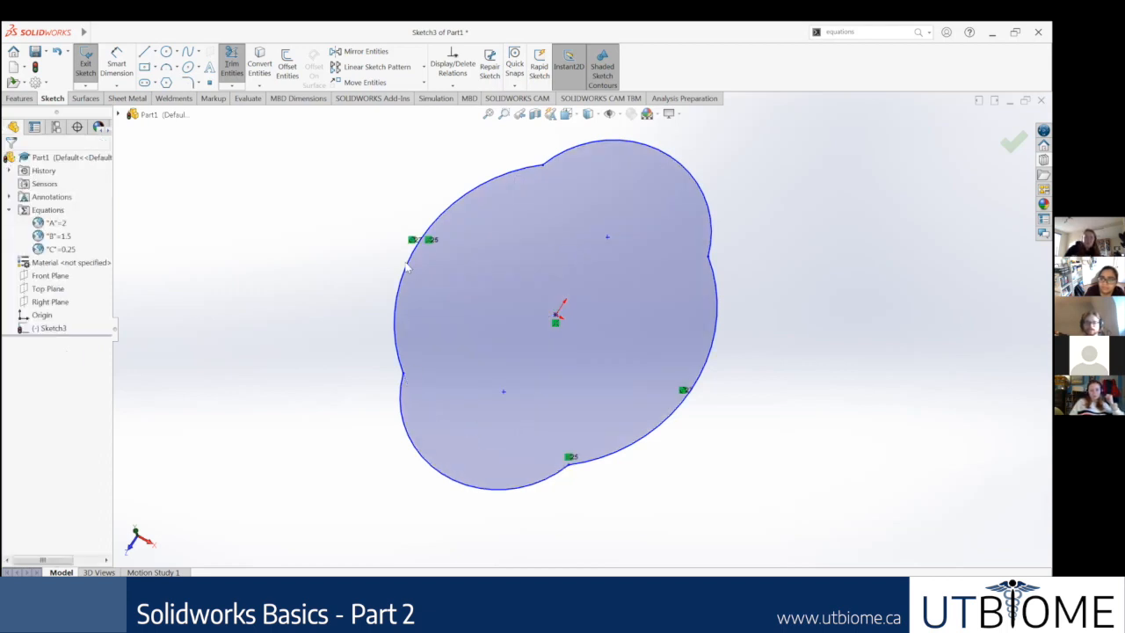
{"action": "mouse_move", "coordinate": [543, 218]}
{"action": "middle_mouse_down"}
{"action": "mouse_move", "coordinate": [546, 260]}
{"action": "mouse_move", "coordinate": [538, 244]}
{"action": "mouse_move", "coordinate": [531, 257]}
{"action": "mouse_move", "coordinate": [557, 233]}
{"action": "mouse_move", "coordinate": [545, 254]}
{"action": "middle_mouse_up"}
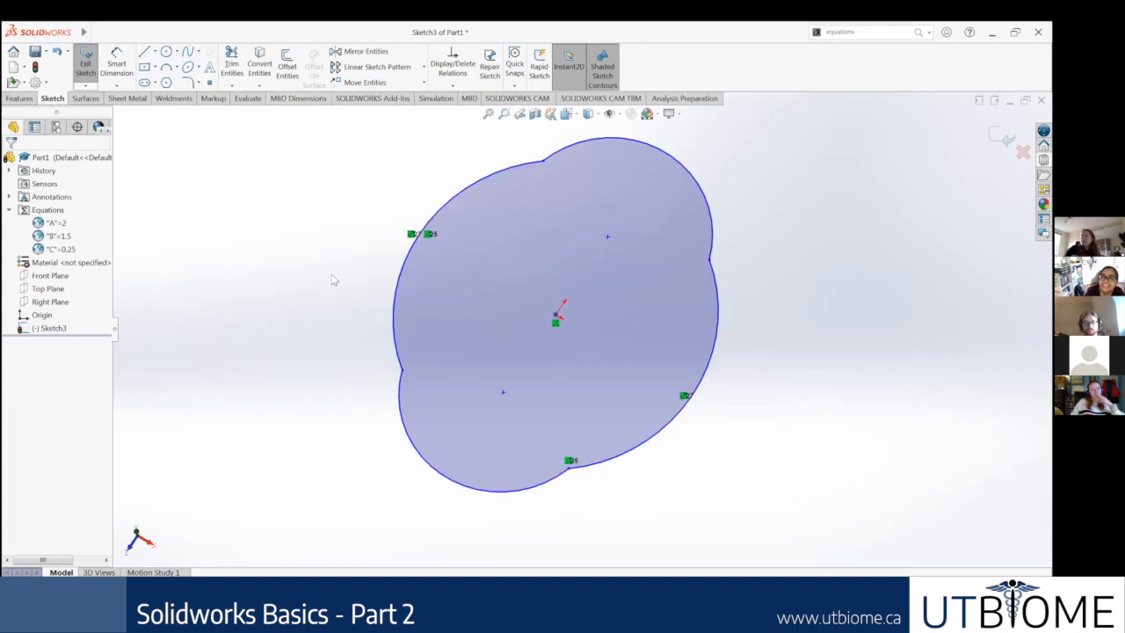
Step: Undo the trims to restore the full circle and the slot outline
{"action": "key", "text": "ctrl+z"}
{"action": "key", "text": "ctrl+z"}
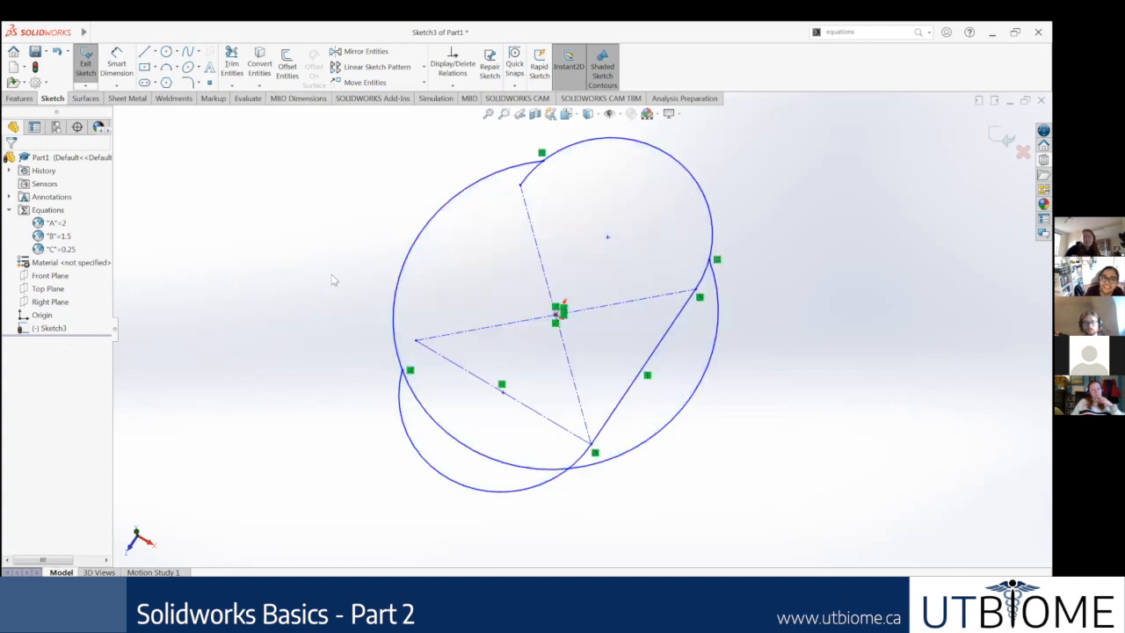
{"action": "key", "text": "ctrl+z"}
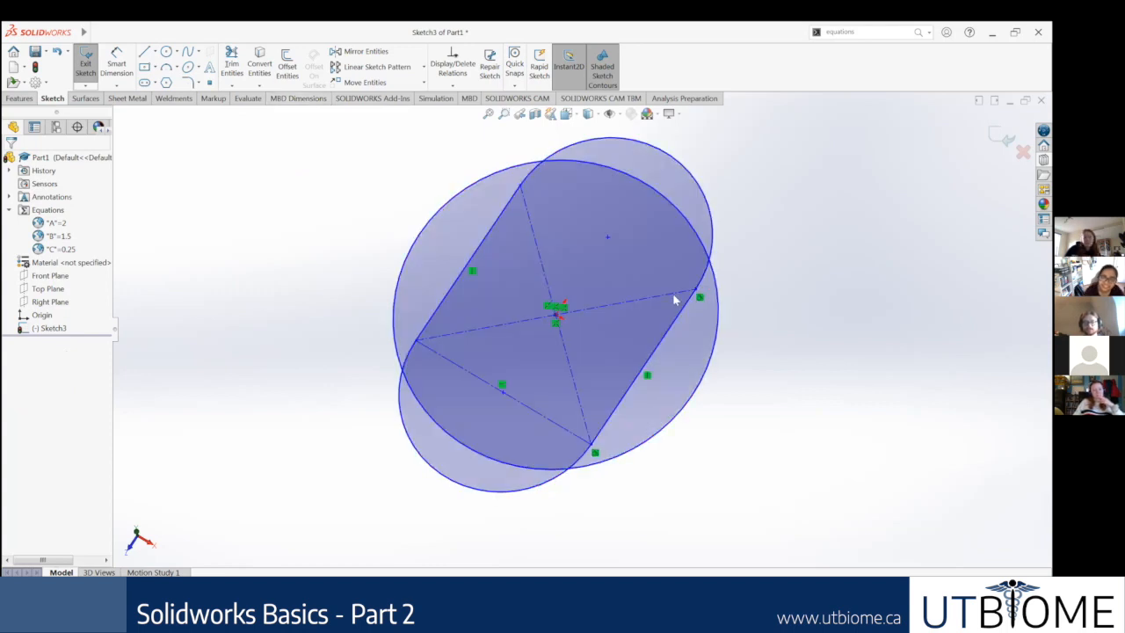
Step: Try deleting the slot's right side line and upper arc as whole entities, and undo both deletions
{"action": "left_click", "coordinate": [663, 344]}
{"action": "key", "text": "Delete"}
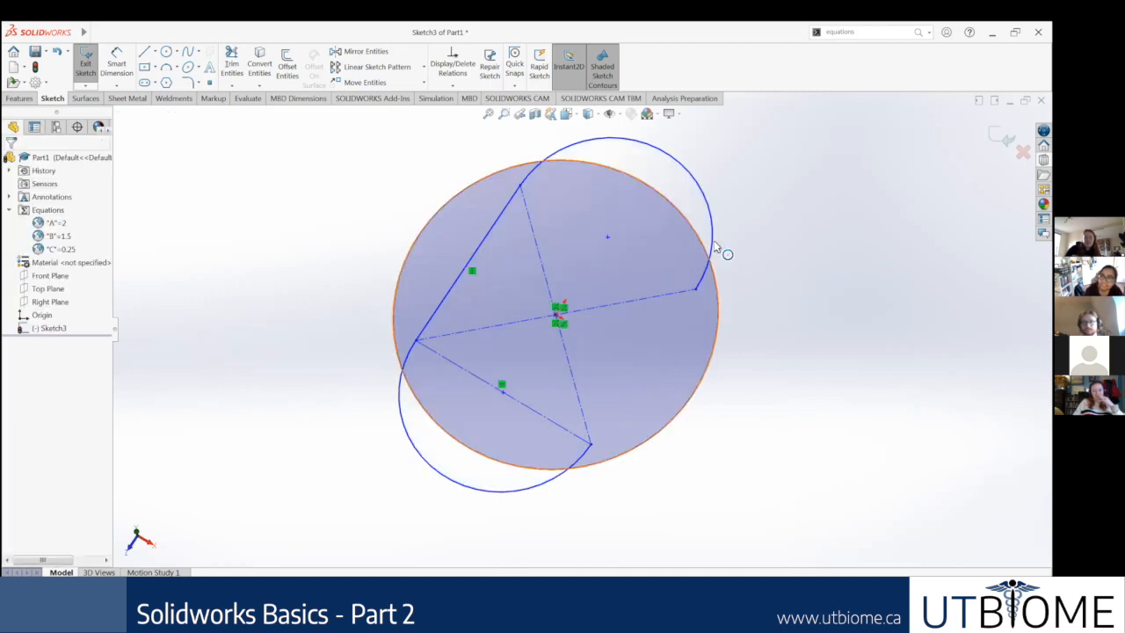
{"action": "left_click", "coordinate": [719, 251]}
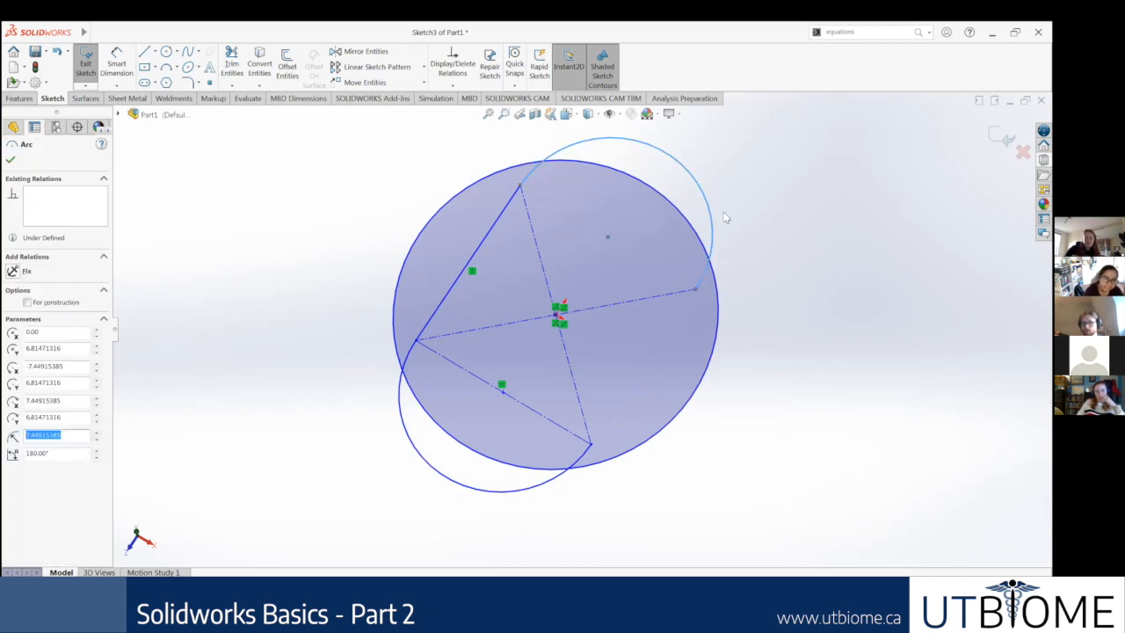
{"action": "key", "text": "Escape"}
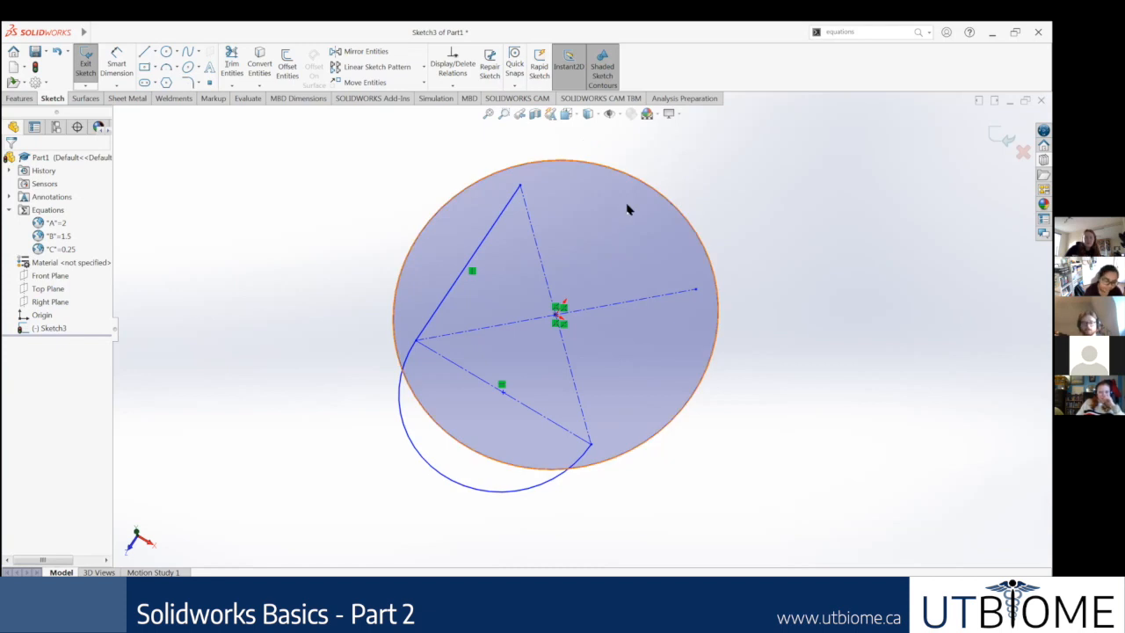
{"action": "key", "text": "ctrl+z"}
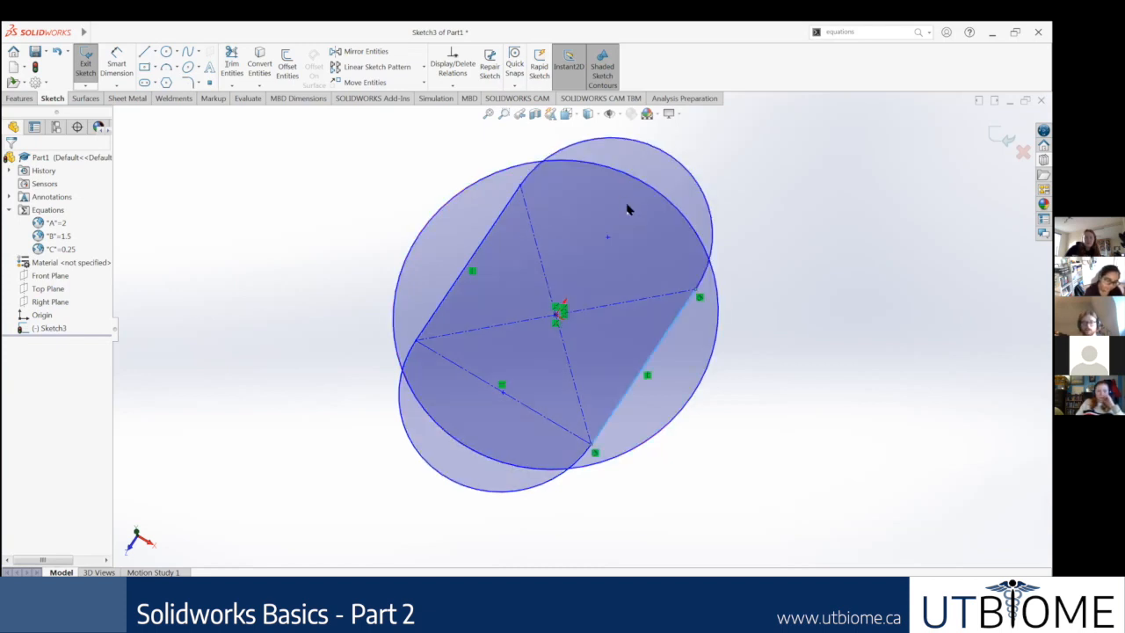
Step: Undo the circle so only the slot outline is left, and orient the view normal to the sketch plane
{"action": "key", "text": "ctrl+z"}
{"action": "scroll", "coordinate": [640, 280], "scroll_direction": "up", "scroll_amount": 4}
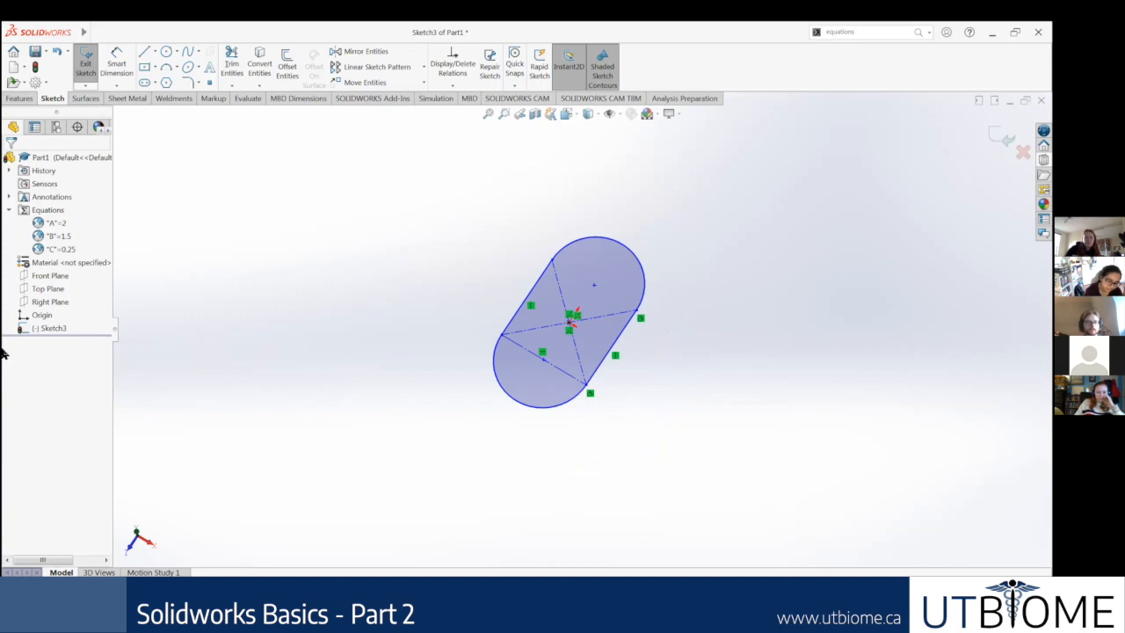
{"action": "left_click", "coordinate": [50, 329]}
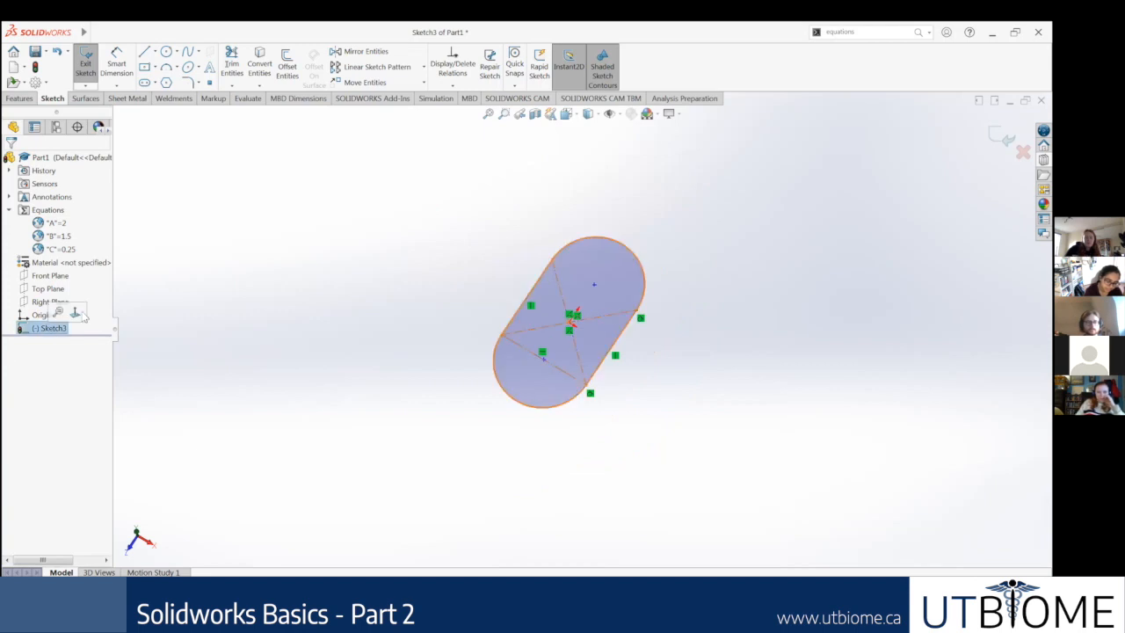
{"action": "right_click", "coordinate": [34, 331]}
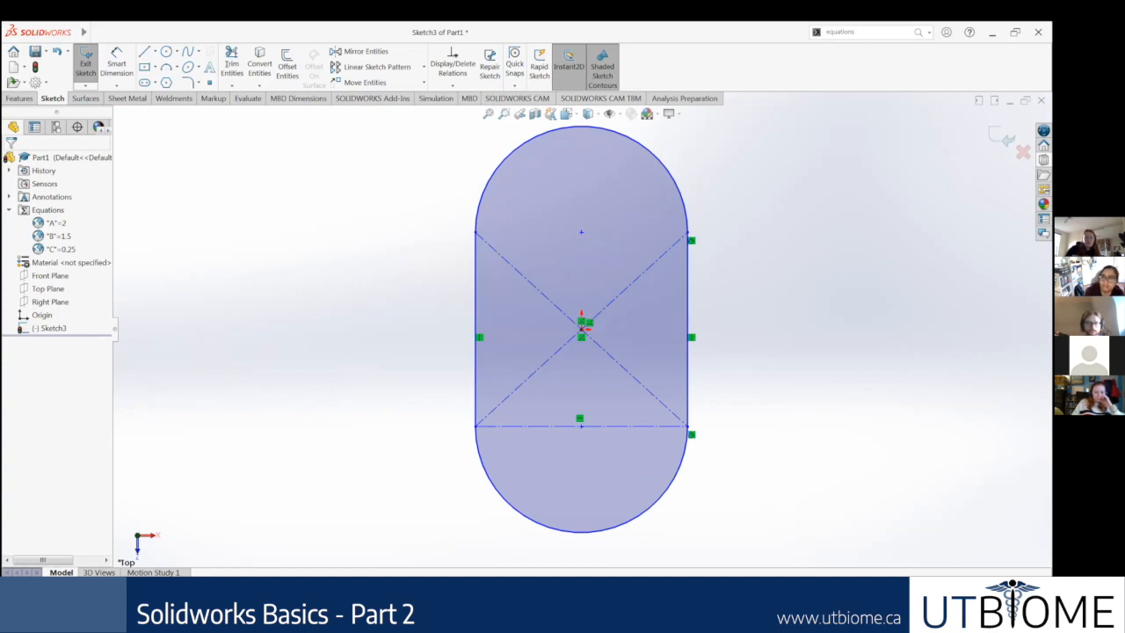
Step: Check the path slide in the browser, then dimension the slot's right side line in SOLIDWORKS and link it to global variable A
{"action": "key", "text": "alt+Tab"}
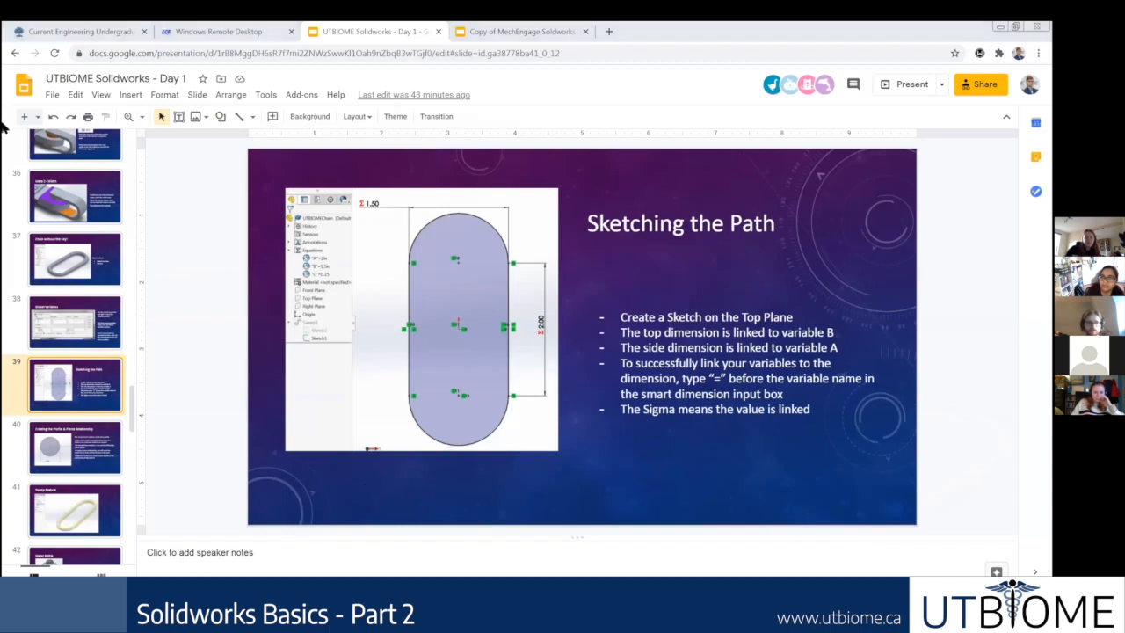
{"action": "key", "text": "alt+Tab"}
{"action": "left_click", "coordinate": [688, 349]}
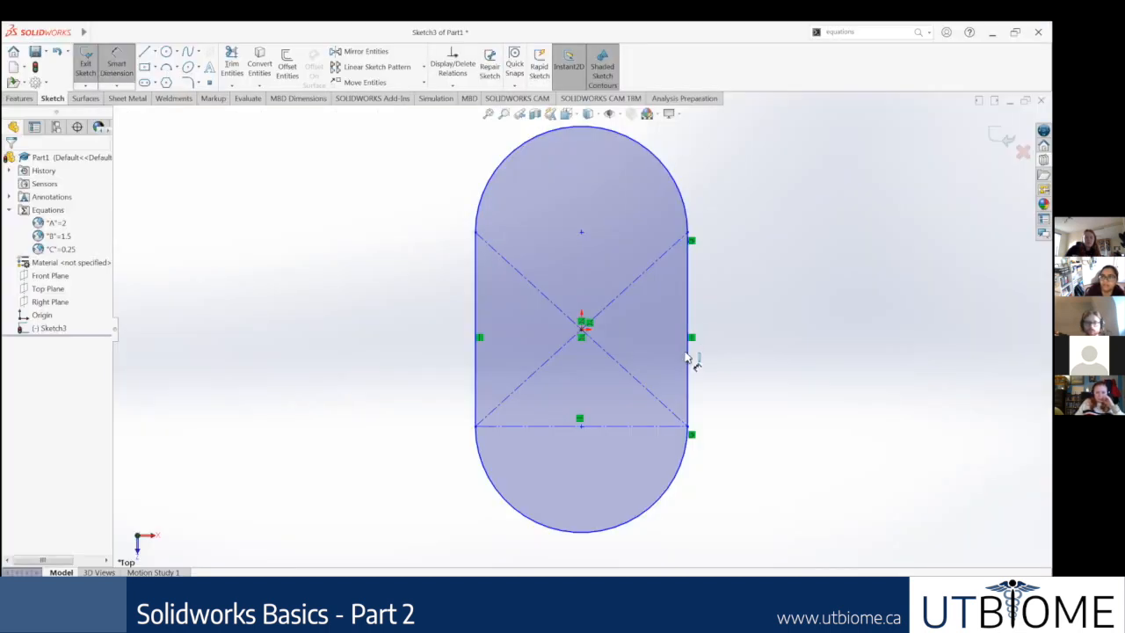
{"action": "left_click", "coordinate": [756, 338]}
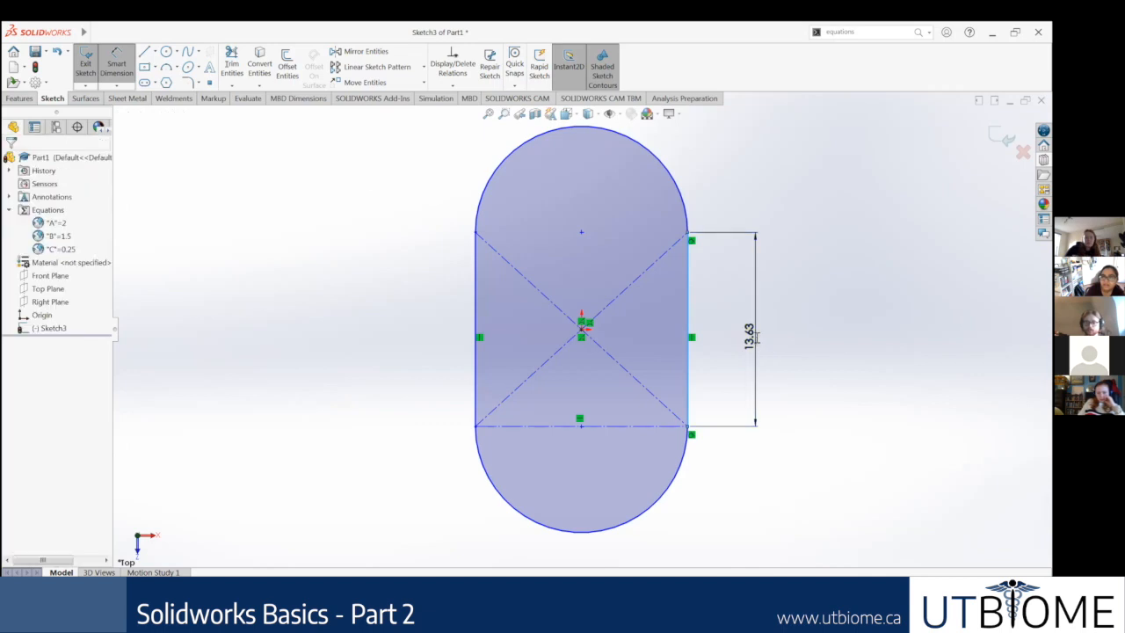
{"action": "type", "text": "=A"}
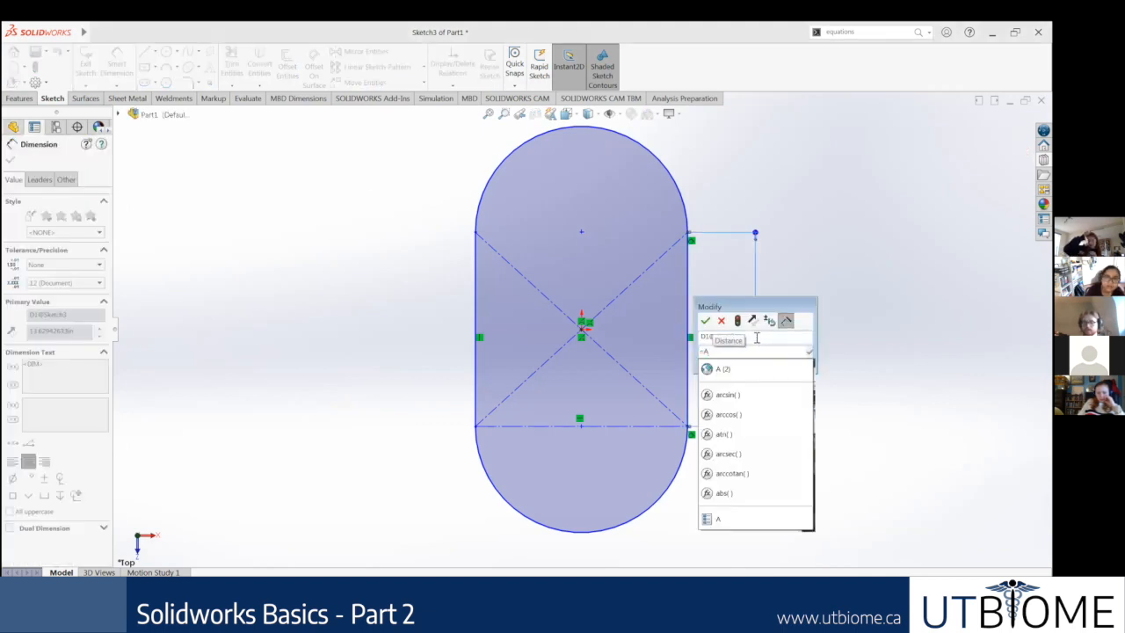
{"action": "key", "text": "Return"}
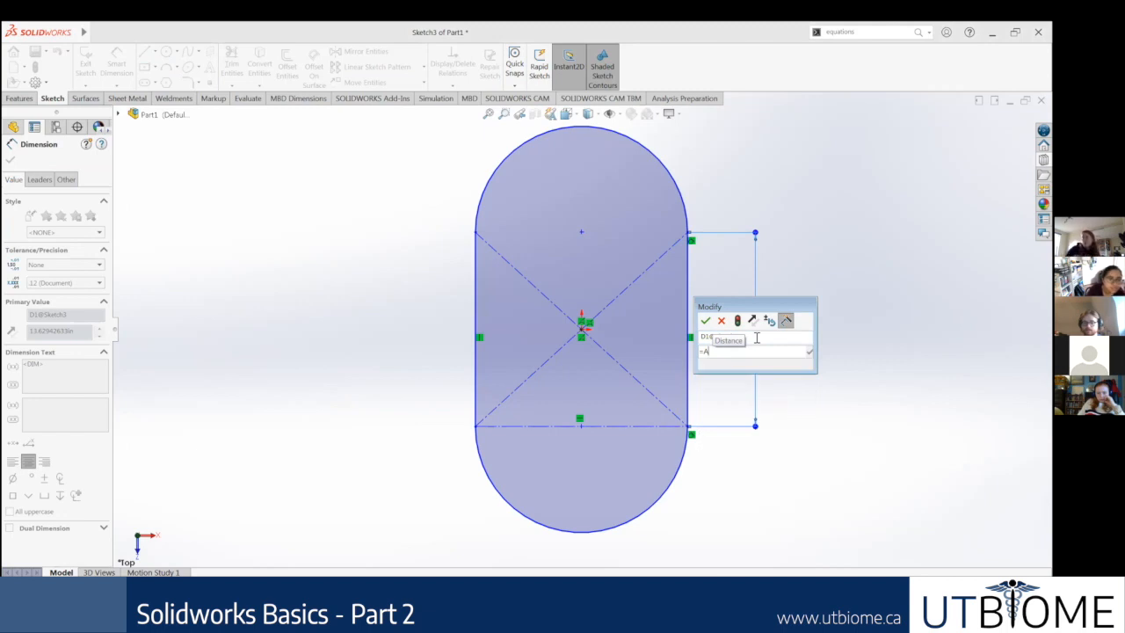
{"action": "key", "text": "BackSpace"}
{"action": "type", "text": "A"}
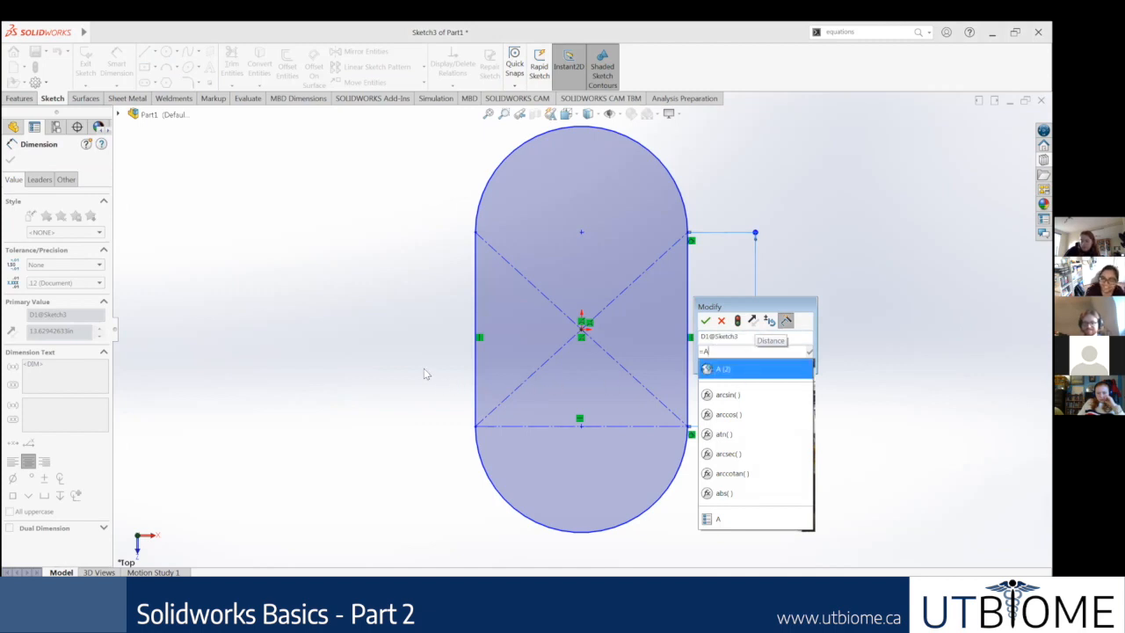
{"action": "key", "text": "Return"}
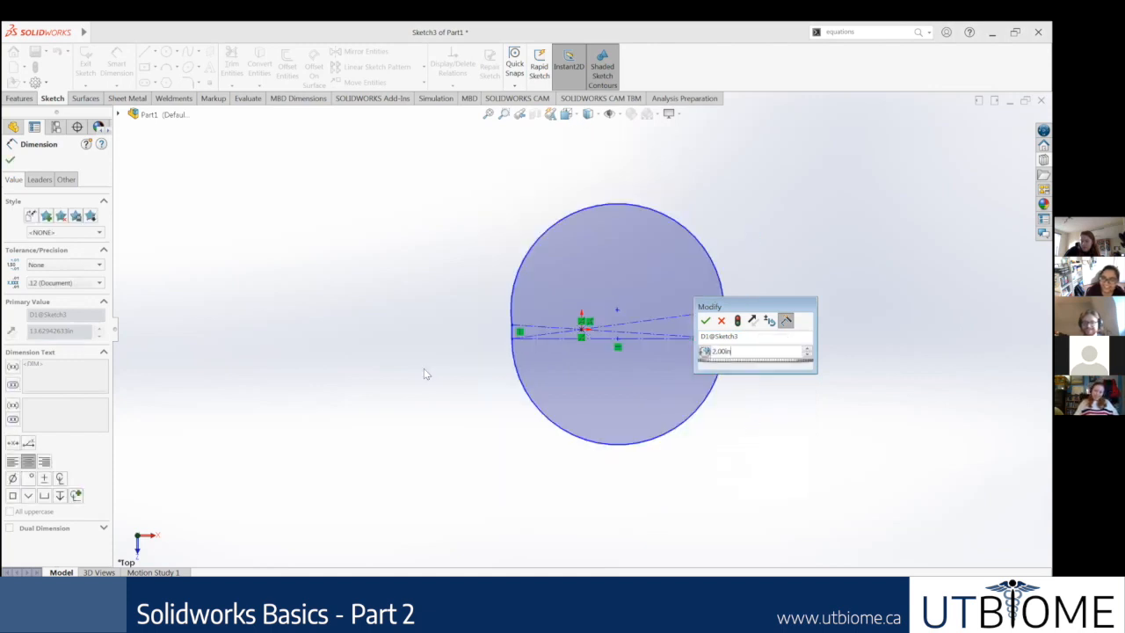
{"action": "key", "text": "Return"}
Step: Undo the link to variable A and delete the right side line's dimension
{"action": "scroll", "coordinate": [717, 211], "scroll_direction": "down", "scroll_amount": 2}
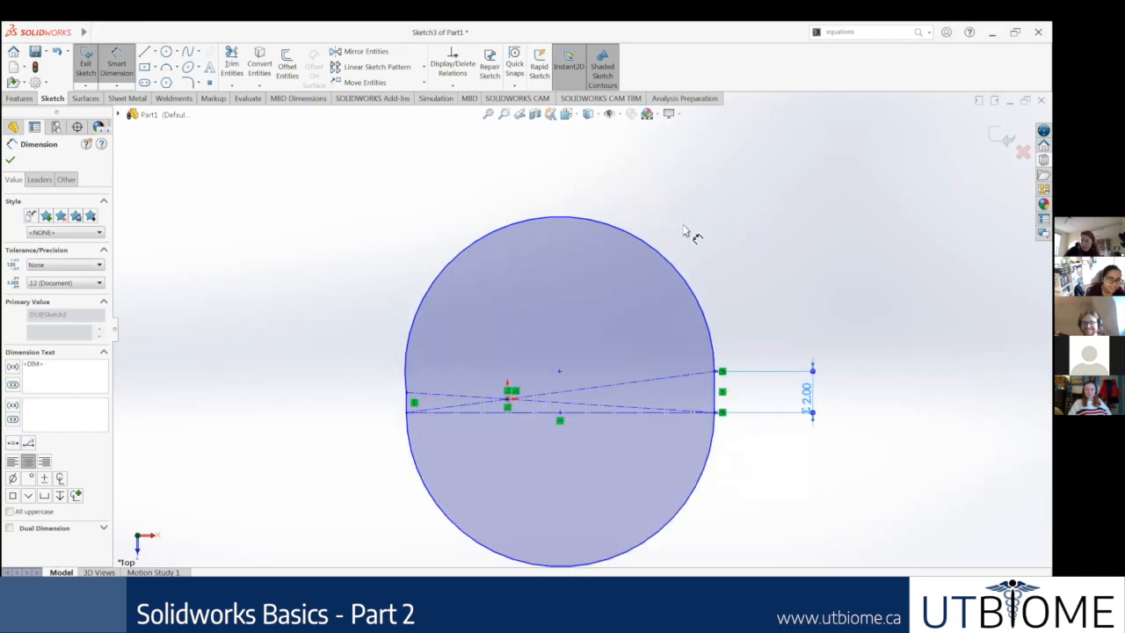
{"action": "scroll", "coordinate": [433, 407], "scroll_direction": "down", "scroll_amount": 2}
{"action": "scroll", "coordinate": [448, 401], "scroll_direction": "down", "scroll_amount": 1}
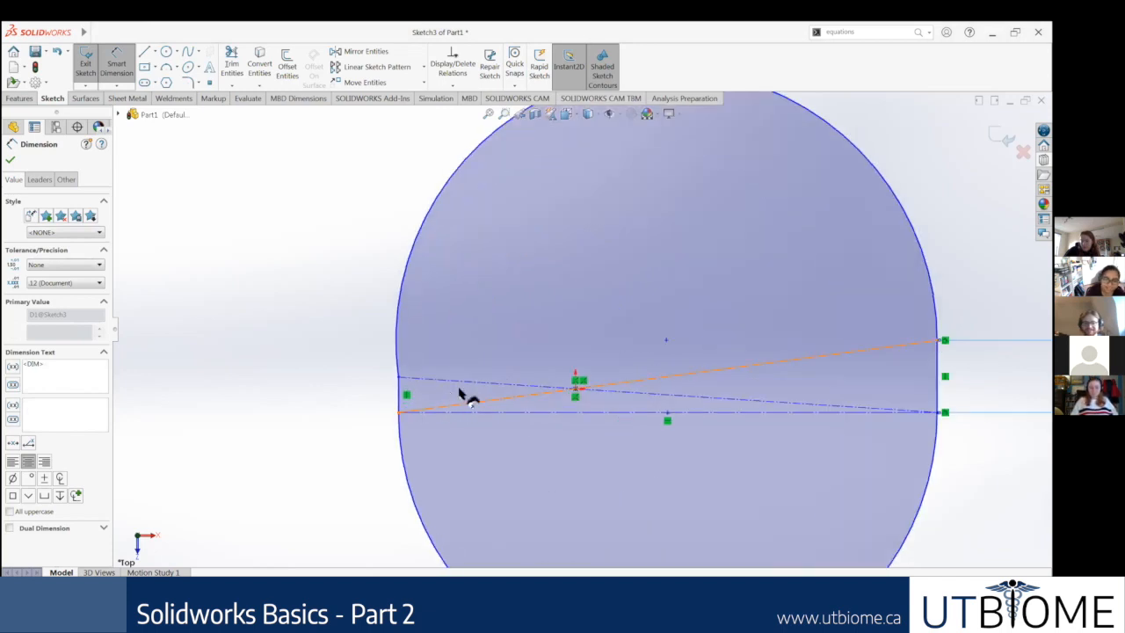
{"action": "scroll", "coordinate": [478, 395], "scroll_direction": "up", "scroll_amount": 2}
{"action": "key", "text": "Escape"}
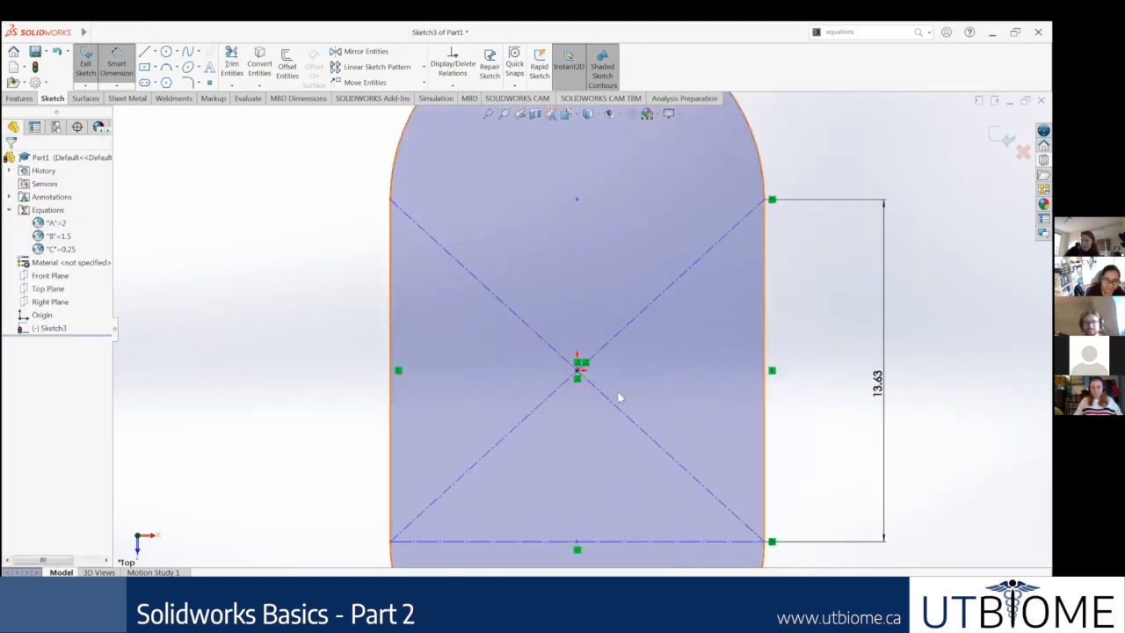
{"action": "scroll", "coordinate": [668, 364], "scroll_direction": "up", "scroll_amount": 4}
{"action": "left_click", "coordinate": [677, 350]}
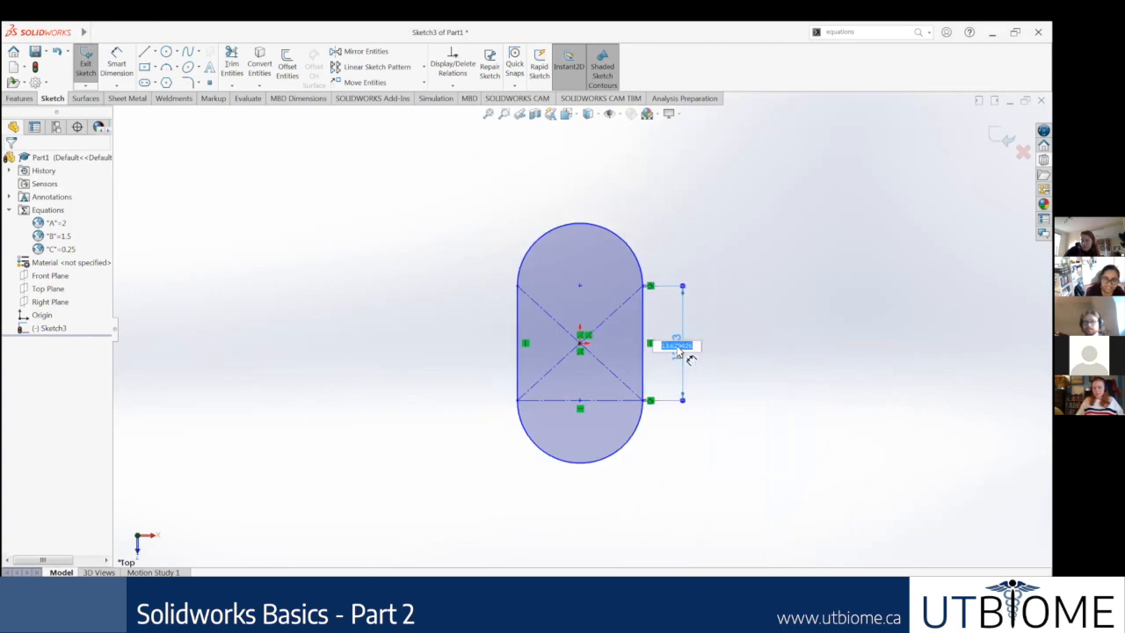
{"action": "left_click", "coordinate": [745, 383]}
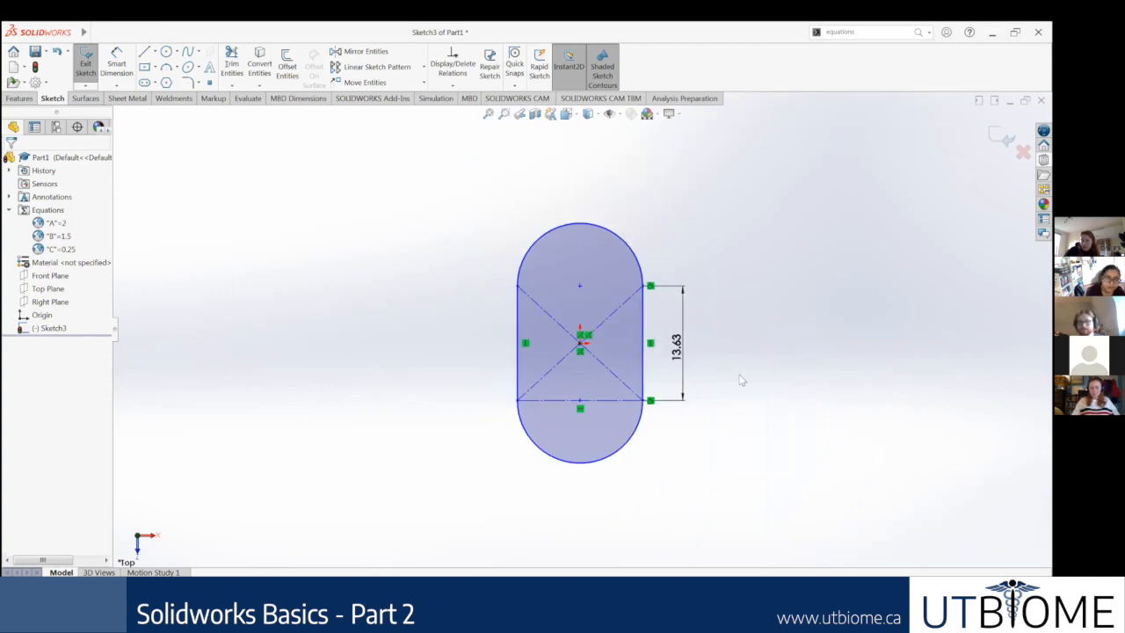
{"action": "left_click", "coordinate": [690, 369]}
{"action": "key", "text": "Delete"}
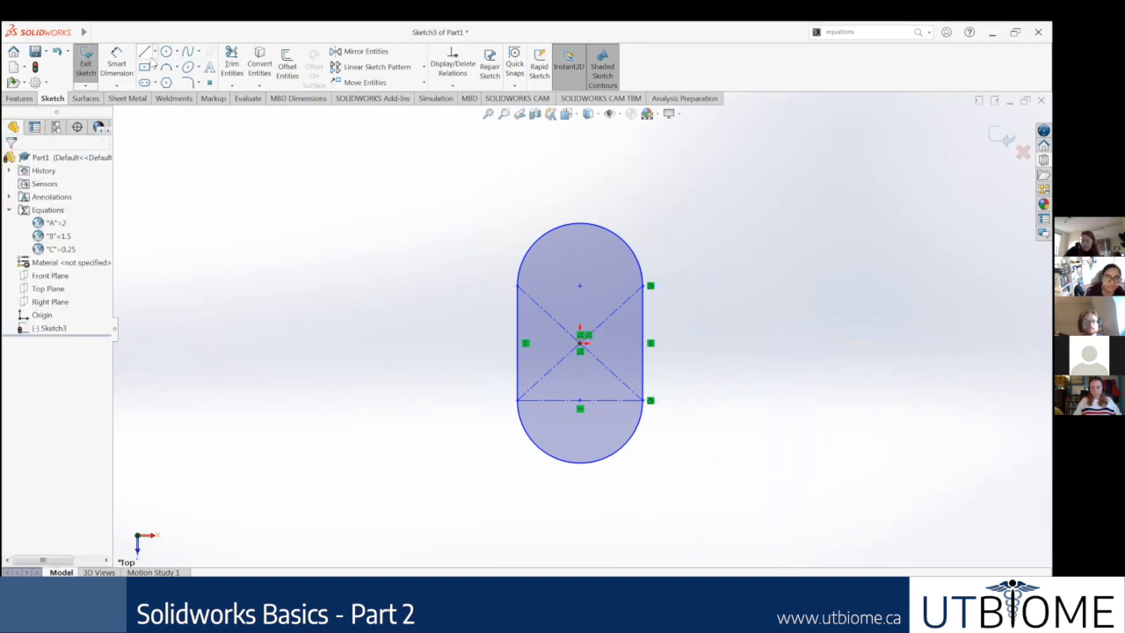
Step: Undo the recent edits back to the upper horizontal line across the slot, and make that line construction geometry
{"action": "left_click", "coordinate": [155, 51]}
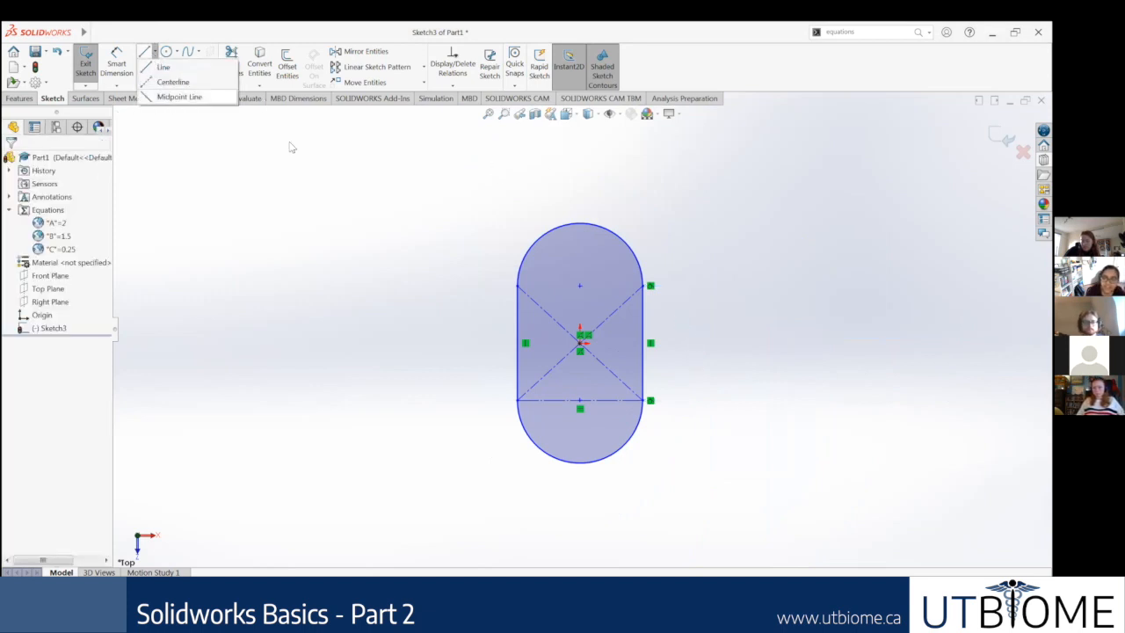
{"action": "left_click", "coordinate": [302, 180]}
{"action": "key", "text": "ctrl+z"}
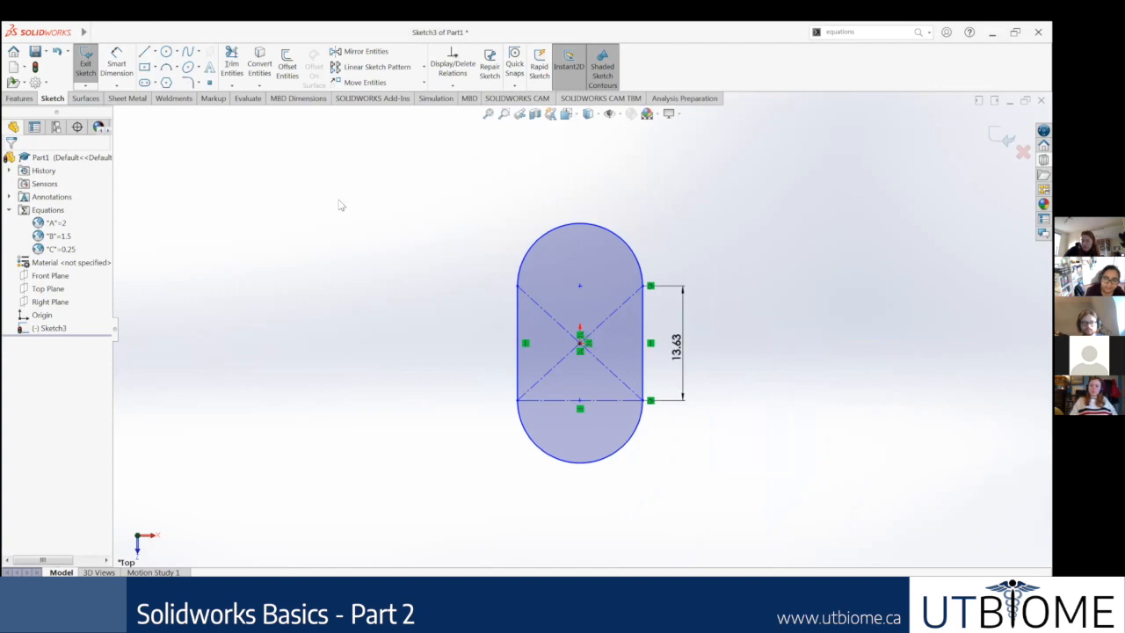
{"action": "key", "text": "ctrl+z"}
{"action": "key", "text": "ctrl+z"}
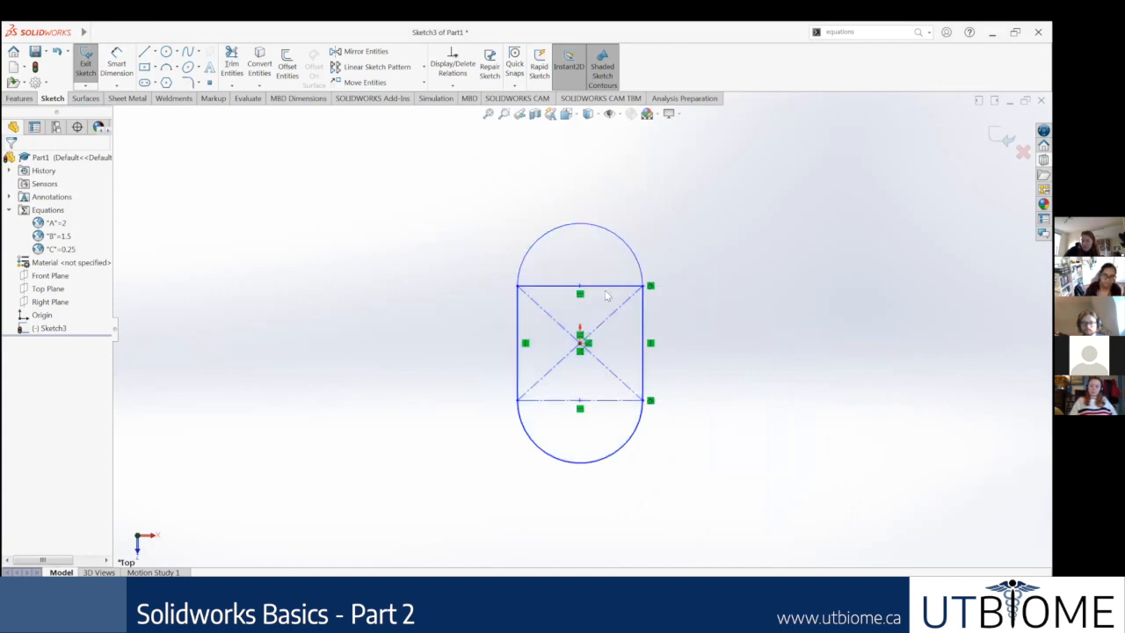
{"action": "left_click", "coordinate": [608, 288]}
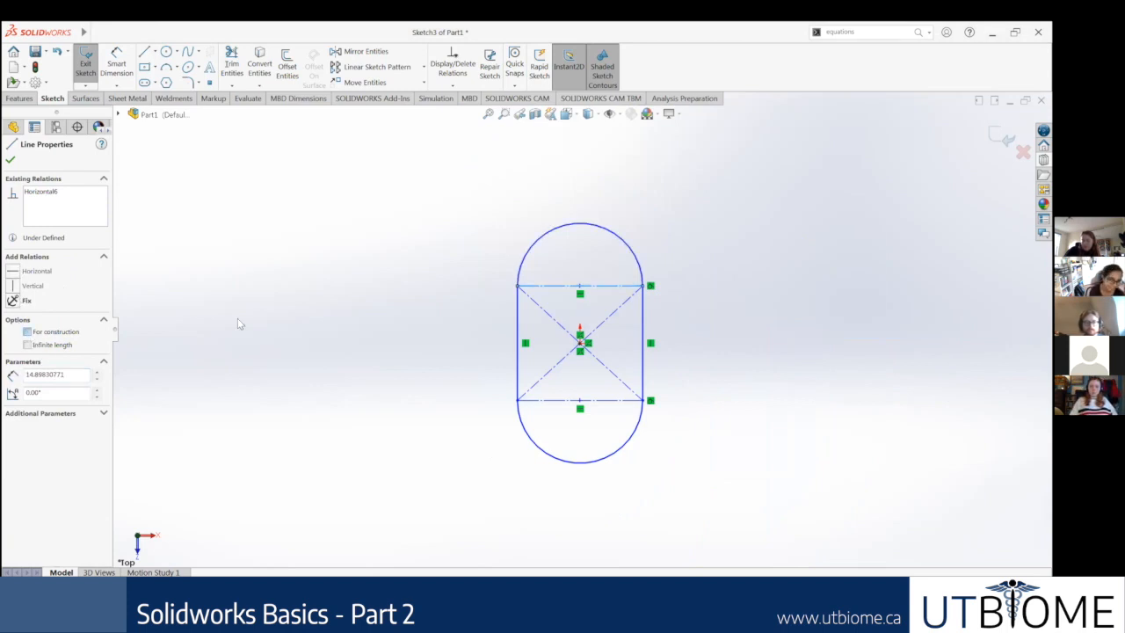
{"action": "left_click", "coordinate": [385, 351]}
Step: Dimension the slot's width between its two vertical side lines, placing the dimension below the outline
{"action": "left_click", "coordinate": [118, 63]}
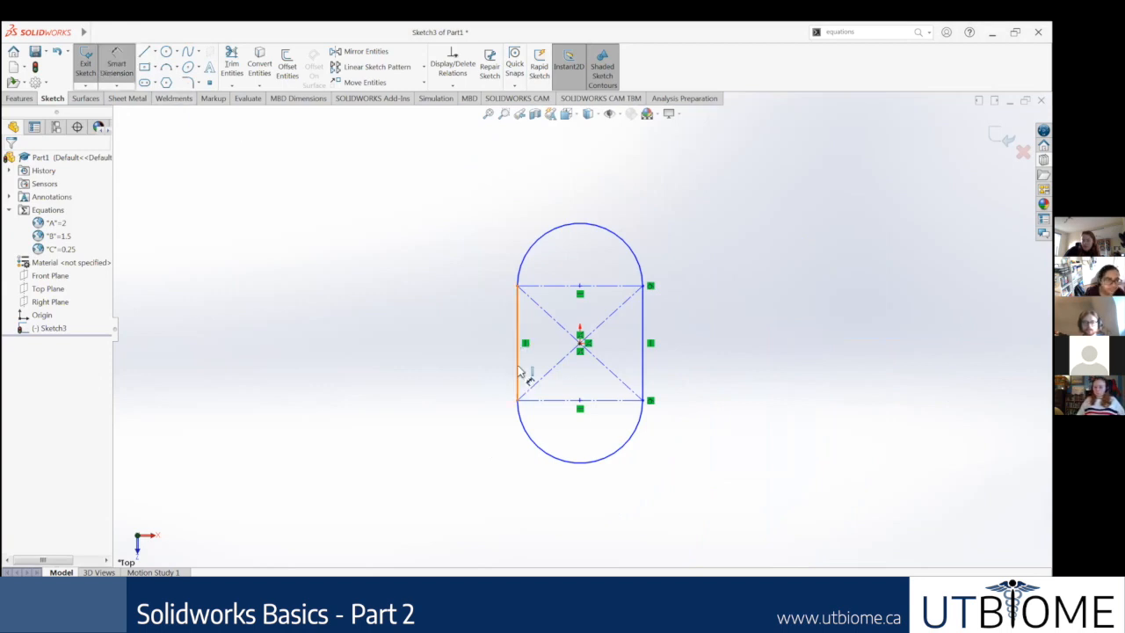
{"action": "left_click", "coordinate": [520, 371]}
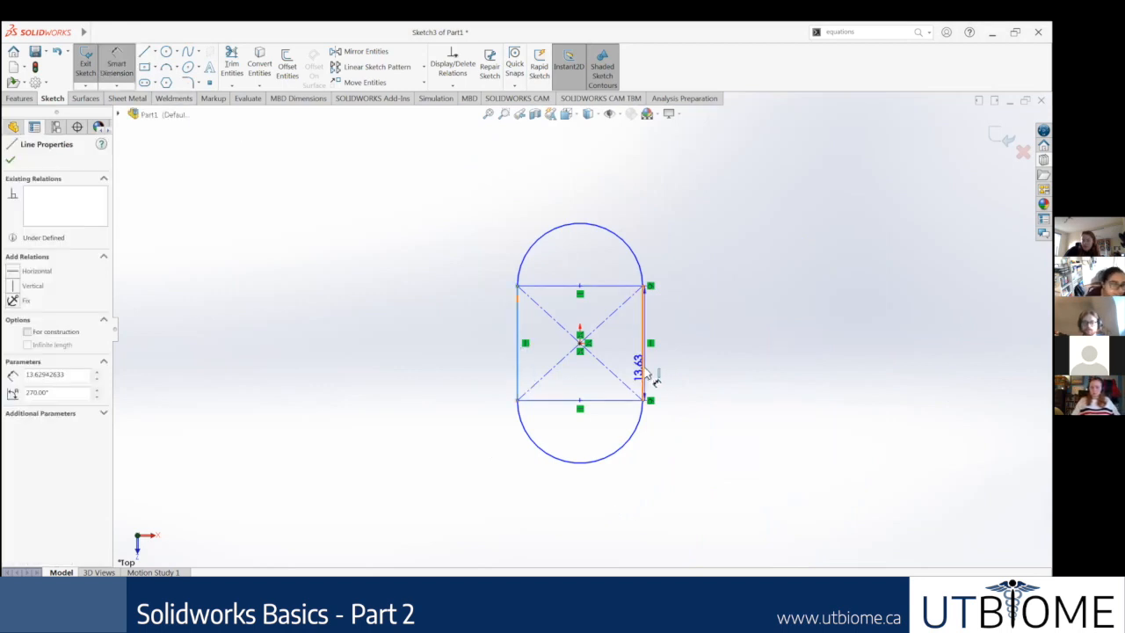
{"action": "left_click", "coordinate": [576, 545]}
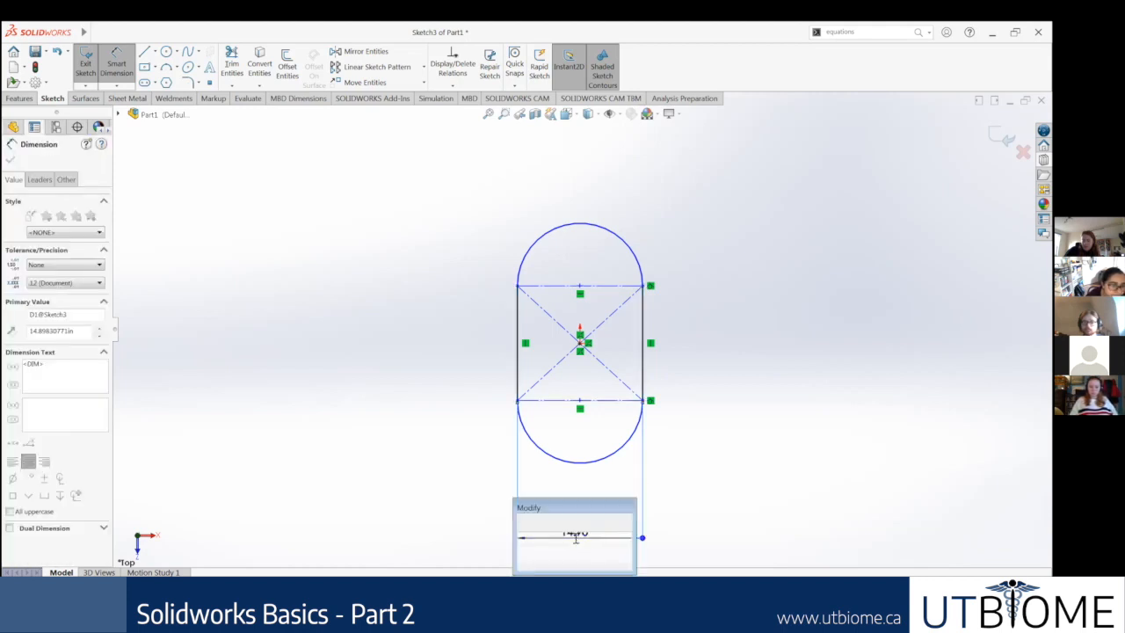
{"action": "type", "text": "=B"}
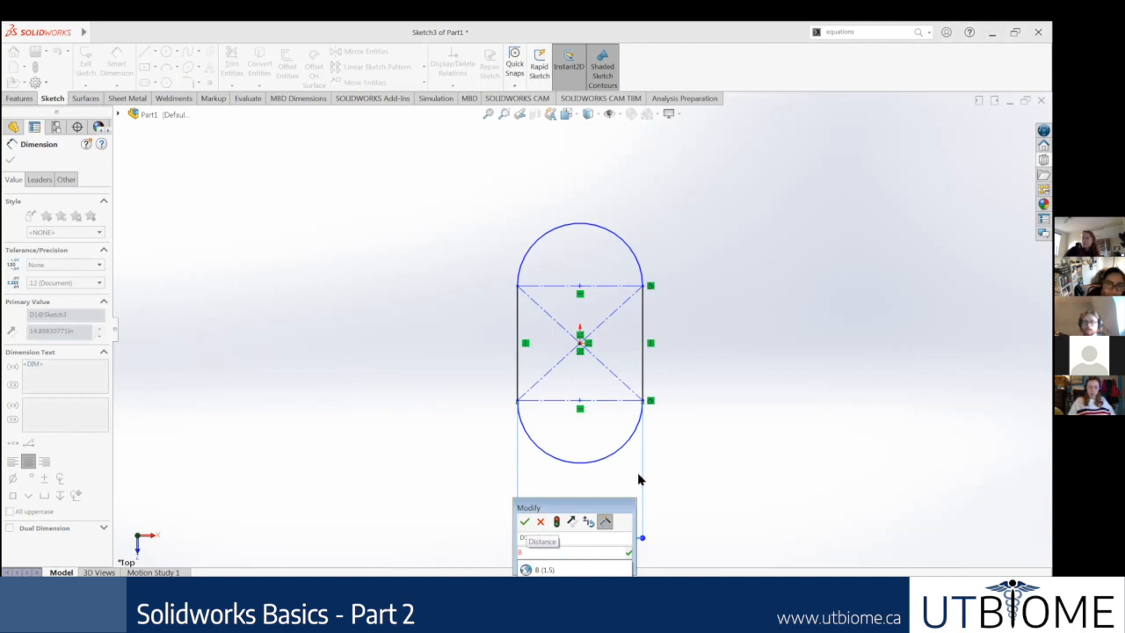
{"action": "key", "text": "Escape"}
{"action": "key", "text": "Return"}
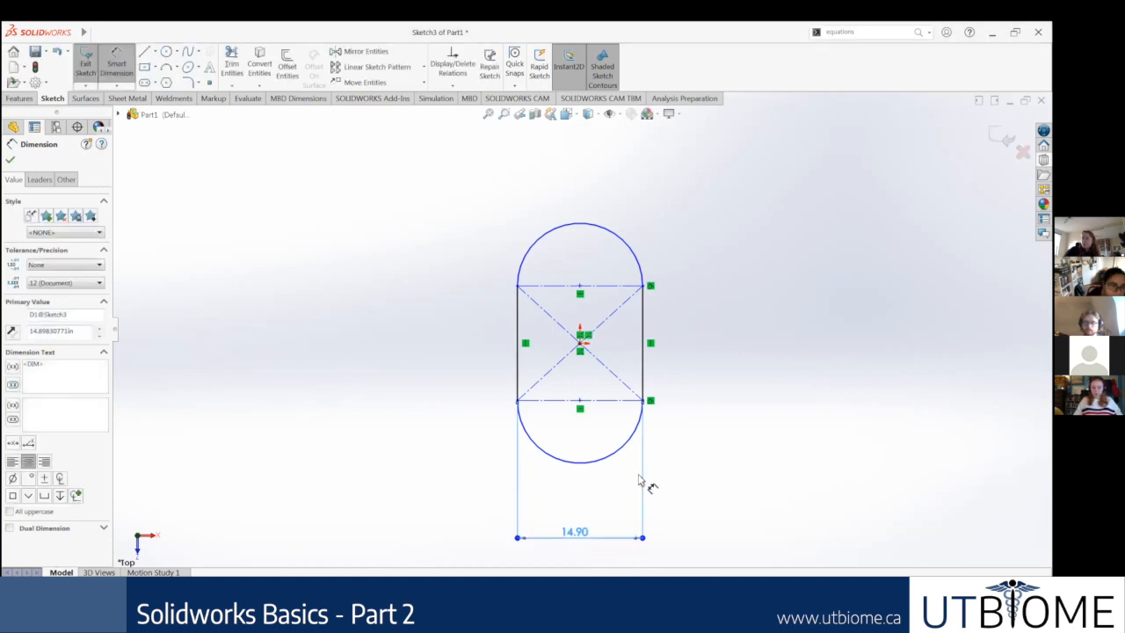
Step: Try to set the slot's width dimension to the global variable B
{"action": "scroll", "coordinate": [580, 482], "scroll_direction": "up", "scroll_amount": 2}
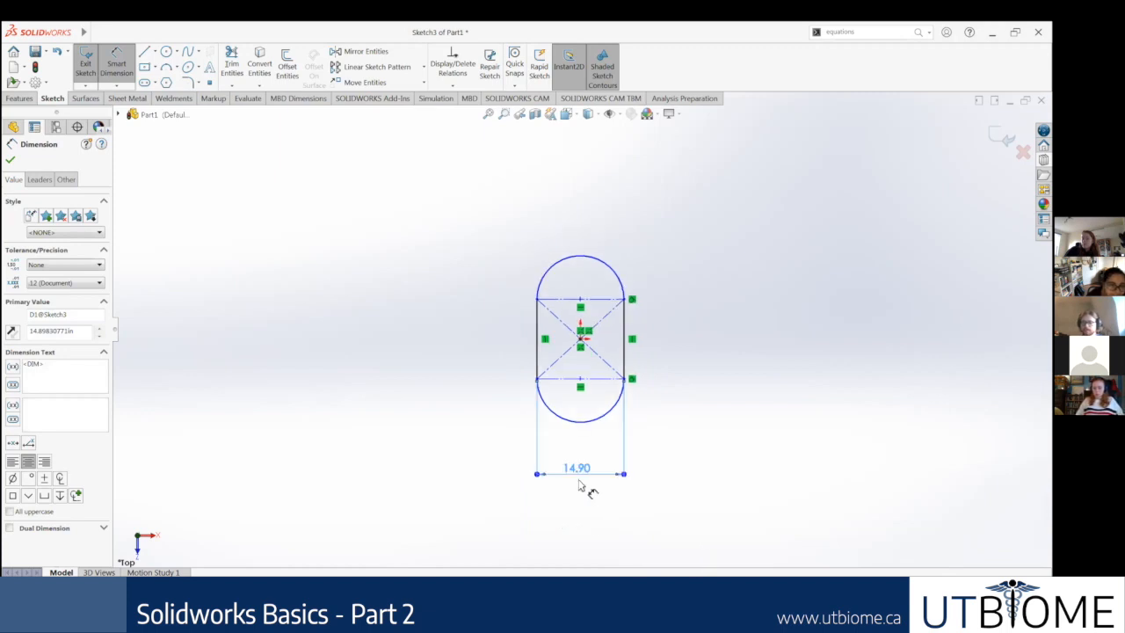
{"action": "scroll", "coordinate": [594, 473], "scroll_direction": "down", "scroll_amount": 1}
{"action": "scroll", "coordinate": [568, 448], "scroll_direction": "down", "scroll_amount": 1}
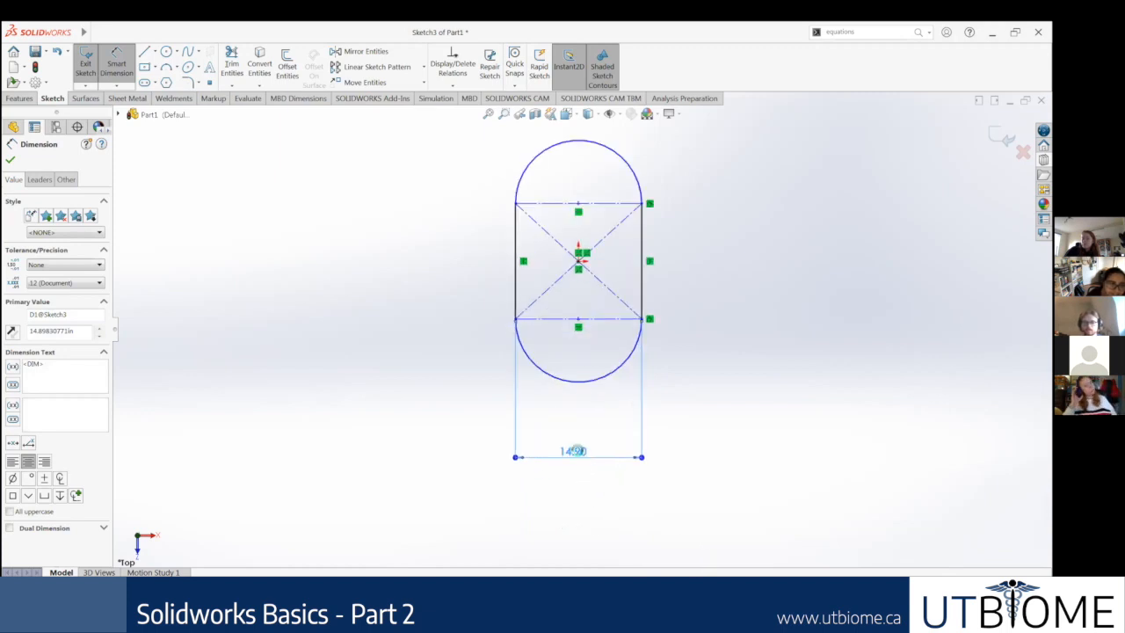
{"action": "double_click", "coordinate": [579, 449]}
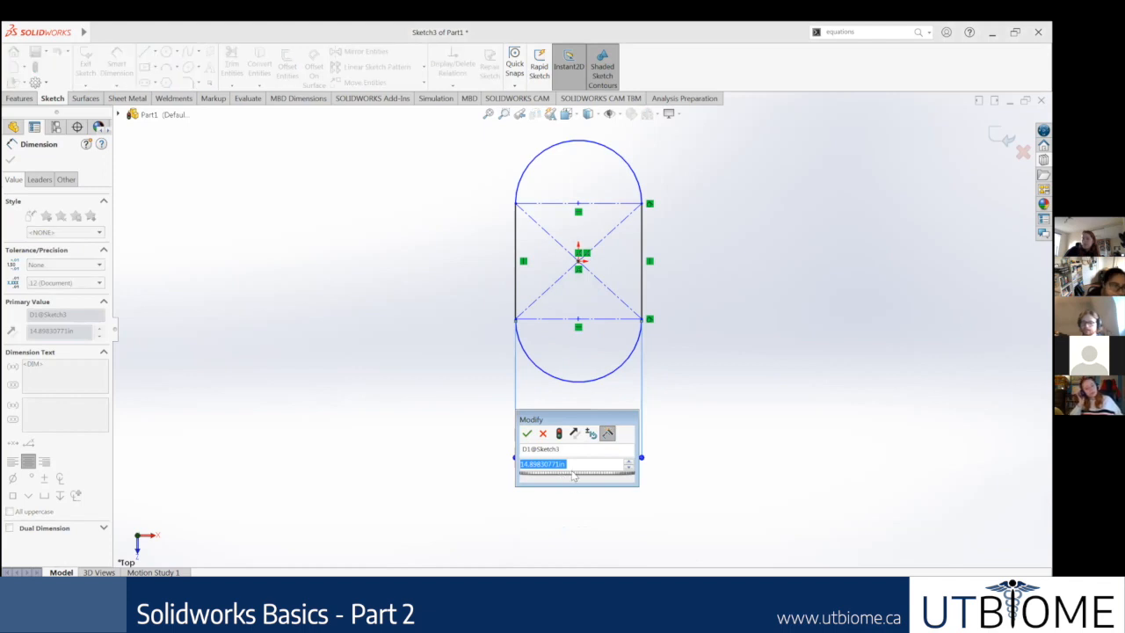
{"action": "type", "text": "B"}
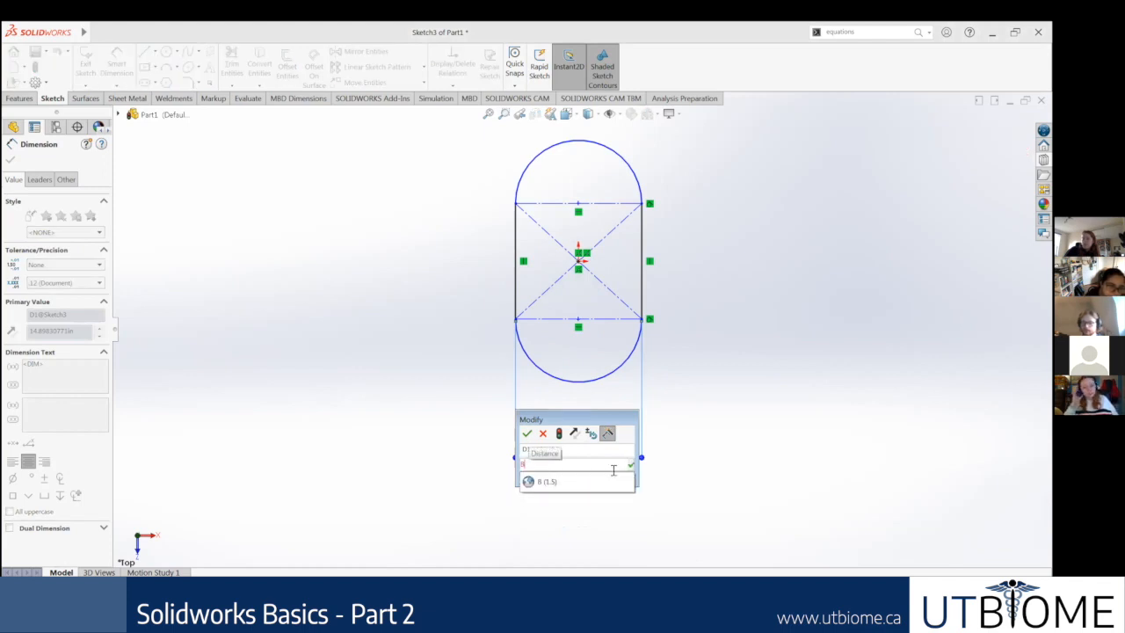
{"action": "left_click", "coordinate": [565, 484]}
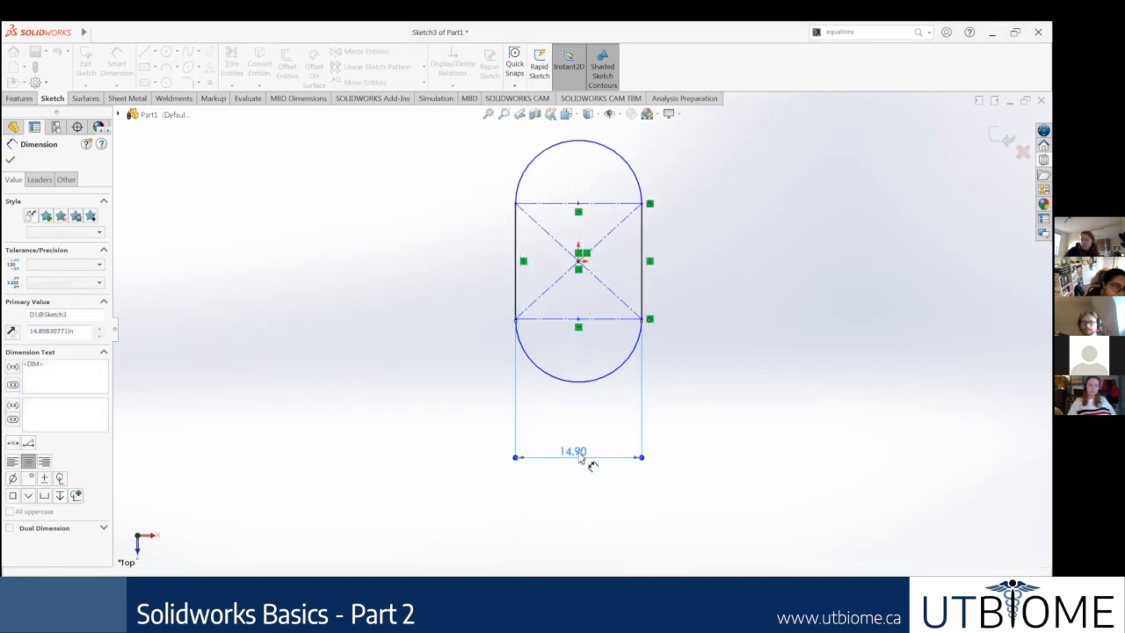
Step: Set the slot's width dimension to the global variable B (1.5) and accept the value
{"action": "double_click", "coordinate": [580, 460]}
{"action": "double_click", "coordinate": [580, 460]}
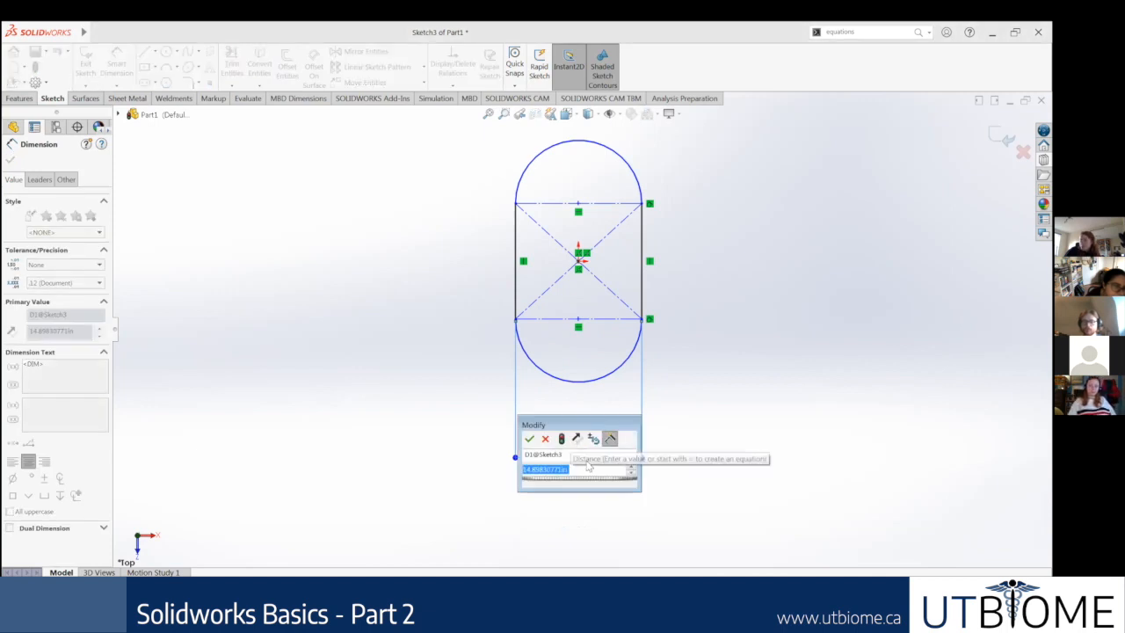
{"action": "type", "text": "=B"}
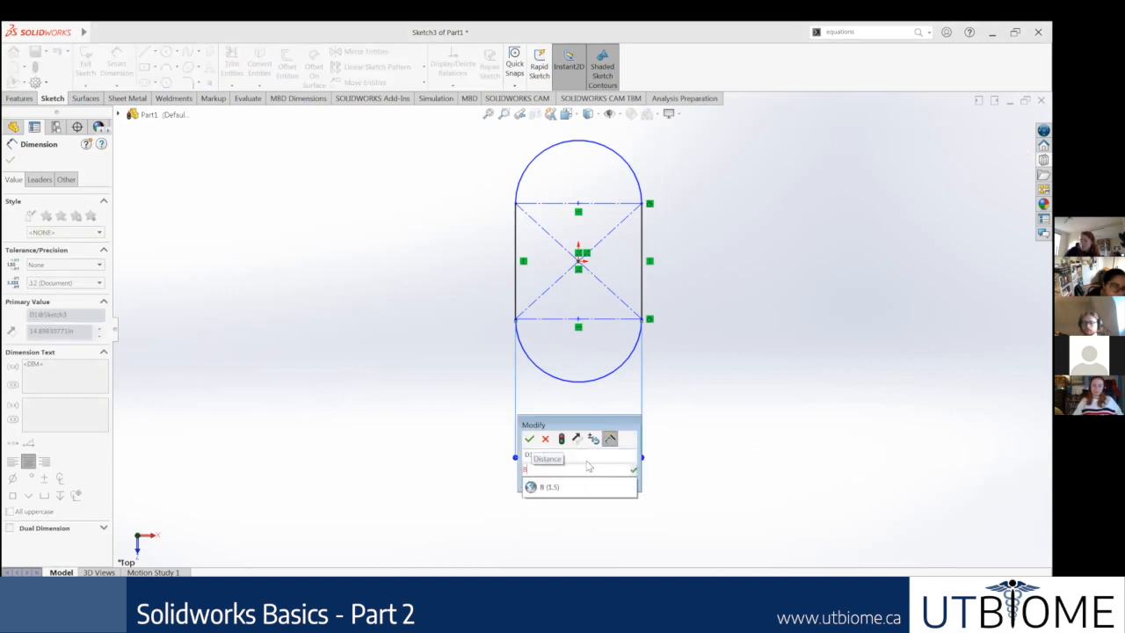
{"action": "key", "text": "Escape"}
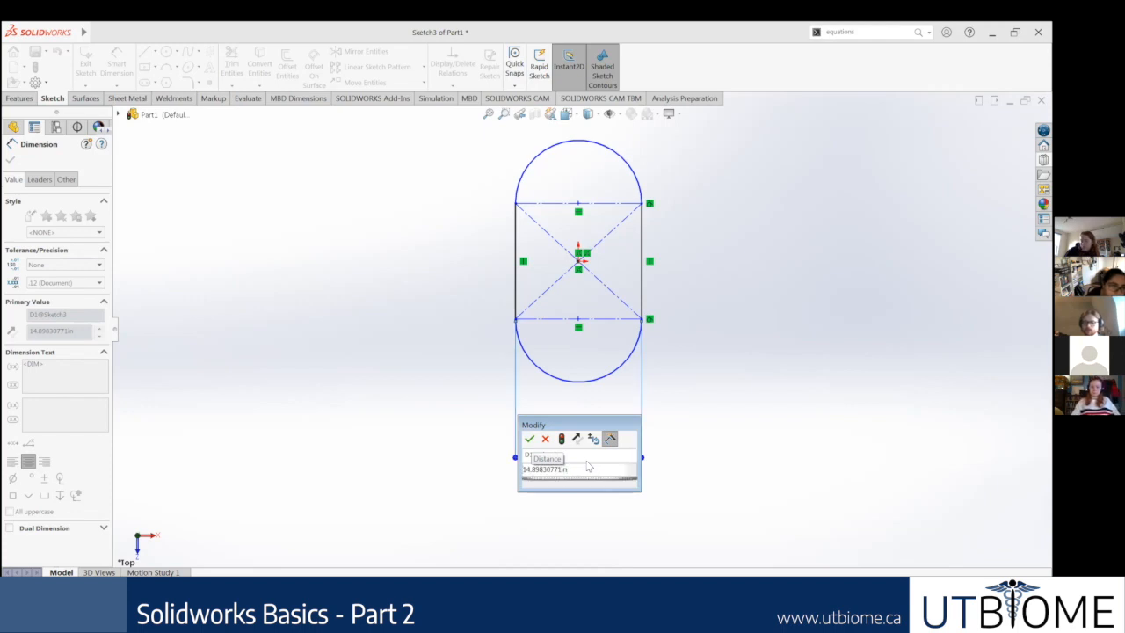
{"action": "left_click_drag", "start_coordinate": [581, 469], "coordinate": [515, 479]}
{"action": "type", "text": "=B"}
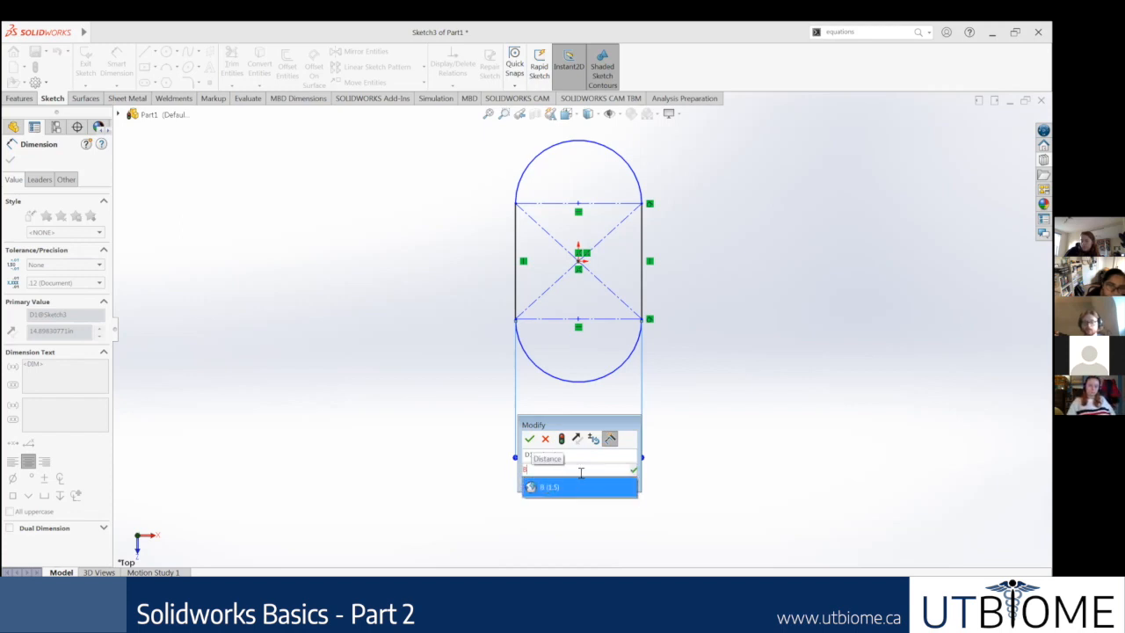
{"action": "left_click", "coordinate": [558, 491]}
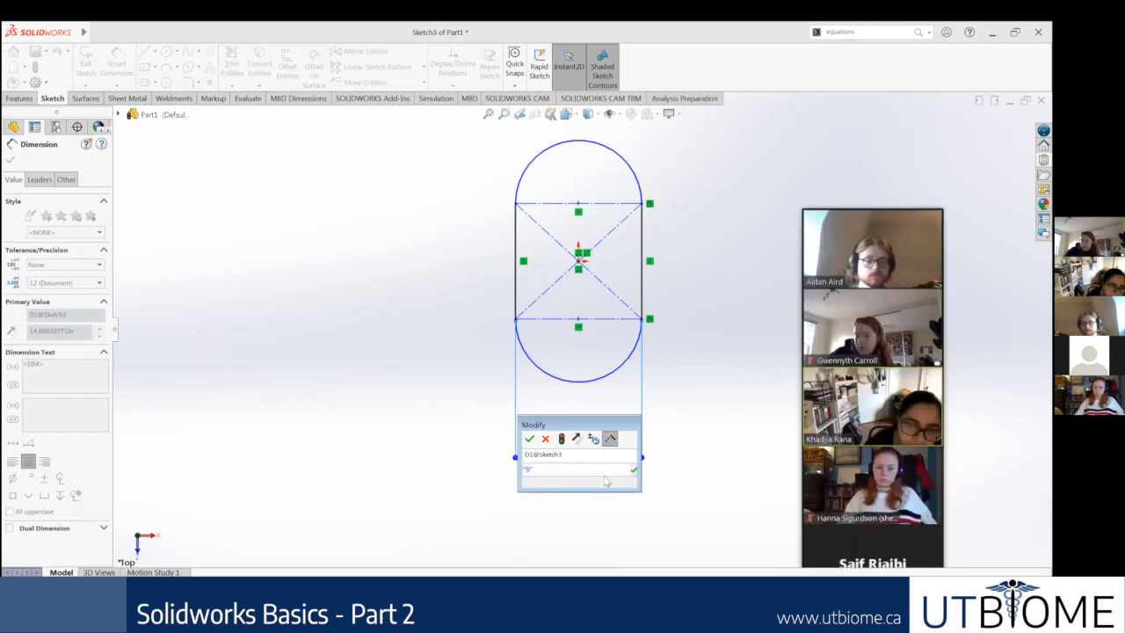
{"action": "left_click", "coordinate": [632, 469]}
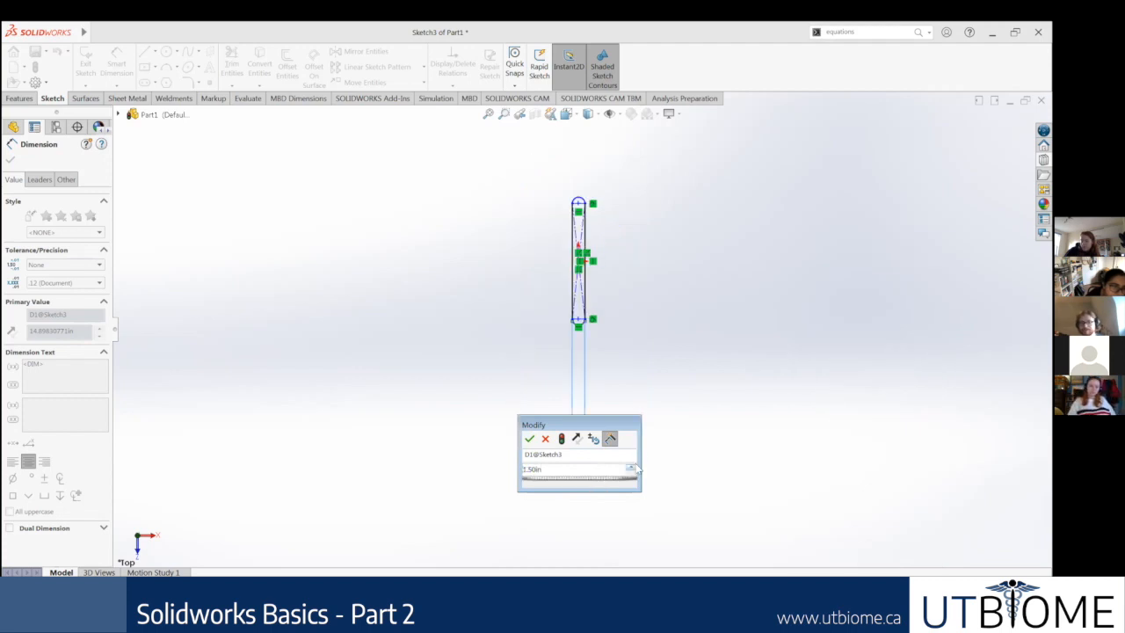
{"action": "key", "text": "Return"}
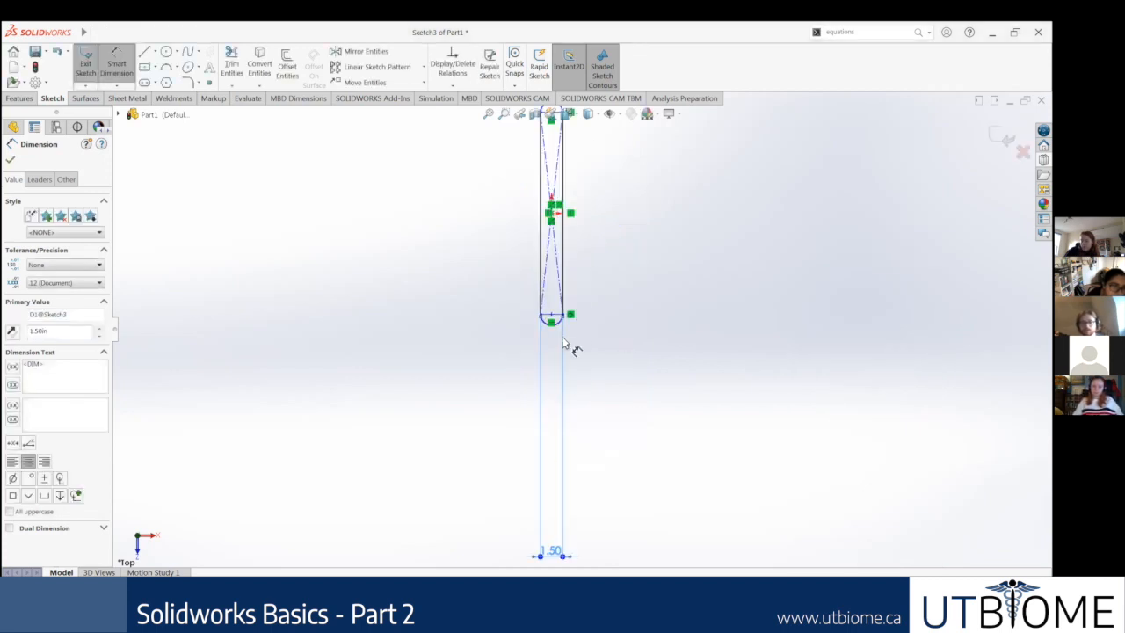
Step: Move the slot's width dimension up closer beneath the lower arc and place its text beside the extension lines
{"action": "double_click", "coordinate": [564, 479]}
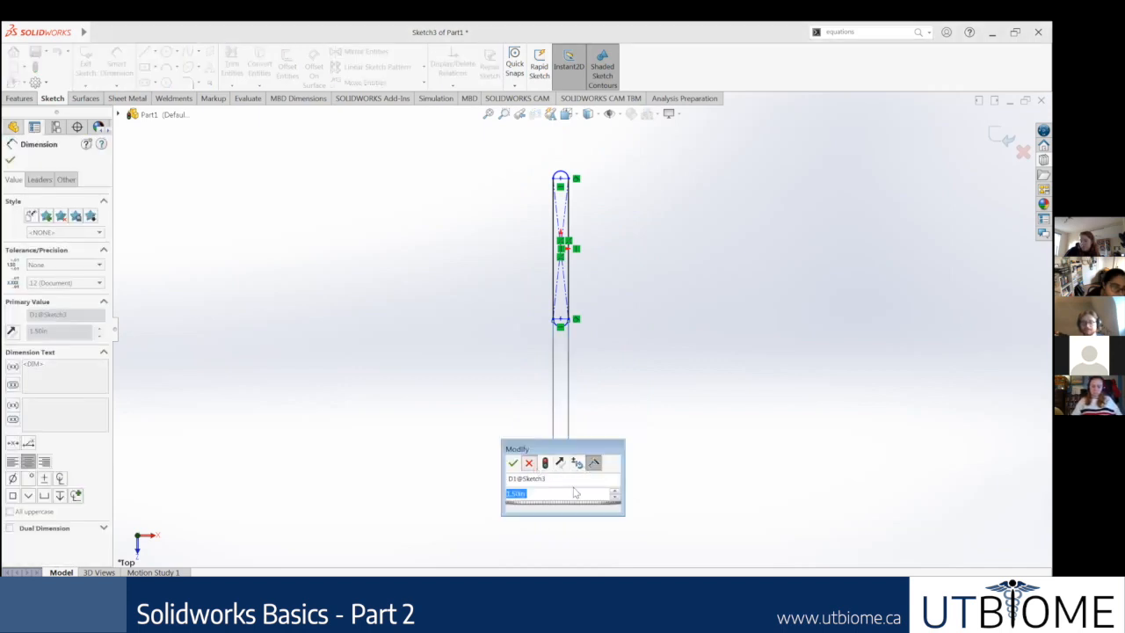
{"action": "key", "text": "Return"}
{"action": "left_click_drag", "start_coordinate": [567, 489], "coordinate": [555, 402]}
{"action": "scroll", "coordinate": [566, 369], "scroll_direction": "down", "scroll_amount": 1}
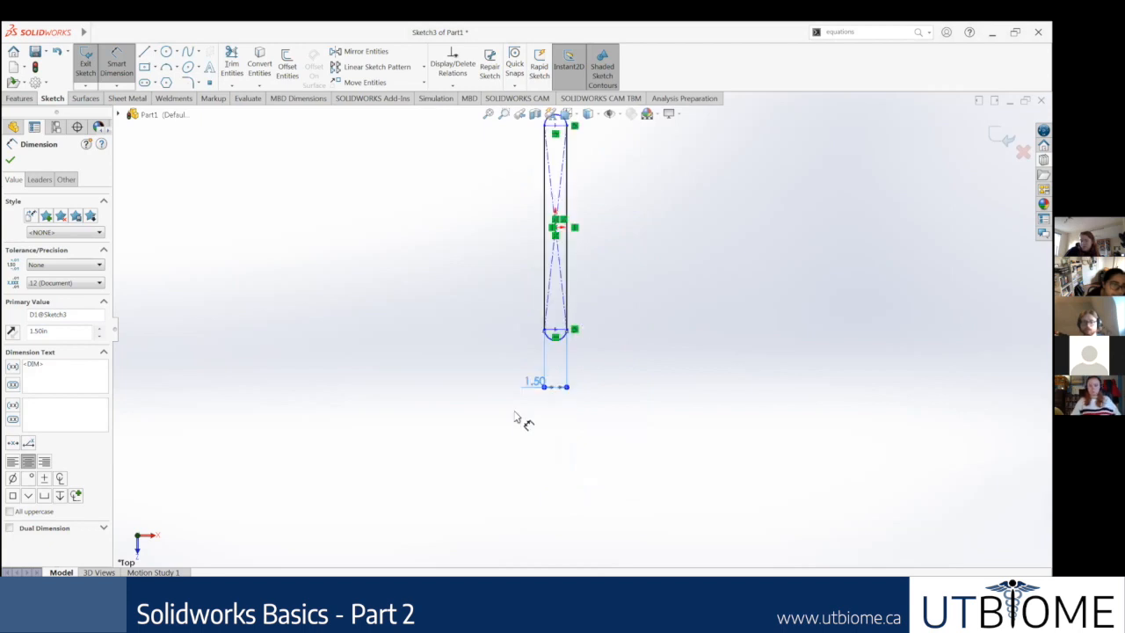
{"action": "scroll", "coordinate": [518, 408], "scroll_direction": "down", "scroll_amount": 1}
{"action": "mouse_move", "coordinate": [475, 393]}
{"action": "left_mouse_down"}
{"action": "mouse_move", "coordinate": [472, 423]}
{"action": "mouse_move", "coordinate": [472, 397]}
{"action": "left_mouse_up"}
Step: Reopen the slot's width dimension and enter the equation =B to link it to the global variable
{"action": "double_click", "coordinate": [472, 396]}
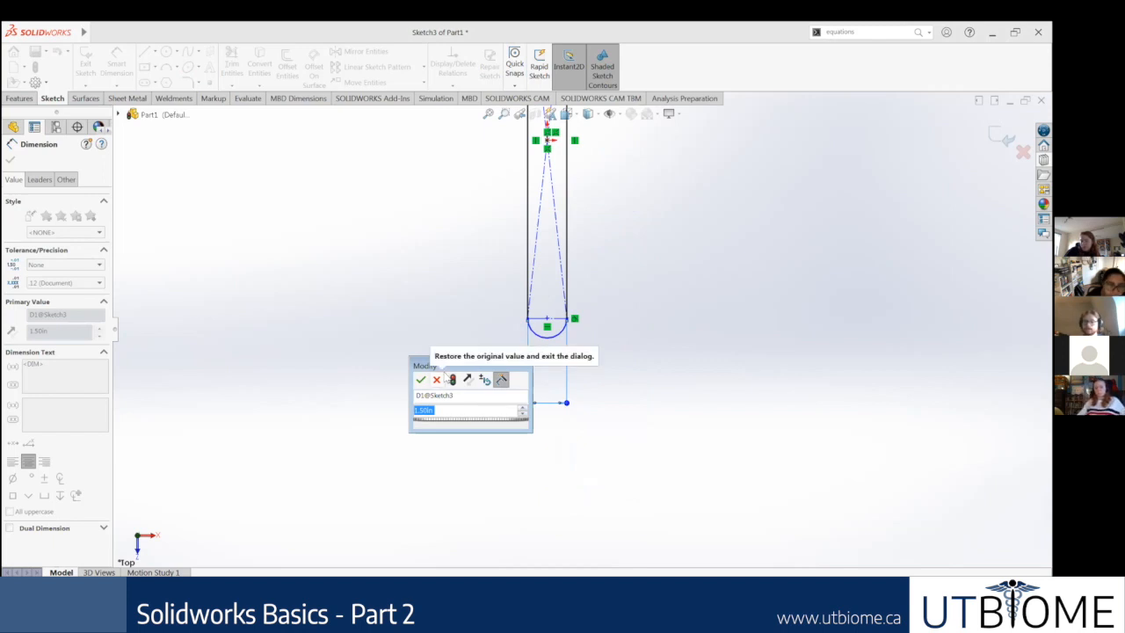
{"action": "type", "text": "=B"}
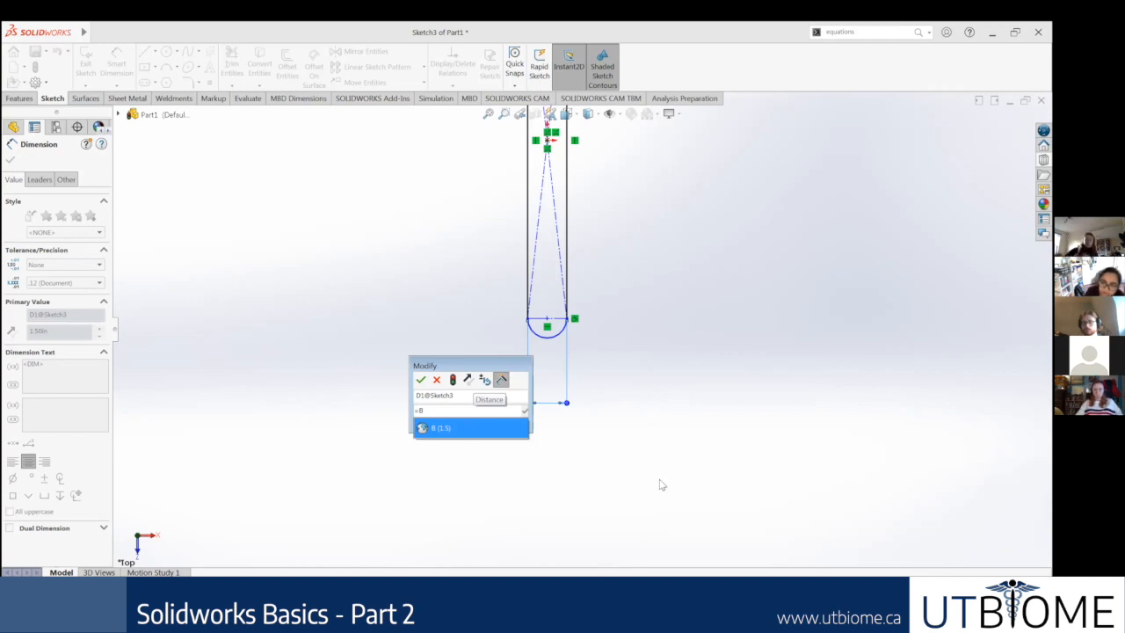
{"action": "left_click", "coordinate": [444, 431]}
{"action": "key", "text": "BackSpace"}
{"action": "key", "text": "BackSpace"}
{"action": "key", "text": "BackSpace"}
{"action": "type", "text": "B"}
{"action": "key", "text": "Return"}
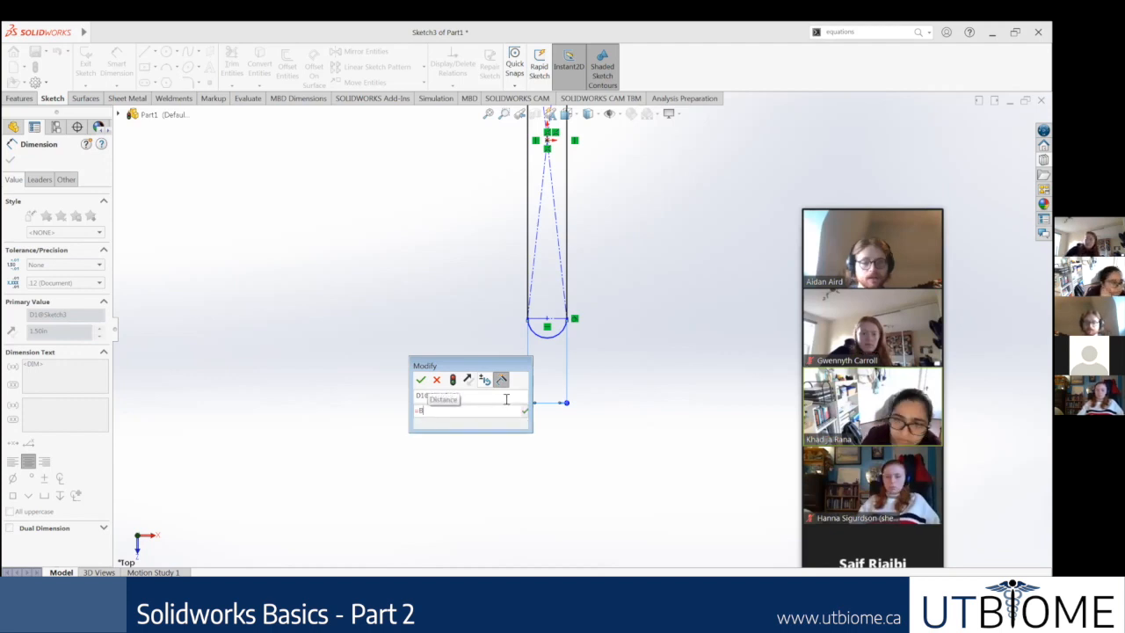
{"action": "key", "text": "BackSpace"}
{"action": "type", "text": "B"}
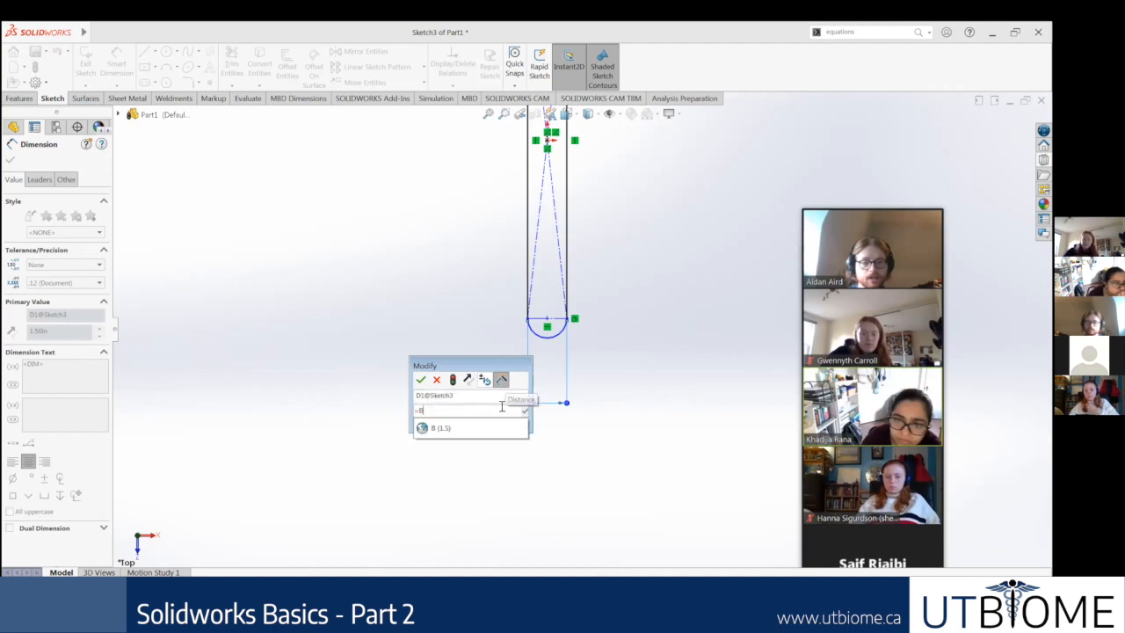
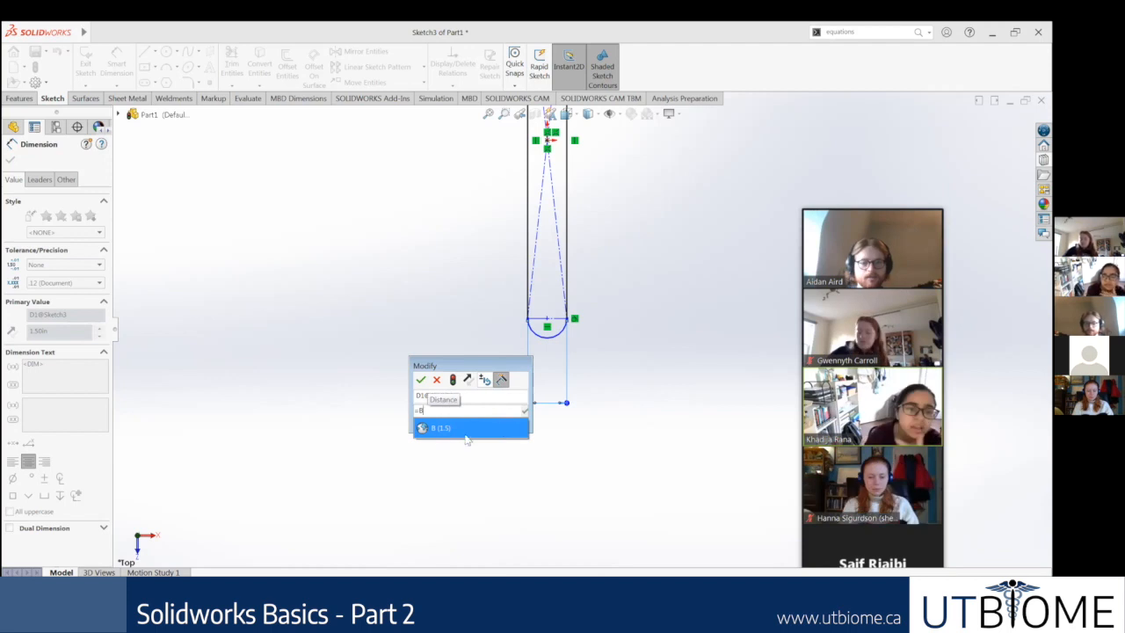
Step: Try to link the slot's width dimension to the global variable B, and leave the dimension edit
{"action": "left_click", "coordinate": [472, 429]}
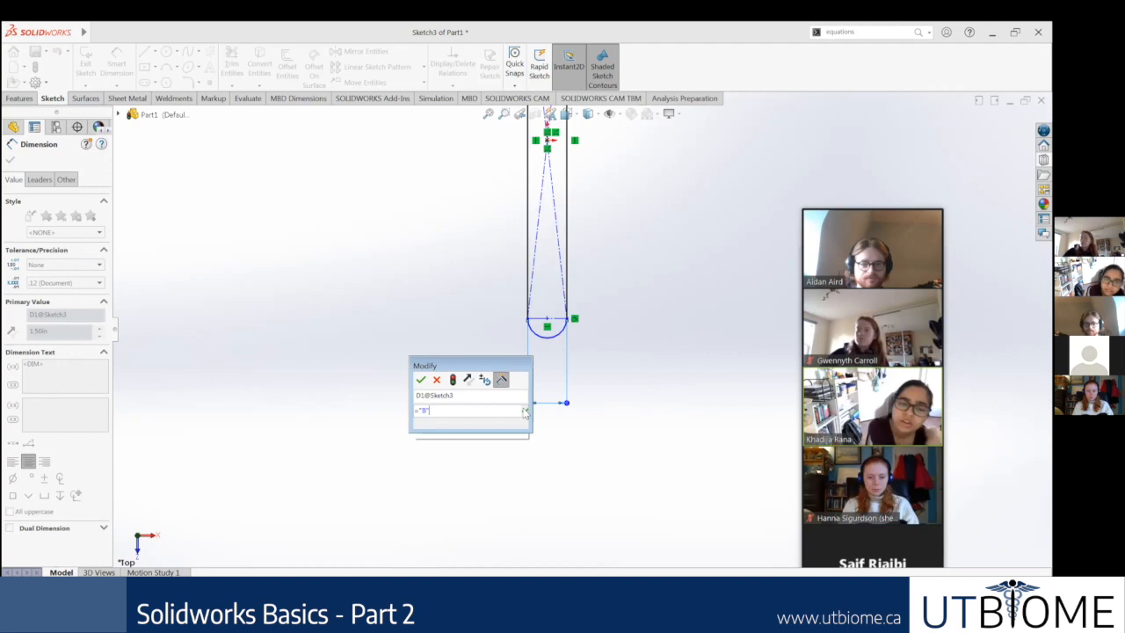
{"action": "left_click", "coordinate": [525, 411]}
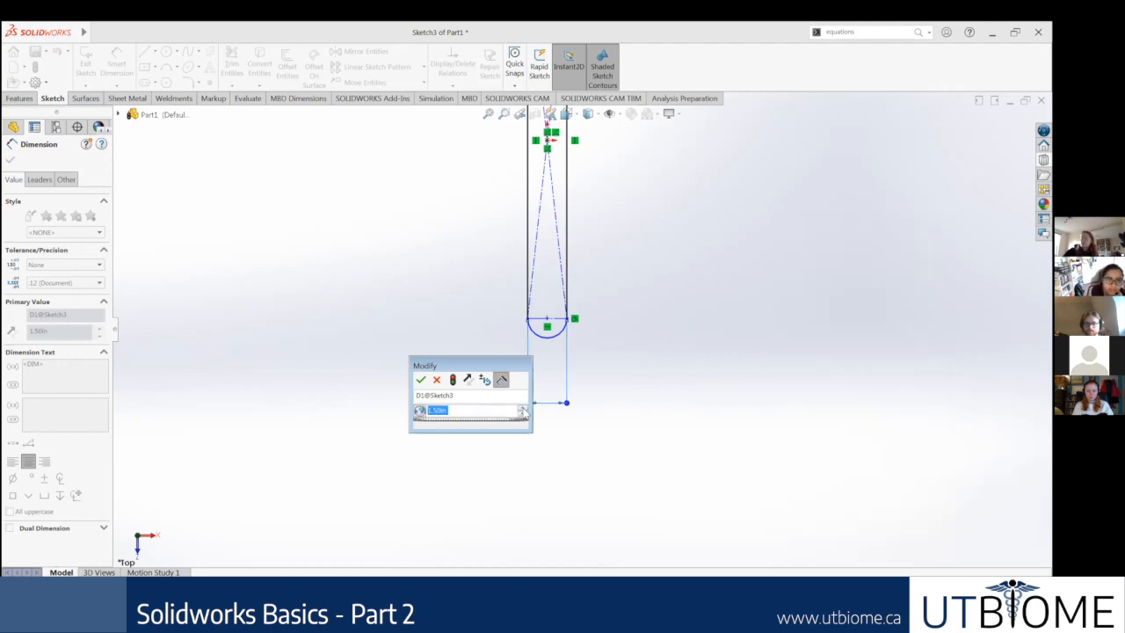
{"action": "left_click", "coordinate": [437, 381]}
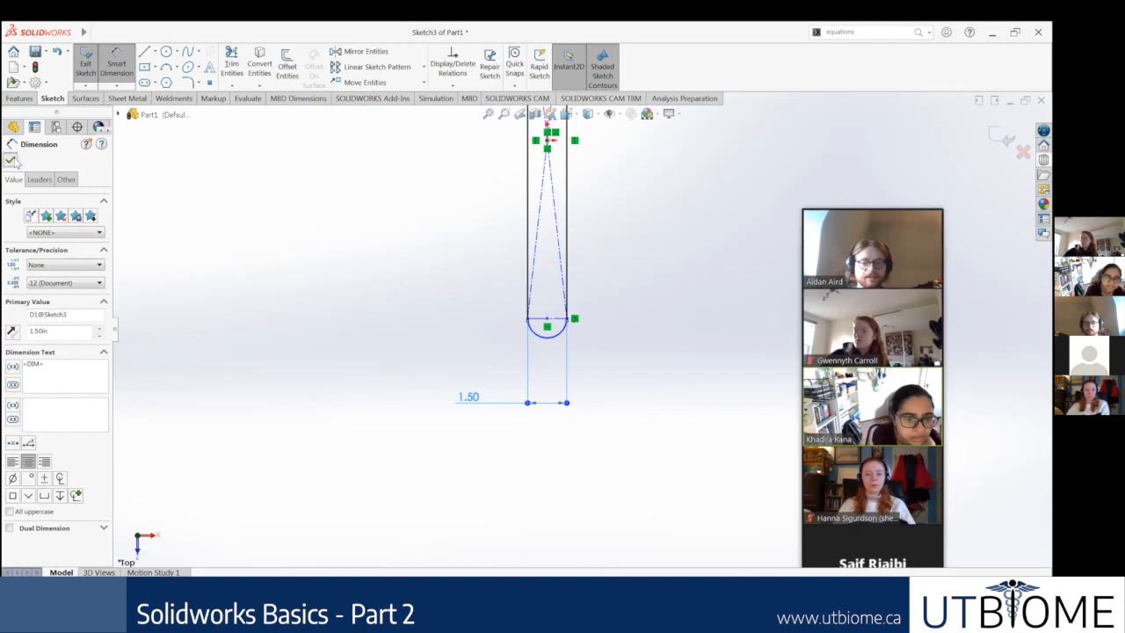
{"action": "left_click", "coordinate": [11, 159]}
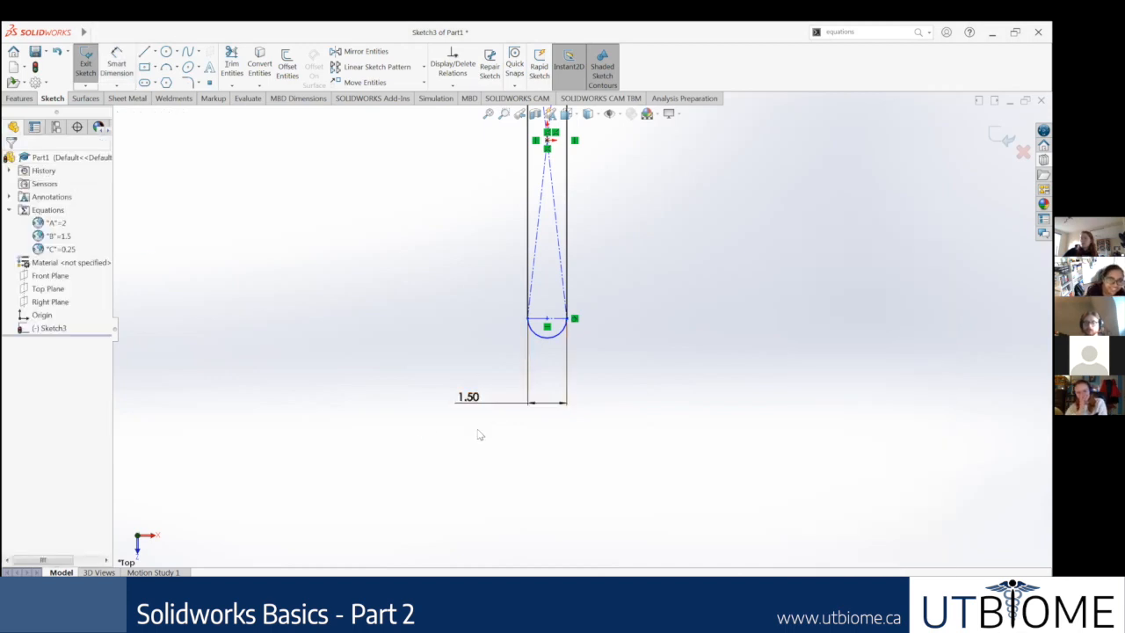
{"action": "left_click", "coordinate": [473, 400]}
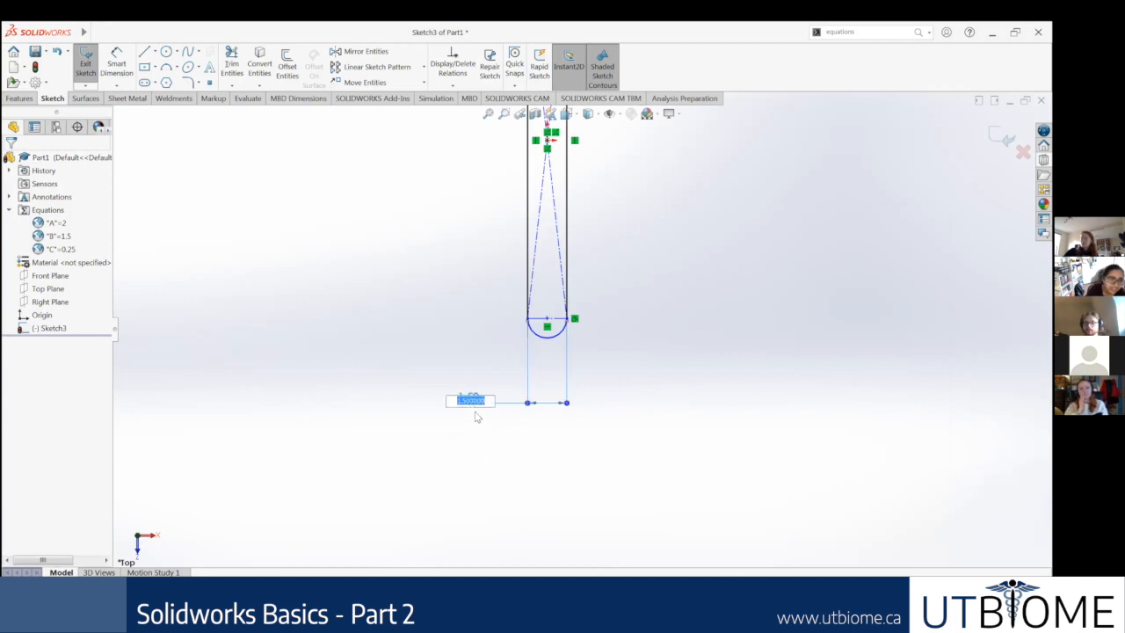
{"action": "left_click", "coordinate": [490, 448]}
{"action": "double_click", "coordinate": [463, 401]}
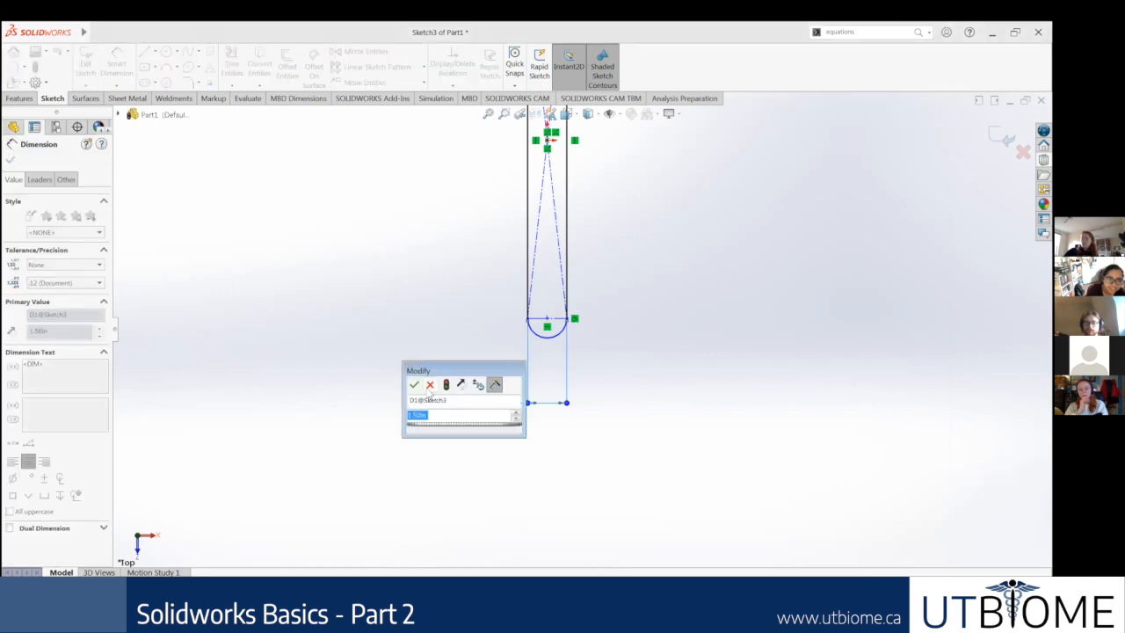
{"action": "left_click", "coordinate": [429, 385]}
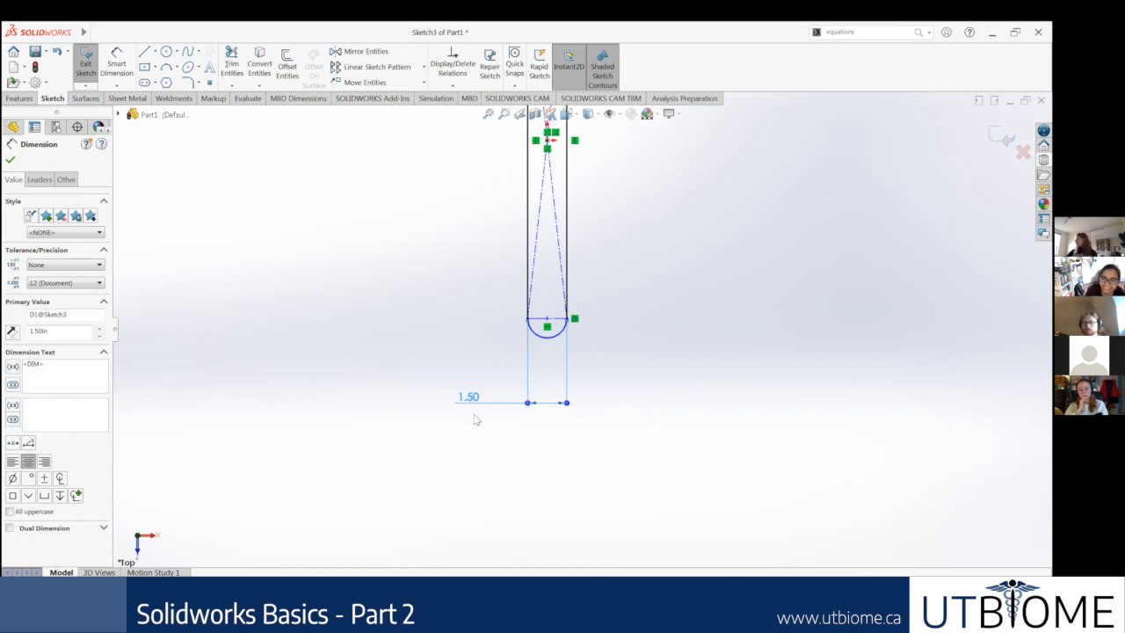
{"action": "left_click", "coordinate": [9, 159]}
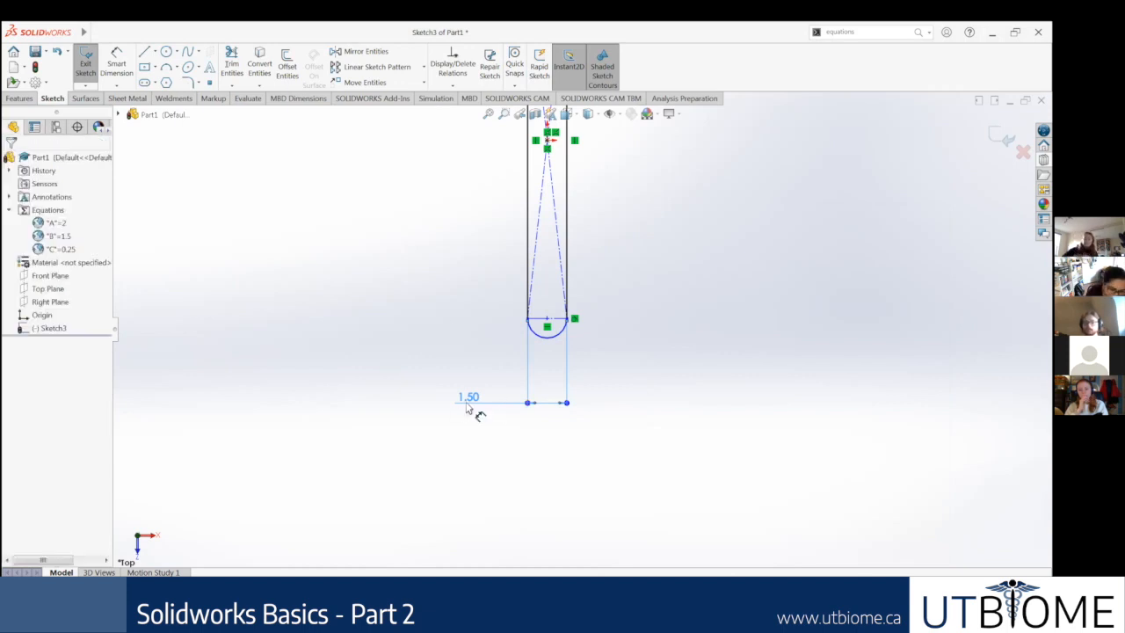
{"action": "double_click", "coordinate": [468, 397]}
{"action": "left_click", "coordinate": [359, 397]}
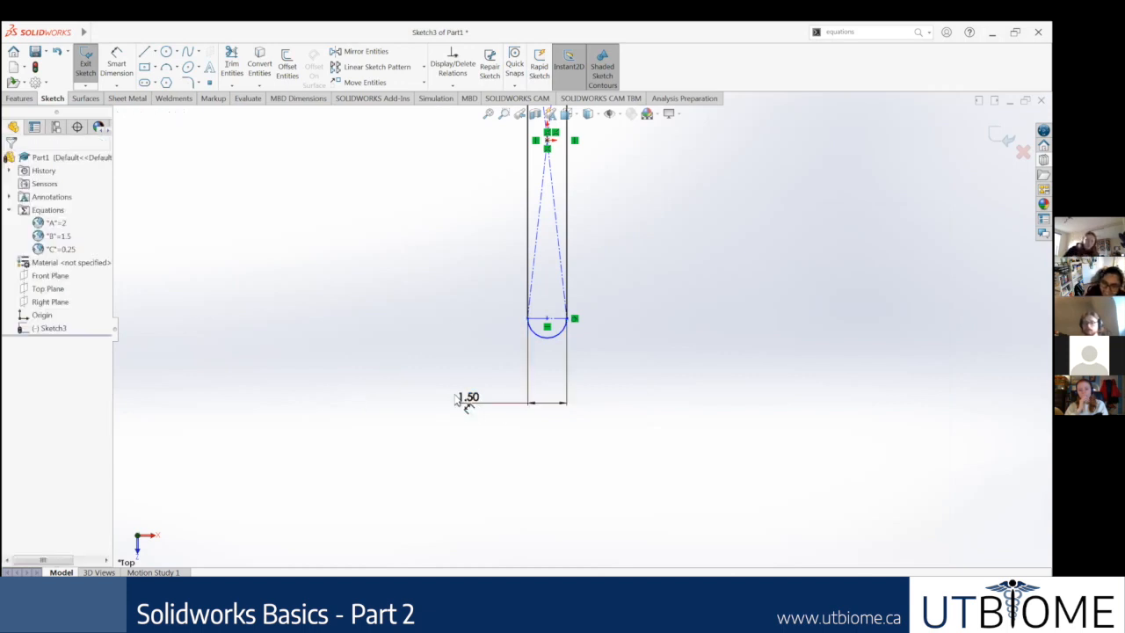
{"action": "double_click", "coordinate": [465, 404]}
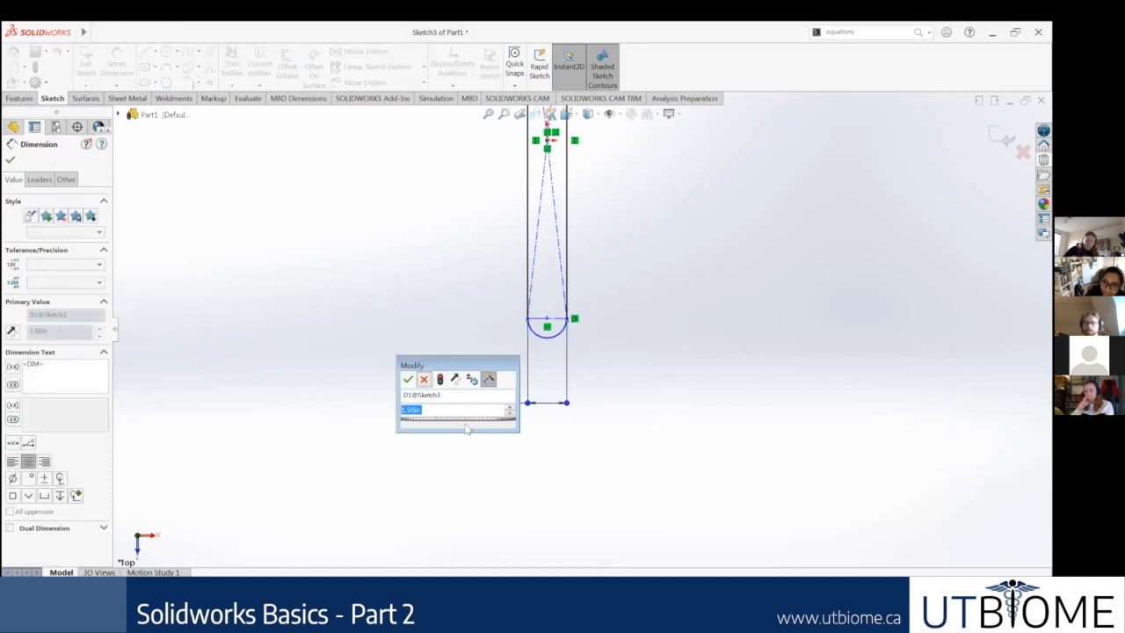
{"action": "left_click", "coordinate": [423, 378]}
Step: Set the slot's width dimension to 0.75 in
{"action": "left_click", "coordinate": [486, 404]}
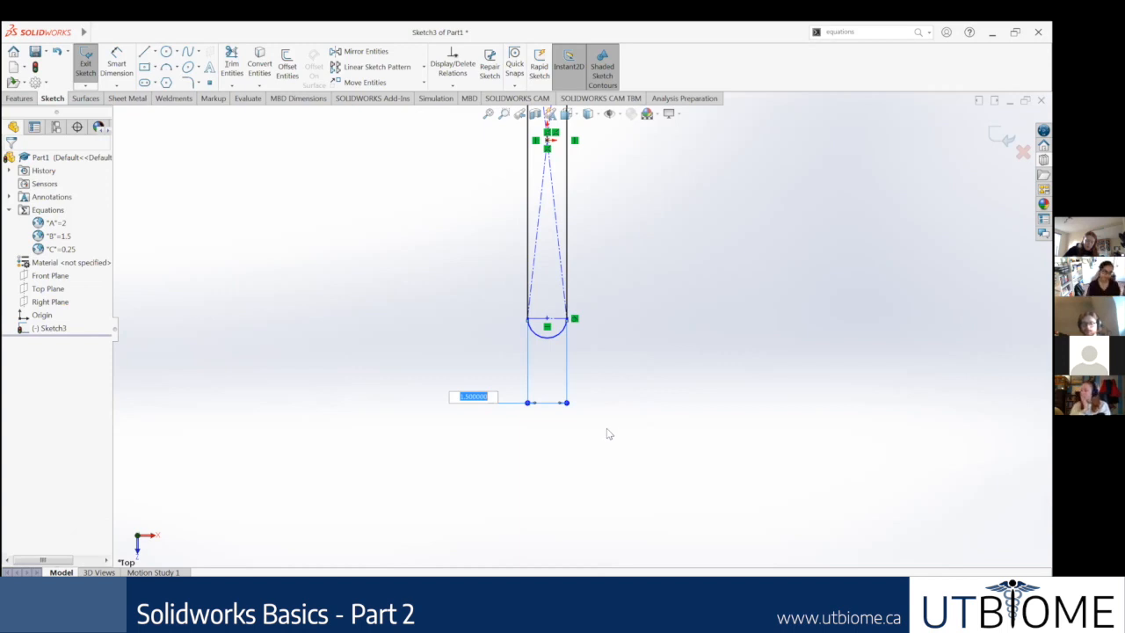
{"action": "type", "text": "0.75"}
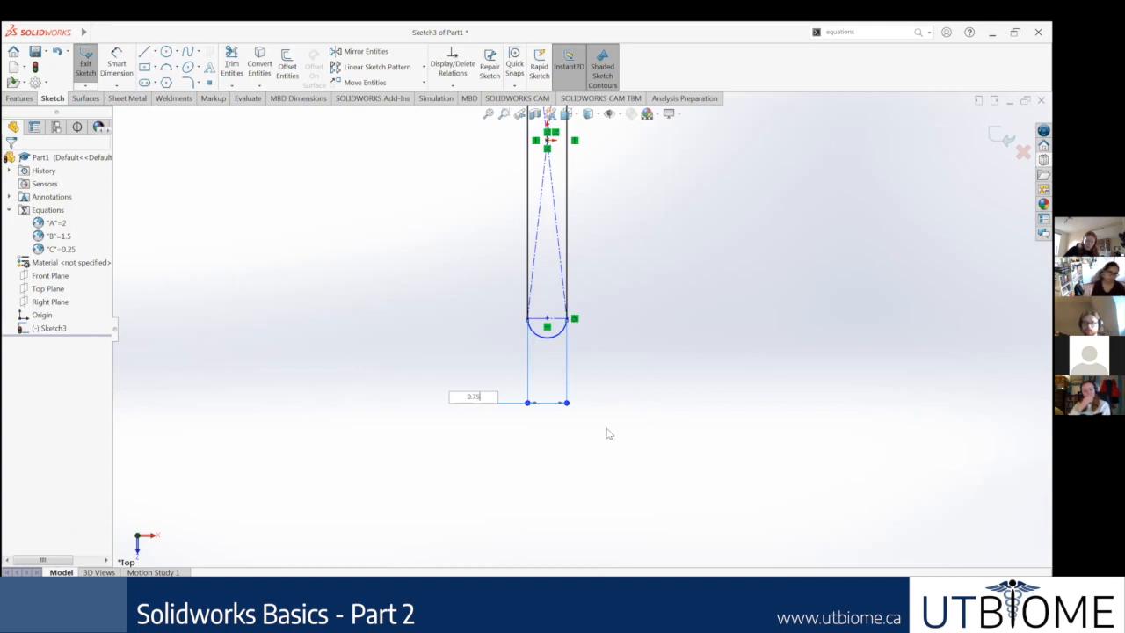
{"action": "key", "text": "Return"}
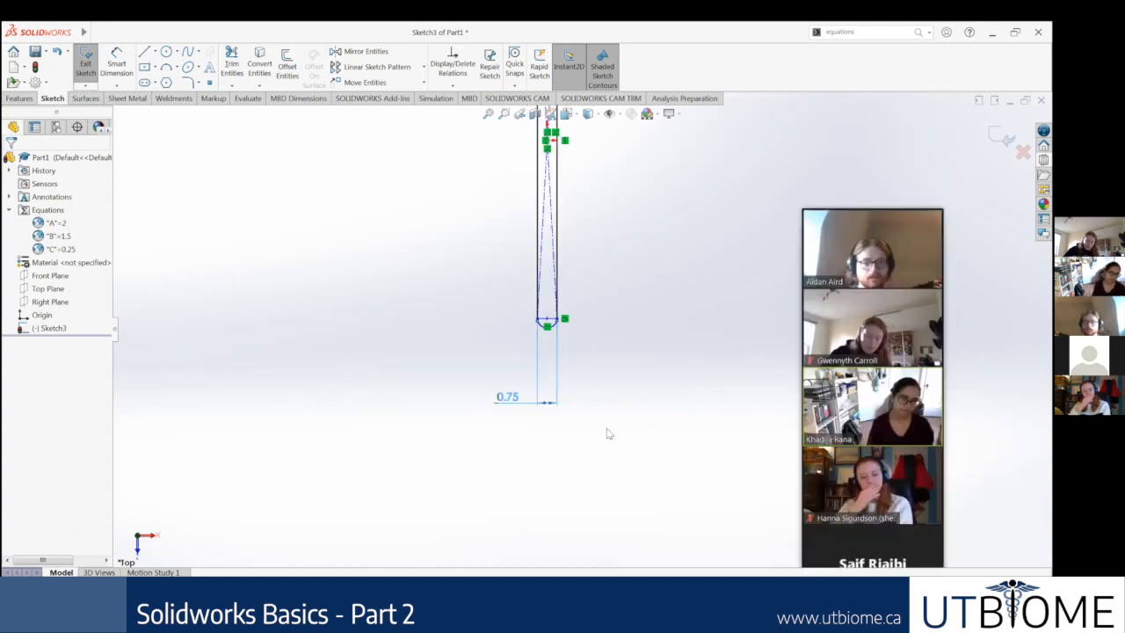
Step: Enter the equation ="A" as the value of the slot's width dimension
{"action": "left_click", "coordinate": [513, 396]}
{"action": "type", "text": "="}
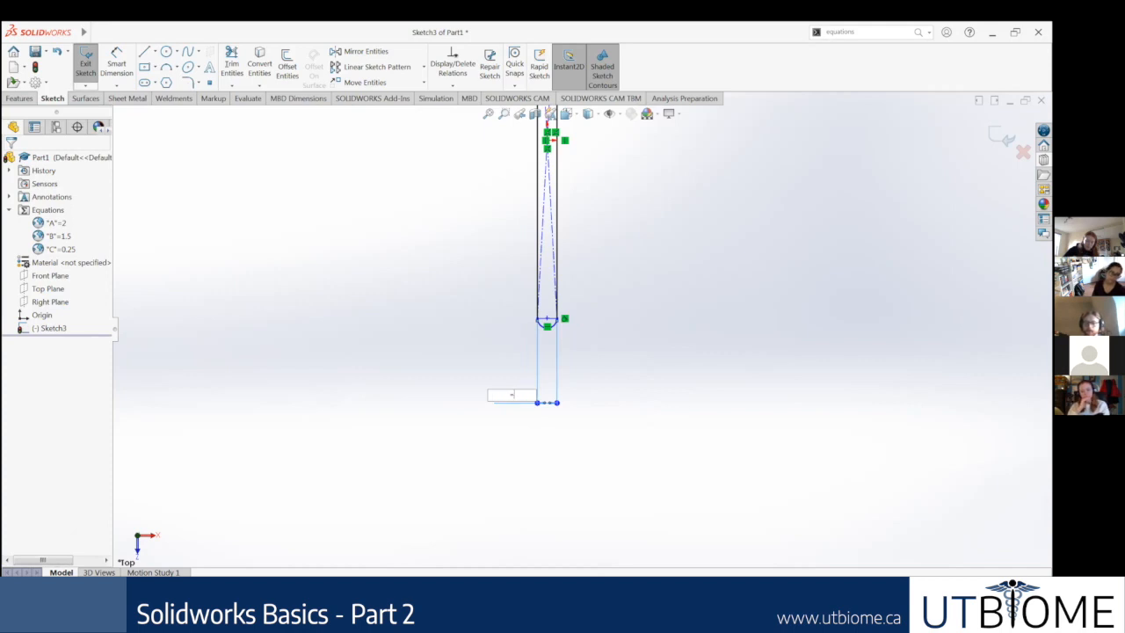
{"action": "type", "text": "\"A"}
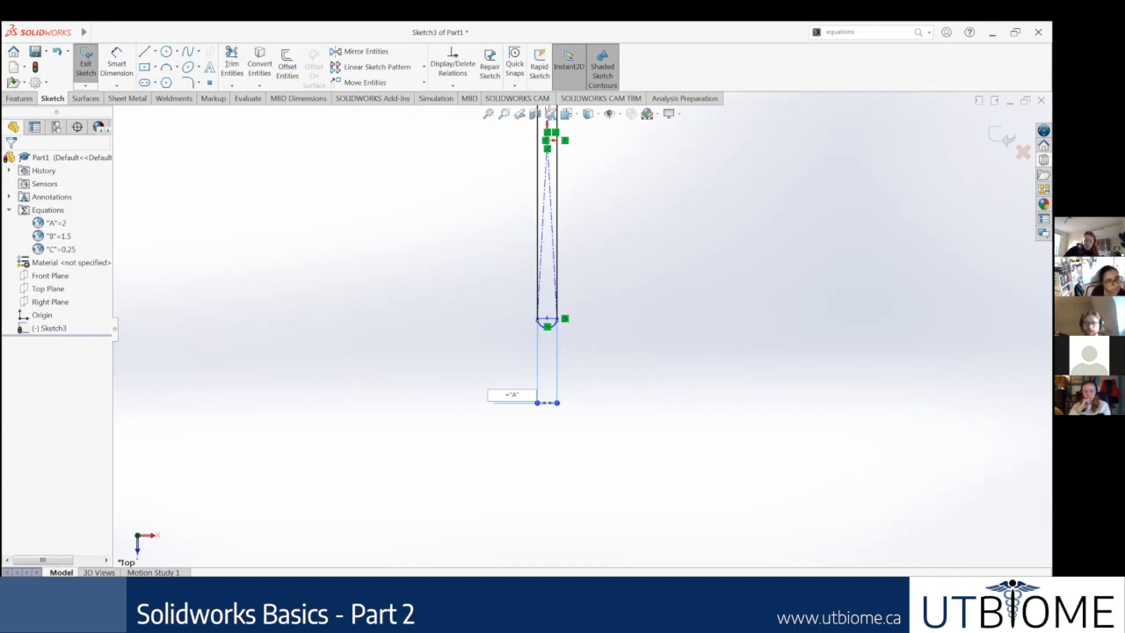
{"action": "key", "text": "Return"}
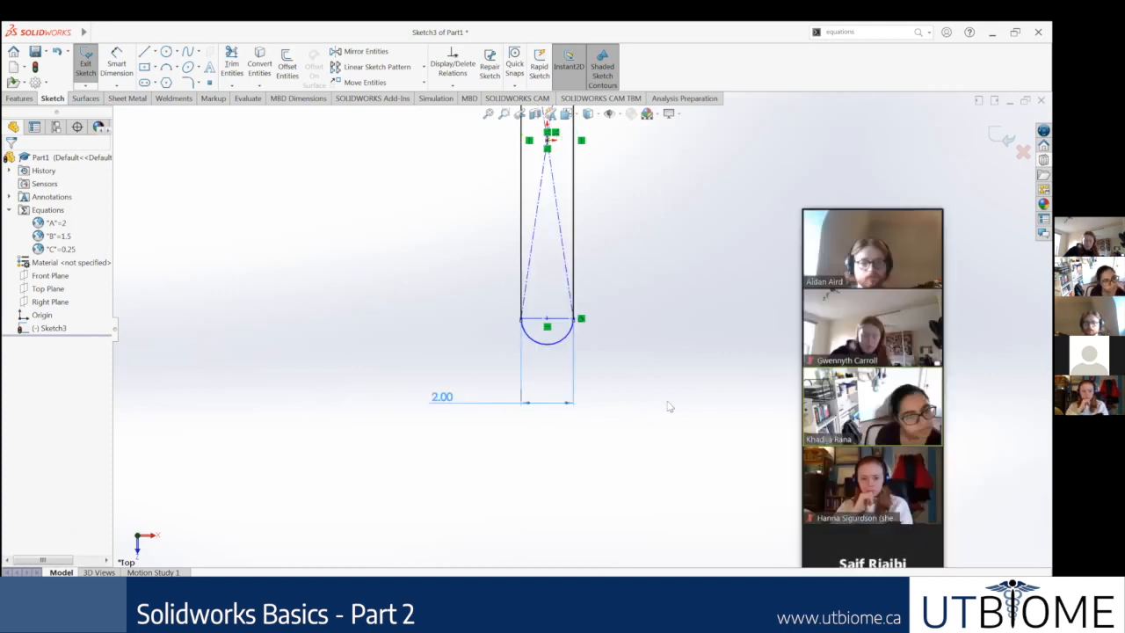
{"action": "double_click", "coordinate": [442, 397]}
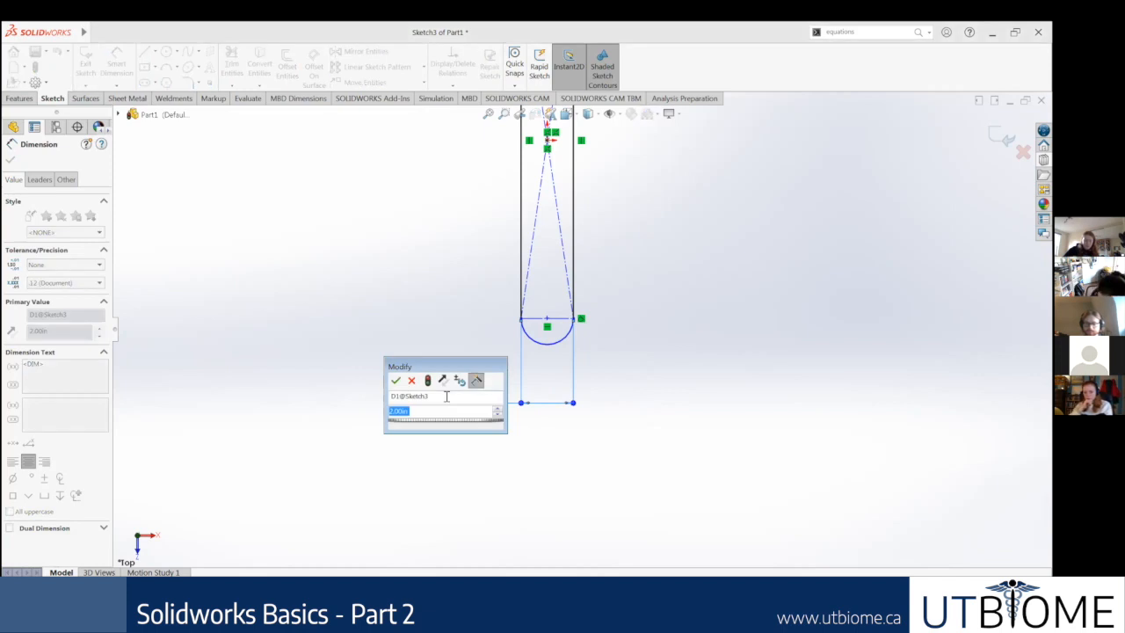
{"action": "type", "text": "="}
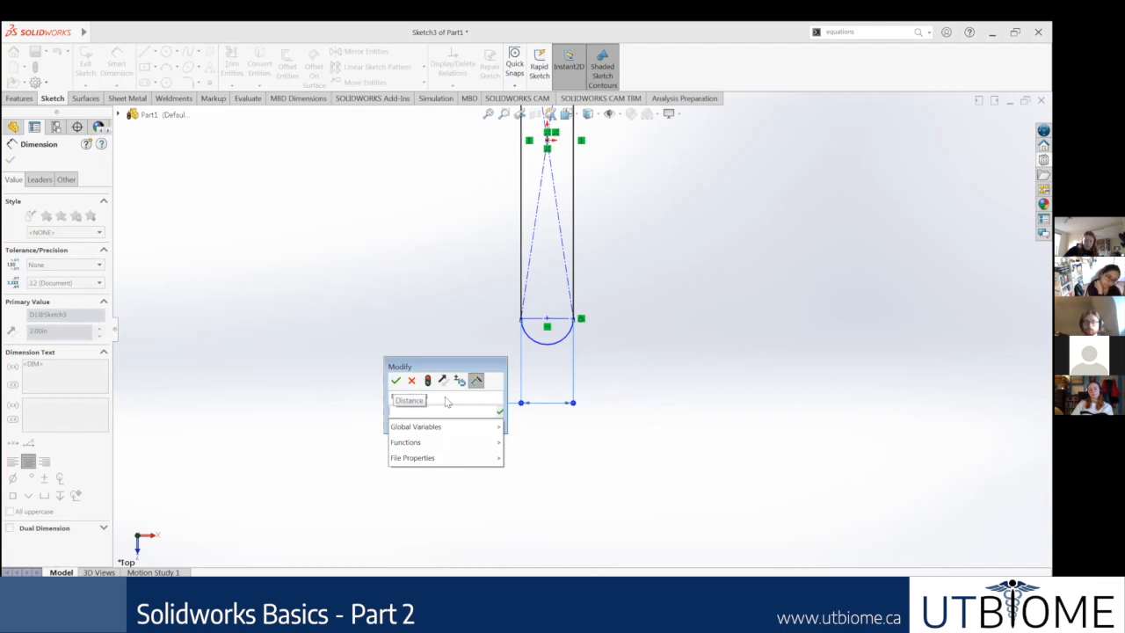
{"action": "left_click", "coordinate": [411, 381]}
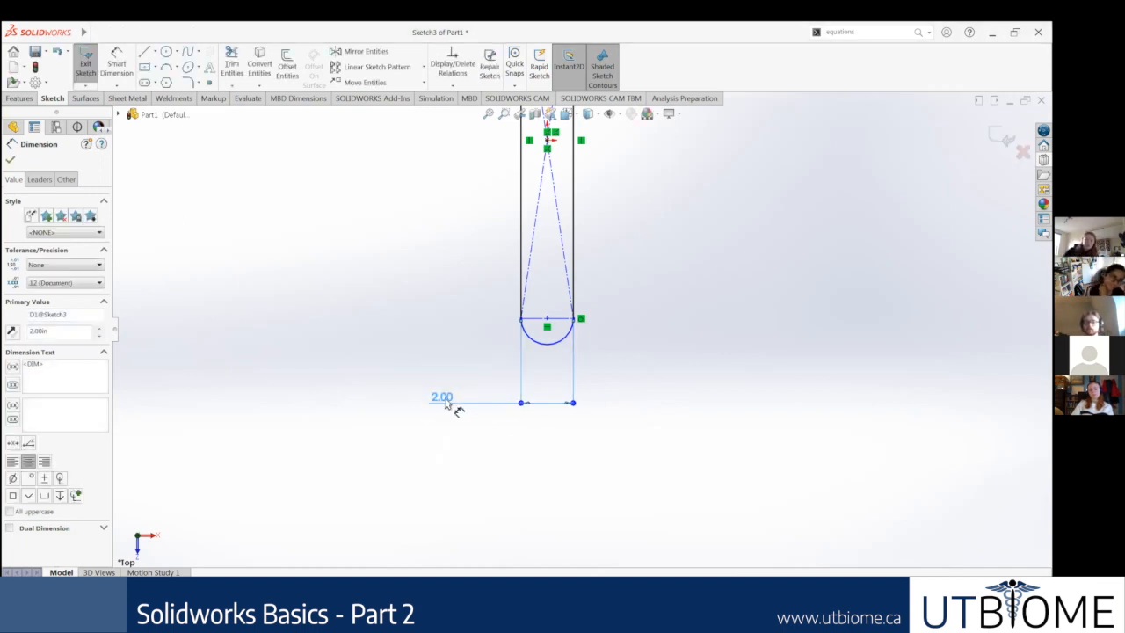
{"action": "key", "text": "Escape"}
Step: Set the slot's width dimension to 1.5 in
{"action": "left_click", "coordinate": [446, 400]}
{"action": "type", "text": "1.5"}
{"action": "key", "text": "Return"}
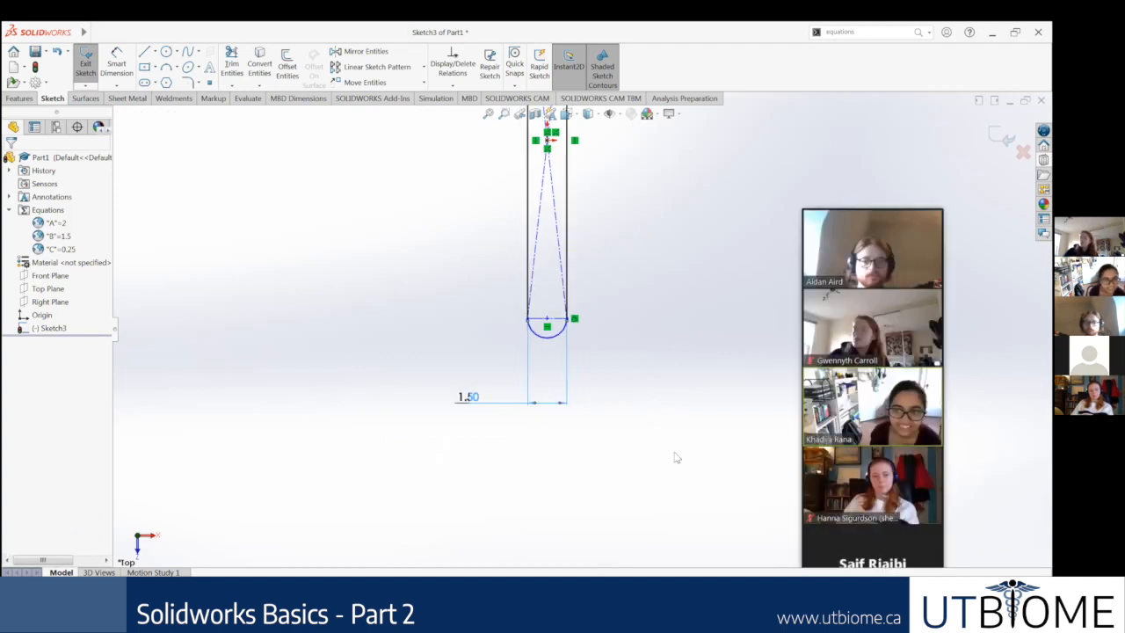
Step: Reopen the slot's width dimension and enter ="A" as its value again
{"action": "double_click", "coordinate": [483, 404]}
{"action": "type", "text": "=\"A"}
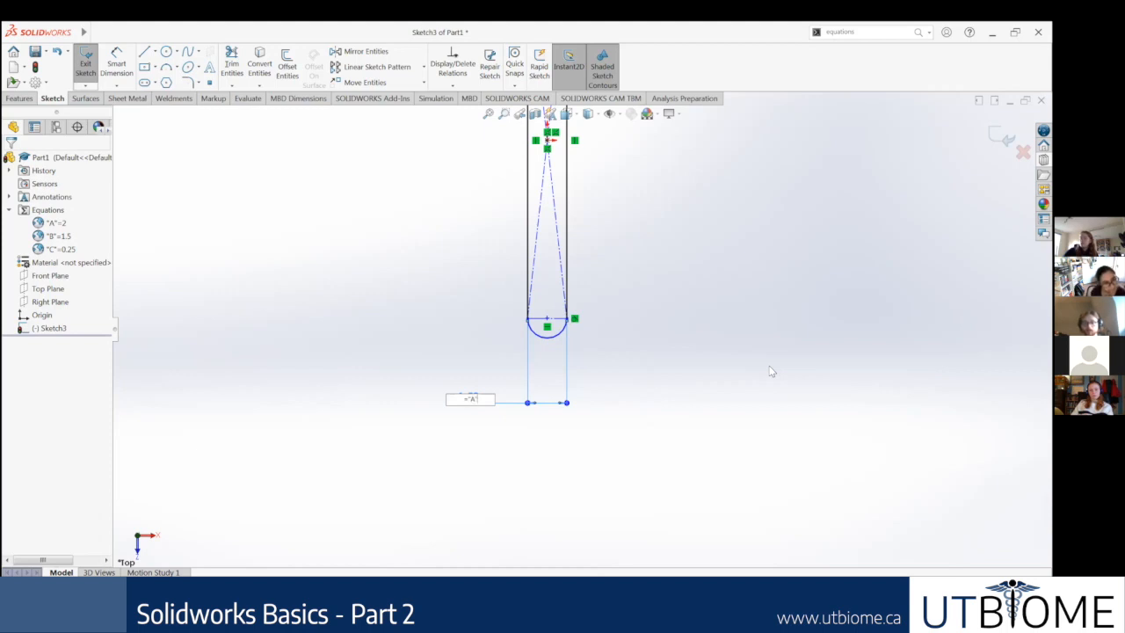
{"action": "key", "text": "Return"}
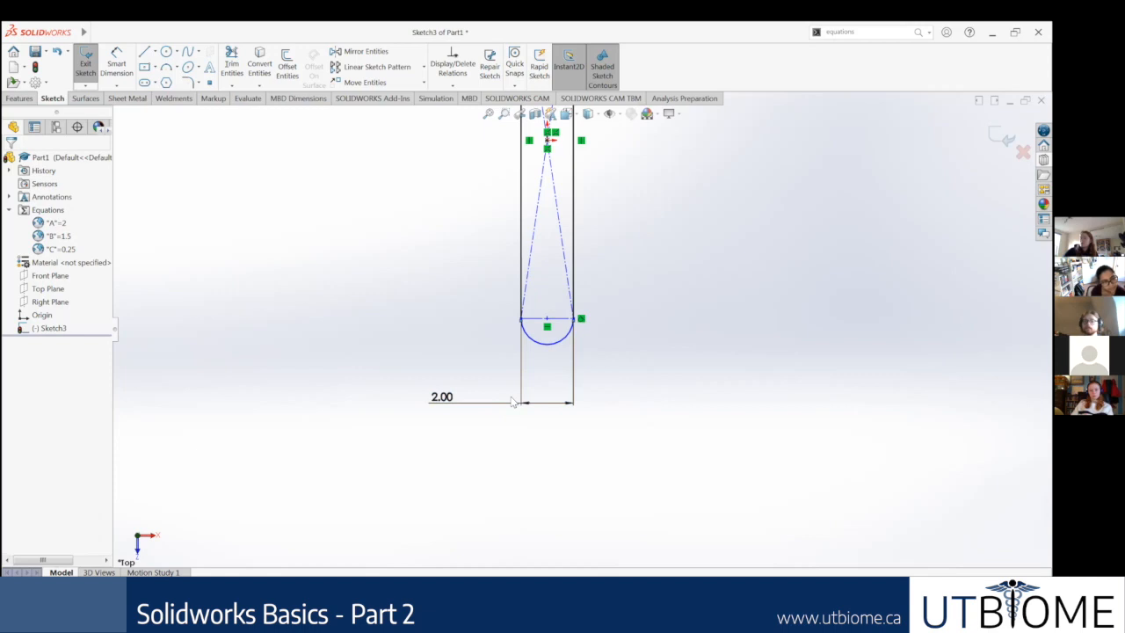
Step: Link the slot's width dimension to the global variable B with the equation =B and accept it
{"action": "scroll", "coordinate": [615, 263], "scroll_direction": "up", "scroll_amount": 6}
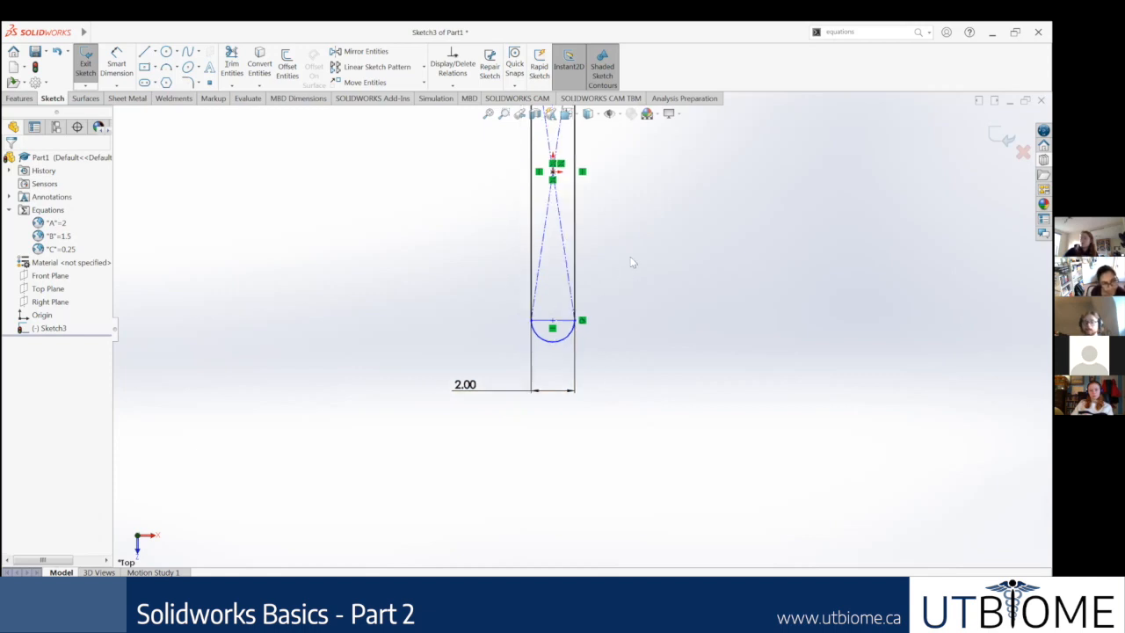
{"action": "scroll", "coordinate": [621, 290], "scroll_direction": "down", "scroll_amount": 4}
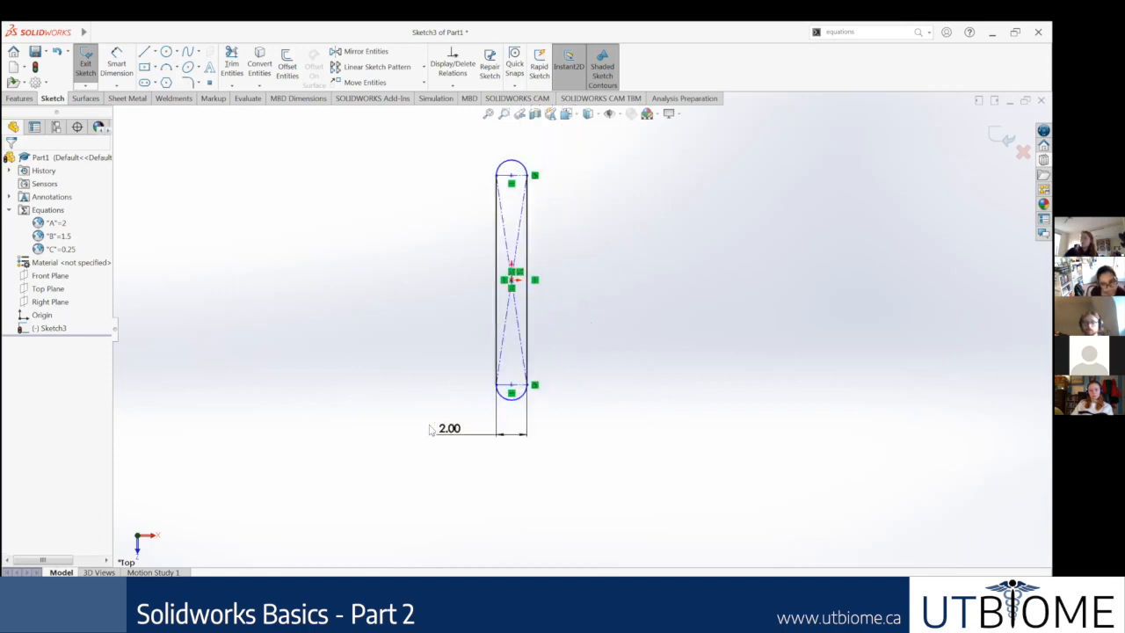
{"action": "left_click", "coordinate": [452, 438]}
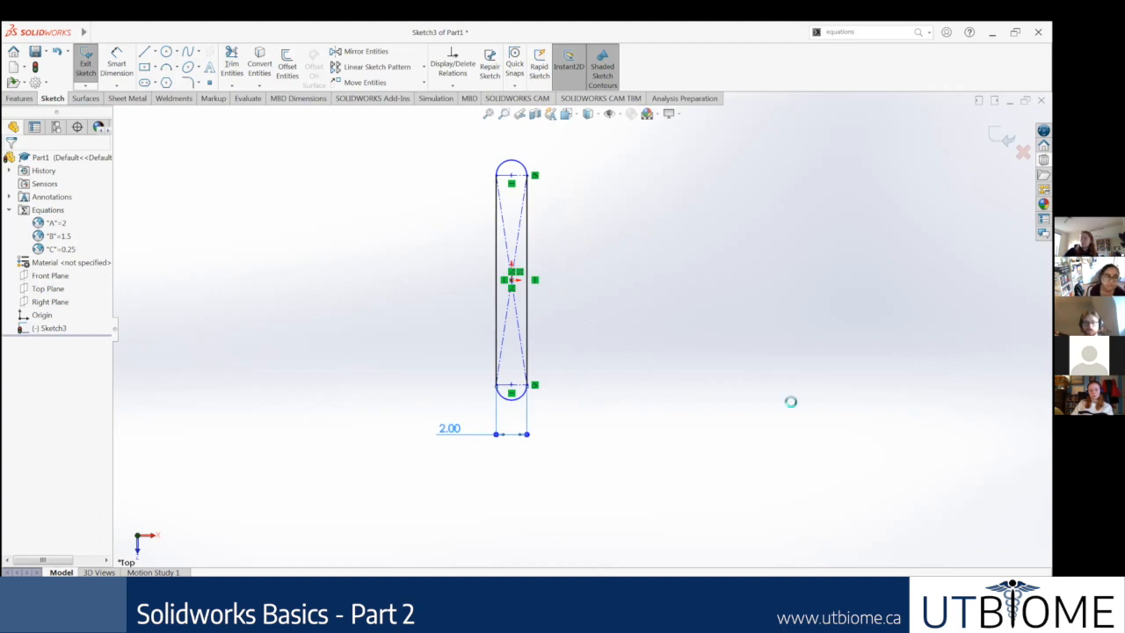
{"action": "type", "text": "=B"}
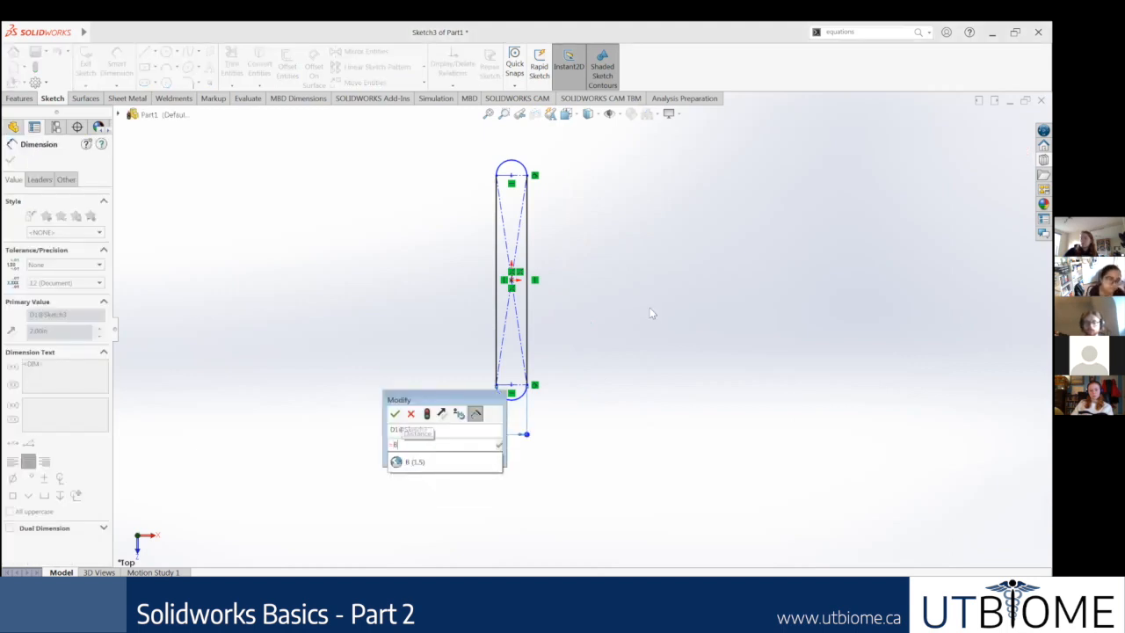
{"action": "left_click", "coordinate": [423, 466]}
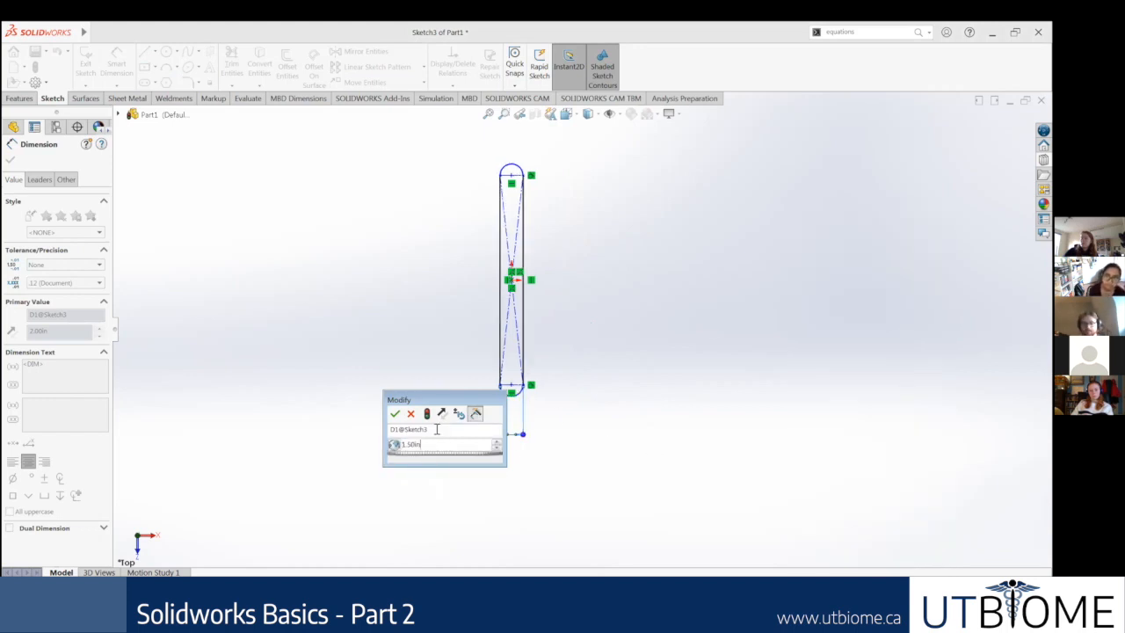
{"action": "left_click", "coordinate": [394, 413]}
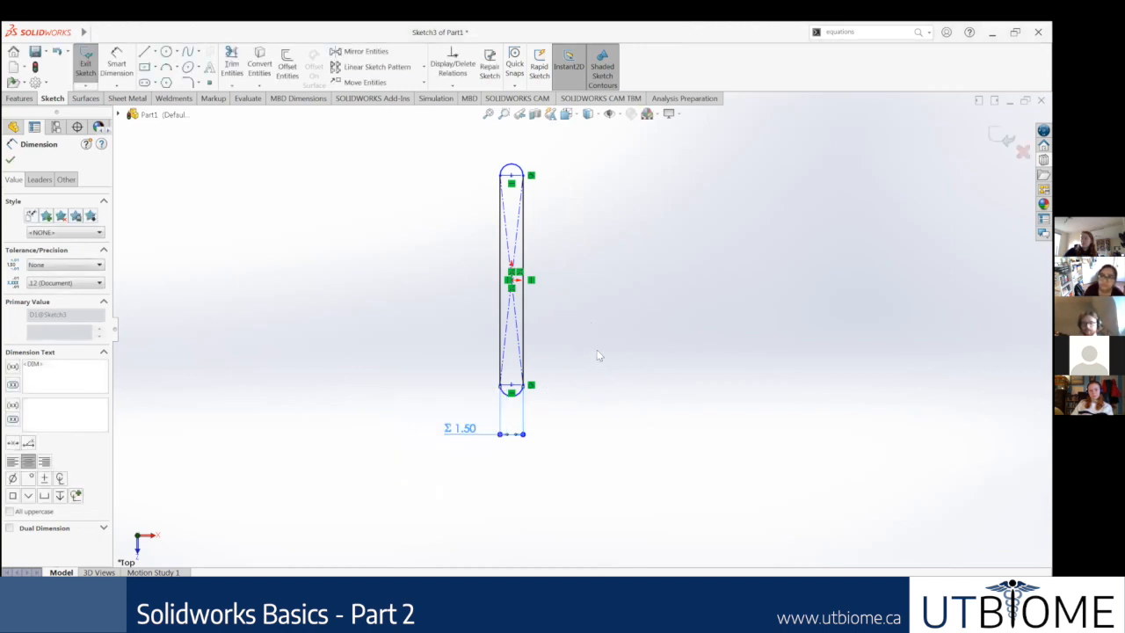
Step: Dimension the slot's straight vertical side and link its length to the global variable A with the equation =A
{"action": "key", "text": "f"}
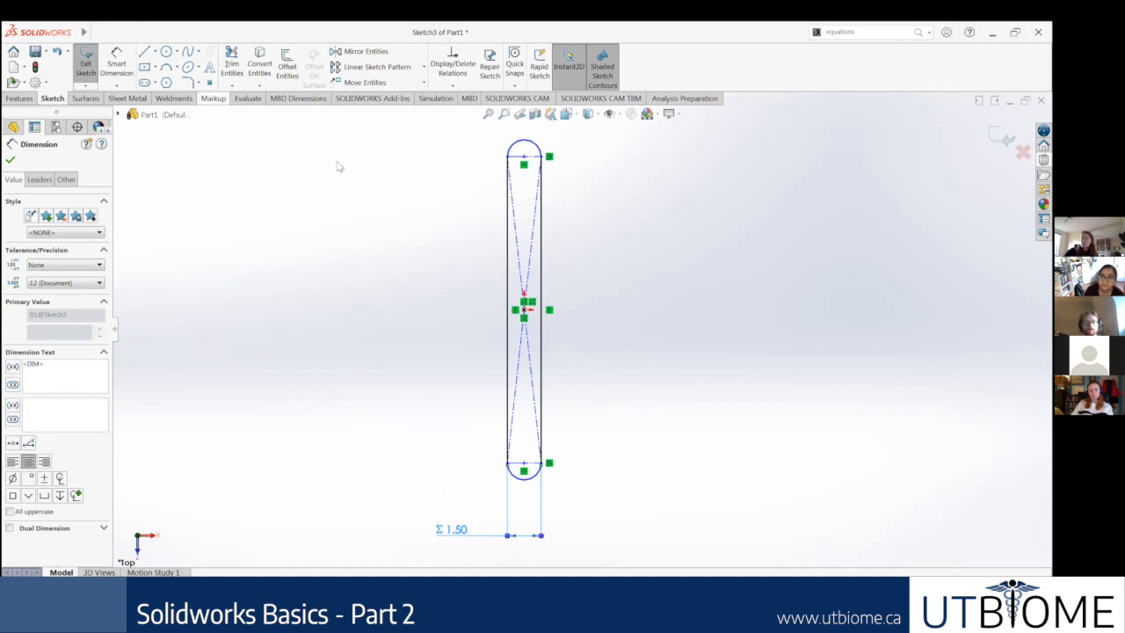
{"action": "left_click", "coordinate": [128, 55]}
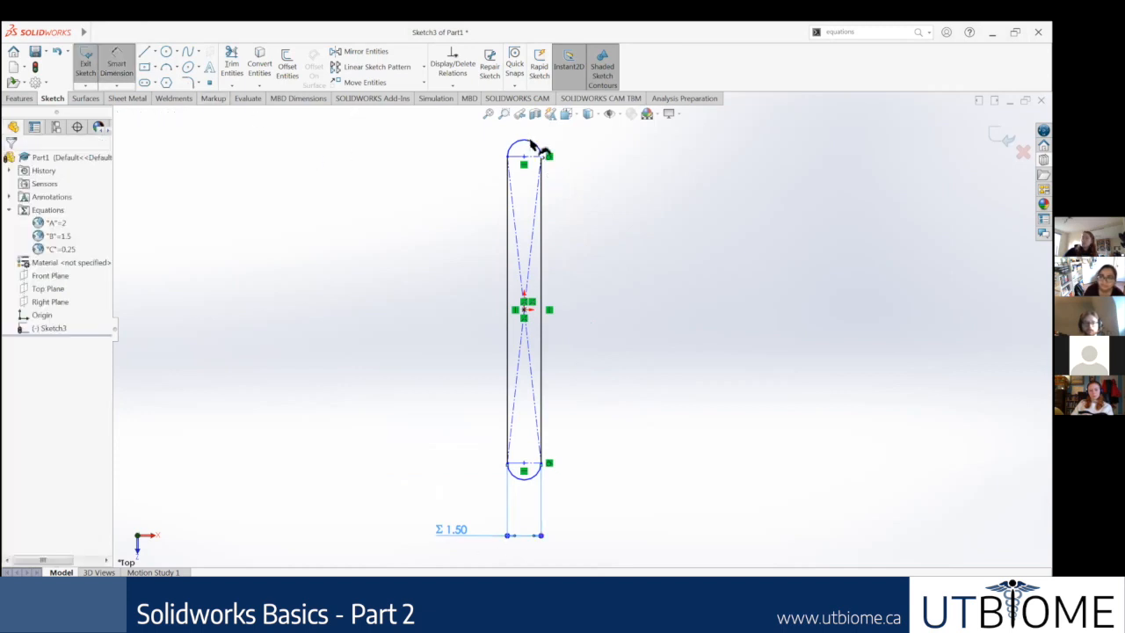
{"action": "left_click", "coordinate": [545, 195]}
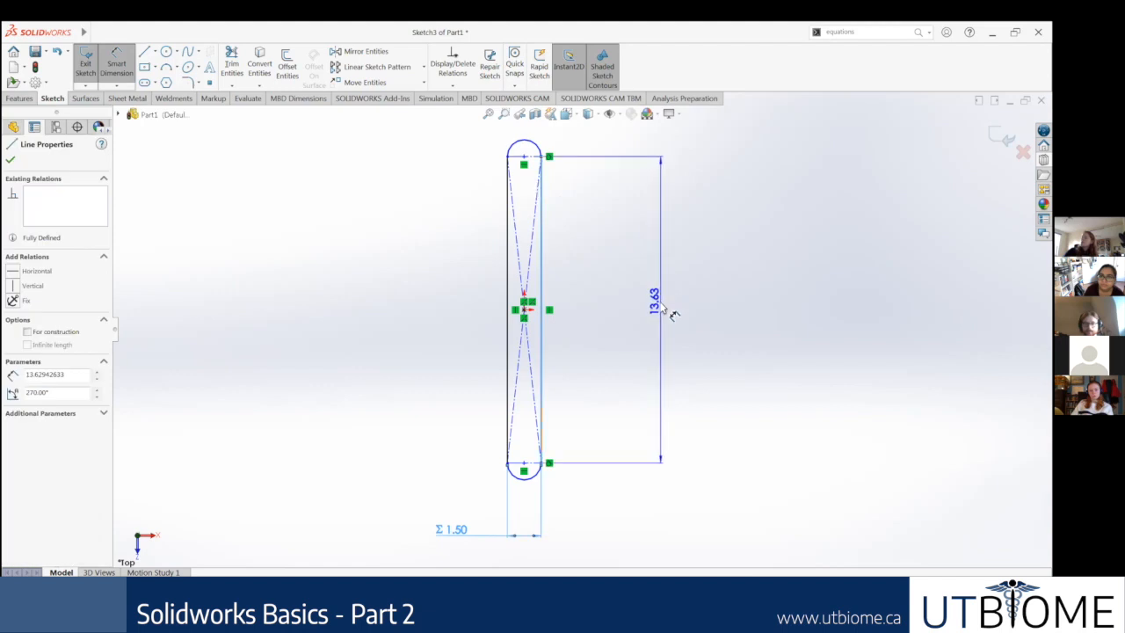
{"action": "left_click", "coordinate": [670, 313]}
{"action": "type", "text": "=A"}
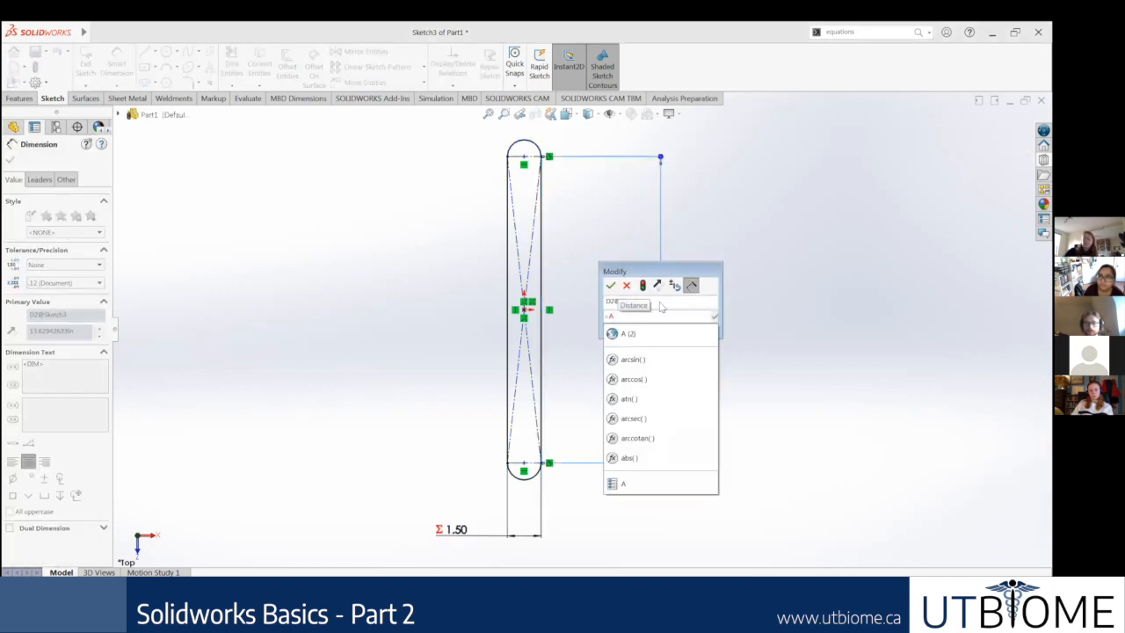
{"action": "key", "text": "Return"}
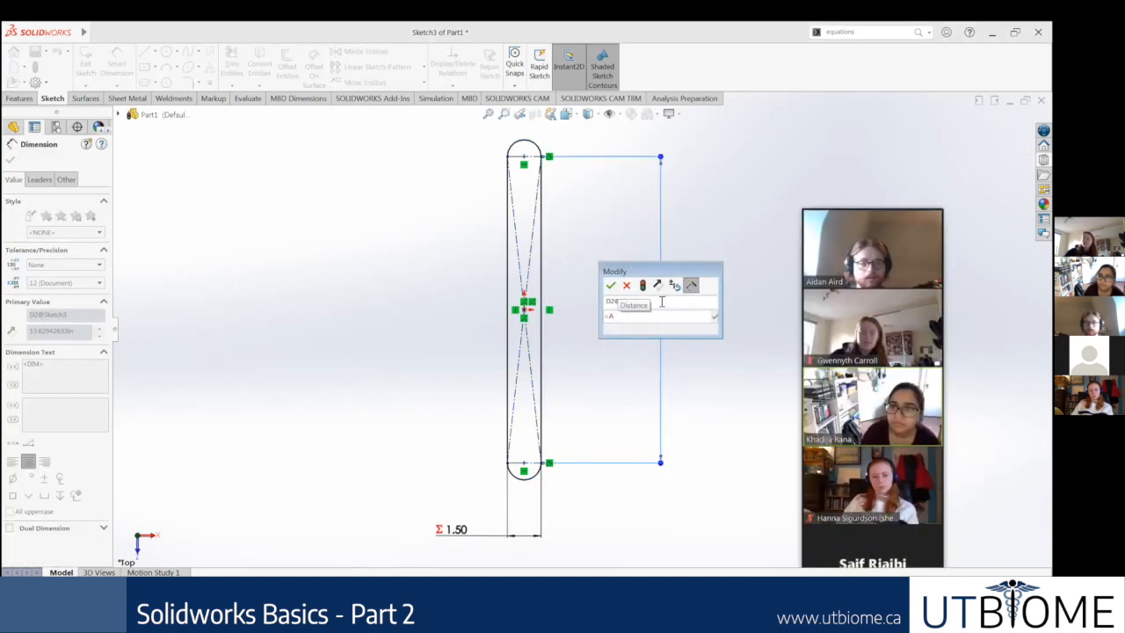
{"action": "key", "text": "BackSpace"}
{"action": "type", "text": "A"}
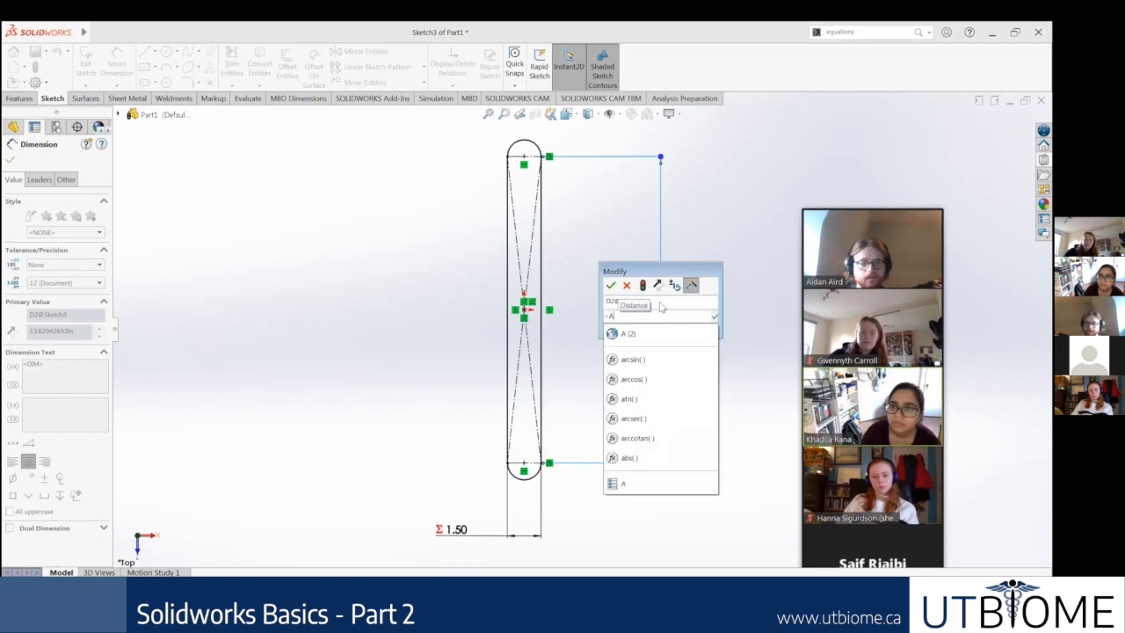
{"action": "key", "text": "Down"}
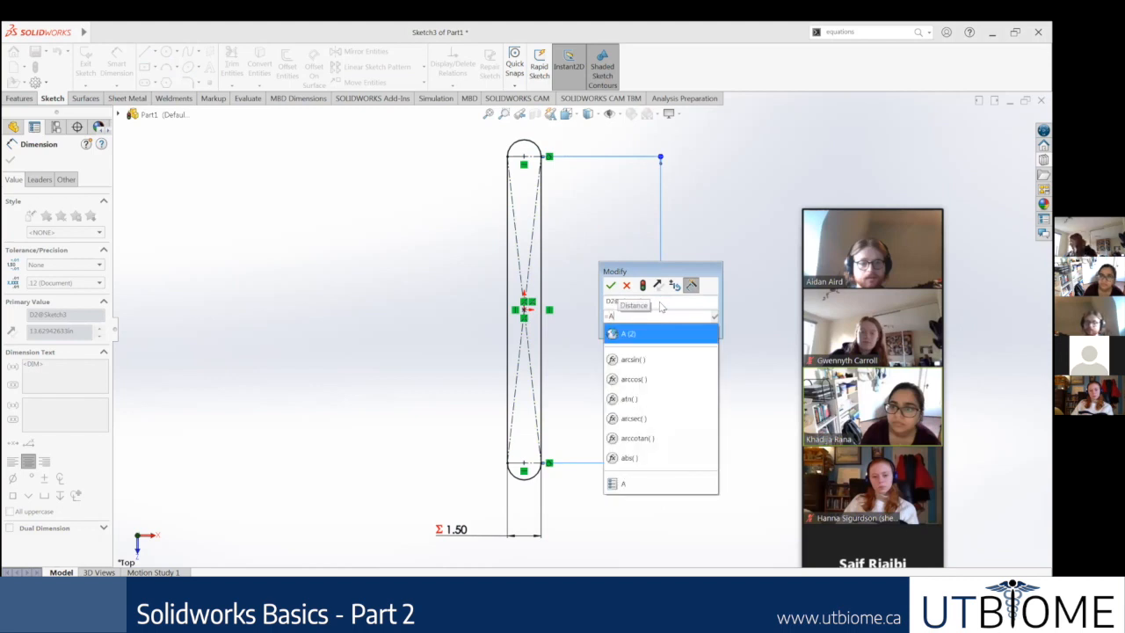
{"action": "key", "text": "Return"}
{"action": "key", "text": "Return"}
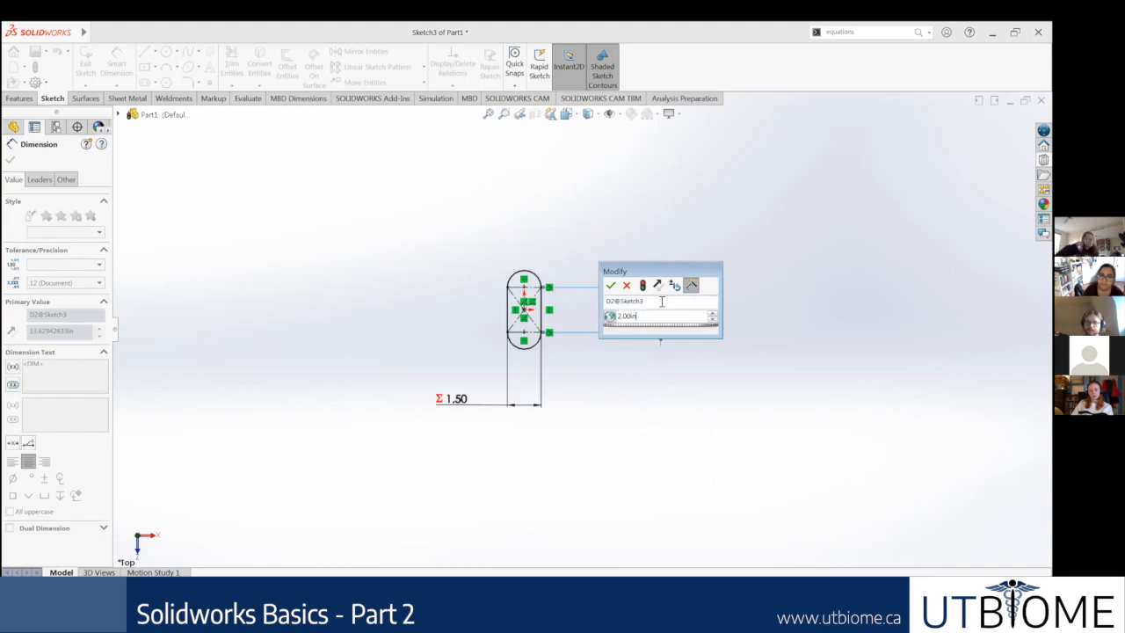
{"action": "scroll", "coordinate": [514, 342], "scroll_direction": "down", "scroll_amount": 3}
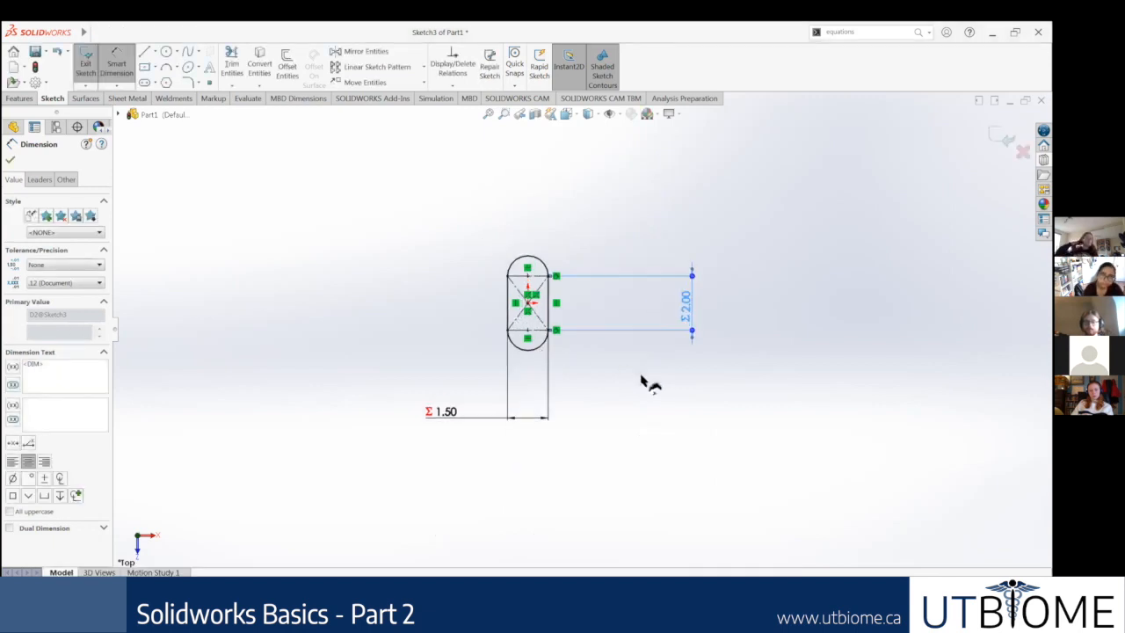
Step: Move the slot's width and length dimensions closer to the profile
{"action": "left_click", "coordinate": [643, 349]}
{"action": "left_click_drag", "start_coordinate": [414, 446], "coordinate": [457, 373]}
{"action": "left_click_drag", "start_coordinate": [786, 304], "coordinate": [615, 294]}
{"action": "left_click", "coordinate": [654, 332]}
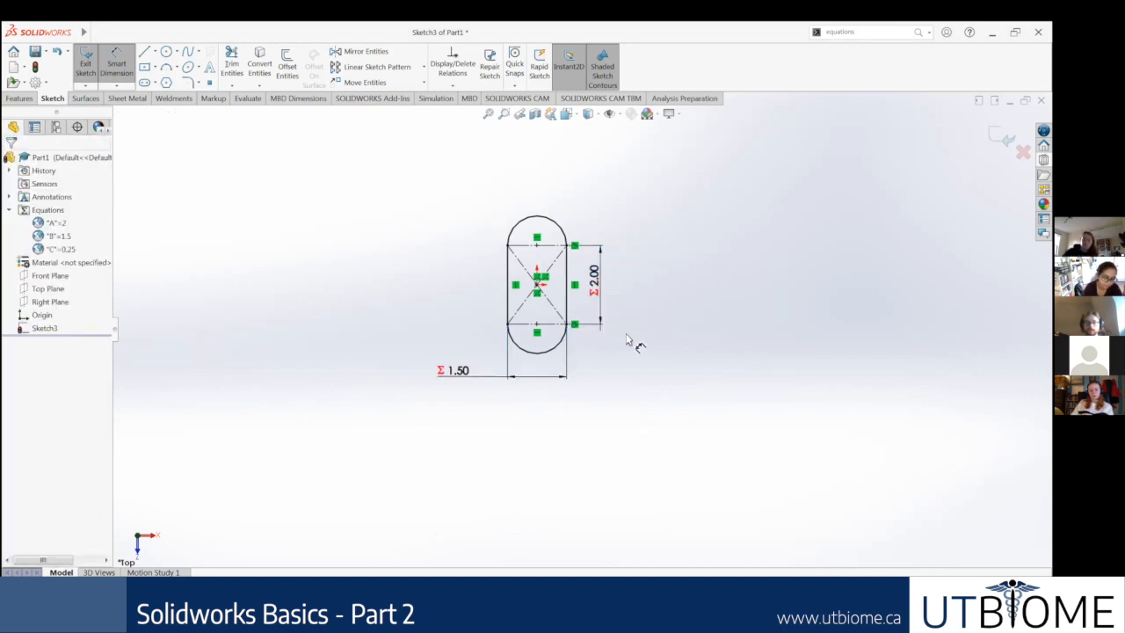
Step: Switch to the Google Slides presentation and read the slide on creating the profile and pierce relationship, then return to SOLIDWORKS
{"action": "left_click", "coordinate": [148, 600]}
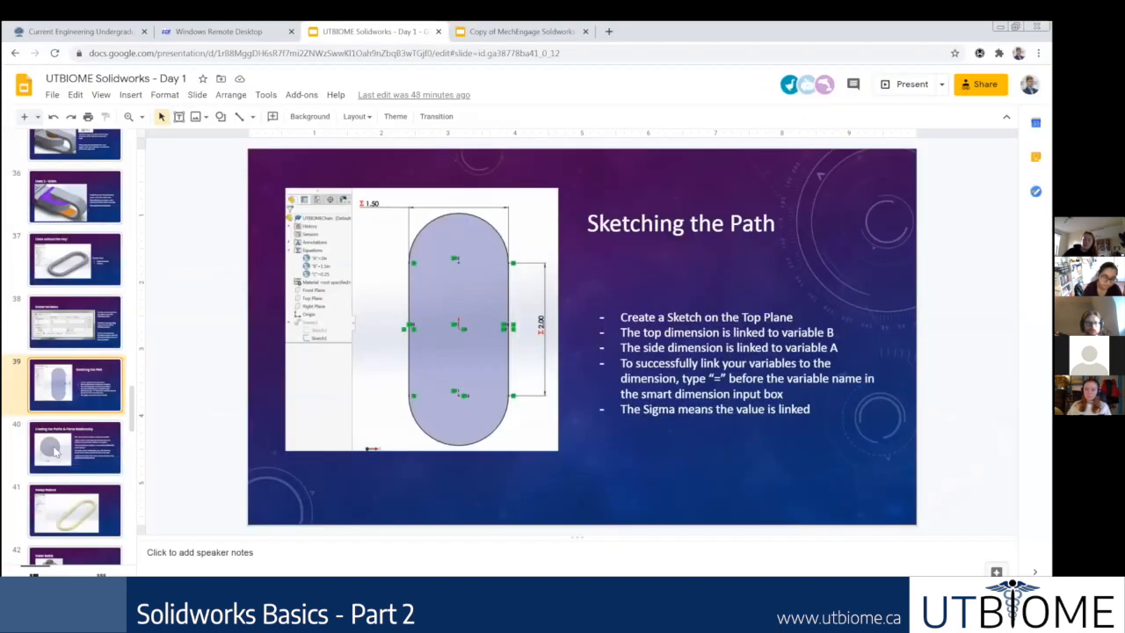
{"action": "left_click", "coordinate": [56, 450]}
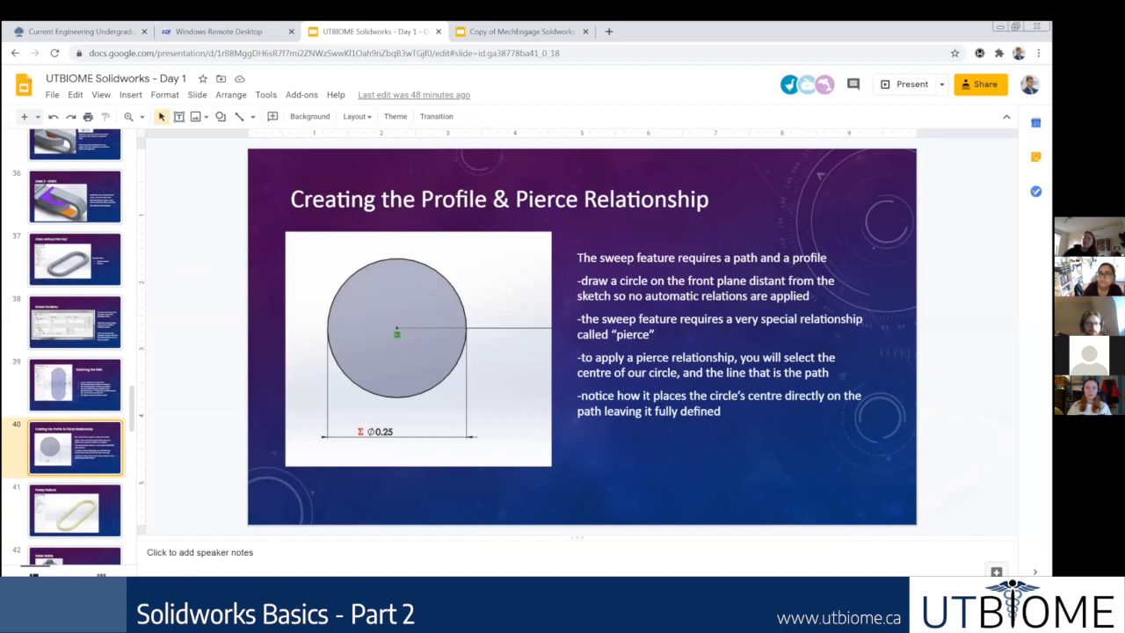
{"action": "left_click", "coordinate": [180, 600]}
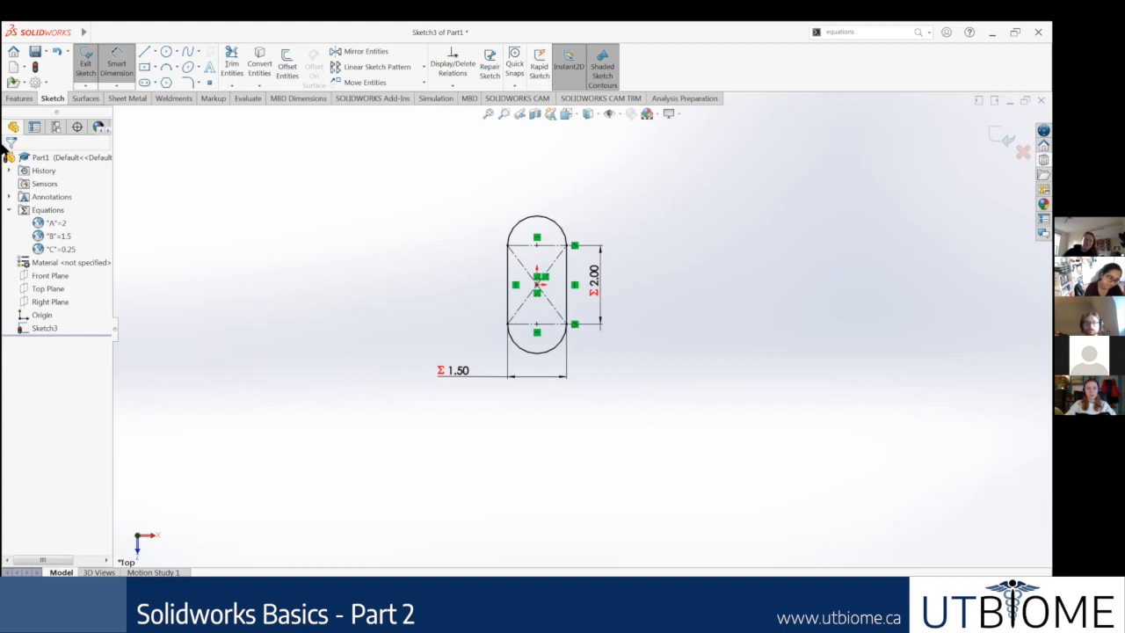
Step: Exit the slot path sketch and highlight it briefly to check its linked dimensions
{"action": "left_click", "coordinate": [18, 99]}
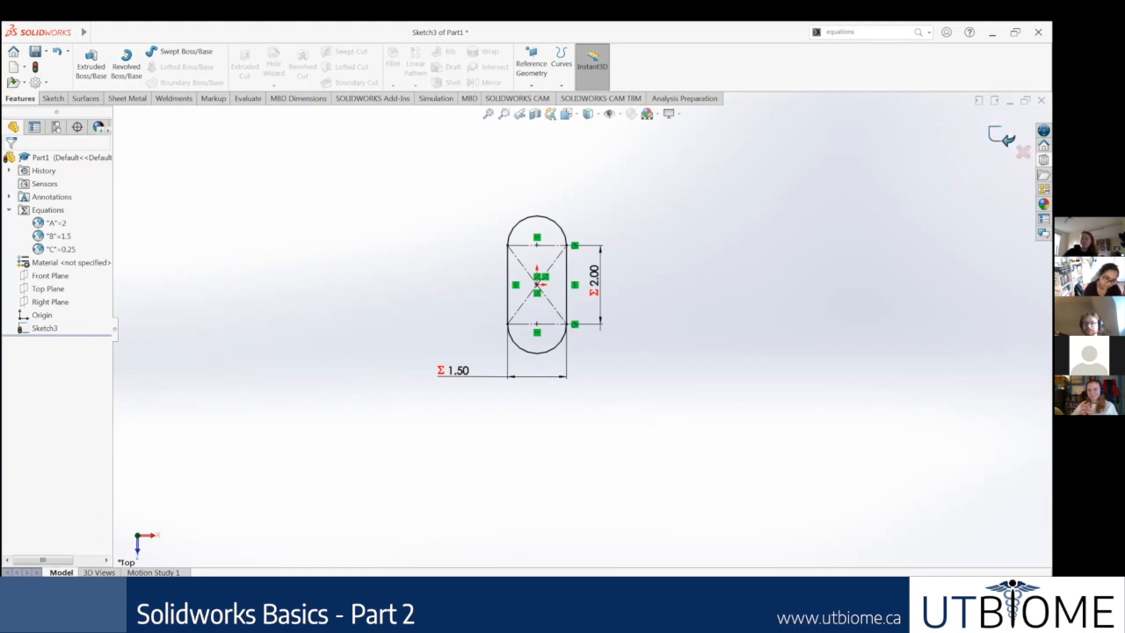
{"action": "left_click", "coordinate": [1002, 136]}
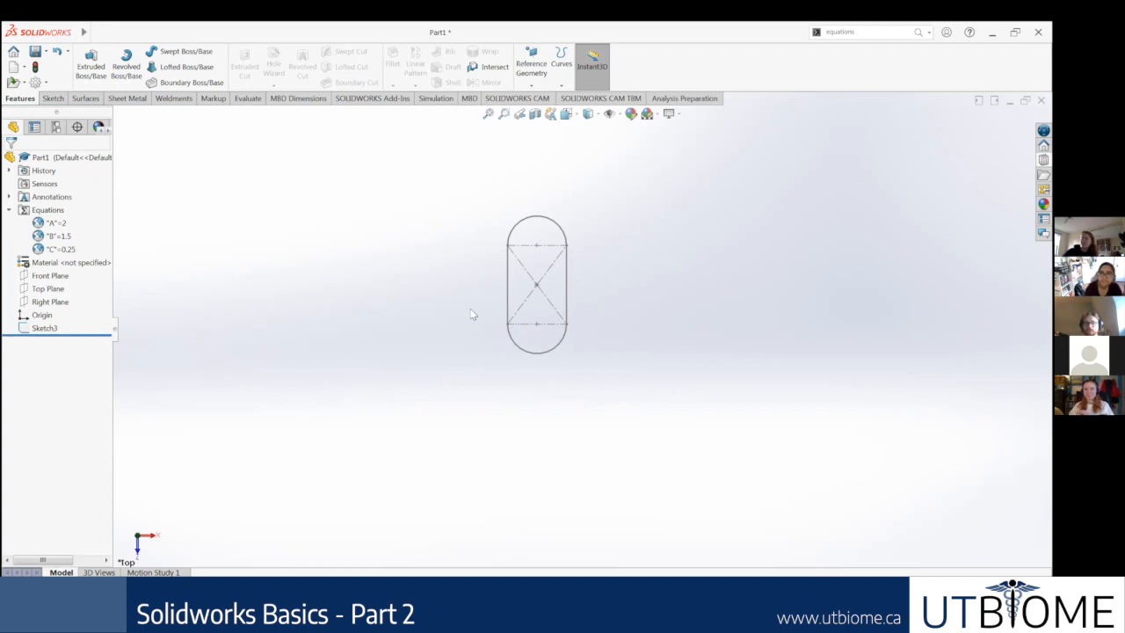
{"action": "scroll", "coordinate": [684, 236], "scroll_direction": "down", "scroll_amount": 1}
{"action": "scroll", "coordinate": [492, 348], "scroll_direction": "down", "scroll_amount": 1}
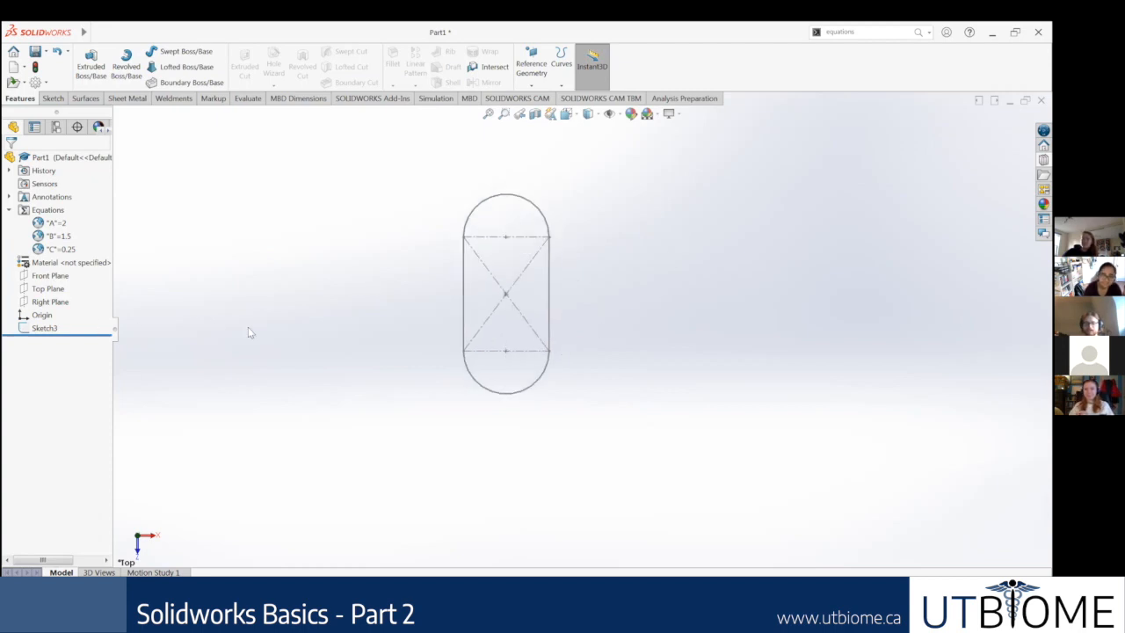
{"action": "left_click", "coordinate": [42, 327]}
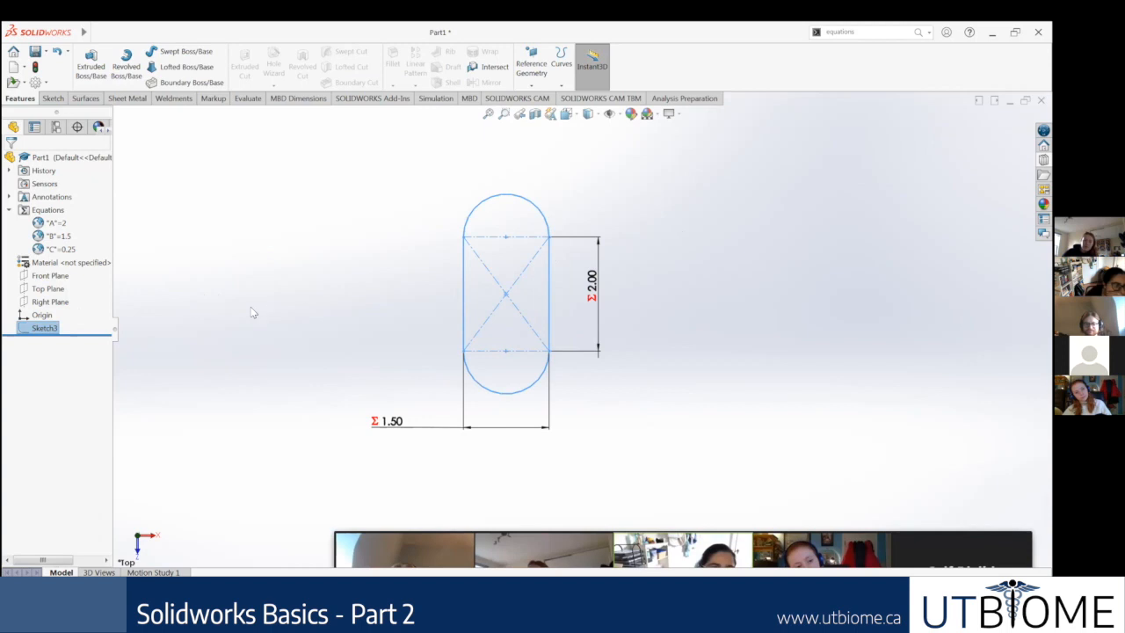
{"action": "left_click", "coordinate": [168, 333]}
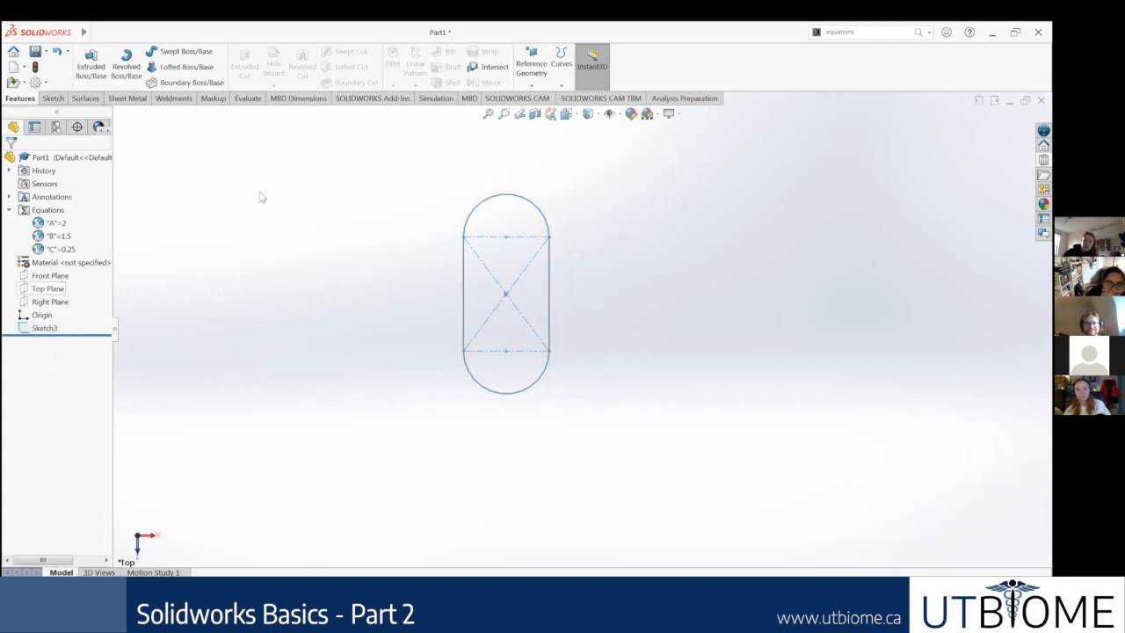
{"action": "scroll", "coordinate": [510, 284], "scroll_direction": "down", "scroll_amount": 3}
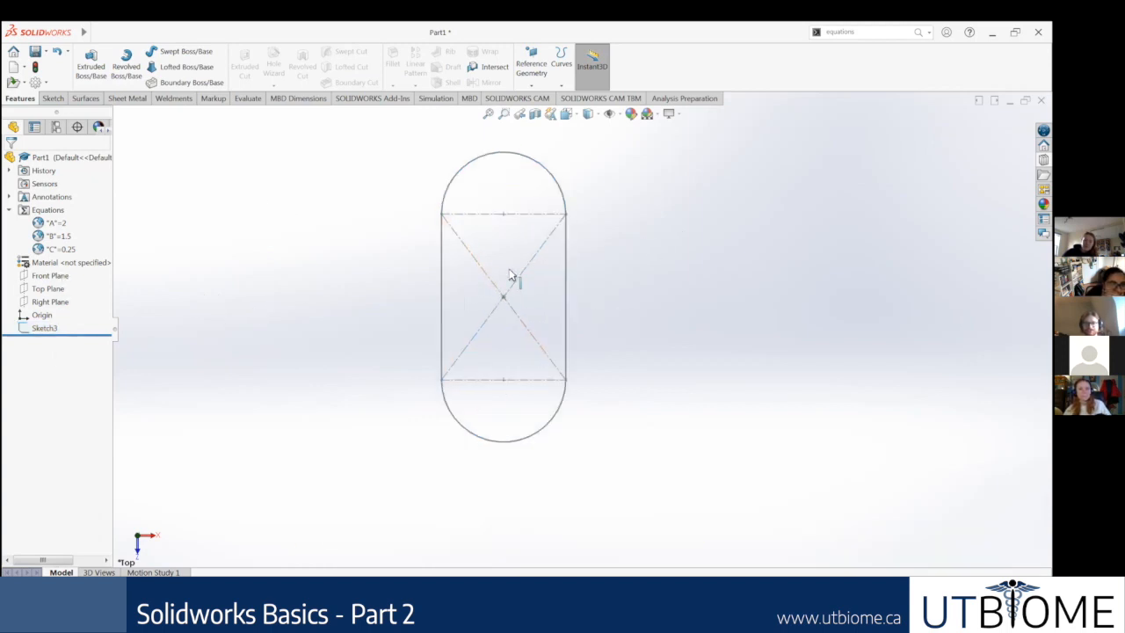
{"action": "scroll", "coordinate": [690, 286], "scroll_direction": "up", "scroll_amount": 2}
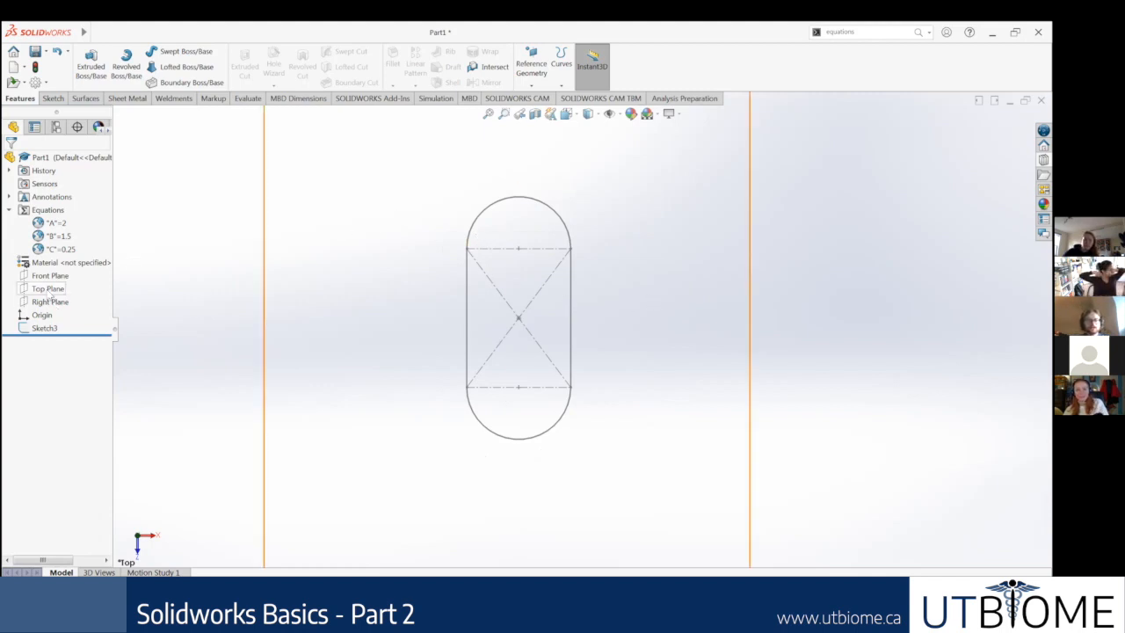
Step: Orient the view normal to the Front Plane and start a new sketch on that plane
{"action": "left_click", "coordinate": [50, 290]}
{"action": "key", "text": "f"}
{"action": "scroll", "coordinate": [673, 294], "scroll_direction": "up", "scroll_amount": 1}
{"action": "scroll", "coordinate": [684, 291], "scroll_direction": "down", "scroll_amount": 2}
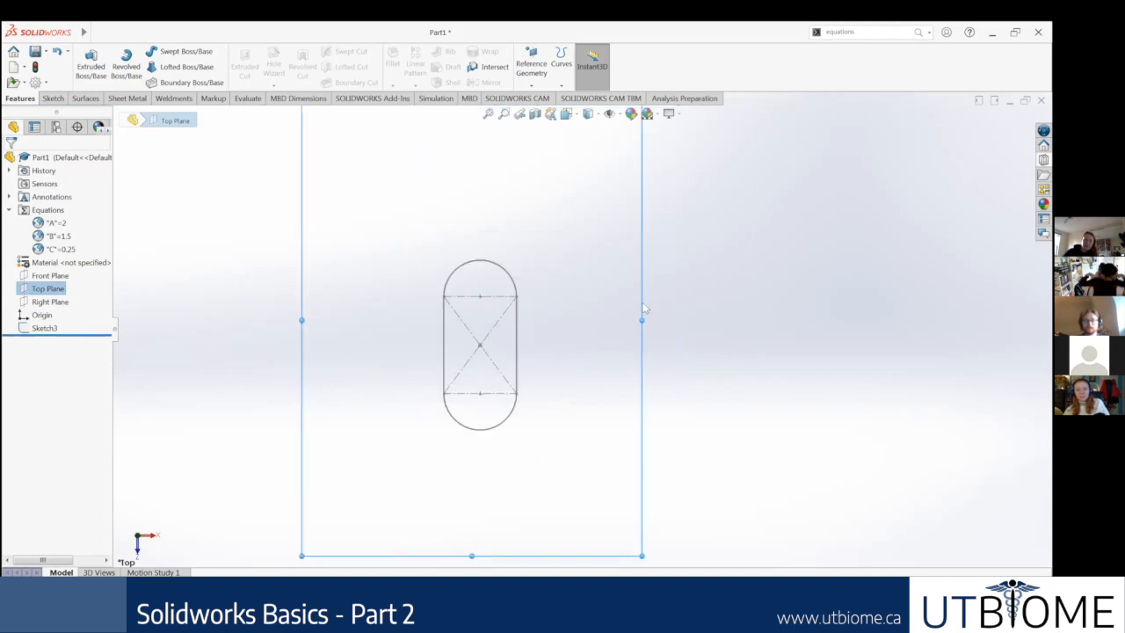
{"action": "left_click", "coordinate": [48, 276]}
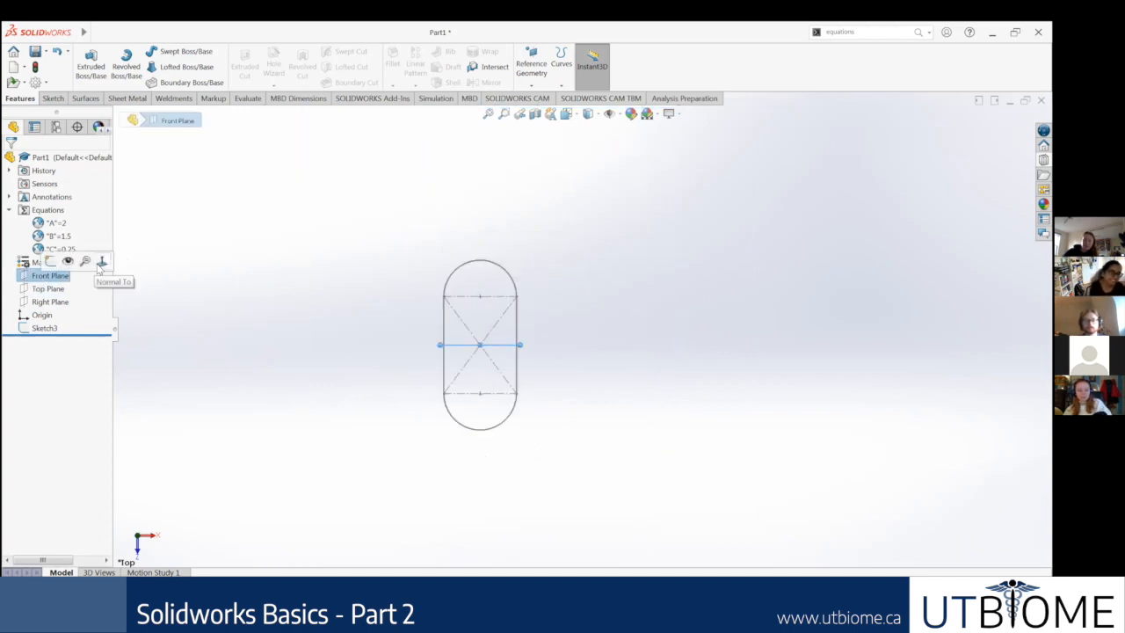
{"action": "left_click", "coordinate": [102, 261]}
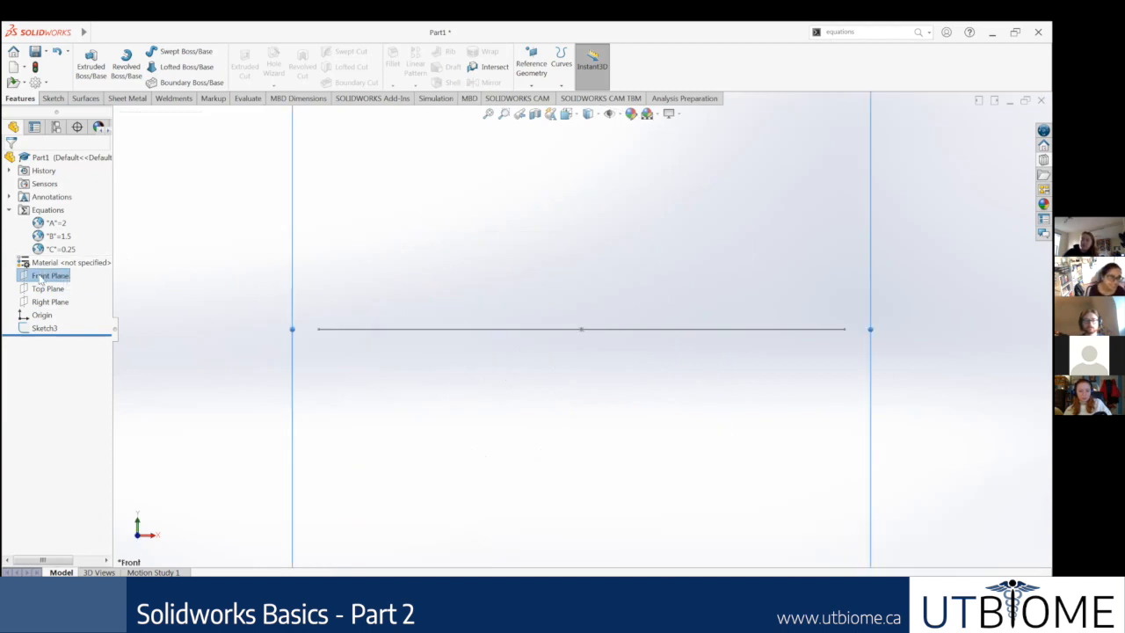
{"action": "right_click", "coordinate": [40, 277]}
{"action": "left_click", "coordinate": [45, 263]}
{"action": "scroll", "coordinate": [566, 342], "scroll_direction": "up", "scroll_amount": 3}
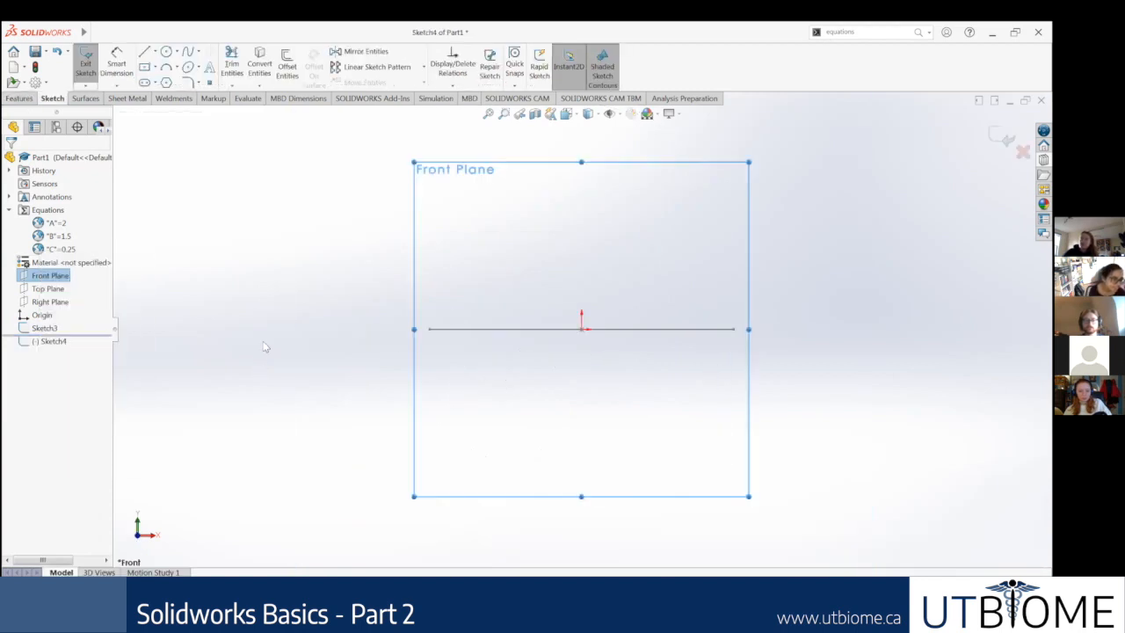
Step: Sketch a circle about 1.21 in in diameter, well clear of the path line and the origin
{"action": "left_click", "coordinate": [177, 51]}
{"action": "left_click", "coordinate": [377, 205]}
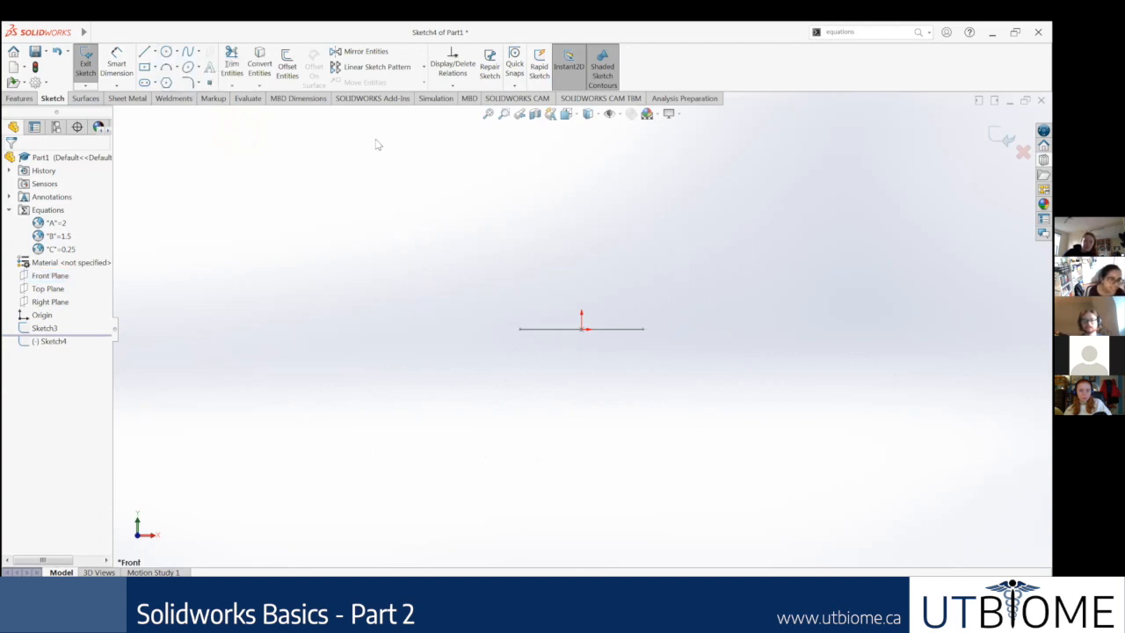
{"action": "left_click", "coordinate": [166, 51]}
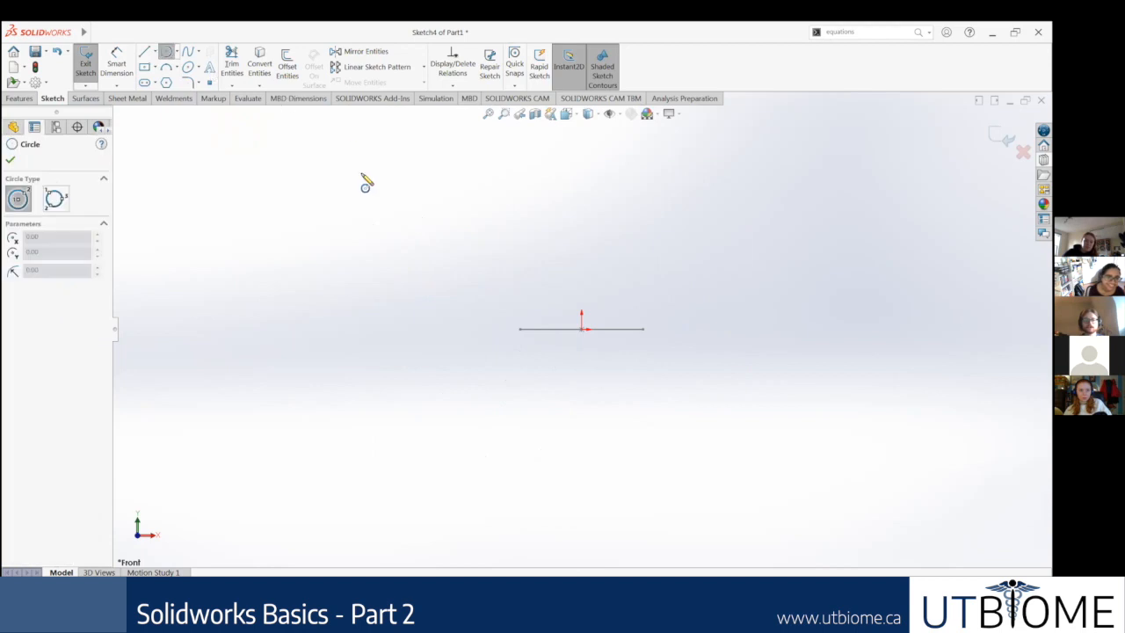
{"action": "left_click", "coordinate": [374, 182]}
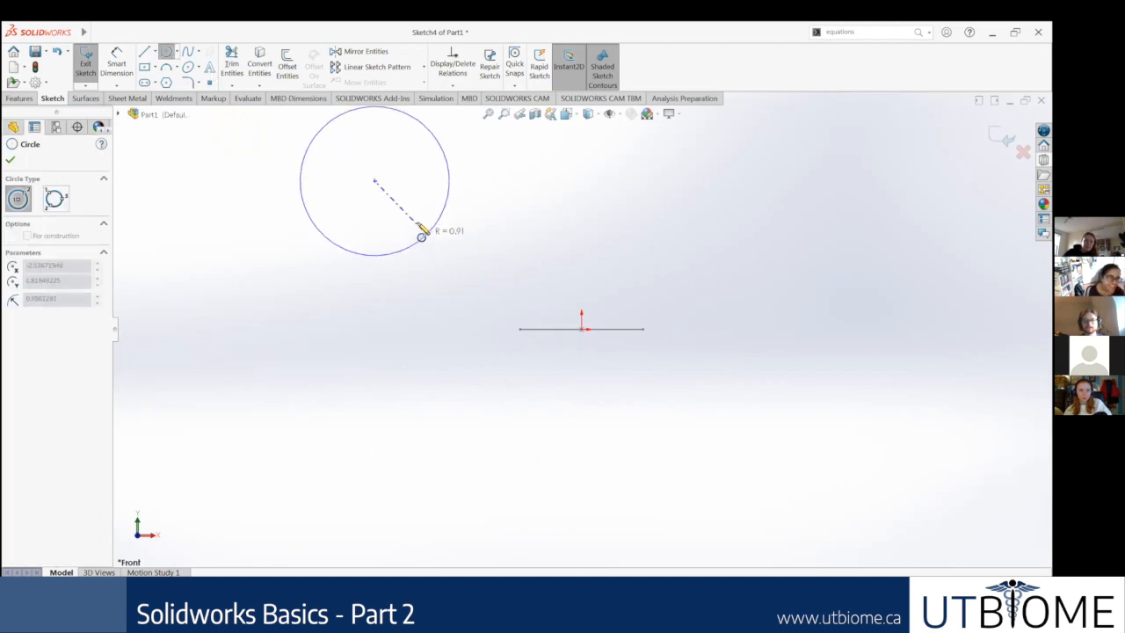
{"action": "left_click", "coordinate": [413, 228]}
{"action": "left_click", "coordinate": [11, 160]}
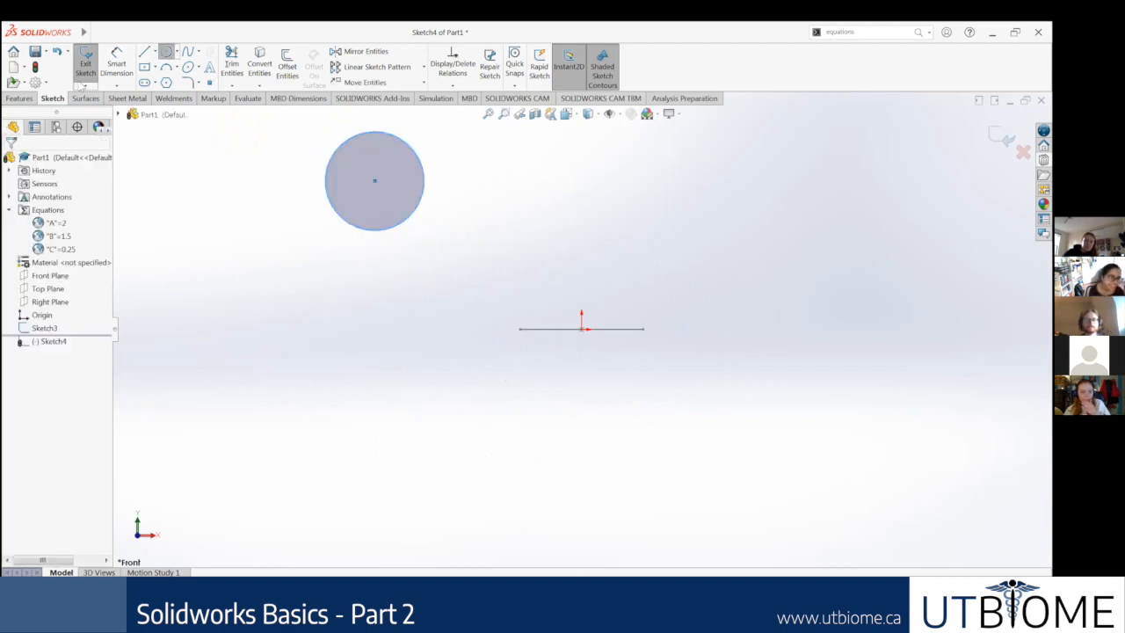
Step: Dimension the circle's diameter and link it to the global variable C with the equation =C
{"action": "left_click", "coordinate": [116, 65]}
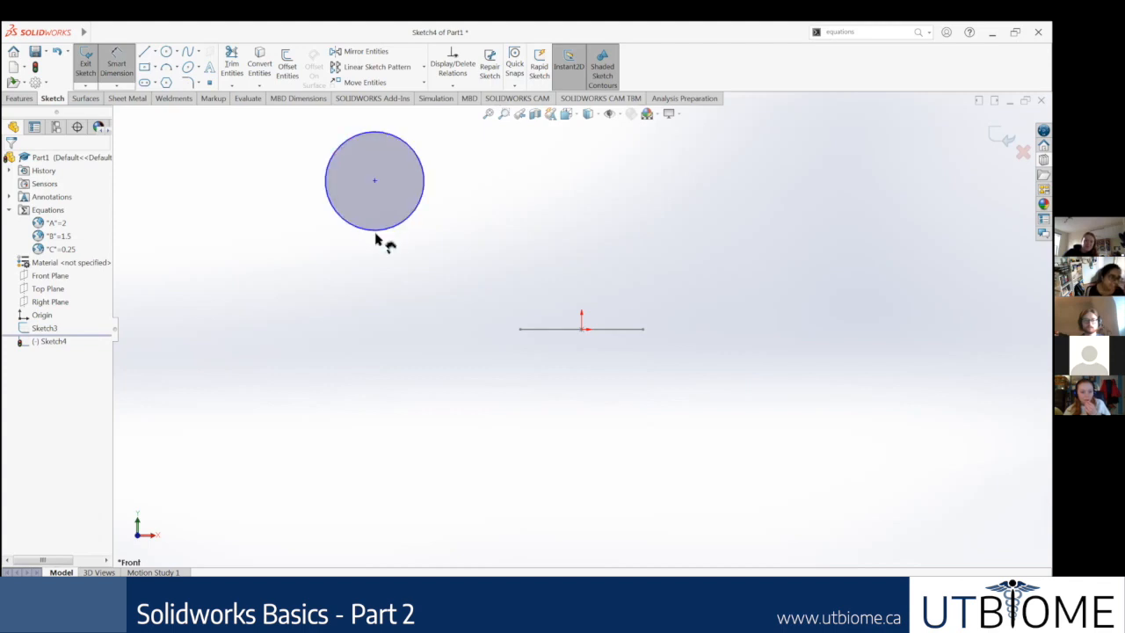
{"action": "left_click", "coordinate": [376, 231]}
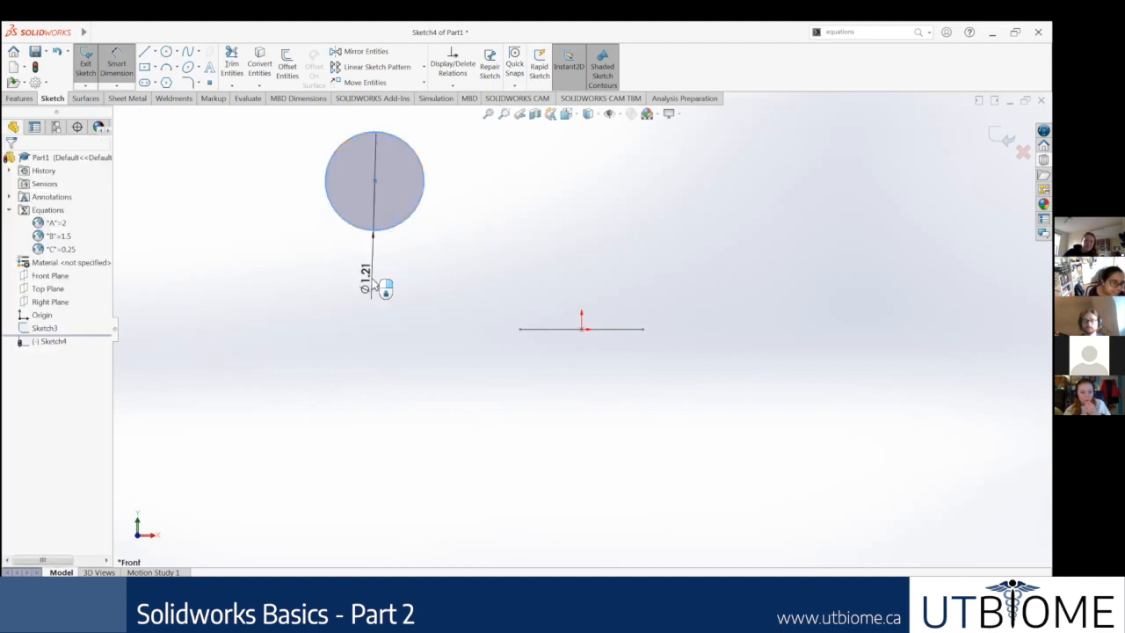
{"action": "left_click", "coordinate": [369, 283]}
{"action": "type", "text": "=C"}
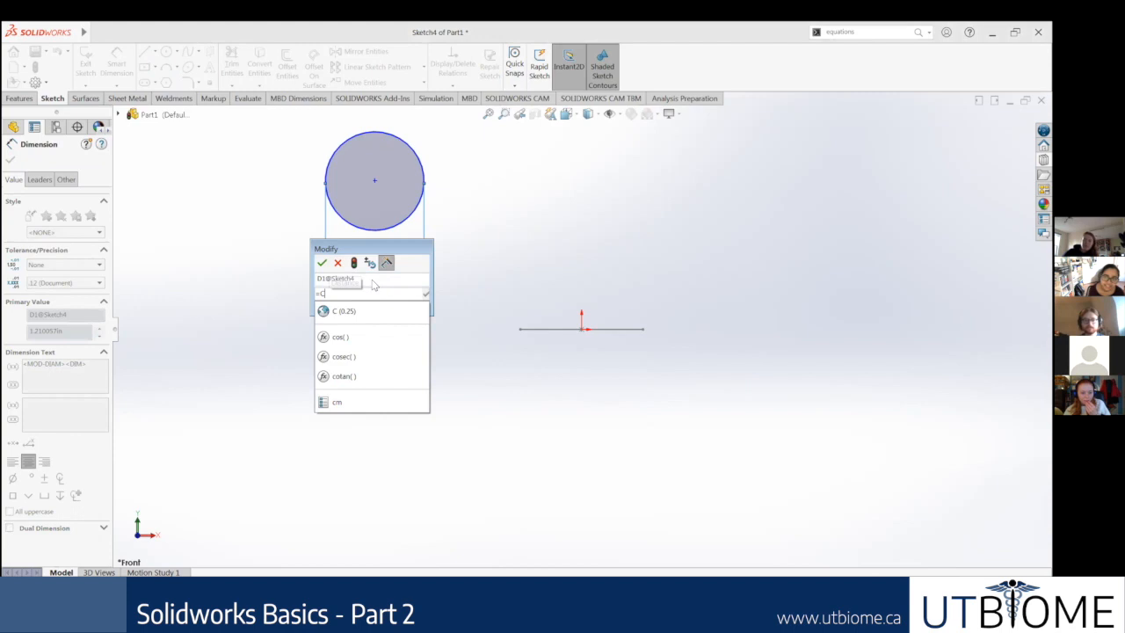
{"action": "left_click", "coordinate": [358, 313]}
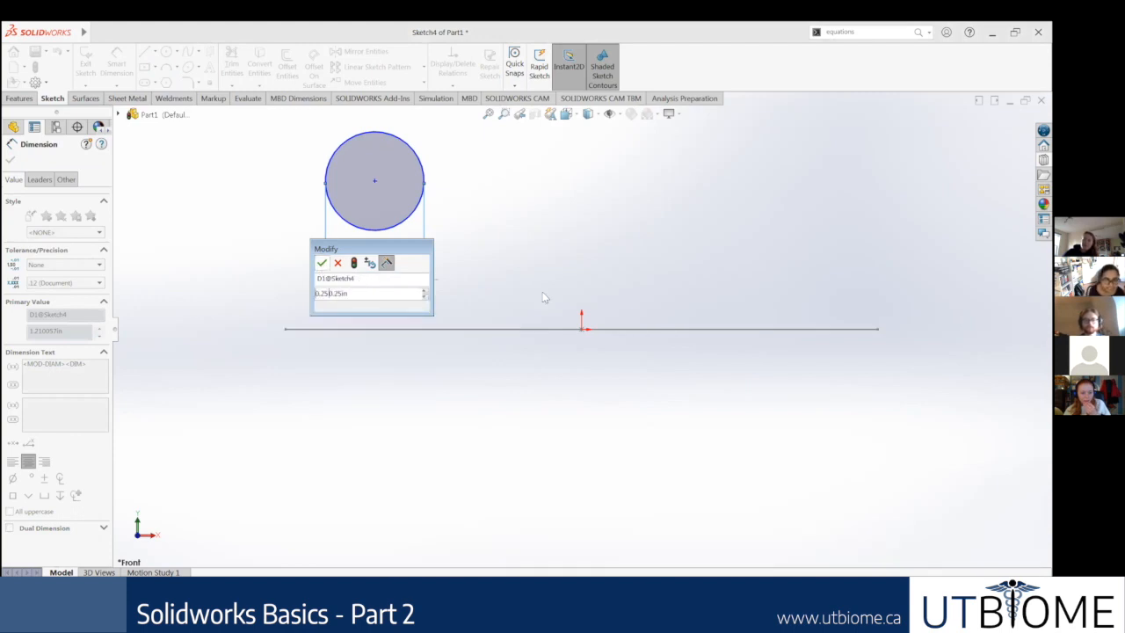
{"action": "left_click", "coordinate": [322, 262]}
{"action": "scroll", "coordinate": [522, 293], "scroll_direction": "up", "scroll_amount": 3}
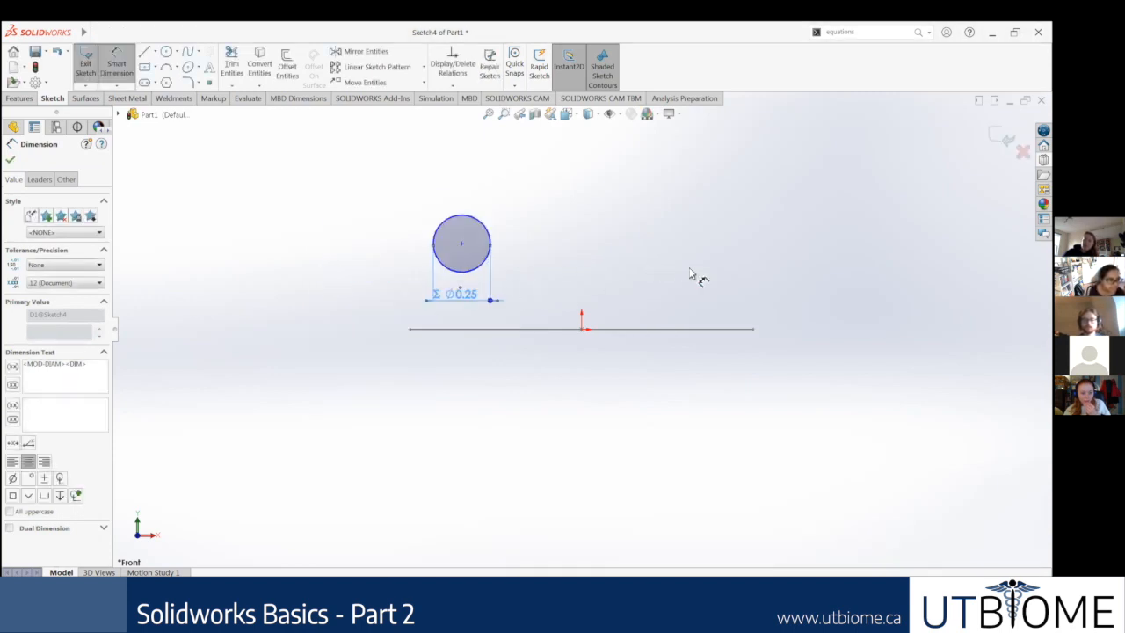
{"action": "scroll", "coordinate": [508, 211], "scroll_direction": "up", "scroll_amount": 2}
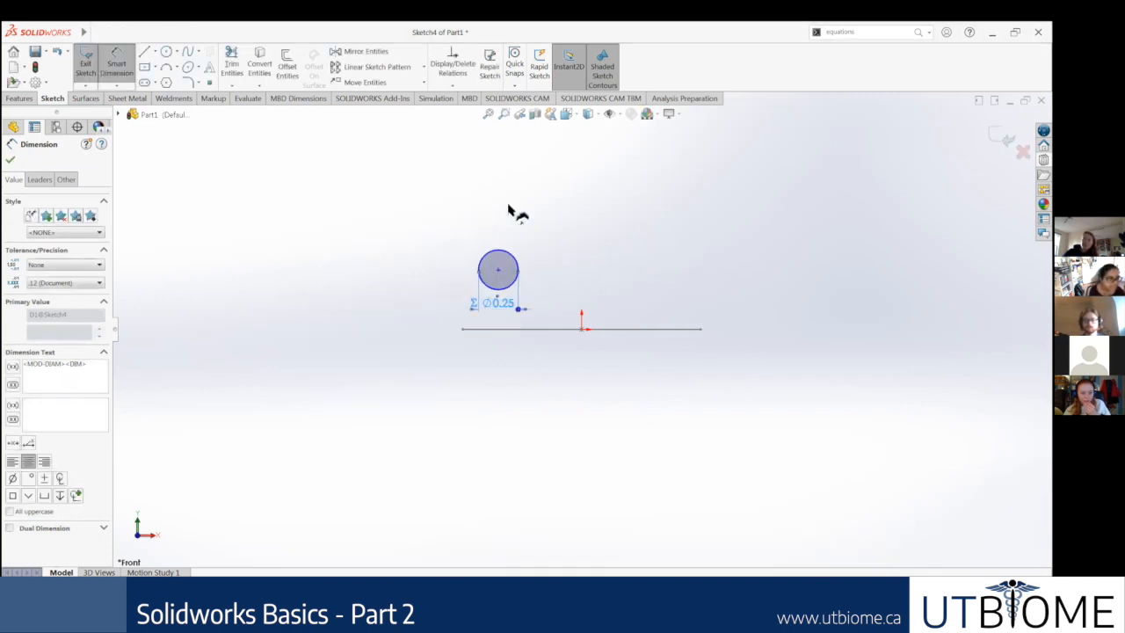
{"action": "left_click", "coordinate": [9, 159]}
{"action": "scroll", "coordinate": [545, 246], "scroll_direction": "down", "scroll_amount": 1}
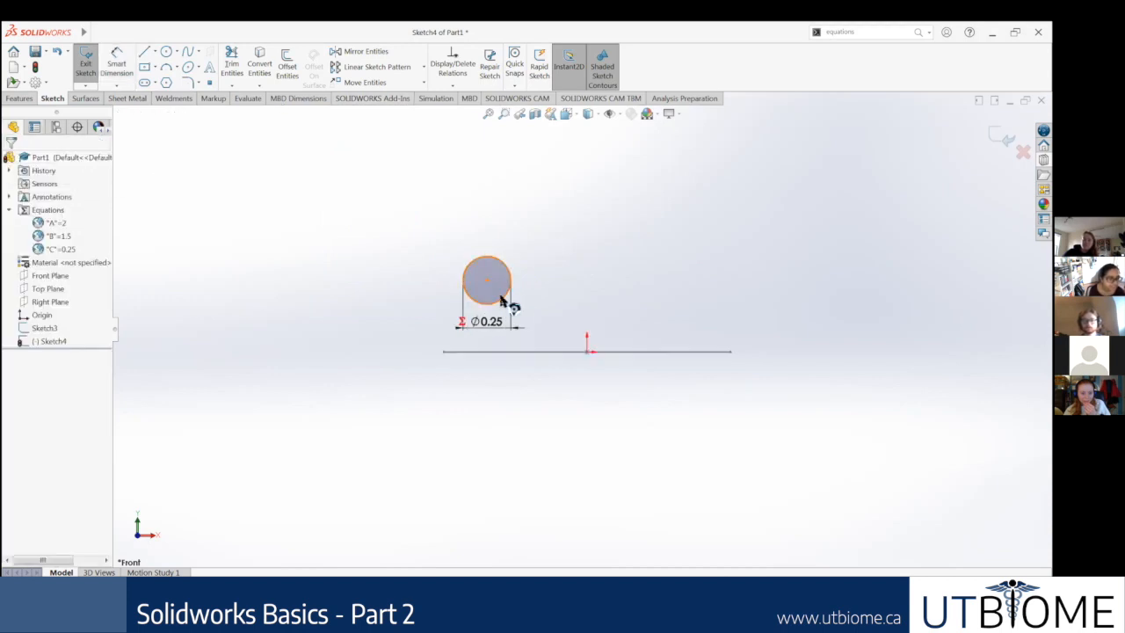
Step: Move the circle by its centre point to about 25.5 in left of and 11.4 in above the origin
{"action": "left_click", "coordinate": [505, 293]}
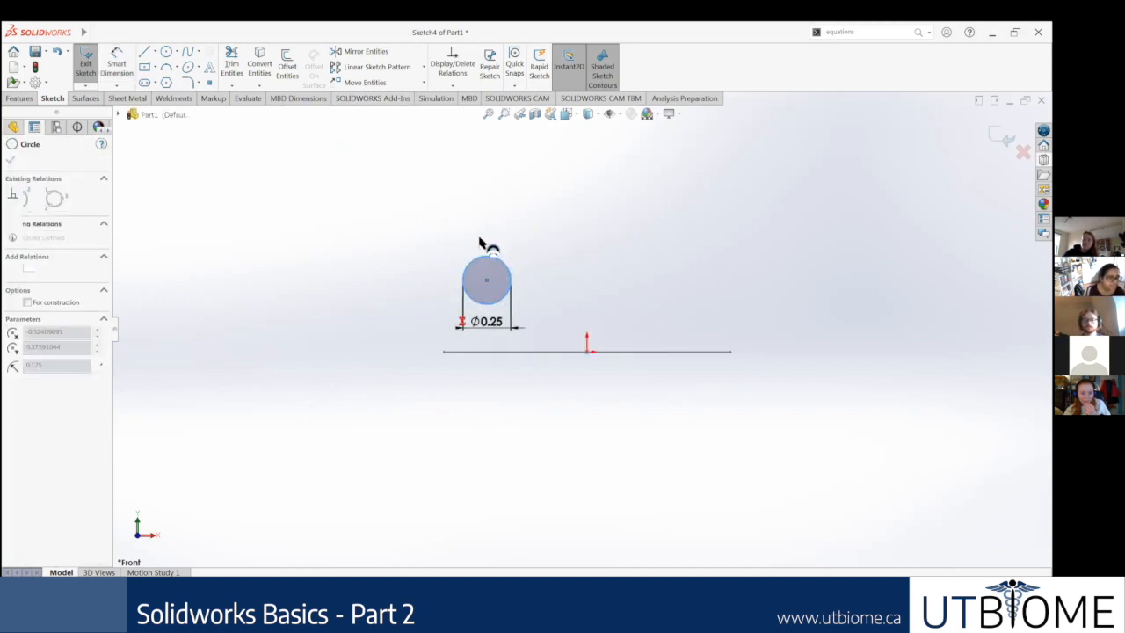
{"action": "left_click", "coordinate": [855, 305]}
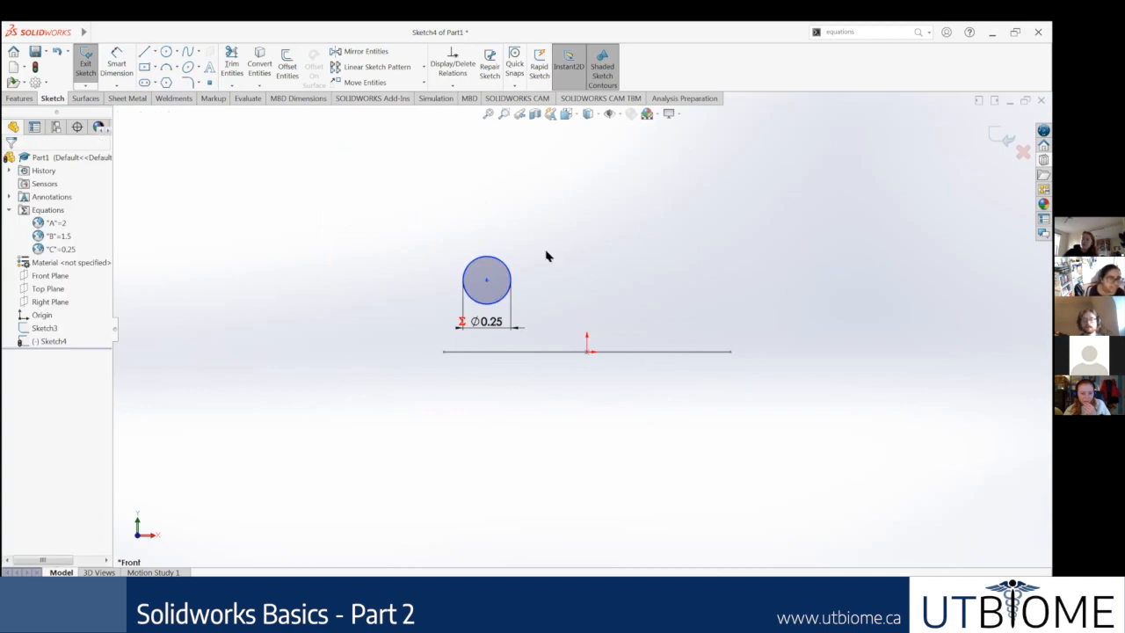
{"action": "mouse_move", "coordinate": [487, 282]}
{"action": "left_mouse_down"}
{"action": "mouse_move", "coordinate": [427, 219]}
{"action": "mouse_move", "coordinate": [404, 254]}
{"action": "mouse_move", "coordinate": [392, 232]}
{"action": "mouse_move", "coordinate": [493, 247]}
{"action": "mouse_move", "coordinate": [428, 221]}
{"action": "mouse_move", "coordinate": [703, 275]}
{"action": "mouse_move", "coordinate": [585, 344]}
{"action": "mouse_move", "coordinate": [591, 358]}
{"action": "mouse_move", "coordinate": [428, 195]}
{"action": "mouse_move", "coordinate": [341, 211]}
{"action": "mouse_move", "coordinate": [471, 187]}
{"action": "mouse_move", "coordinate": [437, 364]}
{"action": "mouse_move", "coordinate": [406, 208]}
{"action": "mouse_move", "coordinate": [249, 251]}
{"action": "mouse_move", "coordinate": [175, 196]}
{"action": "mouse_move", "coordinate": [241, 258]}
{"action": "mouse_move", "coordinate": [311, 246]}
{"action": "mouse_move", "coordinate": [204, 166]}
{"action": "left_mouse_up"}
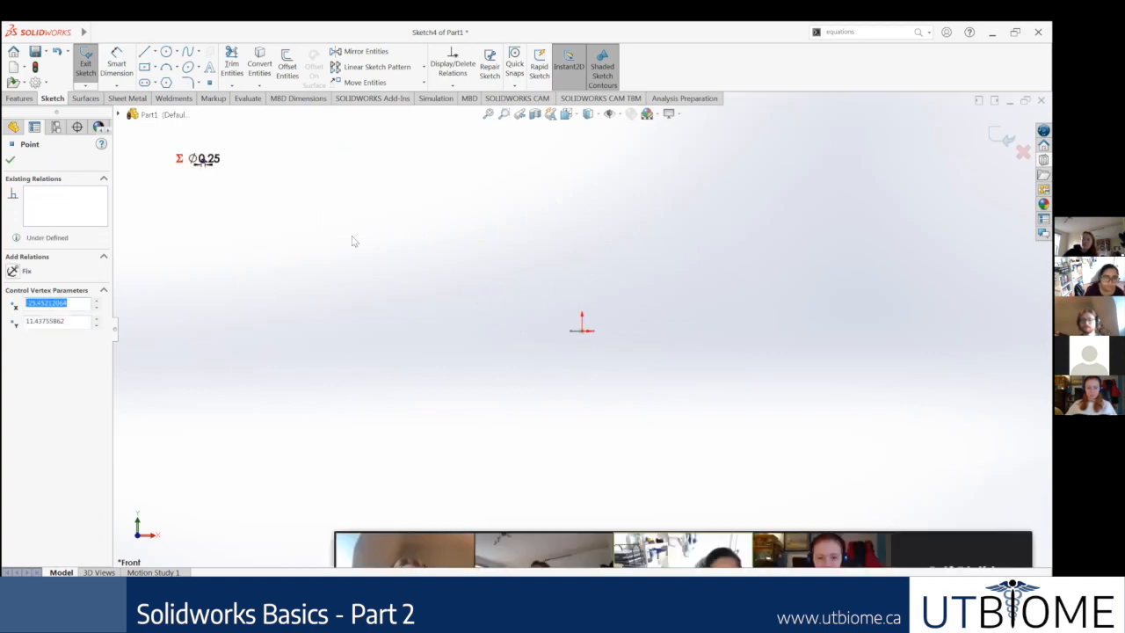
{"action": "scroll", "coordinate": [226, 162], "scroll_direction": "down", "scroll_amount": 5}
{"action": "scroll", "coordinate": [369, 219], "scroll_direction": "down", "scroll_amount": 6}
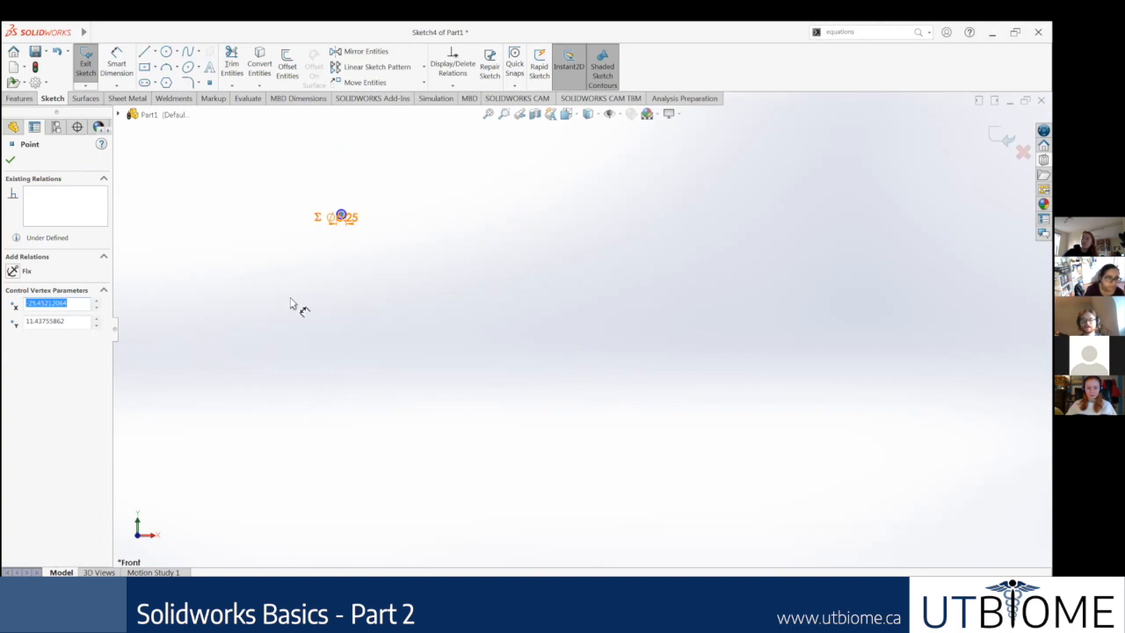
{"action": "scroll", "coordinate": [690, 316], "scroll_direction": "down", "scroll_amount": 2}
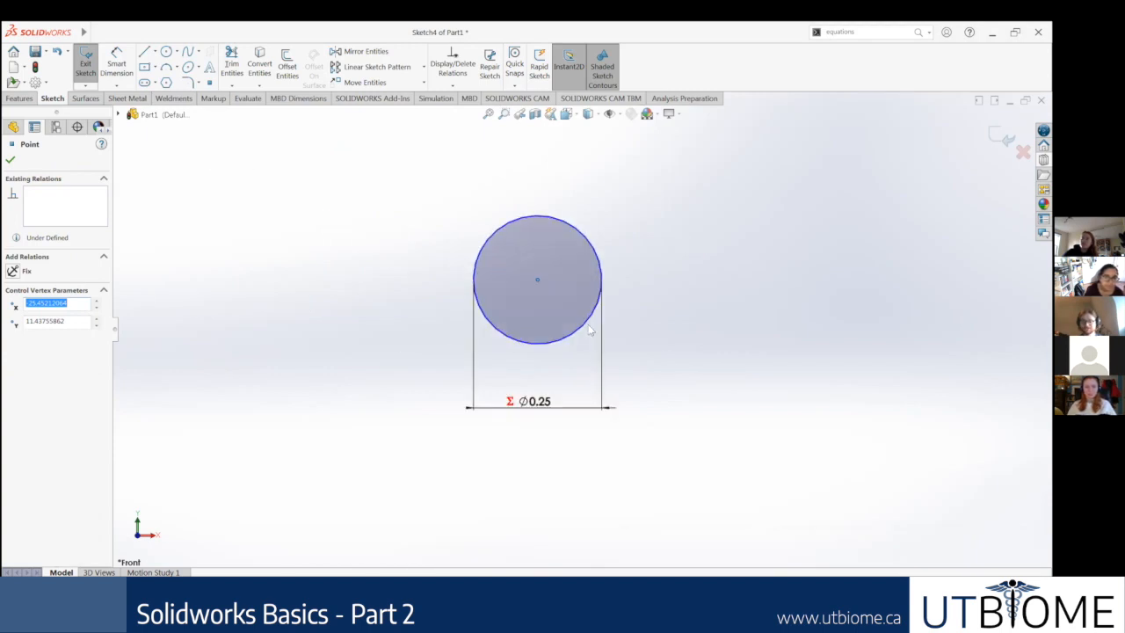
{"action": "scroll", "coordinate": [762, 304], "scroll_direction": "up", "scroll_amount": 3}
{"action": "scroll", "coordinate": [580, 326], "scroll_direction": "up", "scroll_amount": 2}
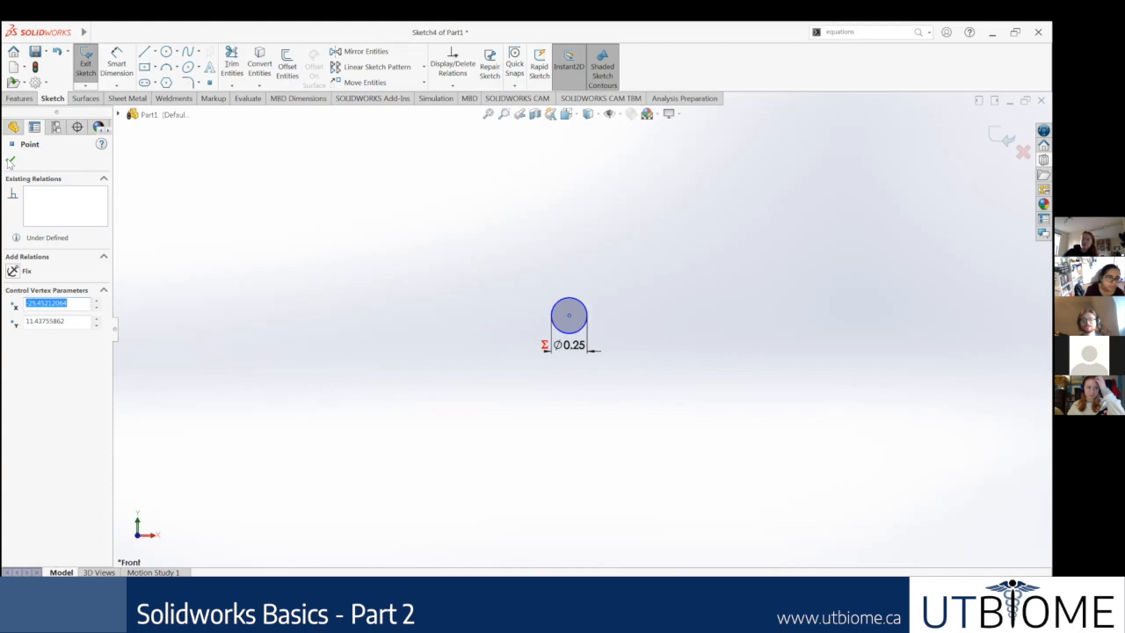
{"action": "left_click", "coordinate": [11, 161]}
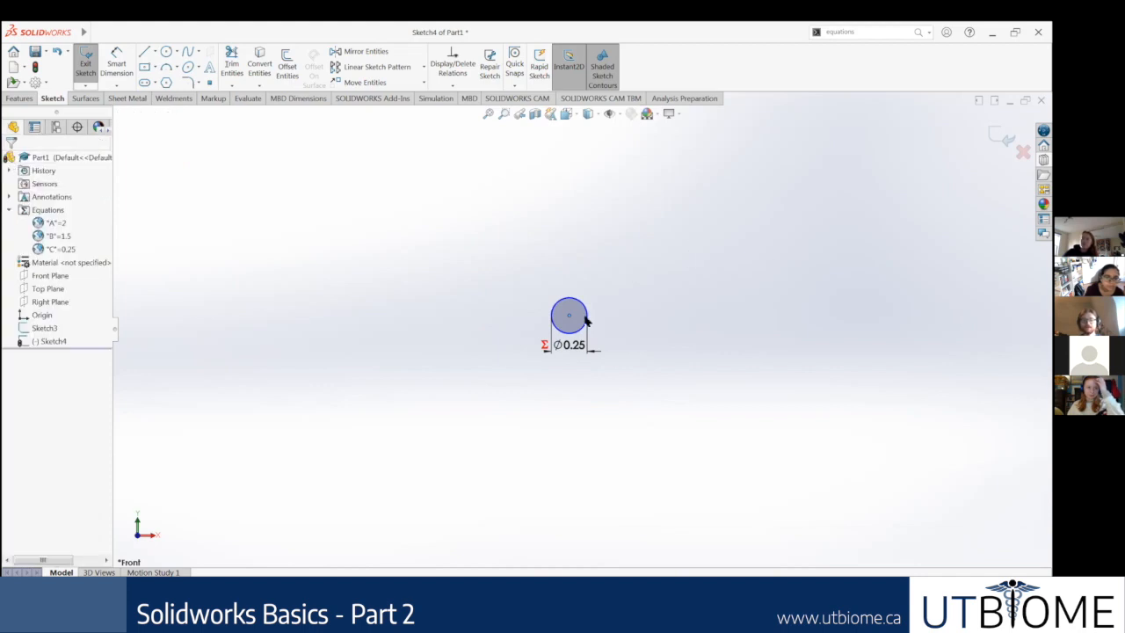
Step: Switch to Google Slides to review the slide on creating the profile and pierce relationship, and return to SOLIDWORKS
{"action": "scroll", "coordinate": [716, 295], "scroll_direction": "down", "scroll_amount": 2}
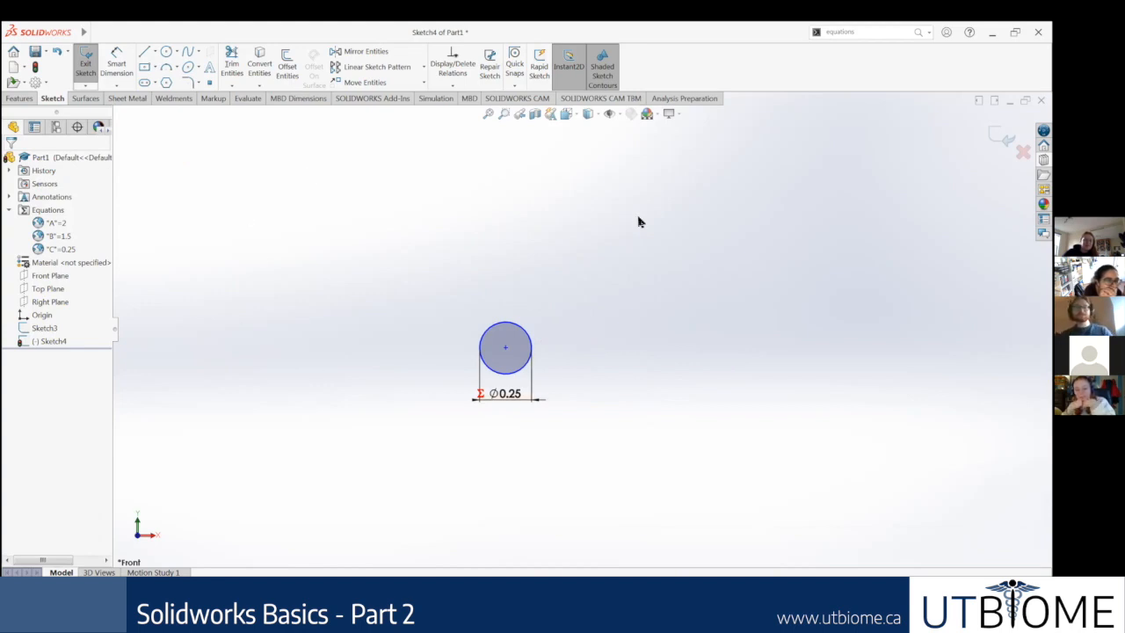
{"action": "scroll", "coordinate": [633, 351], "scroll_direction": "up", "scroll_amount": 8}
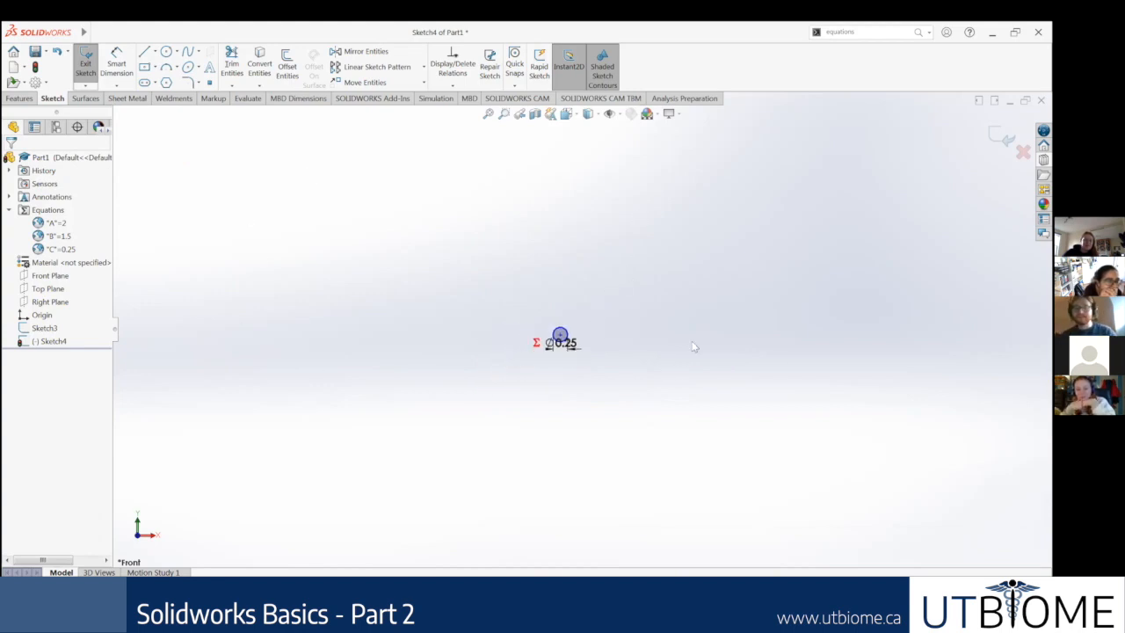
{"action": "scroll", "coordinate": [568, 330], "scroll_direction": "down", "scroll_amount": 10}
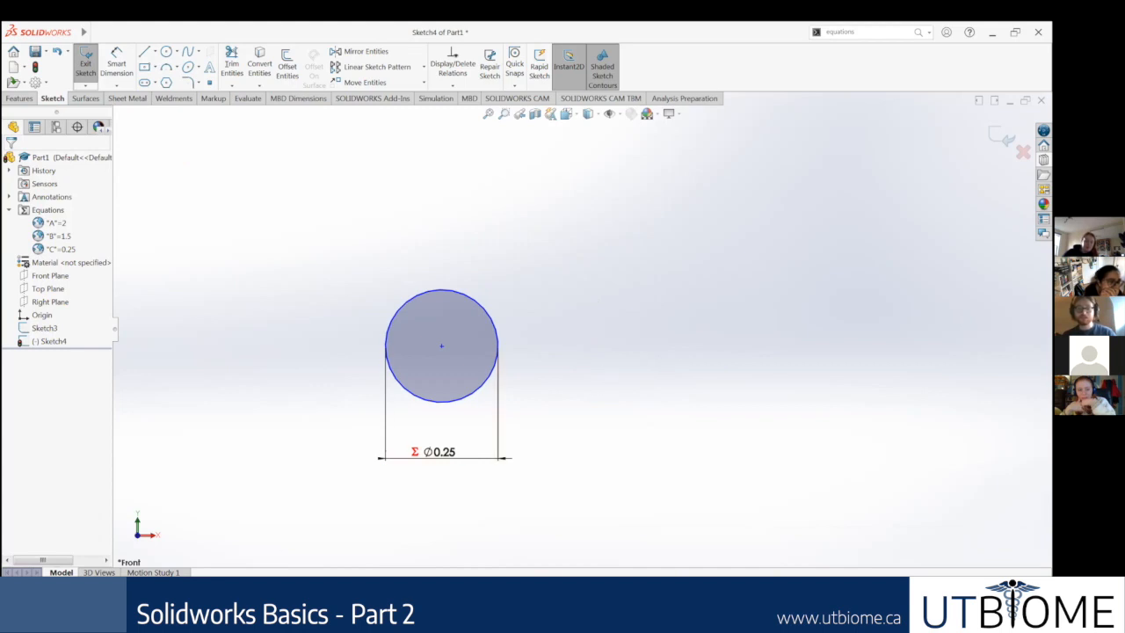
{"action": "key", "text": "alt+Tab"}
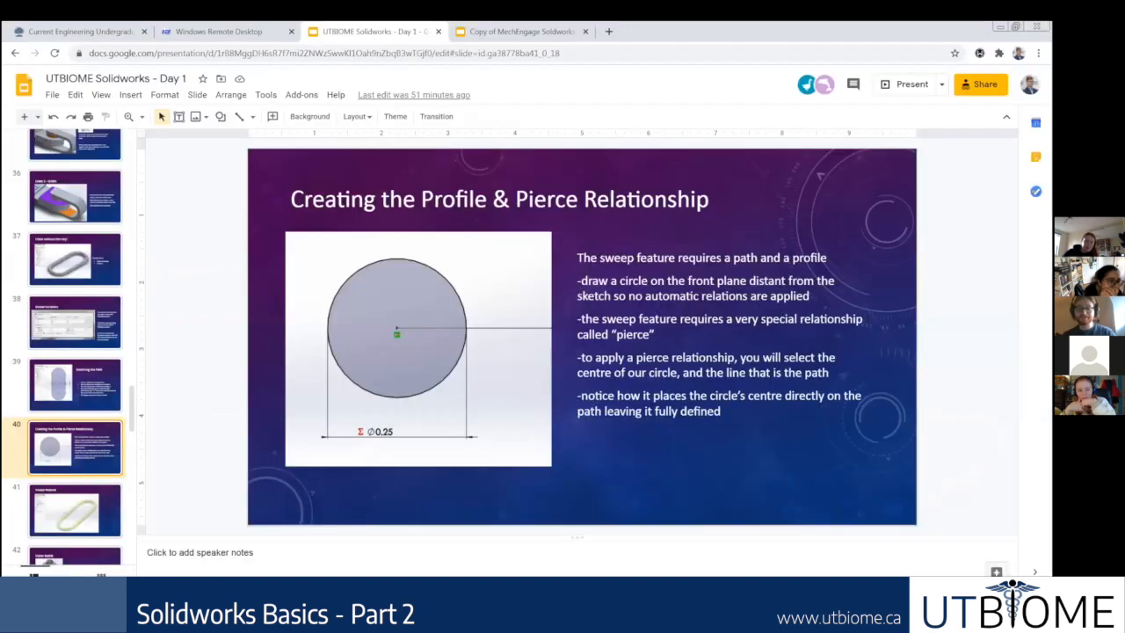
{"action": "key", "text": "alt+Tab"}
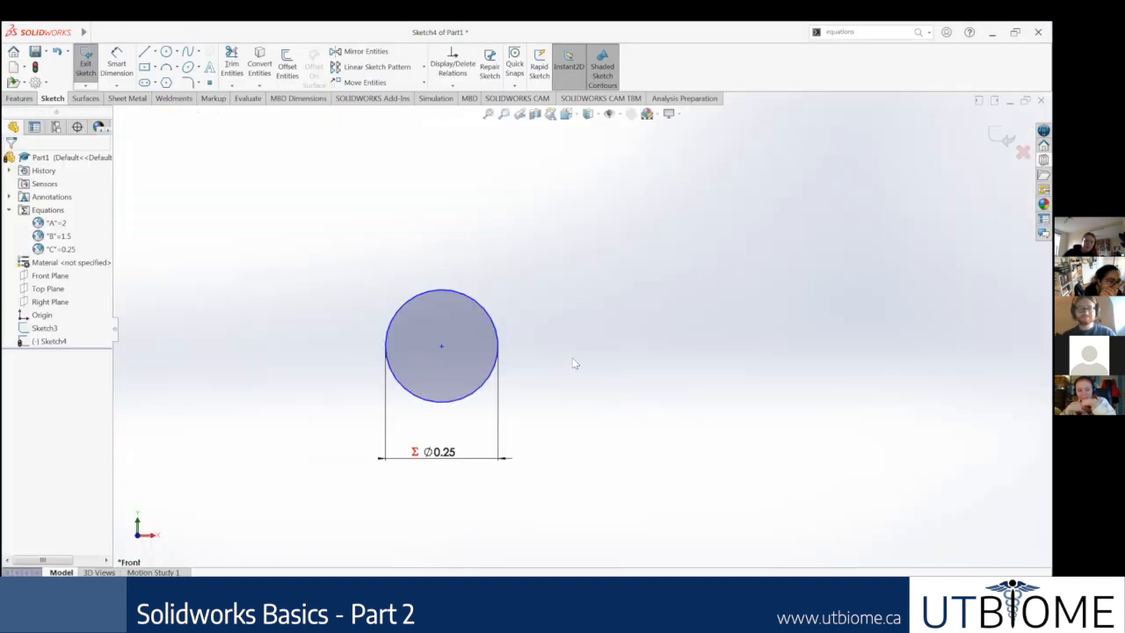
Step: Add a Pierce relation between the circle's centre point and a straight side line of the slot path
{"action": "scroll", "coordinate": [586, 419], "scroll_direction": "up", "scroll_amount": 1}
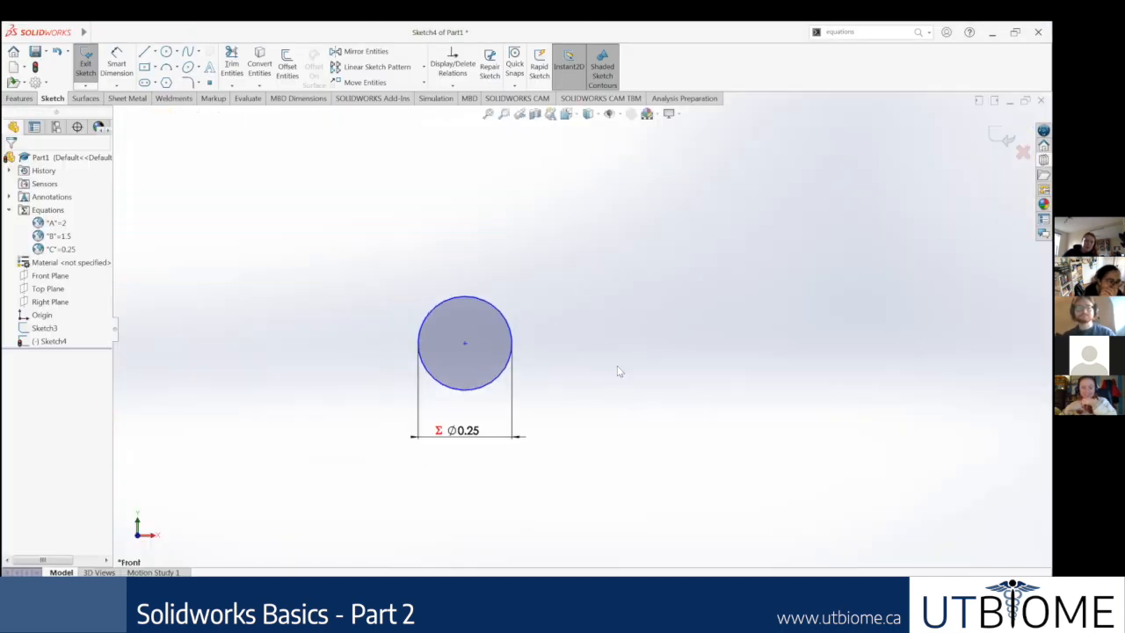
{"action": "left_click", "coordinate": [464, 344]}
{"action": "scroll", "coordinate": [748, 373], "scroll_direction": "up", "scroll_amount": 5}
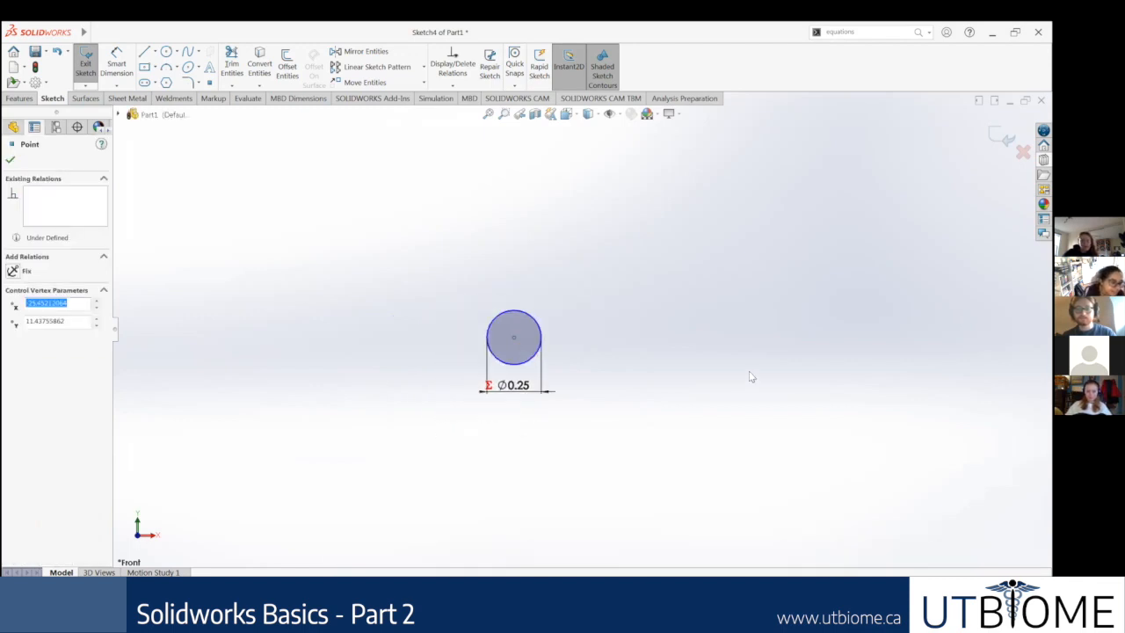
{"action": "scroll", "coordinate": [871, 413], "scroll_direction": "up", "scroll_amount": 5}
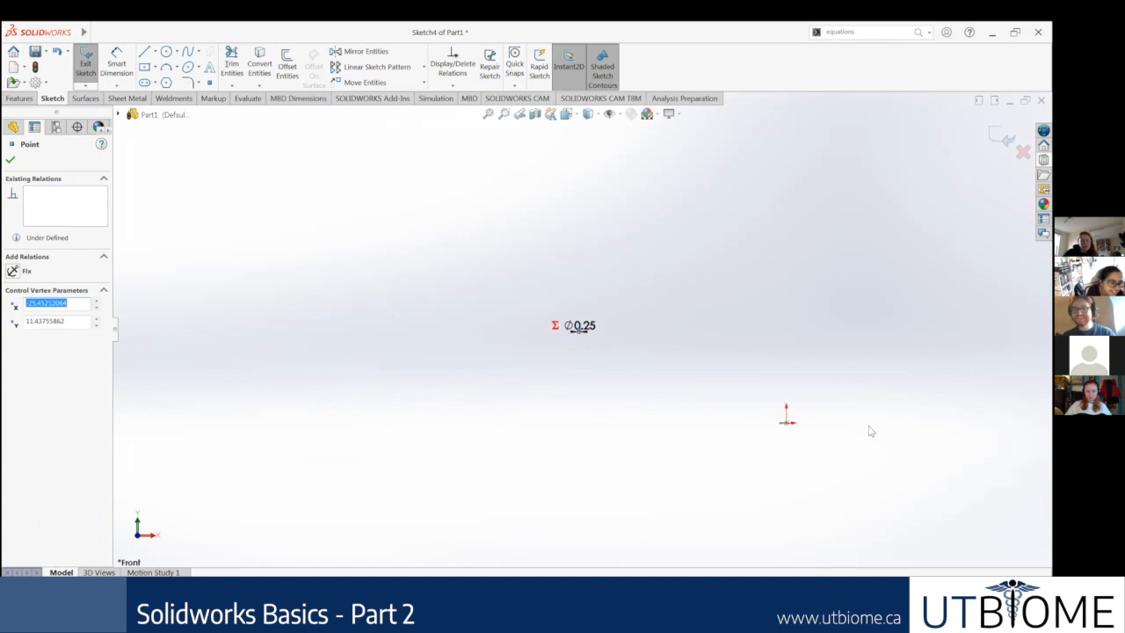
{"action": "scroll", "coordinate": [703, 405], "scroll_direction": "down", "scroll_amount": 3}
{"action": "scroll", "coordinate": [677, 357], "scroll_direction": "up", "scroll_amount": 2}
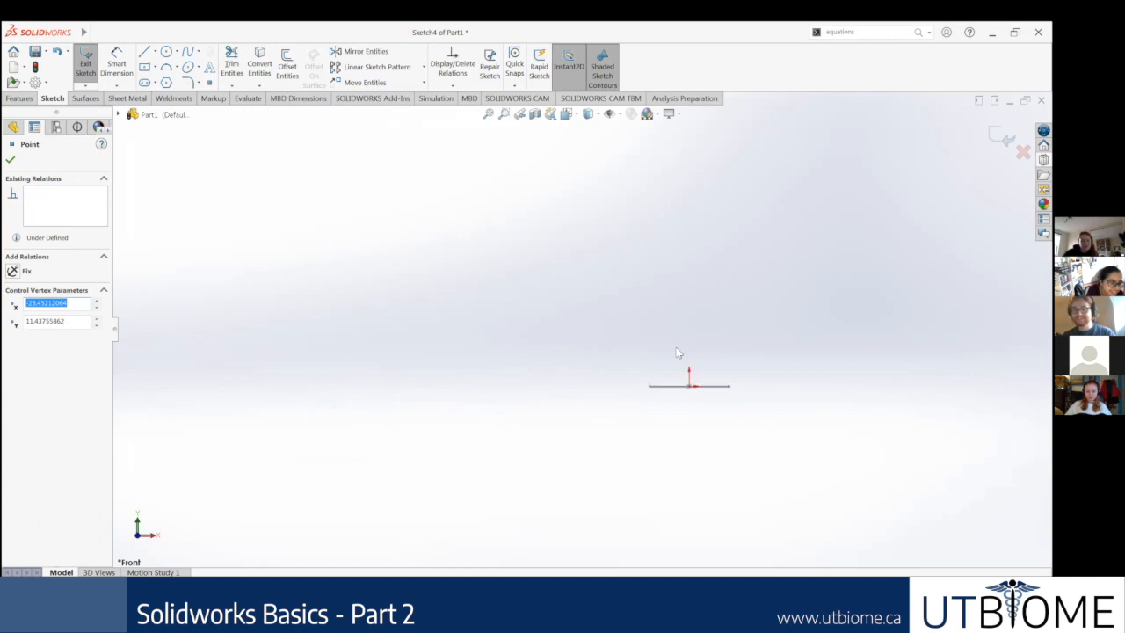
{"action": "scroll", "coordinate": [620, 404], "scroll_direction": "down", "scroll_amount": 3}
{"action": "middle_click_drag", "start_coordinate": [613, 470], "coordinate": [596, 423]}
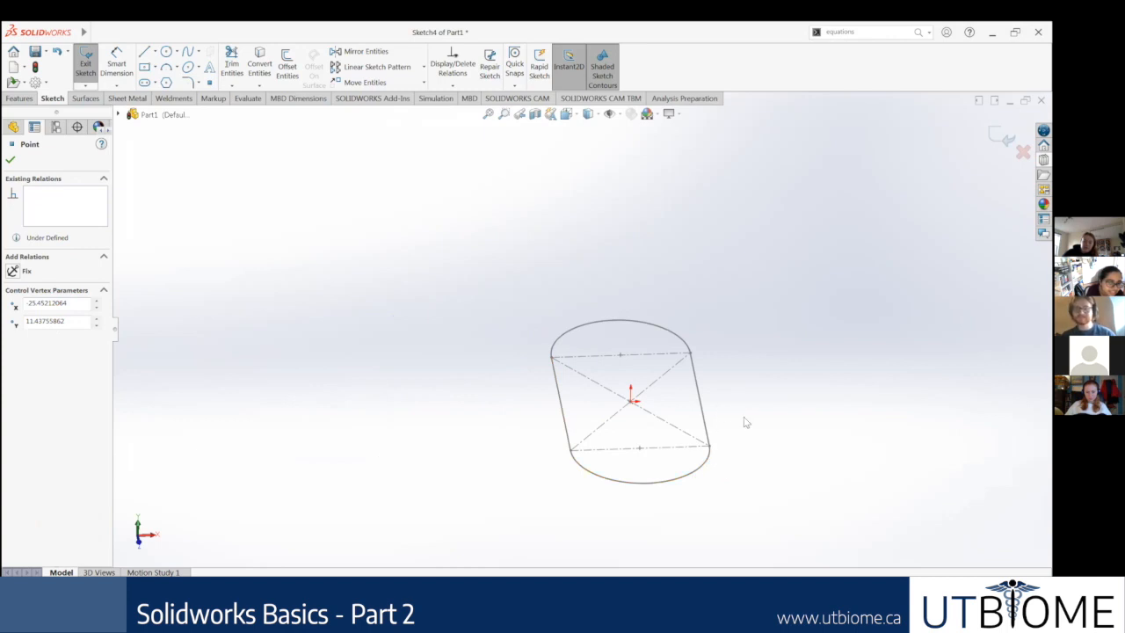
{"action": "middle_click_drag", "start_coordinate": [733, 344], "coordinate": [753, 458]}
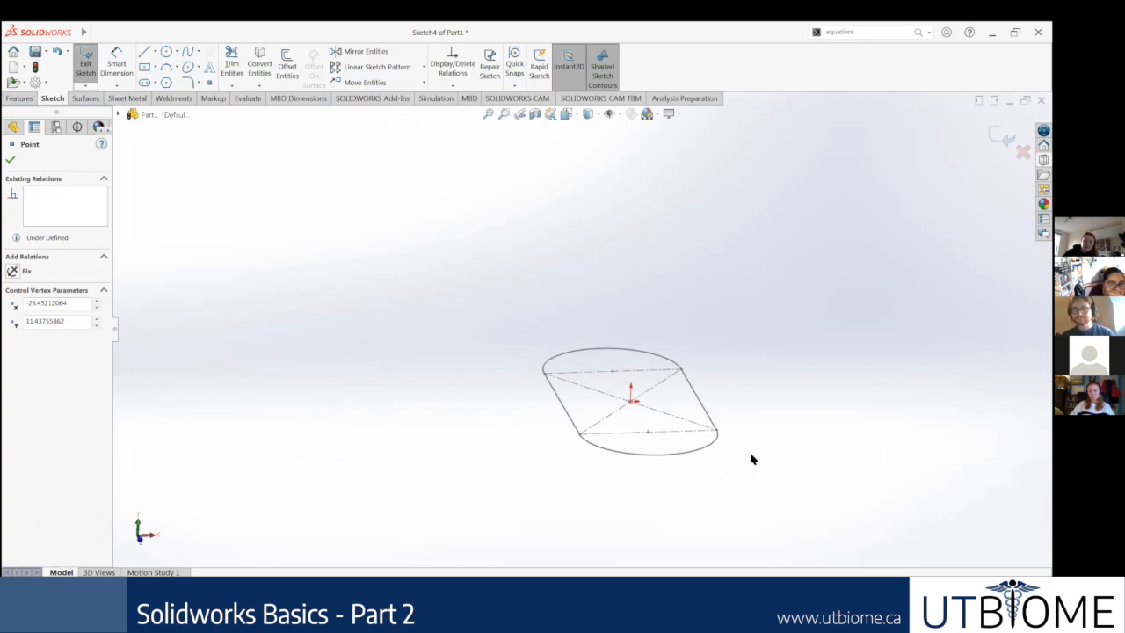
{"action": "middle_click_drag", "start_coordinate": [741, 517], "coordinate": [713, 489]}
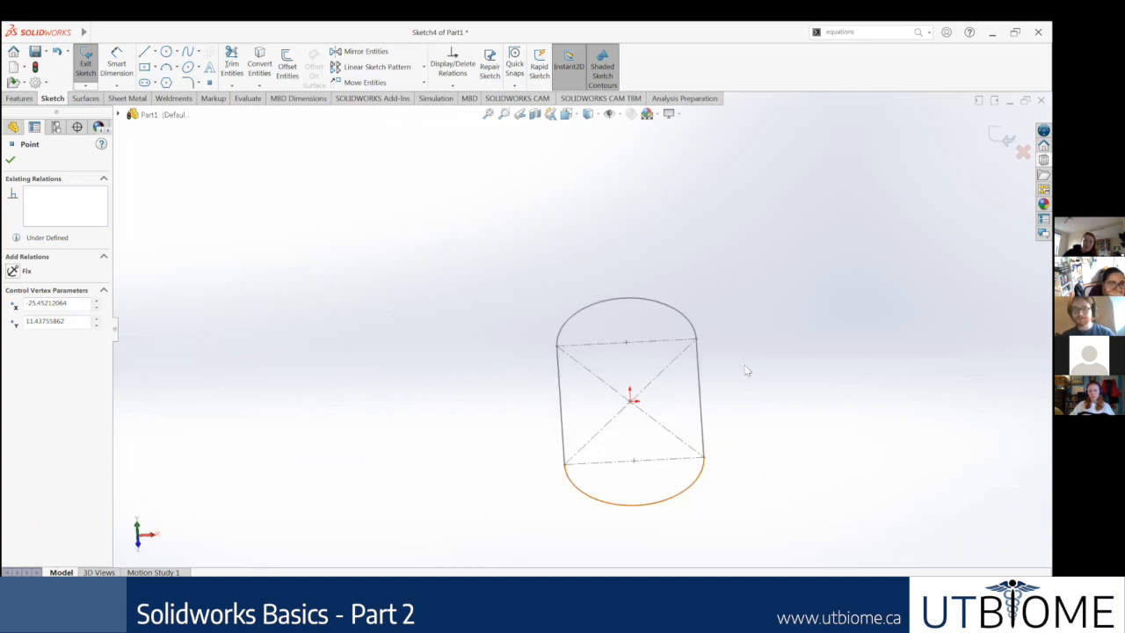
{"action": "scroll", "coordinate": [738, 378], "scroll_direction": "down", "scroll_amount": 1}
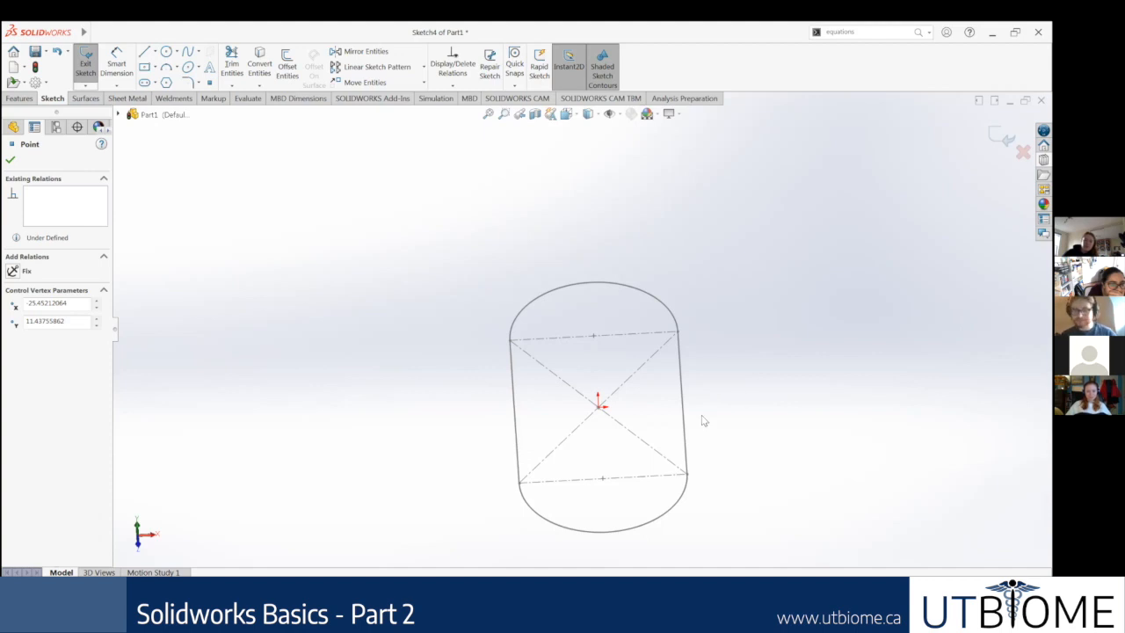
{"action": "middle_click_drag", "start_coordinate": [690, 433], "coordinate": [674, 400]}
{"action": "middle_click_drag", "start_coordinate": [553, 416], "coordinate": [310, 306]}
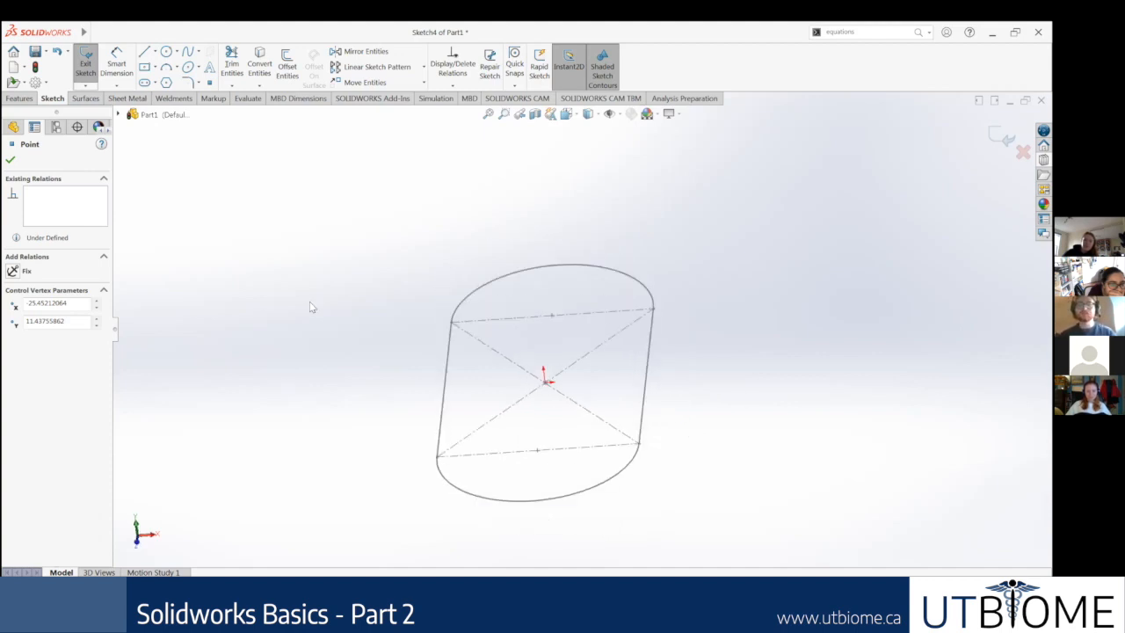
{"action": "middle_click_drag", "start_coordinate": [674, 384], "coordinate": [643, 389]}
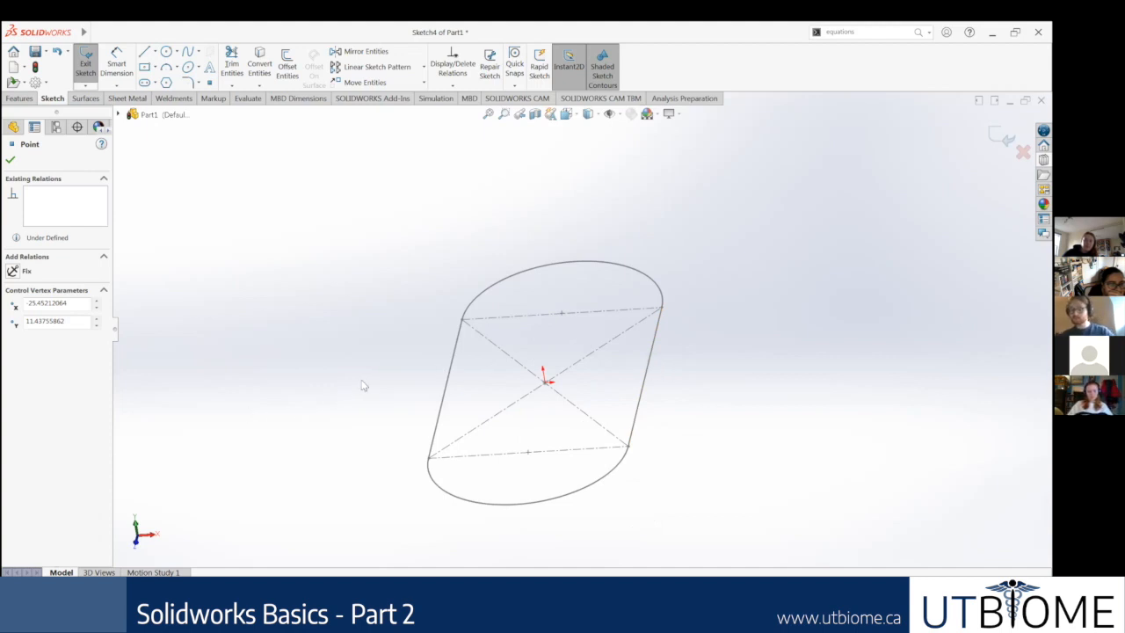
{"action": "left_click", "coordinate": [448, 387], "text": "ctrl"}
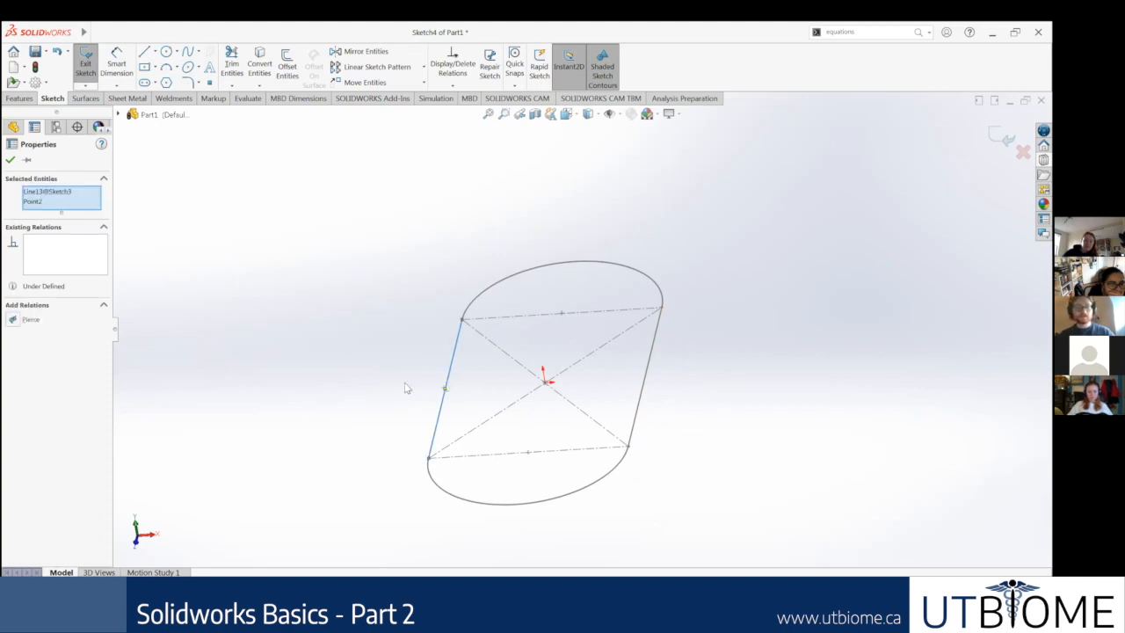
{"action": "left_click", "coordinate": [13, 319]}
{"action": "left_click", "coordinate": [170, 358]}
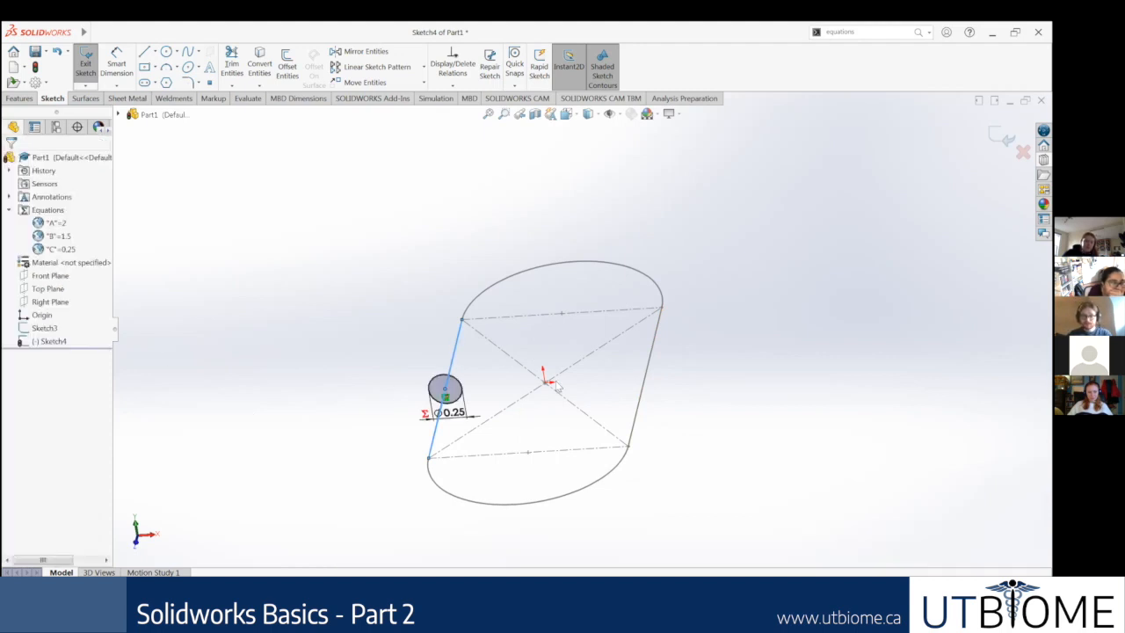
Step: Delete the pierced circle and its linked diameter dimension from the profile sketch
{"action": "scroll", "coordinate": [536, 360], "scroll_direction": "up", "scroll_amount": 2}
{"action": "mouse_move", "coordinate": [542, 335]}
{"action": "middle_mouse_down"}
{"action": "mouse_move", "coordinate": [472, 381]}
{"action": "mouse_move", "coordinate": [387, 385]}
{"action": "mouse_move", "coordinate": [482, 370]}
{"action": "mouse_move", "coordinate": [427, 381]}
{"action": "middle_mouse_up"}
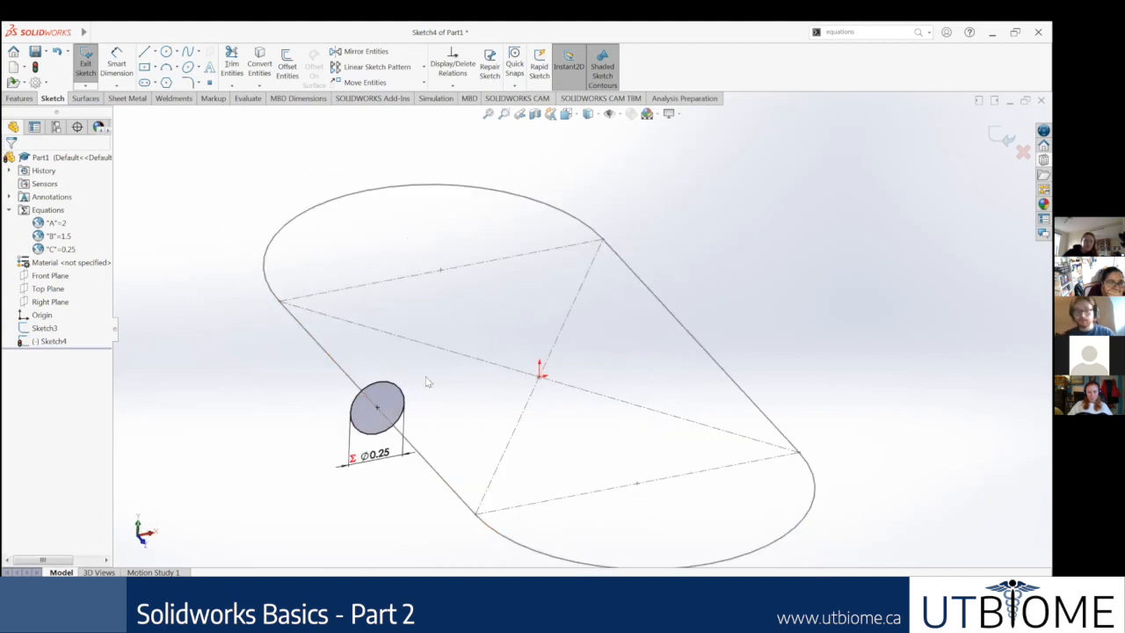
{"action": "scroll", "coordinate": [376, 401], "scroll_direction": "down", "scroll_amount": 3}
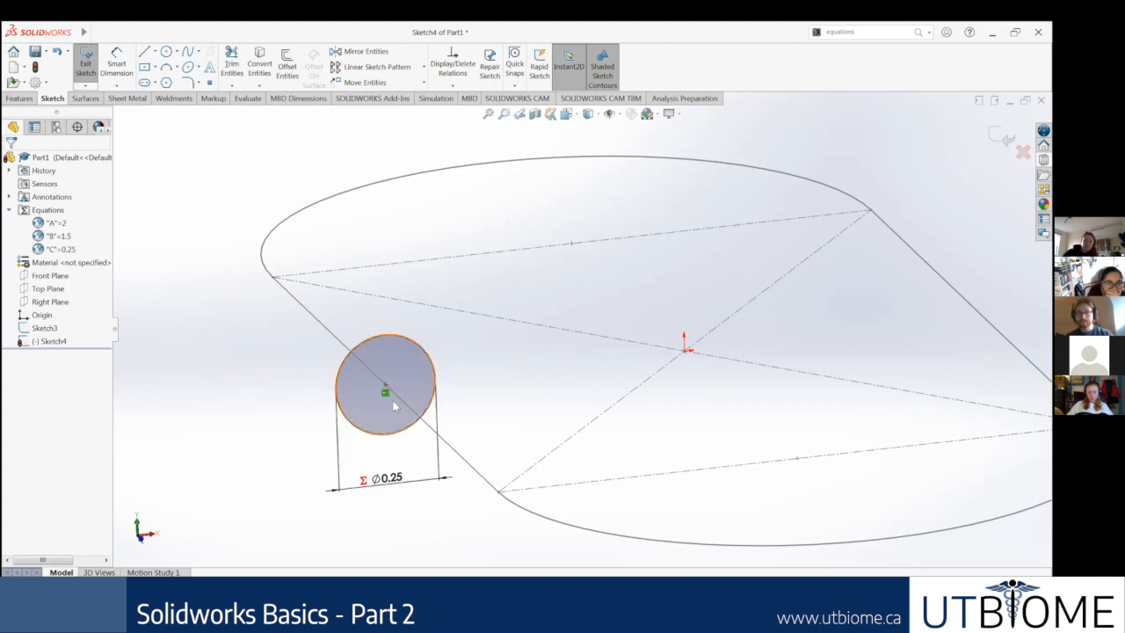
{"action": "scroll", "coordinate": [453, 265], "scroll_direction": "up", "scroll_amount": 7}
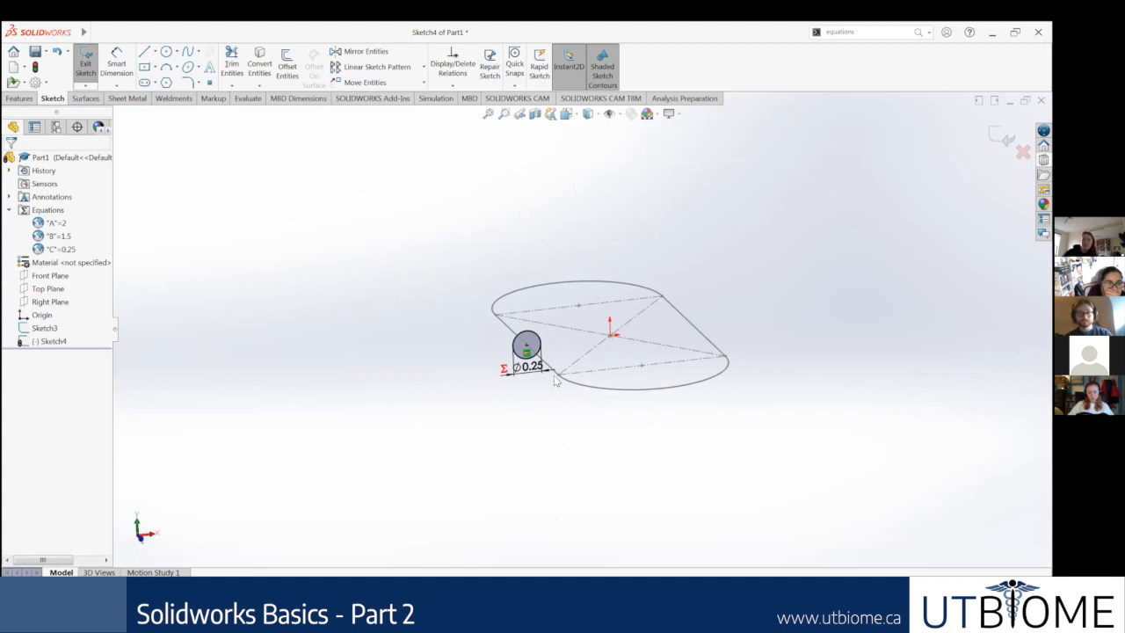
{"action": "left_click_drag", "start_coordinate": [547, 395], "coordinate": [500, 305]}
{"action": "key", "text": "Delete"}
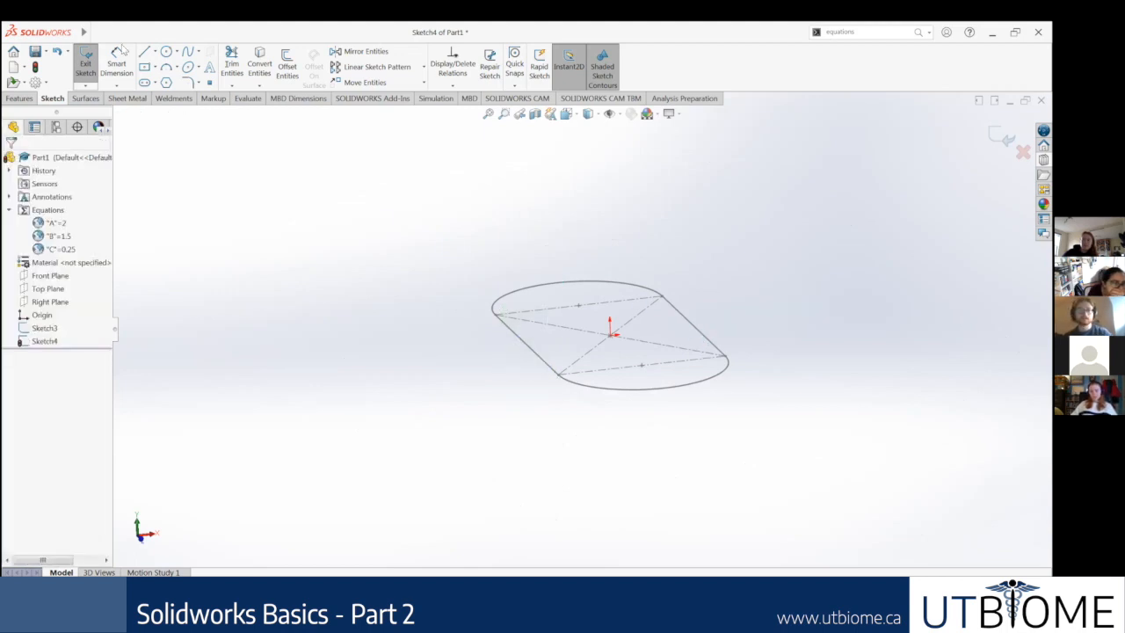
Step: Orient the view normal to the profile sketch and draw a centre rectangle above and left of the path line
{"action": "left_click", "coordinate": [390, 360]}
{"action": "key", "text": "Escape"}
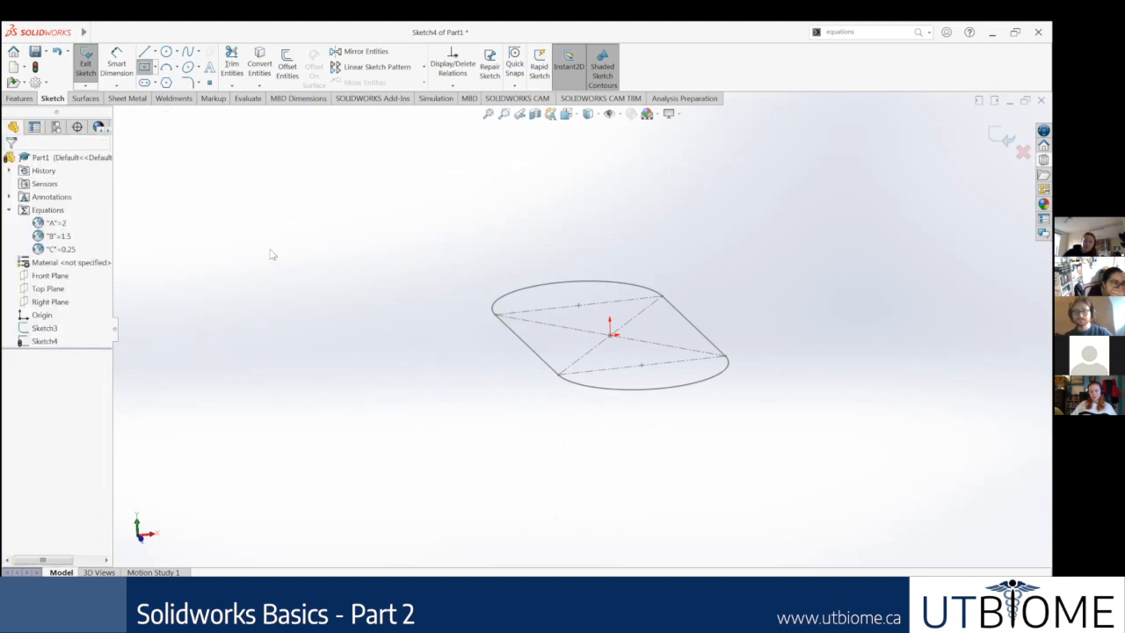
{"action": "right_click", "coordinate": [45, 341]}
{"action": "left_click", "coordinate": [63, 330]}
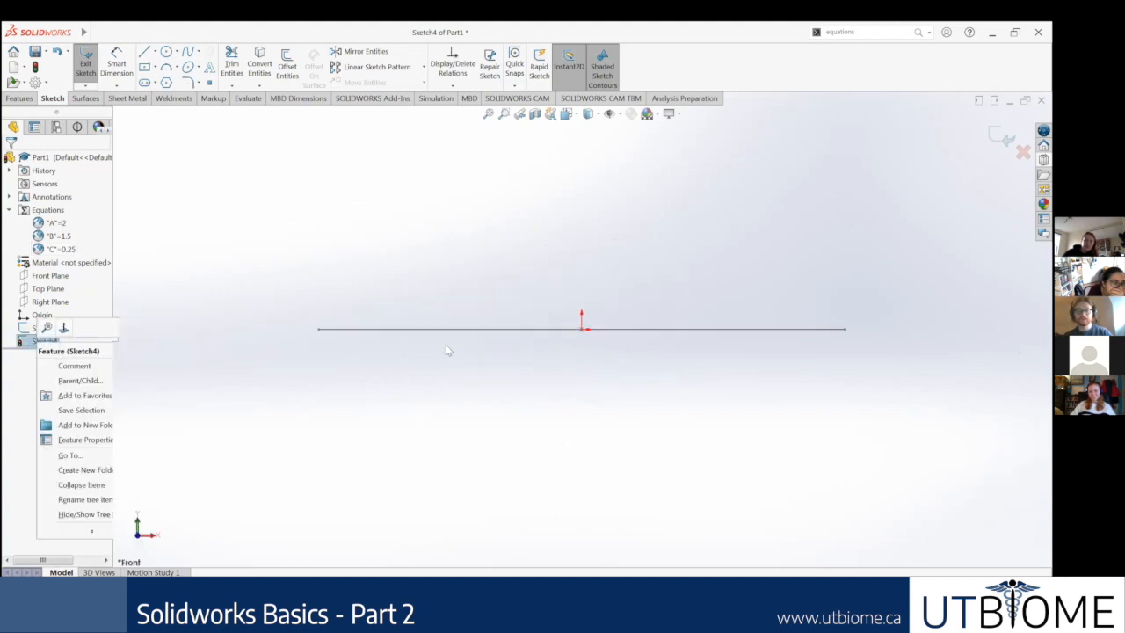
{"action": "key", "text": "Escape"}
{"action": "left_click", "coordinate": [95, 32]}
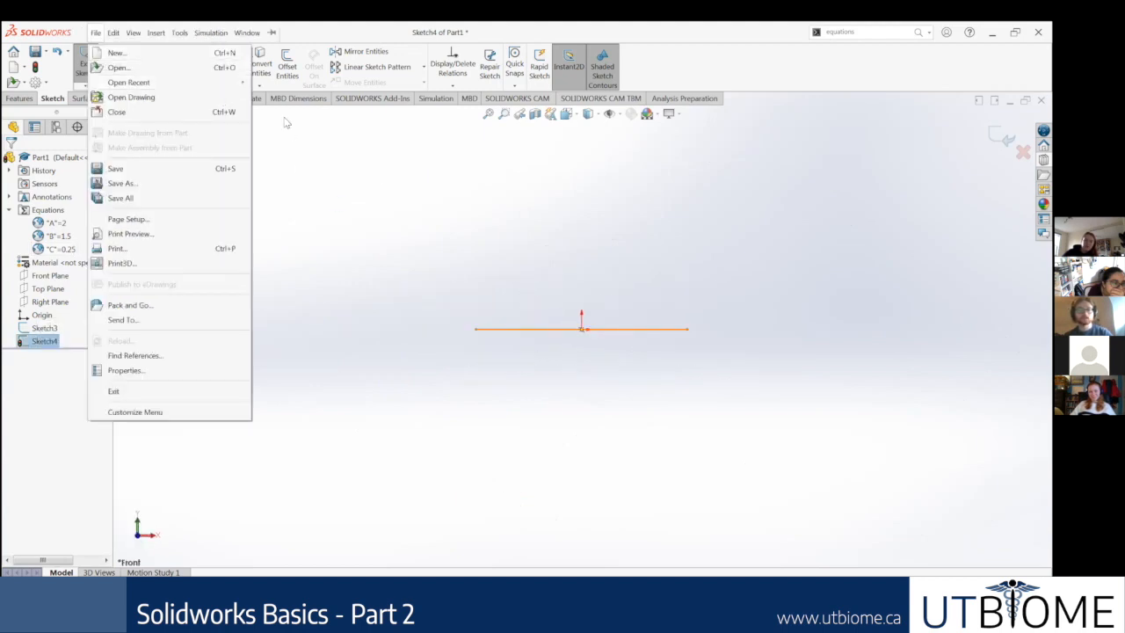
{"action": "left_click", "coordinate": [354, 147]}
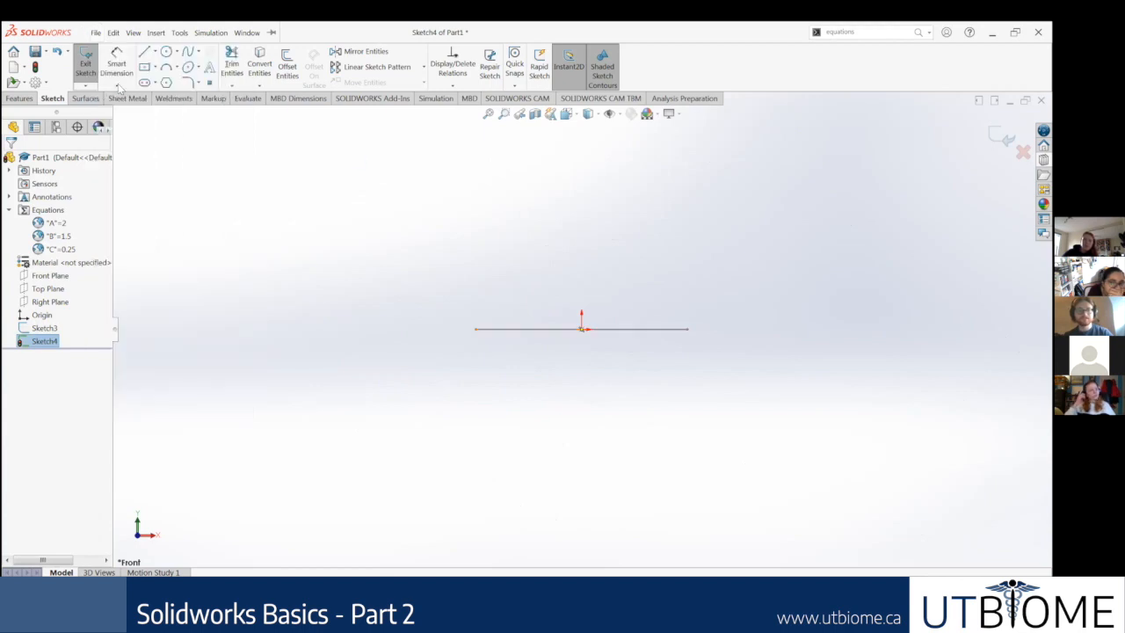
{"action": "left_click", "coordinate": [165, 84]}
{"action": "left_click", "coordinate": [324, 180]}
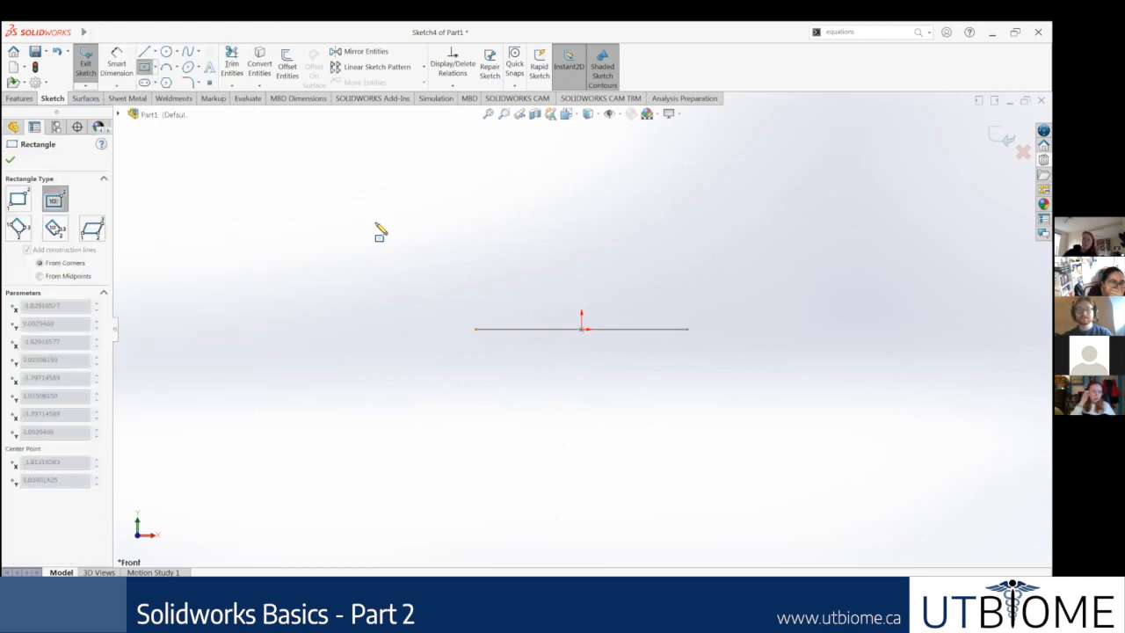
{"action": "left_click", "coordinate": [377, 223]}
{"action": "key", "text": "Escape"}
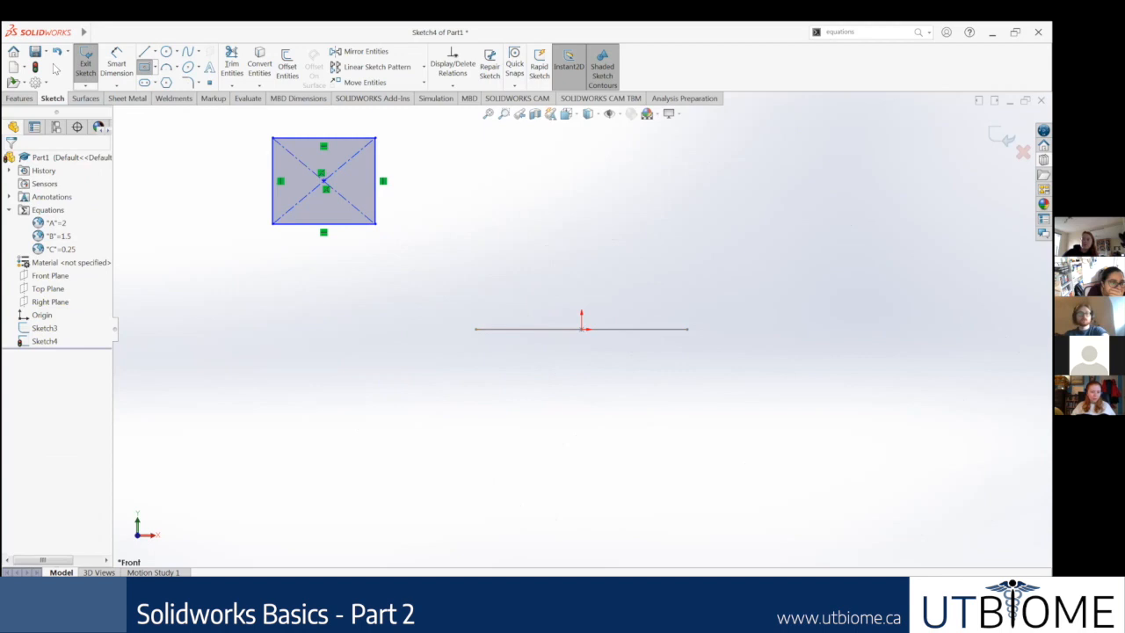
Step: Dimension the centre rectangle's width and link it to the global variable C
{"action": "left_click", "coordinate": [19, 98]}
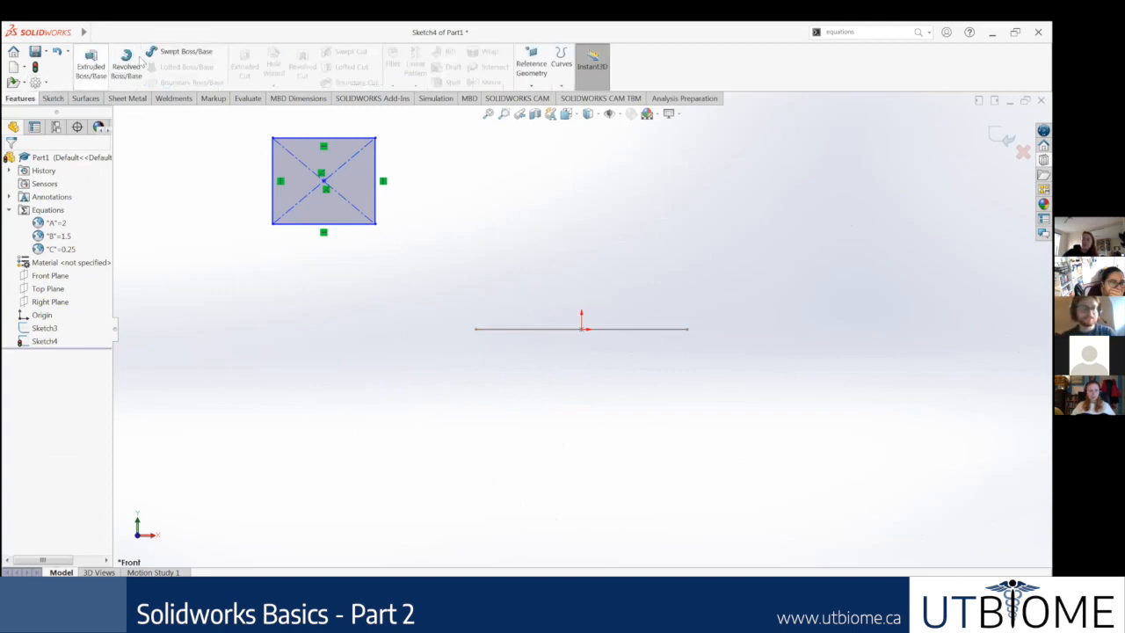
{"action": "left_click", "coordinate": [58, 99]}
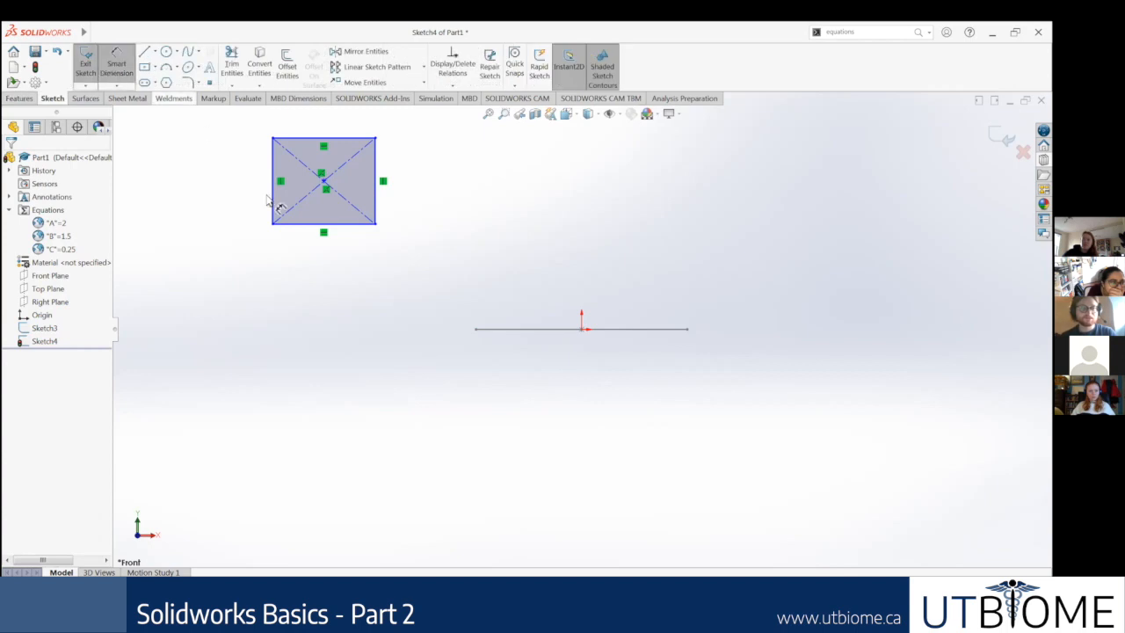
{"action": "left_click", "coordinate": [338, 225]}
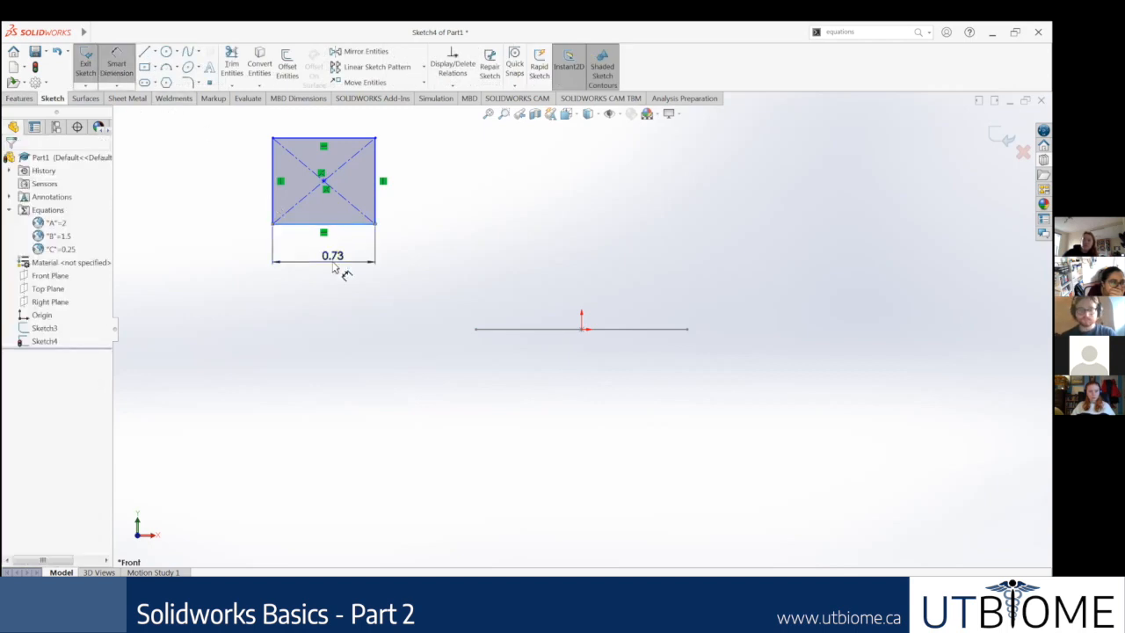
{"action": "left_click", "coordinate": [342, 271]}
{"action": "type", "text": "=C"}
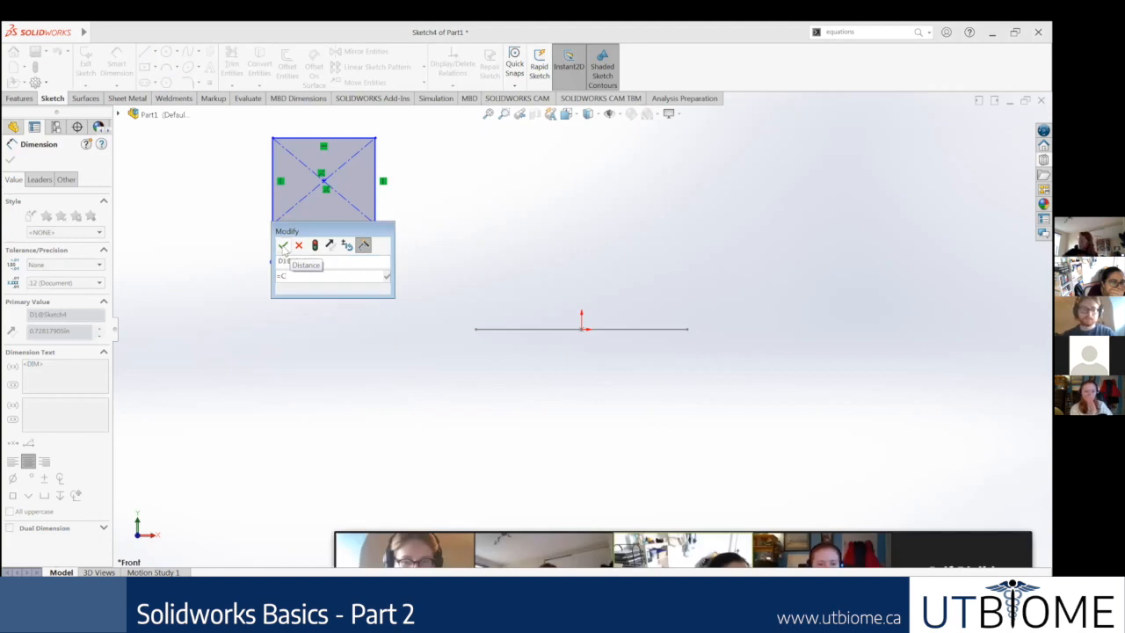
{"action": "key", "text": "BackSpace"}
{"action": "type", "text": "C"}
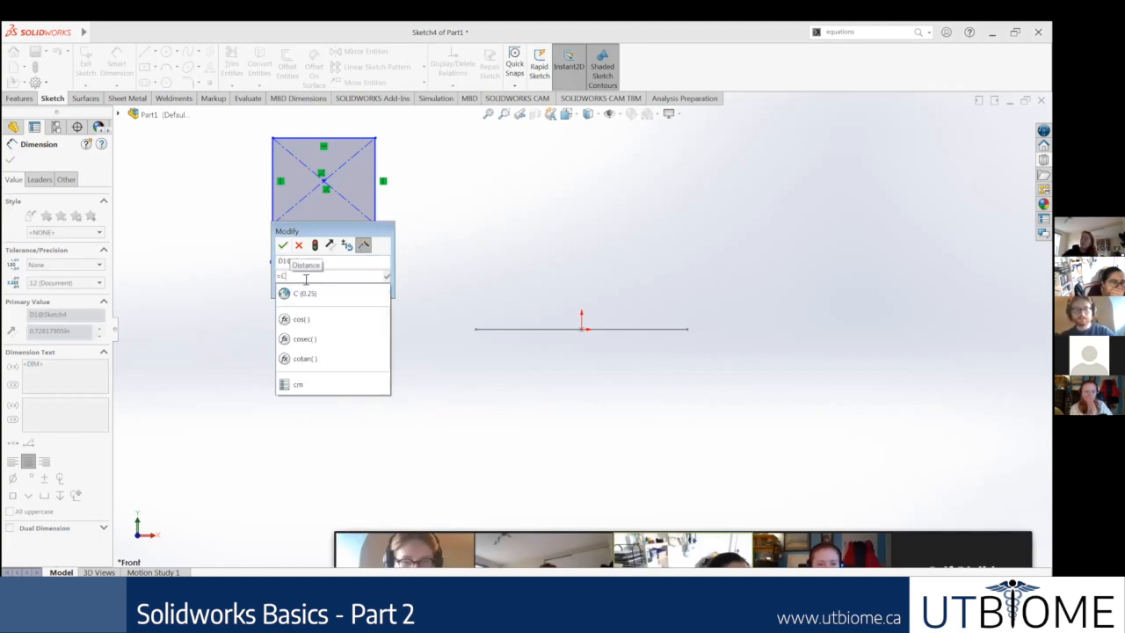
{"action": "left_click", "coordinate": [306, 293]}
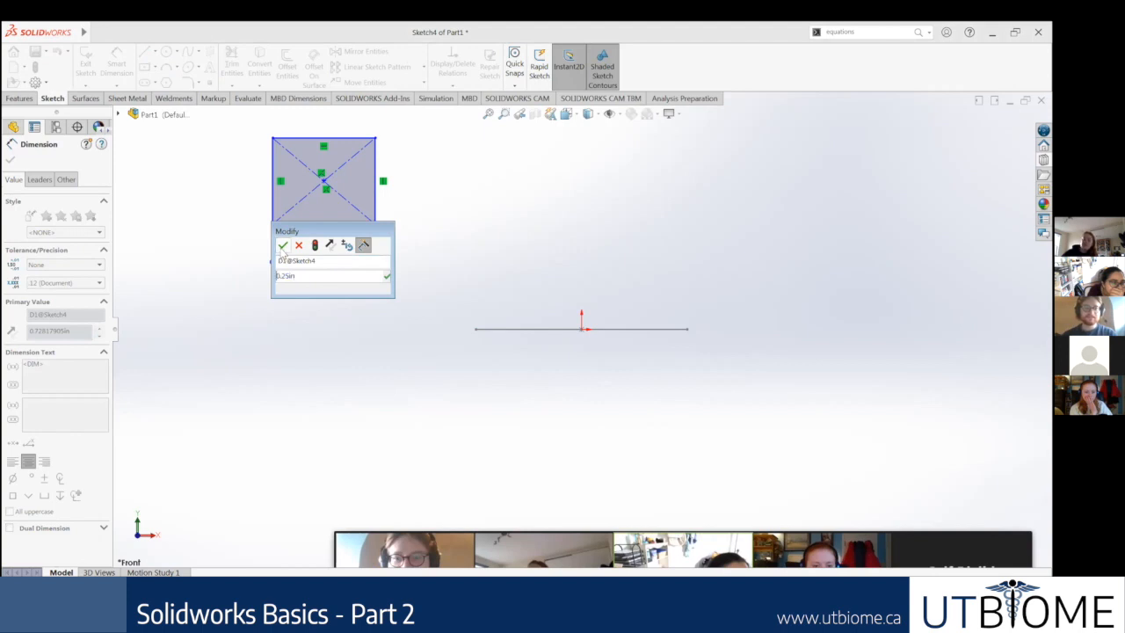
{"action": "left_click", "coordinate": [282, 245]}
Step: Dimension the rectangle's height along its vertical side and link it to the global variable C
{"action": "scroll", "coordinate": [404, 207], "scroll_direction": "down", "scroll_amount": 1}
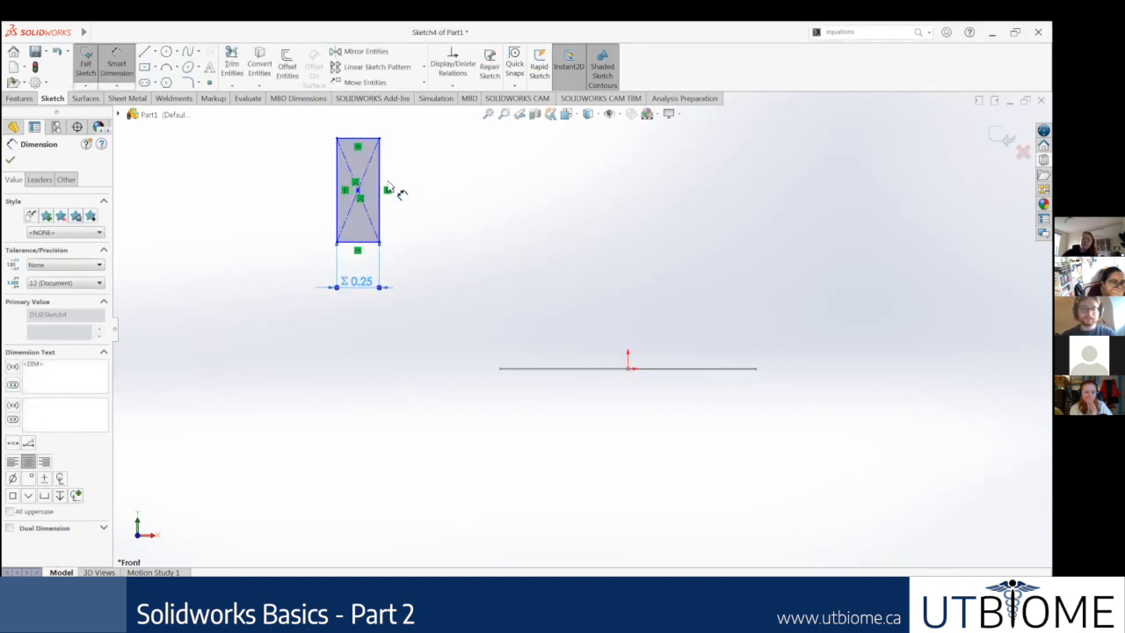
{"action": "scroll", "coordinate": [399, 192], "scroll_direction": "down", "scroll_amount": 2}
{"action": "left_click", "coordinate": [408, 311]}
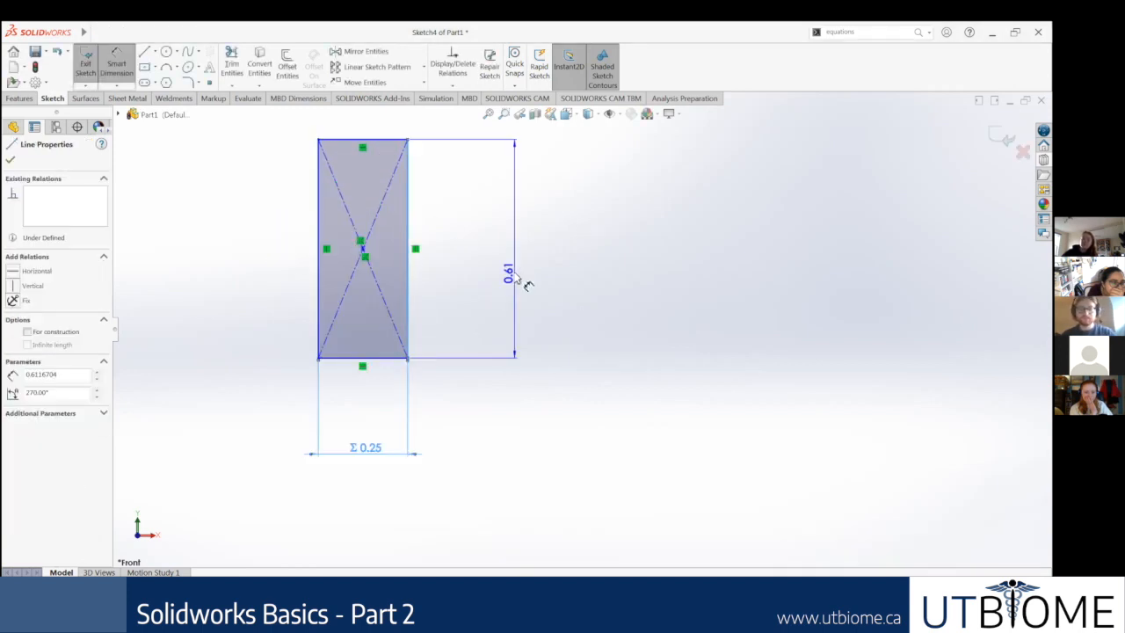
{"action": "left_click", "coordinate": [528, 284]}
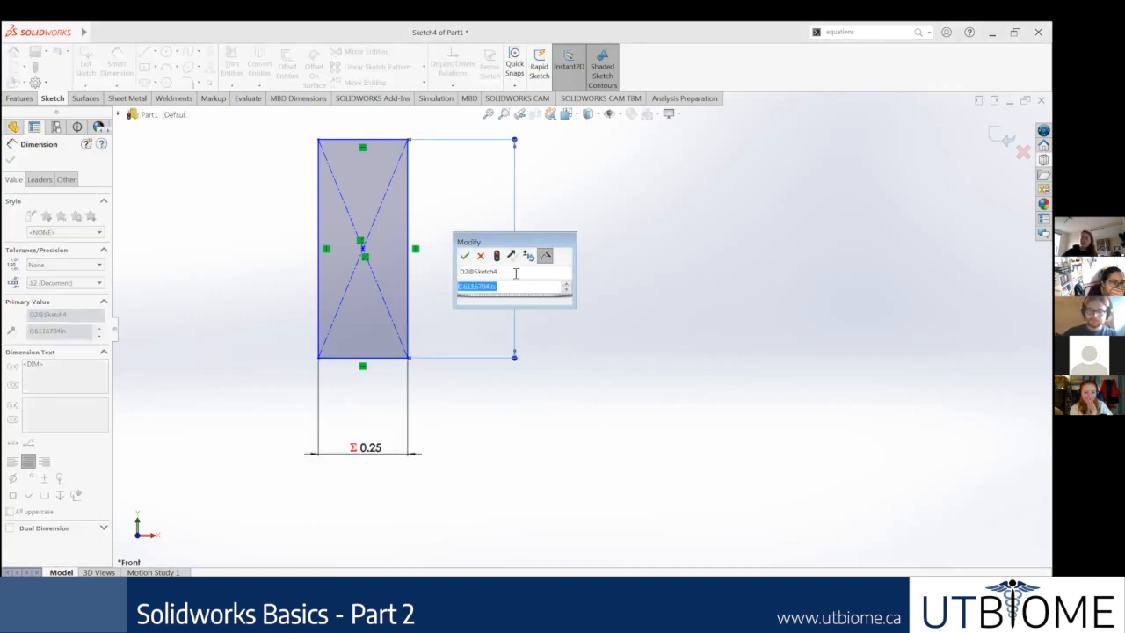
{"action": "type", "text": "="}
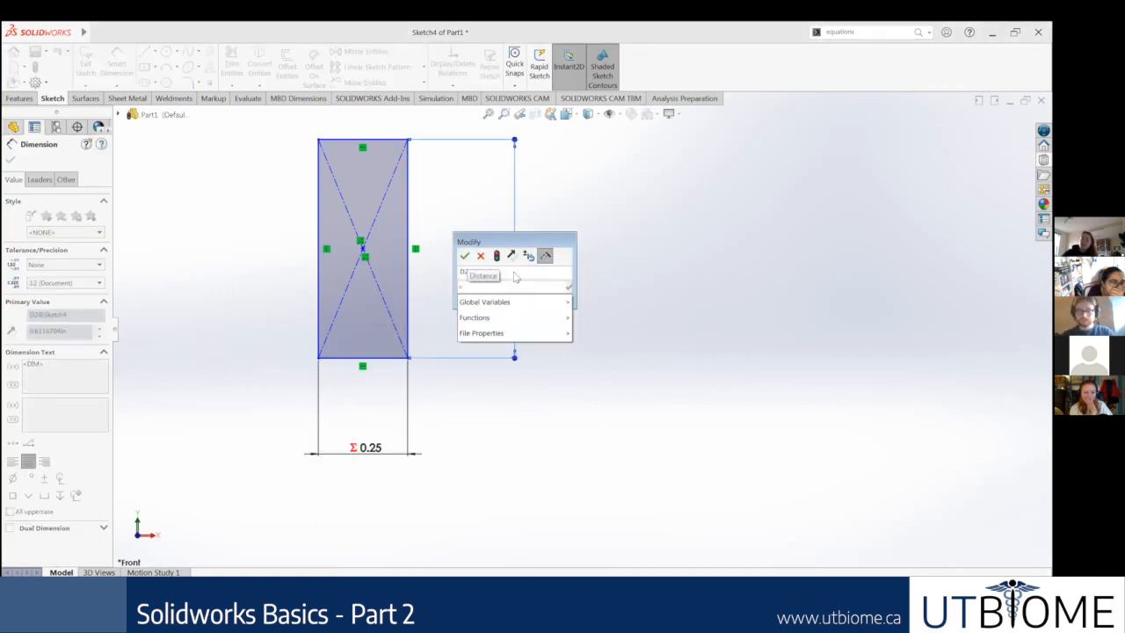
{"action": "type", "text": "C"}
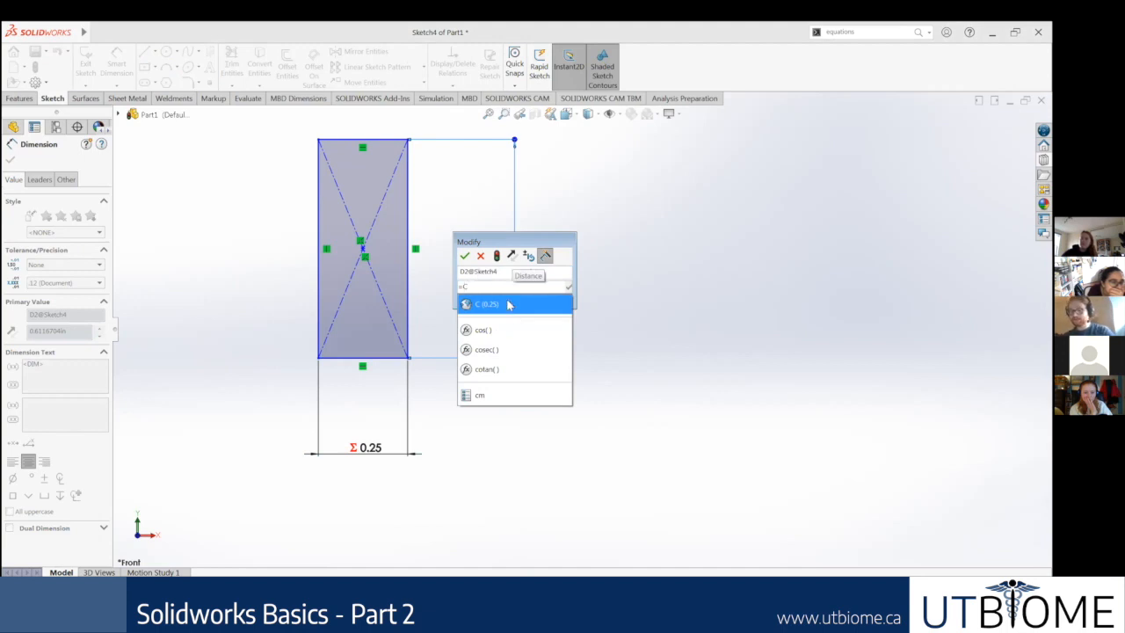
{"action": "left_click", "coordinate": [508, 304]}
{"action": "key", "text": "Return"}
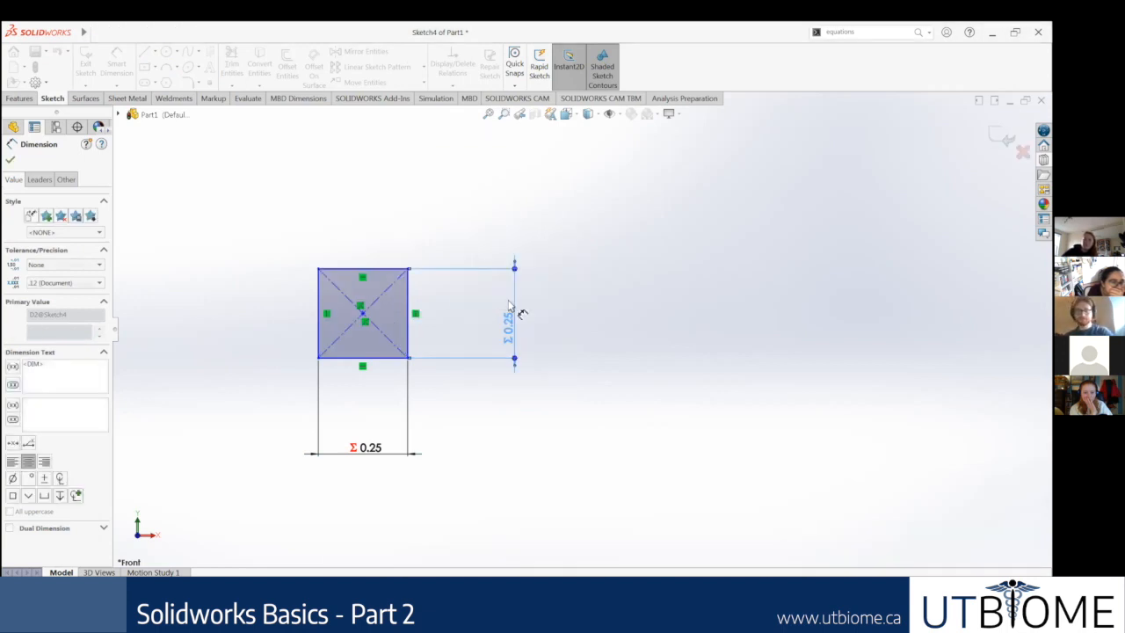
Step: Add a Pierce relation between the square's centre point and the near straight side line of the slot path
{"action": "scroll", "coordinate": [705, 370], "scroll_direction": "up", "scroll_amount": 3}
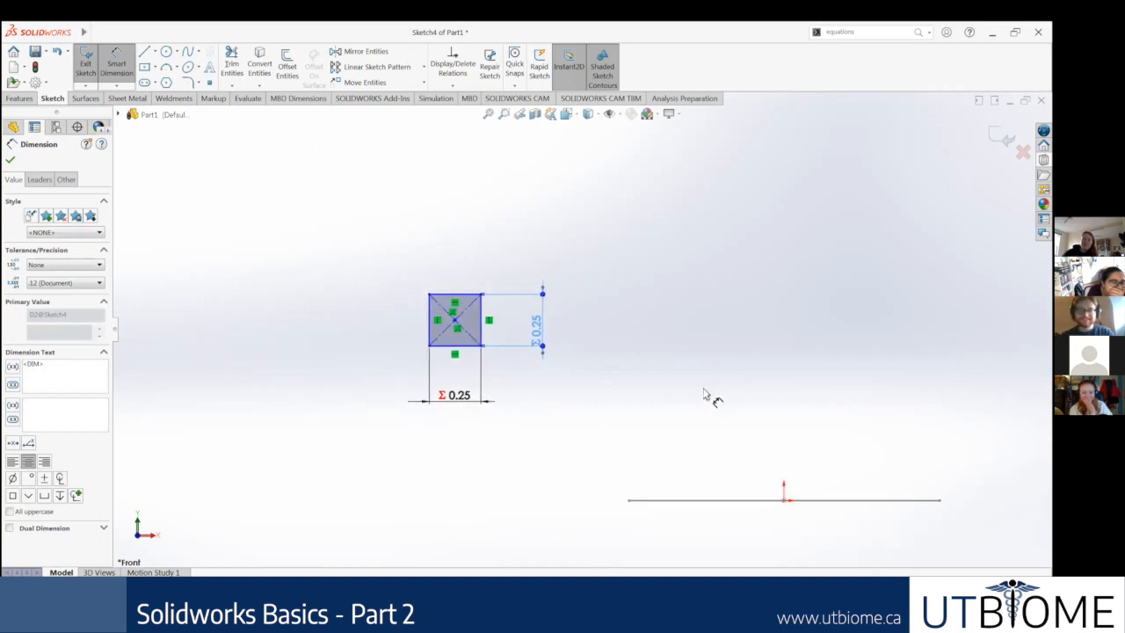
{"action": "middle_click_drag", "start_coordinate": [655, 369], "coordinate": [651, 410]}
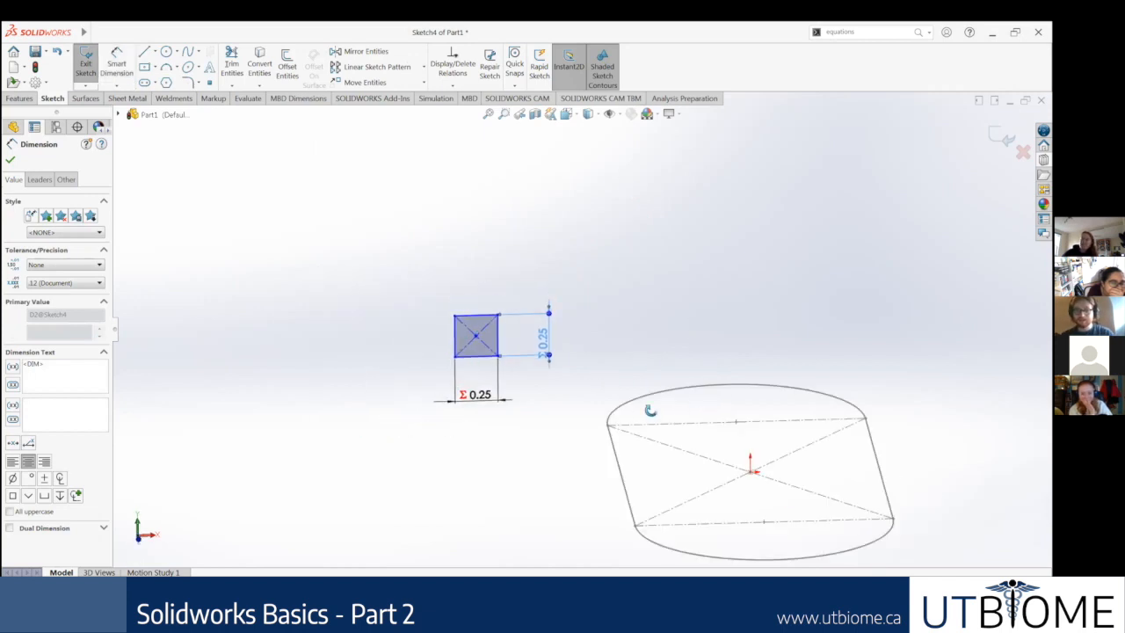
{"action": "scroll", "coordinate": [482, 326], "scroll_direction": "down", "scroll_amount": 4}
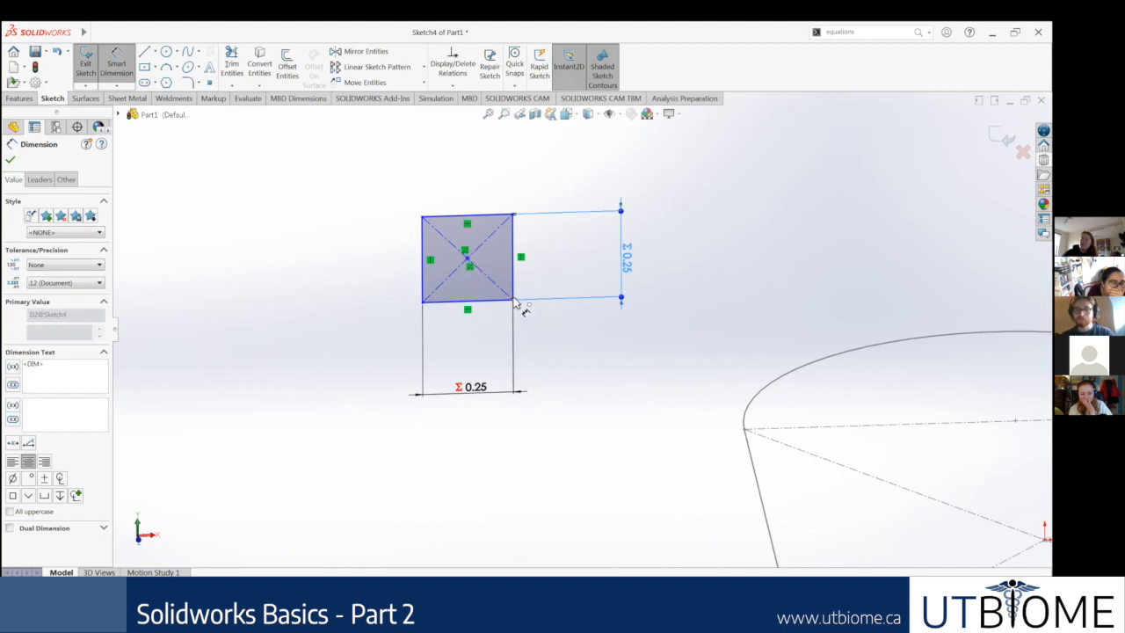
{"action": "left_click", "coordinate": [466, 258]}
{"action": "scroll", "coordinate": [708, 386], "scroll_direction": "up", "scroll_amount": 3}
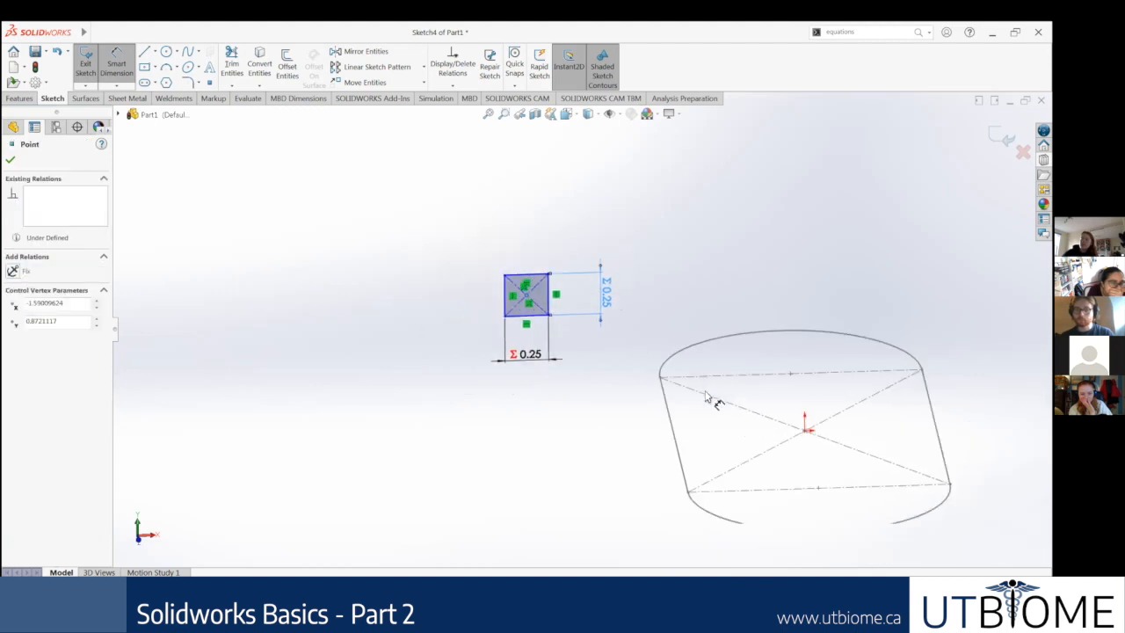
{"action": "scroll", "coordinate": [694, 418], "scroll_direction": "down", "scroll_amount": 3}
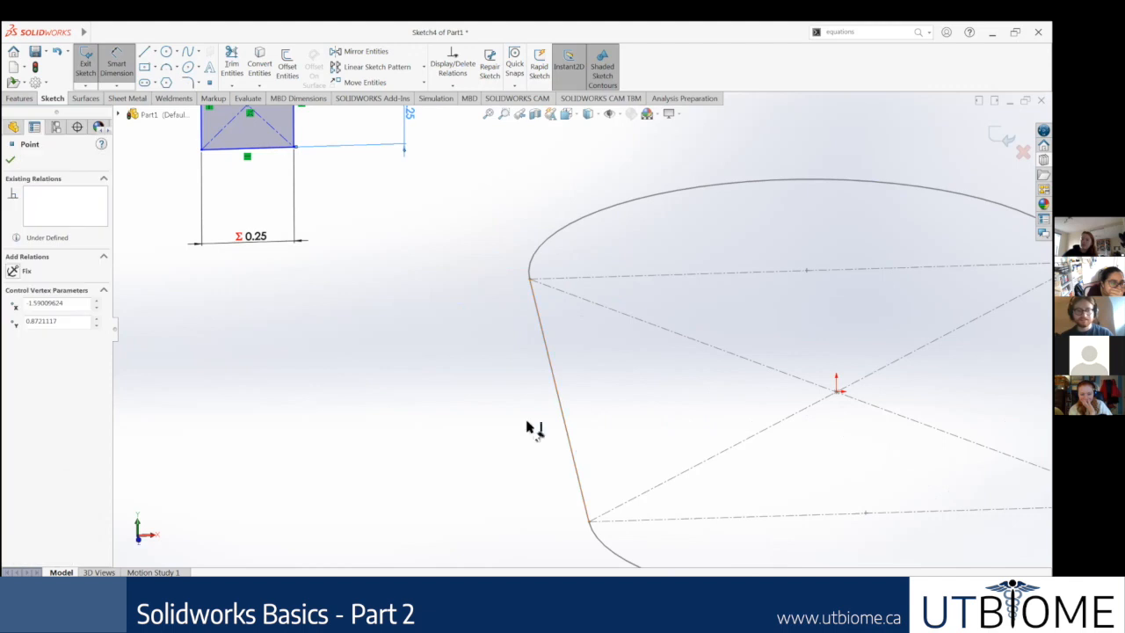
{"action": "scroll", "coordinate": [413, 404], "scroll_direction": "up", "scroll_amount": 3}
{"action": "mouse_move", "coordinate": [533, 410]}
{"action": "middle_mouse_down"}
{"action": "mouse_move", "coordinate": [540, 469]}
{"action": "mouse_move", "coordinate": [484, 377]}
{"action": "mouse_move", "coordinate": [463, 298]}
{"action": "middle_mouse_up"}
{"action": "scroll", "coordinate": [463, 298], "scroll_direction": "down", "scroll_amount": 3}
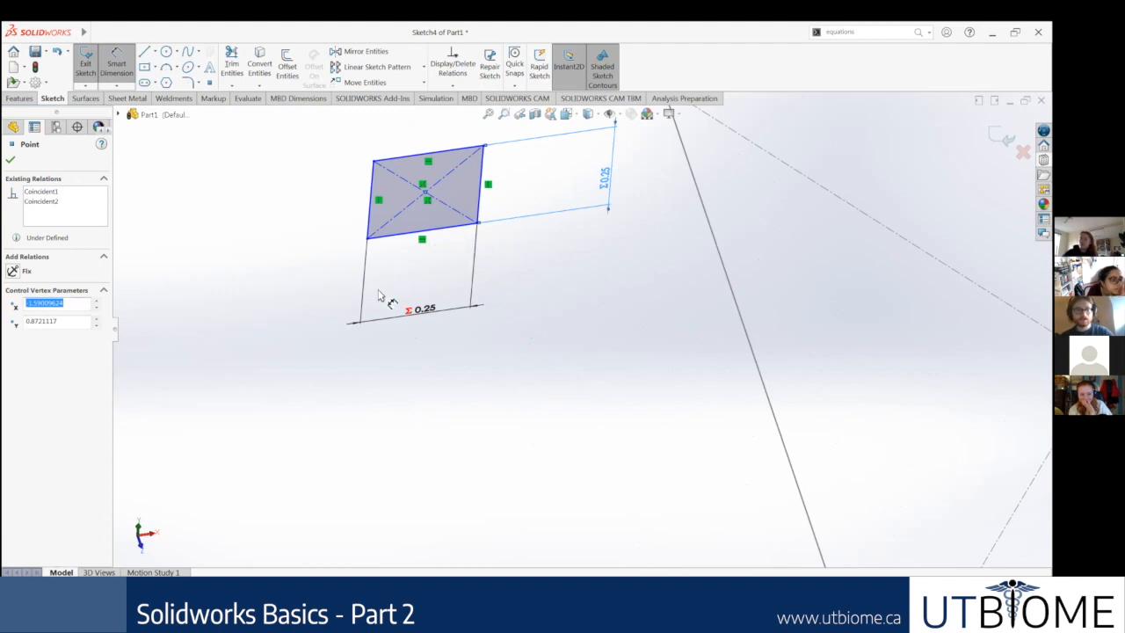
{"action": "left_click", "coordinate": [119, 70]}
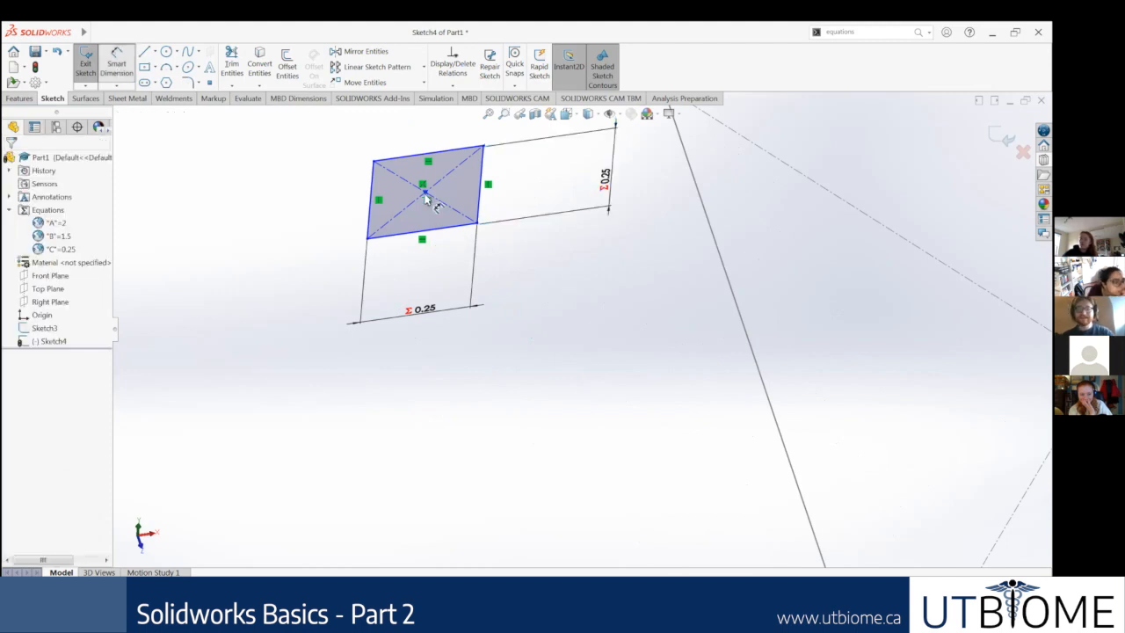
{"action": "key", "text": "Escape"}
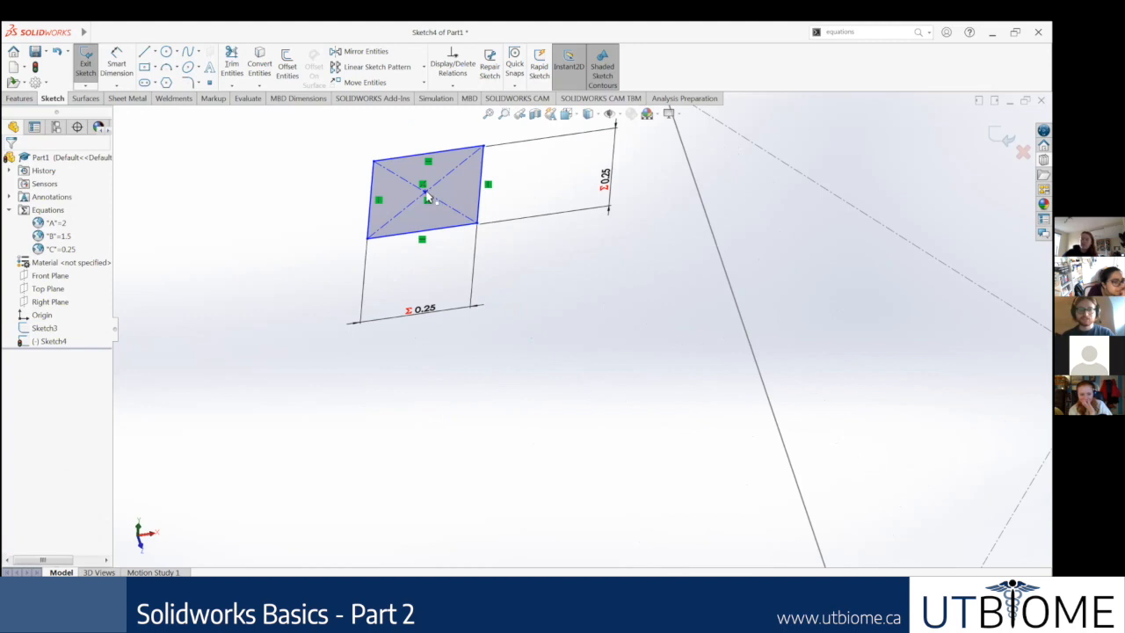
{"action": "scroll", "coordinate": [670, 394], "scroll_direction": "up", "scroll_amount": 5}
{"action": "left_click", "coordinate": [670, 392], "text": "ctrl"}
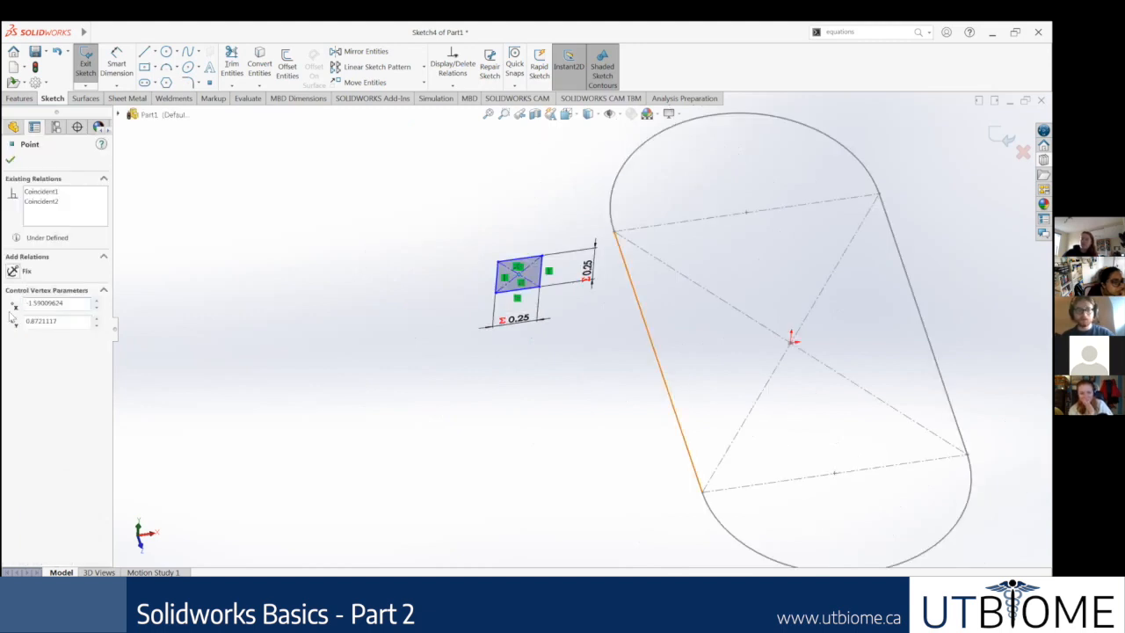
{"action": "left_click", "coordinate": [15, 320]}
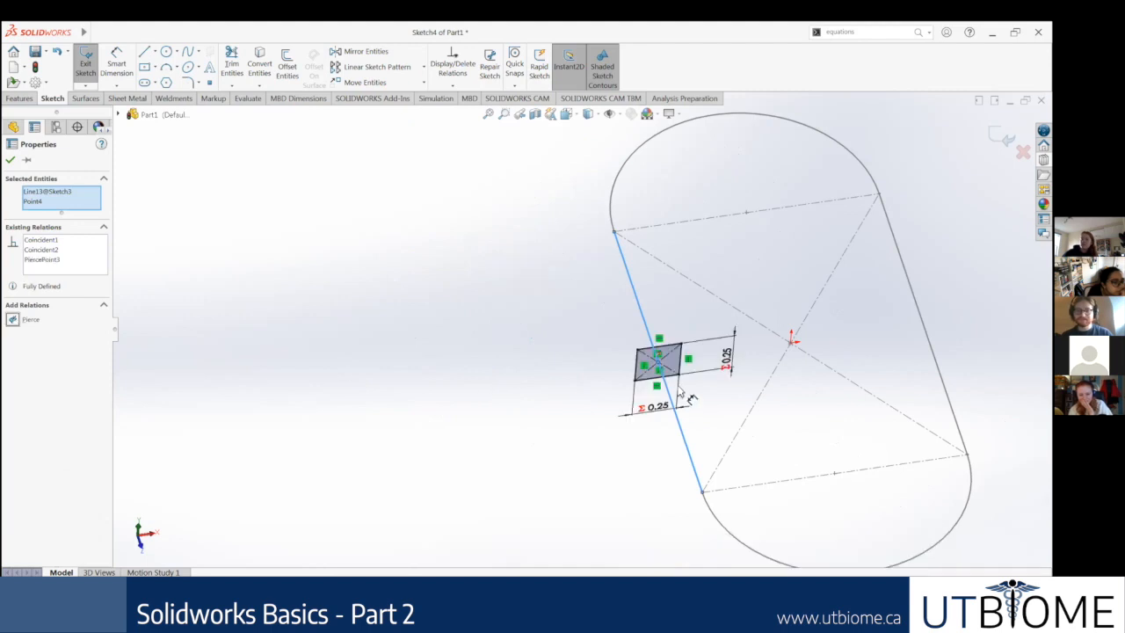
{"action": "key", "text": "Escape"}
Step: Examine the pierced square profile and the slot path from several viewing angles
{"action": "scroll", "coordinate": [687, 406], "scroll_direction": "up", "scroll_amount": 4}
{"action": "mouse_move", "coordinate": [641, 240]}
{"action": "middle_mouse_down"}
{"action": "mouse_move", "coordinate": [639, 221]}
{"action": "mouse_move", "coordinate": [655, 233]}
{"action": "middle_mouse_up"}
{"action": "middle_click_drag", "start_coordinate": [691, 318], "coordinate": [740, 317]}
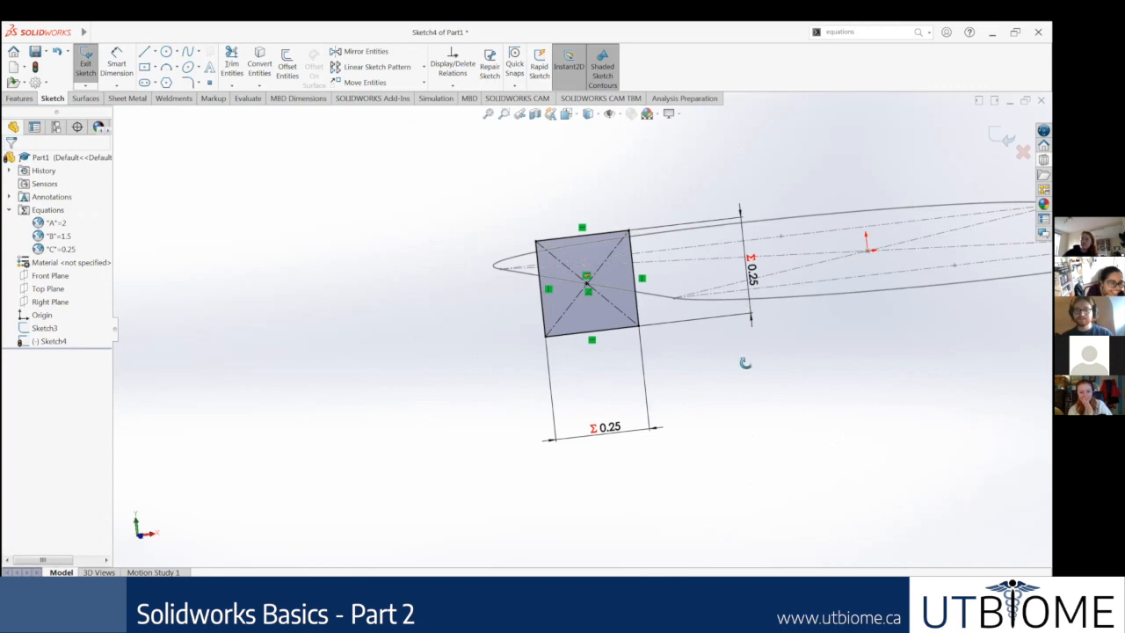
{"action": "middle_click_drag", "start_coordinate": [745, 363], "coordinate": [758, 421]}
{"action": "scroll", "coordinate": [759, 421], "scroll_direction": "down", "scroll_amount": 5}
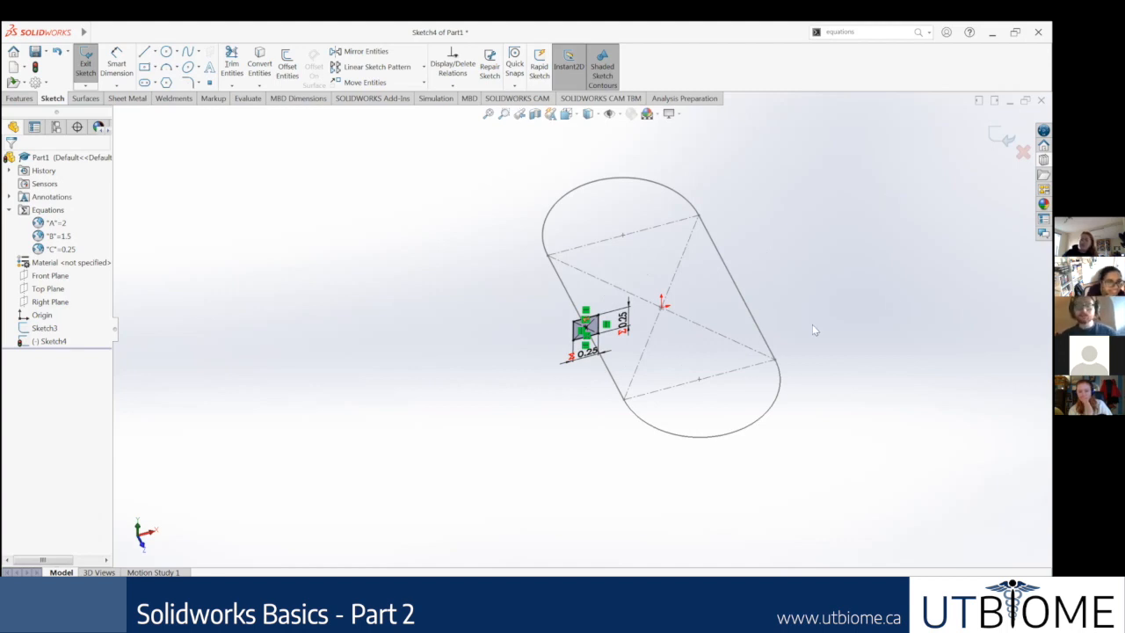
{"action": "scroll", "coordinate": [813, 318], "scroll_direction": "down", "scroll_amount": 2}
{"action": "scroll", "coordinate": [808, 303], "scroll_direction": "up", "scroll_amount": 2}
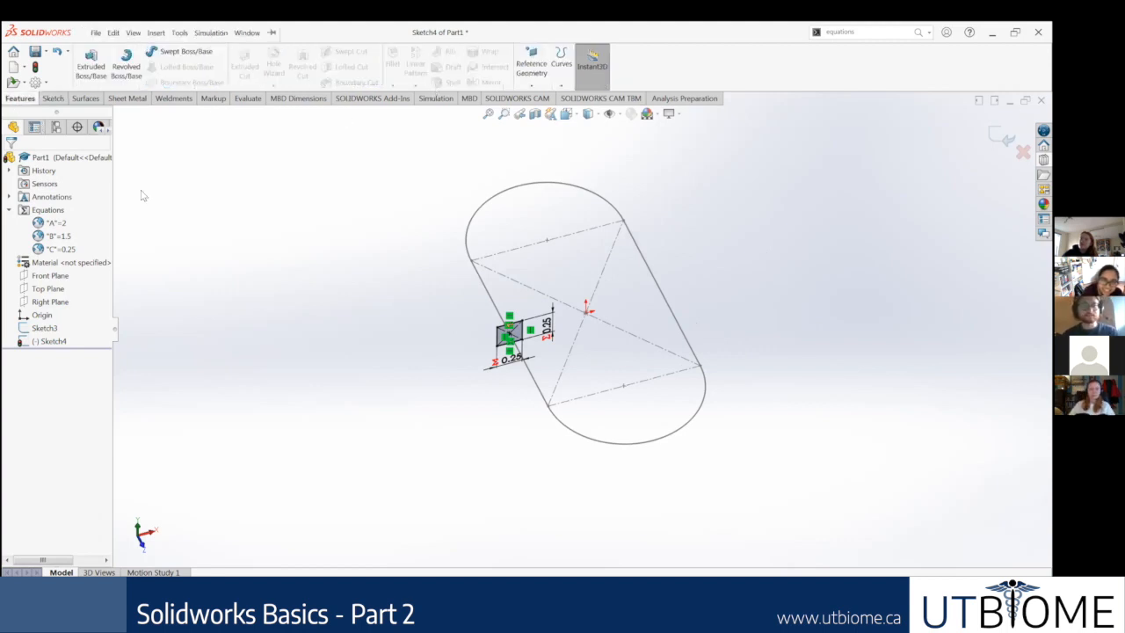
{"action": "scroll", "coordinate": [345, 238], "scroll_direction": "up", "scroll_amount": 1}
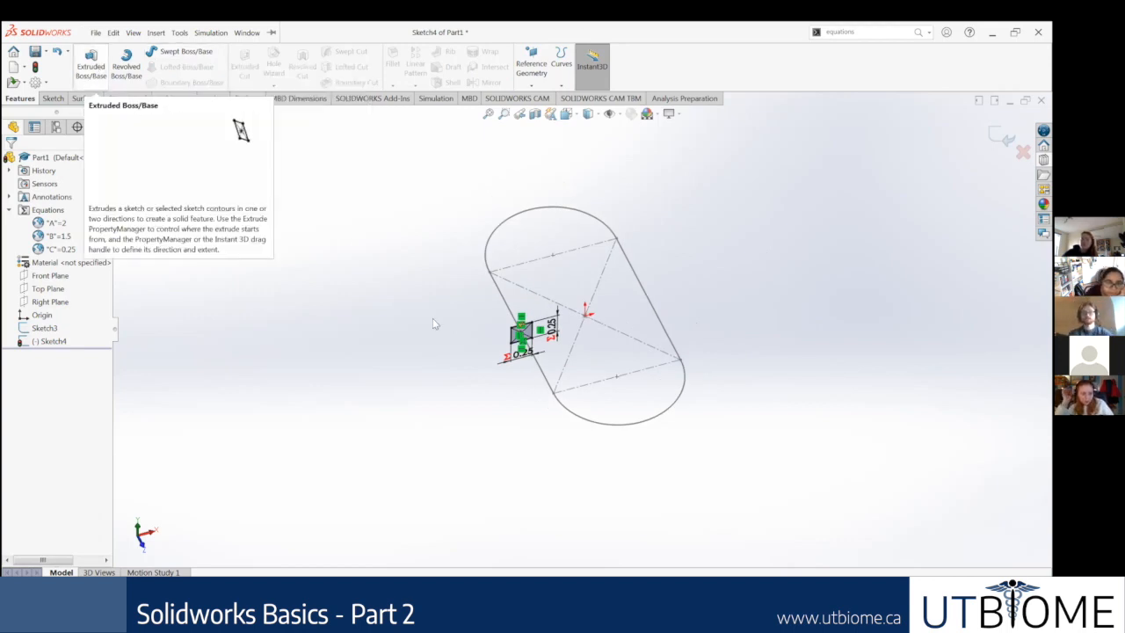
Step: Set up a Swept Boss/Base with the square sketch as profile and the slot sketch as path
{"action": "left_click", "coordinate": [167, 52]}
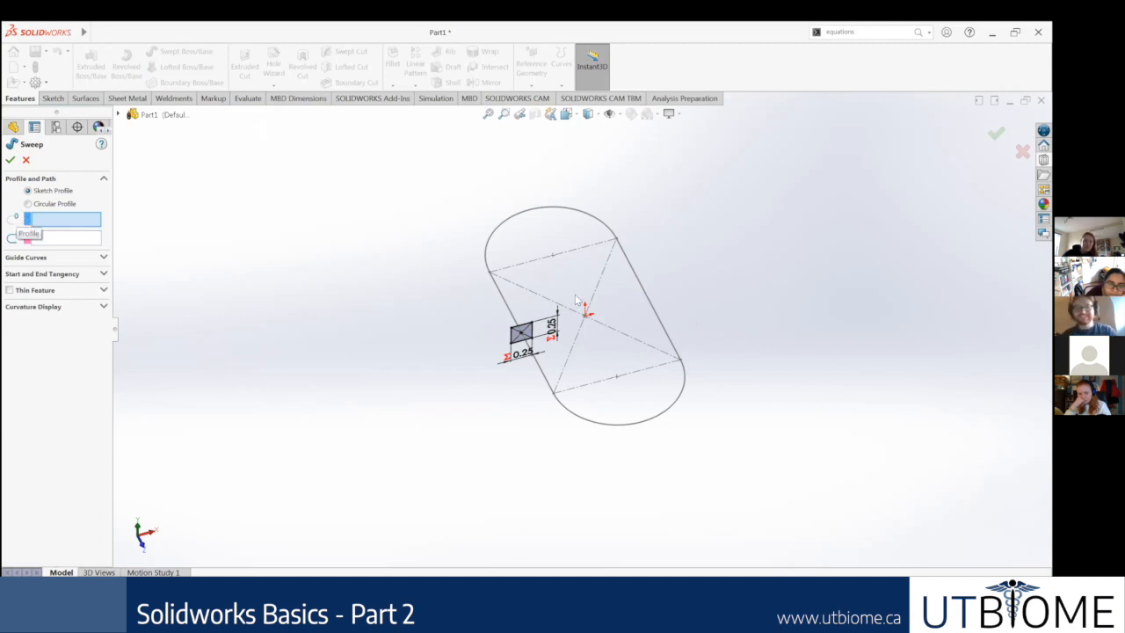
{"action": "scroll", "coordinate": [528, 352], "scroll_direction": "down", "scroll_amount": 2}
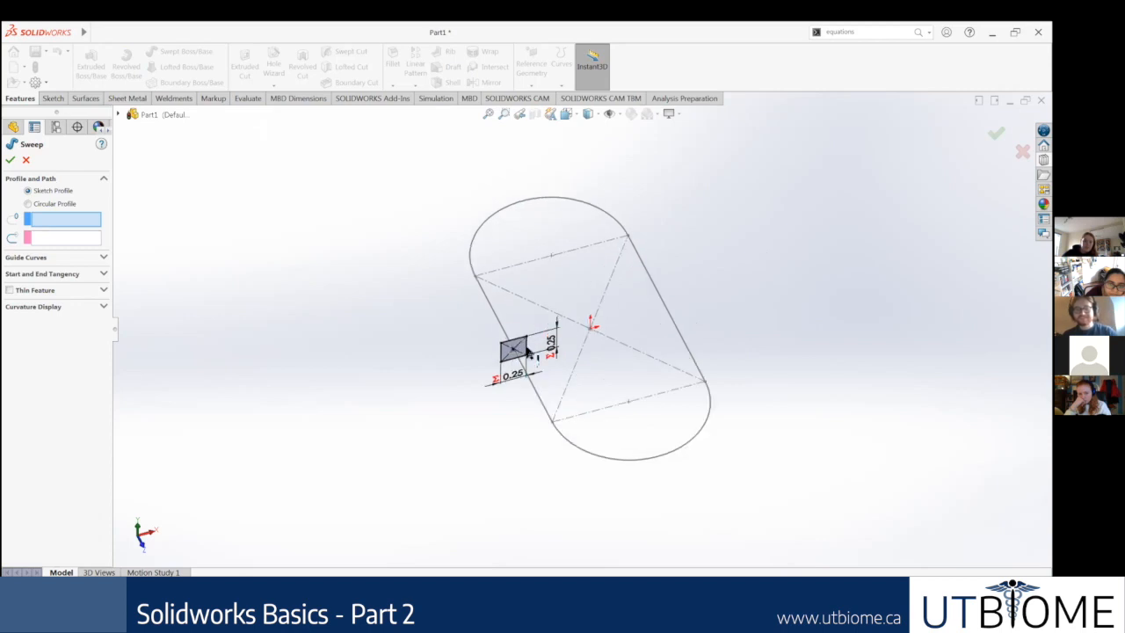
{"action": "left_click", "coordinate": [529, 351]}
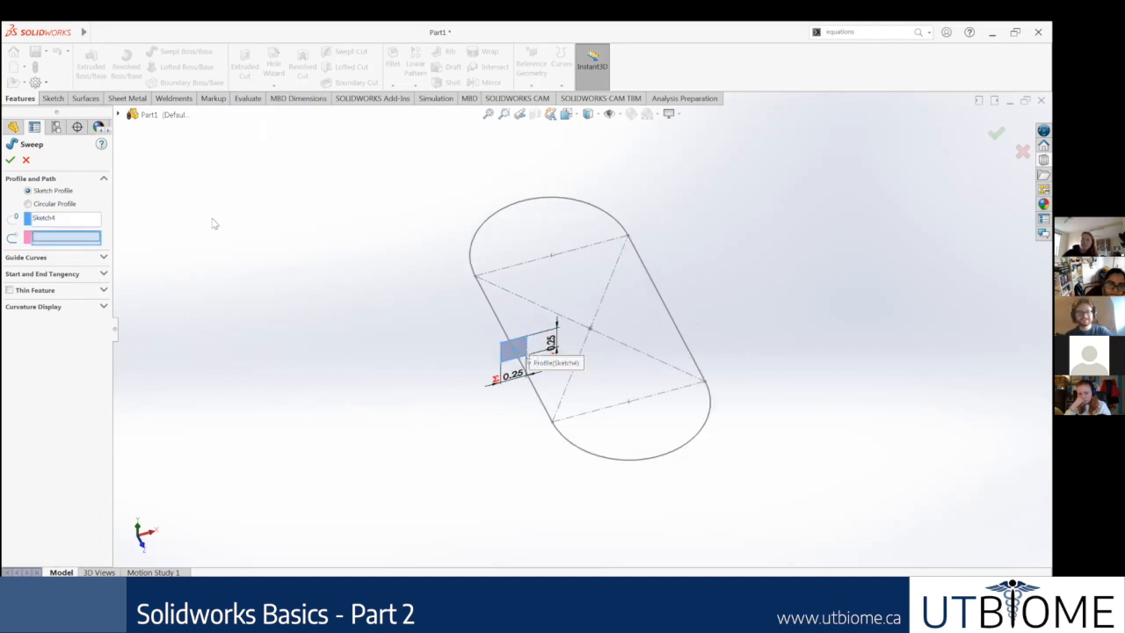
{"action": "left_click", "coordinate": [502, 325]}
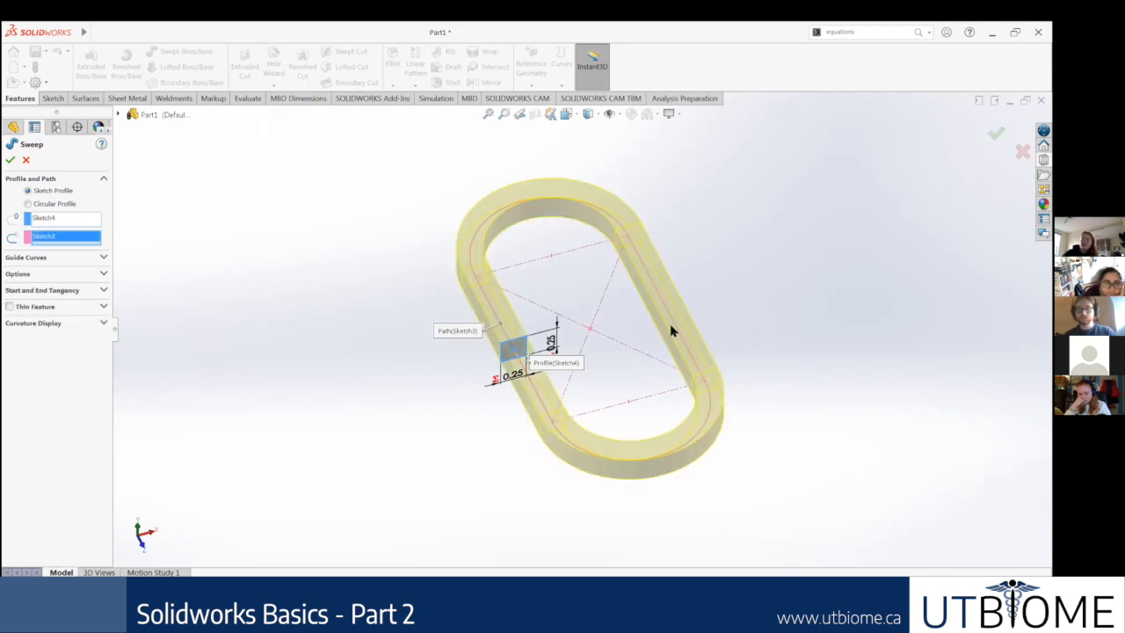
Step: Inspect the sweep preview, the sketches in the feature tree, and the Guide Curves and Curvature Display options
{"action": "left_click", "coordinate": [118, 115]}
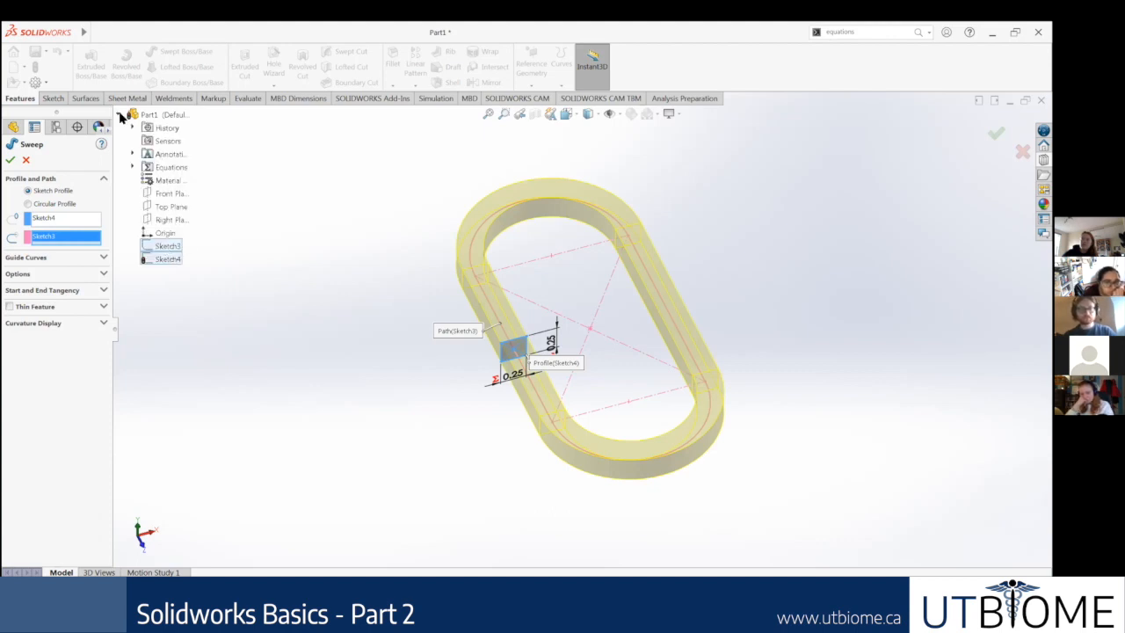
{"action": "middle_click_drag", "start_coordinate": [732, 239], "coordinate": [761, 300]}
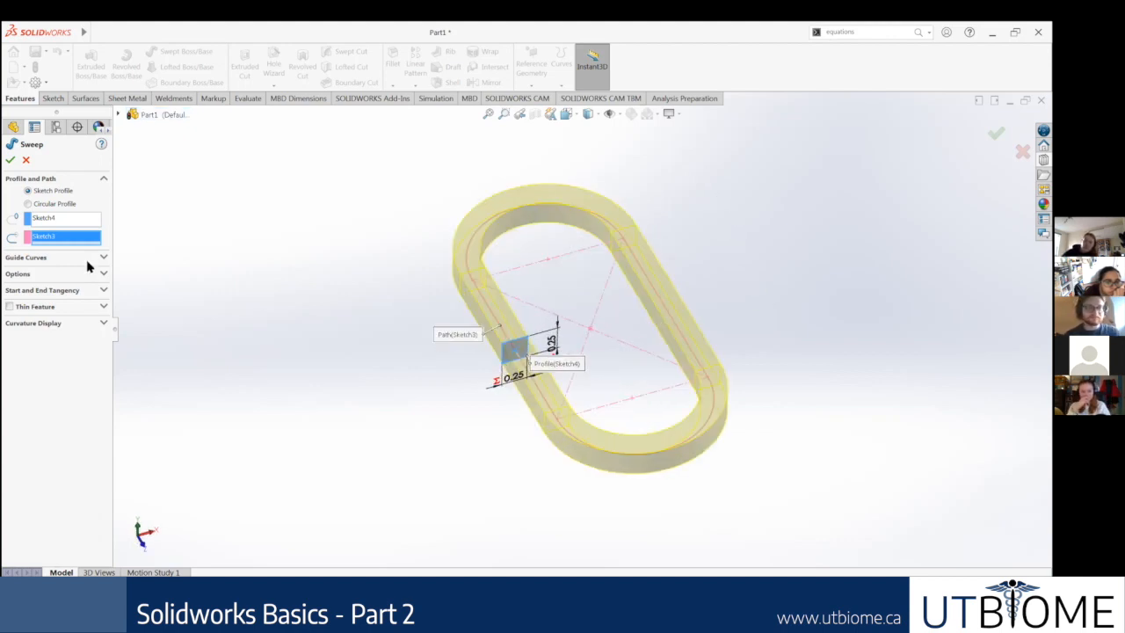
{"action": "left_click", "coordinate": [100, 258]}
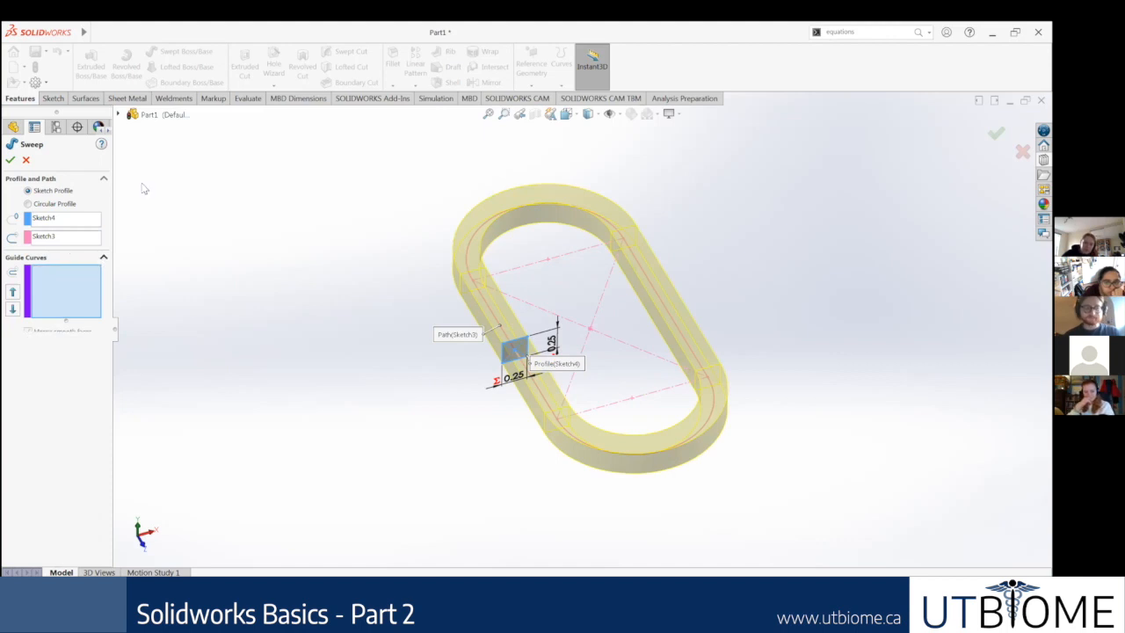
{"action": "left_click", "coordinate": [62, 256]}
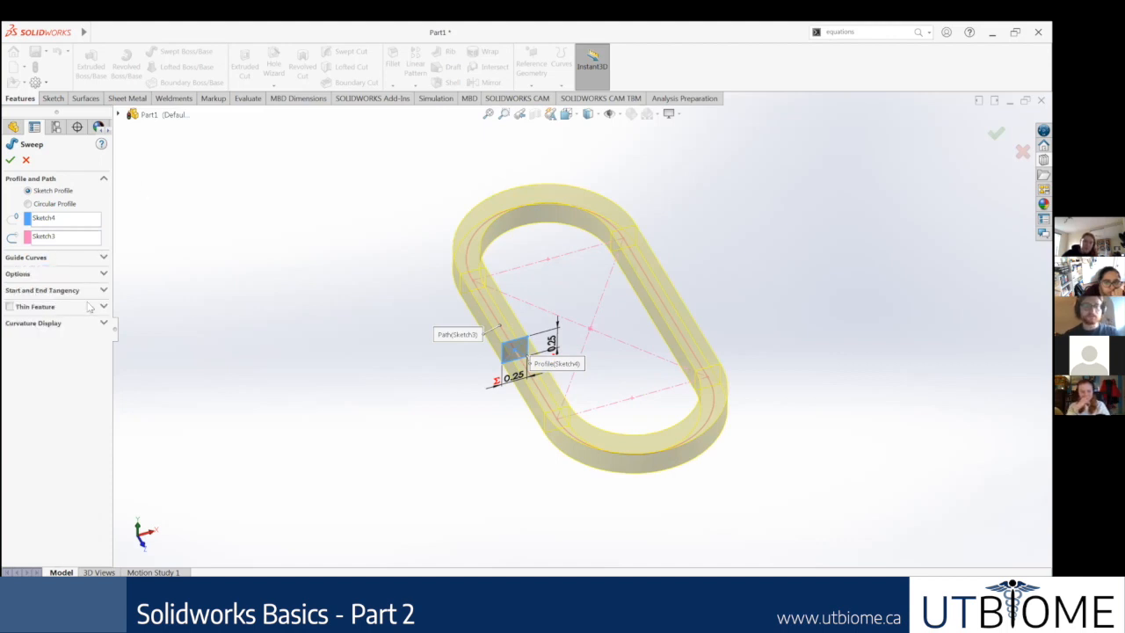
{"action": "left_click", "coordinate": [62, 325]}
{"action": "left_click", "coordinate": [66, 322]}
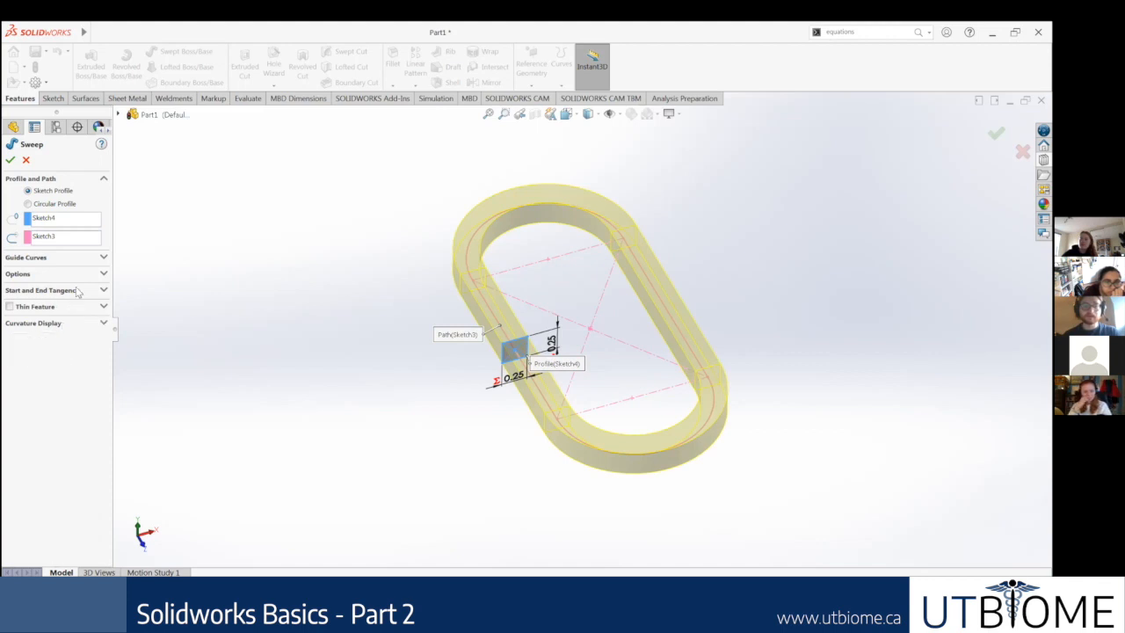
Step: Complete the Swept Boss/Base of the square profile along the slot path, leaving the remaining sweep options unchanged
{"action": "left_click", "coordinate": [78, 293]}
{"action": "left_click", "coordinate": [78, 289]}
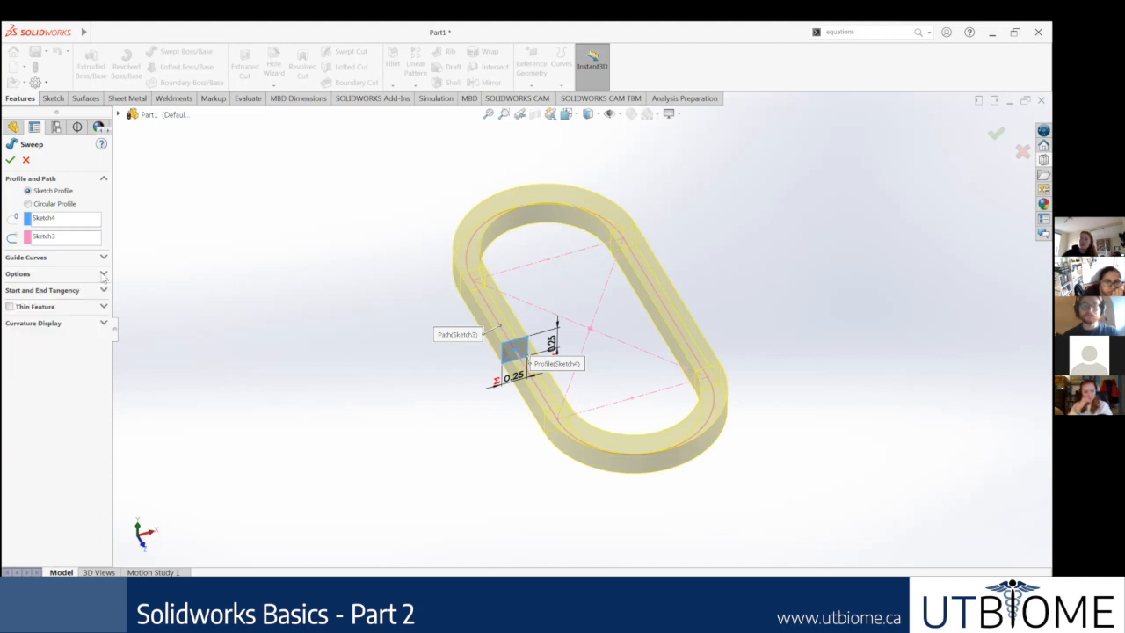
{"action": "left_click", "coordinate": [104, 257]}
{"action": "left_click", "coordinate": [104, 257]}
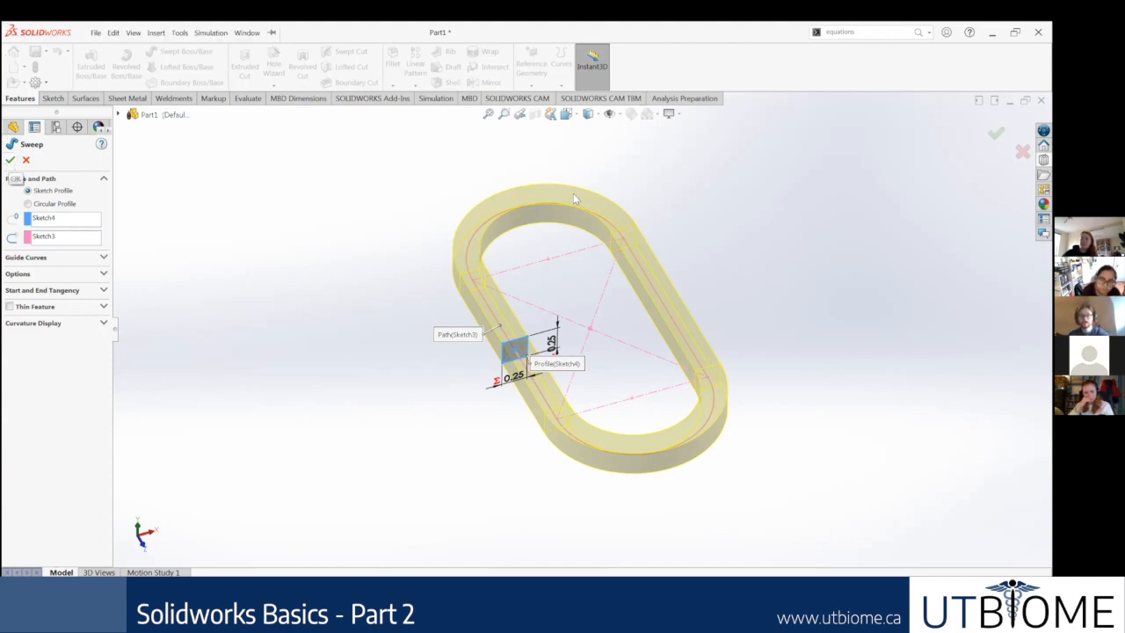
{"action": "left_click", "coordinate": [11, 162]}
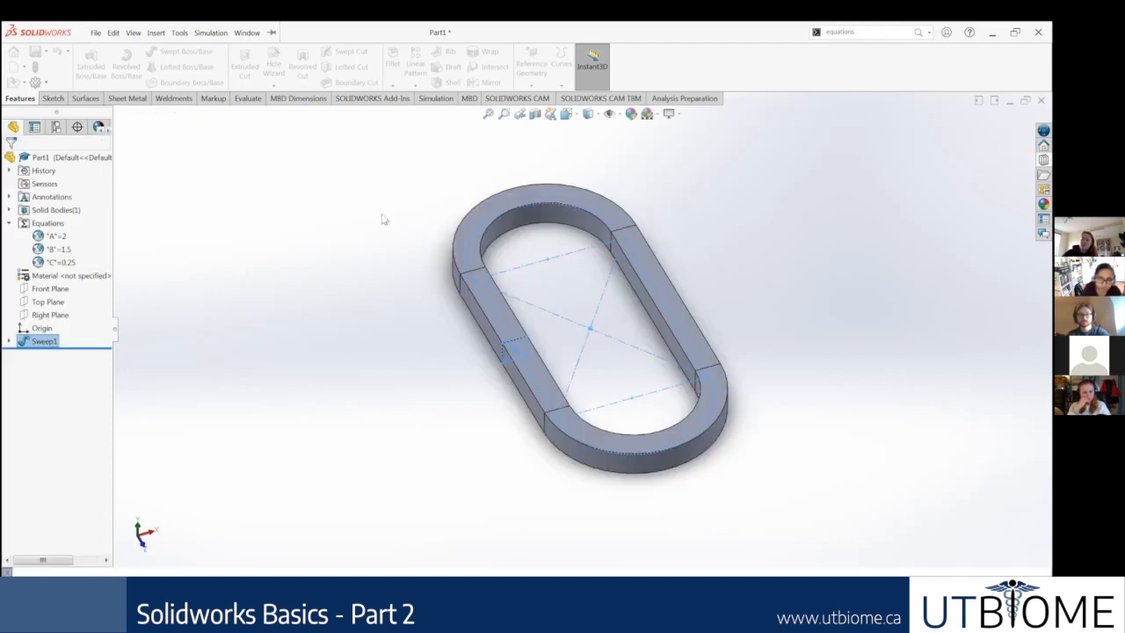
{"action": "middle_click_drag", "start_coordinate": [623, 206], "coordinate": [623, 328]}
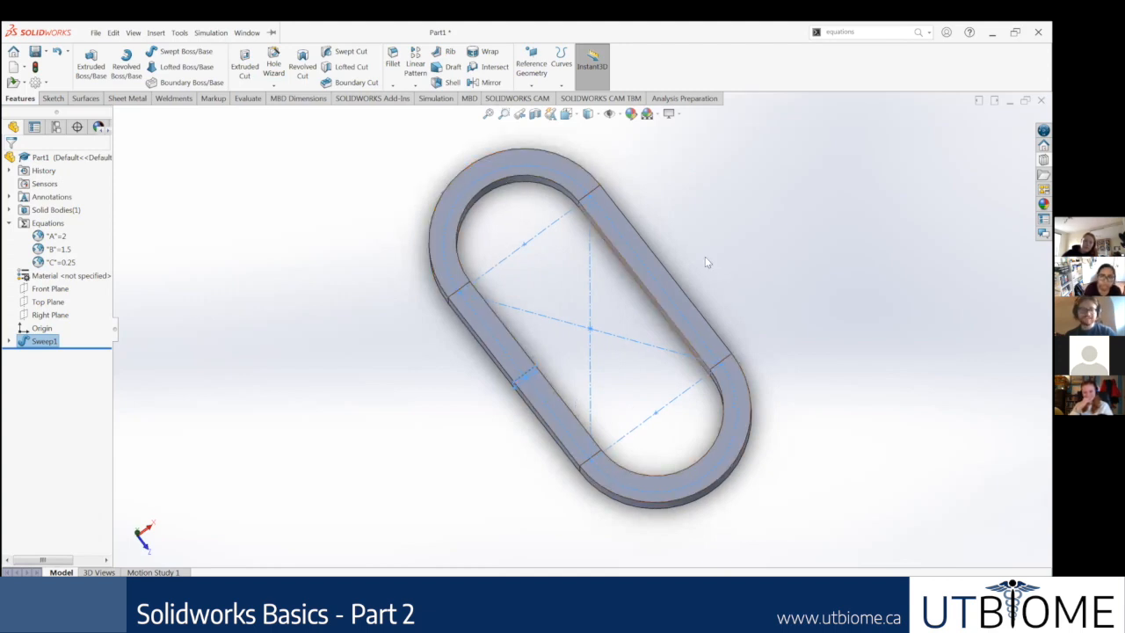
{"action": "right_click", "coordinate": [42, 341]}
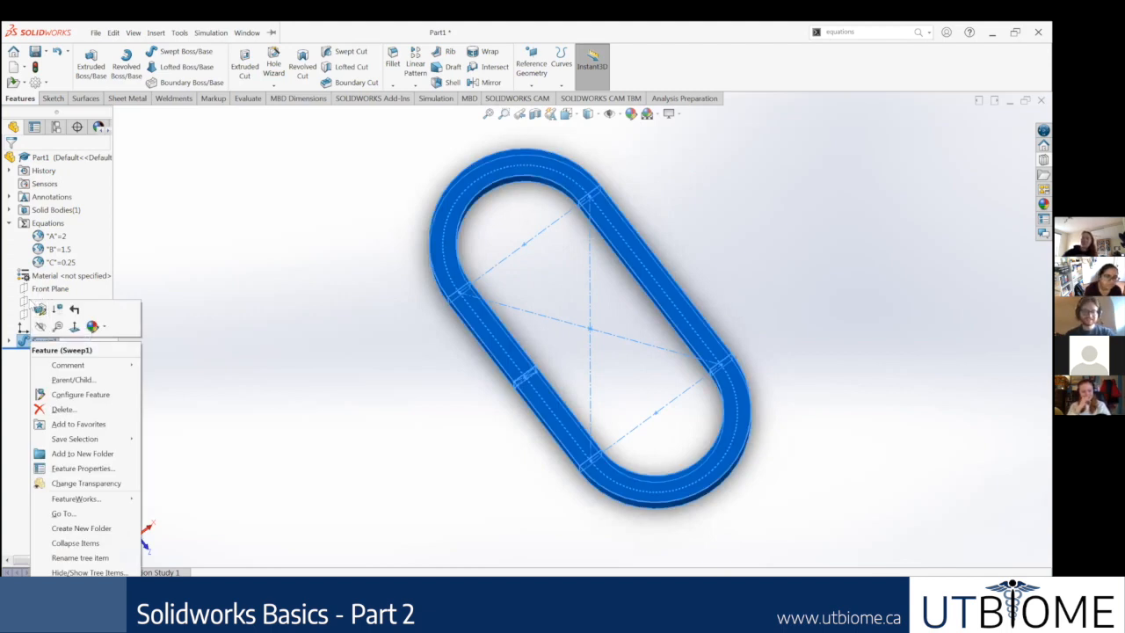
{"action": "left_click", "coordinate": [39, 310]}
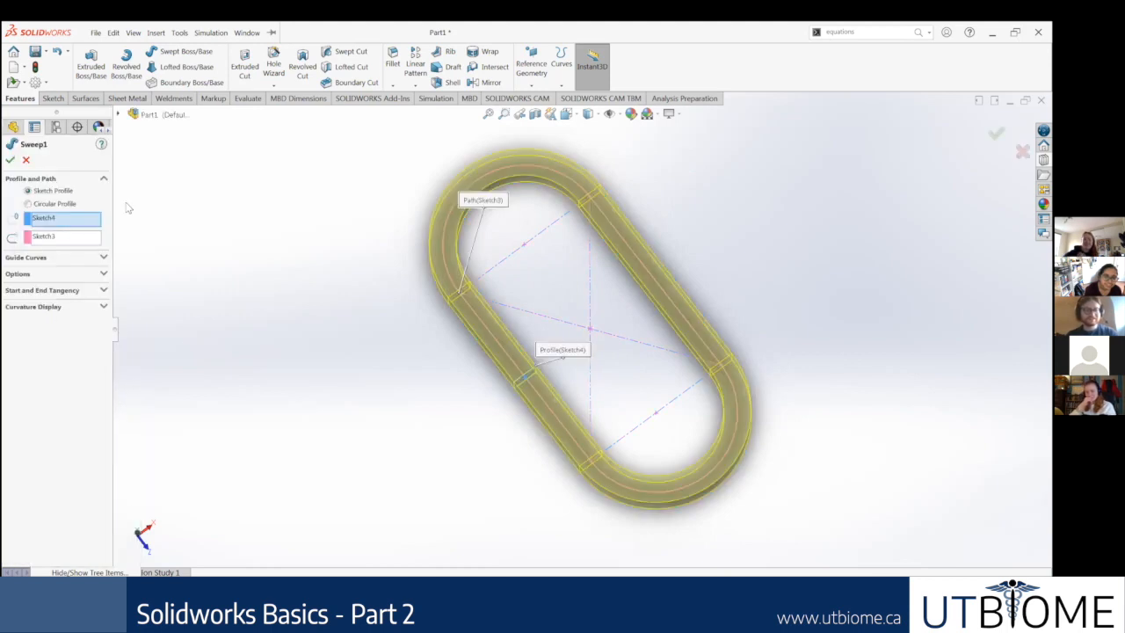
{"action": "left_click", "coordinate": [25, 160]}
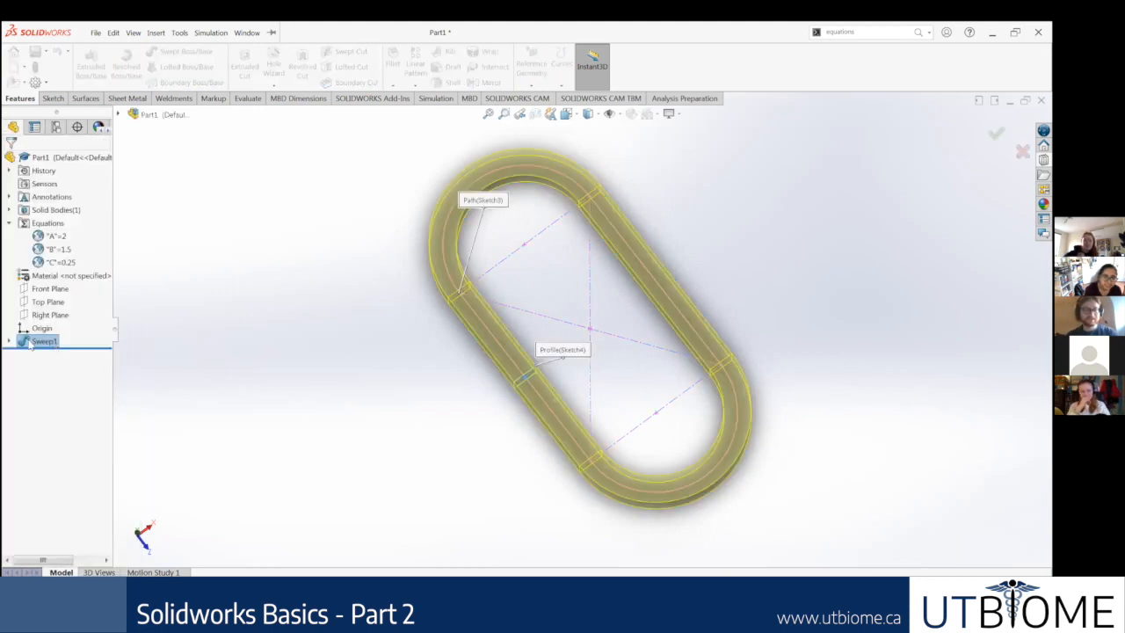
Step: Delete the sweep feature of the chain link, keeping its profile and path sketches
{"action": "right_click", "coordinate": [46, 340]}
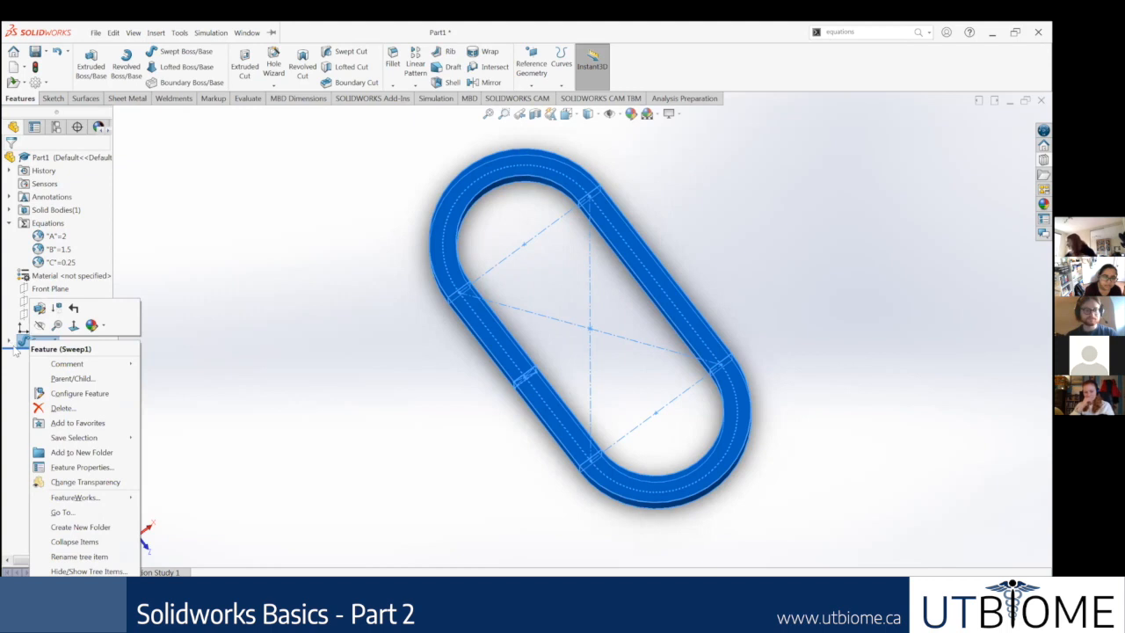
{"action": "left_click", "coordinate": [42, 344]}
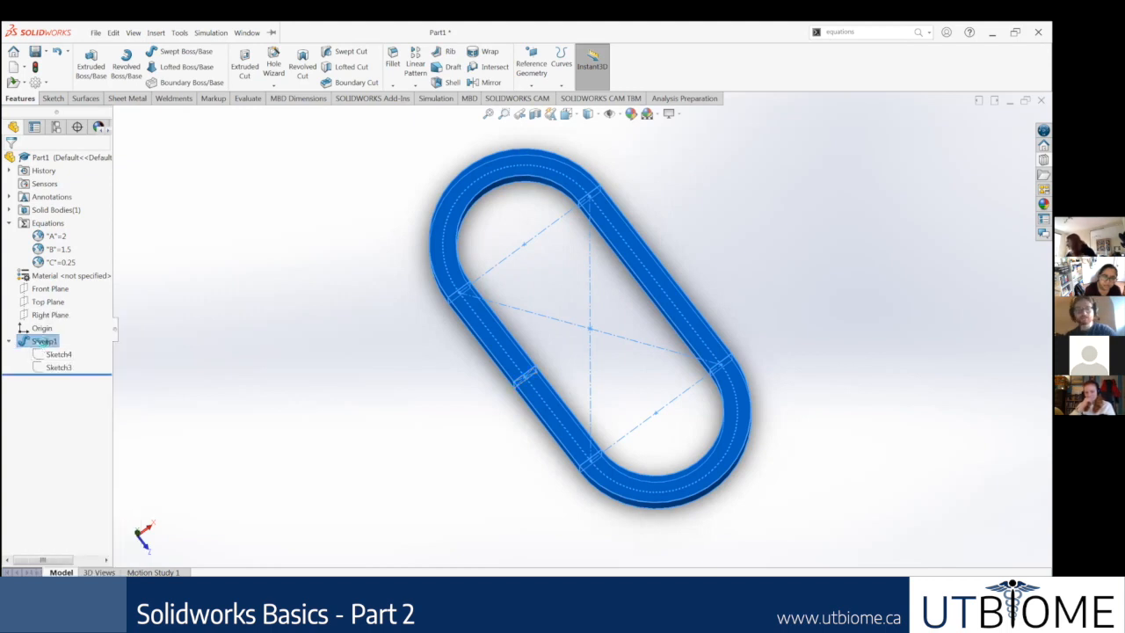
{"action": "key", "text": "Delete"}
{"action": "left_click", "coordinate": [602, 247]}
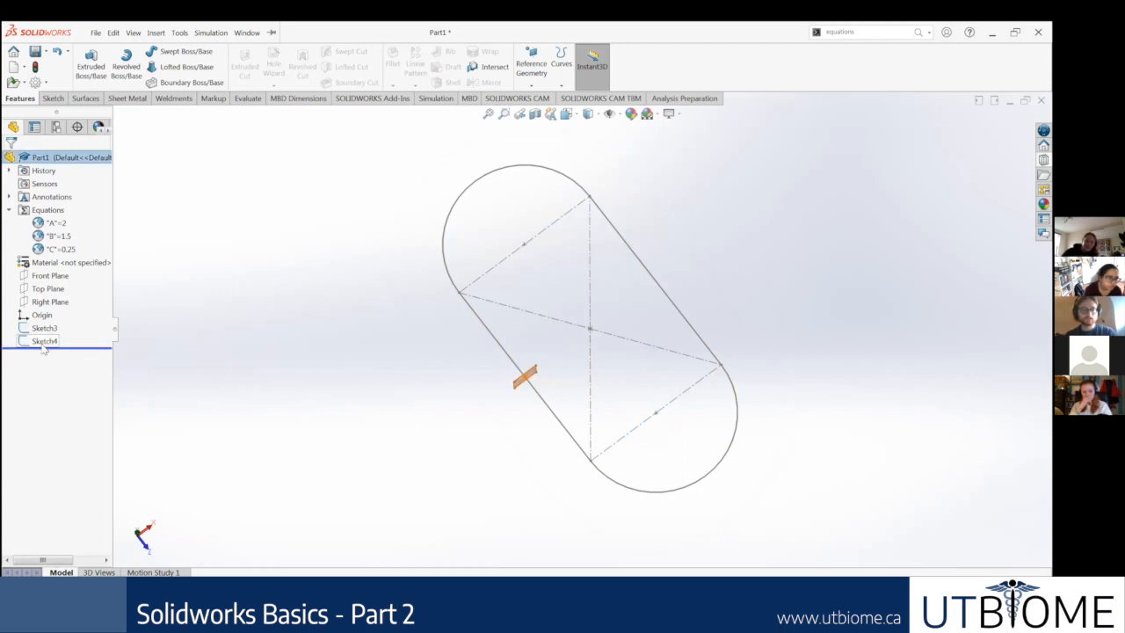
Step: Edit the square profile sketch, delete all of its geometry and dimensions, and leave the emptied sketch
{"action": "left_click", "coordinate": [48, 341]}
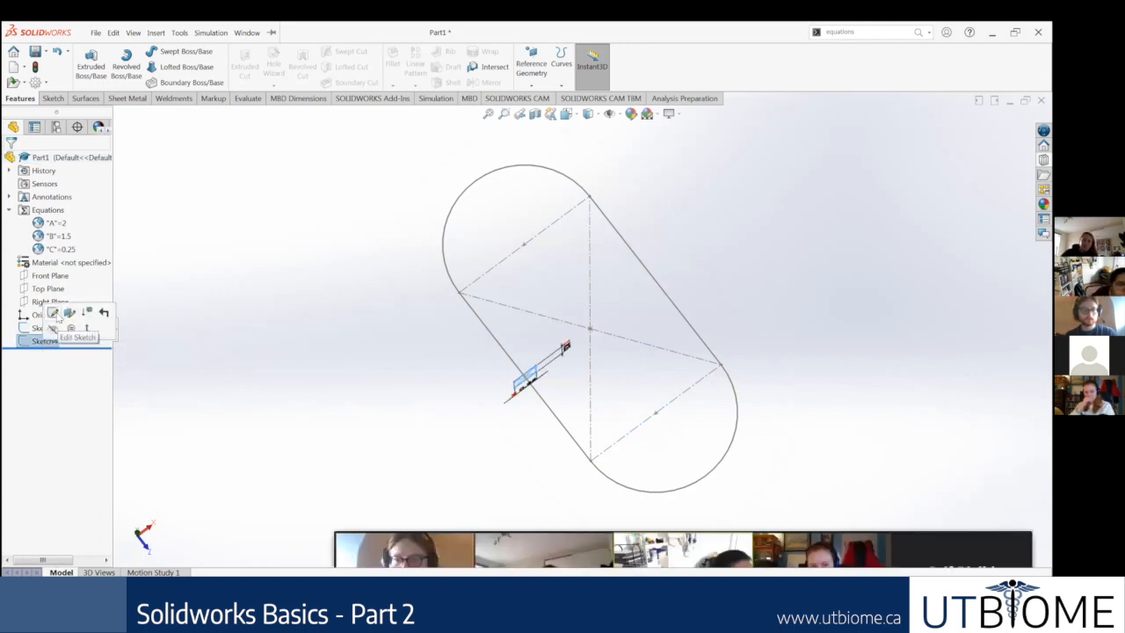
{"action": "left_click", "coordinate": [55, 314]}
{"action": "right_click", "coordinate": [52, 339]}
{"action": "left_click", "coordinate": [67, 327]}
{"action": "left_click_drag", "start_coordinate": [610, 397], "coordinate": [385, 232]}
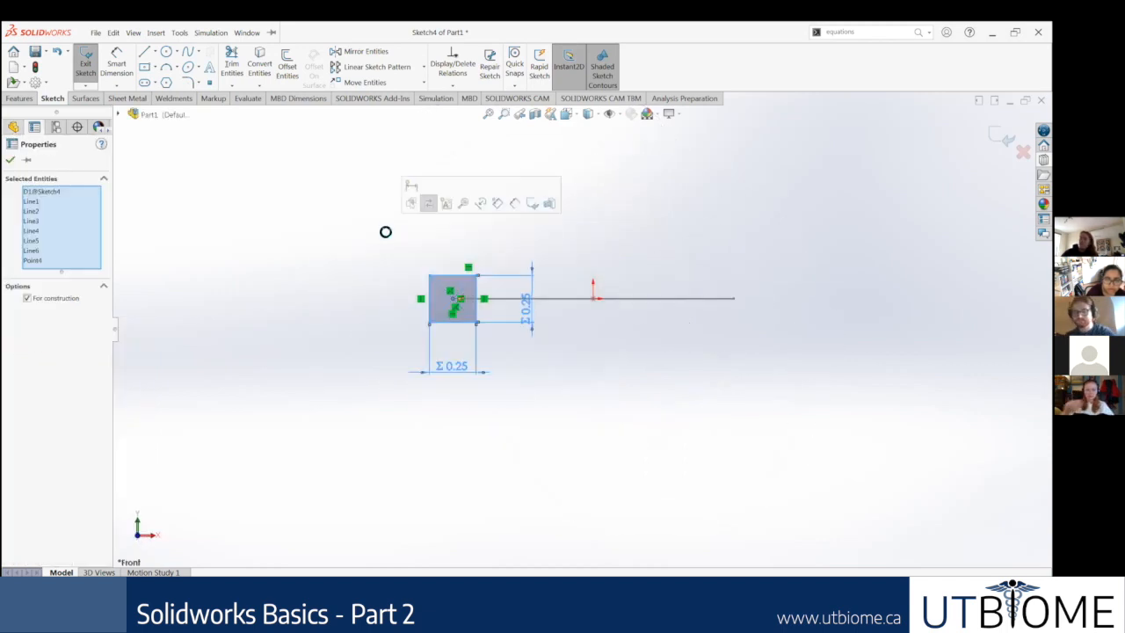
{"action": "key", "text": "Delete"}
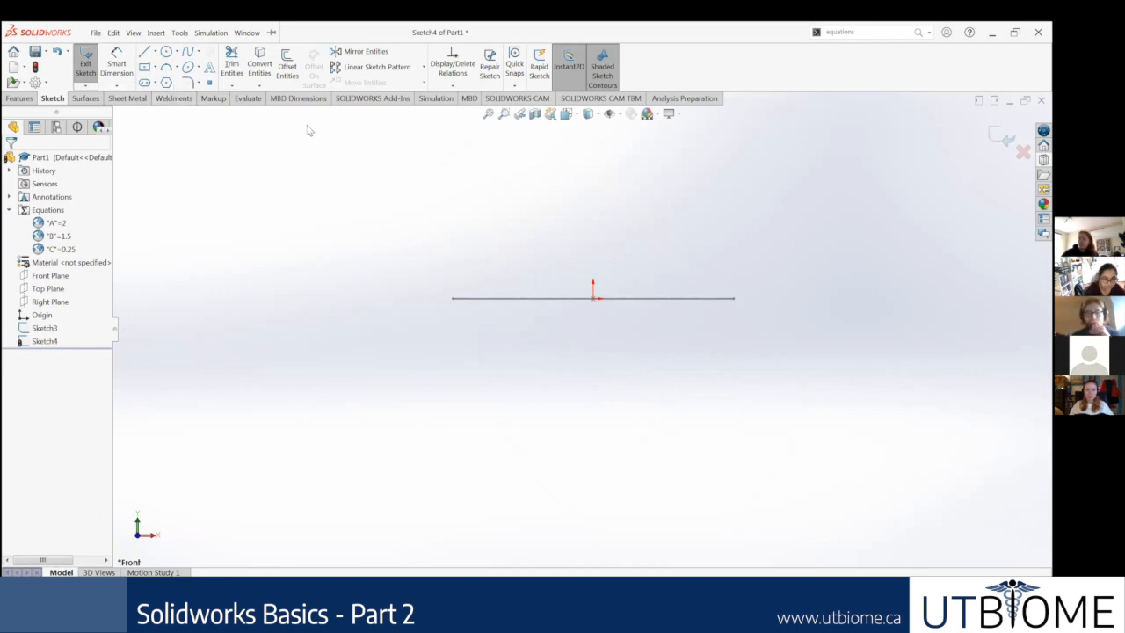
{"action": "left_click", "coordinate": [144, 66]}
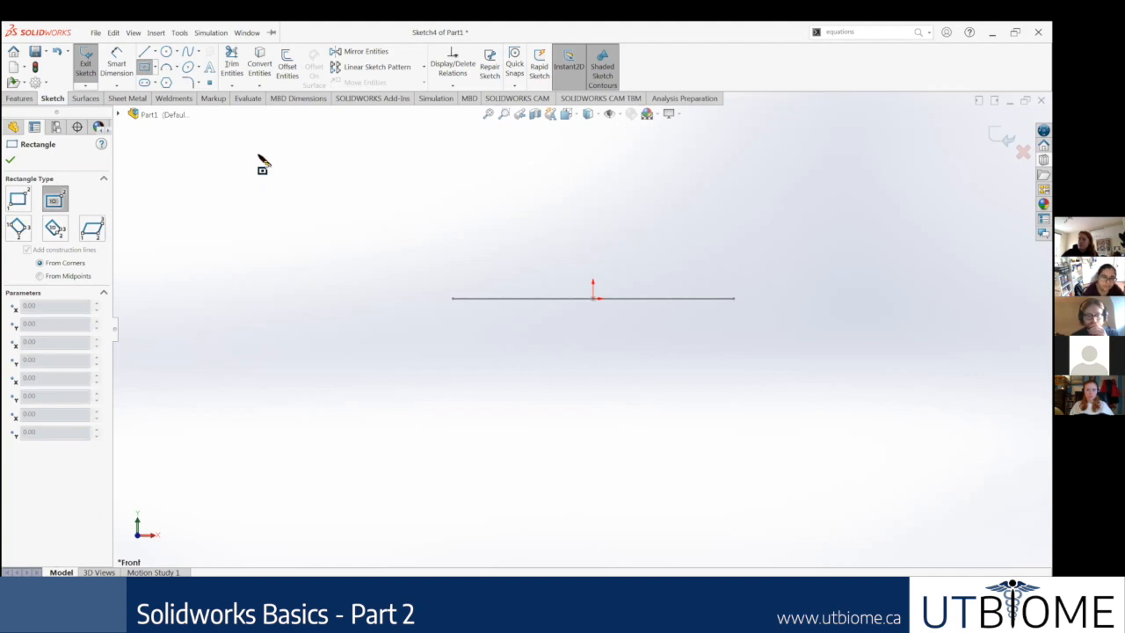
{"action": "left_click", "coordinate": [10, 161]}
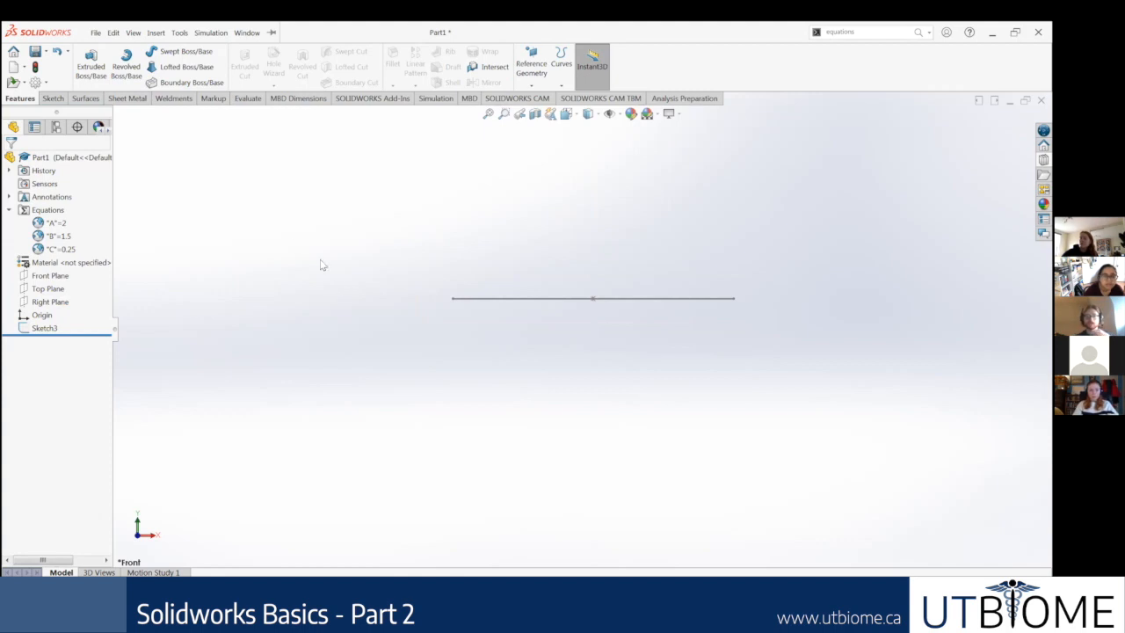
{"action": "left_click", "coordinate": [52, 97]}
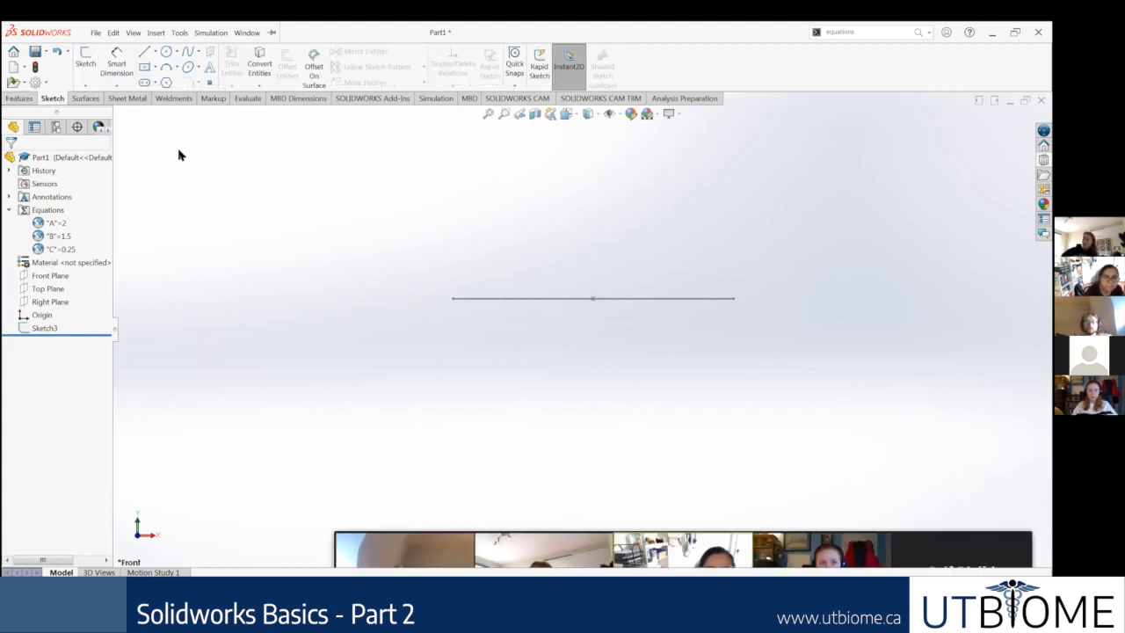
{"action": "left_click", "coordinate": [84, 99]}
{"action": "left_click", "coordinate": [51, 99]}
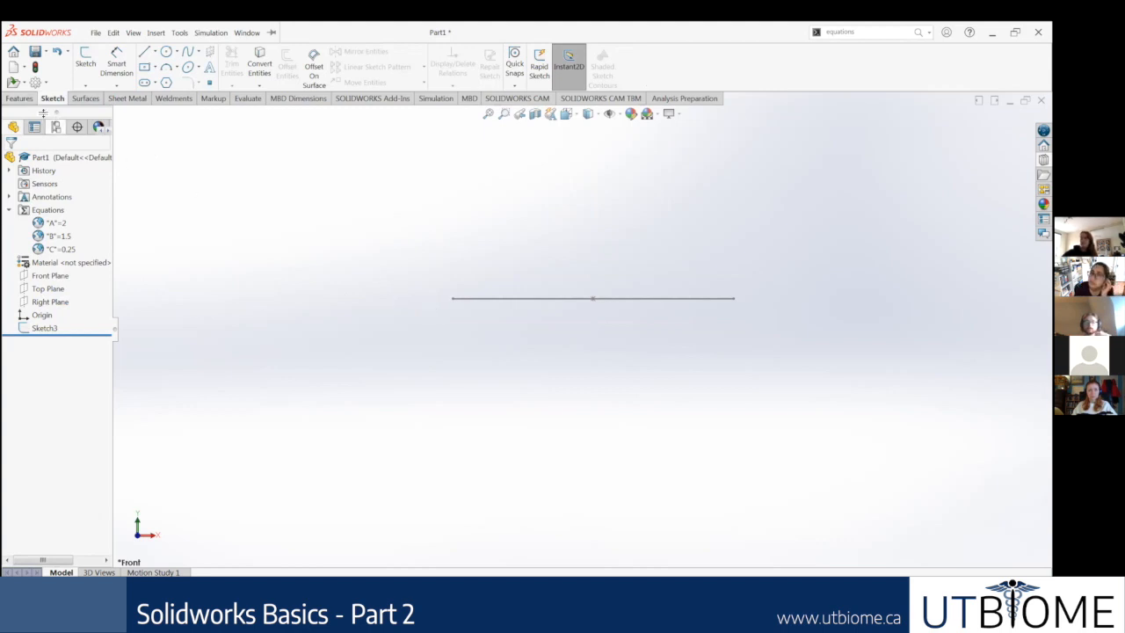
{"action": "left_click", "coordinate": [85, 99]}
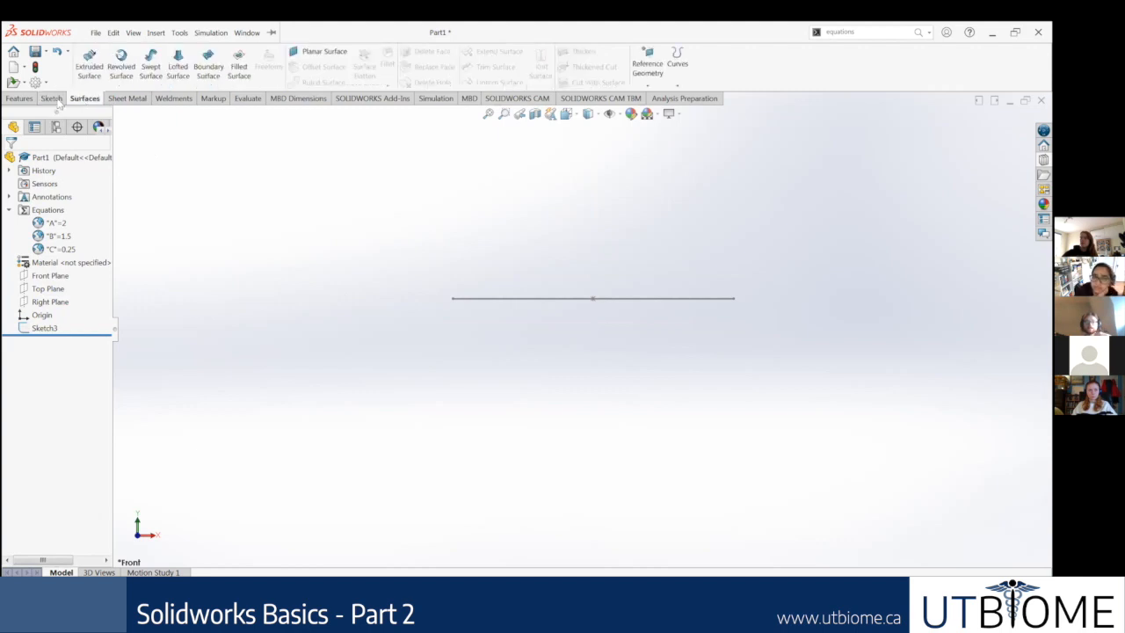
{"action": "left_click", "coordinate": [51, 98]}
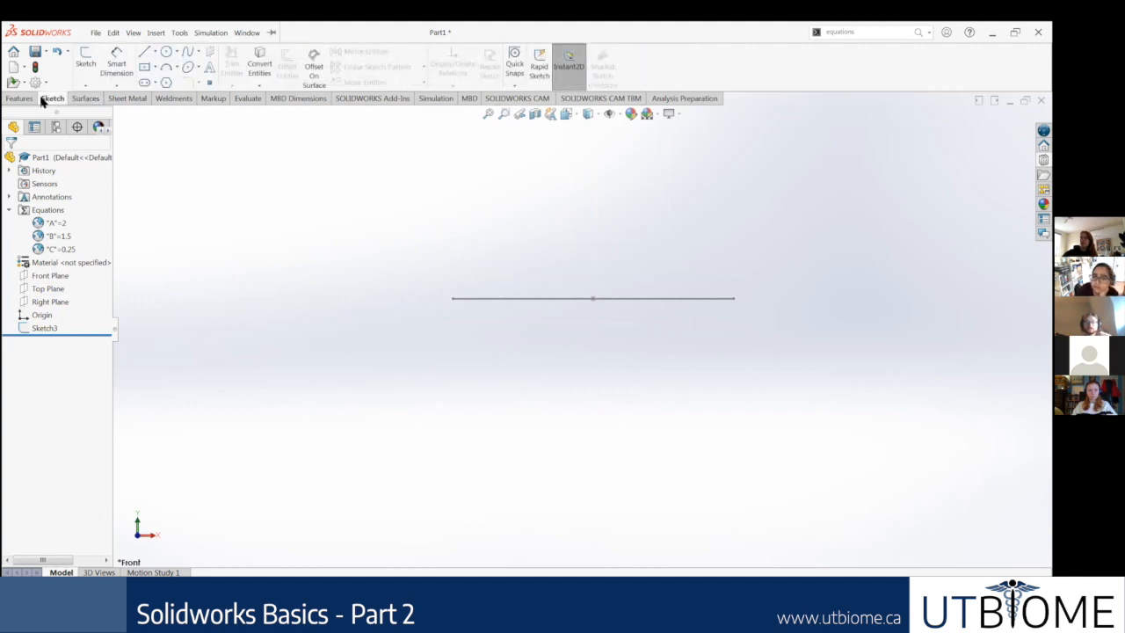
{"action": "left_click", "coordinate": [19, 98]}
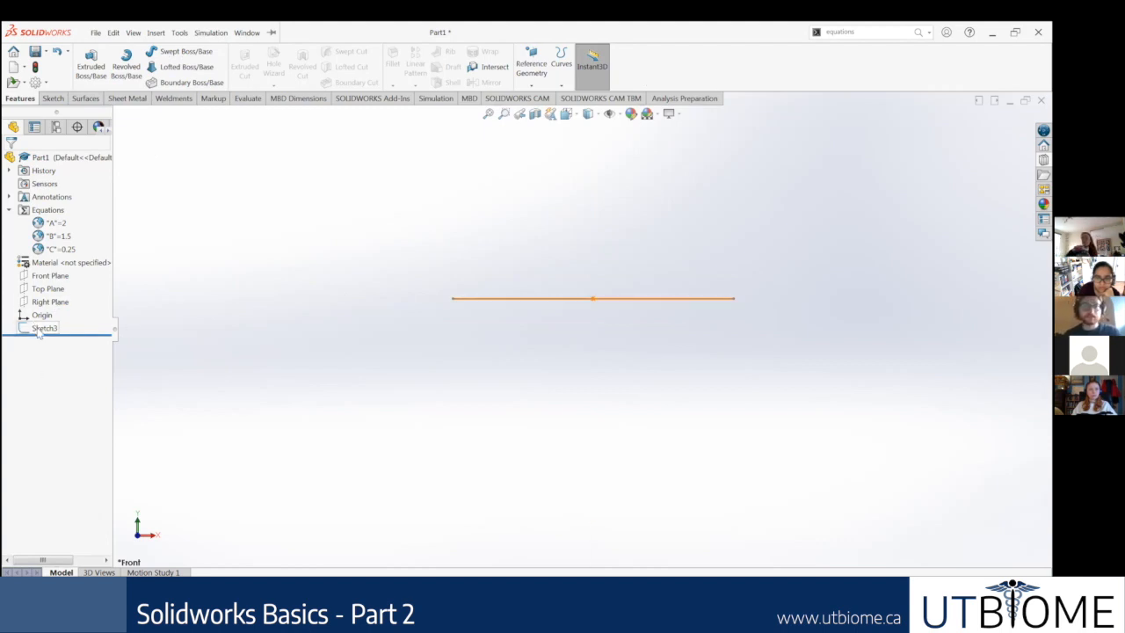
{"action": "left_click", "coordinate": [53, 99]}
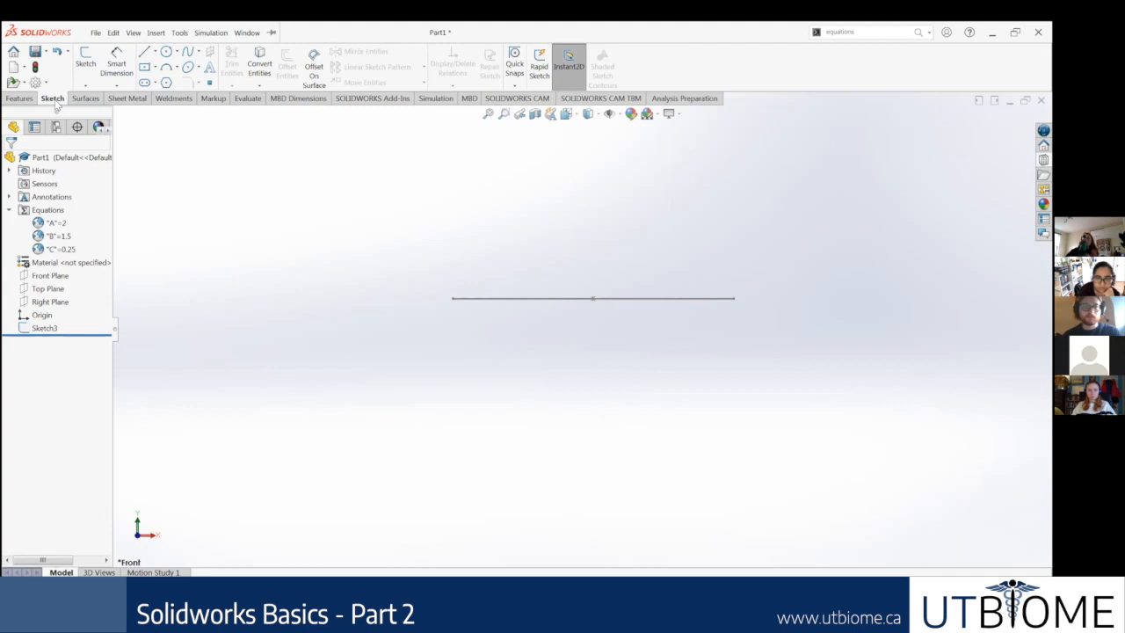
{"action": "left_click", "coordinate": [113, 33]}
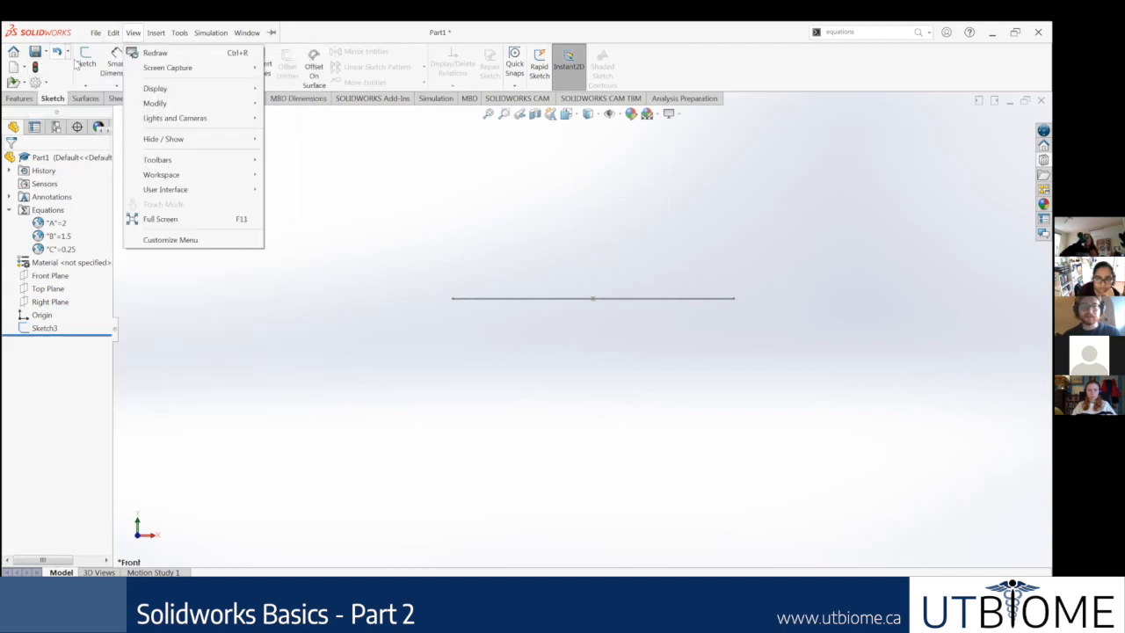
{"action": "left_click", "coordinate": [86, 98]}
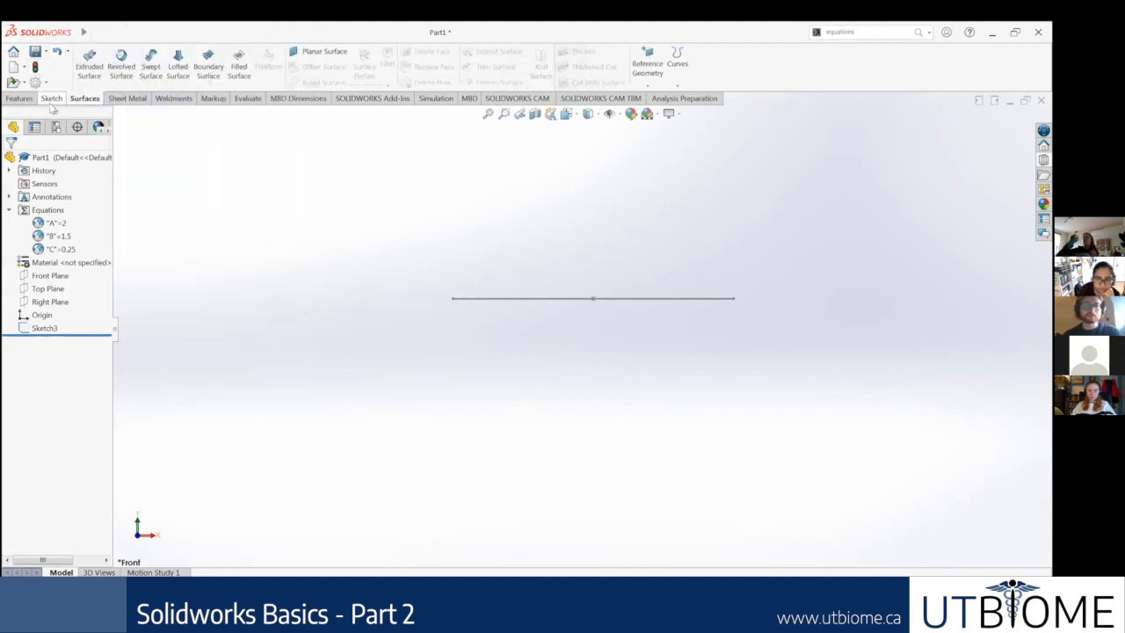
{"action": "left_click", "coordinate": [52, 98]}
{"action": "right_click", "coordinate": [42, 328]}
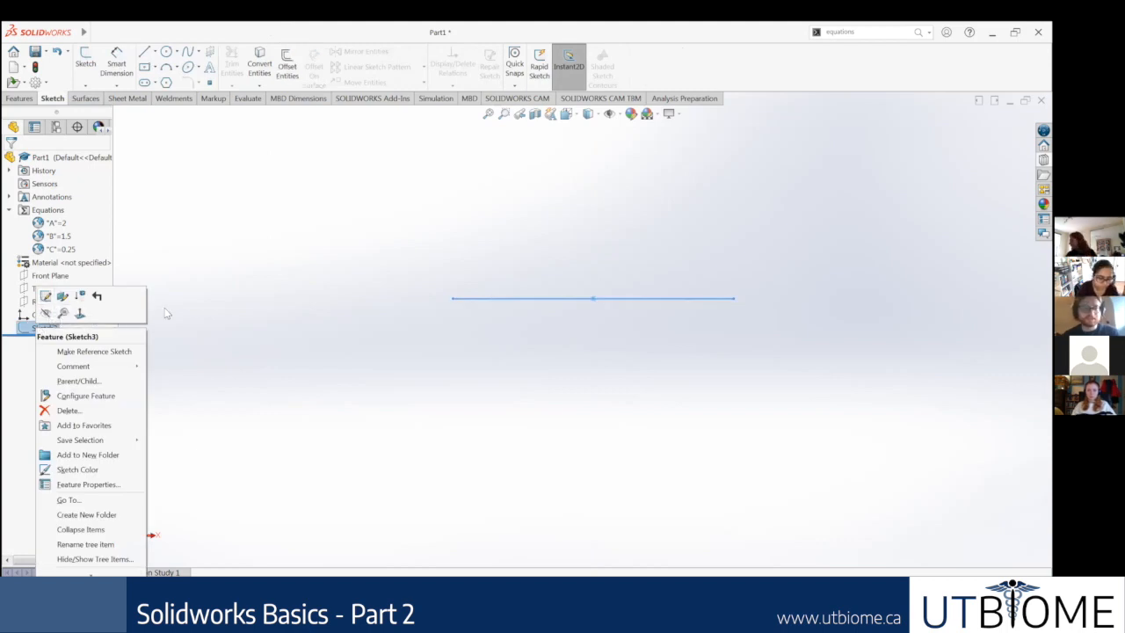
{"action": "left_click", "coordinate": [249, 307]}
{"action": "middle_click_drag", "start_coordinate": [342, 258], "coordinate": [355, 335]}
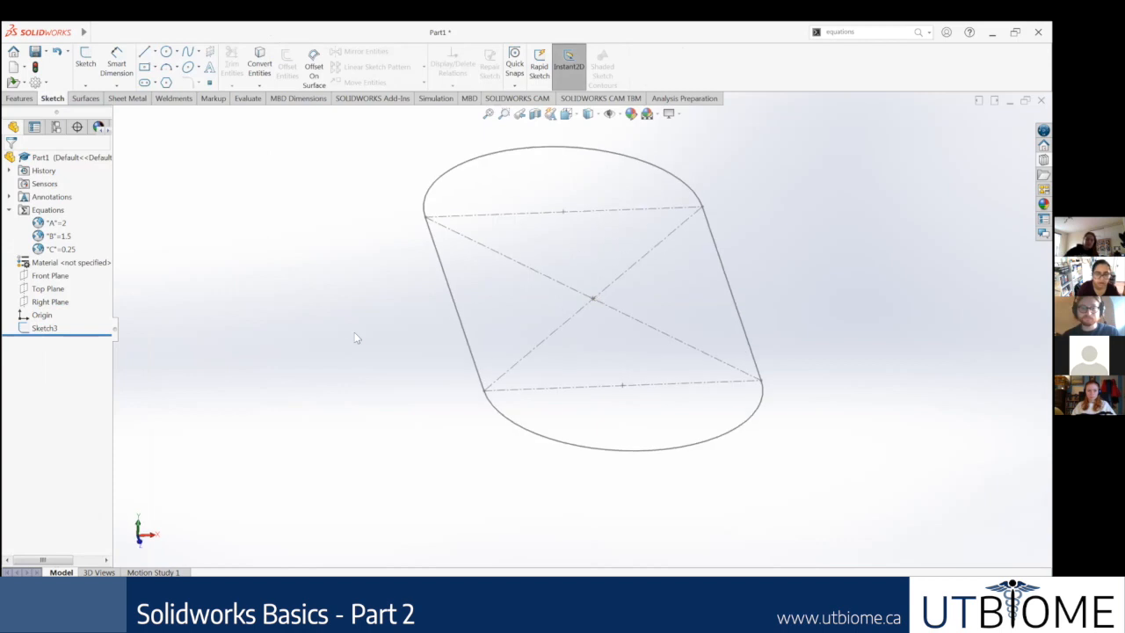
Step: Start a new sketch on the Front Plane, viewed face-on, for a new sweep profile
{"action": "right_click", "coordinate": [42, 291]}
{"action": "left_click", "coordinate": [105, 276]}
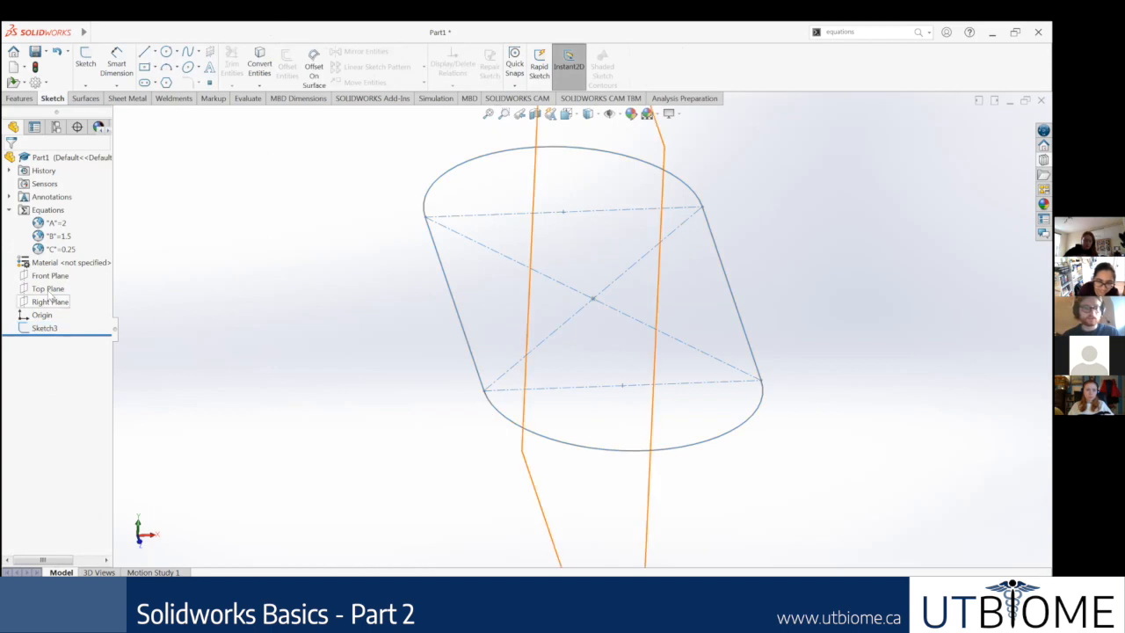
{"action": "right_click", "coordinate": [50, 276]}
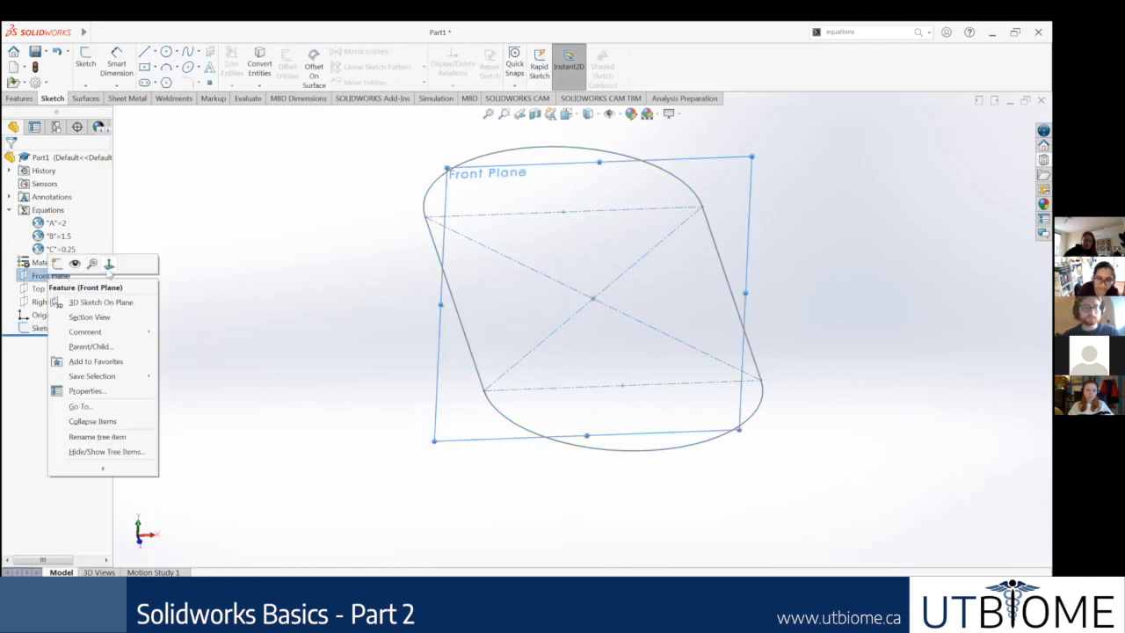
{"action": "left_click", "coordinate": [108, 265]}
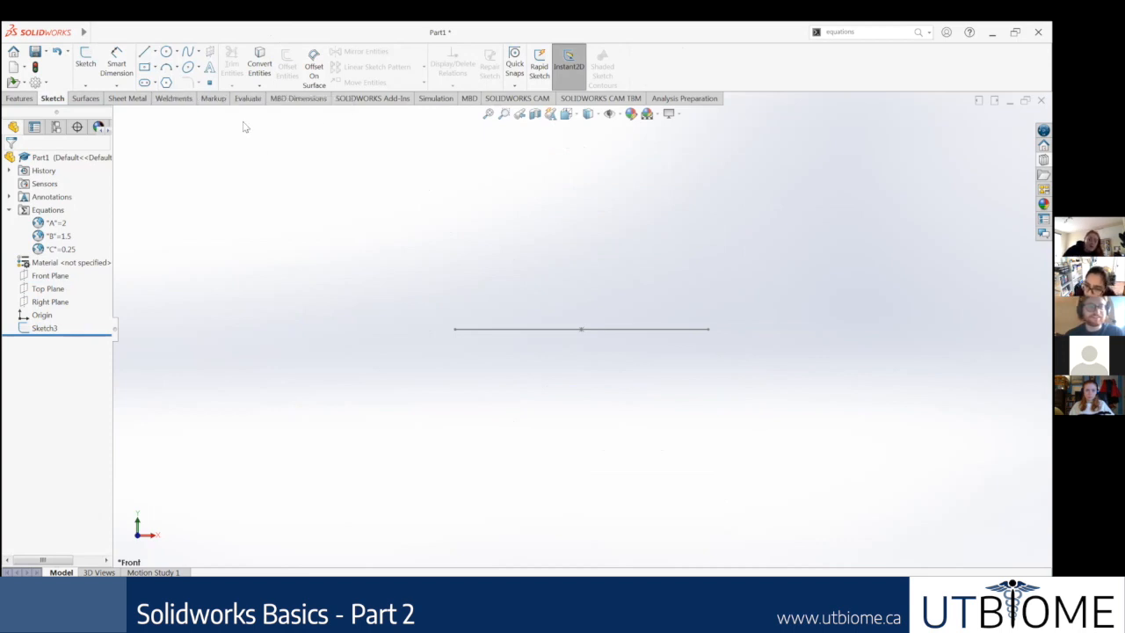
{"action": "left_click", "coordinate": [165, 83]}
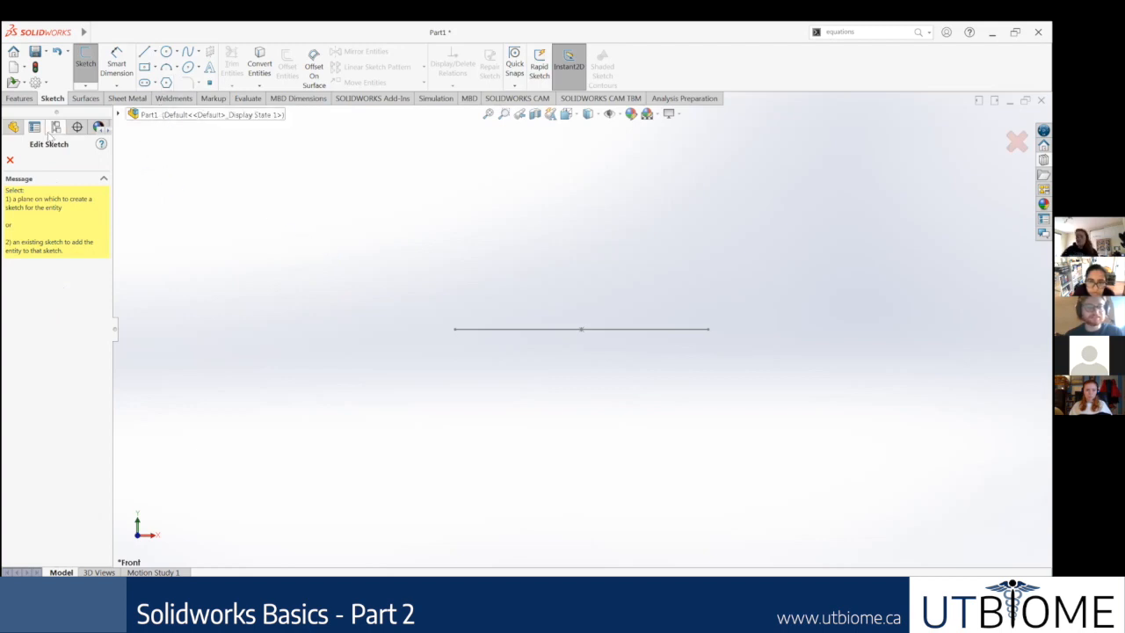
{"action": "left_click", "coordinate": [11, 160]}
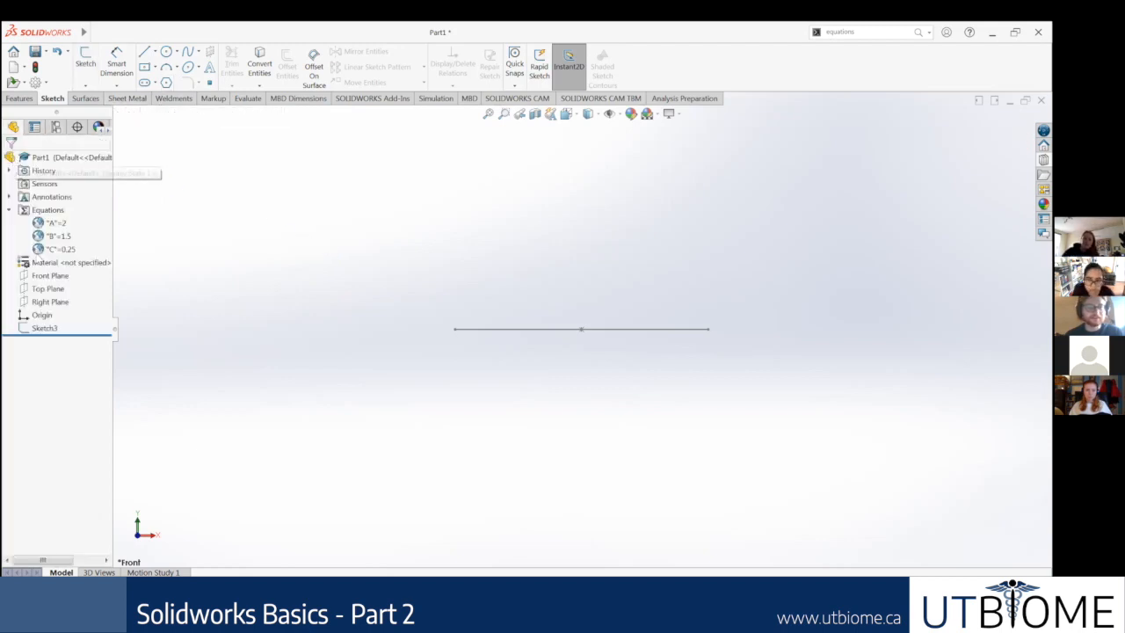
{"action": "right_click", "coordinate": [48, 275]}
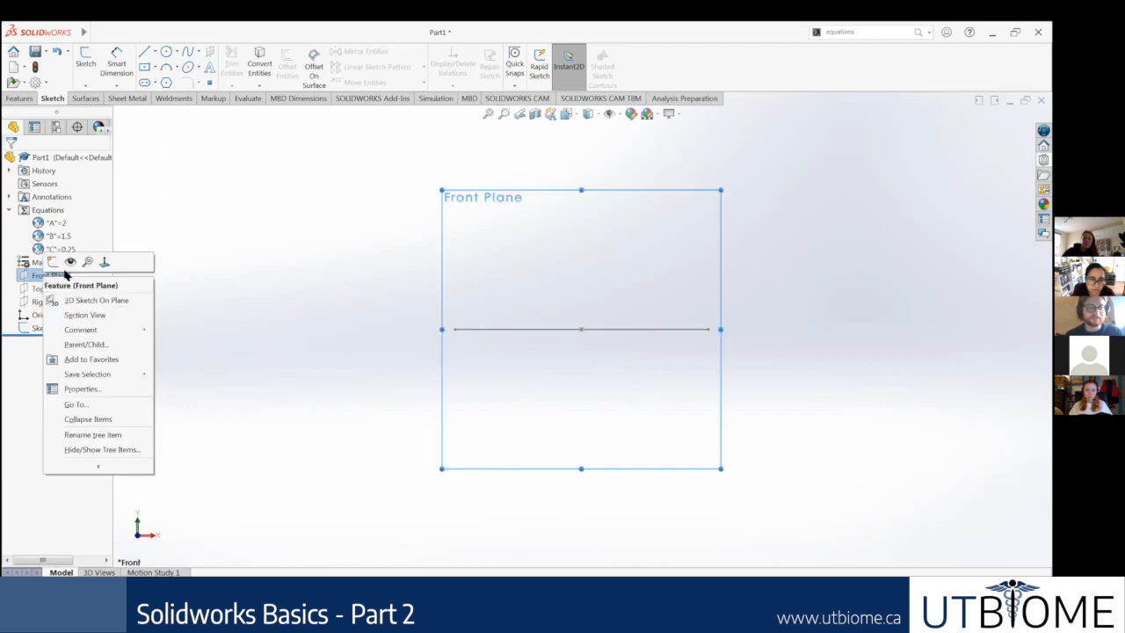
{"action": "left_click", "coordinate": [53, 262]}
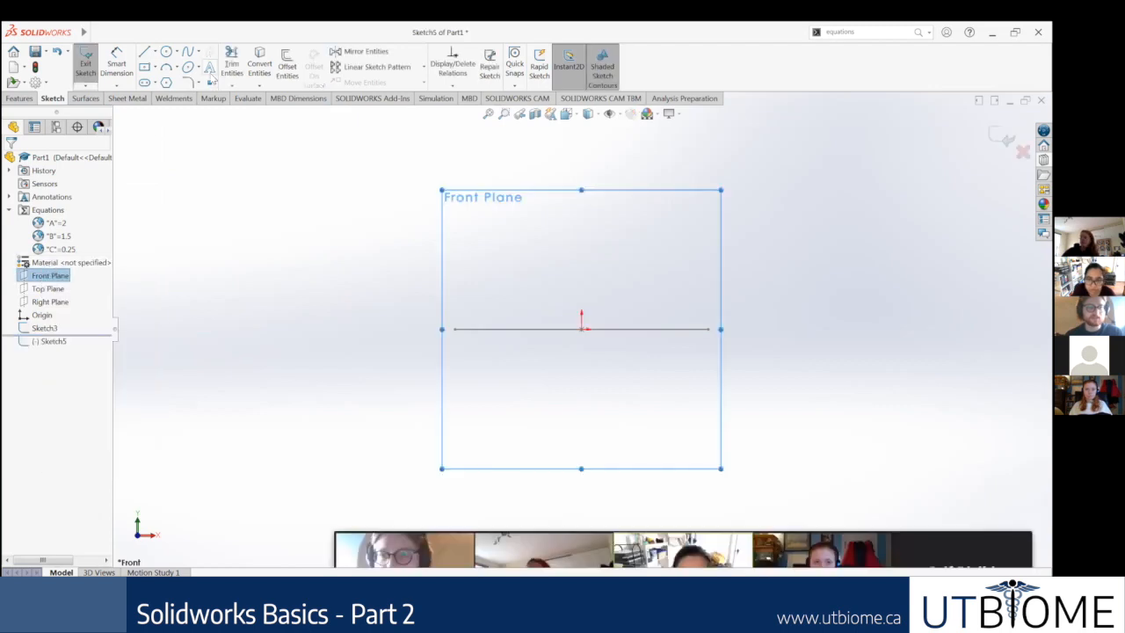
Step: Draw a six-sided polygon with an inscribed circle in free space to the upper left of the slot path
{"action": "left_click", "coordinate": [166, 82]}
{"action": "left_click", "coordinate": [290, 234]}
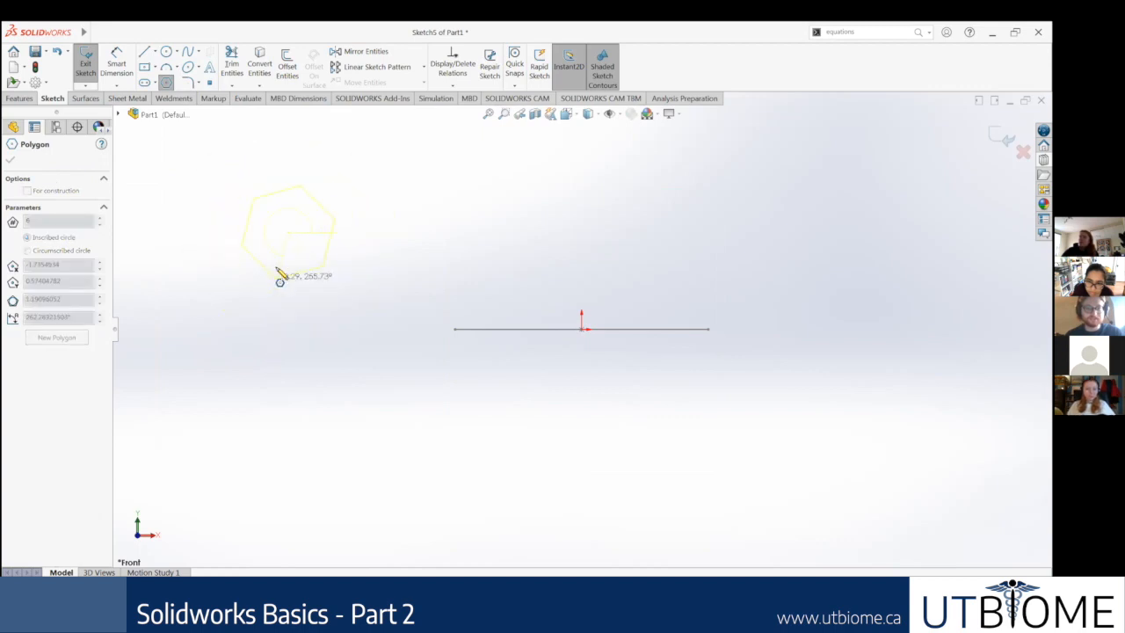
{"action": "left_click", "coordinate": [277, 260]}
{"action": "key", "text": "Escape"}
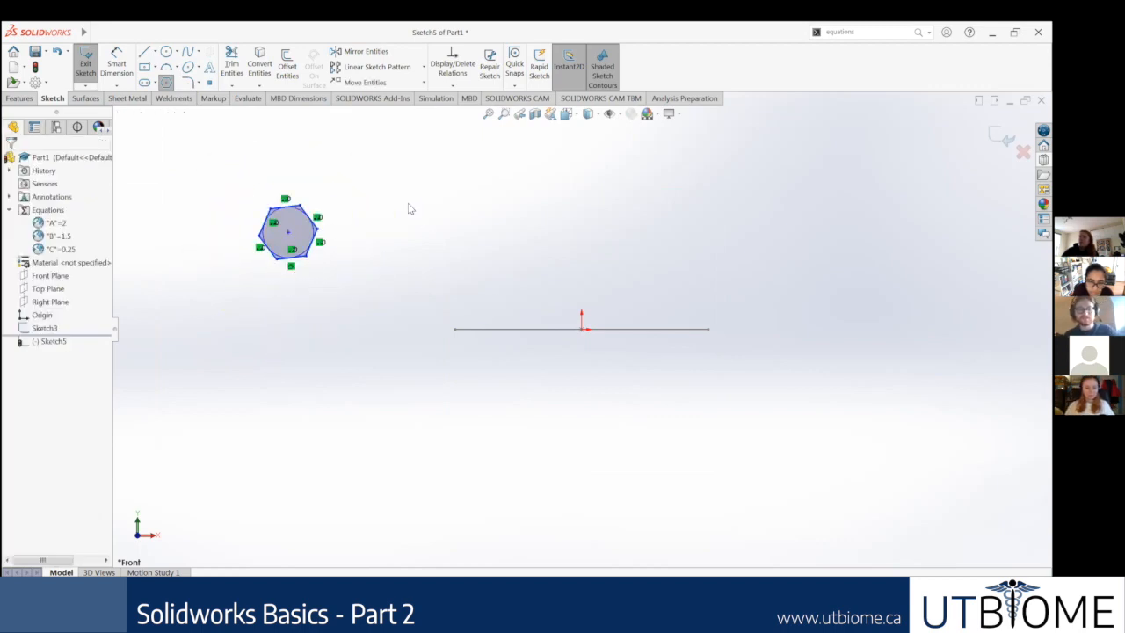
{"action": "scroll", "coordinate": [360, 230], "scroll_direction": "down", "scroll_amount": 2}
{"action": "scroll", "coordinate": [327, 233], "scroll_direction": "down", "scroll_amount": 4}
{"action": "scroll", "coordinate": [362, 220], "scroll_direction": "up", "scroll_amount": 4}
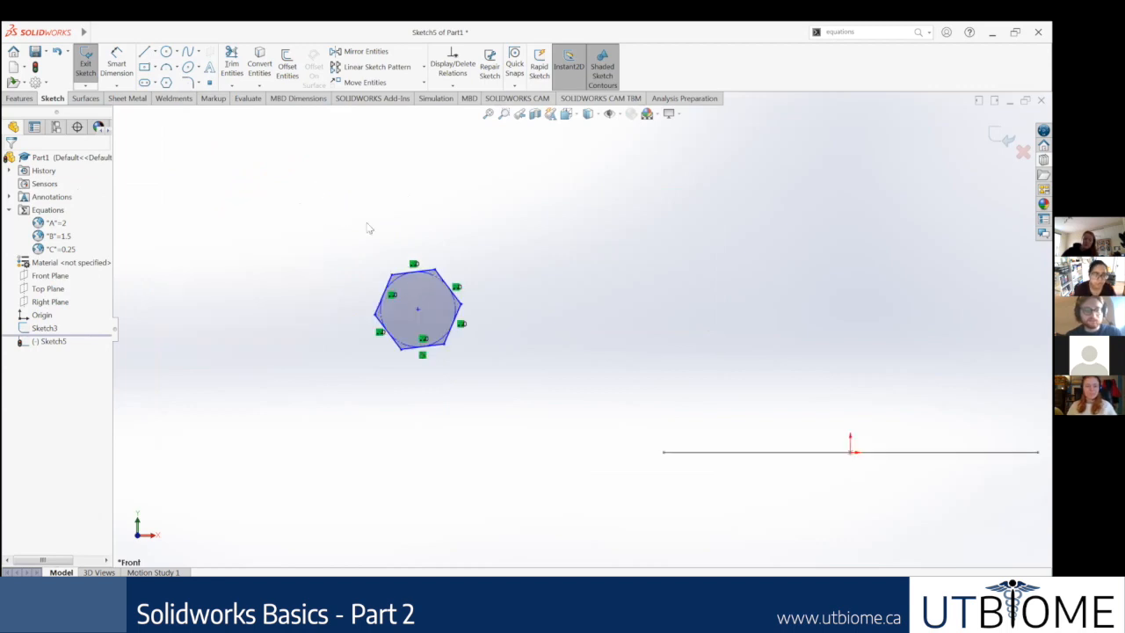
Step: Add a Vertical relation between two opposite corner points of the hexagon so it stands upright
{"action": "left_click", "coordinate": [434, 272]}
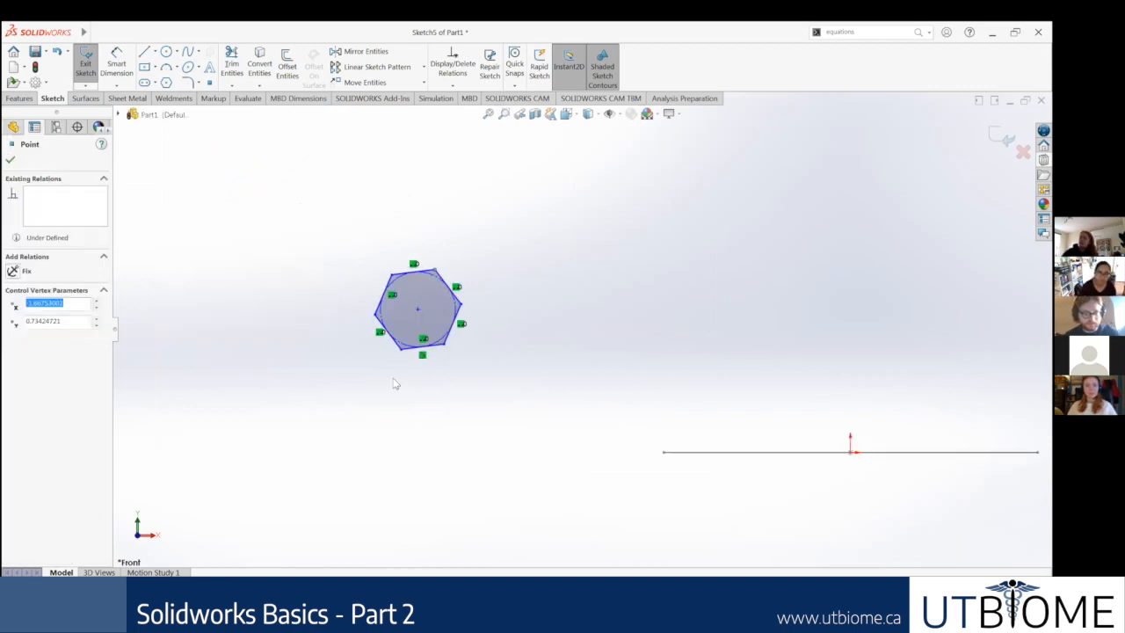
{"action": "left_click", "coordinate": [400, 349], "text": "ctrl"}
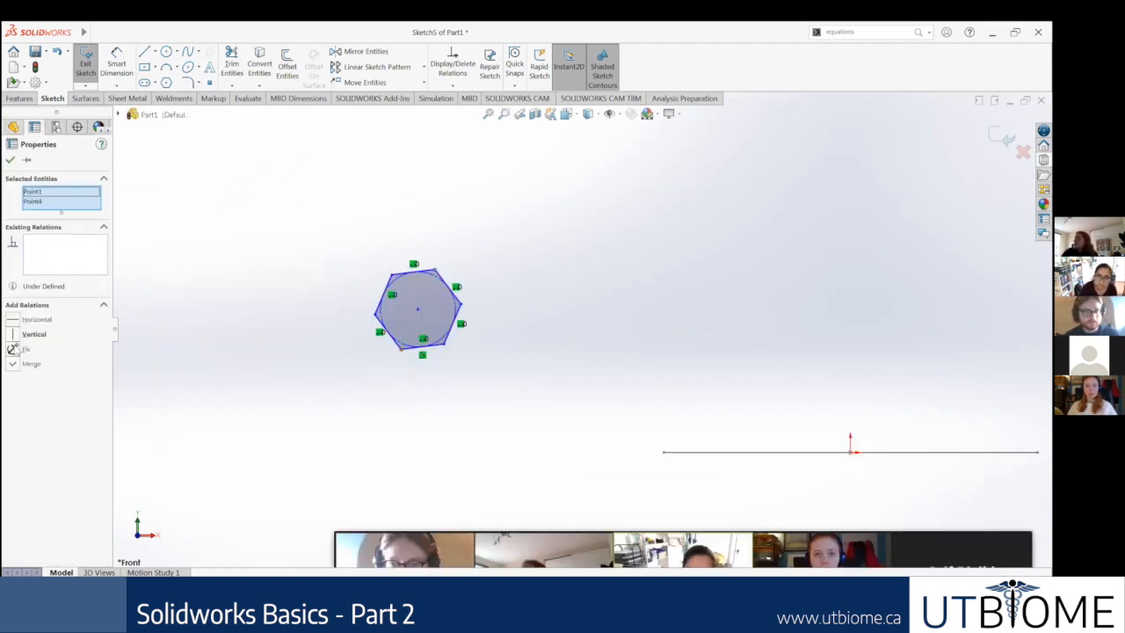
{"action": "left_click", "coordinate": [14, 337]}
{"action": "left_click", "coordinate": [600, 251]}
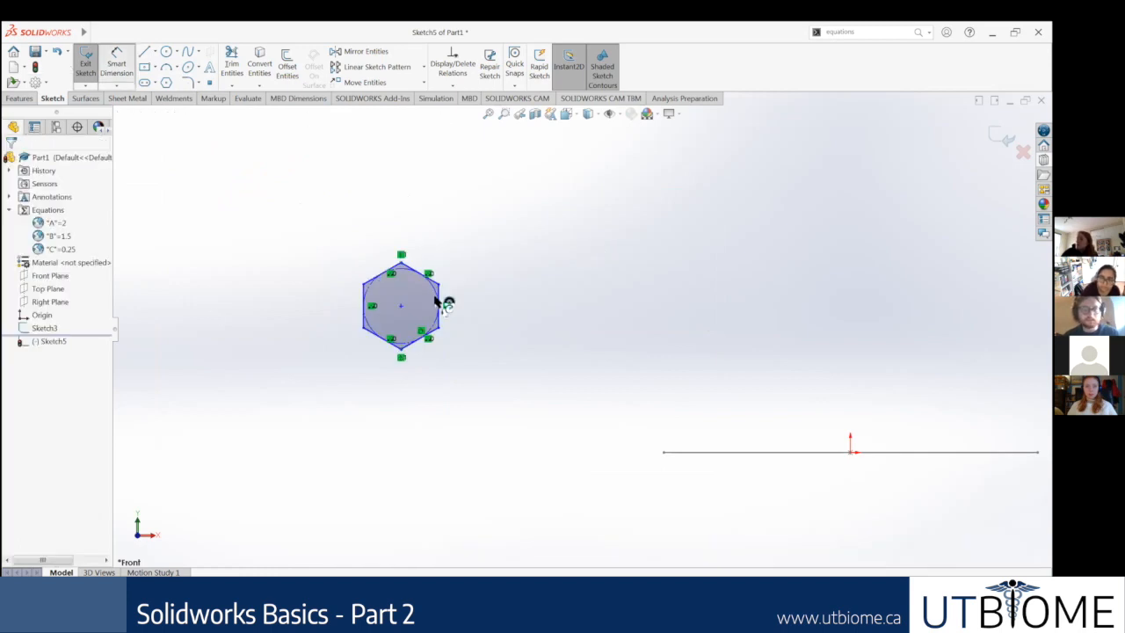
Step: Dimension the hexagon's height between its top and bottom corners and link the value to global variable C
{"action": "scroll", "coordinate": [453, 318], "scroll_direction": "down", "scroll_amount": 2}
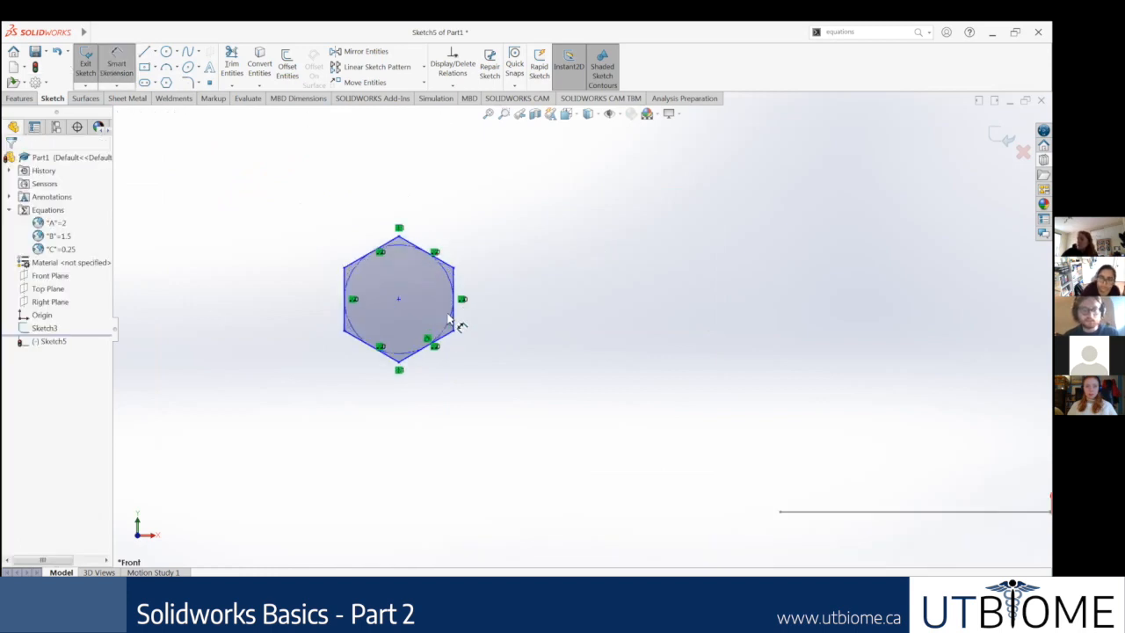
{"action": "left_click", "coordinate": [399, 236]}
{"action": "left_click", "coordinate": [514, 317]}
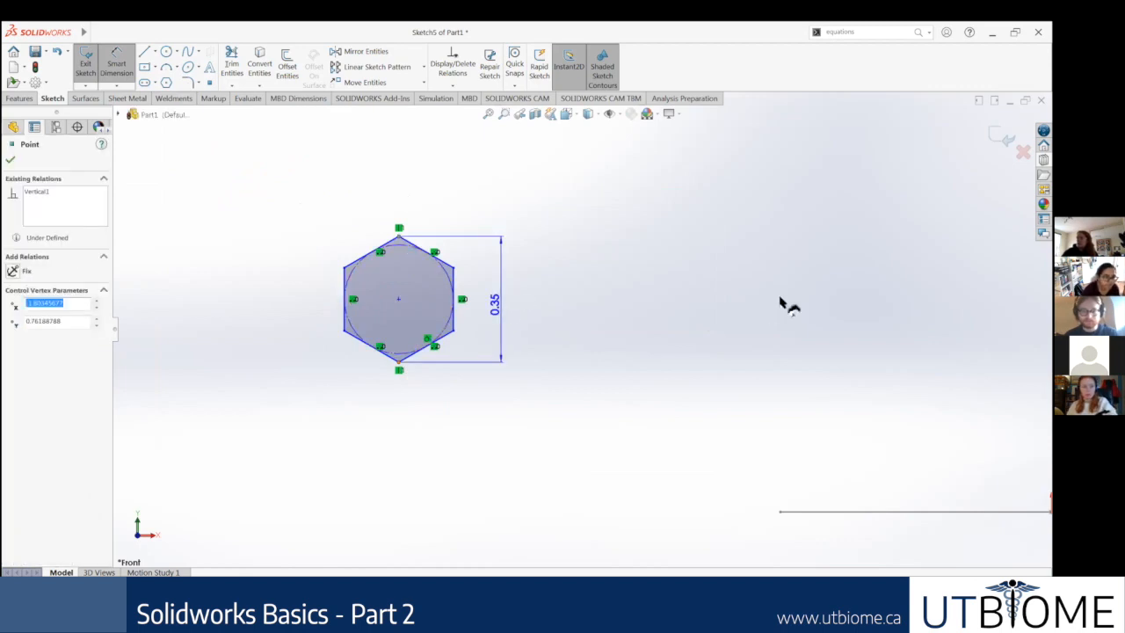
{"action": "type", "text": "=C"}
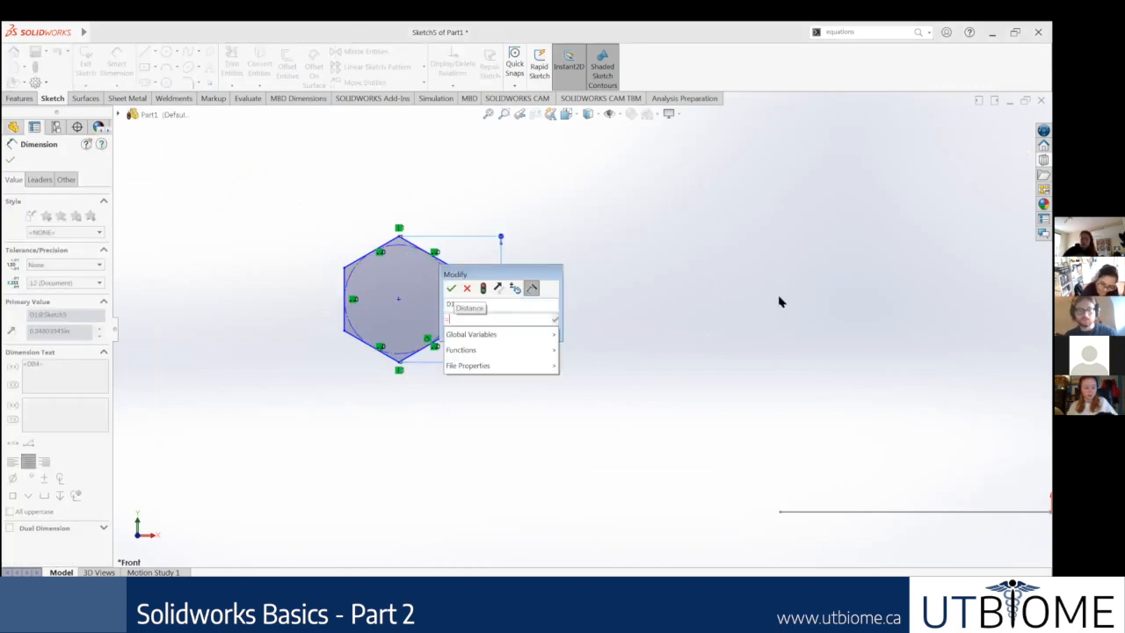
{"action": "left_click", "coordinate": [469, 337]}
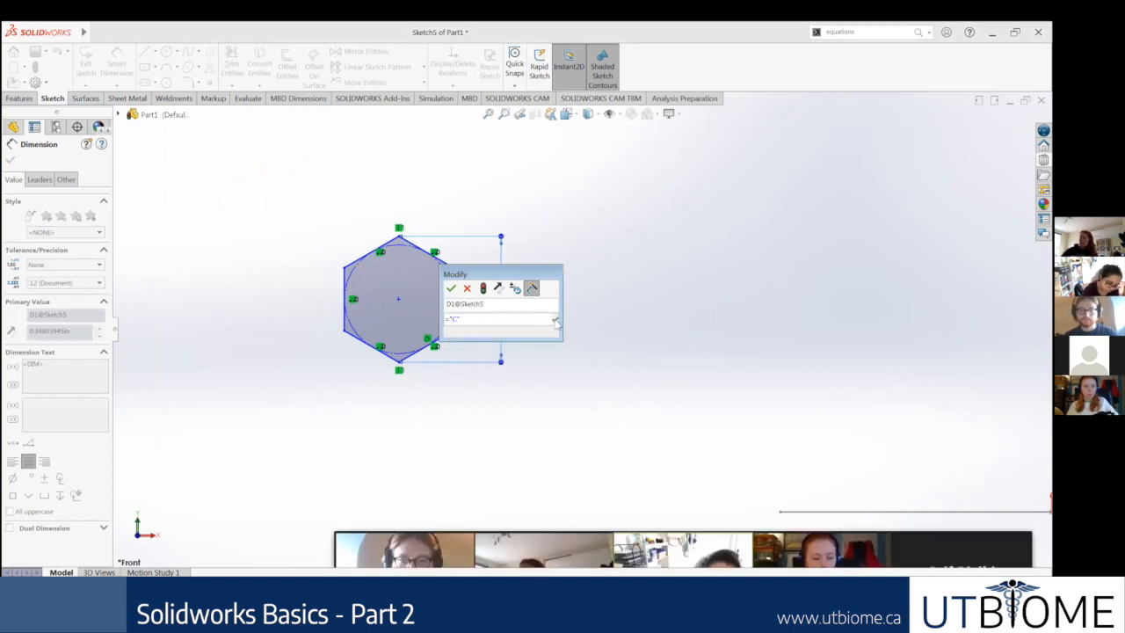
{"action": "left_click", "coordinate": [451, 289]}
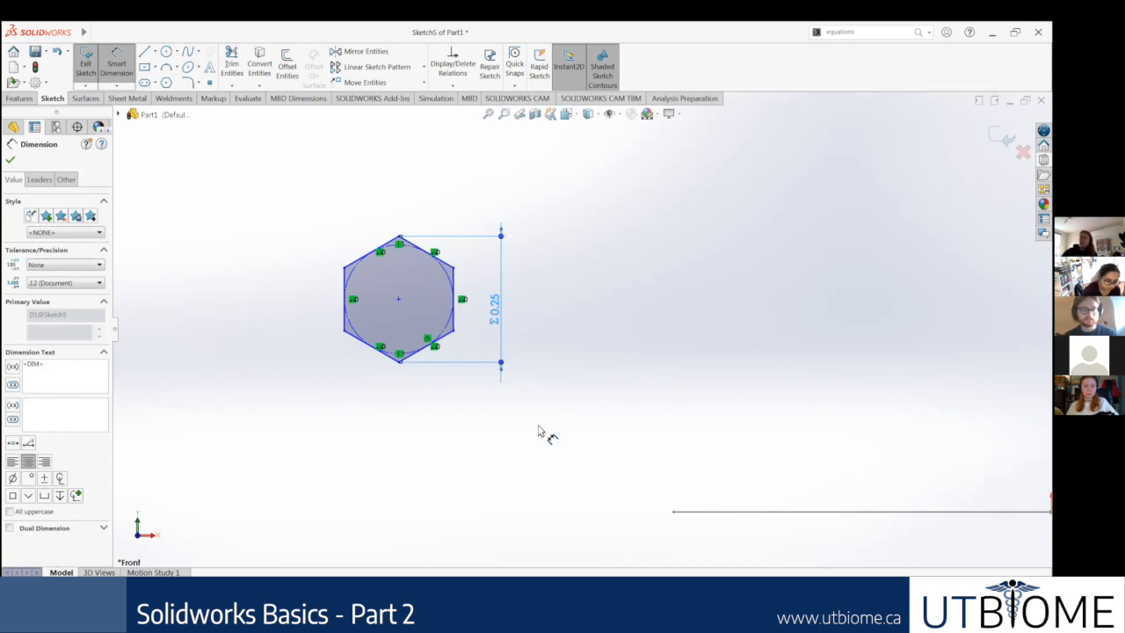
{"action": "scroll", "coordinate": [580, 369], "scroll_direction": "up", "scroll_amount": 2}
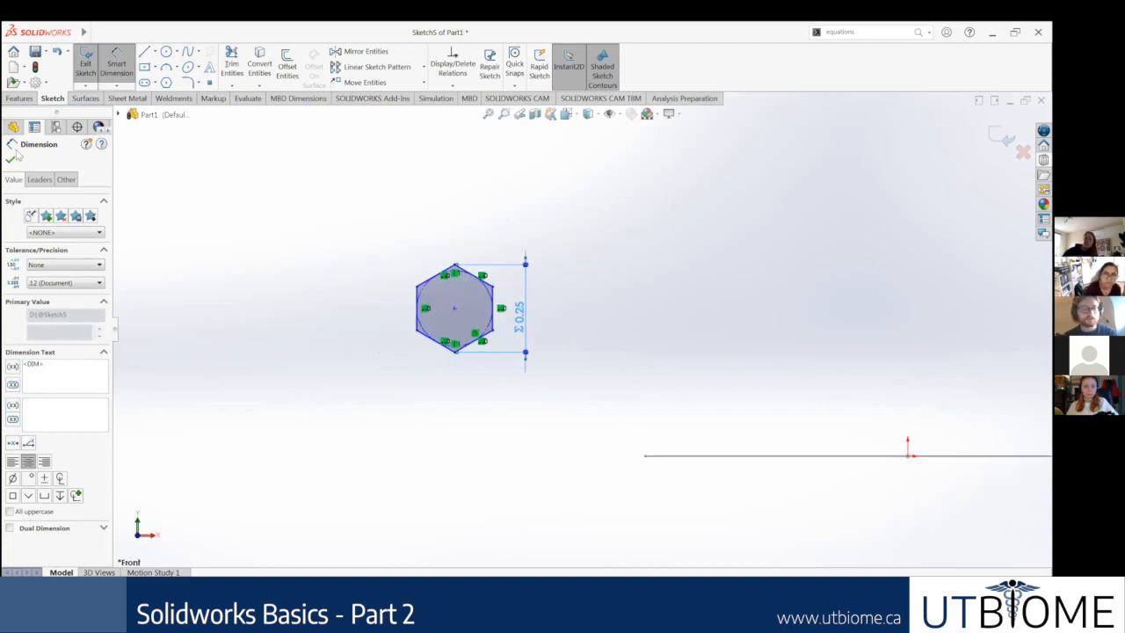
{"action": "left_click", "coordinate": [403, 192]}
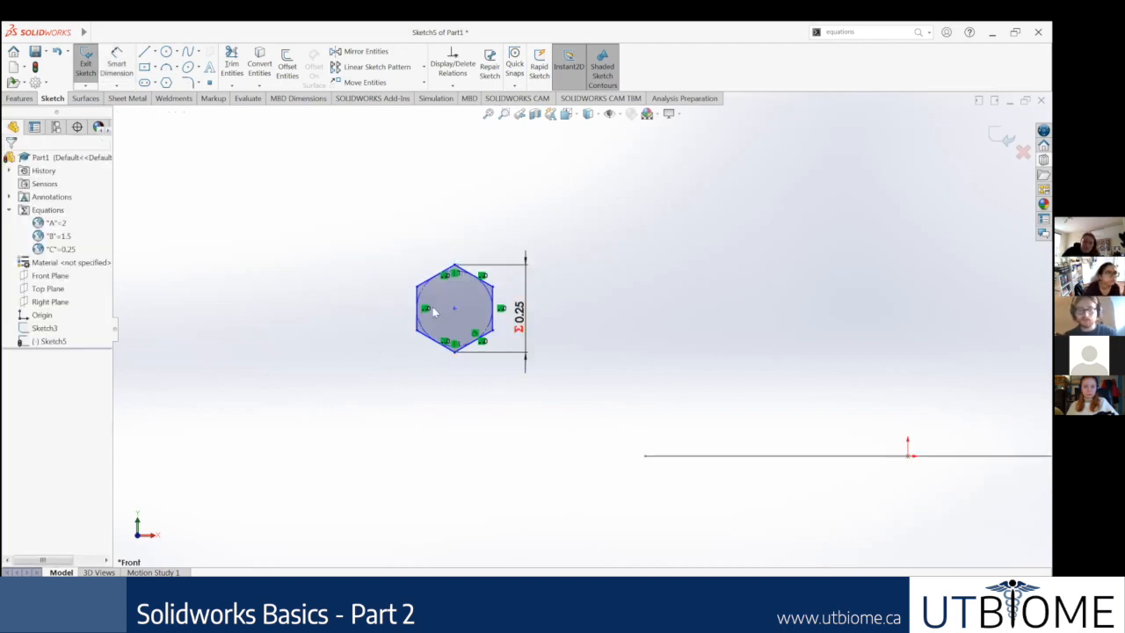
Step: Add a Pierce relation between the hexagon's centre point and the straight side line of the slot path
{"action": "left_click", "coordinate": [454, 308]}
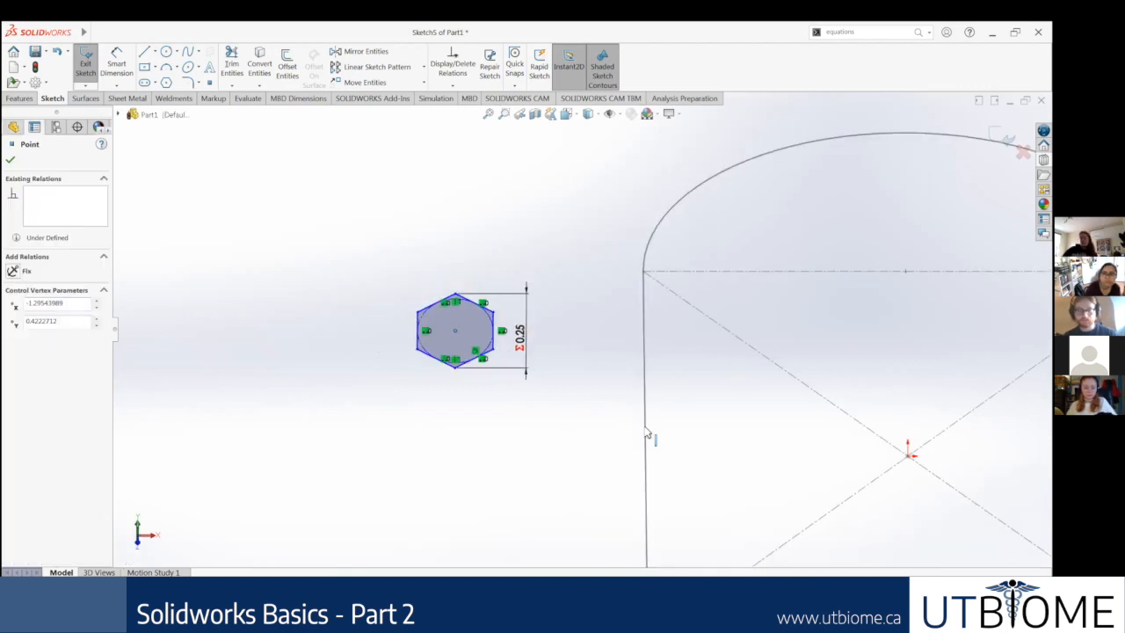
{"action": "left_click", "coordinate": [646, 433], "text": "ctrl"}
{"action": "left_click", "coordinate": [12, 319]}
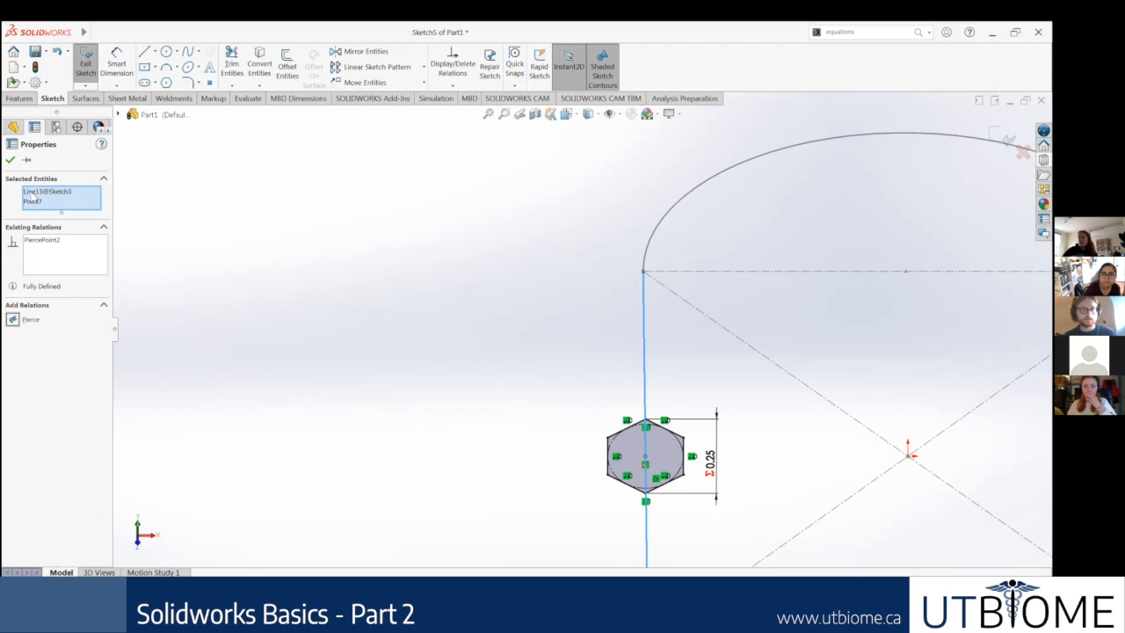
{"action": "left_click", "coordinate": [11, 161]}
Step: Create a Swept Boss/Base with the hexagon sketch as profile and the slot sketch as path
{"action": "left_click", "coordinate": [20, 98]}
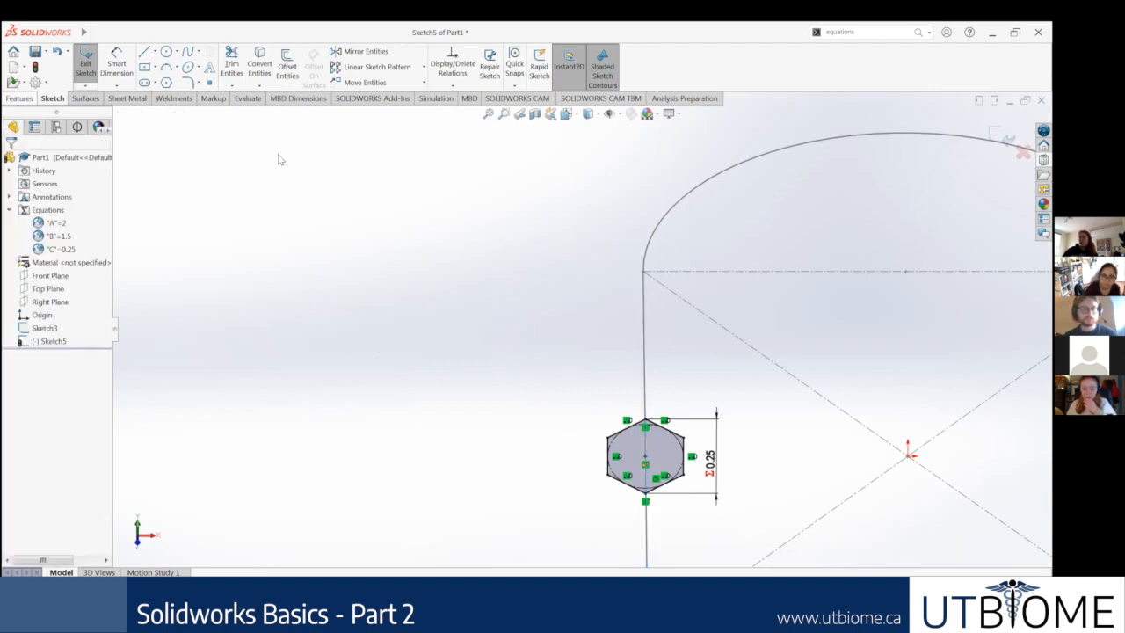
{"action": "left_click", "coordinate": [171, 55]}
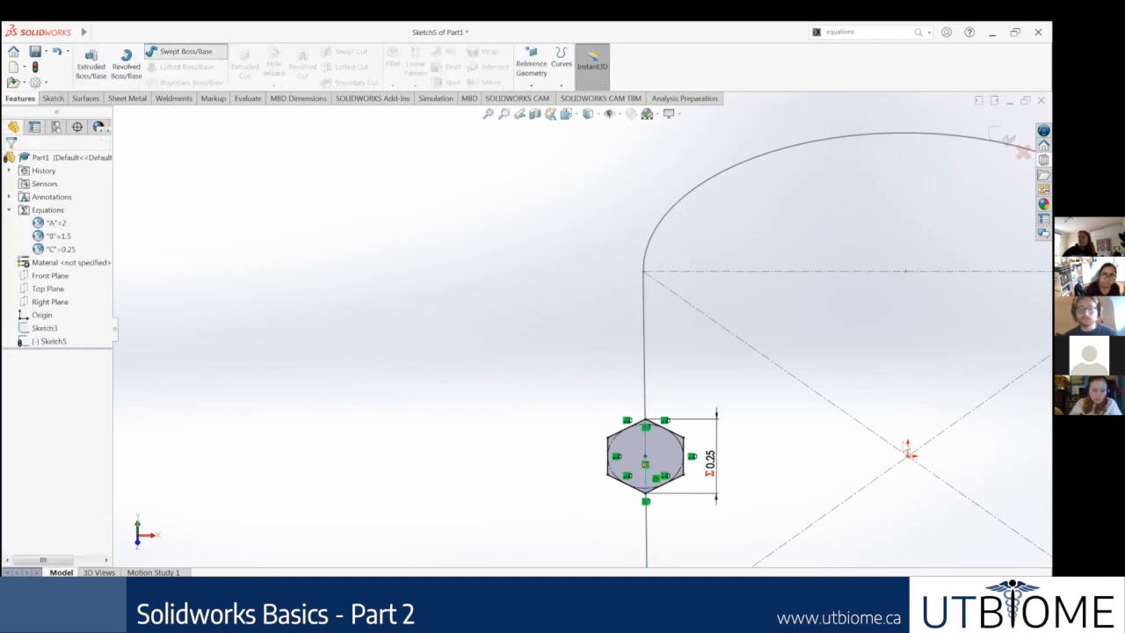
{"action": "scroll", "coordinate": [609, 389], "scroll_direction": "down", "scroll_amount": 3}
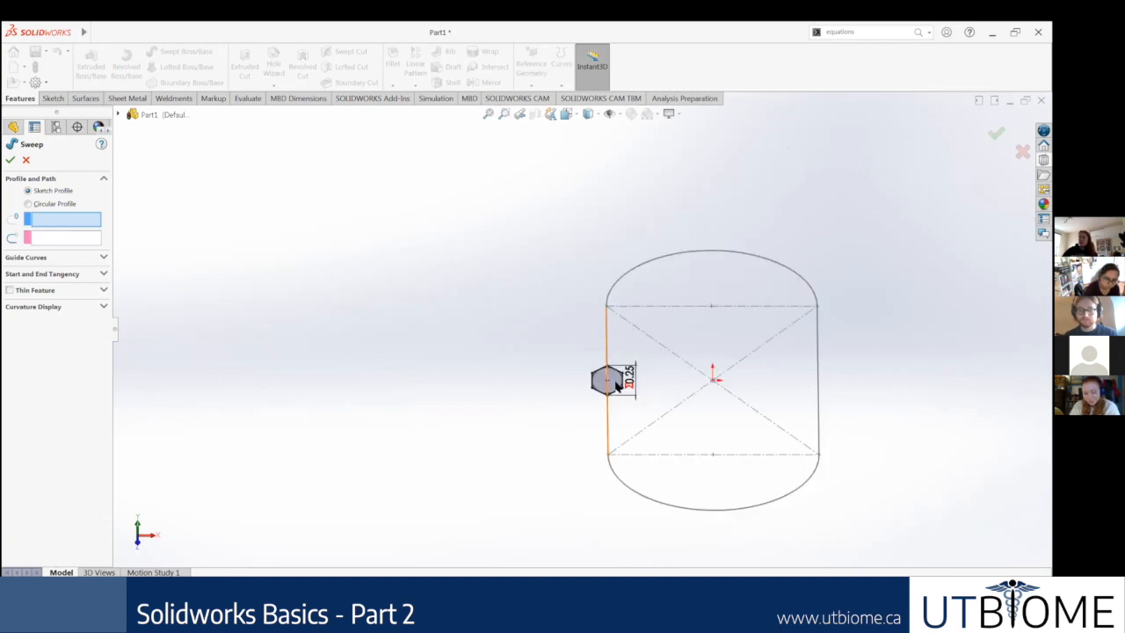
{"action": "scroll", "coordinate": [625, 386], "scroll_direction": "up", "scroll_amount": 3}
{"action": "middle_click_drag", "start_coordinate": [630, 374], "coordinate": [583, 327]}
{"action": "left_click", "coordinate": [584, 341]}
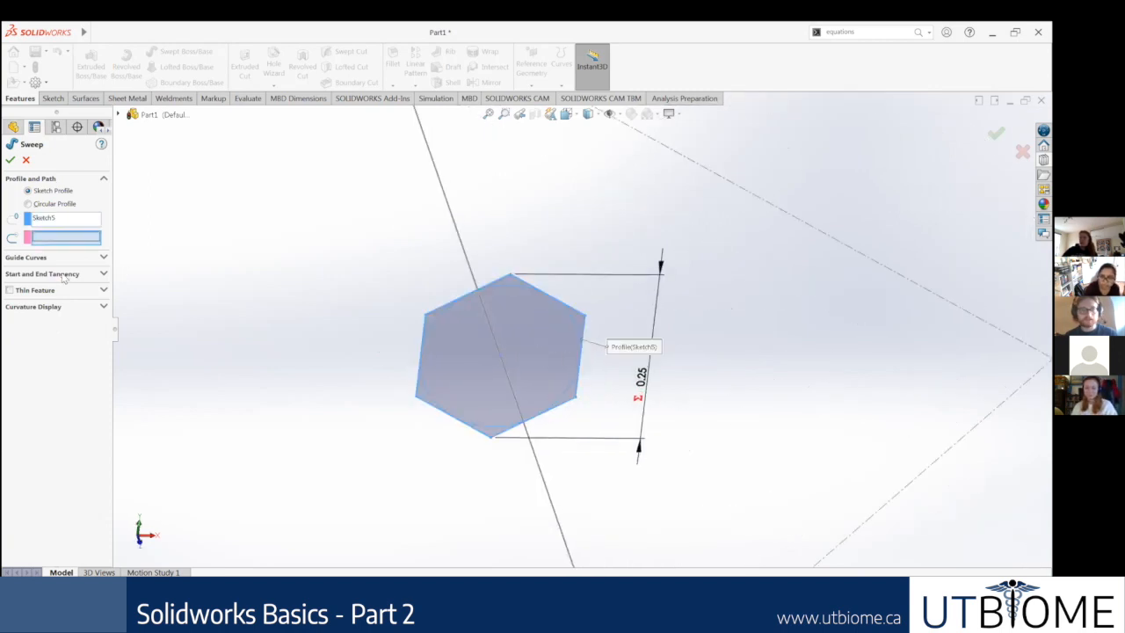
{"action": "scroll", "coordinate": [459, 448], "scroll_direction": "down", "scroll_amount": 2}
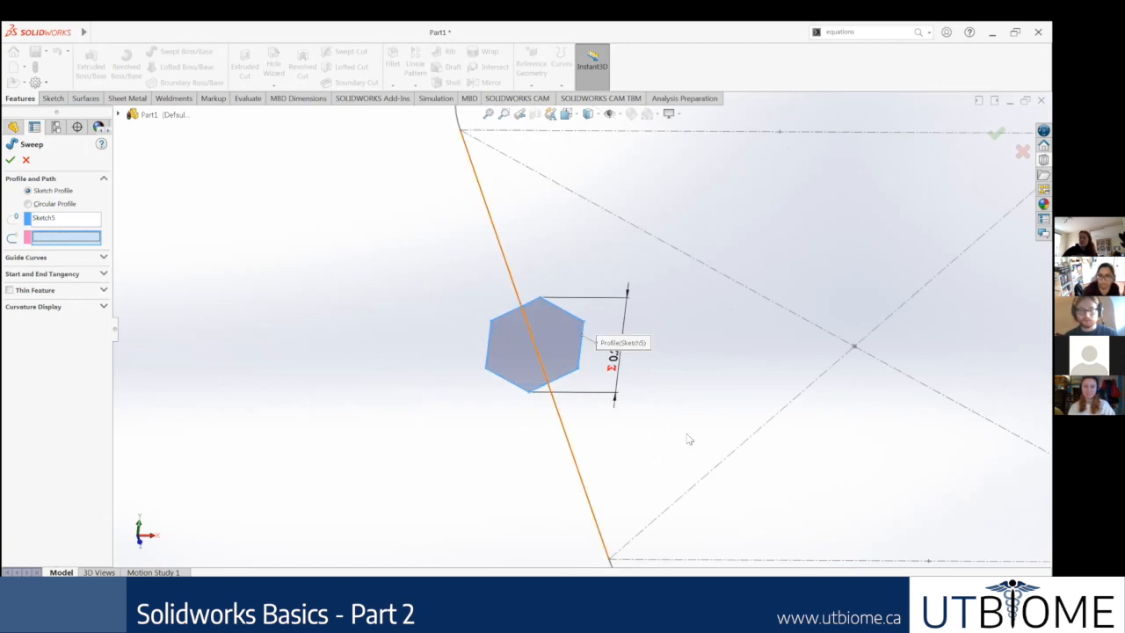
{"action": "left_click", "coordinate": [576, 380]}
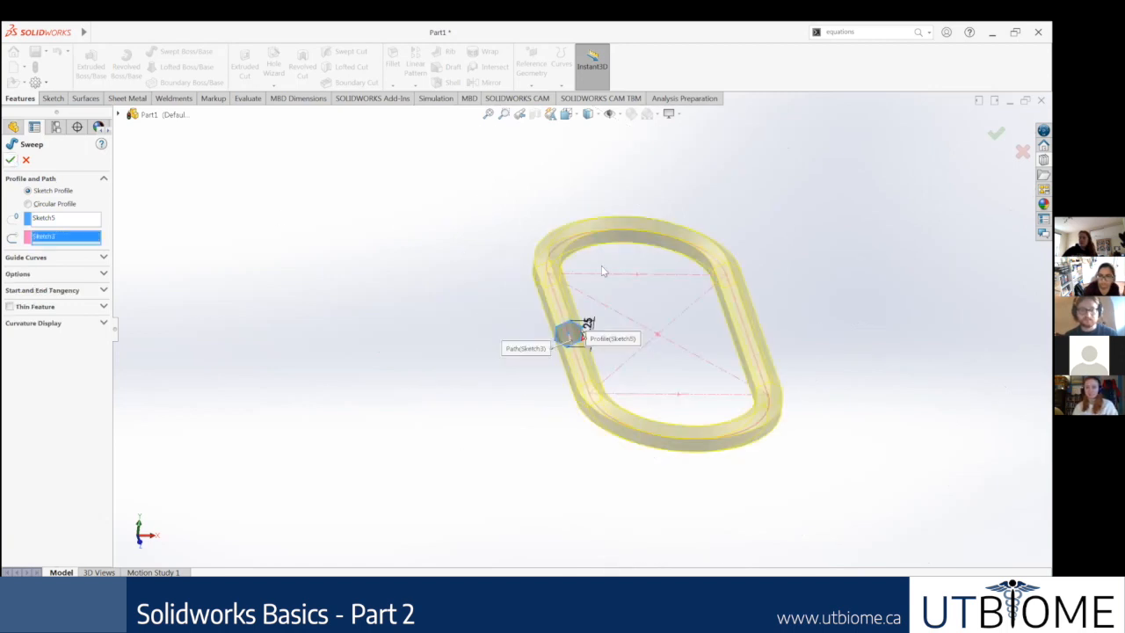
{"action": "key", "text": "Return"}
Step: Examine the swept hexagonal chain link from several angles and close up around the profile, ending in the isometric view
{"action": "middle_click_drag", "start_coordinate": [673, 276], "coordinate": [652, 324]}
{"action": "middle_click_drag", "start_coordinate": [684, 258], "coordinate": [593, 347]}
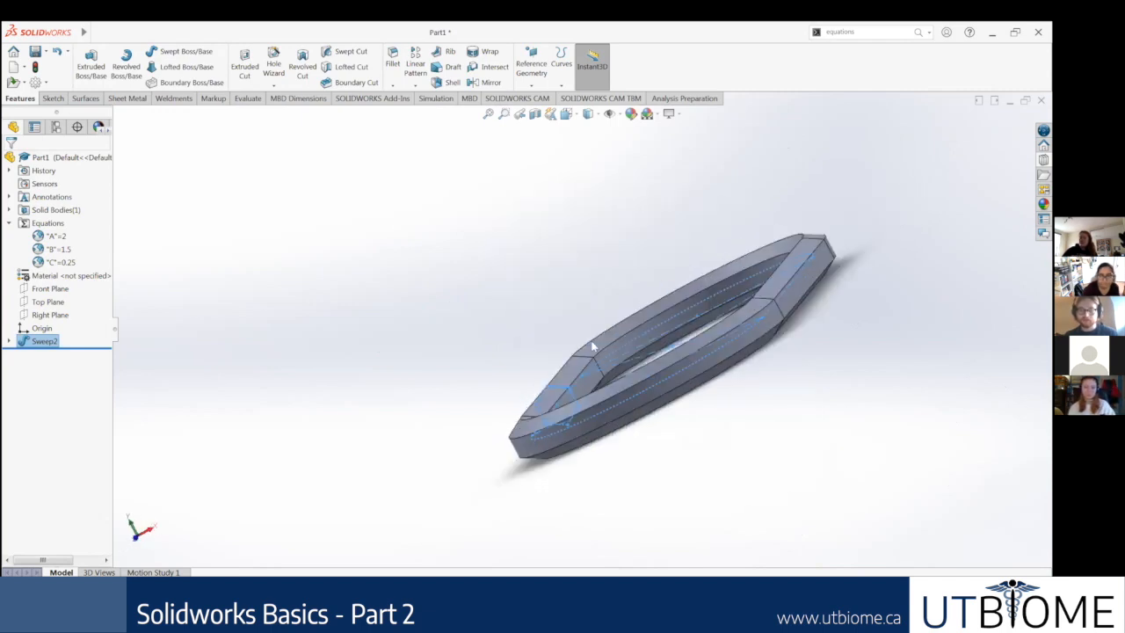
{"action": "scroll", "coordinate": [521, 467], "scroll_direction": "down", "scroll_amount": 4}
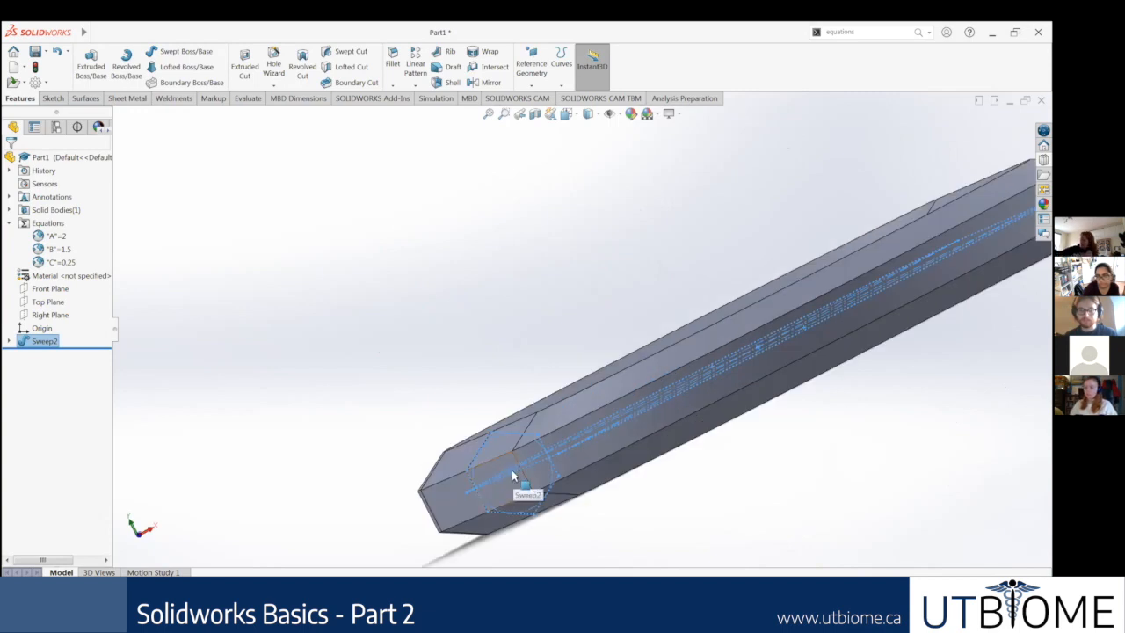
{"action": "scroll", "coordinate": [587, 412], "scroll_direction": "up", "scroll_amount": 3}
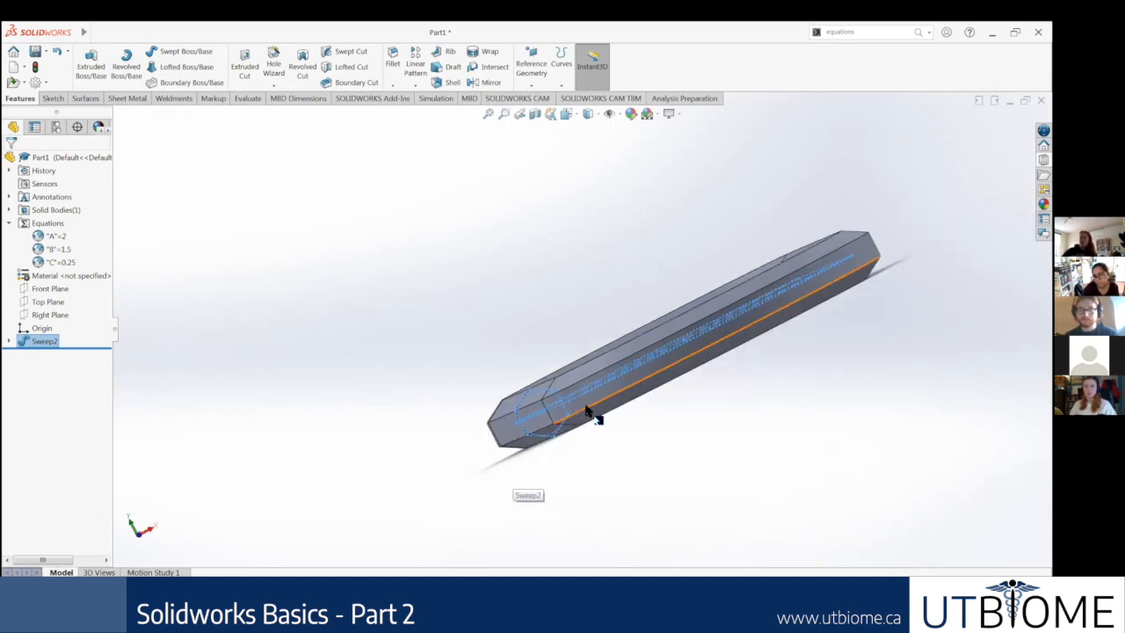
{"action": "middle_click_drag", "start_coordinate": [560, 406], "coordinate": [538, 432]}
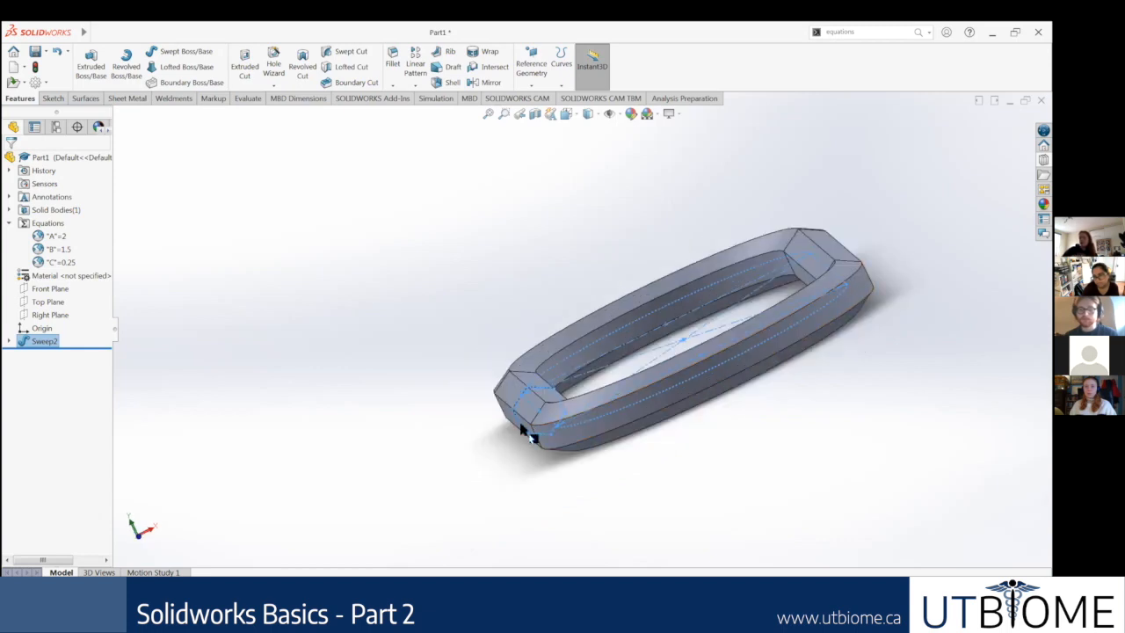
{"action": "scroll", "coordinate": [595, 415], "scroll_direction": "down", "scroll_amount": 5}
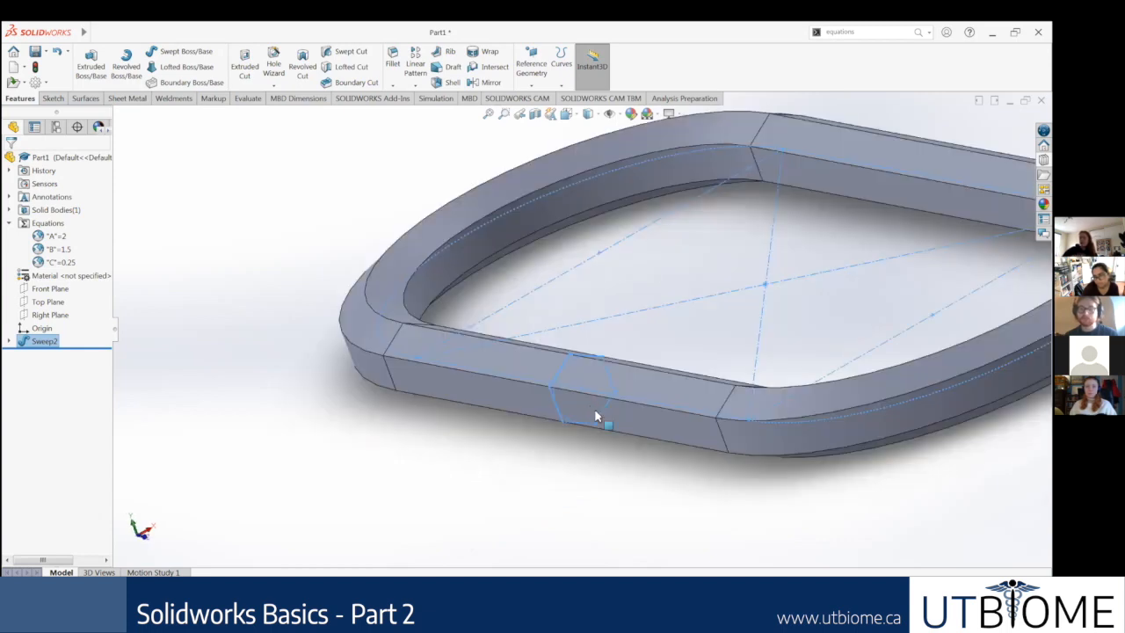
{"action": "middle_click_drag", "start_coordinate": [575, 392], "coordinate": [583, 394]}
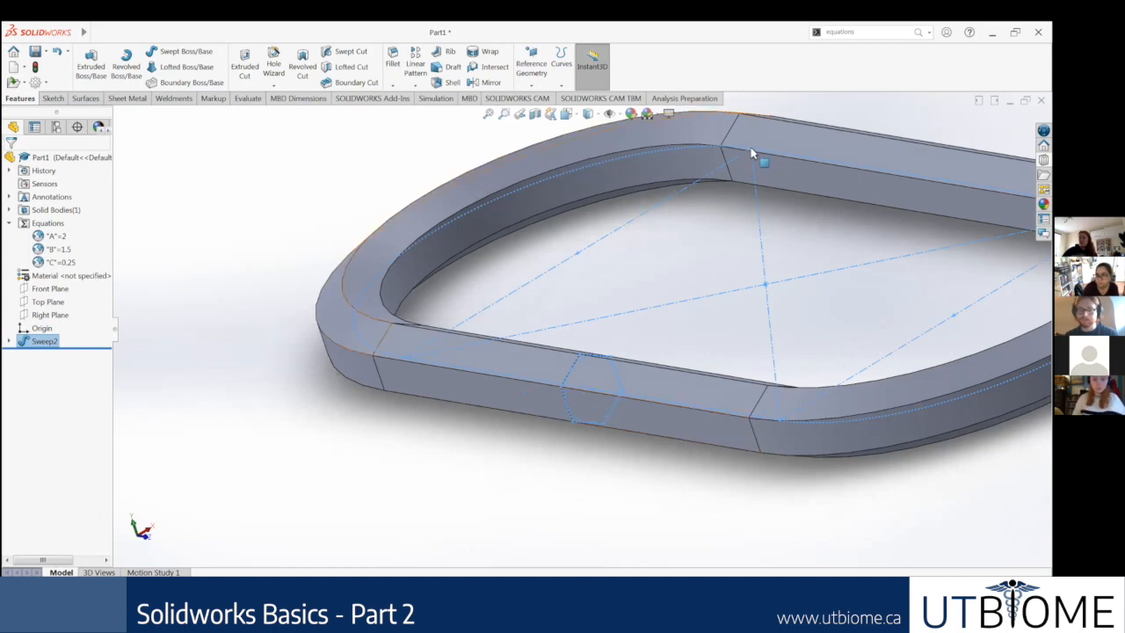
{"action": "scroll", "coordinate": [761, 308], "scroll_direction": "up", "scroll_amount": 3}
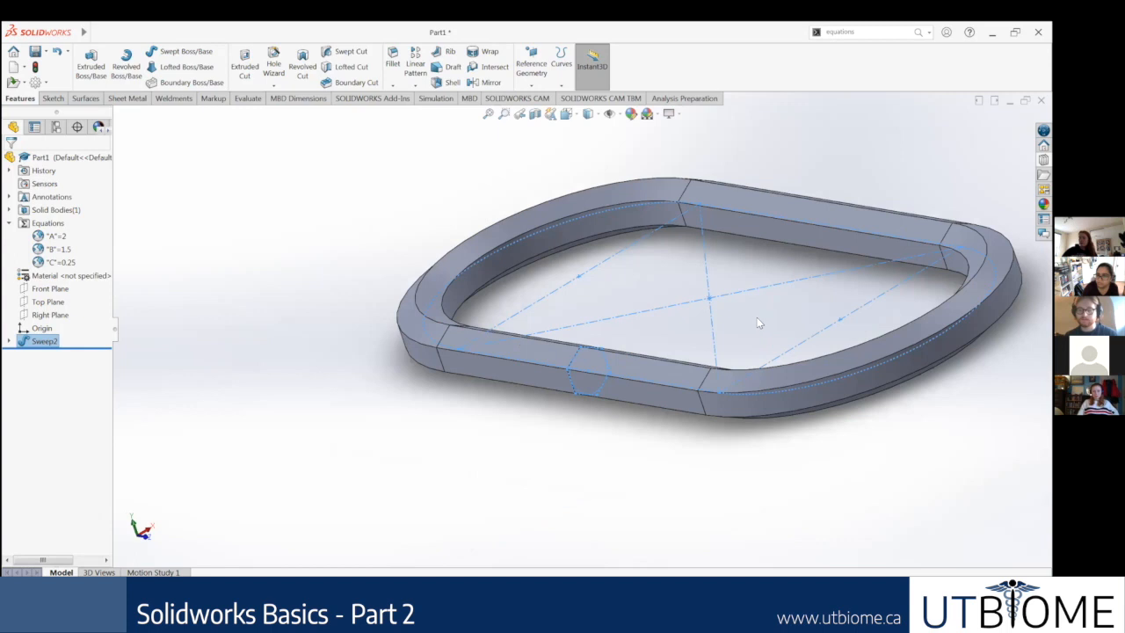
{"action": "scroll", "coordinate": [632, 334], "scroll_direction": "up", "scroll_amount": 2}
{"action": "scroll", "coordinate": [626, 383], "scroll_direction": "down", "scroll_amount": 4}
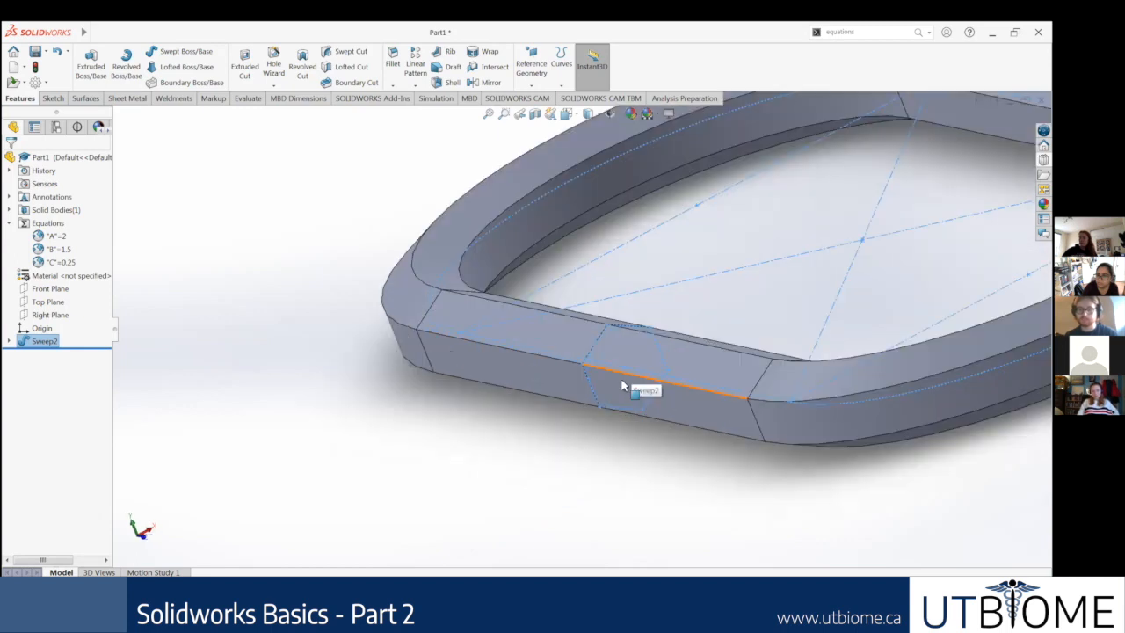
{"action": "middle_click_drag", "start_coordinate": [594, 353], "coordinate": [668, 376]}
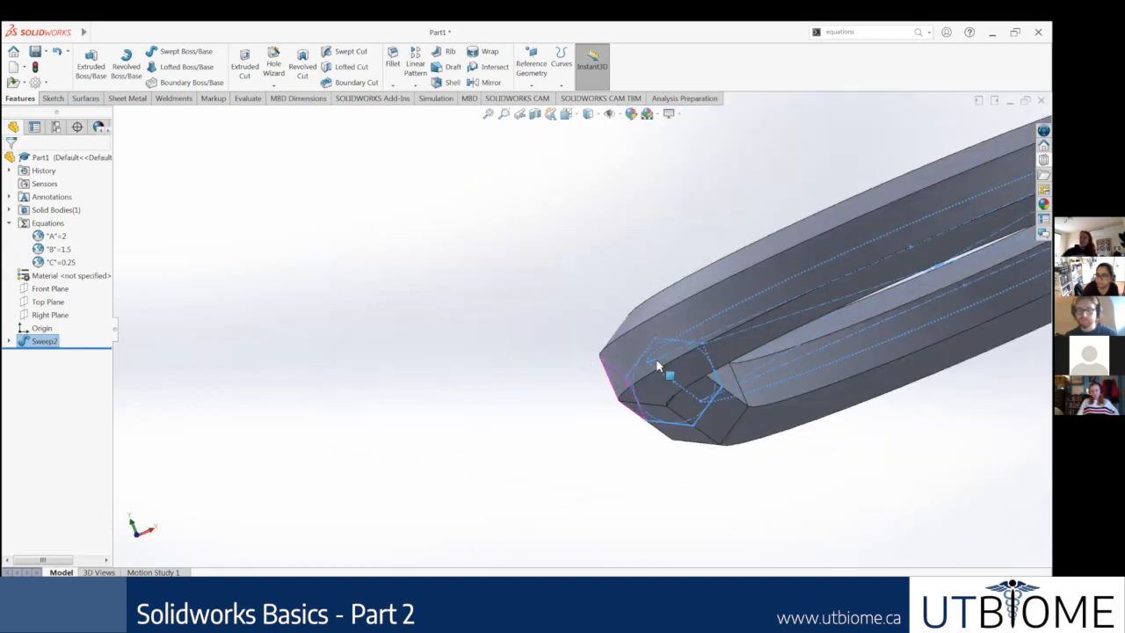
{"action": "scroll", "coordinate": [773, 317], "scroll_direction": "up", "scroll_amount": 5}
{"action": "middle_click_drag", "start_coordinate": [822, 351], "coordinate": [780, 316]}
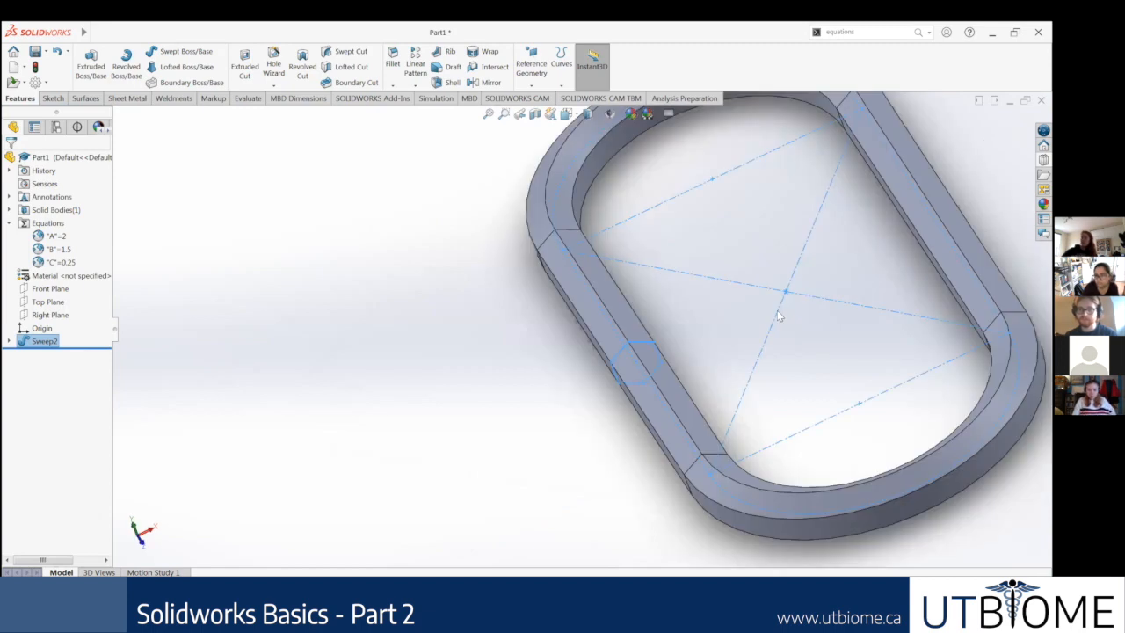
{"action": "scroll", "coordinate": [791, 290], "scroll_direction": "up", "scroll_amount": 3}
{"action": "middle_click_drag", "start_coordinate": [490, 275], "coordinate": [496, 279]}
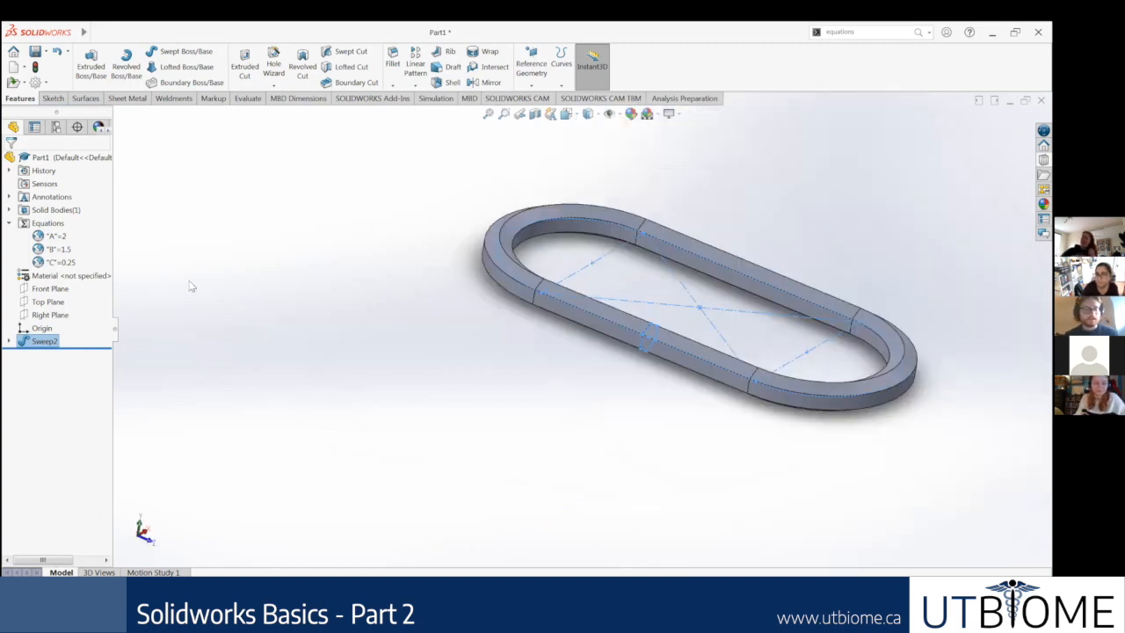
{"action": "right_click", "coordinate": [39, 345]}
{"action": "left_click", "coordinate": [242, 284]}
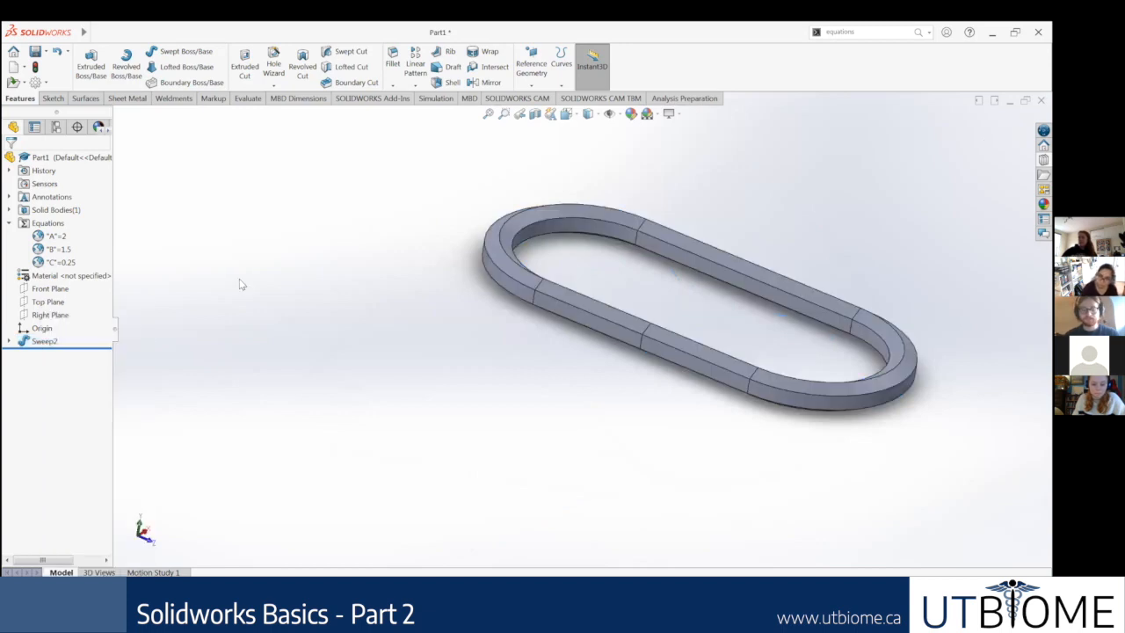
{"action": "key", "text": "ctrl+7"}
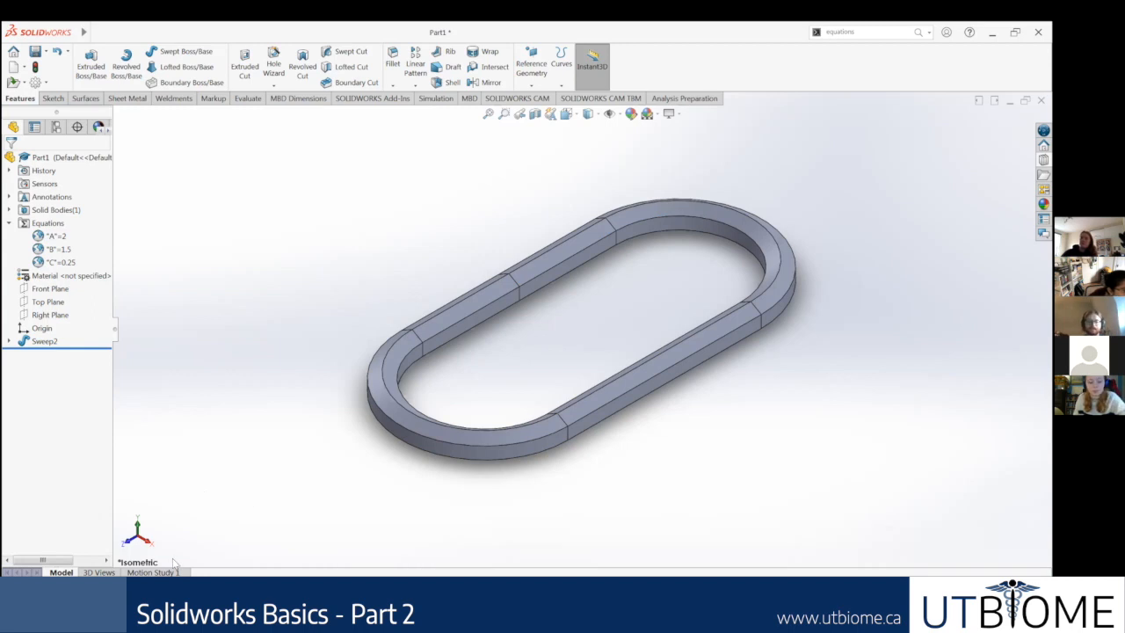
Step: Search the commands for "design" and insert a new Design Study for the chain link
{"action": "left_click", "coordinate": [865, 32]}
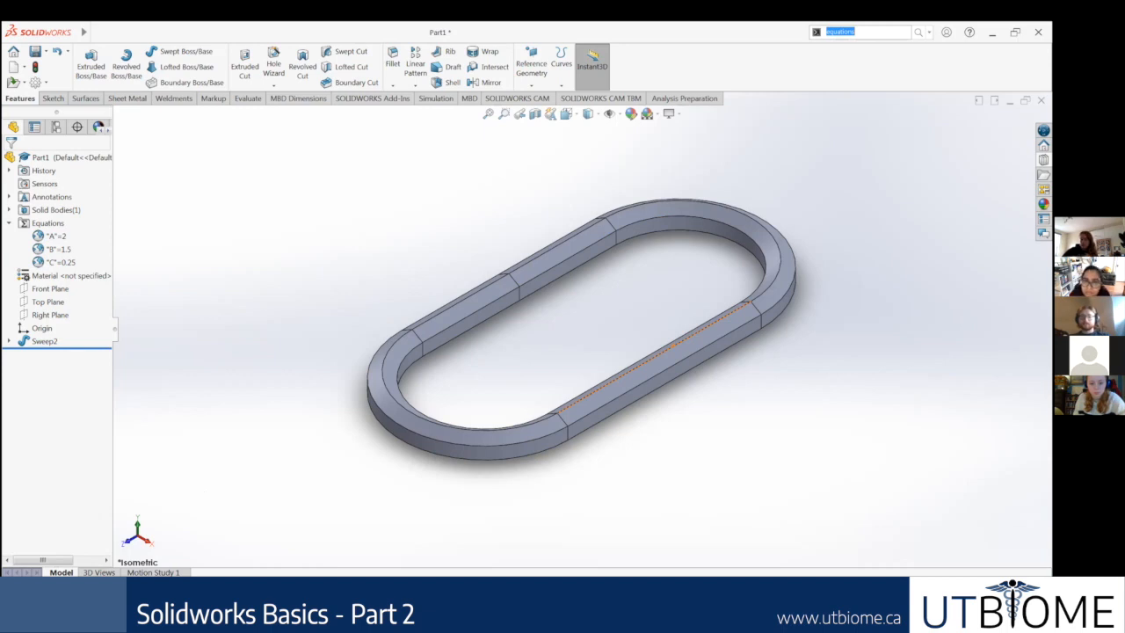
{"action": "type", "text": "d"}
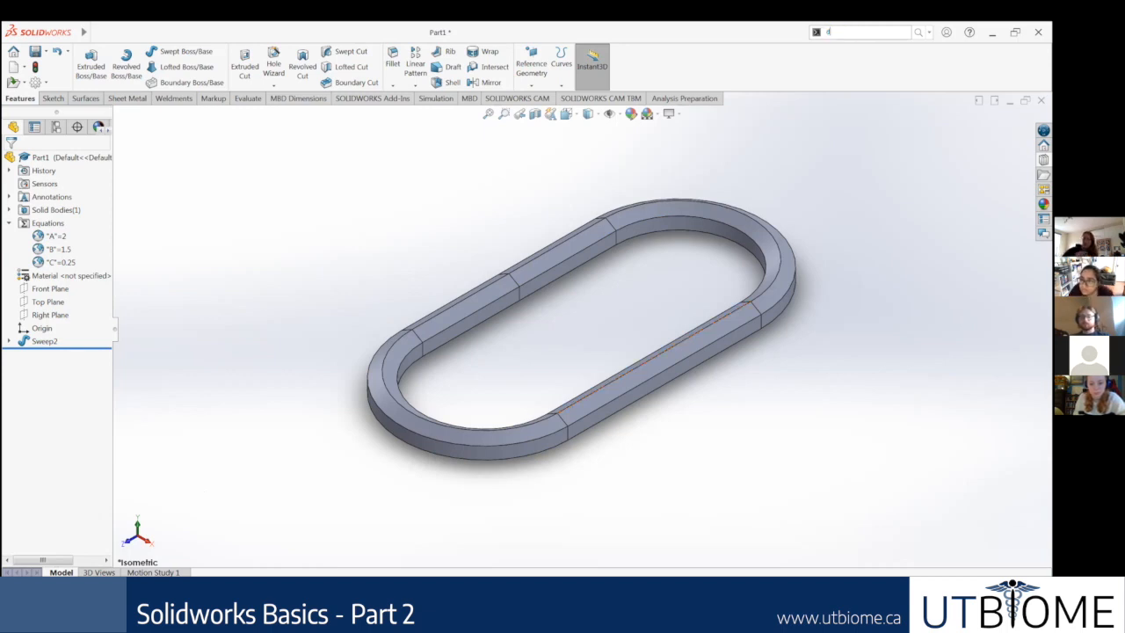
{"action": "type", "text": "esign"}
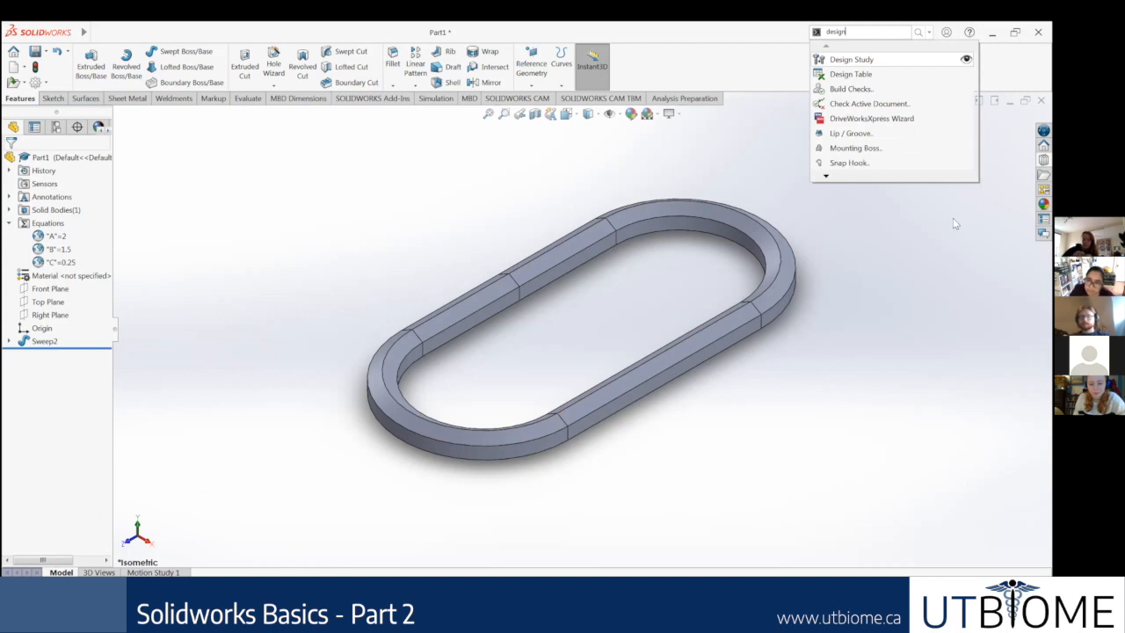
{"action": "left_click", "coordinate": [856, 61]}
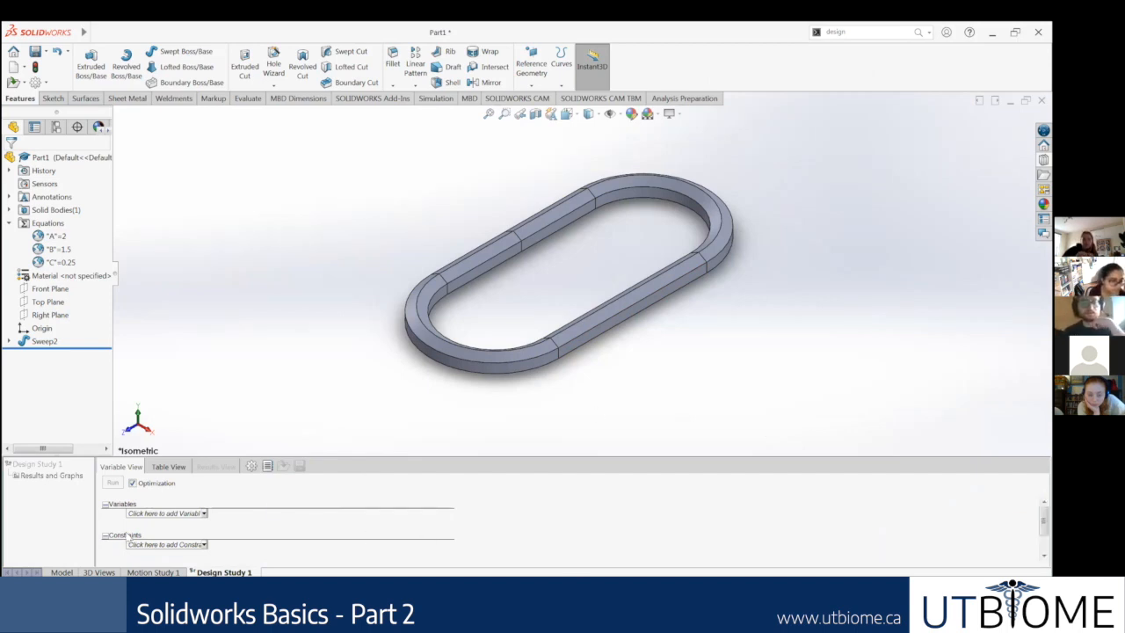
{"action": "left_click", "coordinate": [199, 514]}
{"action": "left_click", "coordinate": [180, 523]}
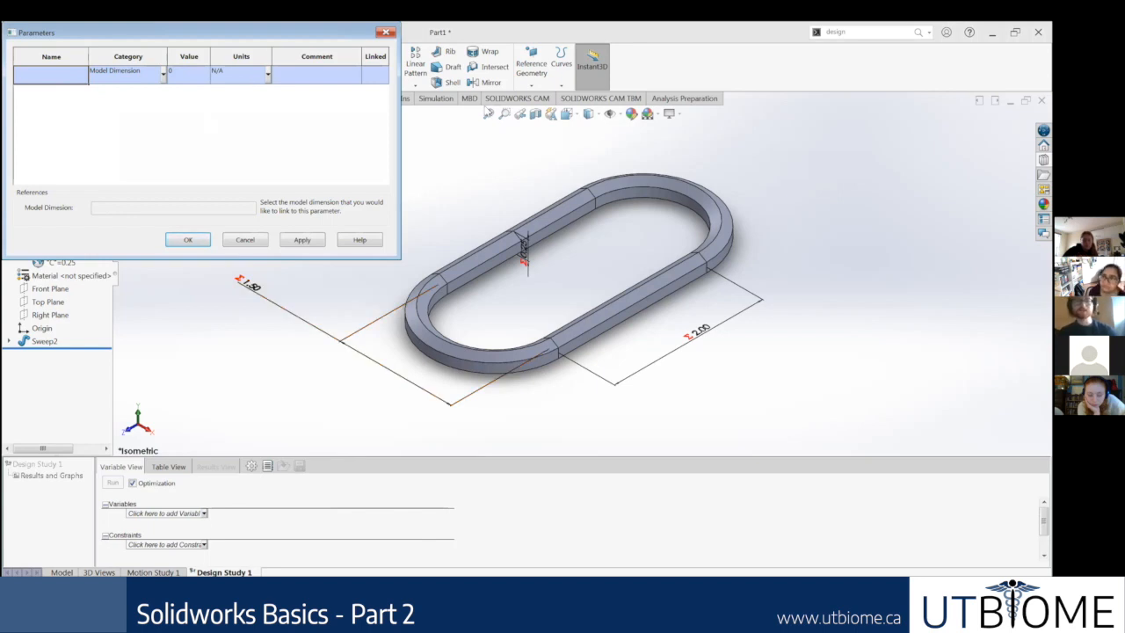
{"action": "left_click_drag", "start_coordinate": [255, 36], "coordinate": [237, 189]}
{"action": "left_click", "coordinate": [367, 185]}
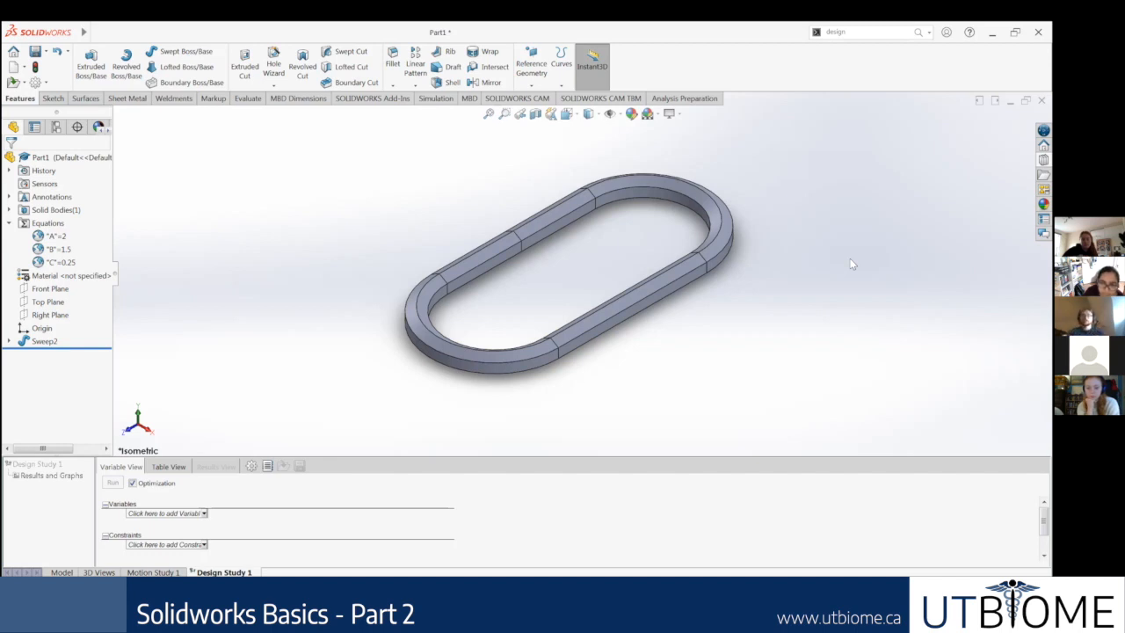
Step: Start adding a variable to the design study by creating a parameter named A with the category Global Variable
{"action": "left_click", "coordinate": [204, 513]}
{"action": "left_click", "coordinate": [202, 497]}
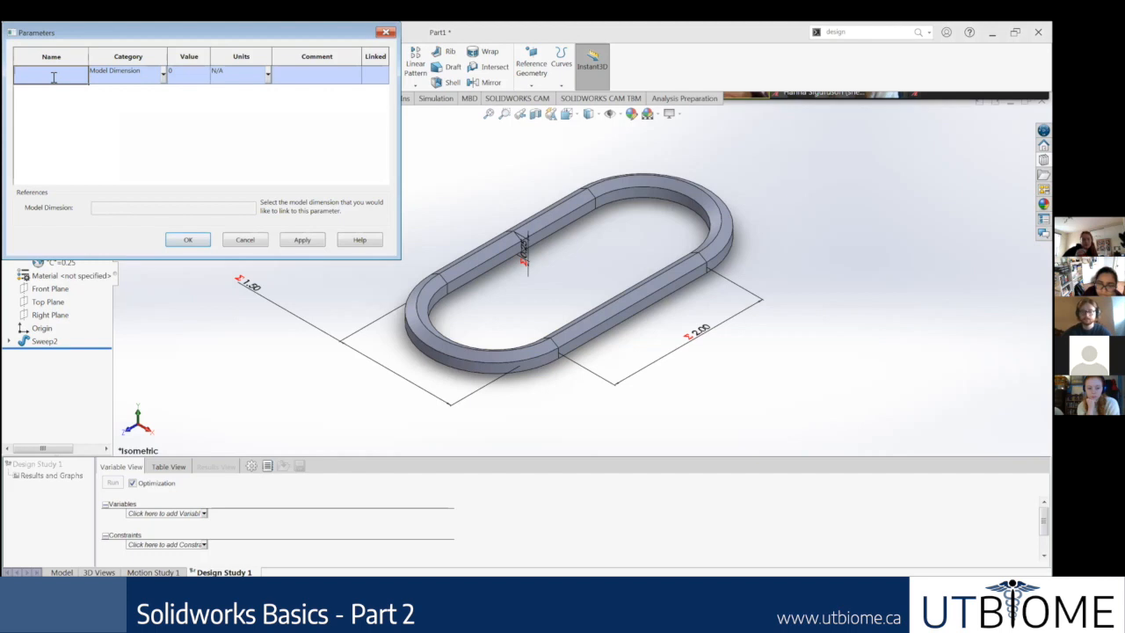
{"action": "key", "text": "BackSpace"}
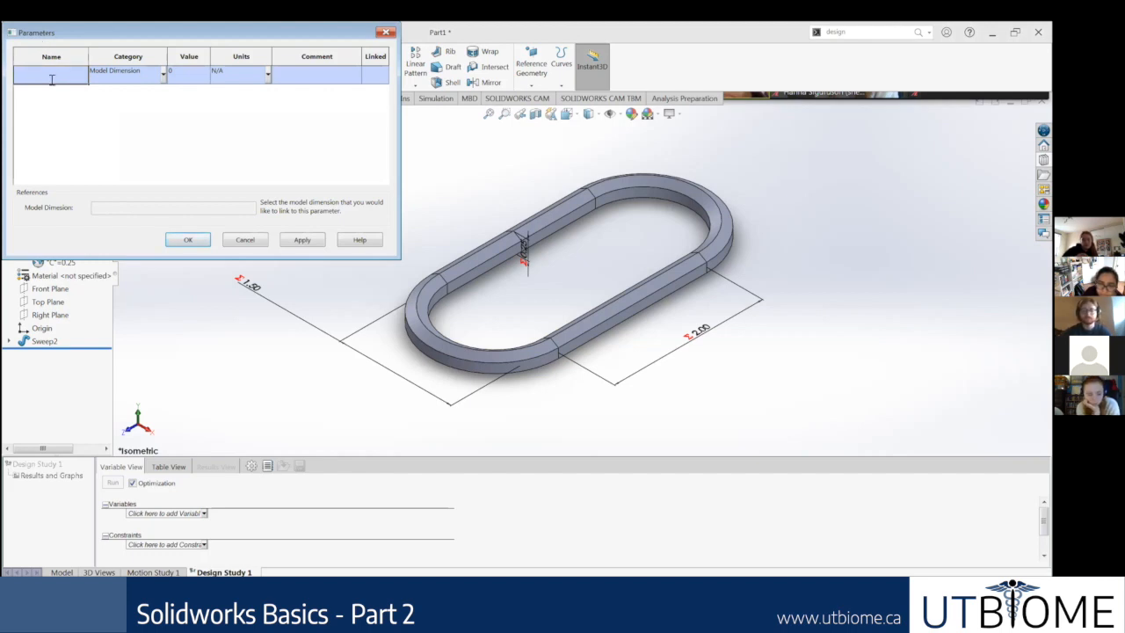
{"action": "type", "text": "A"}
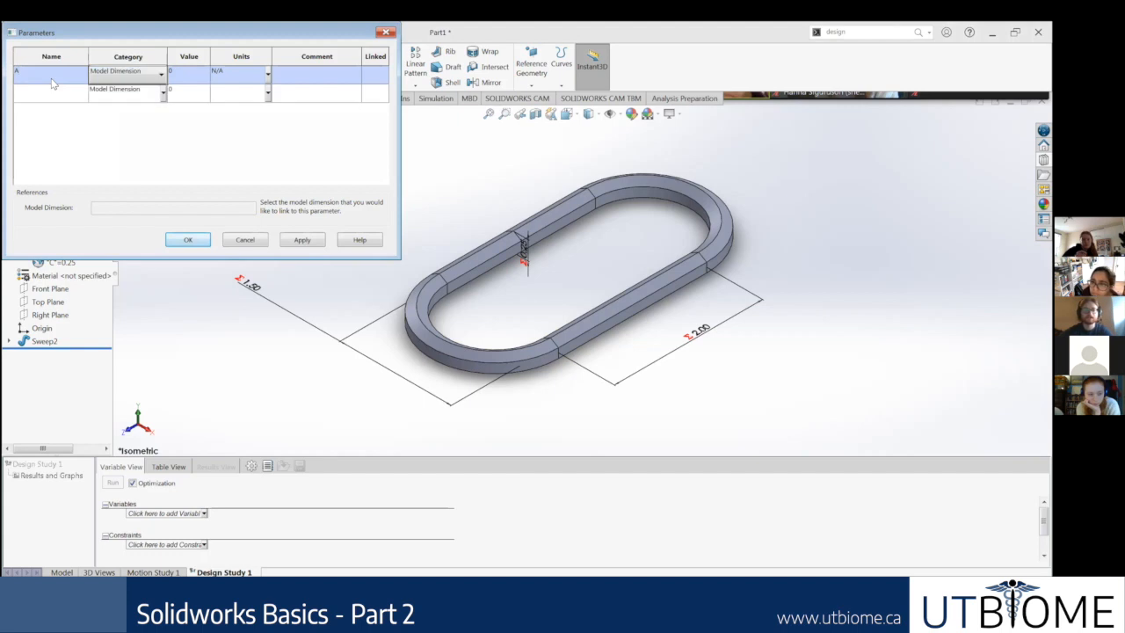
{"action": "left_click", "coordinate": [146, 76]}
{"action": "left_click", "coordinate": [123, 87]}
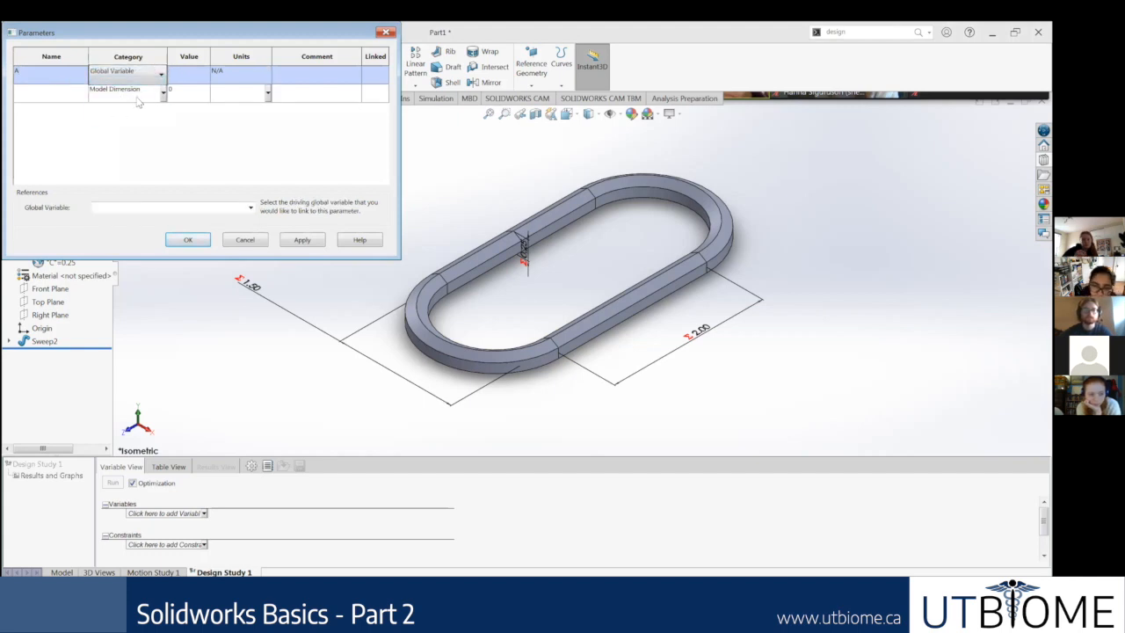
{"action": "left_click", "coordinate": [164, 91]}
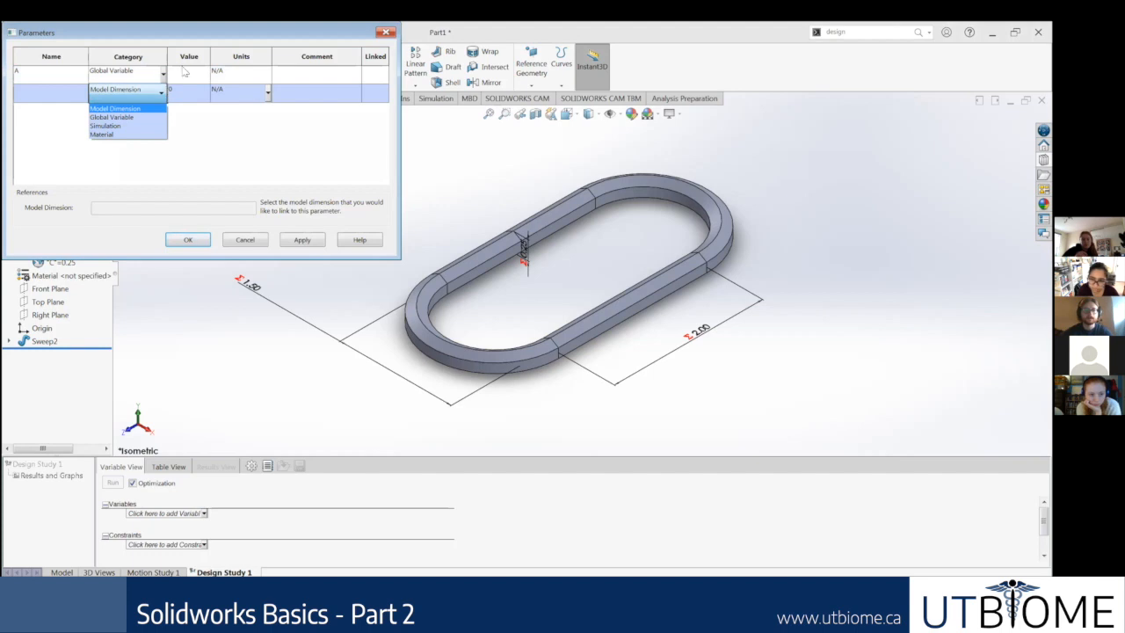
{"action": "left_click", "coordinate": [188, 75]}
{"action": "left_click", "coordinate": [189, 73]}
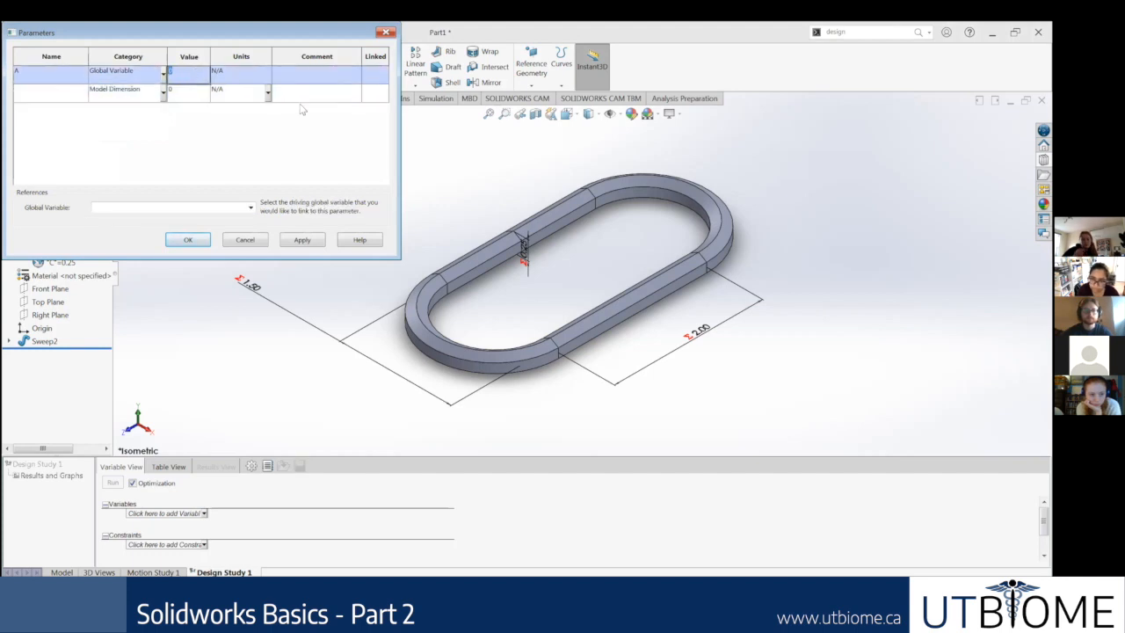
{"action": "left_click", "coordinate": [156, 74]}
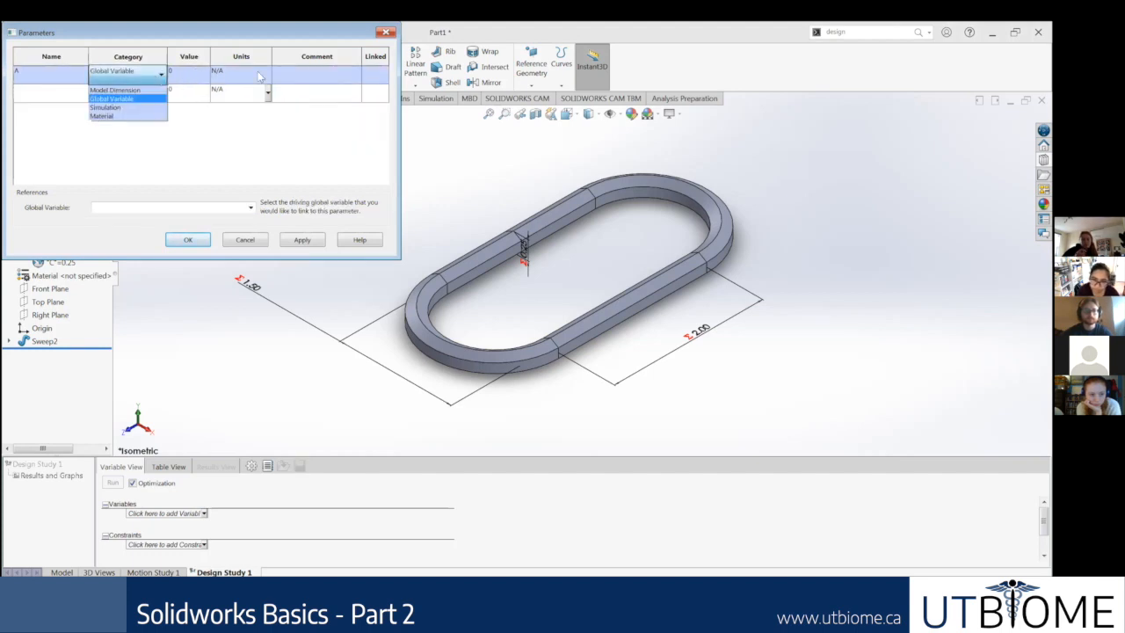
{"action": "left_click_drag", "start_coordinate": [278, 32], "coordinate": [364, 152]}
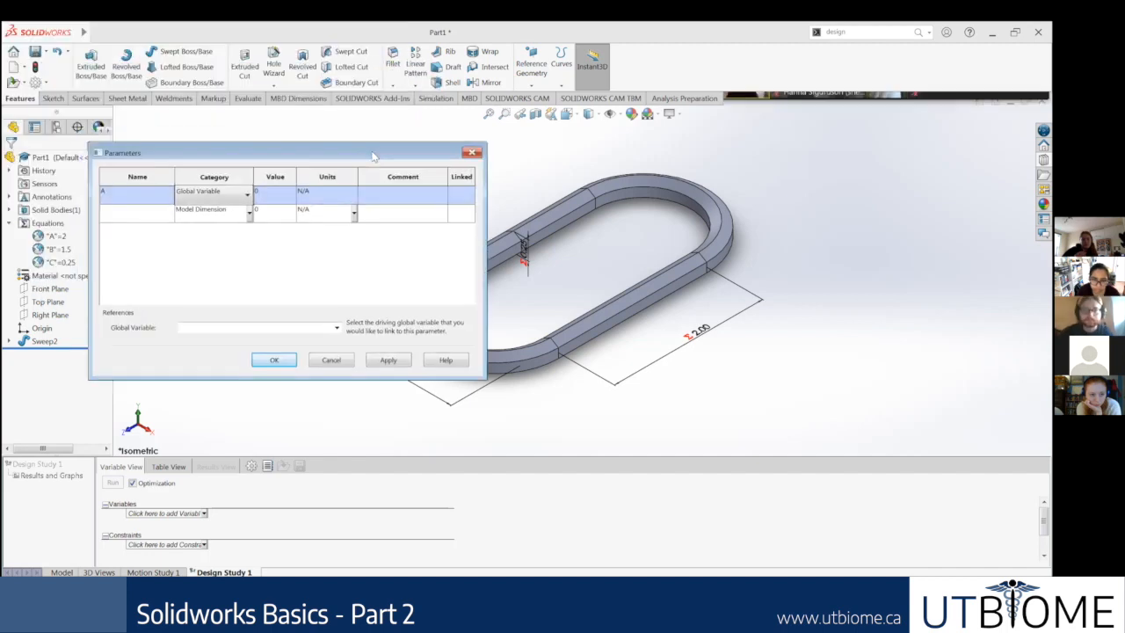
{"action": "left_click", "coordinate": [218, 199]}
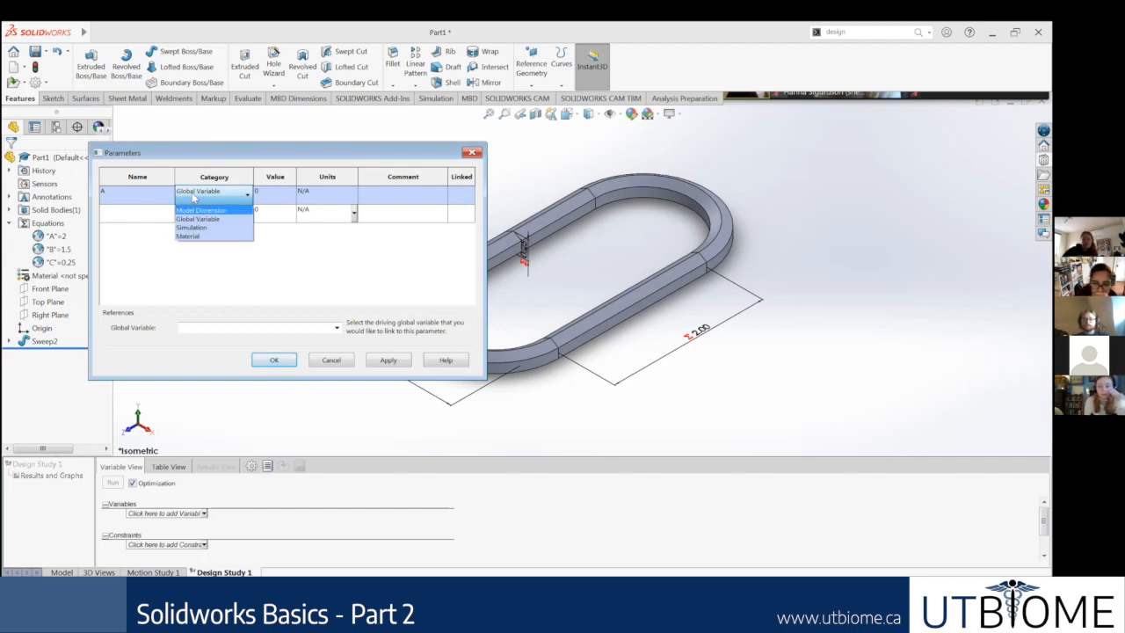
{"action": "left_click", "coordinate": [198, 210]}
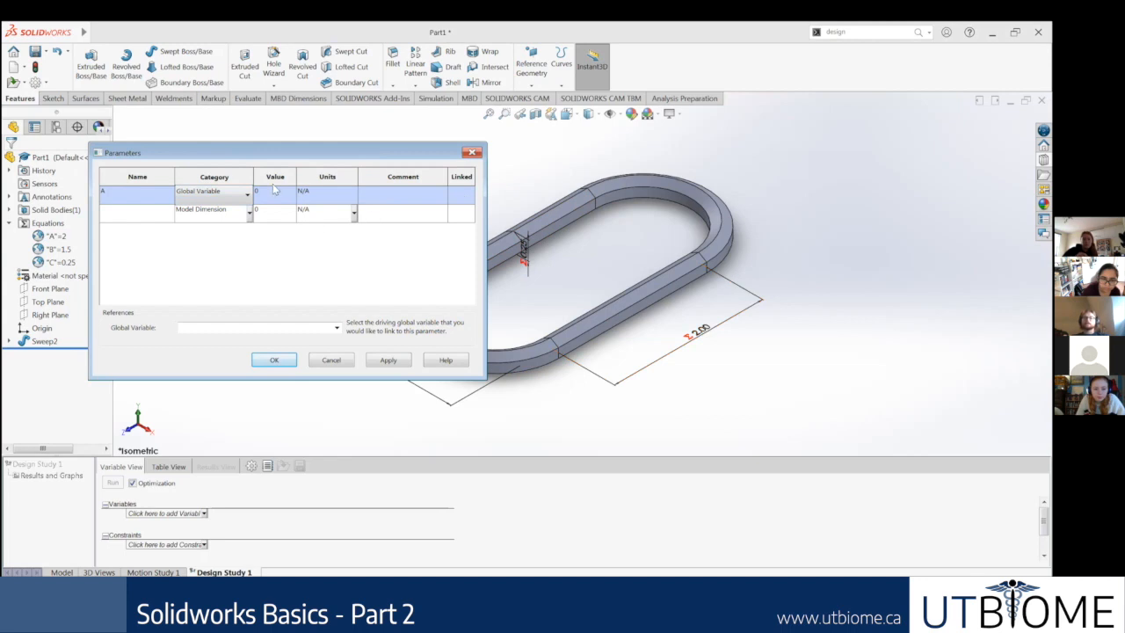
{"action": "left_click", "coordinate": [212, 196]}
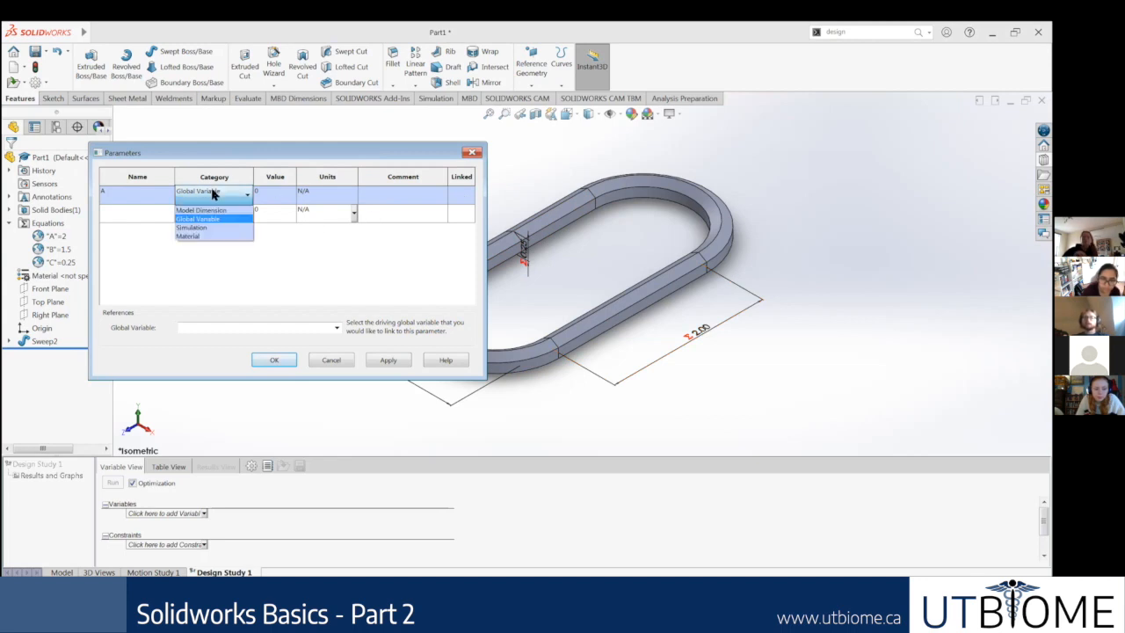
{"action": "left_click", "coordinate": [701, 135]}
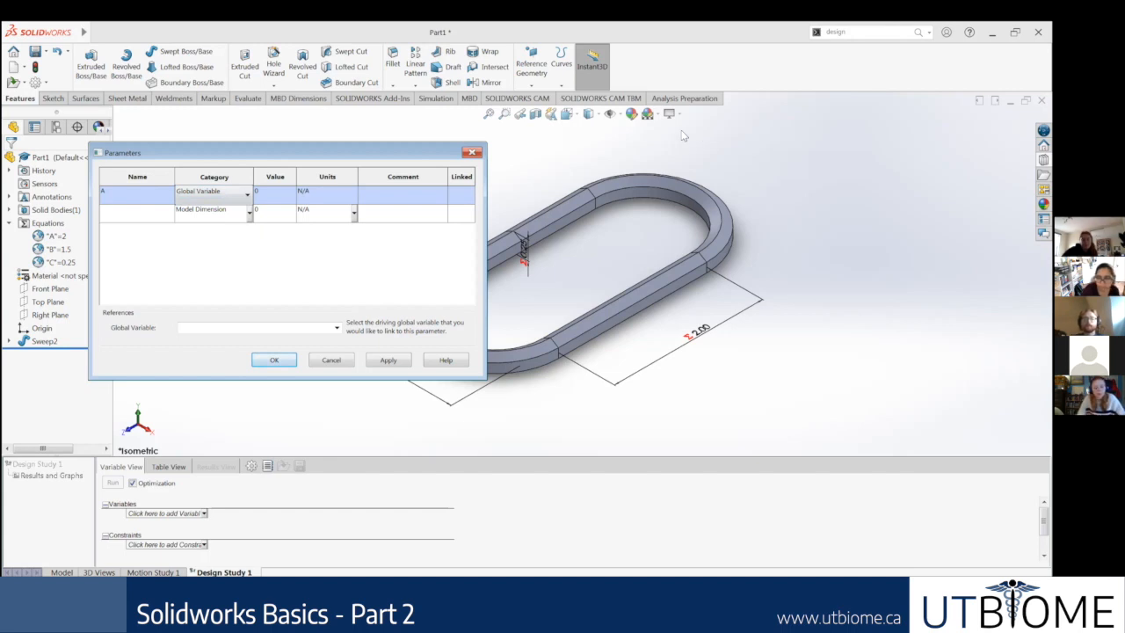
{"action": "left_click", "coordinate": [206, 194]}
{"action": "left_click", "coordinate": [200, 218]}
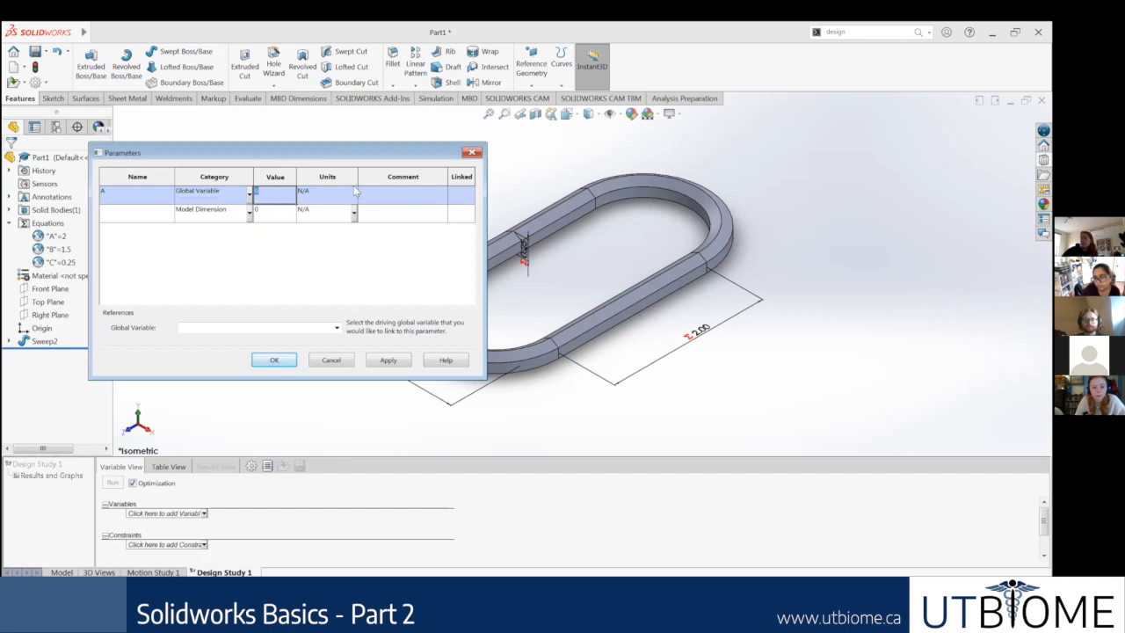
{"action": "key", "text": "Tab"}
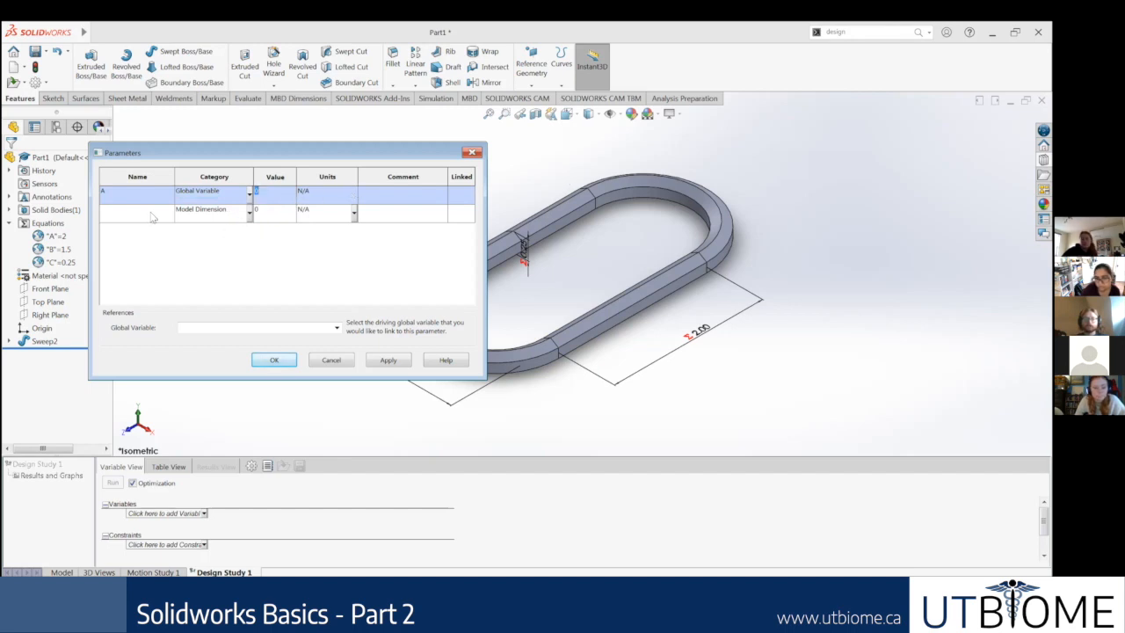
Step: Add a second parameter named B and set its category to Global Variable
{"action": "left_click", "coordinate": [143, 210]}
{"action": "type", "text": "B"}
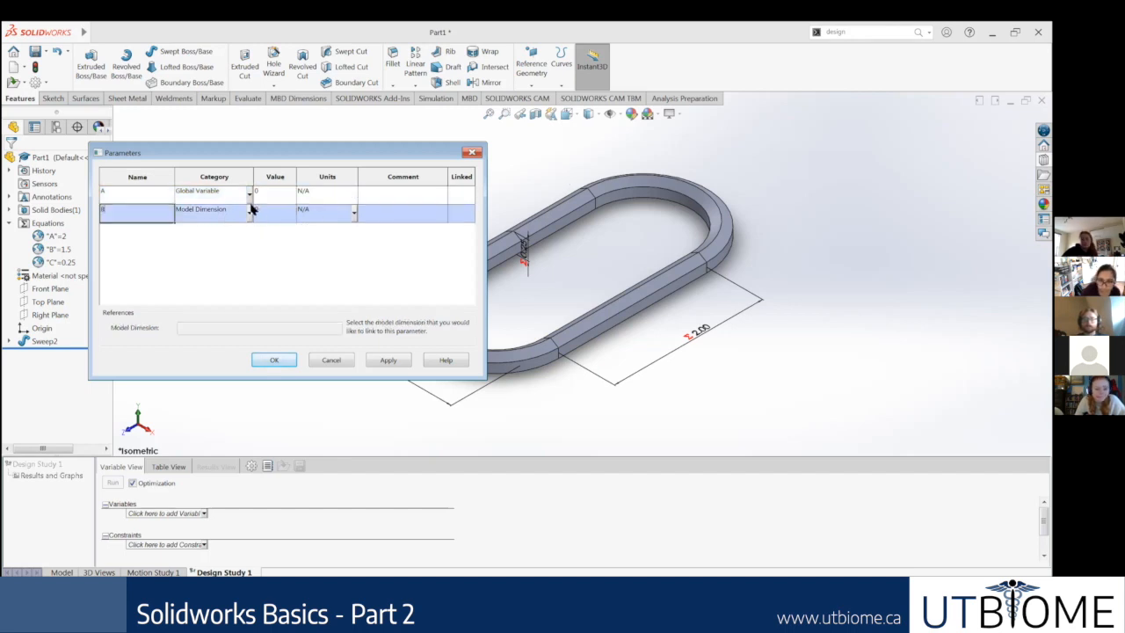
{"action": "left_click", "coordinate": [250, 212]}
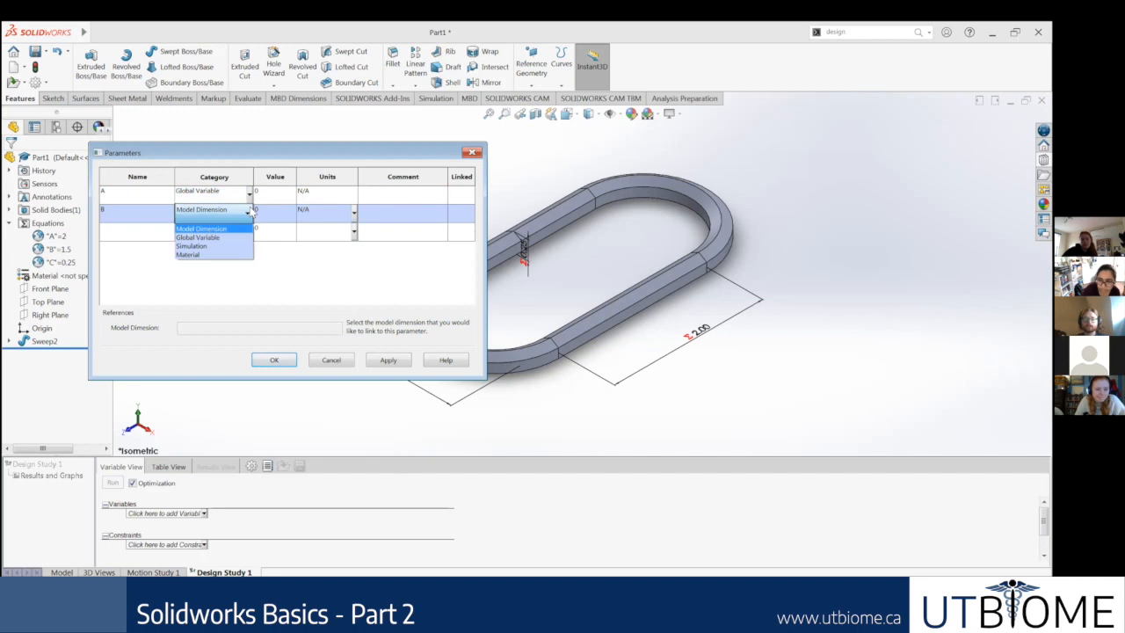
{"action": "left_click", "coordinate": [204, 238]}
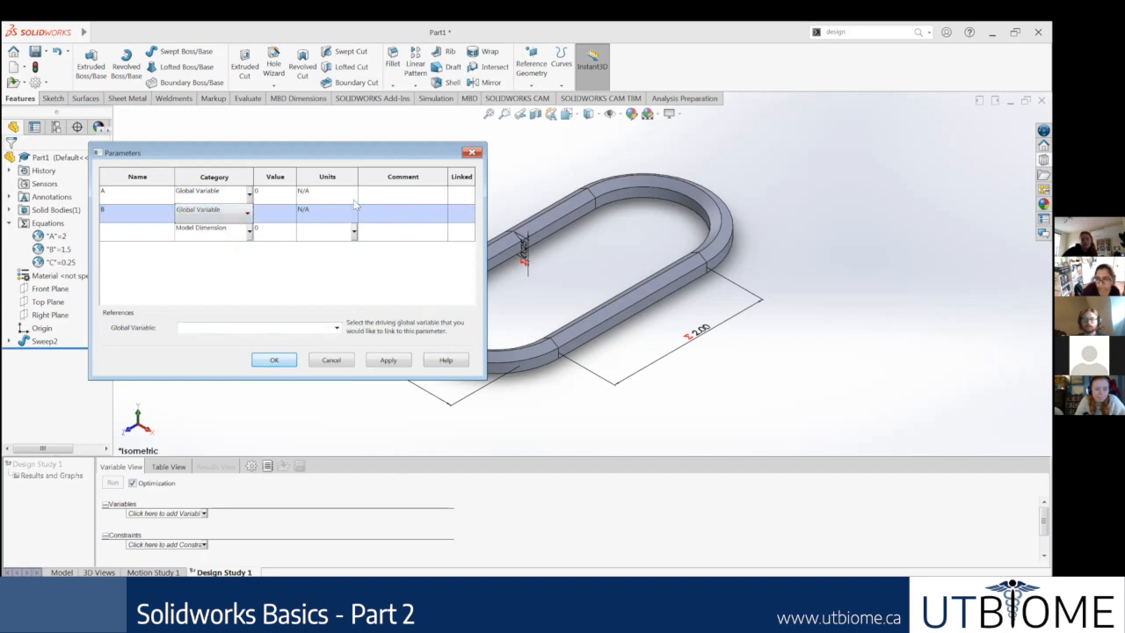
Step: Link parameter A to the driving global variable "A" = 2
{"action": "left_click", "coordinate": [284, 193]}
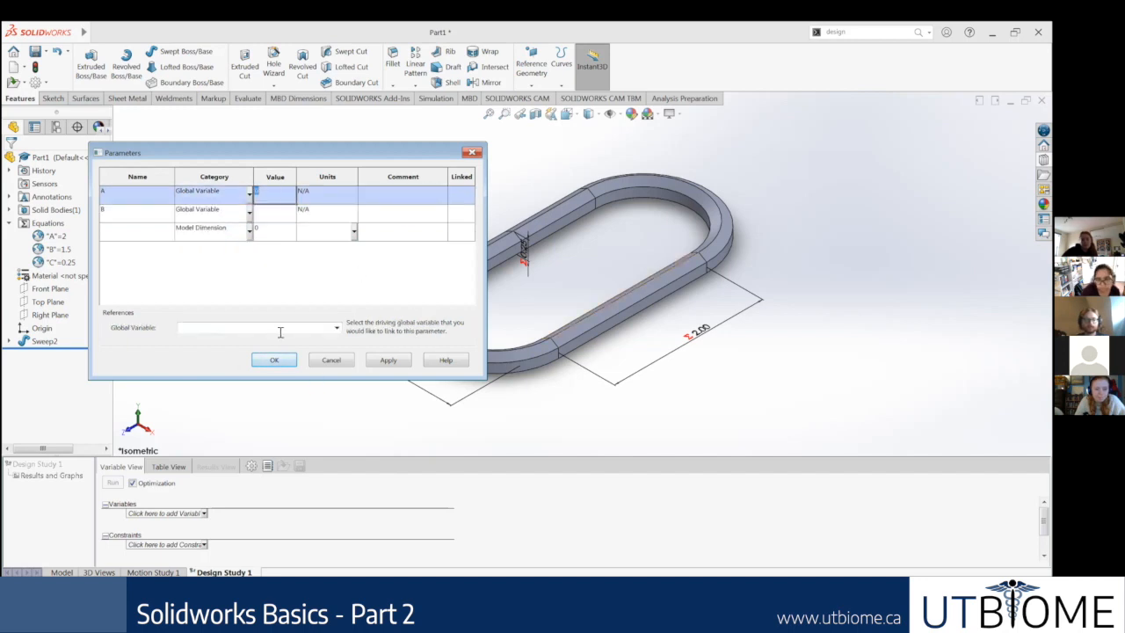
{"action": "left_click", "coordinate": [337, 328]}
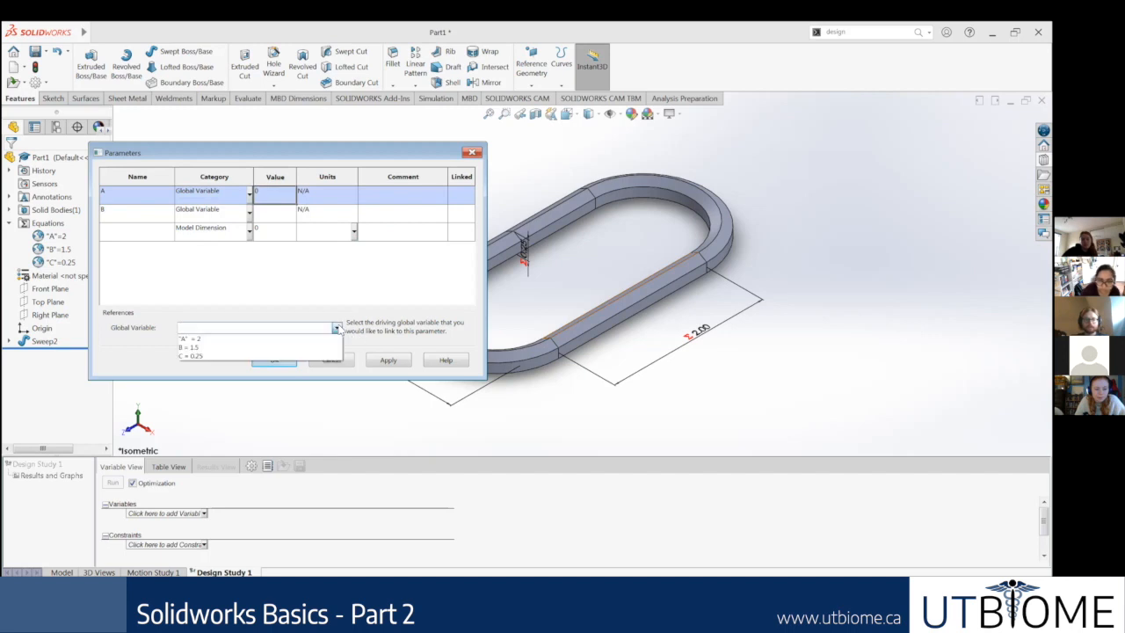
{"action": "left_click", "coordinate": [336, 328]}
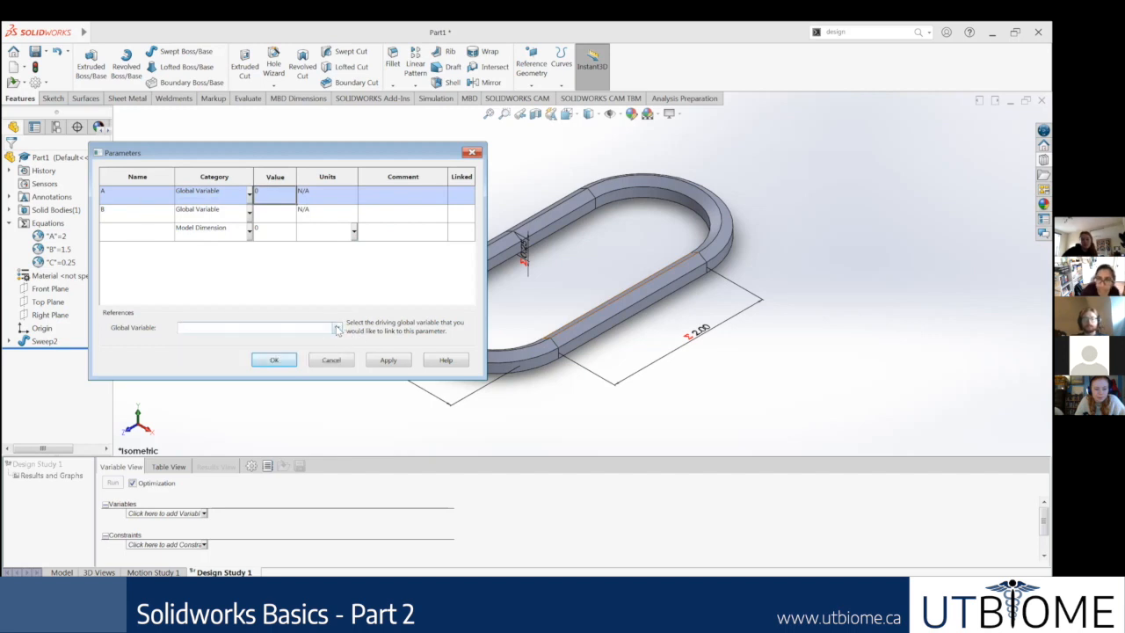
{"action": "left_click", "coordinate": [336, 328]}
{"action": "left_click", "coordinate": [223, 337]}
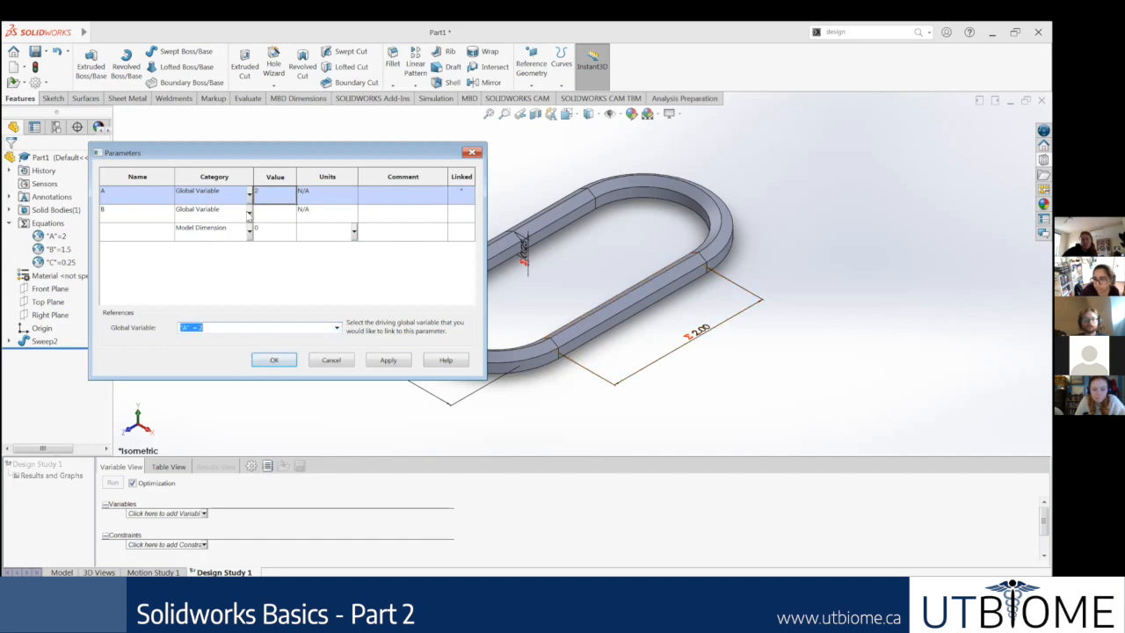
Step: Link parameter B to the driving global variable B = 1.5, keeping its Global Variable category
{"action": "left_click", "coordinate": [248, 213]}
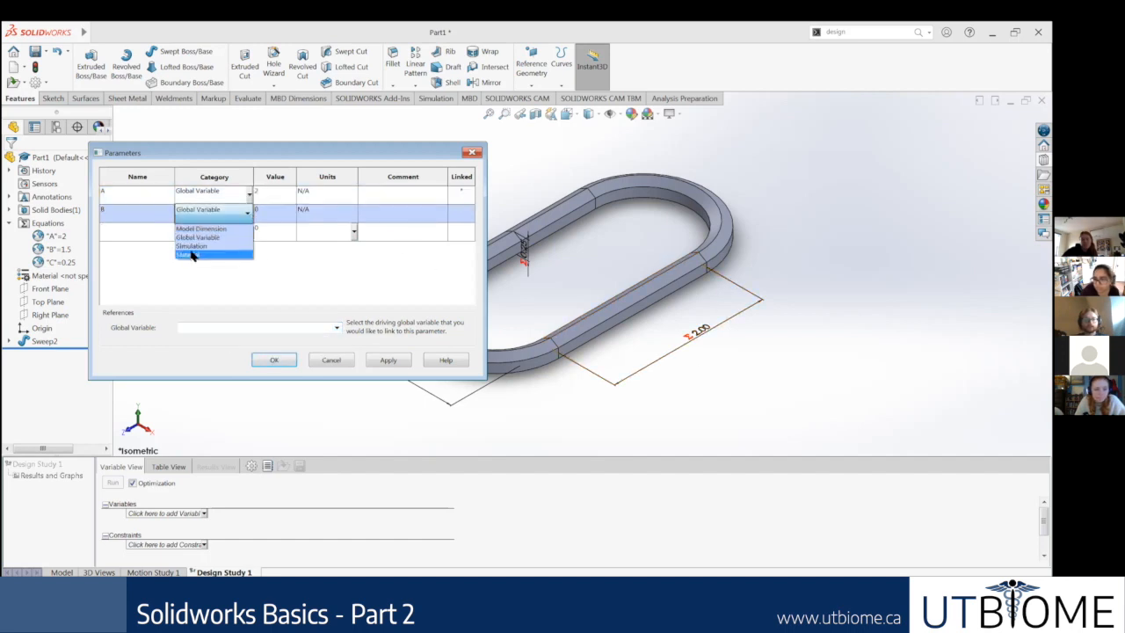
{"action": "left_click", "coordinate": [296, 216]}
{"action": "left_click", "coordinate": [273, 212]}
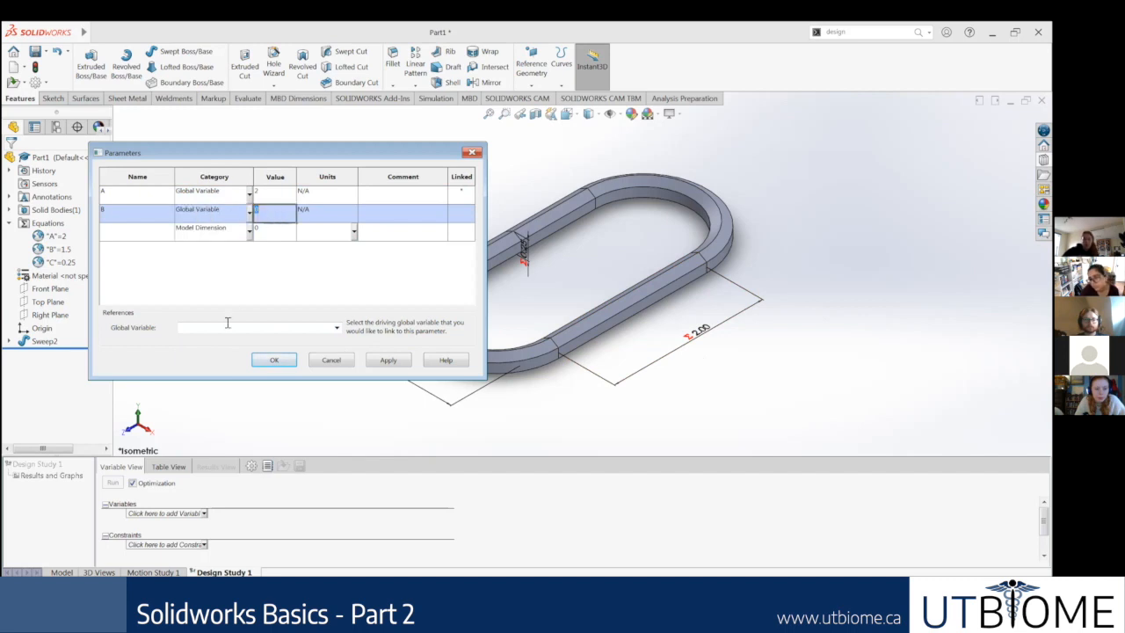
{"action": "left_click", "coordinate": [335, 327]}
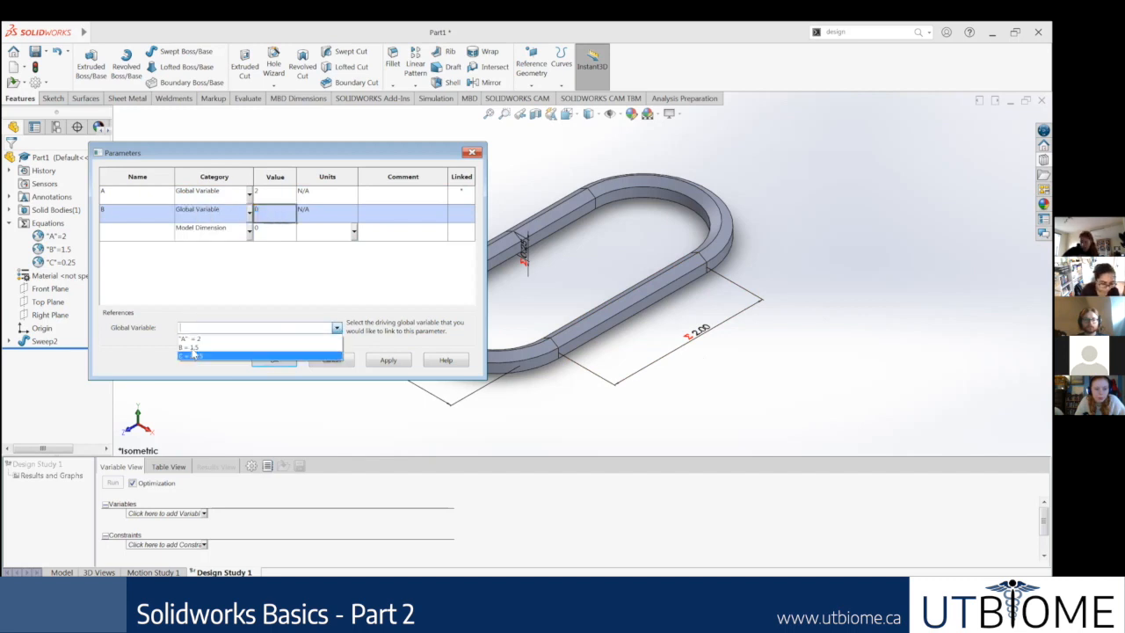
{"action": "left_click", "coordinate": [220, 344]}
{"action": "left_click", "coordinate": [318, 272]}
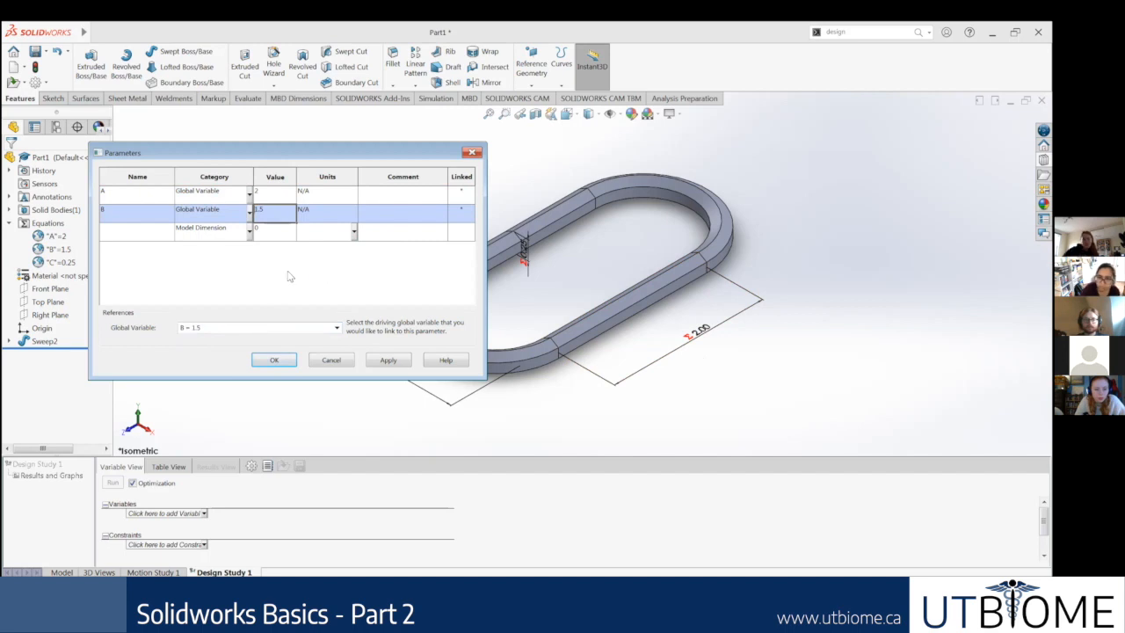
Step: Add a third parameter C as a Global Variable, link it to C = 0.25, and accept the parameters
{"action": "left_click", "coordinate": [281, 234]}
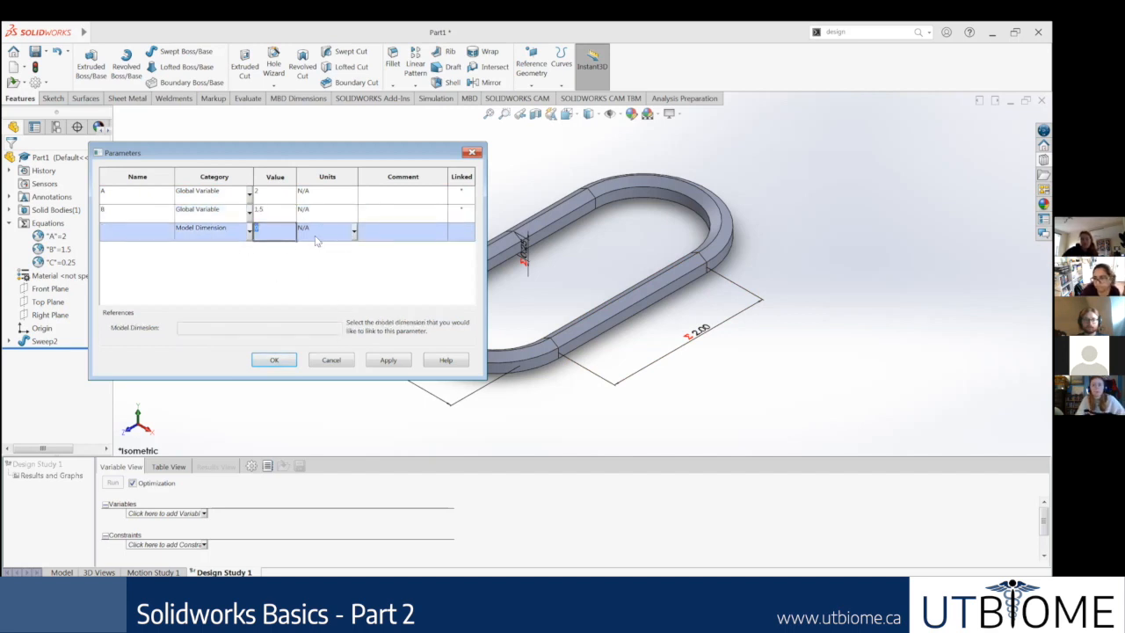
{"action": "left_click", "coordinate": [446, 231]}
{"action": "left_click", "coordinate": [462, 233]}
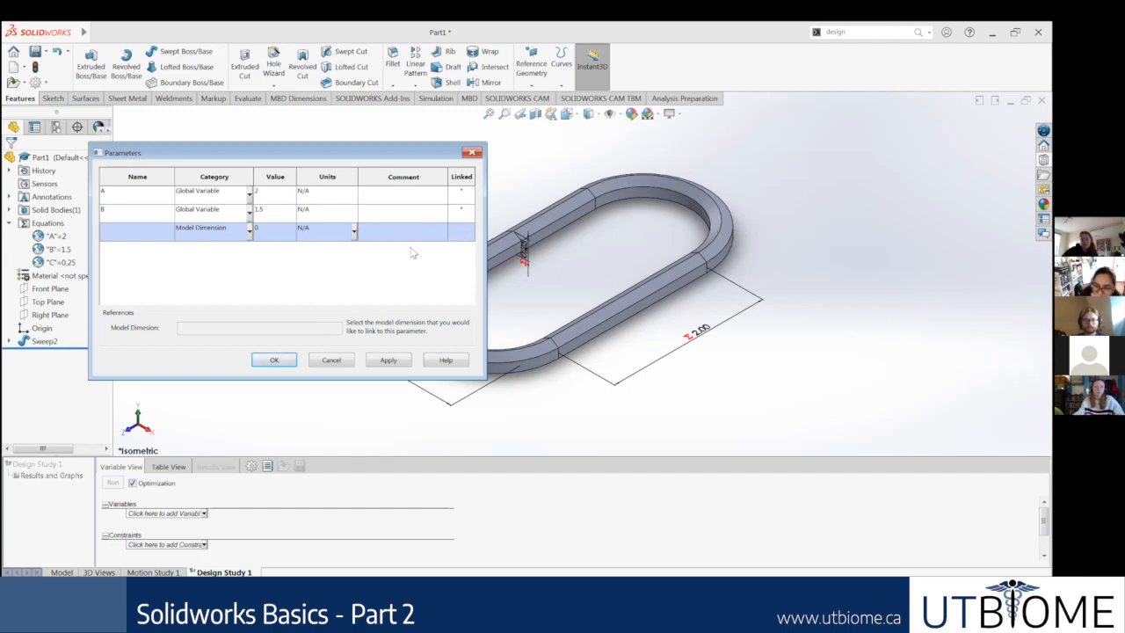
{"action": "left_click", "coordinate": [138, 231]}
{"action": "type", "text": "C"}
{"action": "key", "text": "Return"}
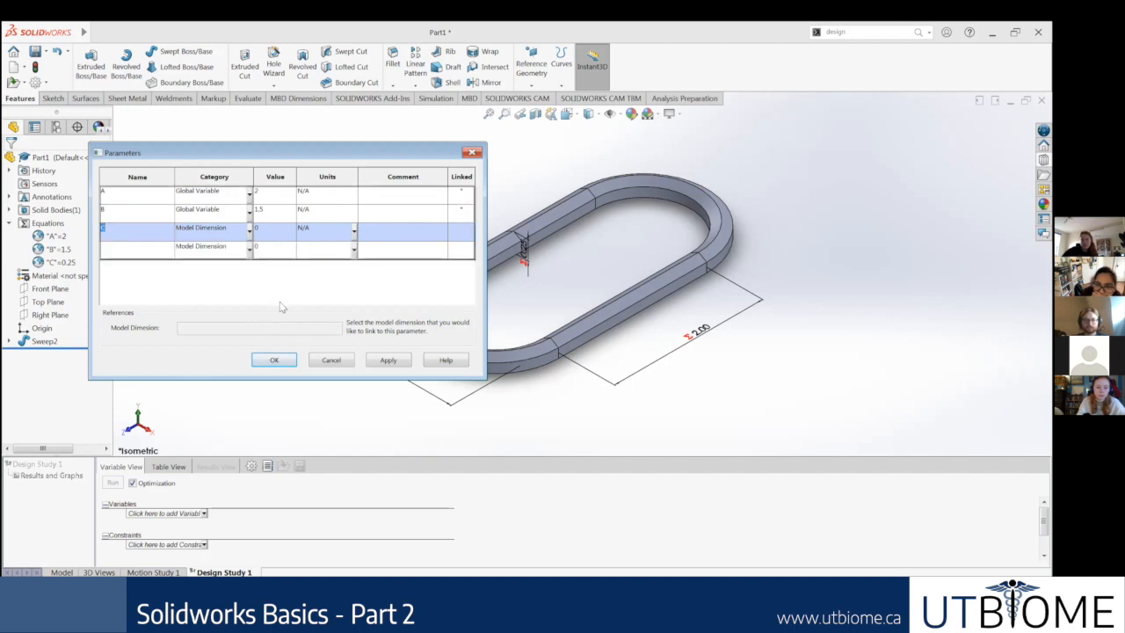
{"action": "left_click", "coordinate": [251, 231]}
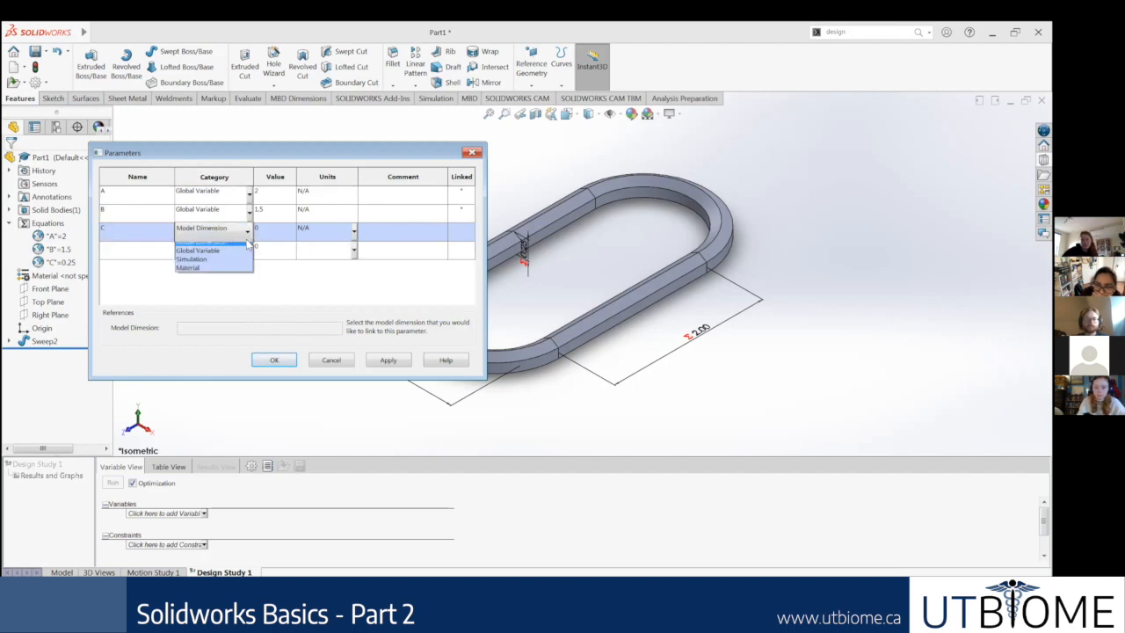
{"action": "left_click", "coordinate": [214, 256]}
{"action": "left_click", "coordinate": [337, 327]}
{"action": "left_click", "coordinate": [230, 356]}
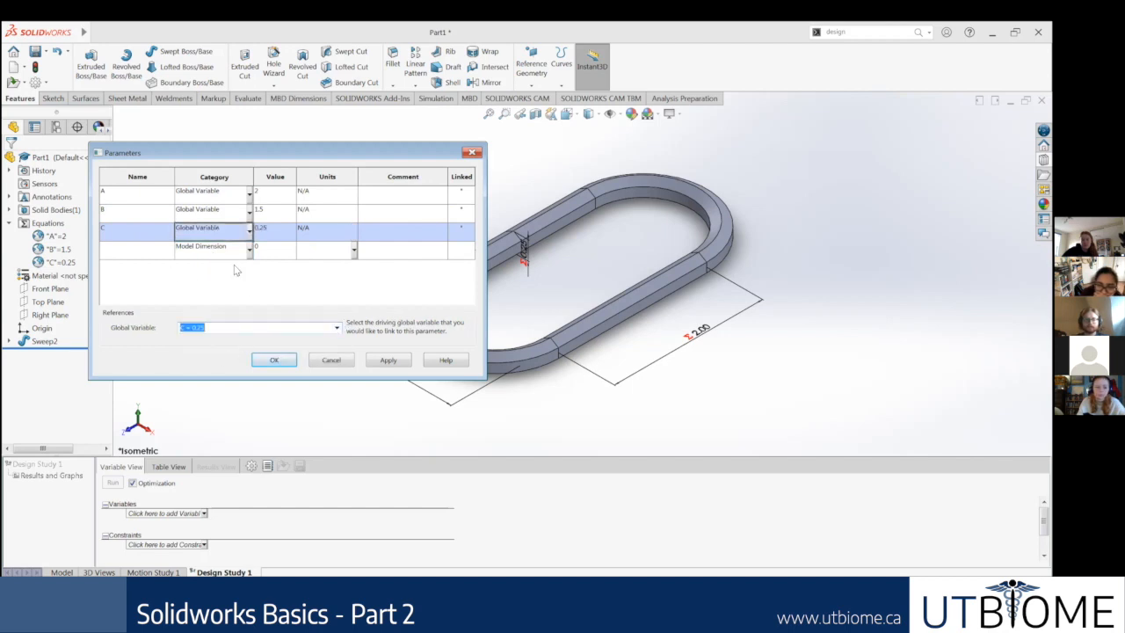
{"action": "left_click", "coordinate": [273, 360]}
Step: Add parameters B and C to the design study's variables alongside A, each as Range with Step
{"action": "scroll", "coordinate": [548, 452], "scroll_direction": "down", "scroll_amount": 2}
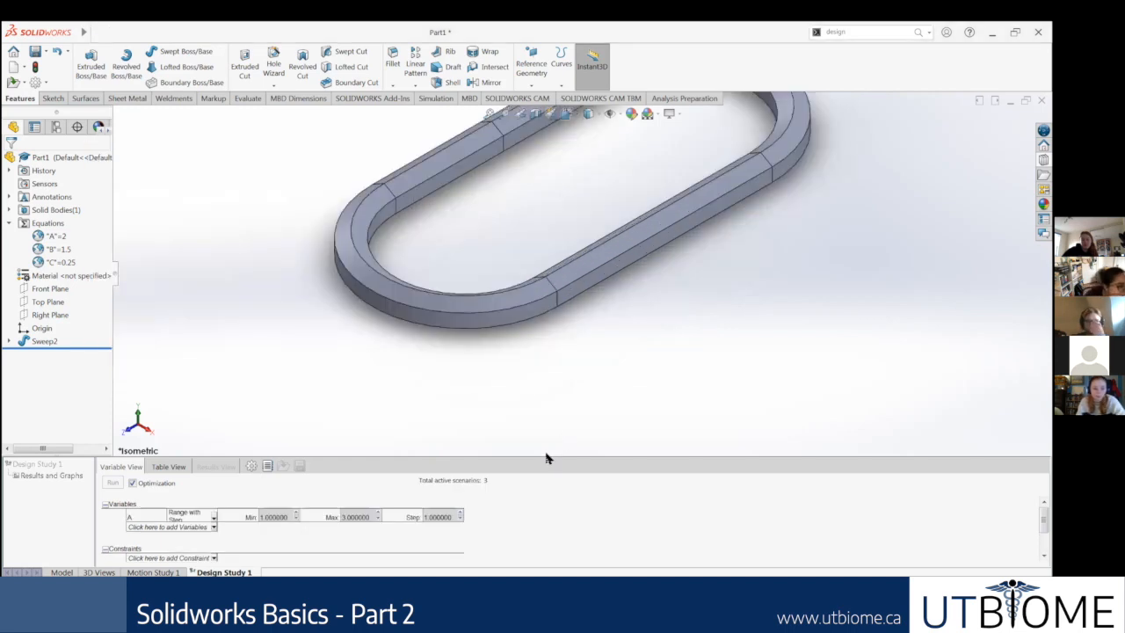
{"action": "scroll", "coordinate": [546, 456], "scroll_direction": "up", "scroll_amount": 2}
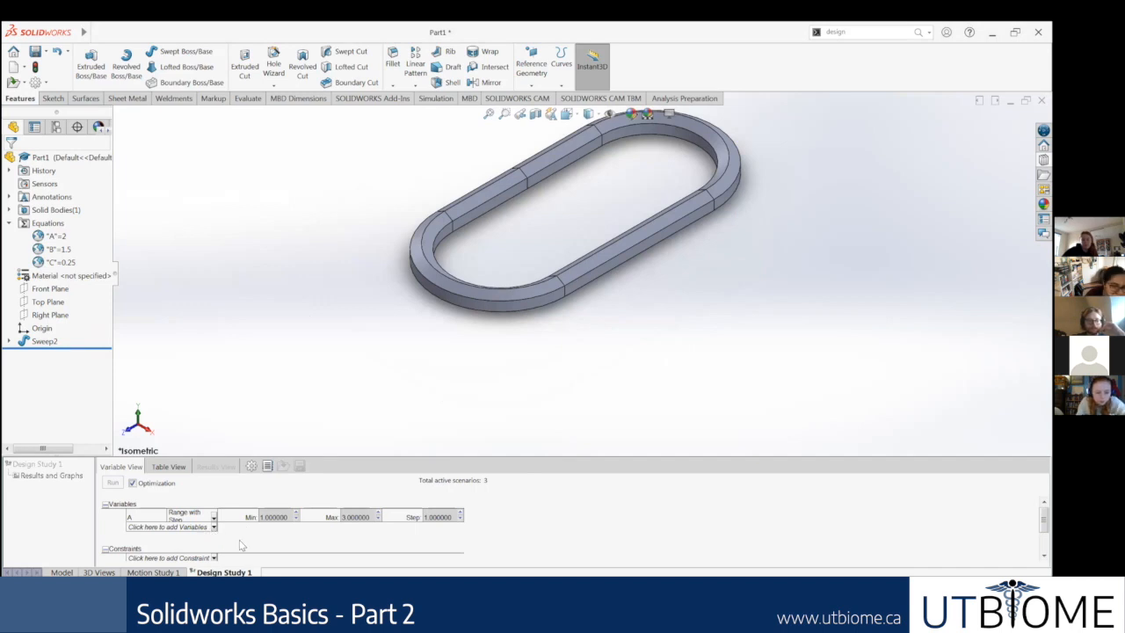
{"action": "left_click", "coordinate": [214, 527]}
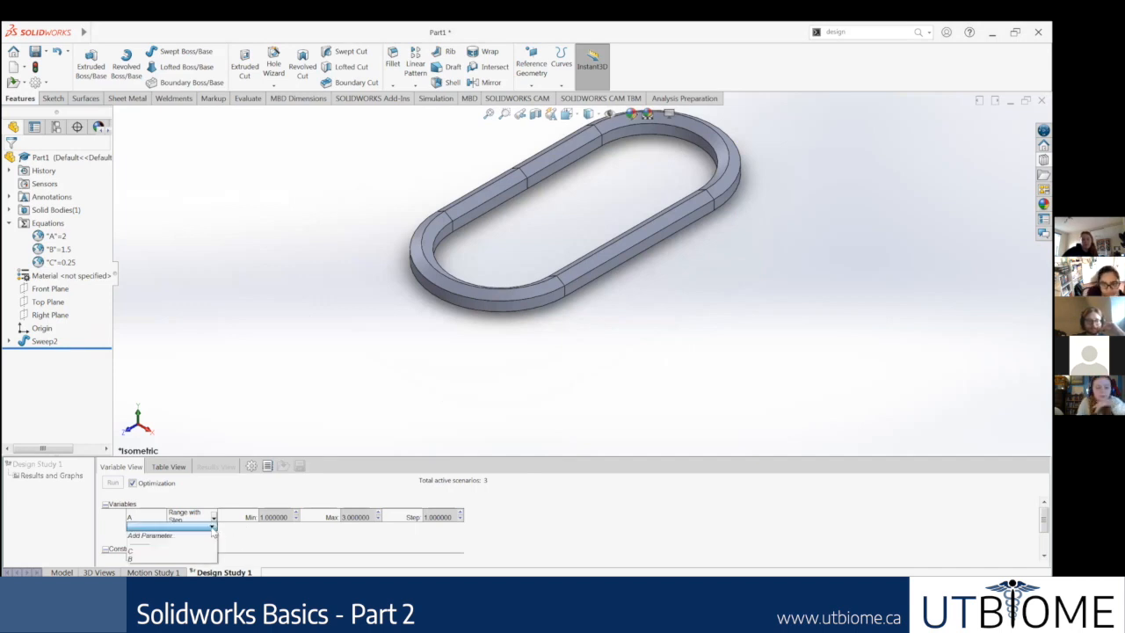
{"action": "left_click", "coordinate": [136, 556]}
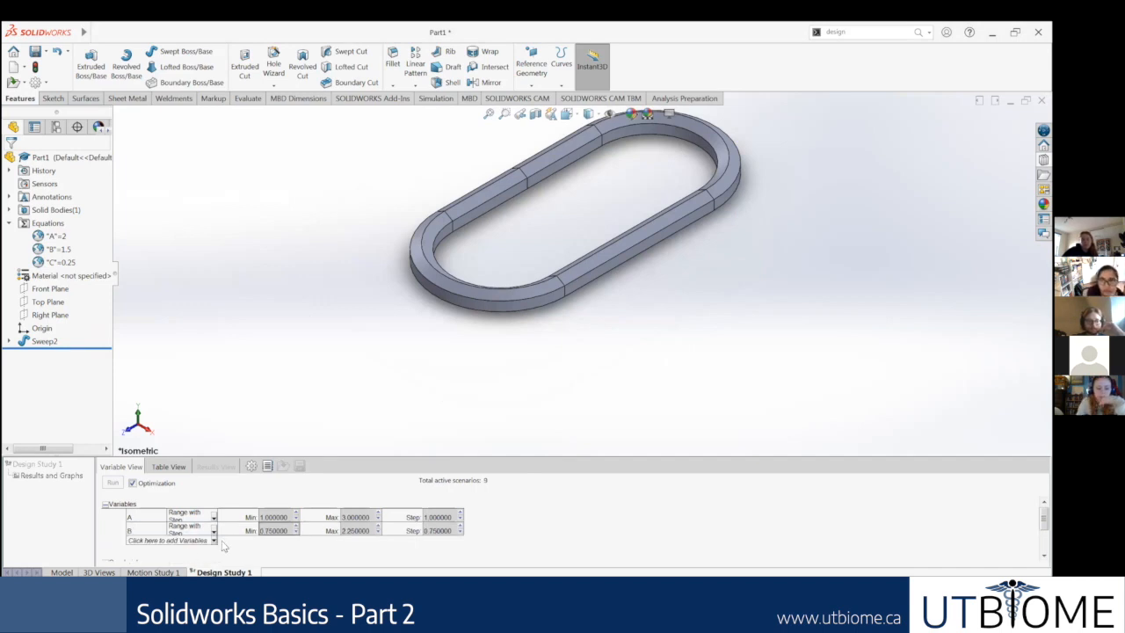
{"action": "left_click", "coordinate": [213, 540]}
{"action": "left_click", "coordinate": [146, 565]}
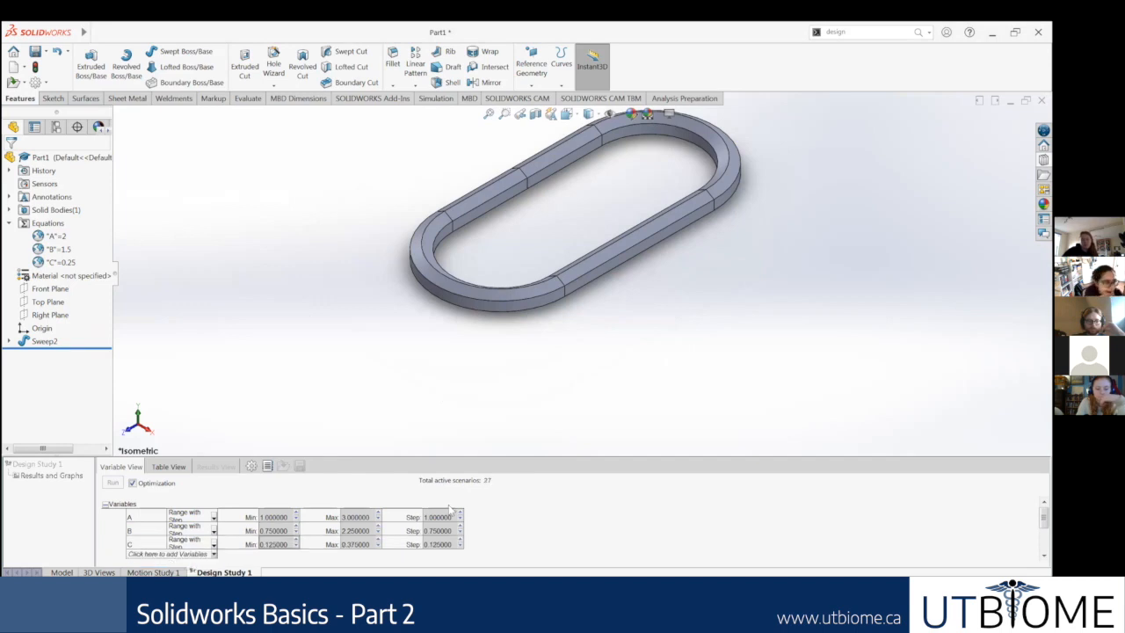
Step: Enlarge the design study area upward to make room for the variables, constraints and goals
{"action": "scroll", "coordinate": [554, 508], "scroll_direction": "down", "scroll_amount": 1}
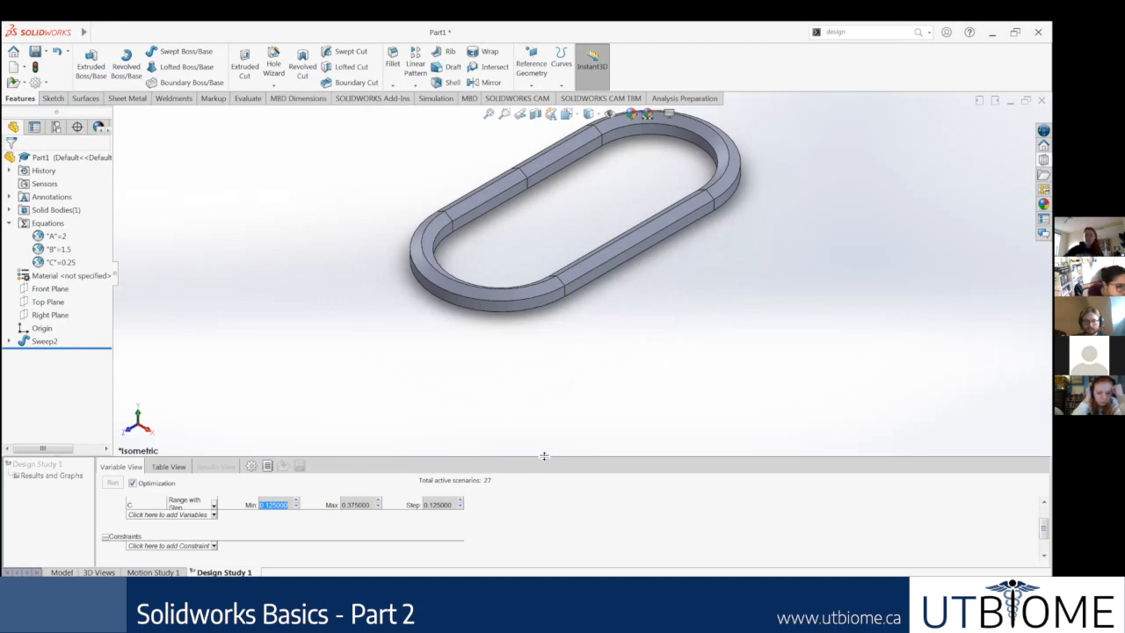
{"action": "left_click_drag", "start_coordinate": [544, 456], "coordinate": [564, 217]}
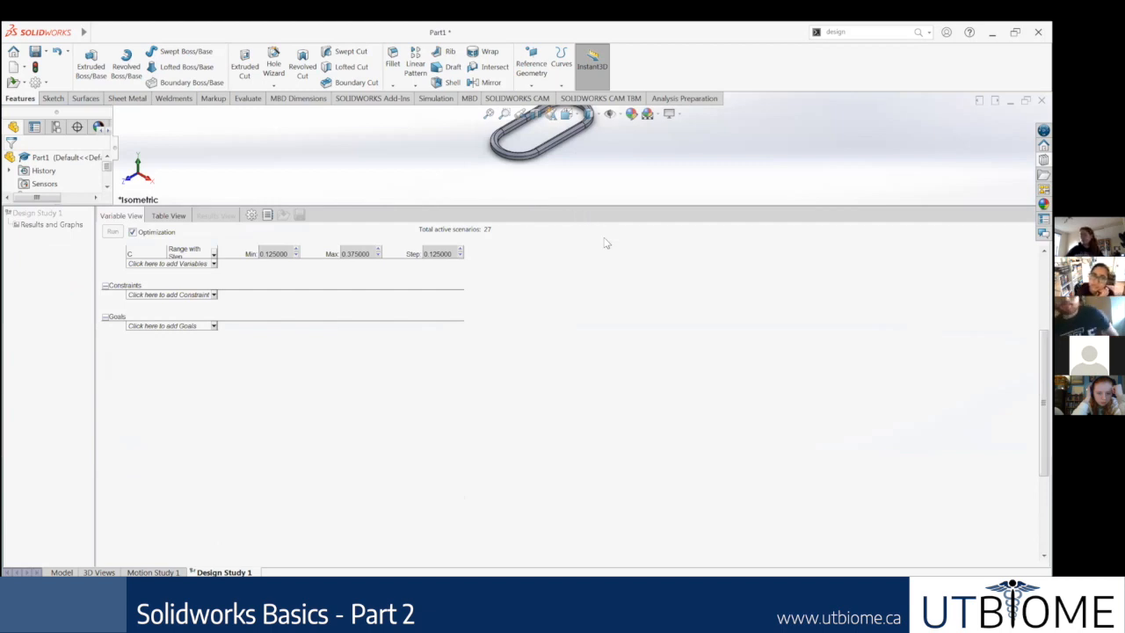
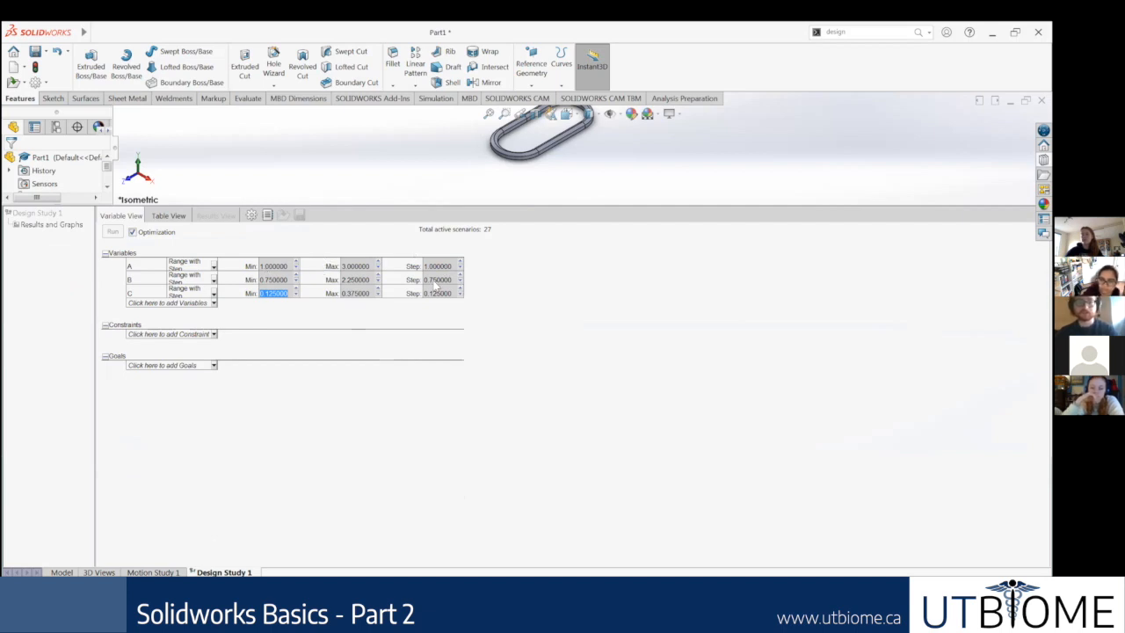
{"action": "key", "text": "shift+Tab"}
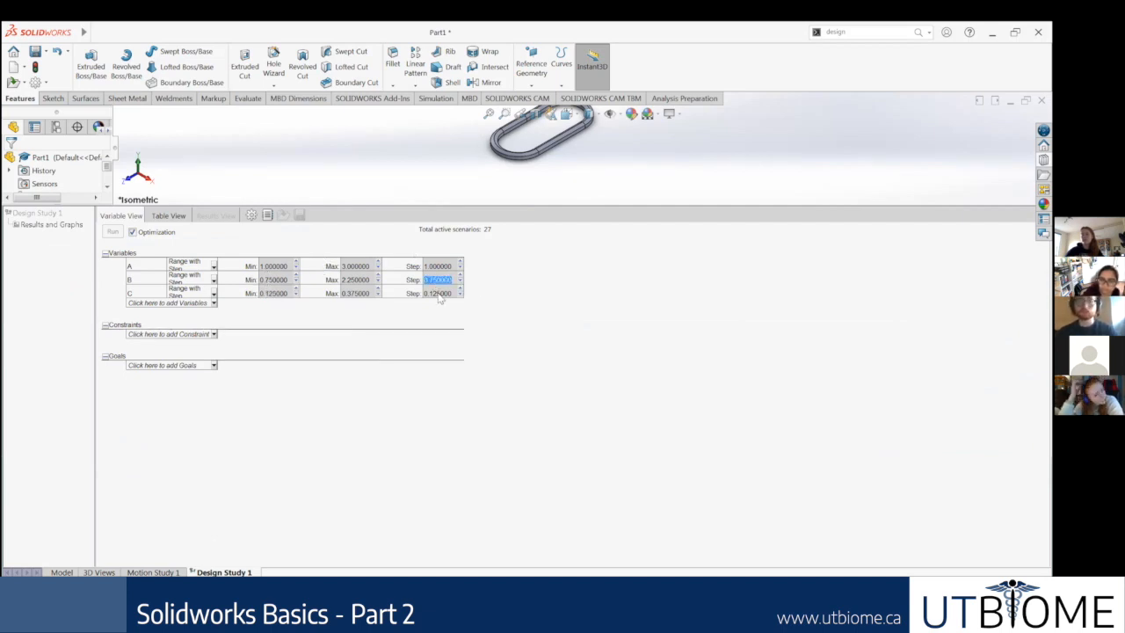
{"action": "left_click", "coordinate": [439, 293]}
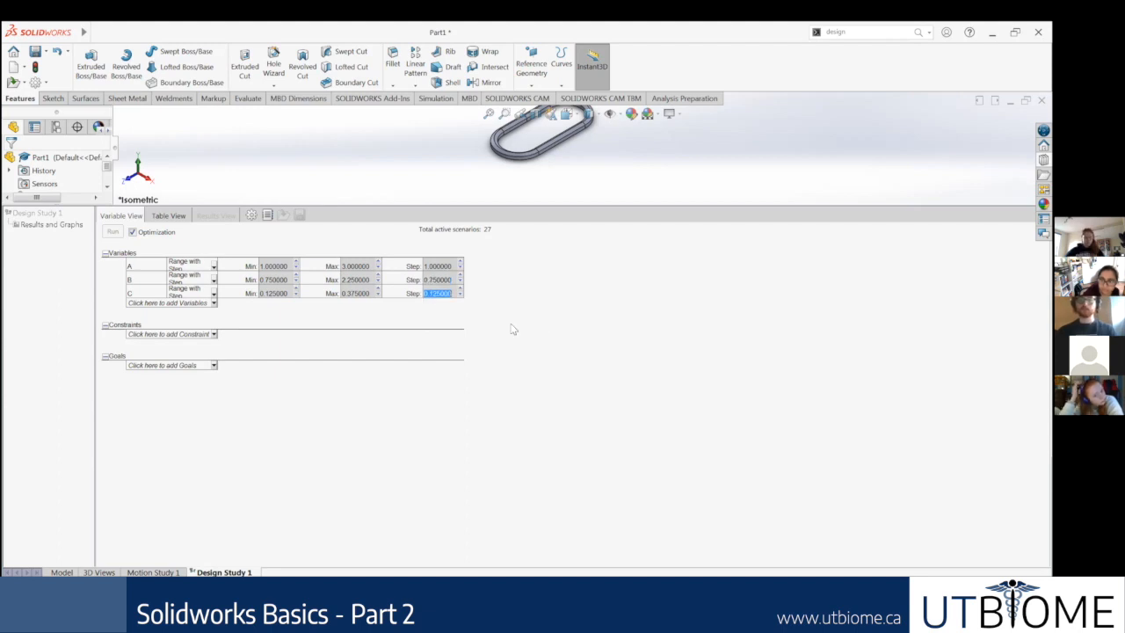
Step: Add a Mass Properties sensor as a design study constraint, tracking the Mass of the swept link body
{"action": "left_click", "coordinate": [211, 336]}
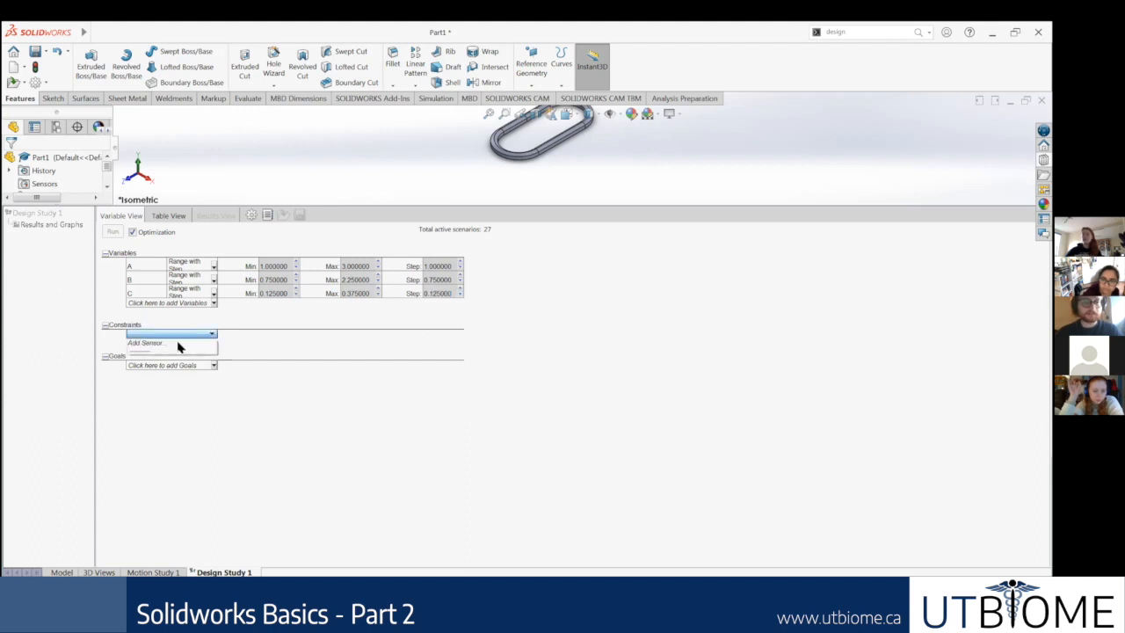
{"action": "left_click", "coordinate": [171, 345]}
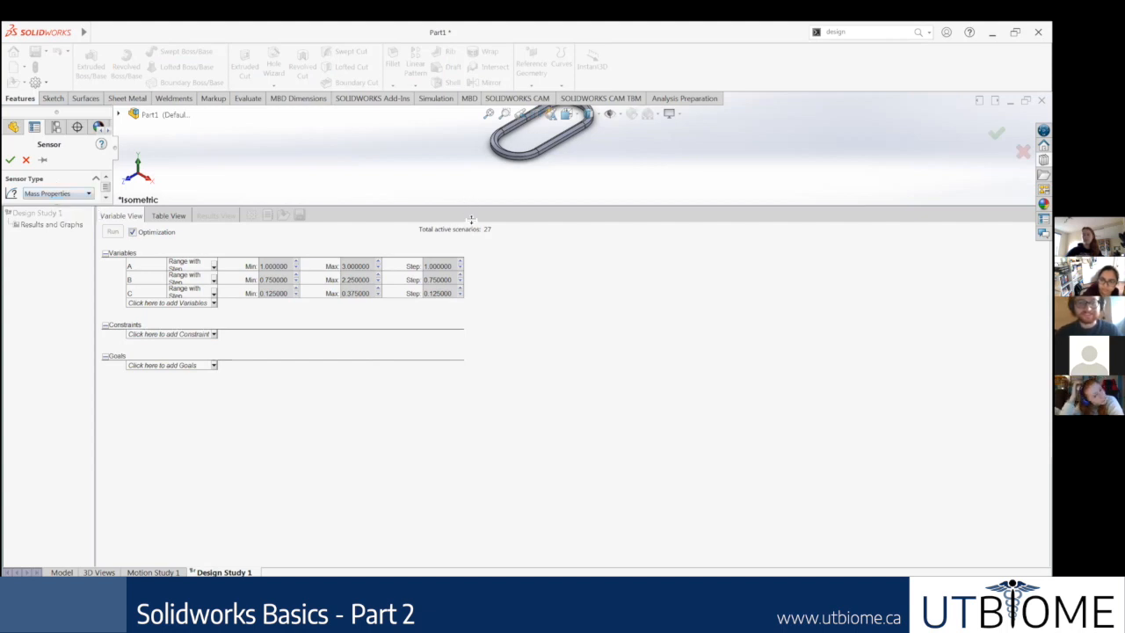
{"action": "left_click_drag", "start_coordinate": [485, 352], "coordinate": [497, 431]}
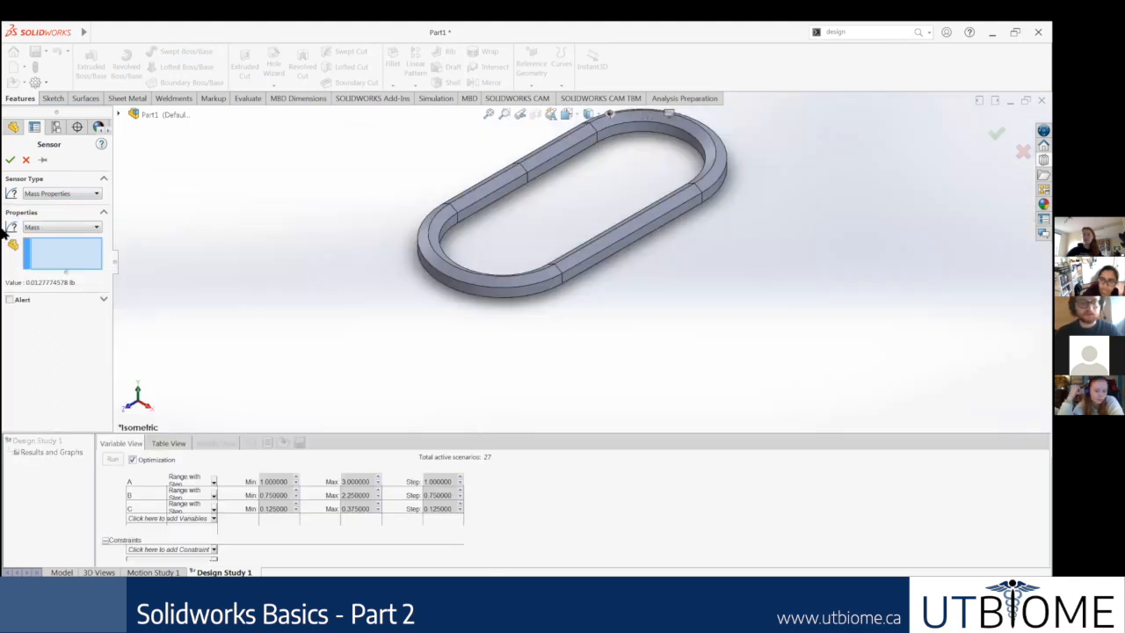
{"action": "left_click", "coordinate": [53, 229]}
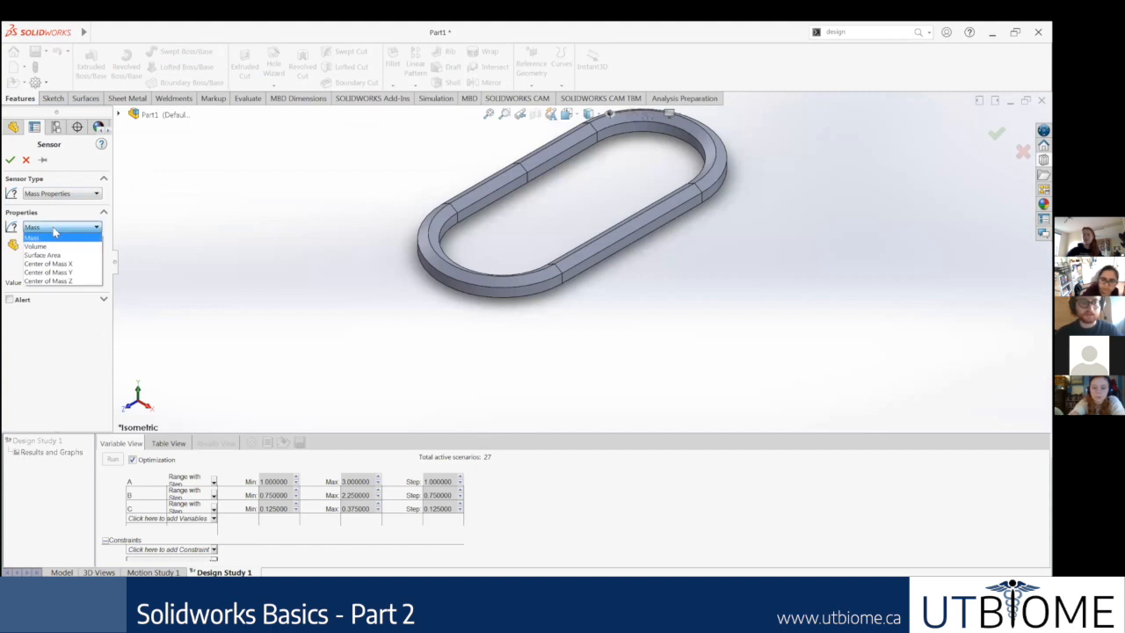
{"action": "left_click", "coordinate": [40, 247]}
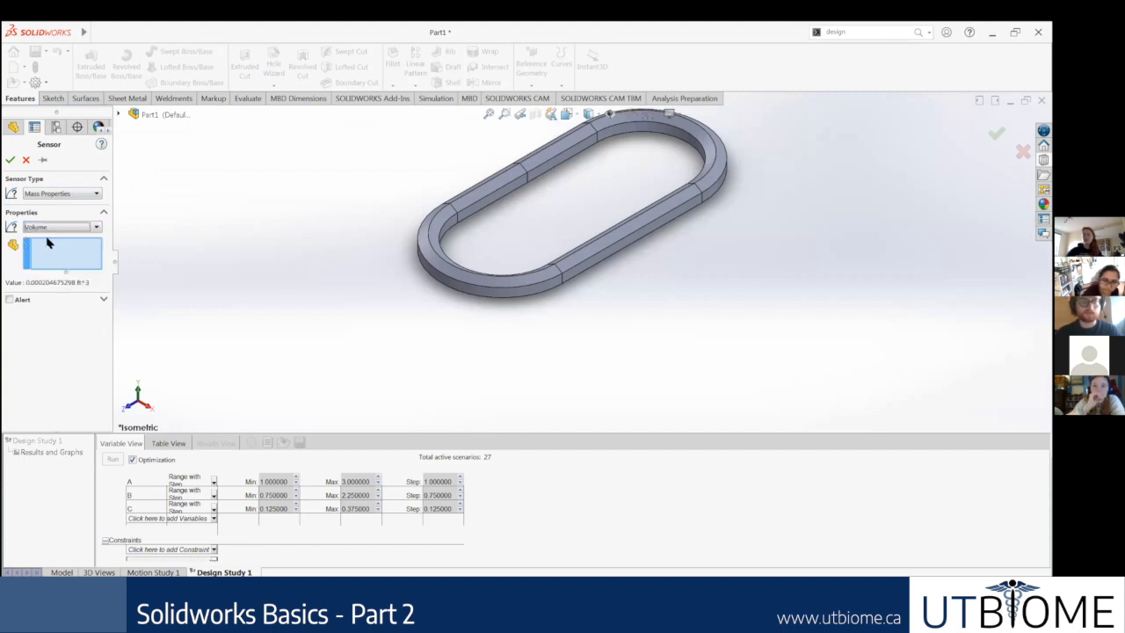
{"action": "left_click", "coordinate": [78, 227]}
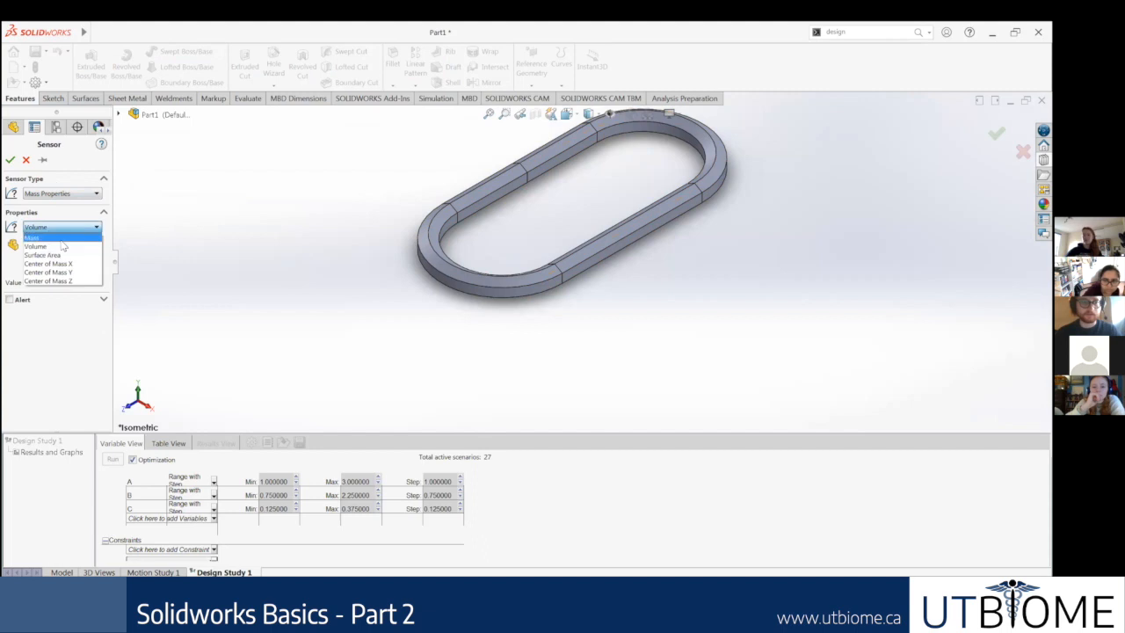
{"action": "left_click", "coordinate": [40, 235]}
{"action": "left_click", "coordinate": [606, 239]}
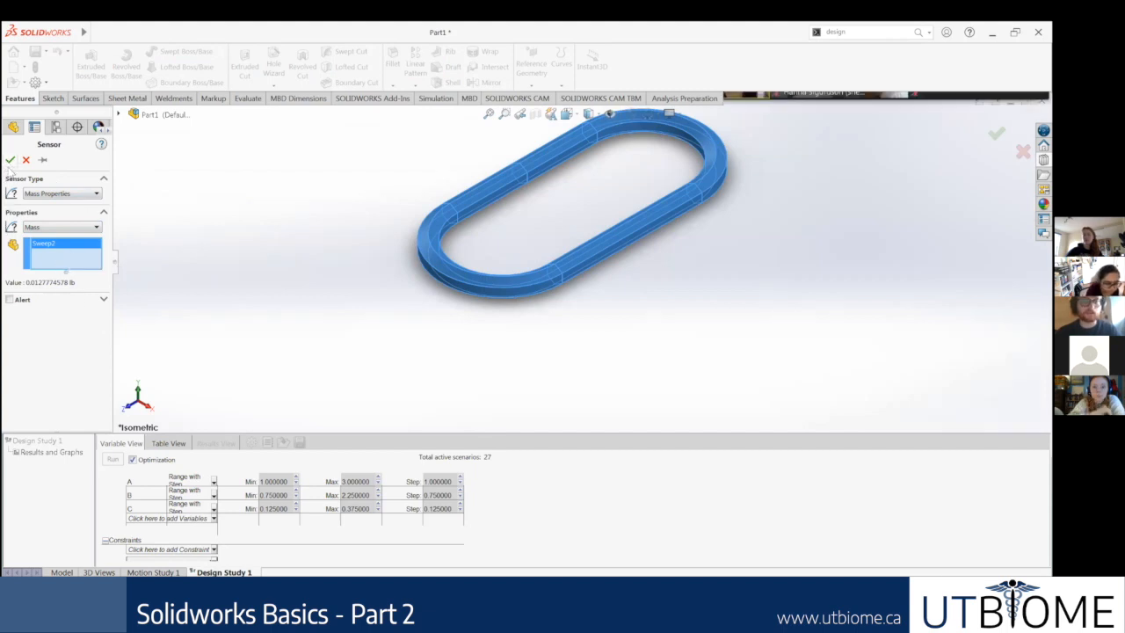
{"action": "left_click", "coordinate": [10, 160]}
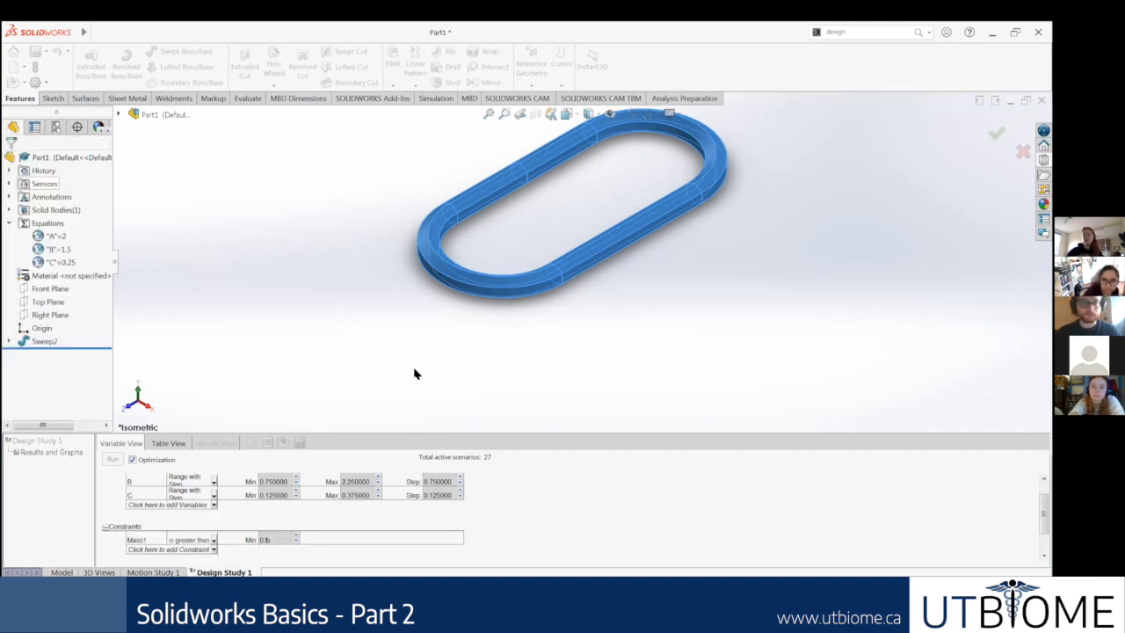
Step: Set the mass constraint's condition to Is greater than with a minimum of 0.01 lb
{"action": "scroll", "coordinate": [567, 527], "scroll_direction": "up", "scroll_amount": 1}
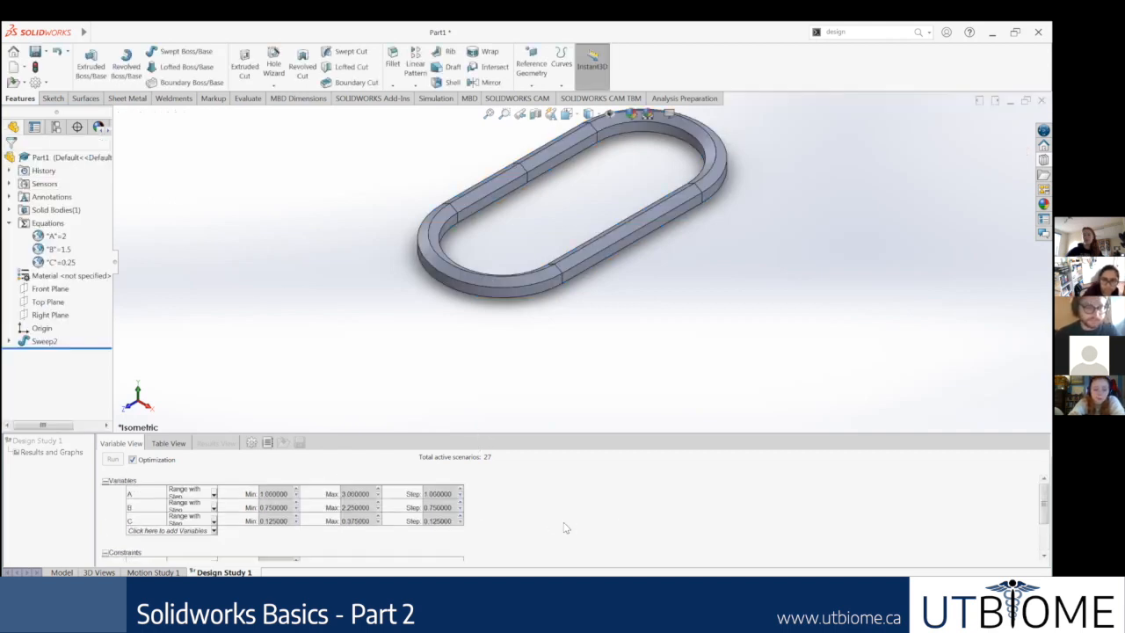
{"action": "scroll", "coordinate": [509, 534], "scroll_direction": "down", "scroll_amount": 1}
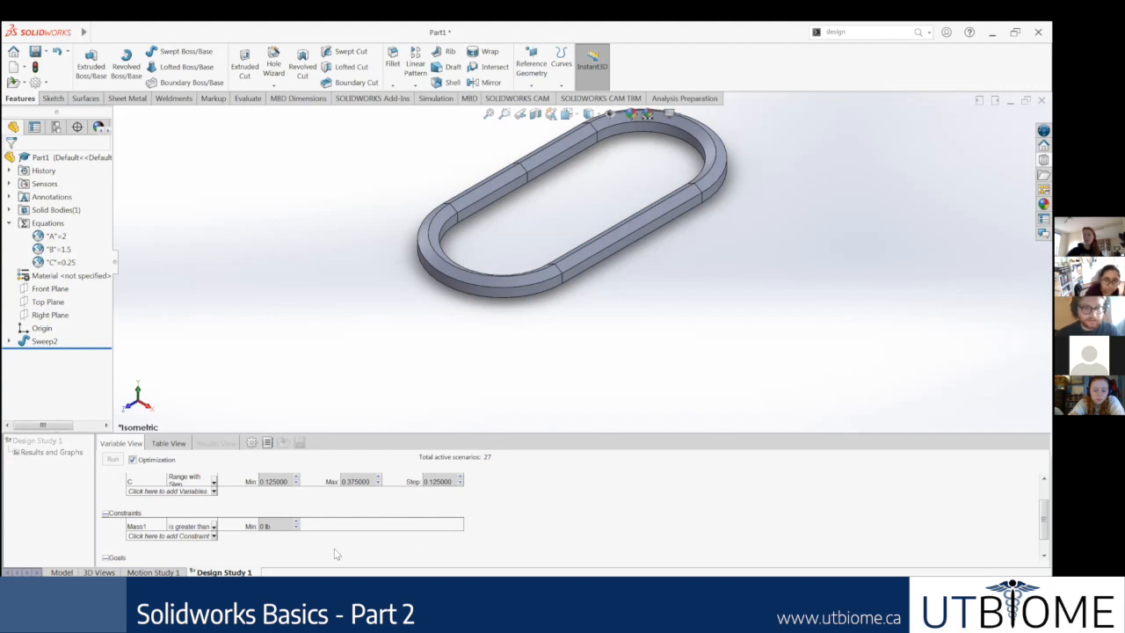
{"action": "scroll", "coordinate": [222, 548], "scroll_direction": "down", "scroll_amount": 1}
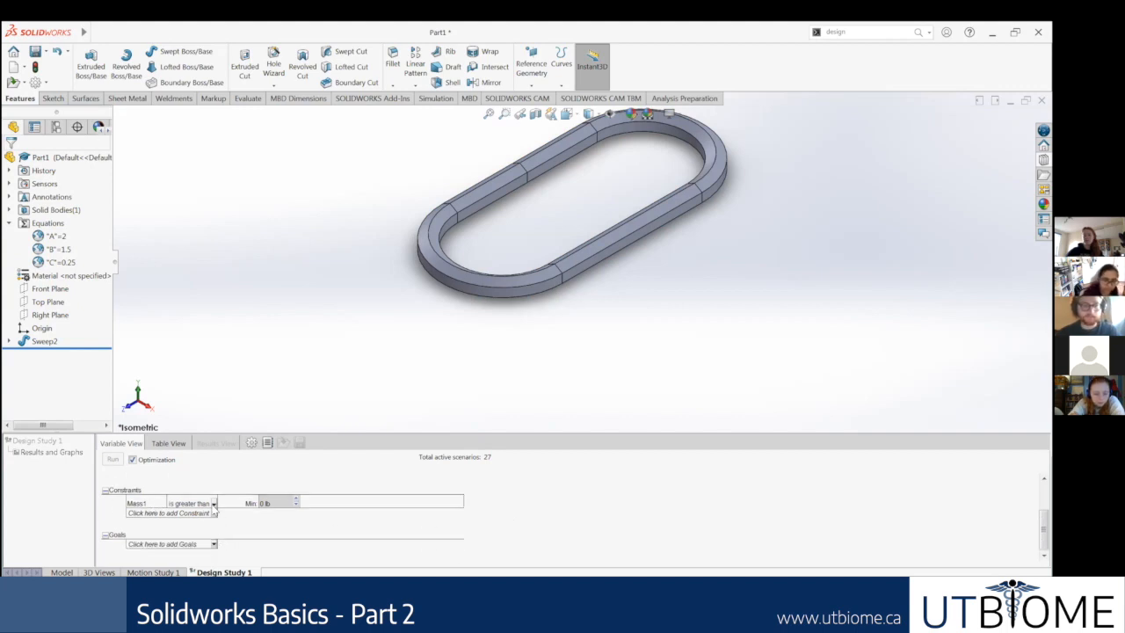
{"action": "left_click", "coordinate": [213, 503]}
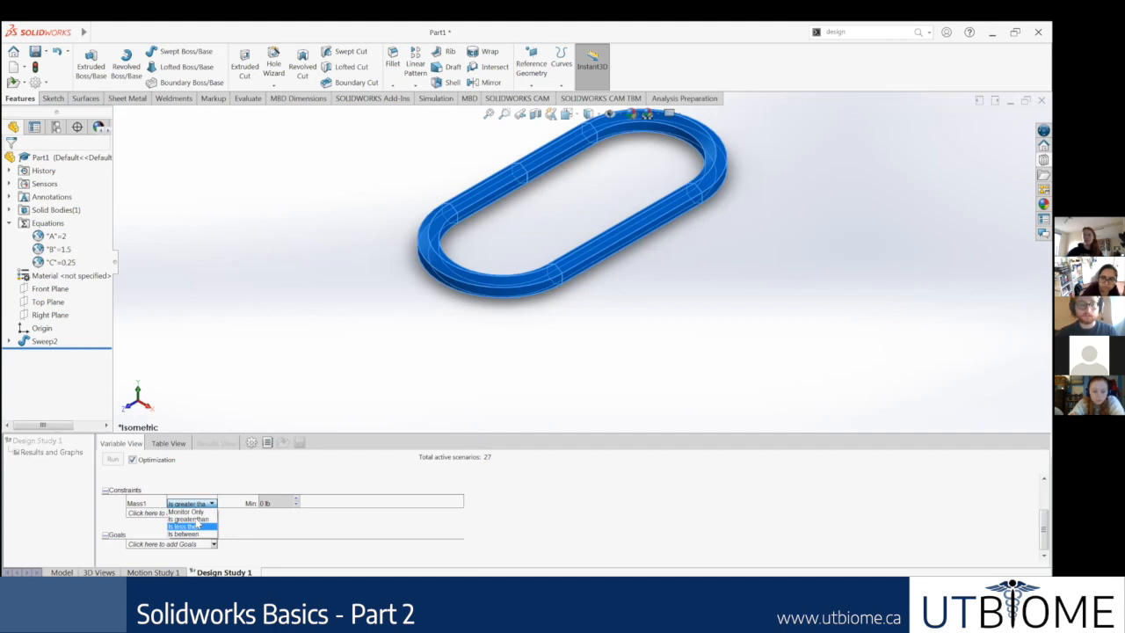
{"action": "left_click", "coordinate": [196, 518]}
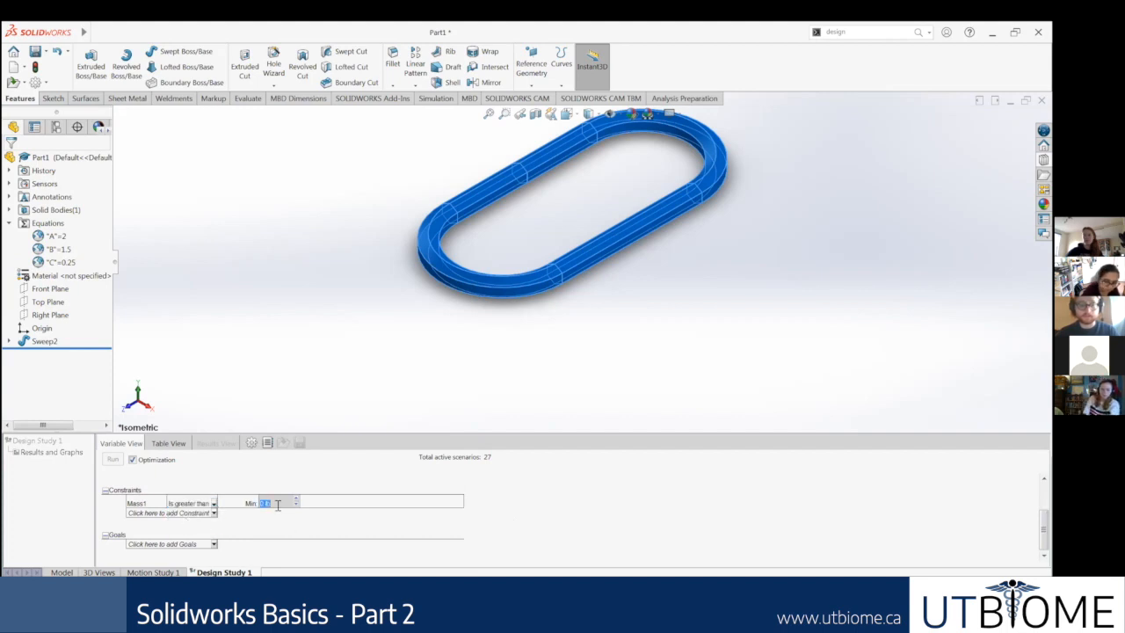
{"action": "type", "text": "0"}
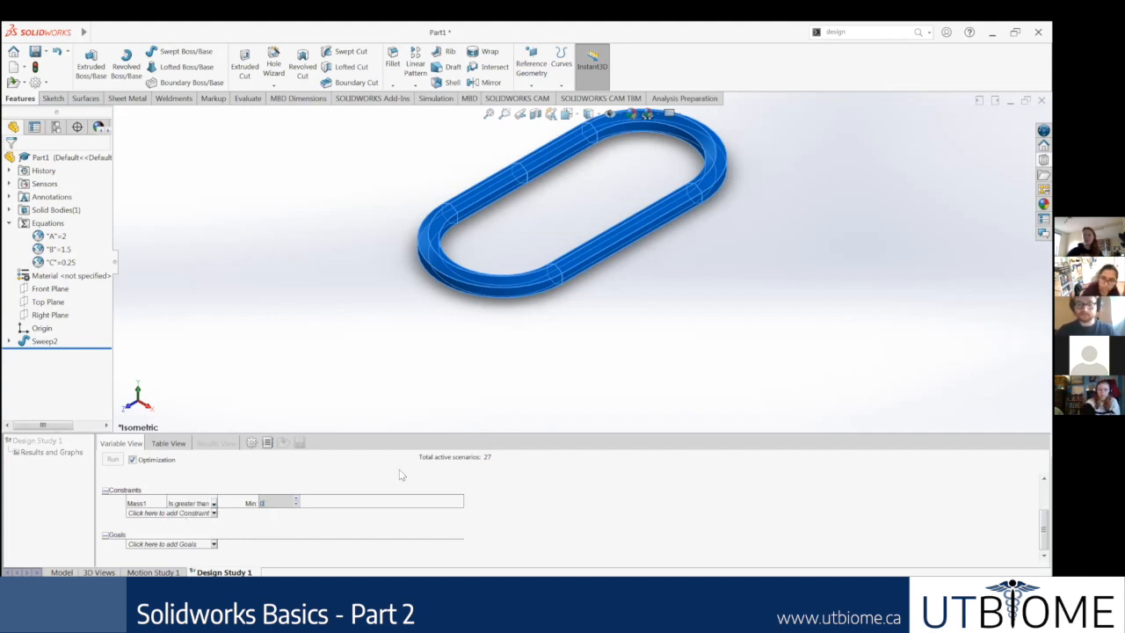
{"action": "type", "text": ".01"}
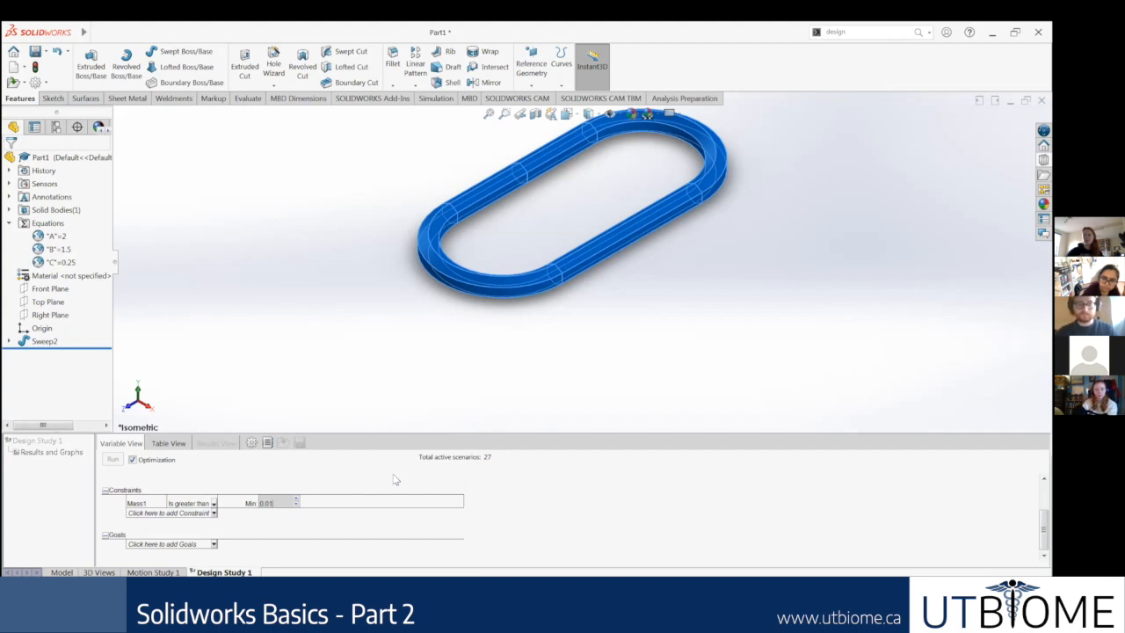
{"action": "left_click", "coordinate": [566, 518]}
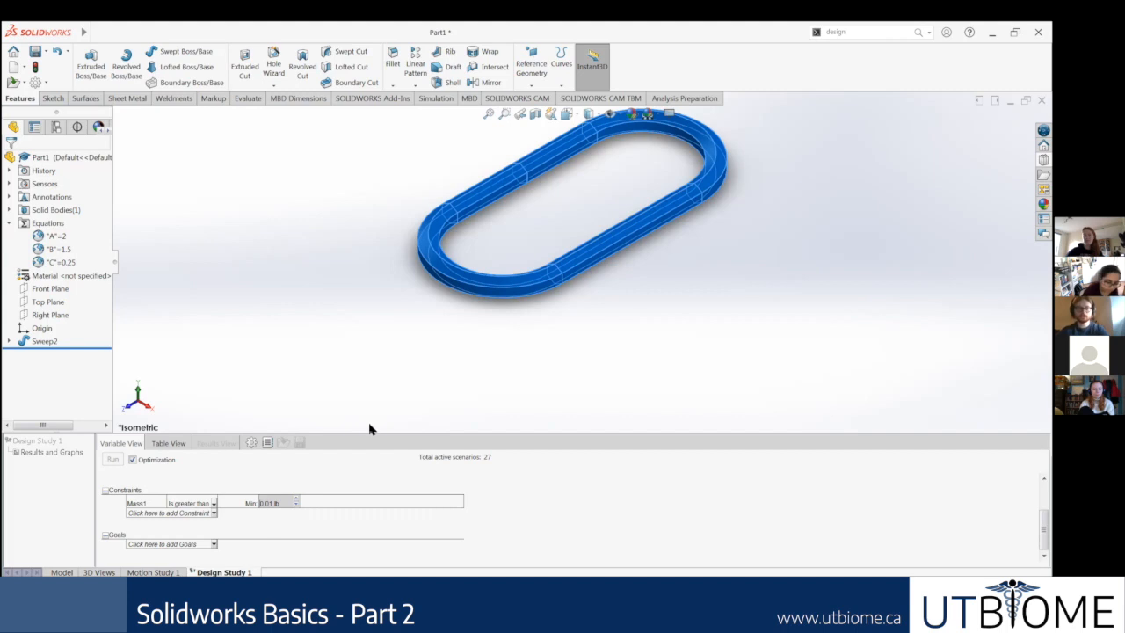
{"action": "left_click", "coordinate": [212, 512]}
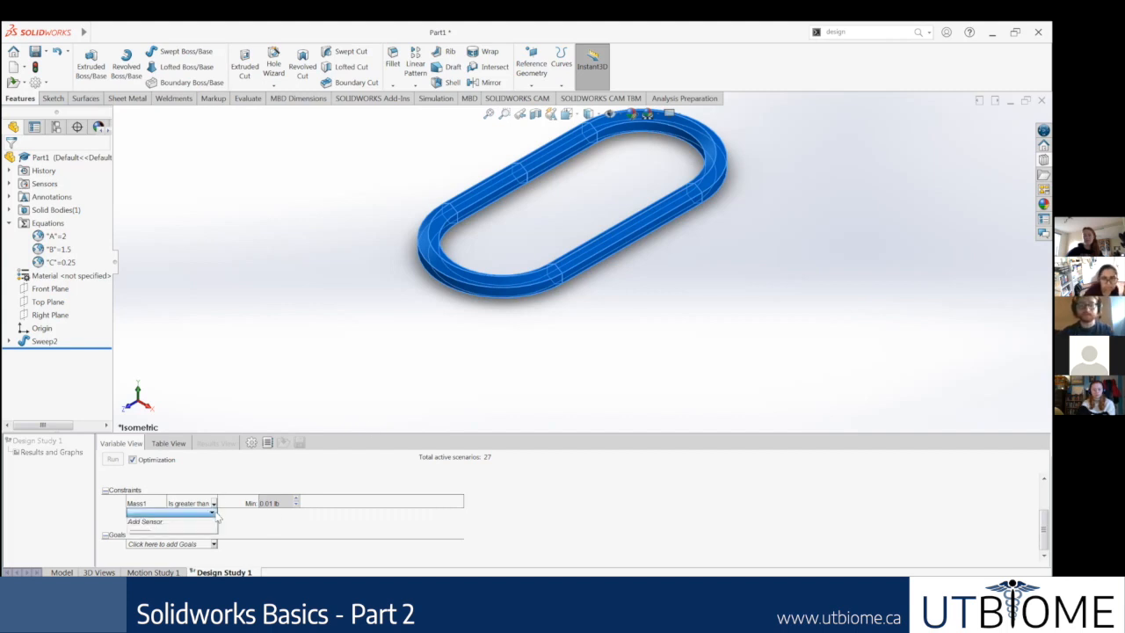
{"action": "left_click", "coordinate": [330, 532]}
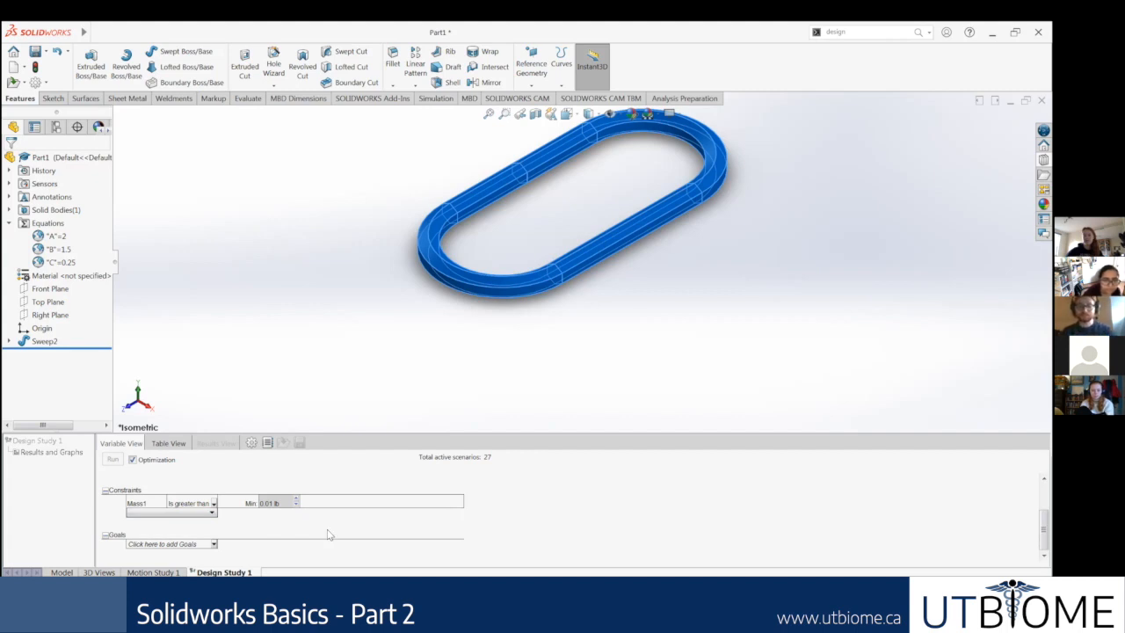
{"action": "left_click", "coordinate": [329, 534]}
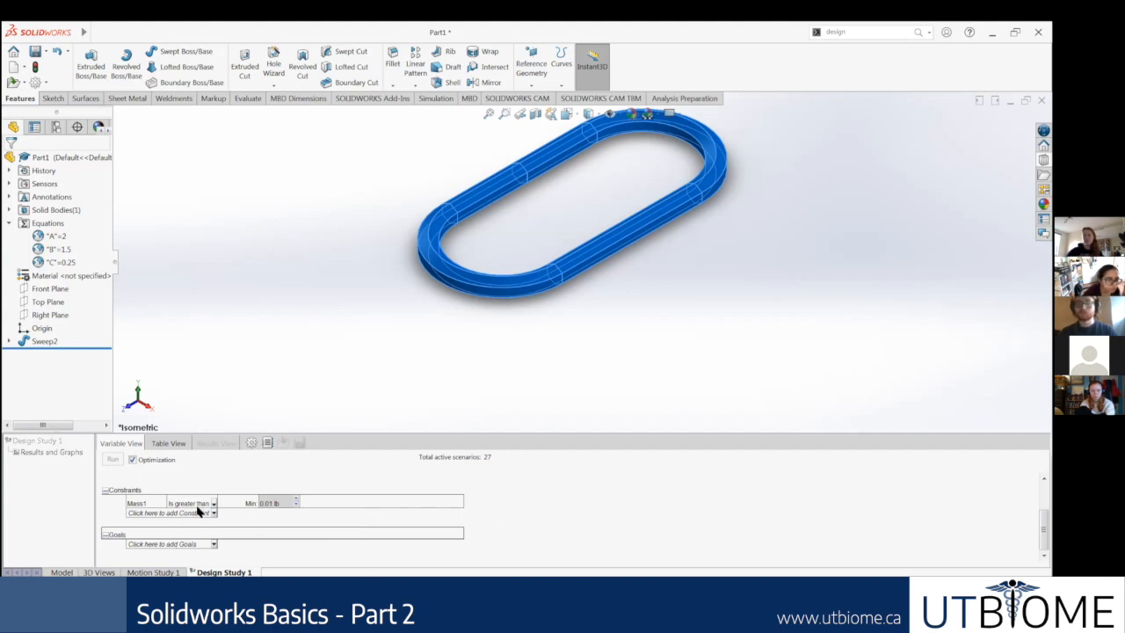
{"action": "scroll", "coordinate": [523, 518], "scroll_direction": "up", "scroll_amount": 3}
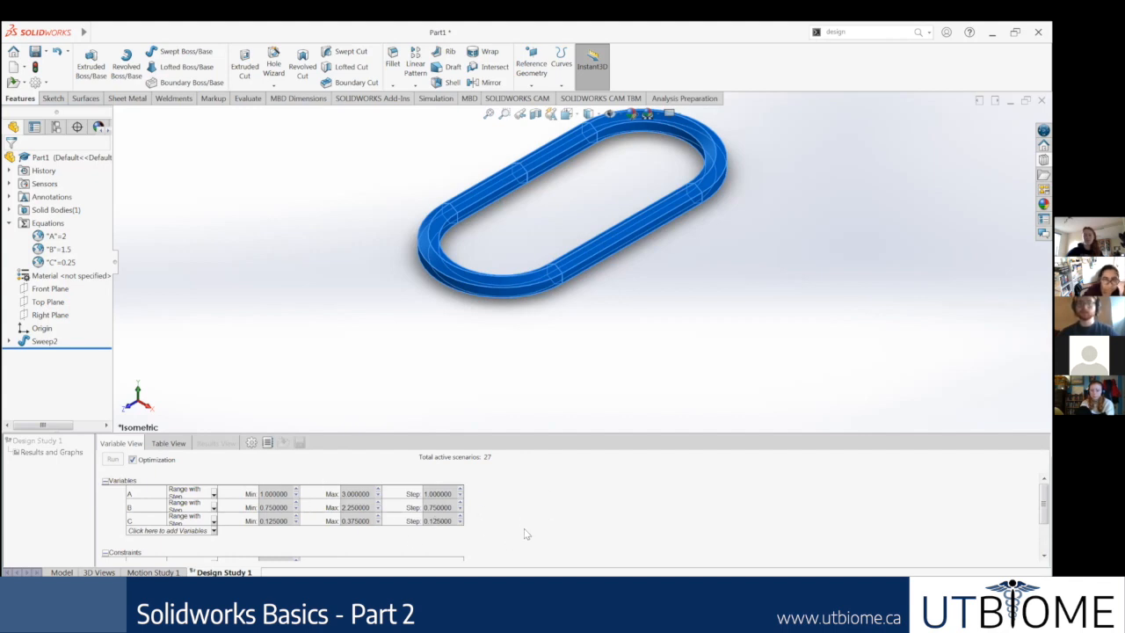
{"action": "scroll", "coordinate": [523, 531], "scroll_direction": "down", "scroll_amount": 2}
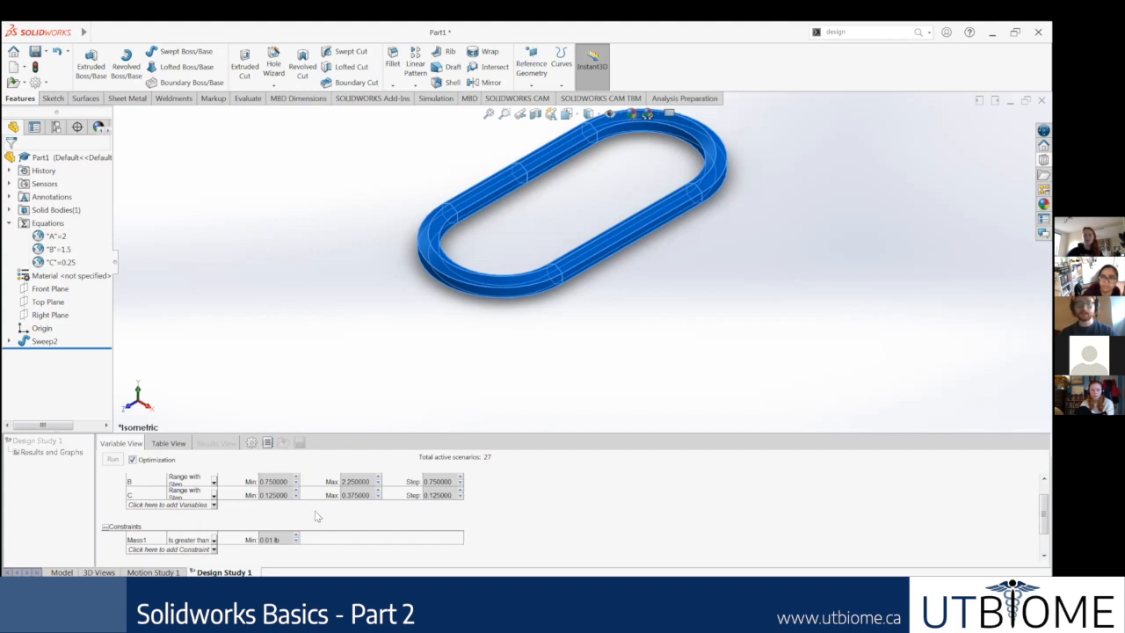
{"action": "scroll", "coordinate": [317, 517], "scroll_direction": "down", "scroll_amount": 2}
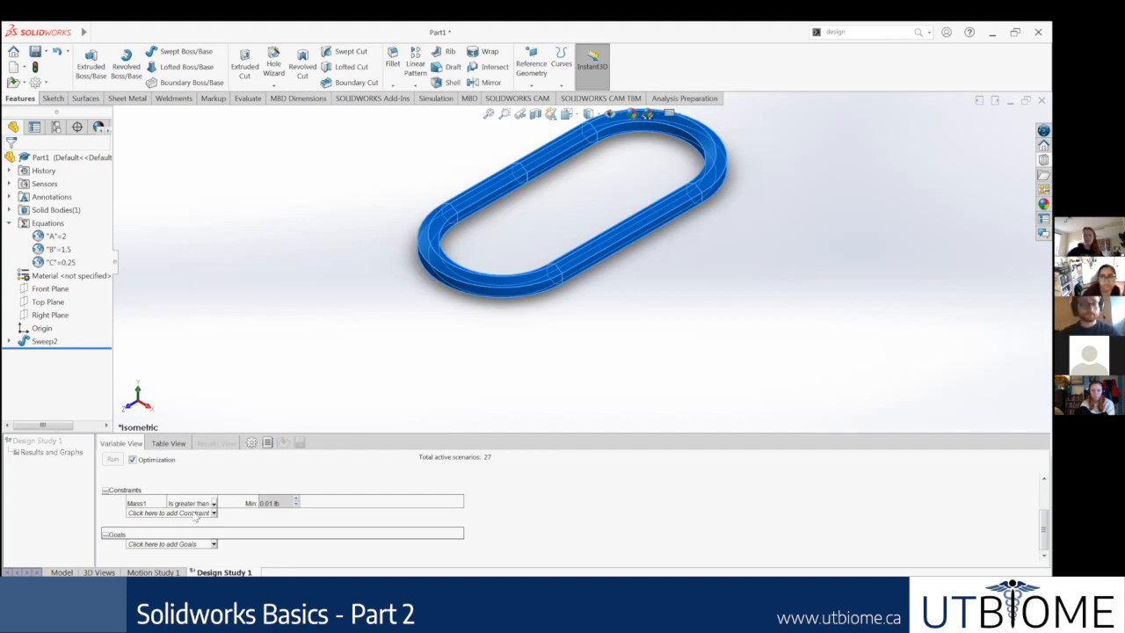
Step: Try to add a design study goal with a Costing Data sensor for Total Cost, then cancel the sensor
{"action": "left_click", "coordinate": [212, 545]}
{"action": "left_click", "coordinate": [212, 544]}
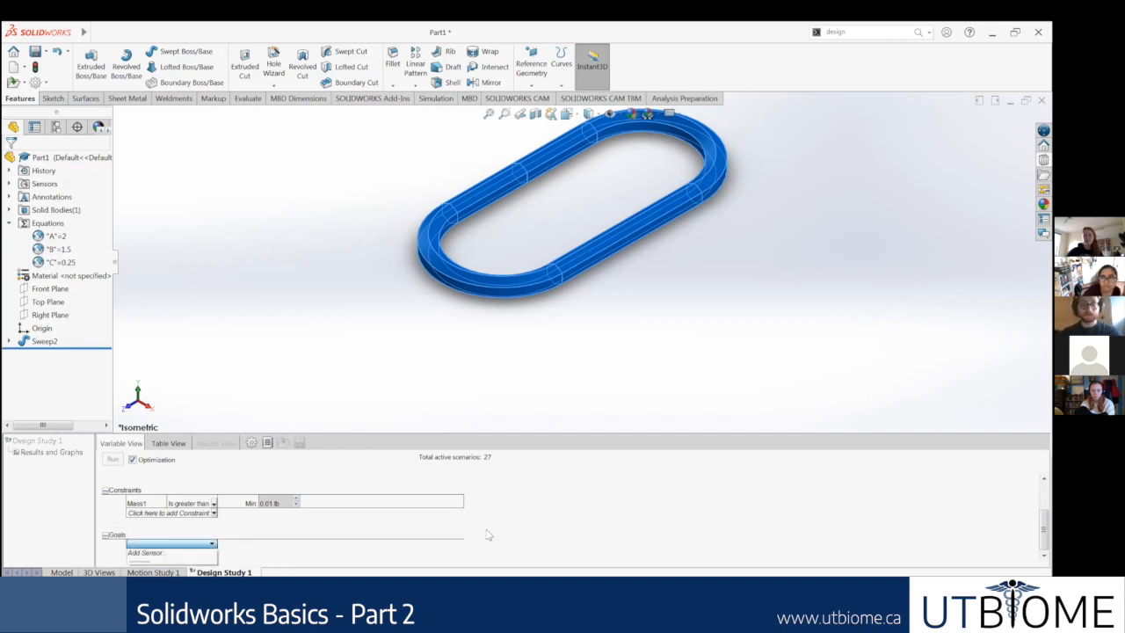
{"action": "left_click", "coordinate": [384, 552]}
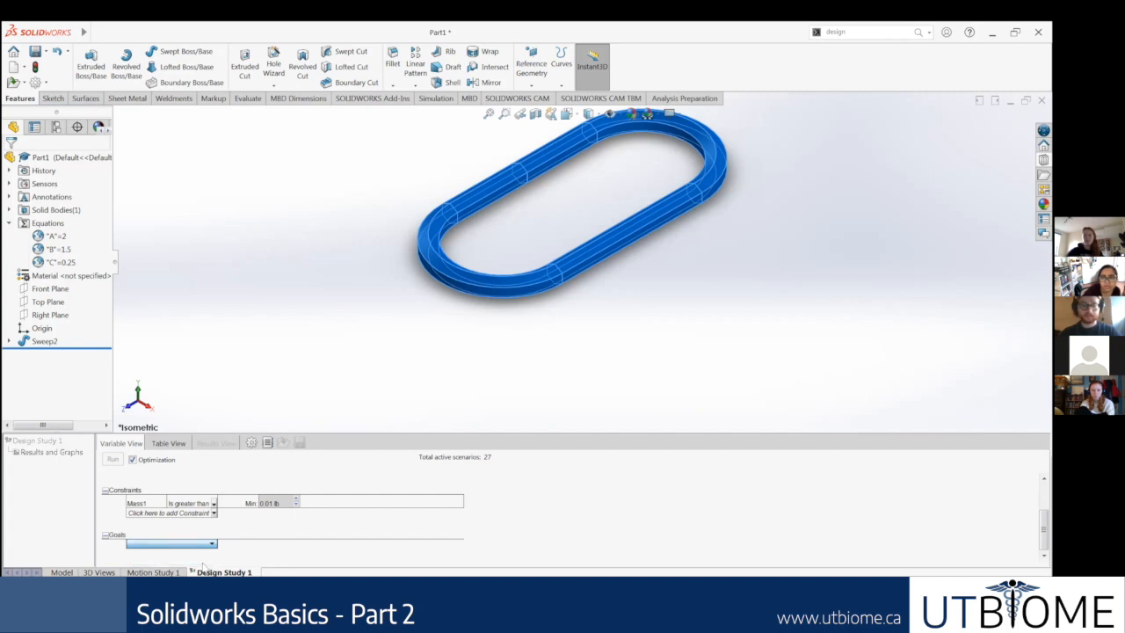
{"action": "left_click", "coordinate": [156, 545]}
{"action": "left_click", "coordinate": [156, 555]}
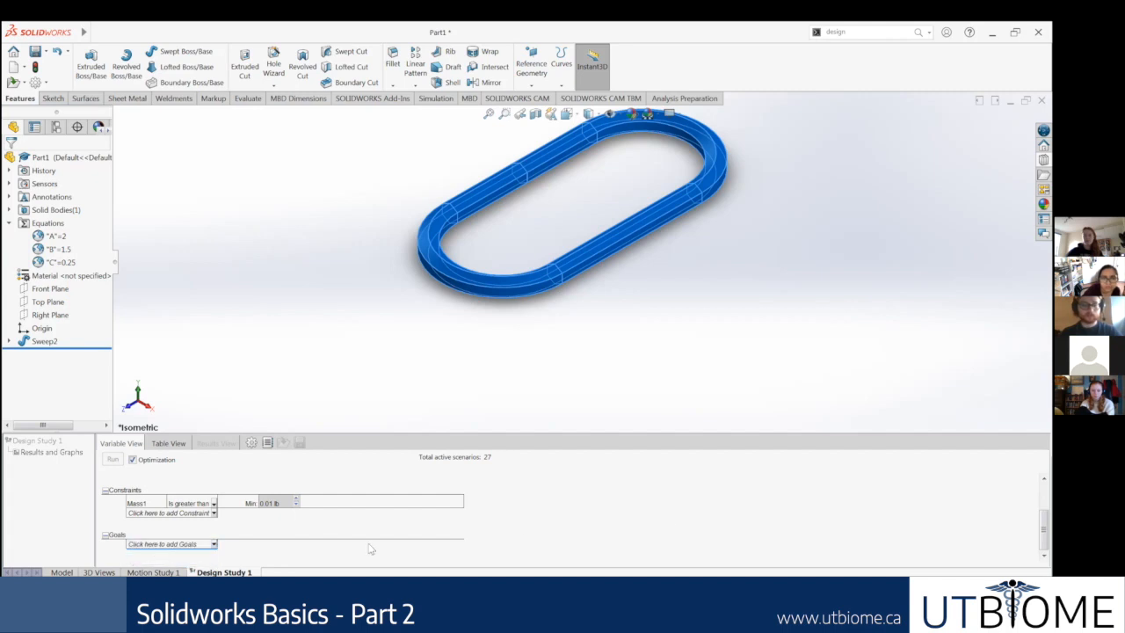
{"action": "left_click", "coordinate": [65, 194]}
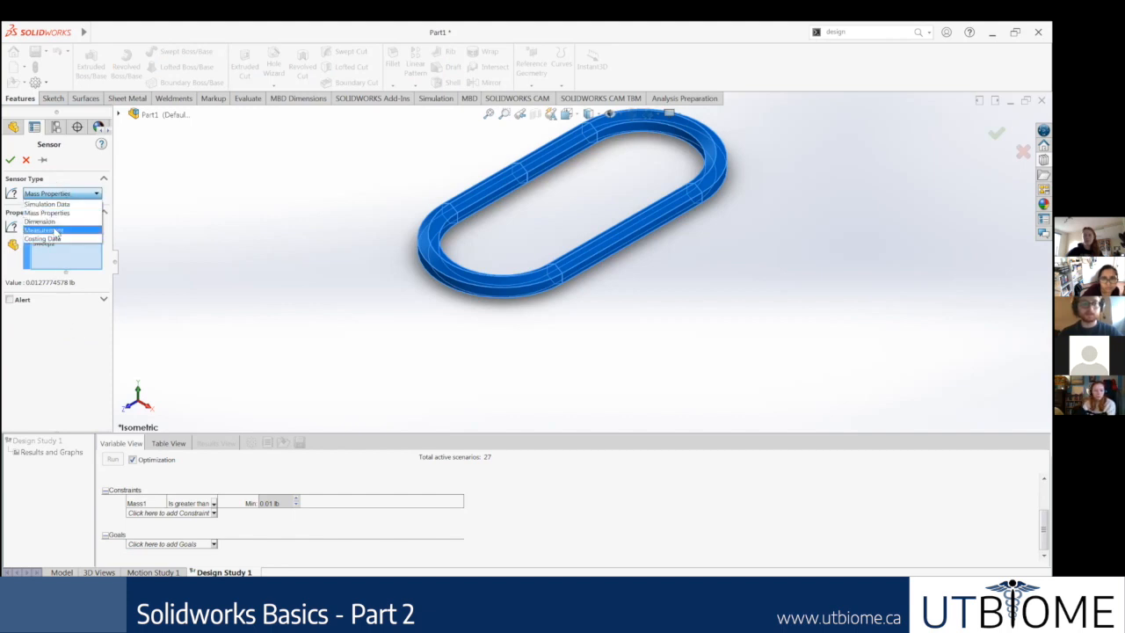
{"action": "left_click", "coordinate": [56, 213]}
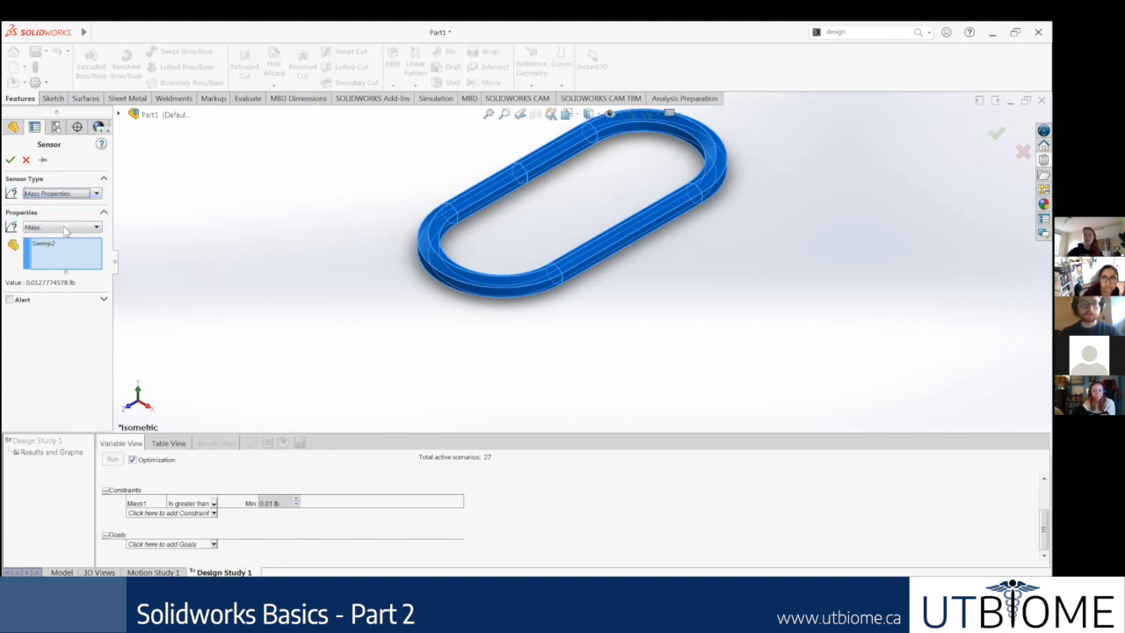
{"action": "left_click", "coordinate": [64, 227]}
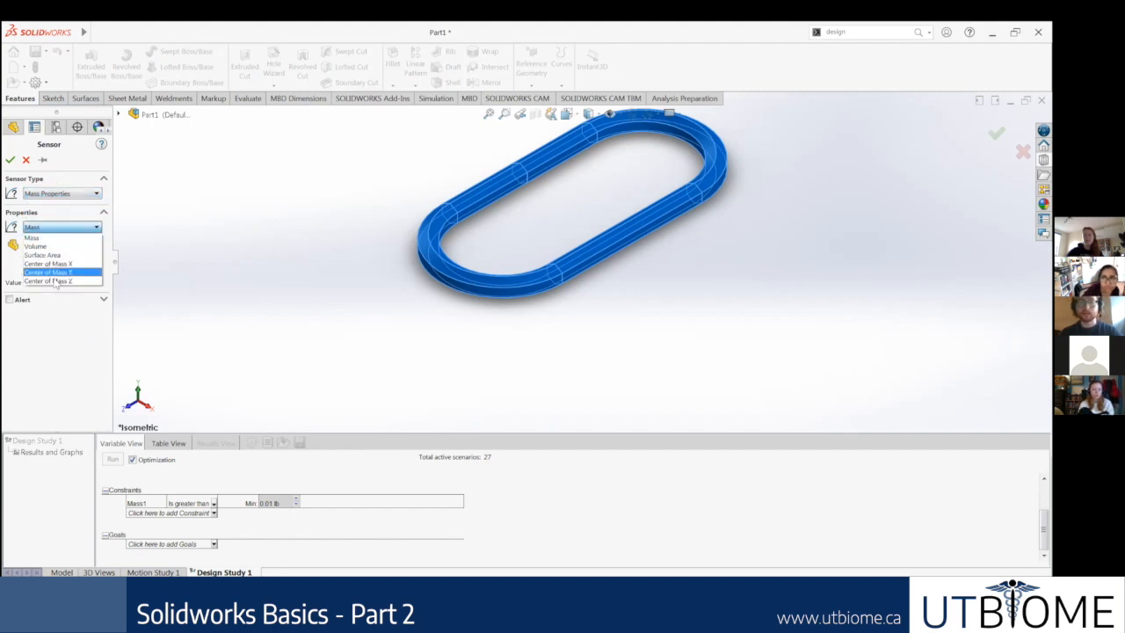
{"action": "left_click", "coordinate": [57, 237]}
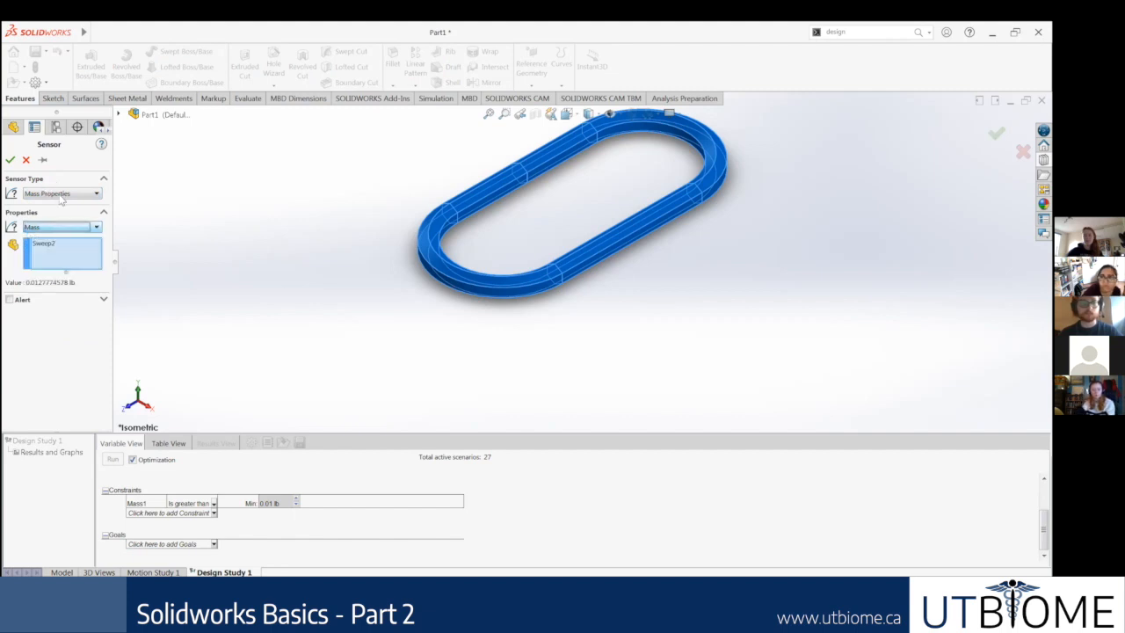
{"action": "left_click", "coordinate": [63, 197]}
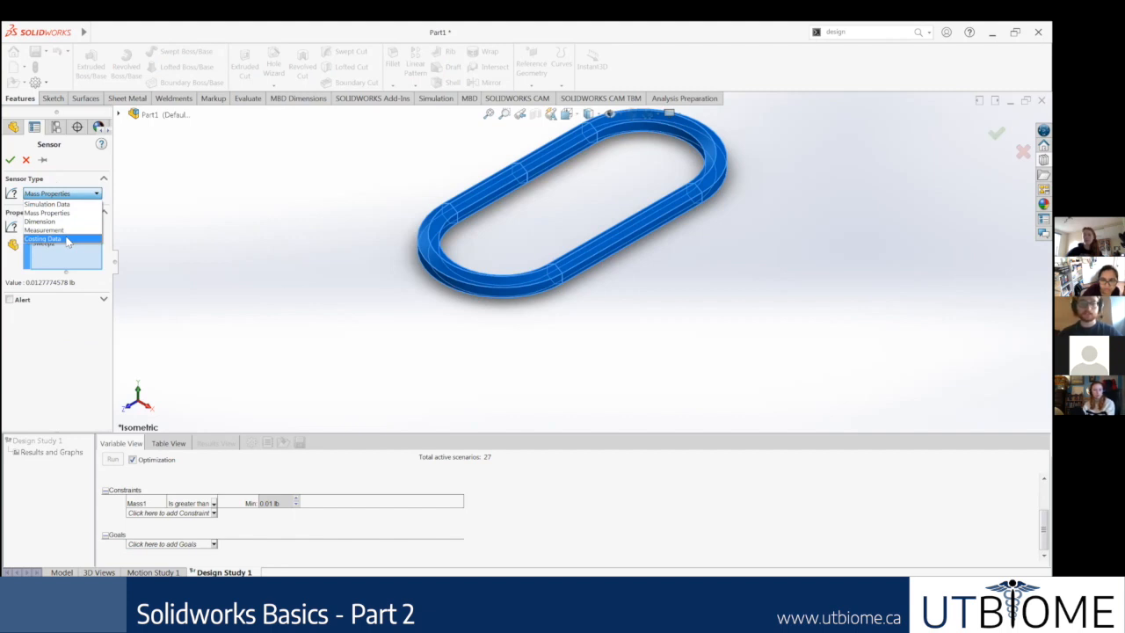
{"action": "left_click", "coordinate": [67, 240]}
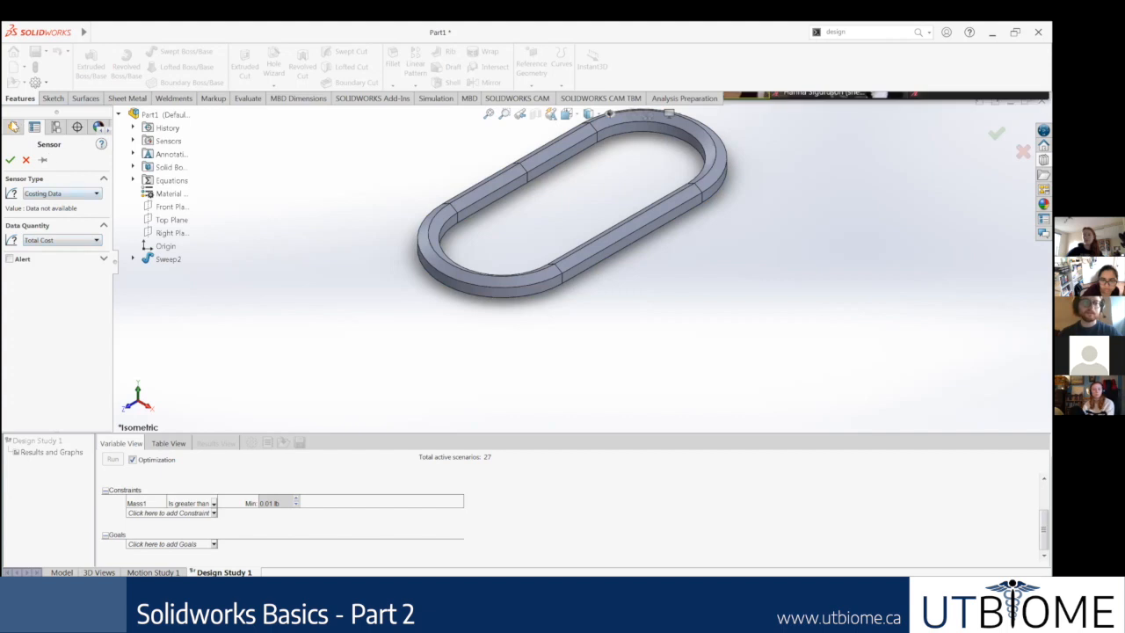
{"action": "left_click", "coordinate": [25, 161]}
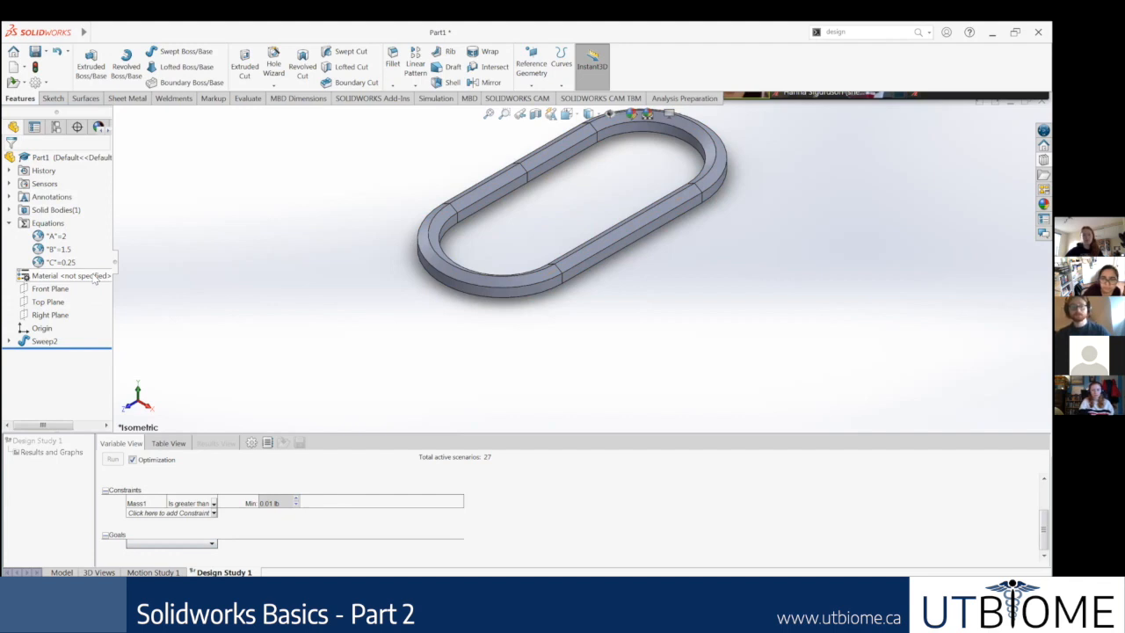
Step: Open the part's material library and examine the properties of Wrought Stainless Steel and the other available steels
{"action": "right_click", "coordinate": [48, 278]}
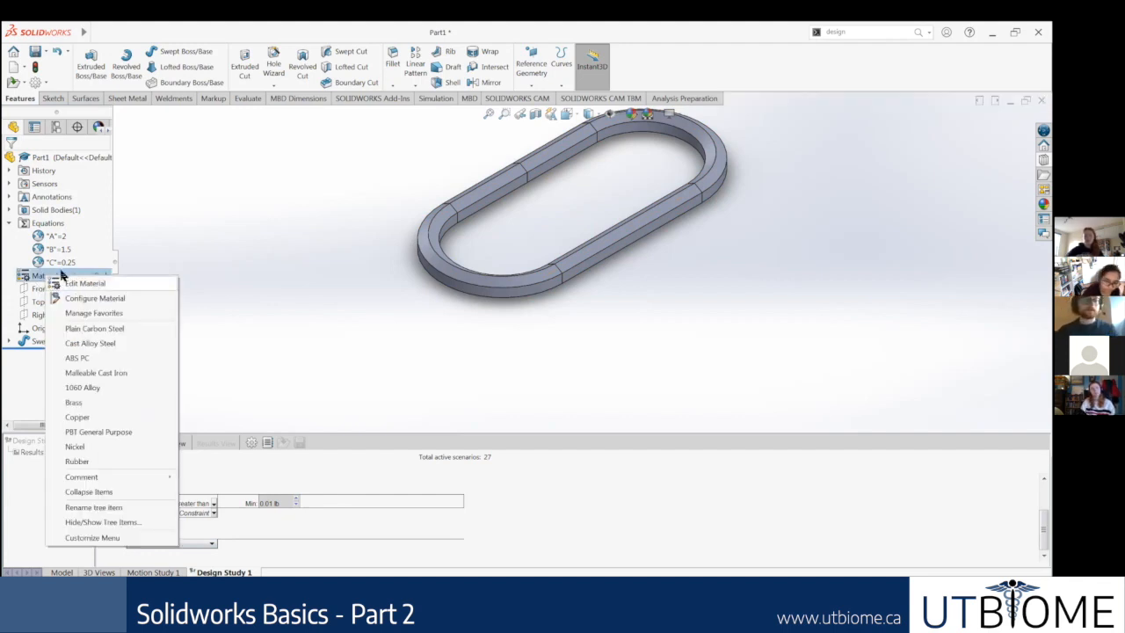
{"action": "left_click", "coordinate": [67, 285]}
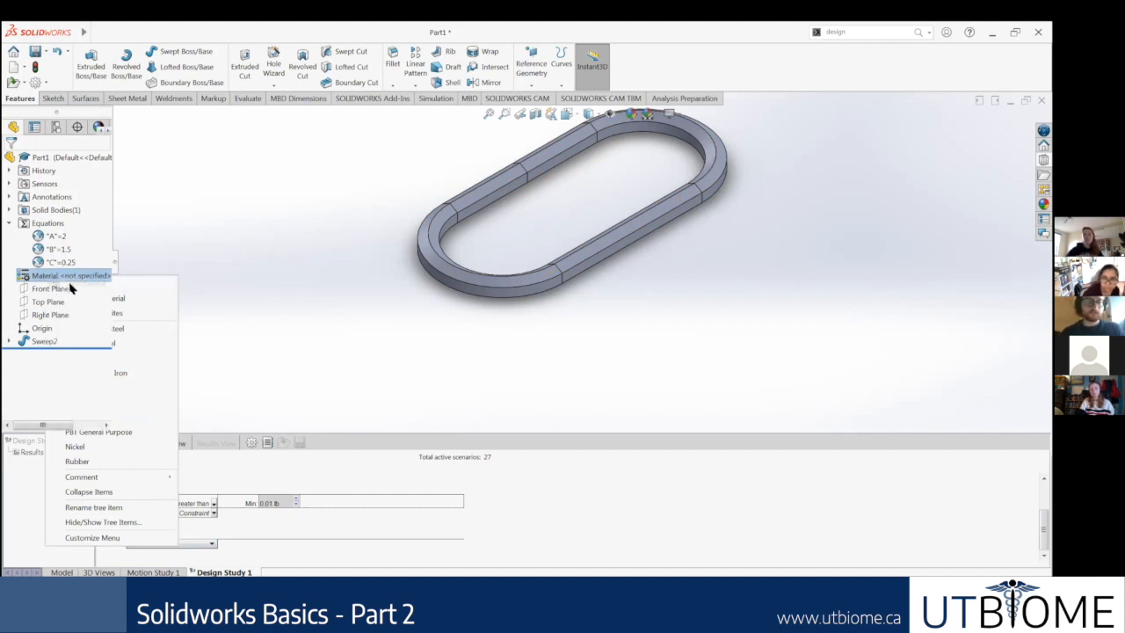
{"action": "left_click_drag", "start_coordinate": [466, 257], "coordinate": [470, 461]}
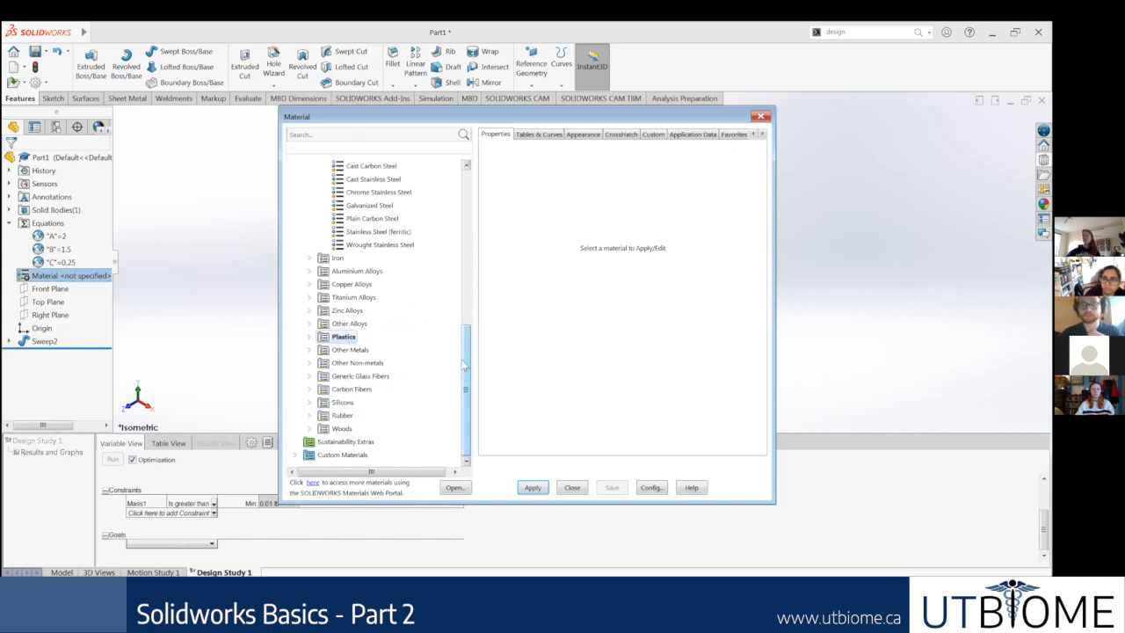
{"action": "left_click_drag", "start_coordinate": [463, 372], "coordinate": [462, 351]}
{"action": "left_click", "coordinate": [380, 297]}
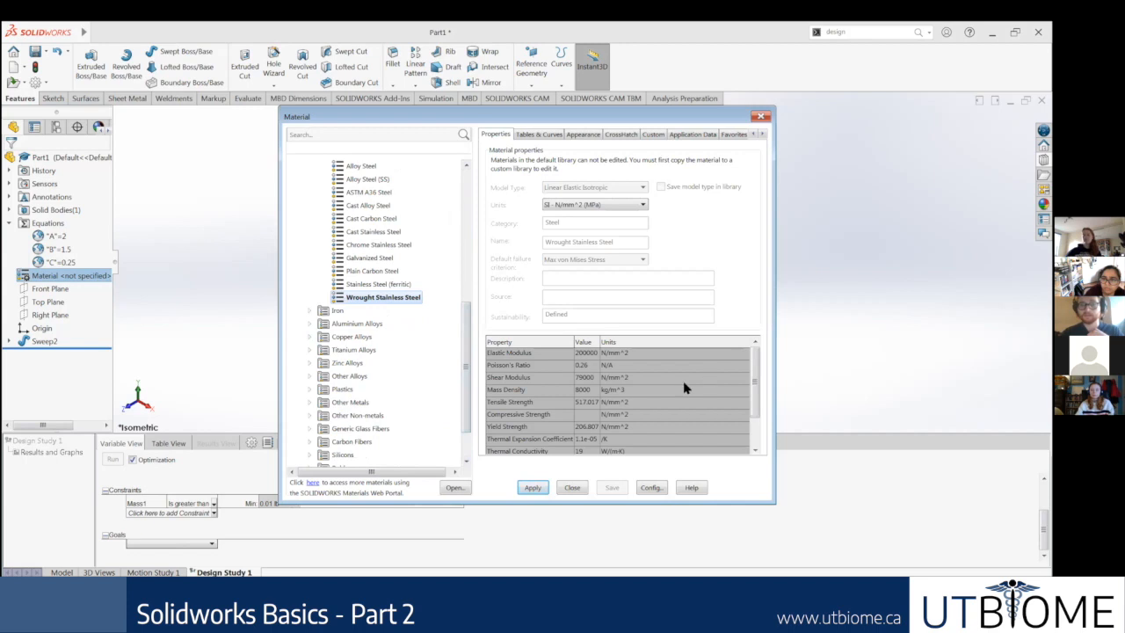
{"action": "scroll", "coordinate": [681, 384], "scroll_direction": "down", "scroll_amount": 1}
{"action": "scroll", "coordinate": [684, 373], "scroll_direction": "up", "scroll_amount": 3}
{"action": "left_click_drag", "start_coordinate": [756, 392], "coordinate": [744, 361]}
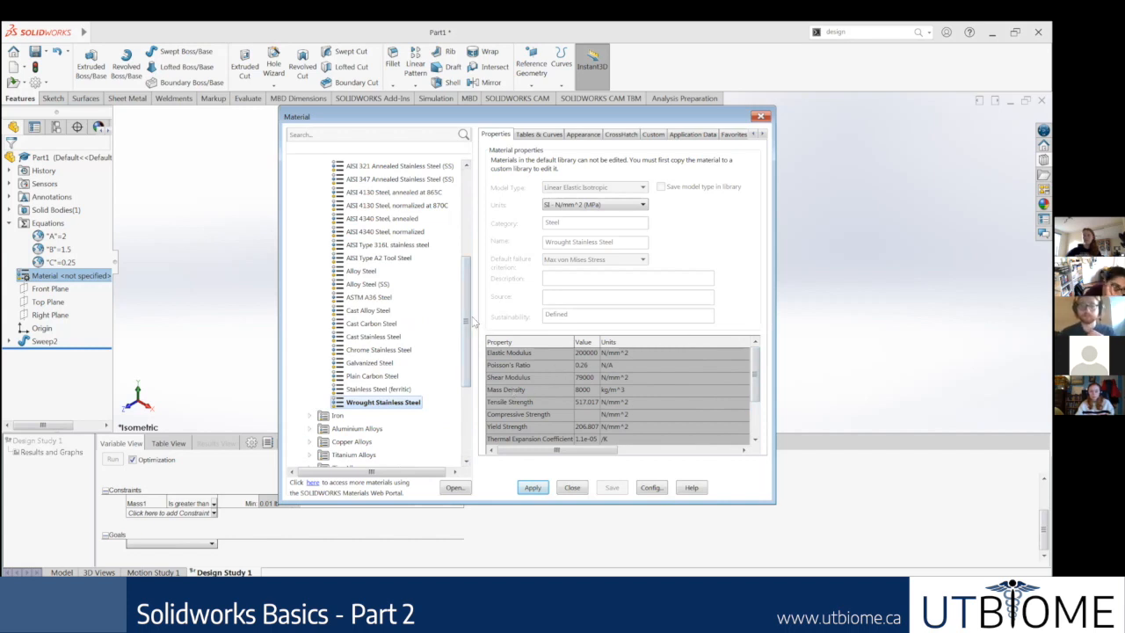
{"action": "left_click_drag", "start_coordinate": [466, 321], "coordinate": [459, 192]}
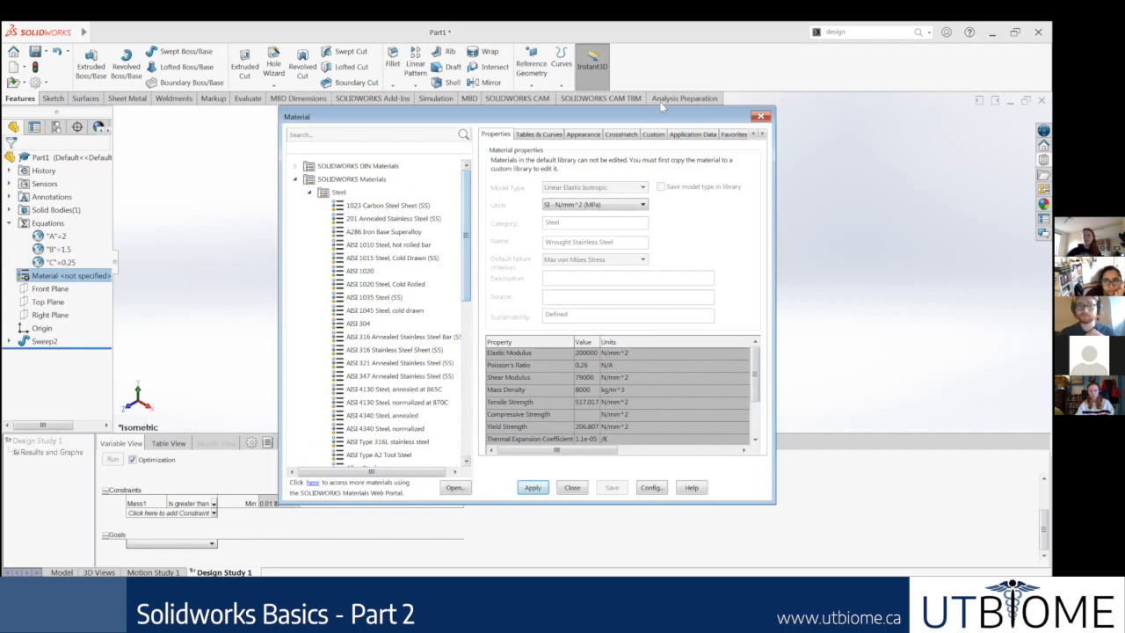
Step: Apply Oak from the Woods category as the part's material and review its material properties
{"action": "left_click_drag", "start_coordinate": [466, 264], "coordinate": [488, 472]}
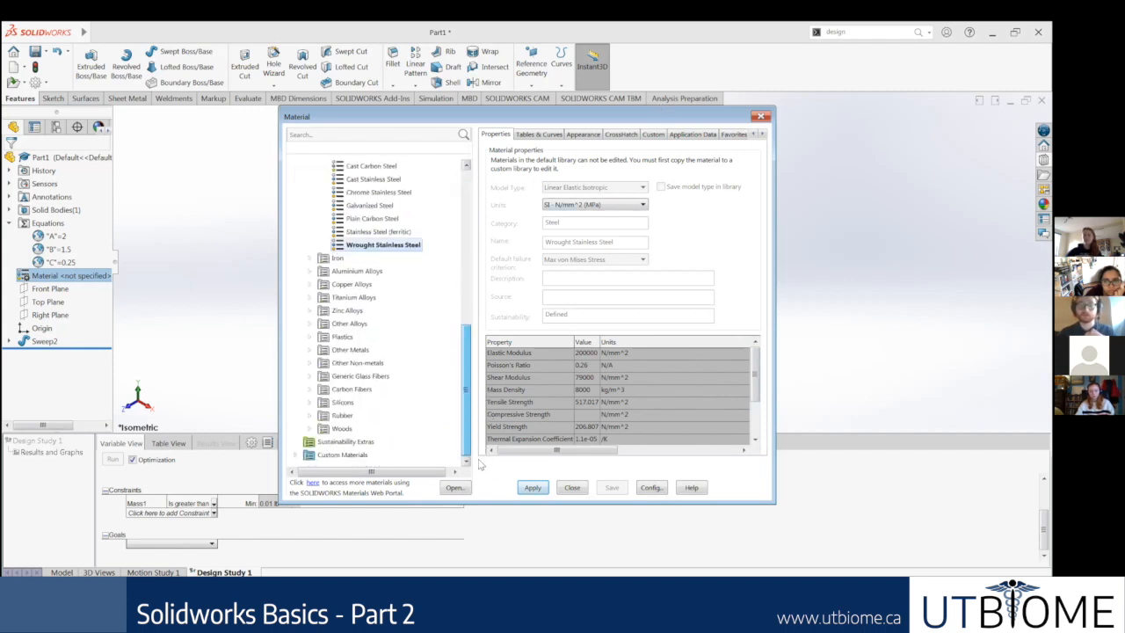
{"action": "left_click", "coordinate": [309, 428]}
{"action": "left_click", "coordinate": [351, 428]}
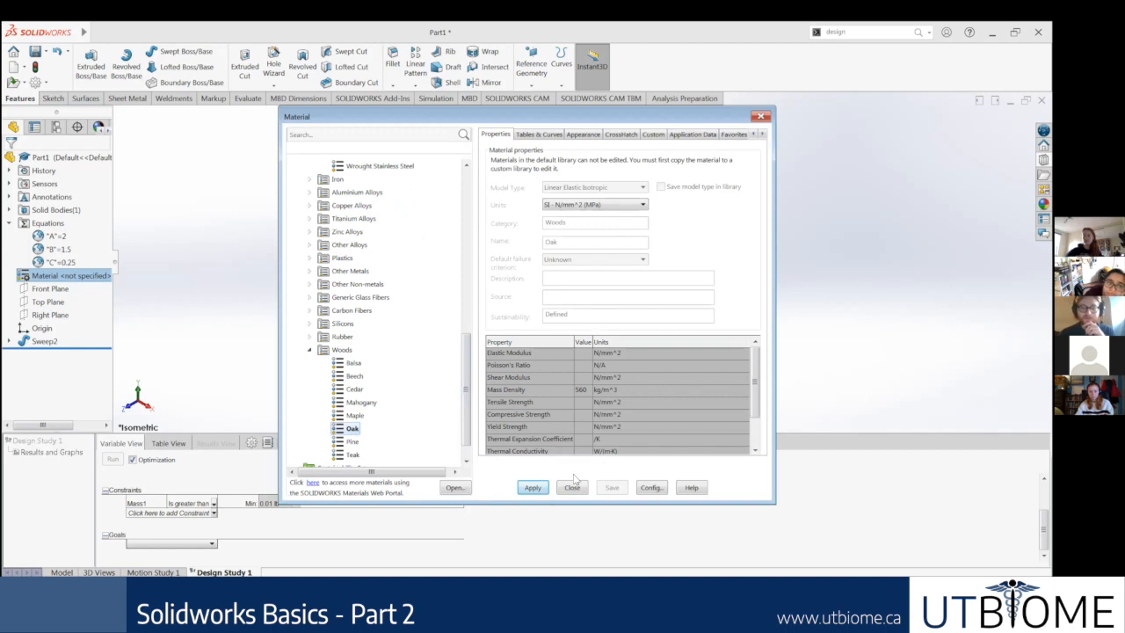
{"action": "left_click", "coordinate": [532, 487]}
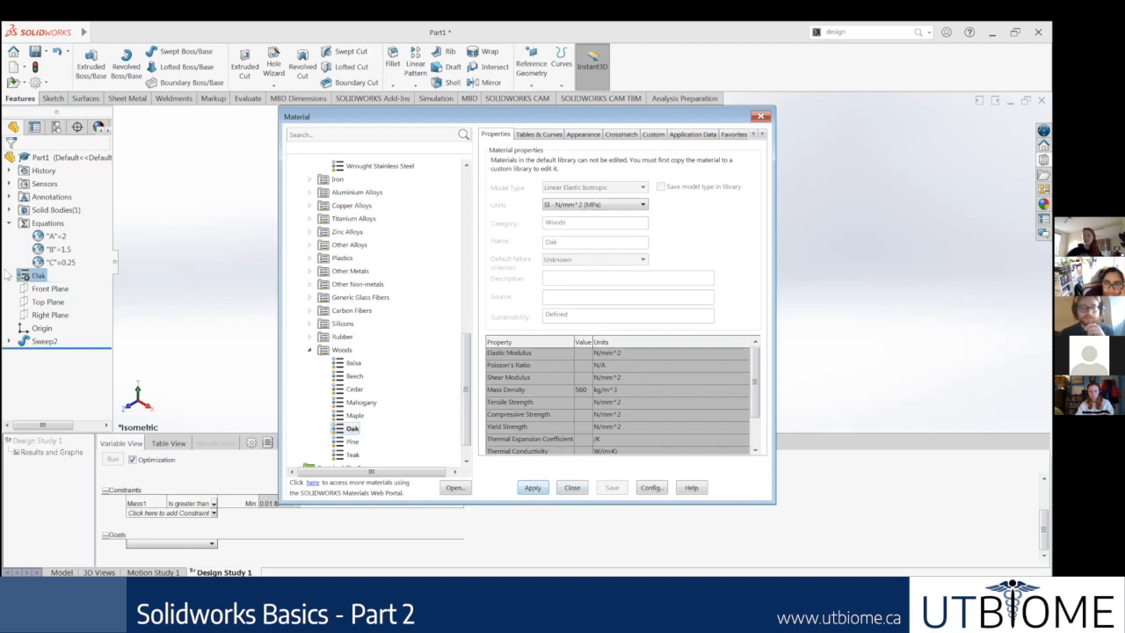
{"action": "left_click", "coordinate": [35, 275]}
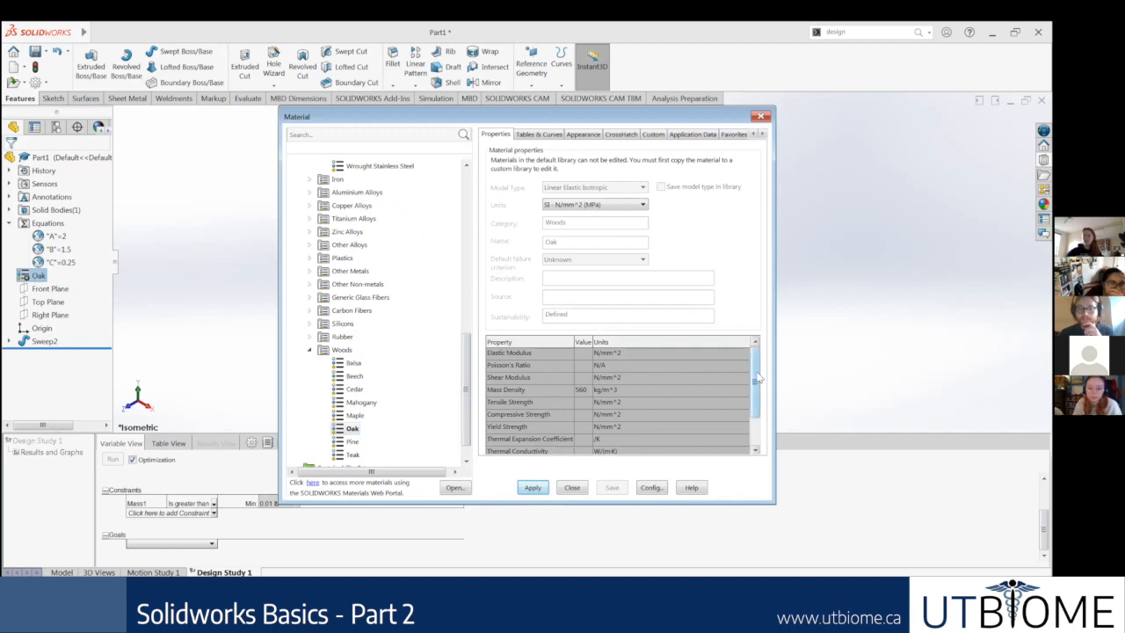
{"action": "left_click_drag", "start_coordinate": [755, 380], "coordinate": [756, 405]}
{"action": "scroll", "coordinate": [706, 391], "scroll_direction": "up", "scroll_amount": 2}
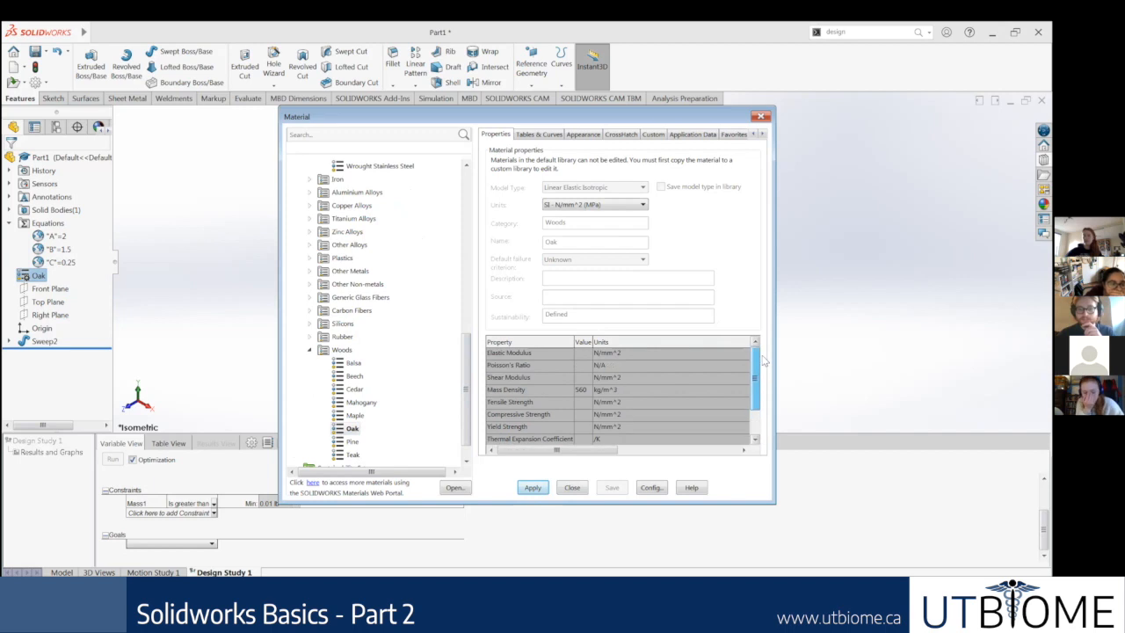
{"action": "mouse_move", "coordinate": [755, 378]}
{"action": "left_mouse_down"}
{"action": "mouse_move", "coordinate": [756, 397]}
{"action": "mouse_move", "coordinate": [763, 362]}
{"action": "left_mouse_up"}
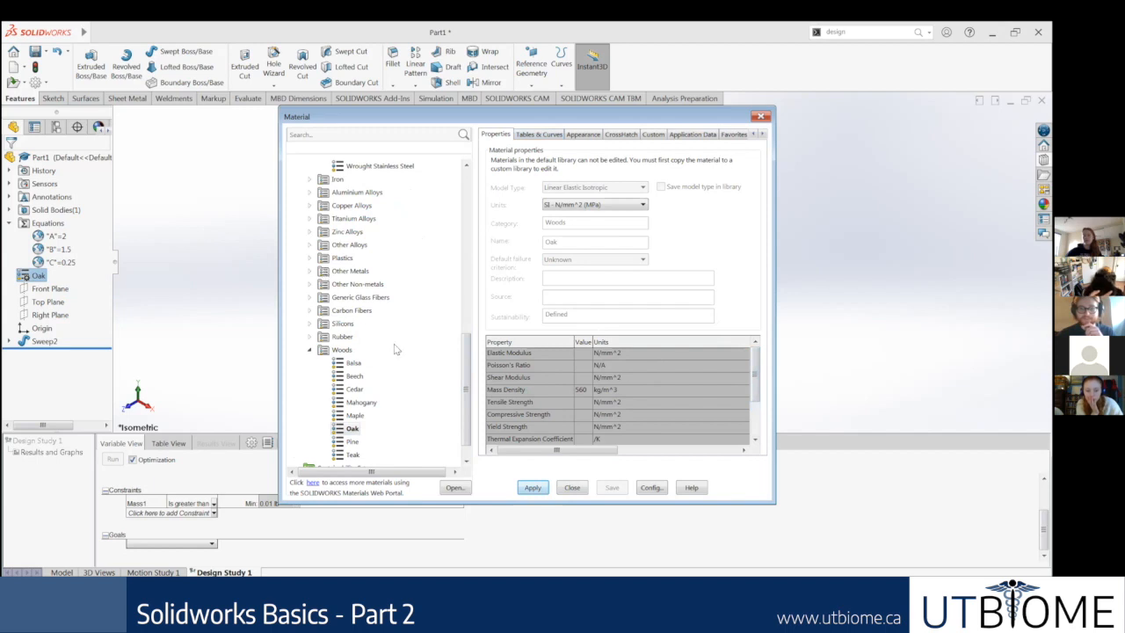
Step: Apply AISI 1035 Steel (SS) as the part's material and close the material library
{"action": "left_click_drag", "start_coordinate": [465, 391], "coordinate": [470, 248]}
{"action": "scroll", "coordinate": [470, 255], "scroll_direction": "up", "scroll_amount": 3}
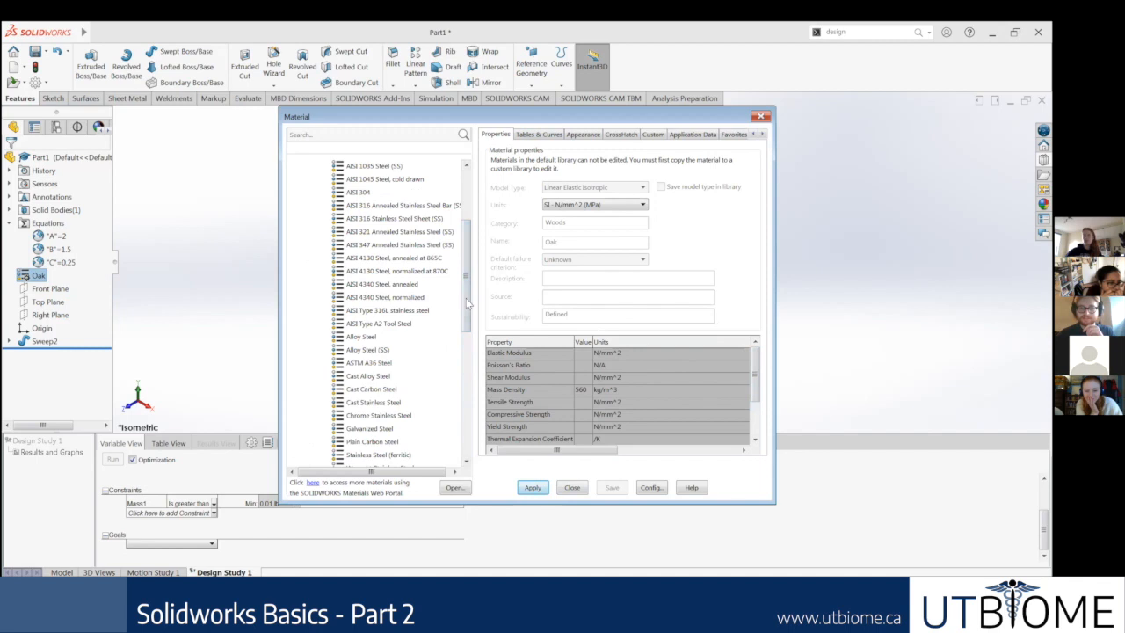
{"action": "scroll", "coordinate": [466, 299], "scroll_direction": "up", "scroll_amount": 2}
{"action": "left_click", "coordinate": [382, 257]}
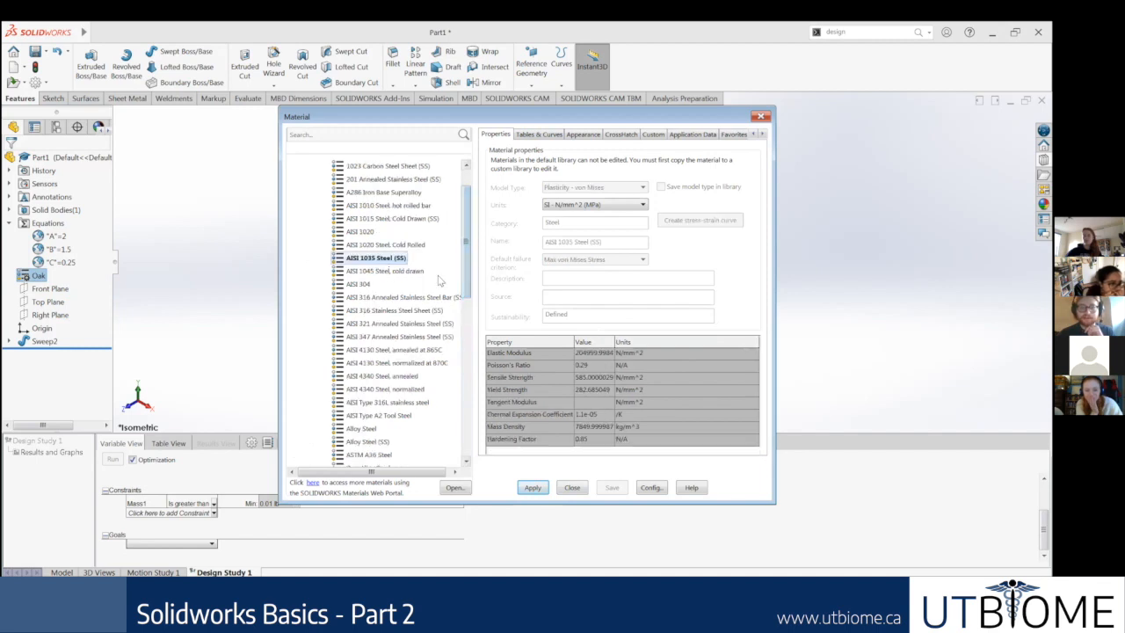
{"action": "left_click", "coordinate": [532, 488]}
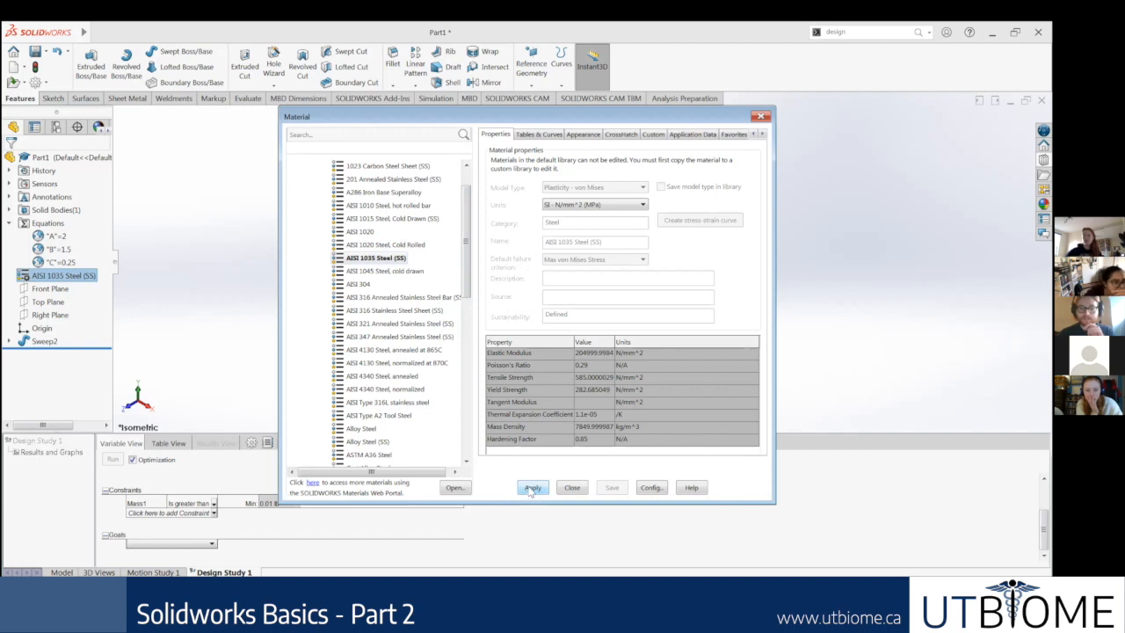
{"action": "left_click", "coordinate": [761, 118]}
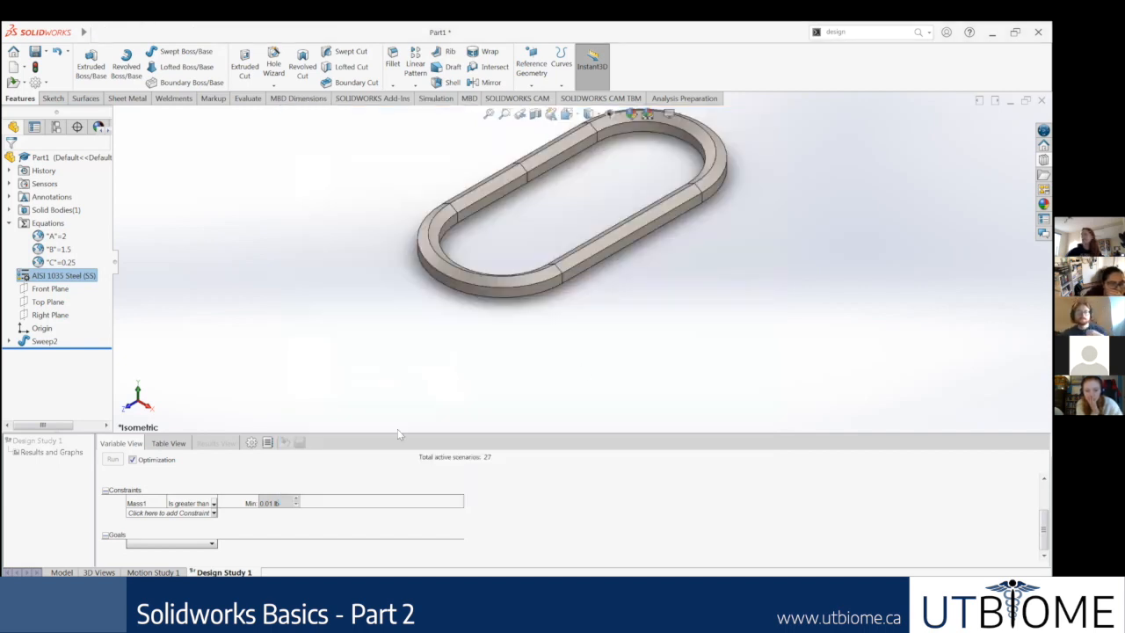
{"action": "scroll", "coordinate": [610, 212], "scroll_direction": "up", "scroll_amount": 3}
{"action": "scroll", "coordinate": [611, 213], "scroll_direction": "down", "scroll_amount": 2}
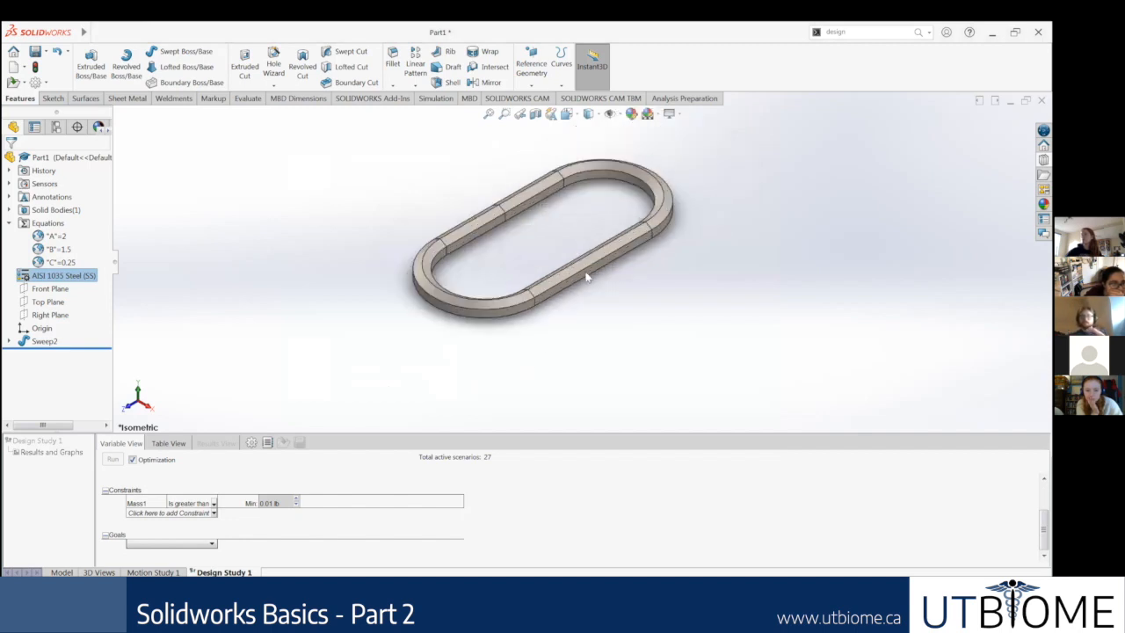
{"action": "scroll", "coordinate": [686, 211], "scroll_direction": "down", "scroll_amount": 1}
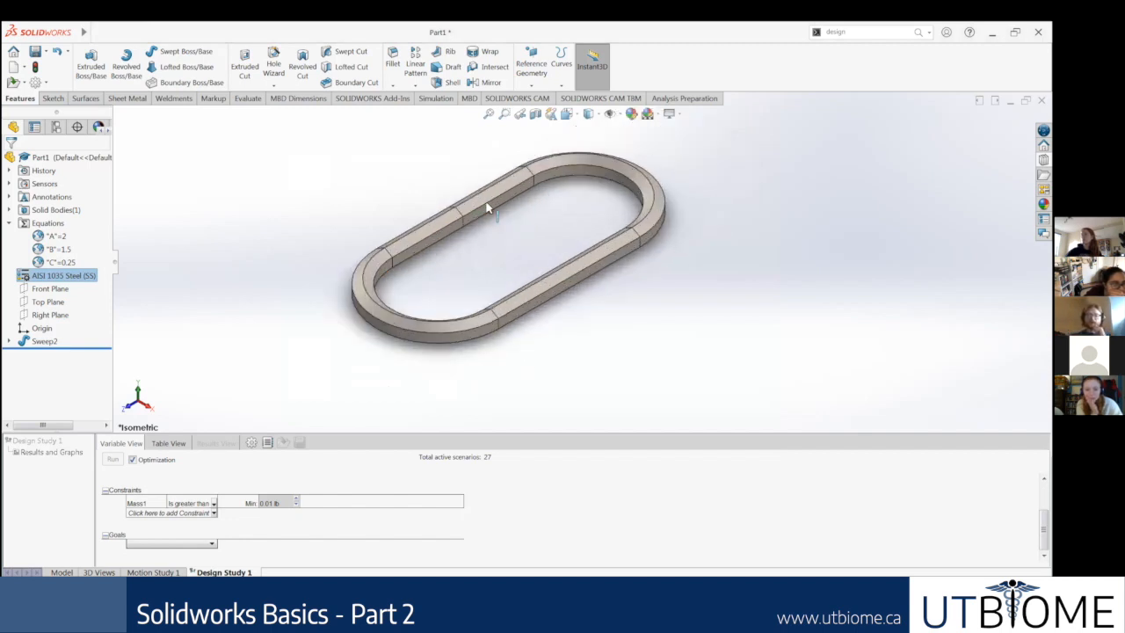
{"action": "scroll", "coordinate": [518, 201], "scroll_direction": "up", "scroll_amount": 1}
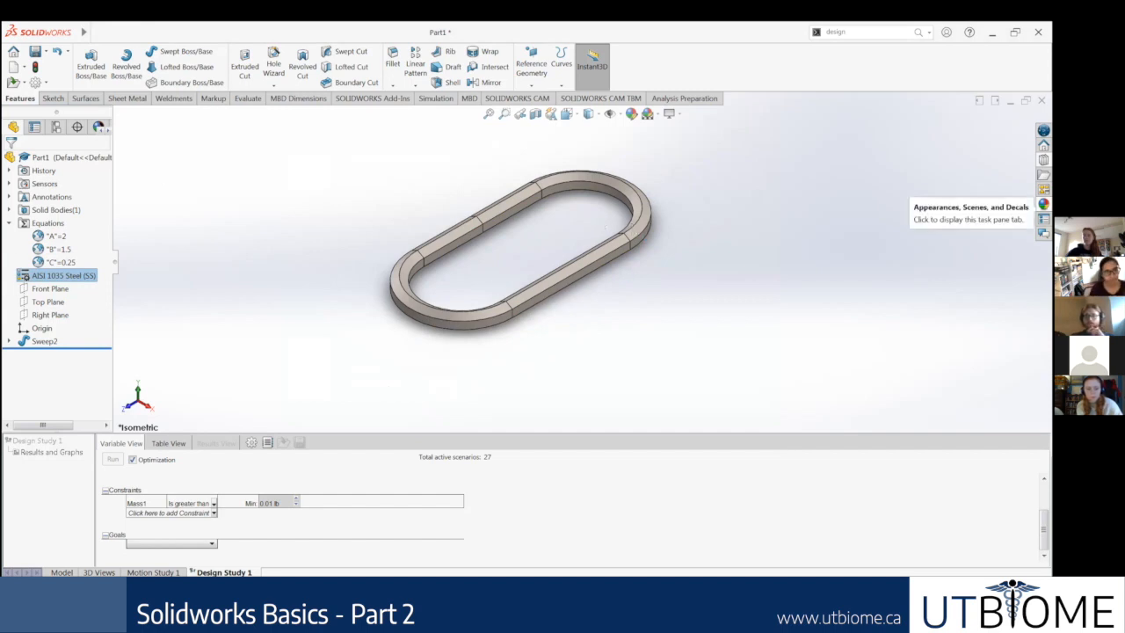
Step: Apply the default color appearance to the chain link
{"action": "left_click", "coordinate": [1043, 204]}
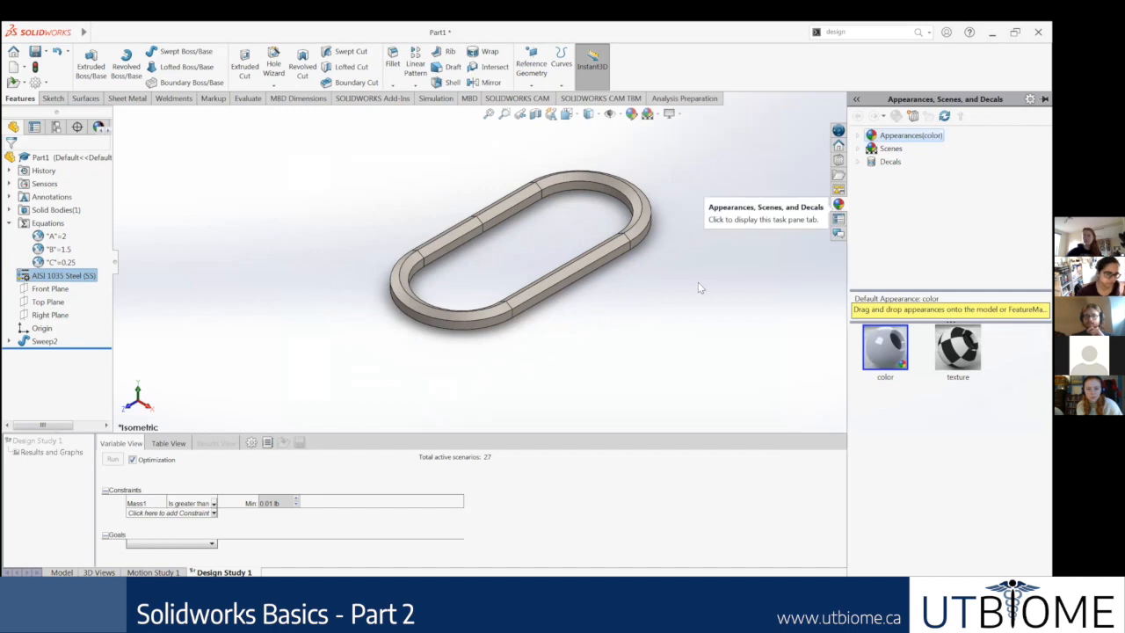
{"action": "left_click", "coordinate": [477, 381]}
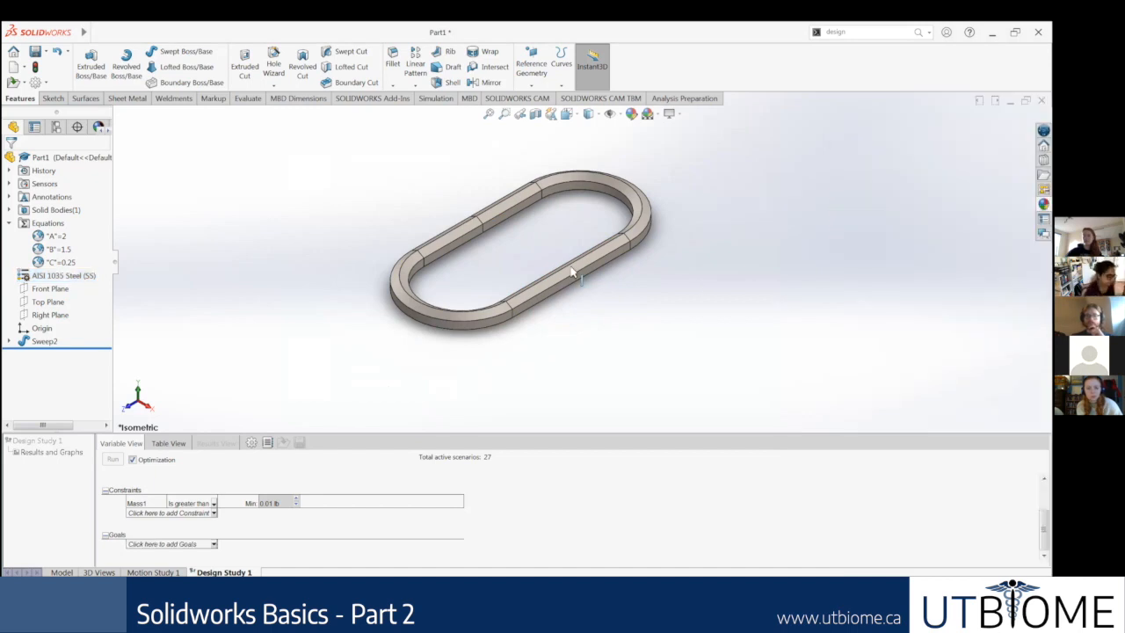
{"action": "left_click", "coordinate": [212, 544]}
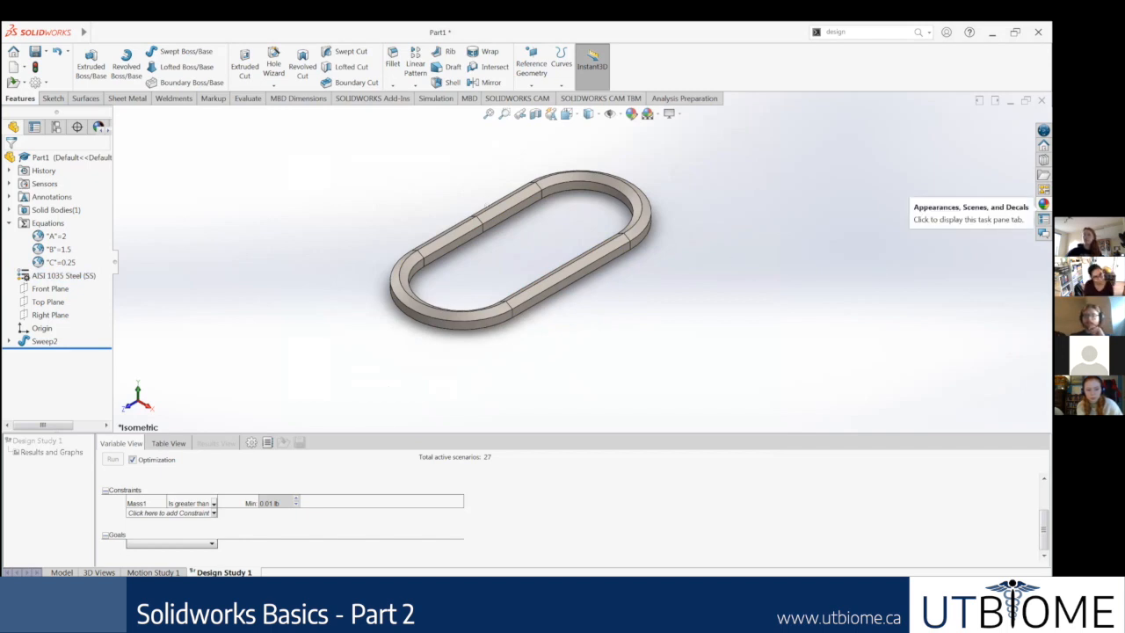
{"action": "left_click", "coordinate": [1043, 204]}
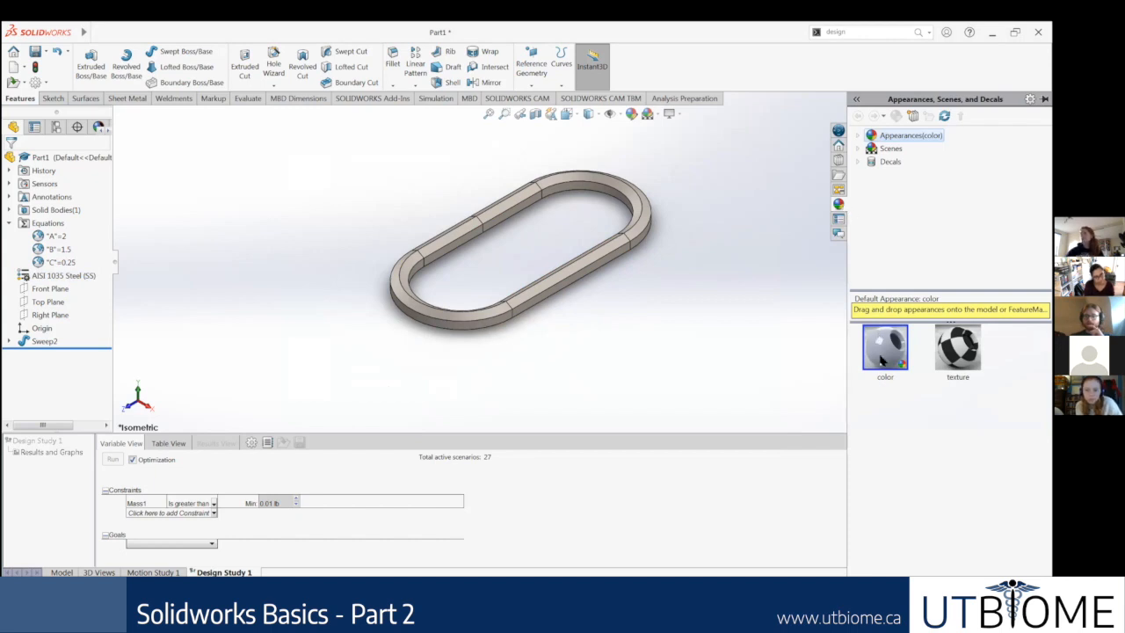
{"action": "double_click", "coordinate": [882, 356]}
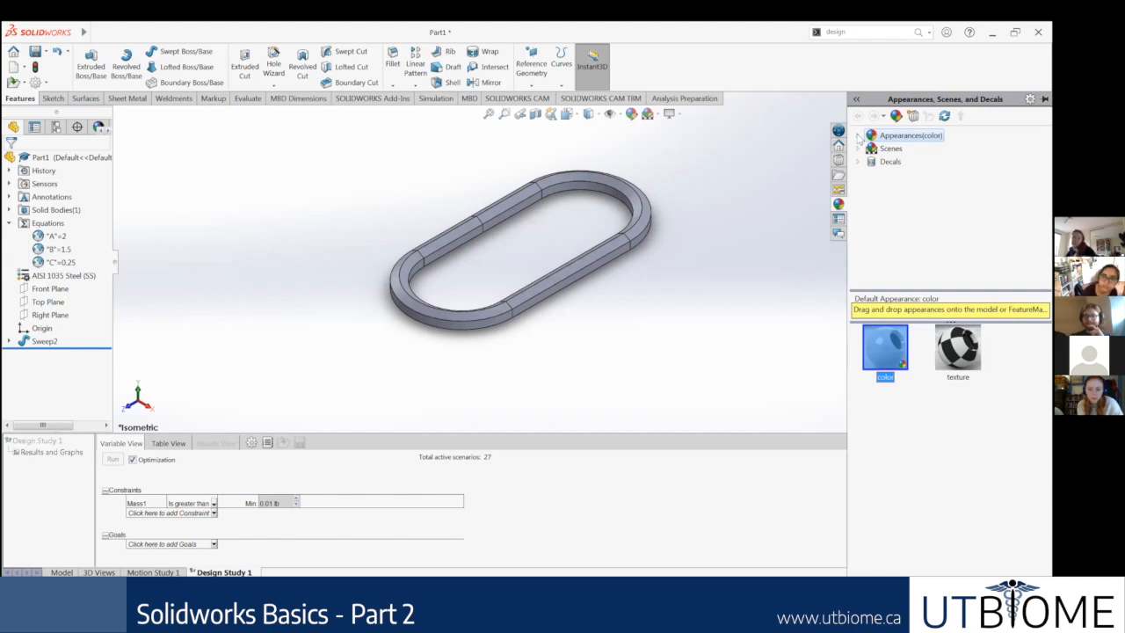
Step: Browse the Metal appearances and display the Iron finishes
{"action": "left_click", "coordinate": [910, 135]}
{"action": "scroll", "coordinate": [909, 229], "scroll_direction": "down", "scroll_amount": 1}
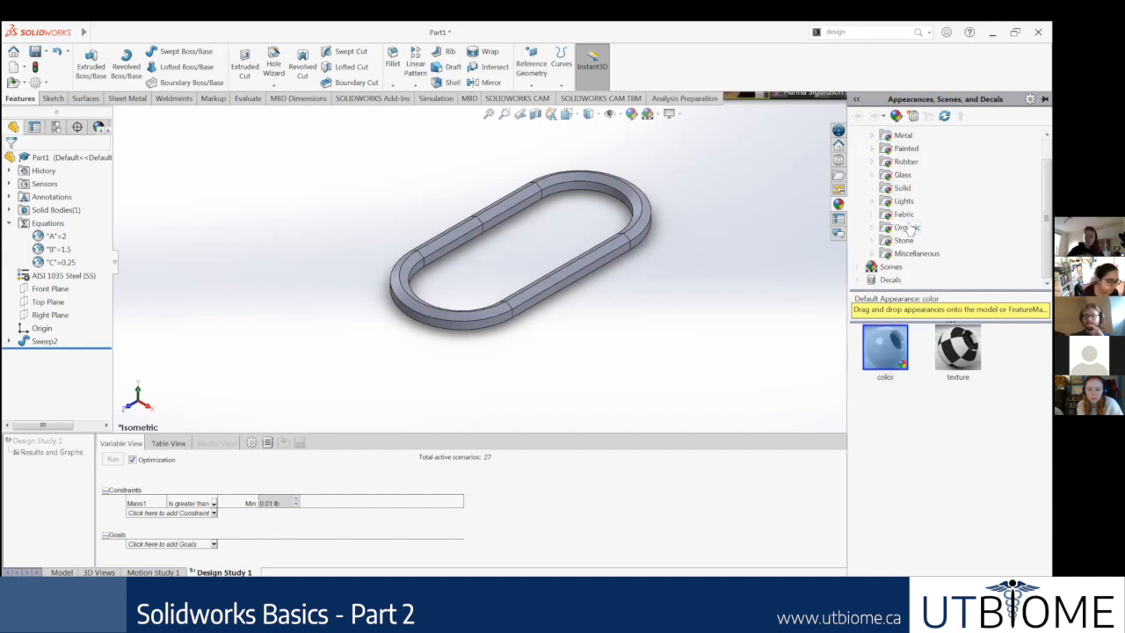
{"action": "scroll", "coordinate": [879, 161], "scroll_direction": "up", "scroll_amount": 1}
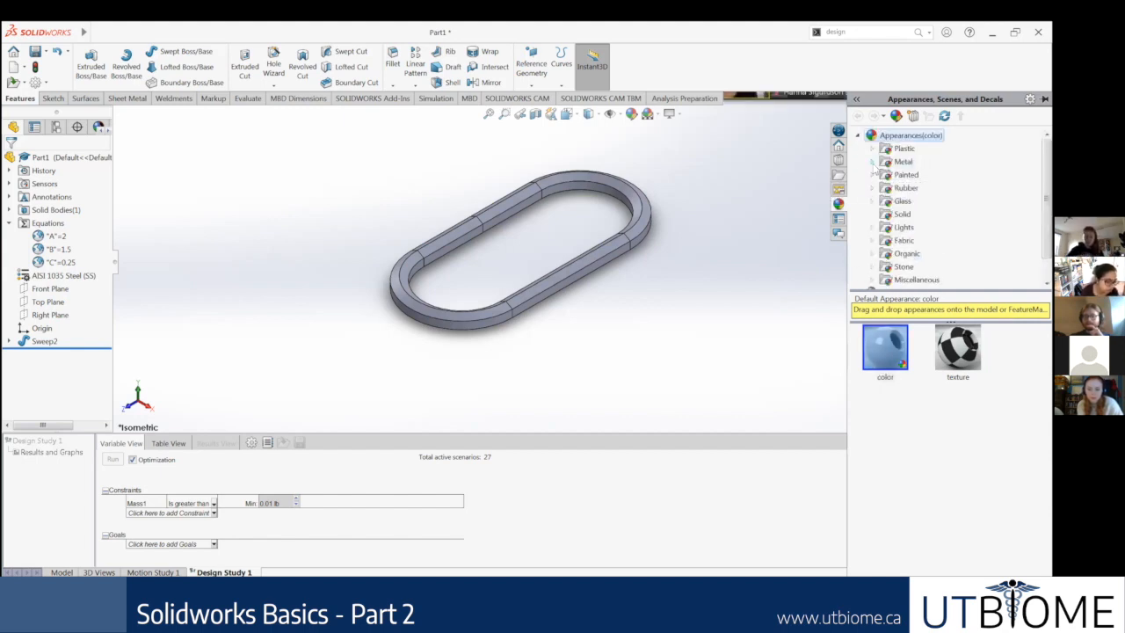
{"action": "left_click", "coordinate": [874, 163]}
{"action": "scroll", "coordinate": [927, 184], "scroll_direction": "down", "scroll_amount": 3}
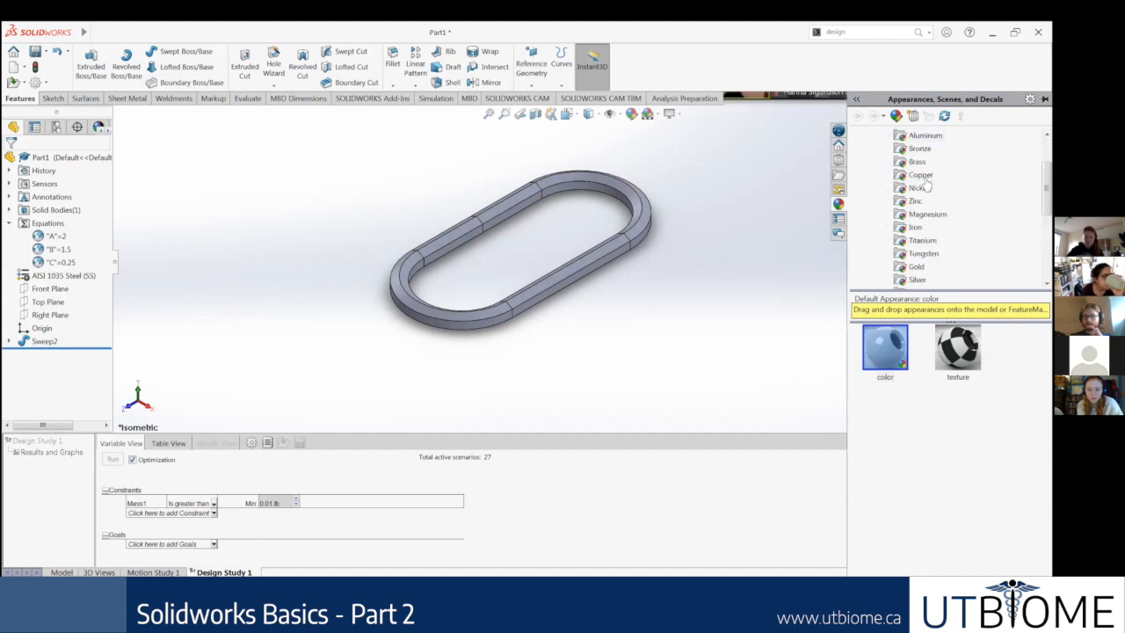
{"action": "scroll", "coordinate": [931, 189], "scroll_direction": "down", "scroll_amount": 1}
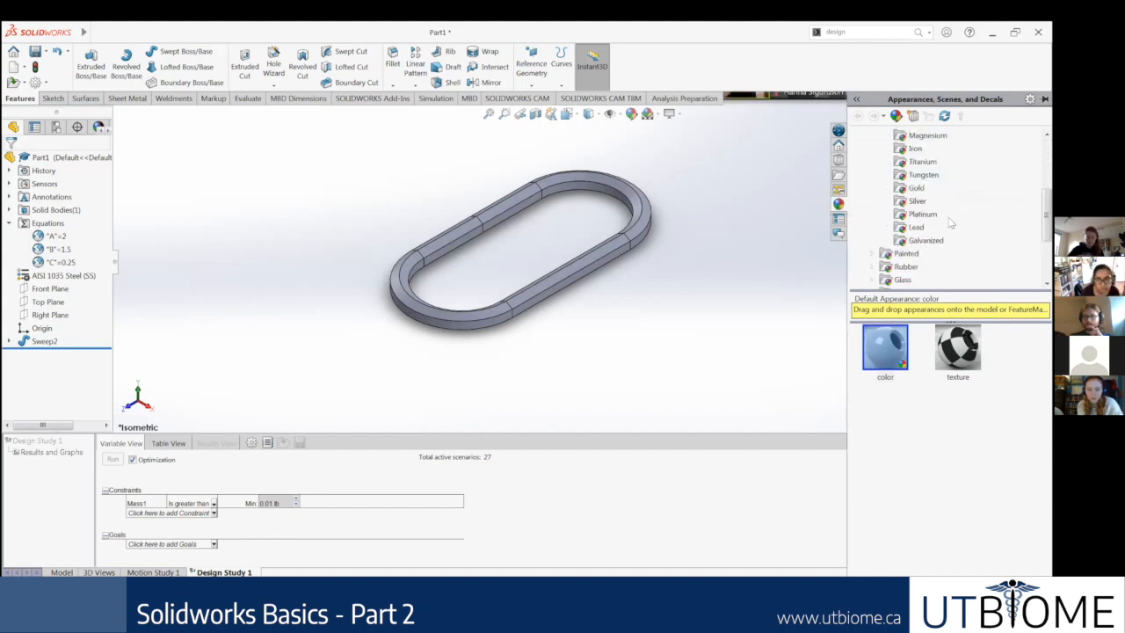
{"action": "left_click", "coordinate": [933, 243]}
{"action": "scroll", "coordinate": [936, 232], "scroll_direction": "up", "scroll_amount": 3}
{"action": "left_click", "coordinate": [922, 214]}
{"action": "left_click", "coordinate": [915, 188]}
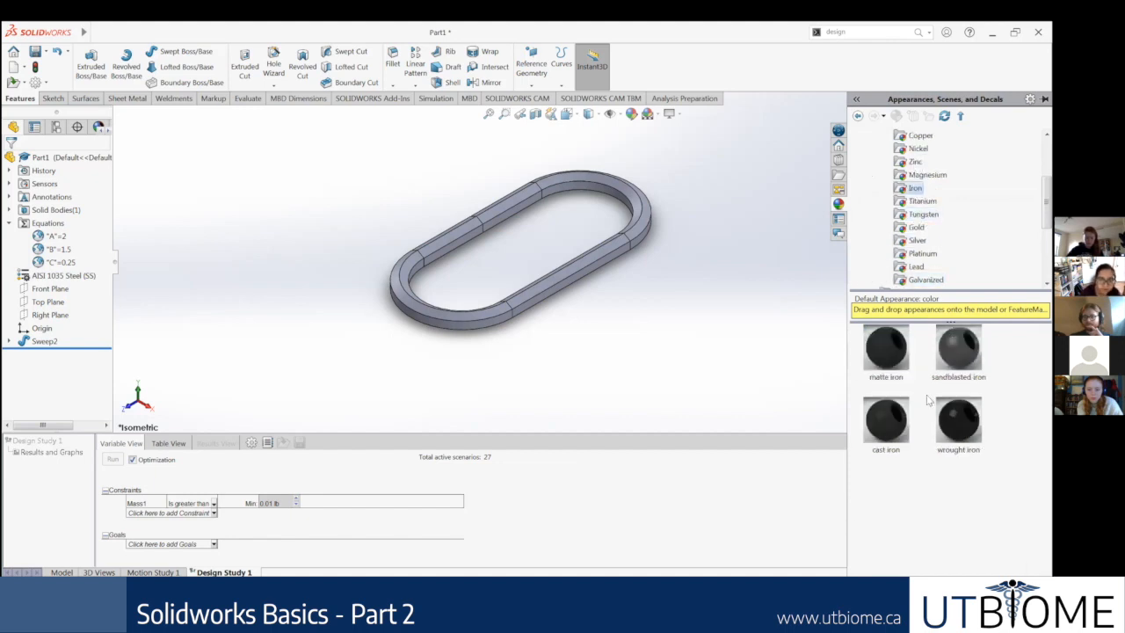
Step: Apply the wrought iron appearance to the swept chain link
{"action": "scroll", "coordinate": [957, 216], "scroll_direction": "down", "scroll_amount": 4}
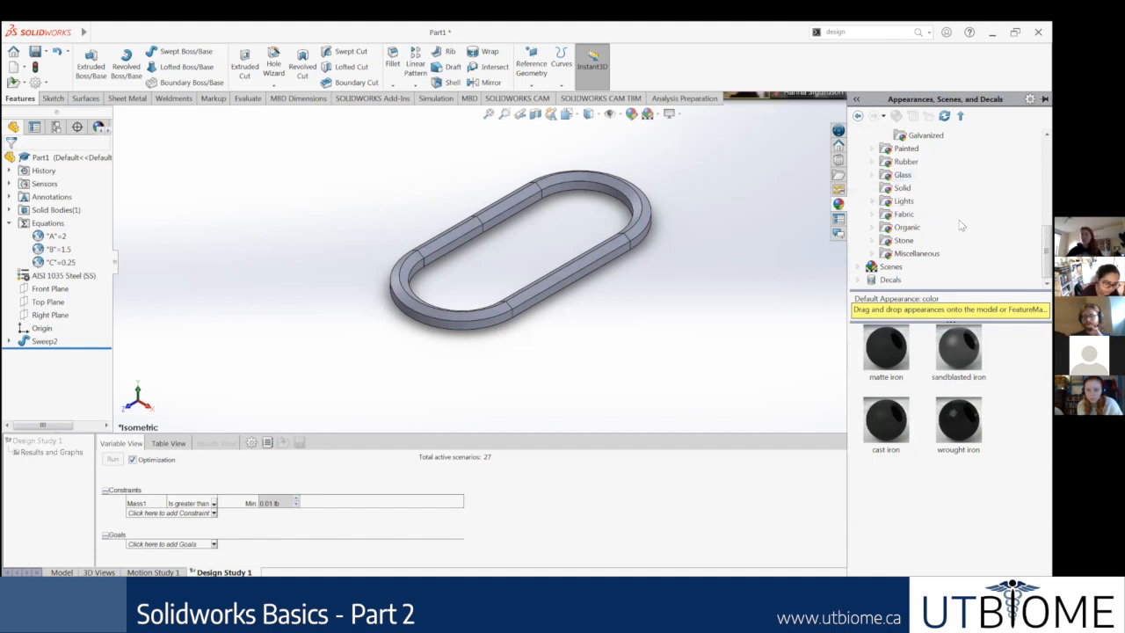
{"action": "scroll", "coordinate": [958, 232], "scroll_direction": "up", "scroll_amount": 1}
{"action": "left_click_drag", "start_coordinate": [958, 420], "coordinate": [575, 277]}
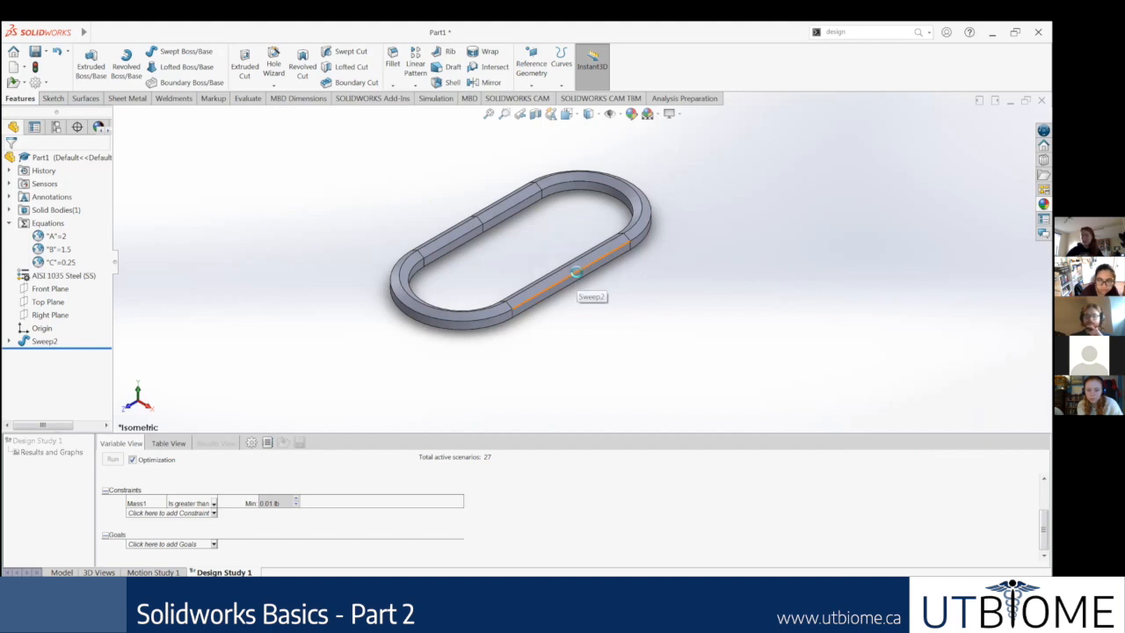
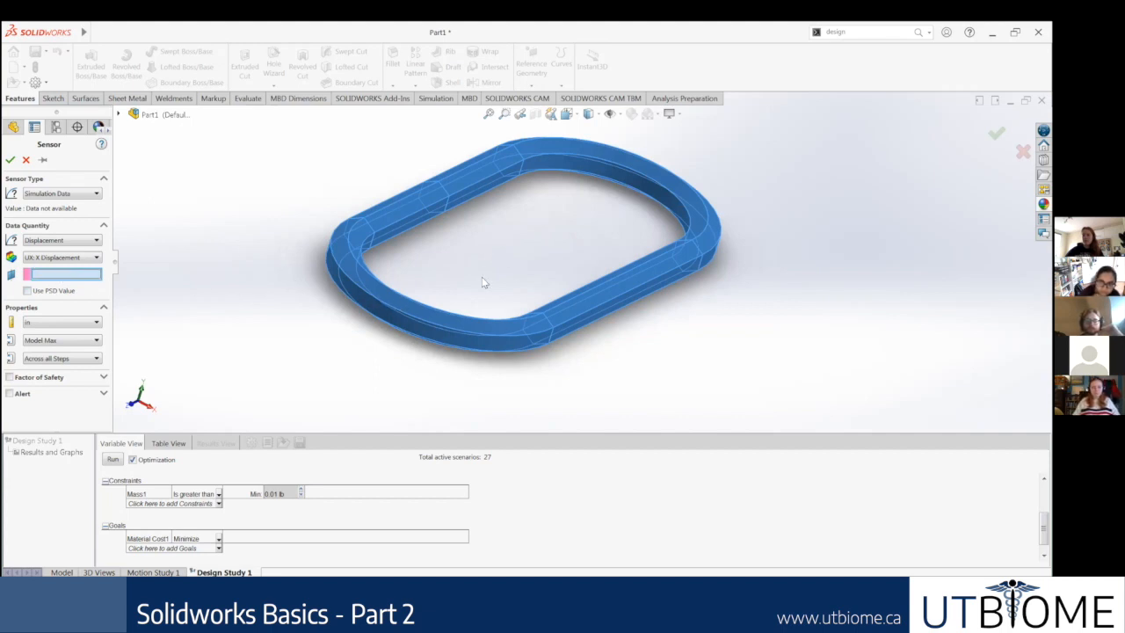
Step: Create a simulation data sensor for UX: X Displacement and add it to the design study goals
{"action": "left_click", "coordinate": [87, 380]}
{"action": "left_click", "coordinate": [63, 379]}
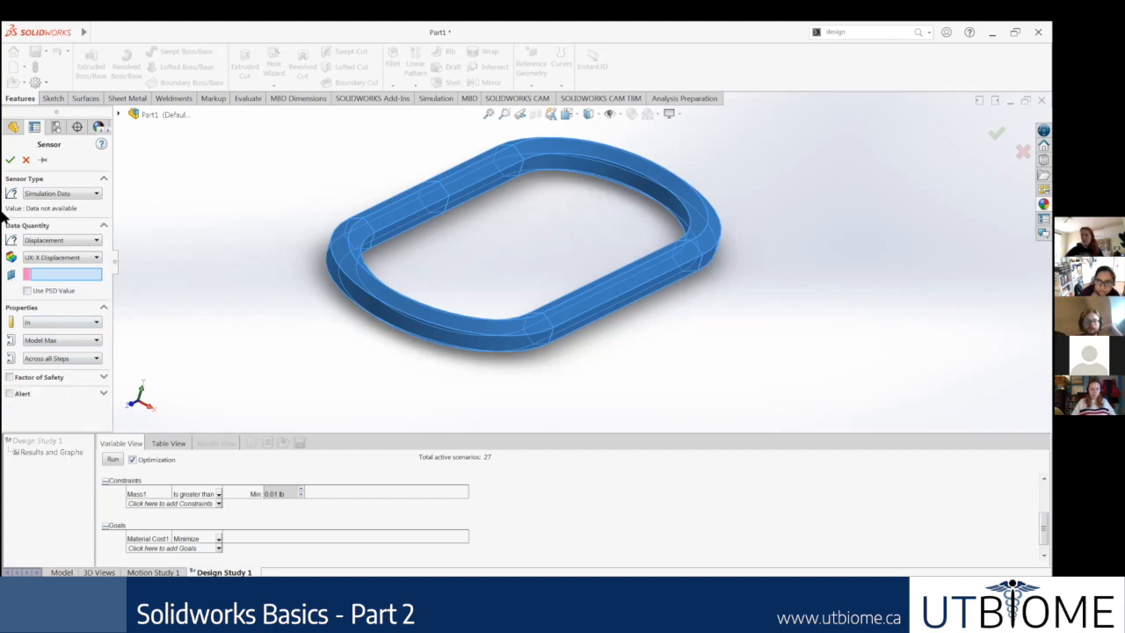
{"action": "left_click", "coordinate": [10, 159]}
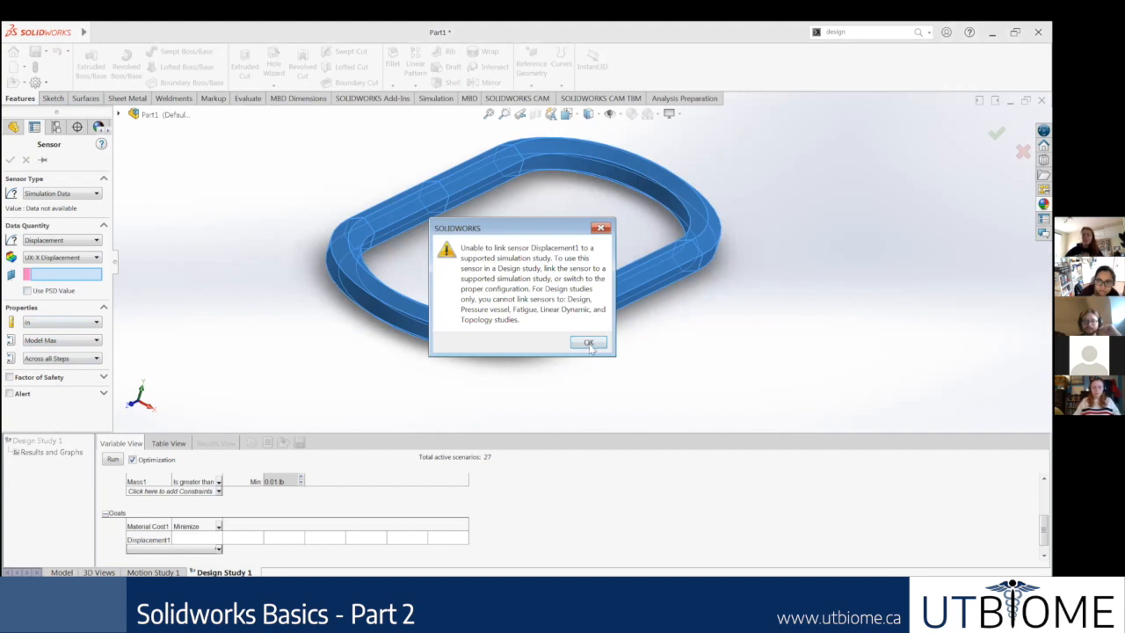
{"action": "key", "text": "Return"}
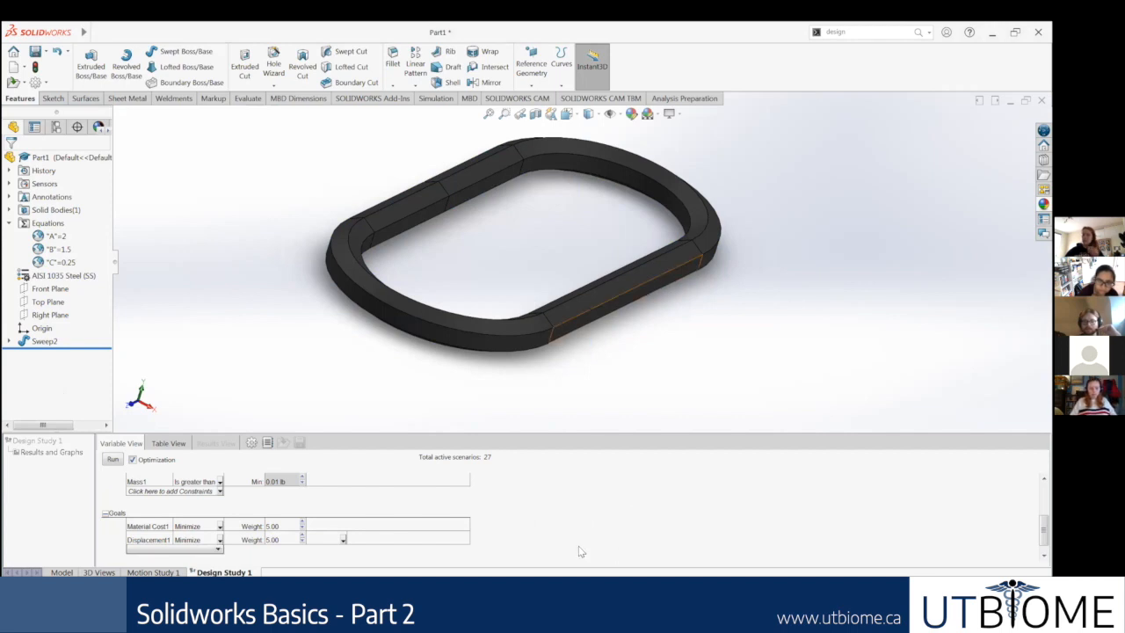
Step: Enlarge the design study area and run the optimization over all active scenarios
{"action": "left_click", "coordinate": [115, 458]}
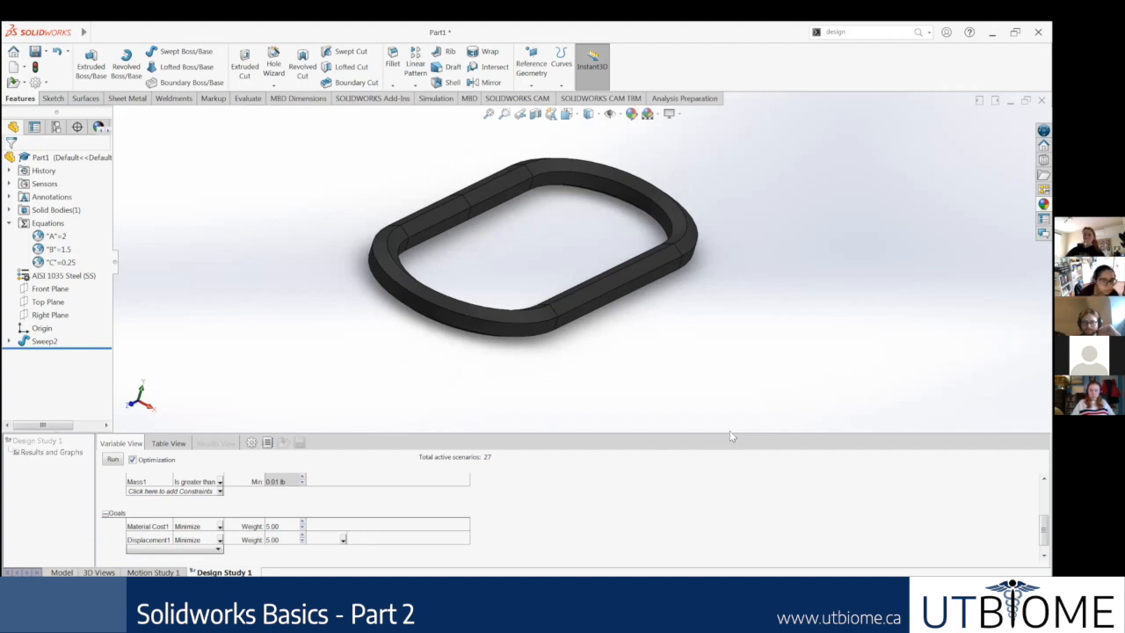
{"action": "left_click_drag", "start_coordinate": [730, 430], "coordinate": [695, 139]}
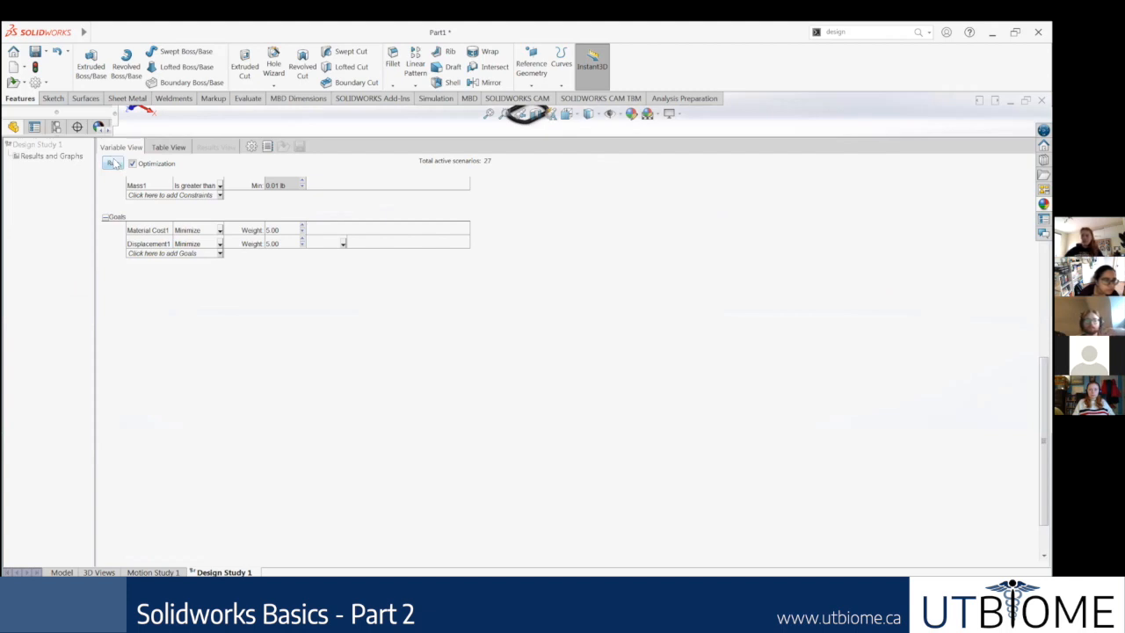
{"action": "left_click", "coordinate": [113, 164]}
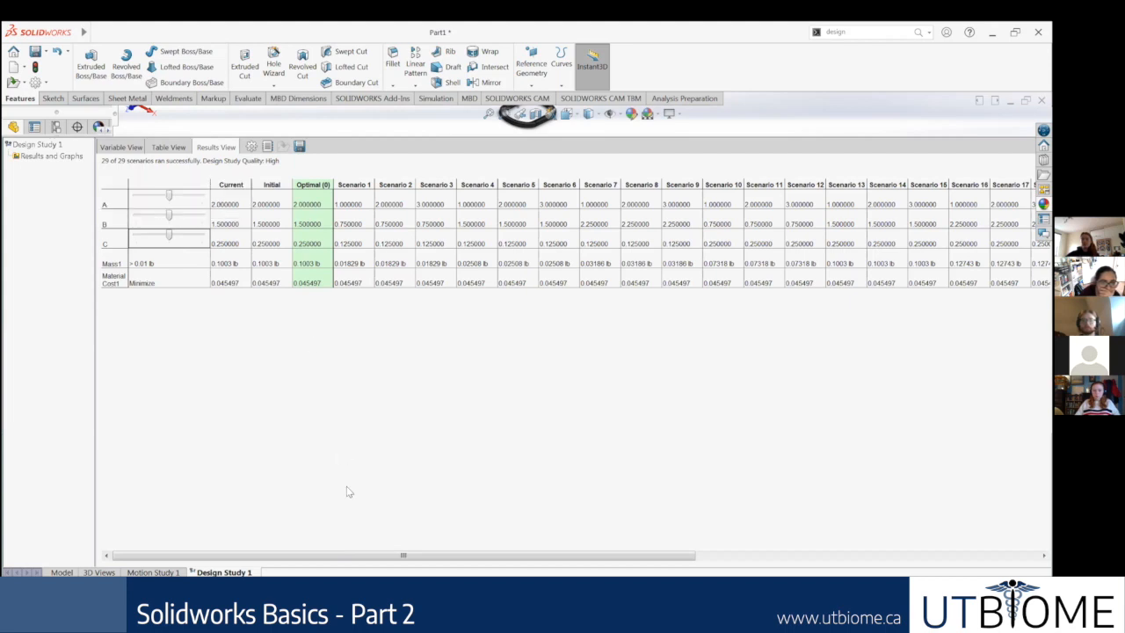
Step: Review the scenario results table and preview Scenario 3 on the chain link in an enlarged graphics area
{"action": "left_click_drag", "start_coordinate": [405, 554], "coordinate": [188, 523]}
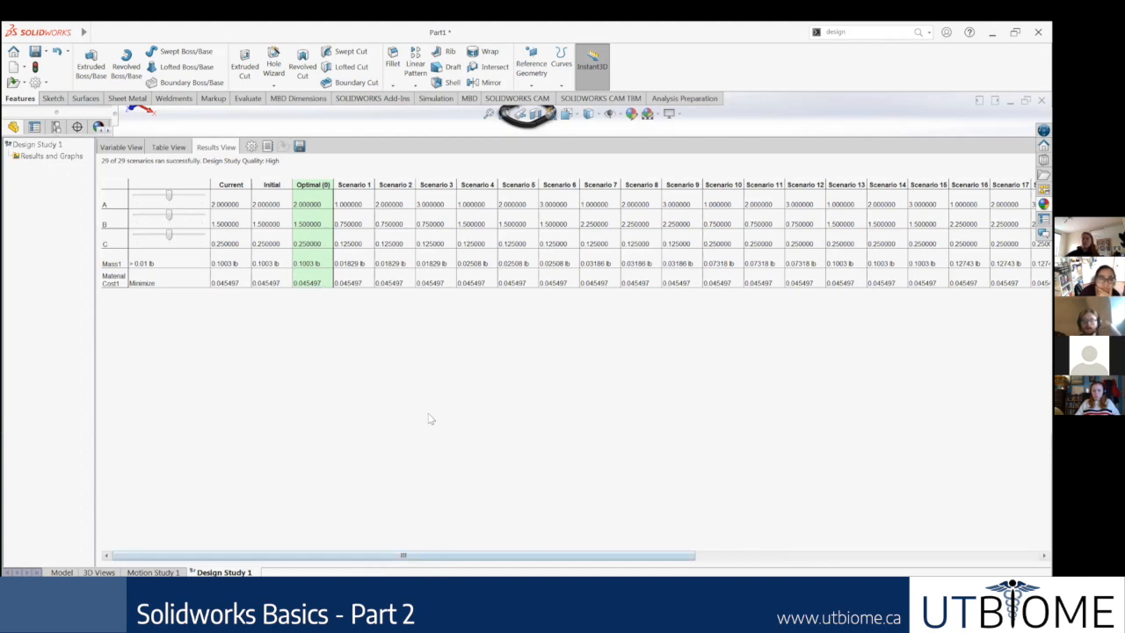
{"action": "left_click_drag", "start_coordinate": [628, 550], "coordinate": [931, 292]}
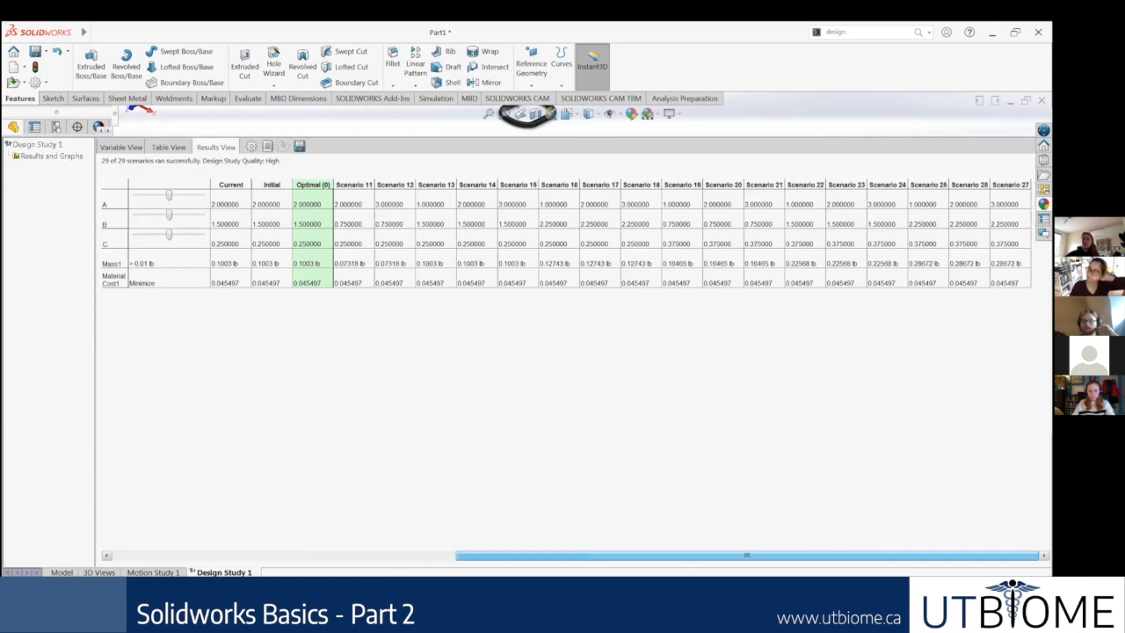
{"action": "left_click_drag", "start_coordinate": [555, 554], "coordinate": [132, 439]}
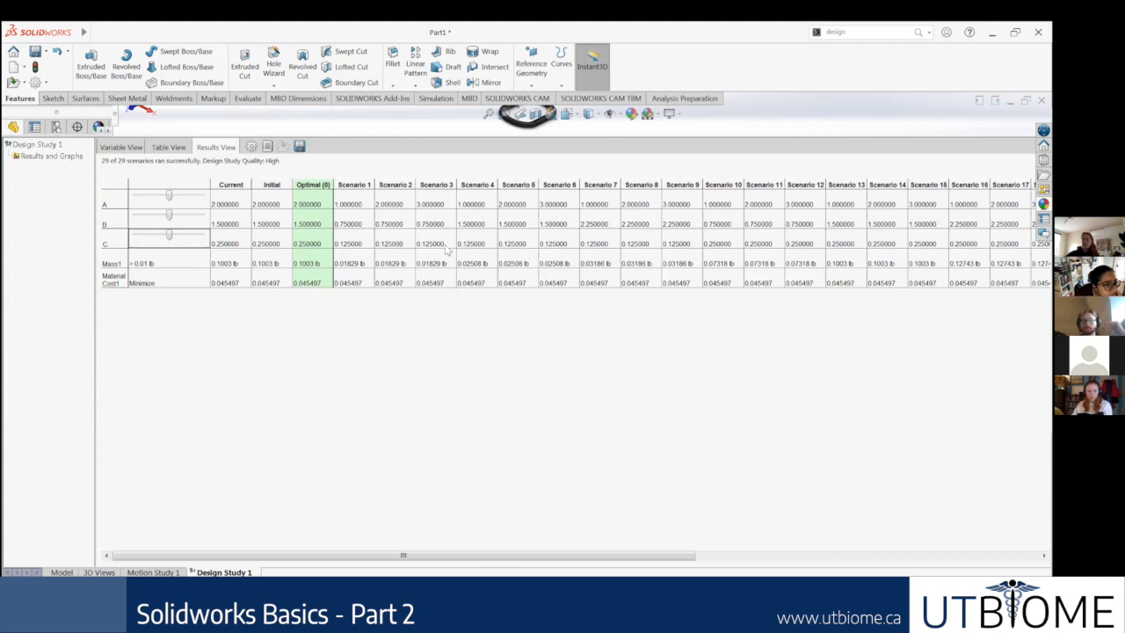
{"action": "left_click", "coordinate": [434, 184]}
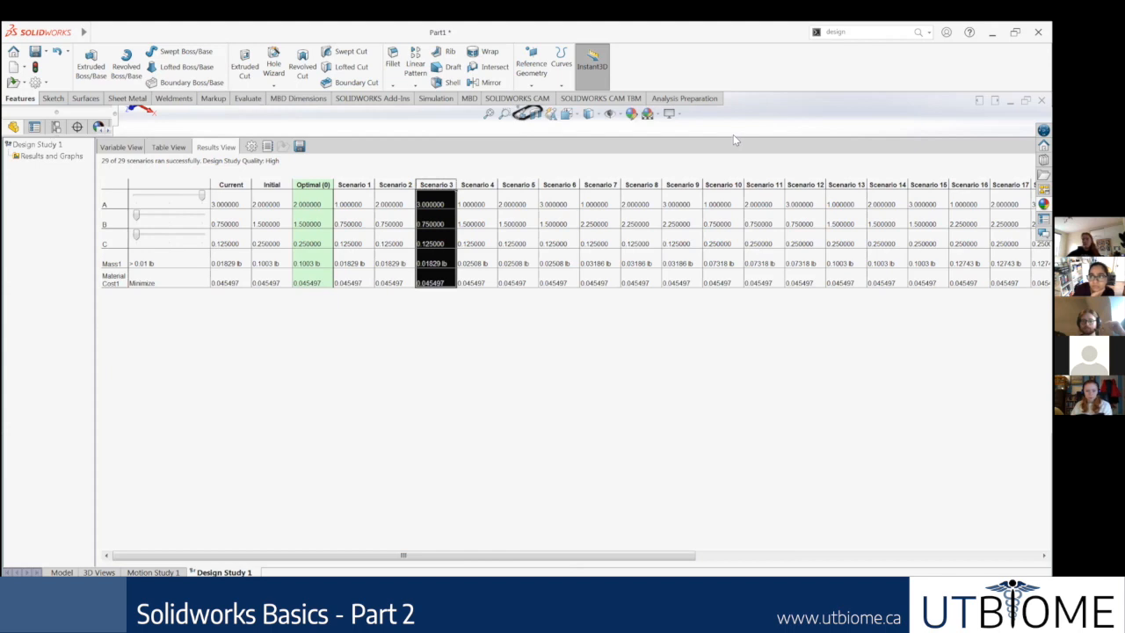
{"action": "left_click_drag", "start_coordinate": [732, 135], "coordinate": [781, 441]}
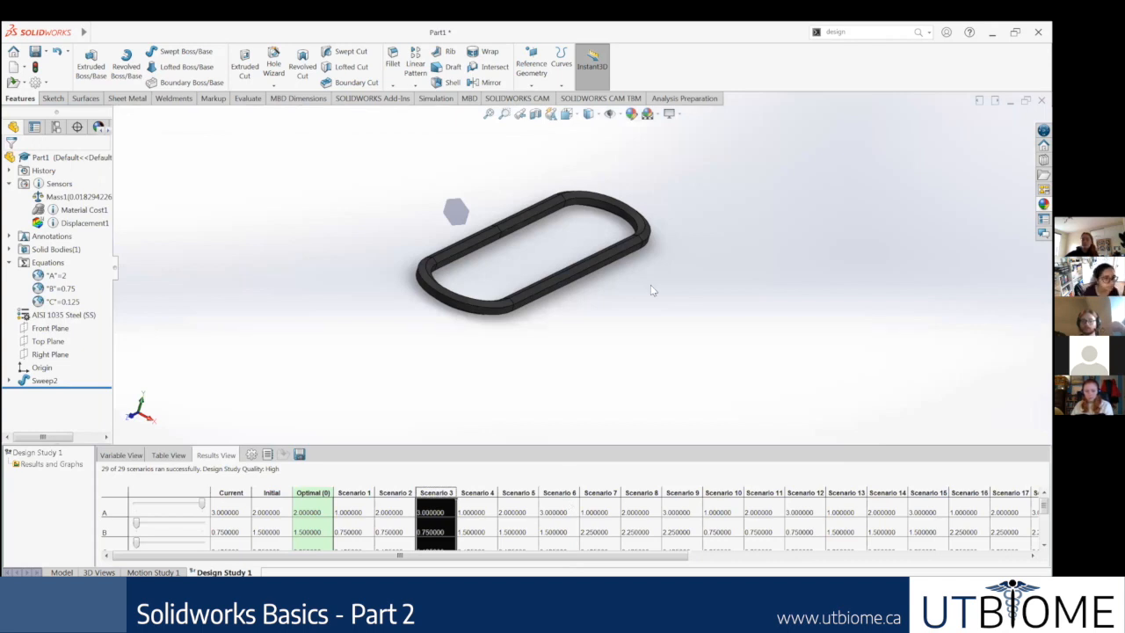
{"action": "scroll", "coordinate": [546, 269], "scroll_direction": "down", "scroll_amount": 2}
{"action": "middle_click_drag", "start_coordinate": [571, 273], "coordinate": [522, 259]}
Step: Preview the Optimal result and Scenarios 4, 6 and 9 on the chain link
{"action": "left_click", "coordinate": [322, 496]}
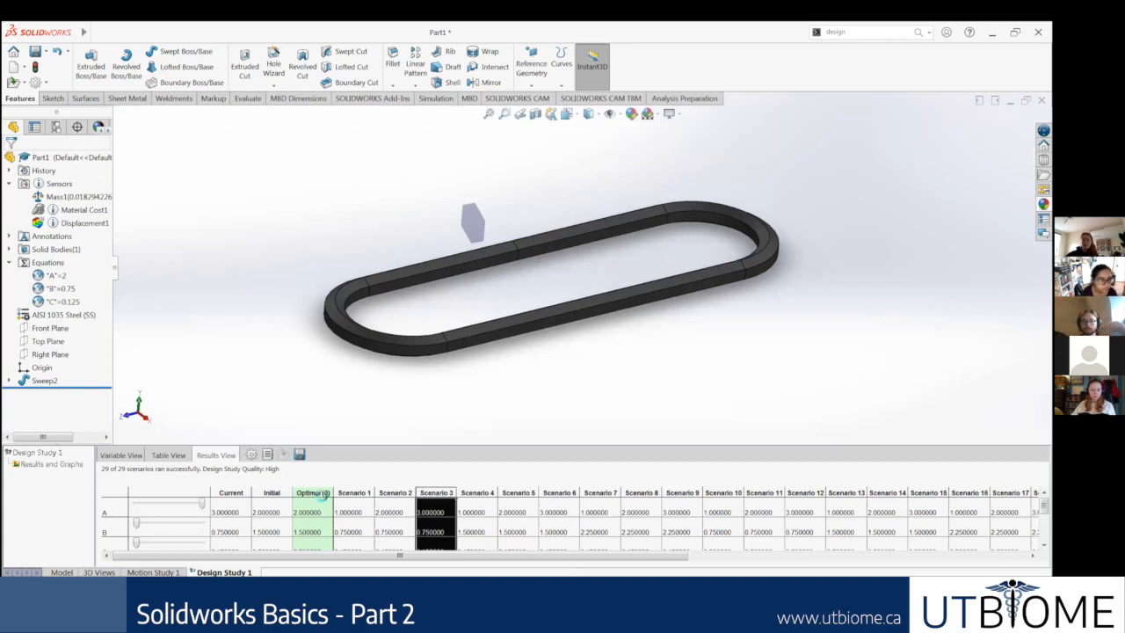
{"action": "left_click", "coordinate": [480, 494]}
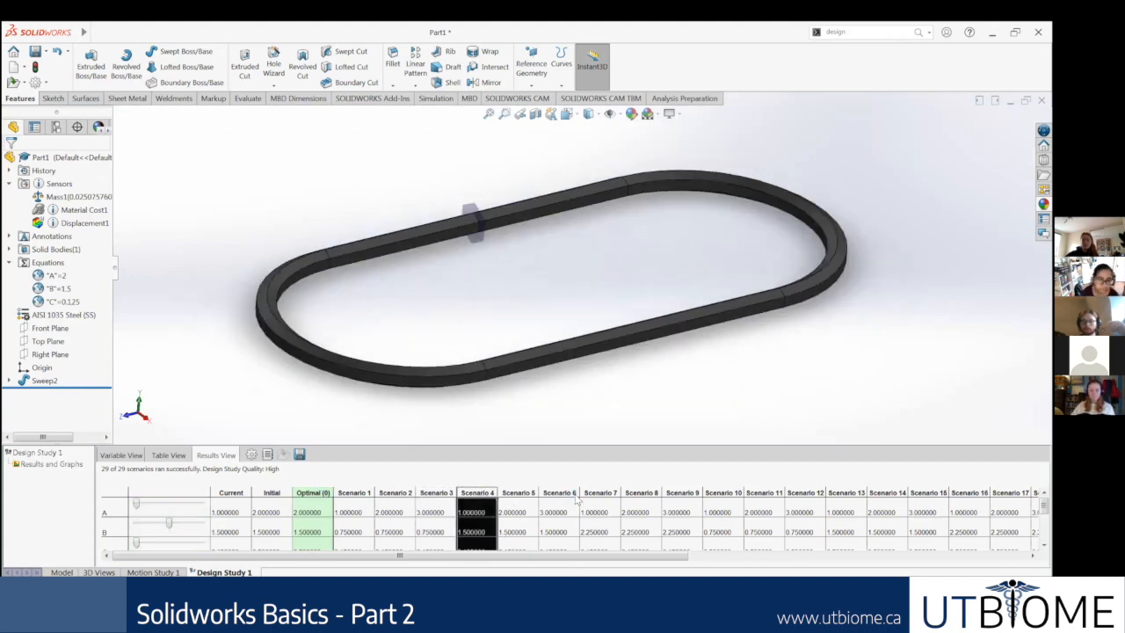
{"action": "left_click", "coordinate": [573, 495]}
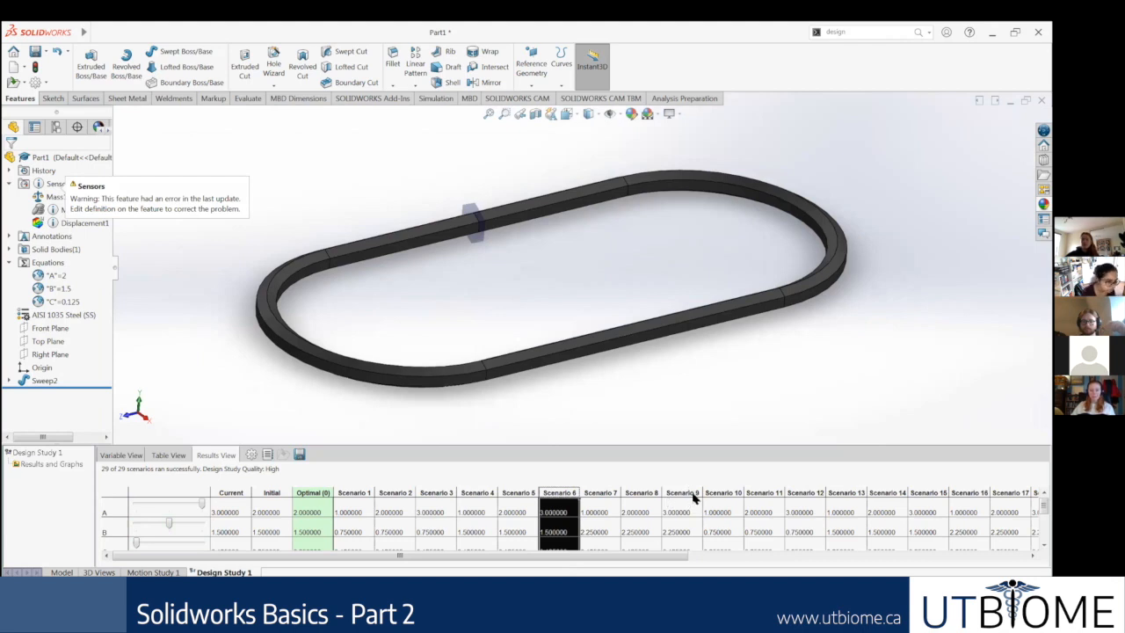
{"action": "left_click", "coordinate": [693, 494]}
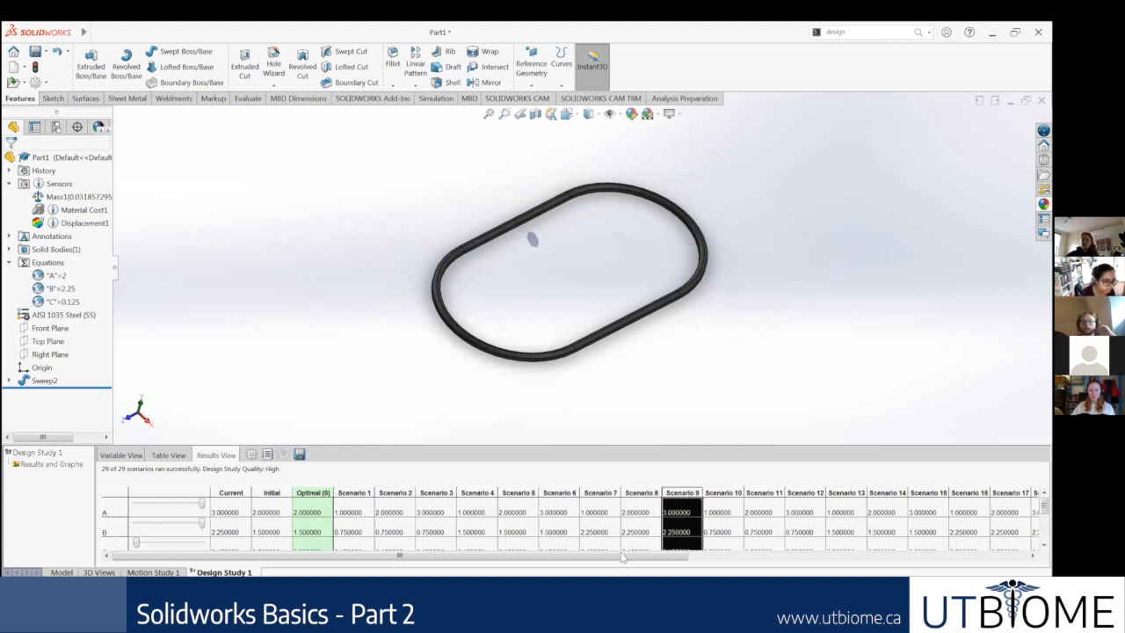
{"action": "mouse_move", "coordinate": [634, 236]}
{"action": "middle_mouse_down"}
{"action": "mouse_move", "coordinate": [623, 208]}
{"action": "mouse_move", "coordinate": [649, 243]}
{"action": "middle_mouse_up"}
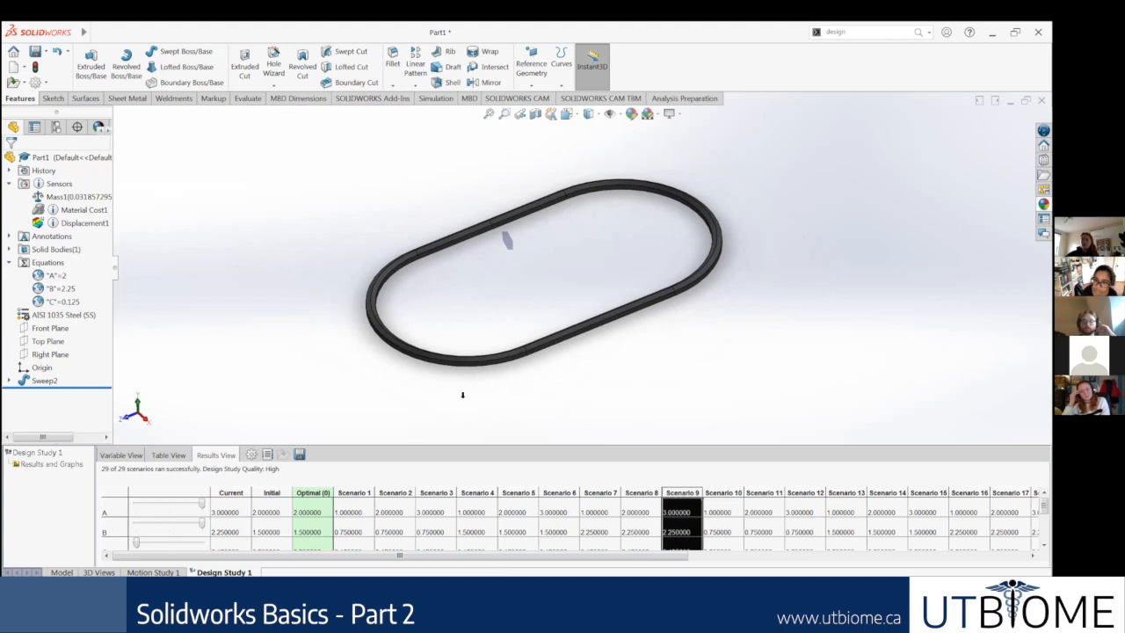
Step: Preview Scenarios 13, 20 and 27 on the chain link to compare its shapes
{"action": "left_click", "coordinate": [847, 494]}
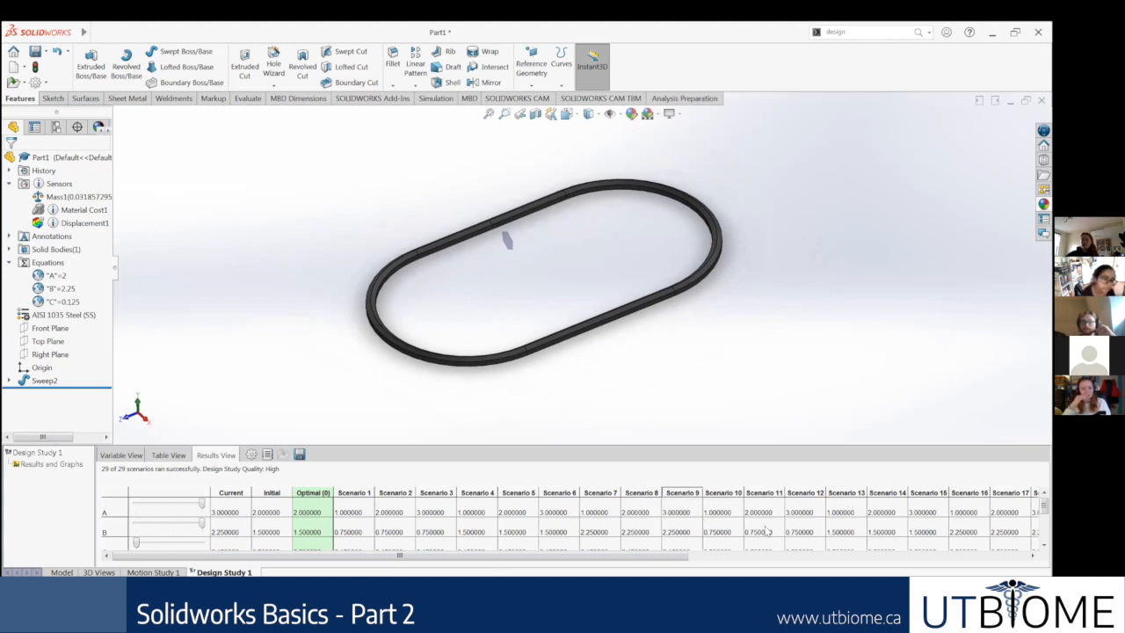
{"action": "left_click_drag", "start_coordinate": [501, 555], "coordinate": [799, 535]}
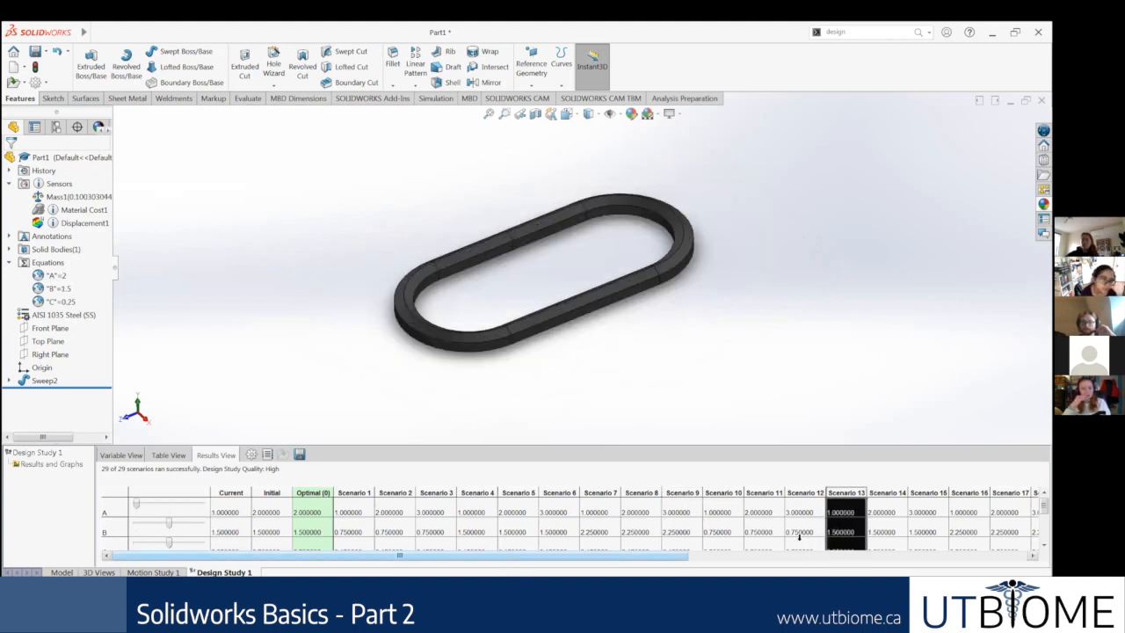
{"action": "left_click", "coordinate": [763, 495]}
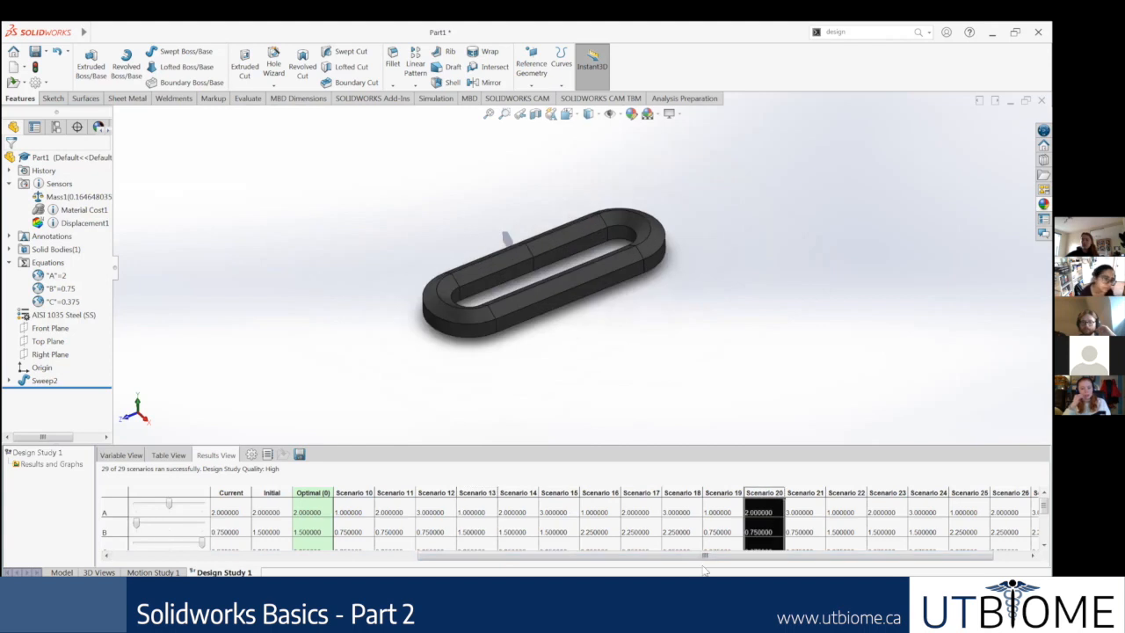
{"action": "left_click_drag", "start_coordinate": [836, 552], "coordinate": [871, 552]}
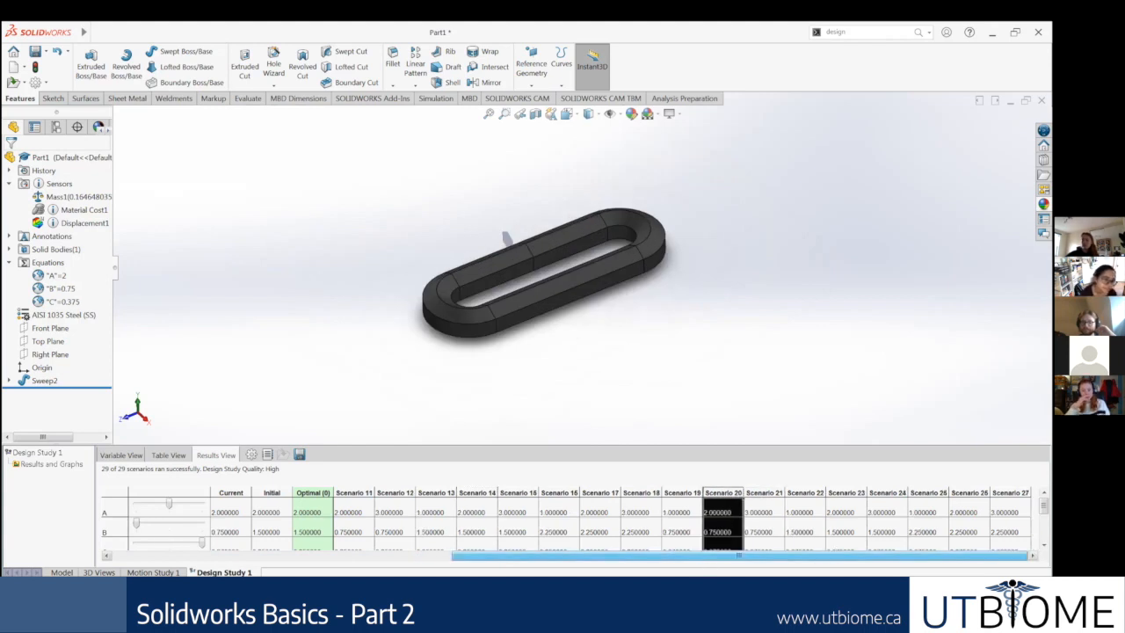
{"action": "left_click", "coordinate": [1011, 493]}
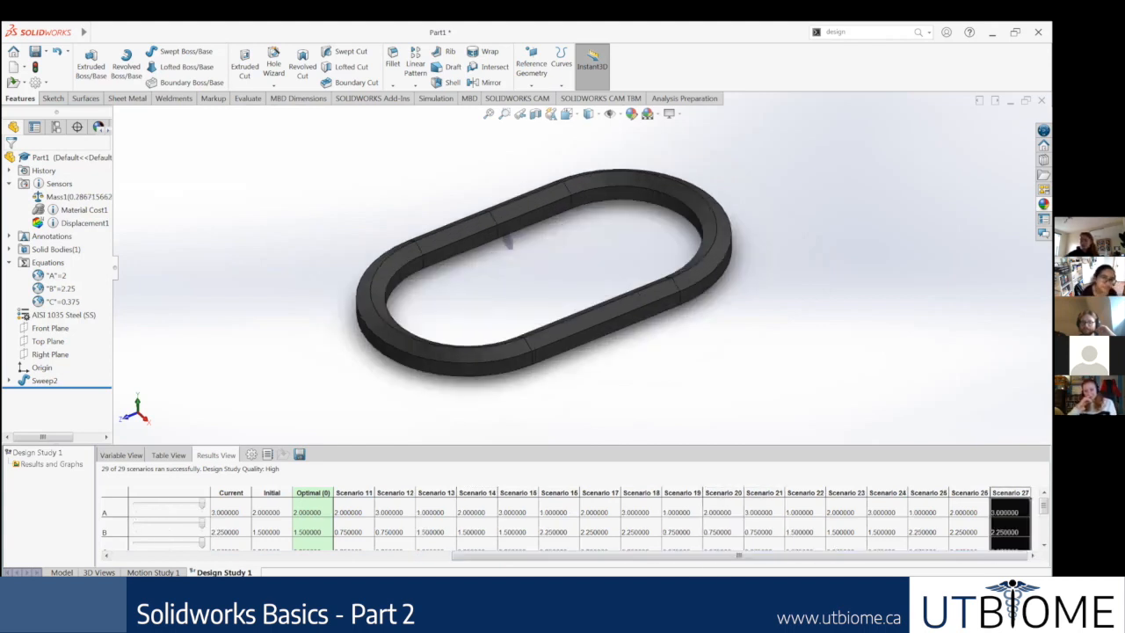
Step: Preview Scenarios 25, 24, 23, 19 and 15 on the chain link and return to the start of the results table
{"action": "left_click", "coordinate": [923, 495]}
{"action": "left_click", "coordinate": [886, 494]}
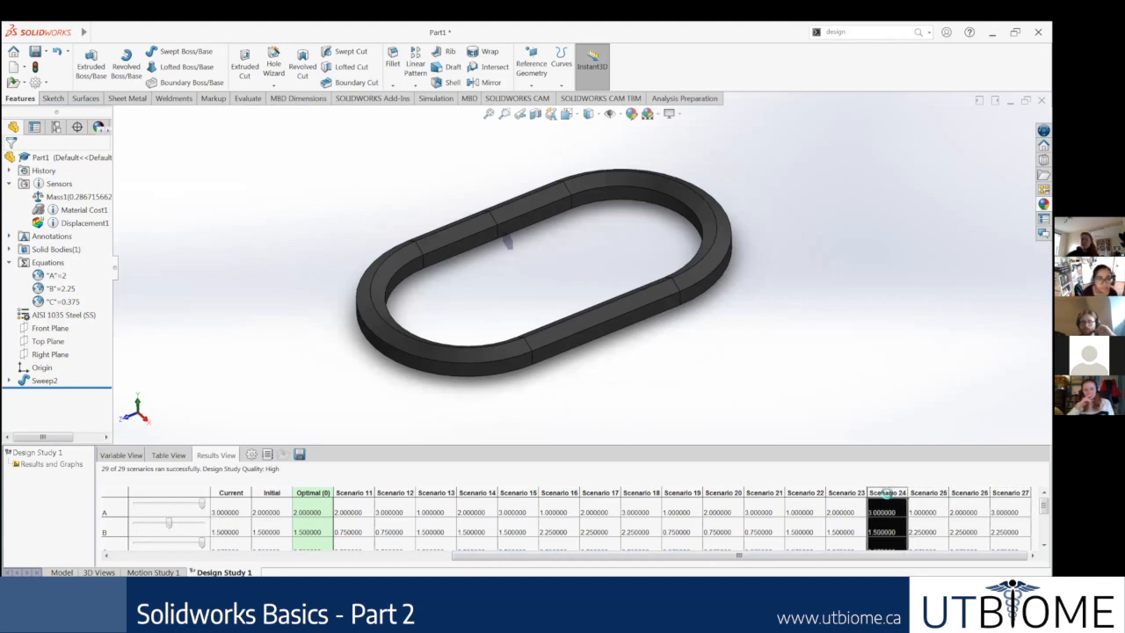
{"action": "left_click", "coordinate": [840, 494]}
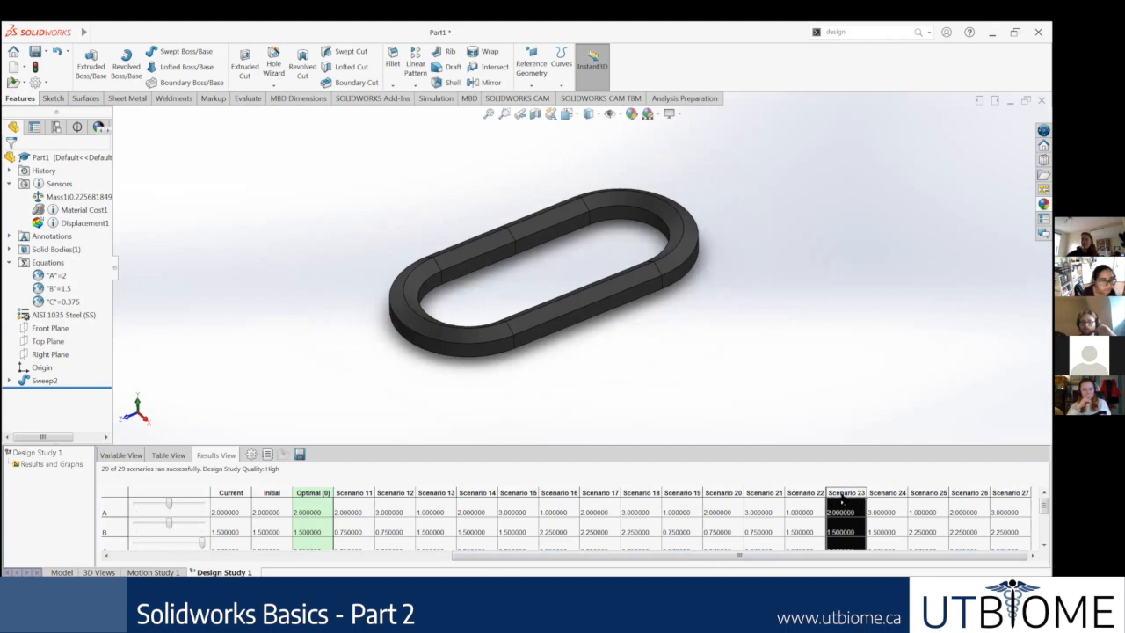
{"action": "left_click", "coordinate": [694, 494]}
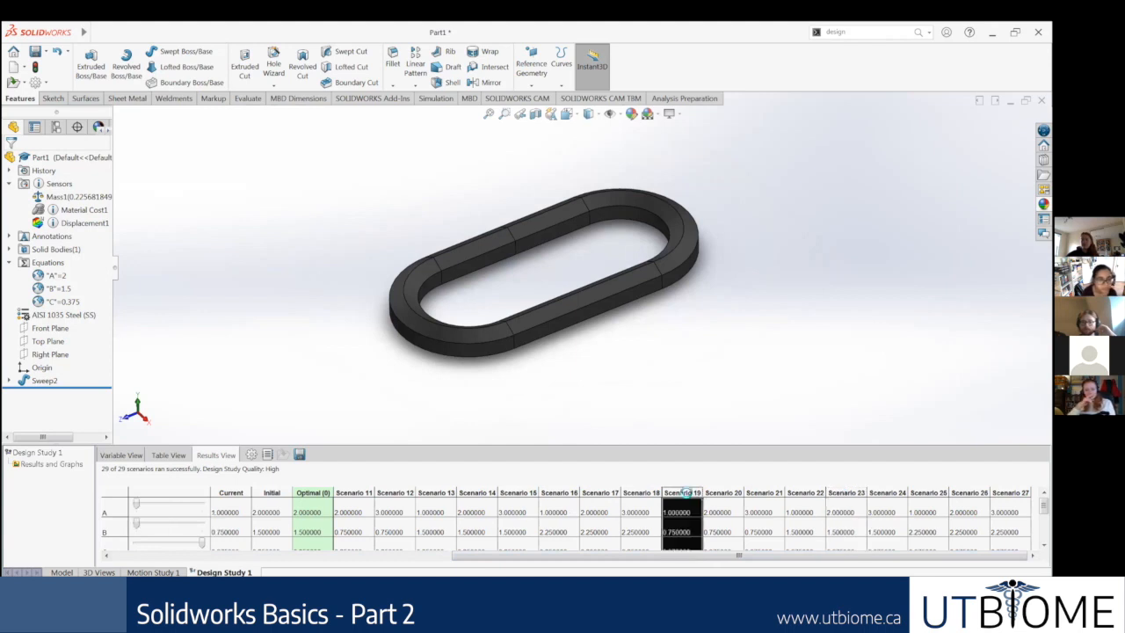
{"action": "left_click", "coordinate": [519, 494]}
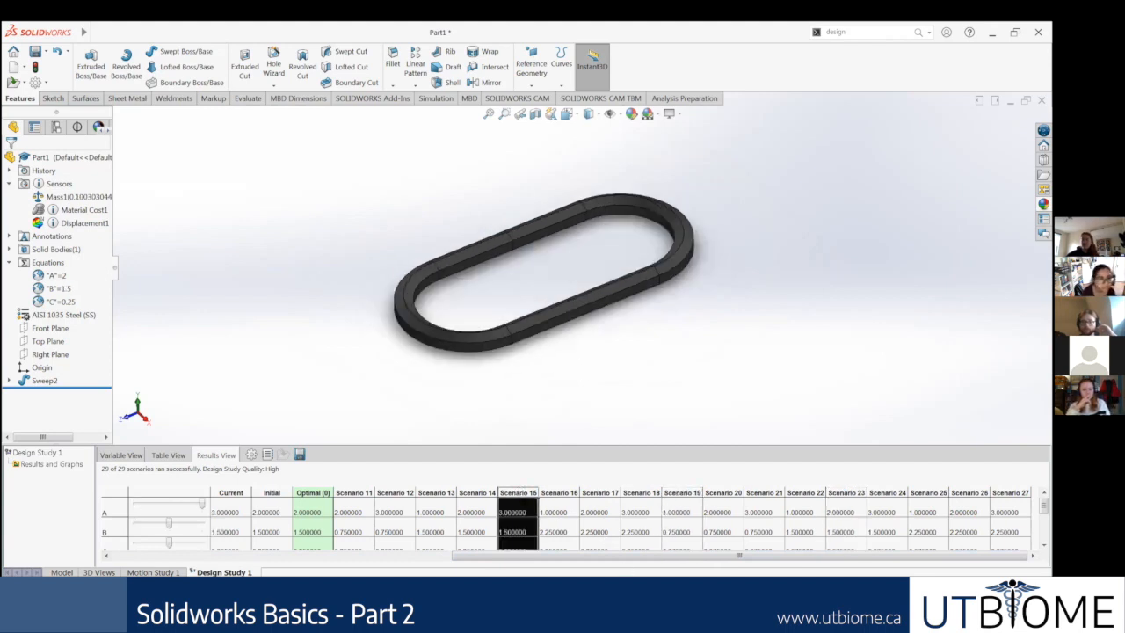
{"action": "left_click_drag", "start_coordinate": [596, 557], "coordinate": [188, 525]}
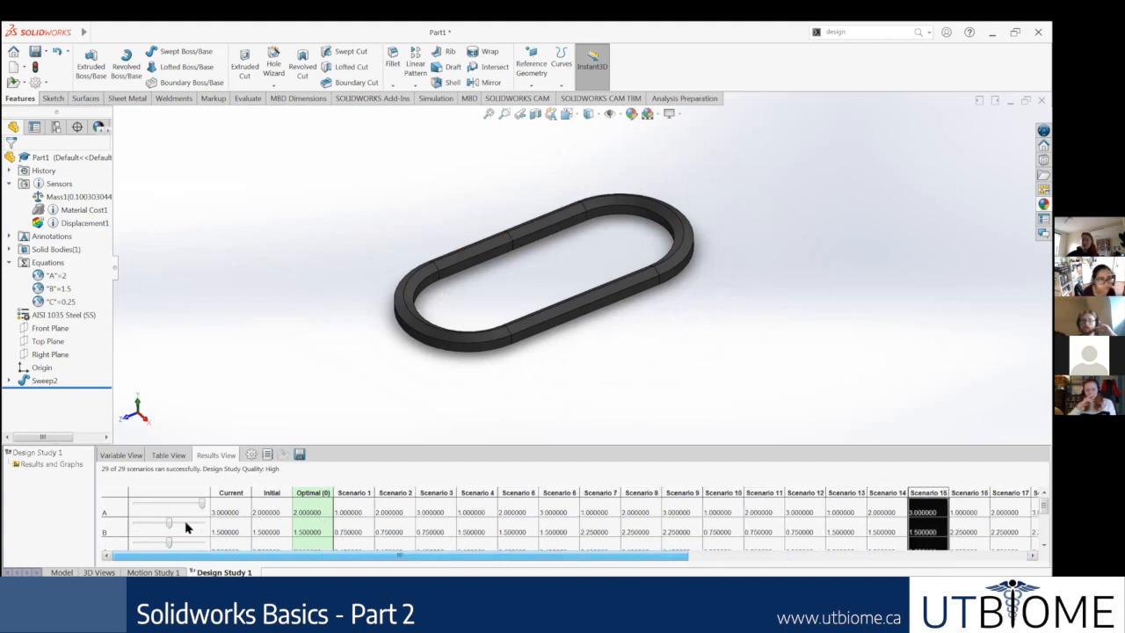
{"action": "left_click_drag", "start_coordinate": [429, 528], "coordinate": [489, 502]}
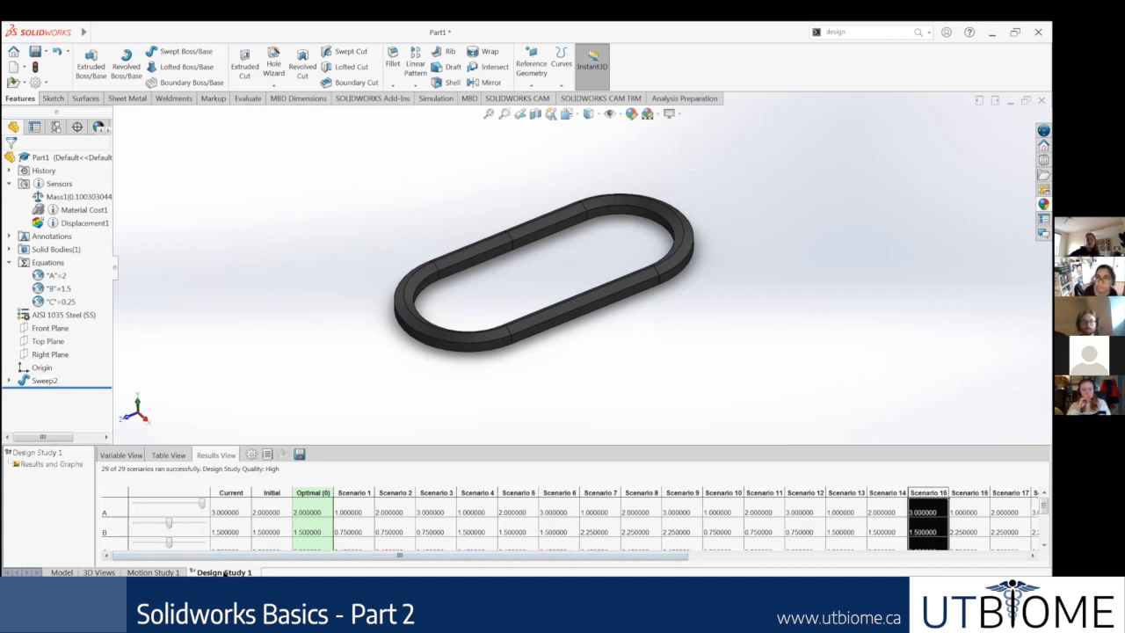
Step: Inspect the Scenario 15 chain link up close and set it to the isometric view
{"action": "left_click", "coordinate": [171, 572]}
{"action": "left_click", "coordinate": [211, 573]}
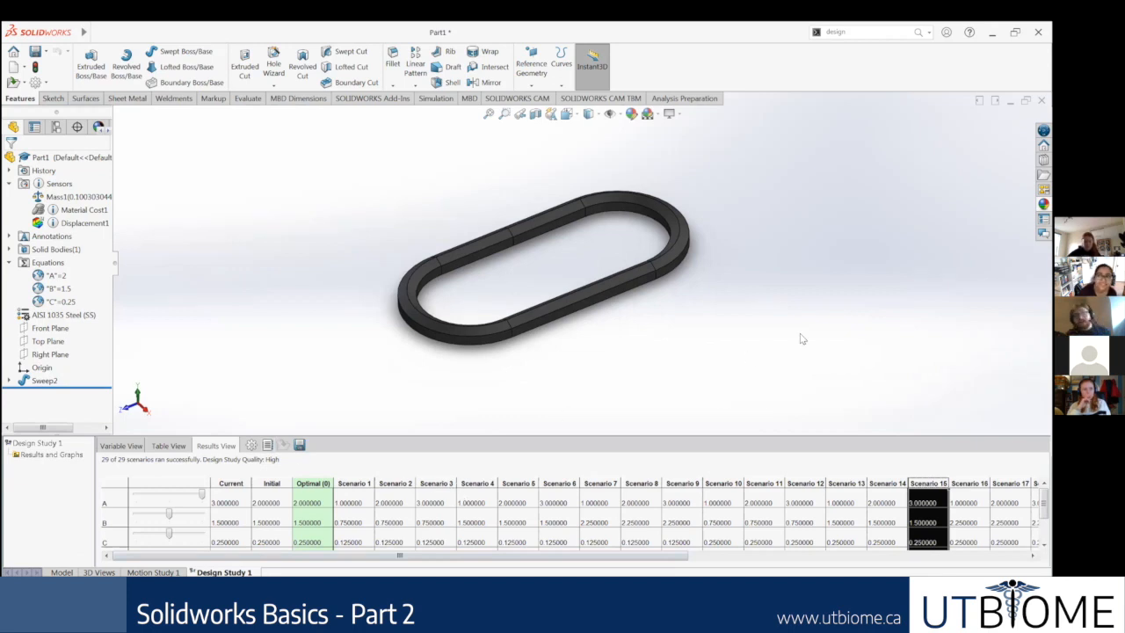
{"action": "scroll", "coordinate": [766, 317], "scroll_direction": "up", "scroll_amount": 3}
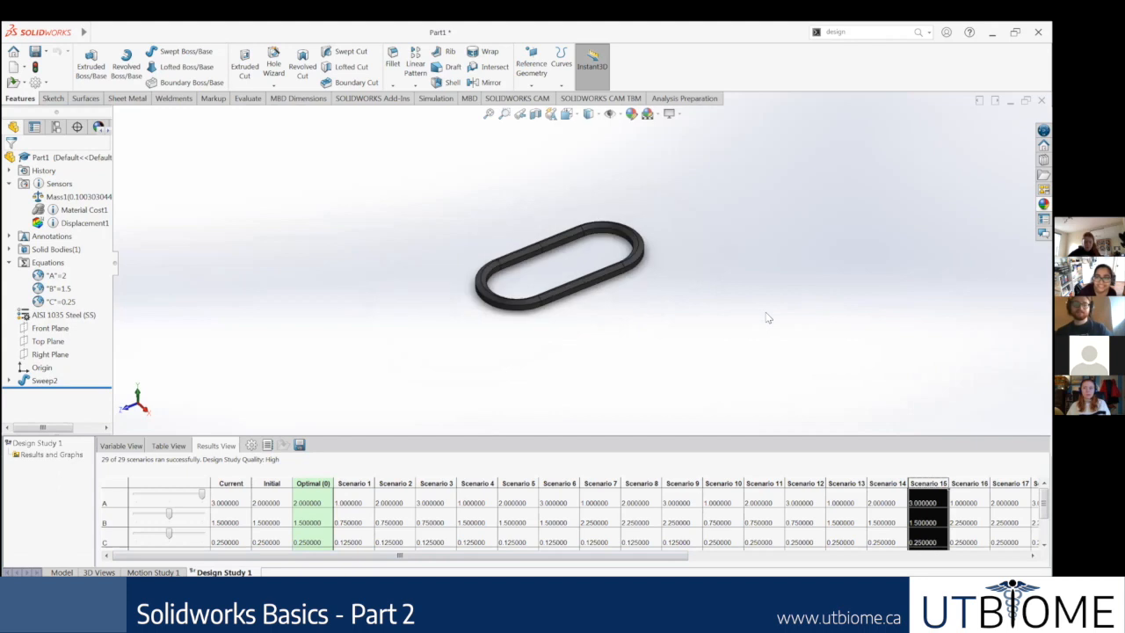
{"action": "scroll", "coordinate": [650, 281], "scroll_direction": "down", "scroll_amount": 3}
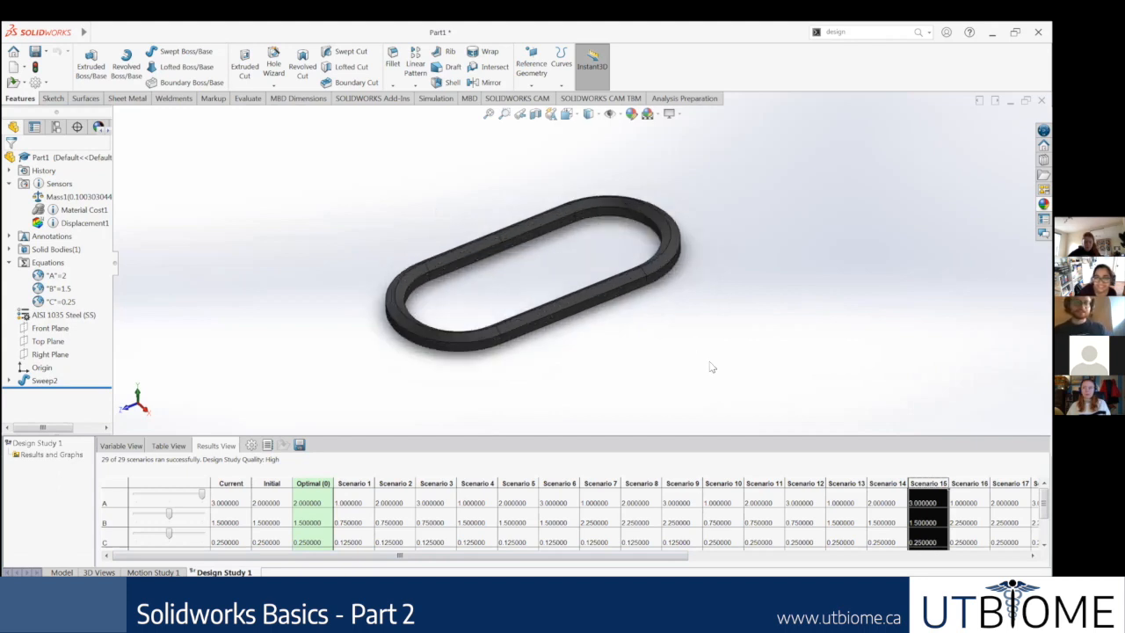
{"action": "scroll", "coordinate": [693, 352], "scroll_direction": "down", "scroll_amount": 2}
{"action": "scroll", "coordinate": [545, 185], "scroll_direction": "down", "scroll_amount": 1}
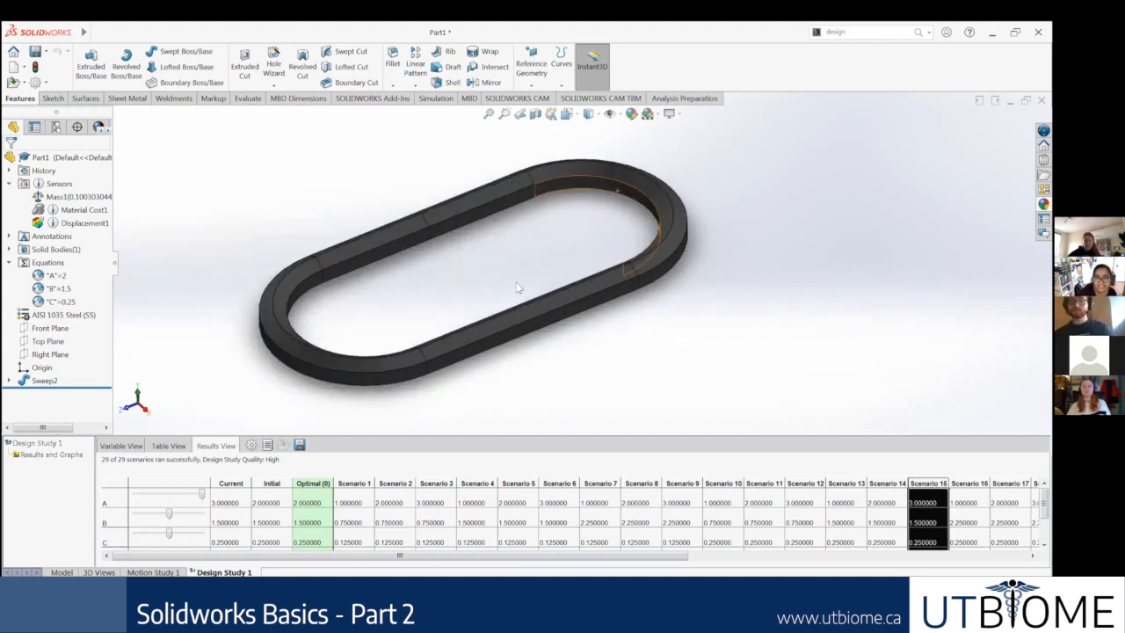
{"action": "scroll", "coordinate": [571, 295], "scroll_direction": "up", "scroll_amount": 1}
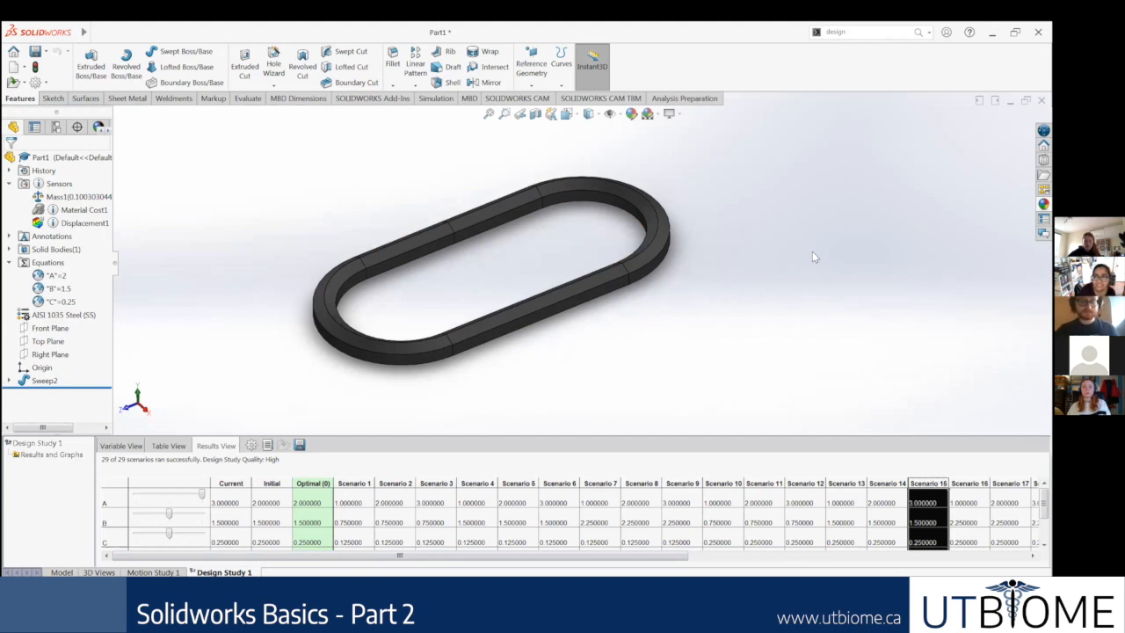
{"action": "key", "text": "ctrl+7"}
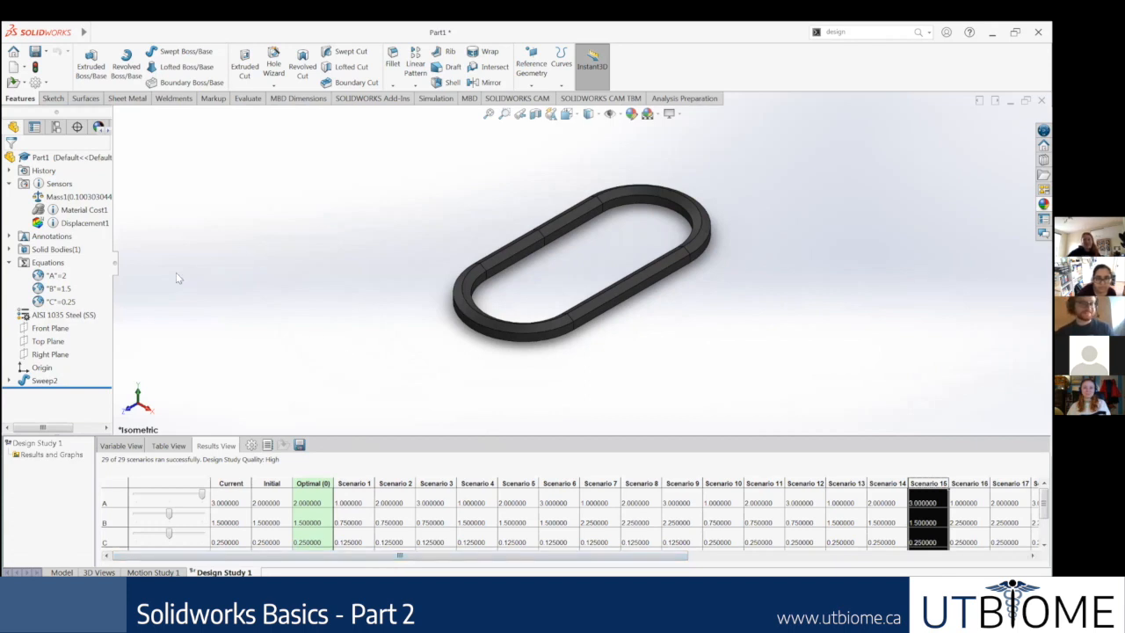
{"action": "left_click_drag", "start_coordinate": [420, 560], "coordinate": [857, 560]}
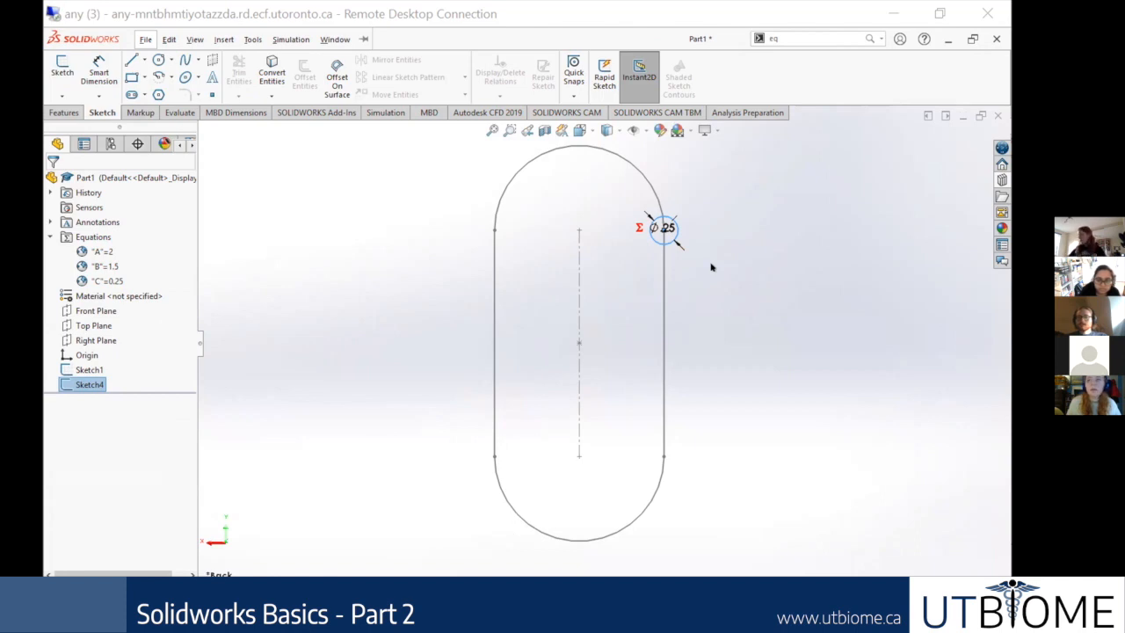
Step: Deselect the circular profile sketch in the unswept chain link part
{"action": "left_click", "coordinate": [712, 267]}
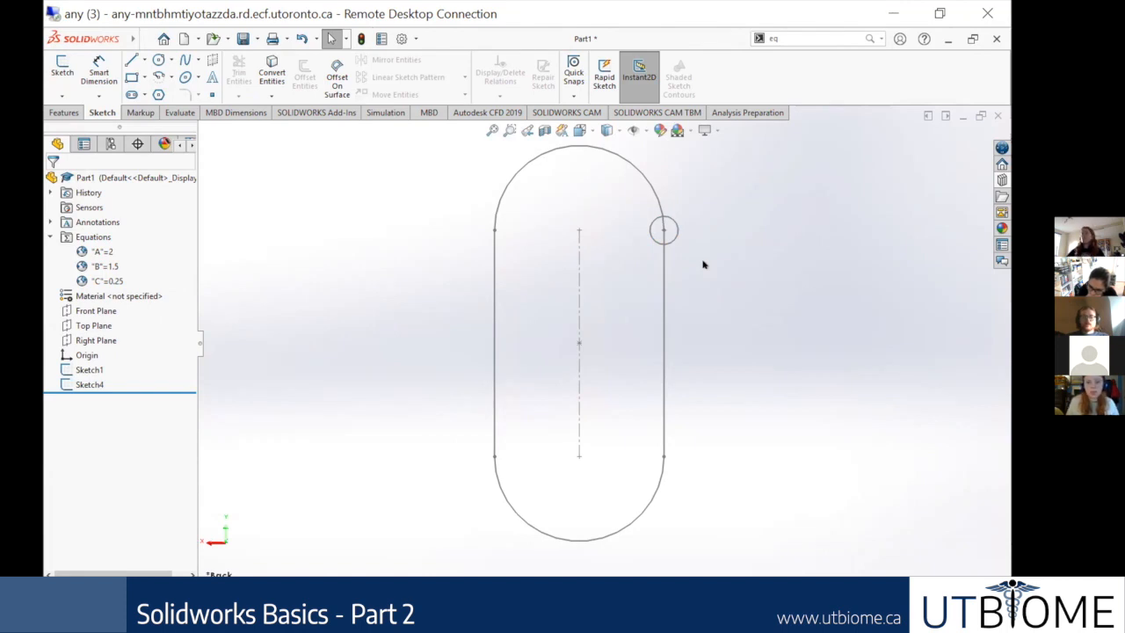
{"action": "left_click", "coordinate": [79, 385]}
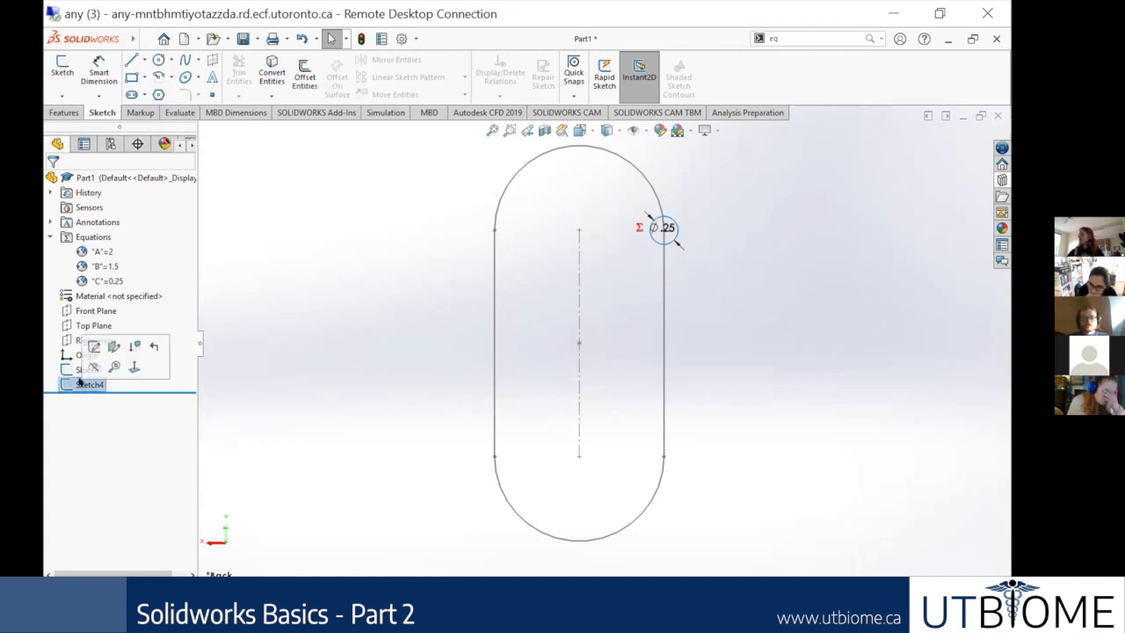
{"action": "left_click", "coordinate": [94, 349]}
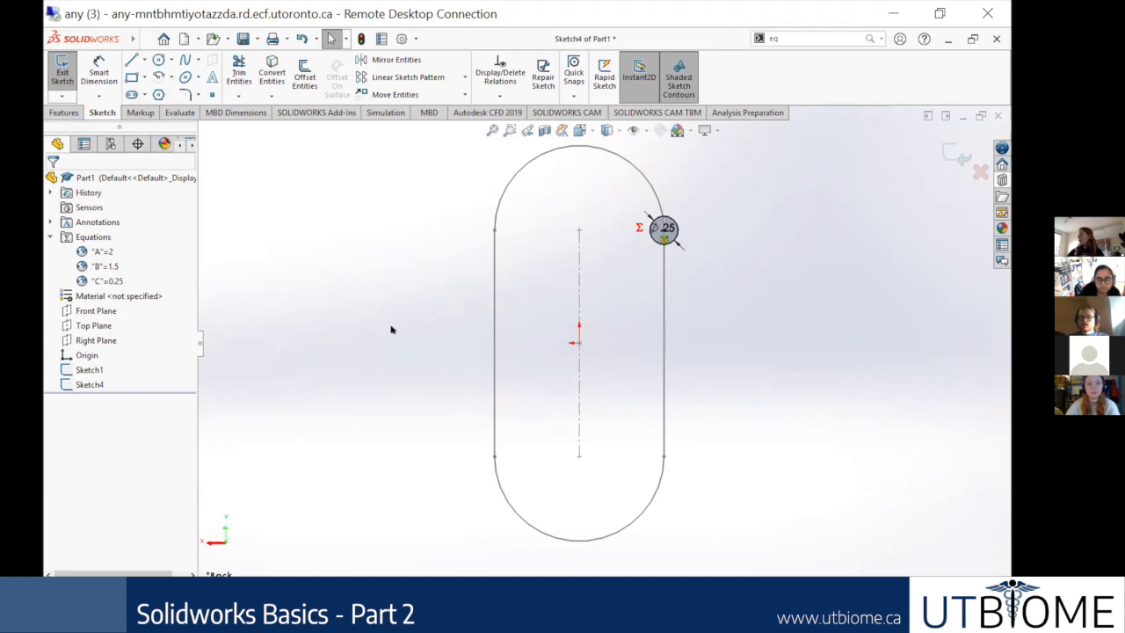
{"action": "left_click", "coordinate": [978, 172]}
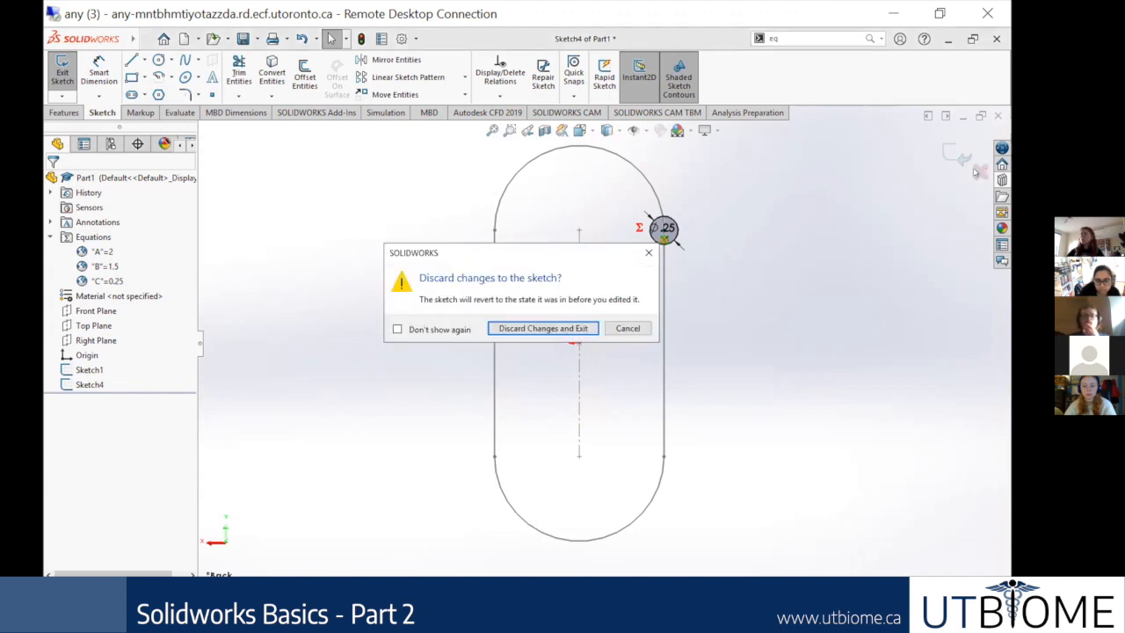
{"action": "left_click", "coordinate": [544, 328]}
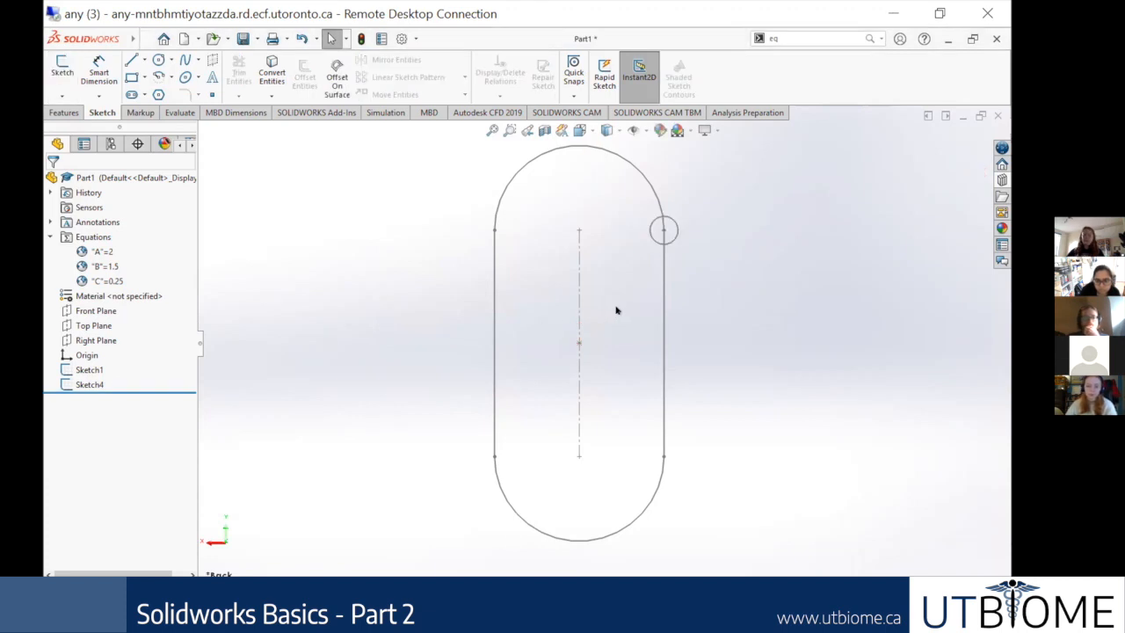
{"action": "left_click", "coordinate": [81, 385]}
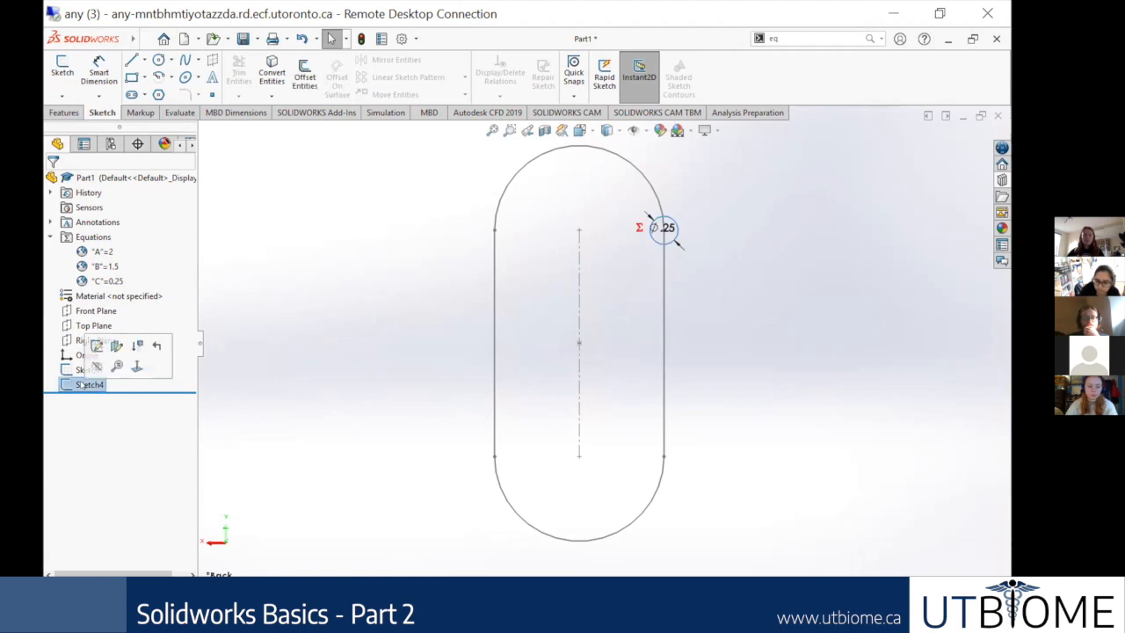
{"action": "right_click", "coordinate": [80, 385]}
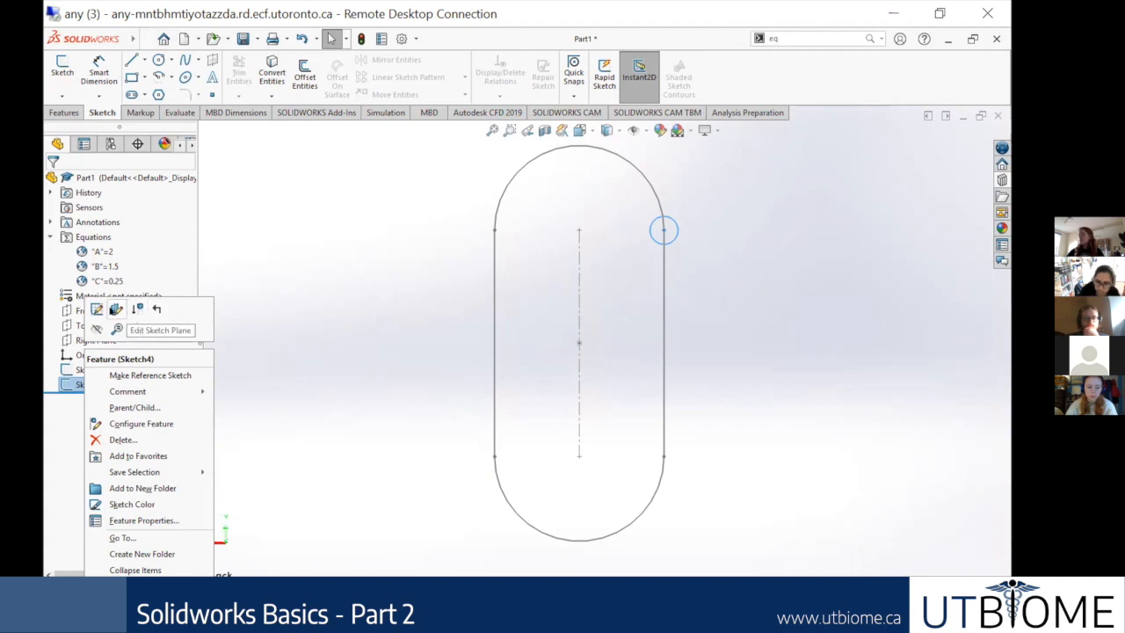
{"action": "left_click", "coordinate": [115, 310]}
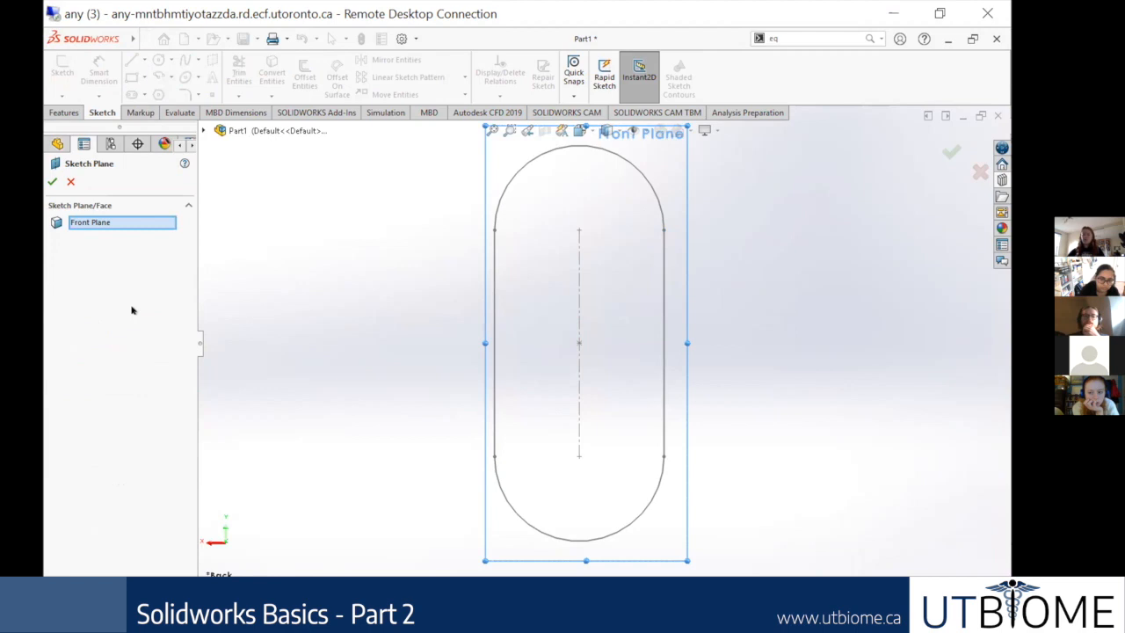
{"action": "left_click", "coordinate": [978, 173]}
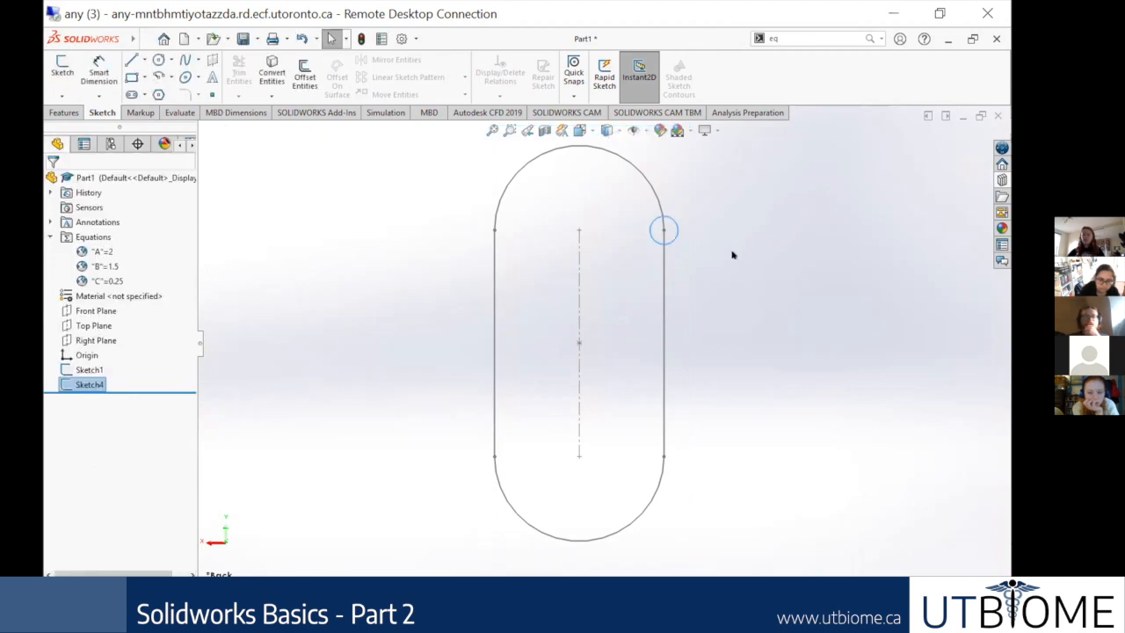
Step: Change the sketch plane of the slot-shaped path sketch, Sketch1, from the Front Plane to the Top Plane
{"action": "left_click", "coordinate": [78, 370]}
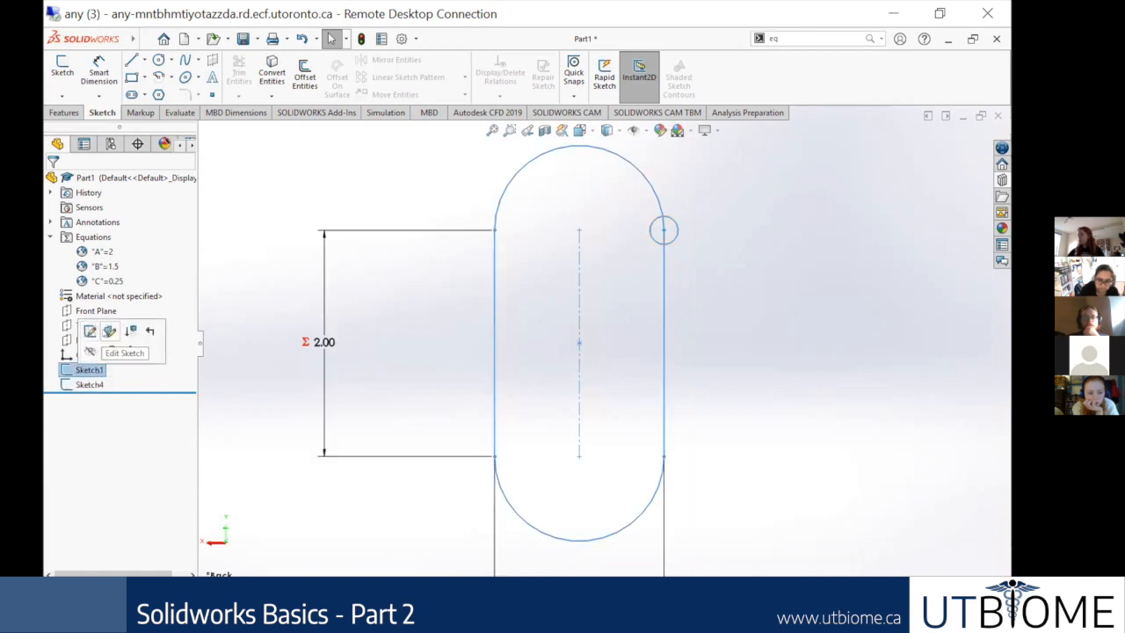
{"action": "left_click", "coordinate": [108, 331]}
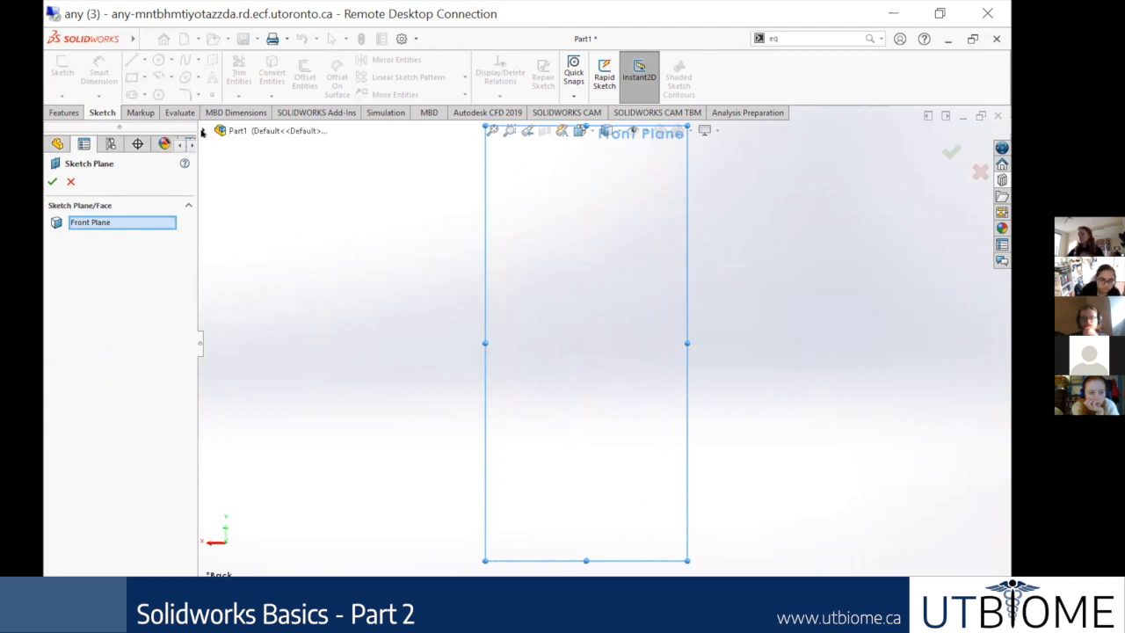
{"action": "left_click", "coordinate": [202, 131]}
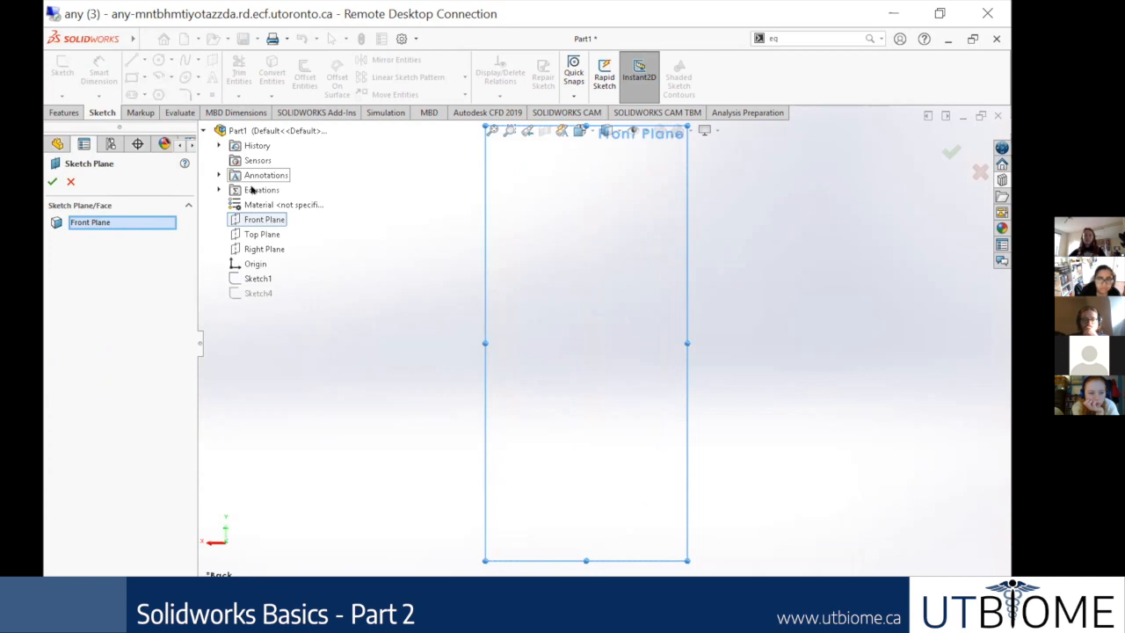
{"action": "left_click", "coordinate": [262, 233]}
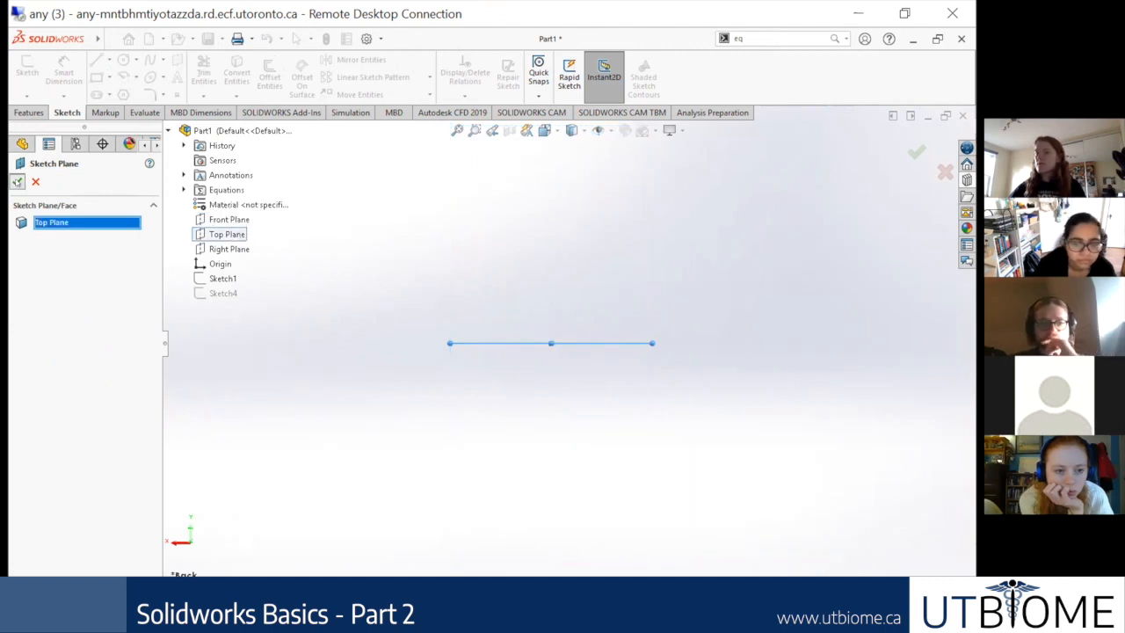
{"action": "left_click", "coordinate": [16, 181]}
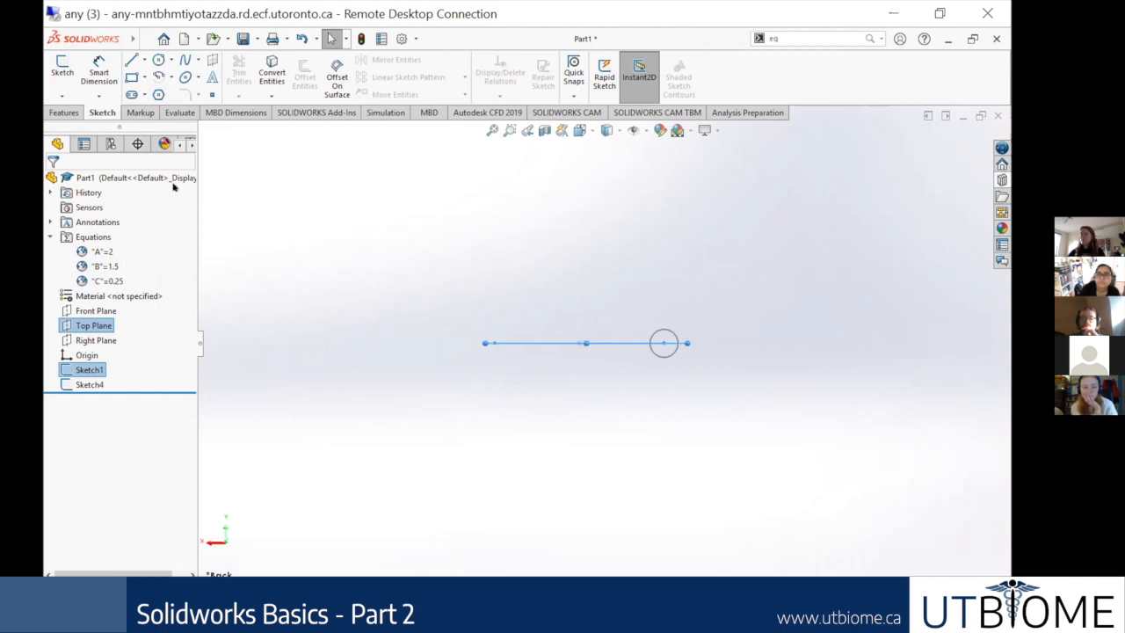
Step: Create a swept boss using the circle in Sketch4 as the profile and the slot outline in Sketch1 as the path
{"action": "left_click", "coordinate": [65, 113]}
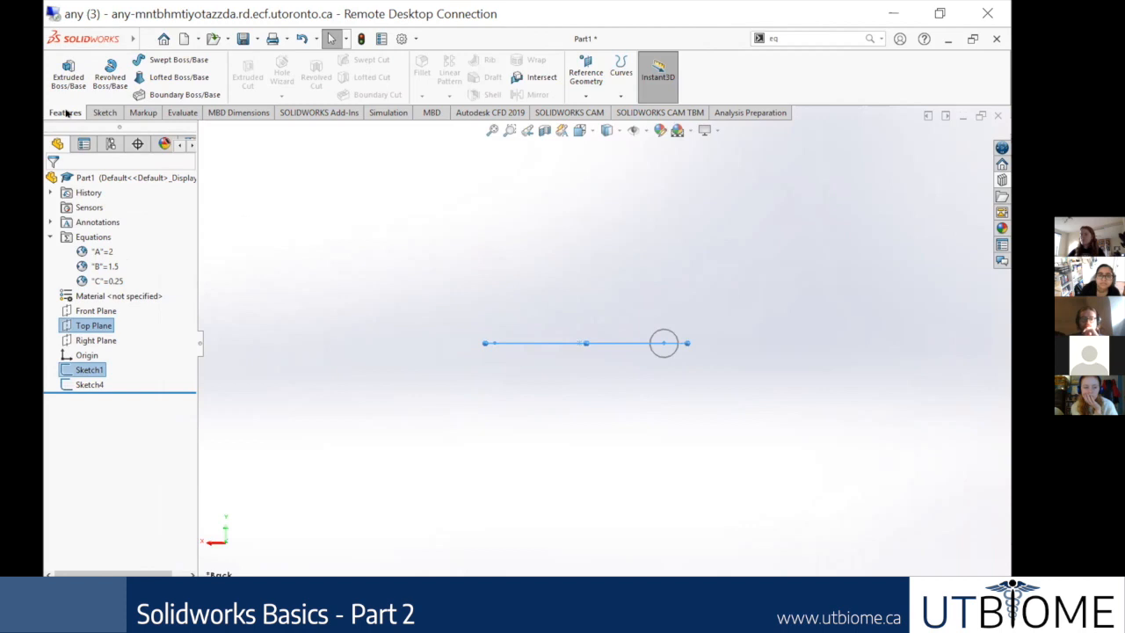
{"action": "left_click", "coordinate": [154, 59]}
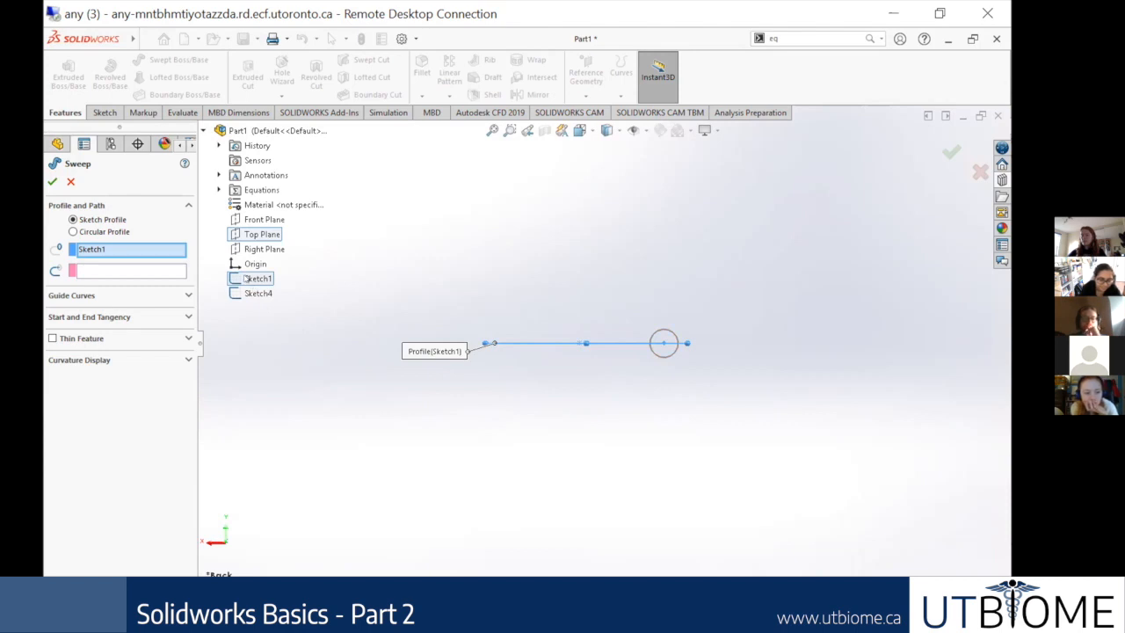
{"action": "left_click", "coordinate": [91, 250]}
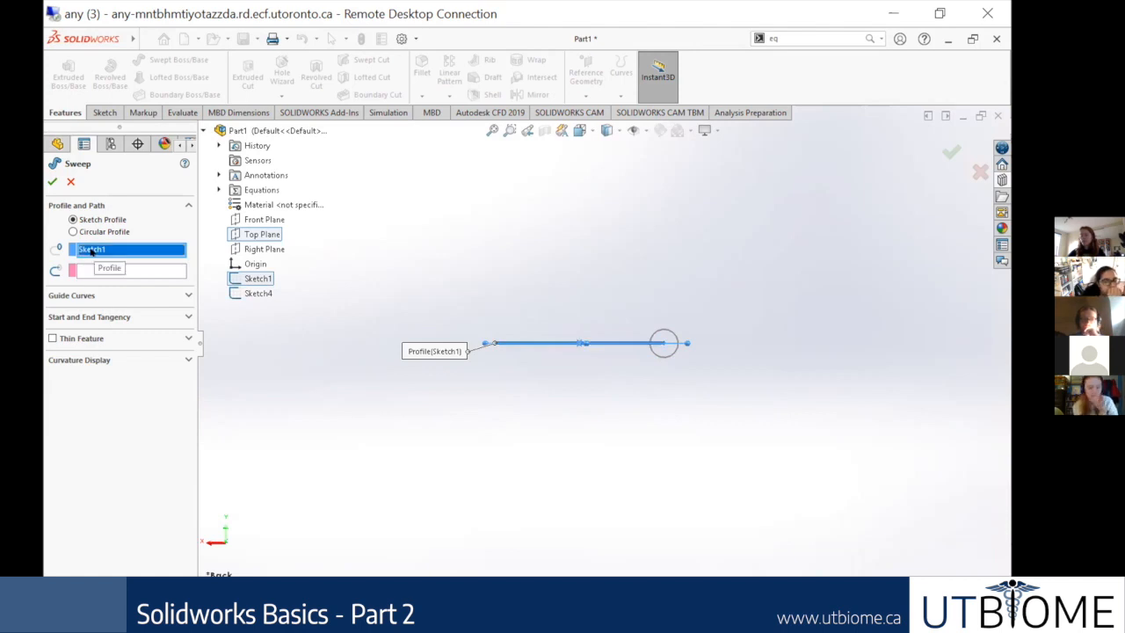
{"action": "left_click", "coordinate": [670, 339]}
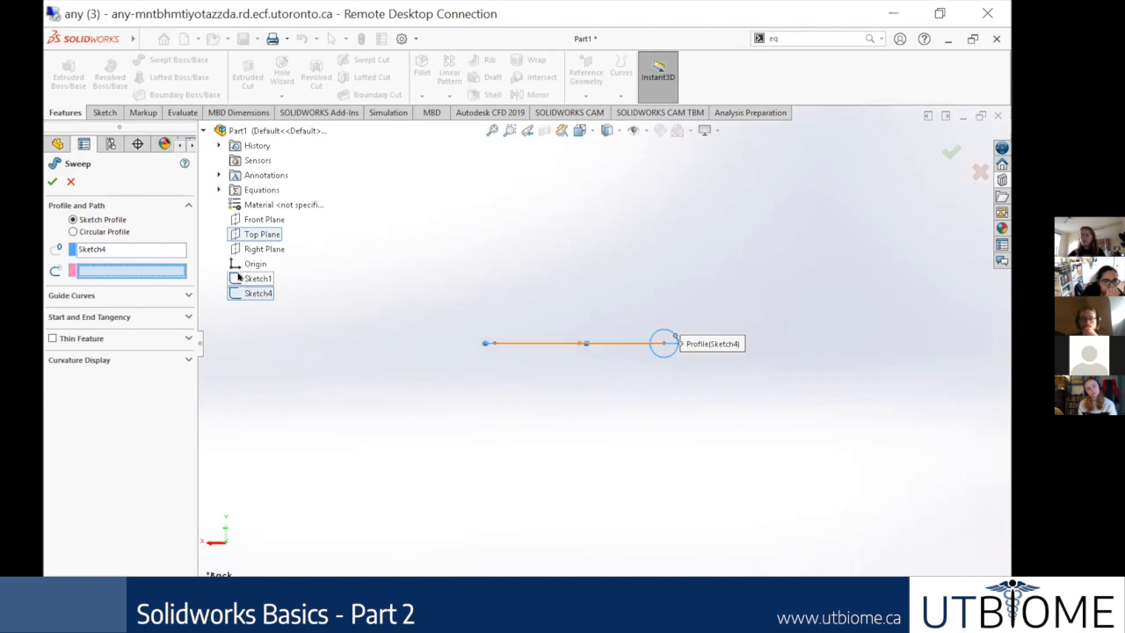
{"action": "left_click", "coordinate": [255, 278]}
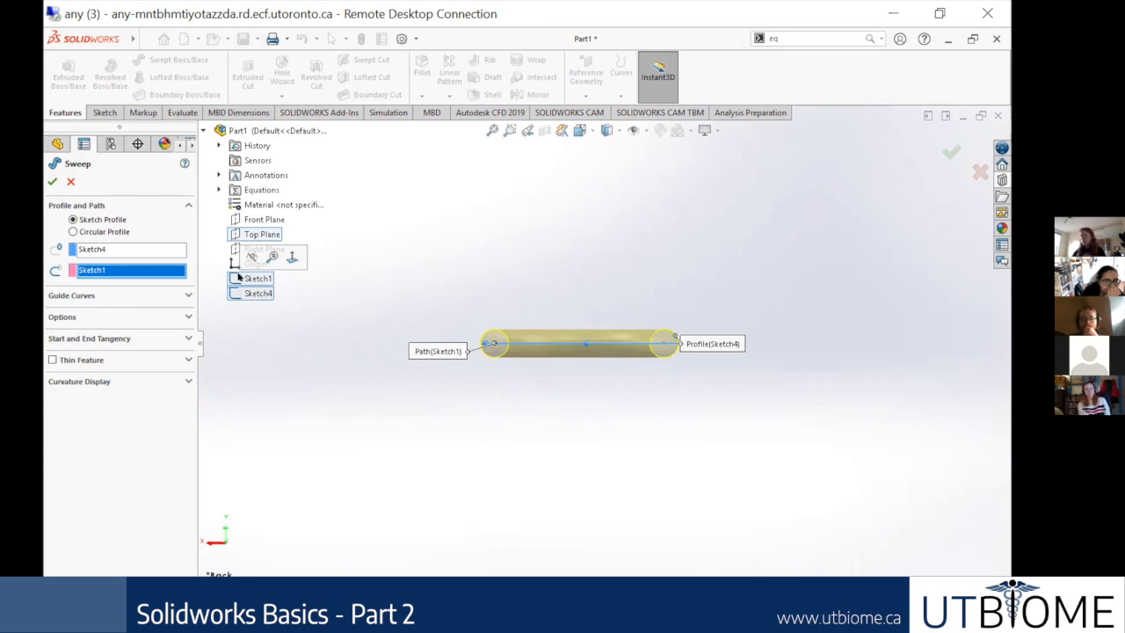
{"action": "left_click", "coordinate": [53, 181]}
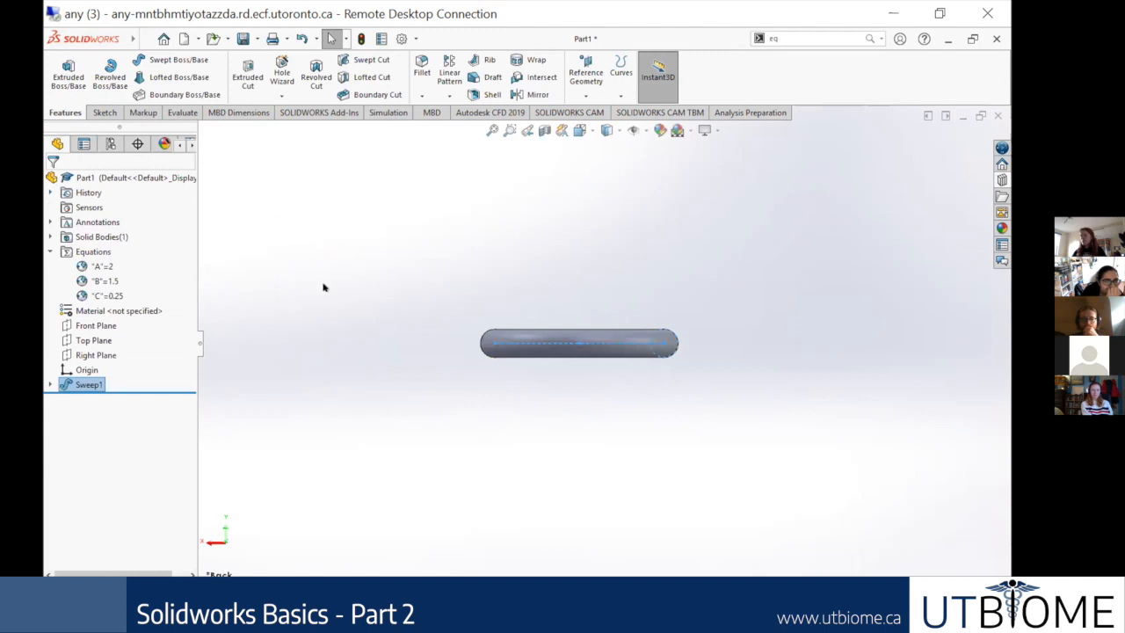
Step: Rotate the view to examine the swept chain link from an oblique angle
{"action": "right_click", "coordinate": [603, 391]}
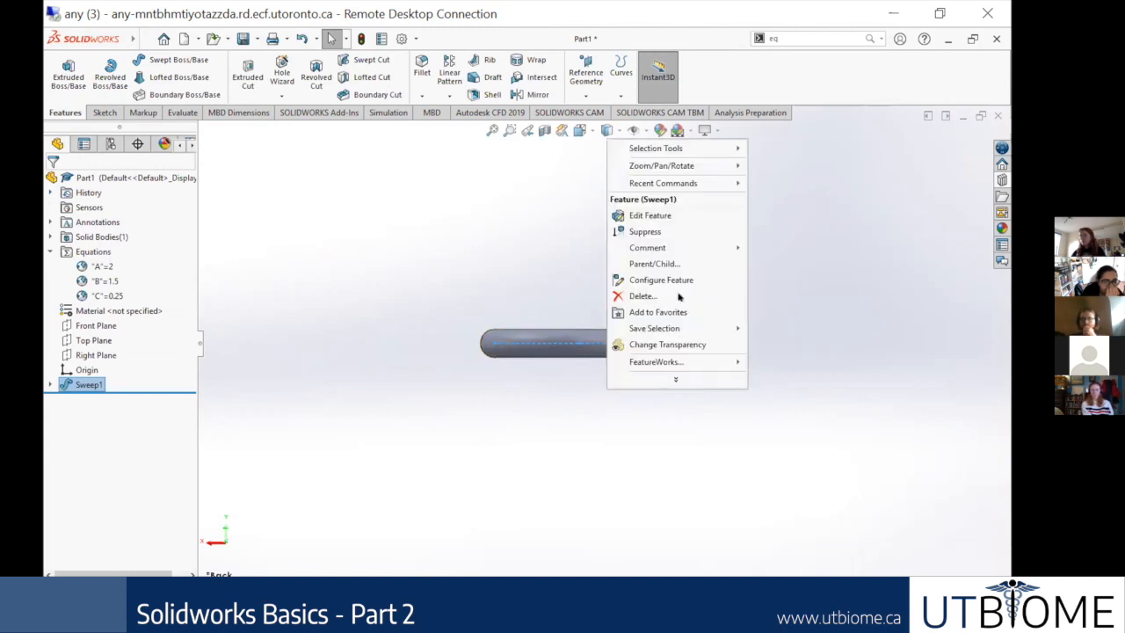
{"action": "left_click", "coordinate": [533, 416]}
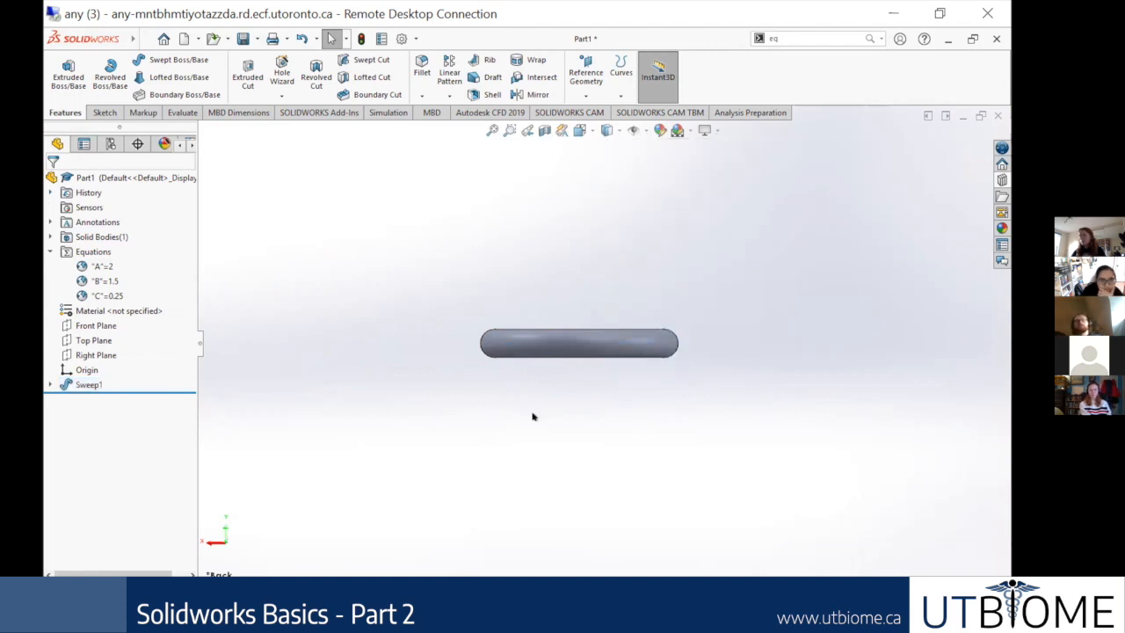
{"action": "right_click", "coordinate": [605, 428]}
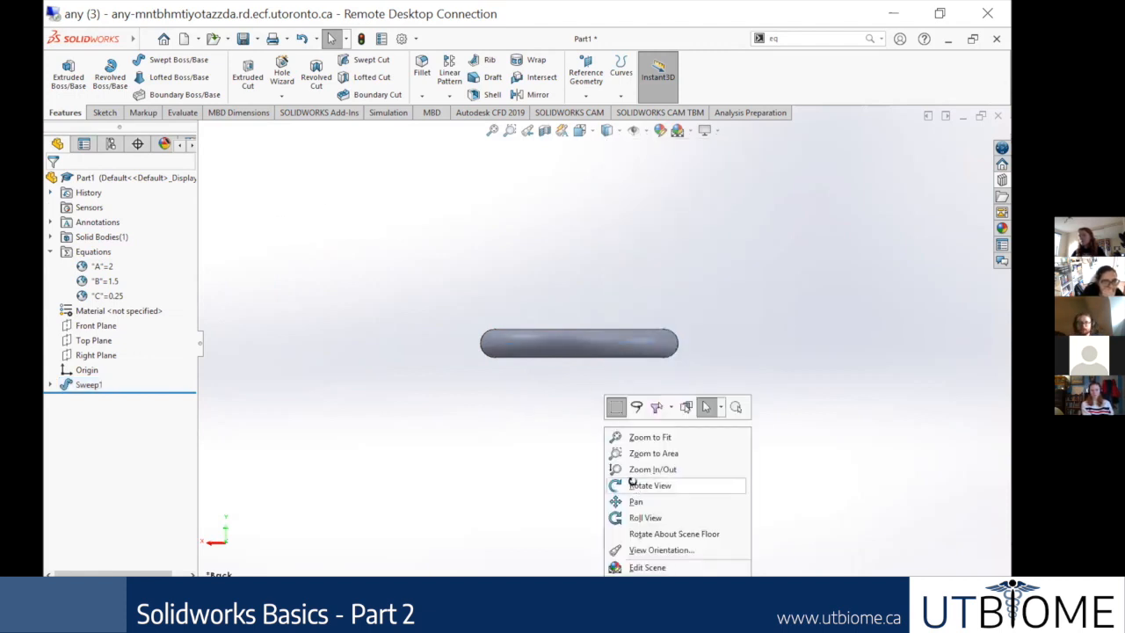
{"action": "left_click", "coordinate": [634, 484]}
{"action": "left_click_drag", "start_coordinate": [726, 447], "coordinate": [710, 458]}
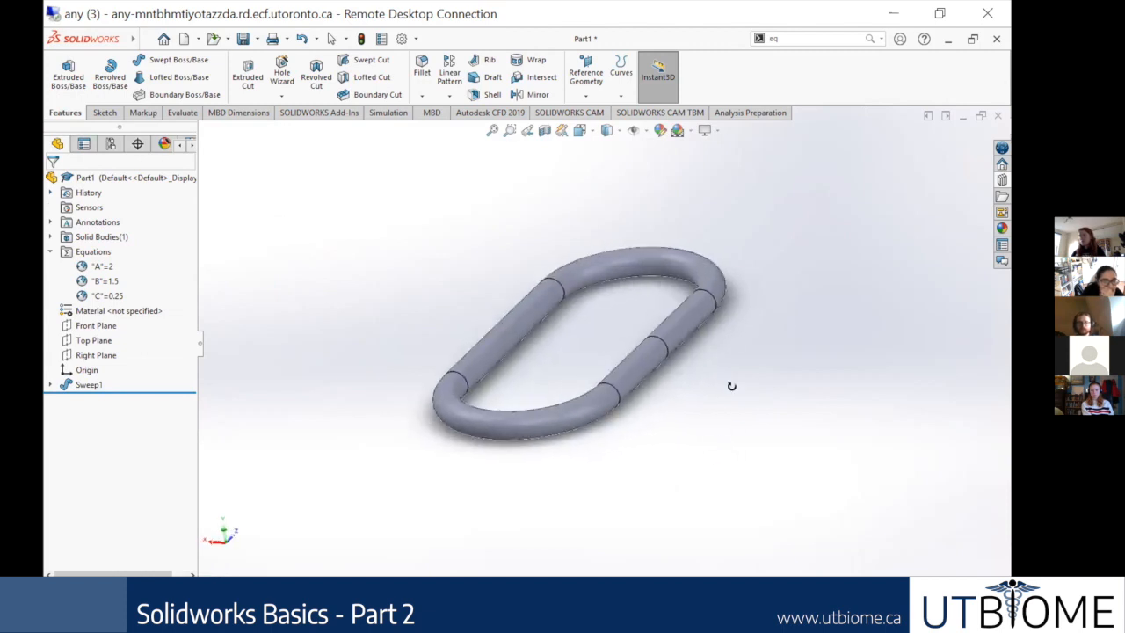
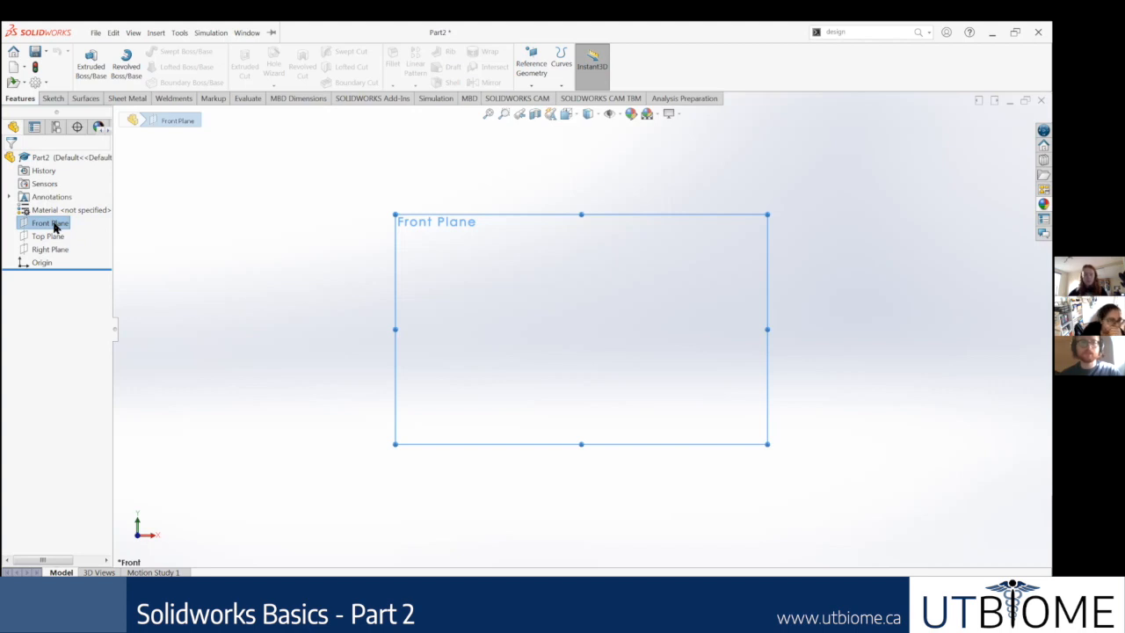
Step: Start a new sketch on the Front Plane of Part2 and orient the view normal to that plane
{"action": "right_click", "coordinate": [55, 226]}
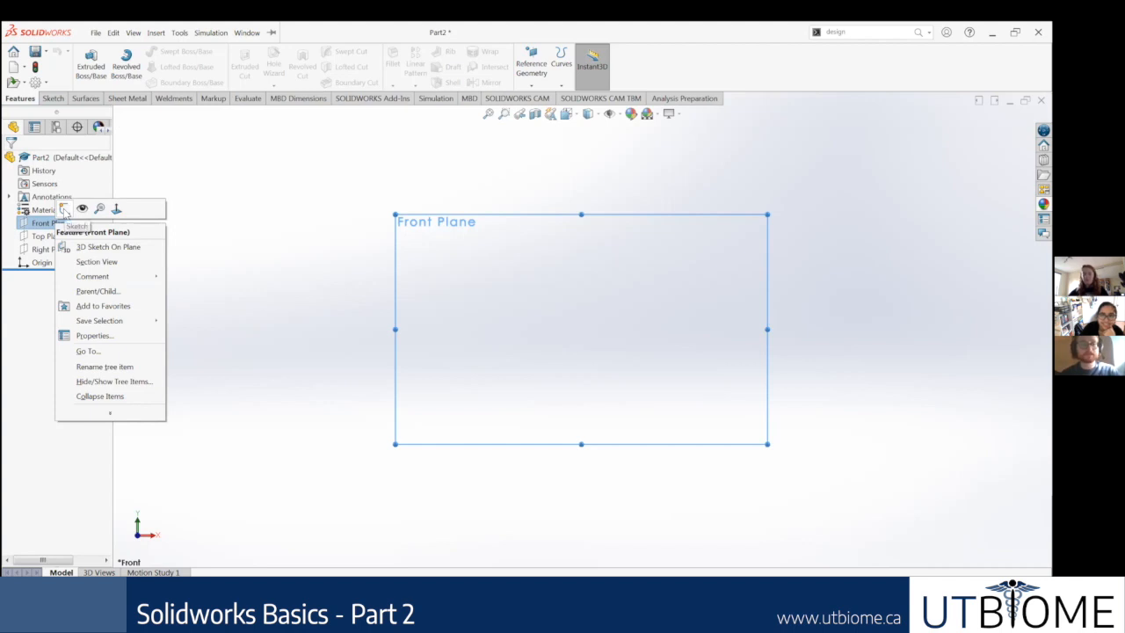
{"action": "left_click", "coordinate": [64, 212]}
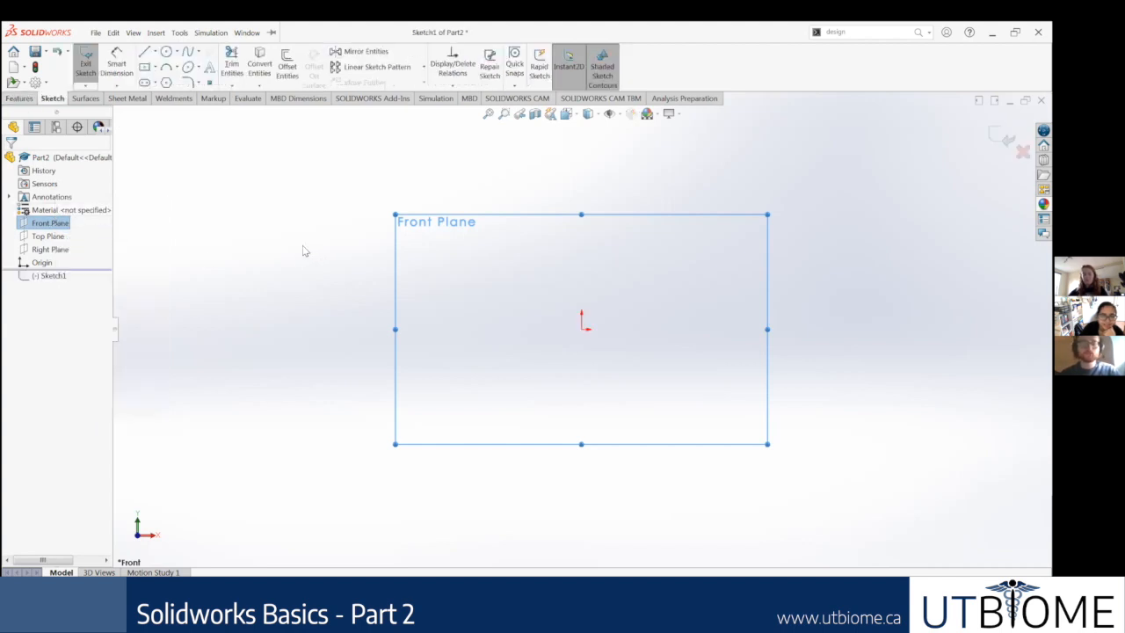
{"action": "right_click", "coordinate": [48, 226]}
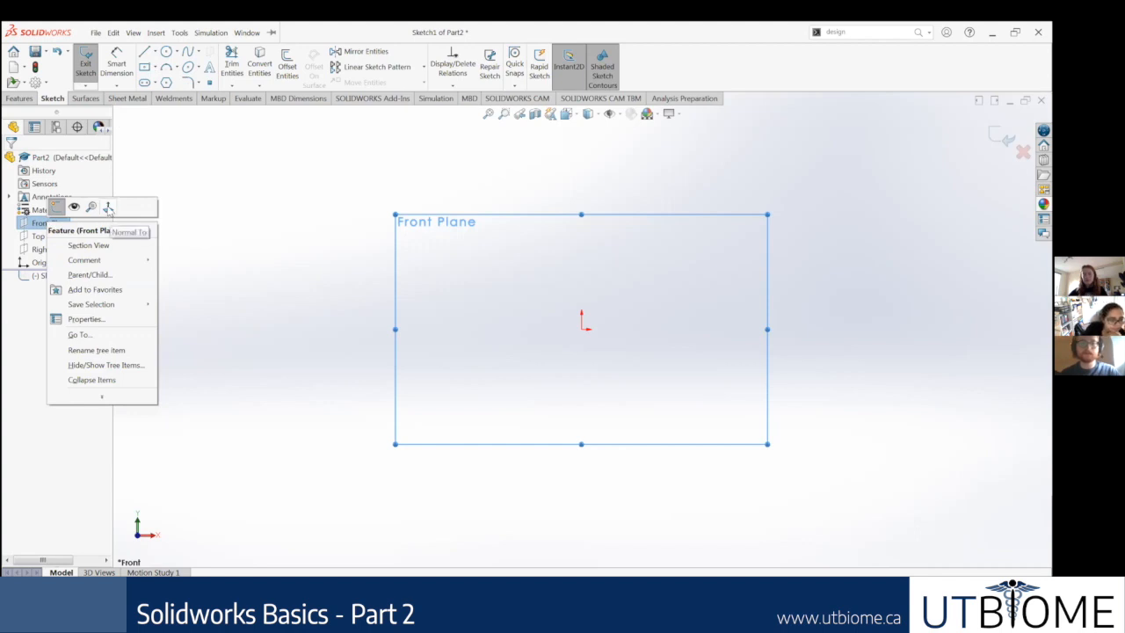
{"action": "left_click", "coordinate": [108, 208]}
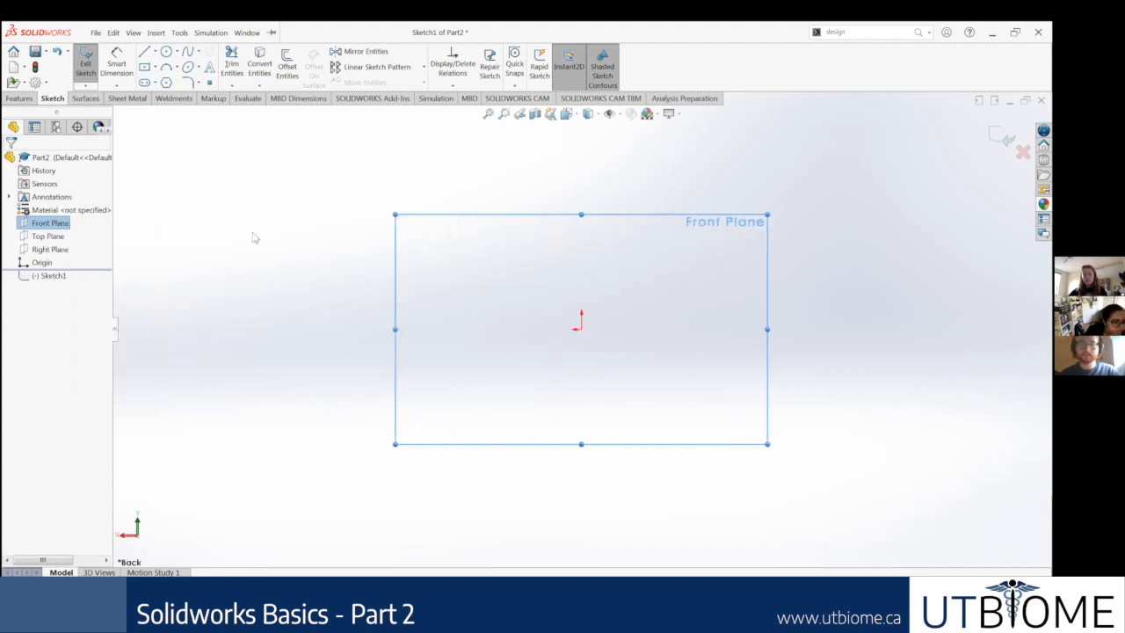
{"action": "right_click", "coordinate": [40, 225]}
{"action": "left_click", "coordinate": [108, 207]}
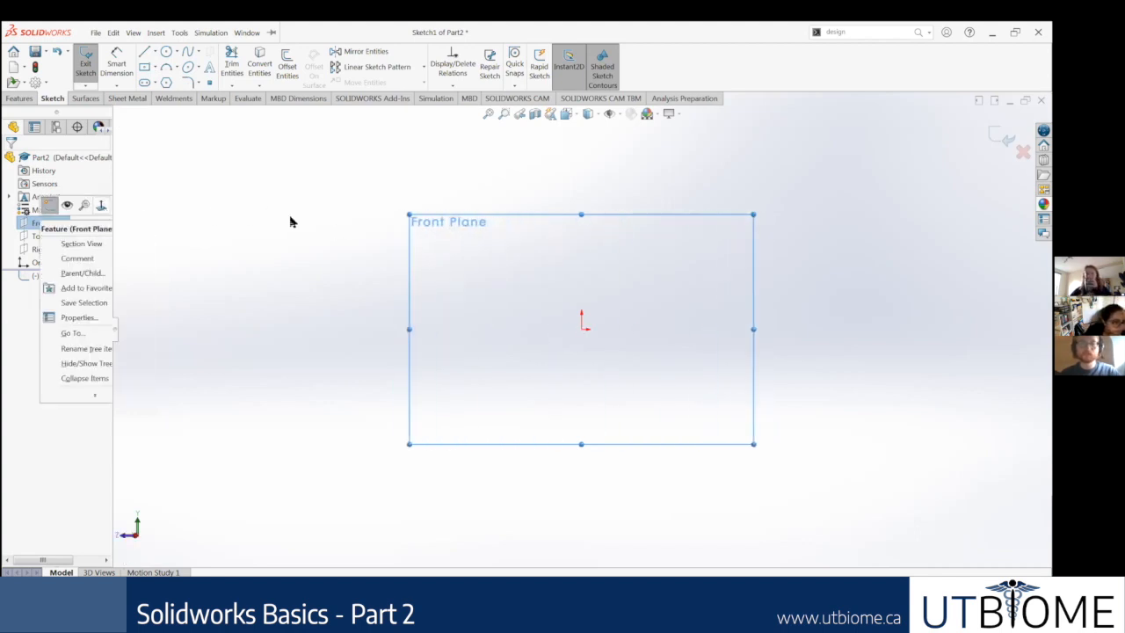
{"action": "left_click", "coordinate": [566, 253]}
{"action": "left_click", "coordinate": [50, 223]}
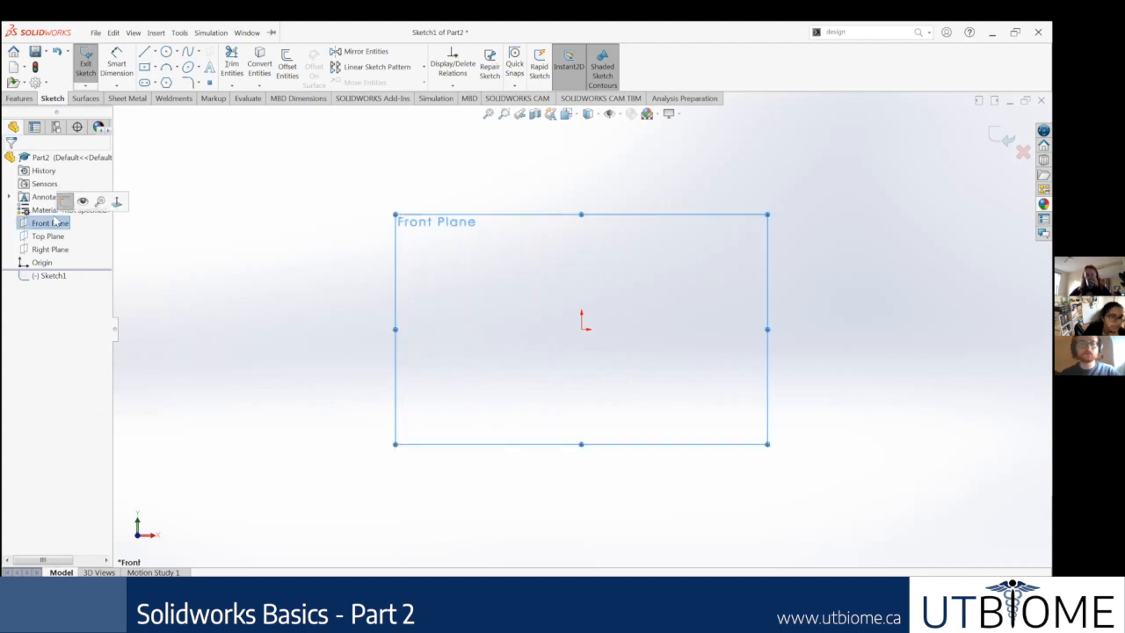
{"action": "left_click", "coordinate": [226, 326]}
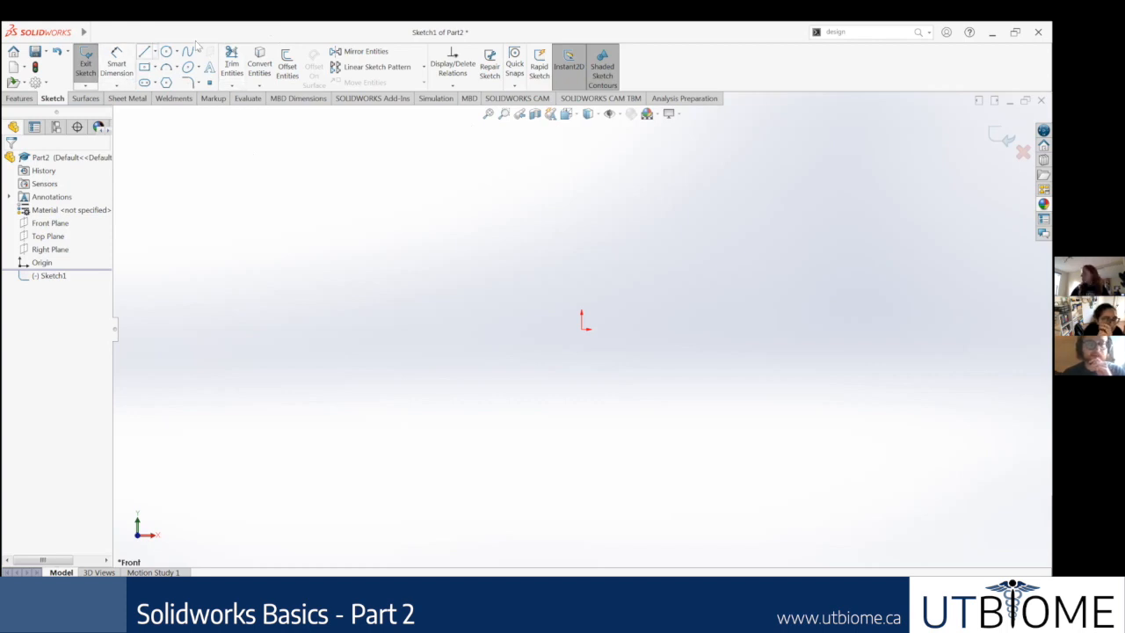
Step: Draw a vertical construction centerline about 13.77 long upward from the origin in the Front Plane sketch
{"action": "left_click", "coordinate": [153, 51]}
{"action": "left_click", "coordinate": [173, 80]}
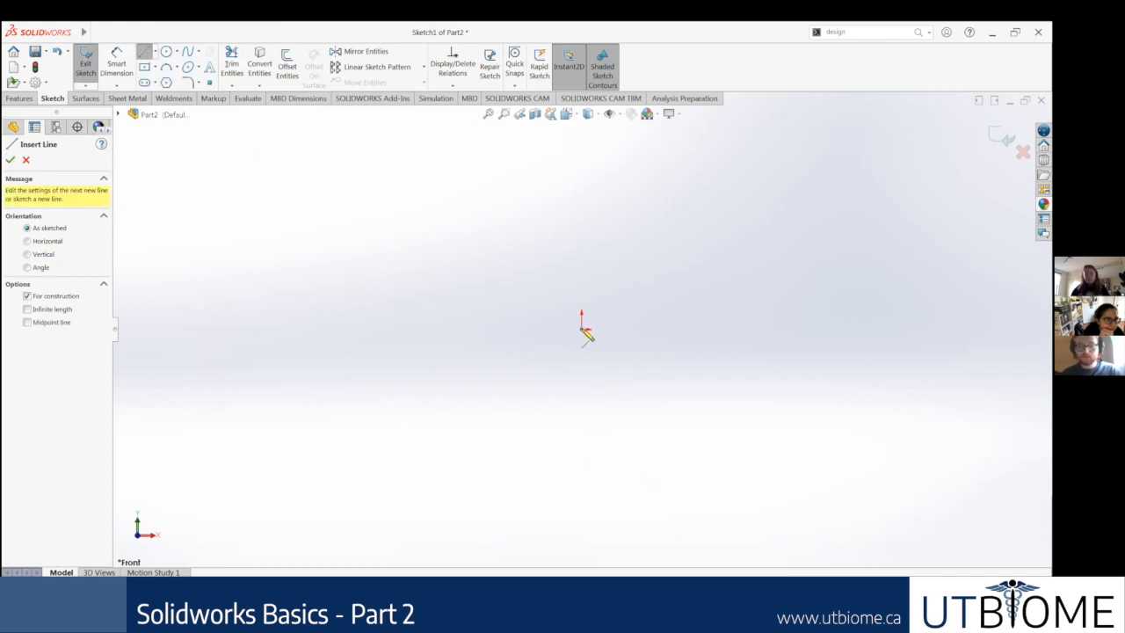
{"action": "left_click", "coordinate": [581, 328]}
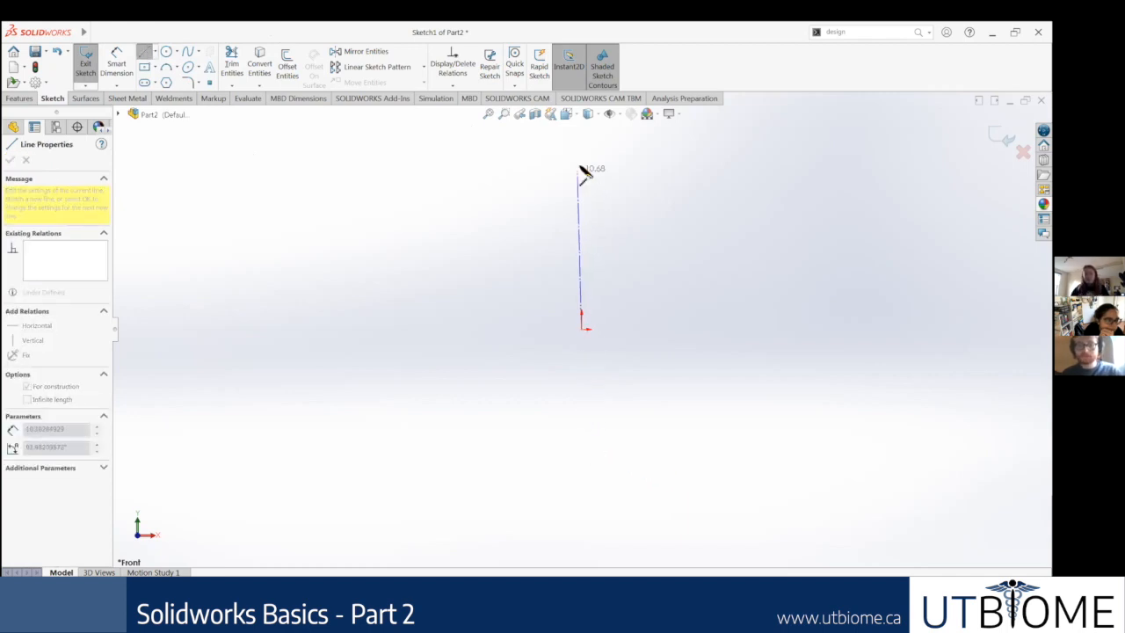
{"action": "left_click", "coordinate": [581, 130]}
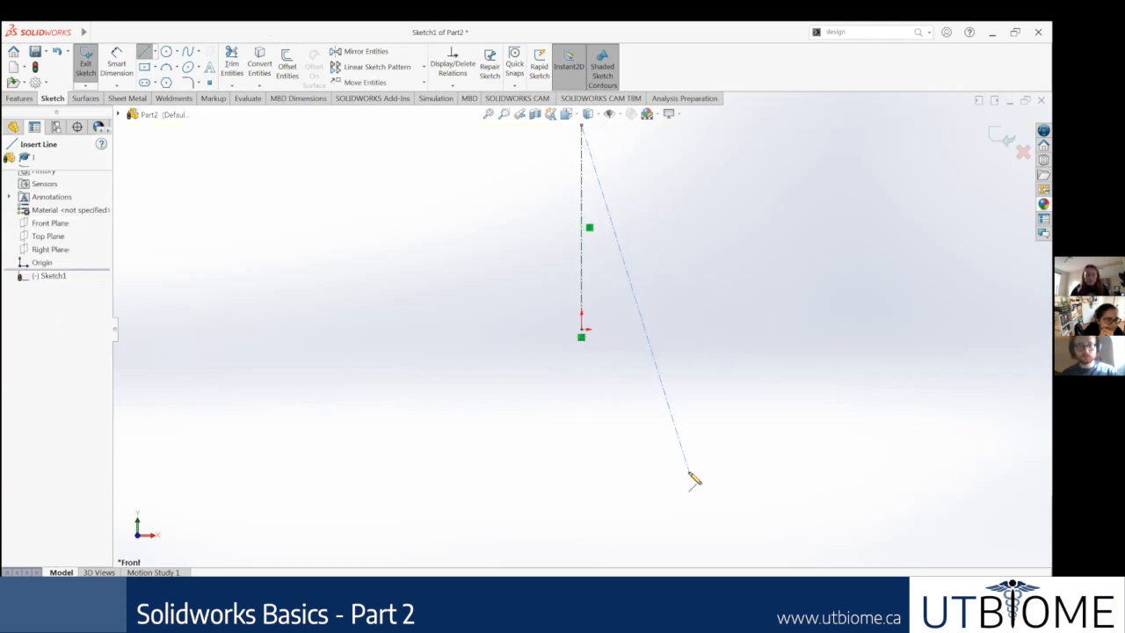
{"action": "key", "text": "Escape"}
{"action": "scroll", "coordinate": [630, 184], "scroll_direction": "up", "scroll_amount": 3}
{"action": "scroll", "coordinate": [625, 226], "scroll_direction": "down", "scroll_amount": 1}
{"action": "scroll", "coordinate": [620, 261], "scroll_direction": "down", "scroll_amount": 1}
{"action": "scroll", "coordinate": [572, 238], "scroll_direction": "down", "scroll_amount": 2}
{"action": "key", "text": "Escape"}
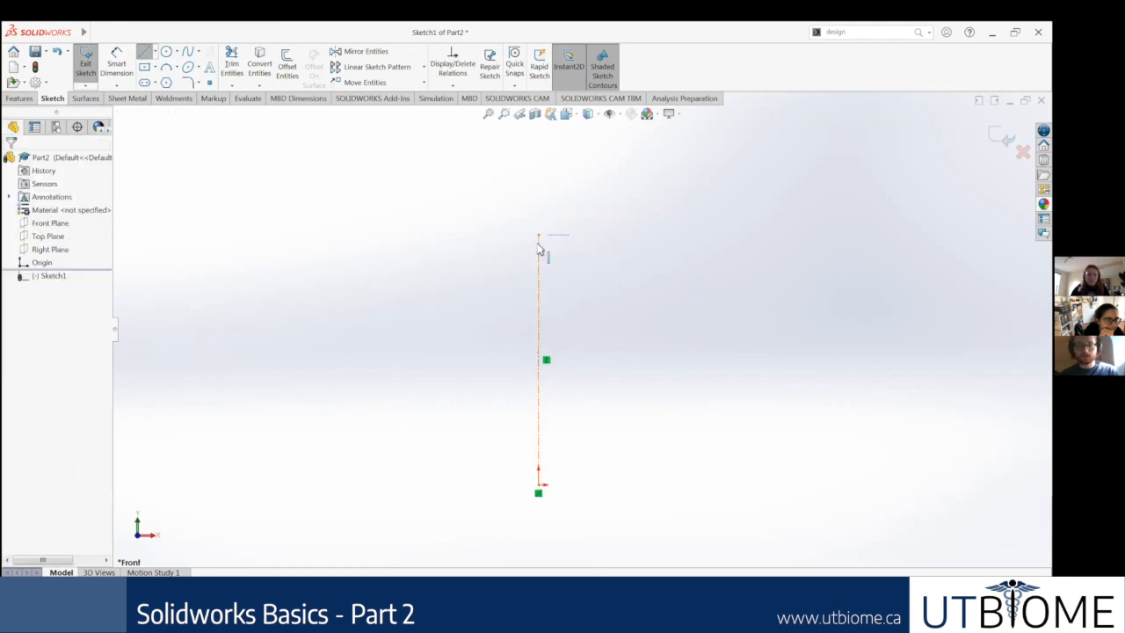
Step: Lengthen the vertical centerline by moving its upper endpoint farther up, and deselect it
{"action": "left_click_drag", "start_coordinate": [539, 237], "coordinate": [537, 183]}
{"action": "scroll", "coordinate": [776, 359], "scroll_direction": "up", "scroll_amount": 3}
{"action": "left_click", "coordinate": [766, 405]}
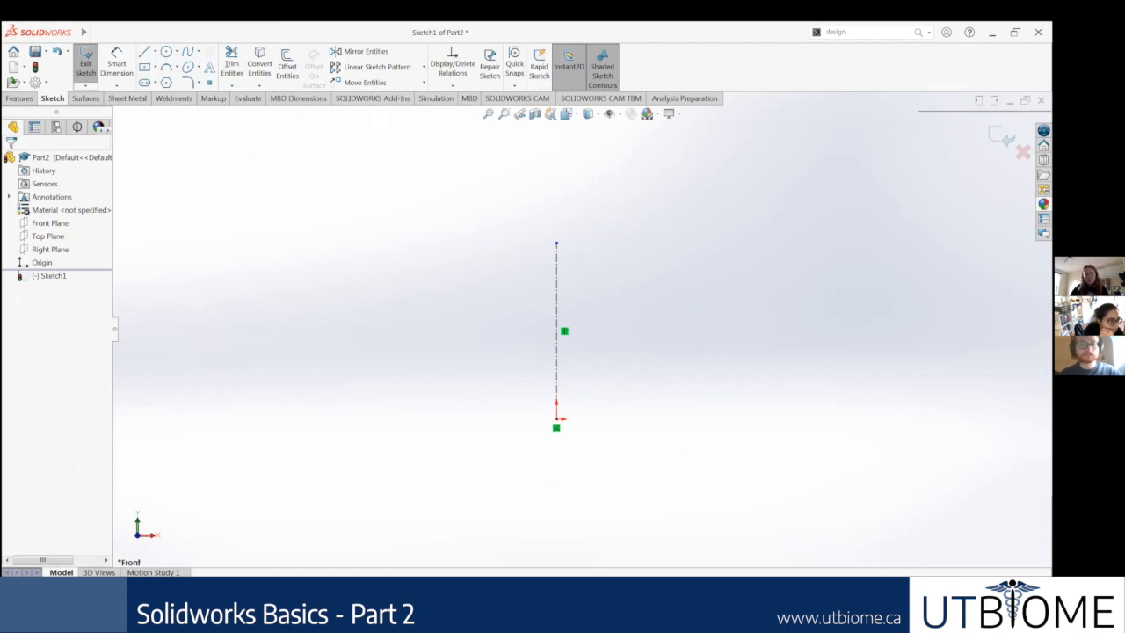
Step: Switch to the Google Slides deck, review the Water Bottle, Shell and Splines slides, and return to SOLIDWORKS
{"action": "left_click", "coordinate": [200, 601]}
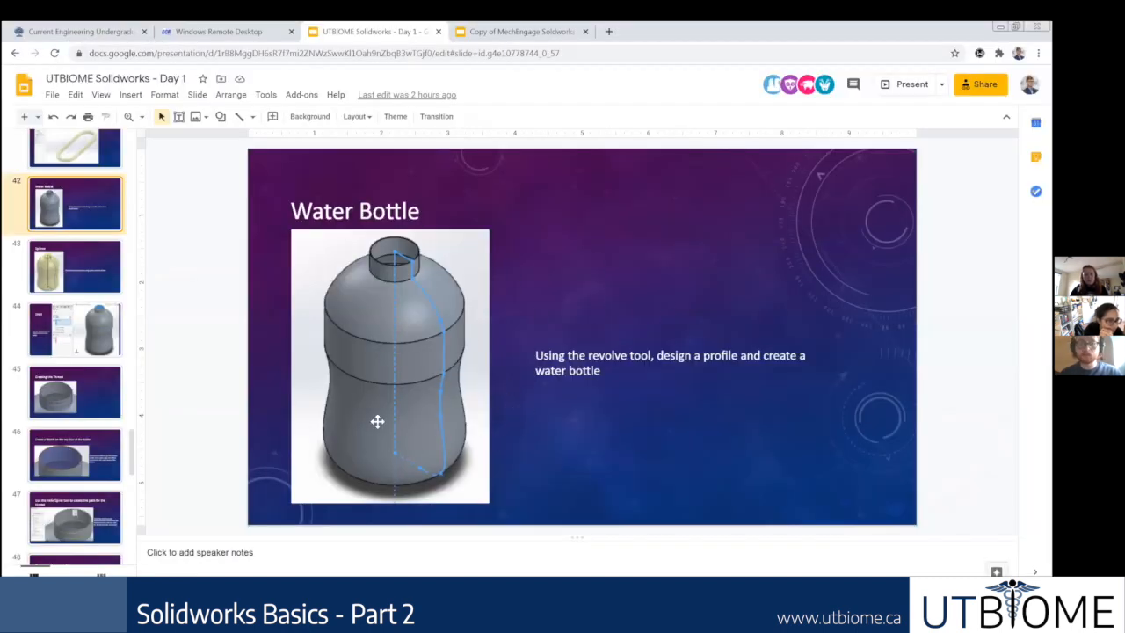
{"action": "left_click", "coordinate": [85, 342]}
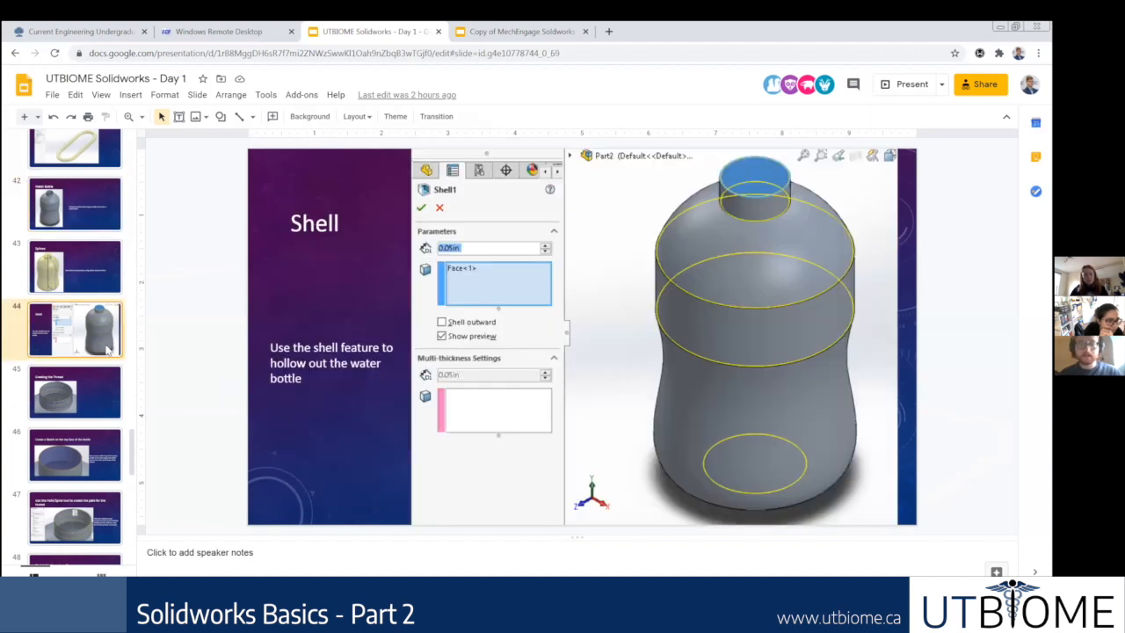
{"action": "left_click", "coordinate": [94, 272]}
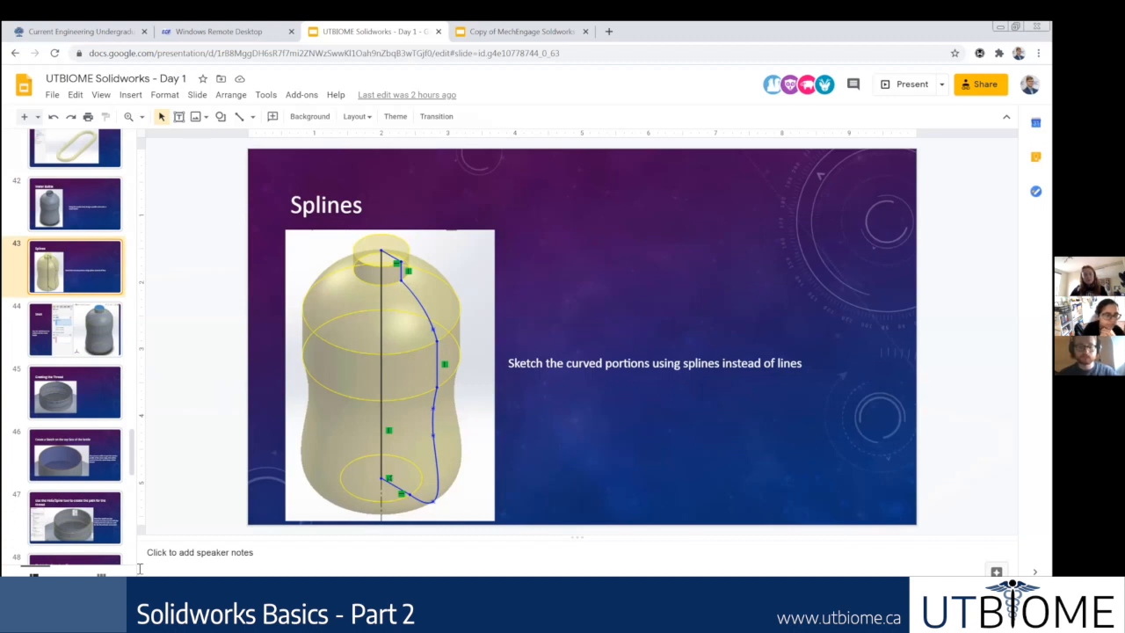
{"action": "left_click", "coordinate": [534, 599]}
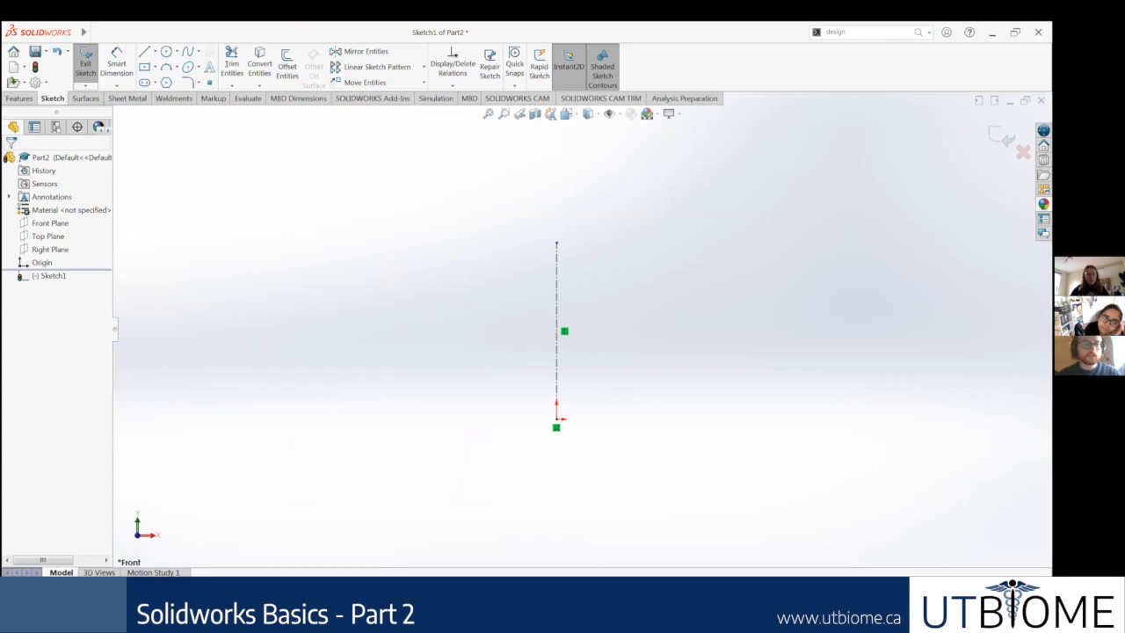
Step: Sketch a short two-point spline beside the centerline, starting level with the centerline's upper endpoint
{"action": "left_click", "coordinate": [186, 45]}
{"action": "scroll", "coordinate": [624, 237], "scroll_direction": "down", "scroll_amount": 4}
{"action": "scroll", "coordinate": [559, 294], "scroll_direction": "down", "scroll_amount": 3}
{"action": "scroll", "coordinate": [492, 309], "scroll_direction": "up", "scroll_amount": 4}
{"action": "scroll", "coordinate": [572, 351], "scroll_direction": "up", "scroll_amount": 2}
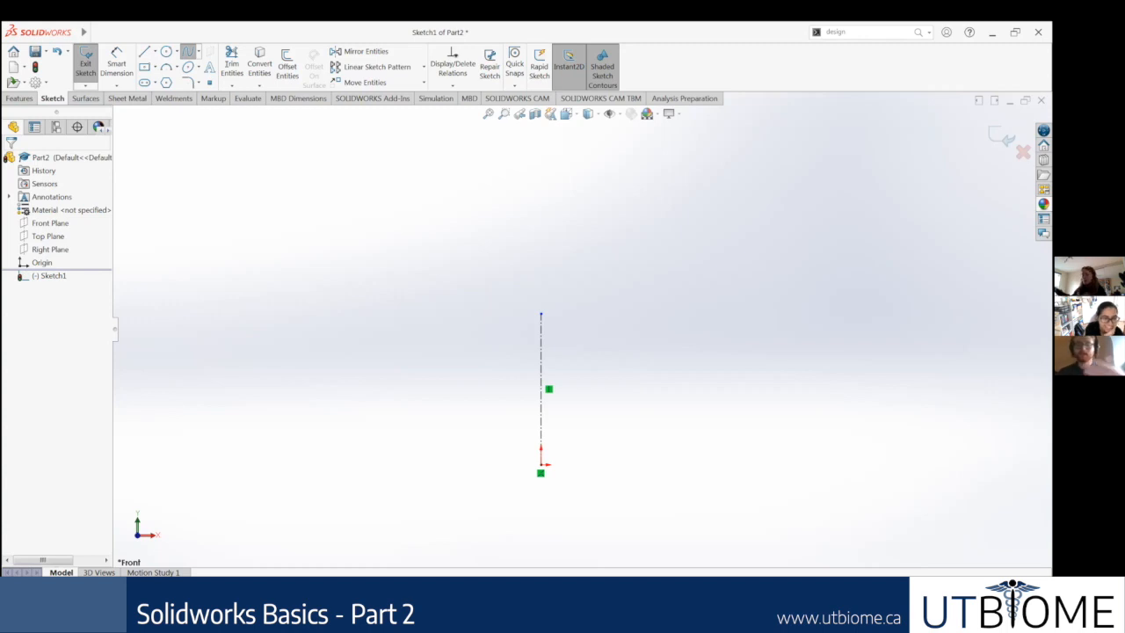
{"action": "scroll", "coordinate": [747, 323], "scroll_direction": "down", "scroll_amount": 2}
{"action": "scroll", "coordinate": [226, 488], "scroll_direction": "up", "scroll_amount": 4}
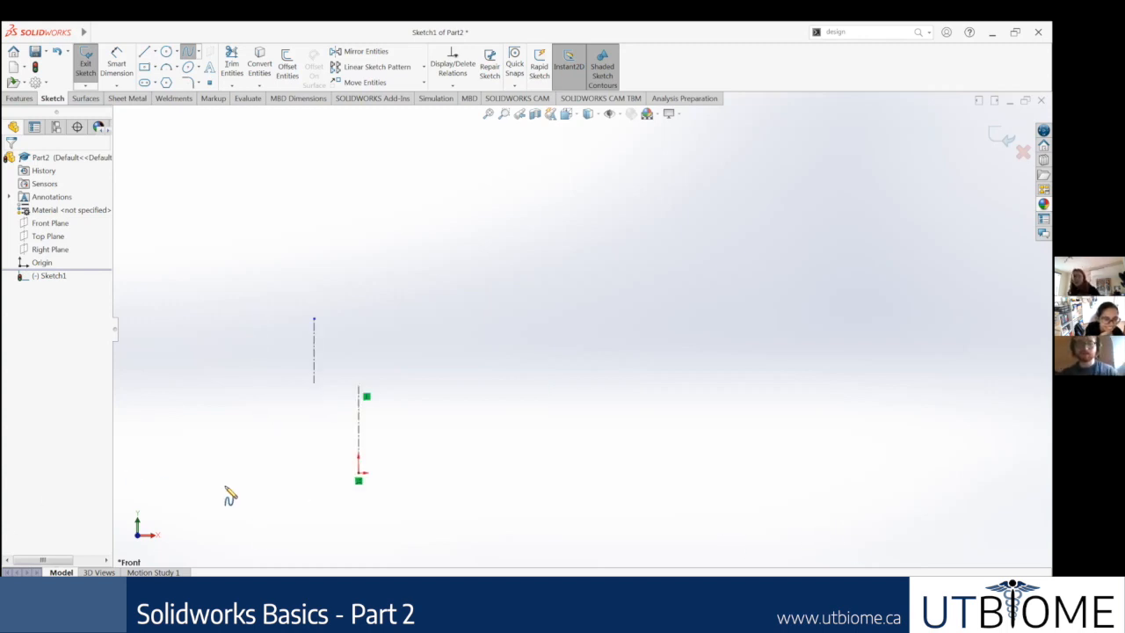
{"action": "scroll", "coordinate": [439, 316], "scroll_direction": "down", "scroll_amount": 3}
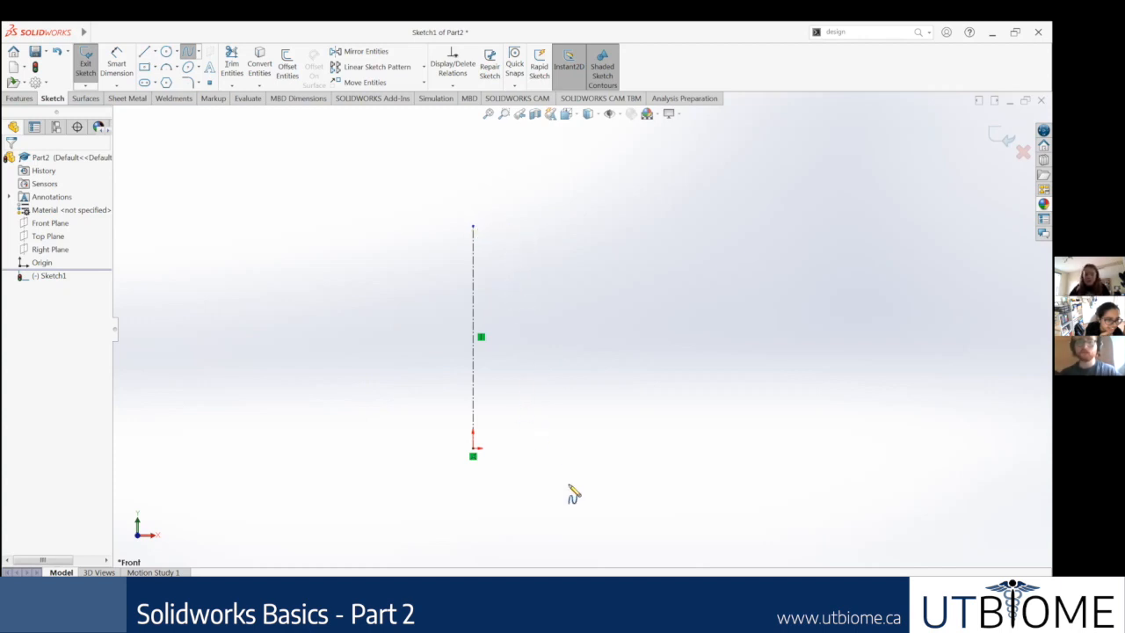
{"action": "left_click", "coordinate": [496, 227]}
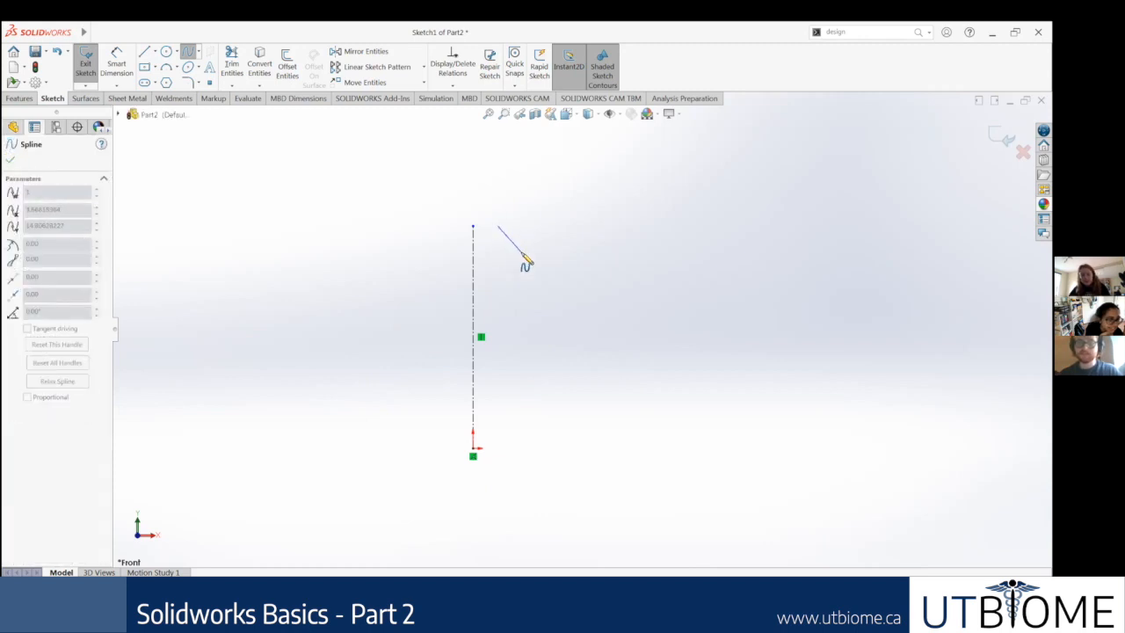
{"action": "left_click", "coordinate": [522, 253]}
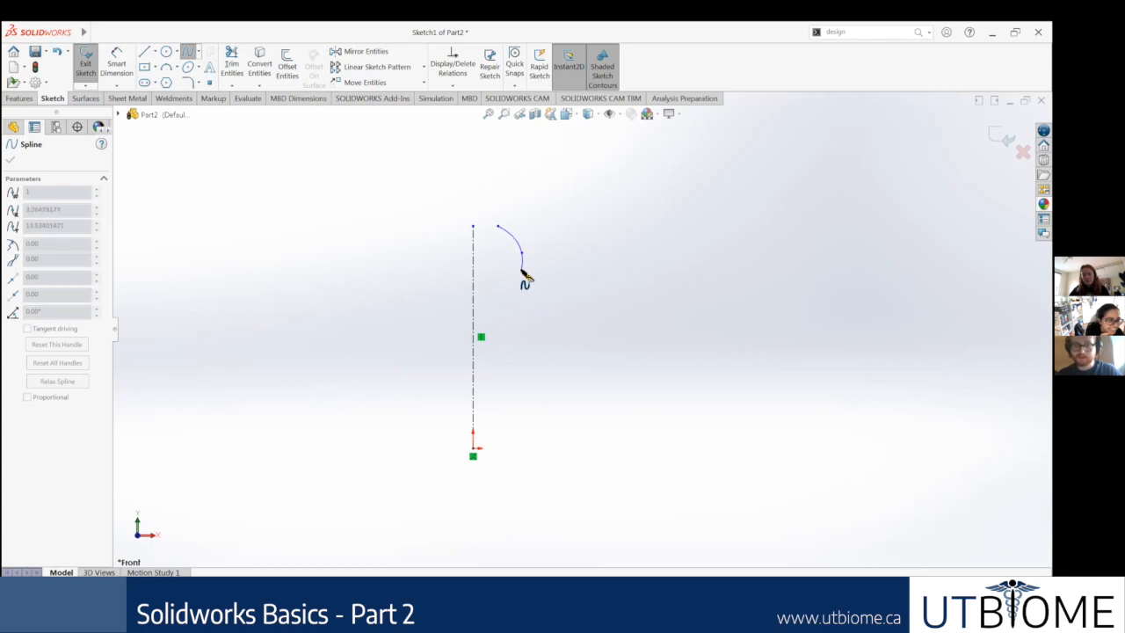
{"action": "key", "text": "Escape"}
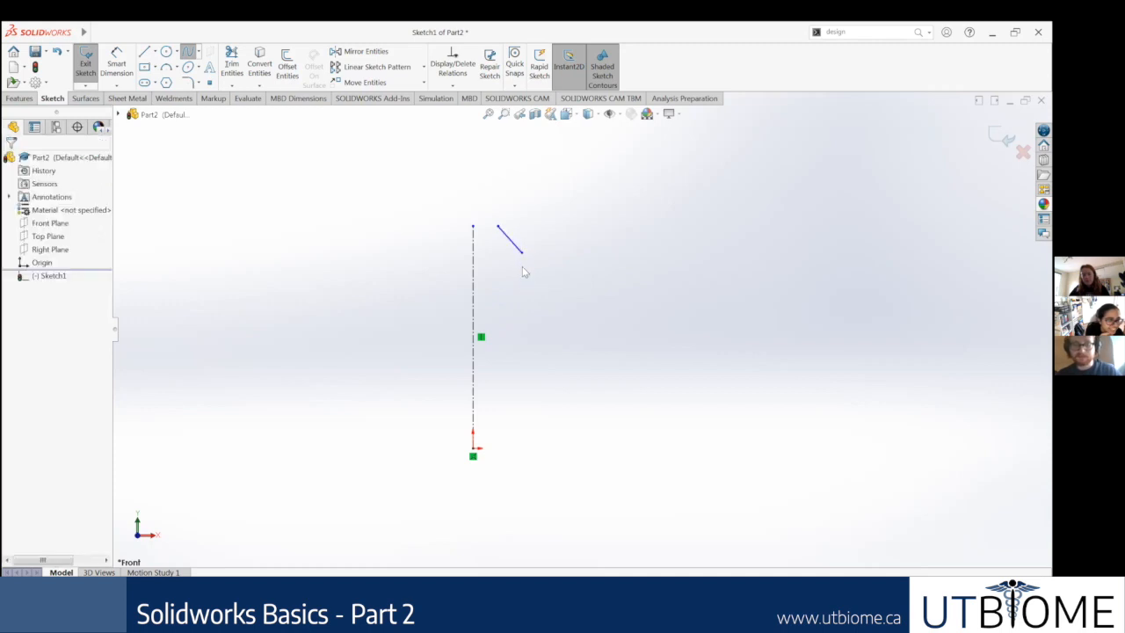
Step: Move the short spline's lower endpoint upward, and delete the spline from the sketch
{"action": "left_click_drag", "start_coordinate": [522, 253], "coordinate": [519, 234]}
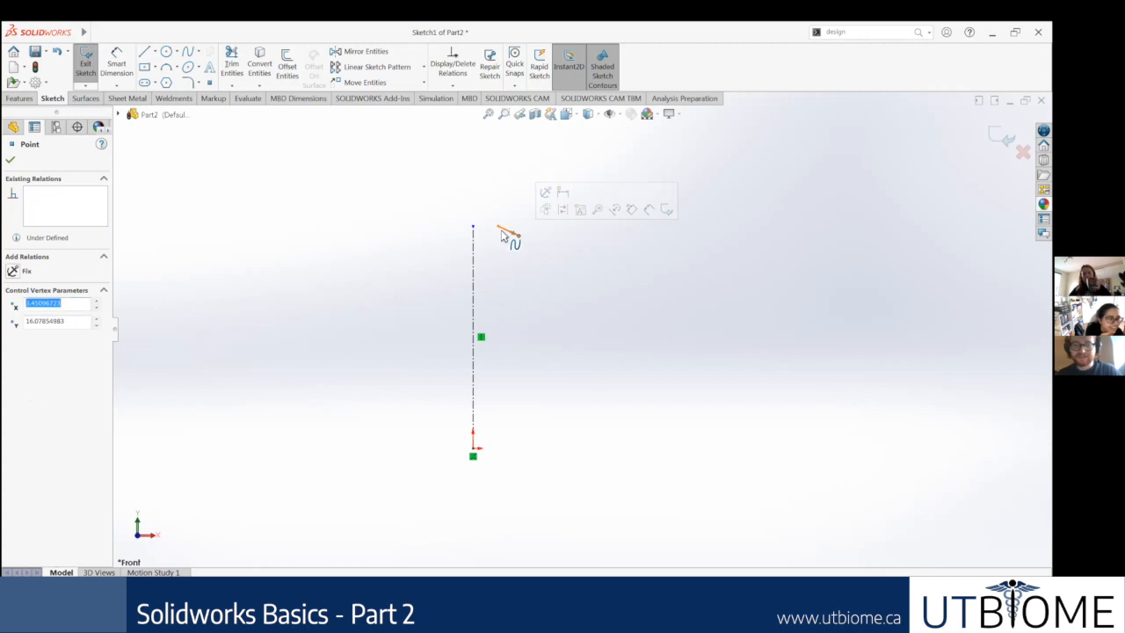
{"action": "left_click", "coordinate": [504, 232]}
{"action": "left_click", "coordinate": [409, 119]}
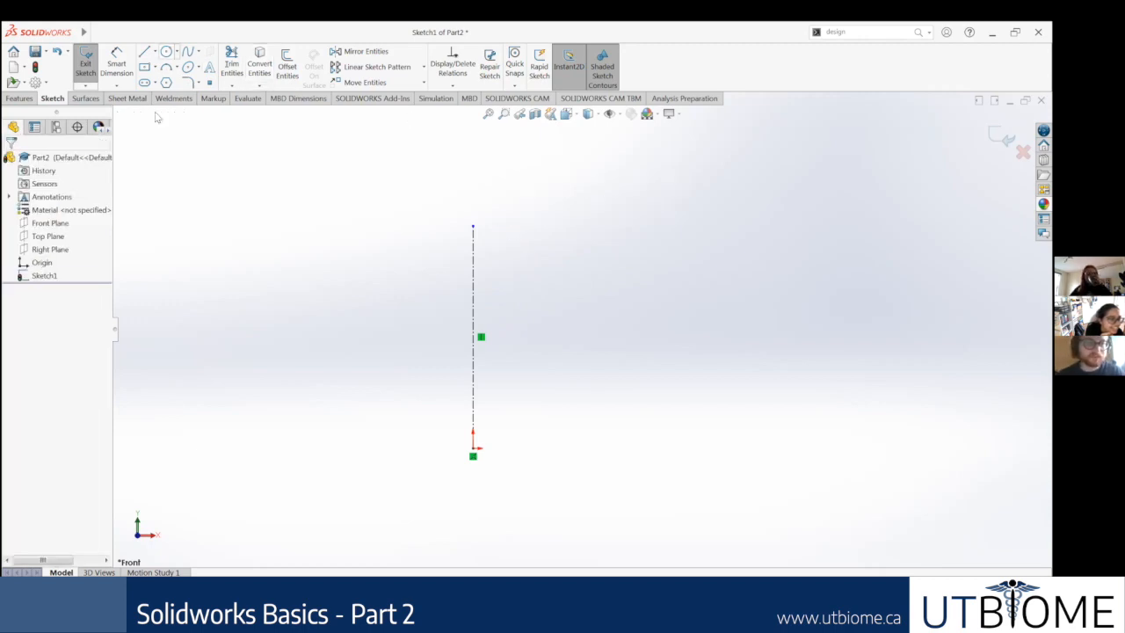
{"action": "left_click", "coordinate": [188, 51]}
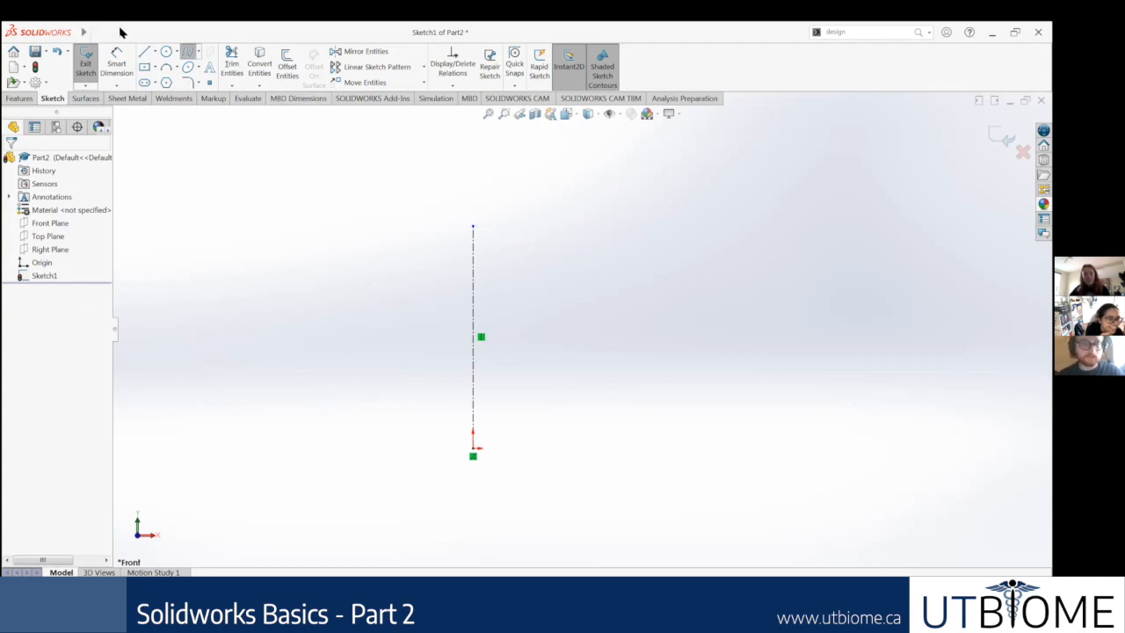
{"action": "left_click", "coordinate": [143, 50]}
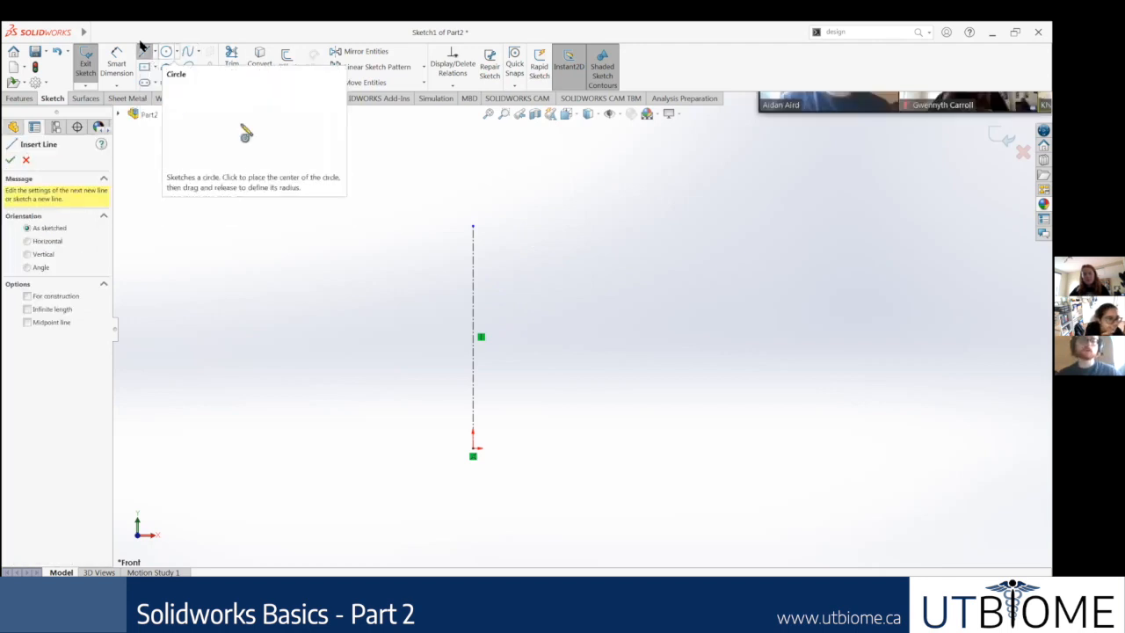
{"action": "left_click", "coordinate": [187, 51]}
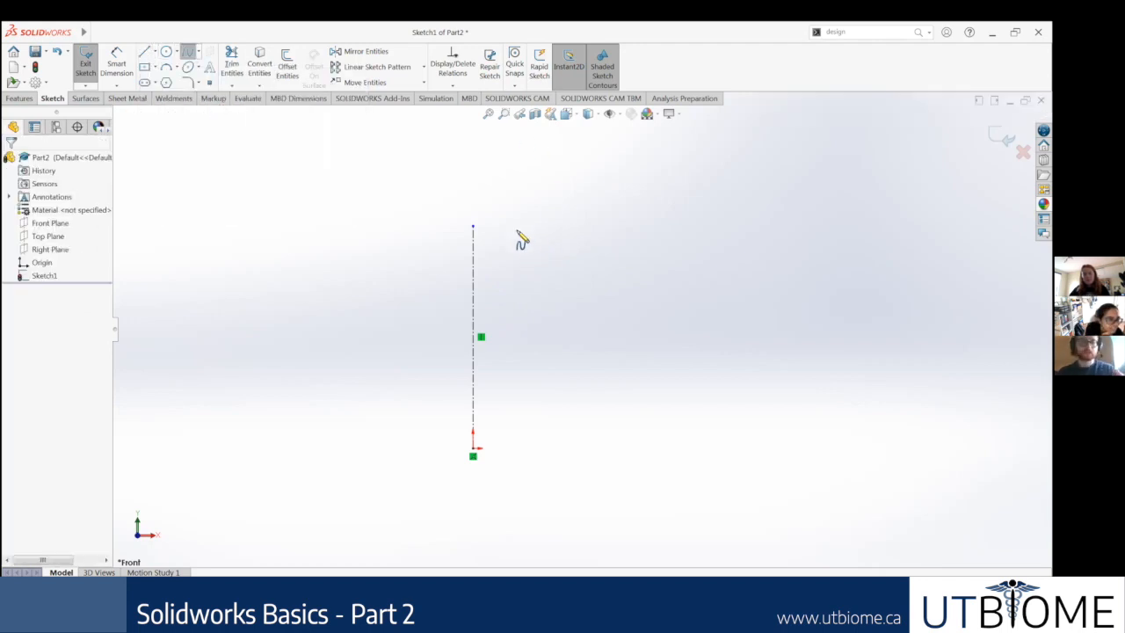
Step: Switch to the Google Slides deck and review the Splines, Sweep Feature, Shell, Helix/Spiral and Creating the Thread slides
{"action": "left_click", "coordinate": [171, 599]}
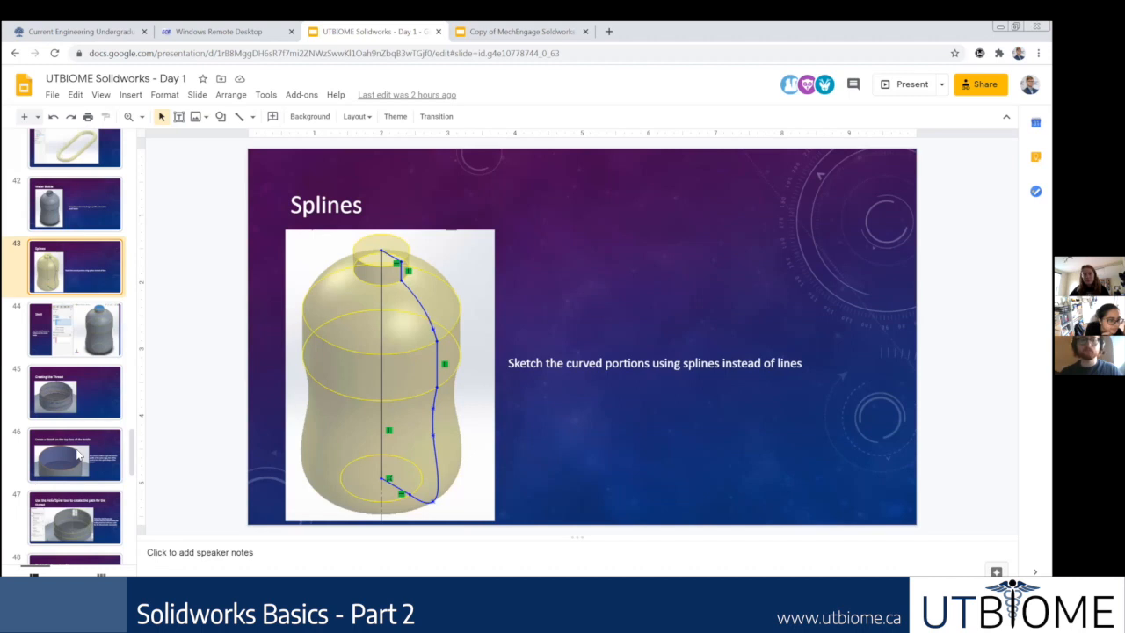
{"action": "left_click", "coordinate": [101, 397]}
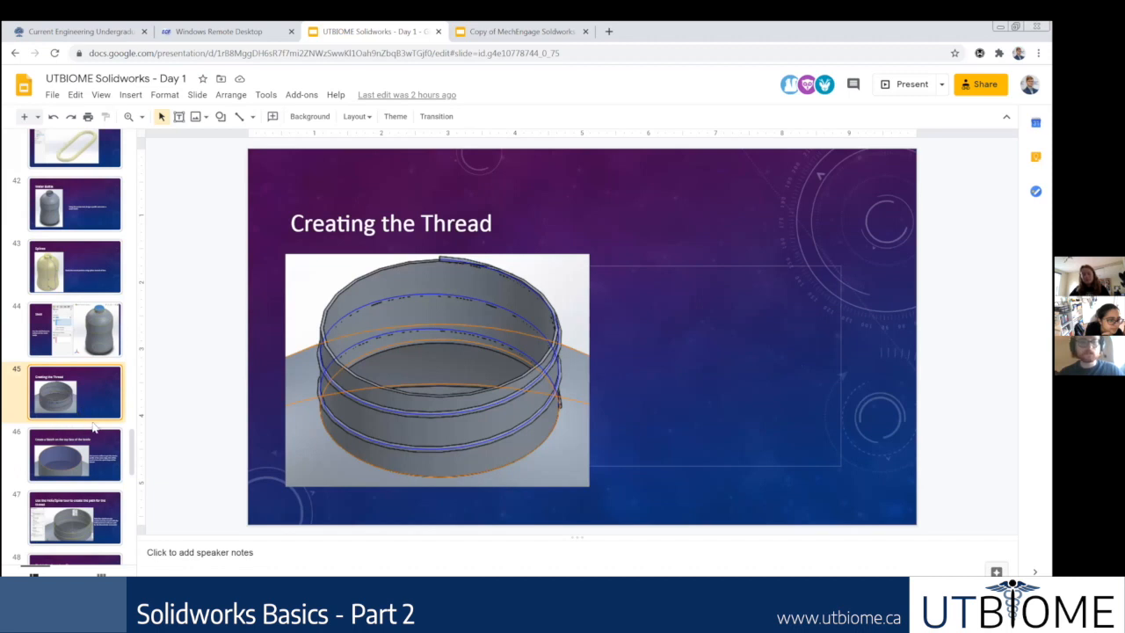
{"action": "scroll", "coordinate": [84, 290], "scroll_direction": "up", "scroll_amount": 1}
{"action": "left_click", "coordinate": [72, 209]}
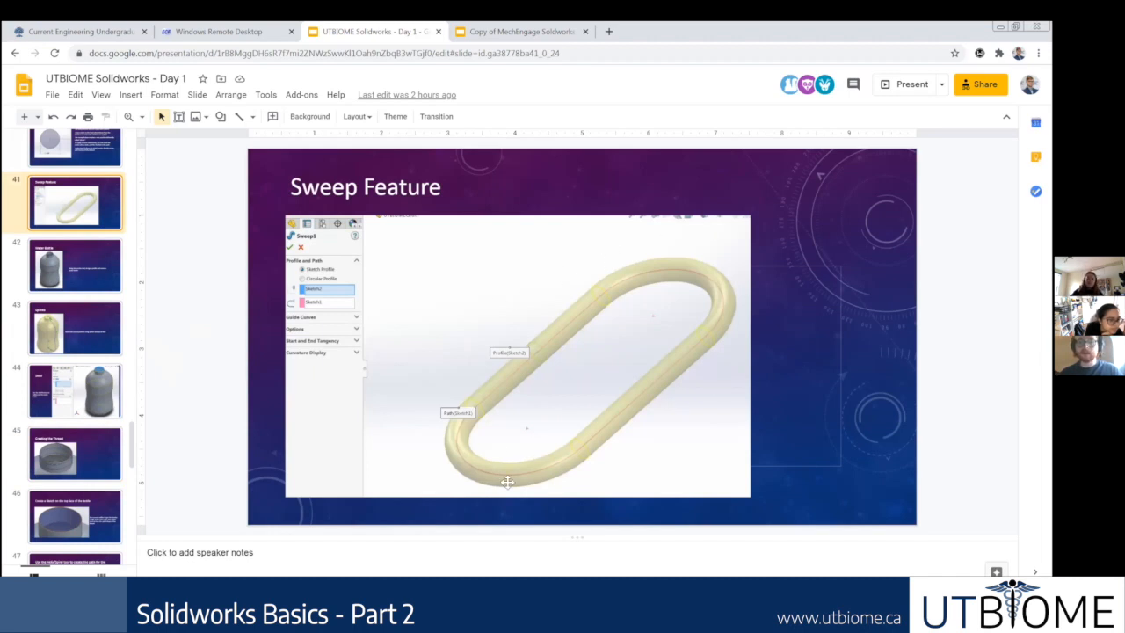
{"action": "left_click", "coordinate": [91, 403]}
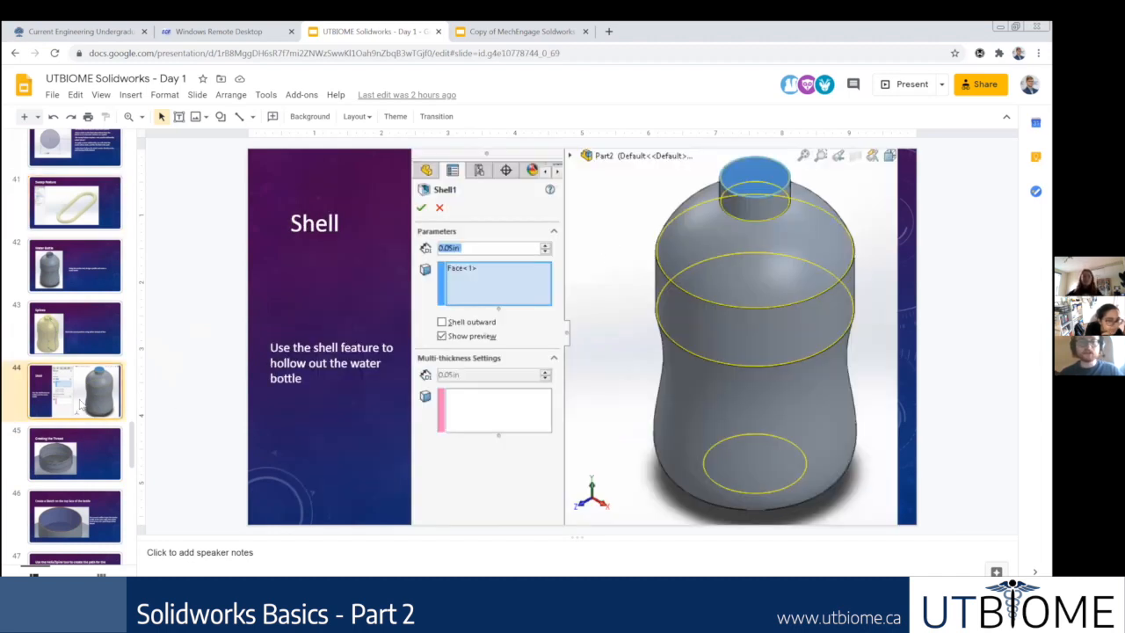
{"action": "scroll", "coordinate": [84, 439], "scroll_direction": "down", "scroll_amount": 1}
{"action": "scroll", "coordinate": [81, 423], "scroll_direction": "down", "scroll_amount": 2}
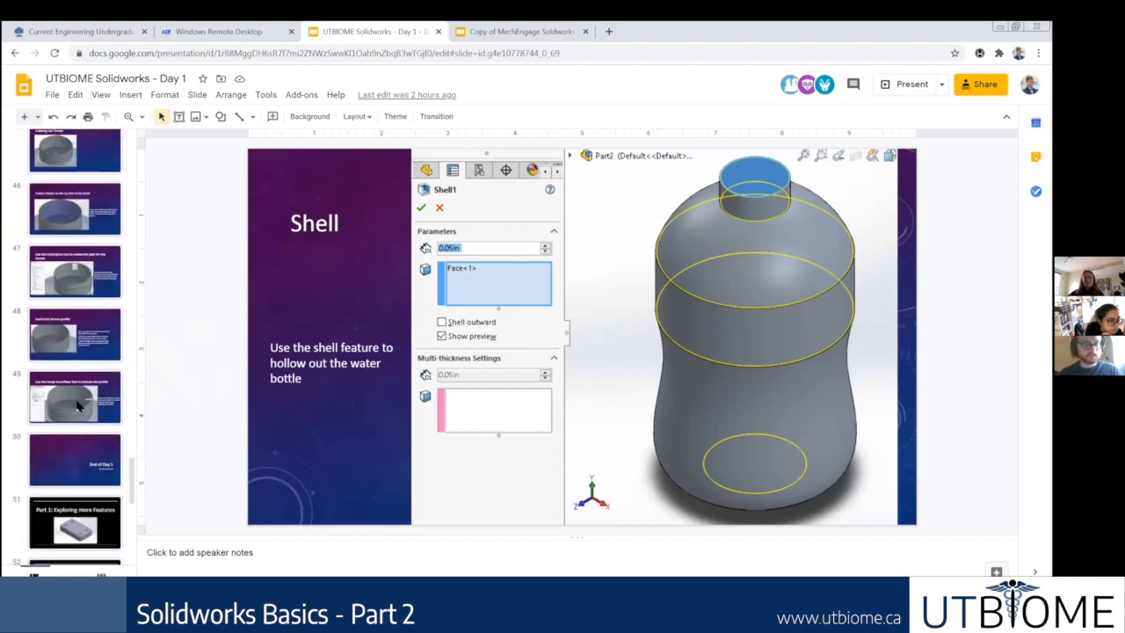
{"action": "left_click", "coordinate": [60, 269]}
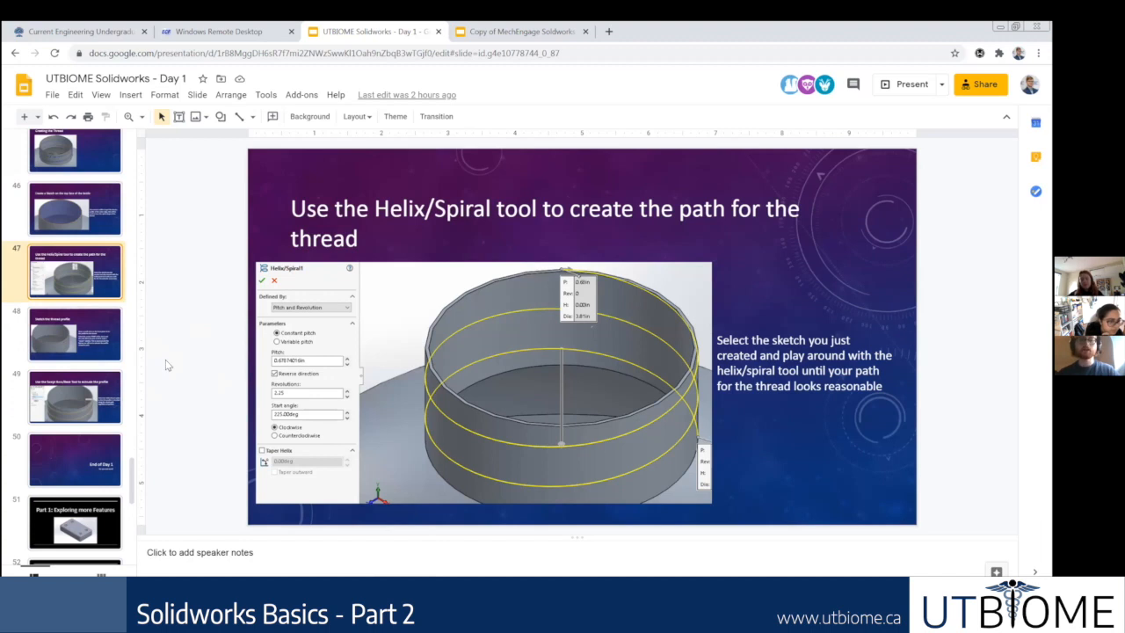
{"action": "scroll", "coordinate": [58, 351], "scroll_direction": "up", "scroll_amount": 3}
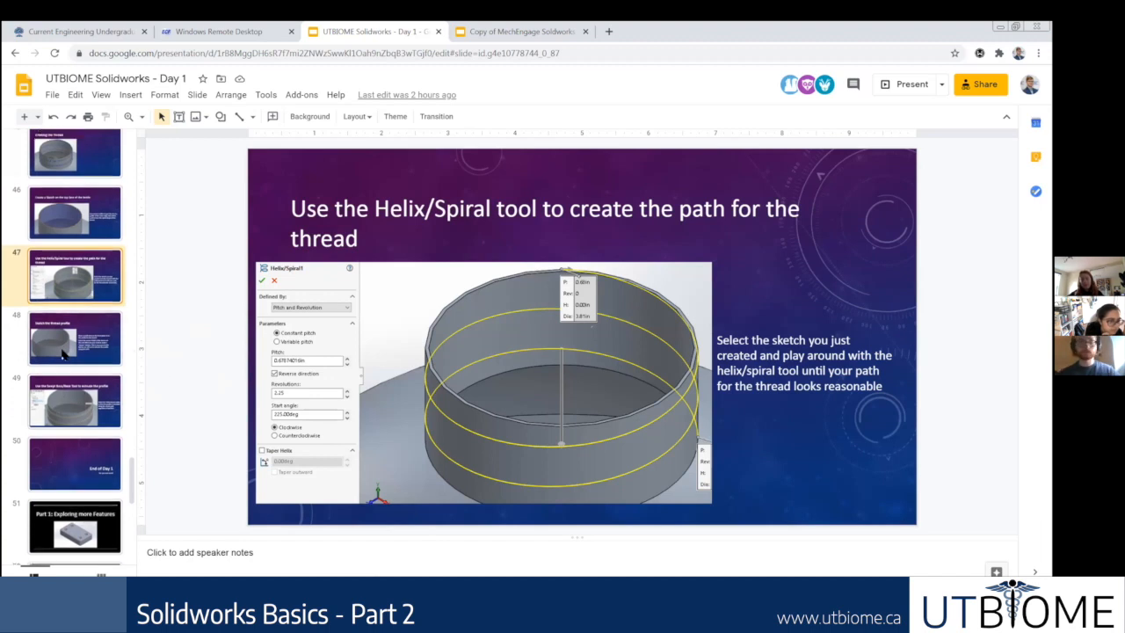
{"action": "left_click", "coordinate": [70, 341]}
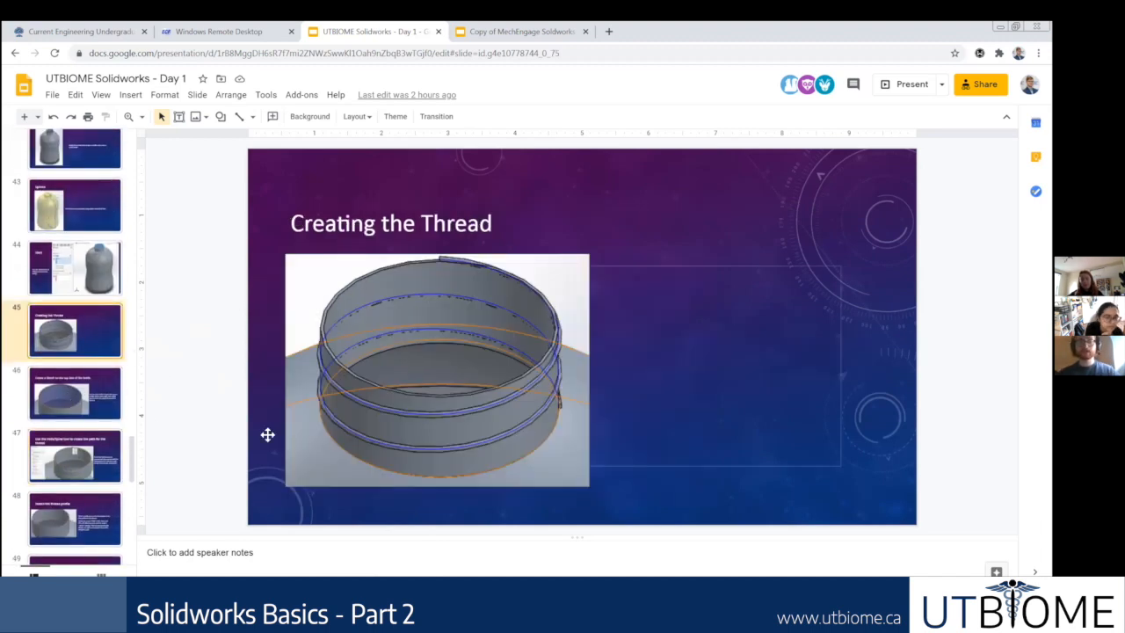
Step: Look through the slides surrounding Creating the Thread, and switch back to SOLIDWORKS
{"action": "scroll", "coordinate": [101, 345], "scroll_direction": "up", "scroll_amount": 8}
{"action": "scroll", "coordinate": [103, 380], "scroll_direction": "down", "scroll_amount": 5}
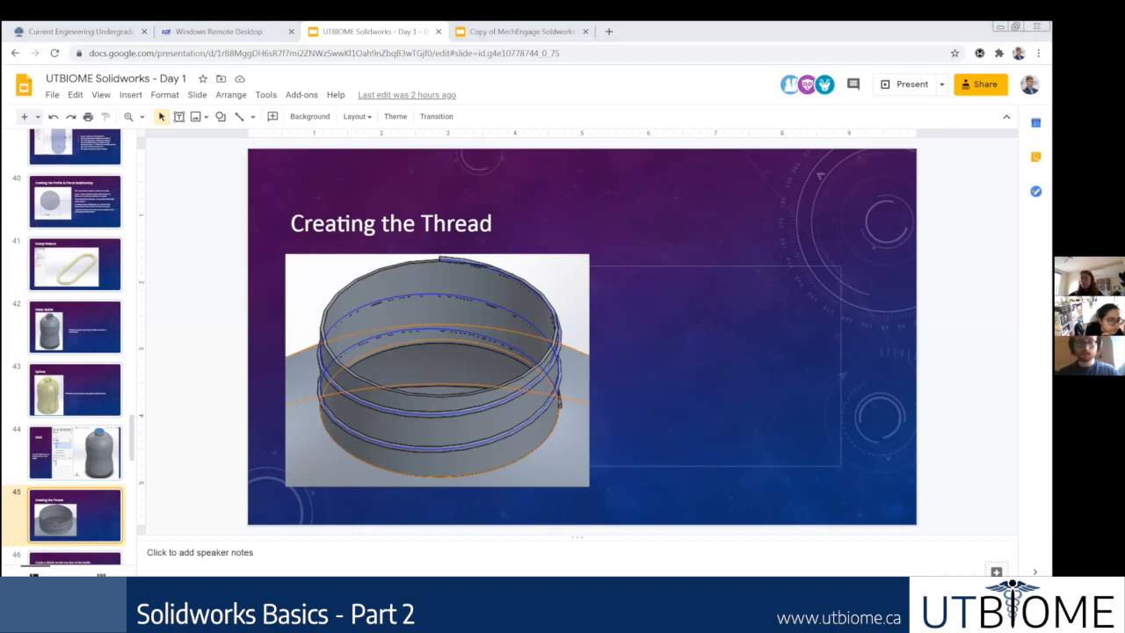
{"action": "key", "text": "alt+Tab"}
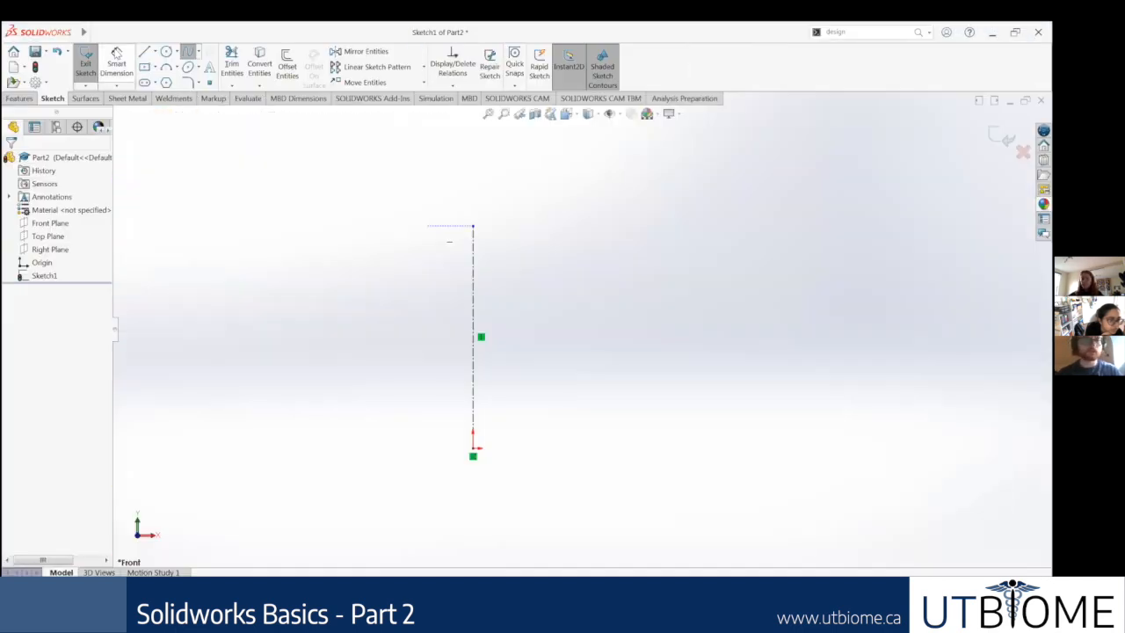
Step: Sketch a vertical neck line about 1.29 long beside the centerline, starting level with the centerline's upper endpoint
{"action": "left_click", "coordinate": [144, 51]}
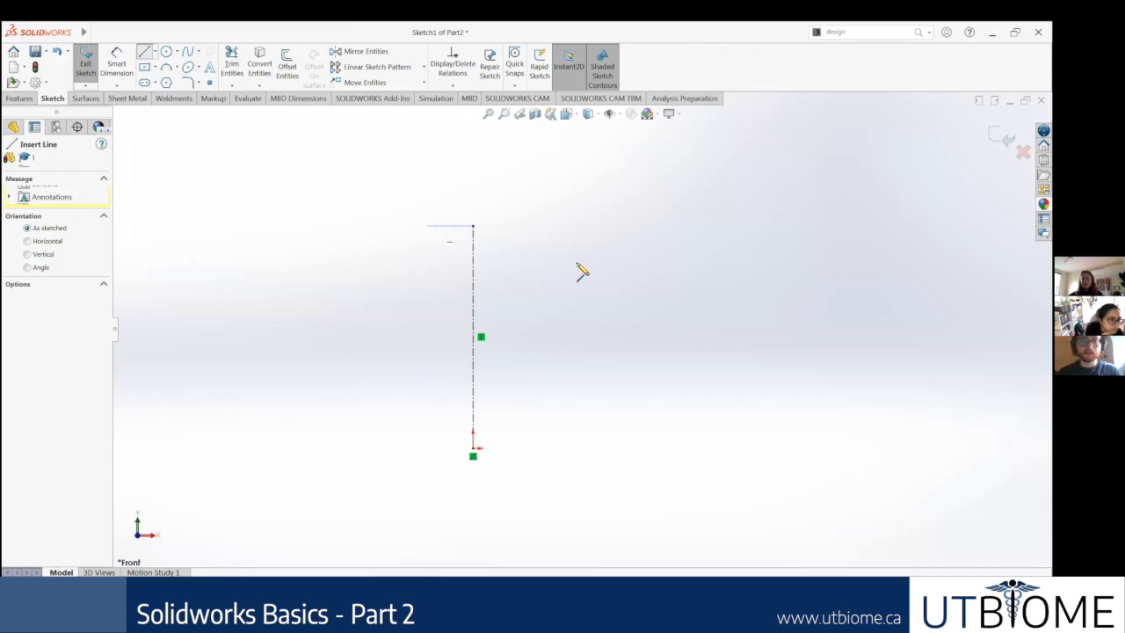
{"action": "left_click", "coordinate": [516, 228]}
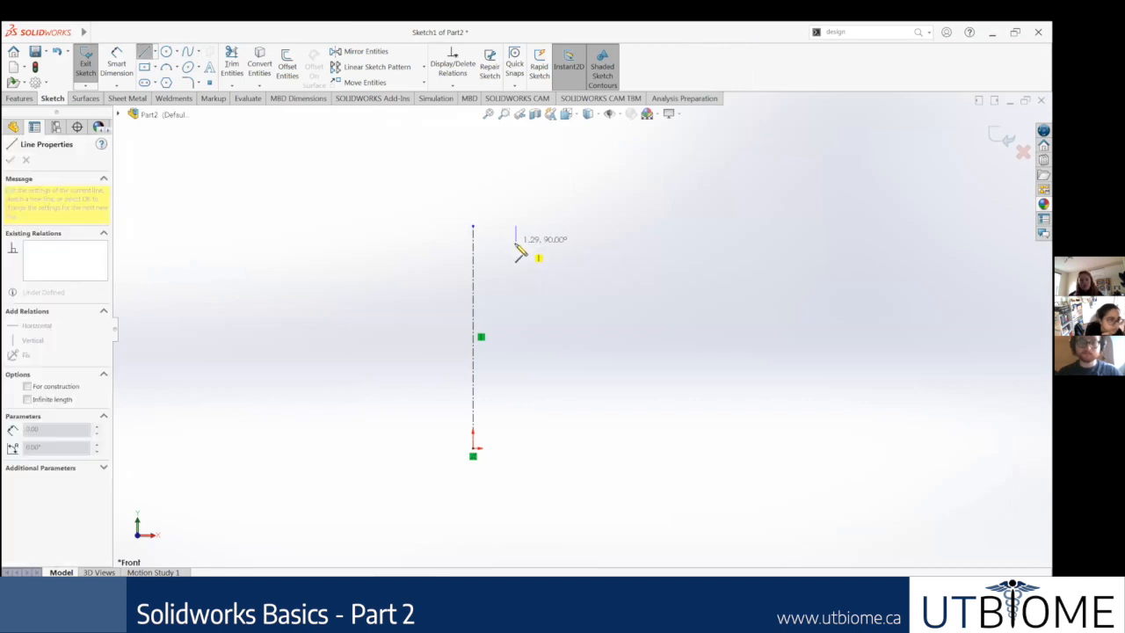
{"action": "left_click", "coordinate": [515, 246]}
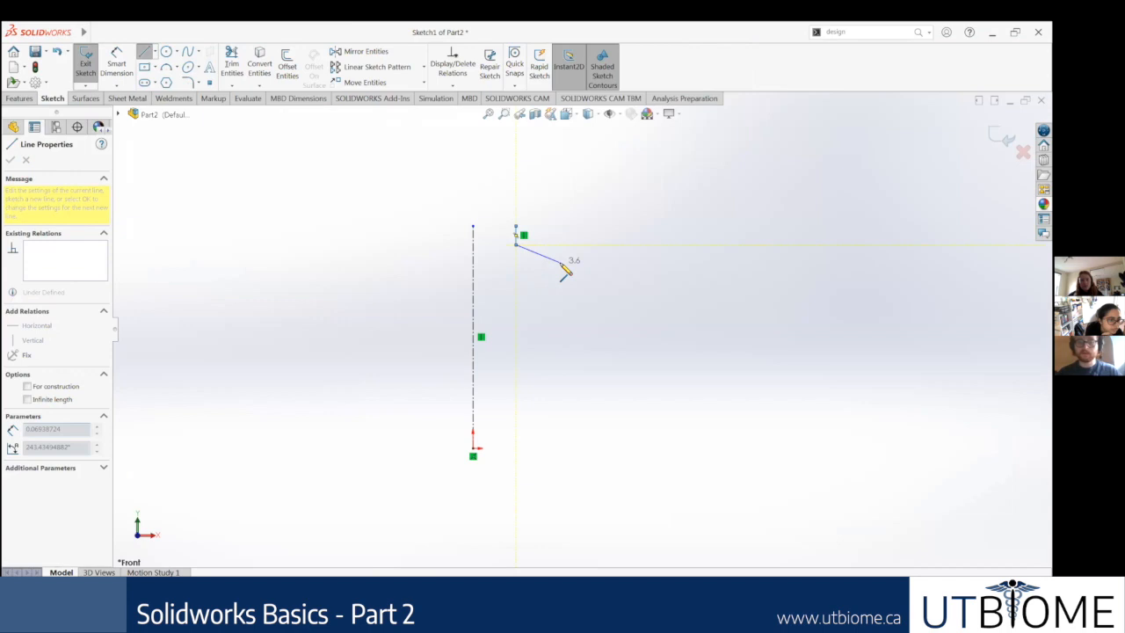
{"action": "key", "text": "Escape"}
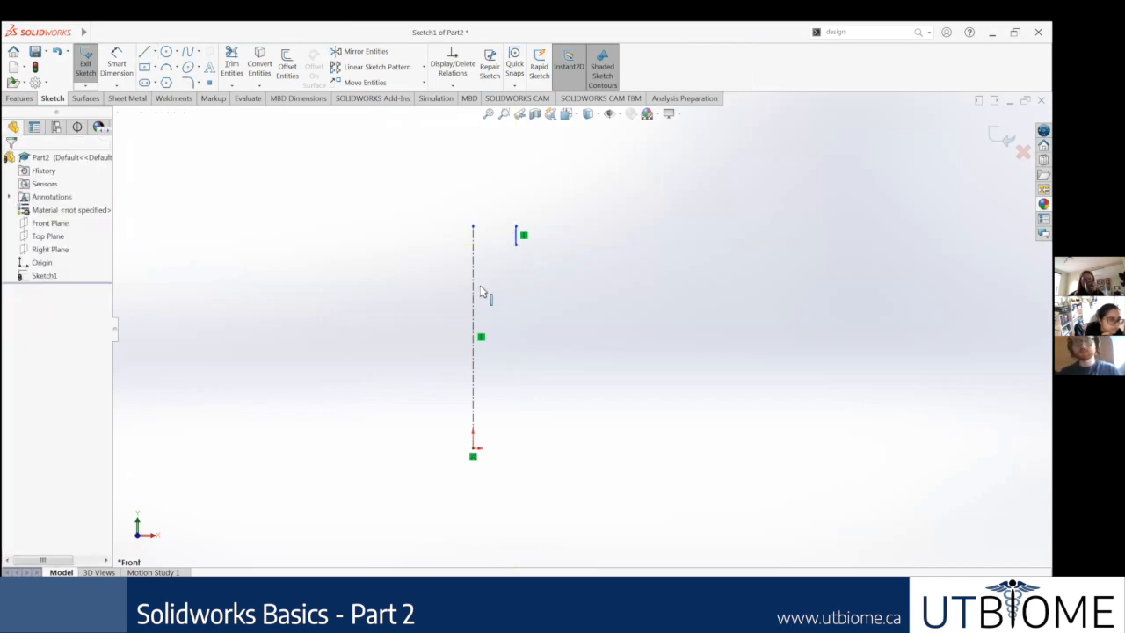
Step: Sketch a six-point spline for the bottle's wavy side, from the neck line's lower endpoint down to the origin's level
{"action": "left_click", "coordinate": [188, 51]}
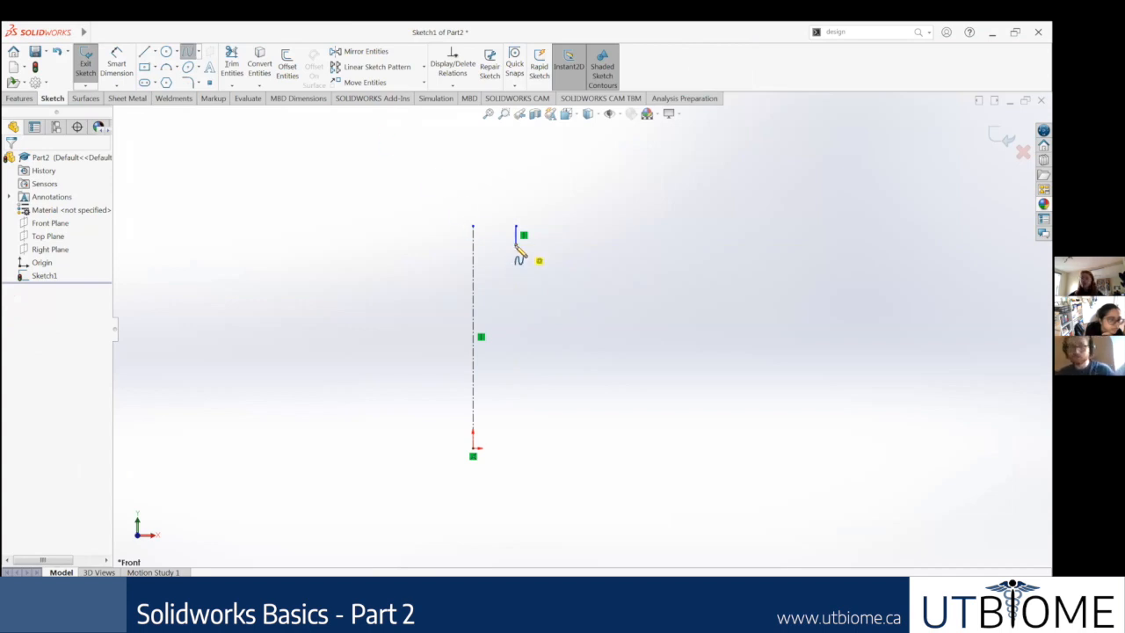
{"action": "left_click", "coordinate": [516, 246]}
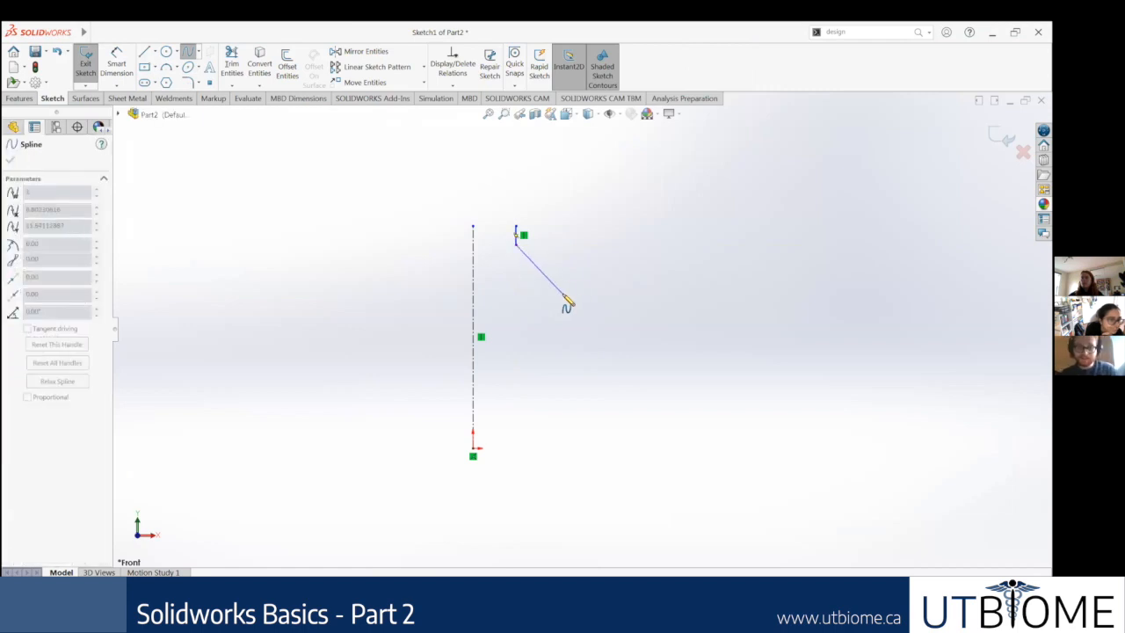
{"action": "left_click", "coordinate": [554, 279]}
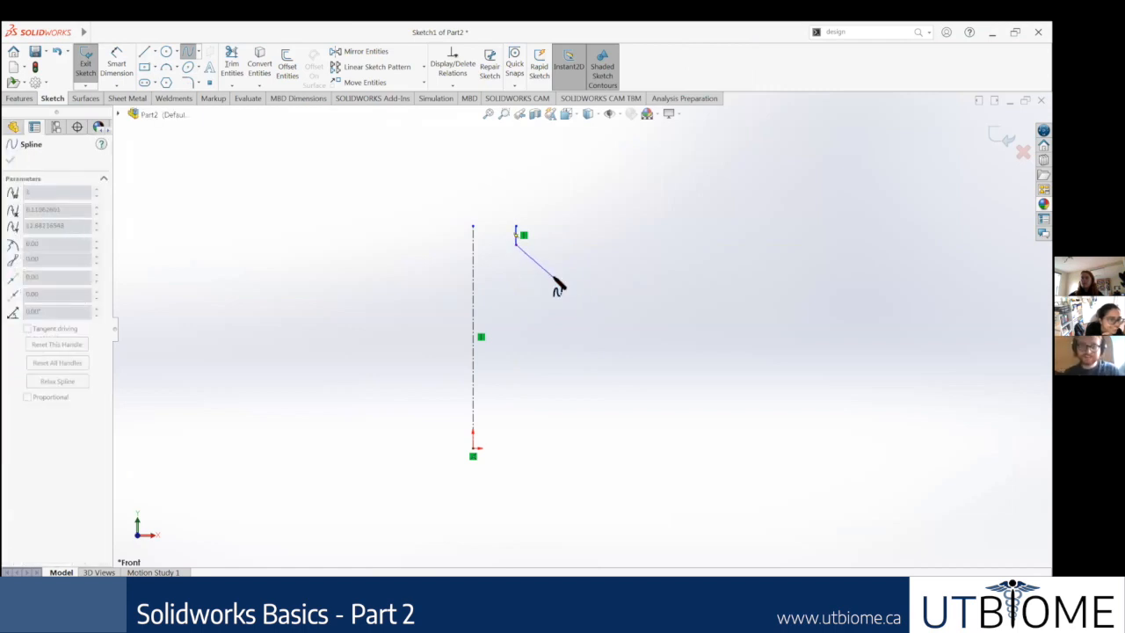
{"action": "left_click", "coordinate": [557, 330]}
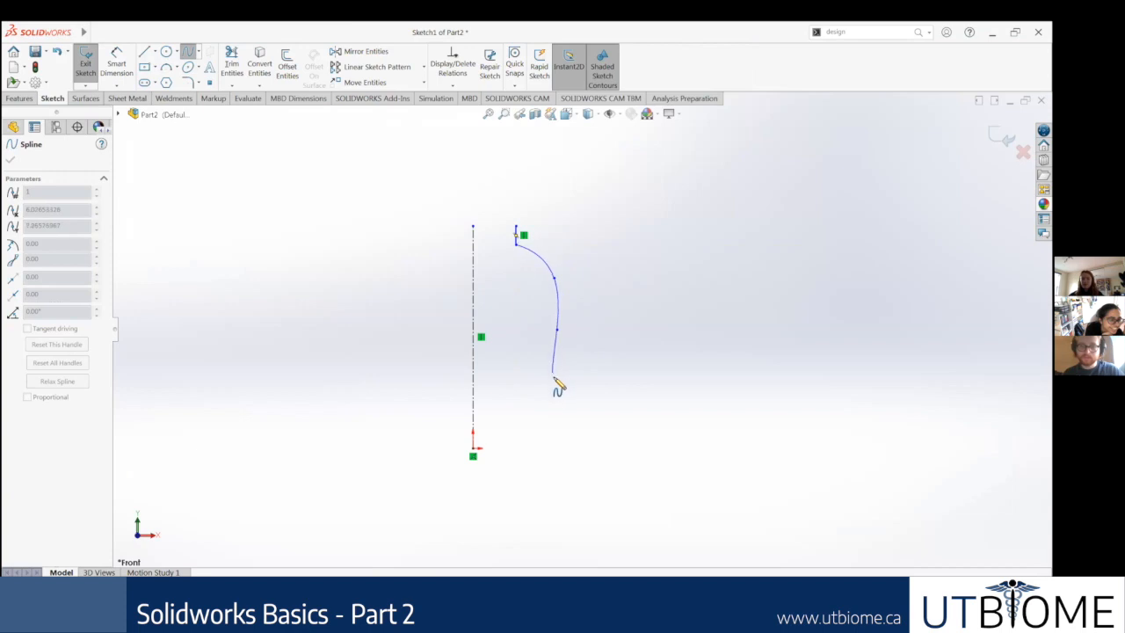
{"action": "left_click", "coordinate": [553, 367]}
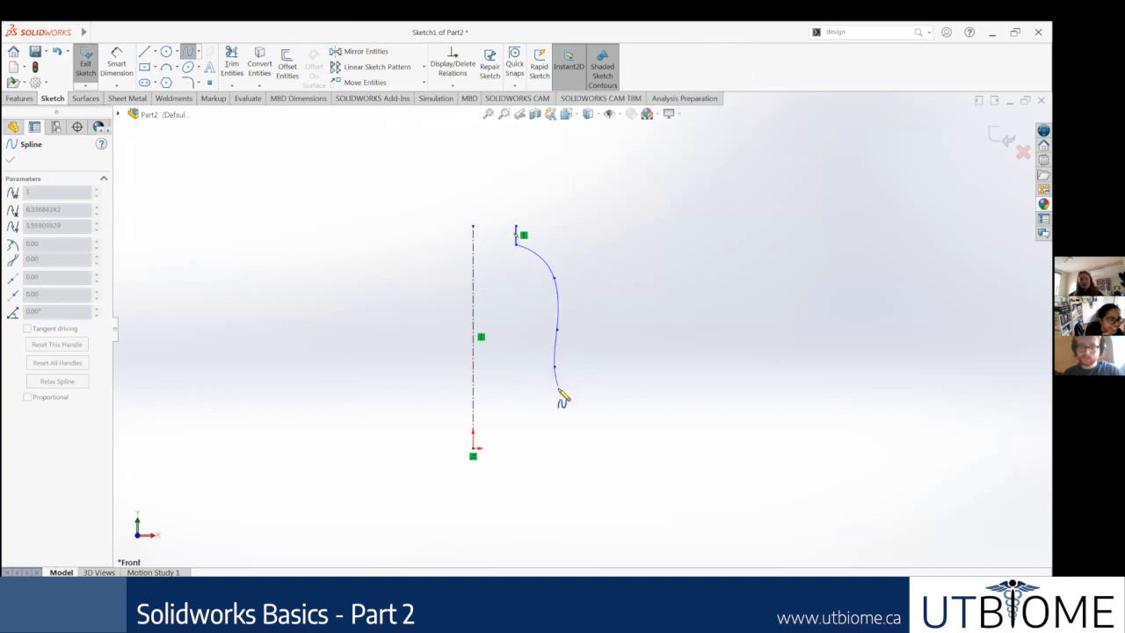
{"action": "left_click", "coordinate": [559, 410]}
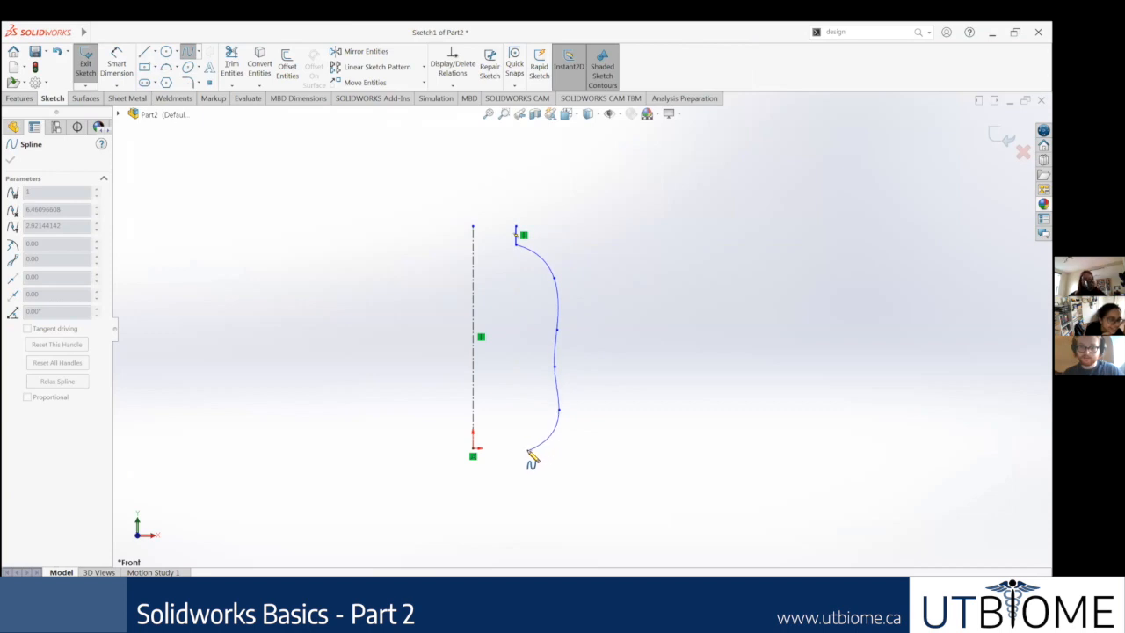
{"action": "left_click", "coordinate": [532, 449]}
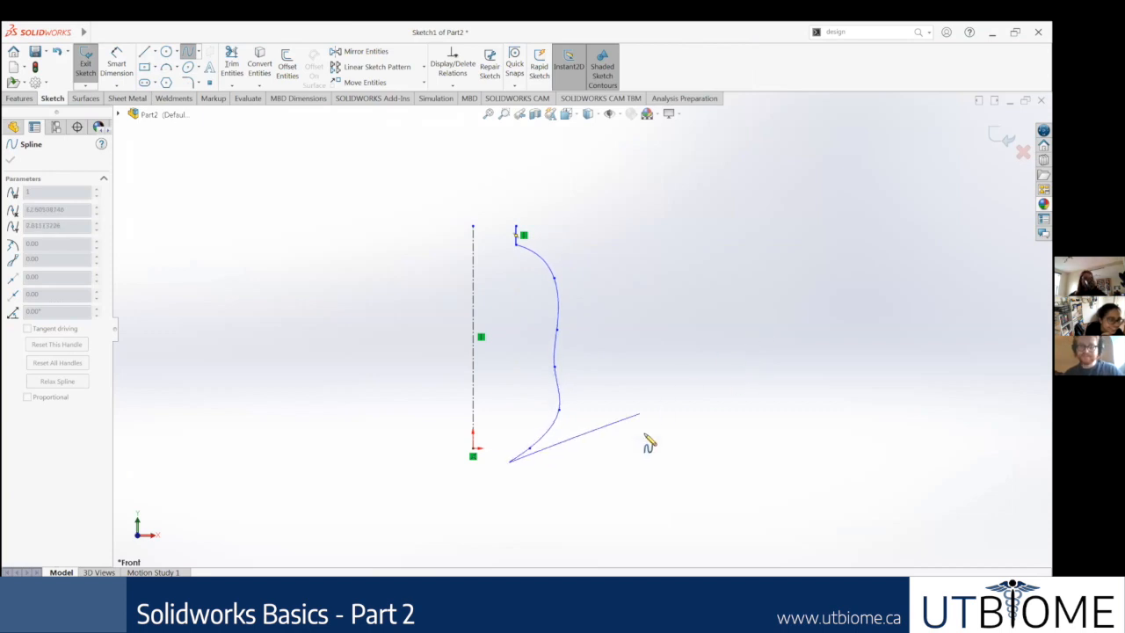
{"action": "key", "text": "Escape"}
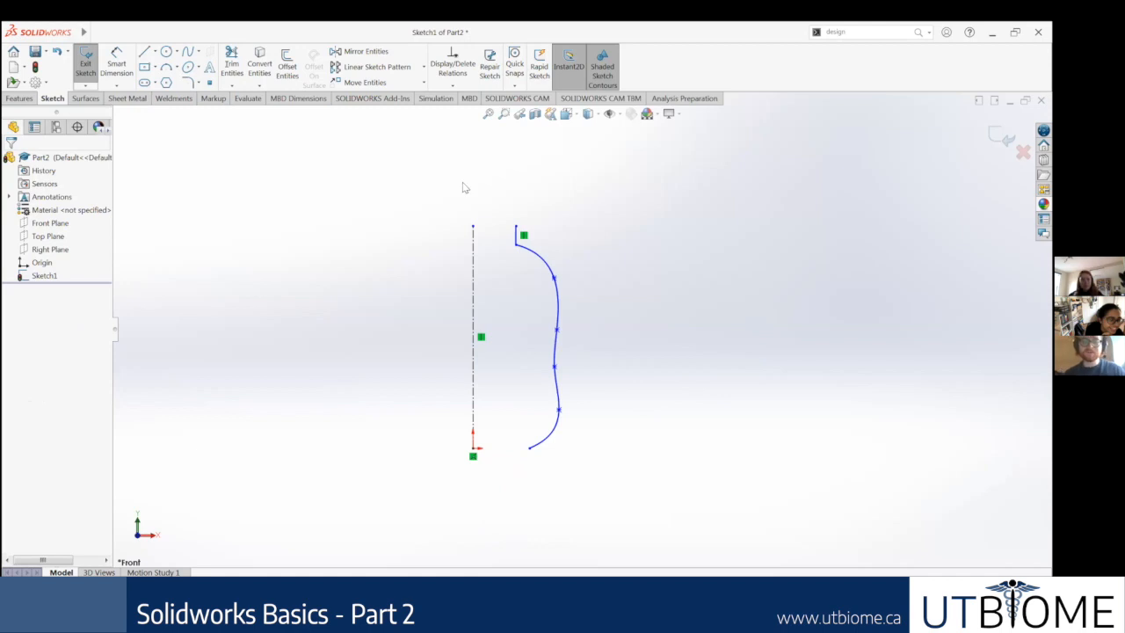
Step: Sketch a horizontal base line from the spline's lower endpoint to the origin
{"action": "left_click", "coordinate": [144, 52]}
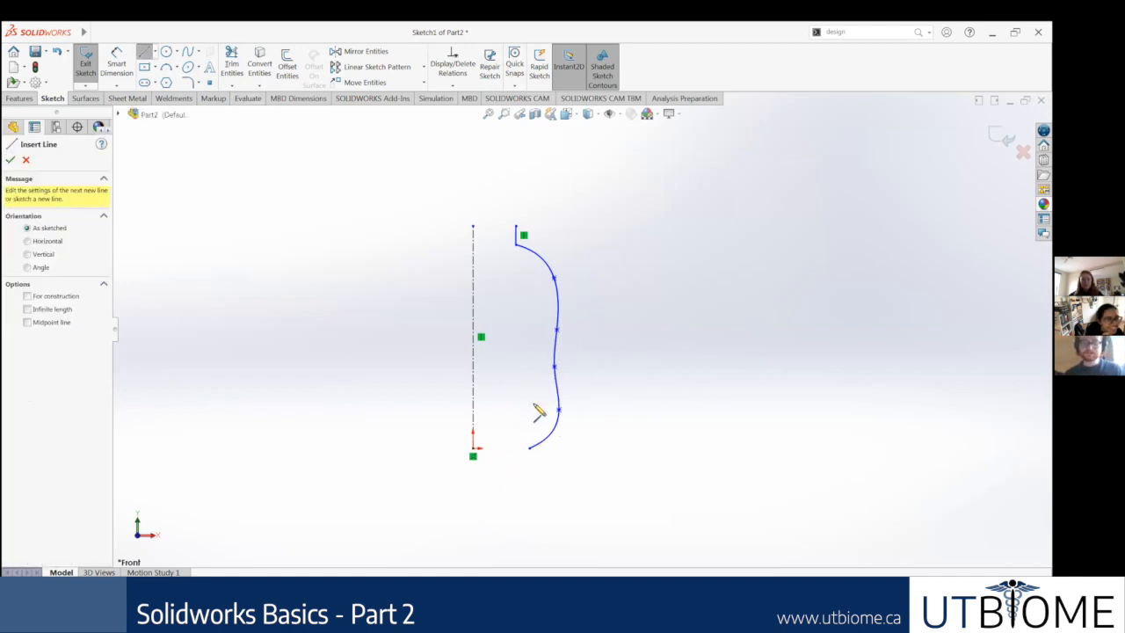
{"action": "left_click_drag", "start_coordinate": [531, 452], "coordinate": [474, 449]}
{"action": "key", "text": "Escape"}
{"action": "key", "text": "Escape"}
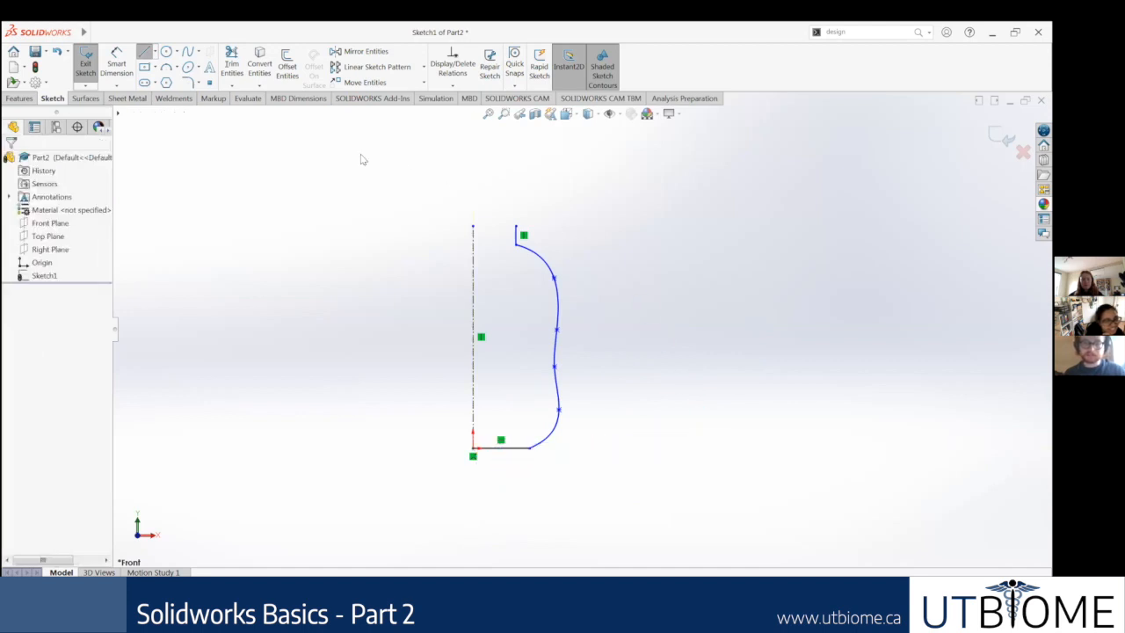
Step: Sketch a horizontal line across the bottle's mouth between the neck line's upper end and the centerline's upper endpoint
{"action": "left_click", "coordinate": [145, 50]}
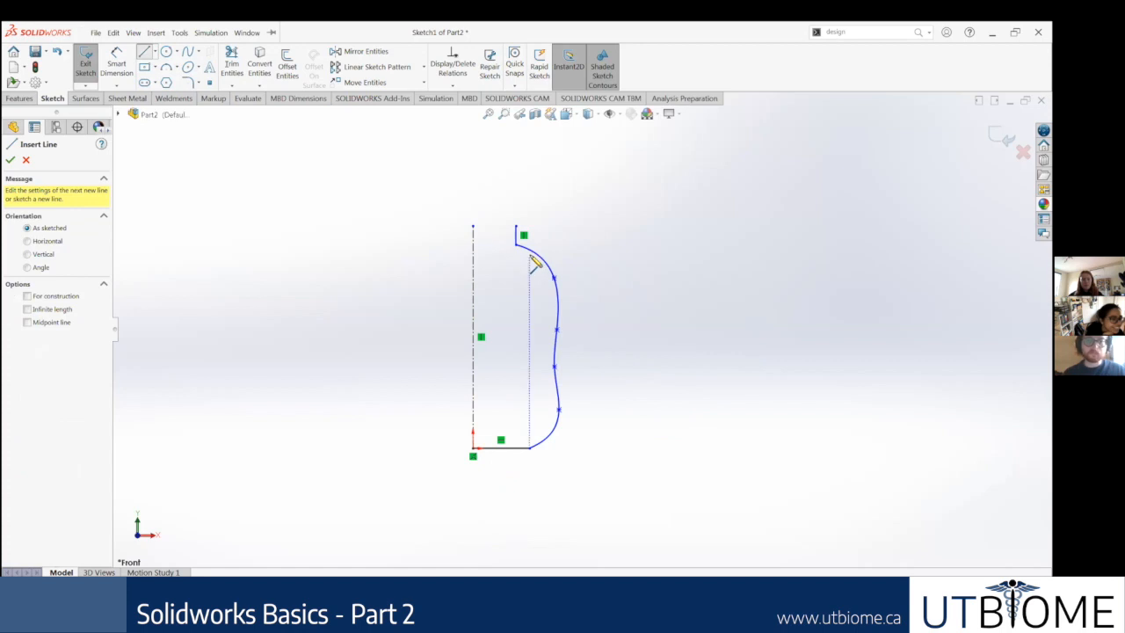
{"action": "left_click_drag", "start_coordinate": [518, 227], "coordinate": [474, 226]}
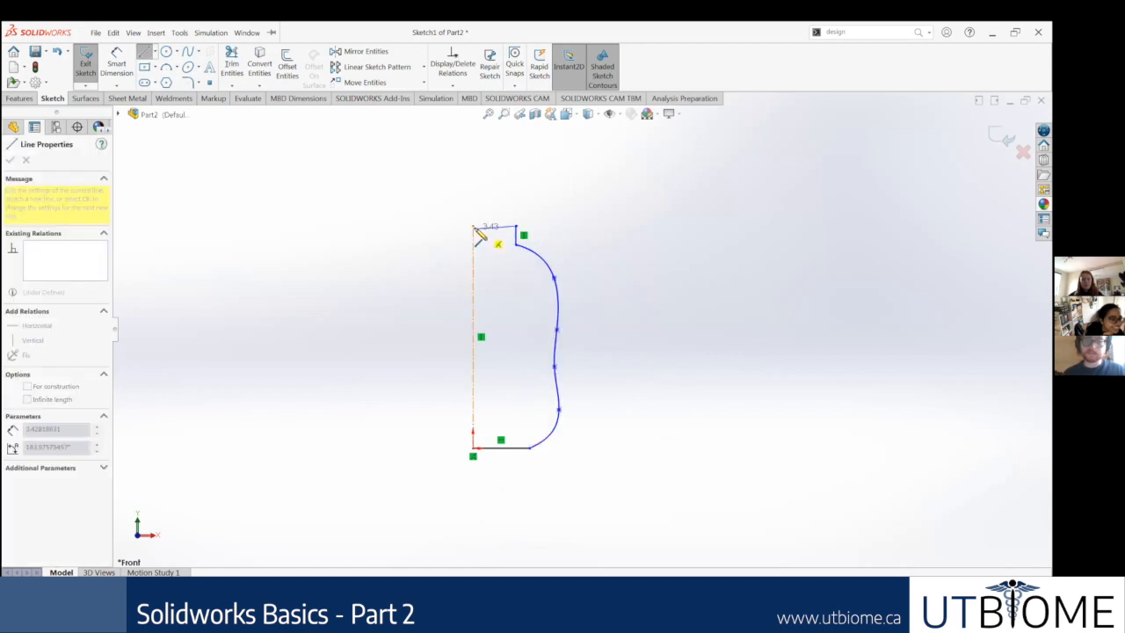
{"action": "key", "text": "Escape"}
{"action": "key", "text": "Escape"}
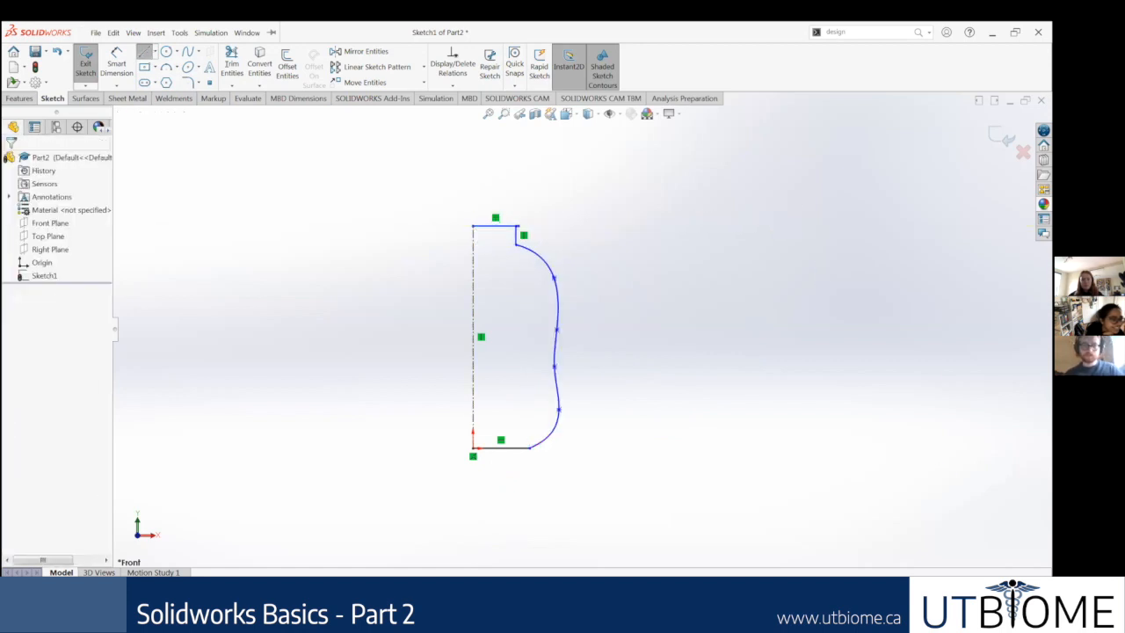
{"action": "left_click", "coordinate": [210, 33]}
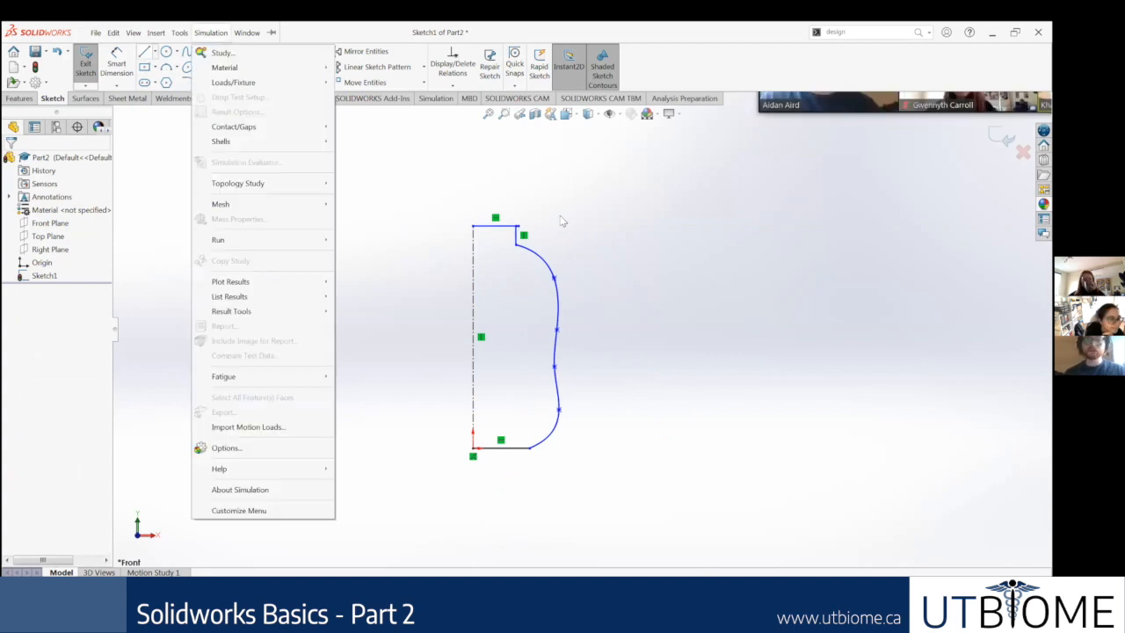
{"action": "left_click", "coordinate": [531, 228]}
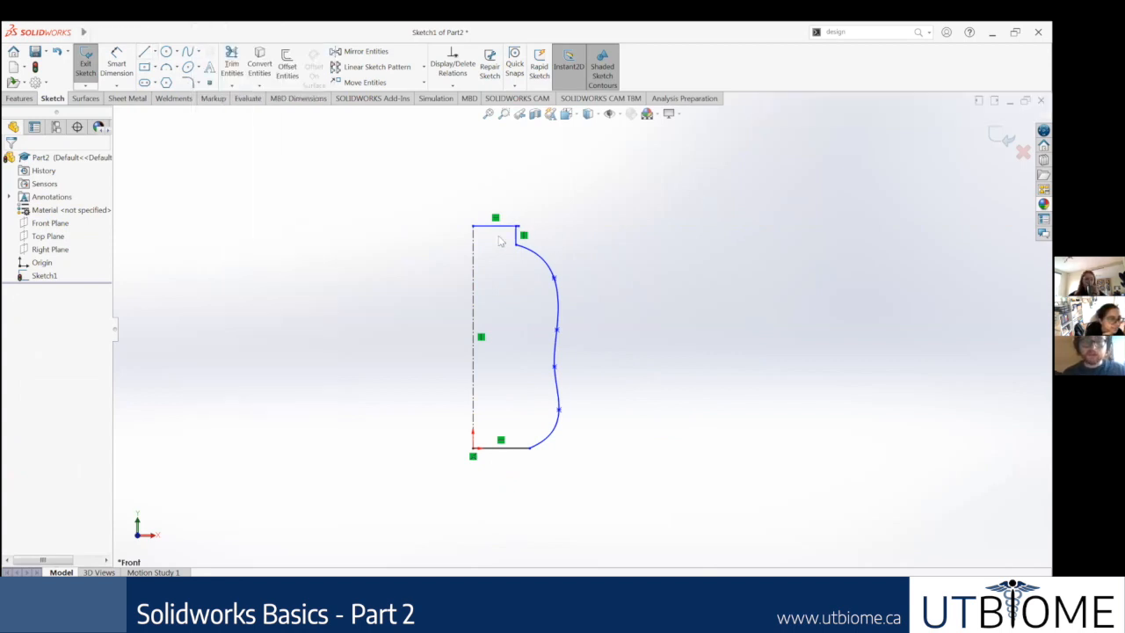
Step: Trim the short overhang of the mouth line that extends past the vertical neck line
{"action": "scroll", "coordinate": [527, 220], "scroll_direction": "down", "scroll_amount": 10}
{"action": "scroll", "coordinate": [517, 264], "scroll_direction": "down", "scroll_amount": 3}
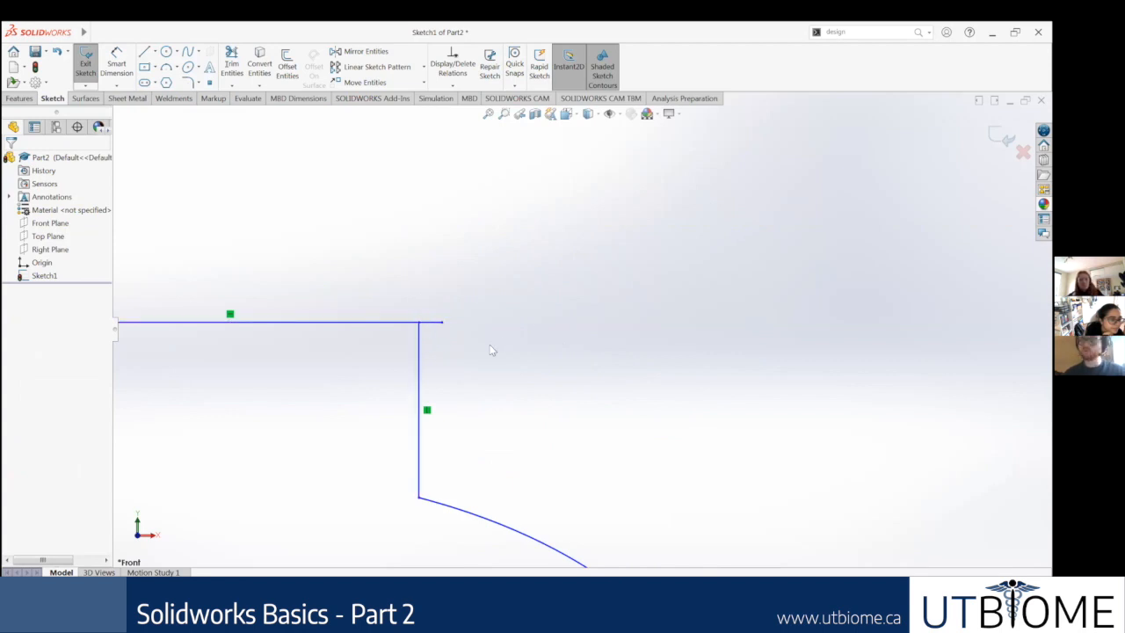
{"action": "scroll", "coordinate": [517, 405], "scroll_direction": "up", "scroll_amount": 2}
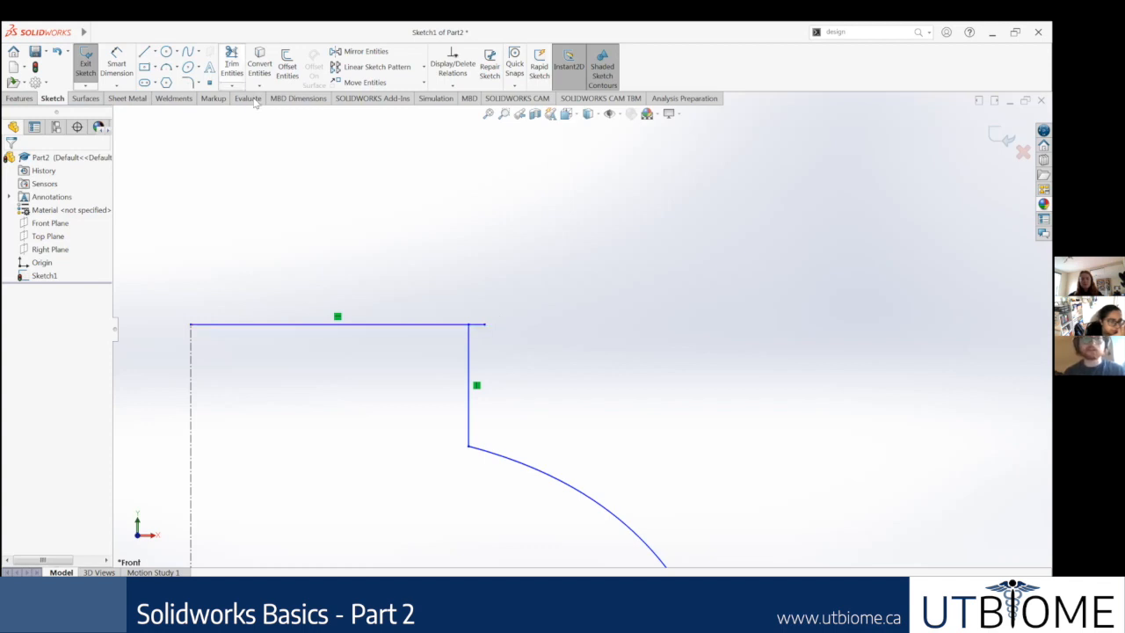
{"action": "left_click", "coordinate": [232, 65]}
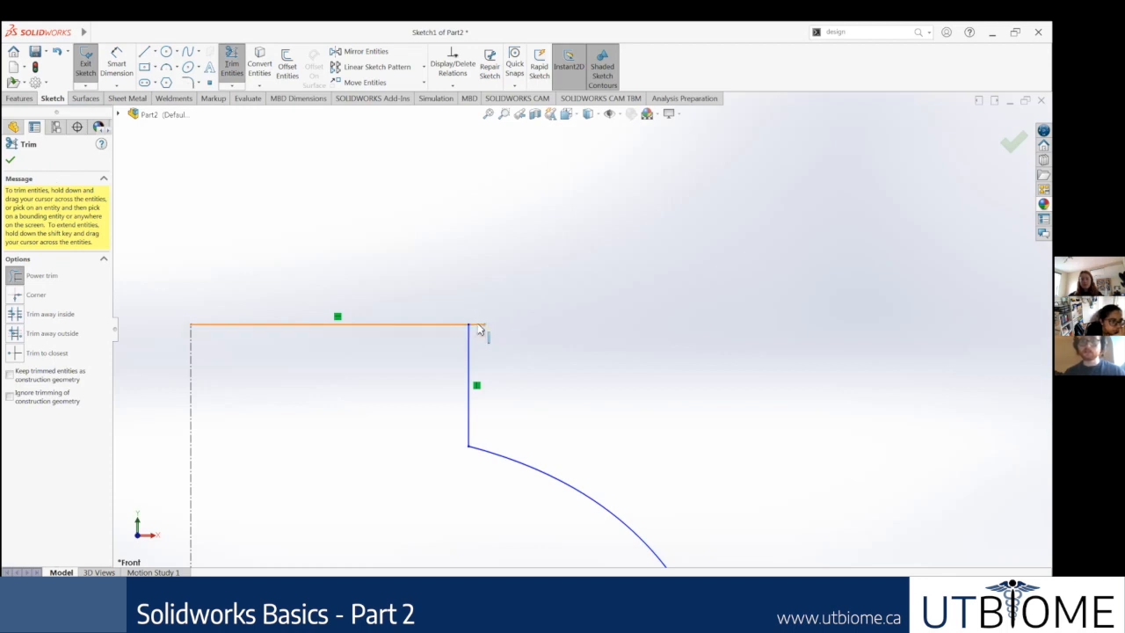
{"action": "left_click_drag", "start_coordinate": [480, 323], "coordinate": [481, 337]}
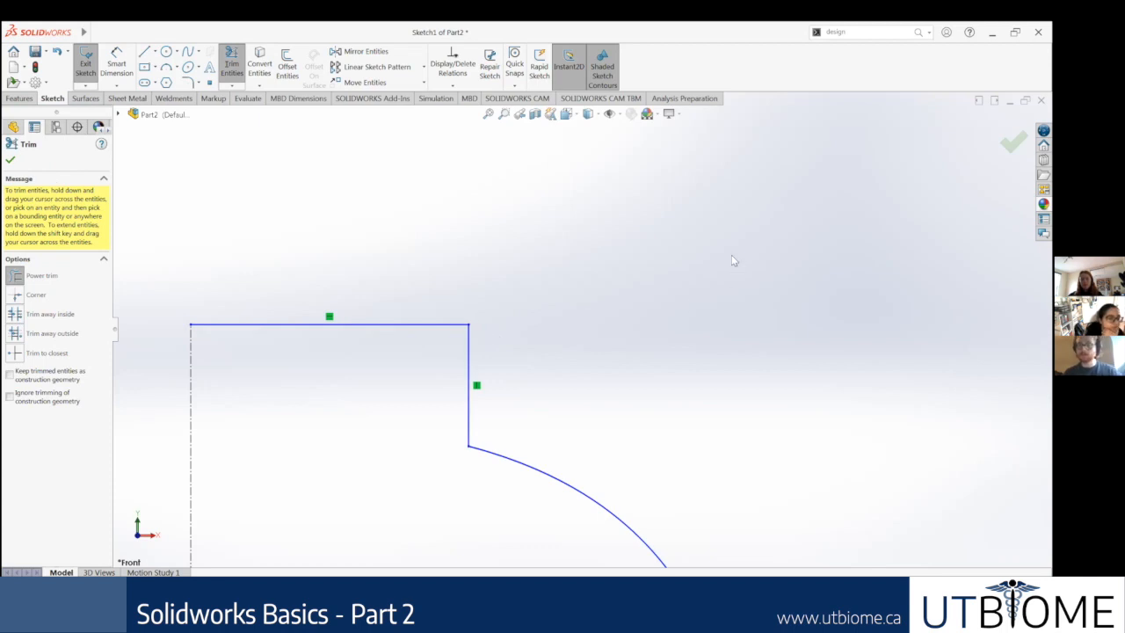
{"action": "key", "text": "Escape"}
{"action": "scroll", "coordinate": [594, 365], "scroll_direction": "up", "scroll_amount": 5}
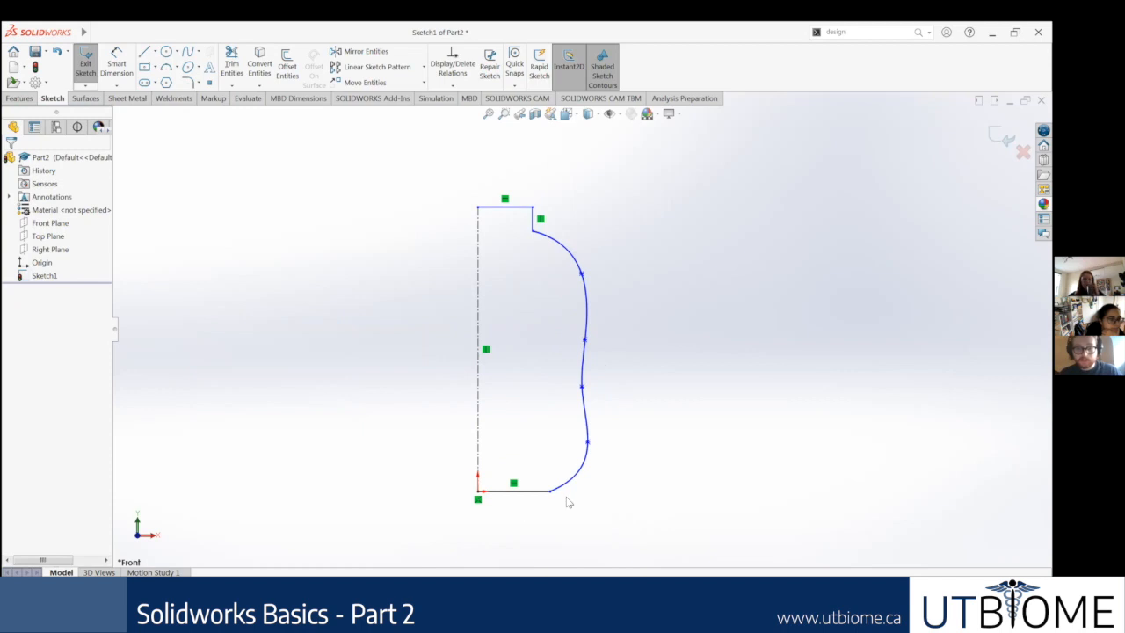
Step: Examine the bottle profile's base corner, neck and side spline for how the segments connect
{"action": "scroll", "coordinate": [564, 499], "scroll_direction": "down", "scroll_amount": 8}
{"action": "scroll", "coordinate": [540, 417], "scroll_direction": "up", "scroll_amount": 8}
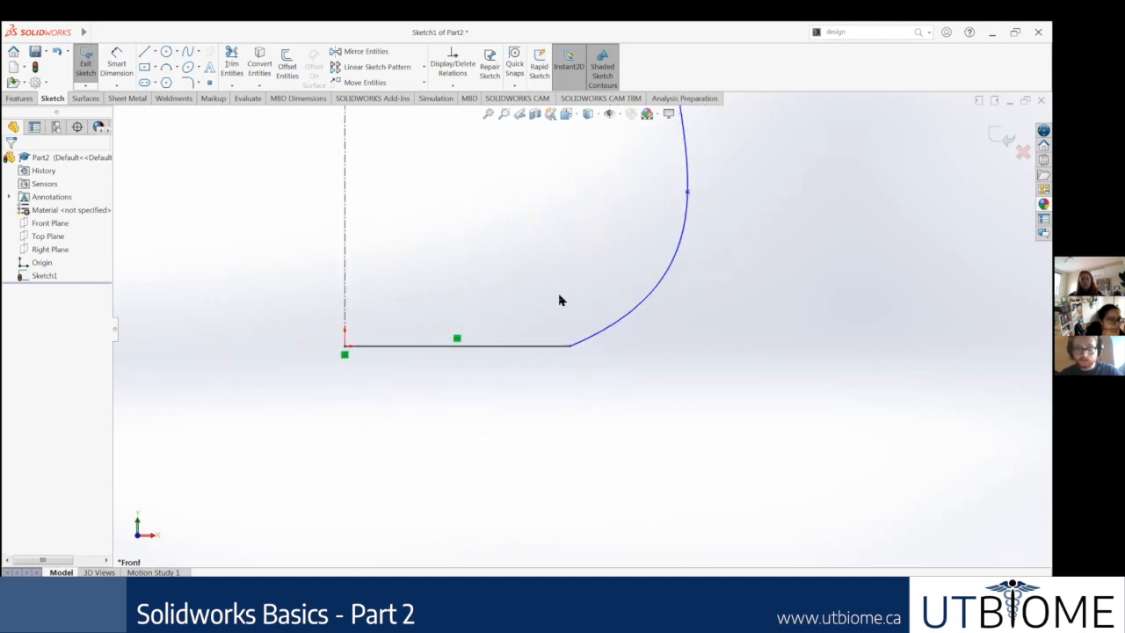
{"action": "scroll", "coordinate": [597, 251], "scroll_direction": "down", "scroll_amount": 6}
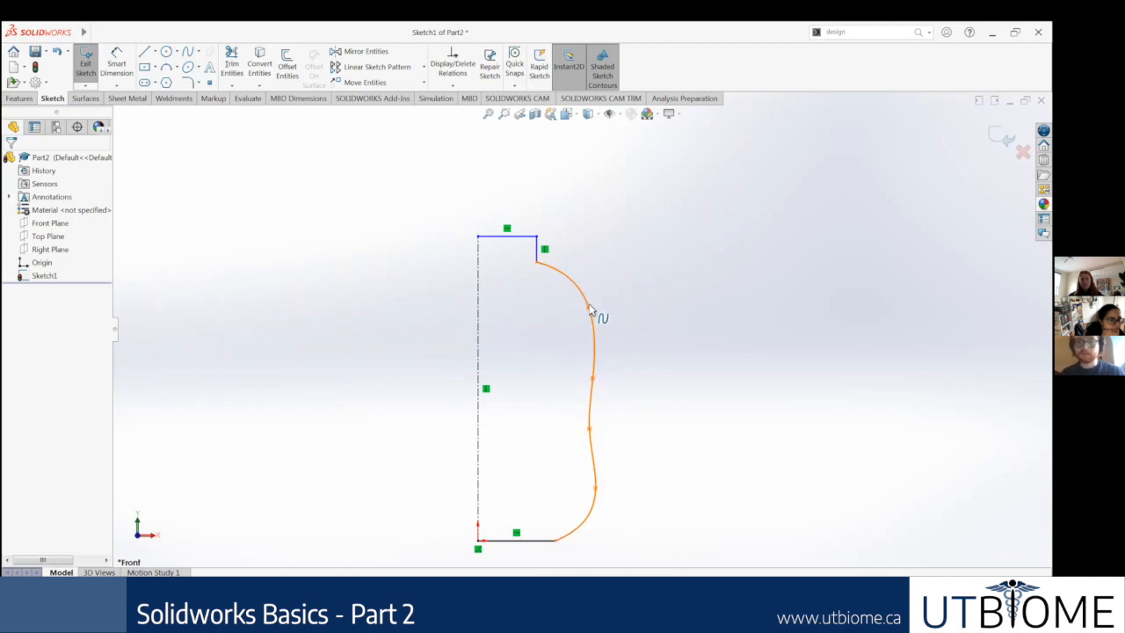
{"action": "left_click", "coordinate": [583, 291]}
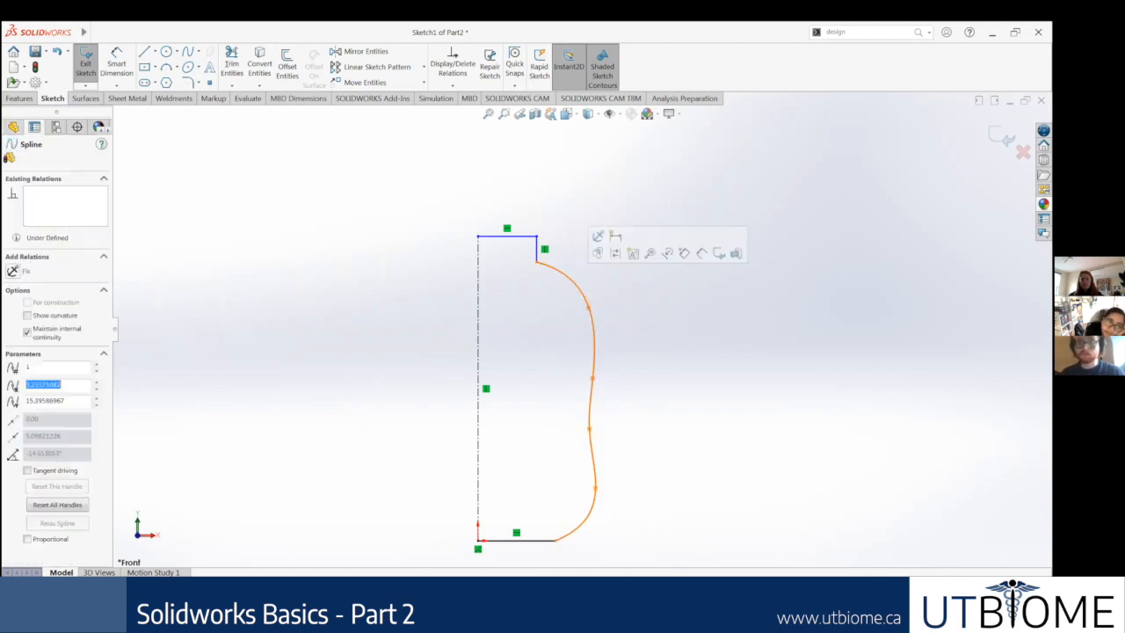
{"action": "left_click", "coordinate": [700, 340]}
{"action": "scroll", "coordinate": [632, 299], "scroll_direction": "down", "scroll_amount": 4}
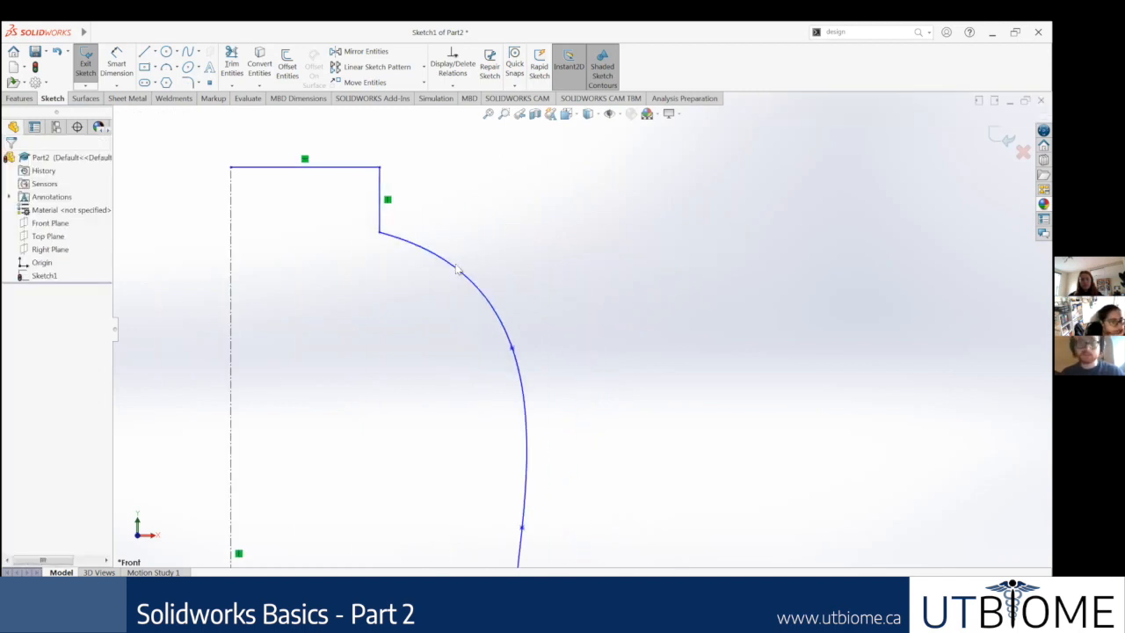
{"action": "scroll", "coordinate": [584, 290], "scroll_direction": "up", "scroll_amount": 2}
{"action": "scroll", "coordinate": [584, 216], "scroll_direction": "up", "scroll_amount": 2}
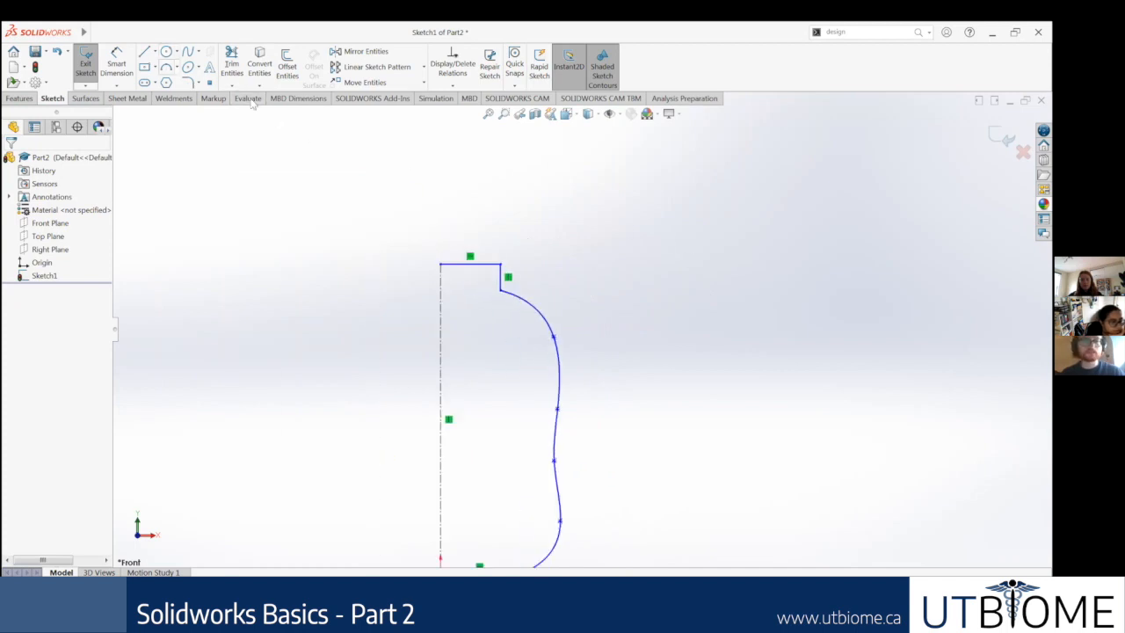
Step: Sketch a separate four-point demonstration spline in the empty space beside the bottle profile
{"action": "left_click", "coordinate": [188, 51]}
{"action": "left_click", "coordinate": [631, 204]}
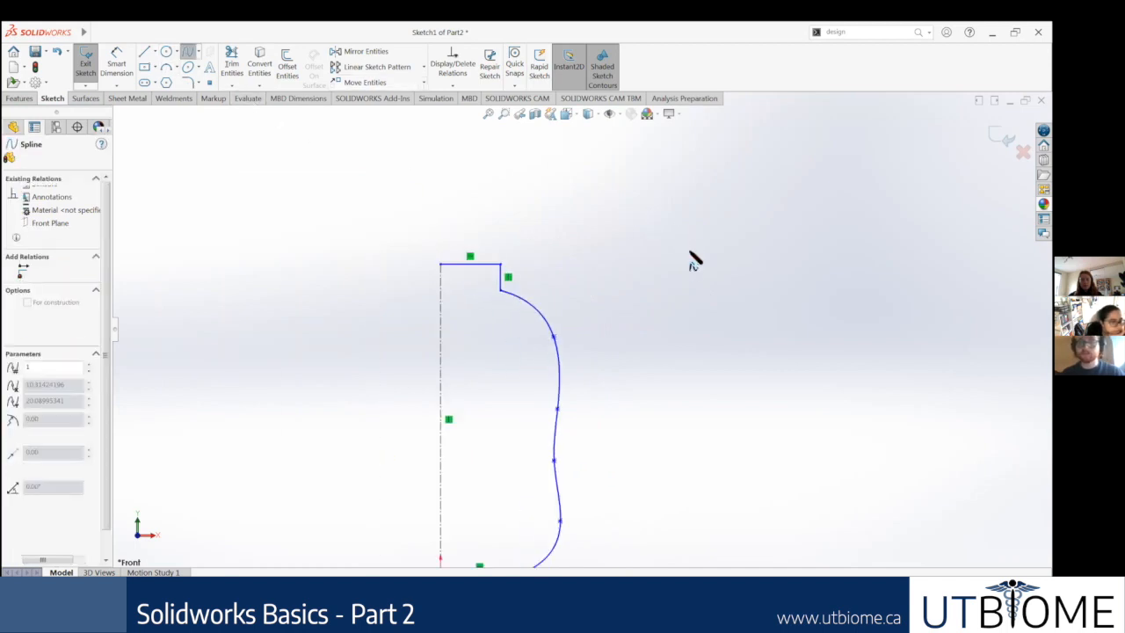
{"action": "left_click", "coordinate": [679, 283]}
{"action": "left_click", "coordinate": [695, 382]}
{"action": "left_click", "coordinate": [800, 384]}
{"action": "key", "text": "Escape"}
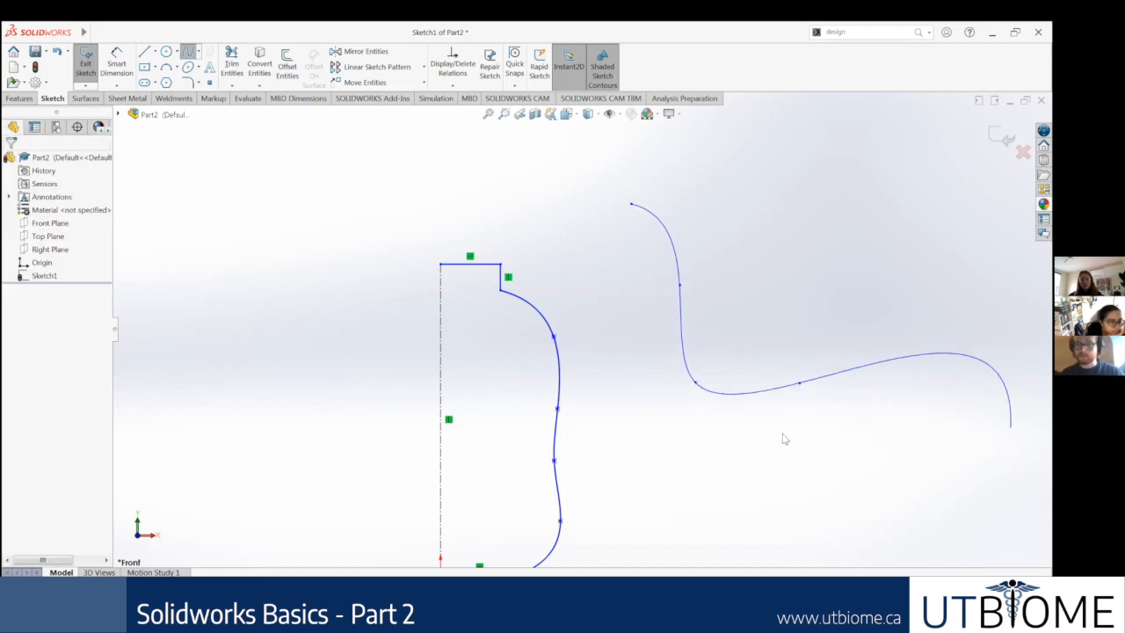
Step: Select the demonstration spline beside the bottle profile and examine its points and tangent handles
{"action": "scroll", "coordinate": [835, 251], "scroll_direction": "down", "scroll_amount": 2}
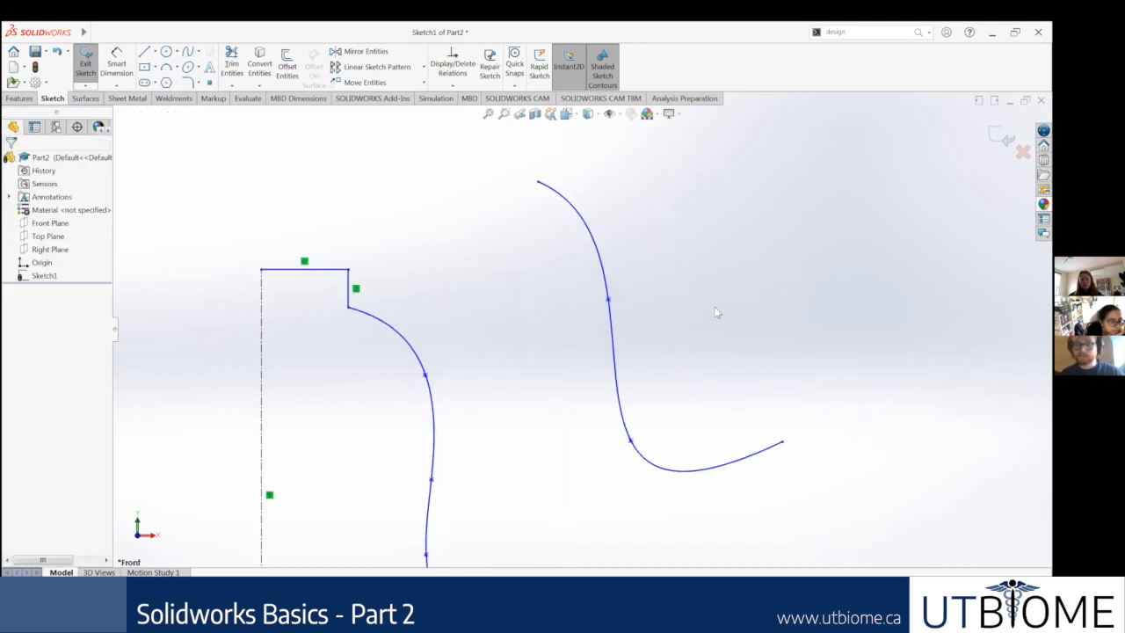
{"action": "left_click", "coordinate": [597, 254]}
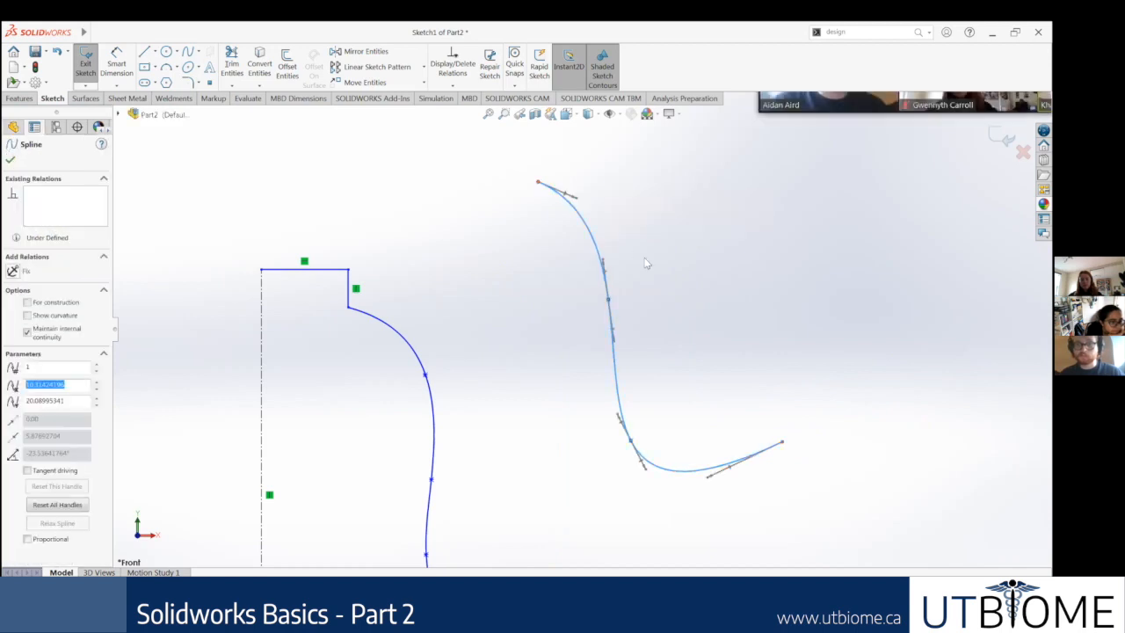
{"action": "scroll", "coordinate": [607, 305], "scroll_direction": "down", "scroll_amount": 2}
{"action": "scroll", "coordinate": [602, 294], "scroll_direction": "up", "scroll_amount": 1}
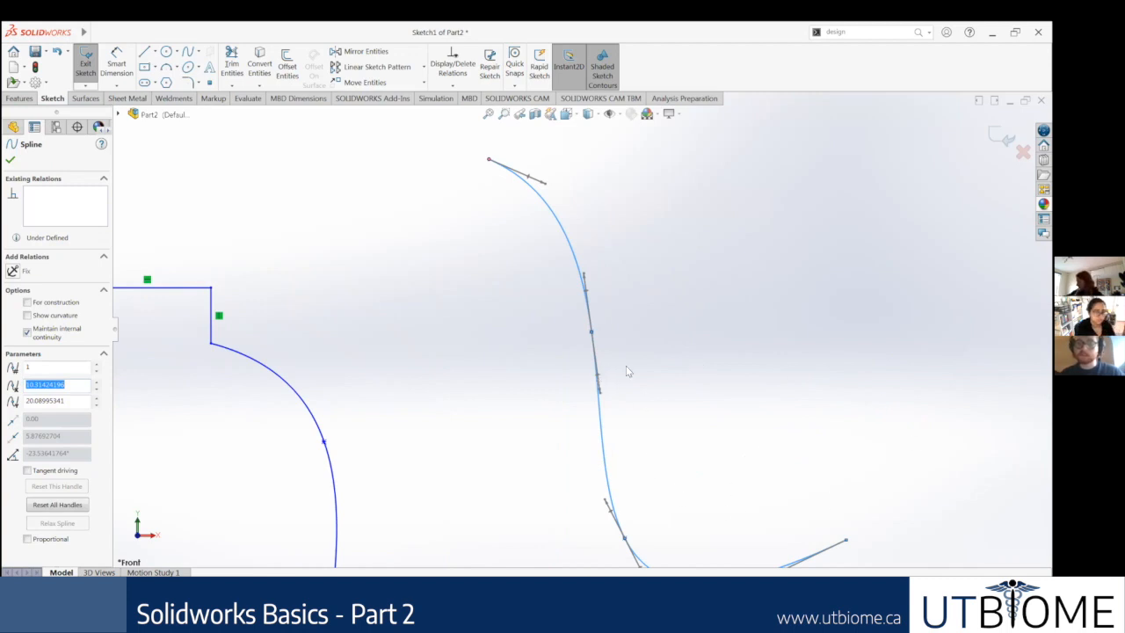
{"action": "scroll", "coordinate": [743, 285], "scroll_direction": "up", "scroll_amount": 5}
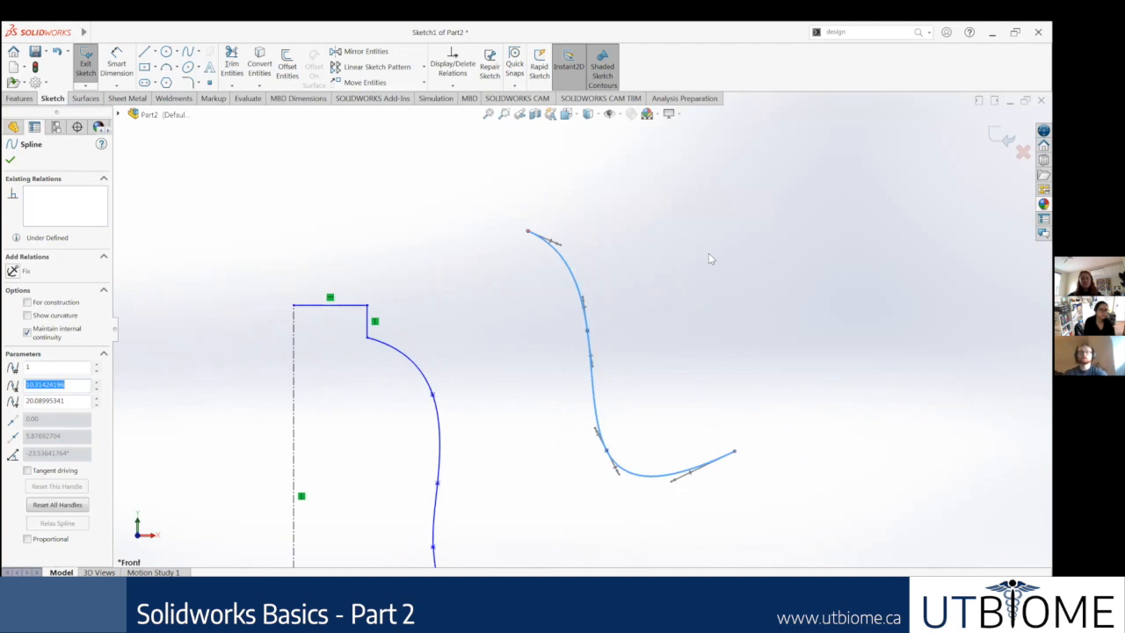
{"action": "scroll", "coordinate": [664, 261], "scroll_direction": "down", "scroll_amount": 2}
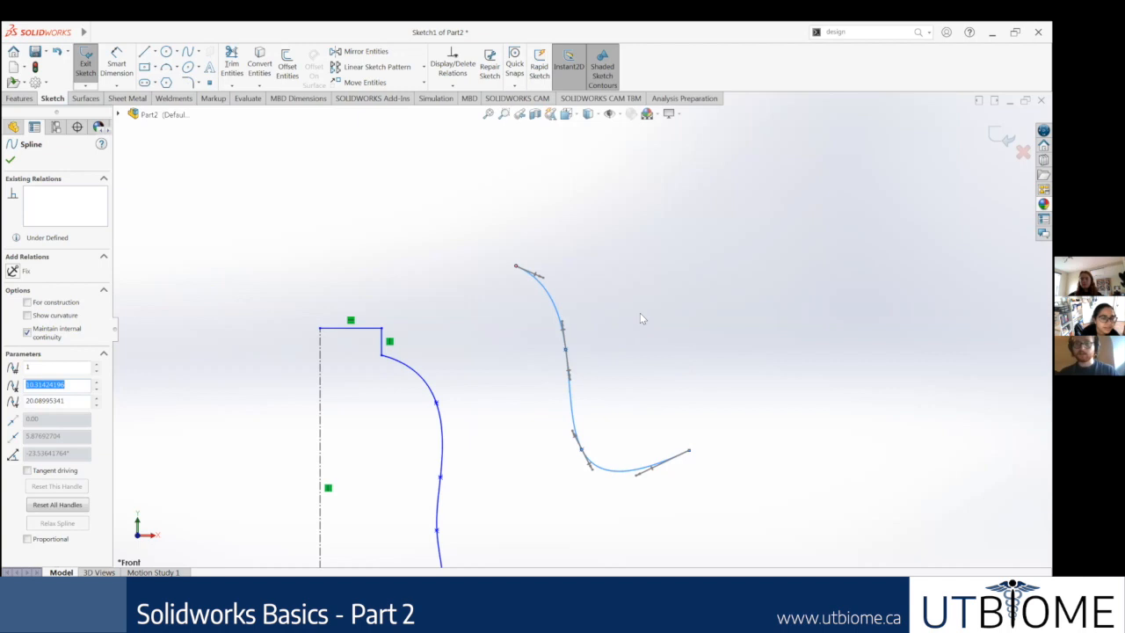
{"action": "scroll", "coordinate": [586, 305], "scroll_direction": "down", "scroll_amount": 1}
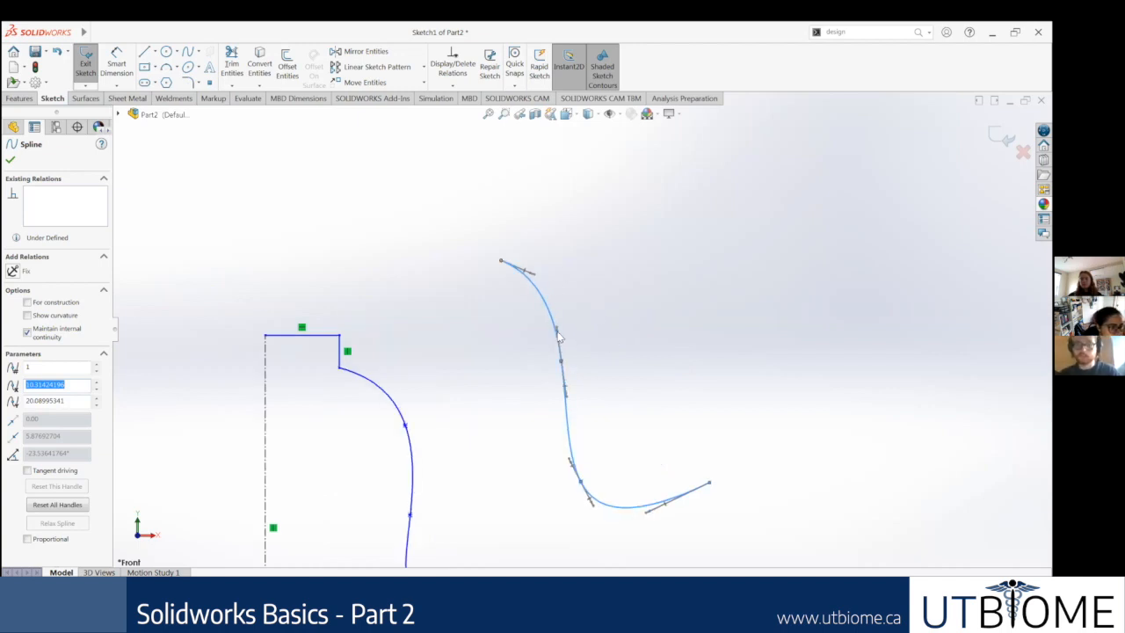
Step: Reshape the demonstration spline by adjusting the tangent handle at its second point and moving that point
{"action": "left_click", "coordinate": [559, 341]}
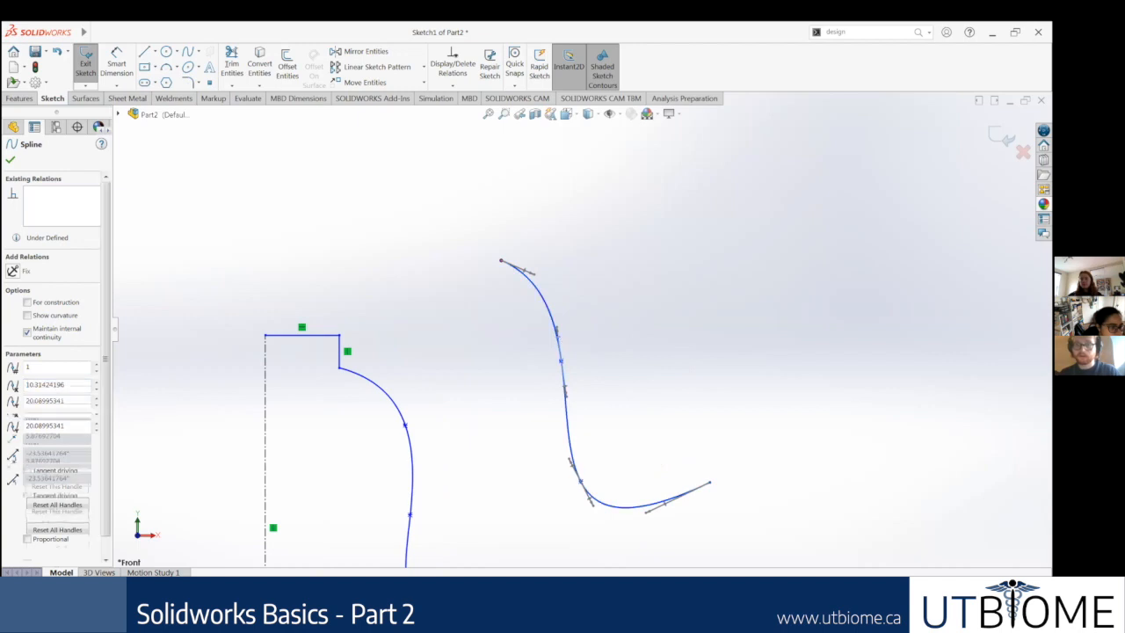
{"action": "mouse_move", "coordinate": [559, 341]}
{"action": "left_mouse_down"}
{"action": "mouse_move", "coordinate": [571, 382]}
{"action": "mouse_move", "coordinate": [554, 360]}
{"action": "mouse_move", "coordinate": [565, 344]}
{"action": "left_mouse_up"}
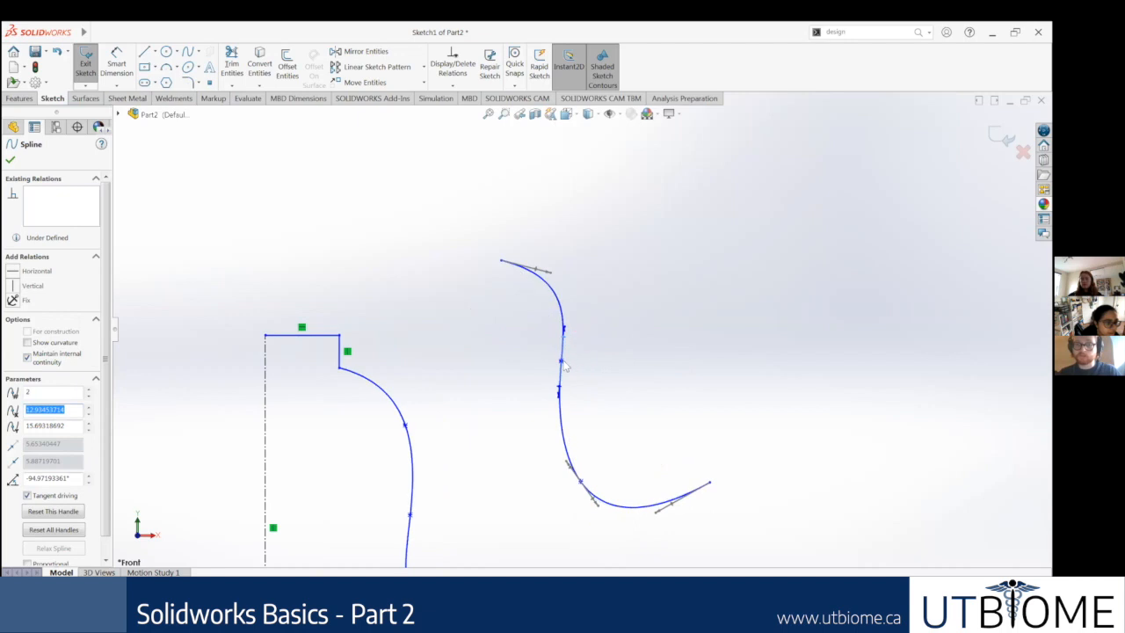
{"action": "left_click_drag", "start_coordinate": [519, 377], "coordinate": [548, 385]}
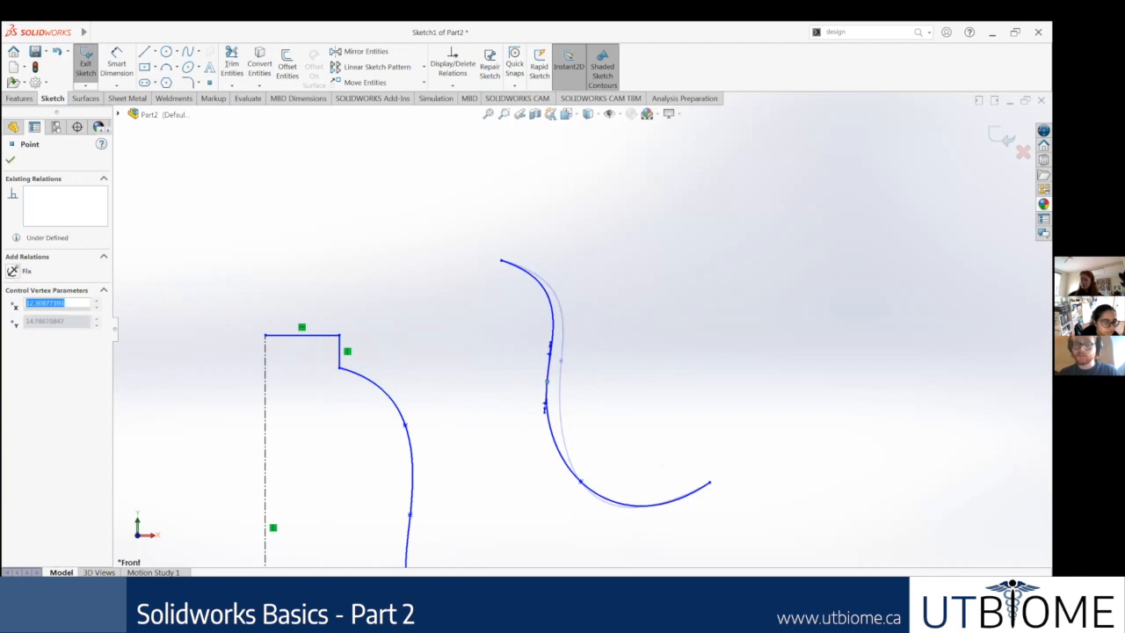
{"action": "left_click", "coordinate": [535, 347]}
{"action": "left_click", "coordinate": [549, 350]}
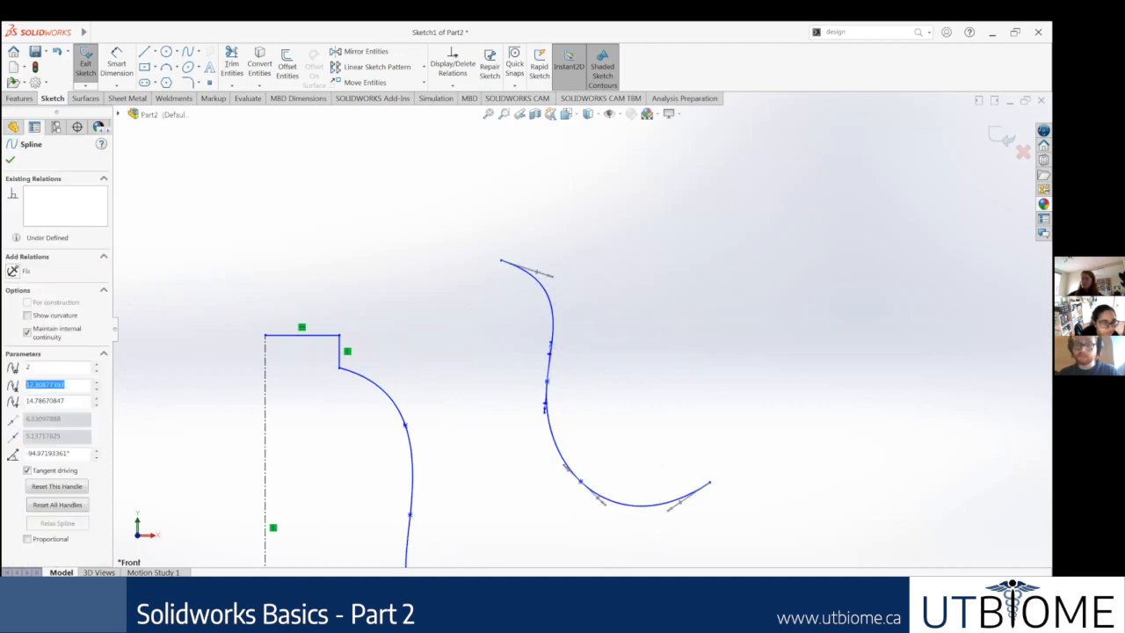
{"action": "mouse_move", "coordinate": [549, 348]}
{"action": "left_mouse_down"}
{"action": "mouse_move", "coordinate": [547, 286]}
{"action": "mouse_move", "coordinate": [559, 343]}
{"action": "mouse_move", "coordinate": [547, 339]}
{"action": "mouse_move", "coordinate": [542, 354]}
{"action": "mouse_move", "coordinate": [573, 361]}
{"action": "mouse_move", "coordinate": [549, 341]}
{"action": "left_mouse_up"}
Step: Delete the demonstration spline beside the bottle profile
{"action": "scroll", "coordinate": [582, 490], "scroll_direction": "down", "scroll_amount": 4}
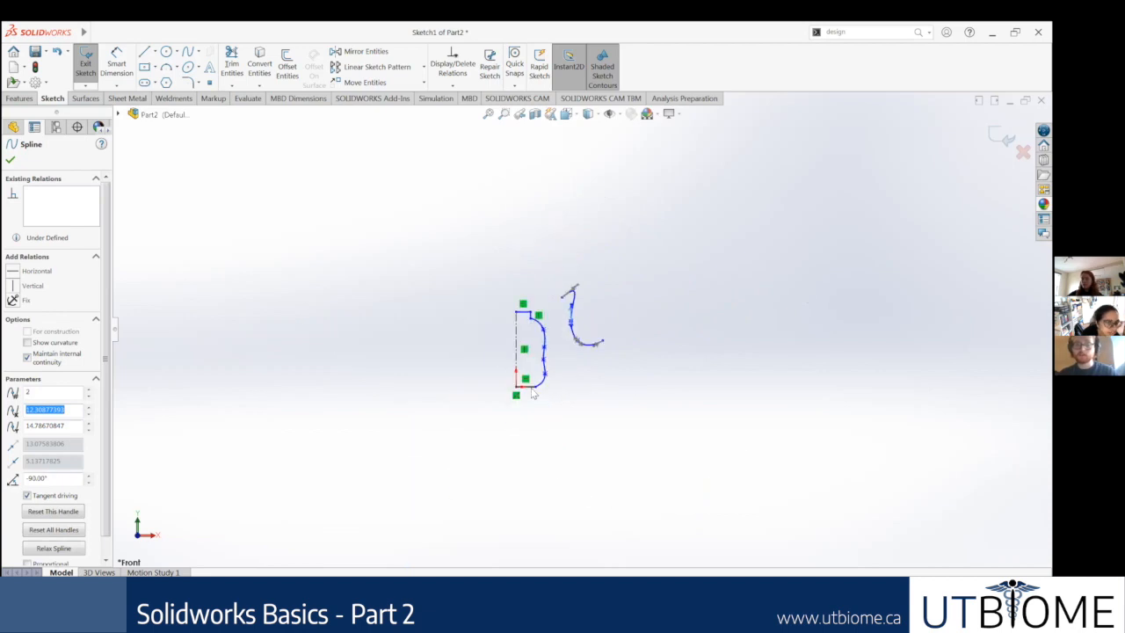
{"action": "scroll", "coordinate": [562, 334], "scroll_direction": "up", "scroll_amount": 4}
{"action": "scroll", "coordinate": [571, 337], "scroll_direction": "down", "scroll_amount": 5}
{"action": "scroll", "coordinate": [606, 219], "scroll_direction": "up", "scroll_amount": 3}
{"action": "left_click_drag", "start_coordinate": [729, 387], "coordinate": [571, 200]}
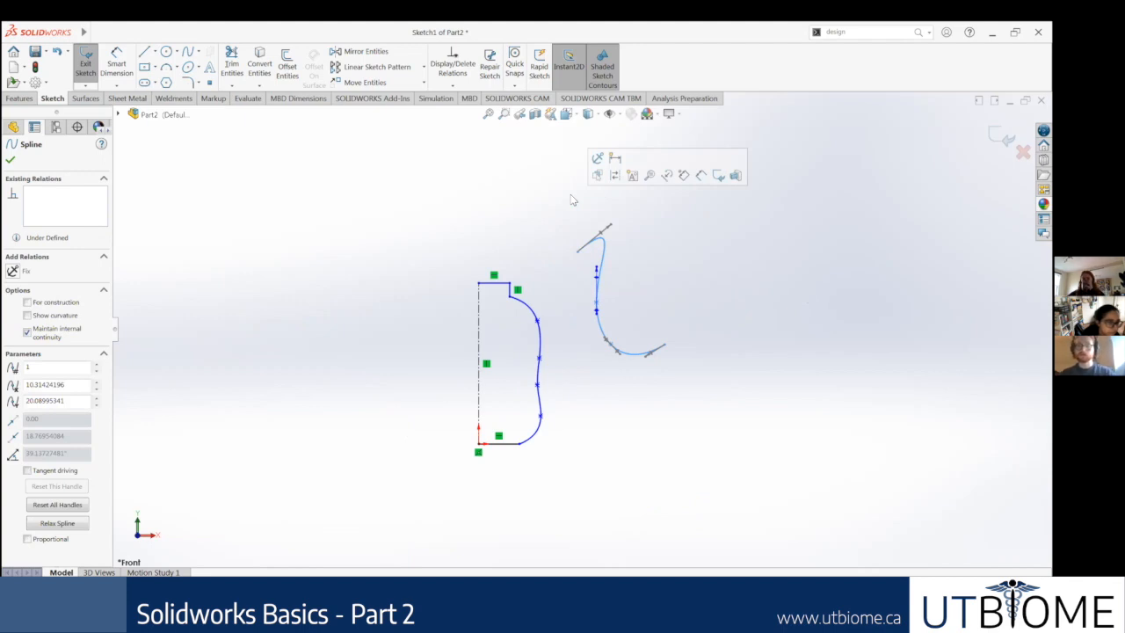
{"action": "key", "text": "Delete"}
{"action": "scroll", "coordinate": [572, 326], "scroll_direction": "down", "scroll_amount": 5}
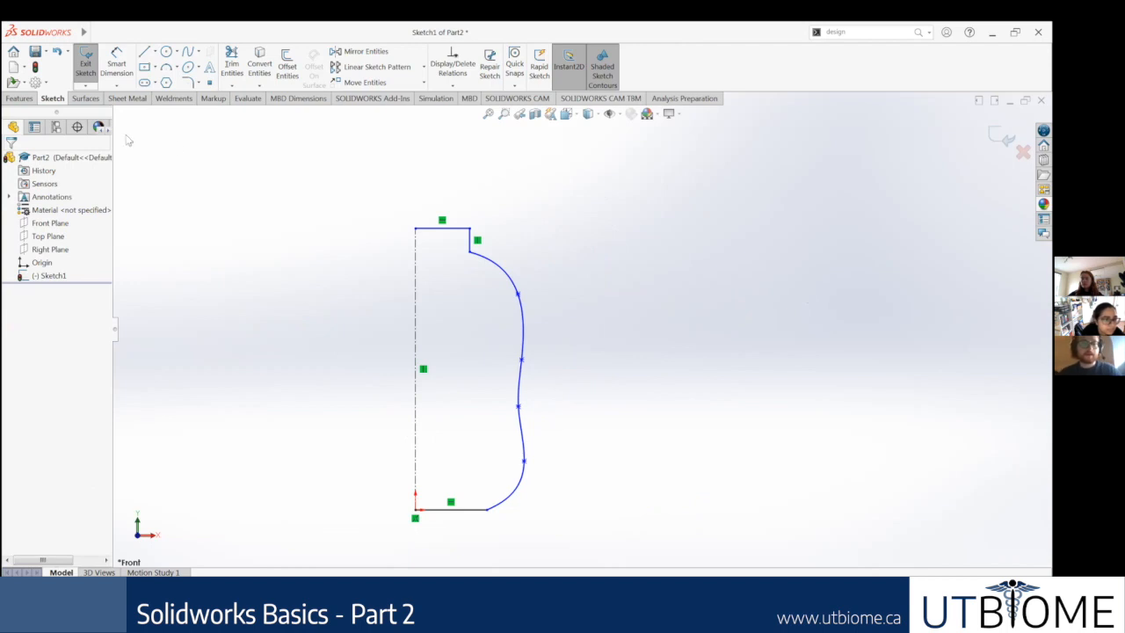
Step: Start a Revolved Boss/Base from the bottle profile around the centerline, accepting automatic closure of the open sketch
{"action": "left_click", "coordinate": [27, 100]}
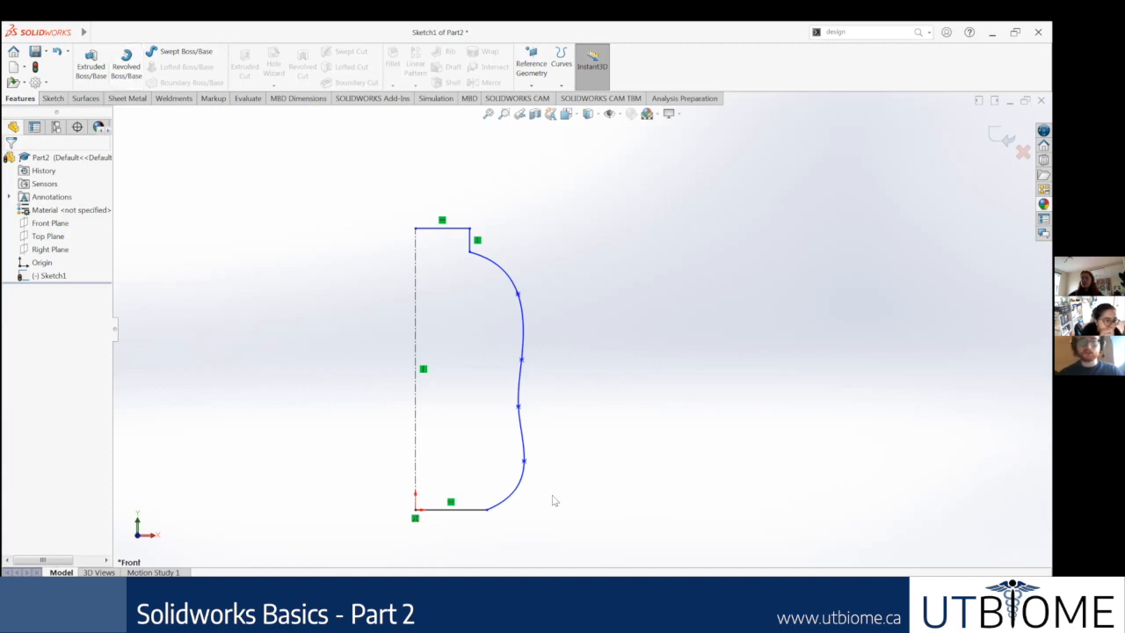
{"action": "scroll", "coordinate": [455, 519], "scroll_direction": "down", "scroll_amount": 2}
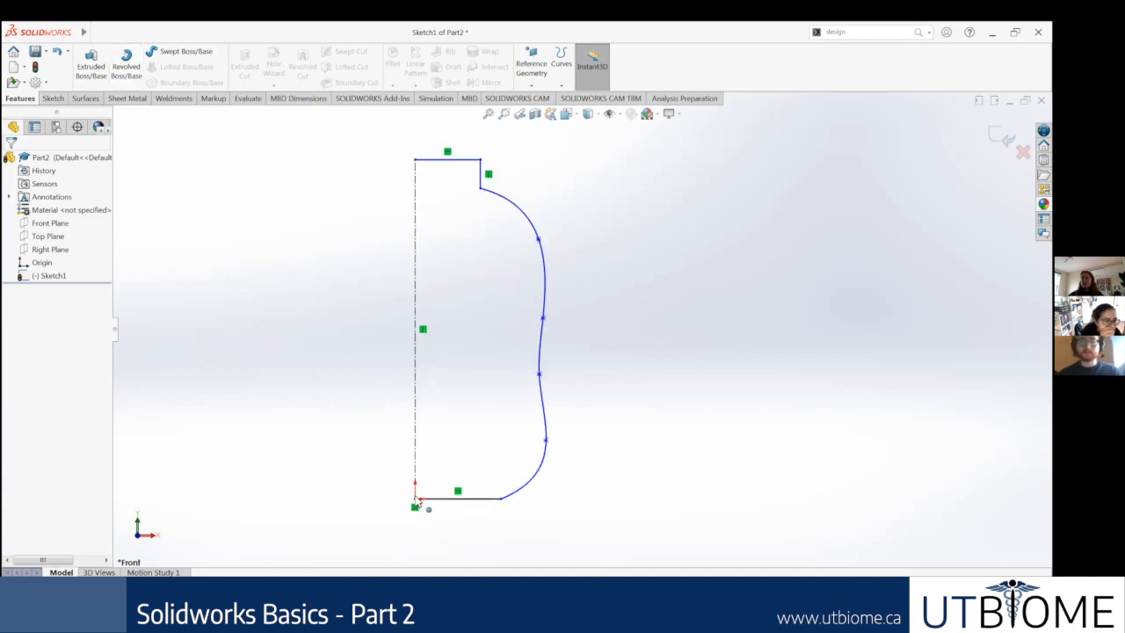
{"action": "left_click", "coordinate": [128, 65]}
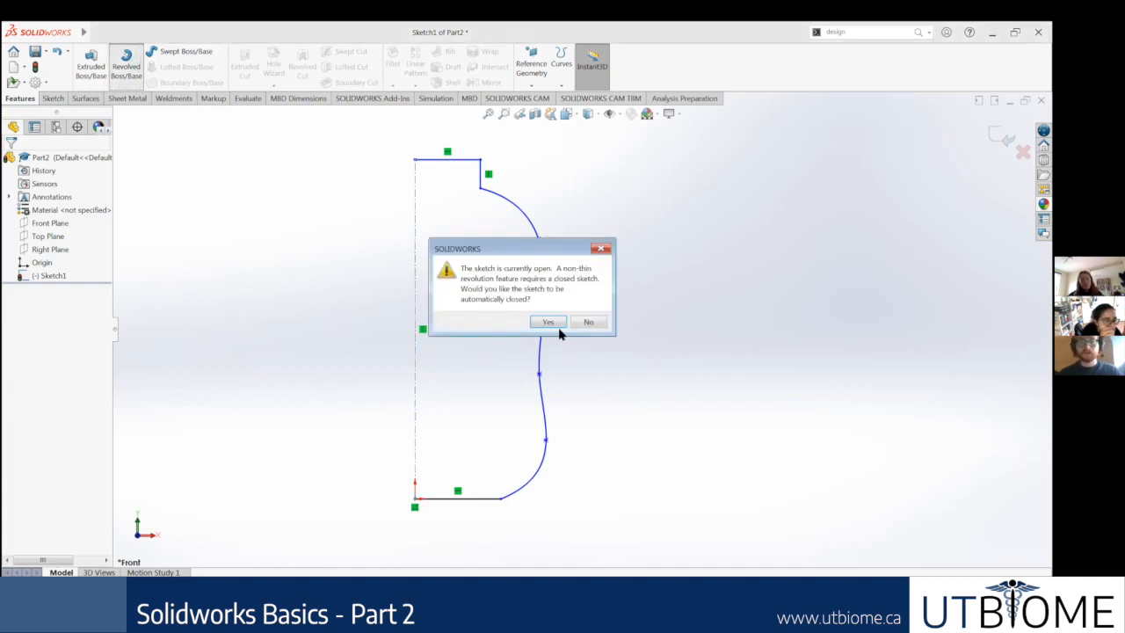
{"action": "left_click_drag", "start_coordinate": [525, 256], "coordinate": [677, 255]}
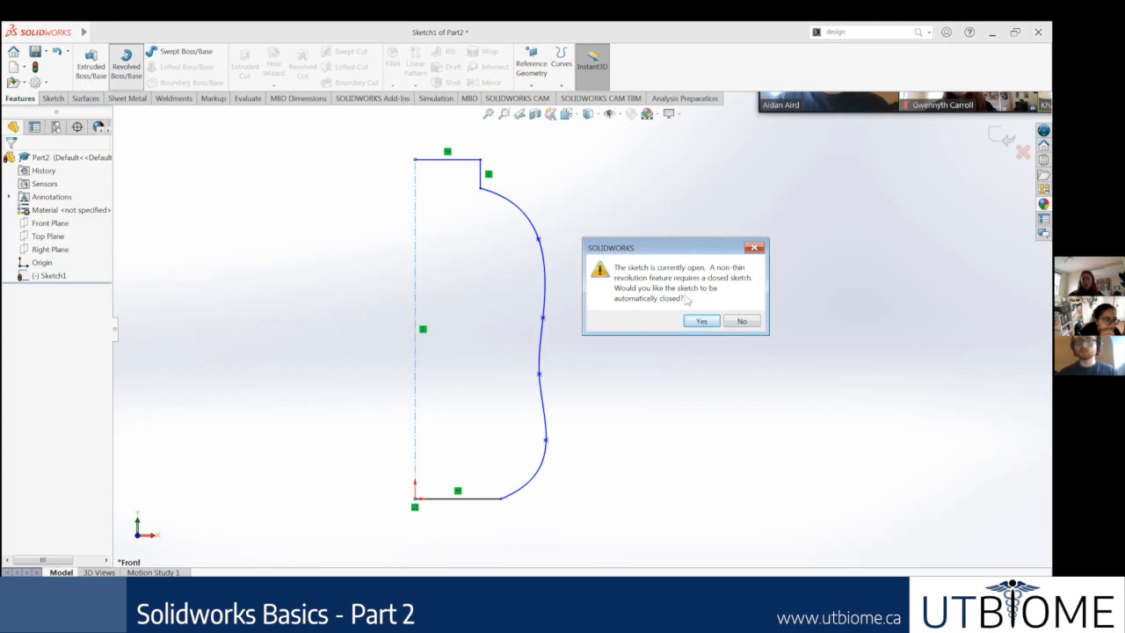
{"action": "left_click", "coordinate": [698, 321]}
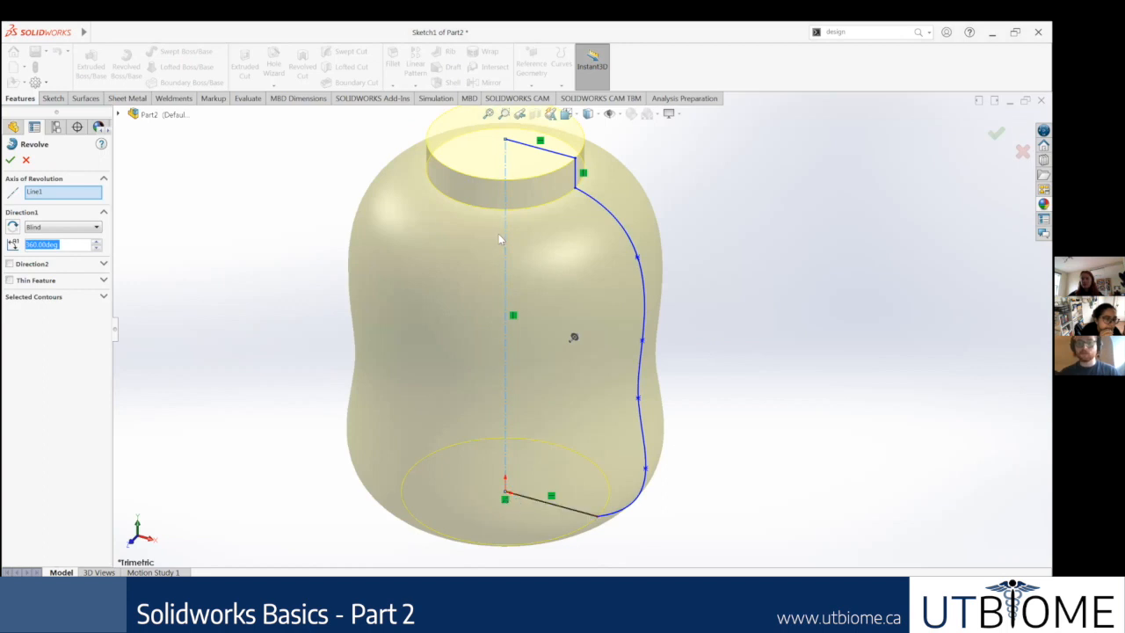
{"action": "scroll", "coordinate": [600, 441], "scroll_direction": "up", "scroll_amount": 5}
{"action": "middle_click_drag", "start_coordinate": [587, 395], "coordinate": [616, 320]}
{"action": "scroll", "coordinate": [611, 272], "scroll_direction": "down", "scroll_amount": 2}
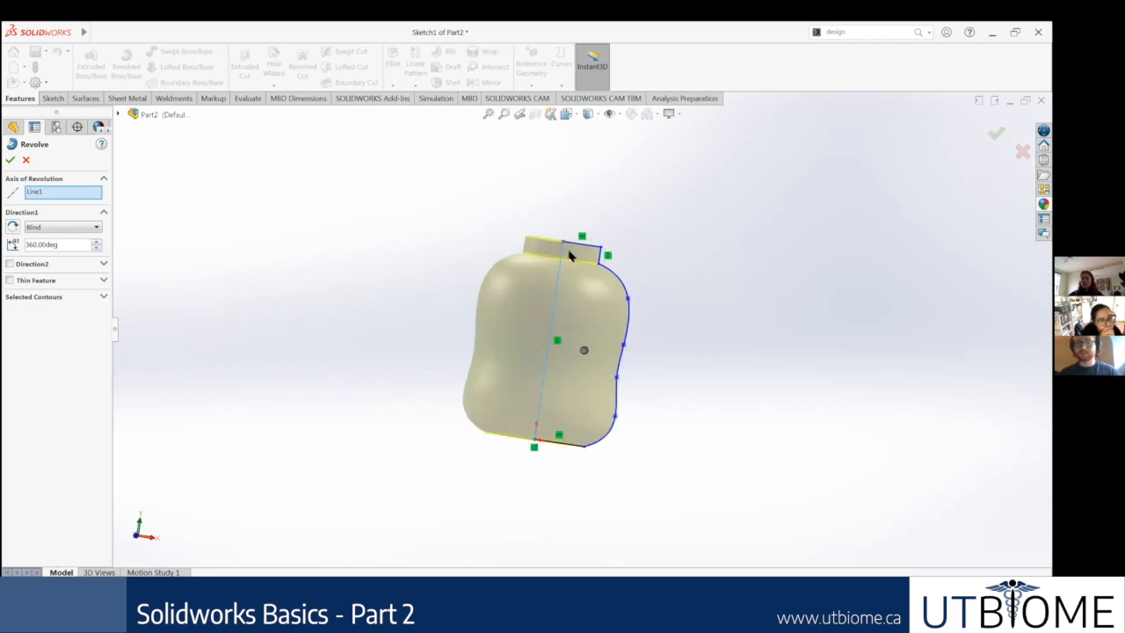
{"action": "key", "text": "ctrl+7"}
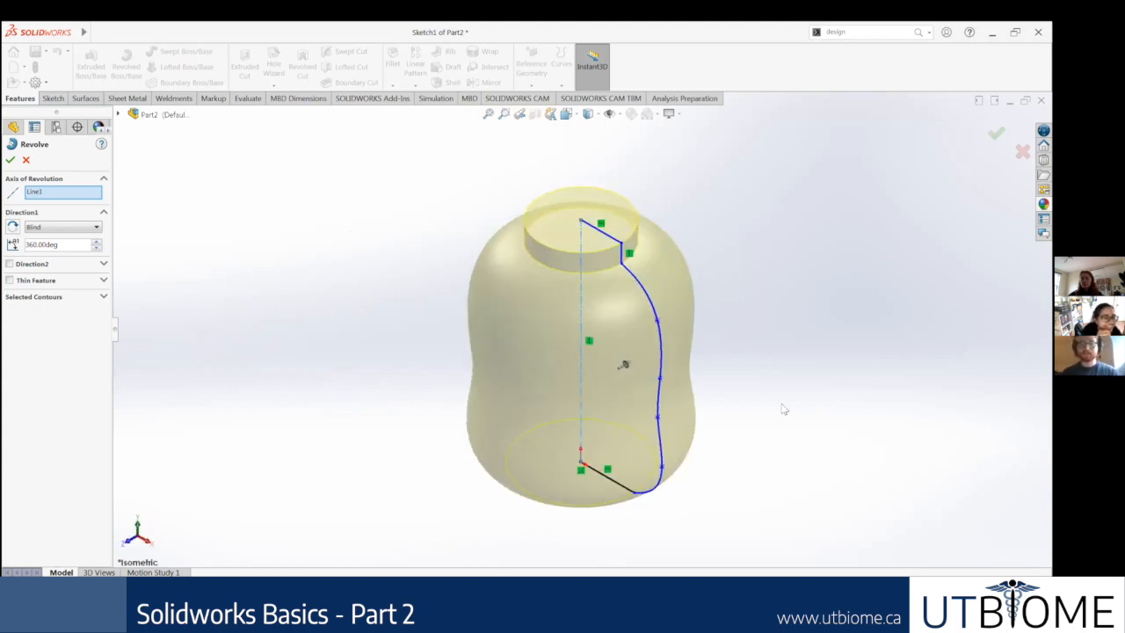
{"action": "scroll", "coordinate": [800, 330], "scroll_direction": "down", "scroll_amount": 1}
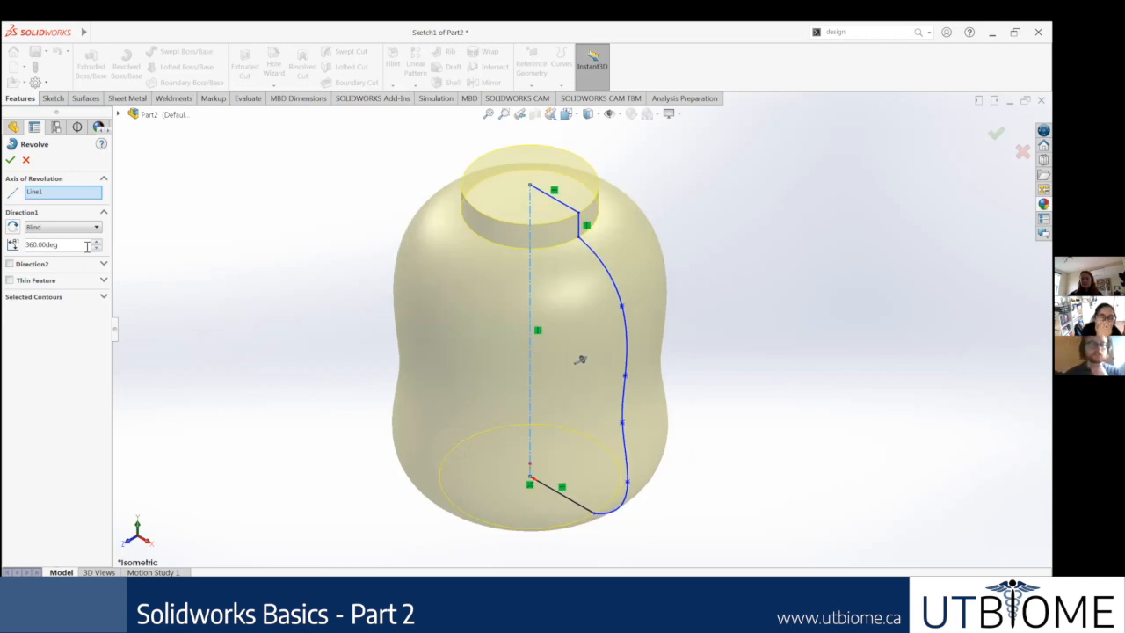
Step: Preview the revolve at 180 and 90 degrees and restore its angle to 360 degrees
{"action": "left_click_drag", "start_coordinate": [83, 246], "coordinate": [4, 254]}
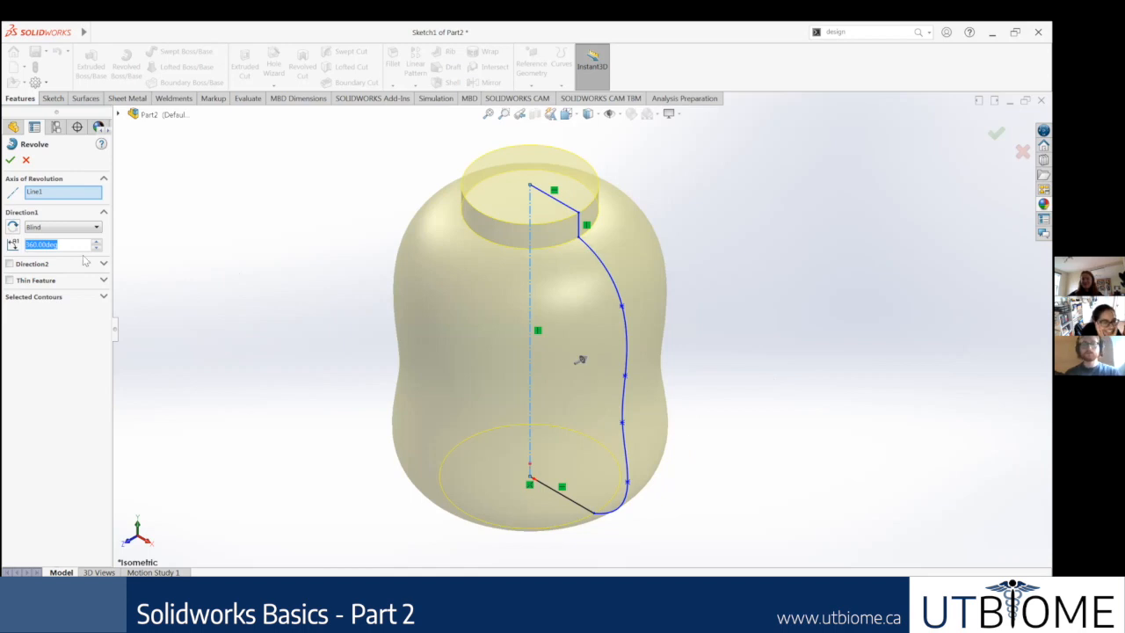
{"action": "type", "text": "180"}
{"action": "key", "text": "Return"}
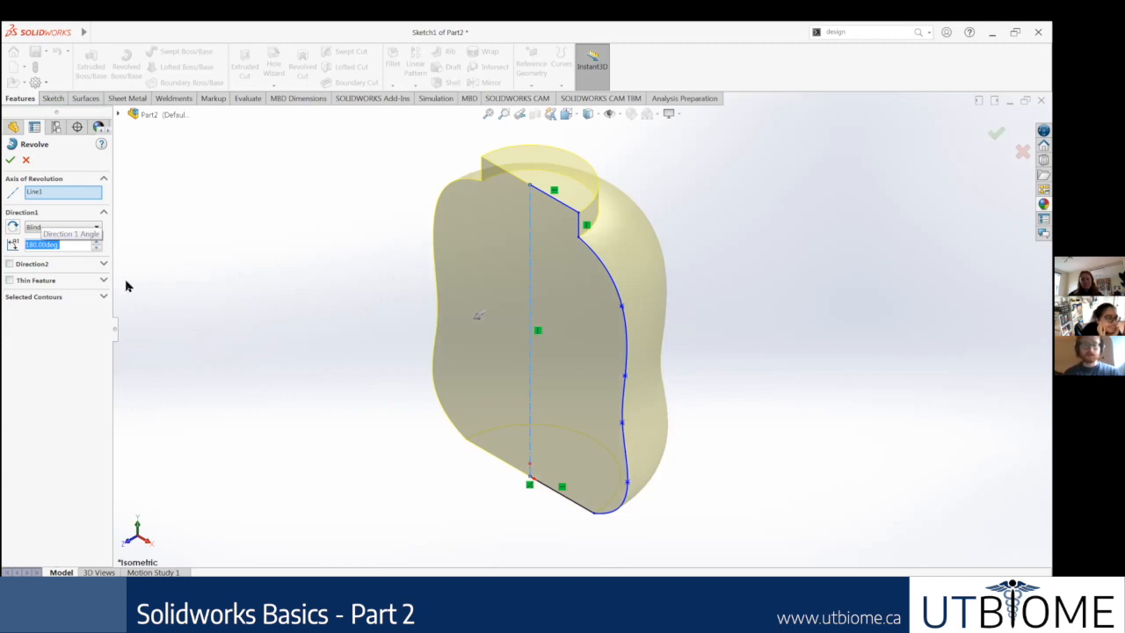
{"action": "type", "text": "90"}
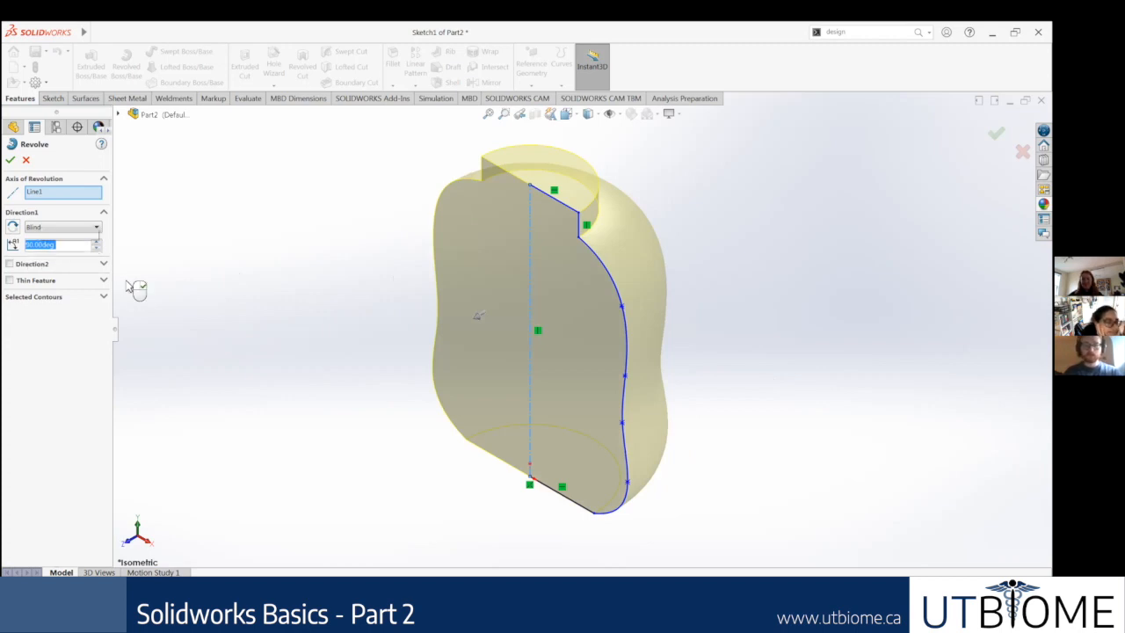
{"action": "key", "text": "Return"}
{"action": "left_click", "coordinate": [62, 247]}
{"action": "left_click_drag", "start_coordinate": [57, 246], "coordinate": [19, 243]}
{"action": "type", "text": "360"}
{"action": "key", "text": "Return"}
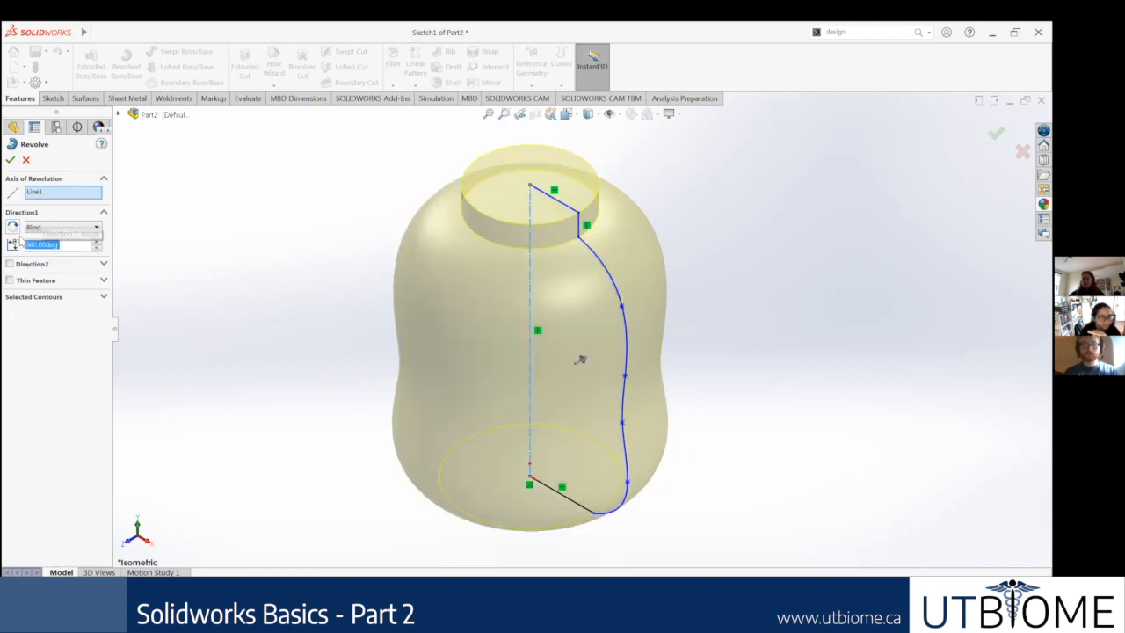
Step: Try the Up To Surface end condition, restore Blind and complete the 360-degree bottle revolve
{"action": "left_click", "coordinate": [67, 228]}
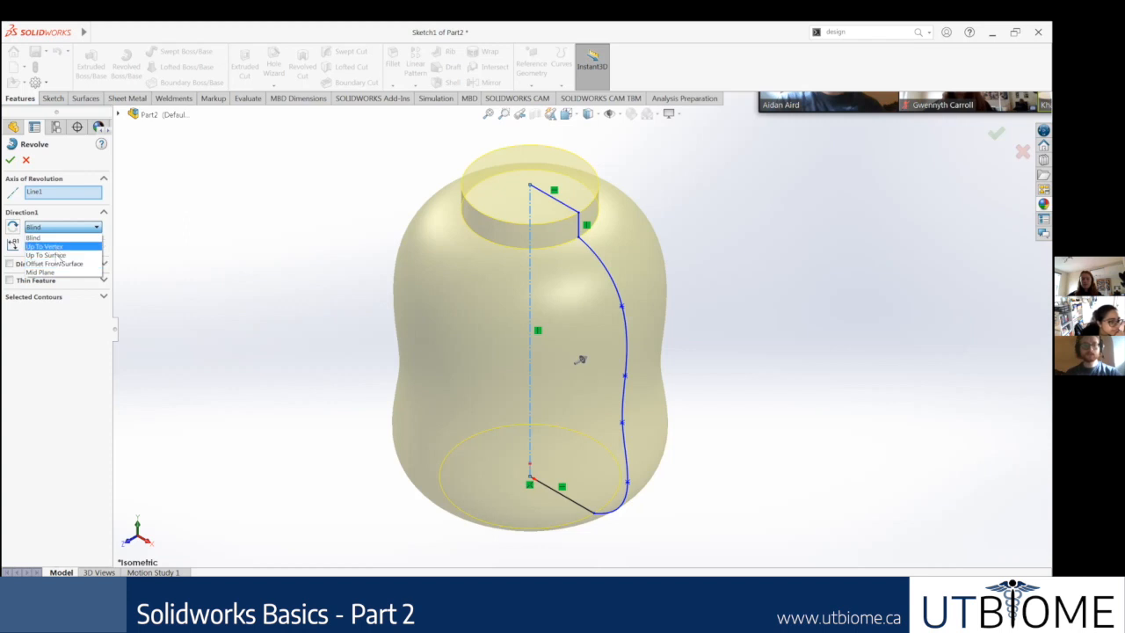
{"action": "left_click", "coordinate": [54, 255]}
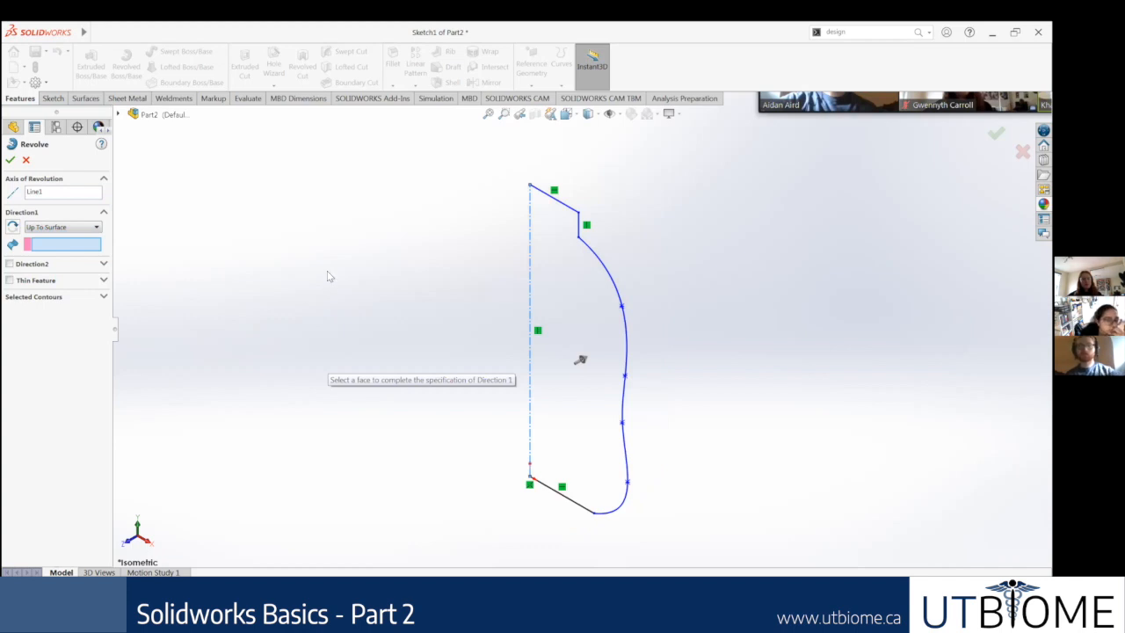
{"action": "left_click", "coordinate": [61, 227]}
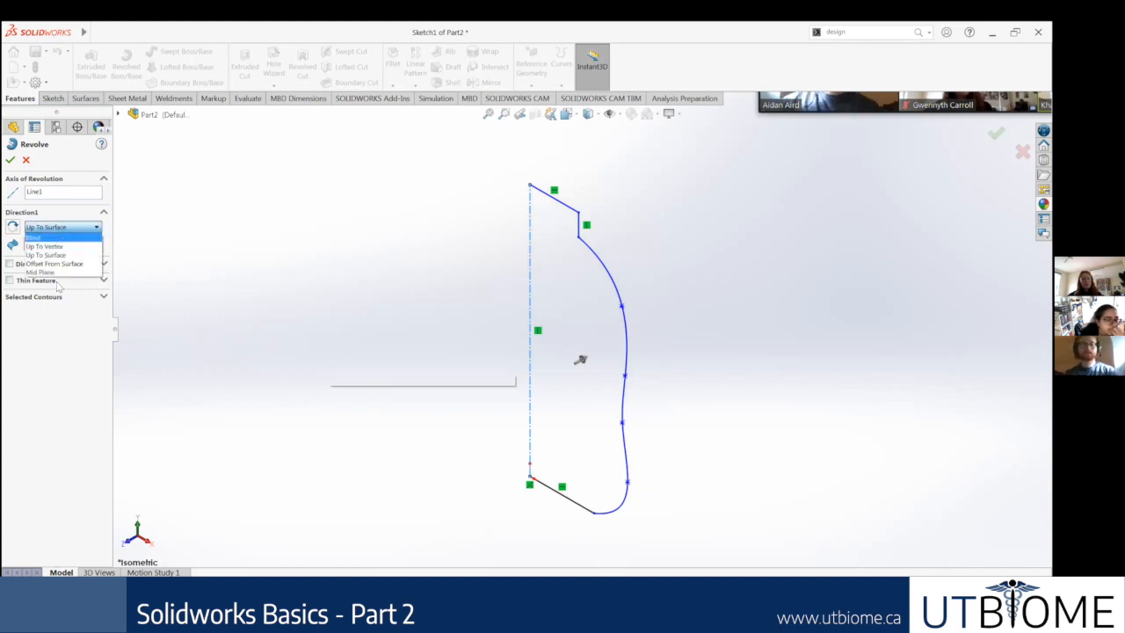
{"action": "left_click", "coordinate": [35, 238]}
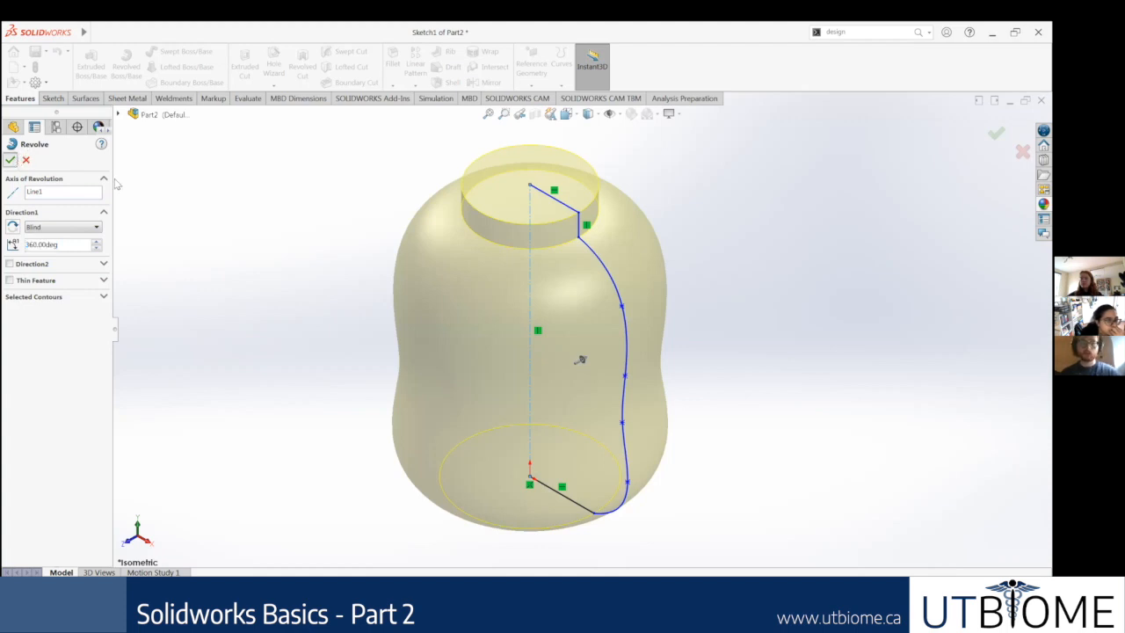
{"action": "middle_click_drag", "start_coordinate": [693, 236], "coordinate": [634, 291]}
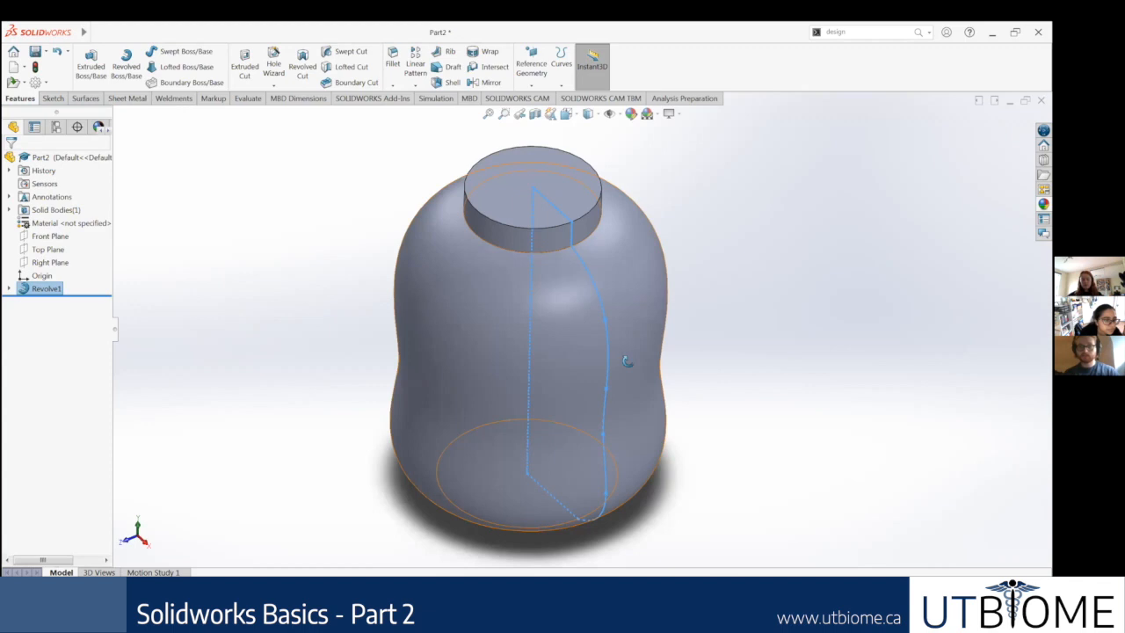
{"action": "middle_click_drag", "start_coordinate": [627, 360], "coordinate": [527, 276]}
{"action": "middle_click_drag", "start_coordinate": [664, 254], "coordinate": [647, 283]}
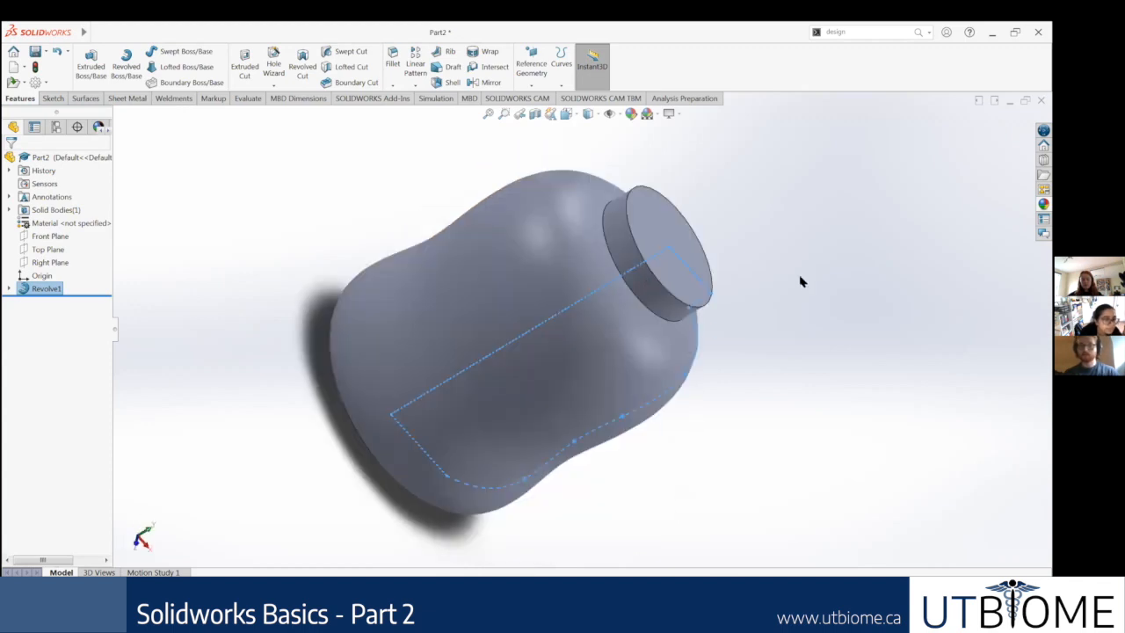
{"action": "middle_click_drag", "start_coordinate": [799, 281], "coordinate": [754, 202]}
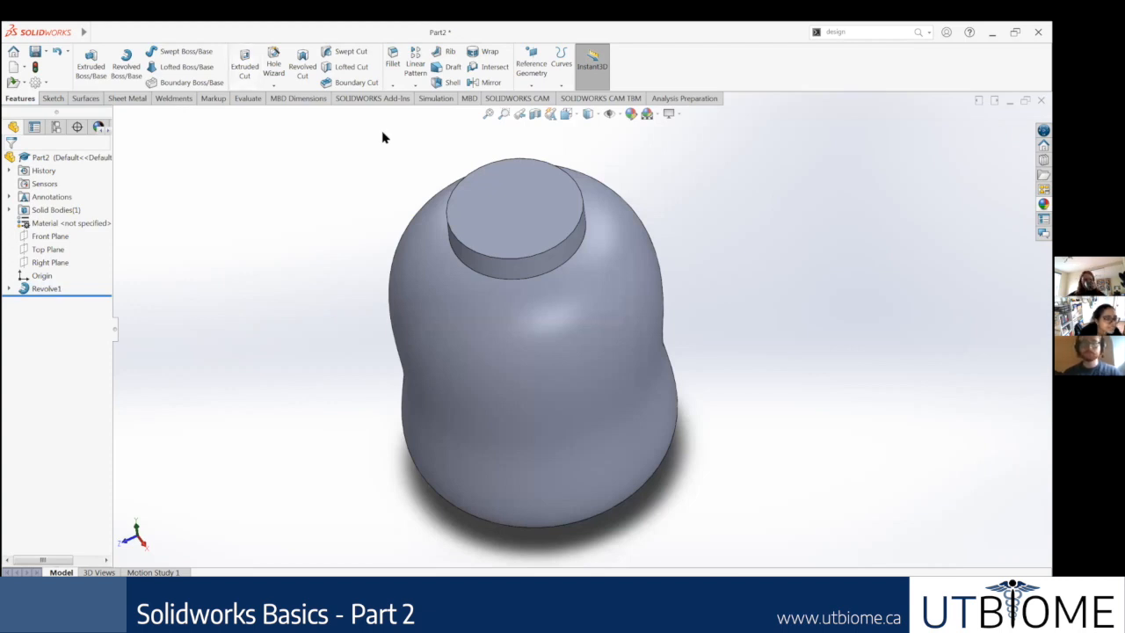
Step: Search the commands for shell, start the Shell feature and select the flat top face of the bottle neck for removal
{"action": "left_click", "coordinate": [857, 32]}
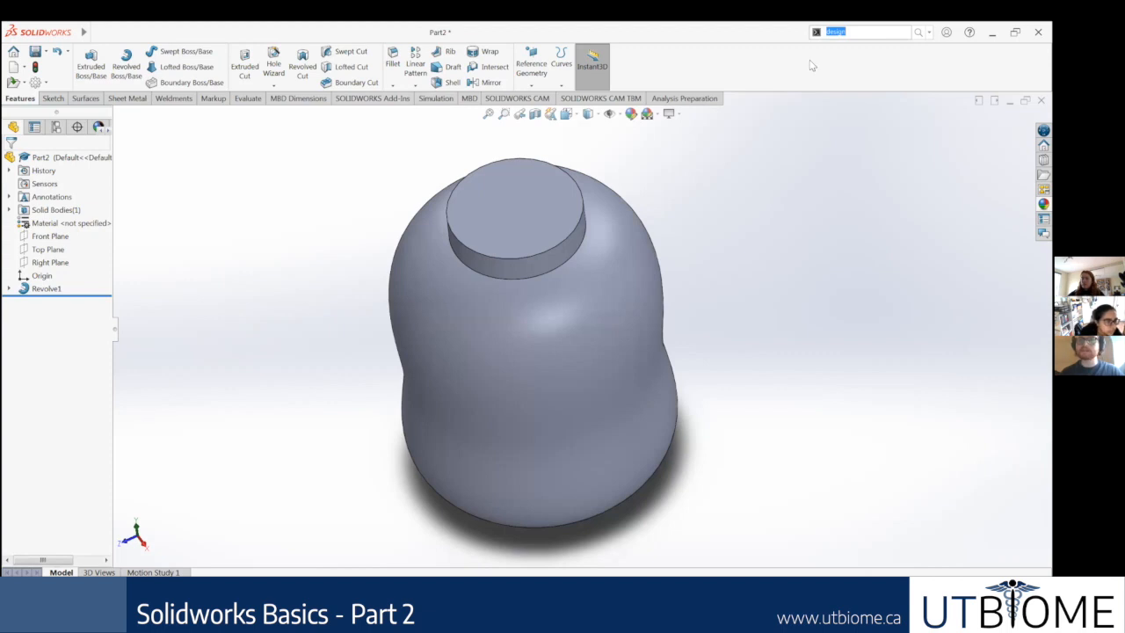
{"action": "type", "text": "shell"}
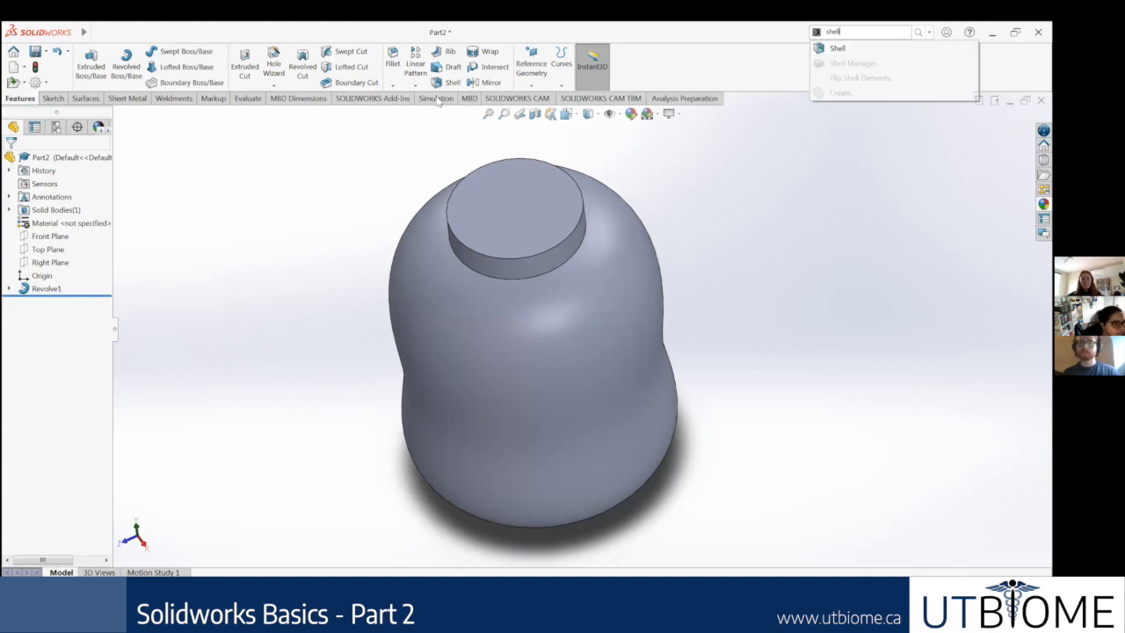
{"action": "left_click", "coordinate": [843, 49]}
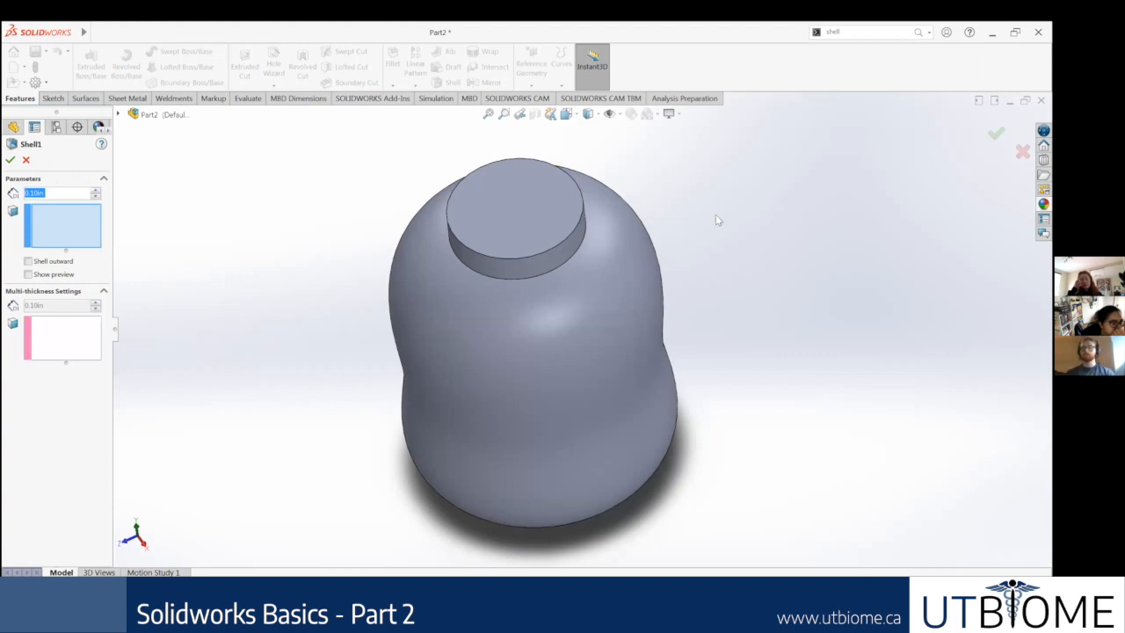
{"action": "middle_click_drag", "start_coordinate": [708, 226], "coordinate": [719, 243]}
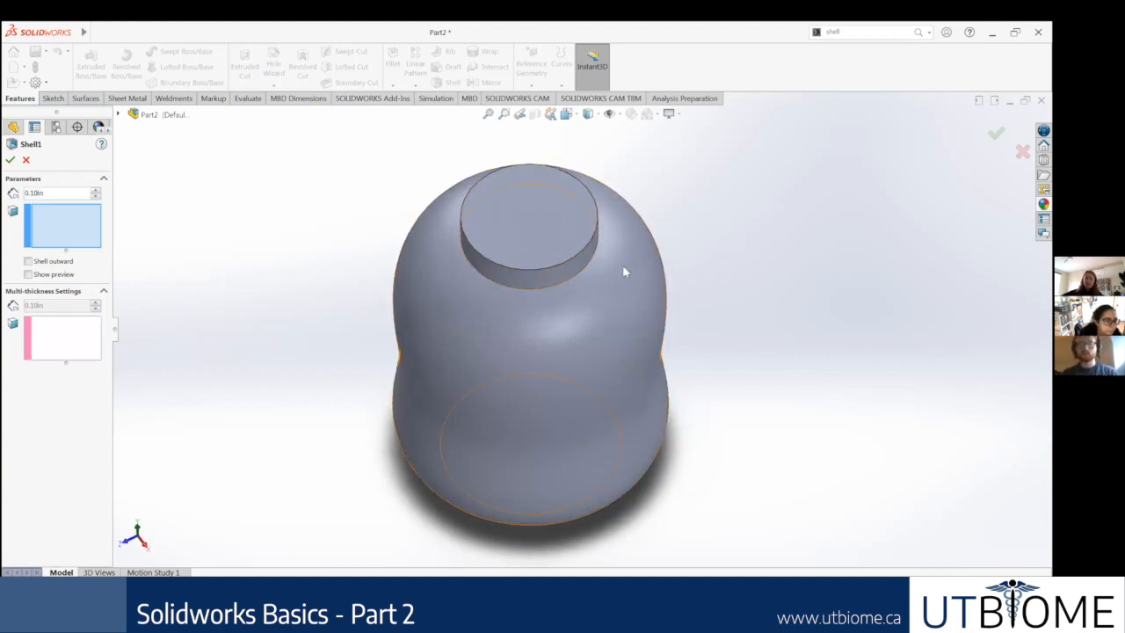
{"action": "left_click", "coordinate": [530, 218]}
{"action": "middle_click_drag", "start_coordinate": [671, 238], "coordinate": [674, 216]}
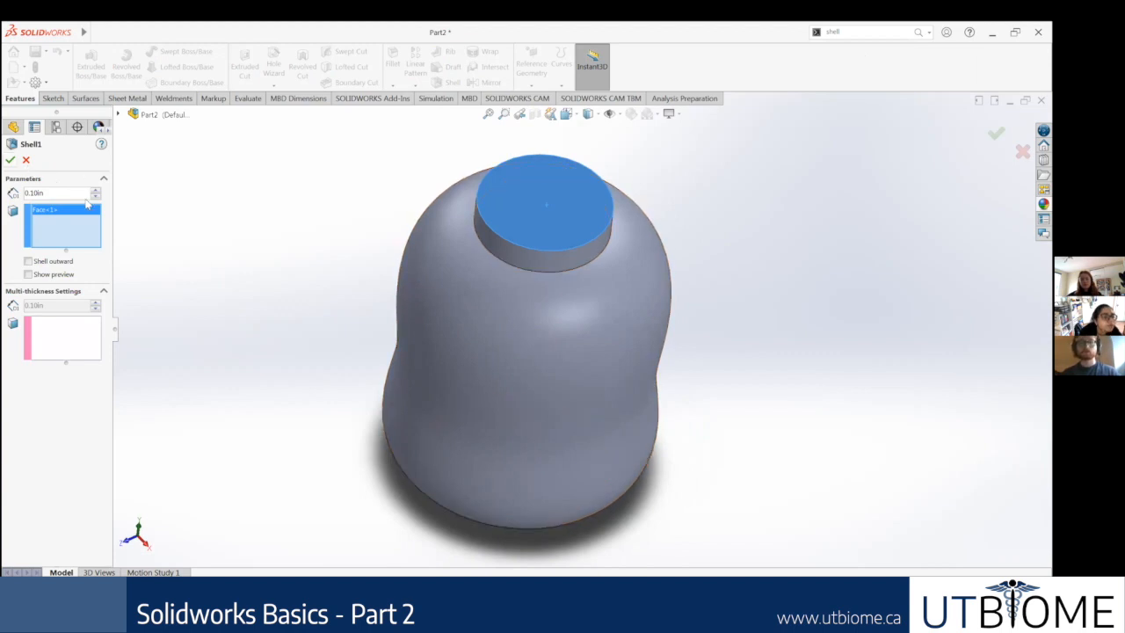
Step: Set the shell thickness to 0.01 in and complete the shell
{"action": "left_click", "coordinate": [55, 190]}
{"action": "type", "text": "0.05"}
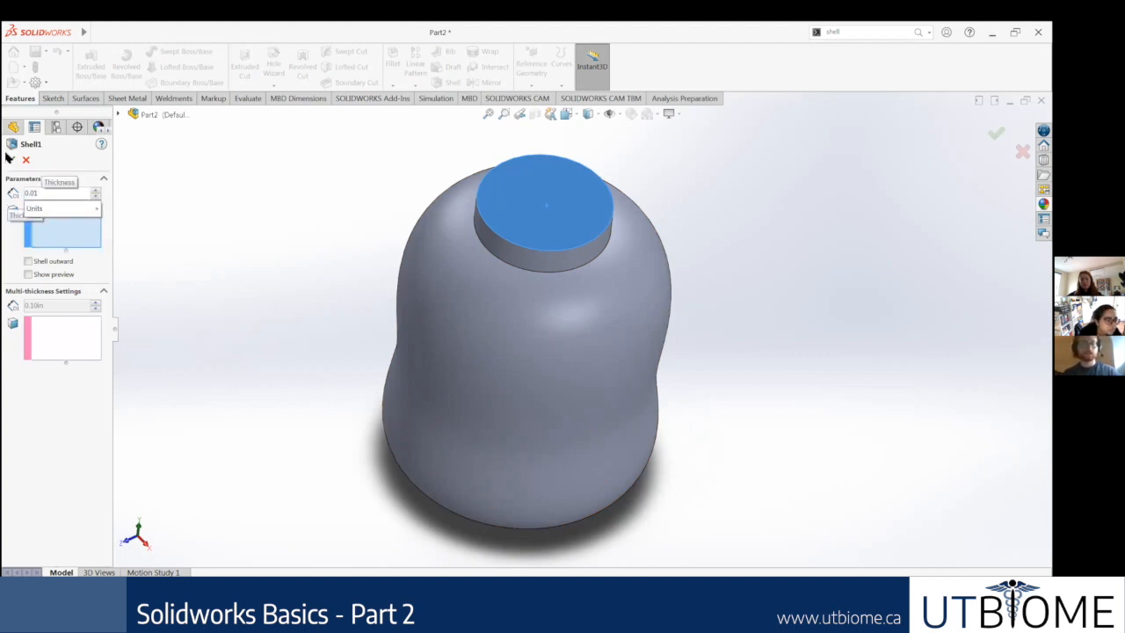
{"action": "left_click", "coordinate": [10, 162]}
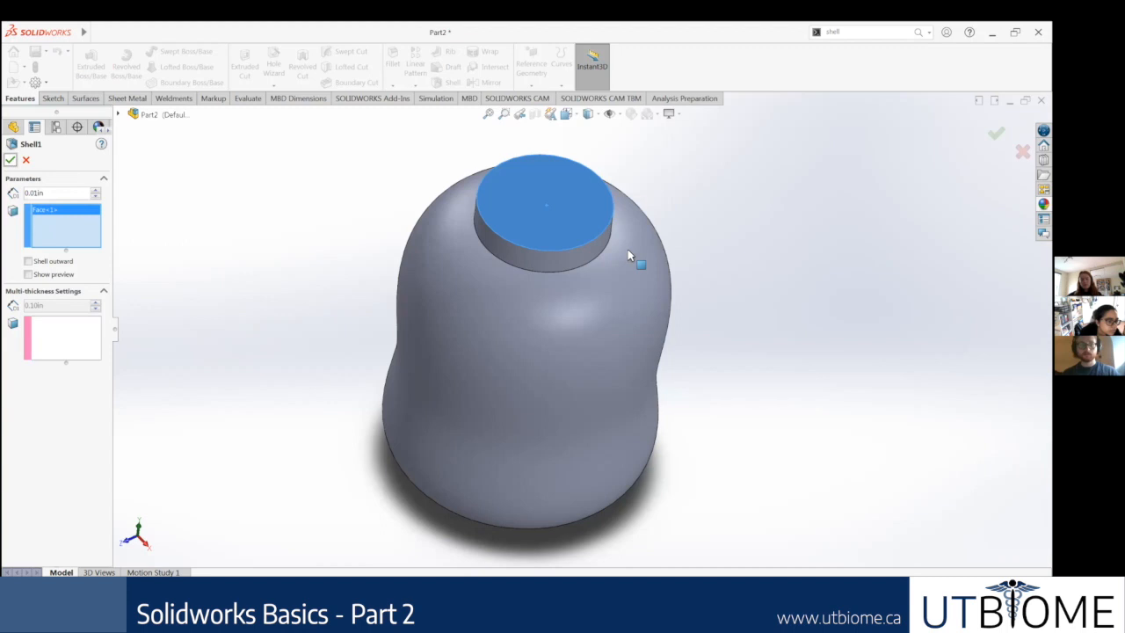
{"action": "left_click", "coordinate": [12, 160]}
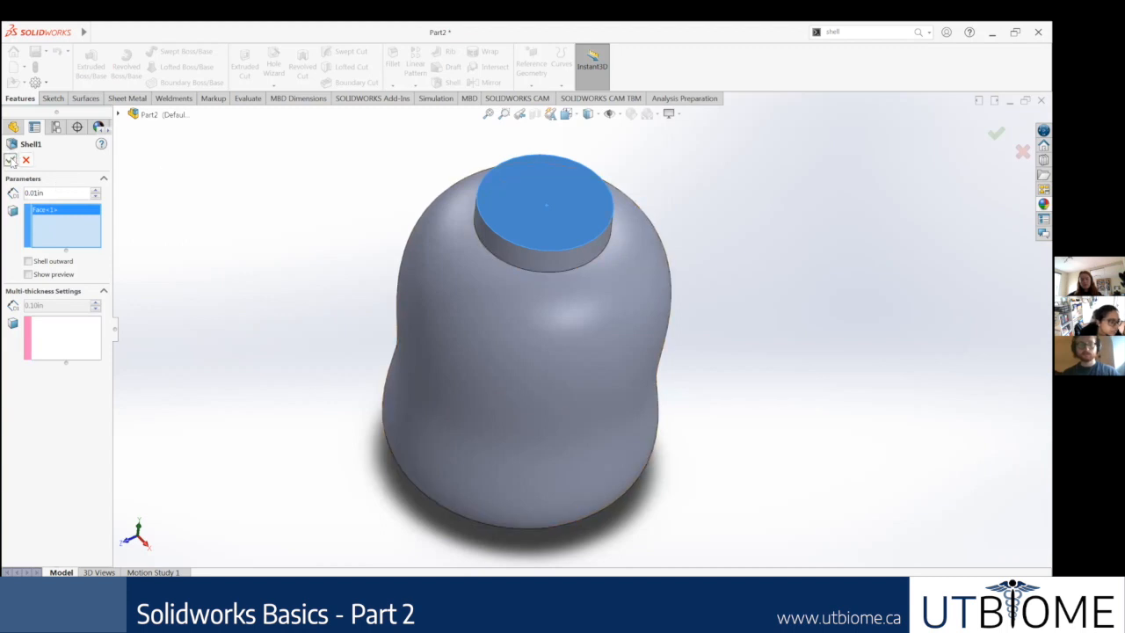
Step: Examine the thin wall of the shelled bottle around its neck opening
{"action": "middle_click_drag", "start_coordinate": [627, 337], "coordinate": [627, 339]}
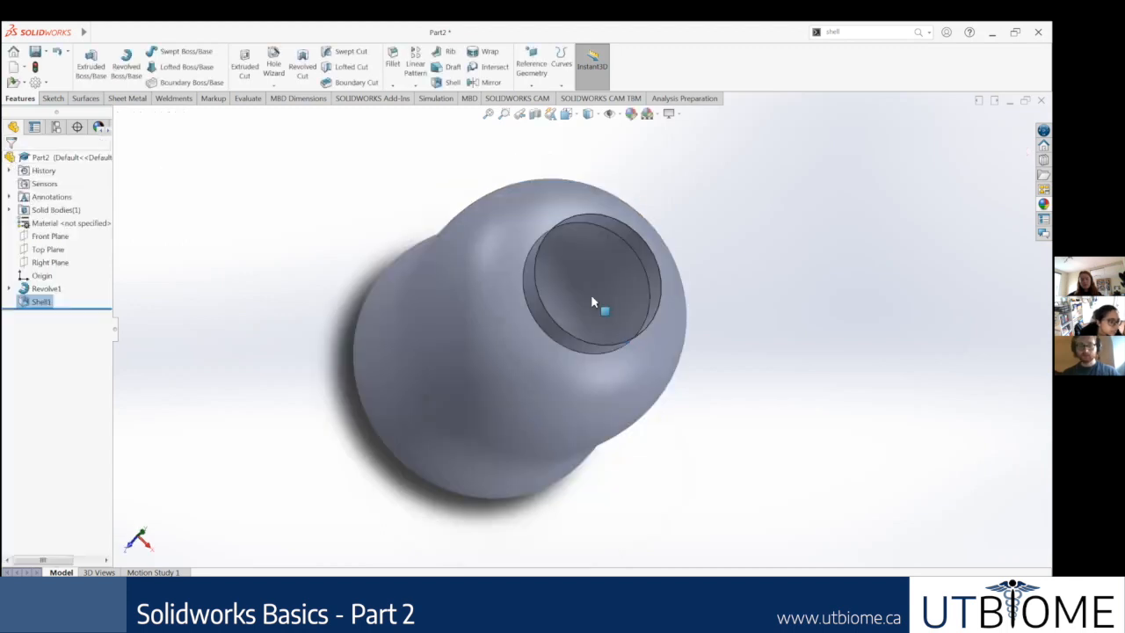
{"action": "scroll", "coordinate": [598, 309], "scroll_direction": "down", "scroll_amount": 3}
{"action": "scroll", "coordinate": [549, 383], "scroll_direction": "down", "scroll_amount": 3}
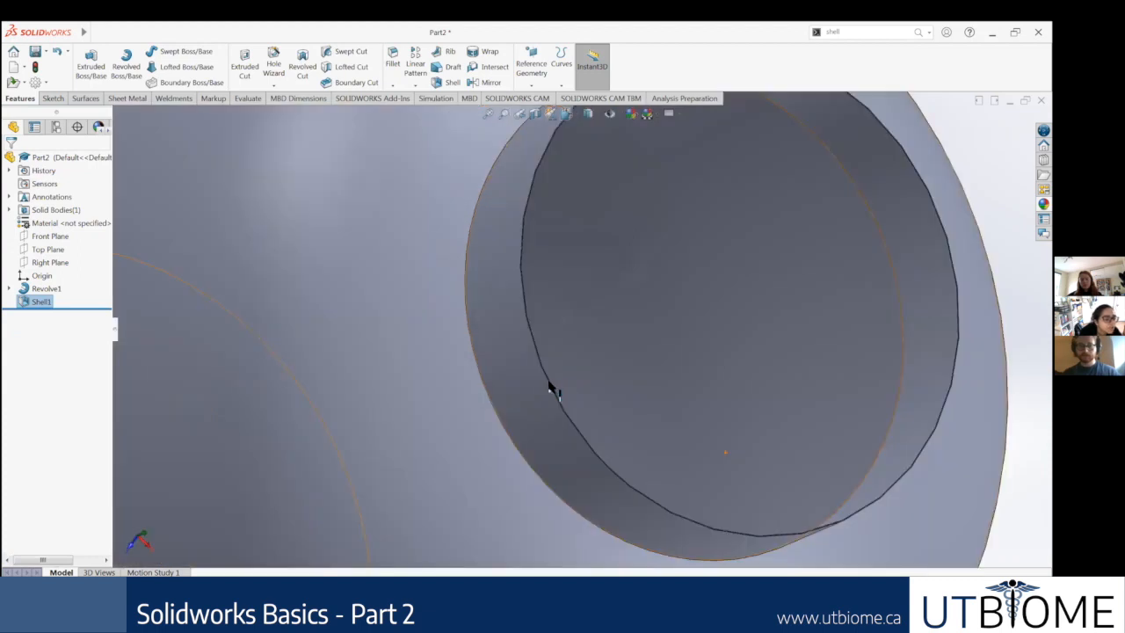
{"action": "scroll", "coordinate": [608, 417], "scroll_direction": "down", "scroll_amount": 3}
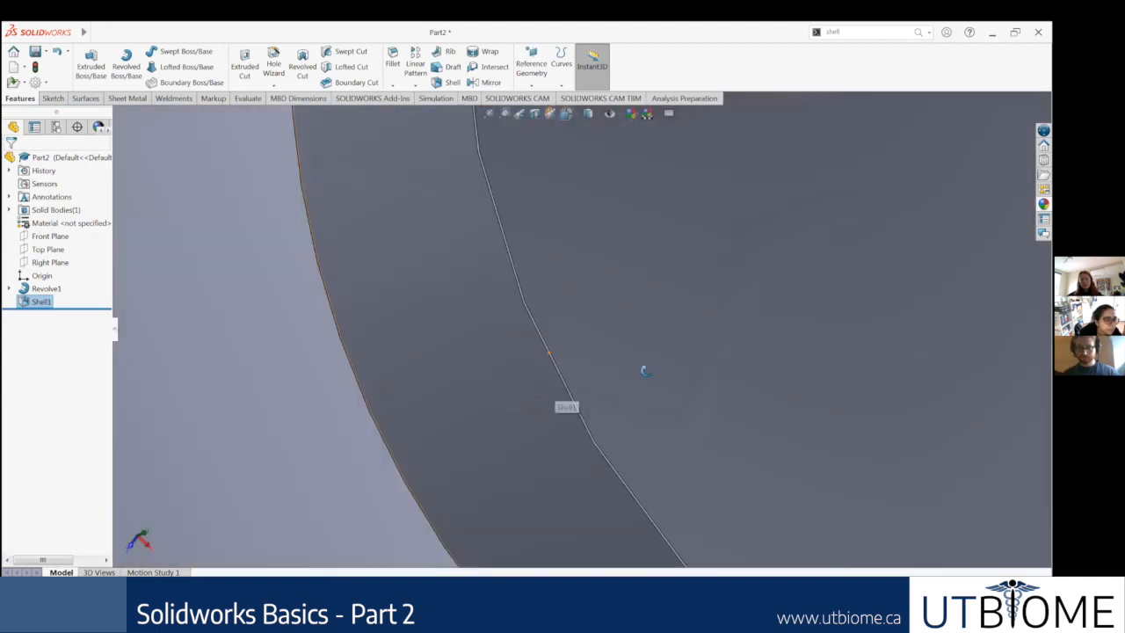
{"action": "scroll", "coordinate": [650, 376], "scroll_direction": "up", "scroll_amount": 1}
{"action": "scroll", "coordinate": [507, 378], "scroll_direction": "up", "scroll_amount": 2}
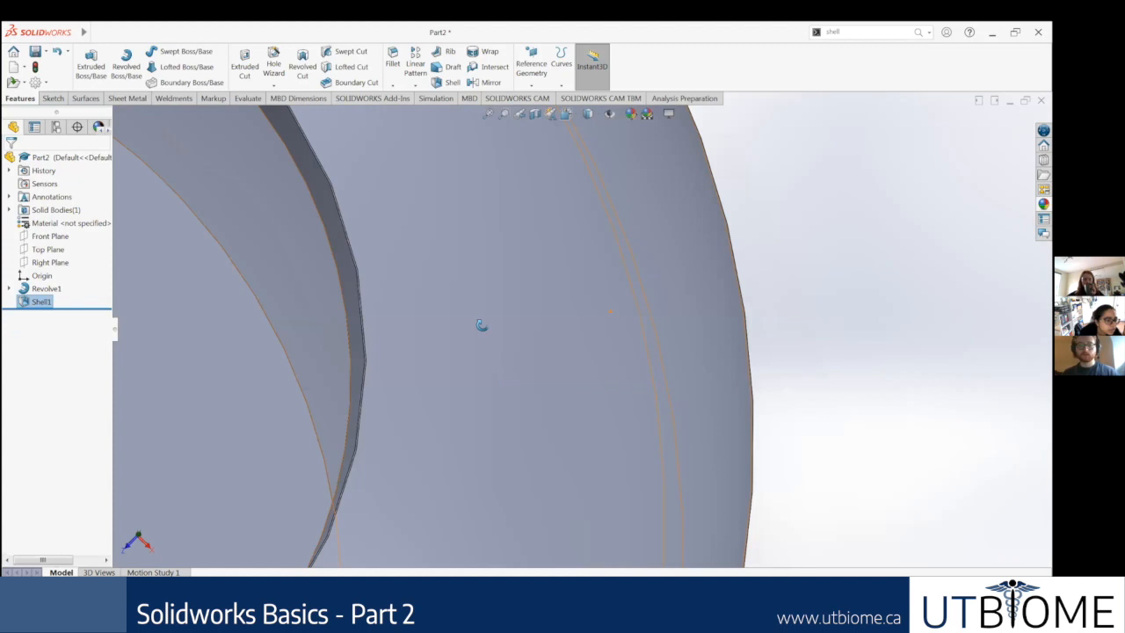
{"action": "scroll", "coordinate": [480, 324], "scroll_direction": "up", "scroll_amount": 5}
{"action": "middle_click_drag", "start_coordinate": [518, 386], "coordinate": [477, 342]}
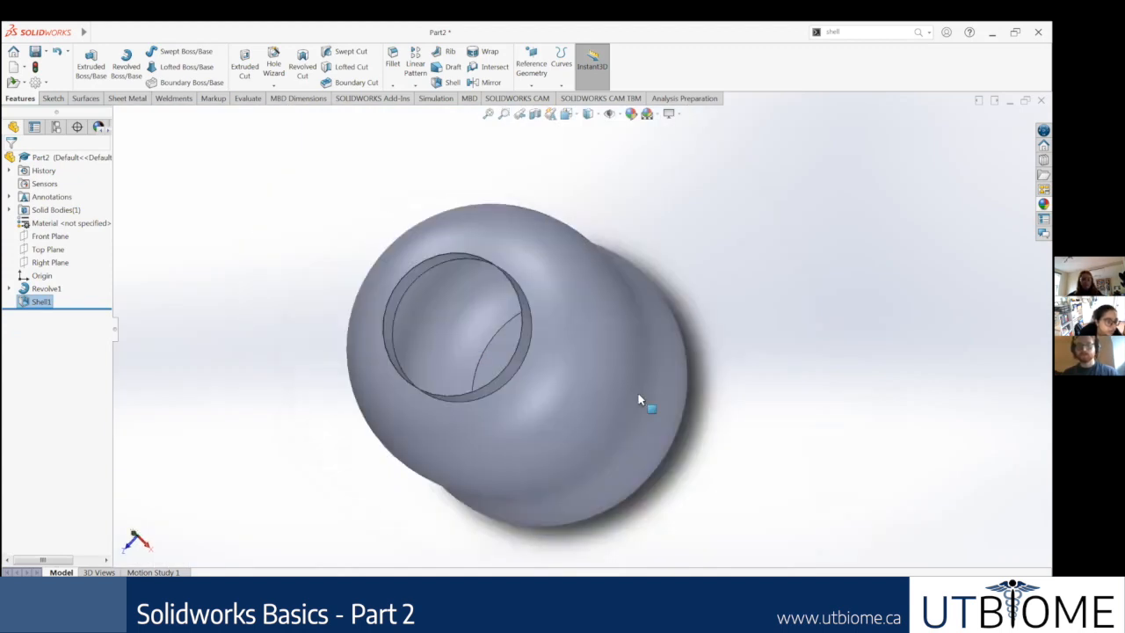
Step: Examine the underside of the shelled bottle and its flat base face
{"action": "middle_click_drag", "start_coordinate": [645, 402], "coordinate": [557, 301]}
{"action": "middle_click_drag", "start_coordinate": [723, 501], "coordinate": [706, 454]}
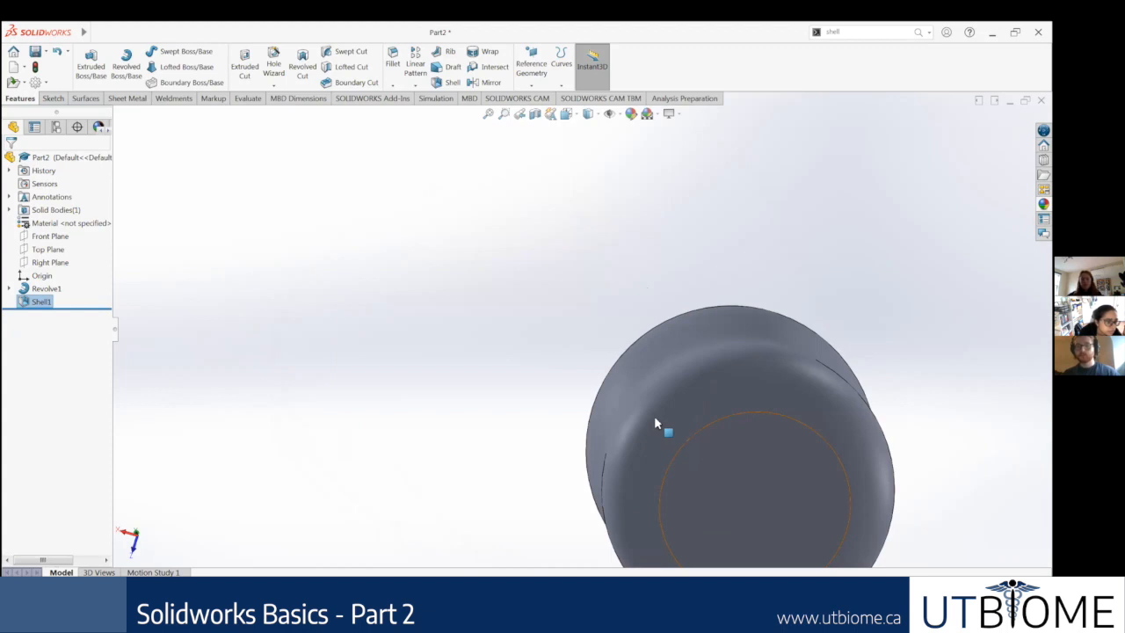
{"action": "key", "text": "f"}
{"action": "middle_click_drag", "start_coordinate": [694, 358], "coordinate": [615, 384]}
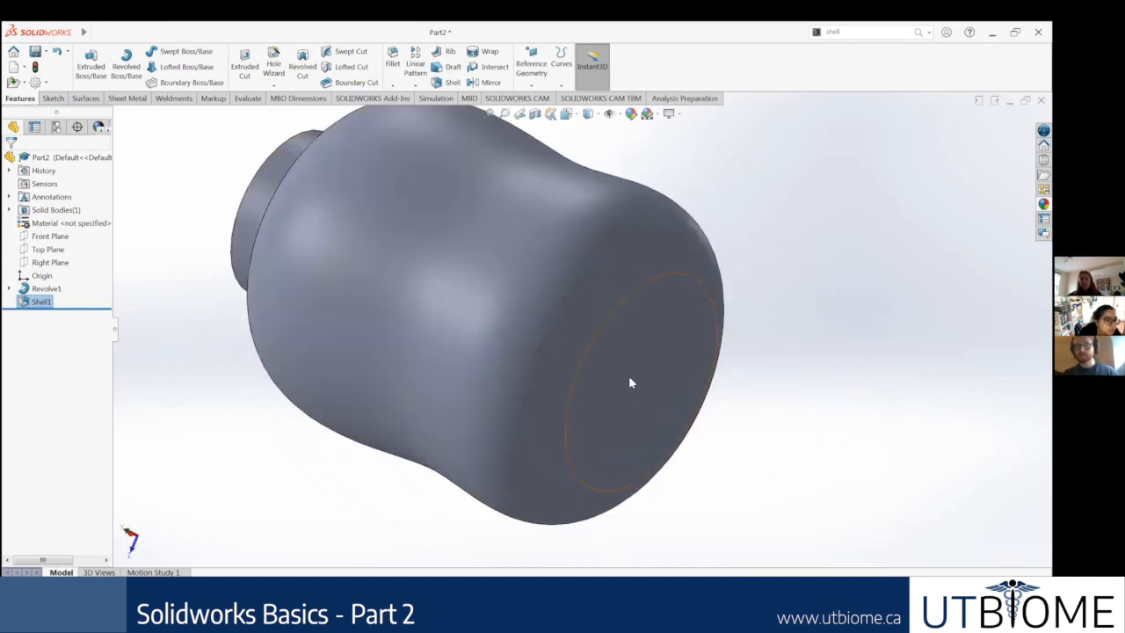
{"action": "left_click", "coordinate": [631, 382]}
{"action": "key", "text": "Escape"}
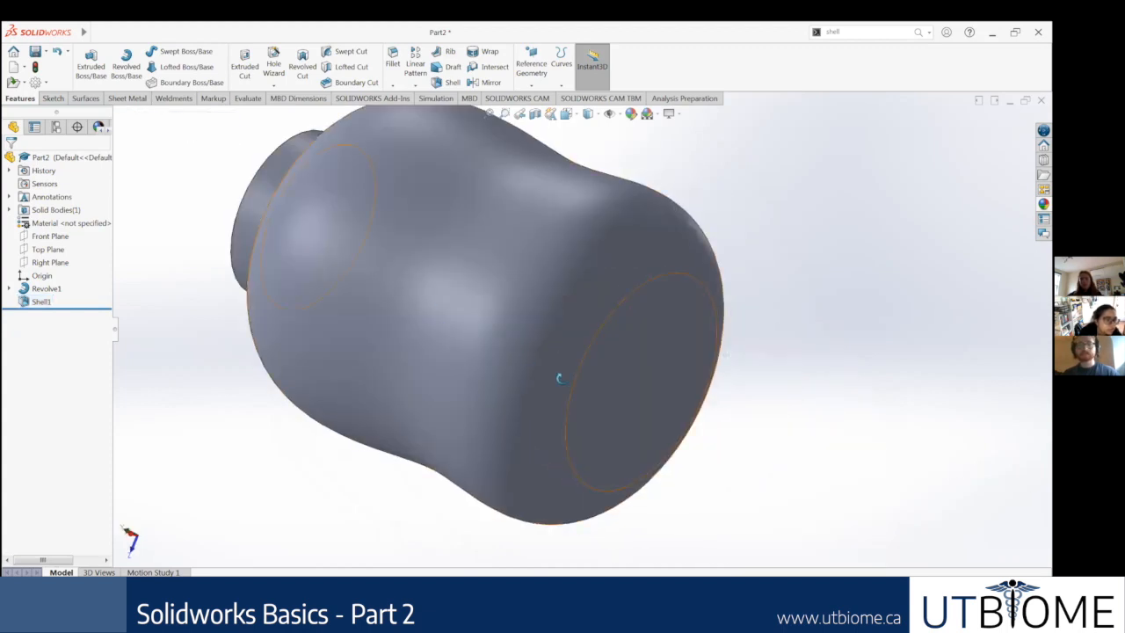
{"action": "middle_click_drag", "start_coordinate": [561, 379], "coordinate": [584, 392]}
{"action": "middle_click_drag", "start_coordinate": [445, 302], "coordinate": [454, 311]}
Step: Examine the hollow interior of the bottle through the neck opening from several angles
{"action": "scroll", "coordinate": [455, 311], "scroll_direction": "up", "scroll_amount": 3}
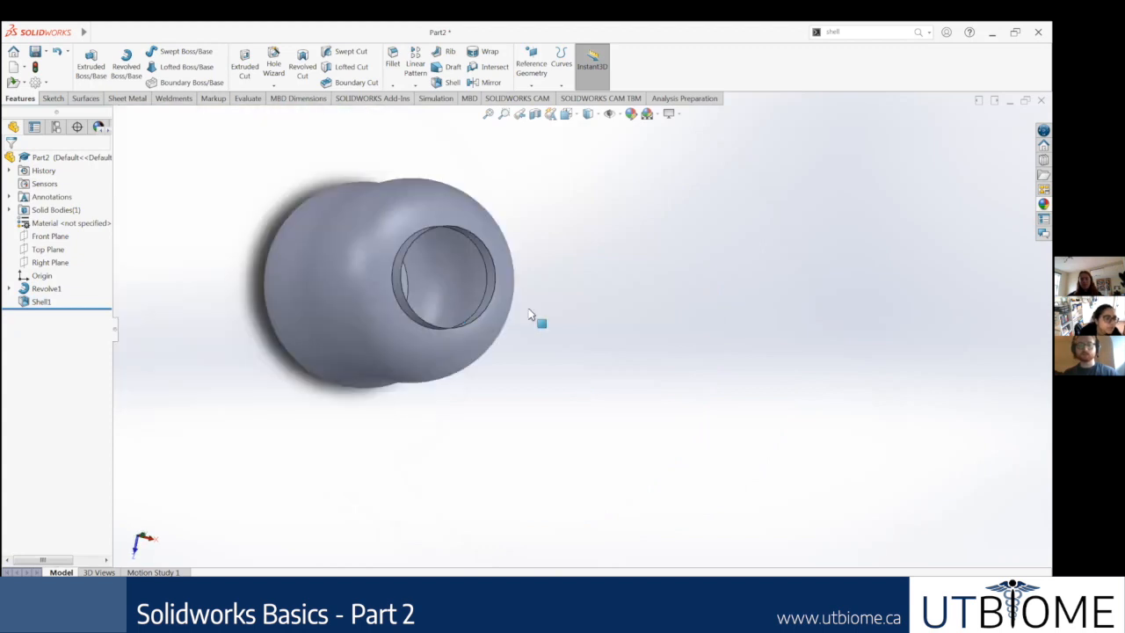
{"action": "scroll", "coordinate": [536, 308], "scroll_direction": "down", "scroll_amount": 4}
{"action": "middle_click_drag", "start_coordinate": [513, 236], "coordinate": [431, 281]}
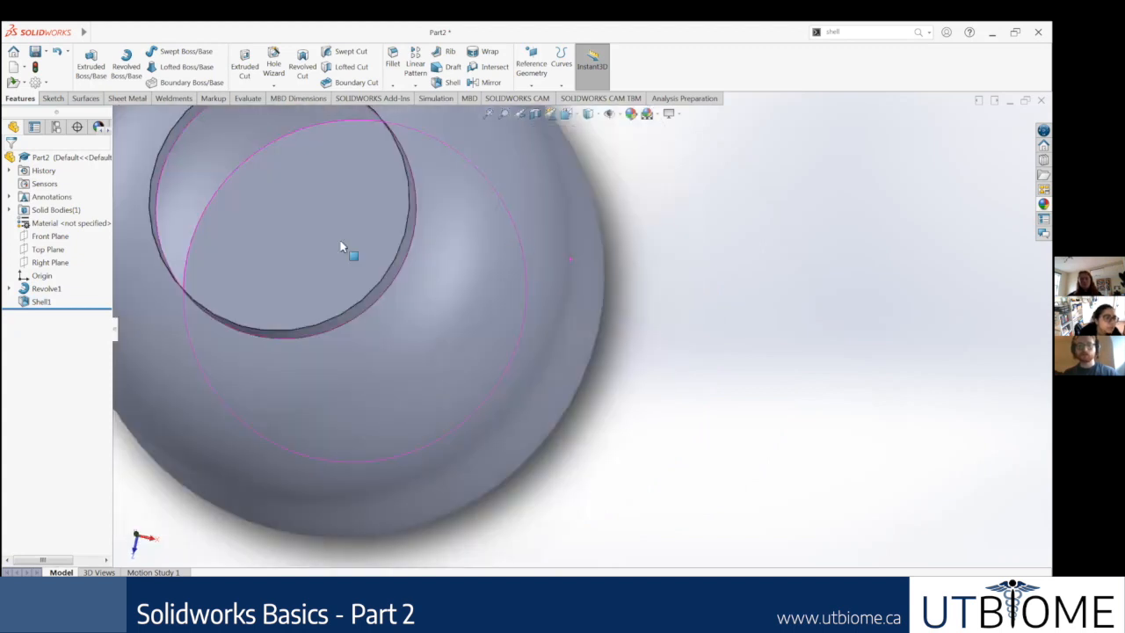
{"action": "middle_click_drag", "start_coordinate": [348, 252], "coordinate": [311, 220]}
{"action": "scroll", "coordinate": [372, 248], "scroll_direction": "up", "scroll_amount": 3}
{"action": "middle_click_drag", "start_coordinate": [372, 170], "coordinate": [431, 240]}
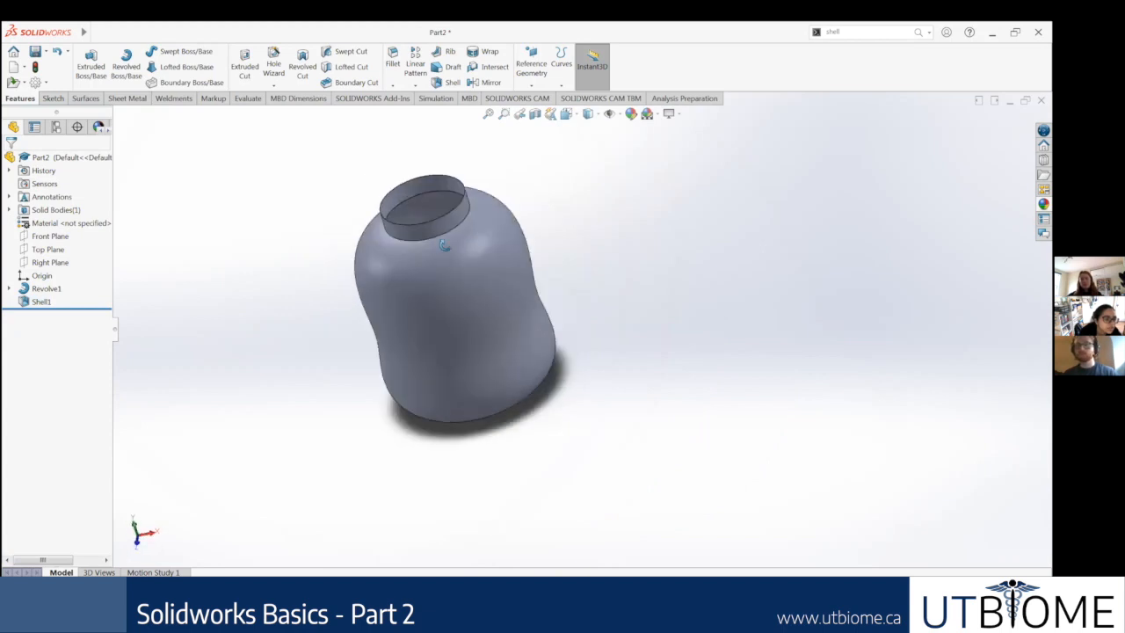
{"action": "scroll", "coordinate": [486, 317], "scroll_direction": "down", "scroll_amount": 4}
{"action": "middle_click_drag", "start_coordinate": [486, 388], "coordinate": [477, 394]}
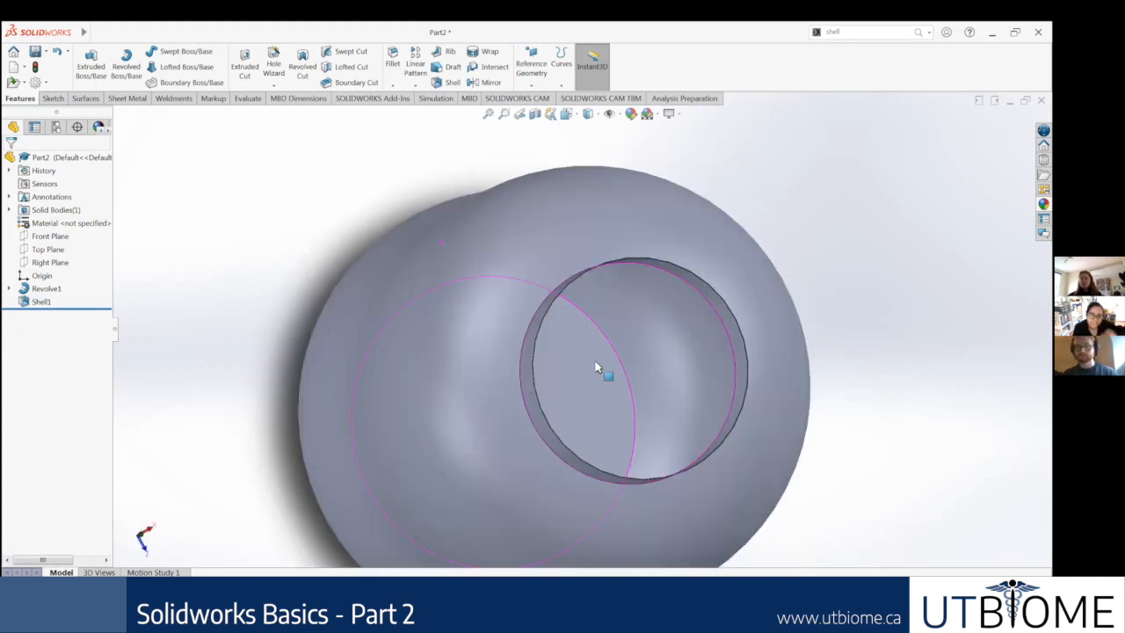
{"action": "scroll", "coordinate": [577, 361], "scroll_direction": "up", "scroll_amount": 5}
{"action": "middle_click_drag", "start_coordinate": [562, 343], "coordinate": [556, 286]}
{"action": "middle_click_drag", "start_coordinate": [610, 318], "coordinate": [642, 332]}
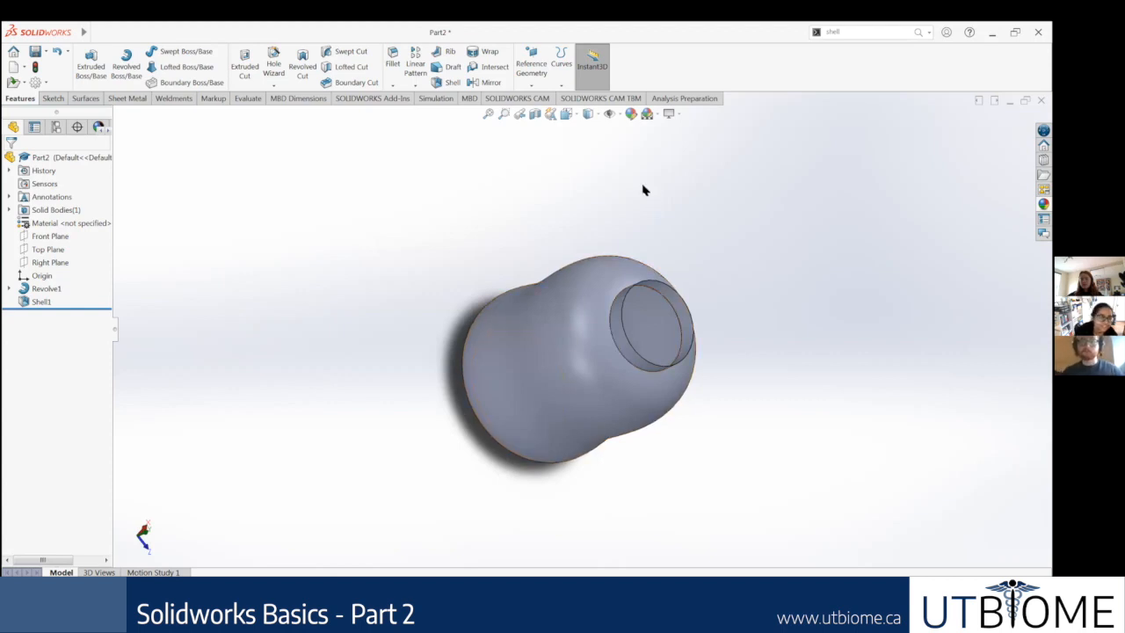
Step: Show the bottle in isometric view and apply a planar Section View through the Front Plane
{"action": "key", "text": "ctrl+7"}
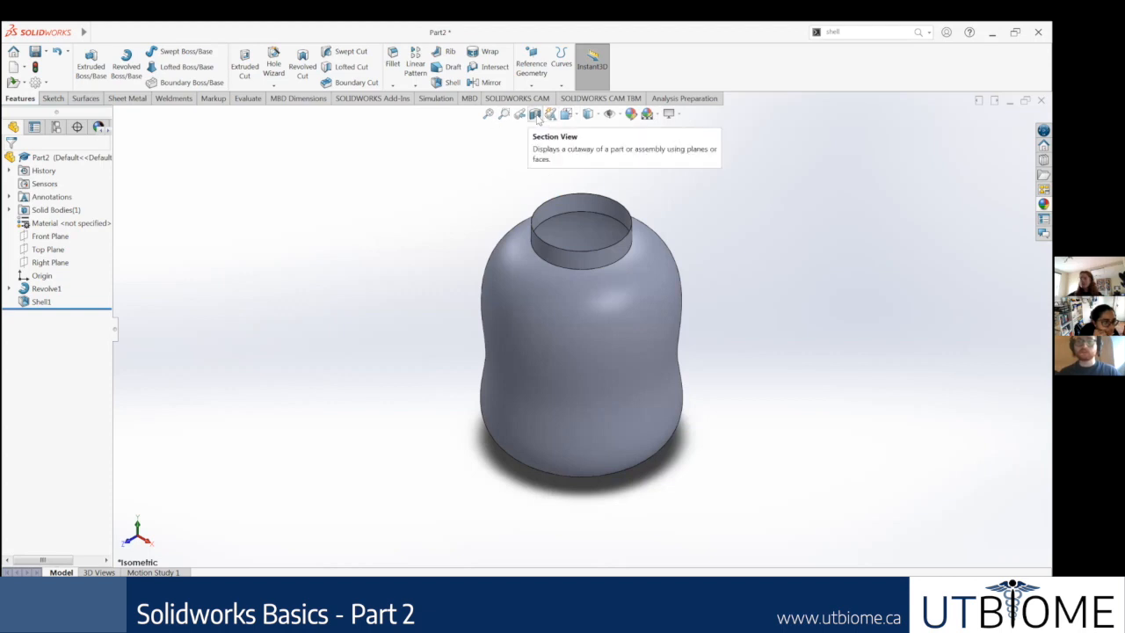
{"action": "left_click", "coordinate": [537, 118]}
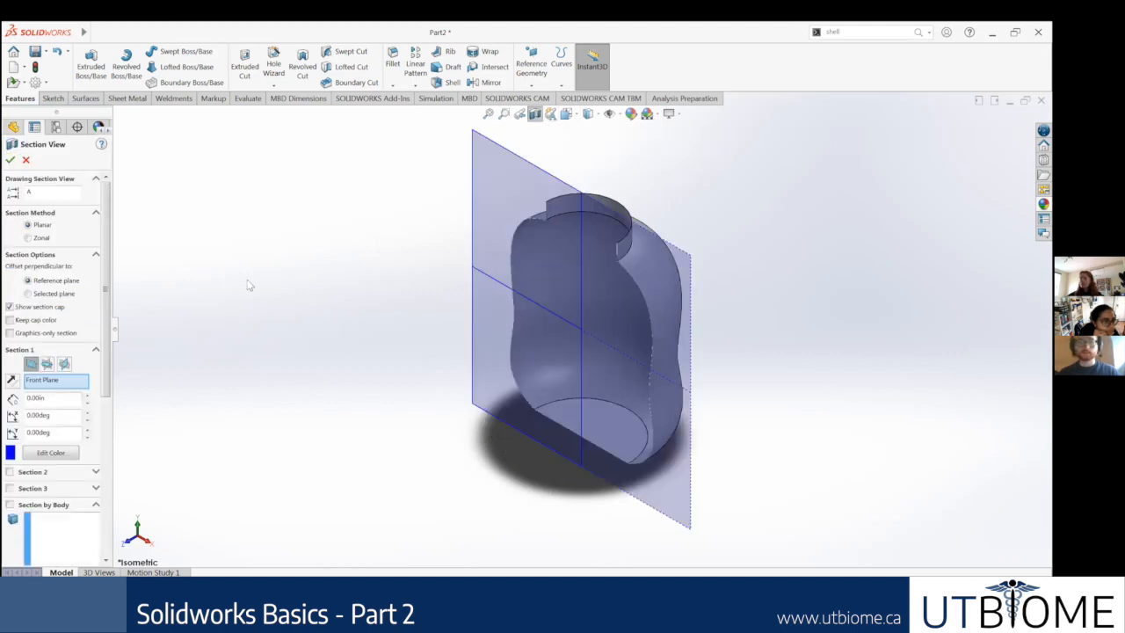
{"action": "left_click", "coordinate": [9, 159]}
{"action": "middle_click_drag", "start_coordinate": [311, 296], "coordinate": [336, 247]}
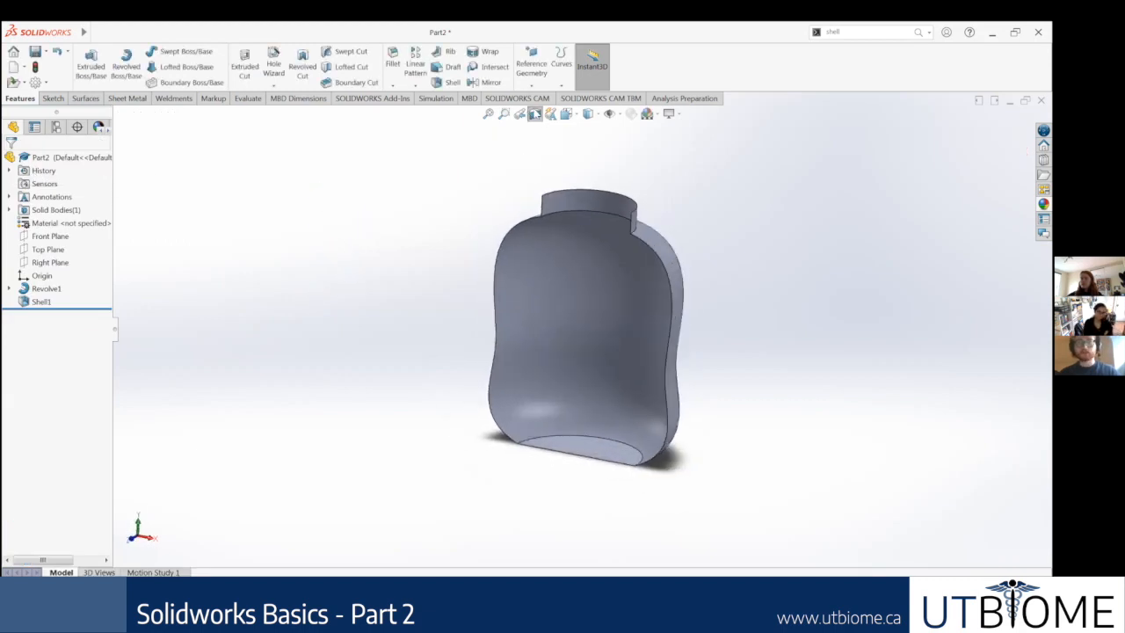
Step: Reopen Section View and try a section through the Top Plane, offset about 10.60 in up the bottle
{"action": "left_click", "coordinate": [536, 115]}
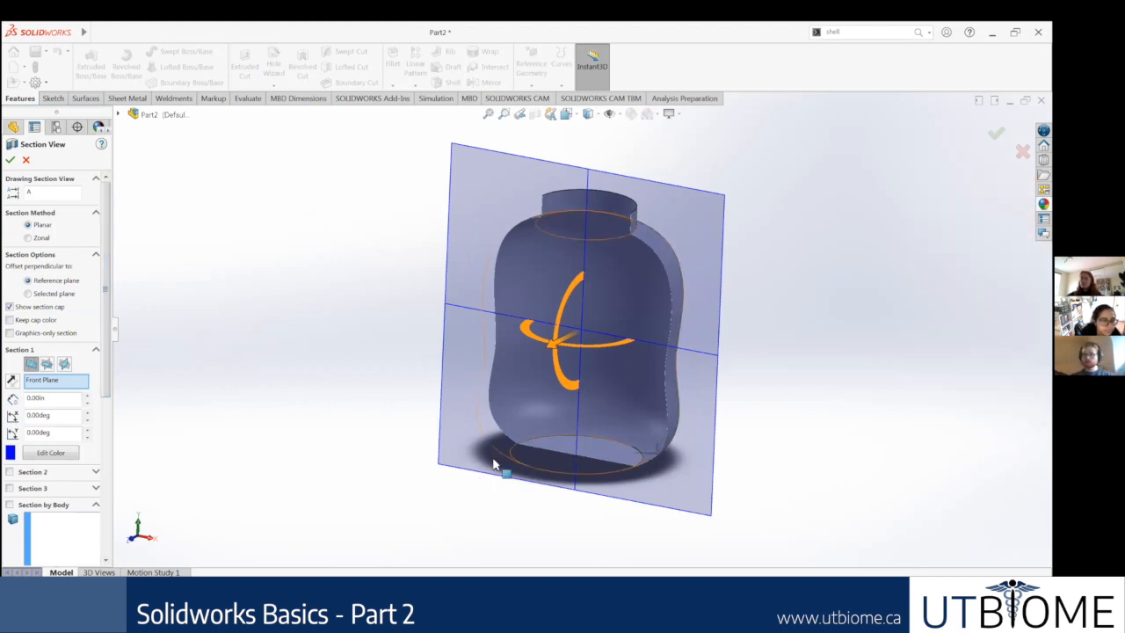
{"action": "left_click", "coordinate": [46, 363]}
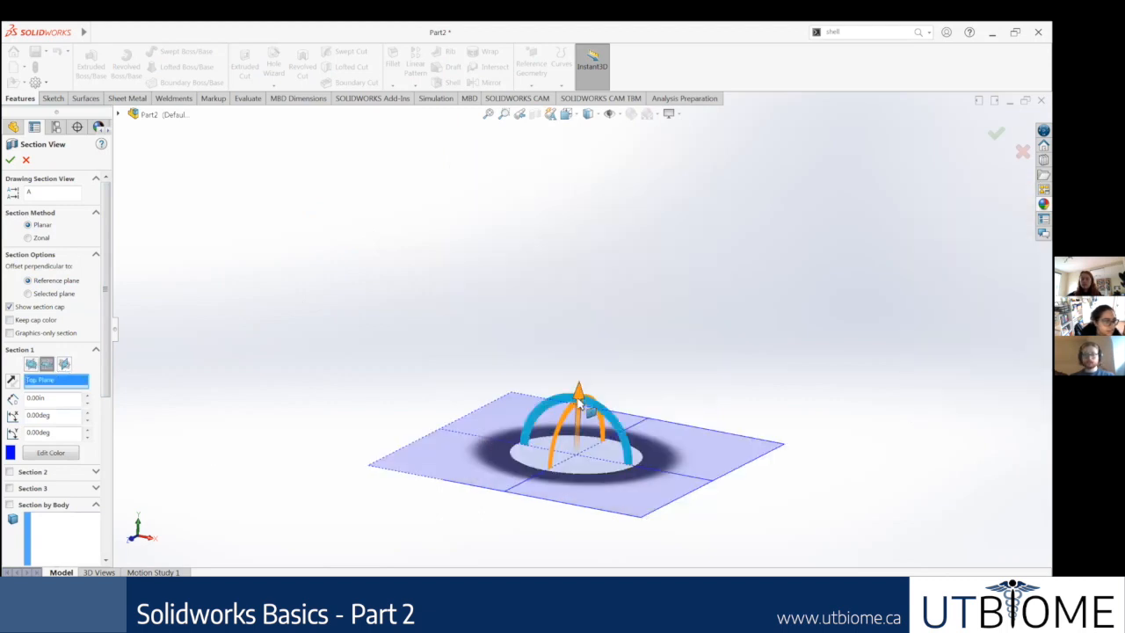
{"action": "middle_click_drag", "start_coordinate": [625, 399], "coordinate": [575, 397]}
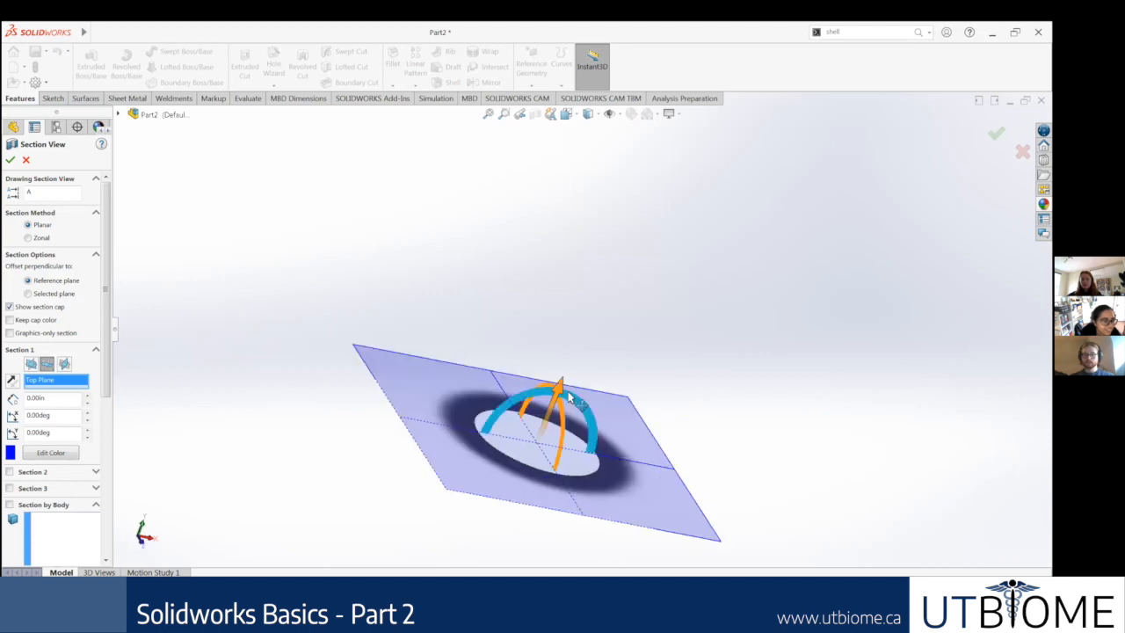
{"action": "left_click_drag", "start_coordinate": [559, 386], "coordinate": [790, 270]}
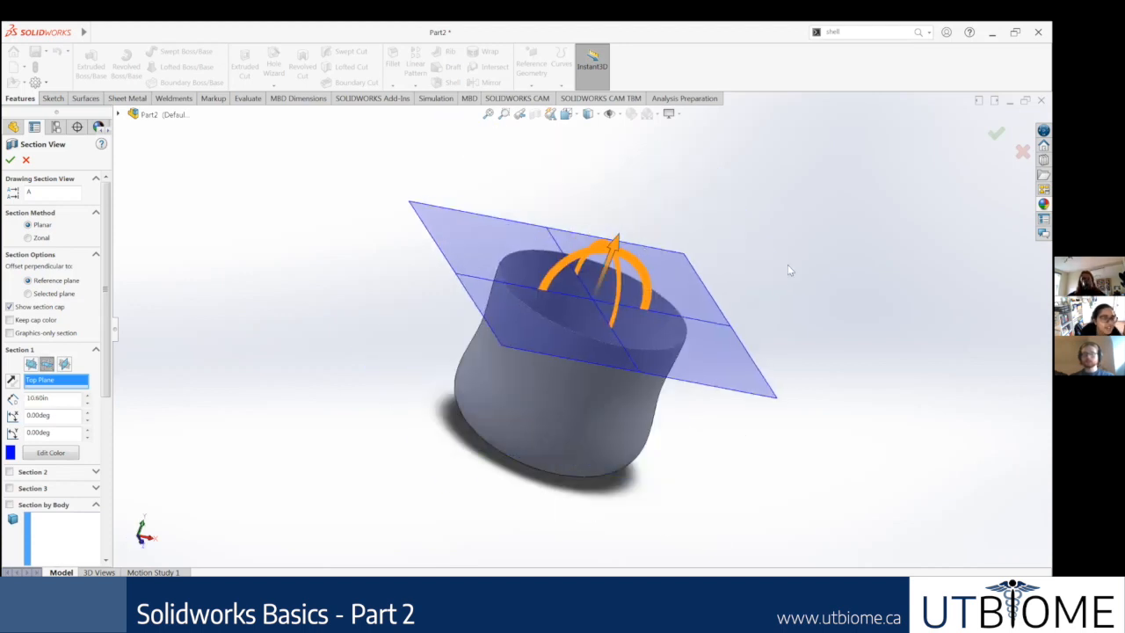
Step: Switch the section to the Front Plane and examine the bottle's inner profile and wall from several angles
{"action": "left_click", "coordinate": [31, 364]}
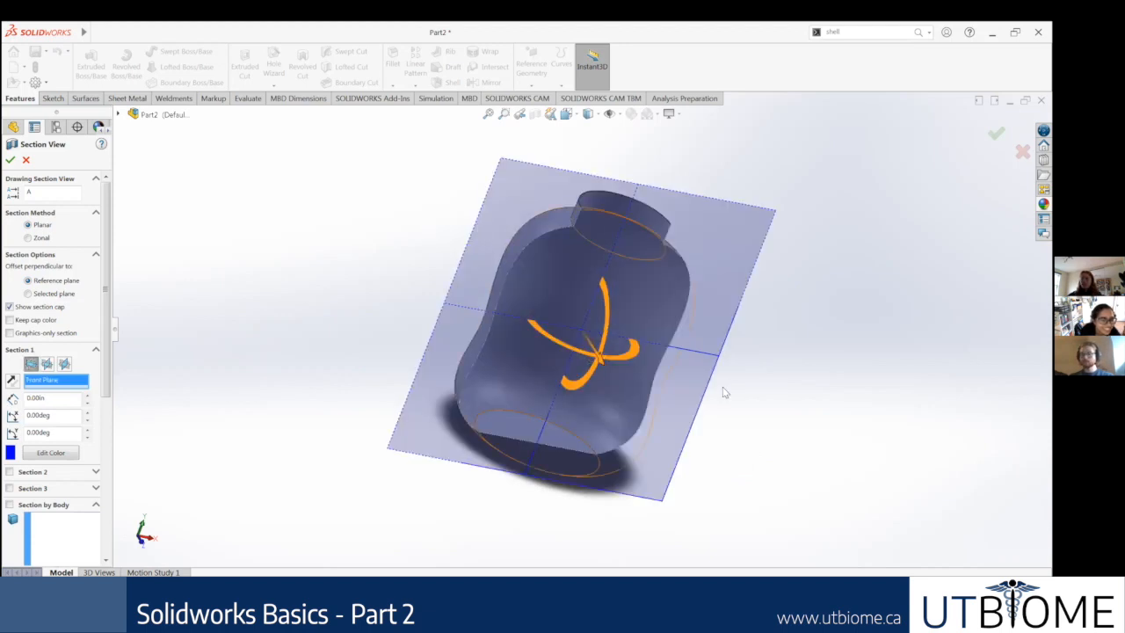
{"action": "middle_click_drag", "start_coordinate": [602, 349], "coordinate": [625, 300]}
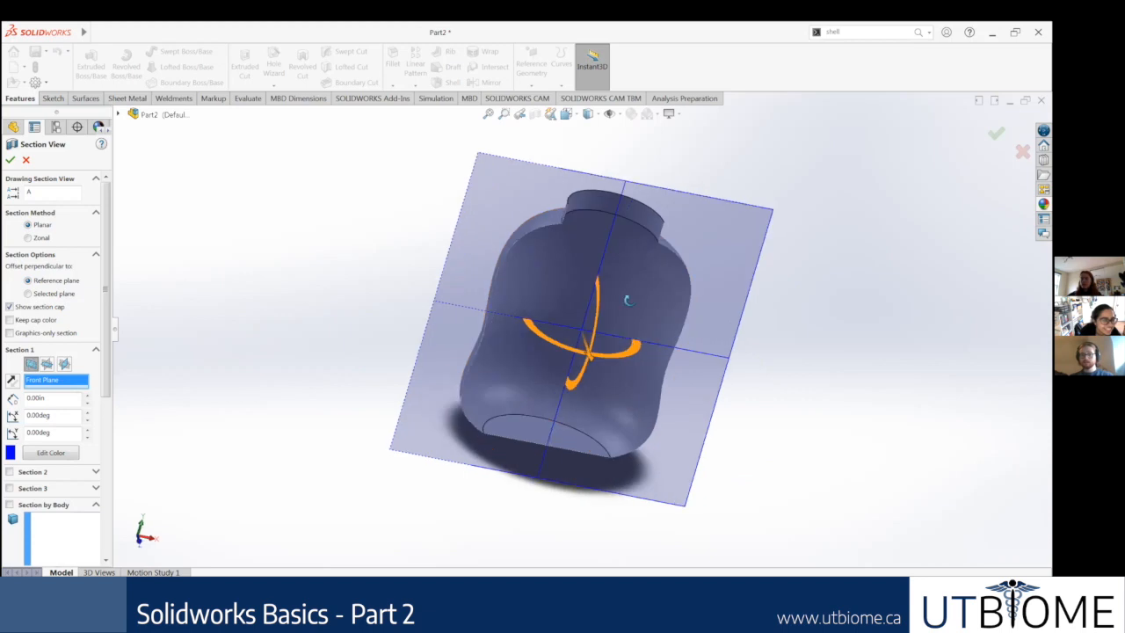
{"action": "middle_click_drag", "start_coordinate": [659, 361], "coordinate": [540, 264]}
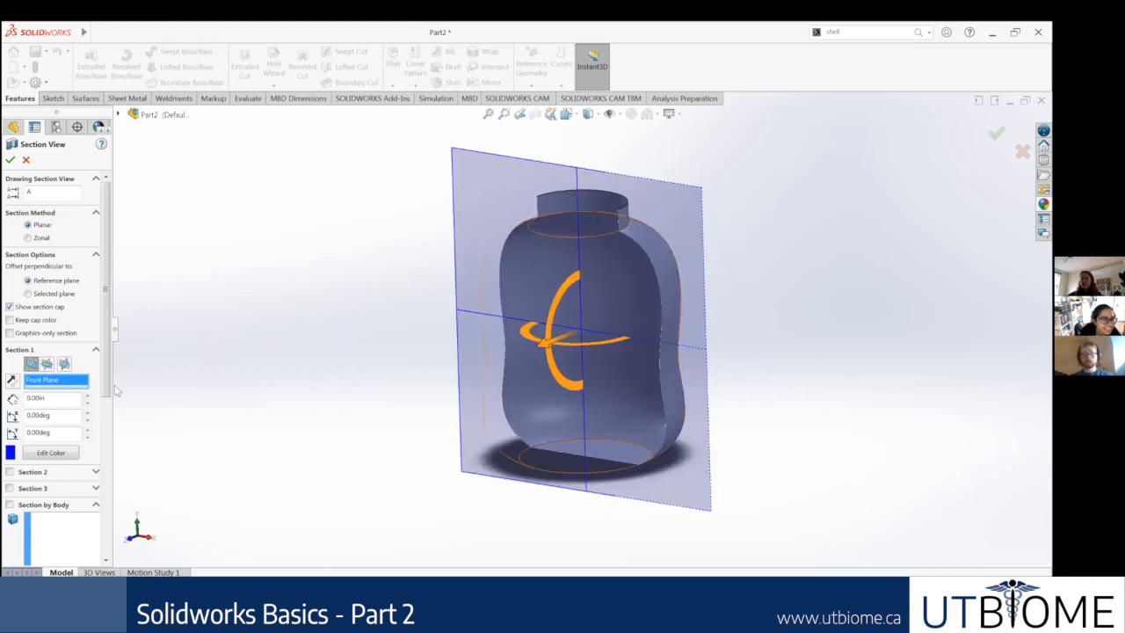
{"action": "scroll", "coordinate": [6, 482], "scroll_direction": "down", "scroll_amount": 5}
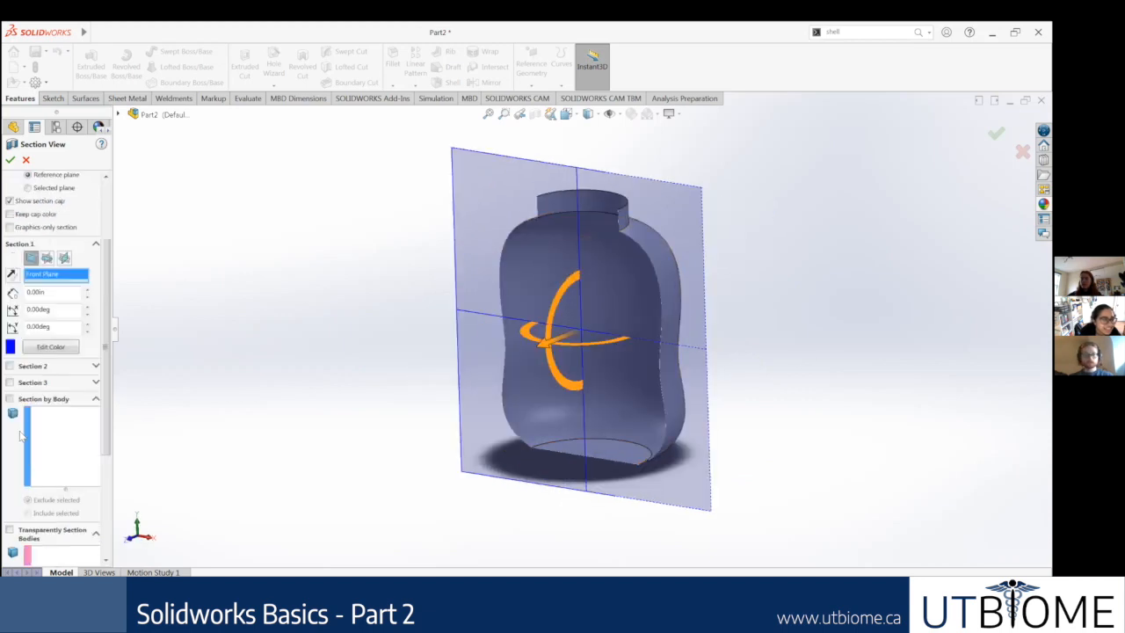
{"action": "scroll", "coordinate": [50, 334], "scroll_direction": "up", "scroll_amount": 5}
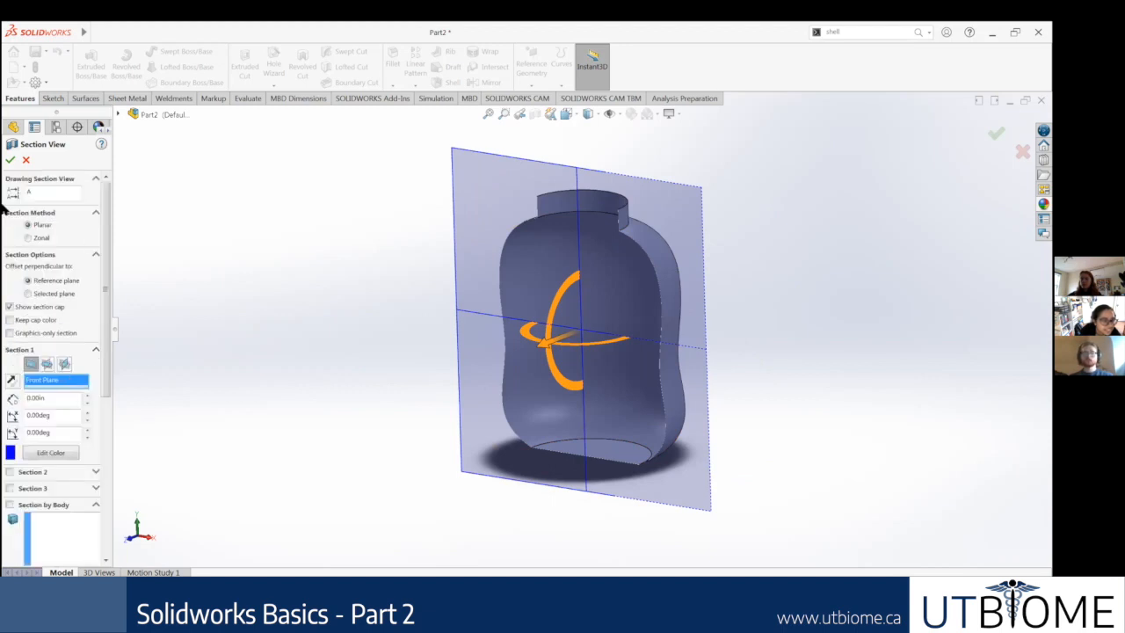
Step: Turn off the section view and show the whole bottle in isometric view
{"action": "left_click", "coordinate": [534, 116]}
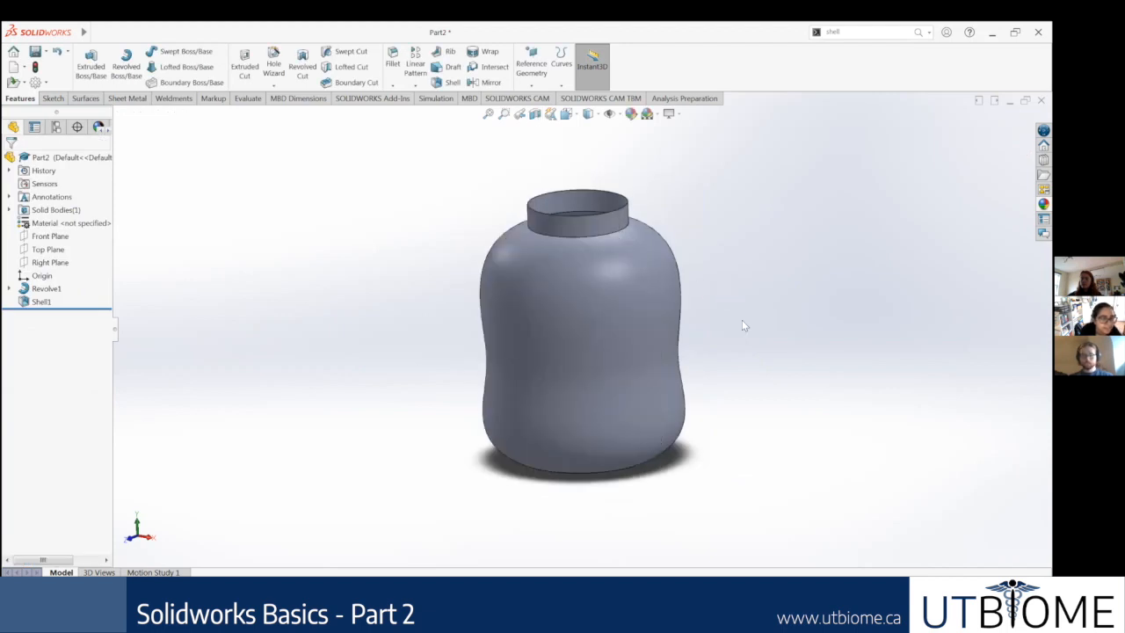
{"action": "key", "text": "ctrl+7"}
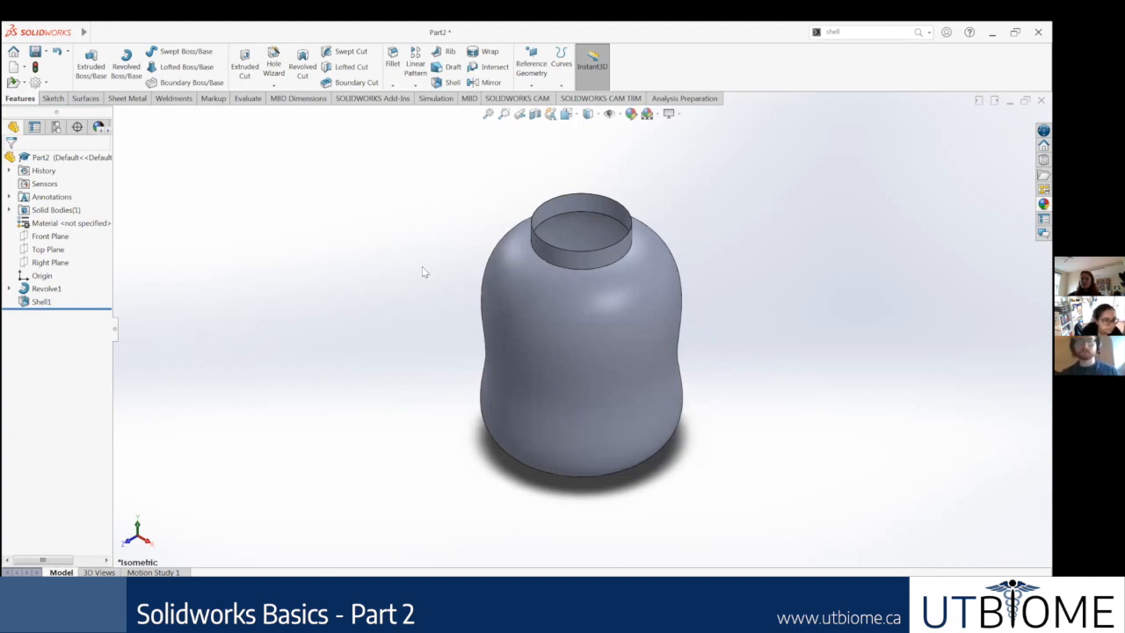
{"action": "middle_click_drag", "start_coordinate": [740, 214], "coordinate": [750, 313]}
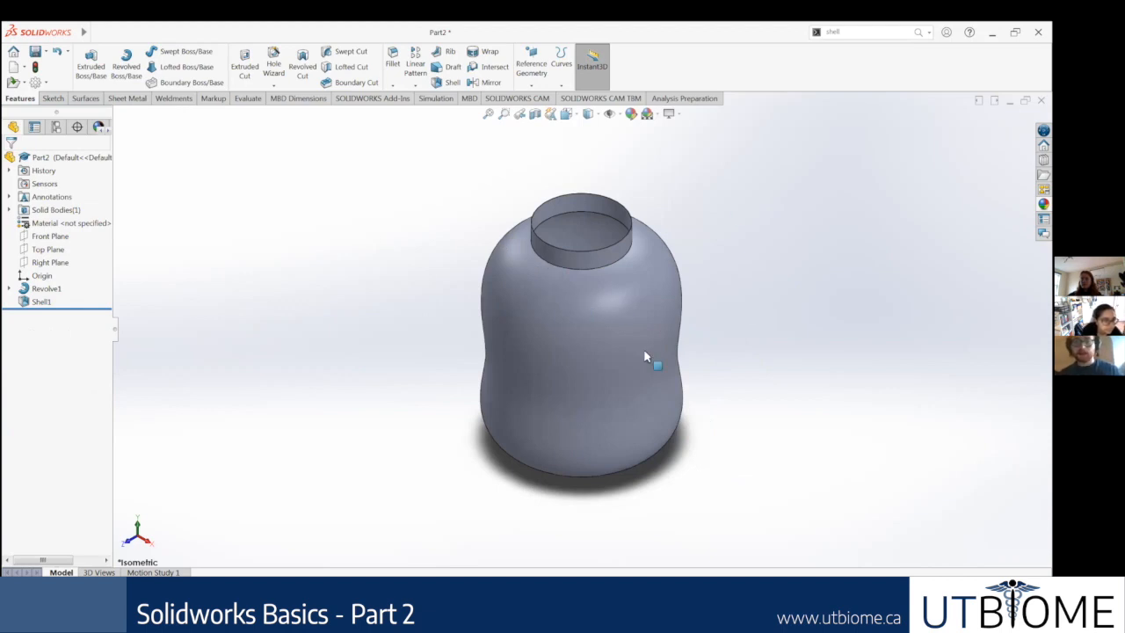
Step: Try to select the narrow top face of the neck rim
{"action": "scroll", "coordinate": [646, 353], "scroll_direction": "down", "scroll_amount": 5}
{"action": "scroll", "coordinate": [610, 367], "scroll_direction": "down", "scroll_amount": 6}
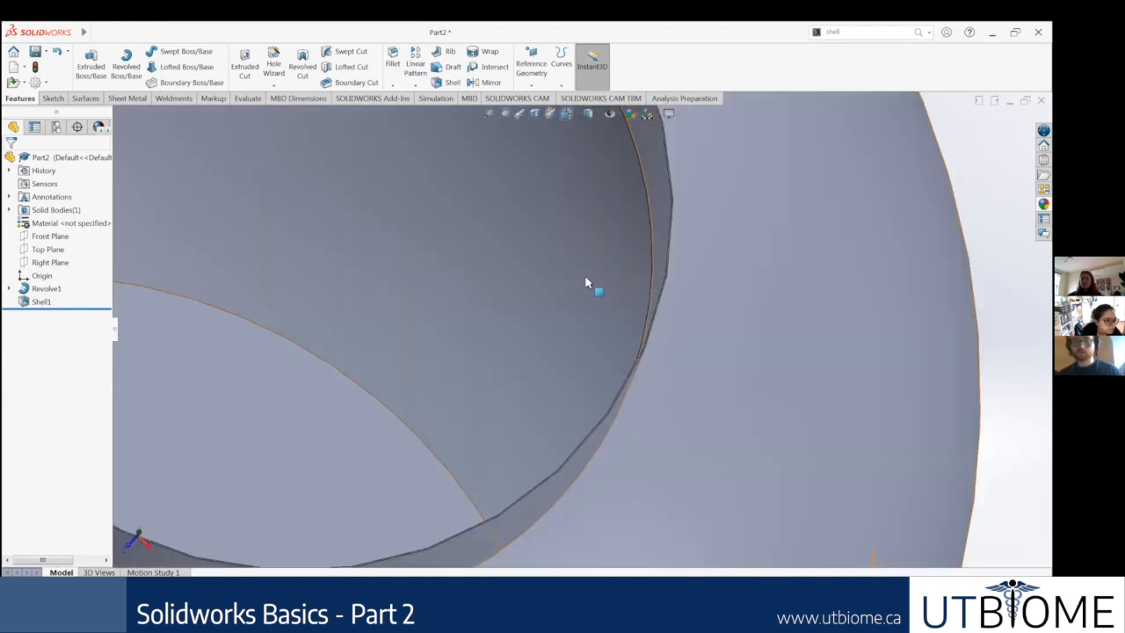
{"action": "scroll", "coordinate": [571, 290], "scroll_direction": "up", "scroll_amount": 7}
{"action": "scroll", "coordinate": [626, 421], "scroll_direction": "down", "scroll_amount": 4}
{"action": "scroll", "coordinate": [584, 373], "scroll_direction": "down", "scroll_amount": 5}
{"action": "scroll", "coordinate": [589, 378], "scroll_direction": "down", "scroll_amount": 3}
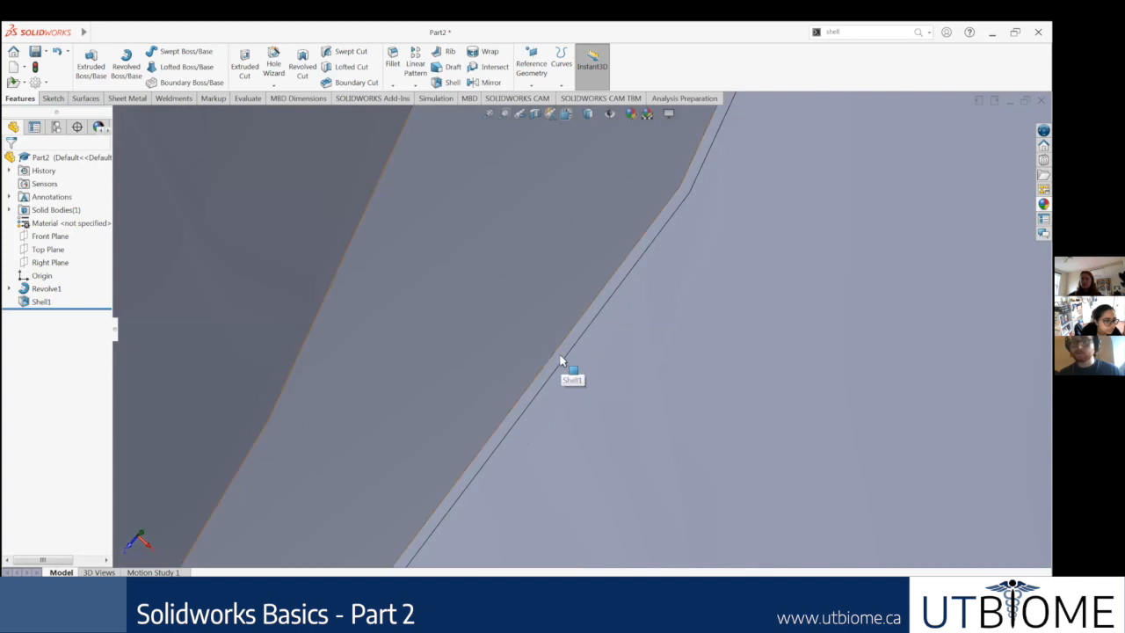
{"action": "left_click", "coordinate": [559, 356]}
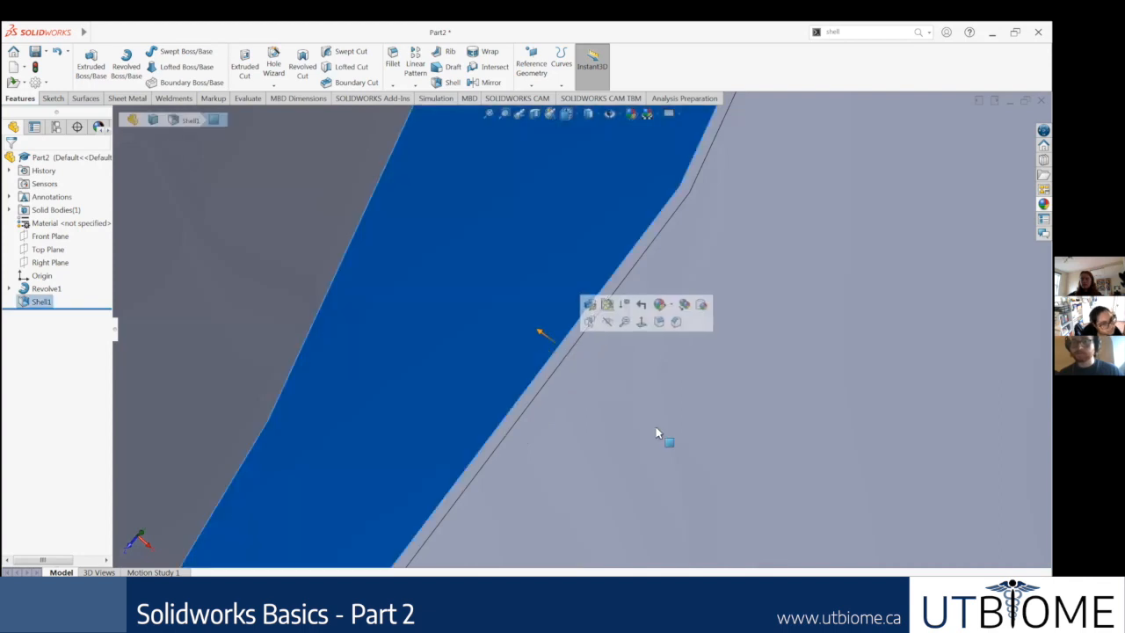
{"action": "left_click", "coordinate": [559, 383]}
{"action": "left_click", "coordinate": [558, 374]}
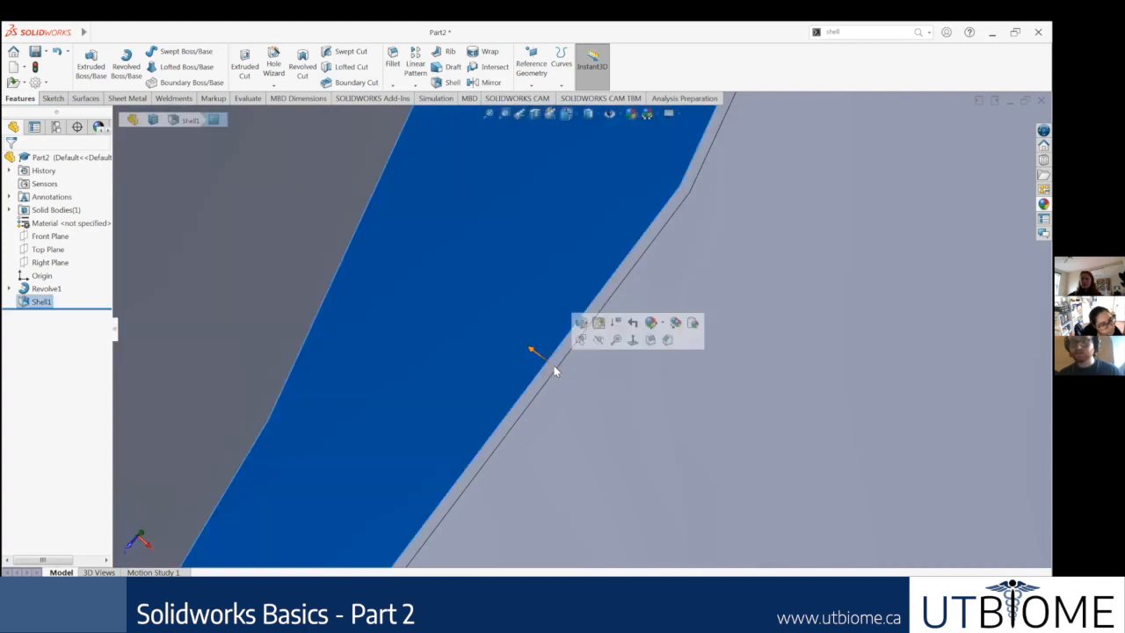
{"action": "mouse_move", "coordinate": [572, 355]}
{"action": "middle_mouse_down"}
{"action": "mouse_move", "coordinate": [554, 341]}
{"action": "mouse_move", "coordinate": [578, 355]}
{"action": "middle_mouse_up"}
{"action": "left_click", "coordinate": [538, 340]}
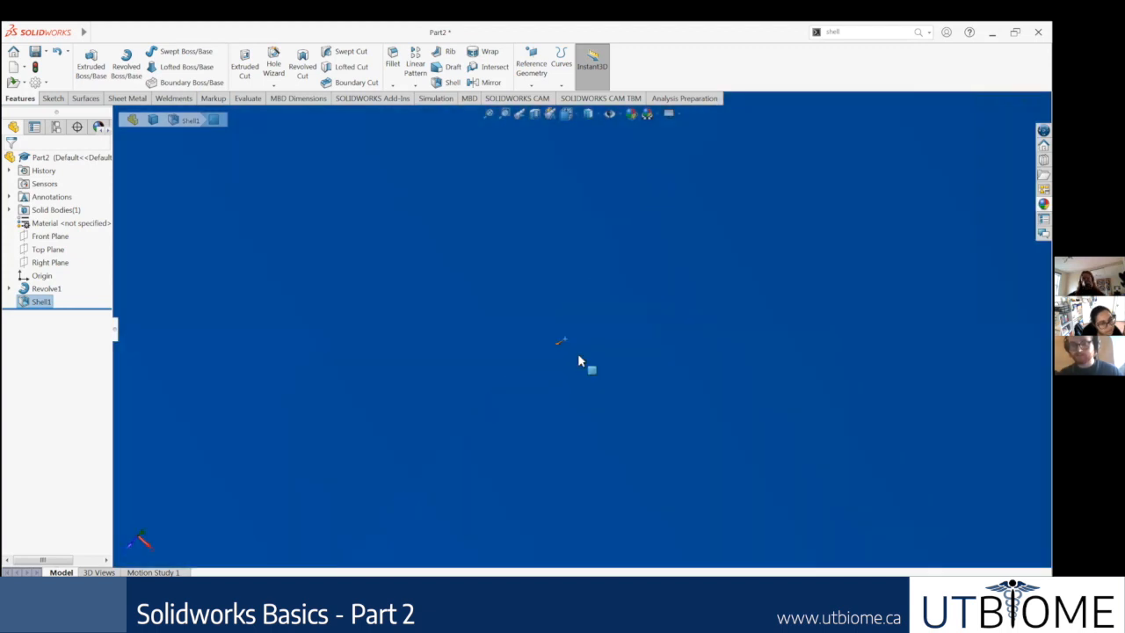
Step: Retry picking the thin rim face of the bottle neck from closer up and clear the selection
{"action": "scroll", "coordinate": [696, 396], "scroll_direction": "up", "scroll_amount": 1}
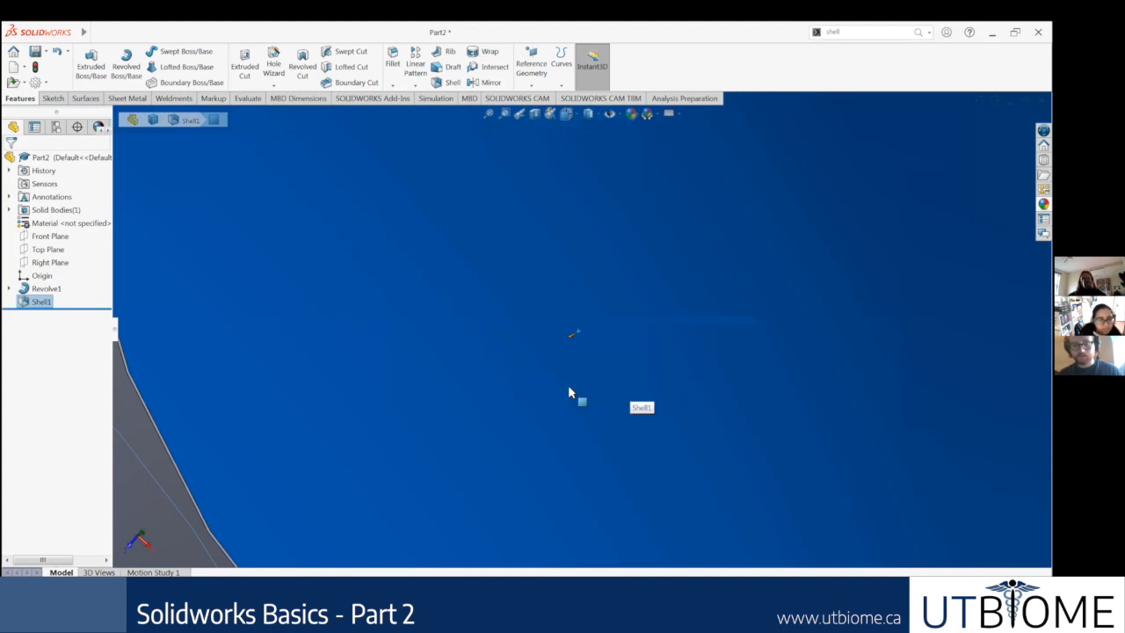
{"action": "scroll", "coordinate": [692, 422], "scroll_direction": "up", "scroll_amount": 3}
{"action": "scroll", "coordinate": [692, 420], "scroll_direction": "up", "scroll_amount": 5}
{"action": "left_click", "coordinate": [692, 420]}
{"action": "scroll", "coordinate": [608, 341], "scroll_direction": "down", "scroll_amount": 7}
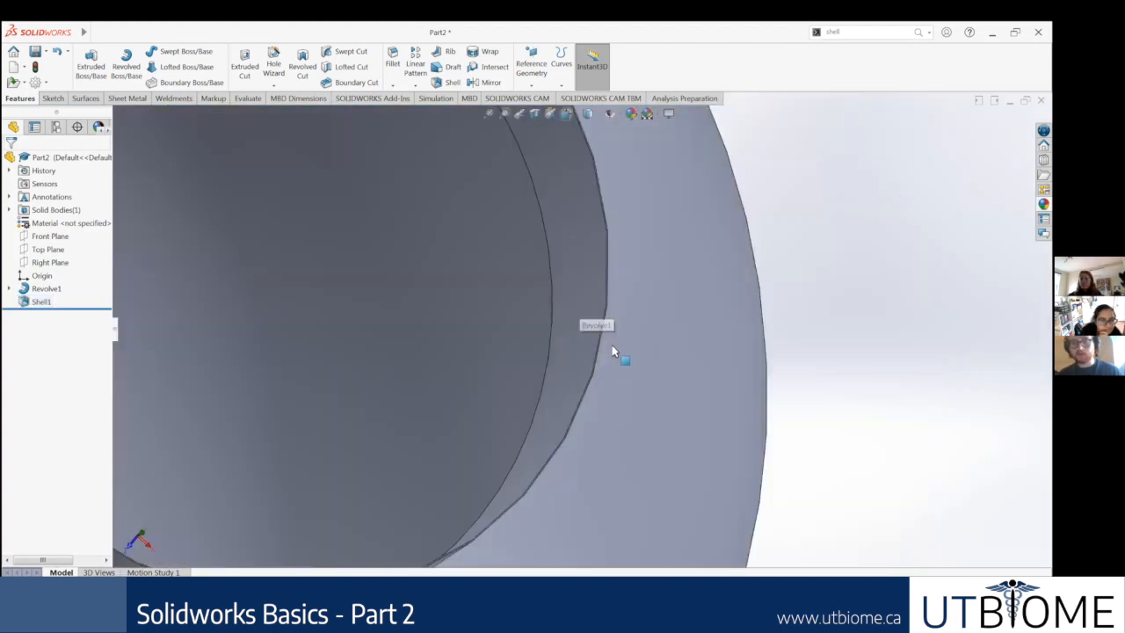
{"action": "scroll", "coordinate": [599, 350], "scroll_direction": "down", "scroll_amount": 2}
{"action": "scroll", "coordinate": [582, 359], "scroll_direction": "down", "scroll_amount": 2}
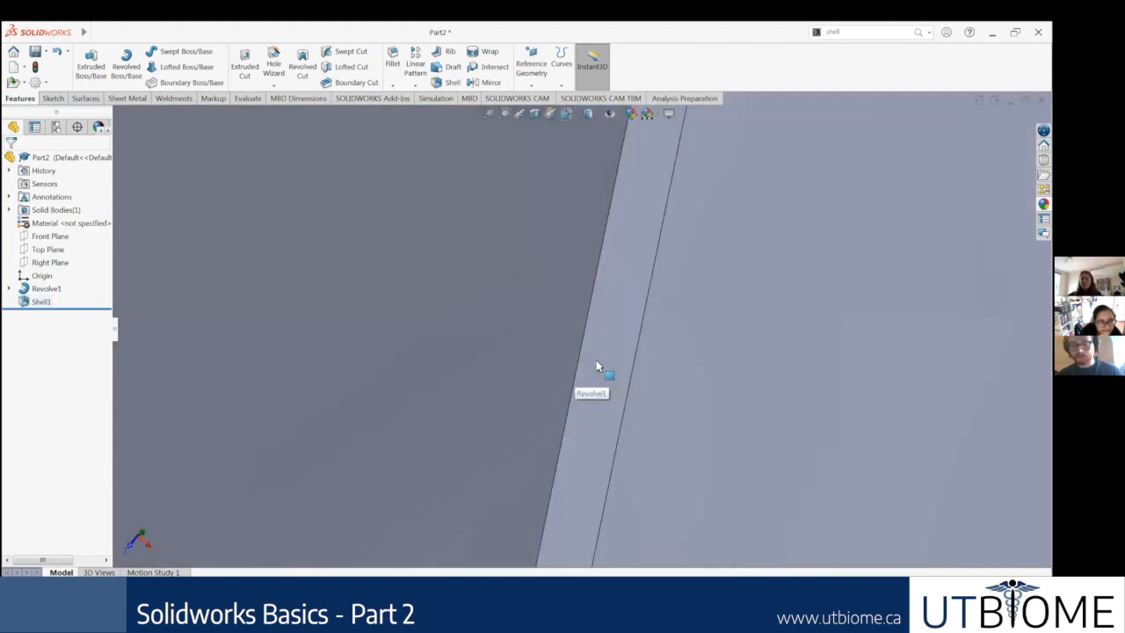
{"action": "scroll", "coordinate": [601, 374], "scroll_direction": "down", "scroll_amount": 2}
{"action": "left_click", "coordinate": [594, 414]}
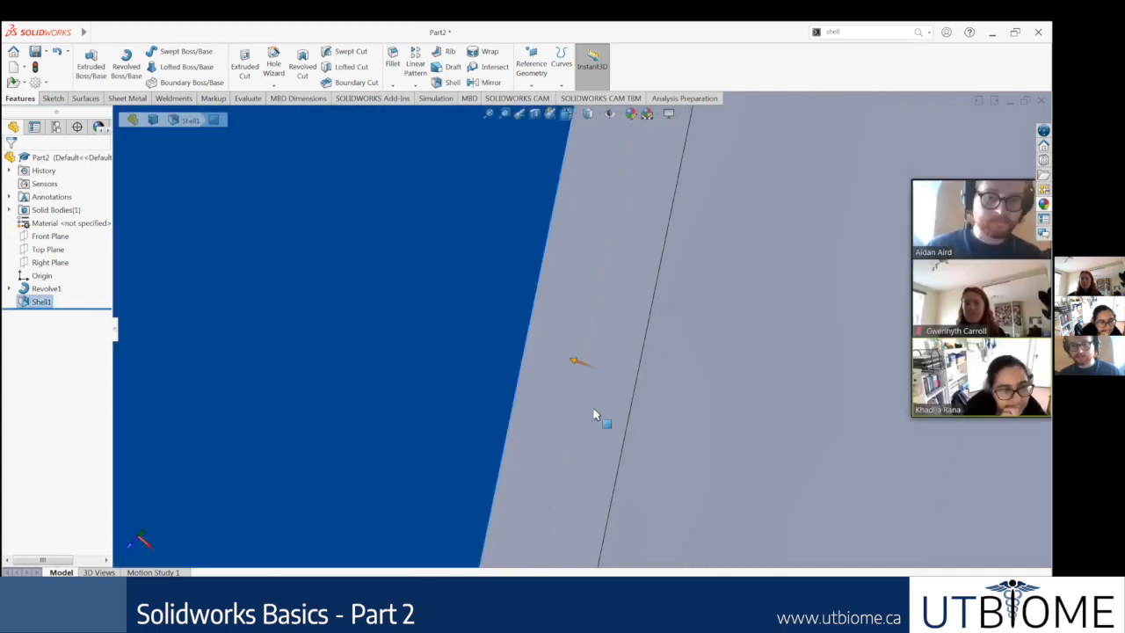
{"action": "mouse_move", "coordinate": [593, 413]}
{"action": "middle_mouse_down"}
{"action": "mouse_move", "coordinate": [538, 366]}
{"action": "mouse_move", "coordinate": [527, 456]}
{"action": "mouse_move", "coordinate": [571, 444]}
{"action": "middle_mouse_up"}
{"action": "left_click", "coordinate": [570, 444]}
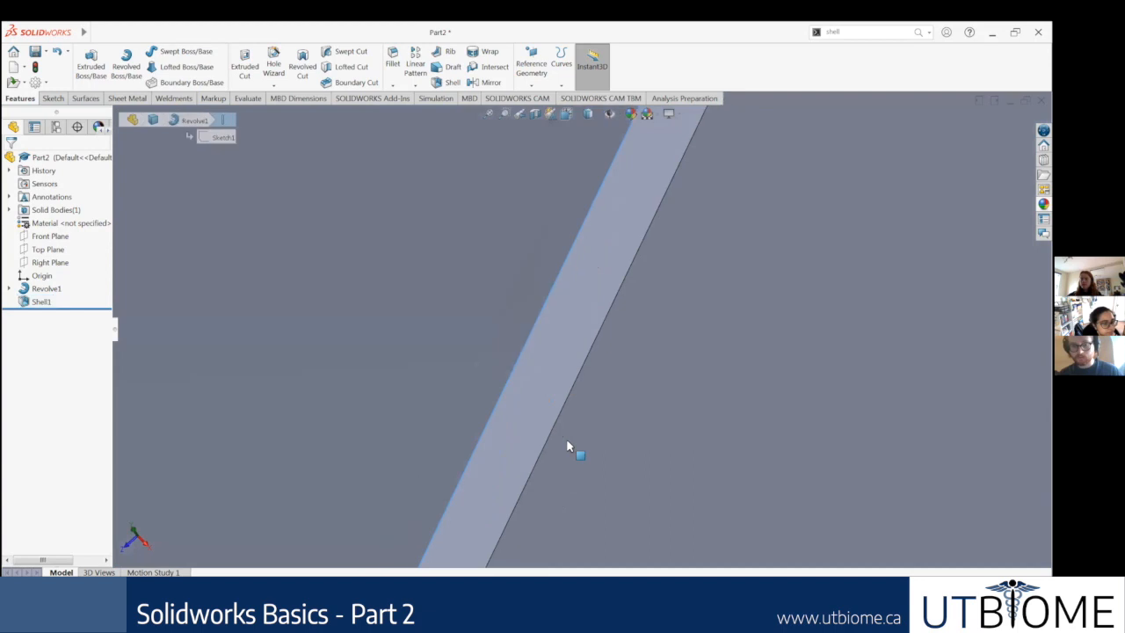
{"action": "middle_click_drag", "start_coordinate": [465, 412], "coordinate": [545, 379]}
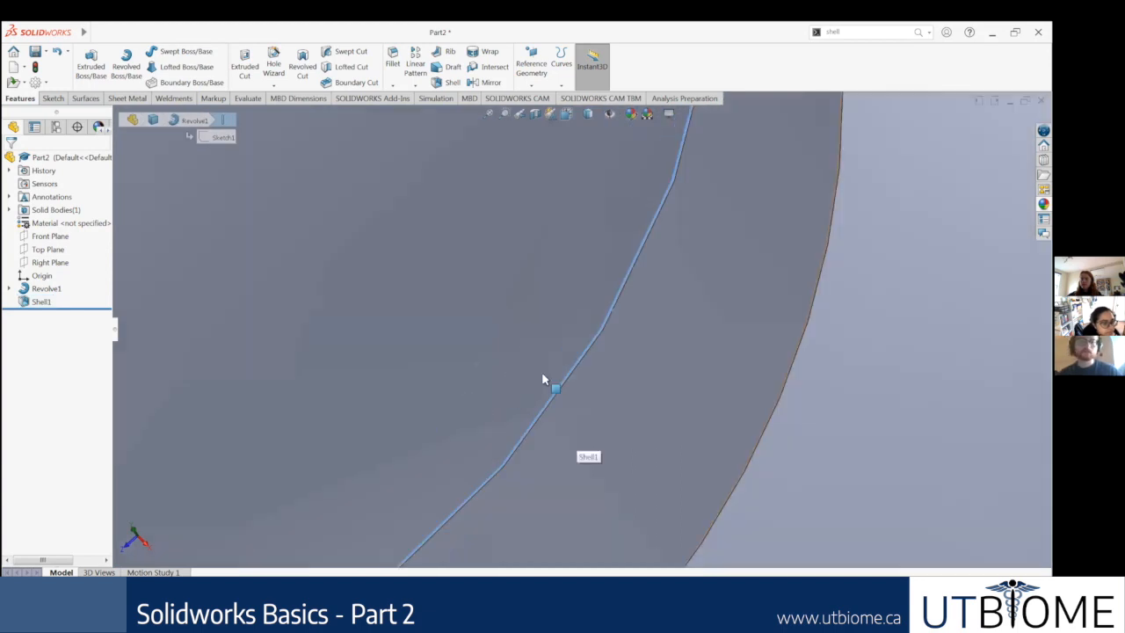
{"action": "scroll", "coordinate": [552, 371], "scroll_direction": "up", "scroll_amount": 10}
{"action": "left_click", "coordinate": [358, 385]}
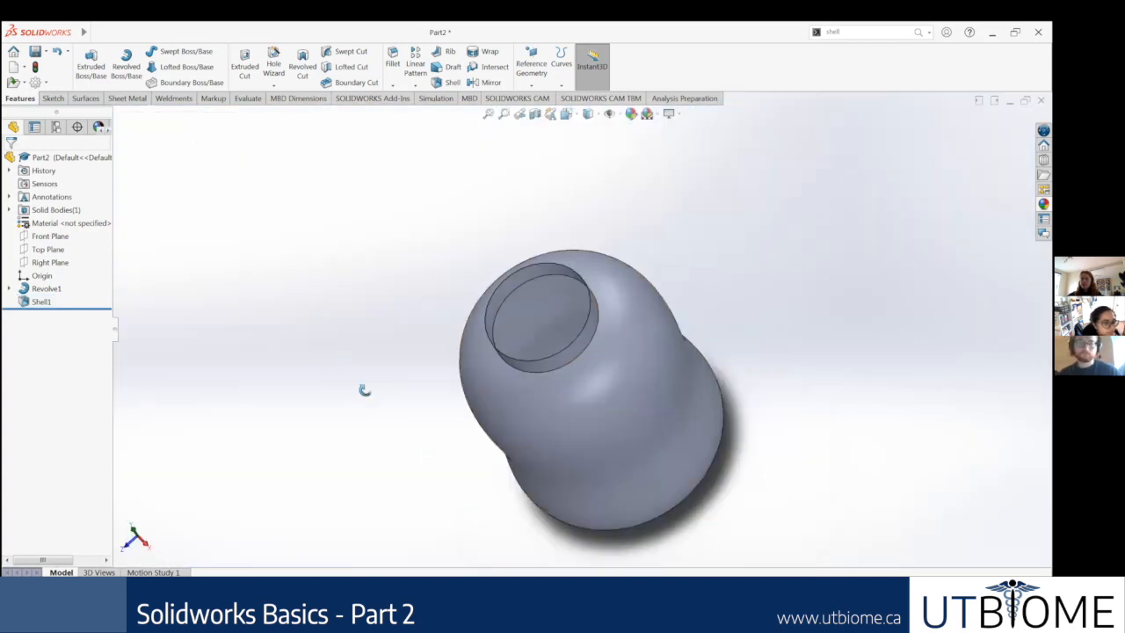
Step: Edit the bottle's shell feature and set its wall thickness to 0.1 in
{"action": "left_click", "coordinate": [35, 301]}
{"action": "right_click", "coordinate": [37, 303]}
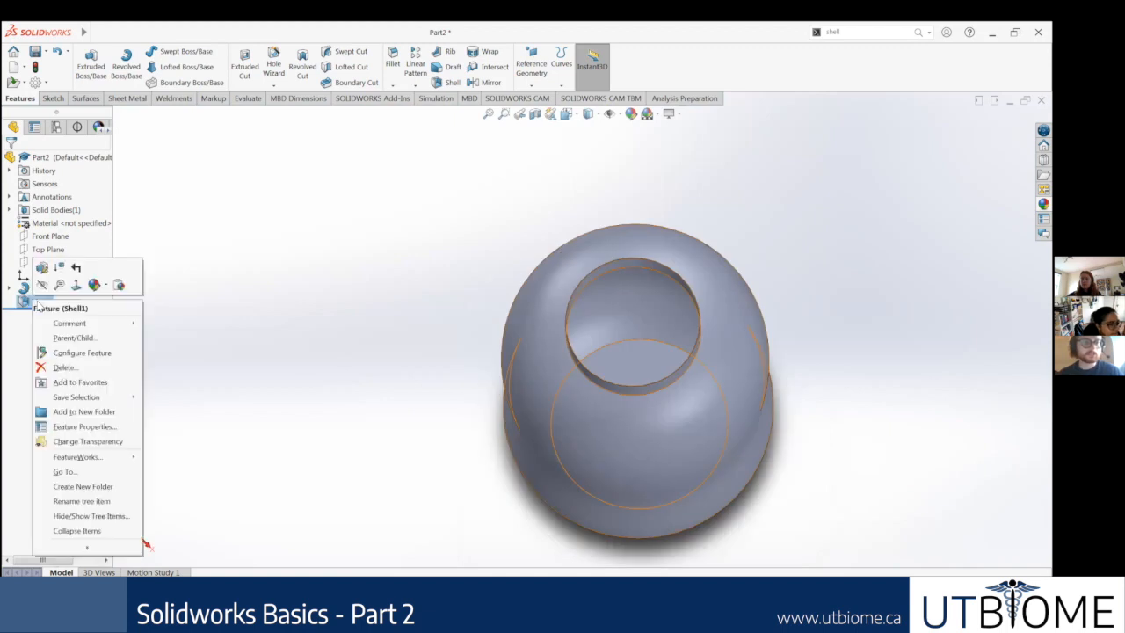
{"action": "left_click", "coordinate": [41, 288]}
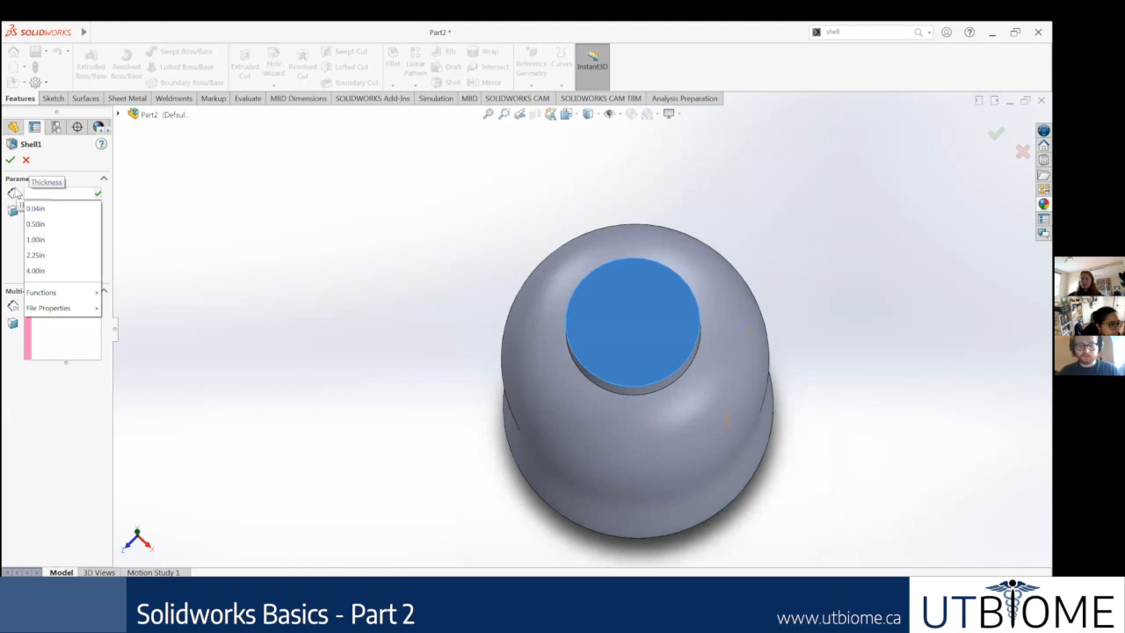
{"action": "type", "text": "0.1"}
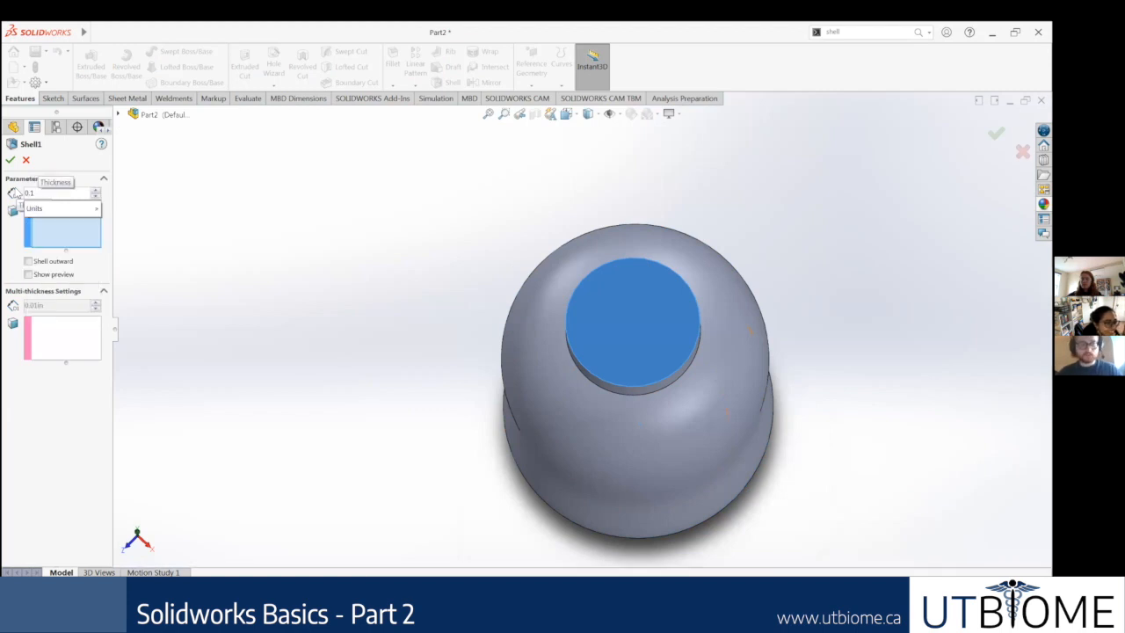
{"action": "key", "text": "Return"}
{"action": "left_click", "coordinate": [12, 161]}
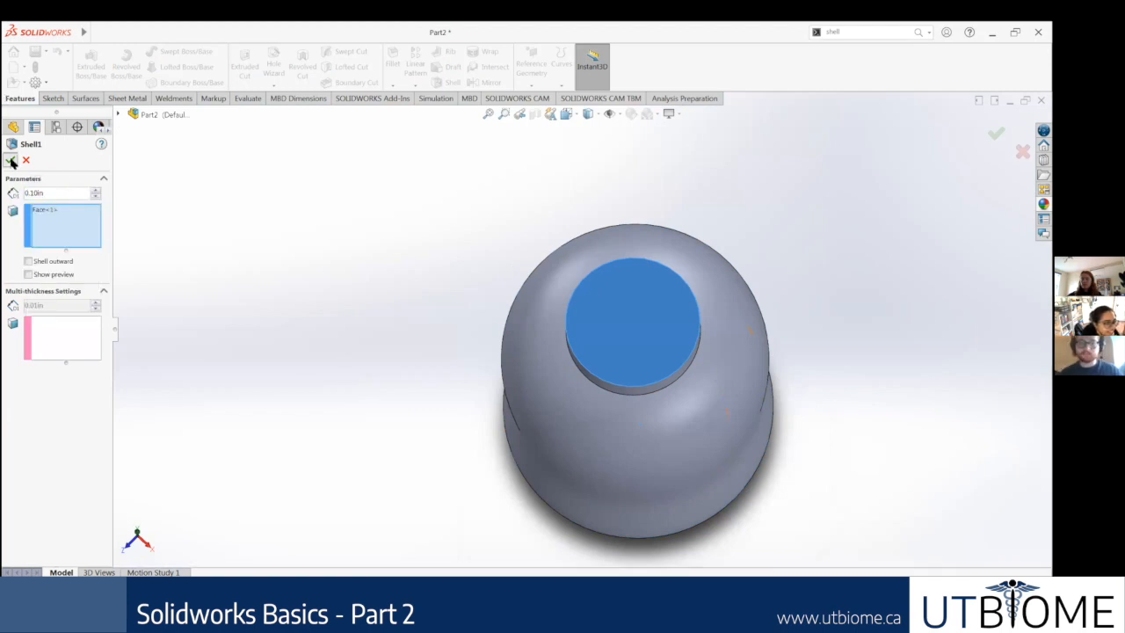
Step: Select the top face of the thickened neck rim and start a new sketch on it
{"action": "scroll", "coordinate": [393, 313], "scroll_direction": "down", "scroll_amount": 5}
{"action": "left_click", "coordinate": [392, 316]}
{"action": "scroll", "coordinate": [392, 316], "scroll_direction": "down", "scroll_amount": 3}
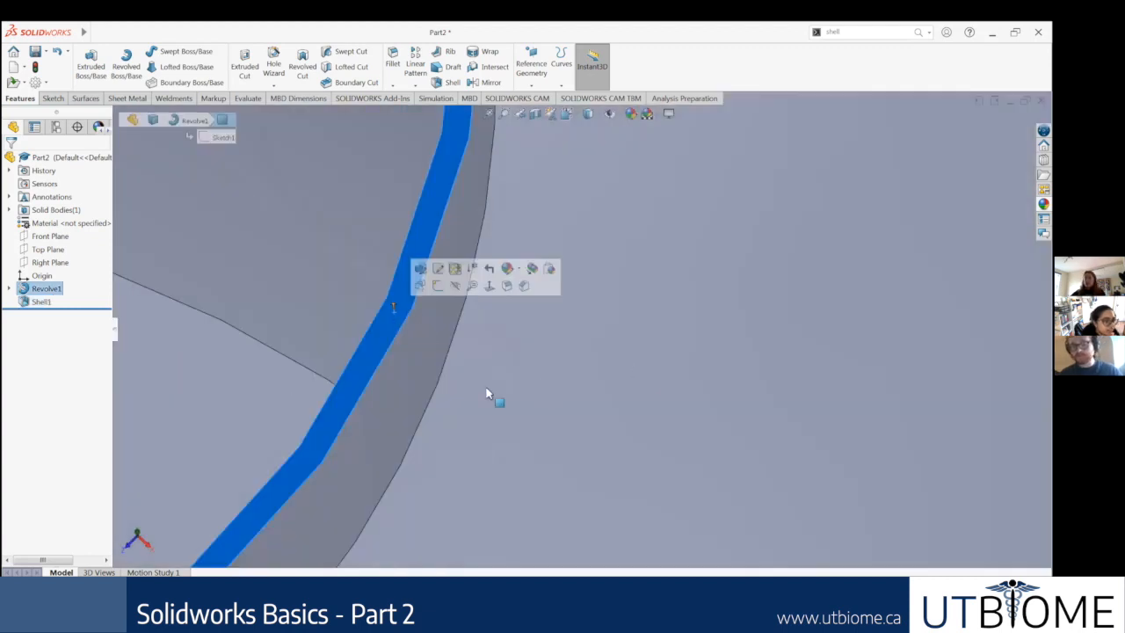
{"action": "scroll", "coordinate": [493, 395], "scroll_direction": "up", "scroll_amount": 2}
{"action": "scroll", "coordinate": [505, 363], "scroll_direction": "up", "scroll_amount": 4}
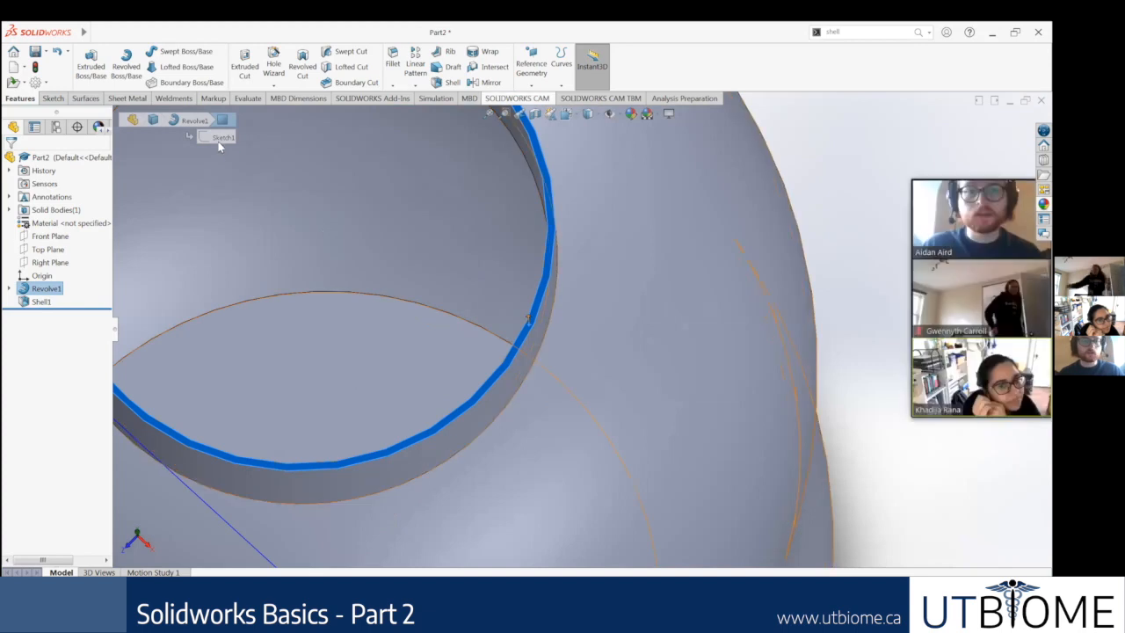
{"action": "scroll", "coordinate": [406, 433], "scroll_direction": "down", "scroll_amount": 5}
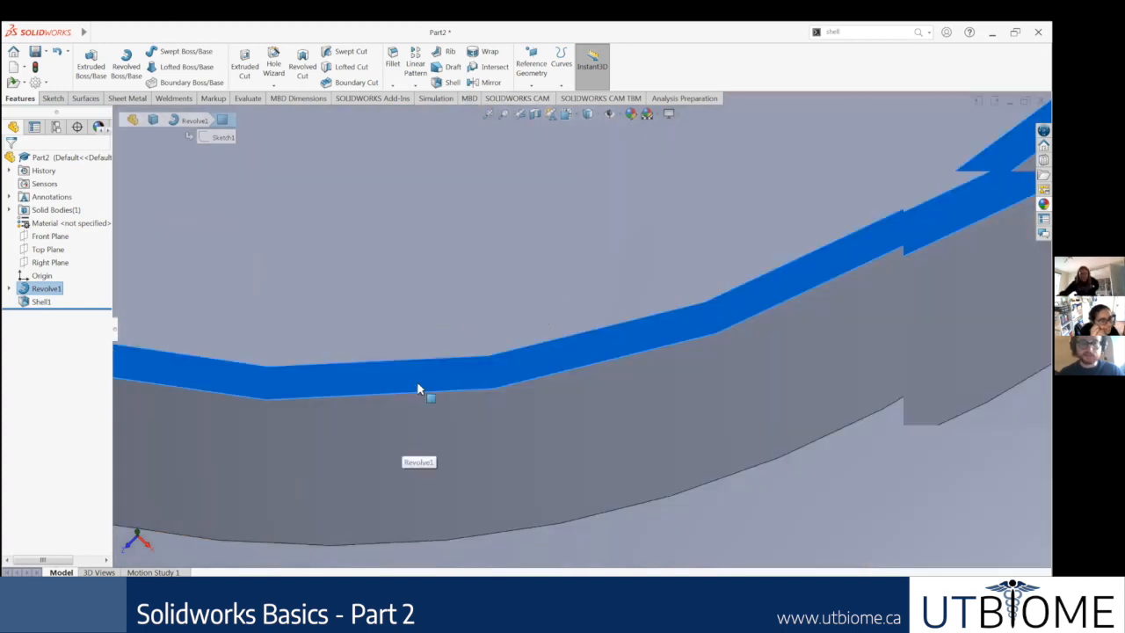
{"action": "right_click", "coordinate": [419, 373]}
{"action": "left_click", "coordinate": [443, 307]}
{"action": "scroll", "coordinate": [631, 221], "scroll_direction": "up", "scroll_amount": 1}
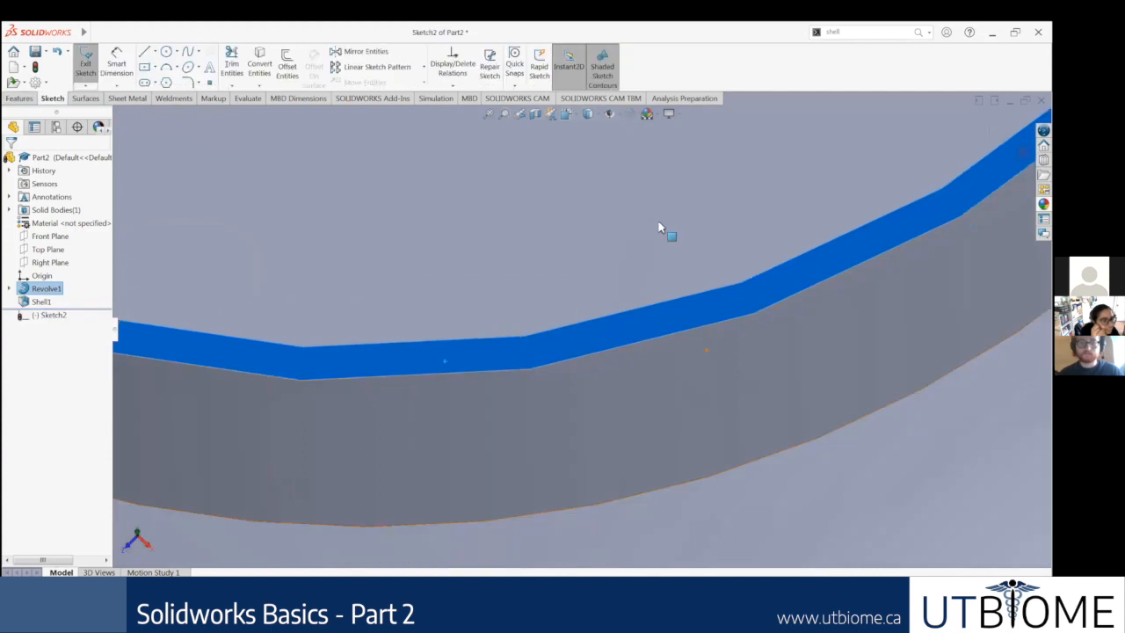
{"action": "scroll", "coordinate": [665, 231], "scroll_direction": "up", "scroll_amount": 5}
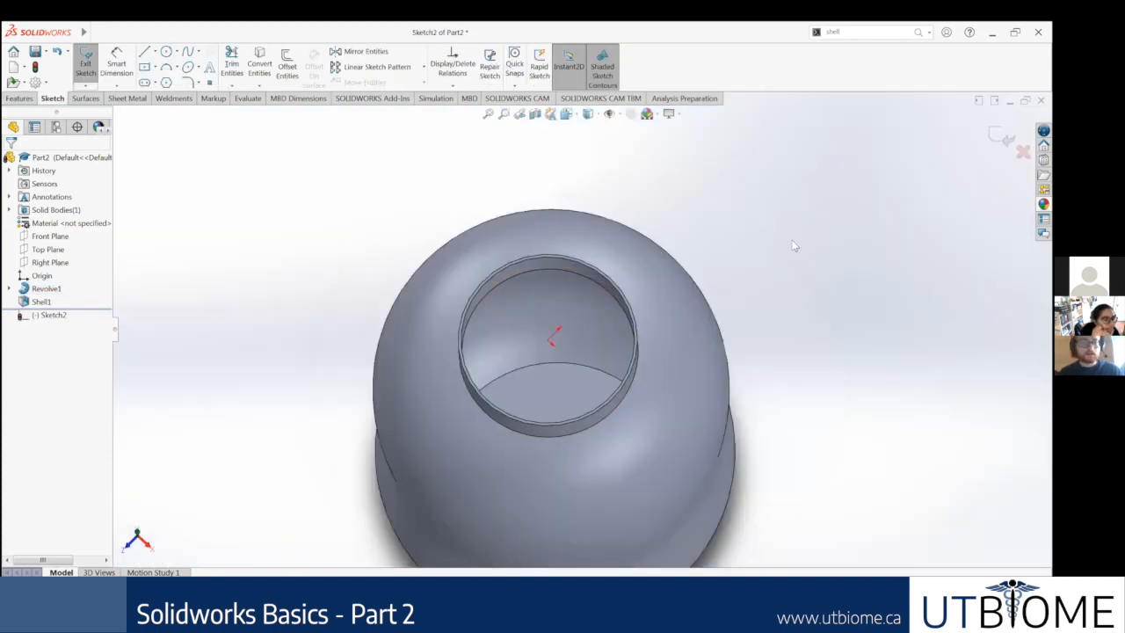
Step: Orient the view normal to the new rim sketch and frame the neck circles
{"action": "right_click", "coordinate": [53, 314]}
{"action": "left_click", "coordinate": [60, 303]}
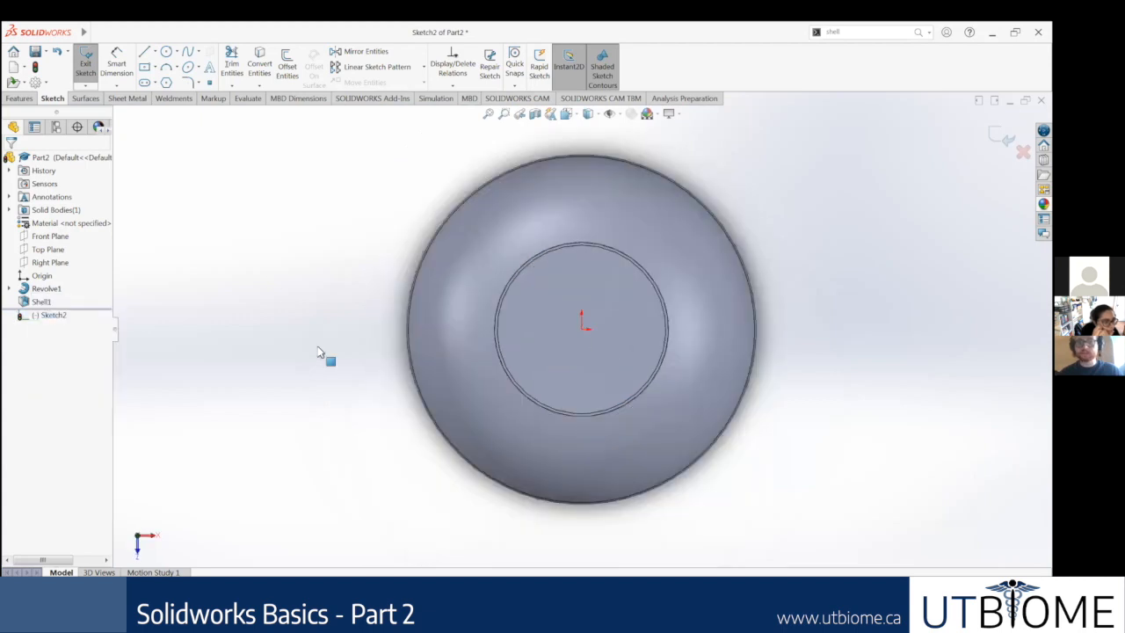
{"action": "scroll", "coordinate": [319, 351], "scroll_direction": "down", "scroll_amount": 2}
{"action": "scroll", "coordinate": [528, 413], "scroll_direction": "down", "scroll_amount": 5}
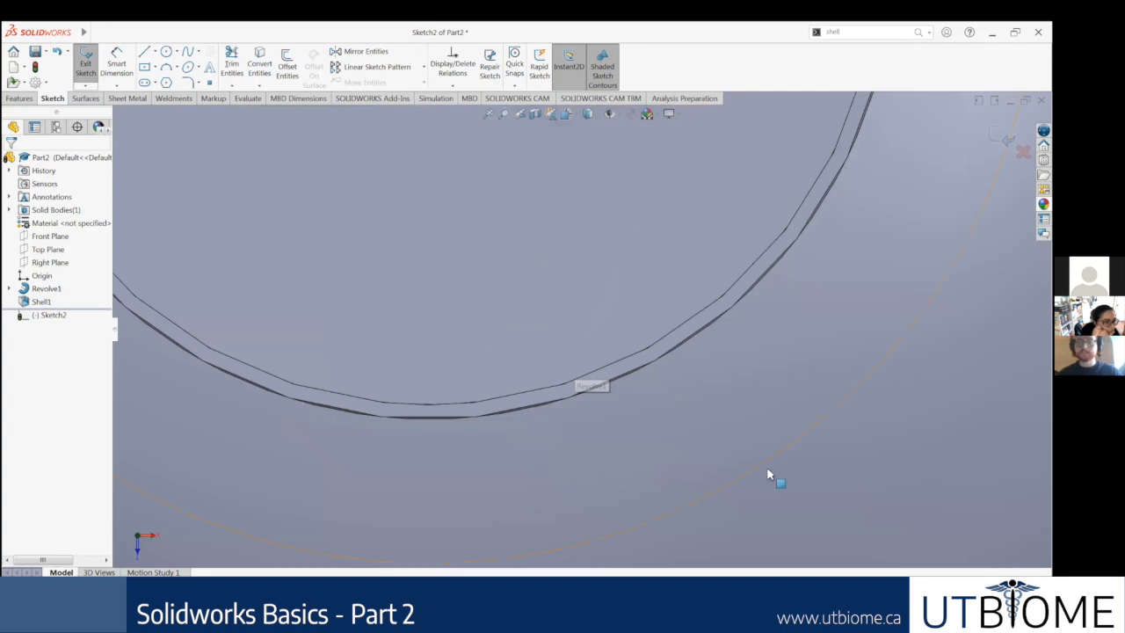
{"action": "scroll", "coordinate": [790, 479], "scroll_direction": "up", "scroll_amount": 7}
{"action": "key", "text": "f"}
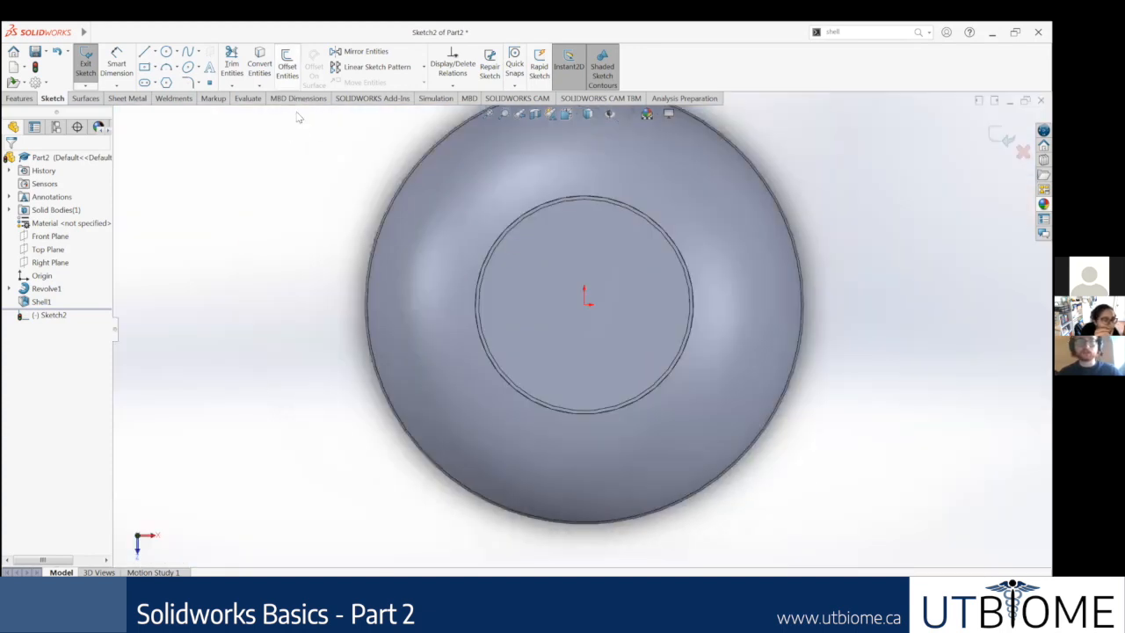
Step: Try to convert the bottle body's outer silhouette edge into the neck rim sketch and check the converted circle
{"action": "left_click", "coordinate": [259, 66]}
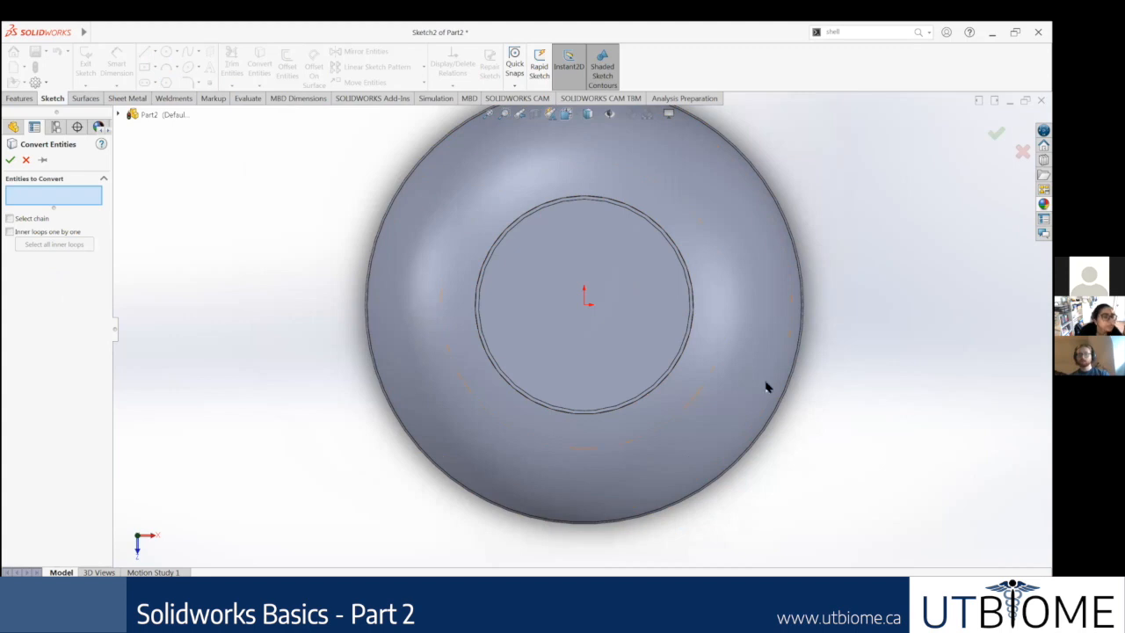
{"action": "scroll", "coordinate": [764, 387], "scroll_direction": "down", "scroll_amount": 3}
{"action": "scroll", "coordinate": [697, 398], "scroll_direction": "down", "scroll_amount": 2}
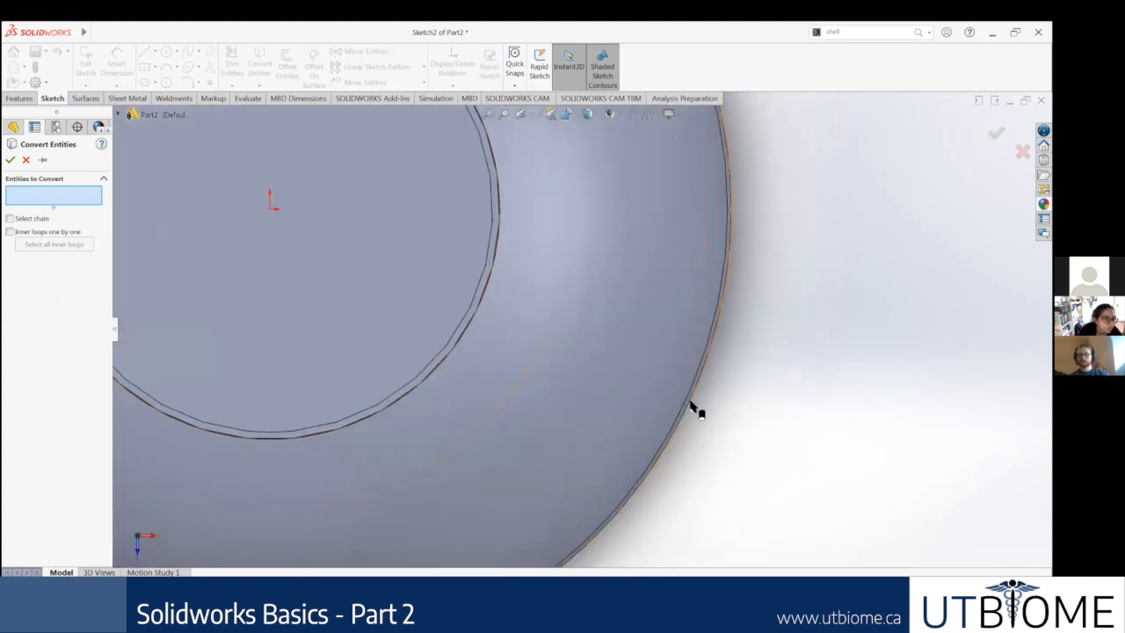
{"action": "left_click", "coordinate": [693, 406]}
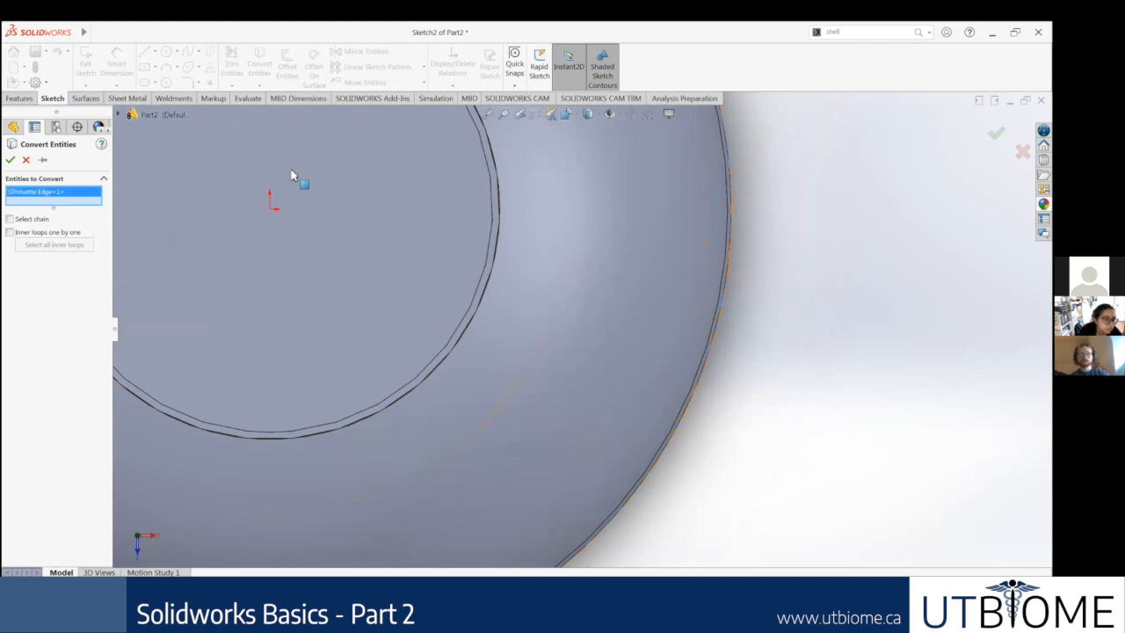
{"action": "scroll", "coordinate": [572, 320], "scroll_direction": "up", "scroll_amount": 4}
{"action": "key", "text": "Return"}
{"action": "mouse_move", "coordinate": [516, 316]}
{"action": "middle_mouse_down"}
{"action": "mouse_move", "coordinate": [520, 229]}
{"action": "mouse_move", "coordinate": [520, 239]}
{"action": "mouse_move", "coordinate": [557, 154]}
{"action": "mouse_move", "coordinate": [600, 167]}
{"action": "mouse_move", "coordinate": [592, 207]}
{"action": "middle_mouse_up"}
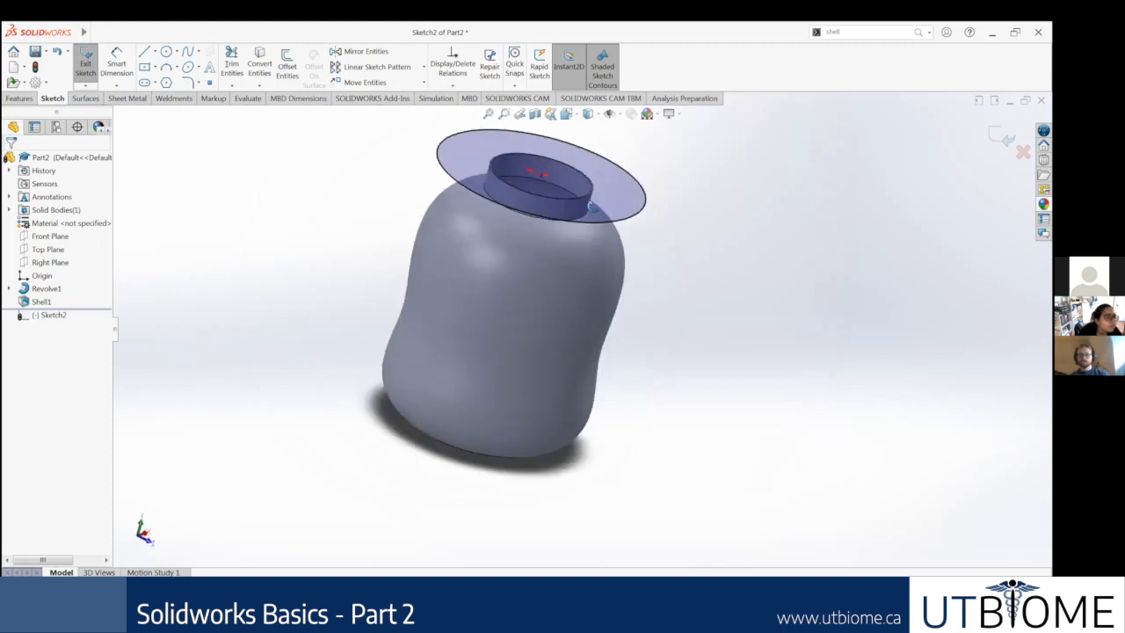
{"action": "key", "text": "ctrl+8"}
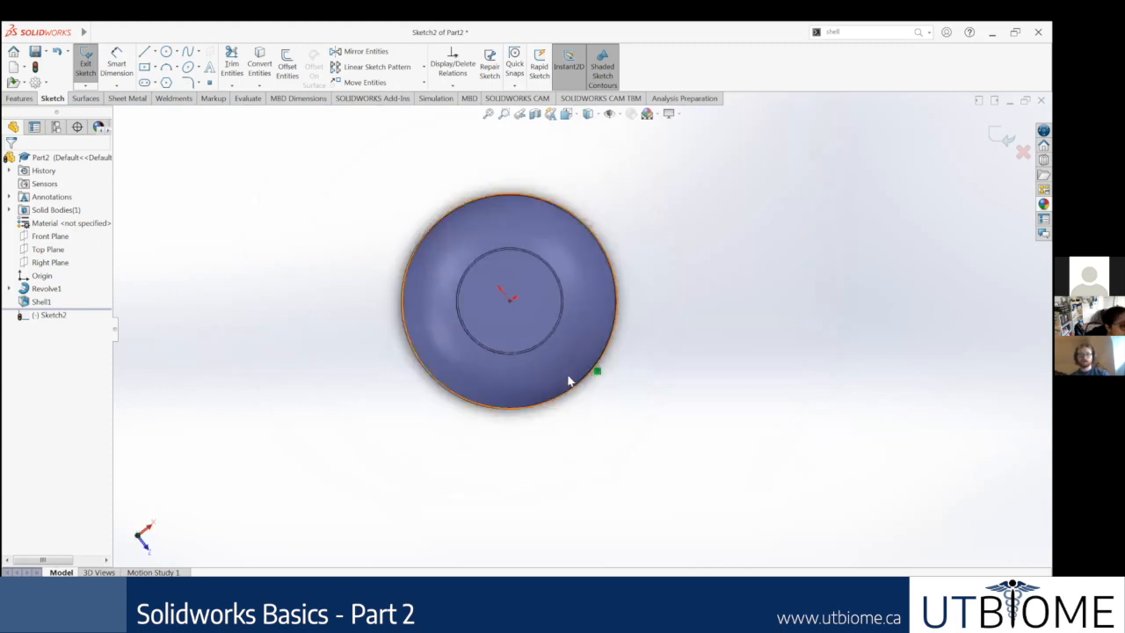
Step: Orient the view normal to the rim sketch and delete the circle converted from the body's silhouette
{"action": "right_click", "coordinate": [42, 315]}
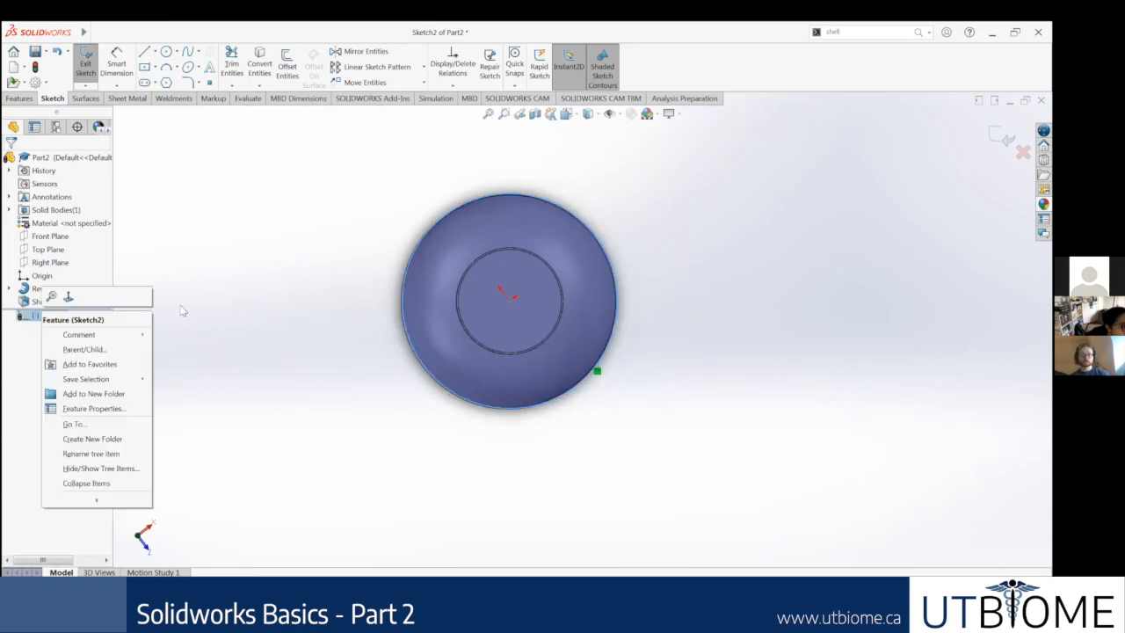
{"action": "left_click", "coordinate": [68, 298]}
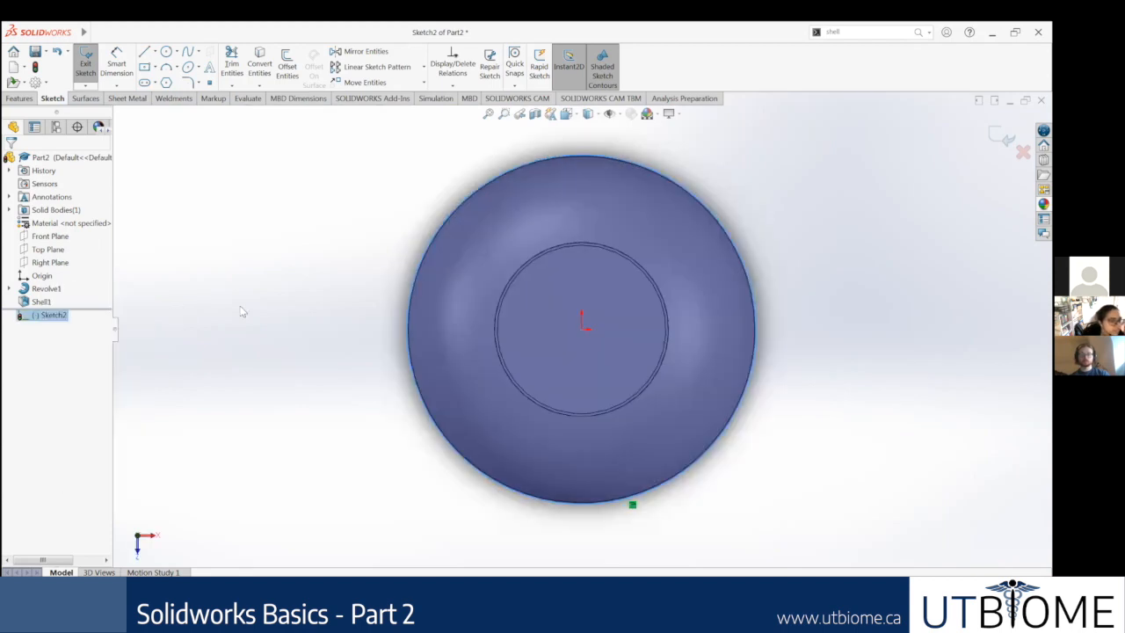
{"action": "scroll", "coordinate": [640, 340], "scroll_direction": "up", "scroll_amount": 3}
{"action": "left_click", "coordinate": [715, 390]}
{"action": "left_click_drag", "start_coordinate": [756, 462], "coordinate": [427, 202]}
{"action": "key", "text": "Escape"}
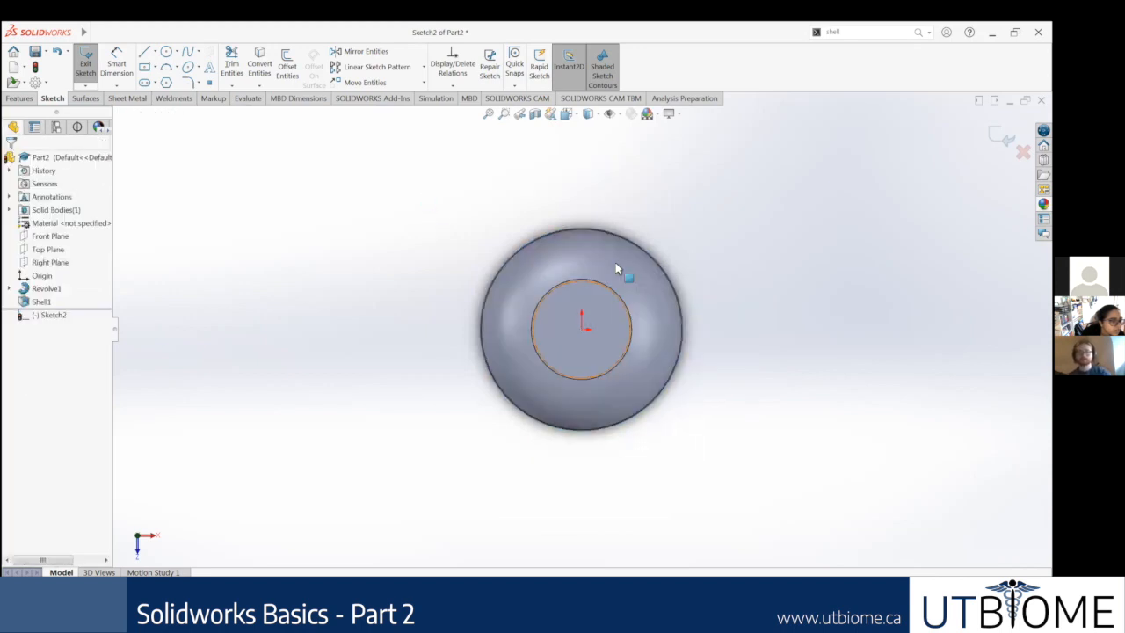
Step: Convert the outer circular edge of the neck rim into a sketch circle with Convert Entities
{"action": "scroll", "coordinate": [613, 260], "scroll_direction": "down", "scroll_amount": 3}
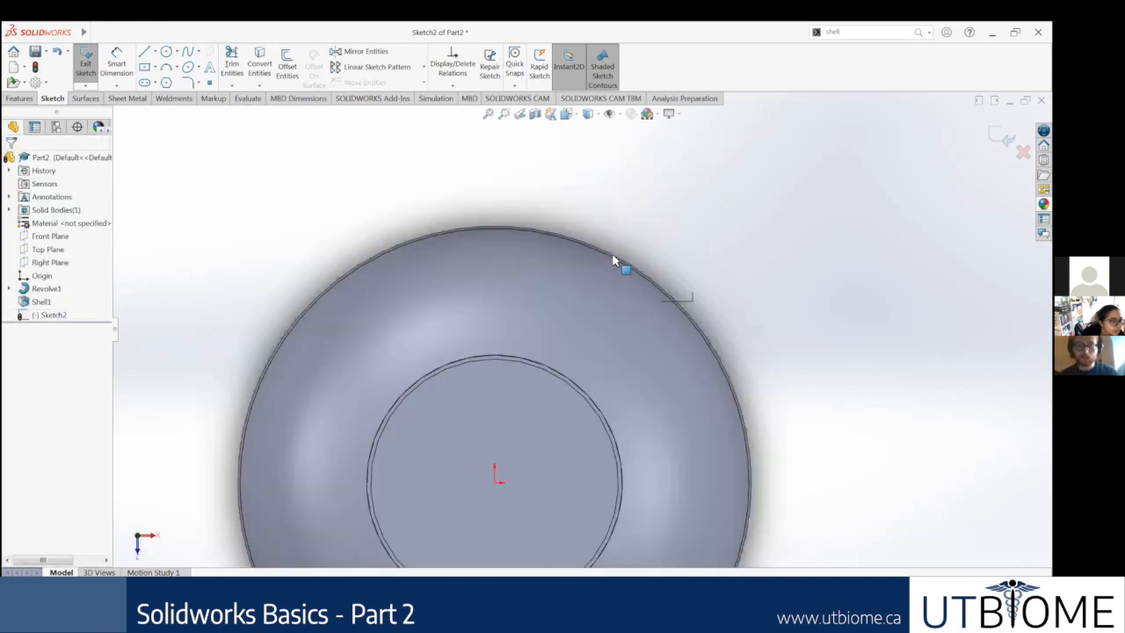
{"action": "scroll", "coordinate": [544, 467], "scroll_direction": "down", "scroll_amount": 3}
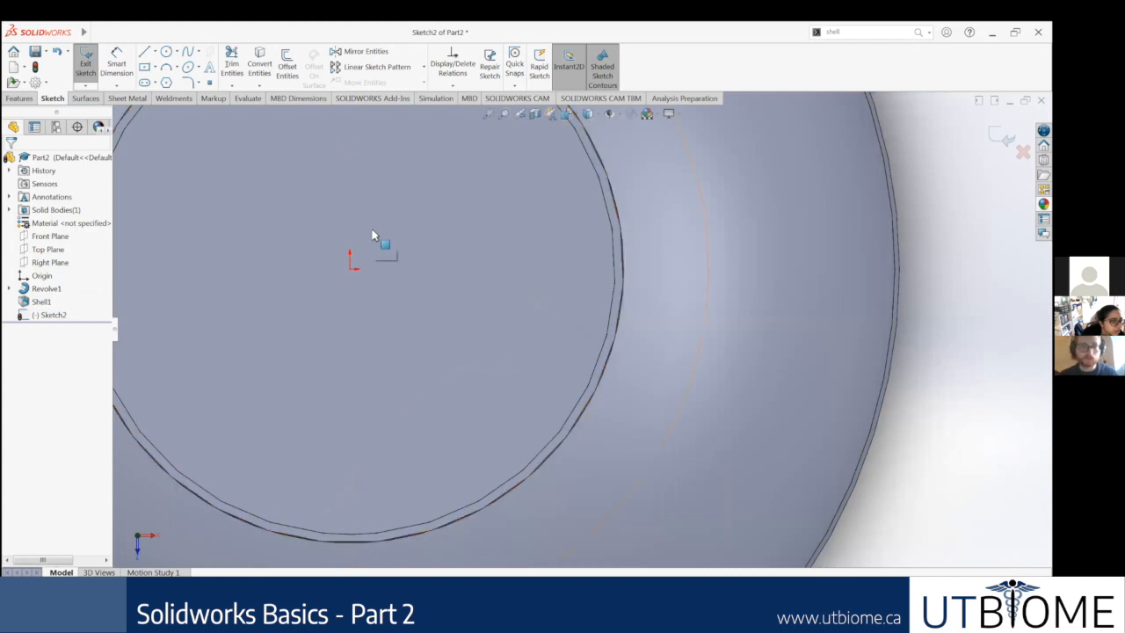
{"action": "scroll", "coordinate": [467, 200], "scroll_direction": "up", "scroll_amount": 2}
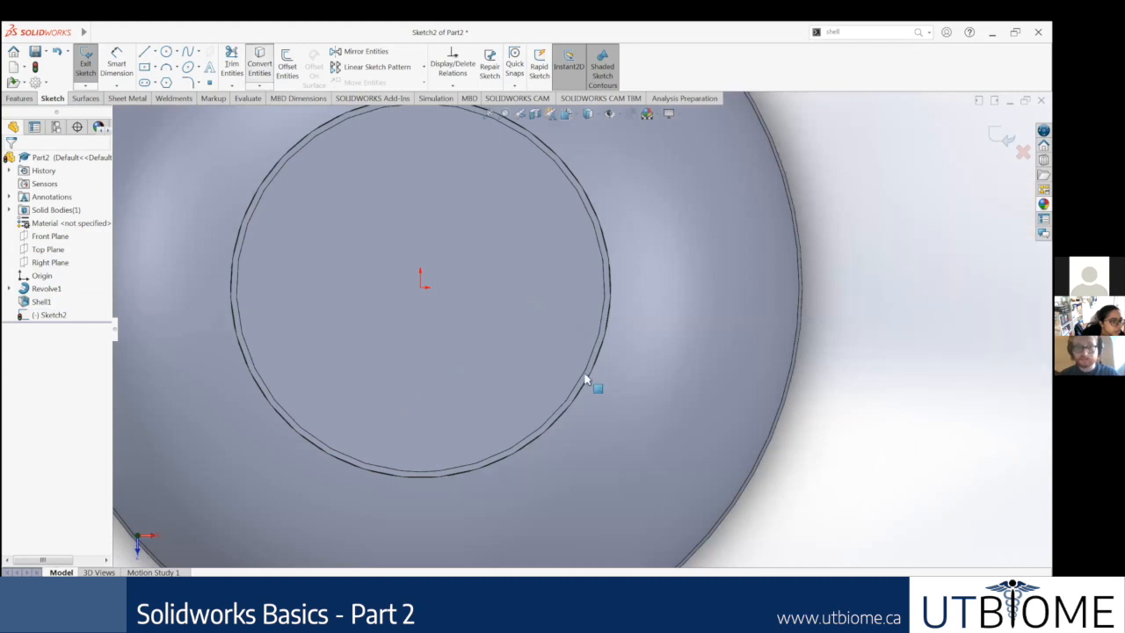
{"action": "scroll", "coordinate": [558, 404], "scroll_direction": "down", "scroll_amount": 5}
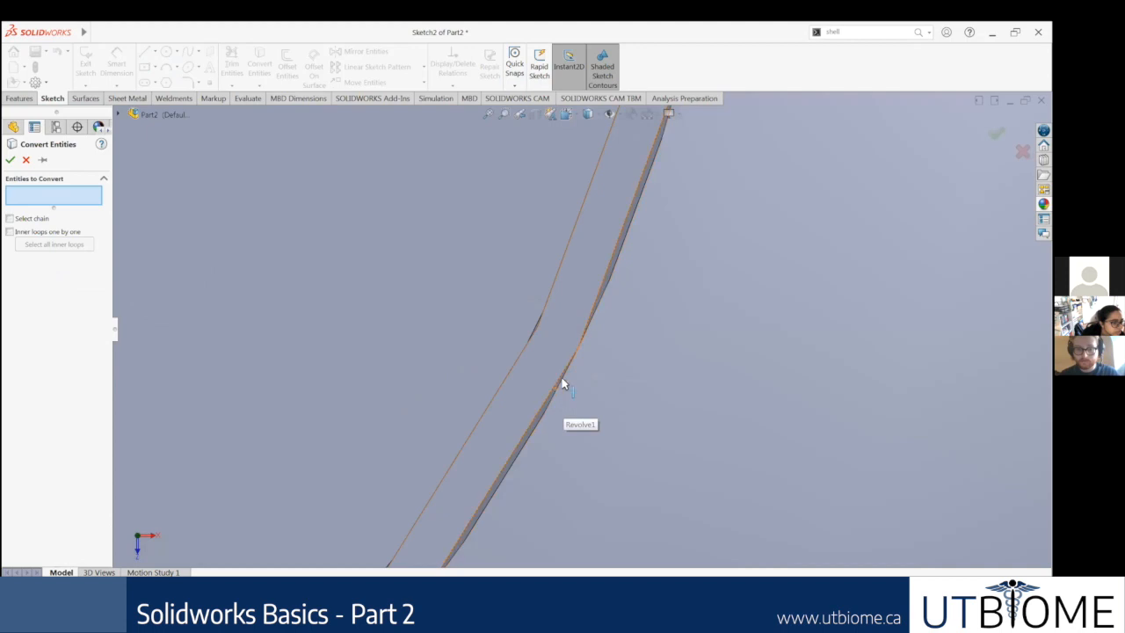
{"action": "left_click", "coordinate": [563, 383]}
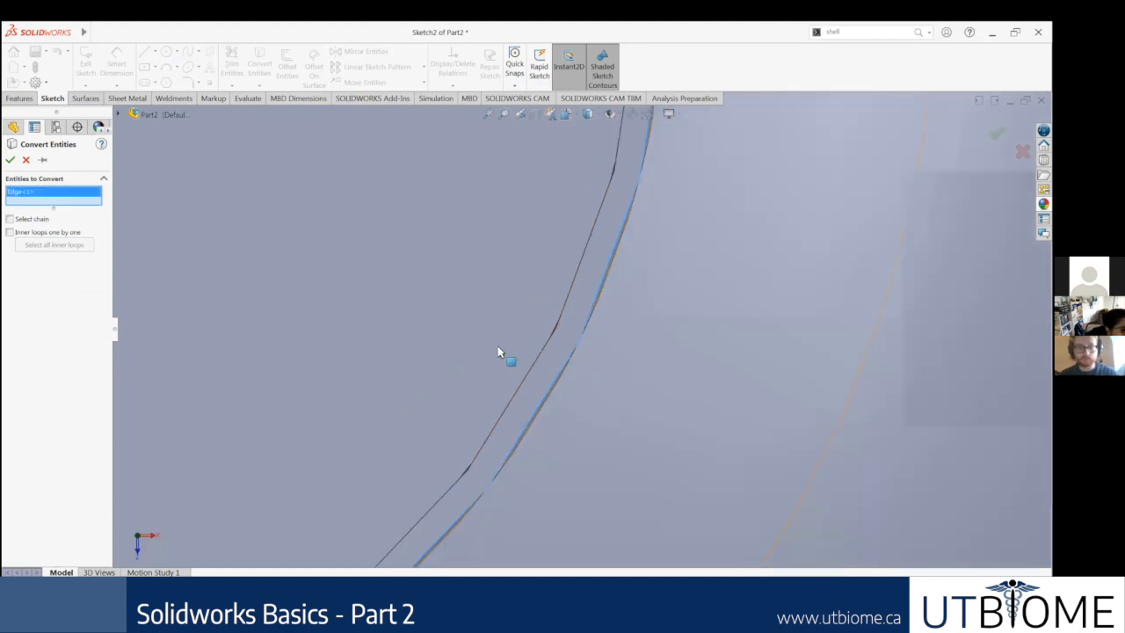
{"action": "scroll", "coordinate": [438, 272], "scroll_direction": "up", "scroll_amount": 5}
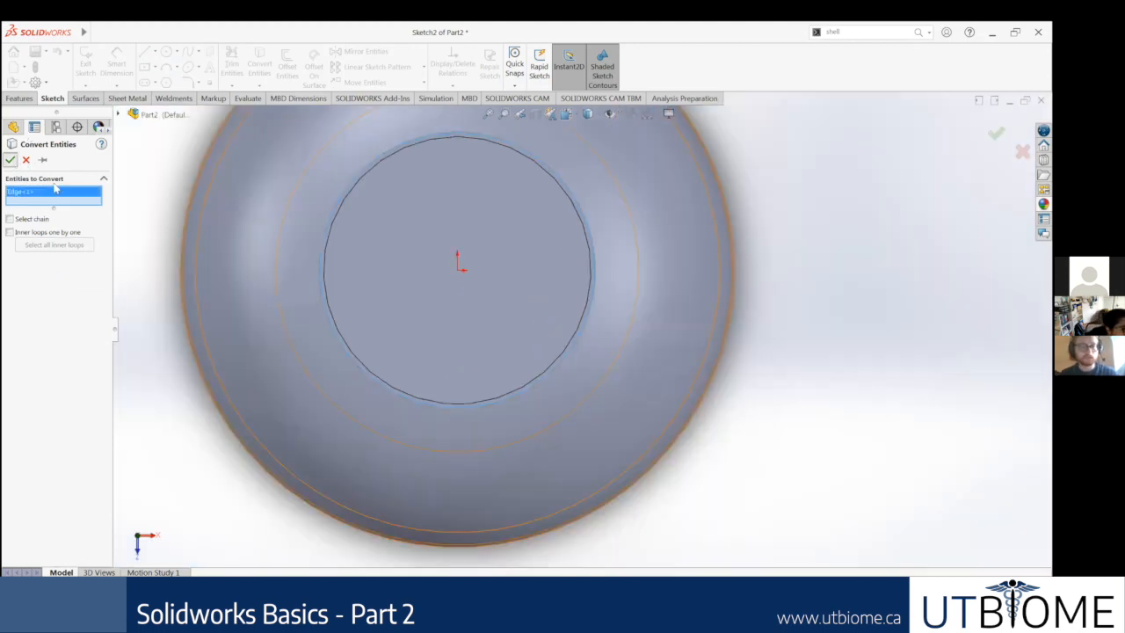
{"action": "scroll", "coordinate": [711, 418], "scroll_direction": "up", "scroll_amount": 2}
Step: Examine the converted circle on the neck rim from several angles and normal to the sketch
{"action": "middle_click_drag", "start_coordinate": [712, 418], "coordinate": [713, 232]}
{"action": "scroll", "coordinate": [548, 209], "scroll_direction": "up", "scroll_amount": 2}
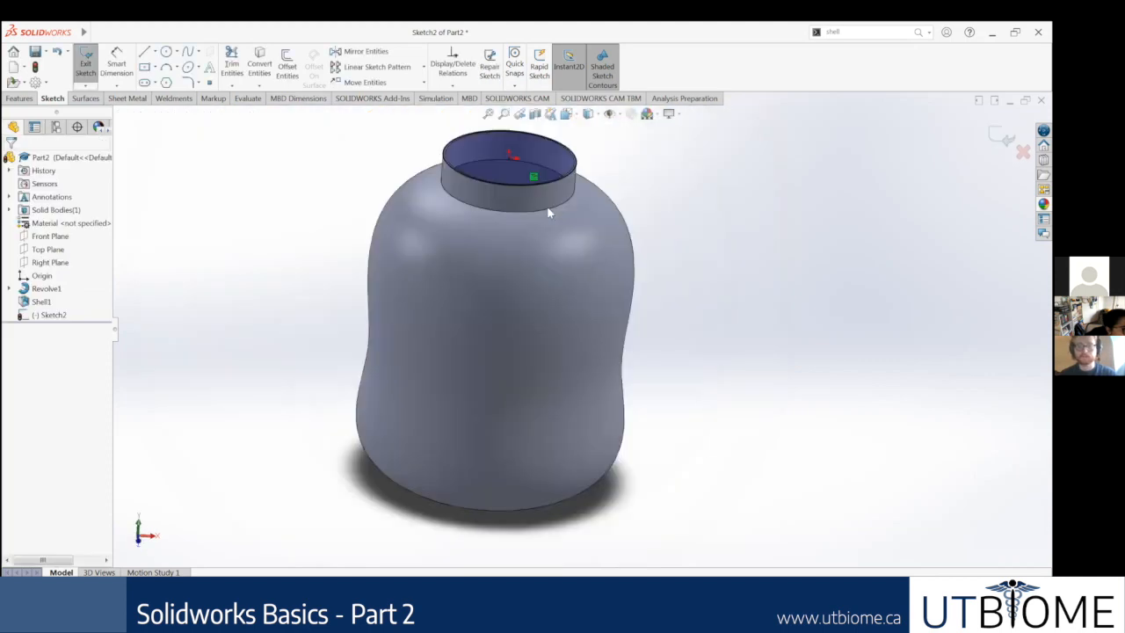
{"action": "scroll", "coordinate": [677, 477], "scroll_direction": "down", "scroll_amount": 5}
{"action": "middle_click_drag", "start_coordinate": [677, 479], "coordinate": [694, 466]}
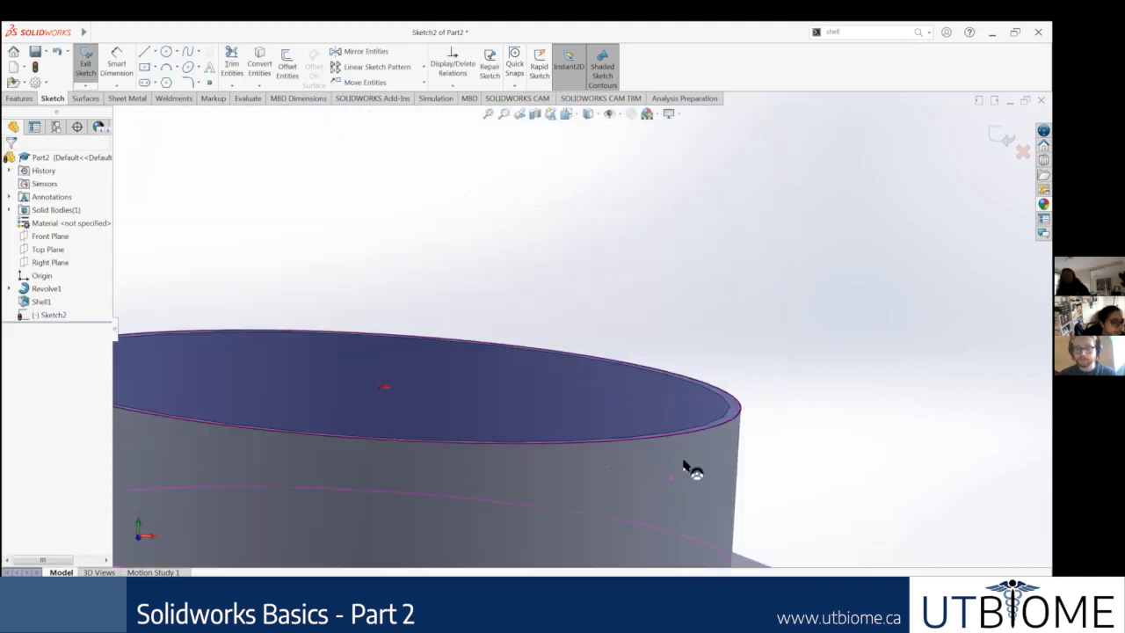
{"action": "scroll", "coordinate": [563, 422], "scroll_direction": "up", "scroll_amount": 3}
{"action": "scroll", "coordinate": [349, 371], "scroll_direction": "up", "scroll_amount": 3}
{"action": "middle_click_drag", "start_coordinate": [349, 372], "coordinate": [381, 427]}
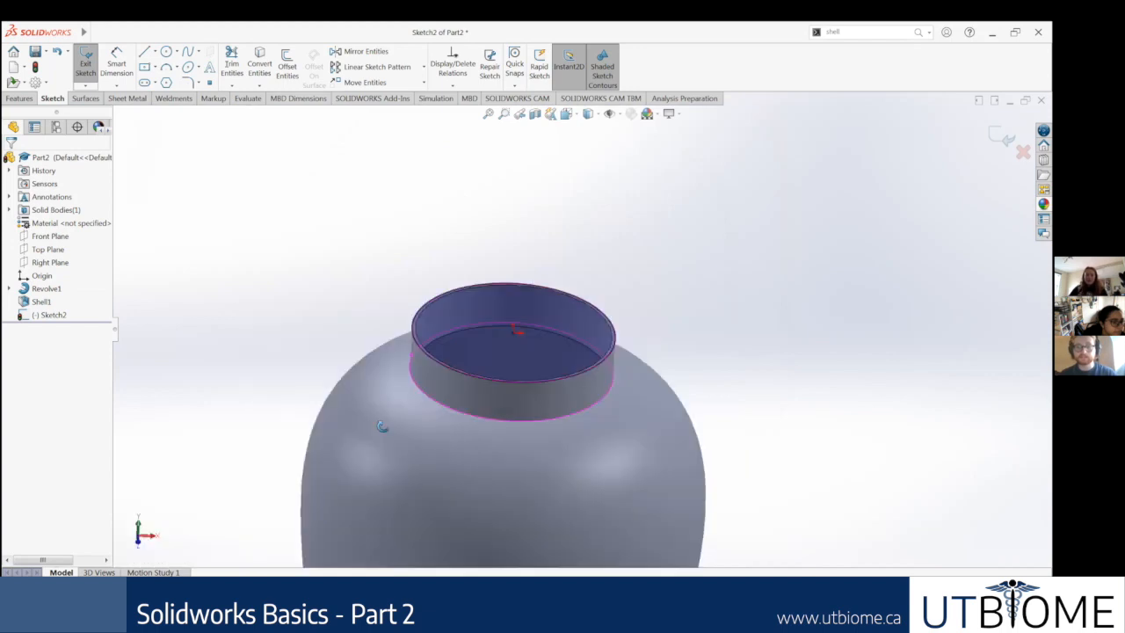
{"action": "scroll", "coordinate": [284, 409], "scroll_direction": "up", "scroll_amount": 3}
{"action": "right_click", "coordinate": [64, 315]}
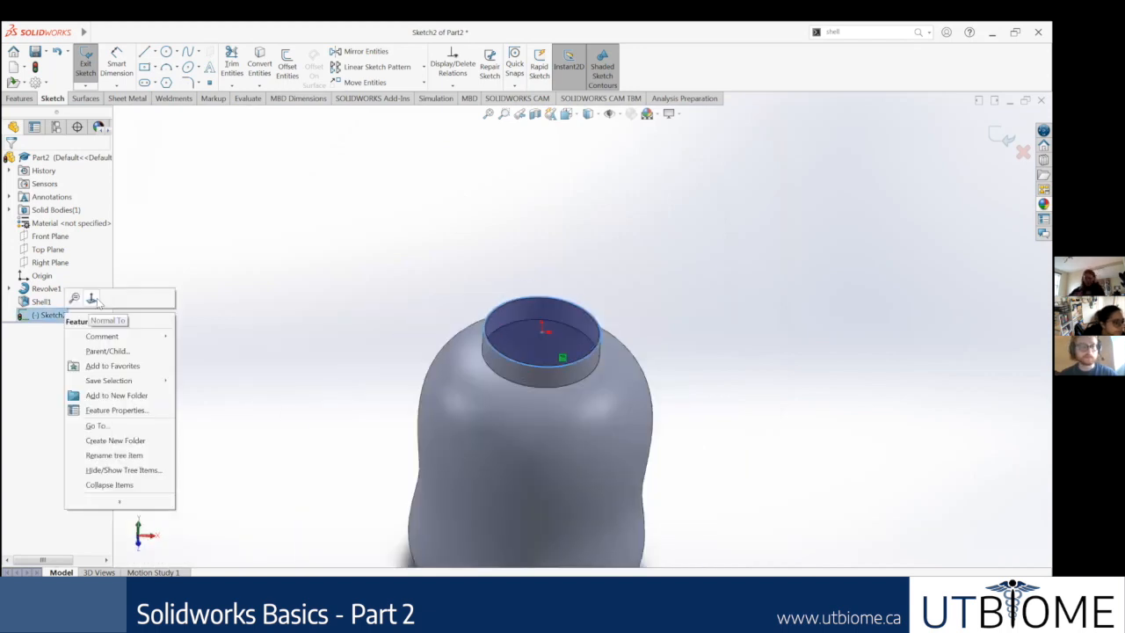
{"action": "left_click", "coordinate": [120, 322]}
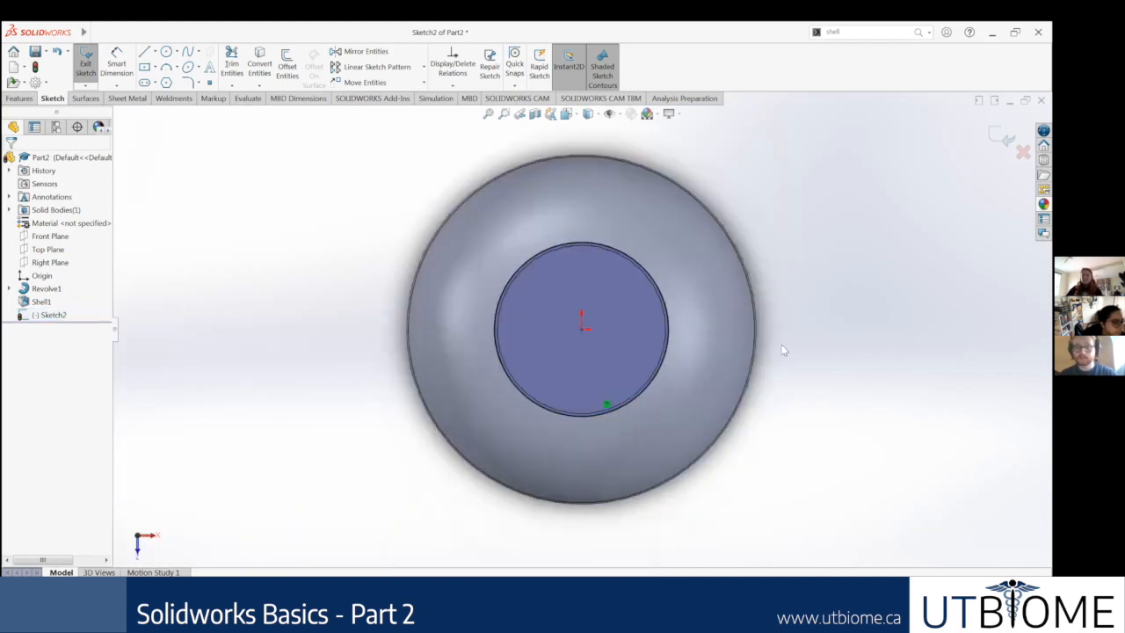
{"action": "scroll", "coordinate": [782, 339], "scroll_direction": "down", "scroll_amount": 1}
{"action": "scroll", "coordinate": [839, 120], "scroll_direction": "up", "scroll_amount": 2}
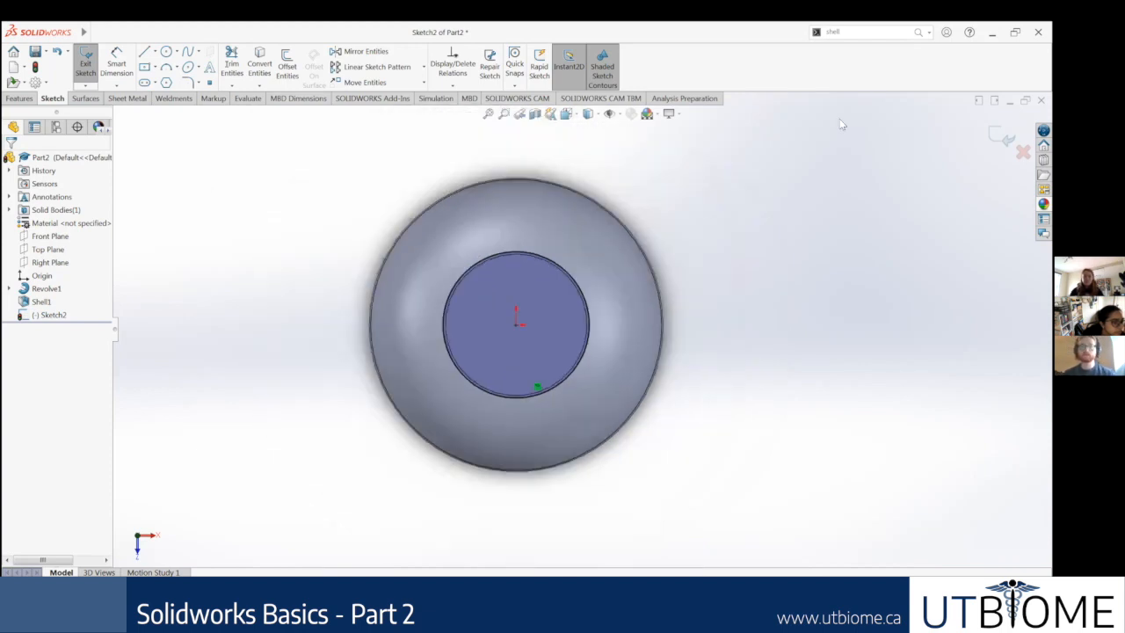
Step: Exit the neck rim sketch and orbit to an angled view of the whole bottle
{"action": "left_click", "coordinate": [1001, 136]}
{"action": "middle_click_drag", "start_coordinate": [628, 232], "coordinate": [794, 128]}
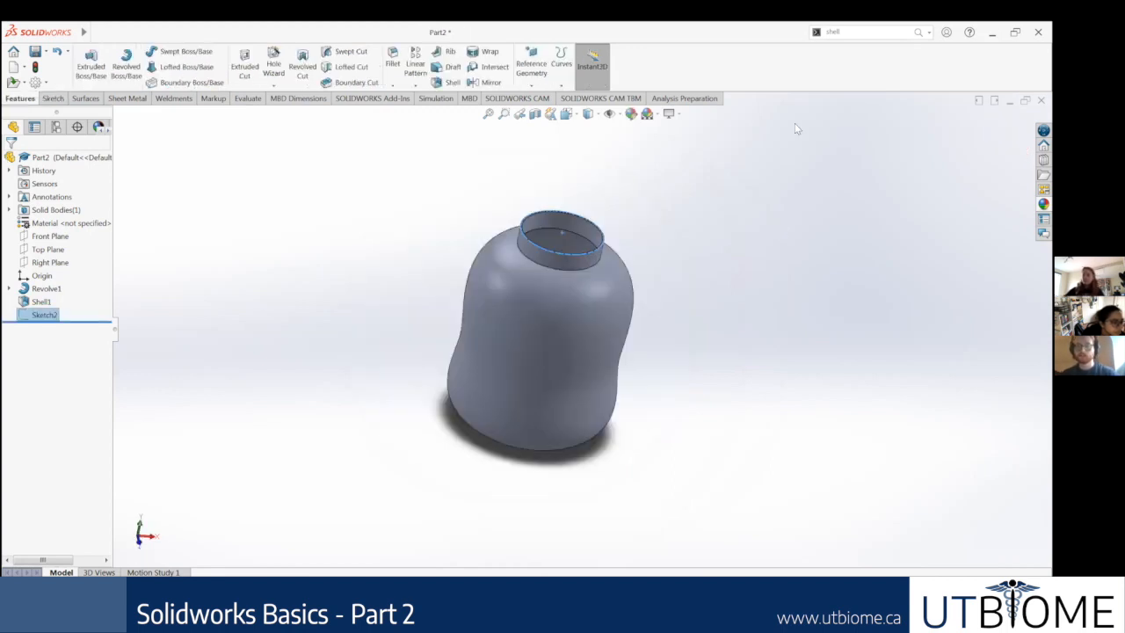
{"action": "left_click_drag", "start_coordinate": [843, 32], "coordinate": [799, 36]}
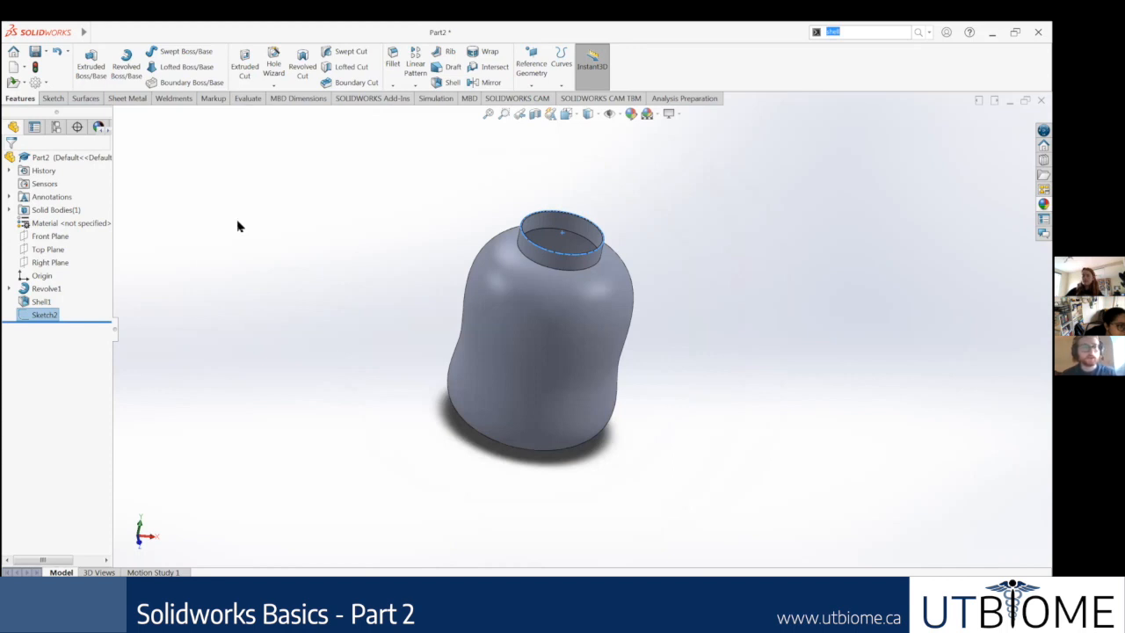
Step: Reopen the neck rim sketch for editing and examine how its circle follows the rim's outer edge
{"action": "right_click", "coordinate": [29, 315]}
{"action": "left_click", "coordinate": [35, 280]}
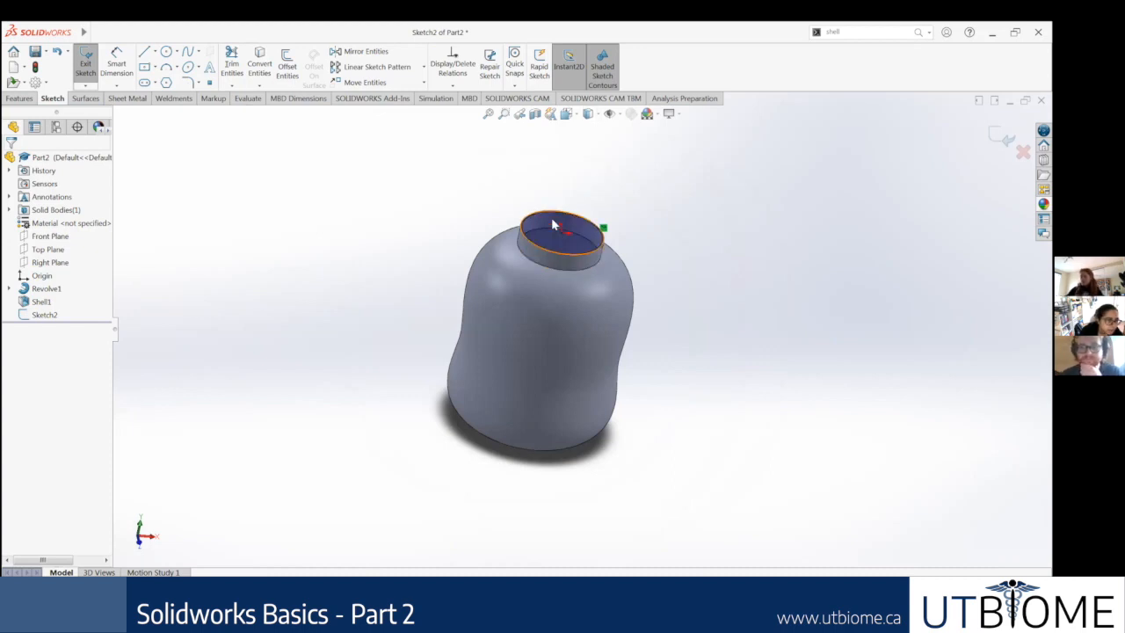
{"action": "scroll", "coordinate": [594, 201], "scroll_direction": "down", "scroll_amount": 2}
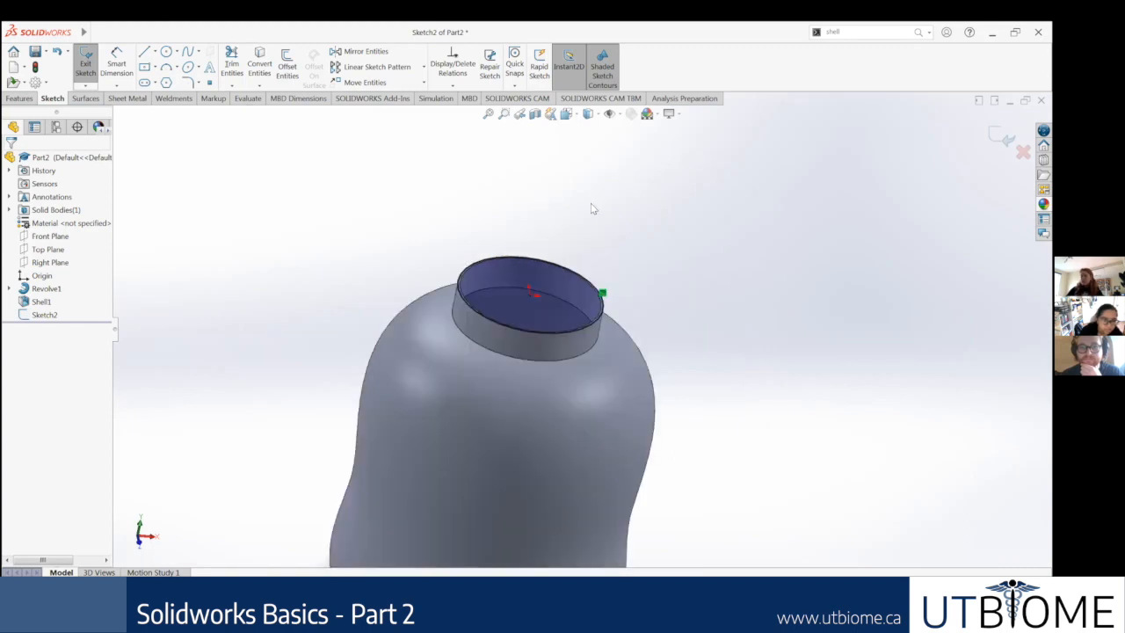
{"action": "middle_click_drag", "start_coordinate": [588, 216], "coordinate": [588, 261]}
{"action": "middle_click_drag", "start_coordinate": [576, 301], "coordinate": [576, 316]}
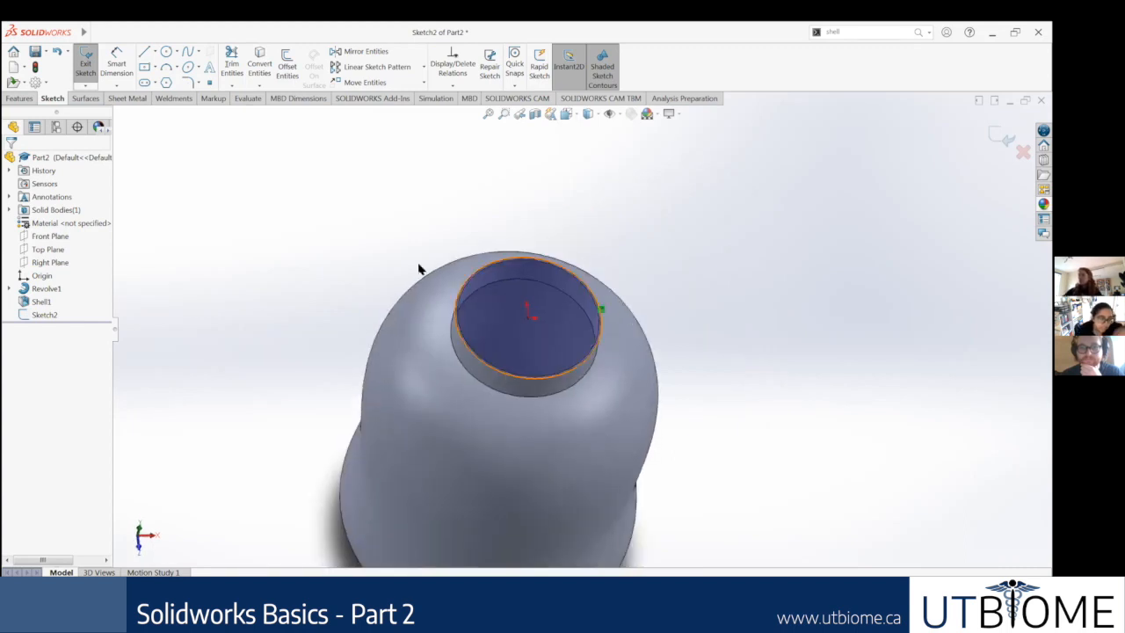
{"action": "scroll", "coordinate": [457, 261], "scroll_direction": "down", "scroll_amount": 2}
{"action": "middle_click_drag", "start_coordinate": [751, 312], "coordinate": [687, 315]}
{"action": "middle_click_drag", "start_coordinate": [687, 238], "coordinate": [687, 208]}
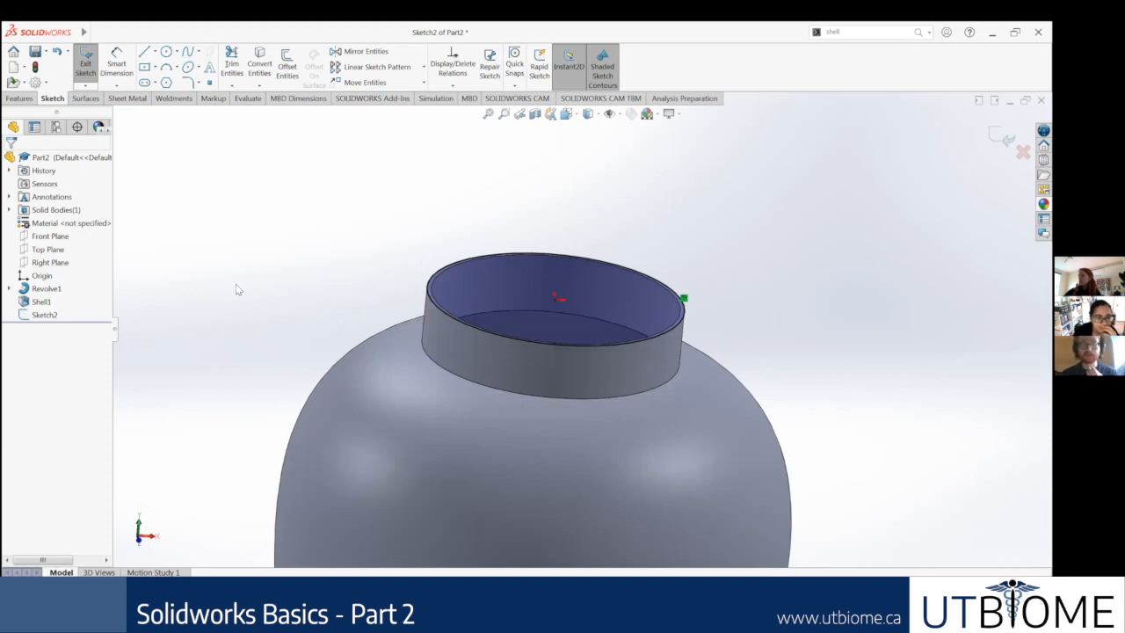
{"action": "left_click", "coordinate": [32, 313]}
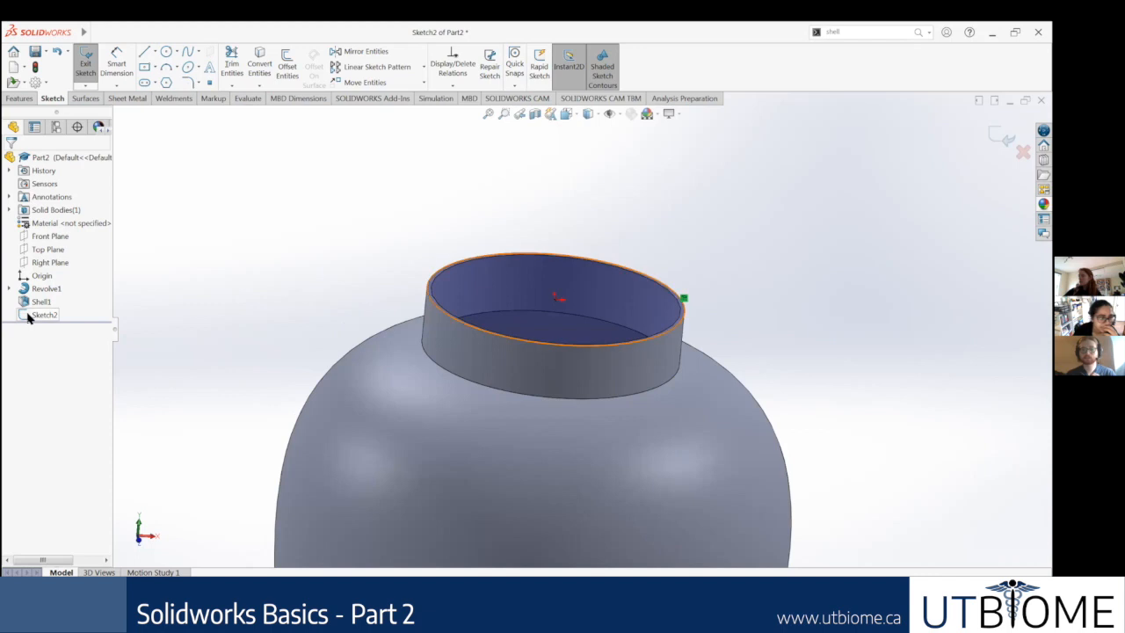
{"action": "middle_click_drag", "start_coordinate": [662, 313], "coordinate": [641, 383]}
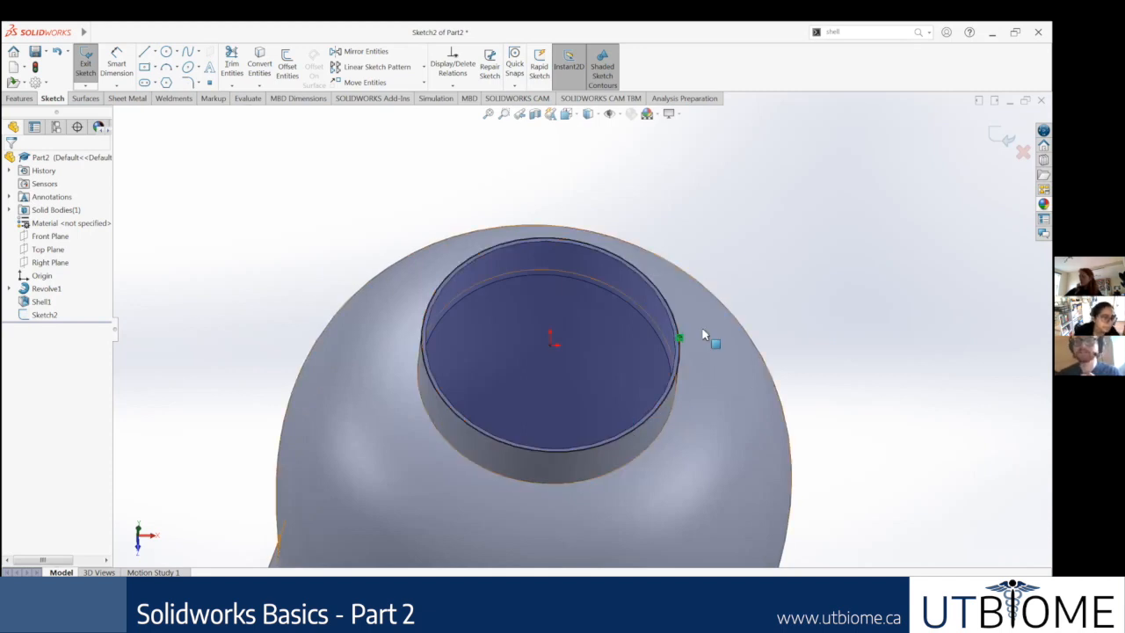
{"action": "scroll", "coordinate": [708, 341], "scroll_direction": "down", "scroll_amount": 3}
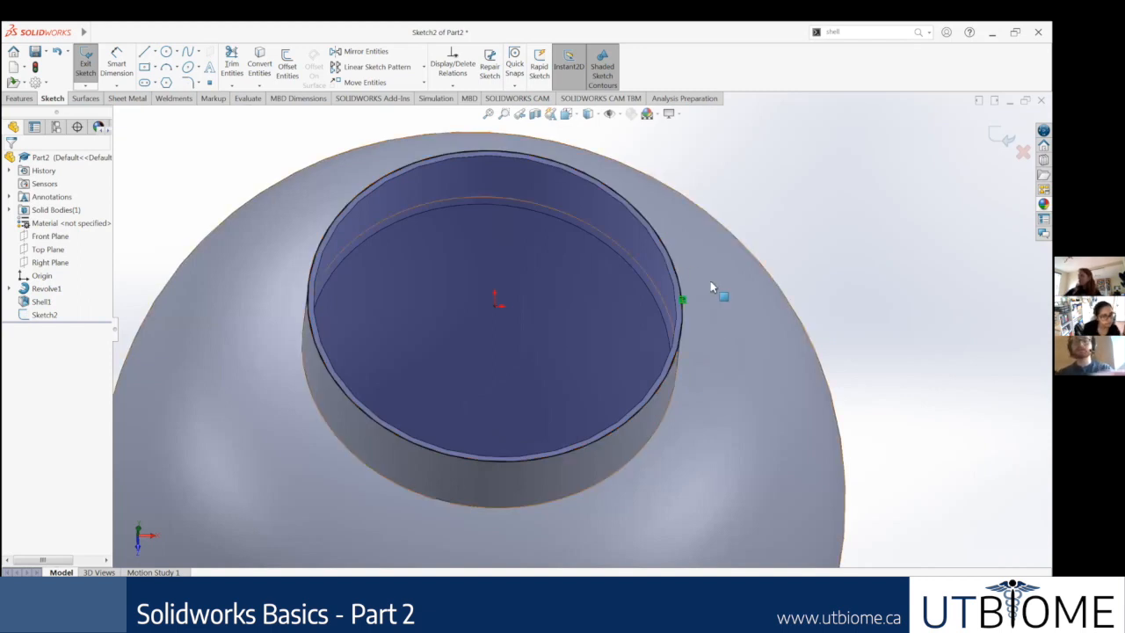
{"action": "scroll", "coordinate": [733, 381], "scroll_direction": "up", "scroll_amount": 2}
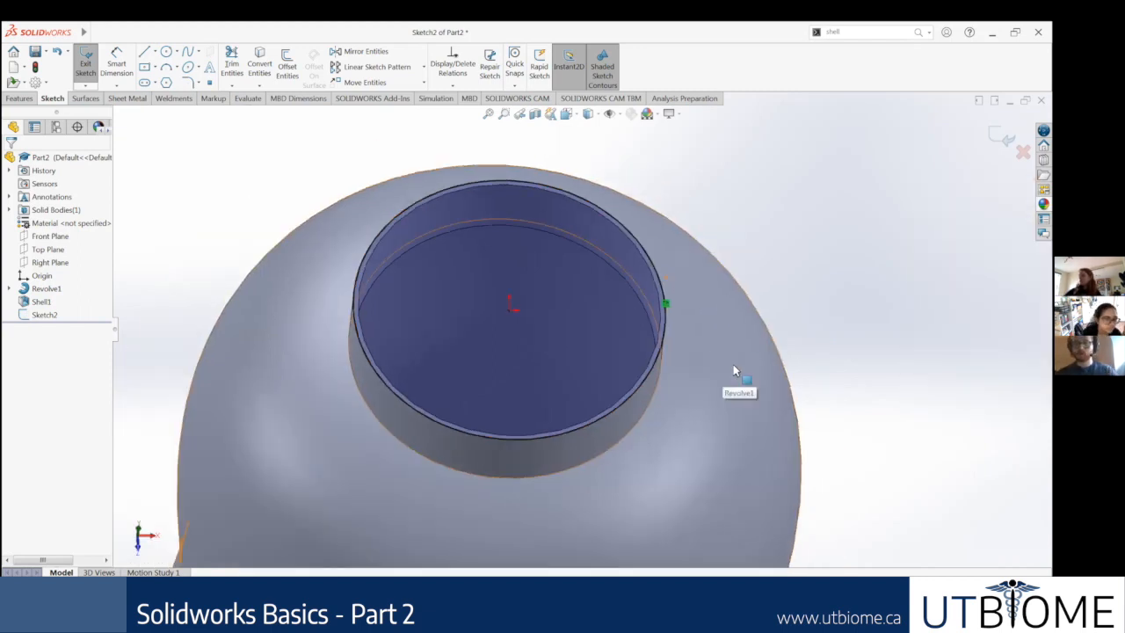
{"action": "scroll", "coordinate": [840, 243], "scroll_direction": "up", "scroll_amount": 2}
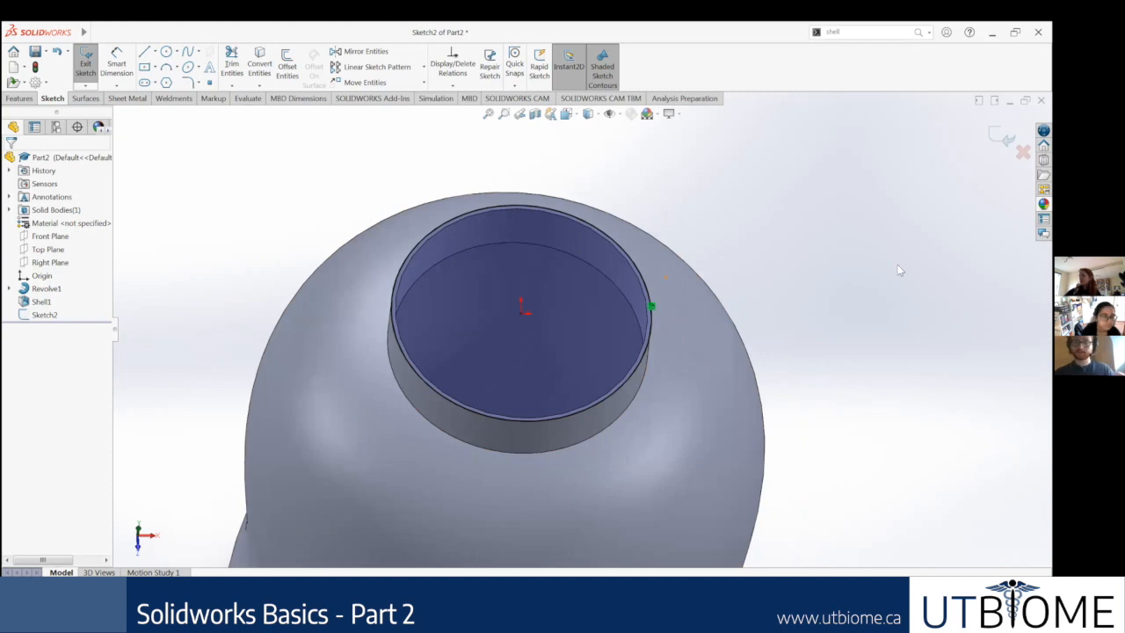
Step: Close the reopened rim sketch without changes and clear the selection
{"action": "left_click", "coordinate": [1001, 136]}
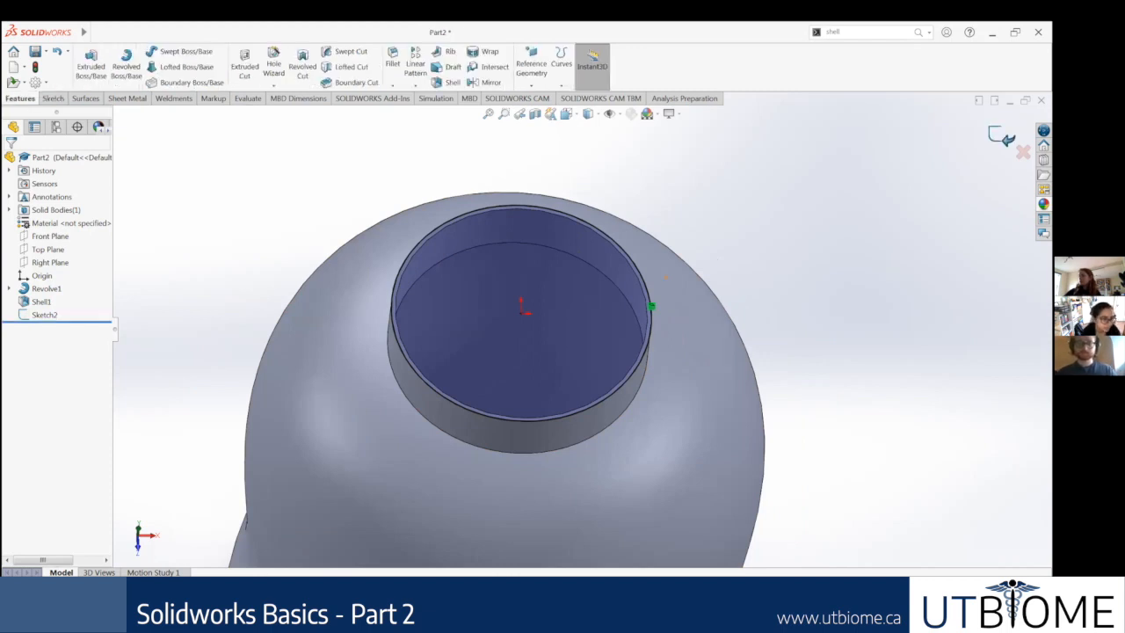
{"action": "scroll", "coordinate": [580, 332], "scroll_direction": "up", "scroll_amount": 2}
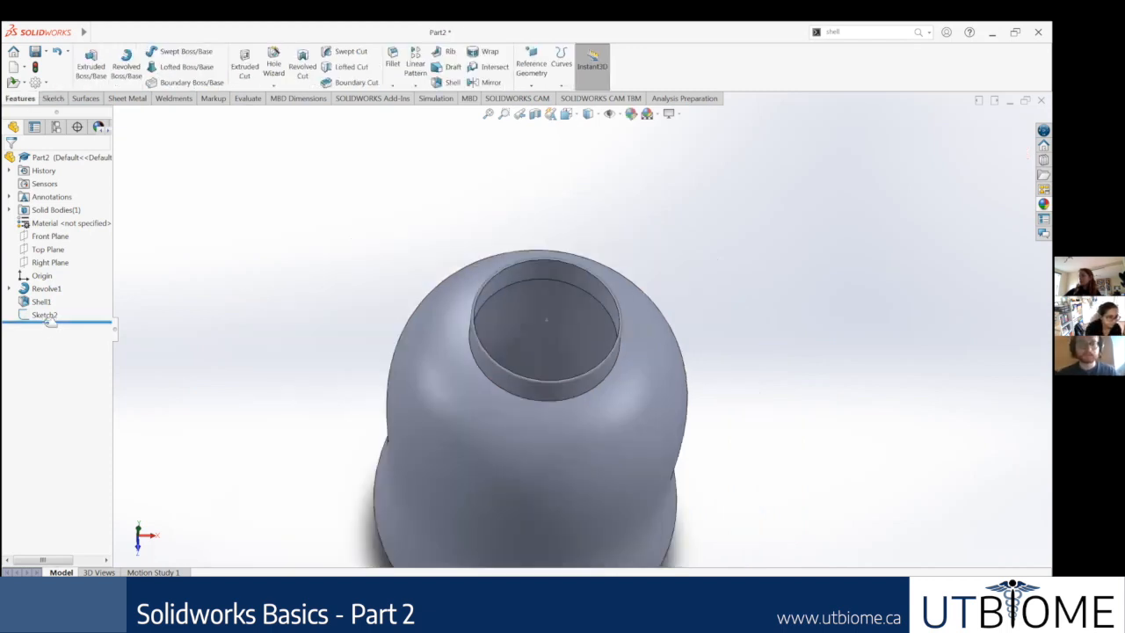
{"action": "left_click", "coordinate": [44, 315]}
{"action": "left_click", "coordinate": [265, 337]}
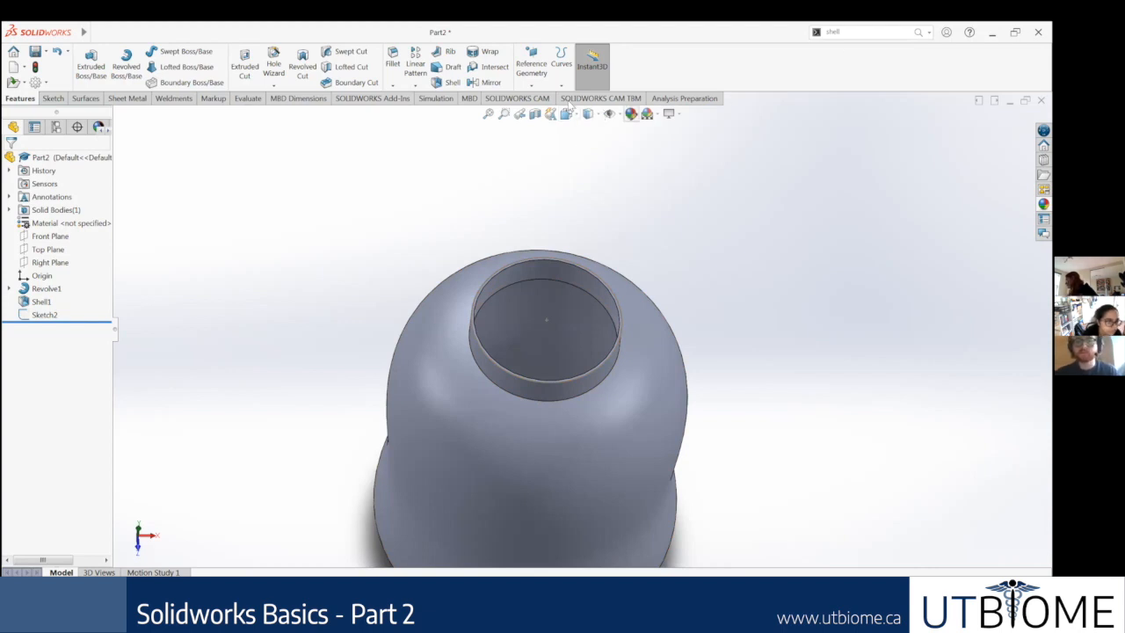
Step: Create a reference axis through the bottle's centre from the intersection of the Front Plane and Right Plane
{"action": "left_click", "coordinate": [538, 84]}
{"action": "mouse_move", "coordinate": [556, 86]}
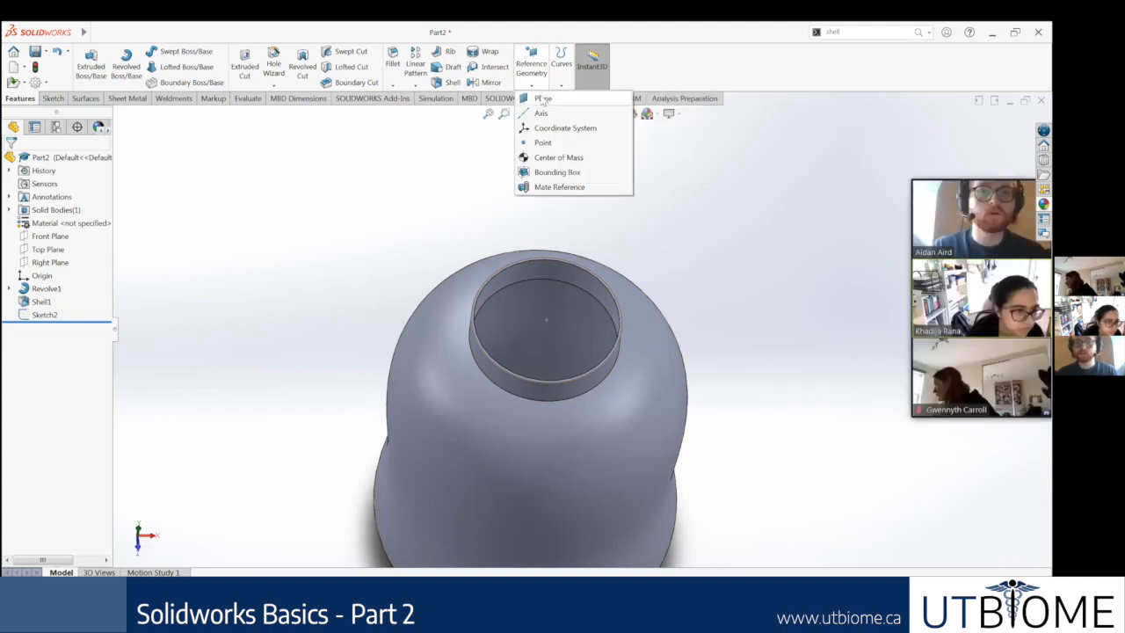
{"action": "left_click", "coordinate": [542, 113]}
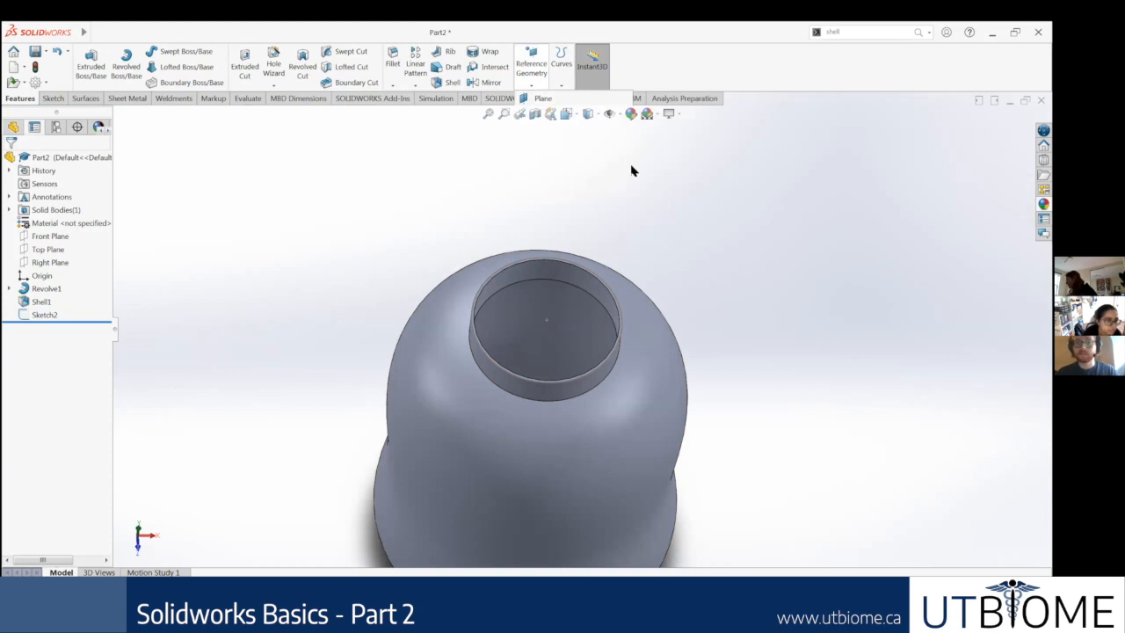
{"action": "middle_click_drag", "start_coordinate": [627, 380], "coordinate": [608, 321]}
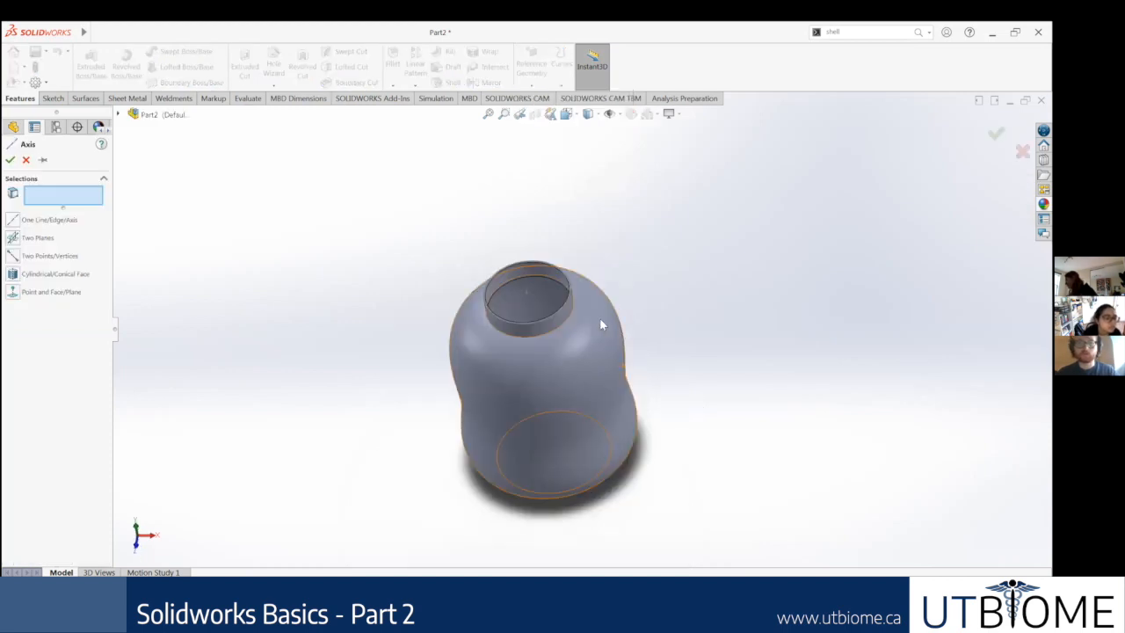
{"action": "left_click", "coordinate": [119, 115]}
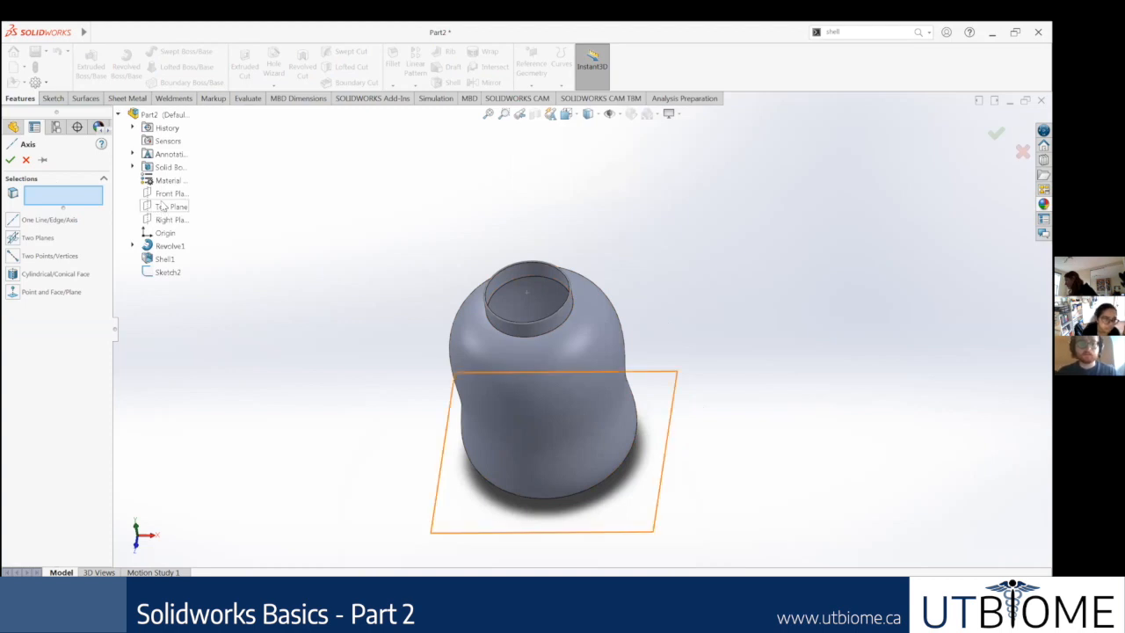
{"action": "left_click", "coordinate": [166, 195]}
{"action": "left_click", "coordinate": [173, 220]}
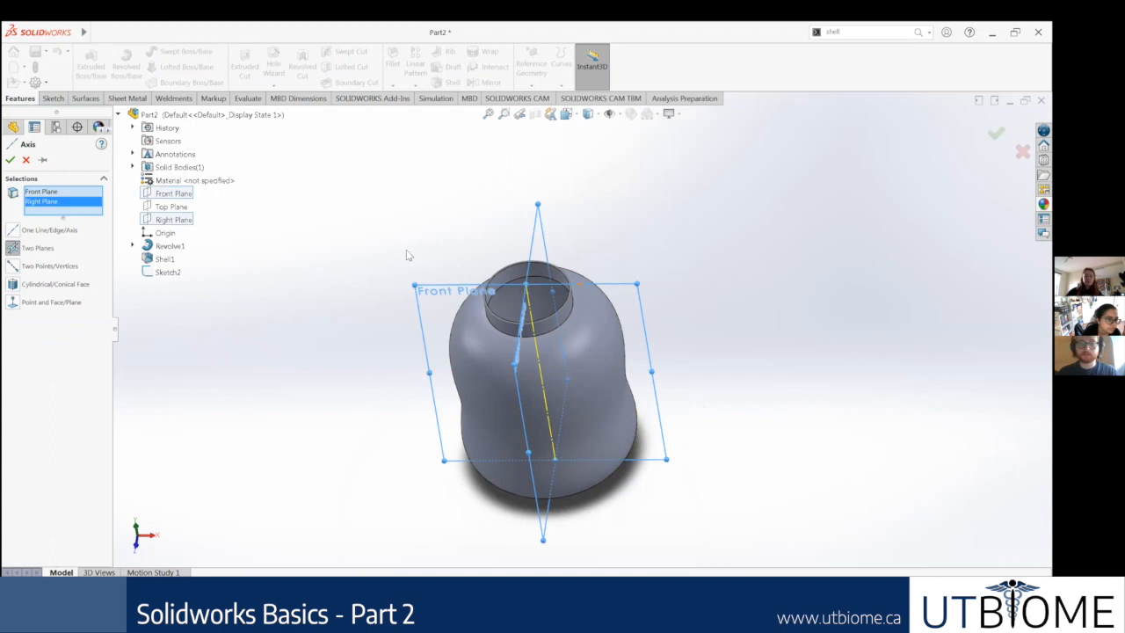
{"action": "middle_click_drag", "start_coordinate": [445, 263], "coordinate": [581, 348]}
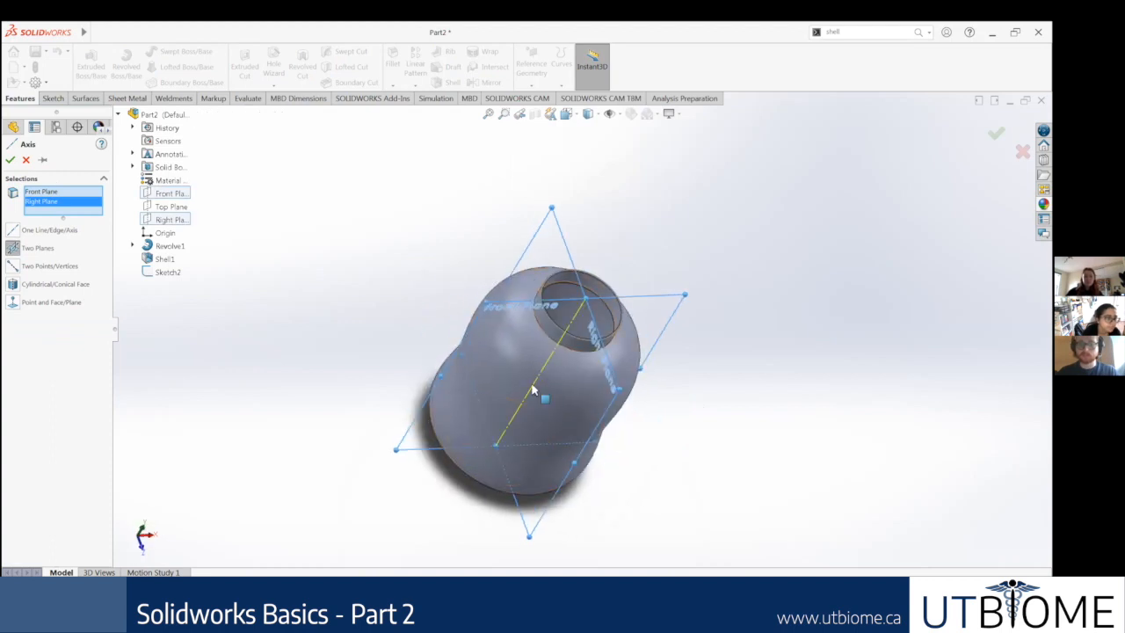
{"action": "left_click", "coordinate": [9, 159]}
Step: Find the Helix and Spiral command and start a helix based on the neck rim circle sketch
{"action": "middle_click_drag", "start_coordinate": [665, 269], "coordinate": [635, 231]}
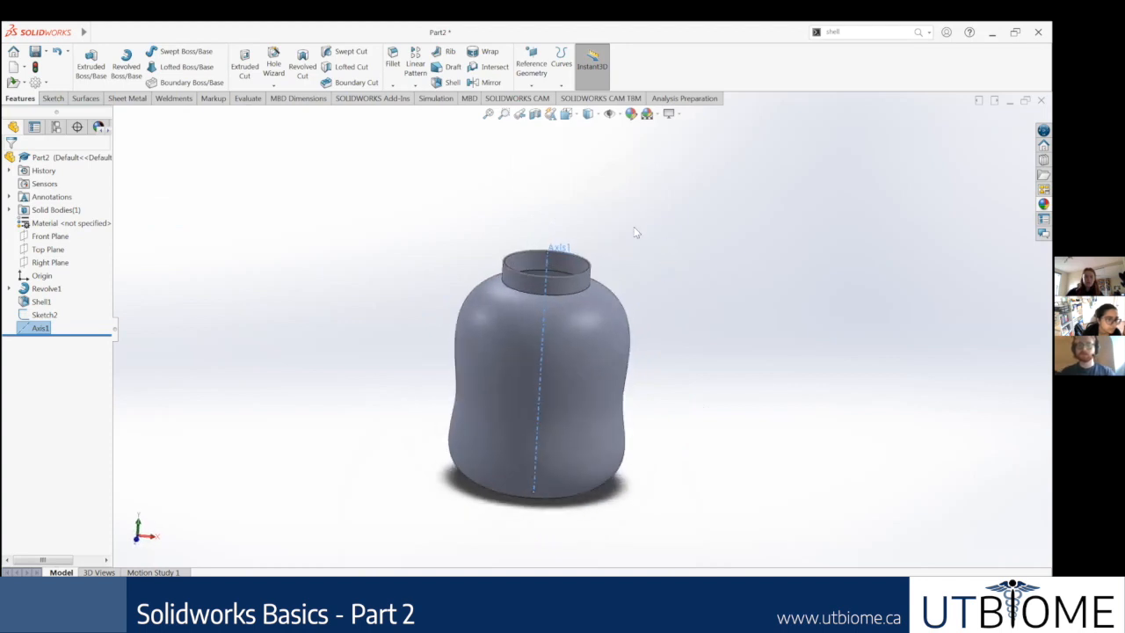
{"action": "scroll", "coordinate": [580, 281], "scroll_direction": "down", "scroll_amount": 3}
{"action": "scroll", "coordinate": [588, 402], "scroll_direction": "up", "scroll_amount": 3}
{"action": "scroll", "coordinate": [579, 416], "scroll_direction": "up", "scroll_amount": 1}
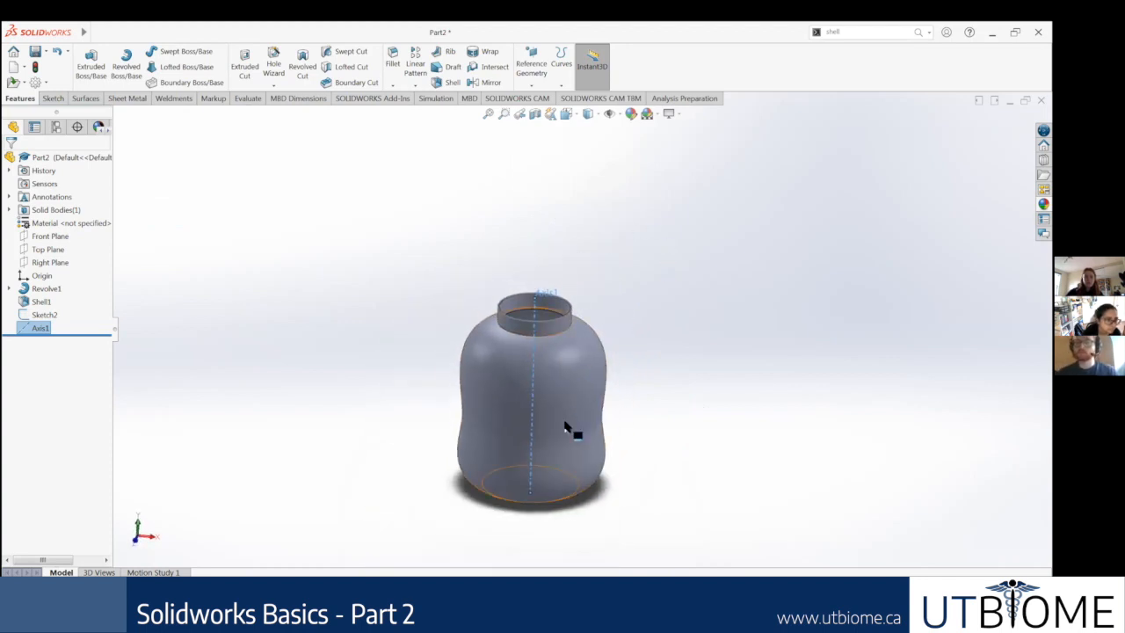
{"action": "scroll", "coordinate": [572, 428], "scroll_direction": "down", "scroll_amount": 4}
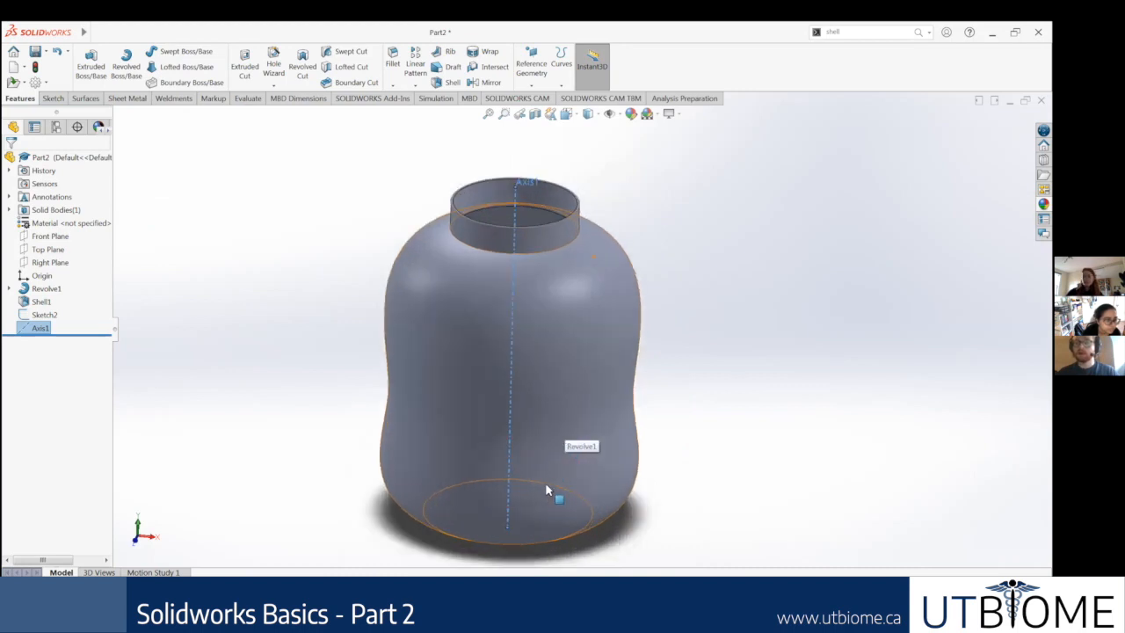
{"action": "mouse_move", "coordinate": [650, 309]}
{"action": "middle_mouse_down"}
{"action": "mouse_move", "coordinate": [648, 276]}
{"action": "mouse_move", "coordinate": [645, 295]}
{"action": "middle_mouse_up"}
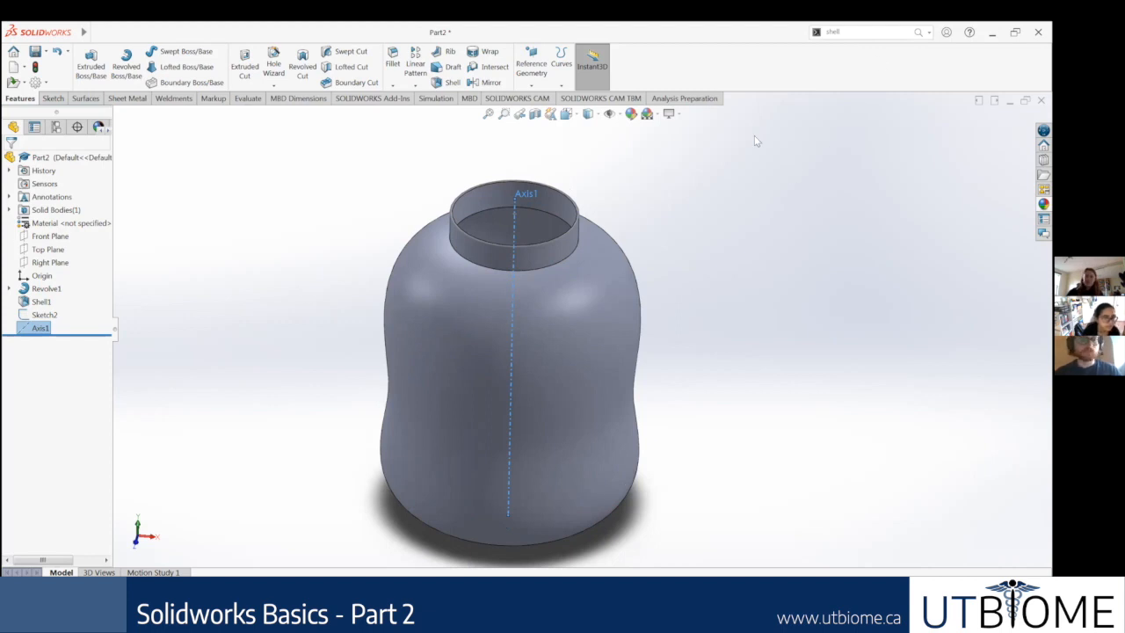
{"action": "left_click", "coordinate": [863, 32]}
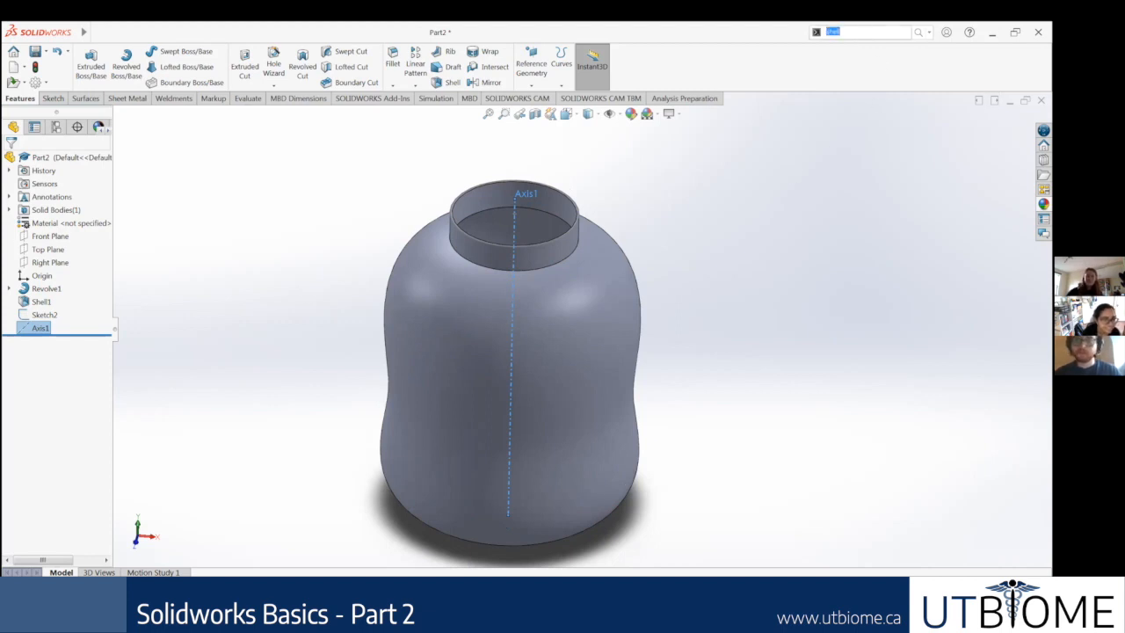
{"action": "type", "text": "helix"}
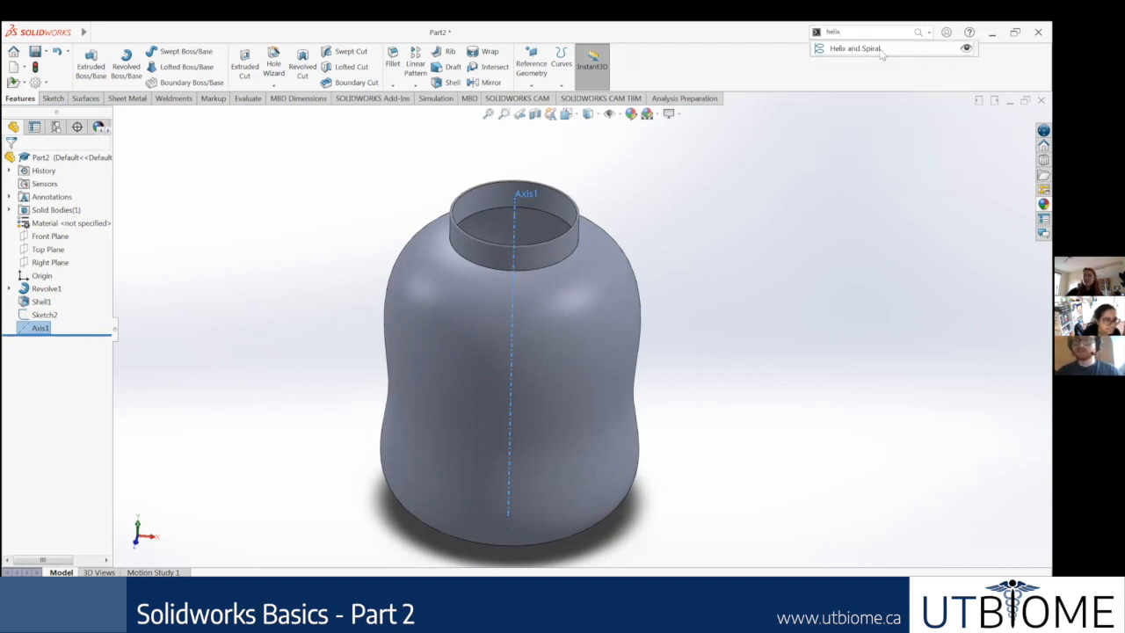
{"action": "left_click", "coordinate": [879, 49]}
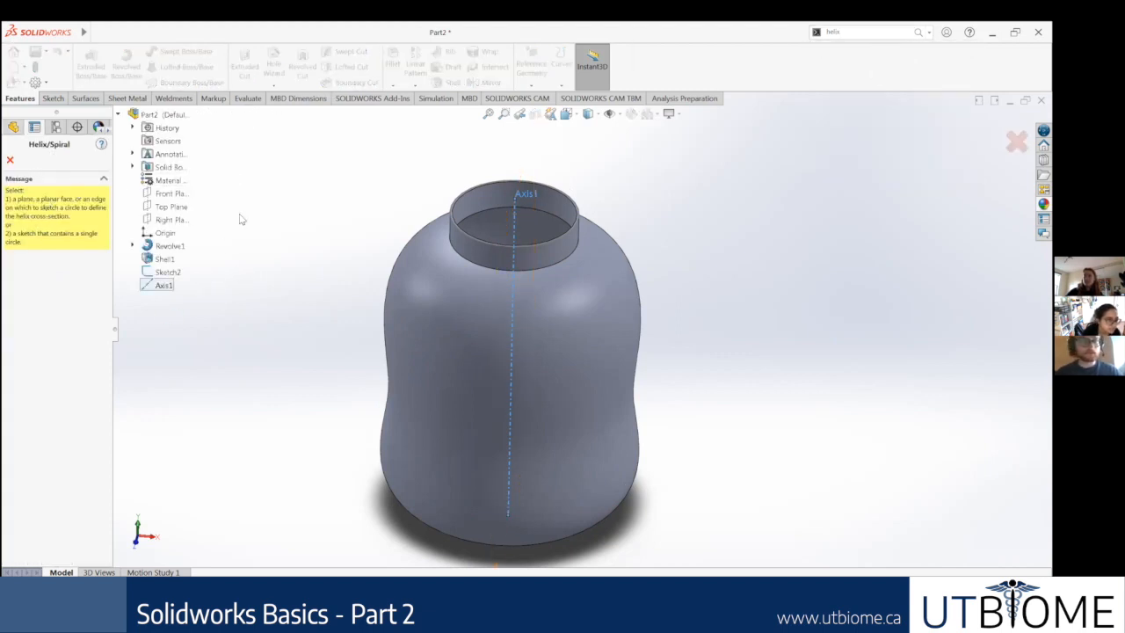
{"action": "left_click", "coordinate": [163, 273]}
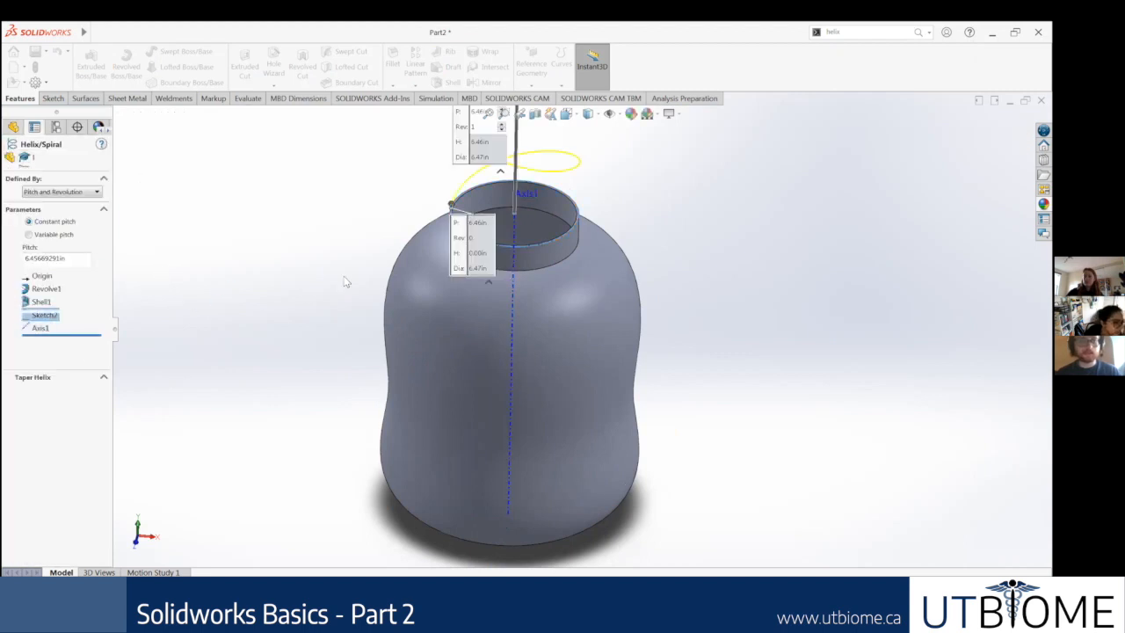
Step: Reduce the helix's constant pitch in increments to 0.65669291 in
{"action": "middle_click_drag", "start_coordinate": [672, 172], "coordinate": [590, 267]}
{"action": "scroll", "coordinate": [571, 263], "scroll_direction": "down", "scroll_amount": 3}
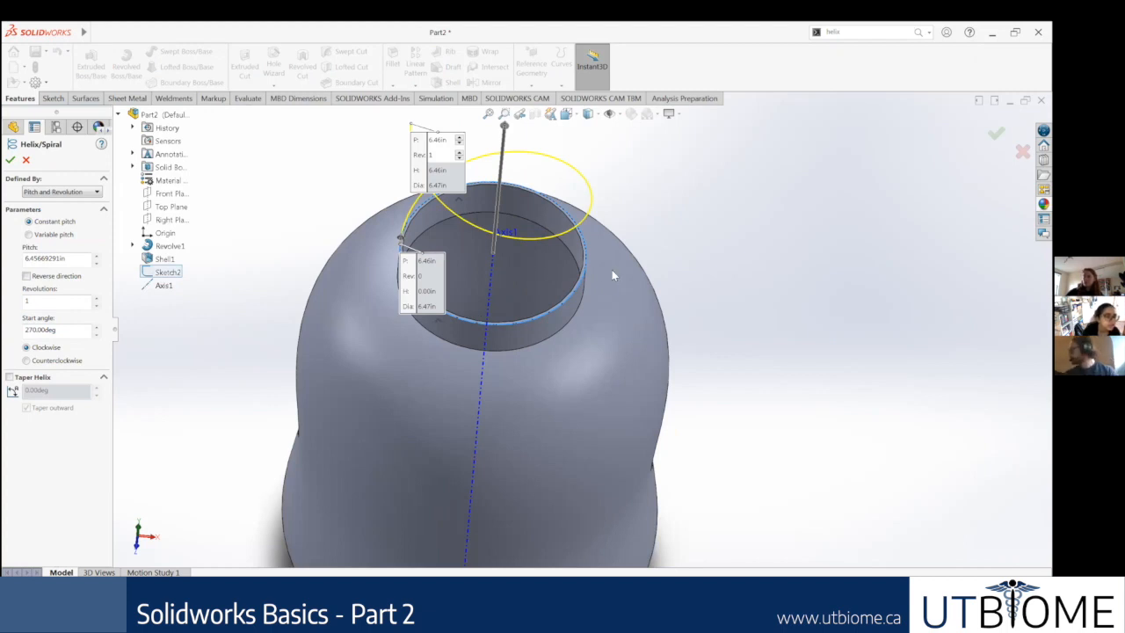
{"action": "scroll", "coordinate": [611, 269], "scroll_direction": "up", "scroll_amount": 2}
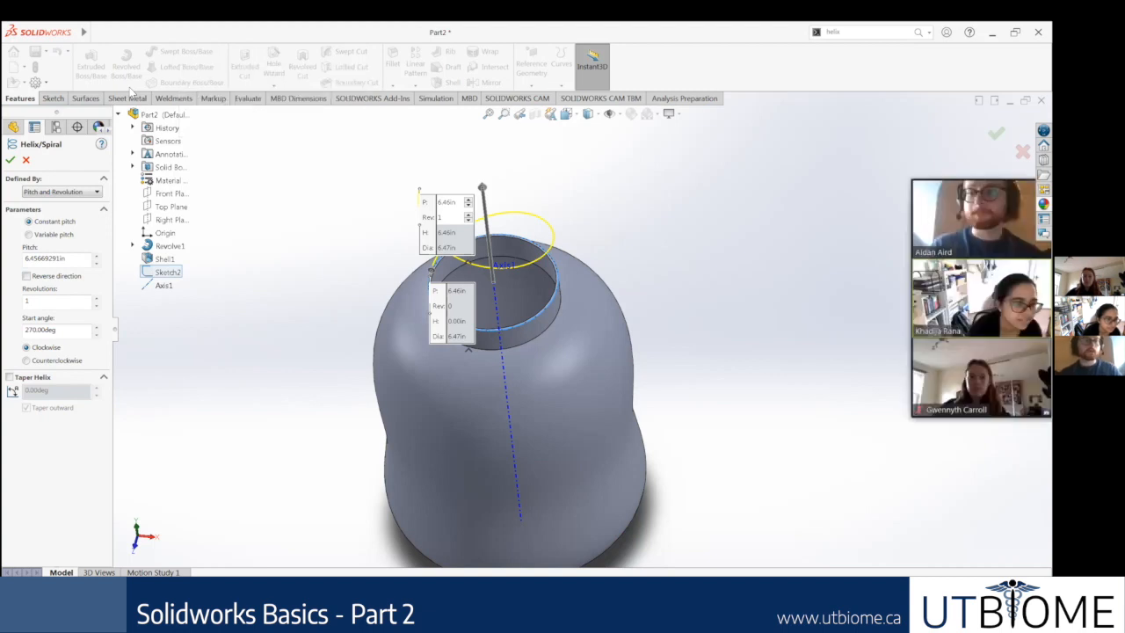
{"action": "left_click", "coordinate": [96, 263]}
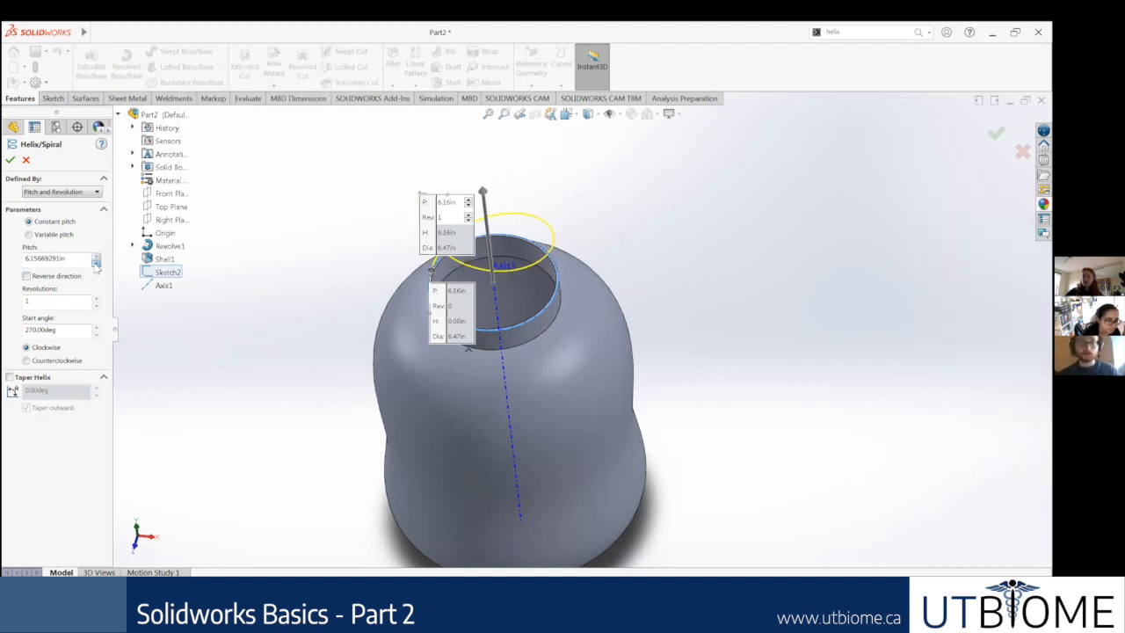
{"action": "scroll", "coordinate": [485, 344], "scroll_direction": "down", "scroll_amount": 3}
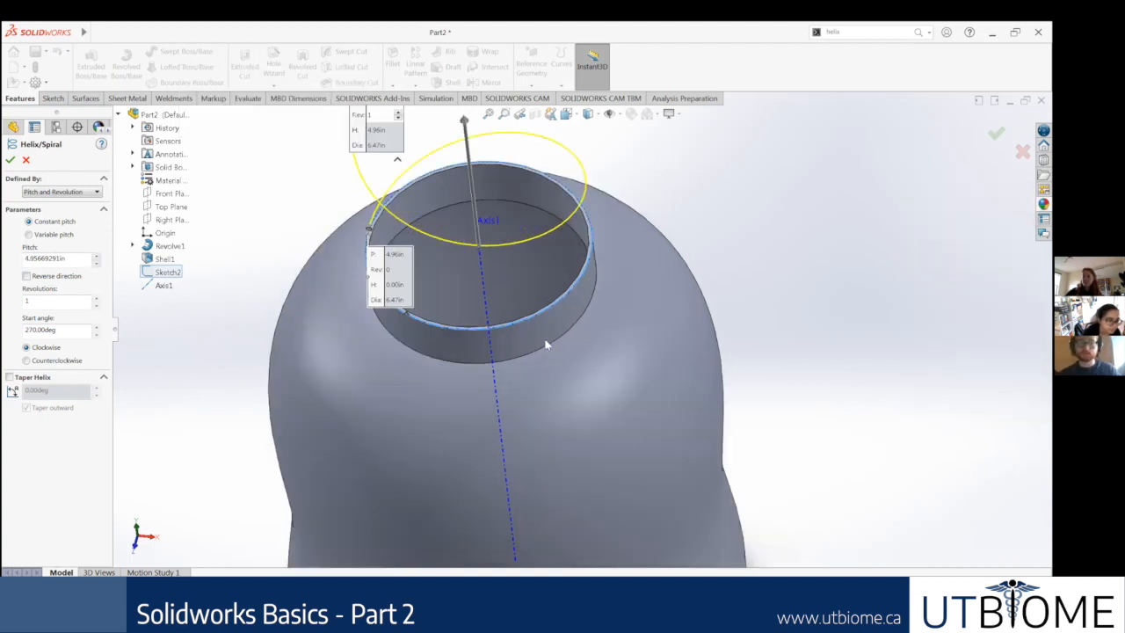
{"action": "middle_click_drag", "start_coordinate": [546, 343], "coordinate": [557, 260]}
{"action": "scroll", "coordinate": [559, 259], "scroll_direction": "up", "scroll_amount": 4}
{"action": "scroll", "coordinate": [615, 233], "scroll_direction": "down", "scroll_amount": 2}
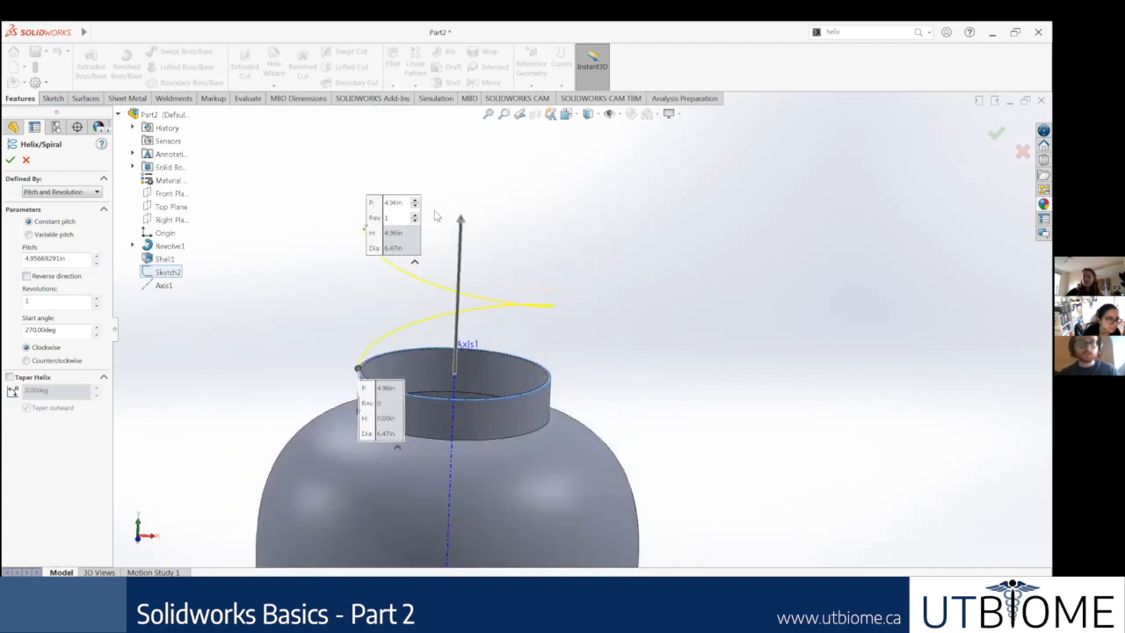
{"action": "left_click", "coordinate": [95, 264]}
{"action": "left_click", "coordinate": [95, 263]}
{"action": "left_click", "coordinate": [95, 264]}
{"action": "left_click", "coordinate": [95, 264]}
{"action": "left_click", "coordinate": [95, 263]}
{"action": "left_click", "coordinate": [95, 264]}
{"action": "left_click", "coordinate": [95, 263]}
{"action": "left_click", "coordinate": [95, 264]}
{"action": "left_click", "coordinate": [95, 263]}
{"action": "left_click", "coordinate": [95, 263]}
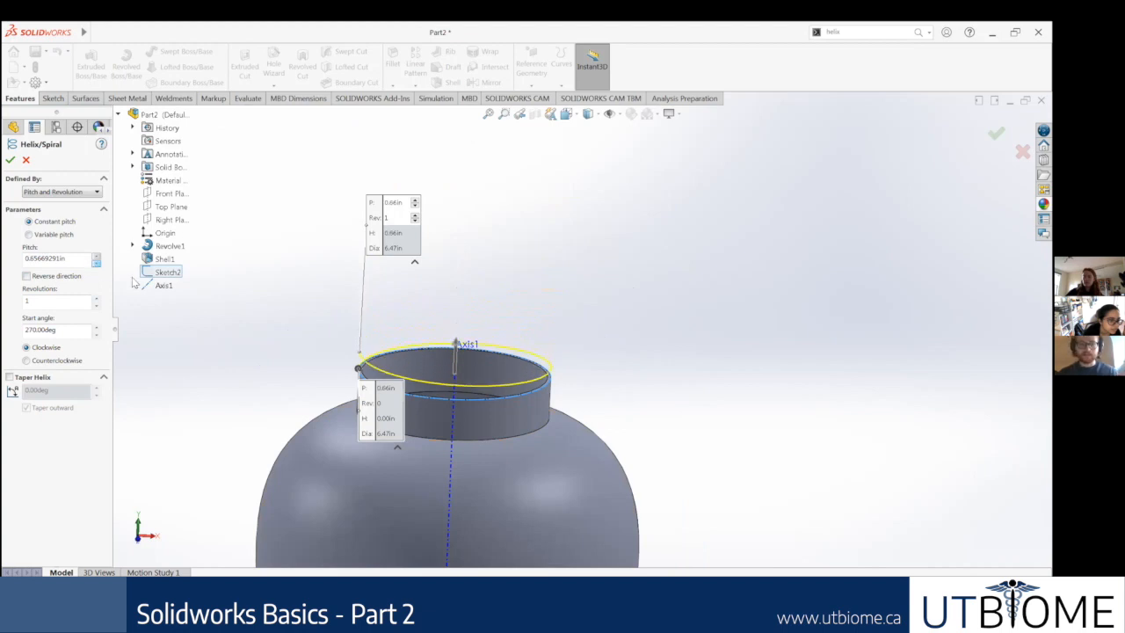
Step: Reverse the helix direction so it runs down the neck, set 2 revolutions, and accept the helix
{"action": "left_click", "coordinate": [27, 275]}
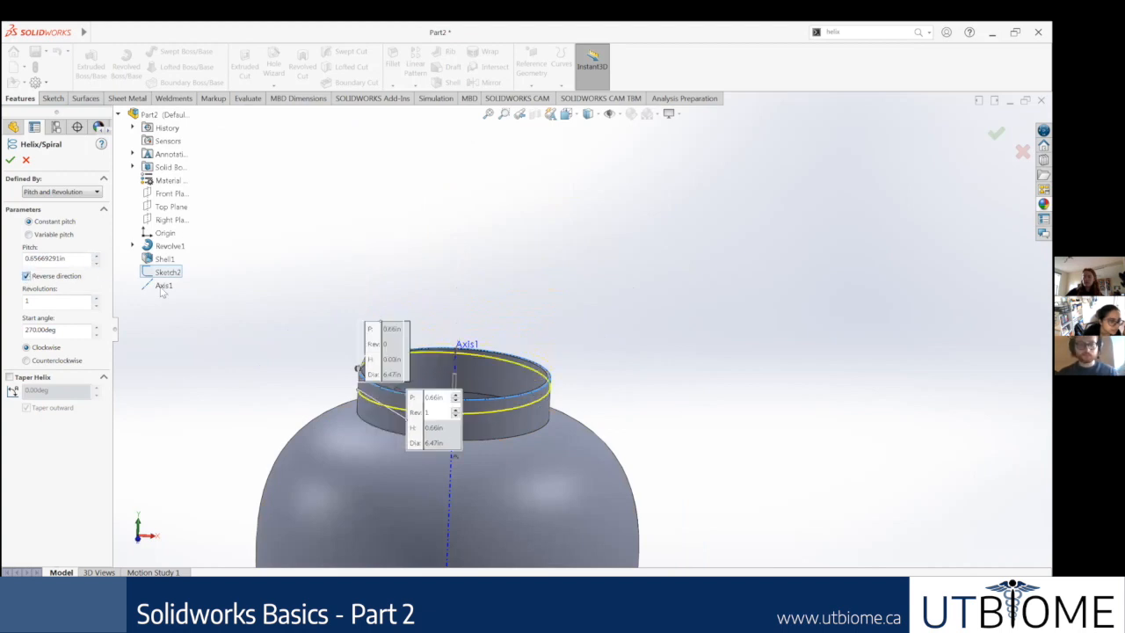
{"action": "mouse_move", "coordinate": [260, 356]}
{"action": "middle_mouse_down"}
{"action": "mouse_move", "coordinate": [273, 361]}
{"action": "mouse_move", "coordinate": [259, 365]}
{"action": "middle_mouse_up"}
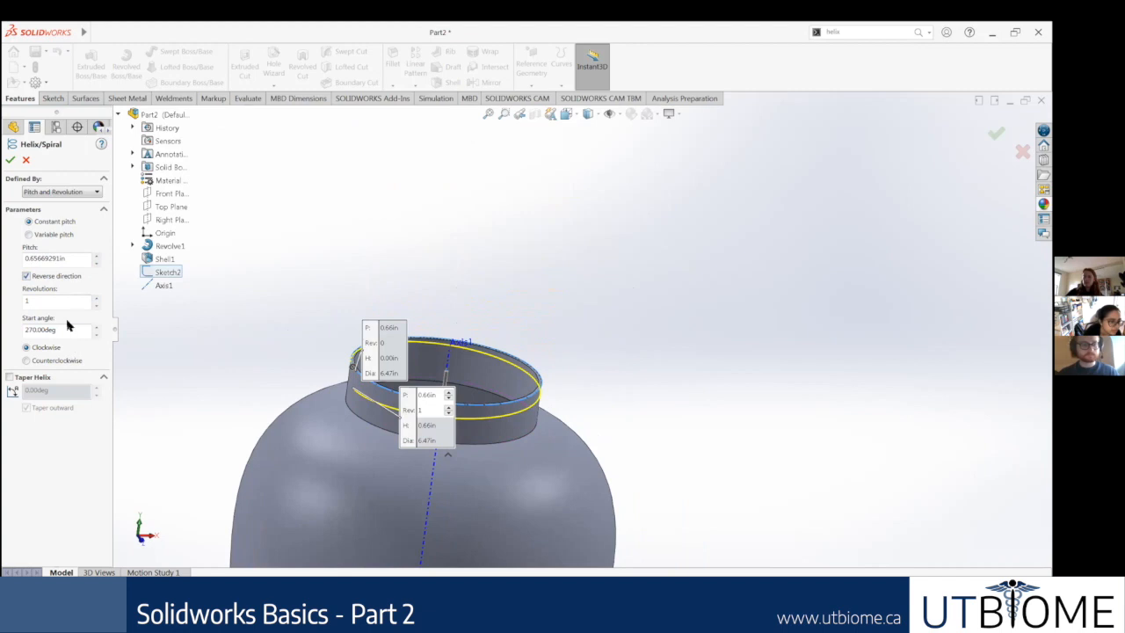
{"action": "left_click", "coordinate": [97, 298]}
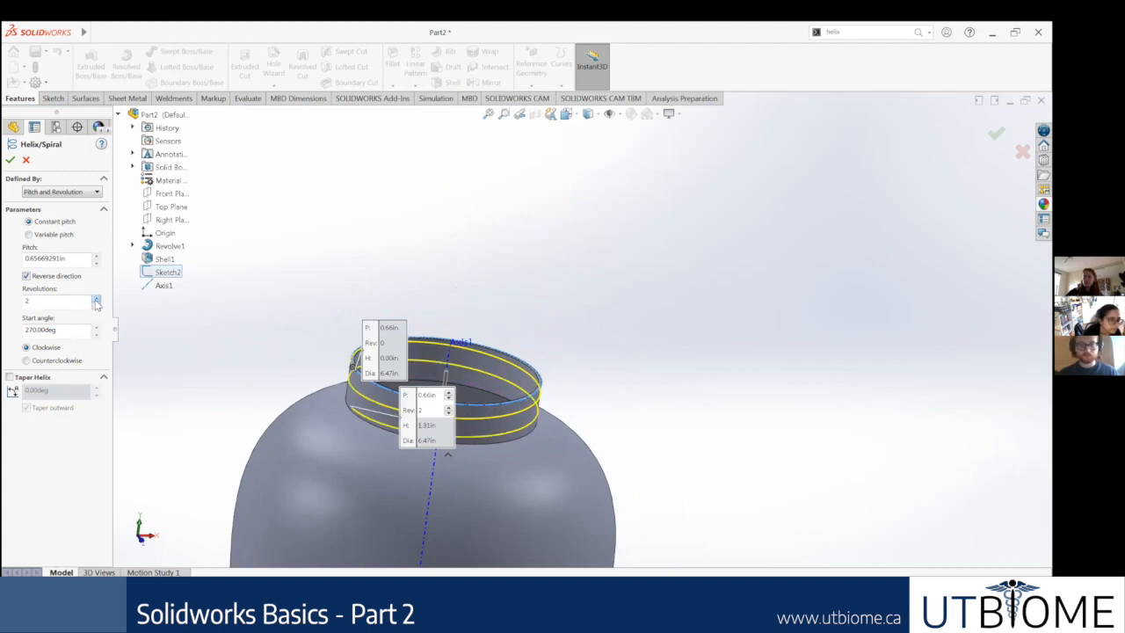
{"action": "mouse_move", "coordinate": [220, 324]}
{"action": "middle_mouse_down"}
{"action": "mouse_move", "coordinate": [252, 322]}
{"action": "mouse_move", "coordinate": [208, 326]}
{"action": "middle_mouse_up"}
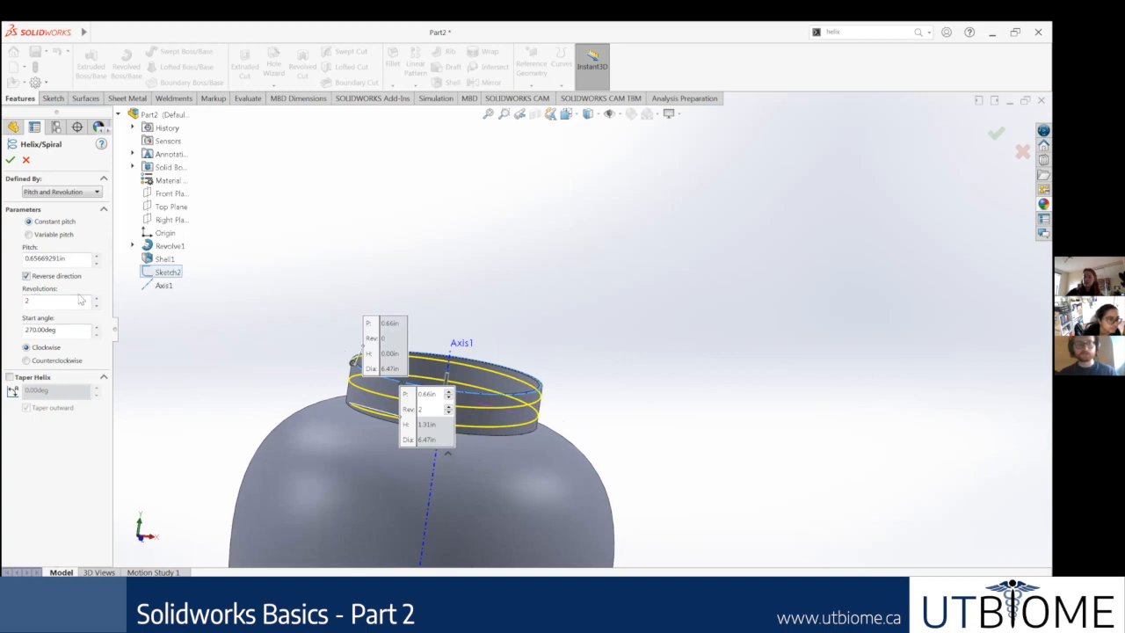
{"action": "middle_click_drag", "start_coordinate": [507, 296], "coordinate": [506, 327]}
{"action": "left_click", "coordinate": [10, 162]}
Step: Examine how the helix wraps around the bottle neck up close and from an angled view
{"action": "middle_click_drag", "start_coordinate": [514, 382], "coordinate": [373, 396]}
{"action": "scroll", "coordinate": [375, 387], "scroll_direction": "down", "scroll_amount": 2}
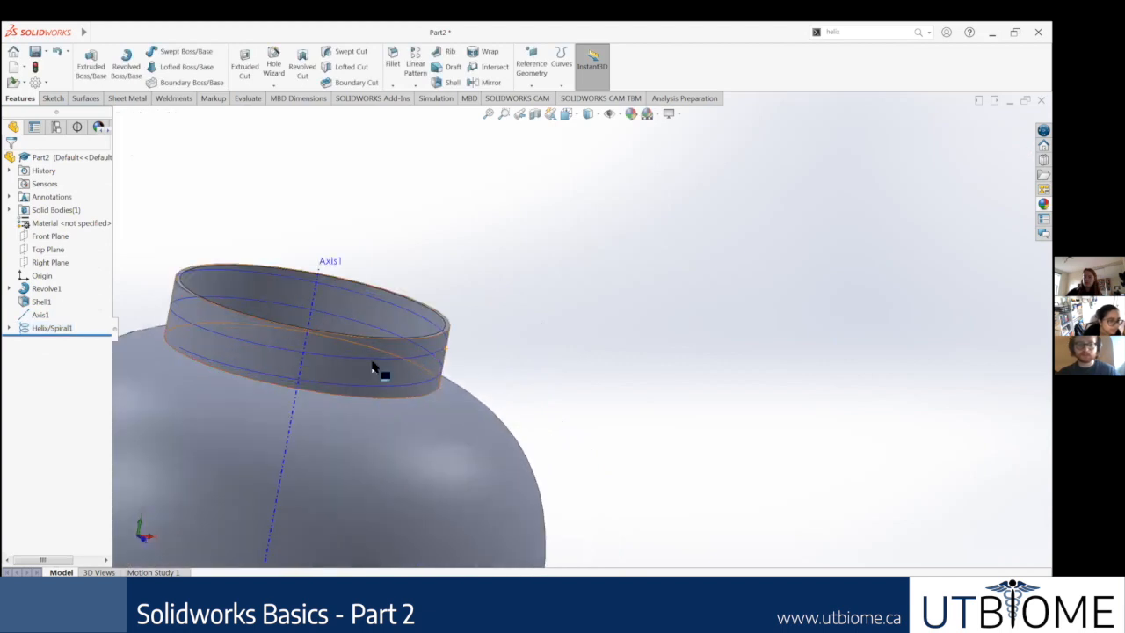
{"action": "scroll", "coordinate": [392, 369], "scroll_direction": "down", "scroll_amount": 2}
{"action": "left_click", "coordinate": [408, 380]}
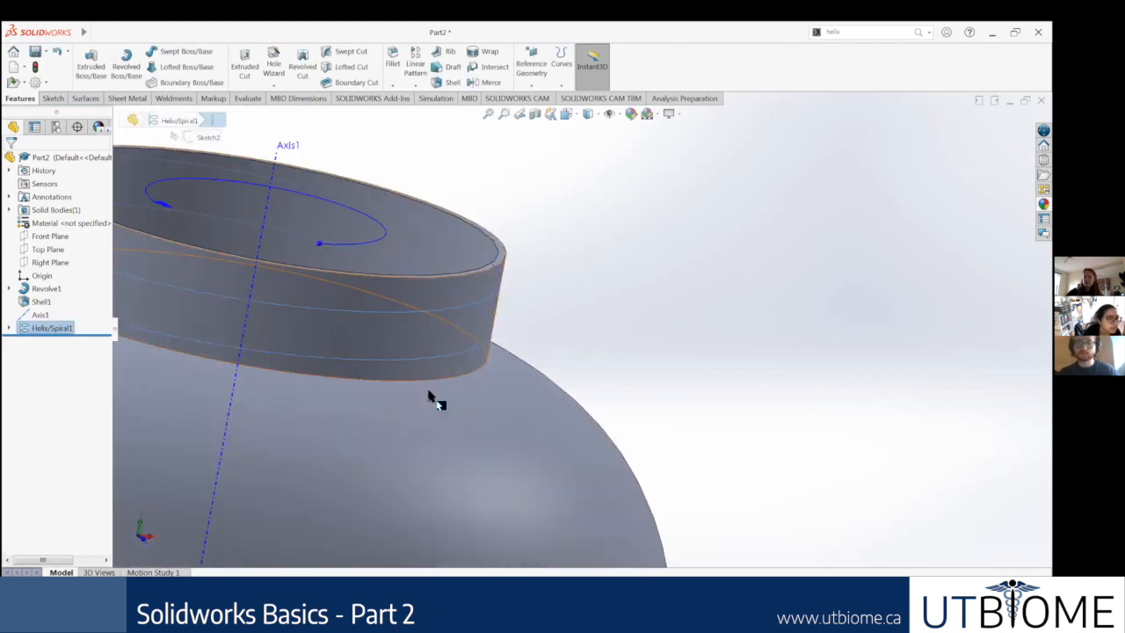
{"action": "scroll", "coordinate": [435, 435], "scroll_direction": "up", "scroll_amount": 3}
{"action": "middle_click_drag", "start_coordinate": [714, 318], "coordinate": [714, 315]}
{"action": "left_click", "coordinate": [701, 323]}
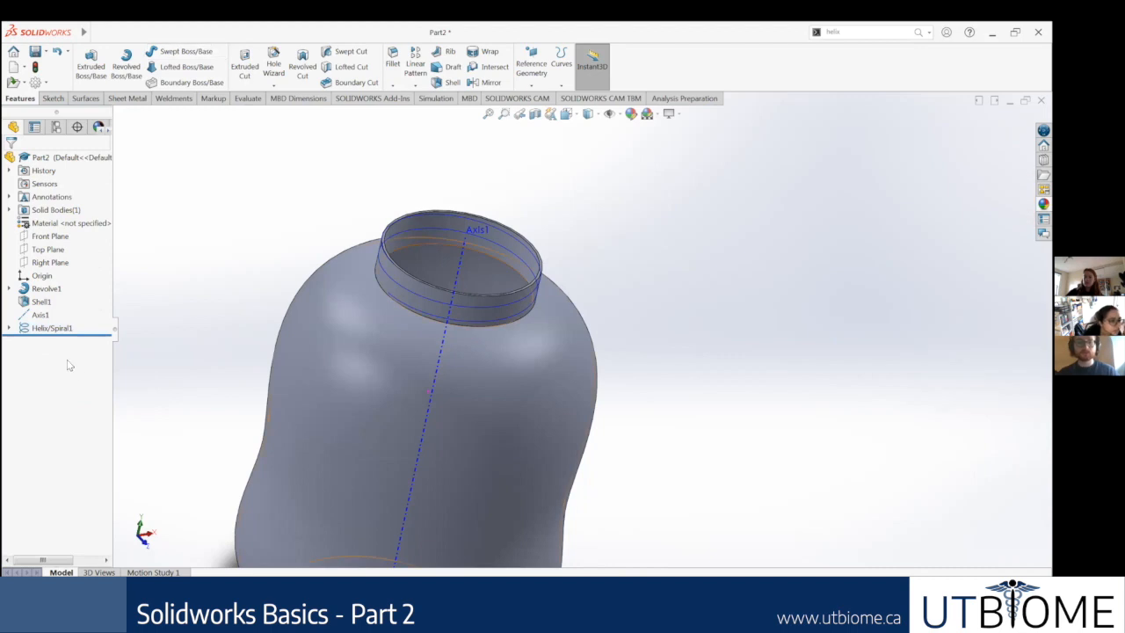
Step: Switch to the Google Slides presentation in the browser and look through the thread slides after the Shell slide
{"action": "key", "text": "alt+Tab"}
{"action": "left_click", "coordinate": [88, 468]}
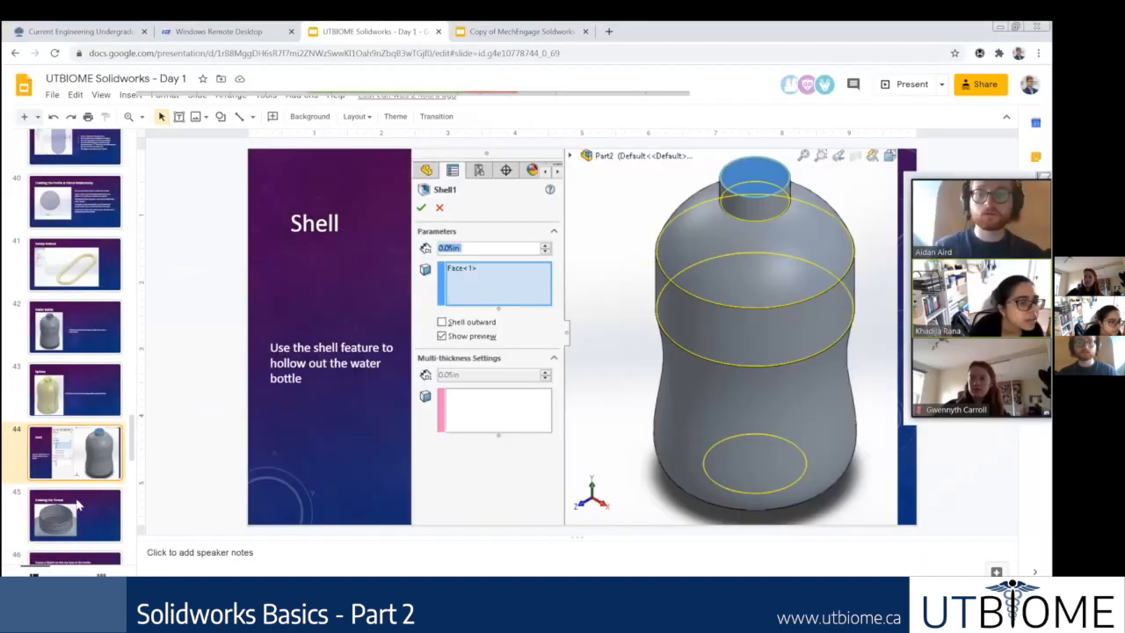
{"action": "left_click", "coordinate": [77, 502]}
{"action": "left_click", "coordinate": [67, 471]}
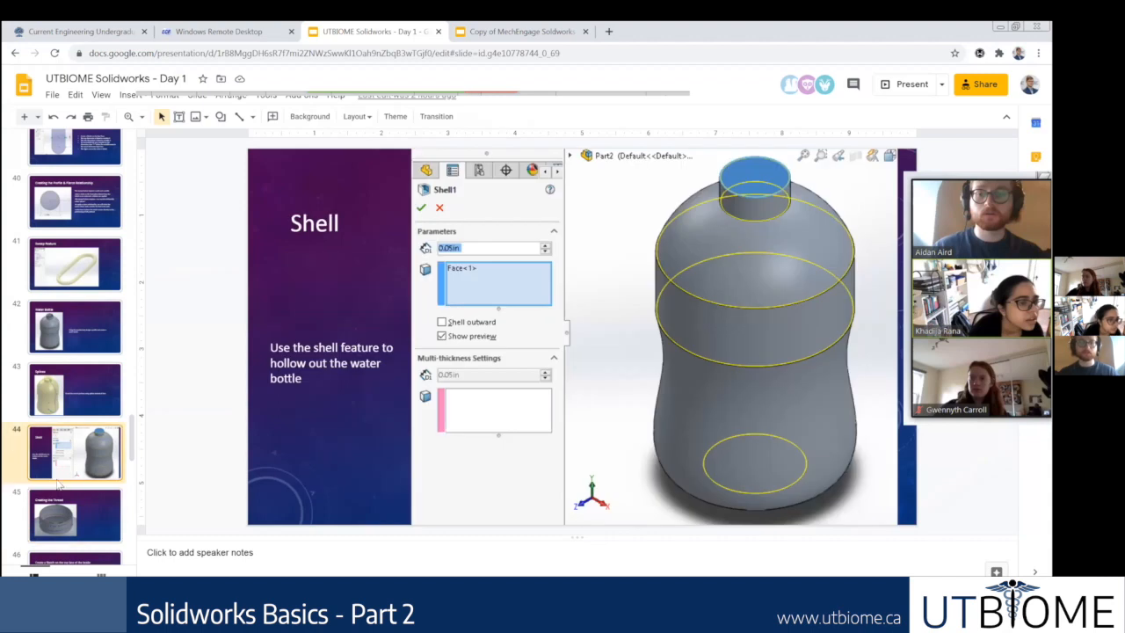
{"action": "scroll", "coordinate": [58, 457], "scroll_direction": "down", "scroll_amount": 2}
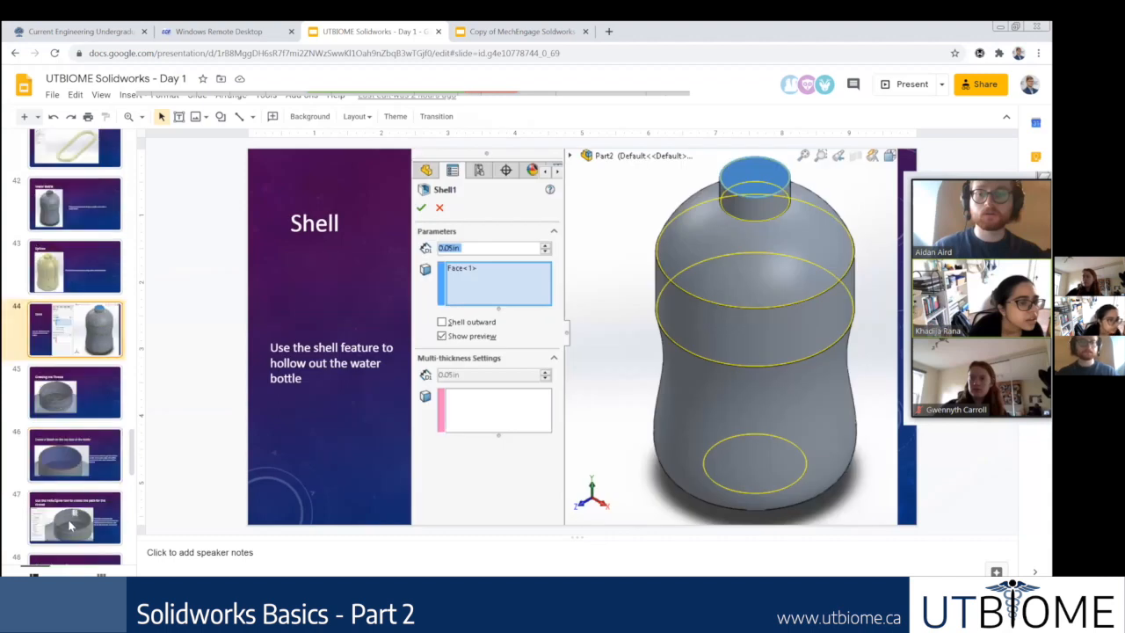
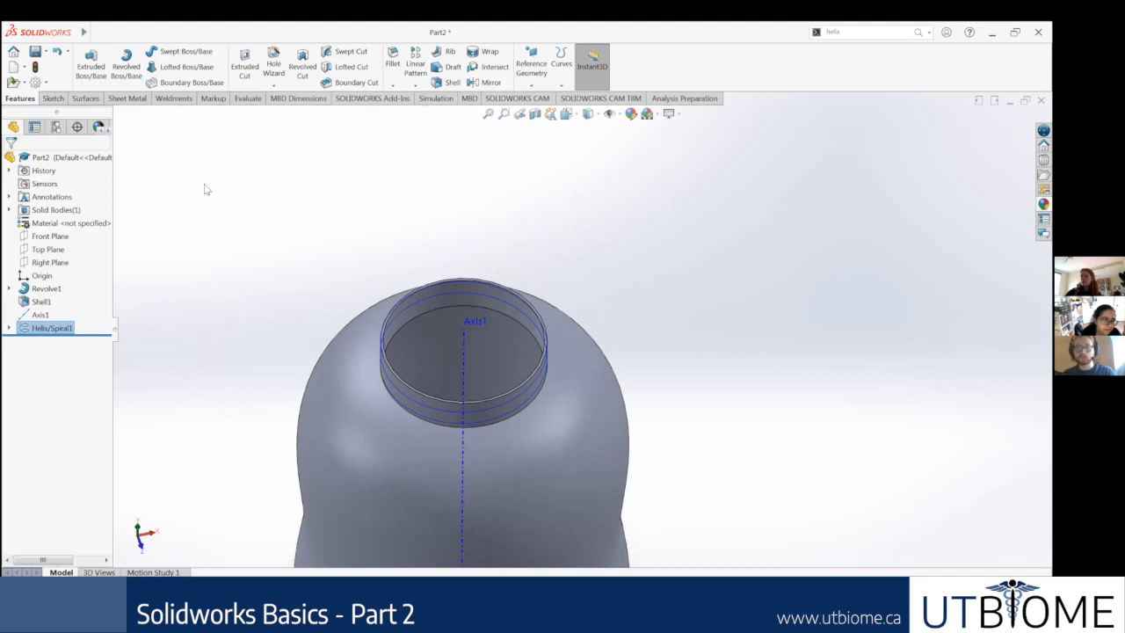
Step: Extrude the helix's circular Sketch2 at the bottle neck as a blind 0.10 in boss with merged result
{"action": "left_click", "coordinate": [9, 328]}
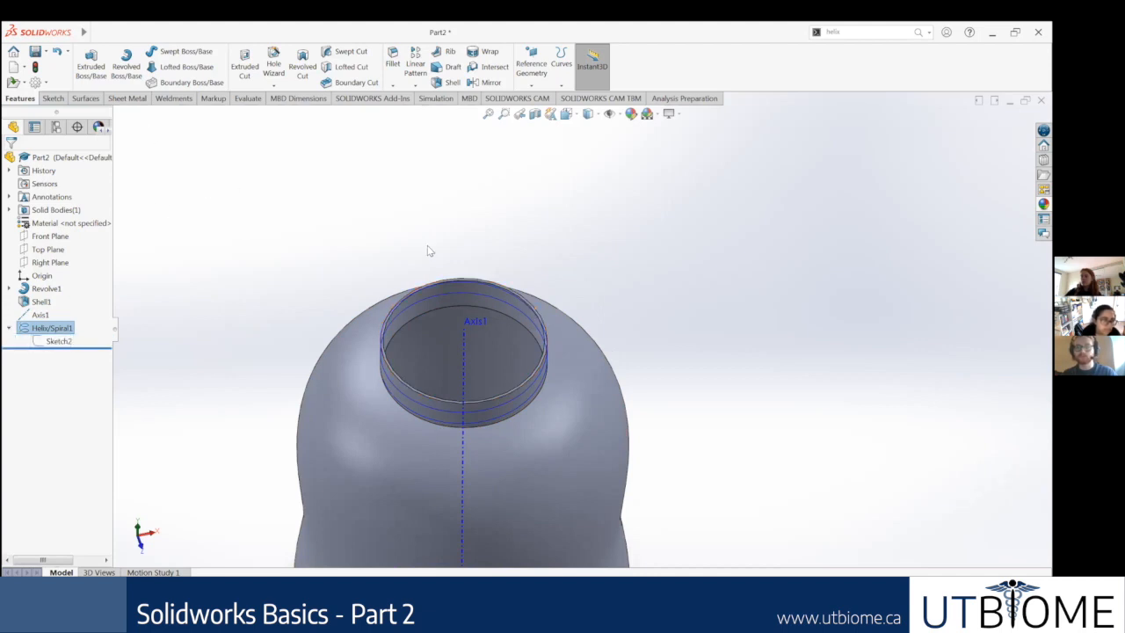
{"action": "scroll", "coordinate": [615, 287], "scroll_direction": "up", "scroll_amount": 5}
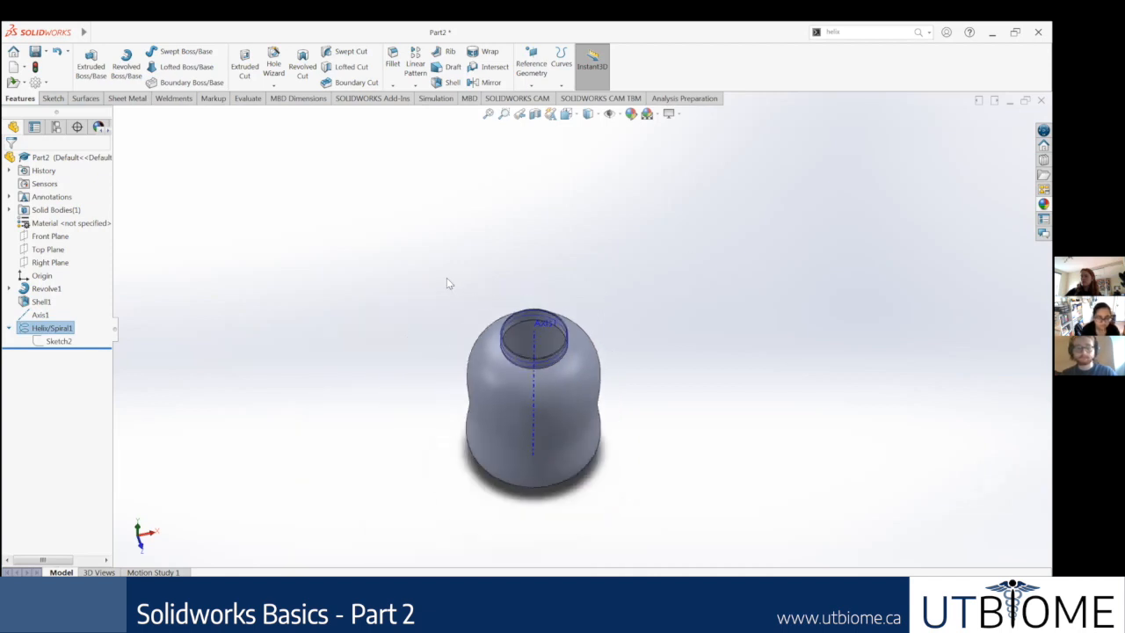
{"action": "scroll", "coordinate": [486, 299], "scroll_direction": "down", "scroll_amount": 2}
{"action": "middle_click_drag", "start_coordinate": [499, 297], "coordinate": [476, 294]}
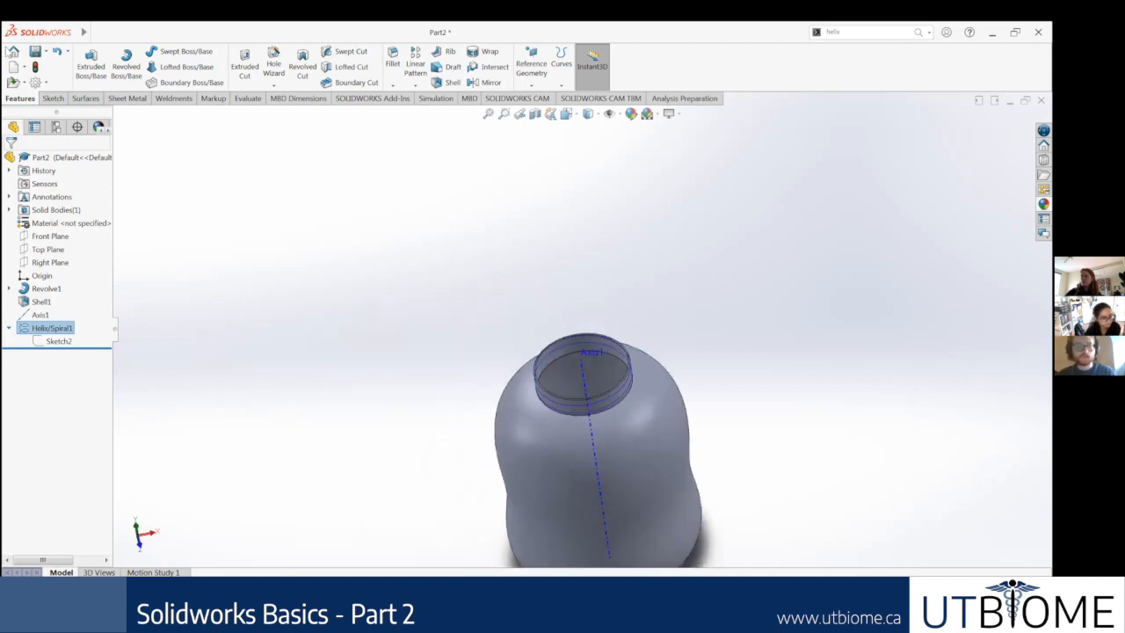
{"action": "left_click", "coordinate": [53, 98]}
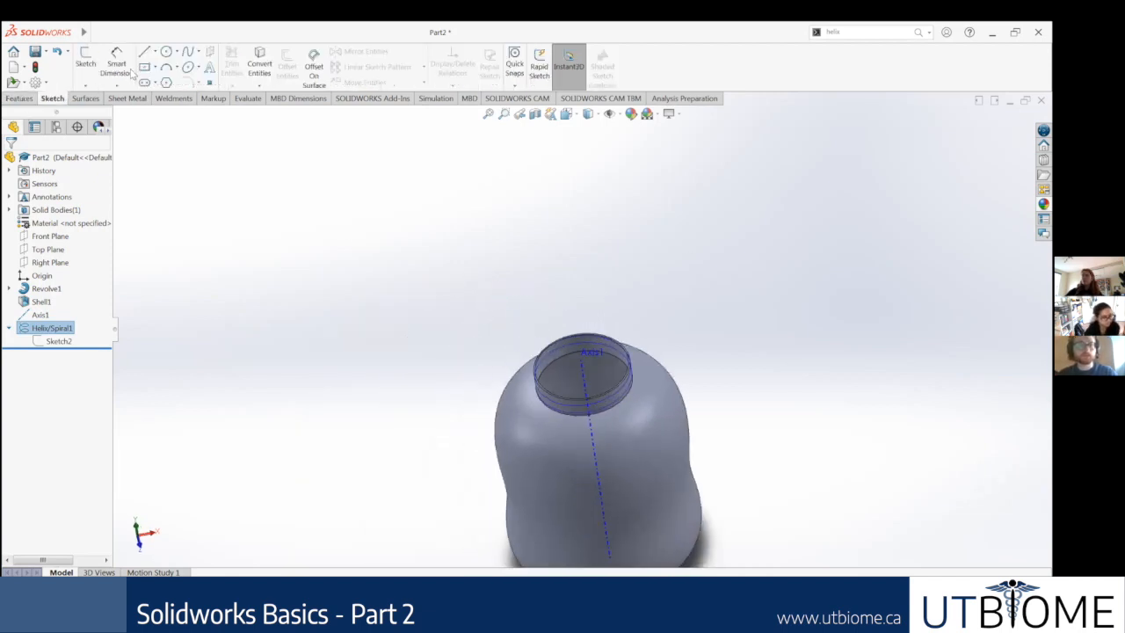
{"action": "left_click", "coordinate": [29, 98]}
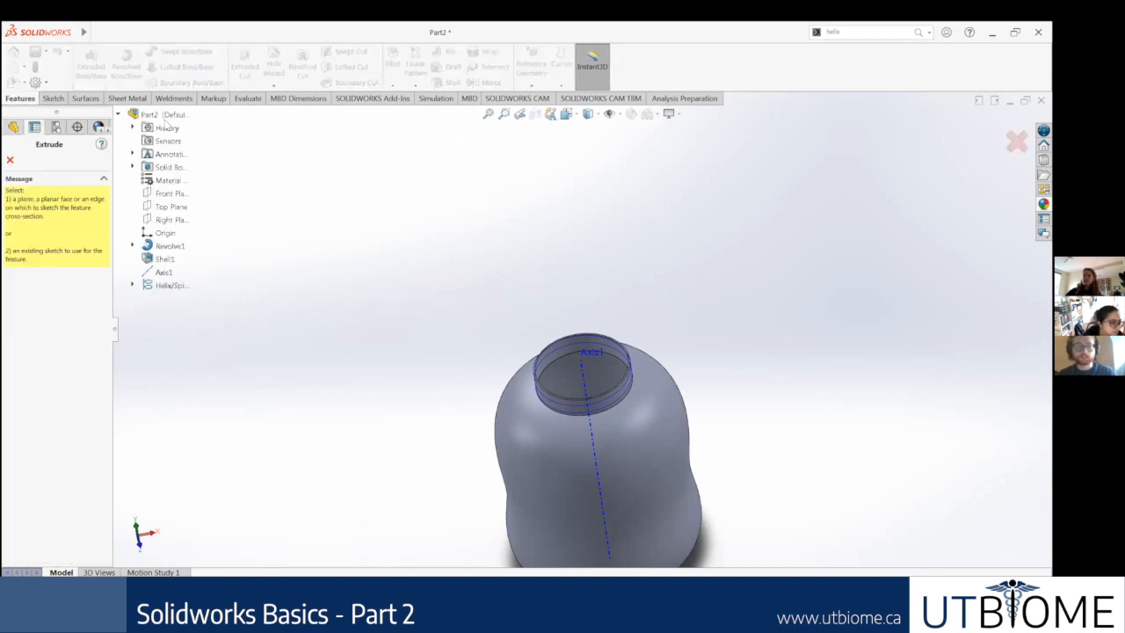
{"action": "left_click", "coordinate": [134, 285]}
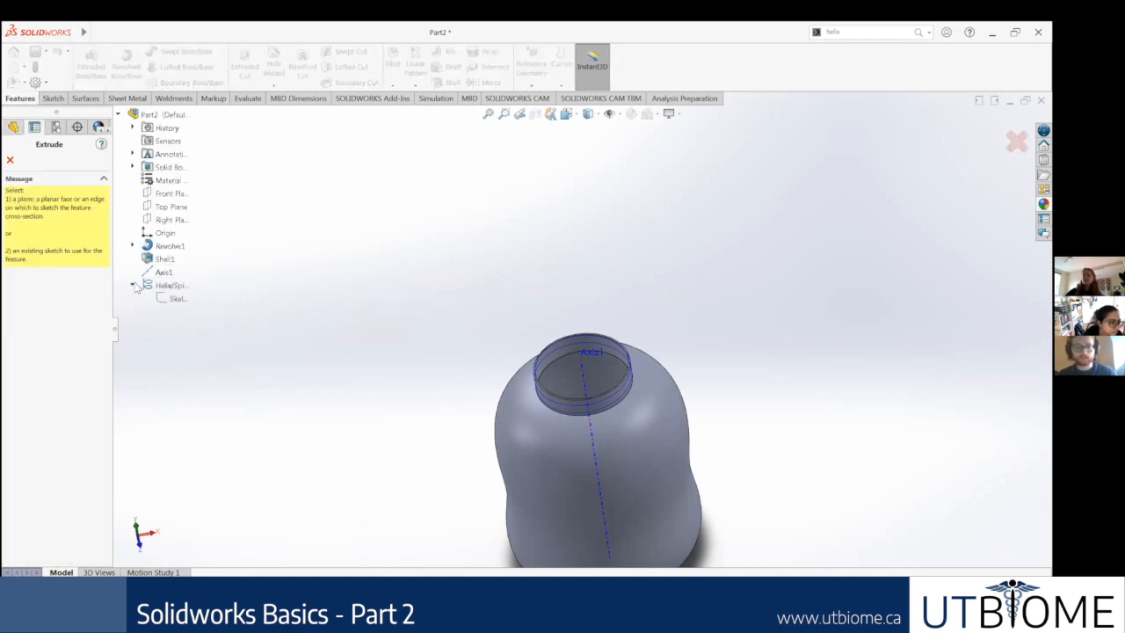
{"action": "left_click", "coordinate": [167, 300]}
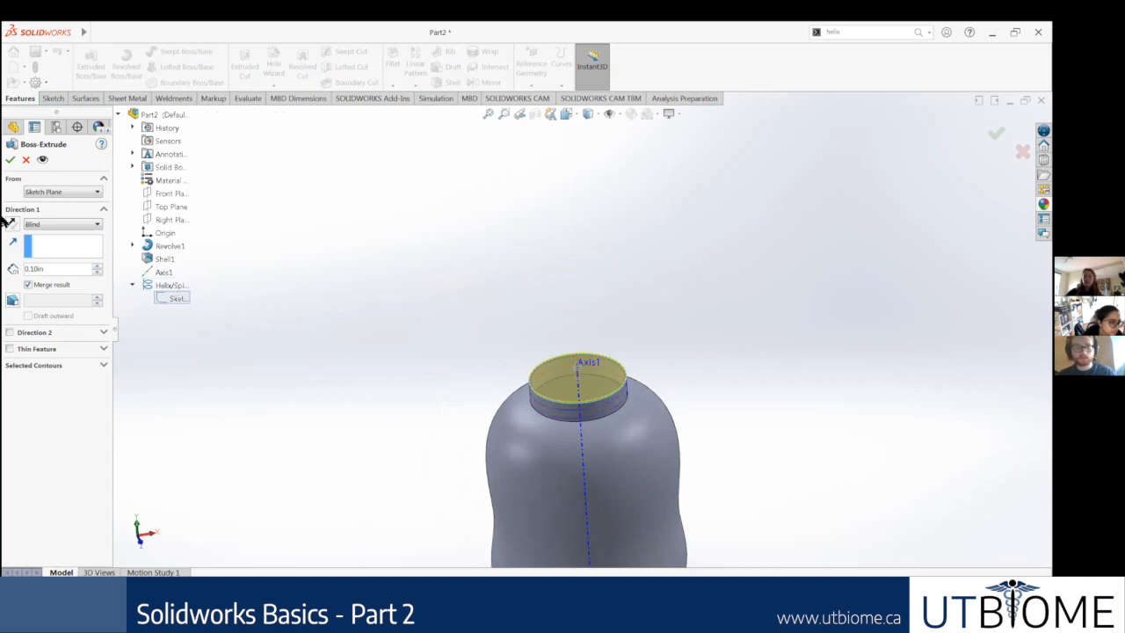
{"action": "left_click", "coordinate": [10, 159]}
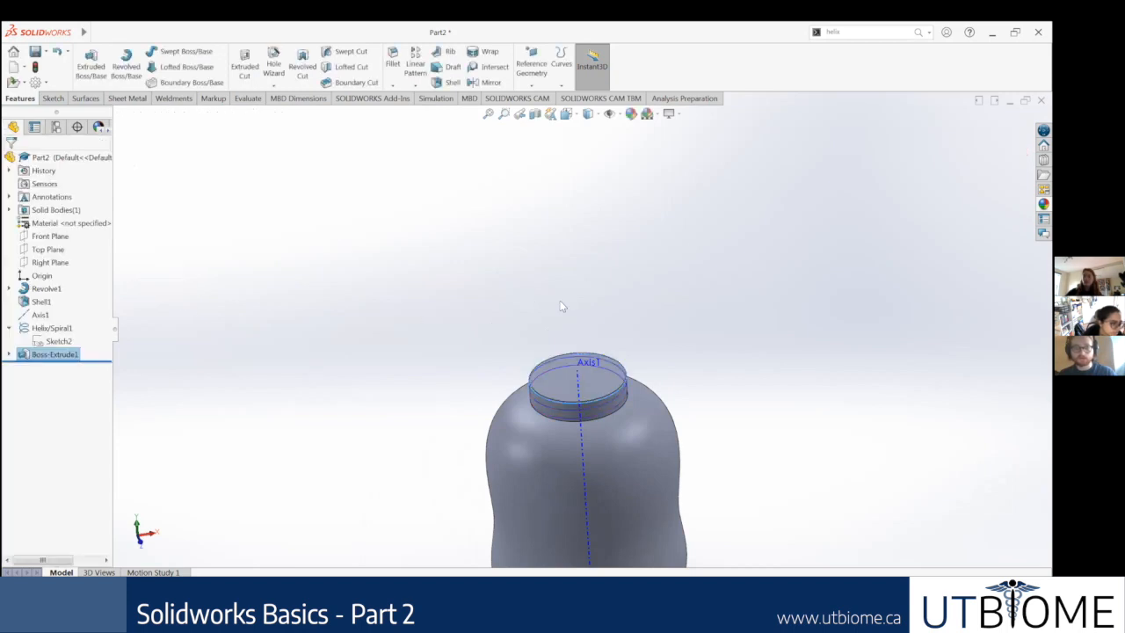
Step: Show the sketch under the new neck extrusion and roll the model history back to just before that extrusion
{"action": "scroll", "coordinate": [607, 396], "scroll_direction": "down", "scroll_amount": 3}
{"action": "scroll", "coordinate": [621, 352], "scroll_direction": "up", "scroll_amount": 1}
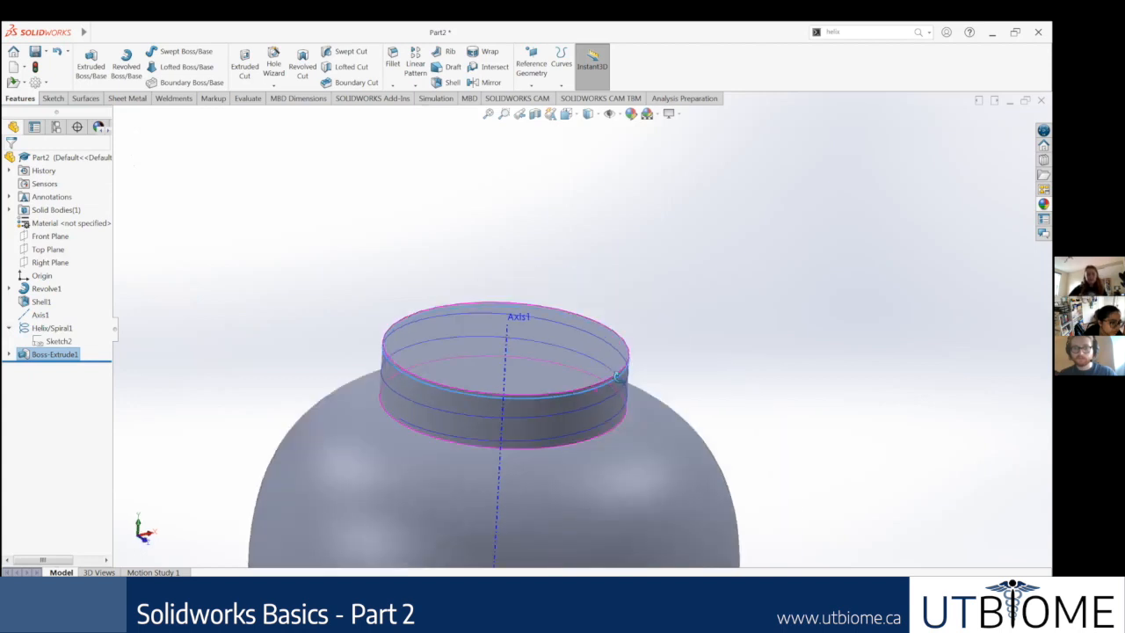
{"action": "left_click", "coordinate": [9, 354]}
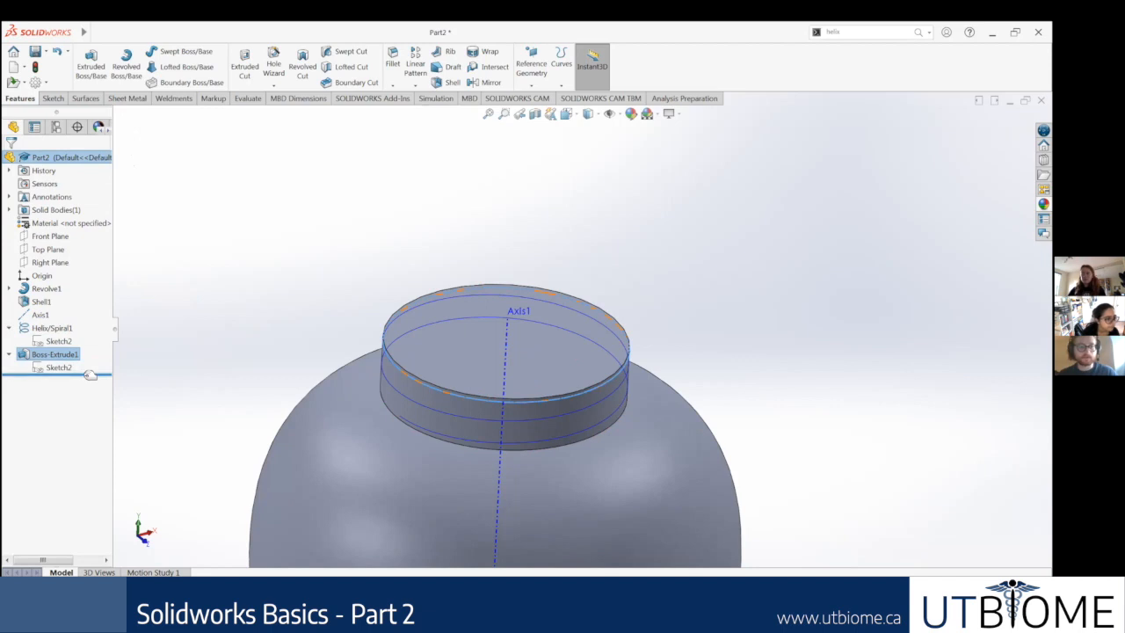
{"action": "left_click_drag", "start_coordinate": [99, 353], "coordinate": [98, 346]}
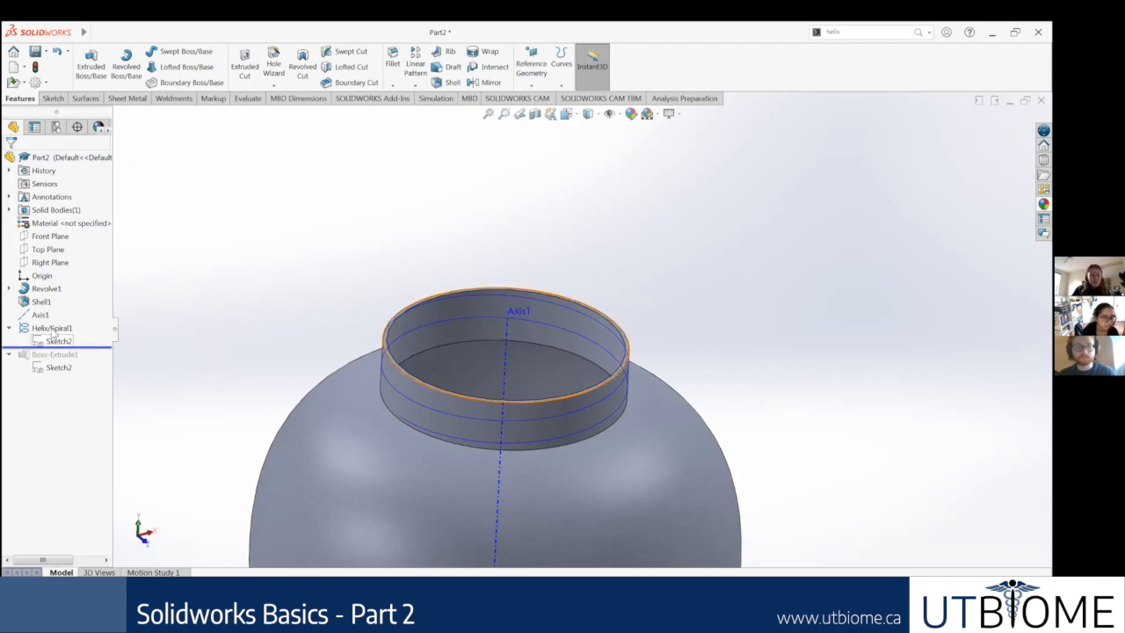
Step: Suppress the Helix/Spiral1 feature on the bottle neck and unsuppress it again
{"action": "right_click", "coordinate": [58, 334]}
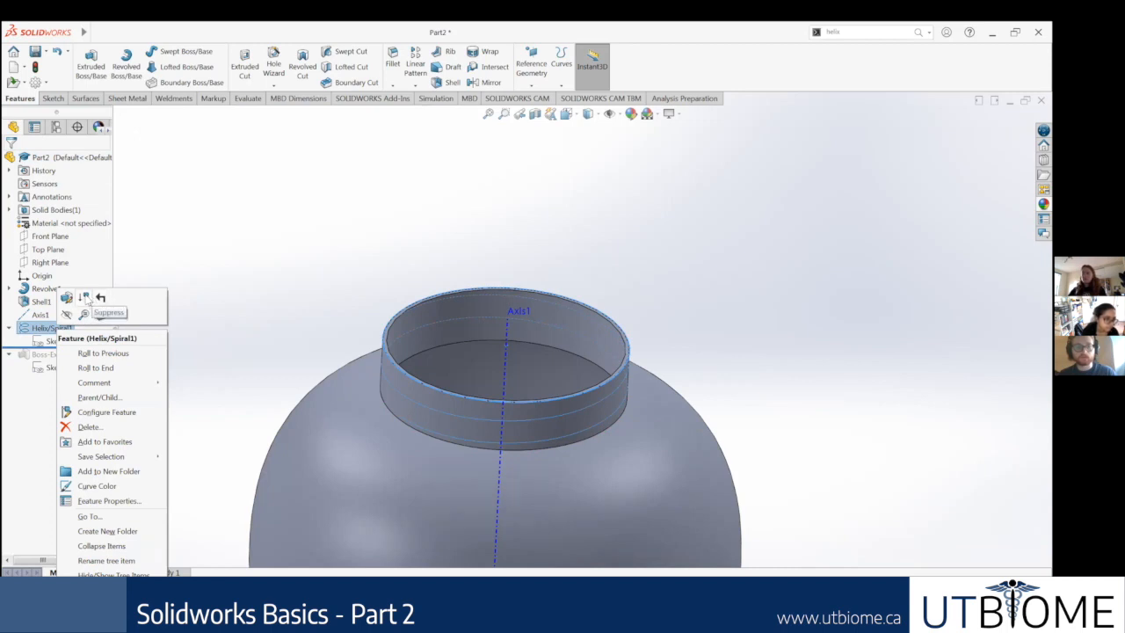
{"action": "left_click", "coordinate": [86, 300]}
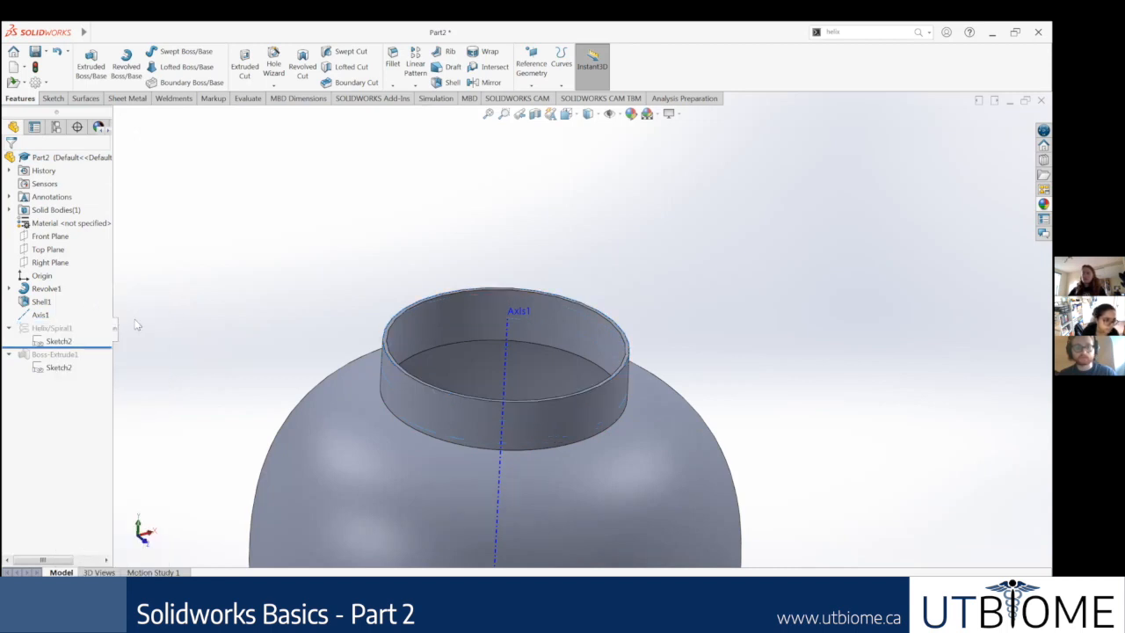
{"action": "right_click", "coordinate": [68, 328]}
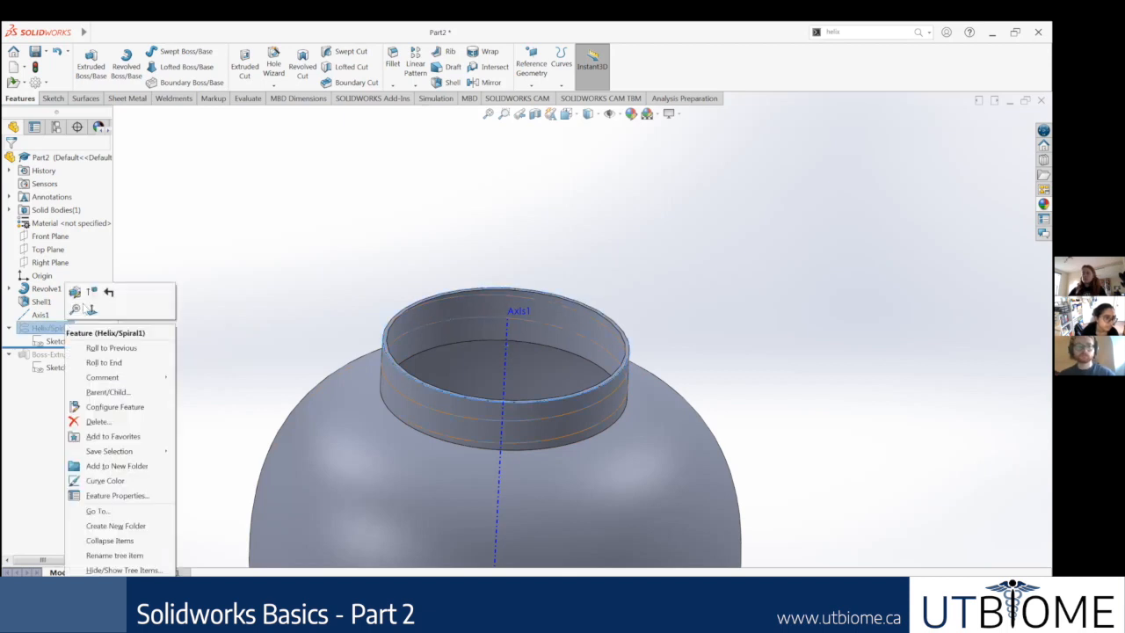
{"action": "left_click", "coordinate": [97, 297]}
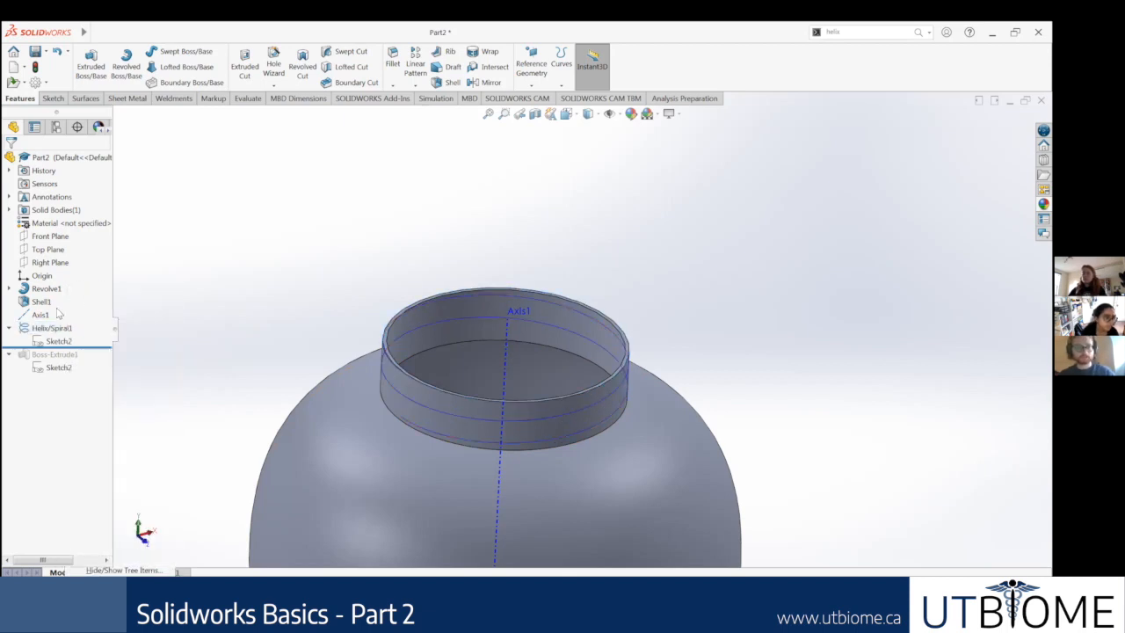
Step: Hide the Helix/Spiral1 curve around the bottle neck and show it again
{"action": "right_click", "coordinate": [54, 330]}
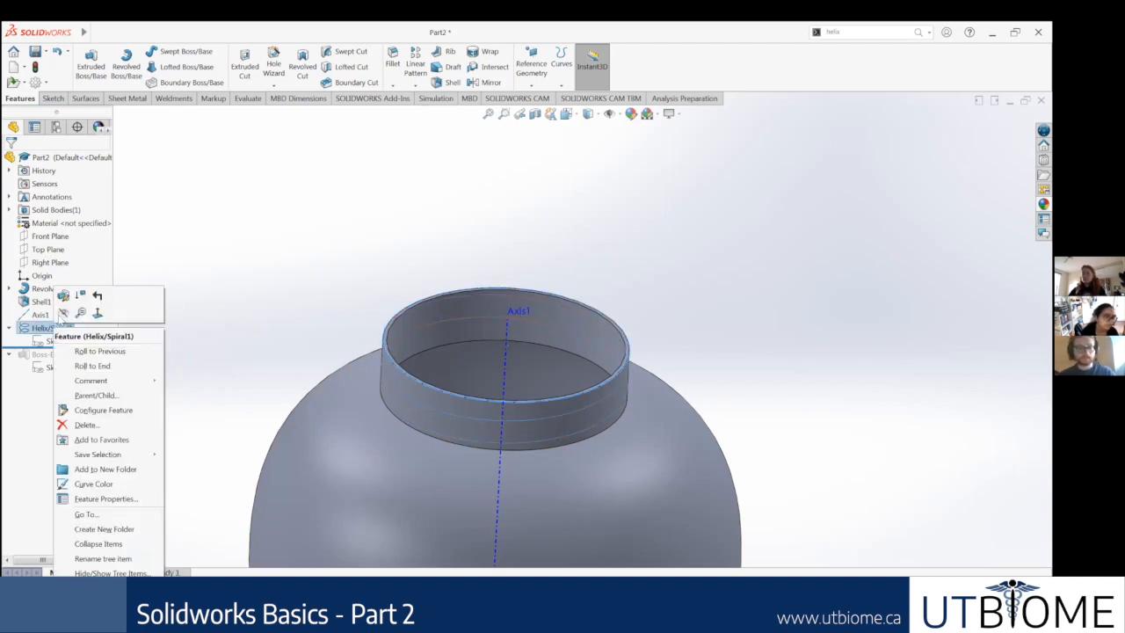
{"action": "left_click", "coordinate": [63, 314]}
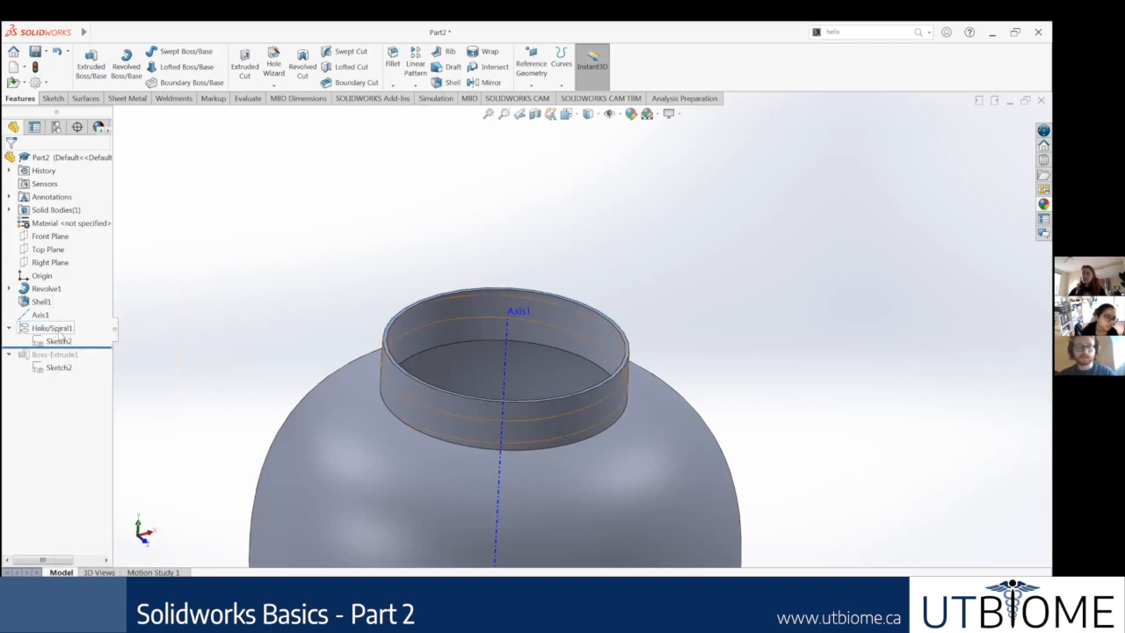
{"action": "right_click", "coordinate": [52, 332]}
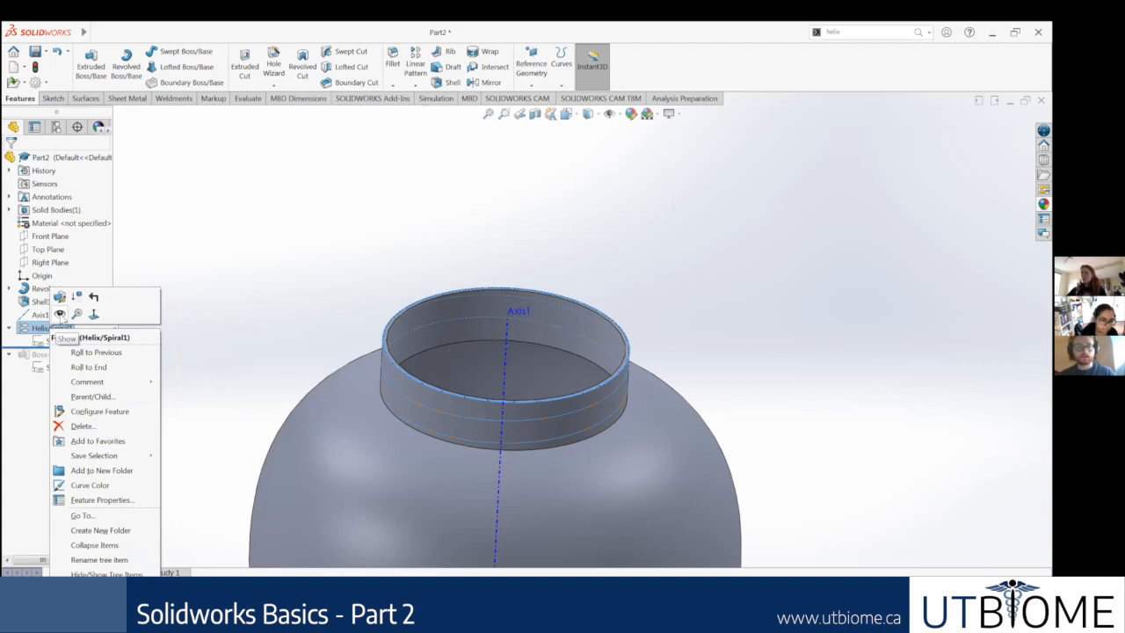
{"action": "left_click", "coordinate": [60, 314]}
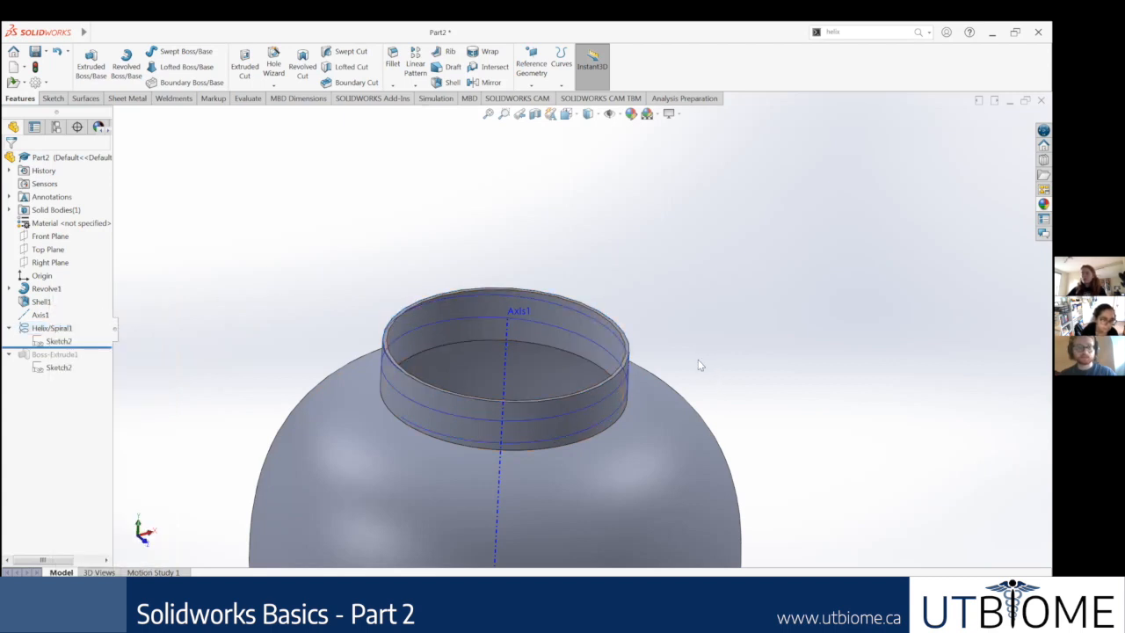
Step: Set the view to isometric with the whole bottle in frame
{"action": "scroll", "coordinate": [666, 349], "scroll_direction": "up", "scroll_amount": 8}
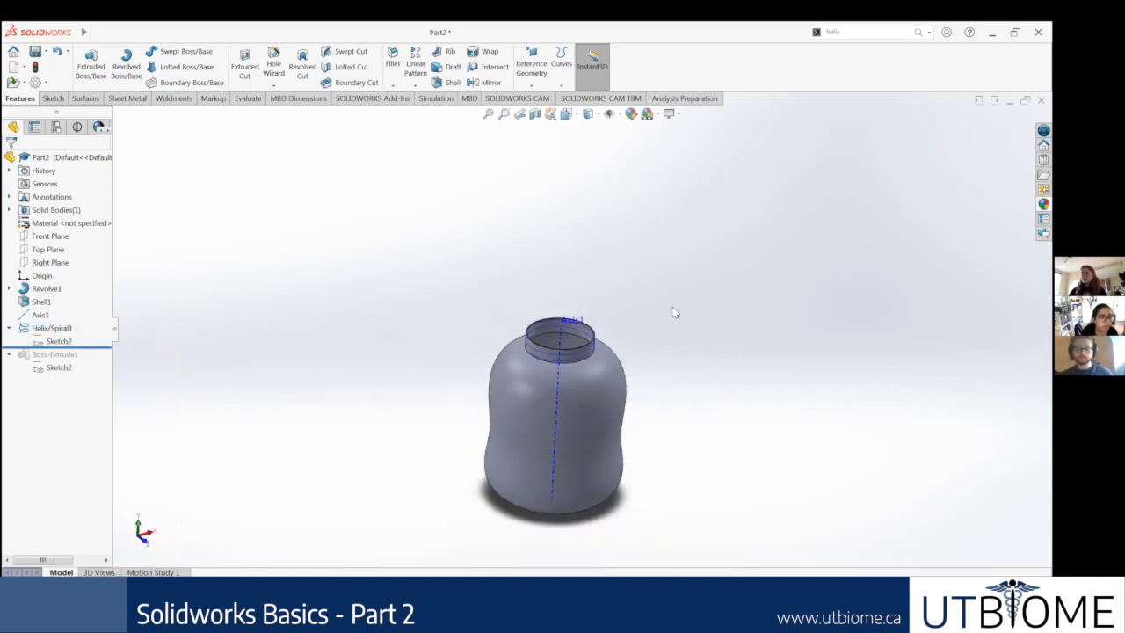
{"action": "scroll", "coordinate": [594, 376], "scroll_direction": "down", "scroll_amount": 3}
{"action": "key", "text": "ctrl+7"}
{"action": "scroll", "coordinate": [743, 273], "scroll_direction": "down", "scroll_amount": 2}
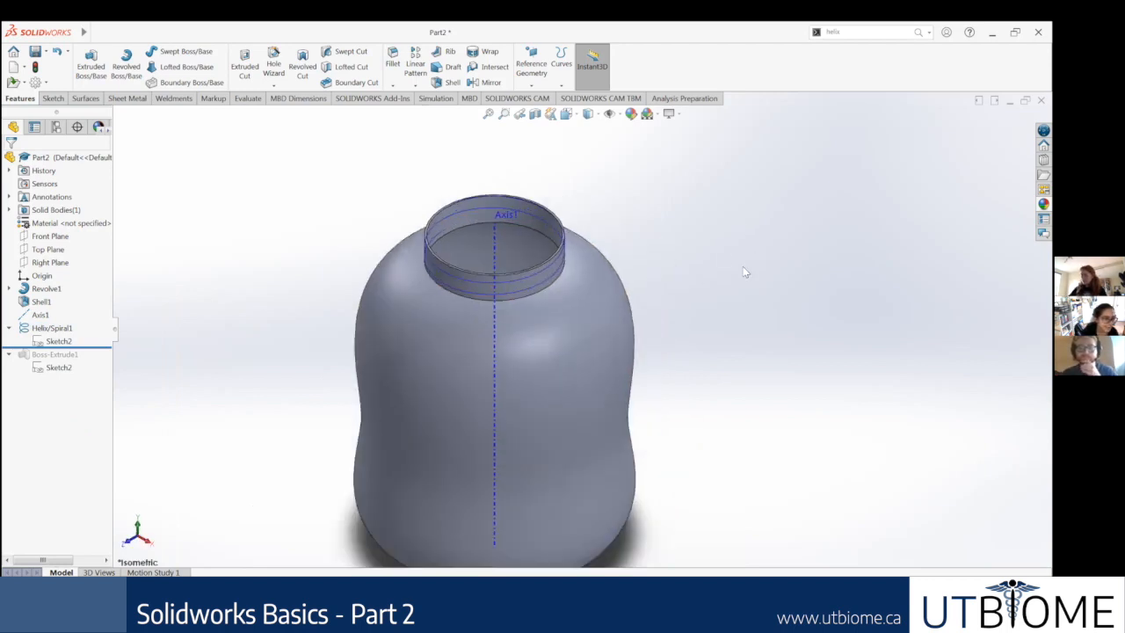
{"action": "scroll", "coordinate": [547, 514], "scroll_direction": "up", "scroll_amount": 3}
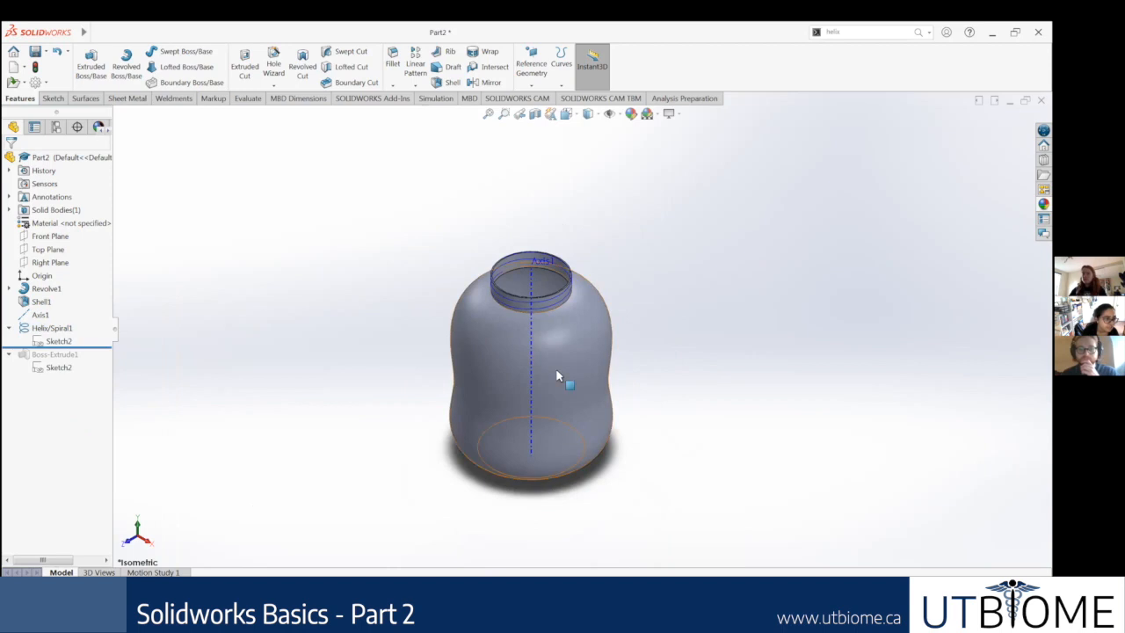
{"action": "scroll", "coordinate": [585, 358], "scroll_direction": "down", "scroll_amount": 1}
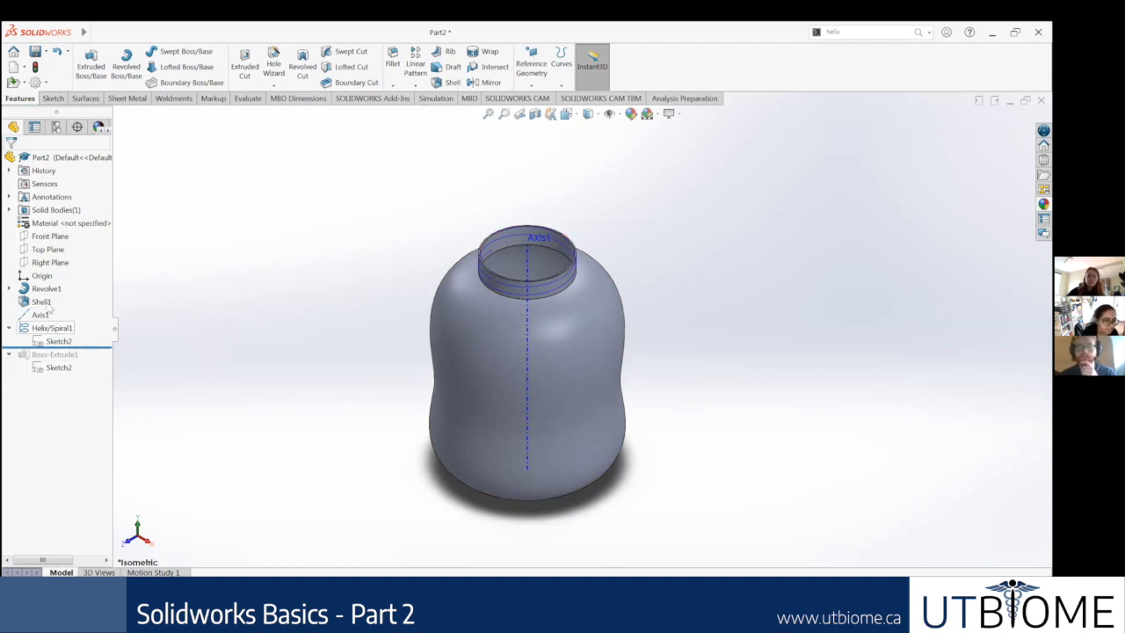
{"action": "mouse_move", "coordinate": [97, 348]}
{"action": "left_mouse_down"}
{"action": "mouse_move", "coordinate": [94, 373]}
{"action": "mouse_move", "coordinate": [96, 350]}
{"action": "left_mouse_up"}
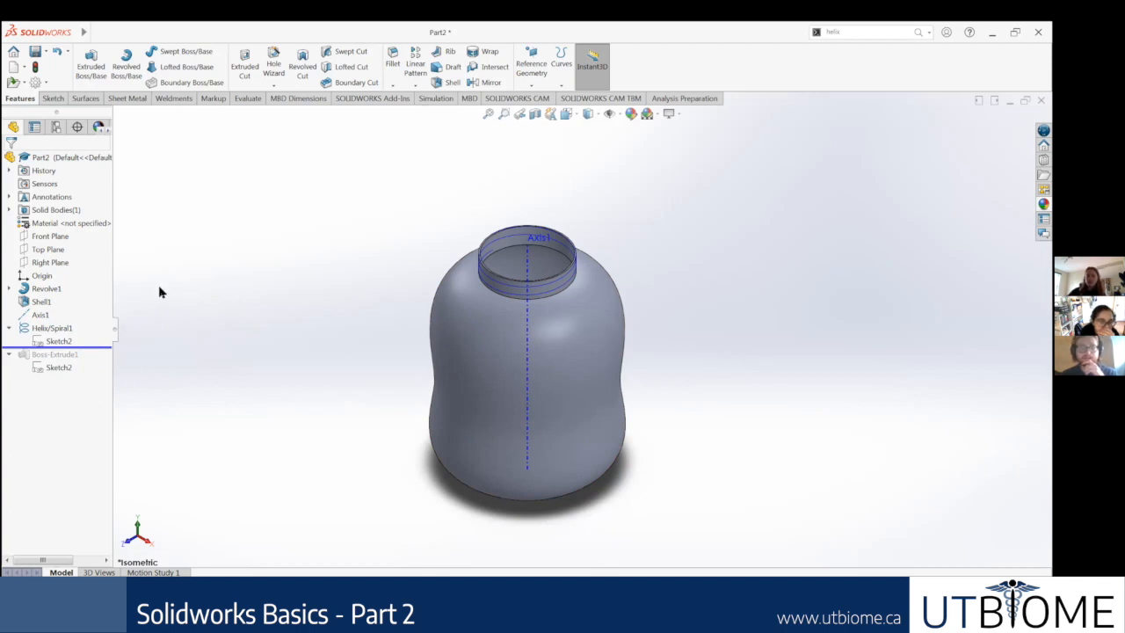
{"action": "left_click", "coordinate": [54, 328]}
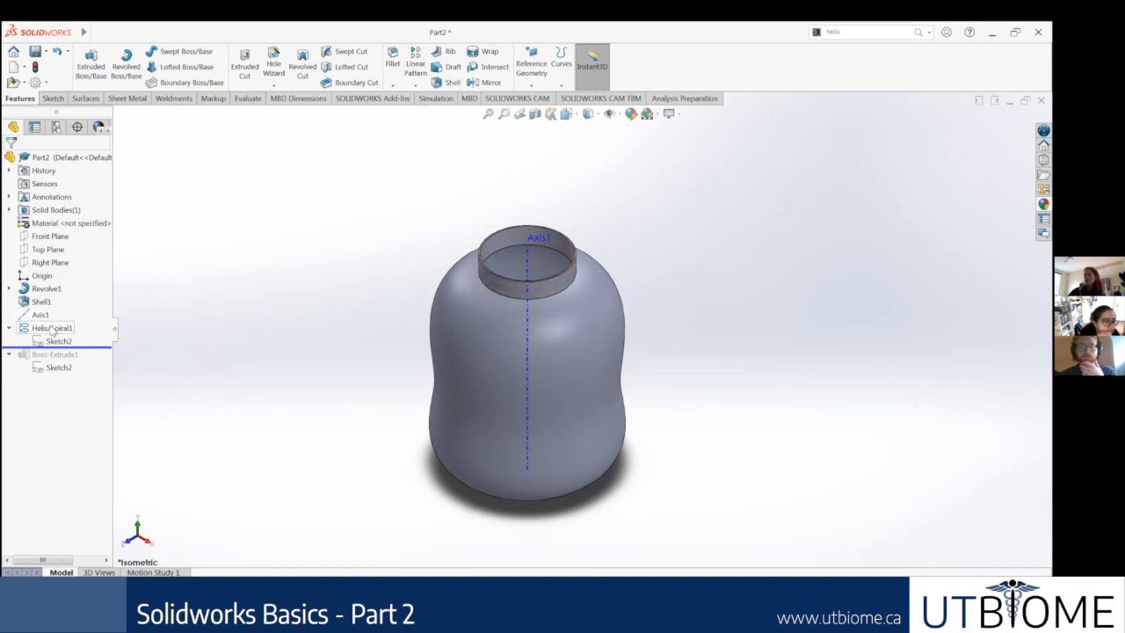
{"action": "mouse_move", "coordinate": [64, 333]}
{"action": "left_mouse_down"}
{"action": "mouse_move", "coordinate": [49, 282]}
{"action": "mouse_move", "coordinate": [55, 328]}
{"action": "left_mouse_up"}
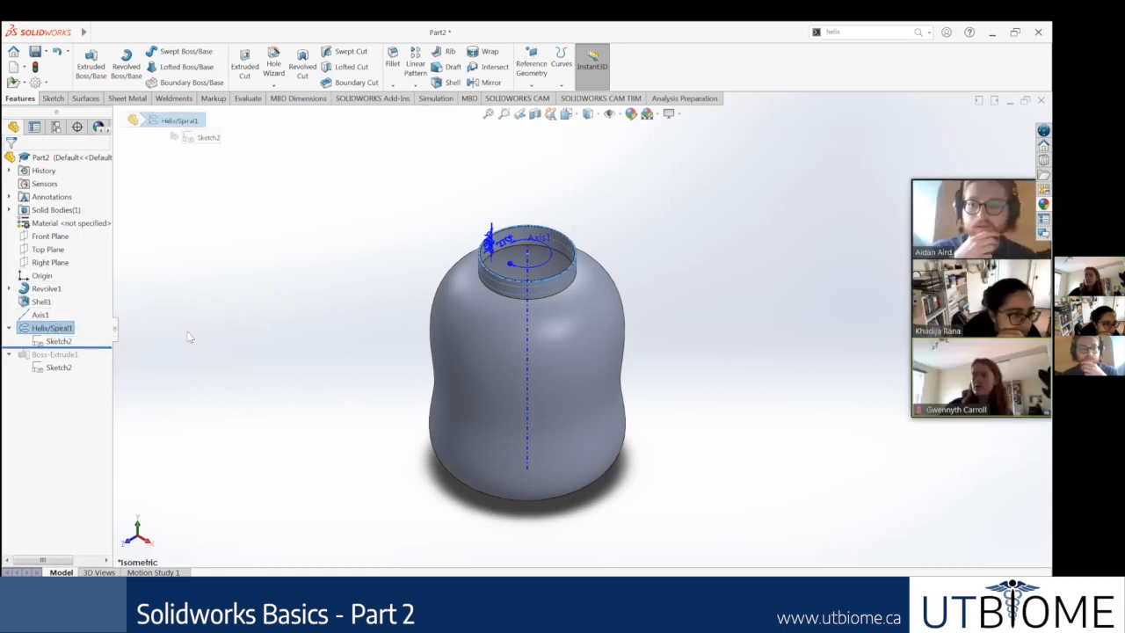
{"action": "right_click", "coordinate": [55, 329]}
{"action": "left_click", "coordinate": [55, 328]}
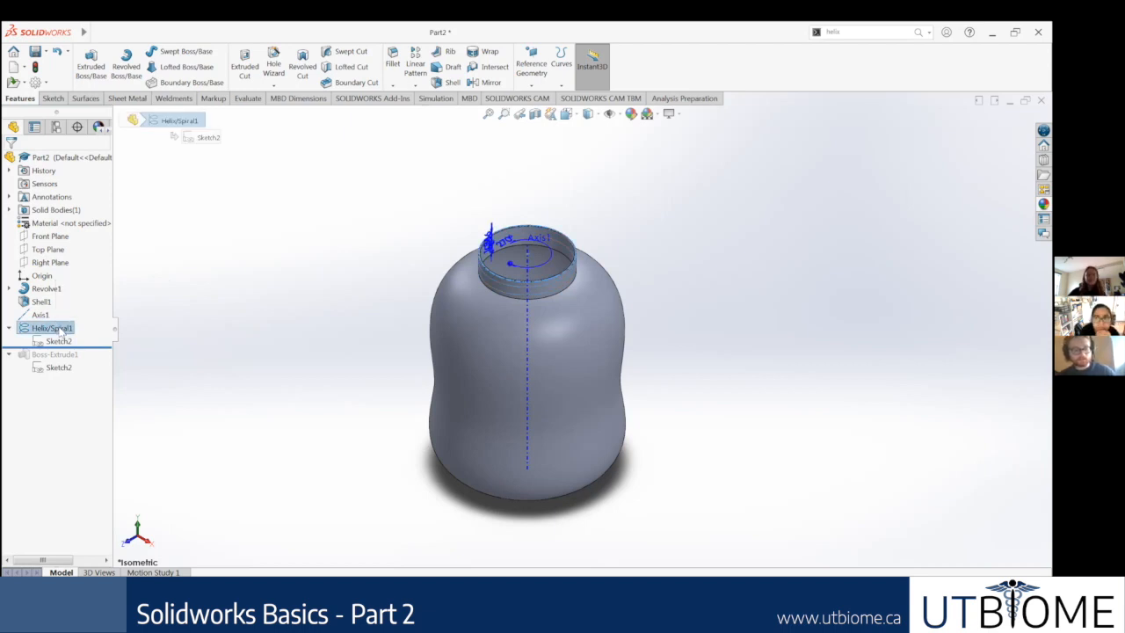
{"action": "left_click", "coordinate": [224, 304]}
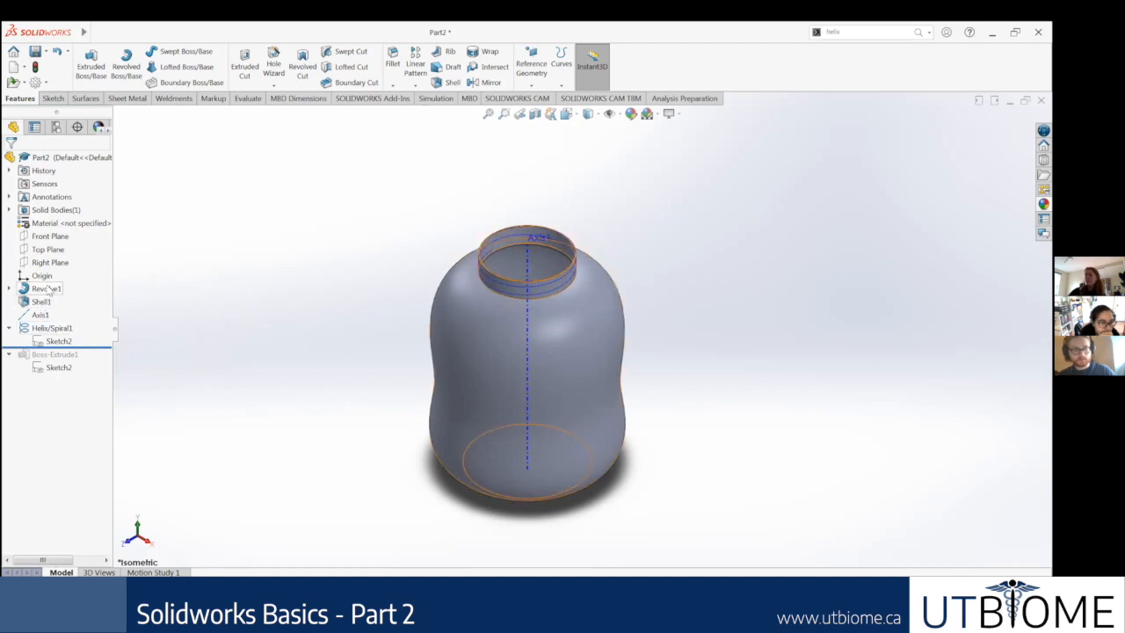
{"action": "right_click", "coordinate": [49, 290]}
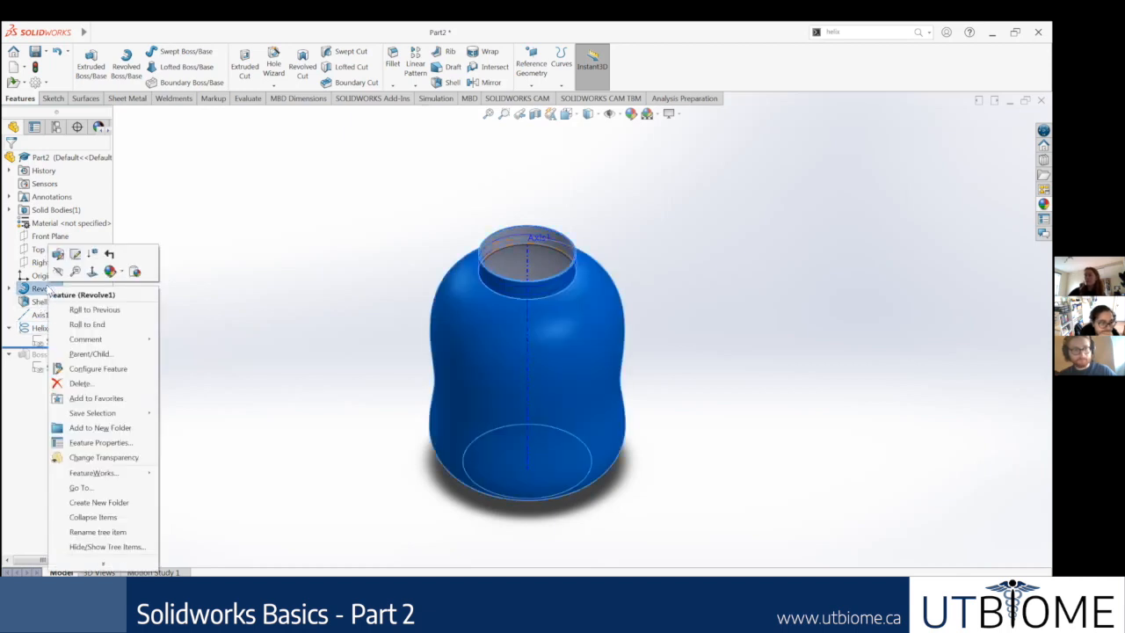
{"action": "left_click", "coordinate": [124, 333]}
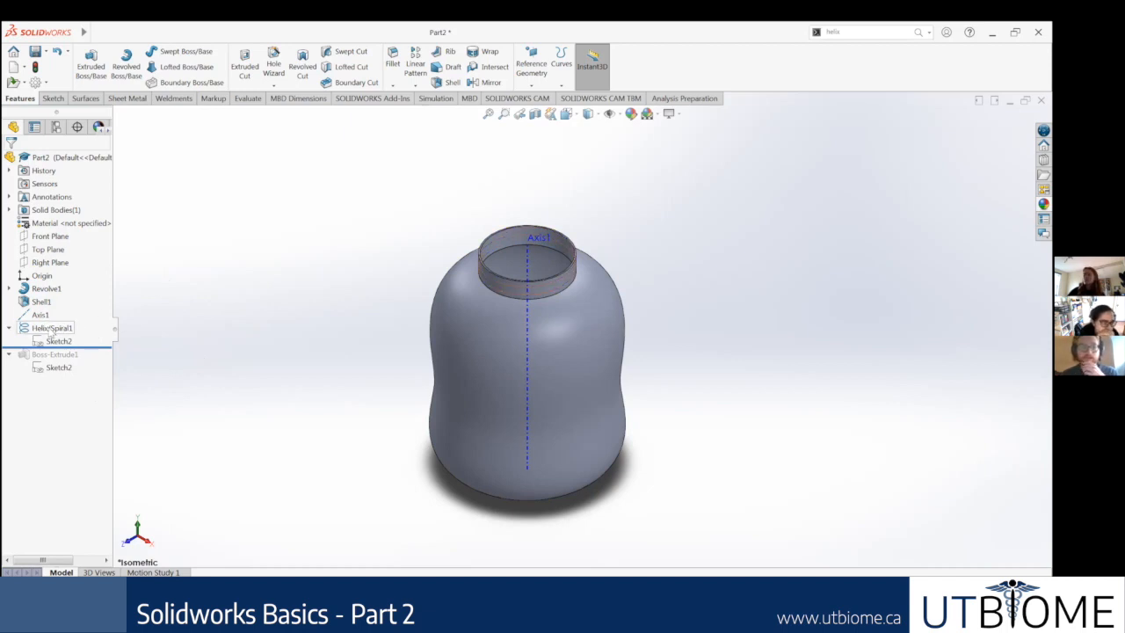
{"action": "mouse_move", "coordinate": [51, 327]}
{"action": "left_mouse_down"}
{"action": "mouse_move", "coordinate": [48, 286]}
{"action": "mouse_move", "coordinate": [49, 330]}
{"action": "left_mouse_up"}
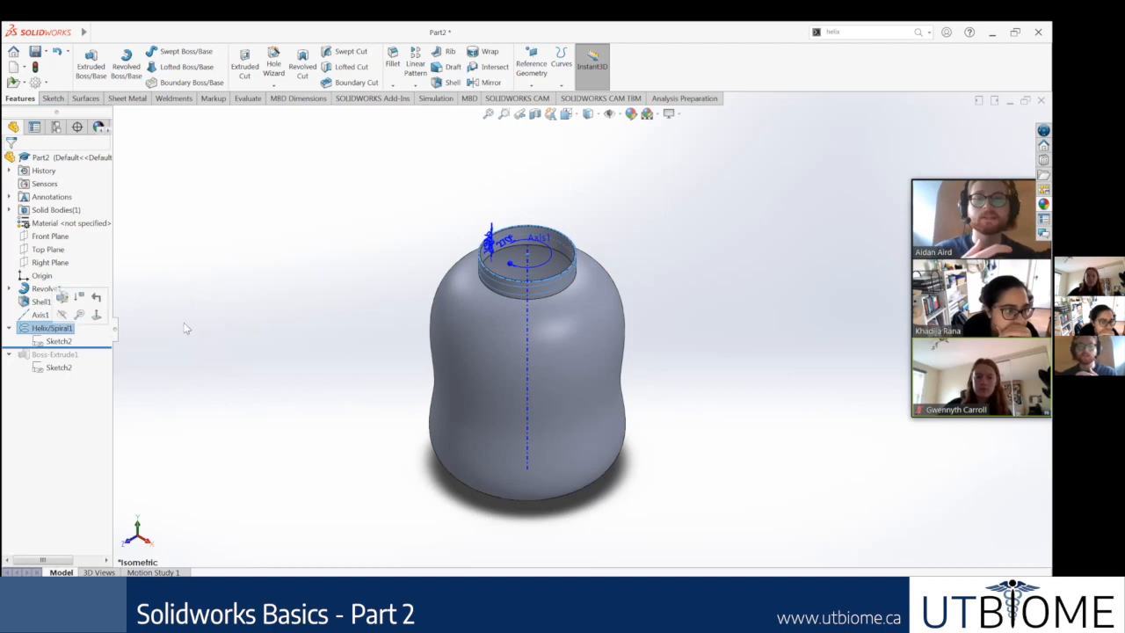
{"action": "left_click", "coordinate": [42, 342]}
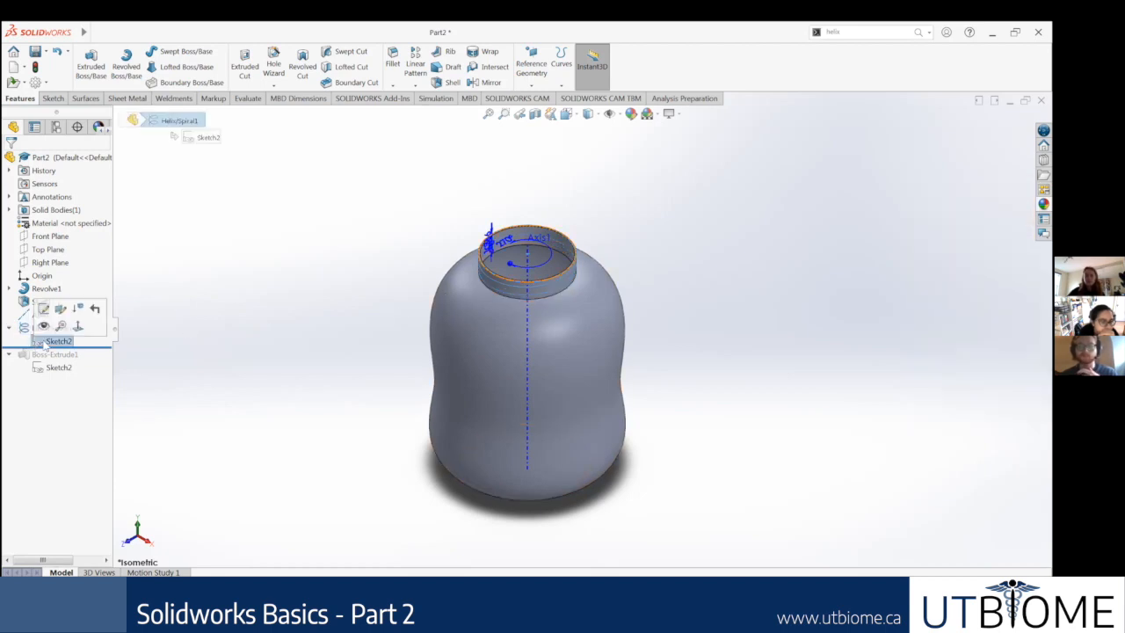
{"action": "key", "text": "Escape"}
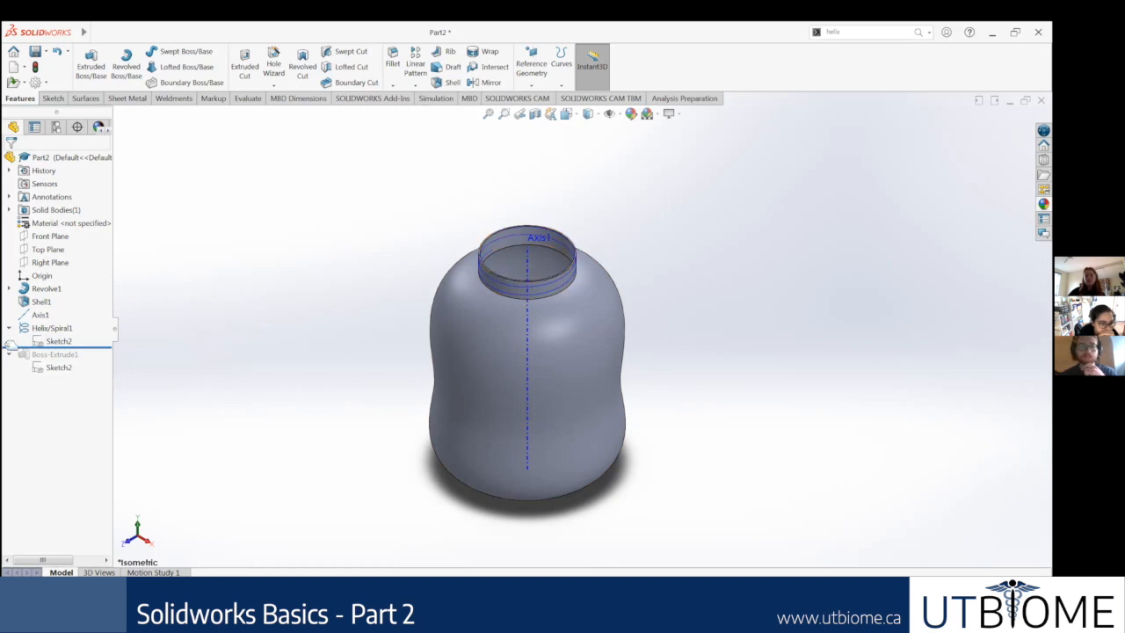
Step: Reorder Helix/Spiral1 ahead of Axis1 in the feature history and try to move it ahead of Shell1 as well
{"action": "left_click_drag", "start_coordinate": [56, 334], "coordinate": [49, 306]}
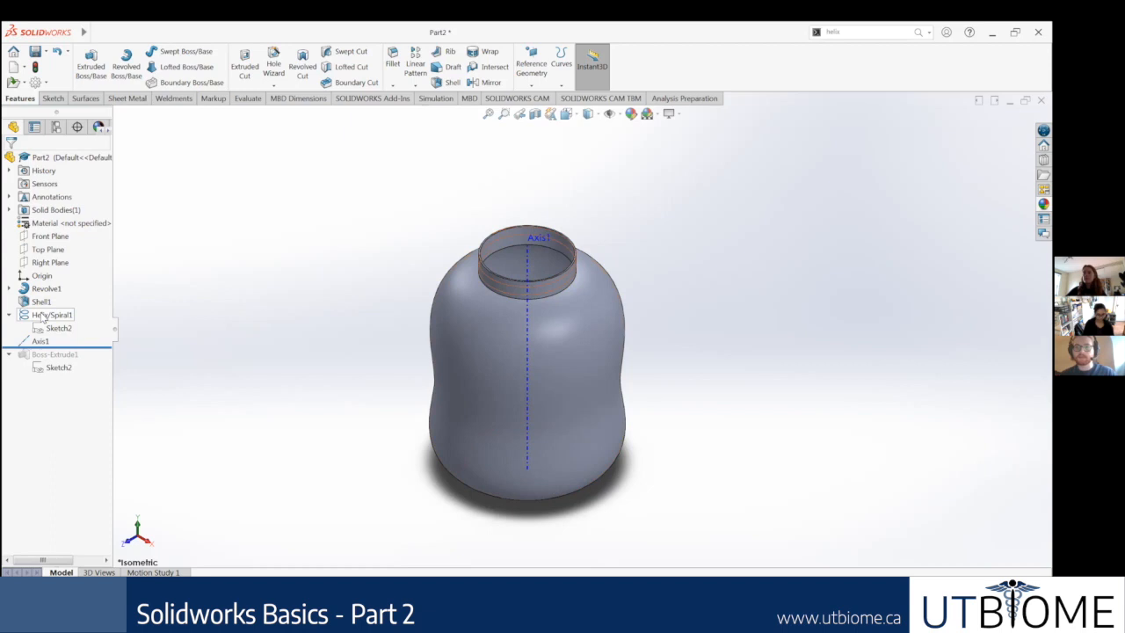
{"action": "mouse_move", "coordinate": [41, 316]}
{"action": "left_mouse_down"}
{"action": "mouse_move", "coordinate": [40, 294]}
{"action": "mouse_move", "coordinate": [41, 348]}
{"action": "mouse_move", "coordinate": [37, 289]}
{"action": "mouse_move", "coordinate": [50, 340]}
{"action": "mouse_move", "coordinate": [52, 288]}
{"action": "left_mouse_up"}
{"action": "left_click", "coordinate": [160, 337]}
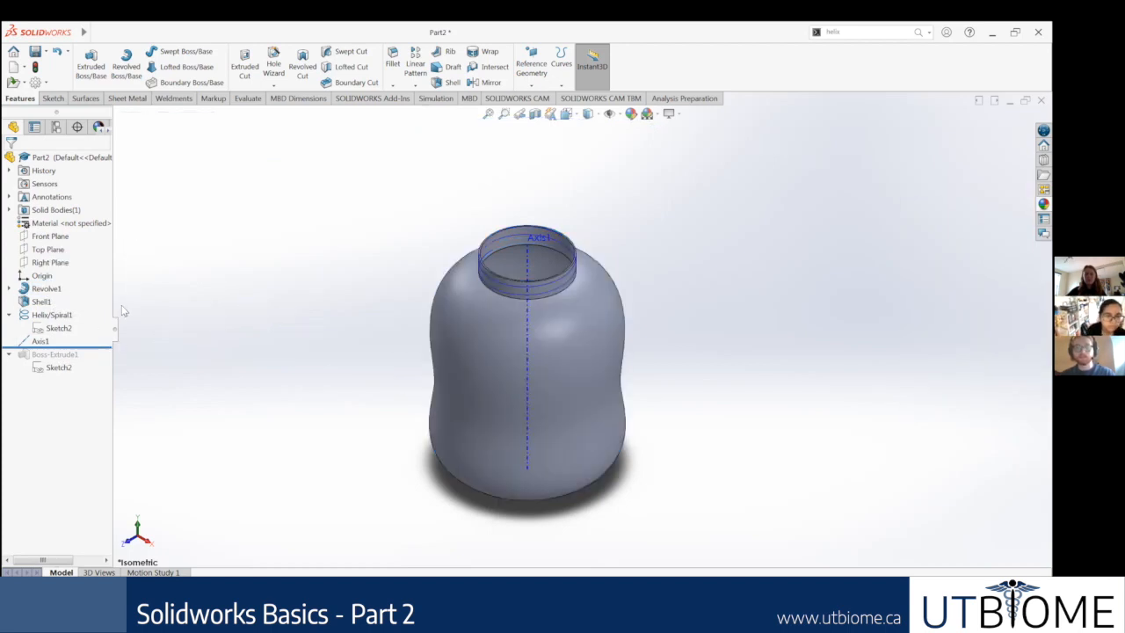
Step: Roll the bottle's feature history back to just after Shell1, and roll it forward past Boss-Extrude1 again
{"action": "mouse_move", "coordinate": [93, 347]}
{"action": "left_mouse_down"}
{"action": "mouse_move", "coordinate": [90, 296]}
{"action": "mouse_move", "coordinate": [72, 309]}
{"action": "mouse_move", "coordinate": [39, 301]}
{"action": "mouse_move", "coordinate": [43, 281]}
{"action": "mouse_move", "coordinate": [35, 302]}
{"action": "mouse_move", "coordinate": [43, 277]}
{"action": "left_mouse_up"}
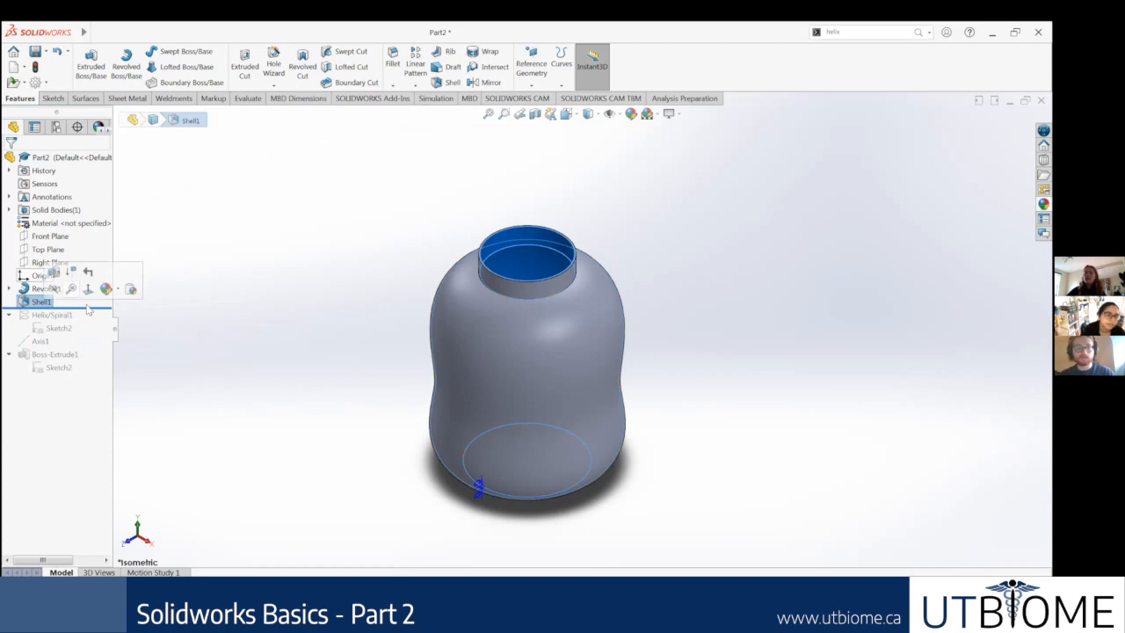
{"action": "left_click", "coordinate": [91, 307]}
{"action": "left_click_drag", "start_coordinate": [95, 307], "coordinate": [84, 371]}
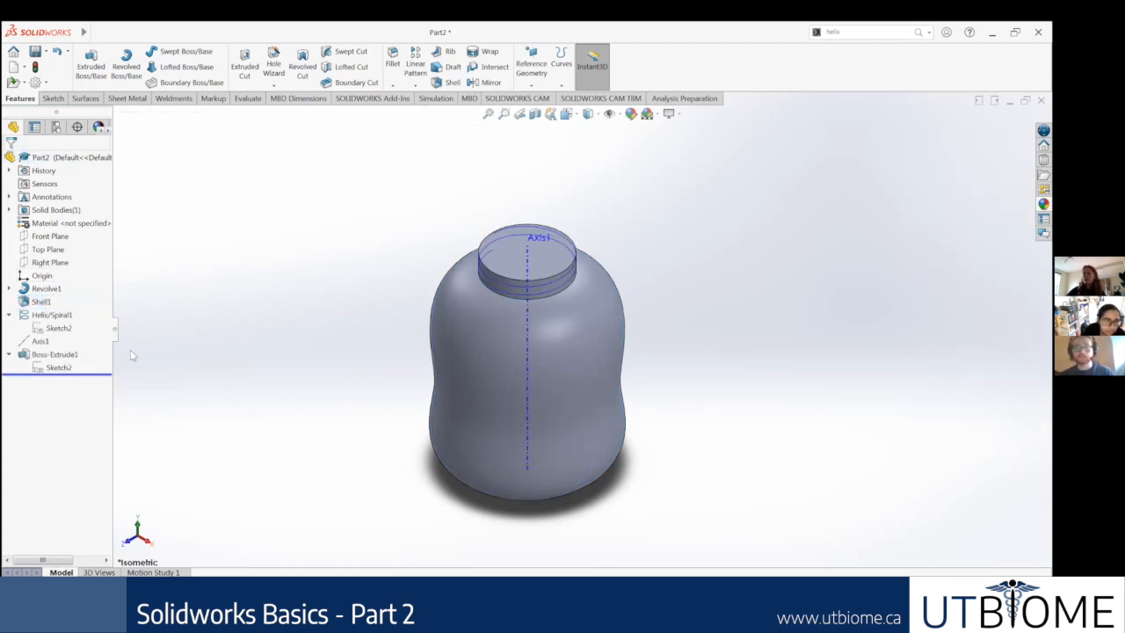
{"action": "left_click", "coordinate": [63, 354]}
{"action": "right_click", "coordinate": [67, 354]}
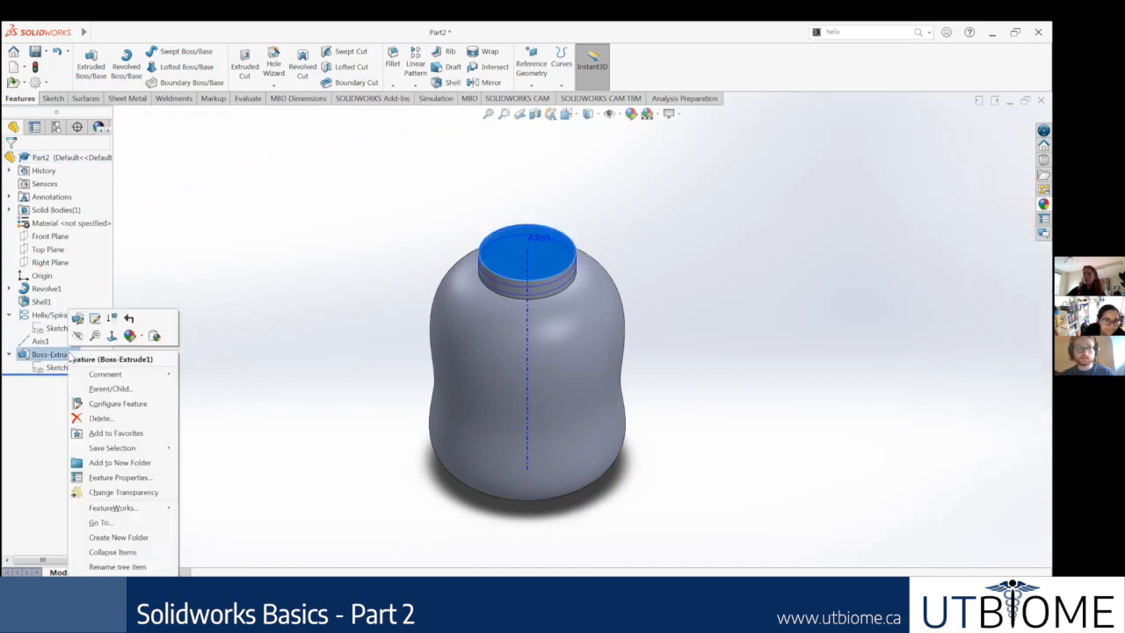
{"action": "left_click", "coordinate": [252, 374]}
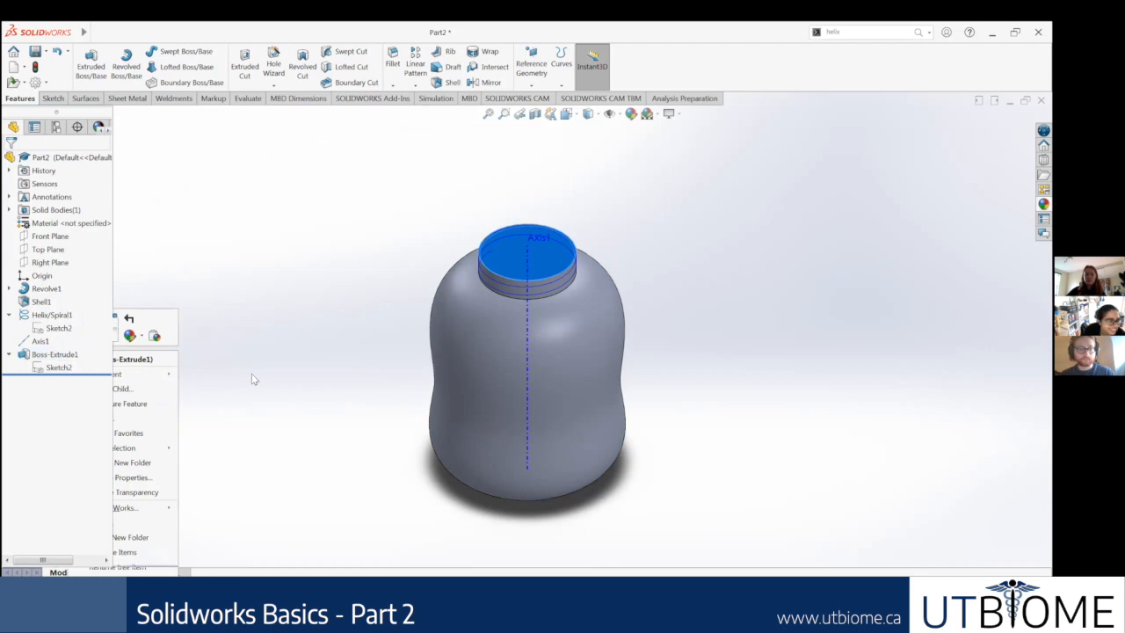
{"action": "right_click", "coordinate": [36, 357]}
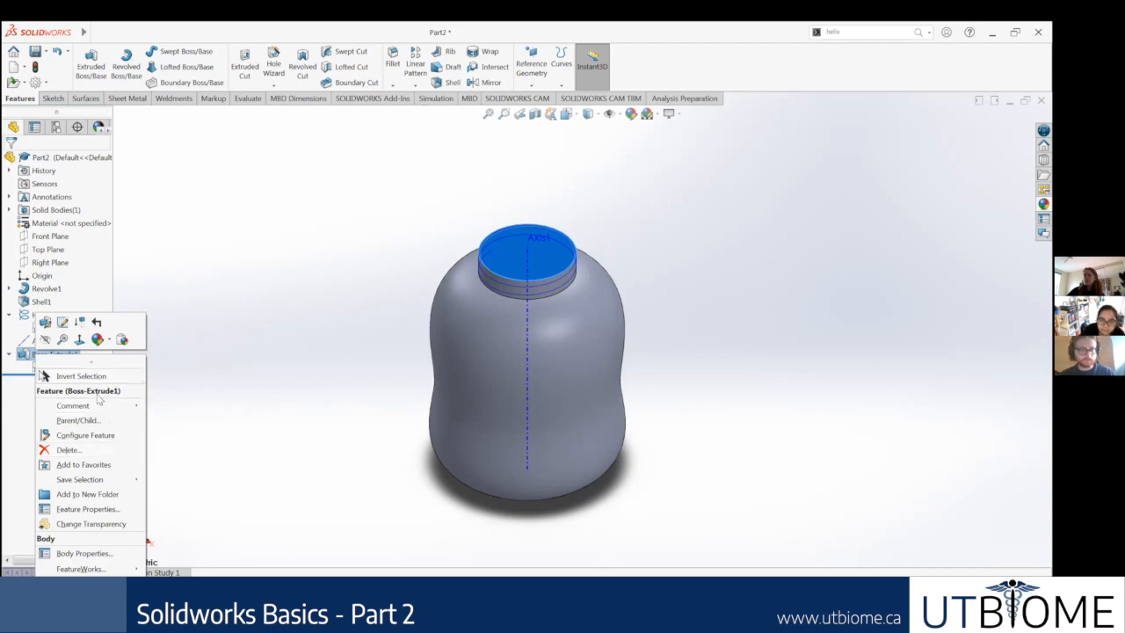
{"action": "left_click", "coordinate": [230, 406]}
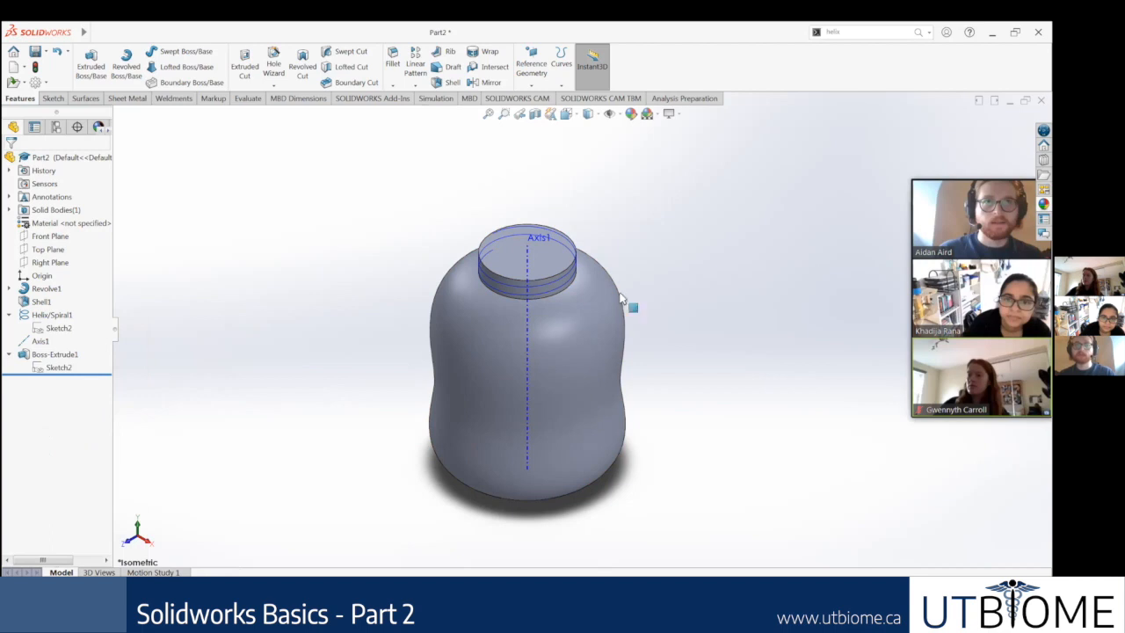
{"action": "left_click", "coordinate": [147, 600]}
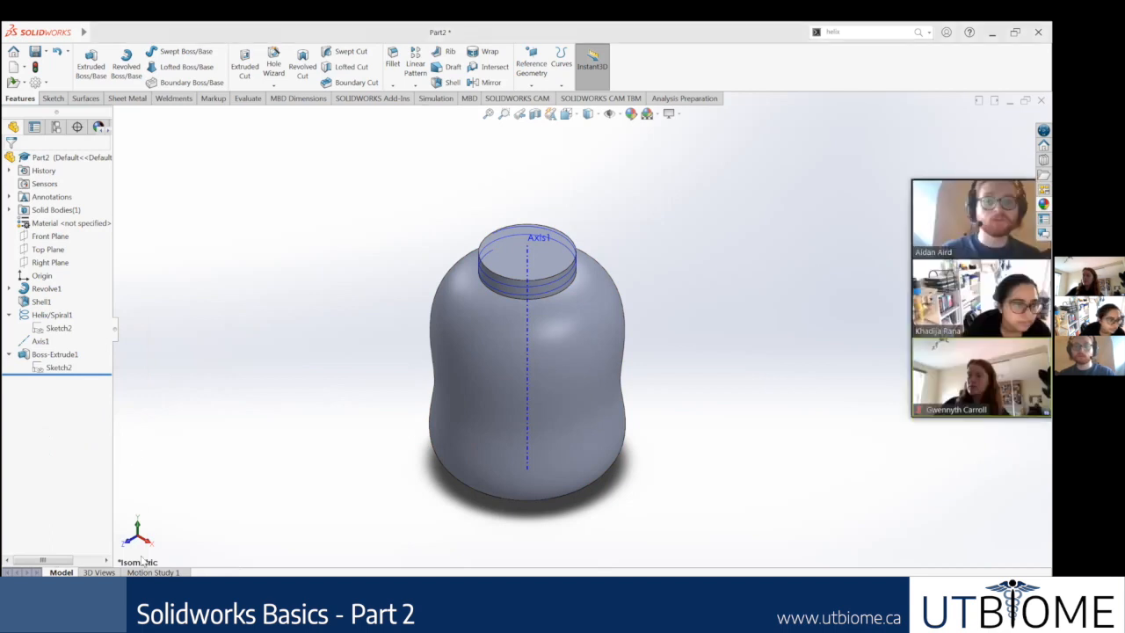
{"action": "scroll", "coordinate": [107, 412], "scroll_direction": "down", "scroll_amount": 3}
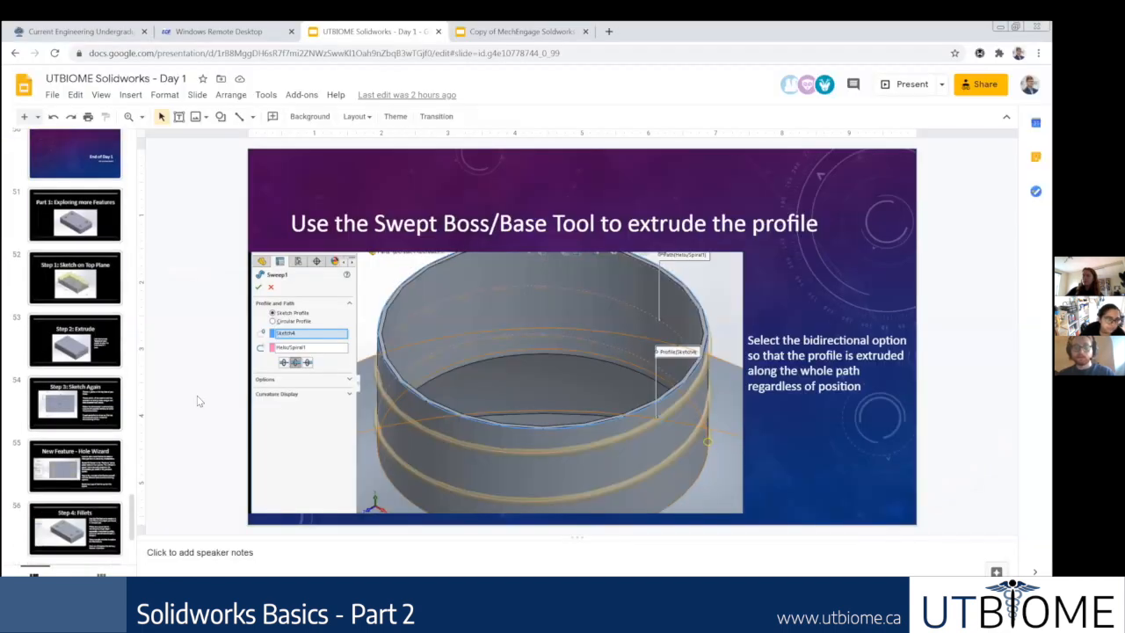
{"action": "left_click", "coordinate": [264, 601]}
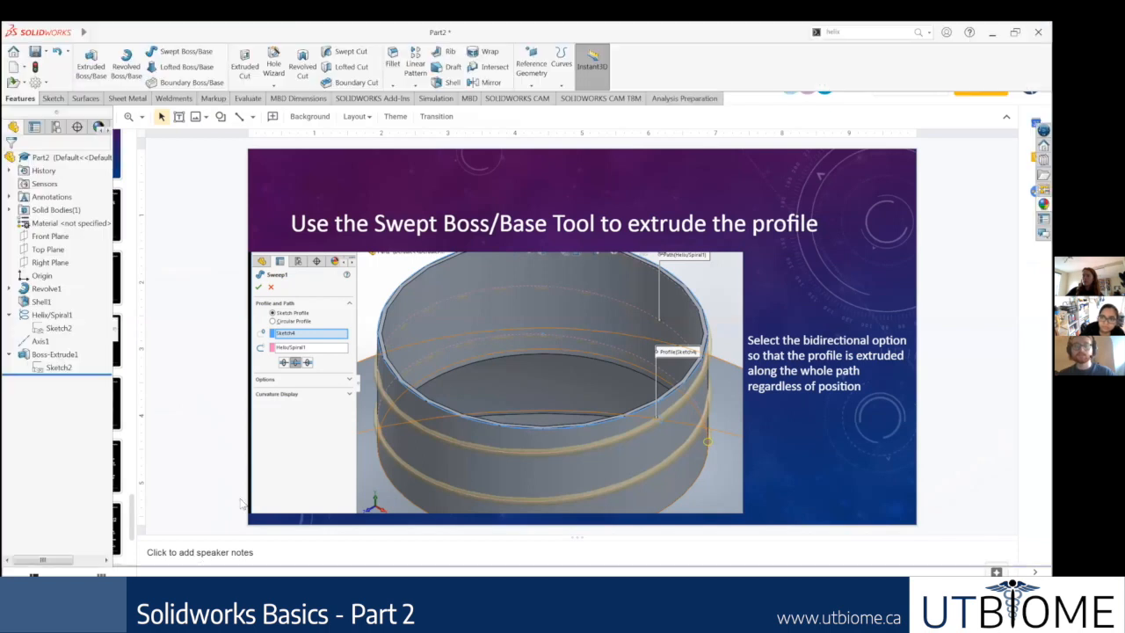
{"action": "scroll", "coordinate": [763, 317], "scroll_direction": "up", "scroll_amount": 2}
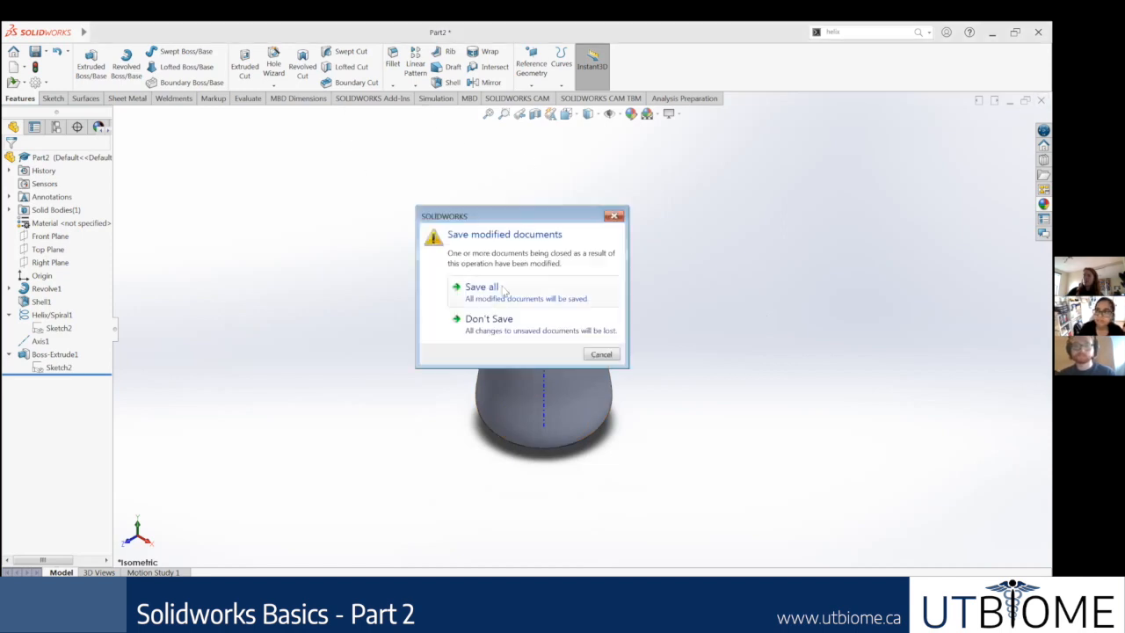
Step: Close the bottle part without saving its changes and create a new part document
{"action": "left_click", "coordinate": [488, 321]}
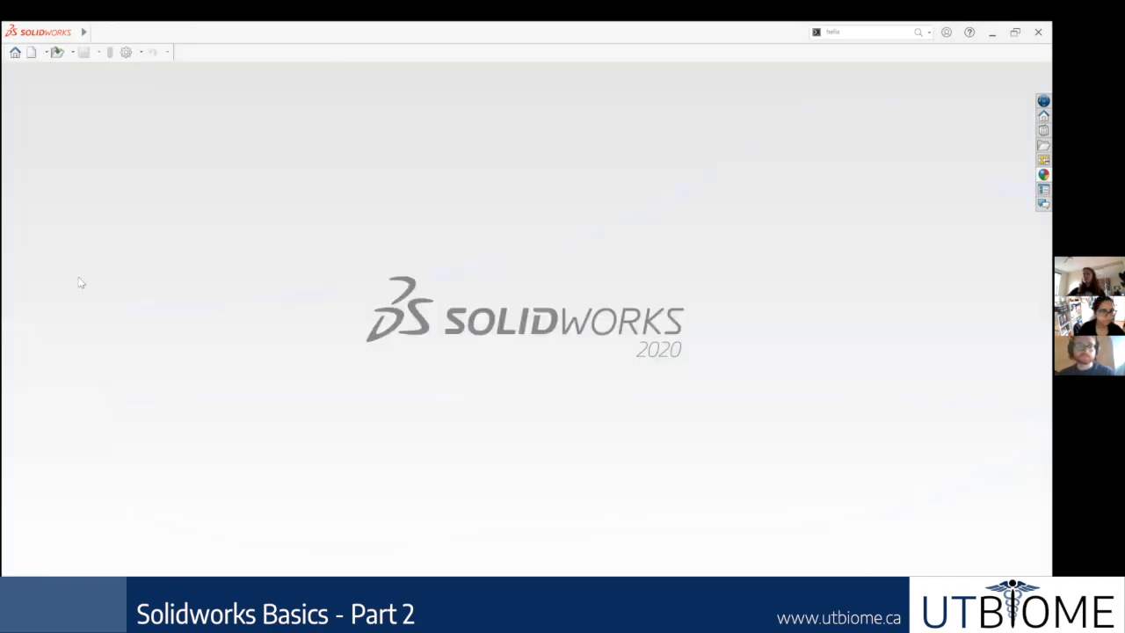
{"action": "left_click", "coordinate": [96, 33]}
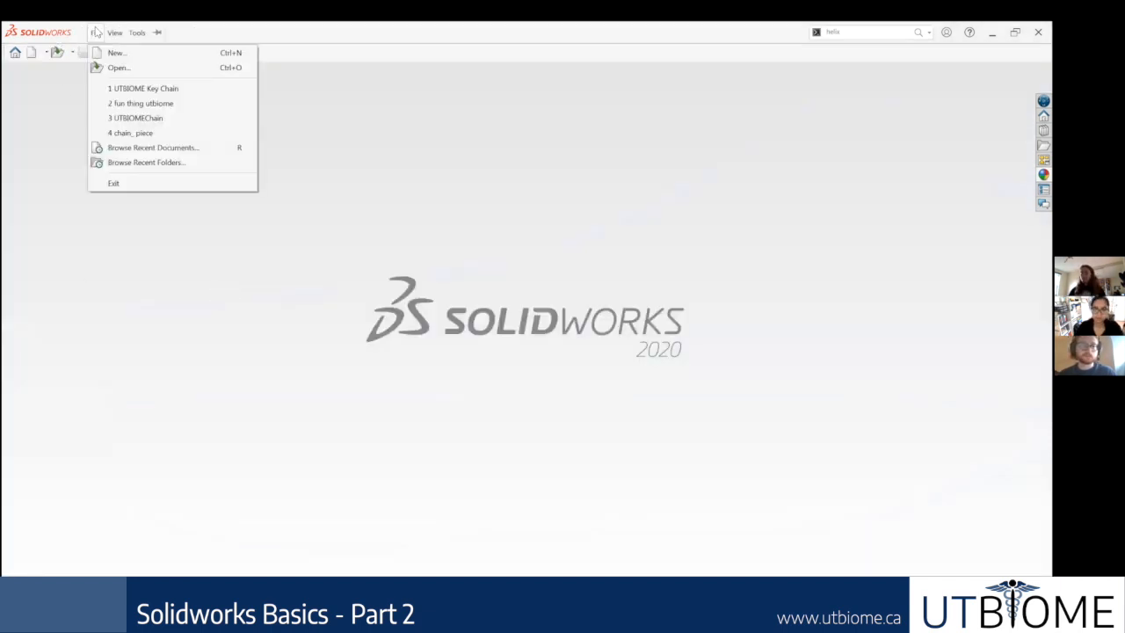
{"action": "left_click", "coordinate": [128, 63]}
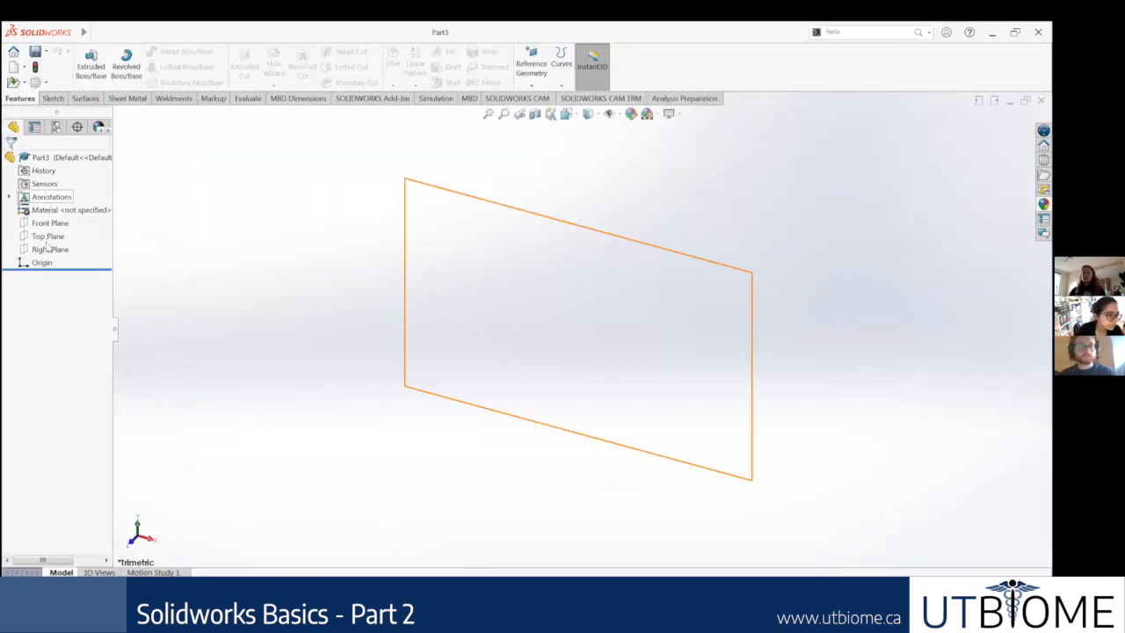
Step: Sketch a center rectangle about 211 mm by 121 mm on the Top Plane, centred on the origin
{"action": "left_click", "coordinate": [44, 238]}
{"action": "left_click", "coordinate": [56, 223]}
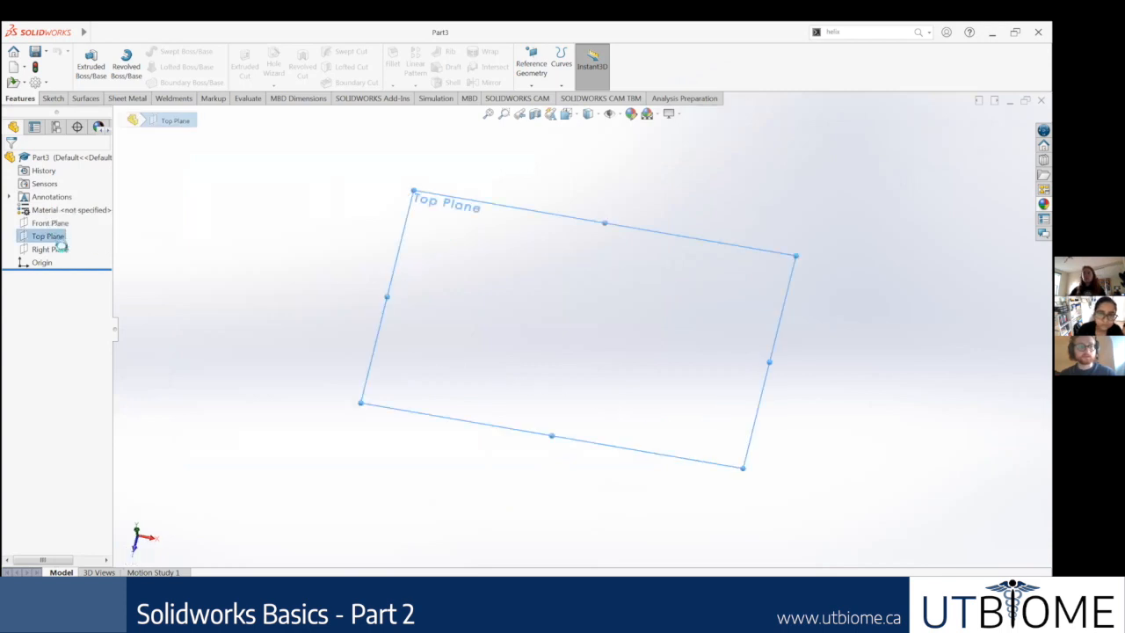
{"action": "left_click", "coordinate": [897, 249]}
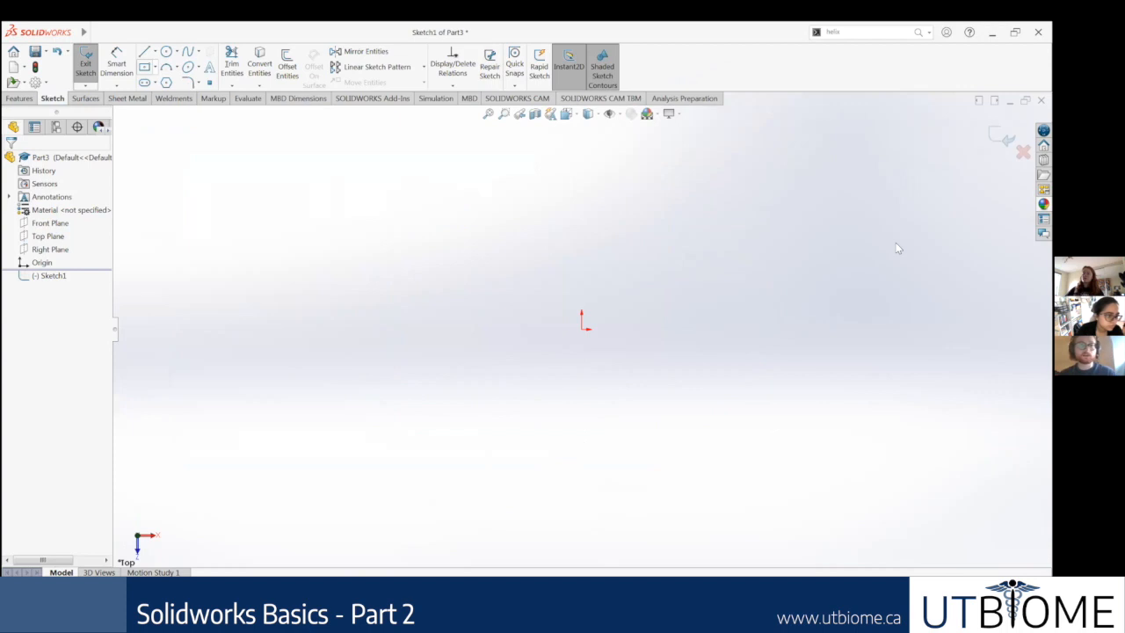
{"action": "left_click", "coordinate": [144, 68]}
{"action": "left_click", "coordinate": [581, 331]}
{"action": "left_click", "coordinate": [803, 213]}
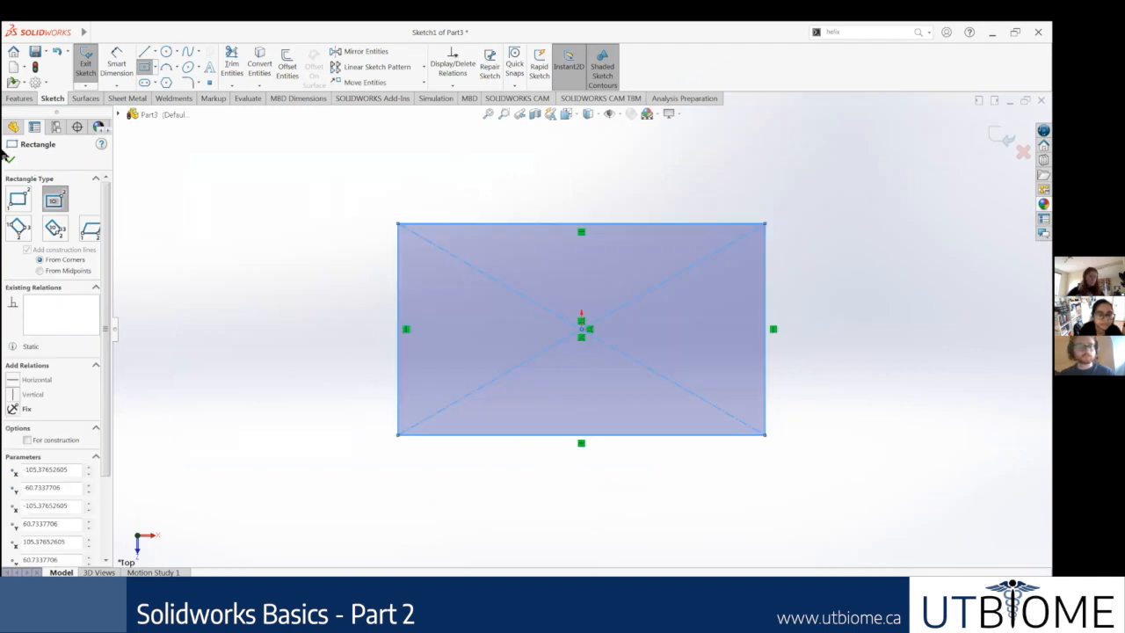
{"action": "scroll", "coordinate": [200, 268], "scroll_direction": "up", "scroll_amount": 3}
{"action": "key", "text": "Escape"}
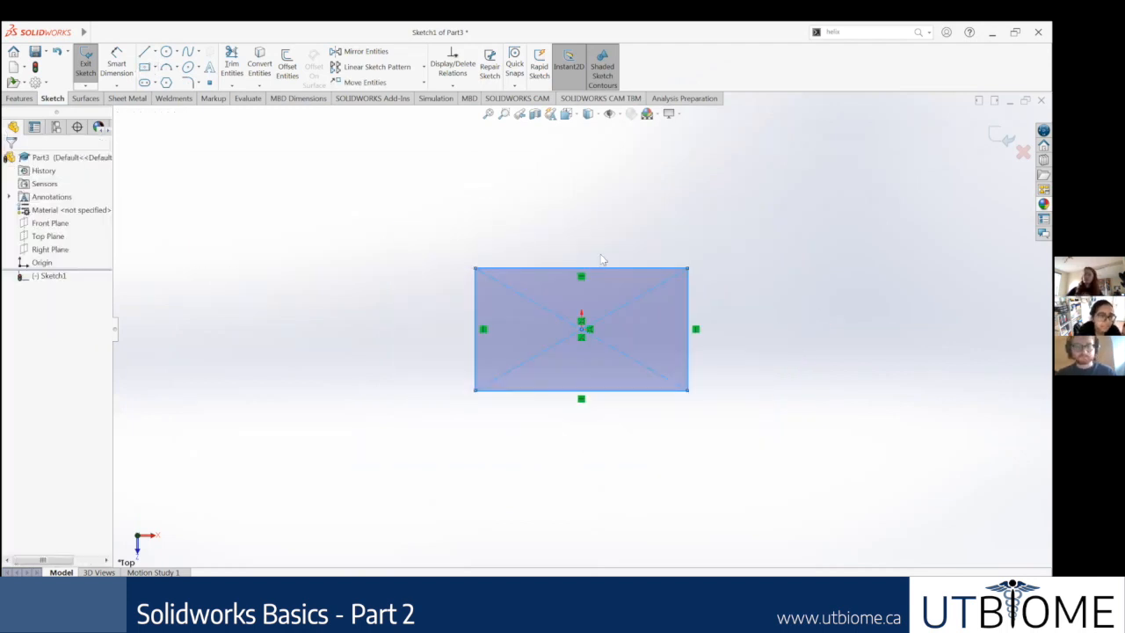
Step: Dimension the rectangle's short side and switch the document units to IPS (inch, pound, second)
{"action": "scroll", "coordinate": [325, 191], "scroll_direction": "down", "scroll_amount": 3}
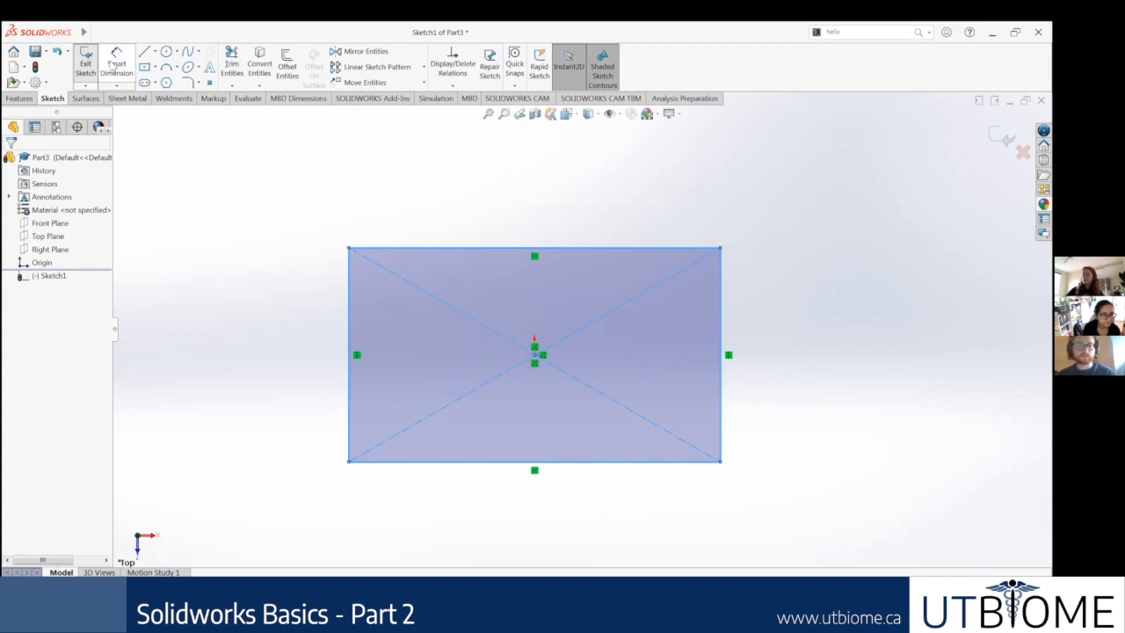
{"action": "left_click", "coordinate": [116, 63]}
{"action": "left_click", "coordinate": [349, 386]}
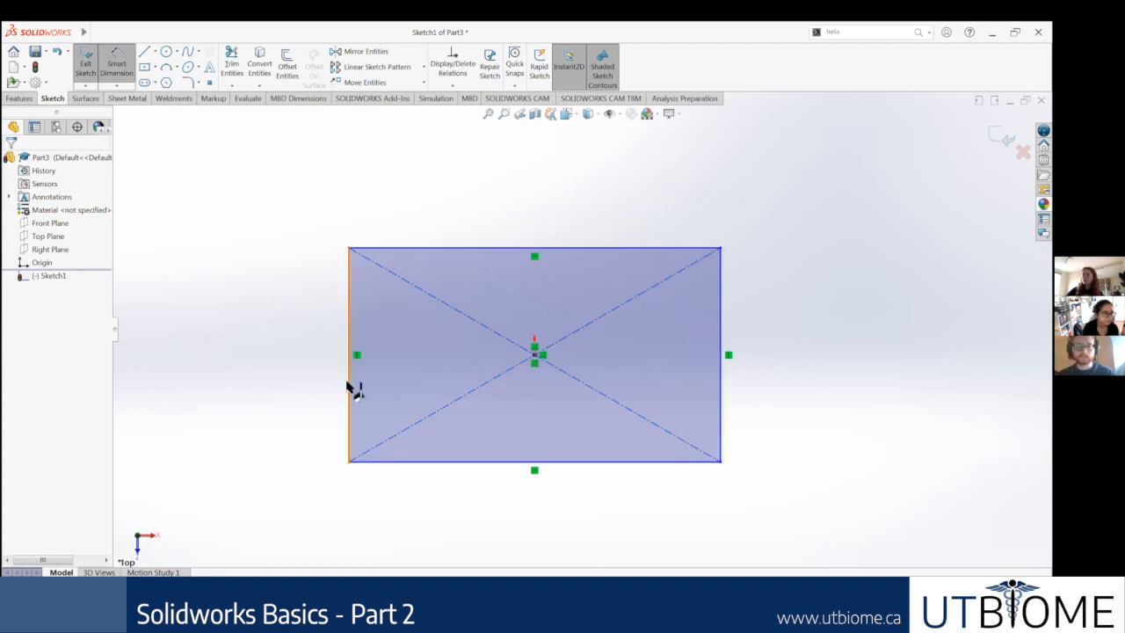
{"action": "left_click", "coordinate": [249, 370]}
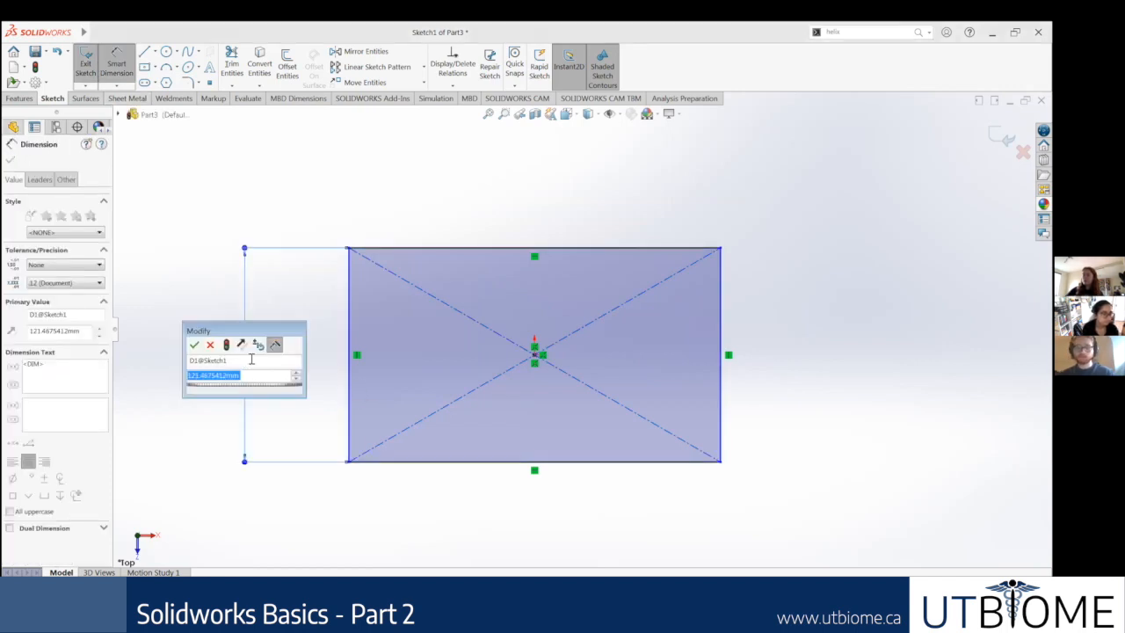
{"action": "left_click", "coordinate": [210, 344]}
{"action": "left_click", "coordinate": [967, 582]}
{"action": "left_click", "coordinate": [955, 551]}
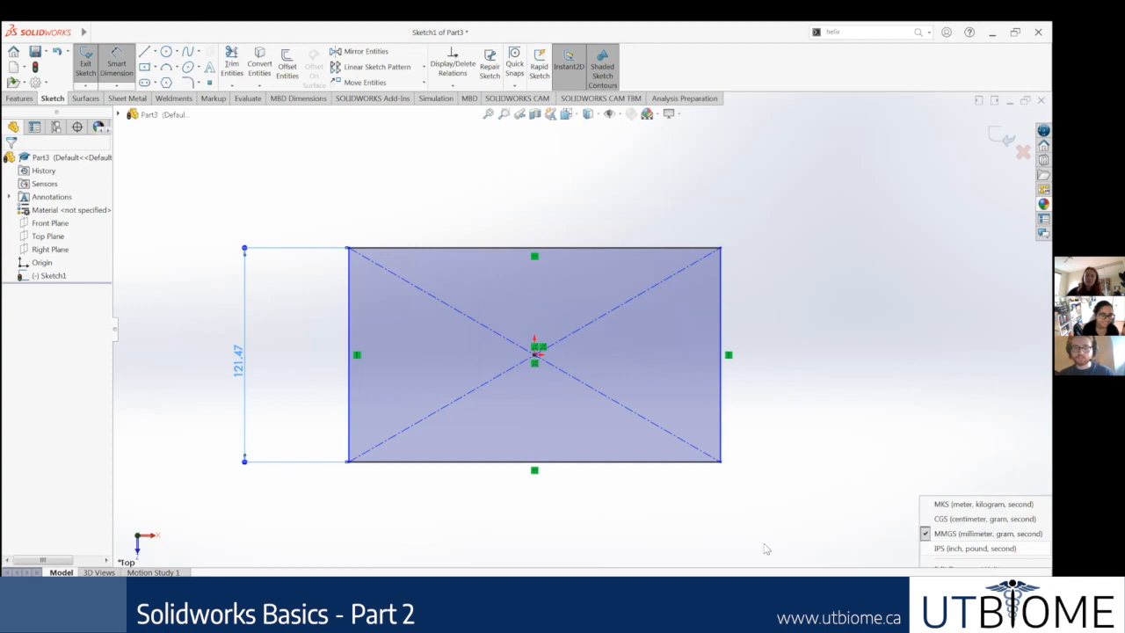
Step: Reopen Sketch1 for editing and dimension the rectangle's long side to 9 in
{"action": "right_click", "coordinate": [42, 275]}
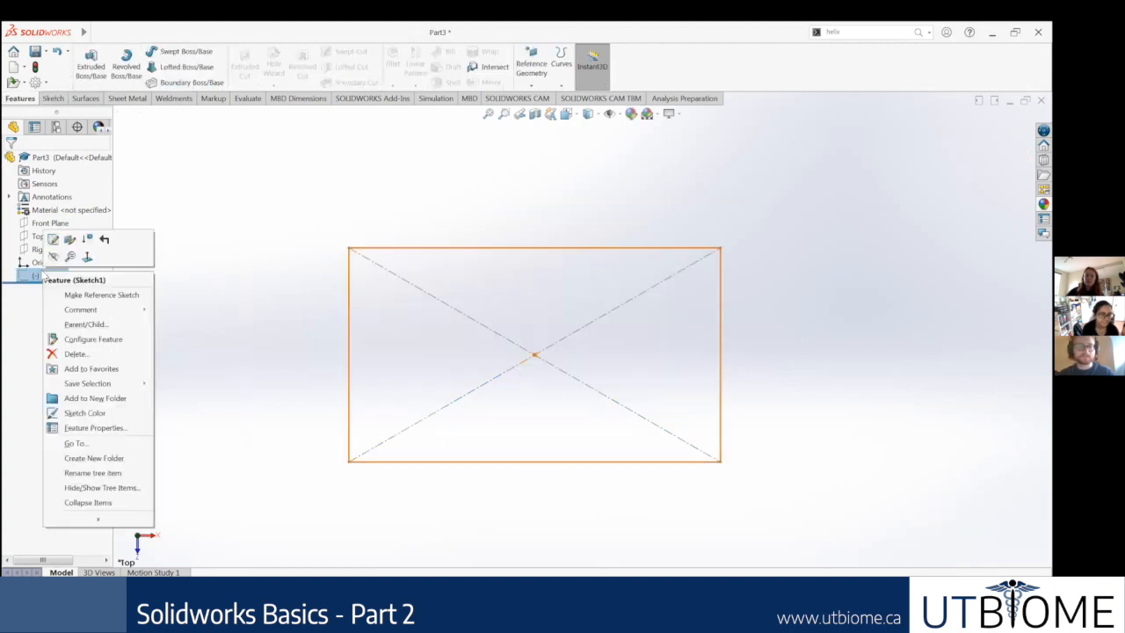
{"action": "left_click", "coordinate": [120, 63]}
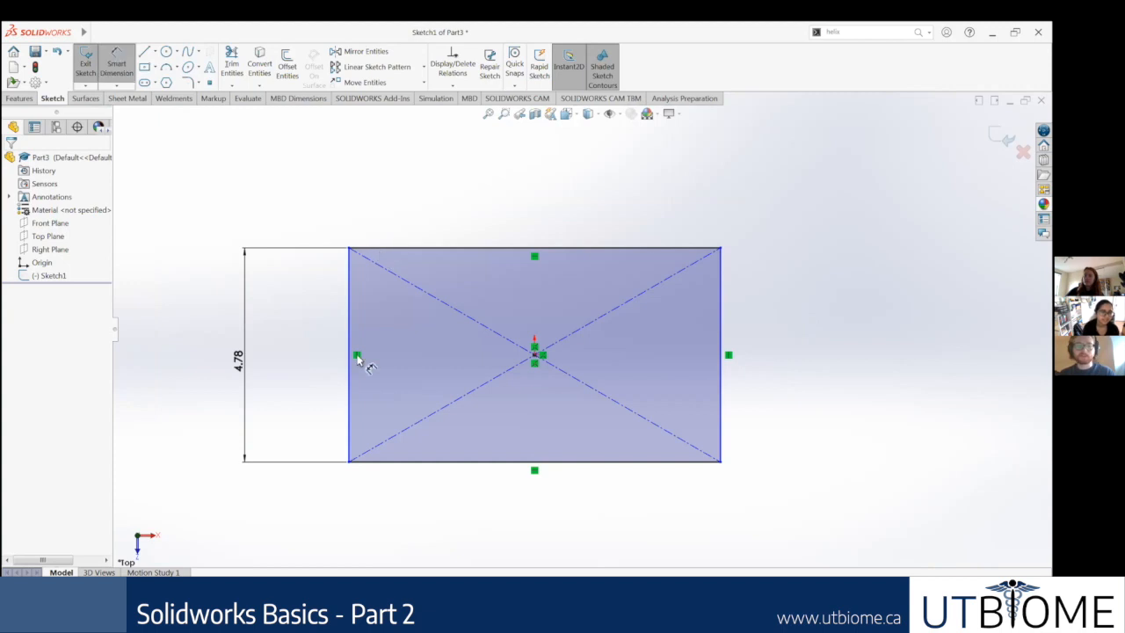
{"action": "left_click", "coordinate": [518, 462]}
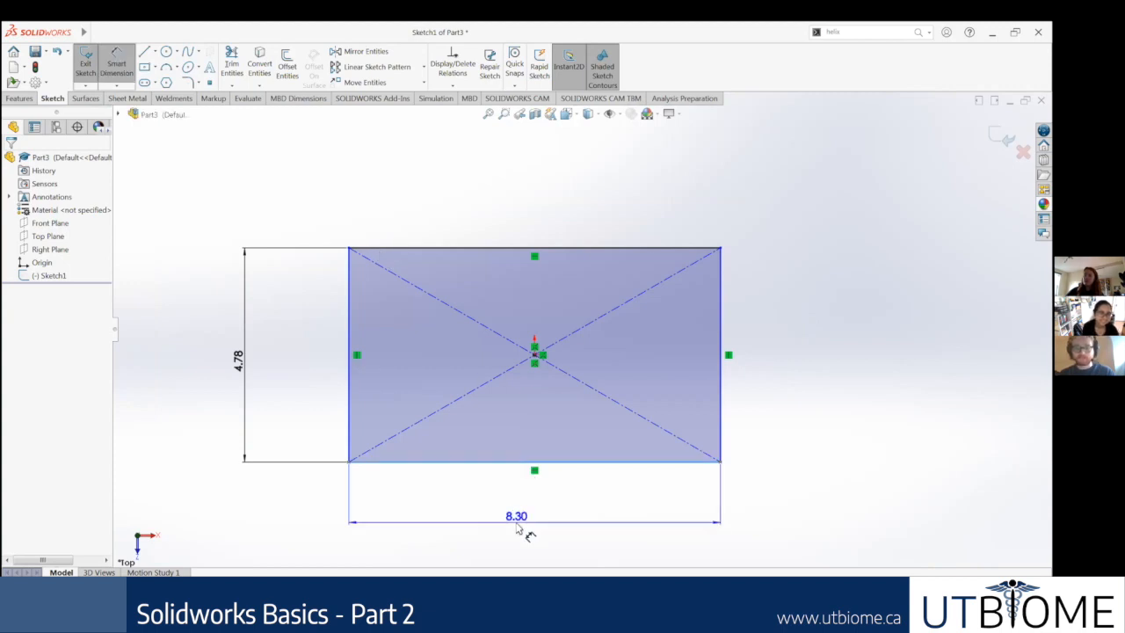
{"action": "left_click", "coordinate": [792, 442]}
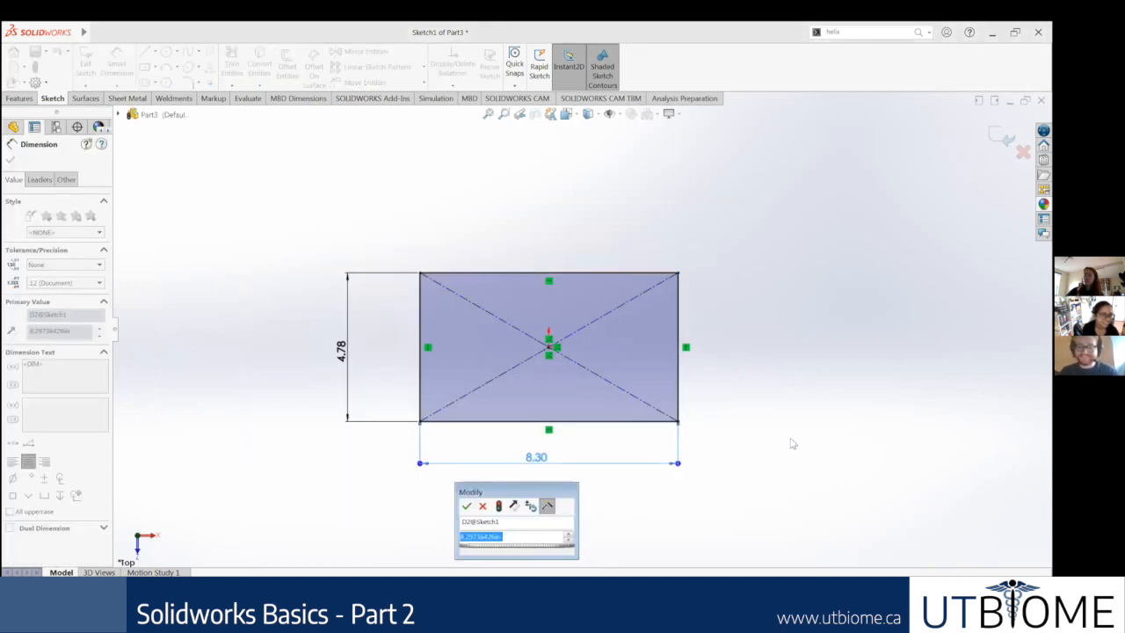
{"action": "type", "text": "9"}
{"action": "key", "text": "Return"}
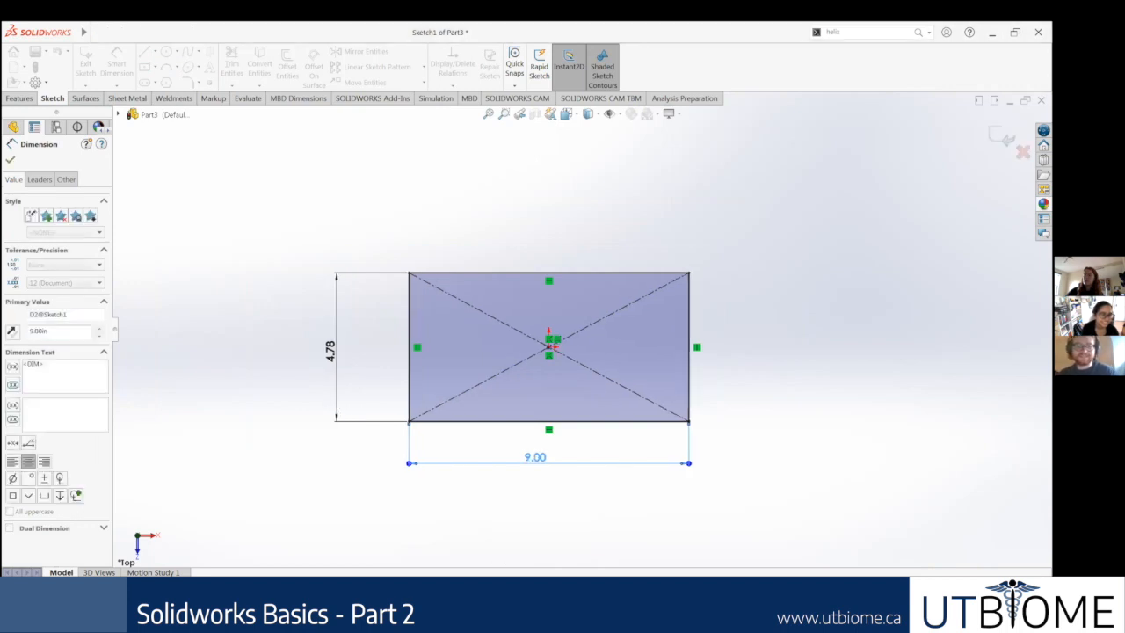
Step: Set the rectangle's short side dimension to 5 in
{"action": "left_click", "coordinate": [330, 352]}
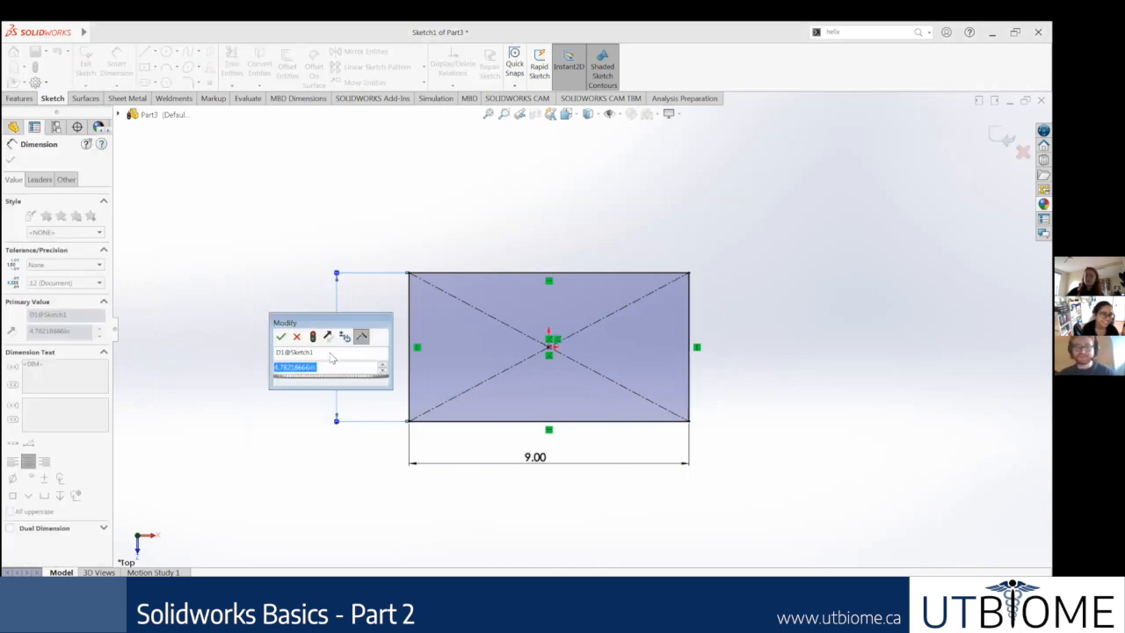
{"action": "type", "text": "5"}
{"action": "key", "text": "Return"}
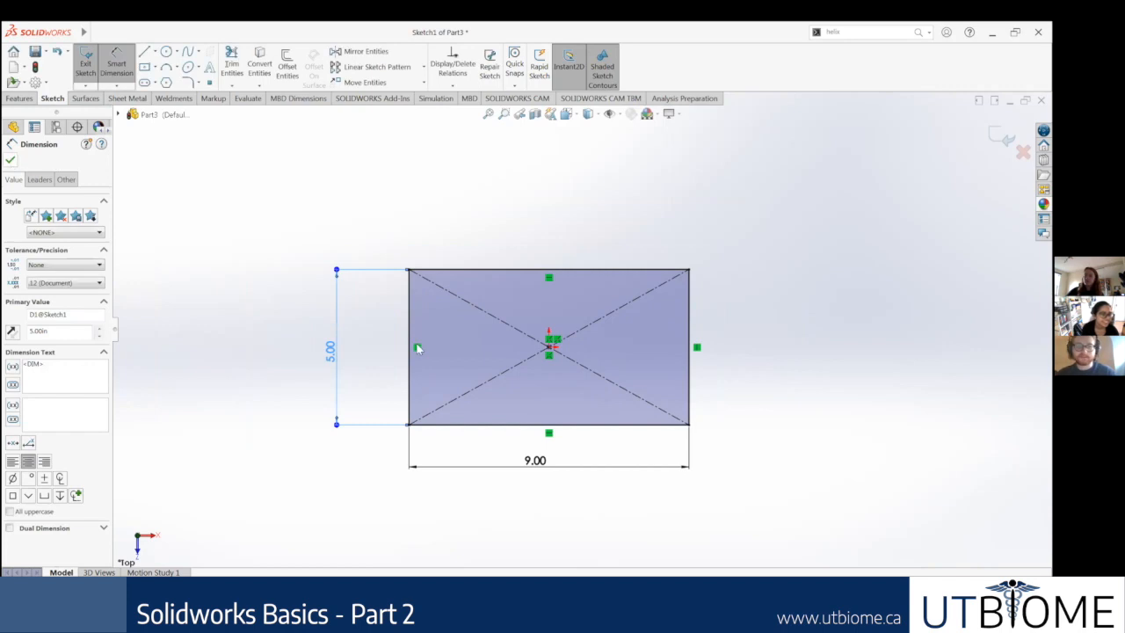
{"action": "key", "text": "Escape"}
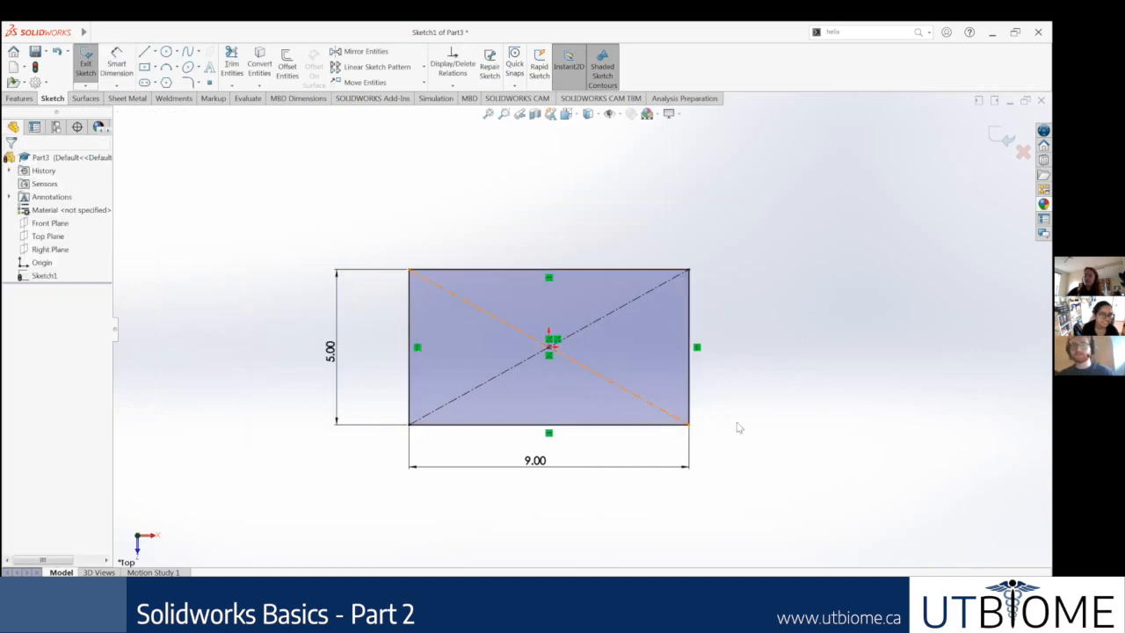
{"action": "scroll", "coordinate": [739, 428], "scroll_direction": "down", "scroll_amount": 1}
{"action": "scroll", "coordinate": [478, 332], "scroll_direction": "down", "scroll_amount": 1}
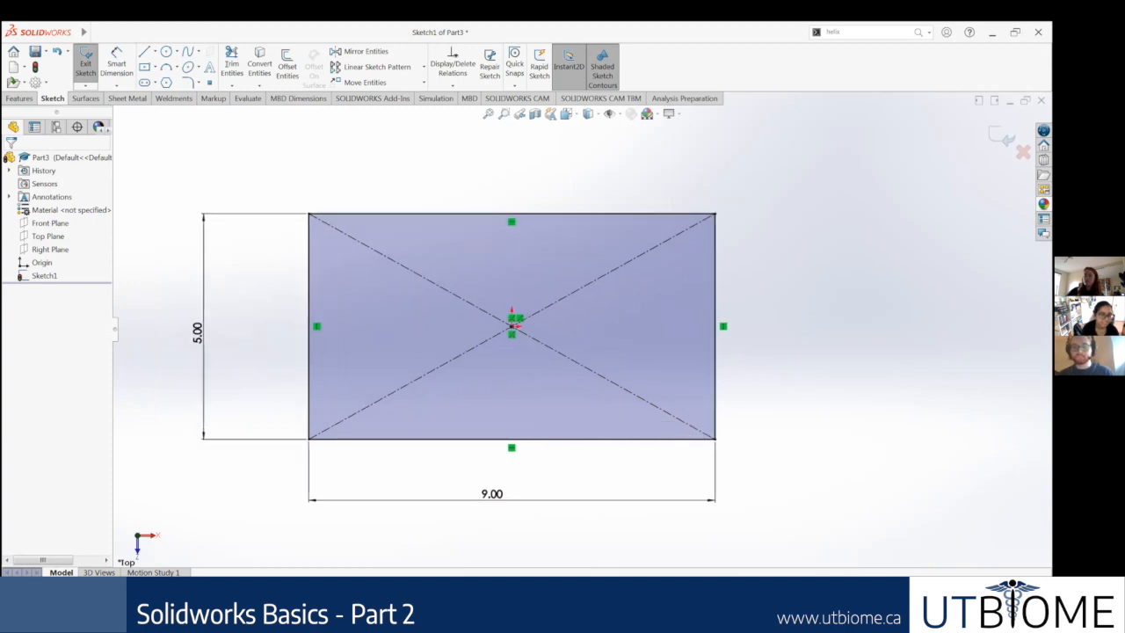
Step: Check which unit system is set for the document
{"action": "left_click", "coordinate": [1019, 583]}
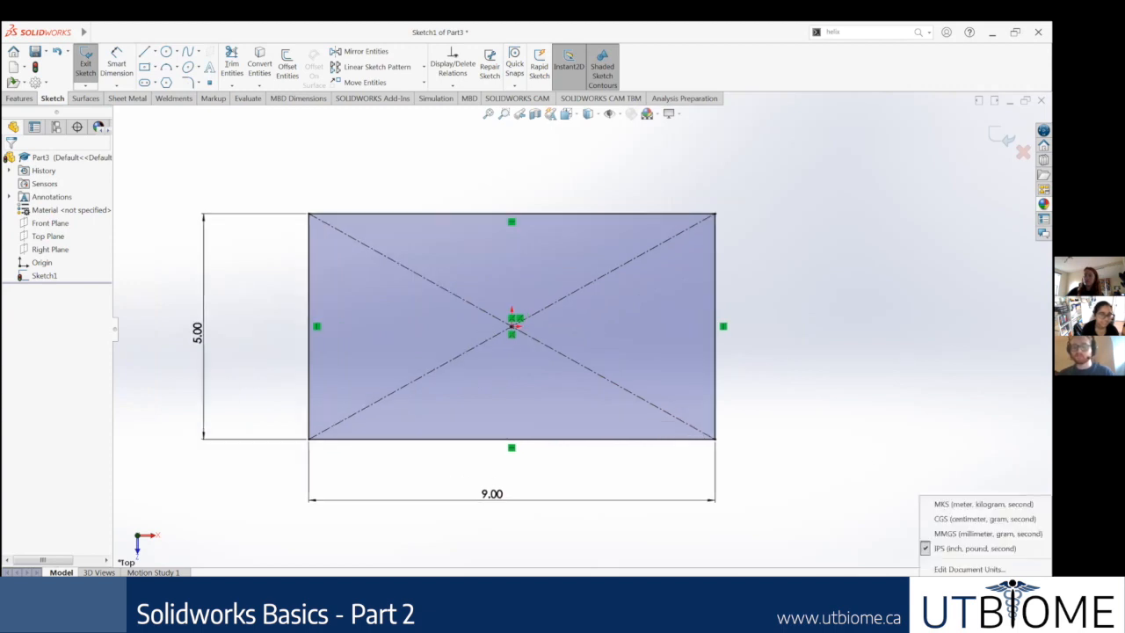
{"action": "left_click", "coordinate": [766, 418]}
{"action": "left_click", "coordinate": [367, 245]}
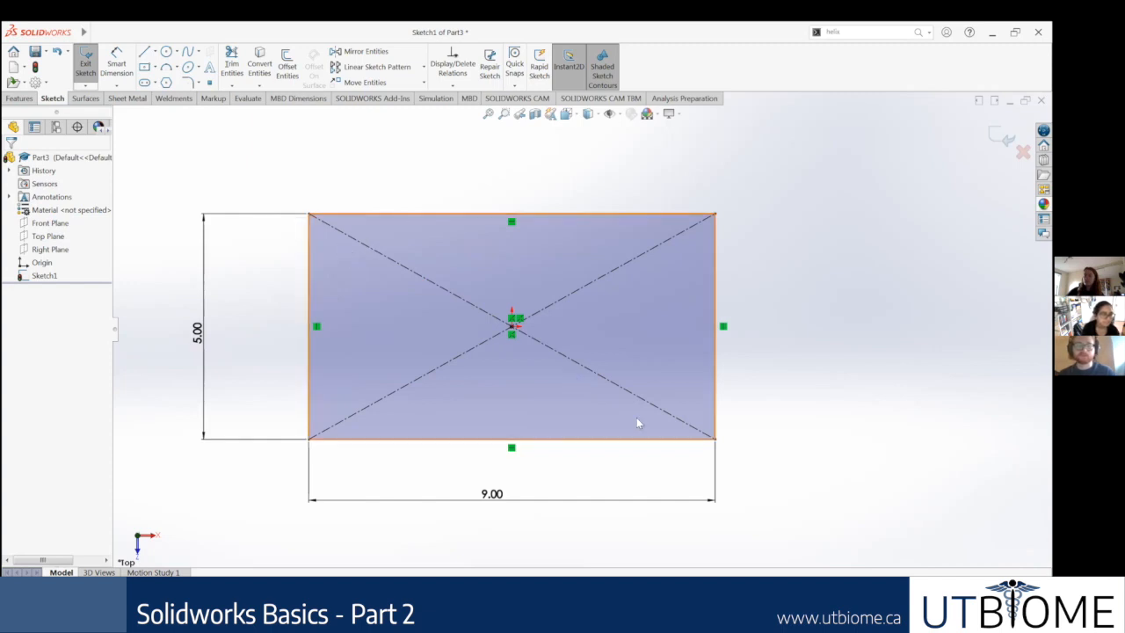
Step: Extrude the 9 by 5 in rectangle as a blind boss to a depth of 2 in
{"action": "scroll", "coordinate": [636, 417], "scroll_direction": "up", "scroll_amount": 2}
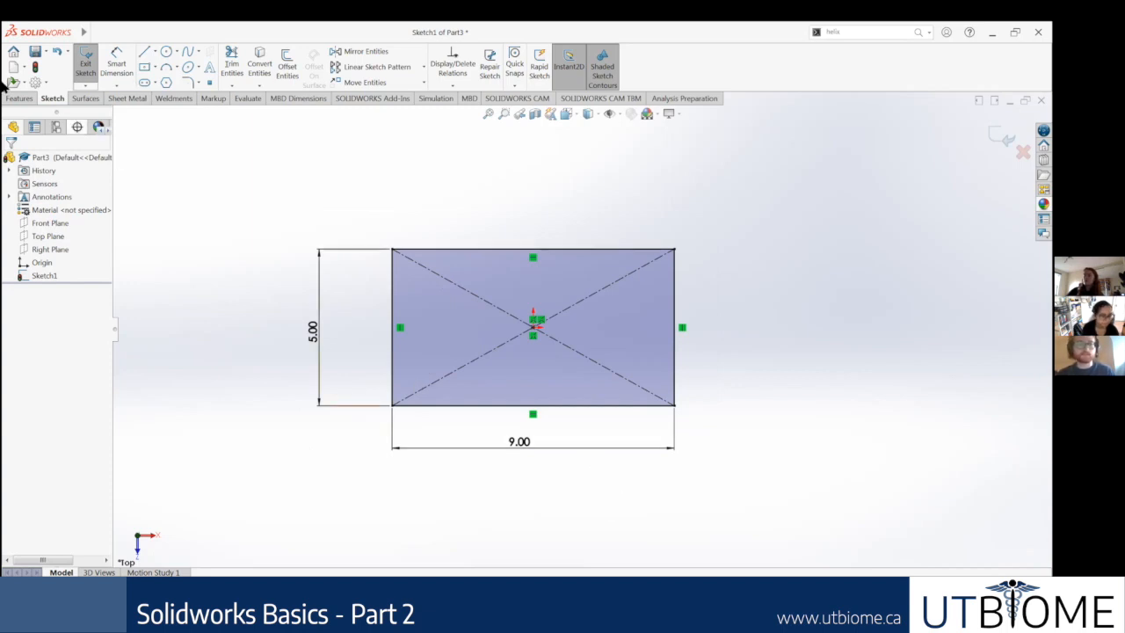
{"action": "left_click", "coordinate": [96, 76]}
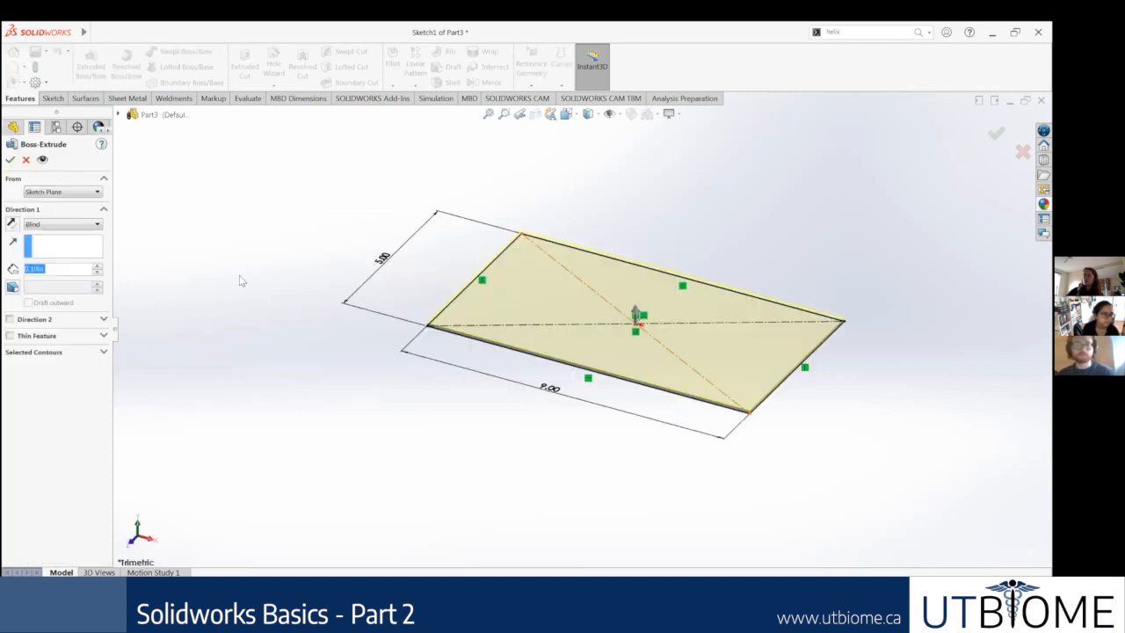
{"action": "left_click", "coordinate": [637, 322]}
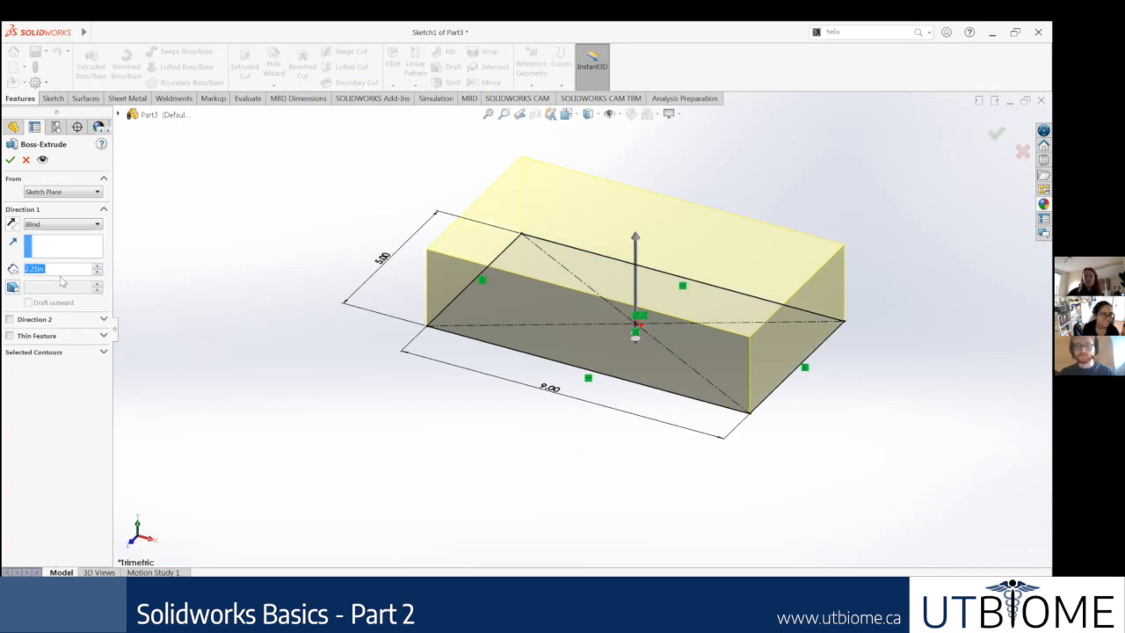
{"action": "scroll", "coordinate": [60, 277], "scroll_direction": "down", "scroll_amount": 2}
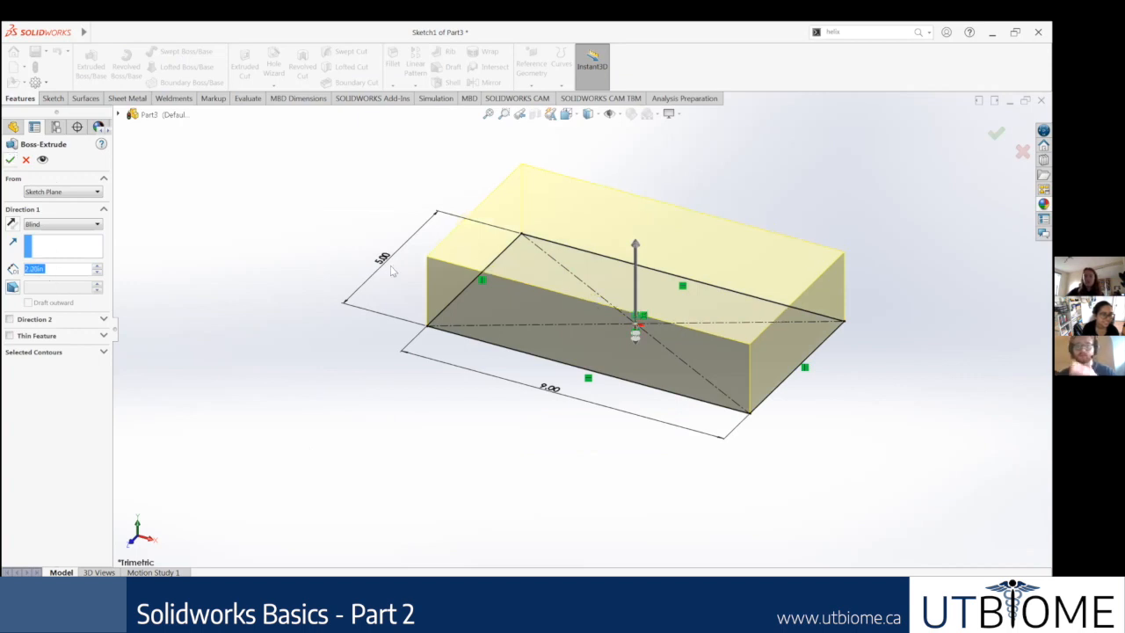
{"action": "scroll", "coordinate": [650, 320], "scroll_direction": "up", "scroll_amount": 2}
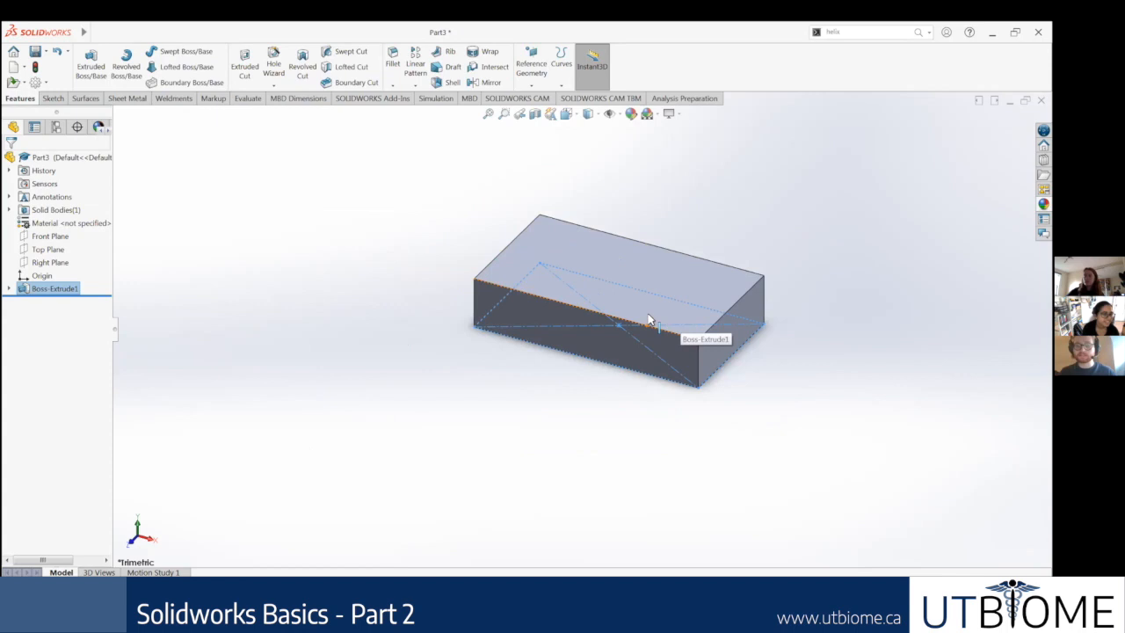
Step: Start a new sketch on the block's top face and orient the view normal to it
{"action": "key", "text": "ctrl+7"}
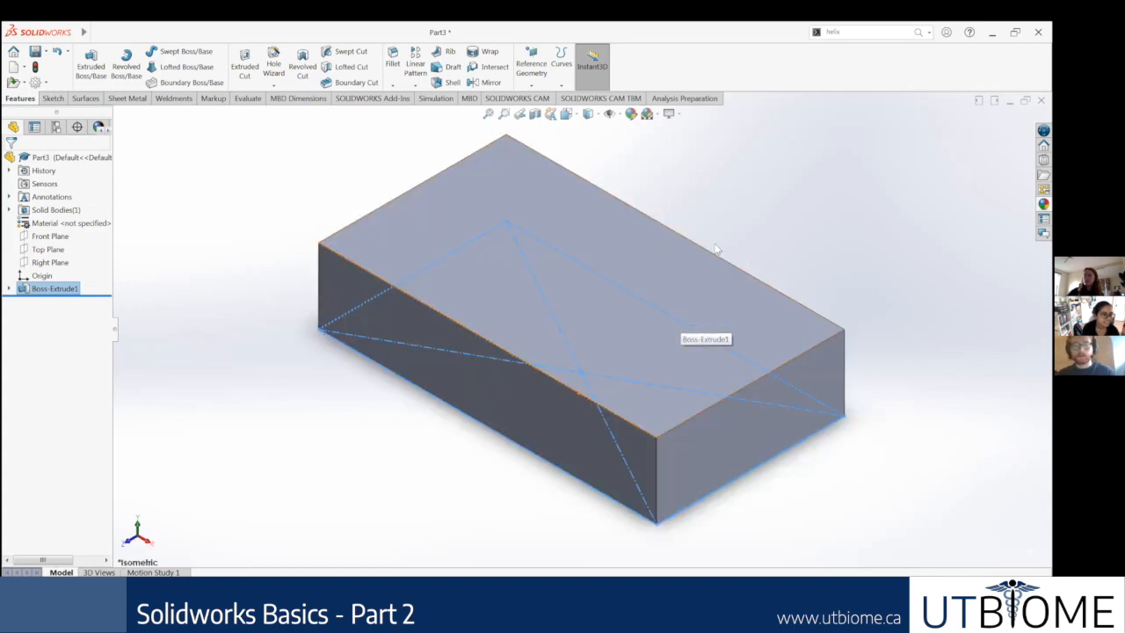
{"action": "scroll", "coordinate": [624, 297], "scroll_direction": "up", "scroll_amount": 3}
{"action": "left_click", "coordinate": [631, 310]}
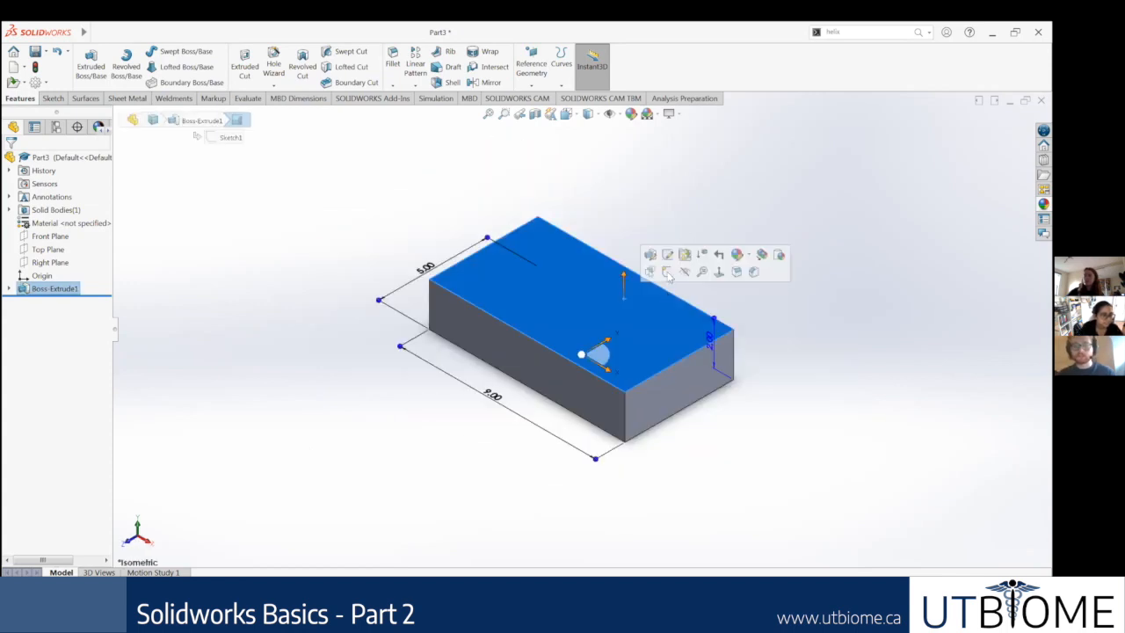
{"action": "left_click", "coordinate": [666, 272]}
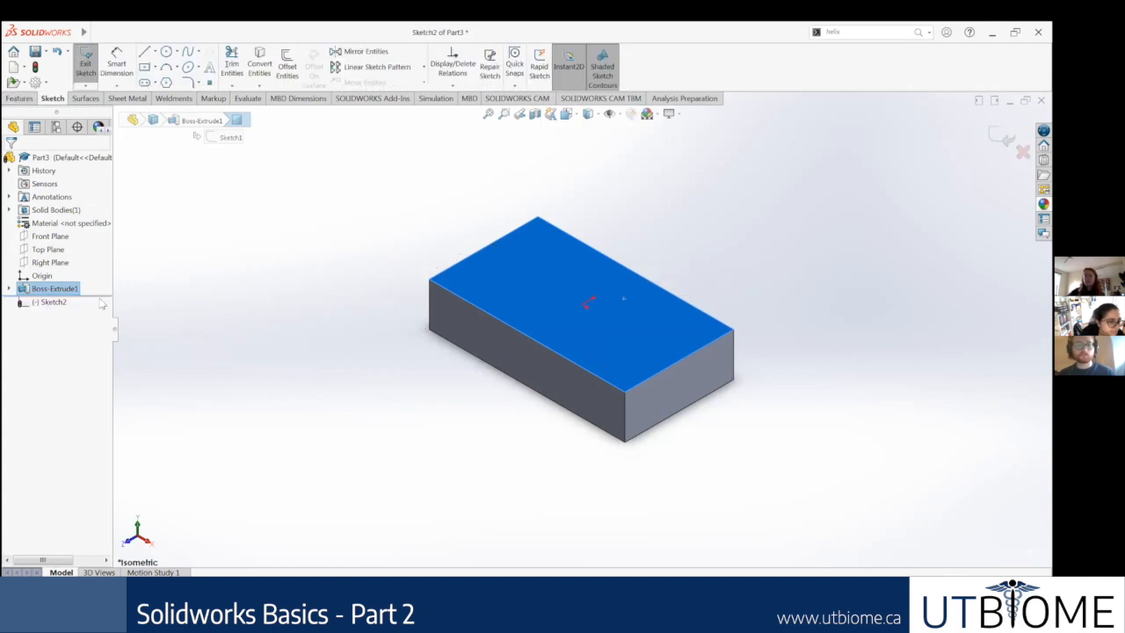
{"action": "right_click", "coordinate": [50, 303]}
{"action": "left_click", "coordinate": [77, 291]}
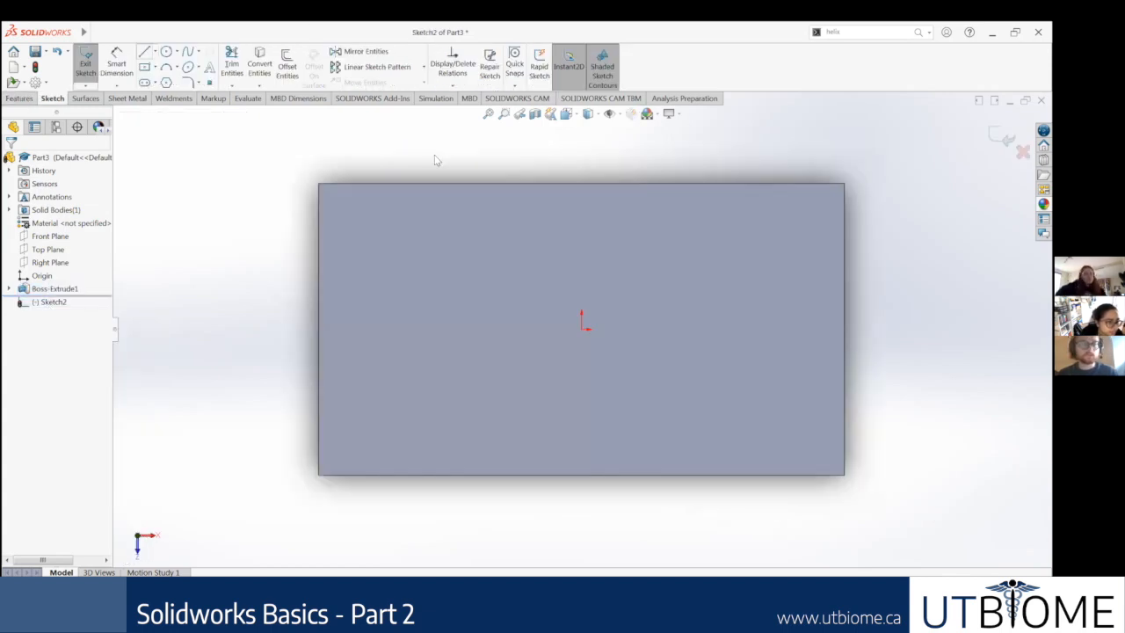
{"action": "left_click", "coordinate": [369, 232]}
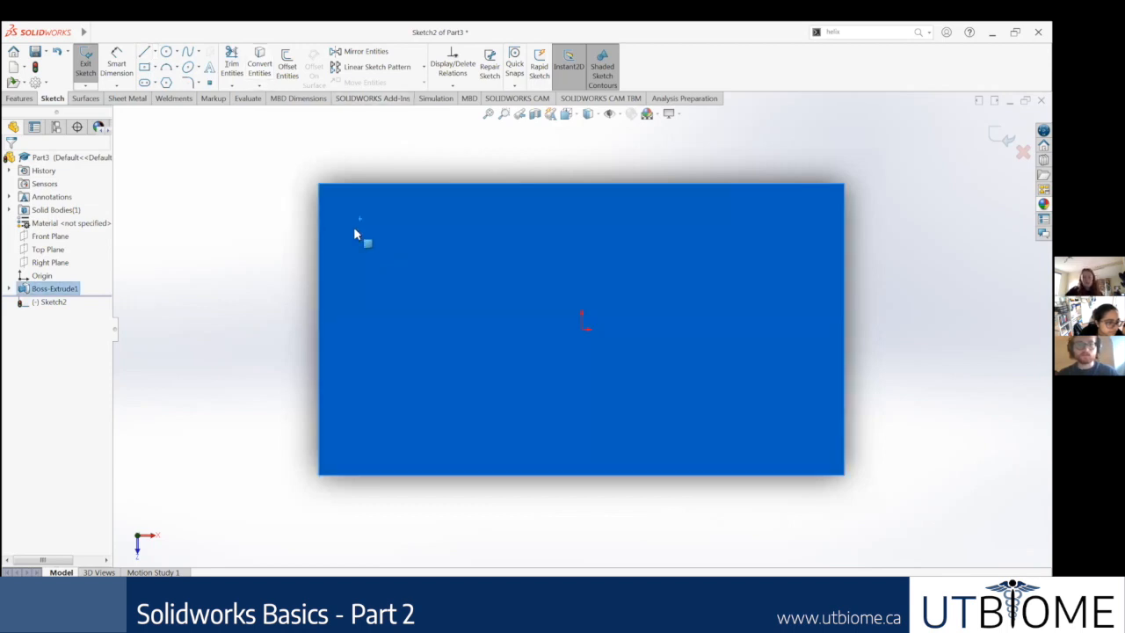
{"action": "key", "text": "Escape"}
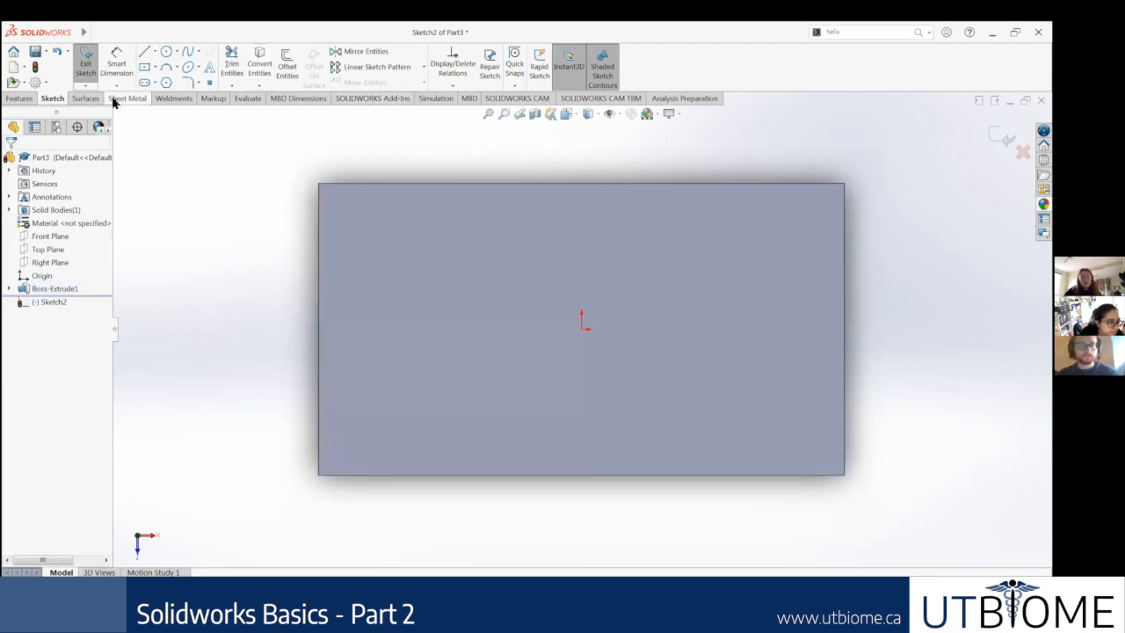
Step: Sketch a circle about 0.85 in in diameter near the upper-left corner of the block's top face
{"action": "left_click", "coordinate": [166, 51]}
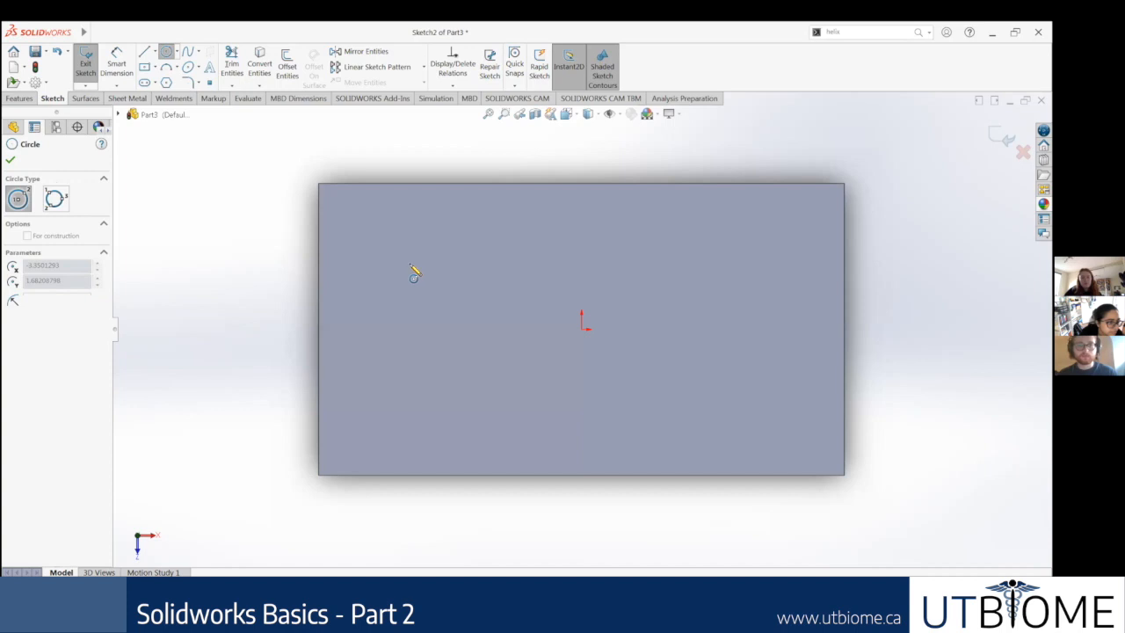
{"action": "left_click", "coordinate": [385, 232]}
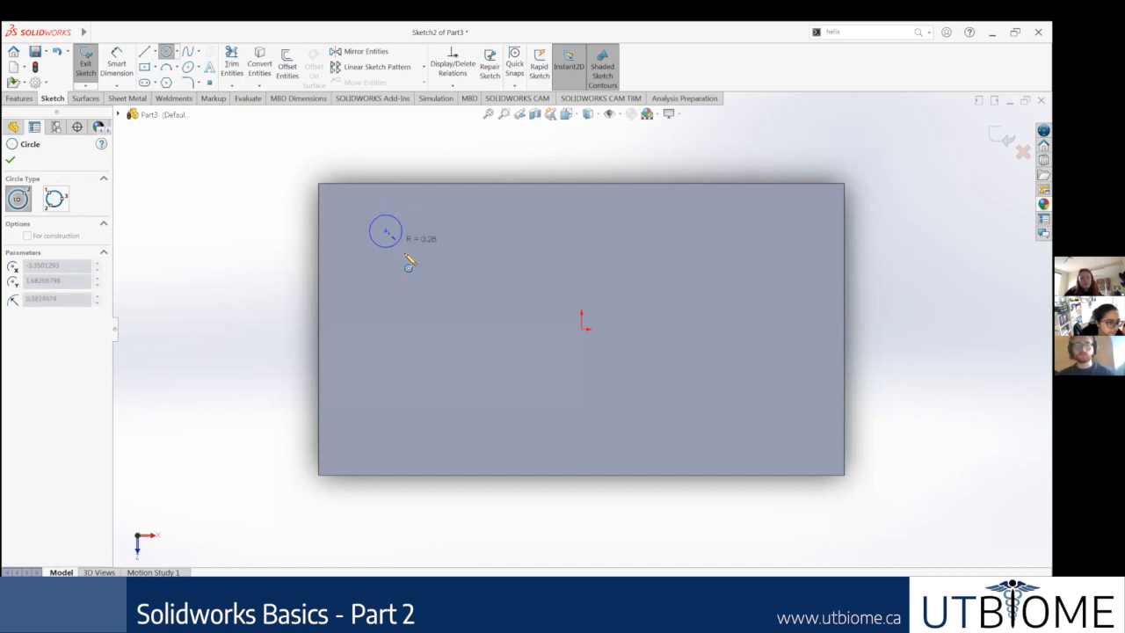
{"action": "left_click", "coordinate": [408, 262]}
{"action": "key", "text": "Escape"}
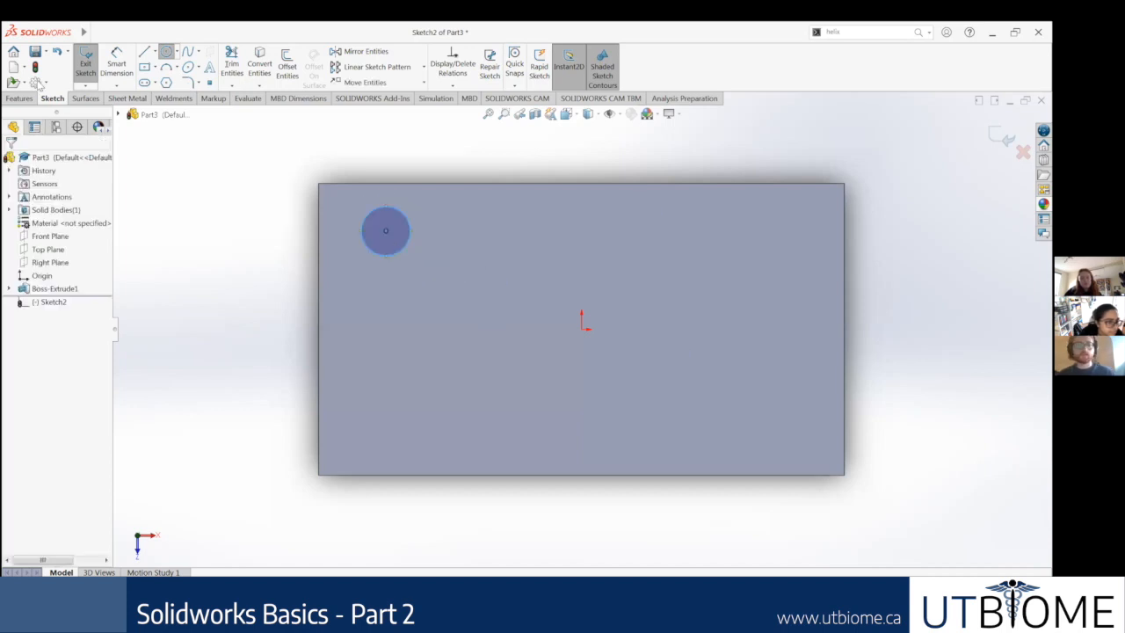
{"action": "left_click", "coordinate": [95, 32]}
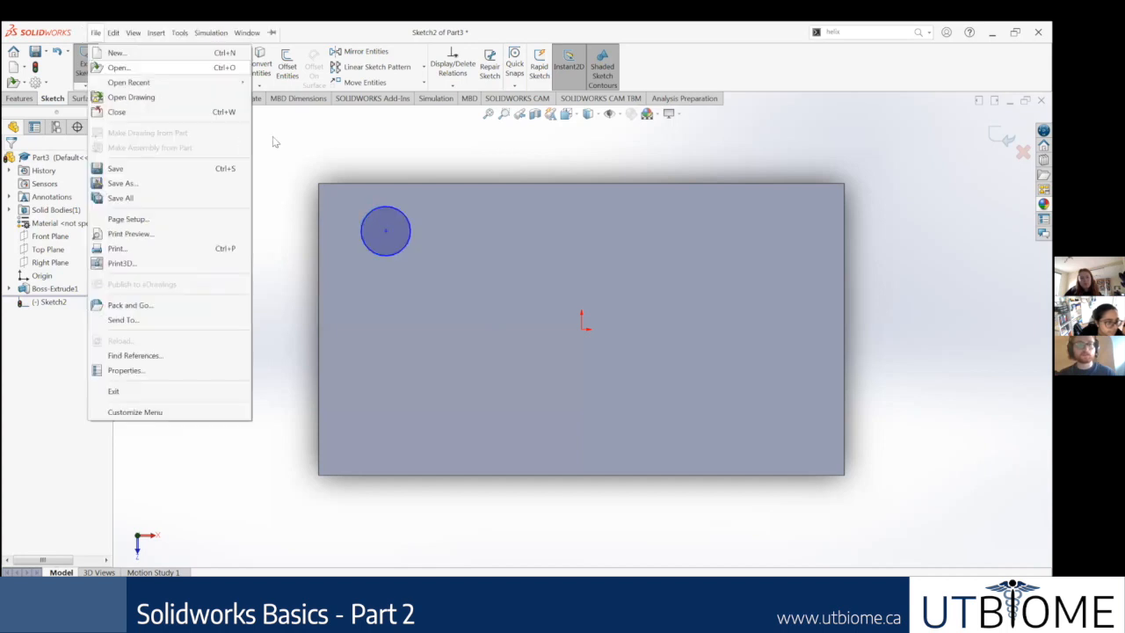
{"action": "left_click", "coordinate": [275, 142]}
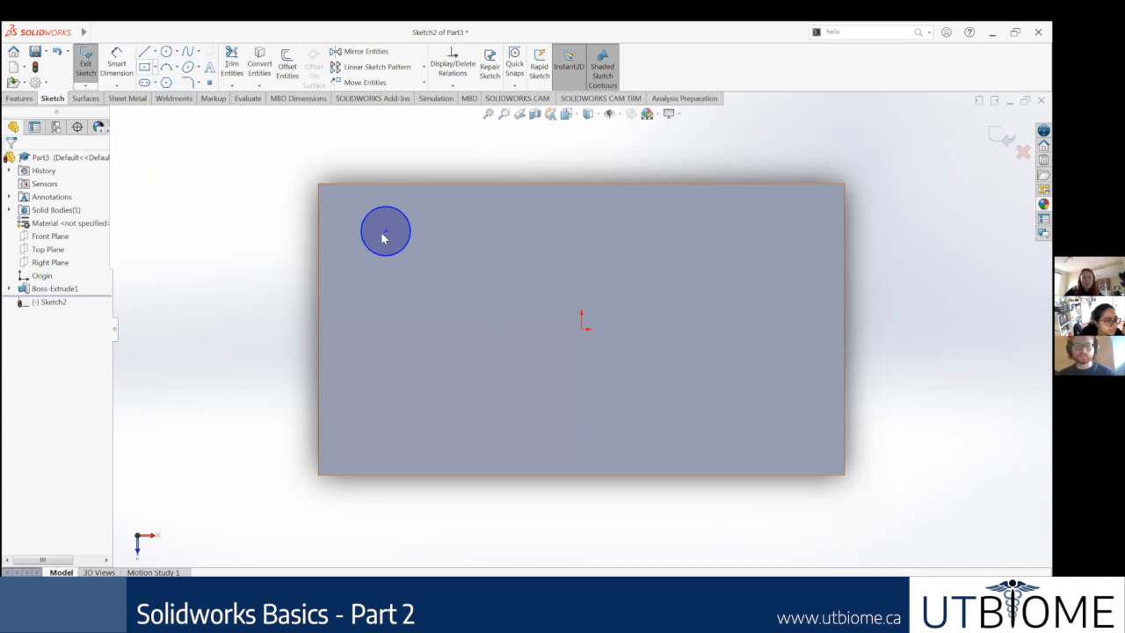
Step: Dimension the circle's center 0.5 in from the left edge of the top face
{"action": "left_click", "coordinate": [117, 65]}
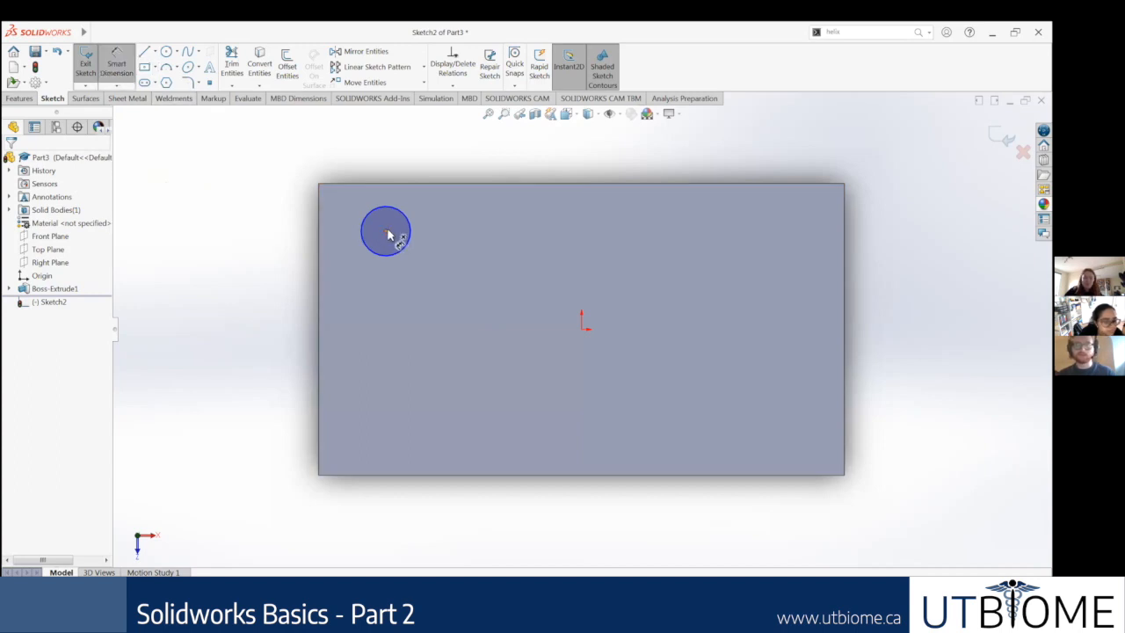
{"action": "left_click", "coordinate": [386, 232]}
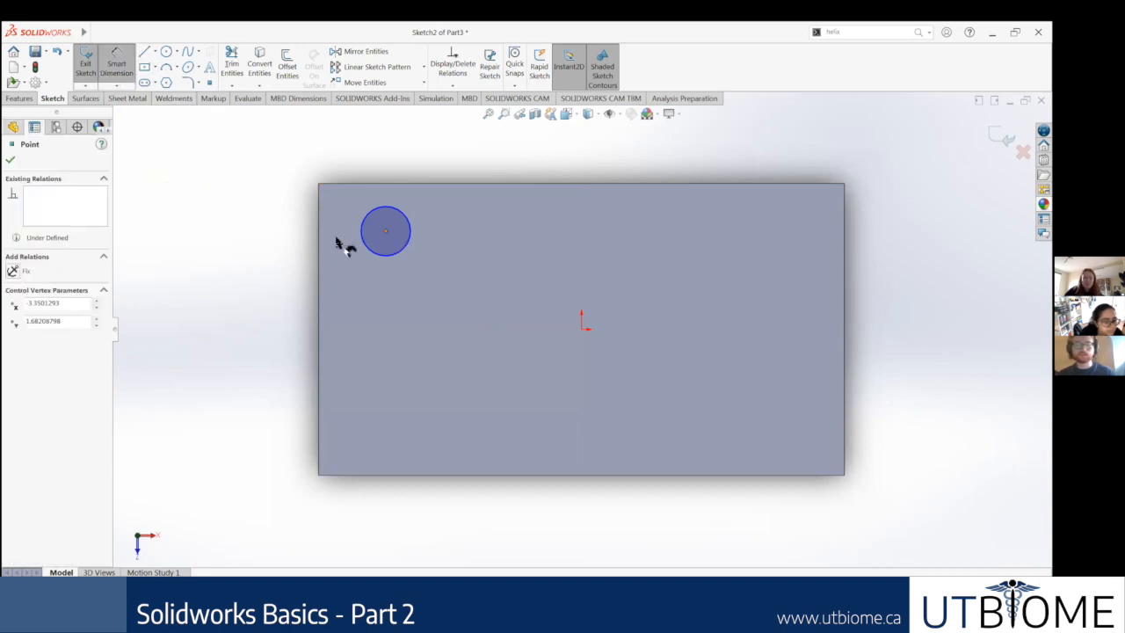
{"action": "left_click", "coordinate": [245, 240]}
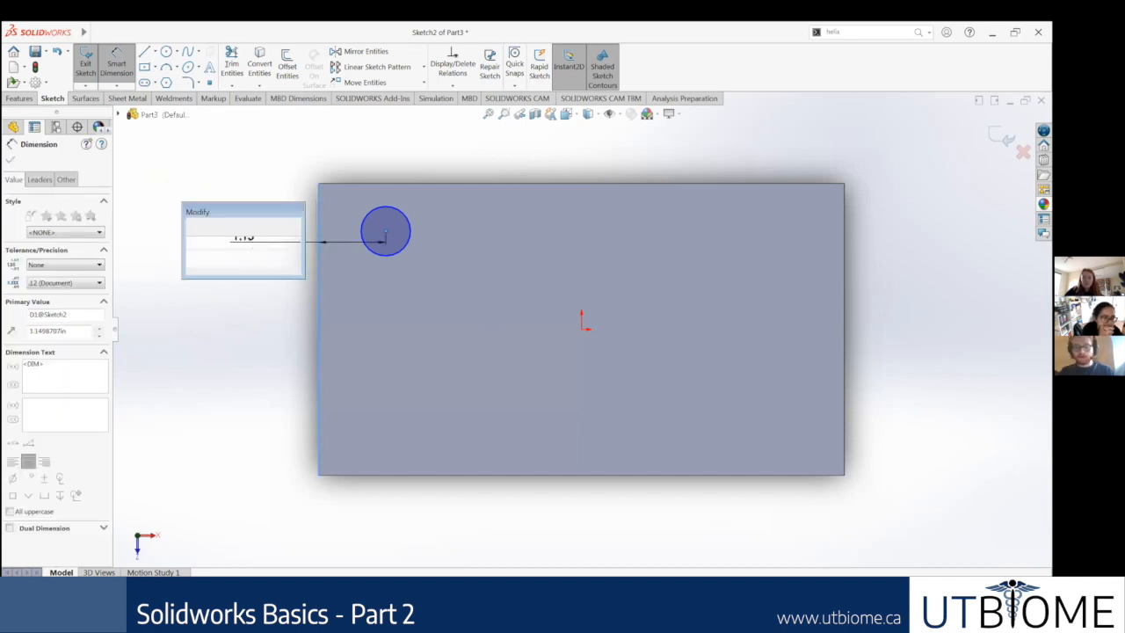
{"action": "type", "text": "0.5"}
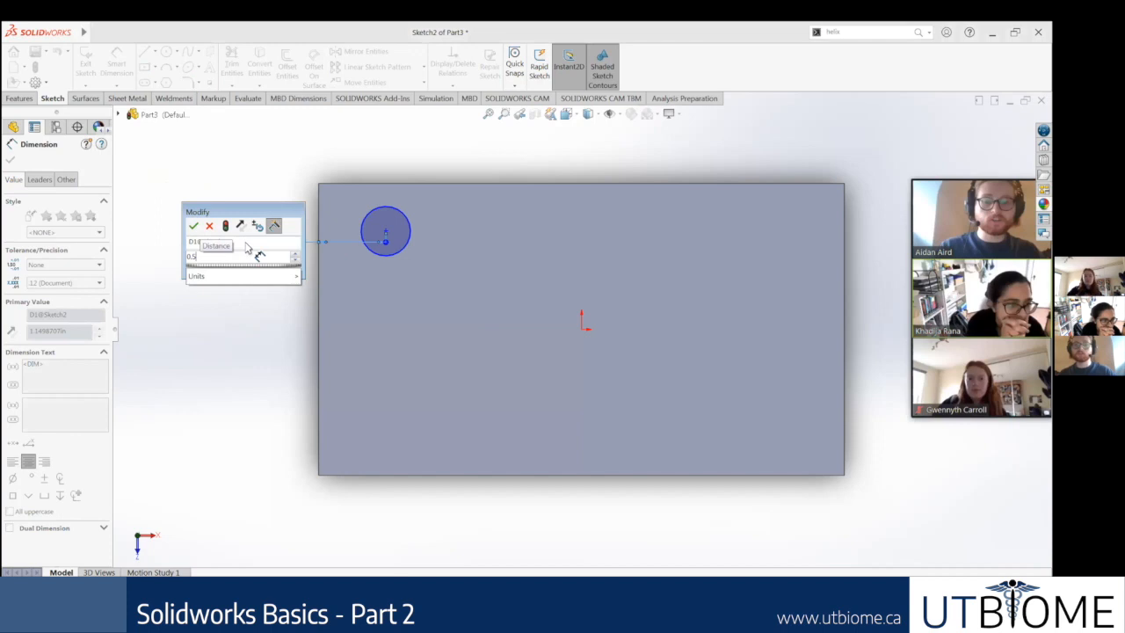
{"action": "key", "text": "Return"}
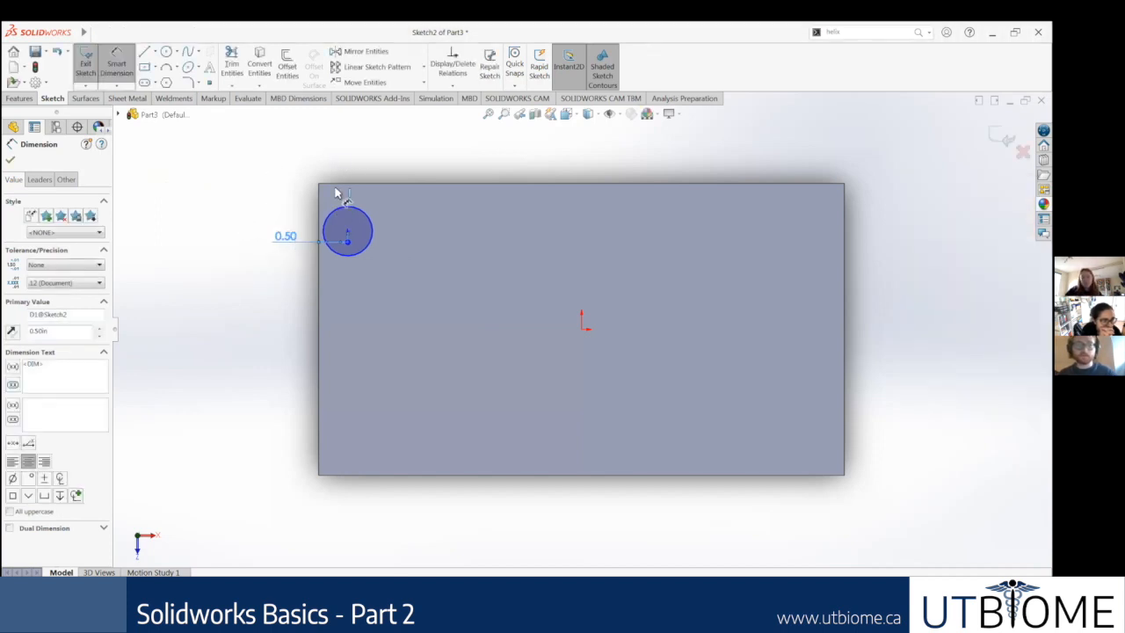
{"action": "key", "text": "Escape"}
Step: Dimension the circle's center 0.5 in from the upper long edge of the top face
{"action": "left_click", "coordinate": [347, 236]}
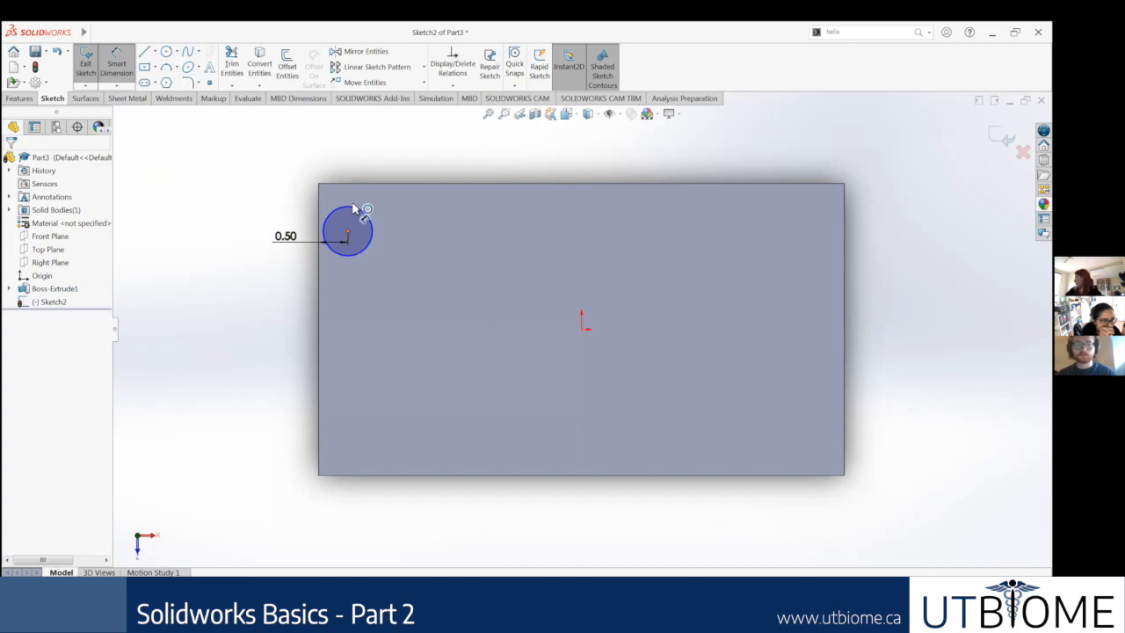
{"action": "left_click", "coordinate": [353, 185]}
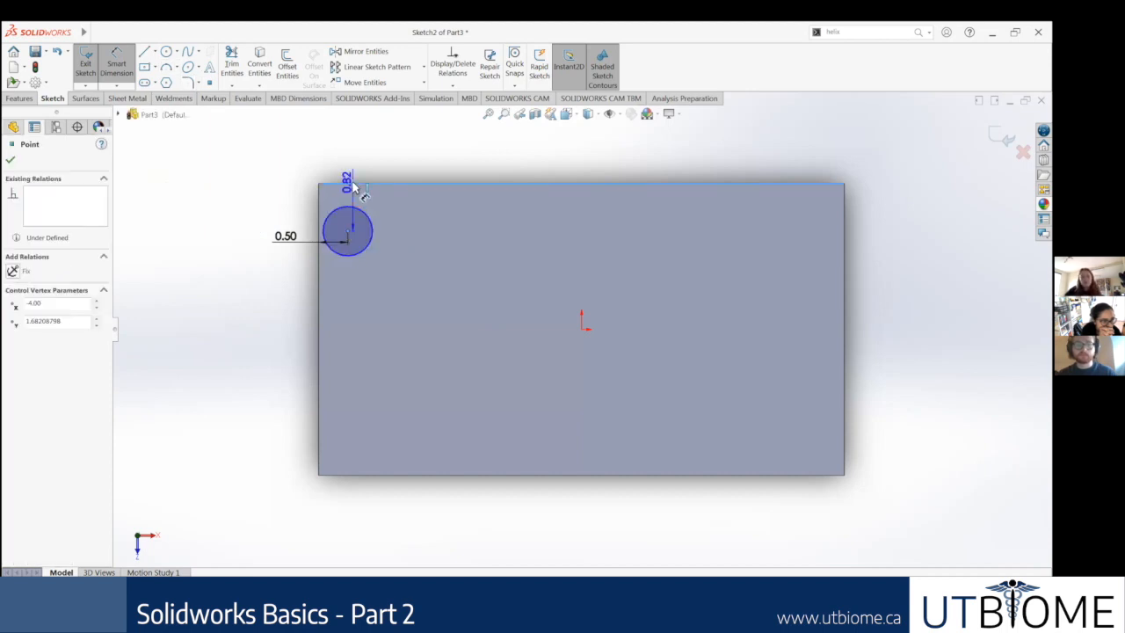
{"action": "left_click", "coordinate": [261, 208]}
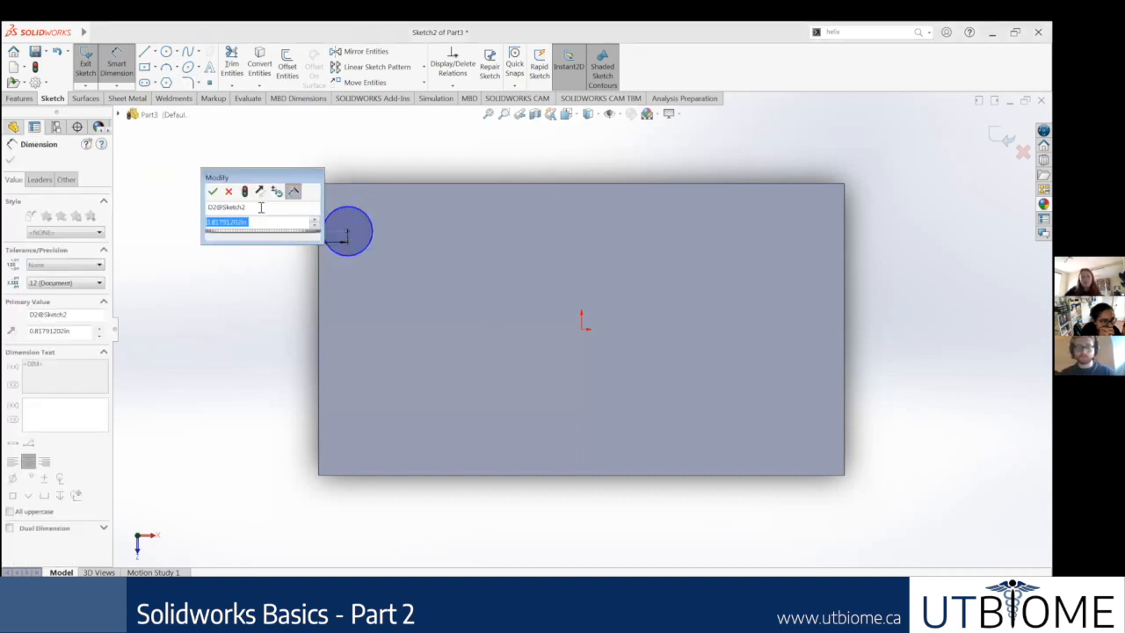
{"action": "type", "text": "0.5"}
{"action": "key", "text": "Return"}
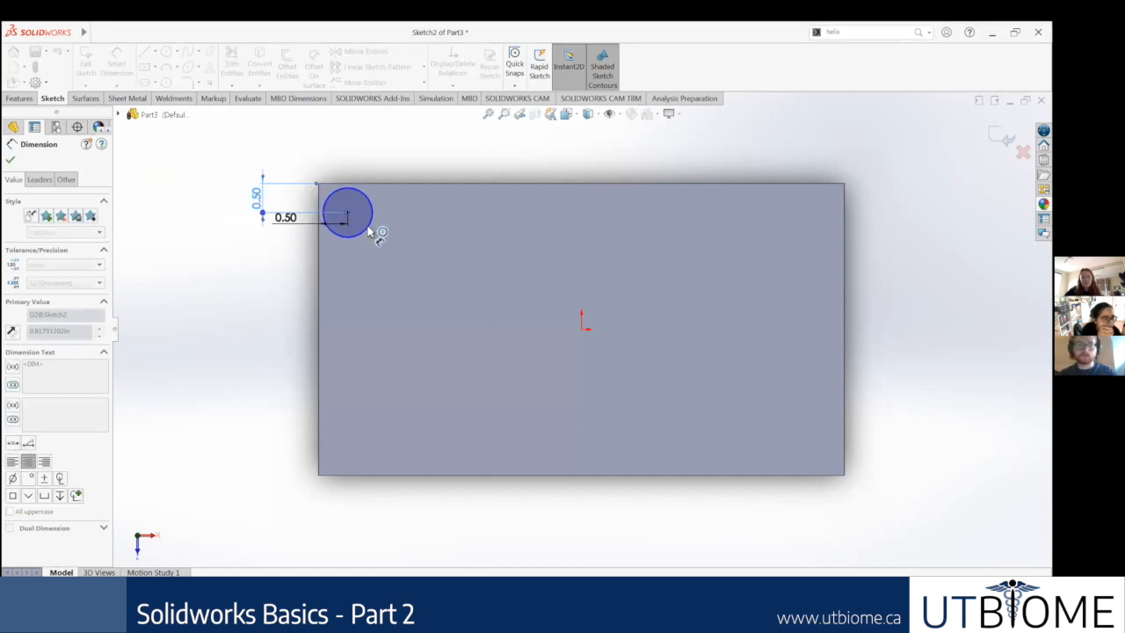
Step: Dimension the circle's diameter as 0.5 in and finish dimensioning
{"action": "left_click", "coordinate": [370, 230]}
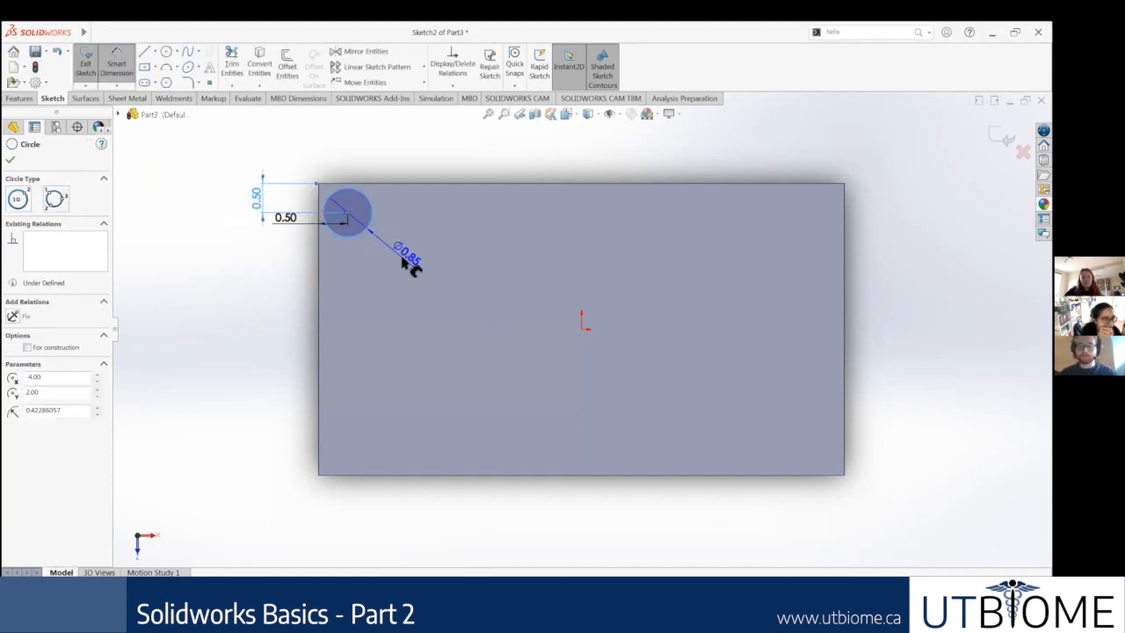
{"action": "left_click", "coordinate": [403, 258]}
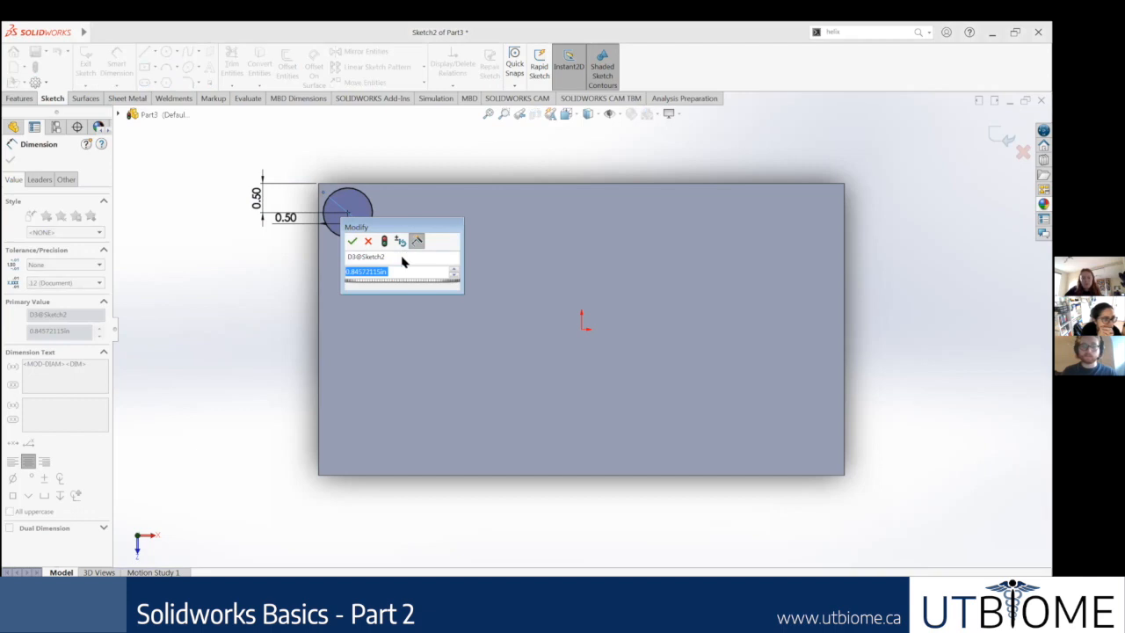
{"action": "type", "text": "."}
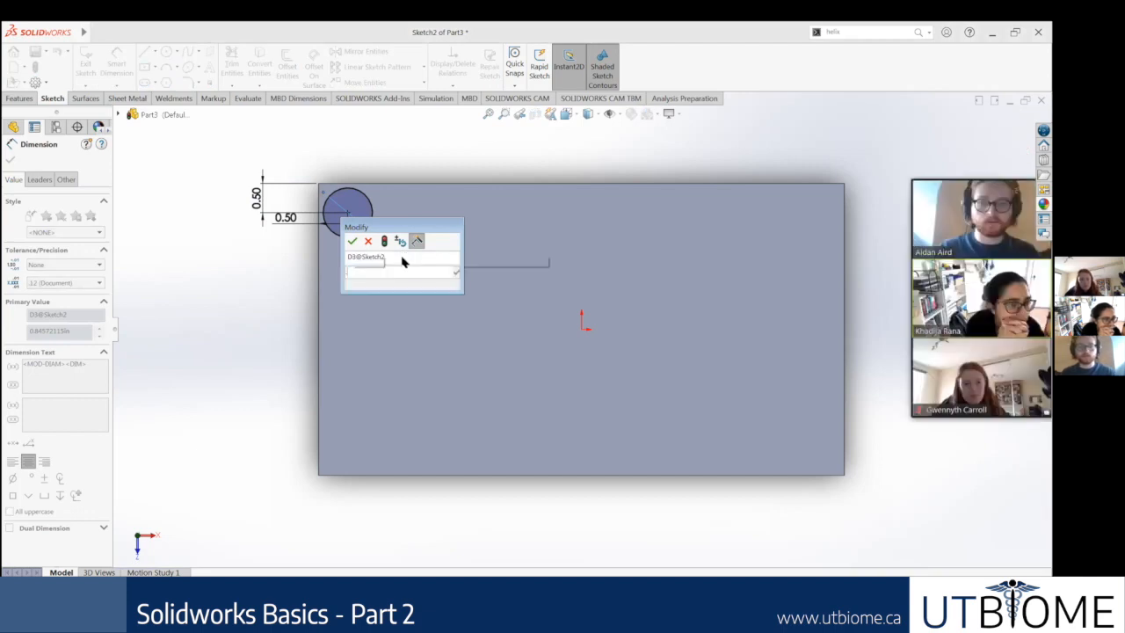
{"action": "type", "text": "5"}
{"action": "key", "text": "Return"}
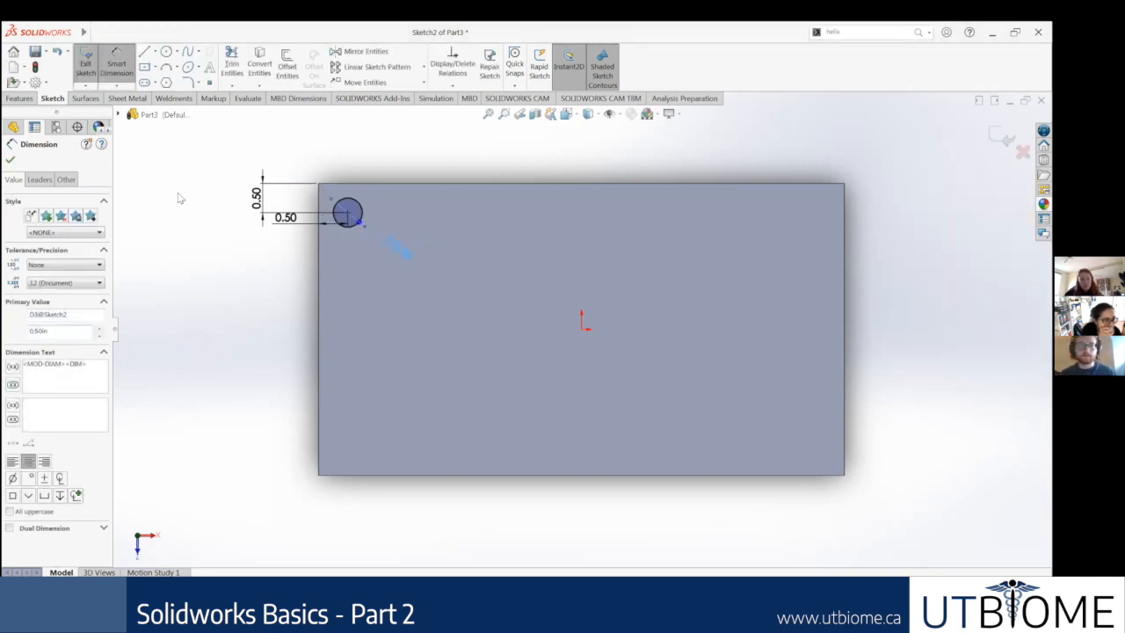
{"action": "key", "text": "Escape"}
{"action": "key", "text": "Escape"}
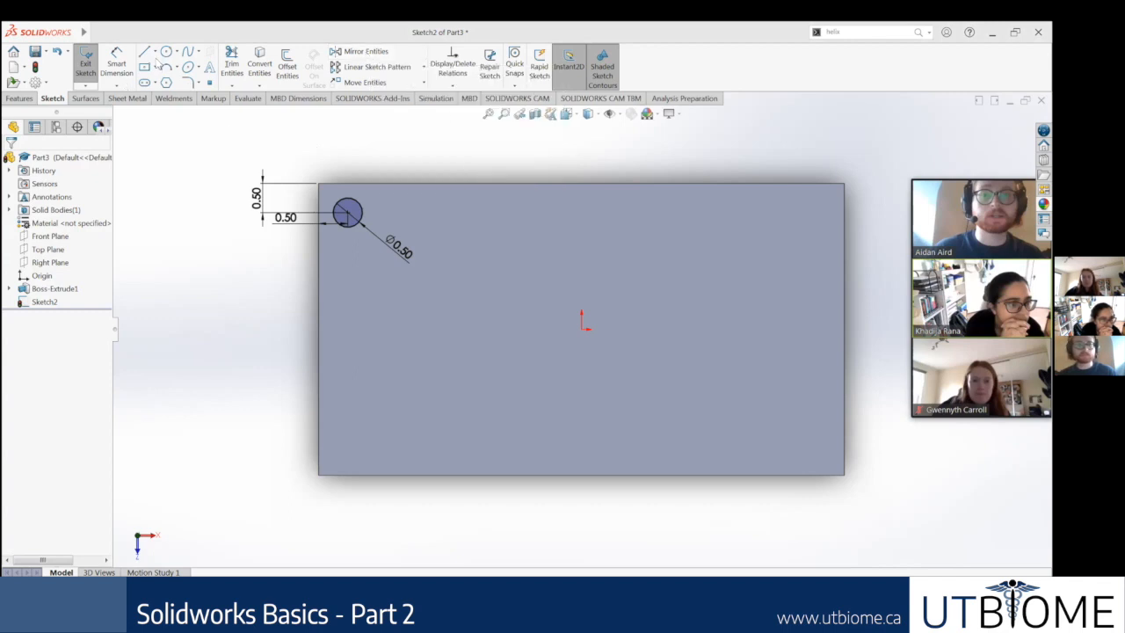
Step: Sketch a vertical centerline about 3.72 in long through the origin on the top face
{"action": "left_click", "coordinate": [165, 79]}
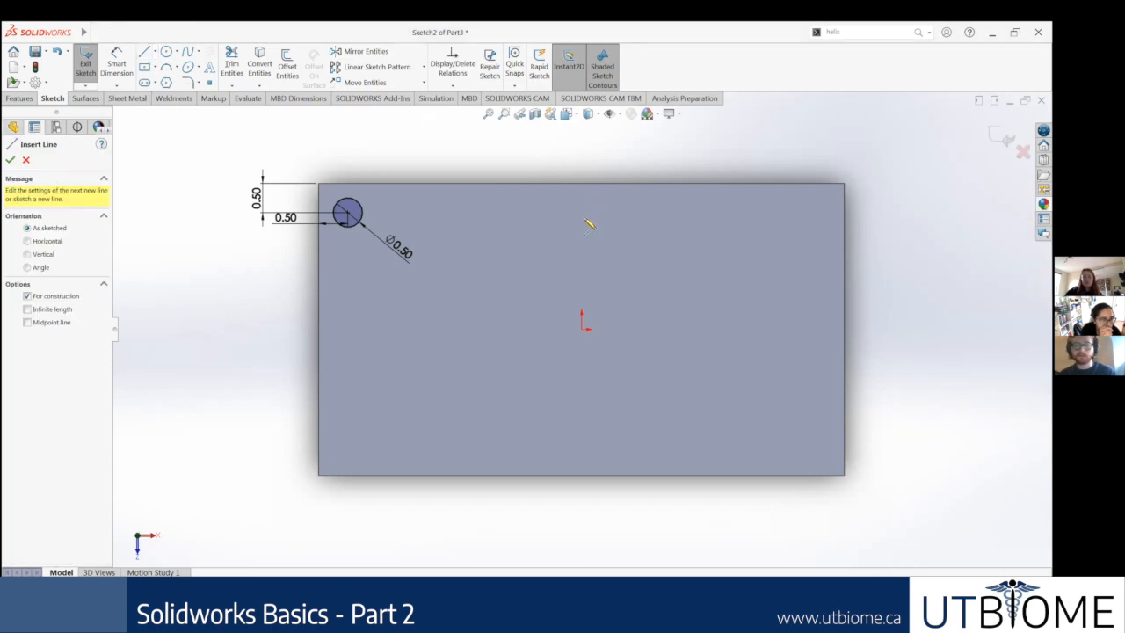
{"action": "left_click", "coordinate": [580, 217]}
{"action": "left_click", "coordinate": [581, 434]}
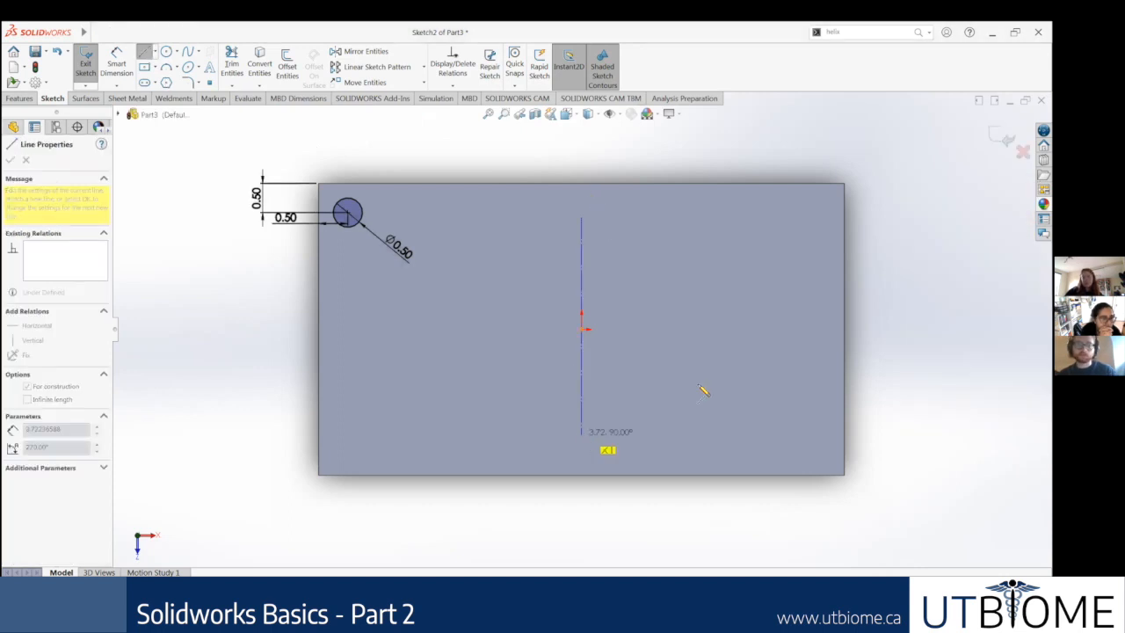
{"action": "key", "text": "Escape"}
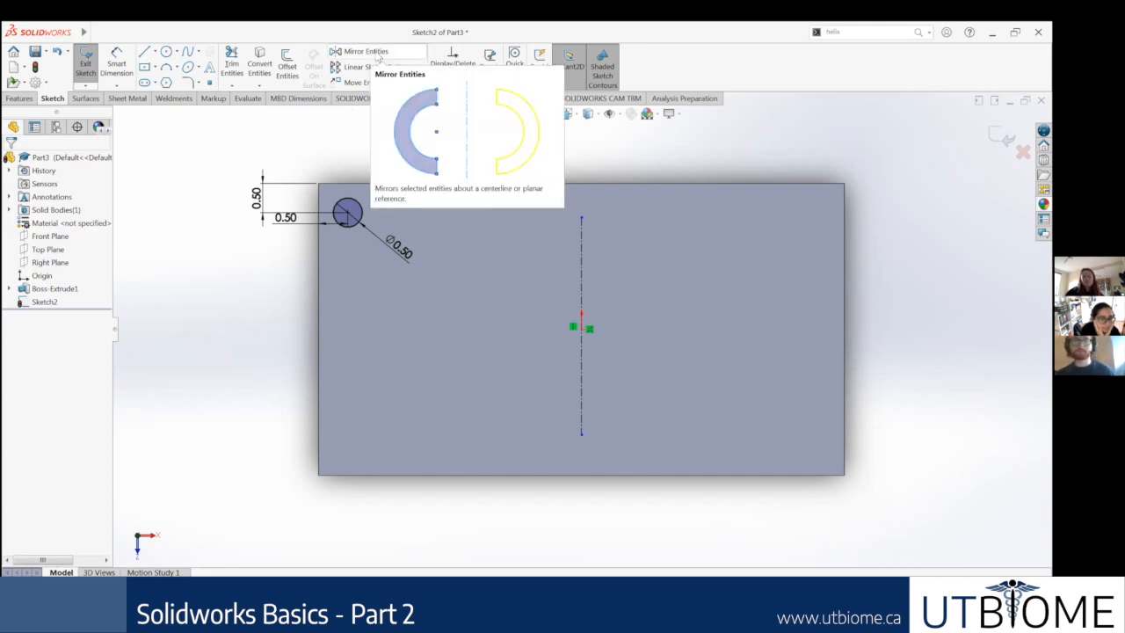
Step: Mirror the 0.5 in corner circle about the vertical centerline, keeping the original
{"action": "left_click", "coordinate": [378, 54]}
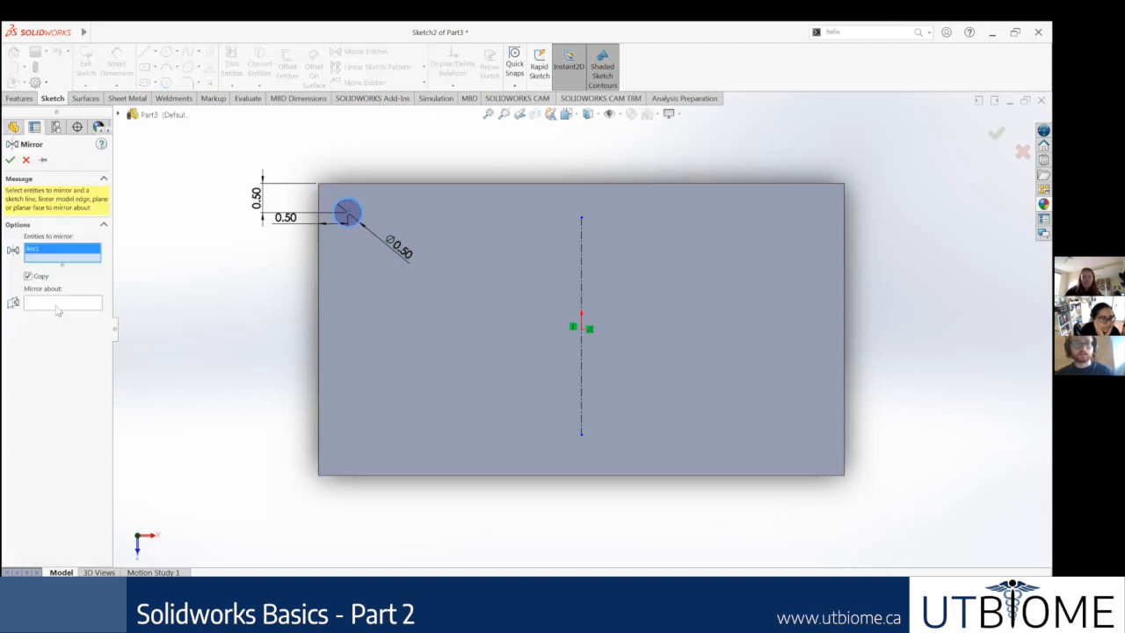
{"action": "left_click", "coordinate": [582, 294]}
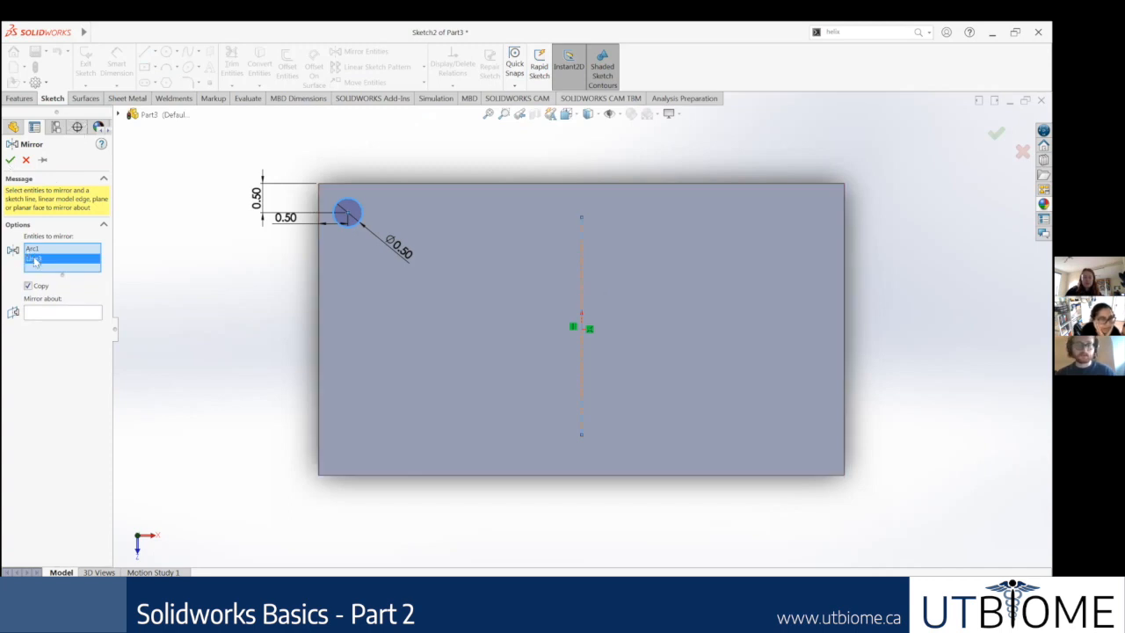
{"action": "key", "text": "Delete"}
{"action": "left_click", "coordinate": [43, 307]}
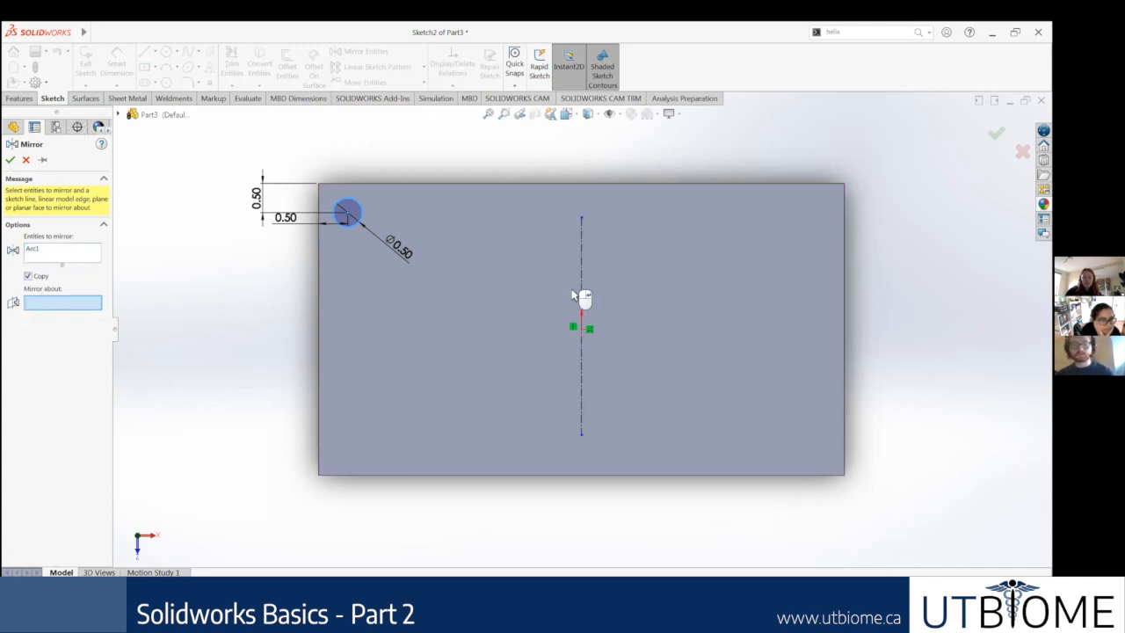
{"action": "left_click", "coordinate": [582, 299]}
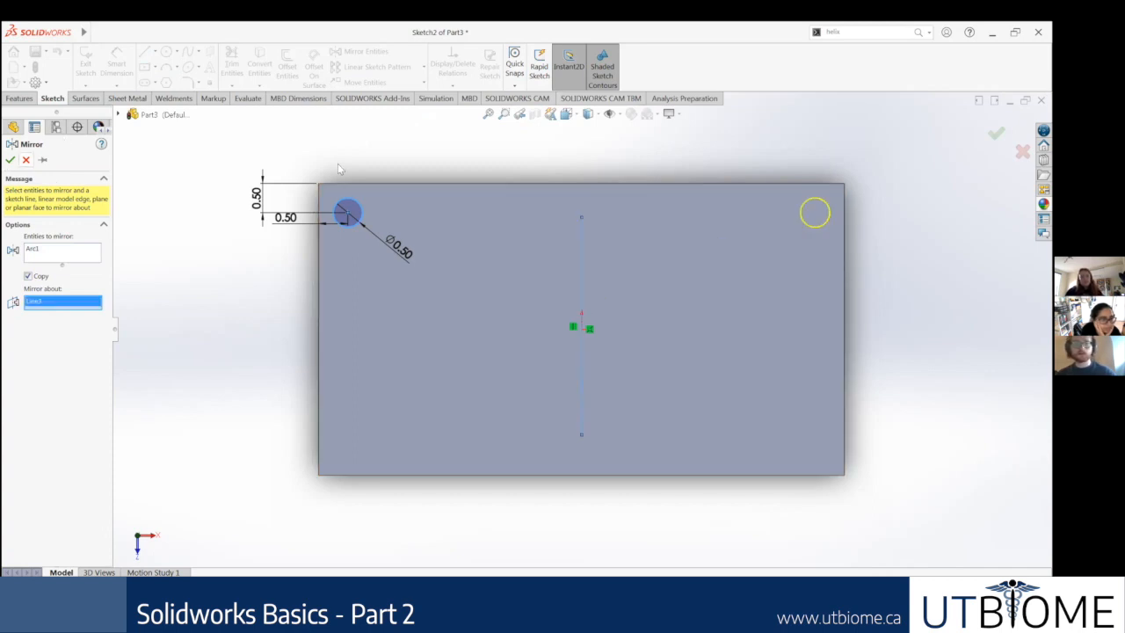
{"action": "key", "text": "Return"}
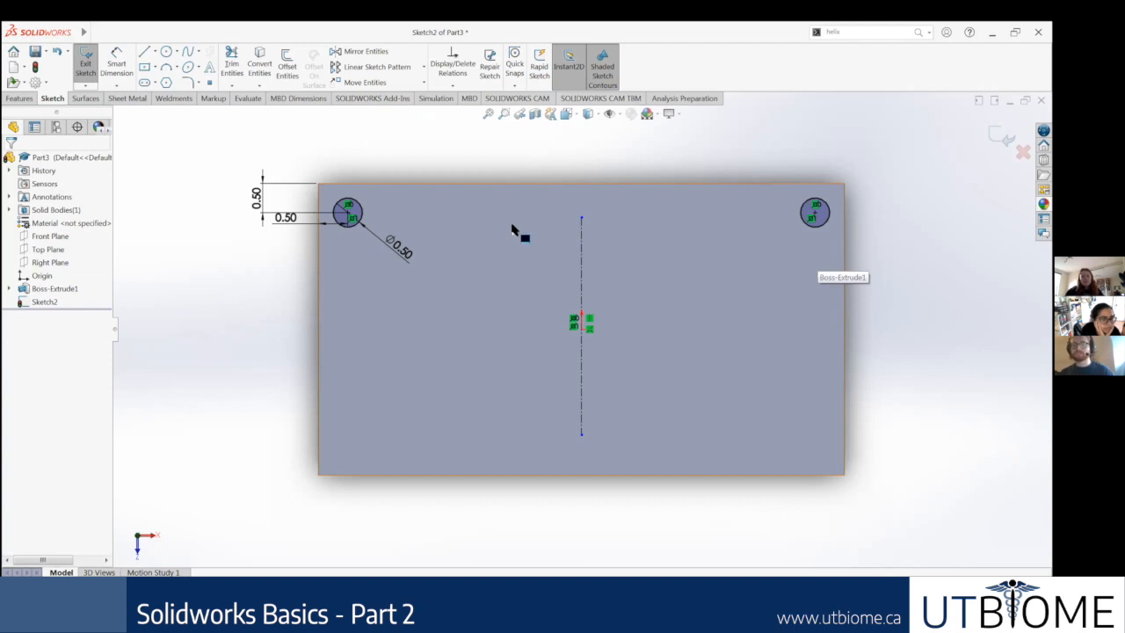
Step: Delete the mirrored circle at the opposite upper corner of the top face
{"action": "scroll", "coordinate": [438, 244], "scroll_direction": "up", "scroll_amount": 1}
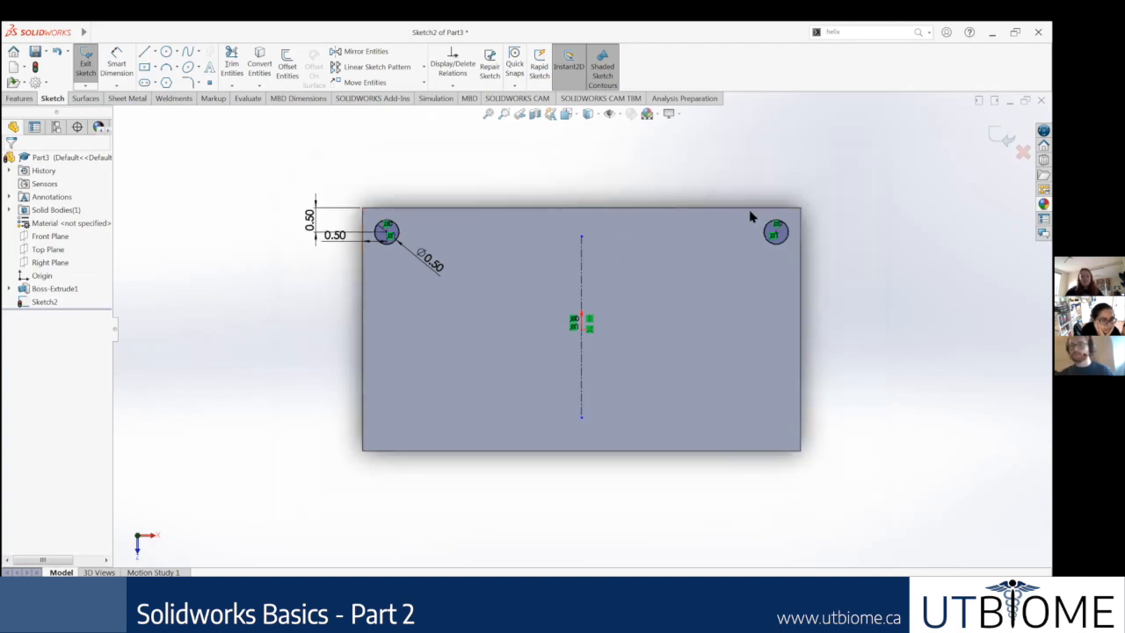
{"action": "left_click_drag", "start_coordinate": [739, 188], "coordinate": [841, 274]}
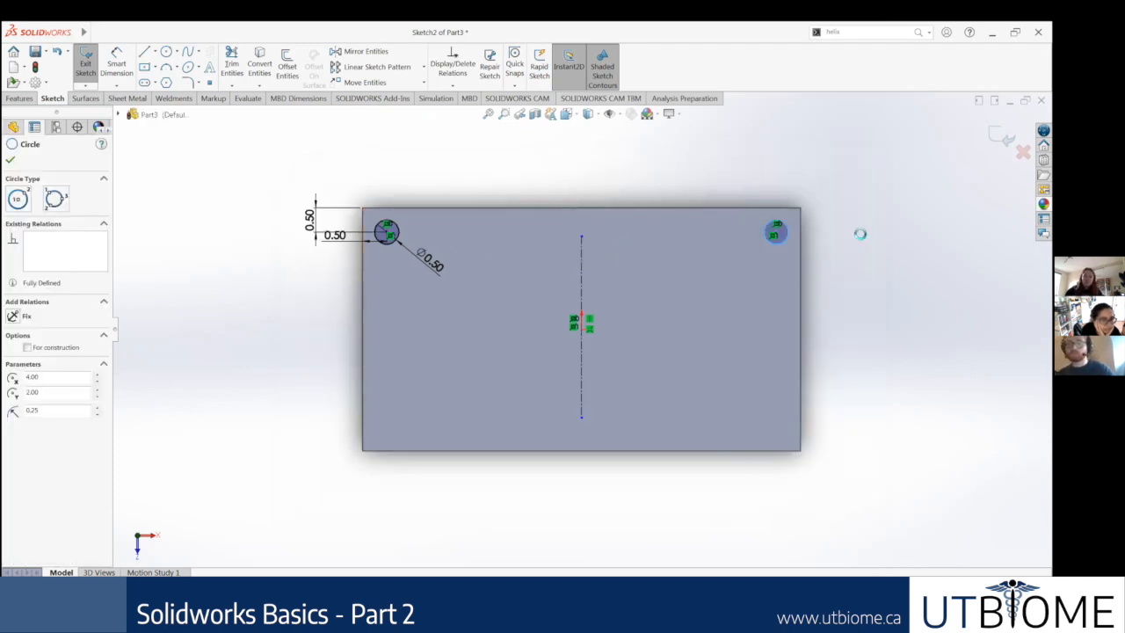
{"action": "key", "text": "Delete"}
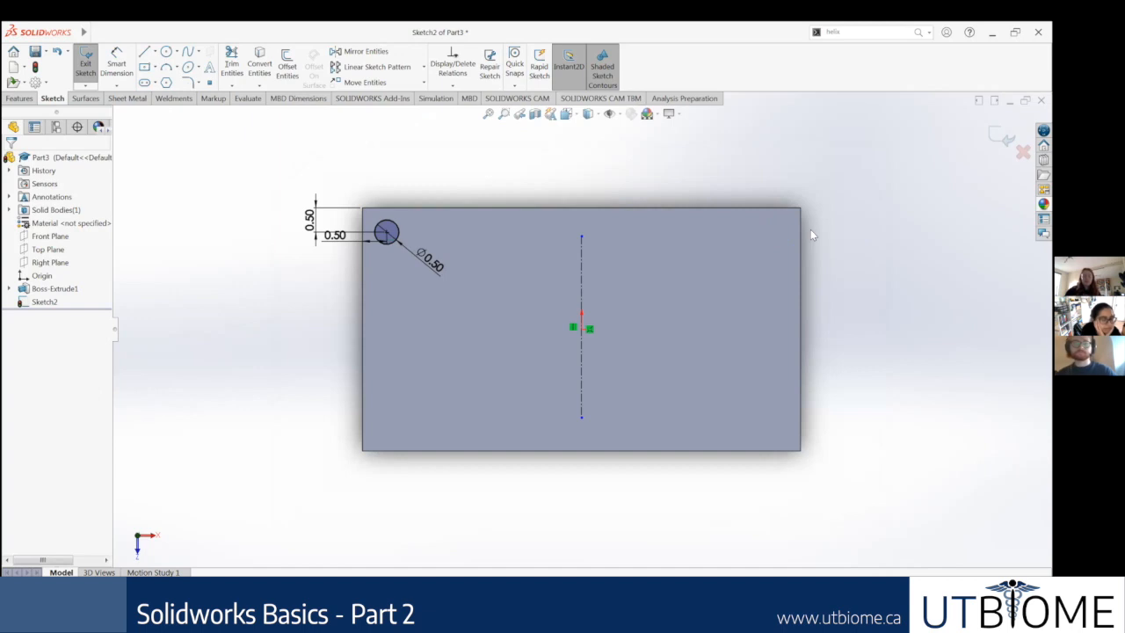
Step: Start a linear sketch pattern of the corner circle with 9 instances spaced 1 in apart along the X-axis
{"action": "left_click", "coordinate": [424, 67]}
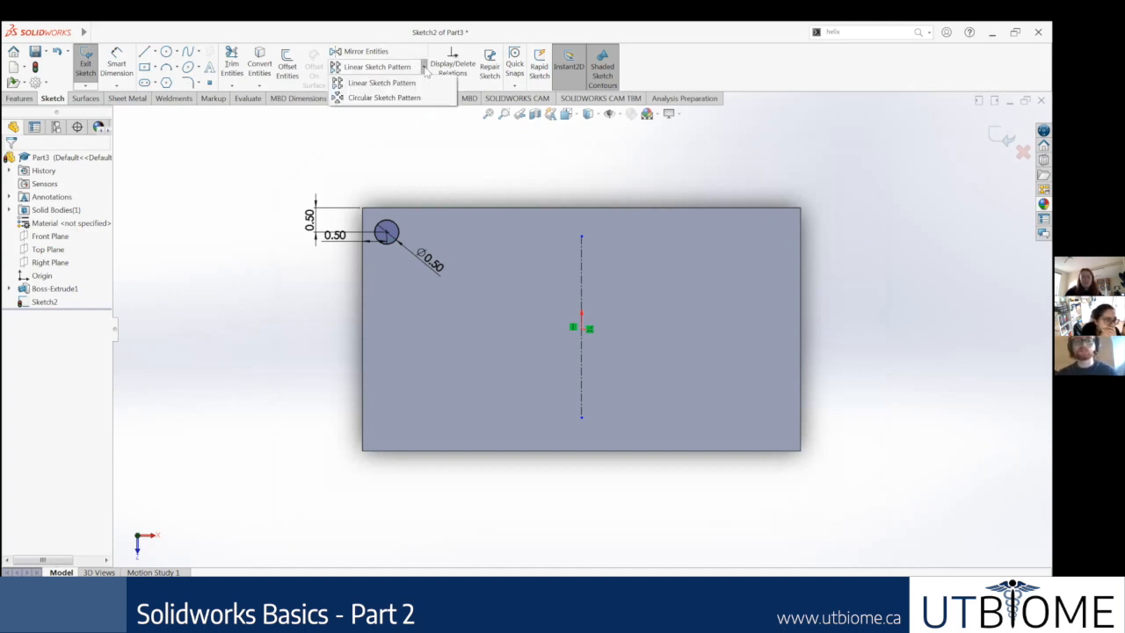
{"action": "left_click", "coordinate": [379, 85]}
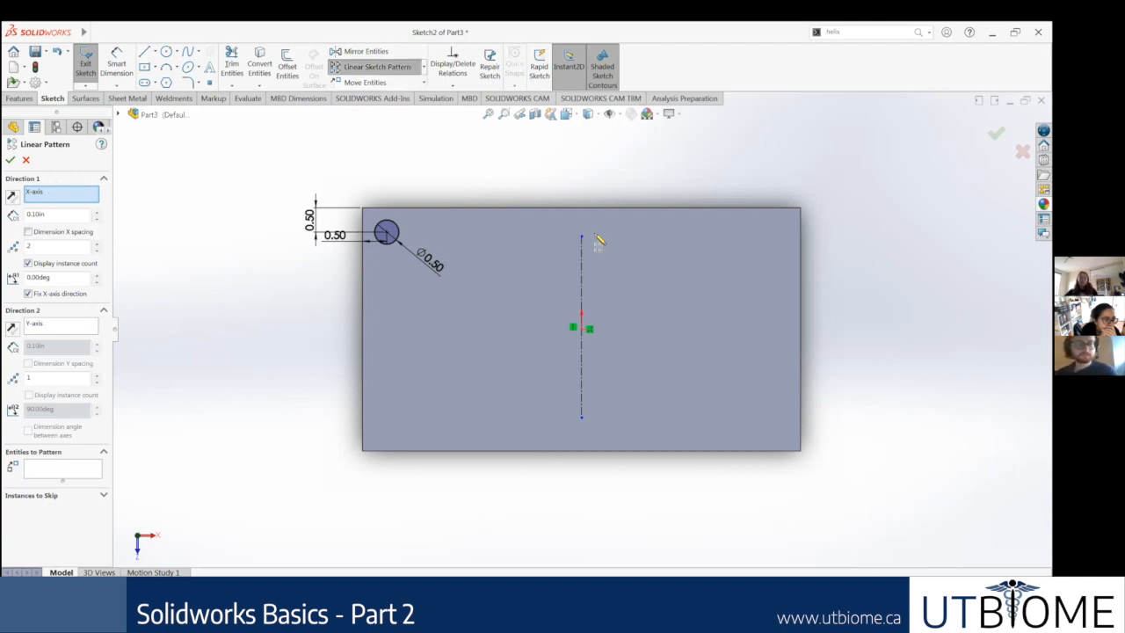
{"action": "left_click", "coordinate": [401, 231]}
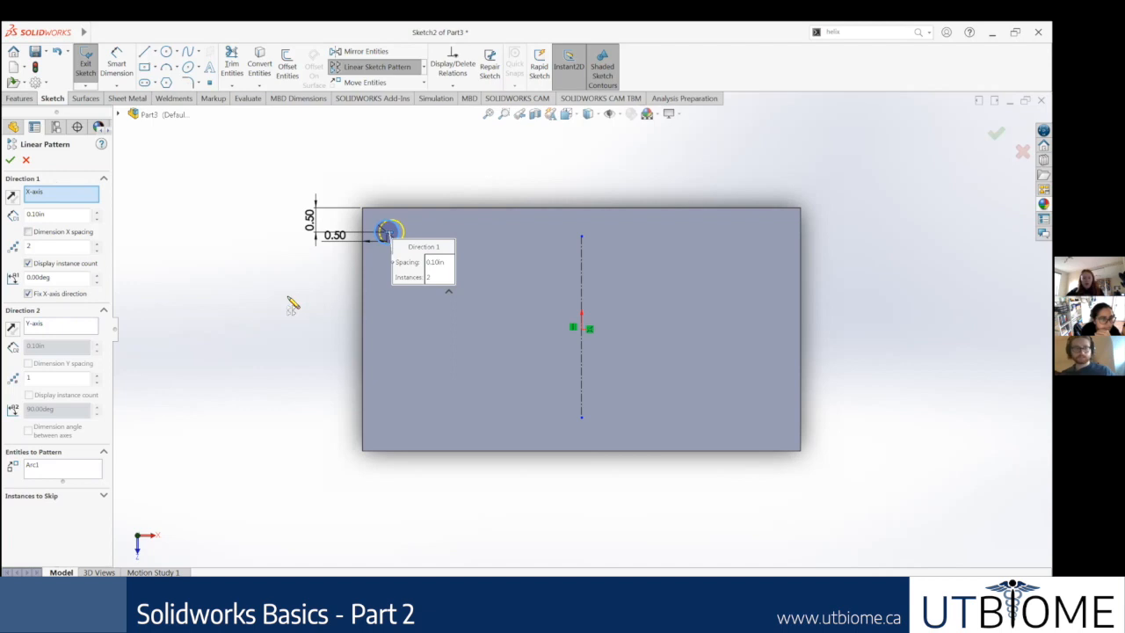
{"action": "double_click", "coordinate": [35, 213]}
{"action": "type", "text": "1"}
{"action": "key", "text": "Return"}
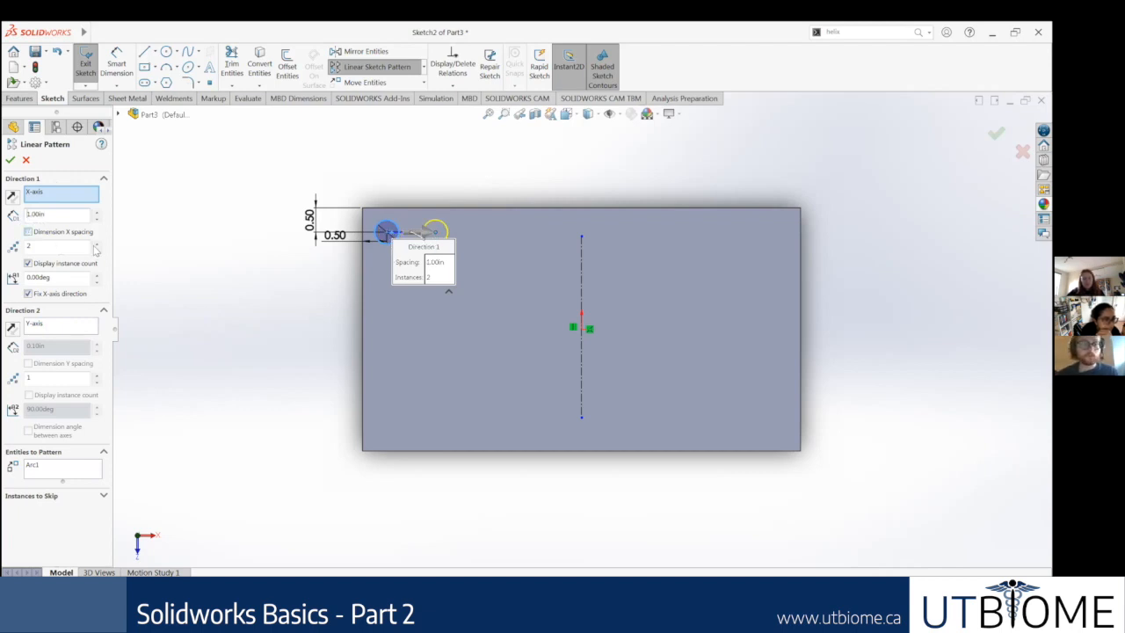
{"action": "left_click", "coordinate": [97, 245]}
{"action": "left_click", "coordinate": [97, 245]}
{"action": "left_click", "coordinate": [97, 246]}
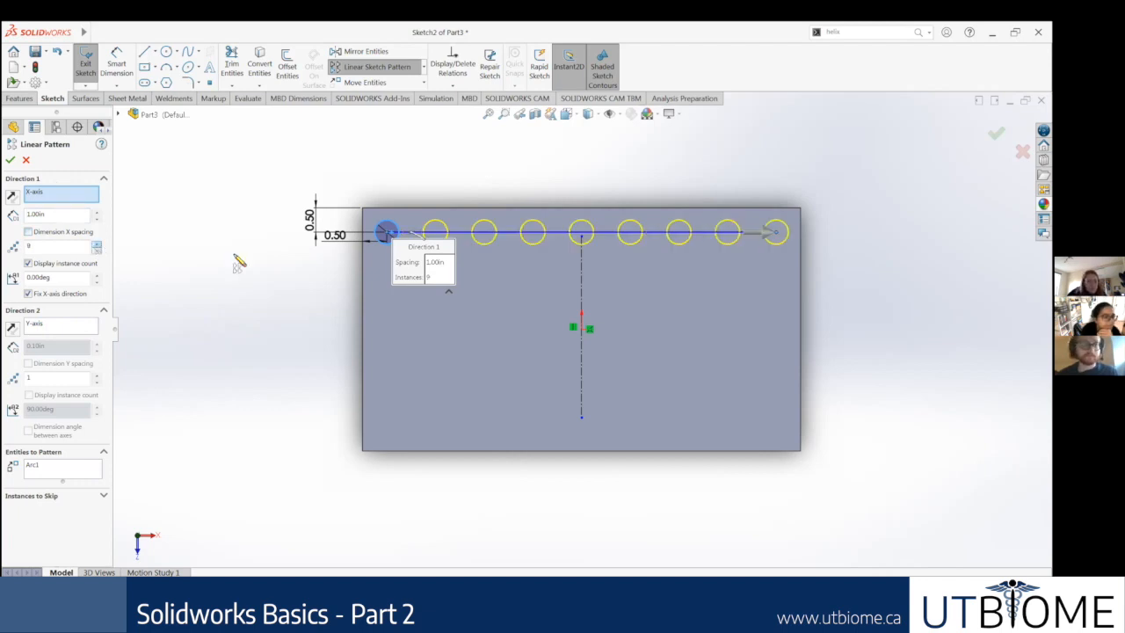
Step: Try angles of 170 and 300 degrees for the pattern's first direction
{"action": "left_click", "coordinate": [98, 281]}
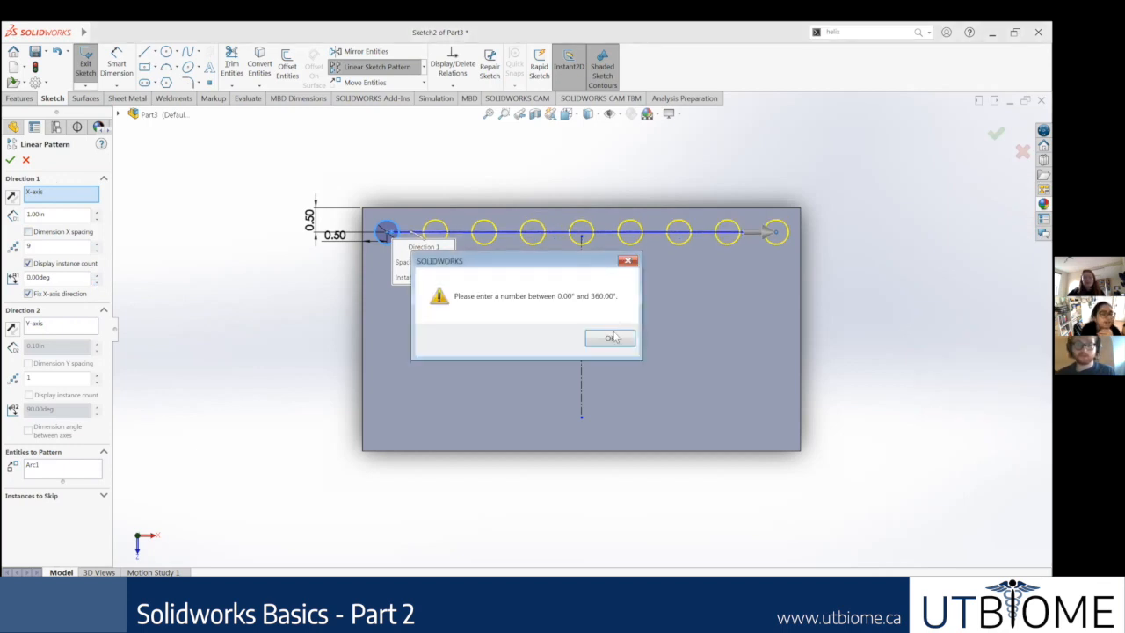
{"action": "left_click", "coordinate": [614, 337]}
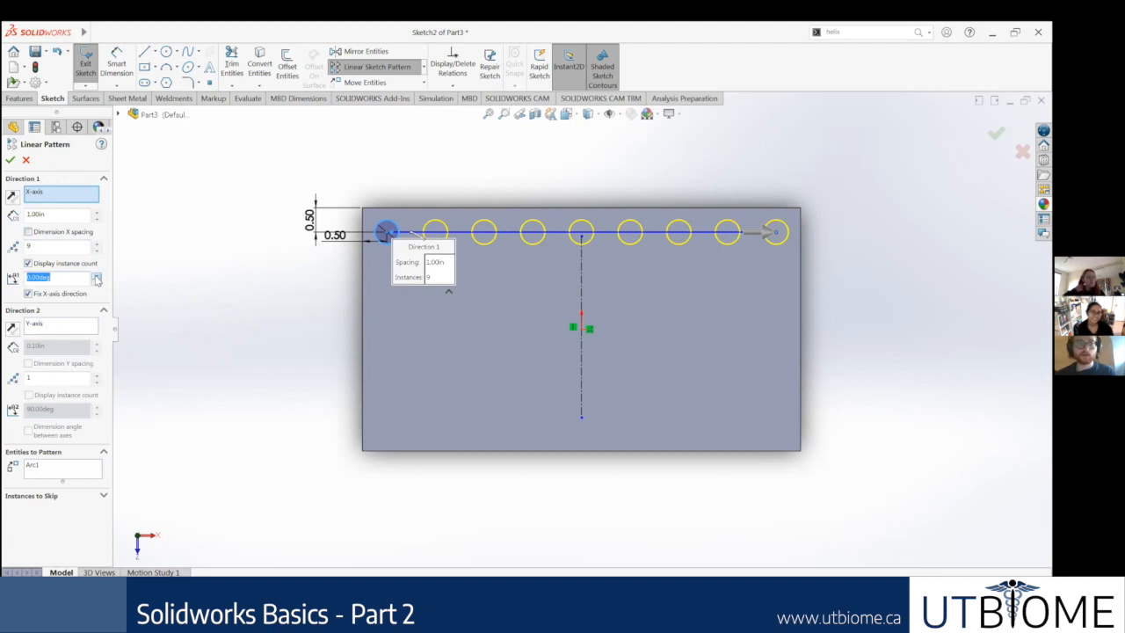
{"action": "type", "text": "17"}
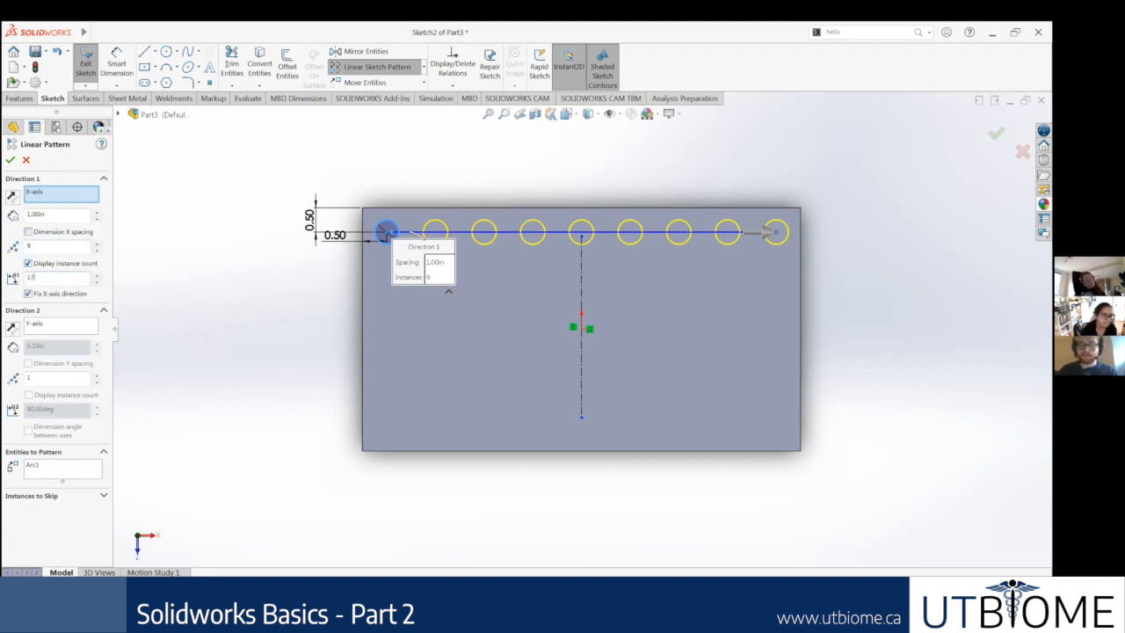
{"action": "type", "text": "0"}
{"action": "key", "text": "Return"}
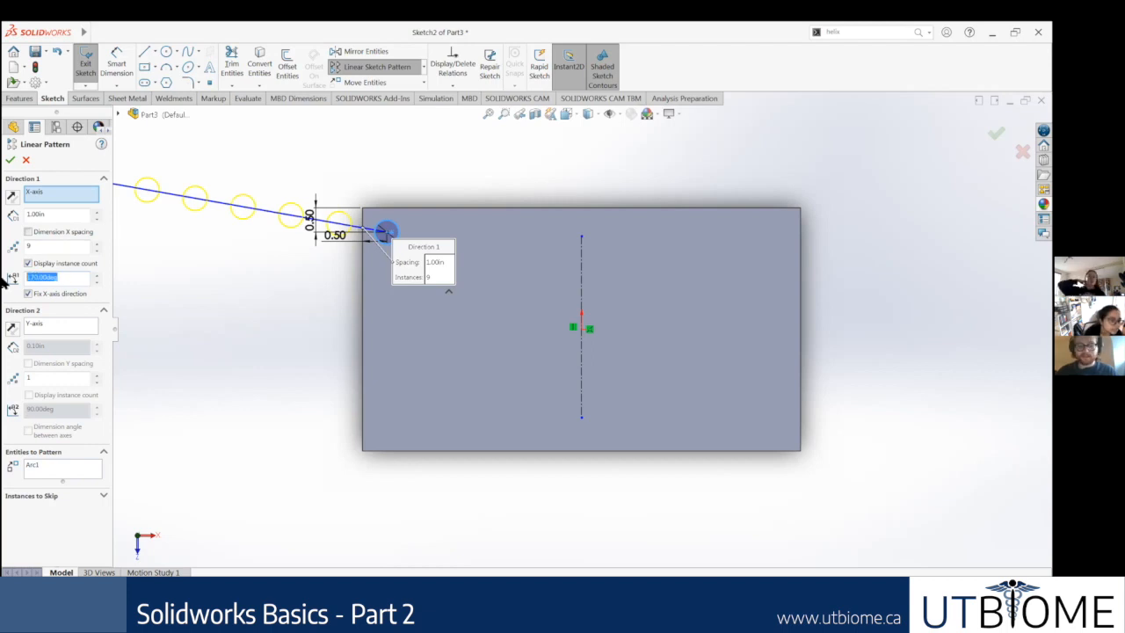
{"action": "type", "text": "300"}
{"action": "key", "text": "Return"}
{"action": "left_click", "coordinate": [28, 293]}
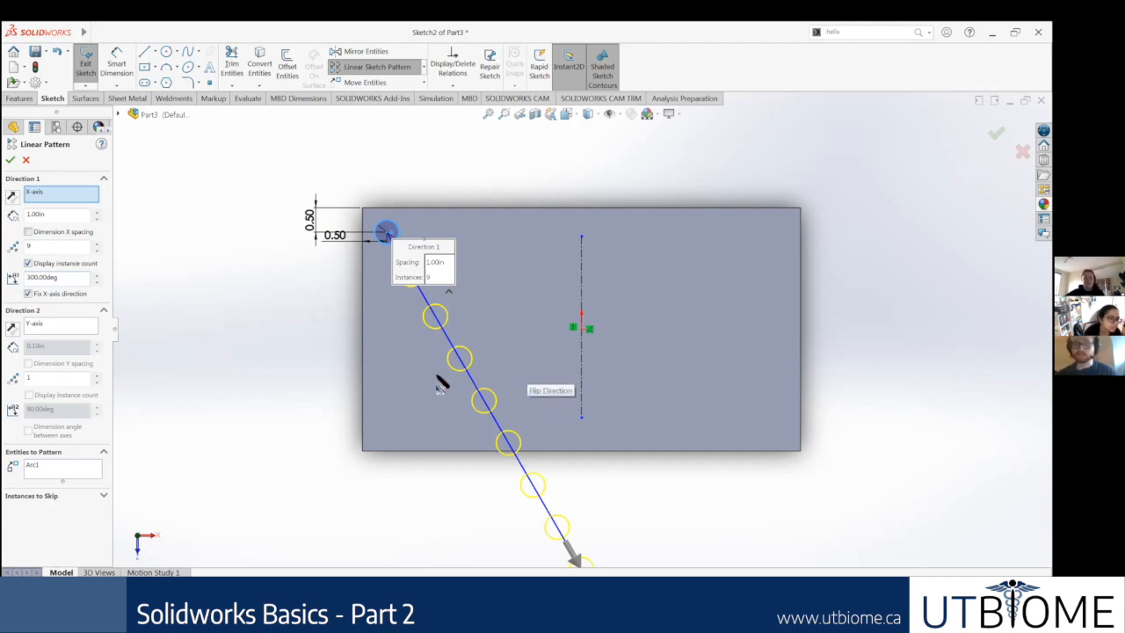
Step: Try a 330 degree angle for the pattern's first direction, then reset the angle to 0 degrees
{"action": "left_click_drag", "start_coordinate": [66, 277], "coordinate": [7, 275]}
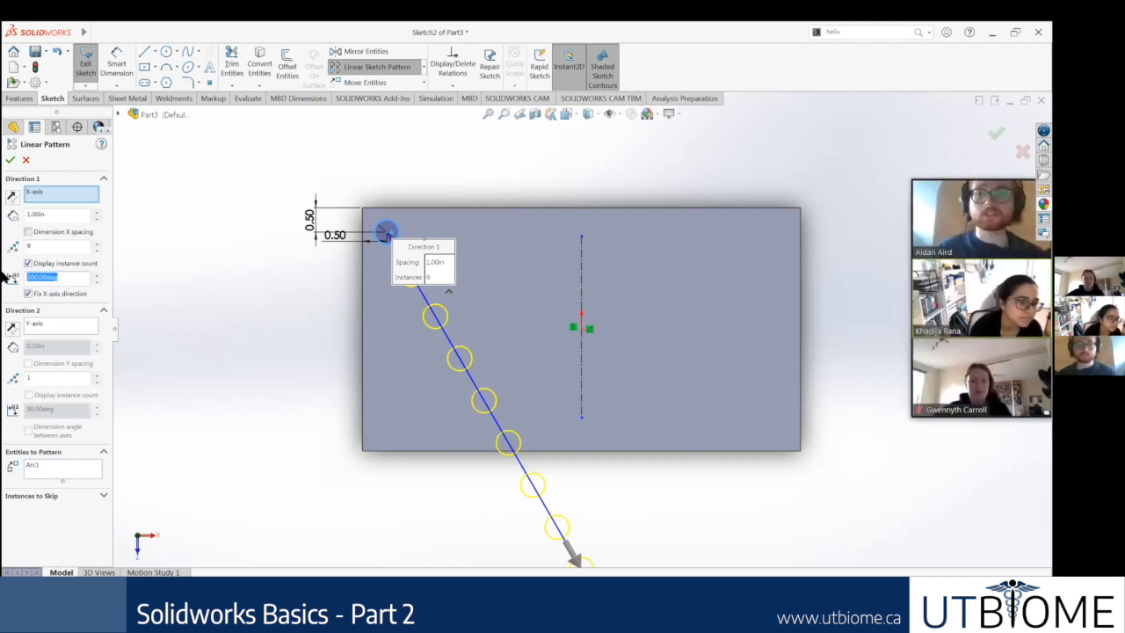
{"action": "type", "text": "330"}
{"action": "key", "text": "Return"}
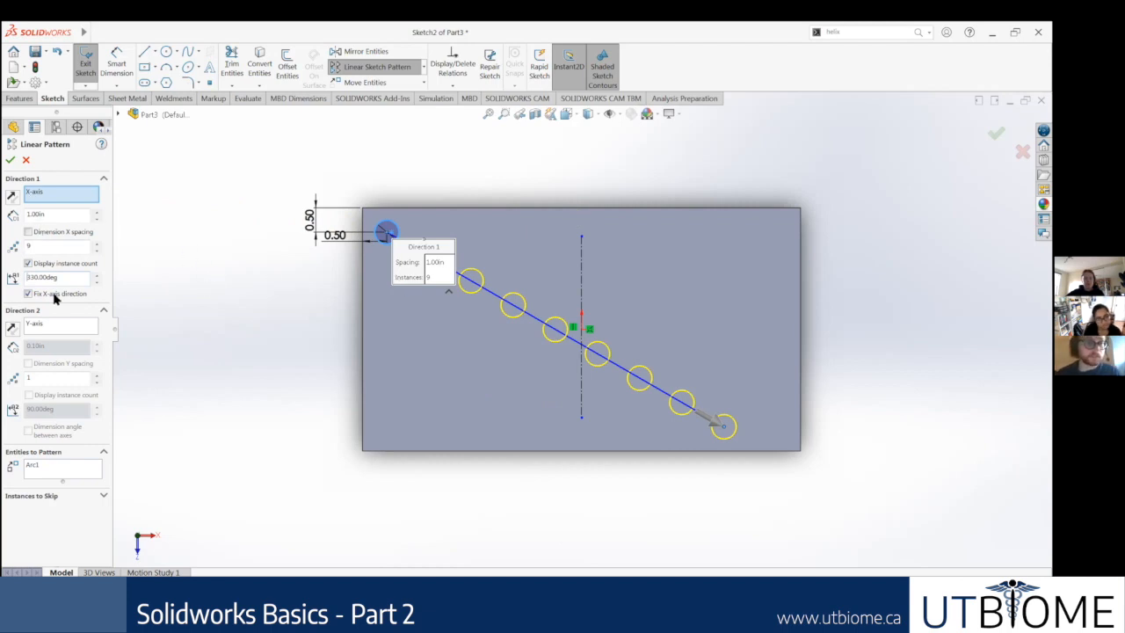
{"action": "left_click_drag", "start_coordinate": [66, 277], "coordinate": [9, 280]}
{"action": "type", "text": "0"}
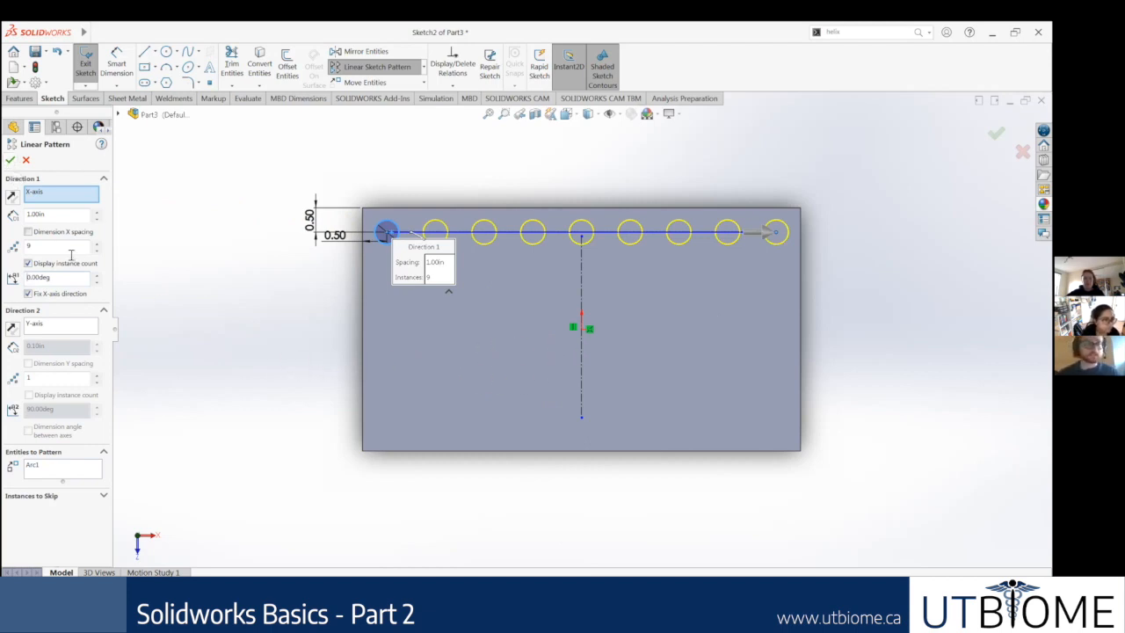
Step: Add a second pattern direction along the Y-axis with 2 instances and reverse it to 270 degrees
{"action": "left_click", "coordinate": [64, 324]}
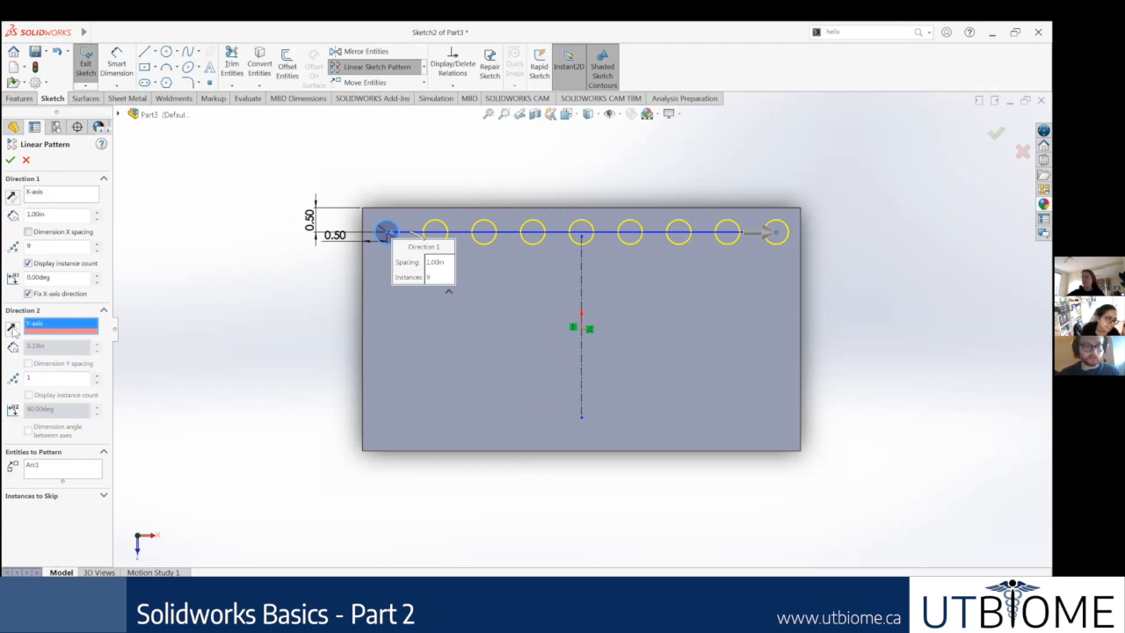
{"action": "left_click", "coordinate": [97, 375]}
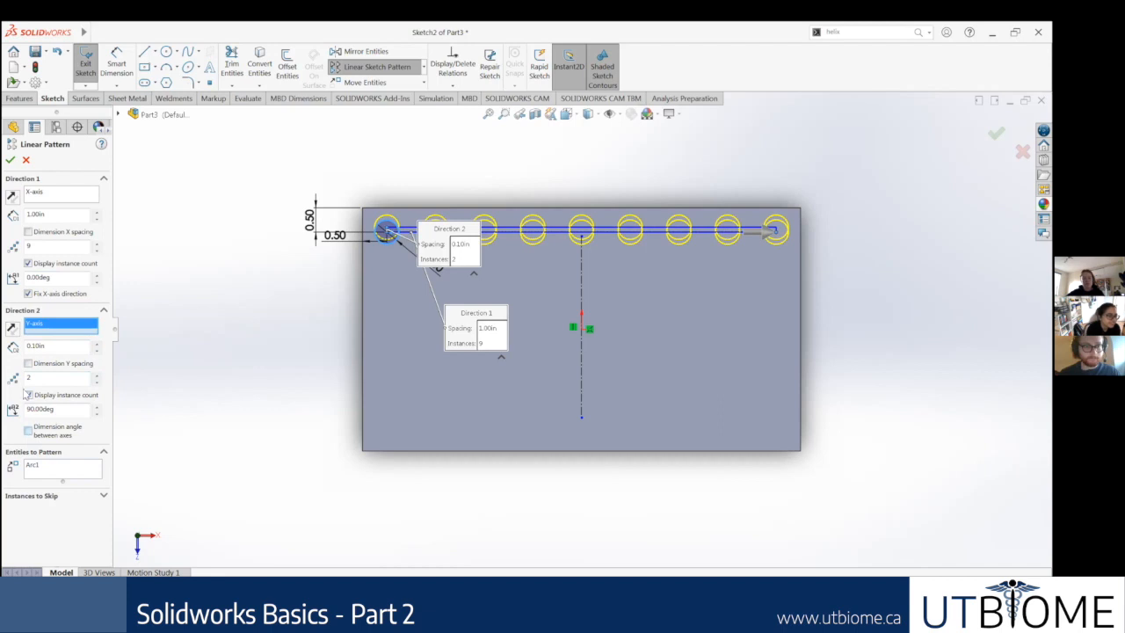
{"action": "left_click", "coordinate": [13, 330]}
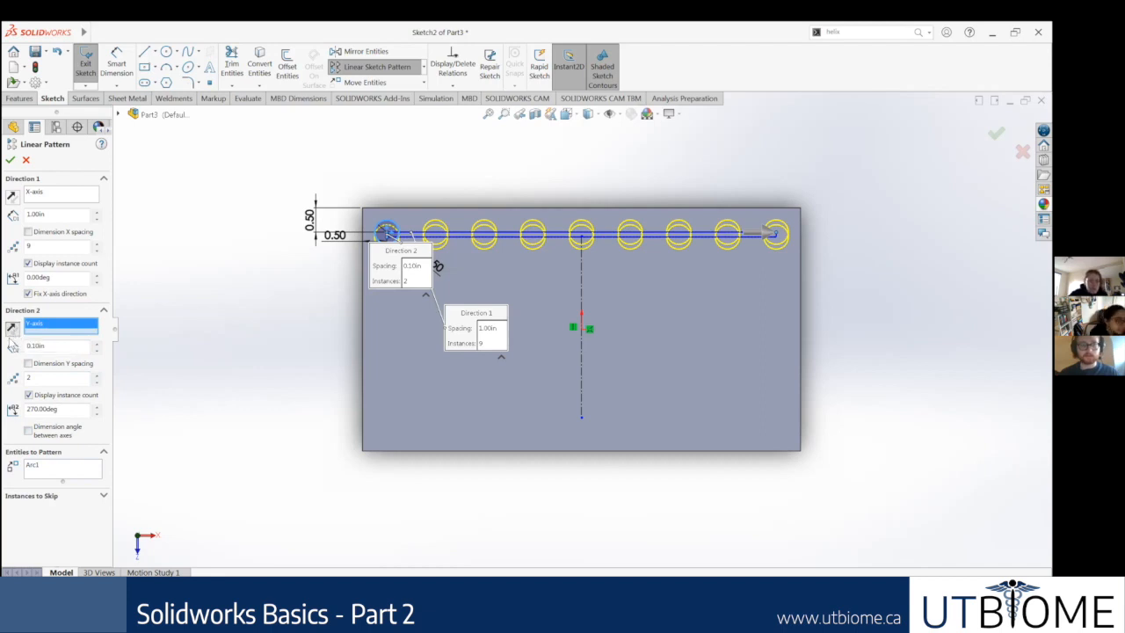
{"action": "left_click", "coordinate": [11, 329]}
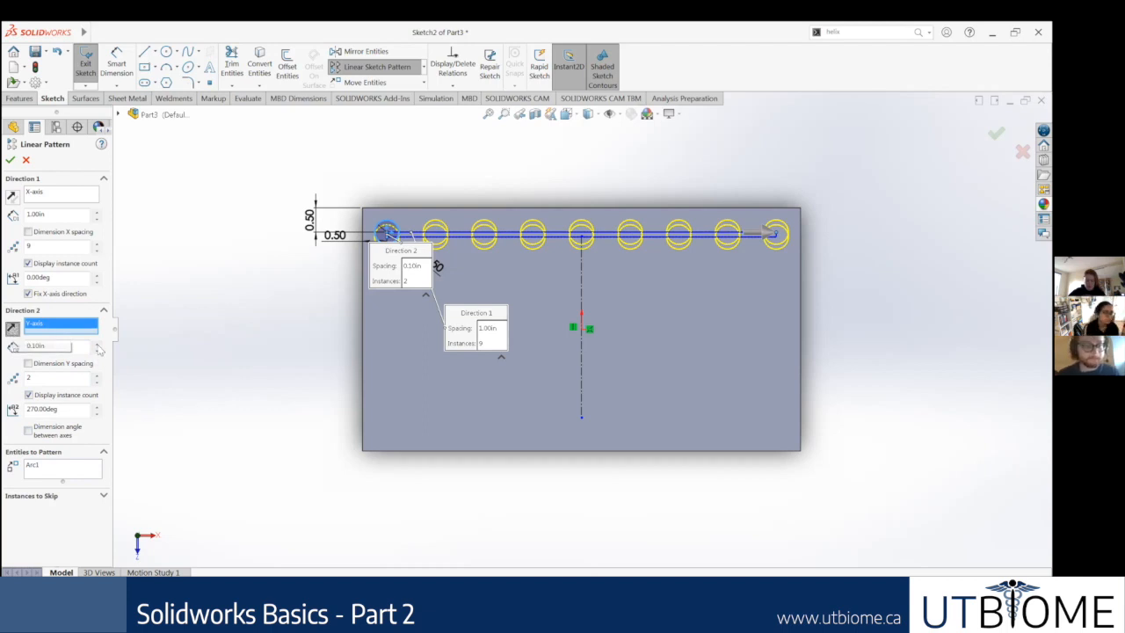
Step: Set the Y-direction to 5 instances spaced 1 in apart and accept the circle pattern
{"action": "double_click", "coordinate": [33, 346]}
{"action": "type", "text": "1"}
{"action": "key", "text": "Return"}
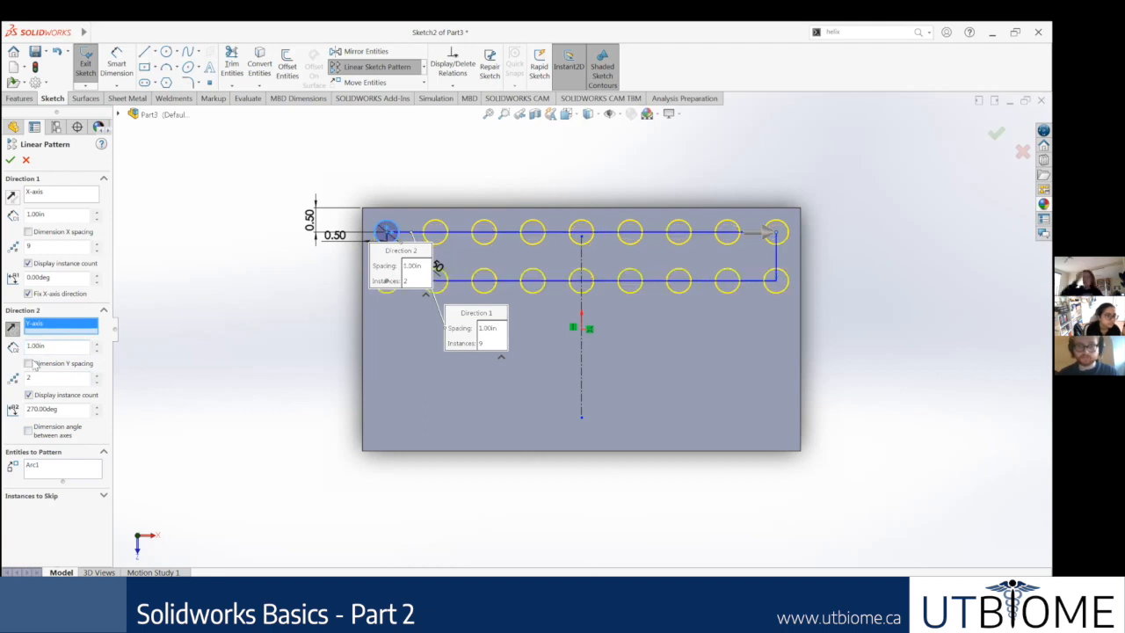
{"action": "left_click", "coordinate": [97, 376]}
{"action": "left_click", "coordinate": [97, 376]}
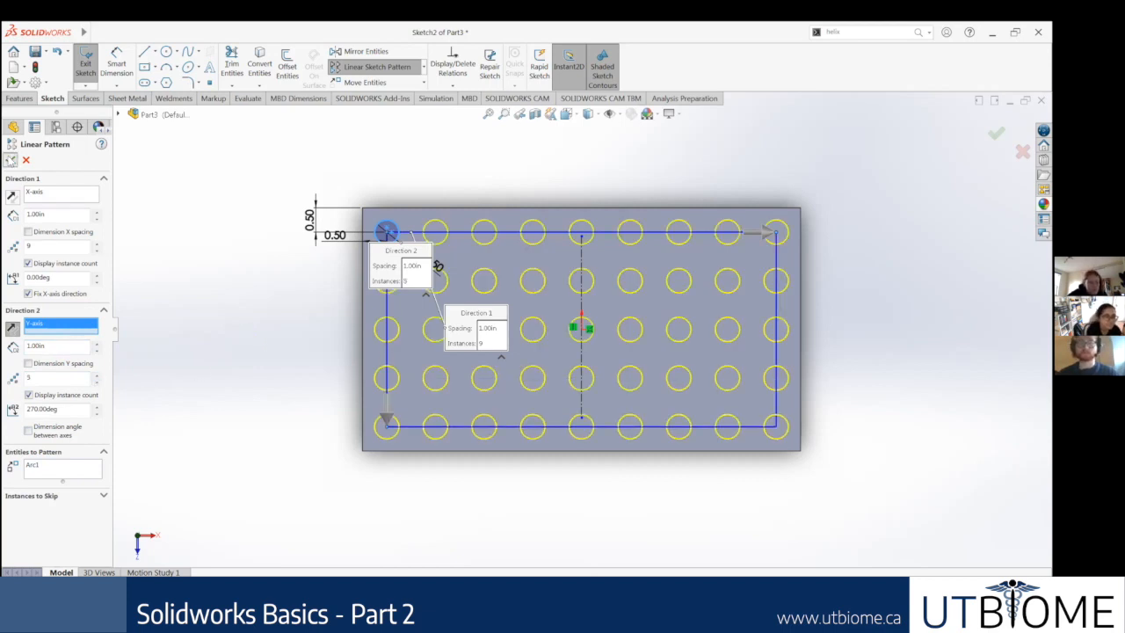
{"action": "left_click", "coordinate": [10, 160]}
{"action": "left_click", "coordinate": [862, 518]}
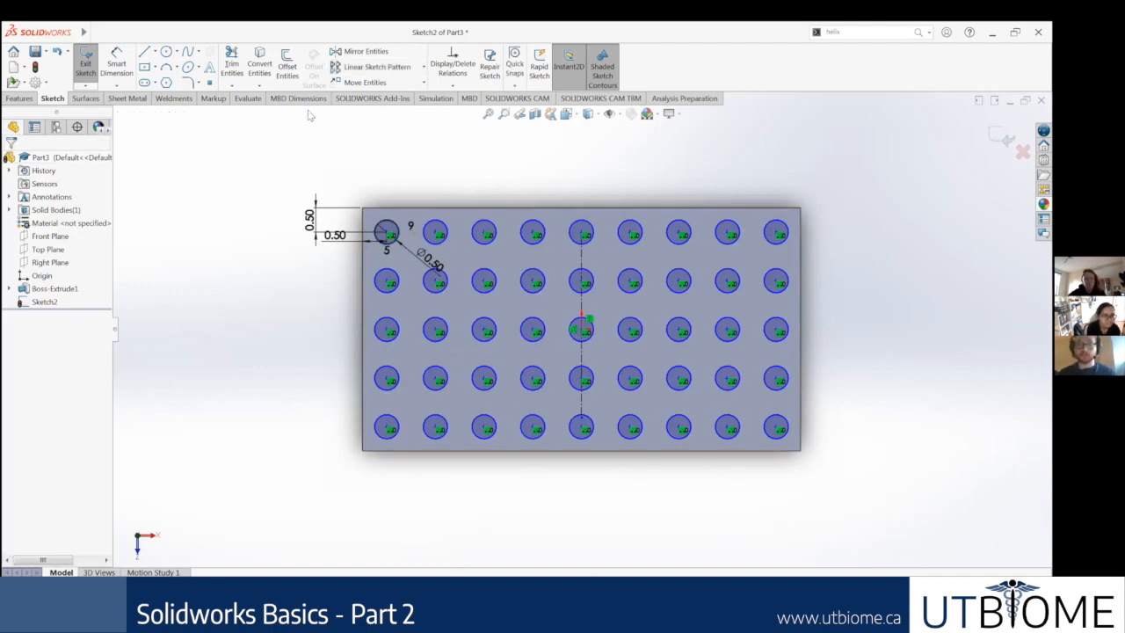
Step: Cut-extrude the patterned circles with a blind depth of 2 in through the block
{"action": "left_click", "coordinate": [19, 98]}
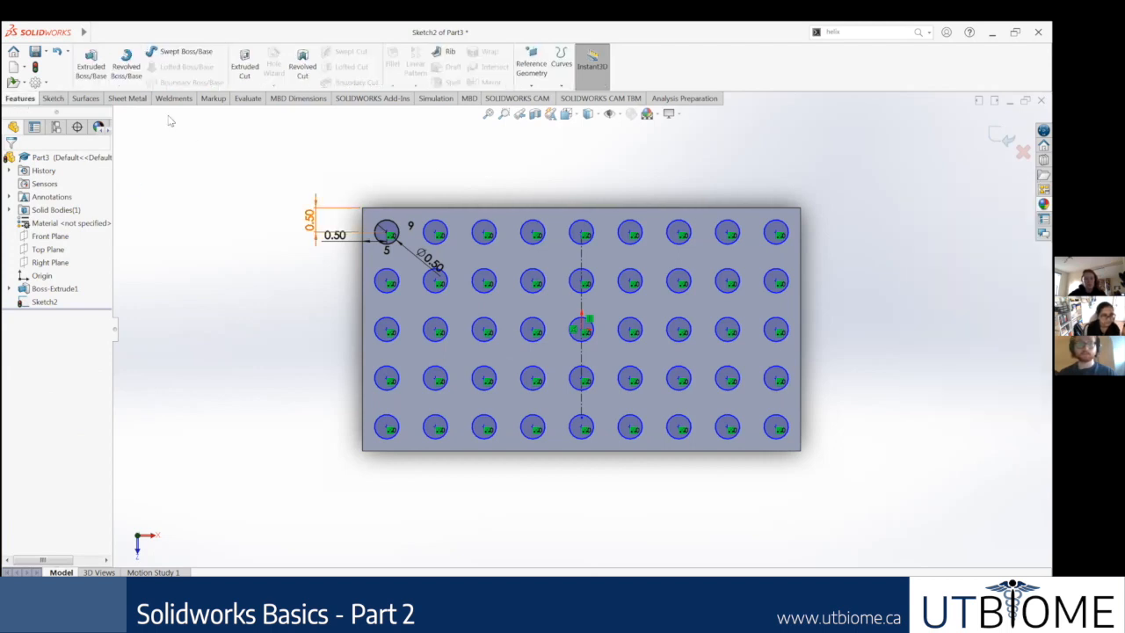
{"action": "left_click", "coordinate": [244, 65]}
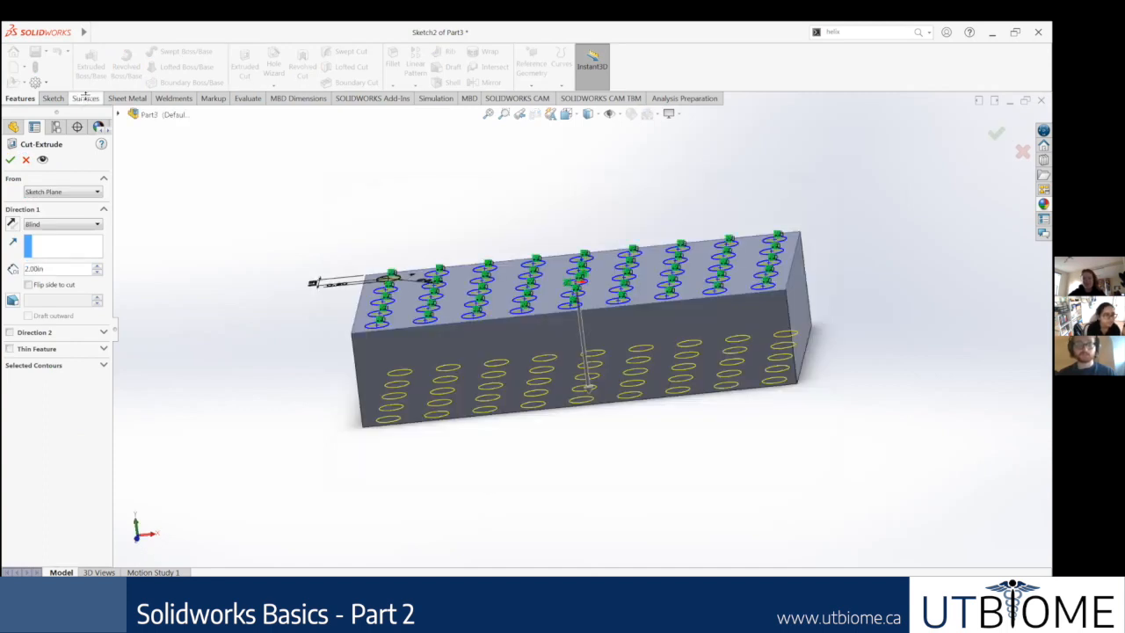
{"action": "left_click", "coordinate": [10, 160]}
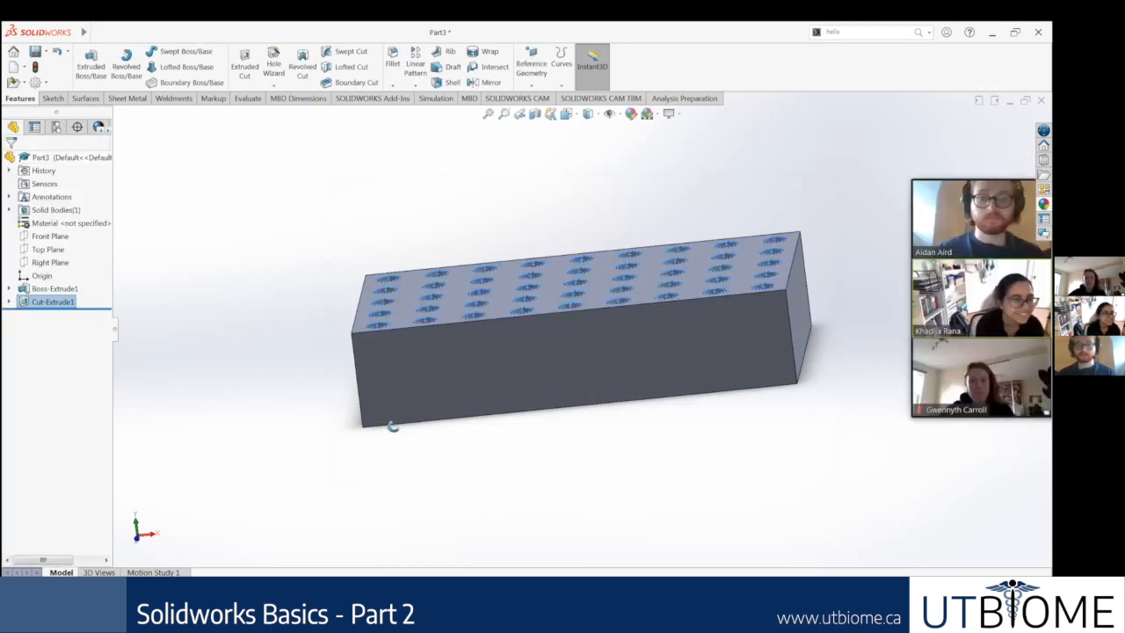
Step: Roll the feature history back to just before the hole cut
{"action": "scroll", "coordinate": [562, 375], "scroll_direction": "down", "scroll_amount": 3}
{"action": "mouse_move", "coordinate": [563, 375]}
{"action": "middle_mouse_down"}
{"action": "mouse_move", "coordinate": [571, 421]}
{"action": "mouse_move", "coordinate": [559, 385]}
{"action": "middle_mouse_up"}
{"action": "scroll", "coordinate": [602, 369], "scroll_direction": "up", "scroll_amount": 5}
{"action": "middle_click_drag", "start_coordinate": [579, 328], "coordinate": [518, 268]}
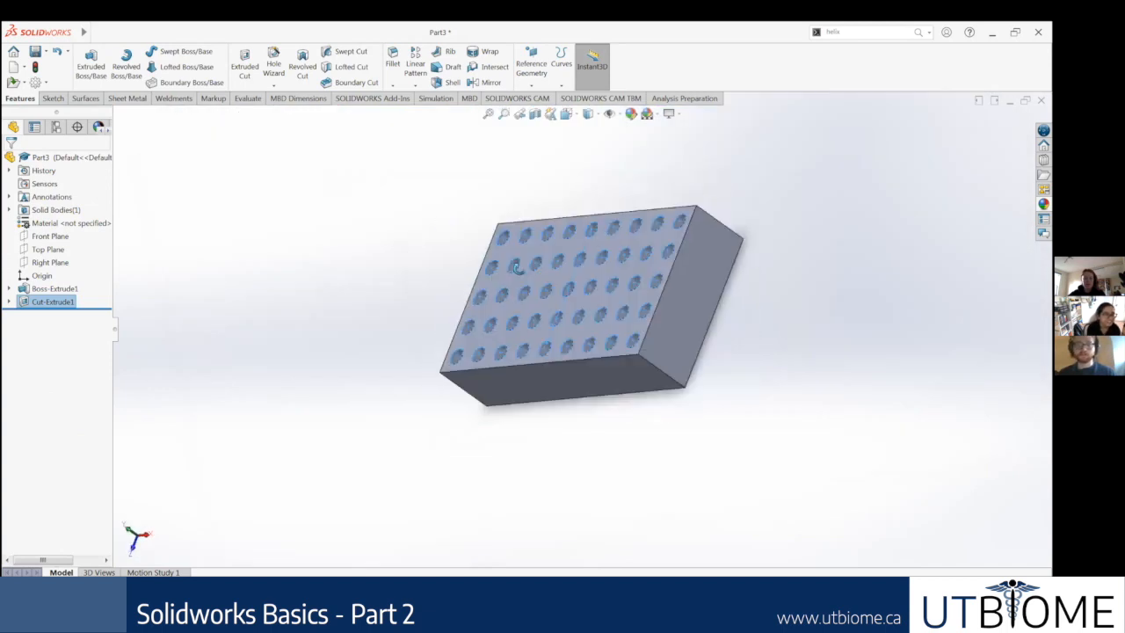
{"action": "left_click_drag", "start_coordinate": [91, 308], "coordinate": [97, 298]}
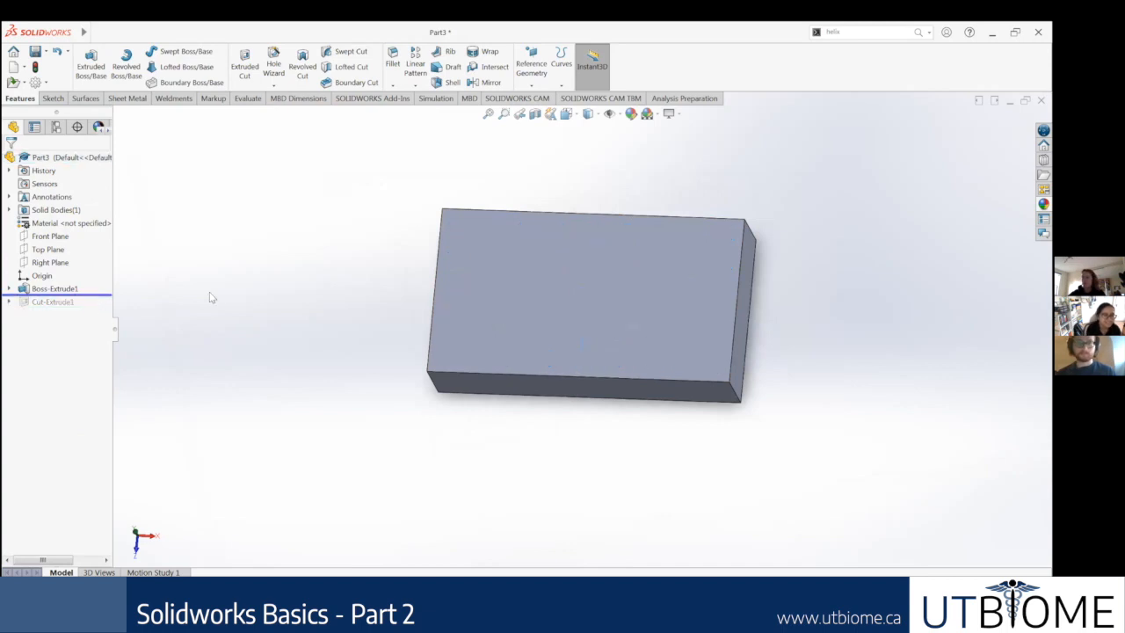
Step: Open a new sketch on the block's large top face
{"action": "left_click", "coordinate": [673, 307]}
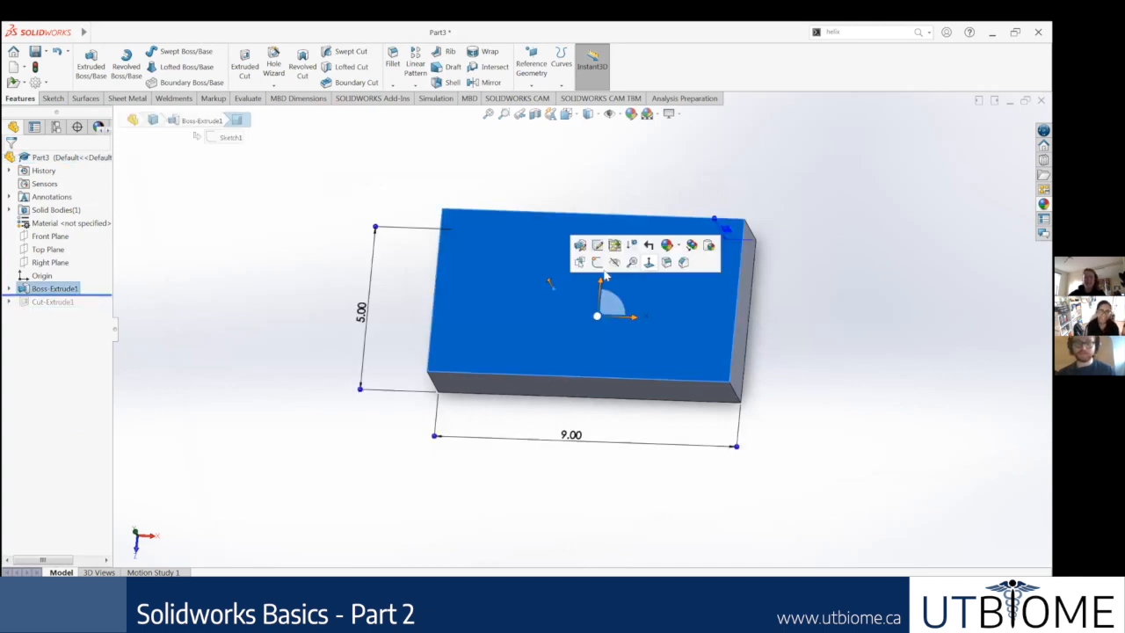
{"action": "right_click", "coordinate": [503, 304]}
{"action": "left_click", "coordinate": [524, 280]}
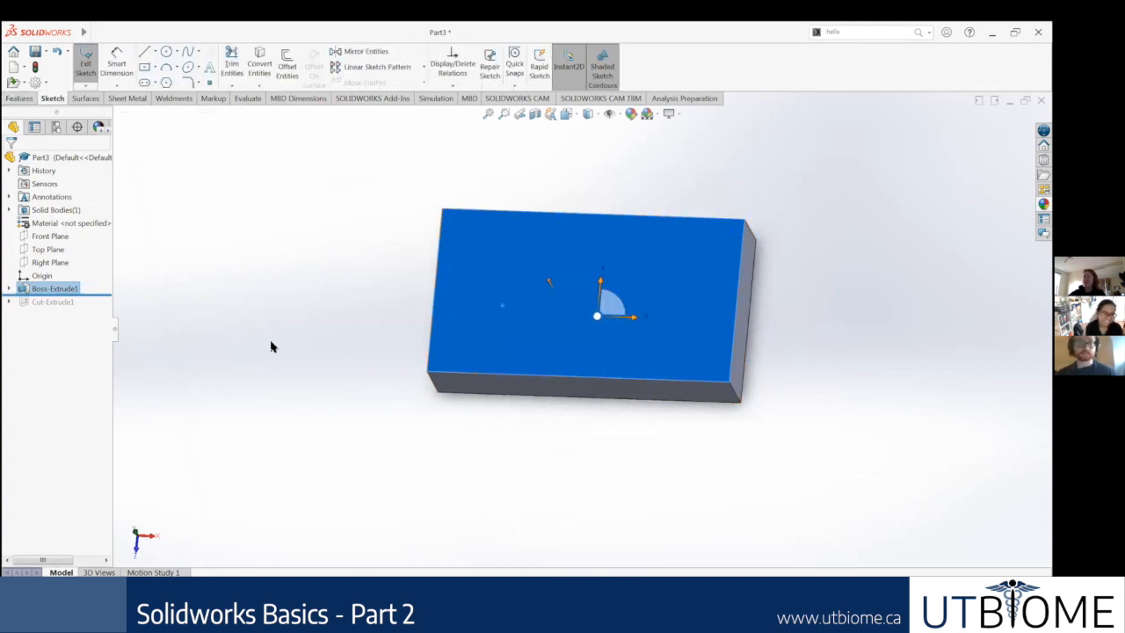
Step: Face the sketch plane head-on and sketch a circle of about 0.34 in radius near the block's upper-left corner
{"action": "right_click", "coordinate": [43, 316]}
{"action": "left_click", "coordinate": [71, 304]}
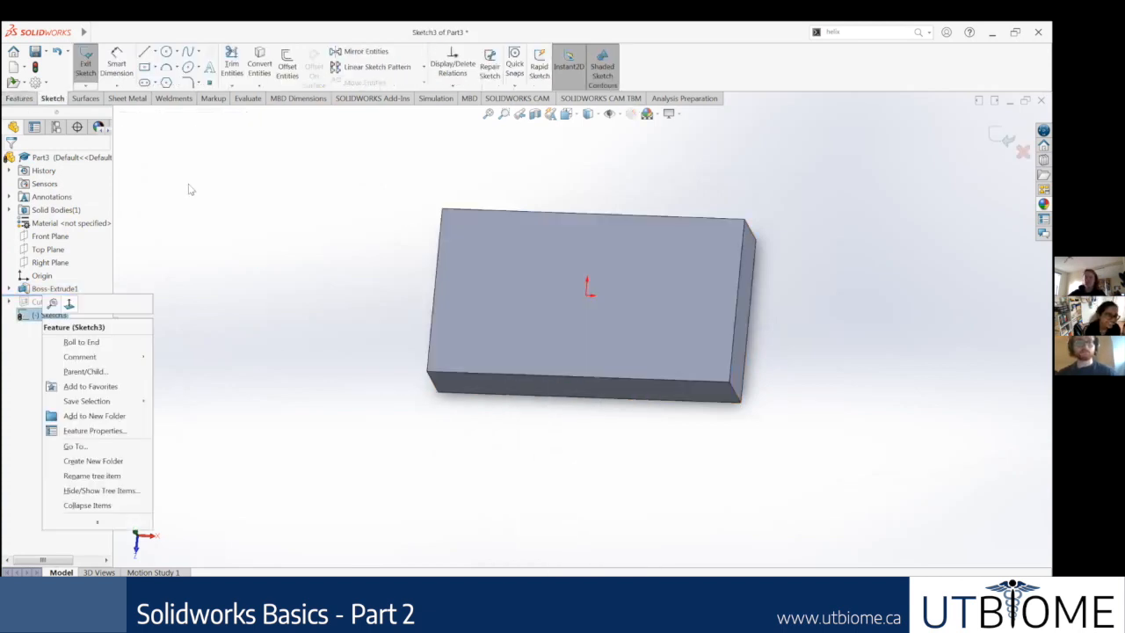
{"action": "left_click", "coordinate": [166, 51]}
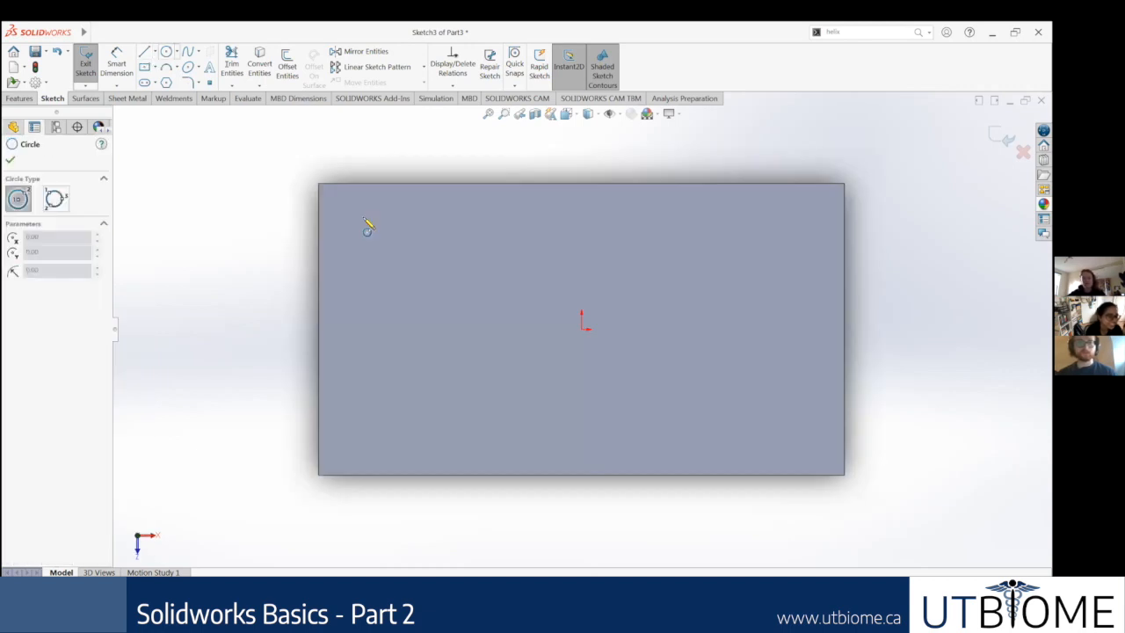
{"action": "left_click", "coordinate": [362, 214]}
{"action": "left_click", "coordinate": [378, 230]}
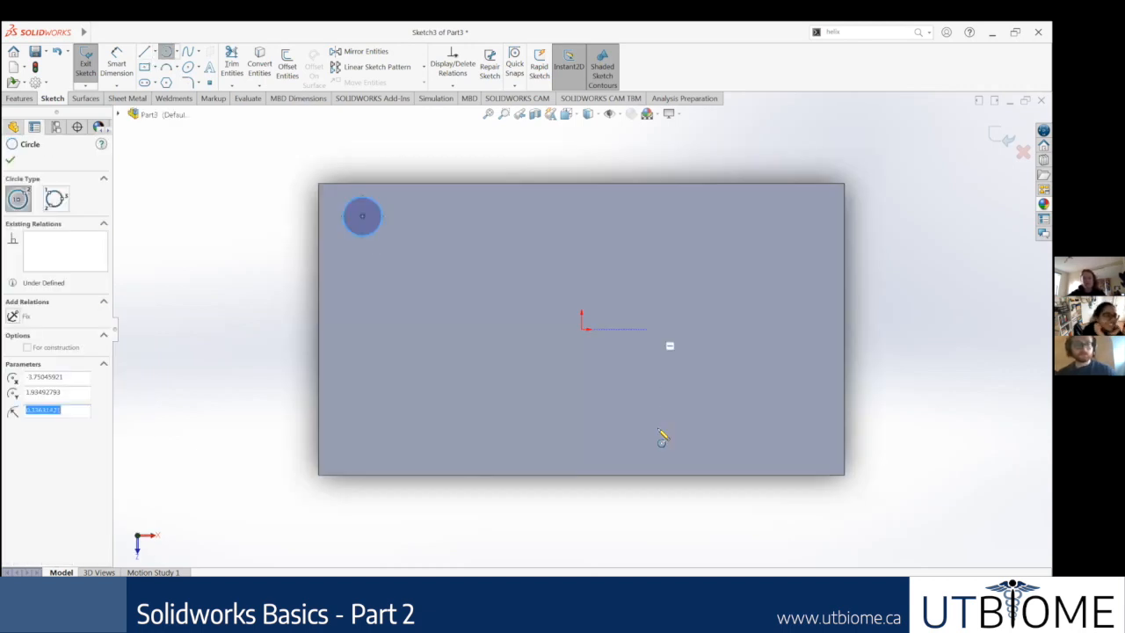
{"action": "key", "text": "Escape"}
Step: Dimension the circle's centre 0.5 in from the block's left edge
{"action": "left_click", "coordinate": [118, 61]}
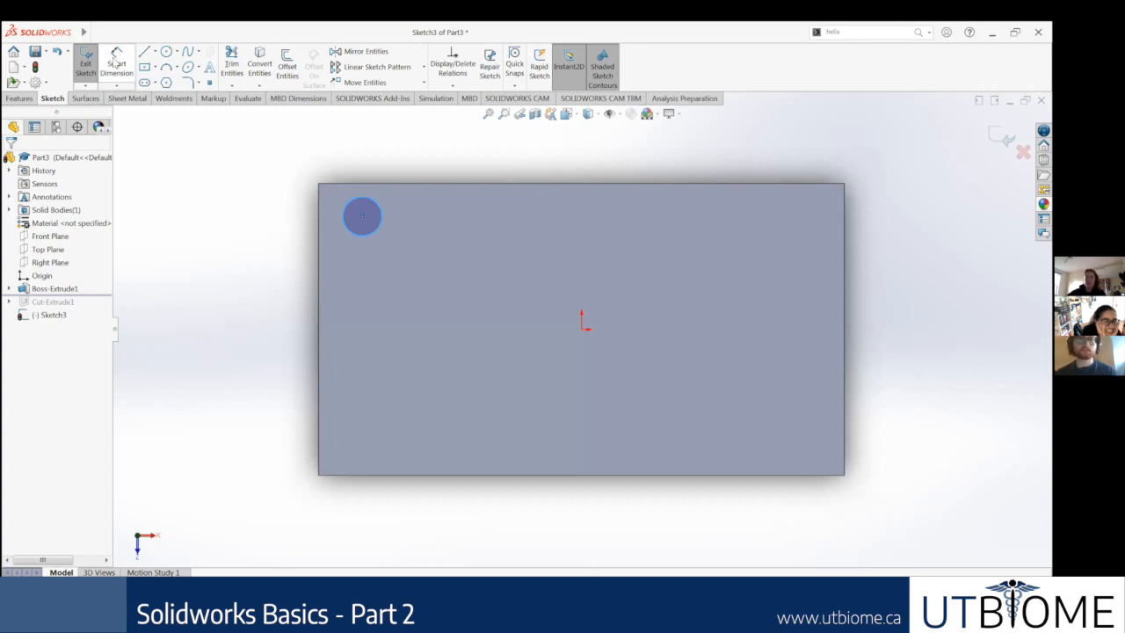
{"action": "left_click", "coordinate": [318, 221]}
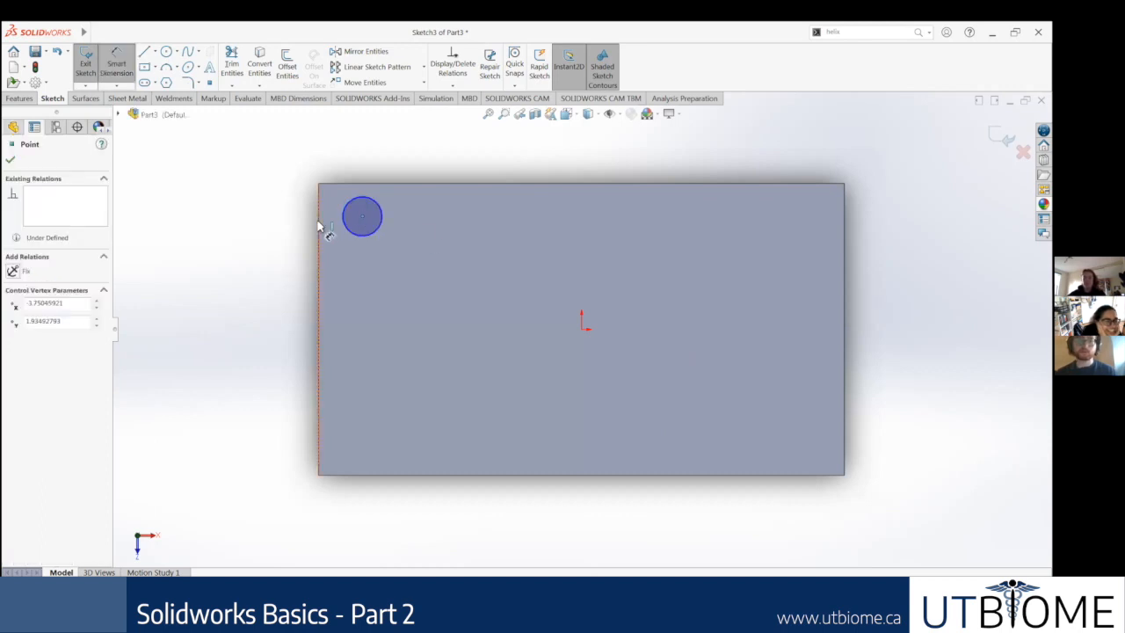
{"action": "left_click", "coordinate": [274, 315]}
{"action": "left_click", "coordinate": [274, 316]}
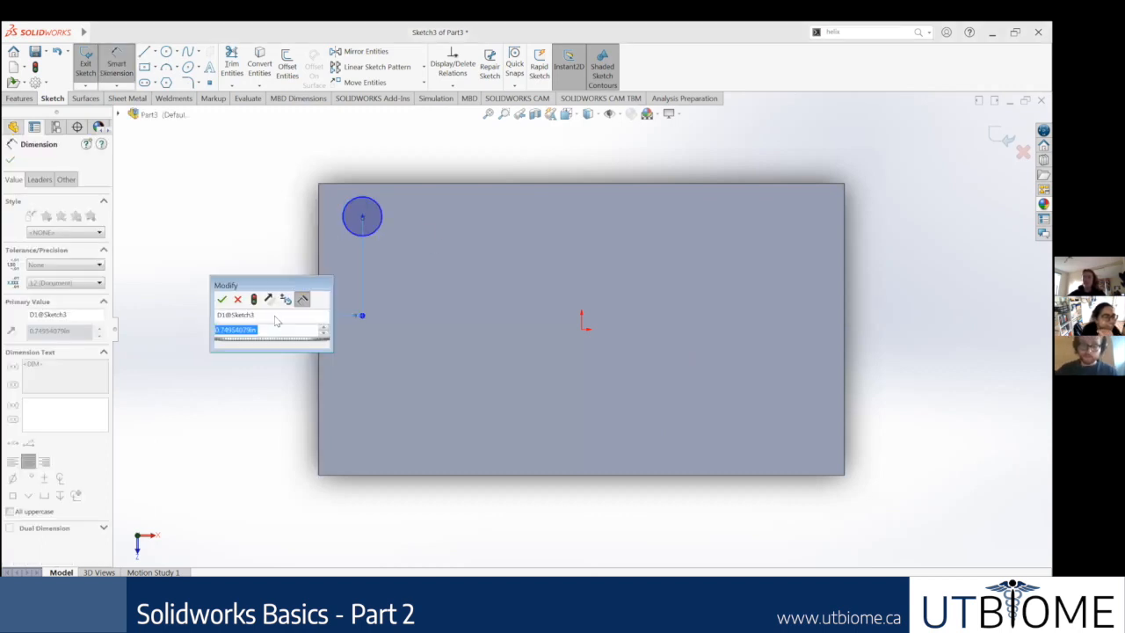
{"action": "type", "text": "0.5"}
{"action": "key", "text": "Return"}
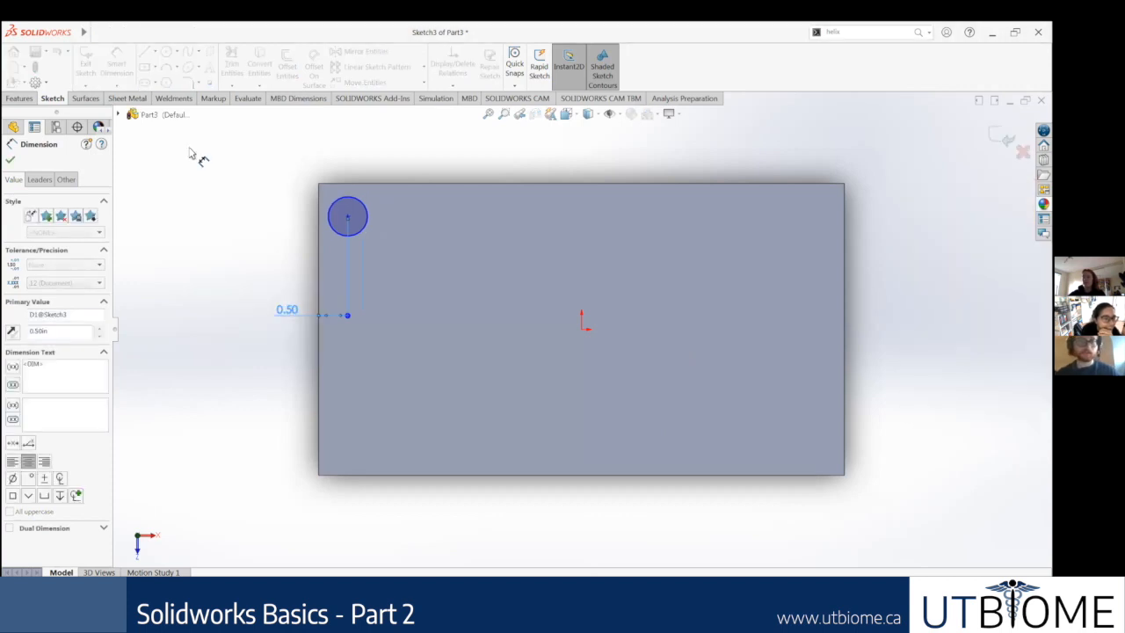
Step: Dimension the circle's centre 0.5 in from the block's upper edge
{"action": "left_click", "coordinate": [349, 215]}
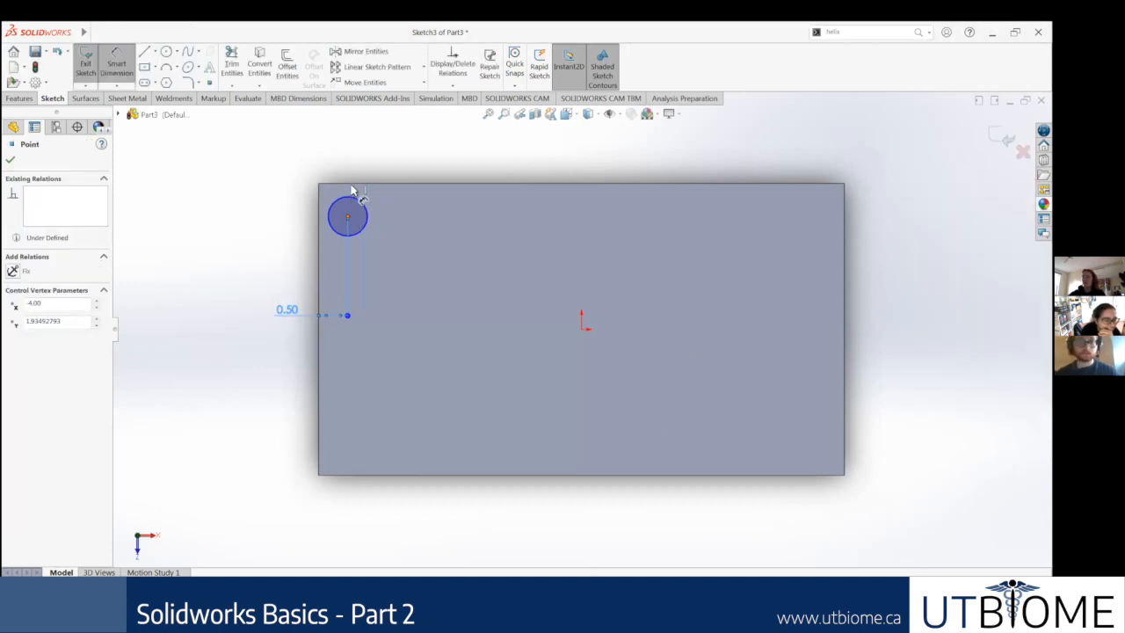
{"action": "left_click", "coordinate": [352, 185]}
{"action": "left_click", "coordinate": [251, 195]}
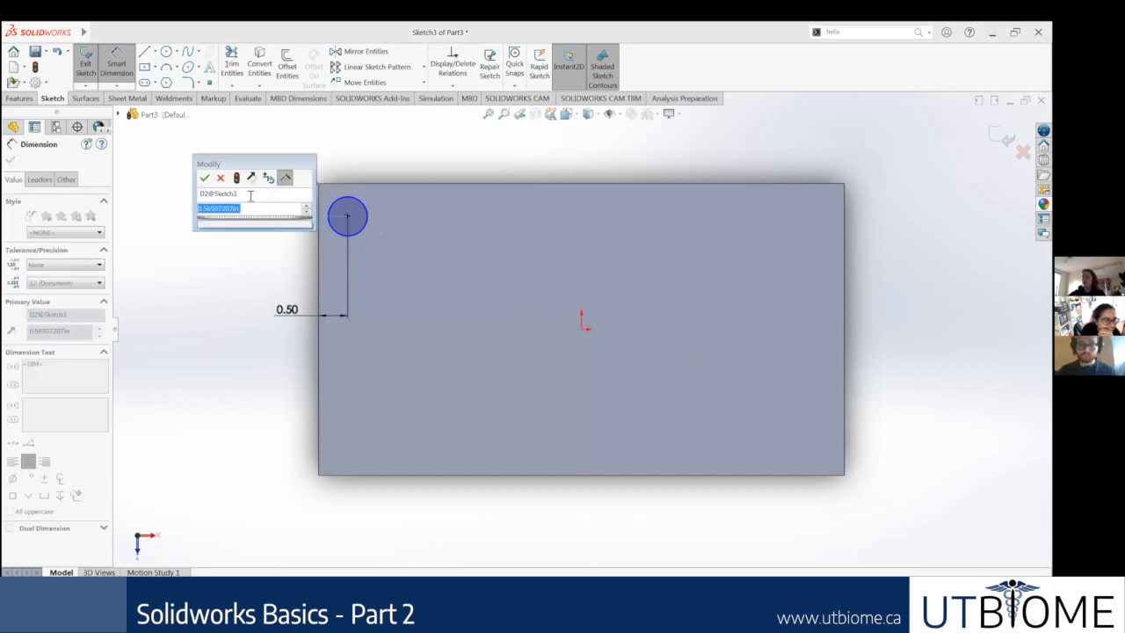
{"action": "type", "text": "0.5"}
{"action": "key", "text": "Return"}
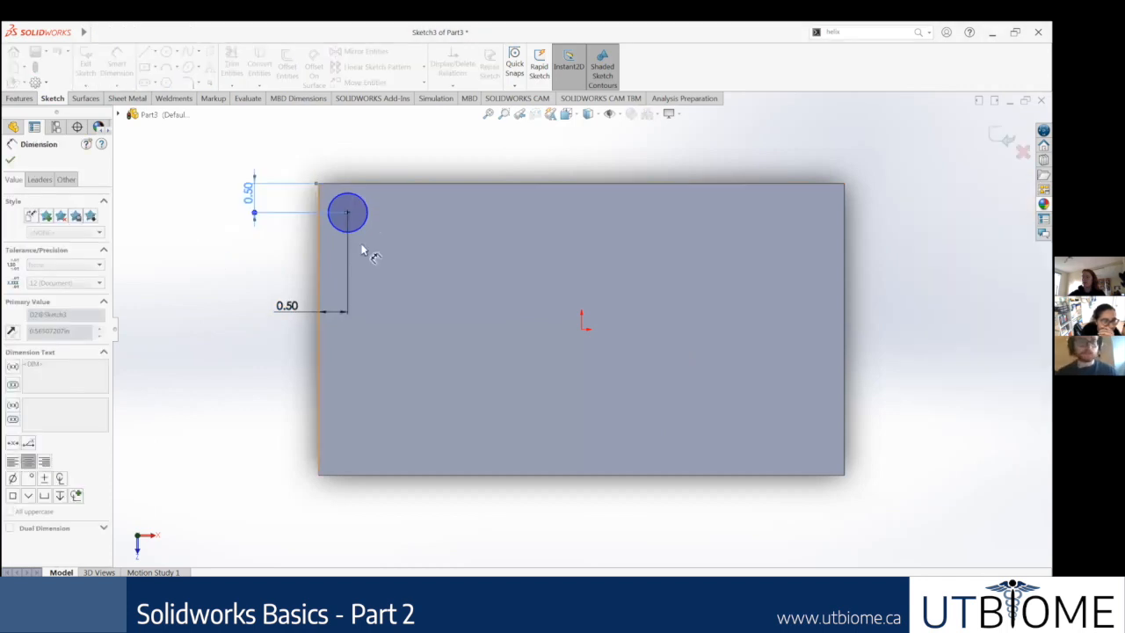
Step: Set the circle's diameter to 0.5 in and finish dimensioning
{"action": "left_click", "coordinate": [366, 220]}
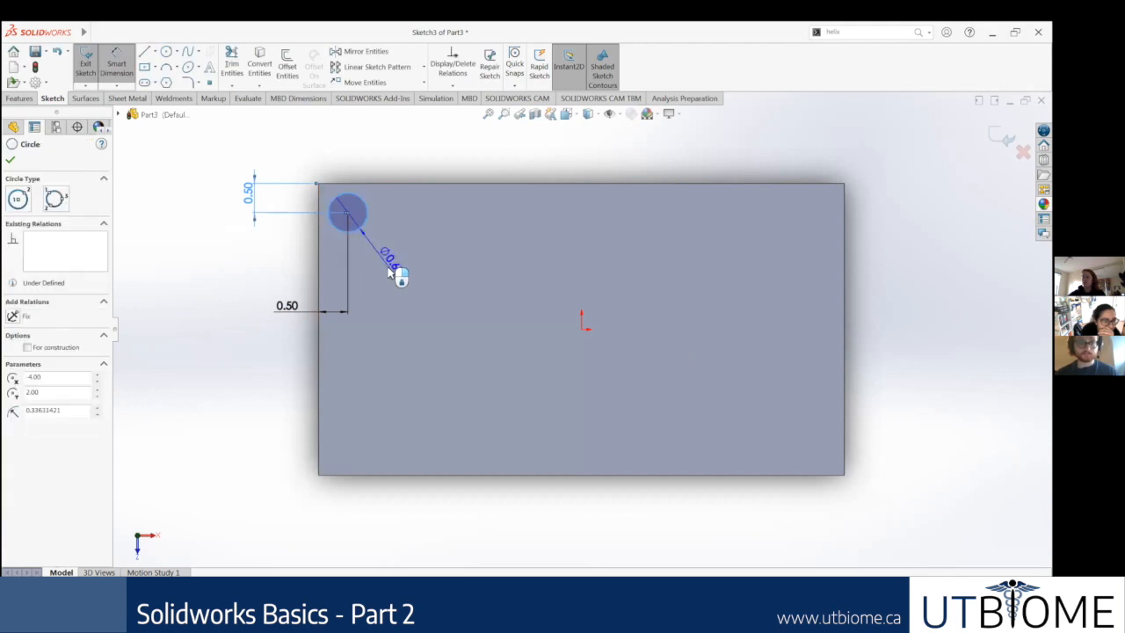
{"action": "left_click", "coordinate": [388, 274]}
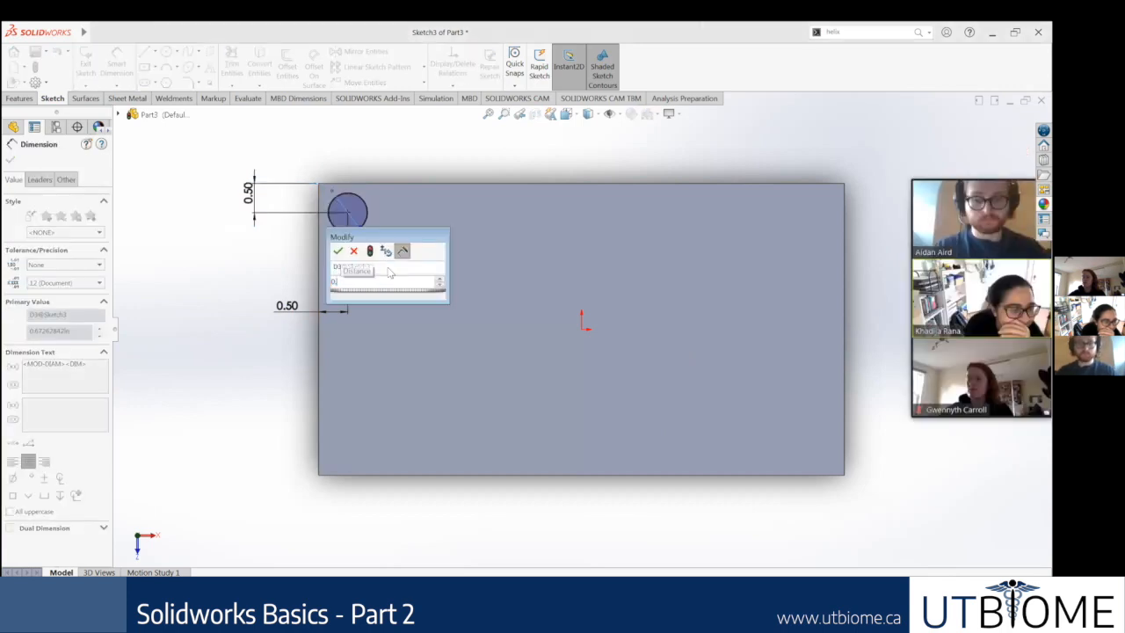
{"action": "type", "text": "0.5"}
{"action": "key", "text": "Return"}
{"action": "left_click", "coordinate": [11, 144]}
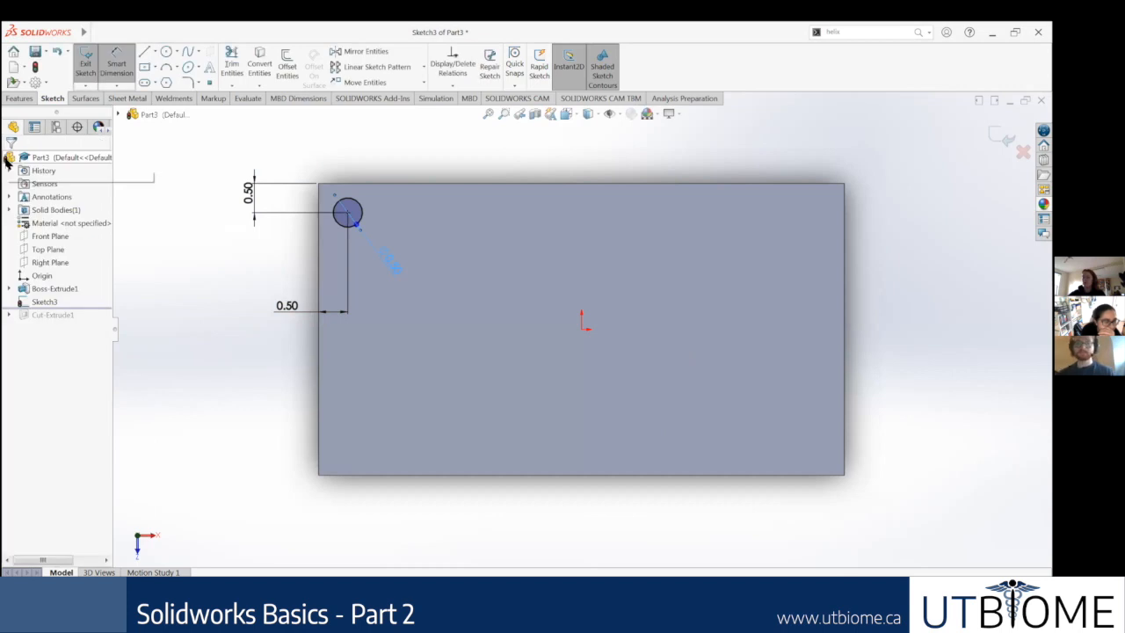
Step: Cut-extrude the single circle into the block as a corner hole
{"action": "left_click", "coordinate": [21, 99]}
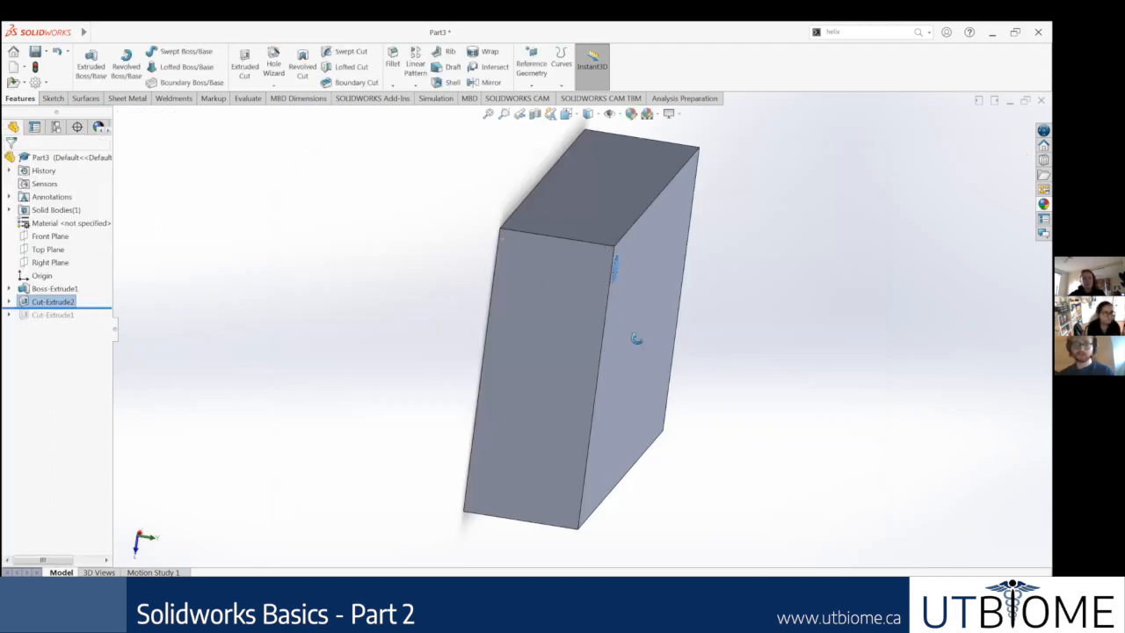
{"action": "middle_click_drag", "start_coordinate": [598, 244], "coordinate": [439, 200]}
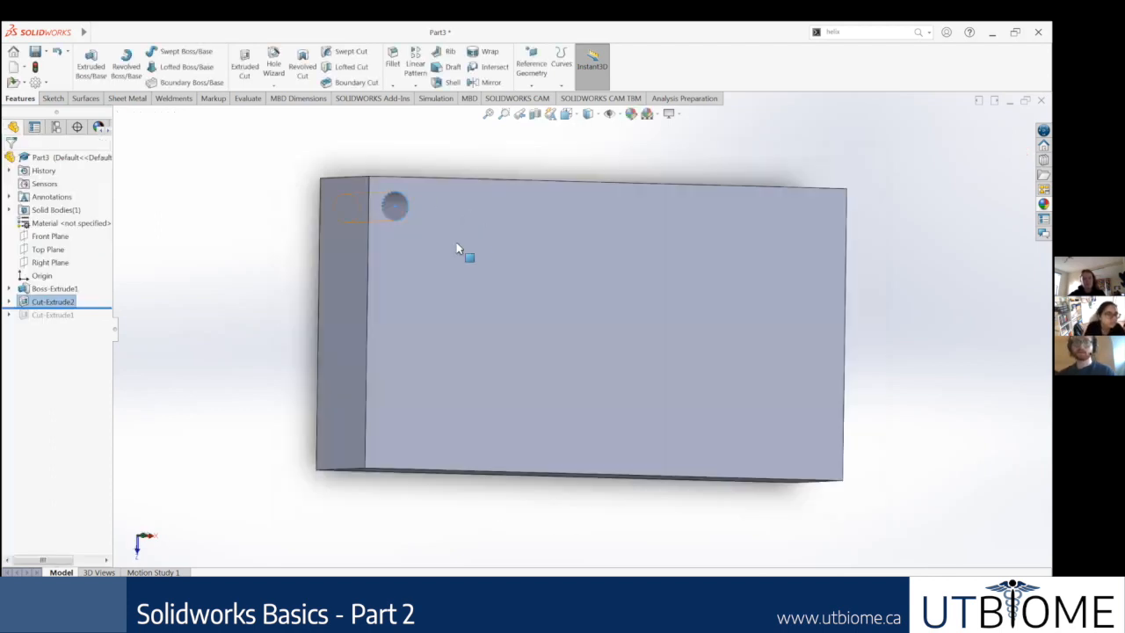
{"action": "middle_click_drag", "start_coordinate": [472, 247], "coordinate": [427, 222]}
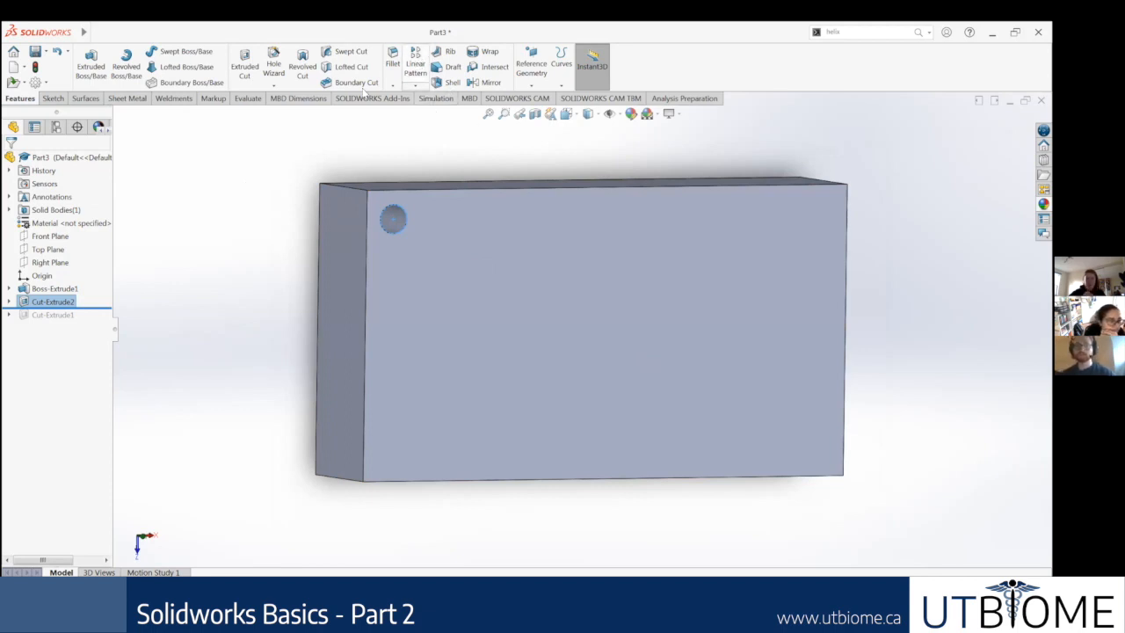
Step: Start a linear feature pattern of the corner hole cut with 1 in spacing and 6 instances in Direction 1
{"action": "left_click", "coordinate": [53, 97]}
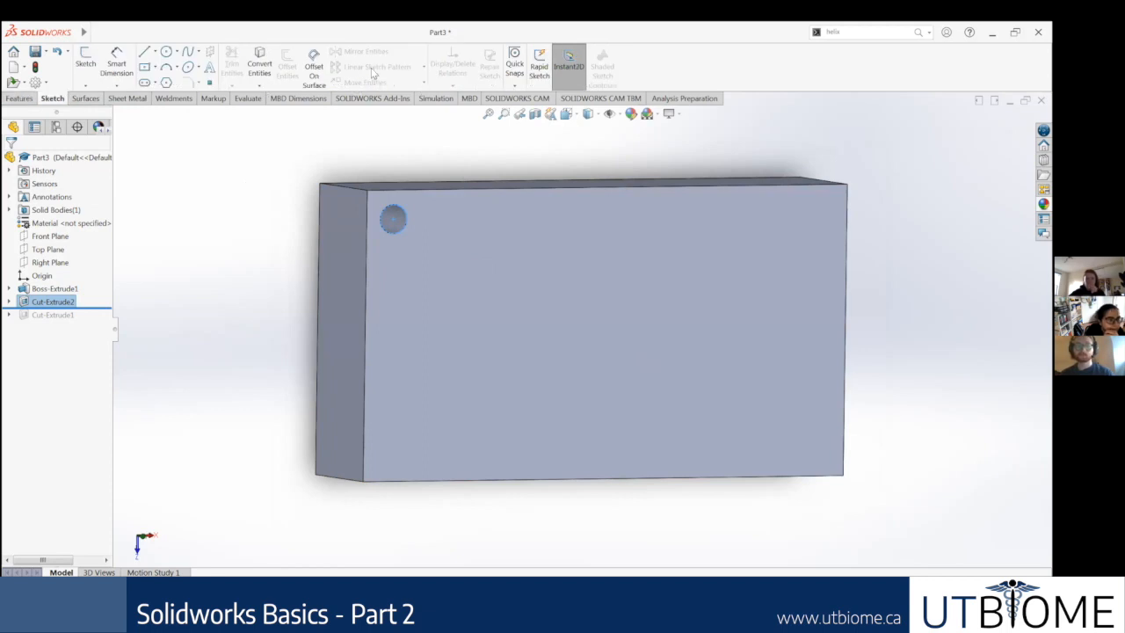
{"action": "left_click", "coordinate": [20, 98]}
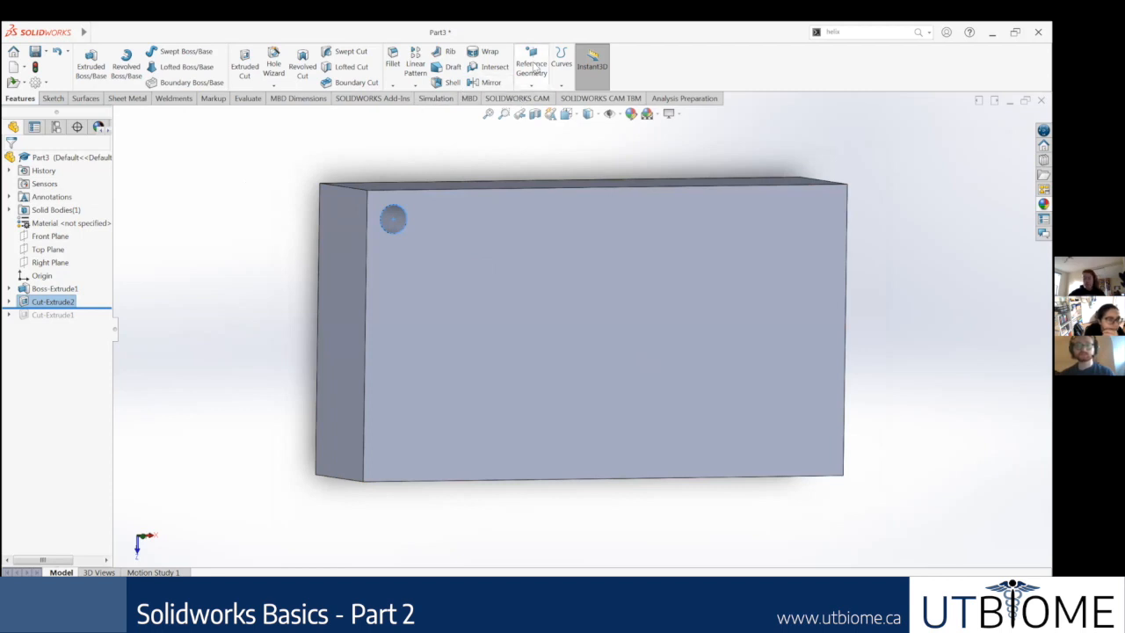
{"action": "left_click", "coordinate": [416, 69]}
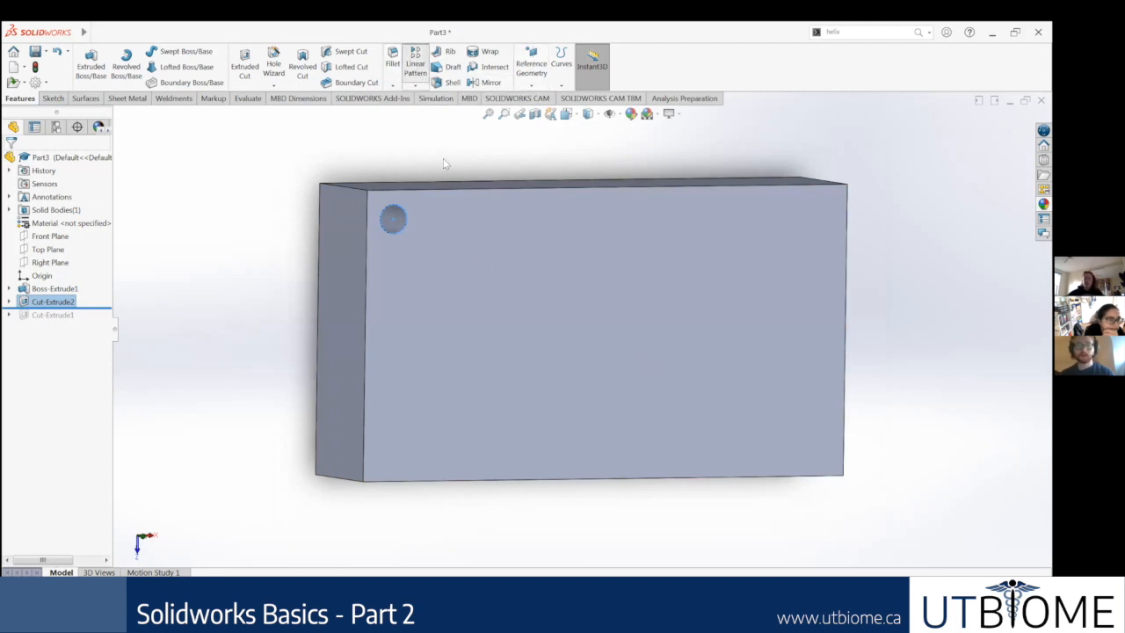
{"action": "middle_click_drag", "start_coordinate": [535, 455], "coordinate": [529, 447]}
{"action": "scroll", "coordinate": [529, 447], "scroll_direction": "up", "scroll_amount": 1}
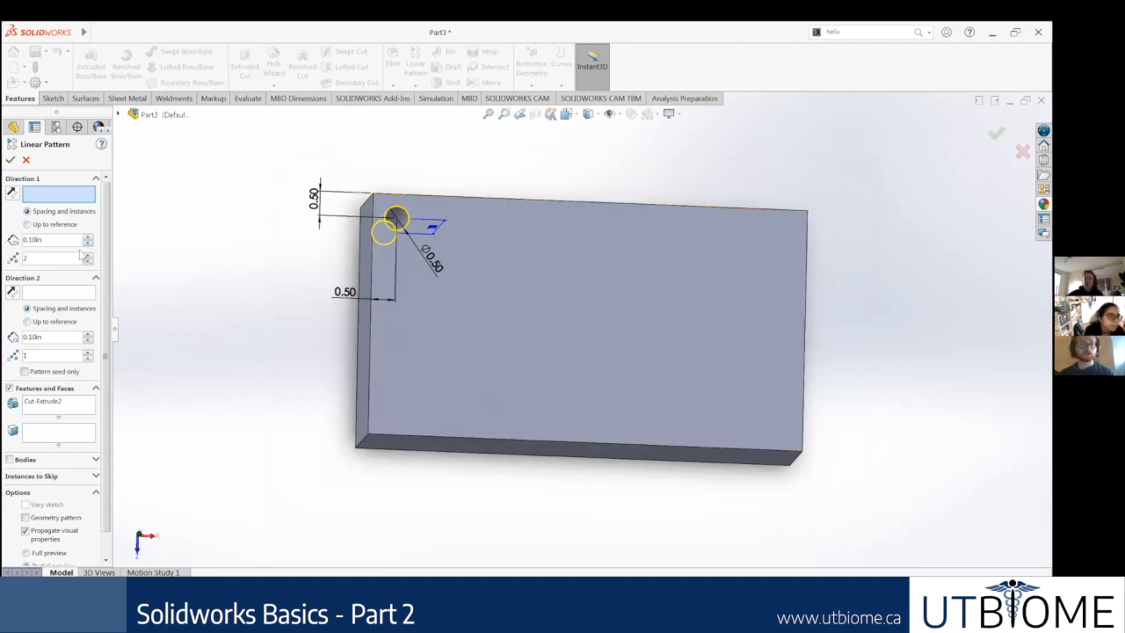
{"action": "left_click_drag", "start_coordinate": [74, 238], "coordinate": [13, 240]}
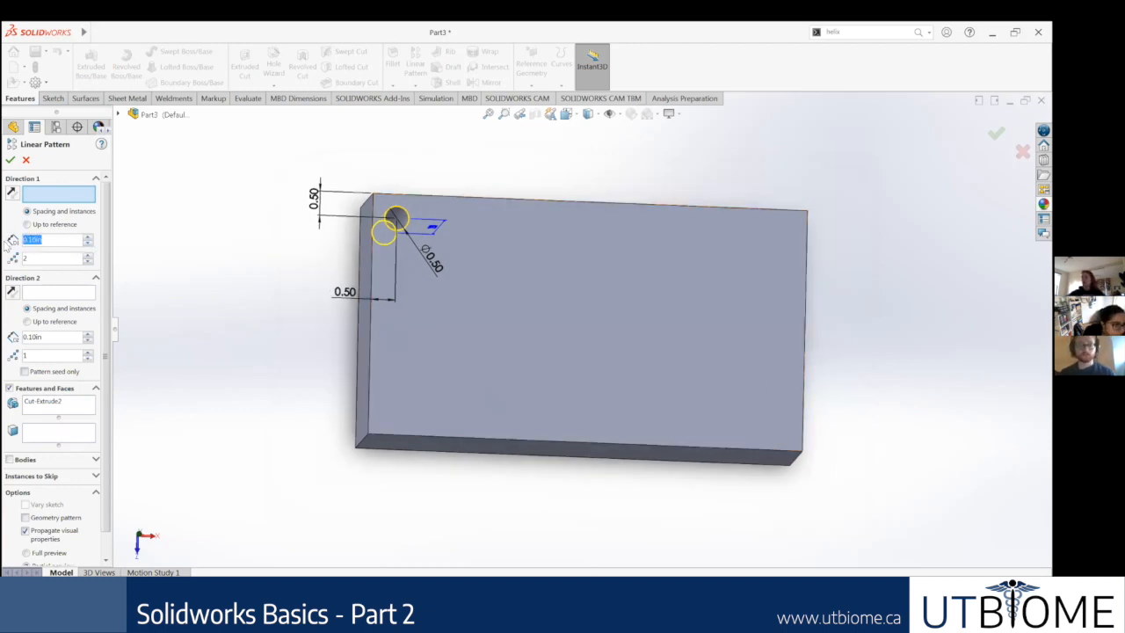
{"action": "type", "text": "1"}
{"action": "key", "text": "Return"}
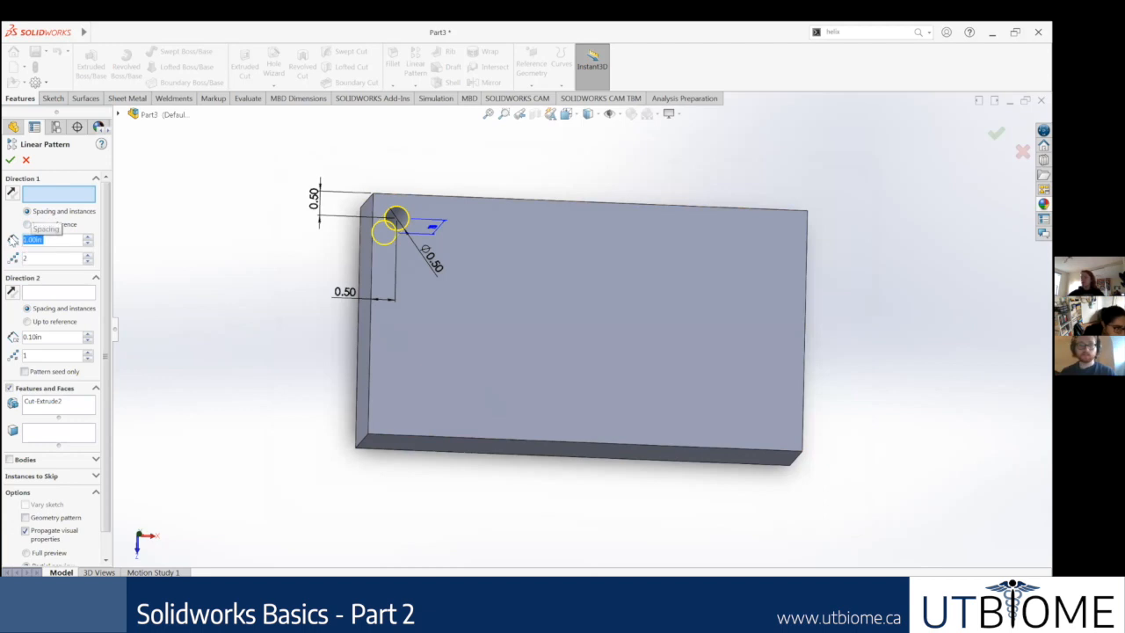
{"action": "double_click", "coordinate": [88, 256]}
{"action": "double_click", "coordinate": [88, 256]}
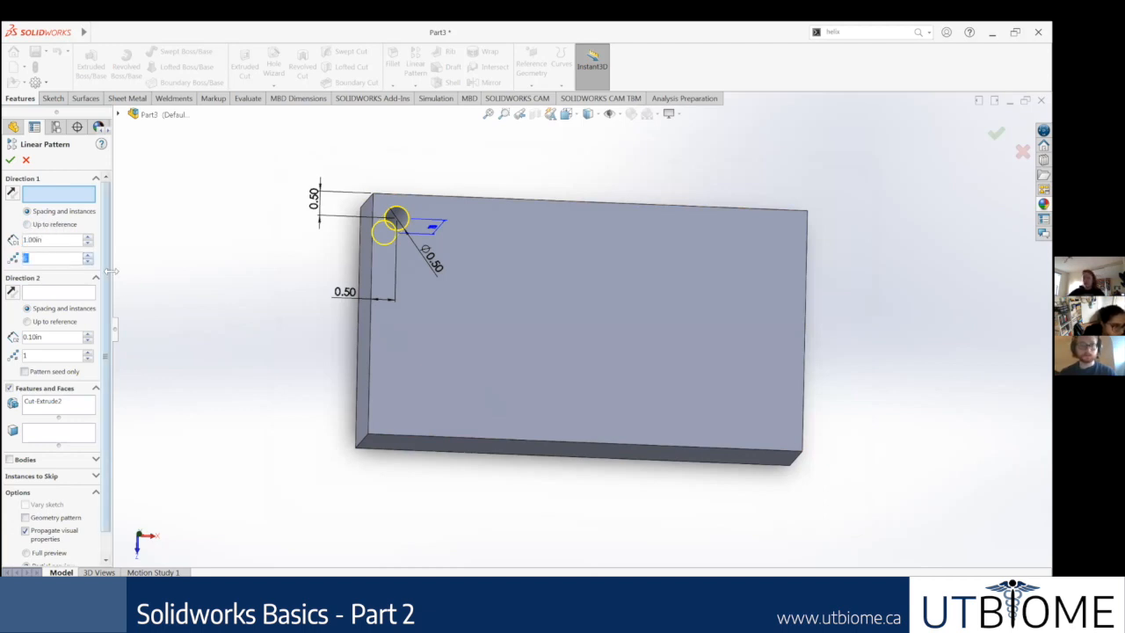
Step: Use the long upper edge of the block's front face as the pattern's Direction 1
{"action": "scroll", "coordinate": [399, 264], "scroll_direction": "down", "scroll_amount": 3}
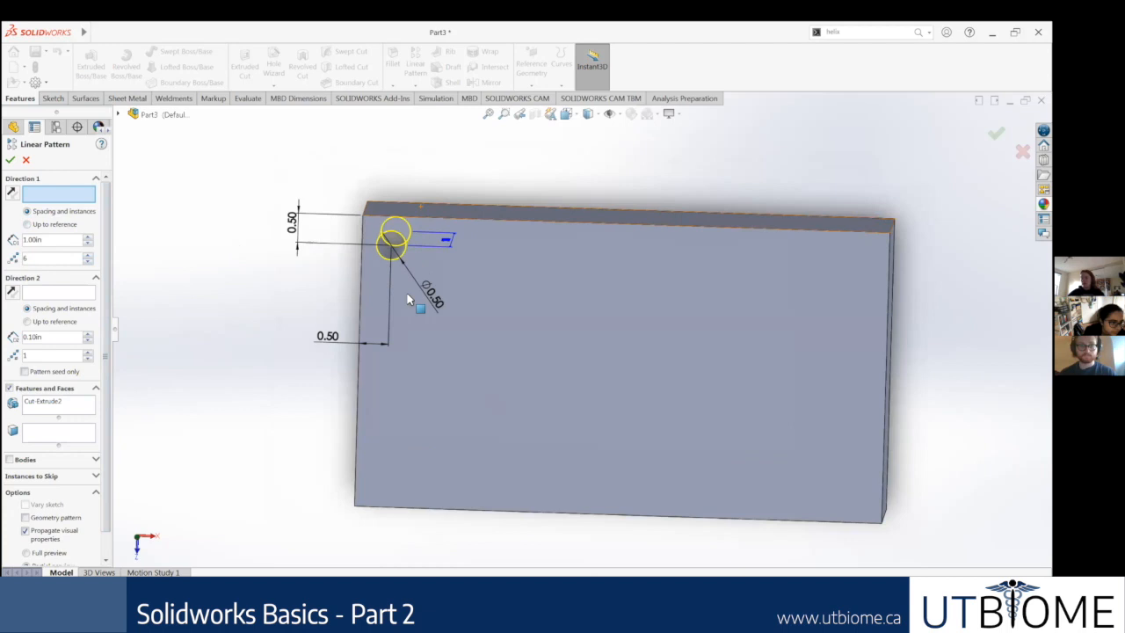
{"action": "scroll", "coordinate": [409, 299], "scroll_direction": "up", "scroll_amount": 2}
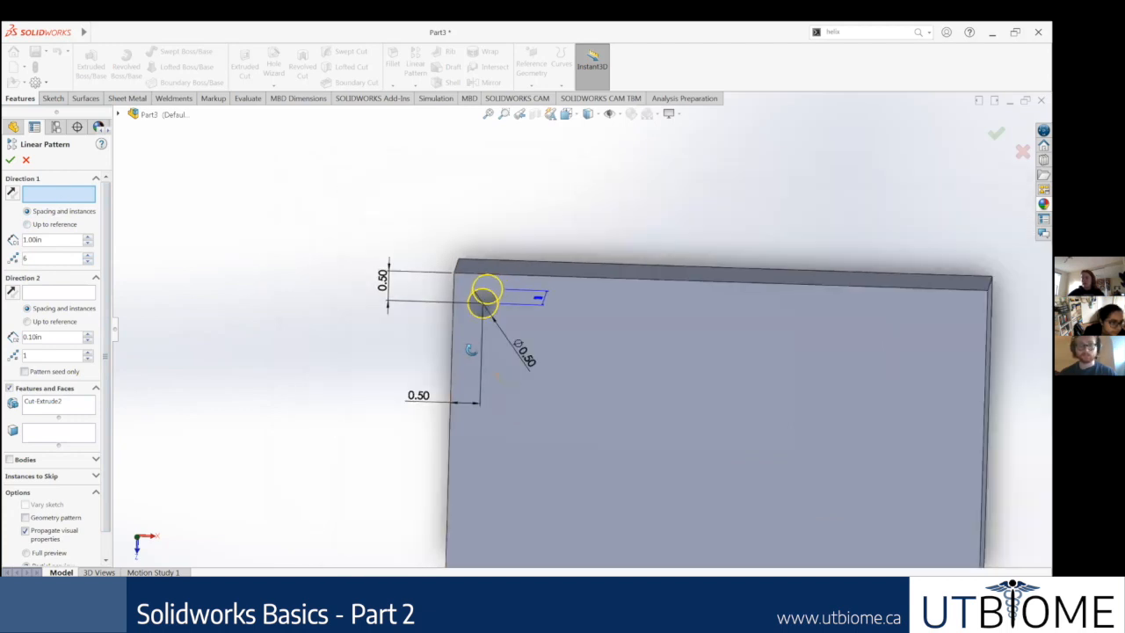
{"action": "scroll", "coordinate": [413, 324], "scroll_direction": "down", "scroll_amount": 3}
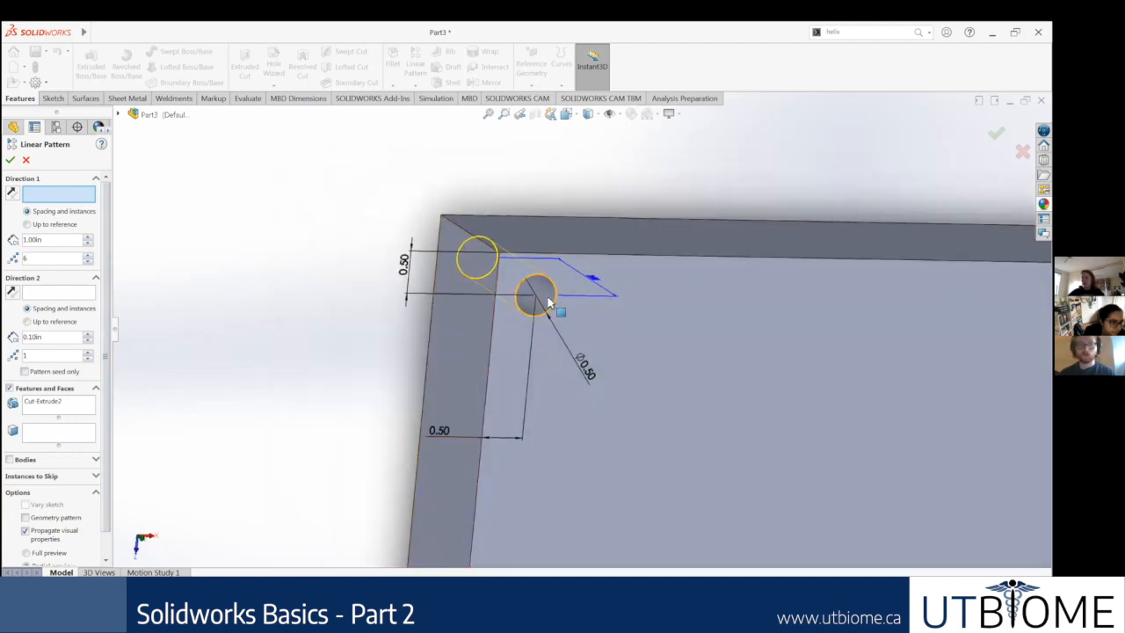
{"action": "scroll", "coordinate": [701, 304], "scroll_direction": "up", "scroll_amount": 3}
{"action": "scroll", "coordinate": [682, 295], "scroll_direction": "down", "scroll_amount": 5}
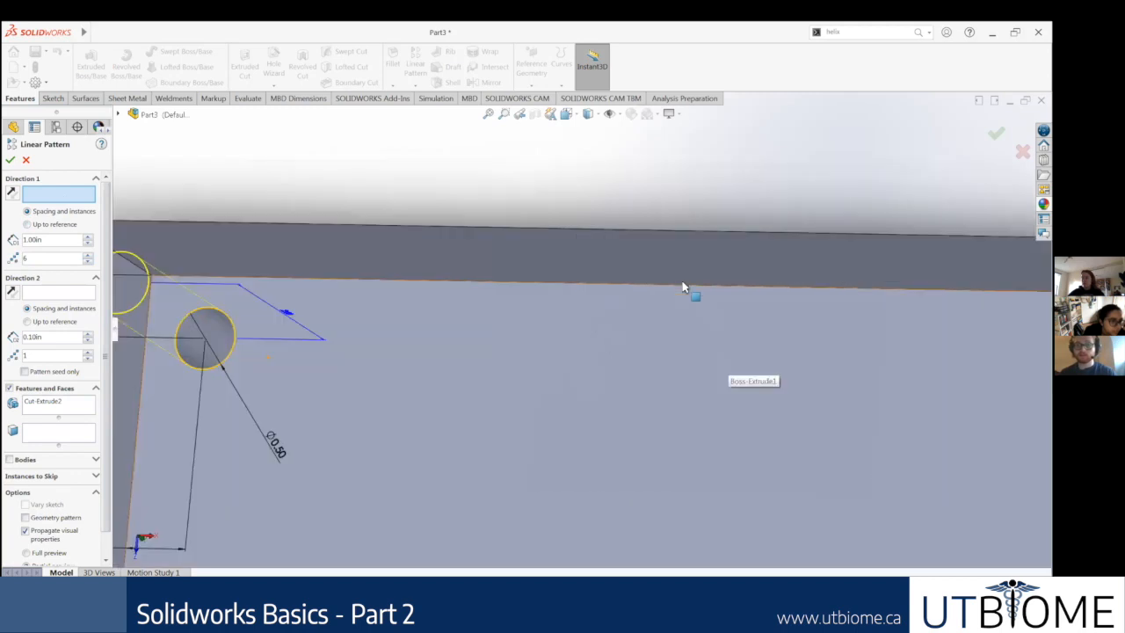
{"action": "left_click", "coordinate": [673, 334]}
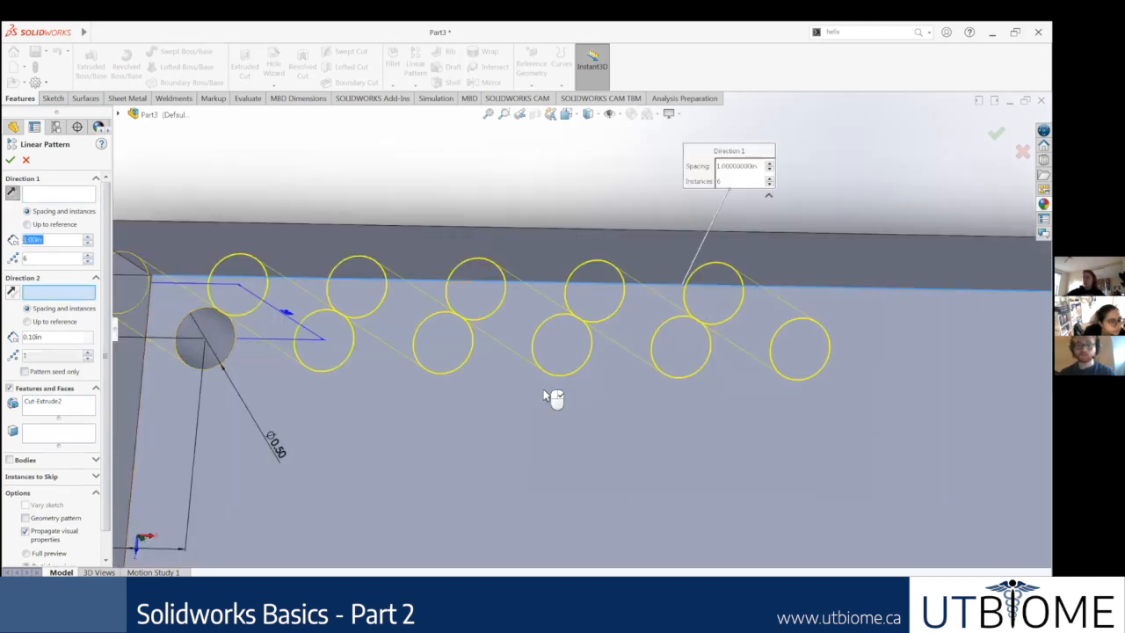
Step: Use the block front face's short side edge nearest the corner hole as the pattern's Direction 2
{"action": "scroll", "coordinate": [592, 409], "scroll_direction": "up", "scroll_amount": 5}
{"action": "middle_click_drag", "start_coordinate": [559, 299], "coordinate": [389, 238]}
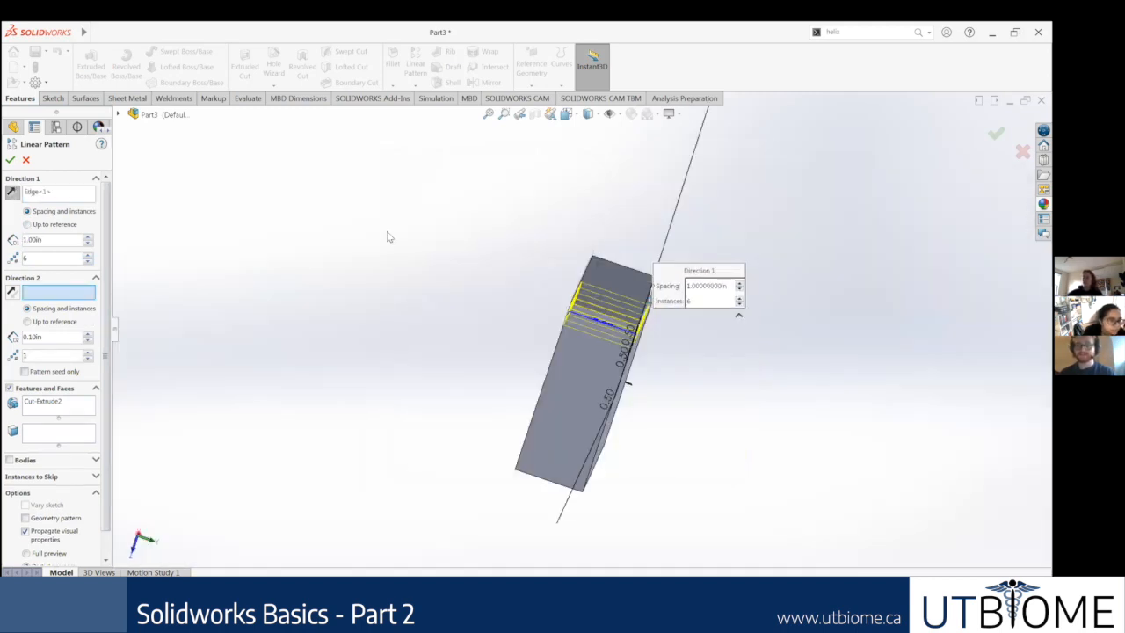
{"action": "middle_click_drag", "start_coordinate": [761, 410], "coordinate": [490, 269]}
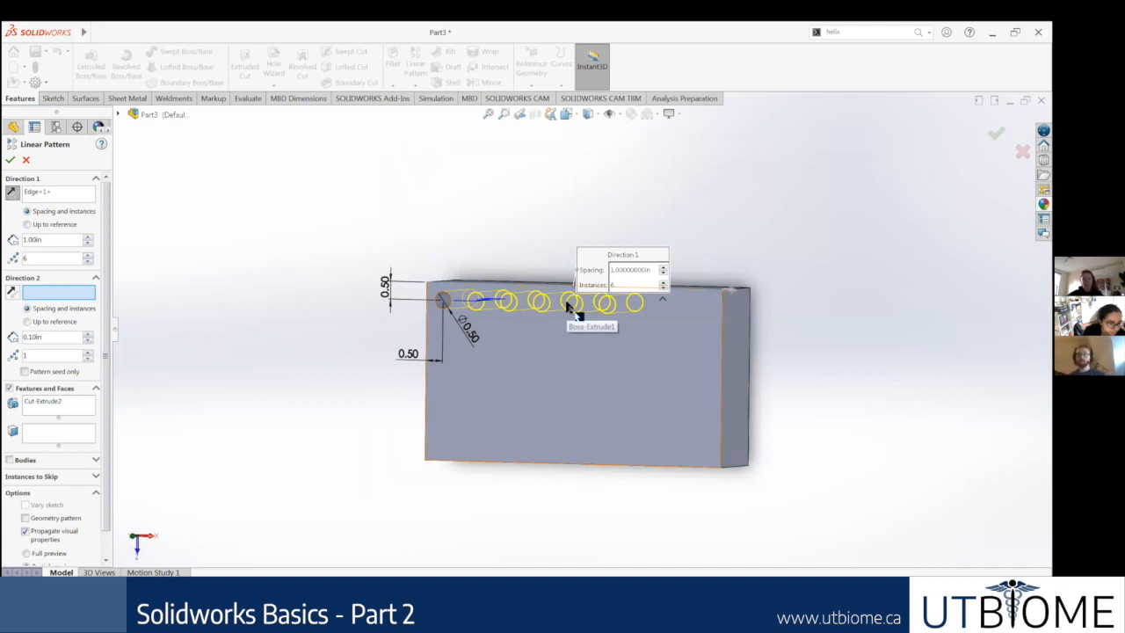
{"action": "middle_click_drag", "start_coordinate": [607, 349], "coordinate": [640, 387]}
{"action": "scroll", "coordinate": [492, 269], "scroll_direction": "down", "scroll_amount": 3}
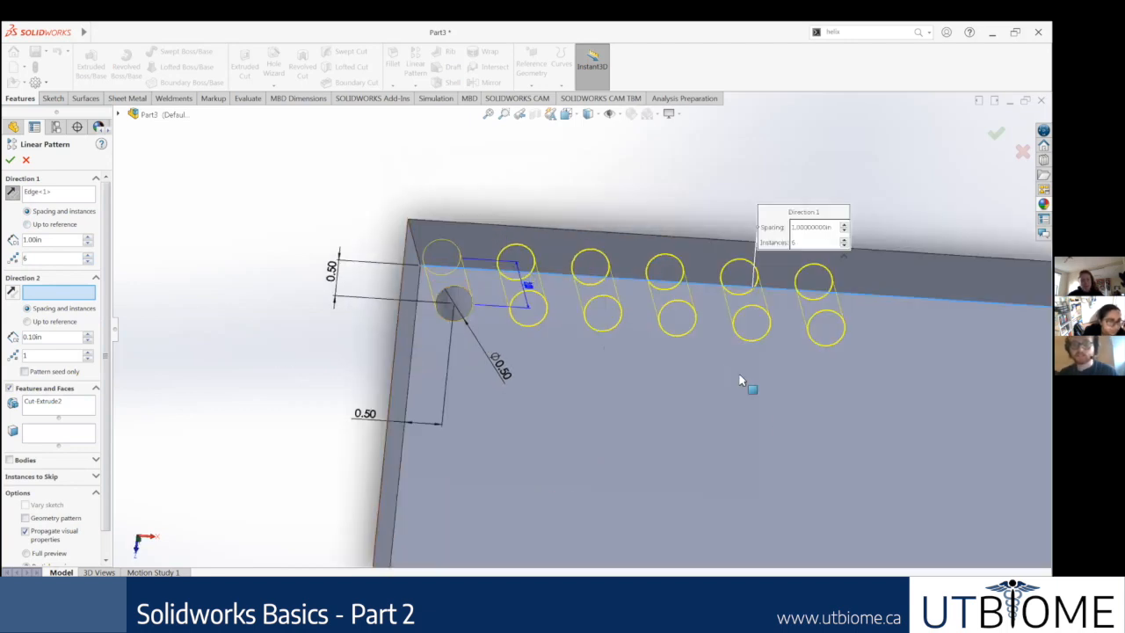
{"action": "scroll", "coordinate": [733, 338], "scroll_direction": "up", "scroll_amount": 5}
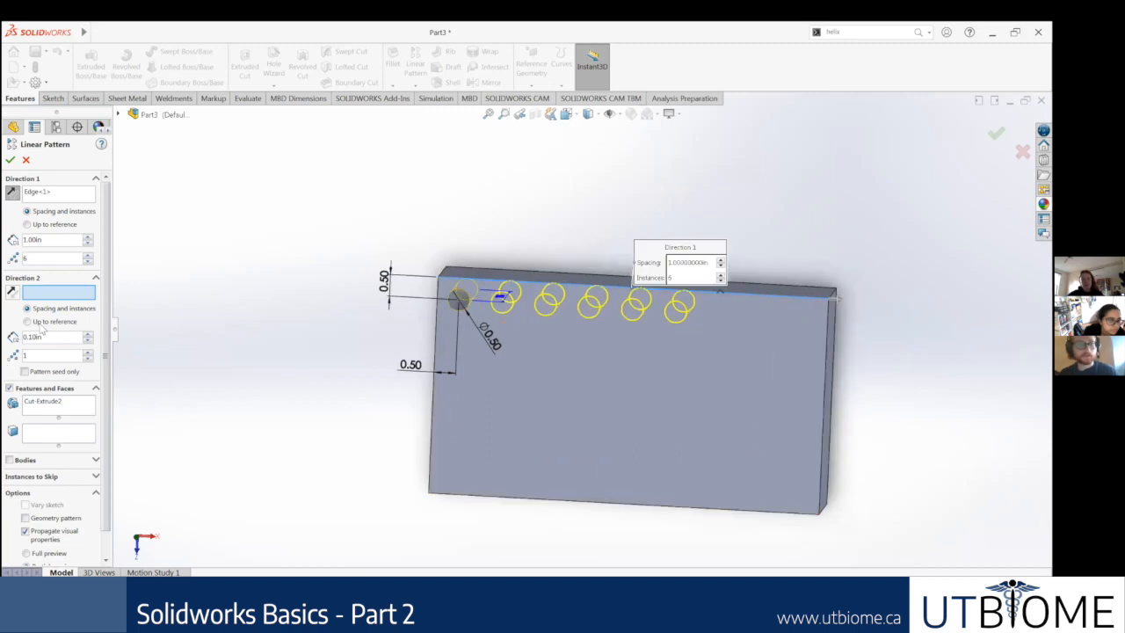
{"action": "left_click", "coordinate": [433, 416]}
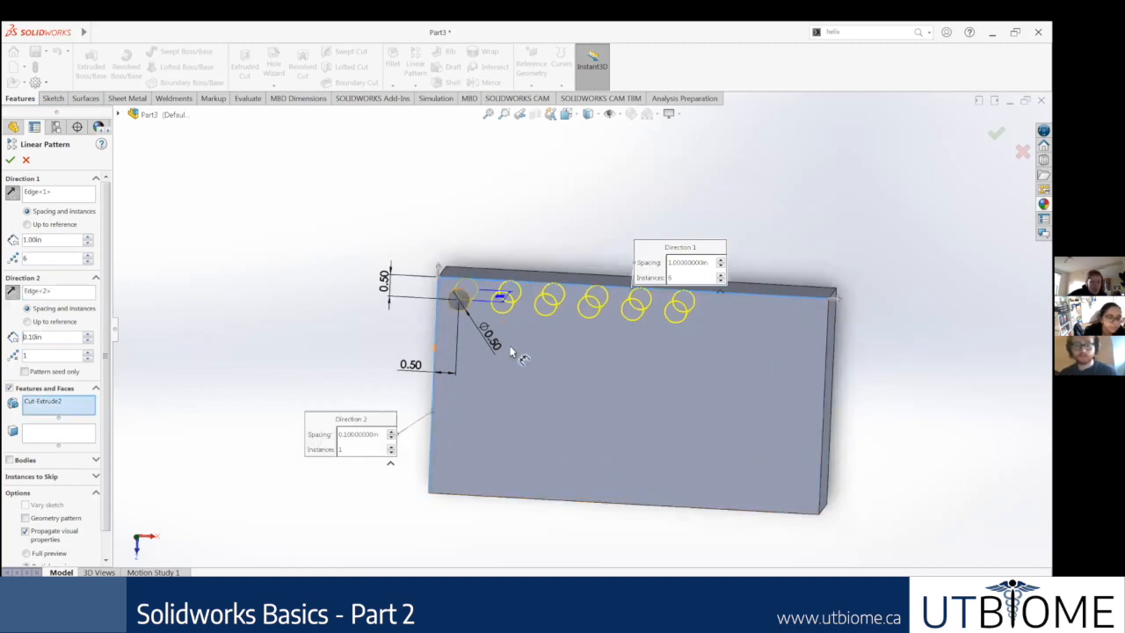
Step: Set Direction 2 to 1 in spacing and 5 instances, reversed so the rows run down across the block's face
{"action": "left_click_drag", "start_coordinate": [84, 336], "coordinate": [4, 348]}
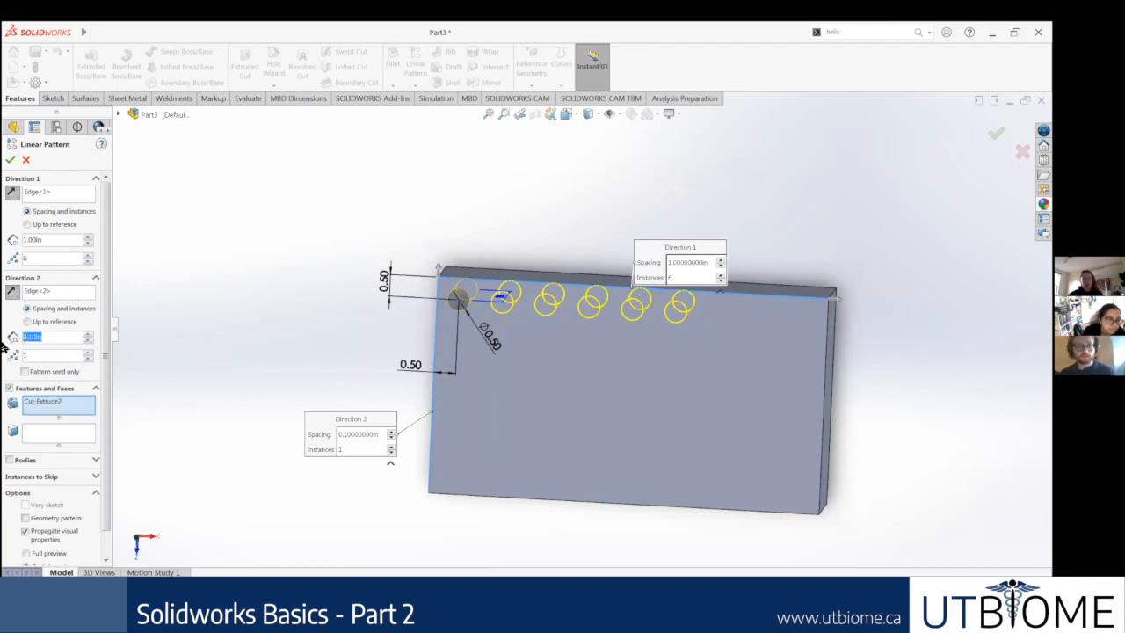
{"action": "left_click", "coordinate": [88, 352]}
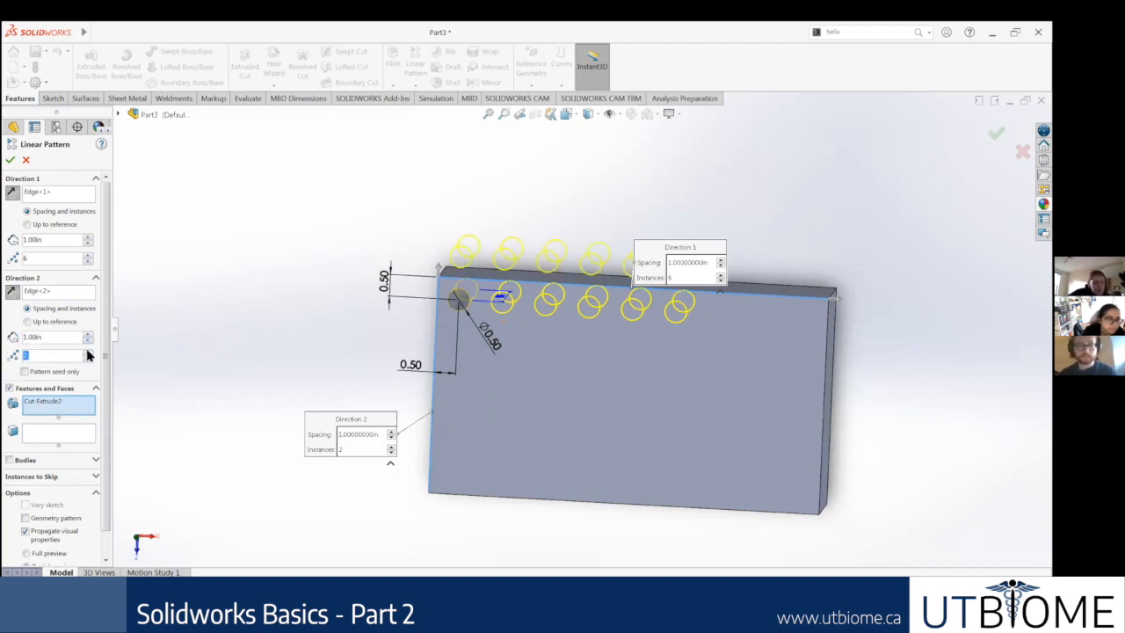
{"action": "left_click", "coordinate": [12, 291]}
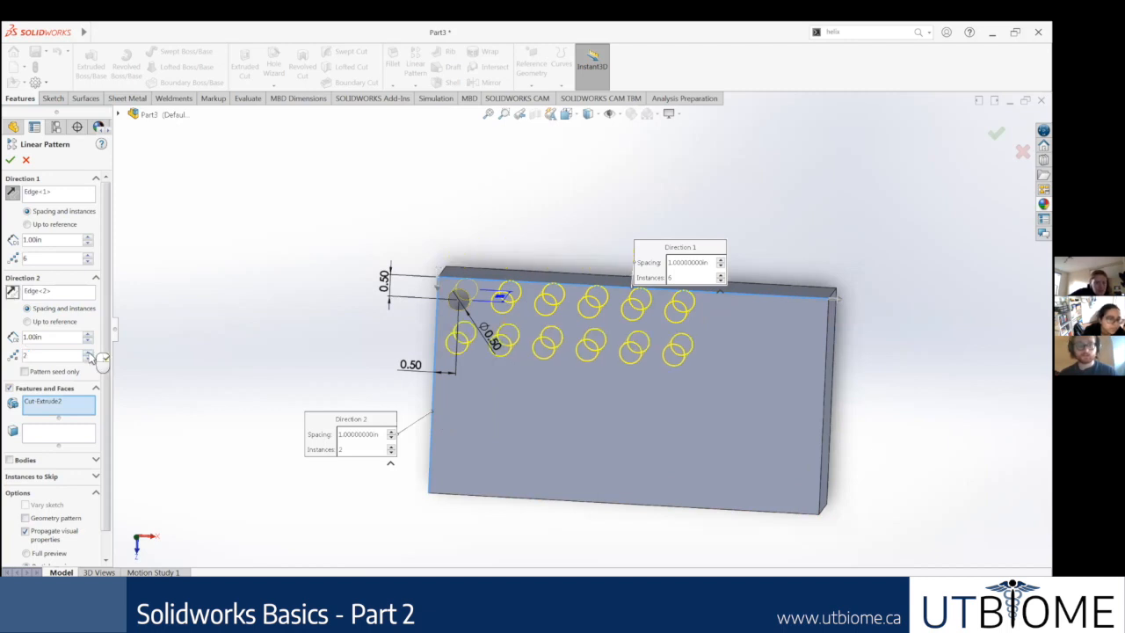
{"action": "left_click", "coordinate": [88, 352]}
{"action": "left_click", "coordinate": [88, 353]}
{"action": "left_click", "coordinate": [88, 352]}
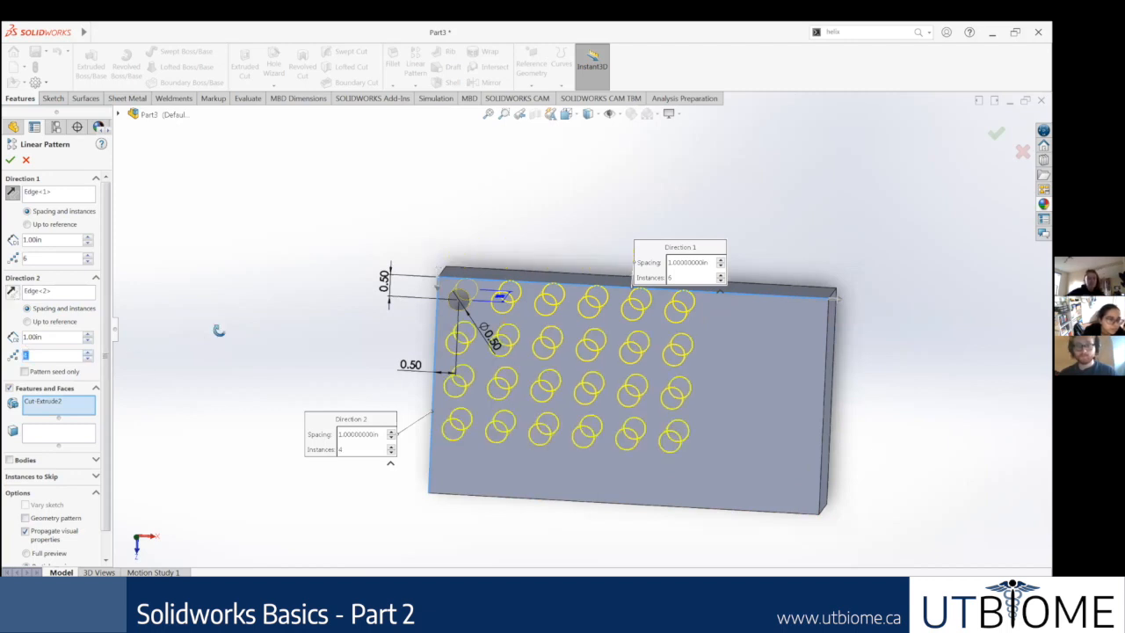
Step: Raise the Direction 1 instances to 9 and accept the linear pattern of holes
{"action": "left_click", "coordinate": [88, 255]}
{"action": "left_click", "coordinate": [87, 255]}
{"action": "left_click", "coordinate": [88, 255]}
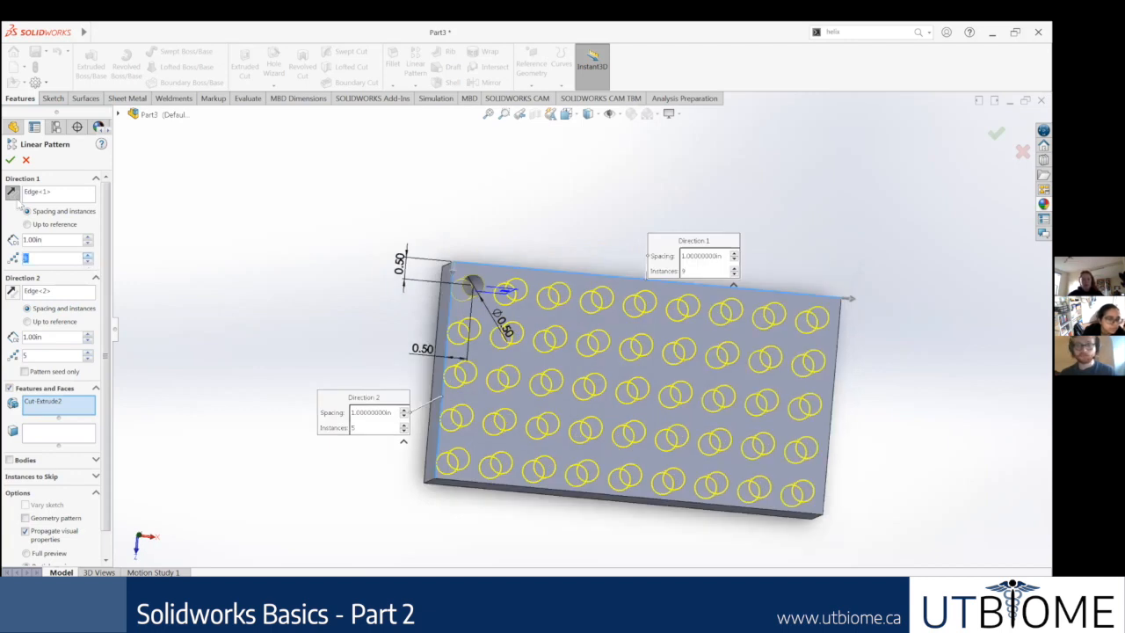
{"action": "left_click", "coordinate": [11, 161]}
{"action": "middle_click_drag", "start_coordinate": [245, 275], "coordinate": [223, 268]}
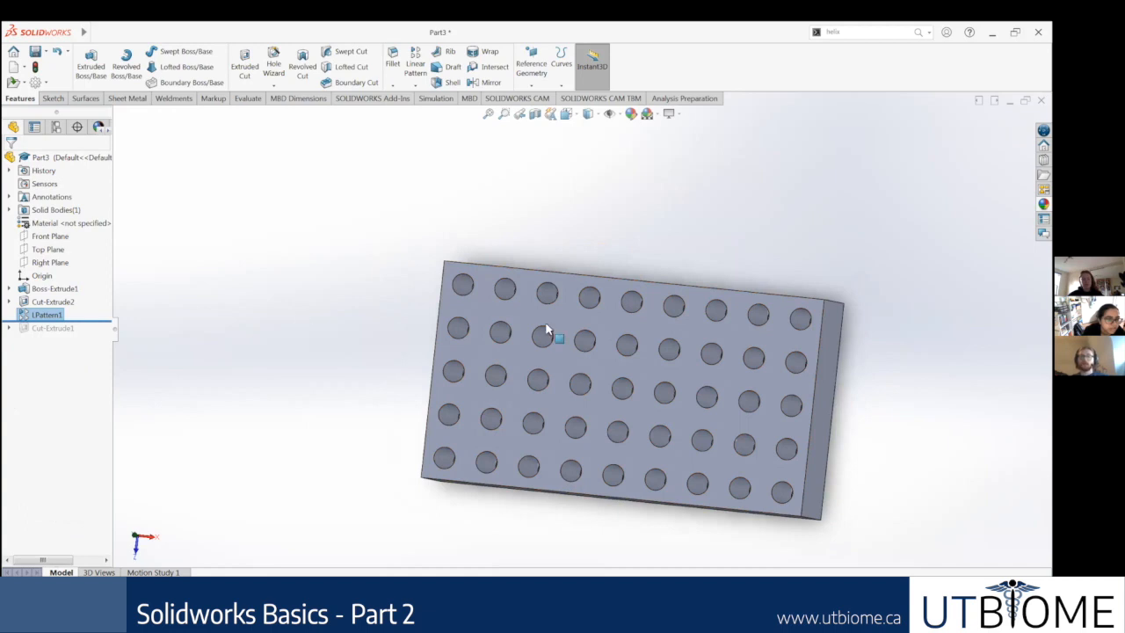
{"action": "middle_click_drag", "start_coordinate": [548, 304], "coordinate": [606, 364]}
{"action": "scroll", "coordinate": [584, 380], "scroll_direction": "up", "scroll_amount": 2}
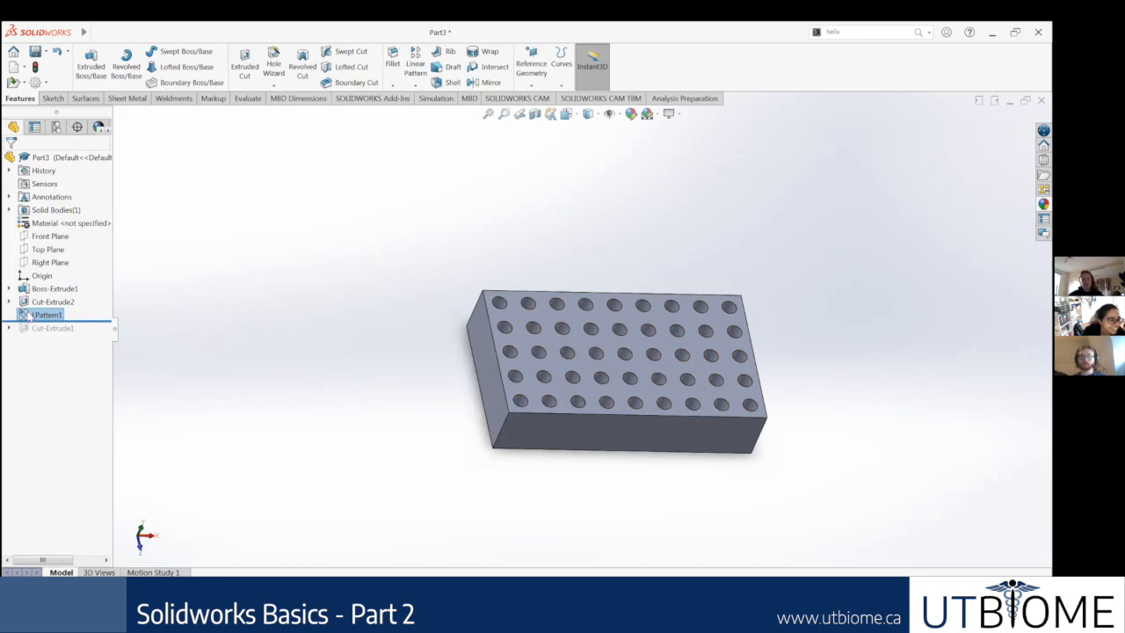
Step: Roll the model back to just before the linear pattern and forward again to include it
{"action": "left_click", "coordinate": [59, 319]}
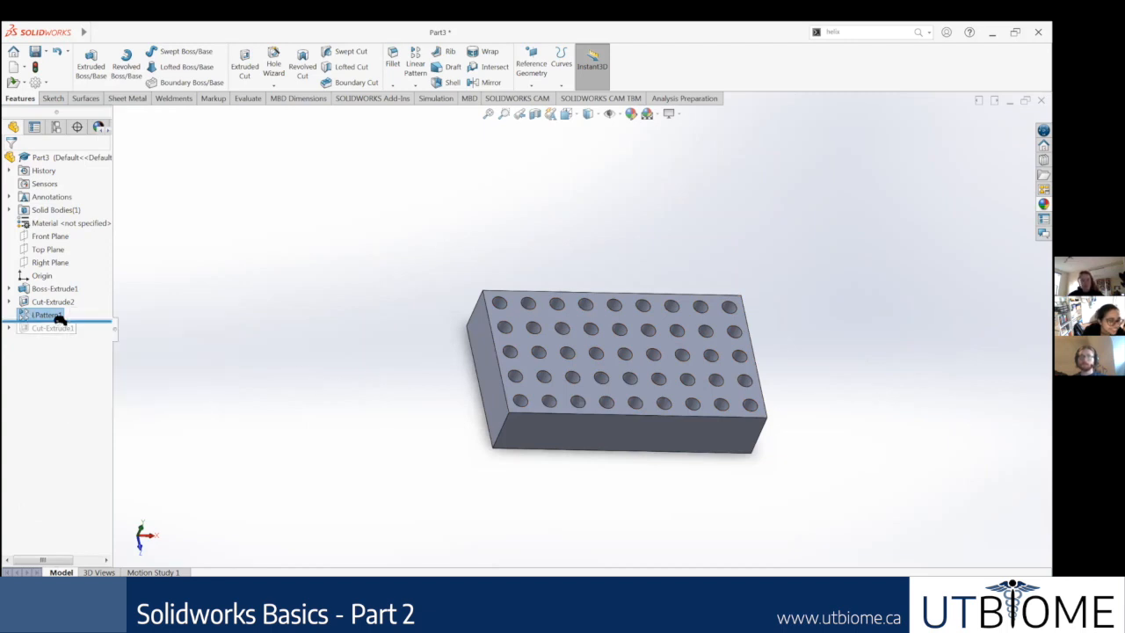
{"action": "scroll", "coordinate": [309, 299], "scroll_direction": "up", "scroll_amount": 2}
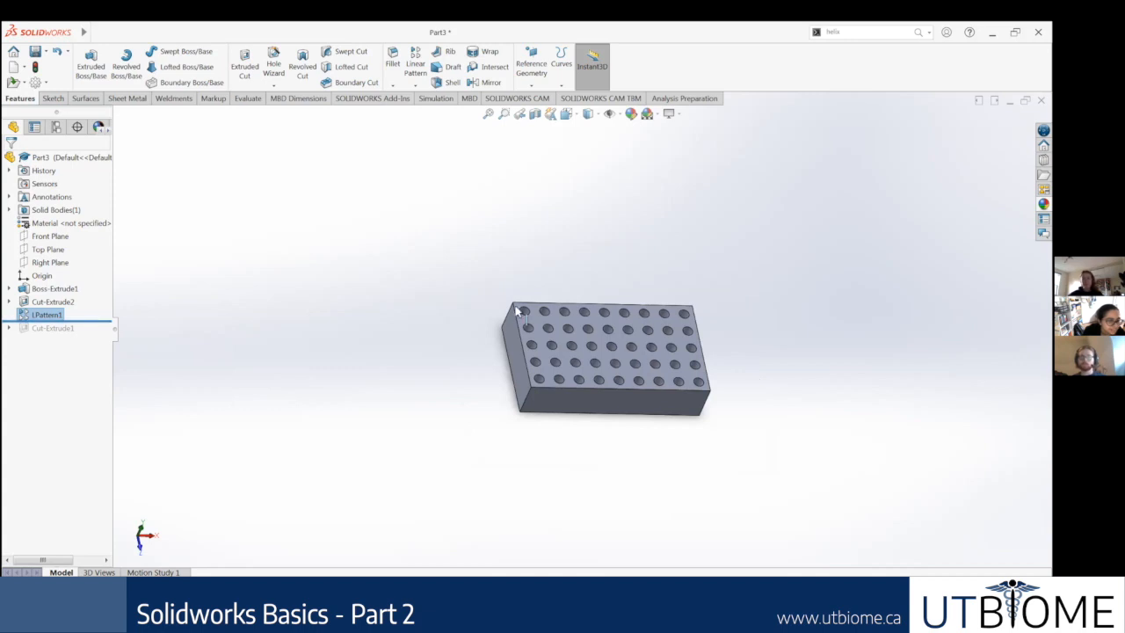
{"action": "middle_click_drag", "start_coordinate": [402, 339], "coordinate": [496, 319]}
{"action": "scroll", "coordinate": [637, 369], "scroll_direction": "down", "scroll_amount": 5}
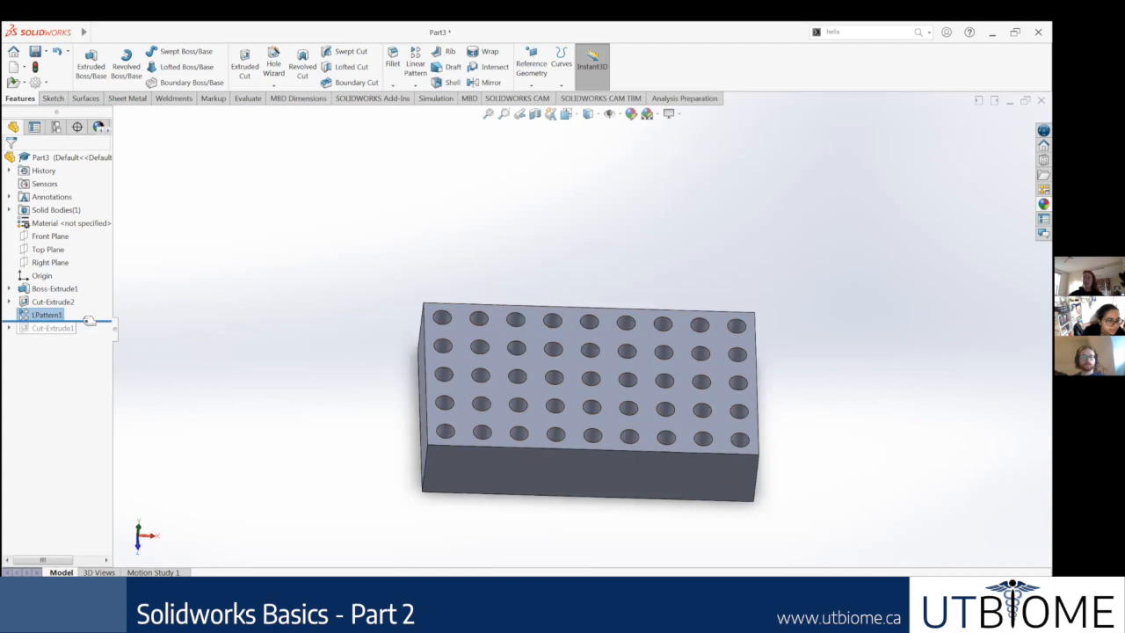
{"action": "left_click_drag", "start_coordinate": [93, 321], "coordinate": [94, 307]}
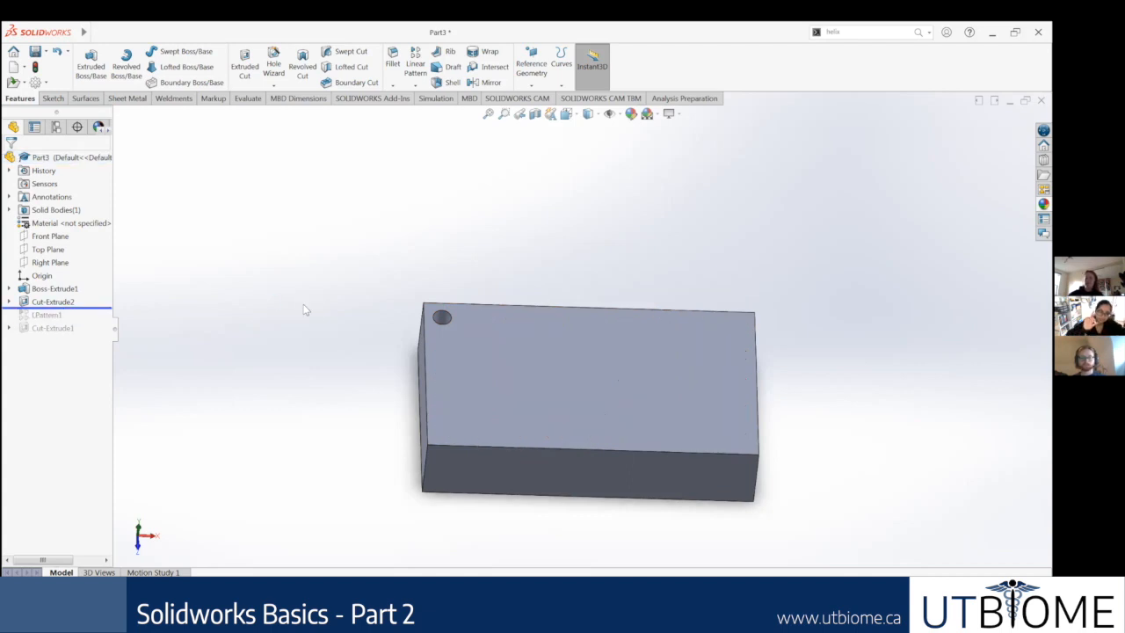
{"action": "left_click_drag", "start_coordinate": [91, 309], "coordinate": [102, 321]}
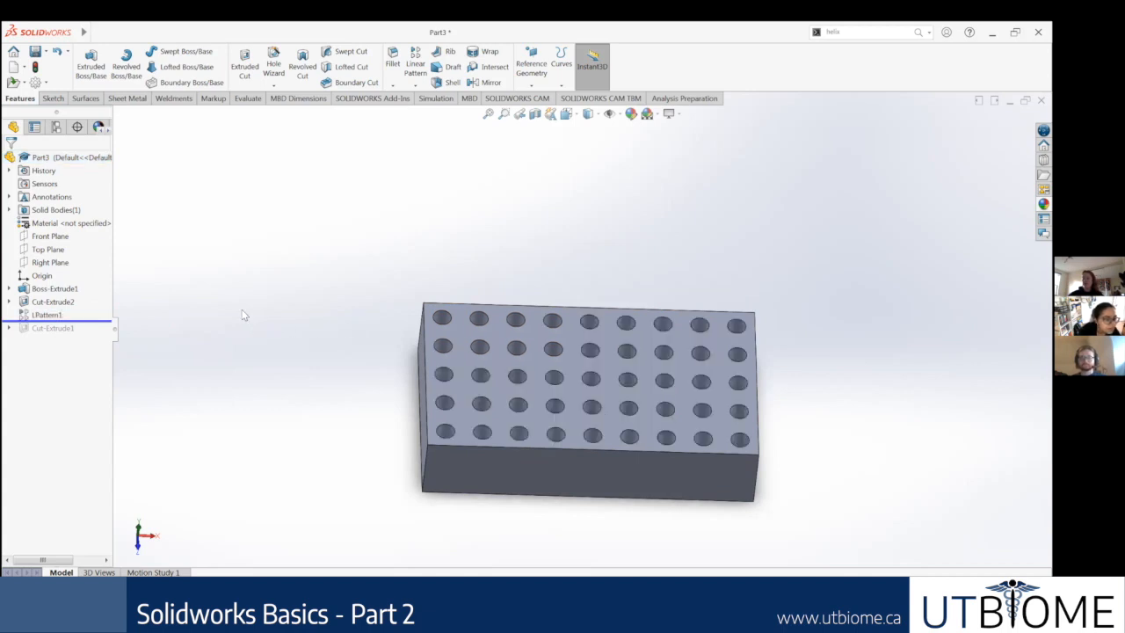
Step: Edit the corner hole cut to use the Through All end condition
{"action": "right_click", "coordinate": [59, 301]}
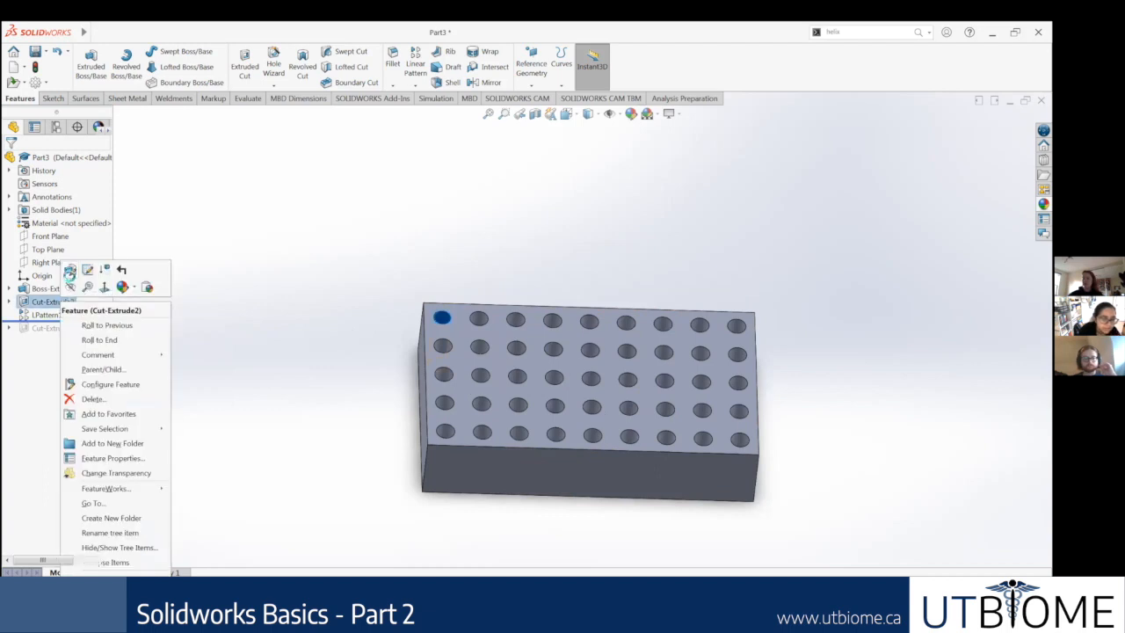
{"action": "left_click", "coordinate": [69, 270]}
{"action": "middle_click_drag", "start_coordinate": [312, 259], "coordinate": [252, 388]}
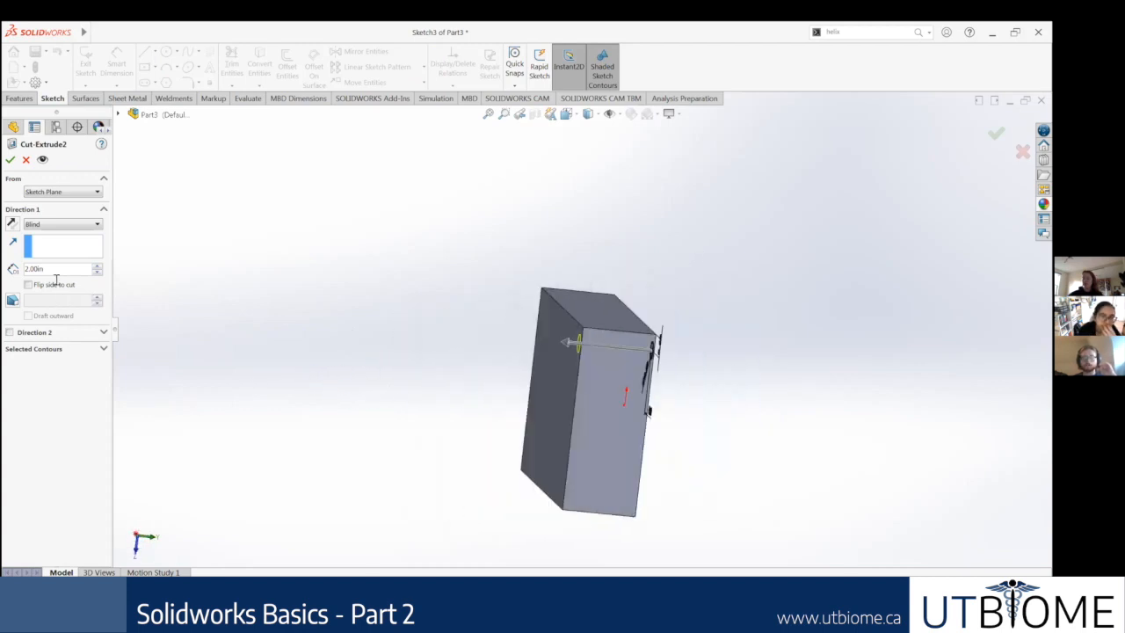
{"action": "middle_click_drag", "start_coordinate": [226, 333], "coordinate": [180, 310]}
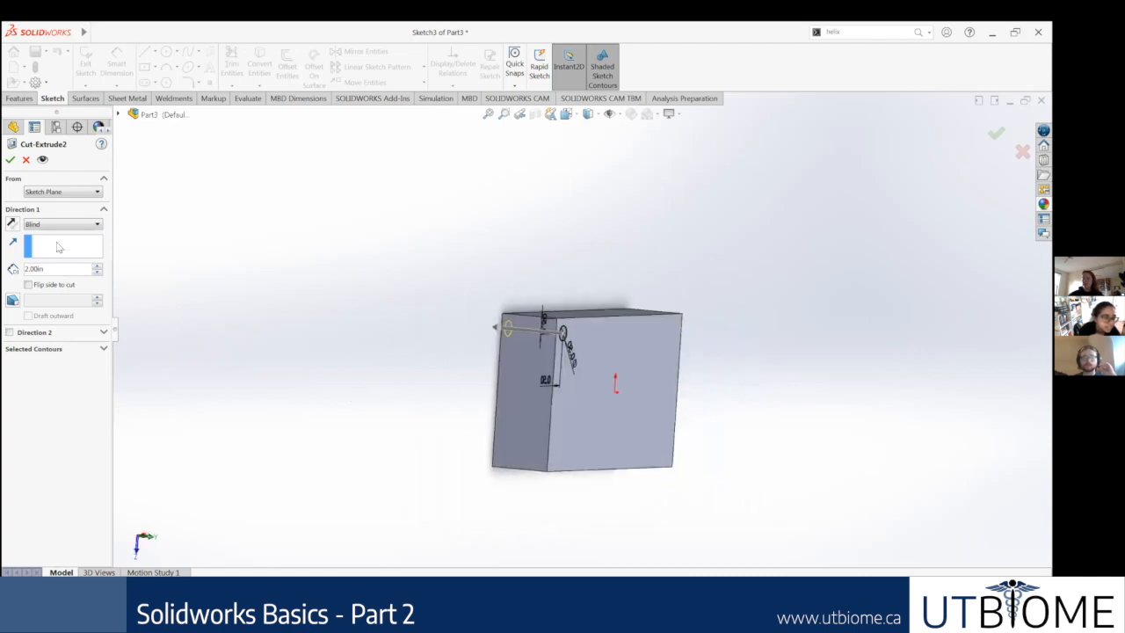
{"action": "left_click", "coordinate": [41, 225]}
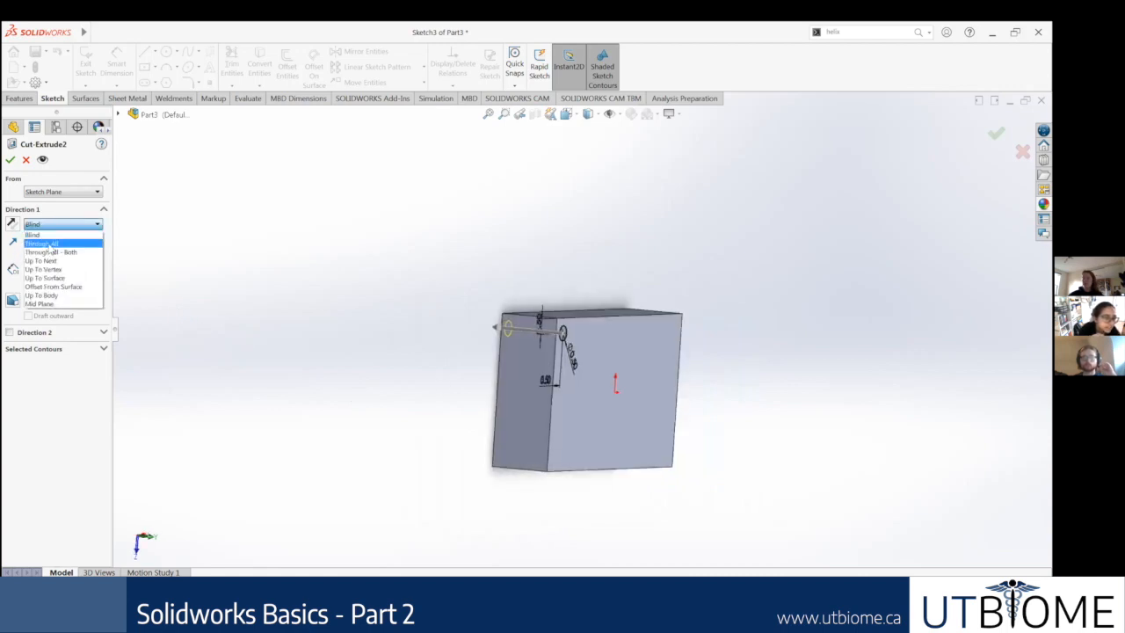
{"action": "left_click", "coordinate": [50, 245]}
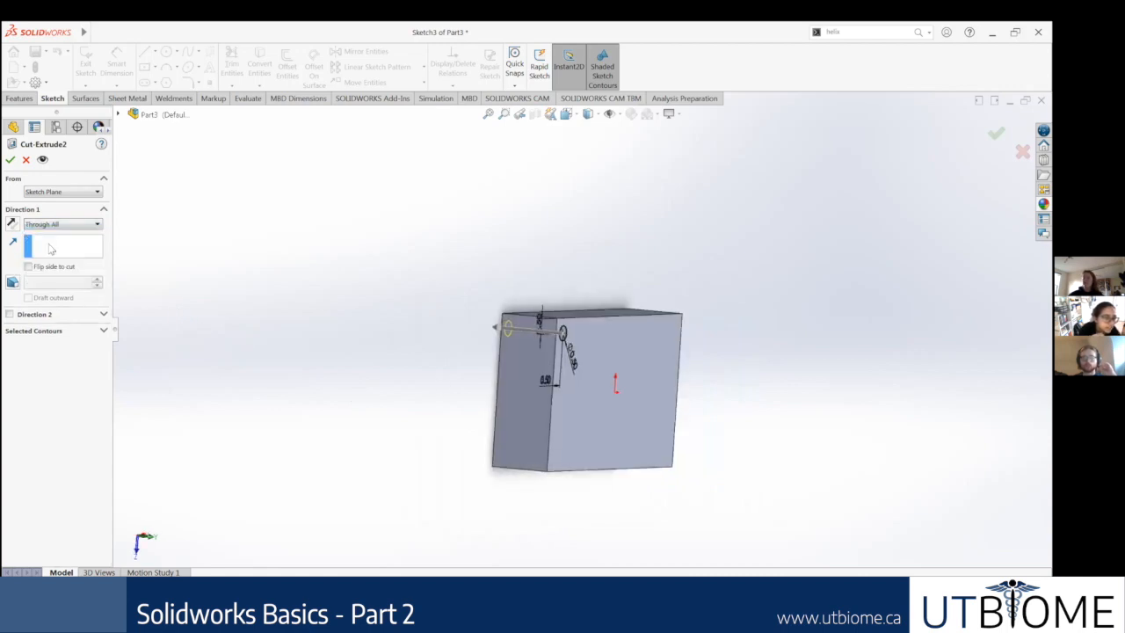
{"action": "left_click", "coordinate": [11, 160]}
{"action": "middle_click_drag", "start_coordinate": [605, 330], "coordinate": [580, 323]}
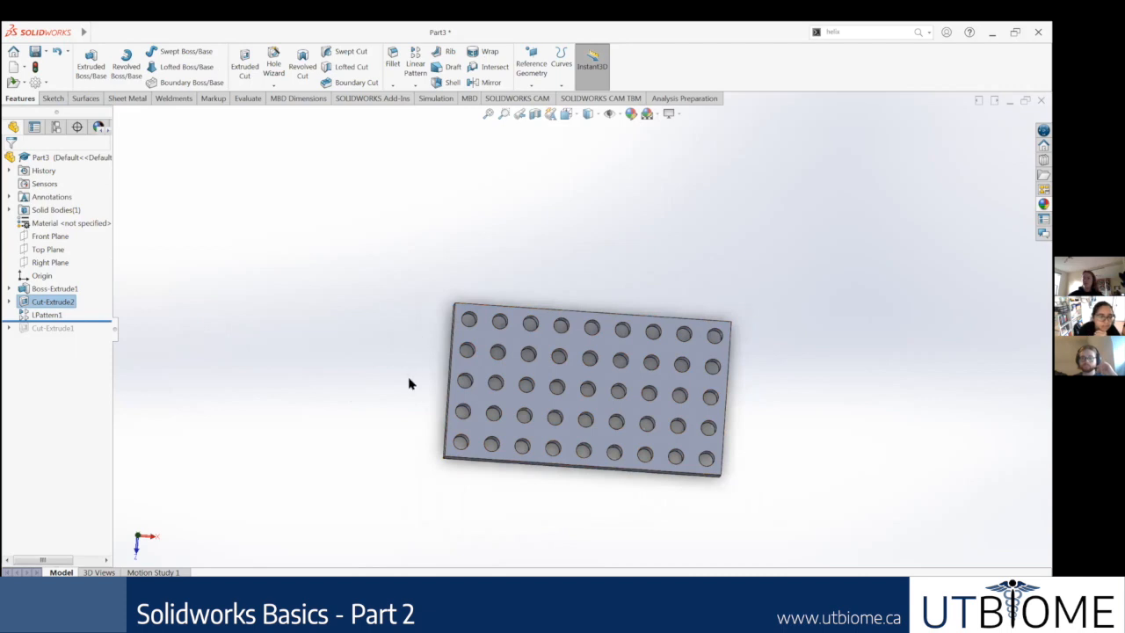
{"action": "middle_click_drag", "start_coordinate": [410, 348], "coordinate": [467, 365]}
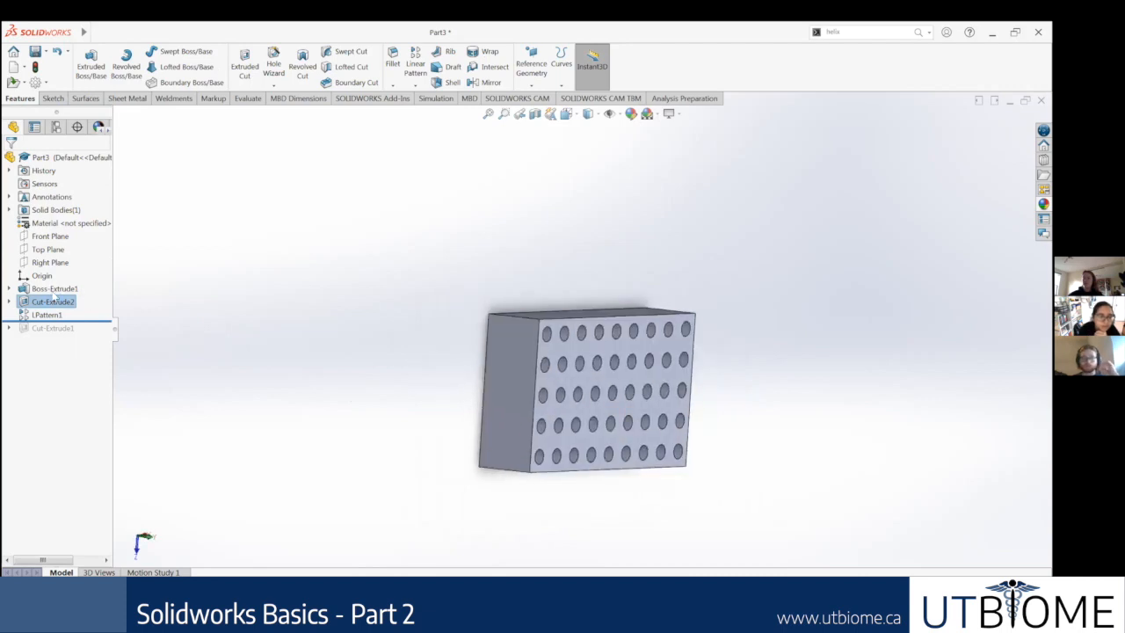
Step: Edit the corner hole cut to a Blind end condition with a depth of 0.5 in
{"action": "right_click", "coordinate": [54, 303]}
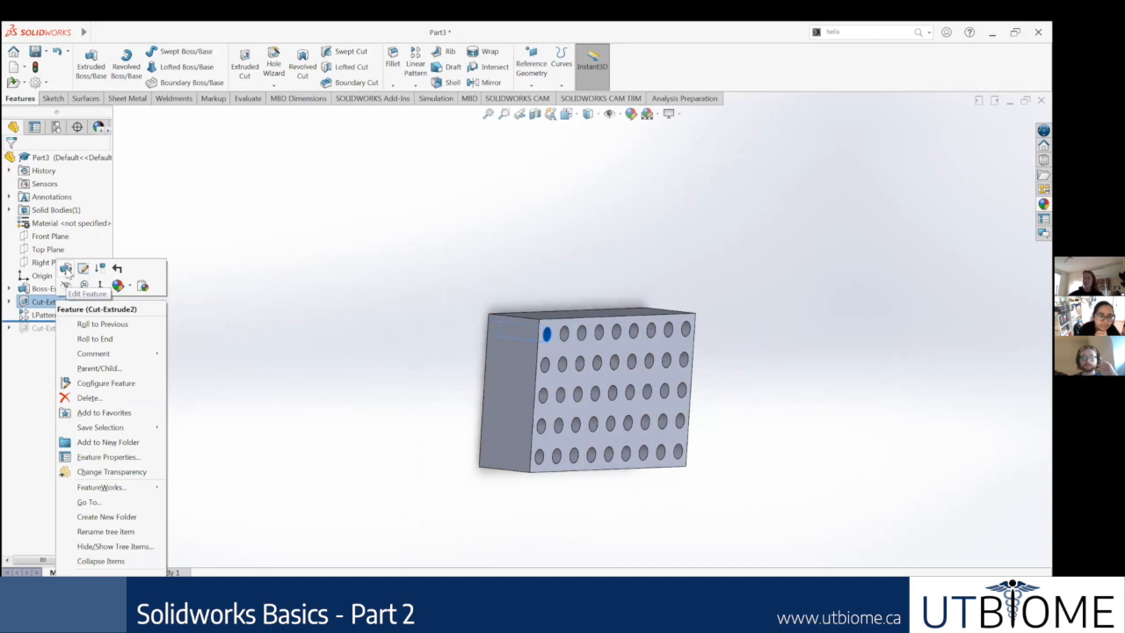
{"action": "left_click", "coordinate": [66, 270]}
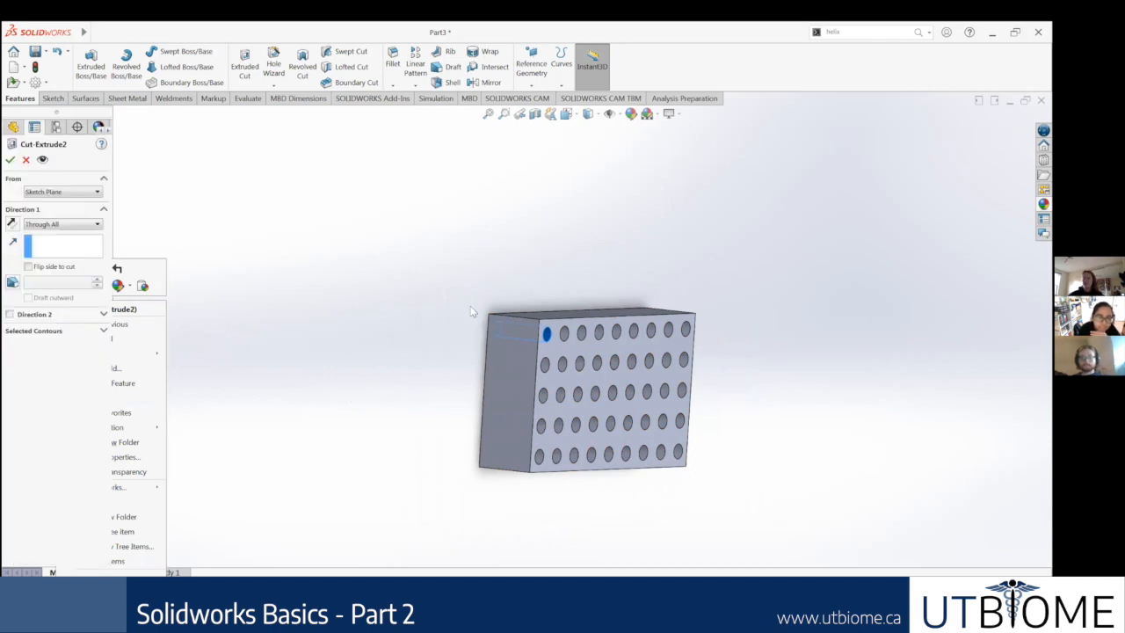
{"action": "mouse_move", "coordinate": [463, 308]}
{"action": "middle_mouse_down"}
{"action": "mouse_move", "coordinate": [479, 337]}
{"action": "mouse_move", "coordinate": [510, 345]}
{"action": "middle_mouse_up"}
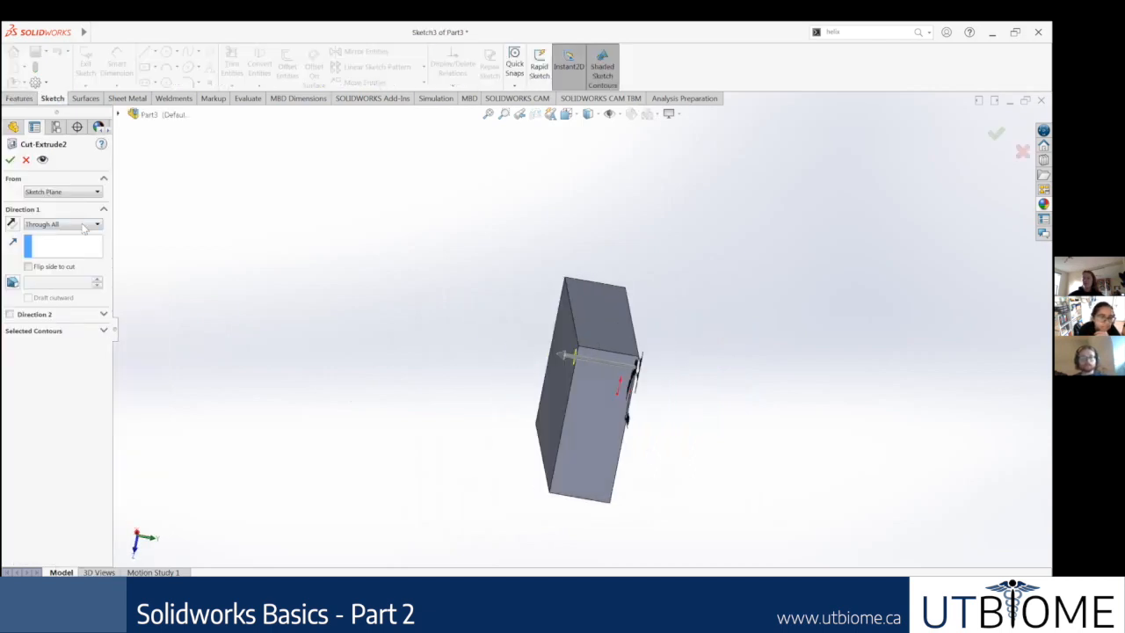
{"action": "left_click", "coordinate": [61, 224]}
{"action": "left_click", "coordinate": [58, 235]}
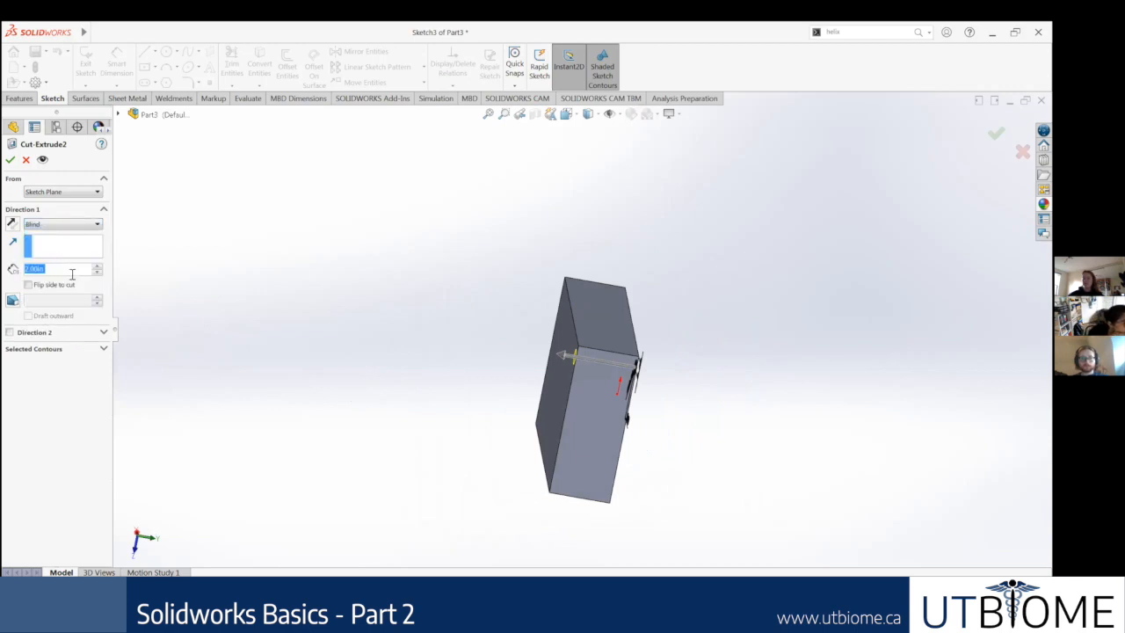
{"action": "scroll", "coordinate": [407, 284], "scroll_direction": "down", "scroll_amount": 3}
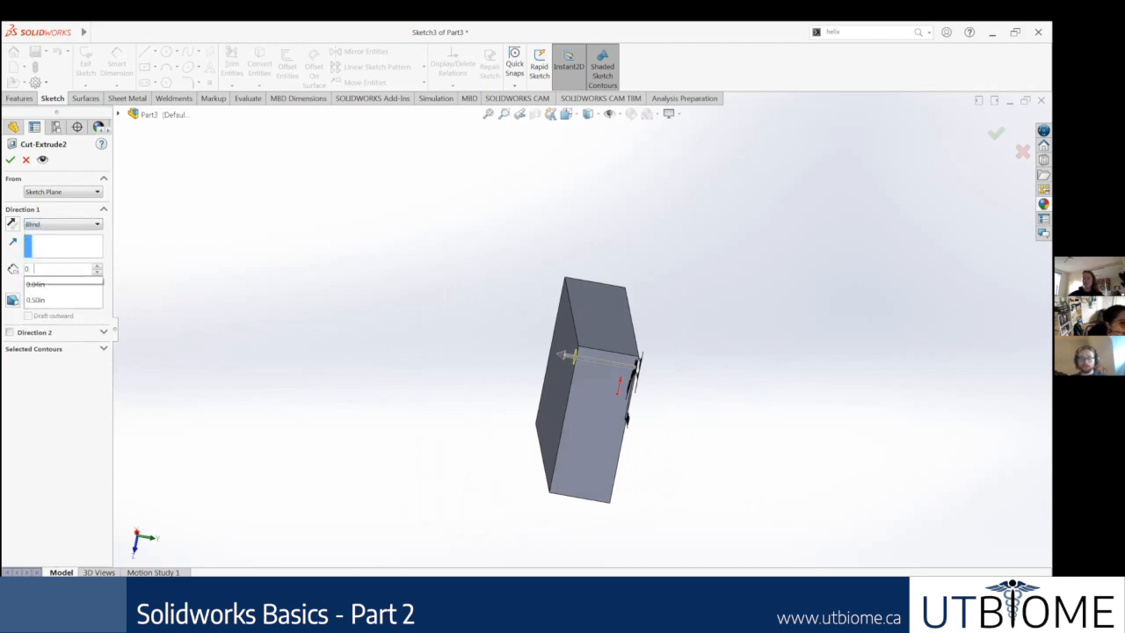
{"action": "scroll", "coordinate": [692, 376], "scroll_direction": "down", "scroll_amount": 3}
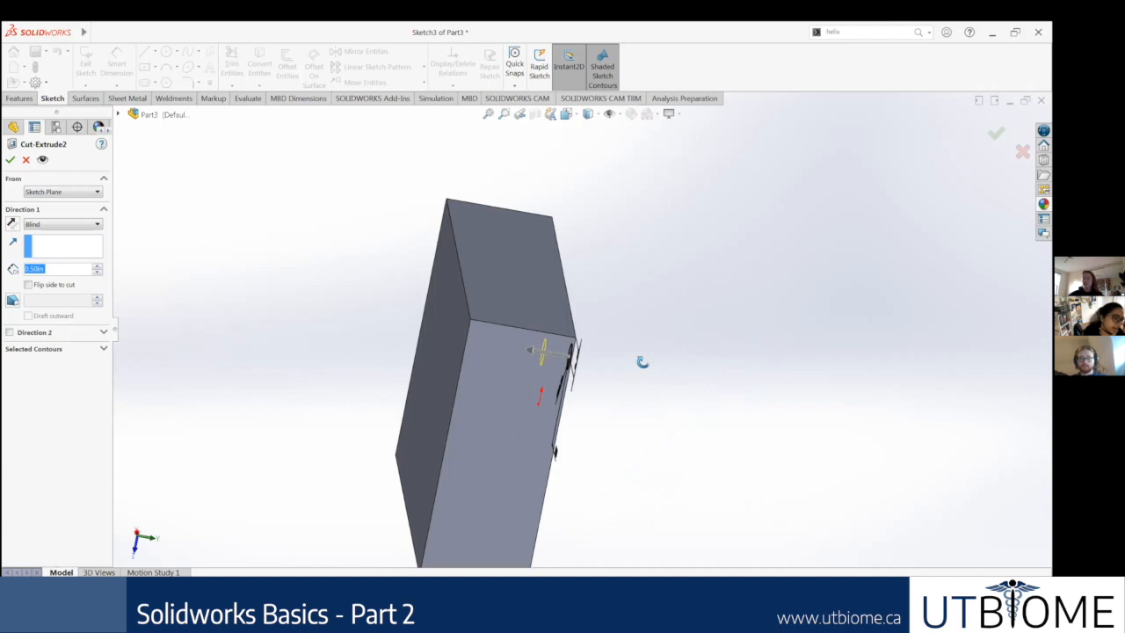
{"action": "middle_click_drag", "start_coordinate": [642, 361], "coordinate": [472, 347]}
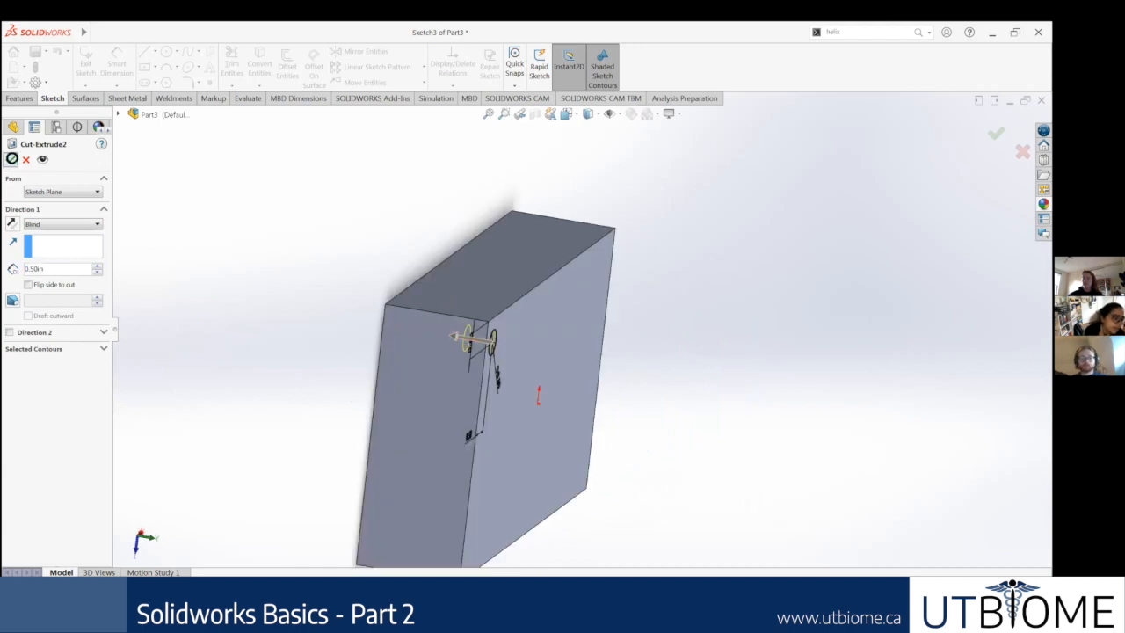
{"action": "left_click", "coordinate": [9, 159]}
Step: Examine the depth of the corner hole and its patterned copies from several angles
{"action": "middle_click_drag", "start_coordinate": [516, 372], "coordinate": [364, 269]}
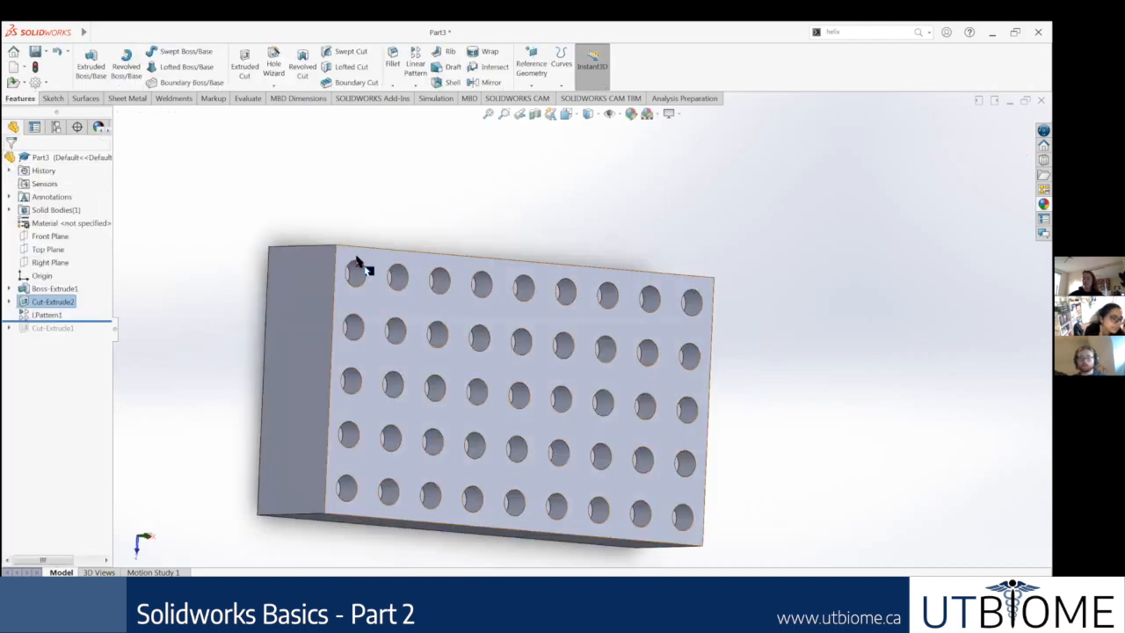
{"action": "scroll", "coordinate": [418, 317], "scroll_direction": "down", "scroll_amount": 4}
{"action": "middle_click_drag", "start_coordinate": [418, 317], "coordinate": [484, 329]}
{"action": "scroll", "coordinate": [474, 331], "scroll_direction": "down", "scroll_amount": 3}
{"action": "left_click", "coordinate": [511, 349]}
{"action": "mouse_move", "coordinate": [557, 370]}
{"action": "middle_mouse_down"}
{"action": "mouse_move", "coordinate": [584, 378]}
{"action": "mouse_move", "coordinate": [665, 357]}
{"action": "middle_mouse_up"}
{"action": "scroll", "coordinate": [703, 369], "scroll_direction": "up", "scroll_amount": 8}
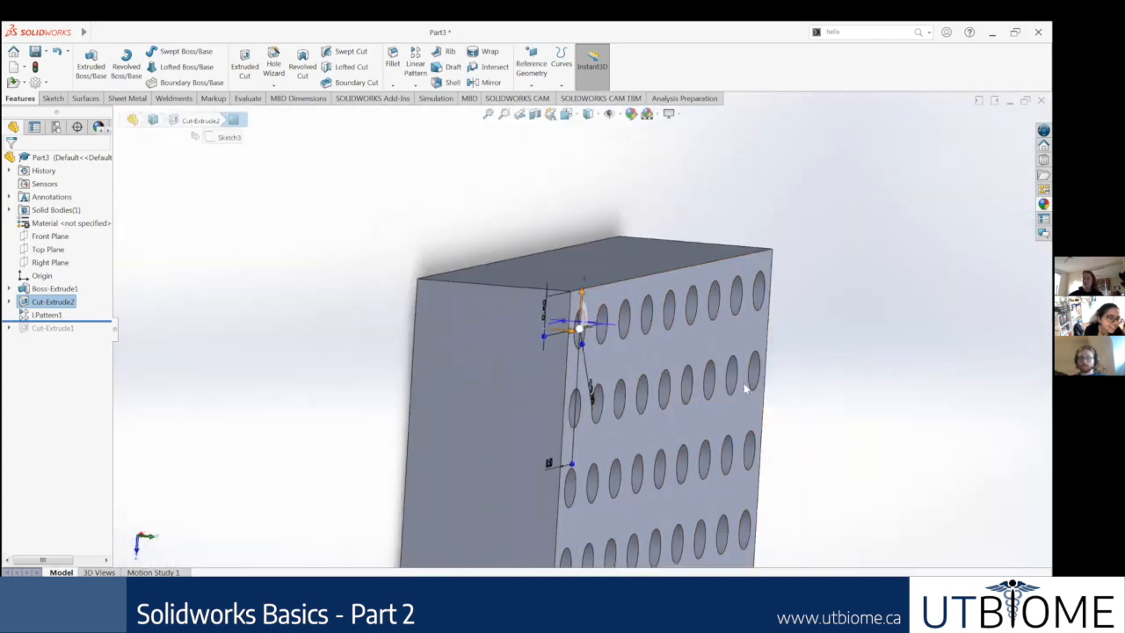
{"action": "middle_click_drag", "start_coordinate": [778, 395], "coordinate": [672, 382]}
{"action": "left_click", "coordinate": [744, 387]}
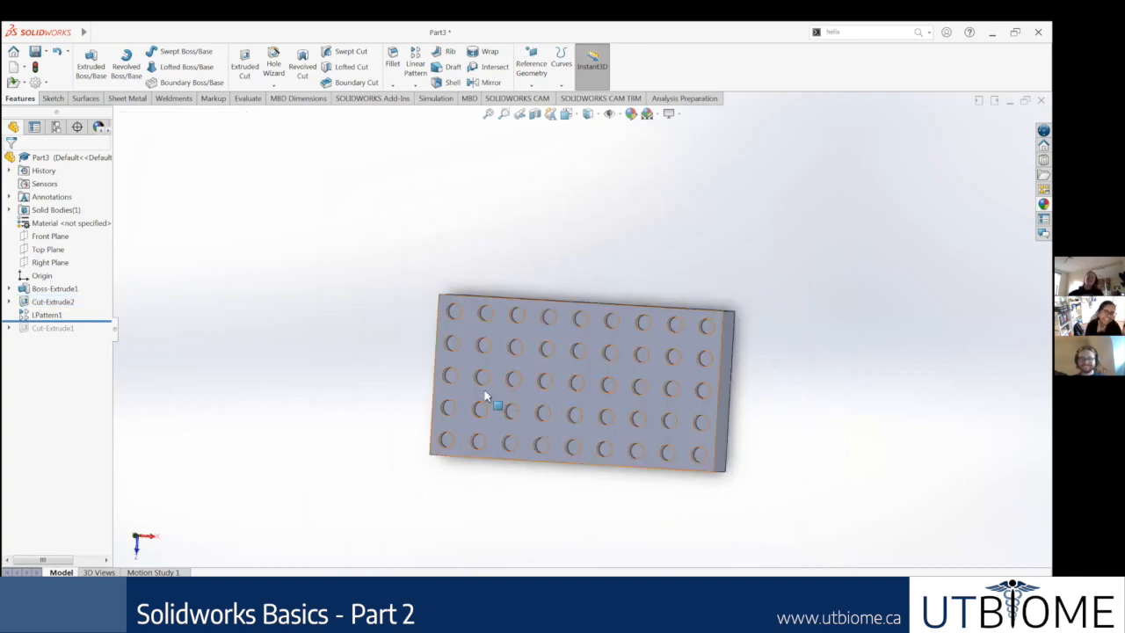
{"action": "scroll", "coordinate": [484, 391], "scroll_direction": "down", "scroll_amount": 3}
{"action": "scroll", "coordinate": [740, 347], "scroll_direction": "up", "scroll_amount": 3}
{"action": "middle_click_drag", "start_coordinate": [740, 347], "coordinate": [678, 328]}
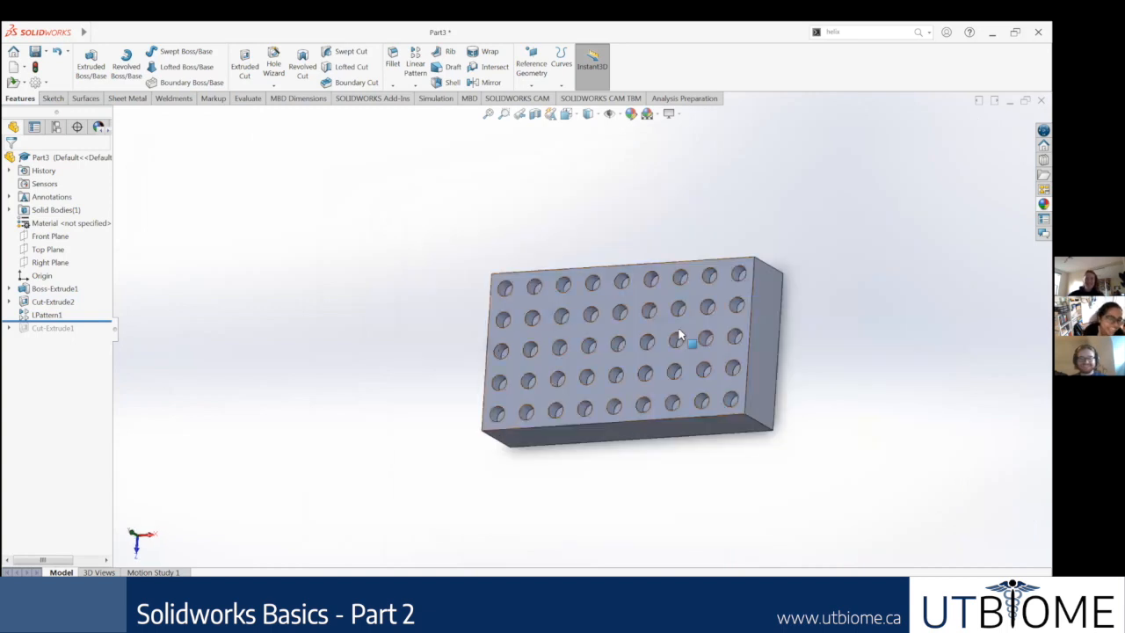
Step: Roll the model back to just after the block extrusion, before the corner hole cut and its linear pattern
{"action": "key", "text": "ctrl+7"}
{"action": "scroll", "coordinate": [742, 260], "scroll_direction": "down", "scroll_amount": 1}
{"action": "scroll", "coordinate": [777, 267], "scroll_direction": "up", "scroll_amount": 2}
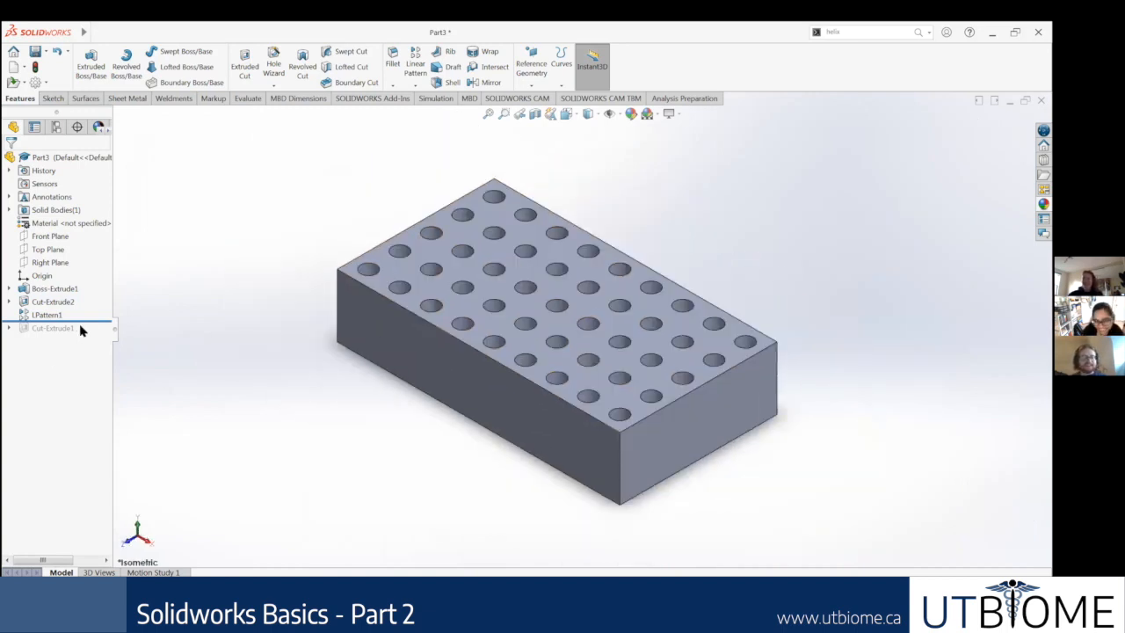
{"action": "left_click_drag", "start_coordinate": [79, 322], "coordinate": [88, 296]}
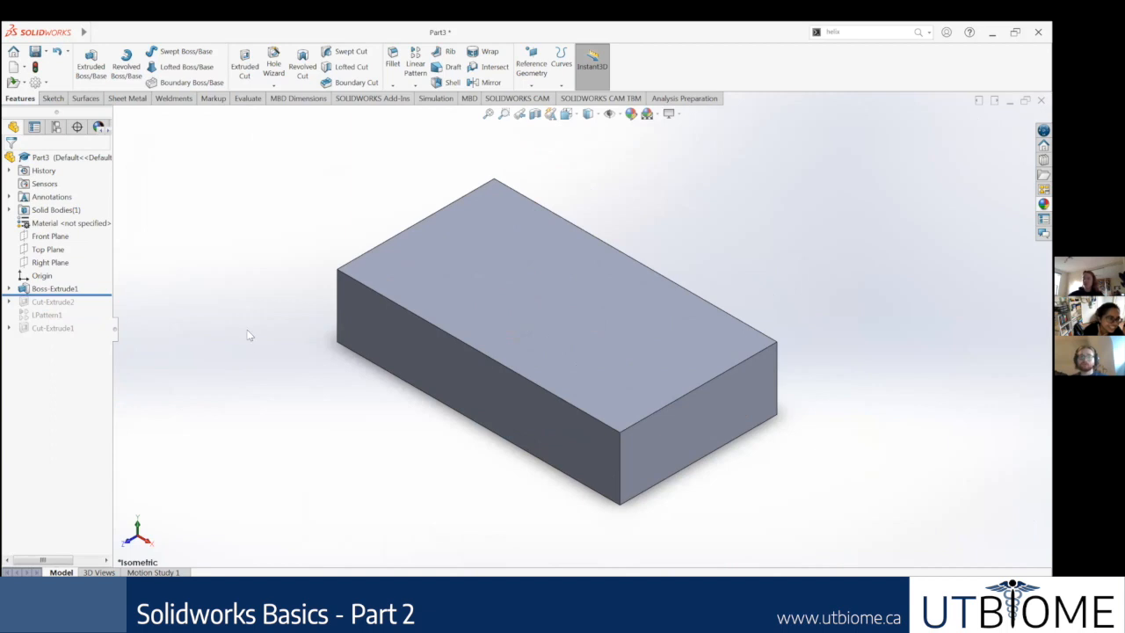
{"action": "scroll", "coordinate": [185, 281], "scroll_direction": "up", "scroll_amount": 2}
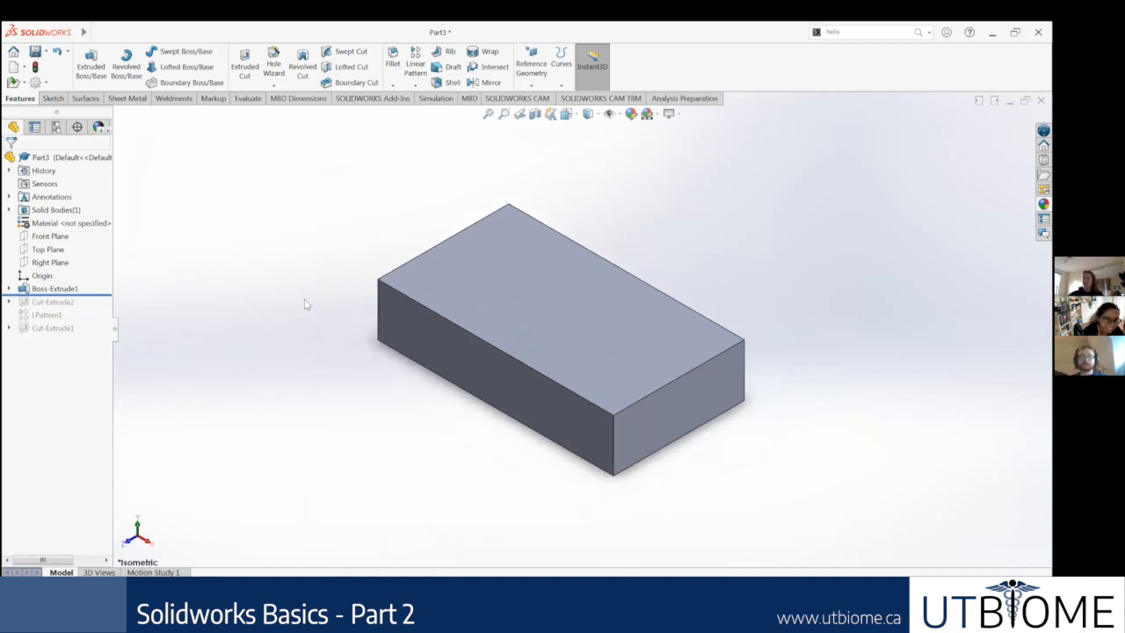
{"action": "scroll", "coordinate": [304, 300], "scroll_direction": "up", "scroll_amount": 1}
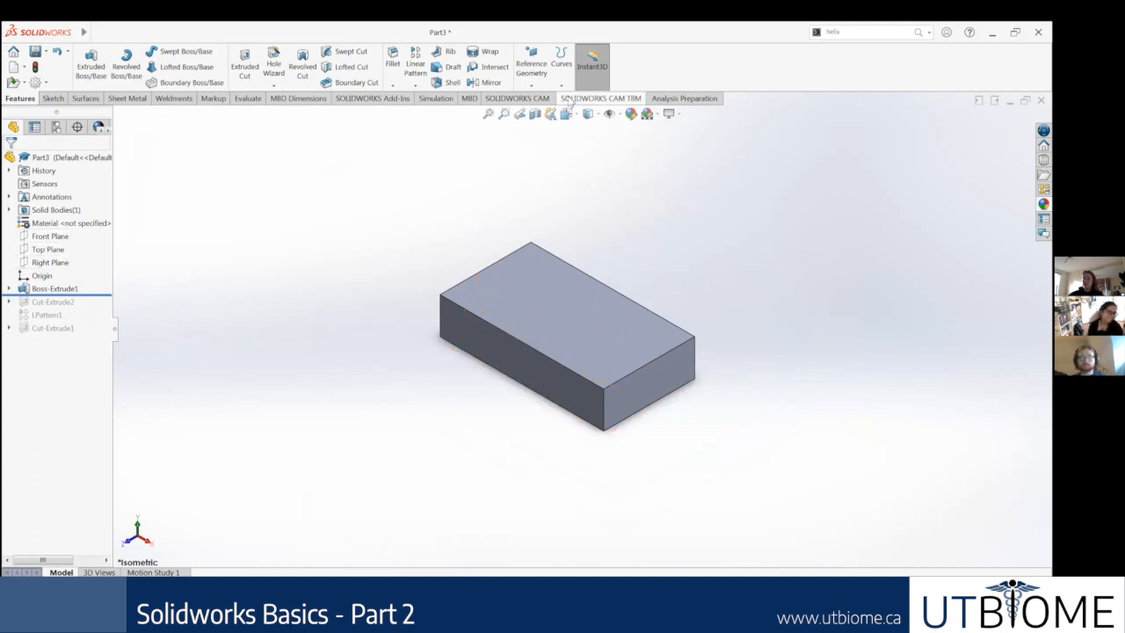
Step: Create a reference plane offset 3 in above the block's top face
{"action": "left_click", "coordinate": [531, 83]}
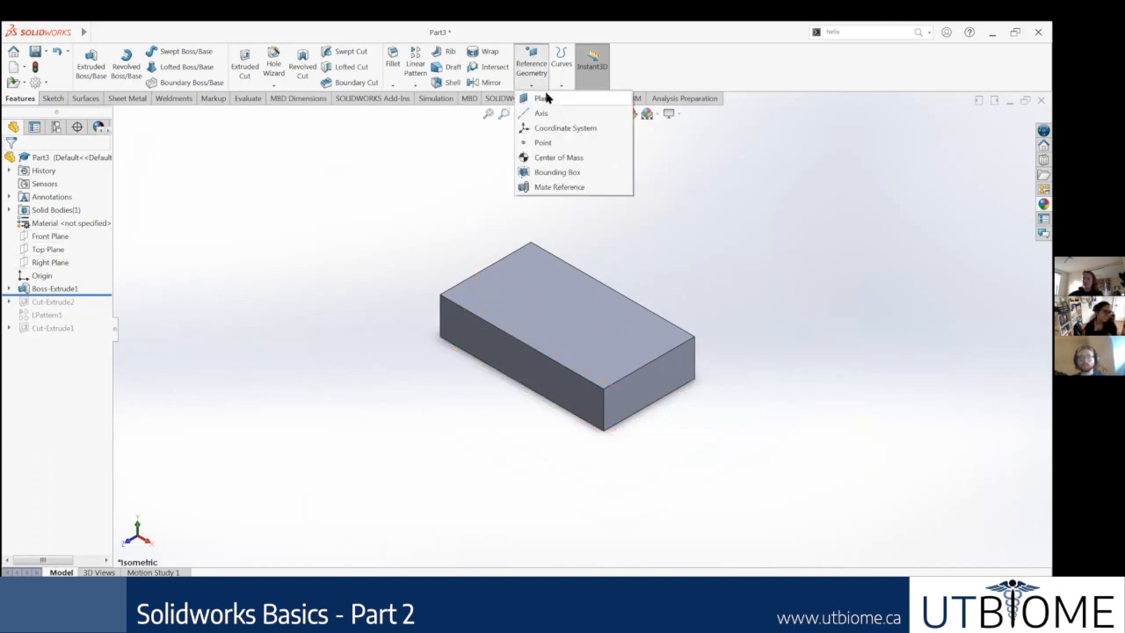
{"action": "left_click", "coordinate": [542, 98]}
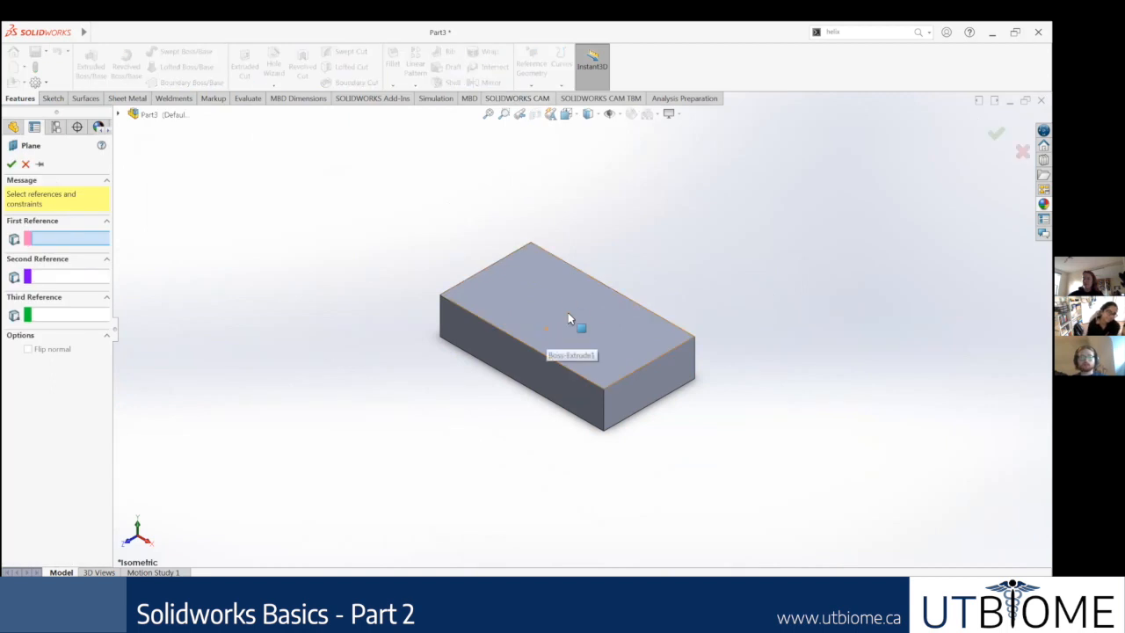
{"action": "left_click", "coordinate": [568, 316]}
{"action": "middle_click_drag", "start_coordinate": [419, 392], "coordinate": [419, 302]}
{"action": "left_click", "coordinate": [72, 315]}
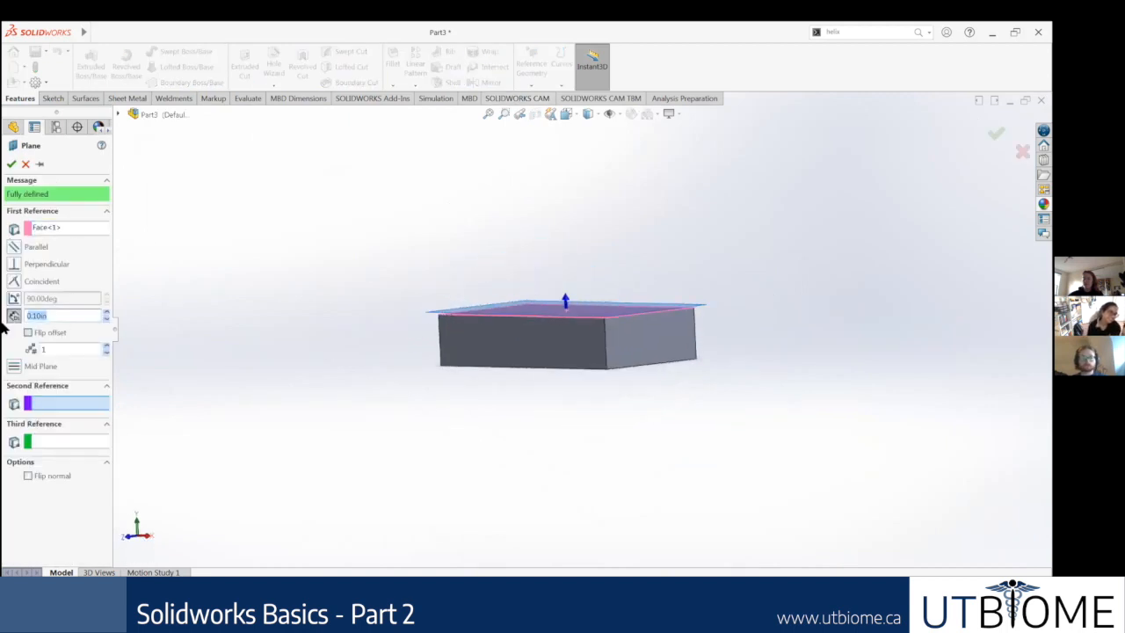
{"action": "type", "text": "5"}
{"action": "key", "text": "Return"}
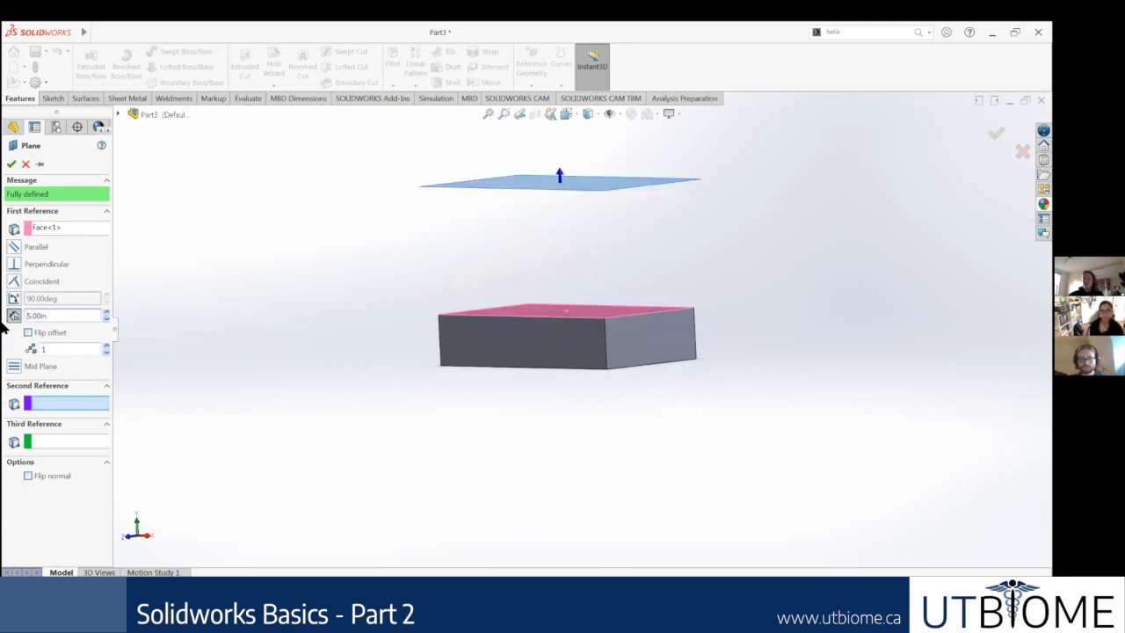
{"action": "type", "text": "3"}
{"action": "key", "text": "Return"}
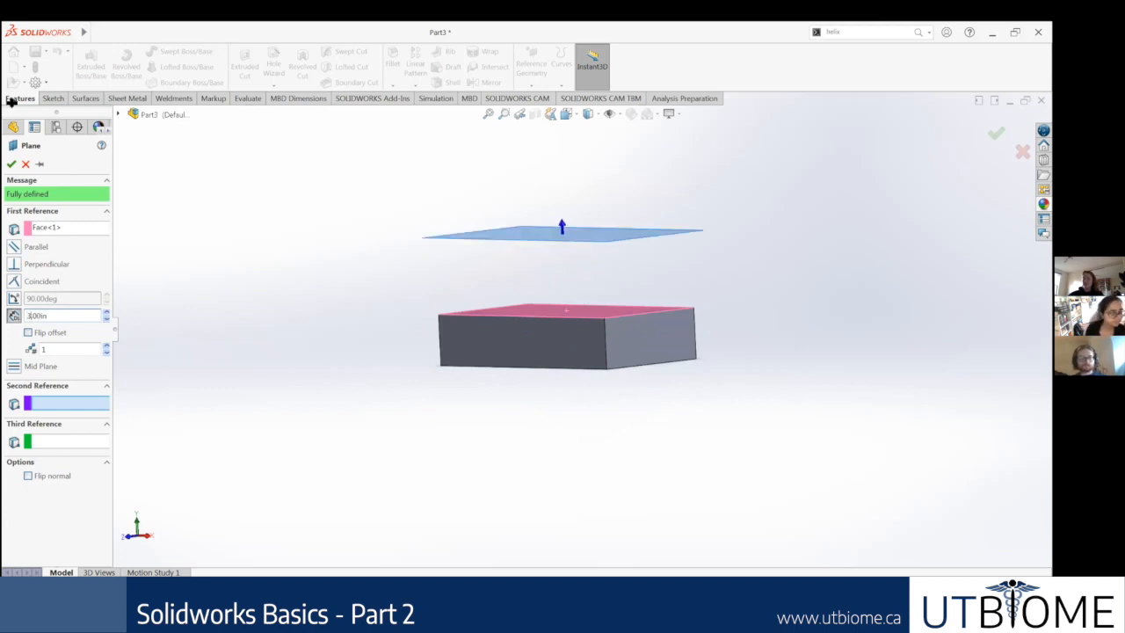
{"action": "left_click", "coordinate": [11, 164]}
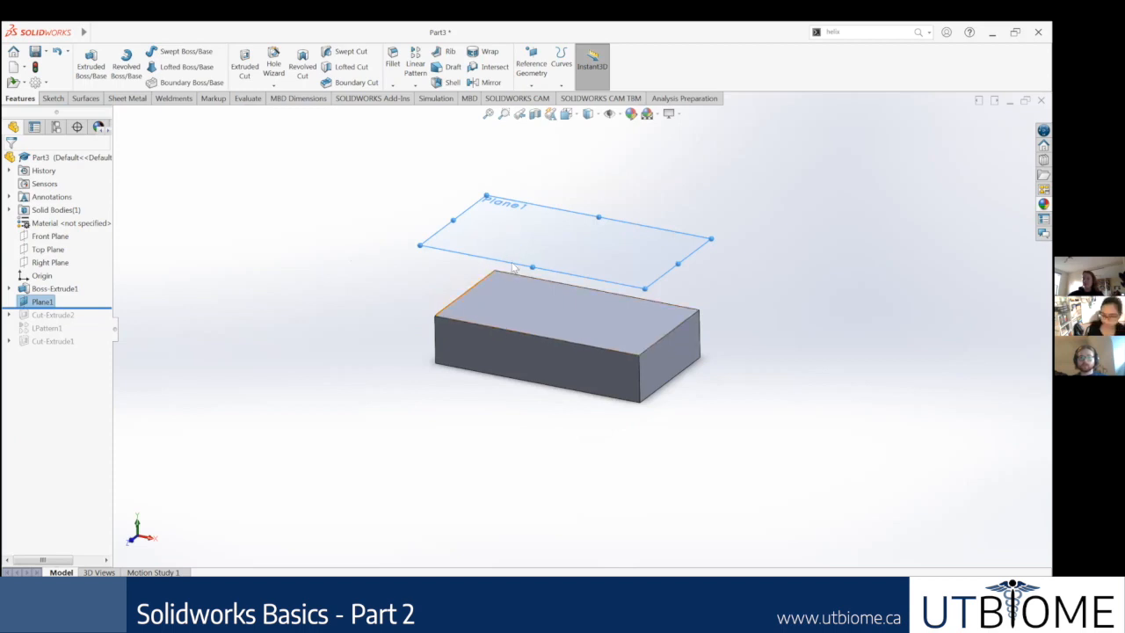
{"action": "middle_click_drag", "start_coordinate": [450, 301], "coordinate": [471, 366]}
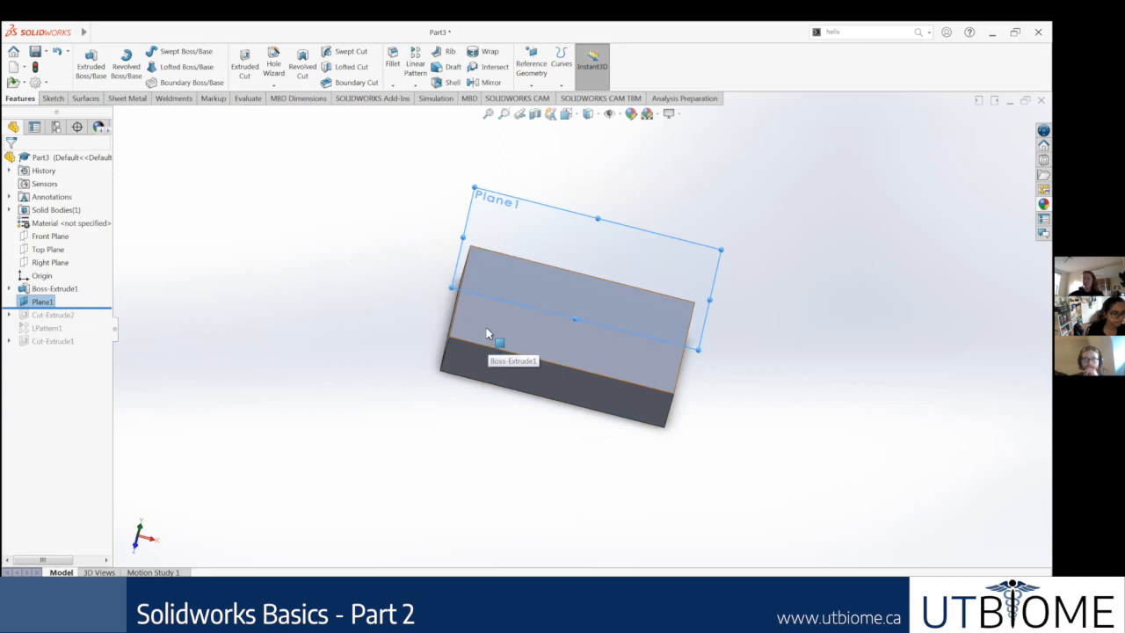
{"action": "left_click", "coordinate": [510, 326]}
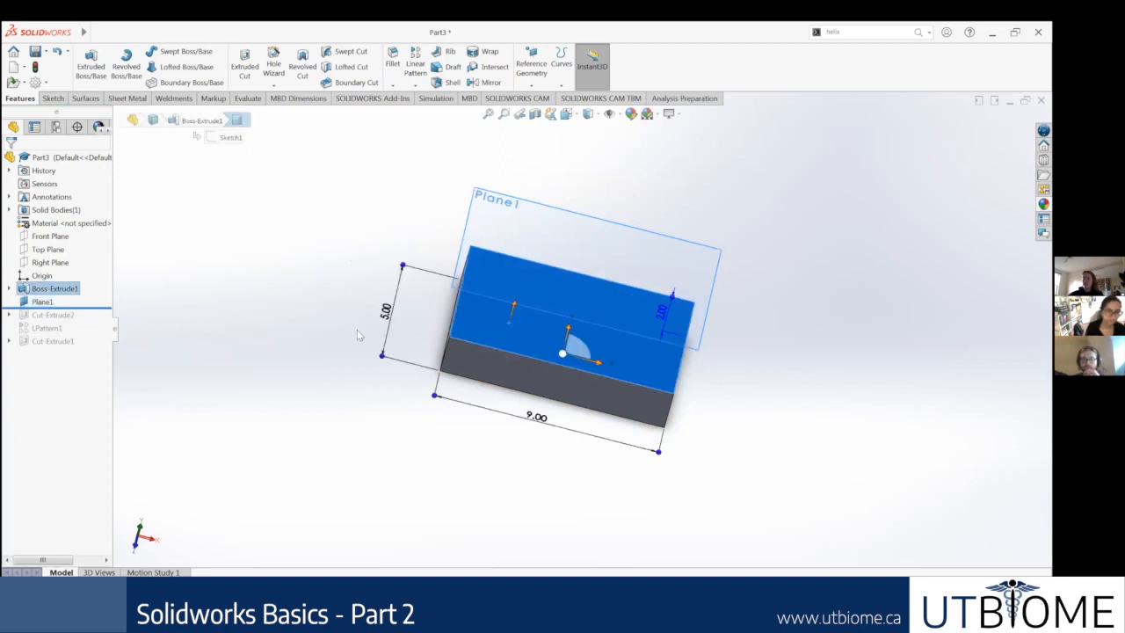
{"action": "left_click", "coordinate": [233, 260]}
{"action": "left_click", "coordinate": [572, 337]}
{"action": "middle_click_drag", "start_coordinate": [764, 377], "coordinate": [780, 423]}
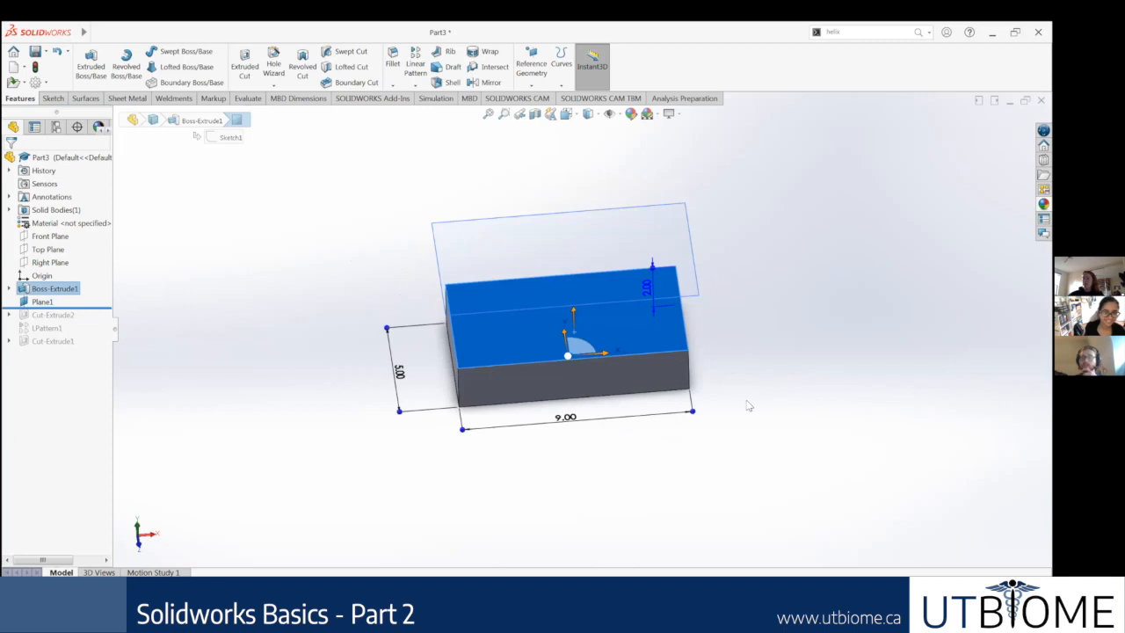
{"action": "left_click", "coordinate": [745, 342]}
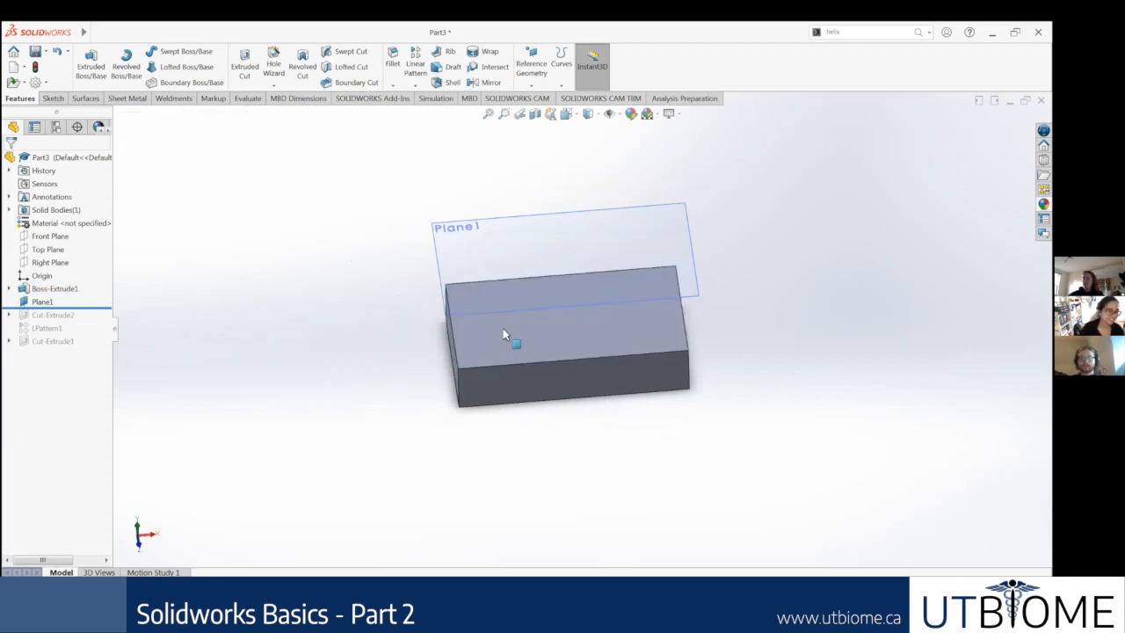
Step: Start a sketch on the block's top face and draw a hexagon about 1 in across its vertices near the front-left corner
{"action": "right_click", "coordinate": [499, 295]}
{"action": "left_click", "coordinate": [530, 283]}
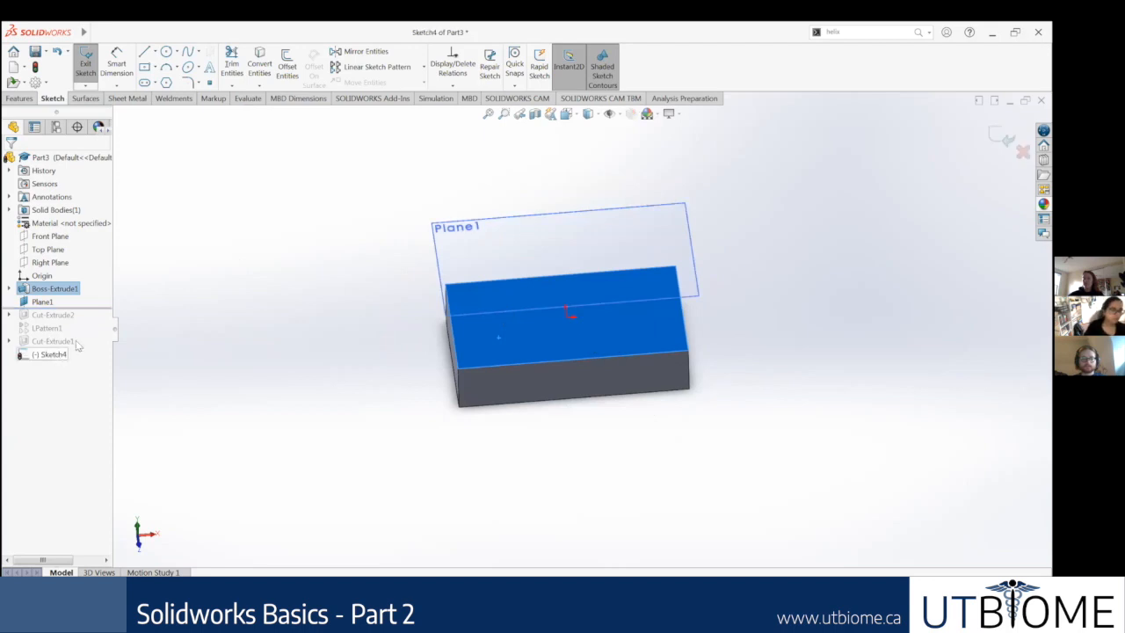
{"action": "right_click", "coordinate": [55, 355]}
{"action": "left_click", "coordinate": [81, 339]}
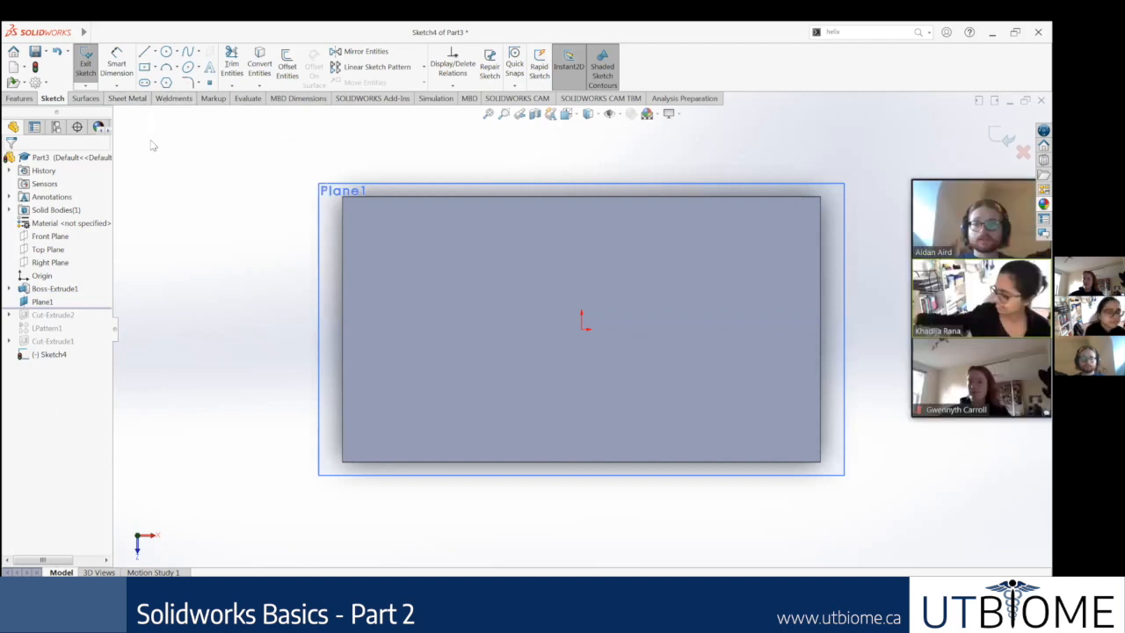
{"action": "left_click", "coordinate": [166, 81]}
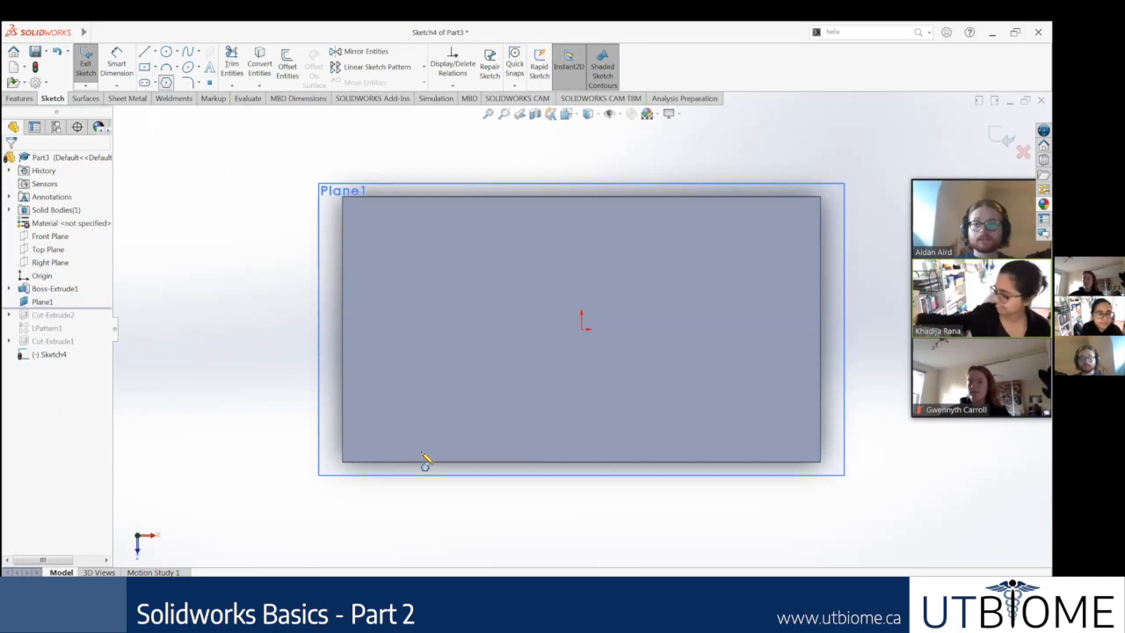
{"action": "left_click", "coordinate": [400, 402]}
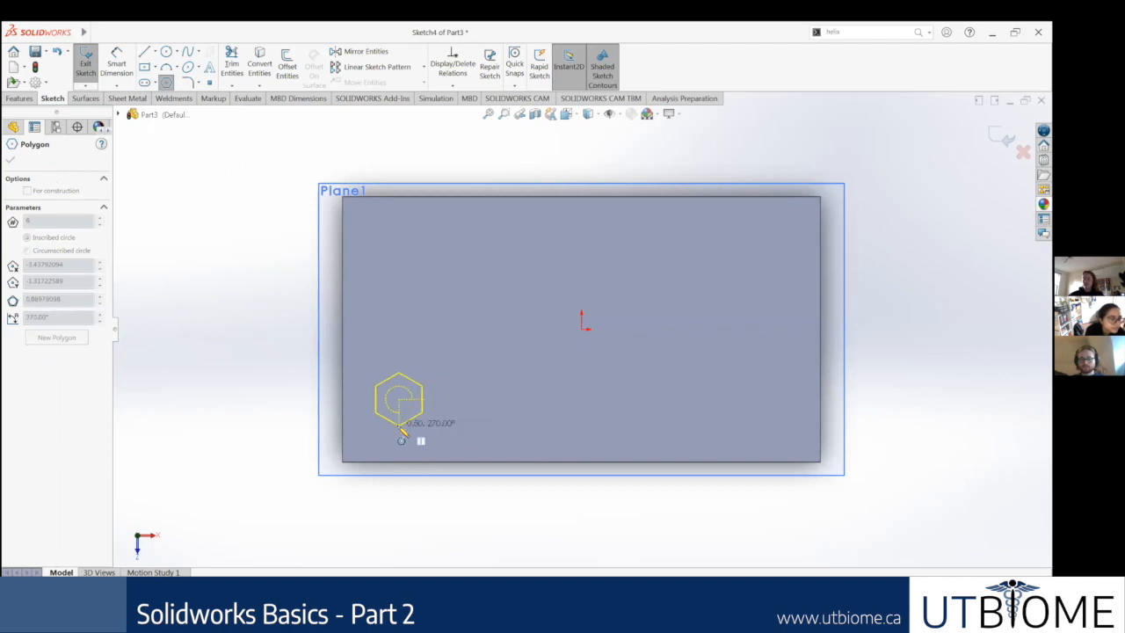
{"action": "left_click", "coordinate": [400, 425]}
{"action": "key", "text": "Escape"}
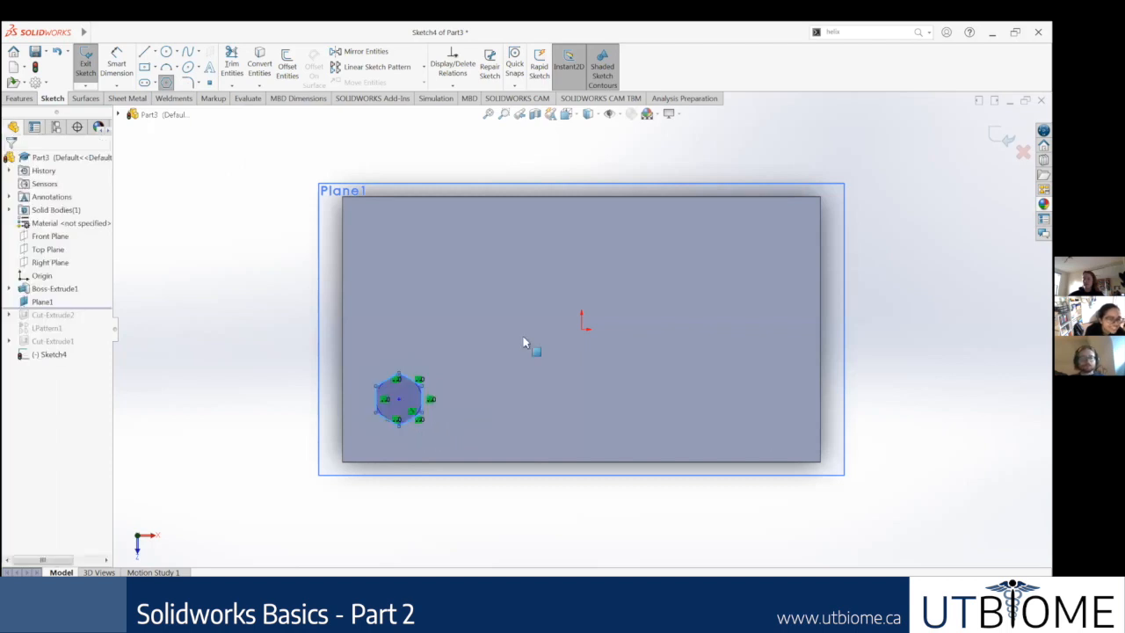
Step: Dimension the hexagon's height between its upper and lower vertices to 0.5 in
{"action": "key", "text": "f"}
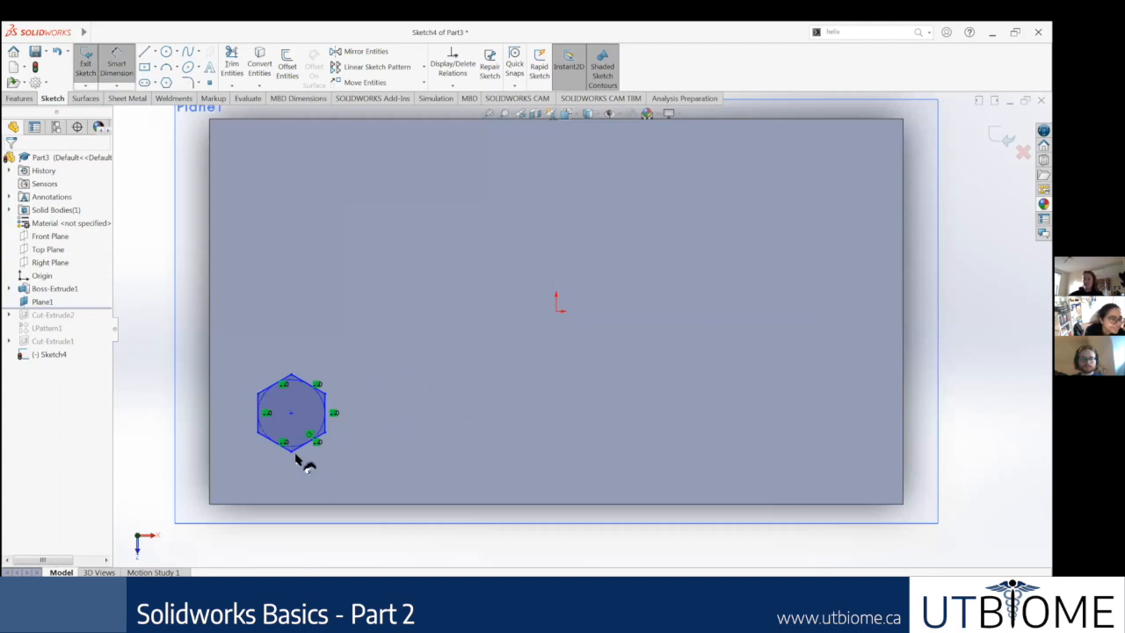
{"action": "left_click", "coordinate": [293, 374]}
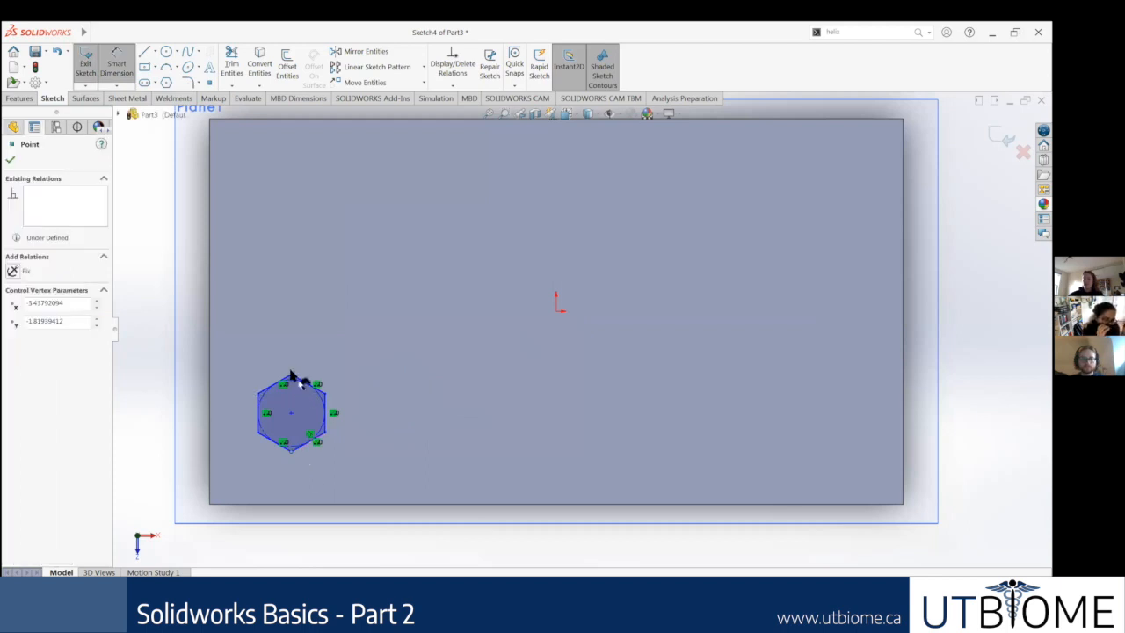
{"action": "left_click", "coordinate": [293, 376]}
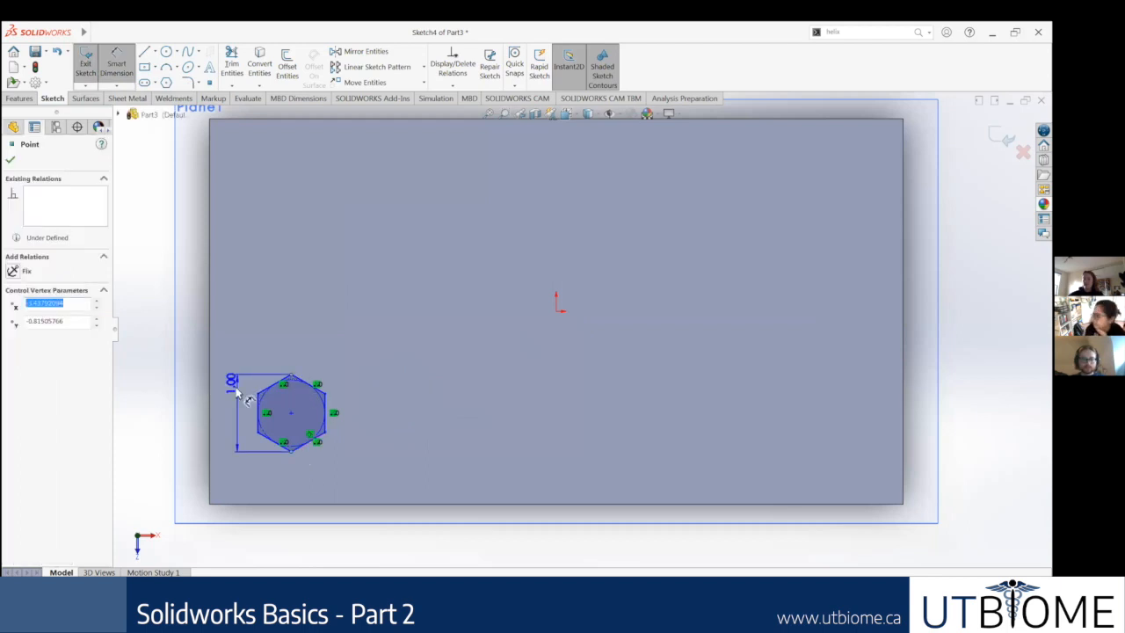
{"action": "key", "text": "f"}
{"action": "left_click", "coordinate": [295, 376]}
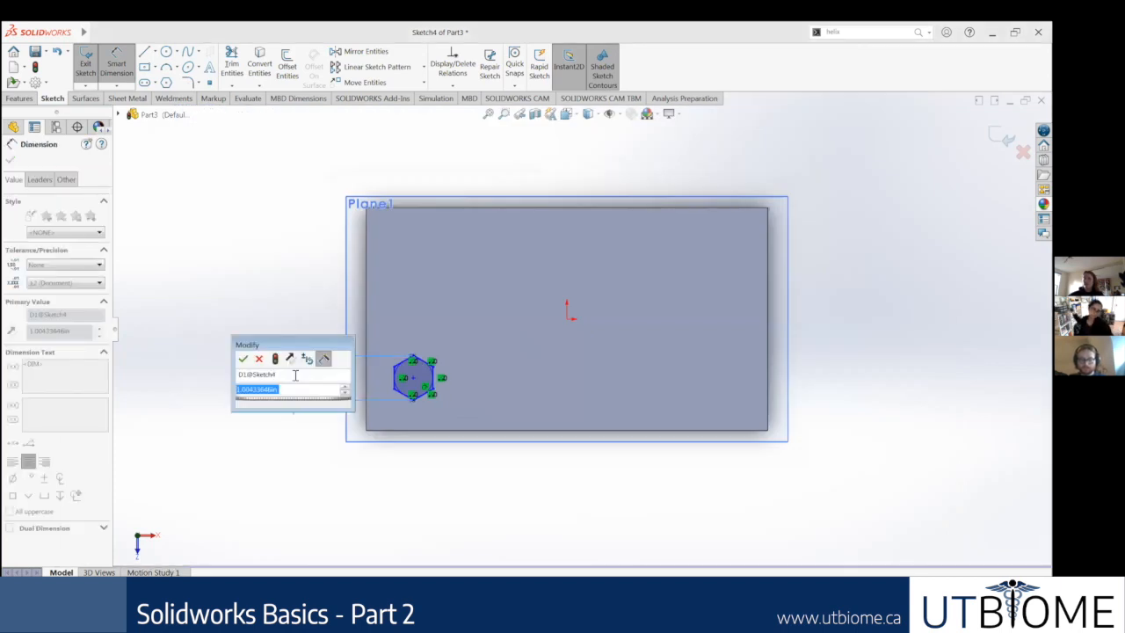
{"action": "type", "text": "0.5"}
{"action": "key", "text": "Return"}
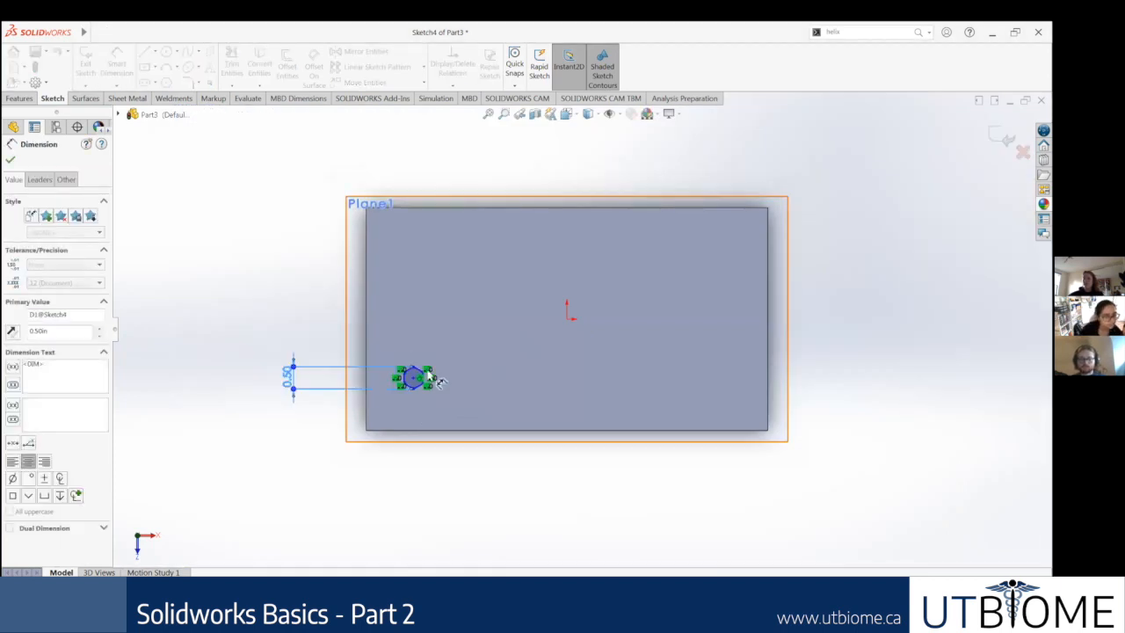
Step: Dimension the distance from the hexagon's left side to the block's left edge to 0.5 in
{"action": "scroll", "coordinate": [132, 190], "scroll_direction": "up", "scroll_amount": 3}
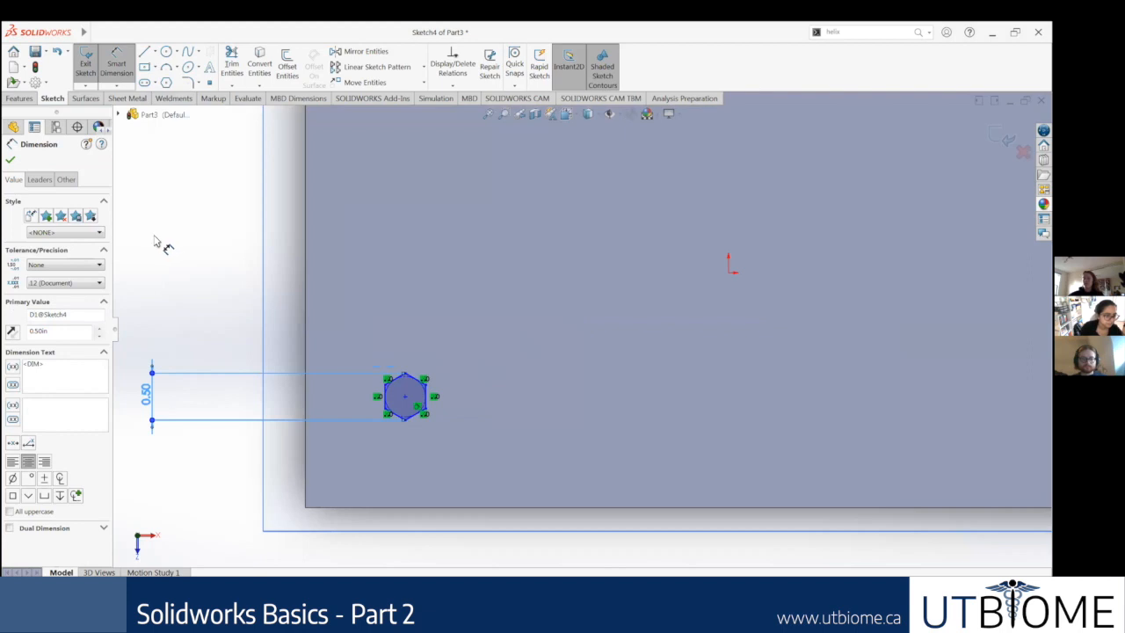
{"action": "left_click", "coordinate": [388, 400]}
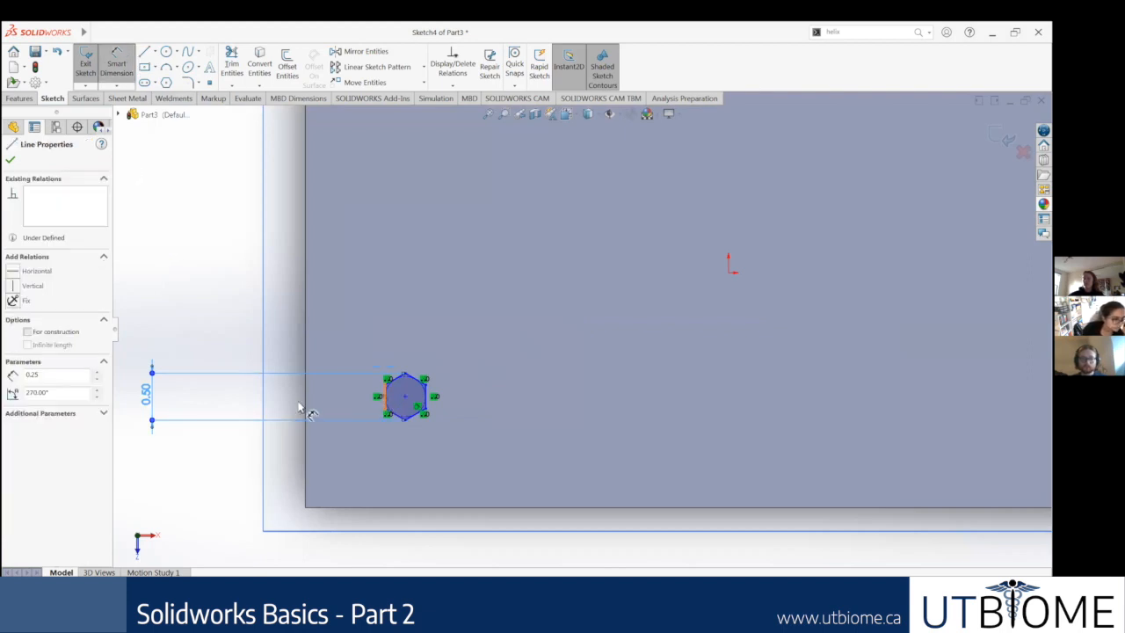
{"action": "left_click", "coordinate": [305, 405]}
{"action": "scroll", "coordinate": [446, 466], "scroll_direction": "up", "scroll_amount": 3}
{"action": "left_click", "coordinate": [446, 480]}
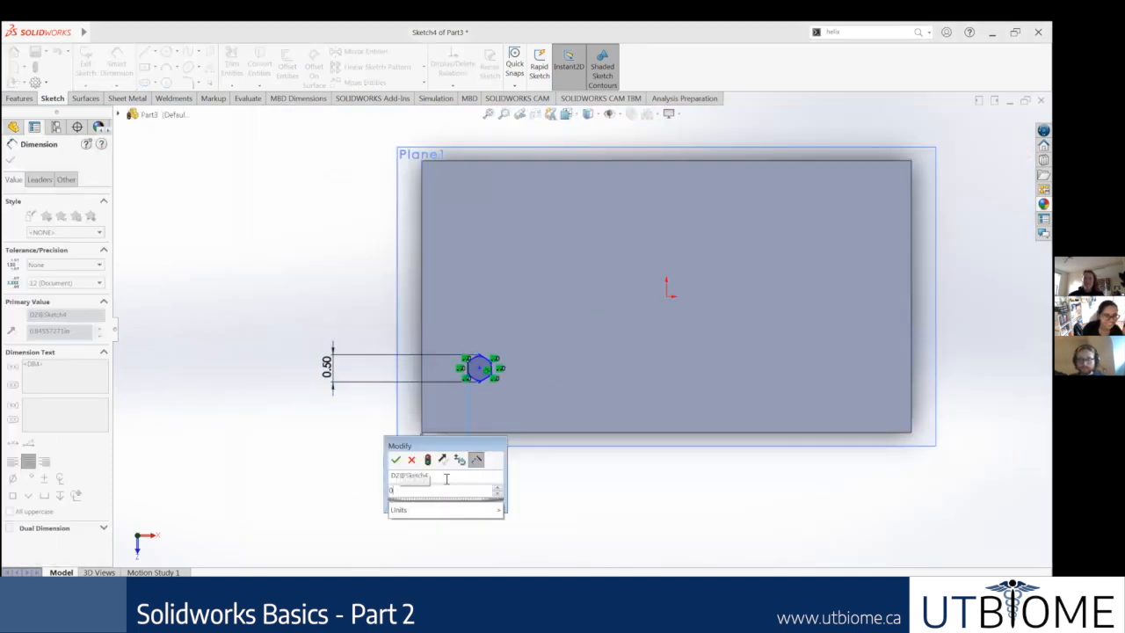
{"action": "type", "text": "0."}
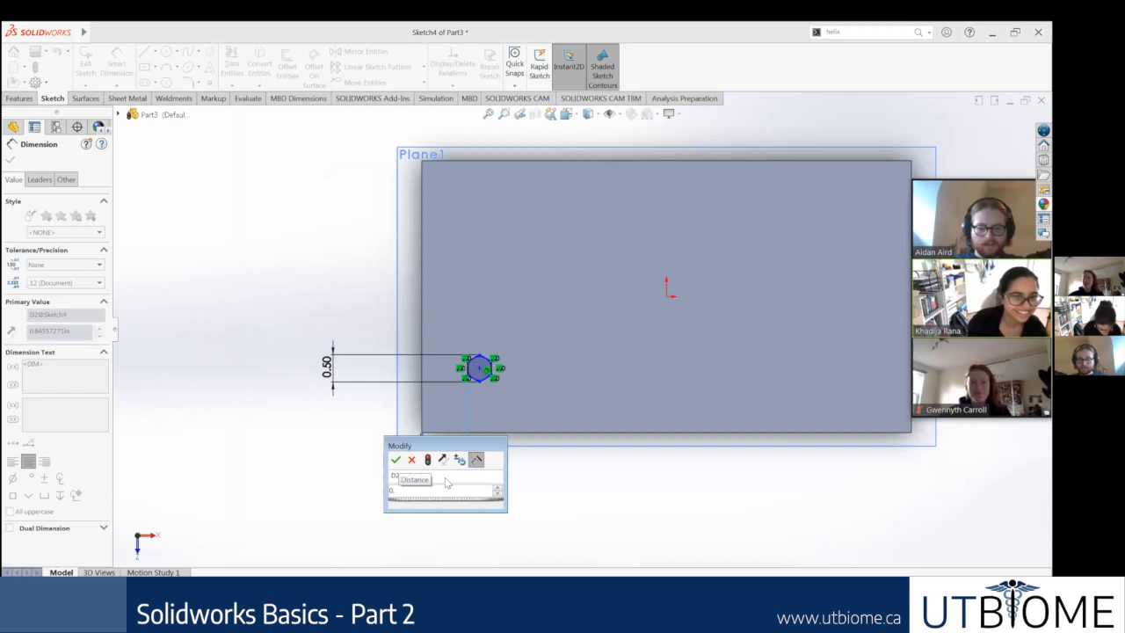
{"action": "type", "text": "5"}
{"action": "key", "text": "Return"}
Step: Dimension the distance from the hexagon's centre to the block's front edge to 0.25 in
{"action": "scroll", "coordinate": [461, 379], "scroll_direction": "down", "scroll_amount": 2}
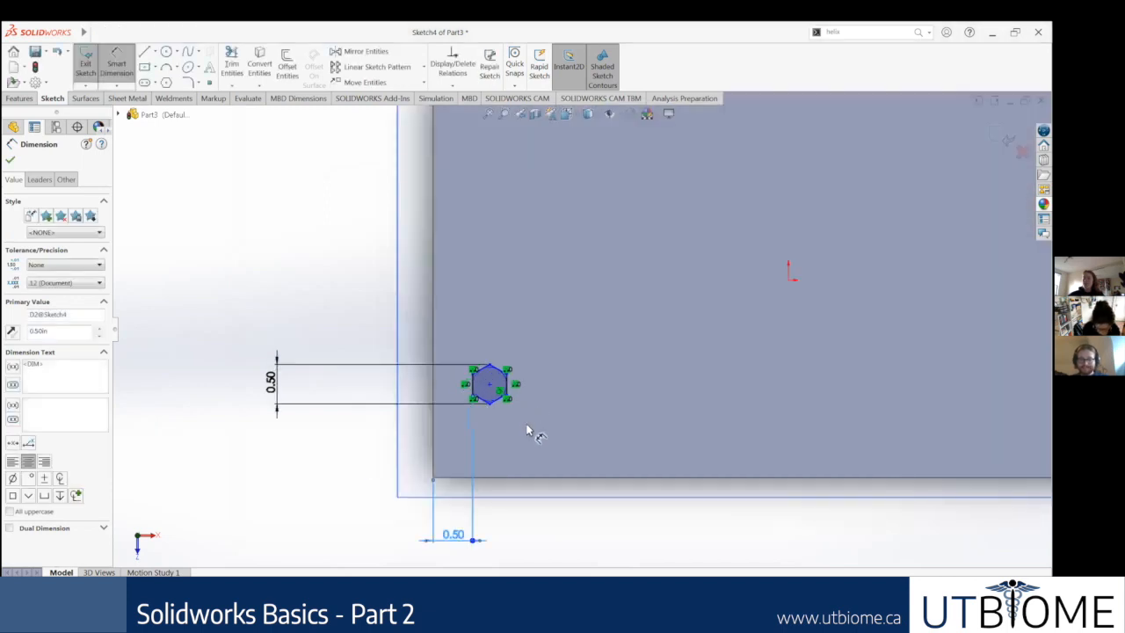
{"action": "scroll", "coordinate": [518, 404], "scroll_direction": "down", "scroll_amount": 1}
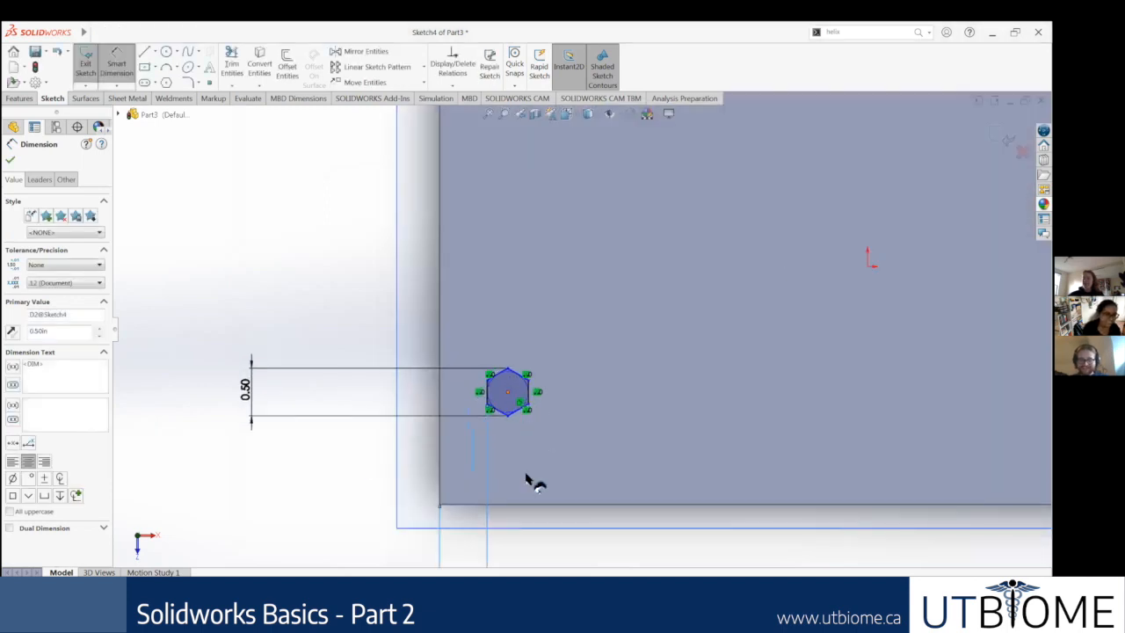
{"action": "left_click", "coordinate": [508, 391]}
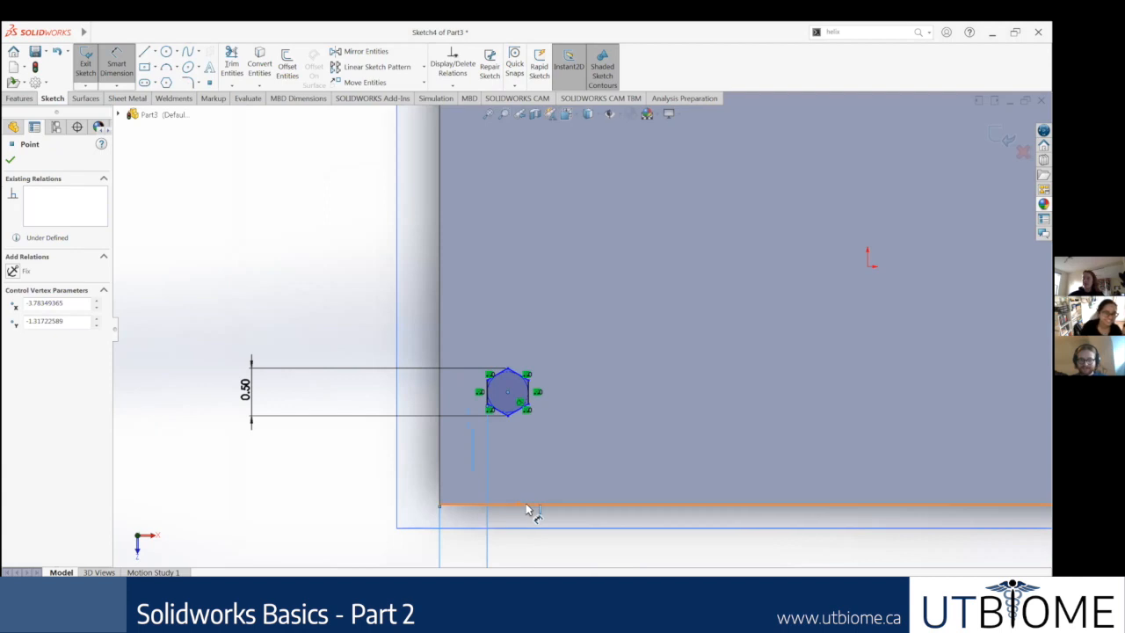
{"action": "scroll", "coordinate": [573, 475], "scroll_direction": "up", "scroll_amount": 3}
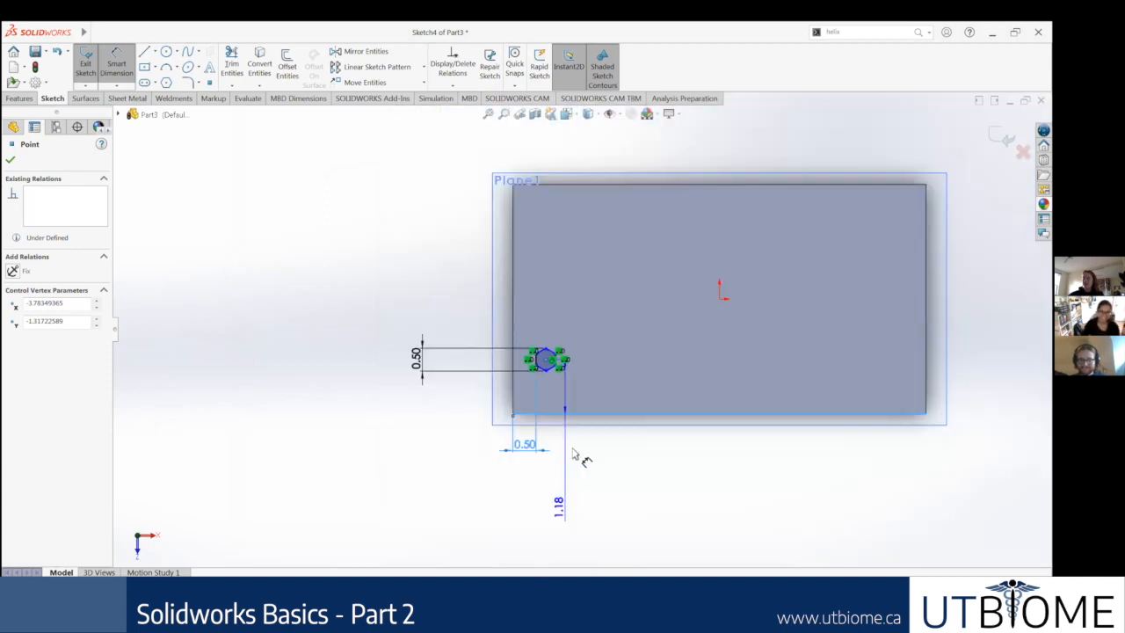
{"action": "double_click", "coordinate": [567, 454]}
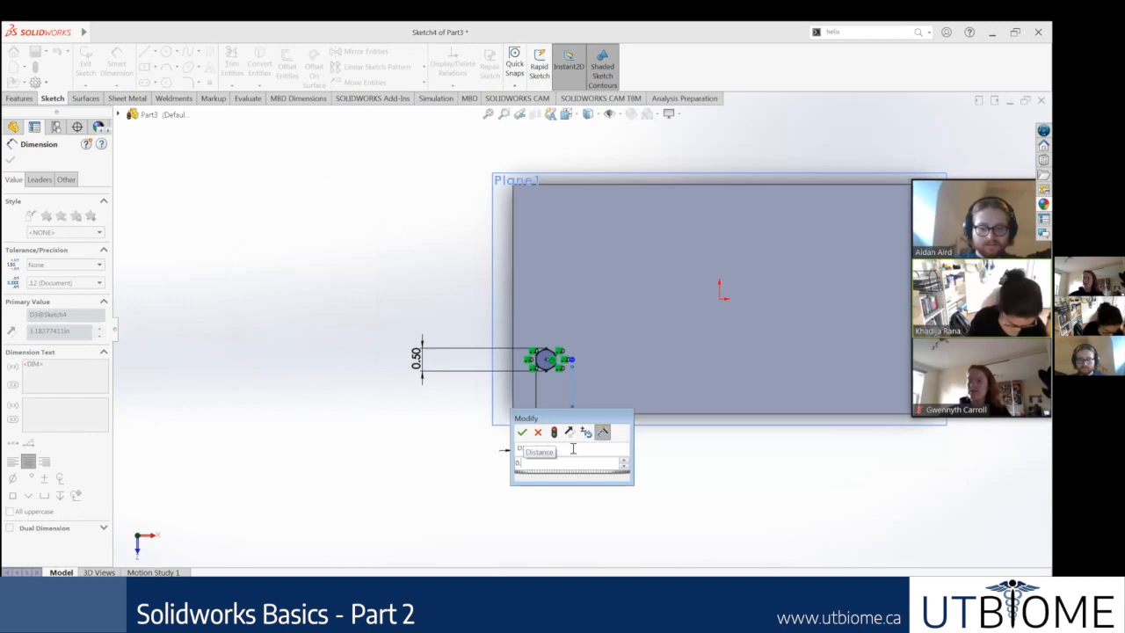
{"action": "type", "text": "0.25"}
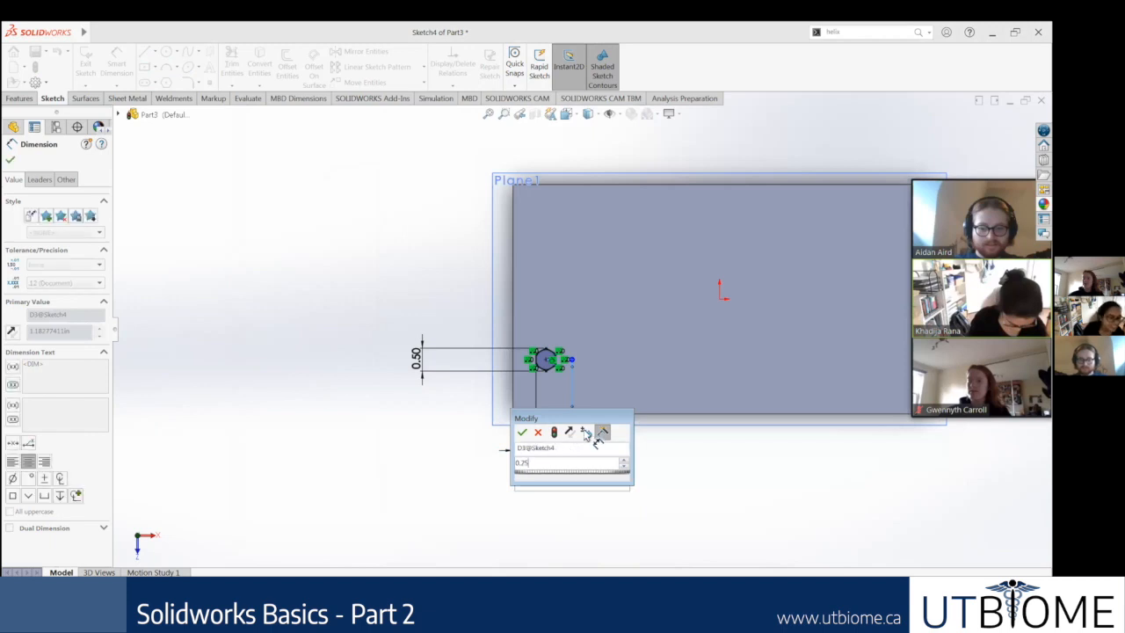
{"action": "key", "text": "Return"}
{"action": "scroll", "coordinate": [586, 387], "scroll_direction": "down", "scroll_amount": 3}
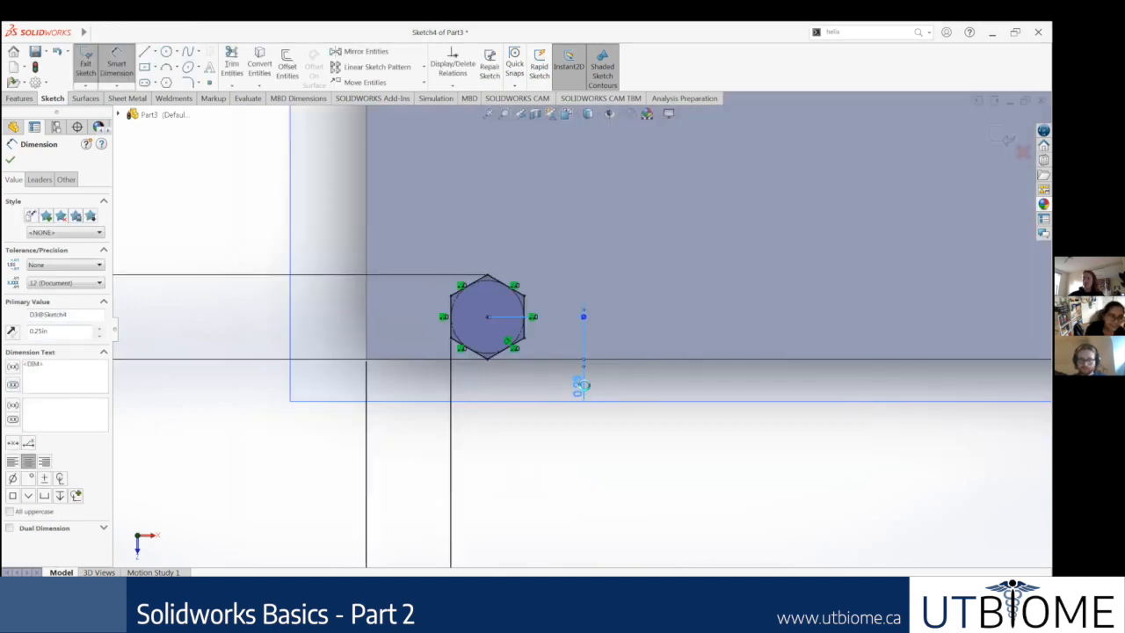
Step: Set the distance from the hexagon's centre to the block's front edge to 0.75 in
{"action": "double_click", "coordinate": [584, 386]}
{"action": "type", "text": "0"}
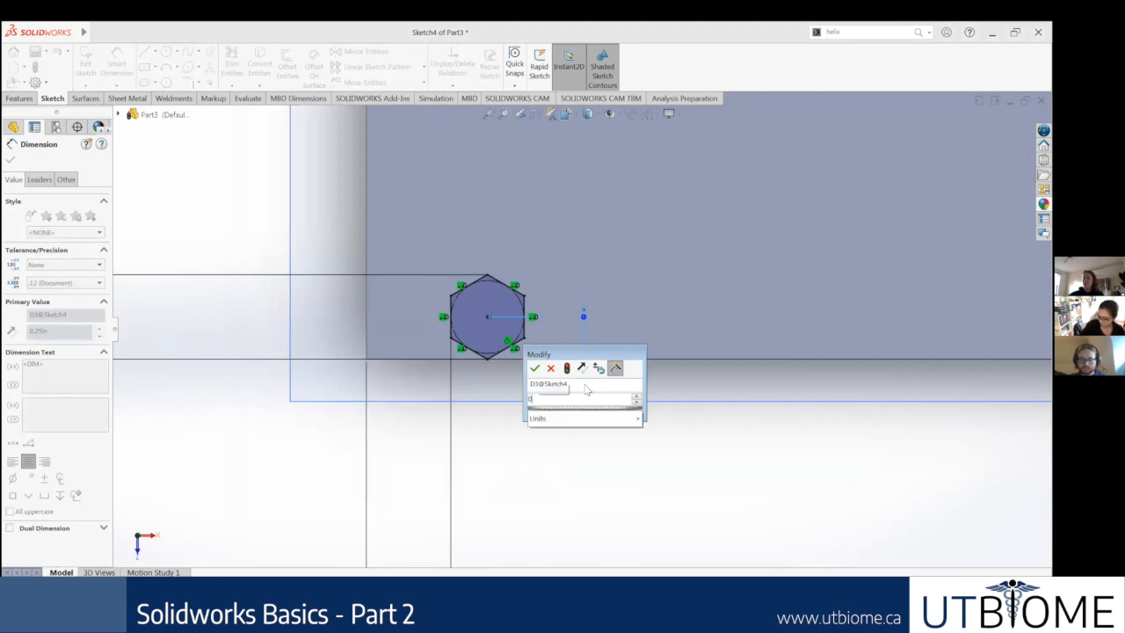
{"action": "type", "text": ".75"}
{"action": "key", "text": "Return"}
{"action": "scroll", "coordinate": [507, 311], "scroll_direction": "up", "scroll_amount": 2}
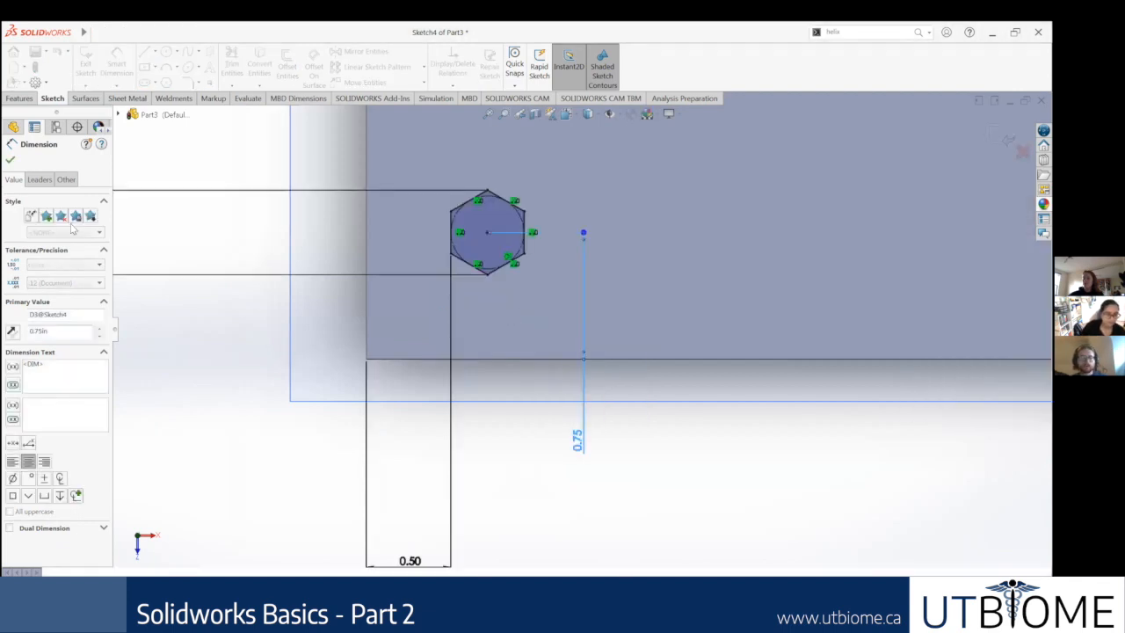
{"action": "key", "text": "Escape"}
{"action": "scroll", "coordinate": [599, 316], "scroll_direction": "up", "scroll_amount": 8}
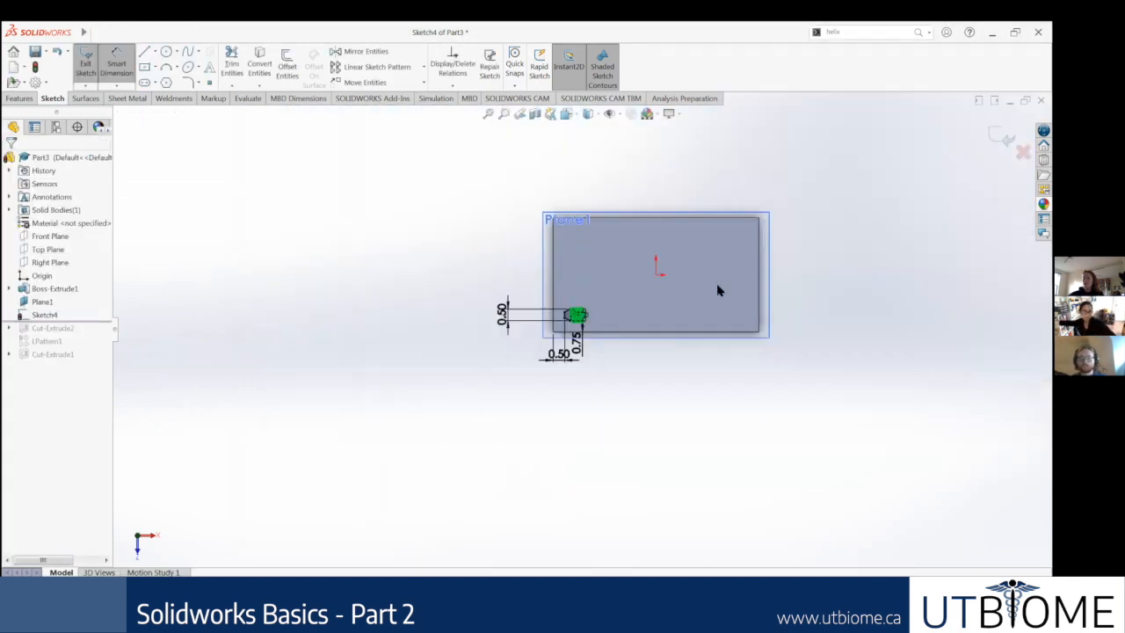
Step: Close the hexagon sketch and start a new sketch on the offset reference plane above the block
{"action": "scroll", "coordinate": [719, 290], "scroll_direction": "down", "scroll_amount": 1}
{"action": "middle_click_drag", "start_coordinate": [654, 339], "coordinate": [657, 207]}
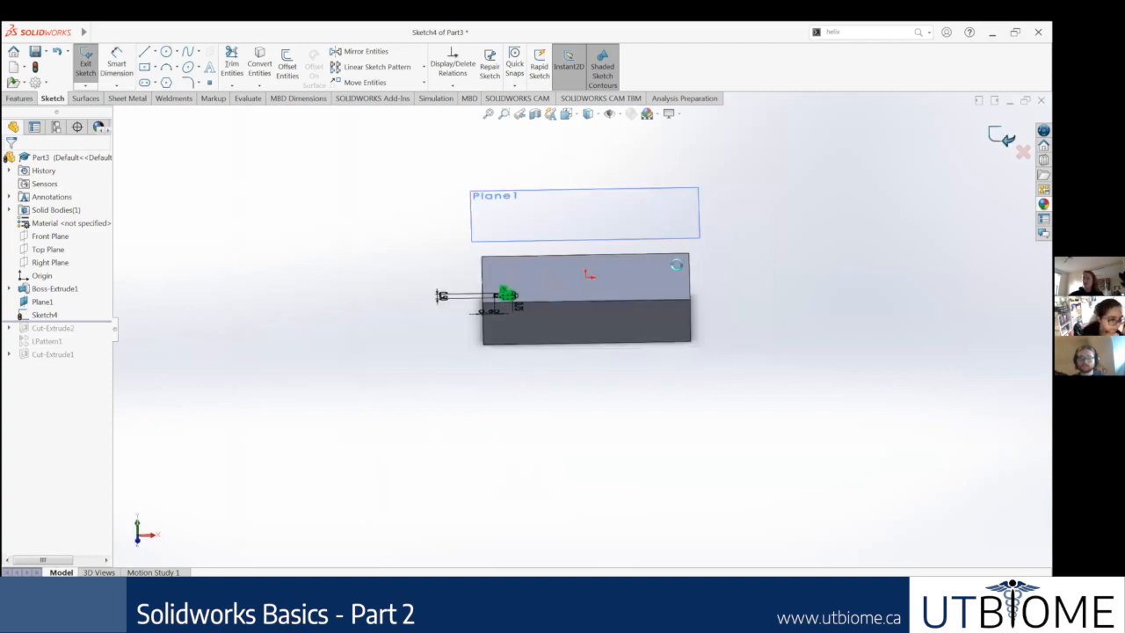
{"action": "scroll", "coordinate": [429, 236], "scroll_direction": "down", "scroll_amount": 3}
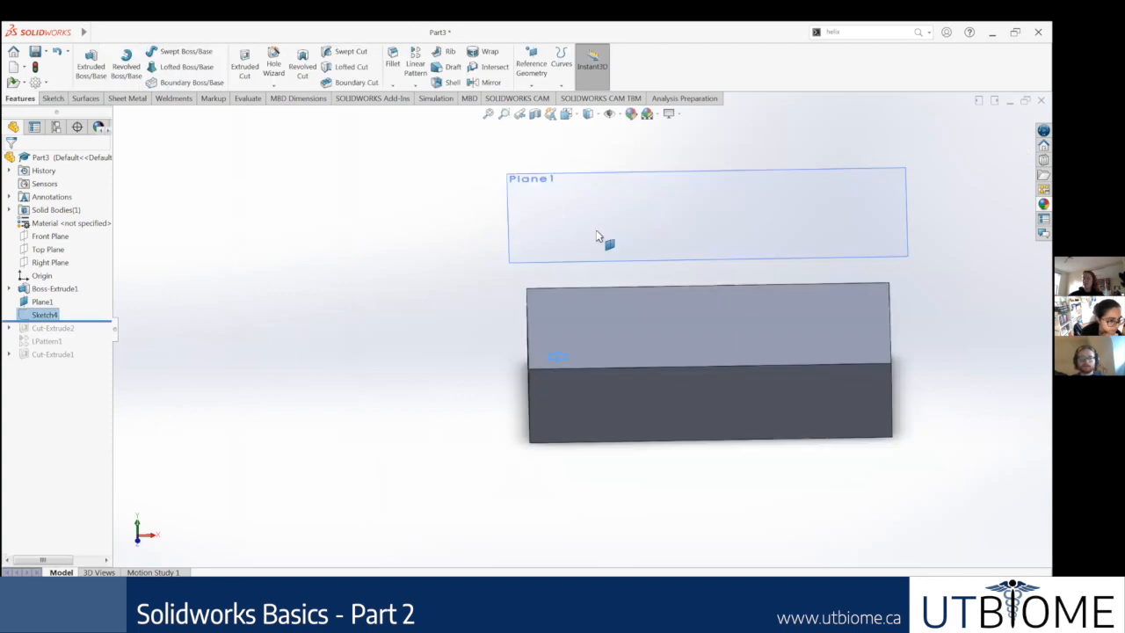
{"action": "left_click", "coordinate": [588, 216]}
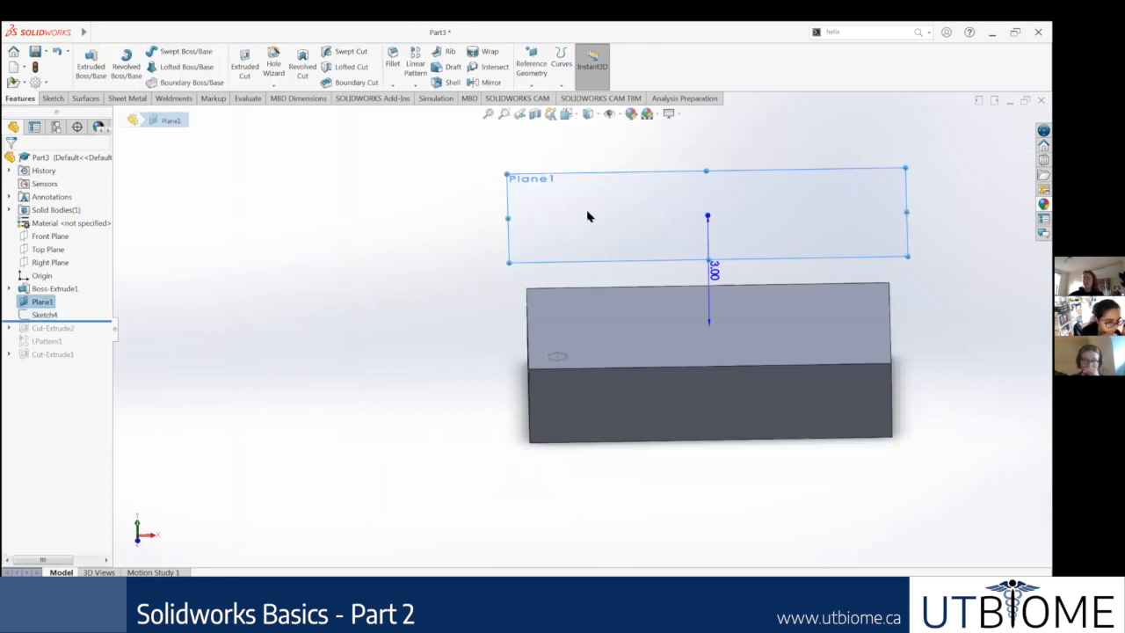
{"action": "right_click", "coordinate": [588, 216]}
{"action": "left_click", "coordinate": [596, 206]}
{"action": "right_click", "coordinate": [35, 366]}
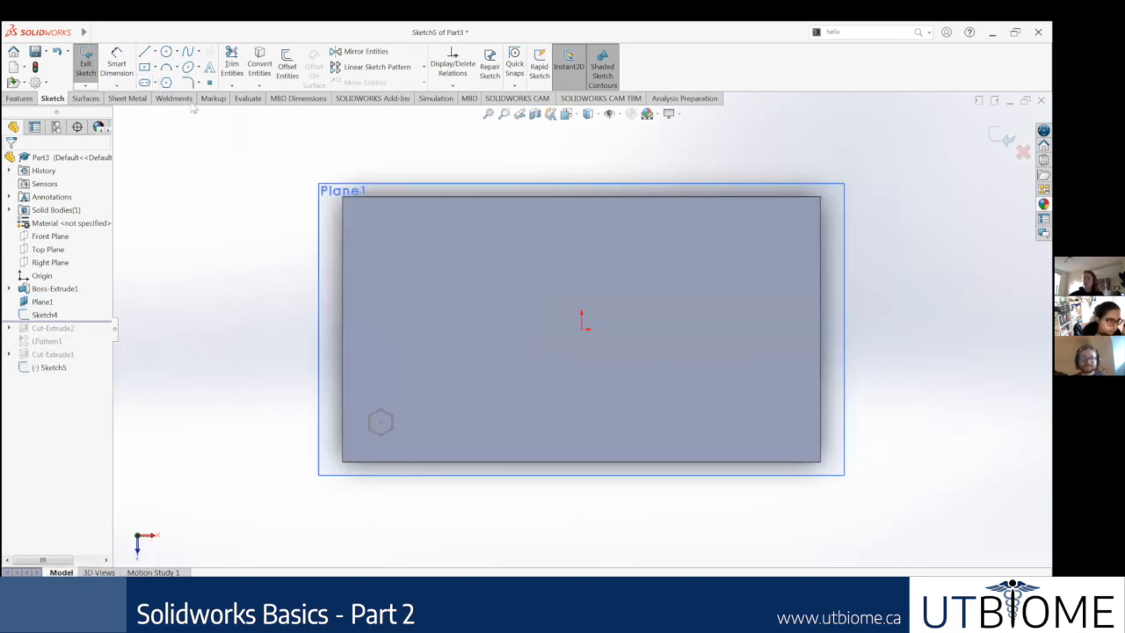
Step: Draw a circle about 1.12 in in diameter near the block's left edge, level with the origin
{"action": "left_click", "coordinate": [167, 52]}
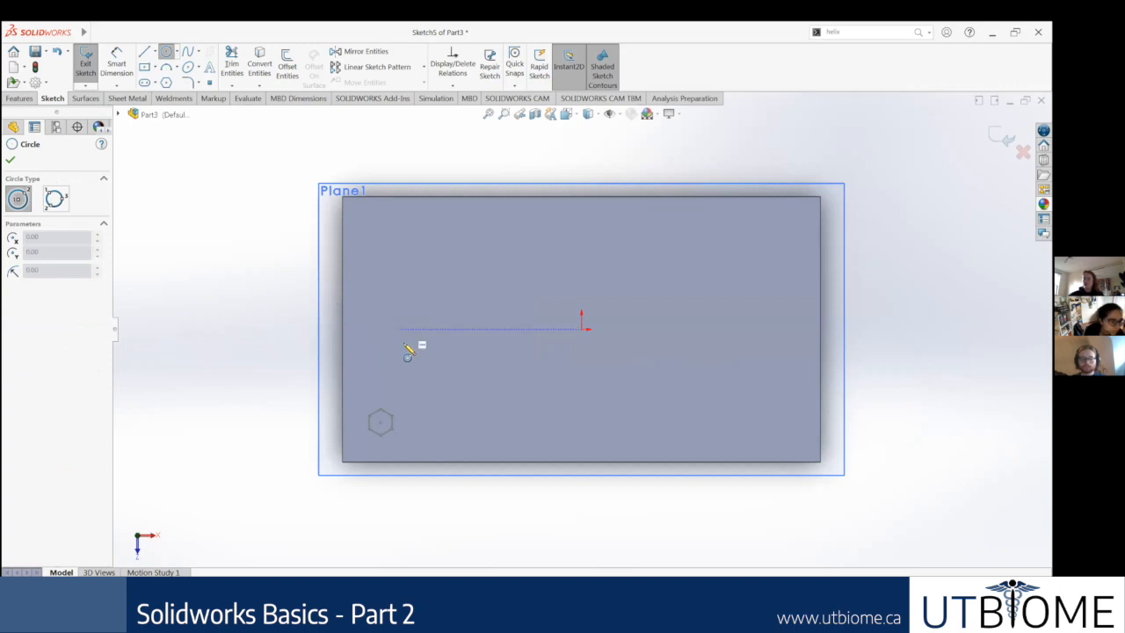
{"action": "left_click", "coordinate": [418, 338]}
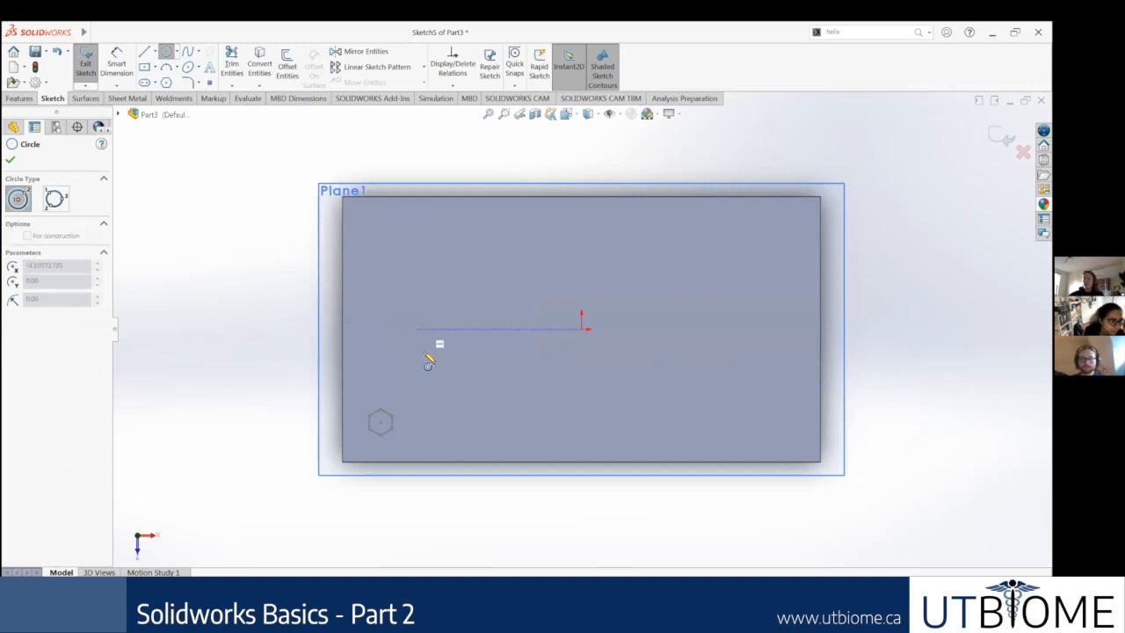
{"action": "left_click", "coordinate": [429, 357]}
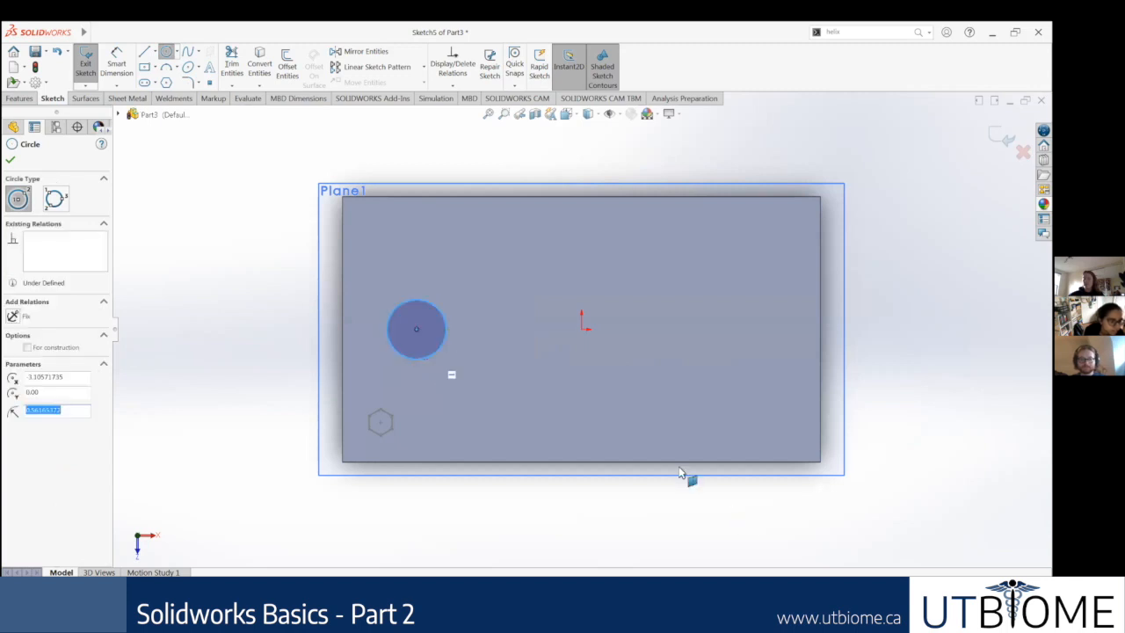
{"action": "key", "text": "Escape"}
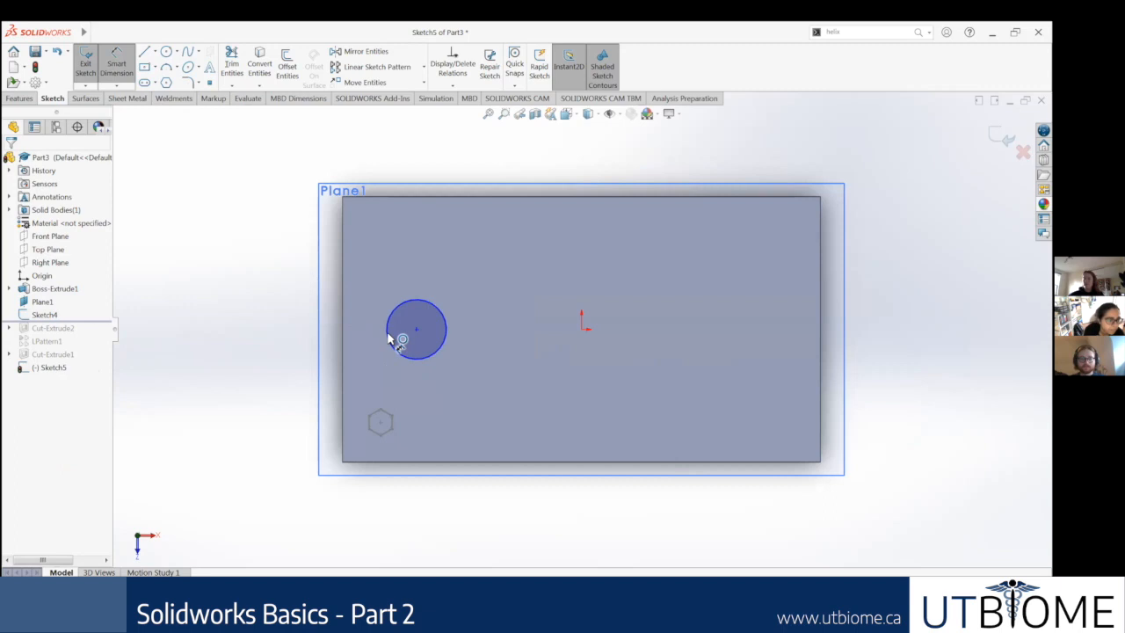
Step: Dimension the distance from the circle's centre to the block's left edge to 1 in
{"action": "left_click", "coordinate": [390, 333]}
{"action": "left_click", "coordinate": [342, 328]}
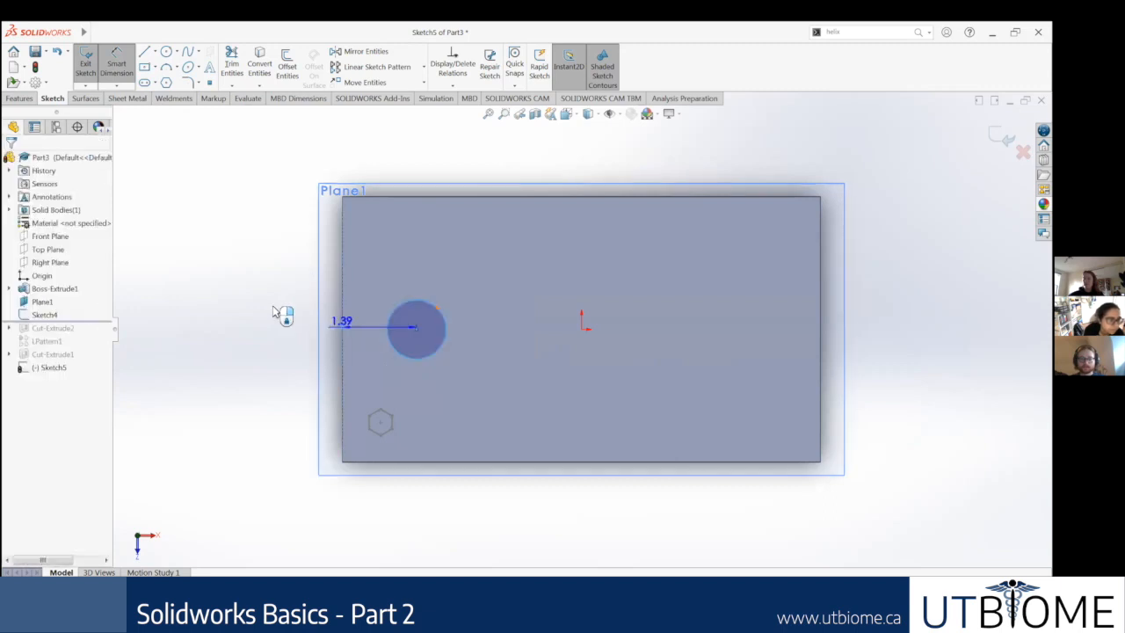
{"action": "left_click", "coordinate": [273, 307]}
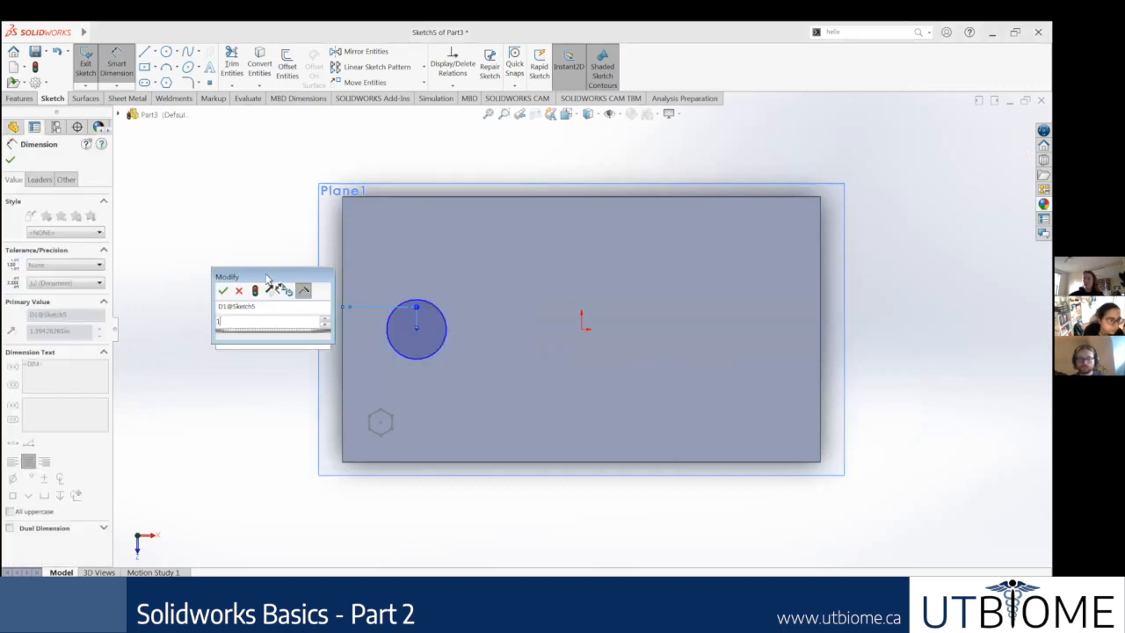
{"action": "type", "text": "1"}
{"action": "key", "text": "Return"}
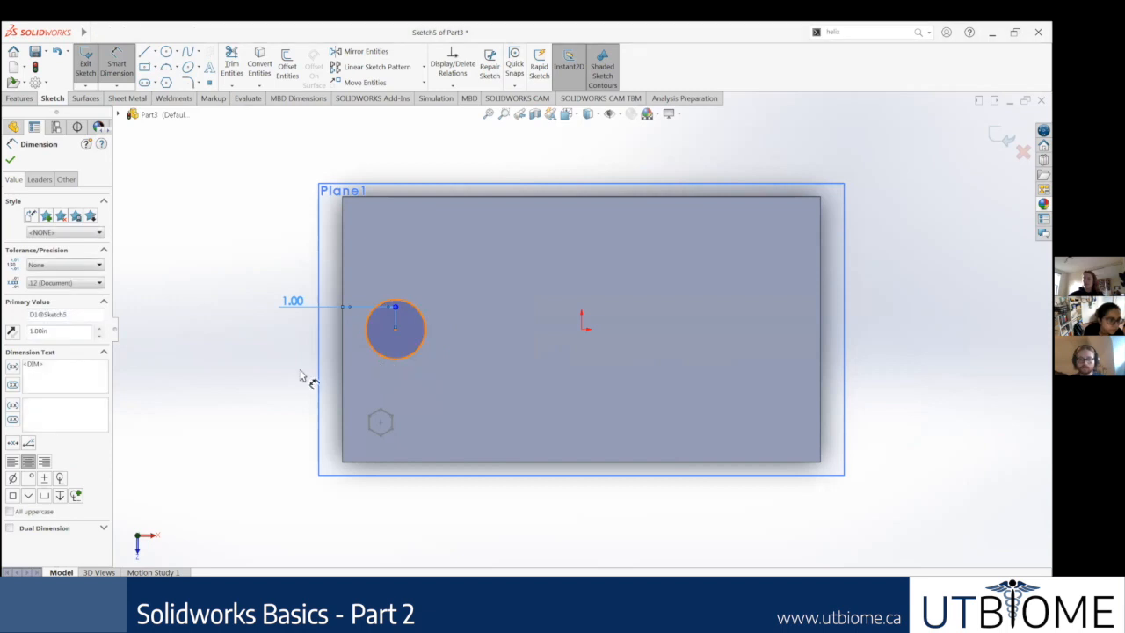
Step: Dimension the circle's diameter to 0.75 in
{"action": "left_click", "coordinate": [301, 377]}
{"action": "left_click", "coordinate": [406, 360]}
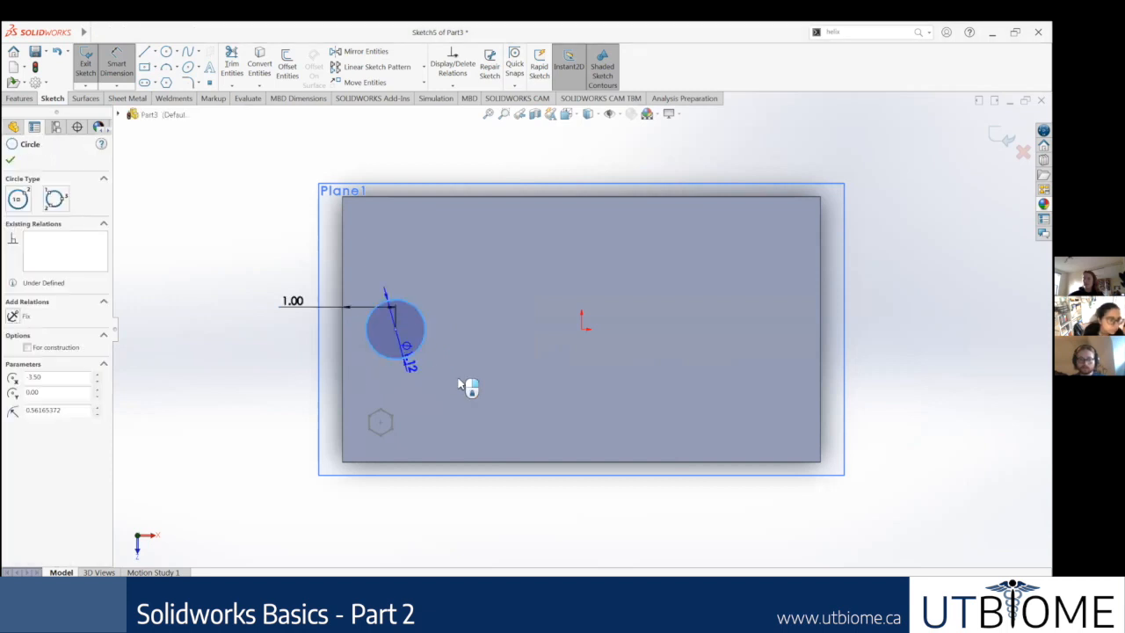
{"action": "left_click", "coordinate": [462, 382]}
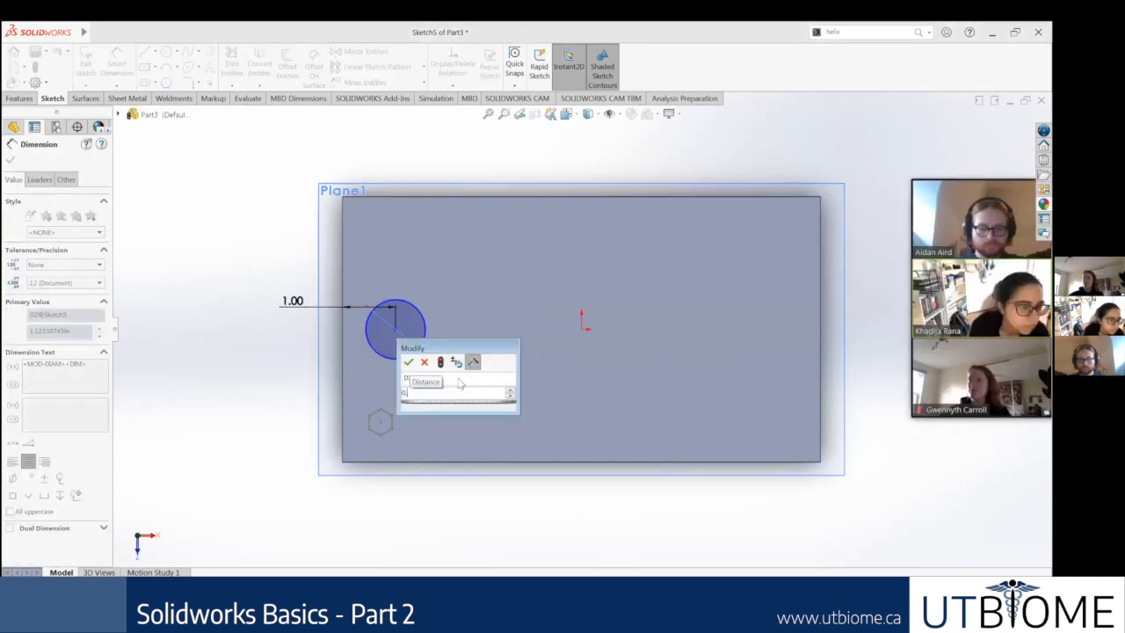
{"action": "type", "text": "0.75"}
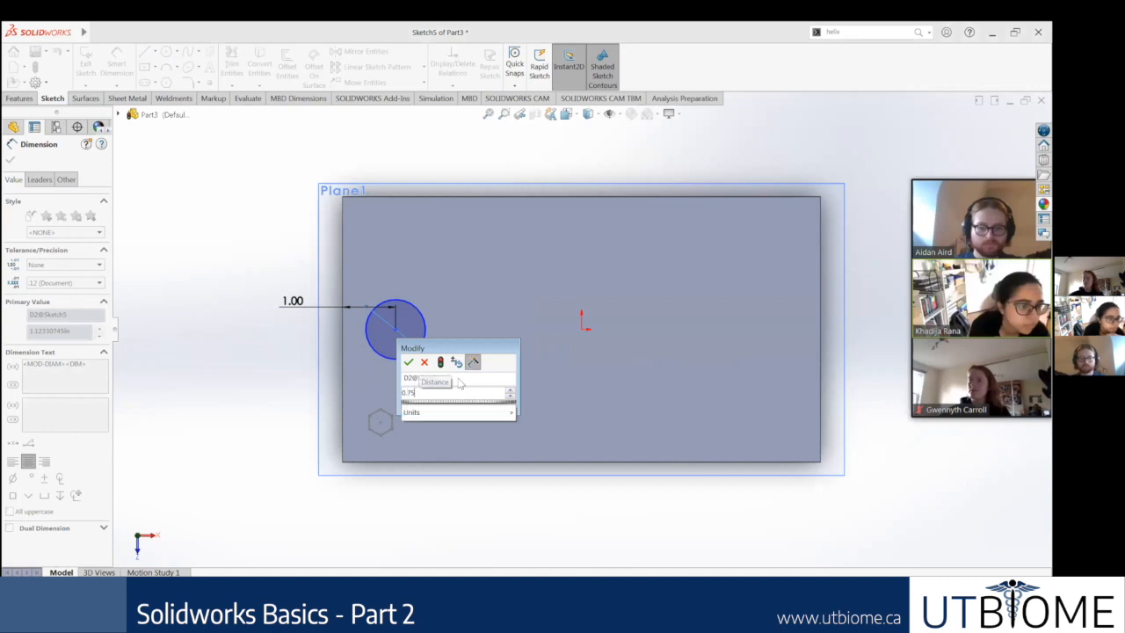
{"action": "key", "text": "Return"}
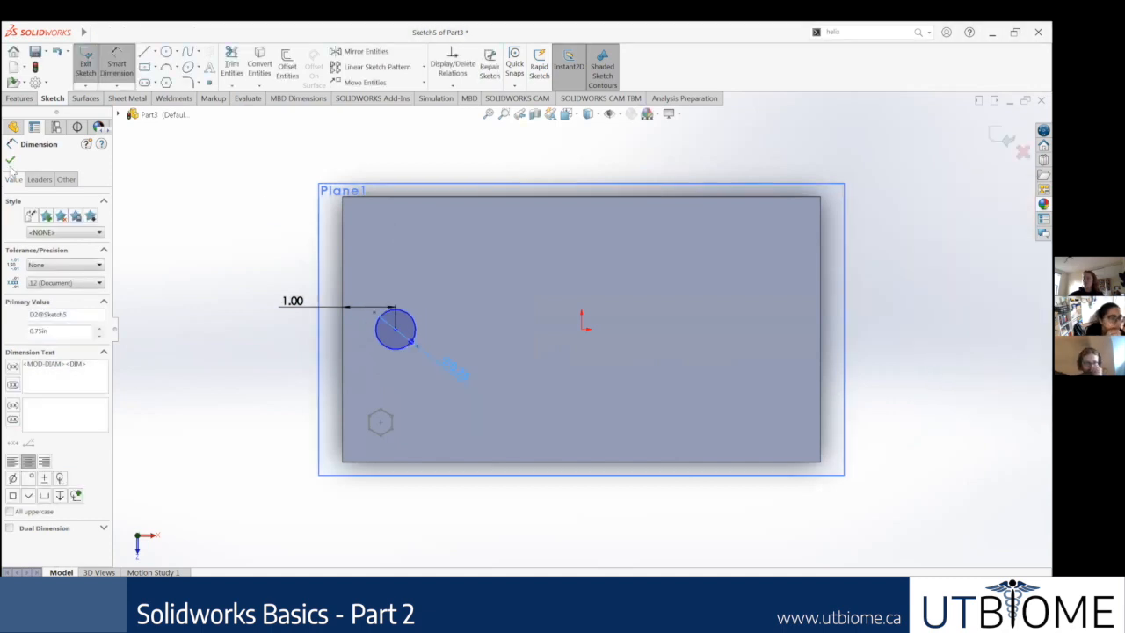
{"action": "left_click", "coordinate": [10, 160]}
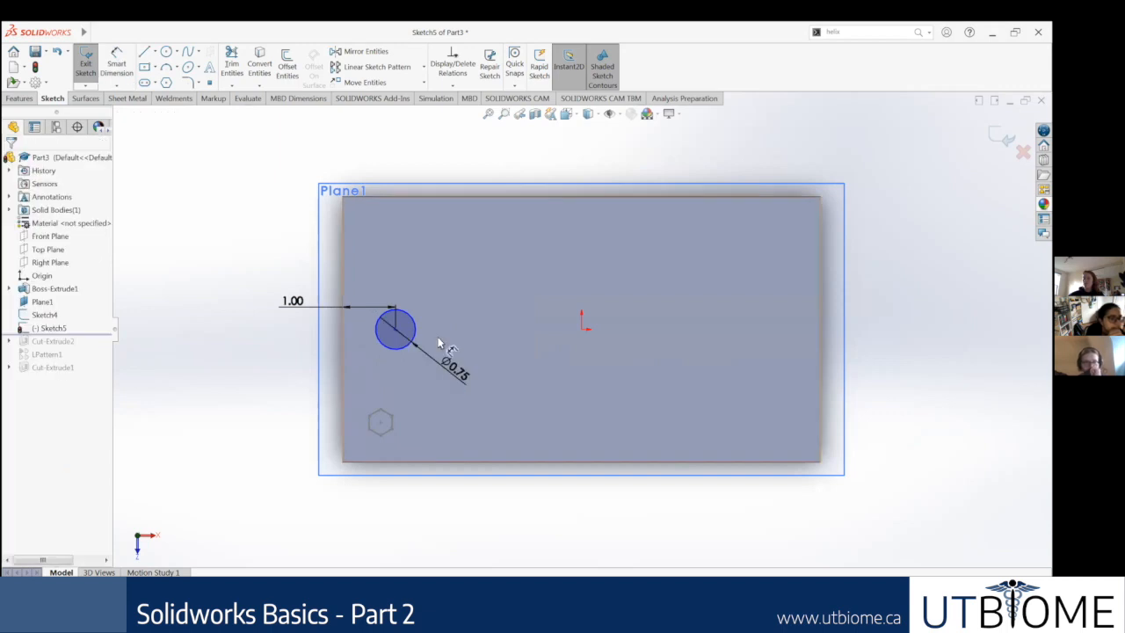
Step: Move the circle's centre about 1 in toward the block's front edge
{"action": "middle_click_drag", "start_coordinate": [489, 302], "coordinate": [510, 237]}
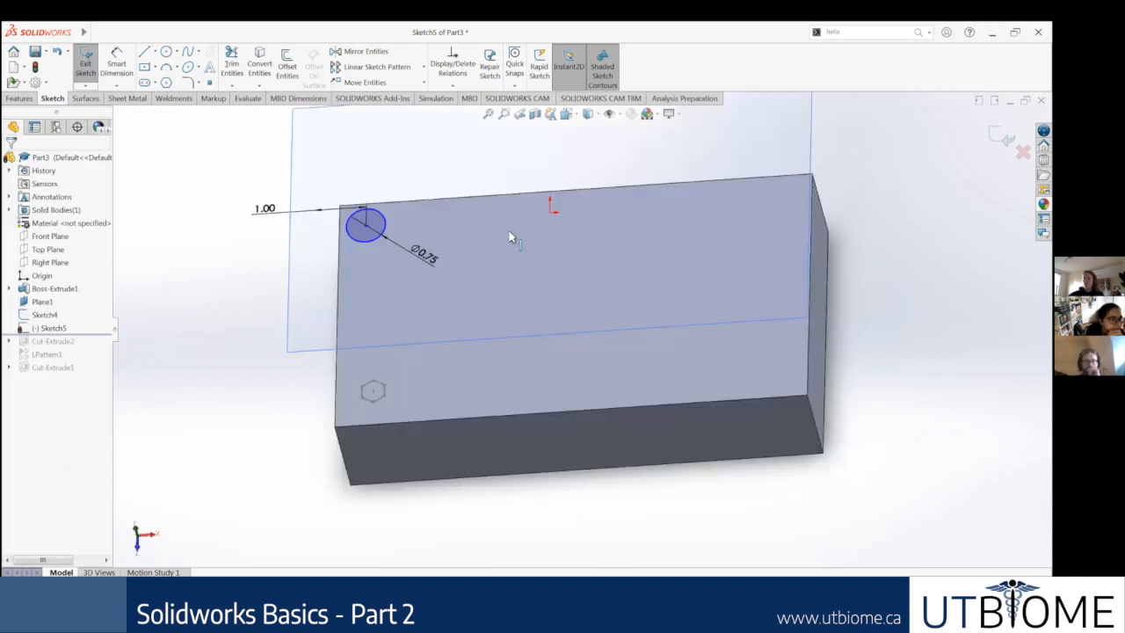
{"action": "scroll", "coordinate": [496, 287], "scroll_direction": "up", "scroll_amount": 3}
{"action": "mouse_move", "coordinate": [461, 326]}
{"action": "middle_mouse_down"}
{"action": "mouse_move", "coordinate": [496, 287]}
{"action": "mouse_move", "coordinate": [465, 321]}
{"action": "middle_mouse_up"}
{"action": "scroll", "coordinate": [448, 269], "scroll_direction": "down", "scroll_amount": 4}
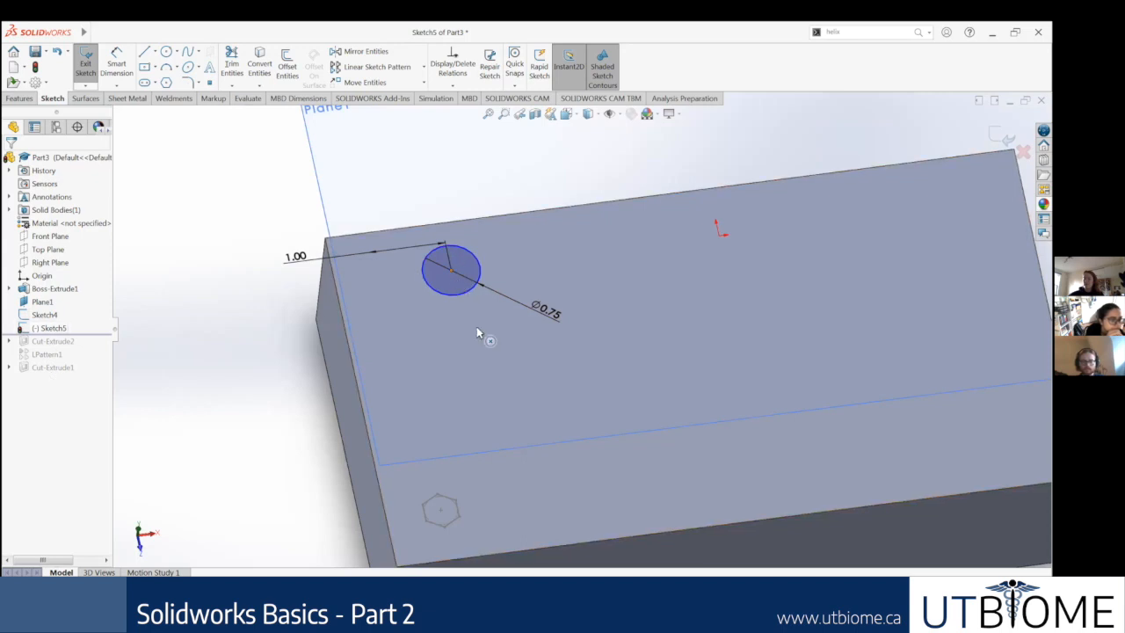
{"action": "left_click_drag", "start_coordinate": [451, 271], "coordinate": [516, 327]}
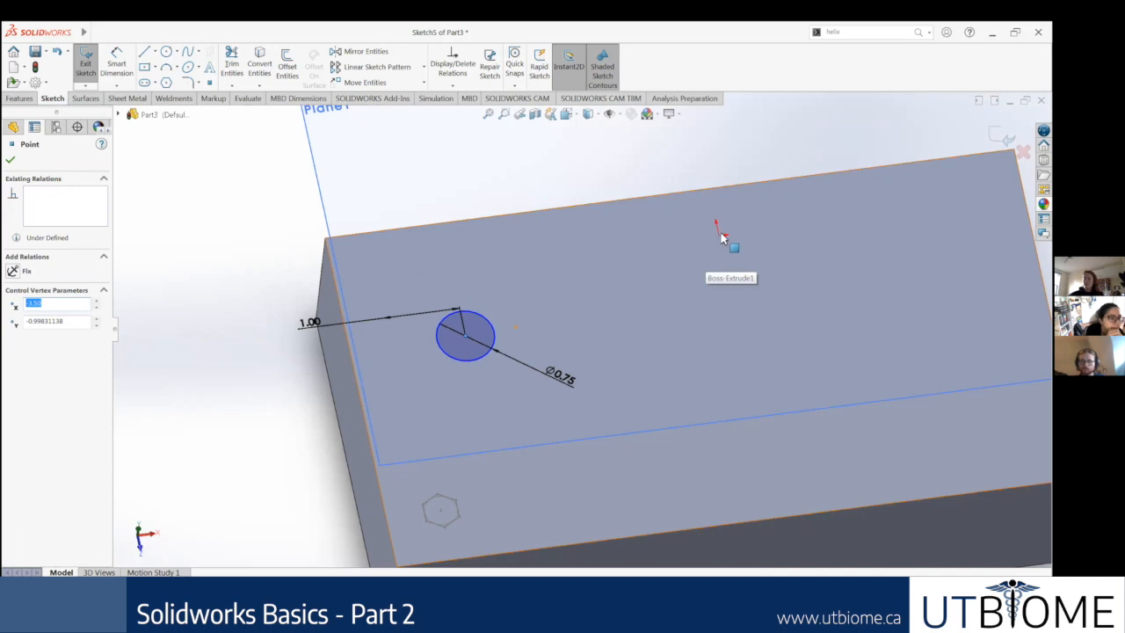
{"action": "middle_click_drag", "start_coordinate": [564, 252], "coordinate": [557, 313]}
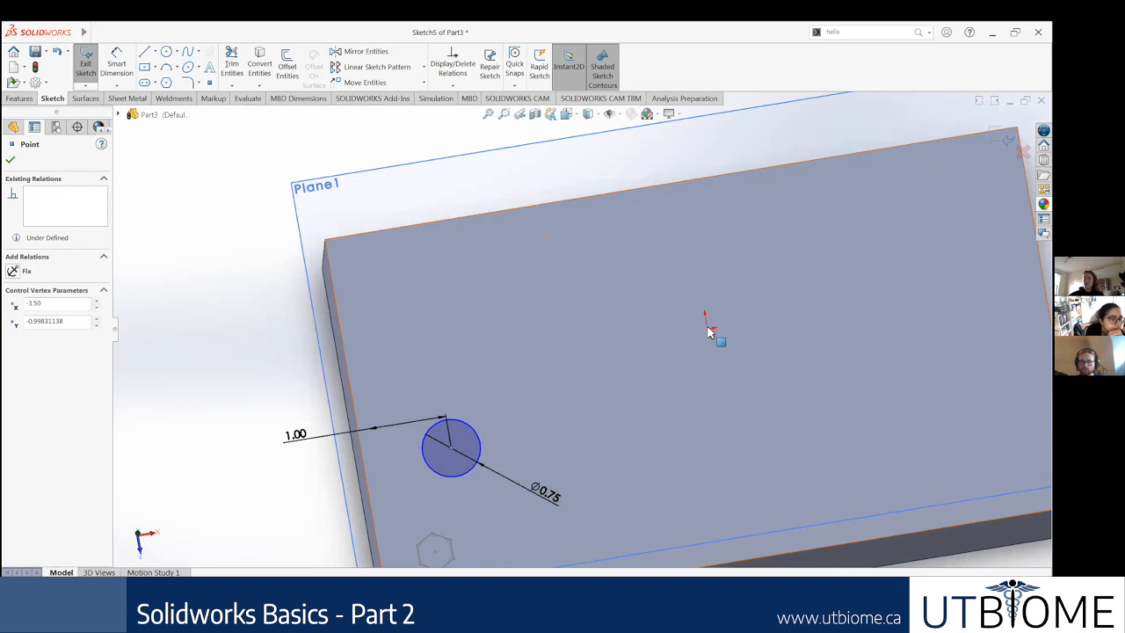
{"action": "scroll", "coordinate": [712, 330], "scroll_direction": "down", "scroll_amount": 5}
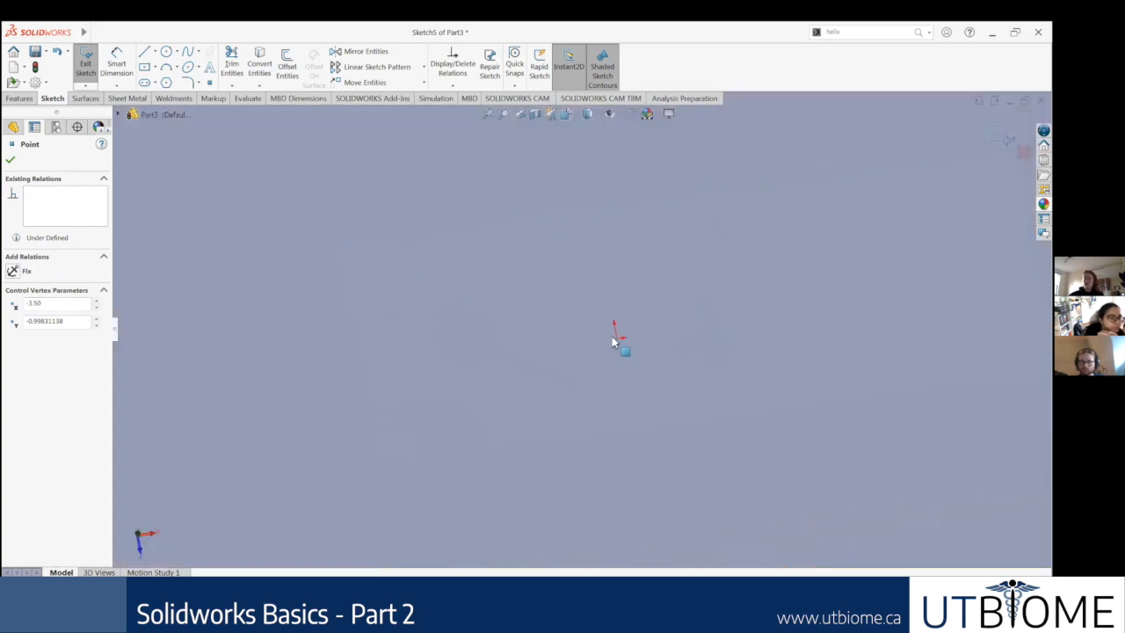
{"action": "scroll", "coordinate": [379, 385], "scroll_direction": "up", "scroll_amount": 4}
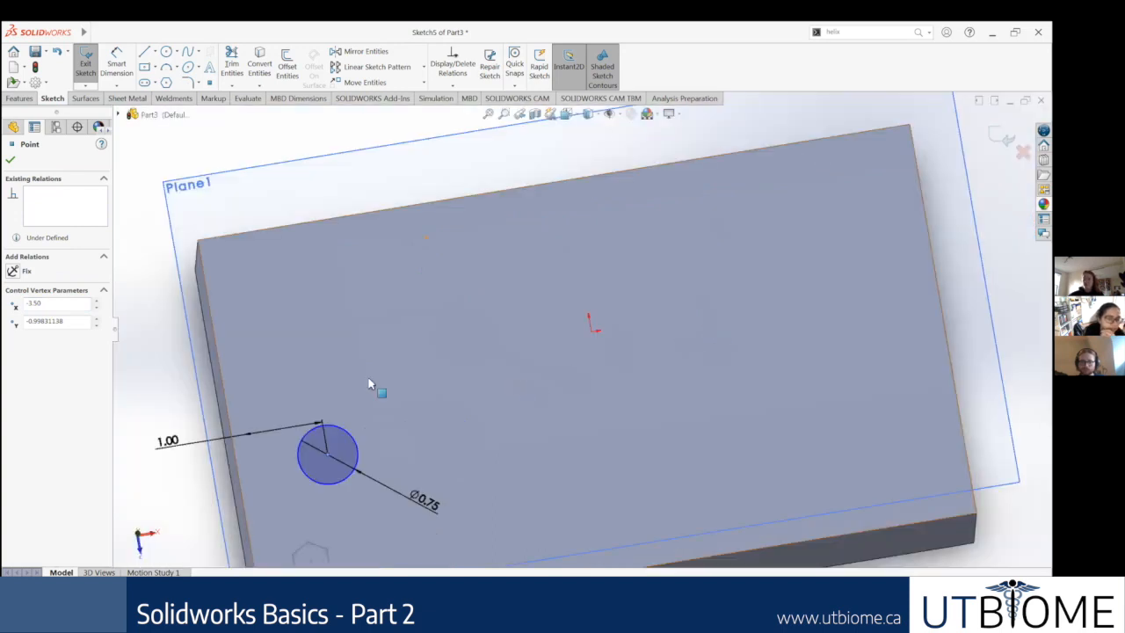
{"action": "scroll", "coordinate": [304, 391], "scroll_direction": "up", "scroll_amount": 3}
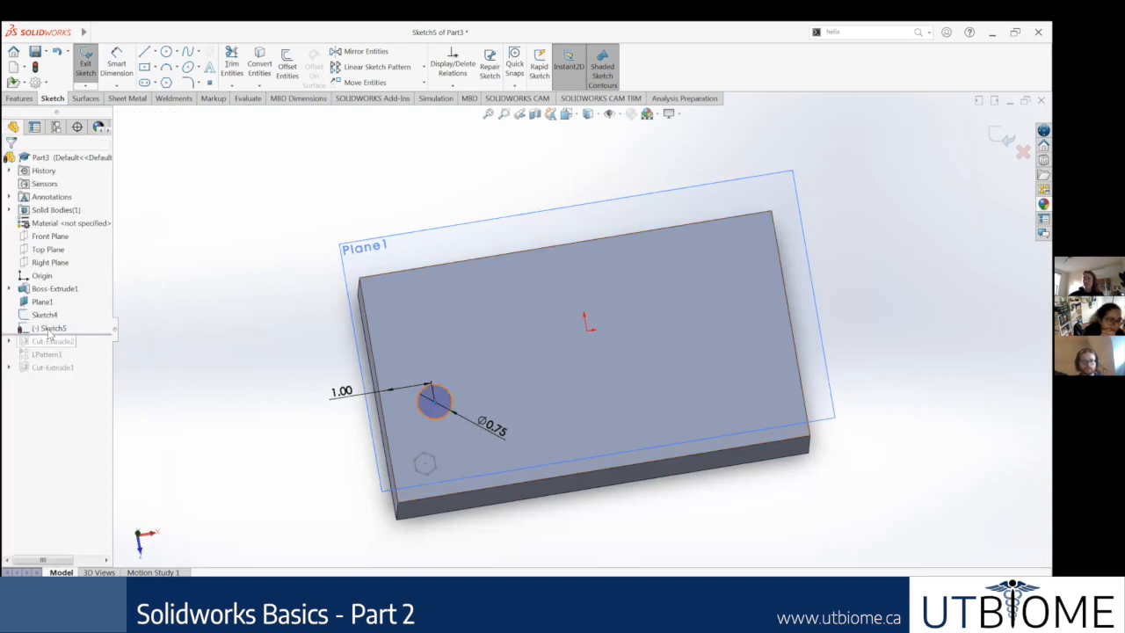
Step: View the sketch face-on and add a Horizontal relation between the circle's centre and the origin
{"action": "right_click", "coordinate": [53, 329]}
{"action": "left_click", "coordinate": [75, 317]}
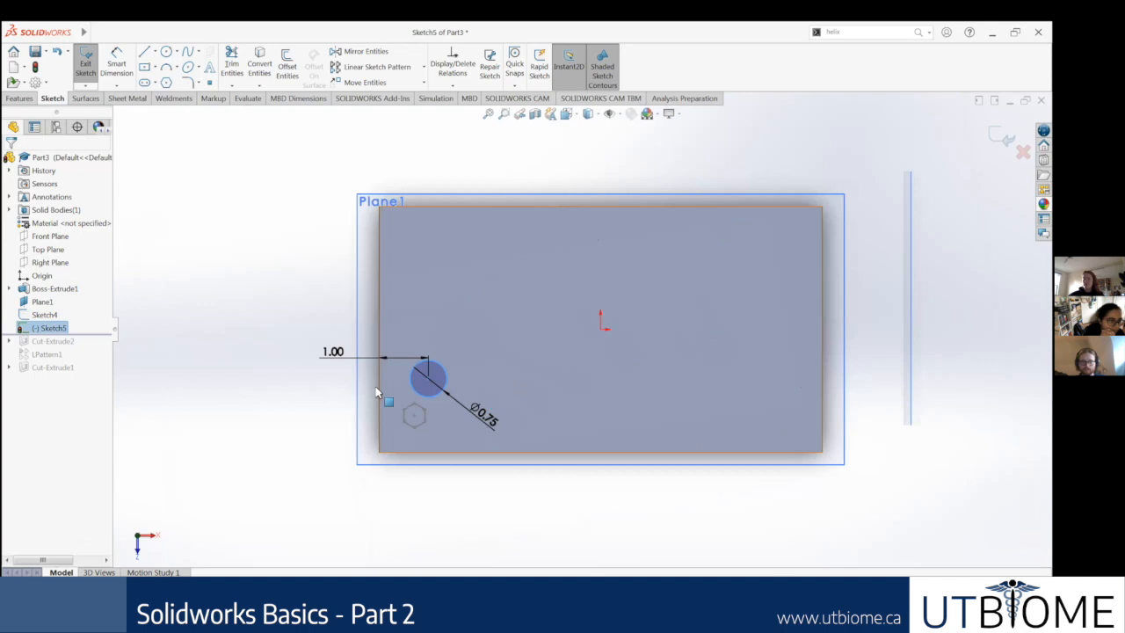
{"action": "scroll", "coordinate": [339, 364], "scroll_direction": "down", "scroll_amount": 4}
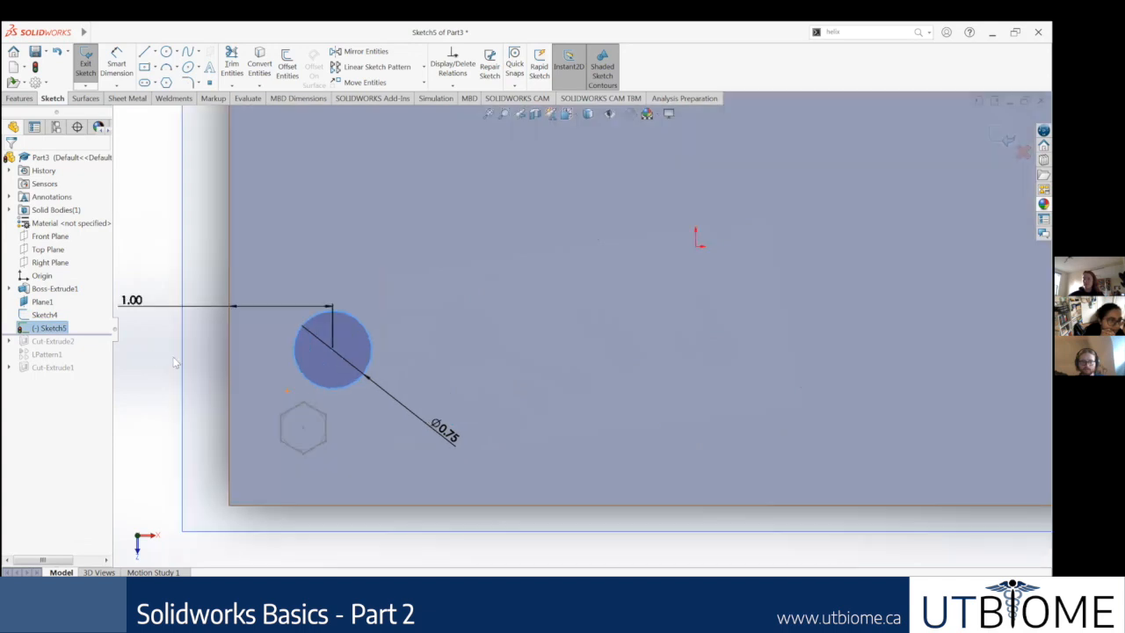
{"action": "left_click", "coordinate": [339, 350]}
{"action": "left_click", "coordinate": [695, 244], "text": "ctrl"}
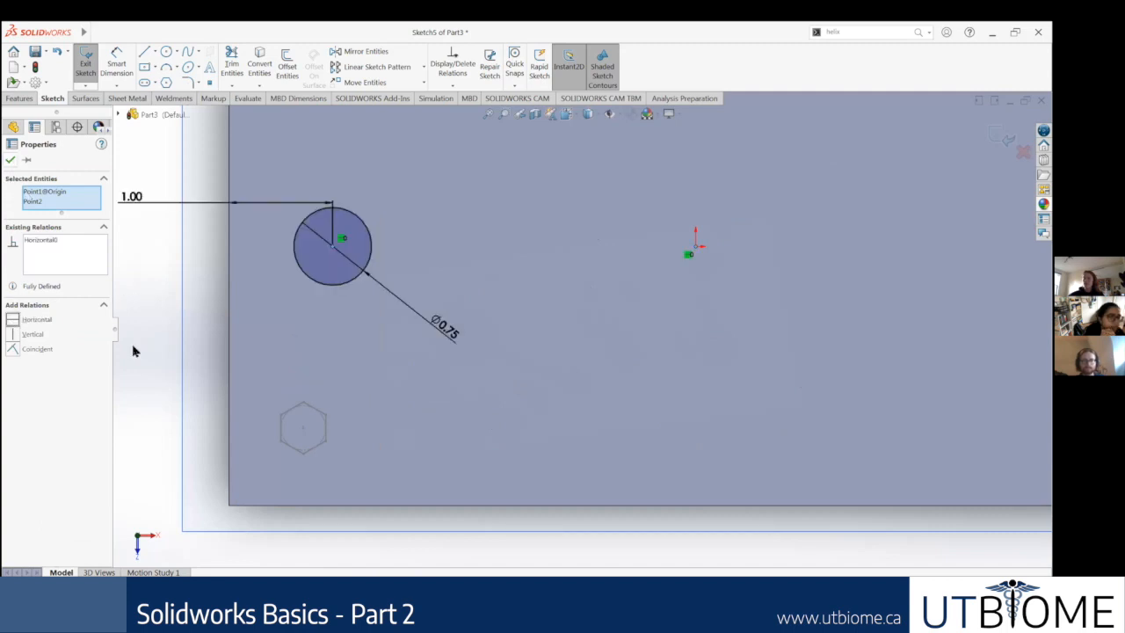
{"action": "left_click", "coordinate": [331, 343]}
Step: Check the circle's placement relative to the hexagon and finish the circle sketch on the offset plane
{"action": "scroll", "coordinate": [515, 303], "scroll_direction": "up", "scroll_amount": 4}
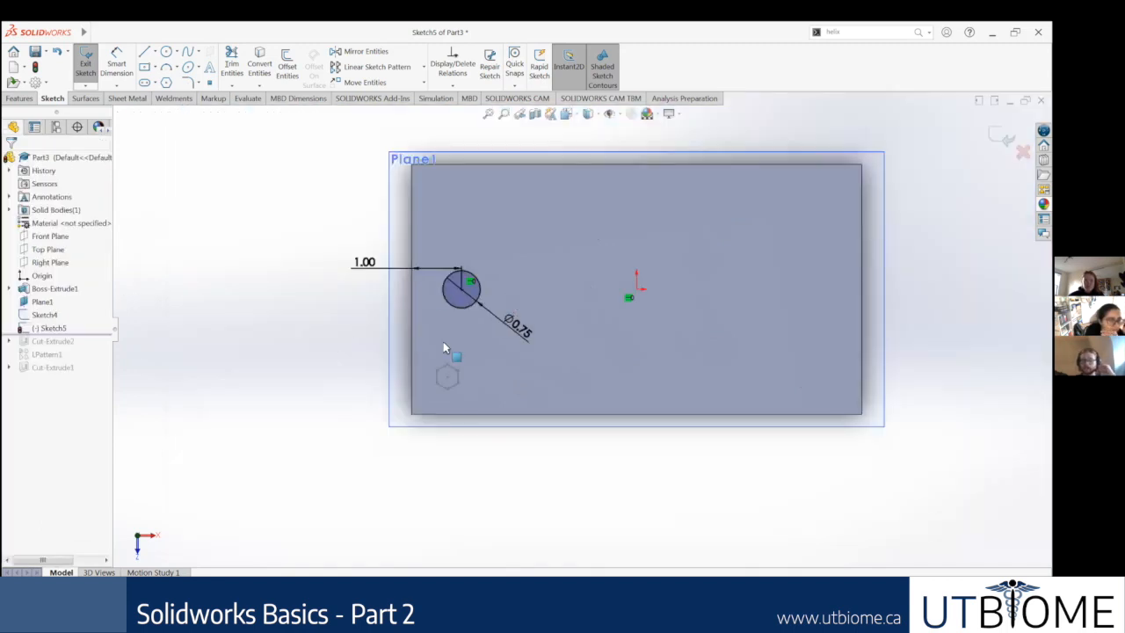
{"action": "middle_click_drag", "start_coordinate": [465, 281], "coordinate": [518, 274]}
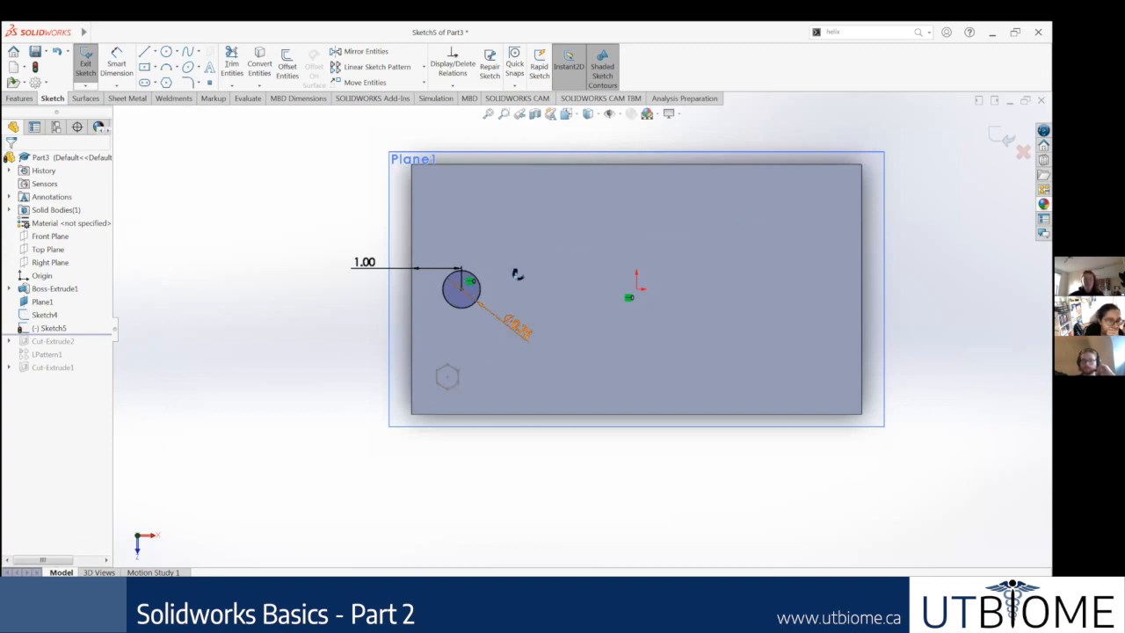
{"action": "middle_click_drag", "start_coordinate": [581, 252], "coordinate": [247, 314]}
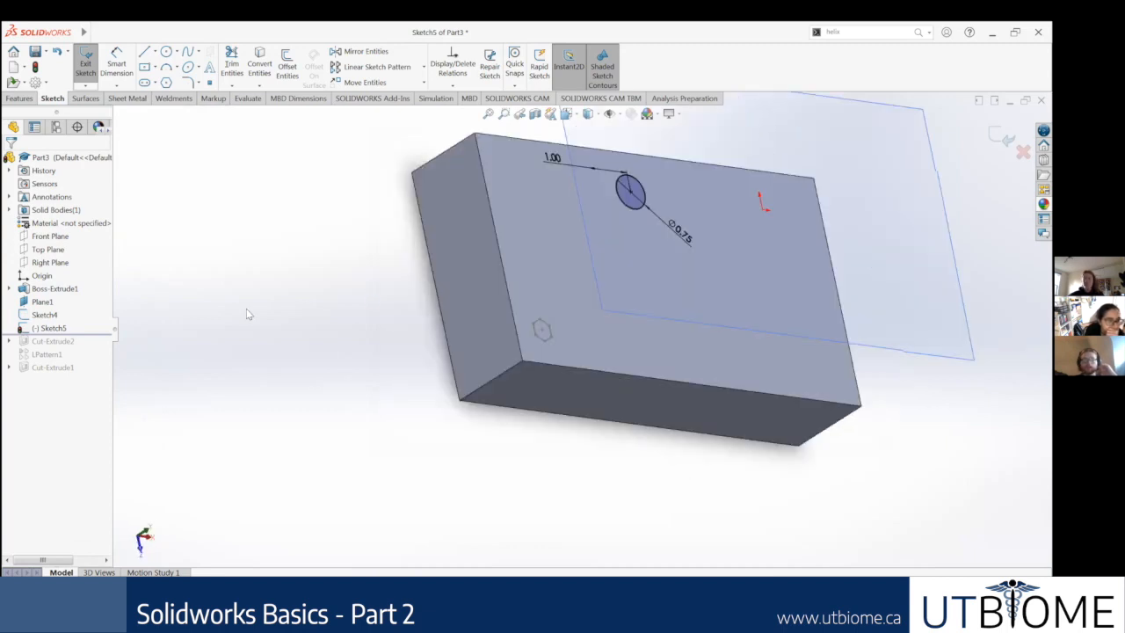
{"action": "middle_click_drag", "start_coordinate": [371, 203], "coordinate": [462, 202]}
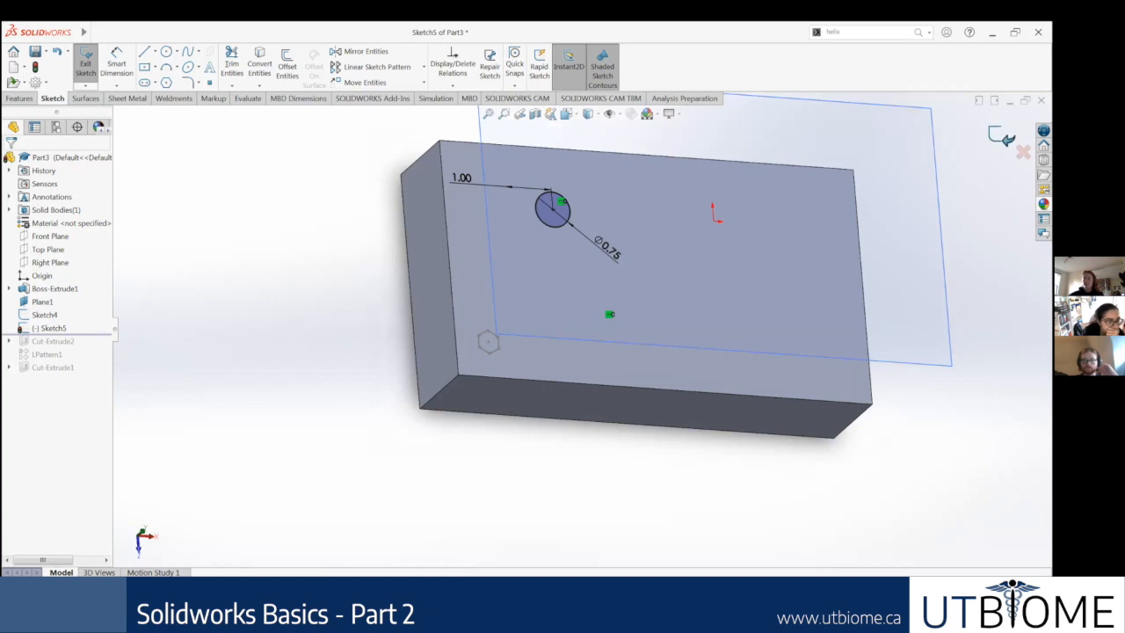
{"action": "left_click", "coordinate": [83, 67]}
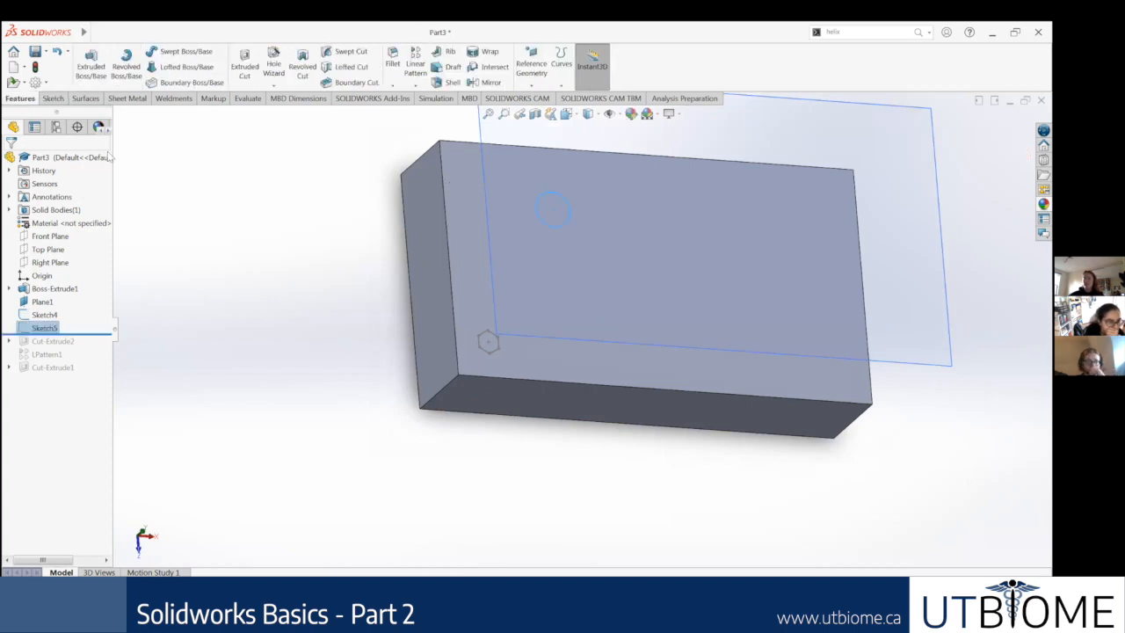
Step: Start a Lofted Boss/Base from the circle sketch and add the hexagon on the block's top face as the second profile
{"action": "left_click", "coordinate": [180, 75]}
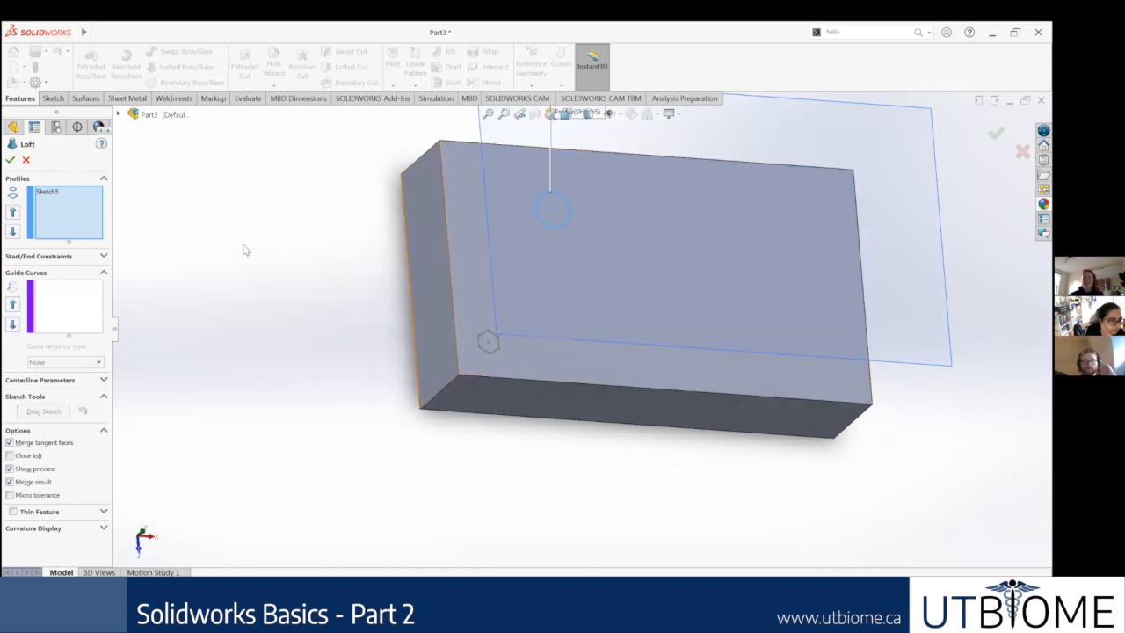
{"action": "scroll", "coordinate": [502, 377], "scroll_direction": "down", "scroll_amount": 2}
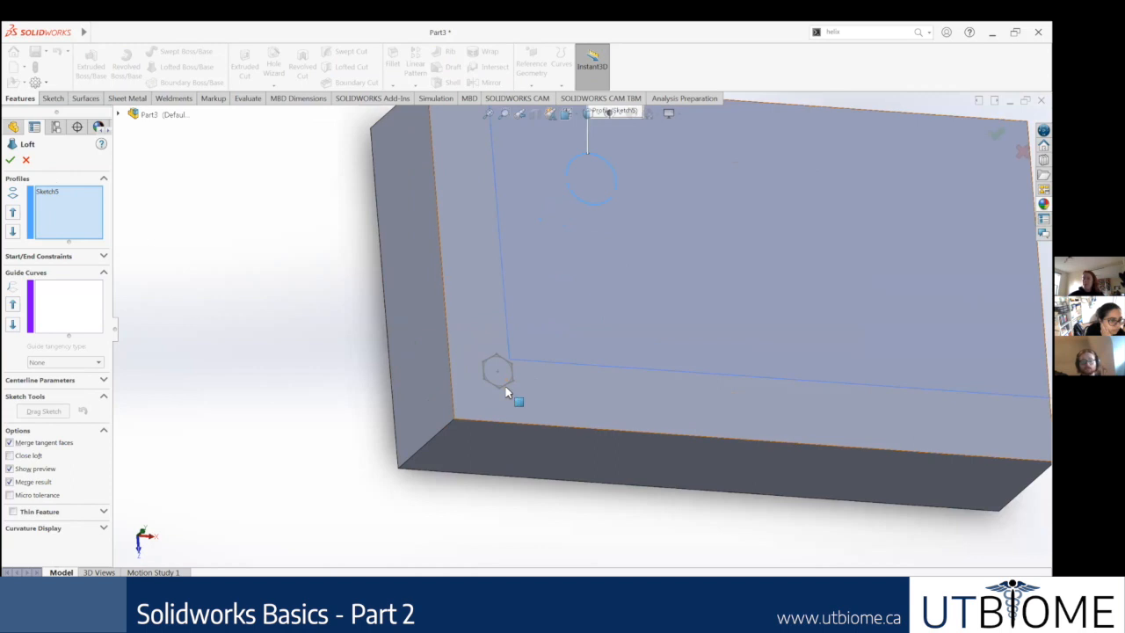
{"action": "scroll", "coordinate": [503, 382], "scroll_direction": "down", "scroll_amount": 5}
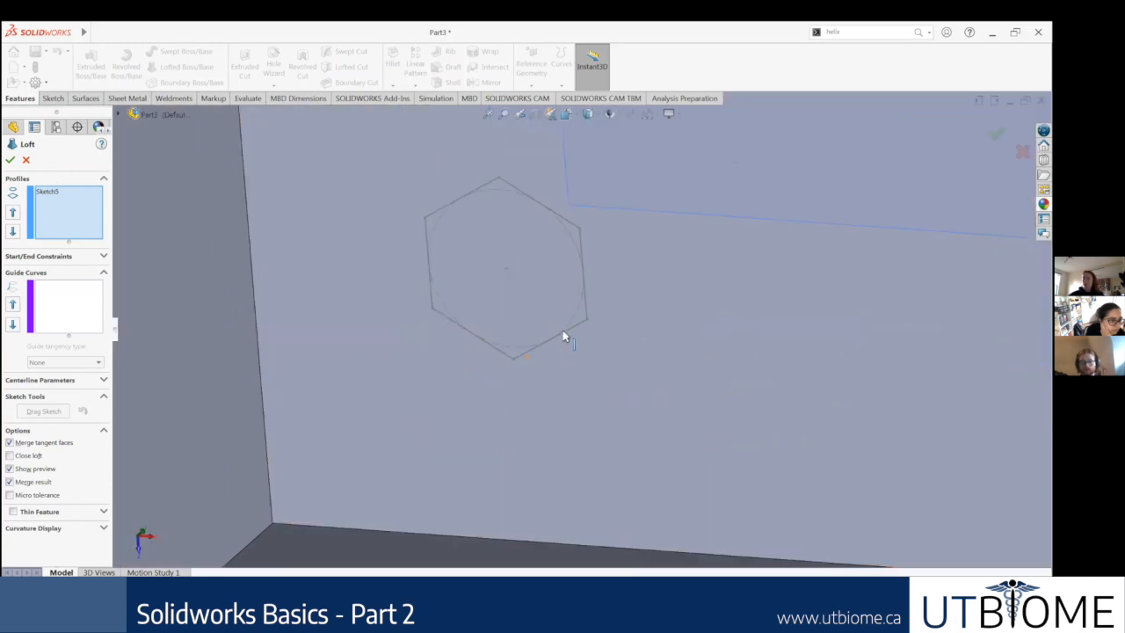
{"action": "left_click", "coordinate": [562, 330]}
{"action": "scroll", "coordinate": [582, 298], "scroll_direction": "up", "scroll_amount": 2}
{"action": "scroll", "coordinate": [629, 269], "scroll_direction": "up", "scroll_amount": 5}
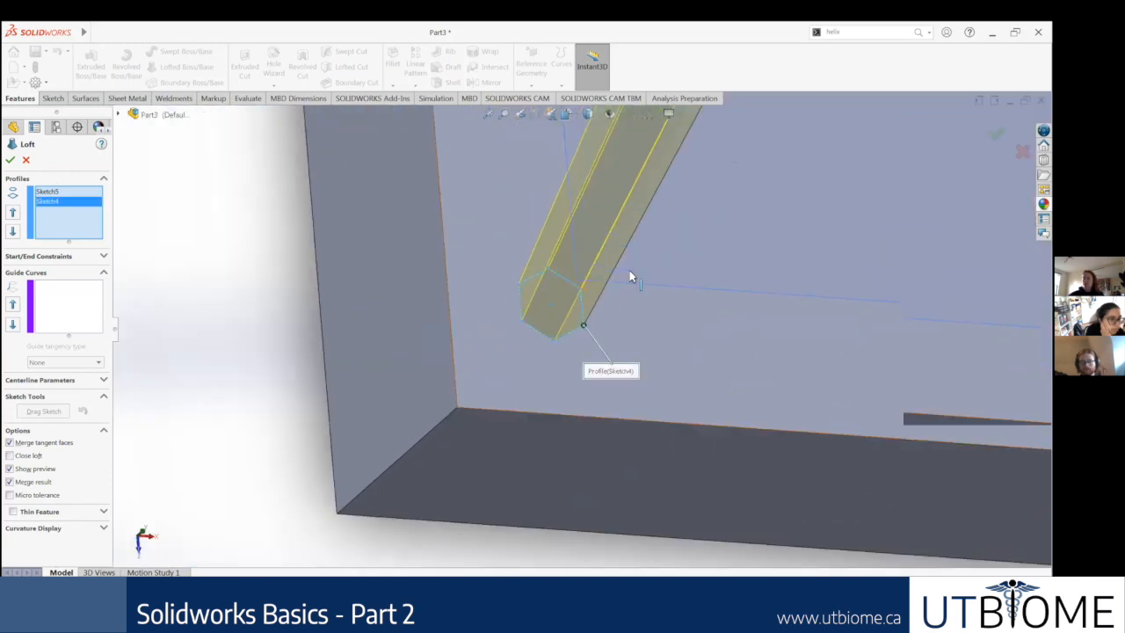
Step: Examine the loft preview between the hexagon and the circle from several angles, and activate guide curve selection for the loft
{"action": "middle_click_drag", "start_coordinate": [666, 186], "coordinate": [697, 295]}
{"action": "scroll", "coordinate": [686, 272], "scroll_direction": "down", "scroll_amount": 5}
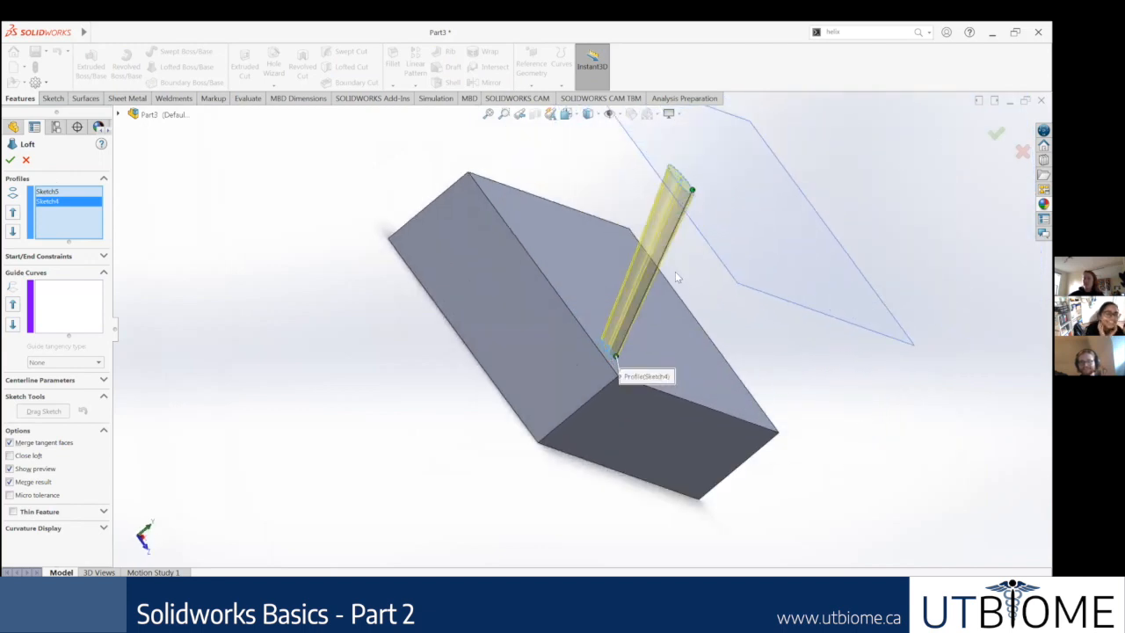
{"action": "middle_click_drag", "start_coordinate": [667, 196], "coordinate": [618, 273]}
{"action": "scroll", "coordinate": [571, 362], "scroll_direction": "up", "scroll_amount": 1}
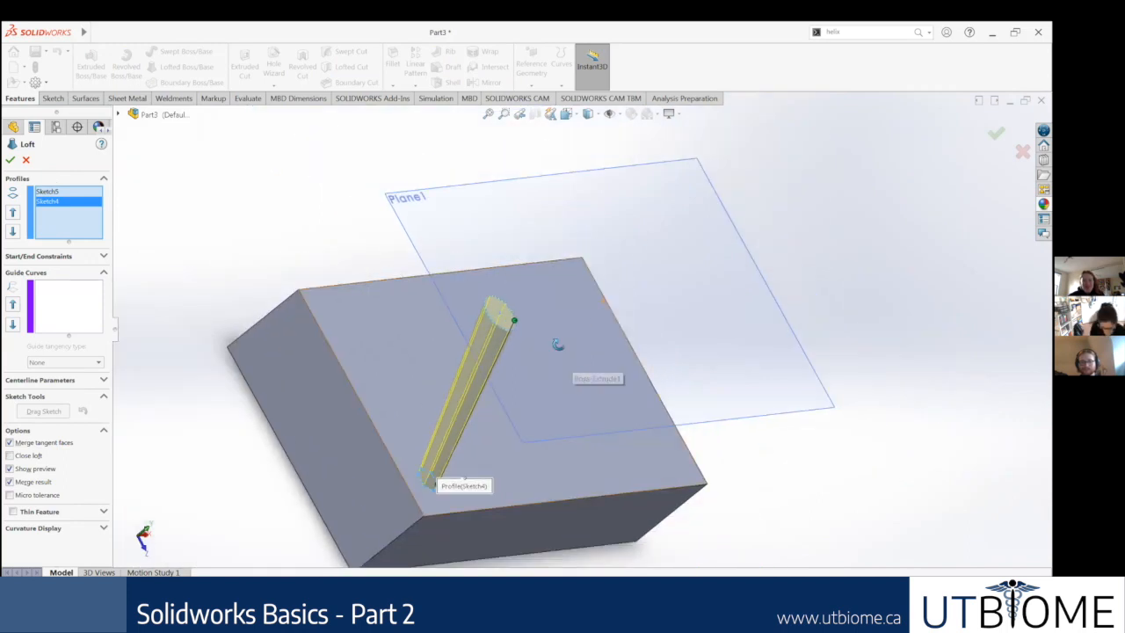
{"action": "middle_click_drag", "start_coordinate": [562, 335], "coordinate": [429, 422]}
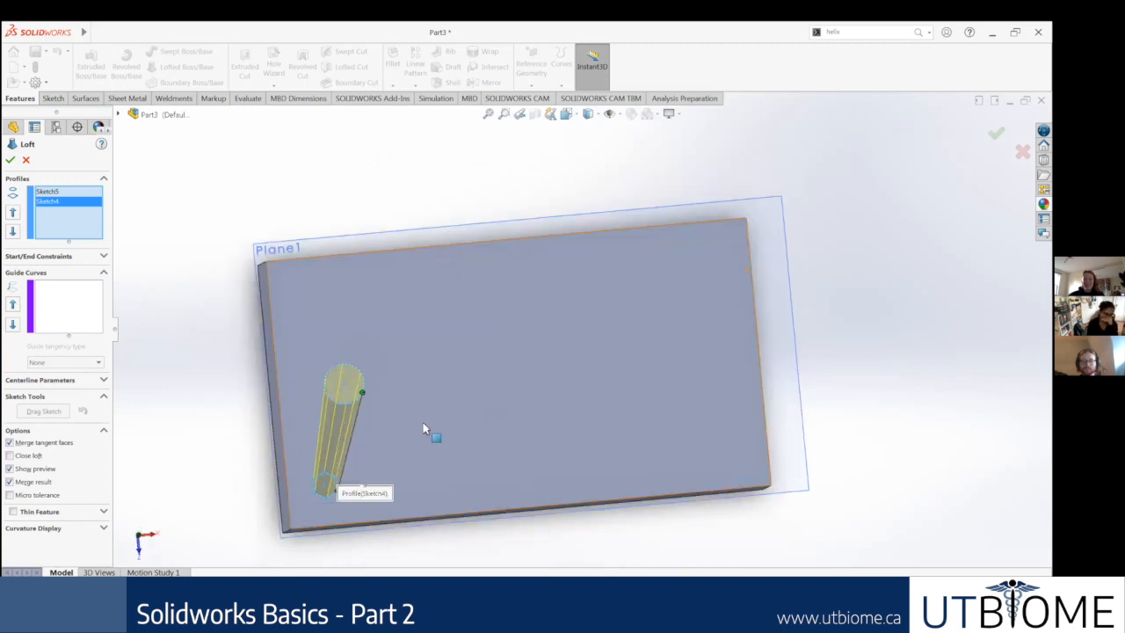
{"action": "scroll", "coordinate": [503, 356], "scroll_direction": "down", "scroll_amount": 3}
{"action": "middle_click_drag", "start_coordinate": [542, 333], "coordinate": [493, 390]}
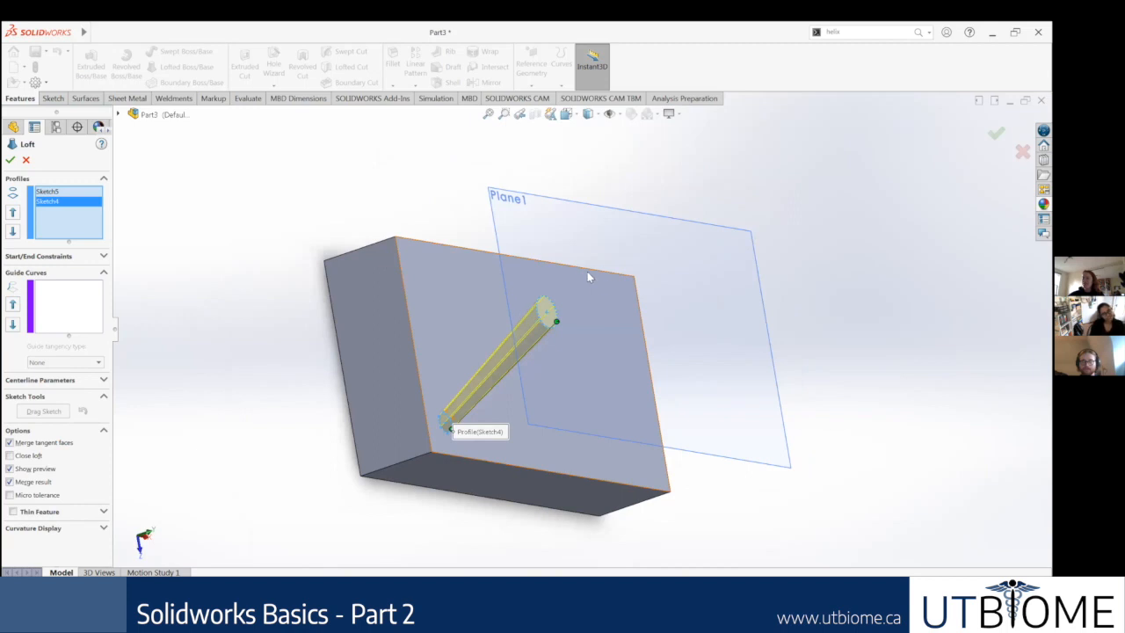
{"action": "middle_click_drag", "start_coordinate": [678, 293], "coordinate": [592, 356]}
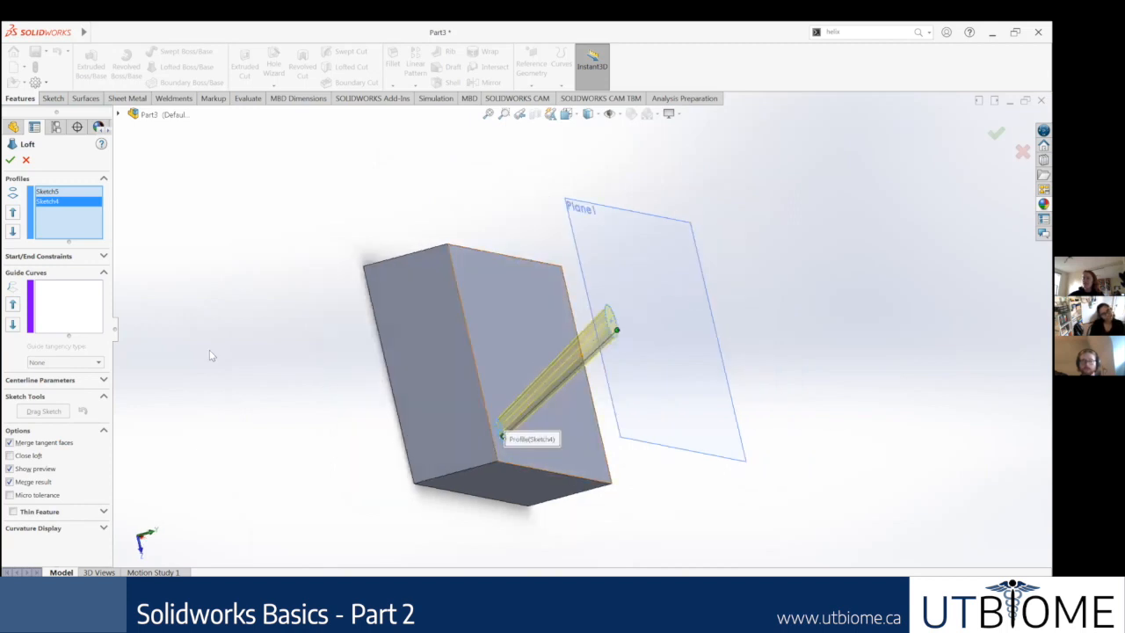
{"action": "left_click", "coordinate": [52, 299]}
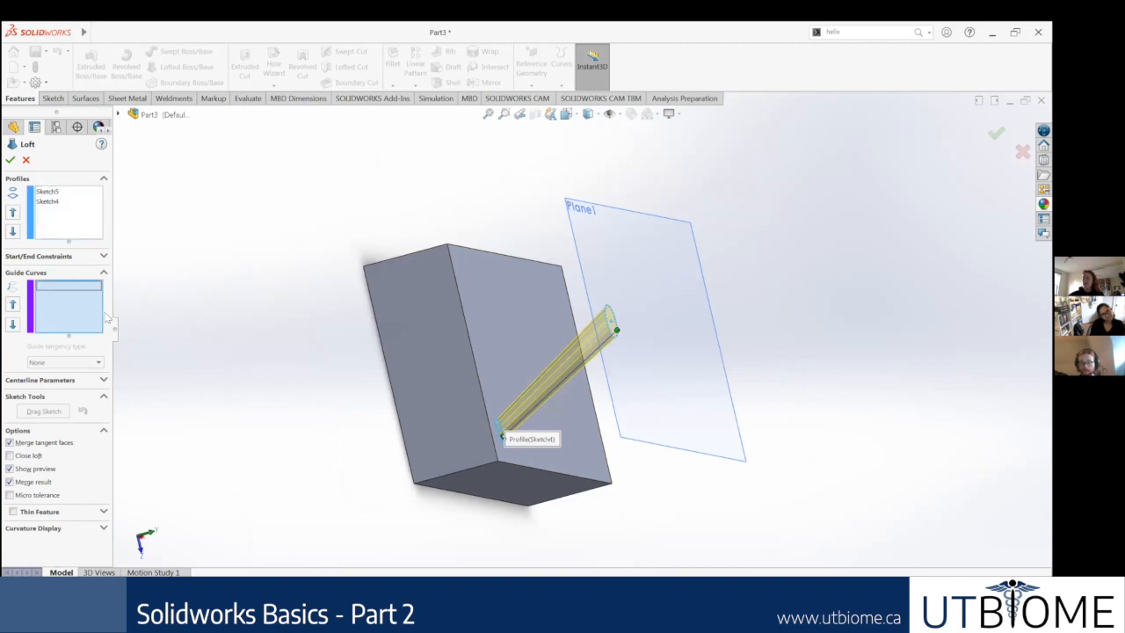
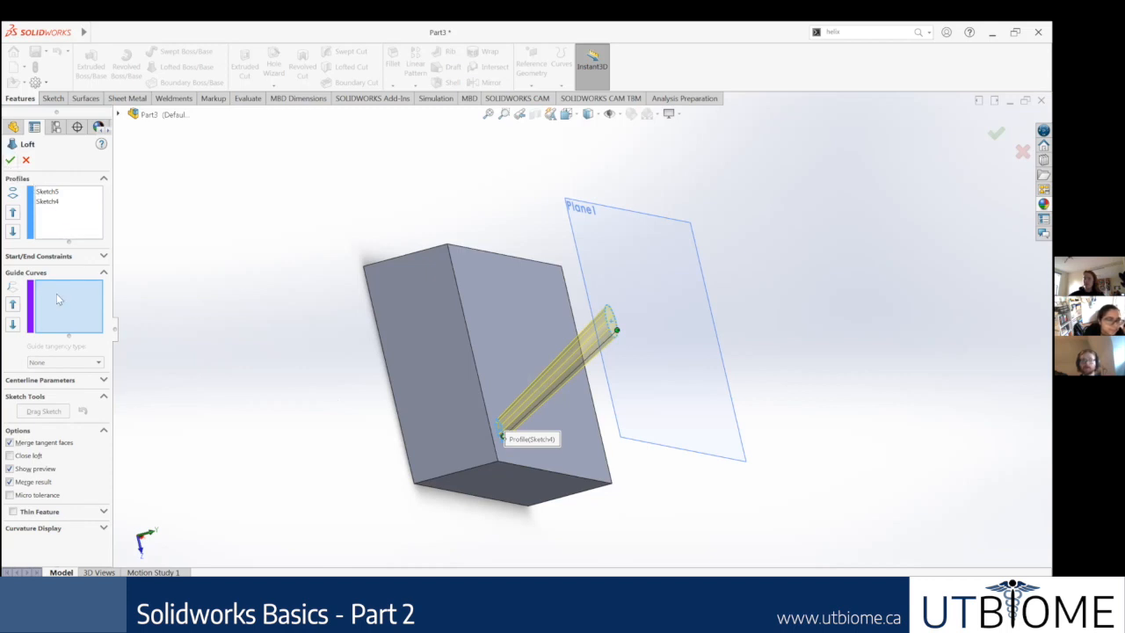
Step: Finish the loft between the circle and the hexagon without guide curves and inspect the solid from several angles
{"action": "left_click", "coordinate": [11, 160]}
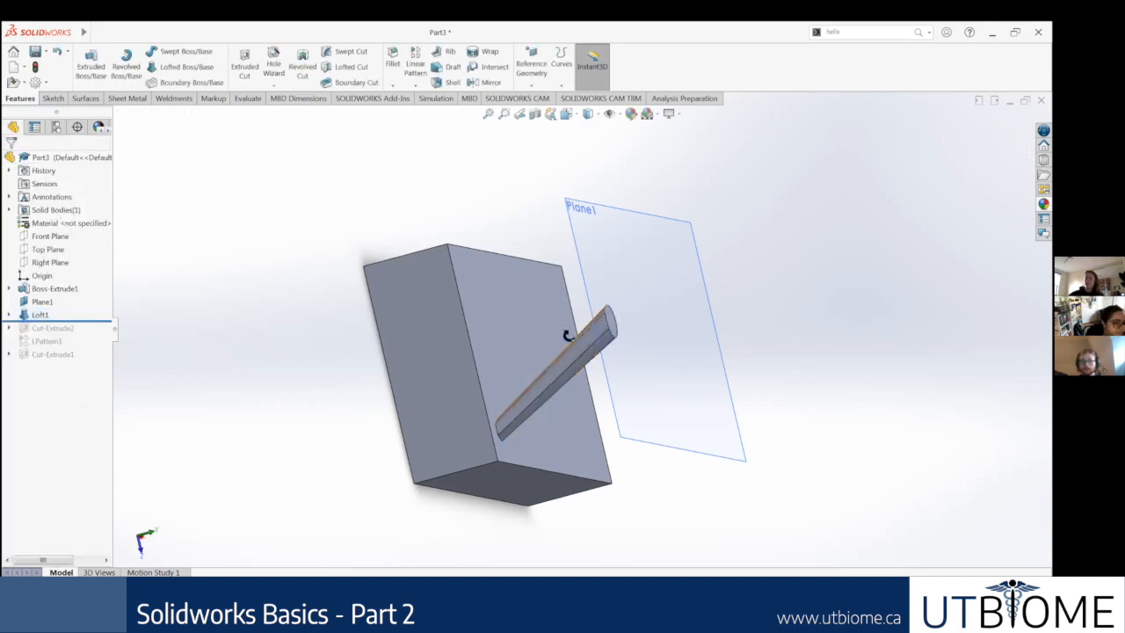
{"action": "scroll", "coordinate": [563, 338], "scroll_direction": "down", "scroll_amount": 3}
{"action": "scroll", "coordinate": [307, 457], "scroll_direction": "down", "scroll_amount": 3}
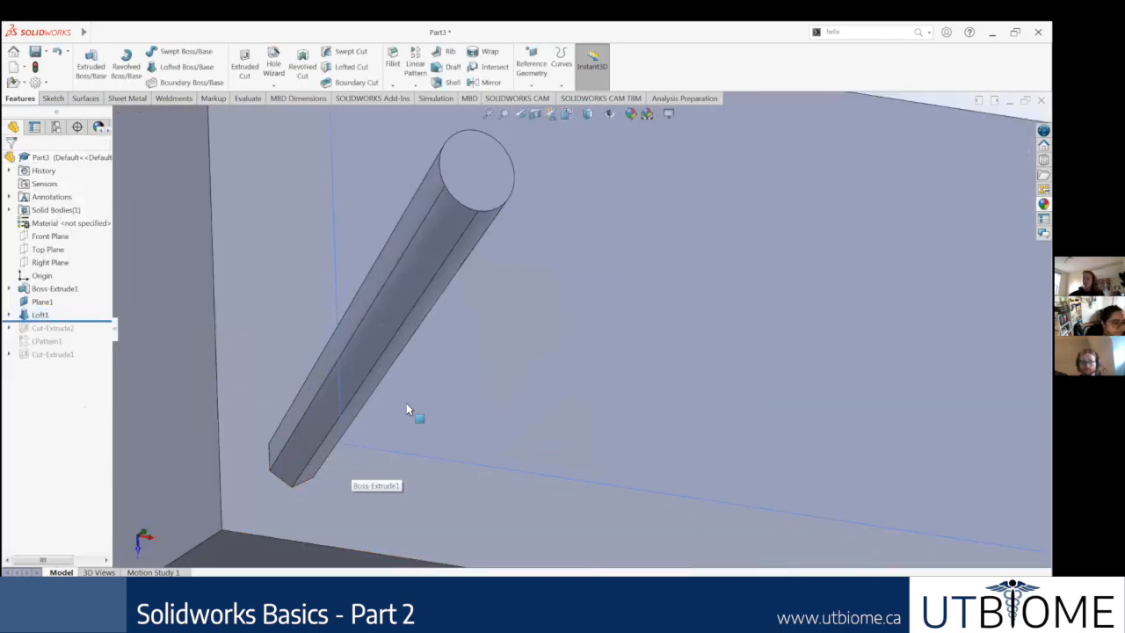
{"action": "scroll", "coordinate": [454, 432], "scroll_direction": "up", "scroll_amount": 5}
{"action": "middle_click_drag", "start_coordinate": [447, 454], "coordinate": [606, 325]}
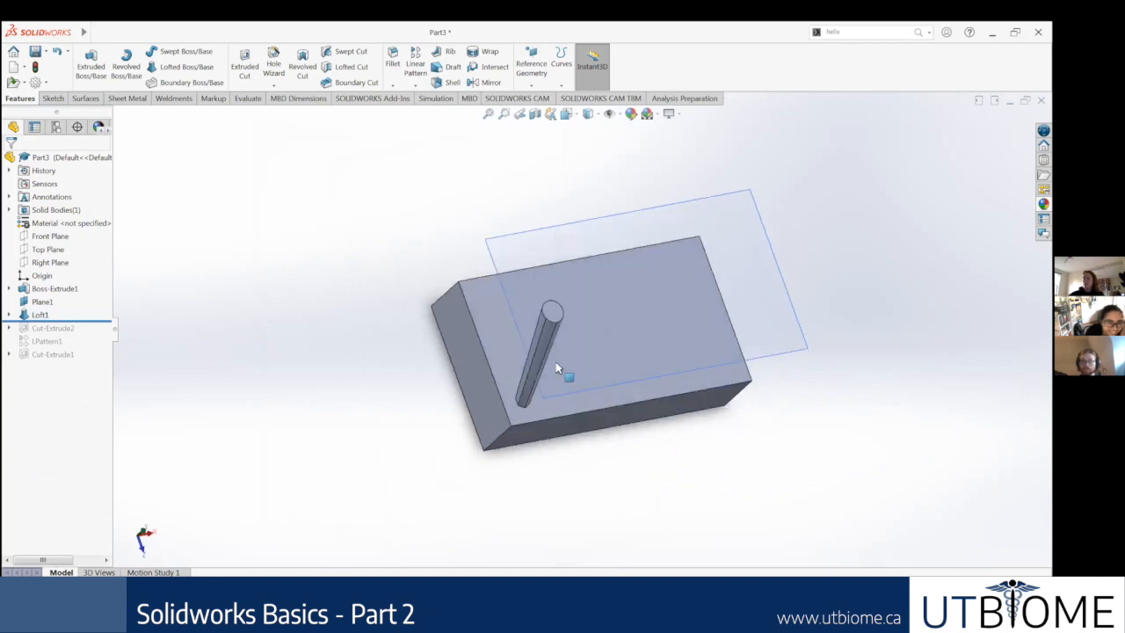
Step: Start a linear pattern of the loft along the long edge of the block's top face with 1.30 in spacing
{"action": "scroll", "coordinate": [518, 285], "scroll_direction": "down", "scroll_amount": 2}
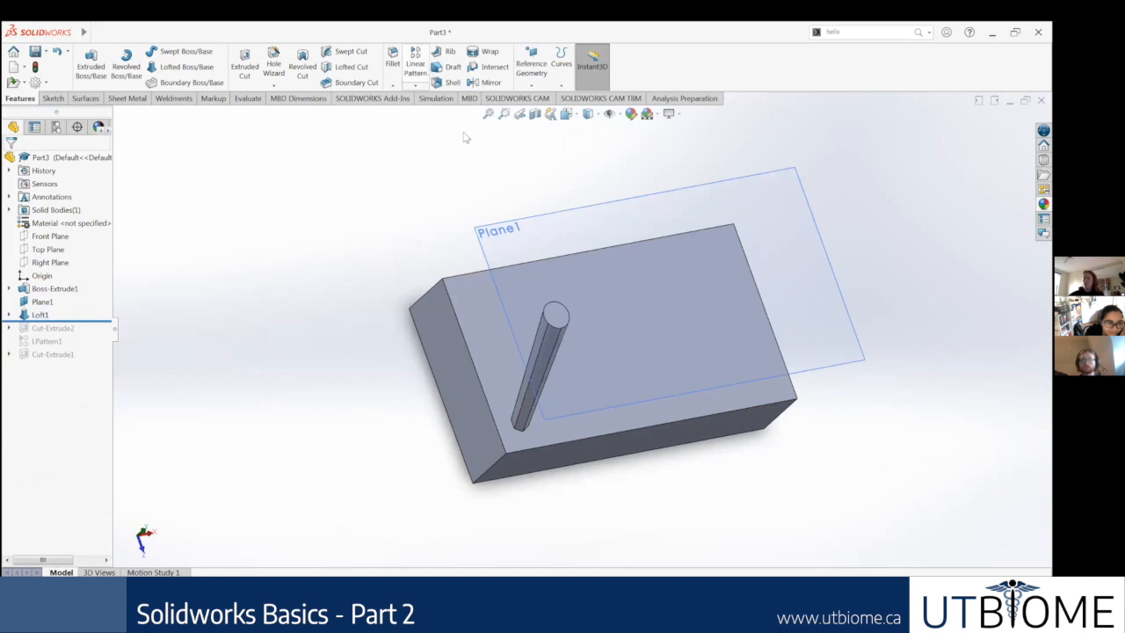
{"action": "left_click", "coordinate": [614, 439]}
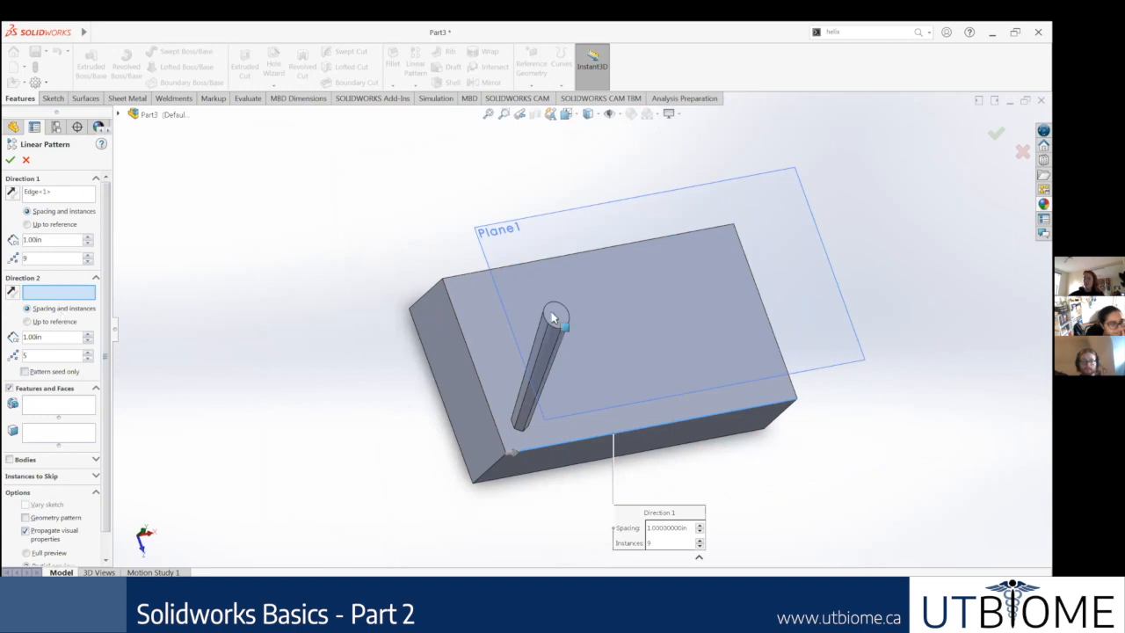
{"action": "left_click", "coordinate": [88, 236]}
{"action": "scroll", "coordinate": [101, 203], "scroll_direction": "up", "scroll_amount": 2}
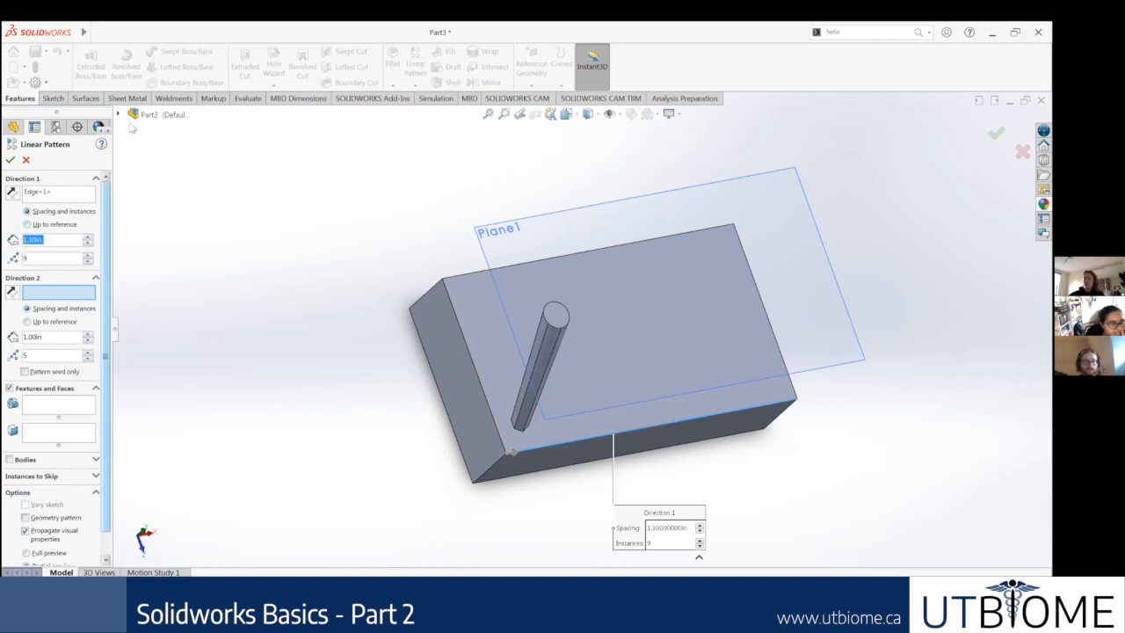
{"action": "left_click", "coordinate": [63, 406]}
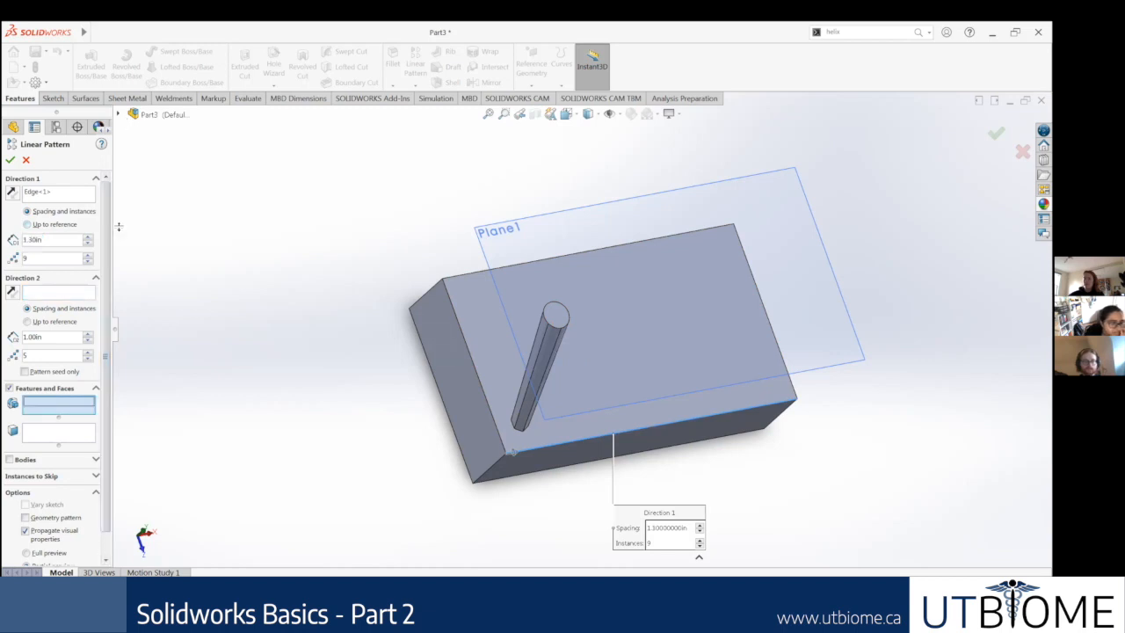
{"action": "left_click", "coordinate": [119, 116]}
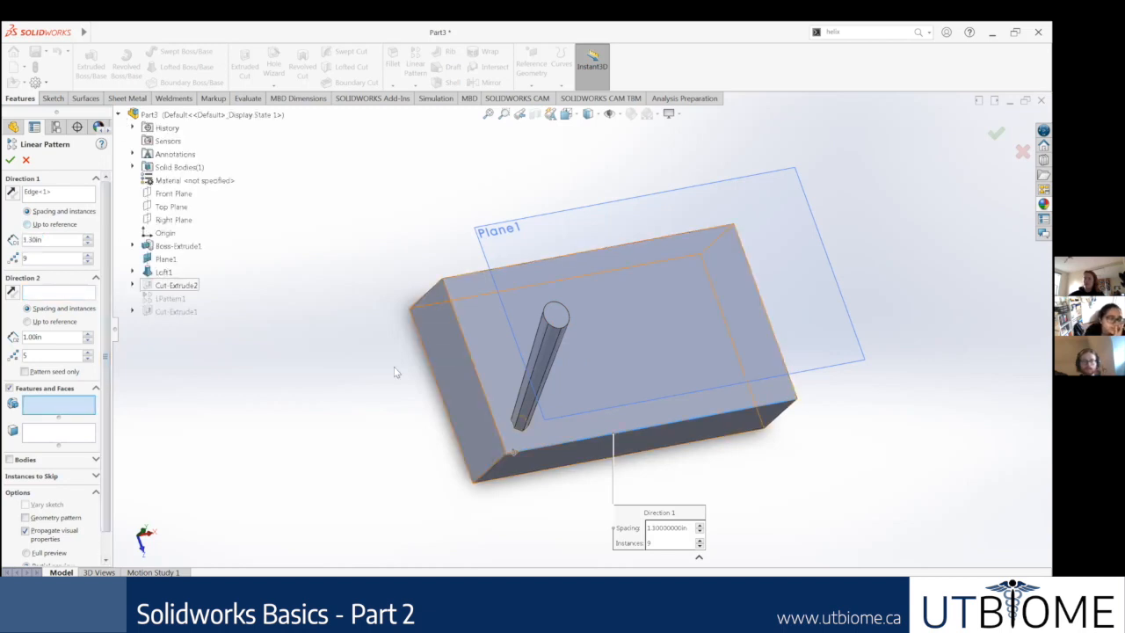
{"action": "left_click", "coordinate": [556, 368]}
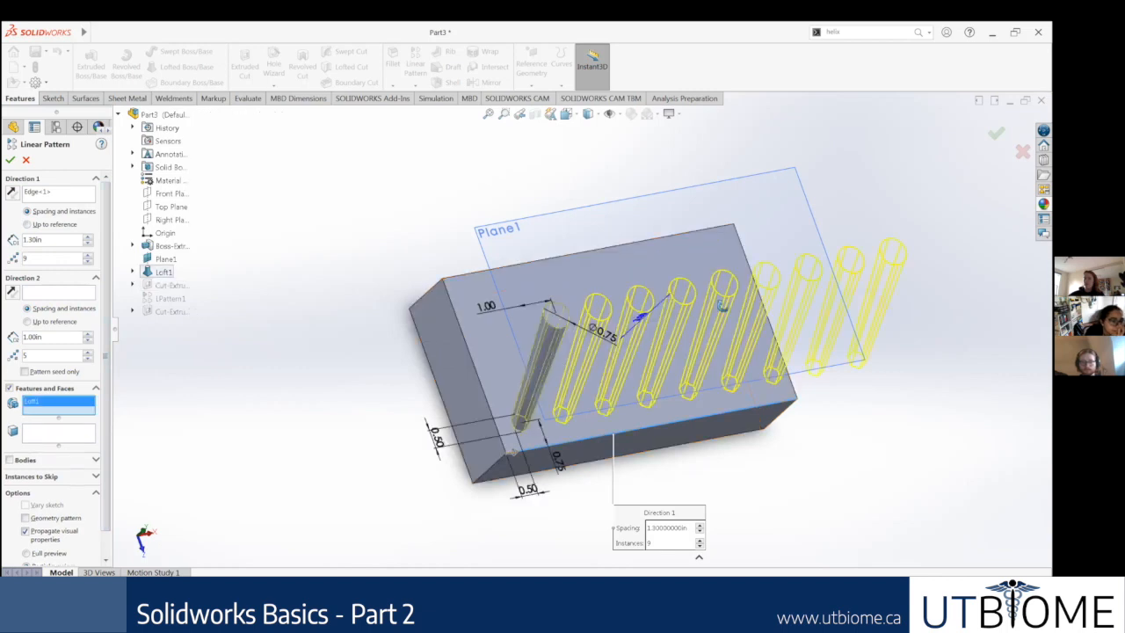
Step: Set the loft pattern's spacing to 1.20 in and its instance count to 7, and finish the pattern
{"action": "middle_click_drag", "start_coordinate": [705, 296], "coordinate": [668, 297]}
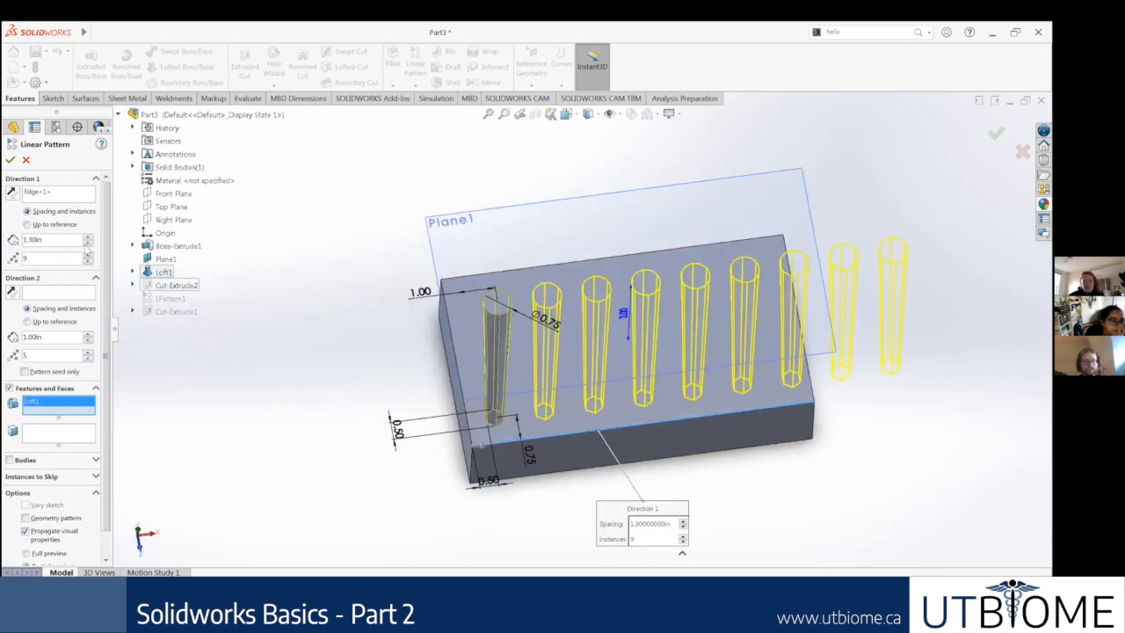
{"action": "left_click", "coordinate": [88, 244]}
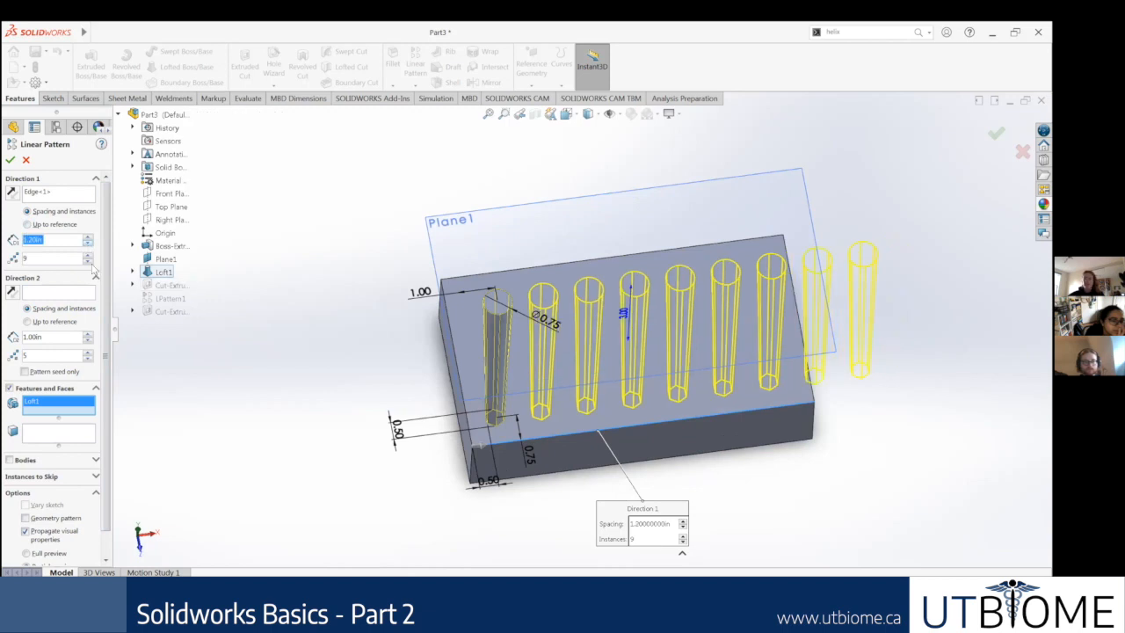
{"action": "left_click", "coordinate": [88, 261]}
{"action": "left_click", "coordinate": [88, 261]}
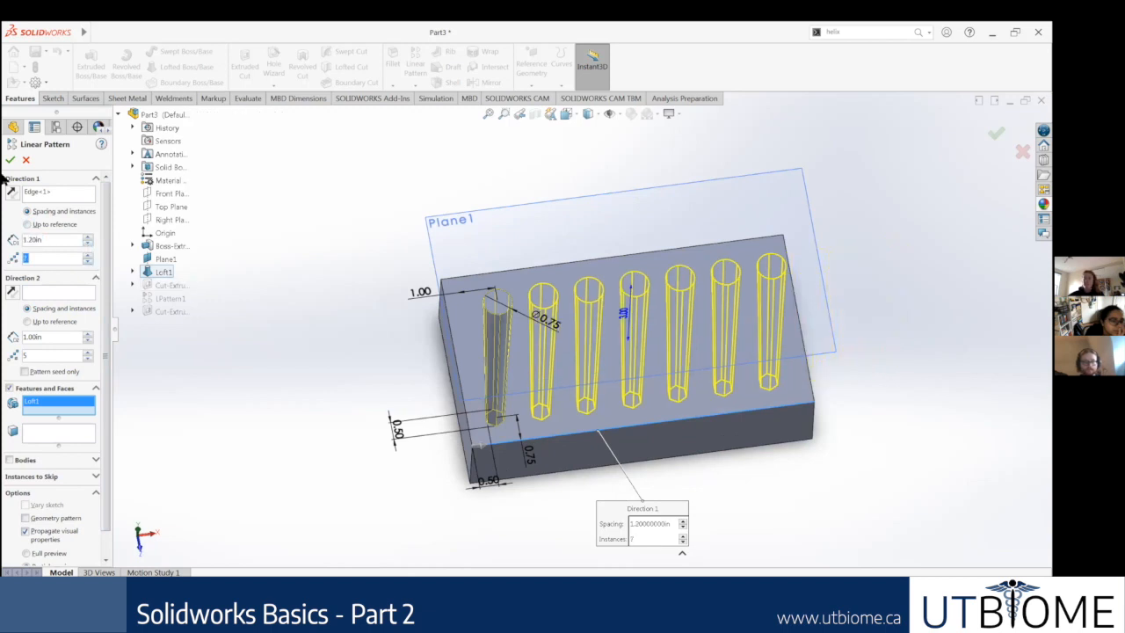
{"action": "left_click", "coordinate": [11, 160]}
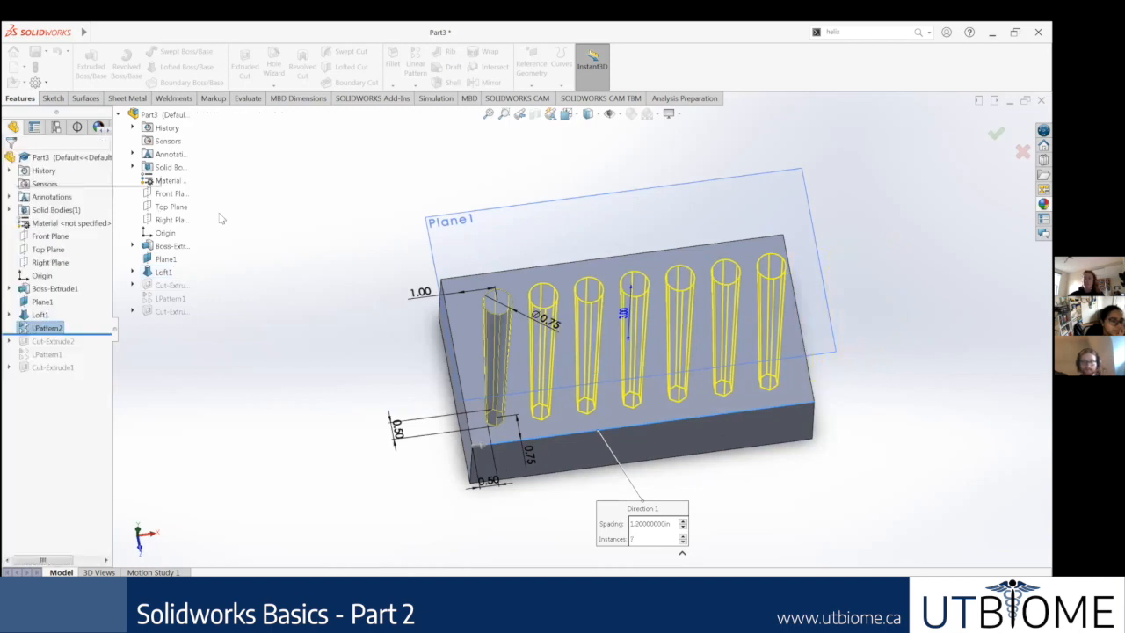
Step: Examine the row of patterned lofts on the block from several angles and in the isometric view
{"action": "middle_click_drag", "start_coordinate": [345, 268], "coordinate": [306, 310]}
{"action": "middle_click_drag", "start_coordinate": [380, 291], "coordinate": [457, 326]}
{"action": "middle_click_drag", "start_coordinate": [654, 308], "coordinate": [552, 429]}
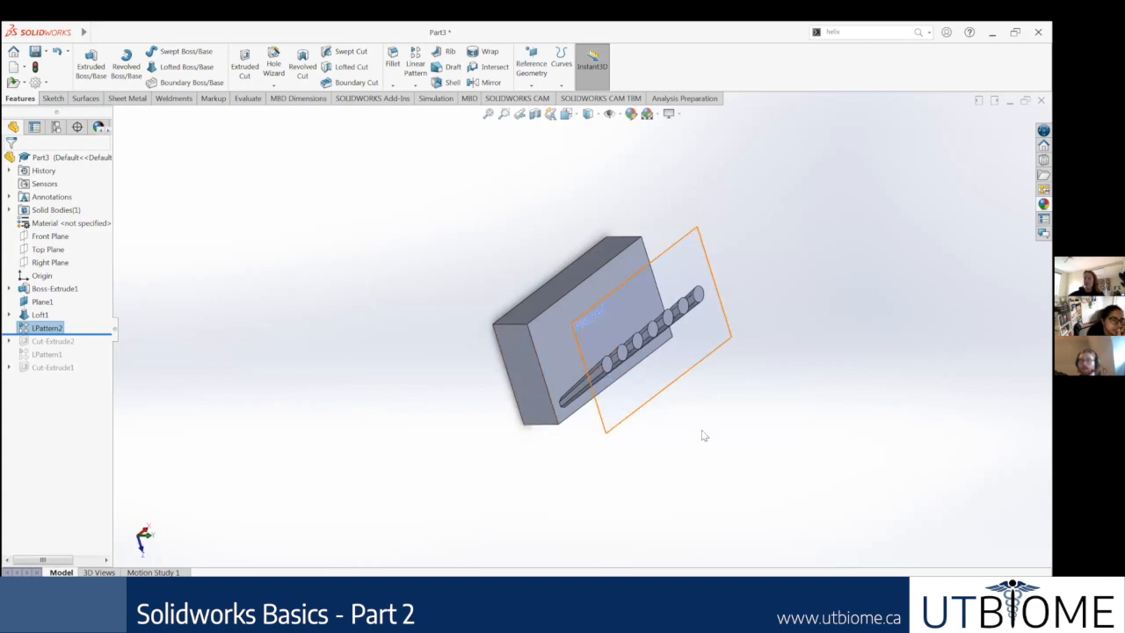
{"action": "scroll", "coordinate": [673, 350], "scroll_direction": "up", "scroll_amount": 1}
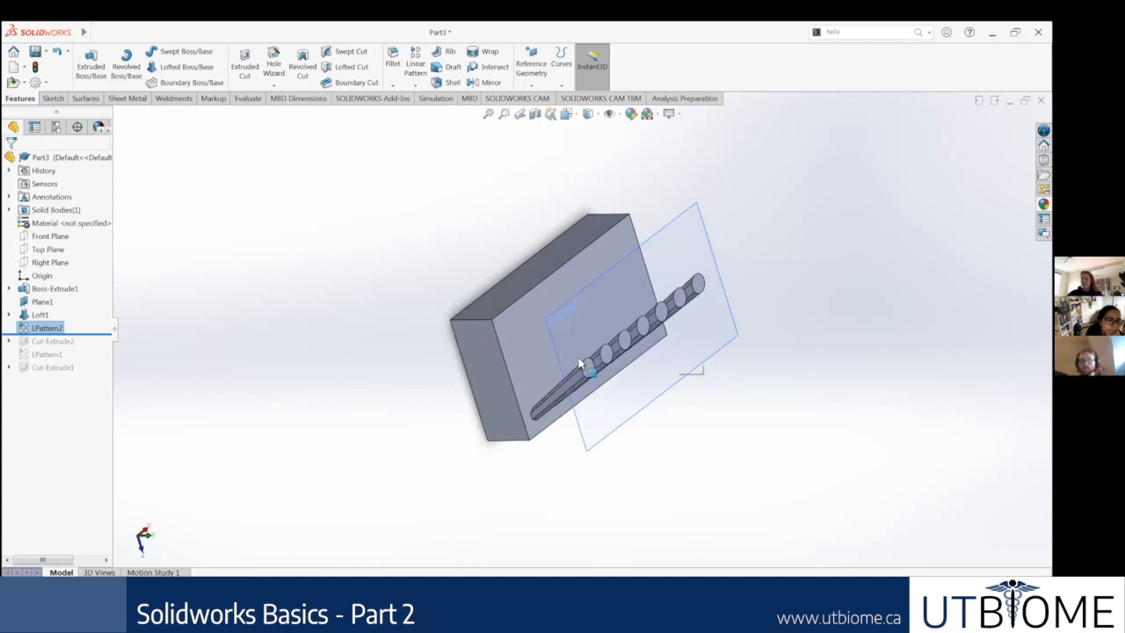
{"action": "scroll", "coordinate": [581, 362], "scroll_direction": "up", "scroll_amount": 2}
{"action": "middle_click_drag", "start_coordinate": [581, 362], "coordinate": [558, 374]}
{"action": "scroll", "coordinate": [500, 406], "scroll_direction": "up", "scroll_amount": 2}
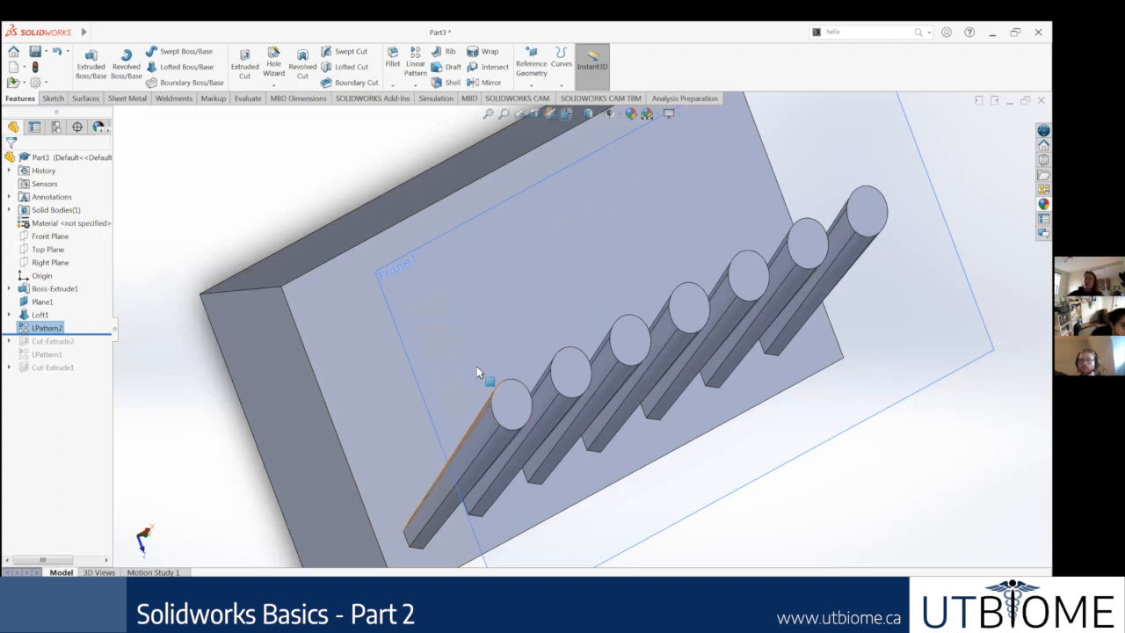
{"action": "scroll", "coordinate": [750, 331], "scroll_direction": "up", "scroll_amount": 3}
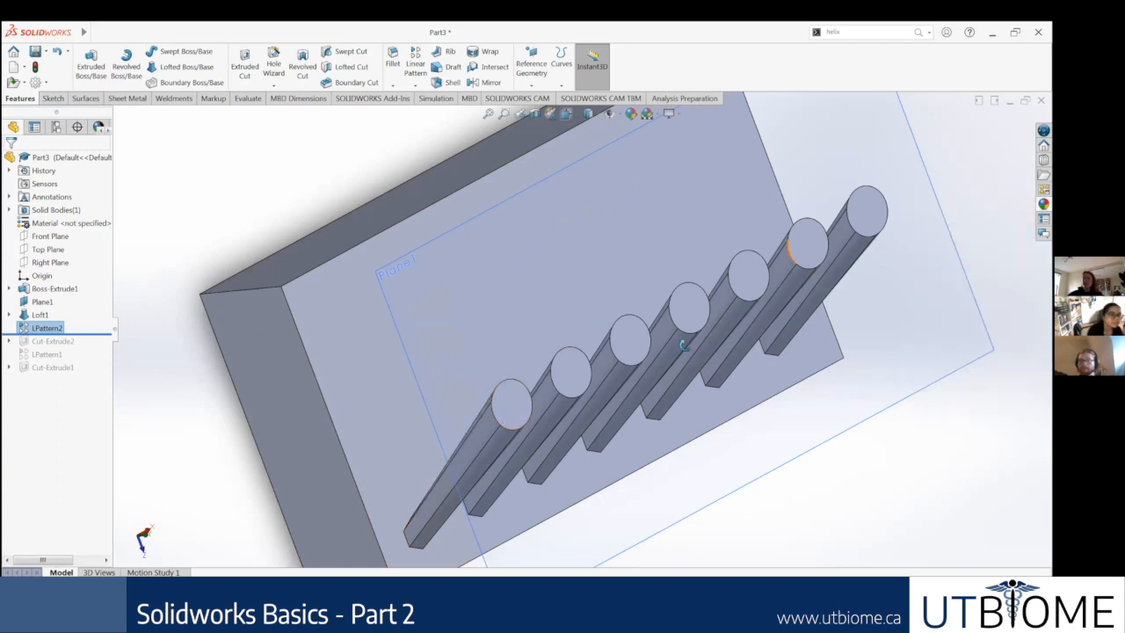
{"action": "middle_click_drag", "start_coordinate": [690, 351], "coordinate": [734, 387]}
{"action": "middle_click_drag", "start_coordinate": [637, 347], "coordinate": [608, 284]}
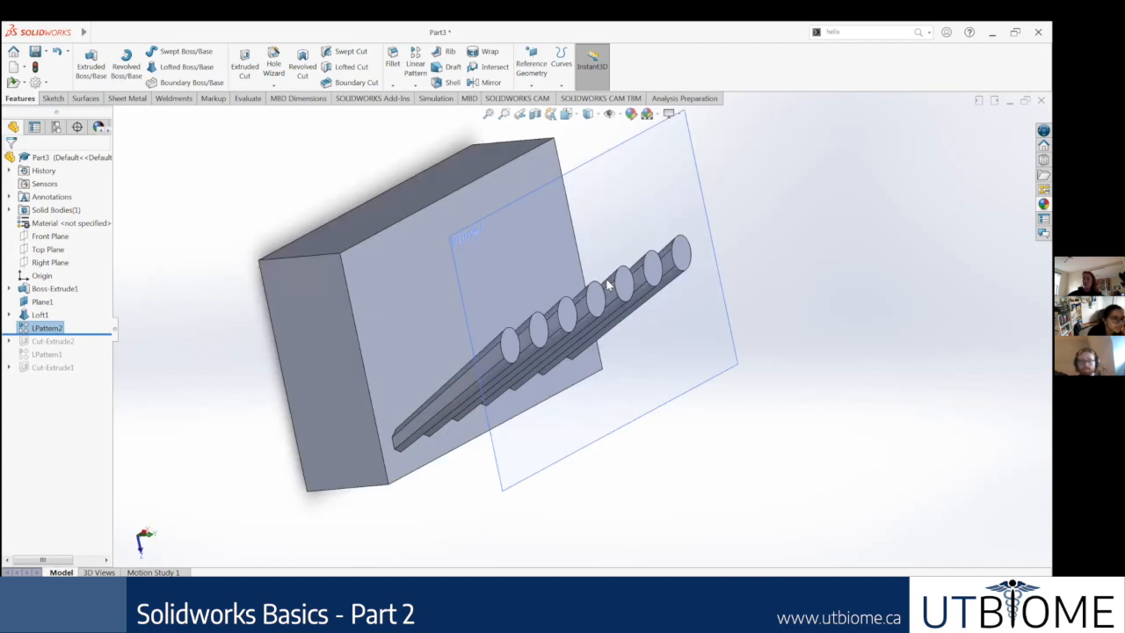
{"action": "key", "text": "ctrl+7"}
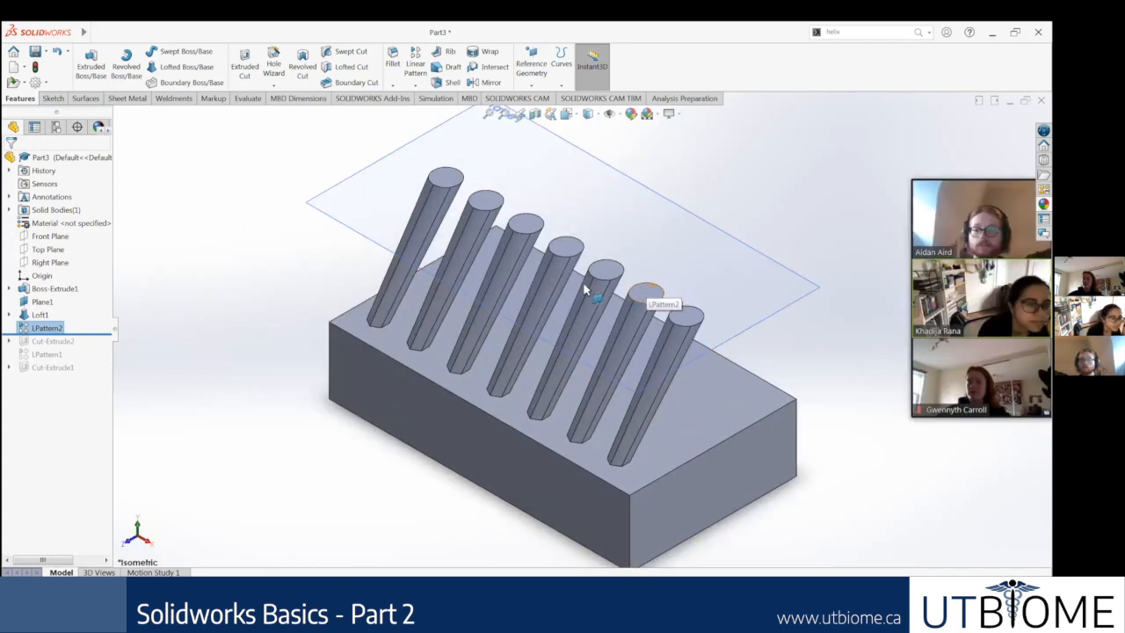
Step: Roll the model back to just before the loft, keeping only the block and the offset plane active
{"action": "scroll", "coordinate": [639, 293], "scroll_direction": "up", "scroll_amount": 3}
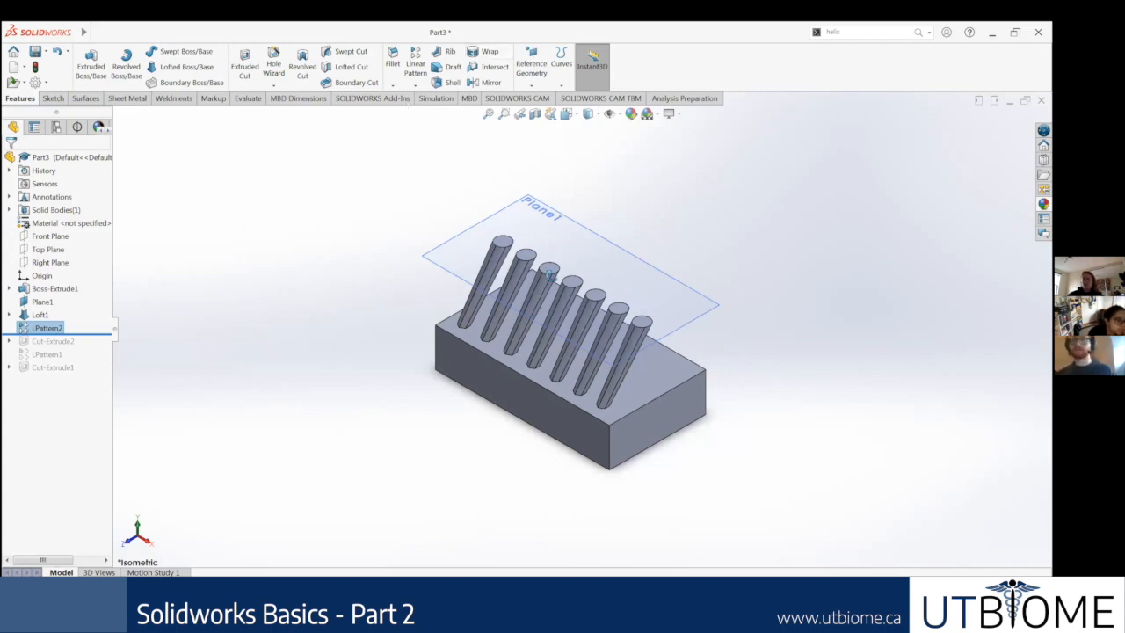
{"action": "middle_click_drag", "start_coordinate": [550, 224], "coordinate": [537, 296]}
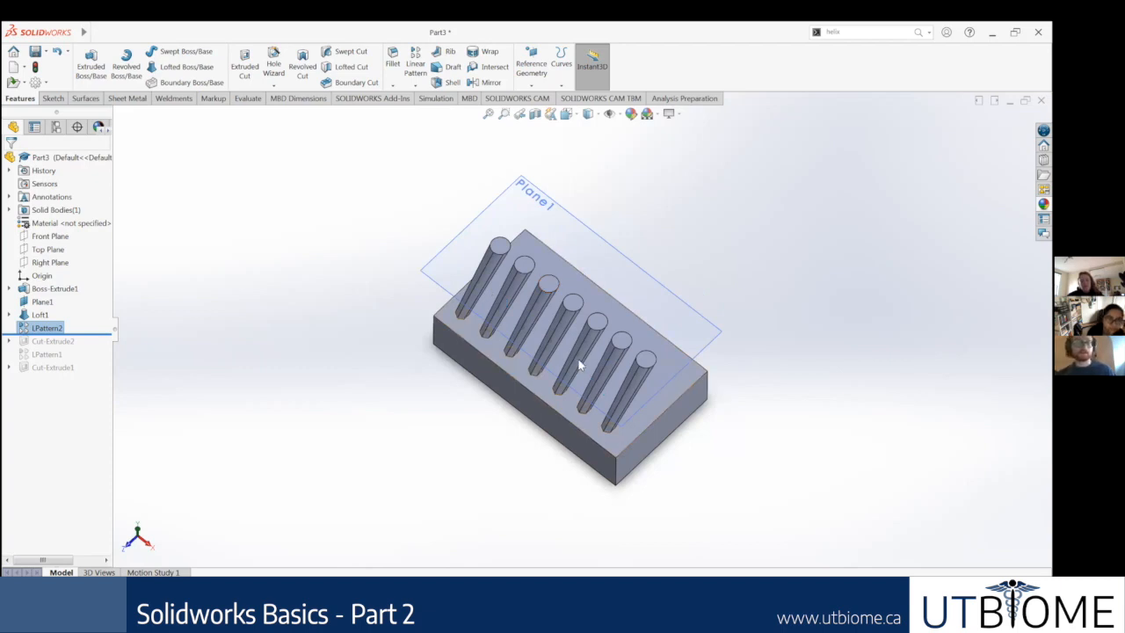
{"action": "left_click_drag", "start_coordinate": [81, 333], "coordinate": [83, 314]}
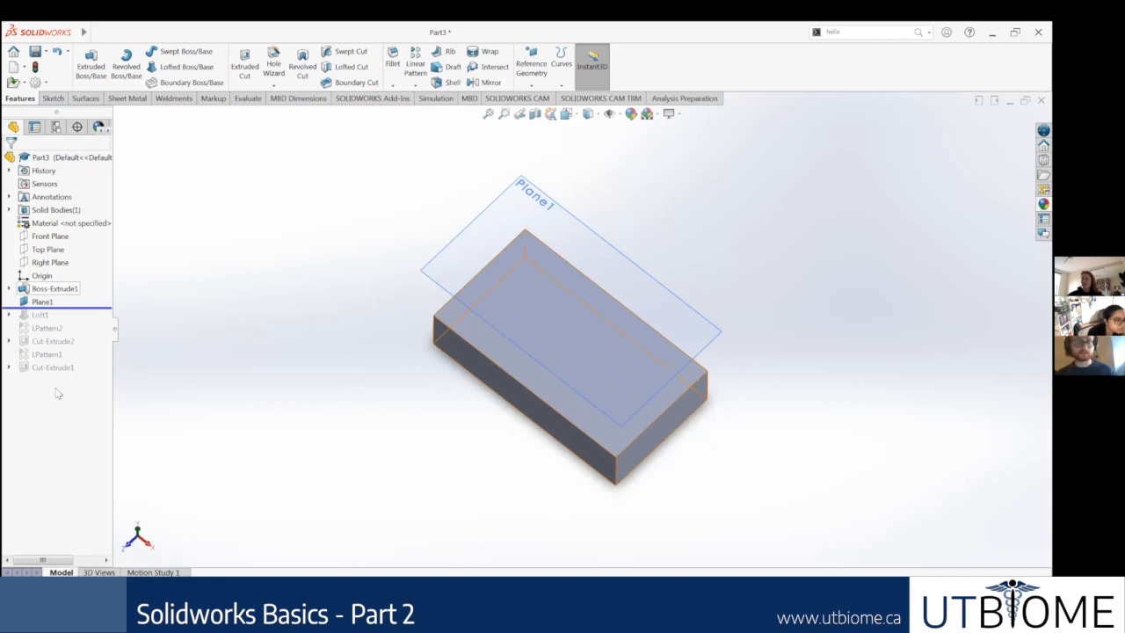
Step: Open the base sketch of the block's extrusion for editing, review its dimensioned rectangle, and exit the sketch
{"action": "right_click", "coordinate": [47, 291]}
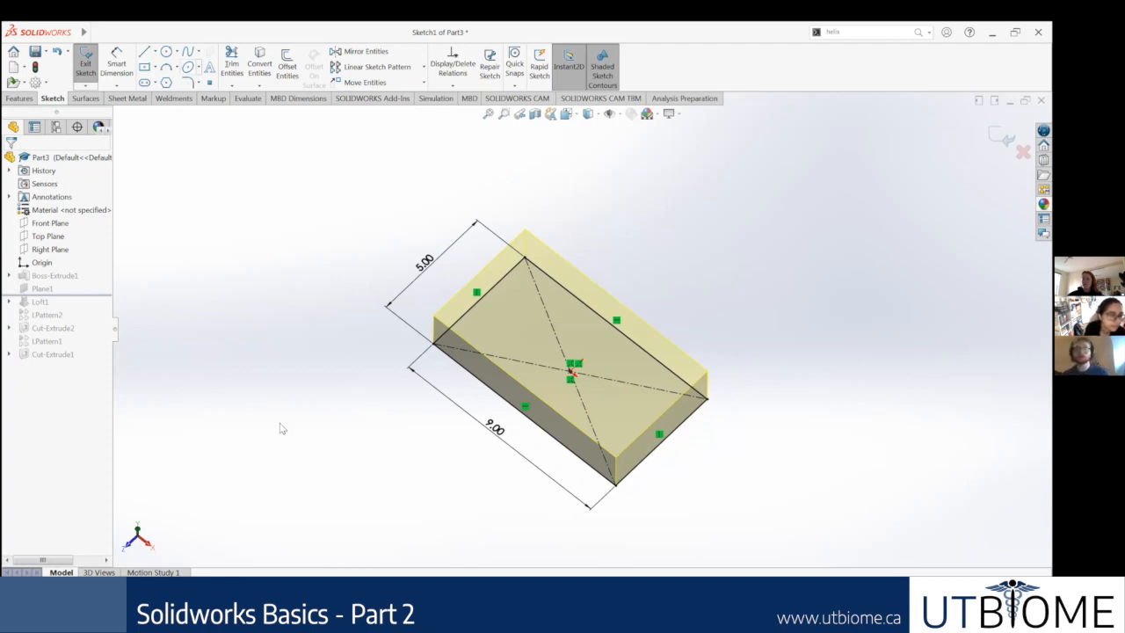
{"action": "left_click", "coordinate": [1002, 137]}
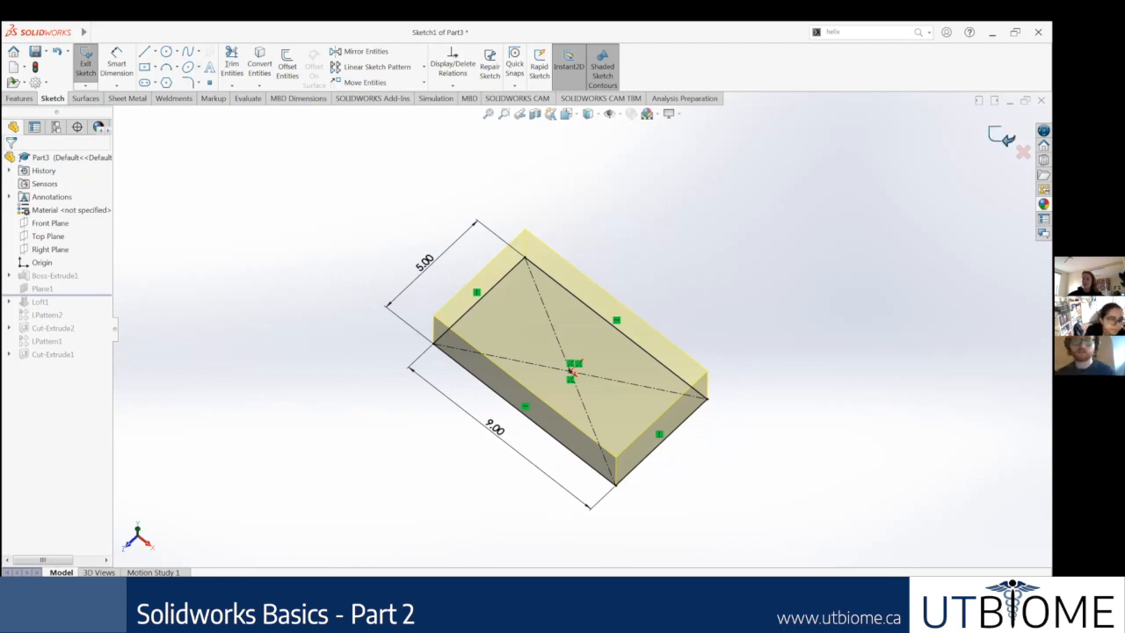
{"action": "left_click", "coordinate": [9, 289]}
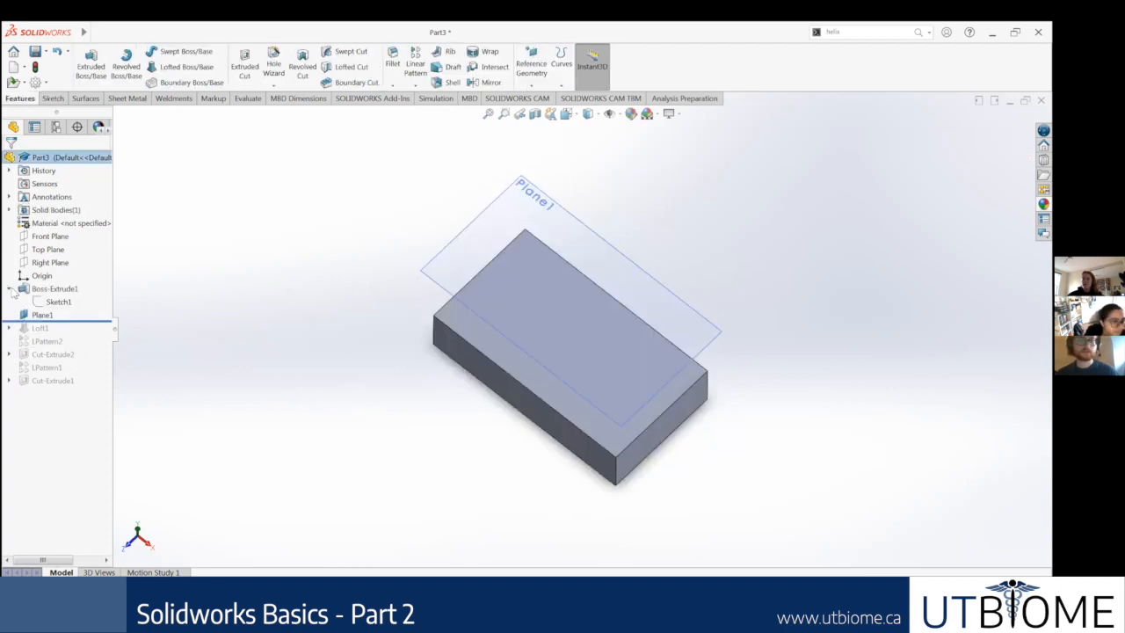
{"action": "right_click", "coordinate": [40, 303]}
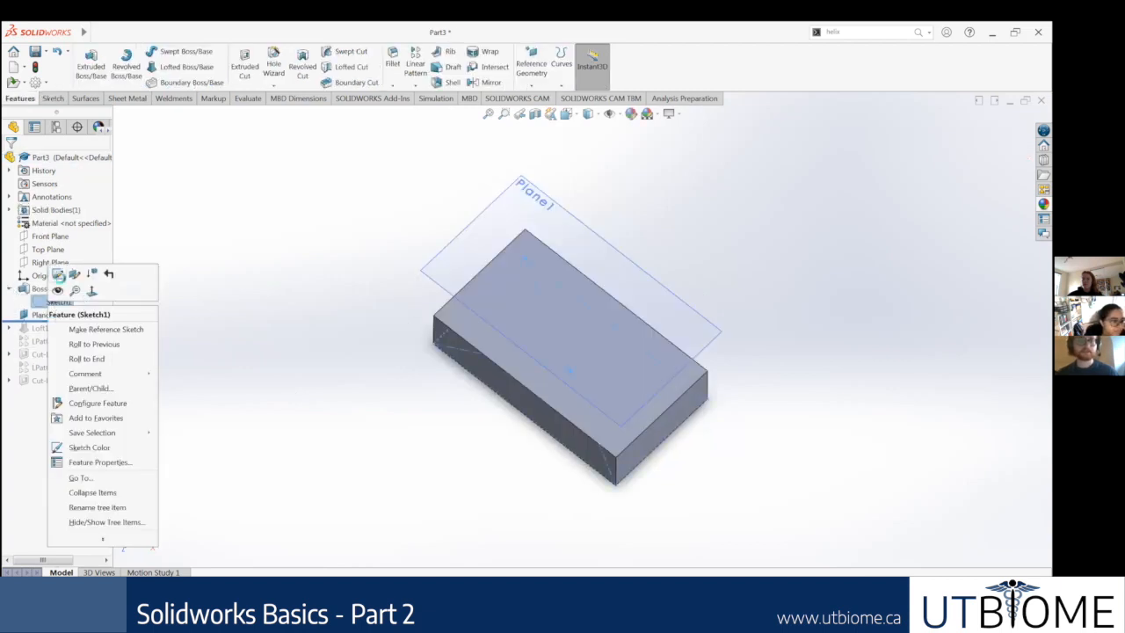
{"action": "left_click", "coordinate": [58, 275]}
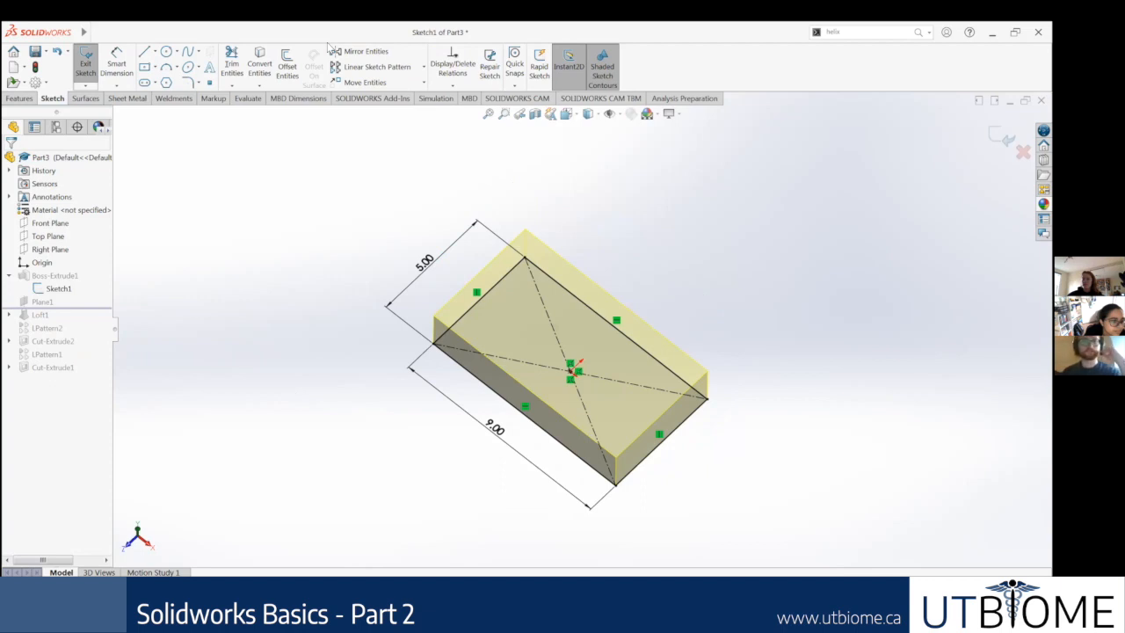
{"action": "left_click", "coordinate": [33, 99]}
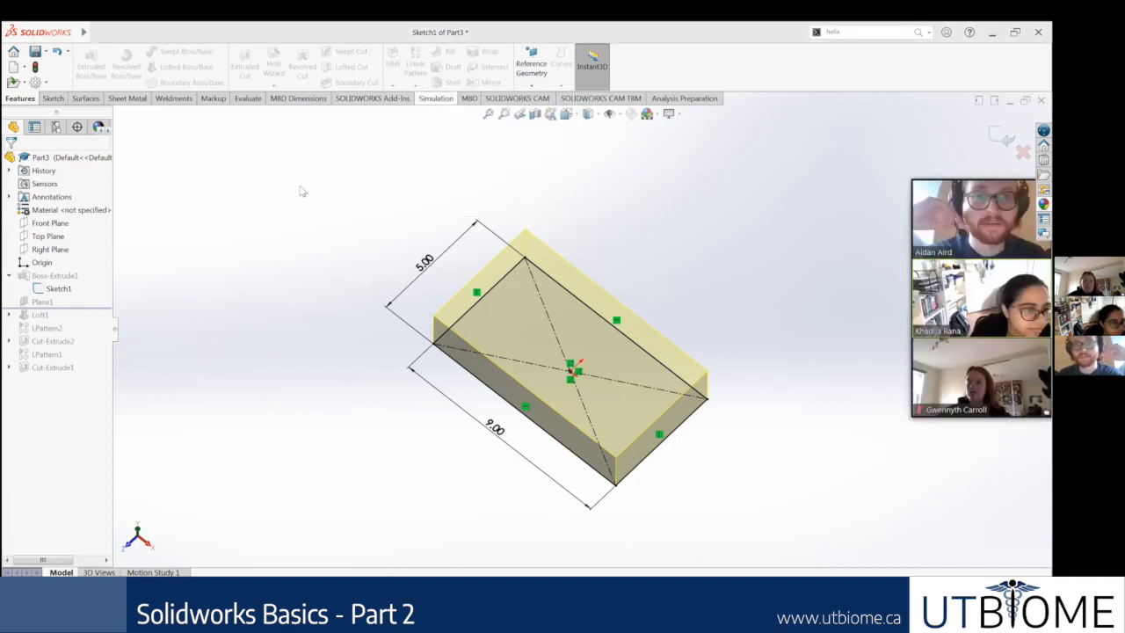
{"action": "left_click", "coordinate": [53, 97]}
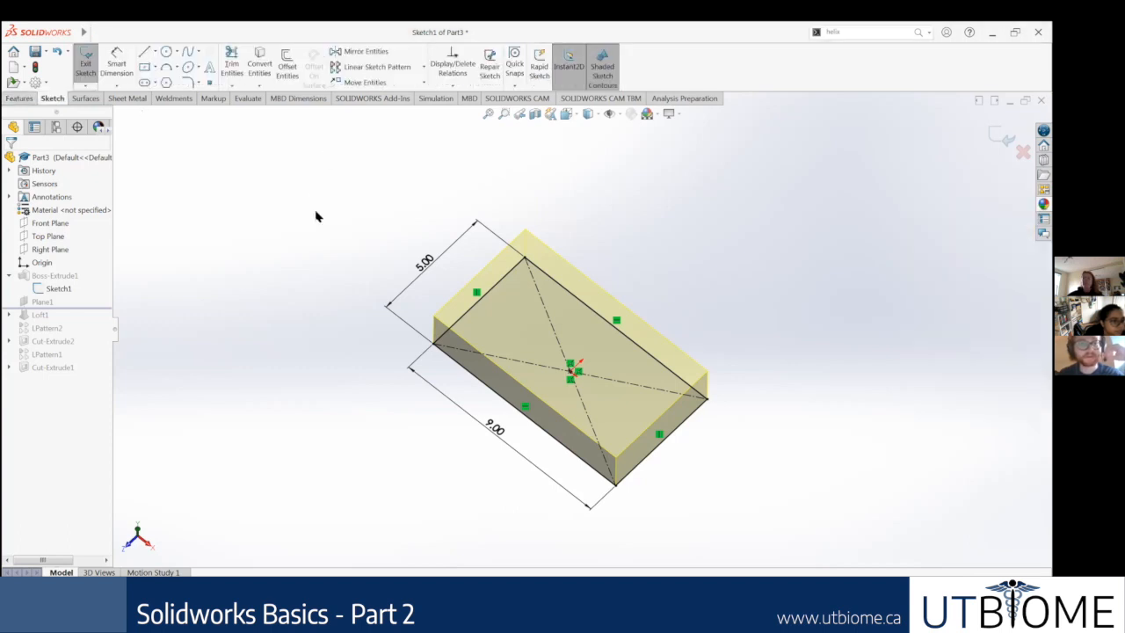
{"action": "middle_click_drag", "start_coordinate": [694, 255], "coordinate": [686, 289]}
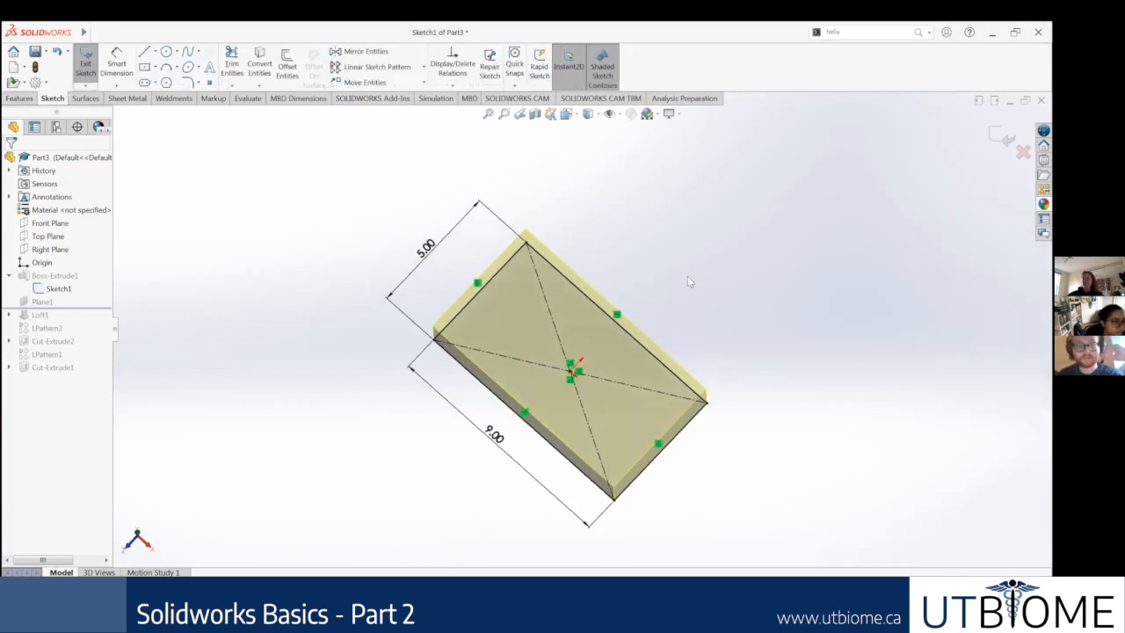
{"action": "left_click", "coordinate": [1002, 136]}
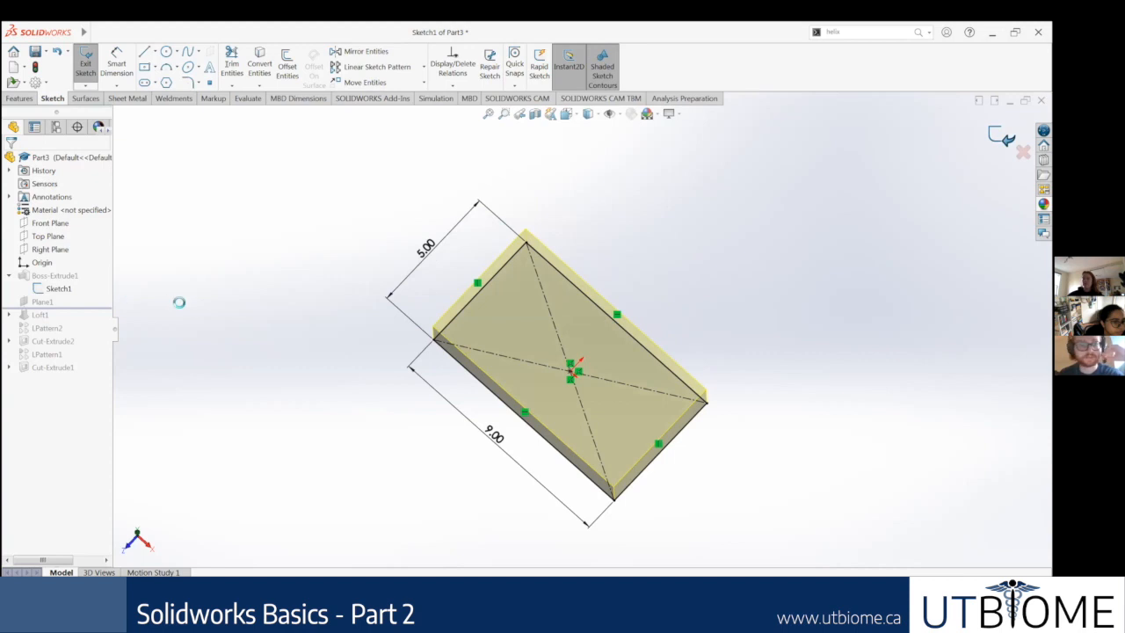
Step: Start a new sketch on the block's top face and orient the view normal to it
{"action": "left_click", "coordinate": [562, 343]}
{"action": "right_click", "coordinate": [560, 343]}
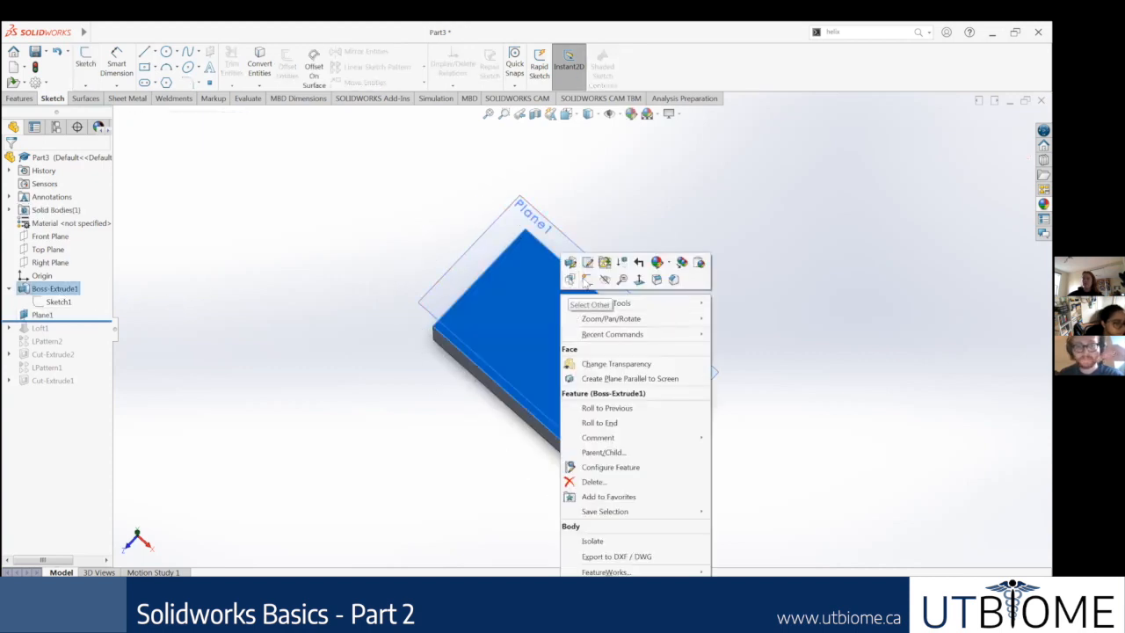
{"action": "left_click", "coordinate": [587, 280]}
{"action": "right_click", "coordinate": [53, 394]}
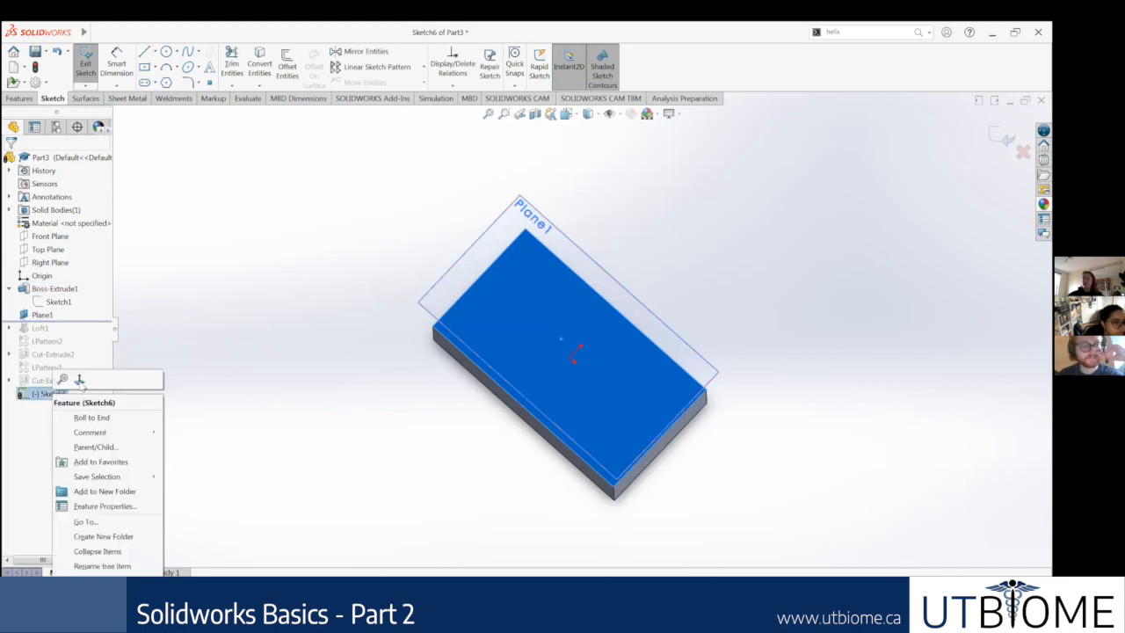
{"action": "left_click", "coordinate": [80, 380]}
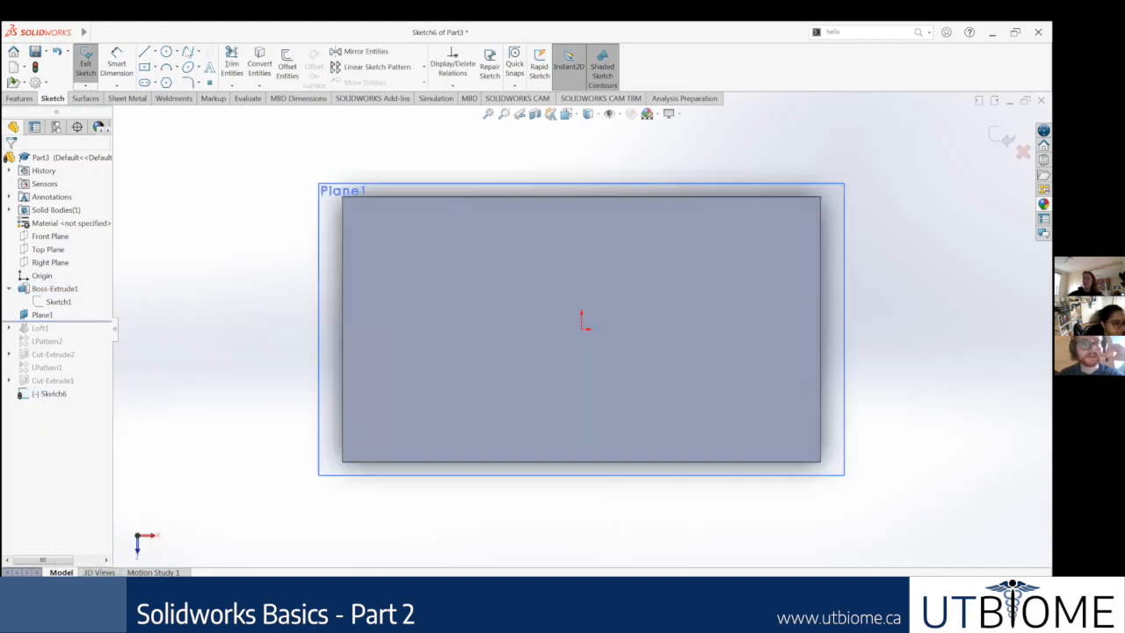
Step: Sketch a circle of about 0.35 in radius centred on the origin of the block's top face
{"action": "left_click", "coordinate": [166, 52]}
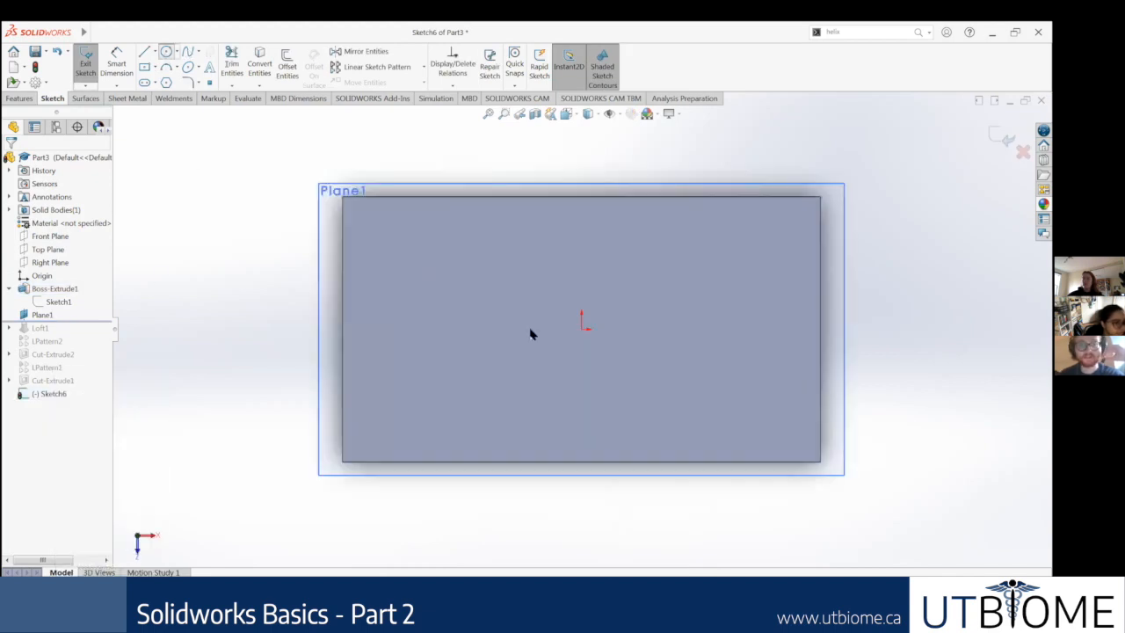
{"action": "left_click", "coordinate": [581, 327]}
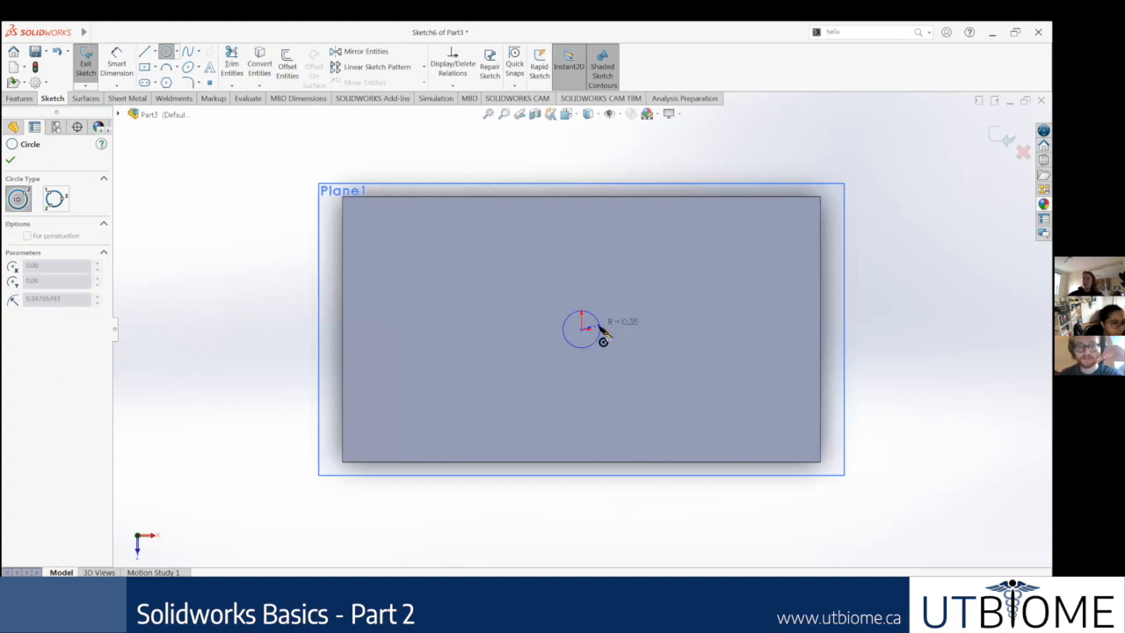
{"action": "left_click", "coordinate": [601, 327]}
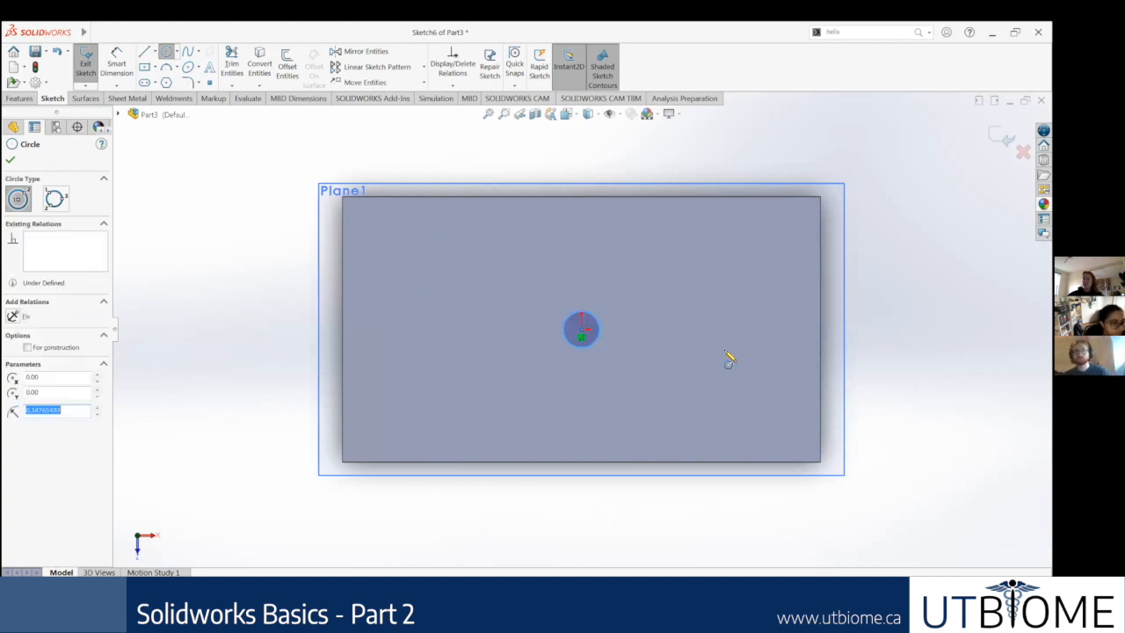
{"action": "left_click", "coordinate": [165, 51]}
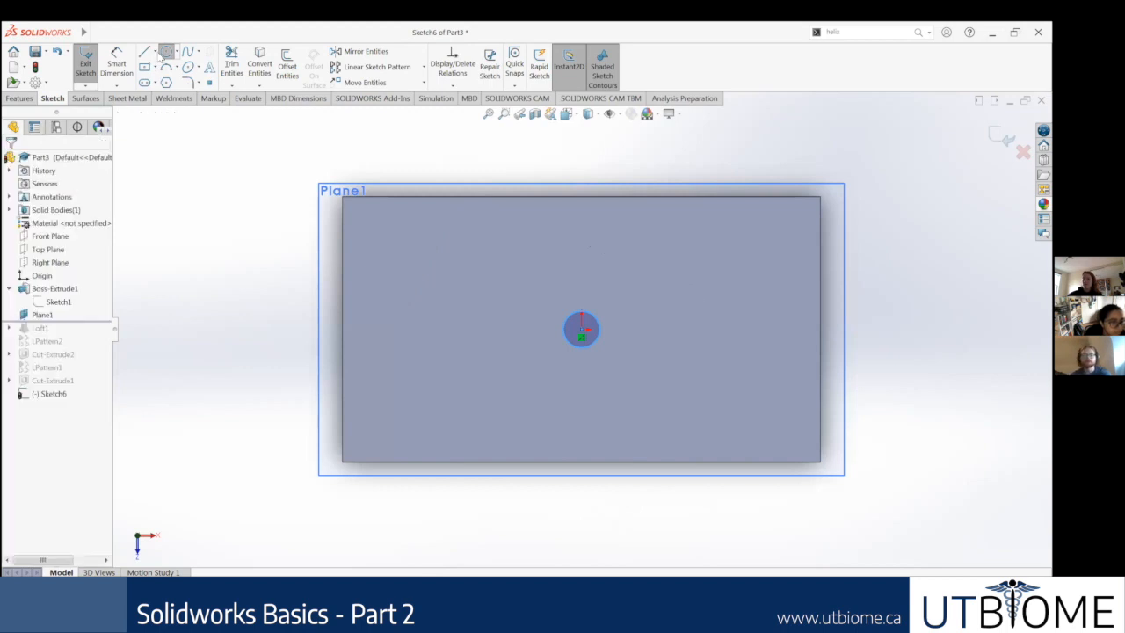
Step: Dimension the circle at the origin with a diameter of 0.5 in
{"action": "left_click", "coordinate": [125, 60]}
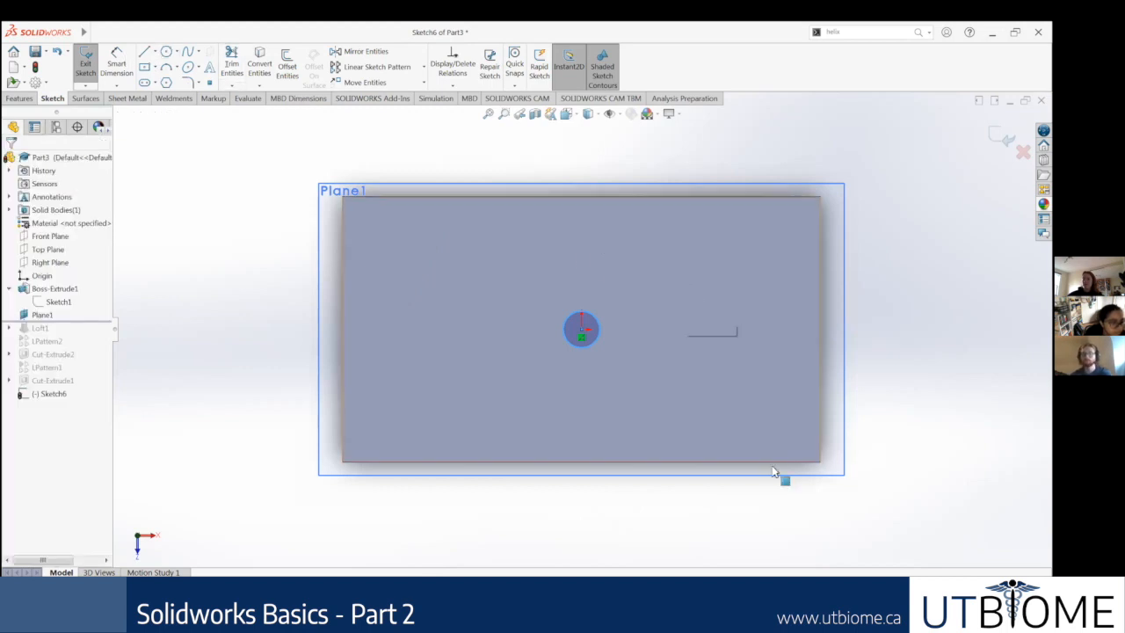
{"action": "scroll", "coordinate": [773, 471], "scroll_direction": "down", "scroll_amount": 2}
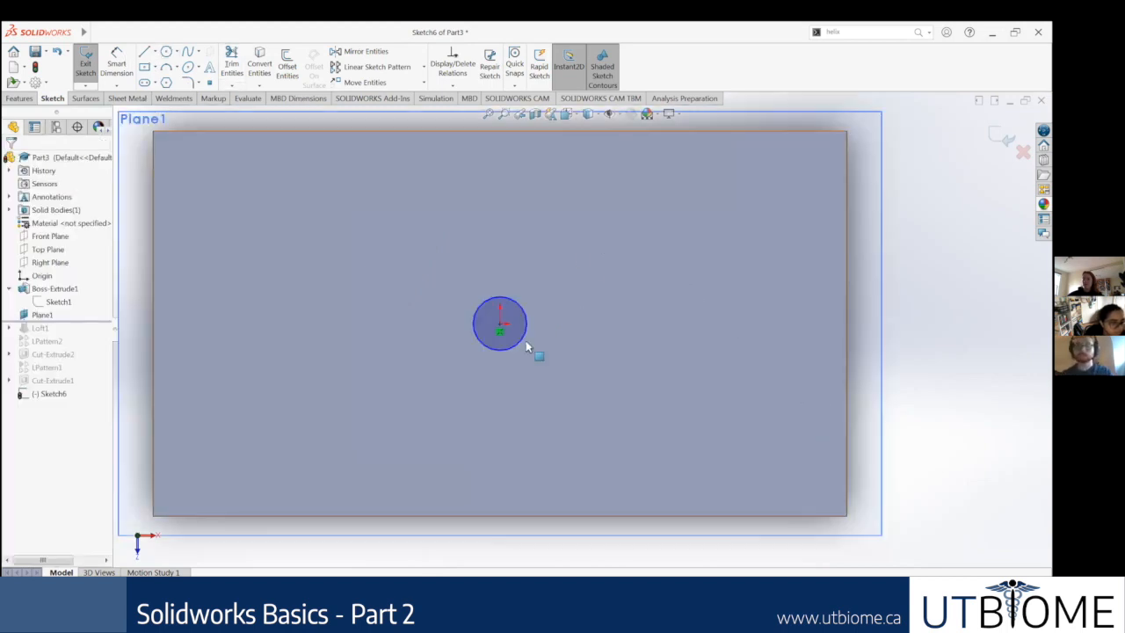
{"action": "left_click", "coordinate": [118, 60]}
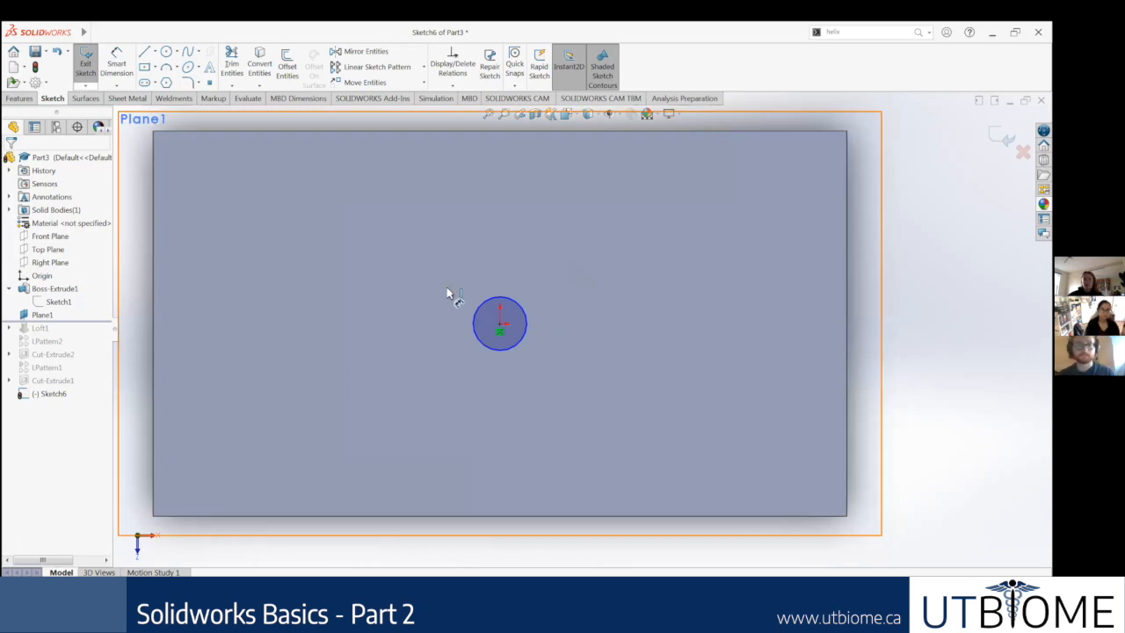
{"action": "left_click", "coordinate": [500, 349]}
{"action": "left_click", "coordinate": [497, 393]}
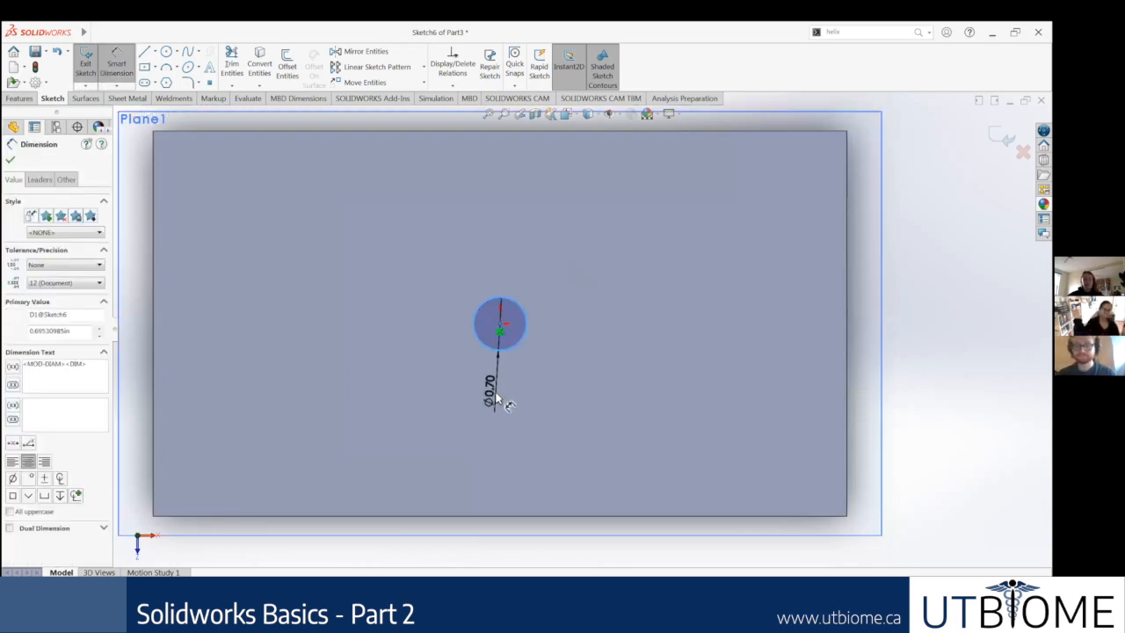
{"action": "type", "text": "0.5"}
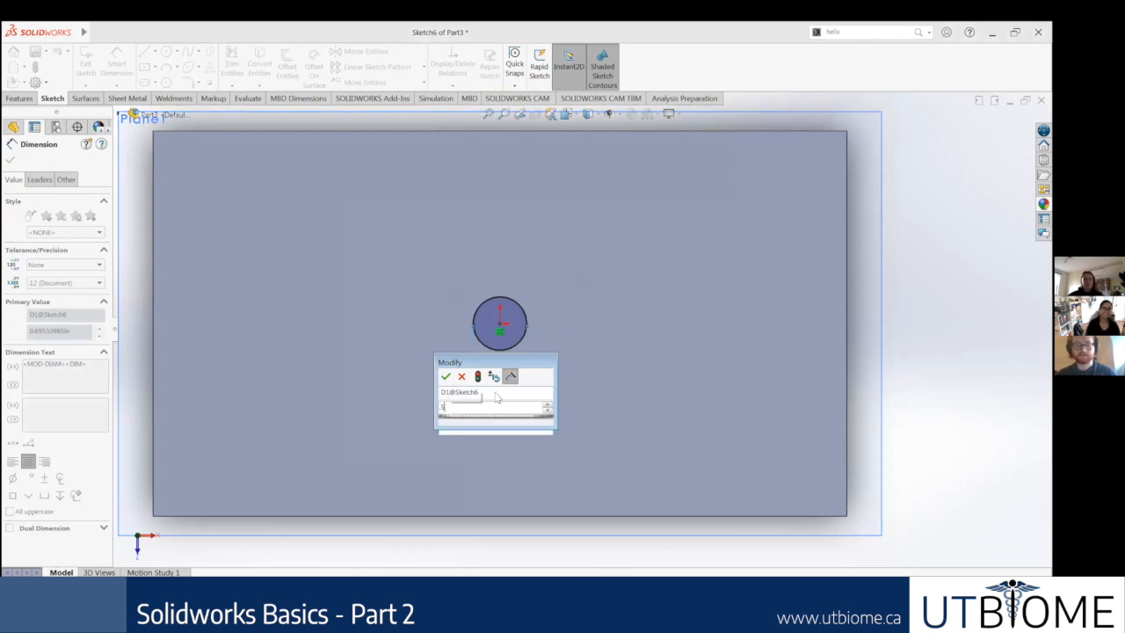
{"action": "key", "text": "Return"}
{"action": "left_click", "coordinate": [11, 161]}
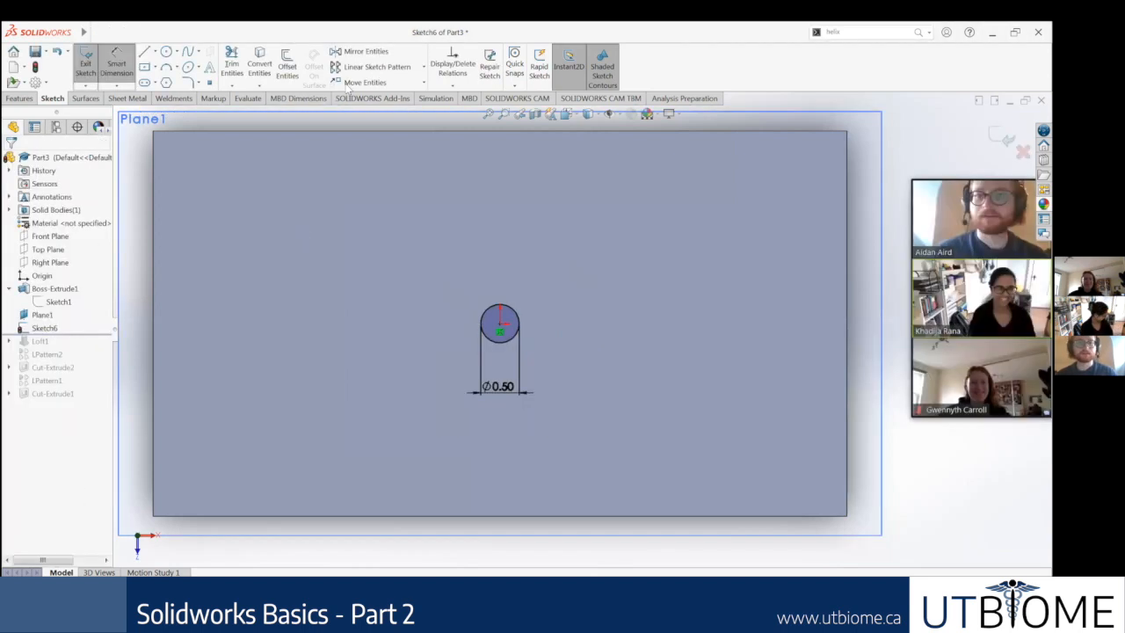
Step: Create a linear sketch pattern of the circle along the X-axis with 3 instances spaced 0.80 in apart
{"action": "left_click", "coordinate": [373, 67]}
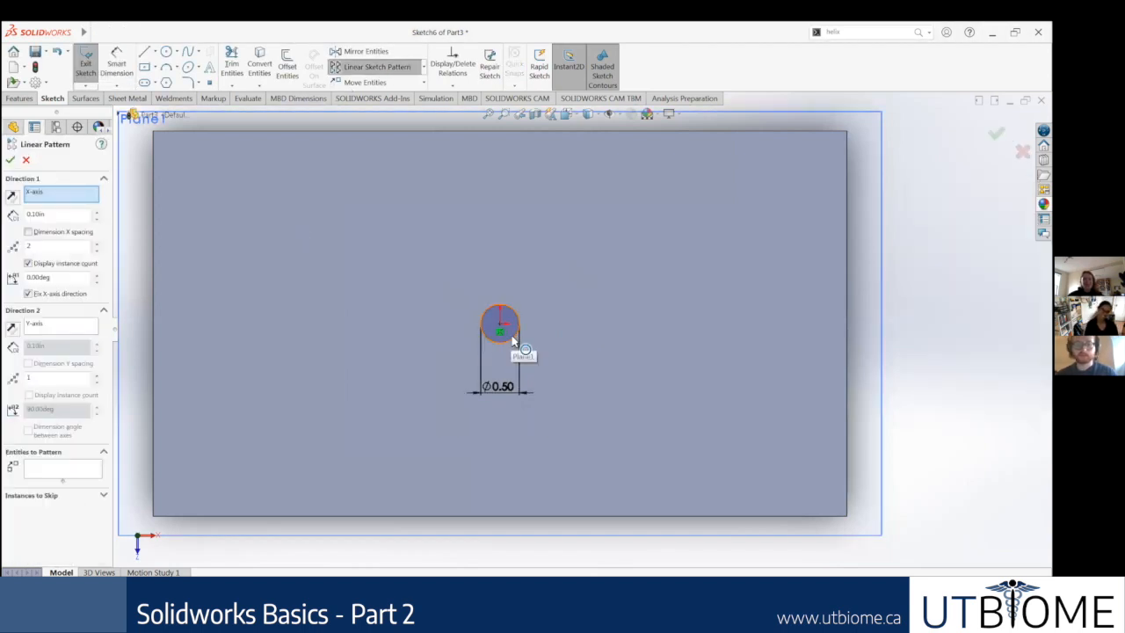
{"action": "left_click", "coordinate": [515, 336]}
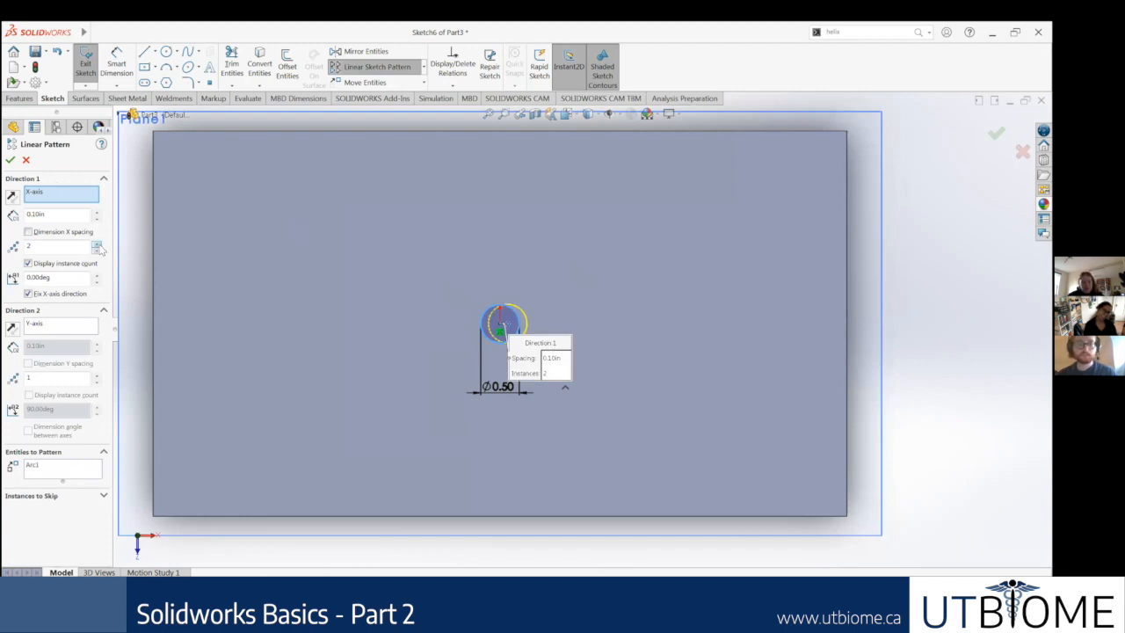
{"action": "left_click", "coordinate": [98, 246]}
{"action": "left_click", "coordinate": [97, 245]}
{"action": "left_click", "coordinate": [98, 245]}
{"action": "left_click", "coordinate": [97, 251]}
{"action": "left_click", "coordinate": [96, 251]}
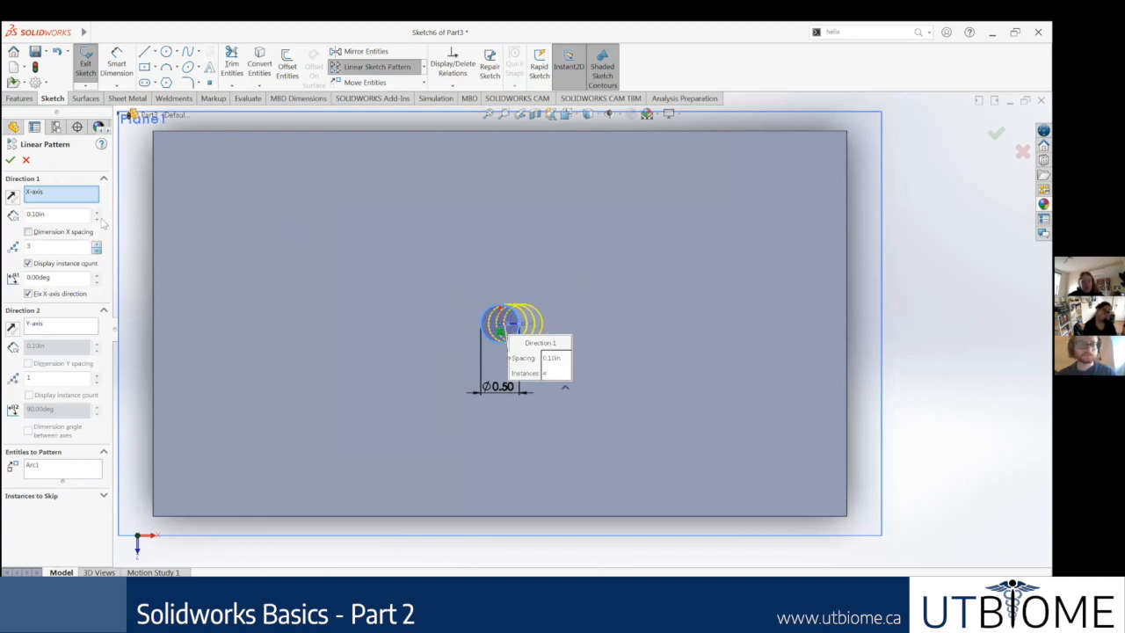
{"action": "left_click", "coordinate": [98, 212]}
{"action": "left_click", "coordinate": [97, 212]}
{"action": "left_click", "coordinate": [98, 212]}
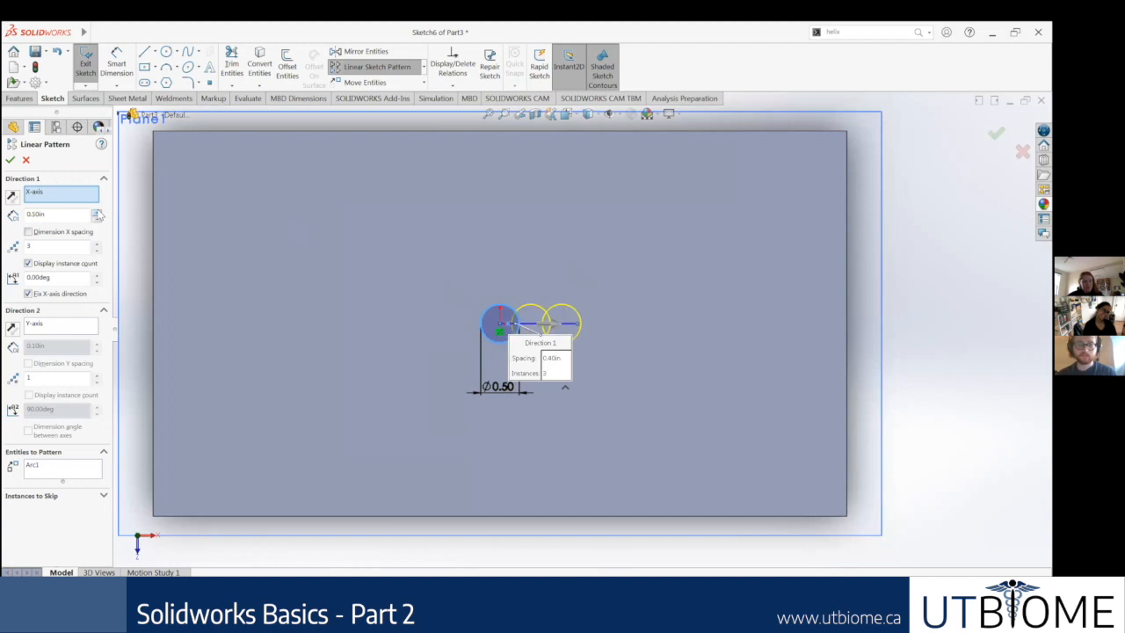
{"action": "left_click", "coordinate": [98, 211]}
{"action": "left_click", "coordinate": [97, 212]}
{"action": "left_click", "coordinate": [97, 212]}
{"action": "left_click", "coordinate": [98, 212]}
{"action": "left_click", "coordinate": [97, 212]}
{"action": "left_click", "coordinate": [98, 211]}
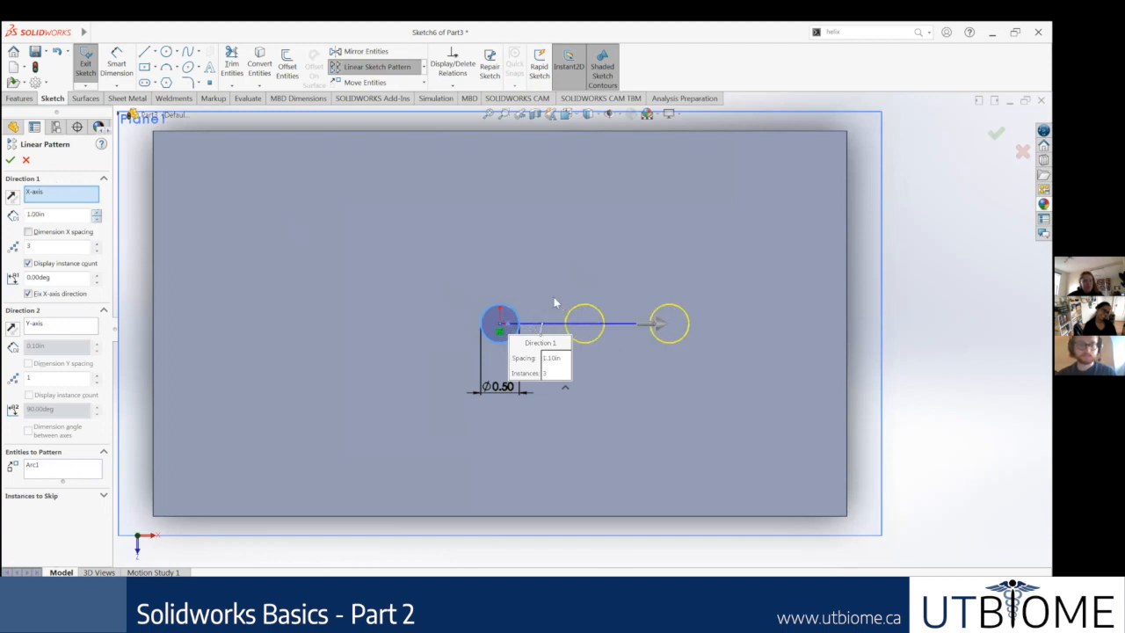
{"action": "left_click", "coordinate": [97, 218]}
{"action": "left_click", "coordinate": [98, 217]}
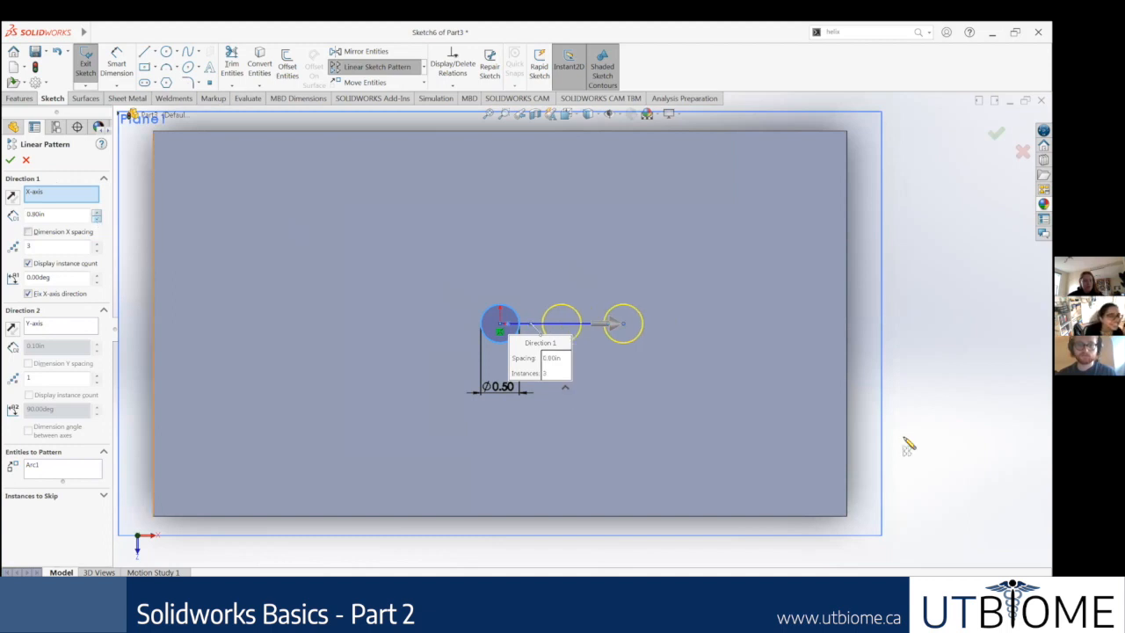
{"action": "key", "text": "Return"}
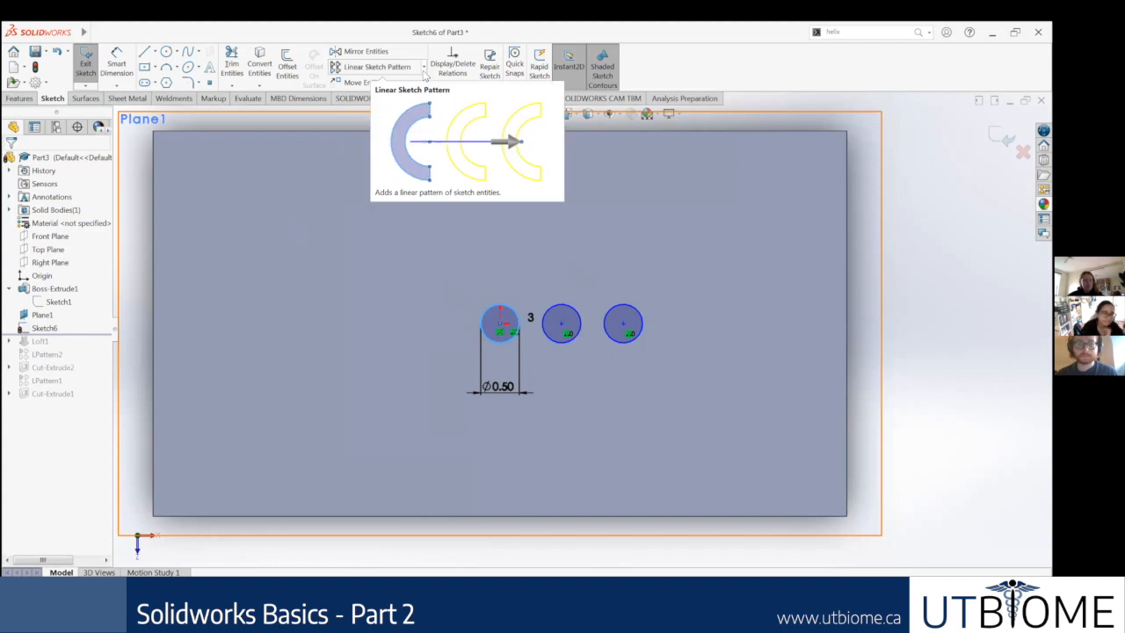
{"action": "left_click", "coordinate": [422, 71]}
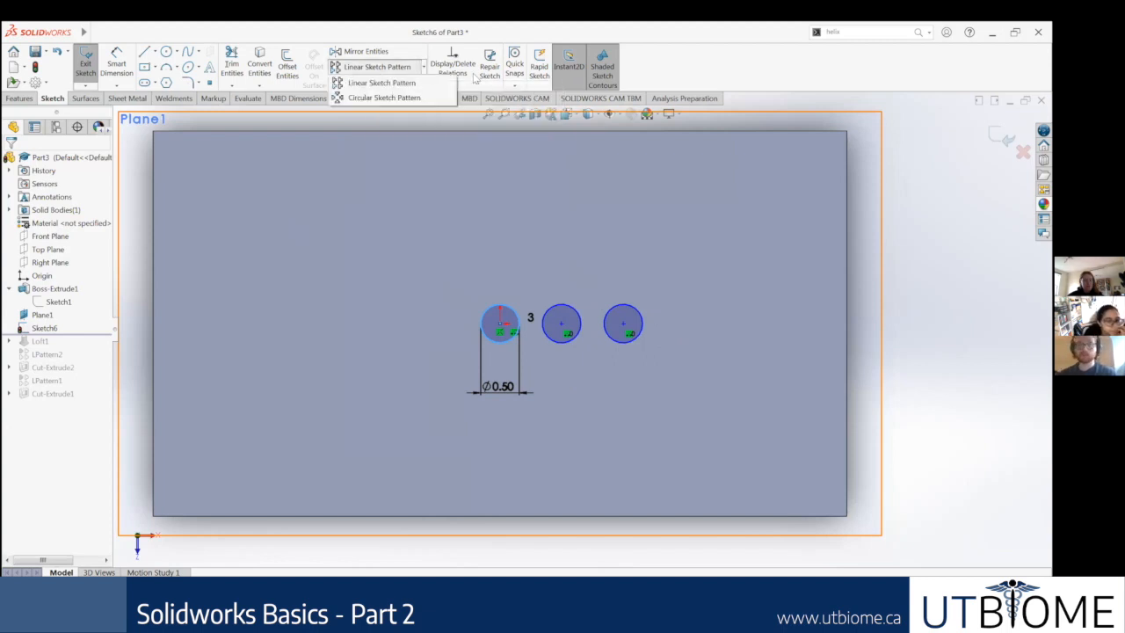
{"action": "left_click", "coordinate": [457, 83]}
{"action": "left_click", "coordinate": [423, 81]}
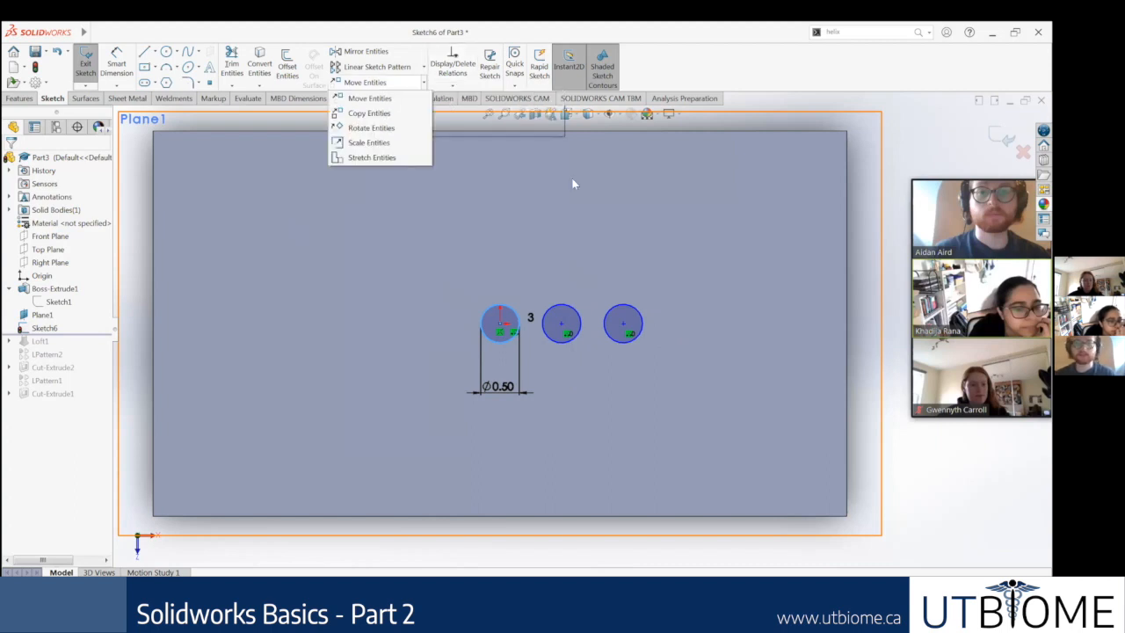
{"action": "left_click", "coordinate": [423, 69]}
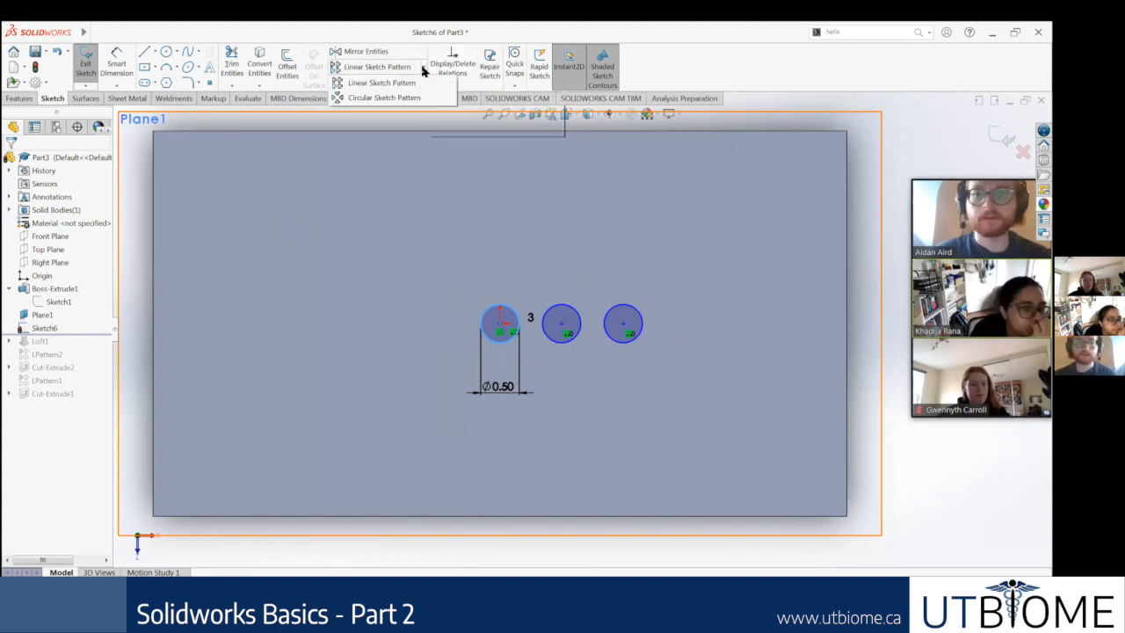
{"action": "left_click", "coordinate": [647, 74]}
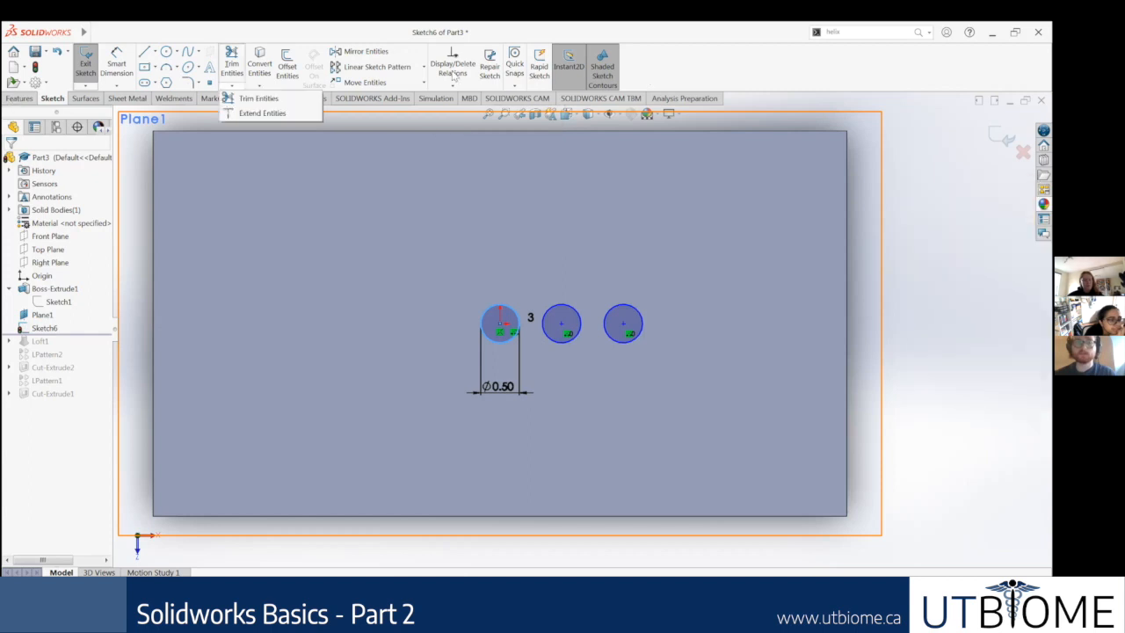
{"action": "left_click", "coordinate": [20, 98]}
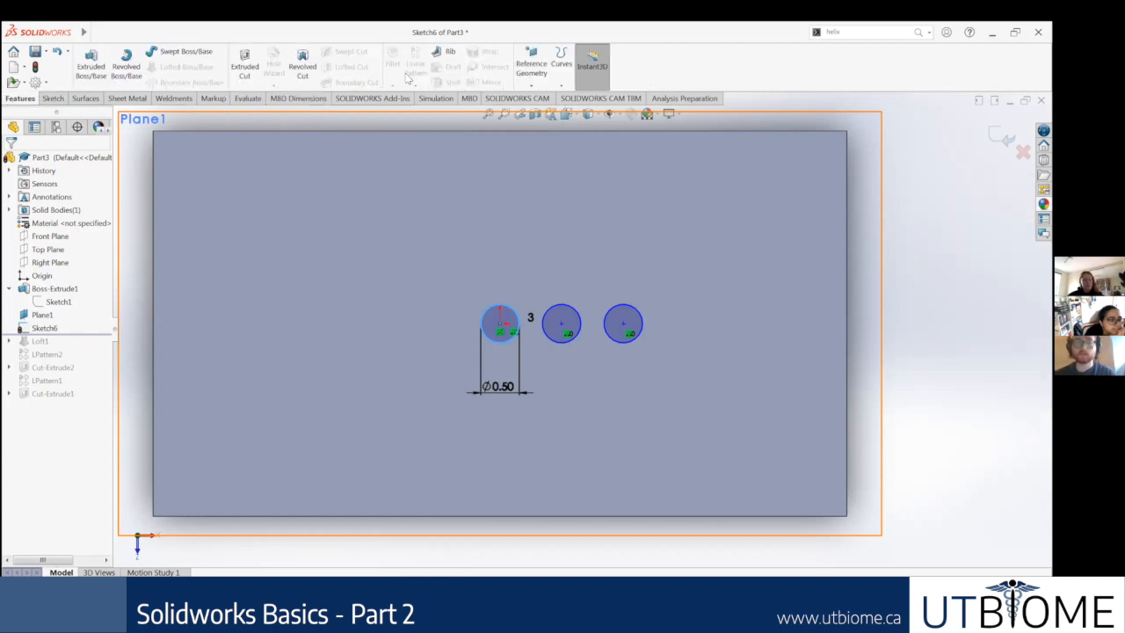
{"action": "left_click", "coordinate": [55, 99]}
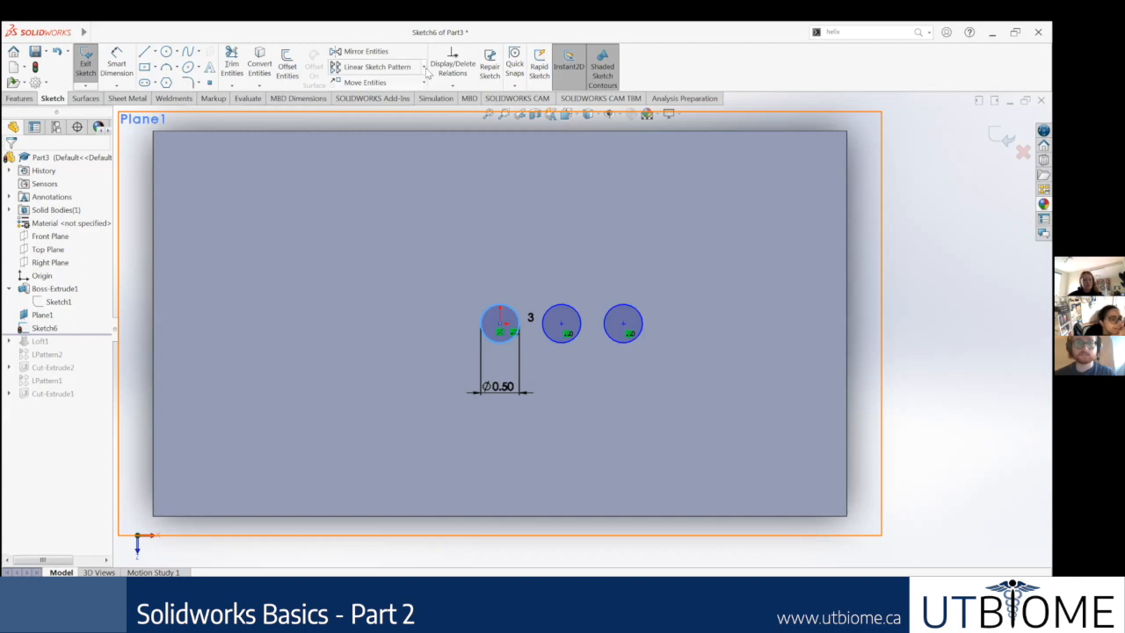
Step: Set up a circular sketch pattern of the three circles about the first circle's centre, with 4 instances equally spaced over 360 degrees
{"action": "left_click", "coordinate": [424, 67]}
{"action": "left_click", "coordinate": [366, 99]}
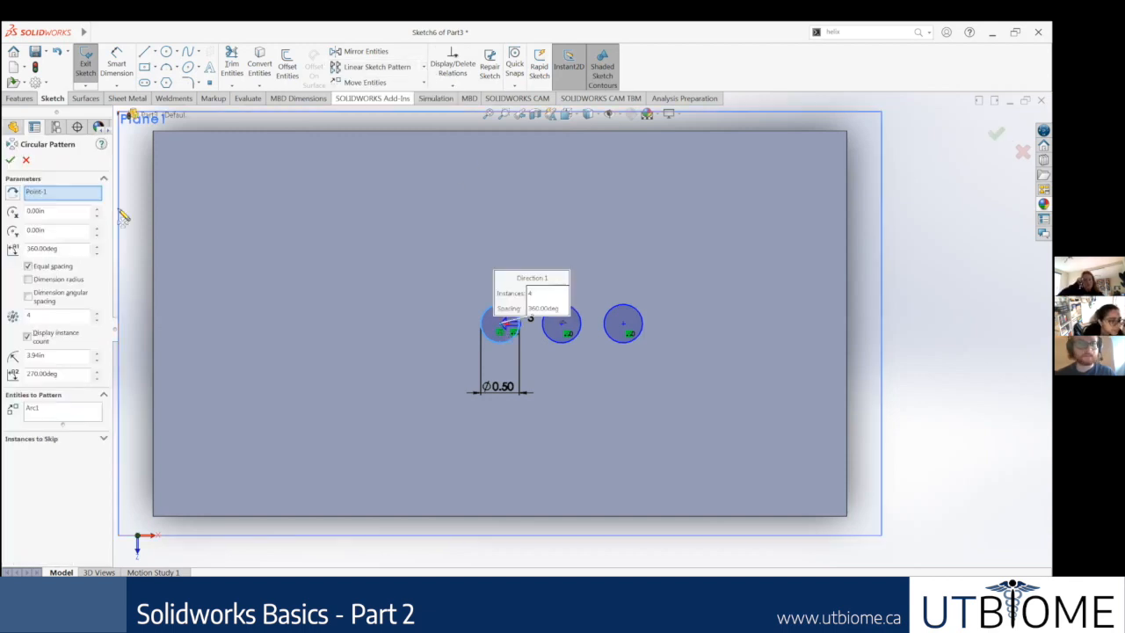
{"action": "left_click", "coordinate": [43, 193]}
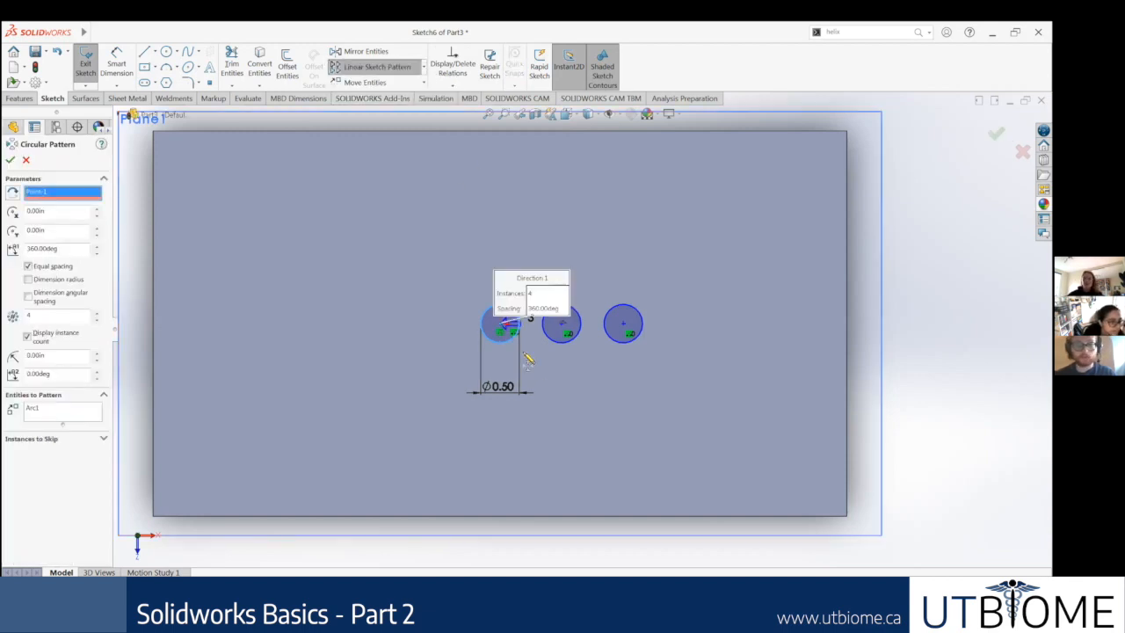
{"action": "scroll", "coordinate": [505, 298], "scroll_direction": "down", "scroll_amount": 3}
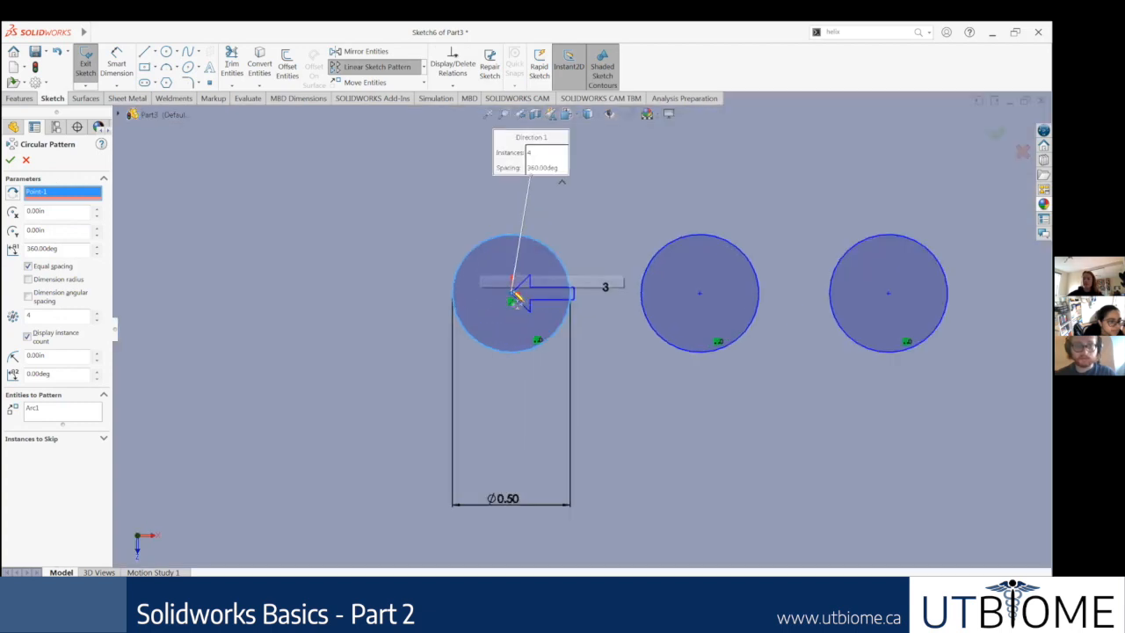
{"action": "left_click", "coordinate": [511, 300]}
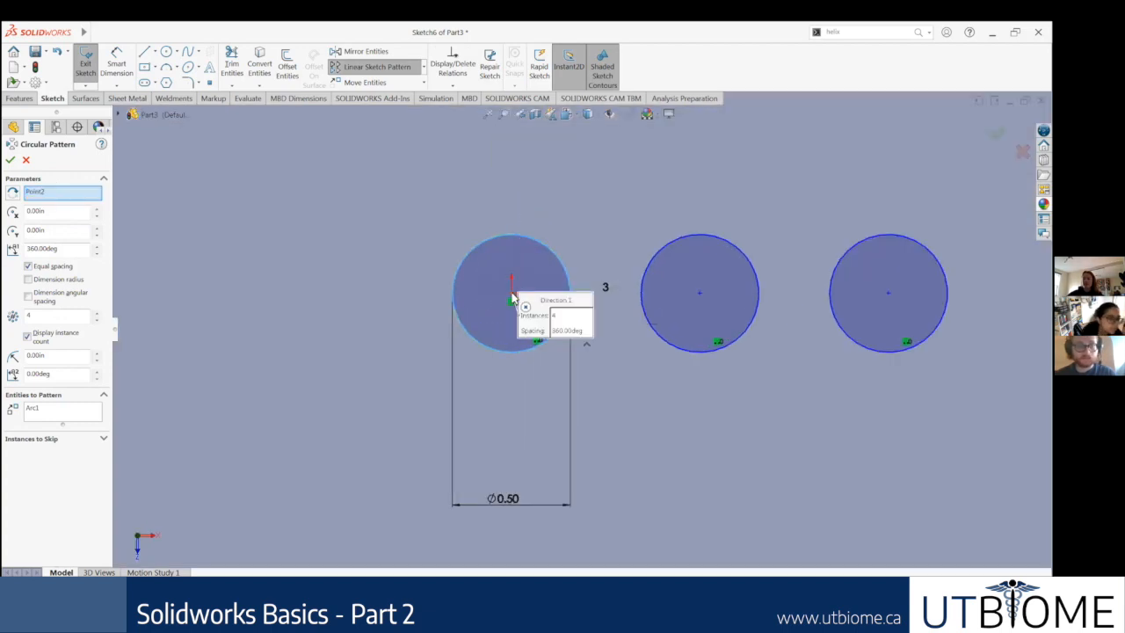
{"action": "scroll", "coordinate": [554, 320], "scroll_direction": "up", "scroll_amount": 2}
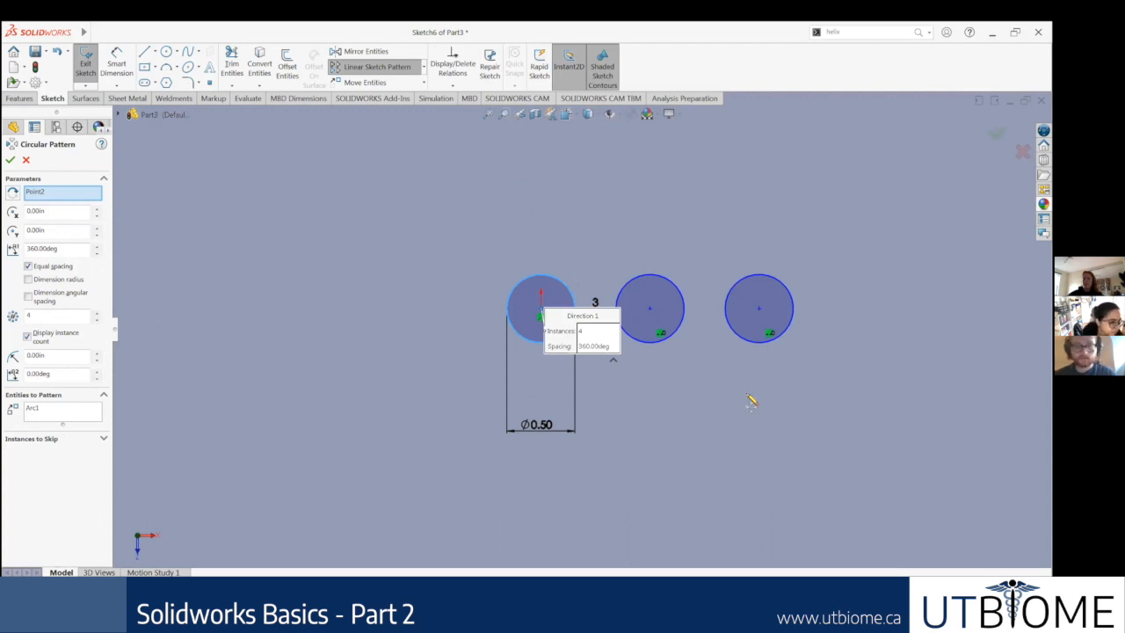
{"action": "left_click", "coordinate": [670, 345]}
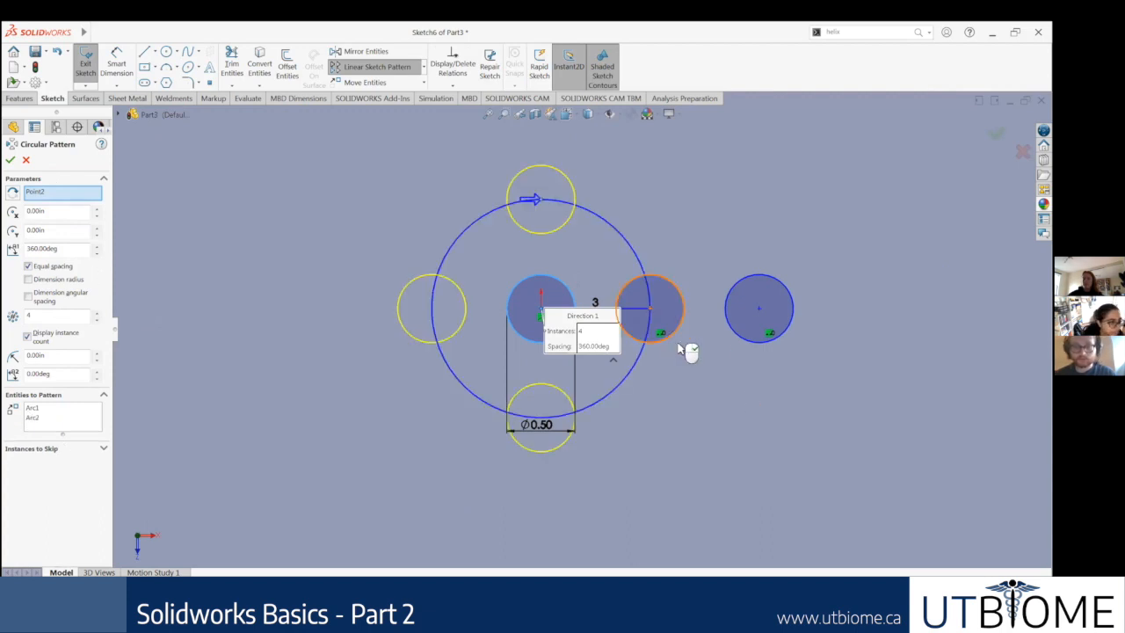
{"action": "left_click", "coordinate": [760, 342]}
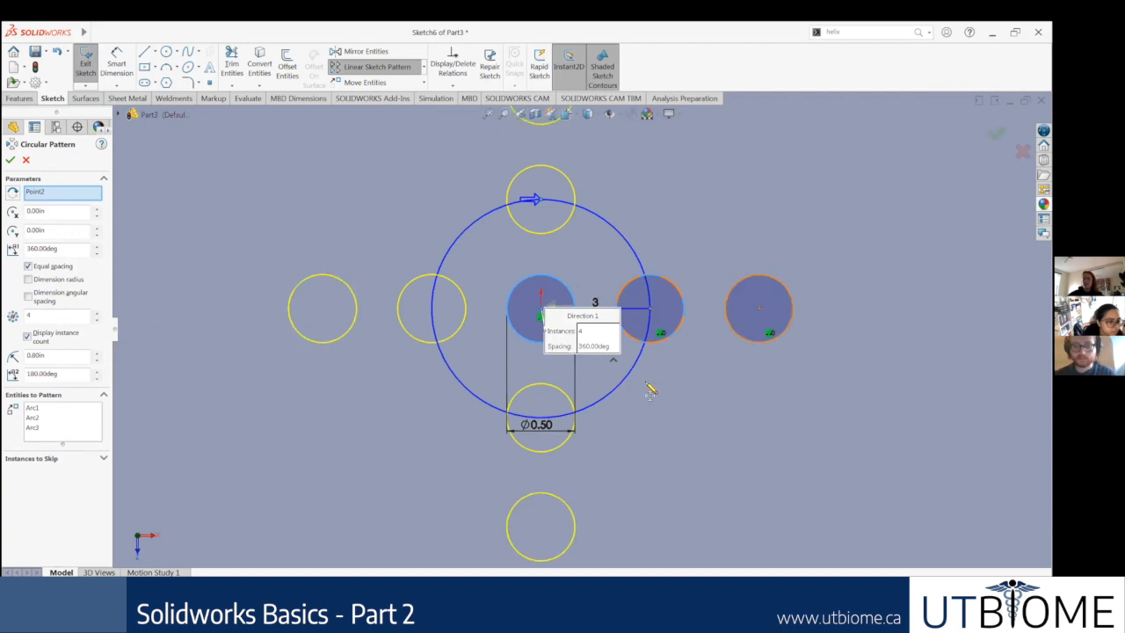
Step: Try a smaller total angle down to 335 degrees and unequal spacing, and restore 360 degrees with equal spacing
{"action": "scroll", "coordinate": [503, 367], "scroll_direction": "up", "scroll_amount": 3}
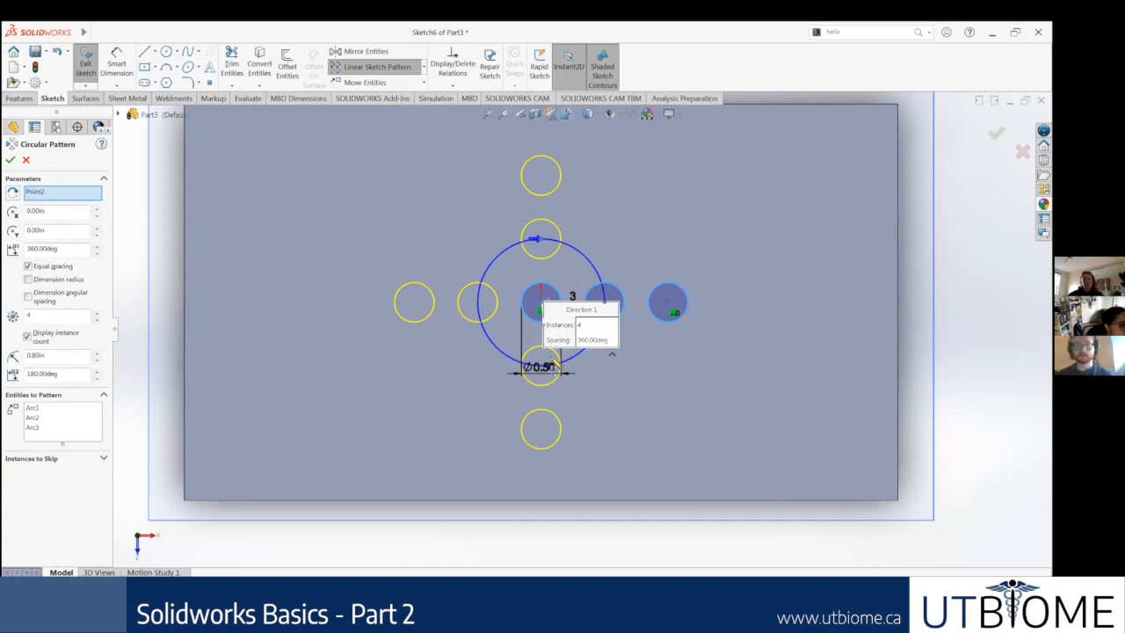
{"action": "scroll", "coordinate": [566, 307], "scroll_direction": "down", "scroll_amount": 1}
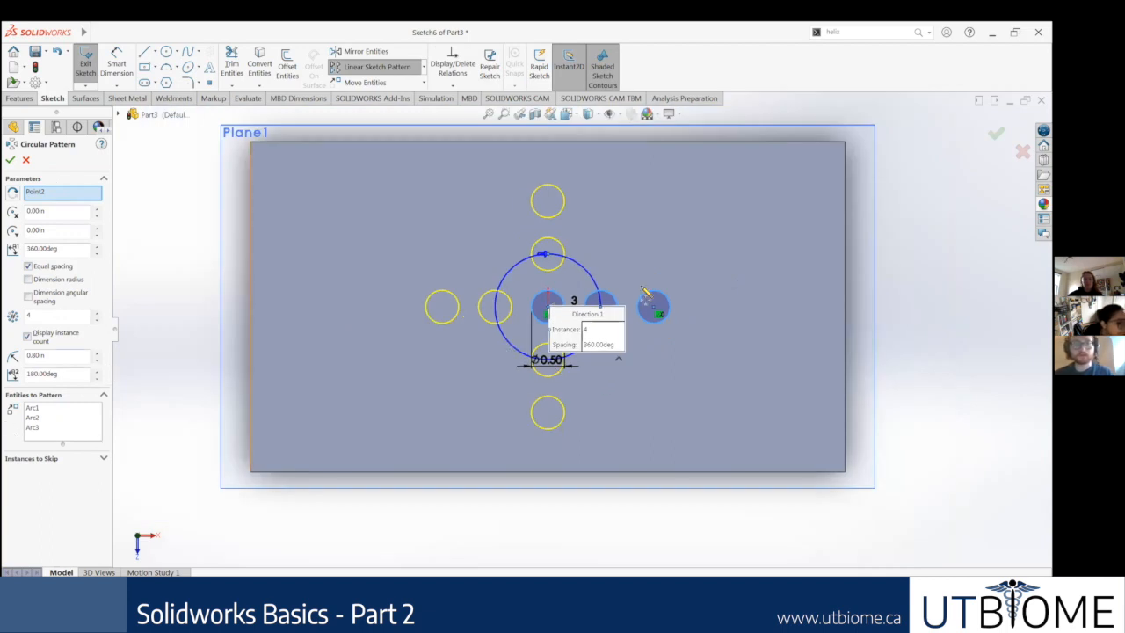
{"action": "left_click", "coordinate": [96, 253]}
{"action": "left_click", "coordinate": [97, 252]}
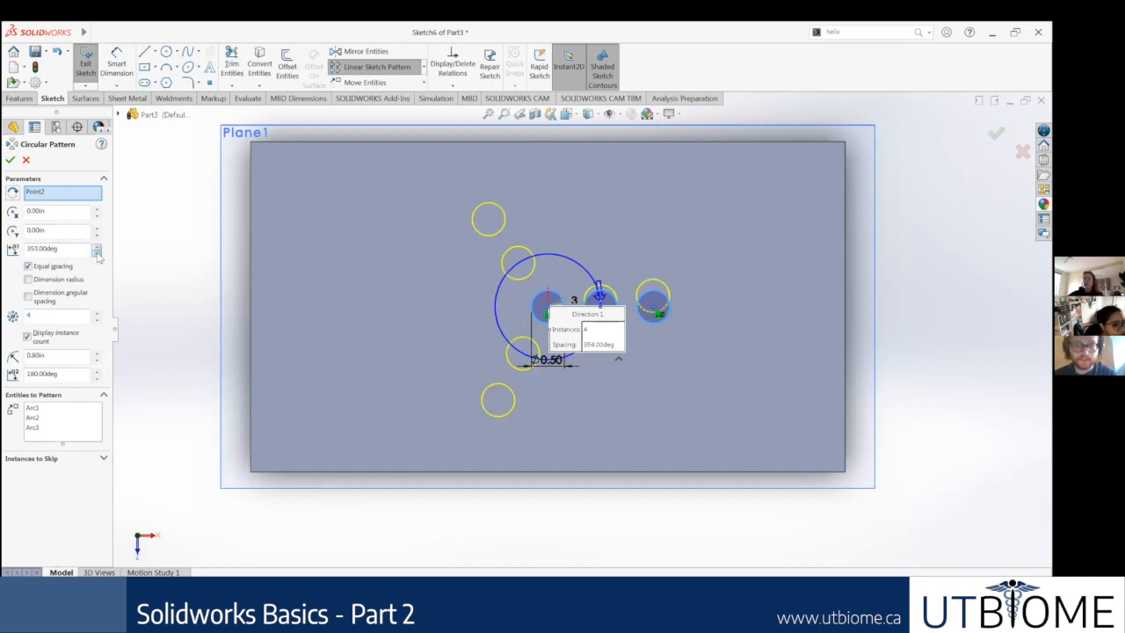
{"action": "left_click", "coordinate": [96, 252]}
{"action": "left_click", "coordinate": [96, 253]}
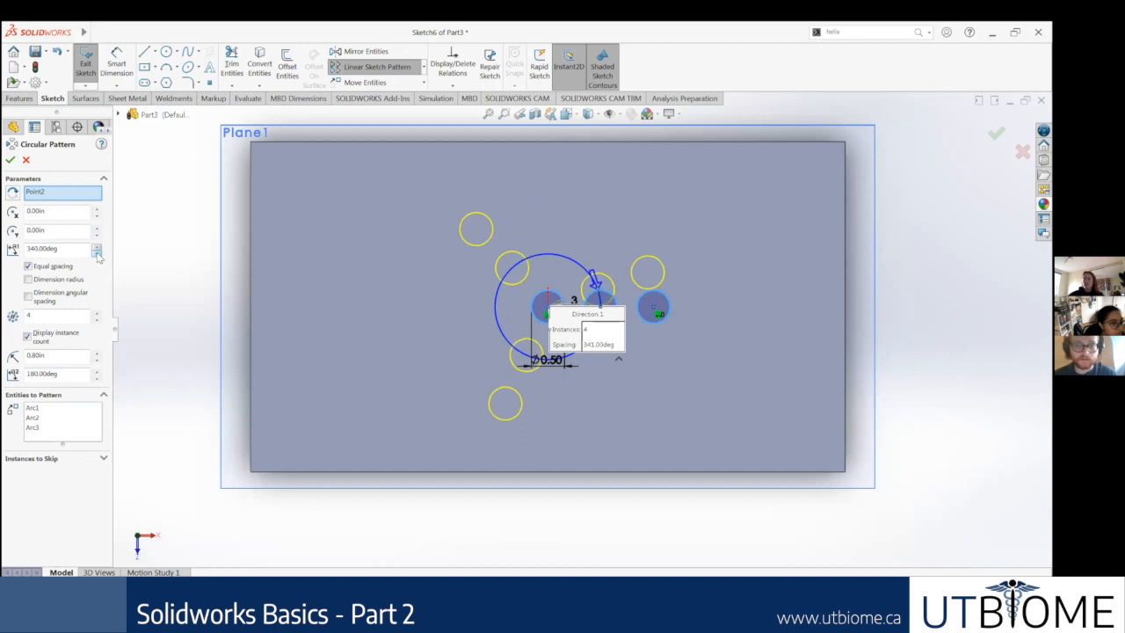
{"action": "left_click", "coordinate": [97, 252]}
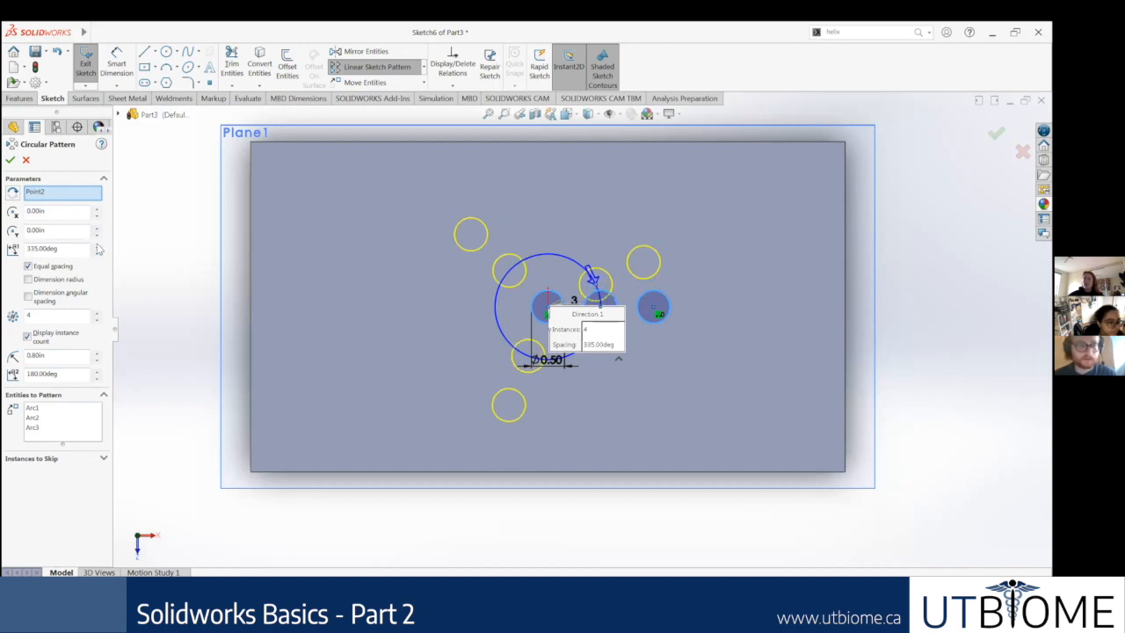
{"action": "left_click", "coordinate": [96, 246]}
{"action": "left_click", "coordinate": [97, 246]}
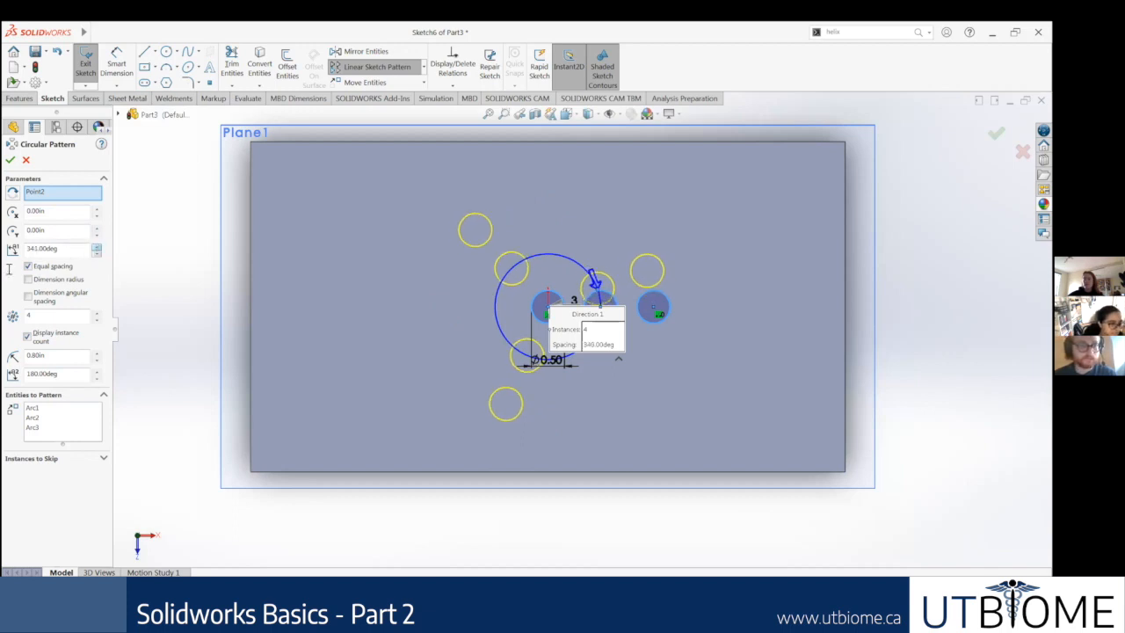
{"action": "type", "text": "360"}
{"action": "key", "text": "Return"}
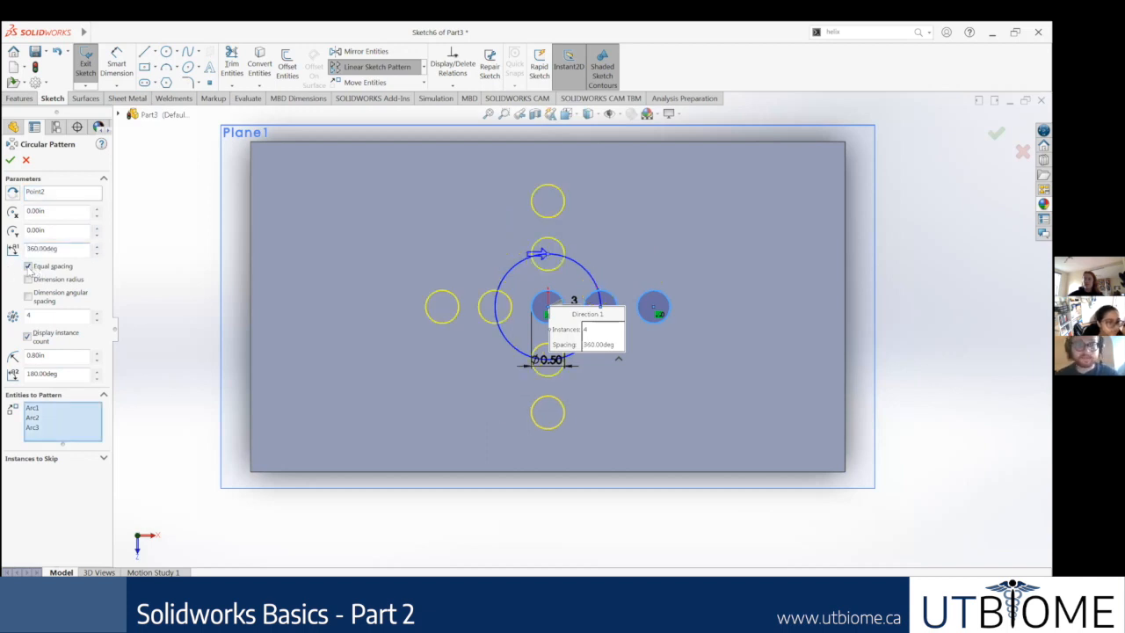
{"action": "left_click", "coordinate": [28, 267]}
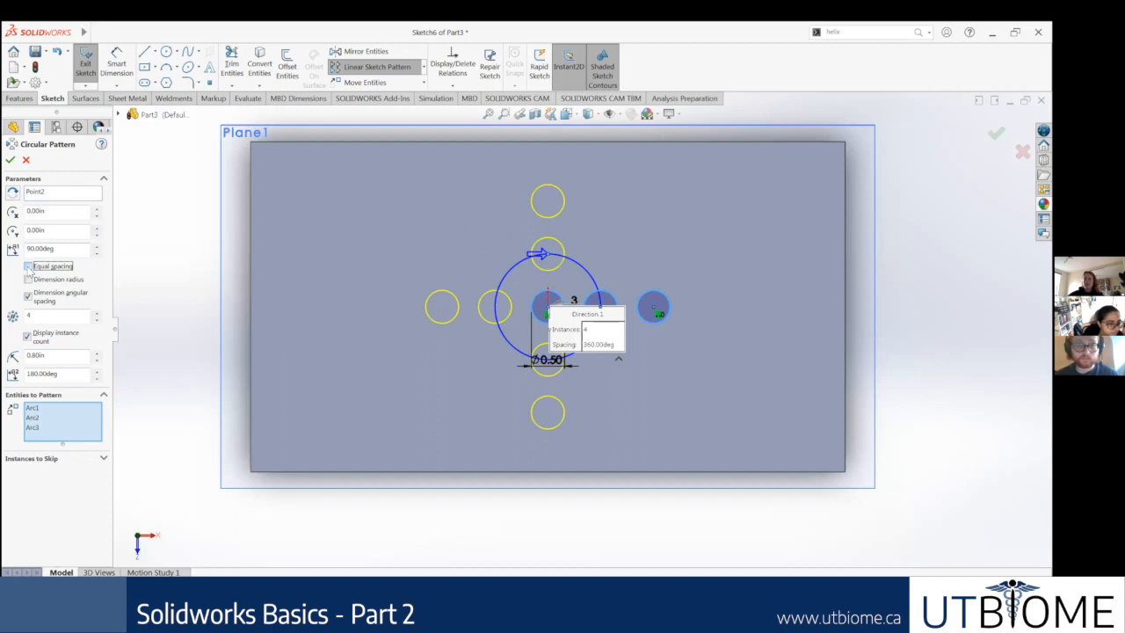
{"action": "left_click", "coordinate": [28, 266]}
Step: Set the circular sketch pattern's number of instances to 9
{"action": "left_click", "coordinate": [97, 313]}
{"action": "left_click", "coordinate": [96, 313]}
{"action": "left_click", "coordinate": [96, 312]}
{"action": "left_click", "coordinate": [97, 313]}
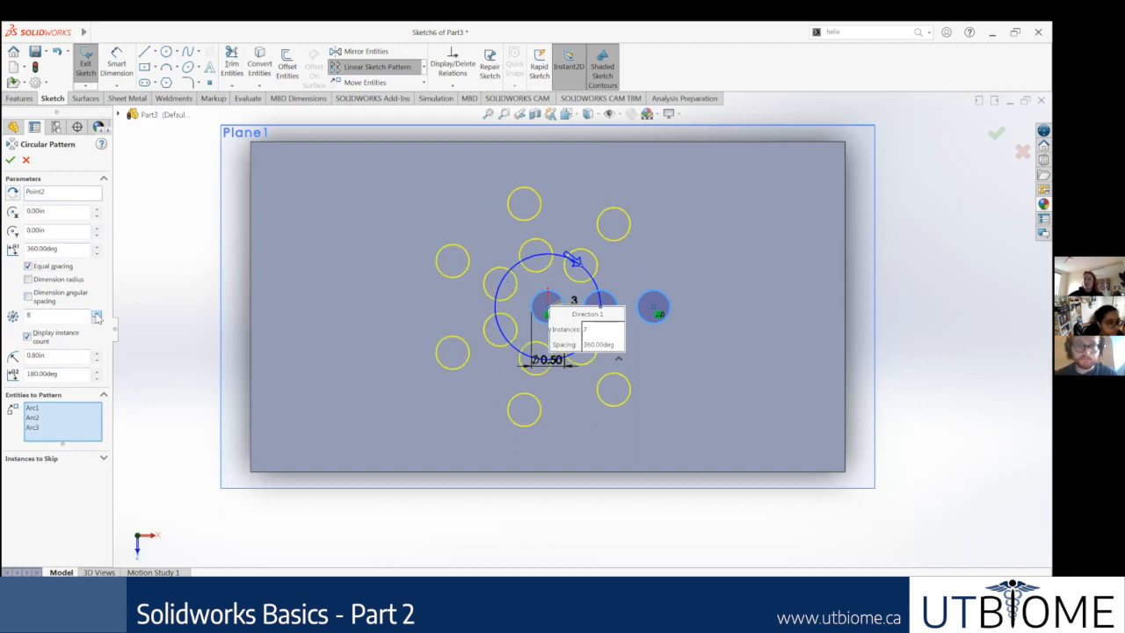
{"action": "left_click", "coordinate": [97, 314]}
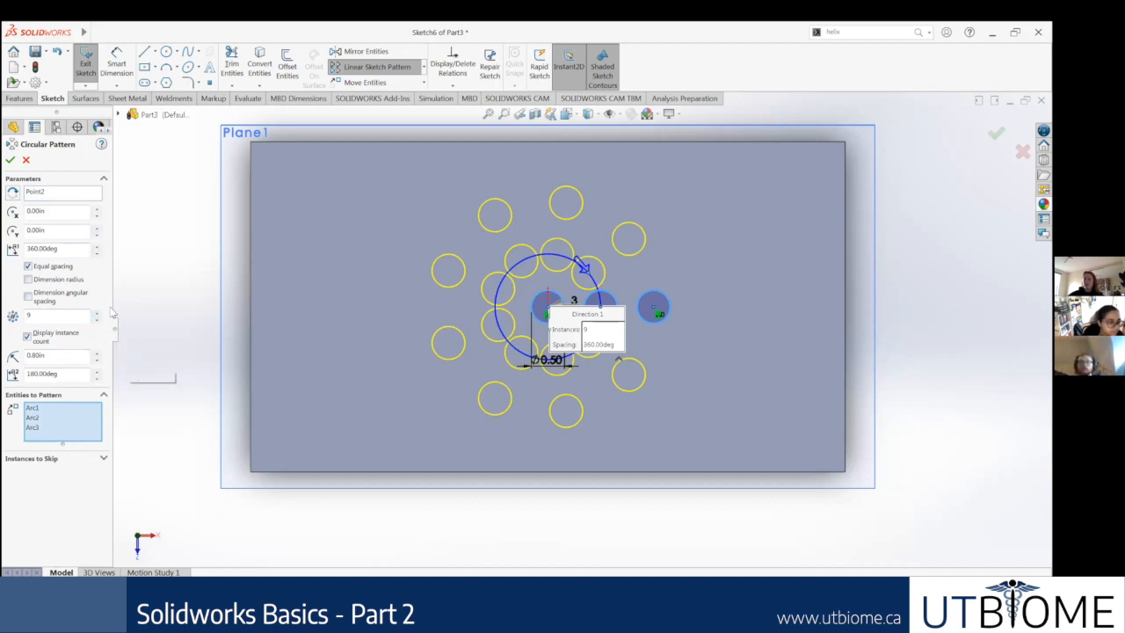
Step: Try 10 instances in the circular pattern, check where neighbouring inner circles touch, and restore the count to 9
{"action": "scroll", "coordinate": [695, 320], "scroll_direction": "down", "scroll_amount": 3}
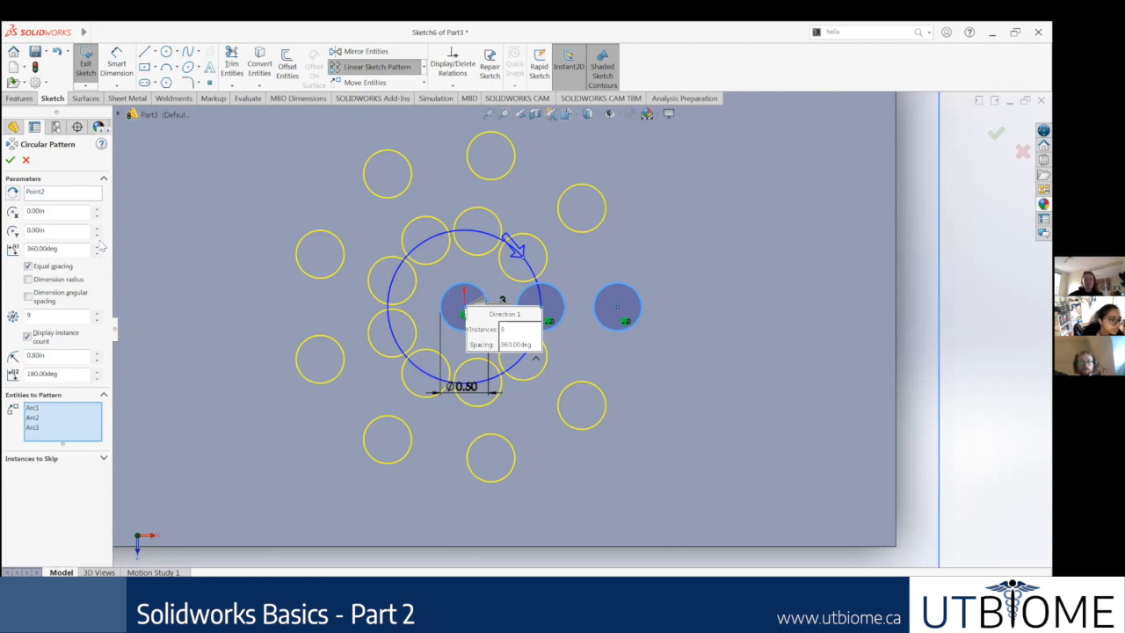
{"action": "scroll", "coordinate": [380, 244], "scroll_direction": "up", "scroll_amount": 2}
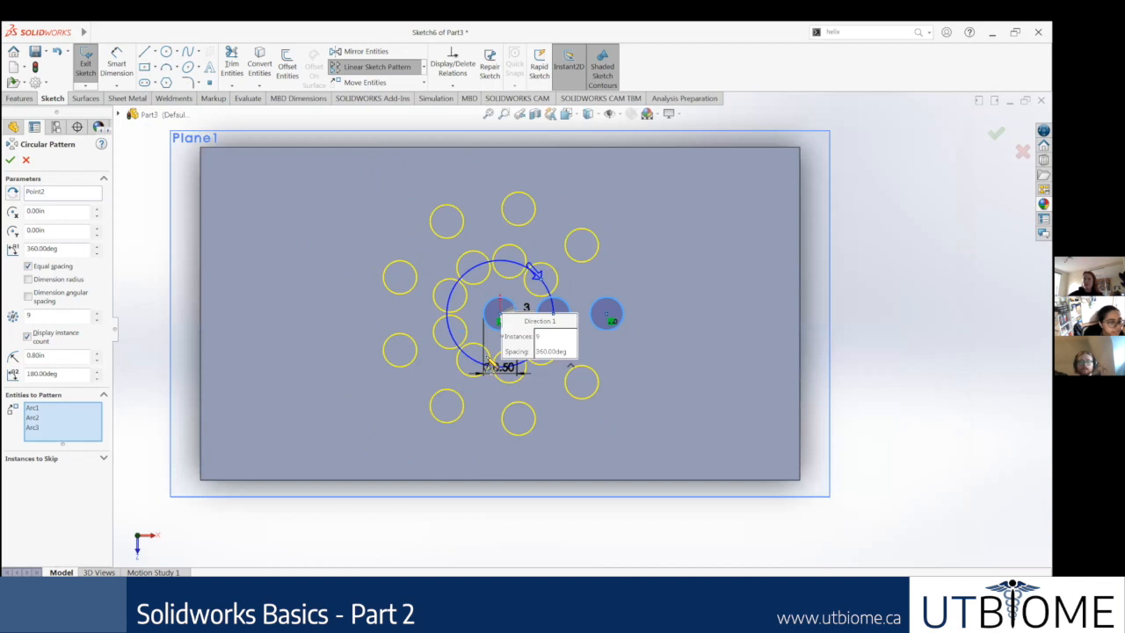
{"action": "scroll", "coordinate": [560, 367], "scroll_direction": "down", "scroll_amount": 4}
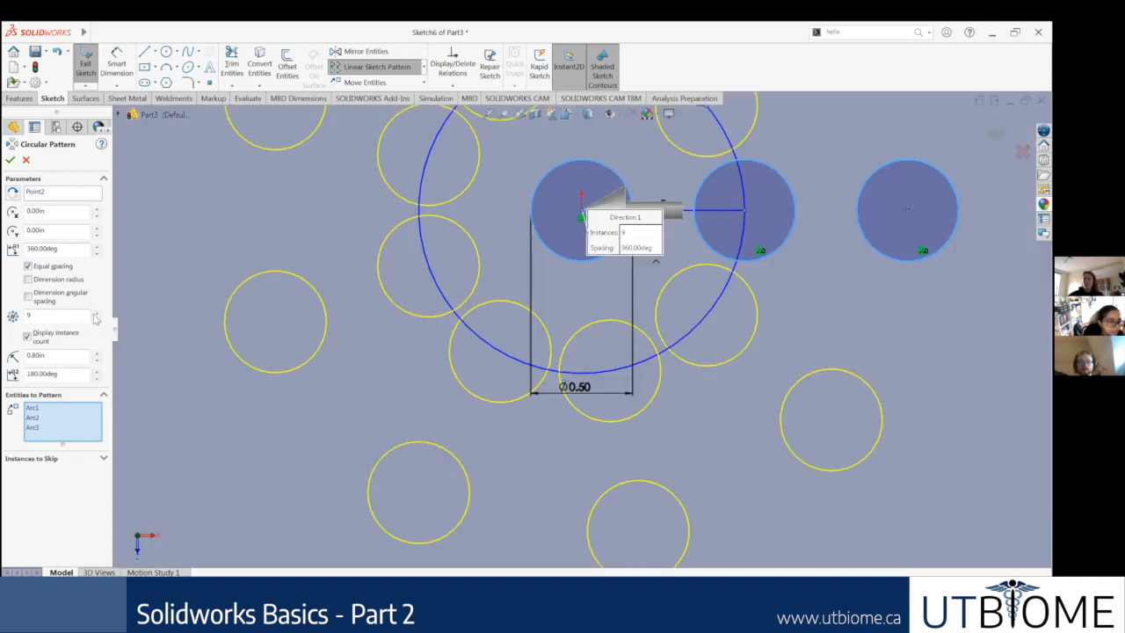
{"action": "left_click", "coordinate": [96, 315]}
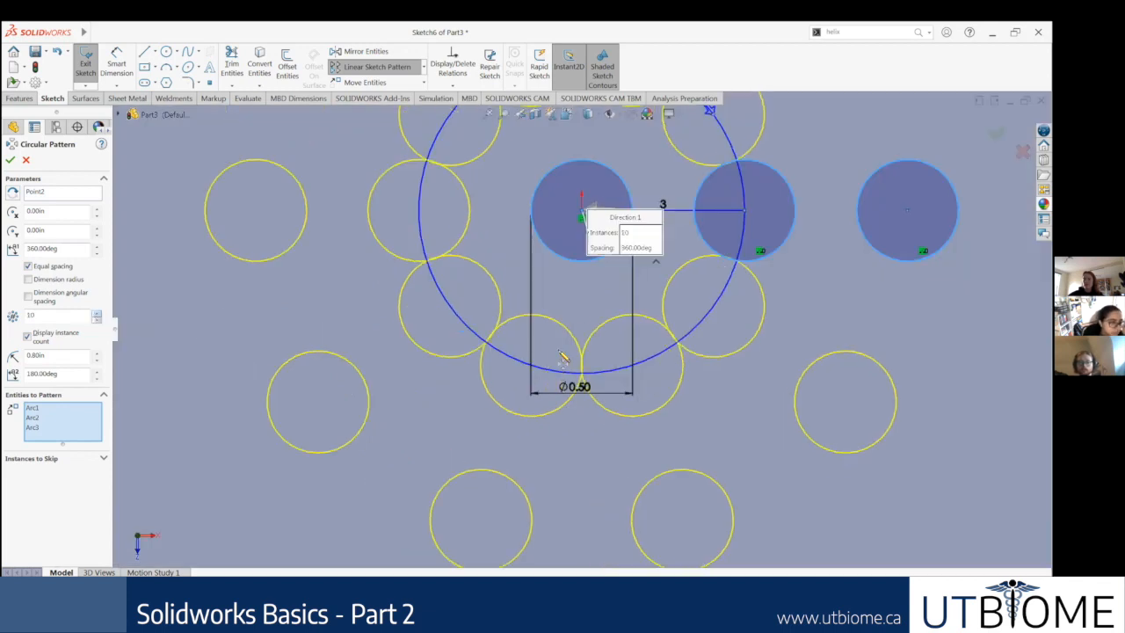
{"action": "scroll", "coordinate": [566, 369], "scroll_direction": "down", "scroll_amount": 4}
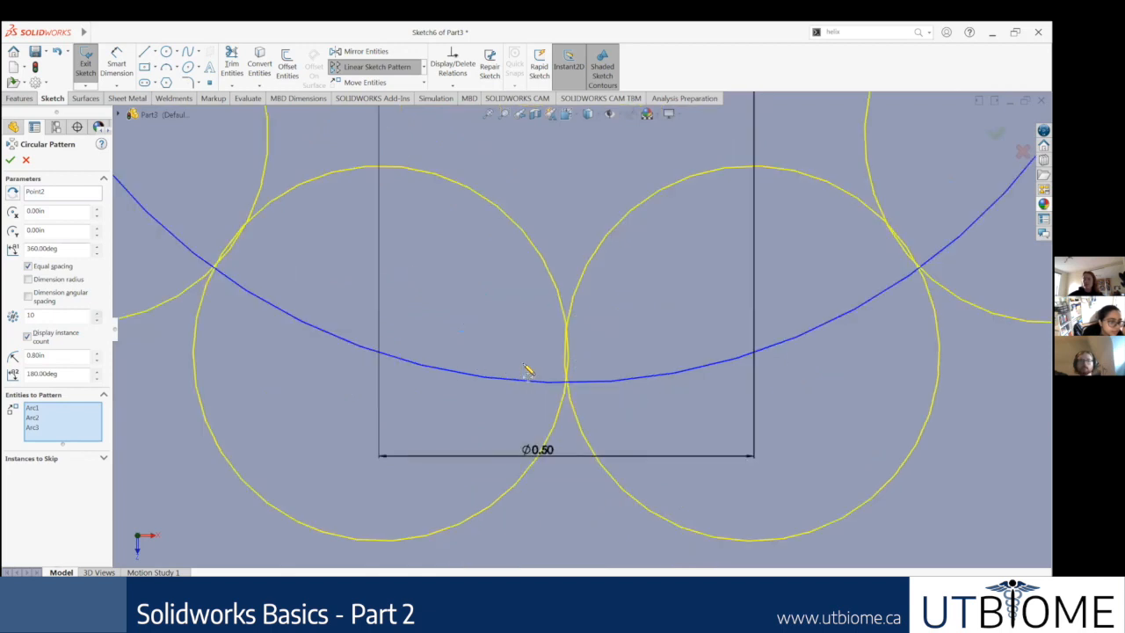
{"action": "scroll", "coordinate": [527, 369], "scroll_direction": "down", "scroll_amount": 2}
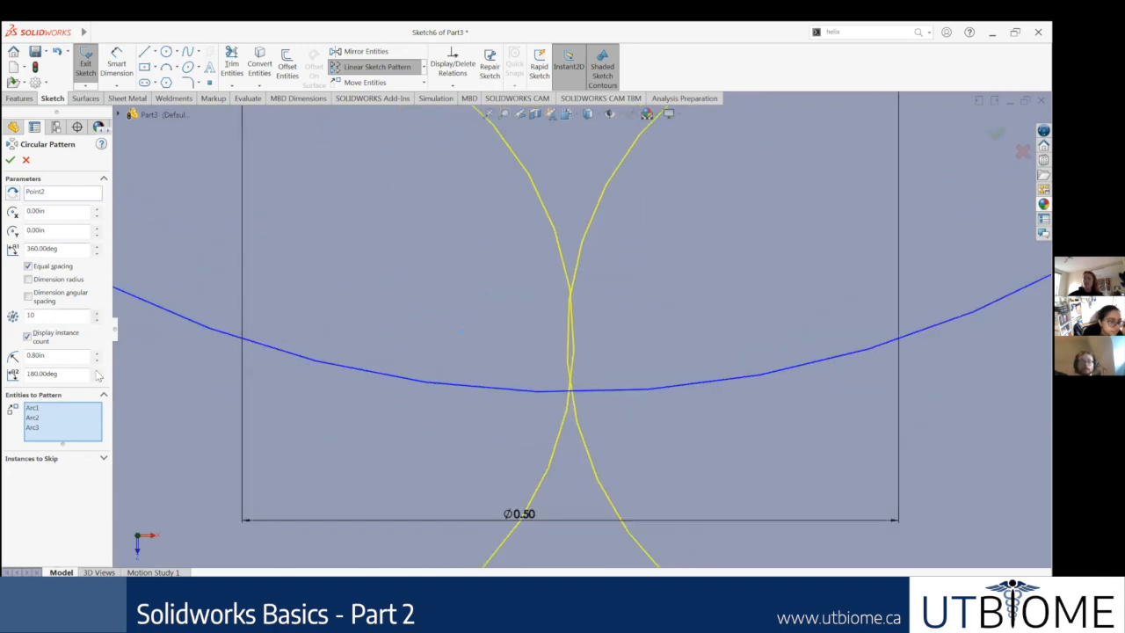
{"action": "left_click", "coordinate": [96, 320]}
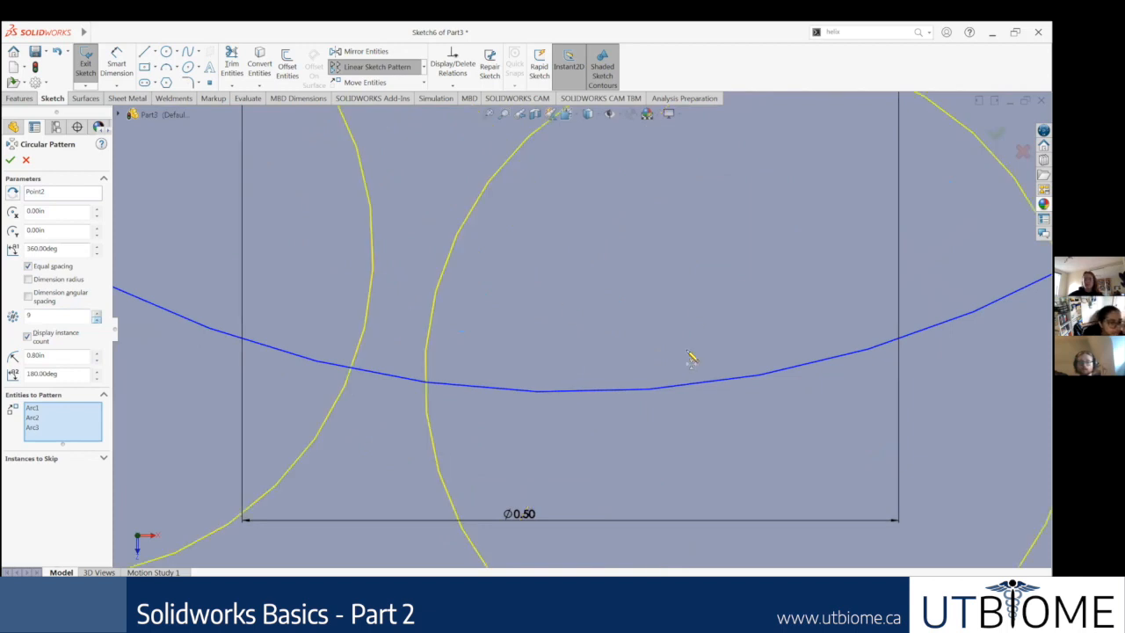
{"action": "scroll", "coordinate": [580, 334], "scroll_direction": "up", "scroll_amount": 5}
{"action": "scroll", "coordinate": [553, 355], "scroll_direction": "up", "scroll_amount": 5}
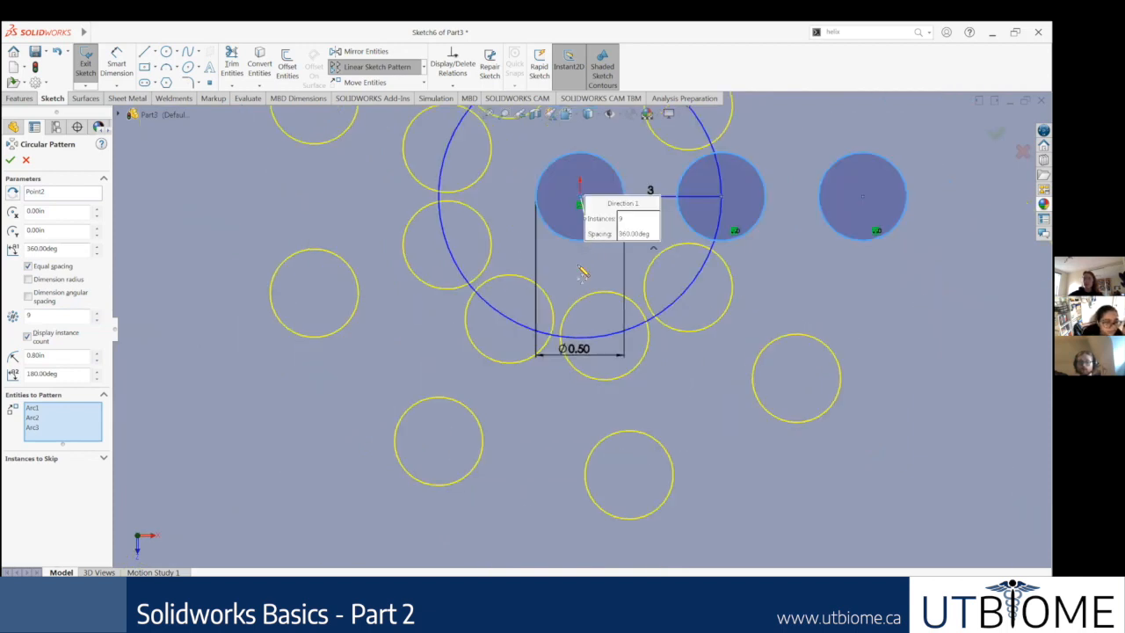
Step: Examine the gaps between the inner-ring circles and the overall layout of the 9-instance pattern preview
{"action": "scroll", "coordinate": [589, 281], "scroll_direction": "up", "scroll_amount": 3}
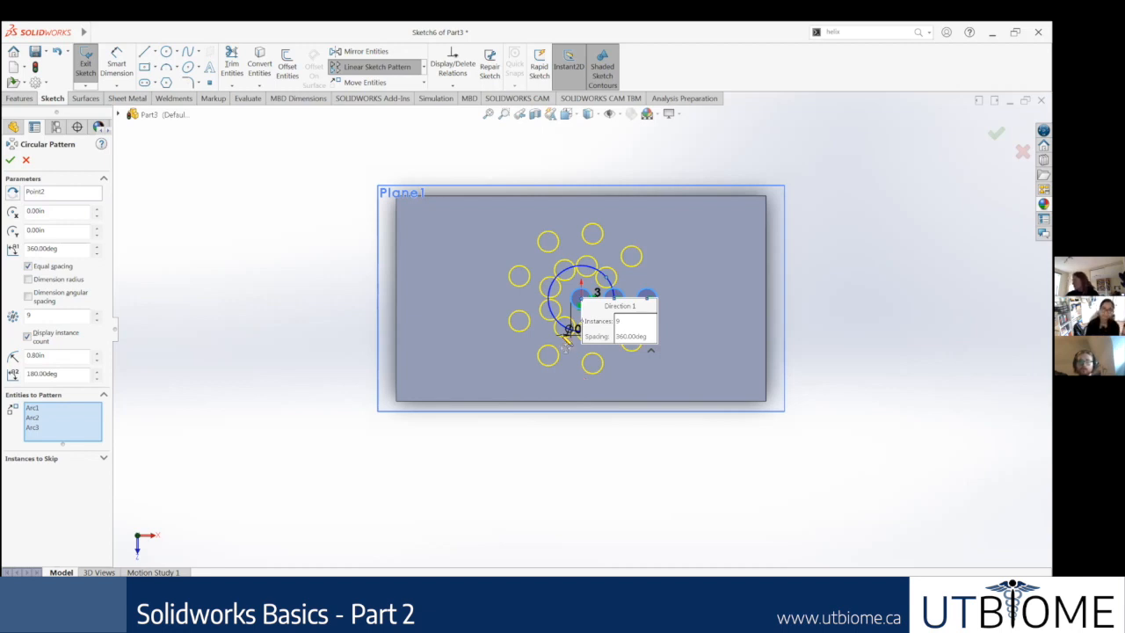
{"action": "scroll", "coordinate": [567, 341], "scroll_direction": "down", "scroll_amount": 5}
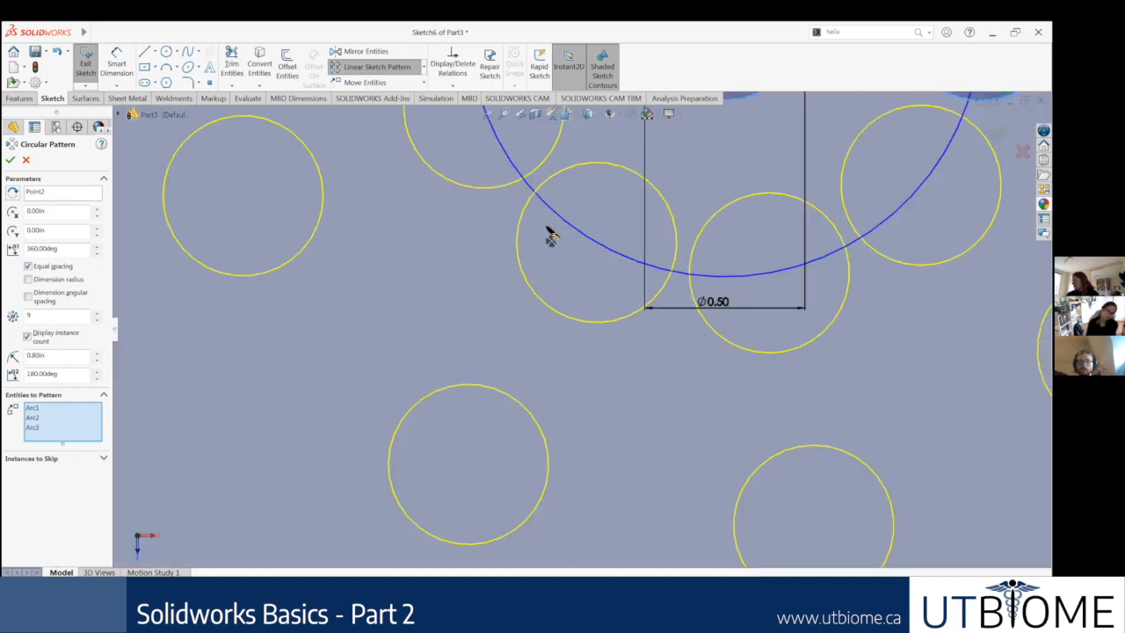
{"action": "scroll", "coordinate": [582, 259], "scroll_direction": "down", "scroll_amount": 3}
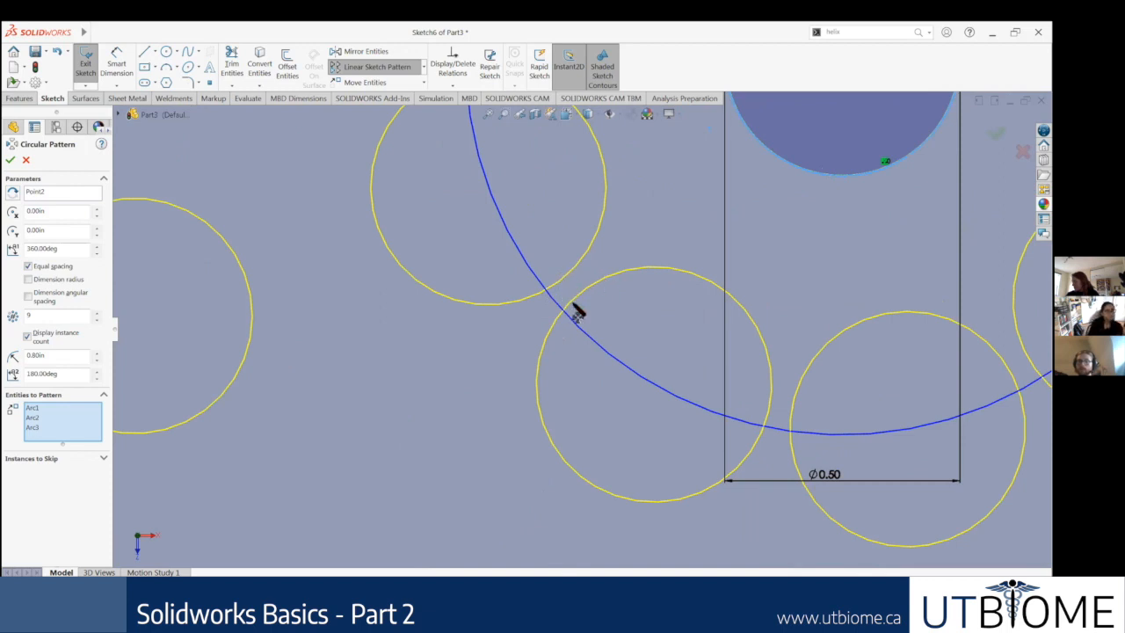
{"action": "scroll", "coordinate": [211, 356], "scroll_direction": "up", "scroll_amount": 4}
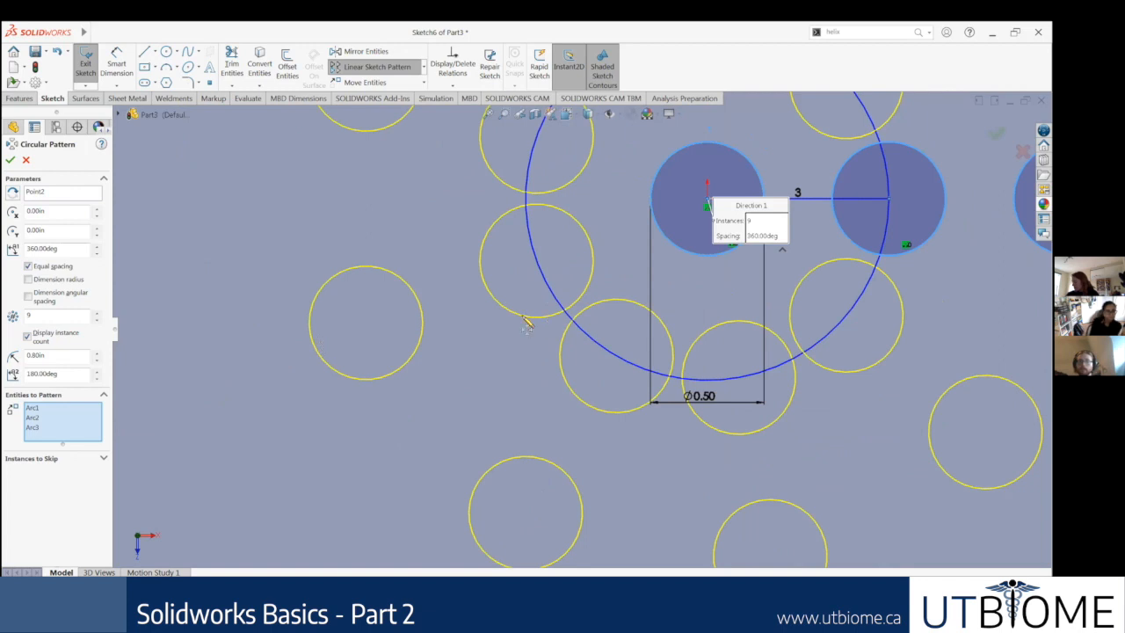
{"action": "scroll", "coordinate": [527, 320], "scroll_direction": "up", "scroll_amount": 2}
{"action": "scroll", "coordinate": [188, 343], "scroll_direction": "up", "scroll_amount": 2}
{"action": "scroll", "coordinate": [633, 303], "scroll_direction": "down", "scroll_amount": 1}
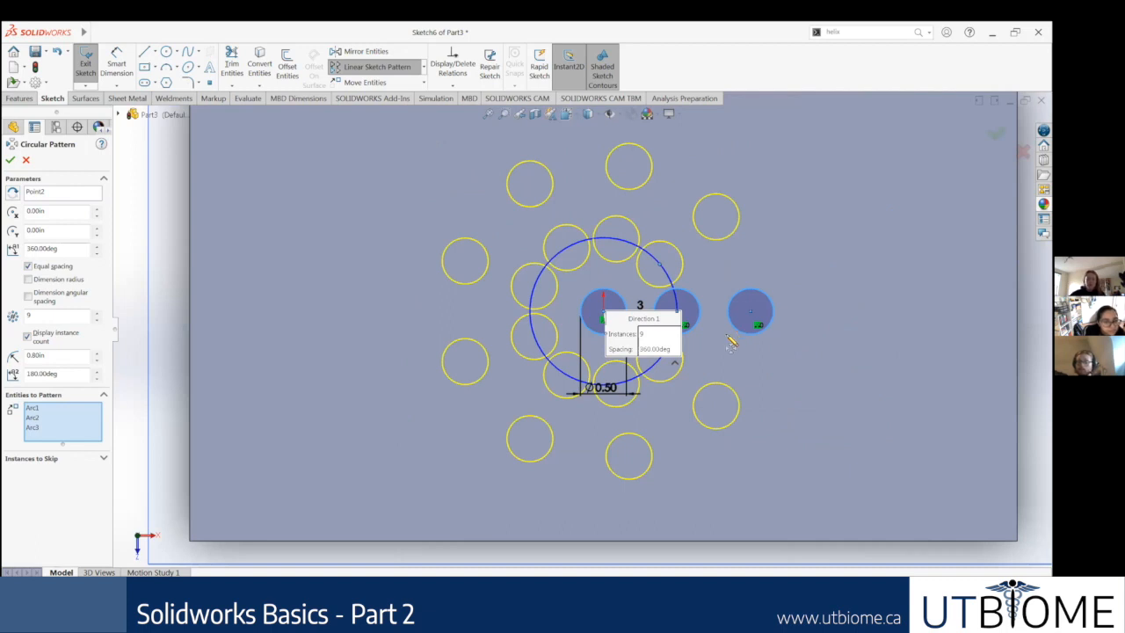
{"action": "scroll", "coordinate": [720, 351], "scroll_direction": "up", "scroll_amount": 2}
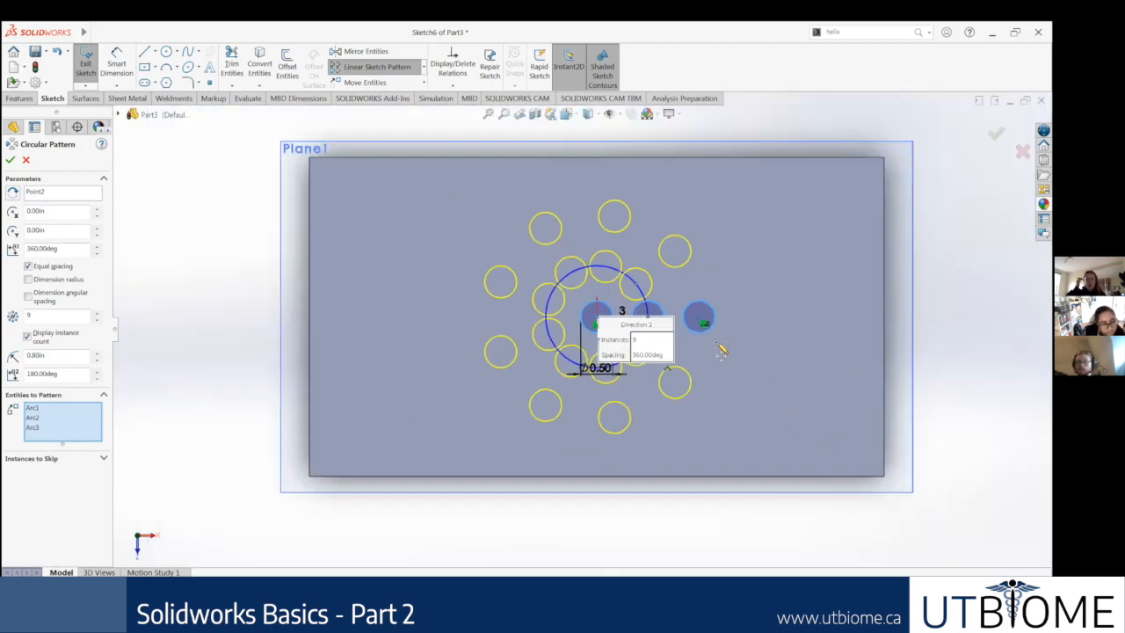
{"action": "scroll", "coordinate": [626, 290], "scroll_direction": "up", "scroll_amount": 1}
{"action": "scroll", "coordinate": [666, 319], "scroll_direction": "down", "scroll_amount": 1}
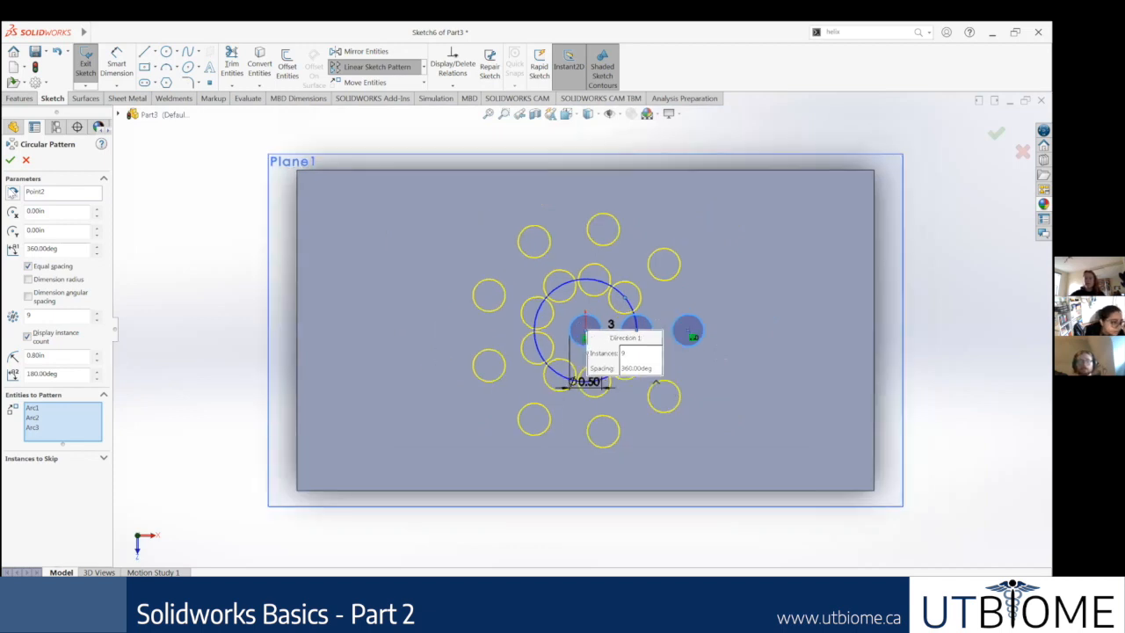
Step: Create the circular sketch pattern of the three circles with 9 equally spaced instances over 360 degrees
{"action": "key", "text": "Return"}
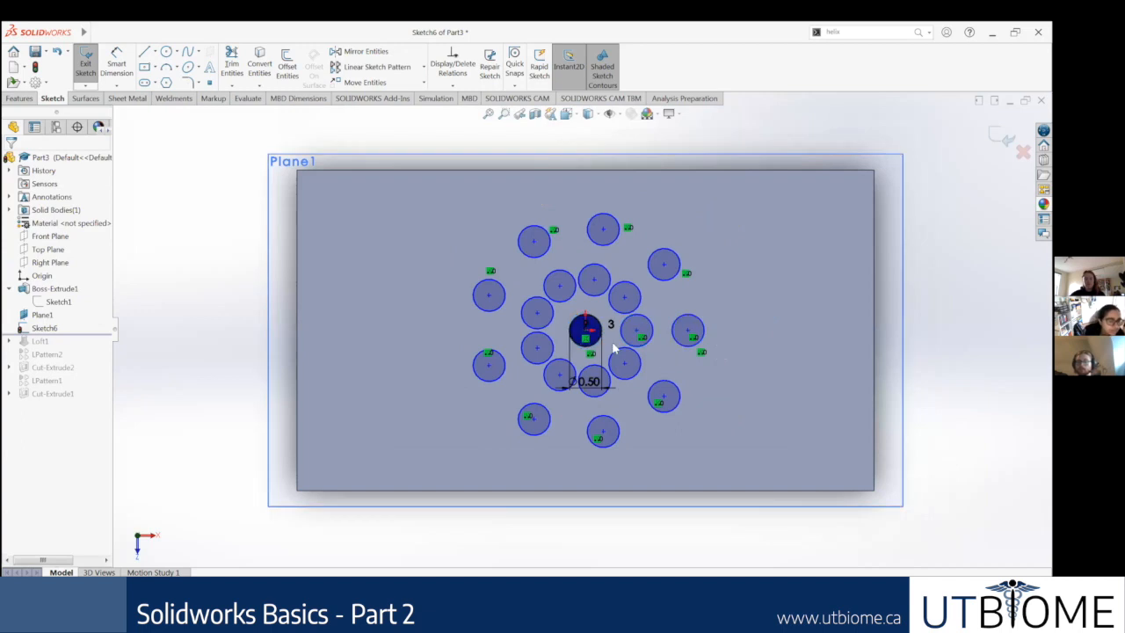
{"action": "scroll", "coordinate": [617, 350], "scroll_direction": "down", "scroll_amount": 2}
{"action": "scroll", "coordinate": [646, 332], "scroll_direction": "up", "scroll_amount": 3}
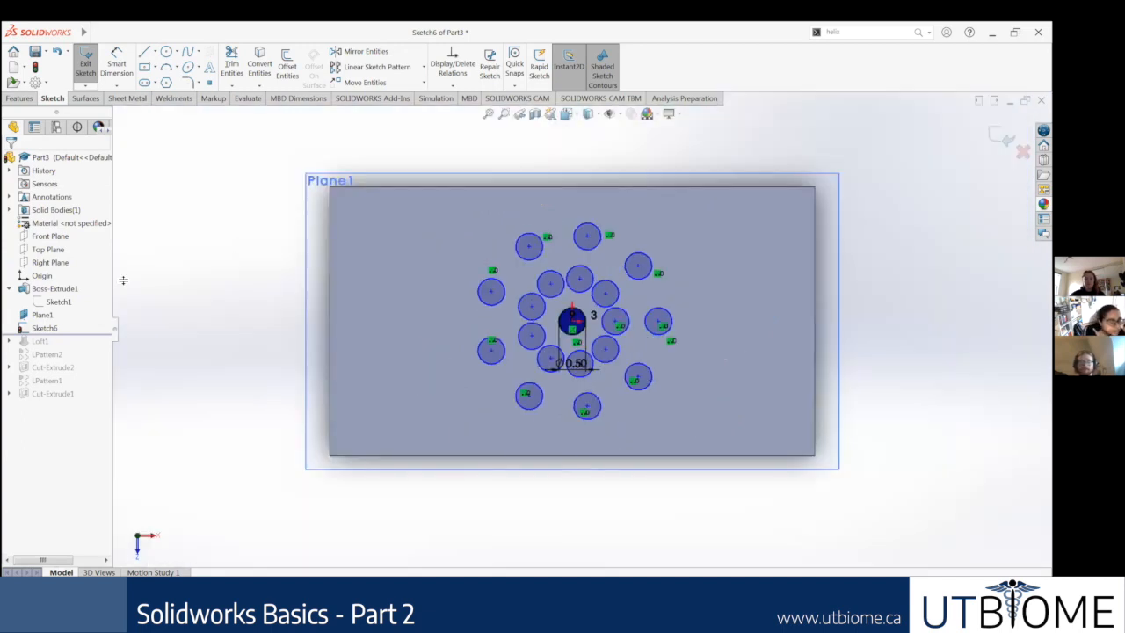
{"action": "left_click", "coordinate": [20, 98]}
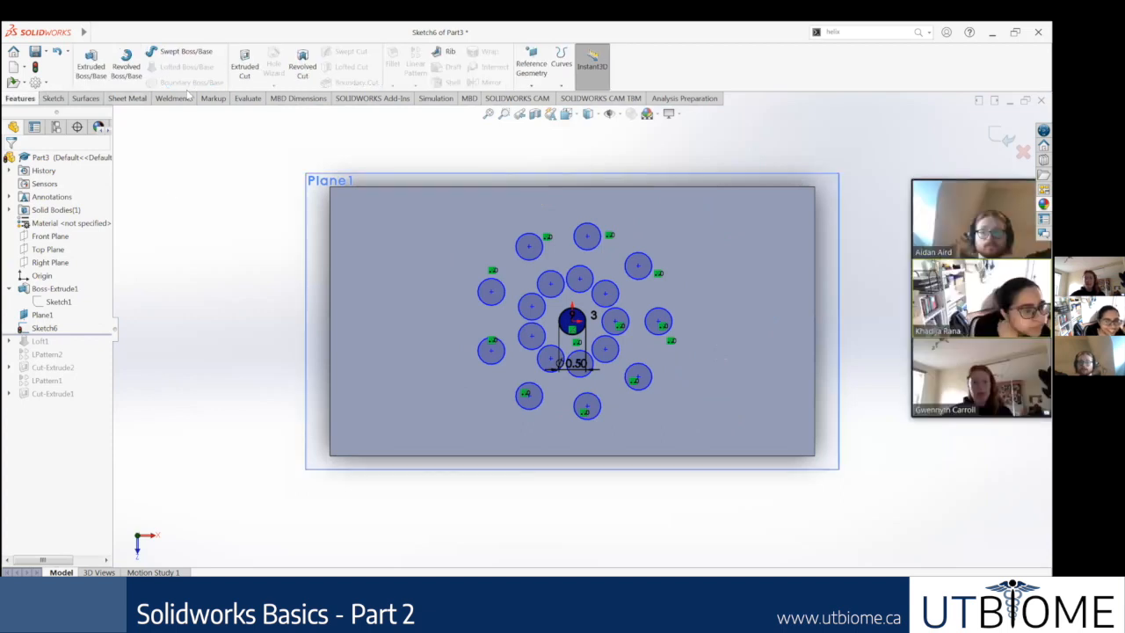
{"action": "left_click", "coordinate": [247, 68]}
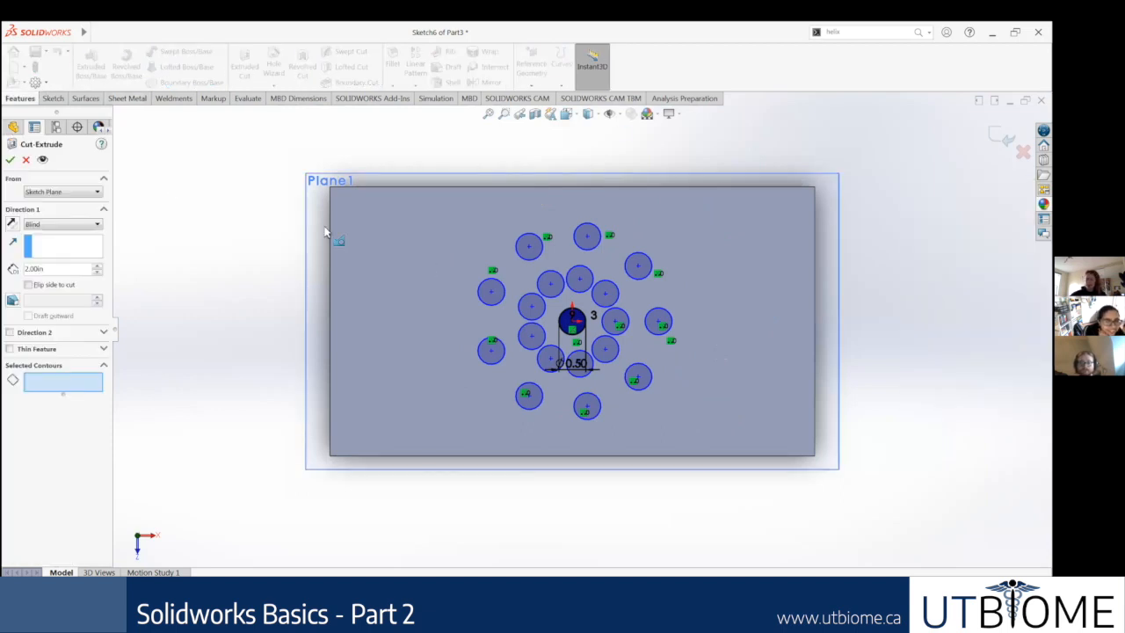
{"action": "left_click", "coordinate": [26, 159]}
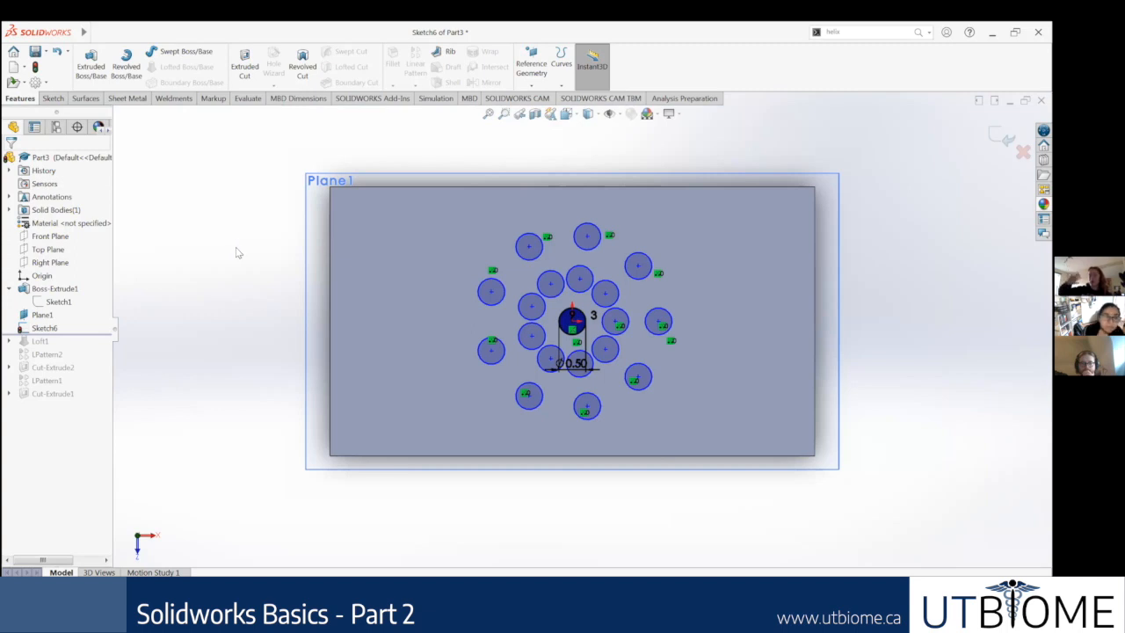
Step: Inspect the pattern relation and the circle properties of the outermost circle in the original linear row
{"action": "scroll", "coordinate": [647, 345], "scroll_direction": "down", "scroll_amount": 2}
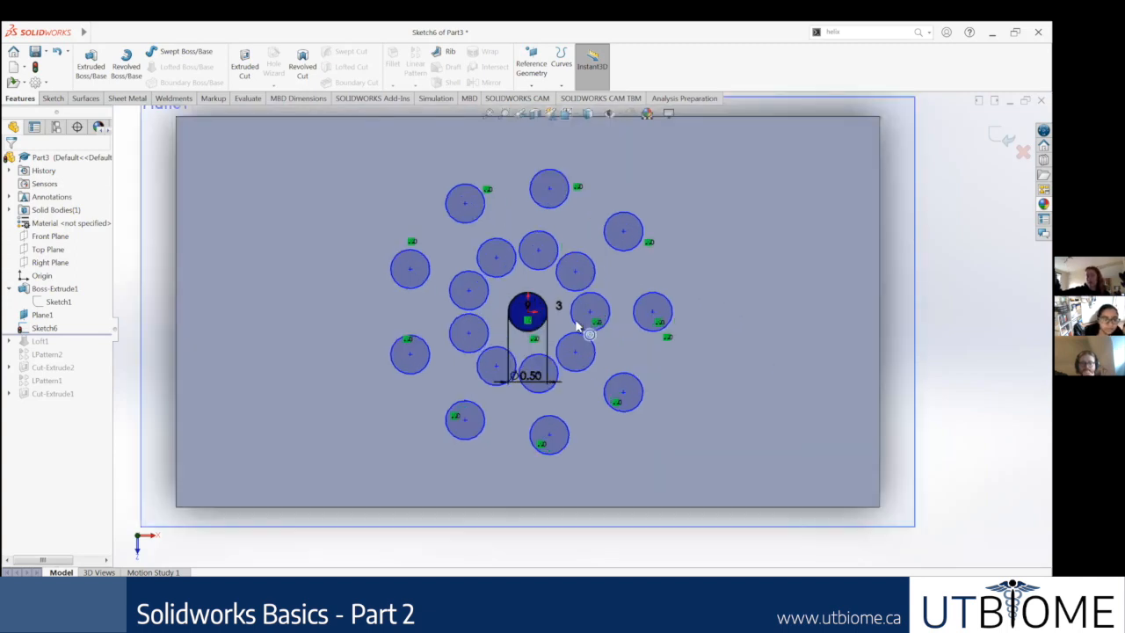
{"action": "left_click", "coordinate": [667, 338]}
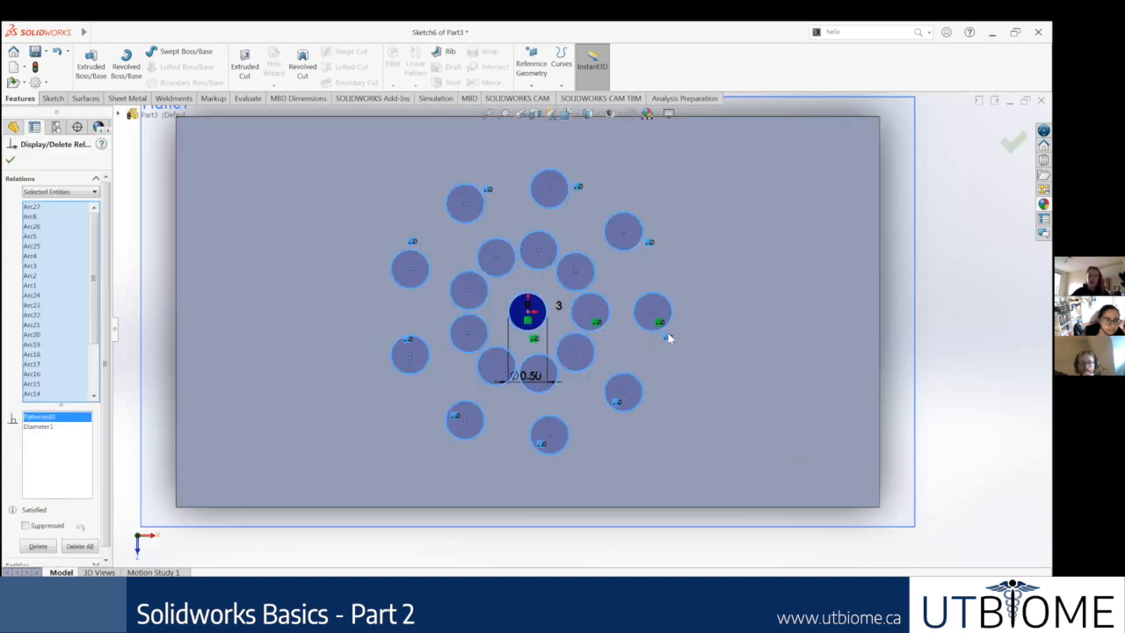
{"action": "key", "text": "Delete"}
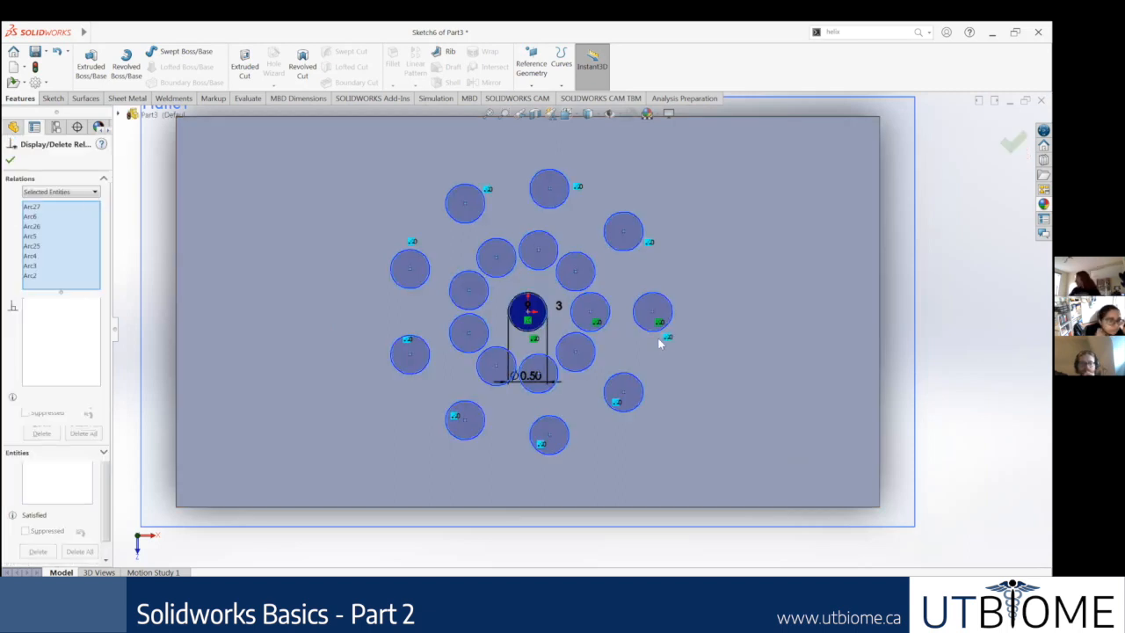
{"action": "left_click", "coordinate": [11, 160]}
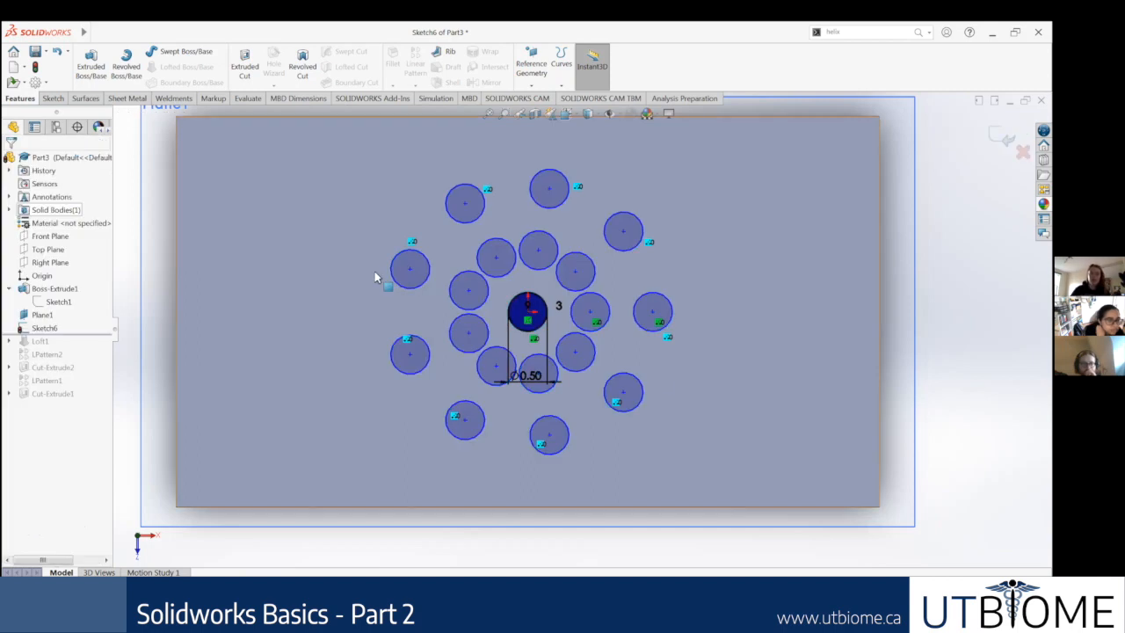
{"action": "left_click", "coordinate": [665, 330]}
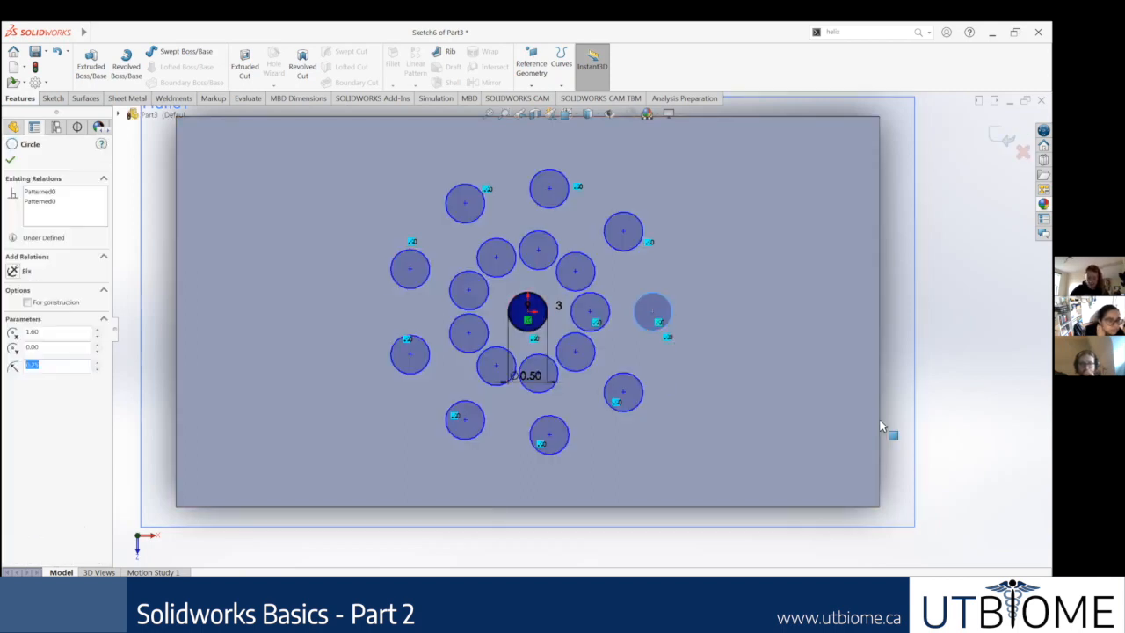
{"action": "left_click", "coordinate": [882, 426]}
{"action": "scroll", "coordinate": [542, 406], "scroll_direction": "up", "scroll_amount": 3}
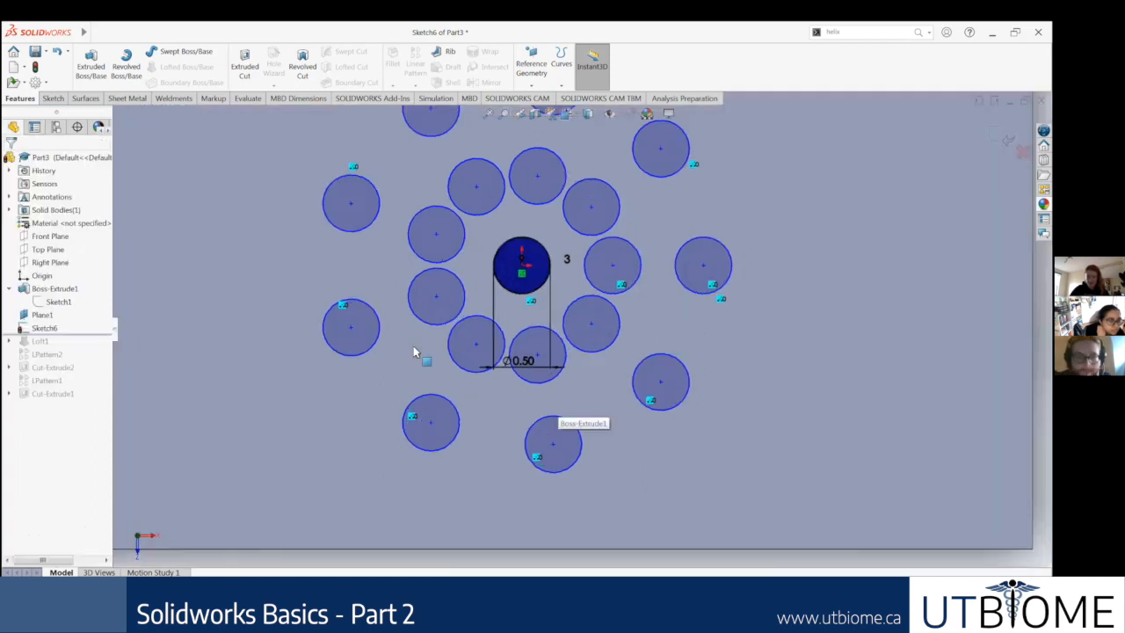
Step: Examine the pattern relations attached to a lower outer-ring circle and to the central circle
{"action": "left_click", "coordinate": [413, 418]}
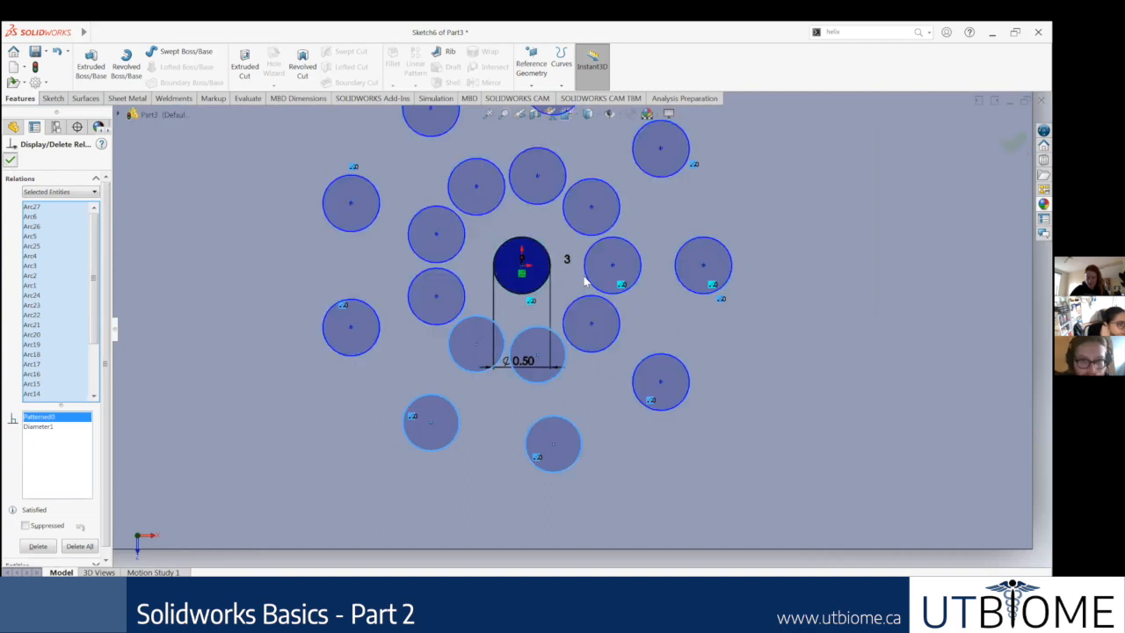
{"action": "scroll", "coordinate": [514, 308], "scroll_direction": "down", "scroll_amount": 1}
{"action": "left_click", "coordinate": [516, 307]}
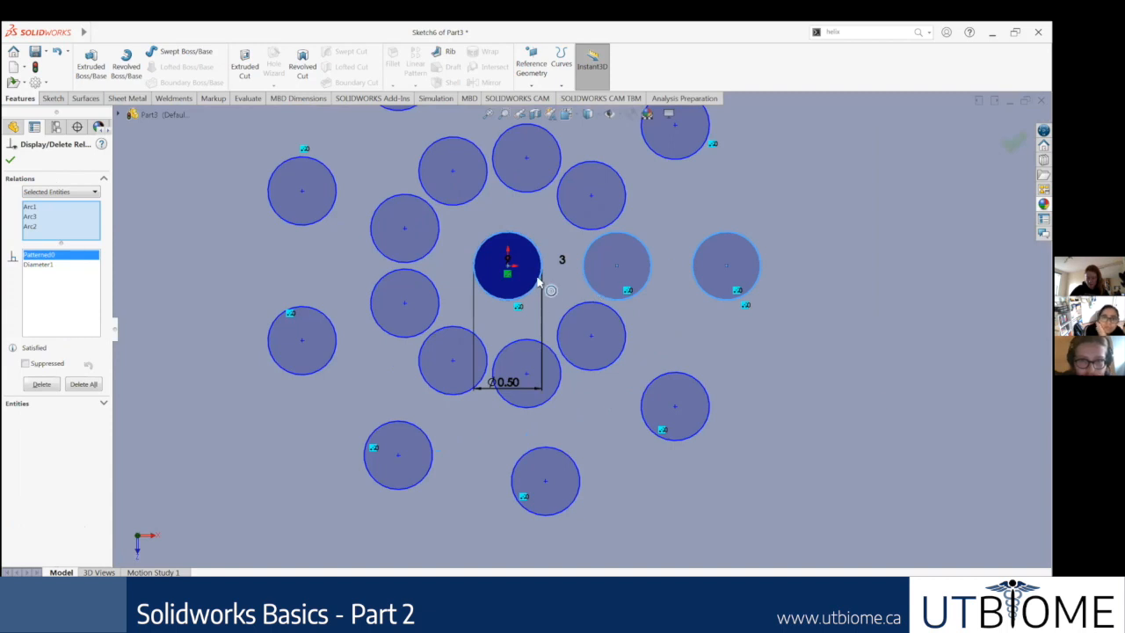
{"action": "left_click", "coordinate": [508, 267]}
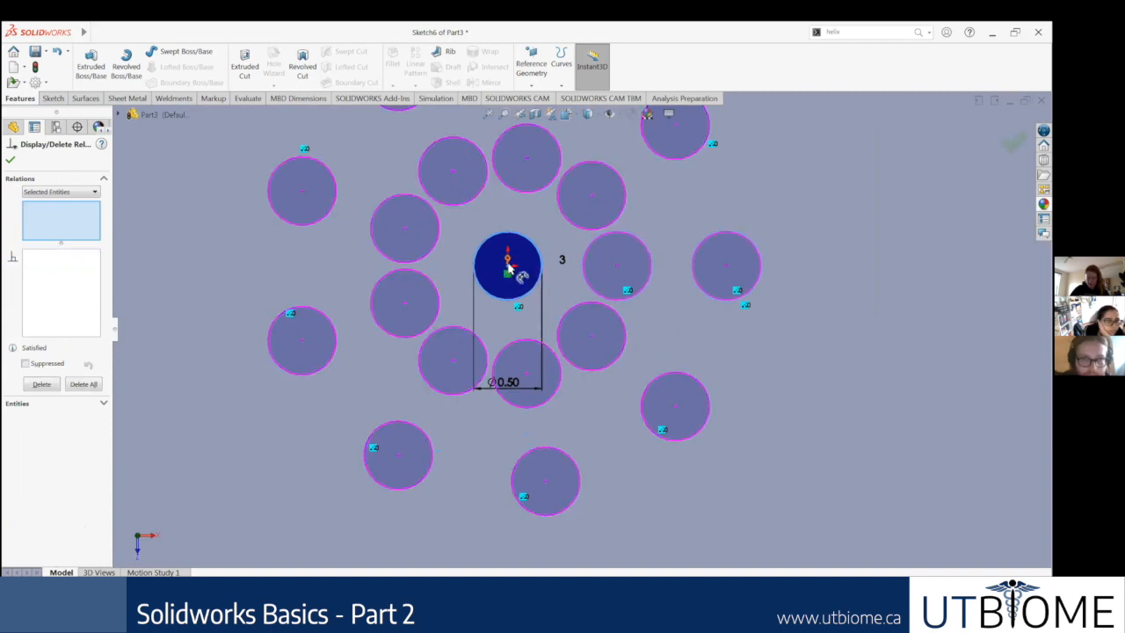
{"action": "left_click", "coordinate": [10, 160]}
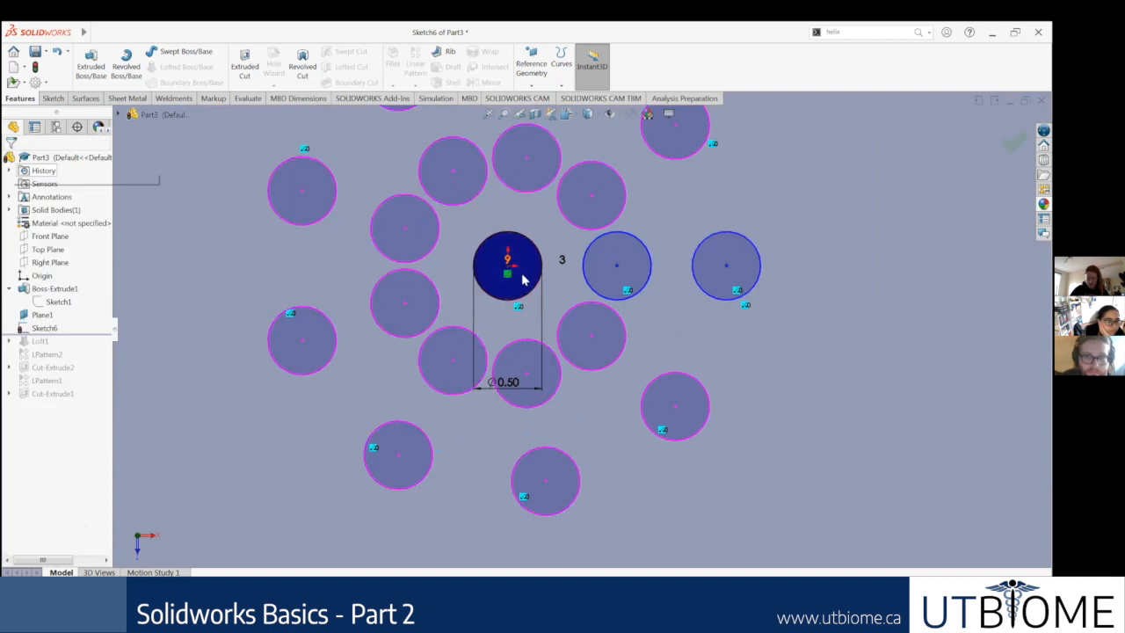
Step: Open the linear sketch pattern's instance count dimension beside the central circle
{"action": "double_click", "coordinate": [565, 259]}
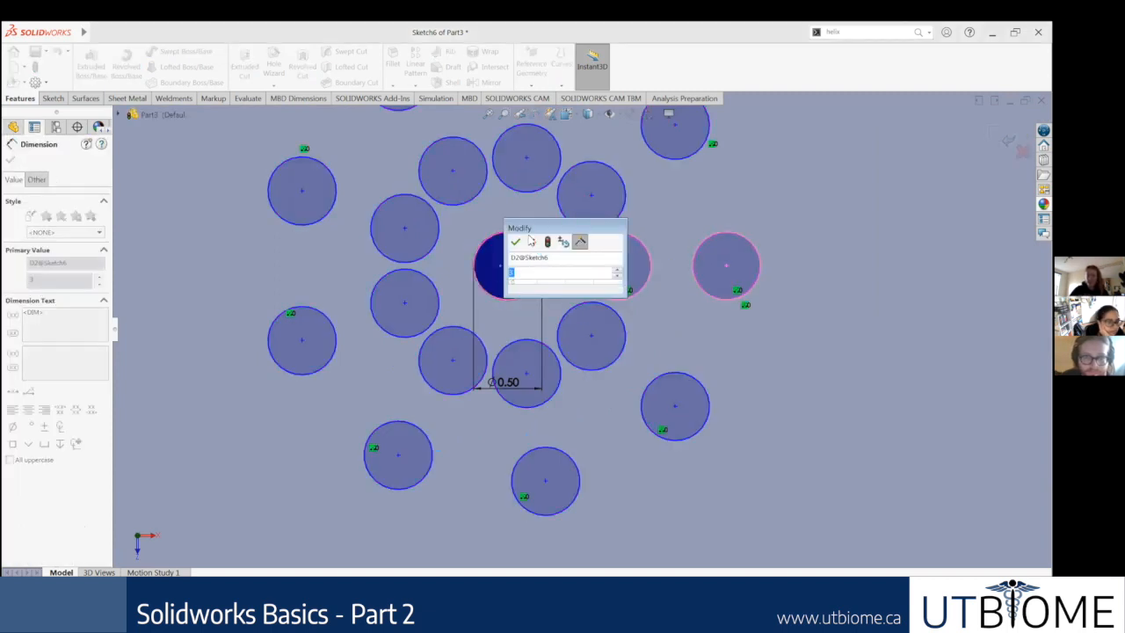
{"action": "left_click", "coordinate": [532, 246]}
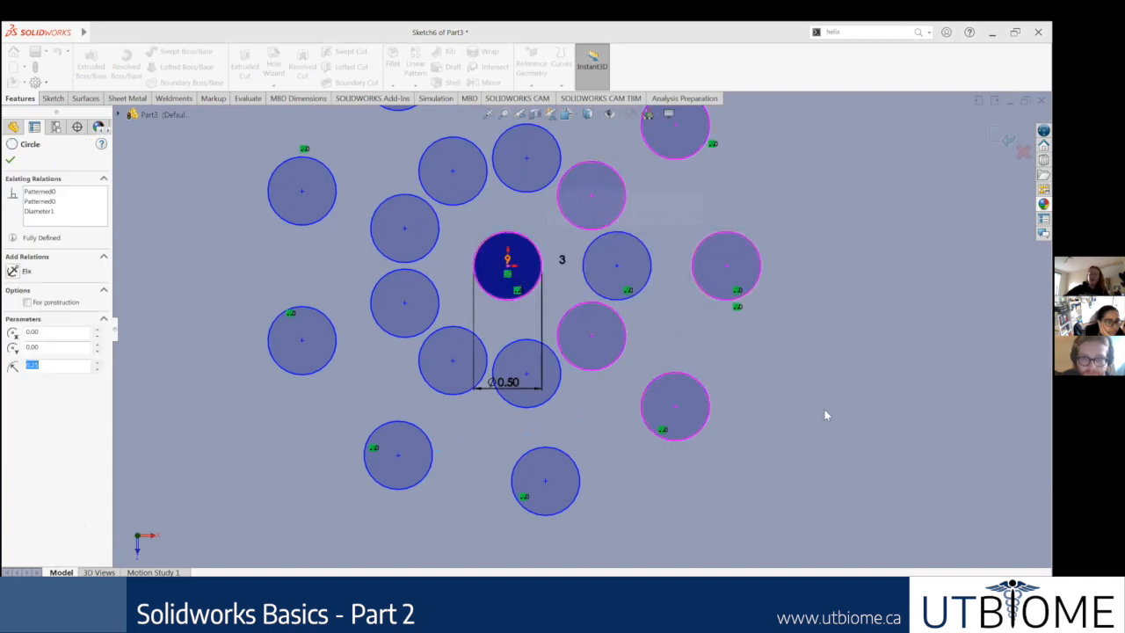
{"action": "left_click", "coordinate": [840, 382]}
Step: Examine the pattern relation linking the three seed circles and its place in the overall circle layout
{"action": "scroll", "coordinate": [580, 282], "scroll_direction": "up", "scroll_amount": 6}
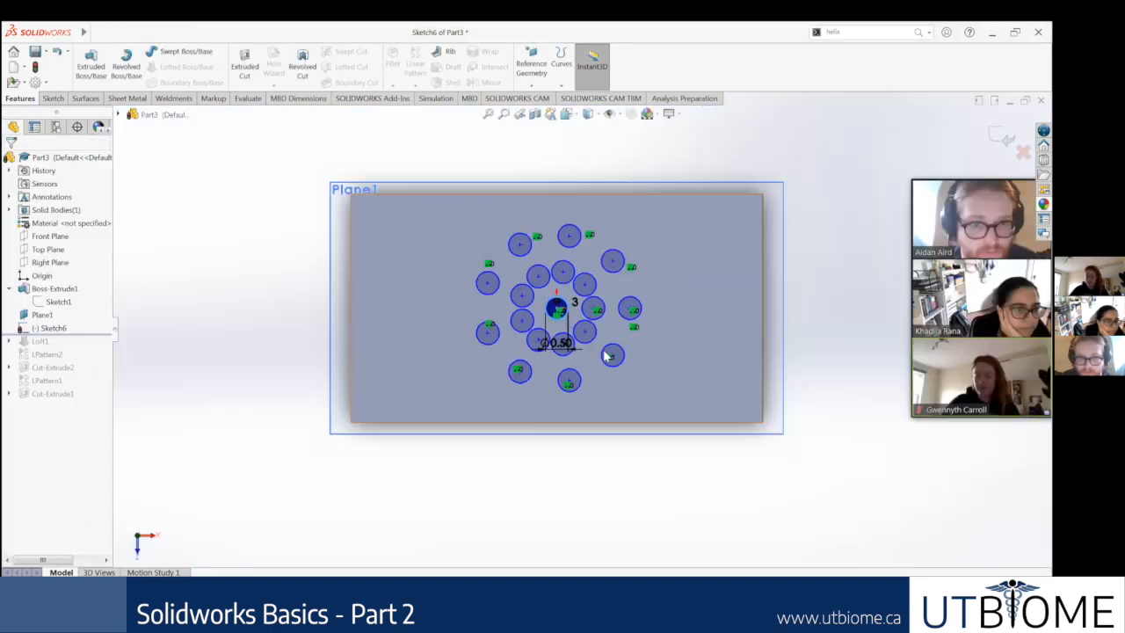
{"action": "scroll", "coordinate": [589, 279], "scroll_direction": "down", "scroll_amount": 4}
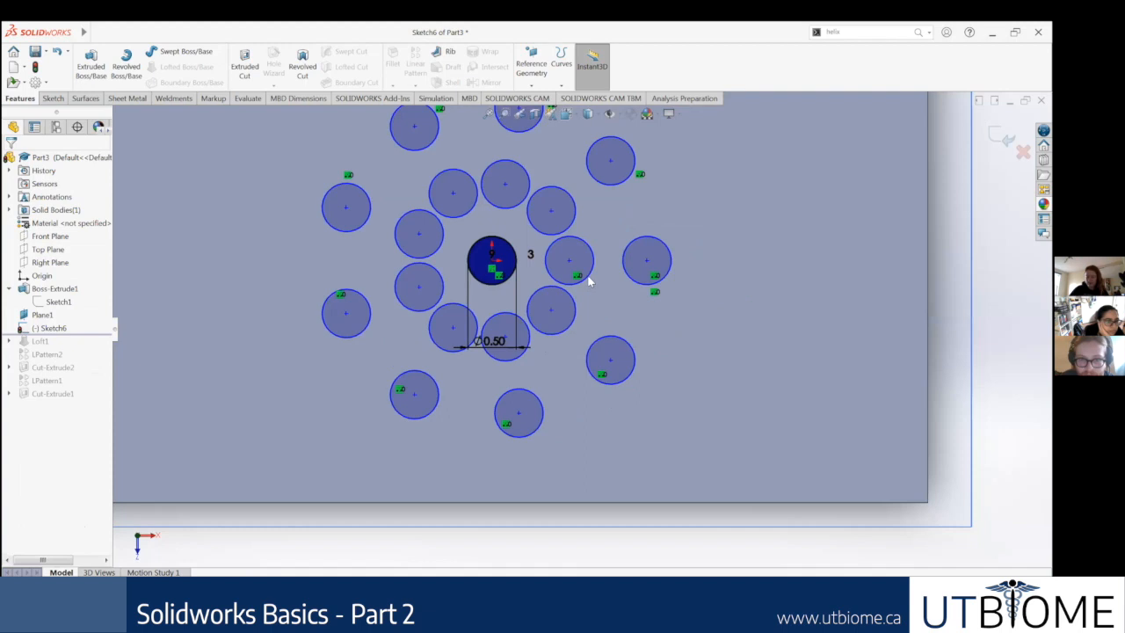
{"action": "scroll", "coordinate": [589, 277], "scroll_direction": "down", "scroll_amount": 4}
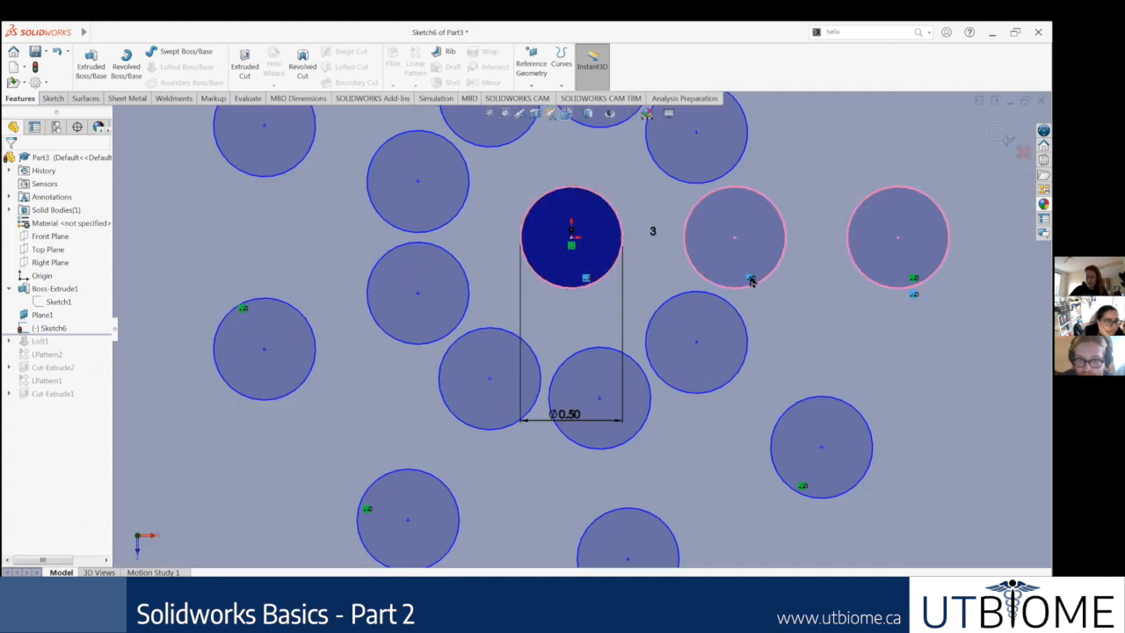
{"action": "scroll", "coordinate": [773, 346], "scroll_direction": "up", "scroll_amount": 3}
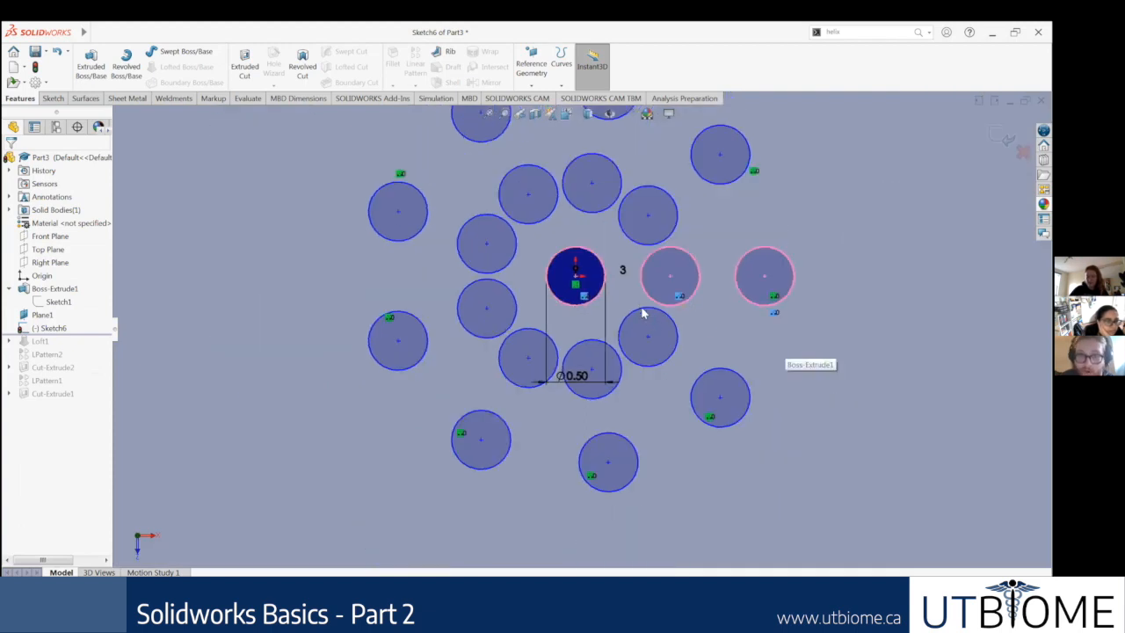
{"action": "scroll", "coordinate": [646, 309], "scroll_direction": "down", "scroll_amount": 3}
{"action": "left_click", "coordinate": [512, 275]}
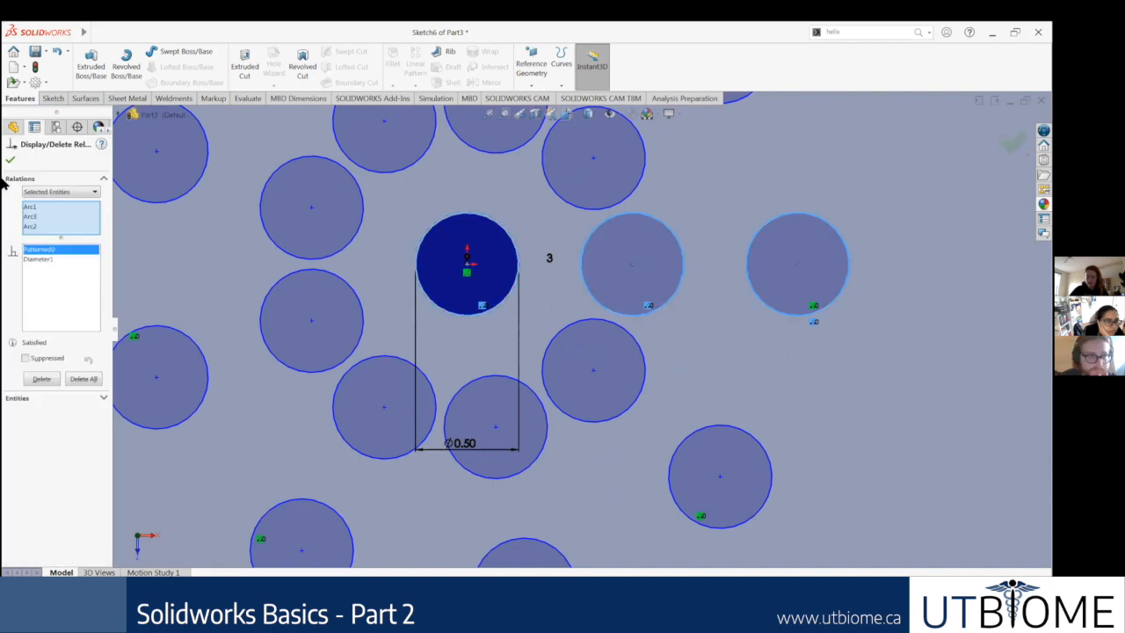
{"action": "key", "text": "Escape"}
{"action": "scroll", "coordinate": [703, 286], "scroll_direction": "up", "scroll_amount": 3}
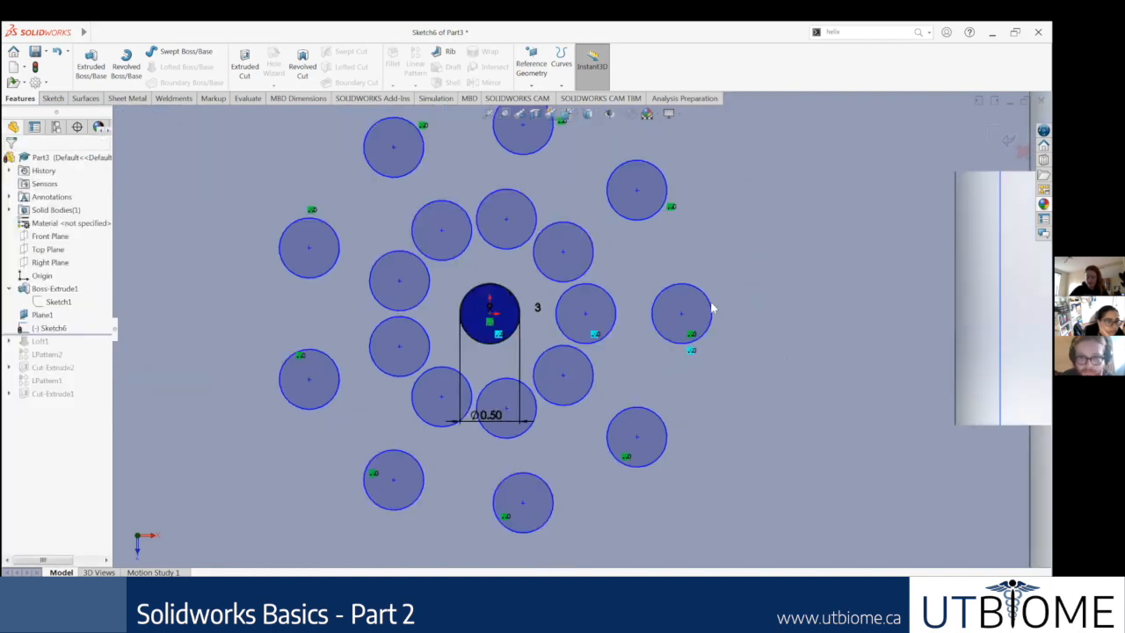
{"action": "scroll", "coordinate": [862, 397], "scroll_direction": "up", "scroll_amount": 3}
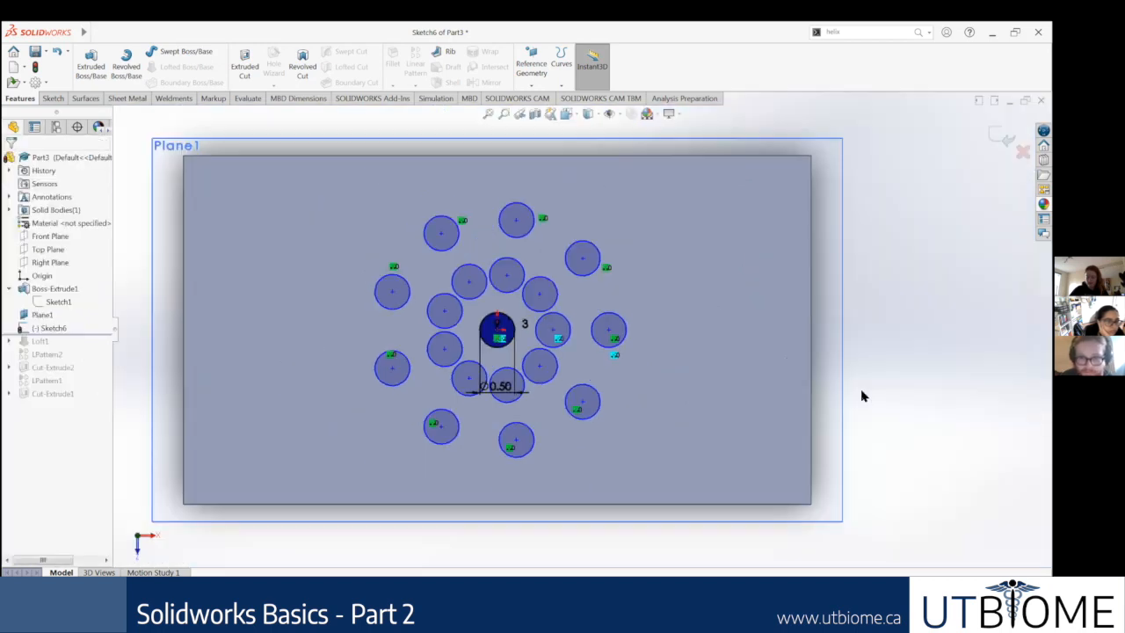
Step: Reopen the instance count of the three-circle linear row to show where it can be edited
{"action": "scroll", "coordinate": [499, 411], "scroll_direction": "down", "scroll_amount": 3}
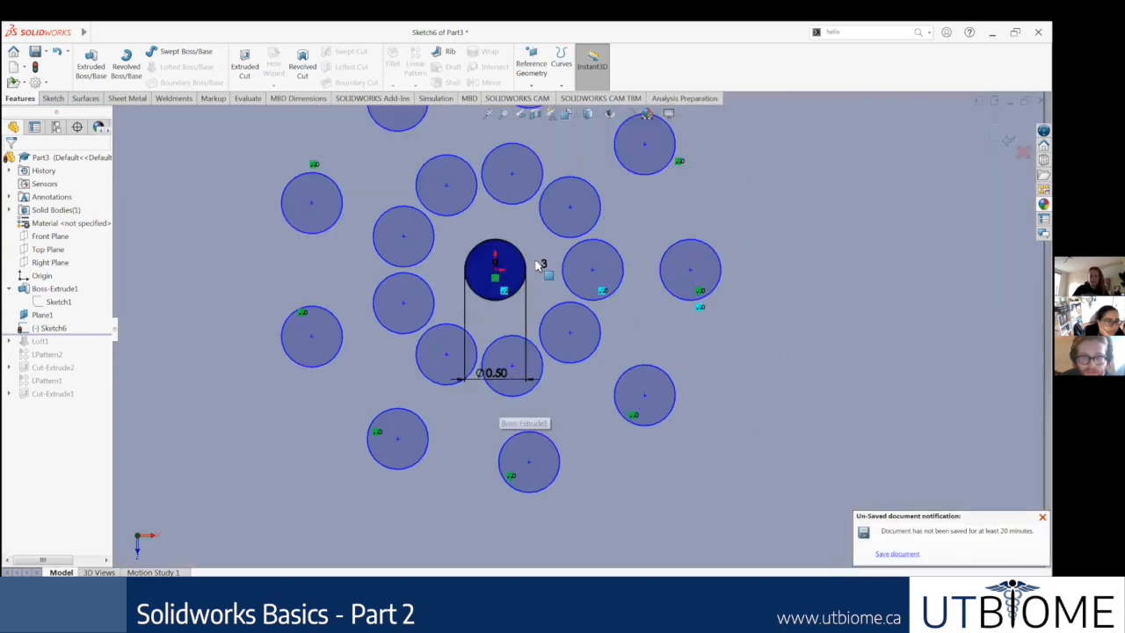
{"action": "left_click", "coordinate": [525, 325]}
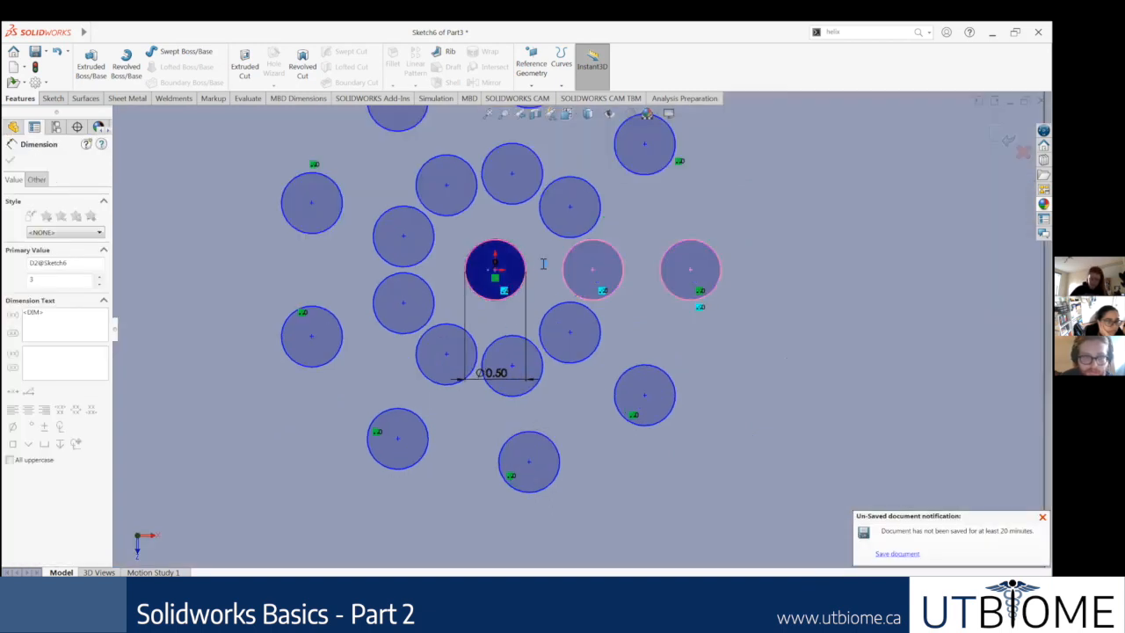
{"action": "double_click", "coordinate": [545, 261]}
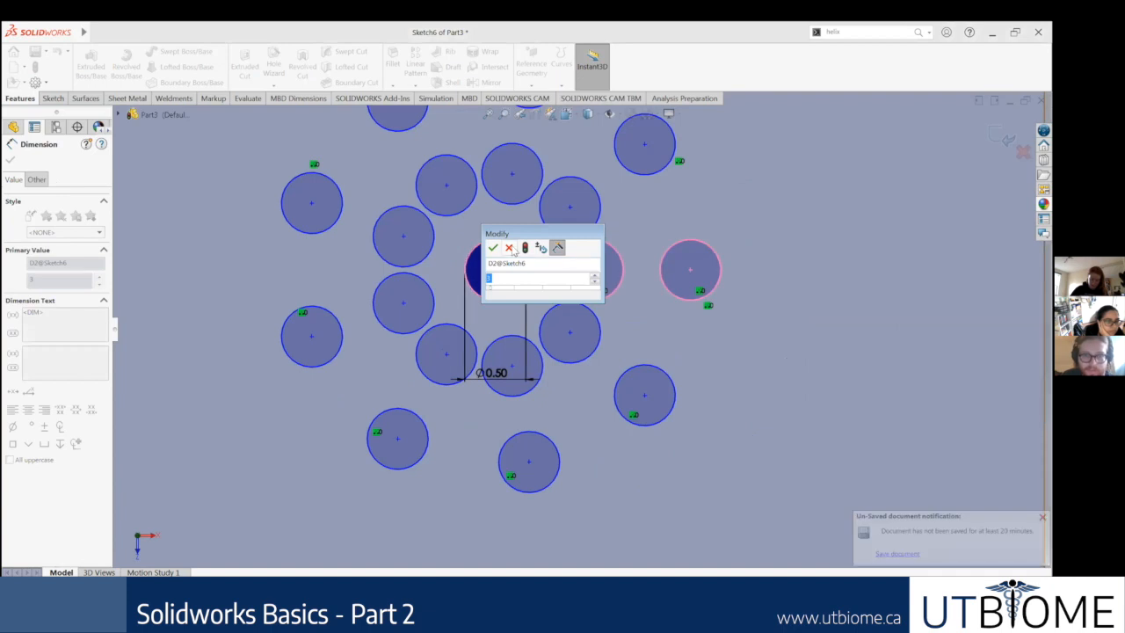
{"action": "key", "text": "Escape"}
Step: Delete all the patterned circles from the sketch together with their associated dimensions
{"action": "scroll", "coordinate": [779, 392], "scroll_direction": "up", "scroll_amount": 3}
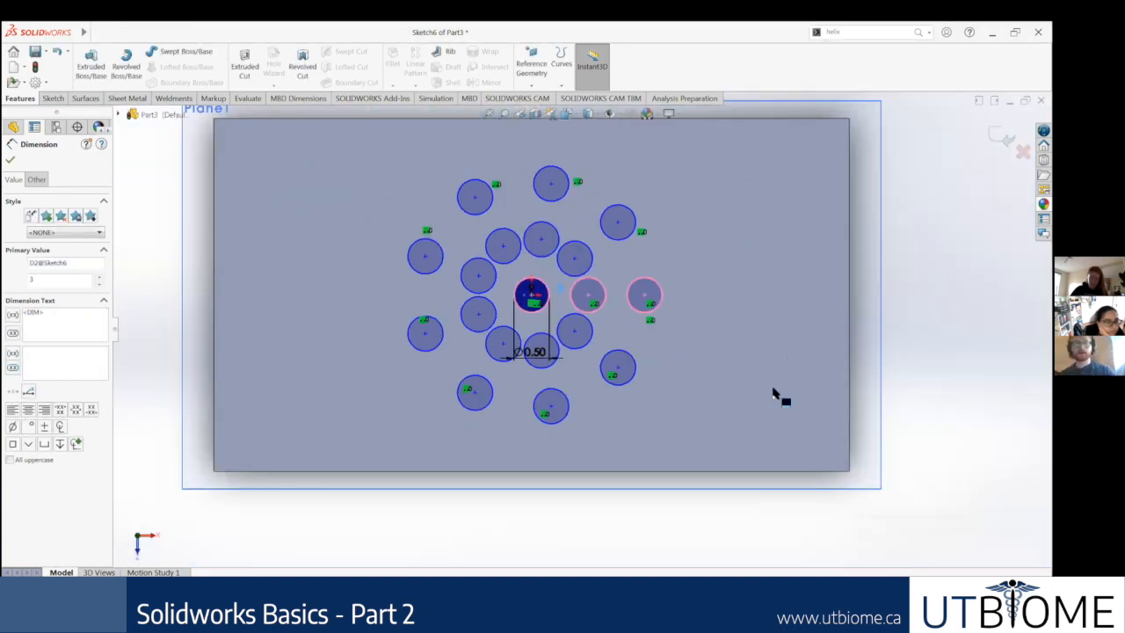
{"action": "mouse_move", "coordinate": [754, 520]}
{"action": "left_mouse_down"}
{"action": "mouse_move", "coordinate": [742, 476]}
{"action": "mouse_move", "coordinate": [394, 145]}
{"action": "left_mouse_up"}
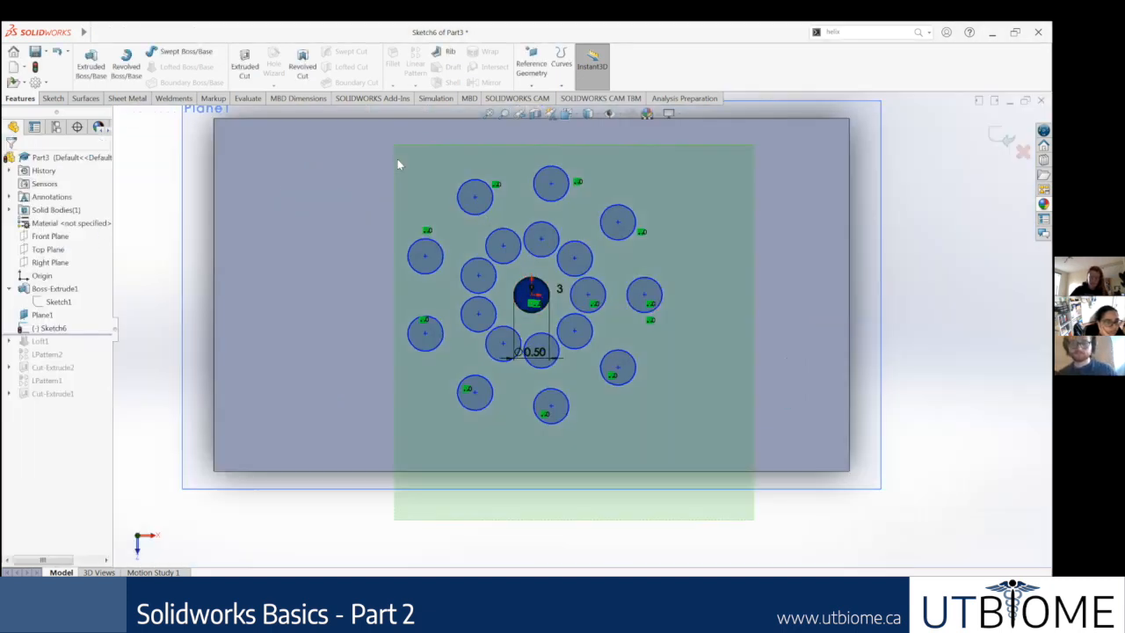
{"action": "left_click_drag", "start_coordinate": [419, 194], "coordinate": [420, 197]}
{"action": "key", "text": "Delete"}
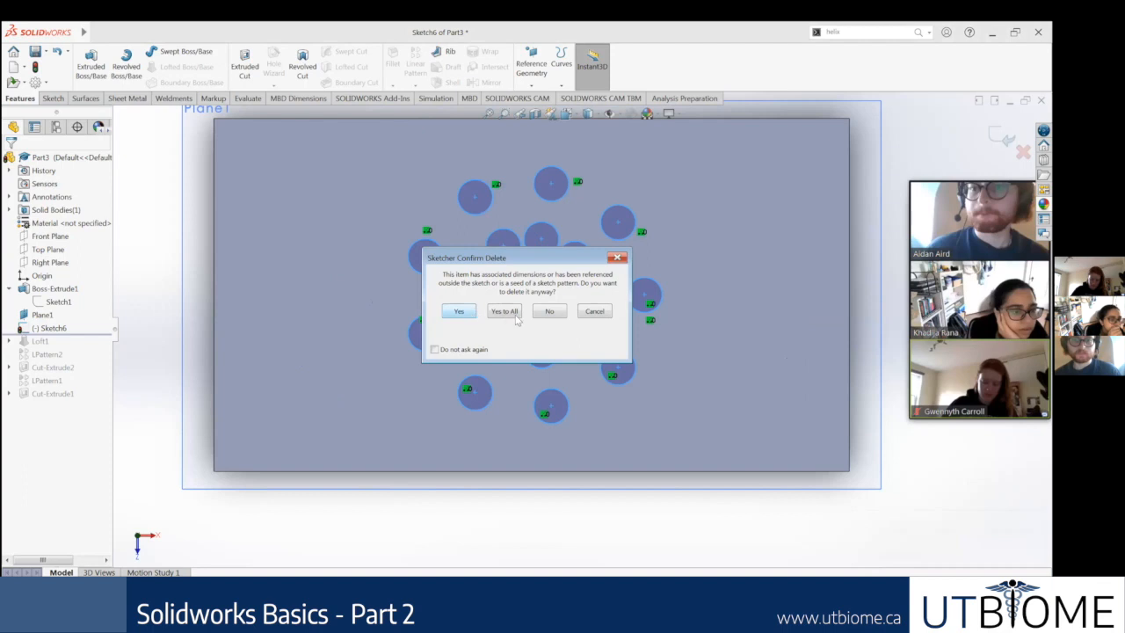
{"action": "left_click", "coordinate": [505, 312]}
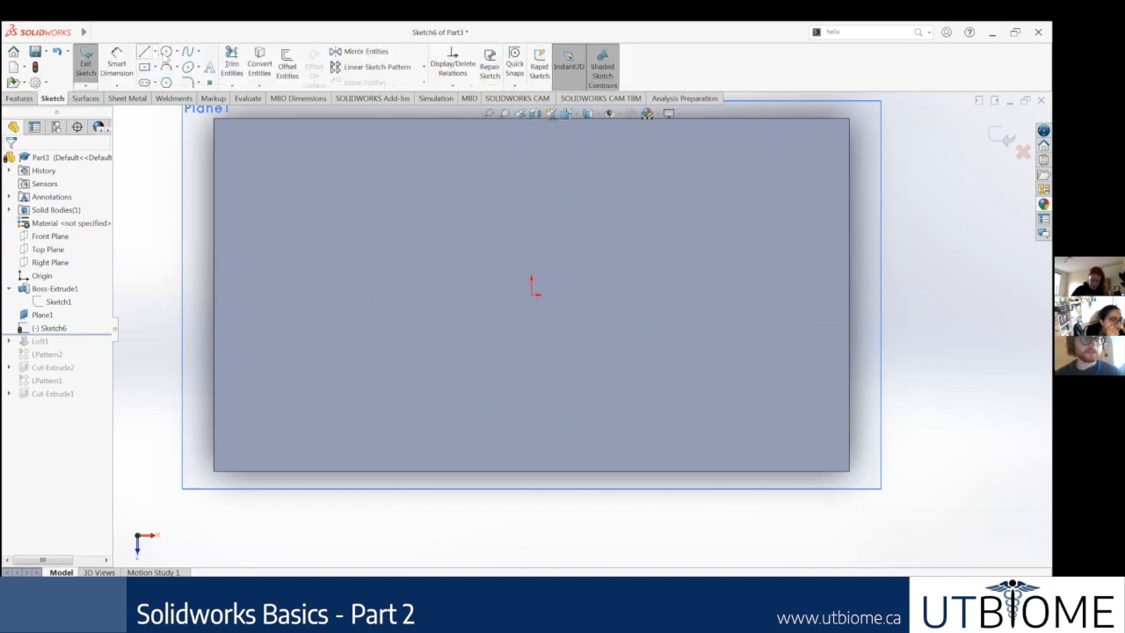
Step: Sketch a circle about 1.34 in in diameter centred on the origin
{"action": "left_click", "coordinate": [532, 291]}
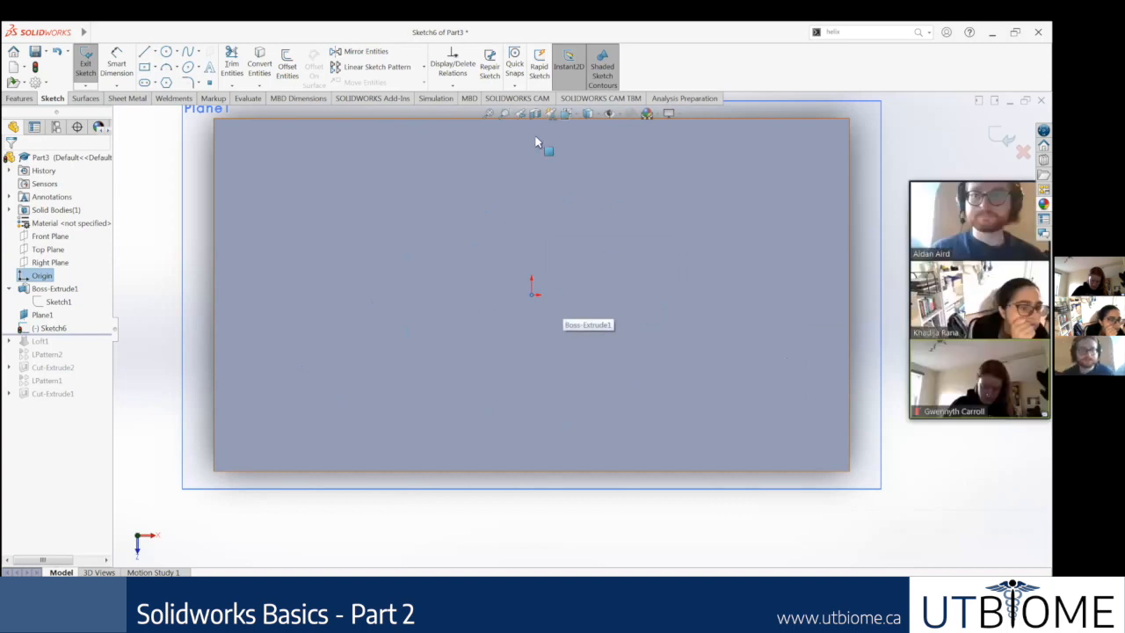
{"action": "left_click", "coordinate": [168, 53]}
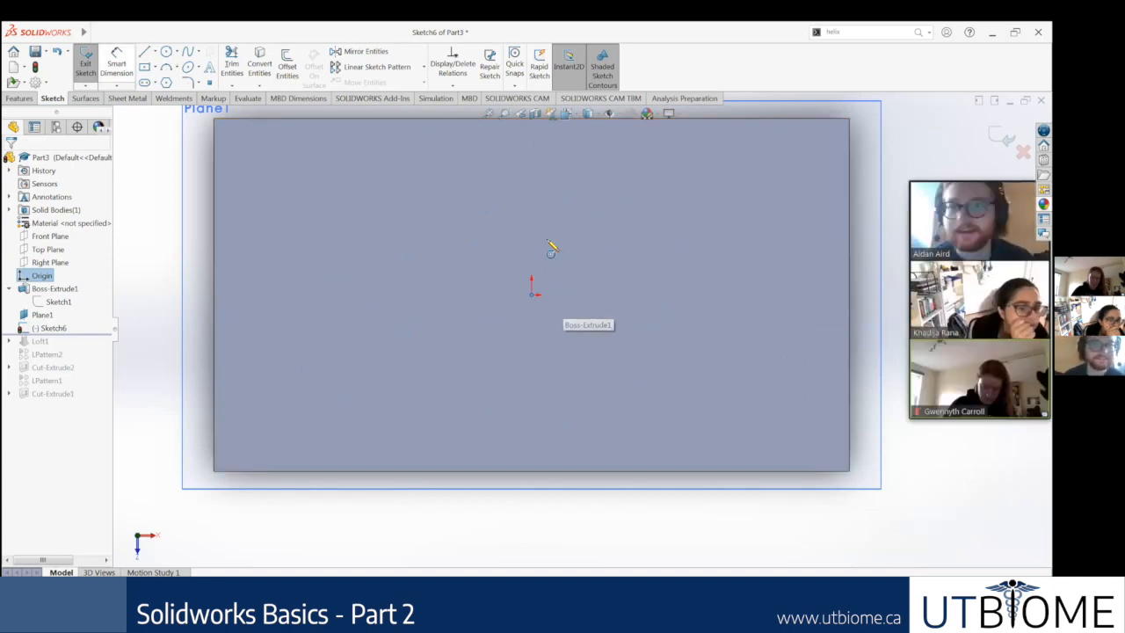
{"action": "left_click", "coordinate": [531, 293]}
{"action": "left_click", "coordinate": [576, 276]}
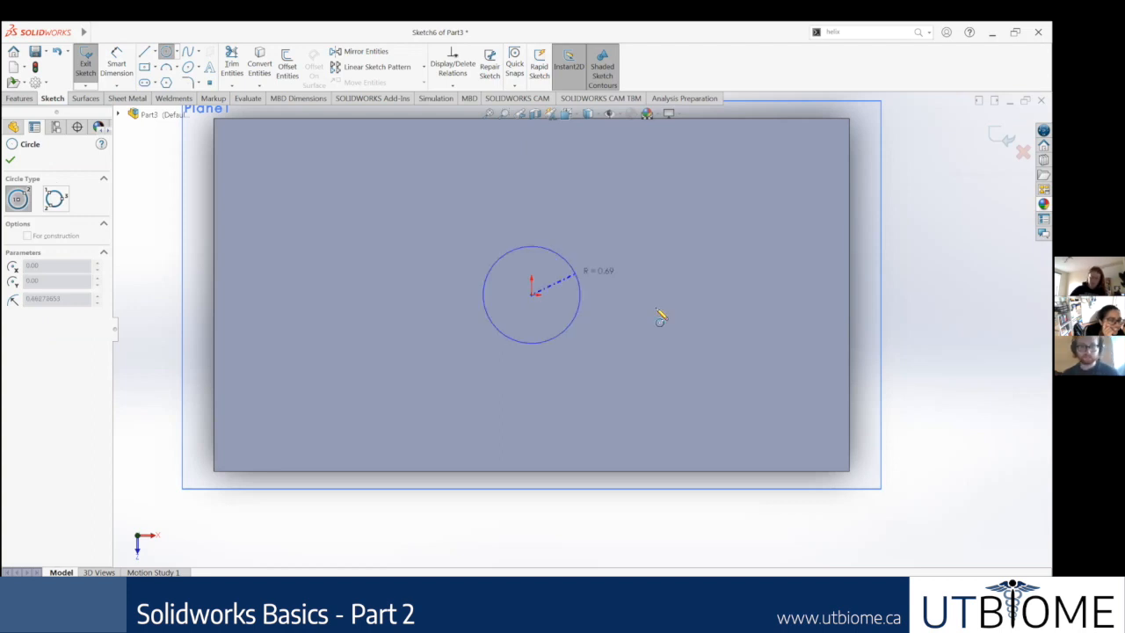
{"action": "key", "text": "Escape"}
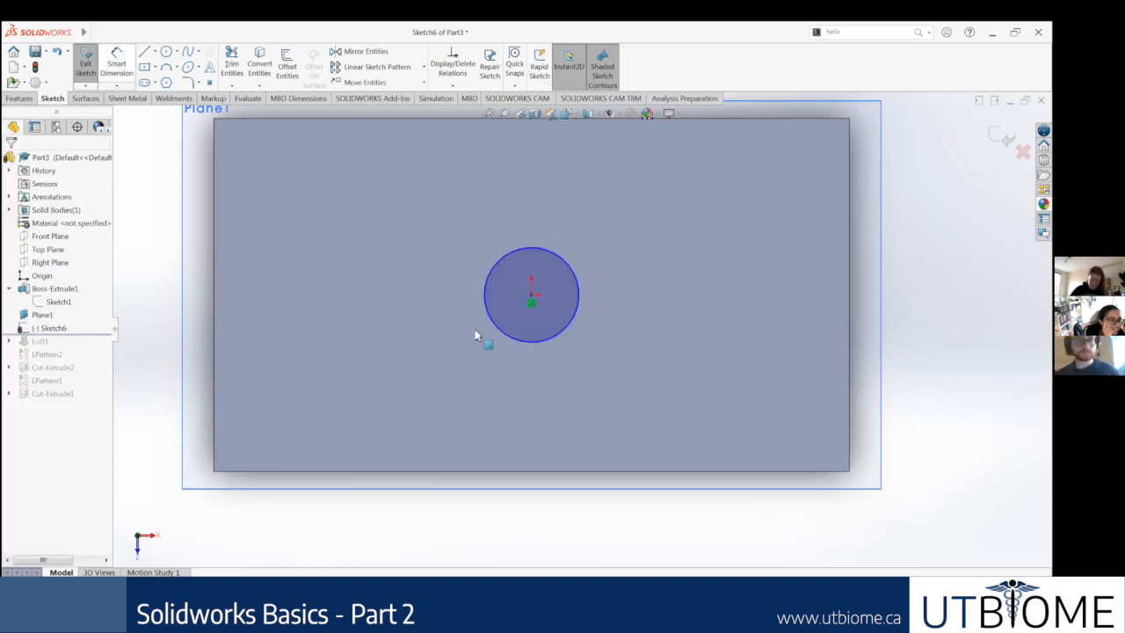
Step: Dimension the origin-centred circle's diameter as 0.25 in
{"action": "left_click", "coordinate": [537, 344]}
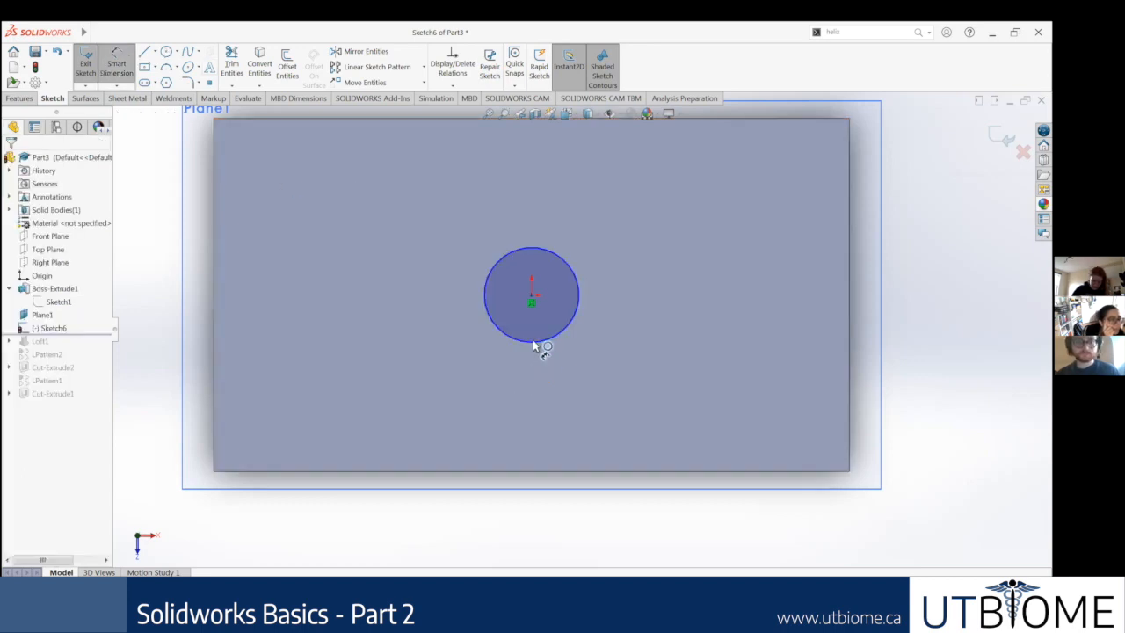
{"action": "left_click", "coordinate": [538, 342]}
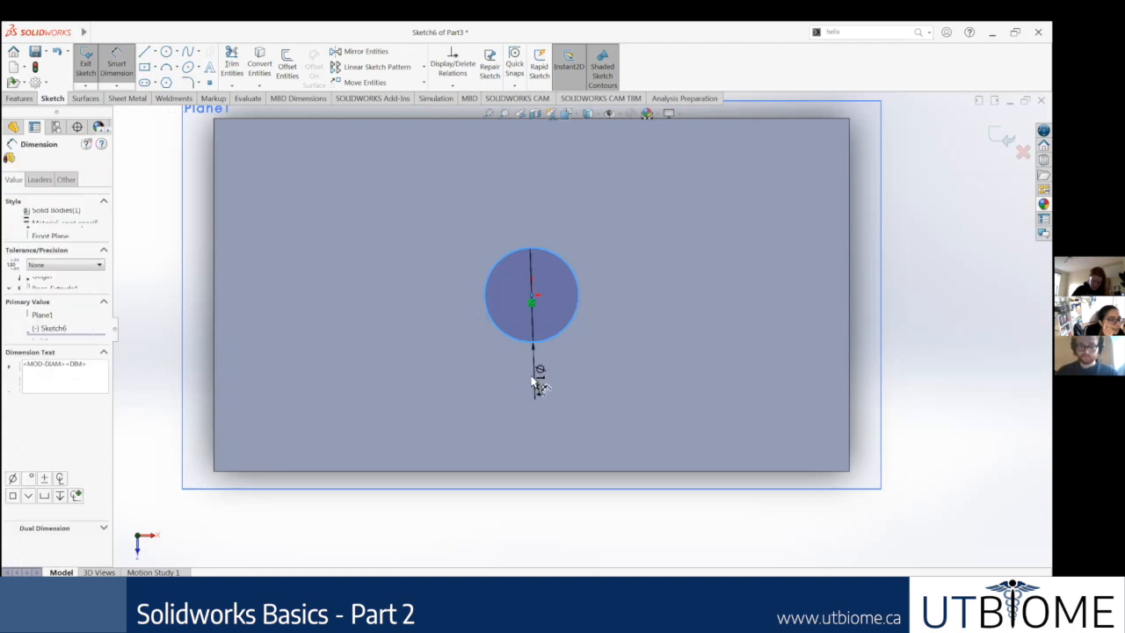
{"action": "left_click", "coordinate": [533, 379]}
{"action": "type", "text": "0.25"}
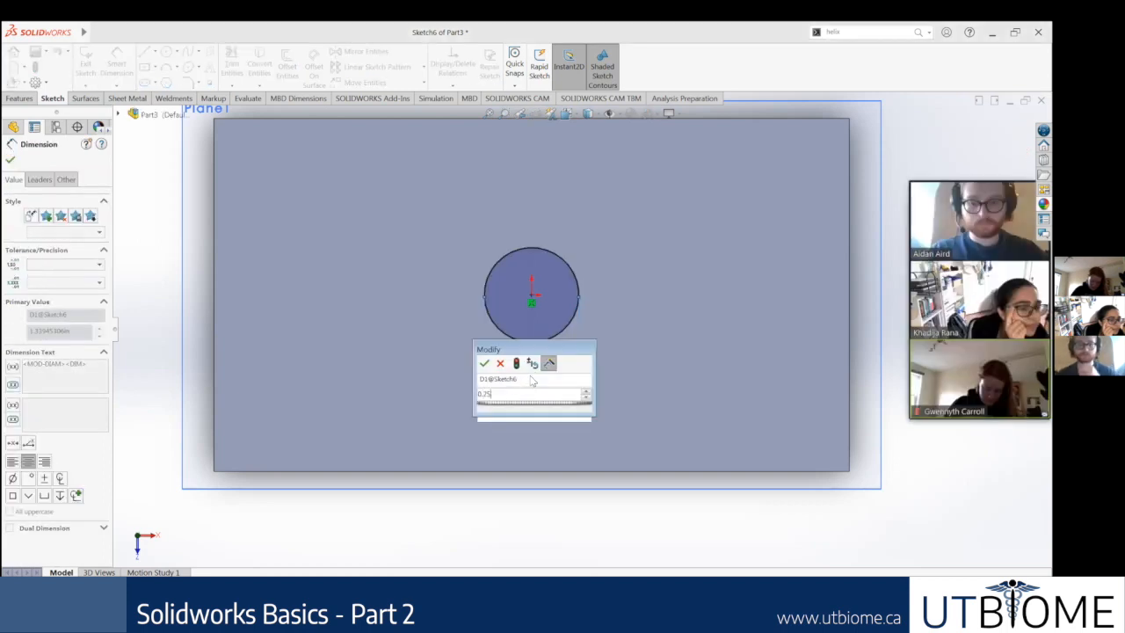
{"action": "key", "text": "Return"}
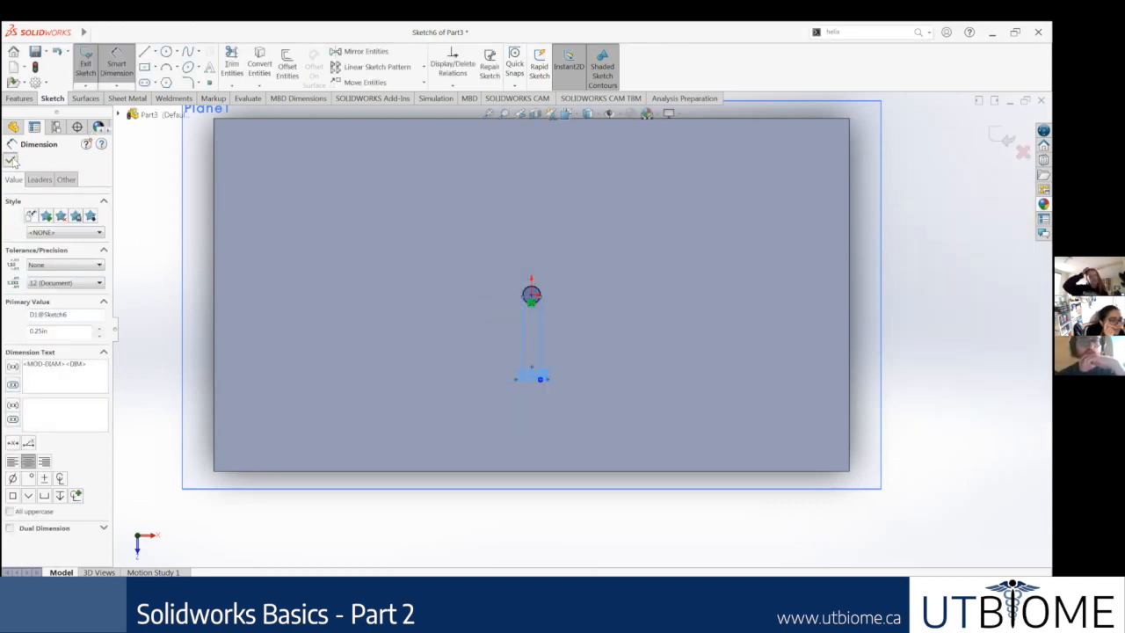
{"action": "key", "text": "Escape"}
{"action": "scroll", "coordinate": [569, 269], "scroll_direction": "down", "scroll_amount": 2}
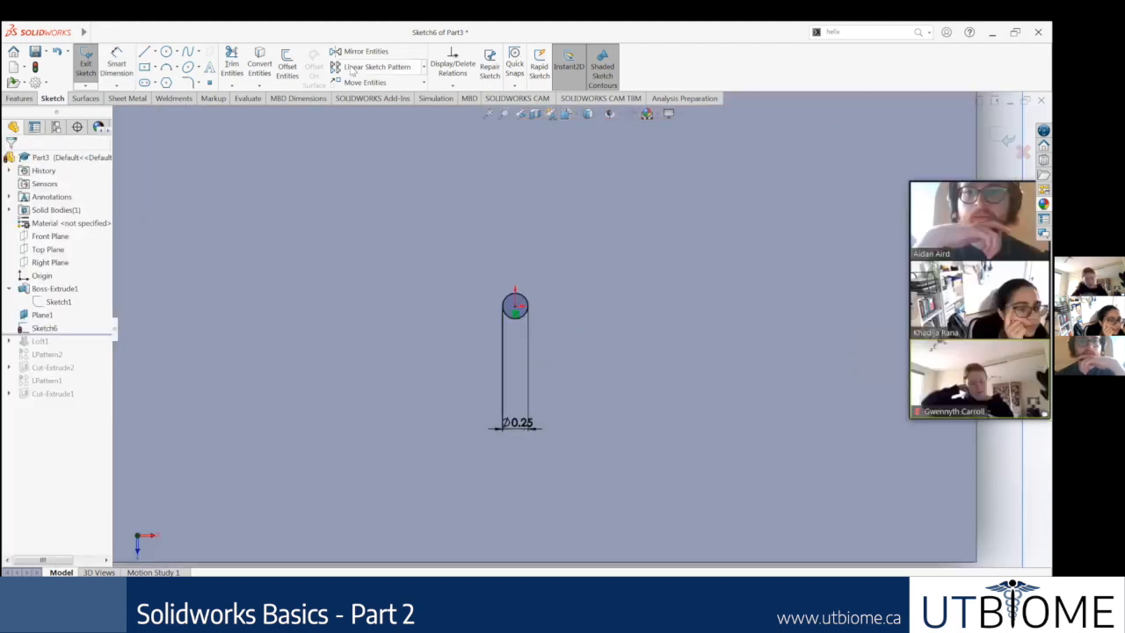
Step: Create a linear sketch pattern of the 0.25 in circle along the X-axis with 0.50 in spacing and five instances
{"action": "left_click", "coordinate": [382, 75]}
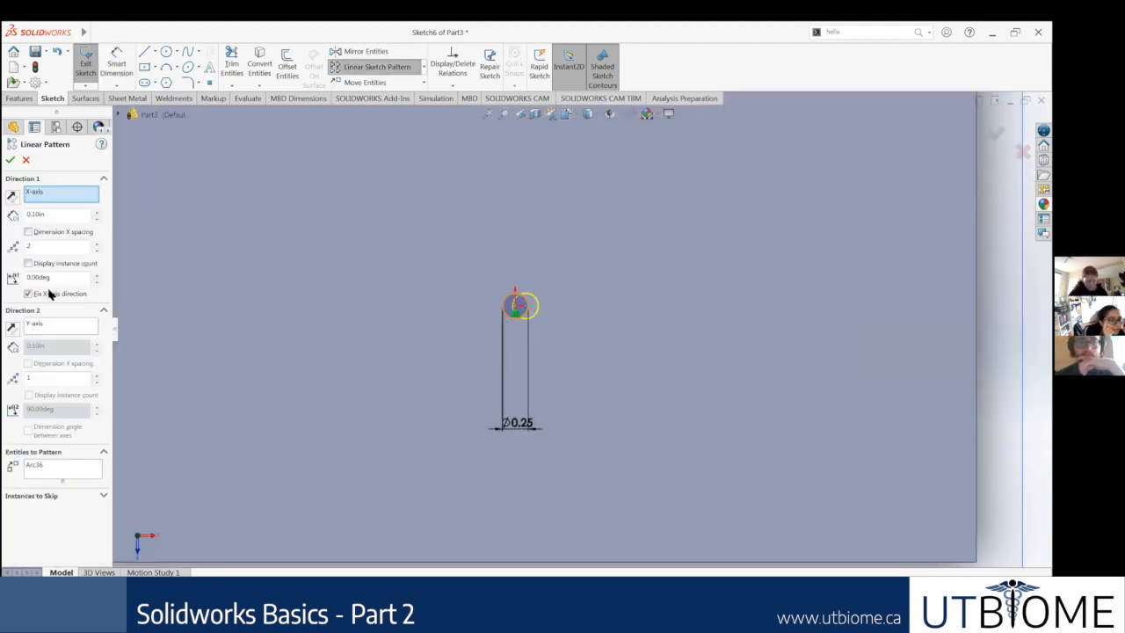
{"action": "left_click", "coordinate": [97, 215]}
{"action": "left_click", "coordinate": [97, 214]}
{"action": "left_click", "coordinate": [97, 214]}
{"action": "left_click", "coordinate": [97, 214]}
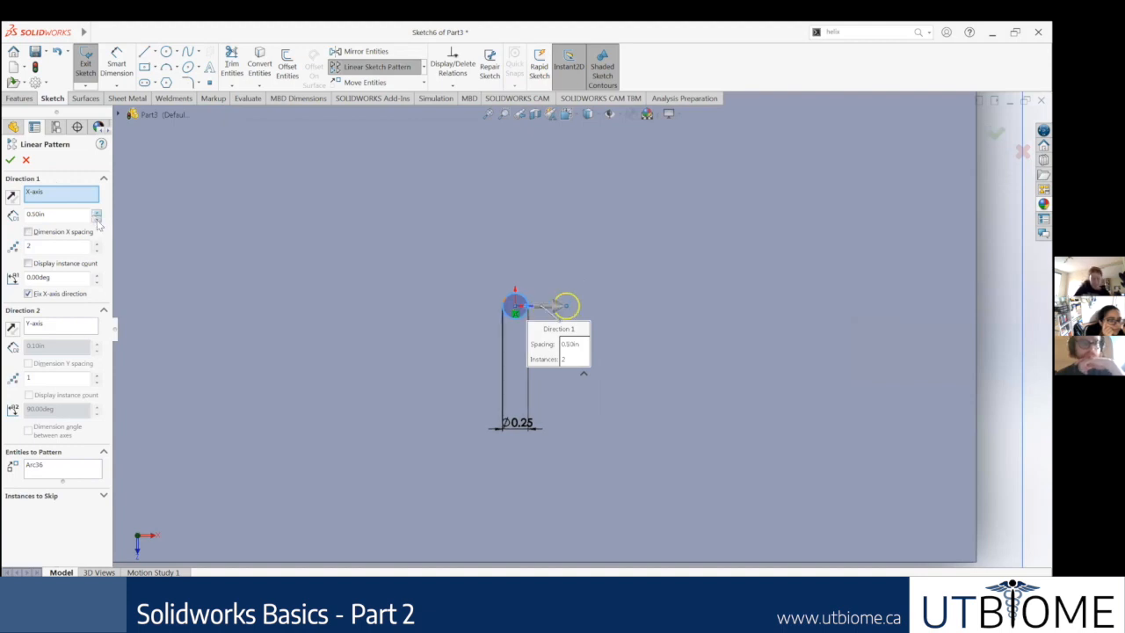
{"action": "left_click", "coordinate": [97, 245]}
{"action": "left_click", "coordinate": [97, 244]}
{"action": "left_click", "coordinate": [97, 244]}
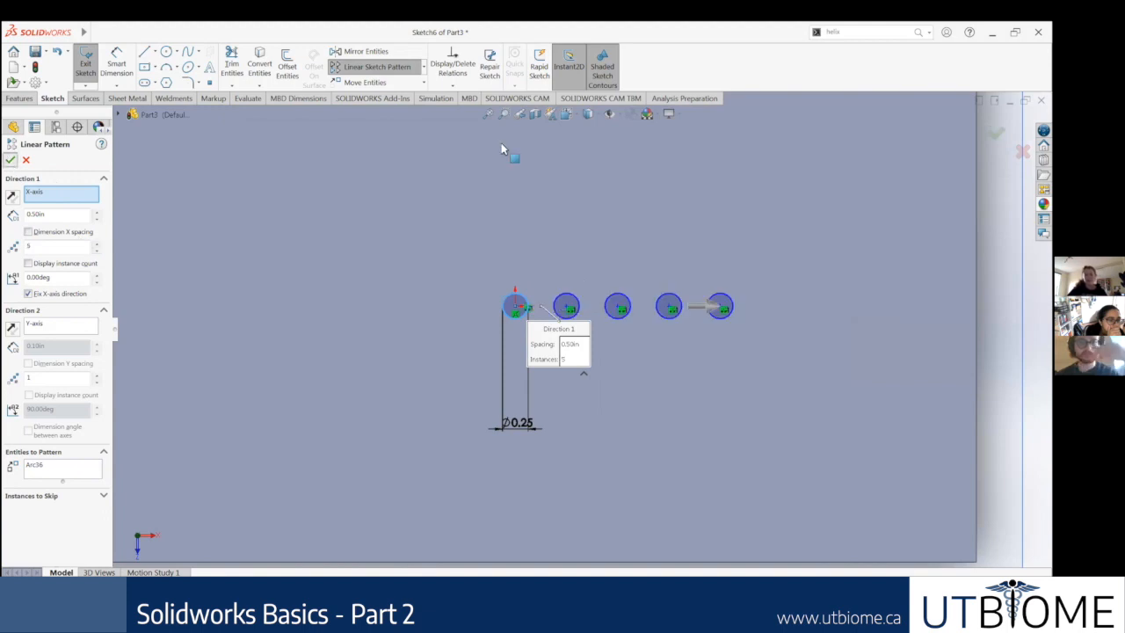
Step: Start a circular sketch pattern about the origin with all five circles of the row as the entities to pattern
{"action": "left_click", "coordinate": [370, 70]}
{"action": "left_click", "coordinate": [423, 68]}
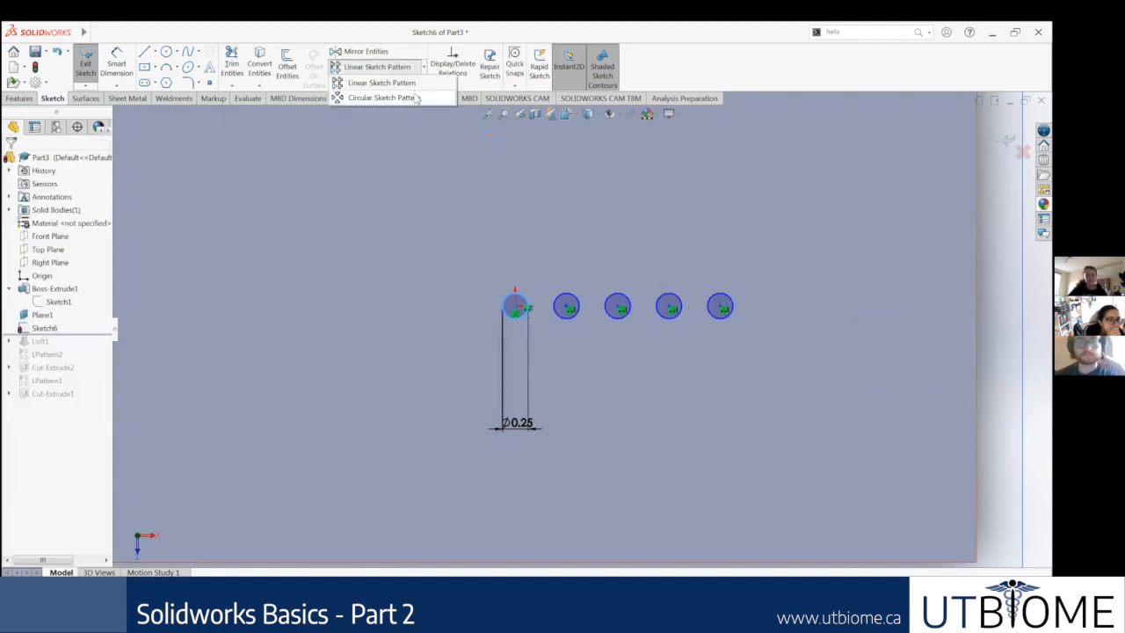
{"action": "left_click", "coordinate": [416, 99]}
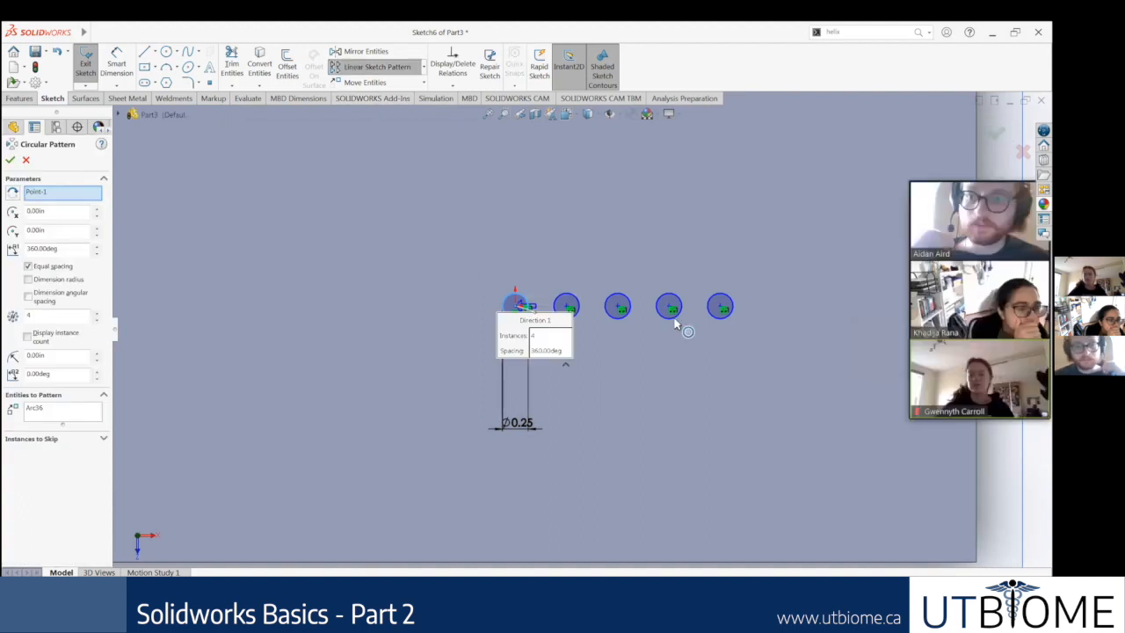
{"action": "left_click", "coordinate": [613, 315]}
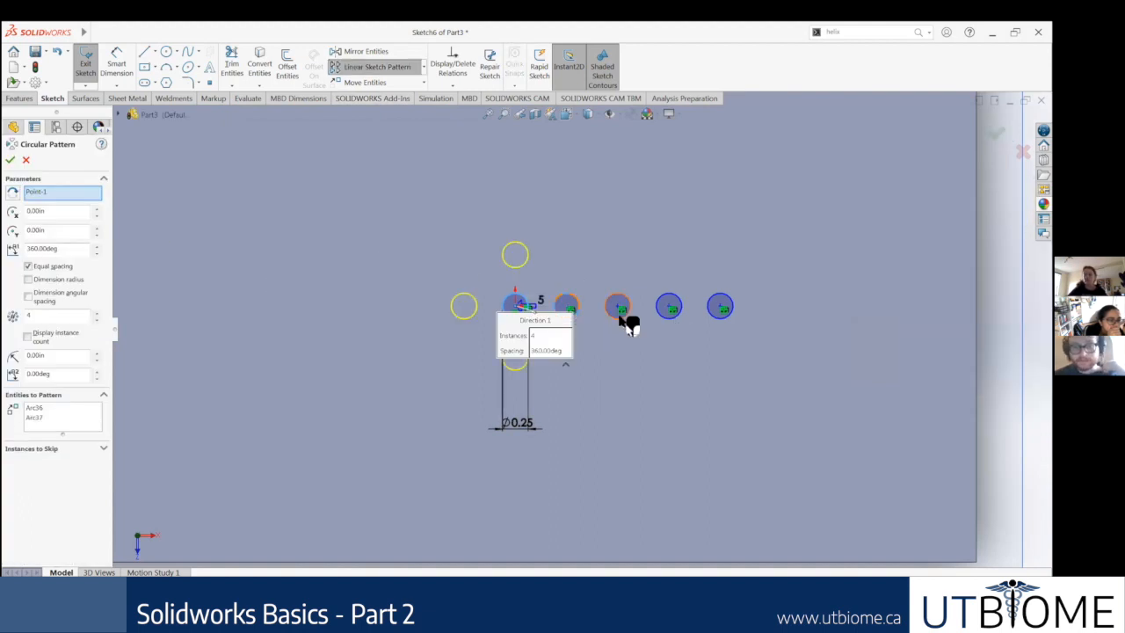
{"action": "left_click", "coordinate": [666, 317]}
{"action": "left_click", "coordinate": [666, 317]}
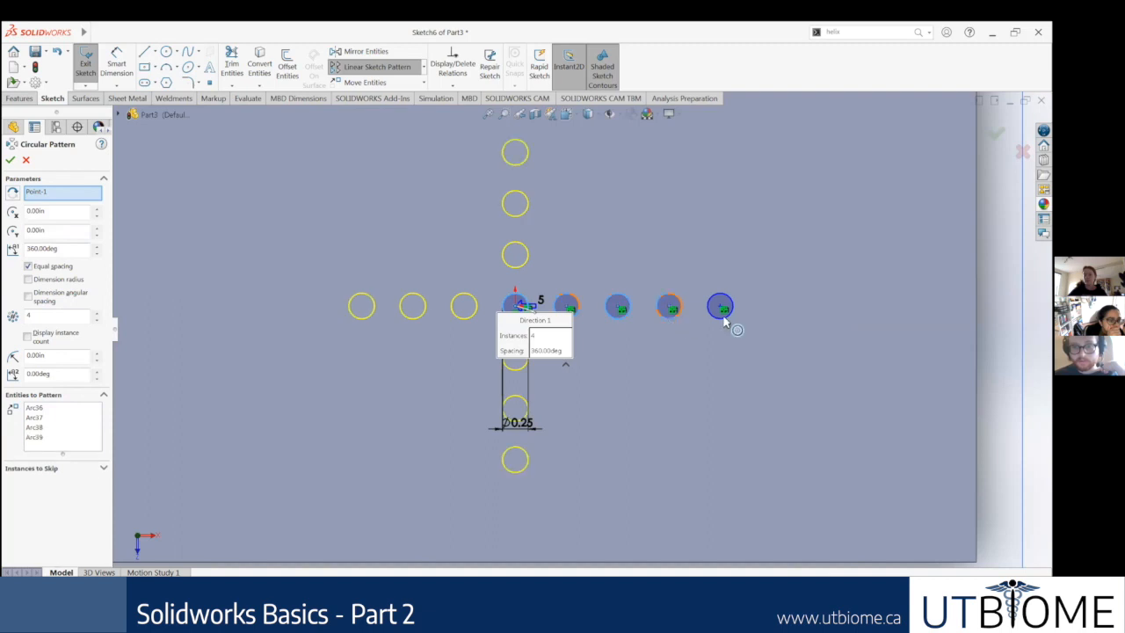
{"action": "left_click", "coordinate": [724, 317]}
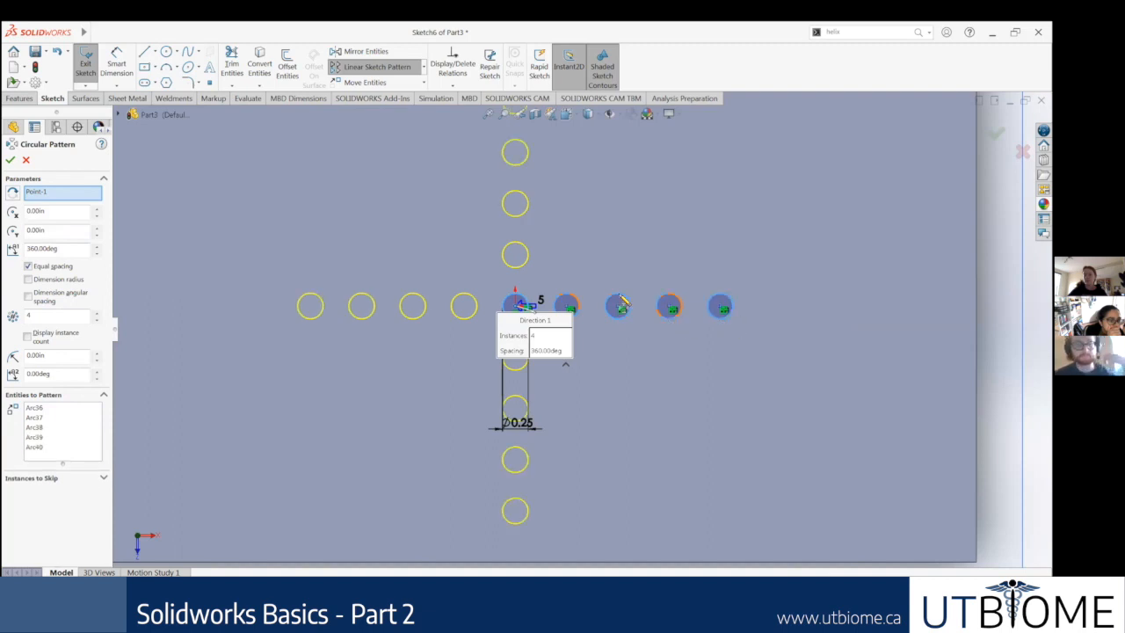
Step: Set the circular pattern of the five-circle row to 10 instances over 360 degrees
{"action": "left_click", "coordinate": [97, 315]}
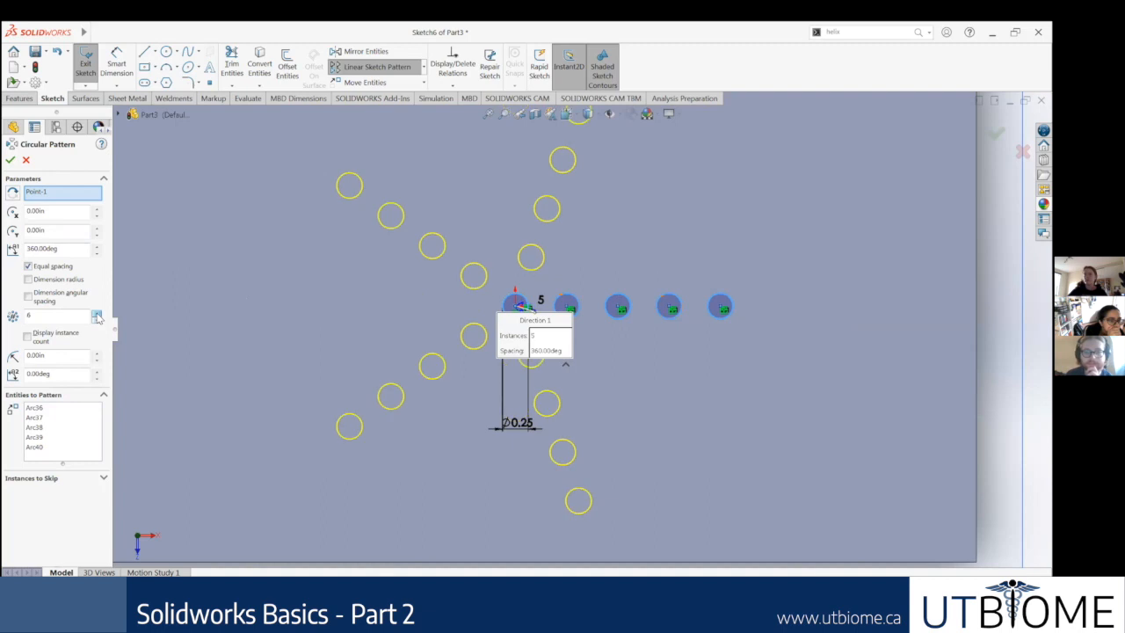
{"action": "left_click", "coordinate": [96, 314]}
{"action": "left_click", "coordinate": [96, 314]}
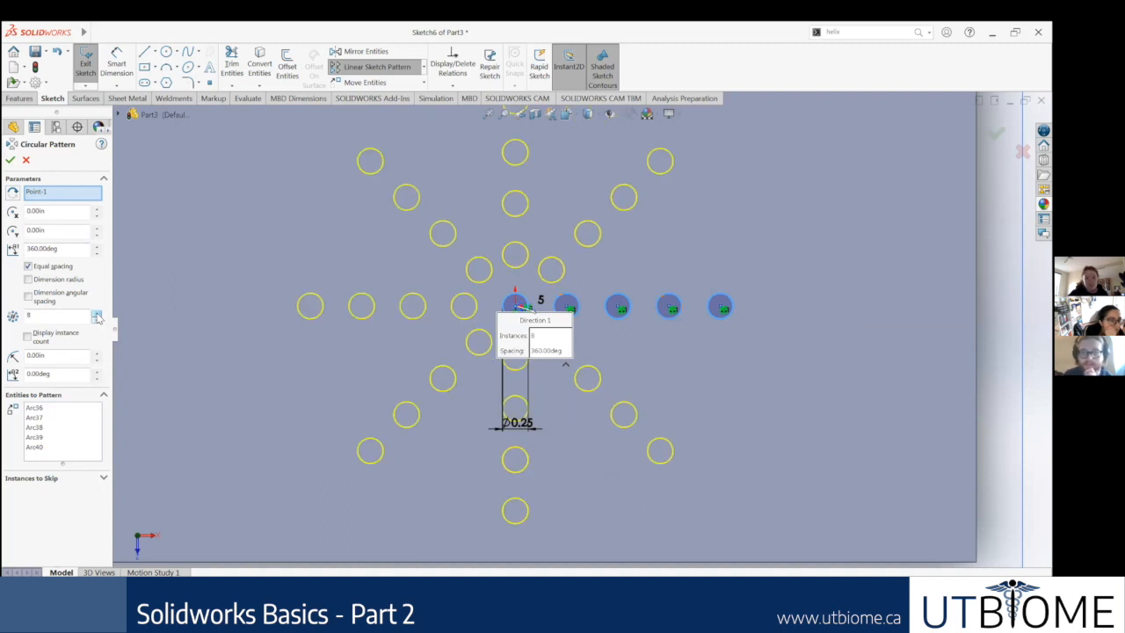
{"action": "left_click", "coordinate": [96, 314]}
{"action": "left_click", "coordinate": [97, 314]}
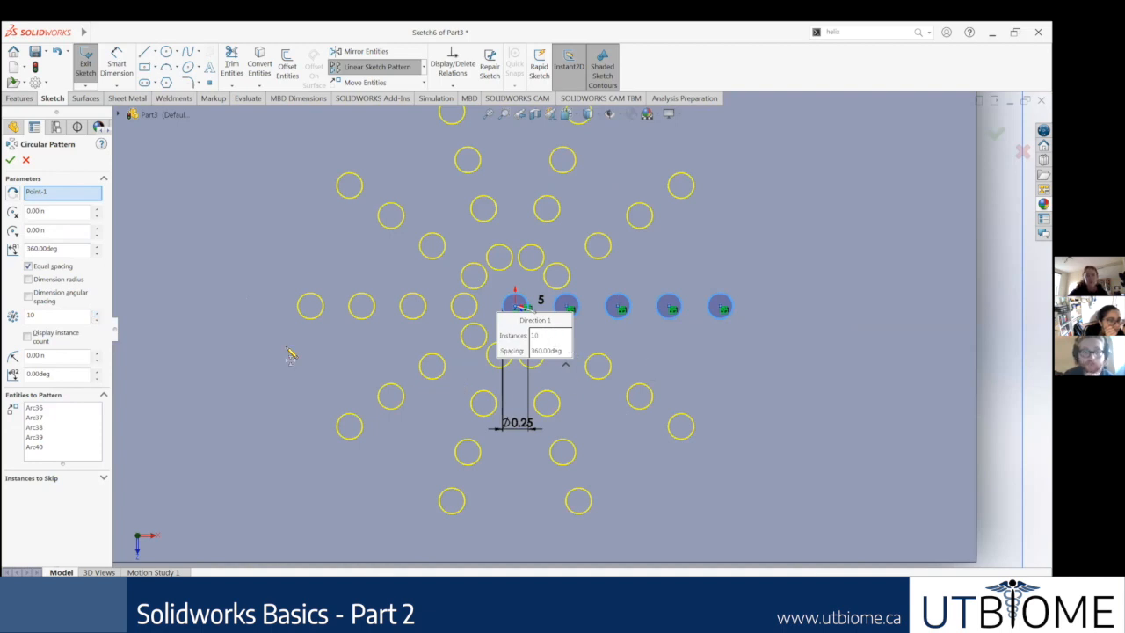
Step: Try to skip an instance by picking the row's third circle, and restore that circle to the entities to pattern
{"action": "left_click", "coordinate": [102, 479]}
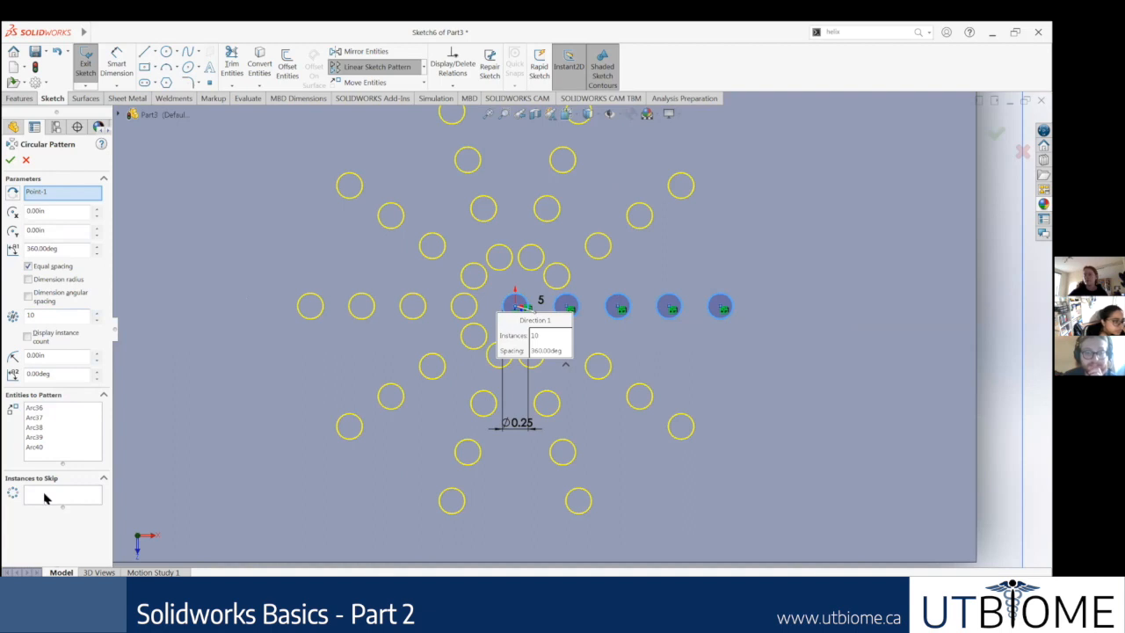
{"action": "left_click", "coordinate": [71, 497]}
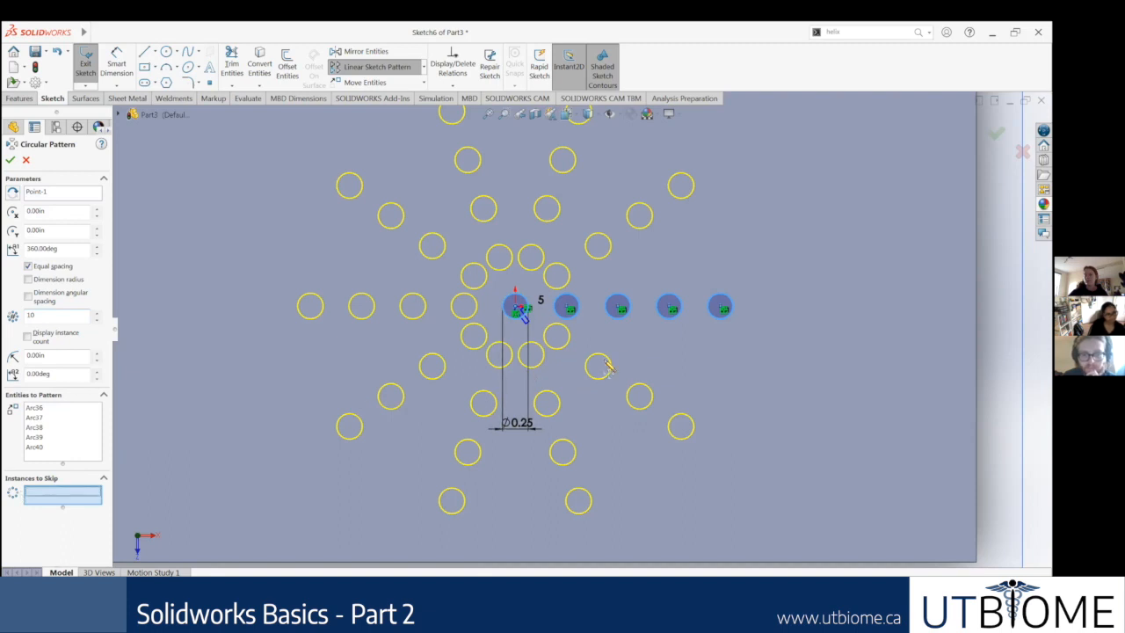
{"action": "left_click", "coordinate": [617, 318]}
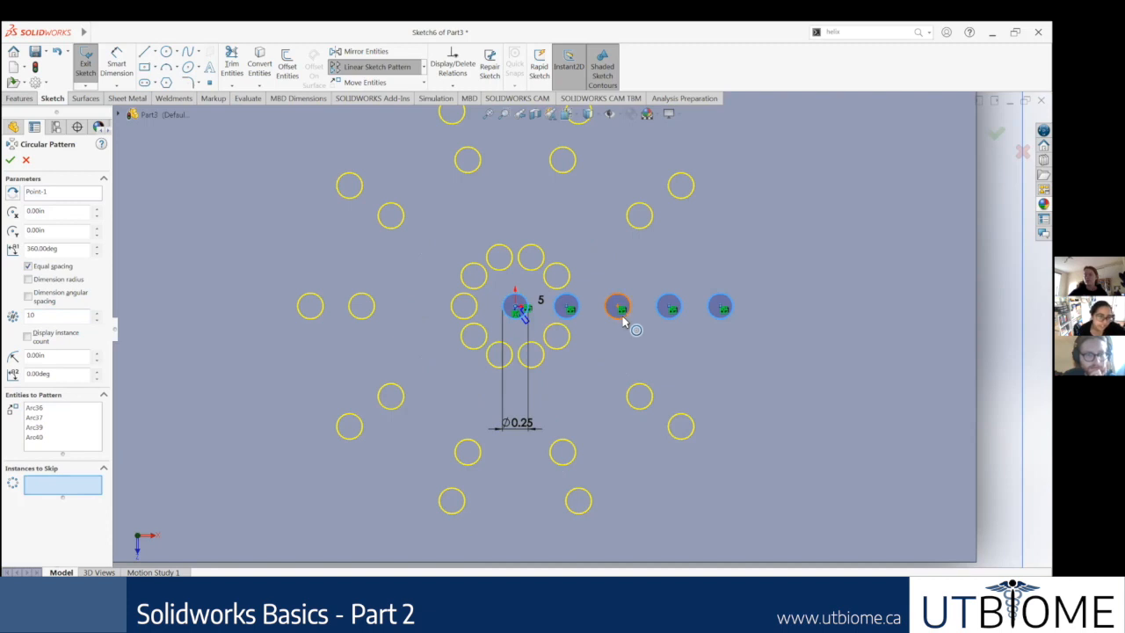
{"action": "left_click", "coordinate": [35, 437]}
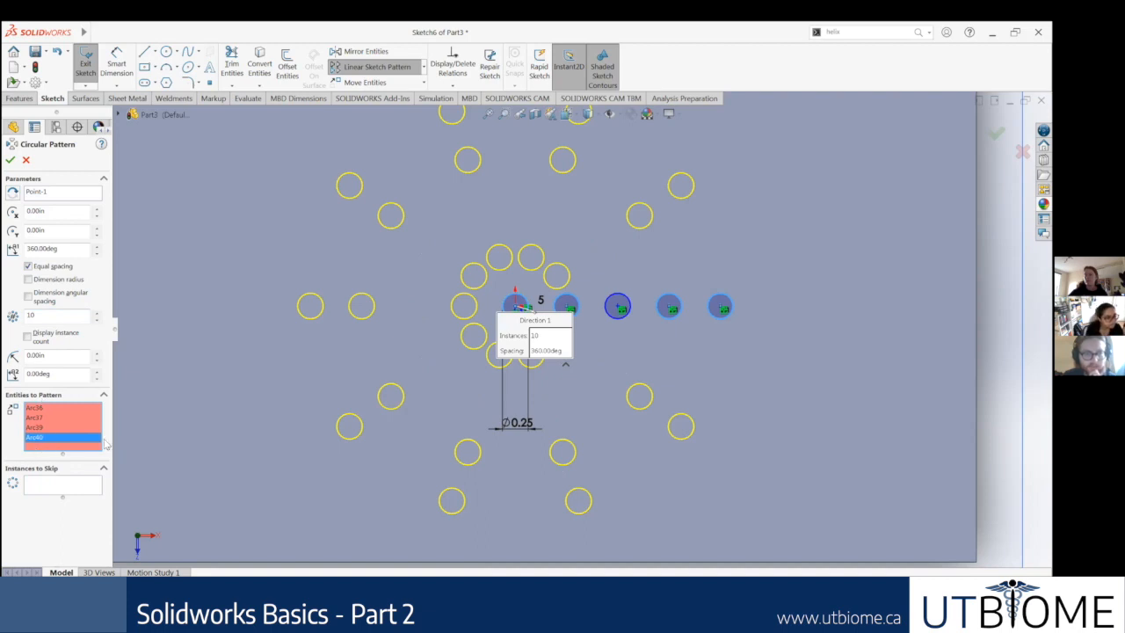
{"action": "left_click", "coordinate": [613, 318]}
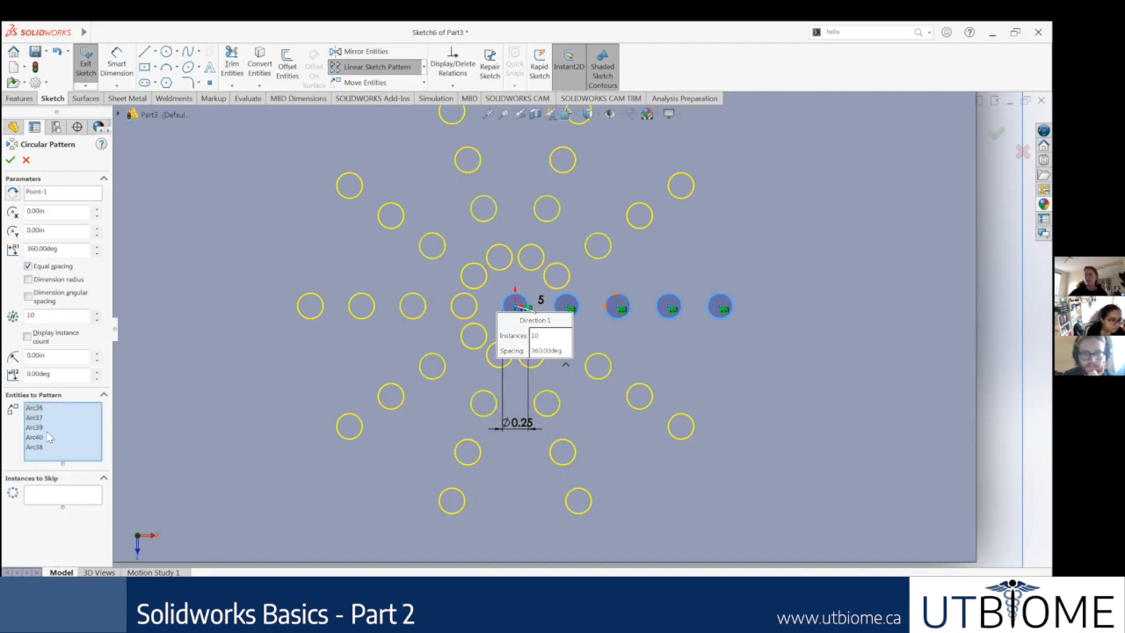
Step: Reactivate the circular pattern's Instances to Skip selection and enlarge its list
{"action": "left_click", "coordinate": [52, 494]}
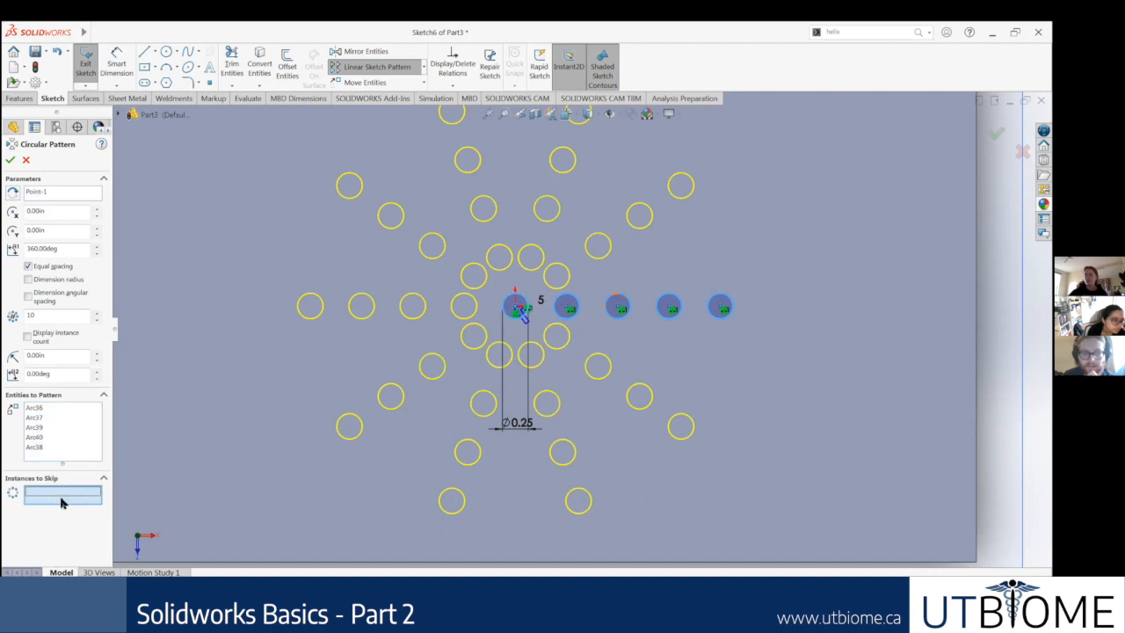
{"action": "left_click_drag", "start_coordinate": [62, 507], "coordinate": [63, 532]}
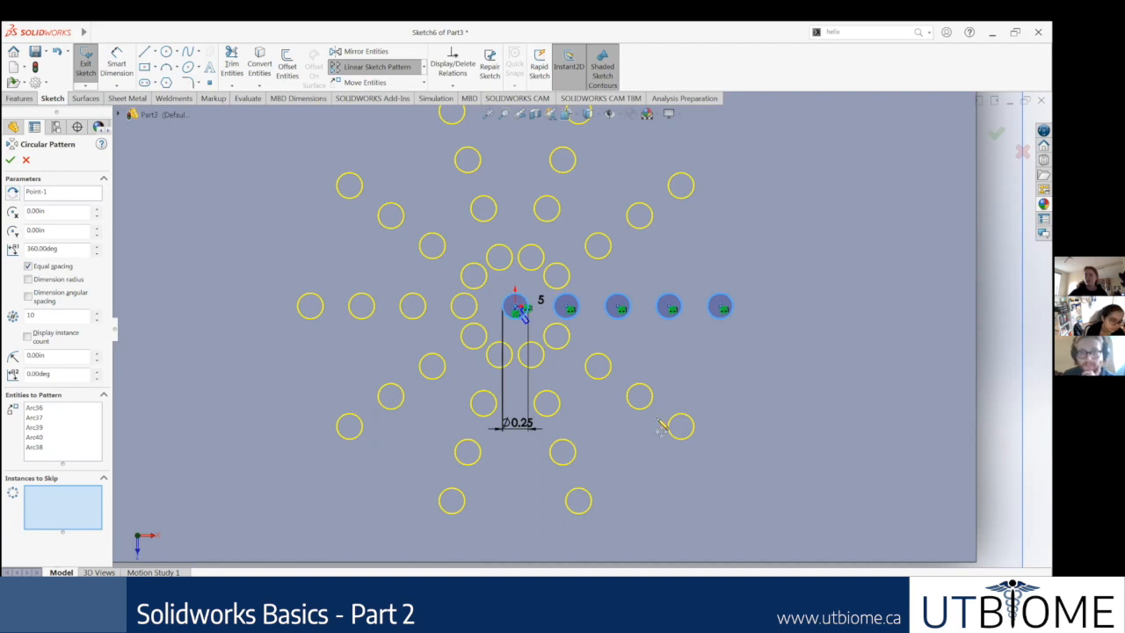
{"action": "key", "text": "f"}
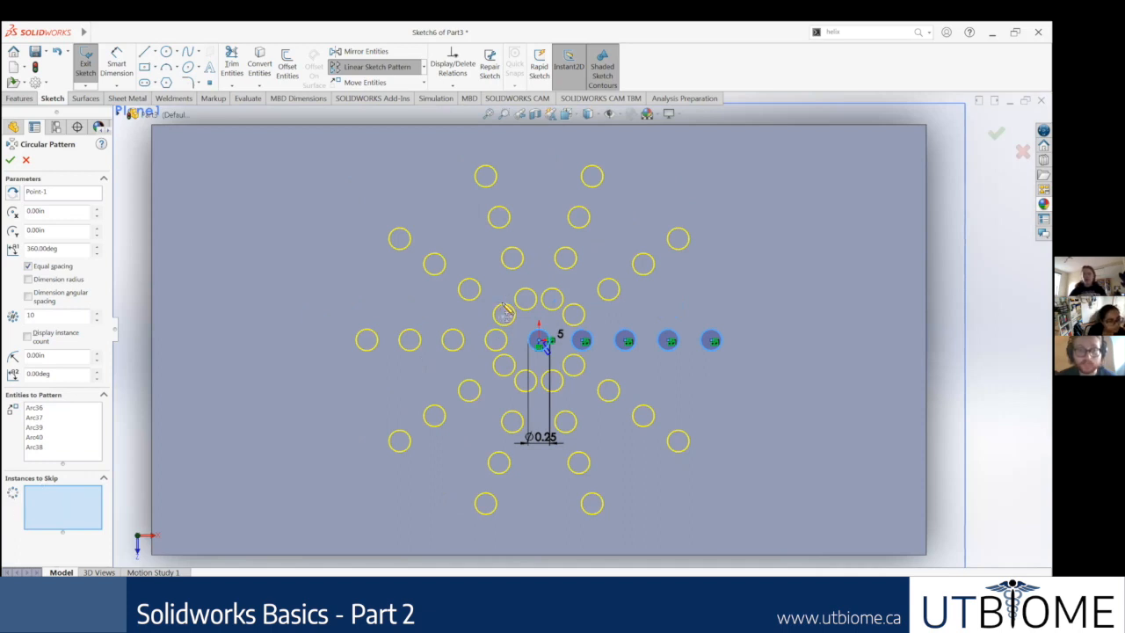
{"action": "scroll", "coordinate": [532, 304], "scroll_direction": "down", "scroll_amount": 3}
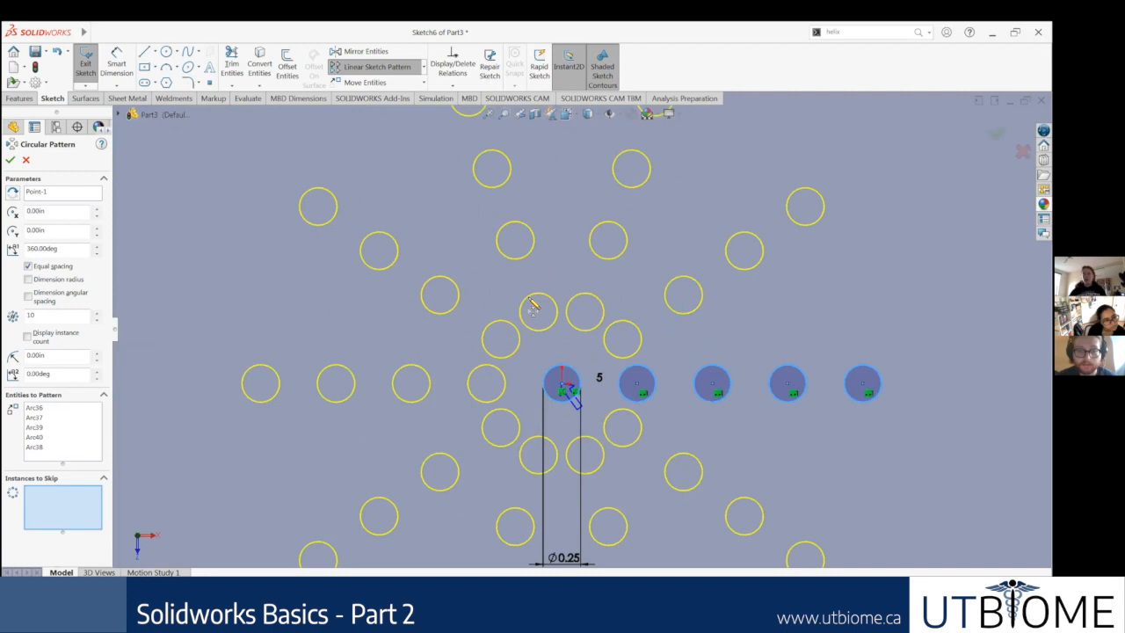
{"action": "scroll", "coordinate": [521, 285], "scroll_direction": "up", "scroll_amount": 1}
{"action": "scroll", "coordinate": [713, 372], "scroll_direction": "up", "scroll_amount": 2}
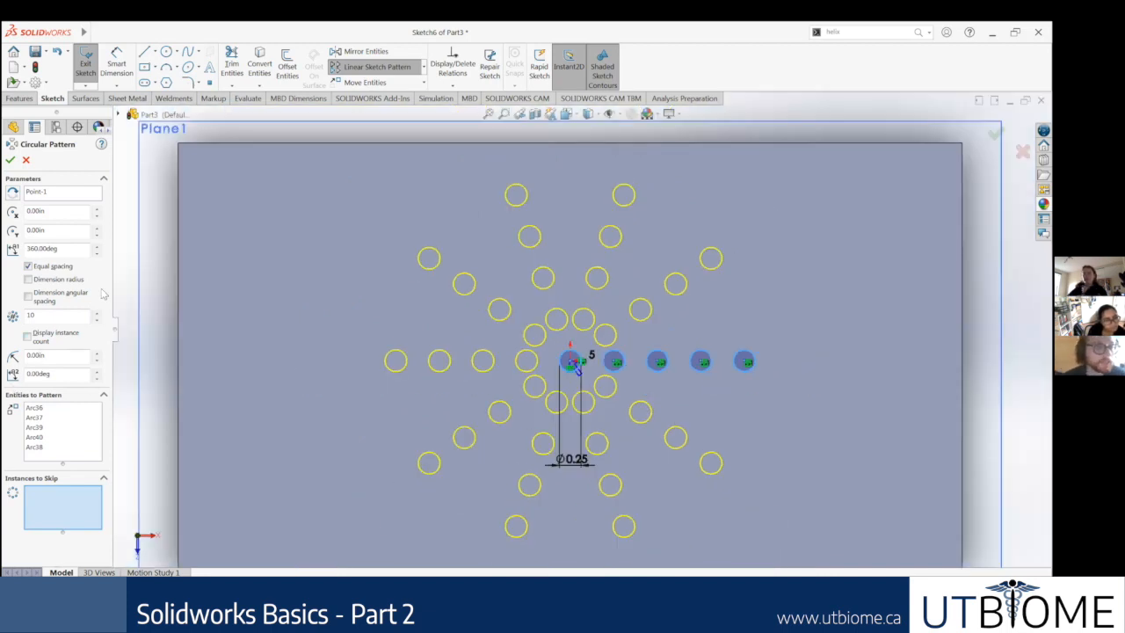
Step: Turn off equal spacing for the circular pattern, and enable its radius dimension and instance count display
{"action": "left_click", "coordinate": [27, 267]}
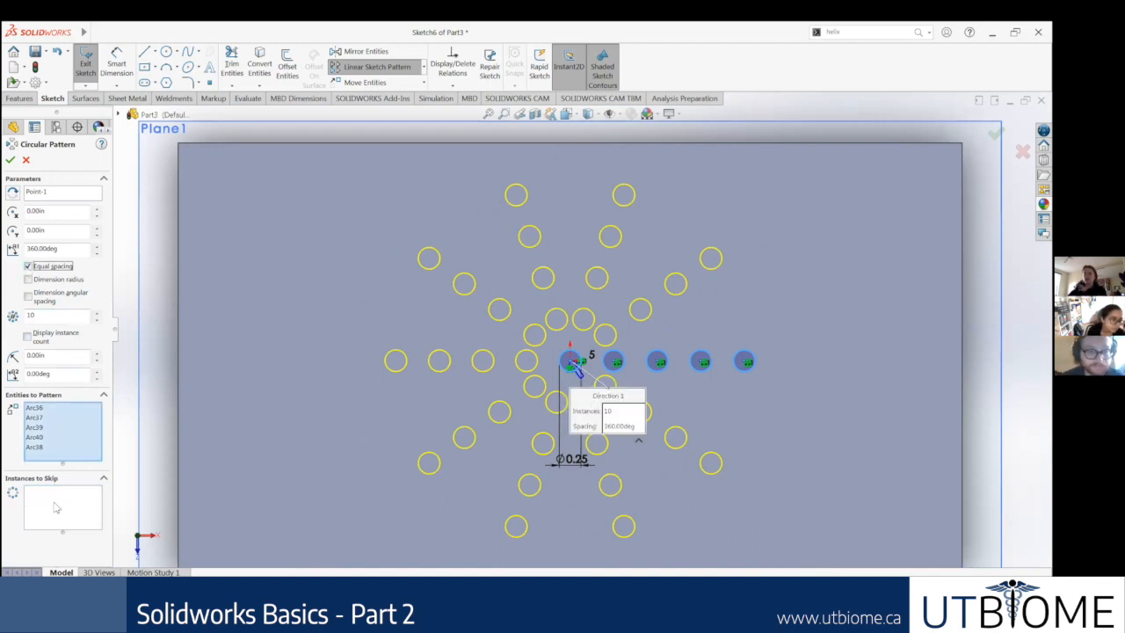
{"action": "left_click", "coordinate": [27, 266]}
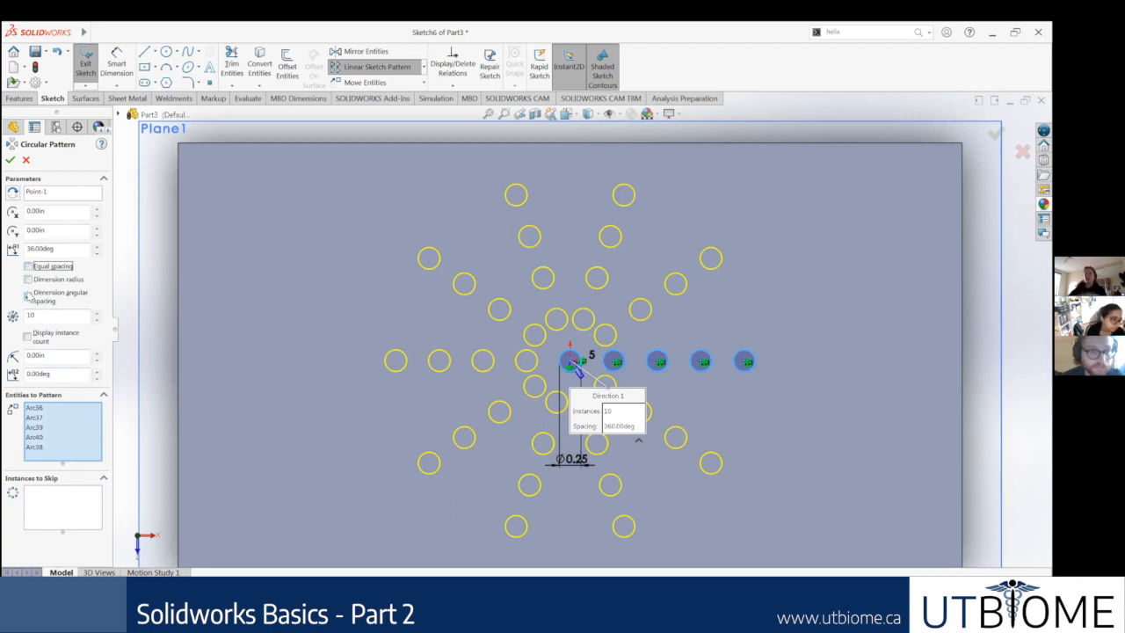
{"action": "left_click", "coordinate": [28, 280]}
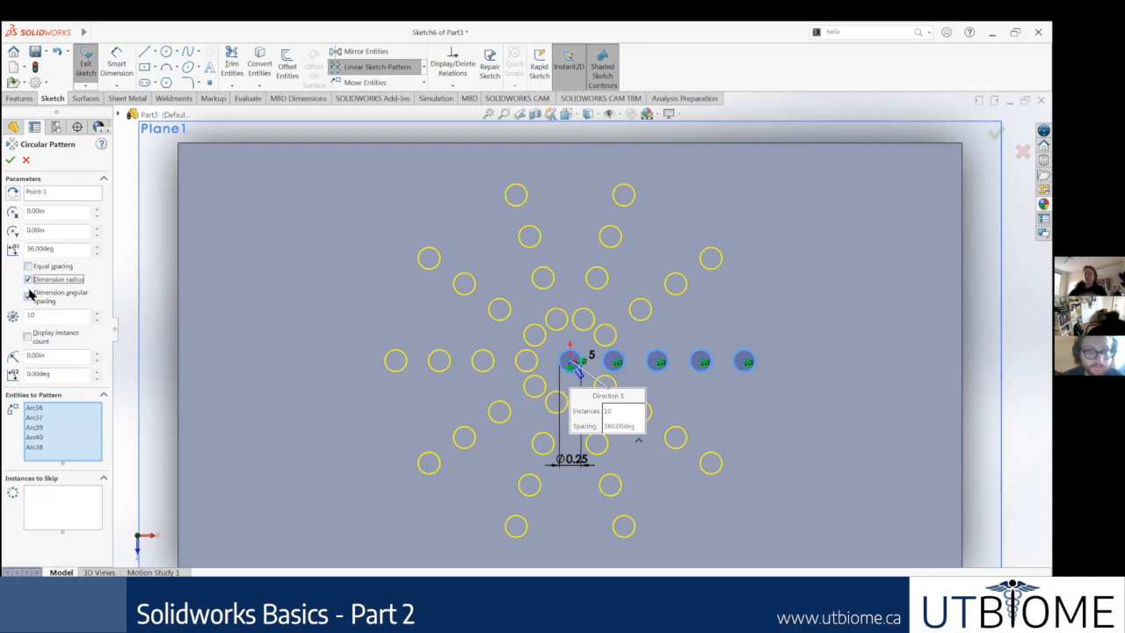
{"action": "left_click", "coordinate": [28, 295]}
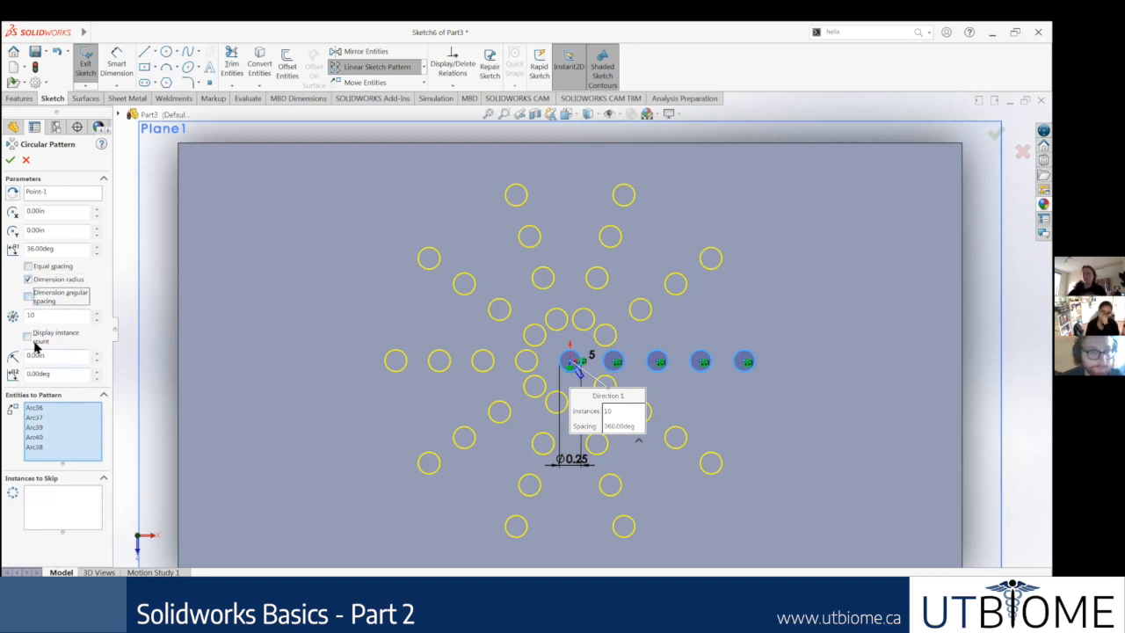
{"action": "left_click", "coordinate": [28, 336]}
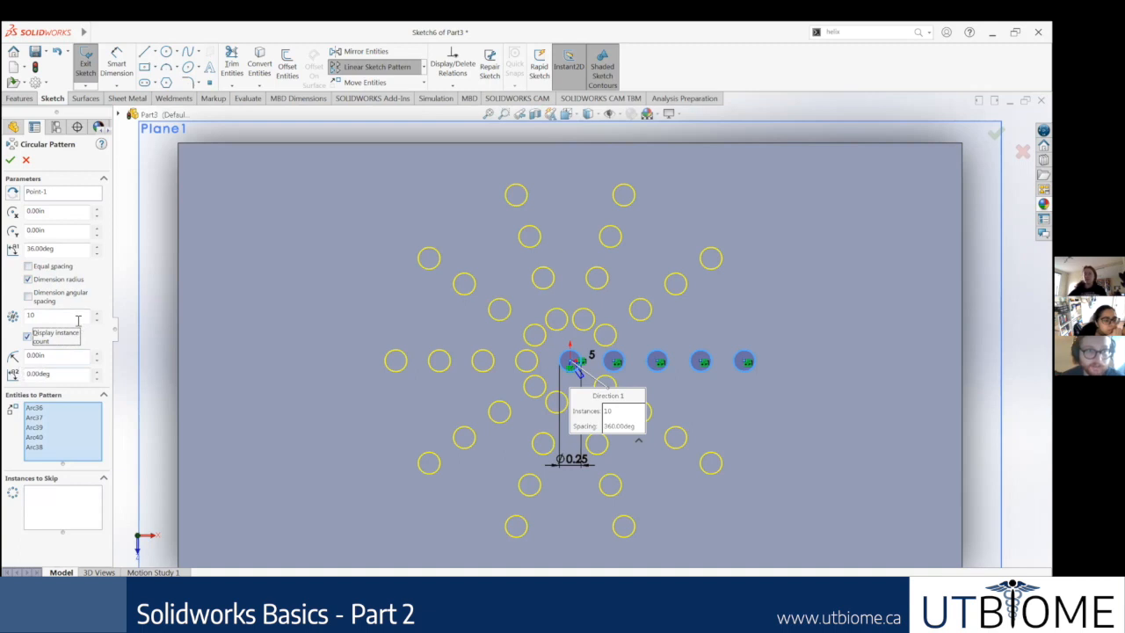
Step: View the description of the Linear Pattern command among the solid feature tools
{"action": "left_click", "coordinate": [19, 98]}
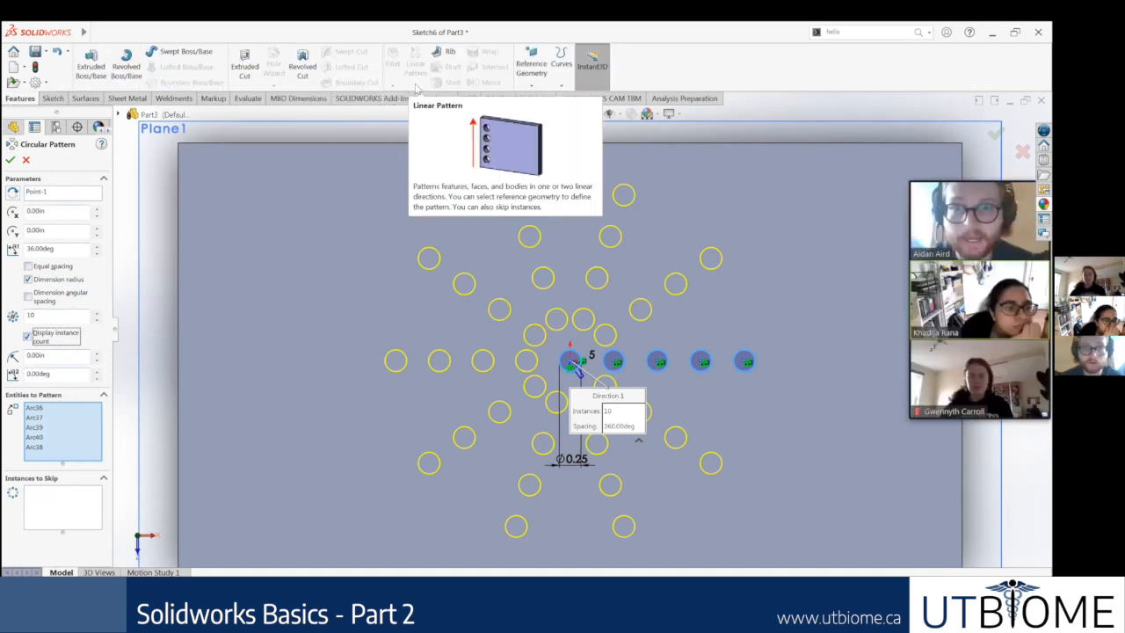
{"action": "scroll", "coordinate": [678, 359], "scroll_direction": "up", "scroll_amount": 2}
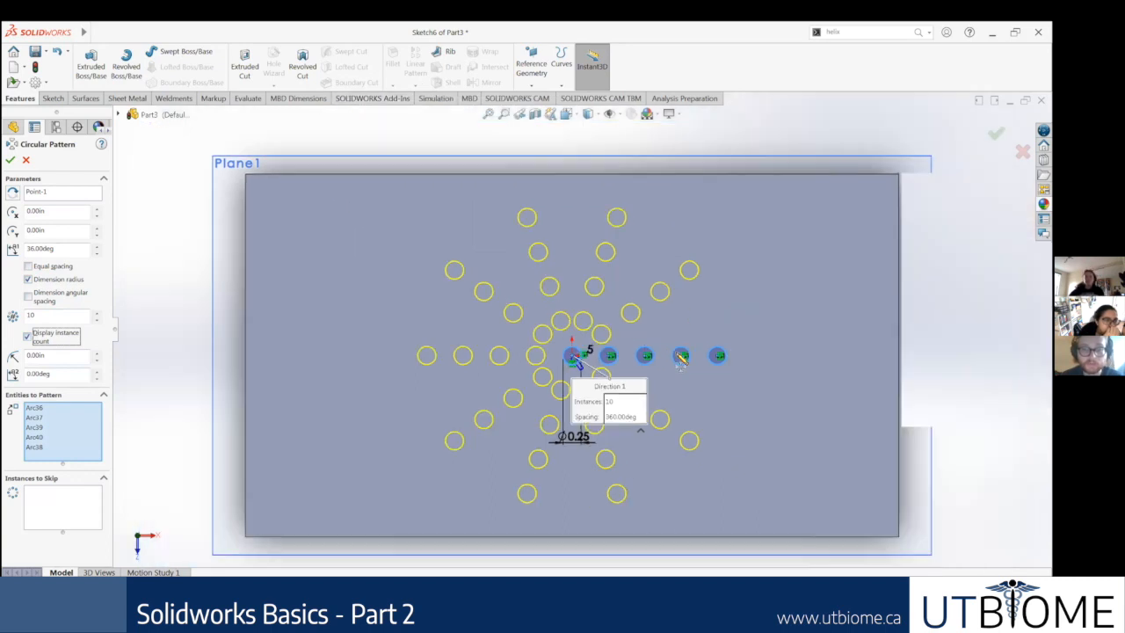
{"action": "scroll", "coordinate": [703, 389], "scroll_direction": "down", "scroll_amount": 1}
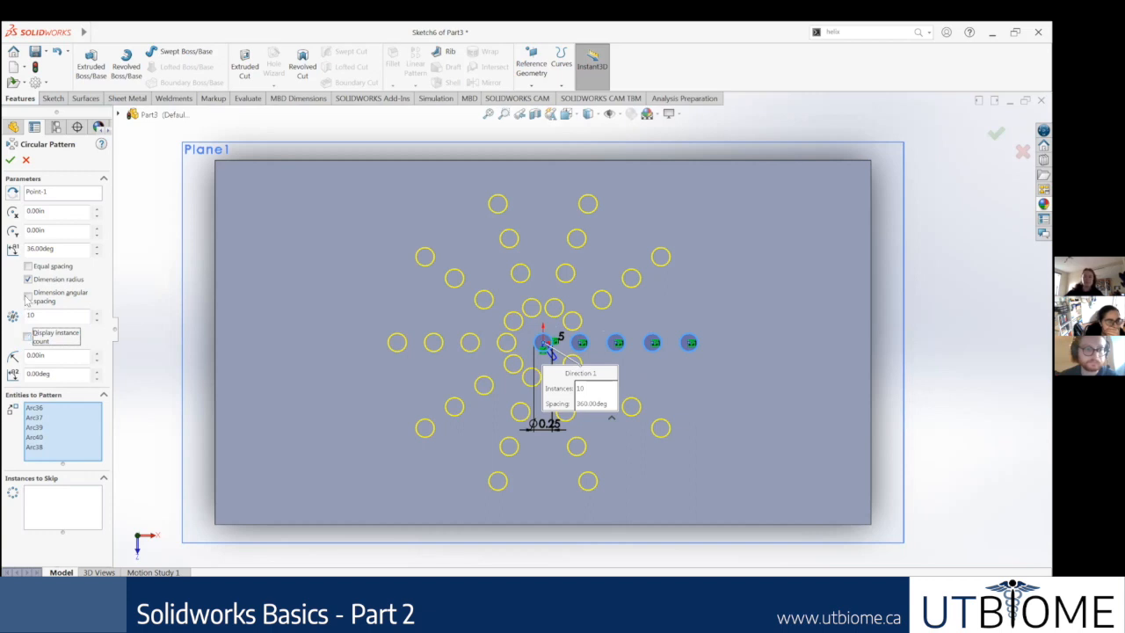
Step: Dimension the circular pattern's angular spacing instead of its radius, and set 33 deg spacing and 11 instances
{"action": "left_click", "coordinate": [28, 297]}
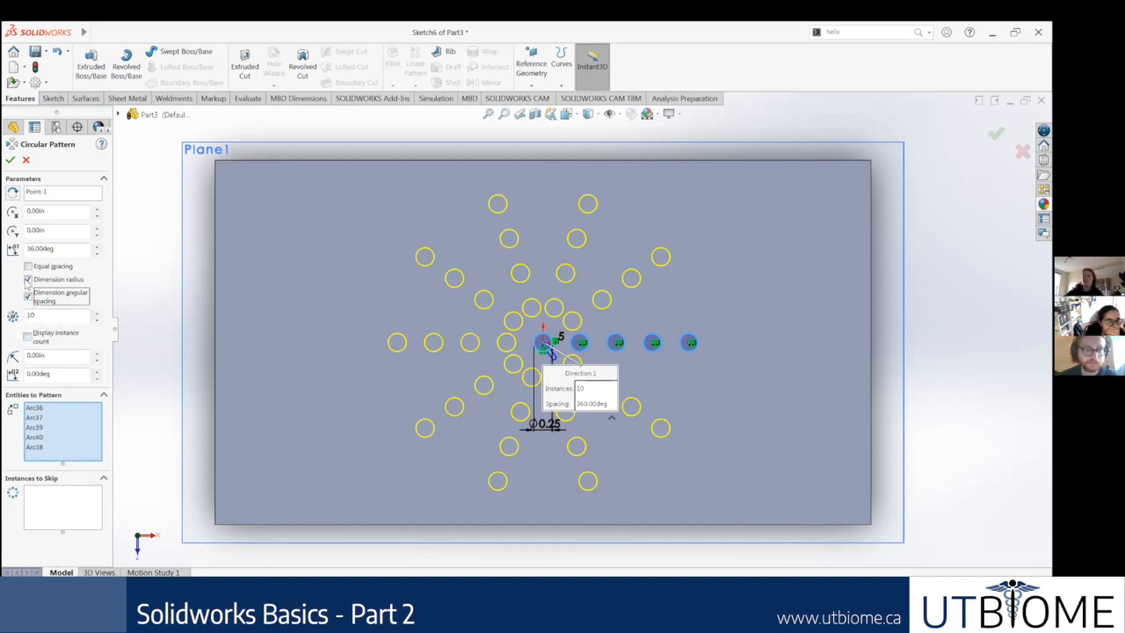
{"action": "left_click", "coordinate": [27, 279]}
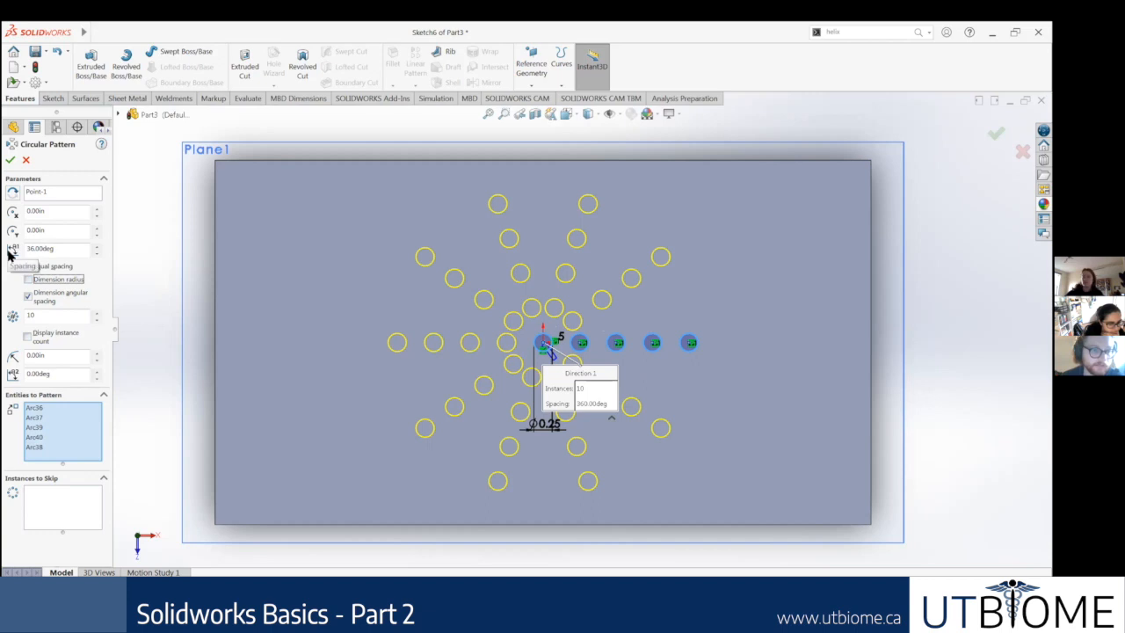
{"action": "left_click", "coordinate": [96, 253]}
{"action": "double_click", "coordinate": [96, 253]}
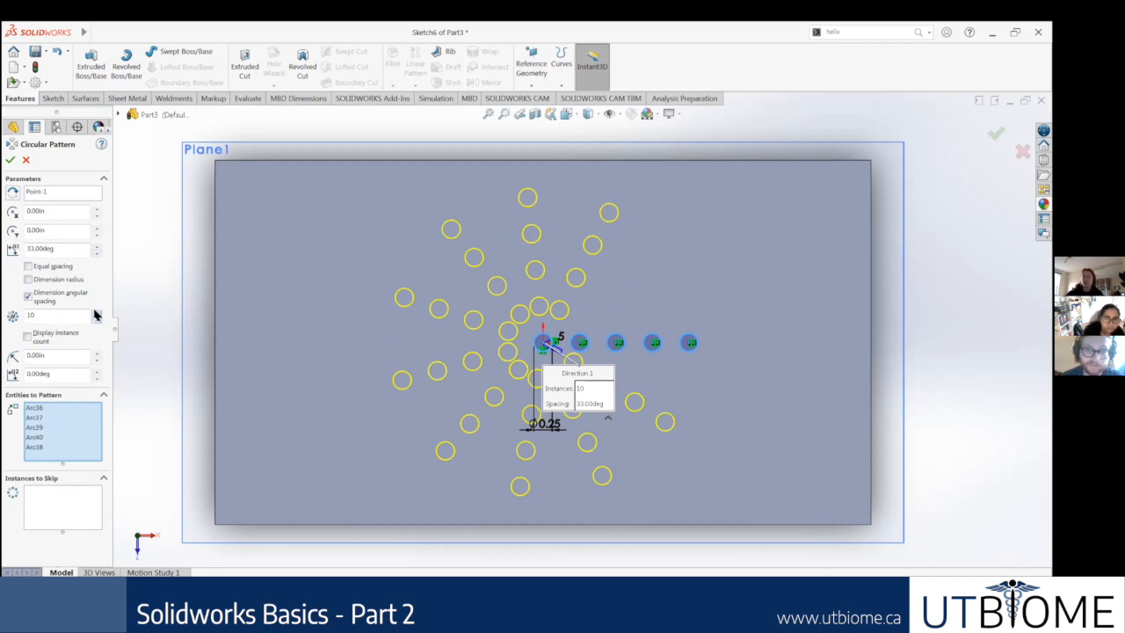
{"action": "left_click", "coordinate": [96, 312]}
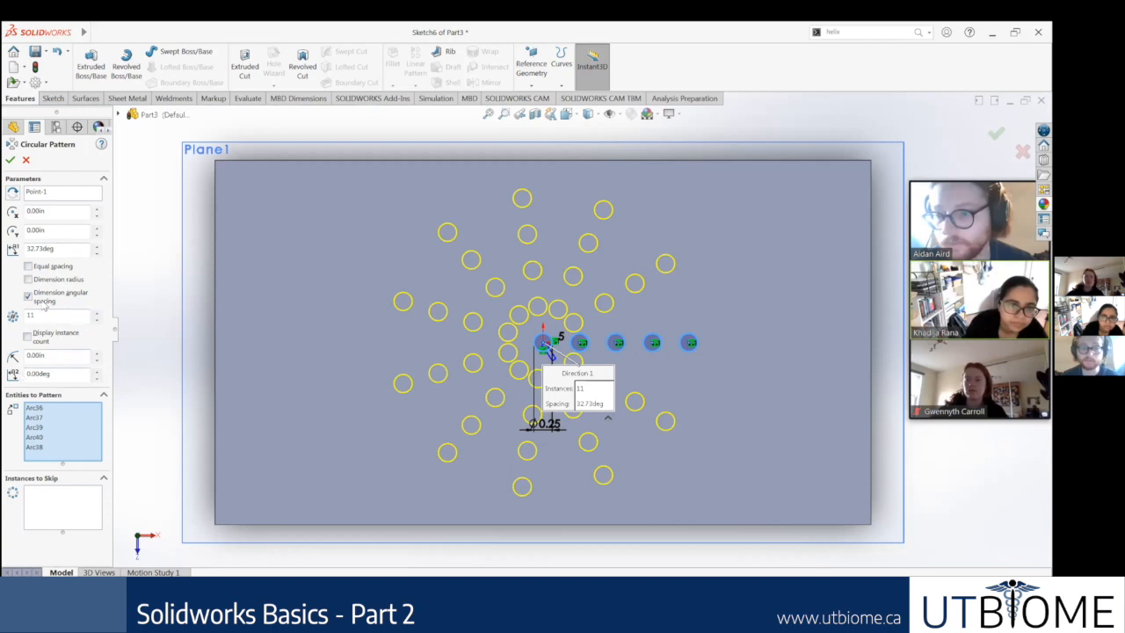
Step: Cancel the circular pattern and exit the sketch containing the five-circle row
{"action": "left_click", "coordinate": [26, 161]}
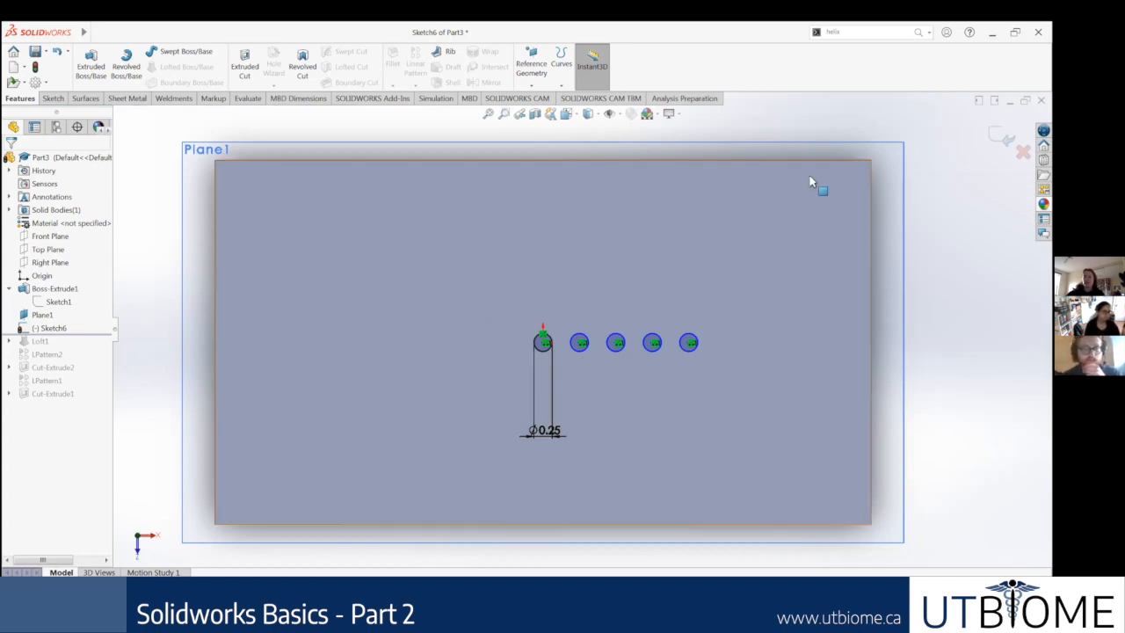
{"action": "left_click", "coordinate": [1002, 136]}
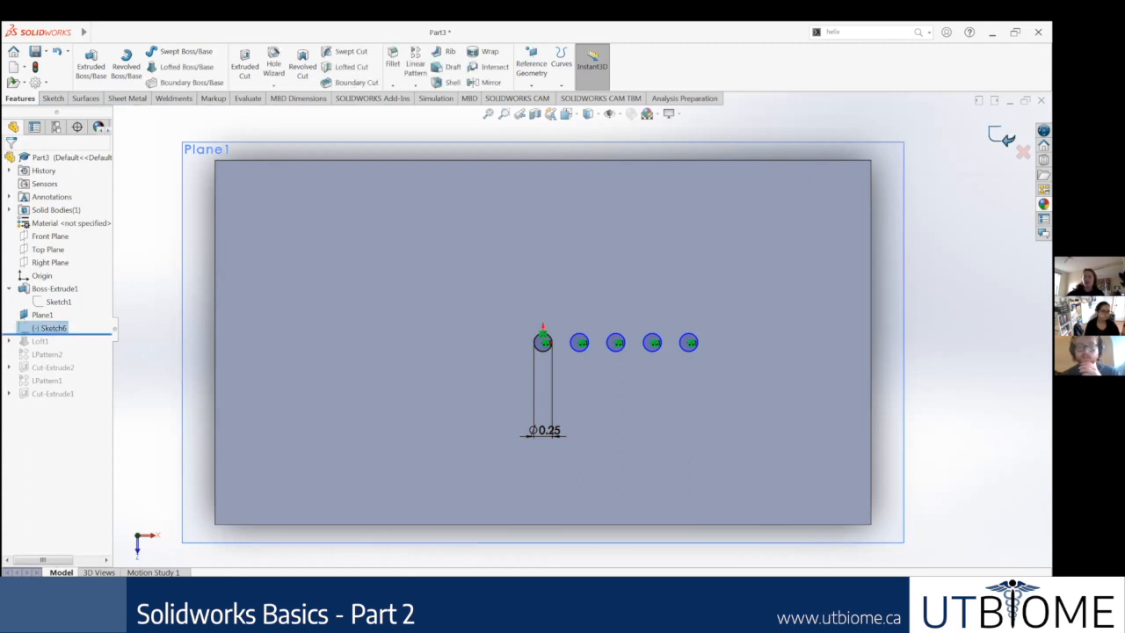
Step: Clear the selection of the five-circle sketch and close the block part
{"action": "key", "text": "Escape"}
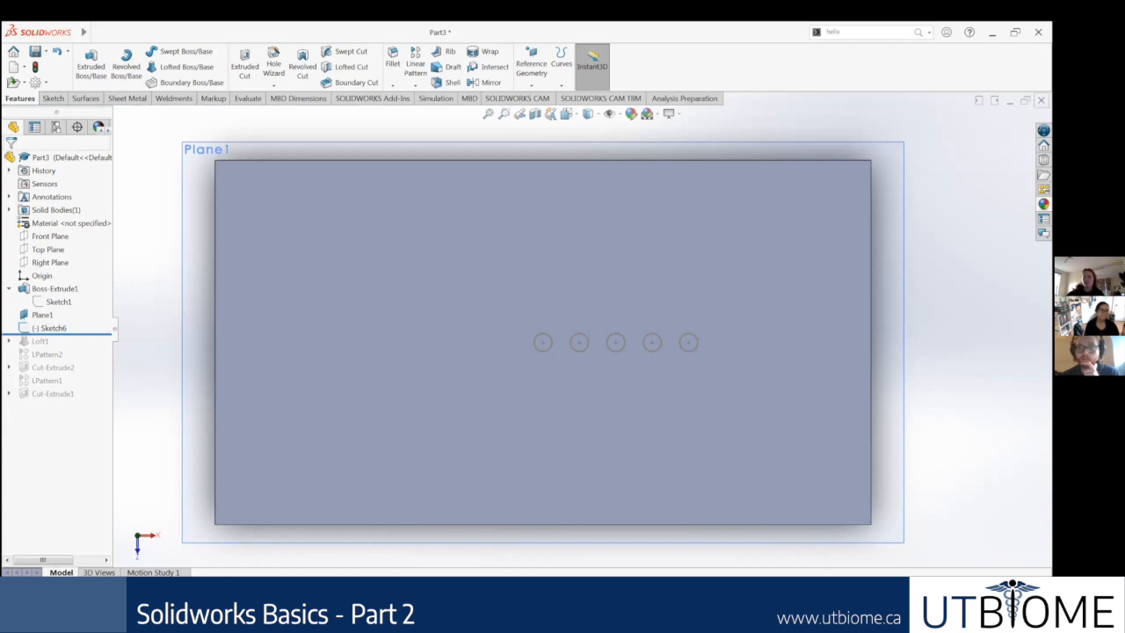
{"action": "left_click", "coordinate": [515, 326]}
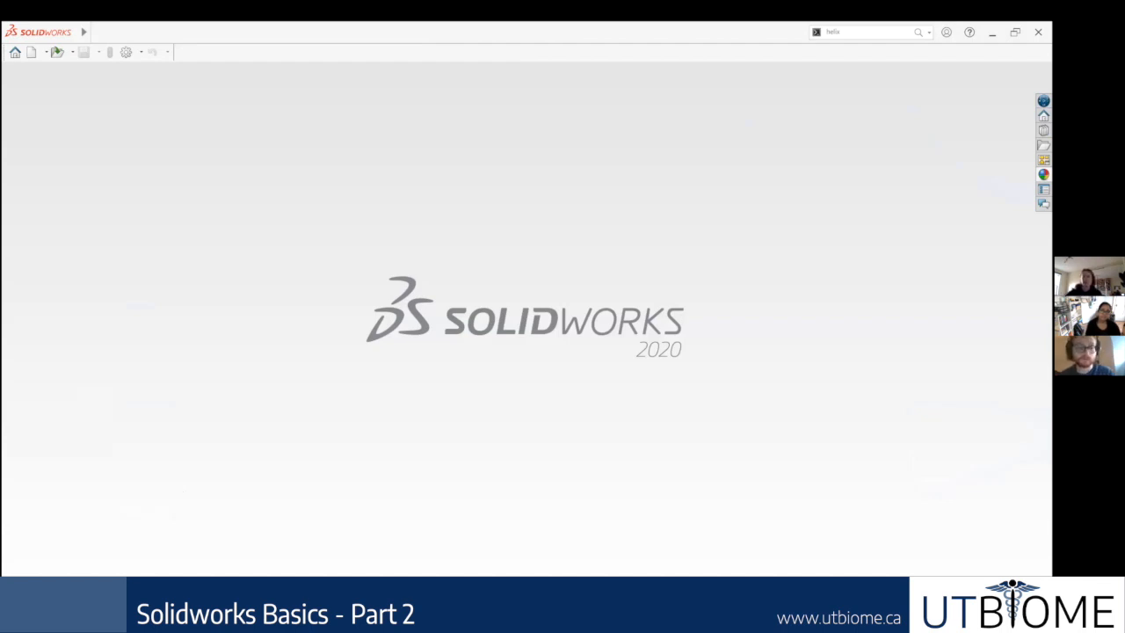
Step: Switch to the Google Slides presentation and look through the Part 1: Exploring more Features slides, opening Step 1: Sketch on Top Plane
{"action": "left_click", "coordinate": [157, 596]}
{"action": "scroll", "coordinate": [57, 430], "scroll_direction": "up", "scroll_amount": 2}
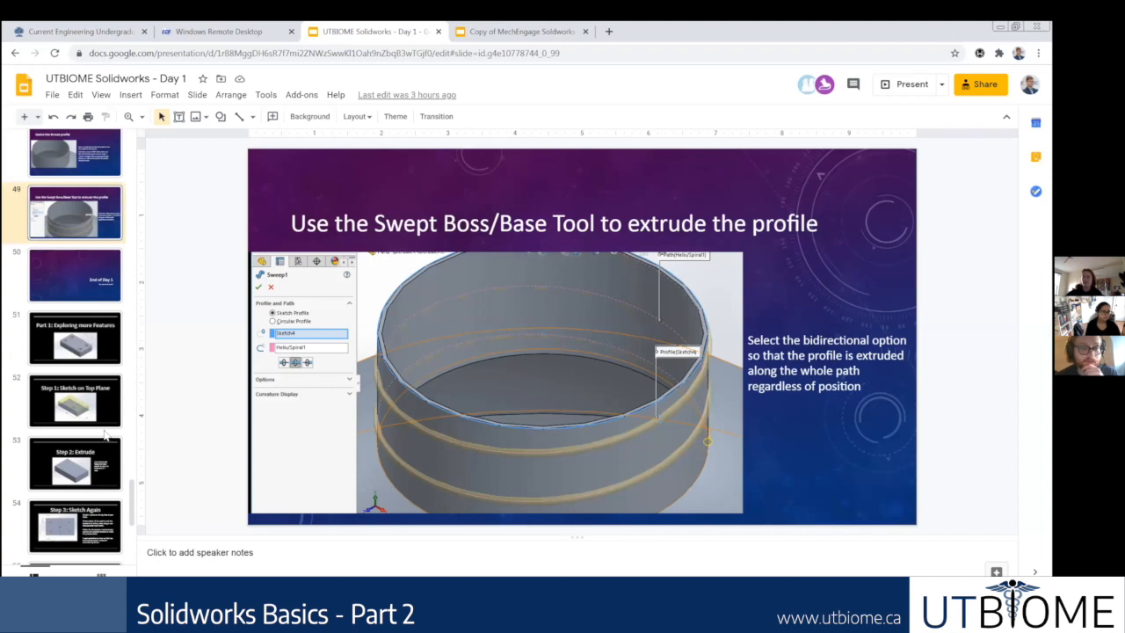
{"action": "left_click", "coordinate": [87, 336]}
{"action": "scroll", "coordinate": [97, 376], "scroll_direction": "down", "scroll_amount": 1}
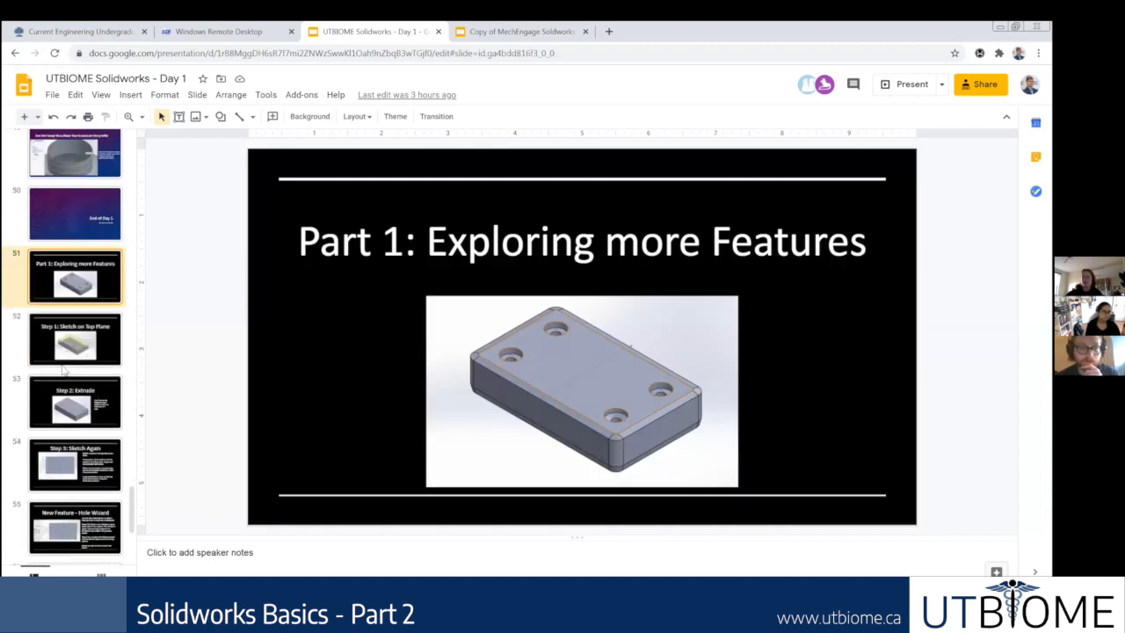
{"action": "scroll", "coordinate": [76, 337], "scroll_direction": "down", "scroll_amount": 1}
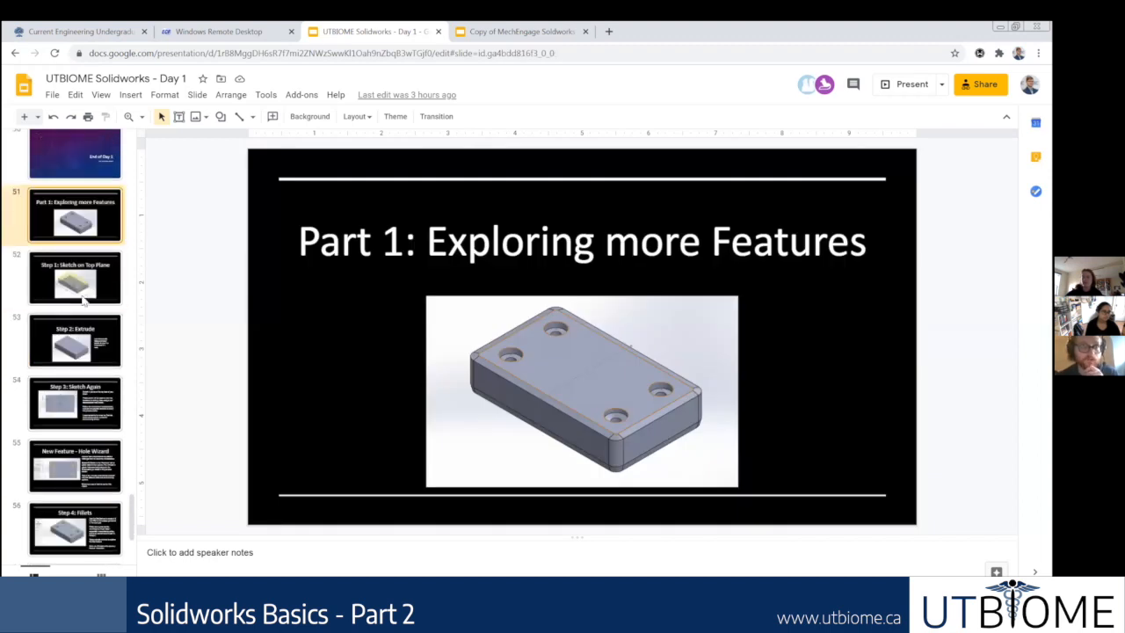
{"action": "scroll", "coordinate": [80, 349], "scroll_direction": "down", "scroll_amount": 3}
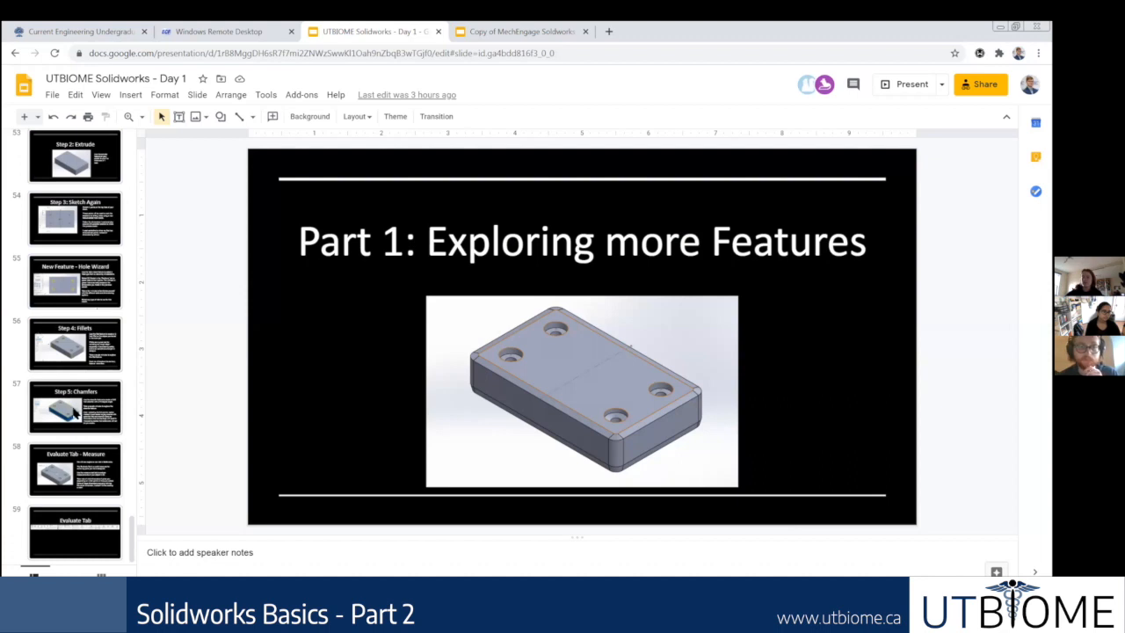
{"action": "scroll", "coordinate": [111, 335], "scroll_direction": "up", "scroll_amount": 3}
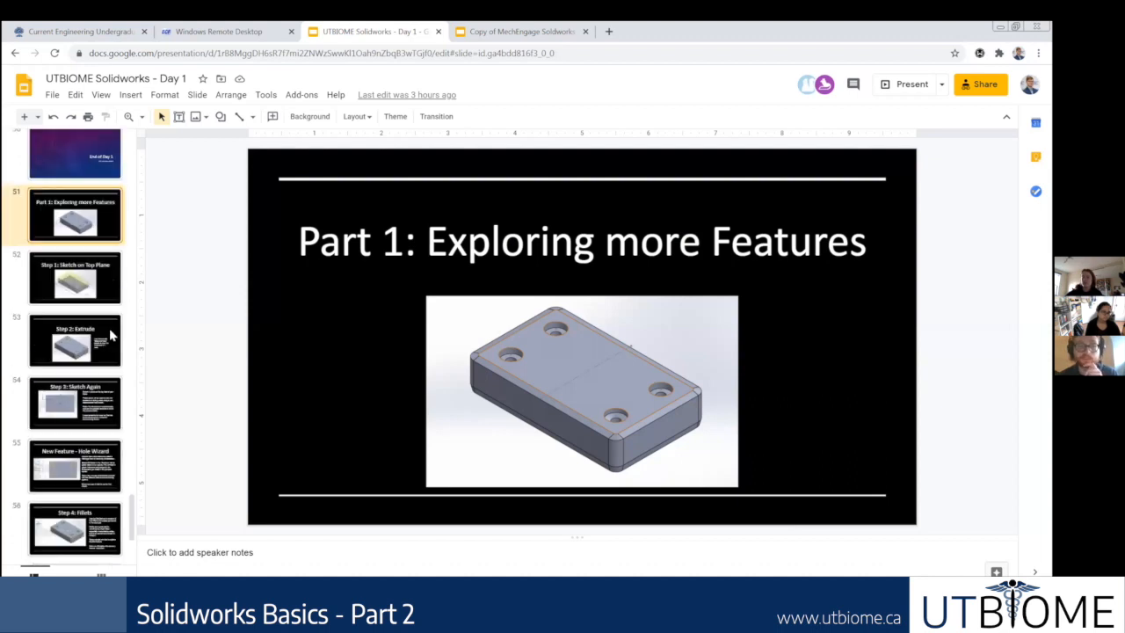
{"action": "left_click", "coordinate": [81, 300]}
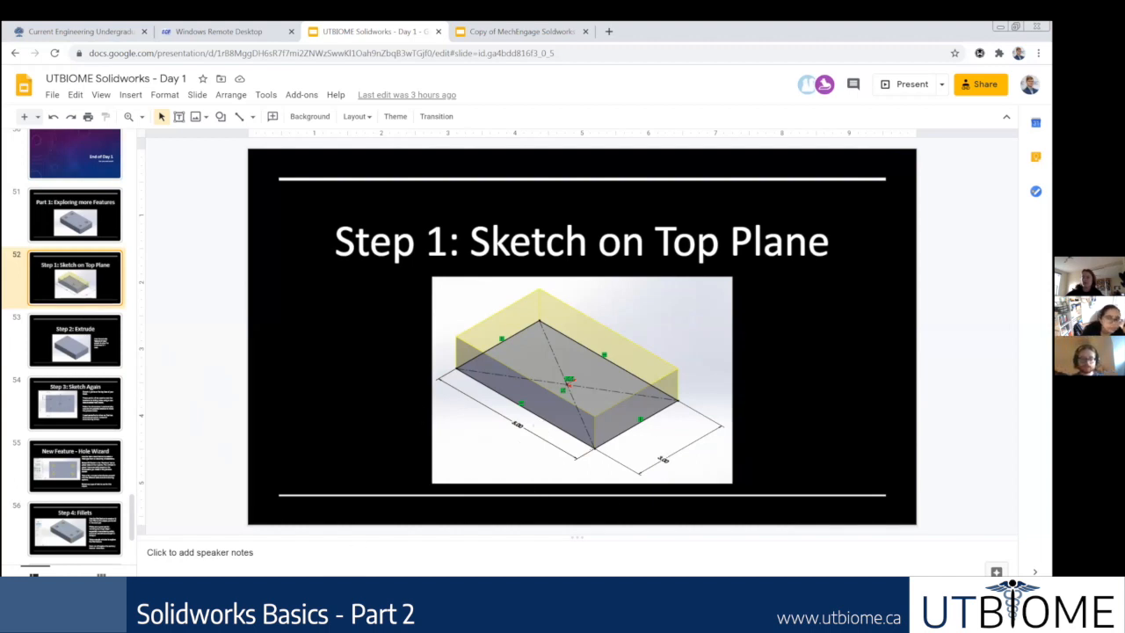
Step: Return to SOLIDWORKS, create a new part and start a sketch on the Top Plane
{"action": "key", "text": "alt+Tab"}
{"action": "mouse_move", "coordinate": [44, 33]}
{"action": "left_click", "coordinate": [95, 34]}
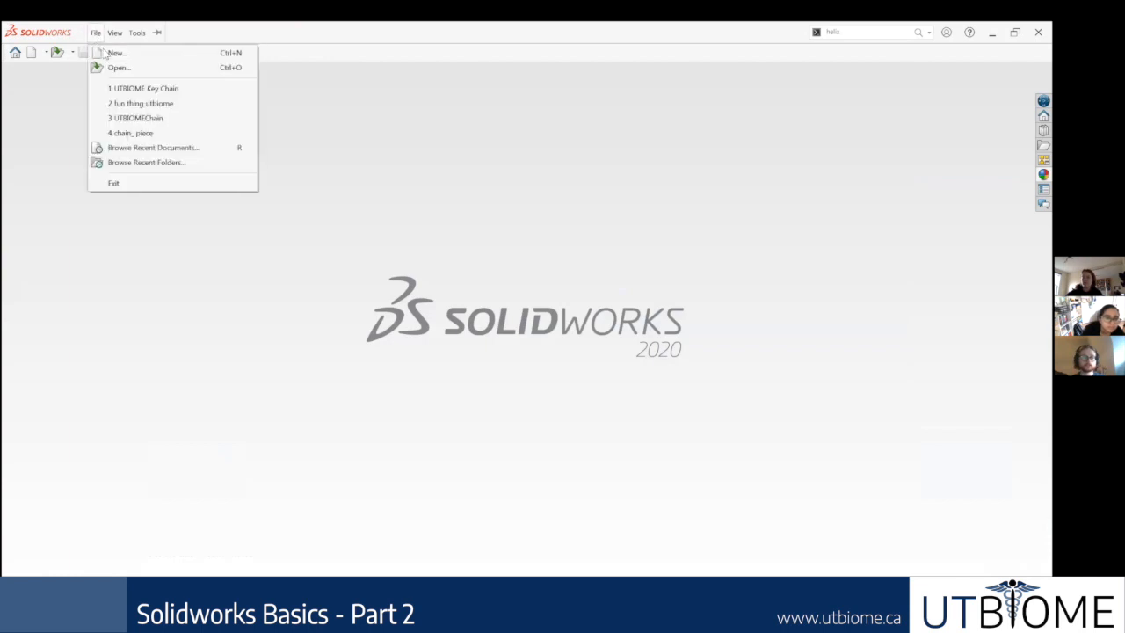
{"action": "left_click", "coordinate": [113, 52]}
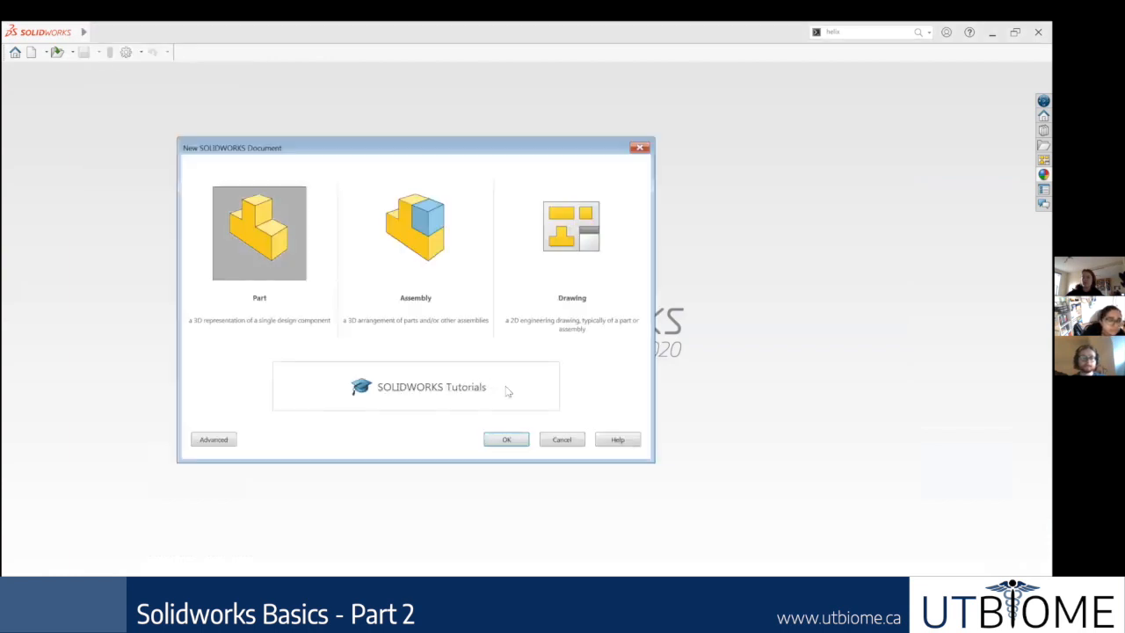
{"action": "double_click", "coordinate": [290, 252]}
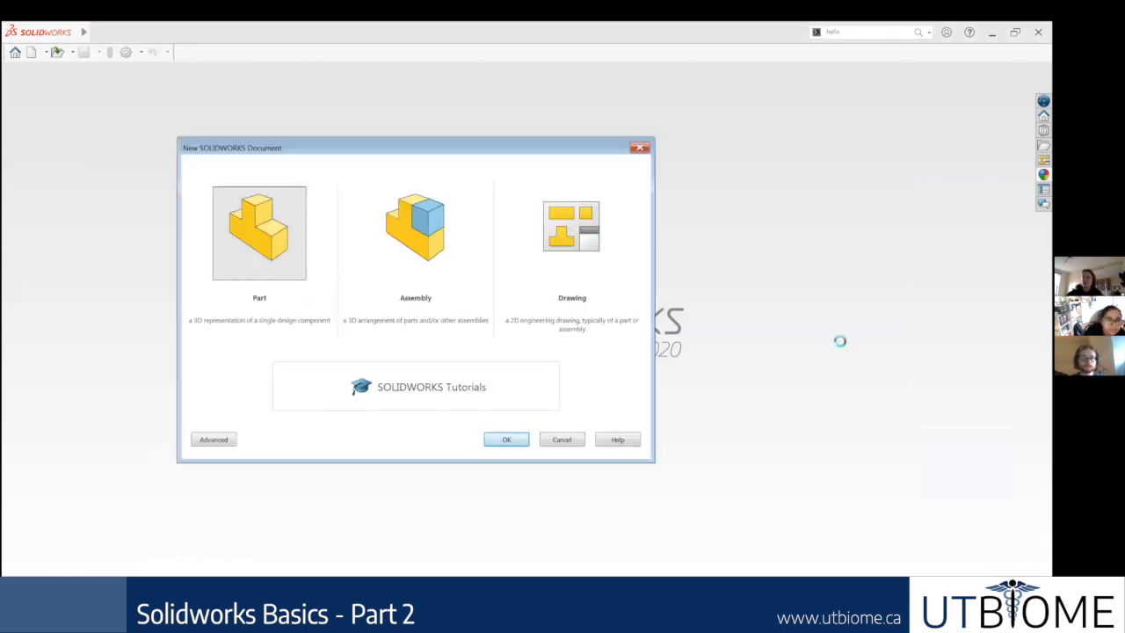
{"action": "right_click", "coordinate": [40, 235]}
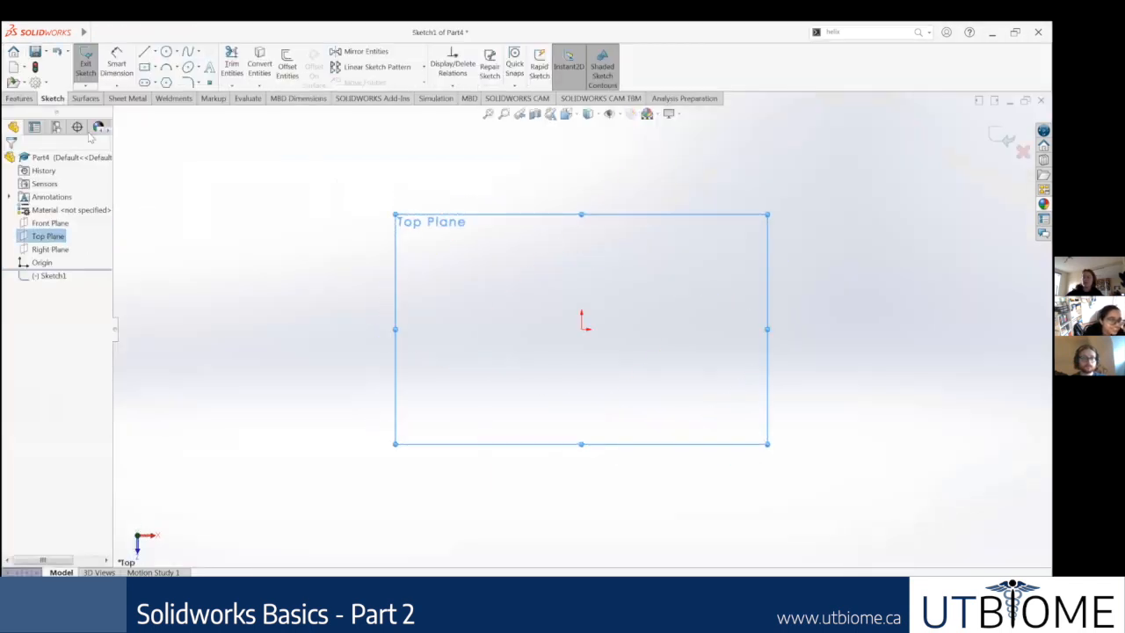
Step: Sketch a center rectangle about 153 mm wide, centered on the origin
{"action": "left_click", "coordinate": [145, 69]}
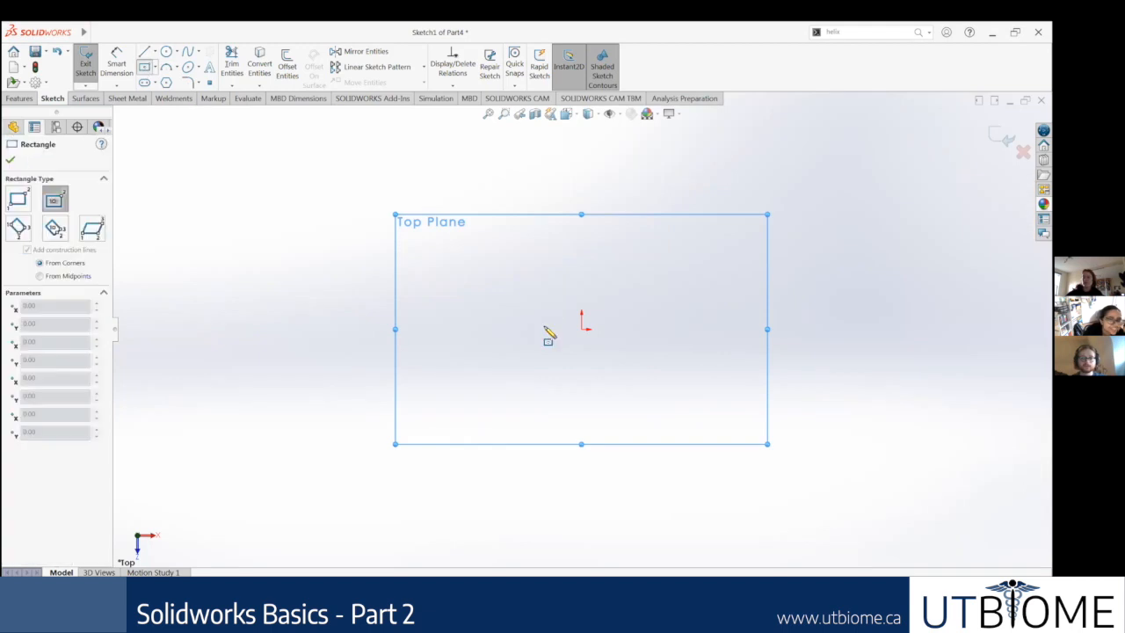
{"action": "left_click", "coordinate": [581, 329]}
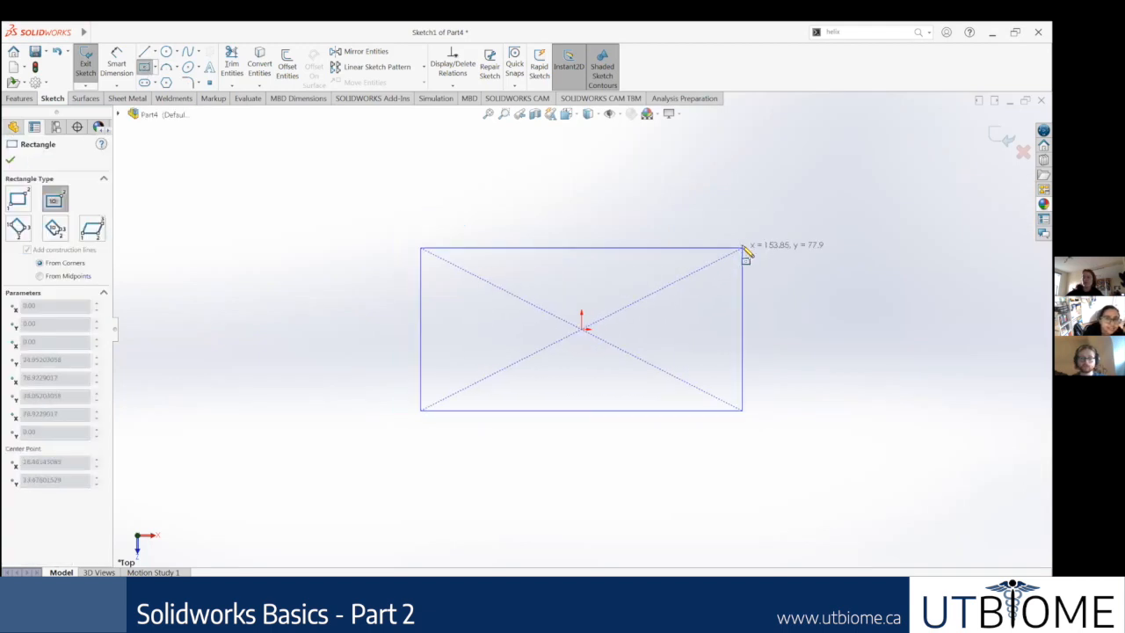
{"action": "left_click", "coordinate": [741, 240]}
{"action": "key", "text": "Escape"}
Step: Dimension the rectangle's lower horizontal edge and set its length to 5 in
{"action": "left_click", "coordinate": [124, 66]}
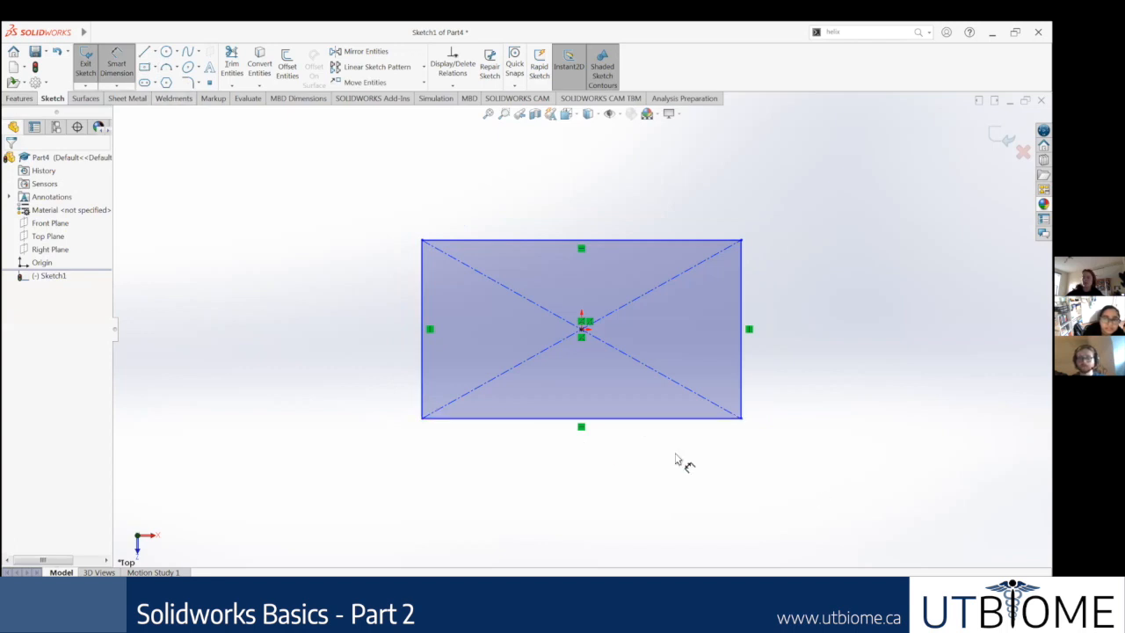
{"action": "left_click", "coordinate": [652, 418]}
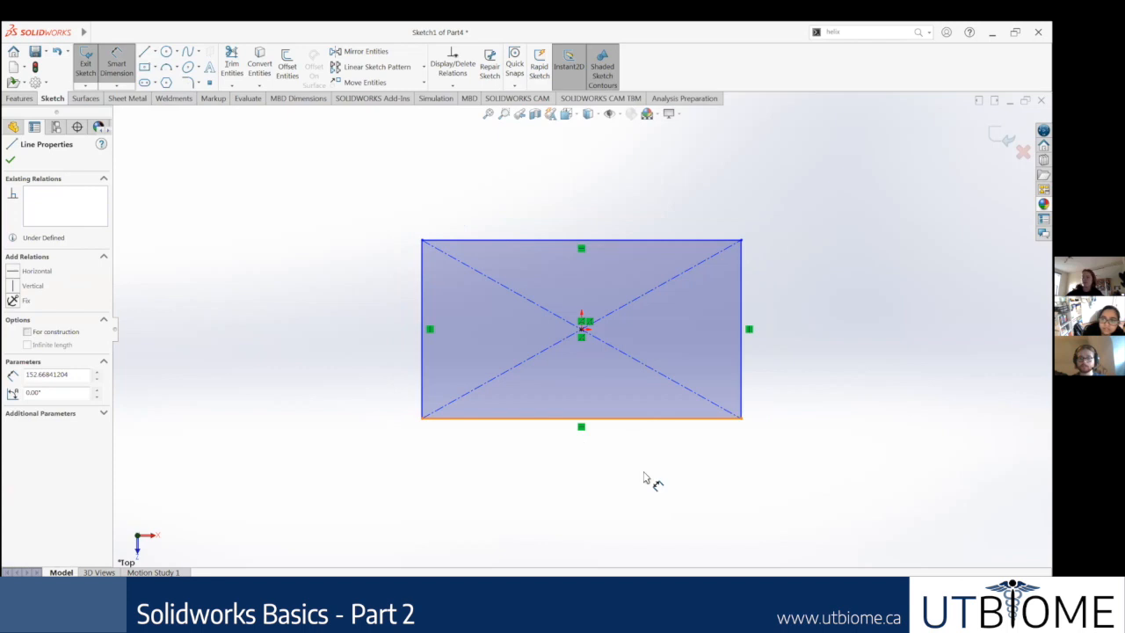
{"action": "left_click", "coordinate": [581, 467]}
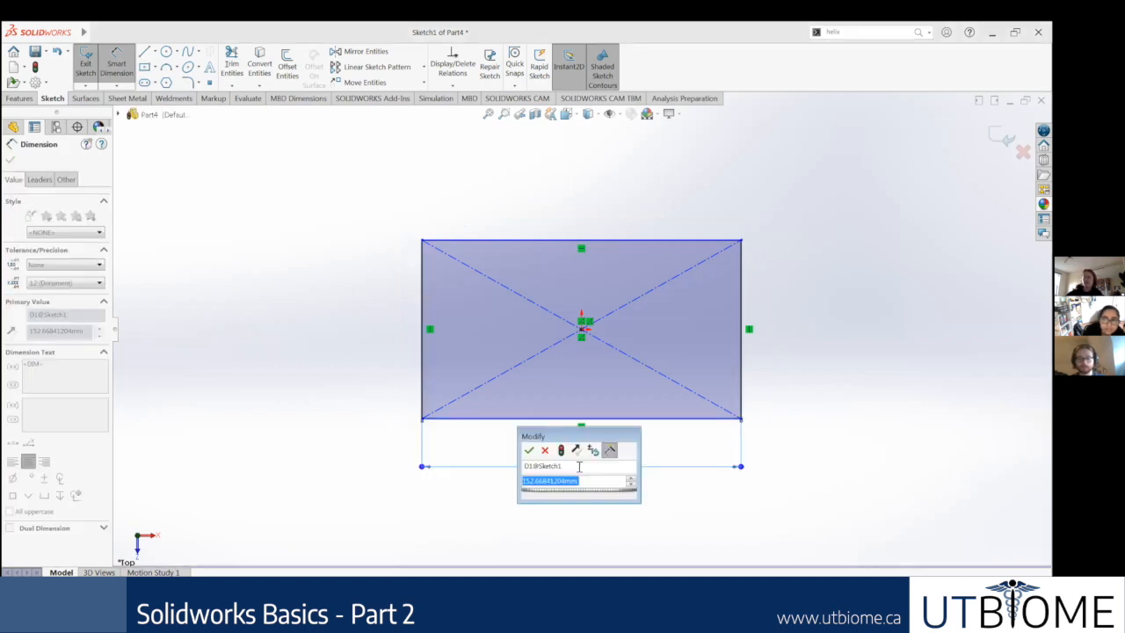
{"action": "type", "text": "5in"}
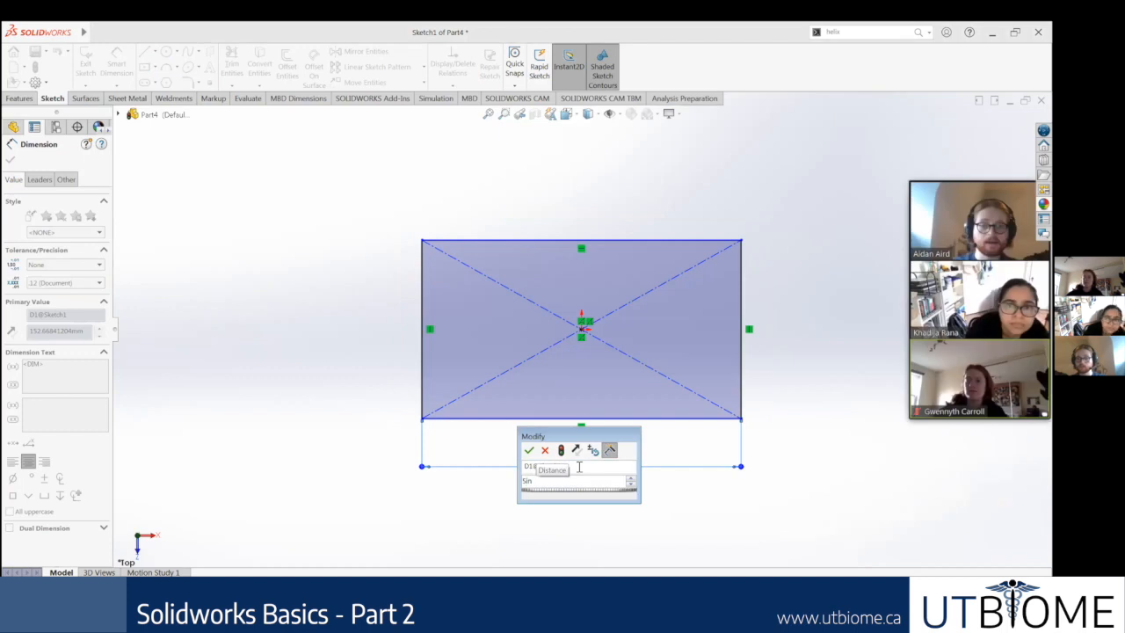
{"action": "key", "text": "Return"}
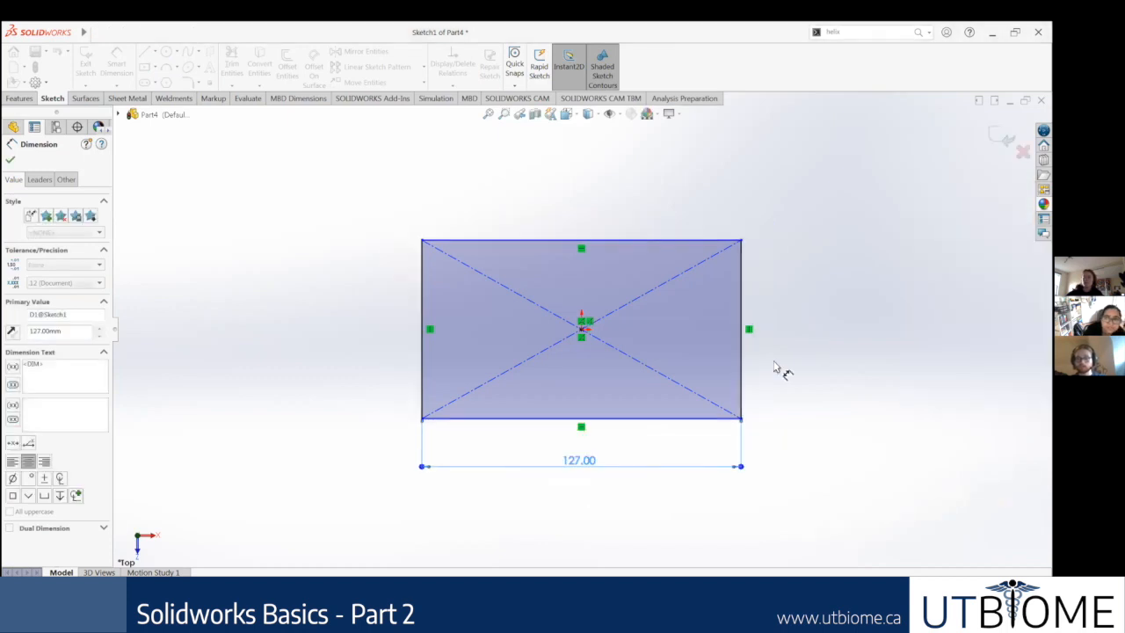
Step: Dimension the rectangle's vertical edge and set its height to 3 in
{"action": "left_click", "coordinate": [742, 369]}
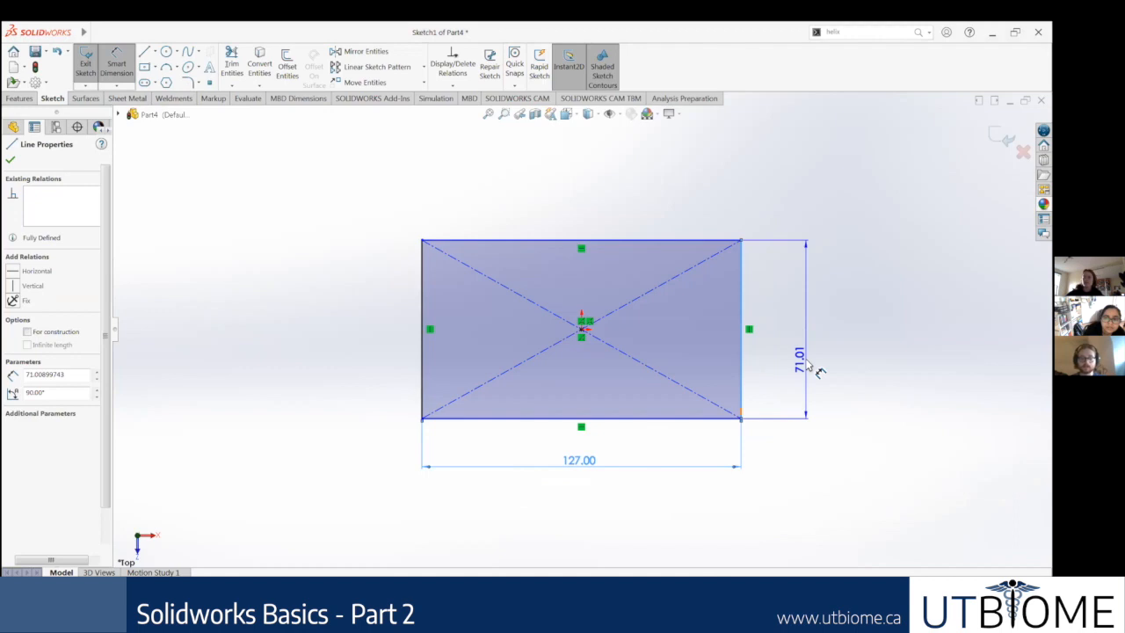
{"action": "left_click", "coordinate": [806, 360]}
{"action": "type", "text": "3"}
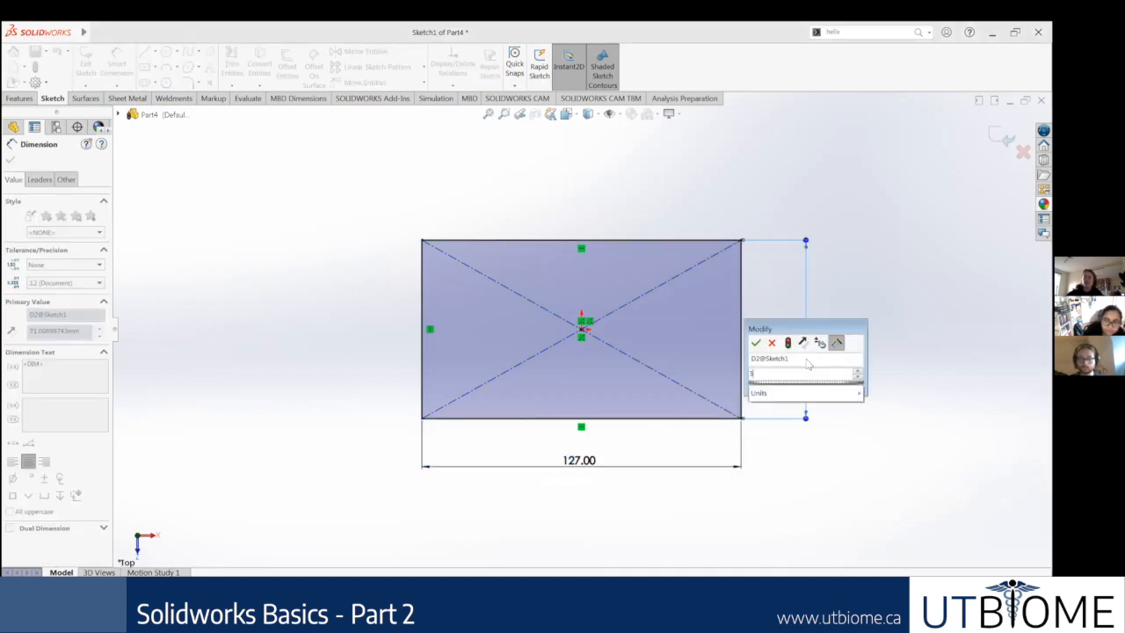
{"action": "type", "text": "in"}
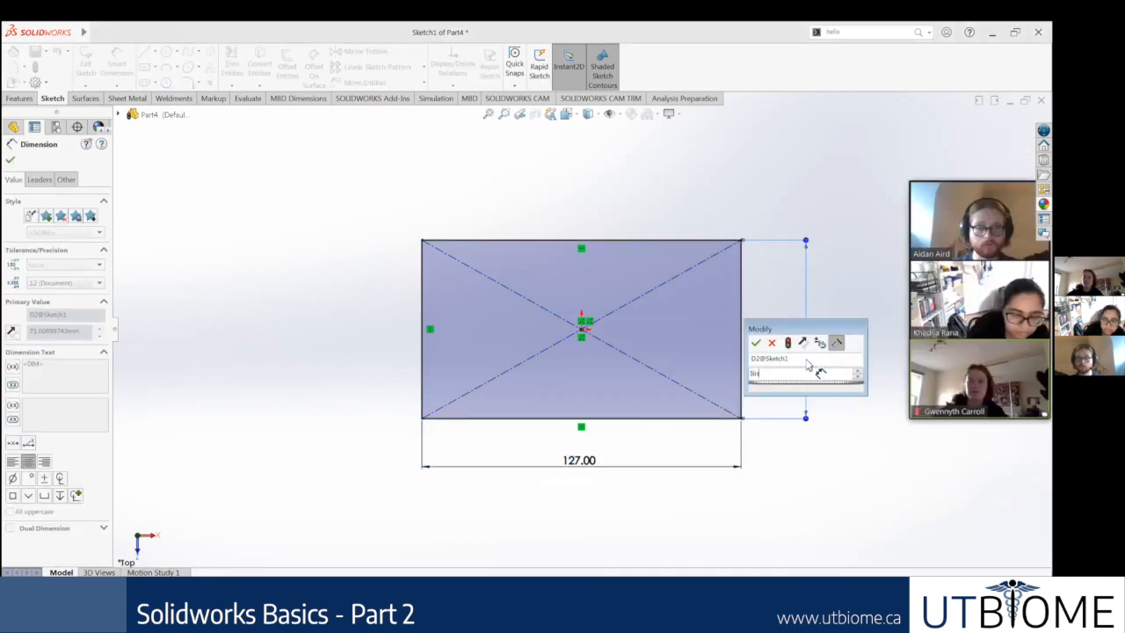
{"action": "key", "text": "Return"}
{"action": "key", "text": "Escape"}
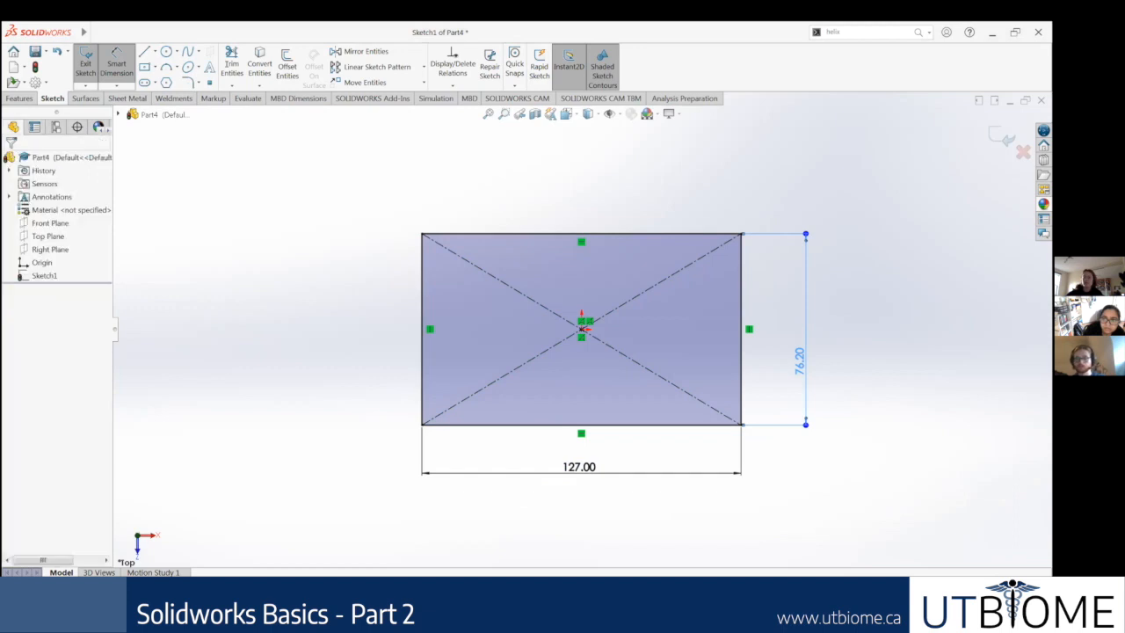
Step: Change the part's length units to inches and reopen the rectangle sketch for editing
{"action": "left_click", "coordinate": [949, 581]}
{"action": "left_click", "coordinate": [85, 65]}
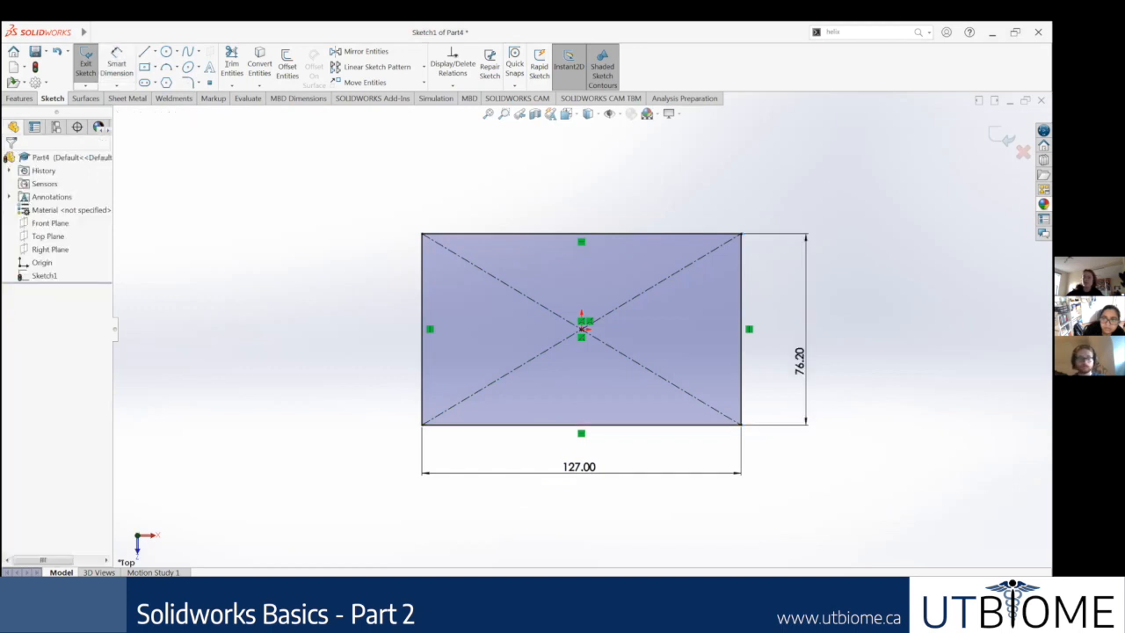
{"action": "right_click", "coordinate": [44, 275]}
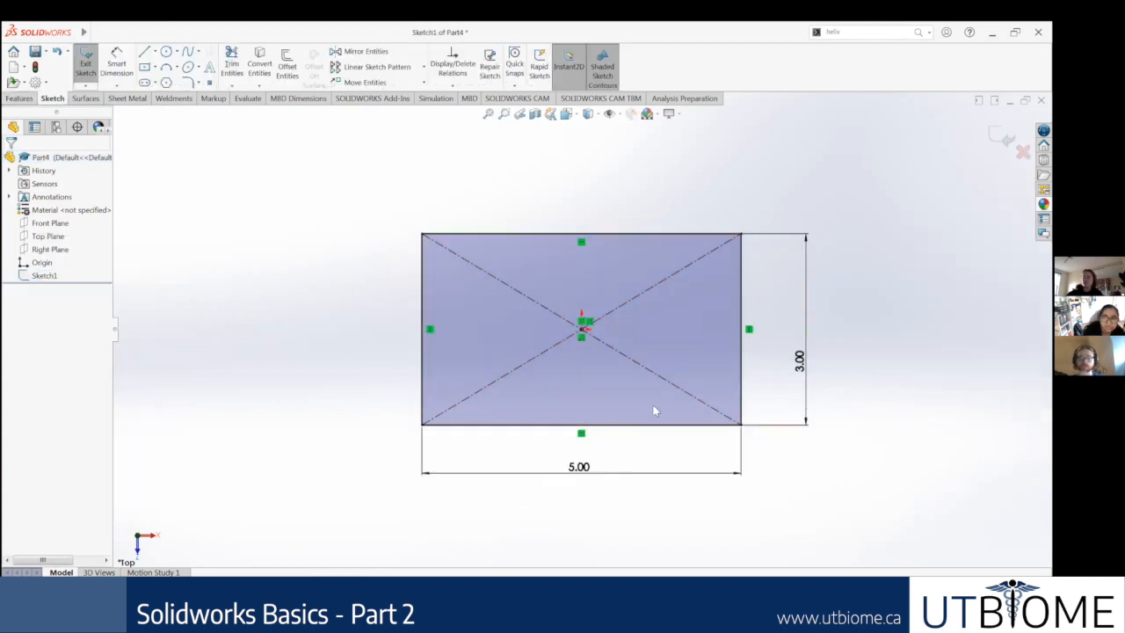
Step: Check the thickness on the Step 2: Extrude slide and extrude the 5 by 3 in rectangle 1 in as a blind boss
{"action": "left_click", "coordinate": [93, 63]}
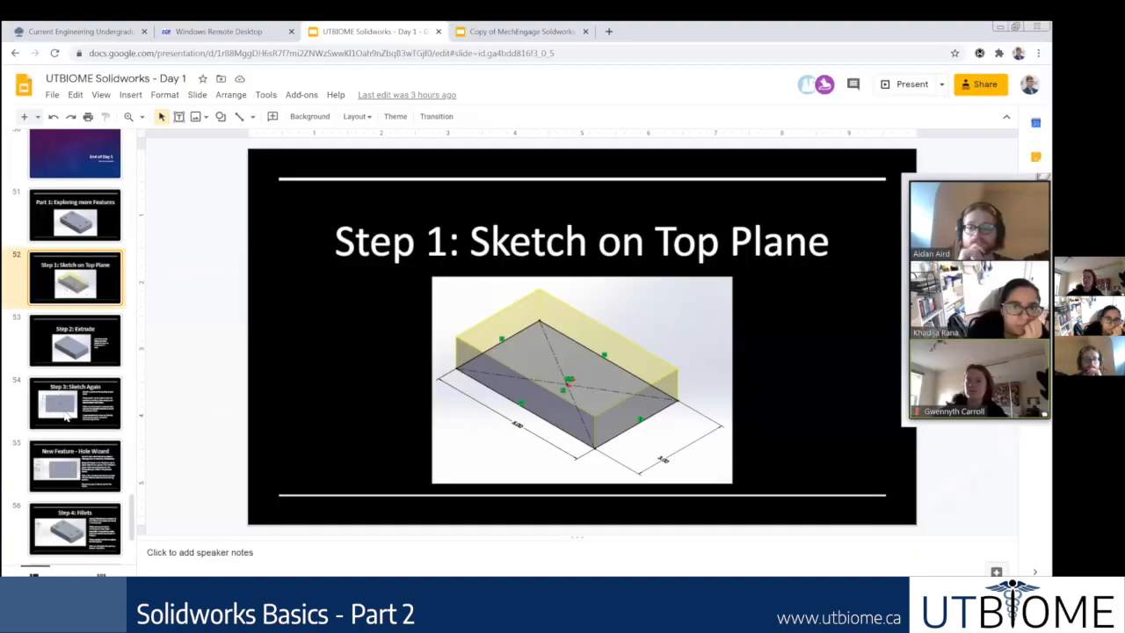
{"action": "left_click", "coordinate": [67, 414]}
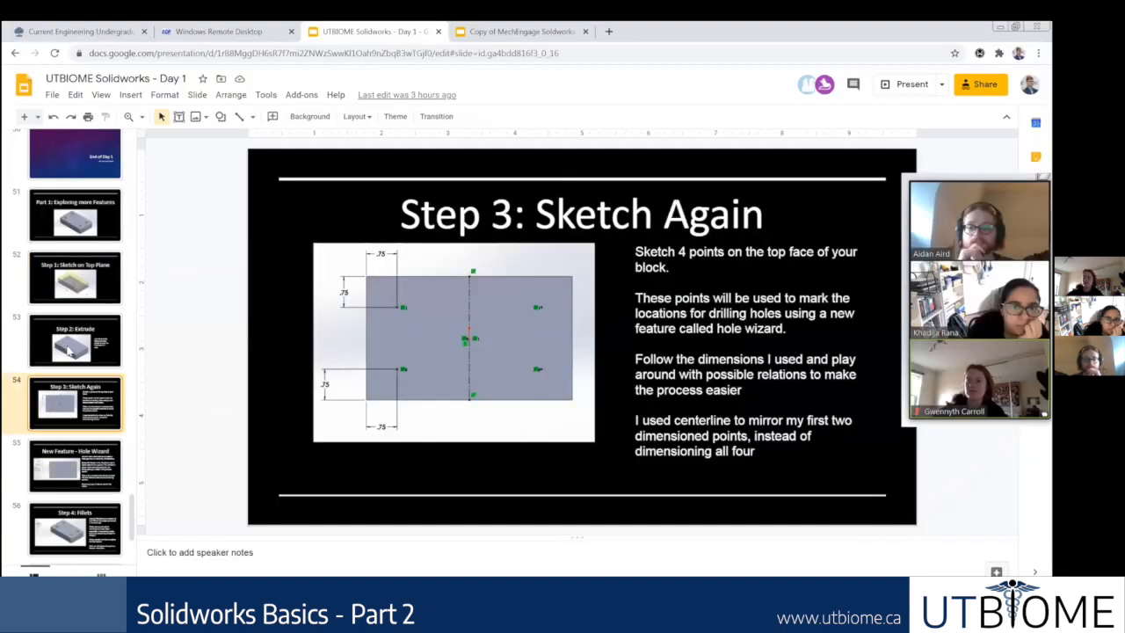
{"action": "left_click", "coordinate": [126, 356]}
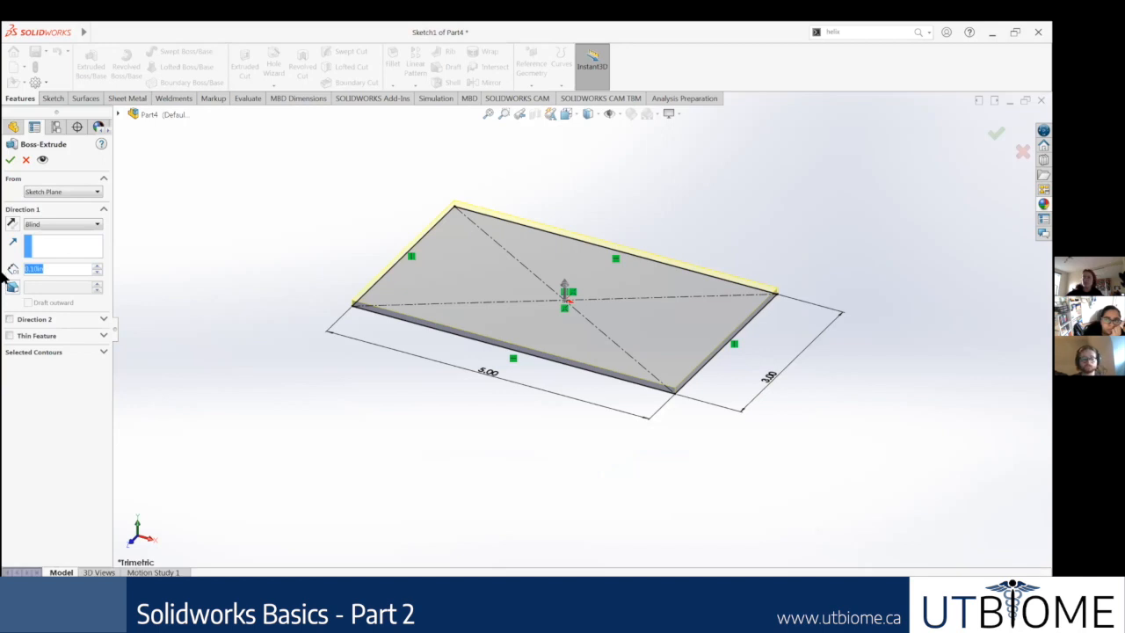
{"action": "type", "text": "1"}
{"action": "key", "text": "Return"}
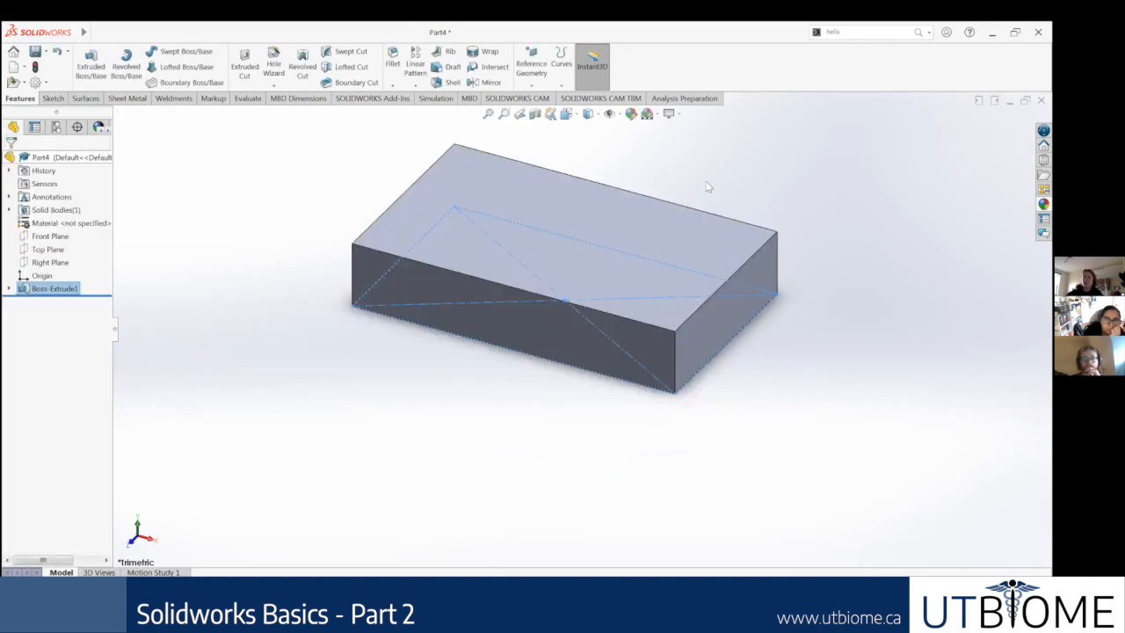
{"action": "middle_click_drag", "start_coordinate": [708, 186], "coordinate": [704, 199]}
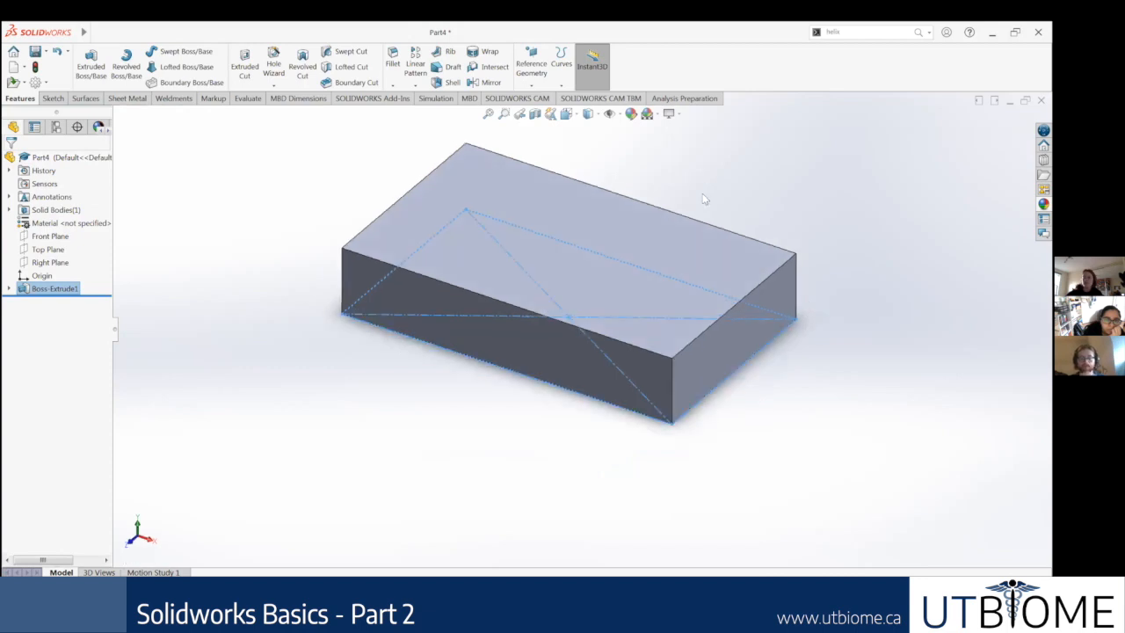
{"action": "key", "text": "ctrl+7"}
Step: Switch to the presentation and review the Step 3: Sketch Again and New Feature - Hole Wizard slides for the hole points
{"action": "key", "text": "alt+Tab"}
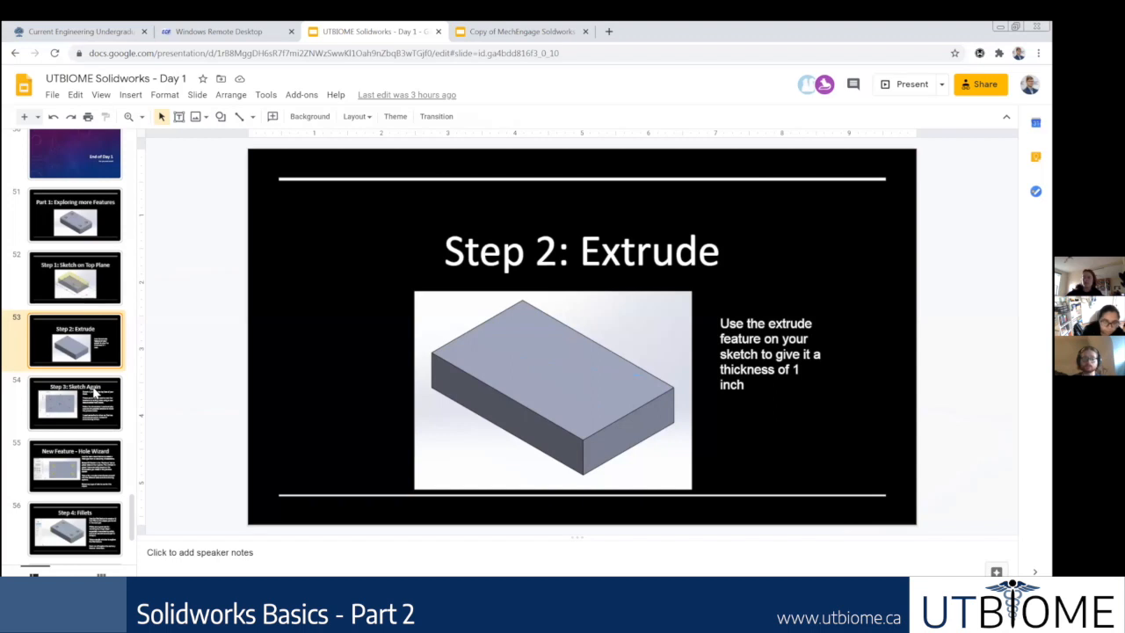
{"action": "scroll", "coordinate": [94, 378], "scroll_direction": "down", "scroll_amount": 1}
{"action": "scroll", "coordinate": [81, 338], "scroll_direction": "down", "scroll_amount": 1}
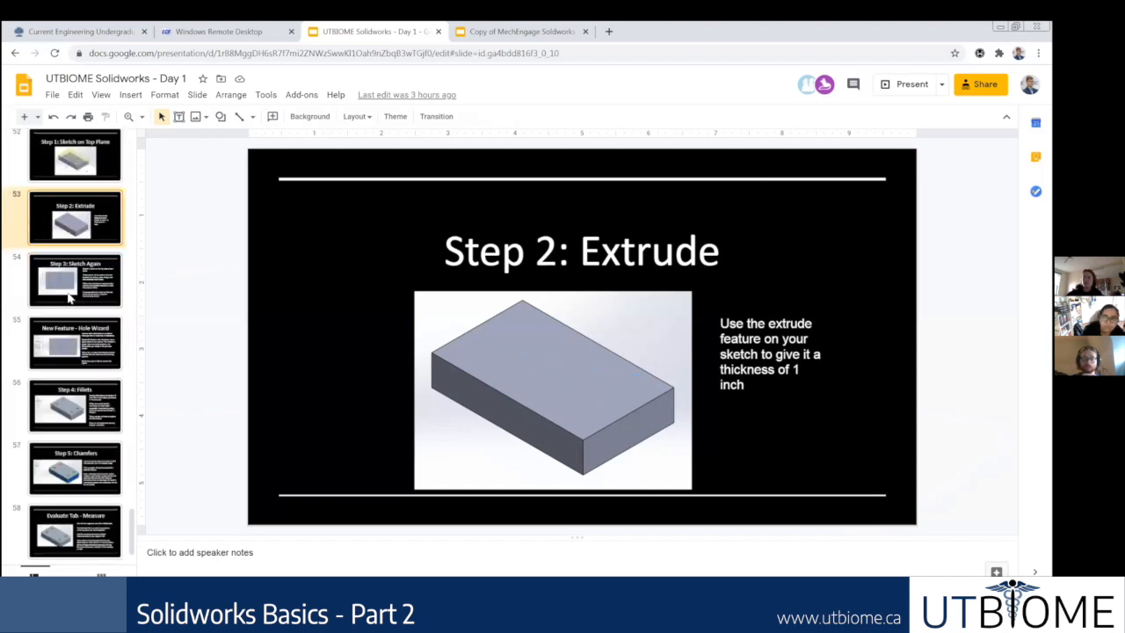
{"action": "left_click", "coordinate": [66, 285]}
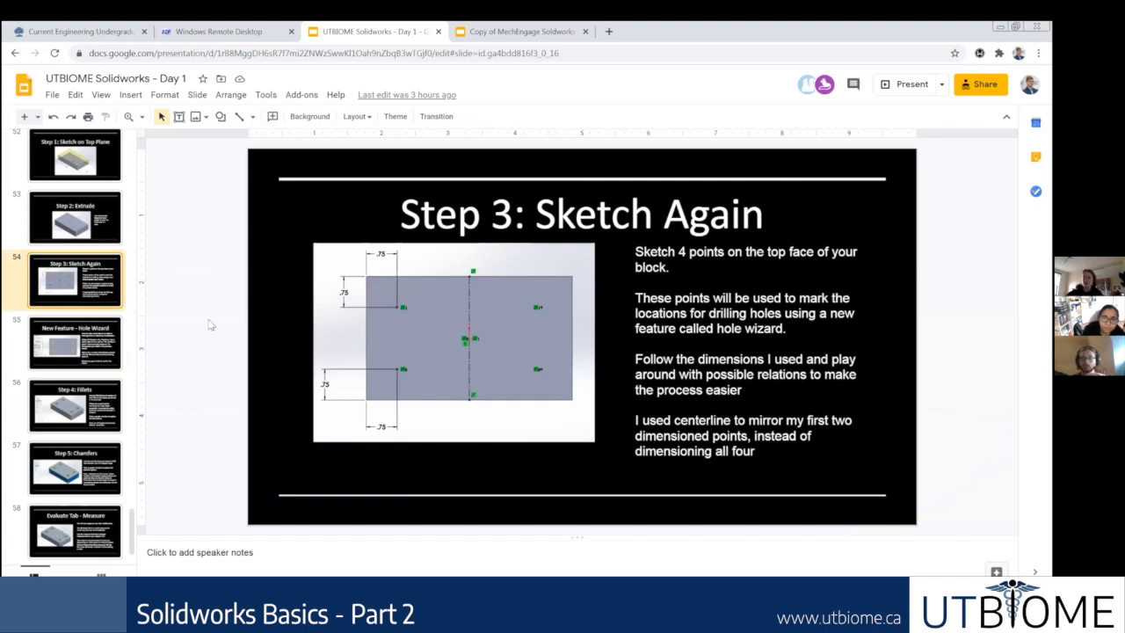
{"action": "left_click", "coordinate": [66, 343]}
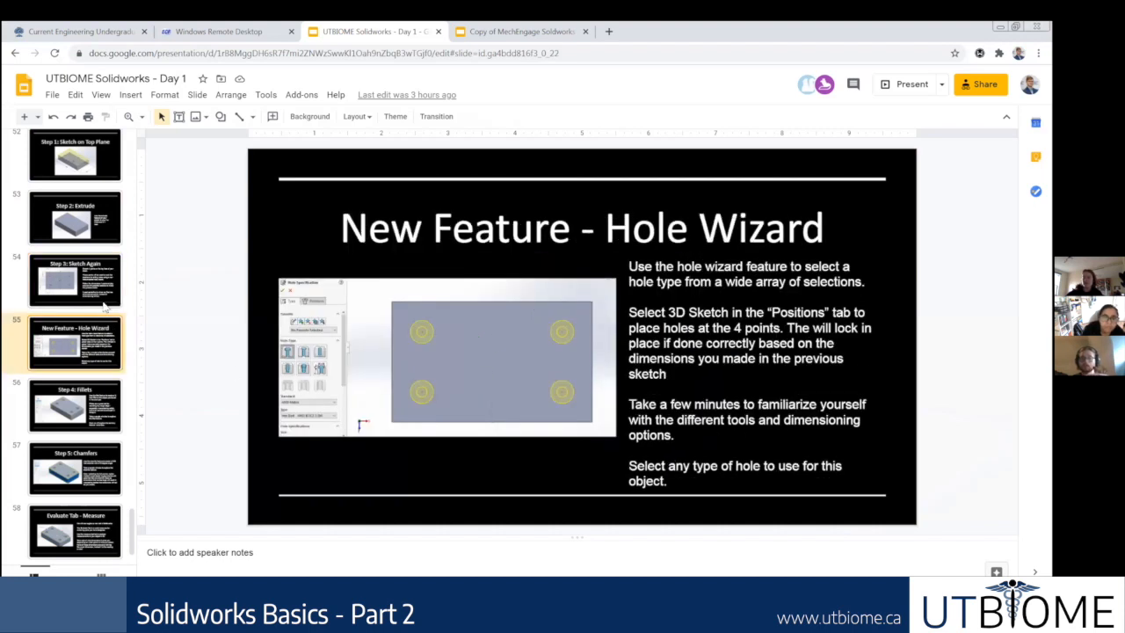
{"action": "left_click", "coordinate": [85, 294]}
{"action": "left_click", "coordinate": [89, 343]}
{"action": "left_click", "coordinate": [82, 287]}
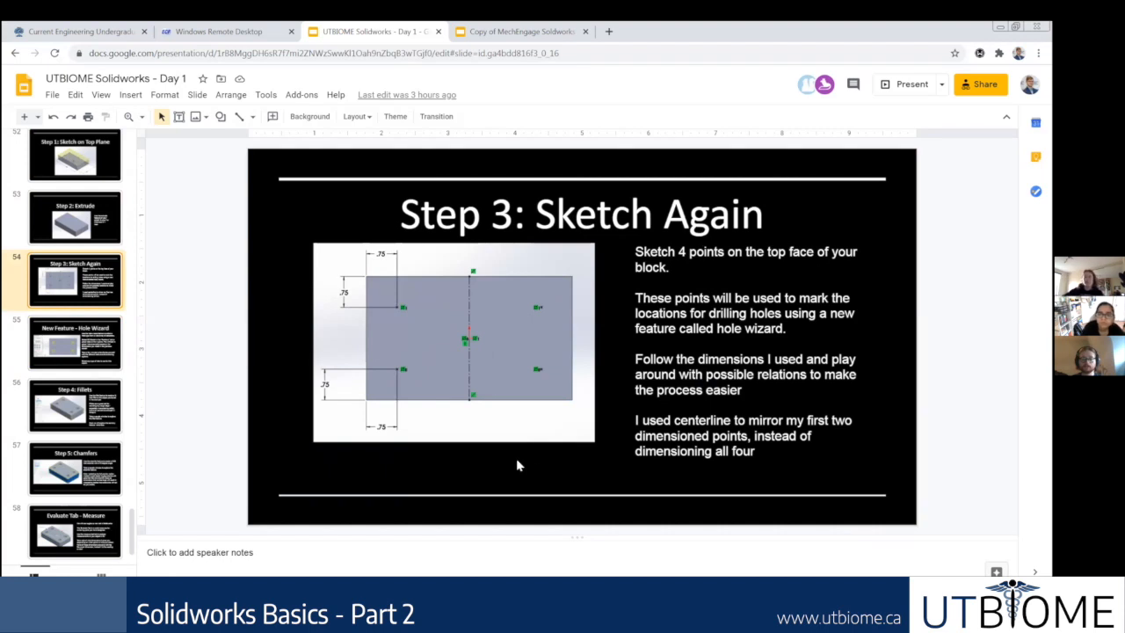
Step: Switch back to the SOLIDWORKS part and clear the selection of the extruded block
{"action": "key", "text": "alt+Tab"}
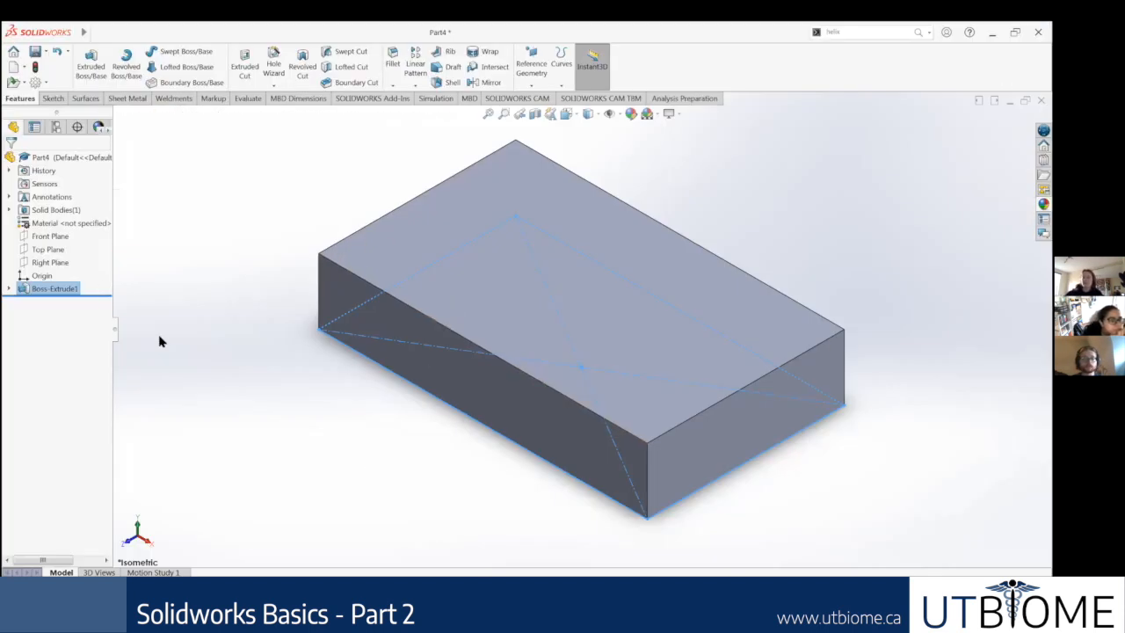
{"action": "left_click", "coordinate": [160, 340]}
{"action": "right_click", "coordinate": [74, 289]}
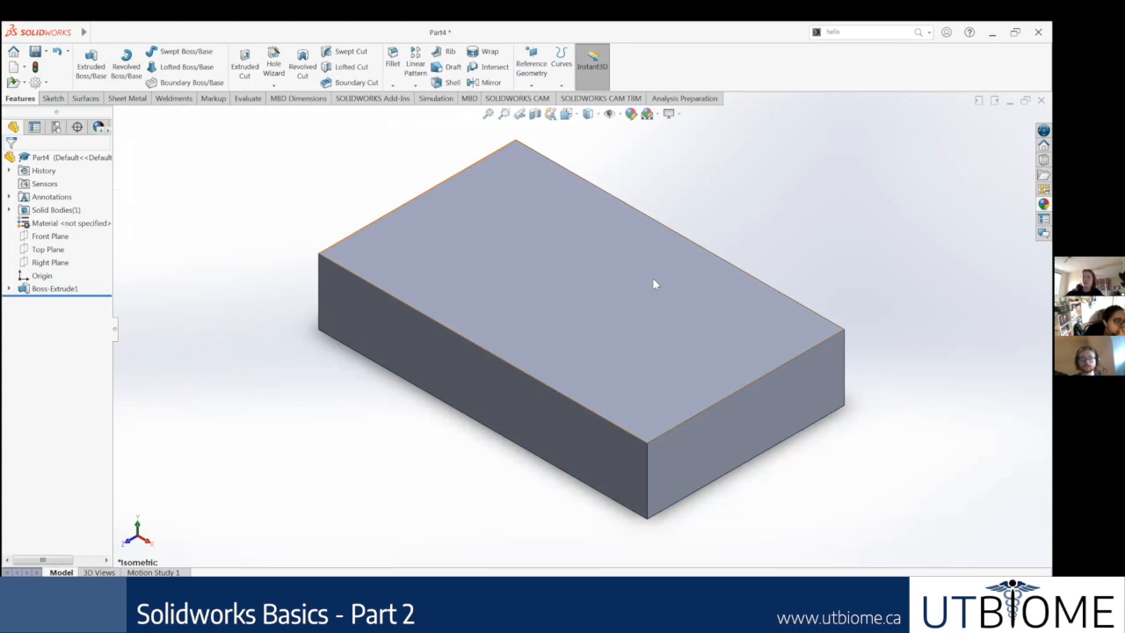
{"action": "left_click", "coordinate": [653, 284]}
{"action": "right_click", "coordinate": [654, 284]}
{"action": "left_click", "coordinate": [684, 267]}
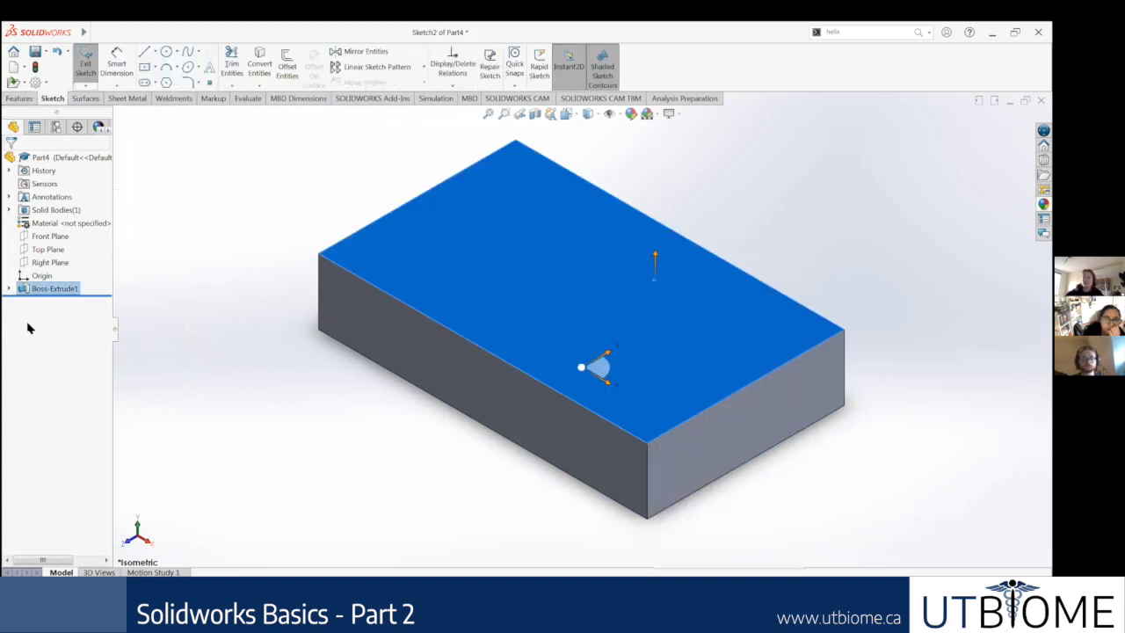
{"action": "right_click", "coordinate": [44, 303]}
{"action": "left_click", "coordinate": [72, 291]}
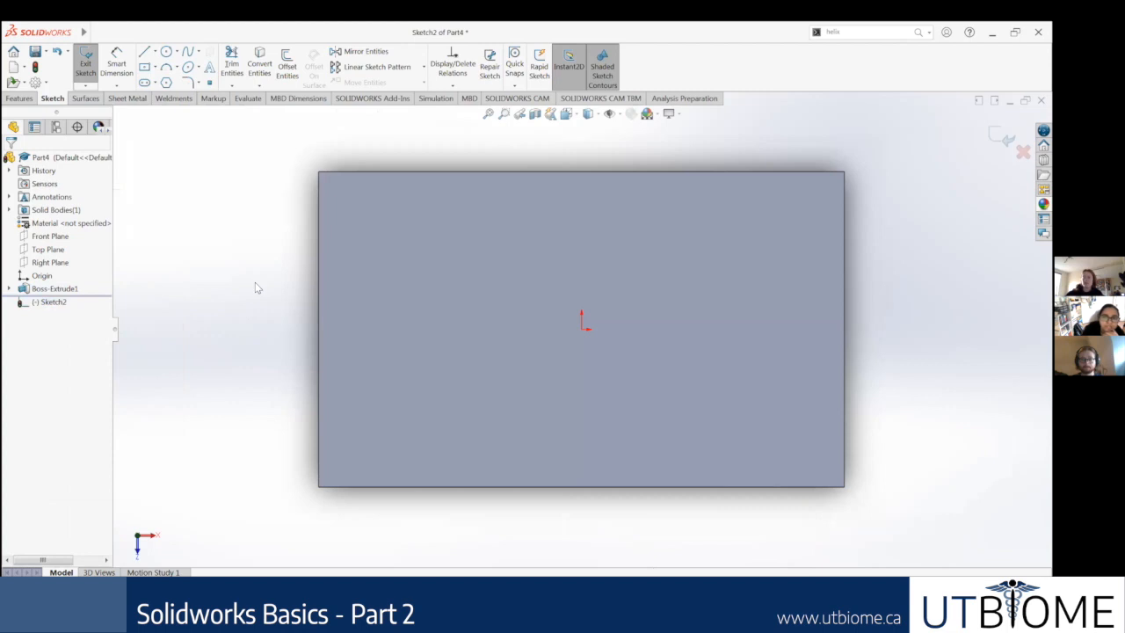
{"action": "middle_click_drag", "start_coordinate": [585, 390], "coordinate": [459, 334]}
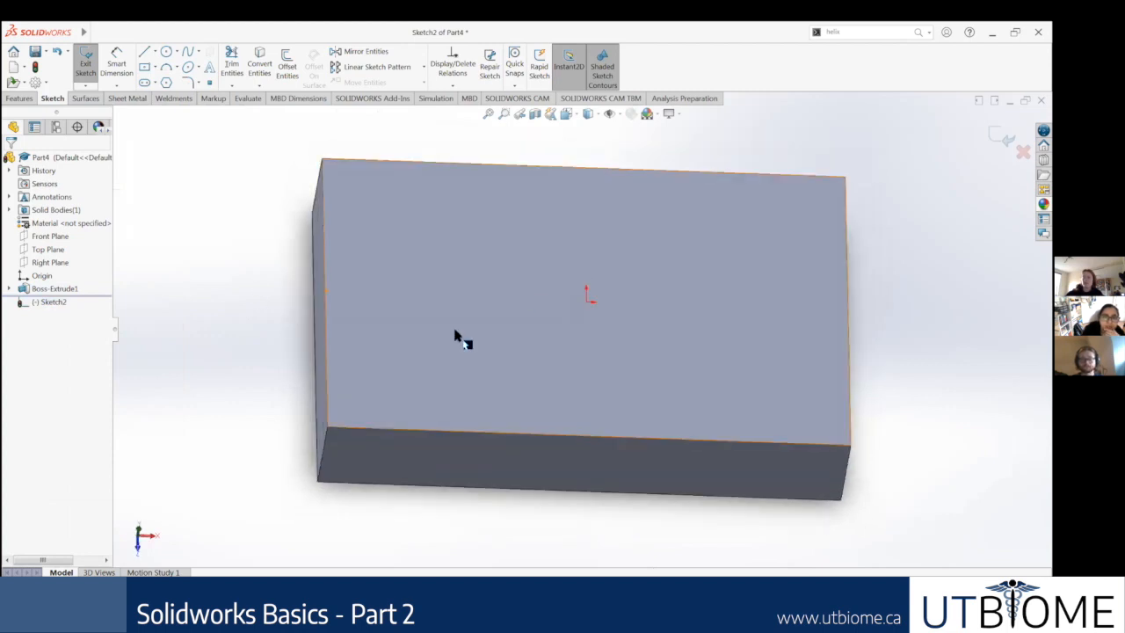
{"action": "left_click", "coordinate": [1003, 137]}
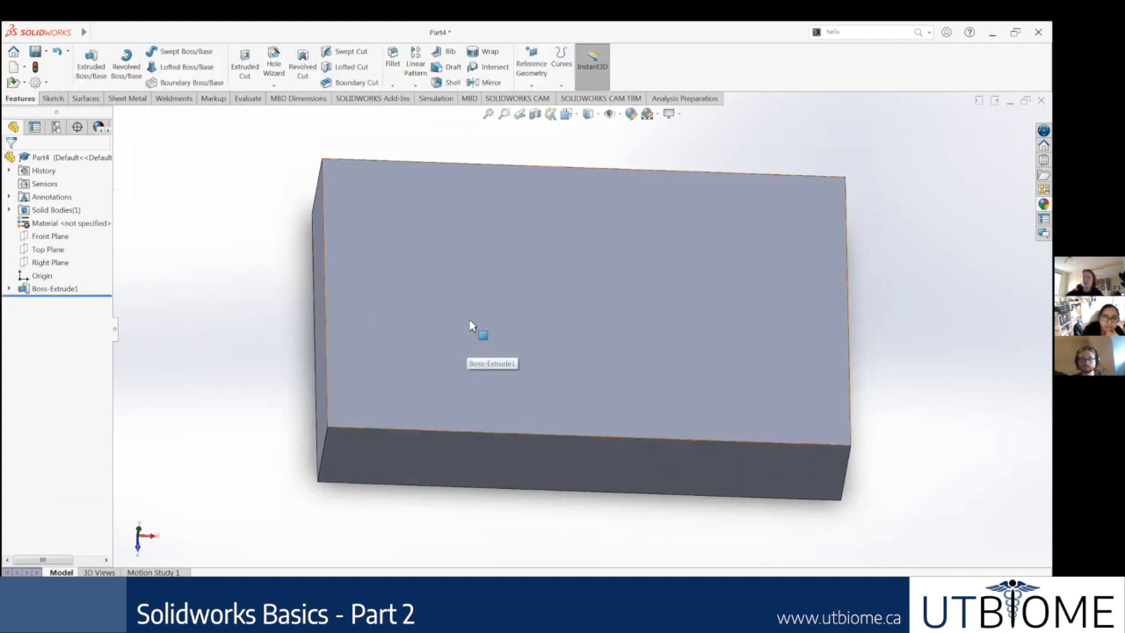
{"action": "middle_click_drag", "start_coordinate": [449, 299], "coordinate": [399, 253]}
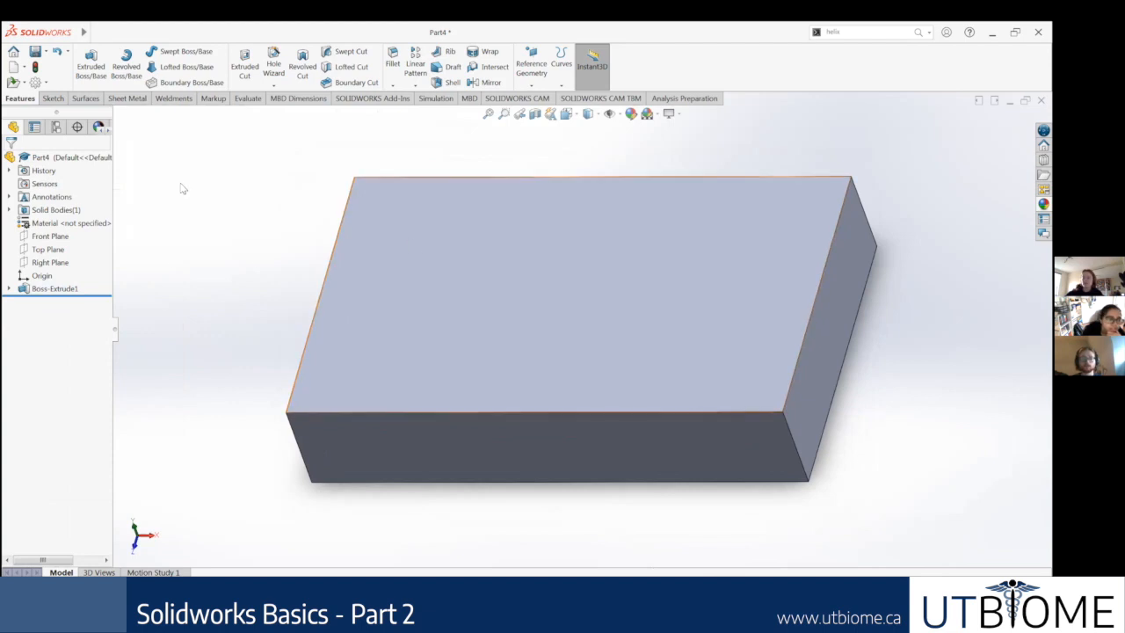
{"action": "middle_click_drag", "start_coordinate": [238, 208], "coordinate": [597, 281]}
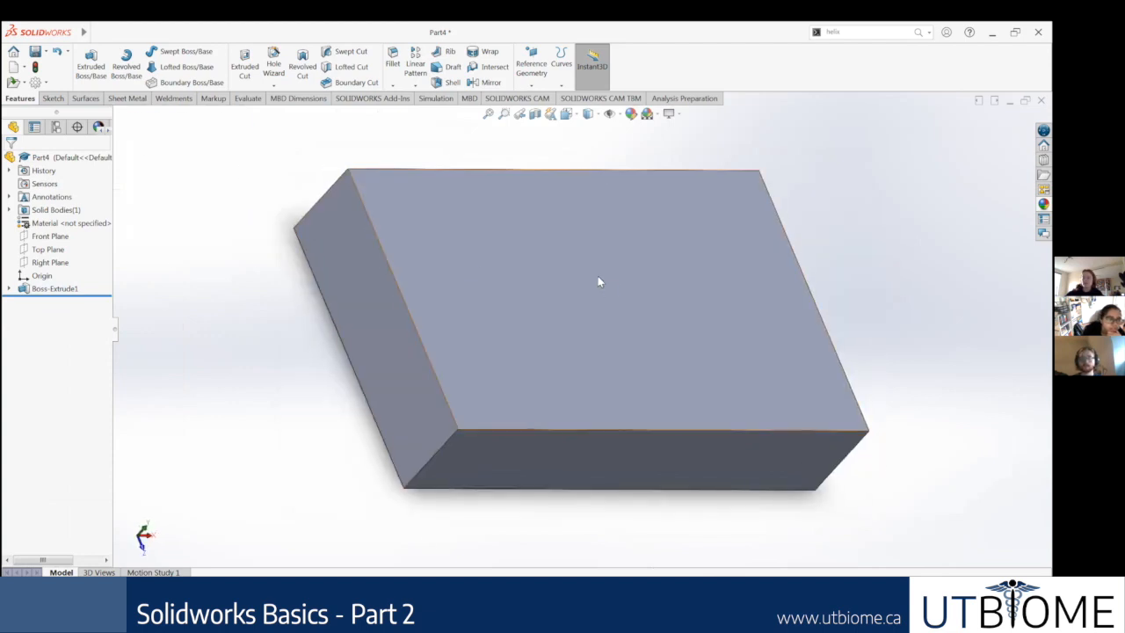
{"action": "left_click", "coordinate": [597, 281]}
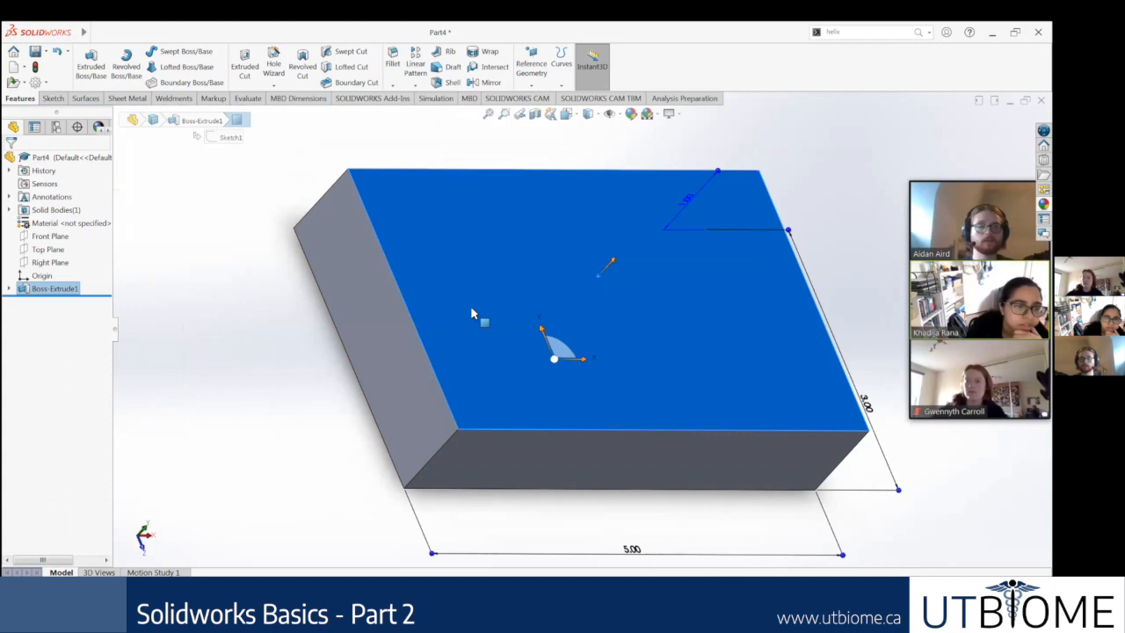
{"action": "right_click", "coordinate": [524, 290]}
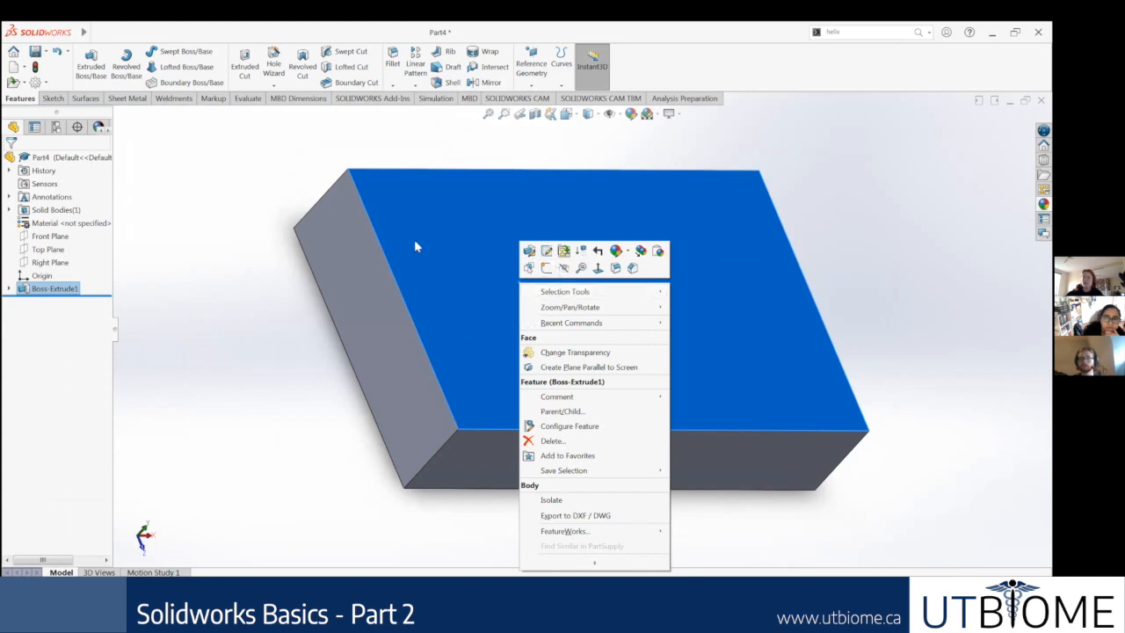
{"action": "left_click", "coordinate": [546, 268]}
{"action": "left_click", "coordinate": [276, 317]}
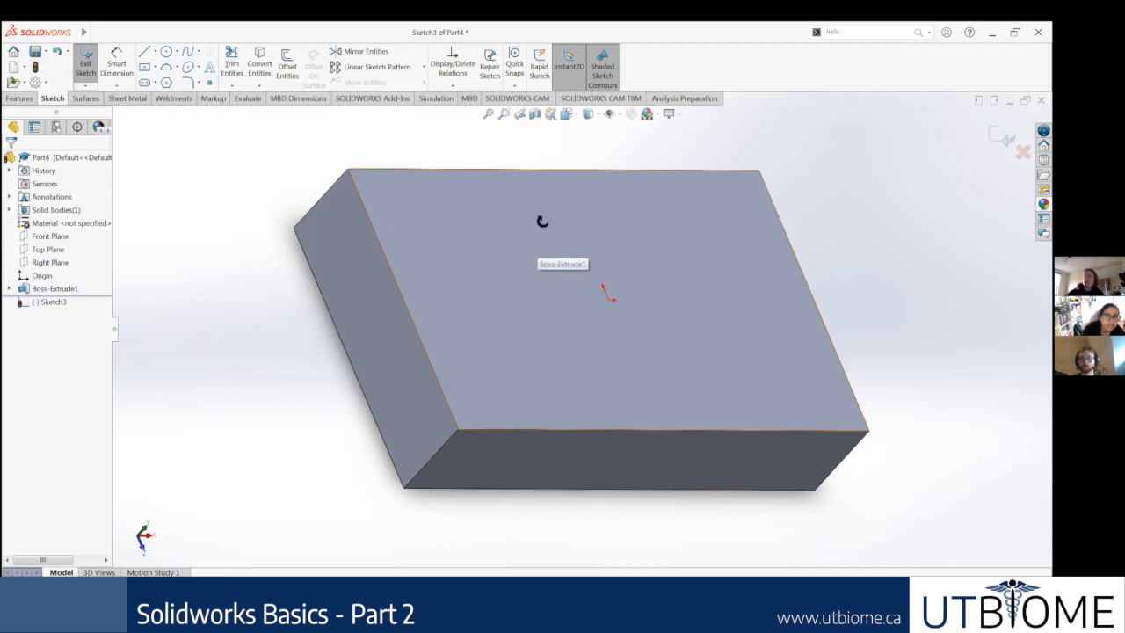
{"action": "middle_click_drag", "start_coordinate": [527, 232], "coordinate": [494, 289]}
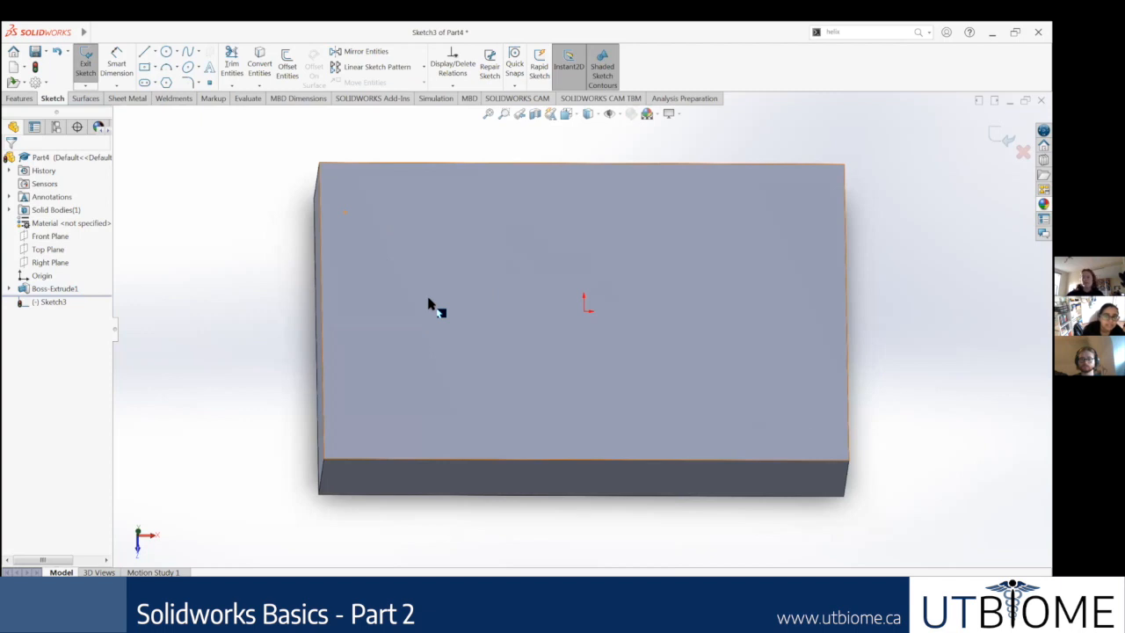
{"action": "middle_click_drag", "start_coordinate": [464, 304], "coordinate": [555, 281]}
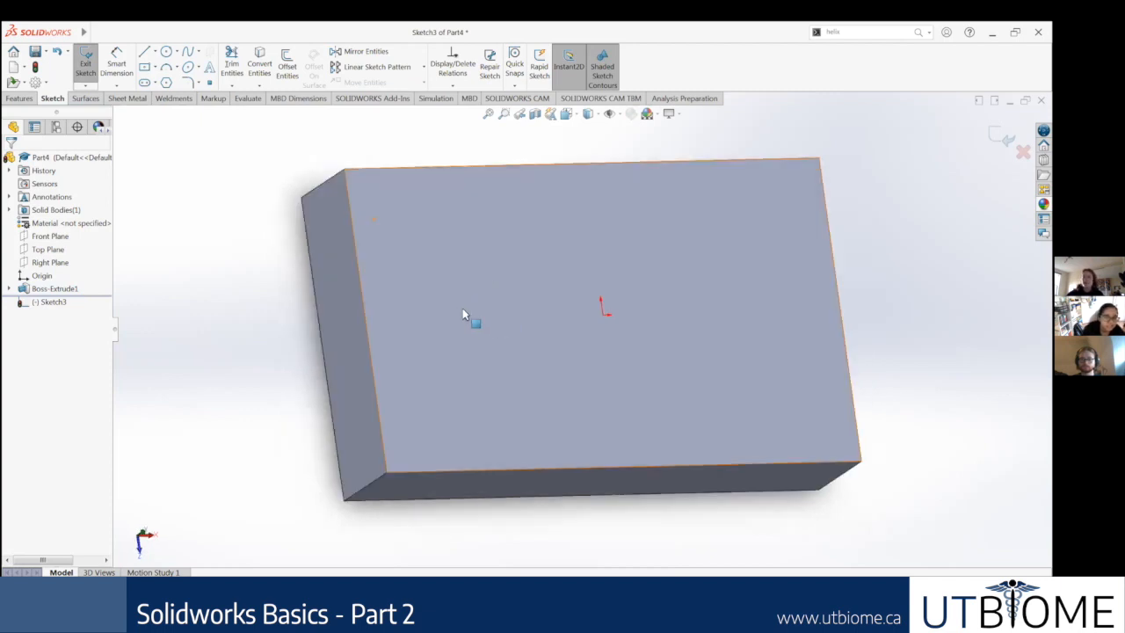
{"action": "left_click", "coordinate": [460, 254]}
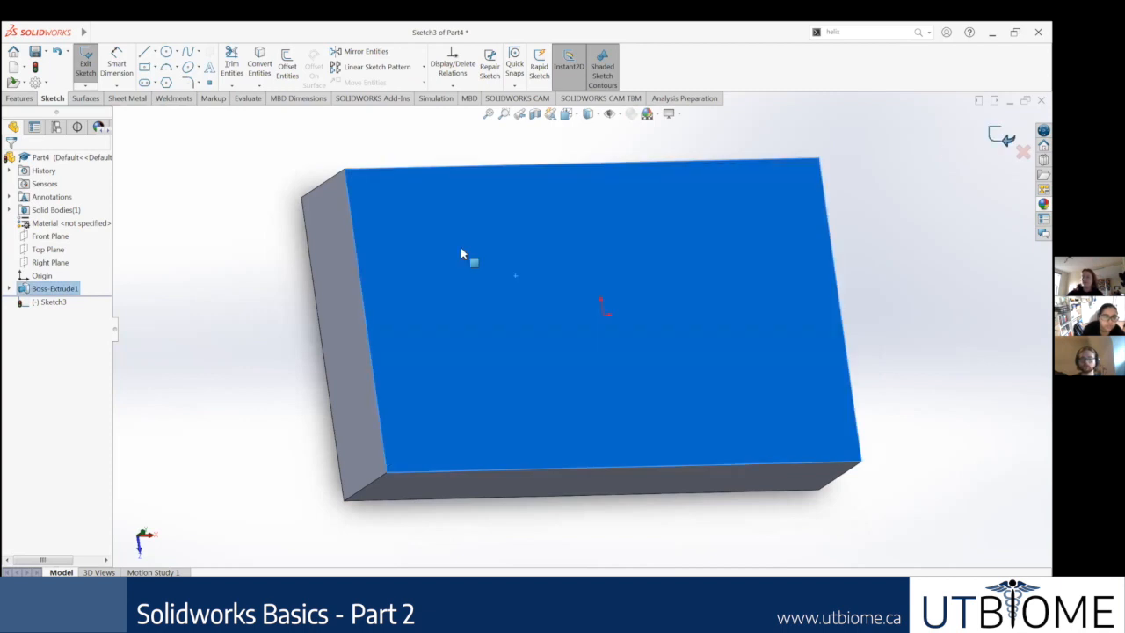
{"action": "double_click", "coordinate": [256, 317]}
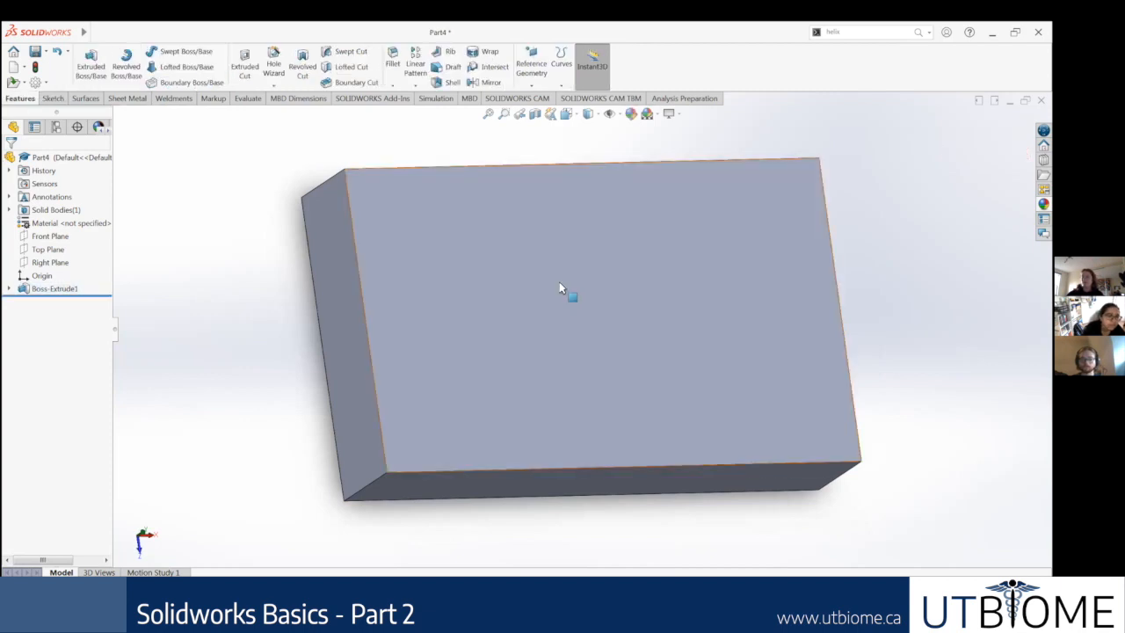
Step: Start a new sketch on the block's top face and orient the view normal to that sketch
{"action": "left_click", "coordinate": [554, 286]}
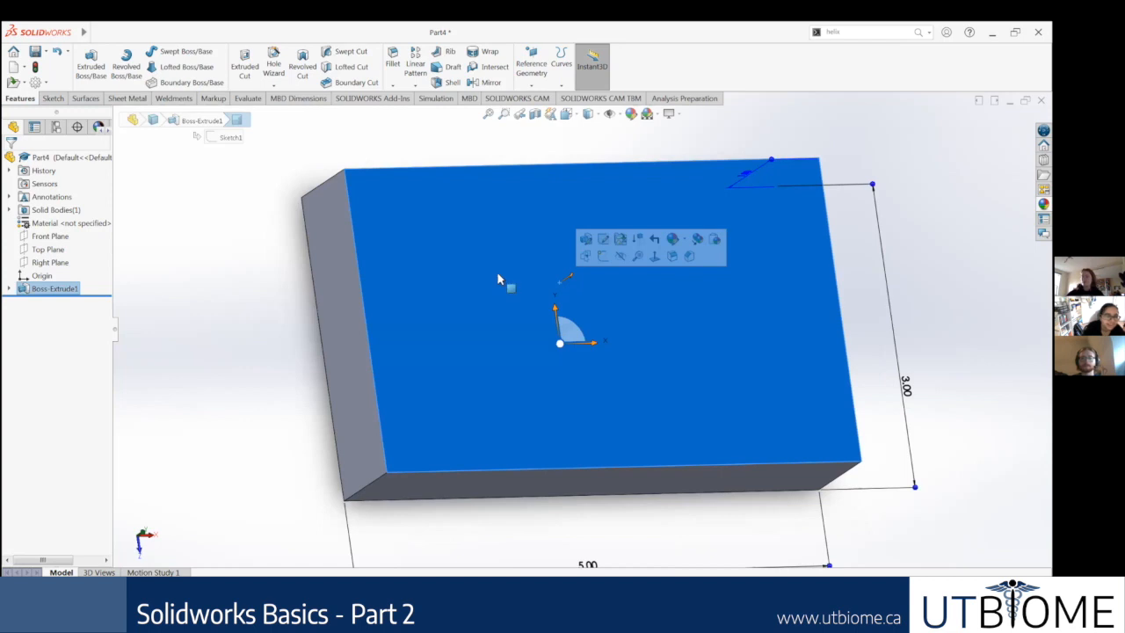
{"action": "right_click", "coordinate": [515, 268]}
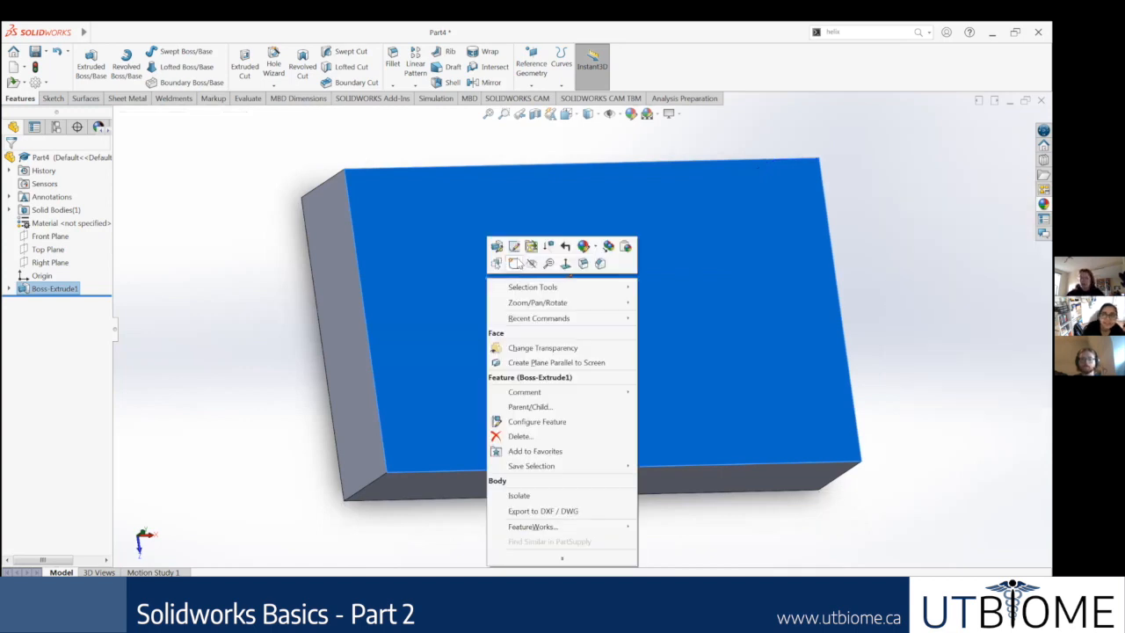
{"action": "left_click", "coordinate": [514, 263]}
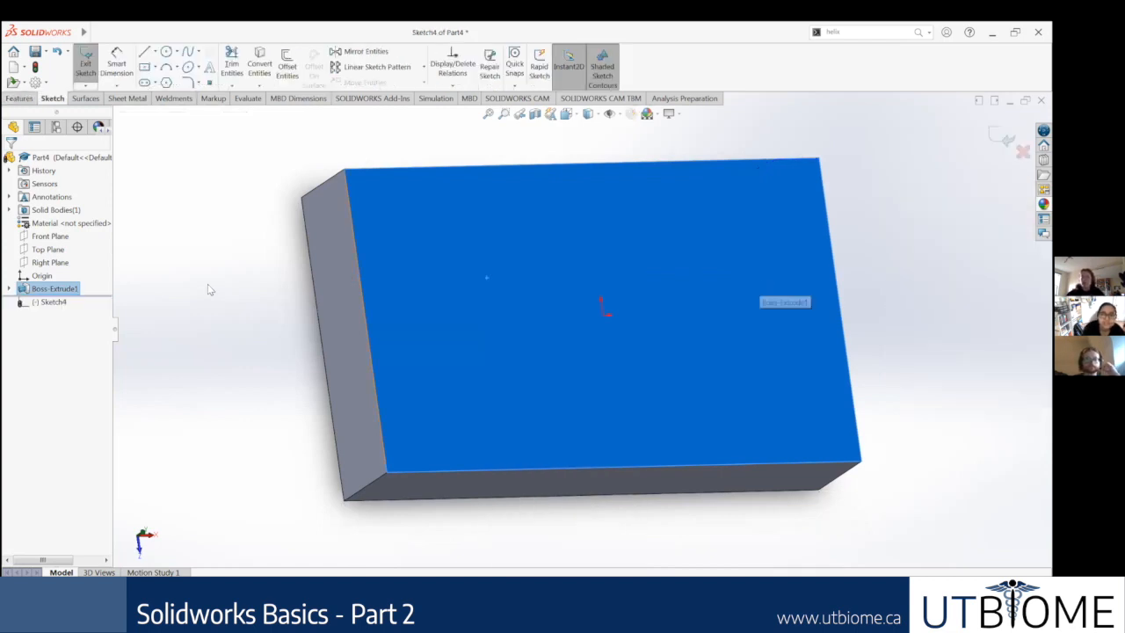
{"action": "left_click", "coordinate": [175, 296]}
{"action": "right_click", "coordinate": [75, 299]}
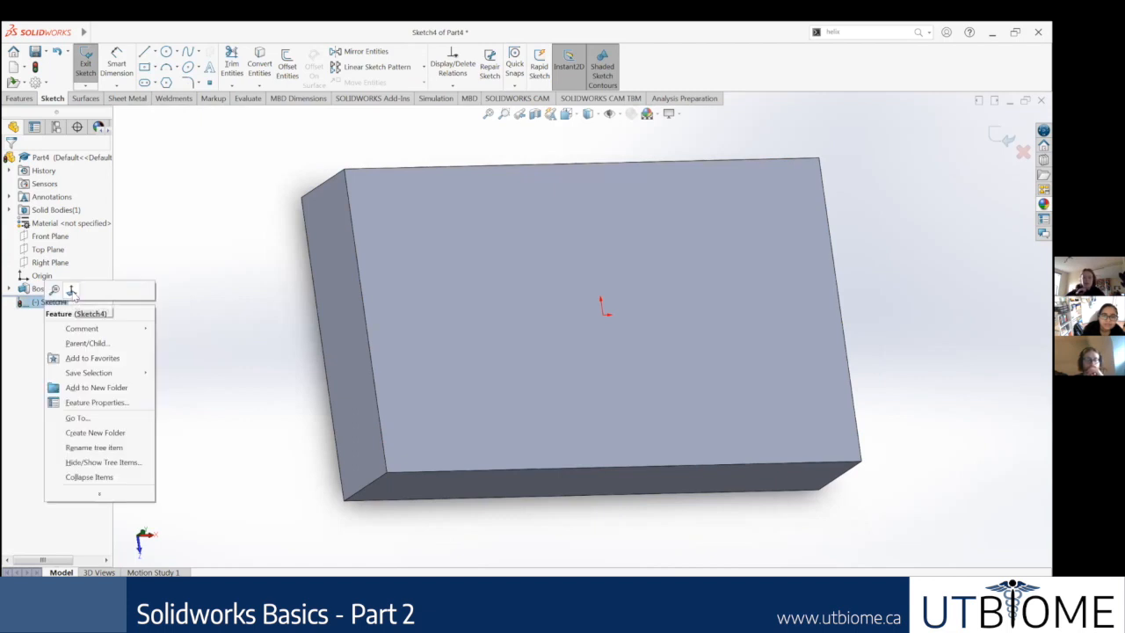
{"action": "middle_click_drag", "start_coordinate": [556, 297], "coordinate": [566, 203]}
{"action": "middle_click_drag", "start_coordinate": [434, 390], "coordinate": [416, 445]}
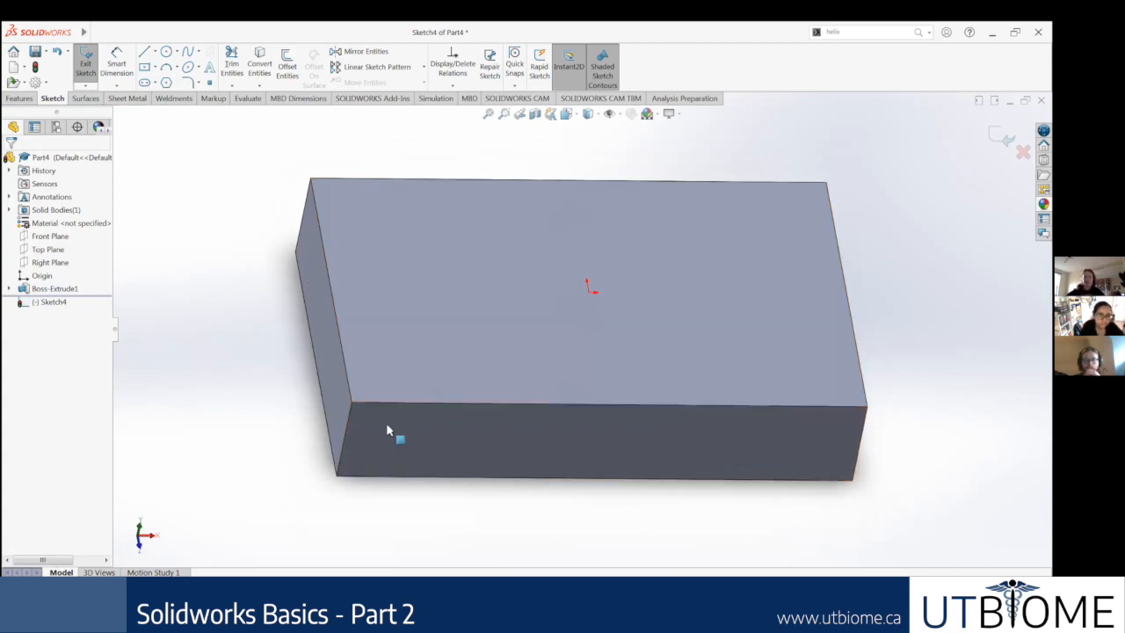
{"action": "right_click", "coordinate": [70, 294]}
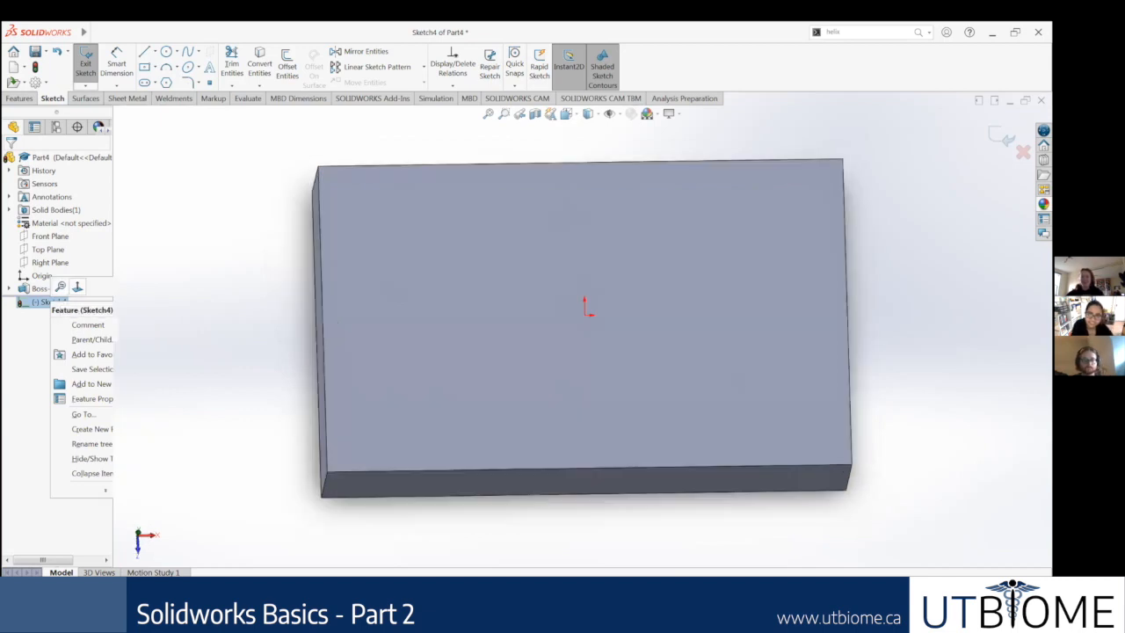
Step: Switch to the presentation to check the hole point layout on the Step 3: Sketch Again slide
{"action": "key", "text": "alt+Tab"}
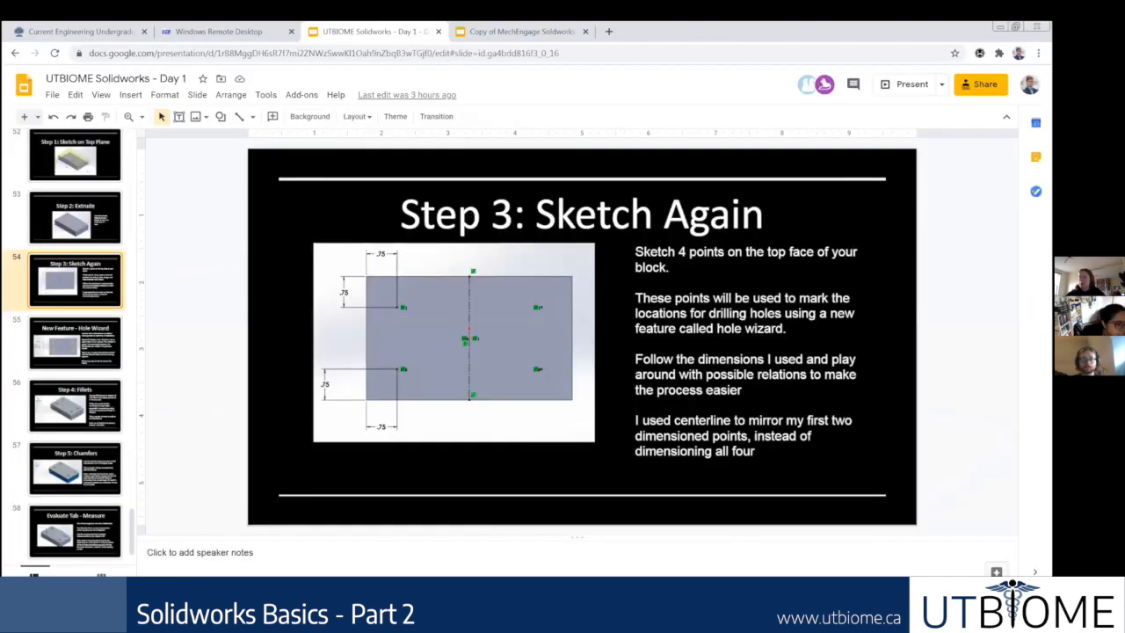
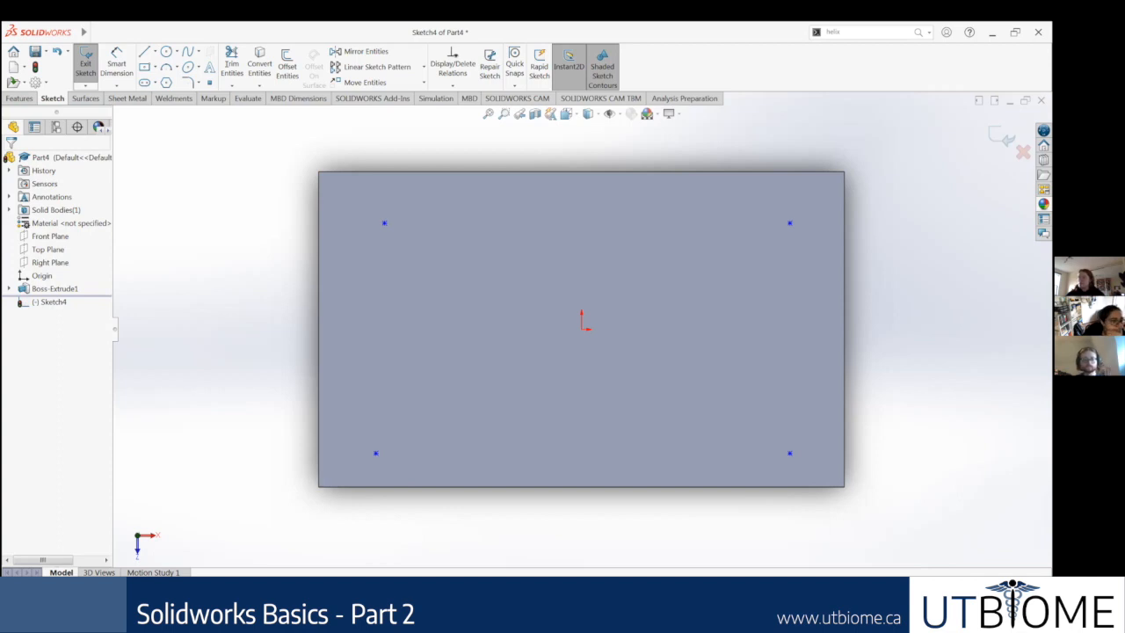
Step: Check the point layout on the slide and dimension the upper-left hole point 0.75 in from the block's left edge
{"action": "key", "text": "alt+Tab"}
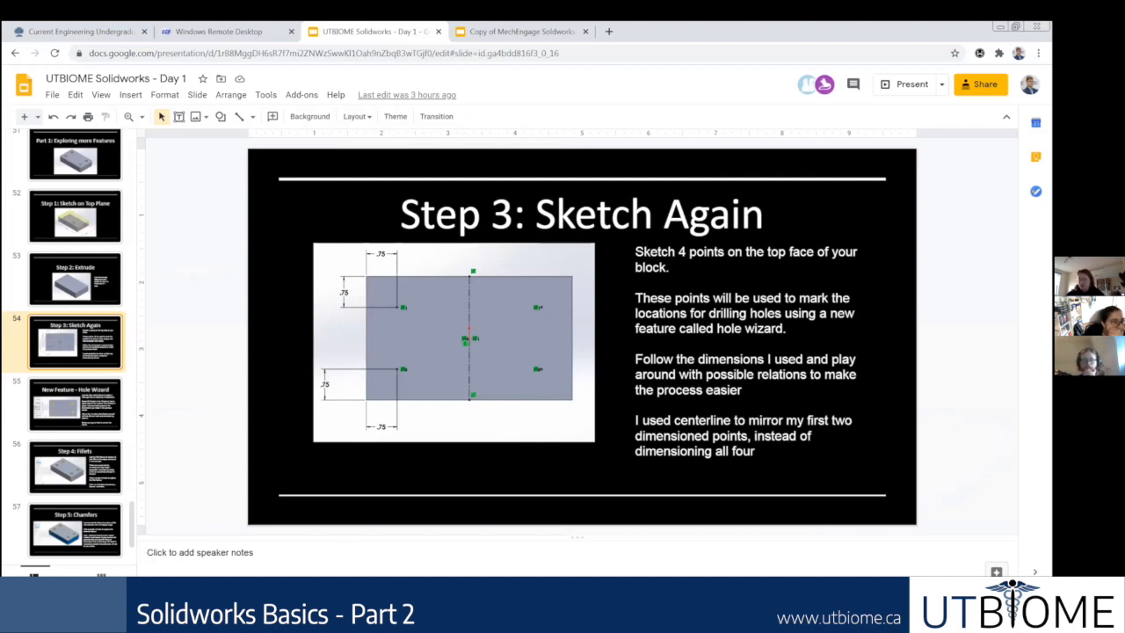
{"action": "key", "text": "alt+Tab"}
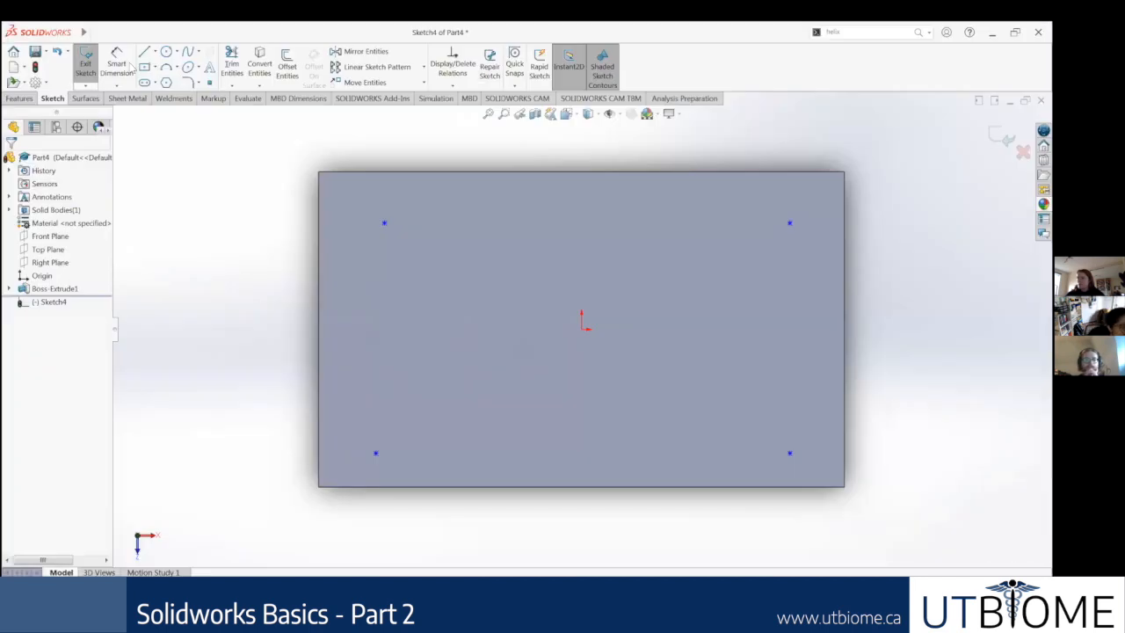
{"action": "left_click", "coordinate": [114, 63]}
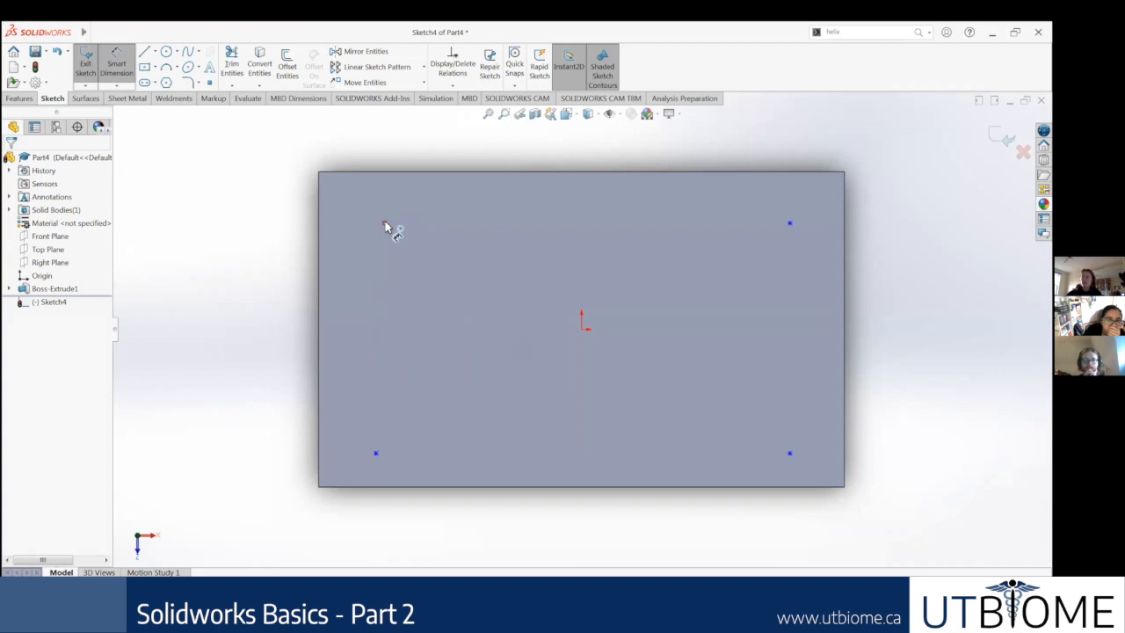
{"action": "left_click", "coordinate": [385, 226]}
{"action": "left_click", "coordinate": [321, 220]}
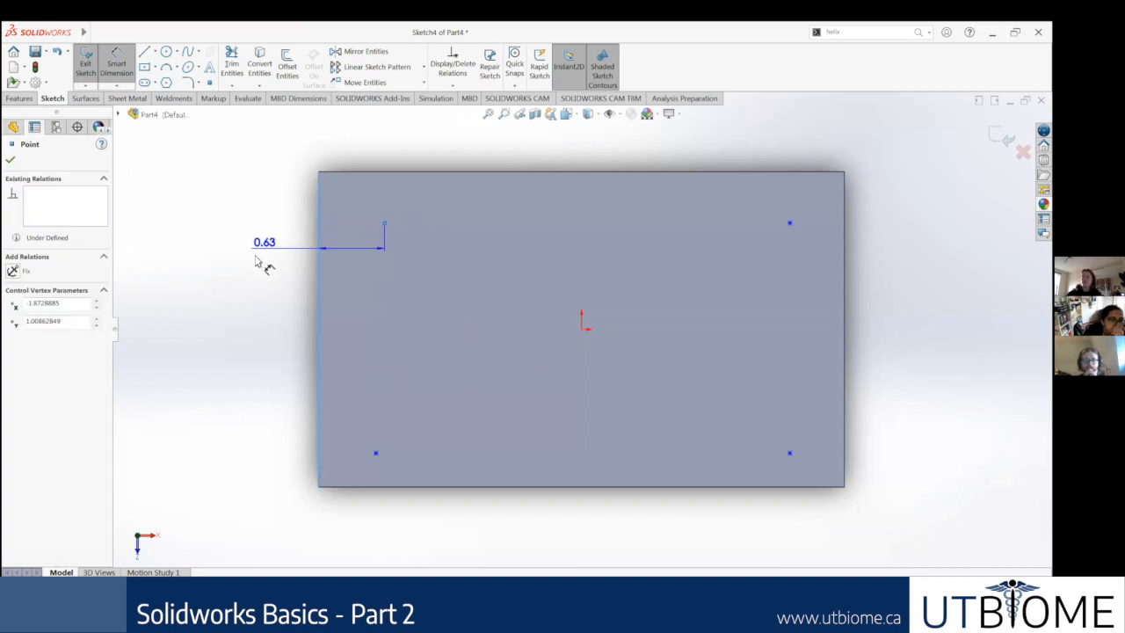
{"action": "left_click", "coordinate": [252, 265]}
{"action": "type", "text": "0.75"}
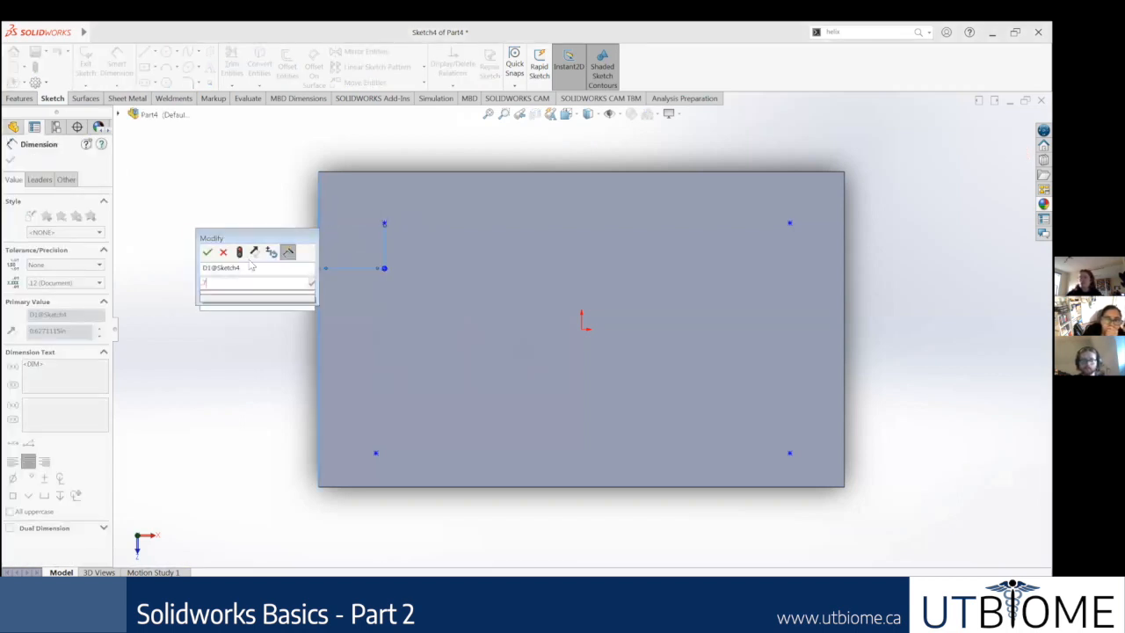
{"action": "key", "text": "Return"}
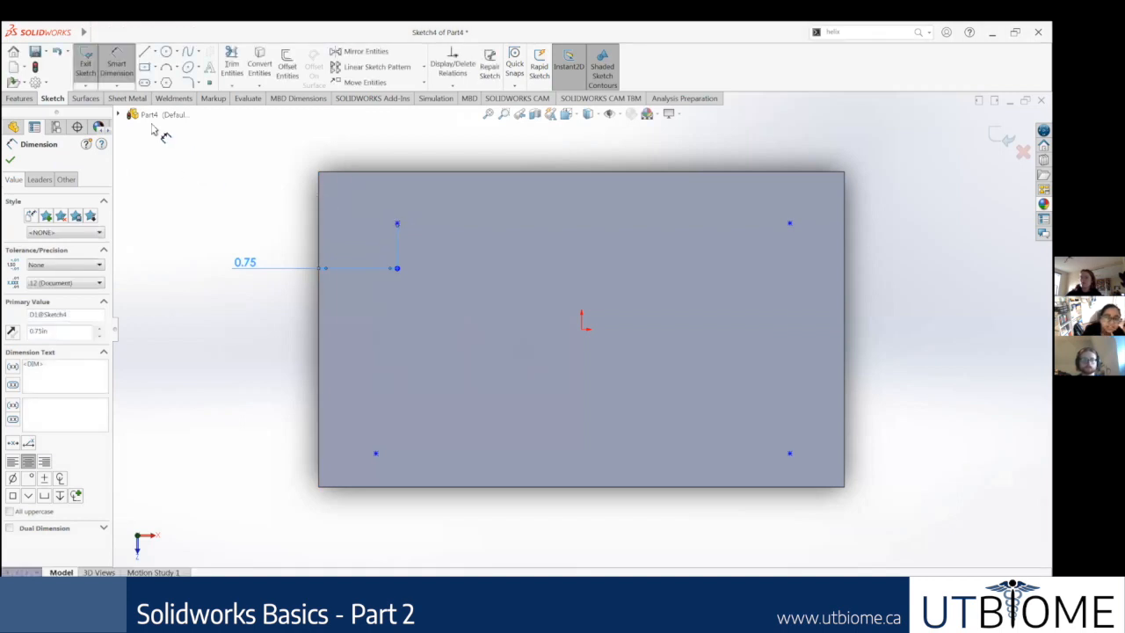
Step: Dimension the same upper-left hole point 0.75 in from the block's top edge
{"action": "left_click", "coordinate": [397, 225]}
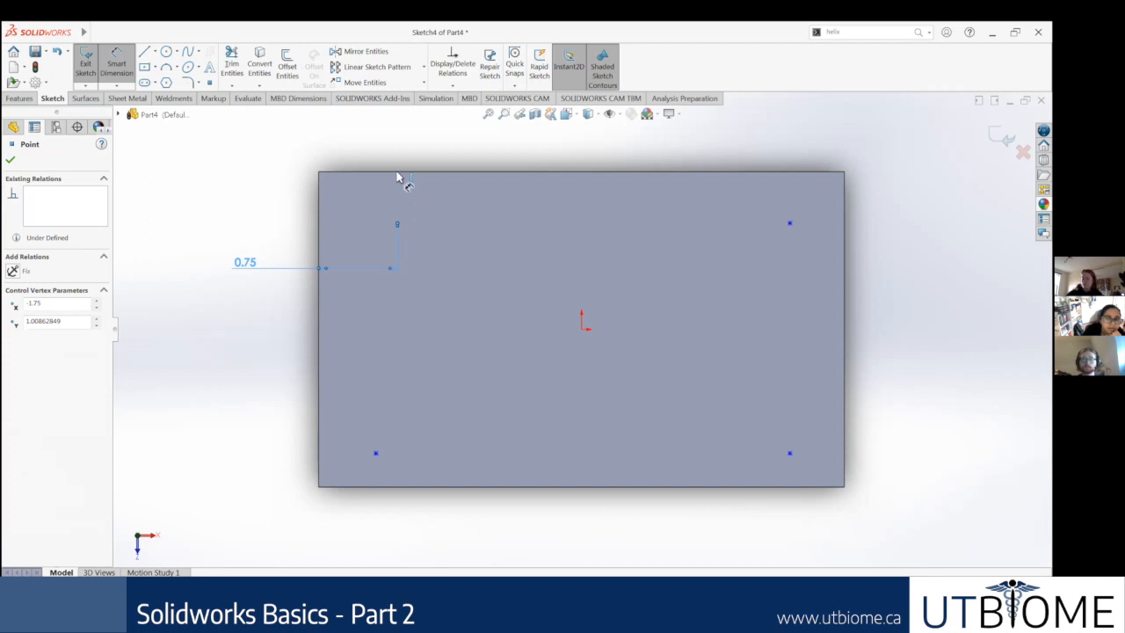
{"action": "left_click", "coordinate": [397, 173]}
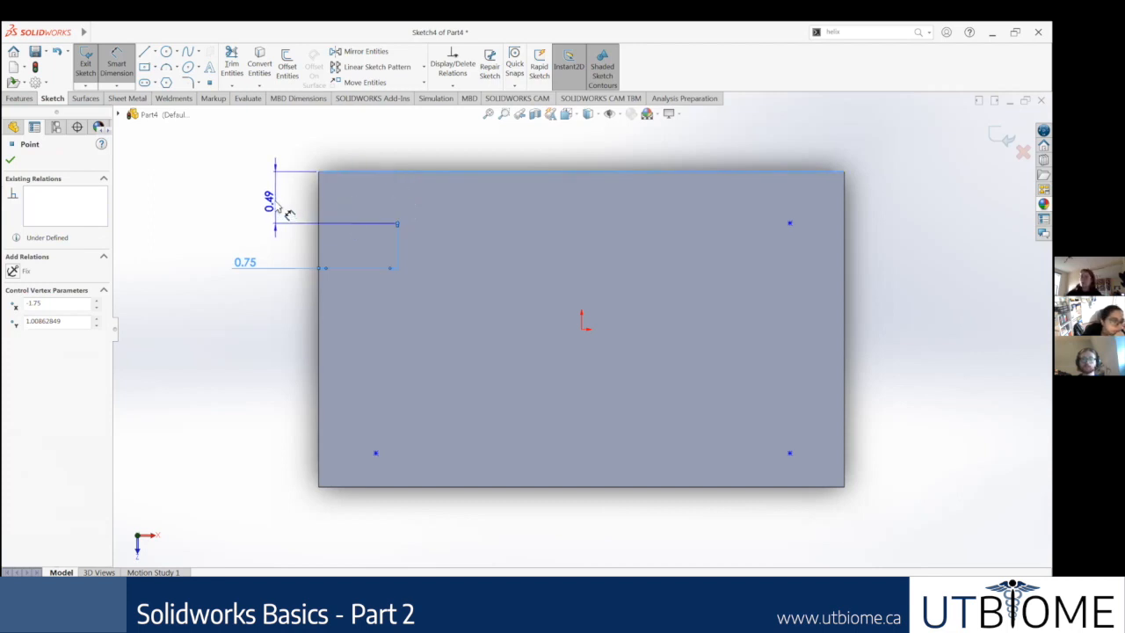
{"action": "left_click", "coordinate": [290, 216]}
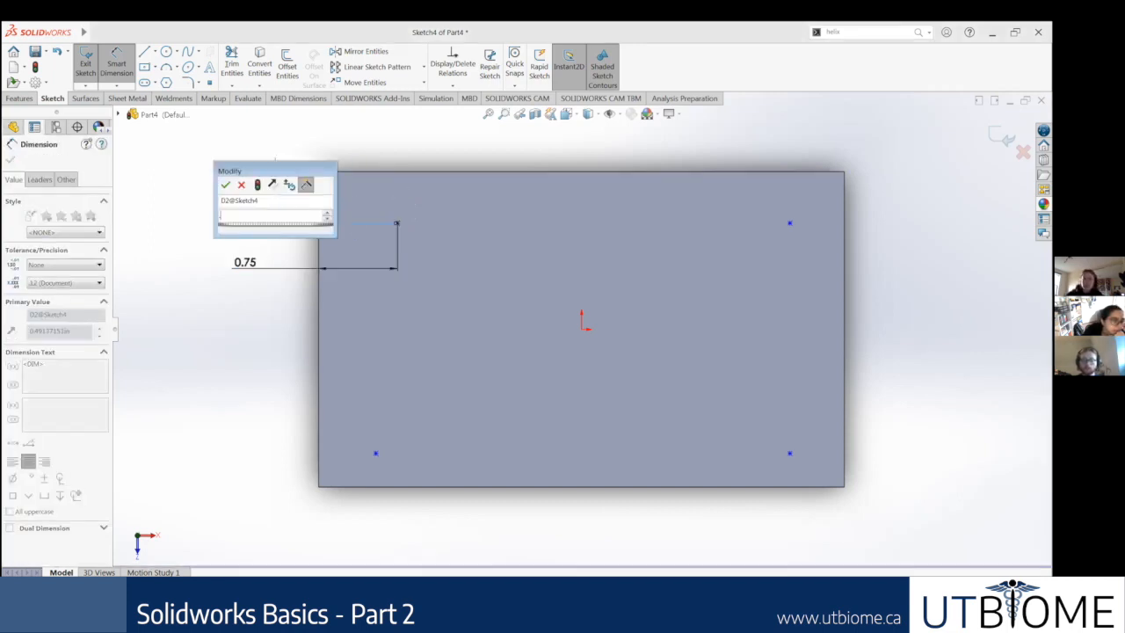
{"action": "type", "text": "0.75"}
{"action": "key", "text": "Return"}
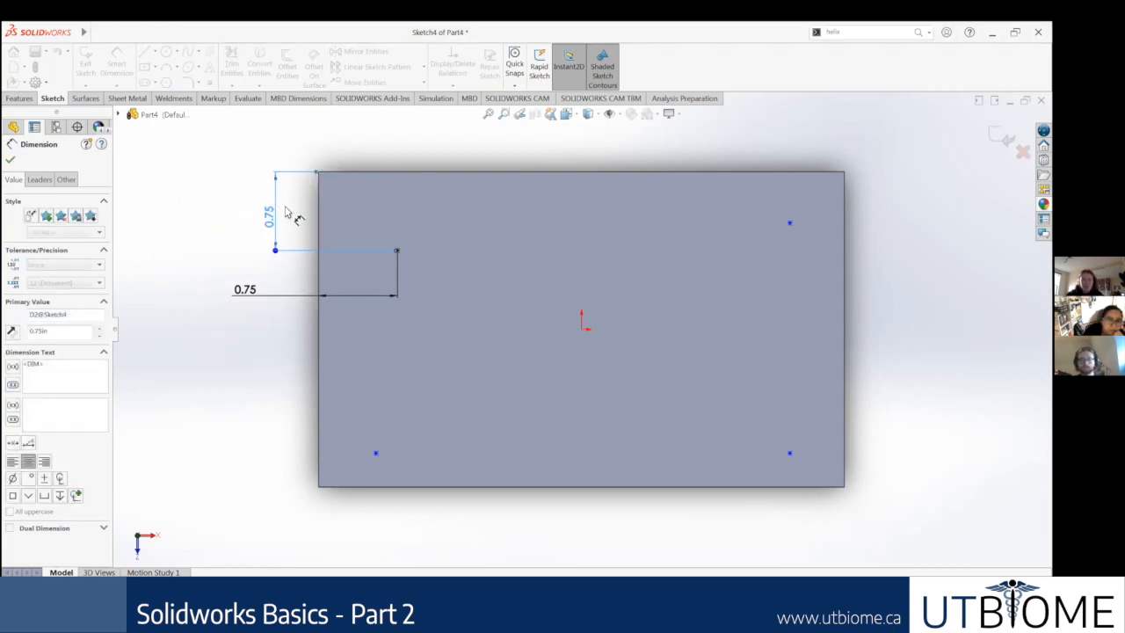
{"action": "key", "text": "Escape"}
Step: Delete the two right-hand points and the lower-left point, keeping only the dimensioned upper-left point
{"action": "left_click_drag", "start_coordinate": [909, 519], "coordinate": [738, 167]}
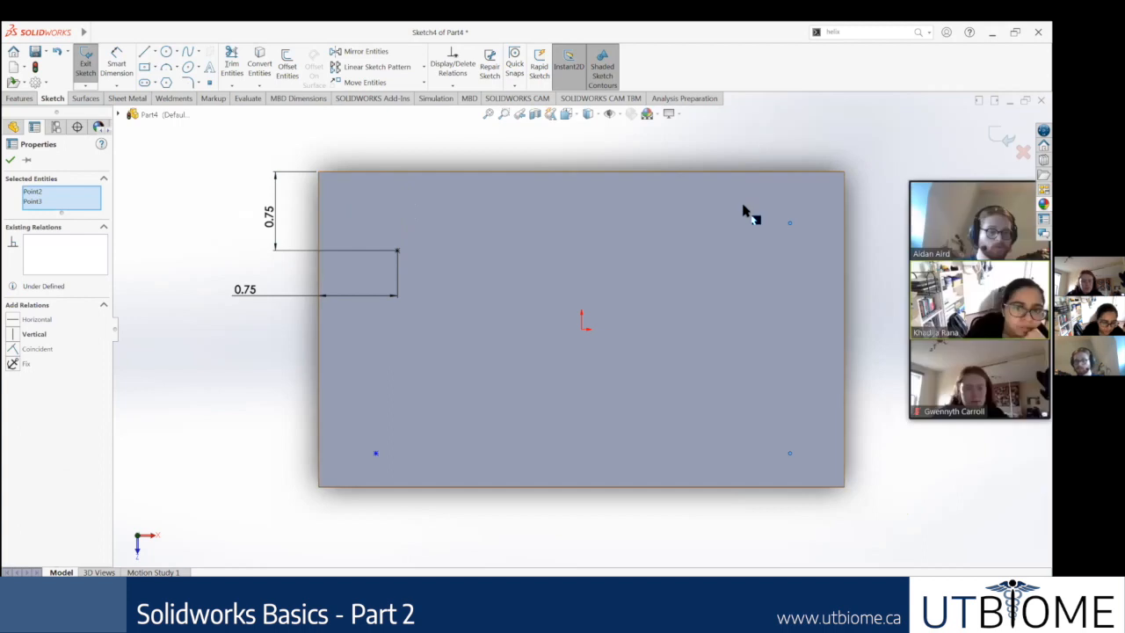
{"action": "key", "text": "Delete"}
{"action": "mouse_move", "coordinate": [417, 466]}
{"action": "left_mouse_down"}
{"action": "mouse_move", "coordinate": [318, 431]}
{"action": "mouse_move", "coordinate": [311, 418]}
{"action": "left_mouse_up"}
{"action": "key", "text": "Delete"}
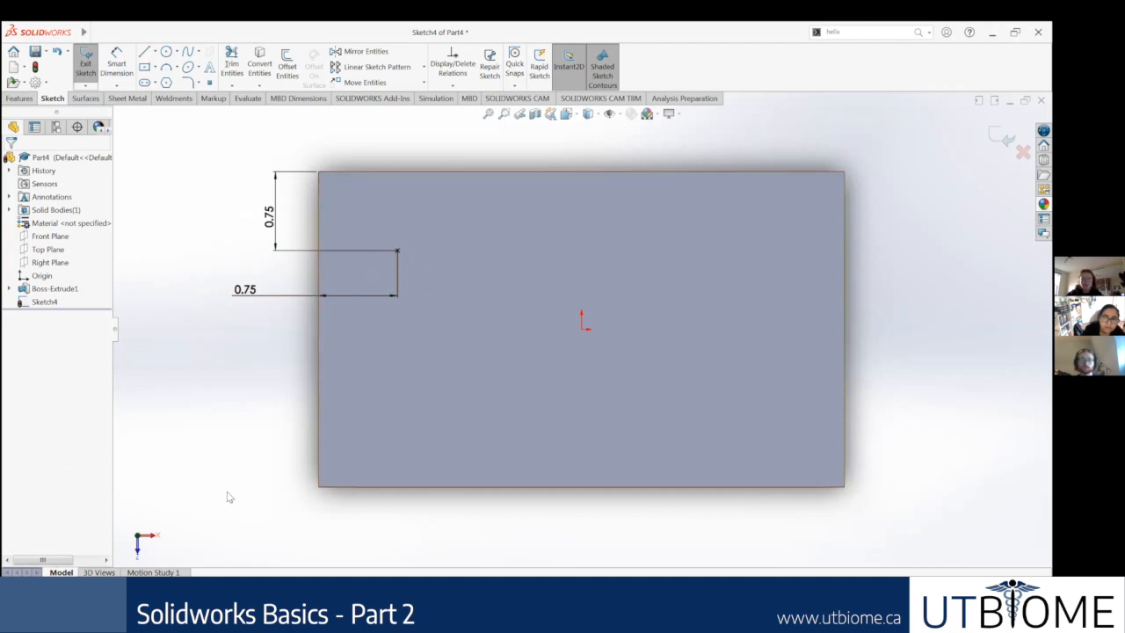
Step: Recheck the slide layout and move the horizontal 0.75 in dimension above the block's top edge
{"action": "key", "text": "alt+Tab"}
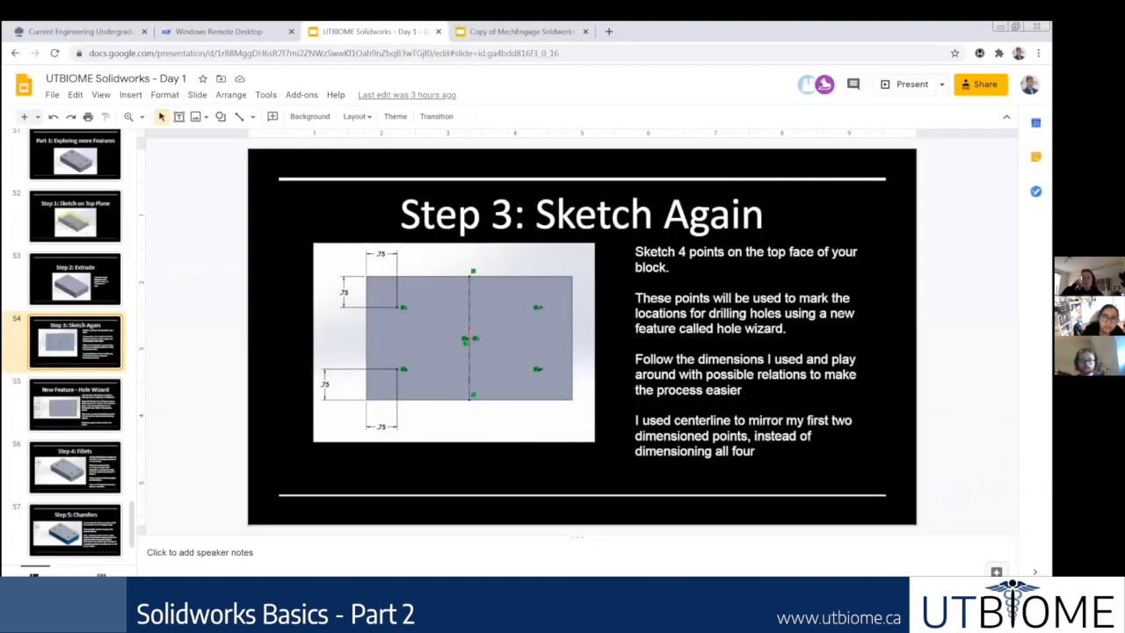
{"action": "key", "text": "alt+Tab"}
{"action": "mouse_move", "coordinate": [260, 301]}
{"action": "left_mouse_down"}
{"action": "mouse_move", "coordinate": [262, 203]}
{"action": "mouse_move", "coordinate": [295, 140]}
{"action": "mouse_move", "coordinate": [295, 153]}
{"action": "mouse_move", "coordinate": [374, 142]}
{"action": "left_mouse_up"}
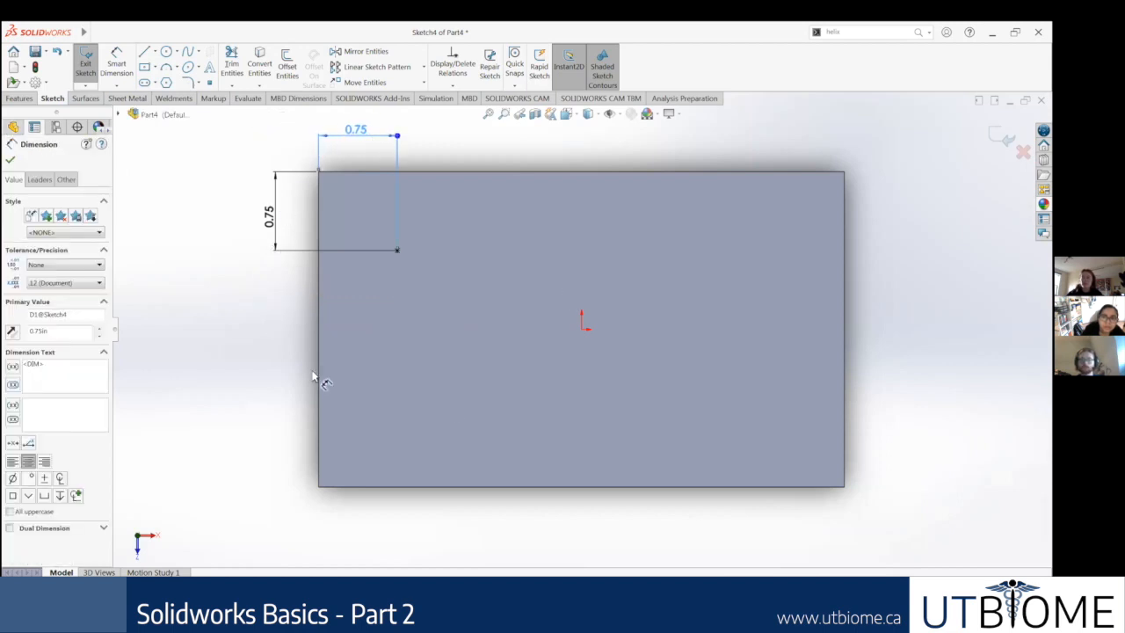
{"action": "scroll", "coordinate": [308, 290], "scroll_direction": "up", "scroll_amount": 1}
{"action": "left_click", "coordinate": [309, 289]}
{"action": "left_click", "coordinate": [395, 161]}
{"action": "left_click_drag", "start_coordinate": [402, 273], "coordinate": [401, 165]}
{"action": "left_click", "coordinate": [531, 161]}
{"action": "mouse_move", "coordinate": [400, 160]}
{"action": "left_mouse_down"}
{"action": "mouse_move", "coordinate": [419, 354]}
{"action": "mouse_move", "coordinate": [397, 193]}
{"action": "mouse_move", "coordinate": [404, 156]}
{"action": "left_mouse_up"}
{"action": "left_click", "coordinate": [525, 189]}
{"action": "scroll", "coordinate": [919, 213], "scroll_direction": "down", "scroll_amount": 1}
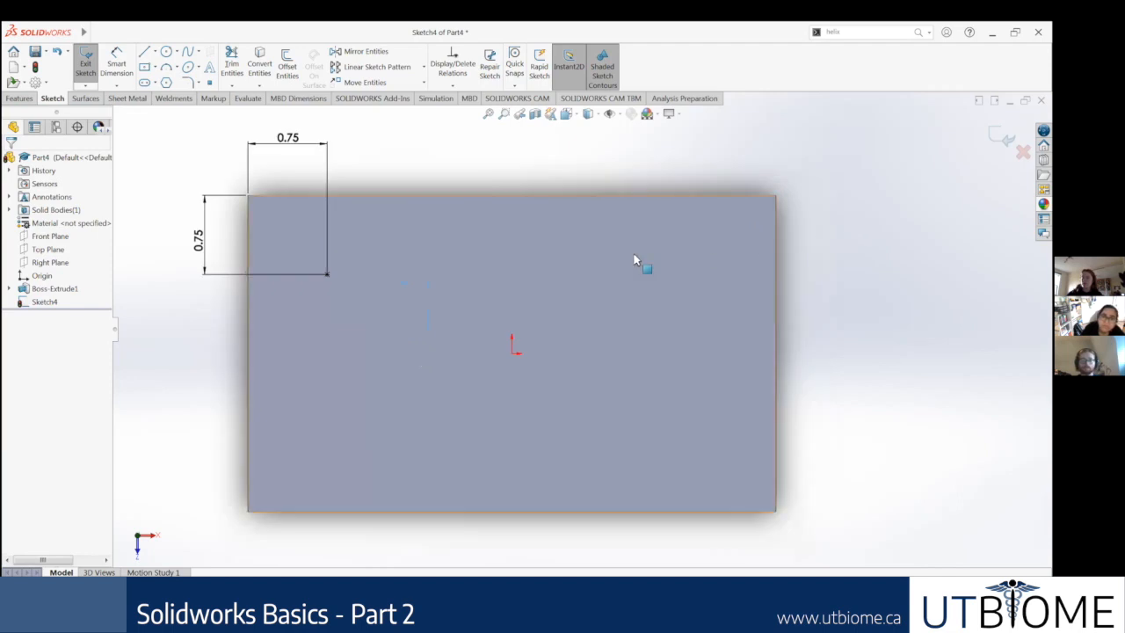
Step: Draw a horizontal centerline from the midpoint of the block's left edge to the midpoint of its right edge
{"action": "left_click", "coordinate": [154, 53]}
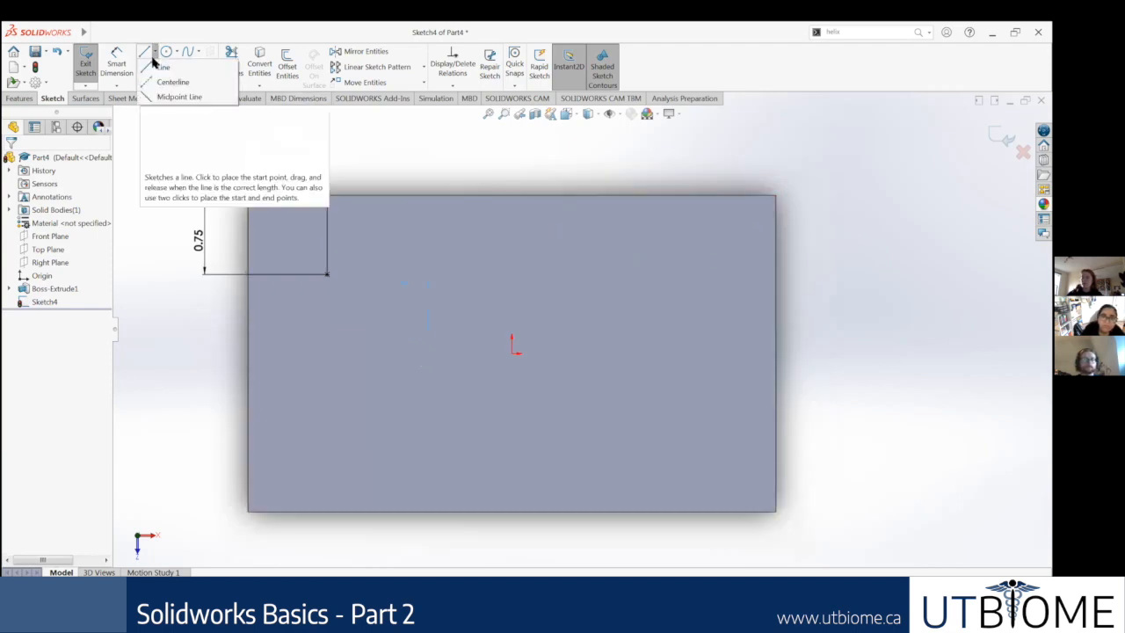
{"action": "left_click", "coordinate": [170, 81]}
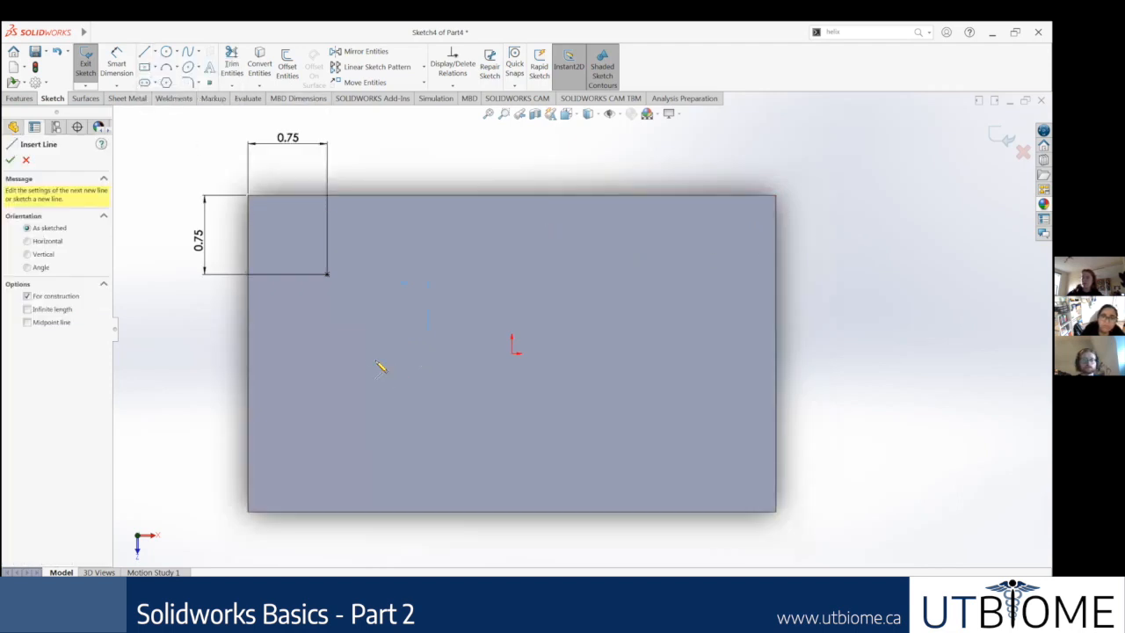
{"action": "left_click", "coordinate": [249, 353]}
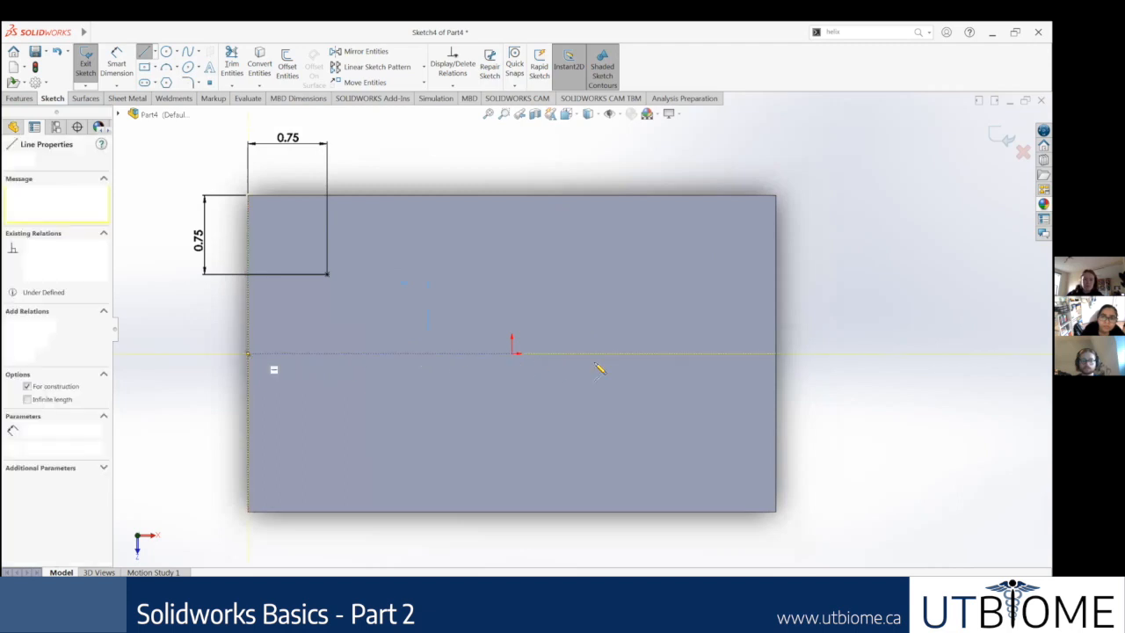
{"action": "left_click", "coordinate": [777, 354]}
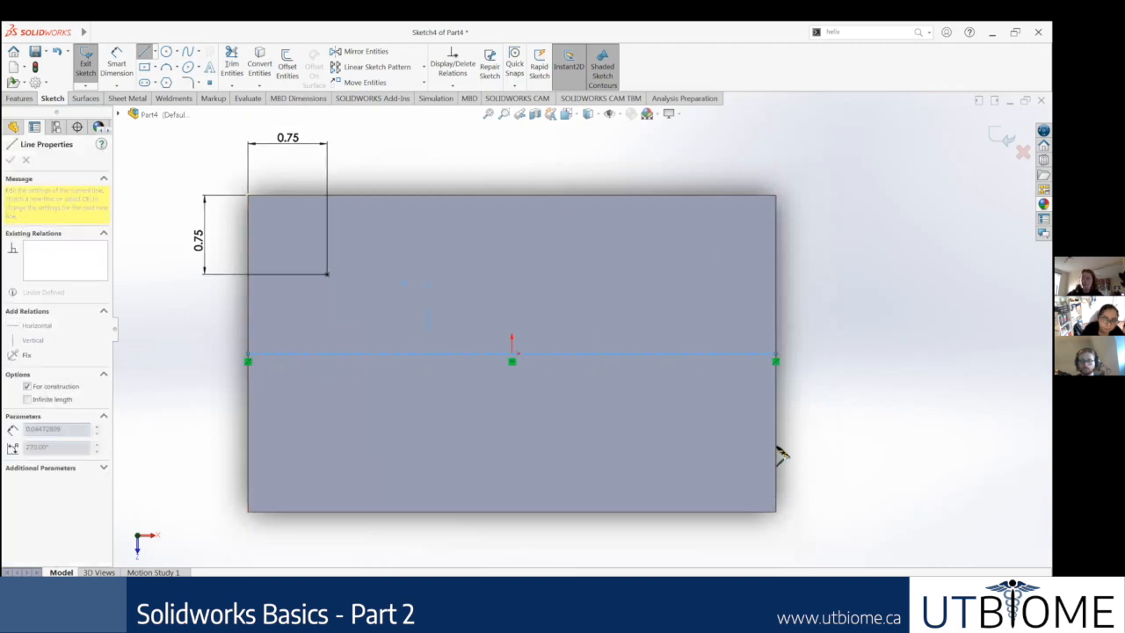
{"action": "key", "text": "Escape"}
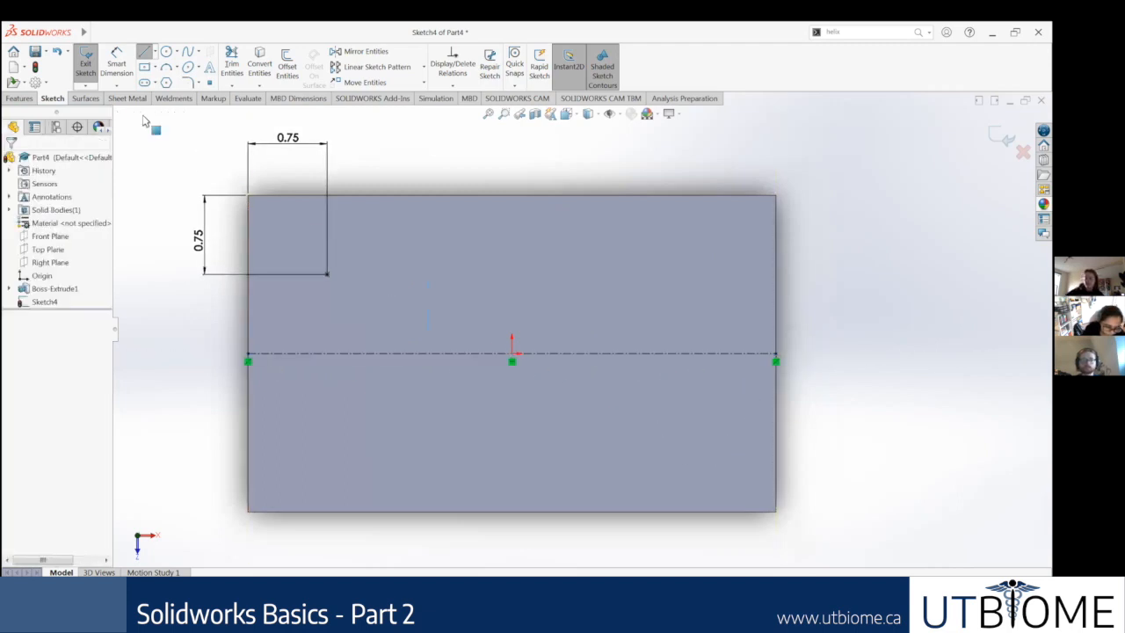
Step: Draw a vertical centerline from the midpoint of the block's top edge to the midpoint of its bottom edge
{"action": "left_click", "coordinate": [166, 51]}
{"action": "left_click", "coordinate": [155, 51]}
{"action": "left_click", "coordinate": [167, 82]}
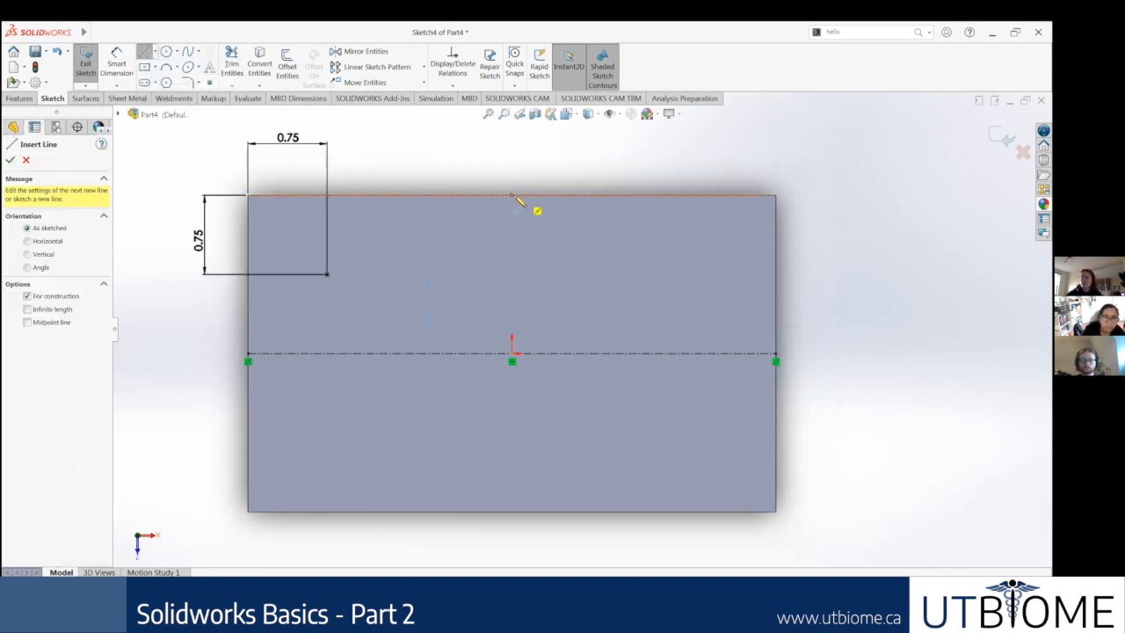
{"action": "left_click", "coordinate": [513, 196]}
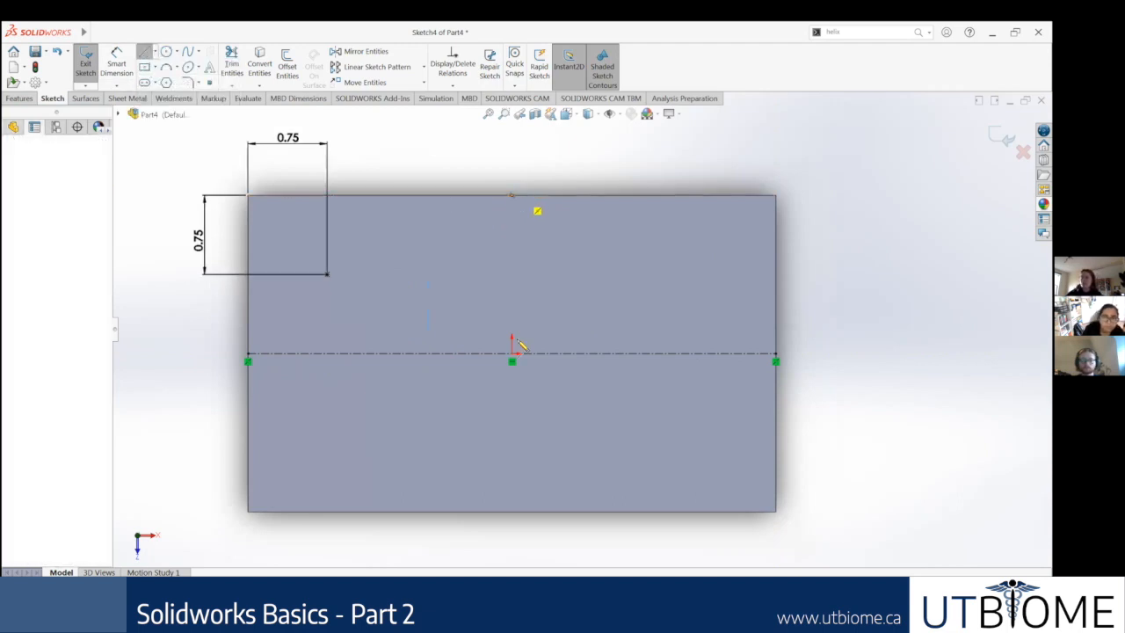
{"action": "left_click", "coordinate": [513, 511]}
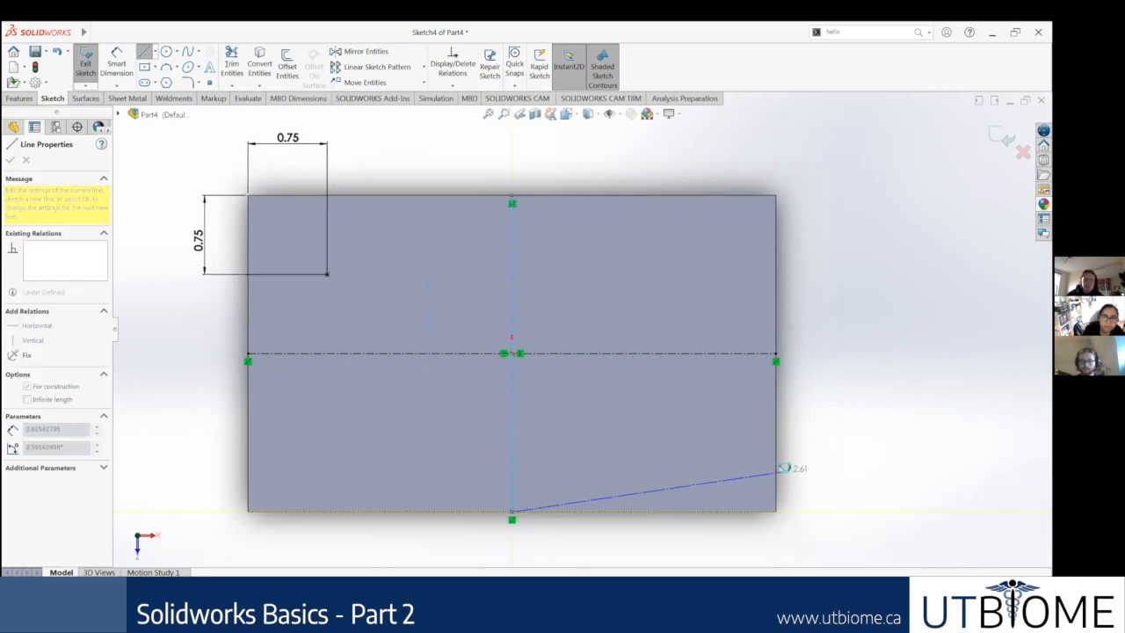
{"action": "key", "text": "Escape"}
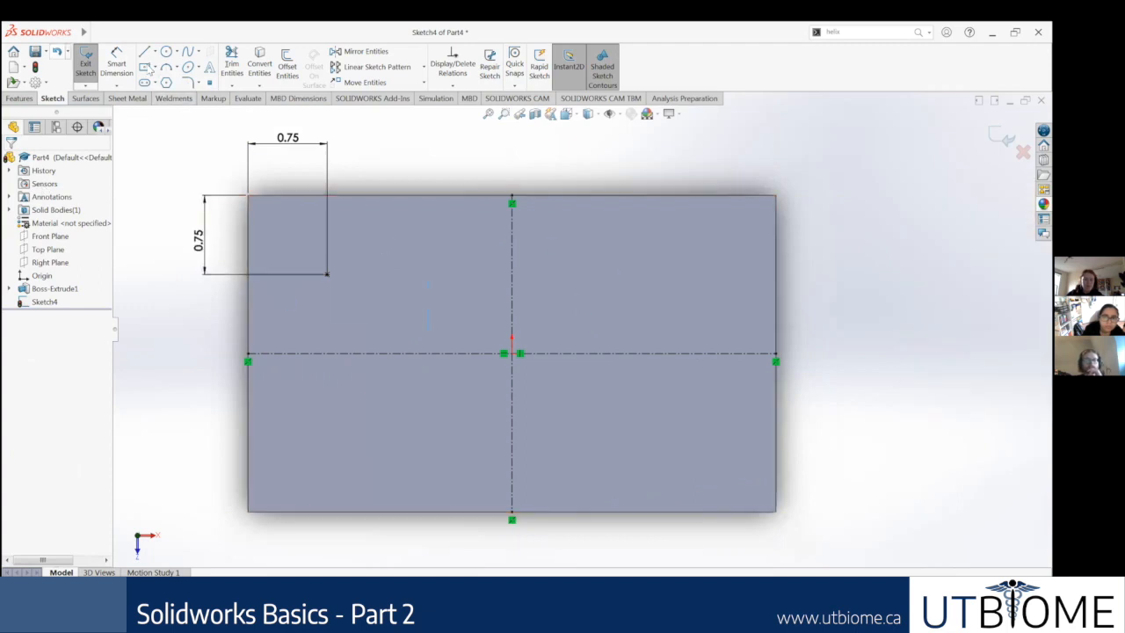
Step: Mirror the upper-left hole point about the vertical centerline
{"action": "left_click", "coordinate": [379, 52]}
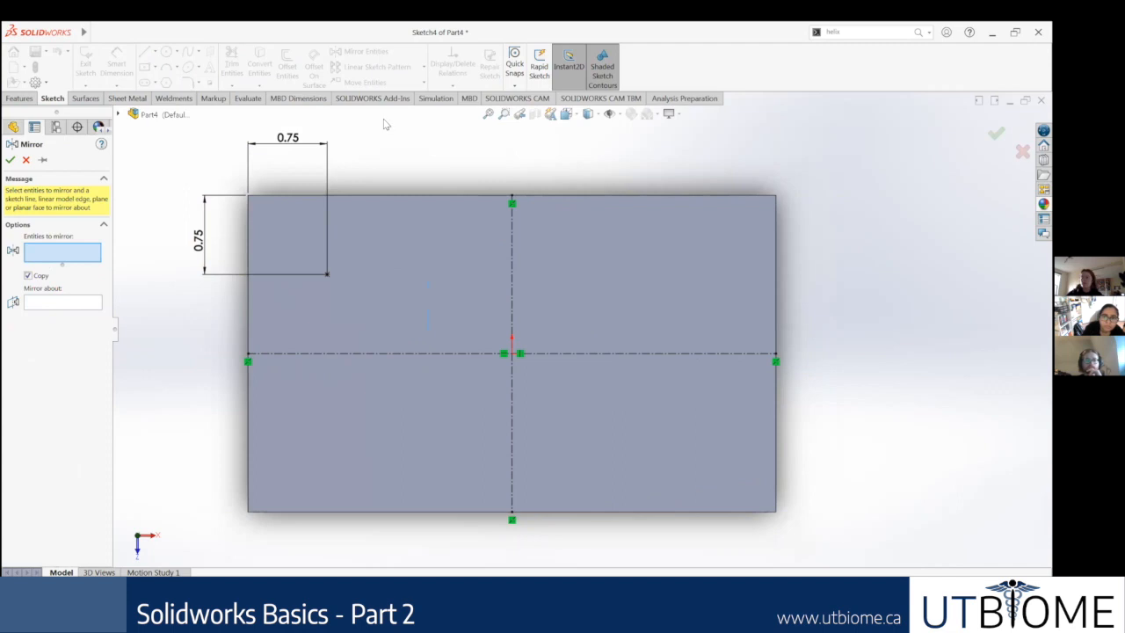
{"action": "left_click", "coordinate": [327, 274]}
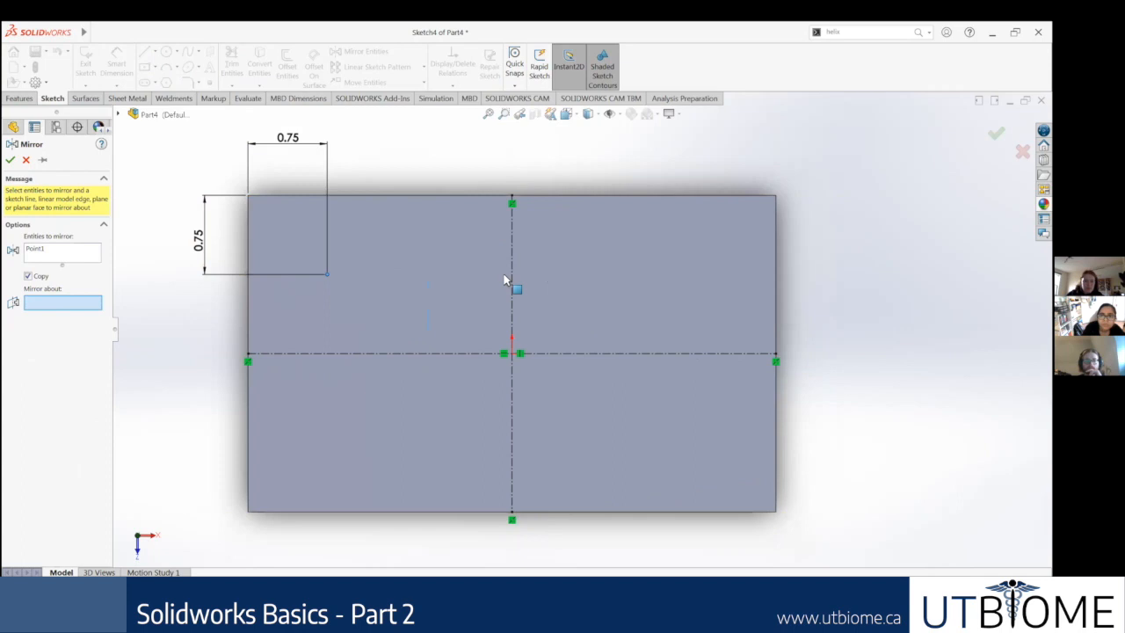
{"action": "left_click", "coordinate": [583, 355]}
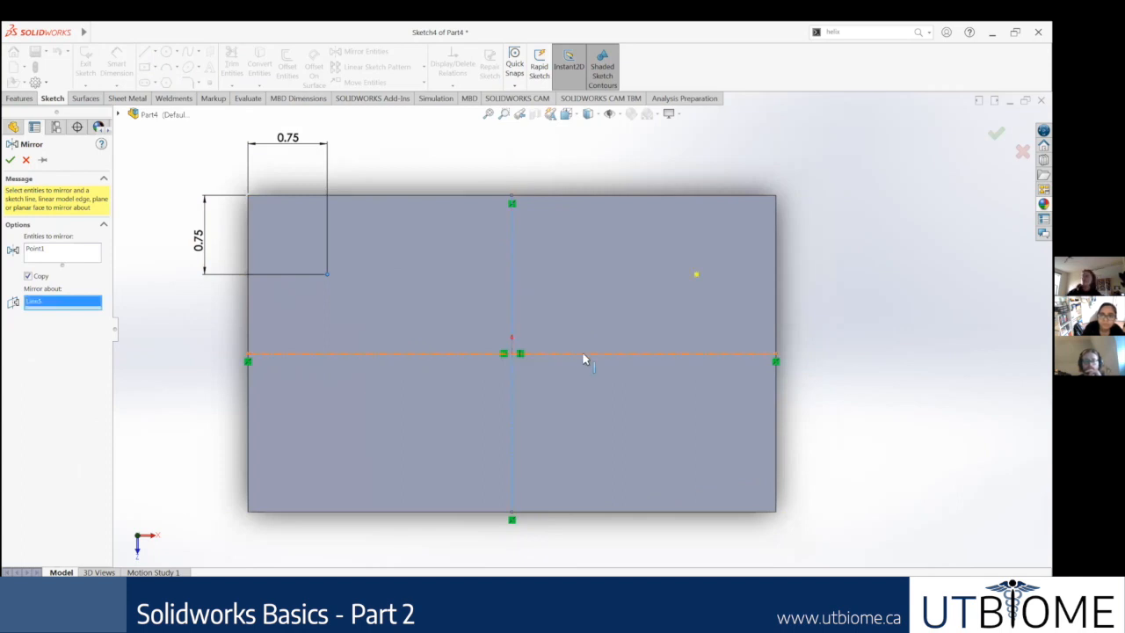
{"action": "left_click", "coordinate": [513, 308]}
{"action": "left_click", "coordinate": [10, 160]}
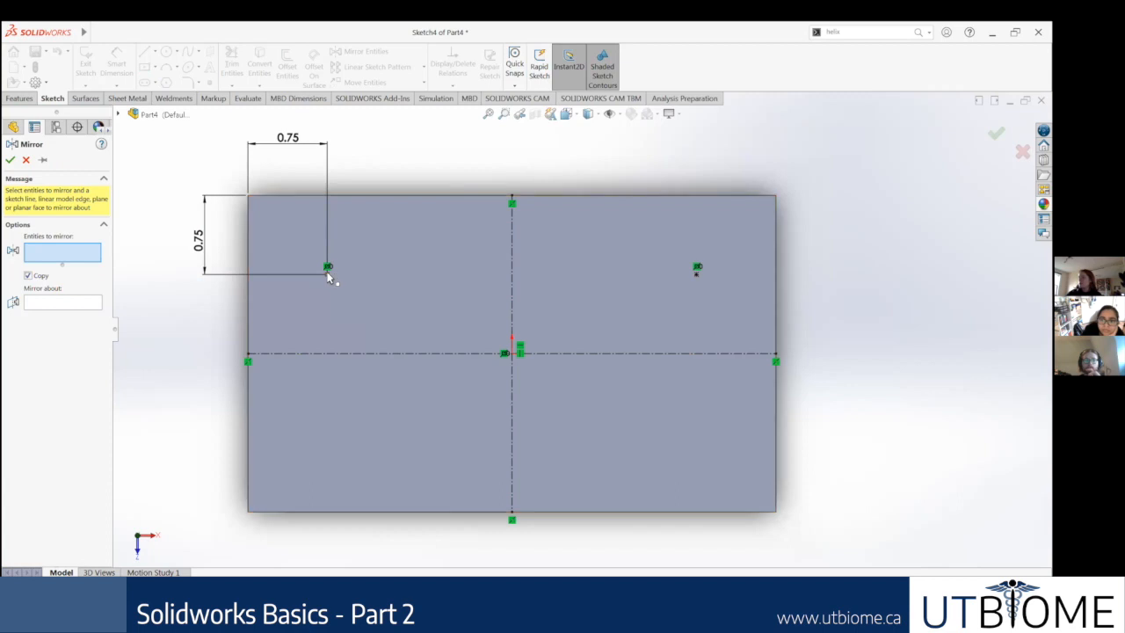
Step: Mirror both upper hole points about the horizontal centerline to create the two lower points
{"action": "left_click", "coordinate": [697, 266]}
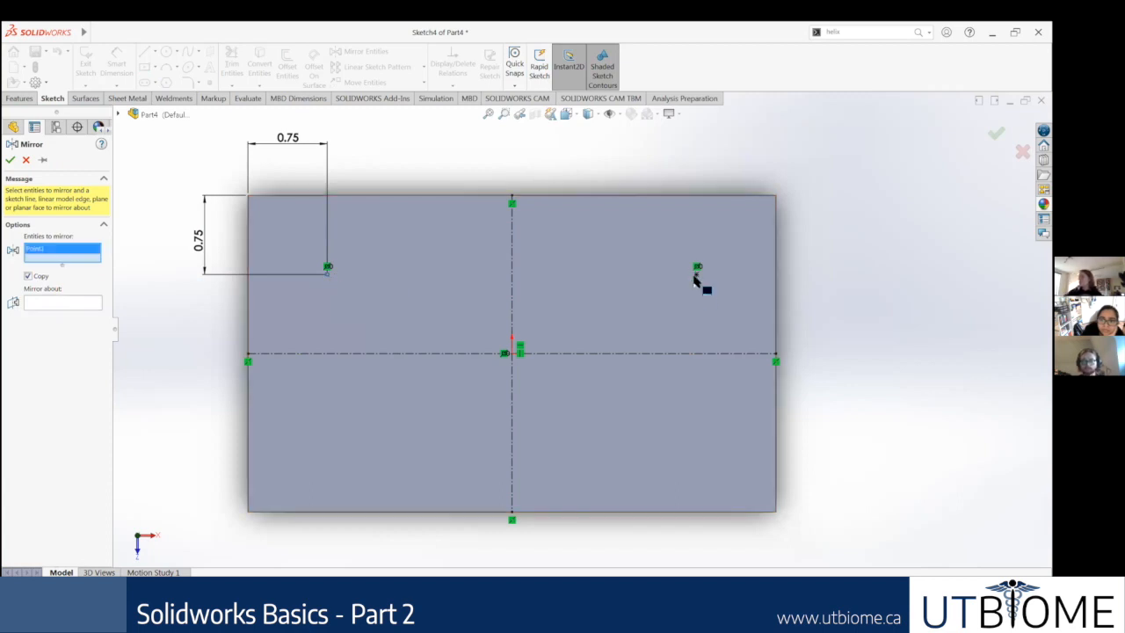
{"action": "left_click", "coordinate": [696, 275]}
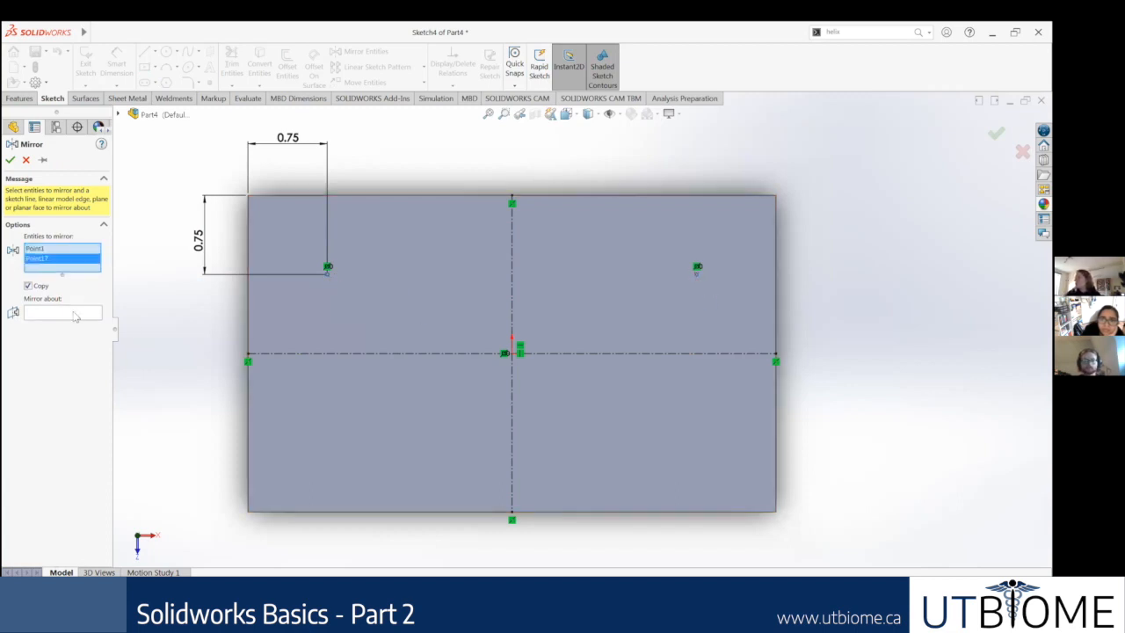
{"action": "left_click", "coordinate": [272, 353]}
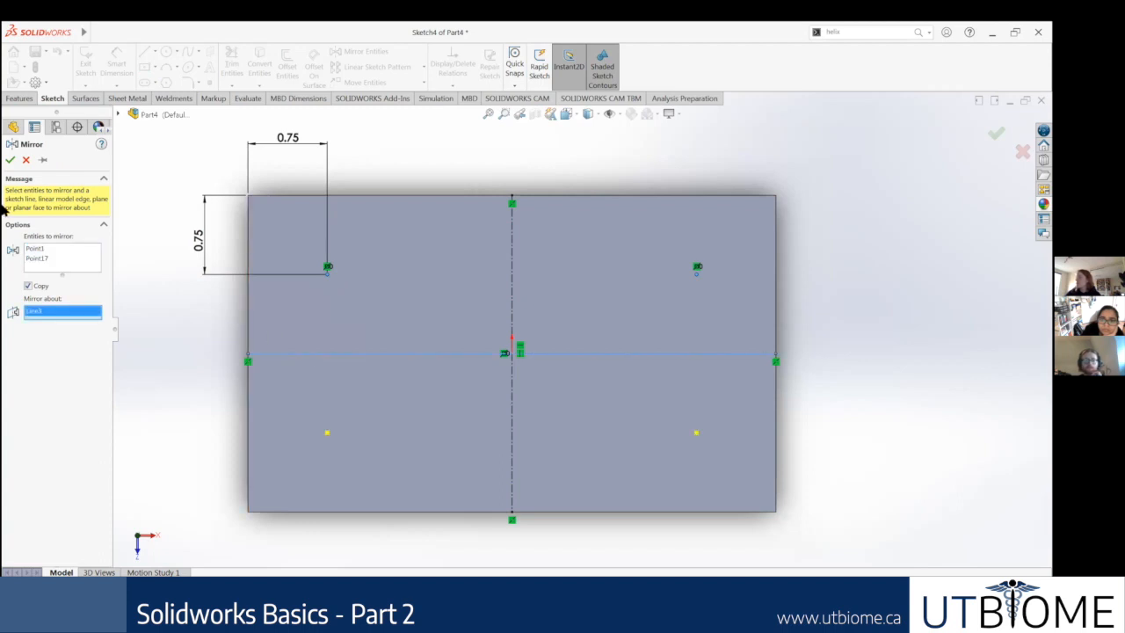
{"action": "left_click", "coordinate": [10, 162]}
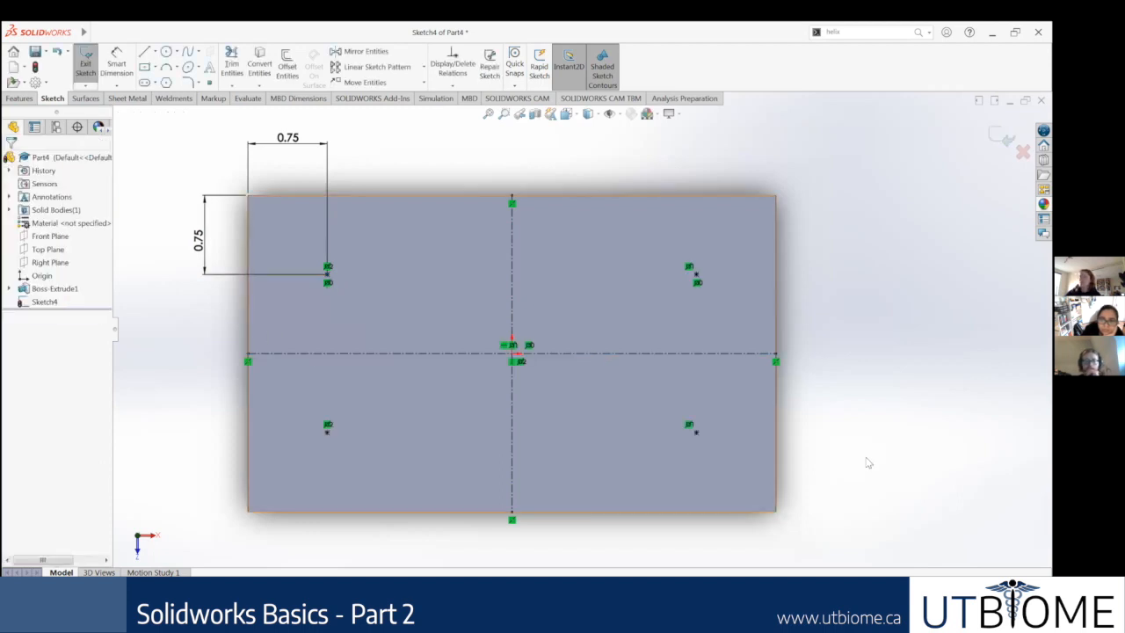
{"action": "scroll", "coordinate": [735, 419], "scroll_direction": "up", "scroll_amount": 2}
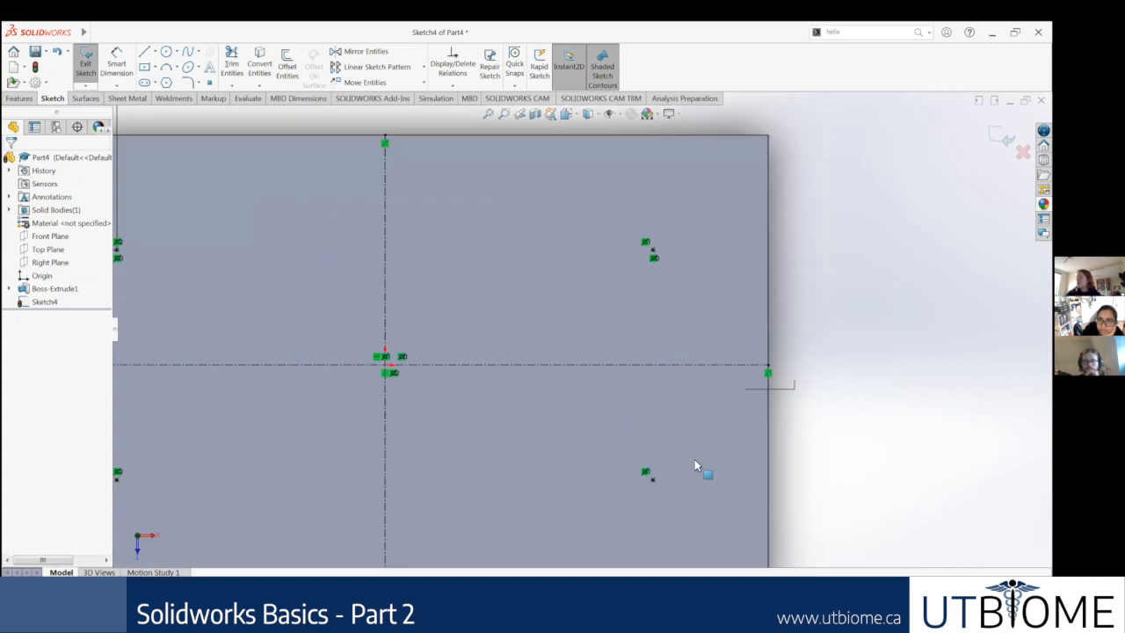
{"action": "scroll", "coordinate": [626, 424], "scroll_direction": "down", "scroll_amount": 3}
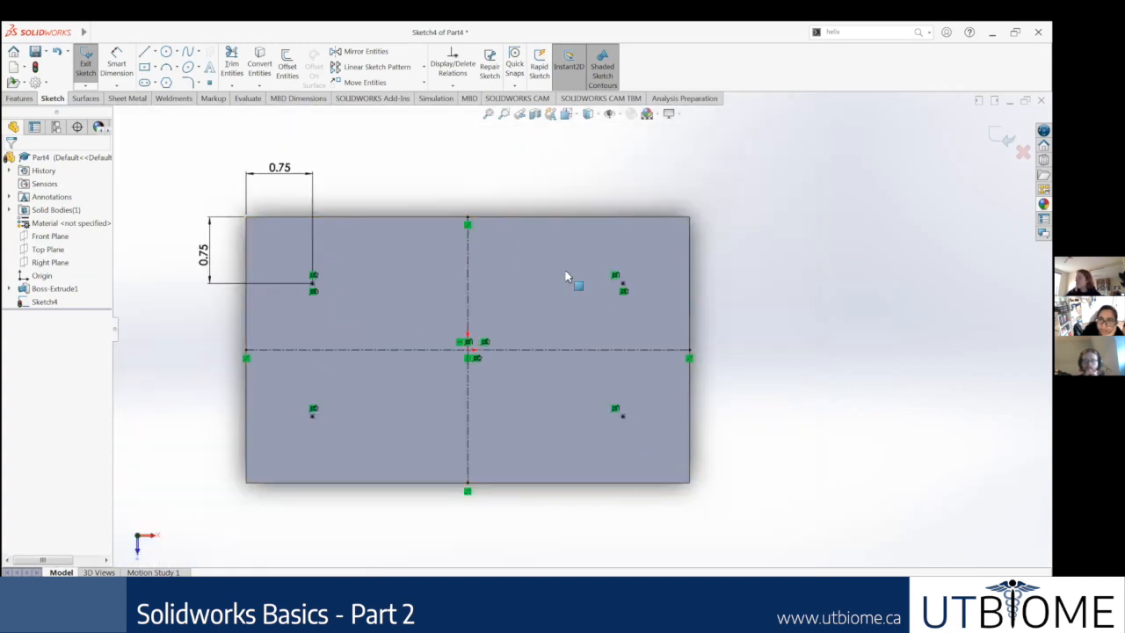
{"action": "scroll", "coordinate": [378, 348], "scroll_direction": "up", "scroll_amount": 1}
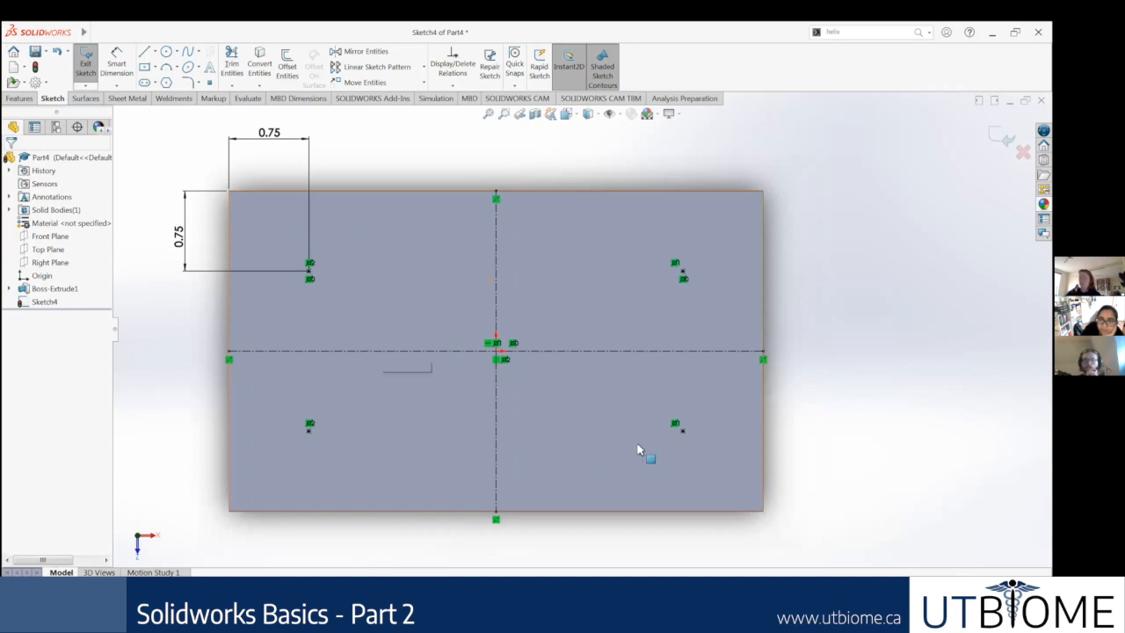
Step: Compare the four mirrored points with the Step 3 slide in the presentation, and return to the sketch in SOLIDWORKS
{"action": "scroll", "coordinate": [643, 416], "scroll_direction": "up", "scroll_amount": 2}
{"action": "scroll", "coordinate": [647, 427], "scroll_direction": "down", "scroll_amount": 1}
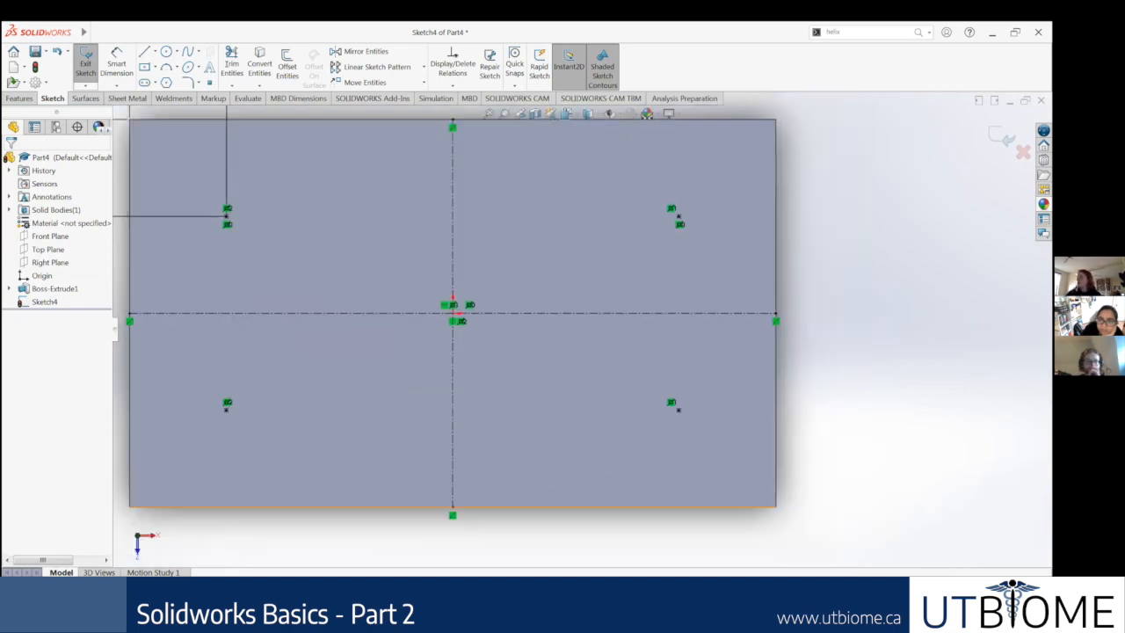
{"action": "key", "text": "alt+Tab"}
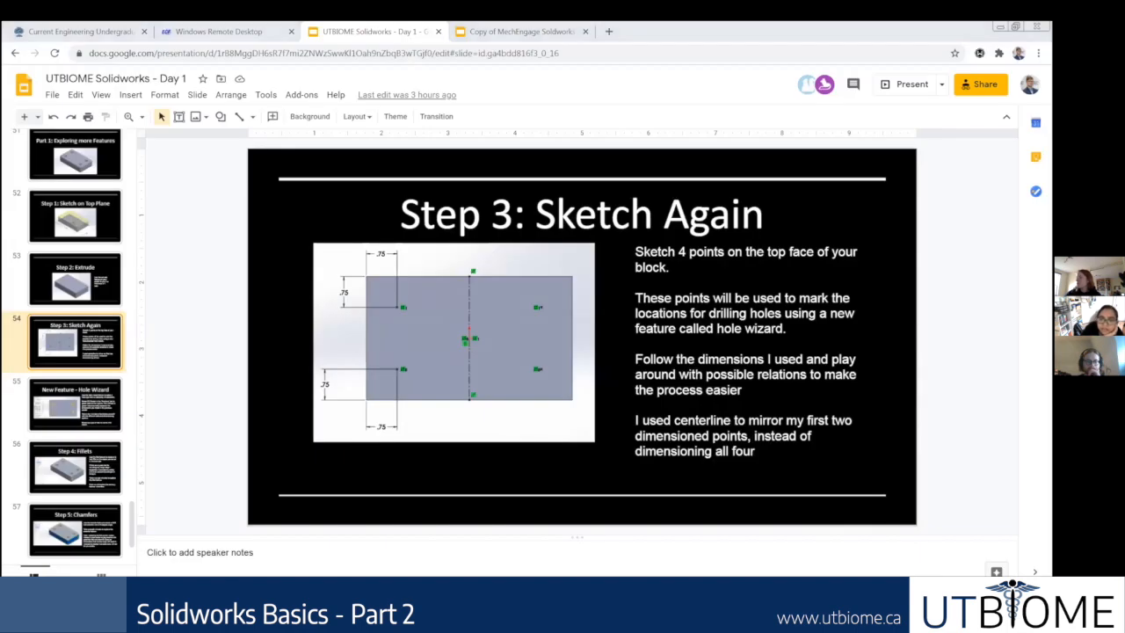
{"action": "key", "text": "alt+Tab"}
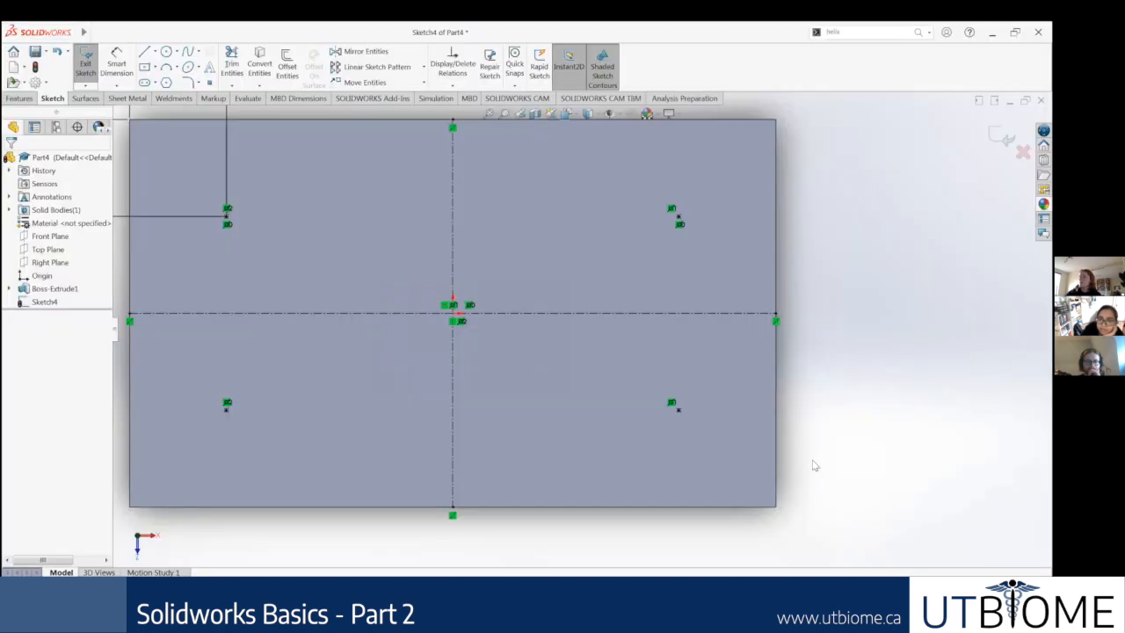
{"action": "scroll", "coordinate": [786, 444], "scroll_direction": "up", "scroll_amount": 2}
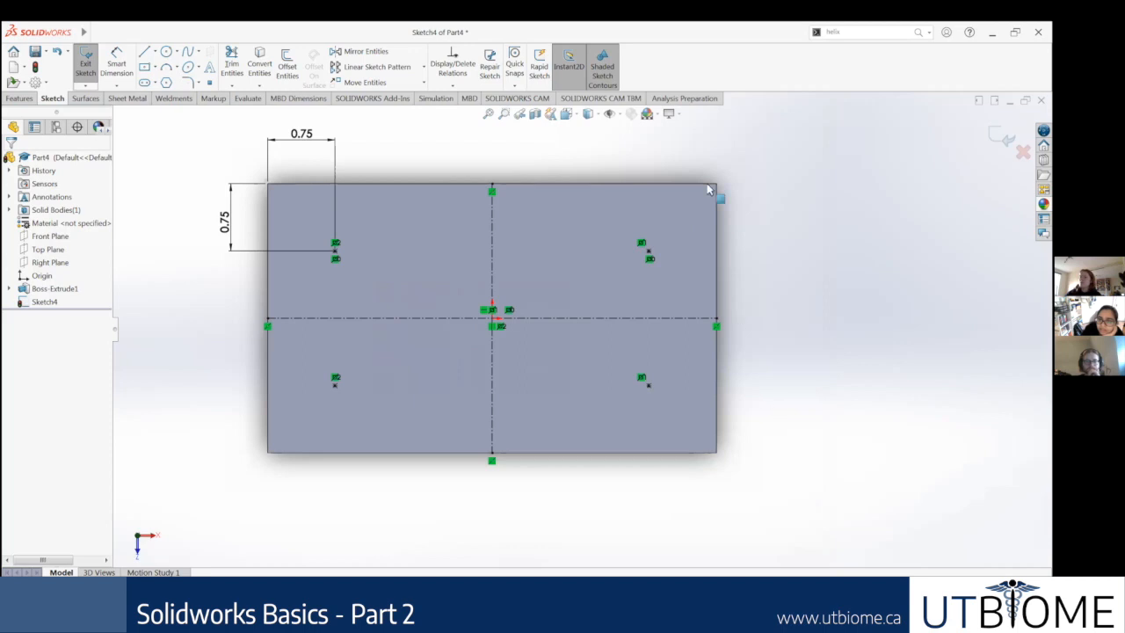
{"action": "scroll", "coordinate": [712, 179], "scroll_direction": "down", "scroll_amount": 1}
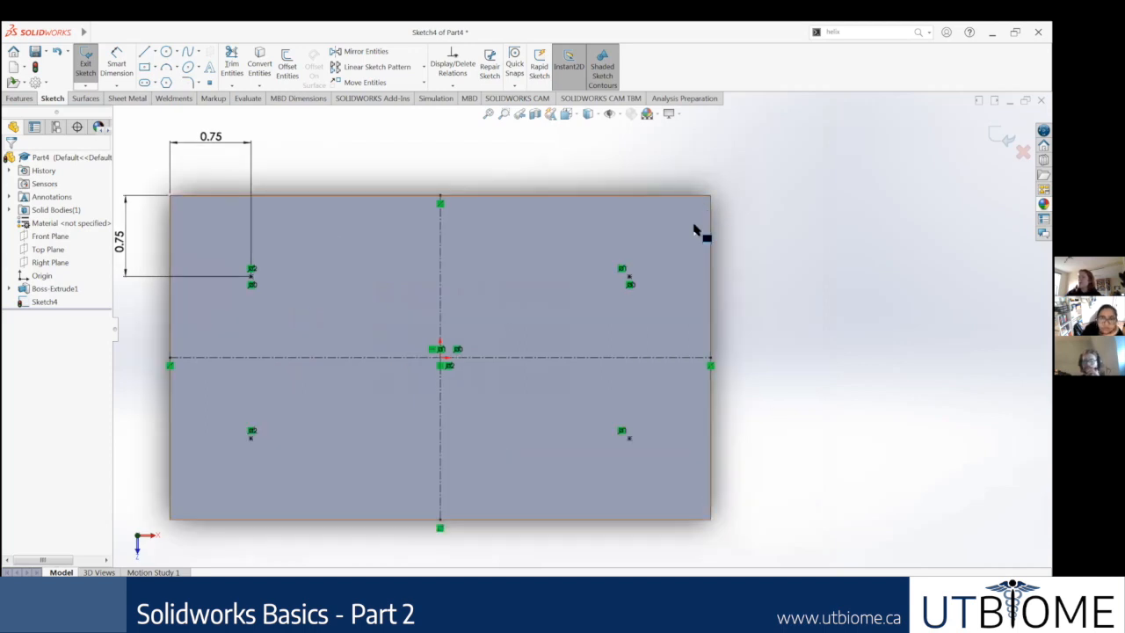
{"action": "scroll", "coordinate": [701, 234], "scroll_direction": "up", "scroll_amount": 1}
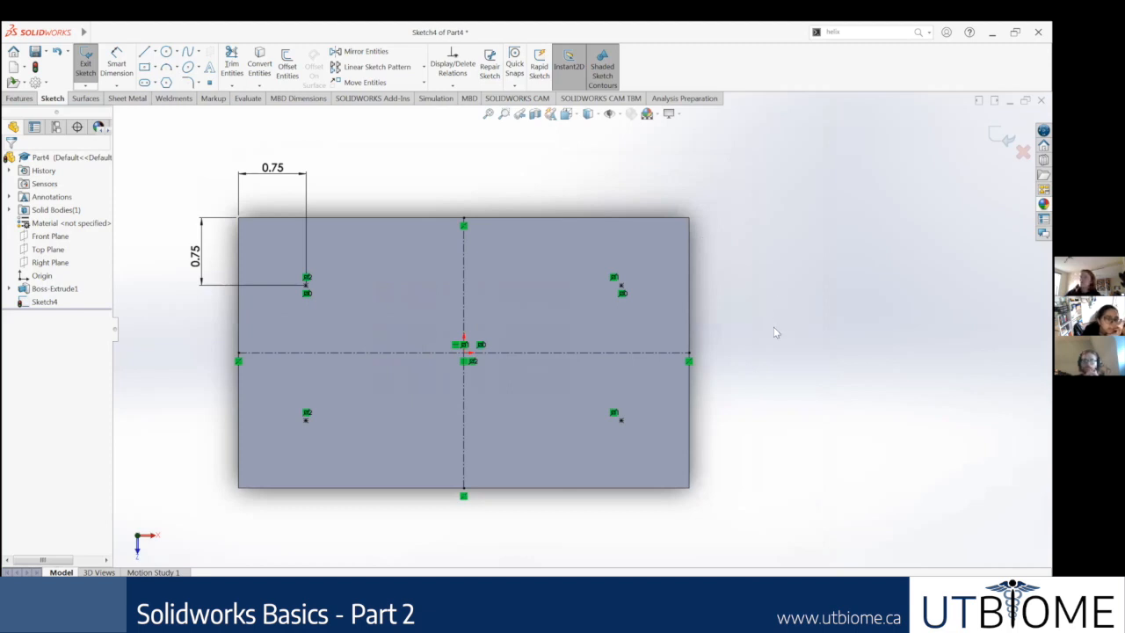
{"action": "scroll", "coordinate": [765, 325], "scroll_direction": "up", "scroll_amount": 1}
{"action": "scroll", "coordinate": [773, 264], "scroll_direction": "up", "scroll_amount": 1}
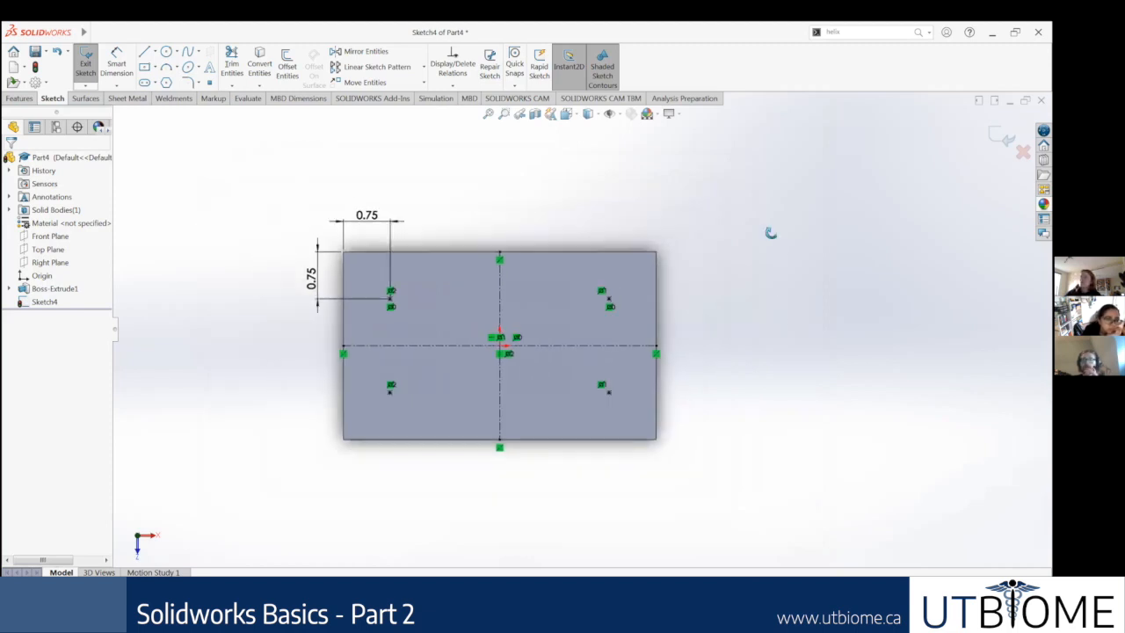
{"action": "scroll", "coordinate": [781, 237], "scroll_direction": "up", "scroll_amount": 1}
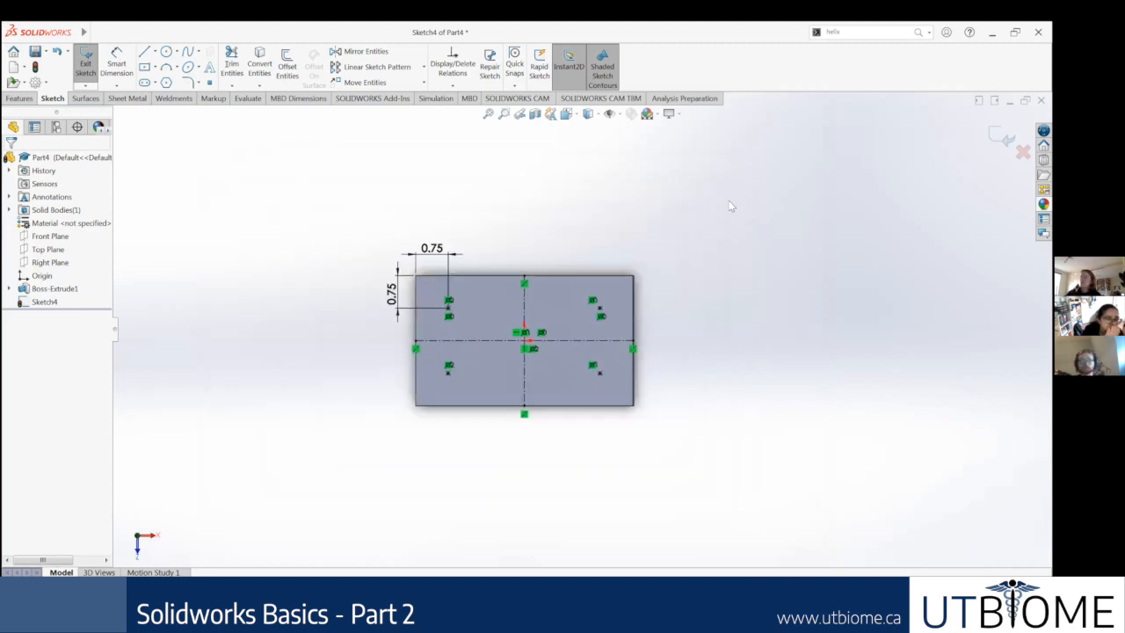
{"action": "right_click", "coordinate": [44, 302]}
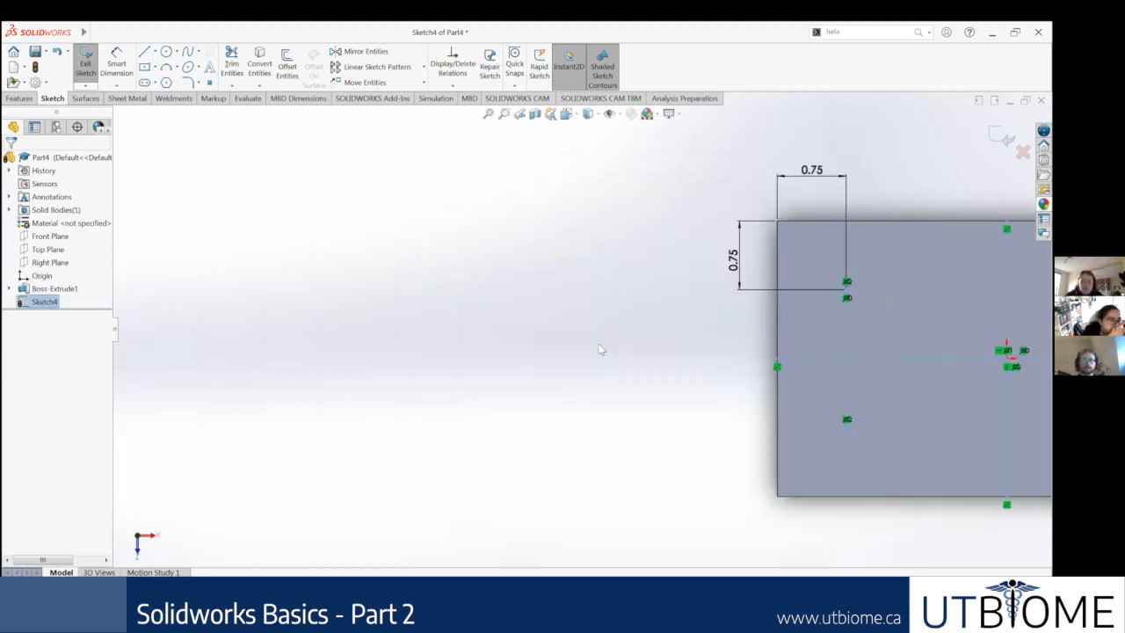
Step: Sketch a circle of about 0.92 in radius away from the block, plus a center rectangle about 1.23 by 0.83 in touching its lower-right side
{"action": "left_click", "coordinate": [167, 52]}
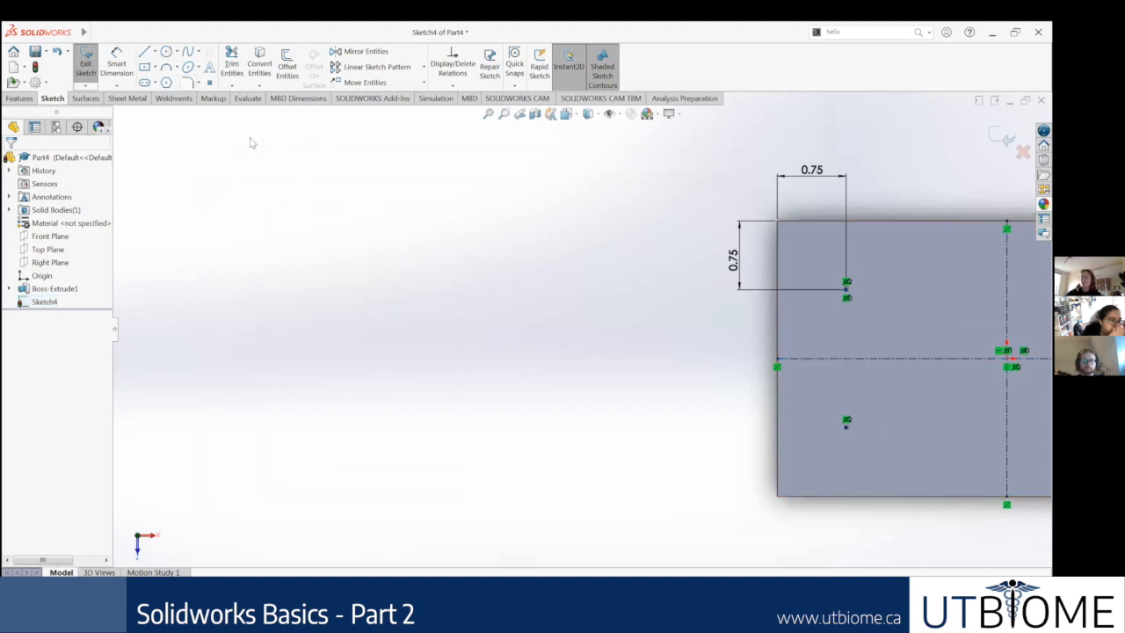
{"action": "left_click", "coordinate": [239, 181]}
{"action": "left_click", "coordinate": [284, 249]}
{"action": "key", "text": "Escape"}
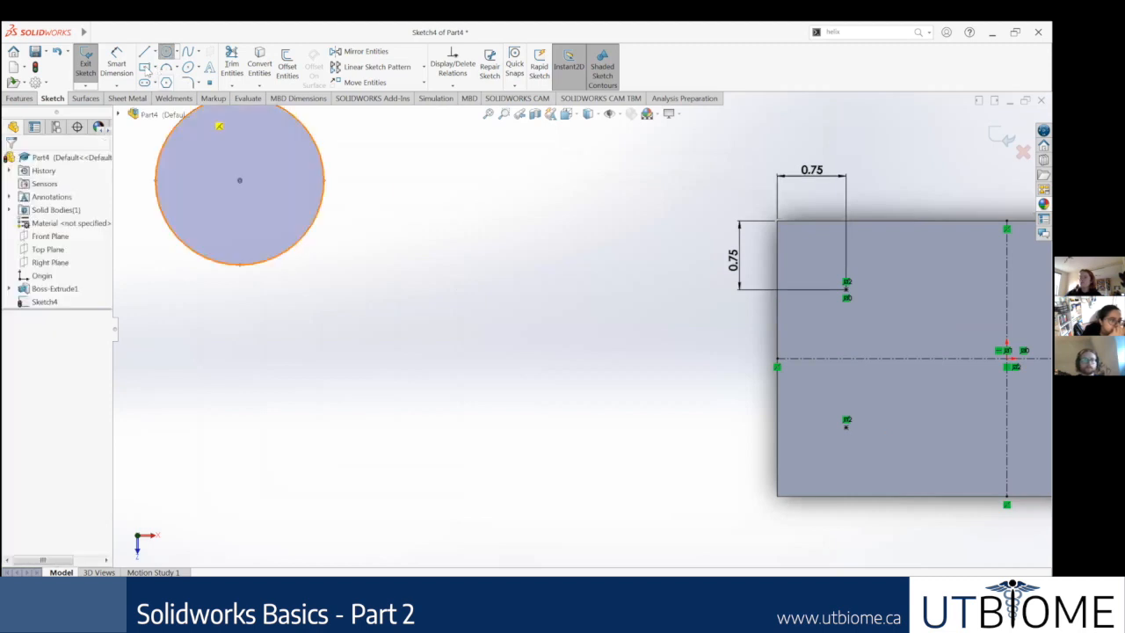
{"action": "left_click", "coordinate": [363, 258]}
{"action": "left_click", "coordinate": [420, 295]}
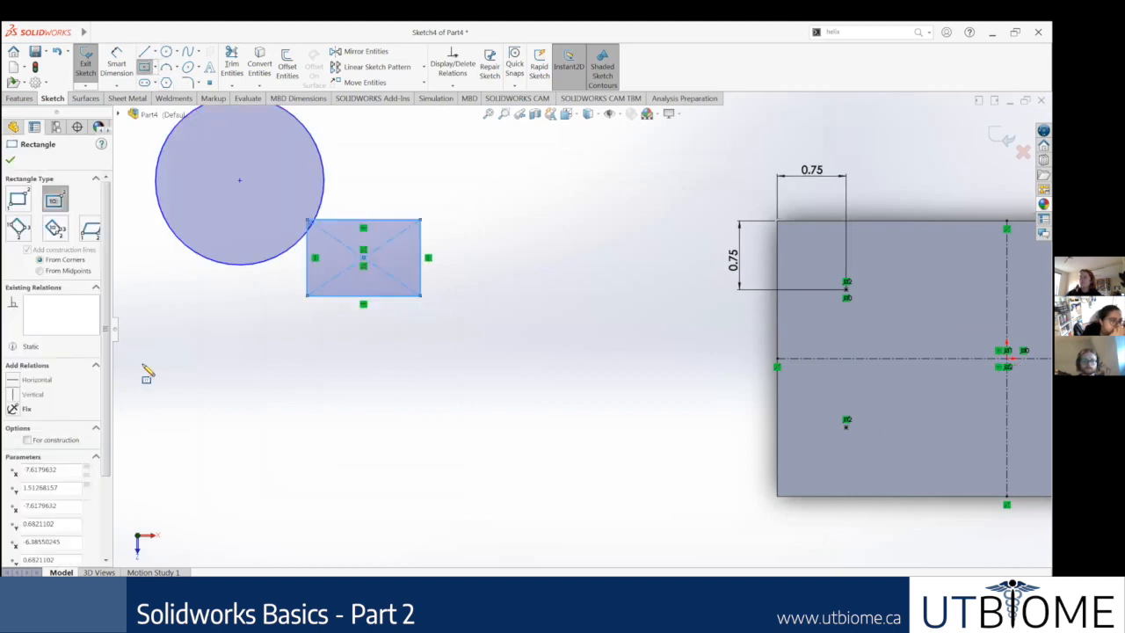
{"action": "key", "text": "Escape"}
Step: Sketch a smaller circle of about 0.54 in radius below the first, plus a hexagon with an inscribed circle about 1.05 in across beside it
{"action": "left_click", "coordinate": [166, 53]}
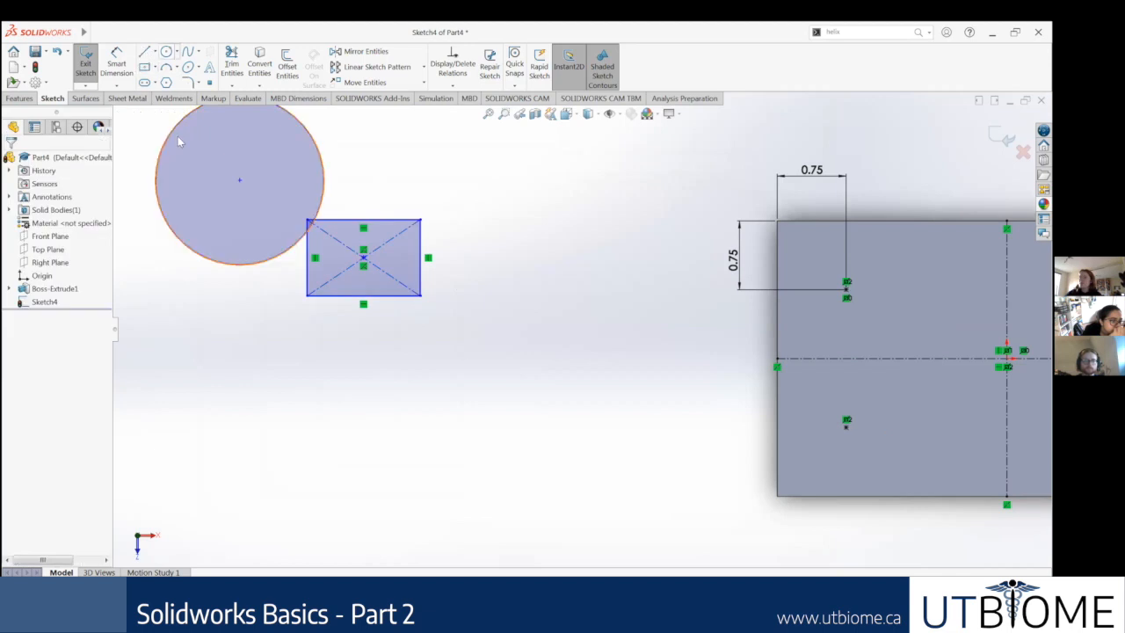
{"action": "left_click", "coordinate": [179, 381]}
{"action": "left_click", "coordinate": [228, 395]}
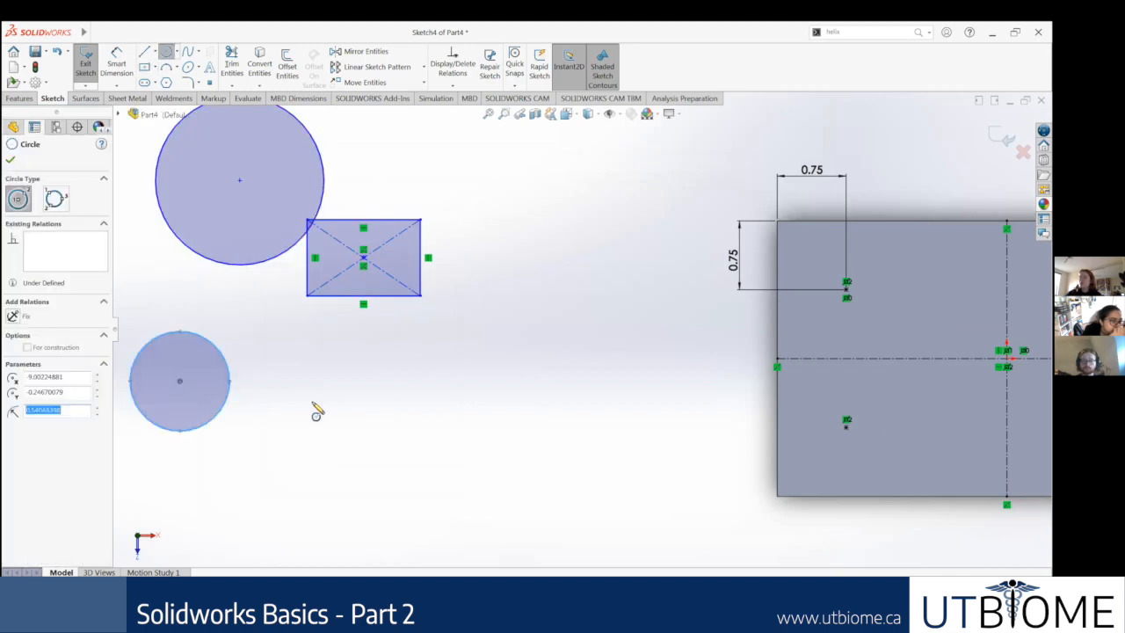
{"action": "scroll", "coordinate": [270, 244], "scroll_direction": "up", "scroll_amount": 1}
{"action": "left_click", "coordinate": [167, 82]}
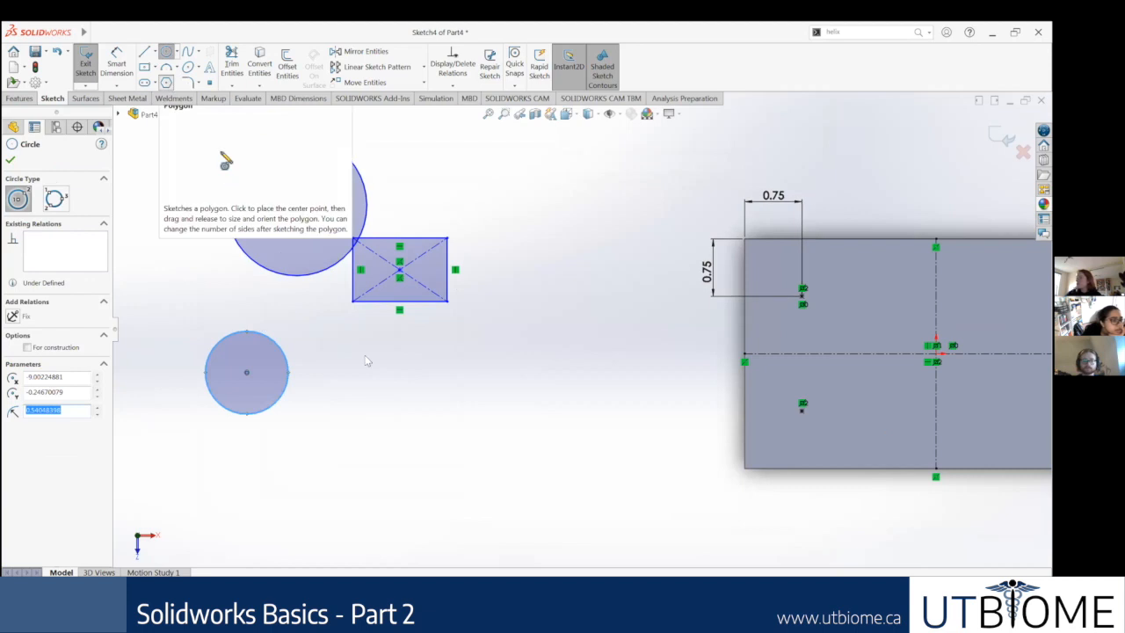
{"action": "left_click", "coordinate": [409, 351]}
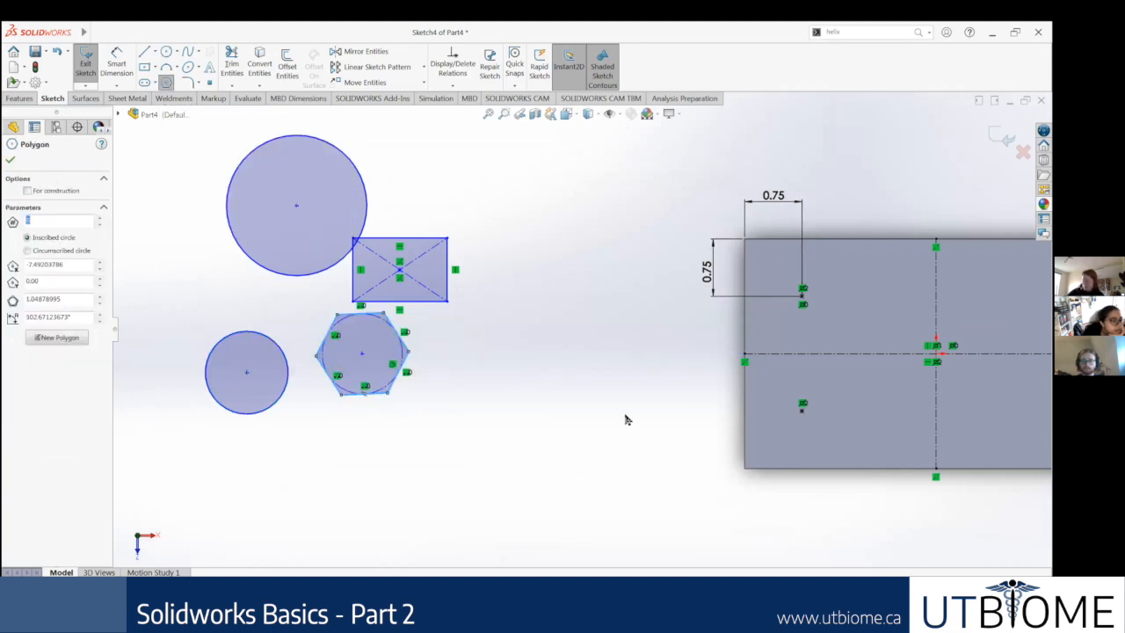
{"action": "key", "text": "Escape"}
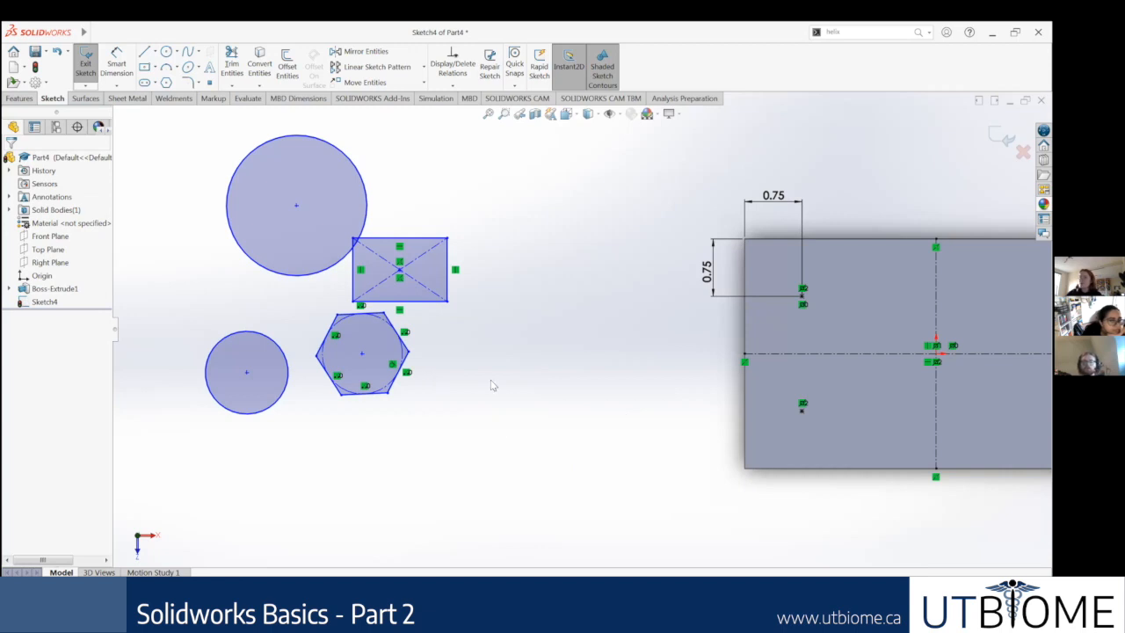
Step: Place two loose sketch points, one above and left of the smaller circle and one below the hexagon
{"action": "scroll", "coordinate": [588, 334], "scroll_direction": "up", "scroll_amount": 1}
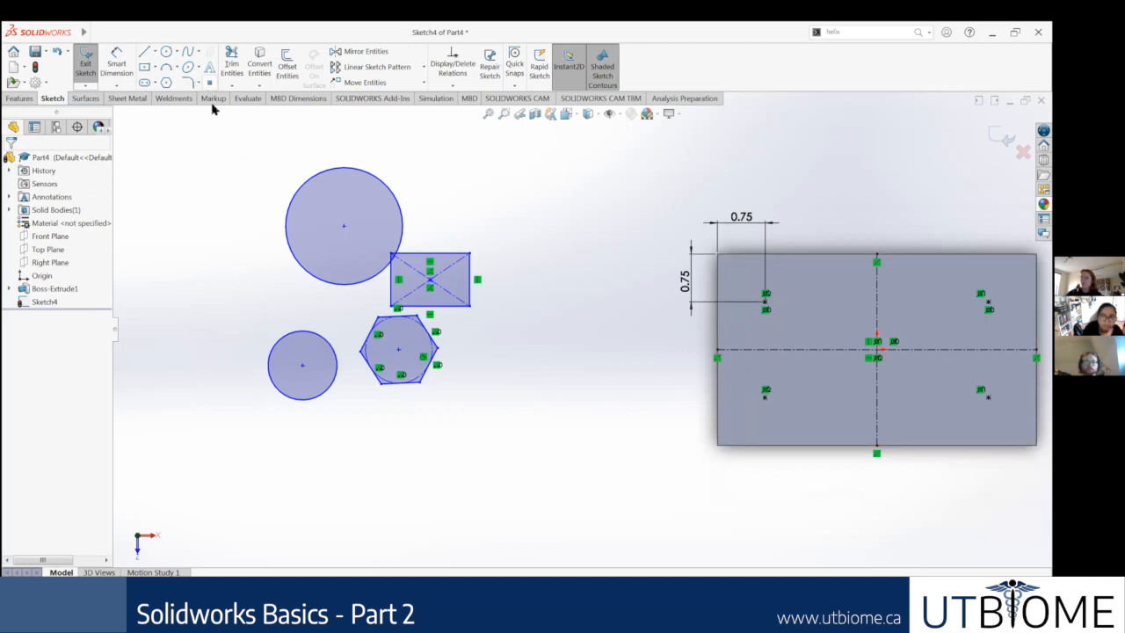
{"action": "left_click", "coordinate": [261, 295]}
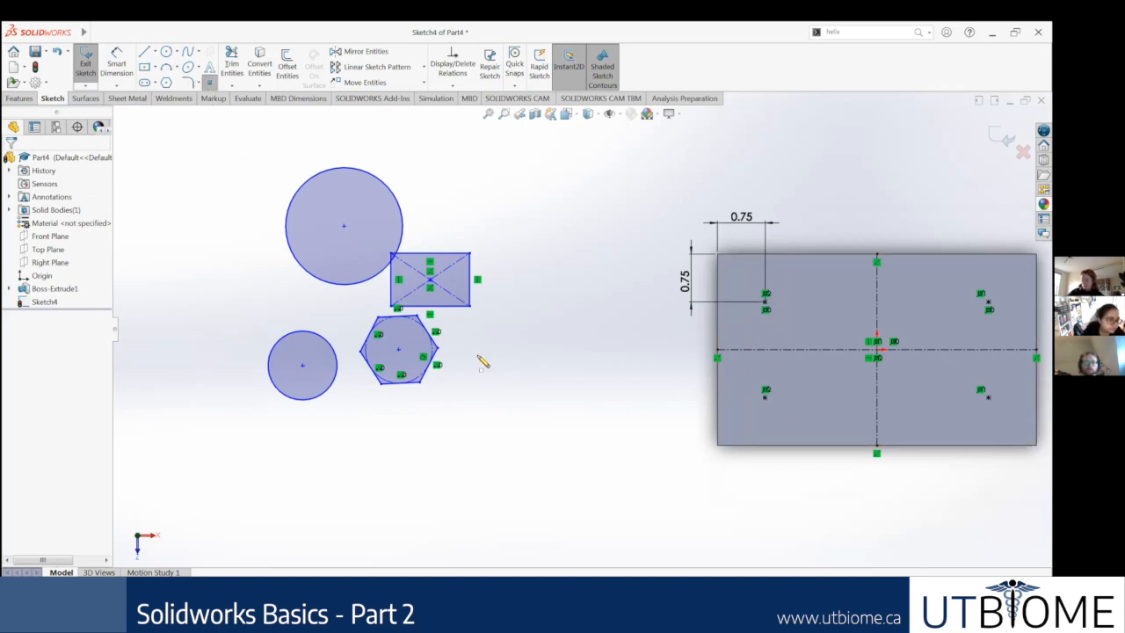
{"action": "left_click", "coordinate": [360, 419]}
{"action": "key", "text": "Escape"}
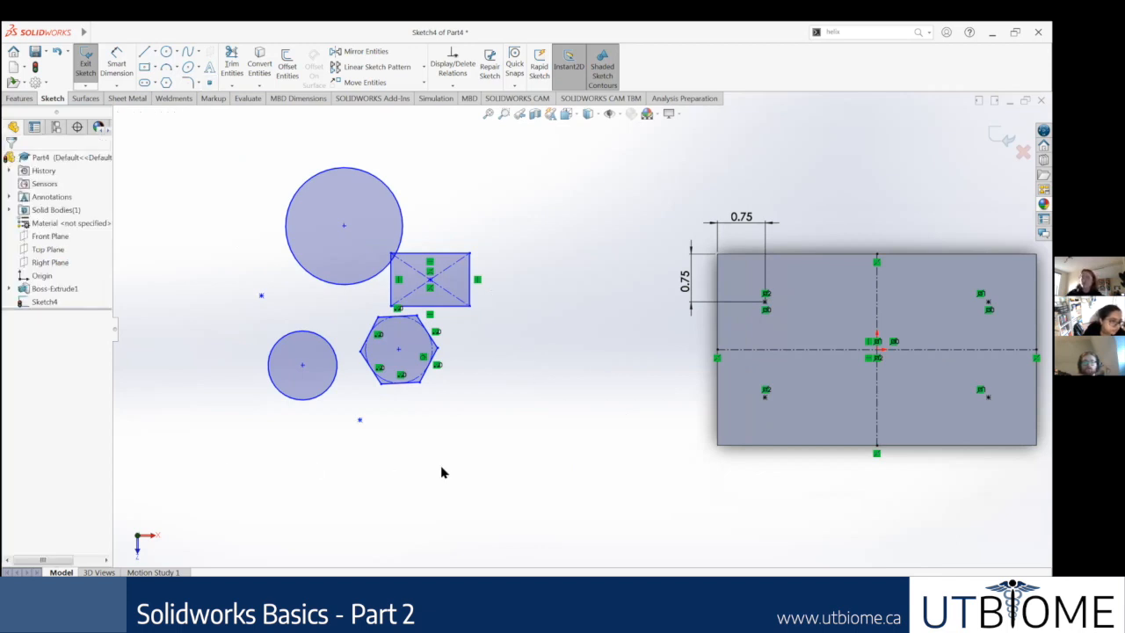
{"action": "scroll", "coordinate": [441, 468], "scroll_direction": "up", "scroll_amount": 1}
{"action": "scroll", "coordinate": [441, 467], "scroll_direction": "down", "scroll_amount": 1}
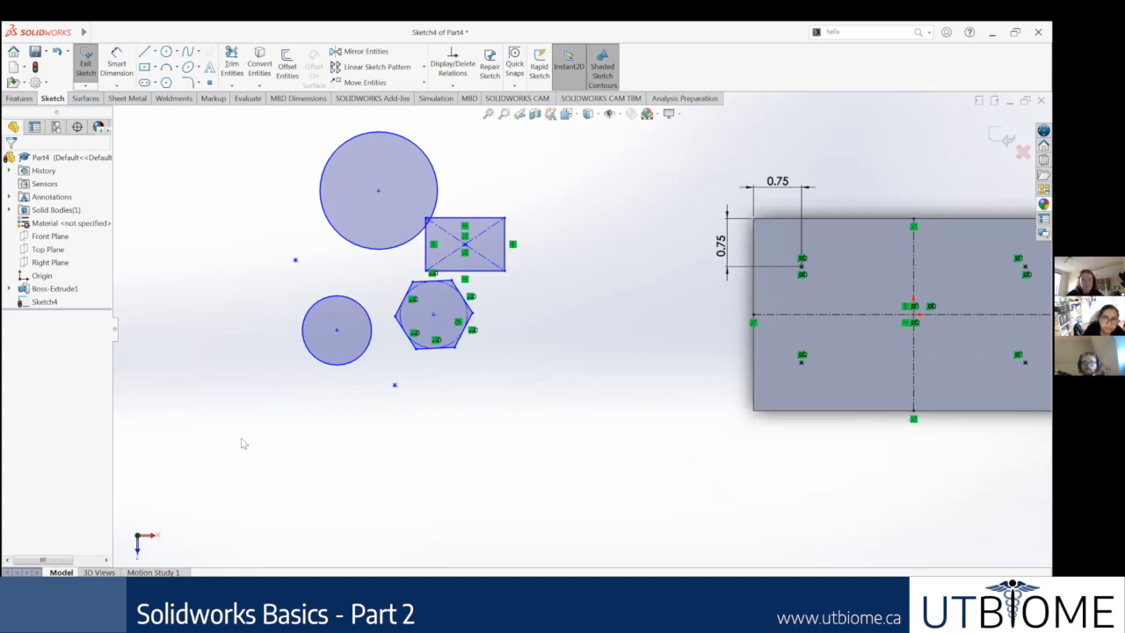
{"action": "left_click_drag", "start_coordinate": [241, 437], "coordinate": [407, 561]}
{"action": "left_click_drag", "start_coordinate": [415, 409], "coordinate": [422, 502]}
{"action": "left_click_drag", "start_coordinate": [434, 553], "coordinate": [516, 542]}
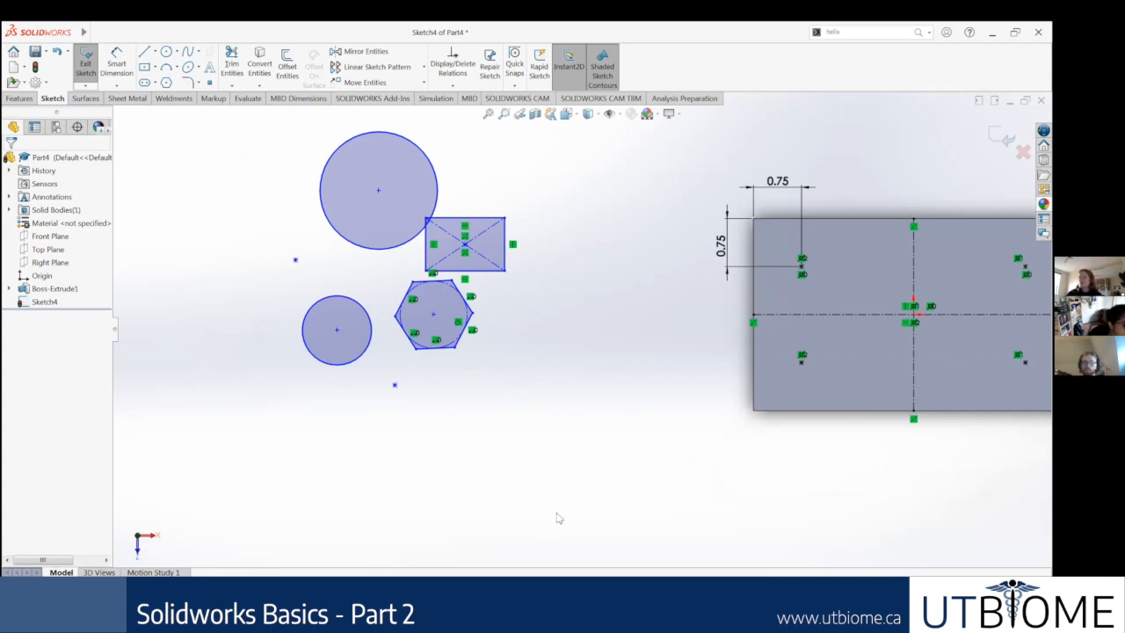
{"action": "mouse_move", "coordinate": [554, 525]}
{"action": "left_mouse_down"}
{"action": "mouse_move", "coordinate": [505, 469]}
{"action": "mouse_move", "coordinate": [376, 407]}
{"action": "mouse_move", "coordinate": [333, 399]}
{"action": "mouse_move", "coordinate": [572, 537]}
{"action": "left_mouse_up"}
{"action": "left_click_drag", "start_coordinate": [487, 465], "coordinate": [302, 419]}
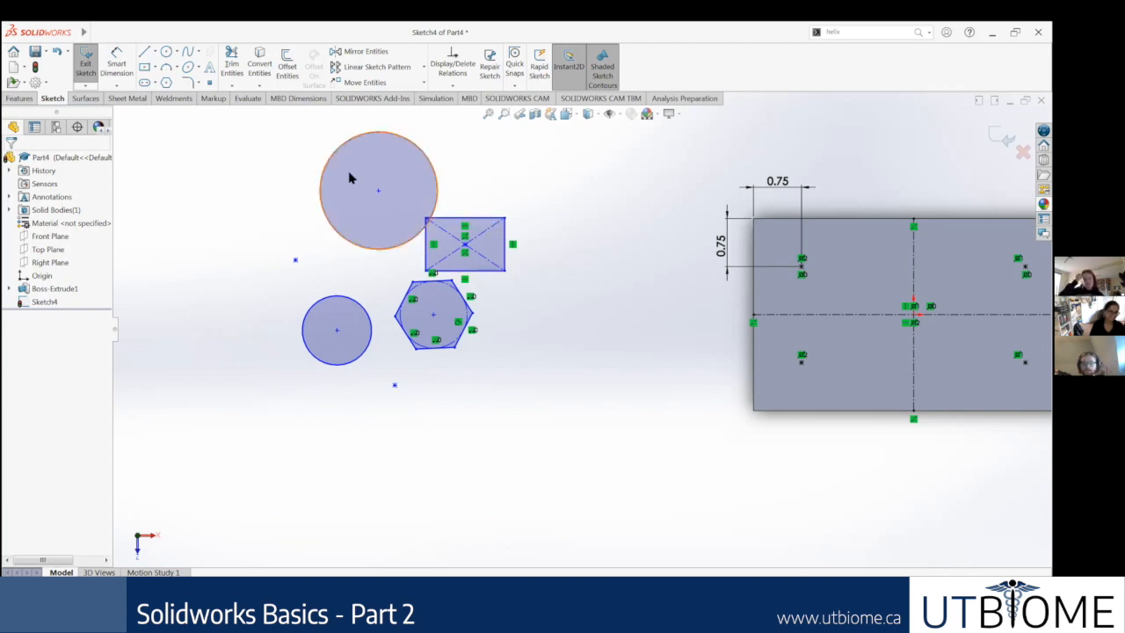
Step: Box-select and delete the large circle and the smaller circle, one after the other
{"action": "left_click_drag", "start_coordinate": [499, 172], "coordinate": [371, 118]}
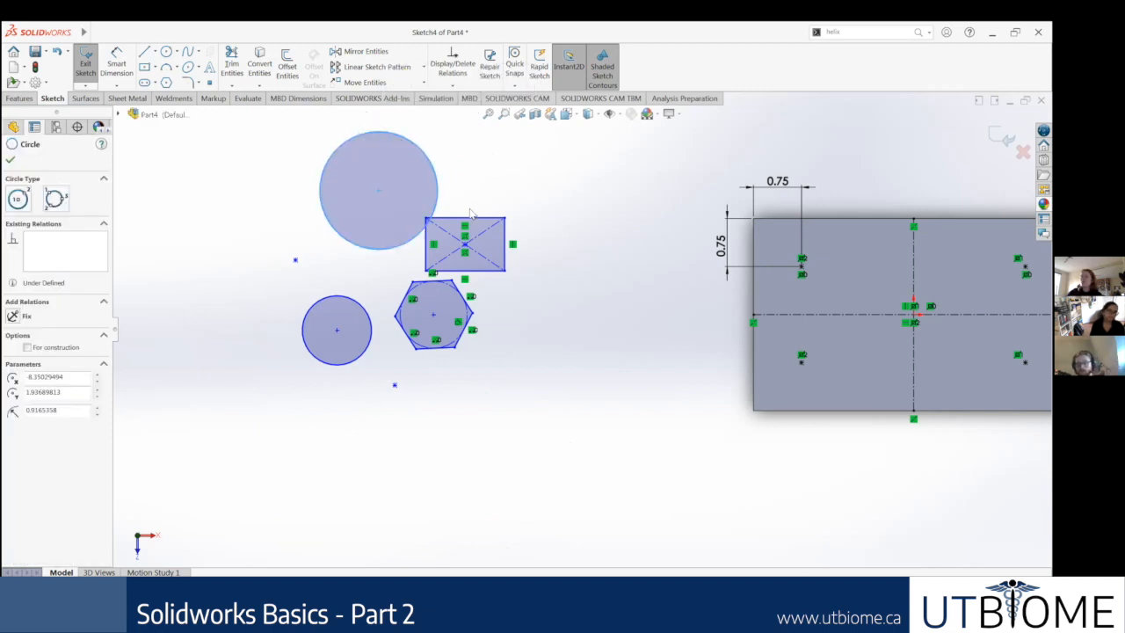
{"action": "key", "text": "Delete"}
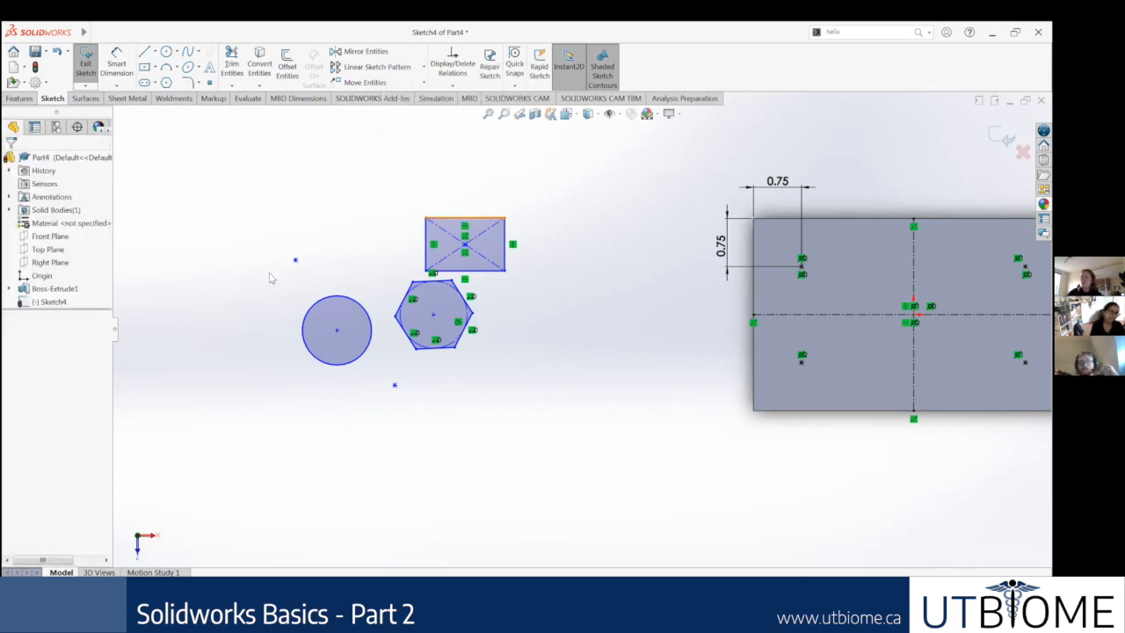
{"action": "left_click_drag", "start_coordinate": [260, 270], "coordinate": [376, 378]}
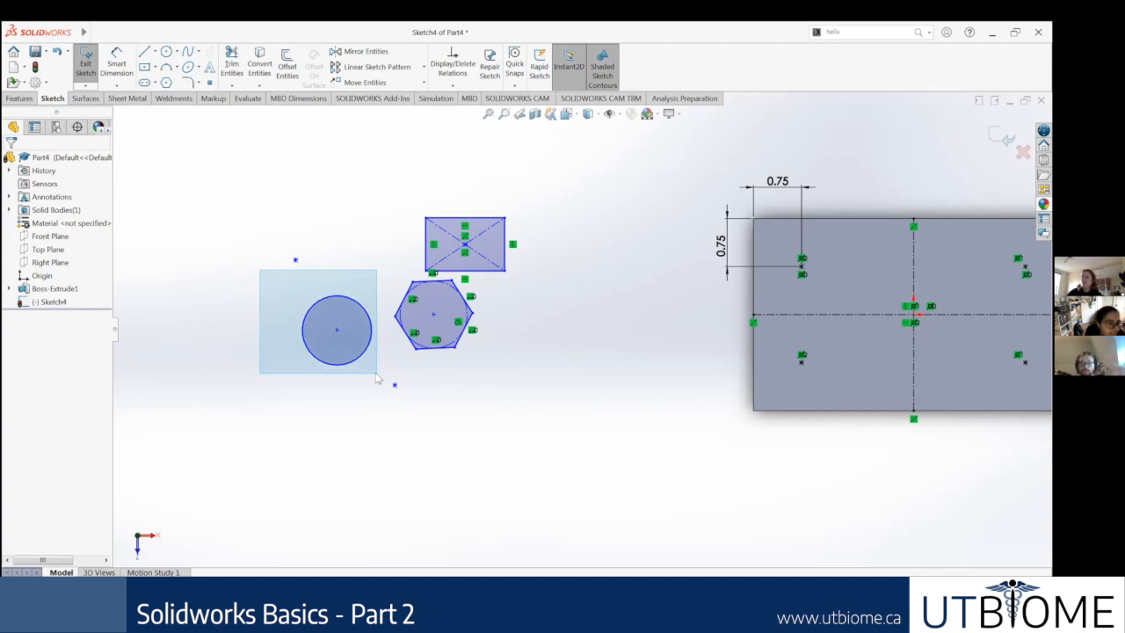
{"action": "left_click_drag", "start_coordinate": [376, 378], "coordinate": [377, 379]}
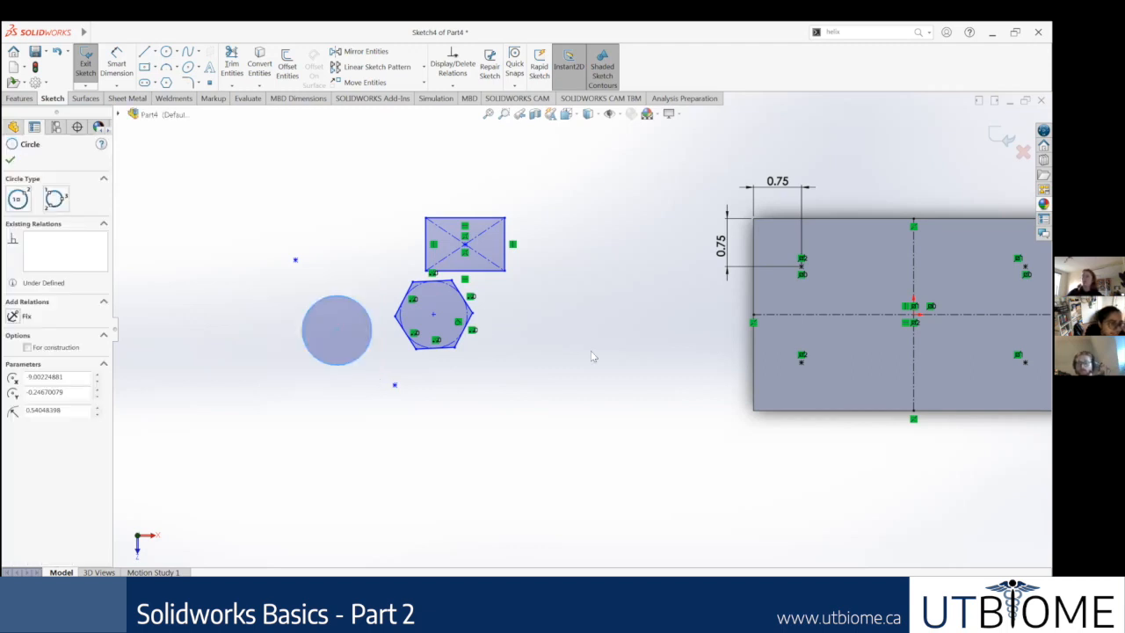
{"action": "key", "text": "Delete"}
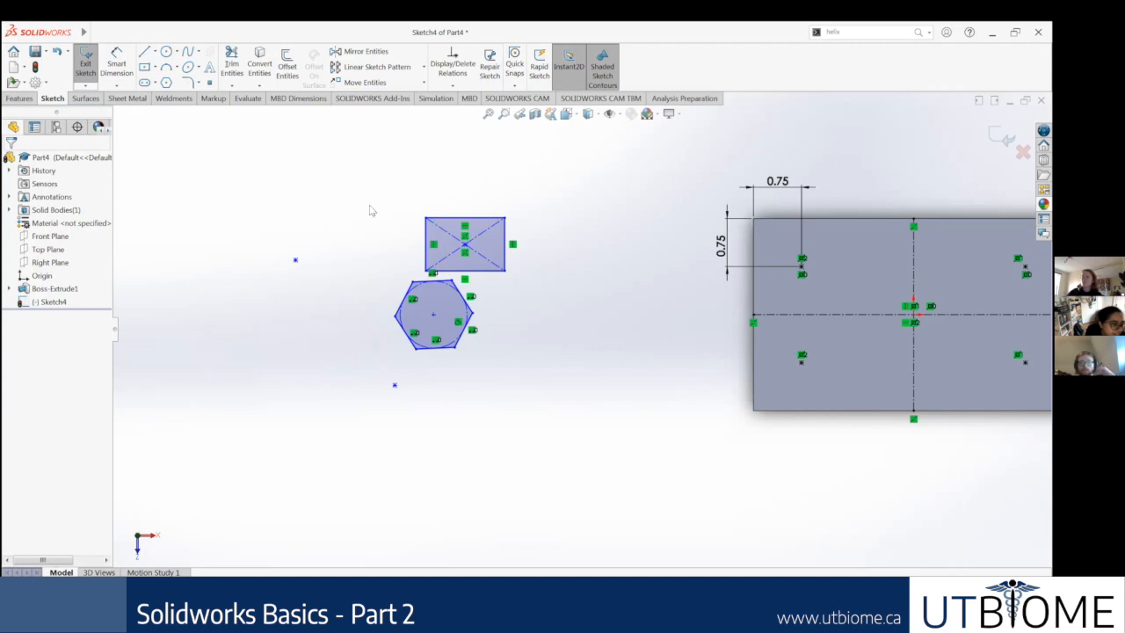
Step: Crossing-select the rectangle's right edge, bottom edge and one diagonal, and delete them
{"action": "left_click_drag", "start_coordinate": [403, 171], "coordinate": [462, 239]}
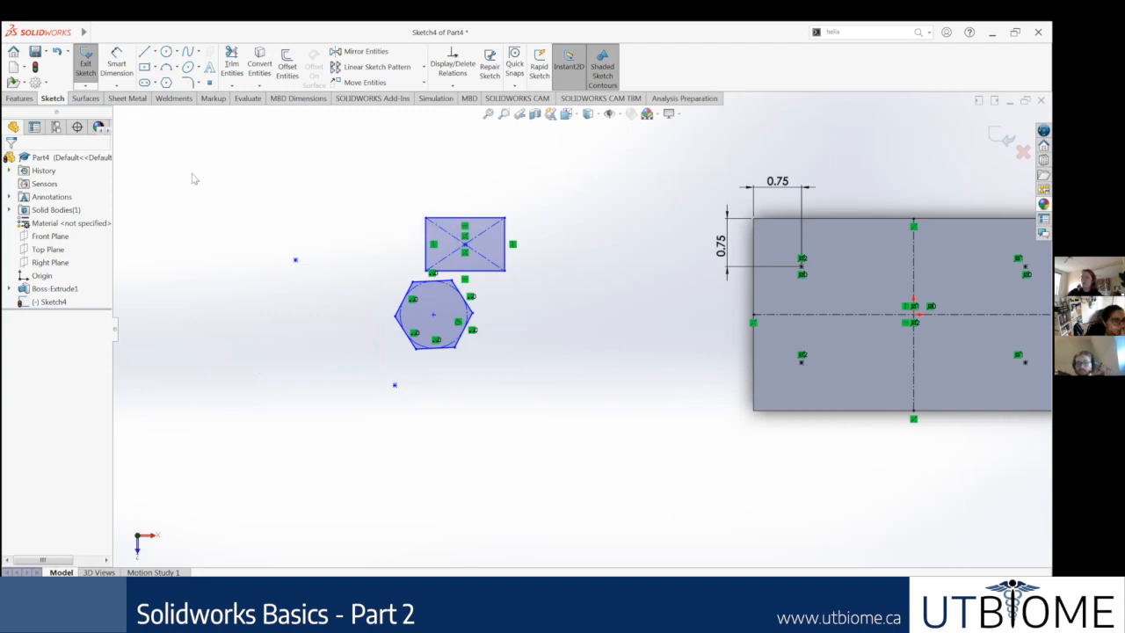
{"action": "left_click_drag", "start_coordinate": [388, 179], "coordinate": [447, 237]}
{"action": "left_click_drag", "start_coordinate": [402, 176], "coordinate": [402, 178]}
{"action": "left_click_drag", "start_coordinate": [550, 296], "coordinate": [489, 244]}
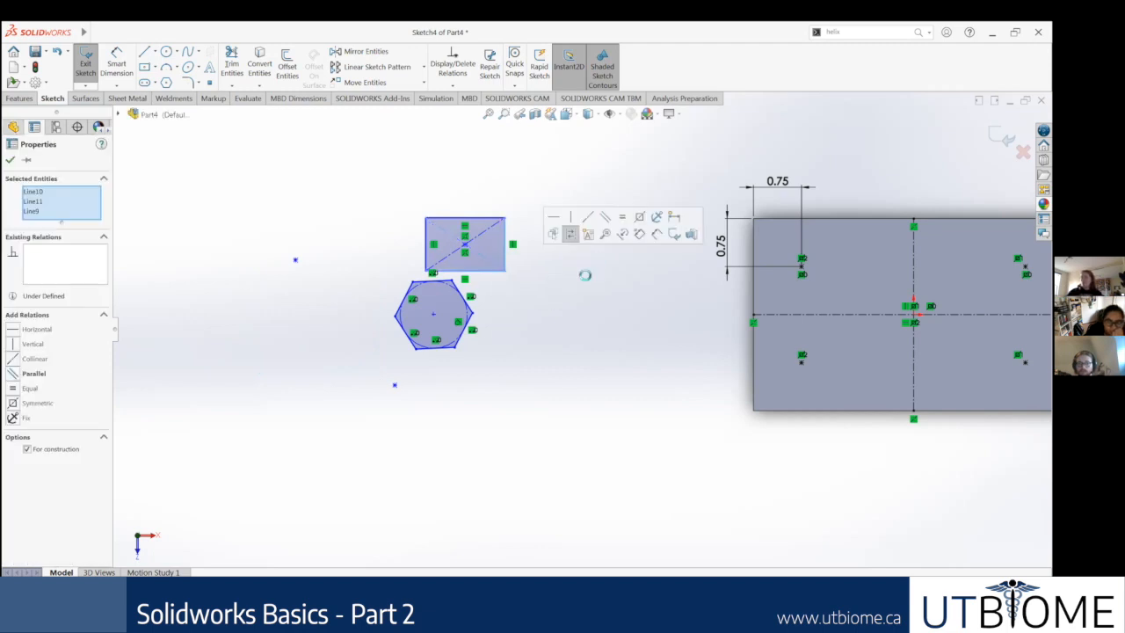
{"action": "key", "text": "Delete"}
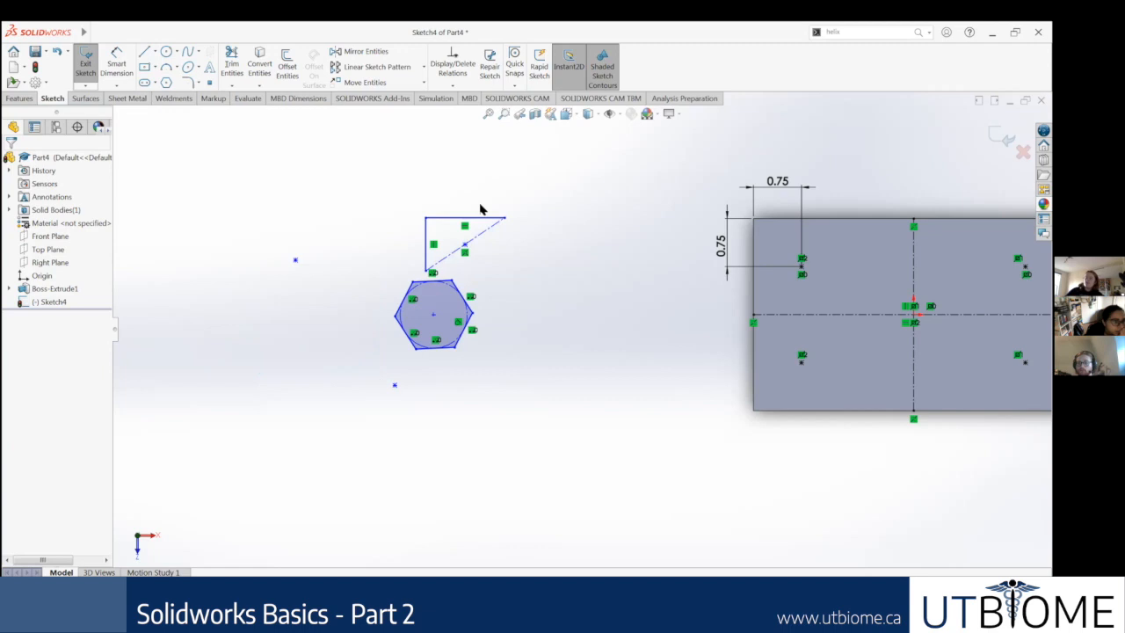
Step: Delete the rest of the rectangle: its top edge, second diagonal and left edge
{"action": "left_click_drag", "start_coordinate": [557, 258], "coordinate": [428, 199]}
{"action": "key", "text": "Delete"}
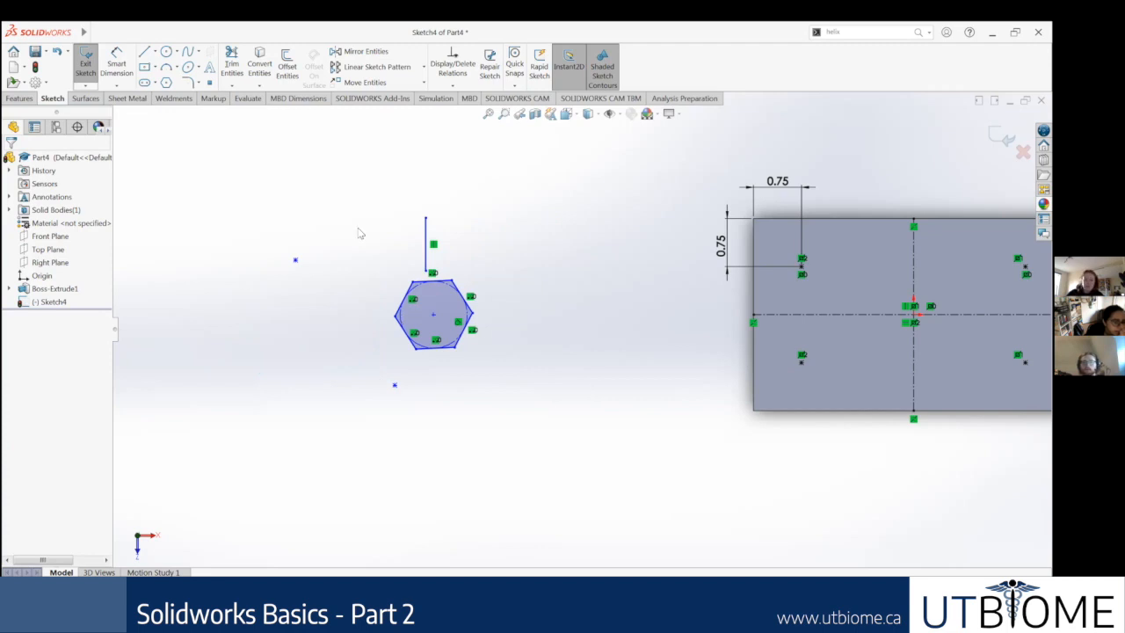
{"action": "left_click_drag", "start_coordinate": [367, 177], "coordinate": [475, 281]}
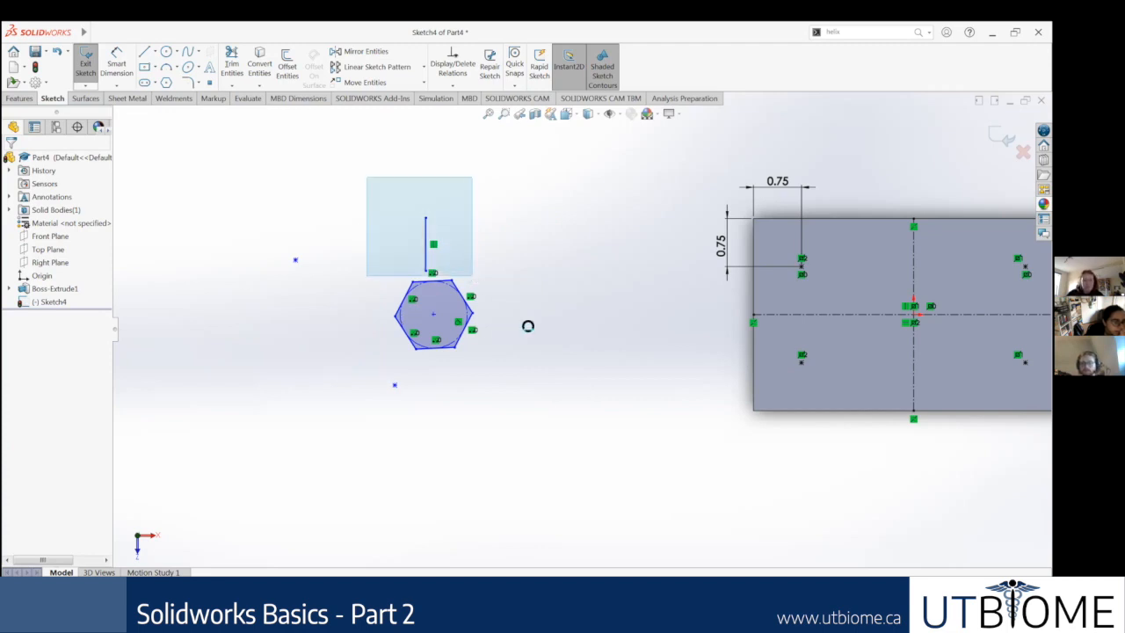
{"action": "key", "text": "Delete"}
Step: Box-select and delete the hexagon and clear both loose points, leaving only the block's hole-point sketch
{"action": "left_click_drag", "start_coordinate": [327, 208], "coordinate": [566, 431]}
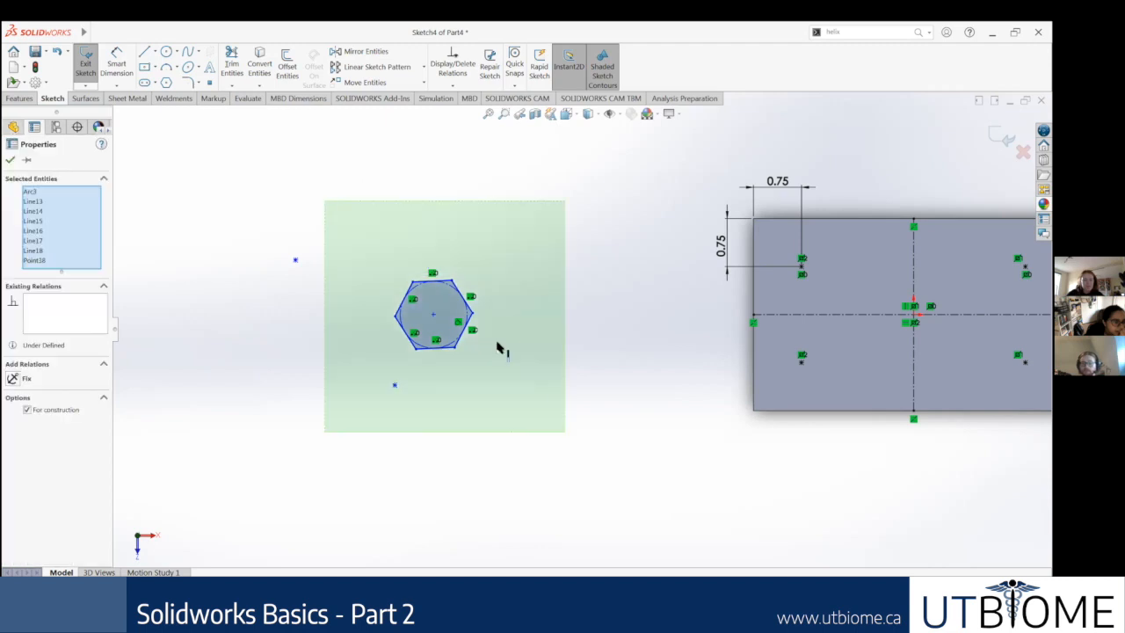
{"action": "key", "text": "Delete"}
{"action": "key", "text": "Delete"}
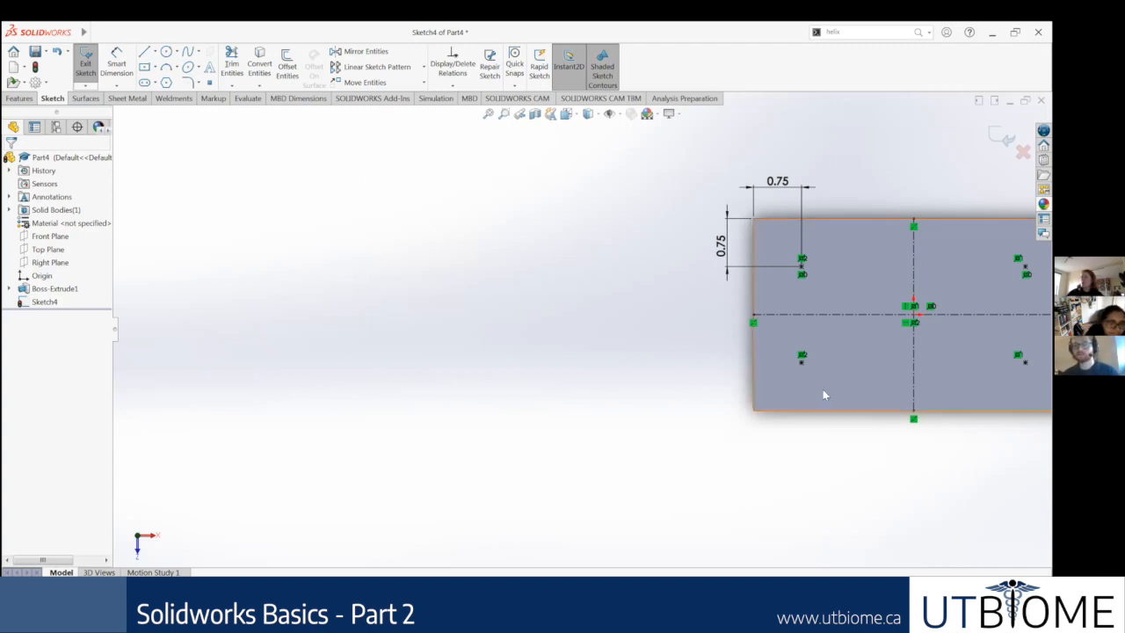
{"action": "scroll", "coordinate": [824, 390], "scroll_direction": "down", "scroll_amount": 1}
{"action": "scroll", "coordinate": [863, 329], "scroll_direction": "down", "scroll_amount": 1}
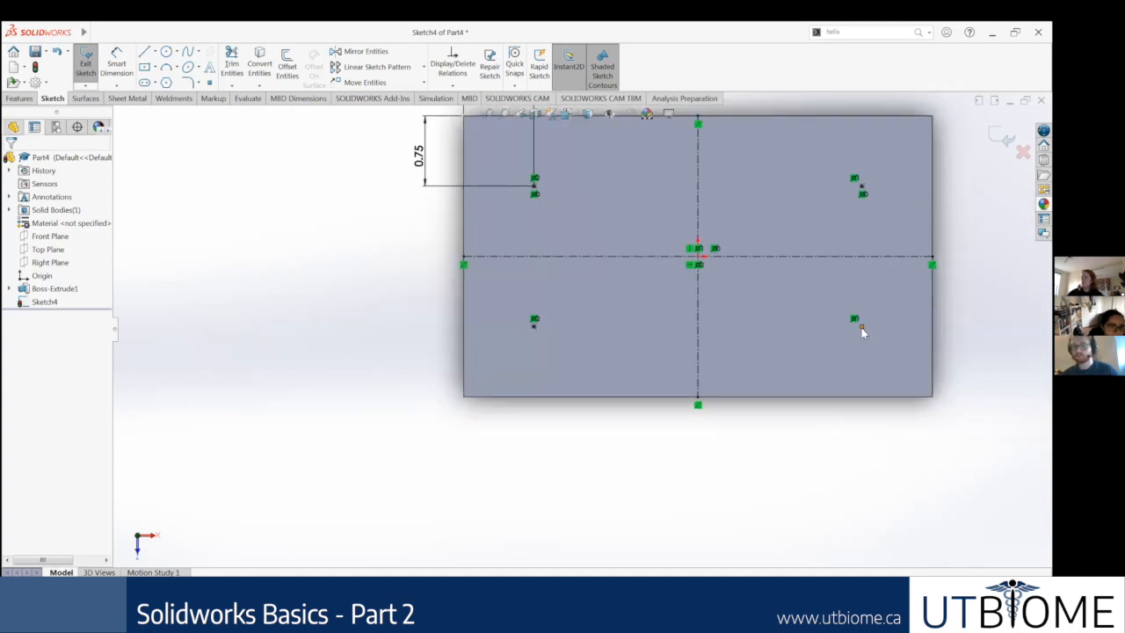
{"action": "left_click", "coordinate": [861, 328]}
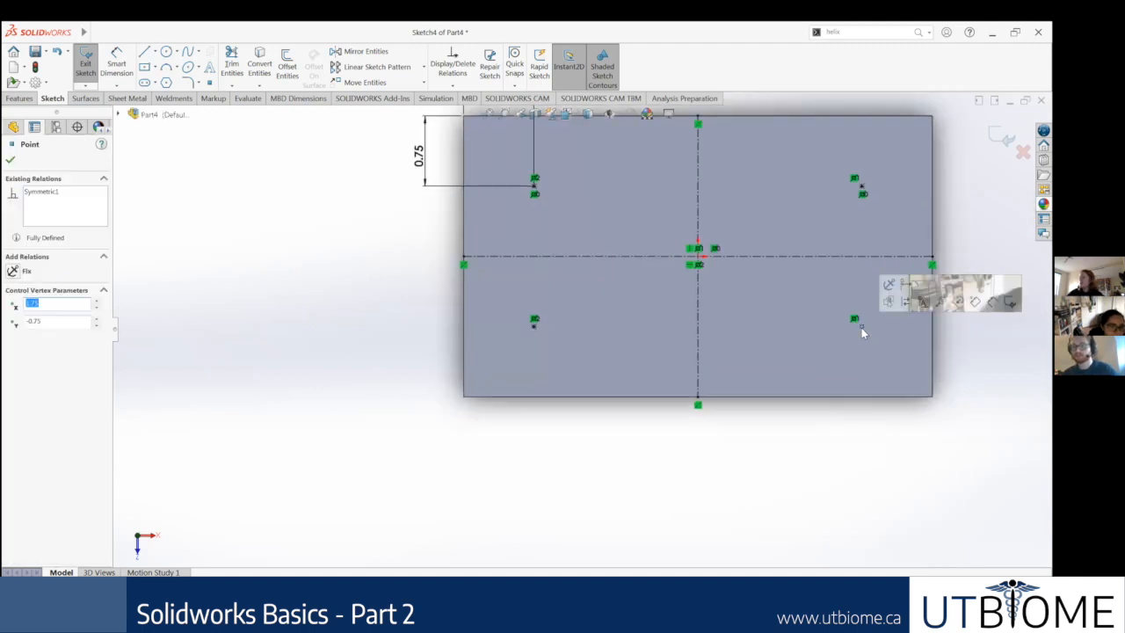
{"action": "left_click", "coordinate": [459, 392]}
{"action": "scroll", "coordinate": [460, 393], "scroll_direction": "up", "scroll_amount": 2}
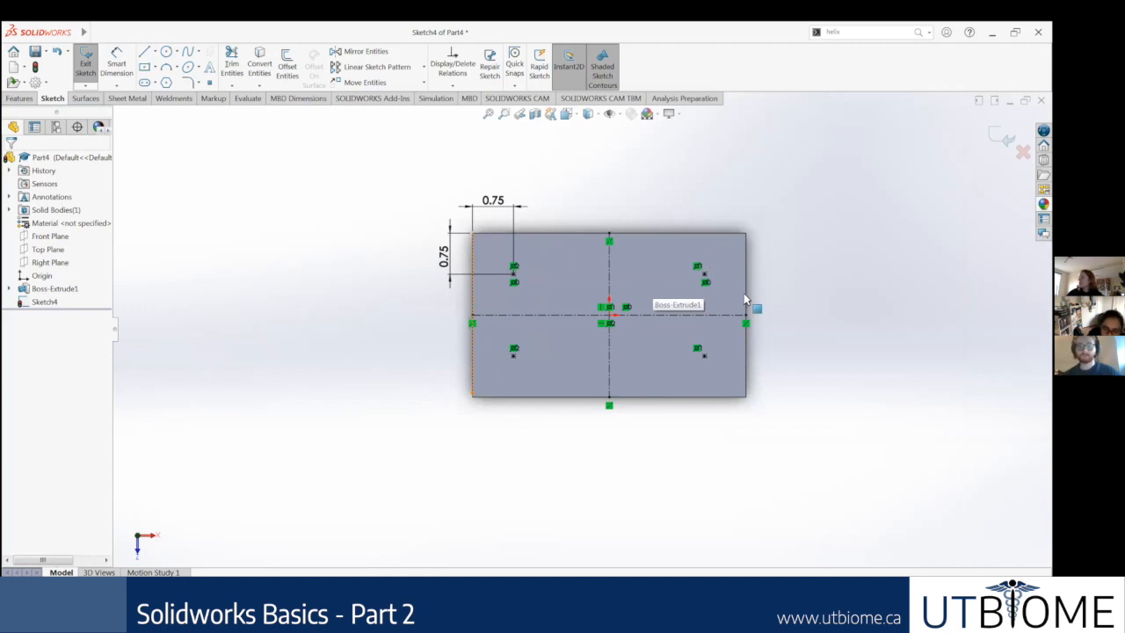
{"action": "scroll", "coordinate": [834, 397], "scroll_direction": "down", "scroll_amount": 1}
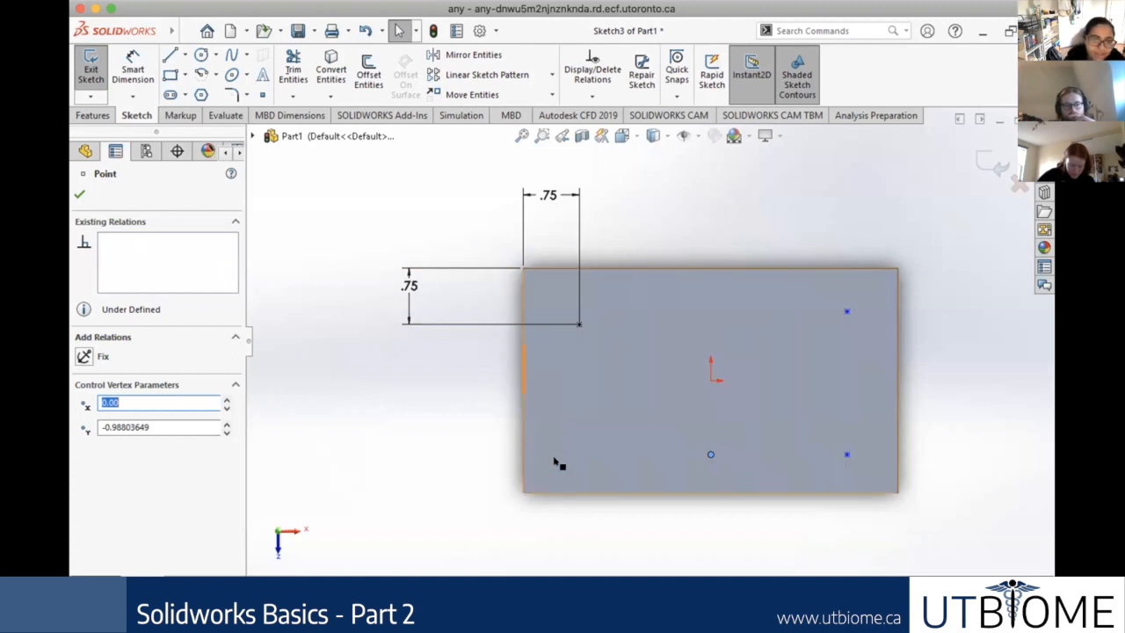
Step: Delete the loose sketch point directly below the origin on the block's top face
{"action": "left_click", "coordinate": [711, 456]}
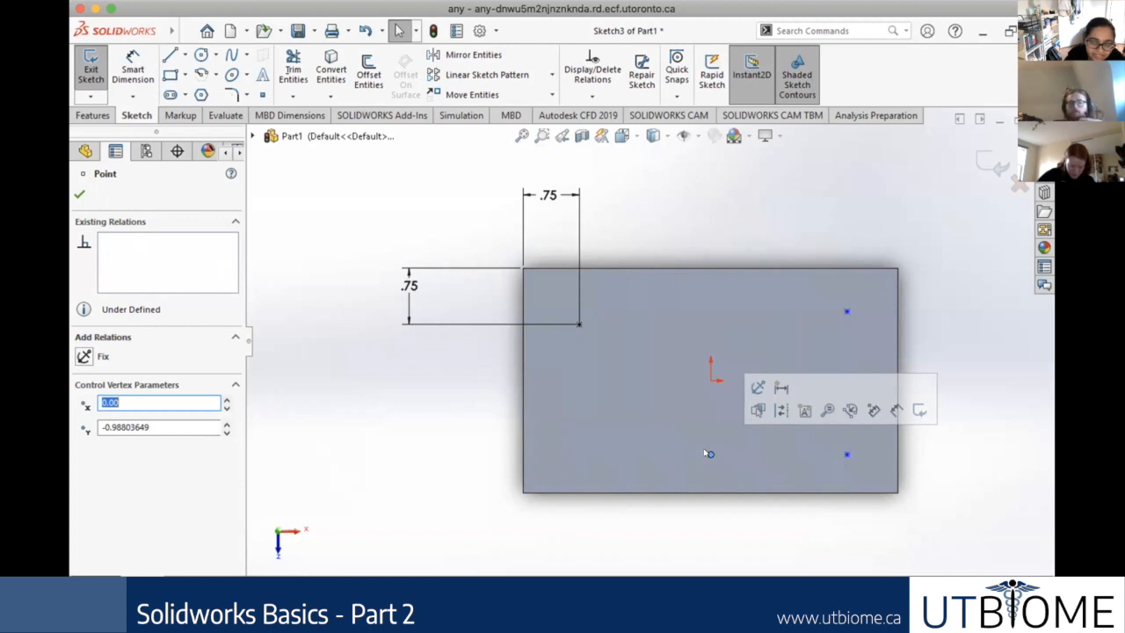
{"action": "key", "text": "BackSpace"}
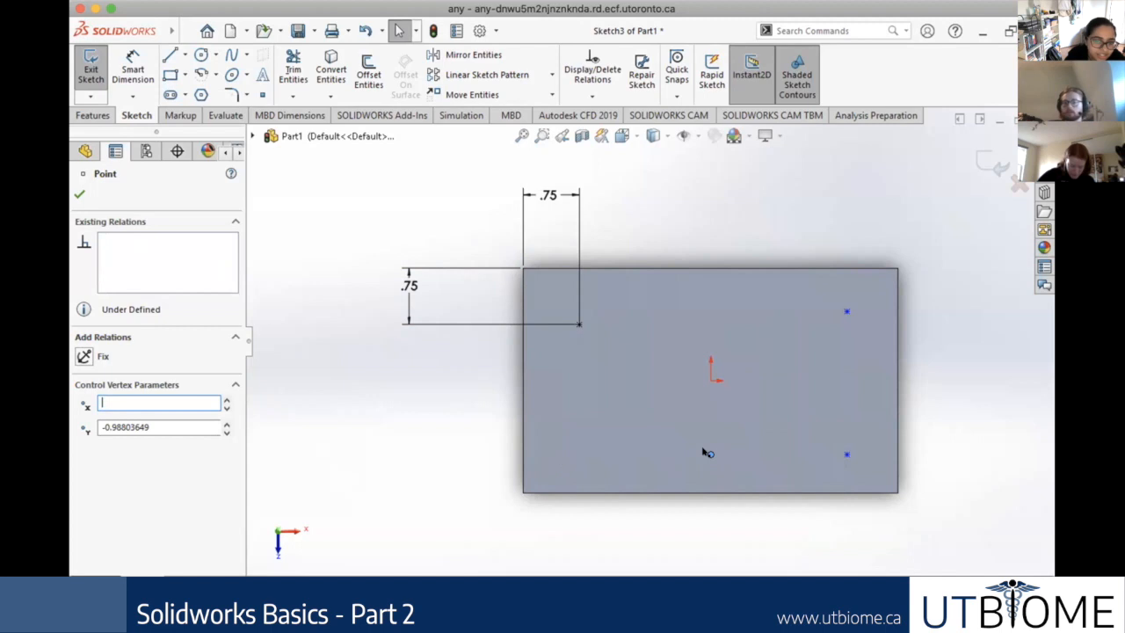
{"action": "left_click", "coordinate": [711, 456]}
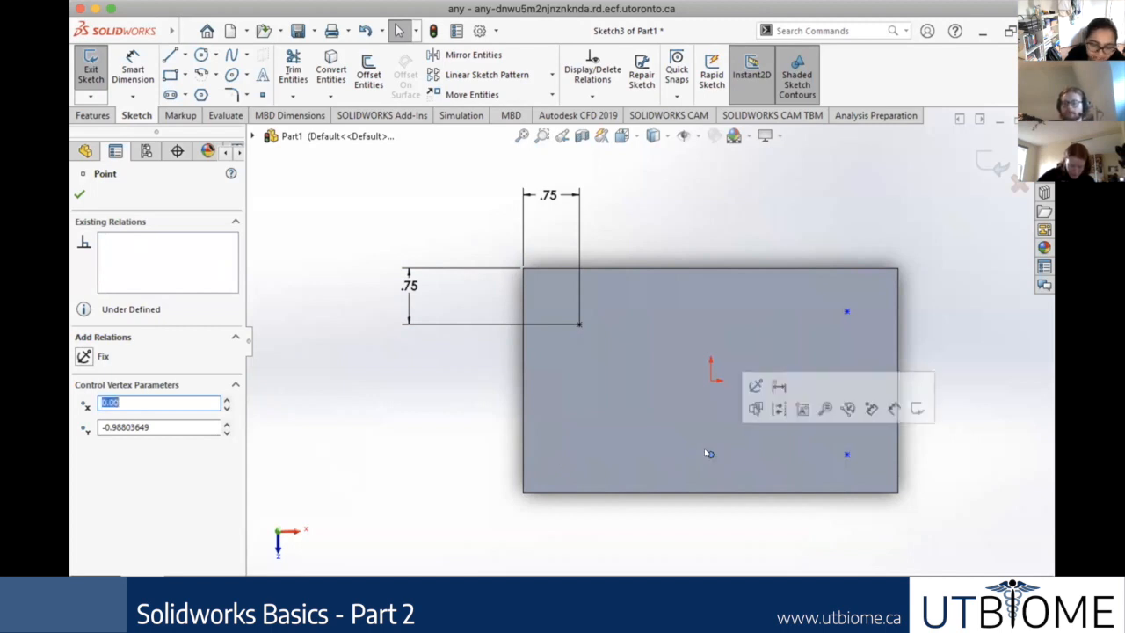
{"action": "key", "text": "BackSpace"}
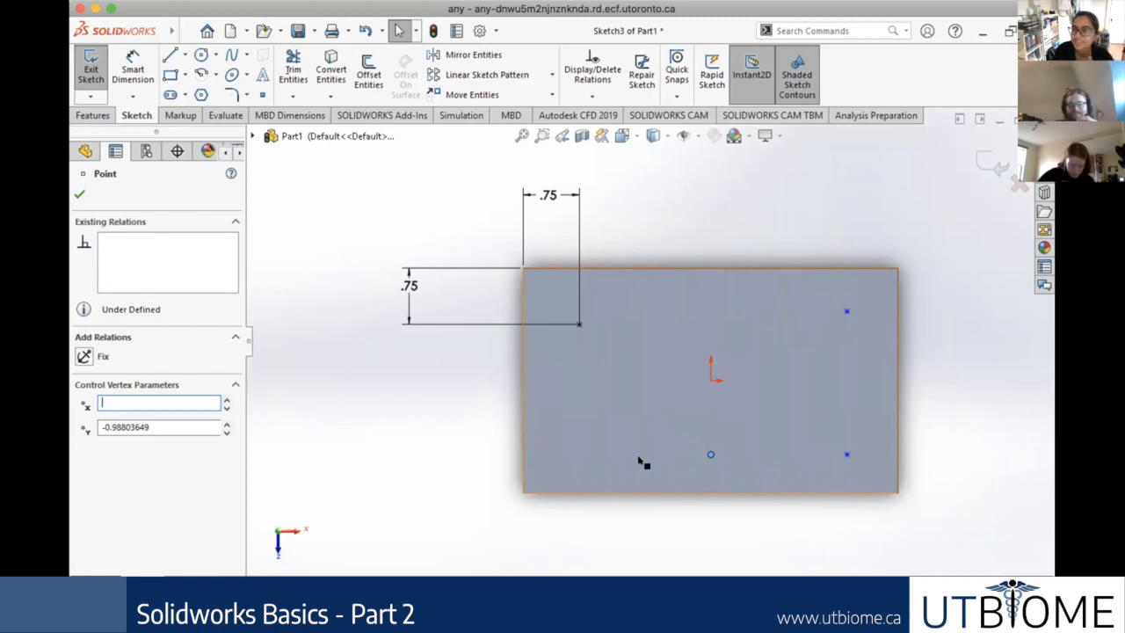
{"action": "left_click", "coordinate": [711, 453]}
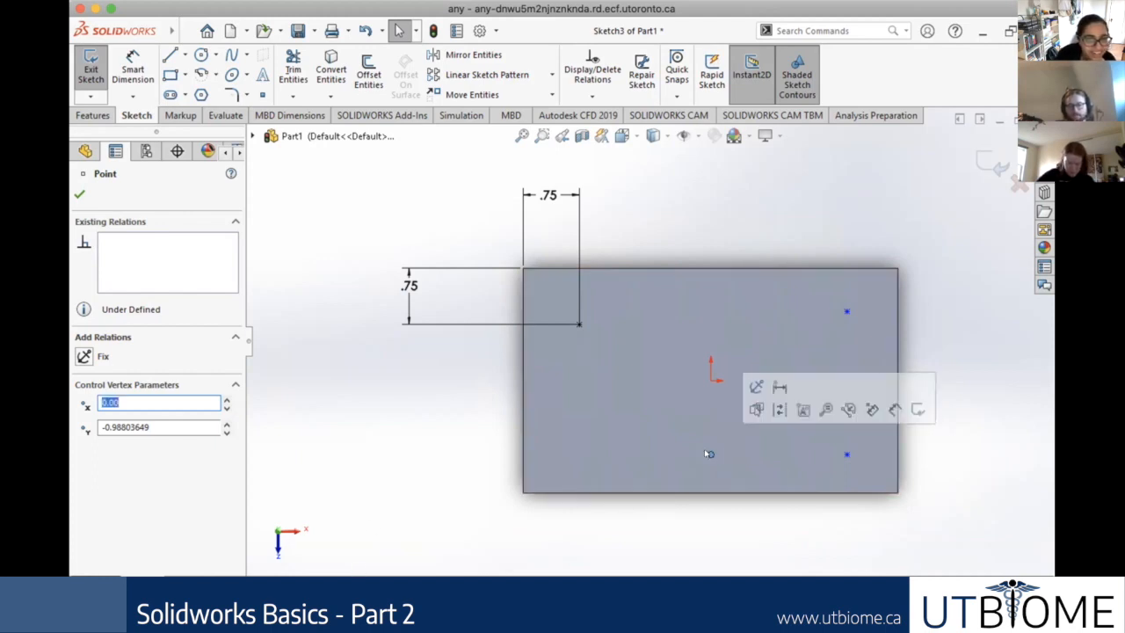
{"action": "right_click", "coordinate": [712, 454]}
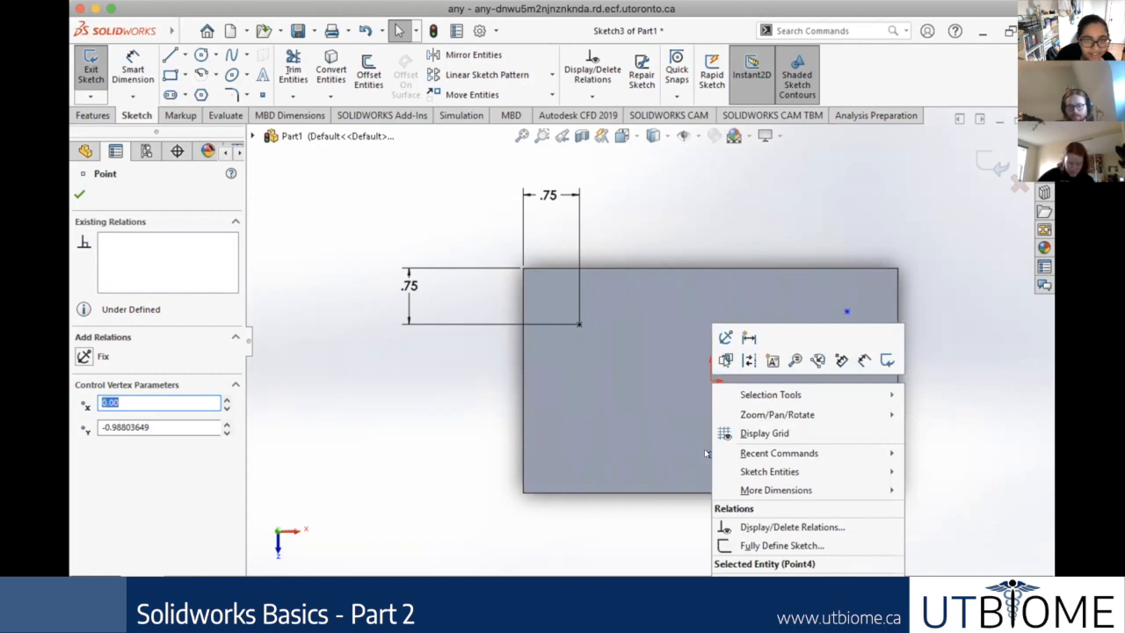
{"action": "left_click", "coordinate": [745, 581]}
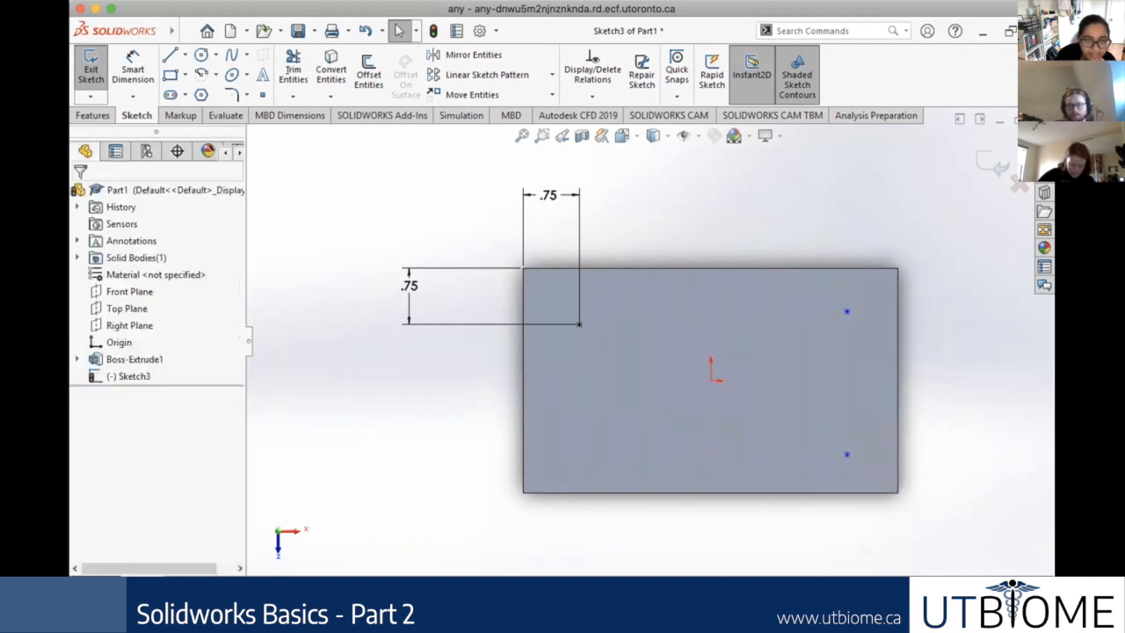
Step: Select both loose points near the block's right edge together and delete them, leaving only the dimensioned point
{"action": "left_click", "coordinate": [846, 457]}
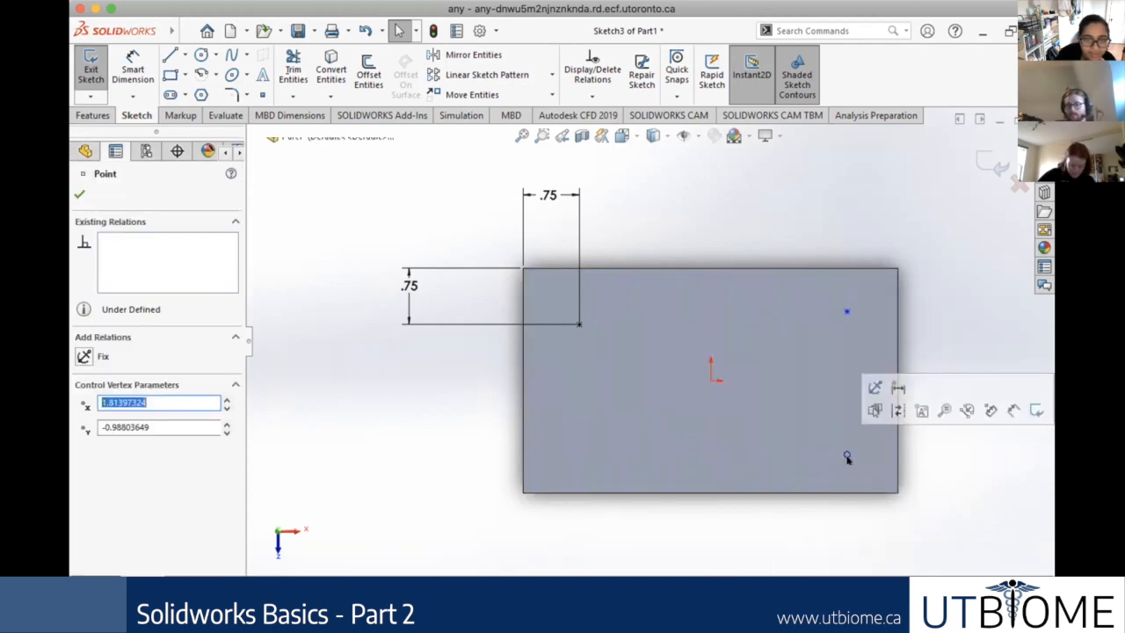
{"action": "left_click", "coordinate": [852, 467]}
{"action": "left_click", "coordinate": [981, 464]}
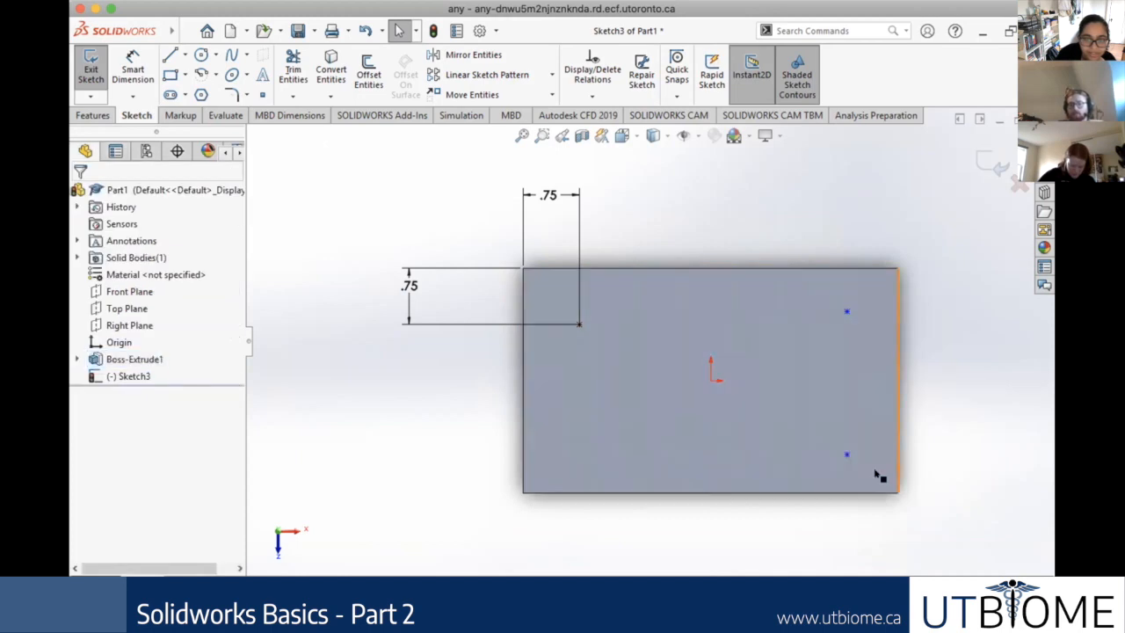
{"action": "left_click_drag", "start_coordinate": [838, 365], "coordinate": [838, 308]}
{"action": "right_click", "coordinate": [840, 315]}
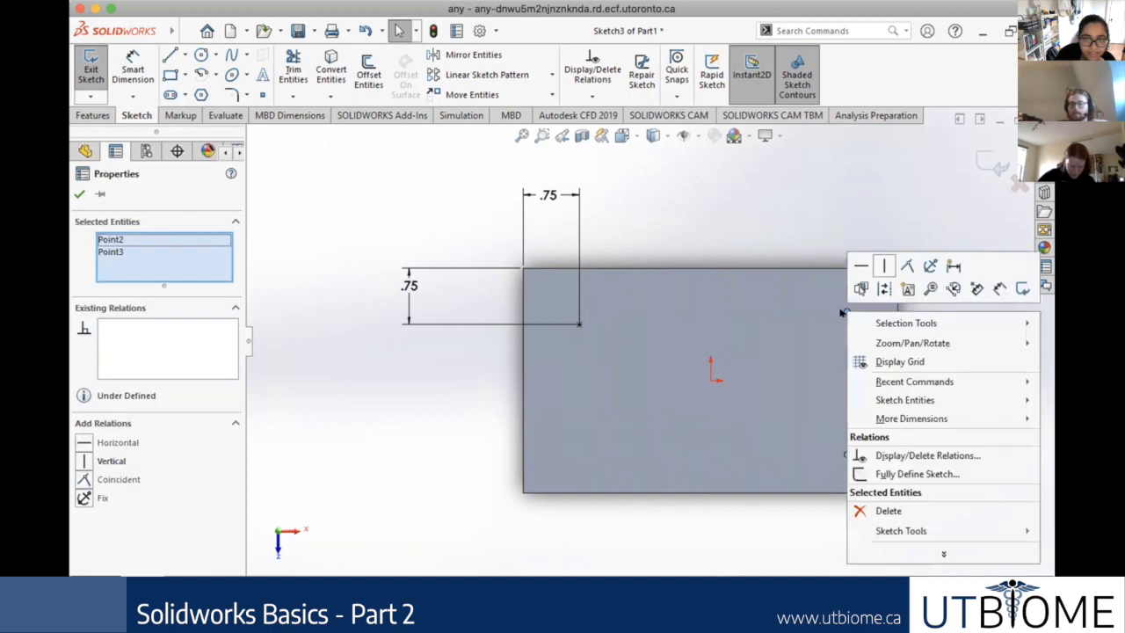
{"action": "left_click", "coordinate": [925, 510]}
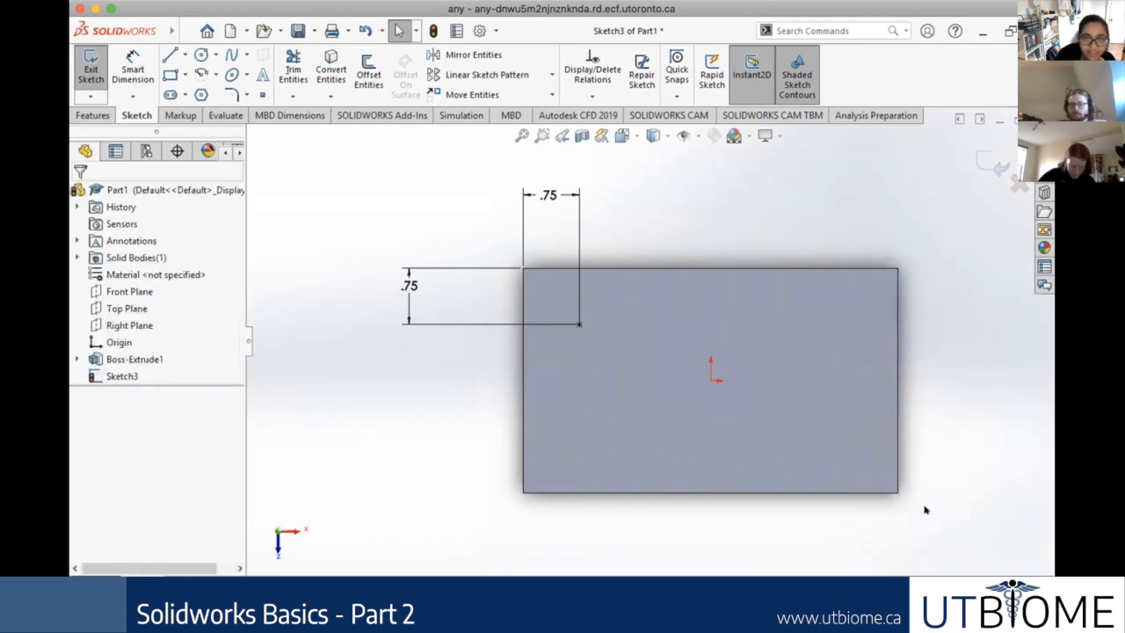
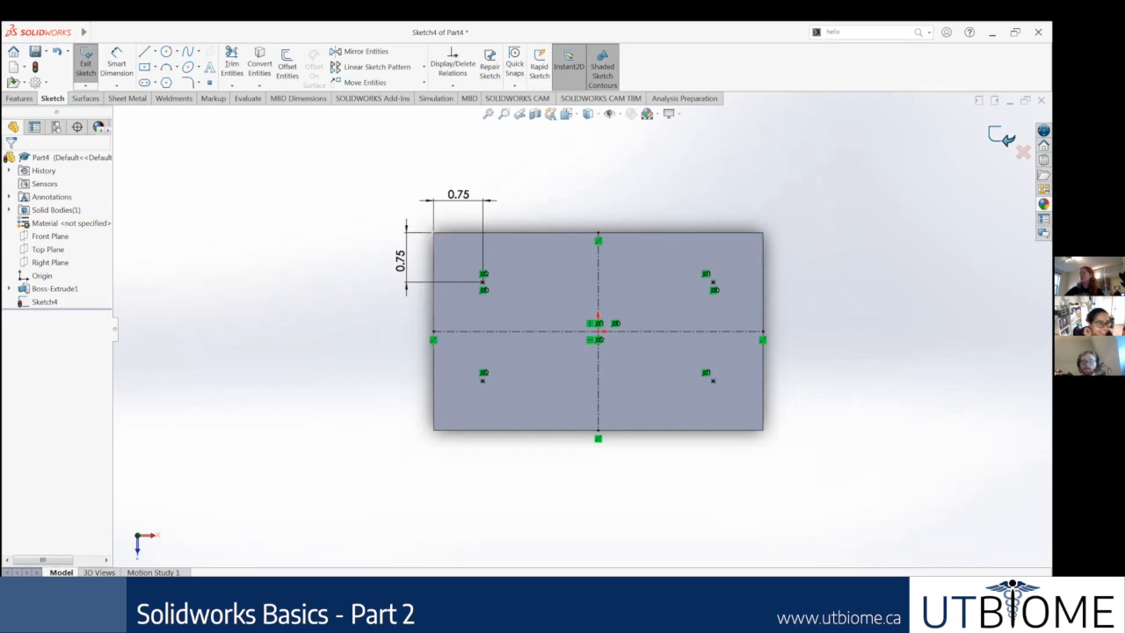
Step: Exit the sketch with the four mirrored hole points and clear the selection
{"action": "left_click", "coordinate": [1001, 137]}
{"action": "left_click", "coordinate": [387, 179]}
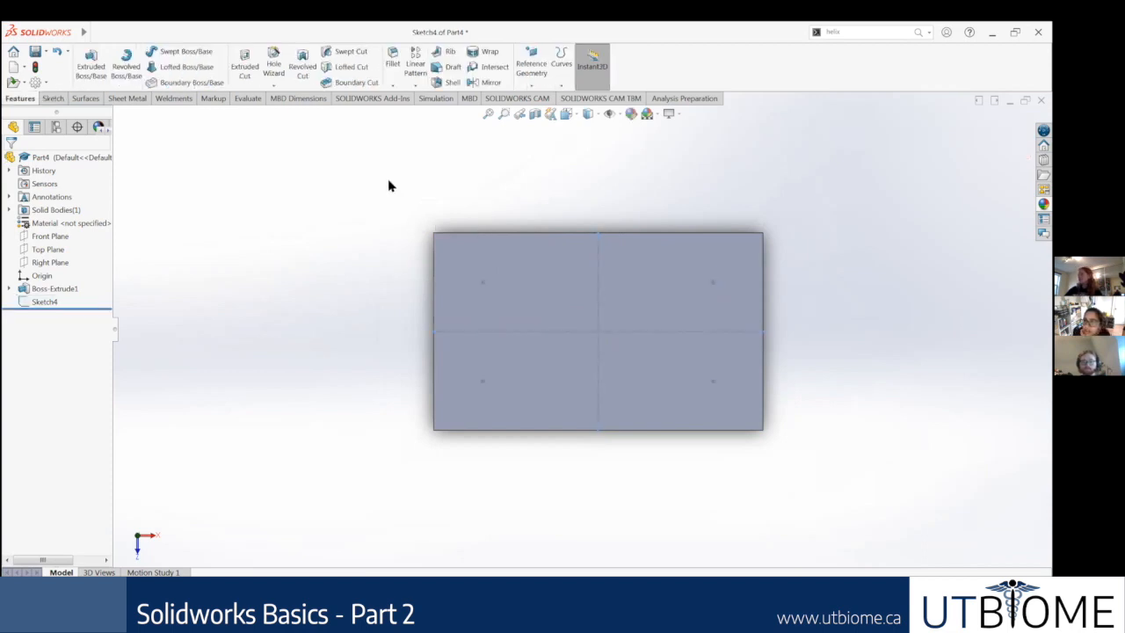
Step: Examine the block and its four sketch points from several angles, ending in an isometric view
{"action": "middle_click_drag", "start_coordinate": [749, 318], "coordinate": [750, 229]}
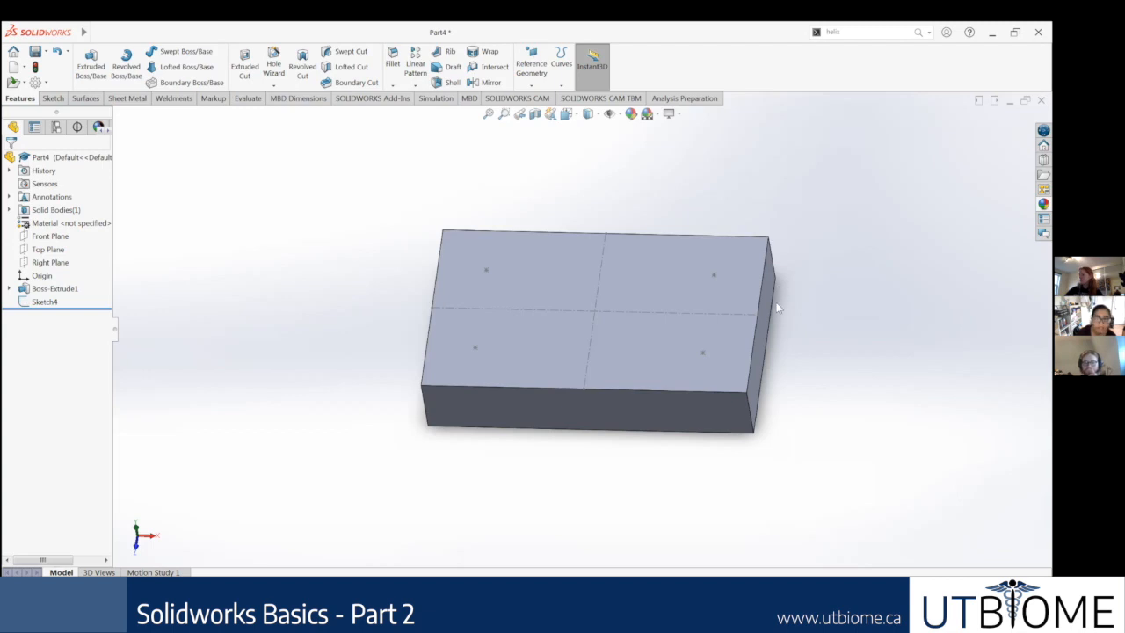
{"action": "middle_click_drag", "start_coordinate": [793, 258], "coordinate": [830, 316]}
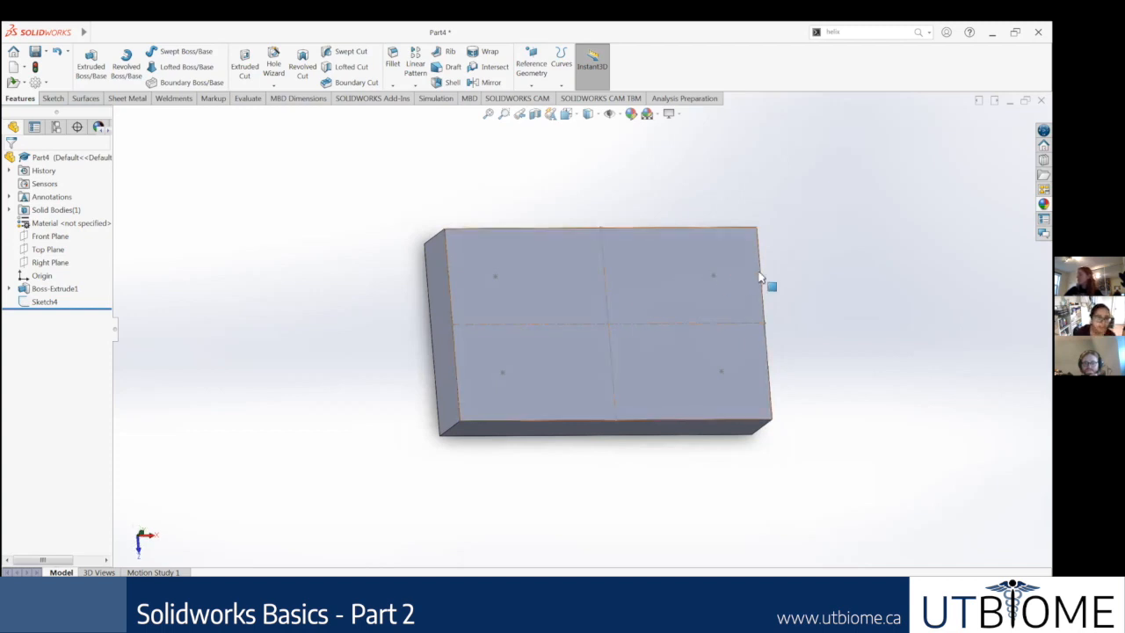
{"action": "scroll", "coordinate": [810, 272], "scroll_direction": "down", "scroll_amount": 2}
{"action": "scroll", "coordinate": [795, 282], "scroll_direction": "down", "scroll_amount": 2}
{"action": "middle_click_drag", "start_coordinate": [764, 286], "coordinate": [745, 308]}
{"action": "scroll", "coordinate": [746, 307], "scroll_direction": "up", "scroll_amount": 2}
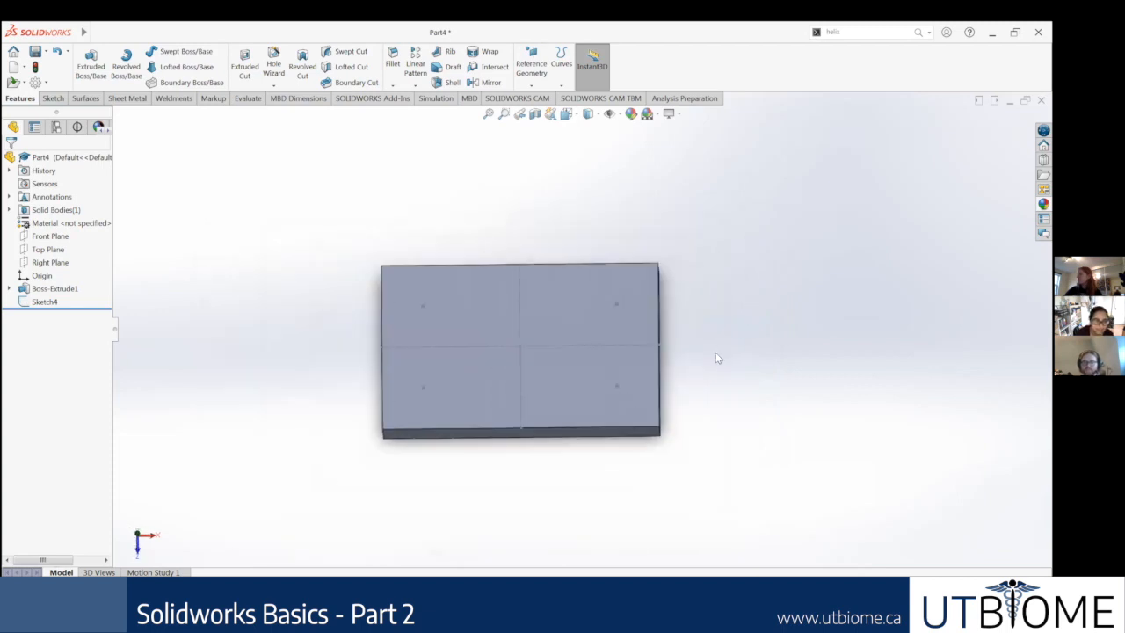
{"action": "scroll", "coordinate": [778, 345], "scroll_direction": "up", "scroll_amount": 1}
{"action": "scroll", "coordinate": [753, 327], "scroll_direction": "down", "scroll_amount": 3}
{"action": "scroll", "coordinate": [387, 399], "scroll_direction": "up", "scroll_amount": 3}
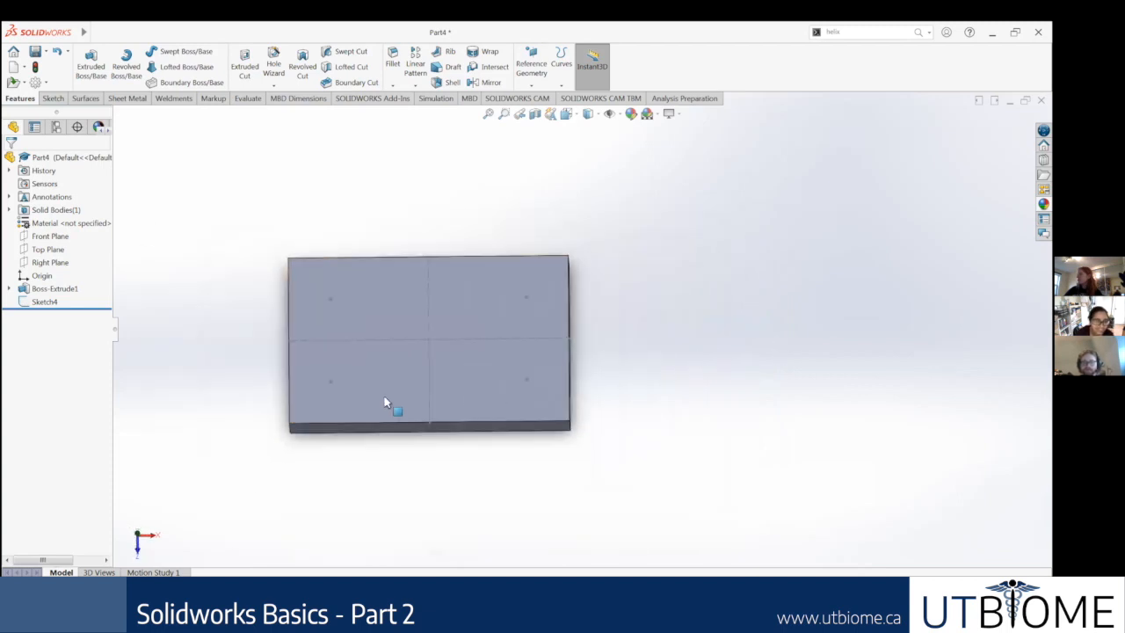
{"action": "middle_click_drag", "start_coordinate": [527, 301], "coordinate": [521, 344]}
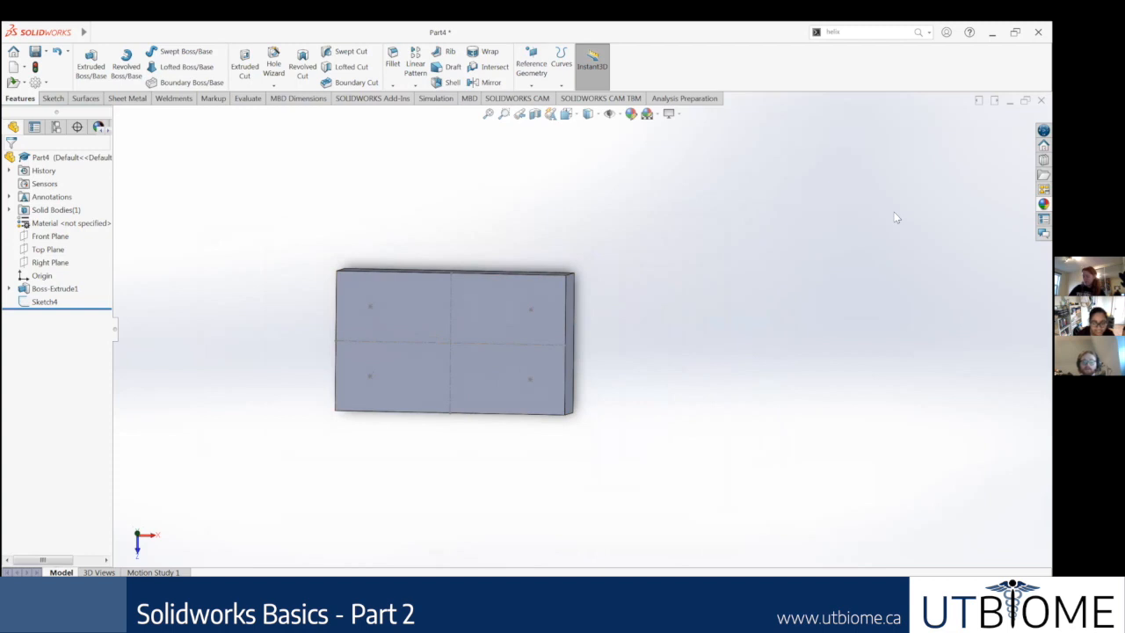
{"action": "key", "text": "ctrl+7"}
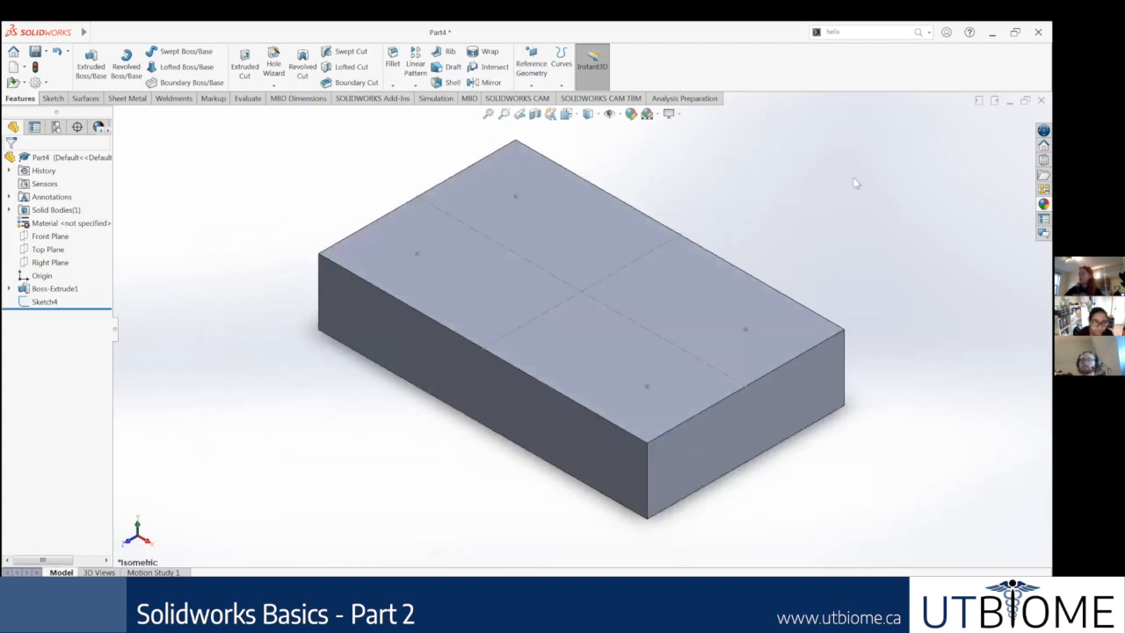
{"action": "key", "text": "z"}
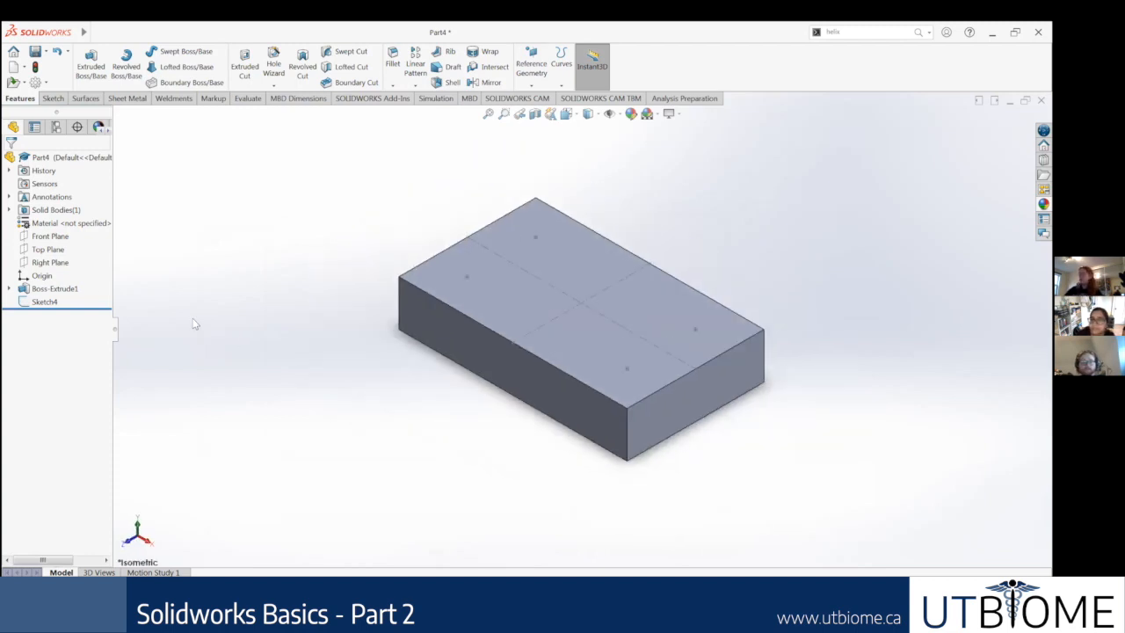
Step: Orient the view normal to the hole-point sketch on the block's top face
{"action": "right_click", "coordinate": [42, 310]}
{"action": "left_click", "coordinate": [44, 303]}
{"action": "right_click", "coordinate": [44, 302]}
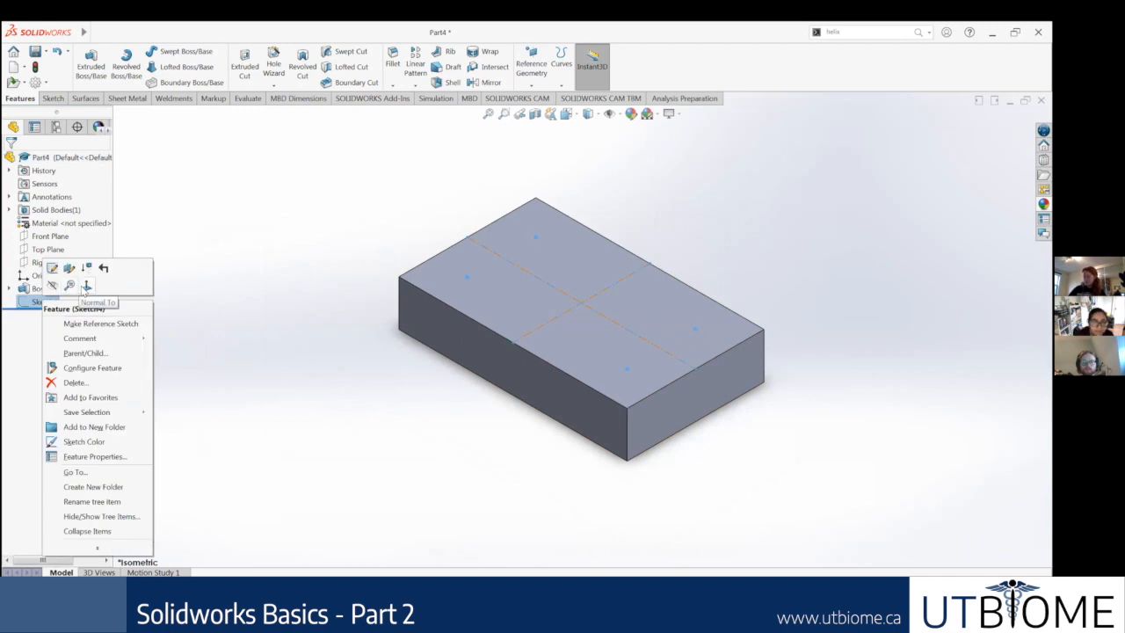
{"action": "left_click", "coordinate": [86, 286]}
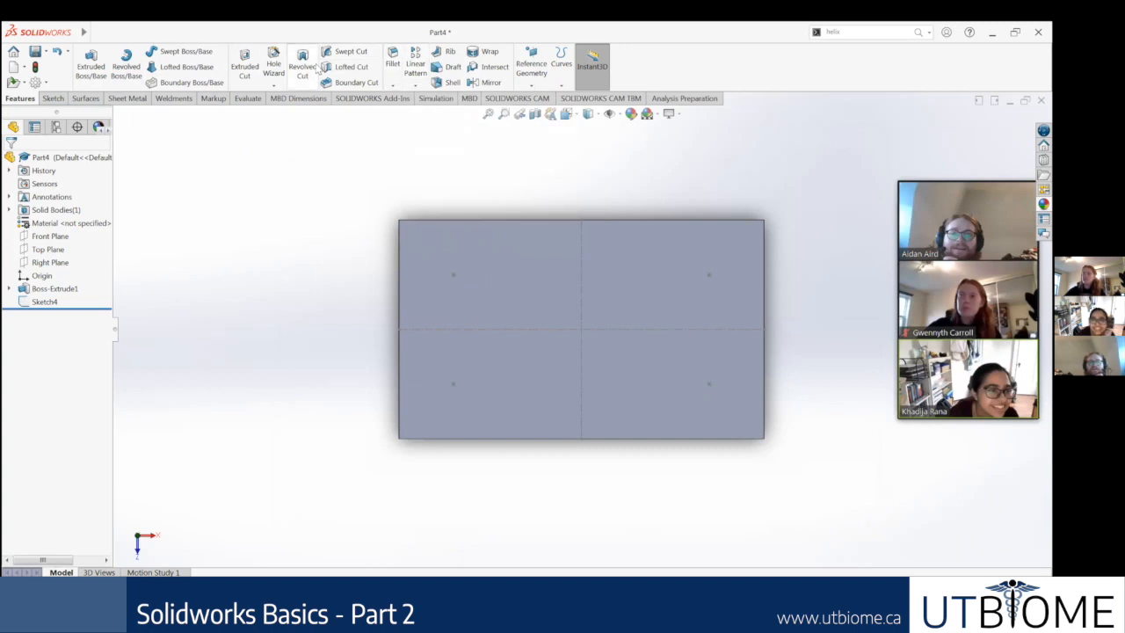
Step: Start a Hole Wizard hole with the current type settings and choose a 3D sketch for its positions
{"action": "left_click", "coordinate": [276, 71]}
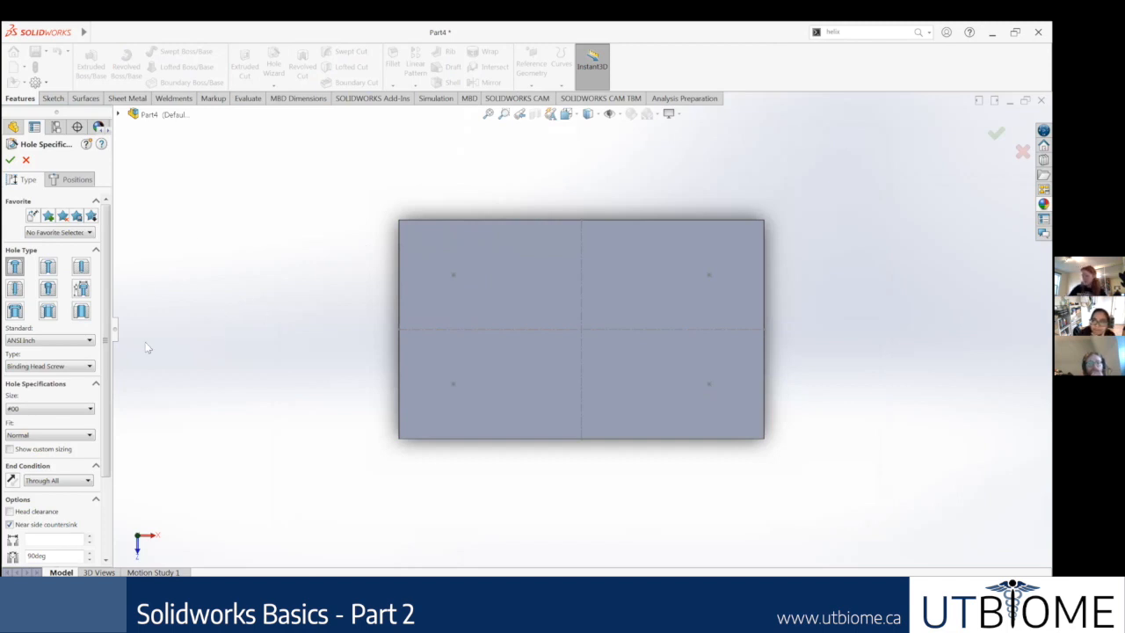
{"action": "scroll", "coordinate": [63, 423], "scroll_direction": "down", "scroll_amount": 3}
{"action": "scroll", "coordinate": [87, 435], "scroll_direction": "up", "scroll_amount": 3}
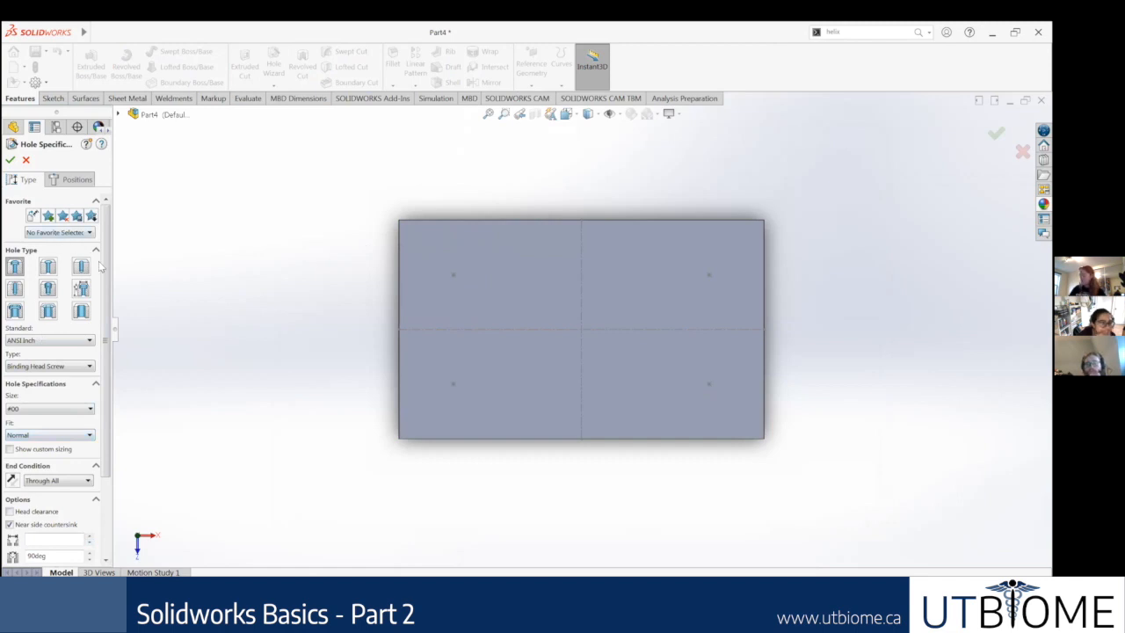
{"action": "left_click", "coordinate": [76, 181]}
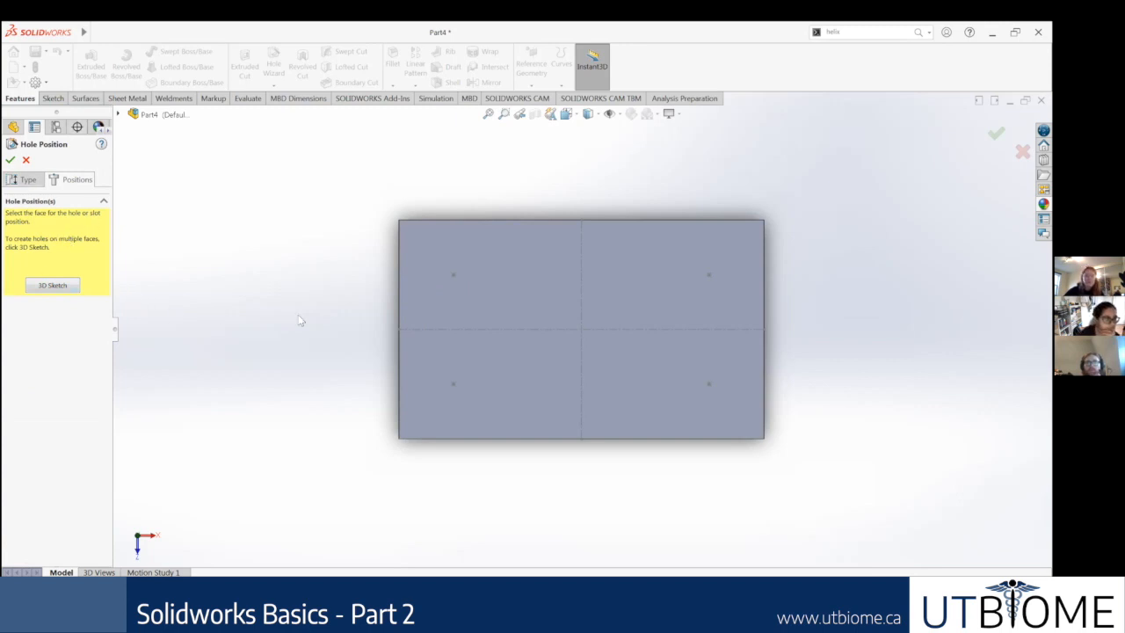
{"action": "left_click", "coordinate": [53, 286]}
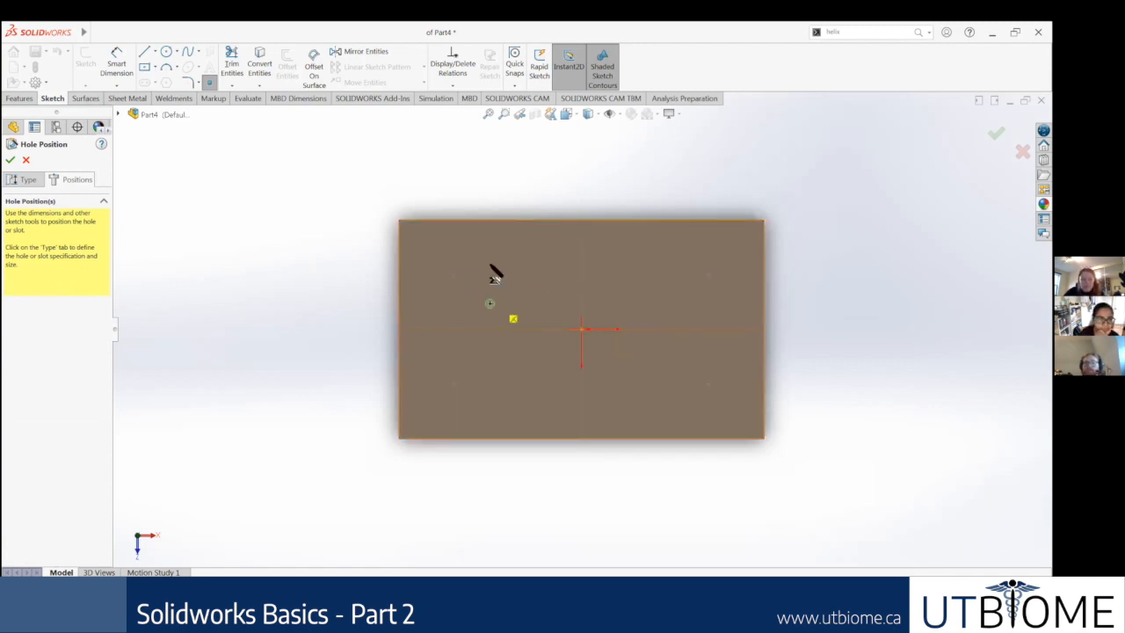
Step: Place the first hole on the upper-left sketch point of the block's top face
{"action": "scroll", "coordinate": [481, 315], "scroll_direction": "down", "scroll_amount": 2}
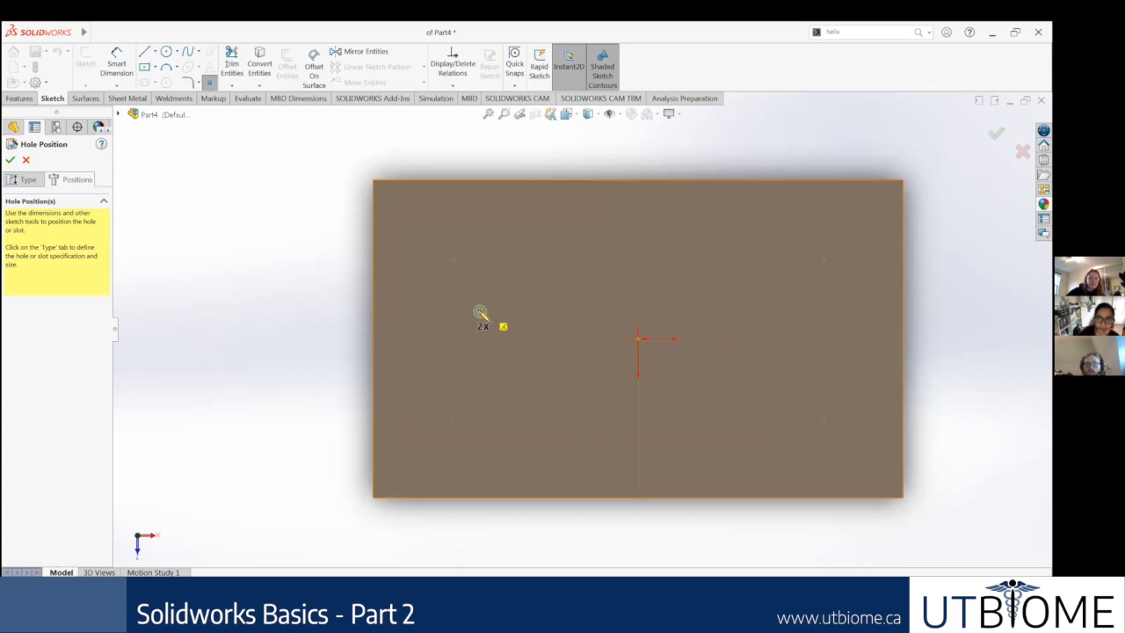
{"action": "scroll", "coordinate": [480, 314], "scroll_direction": "down", "scroll_amount": 5}
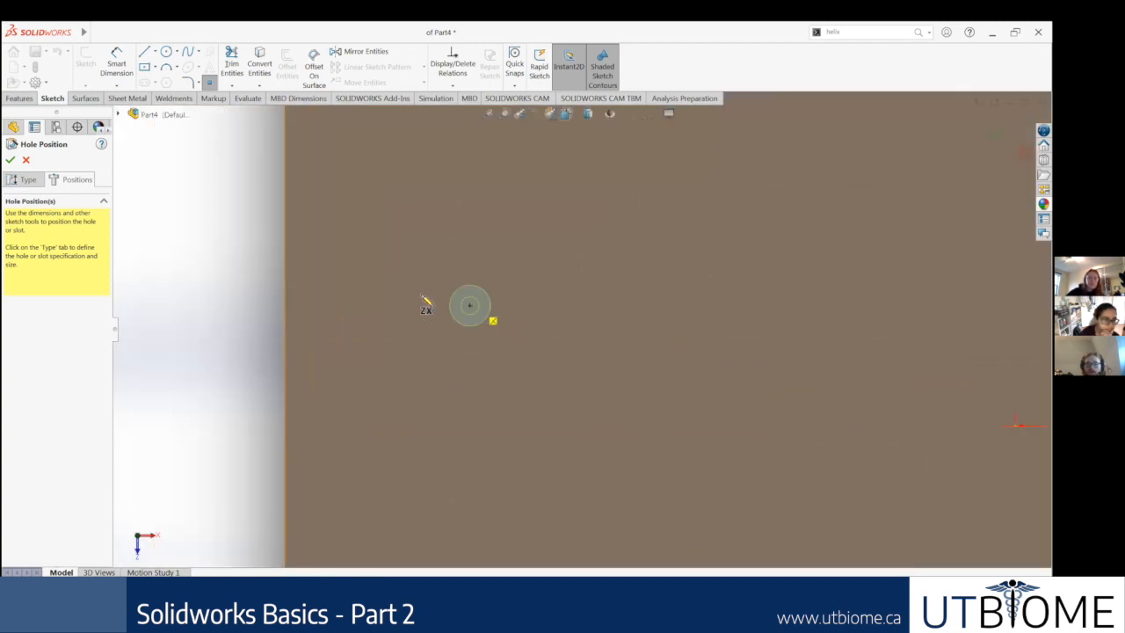
{"action": "scroll", "coordinate": [425, 303], "scroll_direction": "up", "scroll_amount": 3}
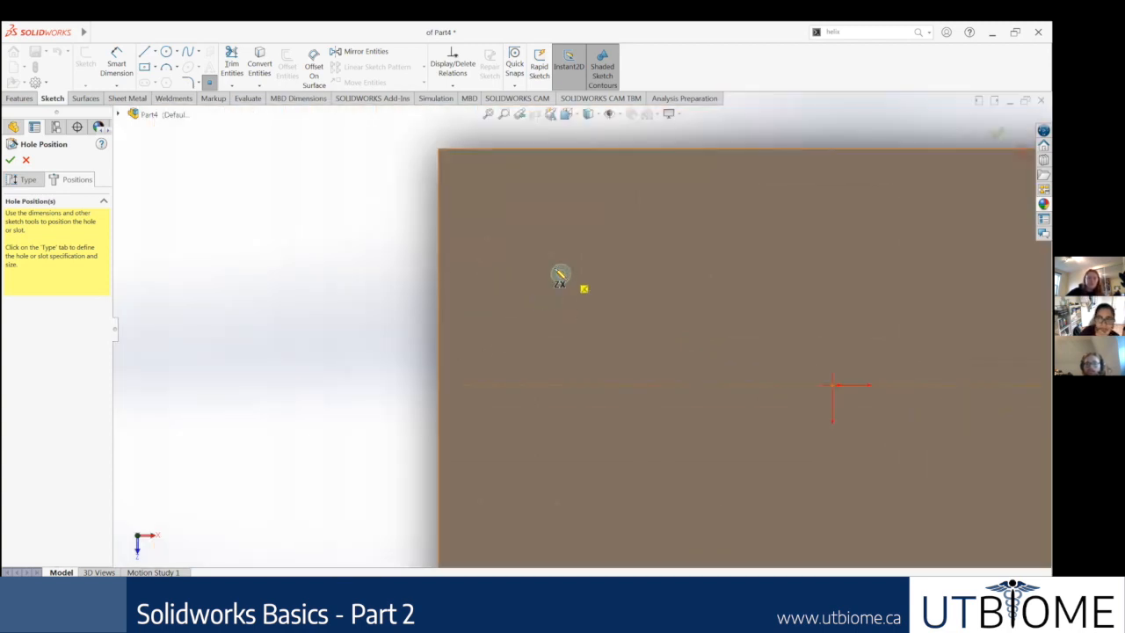
{"action": "scroll", "coordinate": [574, 342], "scroll_direction": "up", "scroll_amount": 2}
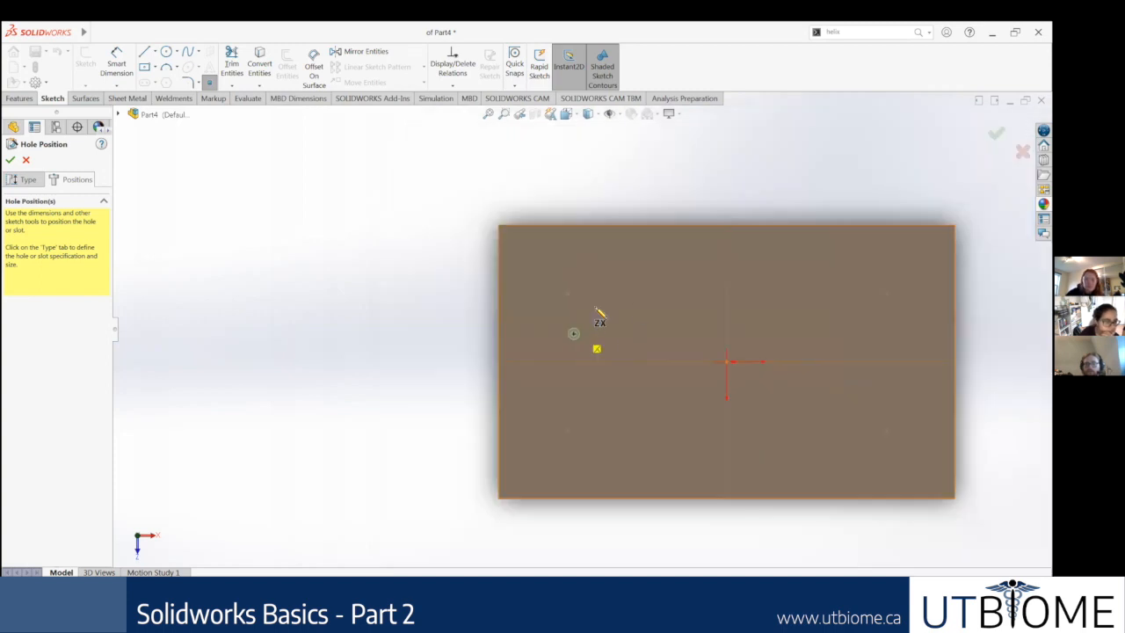
{"action": "scroll", "coordinate": [553, 299], "scroll_direction": "down", "scroll_amount": 3}
{"action": "scroll", "coordinate": [319, 327], "scroll_direction": "down", "scroll_amount": 2}
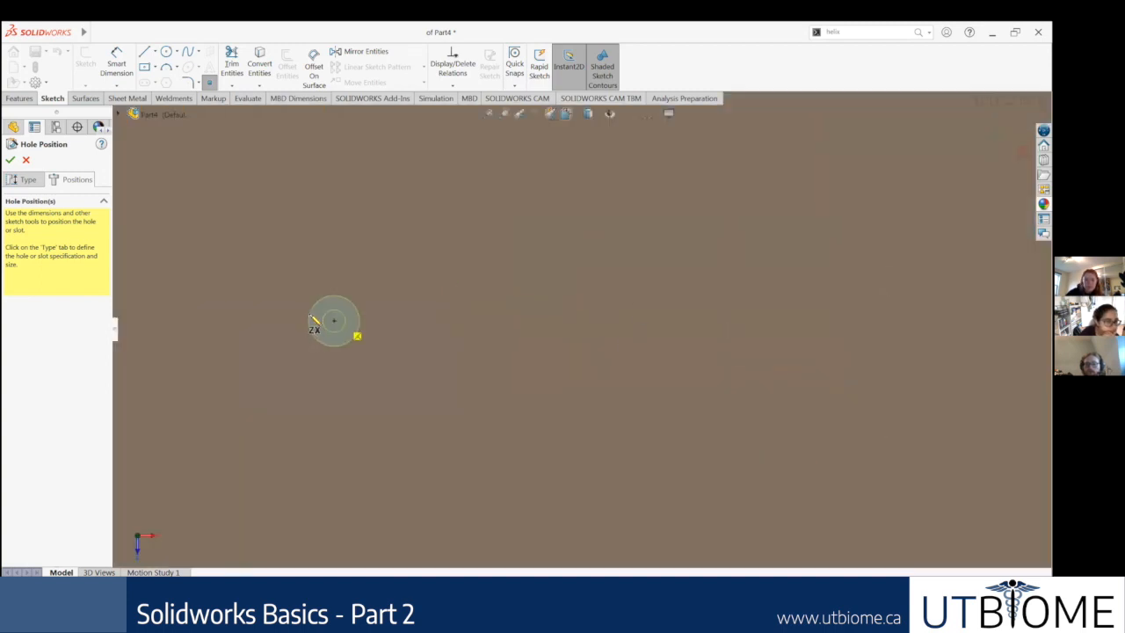
{"action": "left_click", "coordinate": [311, 316]}
Step: Place the second hole on the lower-left sketch point of the block's top face
{"action": "scroll", "coordinate": [447, 397], "scroll_direction": "up", "scroll_amount": 4}
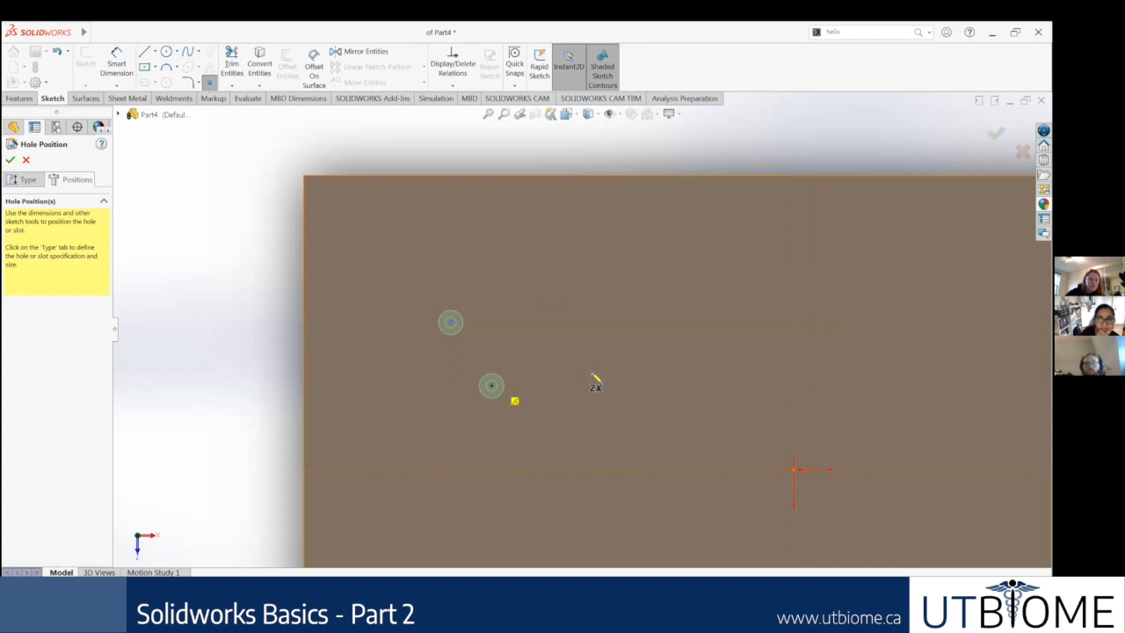
{"action": "scroll", "coordinate": [590, 369], "scroll_direction": "up", "scroll_amount": 2}
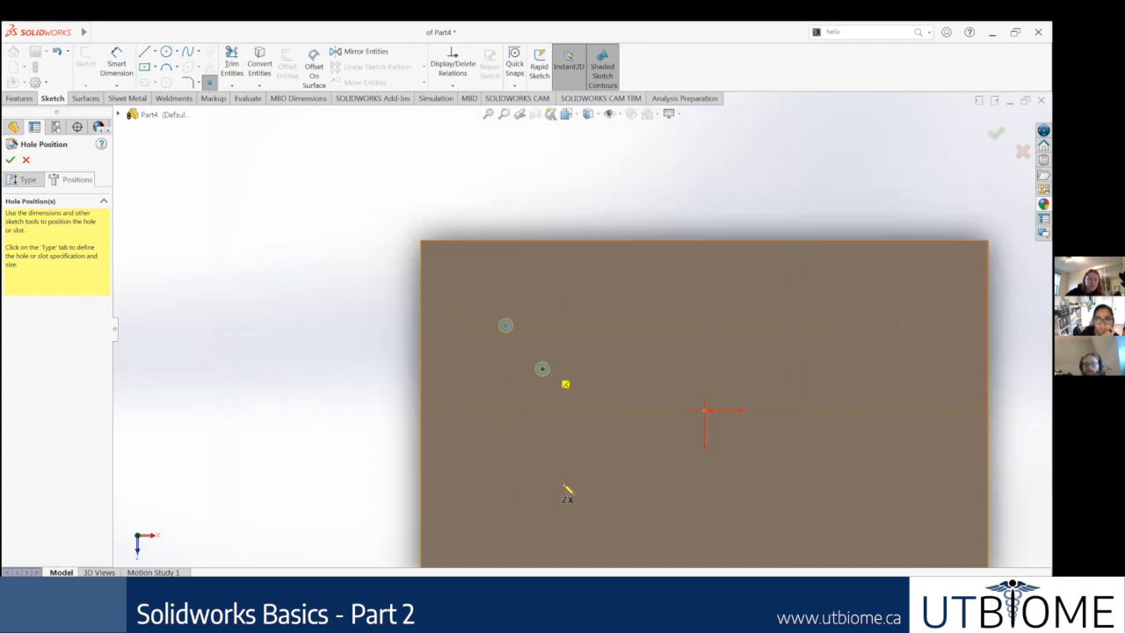
{"action": "scroll", "coordinate": [835, 470], "scroll_direction": "up", "scroll_amount": 1}
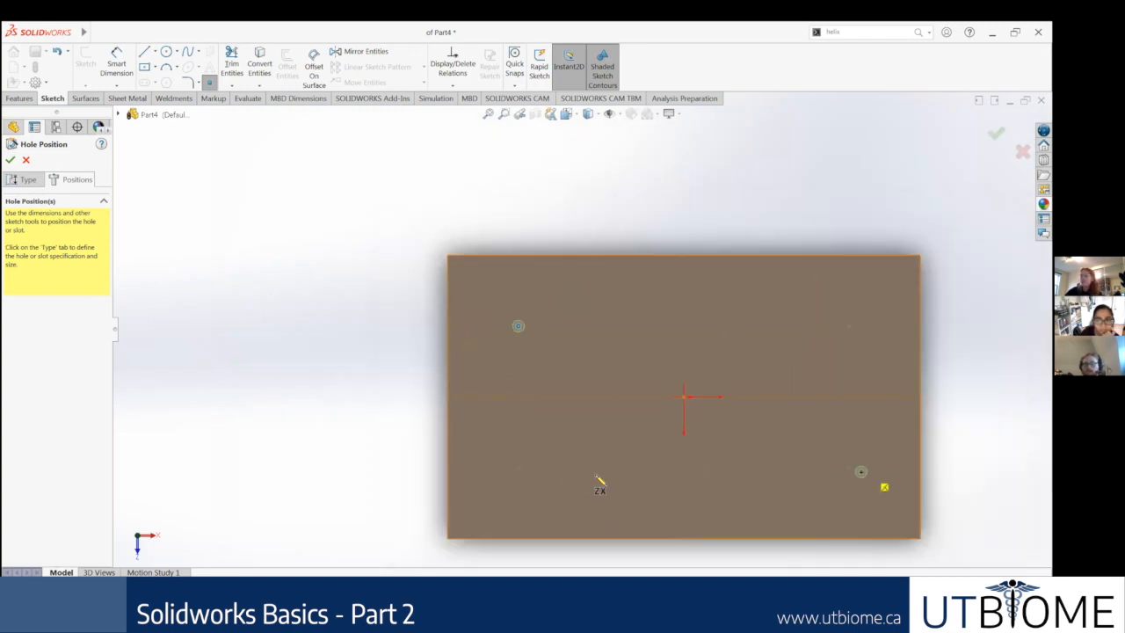
{"action": "scroll", "coordinate": [597, 482], "scroll_direction": "down", "scroll_amount": 3}
{"action": "scroll", "coordinate": [427, 389], "scroll_direction": "down", "scroll_amount": 2}
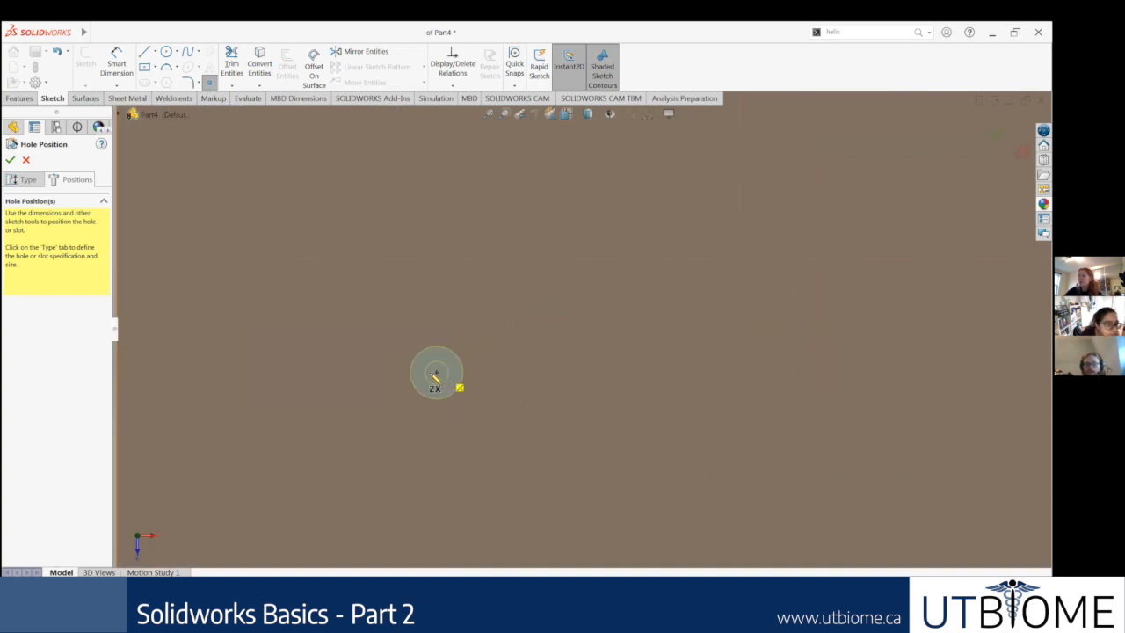
{"action": "left_click", "coordinate": [432, 375]}
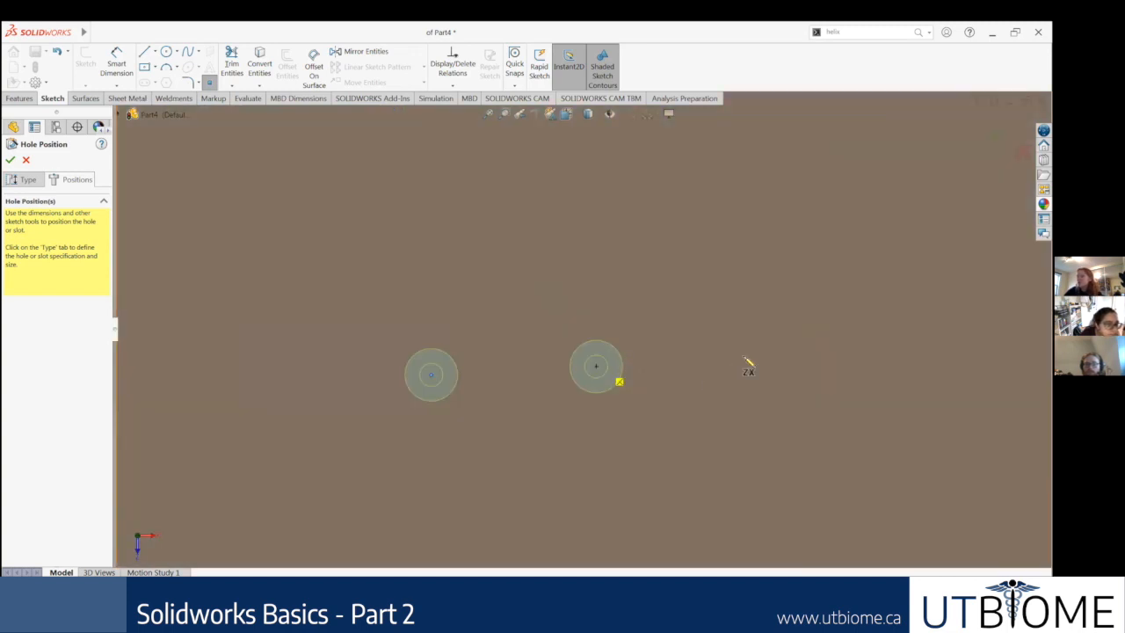
Step: Place the remaining two holes on the lower-right and upper-right sketch points, then end point placement
{"action": "scroll", "coordinate": [773, 347], "scroll_direction": "up", "scroll_amount": 2}
{"action": "scroll", "coordinate": [791, 351], "scroll_direction": "up", "scroll_amount": 2}
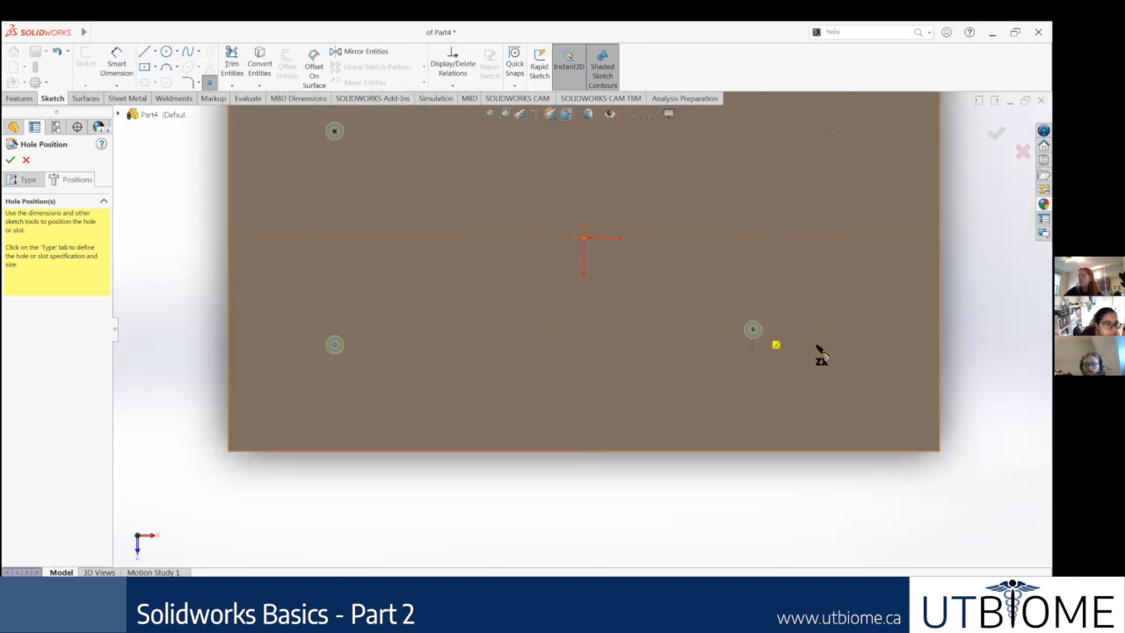
{"action": "scroll", "coordinate": [820, 353], "scroll_direction": "down", "scroll_amount": 2}
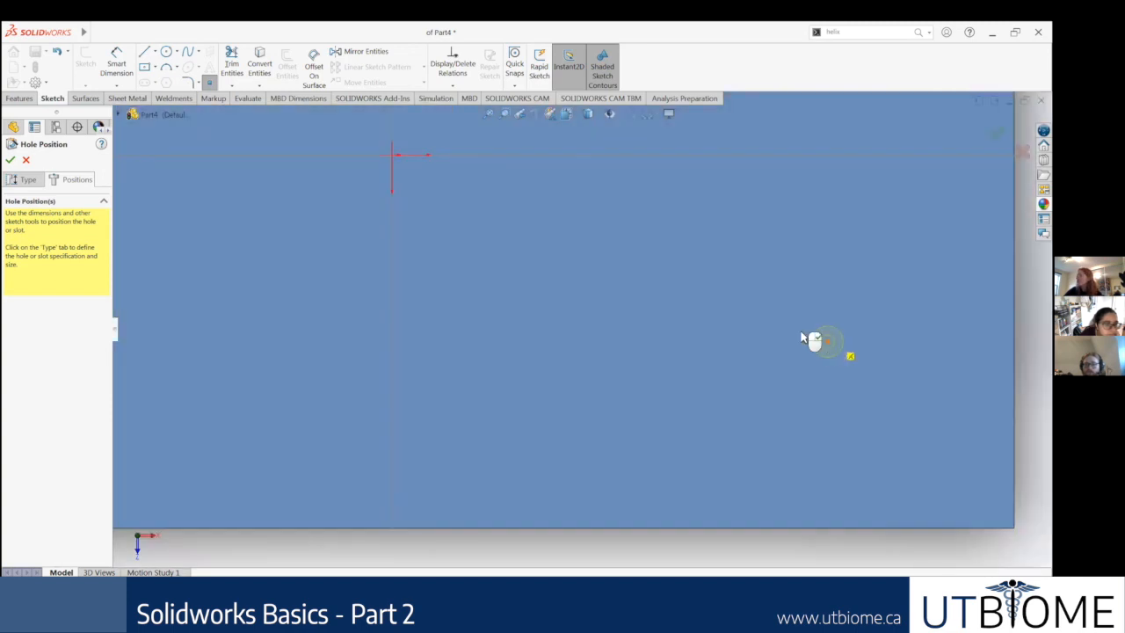
{"action": "scroll", "coordinate": [663, 252], "scroll_direction": "up", "scroll_amount": 3}
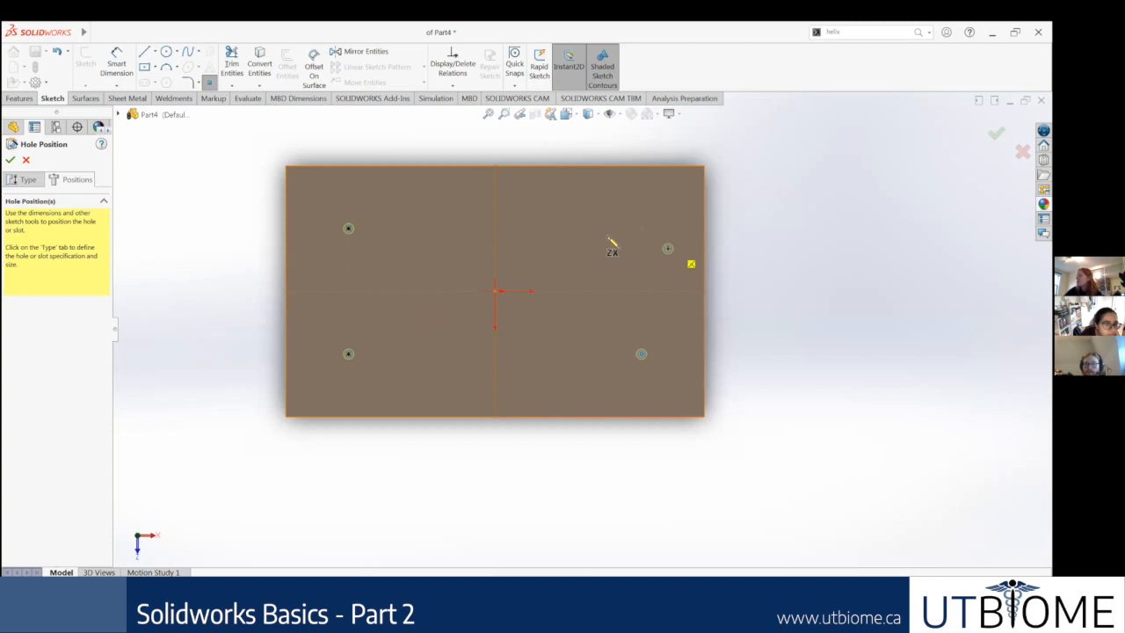
{"action": "scroll", "coordinate": [612, 246], "scroll_direction": "down", "scroll_amount": 3}
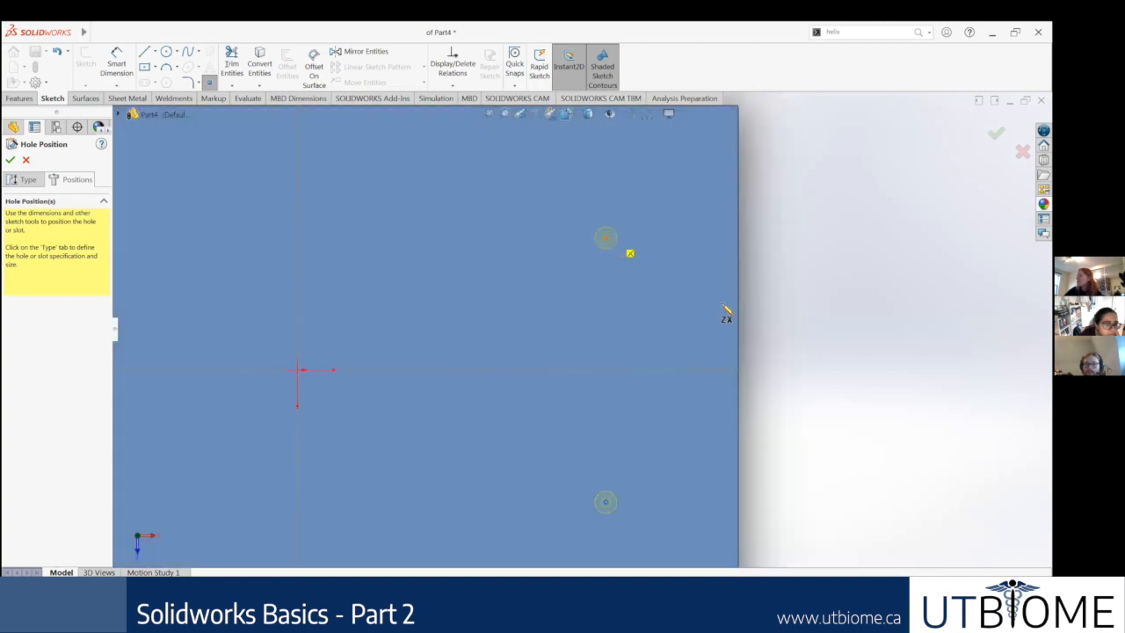
{"action": "scroll", "coordinate": [648, 333], "scroll_direction": "up", "scroll_amount": 2}
{"action": "scroll", "coordinate": [637, 345], "scroll_direction": "up", "scroll_amount": 2}
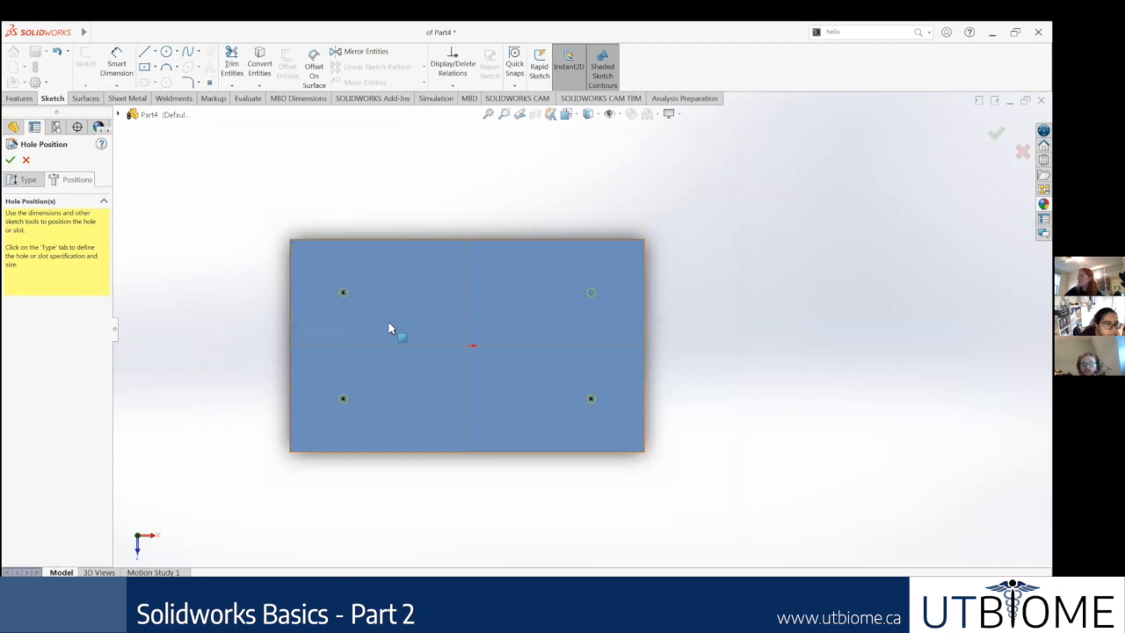
Step: Examine the four hole previews through the block from above and below, and return to the hole type settings
{"action": "middle_click_drag", "start_coordinate": [458, 349], "coordinate": [513, 118]}
{"action": "middle_click_drag", "start_coordinate": [413, 387], "coordinate": [400, 401]}
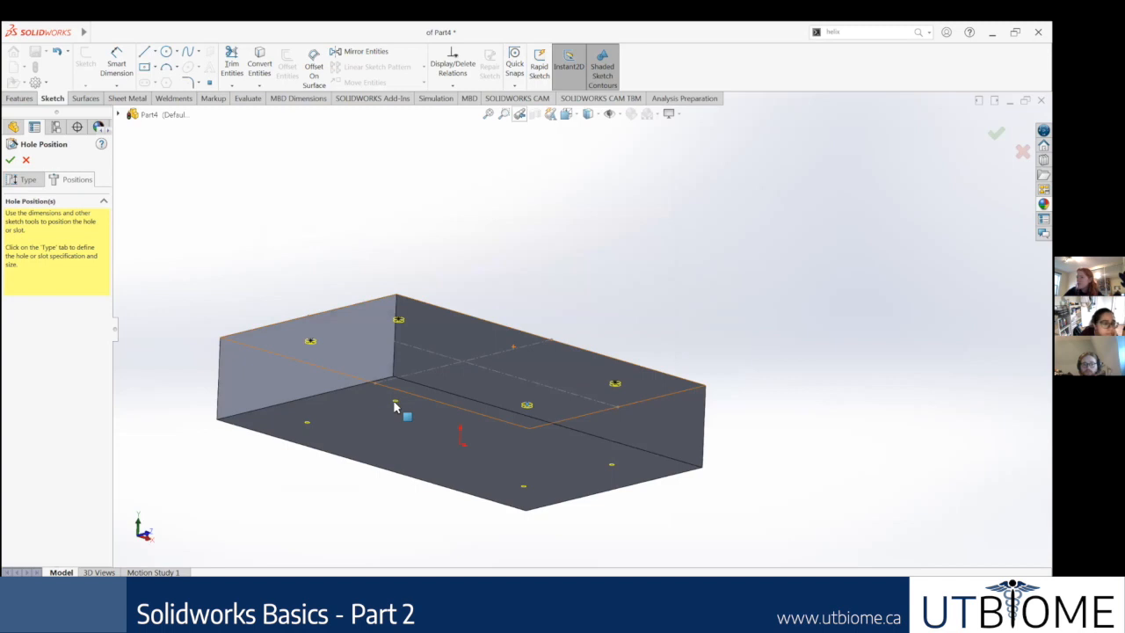
{"action": "middle_click_drag", "start_coordinate": [493, 326], "coordinate": [479, 427]}
{"action": "middle_click_drag", "start_coordinate": [454, 465], "coordinate": [484, 410]}
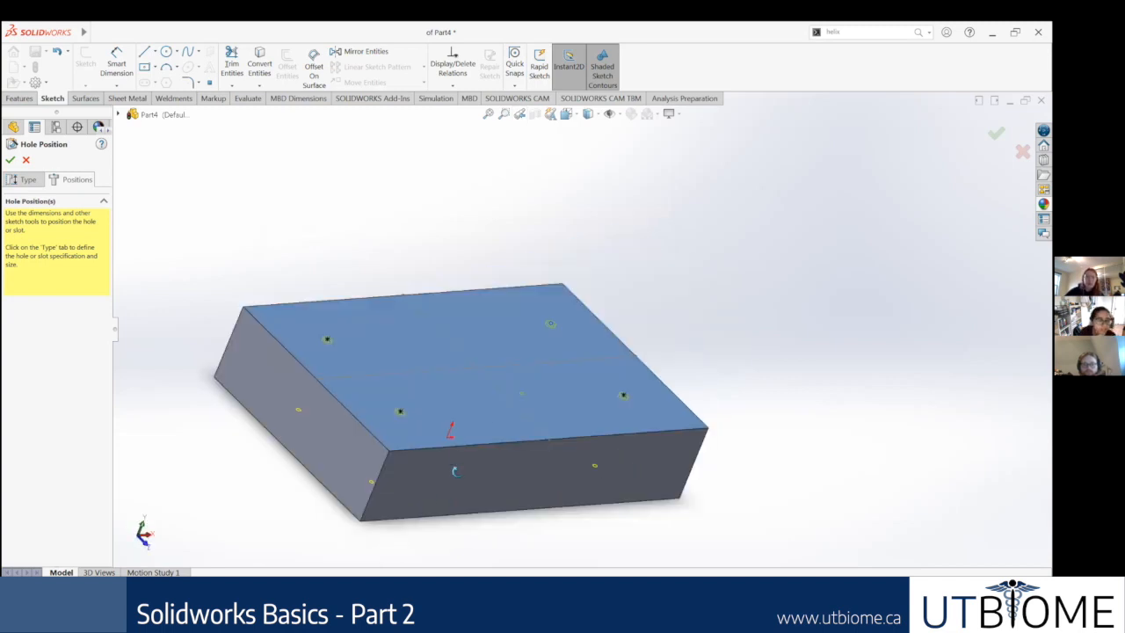
{"action": "middle_click_drag", "start_coordinate": [457, 453], "coordinate": [451, 477]}
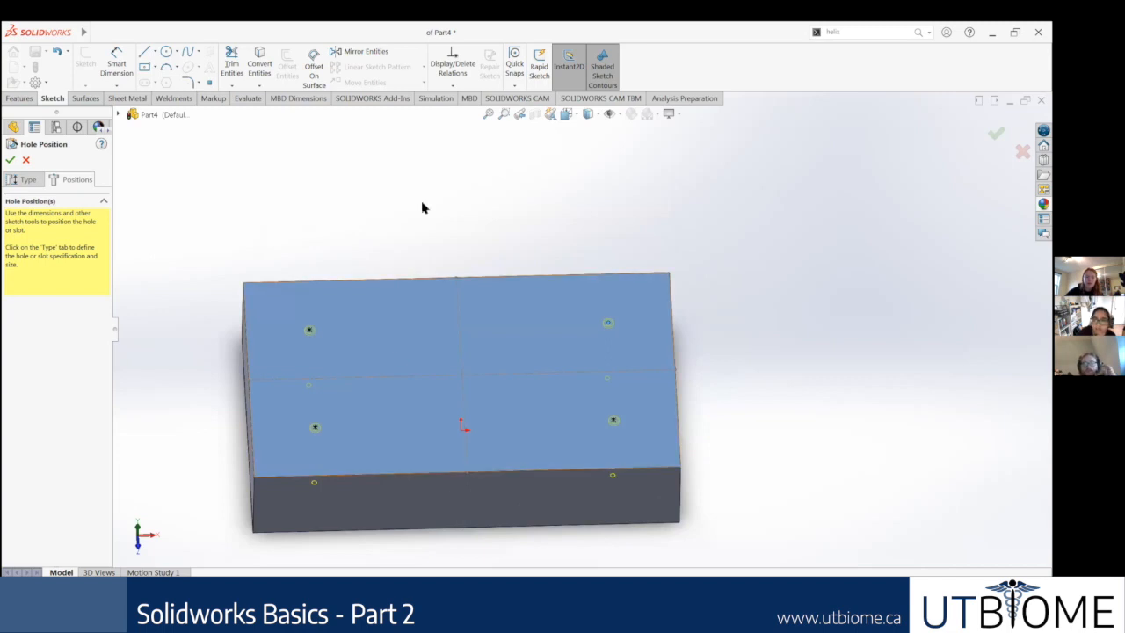
{"action": "scroll", "coordinate": [446, 254], "scroll_direction": "up", "scroll_amount": 2}
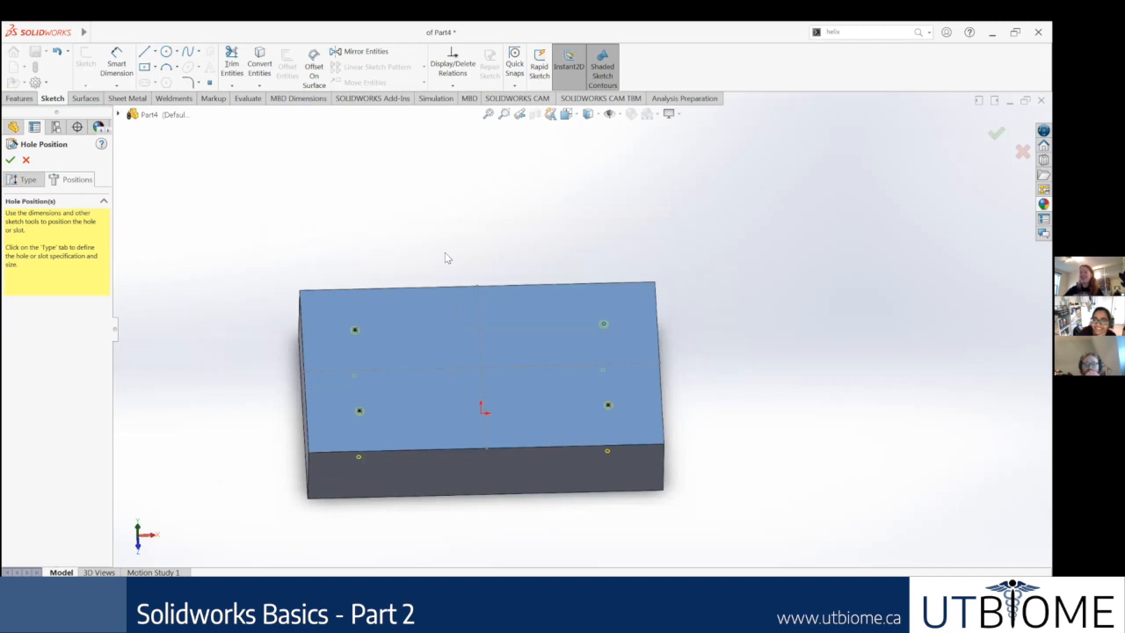
{"action": "middle_click_drag", "start_coordinate": [447, 402], "coordinate": [429, 474]}
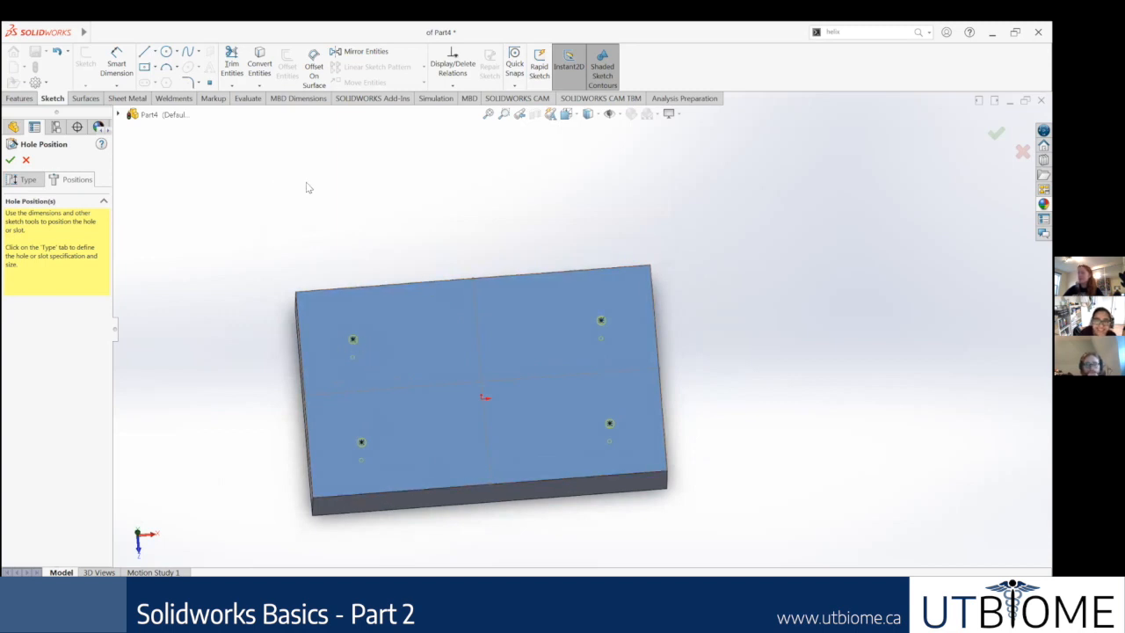
{"action": "left_click", "coordinate": [13, 182]}
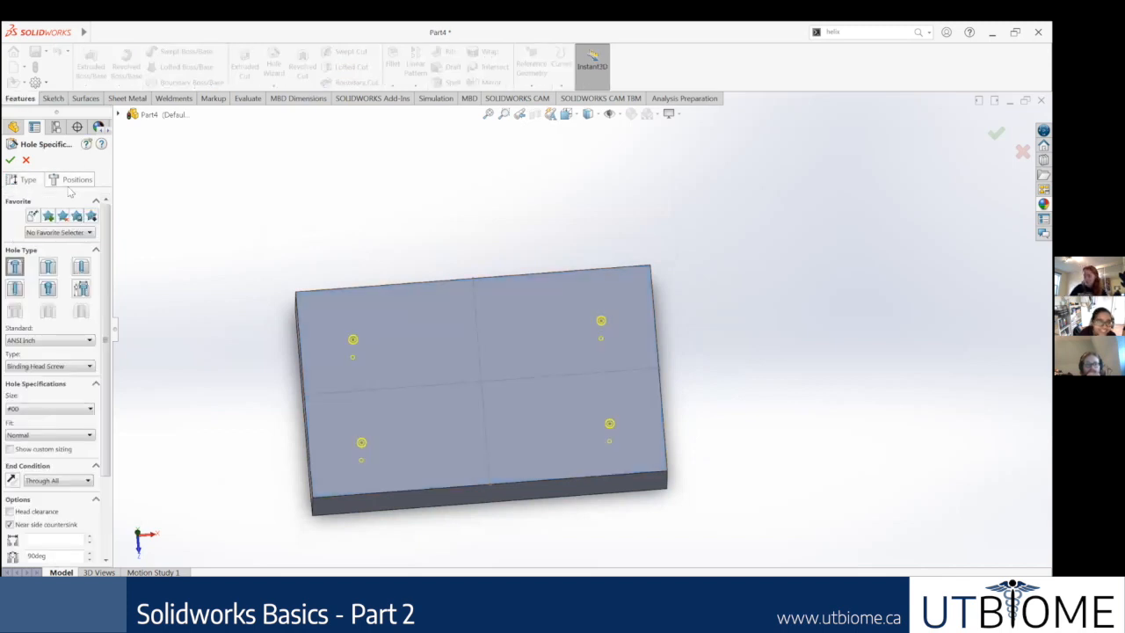
Step: Compare the hole positions page with the hole type settings and return to the type settings
{"action": "left_click", "coordinate": [77, 180]}
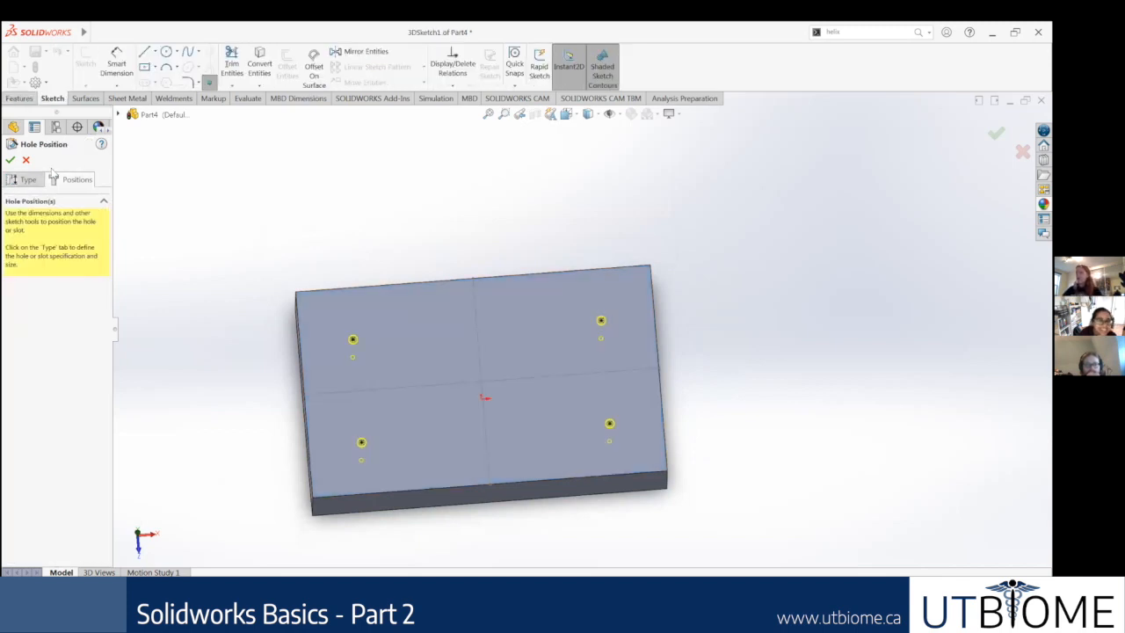
{"action": "left_click", "coordinate": [24, 179]}
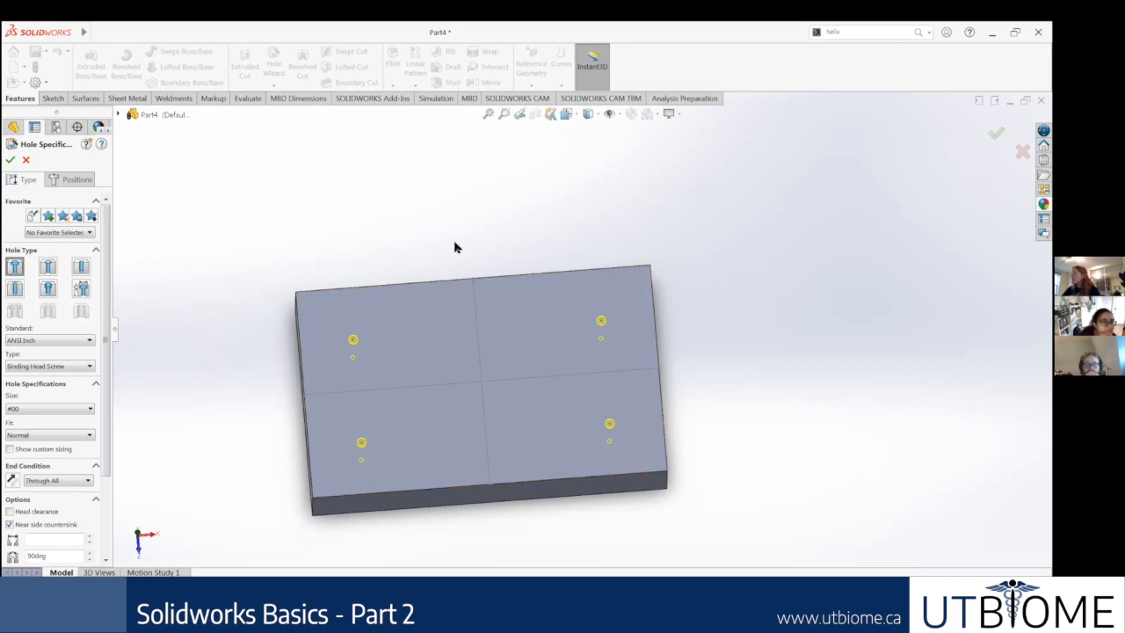
{"action": "left_click", "coordinate": [66, 179]}
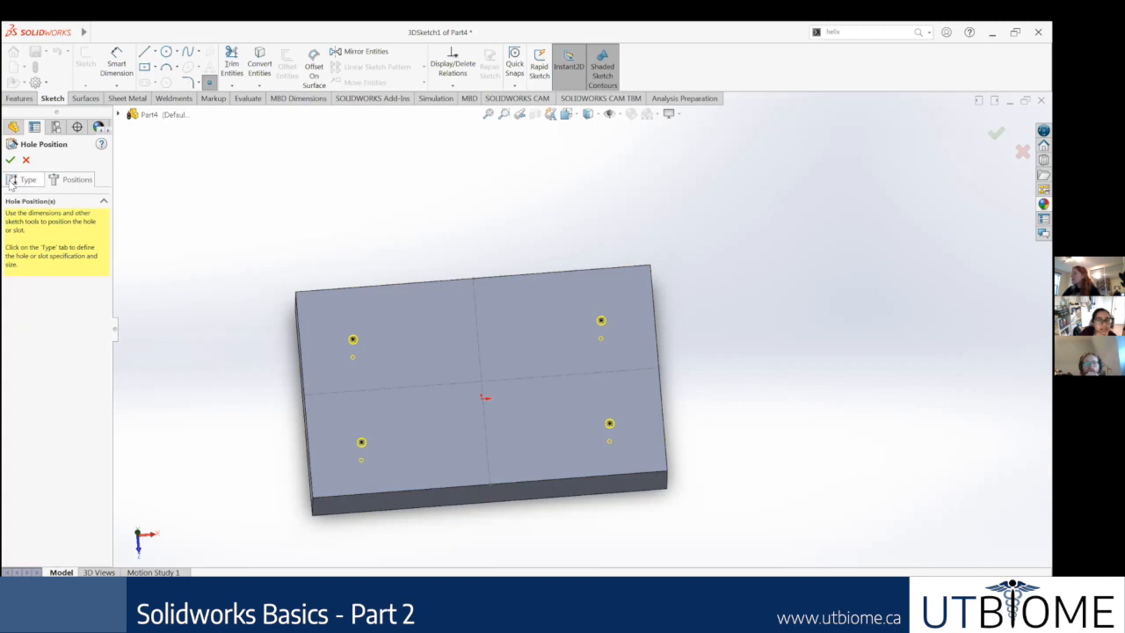
{"action": "left_click", "coordinate": [23, 181]}
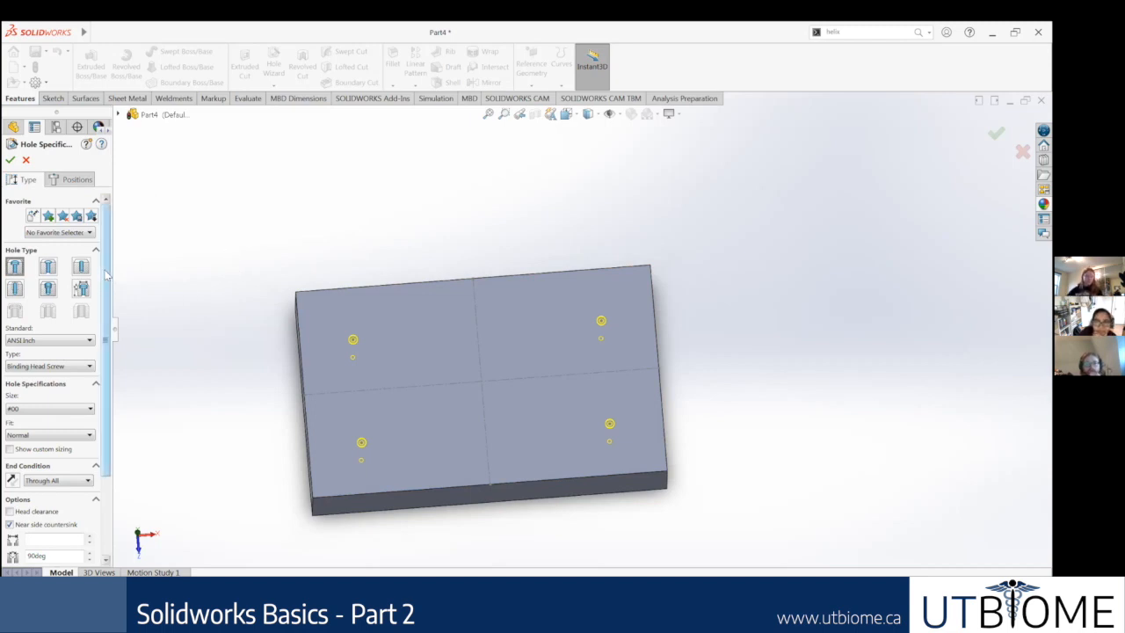
Step: Examine the four hole previews on the block in an isometric view and from slightly different angles
{"action": "scroll", "coordinate": [431, 411], "scroll_direction": "down", "scroll_amount": 2}
{"action": "middle_click_drag", "start_coordinate": [424, 407], "coordinate": [423, 365]}
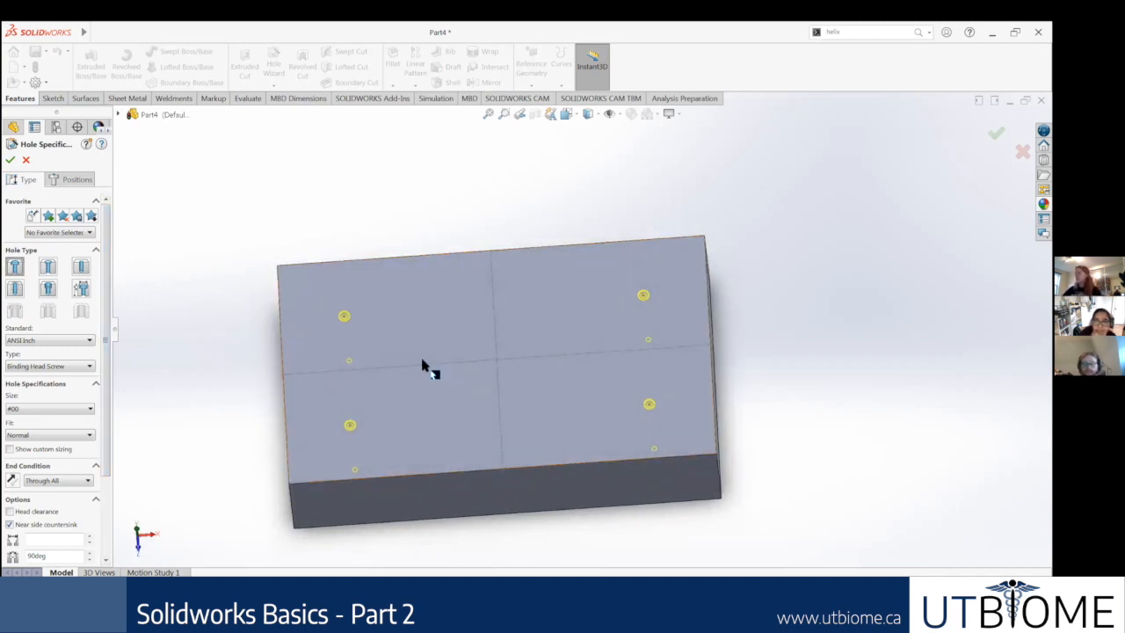
{"action": "key", "text": "ctrl+7"}
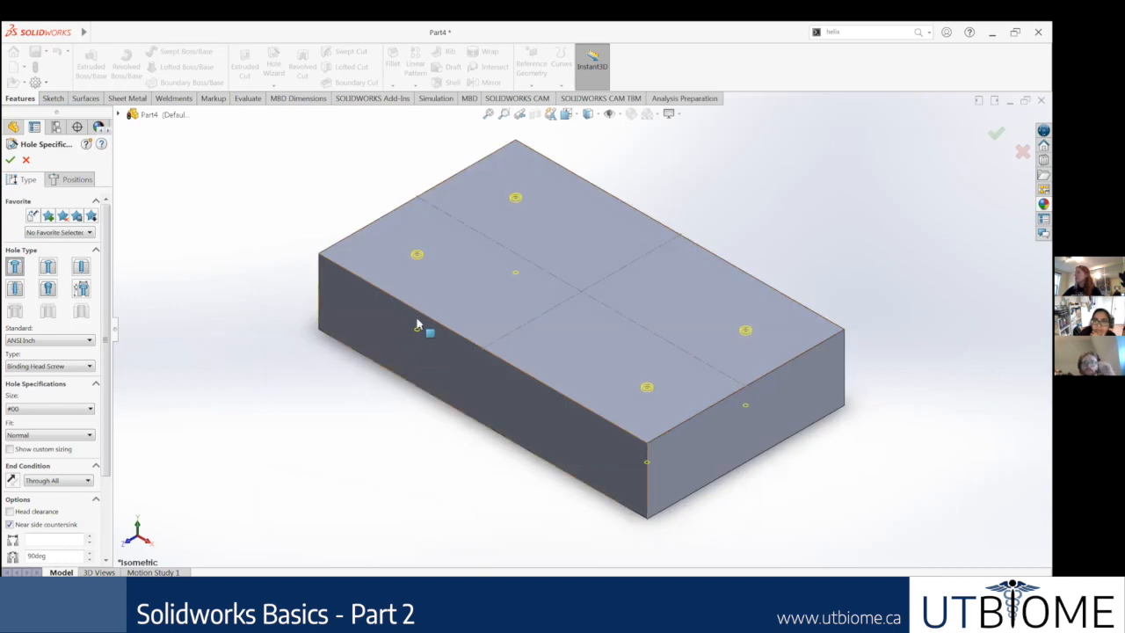
{"action": "scroll", "coordinate": [565, 406], "scroll_direction": "down", "scroll_amount": 3}
{"action": "mouse_move", "coordinate": [659, 429]}
{"action": "middle_mouse_down"}
{"action": "mouse_move", "coordinate": [656, 326]}
{"action": "mouse_move", "coordinate": [647, 415]}
{"action": "middle_mouse_up"}
{"action": "scroll", "coordinate": [623, 395], "scroll_direction": "up", "scroll_amount": 3}
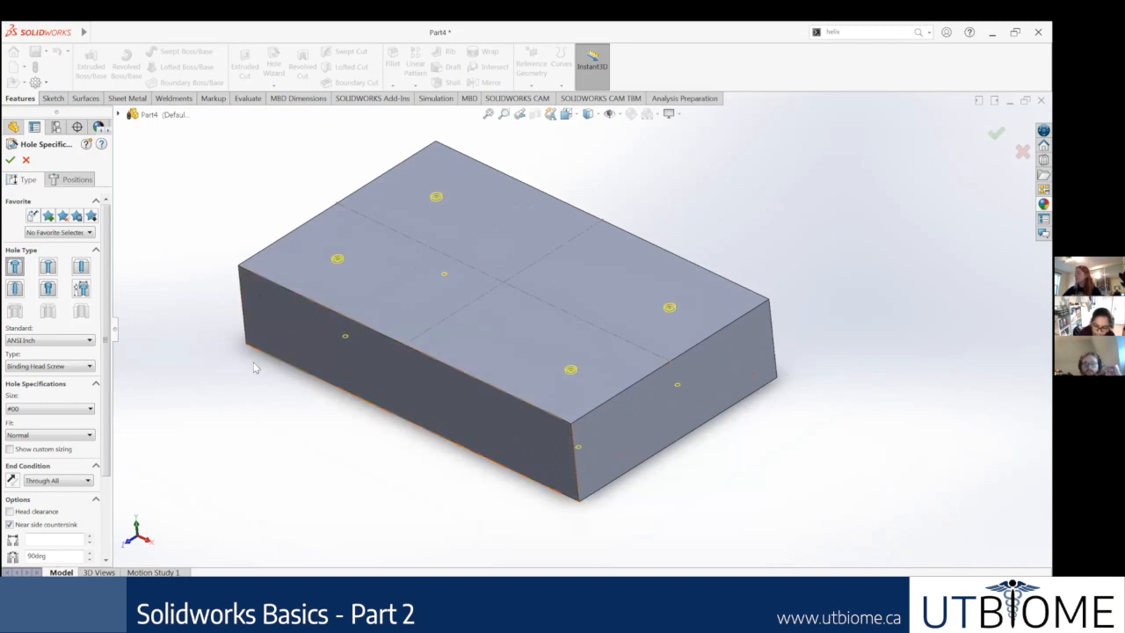
{"action": "scroll", "coordinate": [528, 293], "scroll_direction": "down", "scroll_amount": 2}
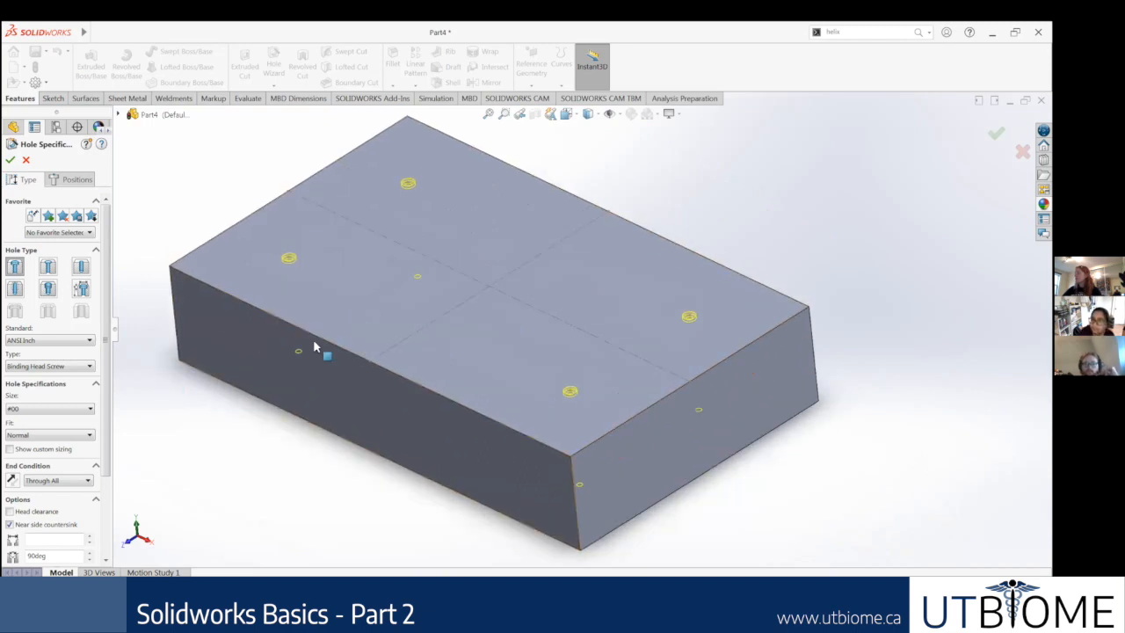
{"action": "scroll", "coordinate": [303, 347], "scroll_direction": "up", "scroll_amount": 2}
Step: Specify the four counterbored holes as ANSI Metric, Hex Screw - ANSI B18.6.7M, size M3.5
{"action": "left_click", "coordinate": [60, 341]}
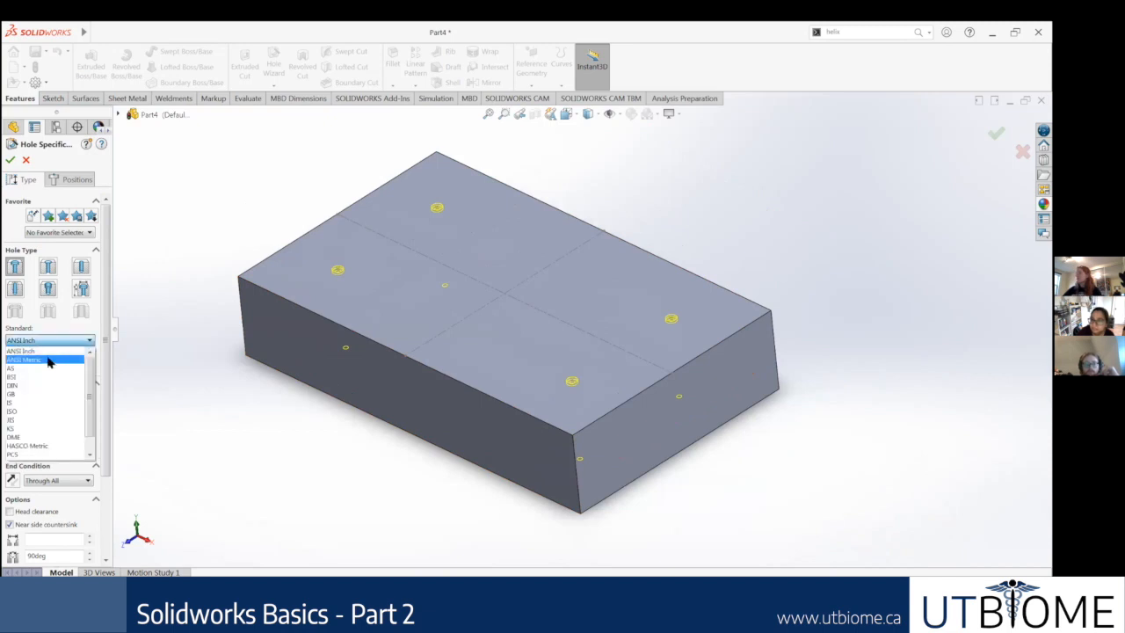
{"action": "left_click", "coordinate": [49, 360]}
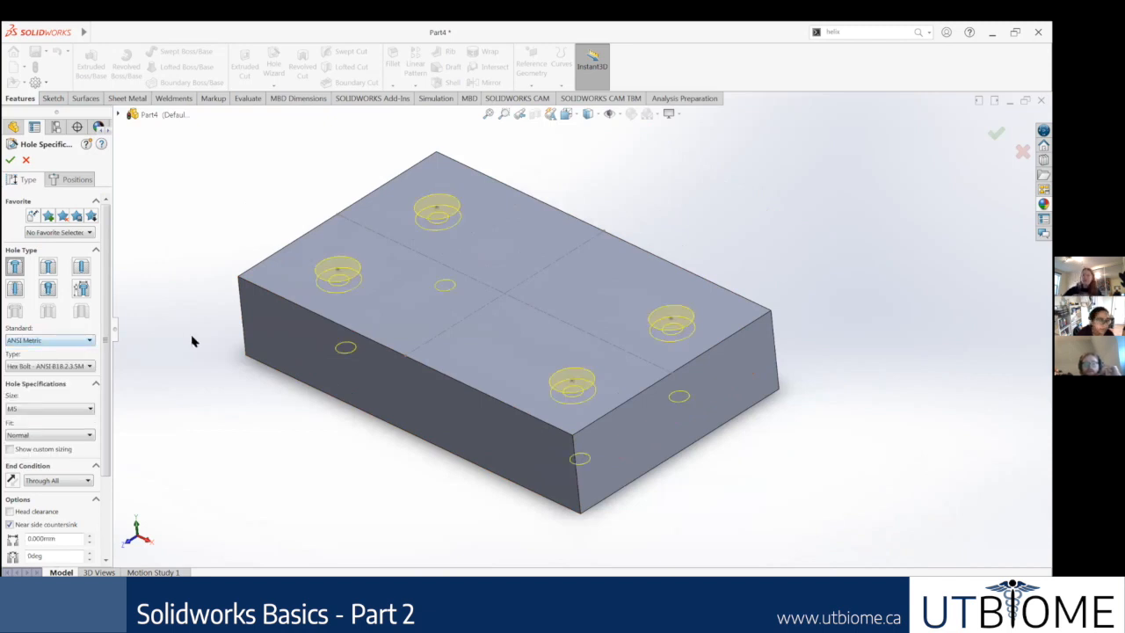
{"action": "left_click", "coordinate": [54, 367]}
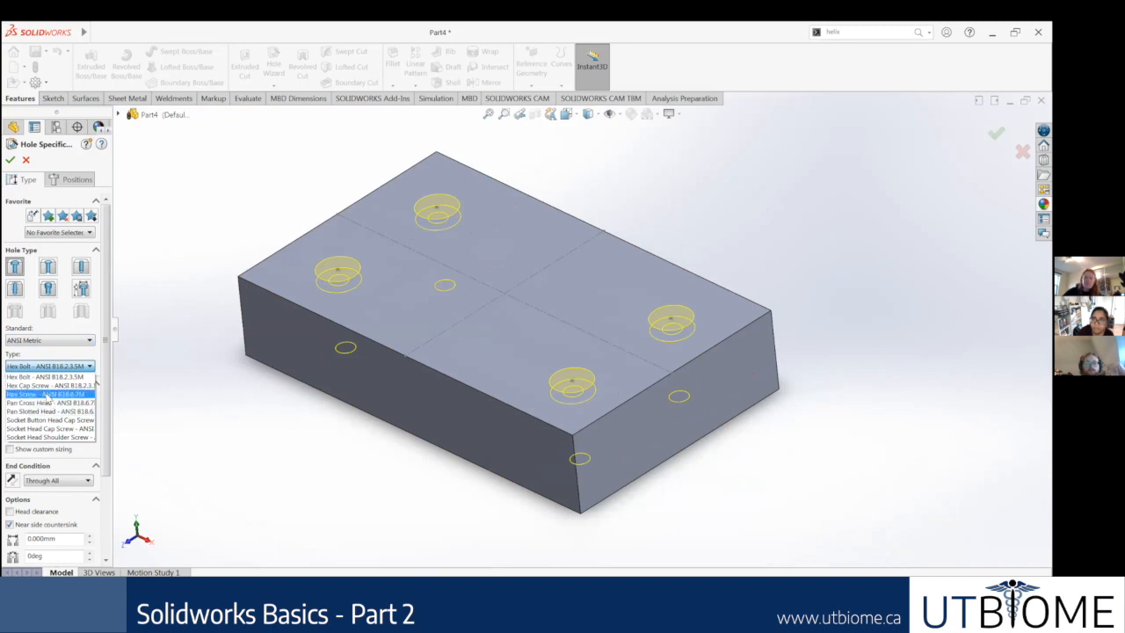
{"action": "left_click", "coordinate": [46, 395]}
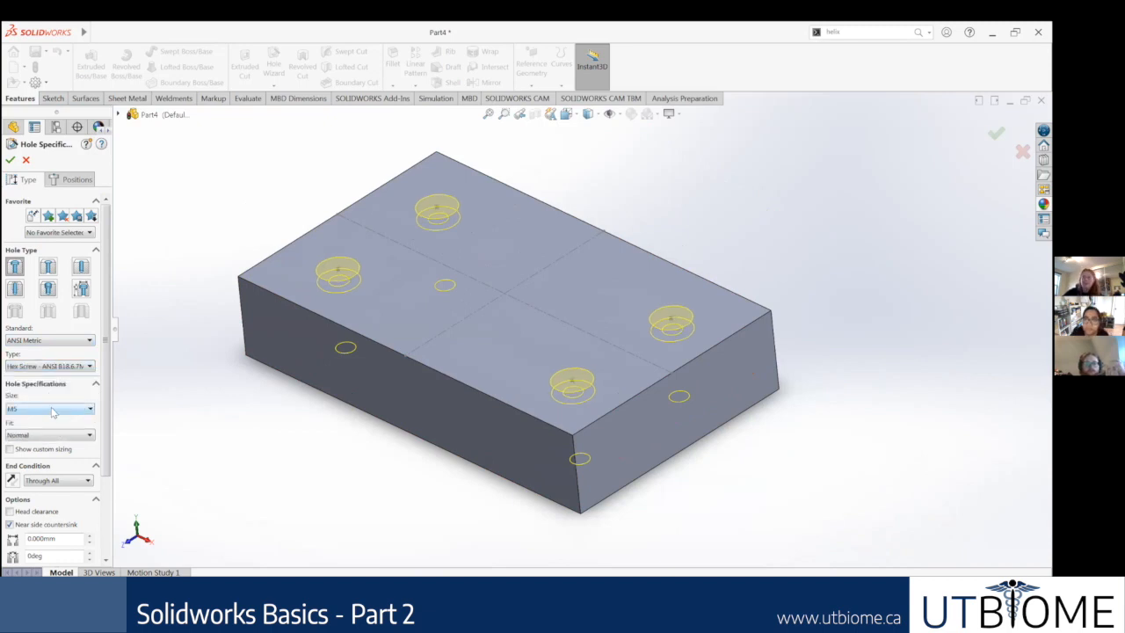
{"action": "left_click", "coordinate": [52, 411]}
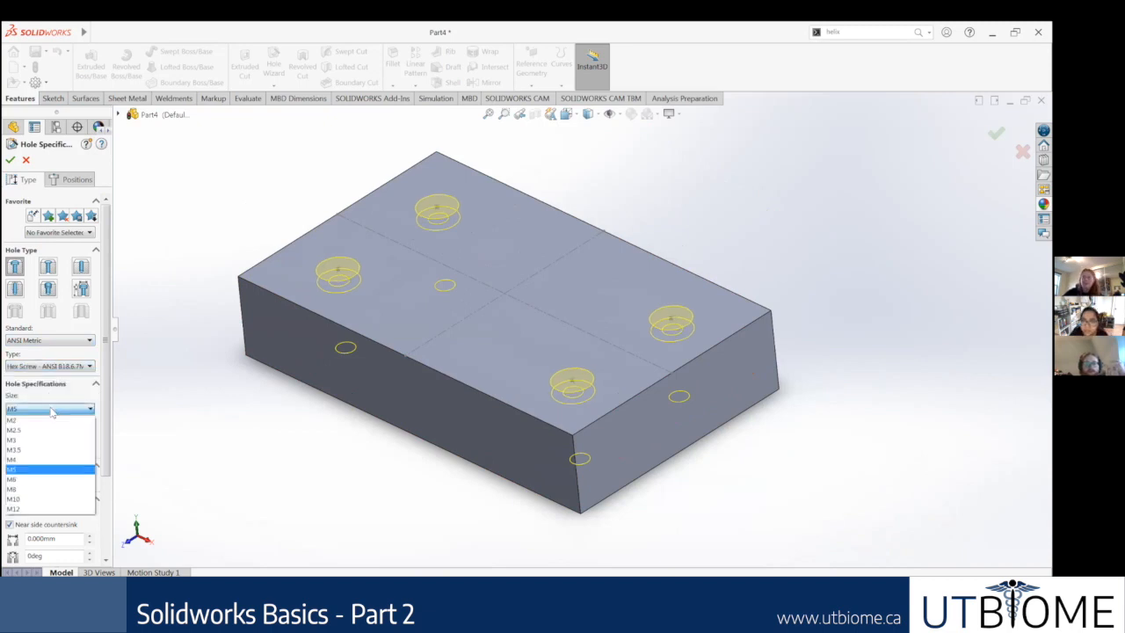
{"action": "left_click", "coordinate": [29, 450]}
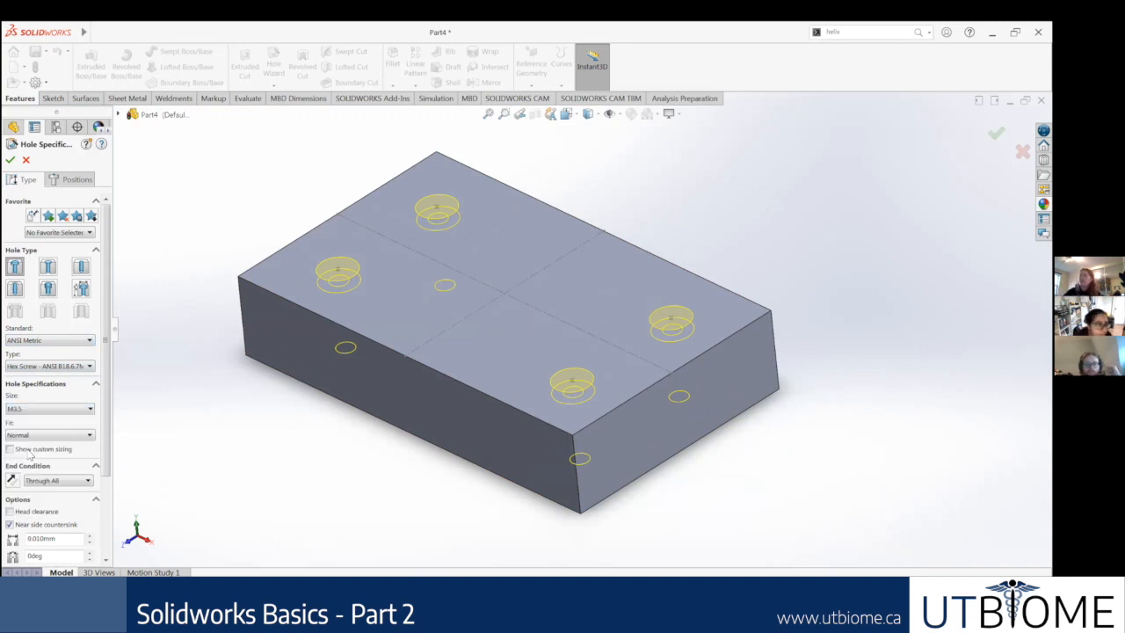
Step: Try the Loose fit for the M3.5 holes and restore the fit to Normal
{"action": "middle_click_drag", "start_coordinate": [257, 365], "coordinate": [243, 333]}
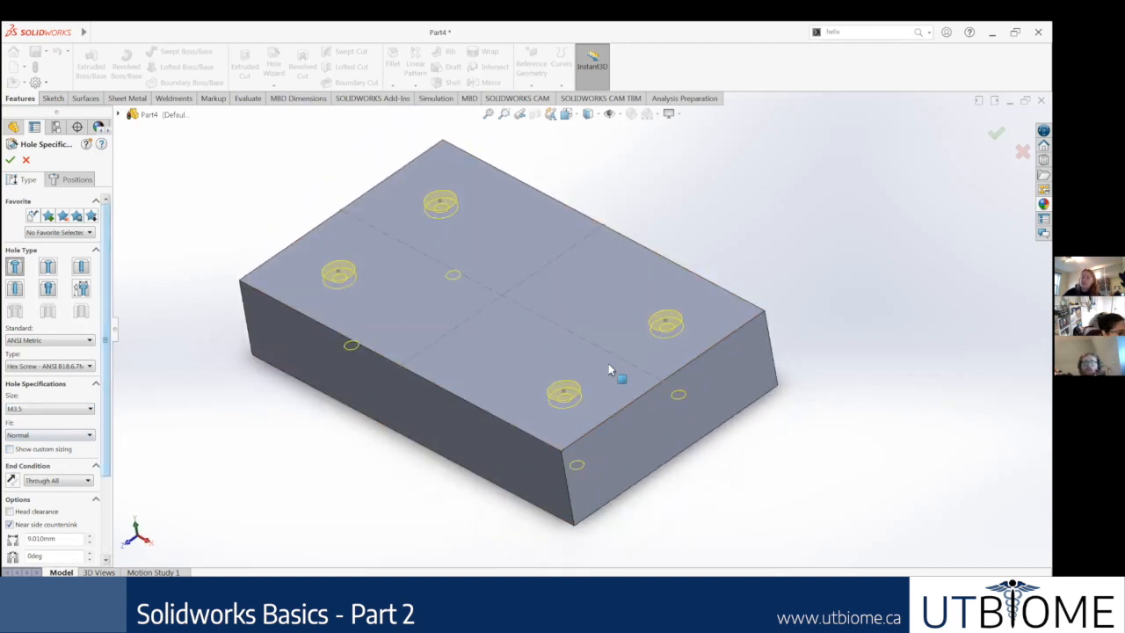
{"action": "middle_click_drag", "start_coordinate": [532, 407], "coordinate": [501, 360]}
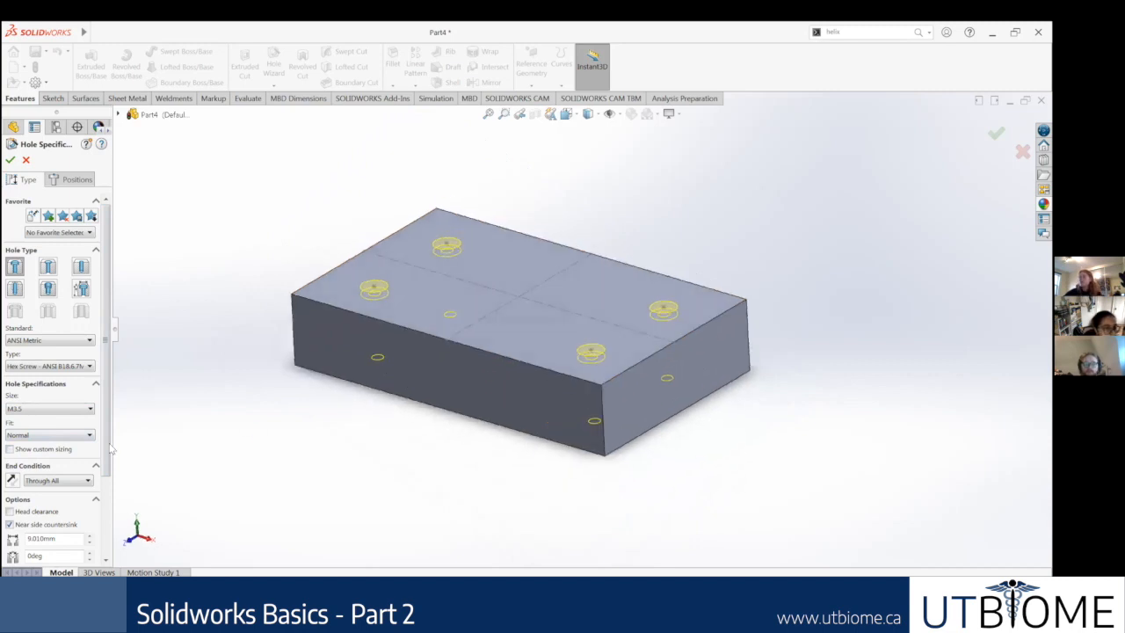
{"action": "scroll", "coordinate": [37, 429], "scroll_direction": "down", "scroll_amount": 1}
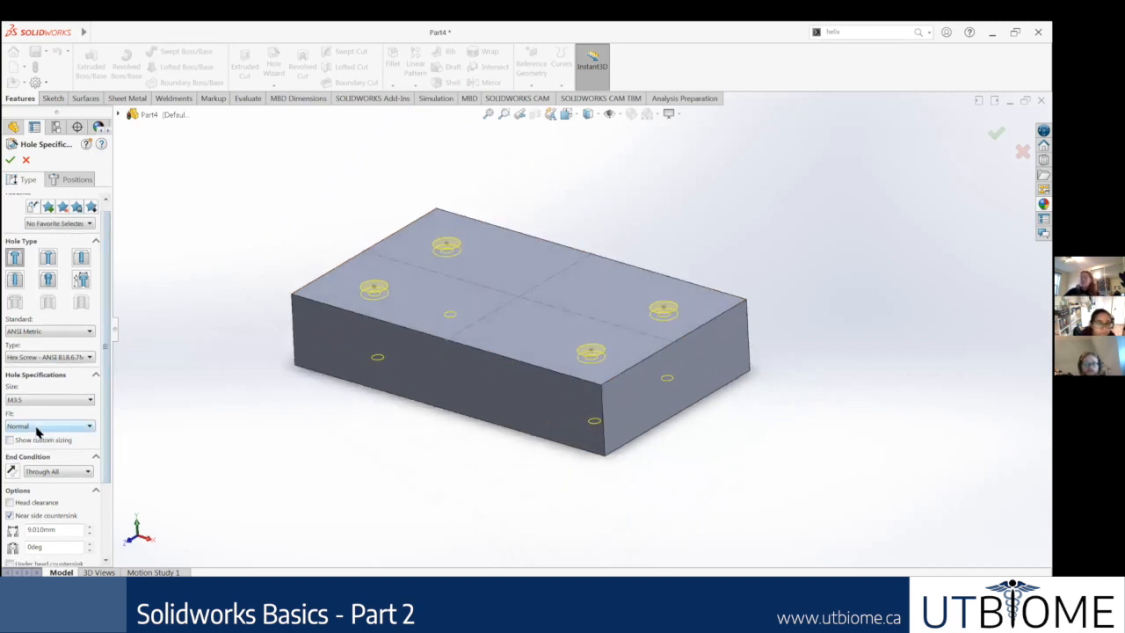
{"action": "left_click", "coordinate": [37, 426]}
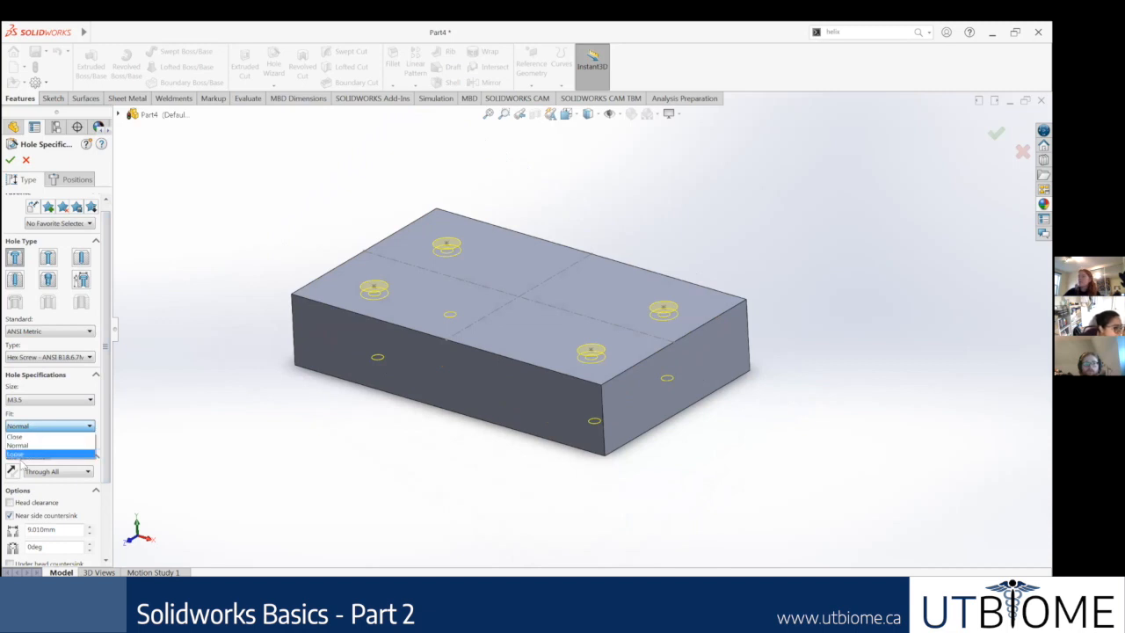
{"action": "left_click", "coordinate": [20, 453]}
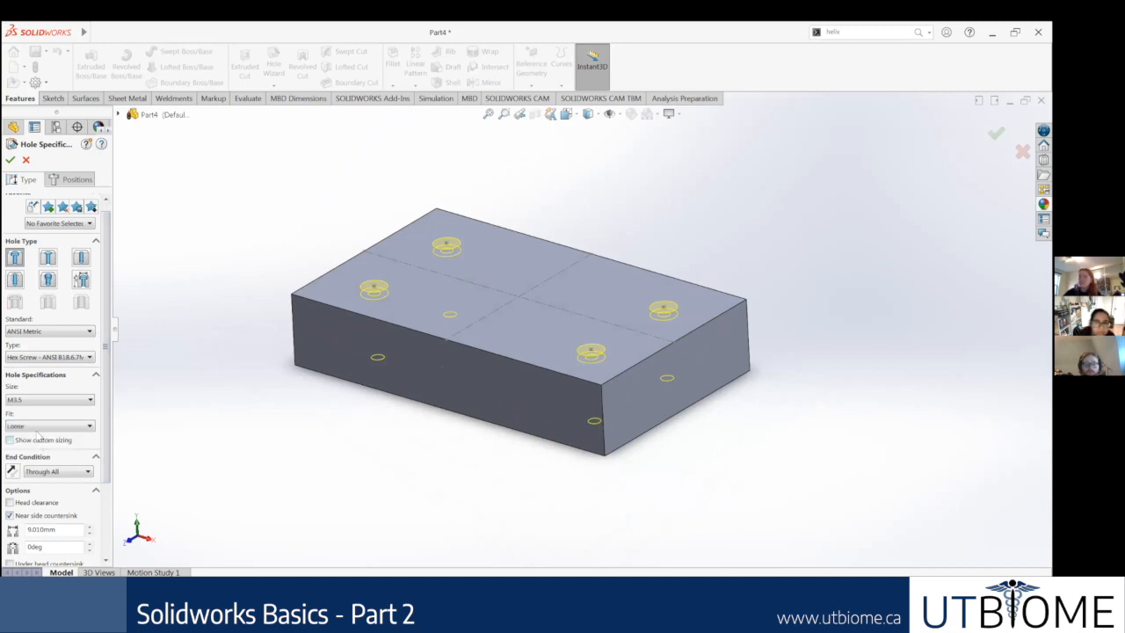
{"action": "left_click", "coordinate": [36, 428]}
{"action": "left_click", "coordinate": [24, 446]}
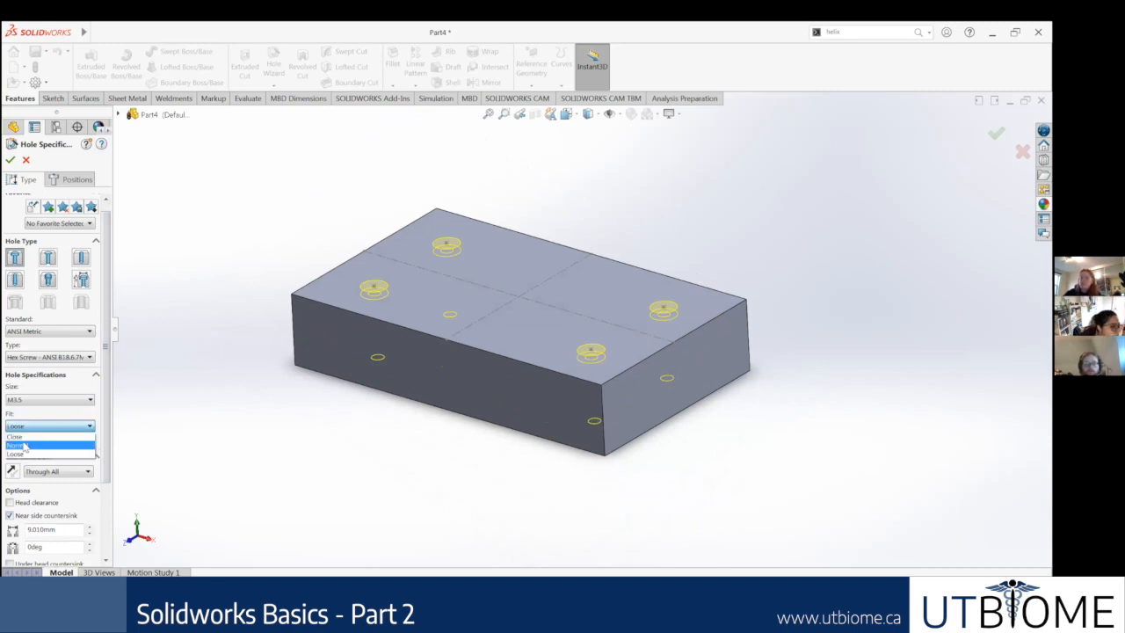
Step: Enable custom sizing for the holes to reveal their diameter and depth values
{"action": "scroll", "coordinate": [104, 445], "scroll_direction": "down", "scroll_amount": 2}
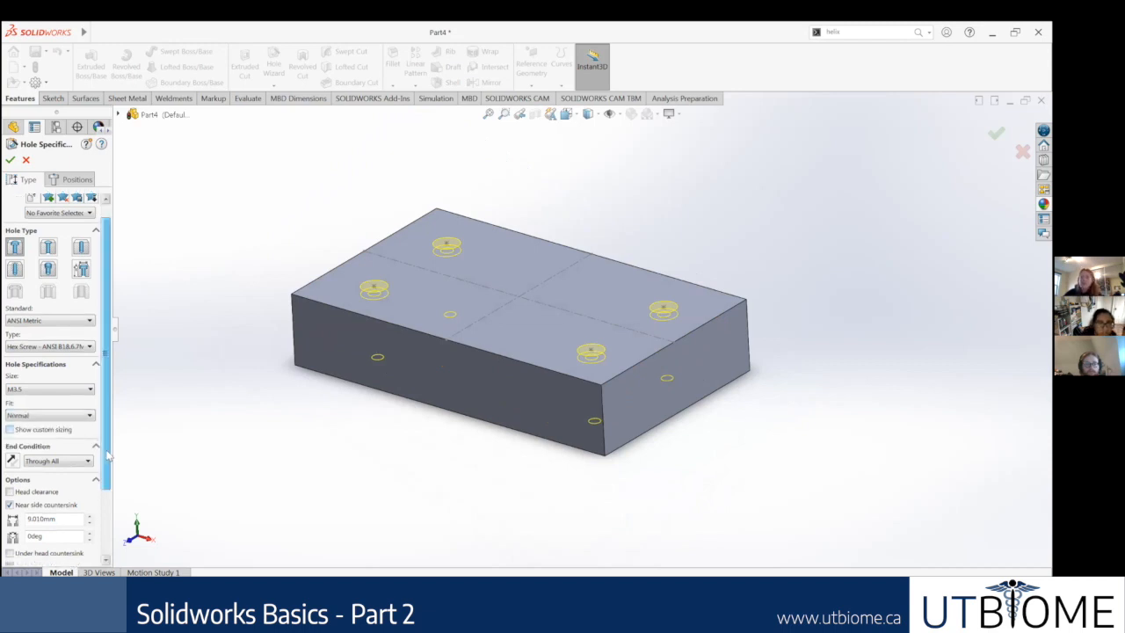
{"action": "left_click", "coordinate": [10, 423]}
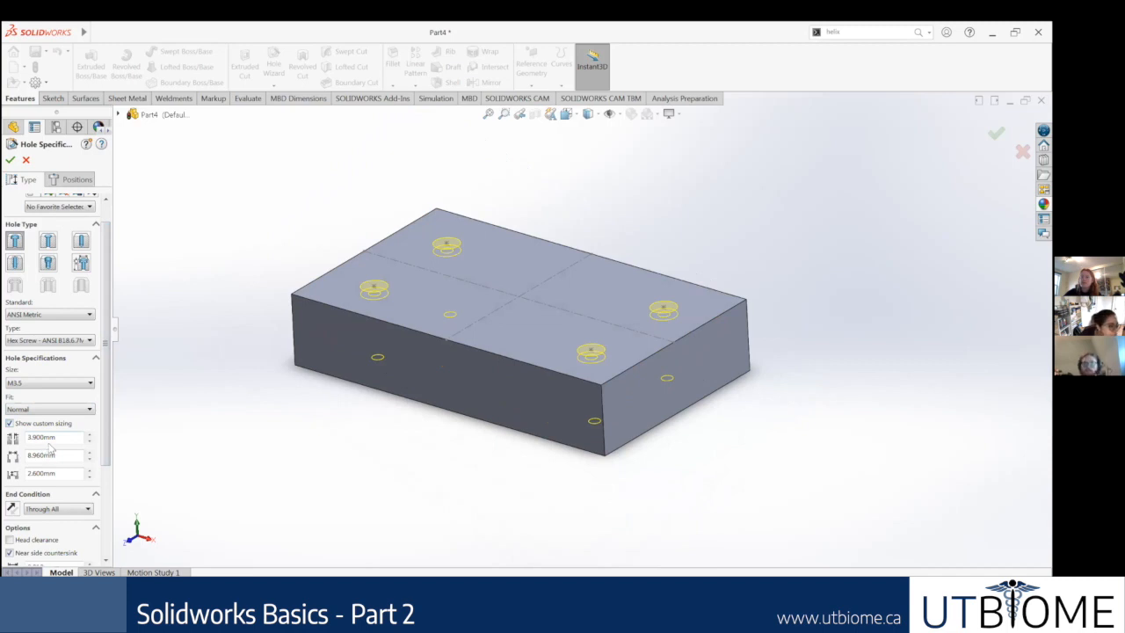
{"action": "left_click", "coordinate": [9, 423]}
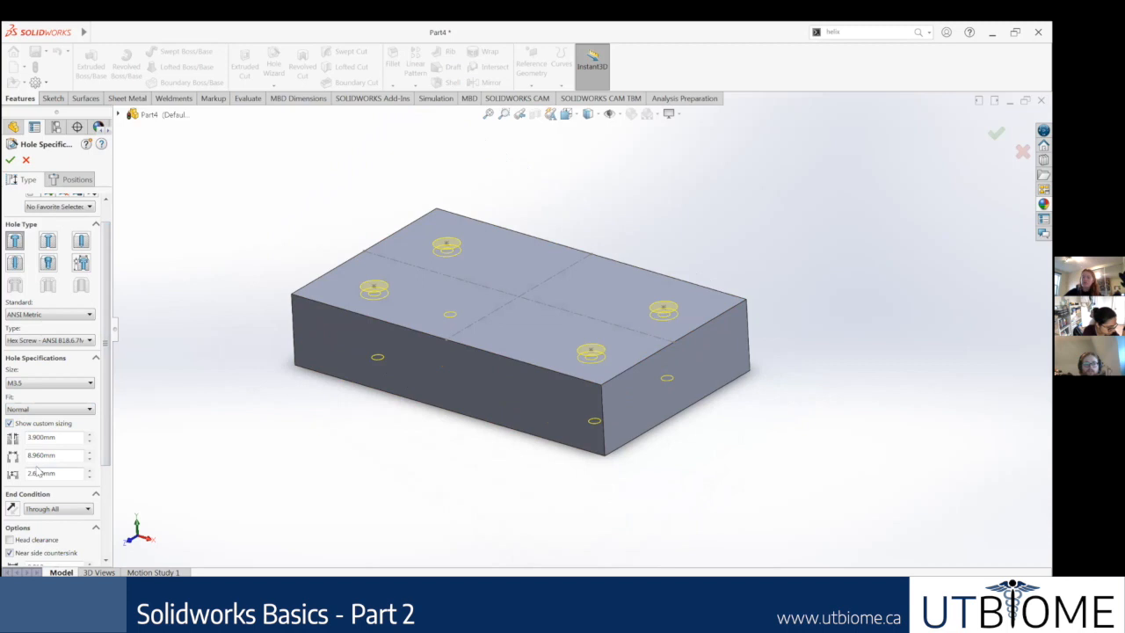
{"action": "scroll", "coordinate": [38, 473], "scroll_direction": "up", "scroll_amount": 2}
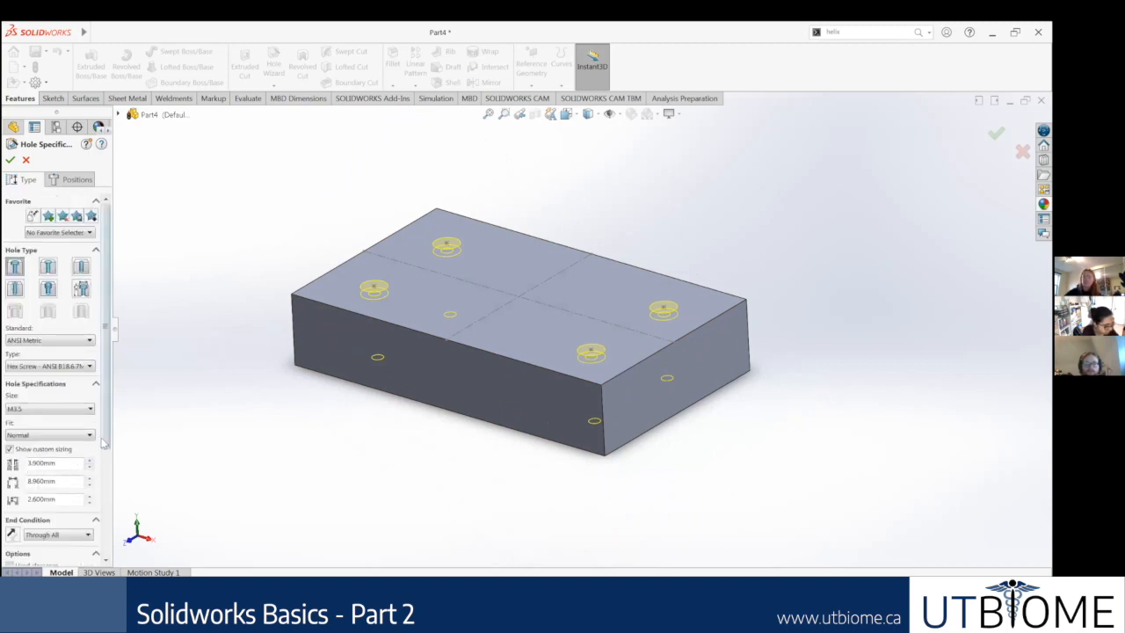
Step: Try a Blind end condition for the holes and restore it to Through All
{"action": "left_click_drag", "start_coordinate": [104, 442], "coordinate": [106, 494]}
{"action": "left_click", "coordinate": [64, 438]}
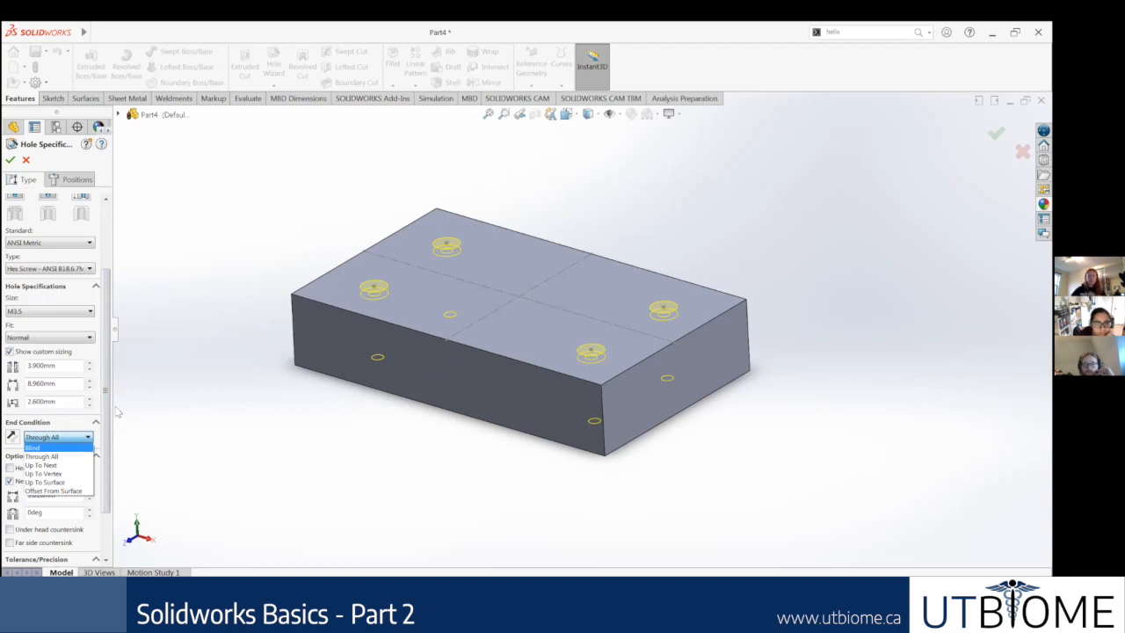
{"action": "left_click", "coordinate": [61, 448]}
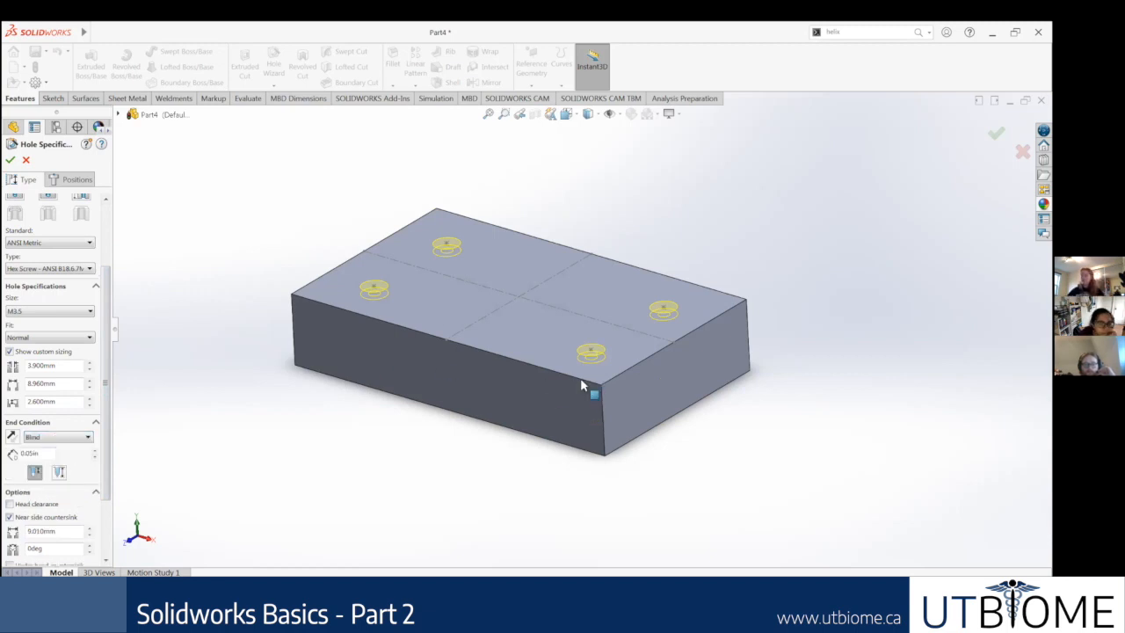
{"action": "left_click", "coordinate": [63, 439]}
{"action": "left_click", "coordinate": [44, 448]}
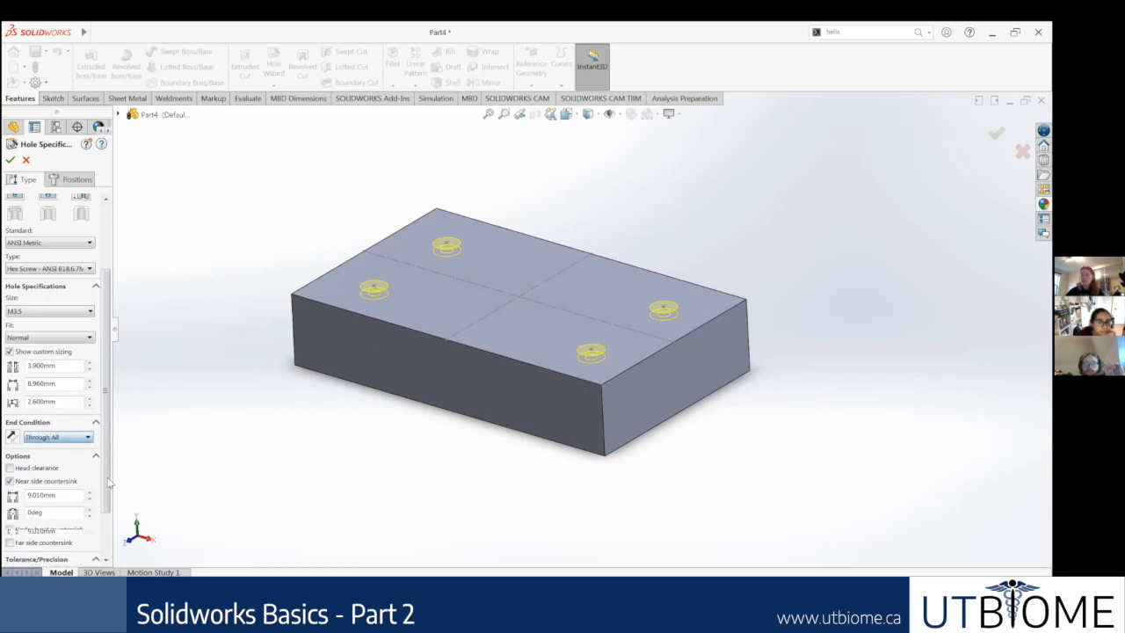
Step: Change the hole type to a tapered pipe tap, accepting the parent standard in place of ANSI Metric
{"action": "scroll", "coordinate": [103, 534], "scroll_direction": "down", "scroll_amount": 3}
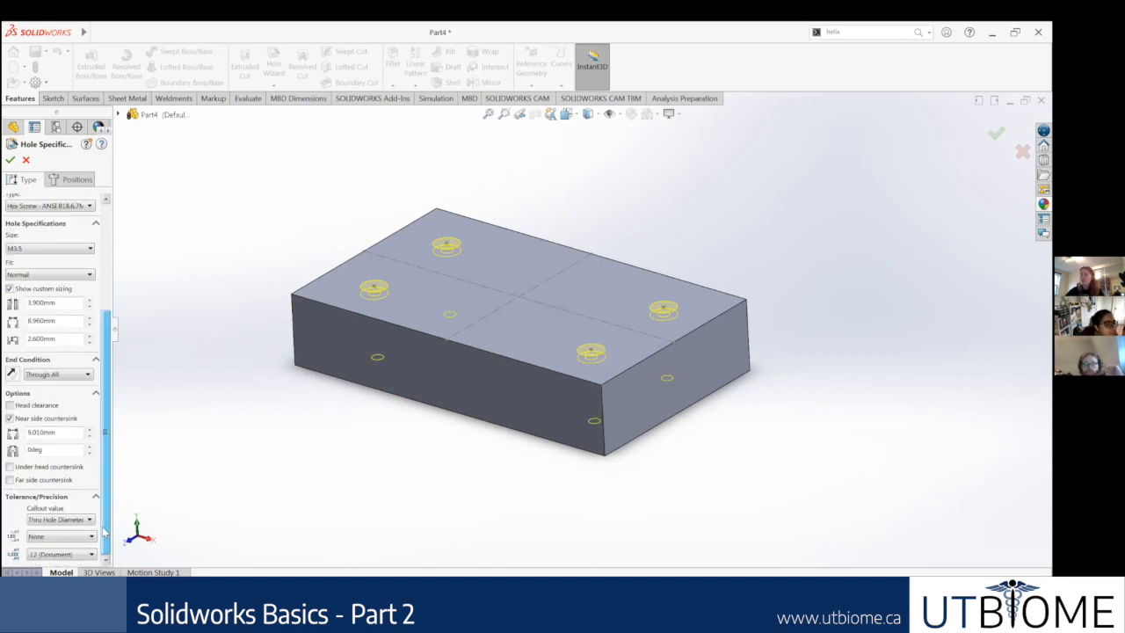
{"action": "scroll", "coordinate": [91, 426], "scroll_direction": "up", "scroll_amount": 5}
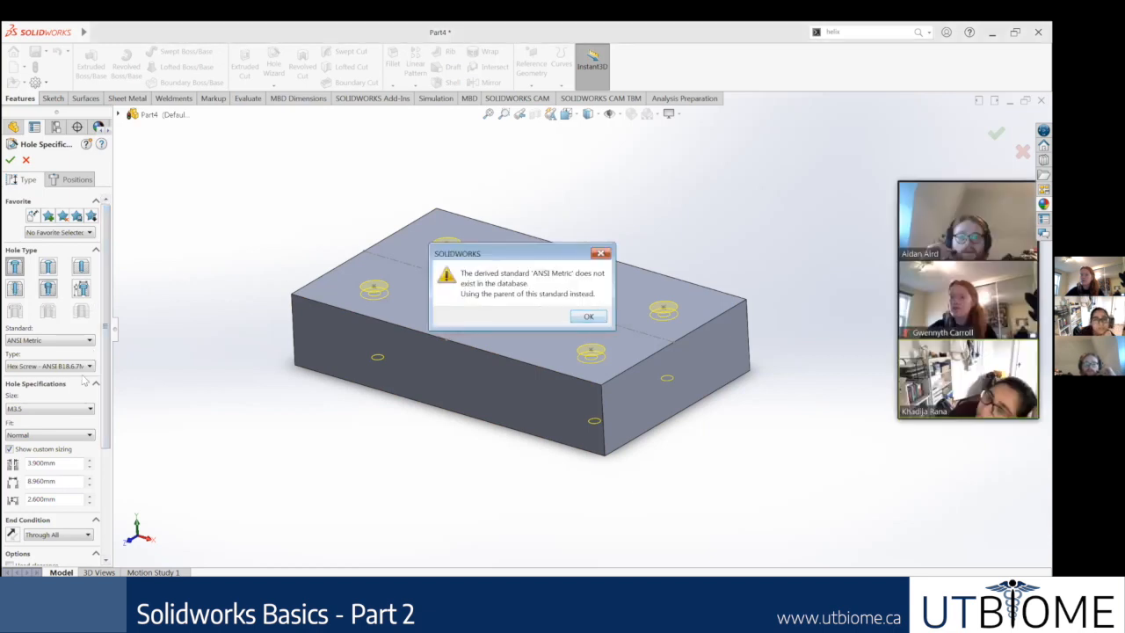
{"action": "key", "text": "Return"}
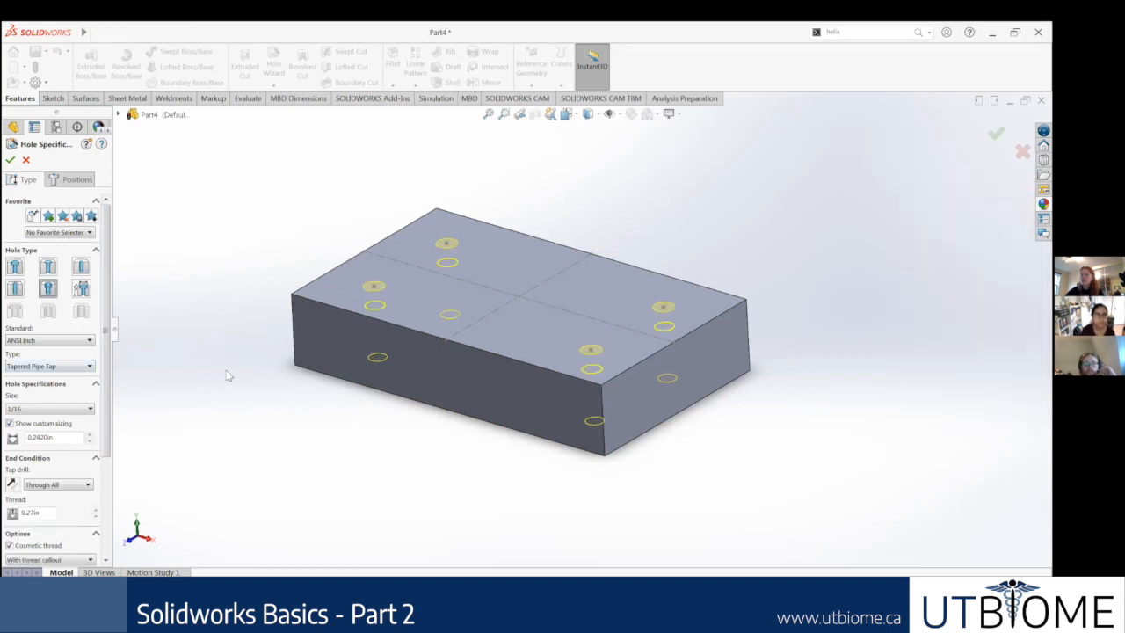
Step: Turn off the cosmetic thread option for the 1/16 tapered pipe tap holes and review the remaining settings
{"action": "middle_click_drag", "start_coordinate": [229, 374], "coordinate": [243, 379]}
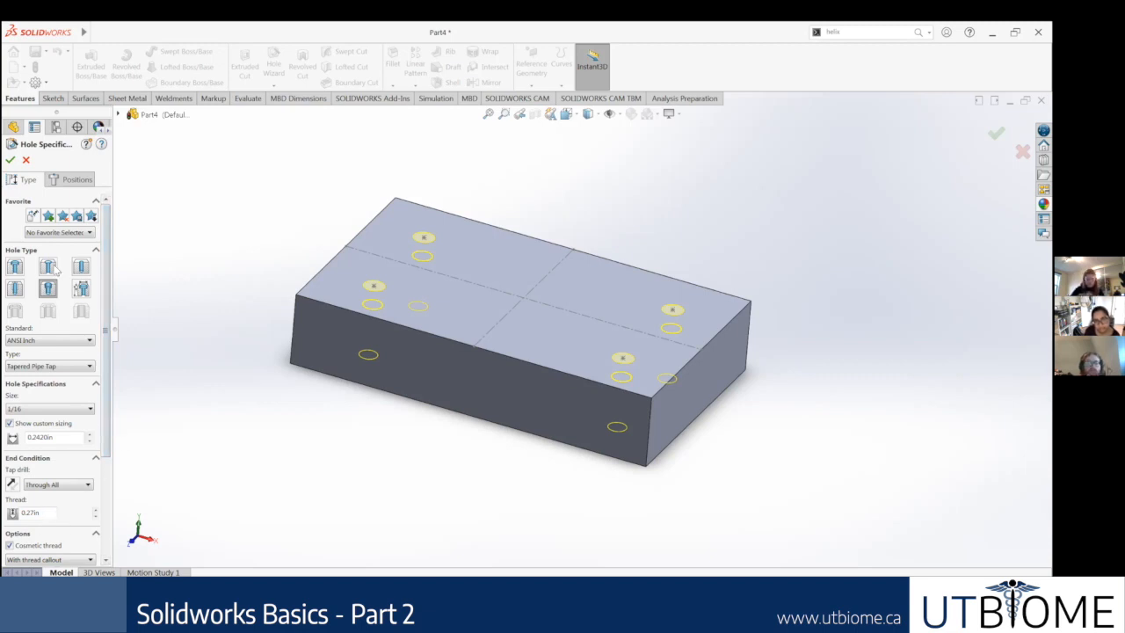
{"action": "scroll", "coordinate": [107, 422], "scroll_direction": "down", "scroll_amount": 1}
{"action": "scroll", "coordinate": [107, 422], "scroll_direction": "down", "scroll_amount": 1}
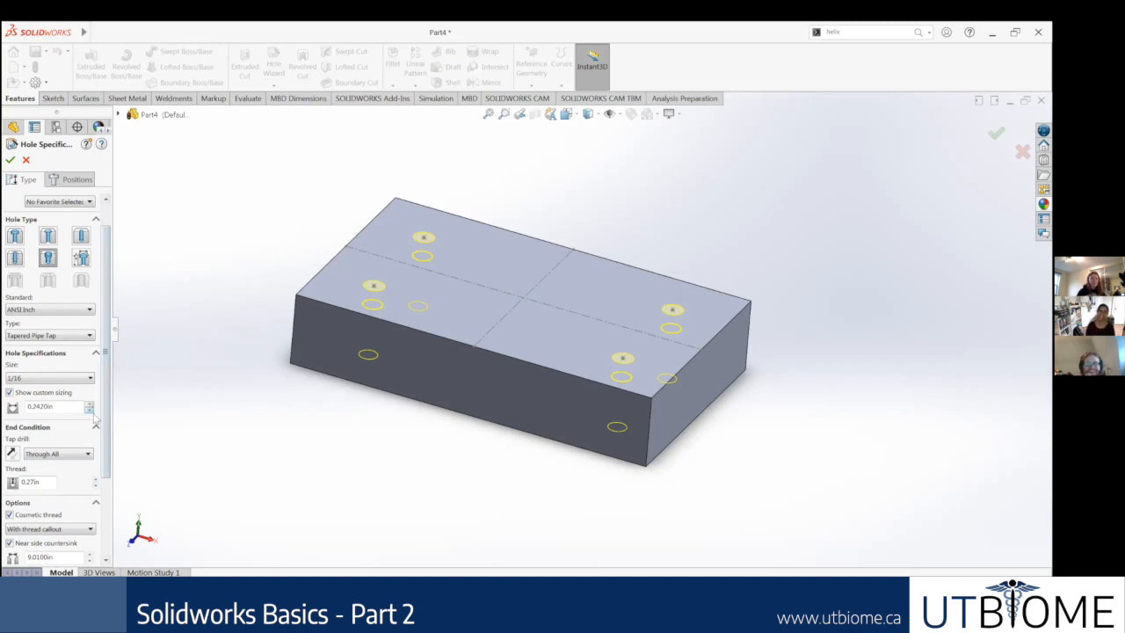
{"action": "left_click_drag", "start_coordinate": [104, 425], "coordinate": [114, 487]}
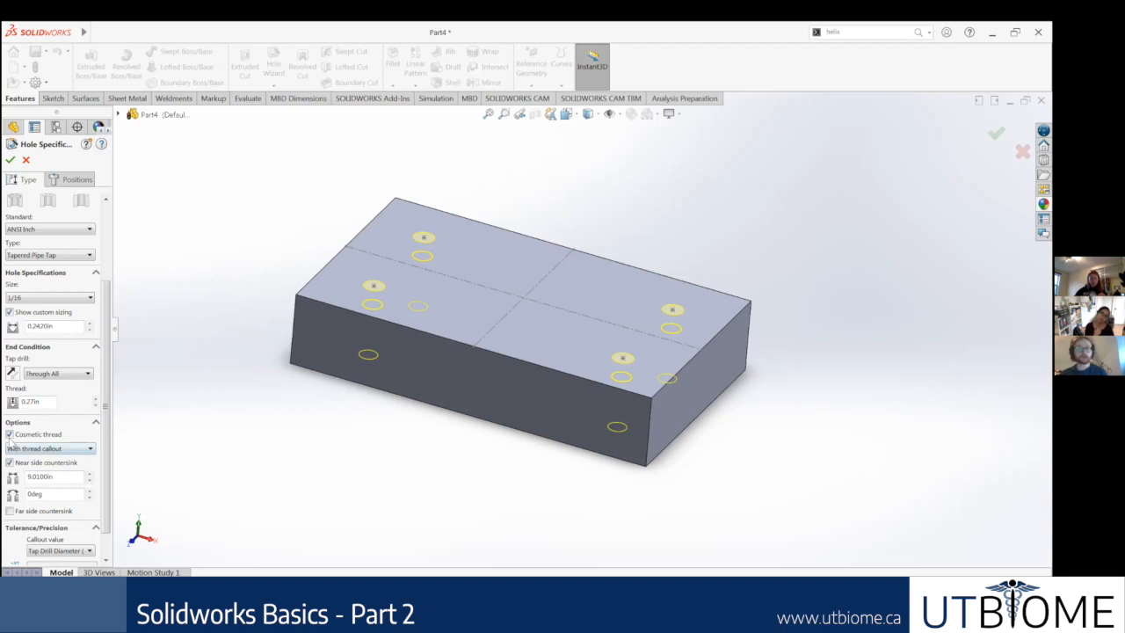
{"action": "left_click", "coordinate": [9, 435]}
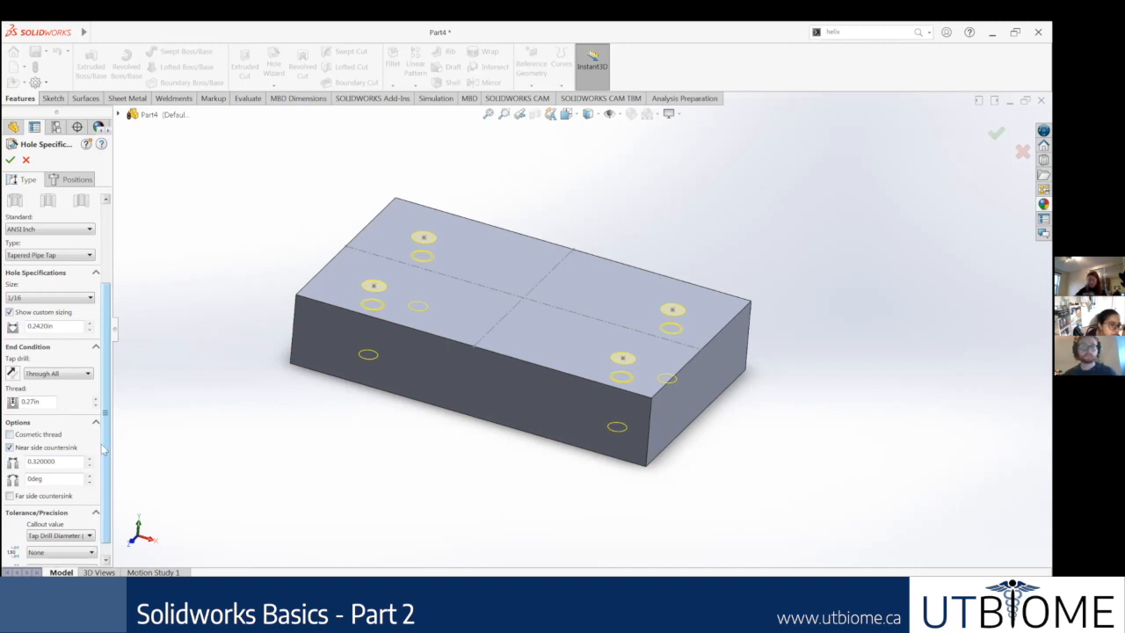
{"action": "left_click_drag", "start_coordinate": [109, 455], "coordinate": [100, 494]}
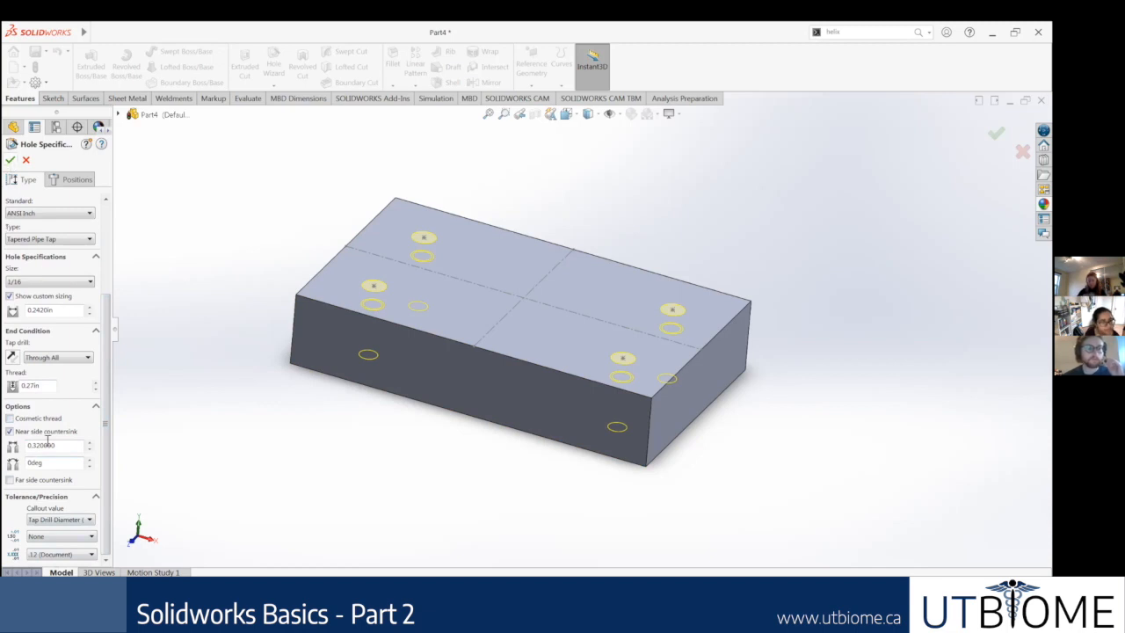
Step: Accept the Hole Wizard settings to cut the four 1/16 tapered pipe tap holes through the block
{"action": "scroll", "coordinate": [93, 382], "scroll_direction": "up", "scroll_amount": 3}
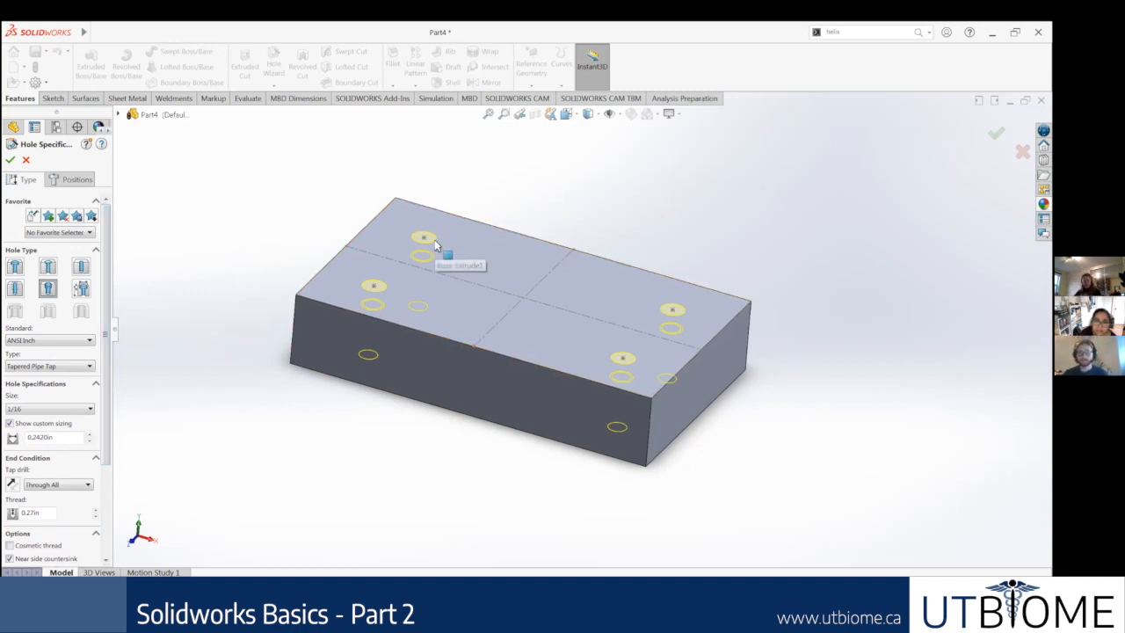
{"action": "left_click", "coordinate": [358, 349]}
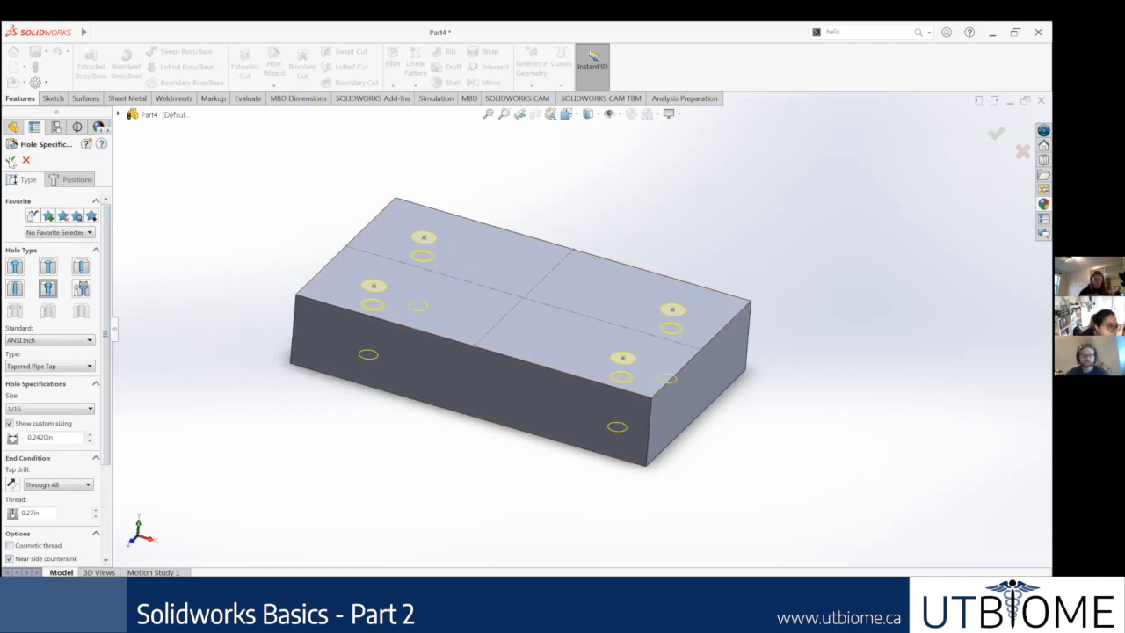
{"action": "left_click", "coordinate": [10, 160]}
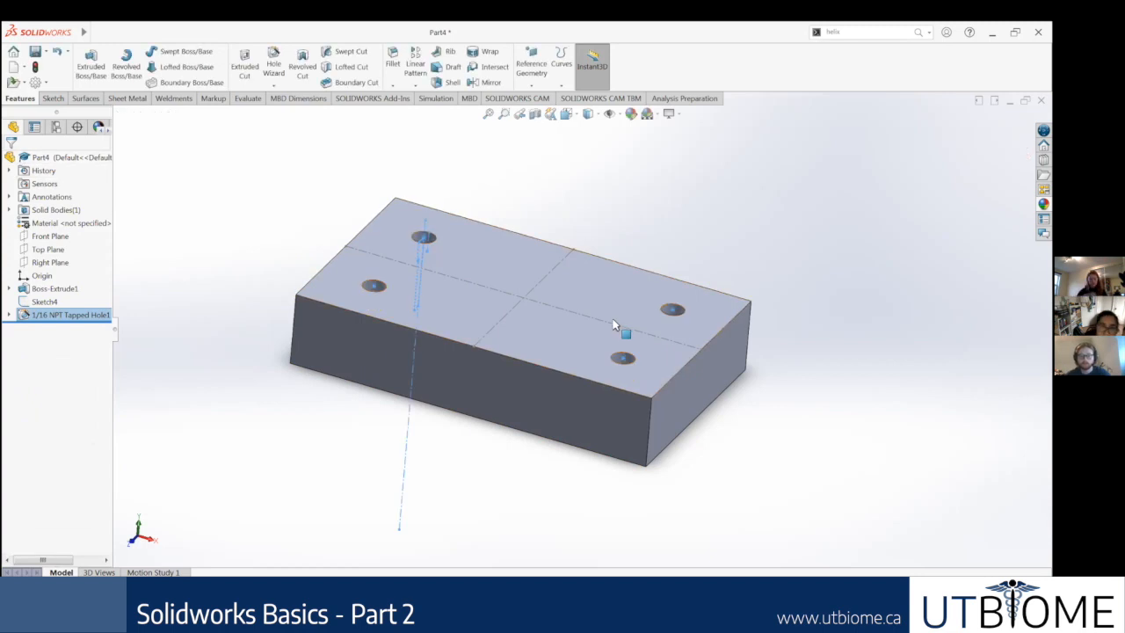
Step: Examine the interior of the tapered pipe tap holes on the block's upper face from several angles
{"action": "scroll", "coordinate": [631, 412], "scroll_direction": "down", "scroll_amount": 5}
{"action": "middle_click_drag", "start_coordinate": [631, 412], "coordinate": [641, 536]}
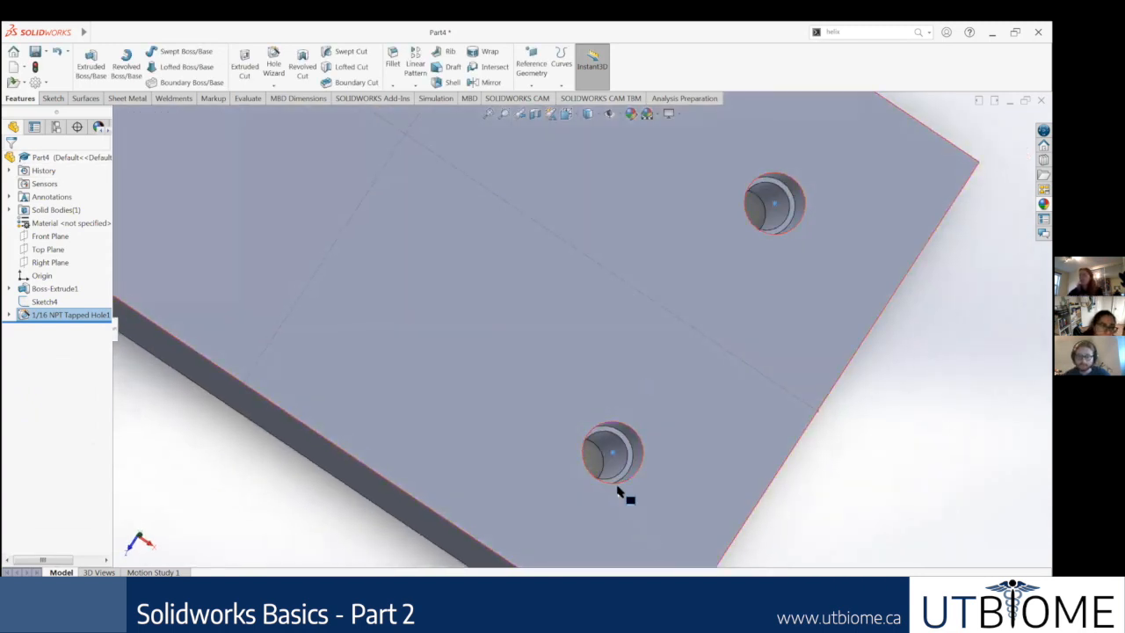
{"action": "scroll", "coordinate": [601, 397], "scroll_direction": "down", "scroll_amount": 4}
{"action": "left_click", "coordinate": [601, 397]}
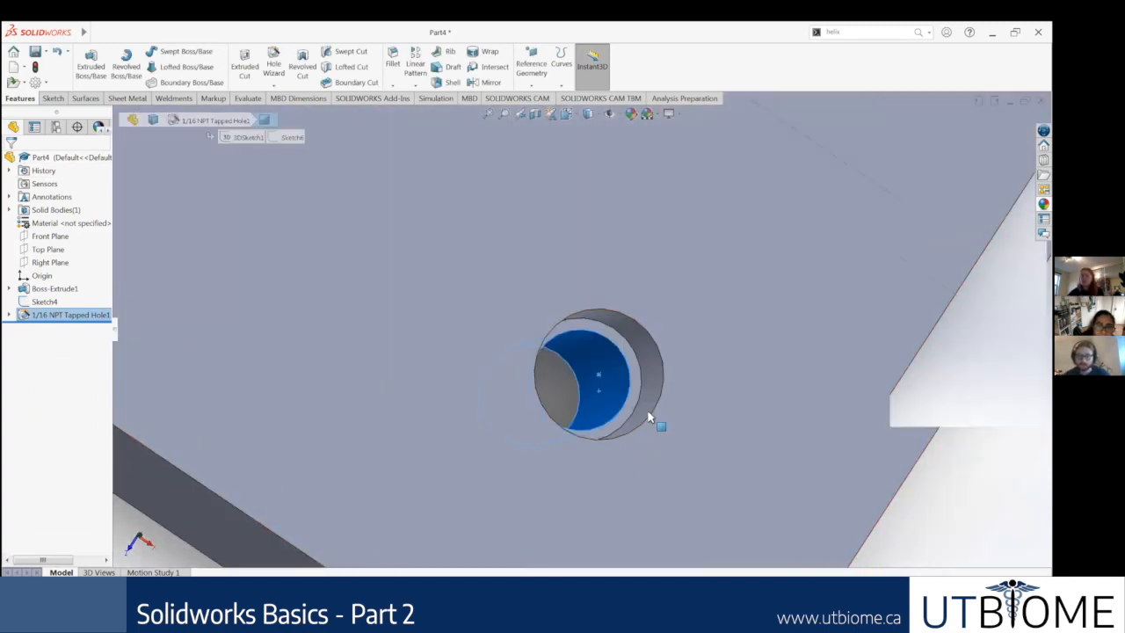
{"action": "scroll", "coordinate": [690, 406], "scroll_direction": "up", "scroll_amount": 5}
{"action": "middle_click_drag", "start_coordinate": [683, 393], "coordinate": [567, 240]}
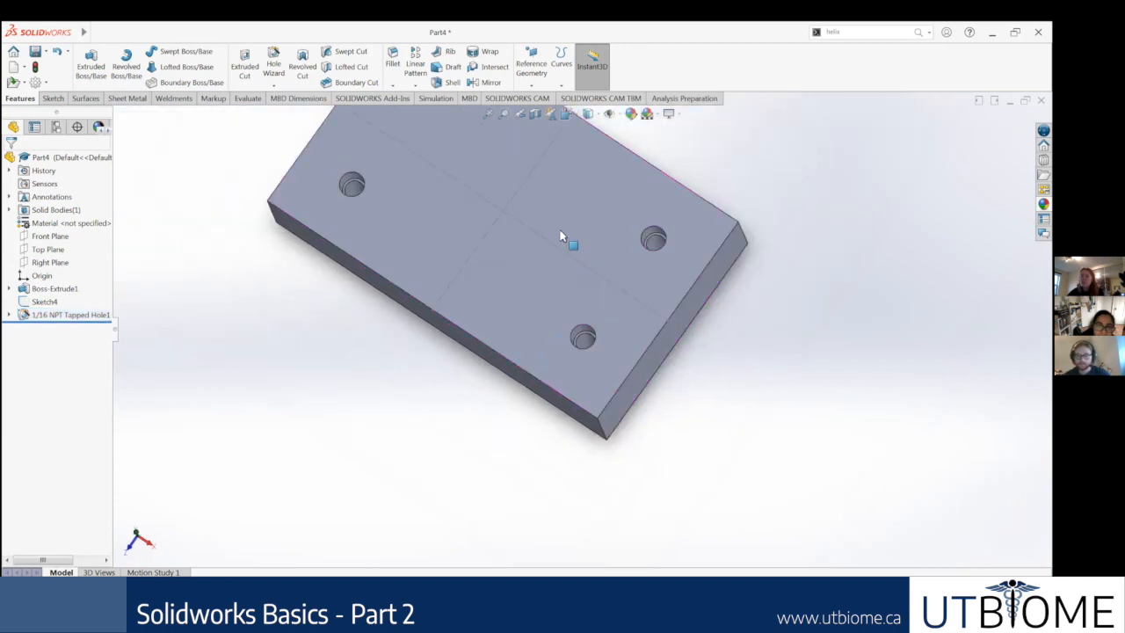
{"action": "scroll", "coordinate": [442, 231], "scroll_direction": "down", "scroll_amount": 6}
{"action": "scroll", "coordinate": [486, 276], "scroll_direction": "down", "scroll_amount": 2}
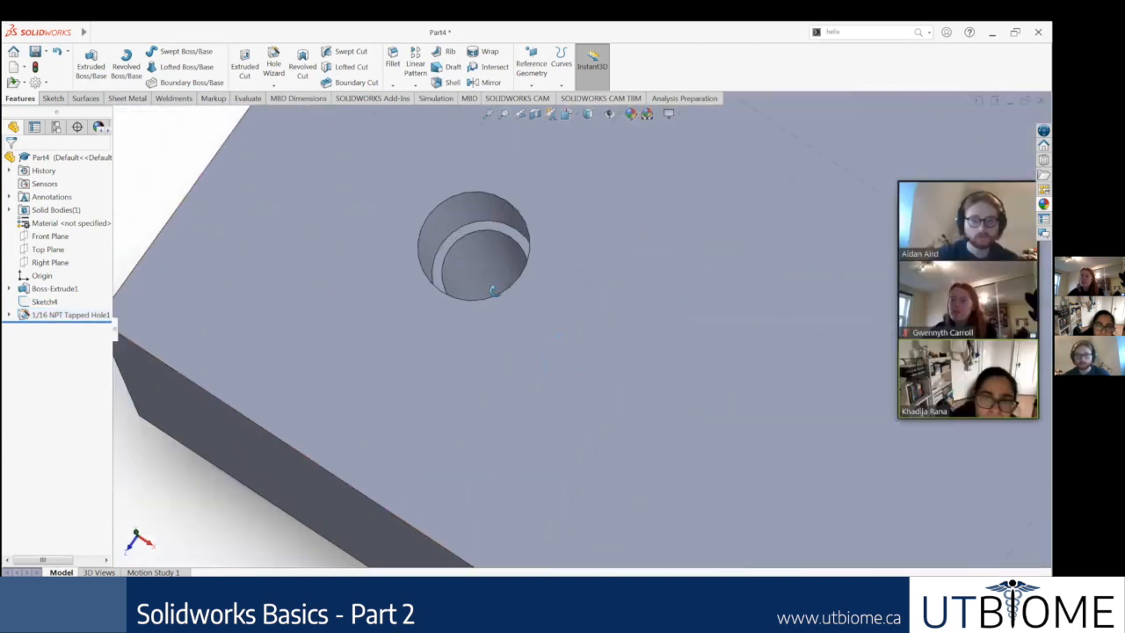
{"action": "middle_click_drag", "start_coordinate": [507, 329], "coordinate": [521, 321]}
{"action": "left_click", "coordinate": [520, 320]}
{"action": "scroll", "coordinate": [638, 306], "scroll_direction": "up", "scroll_amount": 4}
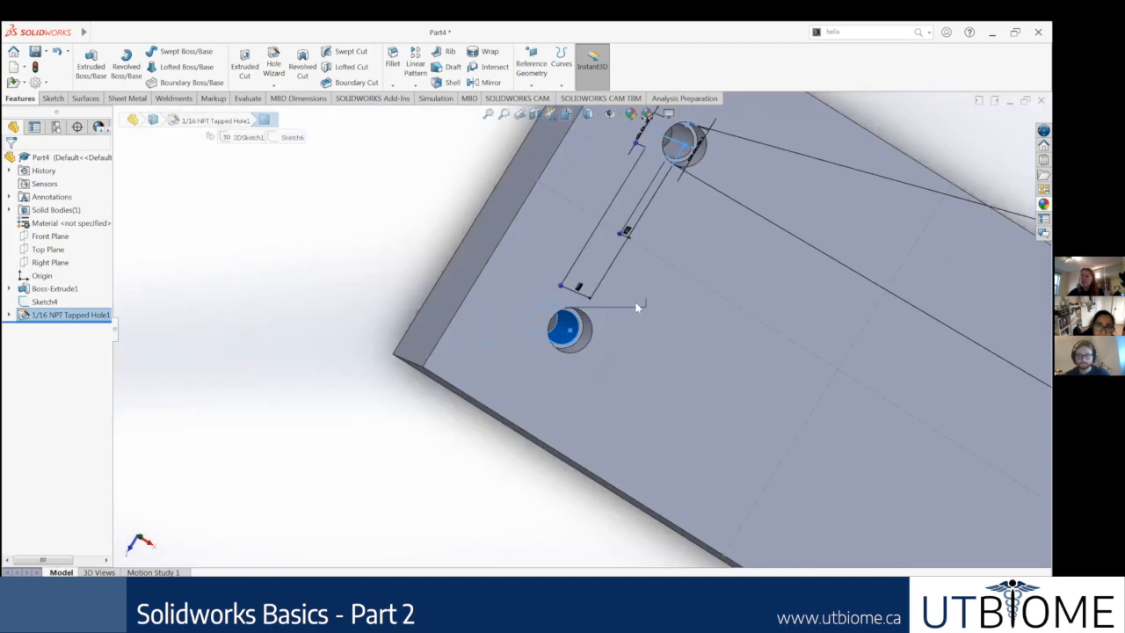
{"action": "scroll", "coordinate": [574, 312], "scroll_direction": "up", "scroll_amount": 3}
Step: Edit the 1/16 tapered hole feature to turn on its cosmetic thread option
{"action": "left_click", "coordinate": [70, 315]}
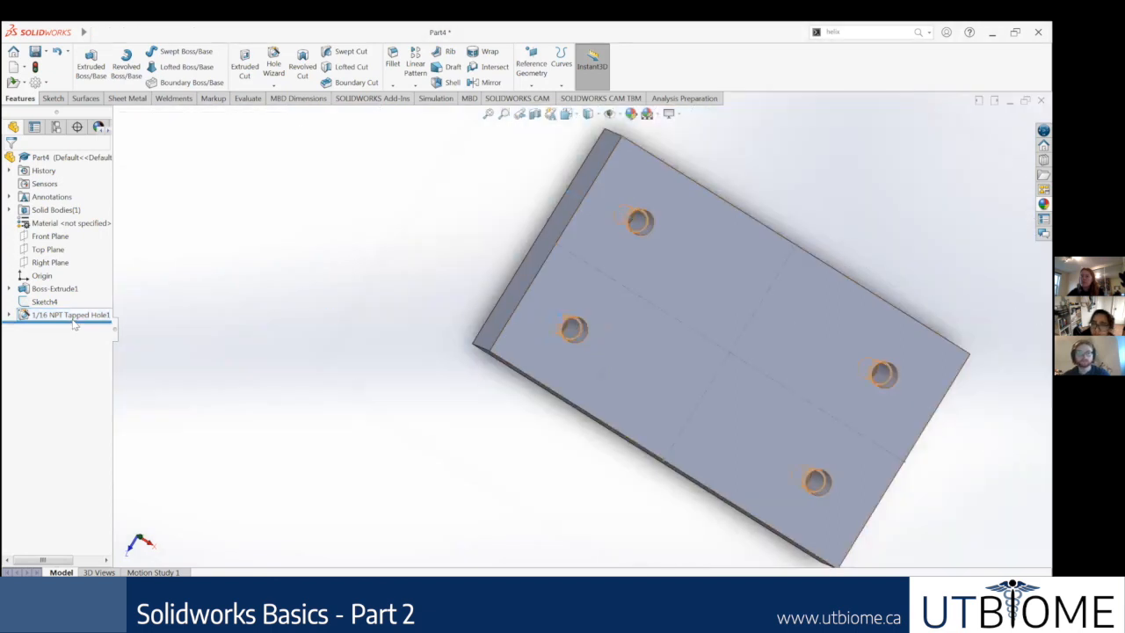
{"action": "right_click", "coordinate": [66, 317]}
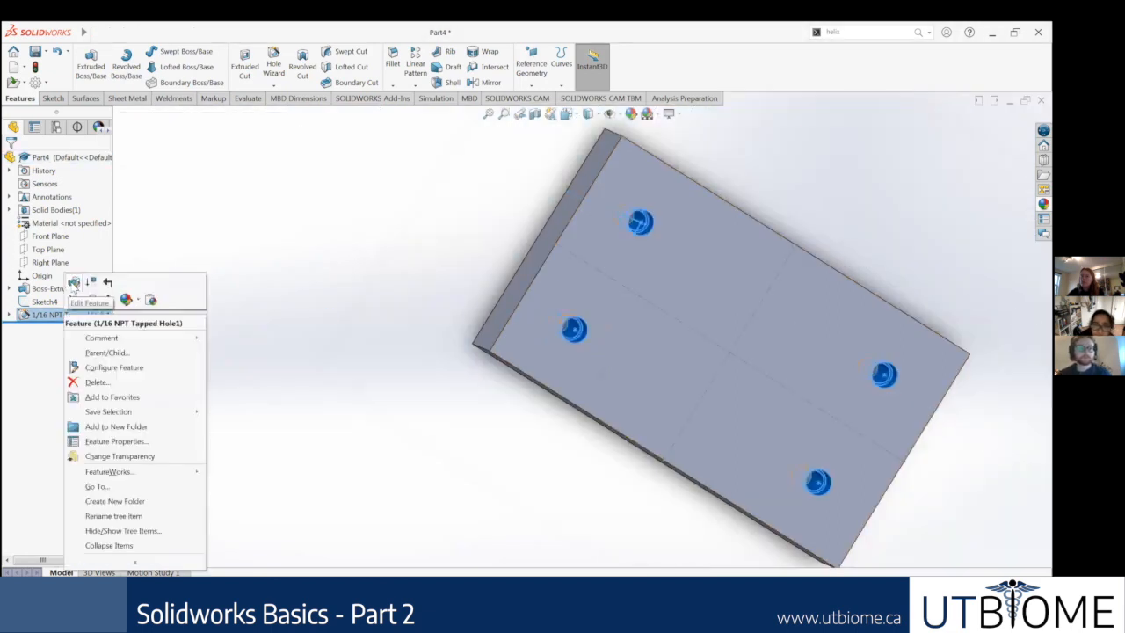
{"action": "left_click", "coordinate": [90, 283]}
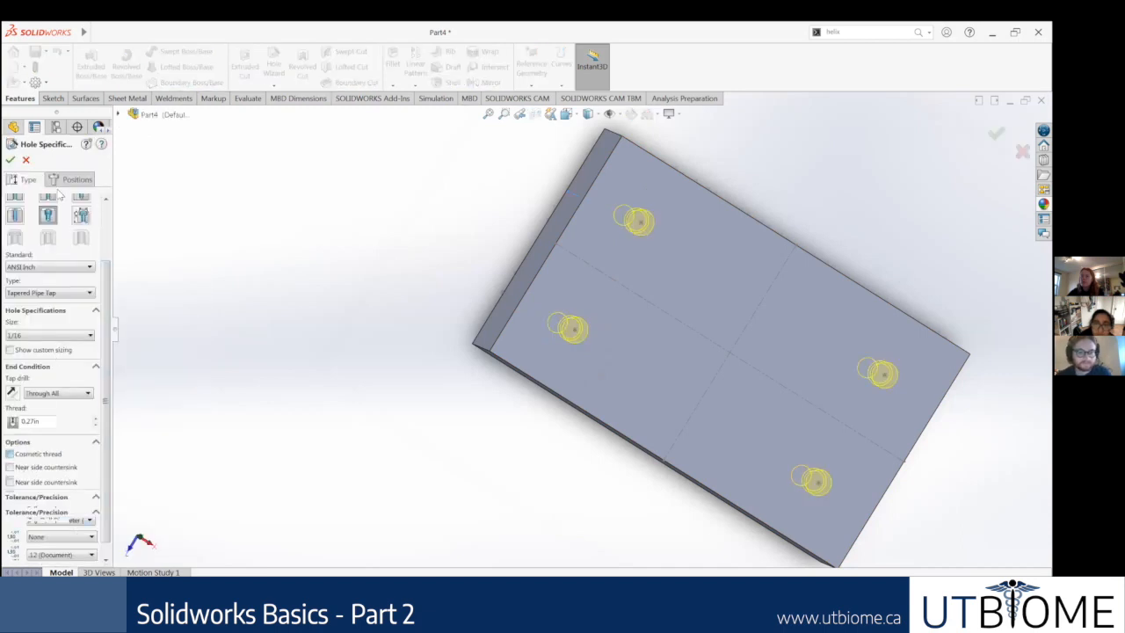
{"action": "left_click", "coordinate": [10, 454]}
{"action": "left_click", "coordinate": [10, 160]}
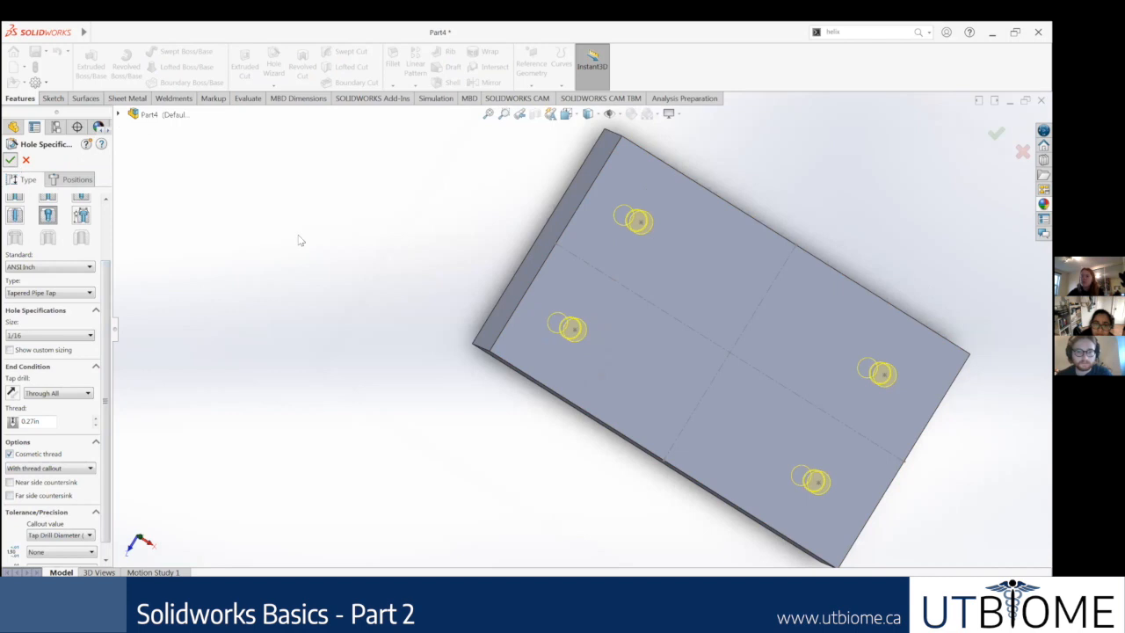
Step: Inspect how the cosmetic thread is displayed around one of the tapped holes
{"action": "scroll", "coordinate": [573, 338], "scroll_direction": "down", "scroll_amount": 5}
{"action": "scroll", "coordinate": [490, 258], "scroll_direction": "down", "scroll_amount": 3}
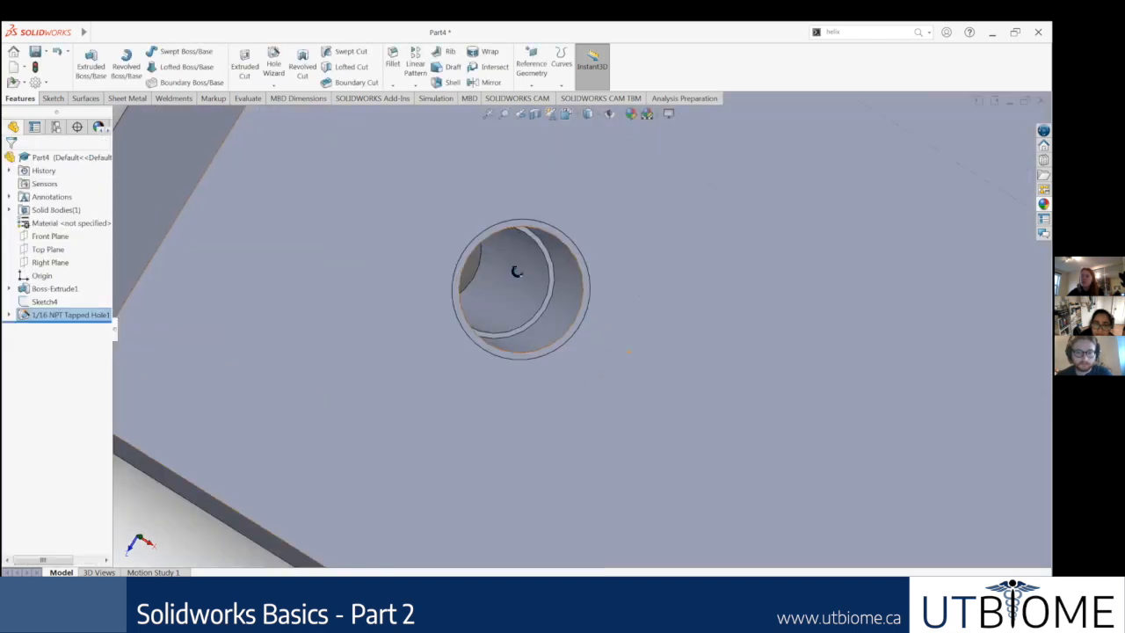
{"action": "middle_click_drag", "start_coordinate": [515, 271], "coordinate": [449, 267]}
{"action": "scroll", "coordinate": [439, 323], "scroll_direction": "up", "scroll_amount": 5}
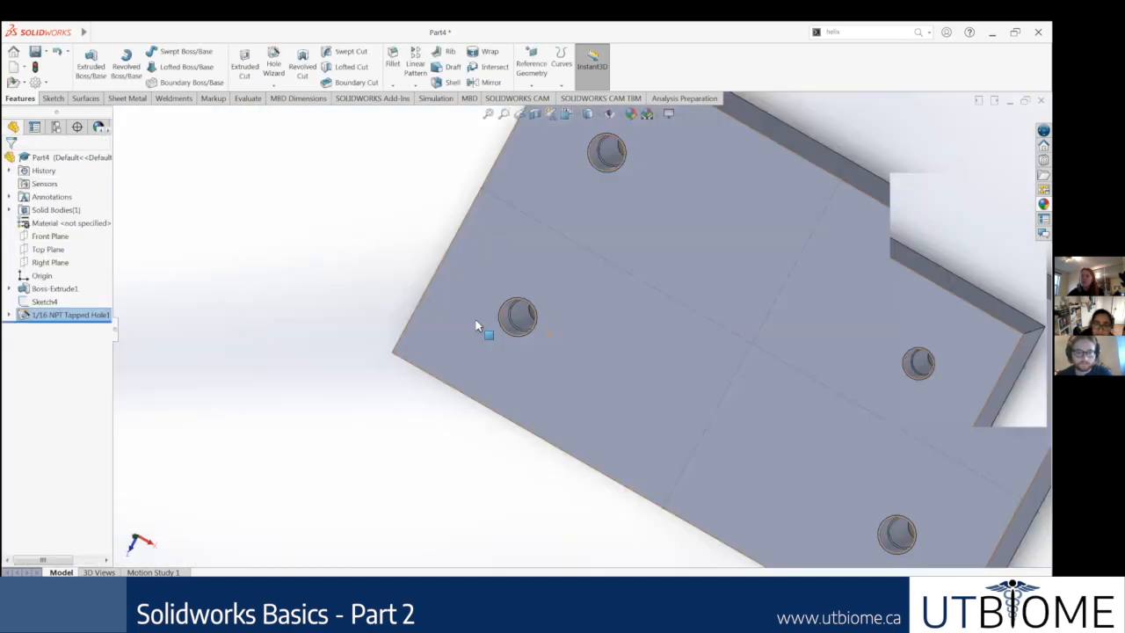
{"action": "scroll", "coordinate": [490, 317], "scroll_direction": "down", "scroll_amount": 3}
{"action": "middle_click_drag", "start_coordinate": [507, 260], "coordinate": [518, 238]}
{"action": "scroll", "coordinate": [519, 237], "scroll_direction": "down", "scroll_amount": 3}
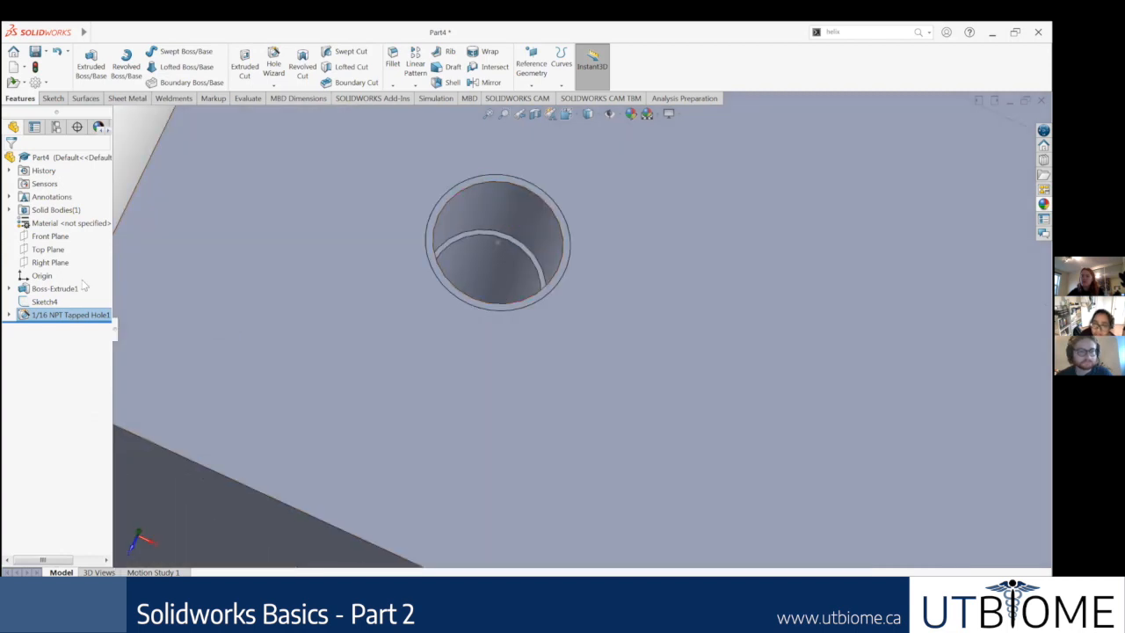
Step: Edit the hole feature into a countersink for a Flat Head Screw (100), size #3, with a Loose fit
{"action": "right_click", "coordinate": [73, 316]}
{"action": "left_click", "coordinate": [82, 279]}
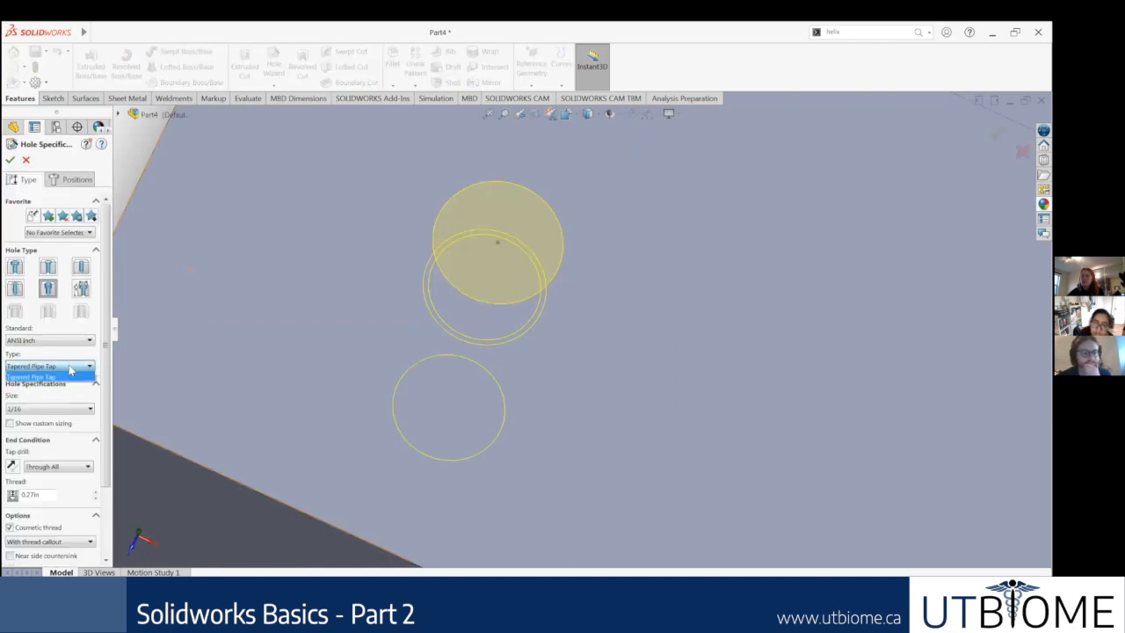
{"action": "left_click", "coordinate": [47, 267]}
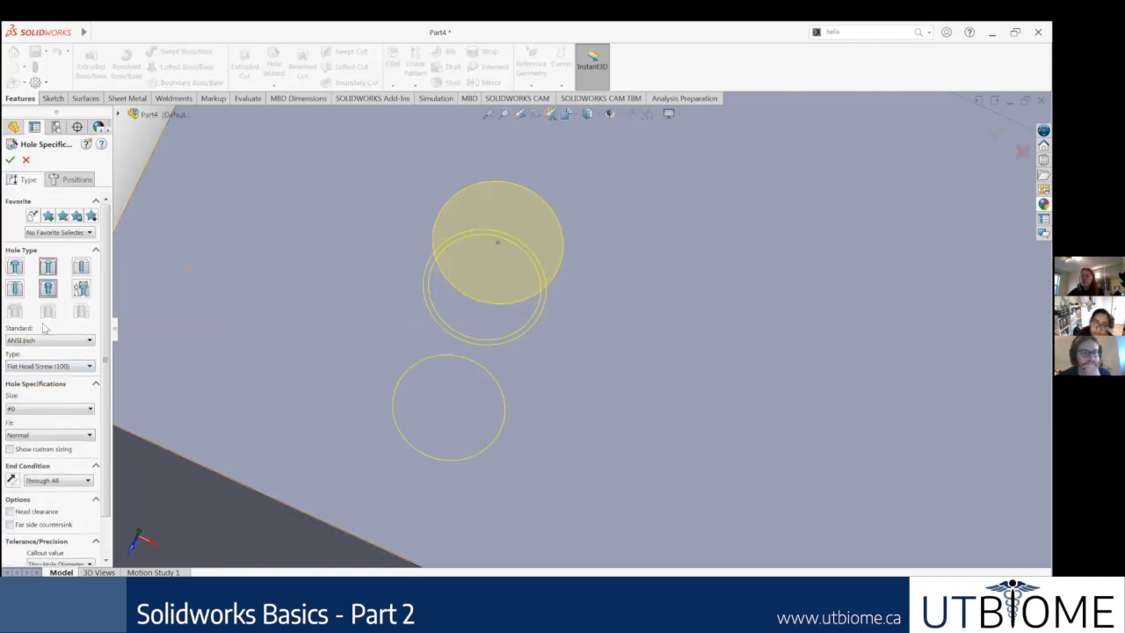
{"action": "left_click", "coordinate": [48, 409]}
{"action": "left_click", "coordinate": [70, 448]}
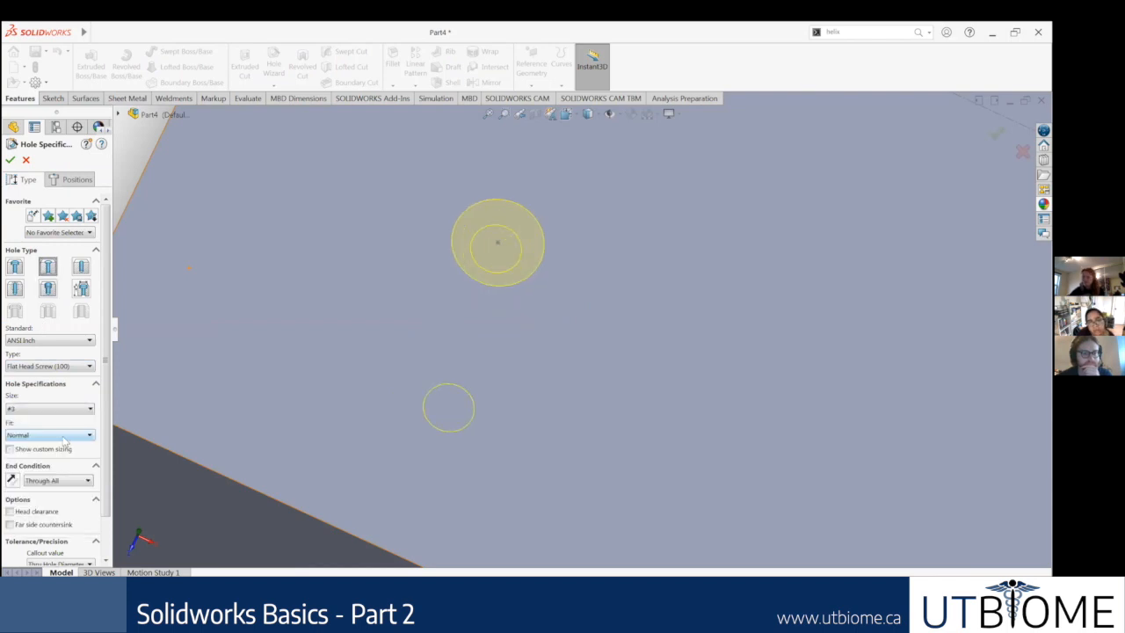
{"action": "left_click", "coordinate": [64, 439]}
{"action": "left_click", "coordinate": [90, 461]}
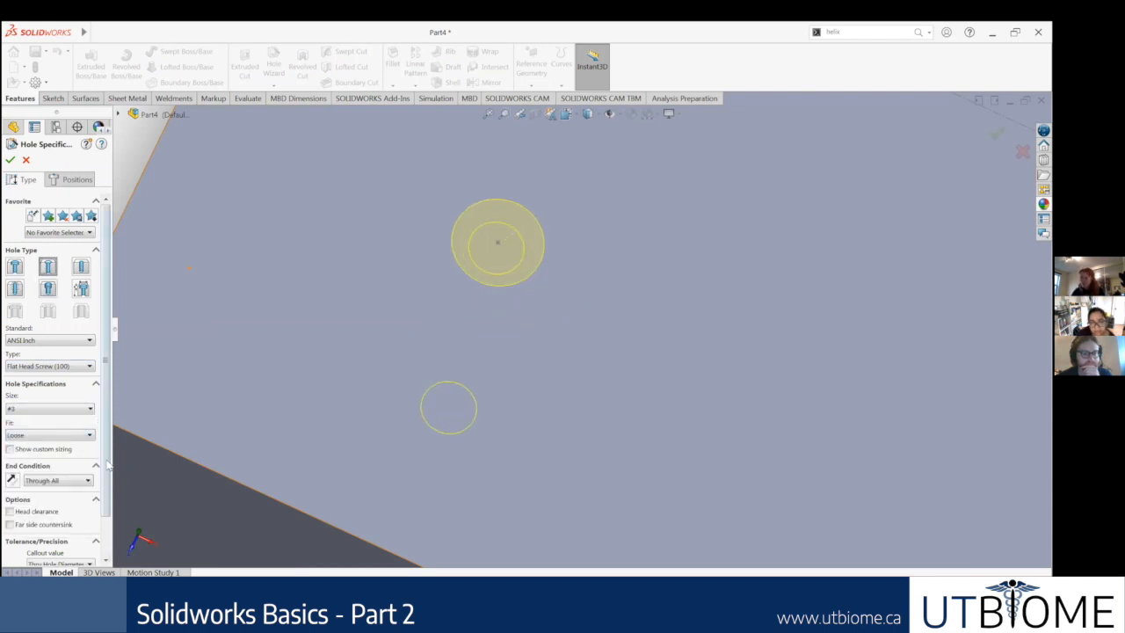
Step: Set the tolerance callout value to the countersink diameter and accept the edited hole feature
{"action": "scroll", "coordinate": [105, 523], "scroll_direction": "down", "scroll_amount": 1}
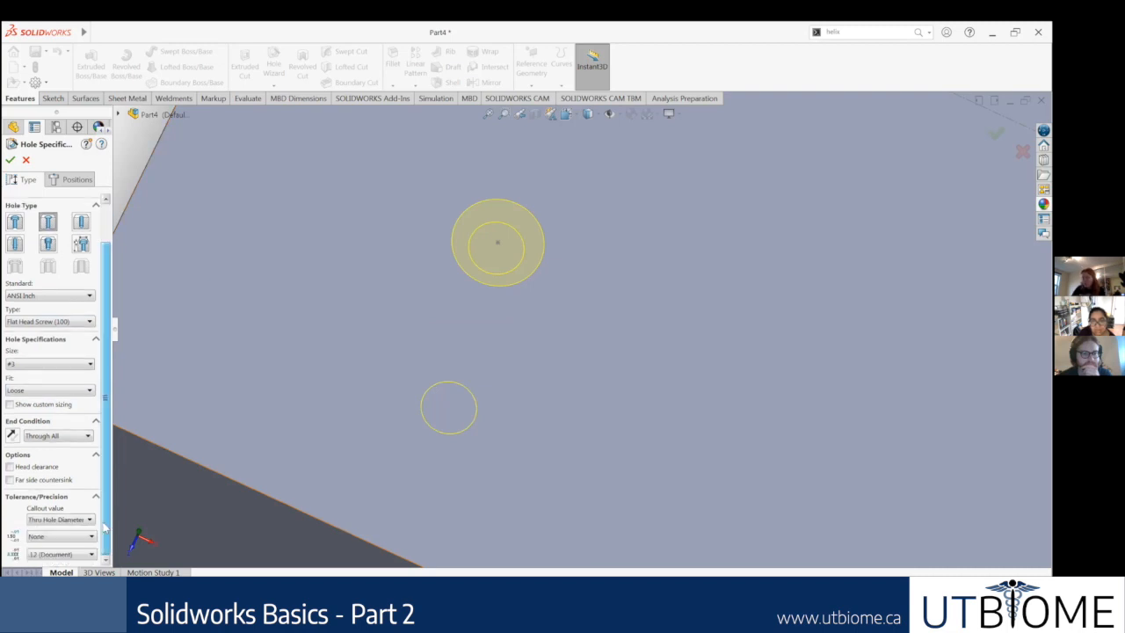
{"action": "left_click", "coordinate": [75, 523]}
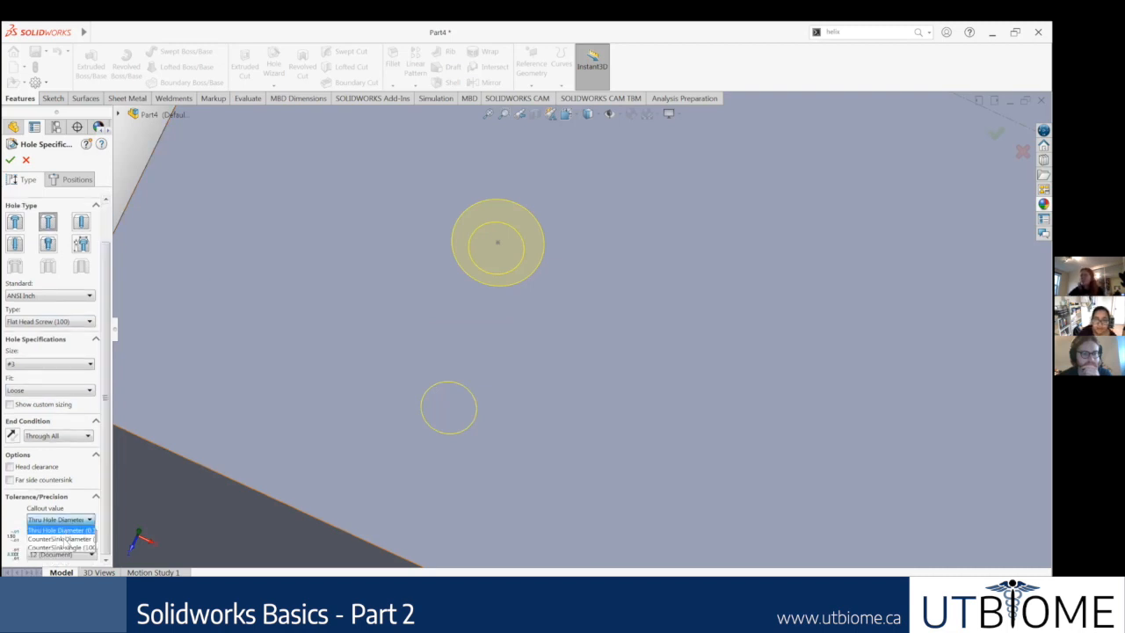
{"action": "left_click", "coordinate": [64, 539]}
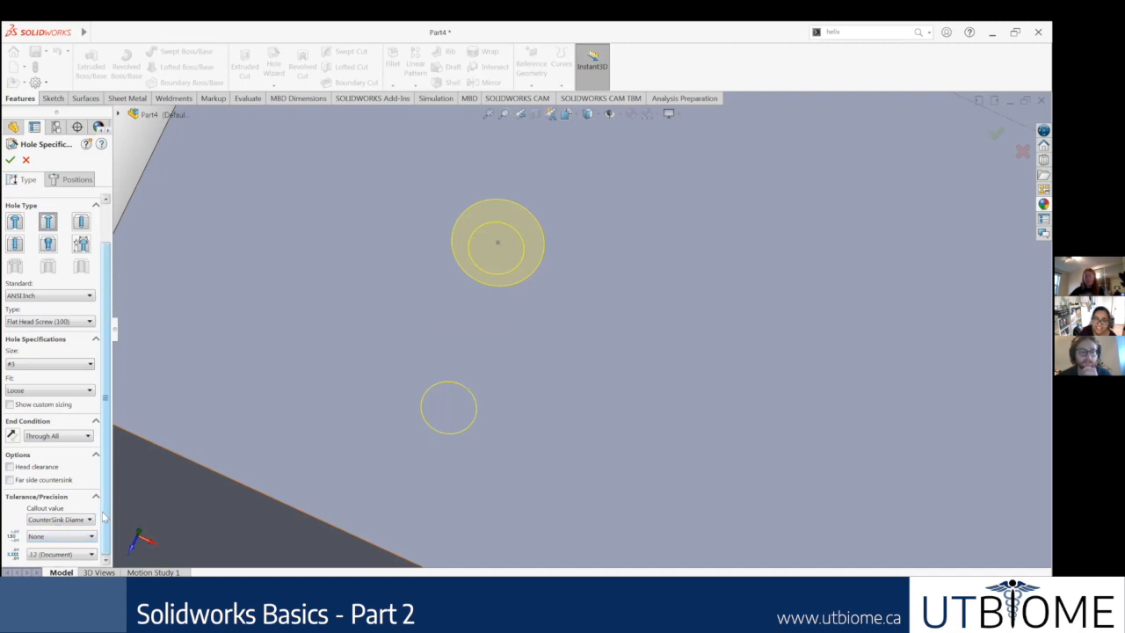
{"action": "scroll", "coordinate": [104, 499], "scroll_direction": "up", "scroll_amount": 2}
{"action": "middle_click_drag", "start_coordinate": [397, 334], "coordinate": [189, 222]}
{"action": "left_click", "coordinate": [11, 159]}
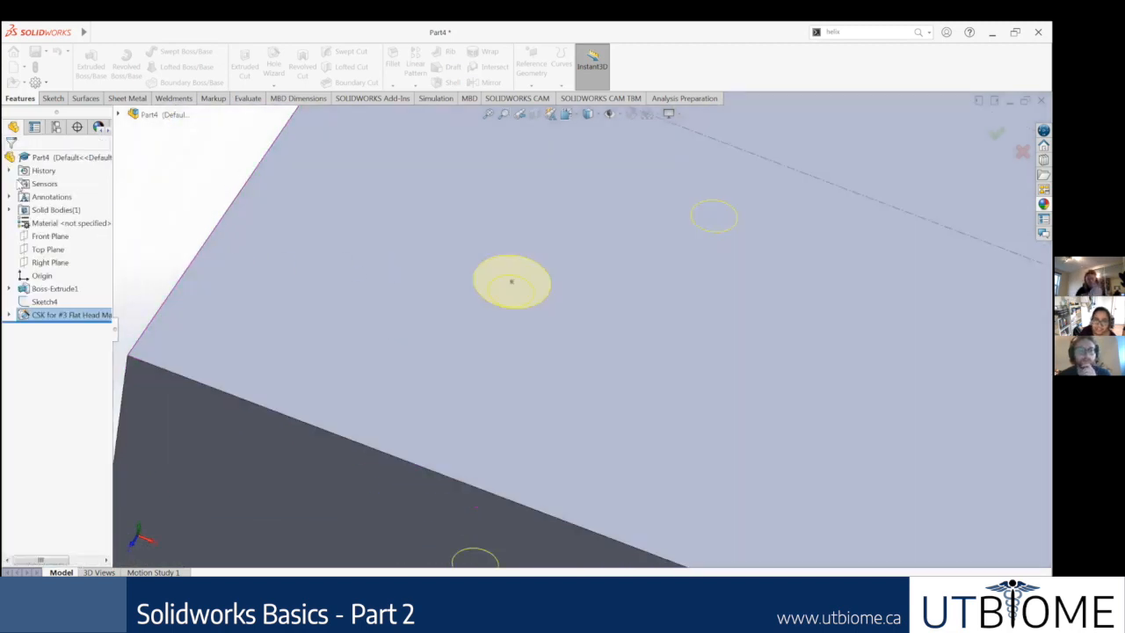
Step: Expand the countersunk hole feature and select its profile sketch to display the profile's dimensions
{"action": "left_click", "coordinate": [9, 314]}
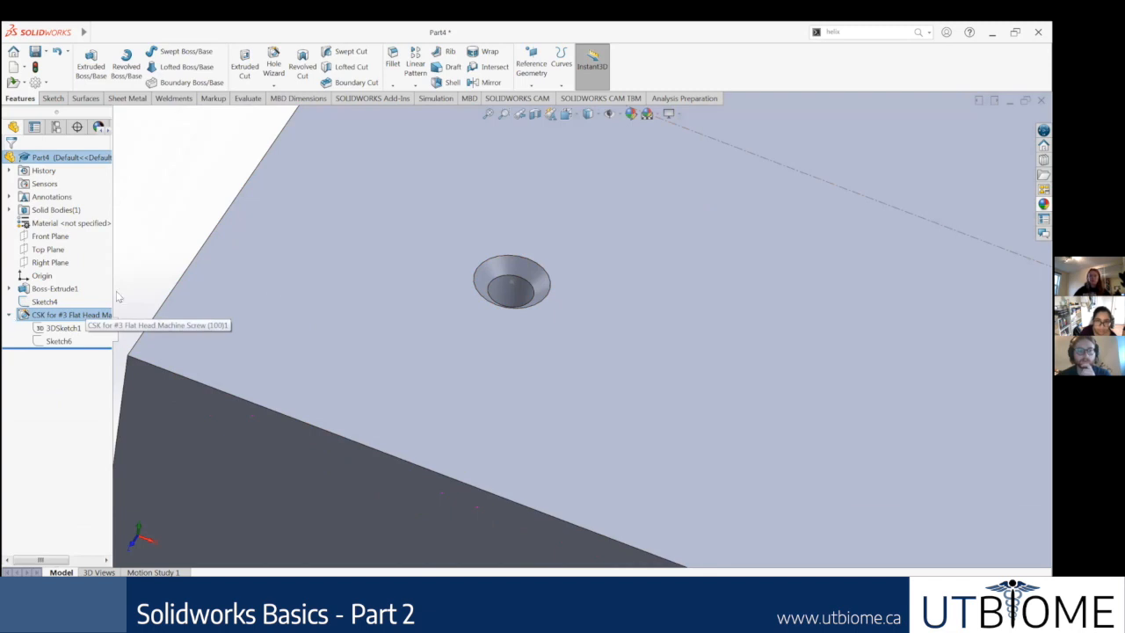
{"action": "left_click", "coordinate": [9, 316]}
{"action": "left_click", "coordinate": [9, 315]}
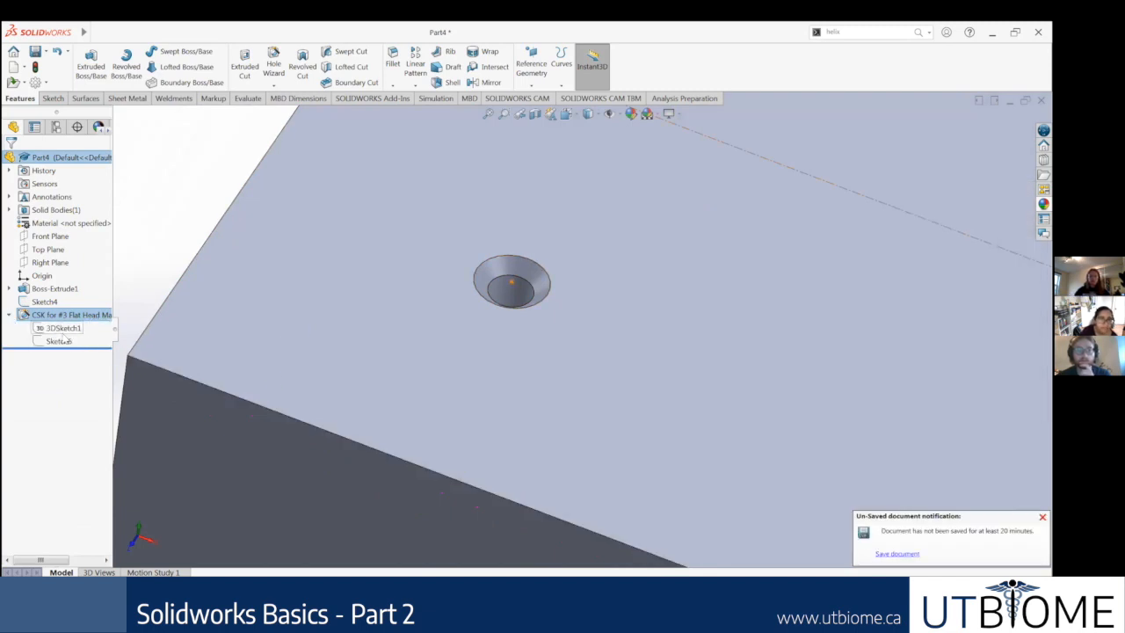
{"action": "scroll", "coordinate": [601, 292], "scroll_direction": "up", "scroll_amount": 6}
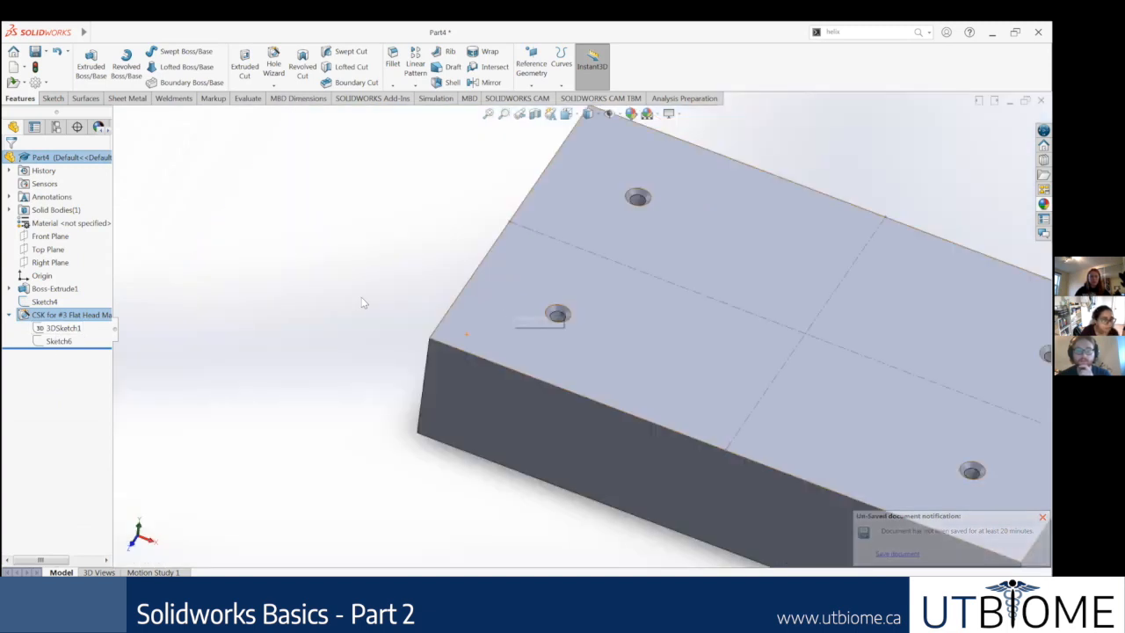
{"action": "left_click", "coordinate": [61, 342]}
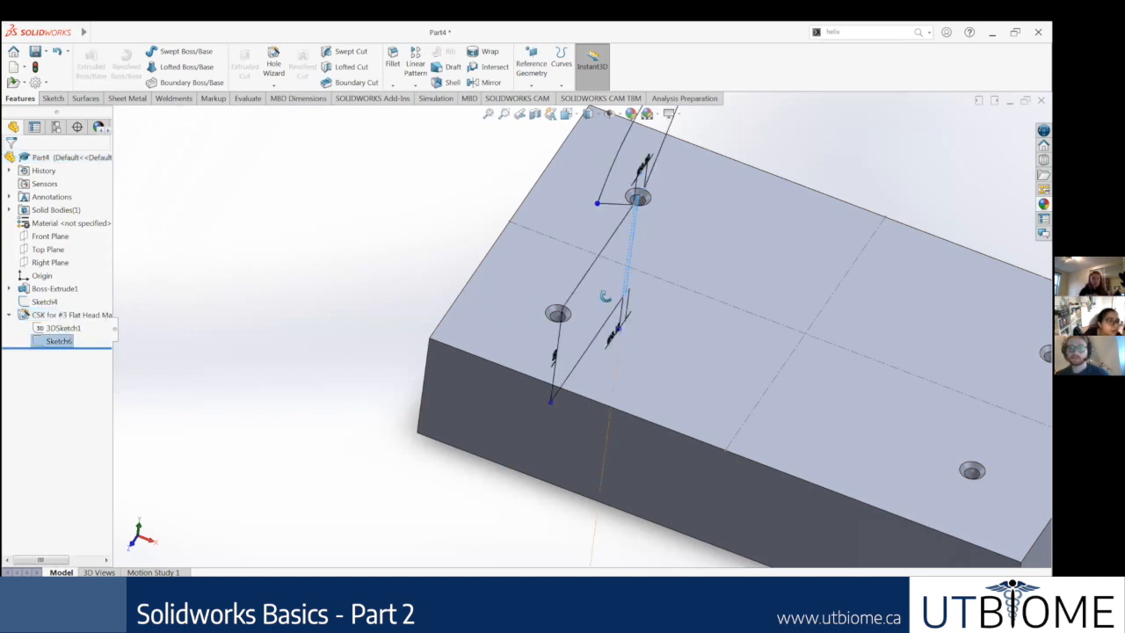
Step: Examine the hole's profile sketch, comparing its diameters, depth and countersink angle with the cut hole
{"action": "middle_click_drag", "start_coordinate": [605, 296], "coordinate": [605, 393]}
{"action": "mouse_move", "coordinate": [778, 334]}
{"action": "middle_mouse_down"}
{"action": "mouse_move", "coordinate": [787, 322]}
{"action": "mouse_move", "coordinate": [683, 319]}
{"action": "middle_mouse_up"}
{"action": "scroll", "coordinate": [648, 326], "scroll_direction": "down", "scroll_amount": 3}
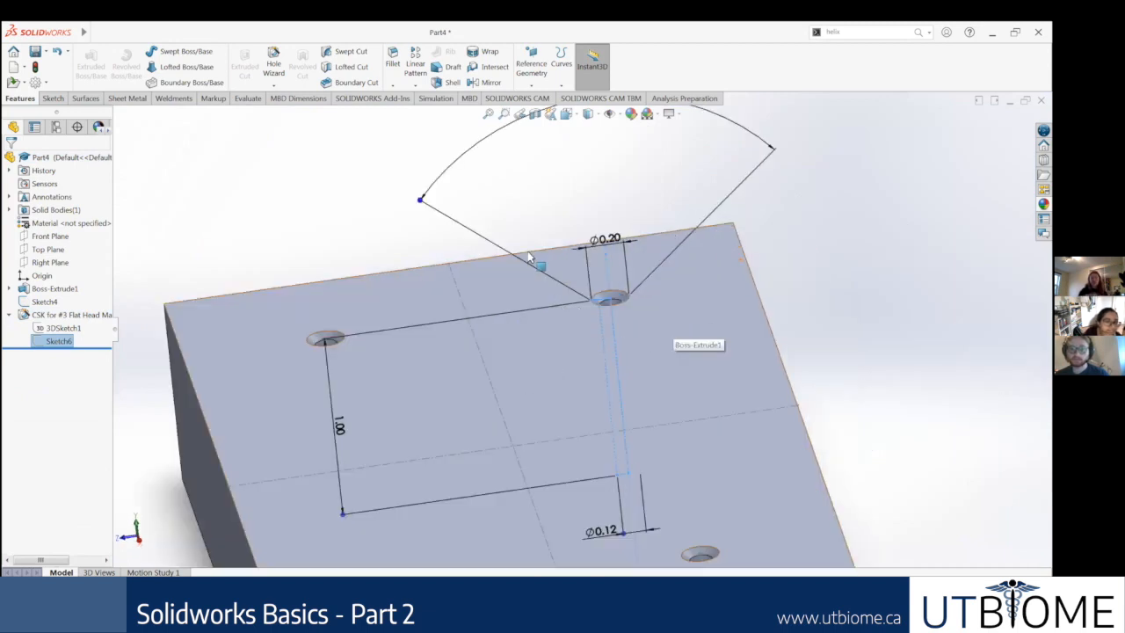
{"action": "scroll", "coordinate": [545, 268], "scroll_direction": "down", "scroll_amount": 5}
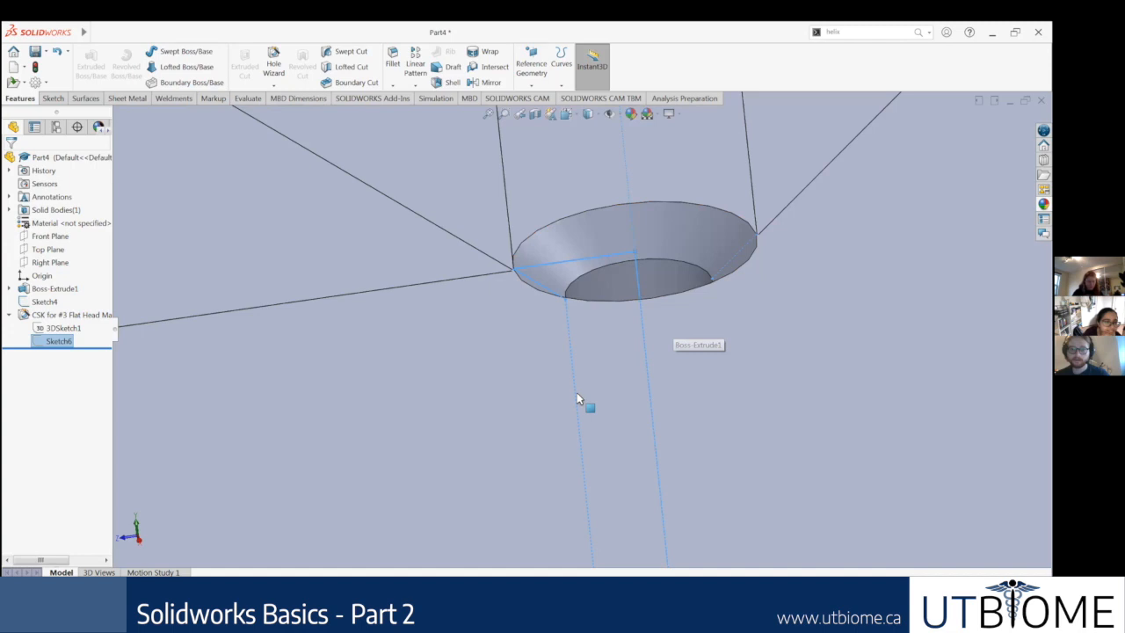
{"action": "scroll", "coordinate": [580, 400], "scroll_direction": "up", "scroll_amount": 2}
{"action": "scroll", "coordinate": [571, 386], "scroll_direction": "up", "scroll_amount": 2}
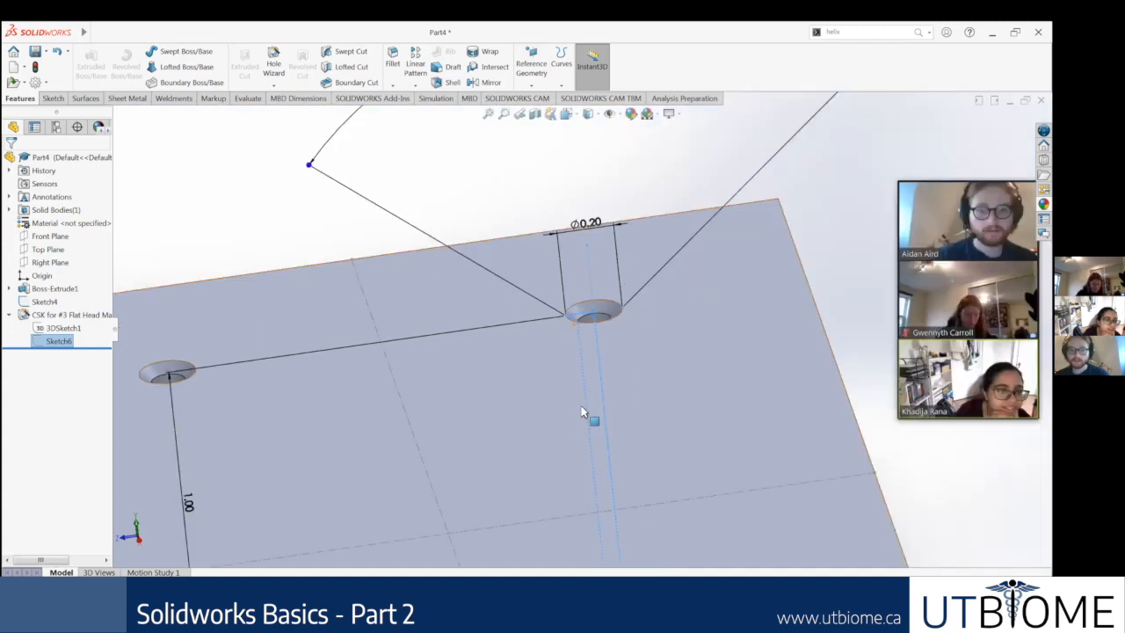
{"action": "scroll", "coordinate": [581, 405], "scroll_direction": "up", "scroll_amount": 3}
{"action": "scroll", "coordinate": [598, 395], "scroll_direction": "down", "scroll_amount": 3}
{"action": "scroll", "coordinate": [601, 322], "scroll_direction": "up", "scroll_amount": 1}
{"action": "scroll", "coordinate": [598, 316], "scroll_direction": "up", "scroll_amount": 2}
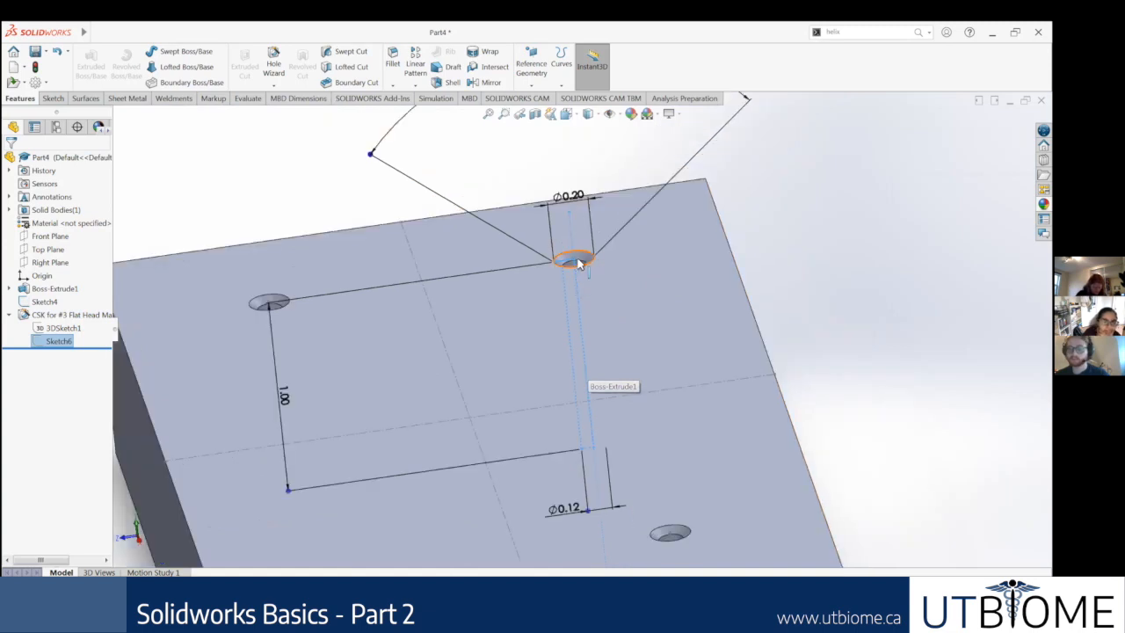
{"action": "scroll", "coordinate": [577, 275], "scroll_direction": "down", "scroll_amount": 1}
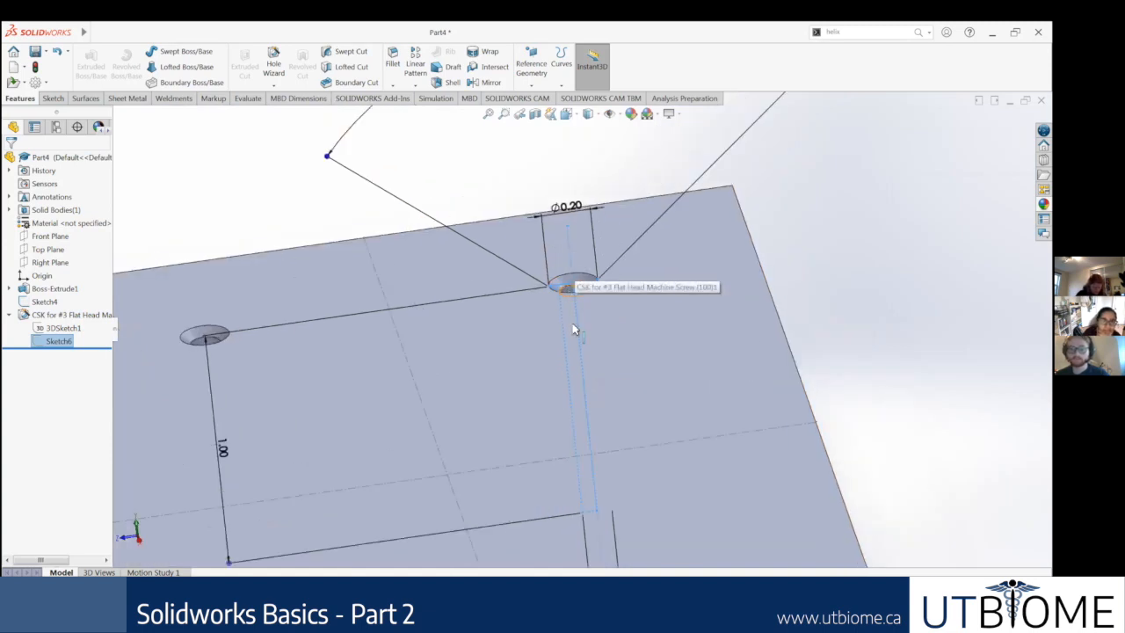
{"action": "scroll", "coordinate": [580, 367], "scroll_direction": "down", "scroll_amount": 3}
{"action": "scroll", "coordinate": [581, 351], "scroll_direction": "up", "scroll_amount": 3}
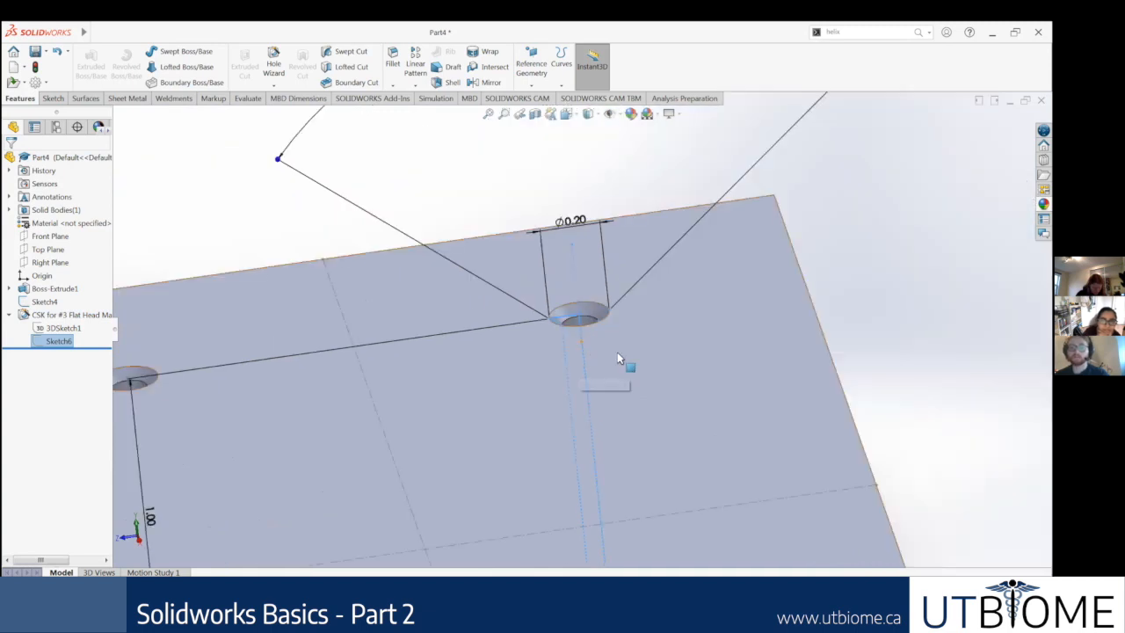
{"action": "scroll", "coordinate": [610, 349], "scroll_direction": "up", "scroll_amount": 3}
{"action": "scroll", "coordinate": [568, 367], "scroll_direction": "down", "scroll_amount": 2}
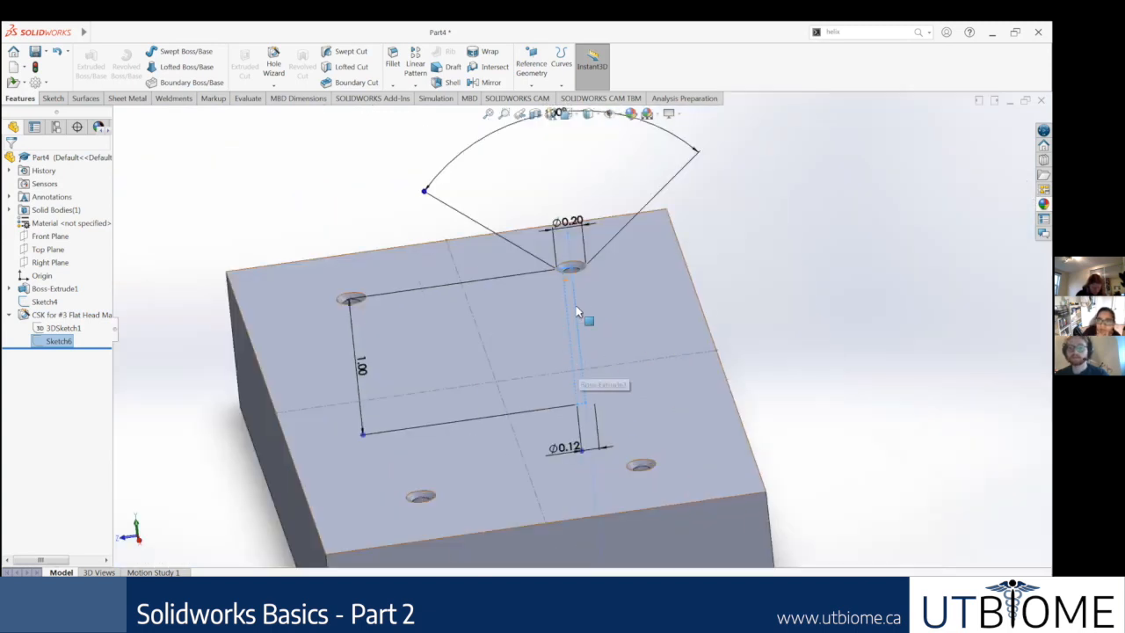
{"action": "scroll", "coordinate": [610, 302], "scroll_direction": "down", "scroll_amount": 3}
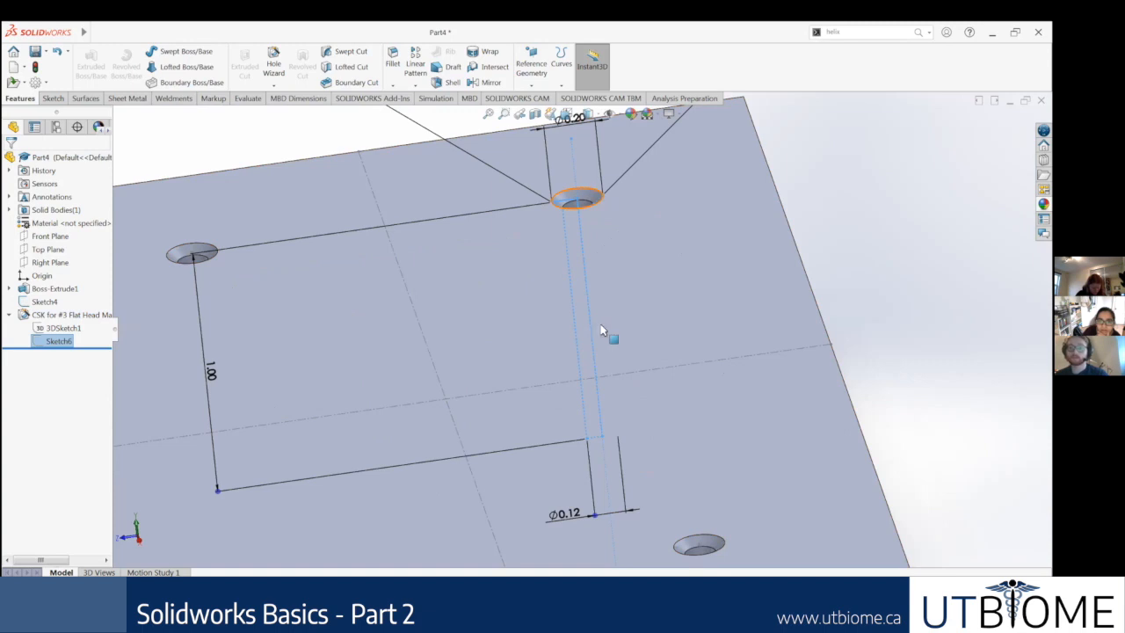
{"action": "scroll", "coordinate": [605, 347], "scroll_direction": "up", "scroll_amount": 3}
{"action": "left_click", "coordinate": [701, 305]}
{"action": "scroll", "coordinate": [563, 332], "scroll_direction": "up", "scroll_amount": 3}
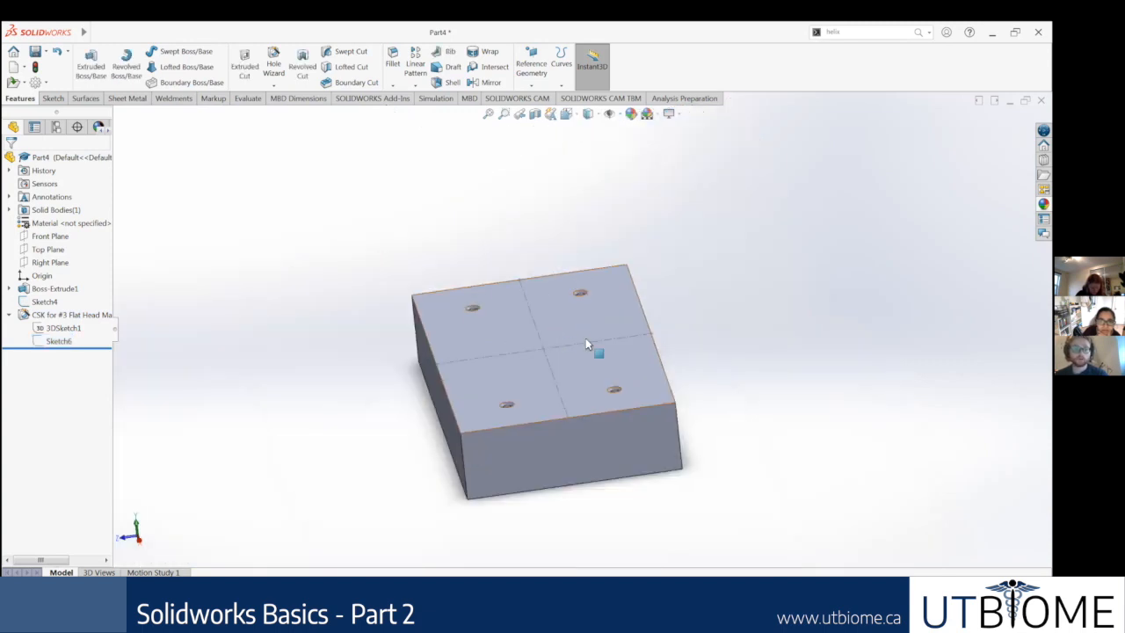
Step: Examine the four countersunk holes in isometric view and highlight the hole feature's 3D position sketch
{"action": "middle_click_drag", "start_coordinate": [585, 339], "coordinate": [607, 339]}
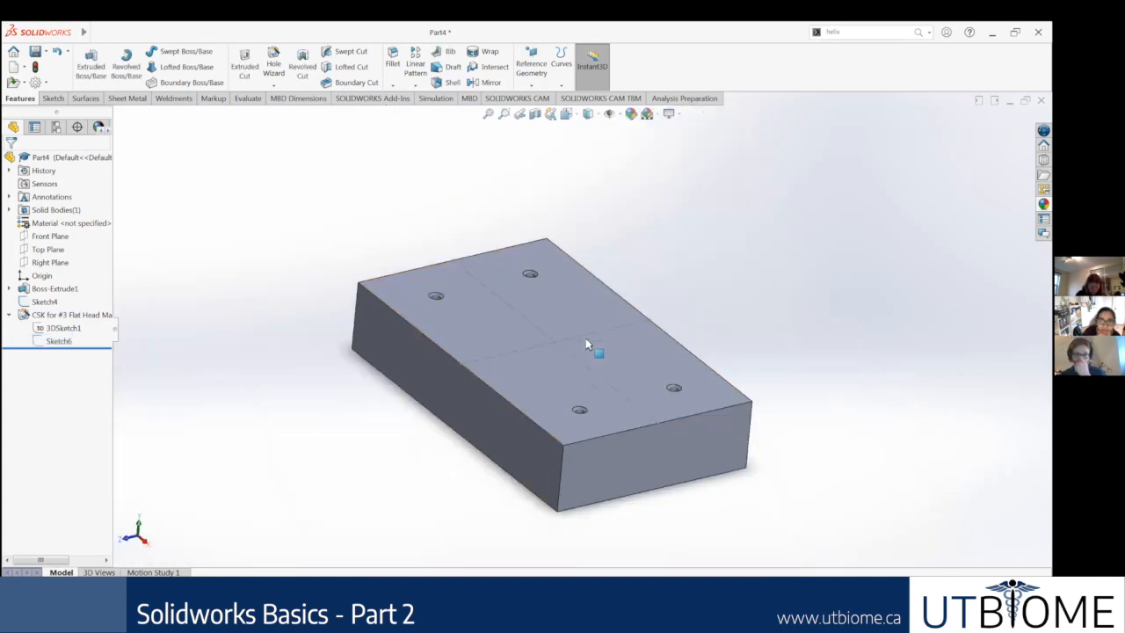
{"action": "key", "text": "ctrl+7"}
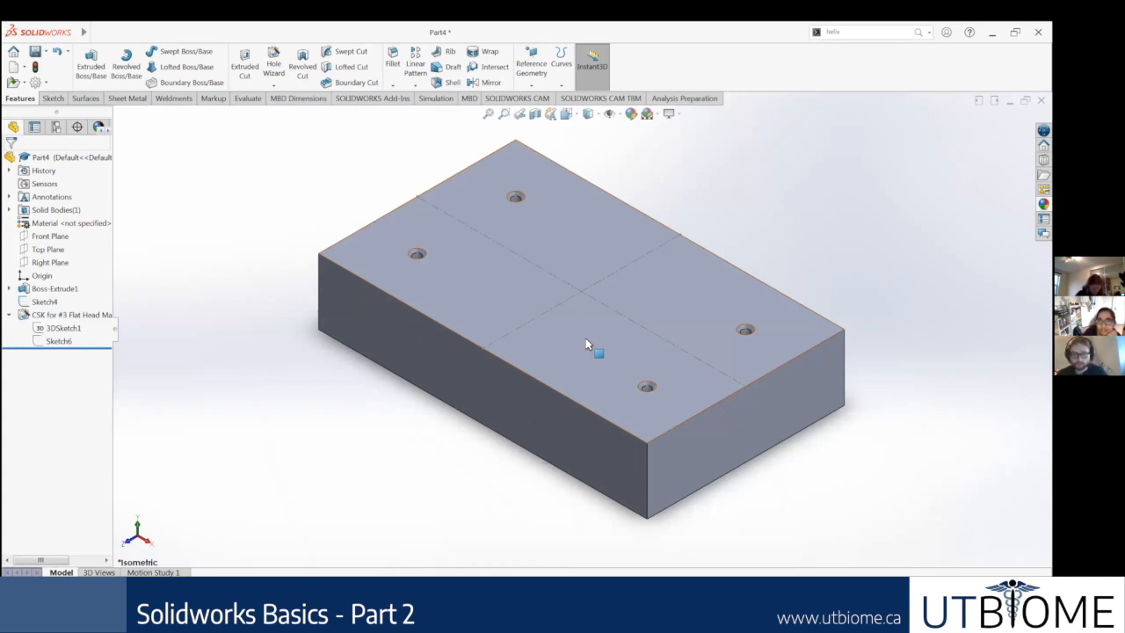
{"action": "left_click", "coordinate": [58, 330]}
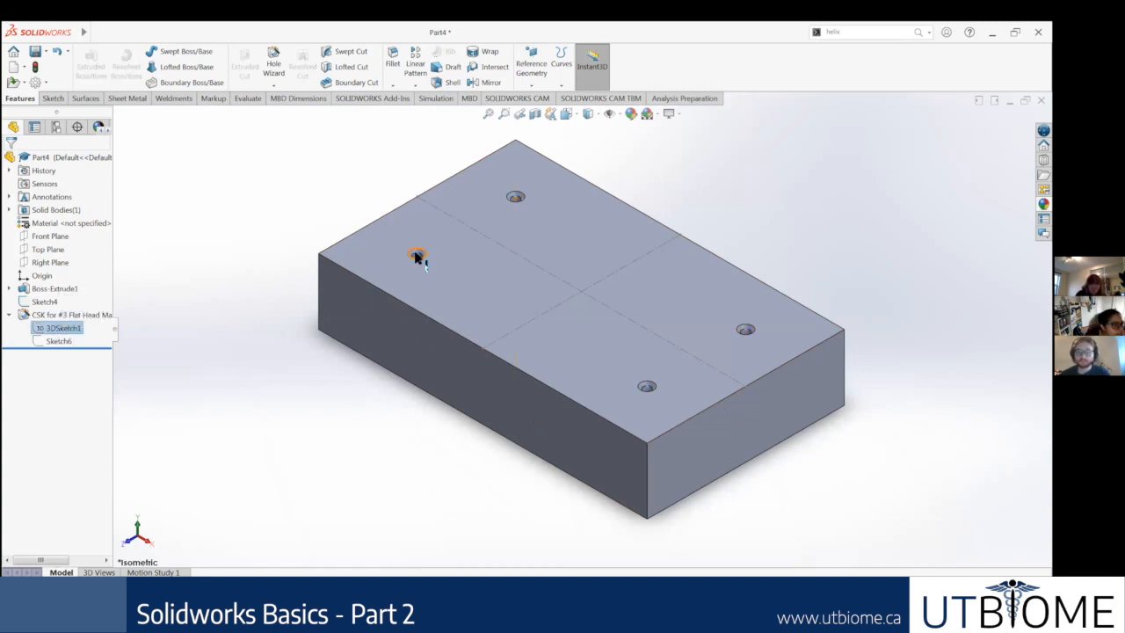
{"action": "left_click", "coordinate": [226, 229]}
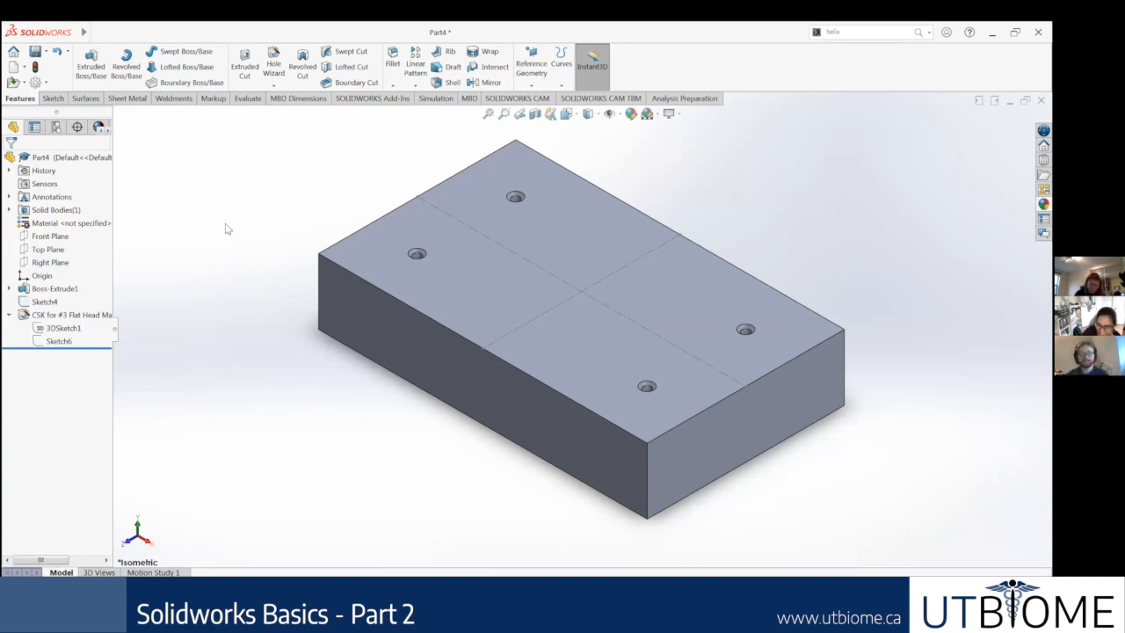
{"action": "scroll", "coordinate": [554, 242], "scroll_direction": "down", "scroll_amount": 2}
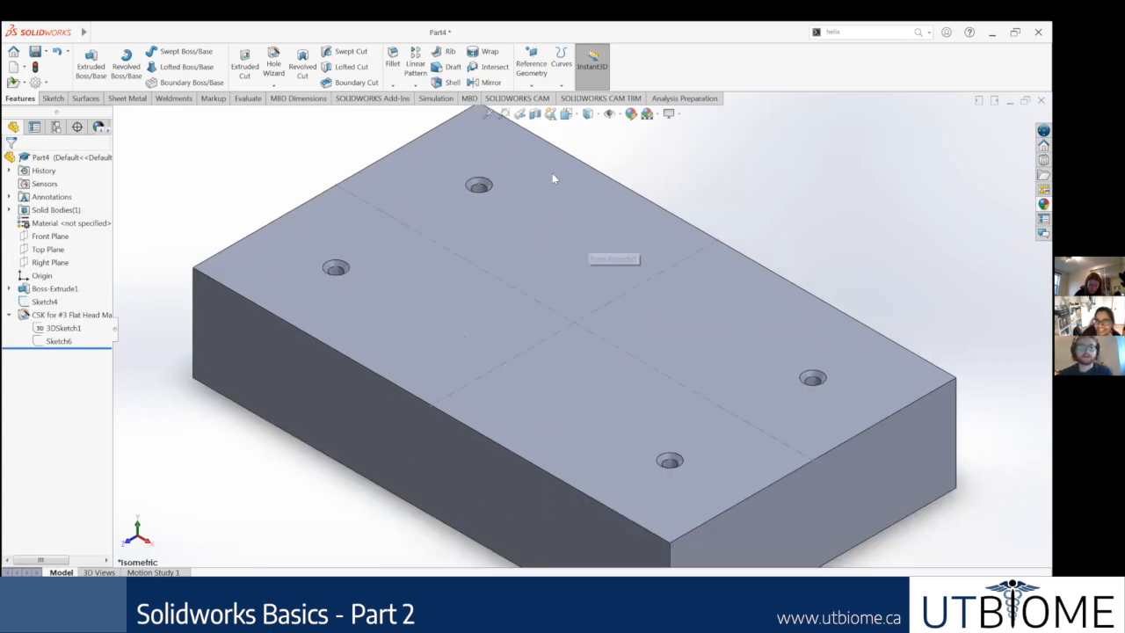
{"action": "scroll", "coordinate": [554, 180], "scroll_direction": "up", "scroll_amount": 3}
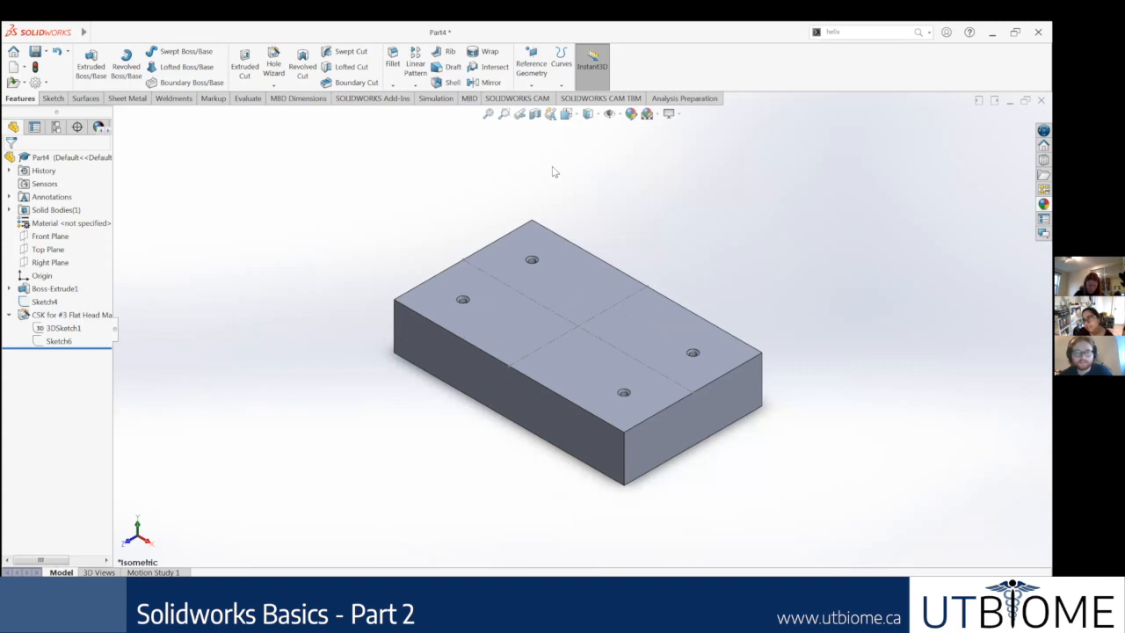
{"action": "scroll", "coordinate": [195, 264], "scroll_direction": "down", "scroll_amount": 3}
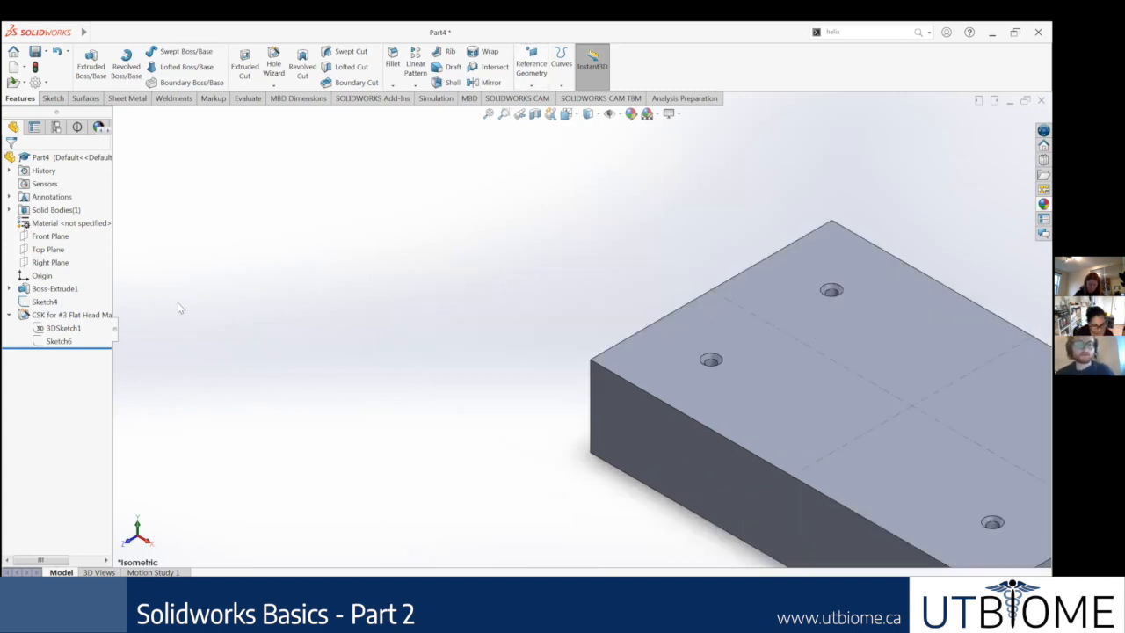
{"action": "scroll", "coordinate": [523, 242], "scroll_direction": "up", "scroll_amount": 4}
Step: Roll the model back to before the block's extrusion and start a new sketch on the Top Plane
{"action": "left_click_drag", "start_coordinate": [95, 348], "coordinate": [102, 283]}
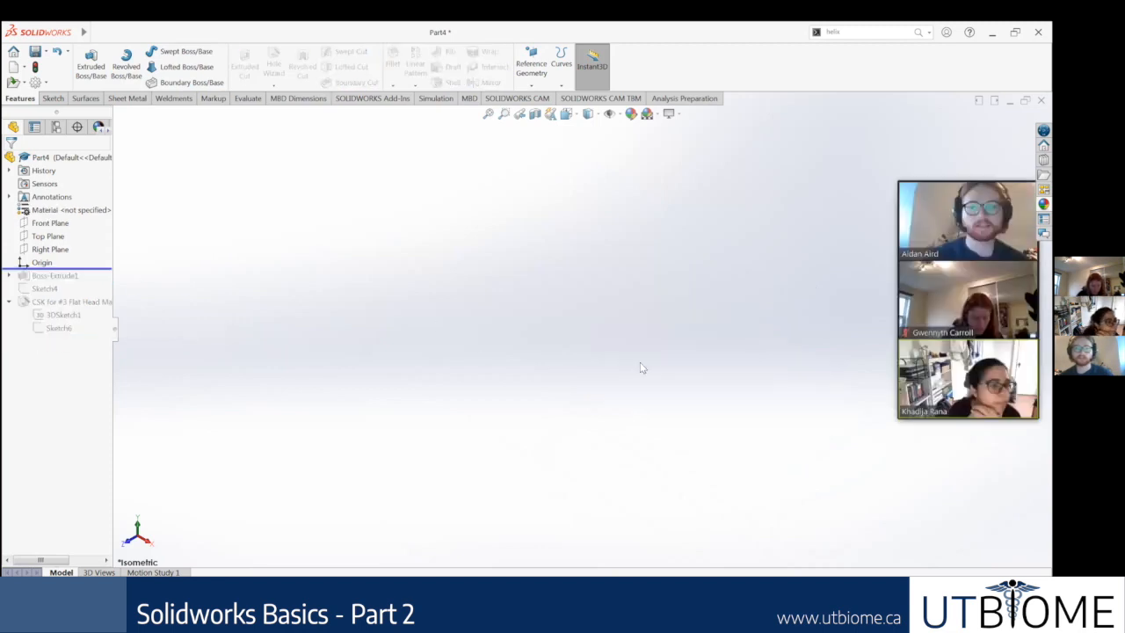
{"action": "left_click", "coordinate": [52, 98]}
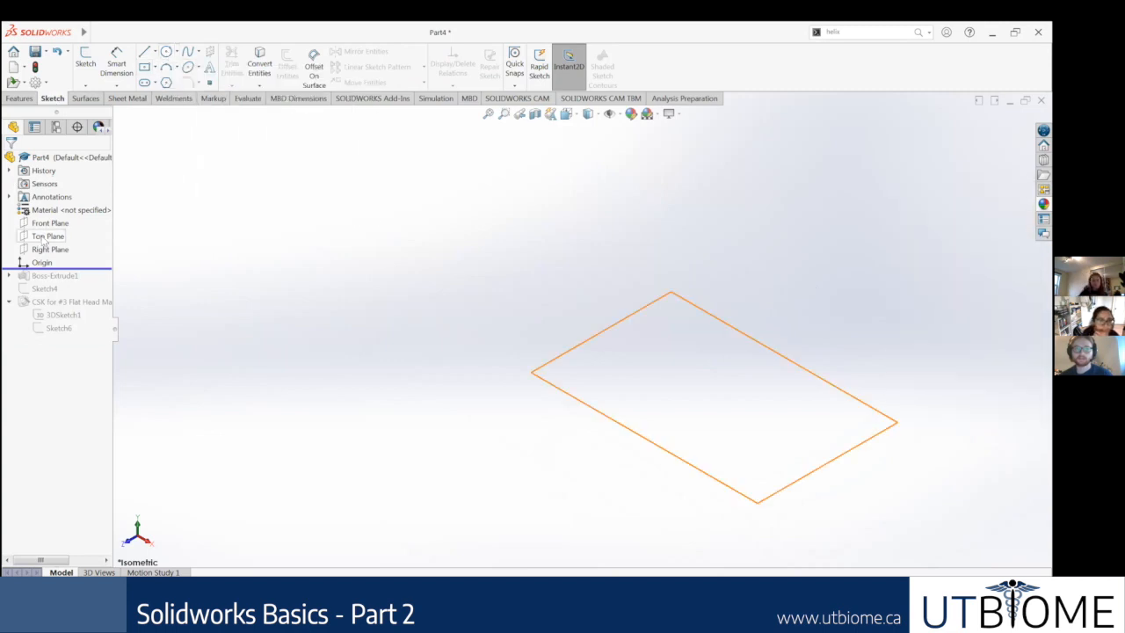
{"action": "left_click", "coordinate": [46, 237]}
{"action": "left_click", "coordinate": [54, 224]}
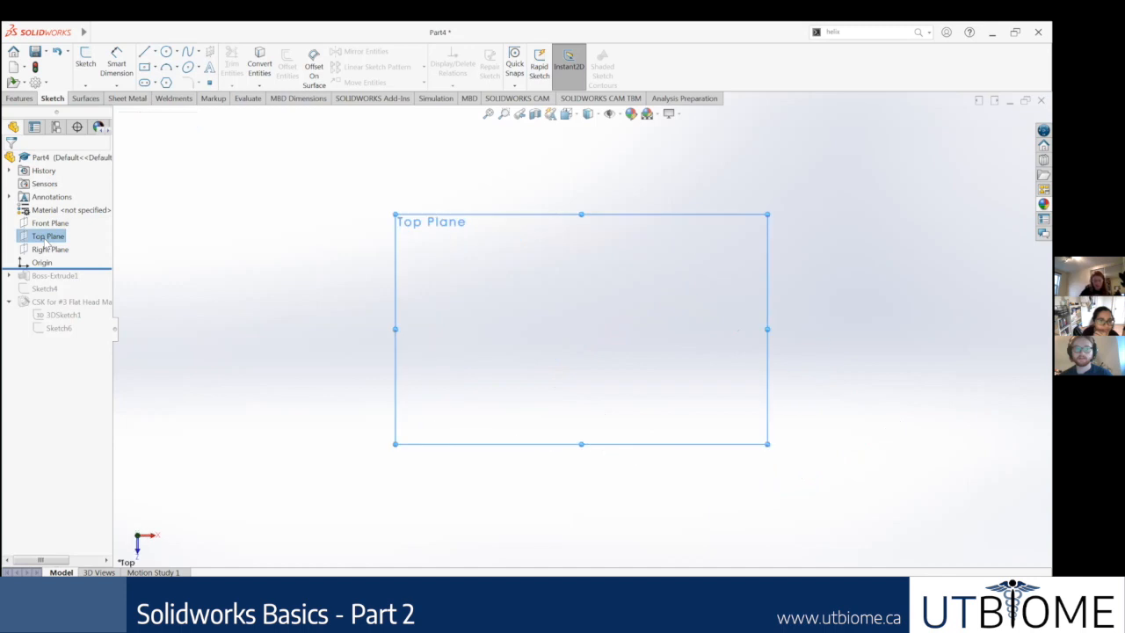
{"action": "left_click", "coordinate": [54, 227]}
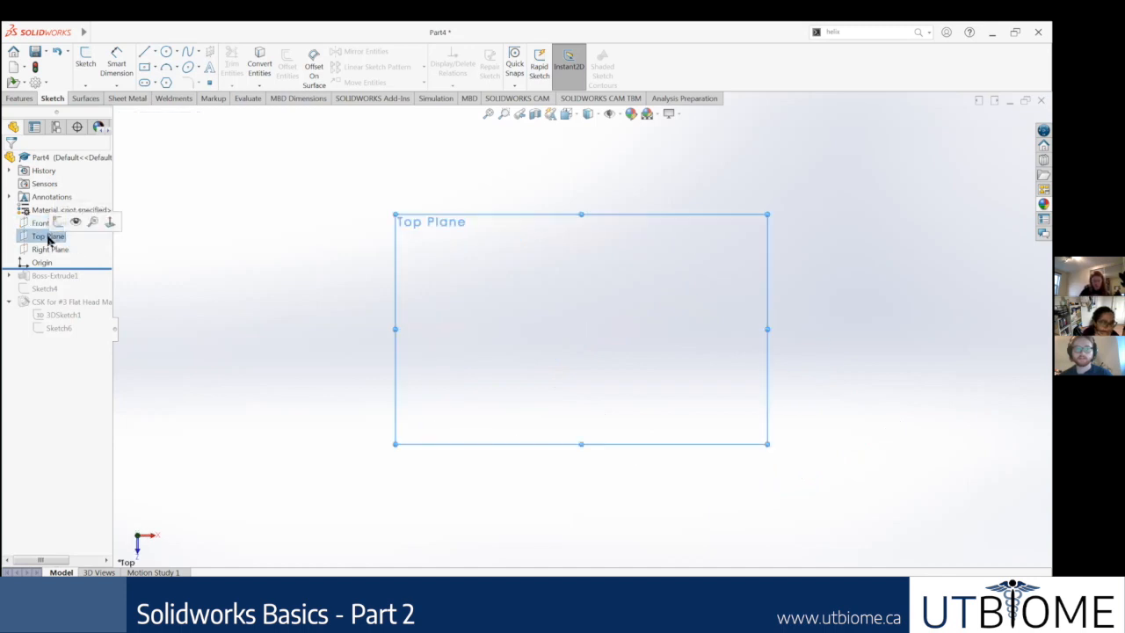
{"action": "left_click", "coordinate": [57, 224]}
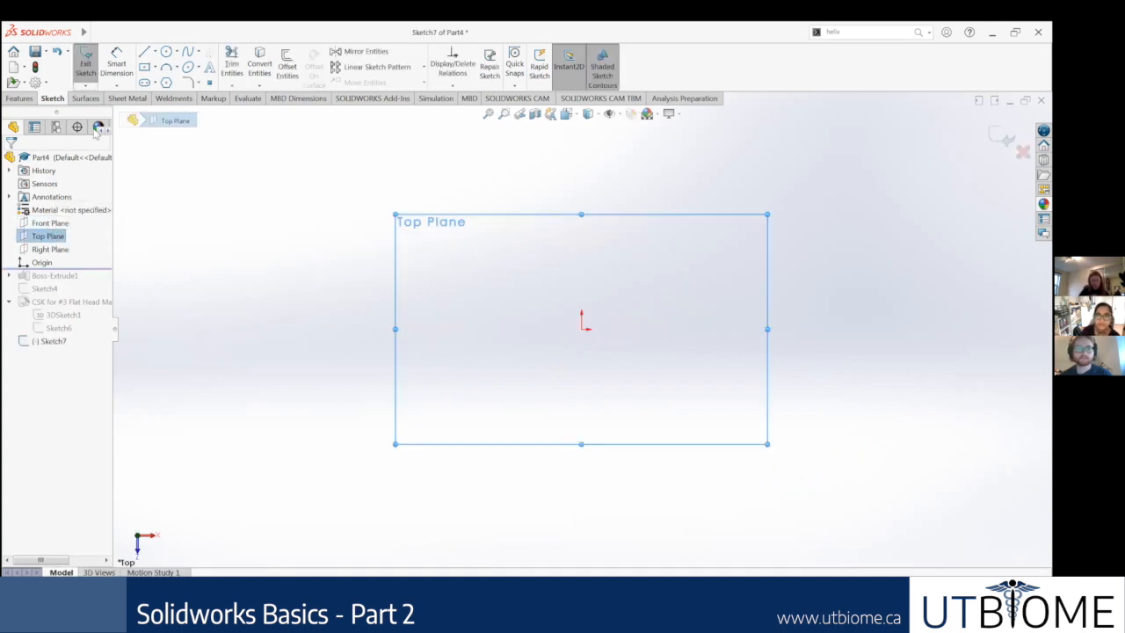
Step: Sketch a circle centred on the origin with a radius of about 3.58 in
{"action": "left_click", "coordinate": [166, 51]}
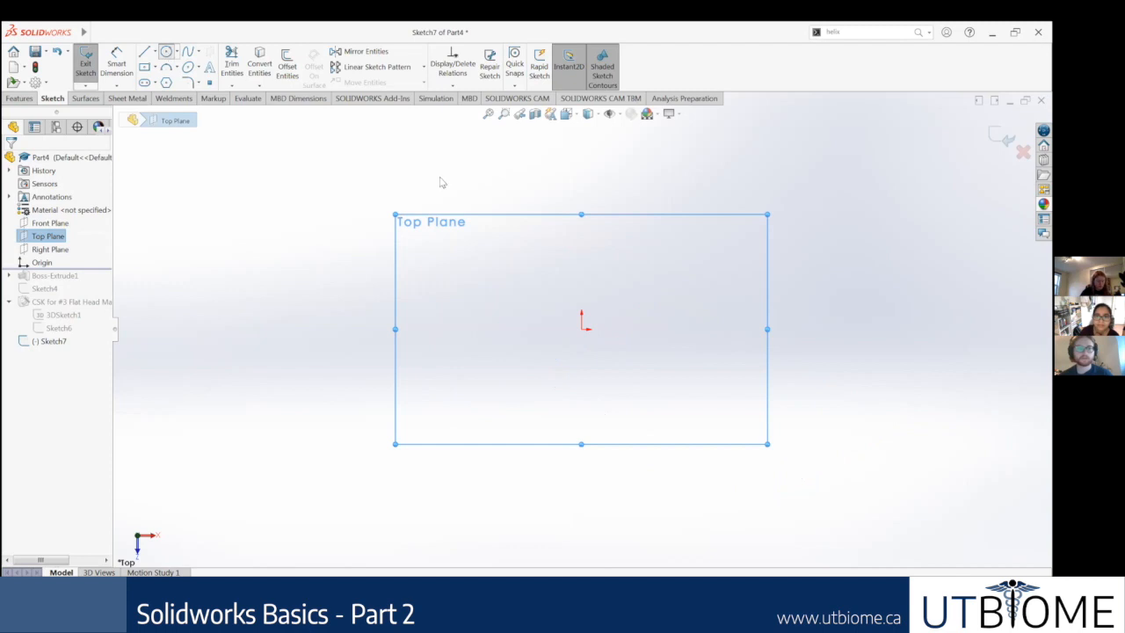
{"action": "left_click", "coordinate": [583, 330]}
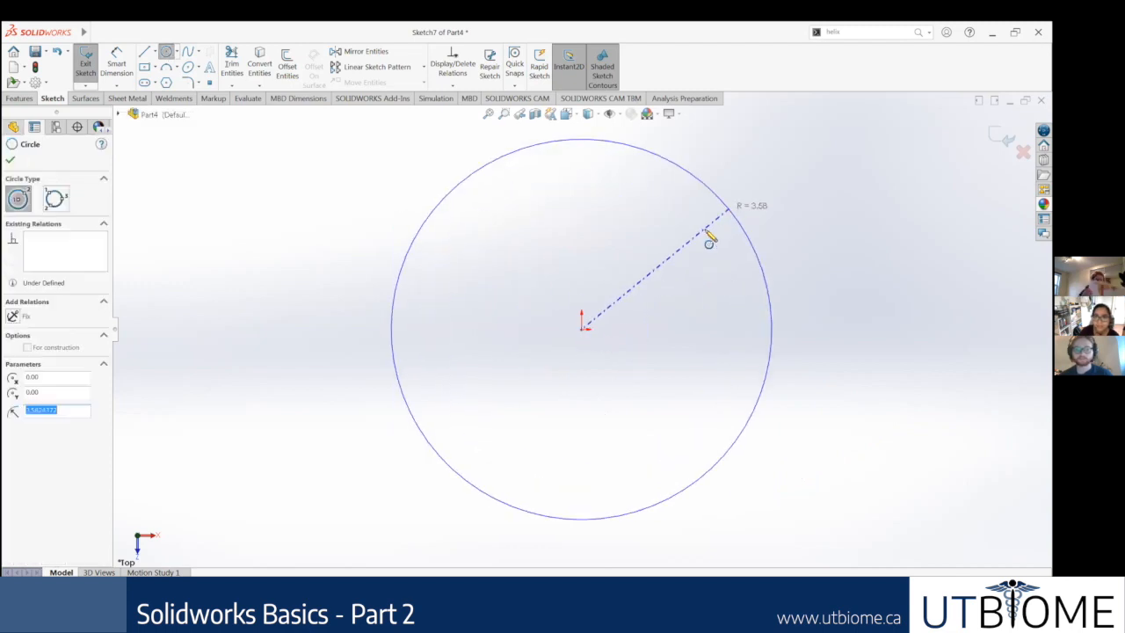
{"action": "left_click", "coordinate": [709, 236]}
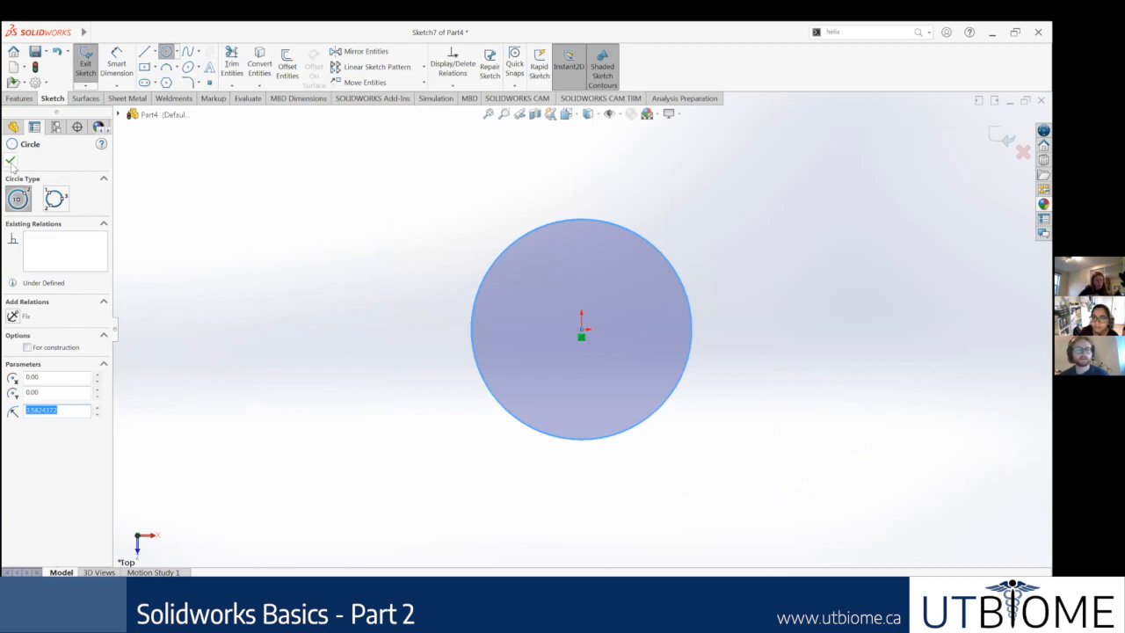
{"action": "left_click", "coordinate": [11, 162]}
Step: Extrude the circle into a short solid disc with a Blind end condition and an increased depth
{"action": "left_click", "coordinate": [19, 99]}
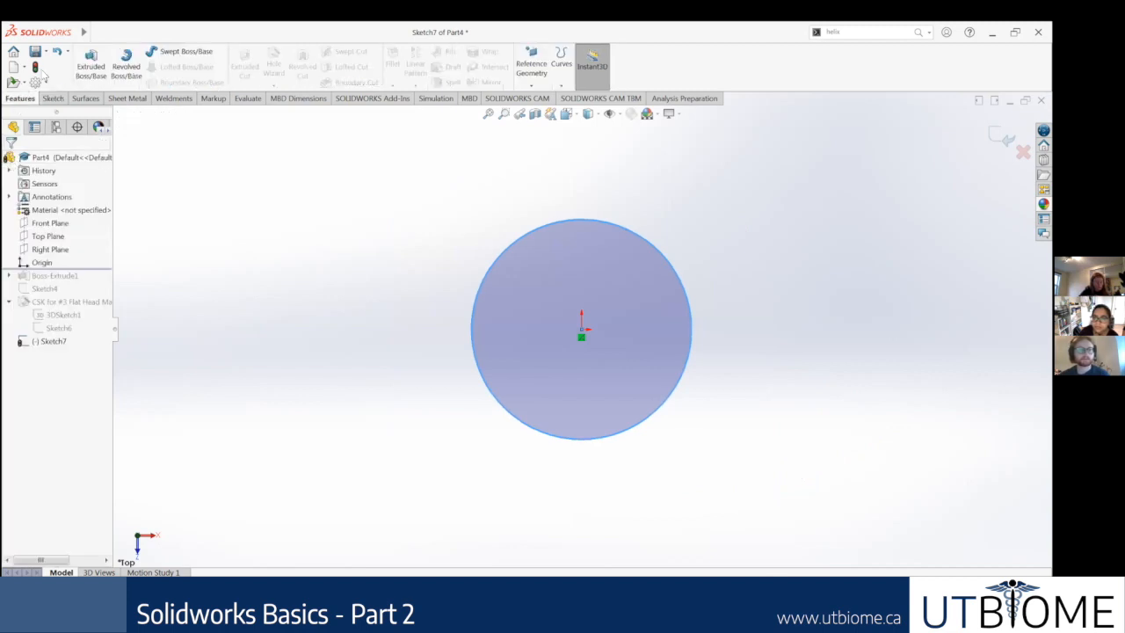
{"action": "left_click", "coordinate": [90, 70]}
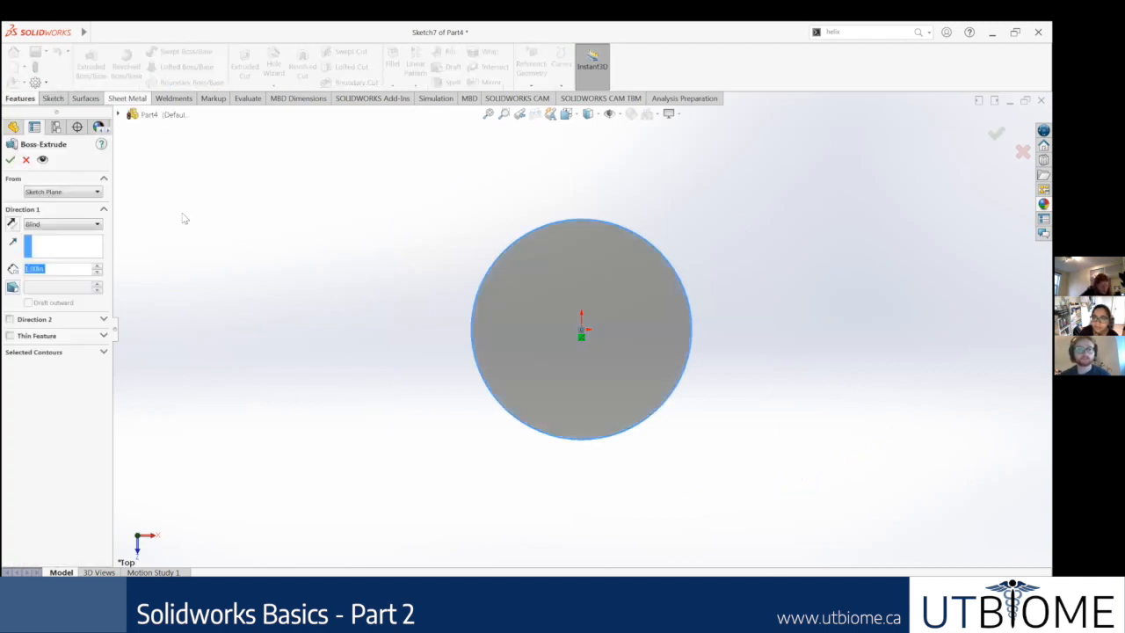
{"action": "left_click", "coordinate": [97, 267]}
{"action": "left_click", "coordinate": [11, 160]}
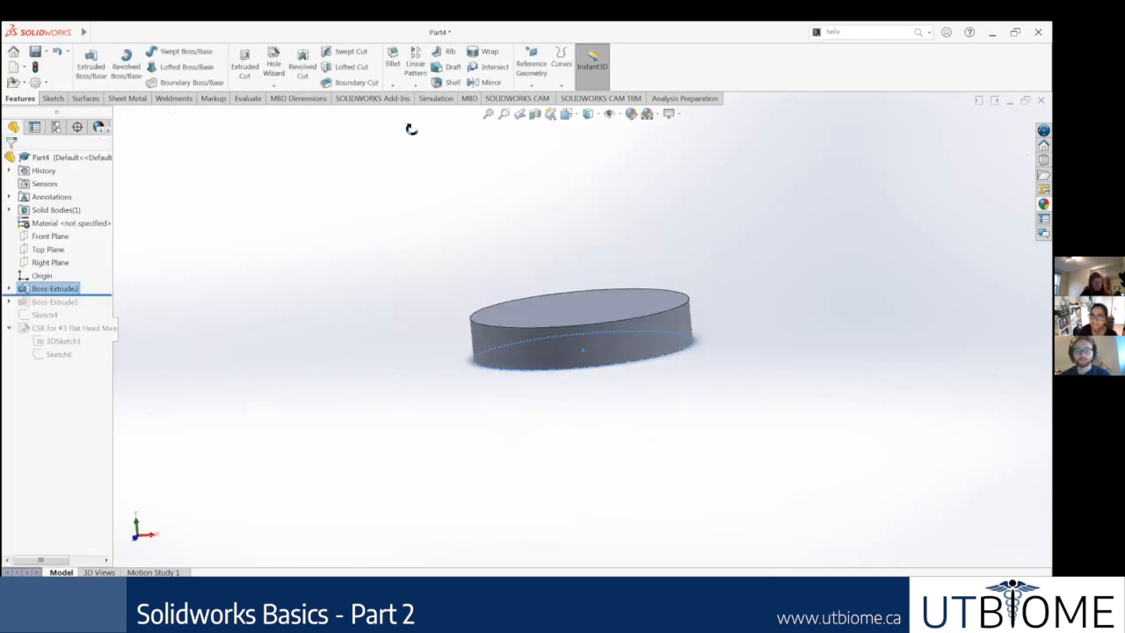
{"action": "middle_click_drag", "start_coordinate": [411, 129], "coordinate": [412, 124]}
{"action": "scroll", "coordinate": [620, 329], "scroll_direction": "down", "scroll_amount": 2}
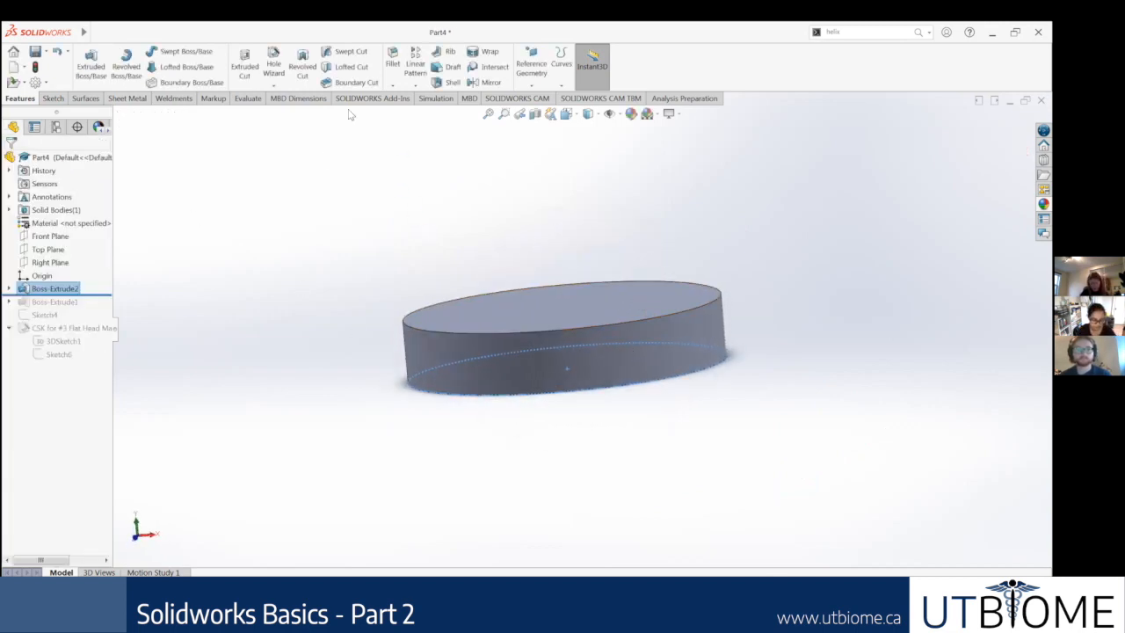
{"action": "left_click", "coordinate": [356, 145]}
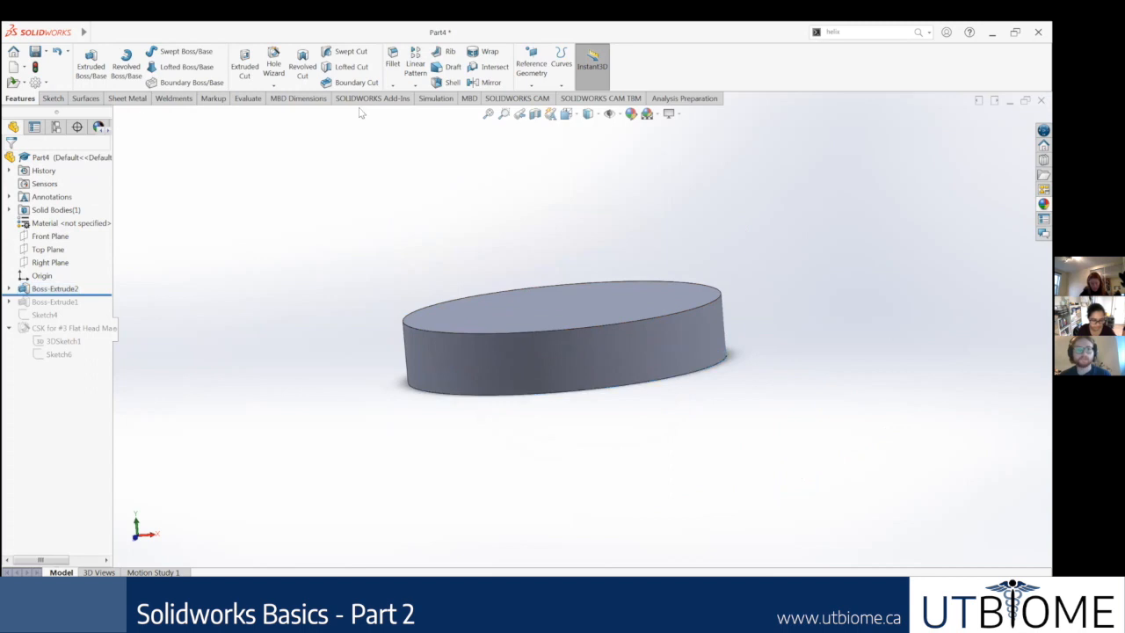
Step: Try to start a Wrap feature by picking the disc to open its sketch
{"action": "left_click", "coordinate": [490, 53]}
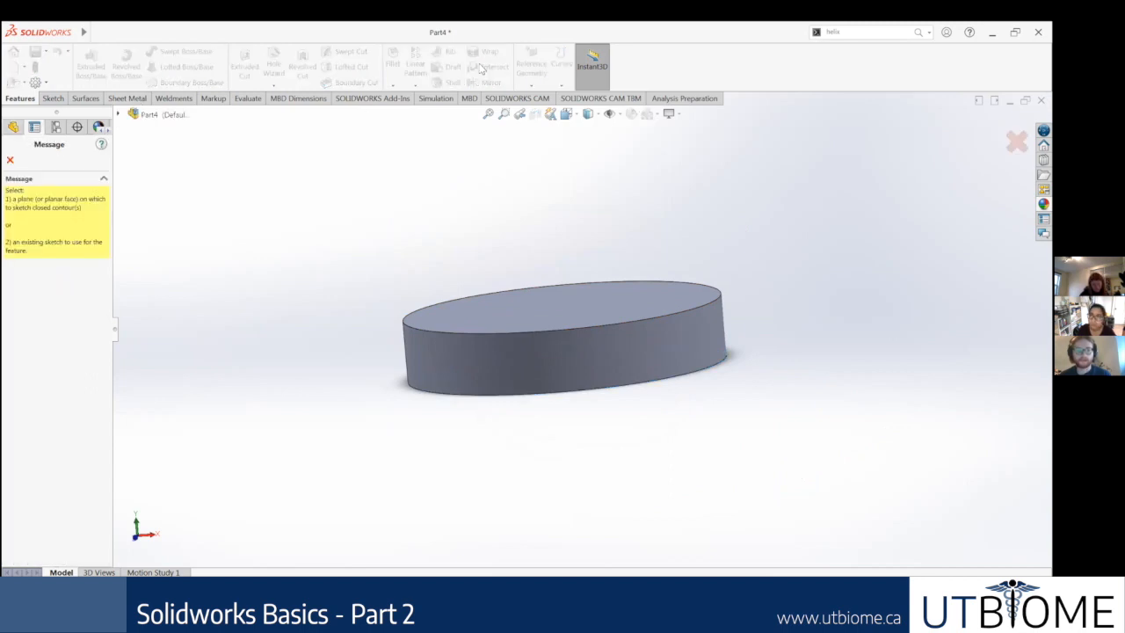
{"action": "left_click", "coordinate": [561, 373]}
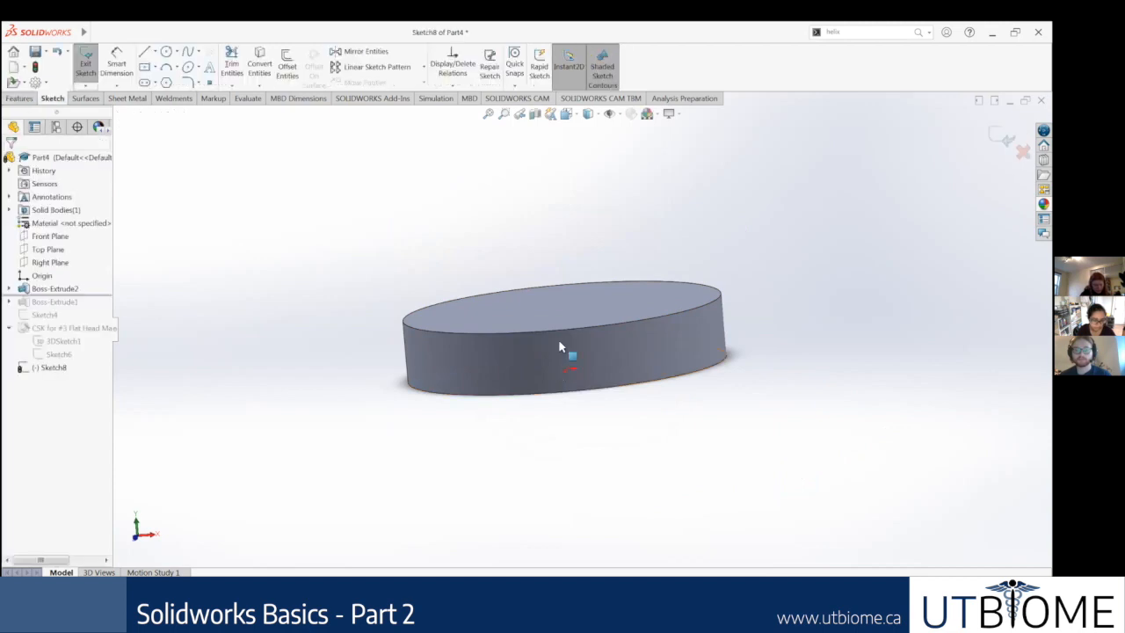
{"action": "left_click", "coordinate": [630, 372]}
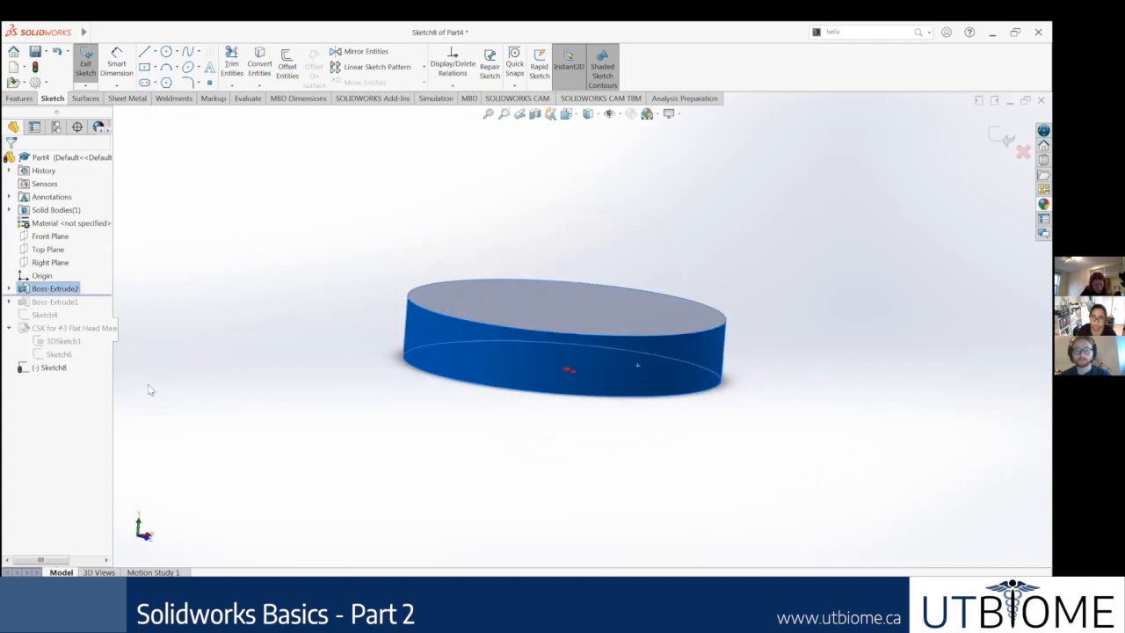
{"action": "left_click", "coordinate": [39, 368]}
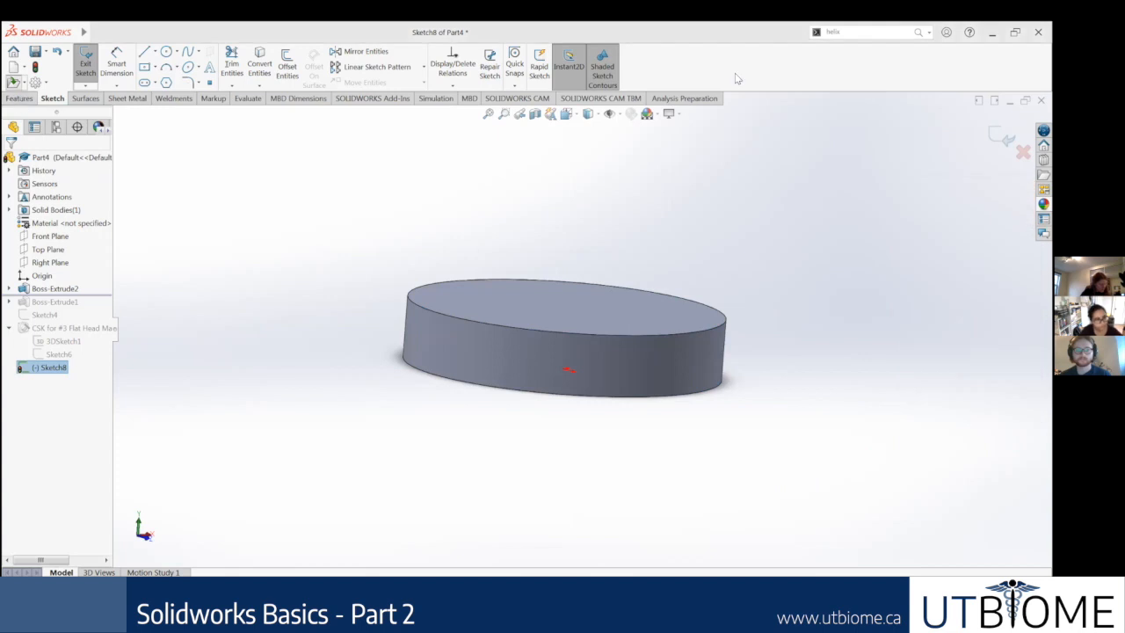
{"action": "key", "text": "Escape"}
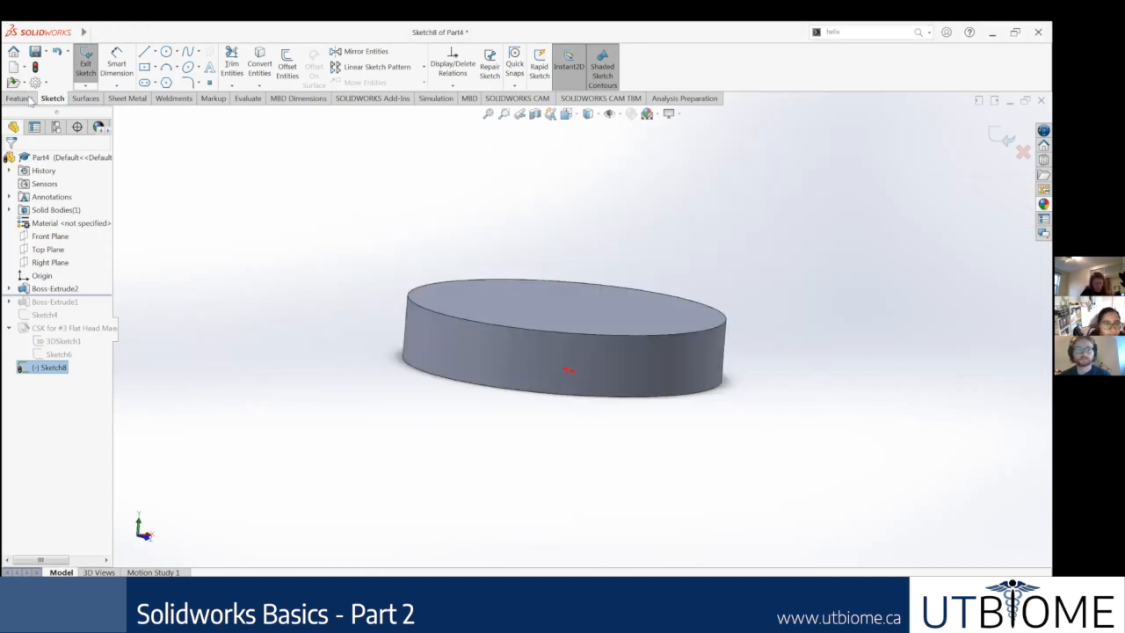
Step: Sketch a circle of about 4.72 in radius in the Wrap sketch, overlapping the disc off-centre
{"action": "left_click", "coordinate": [20, 98]}
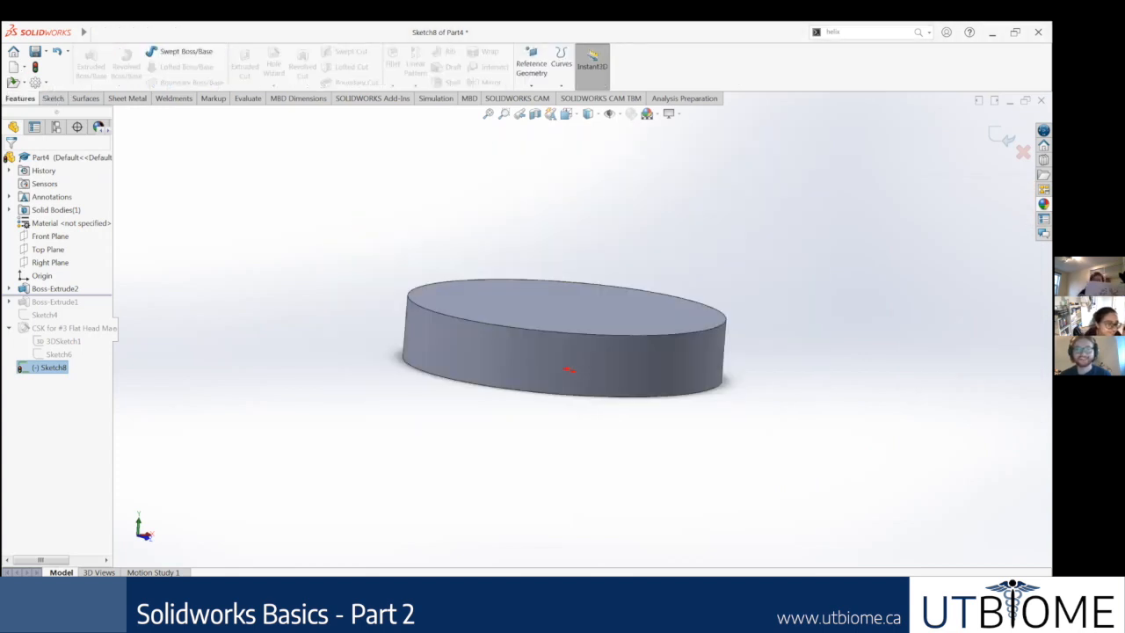
{"action": "left_click", "coordinate": [53, 99]}
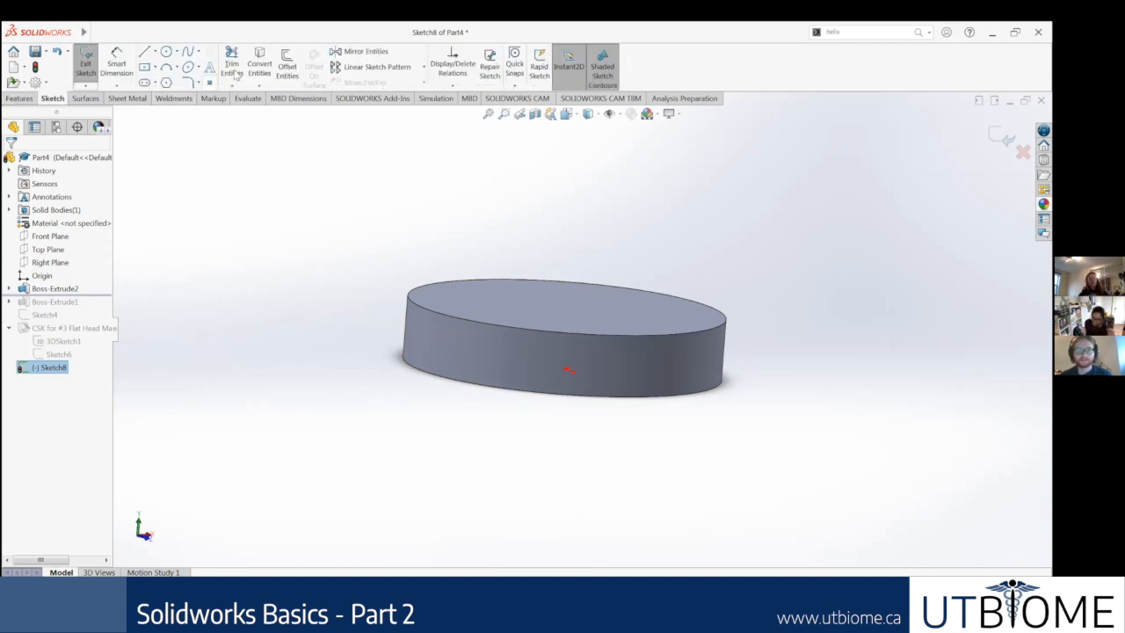
{"action": "left_click", "coordinate": [476, 362]}
{"action": "left_click", "coordinate": [476, 264]}
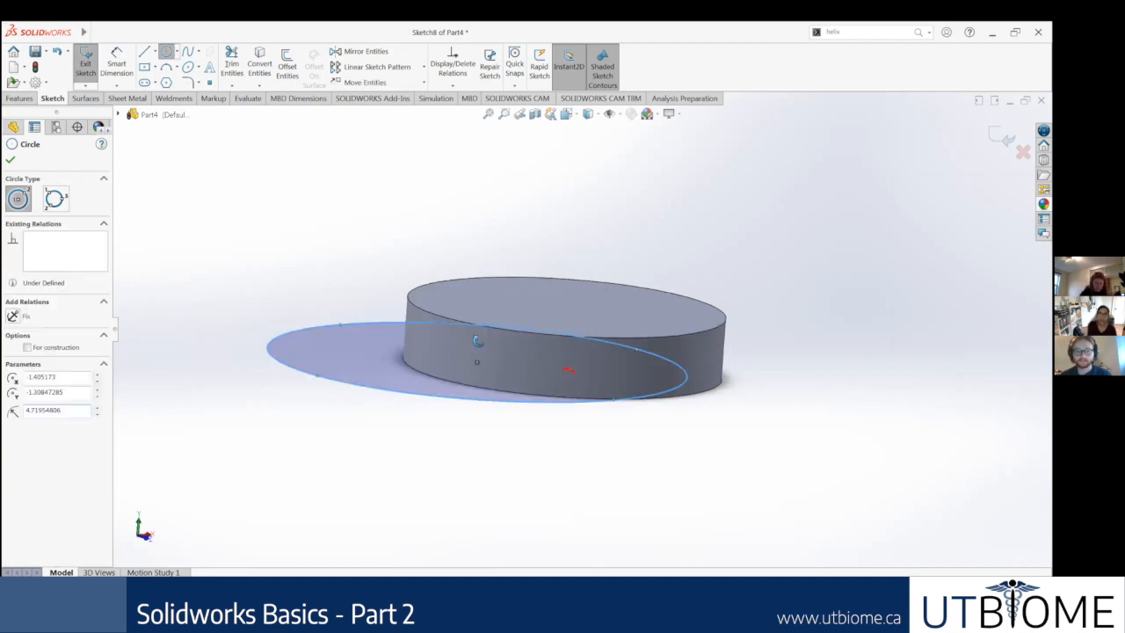
{"action": "left_click", "coordinate": [12, 161]}
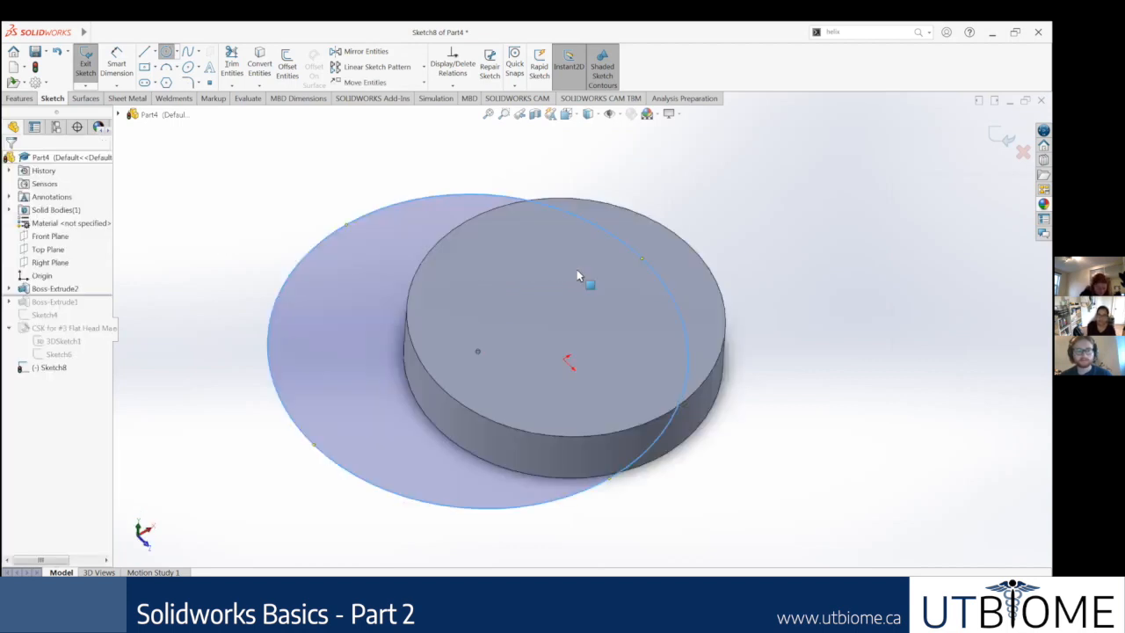
Step: Undo the overlapping circle and exit the Wrap sketch
{"action": "scroll", "coordinate": [703, 381], "scroll_direction": "up", "scroll_amount": 3}
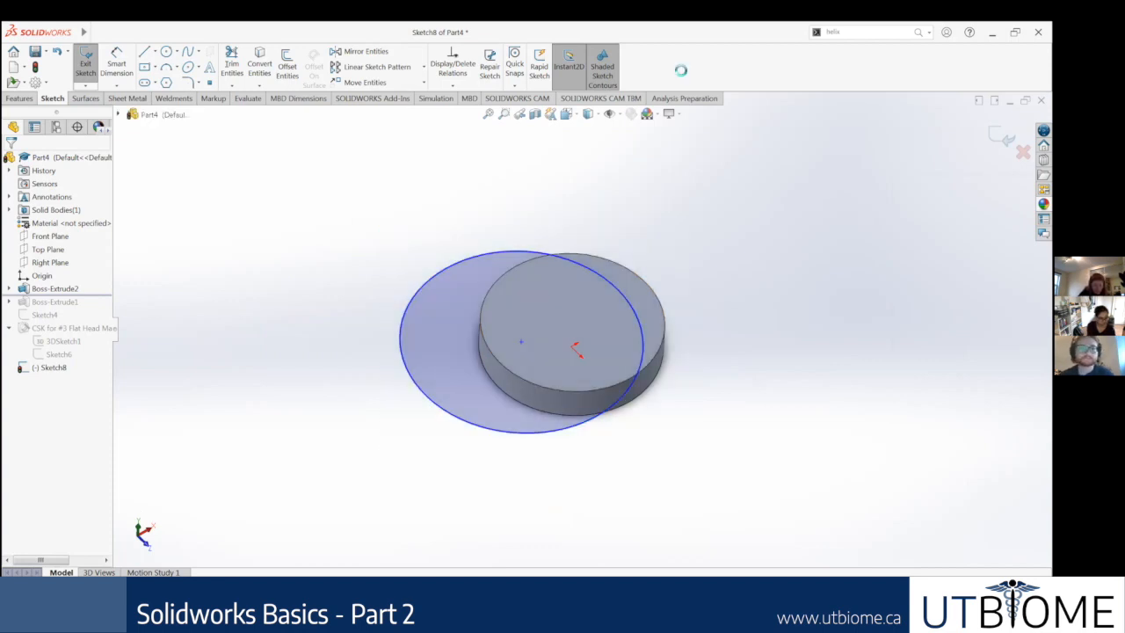
{"action": "key", "text": "ctrl+z"}
{"action": "left_click", "coordinate": [1002, 136]}
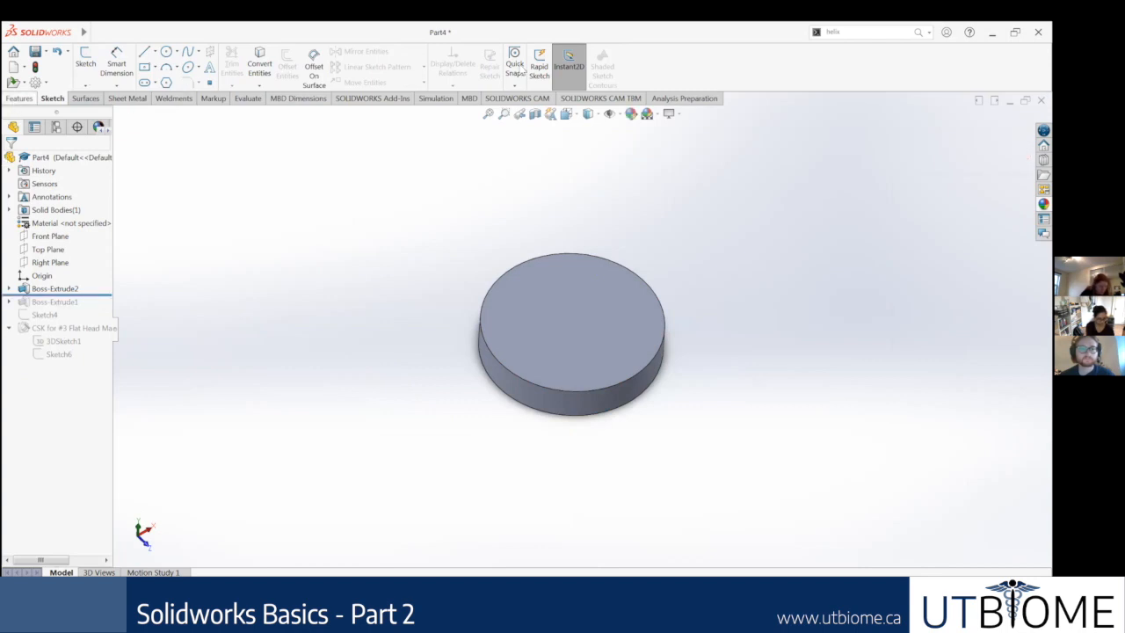
Step: Try to start a Wrap feature by opening its sketch on the disc's bottom face
{"action": "left_click", "coordinate": [487, 53]}
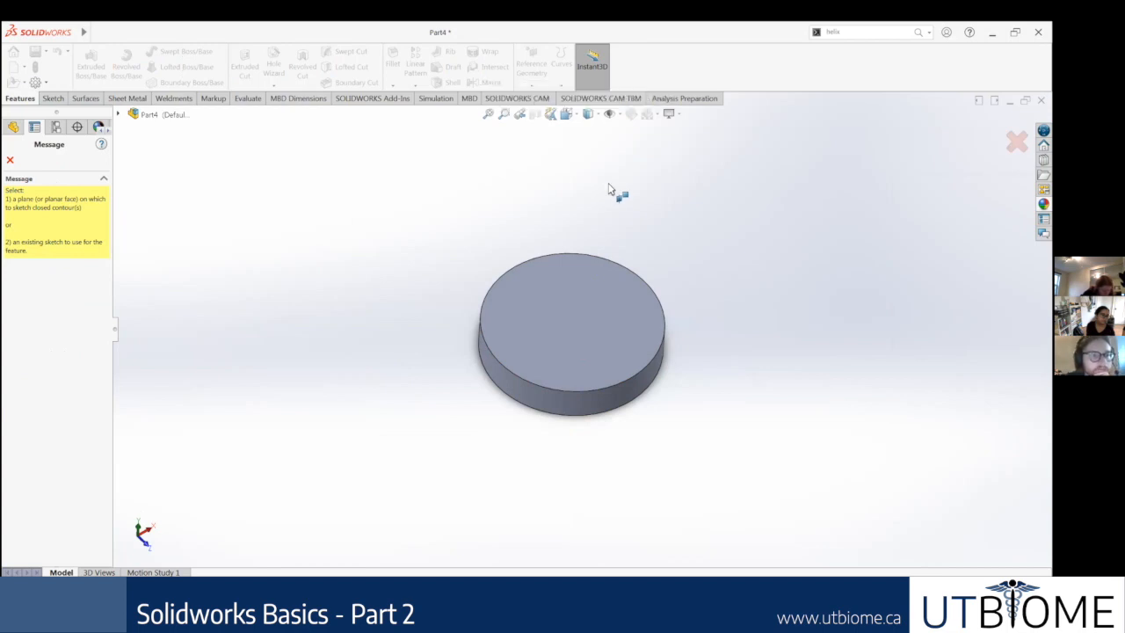
{"action": "middle_click_drag", "start_coordinate": [703, 302], "coordinate": [627, 381]}
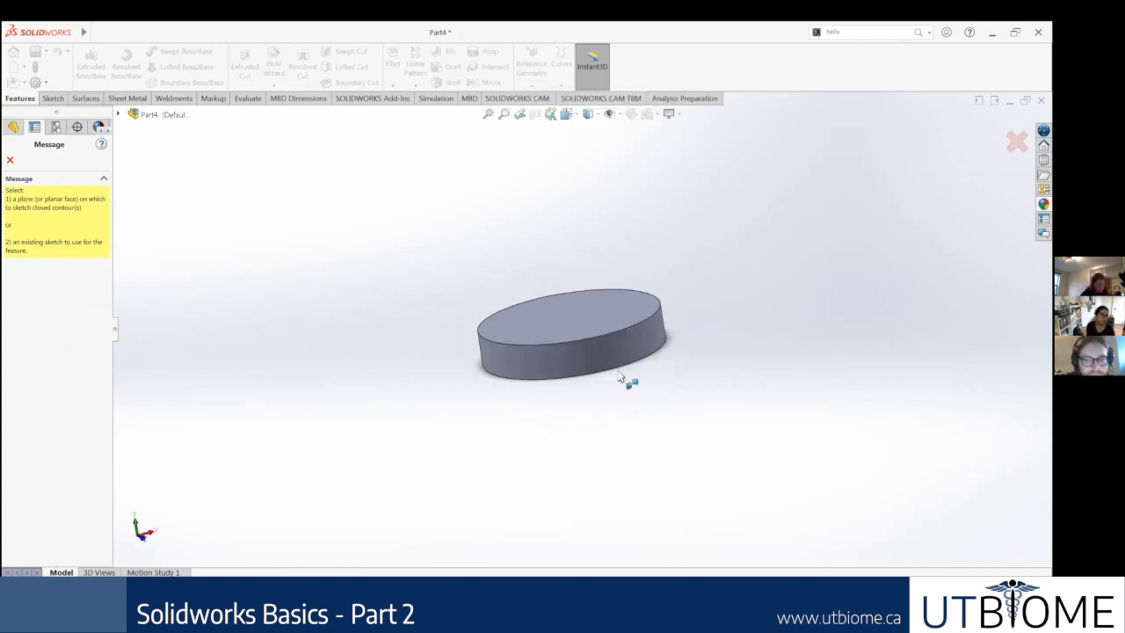
{"action": "middle_click_drag", "start_coordinate": [623, 326], "coordinate": [603, 321]}
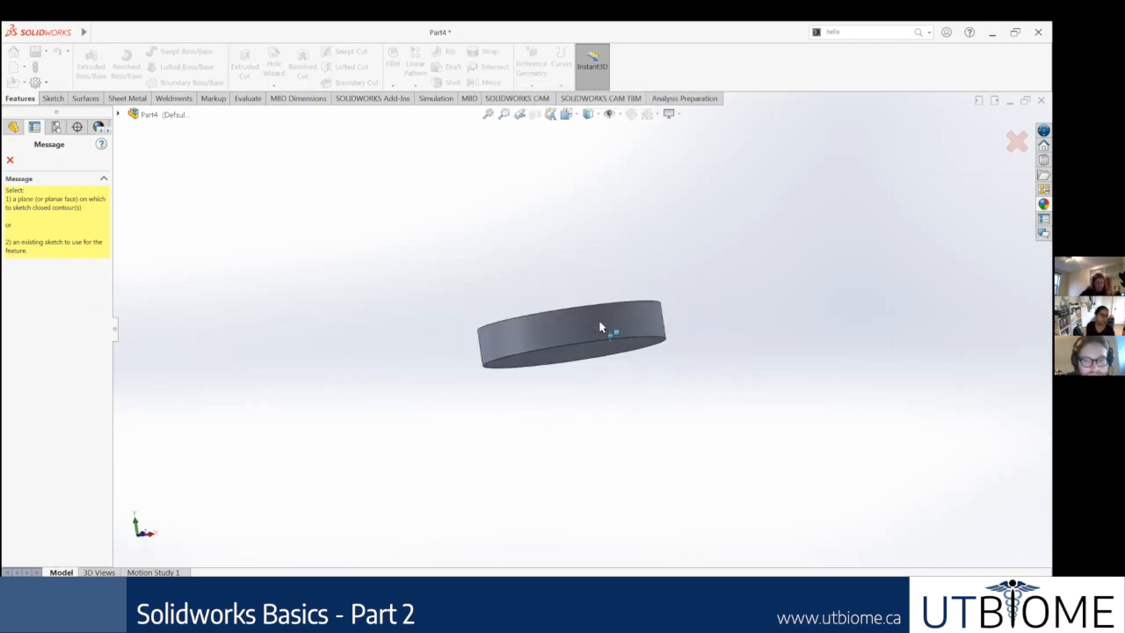
{"action": "scroll", "coordinate": [610, 361], "scroll_direction": "down", "scroll_amount": 3}
{"action": "middle_click_drag", "start_coordinate": [610, 362], "coordinate": [612, 337]}
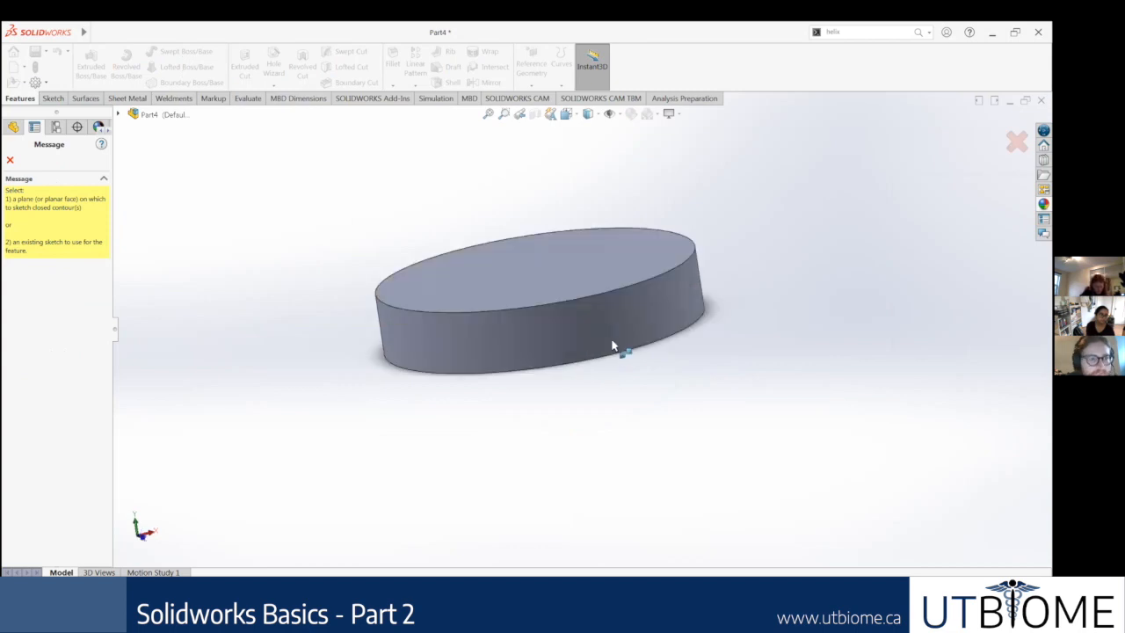
{"action": "scroll", "coordinate": [597, 324], "scroll_direction": "down", "scroll_amount": 2}
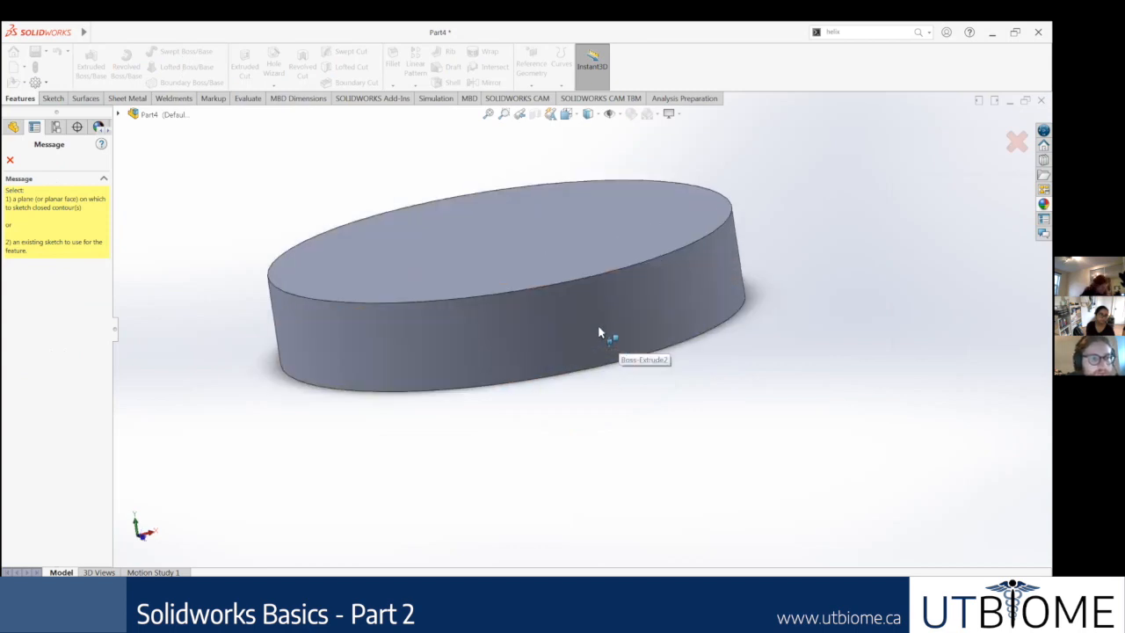
{"action": "middle_click_drag", "start_coordinate": [593, 325], "coordinate": [567, 296]}
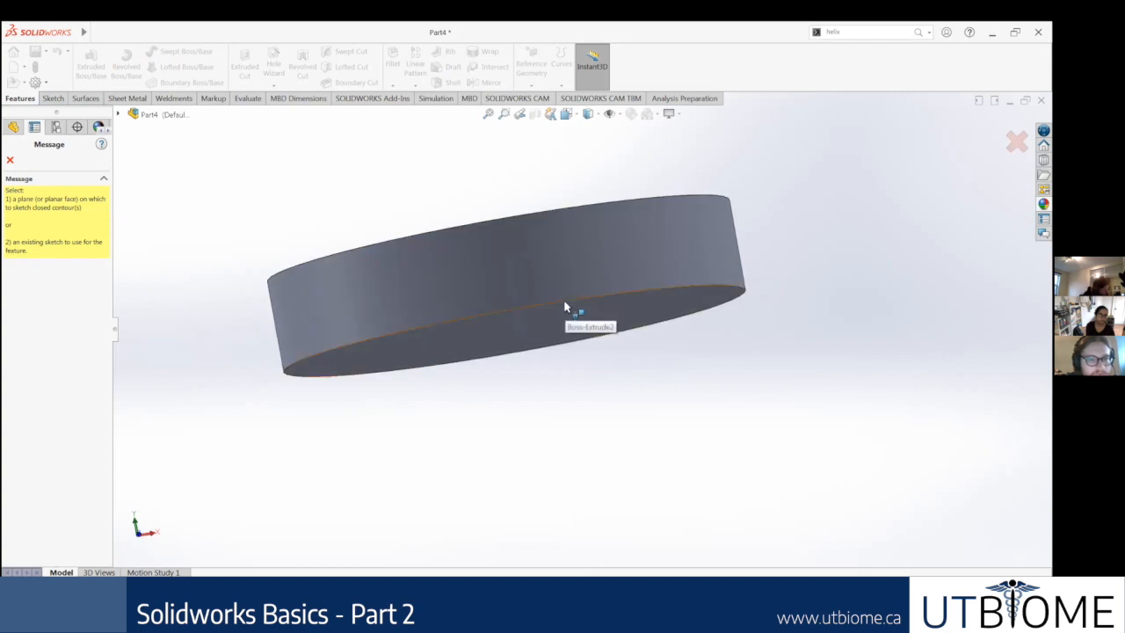
{"action": "left_click", "coordinate": [565, 307]}
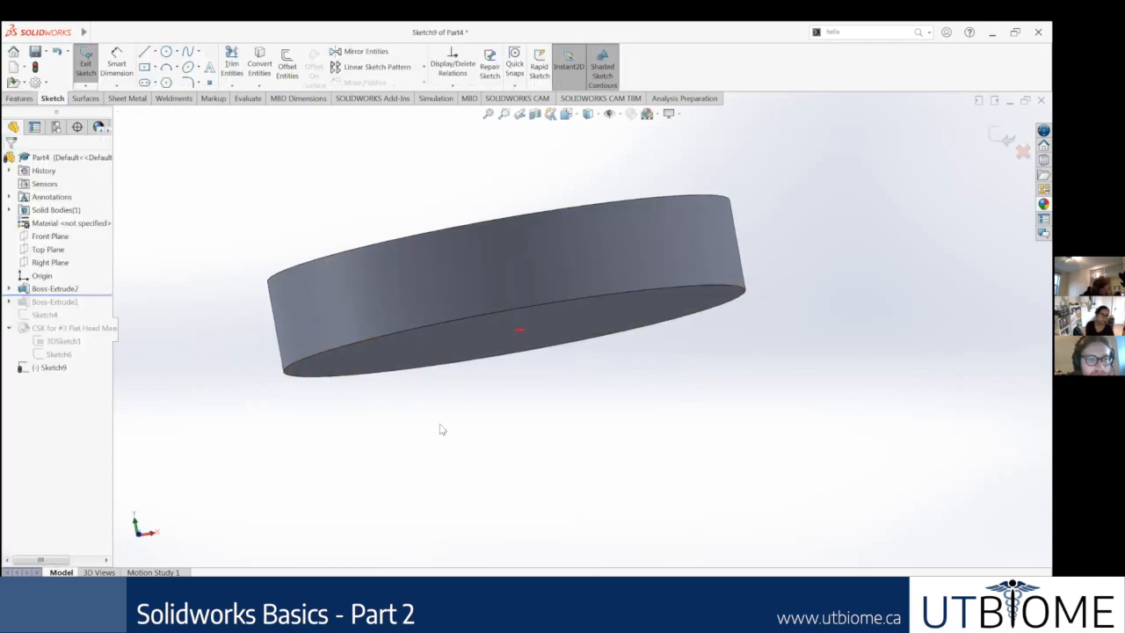
Step: Discard the empty Wrap sketch and exit it
{"action": "left_click", "coordinate": [43, 368]}
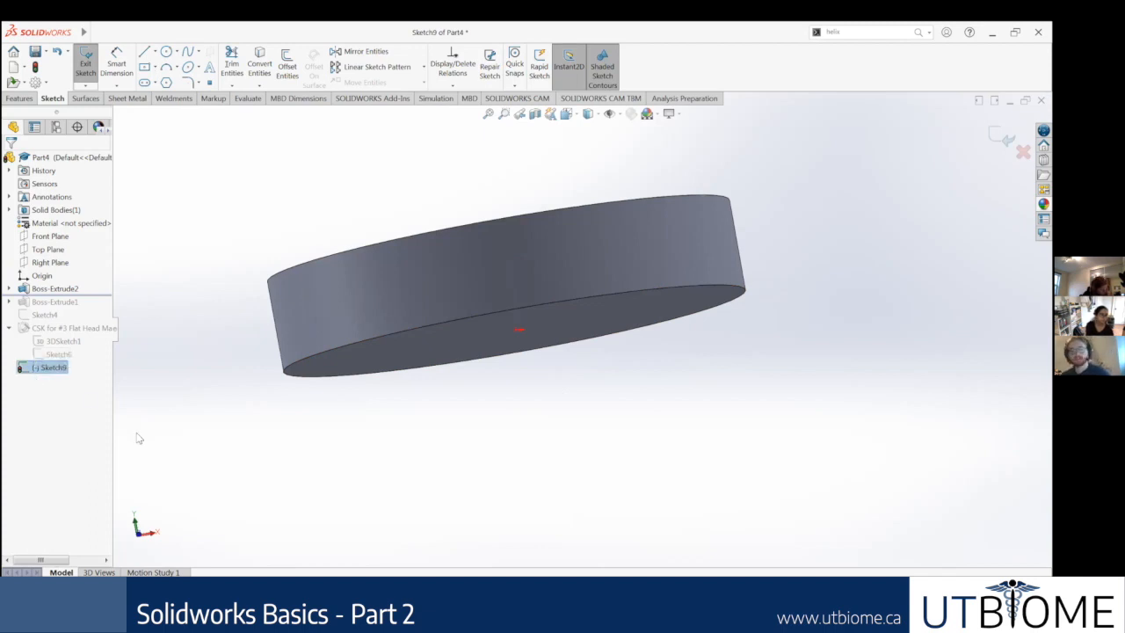
{"action": "right_click", "coordinate": [43, 368]}
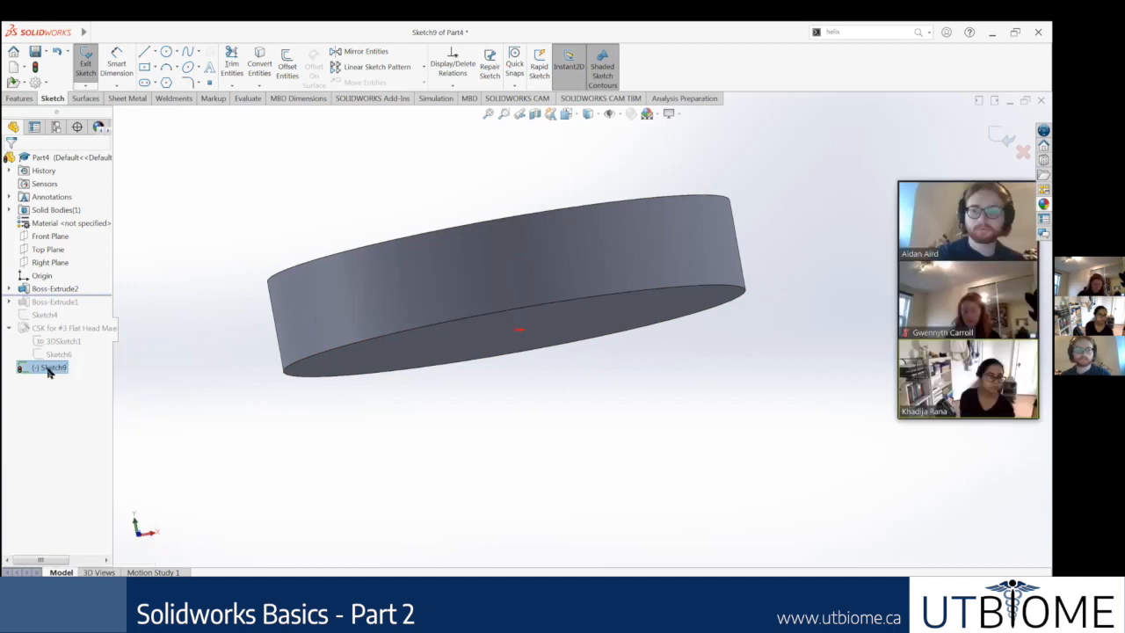
{"action": "left_click", "coordinate": [1023, 151]}
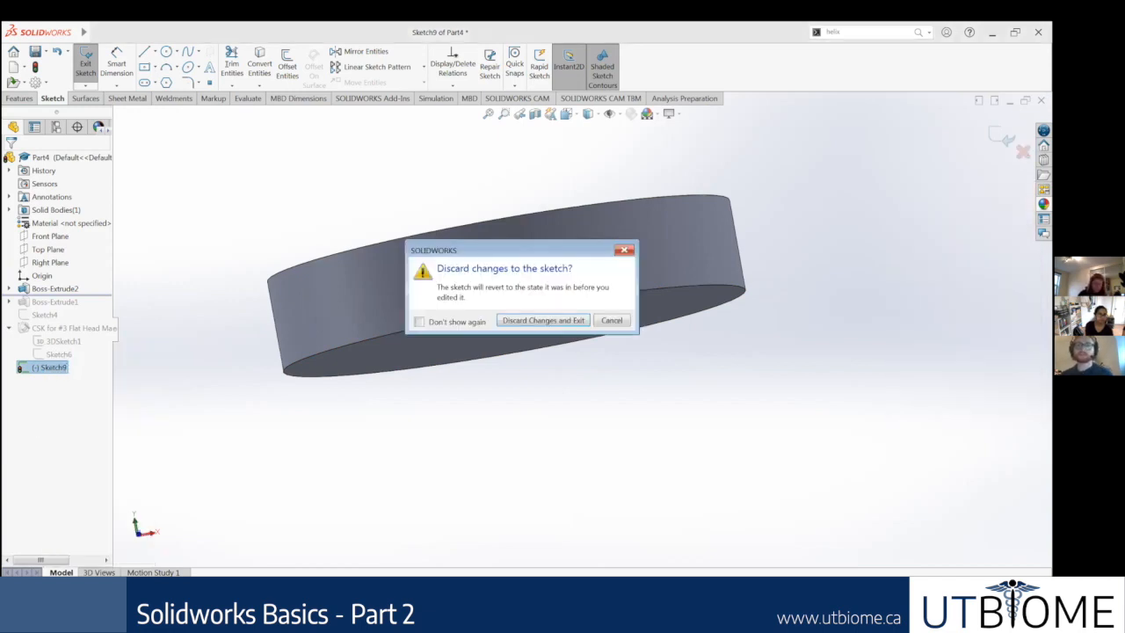
{"action": "left_click", "coordinate": [560, 321]}
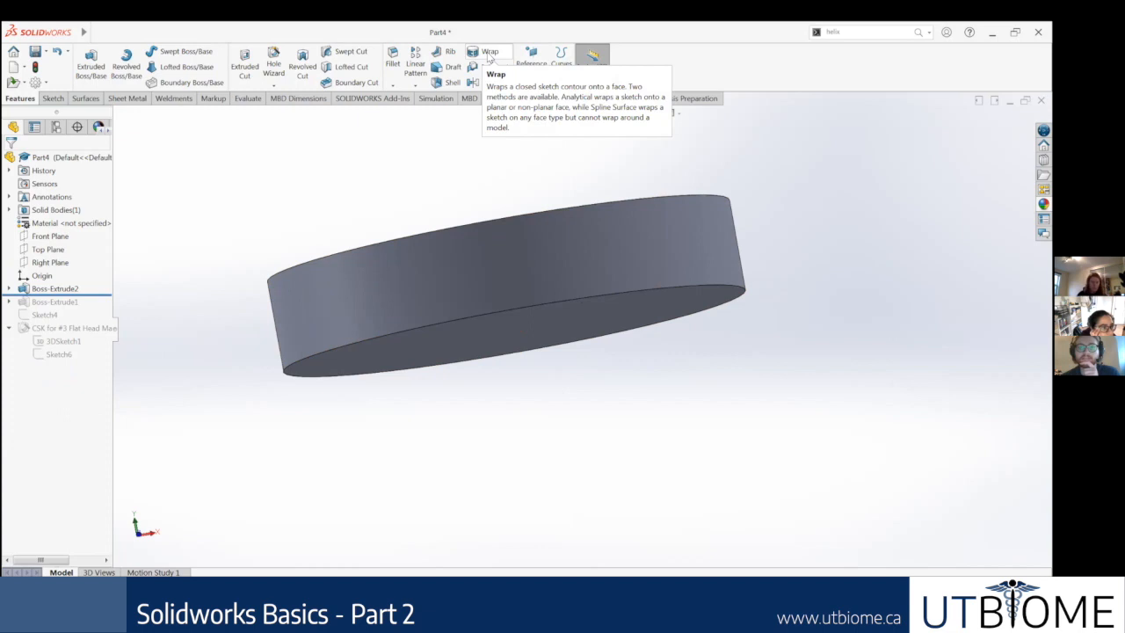
Step: Examine the disc's curved side face from several angles, along with the options available for it
{"action": "scroll", "coordinate": [572, 196], "scroll_direction": "up", "scroll_amount": 4}
{"action": "middle_click_drag", "start_coordinate": [572, 196], "coordinate": [573, 237]}
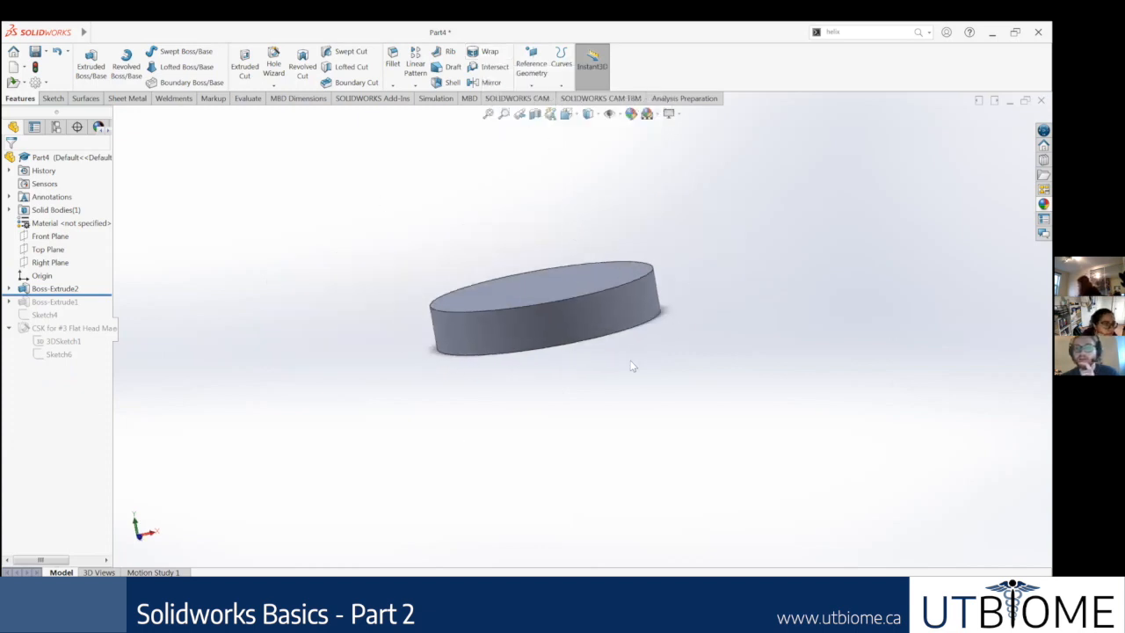
{"action": "middle_click_drag", "start_coordinate": [572, 322], "coordinate": [567, 212]}
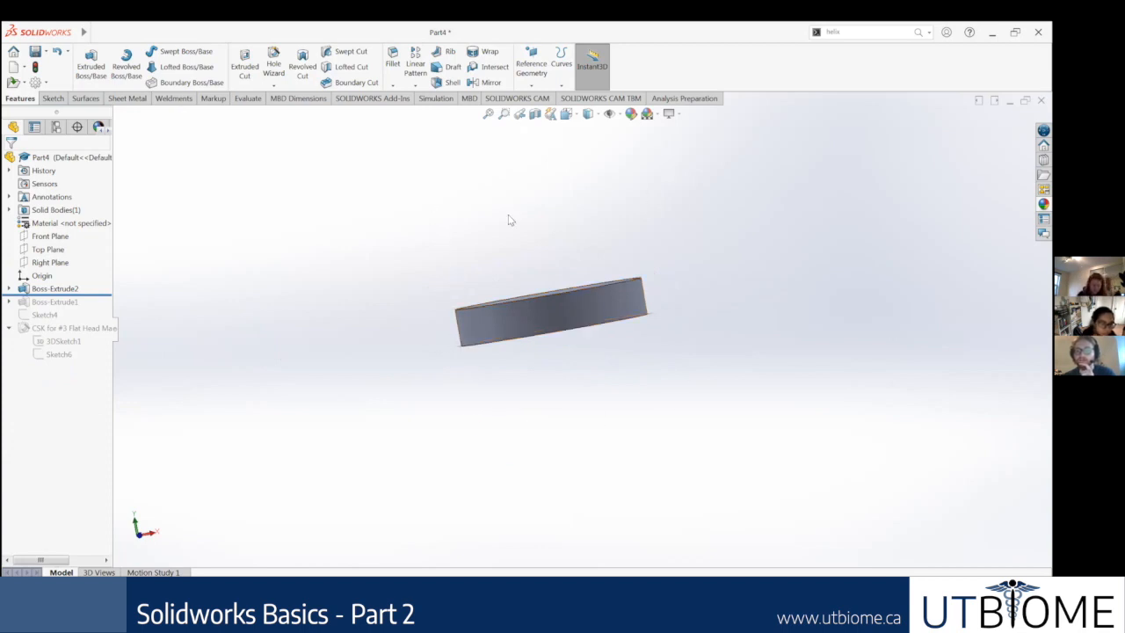
{"action": "middle_click_drag", "start_coordinate": [560, 301], "coordinate": [606, 315]}
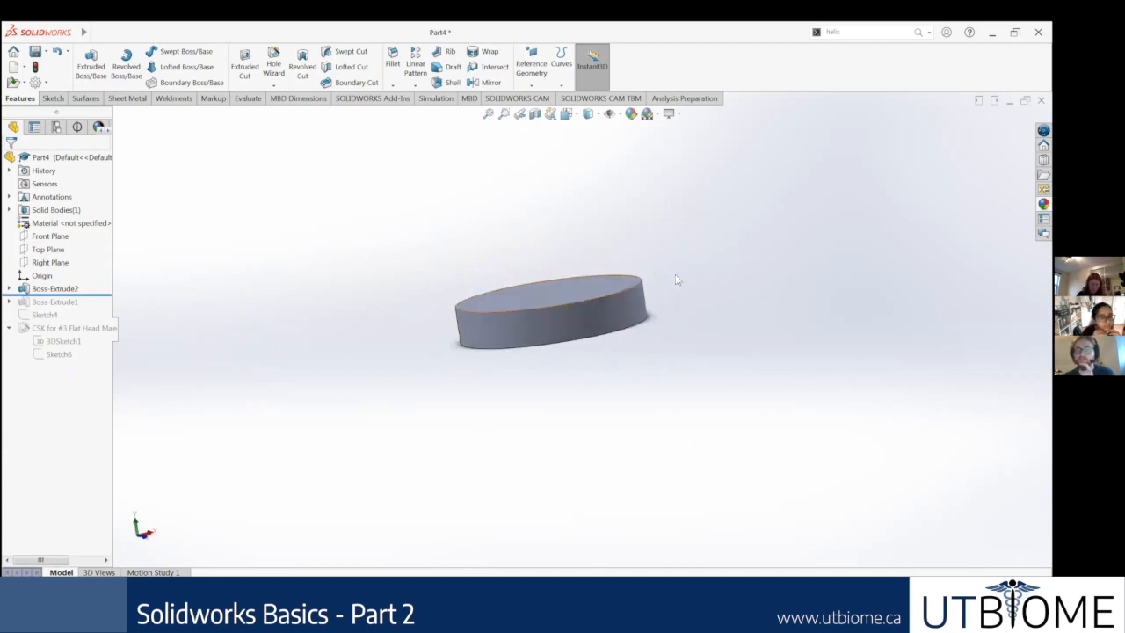
{"action": "scroll", "coordinate": [569, 287], "scroll_direction": "down", "scroll_amount": 3}
{"action": "left_click", "coordinate": [492, 383]}
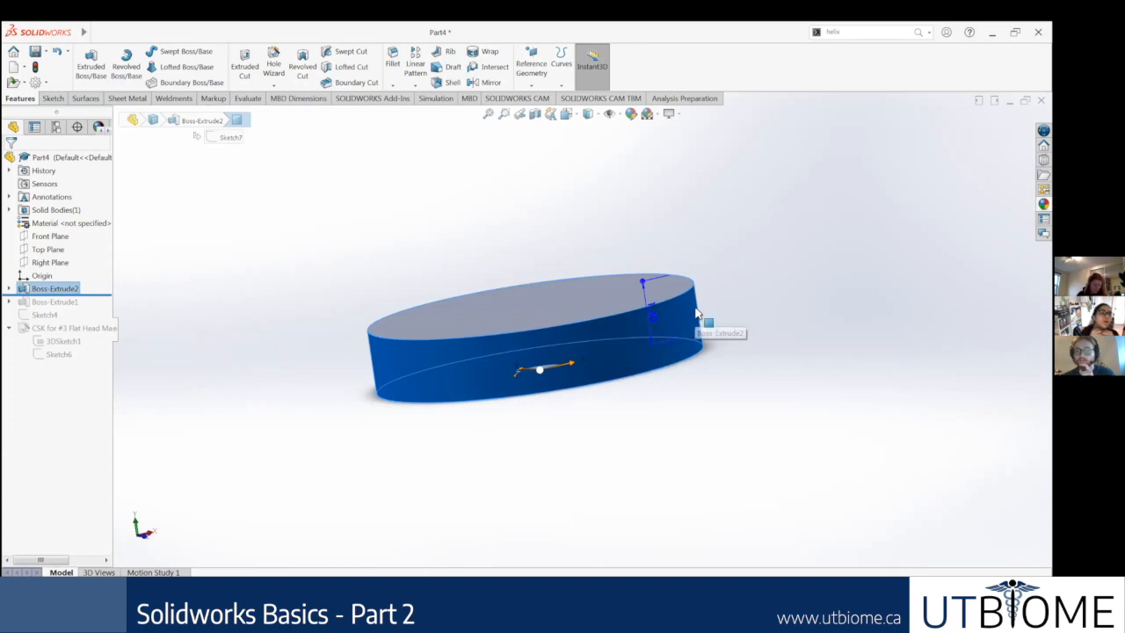
{"action": "left_click", "coordinate": [719, 355]}
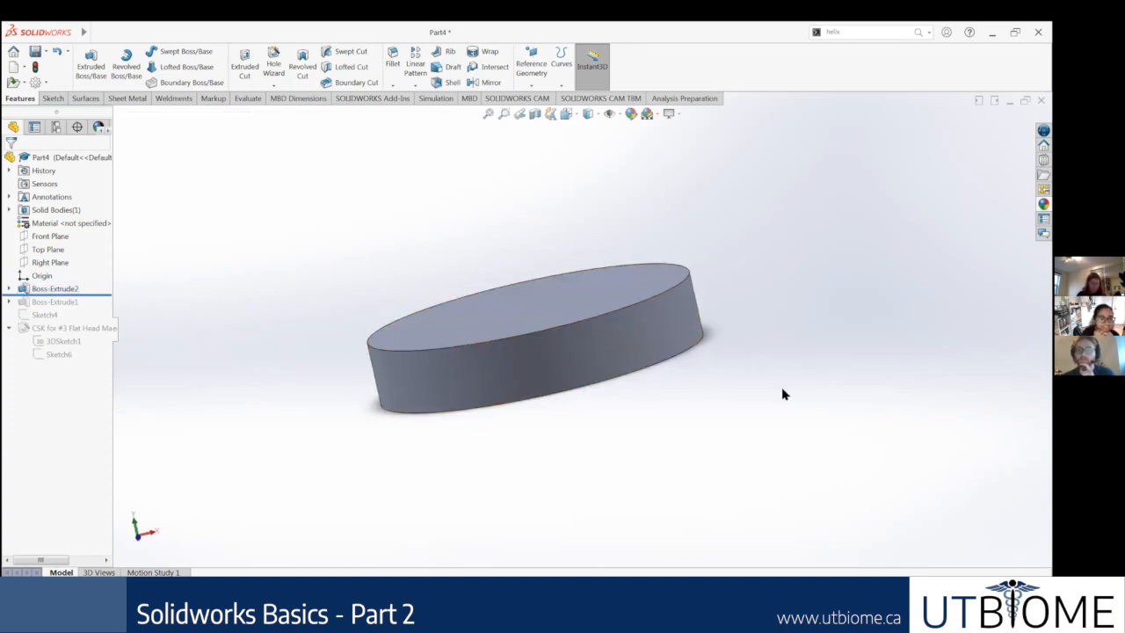
{"action": "middle_click_drag", "start_coordinate": [619, 272], "coordinate": [718, 286]}
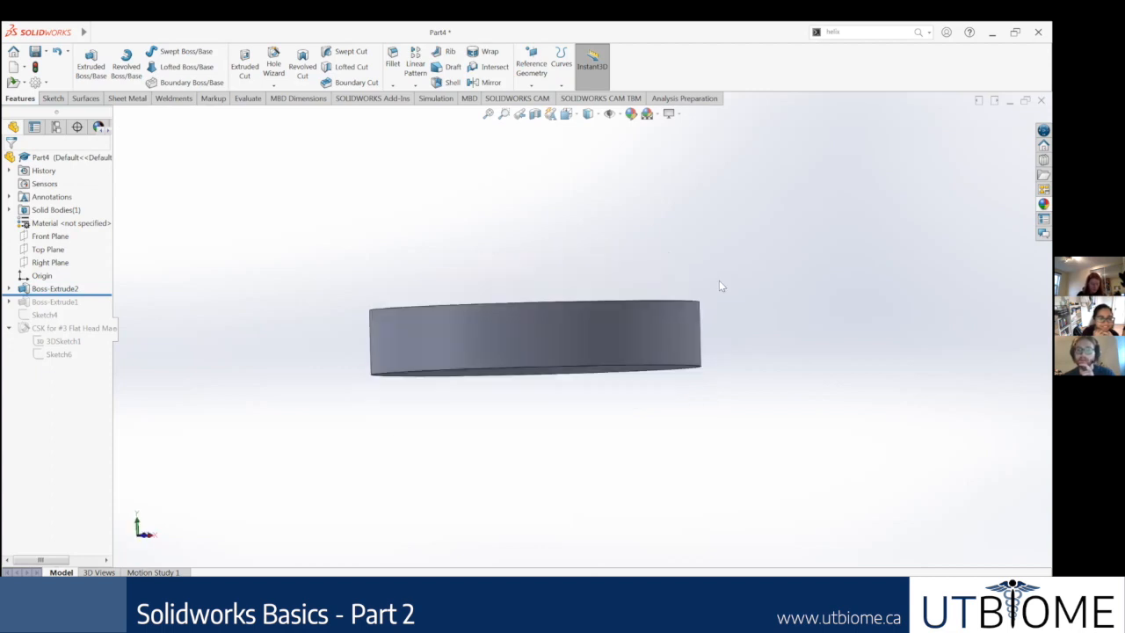
{"action": "left_click", "coordinate": [528, 345]}
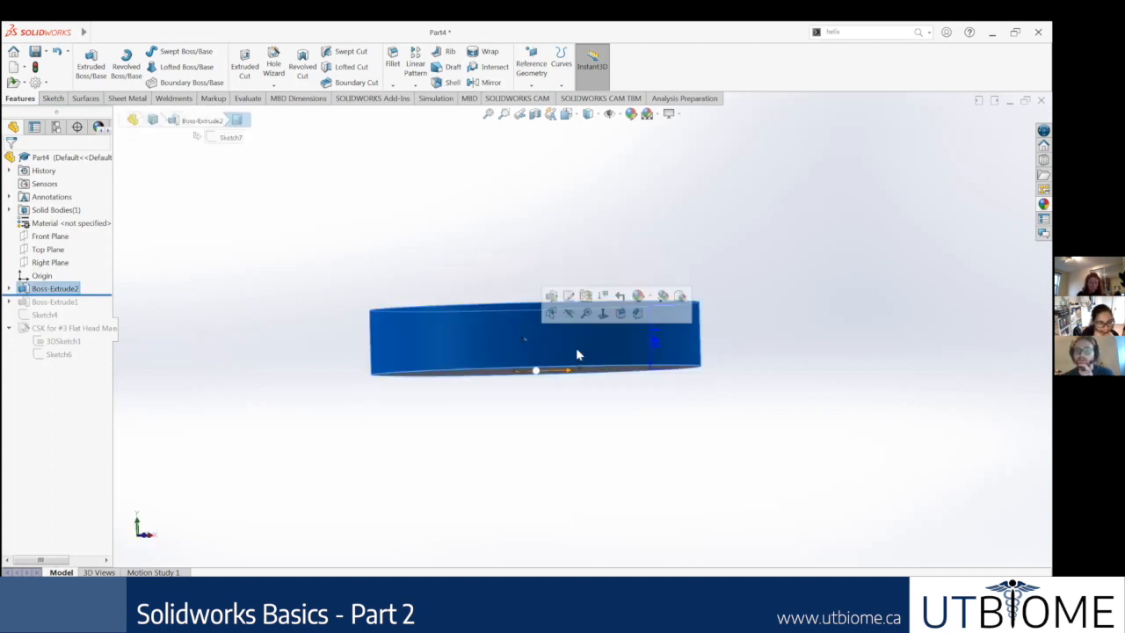
{"action": "left_click", "coordinate": [764, 267]}
{"action": "middle_click_drag", "start_coordinate": [736, 319], "coordinate": [735, 352]}
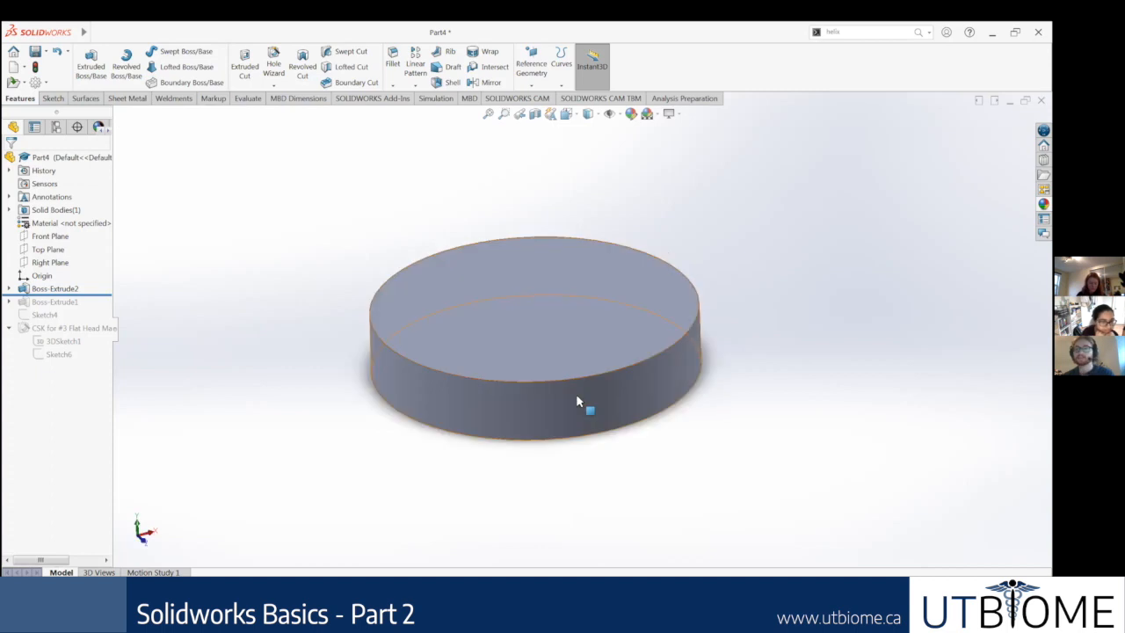
{"action": "left_click", "coordinate": [593, 401]}
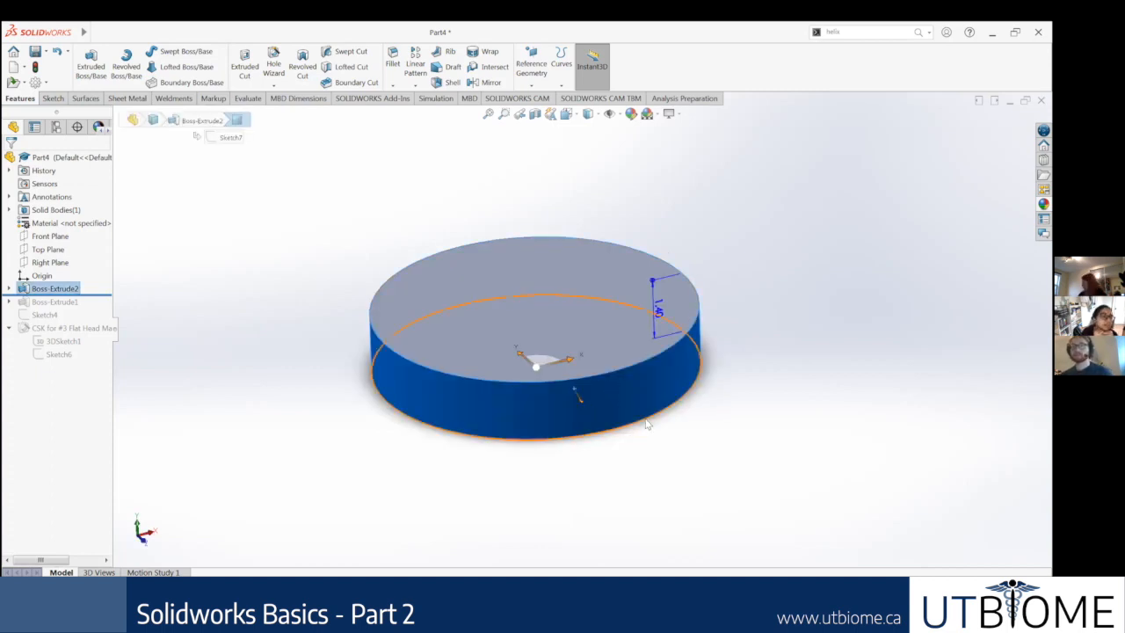
{"action": "right_click", "coordinate": [635, 298]}
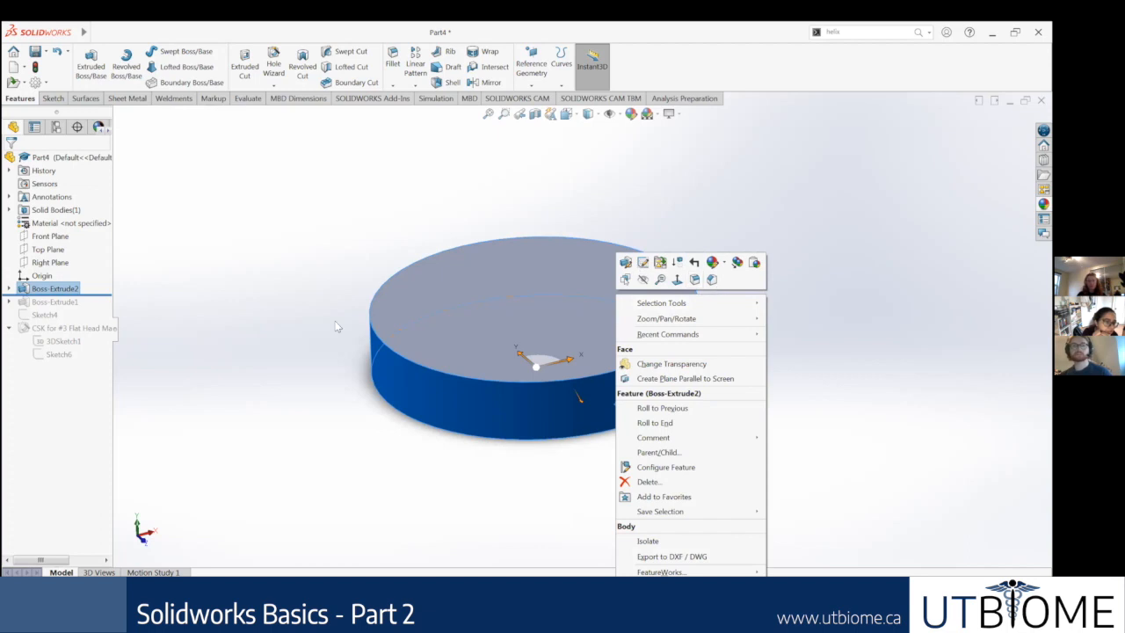
{"action": "left_click", "coordinate": [482, 452]}
{"action": "middle_click_drag", "start_coordinate": [481, 452], "coordinate": [484, 472]}
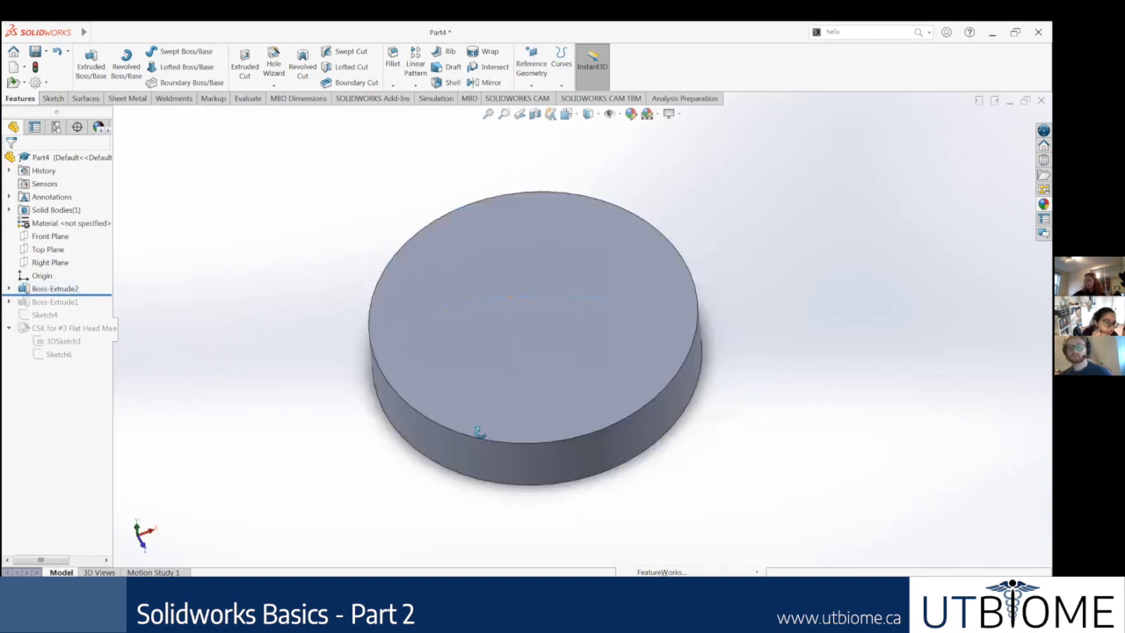
{"action": "middle_click_drag", "start_coordinate": [505, 294], "coordinate": [577, 407]}
{"action": "left_click", "coordinate": [564, 420]}
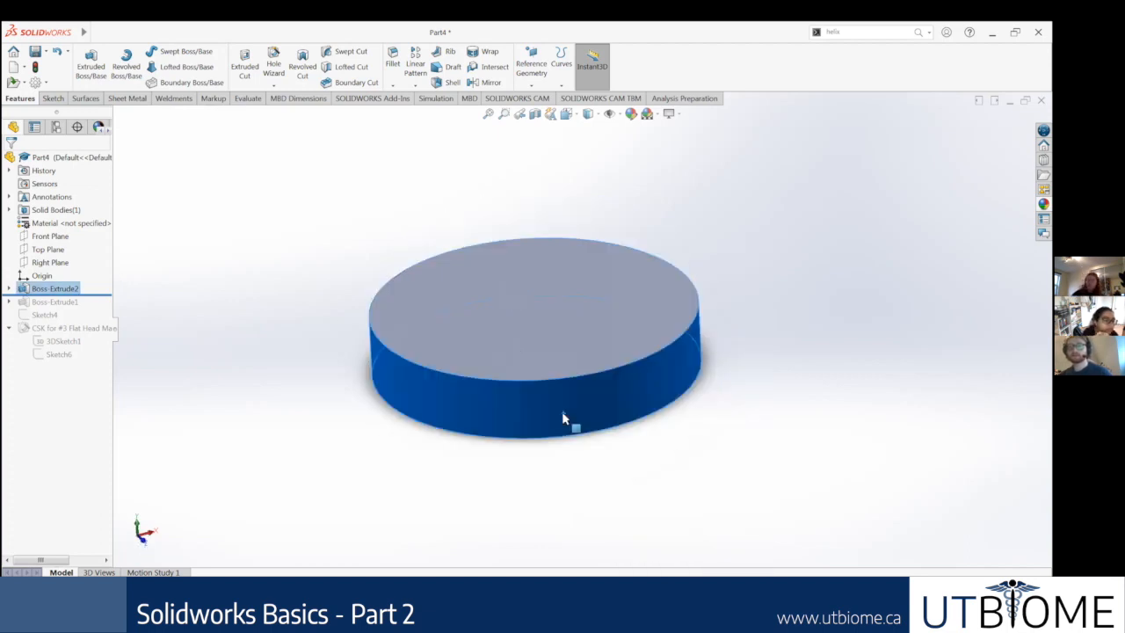
{"action": "right_click", "coordinate": [571, 379]}
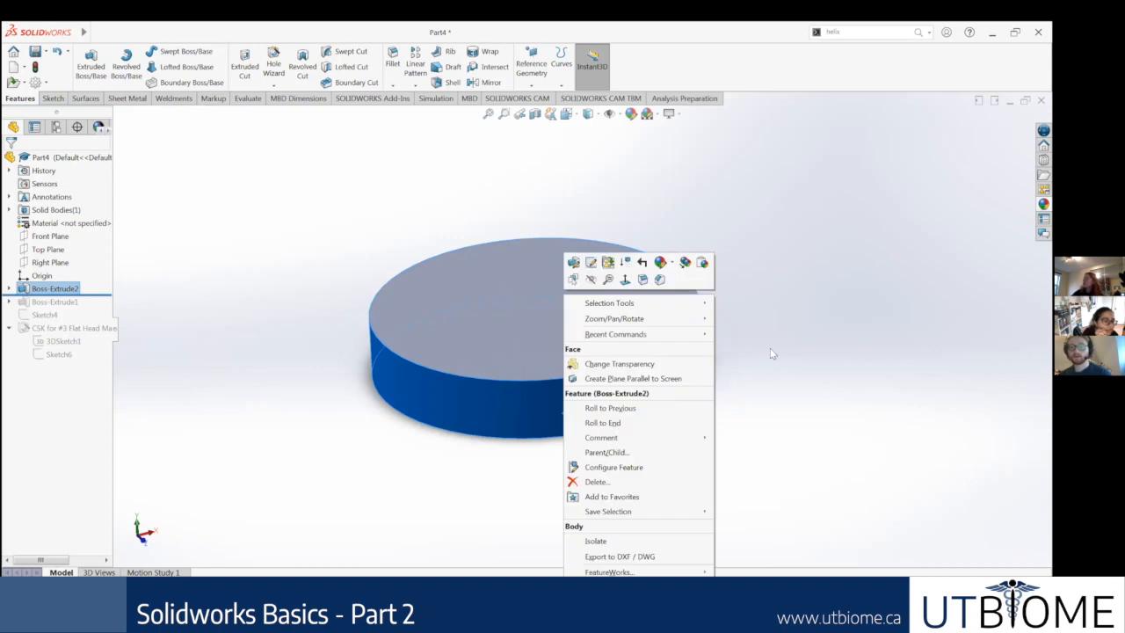
{"action": "left_click", "coordinate": [757, 303]}
{"action": "middle_click_drag", "start_coordinate": [736, 361], "coordinate": [696, 325]}
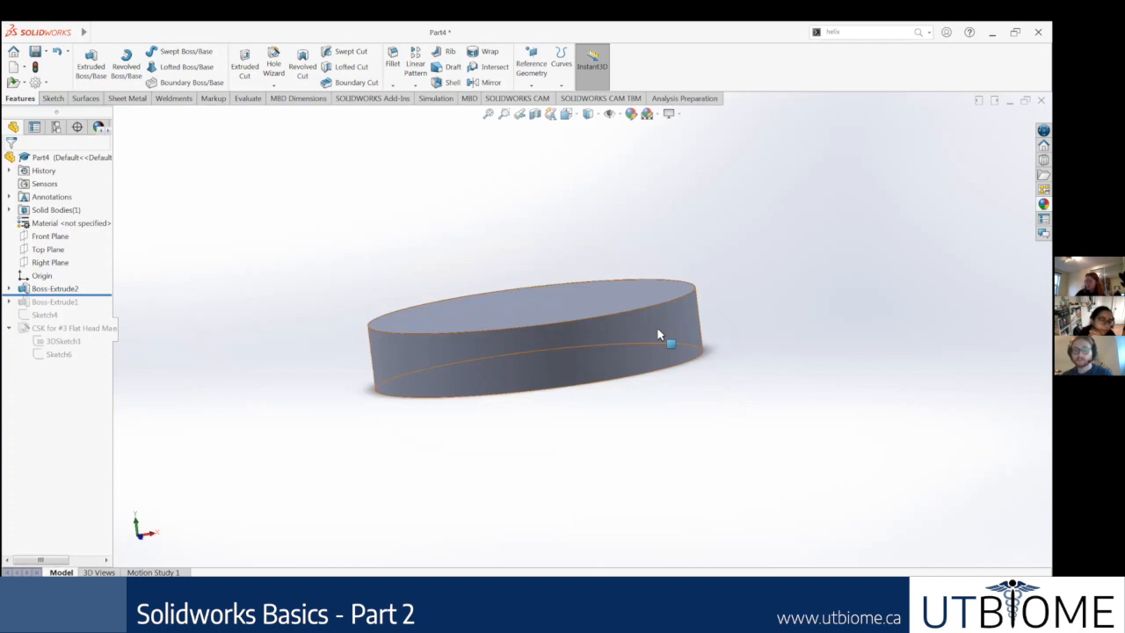
{"action": "middle_click_drag", "start_coordinate": [514, 352], "coordinate": [620, 377]}
{"action": "middle_click_drag", "start_coordinate": [531, 382], "coordinate": [660, 351]}
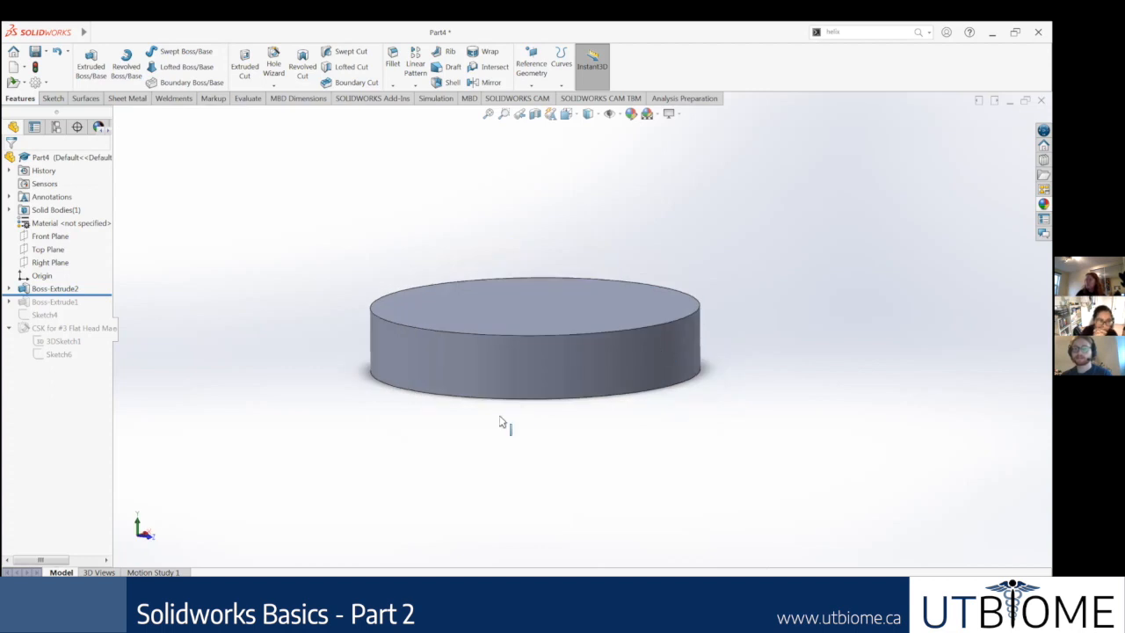
{"action": "middle_click_drag", "start_coordinate": [502, 427], "coordinate": [582, 259]}
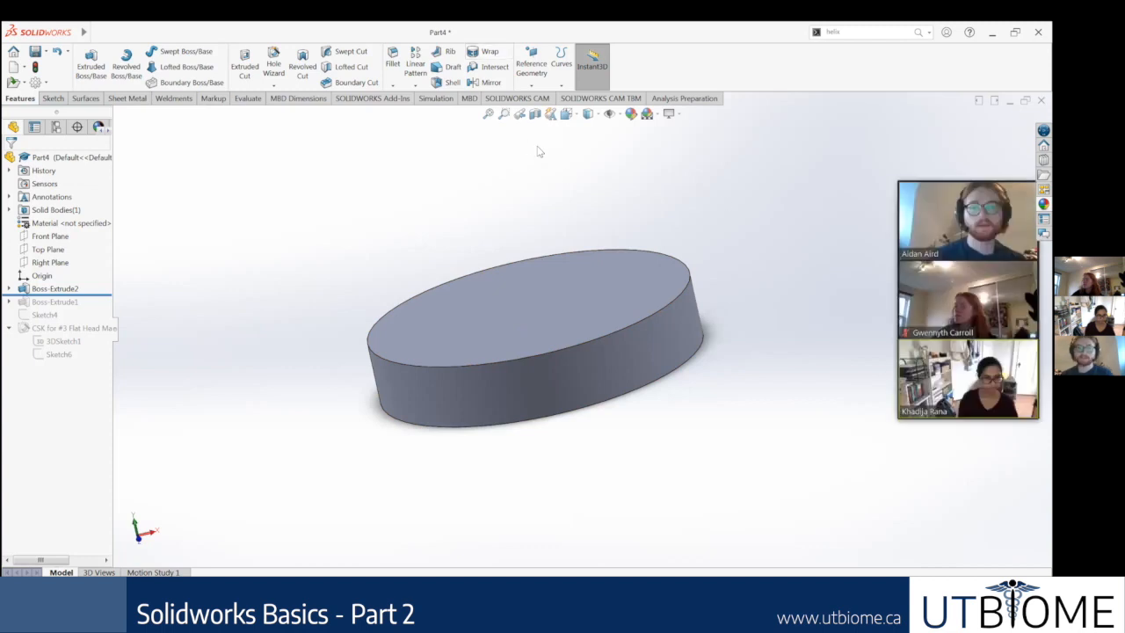
{"action": "left_click", "coordinate": [639, 354]}
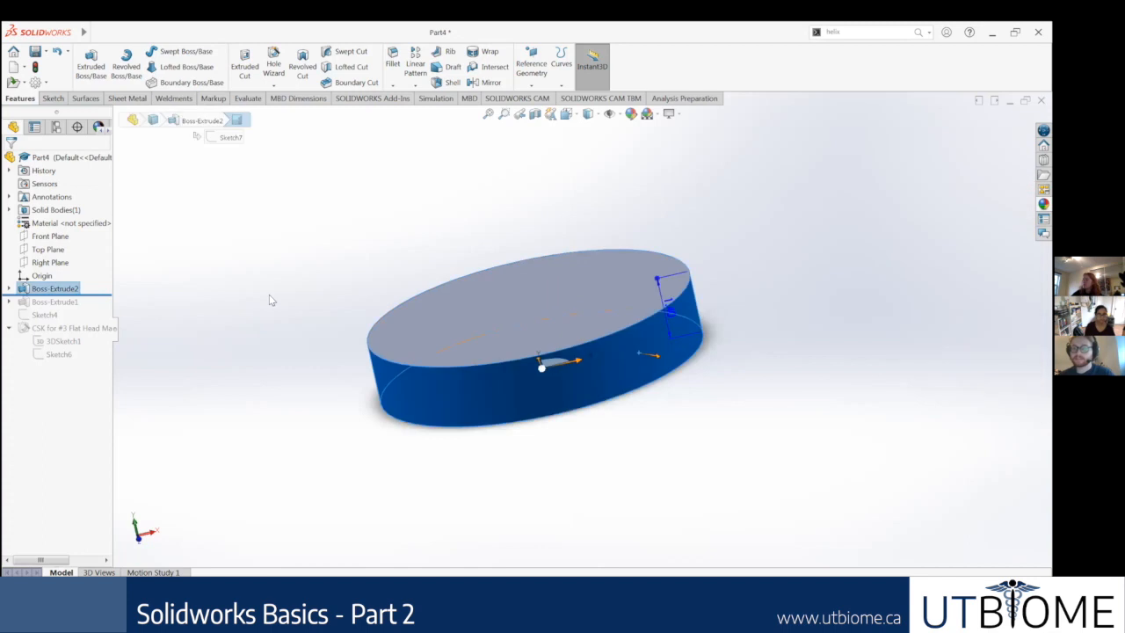
{"action": "left_click", "coordinate": [344, 268]}
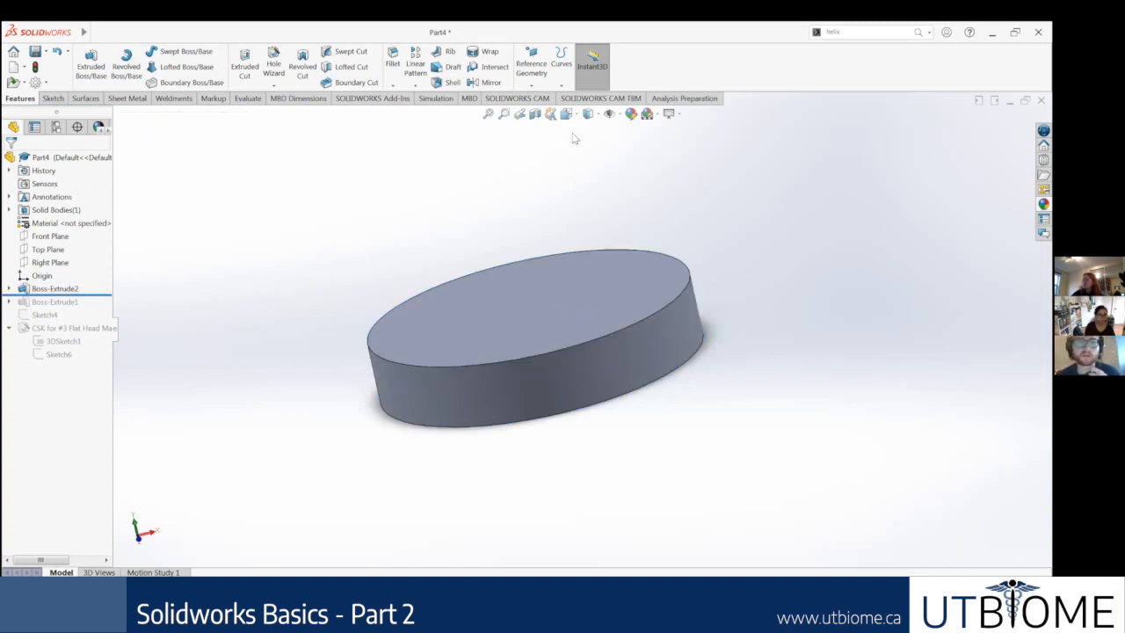
Step: Find the Dome command by searching for "dome" and apply it to the disc's top face
{"action": "left_click", "coordinate": [857, 32]}
{"action": "type", "text": "dome"}
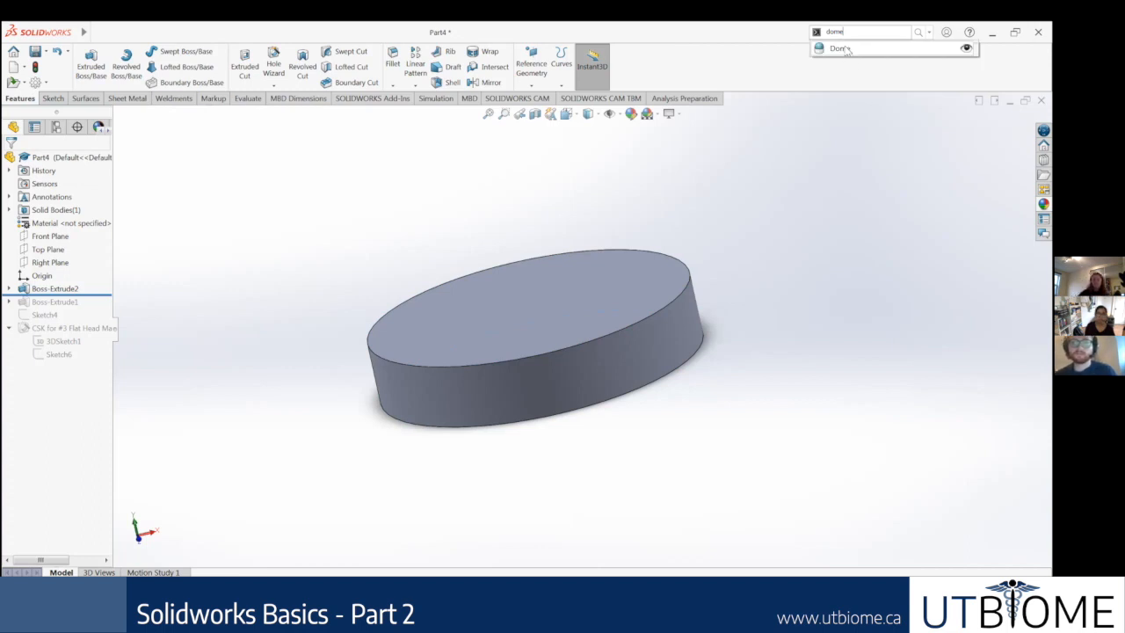
{"action": "key", "text": "Return"}
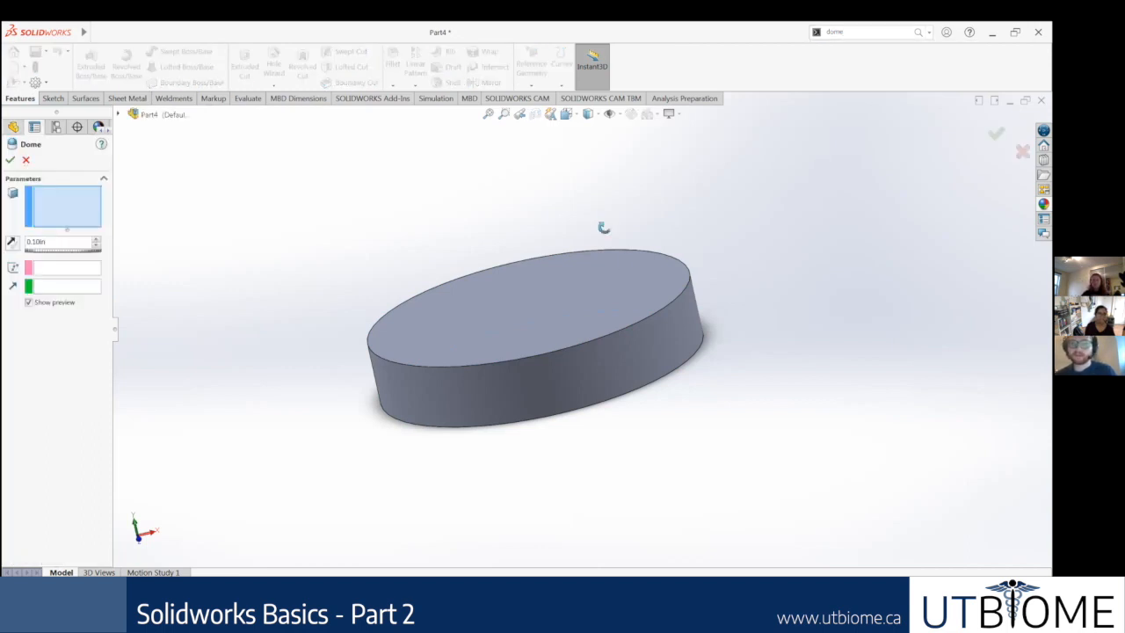
{"action": "scroll", "coordinate": [615, 327], "scroll_direction": "up", "scroll_amount": 3}
{"action": "middle_click_drag", "start_coordinate": [615, 327], "coordinate": [734, 262]}
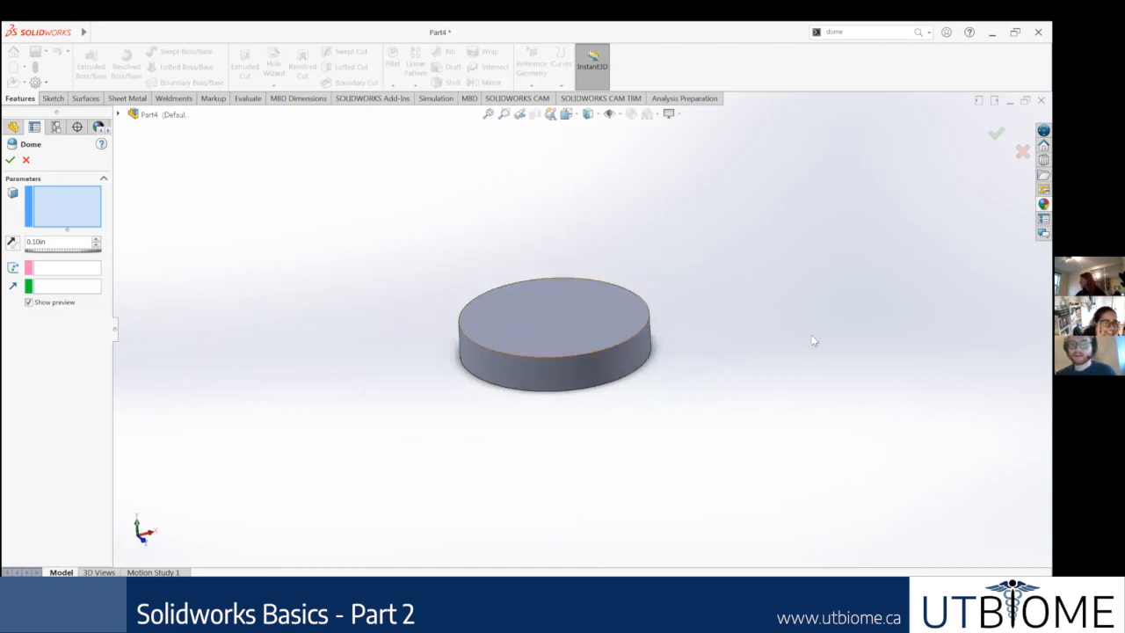
{"action": "left_click", "coordinate": [575, 327]}
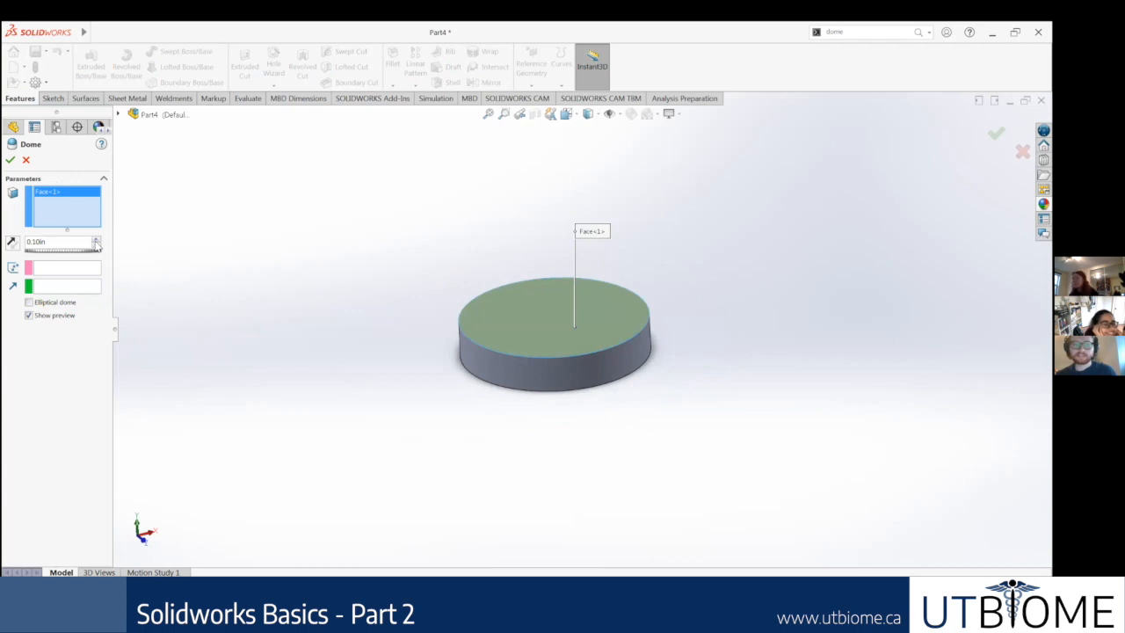
Step: Set the dome's height to 5 in and view its preview from the side
{"action": "double_click", "coordinate": [57, 245]}
{"action": "left_click", "coordinate": [61, 240]}
{"action": "left_click_drag", "start_coordinate": [1, 244], "coordinate": [0, 246]}
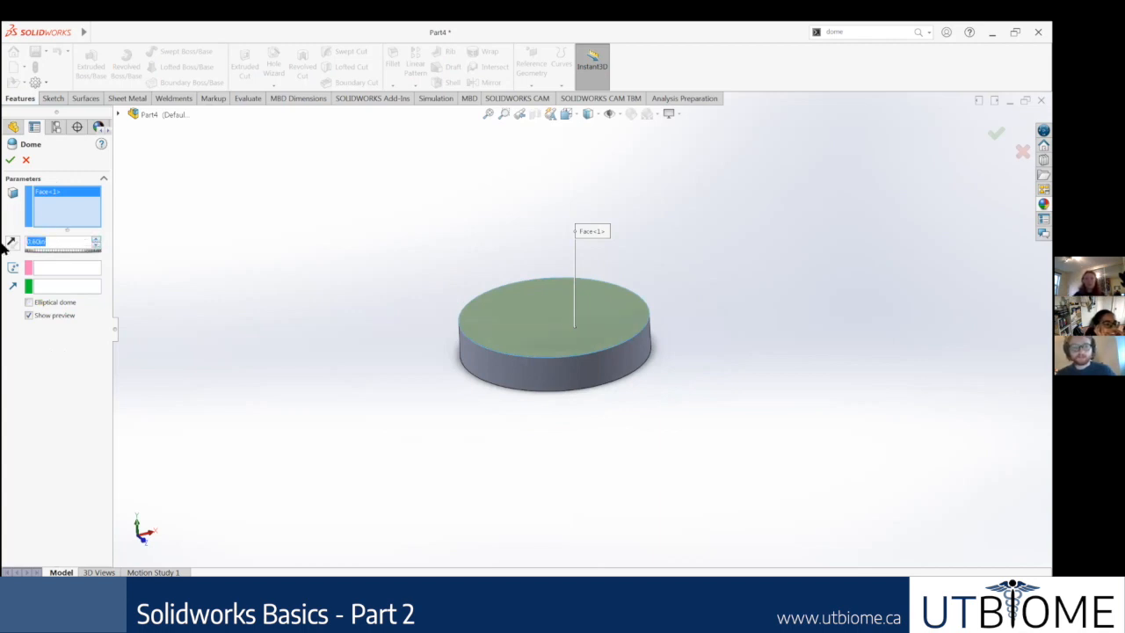
{"action": "type", "text": "5"}
{"action": "key", "text": "Return"}
{"action": "middle_click_drag", "start_coordinate": [367, 283], "coordinate": [311, 219]}
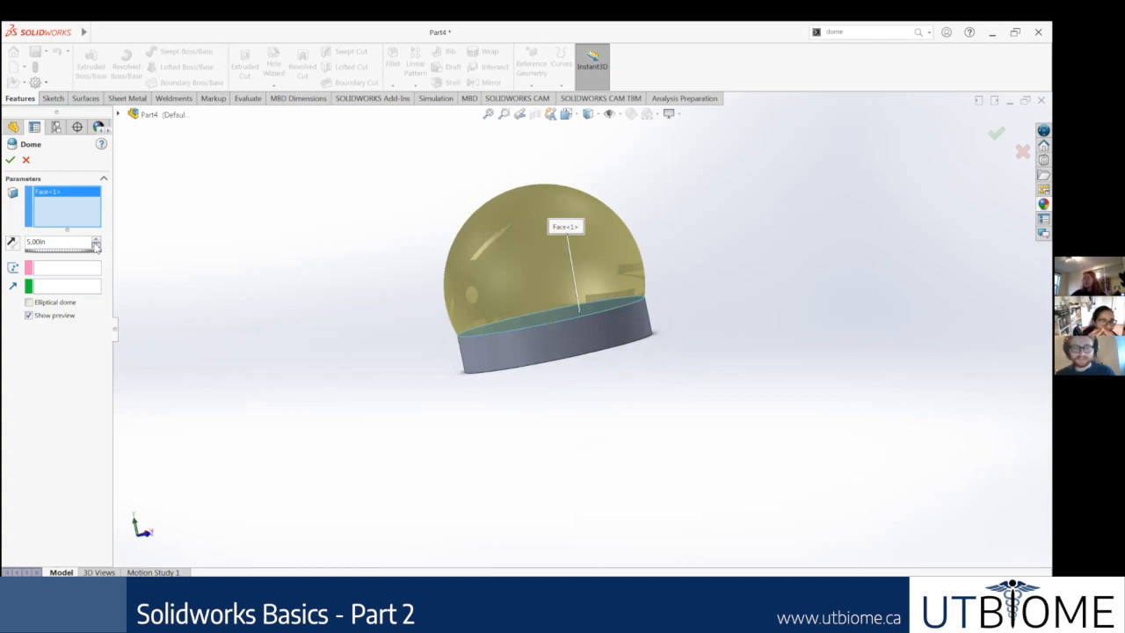
Step: Set the dome's height to 4.20 in, make it an elliptical dome and accept the feature
{"action": "left_click", "coordinate": [97, 249]}
{"action": "left_click", "coordinate": [98, 250]}
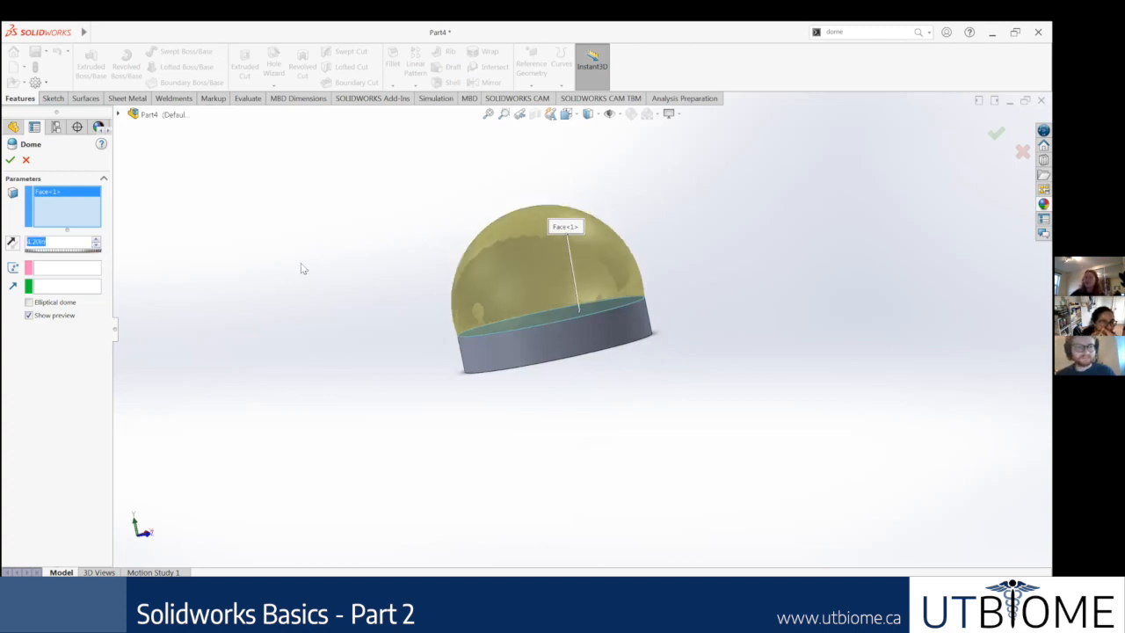
{"action": "left_click", "coordinate": [29, 303]}
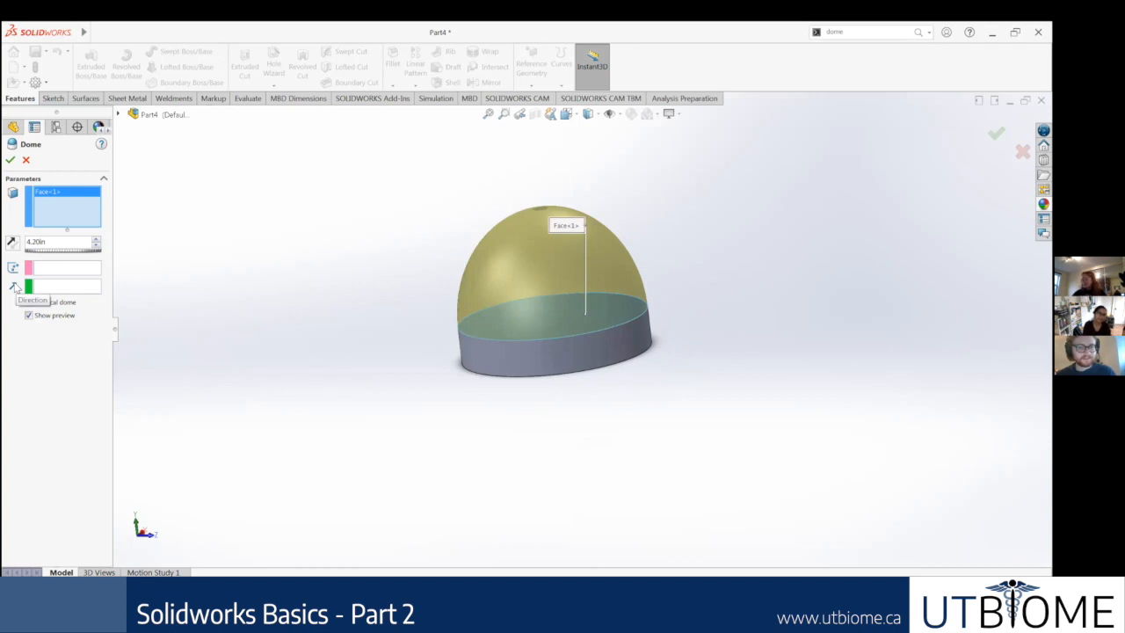
{"action": "left_click", "coordinate": [10, 161]}
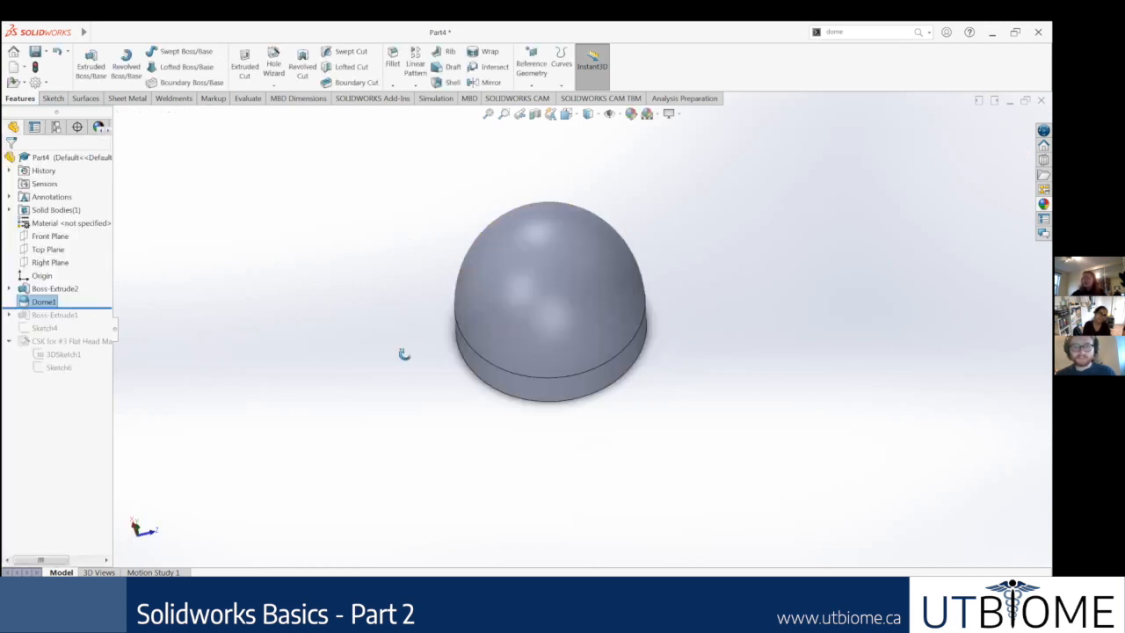
Step: Roll the model history back to just before the Dome feature so that only the plain disc remains active
{"action": "middle_click_drag", "start_coordinate": [404, 227], "coordinate": [562, 264]}
{"action": "middle_click_drag", "start_coordinate": [593, 229], "coordinate": [603, 264]}
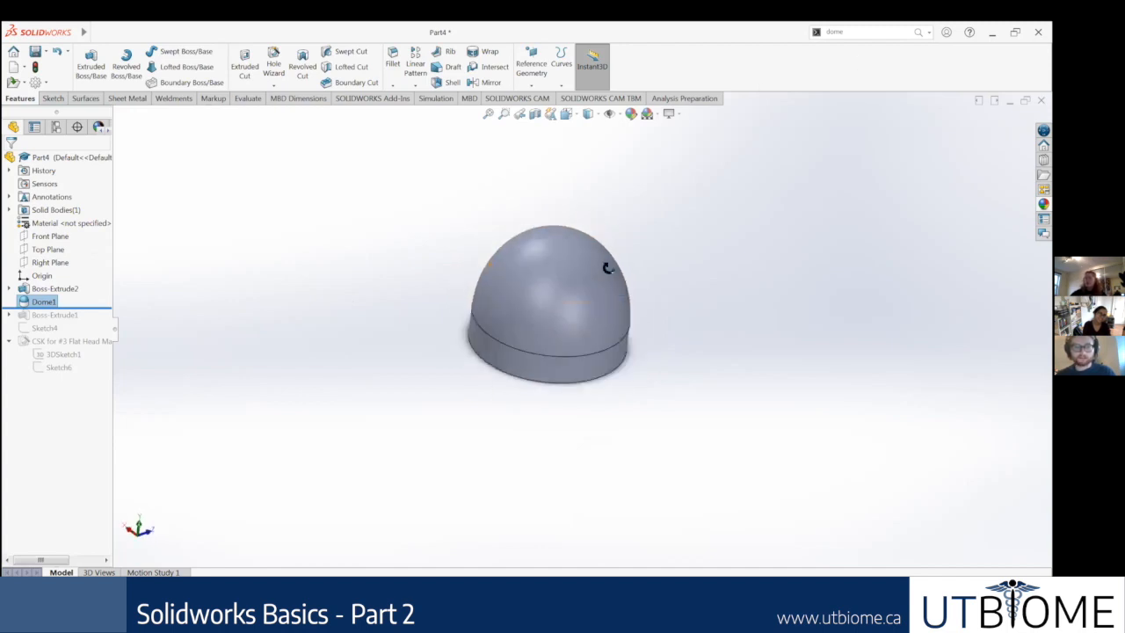
{"action": "scroll", "coordinate": [607, 268], "scroll_direction": "down", "scroll_amount": 2}
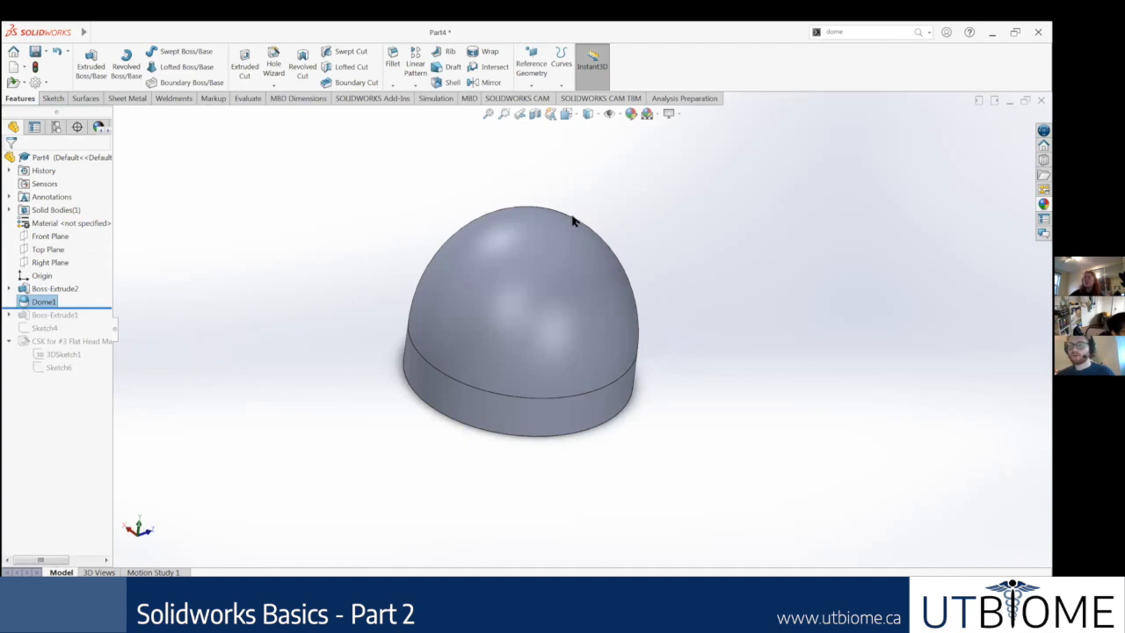
{"action": "middle_click_drag", "start_coordinate": [553, 308], "coordinate": [535, 254]}
{"action": "scroll", "coordinate": [603, 345], "scroll_direction": "up", "scroll_amount": 2}
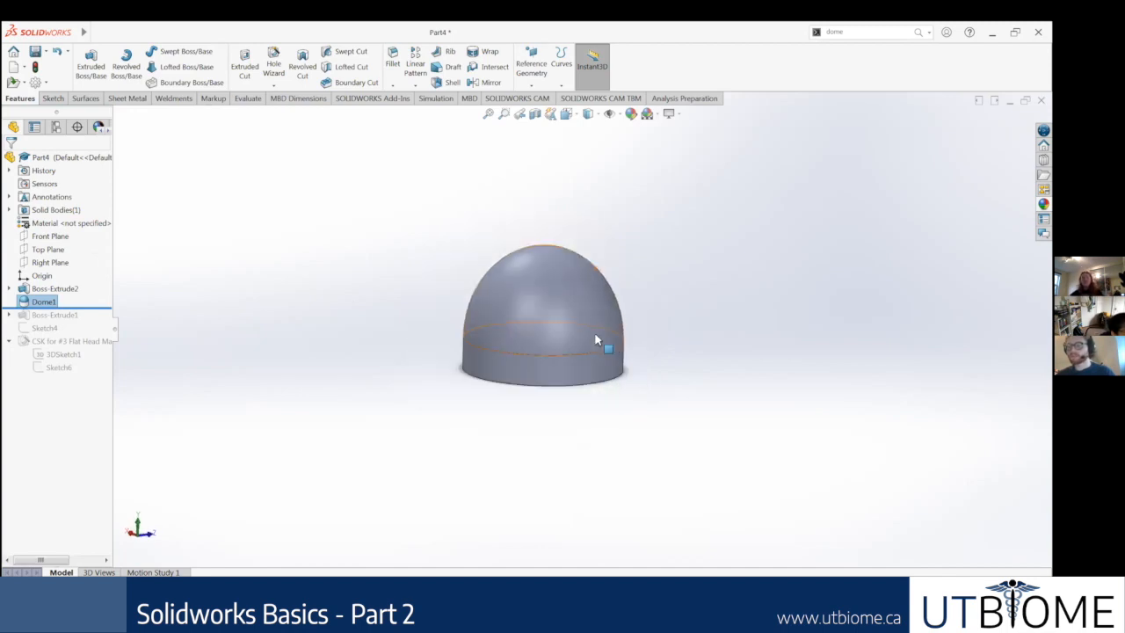
{"action": "scroll", "coordinate": [558, 301], "scroll_direction": "up", "scroll_amount": 2}
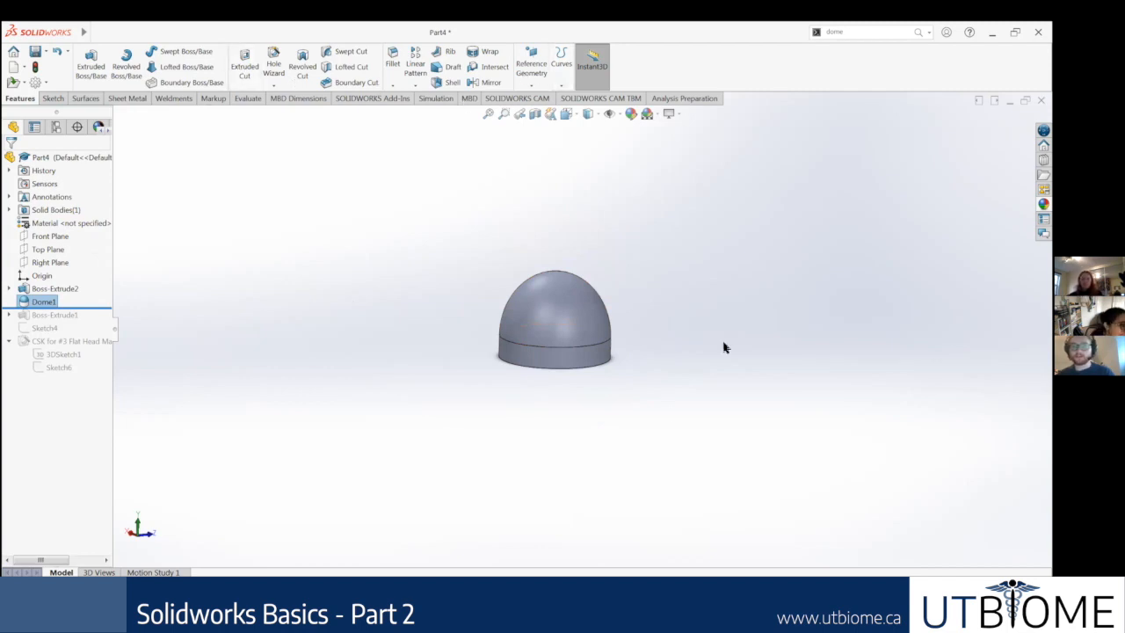
{"action": "mouse_move", "coordinate": [90, 309]}
{"action": "left_mouse_down"}
{"action": "mouse_move", "coordinate": [99, 292]}
{"action": "mouse_move", "coordinate": [88, 297]}
{"action": "left_mouse_up"}
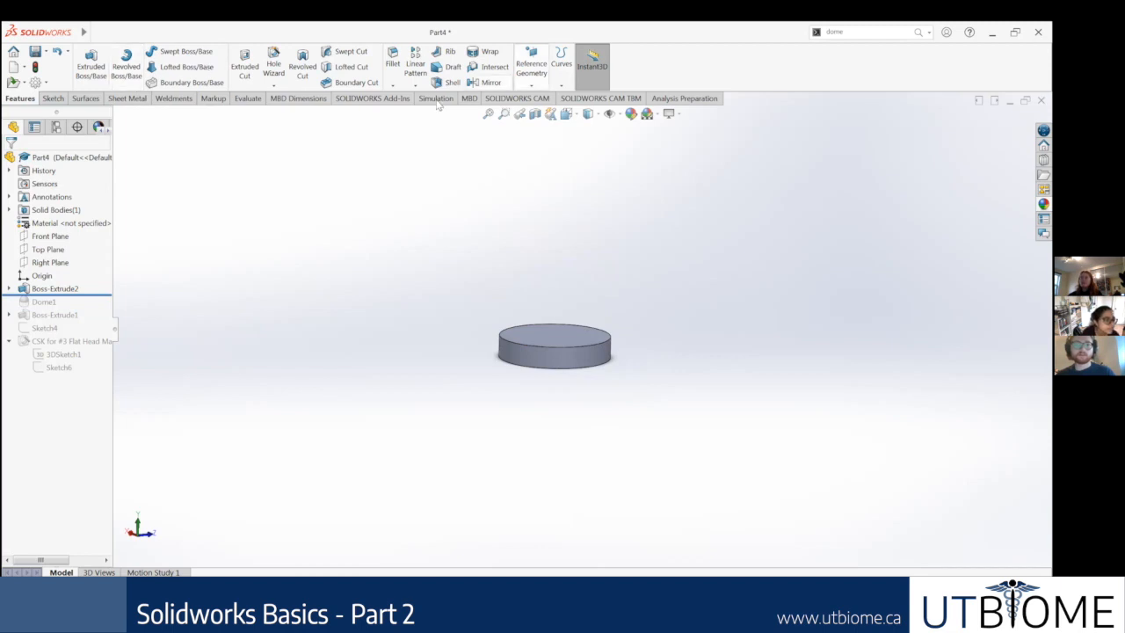
{"action": "left_click", "coordinate": [51, 98]}
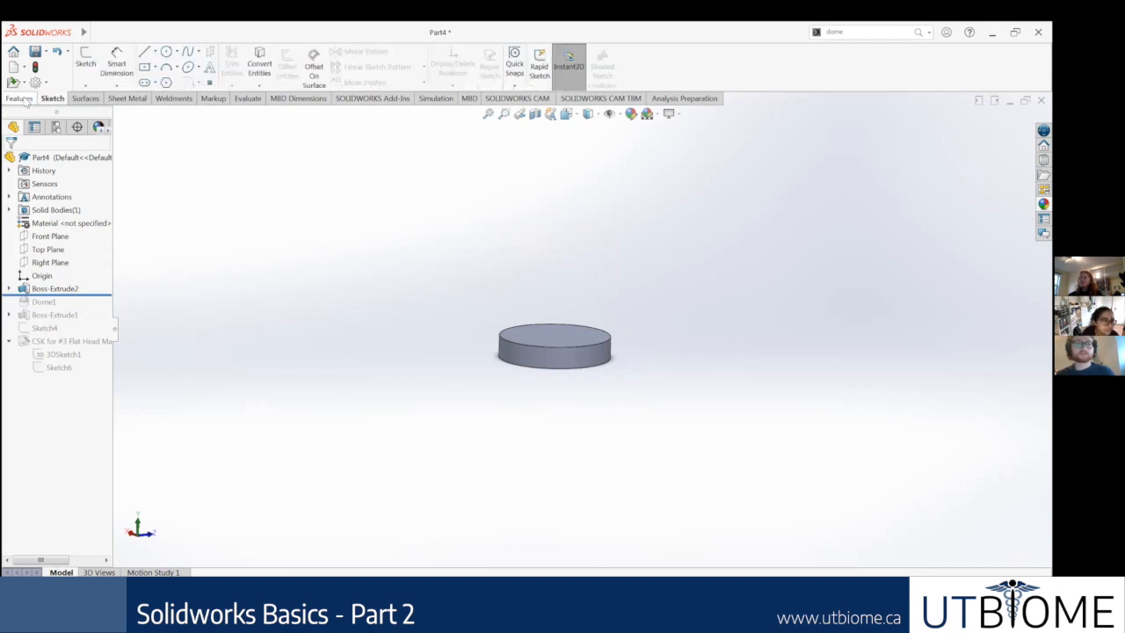
{"action": "left_click", "coordinate": [24, 99]}
{"action": "left_click", "coordinate": [85, 99]}
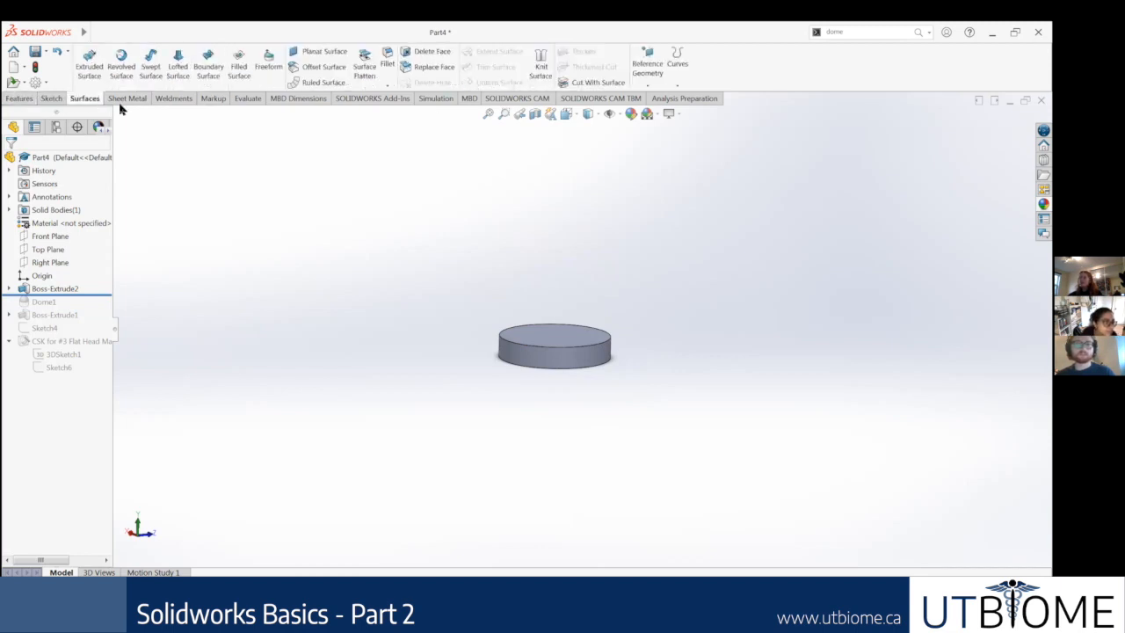
{"action": "left_click", "coordinate": [166, 101]}
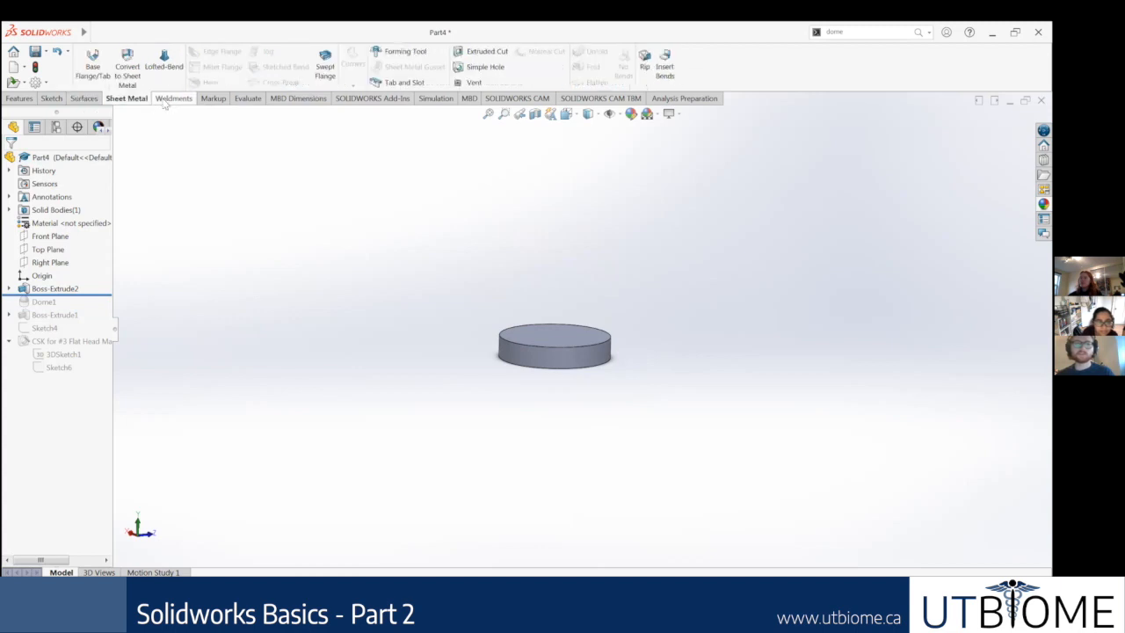
{"action": "left_click", "coordinate": [246, 100]}
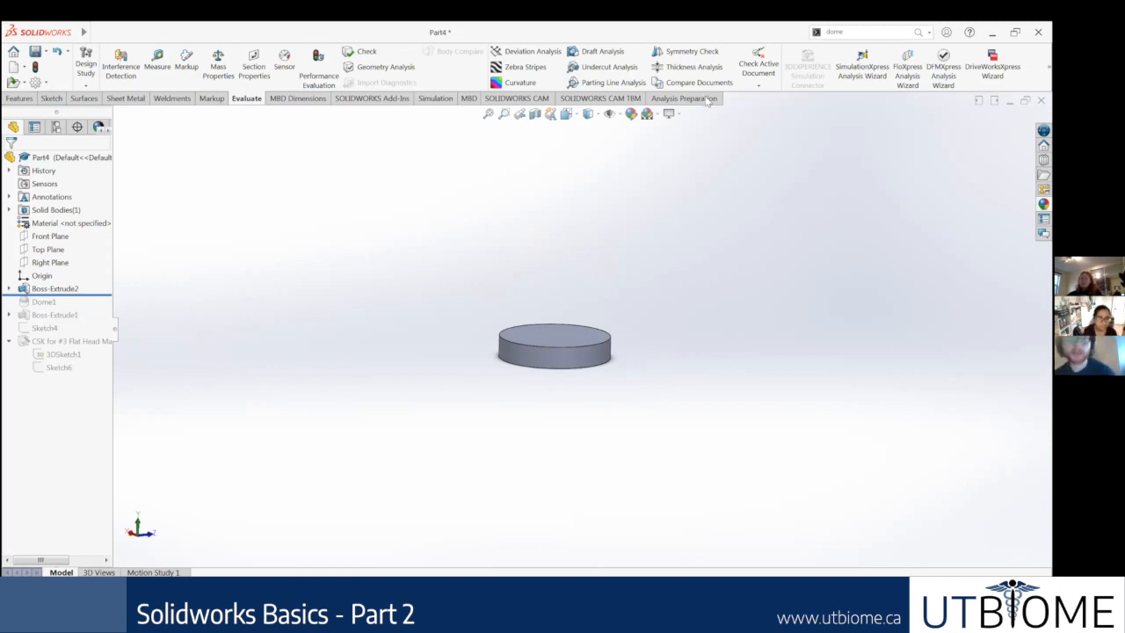
Step: Sketch a center rectangle about 5.06 in wide and 11.69 in high on the Top Plane, centred on the origin
{"action": "right_click", "coordinate": [61, 250]}
{"action": "left_click", "coordinate": [121, 239]}
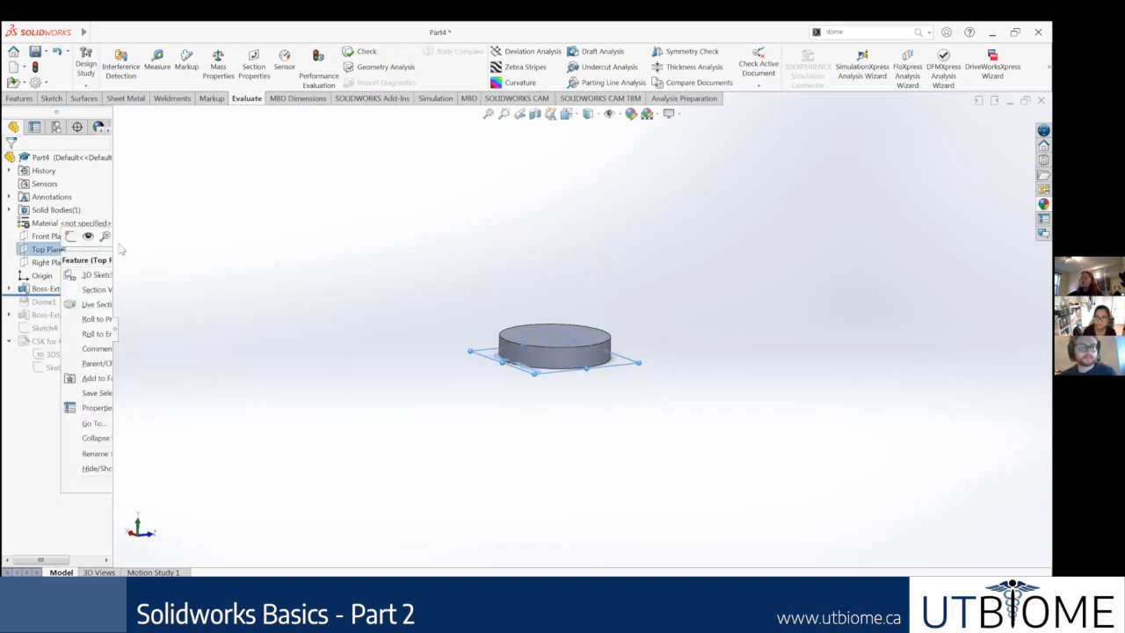
{"action": "right_click", "coordinate": [55, 252]}
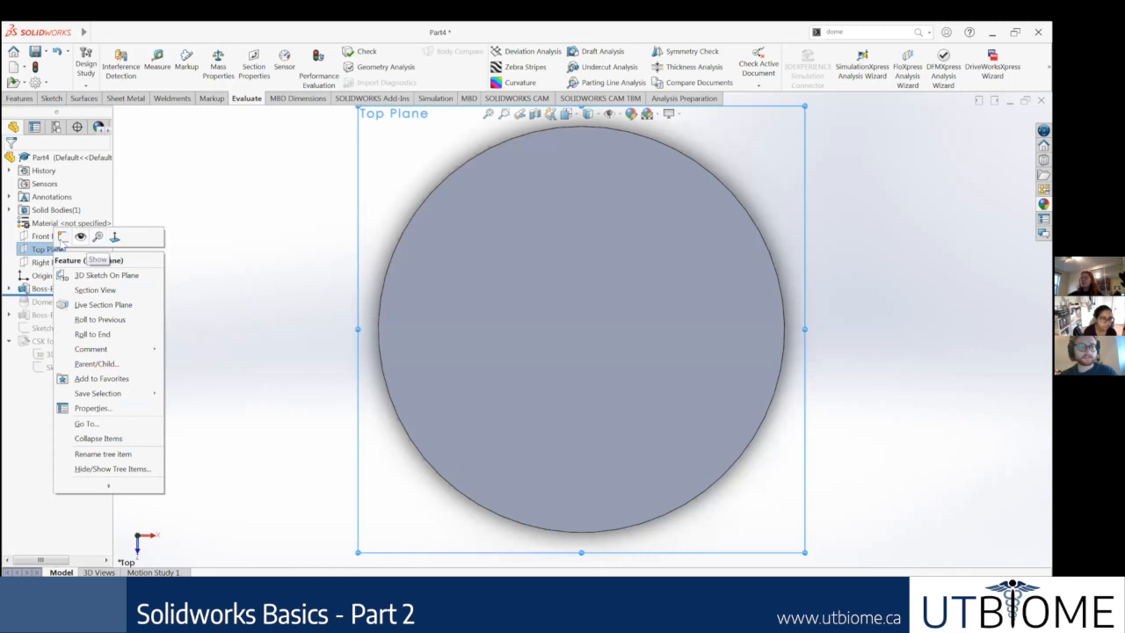
{"action": "left_click", "coordinate": [91, 239]}
{"action": "left_click", "coordinate": [801, 328]}
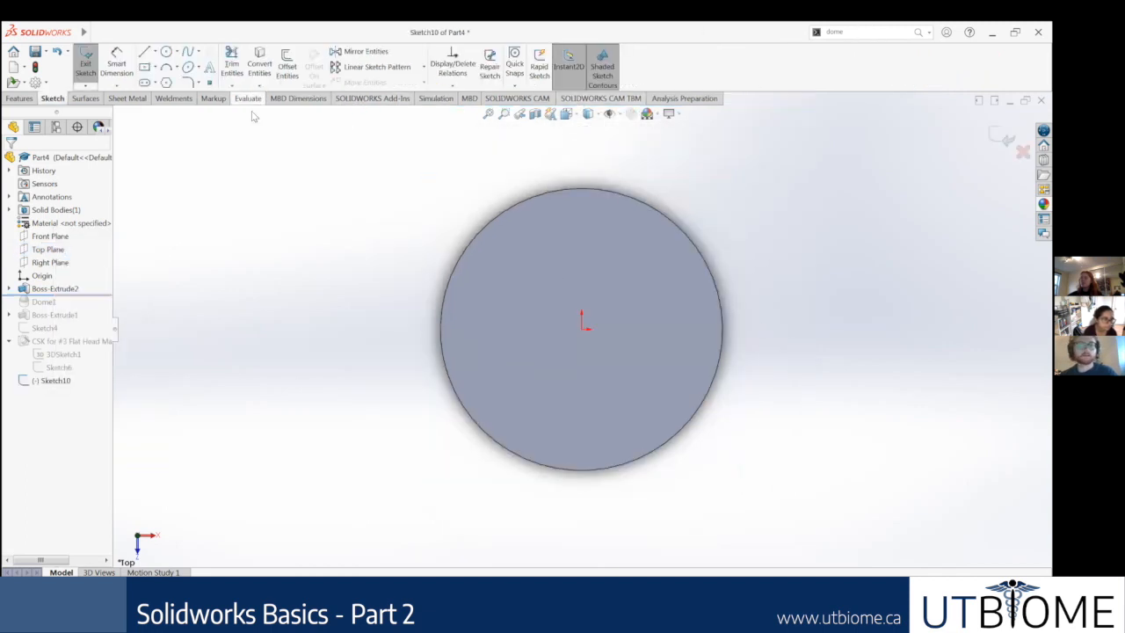
{"action": "left_click", "coordinate": [144, 67]}
{"action": "scroll", "coordinate": [625, 318], "scroll_direction": "up", "scroll_amount": 2}
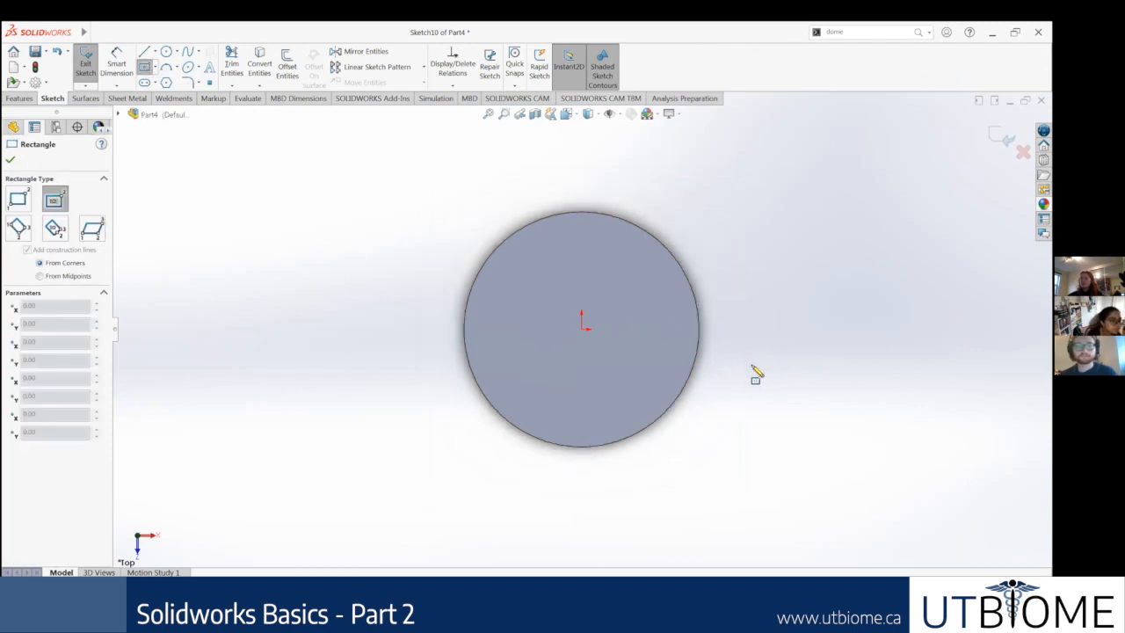
{"action": "scroll", "coordinate": [585, 326], "scroll_direction": "up", "scroll_amount": 3}
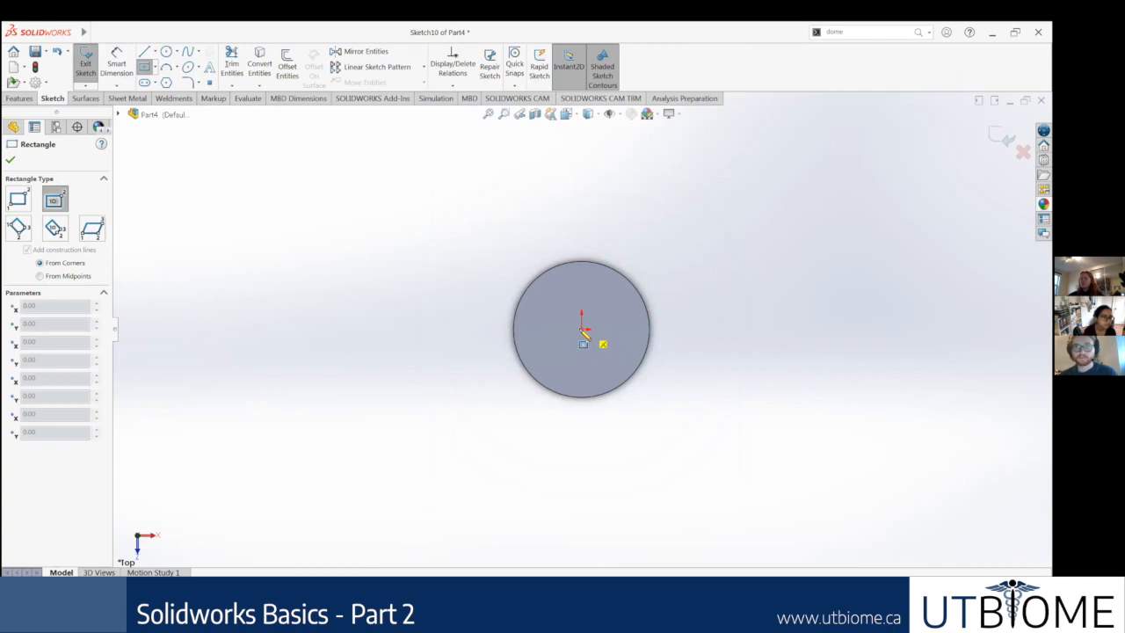
{"action": "left_click", "coordinate": [582, 330]}
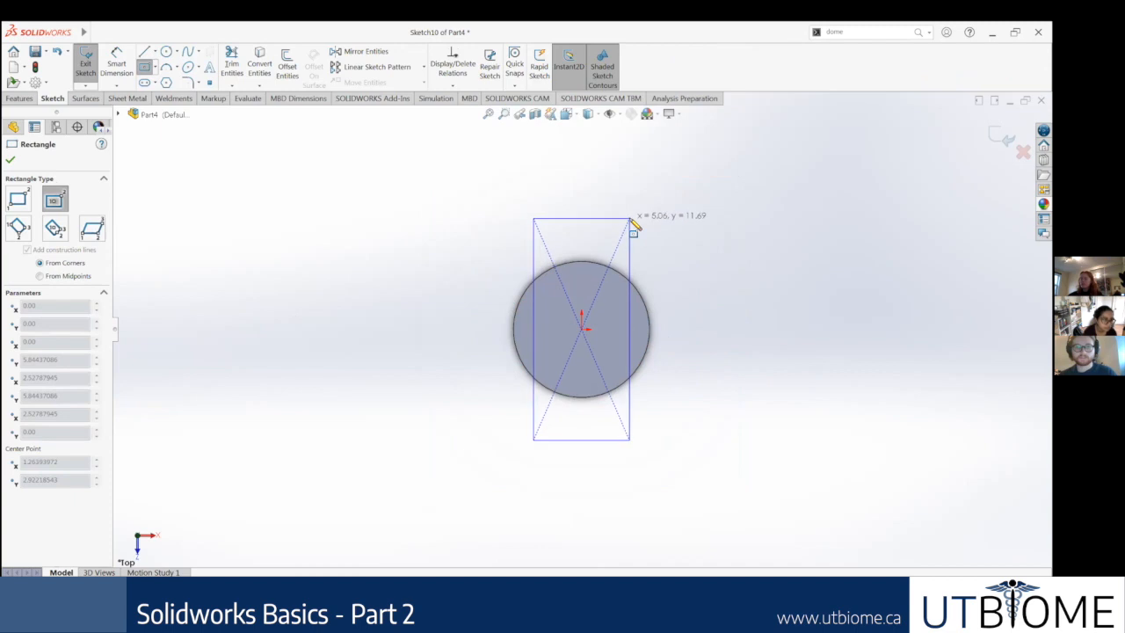
{"action": "left_click", "coordinate": [633, 226]}
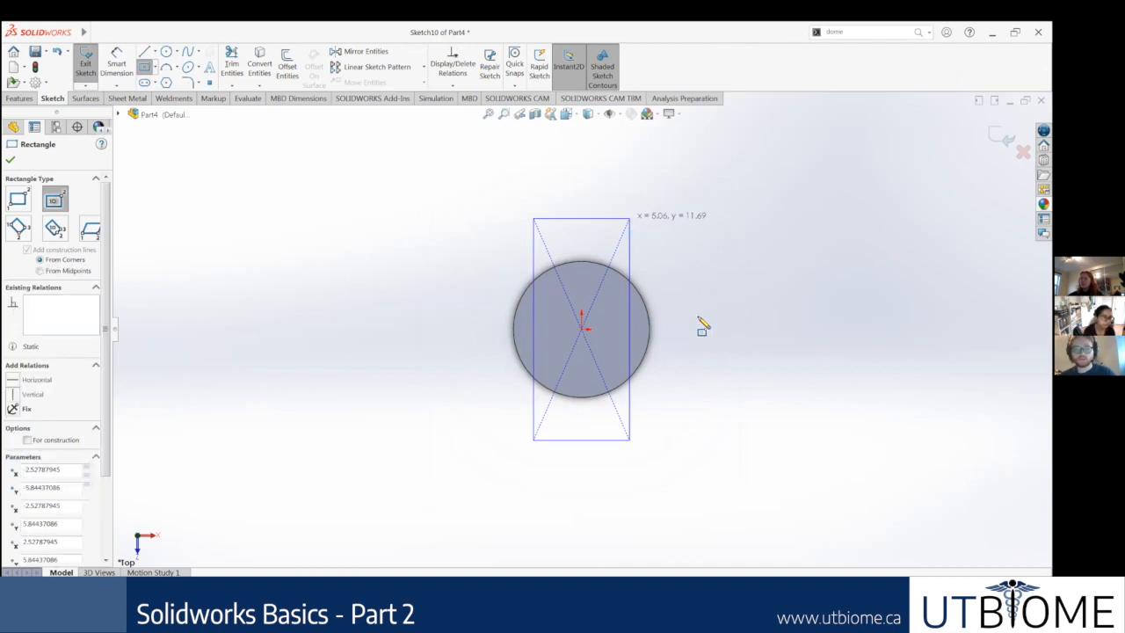
{"action": "key", "text": "ctrl+7"}
{"action": "left_click", "coordinate": [10, 159]}
Step: Extrude the rectangle 1.40 in as a separate body, with merging of the result turned off
{"action": "left_click", "coordinate": [20, 97]}
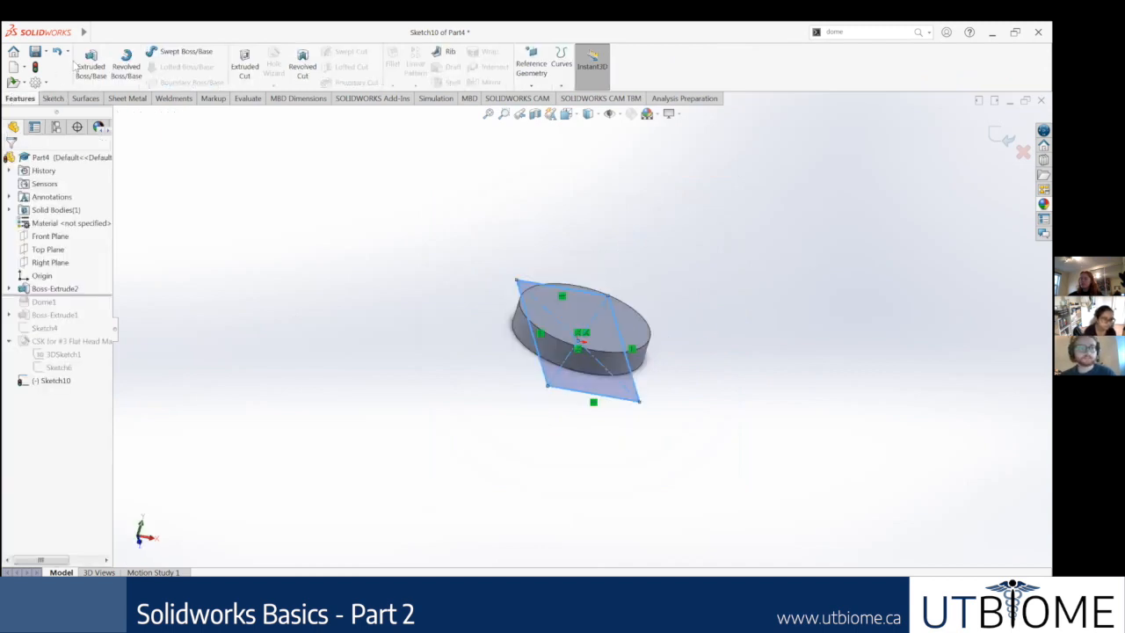
{"action": "left_click", "coordinate": [92, 63]}
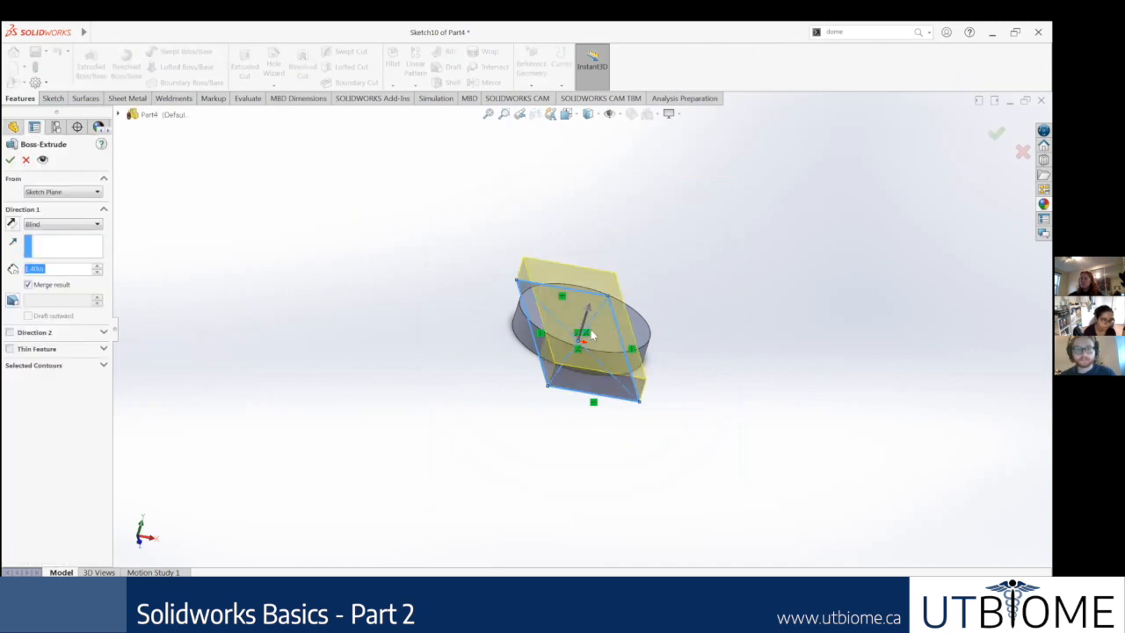
{"action": "left_click", "coordinate": [29, 283]}
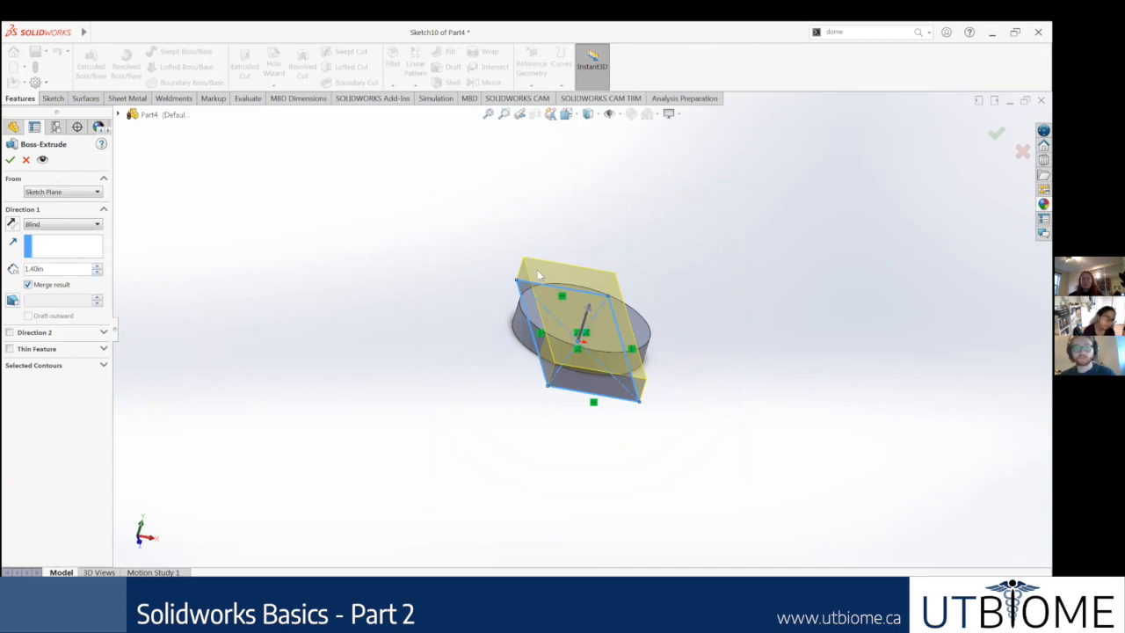
{"action": "middle_click_drag", "start_coordinate": [490, 279], "coordinate": [502, 351]}
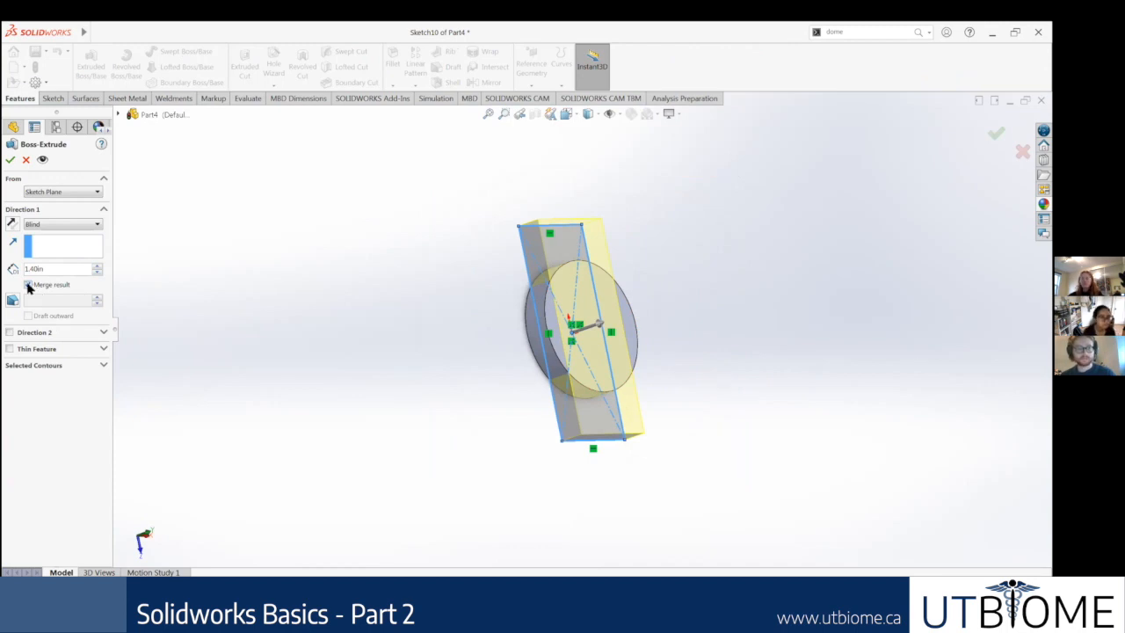
{"action": "middle_click_drag", "start_coordinate": [261, 235], "coordinate": [167, 220]}
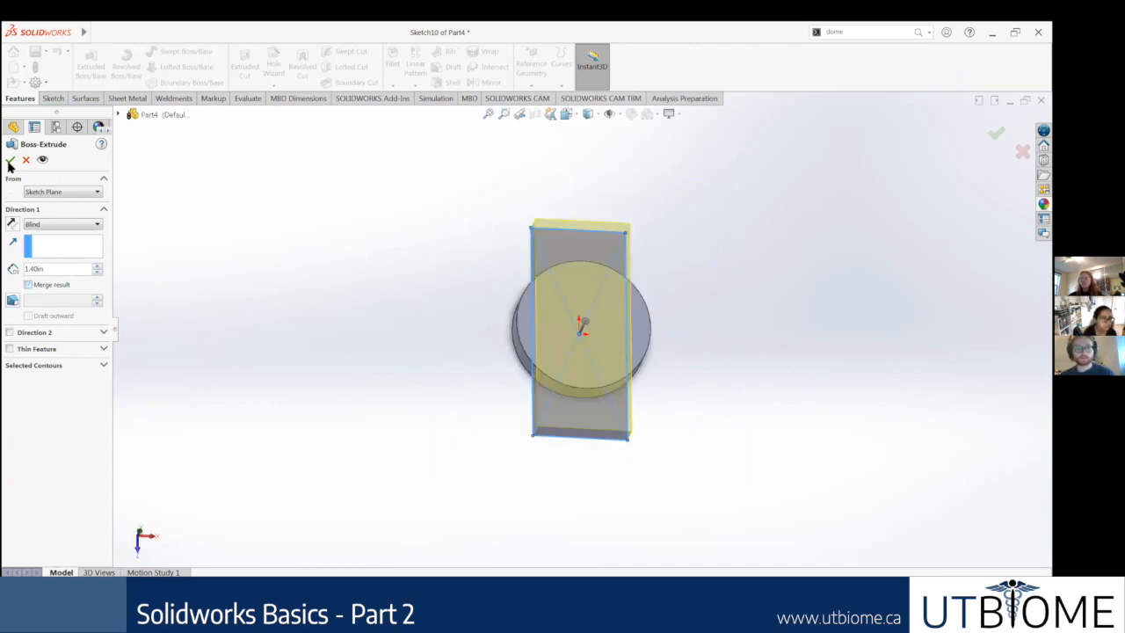
{"action": "left_click", "coordinate": [10, 160]}
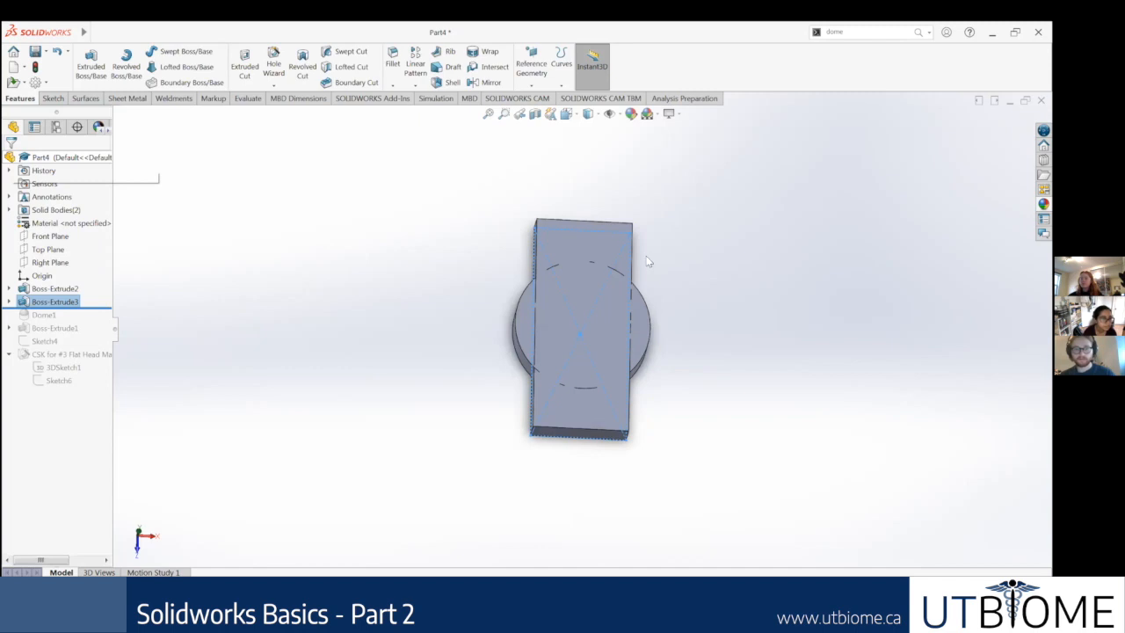
Step: Examine how the separate rectangular bar and disc bodies overlap
{"action": "middle_click_drag", "start_coordinate": [678, 246], "coordinate": [696, 295]}
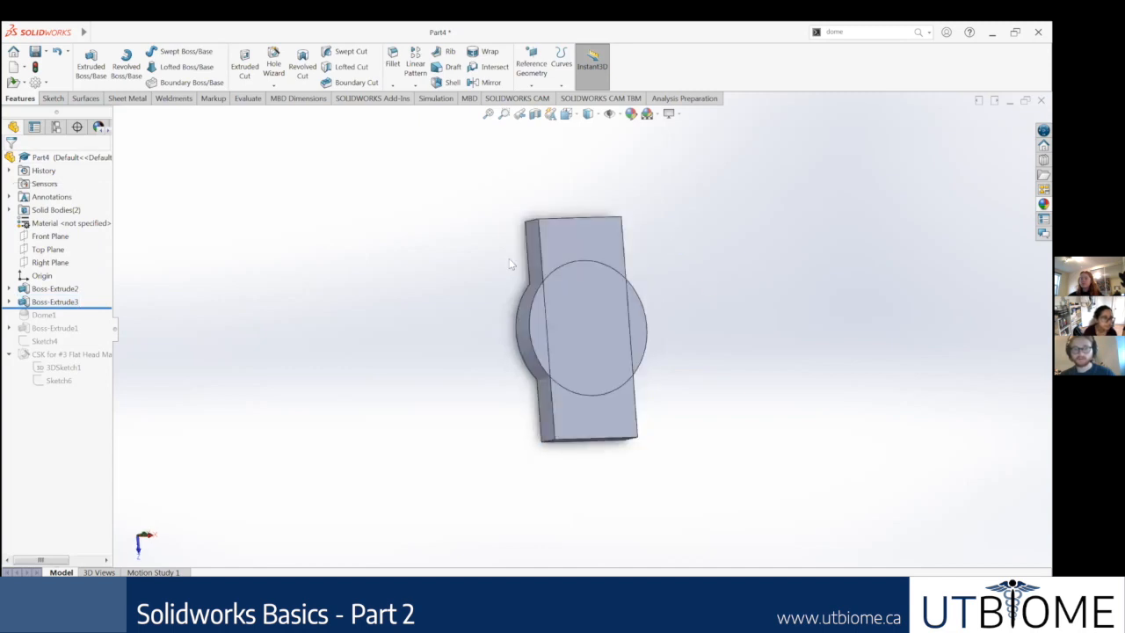
{"action": "middle_click_drag", "start_coordinate": [509, 260], "coordinate": [548, 251]}
{"action": "scroll", "coordinate": [548, 251], "scroll_direction": "down", "scroll_amount": 4}
{"action": "left_click", "coordinate": [499, 334]}
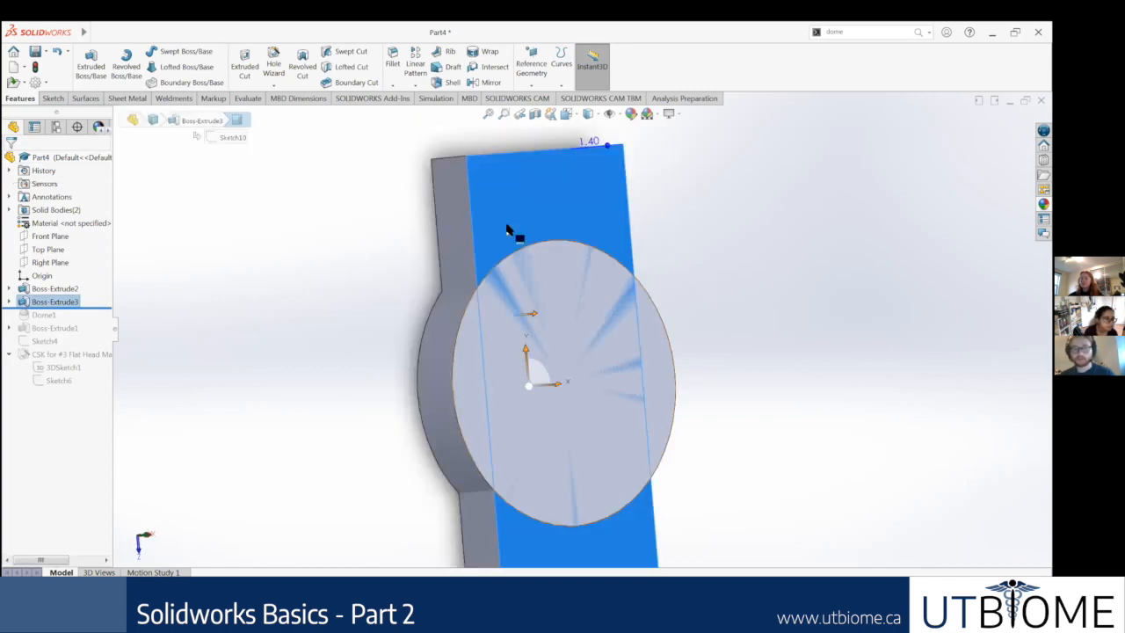
{"action": "scroll", "coordinate": [703, 387], "scroll_direction": "up", "scroll_amount": 4}
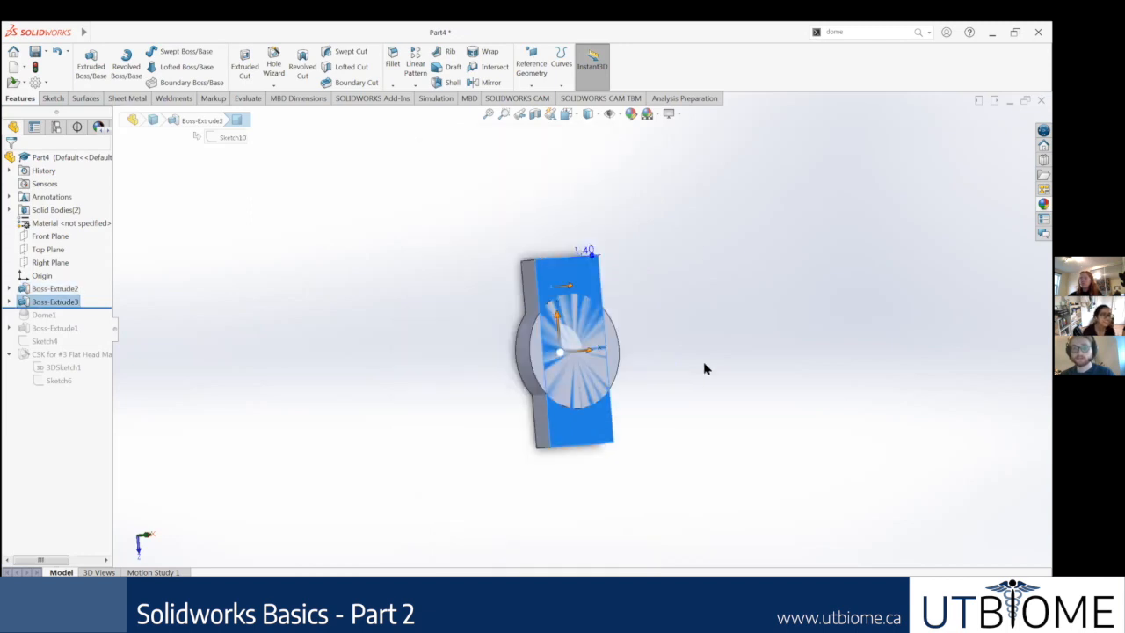
{"action": "left_click", "coordinate": [692, 386]}
{"action": "left_click", "coordinate": [803, 273]}
Step: Find the Combine command by searching for "combine" and select the rectangular bar and the disc as bodies to combine
{"action": "left_click", "coordinate": [883, 33]}
{"action": "type", "text": "combine"}
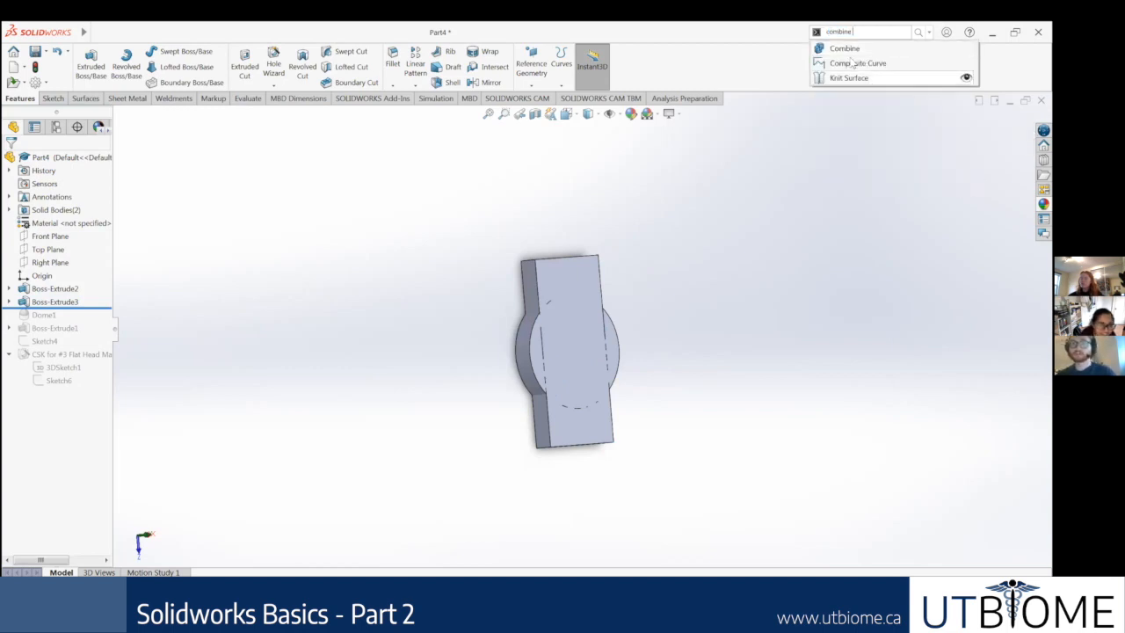
{"action": "left_click", "coordinate": [843, 48]}
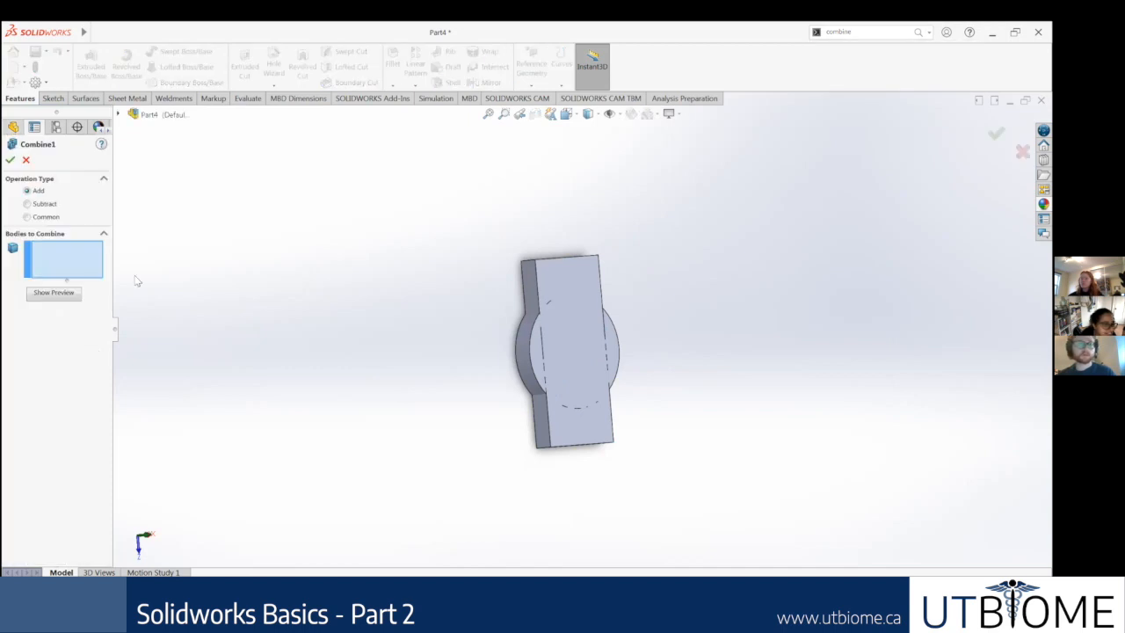
{"action": "left_click", "coordinate": [615, 358]}
{"action": "left_click", "coordinate": [617, 359]}
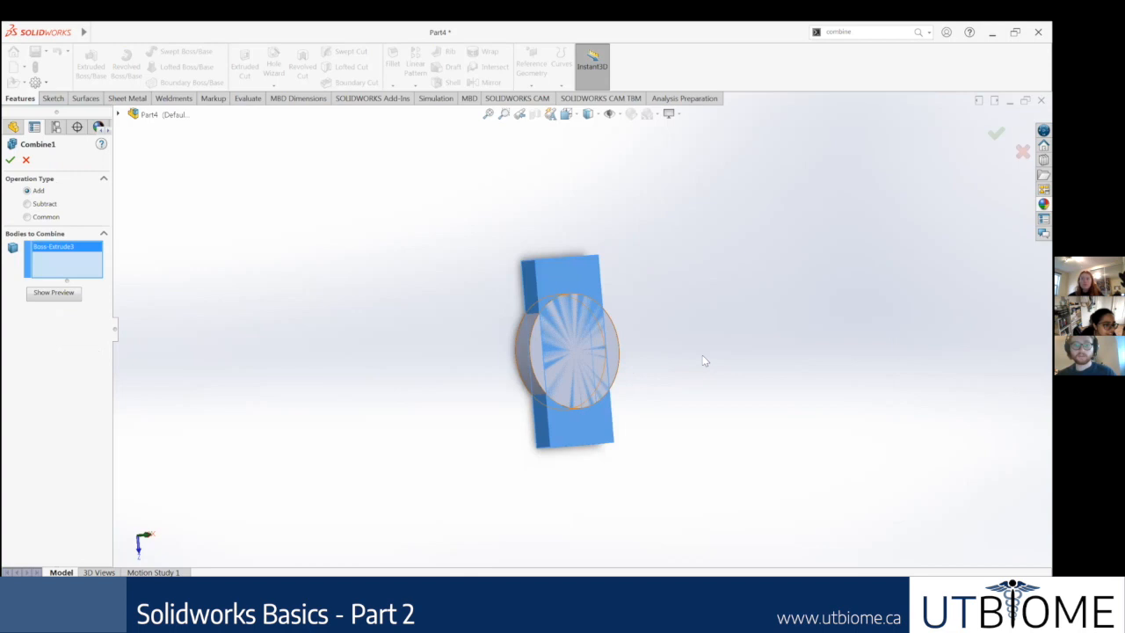
{"action": "middle_click_drag", "start_coordinate": [752, 322], "coordinate": [710, 321]}
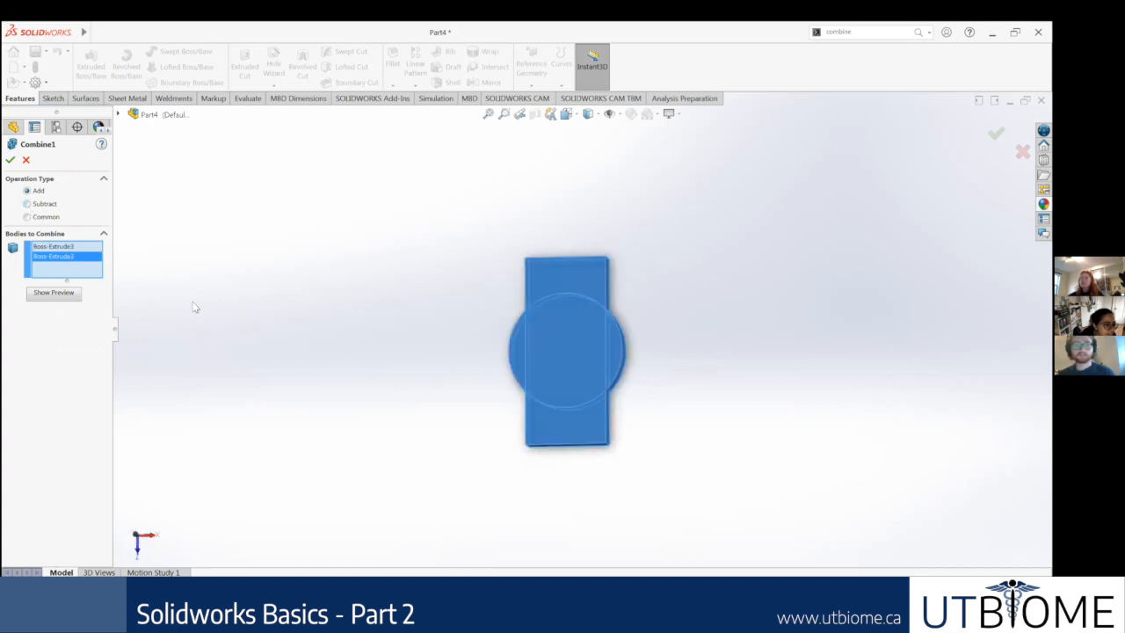
Step: Set the Combine operation type to Common and preview the shared volume of the two bodies
{"action": "left_click", "coordinate": [42, 203]}
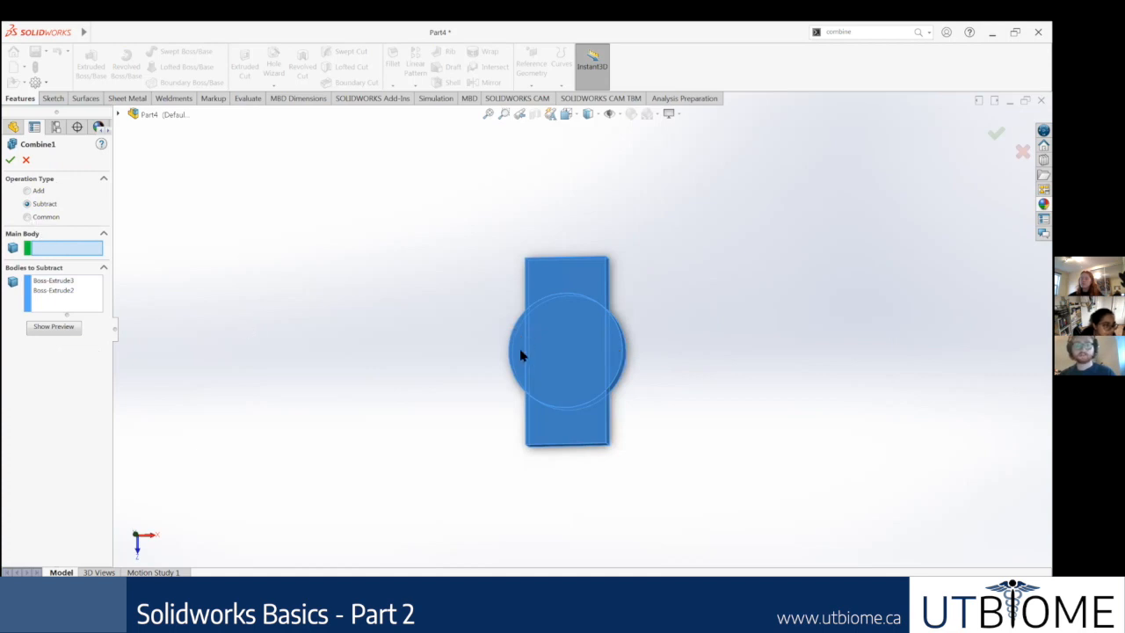
{"action": "left_click", "coordinate": [44, 217]}
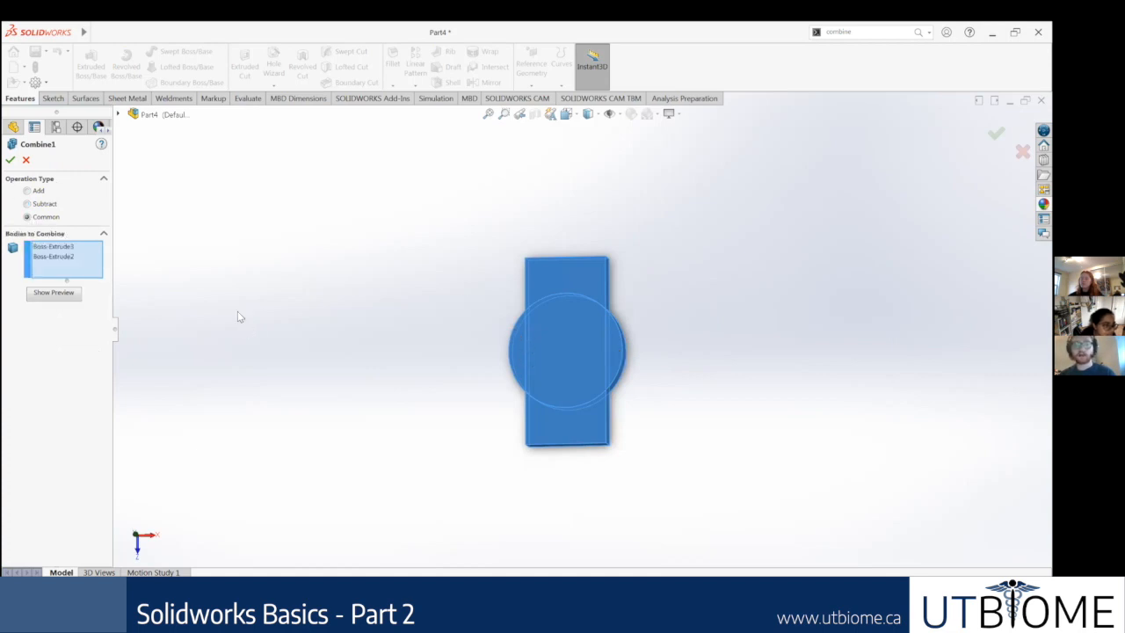
{"action": "left_click", "coordinate": [48, 294]}
{"action": "middle_click_drag", "start_coordinate": [504, 288], "coordinate": [511, 309]}
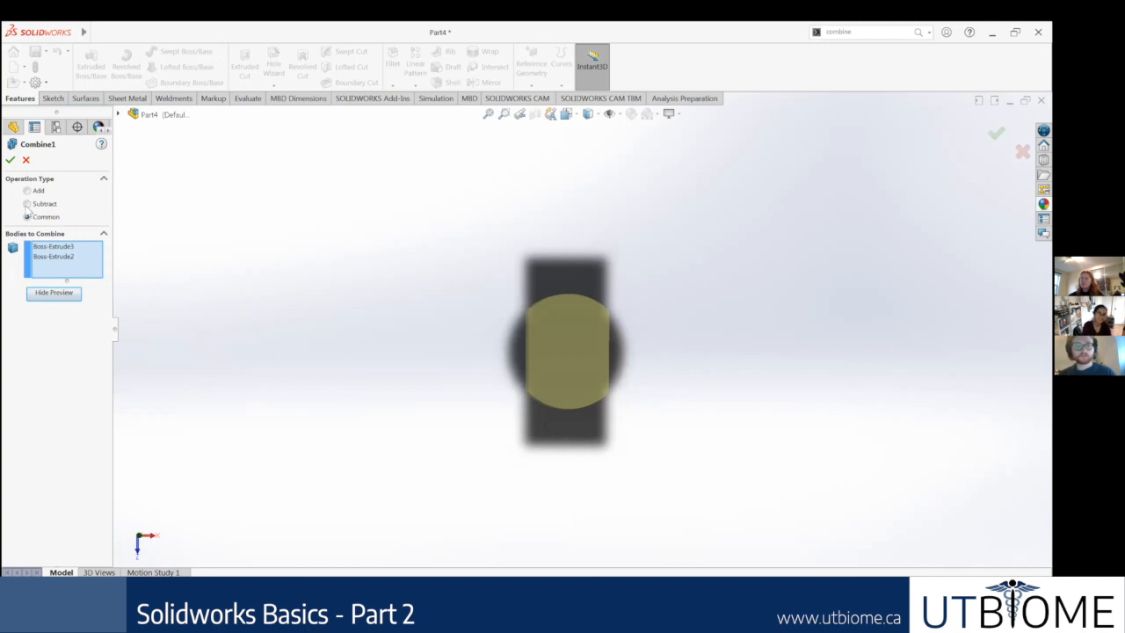
Step: Preview a Subtract combine with the disc as the main body and the rectangular bar as the body to subtract
{"action": "left_click", "coordinate": [27, 204]}
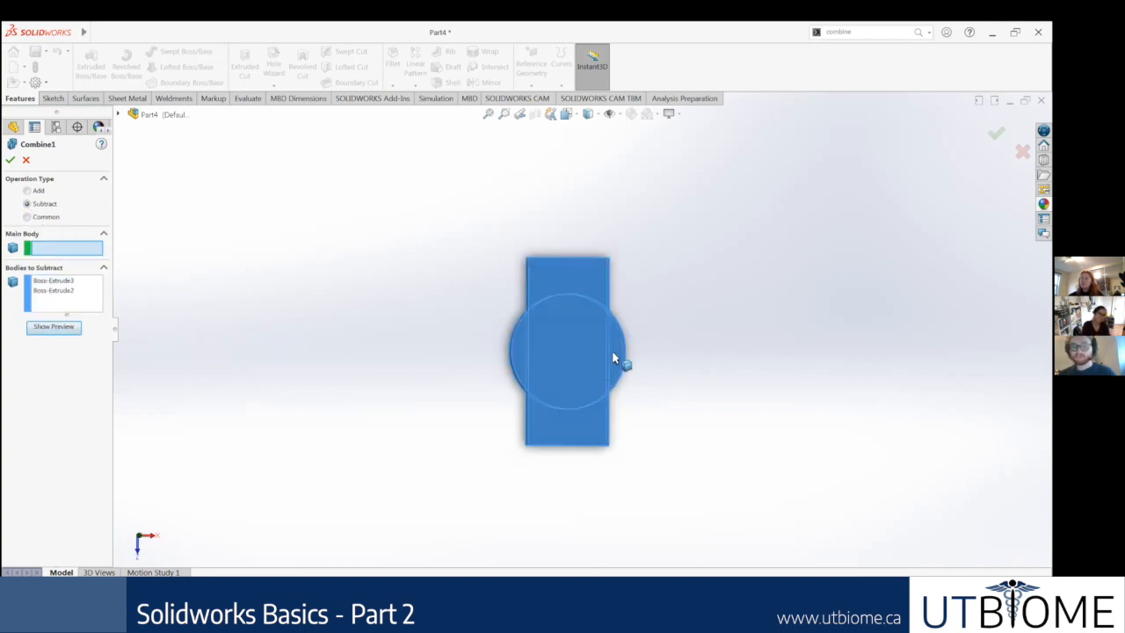
{"action": "left_click", "coordinate": [508, 369]}
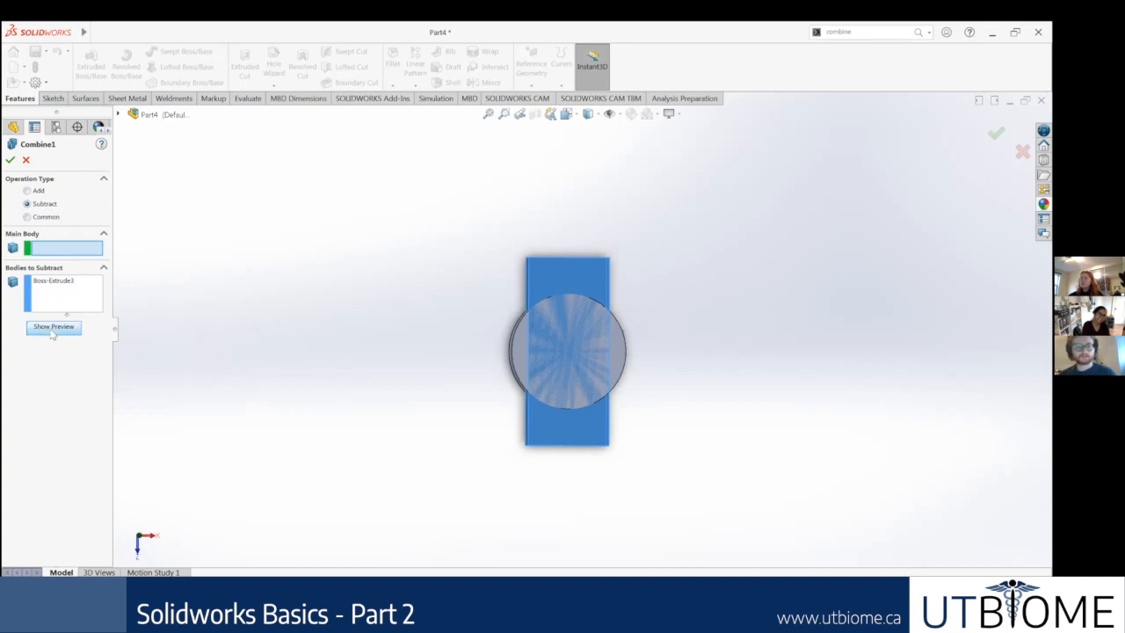
{"action": "left_click", "coordinate": [517, 352]}
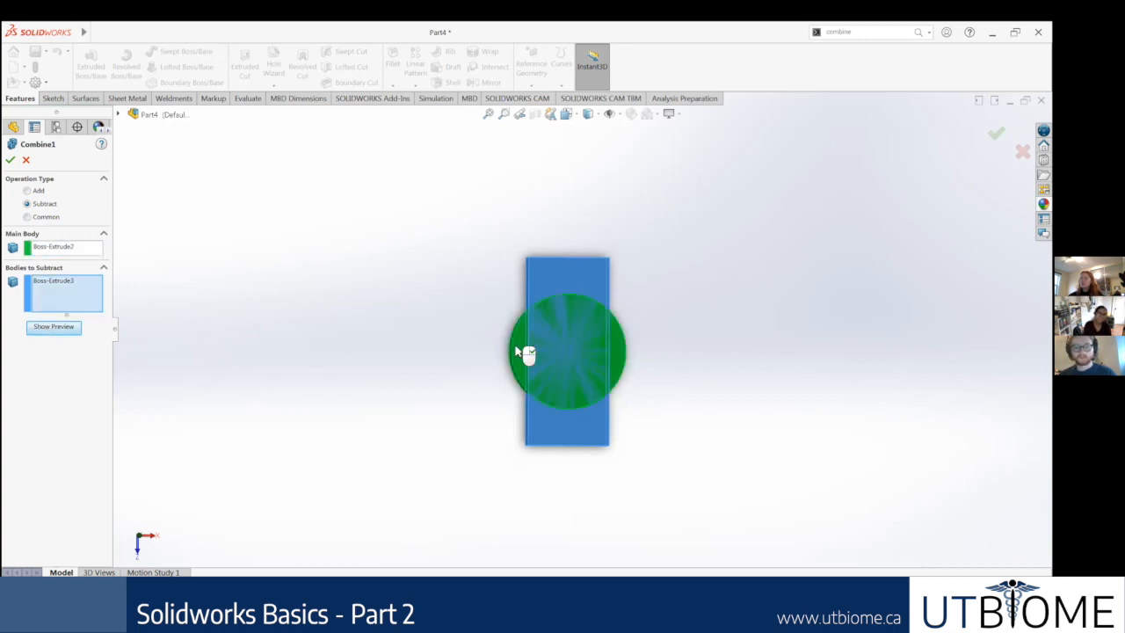
{"action": "left_click", "coordinate": [61, 333]}
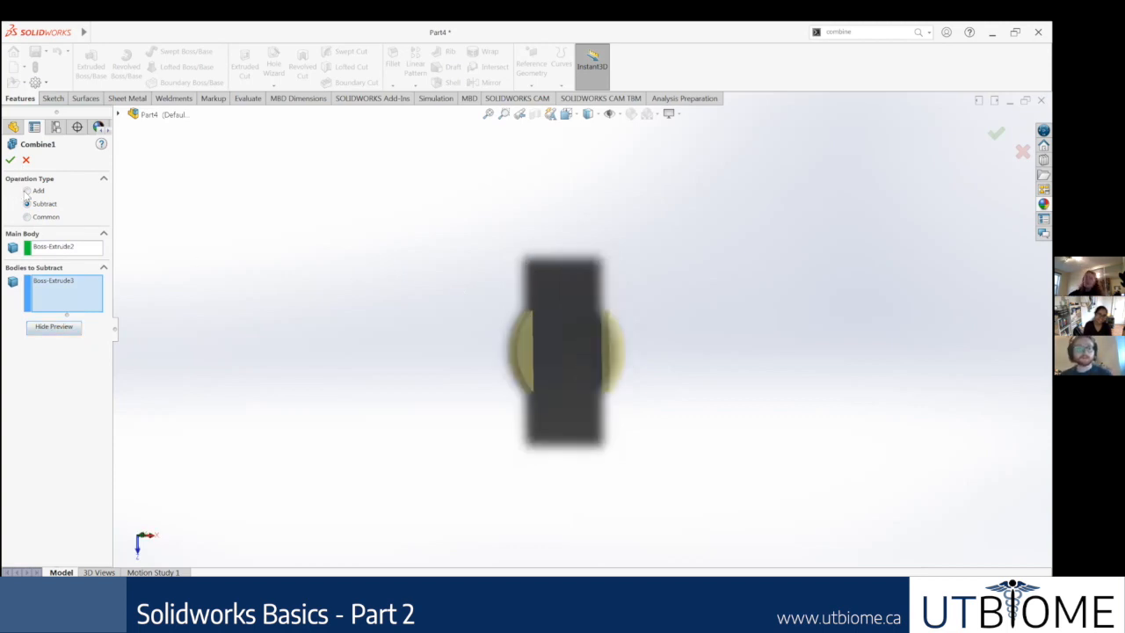
Step: Combine the rectangular bar and the disc into one body with the Add operation and view the result isometrically
{"action": "left_click", "coordinate": [26, 191]}
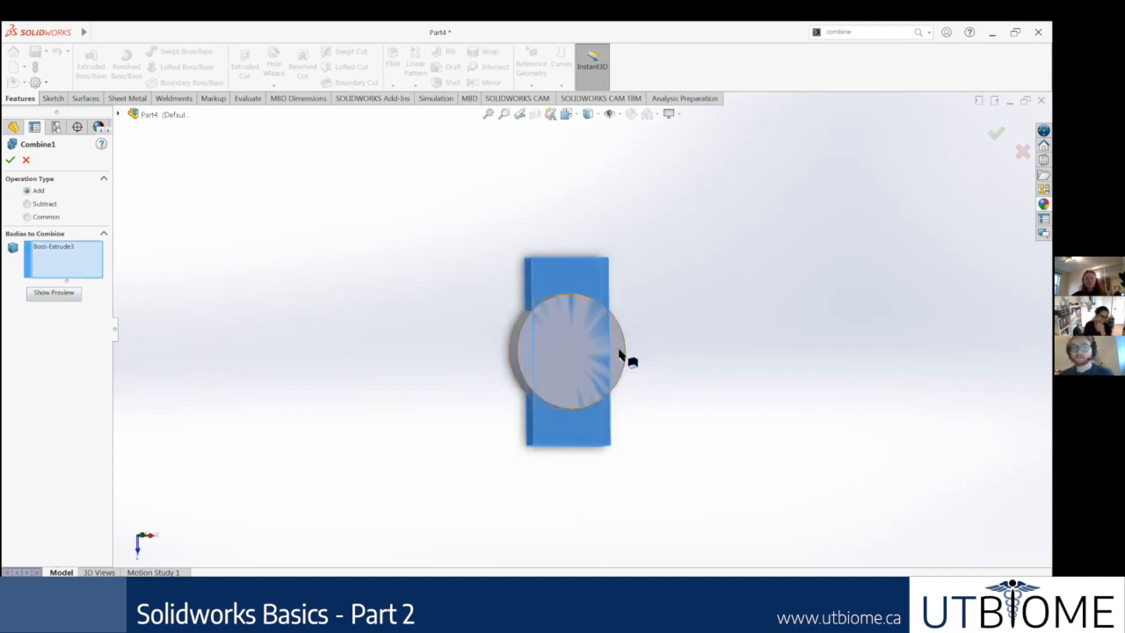
{"action": "left_click", "coordinate": [621, 356]}
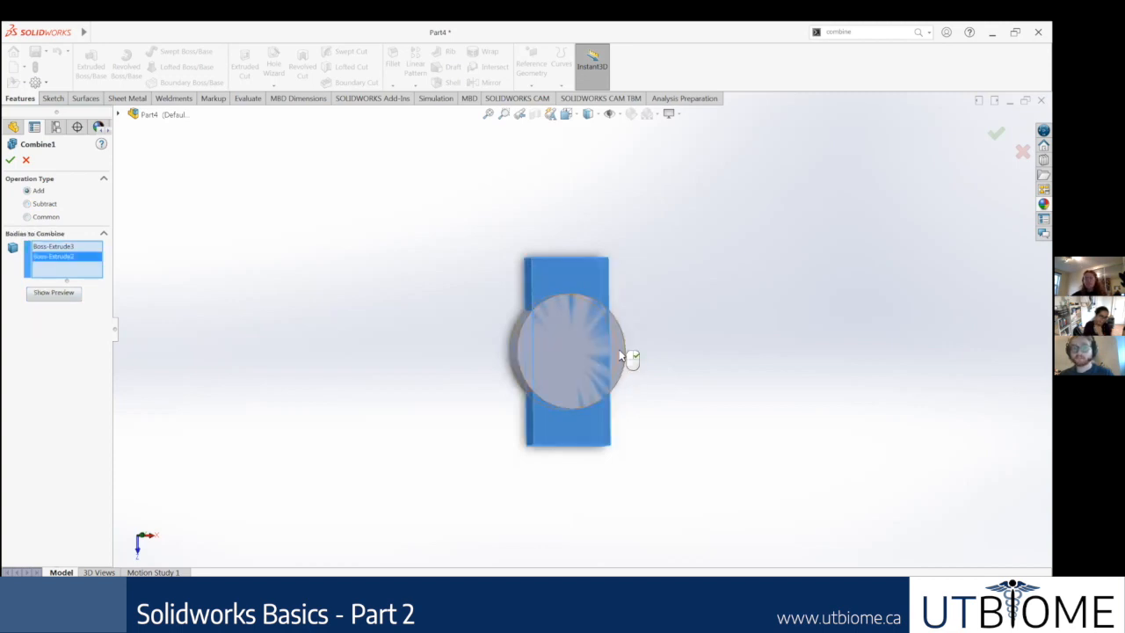
{"action": "left_click", "coordinate": [10, 160]}
{"action": "middle_click_drag", "start_coordinate": [570, 257], "coordinate": [569, 257]}
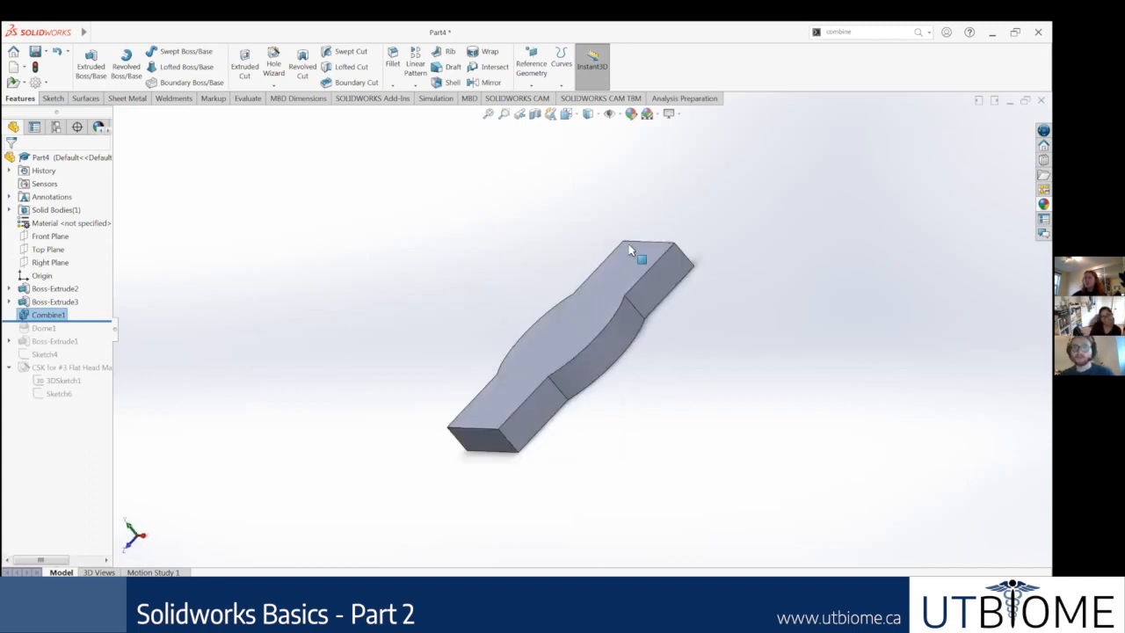
{"action": "key", "text": "ctrl+7"}
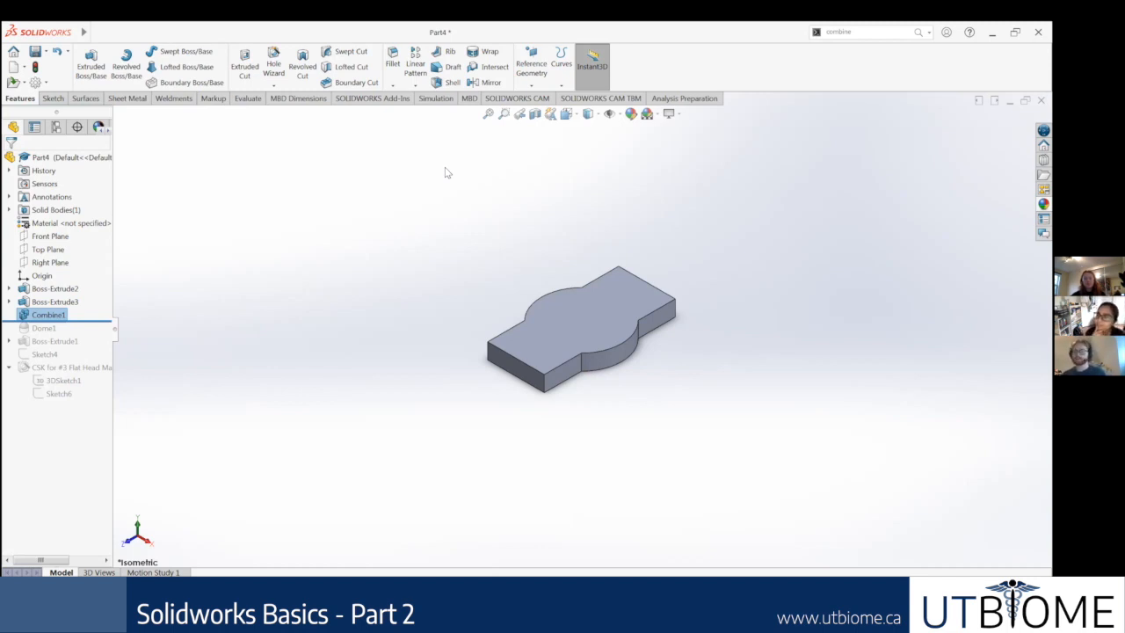
{"action": "left_click", "coordinate": [897, 32]}
{"action": "left_click", "coordinate": [833, 164]}
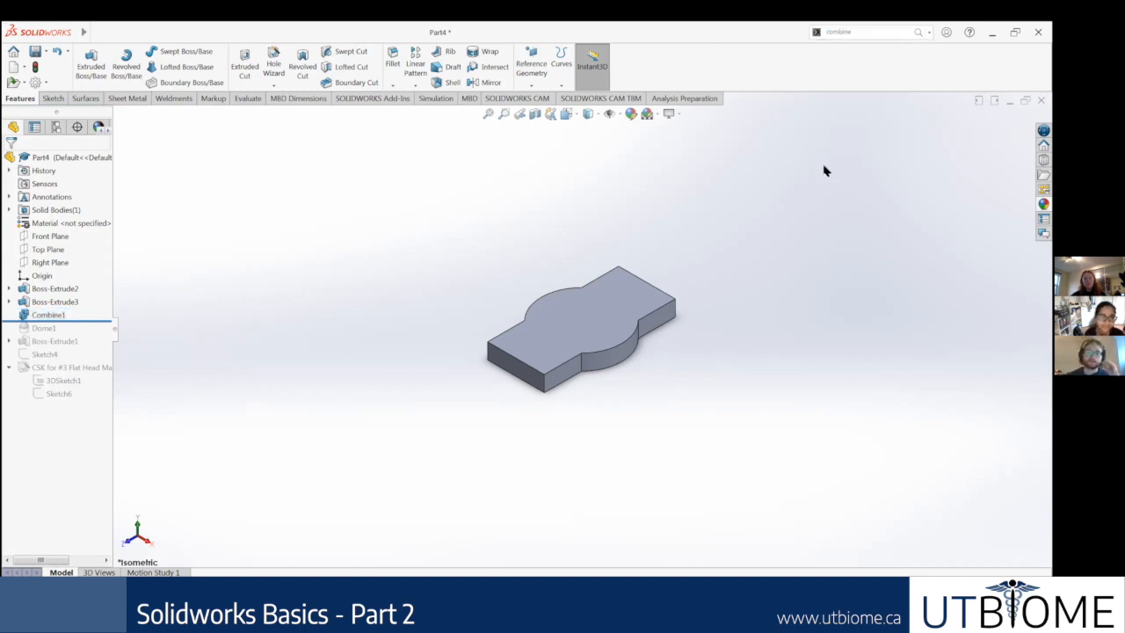
{"action": "left_click", "coordinate": [49, 99]}
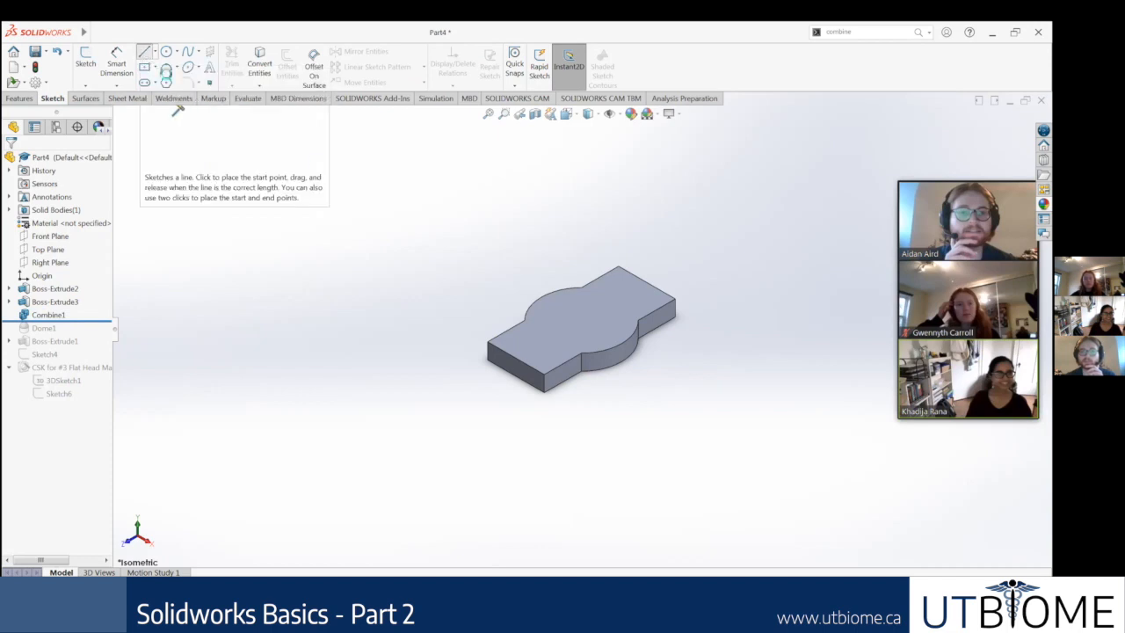
{"action": "left_click", "coordinate": [144, 52]}
{"action": "scroll", "coordinate": [557, 350], "scroll_direction": "down", "scroll_amount": 5}
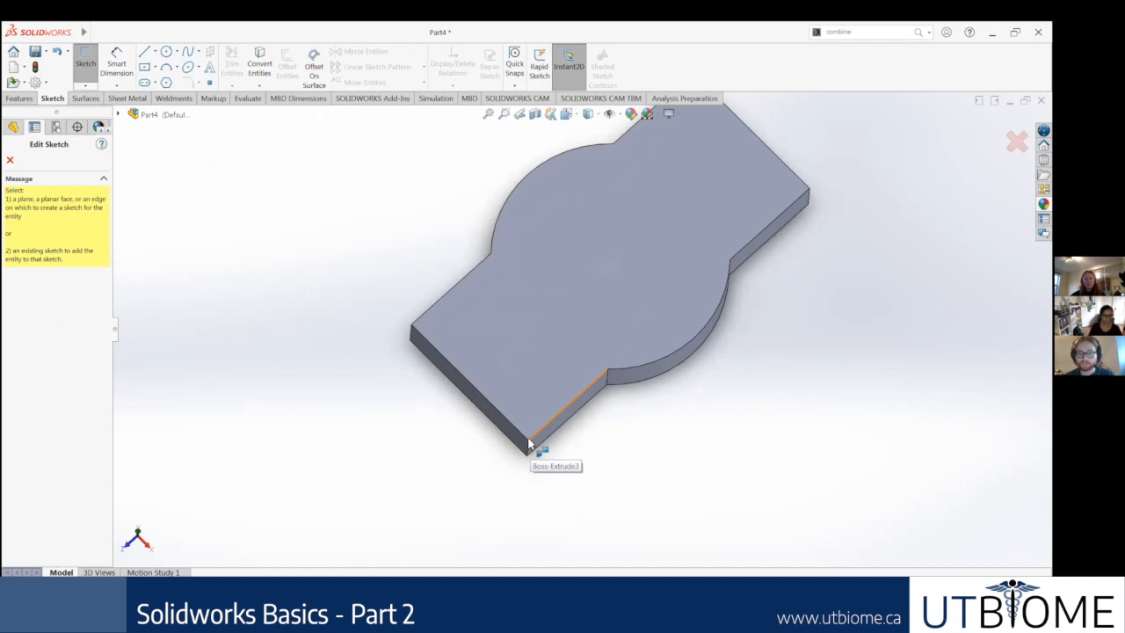
{"action": "left_click", "coordinate": [11, 162]}
Step: Sketch a line about 5.96 in long from one end edge of the combined body's top face, continued by a tangent arc to the opposite end edge
{"action": "right_click", "coordinate": [571, 318]}
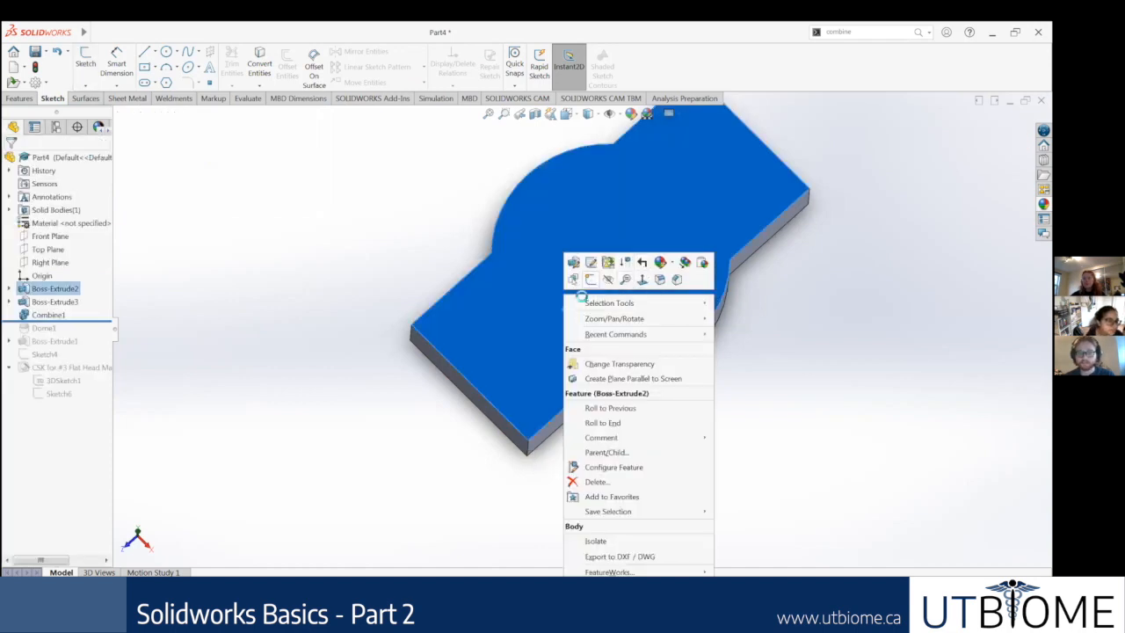
{"action": "left_click", "coordinate": [590, 279]}
{"action": "right_click", "coordinate": [50, 409]}
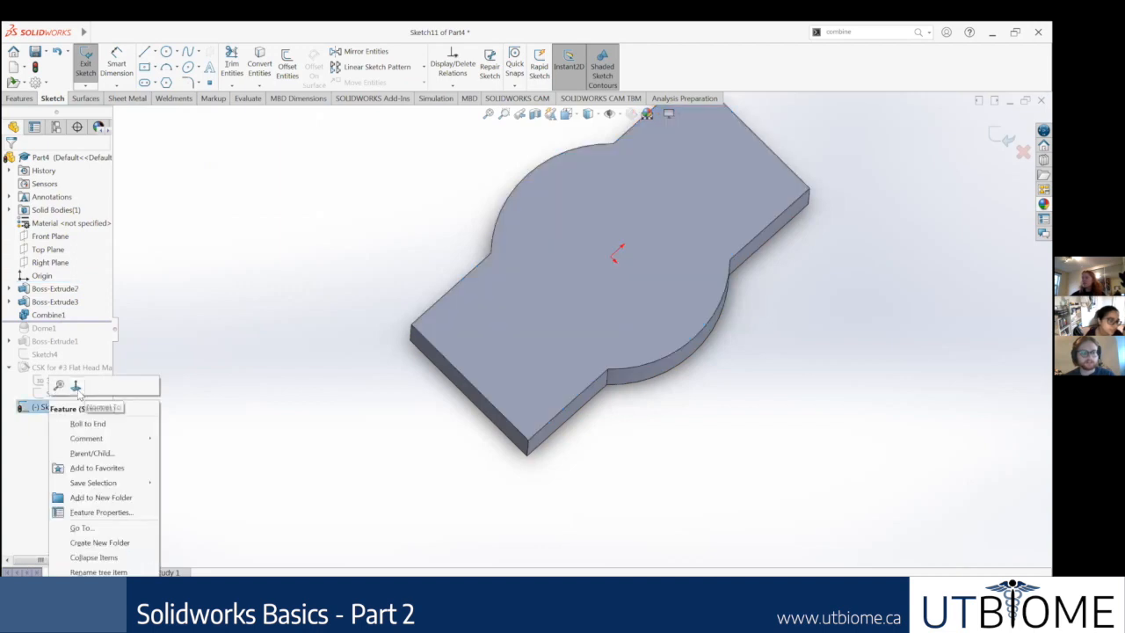
{"action": "left_click", "coordinate": [79, 395]}
{"action": "left_click", "coordinate": [144, 51]}
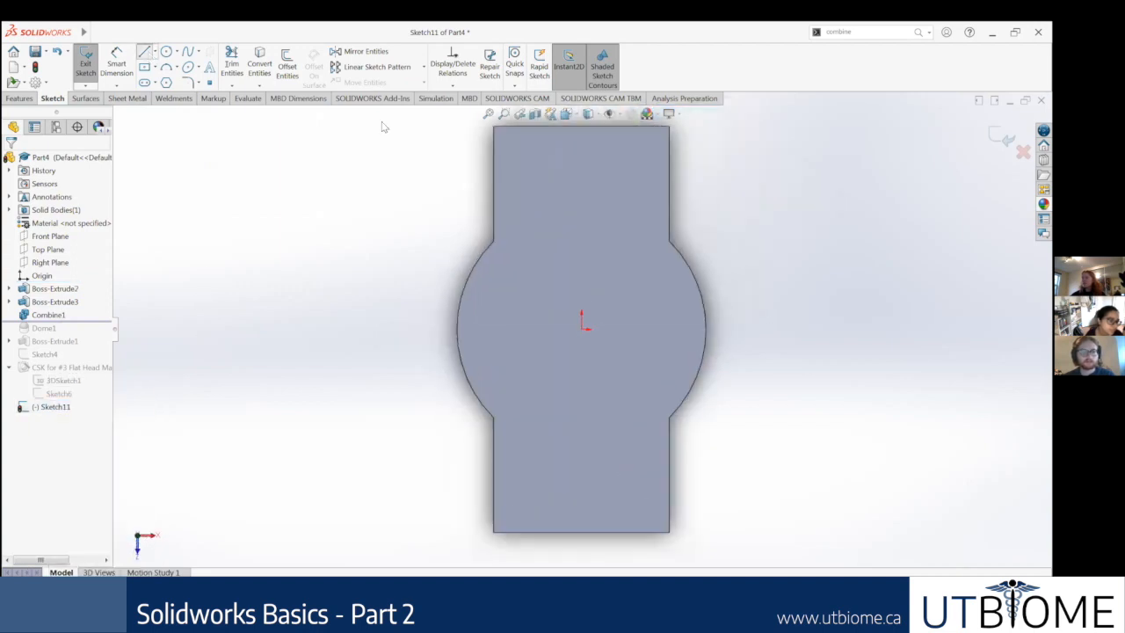
{"action": "left_click", "coordinate": [543, 125]}
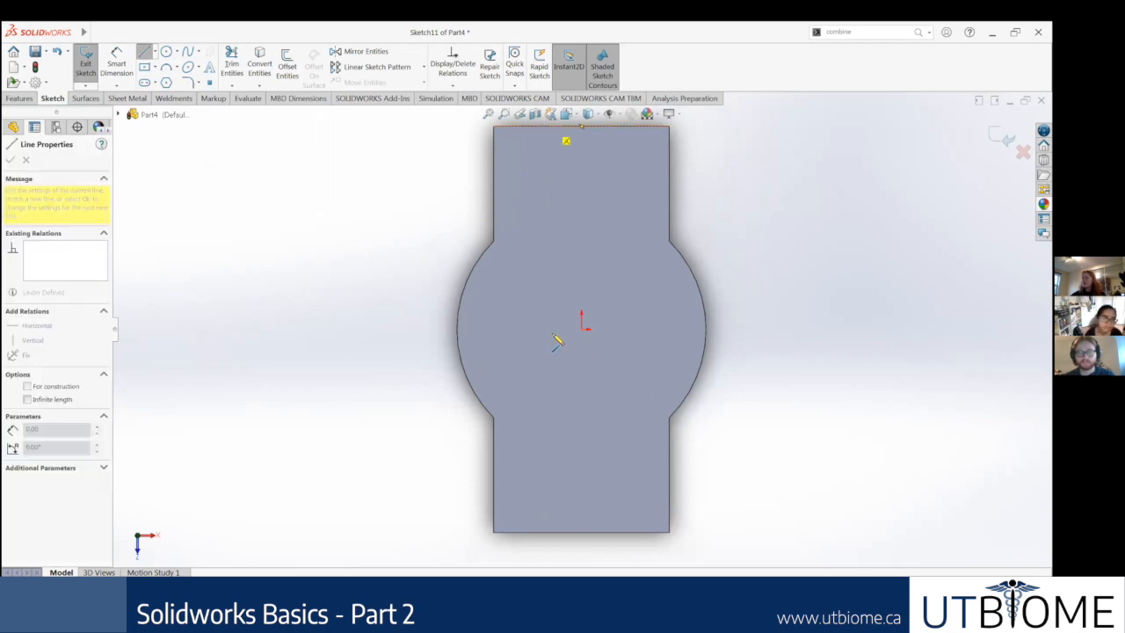
{"action": "left_click", "coordinate": [628, 314]}
{"action": "key", "text": "a"}
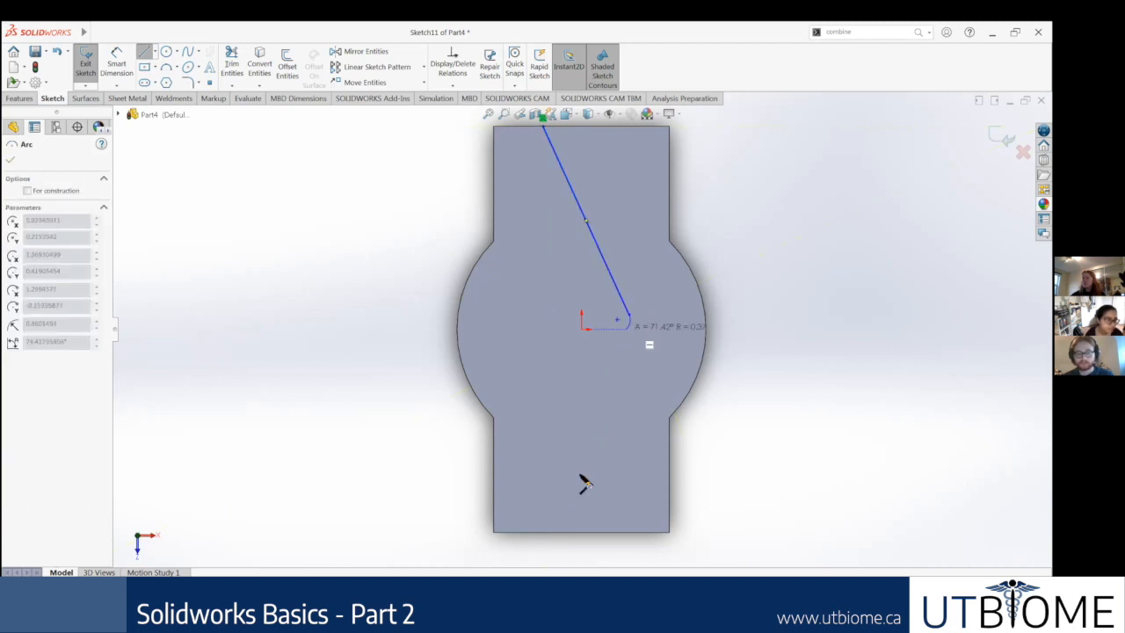
{"action": "left_click", "coordinate": [537, 535]}
{"action": "key", "text": "Escape"}
{"action": "key", "text": "Escape"}
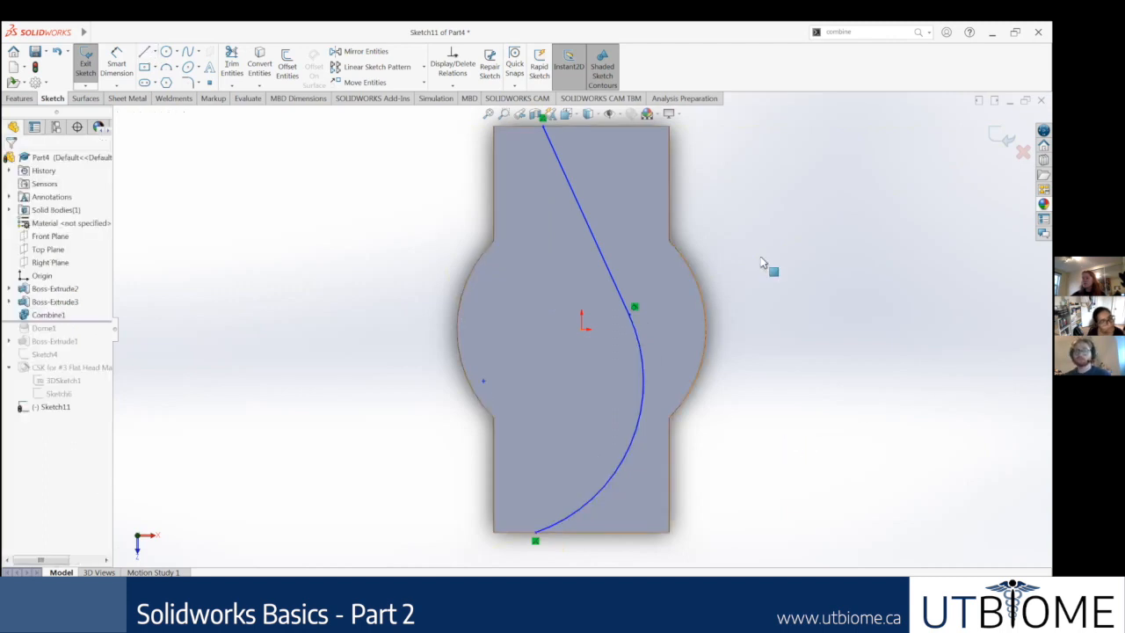
{"action": "left_click", "coordinate": [1003, 139]}
{"action": "left_click", "coordinate": [854, 170]}
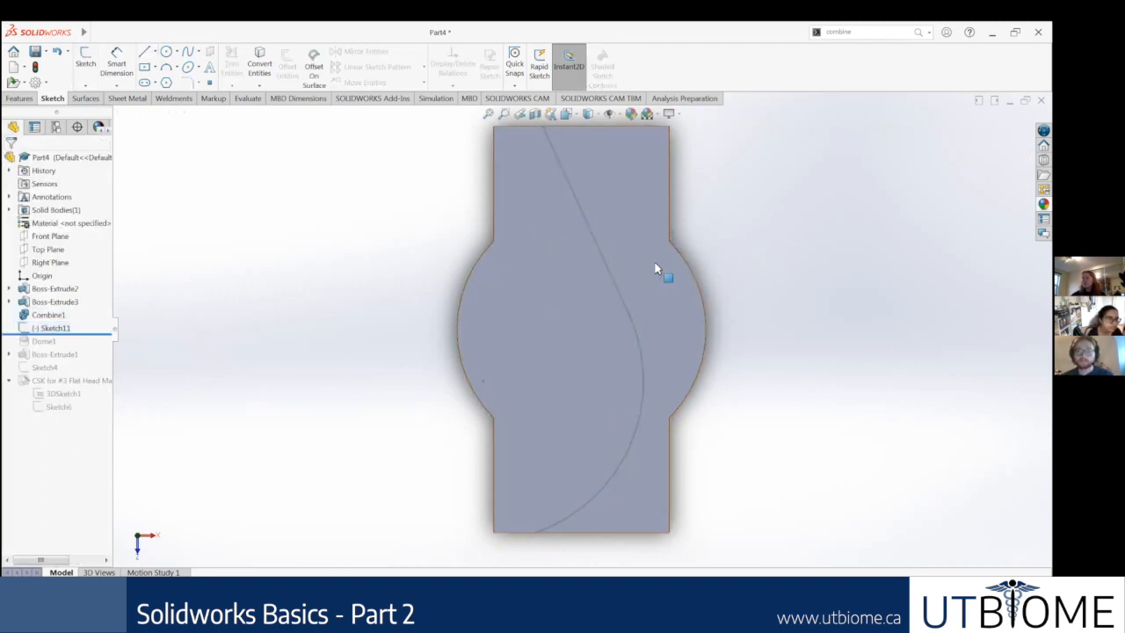
Step: Reopen the line-and-arc sketch to examine the line's For construction option, and exit the sketch
{"action": "left_click_drag", "start_coordinate": [854, 32], "coordinate": [706, 69]}
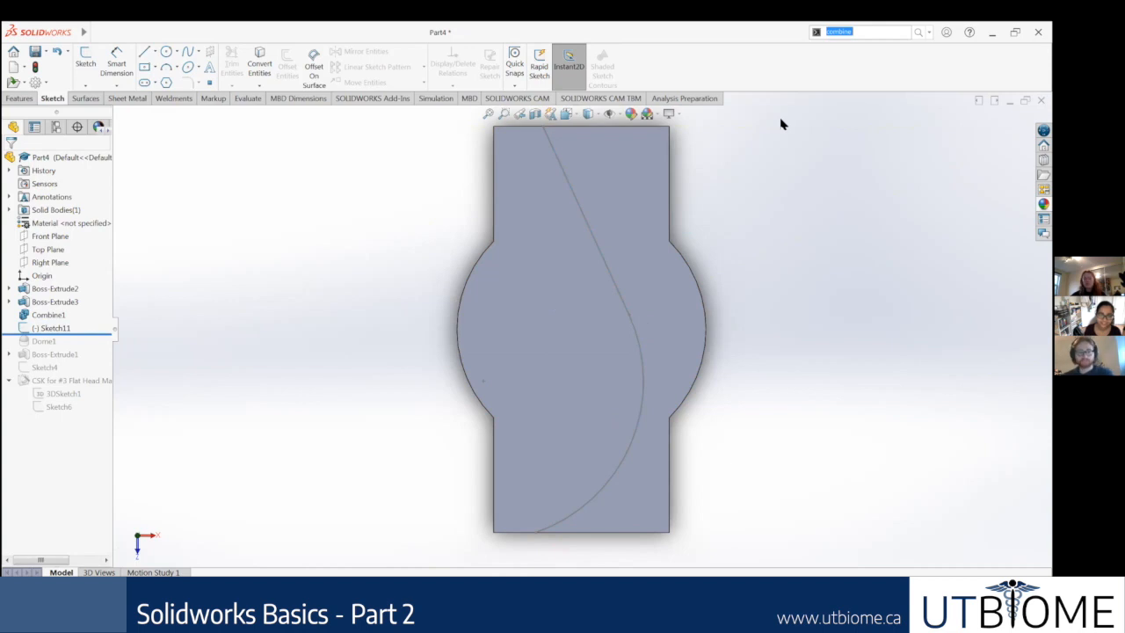
{"action": "right_click", "coordinate": [37, 333]}
{"action": "left_click", "coordinate": [39, 333]}
{"action": "right_click", "coordinate": [44, 332]}
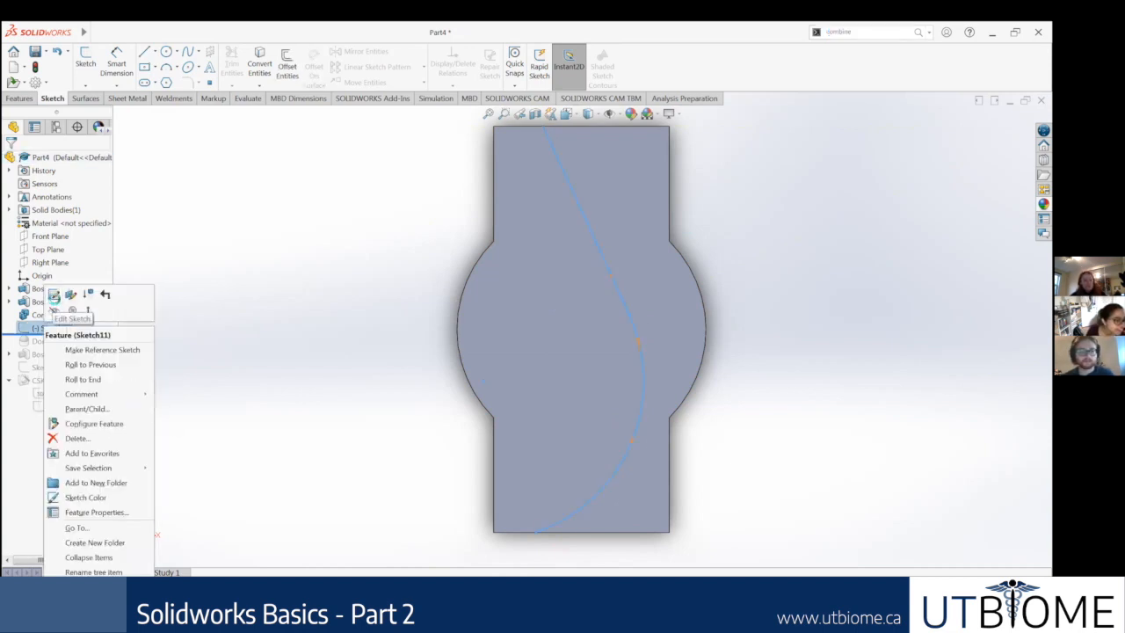
{"action": "left_click", "coordinate": [56, 295]}
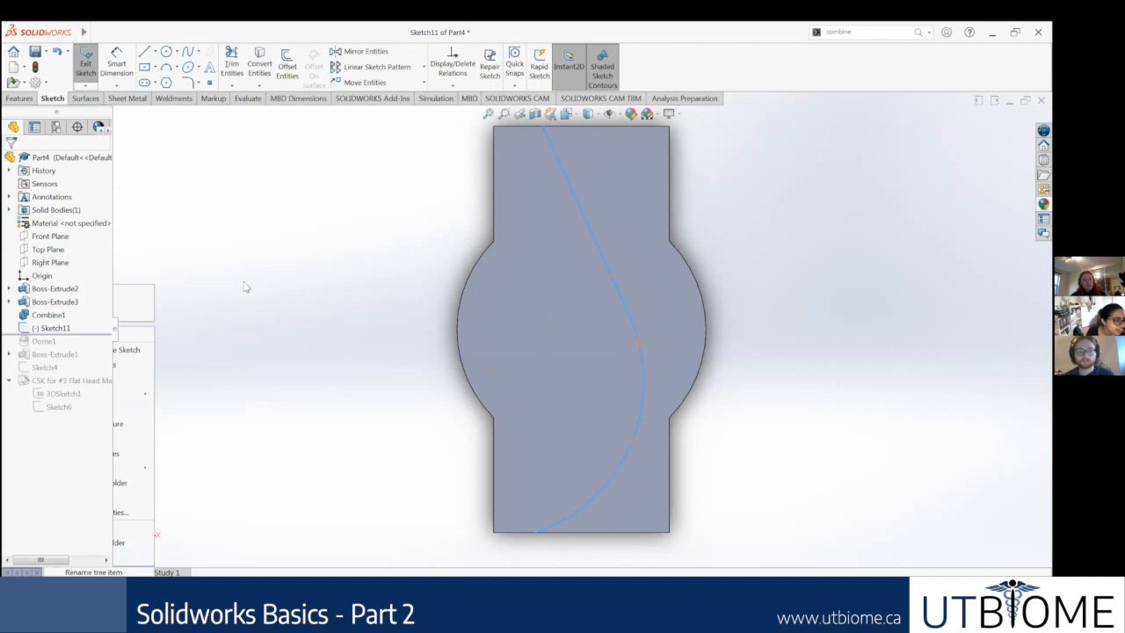
{"action": "left_click", "coordinate": [619, 295]}
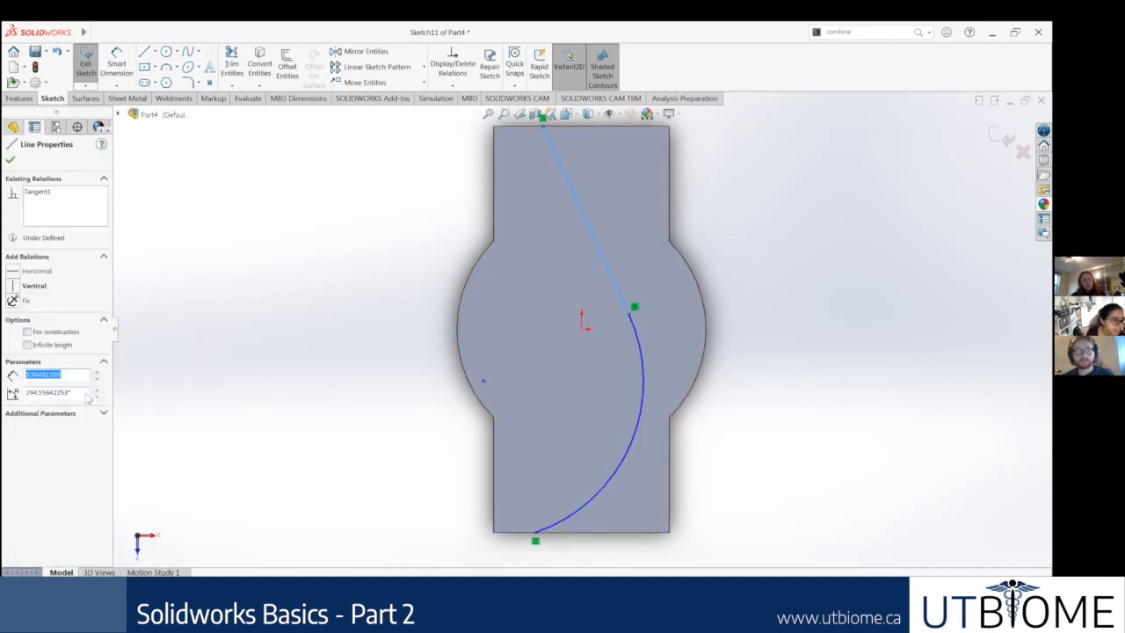
{"action": "left_click", "coordinate": [27, 332]}
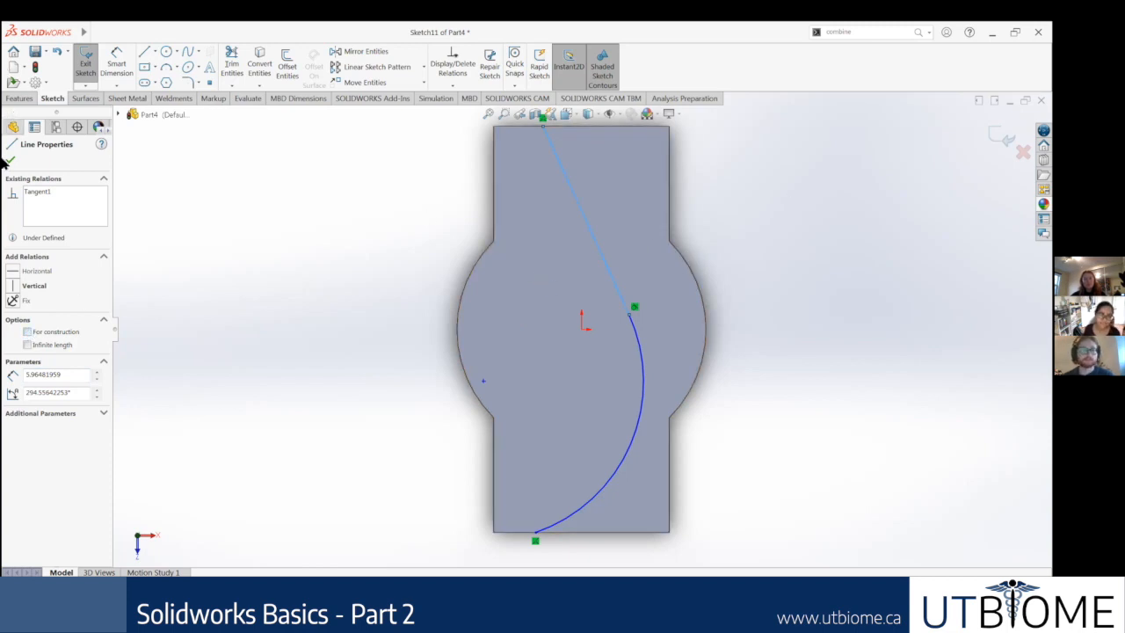
{"action": "left_click", "coordinate": [7, 160]}
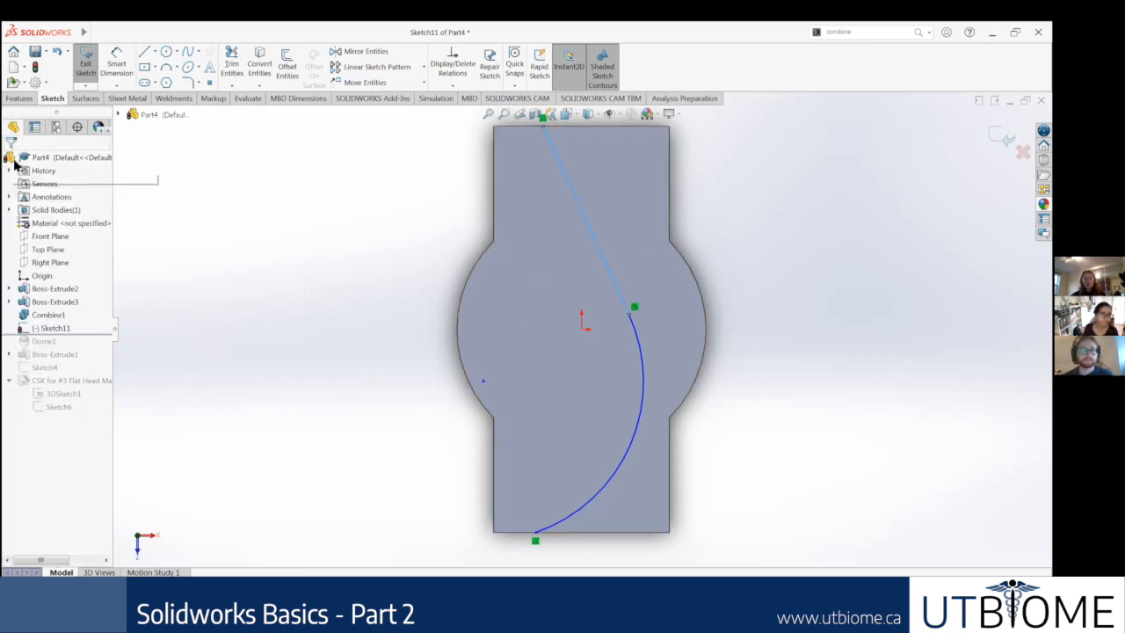
{"action": "left_click", "coordinate": [1002, 137]}
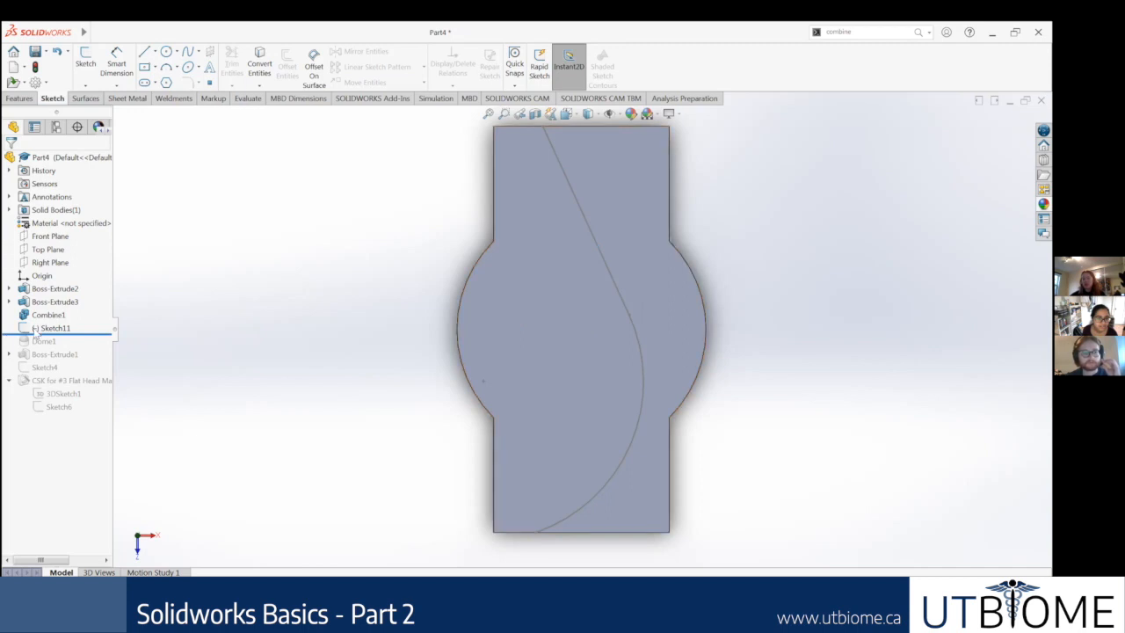
Step: Find the Split command by searching for "split" and cut the part using the line-and-arc sketch as the trim tool
{"action": "right_click", "coordinate": [48, 327]}
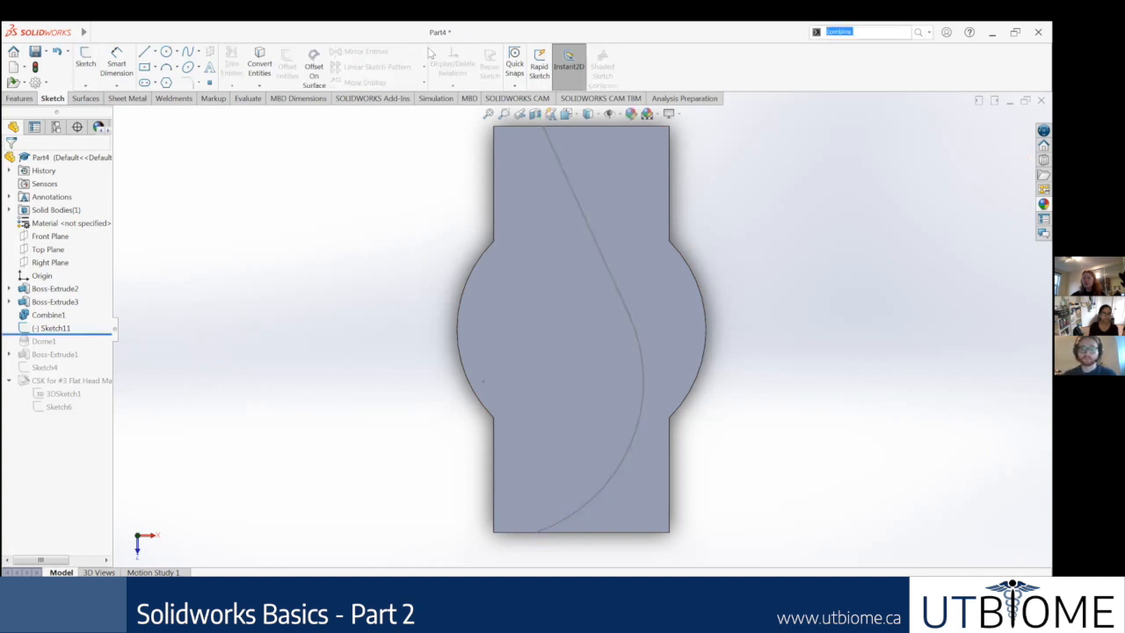
{"action": "type", "text": "split"}
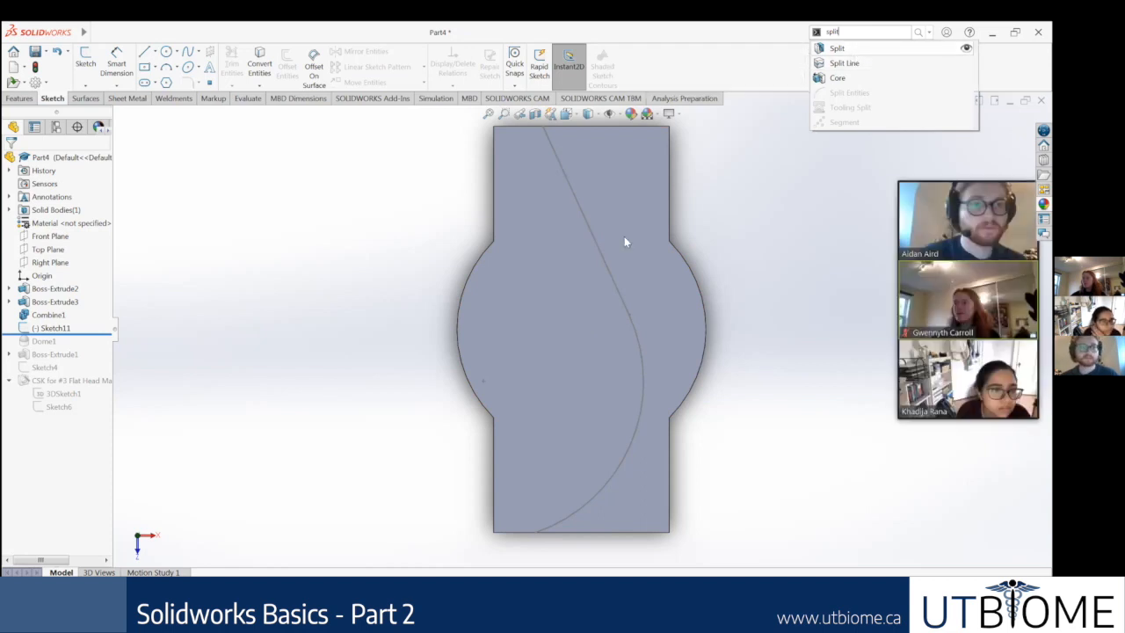
{"action": "key", "text": "Return"}
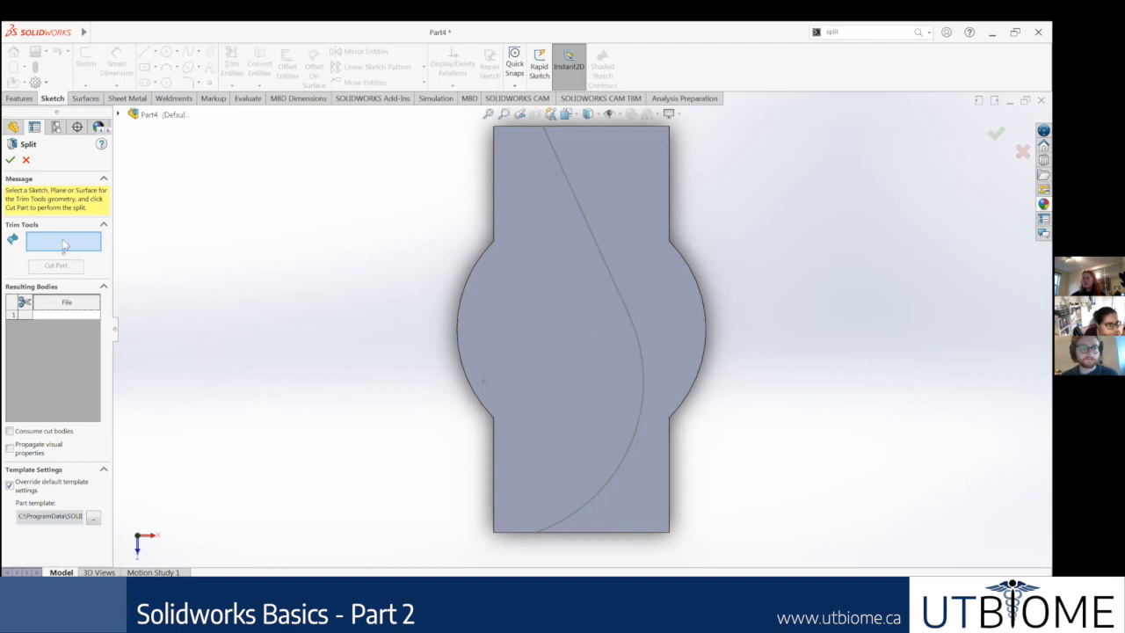
{"action": "left_click", "coordinate": [609, 276]}
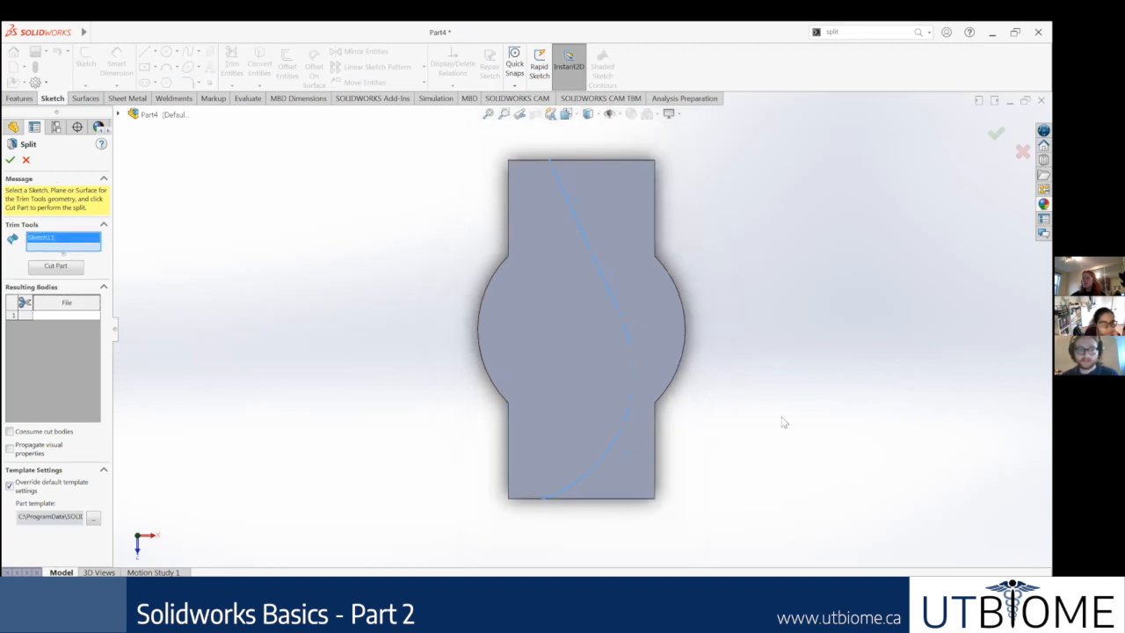
{"action": "left_click", "coordinate": [58, 268]}
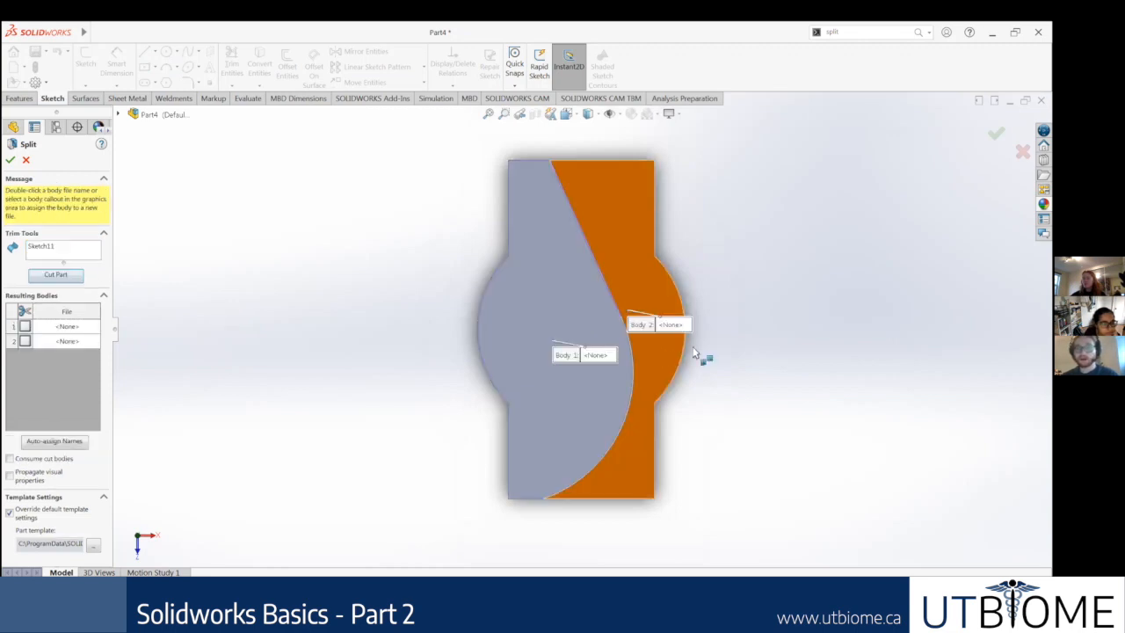
Step: Mark Body 1 among the resulting bodies and accept the Split
{"action": "left_click", "coordinate": [543, 364]}
{"action": "left_click", "coordinate": [268, 334]}
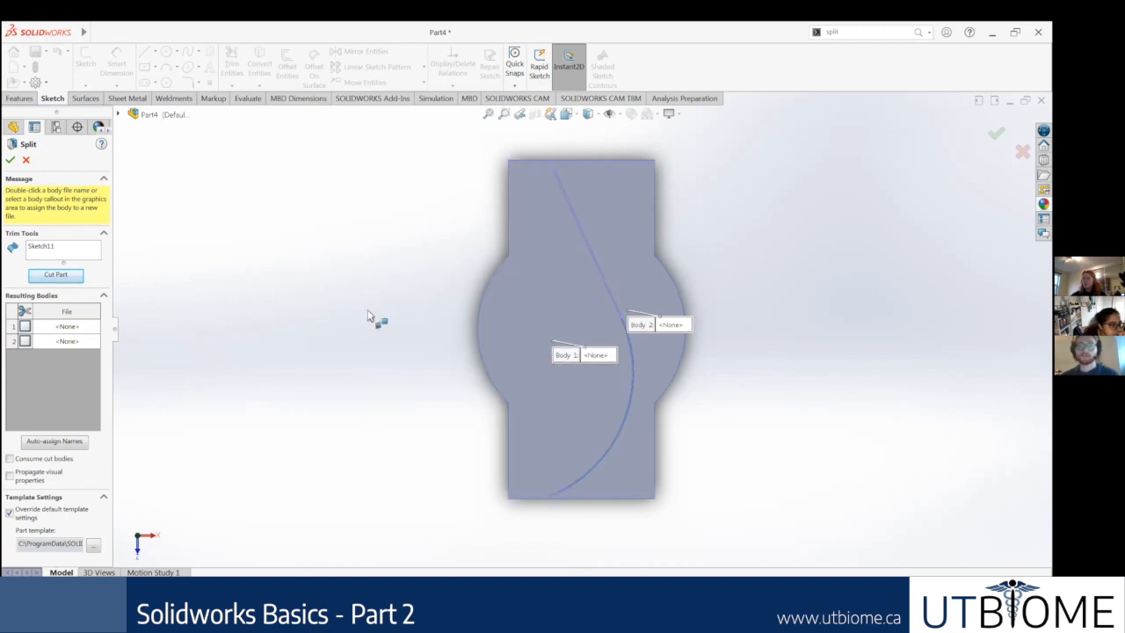
{"action": "middle_click_drag", "start_coordinate": [369, 316], "coordinate": [392, 326]}
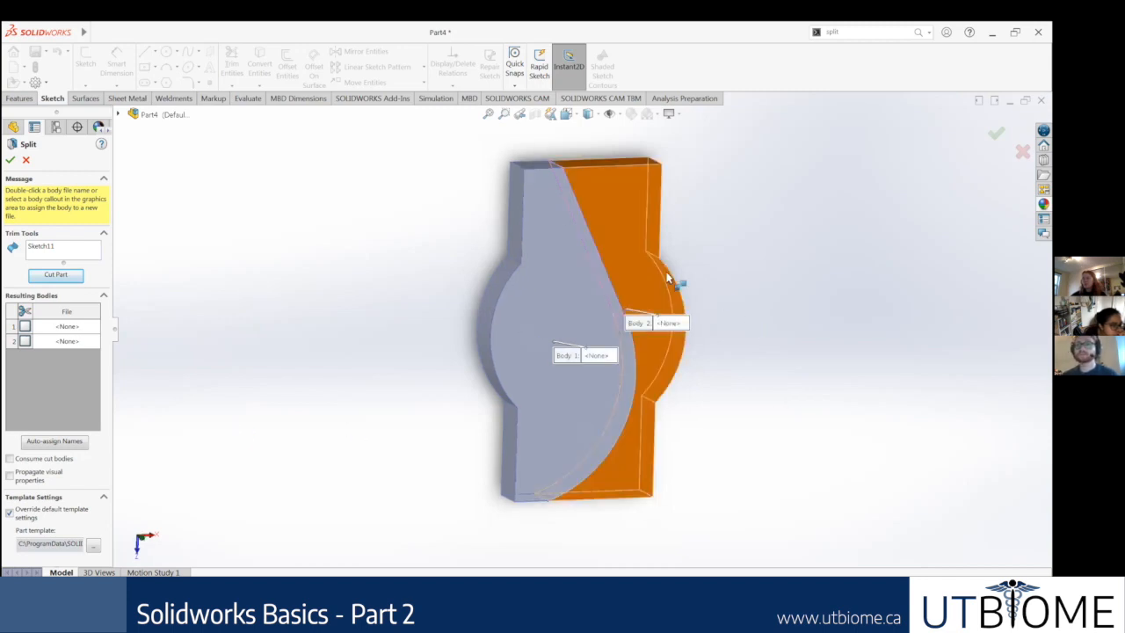
{"action": "left_click", "coordinate": [545, 322]}
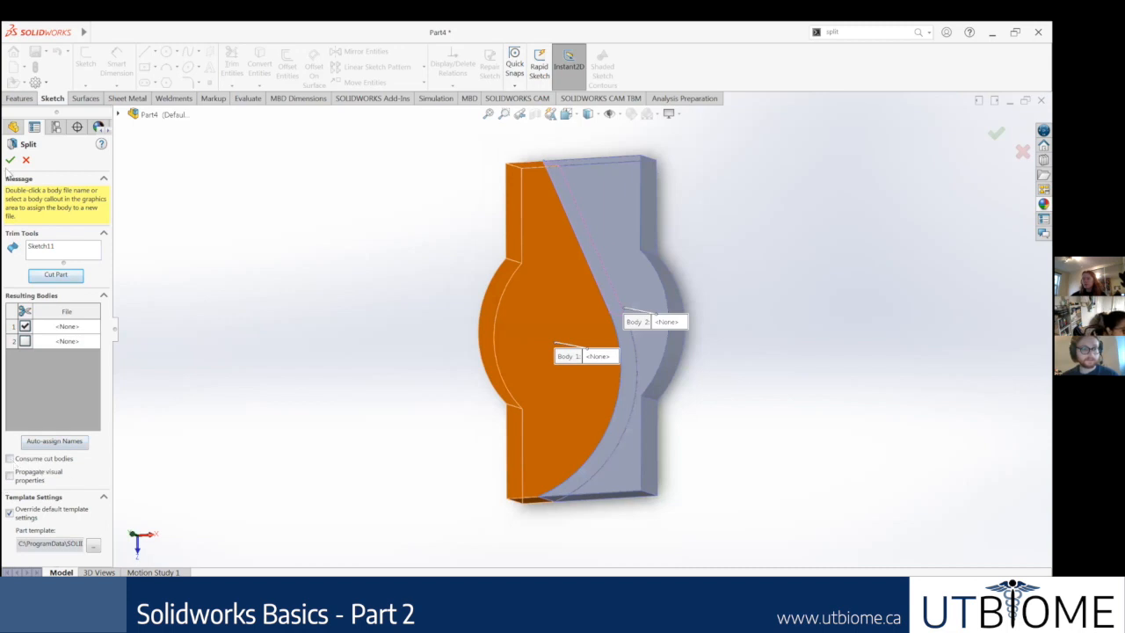
{"action": "left_click", "coordinate": [10, 160]}
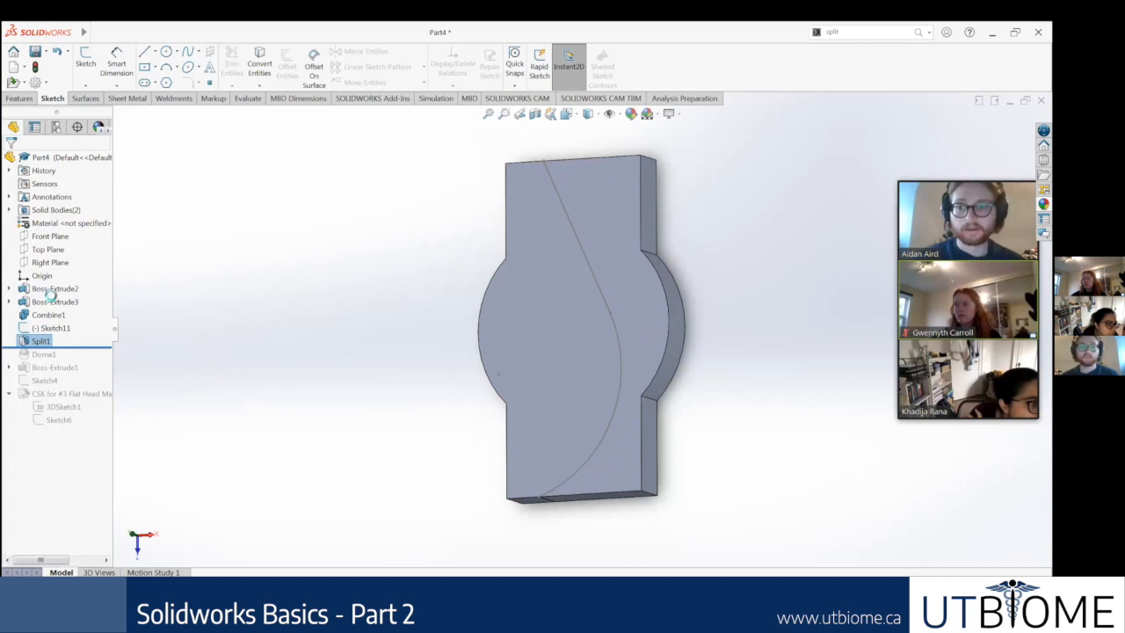
Step: Select the top faces of the two split bodies in turn to examine how the line-and-arc sketch divides the part
{"action": "right_click", "coordinate": [43, 341]}
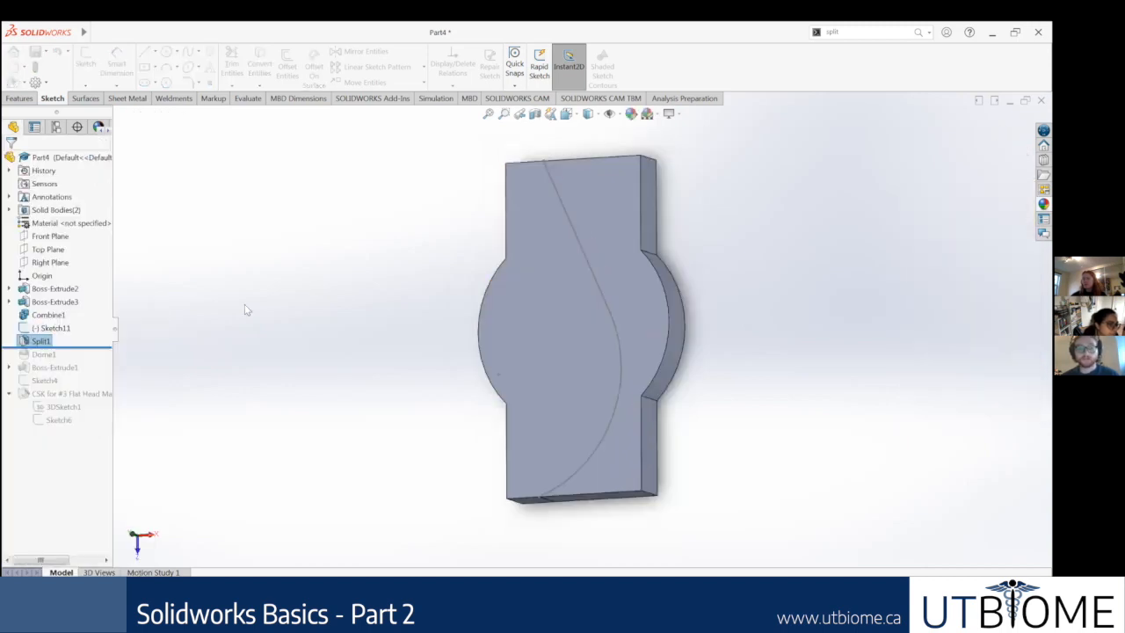
{"action": "left_click", "coordinate": [574, 362]}
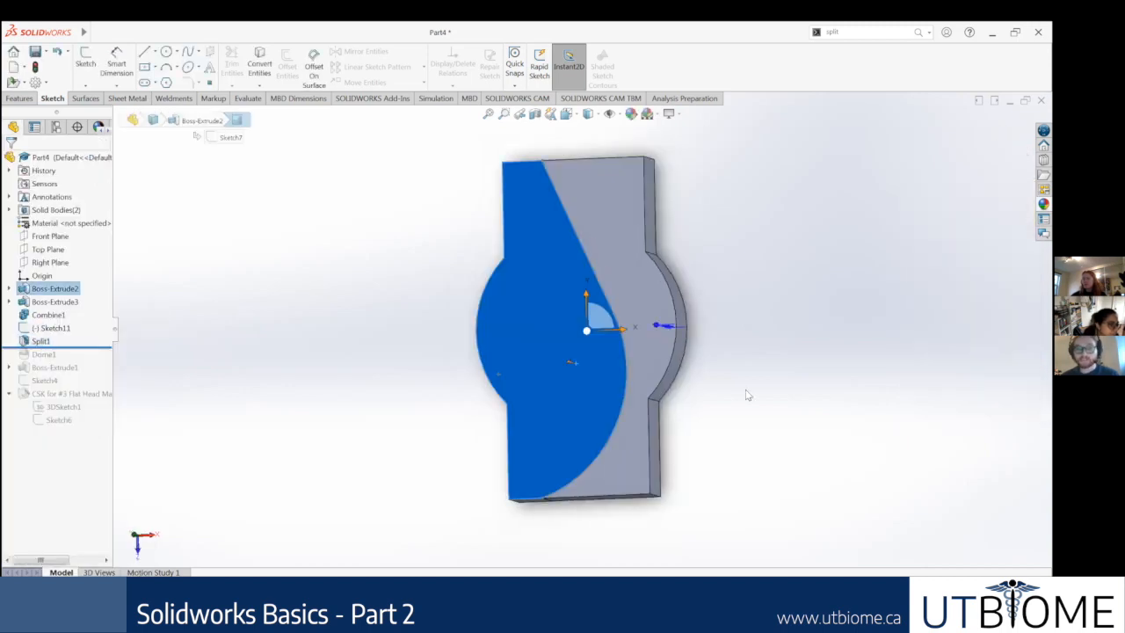
{"action": "middle_click_drag", "start_coordinate": [754, 348], "coordinate": [700, 319]}
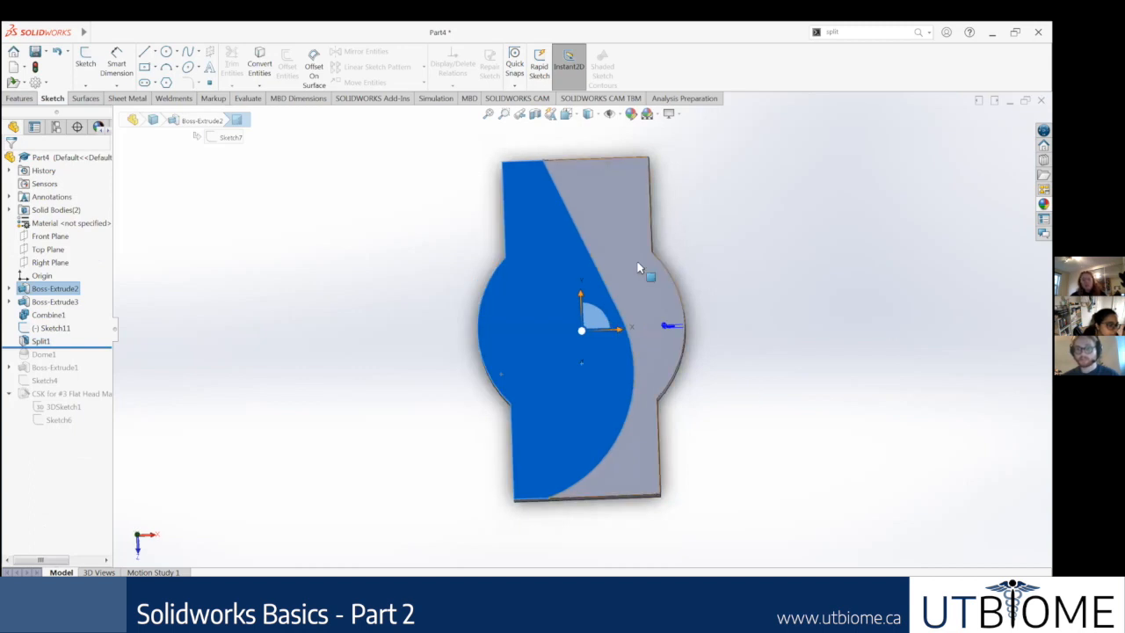
{"action": "left_click", "coordinate": [592, 213]}
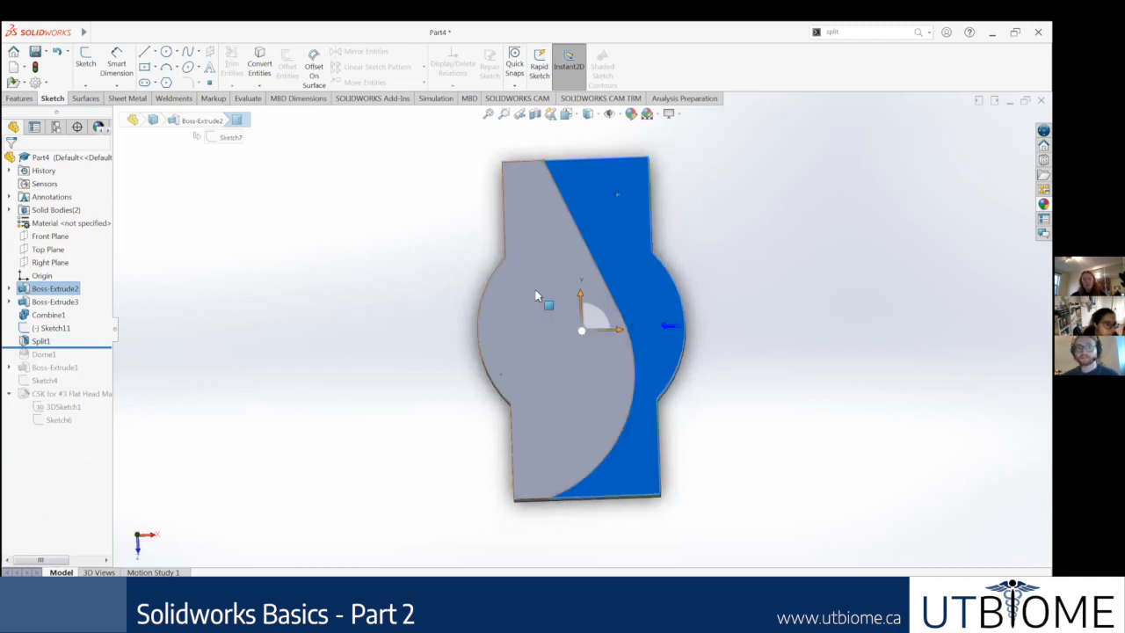
{"action": "left_click", "coordinate": [535, 296]}
{"action": "left_click", "coordinate": [635, 455]}
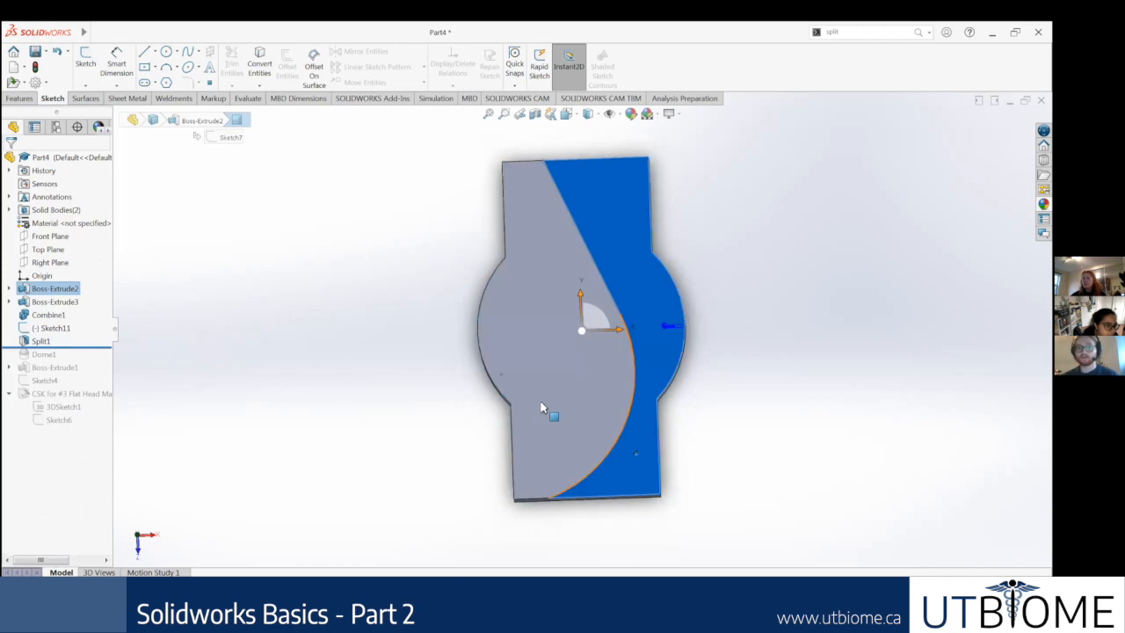
{"action": "left_click", "coordinate": [540, 404]}
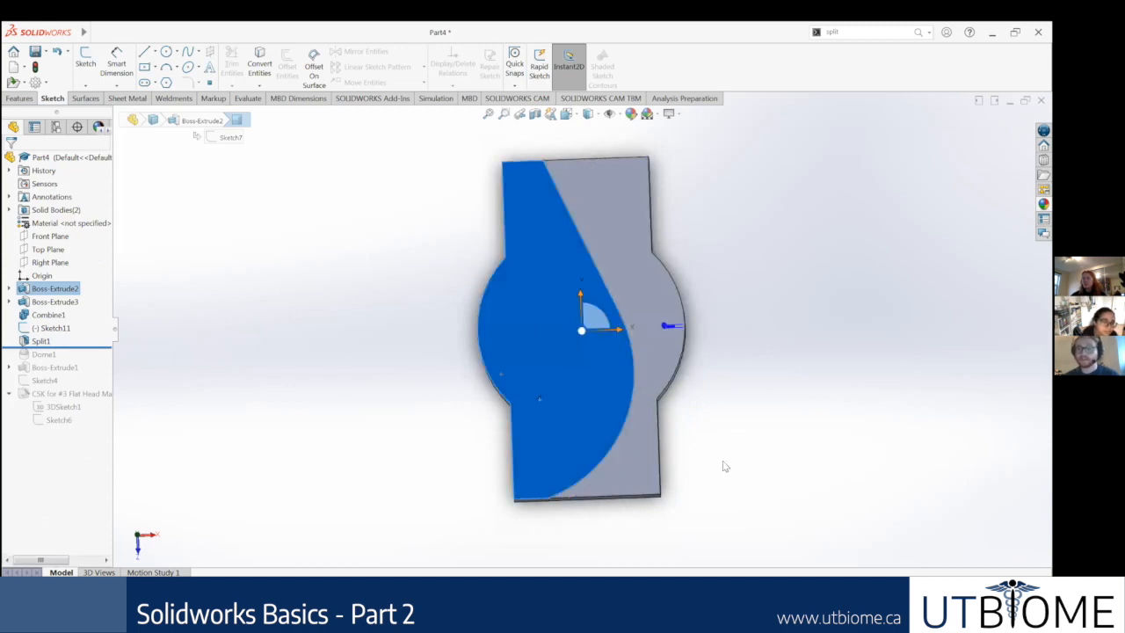
{"action": "left_click", "coordinate": [729, 384]}
{"action": "left_click", "coordinate": [647, 468]}
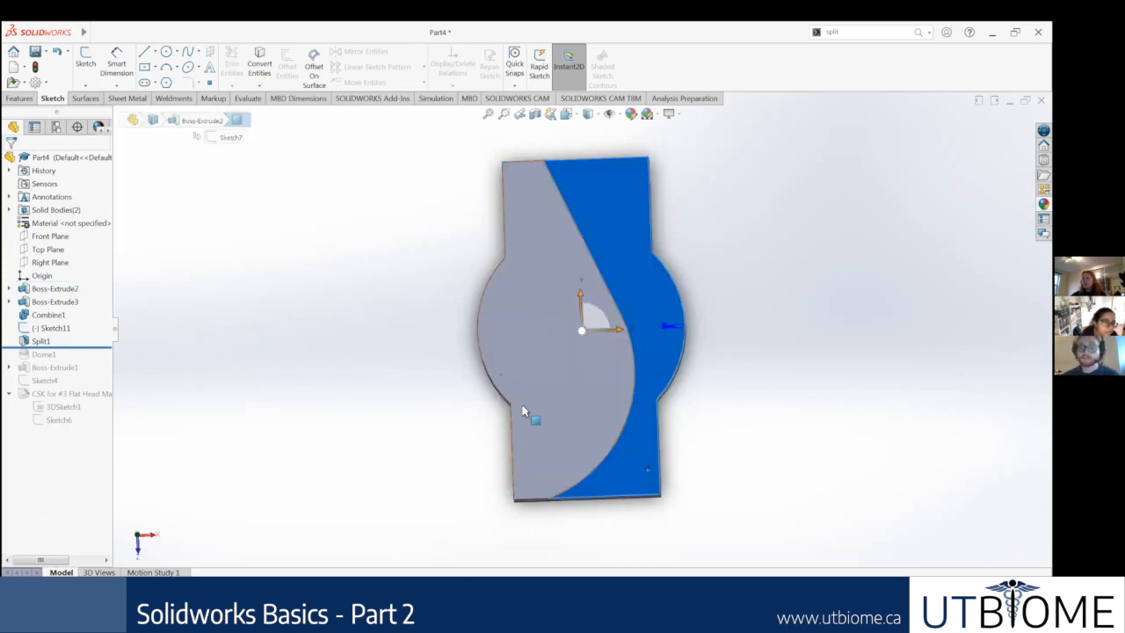
{"action": "left_click", "coordinate": [524, 415]}
{"action": "left_click", "coordinate": [647, 486]}
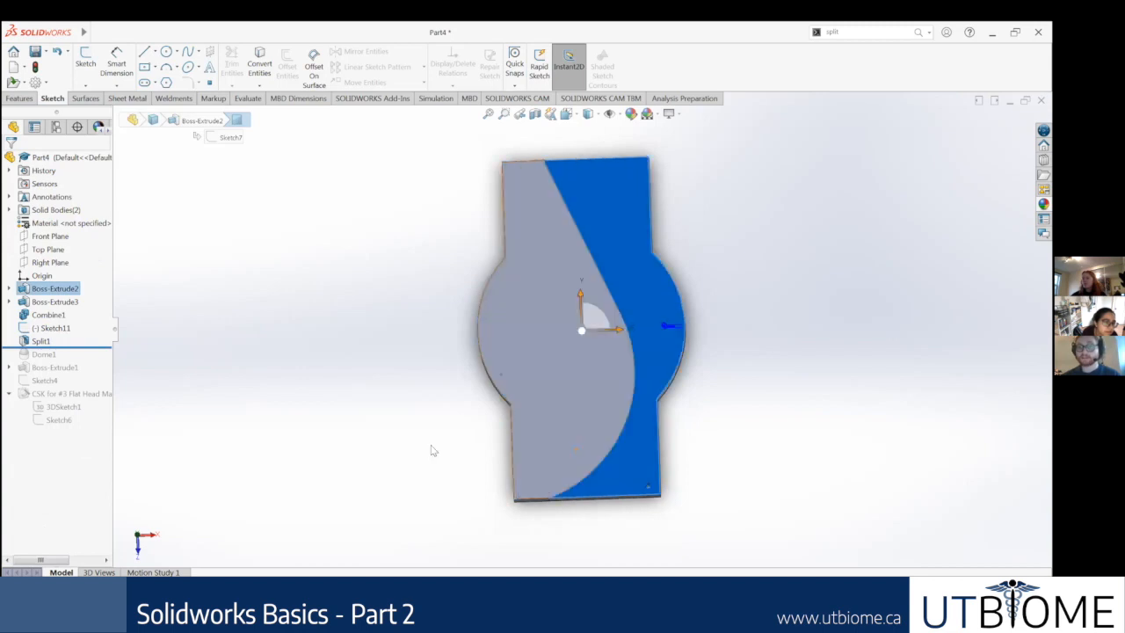
{"action": "middle_click_drag", "start_coordinate": [371, 434], "coordinate": [378, 396]}
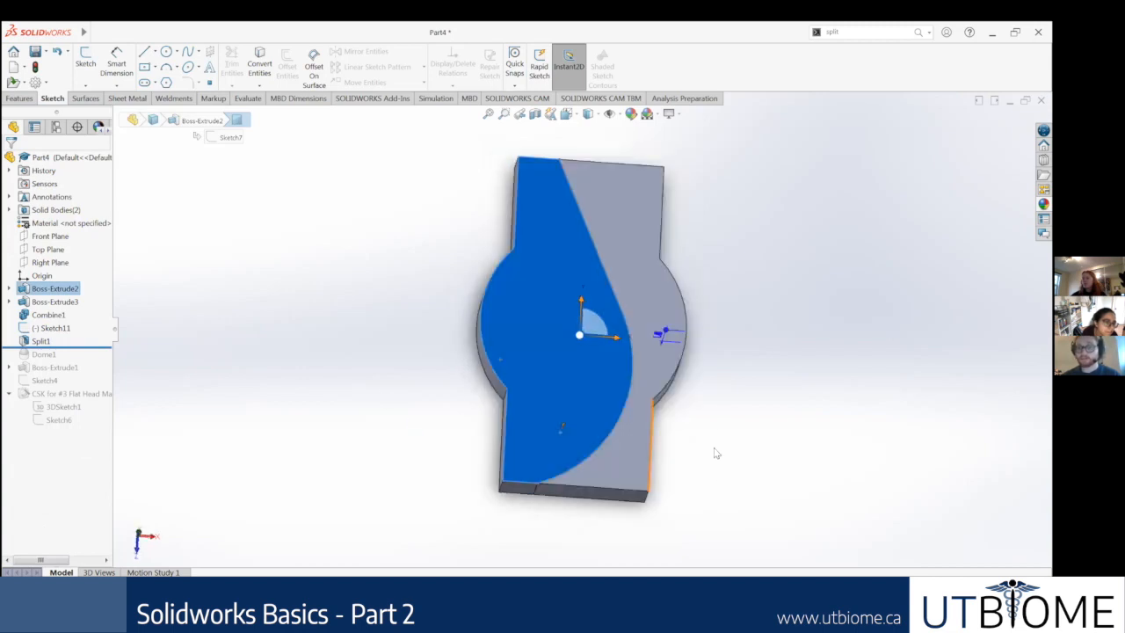
{"action": "left_click", "coordinate": [445, 402]}
Step: Edit the Split feature to consume the cut bodies, with only Body 1 marked, and inspect the remaining body
{"action": "right_click", "coordinate": [51, 343]}
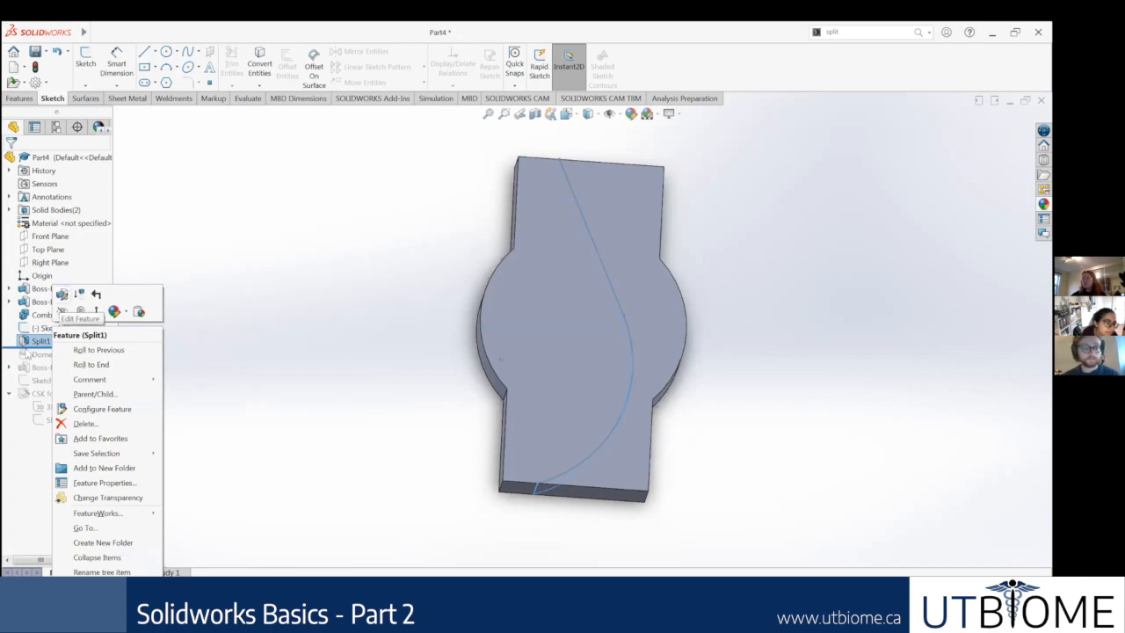
{"action": "left_click", "coordinate": [62, 311]}
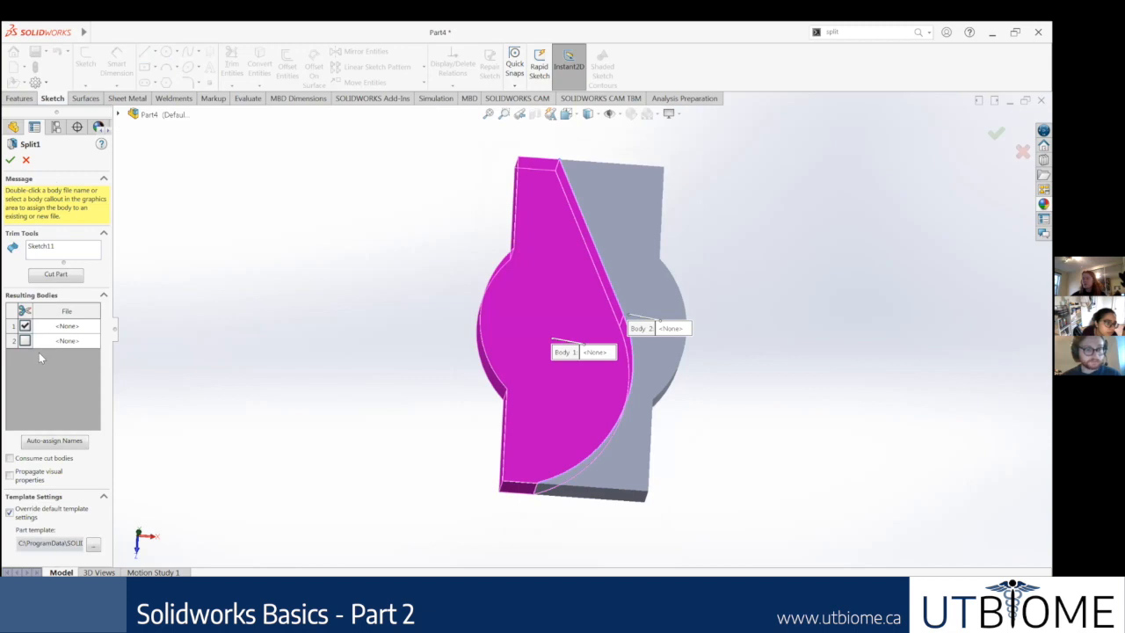
{"action": "left_click", "coordinate": [10, 457]}
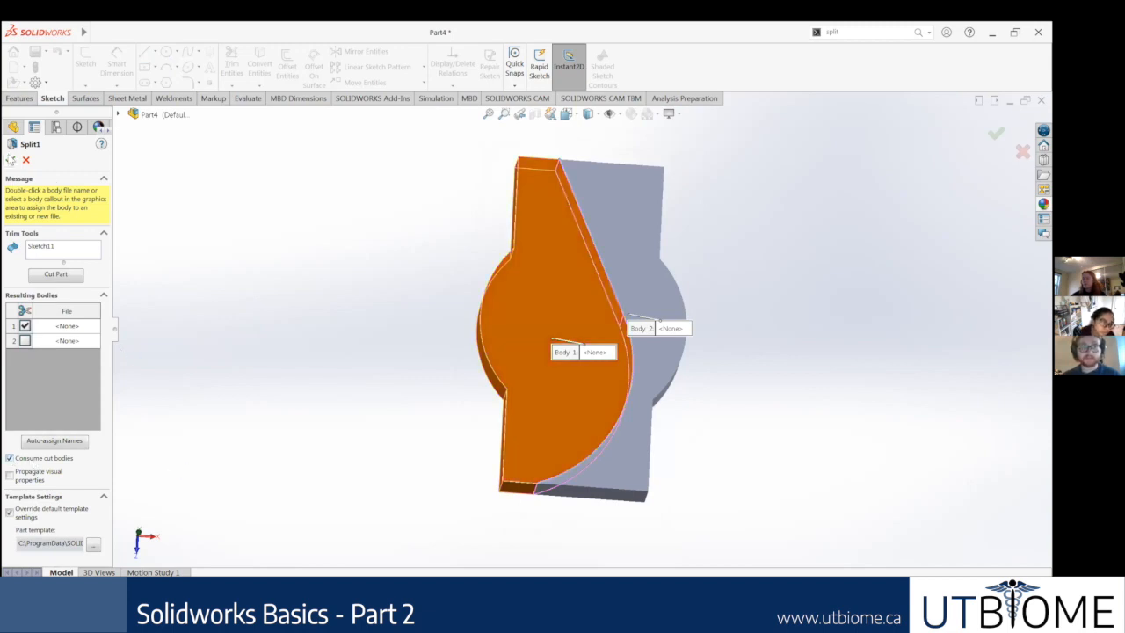
{"action": "left_click", "coordinate": [11, 159]}
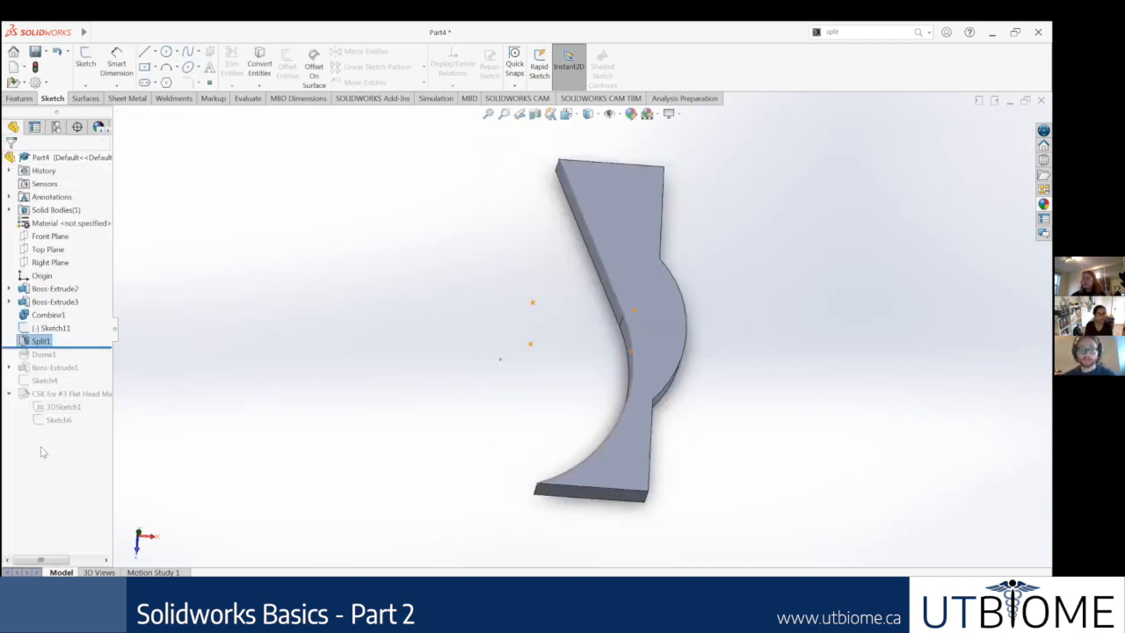
{"action": "middle_click_drag", "start_coordinate": [675, 362], "coordinate": [527, 239]}
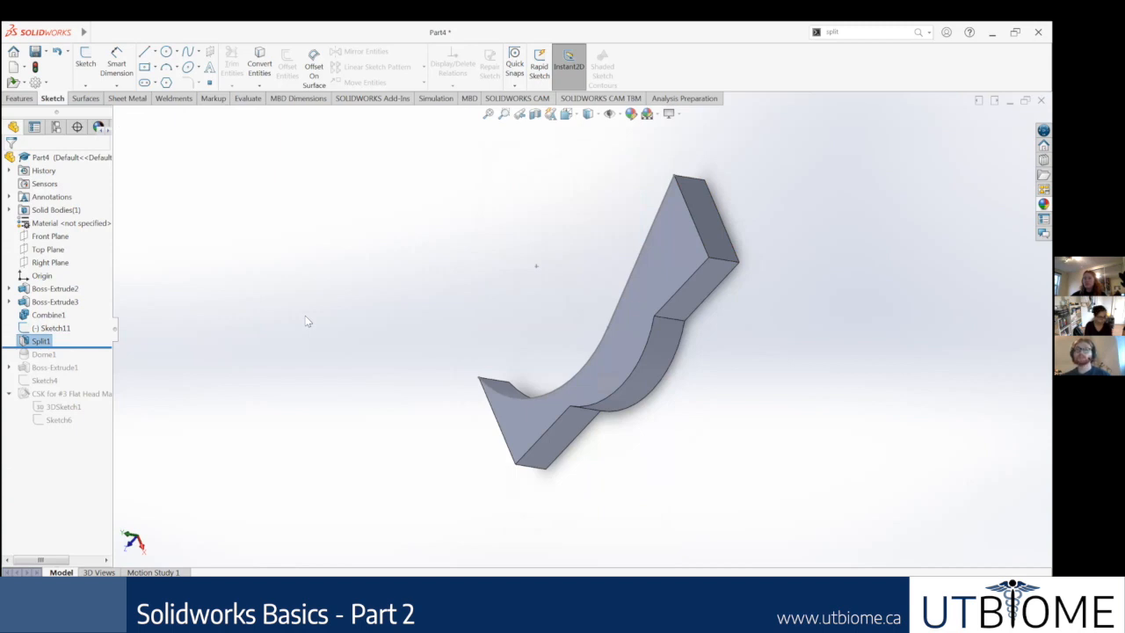
Step: Search for the "split" command and open it to review its trim tool and resulting body options, without applying a split
{"action": "left_click", "coordinate": [869, 31]}
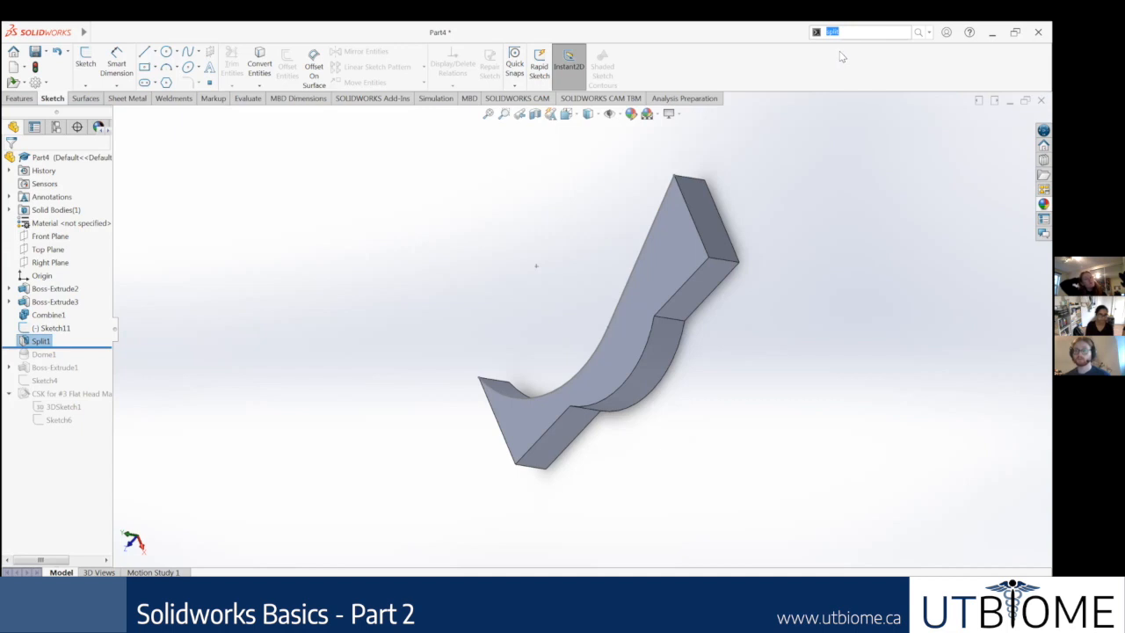
{"action": "type", "text": "s"}
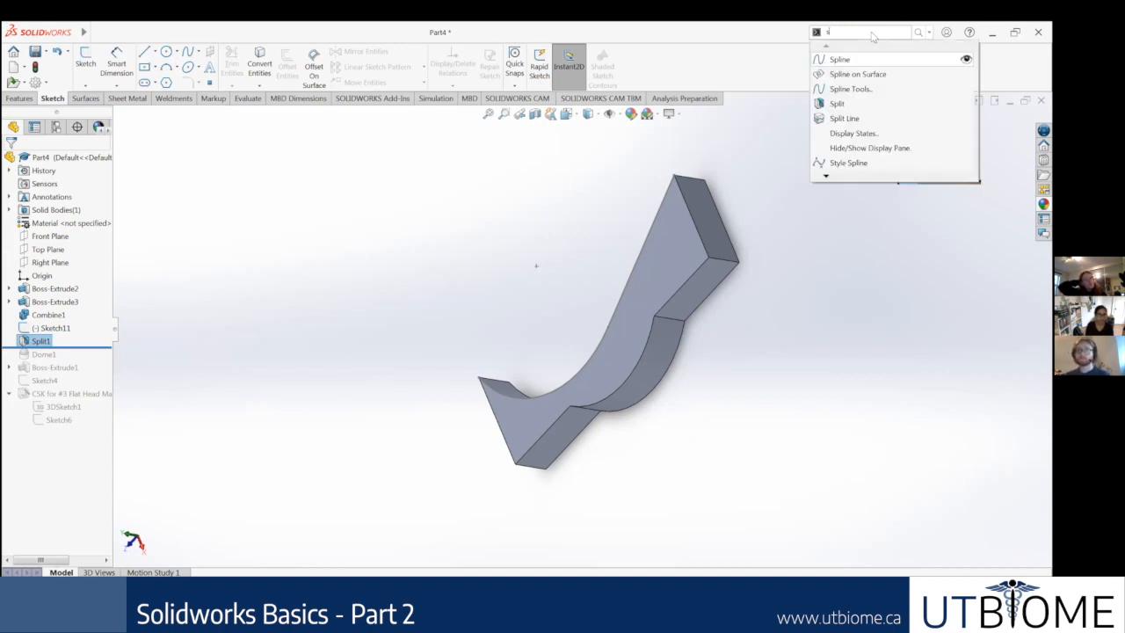
{"action": "type", "text": "plit"}
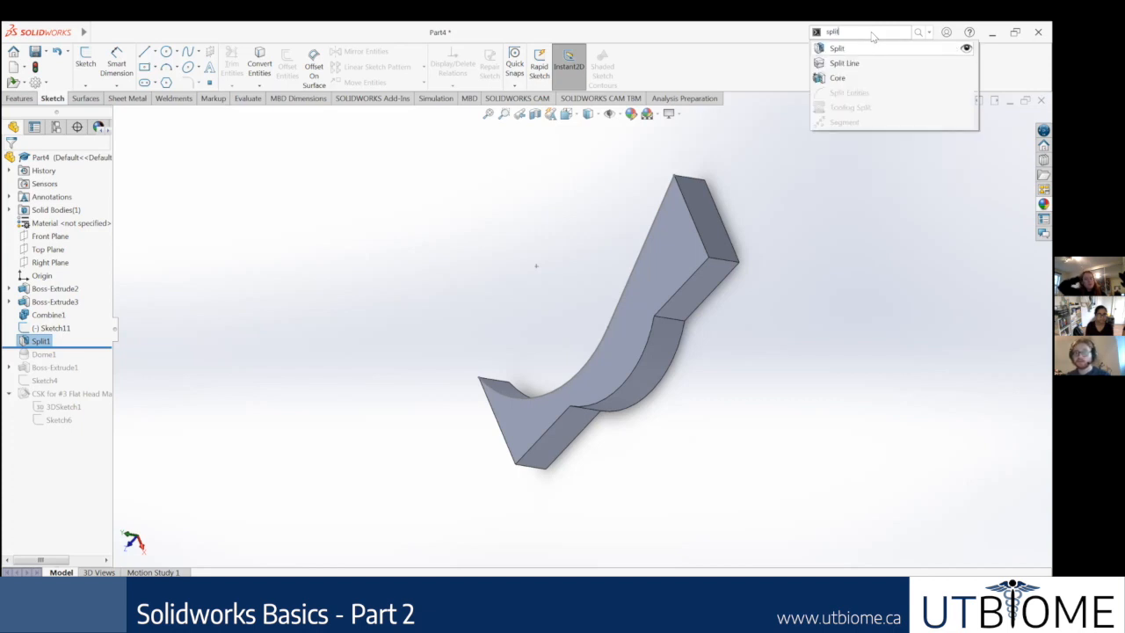
{"action": "left_click", "coordinate": [865, 49]}
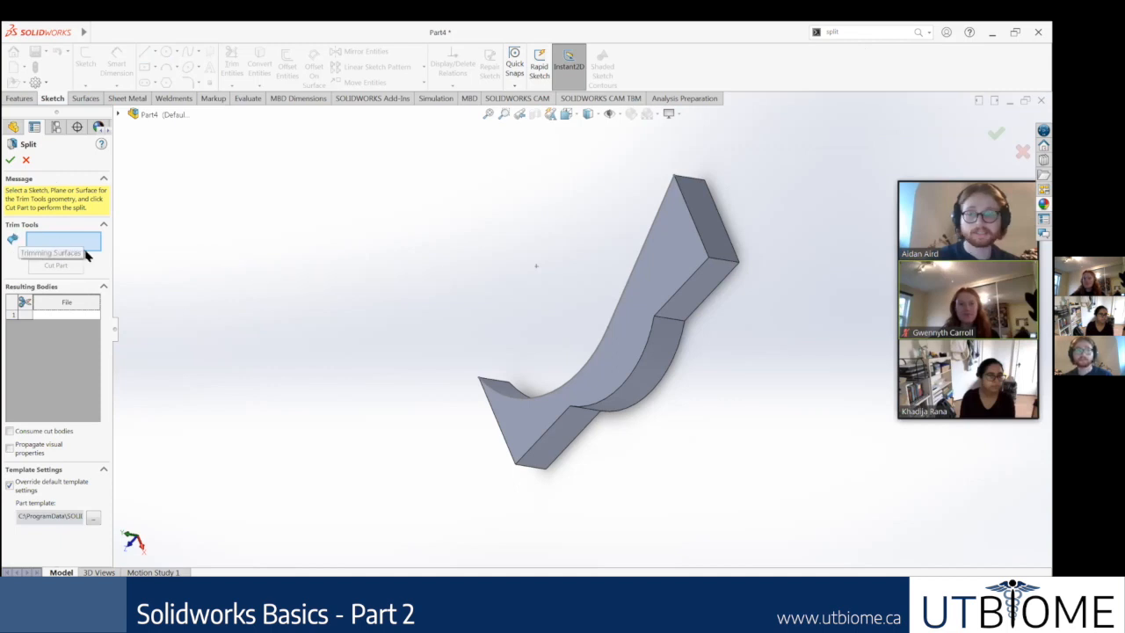
{"action": "left_click", "coordinate": [25, 160]}
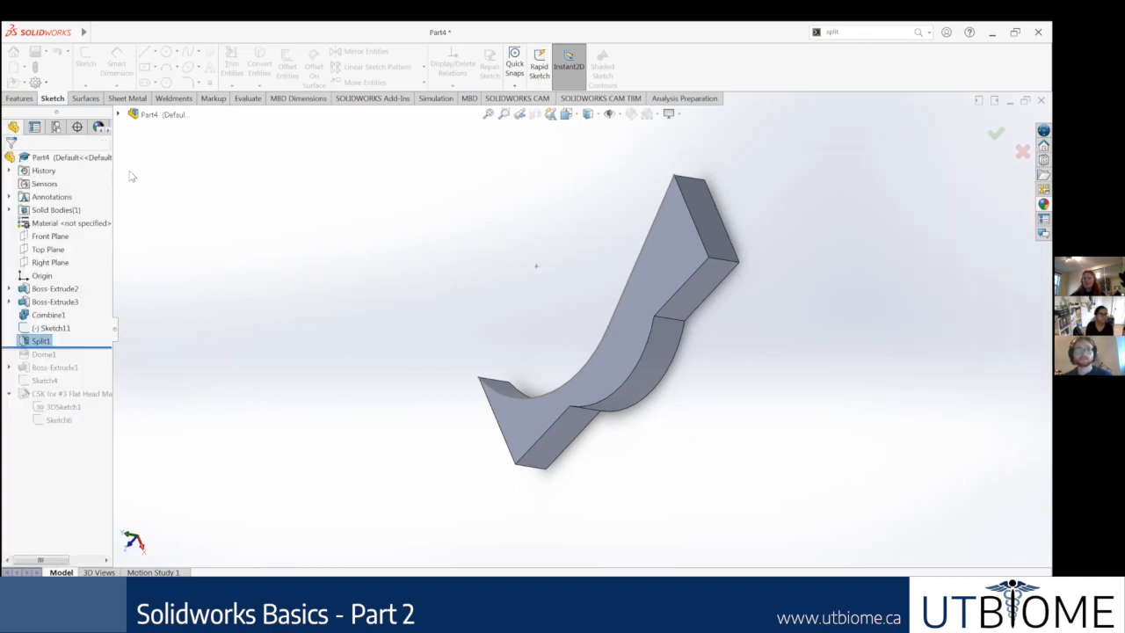
Step: Open Swept Boss/Base to examine its profile and path selections, and close it without creating a sweep
{"action": "left_click", "coordinate": [19, 98]}
{"action": "left_click", "coordinate": [173, 56]}
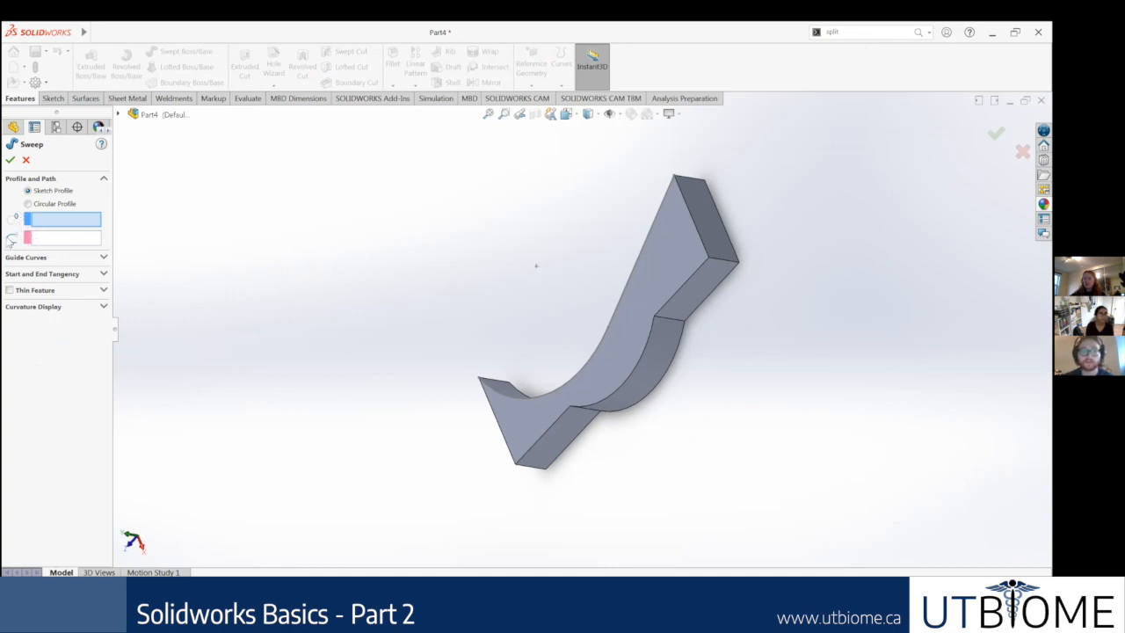
{"action": "left_click", "coordinate": [61, 239]}
{"action": "left_click", "coordinate": [62, 219]}
{"action": "left_click", "coordinate": [63, 242]}
{"action": "left_click", "coordinate": [59, 219]}
{"action": "left_click", "coordinate": [54, 241]}
{"action": "left_click", "coordinate": [49, 223]}
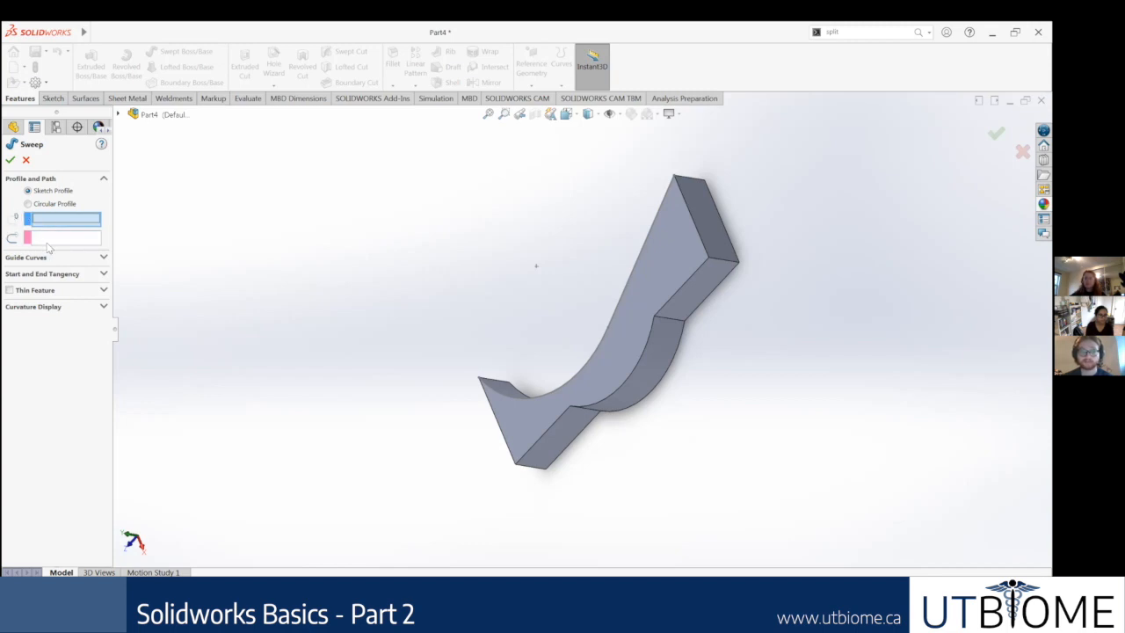
{"action": "left_click", "coordinate": [25, 159]}
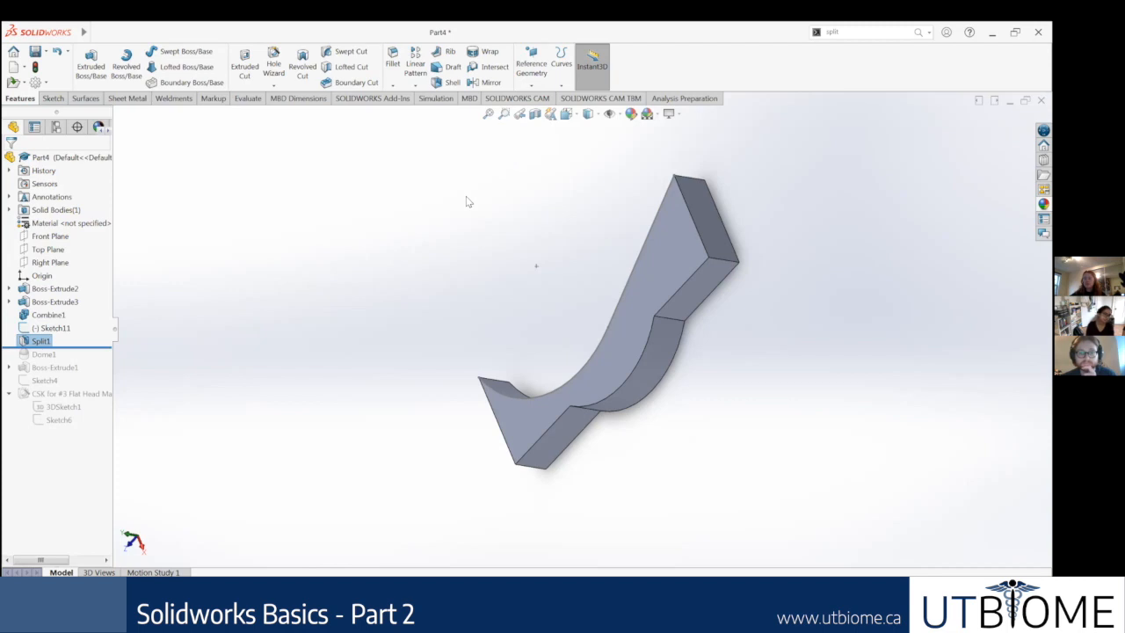
Step: Edit the Split feature to mark Body 2 as well as Body 1, with Consume cut bodies turned off
{"action": "middle_click_drag", "start_coordinate": [472, 216], "coordinate": [523, 220]}
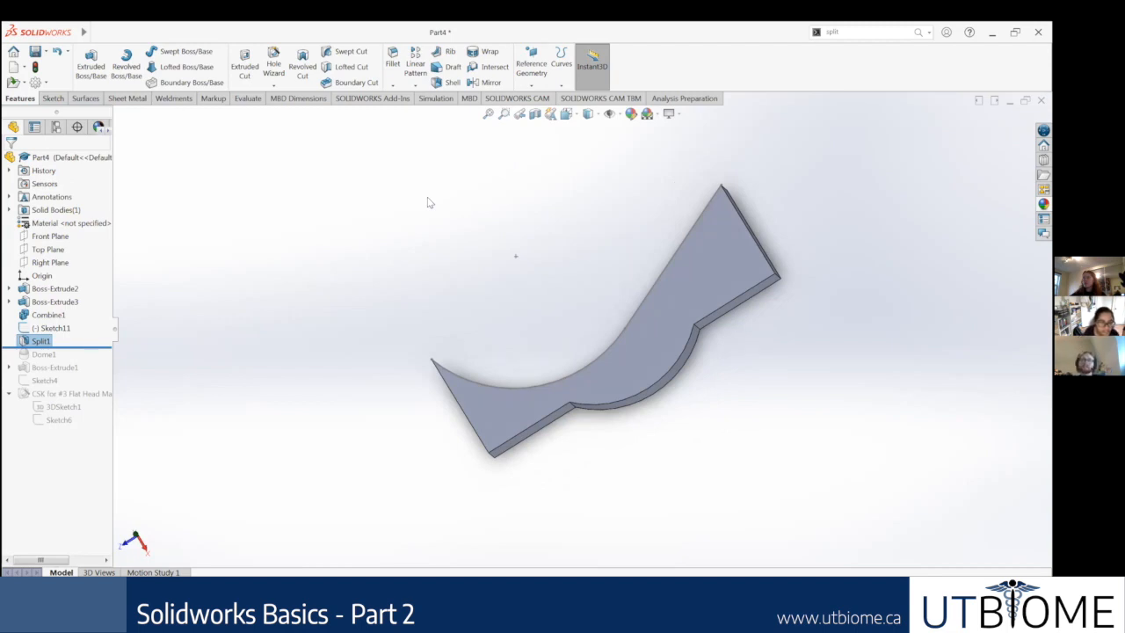
{"action": "left_click", "coordinate": [243, 305]}
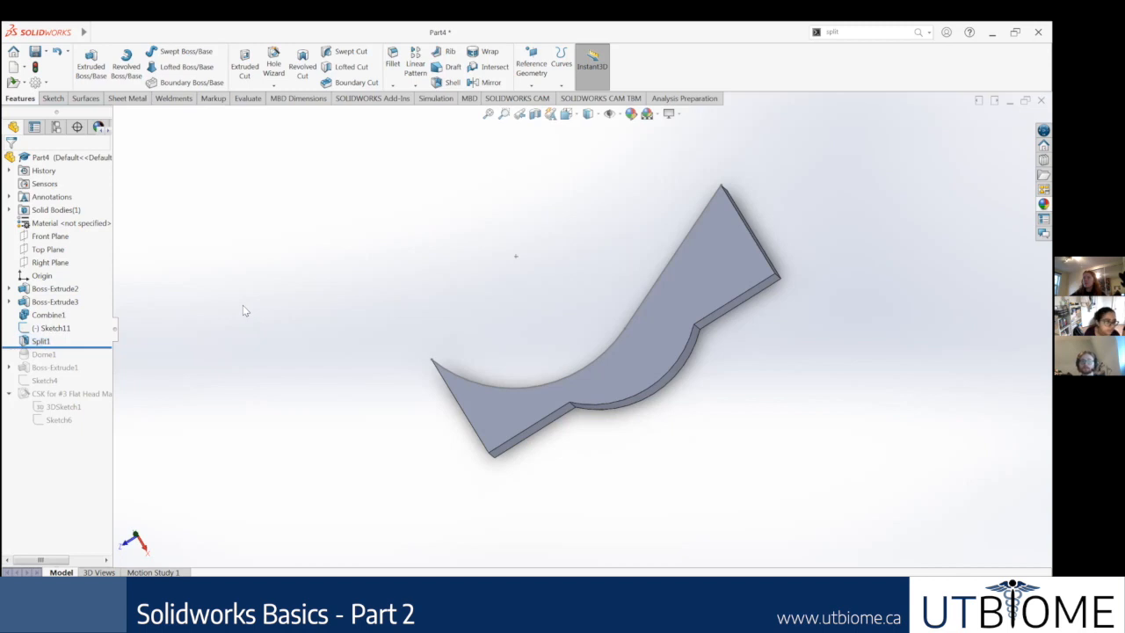
{"action": "right_click", "coordinate": [43, 341]}
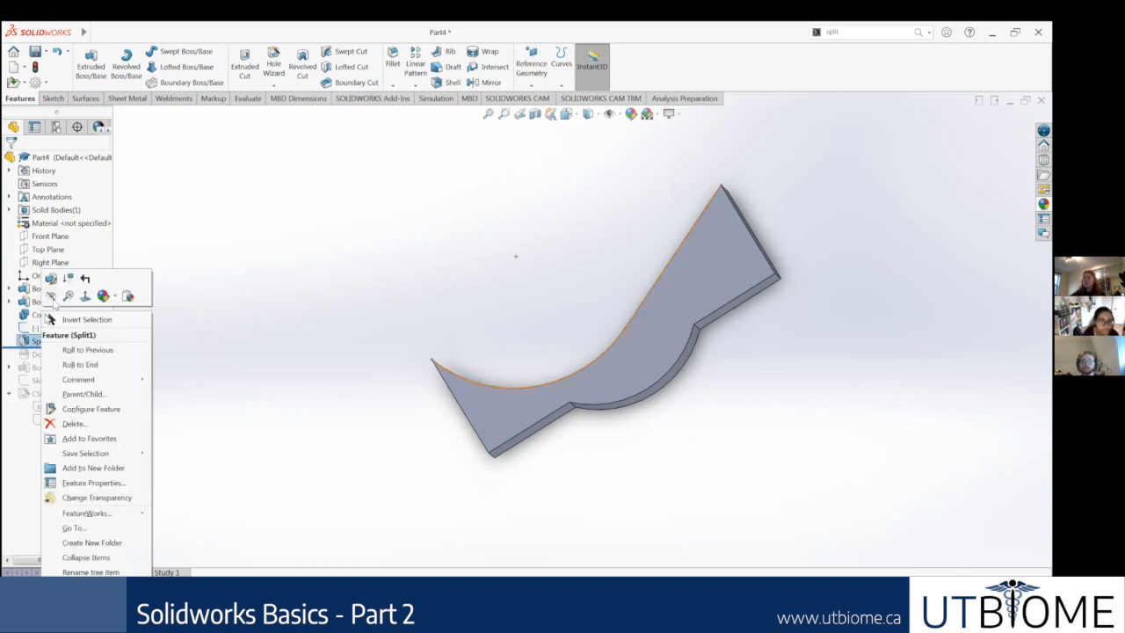
{"action": "left_click", "coordinate": [52, 278]}
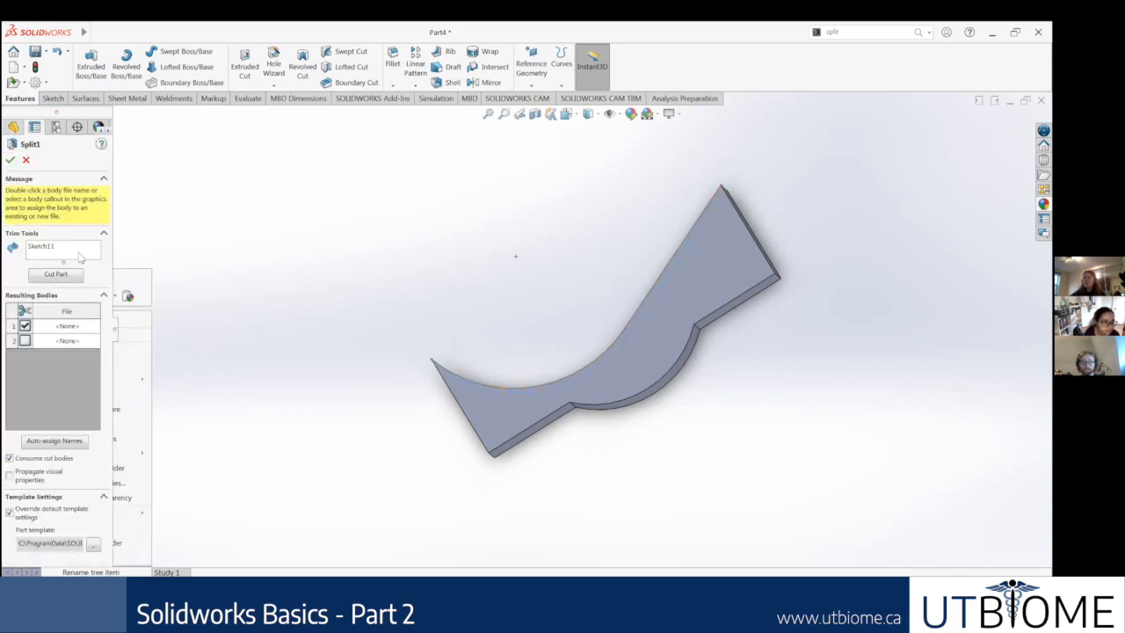
{"action": "left_click", "coordinate": [25, 340]}
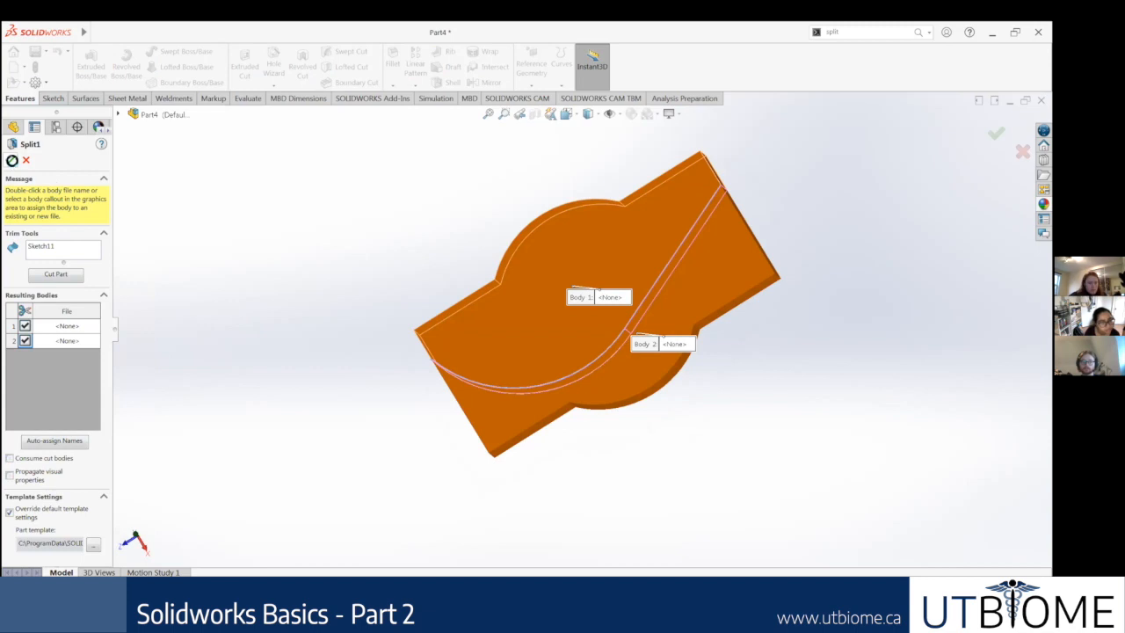
{"action": "left_click", "coordinate": [10, 159]}
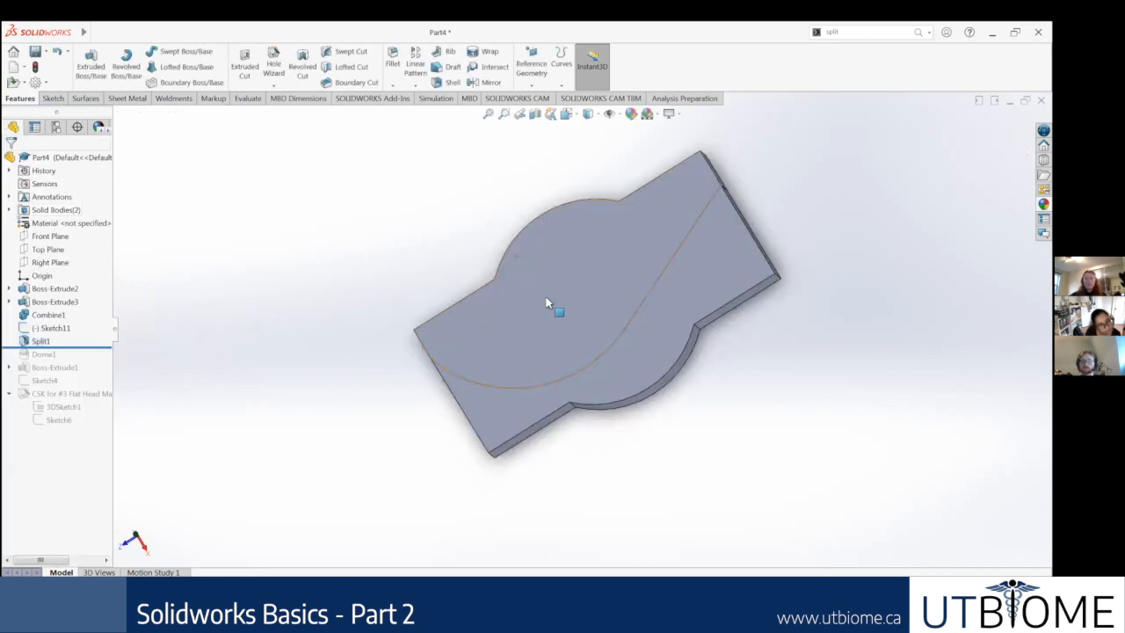
Step: Try to delete one split body by its top face, and undo the deletion
{"action": "left_click", "coordinate": [549, 307]}
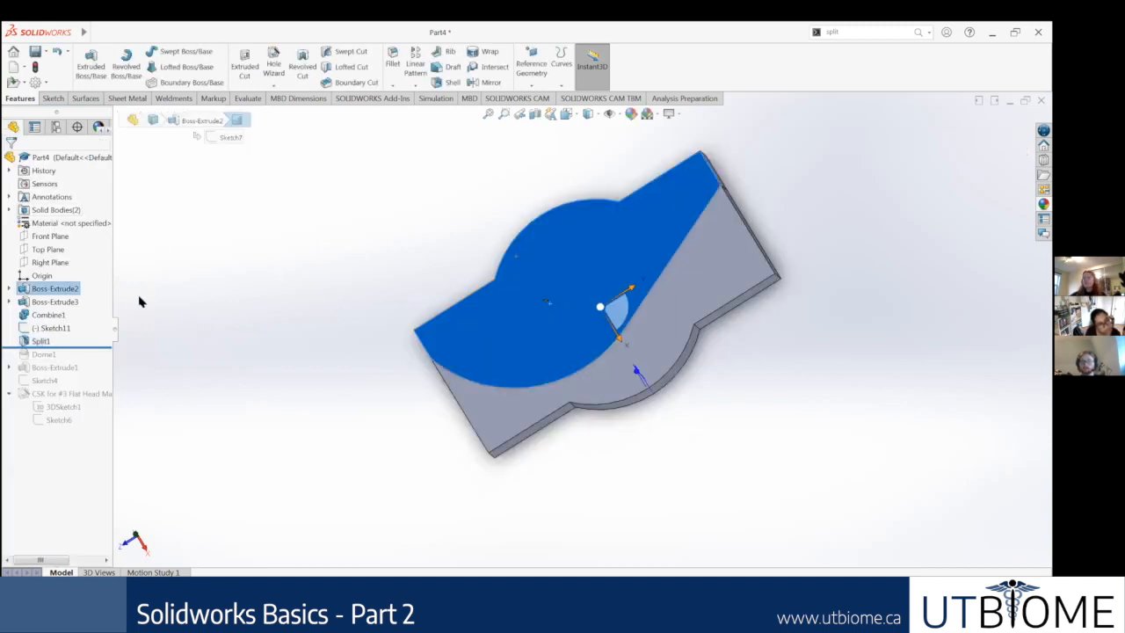
{"action": "key", "text": "Delete"}
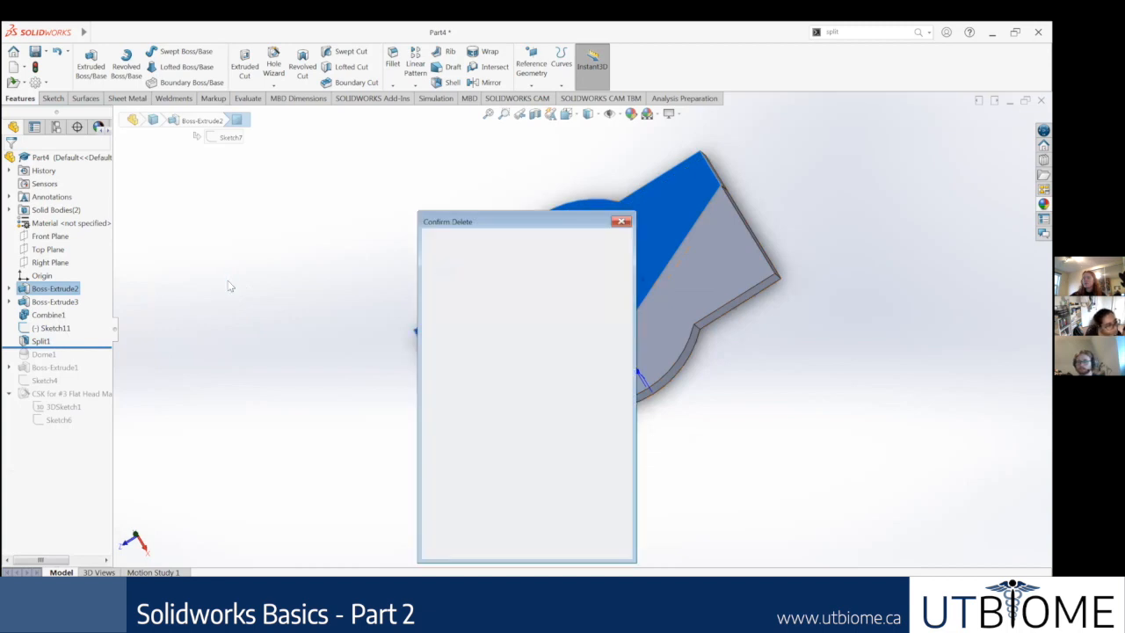
{"action": "left_click", "coordinate": [601, 246]}
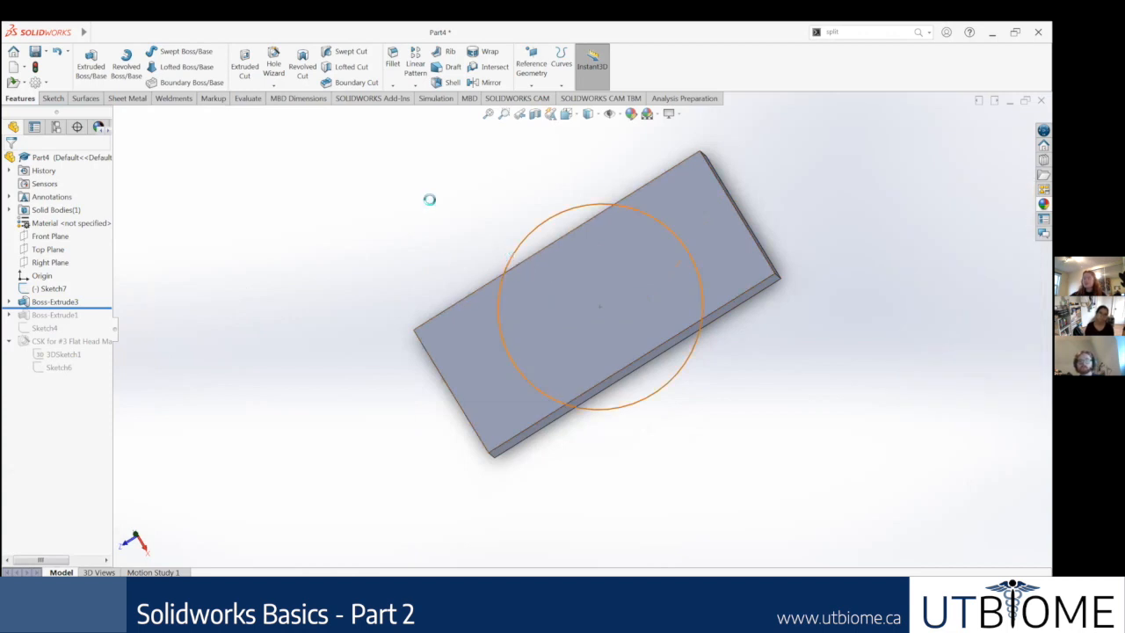
{"action": "key", "text": "ctrl+z"}
Step: Examine the dome on the split body's top face from above, from the side and from underneath
{"action": "mouse_move", "coordinate": [295, 252]}
{"action": "middle_mouse_down"}
{"action": "mouse_move", "coordinate": [348, 266]}
{"action": "mouse_move", "coordinate": [386, 260]}
{"action": "middle_mouse_up"}
{"action": "middle_click_drag", "start_coordinate": [571, 299], "coordinate": [487, 189]}
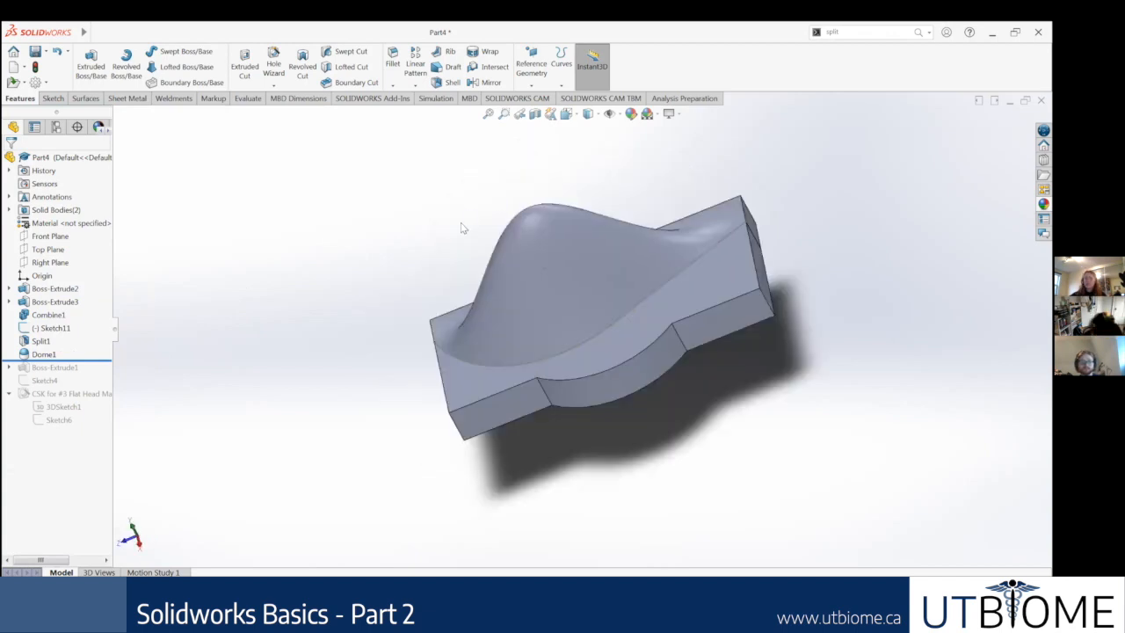
{"action": "middle_click_drag", "start_coordinate": [431, 239], "coordinate": [500, 289]}
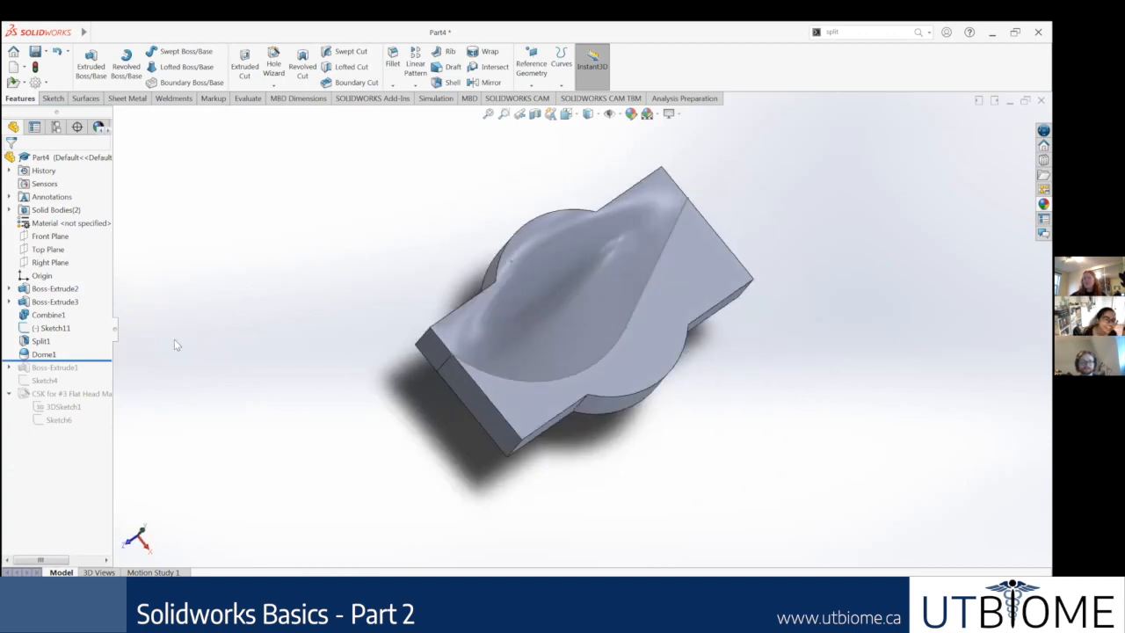
{"action": "middle_click_drag", "start_coordinate": [318, 317], "coordinate": [459, 319]}
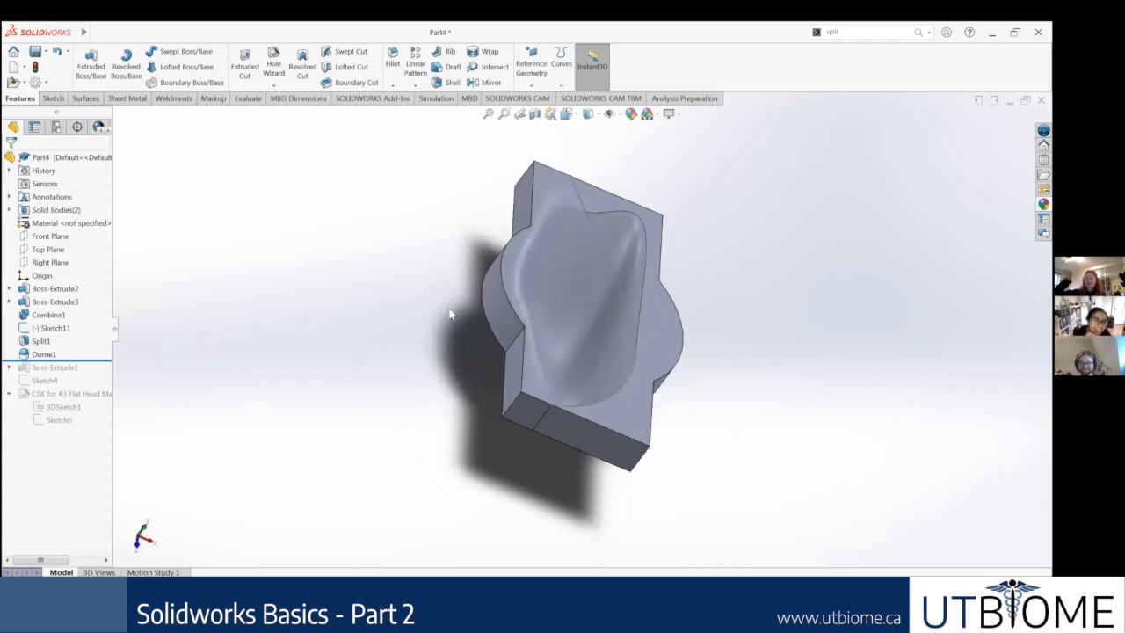
{"action": "middle_click_drag", "start_coordinate": [472, 249], "coordinate": [440, 290]}
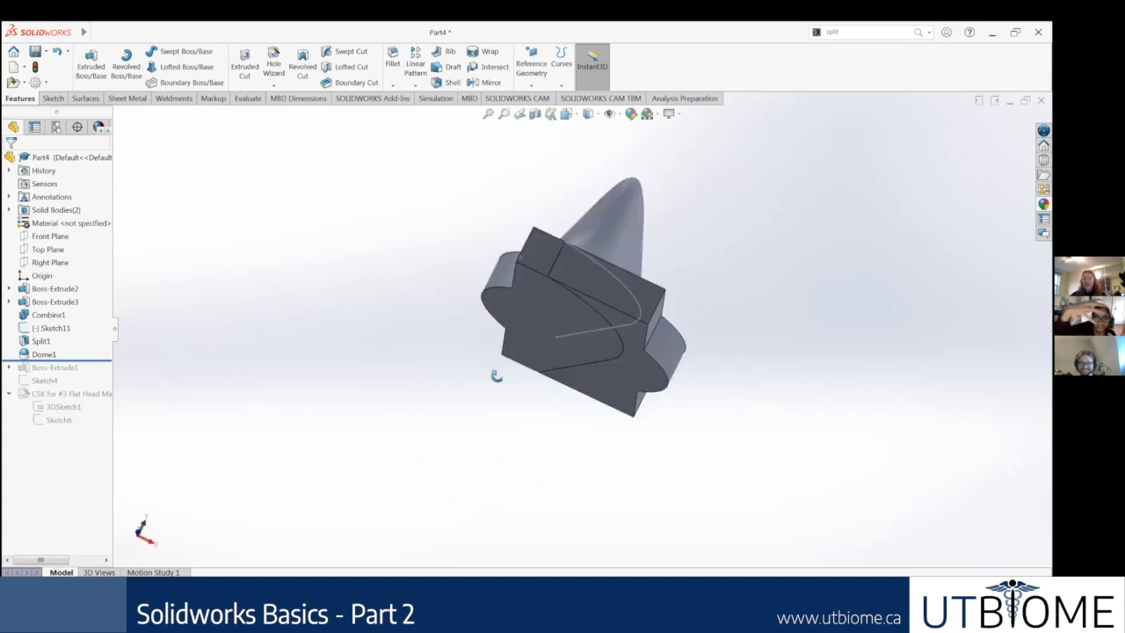
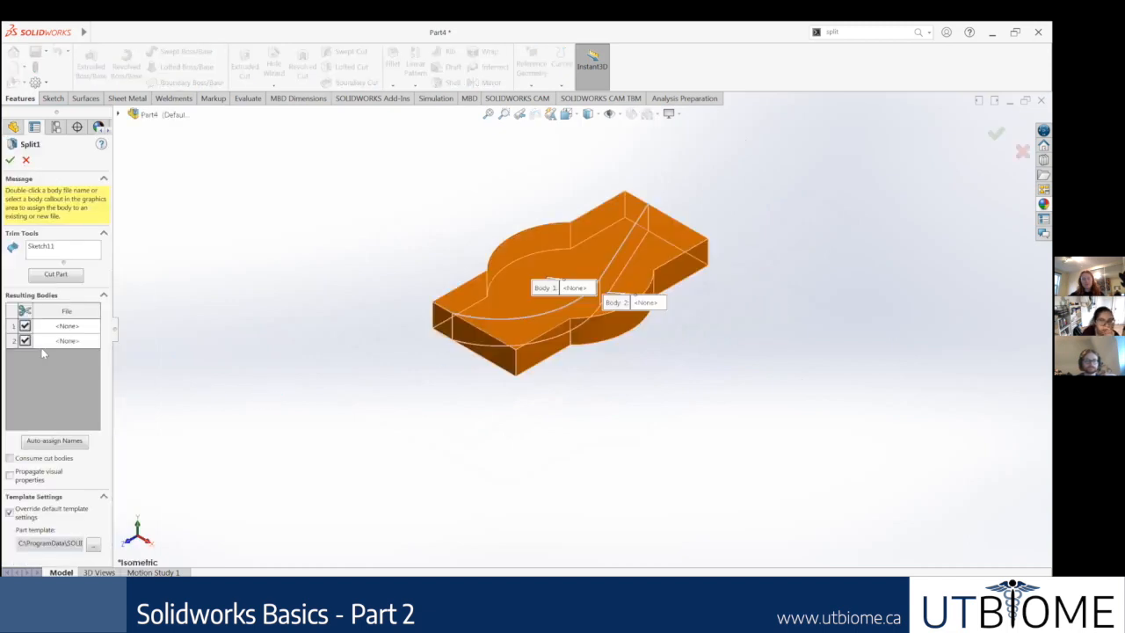
Step: Finish the Split by Sketch11 with cut bodies consumed, removing body 2 and keeping body 1
{"action": "left_click", "coordinate": [10, 458]}
{"action": "left_click", "coordinate": [25, 326]}
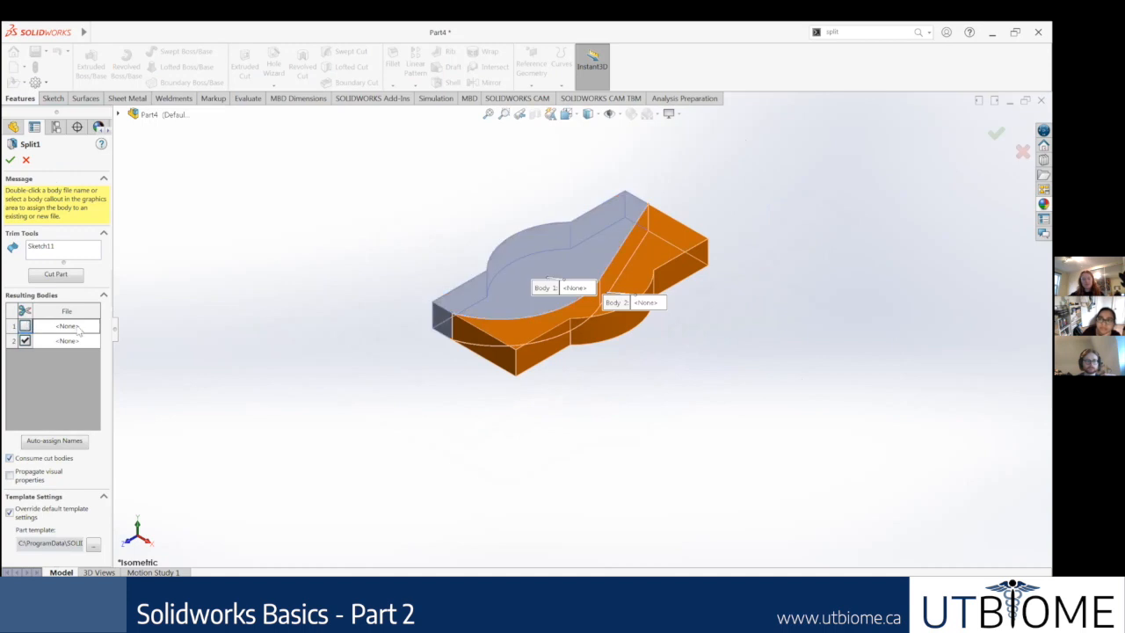
{"action": "left_click", "coordinate": [10, 161]}
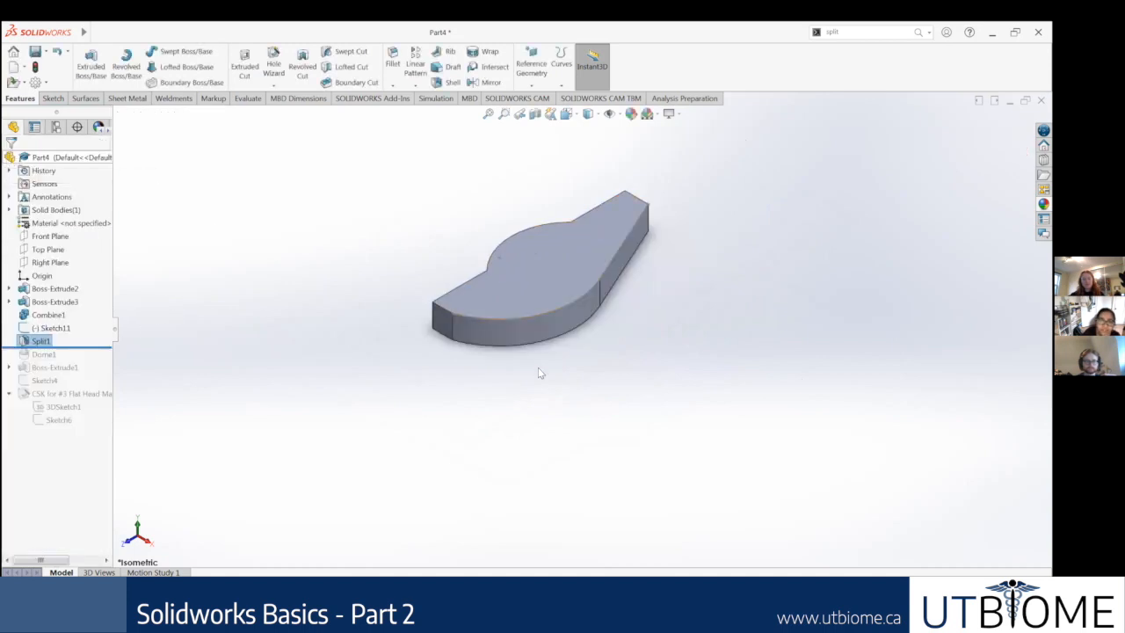
{"action": "middle_click_drag", "start_coordinate": [665, 316], "coordinate": [655, 355]}
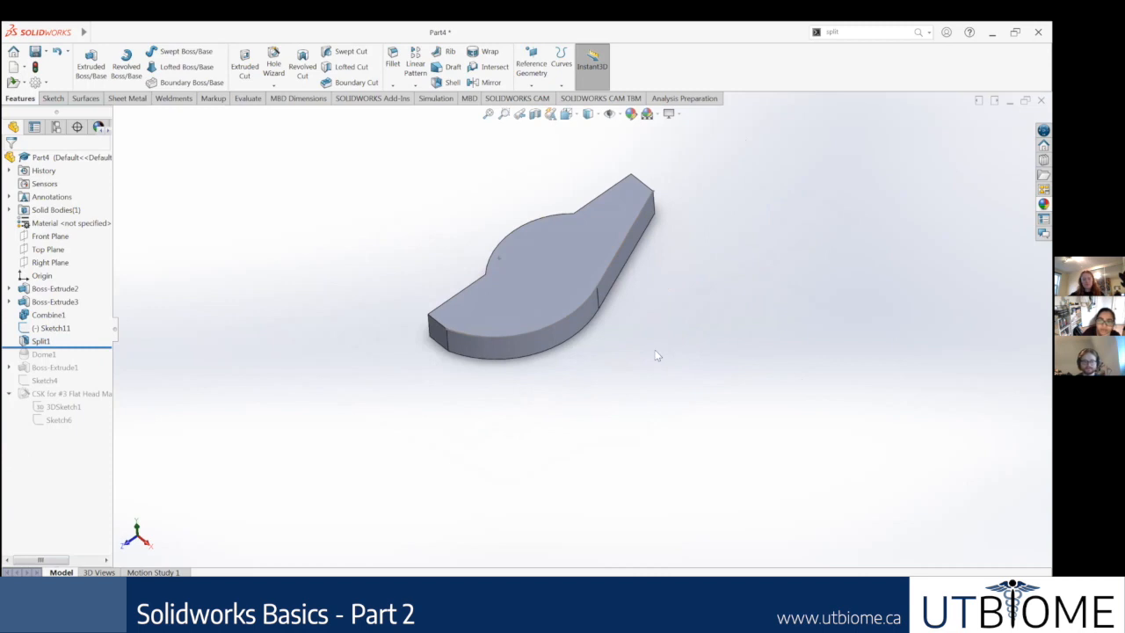
{"action": "scroll", "coordinate": [656, 355], "scroll_direction": "down", "scroll_amount": 2}
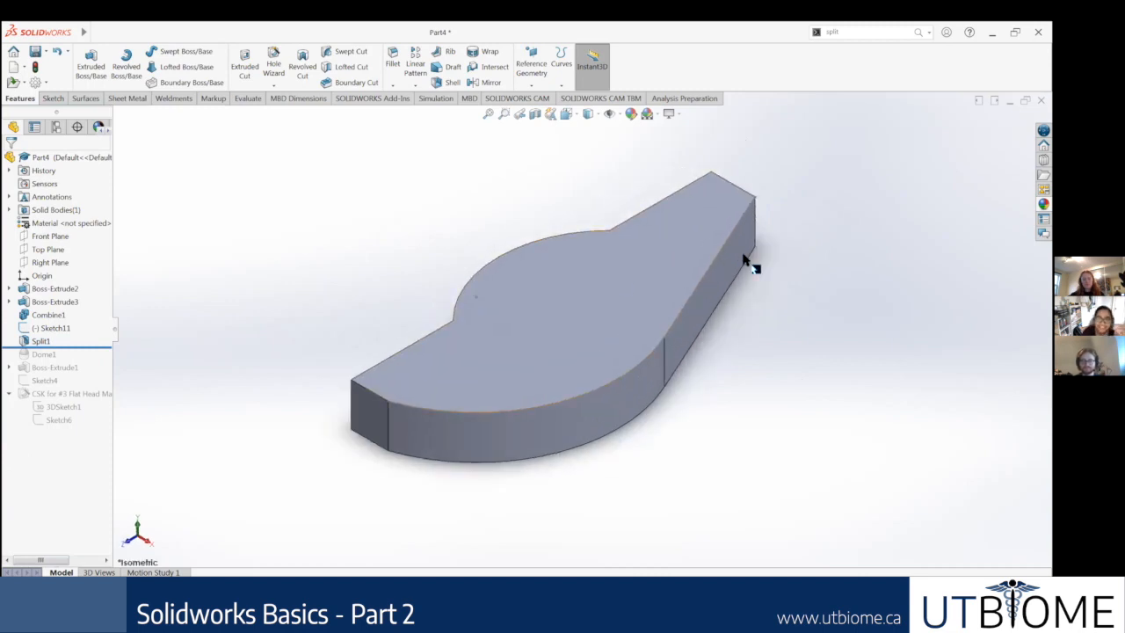
{"action": "scroll", "coordinate": [574, 374], "scroll_direction": "down", "scroll_amount": 2}
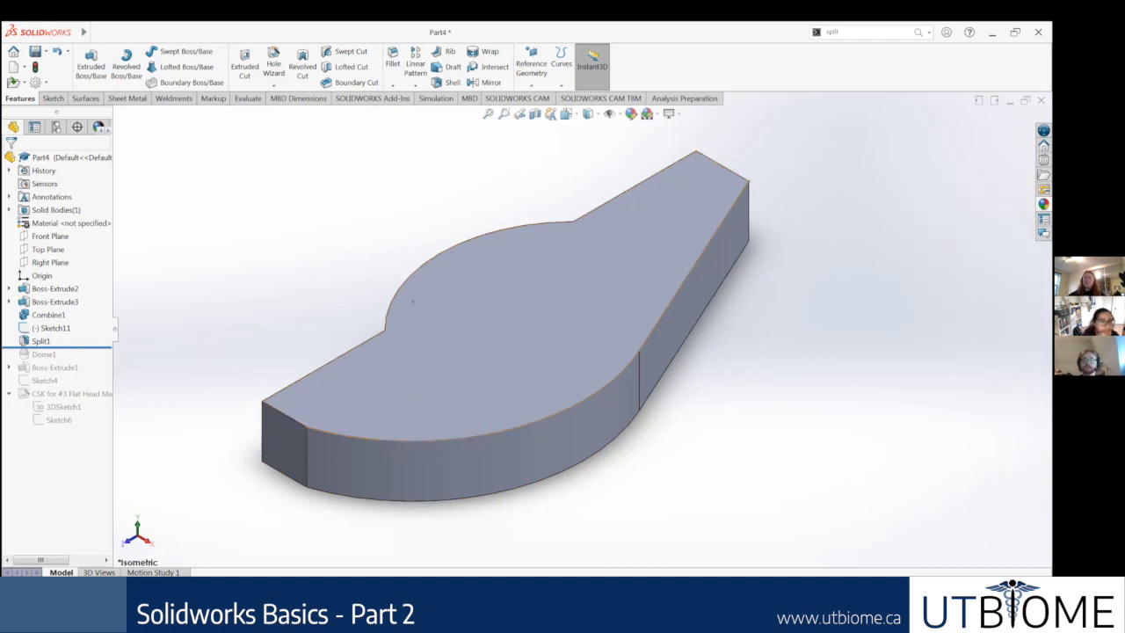
Step: Switch to Chrome and search Google in a new tab for "anatomical heart 3d model download"
{"action": "left_click", "coordinate": [290, 601]}
{"action": "key", "text": "ctrl+t"}
{"action": "type", "text": "anatomical heart 3d model downl"}
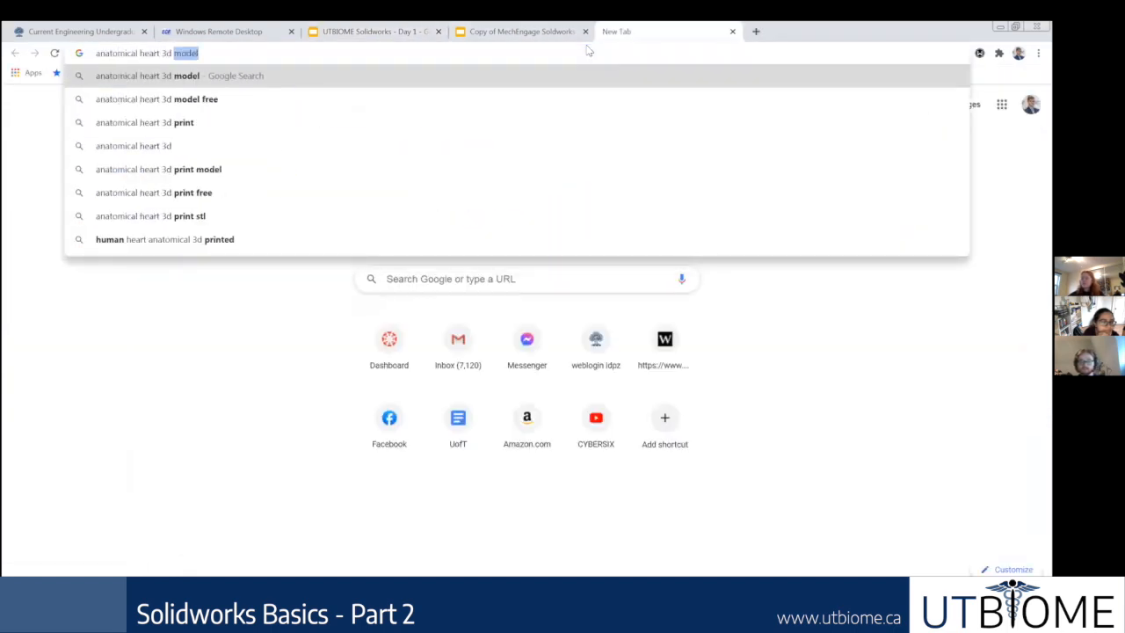
{"action": "type", "text": "oad"}
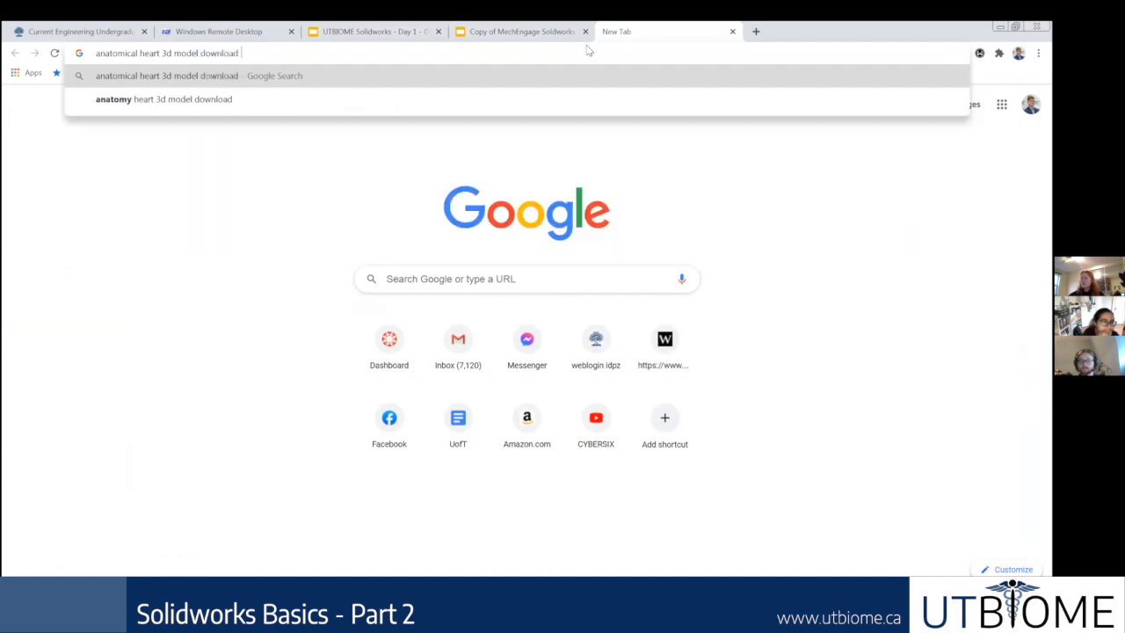
{"action": "key", "text": "Return"}
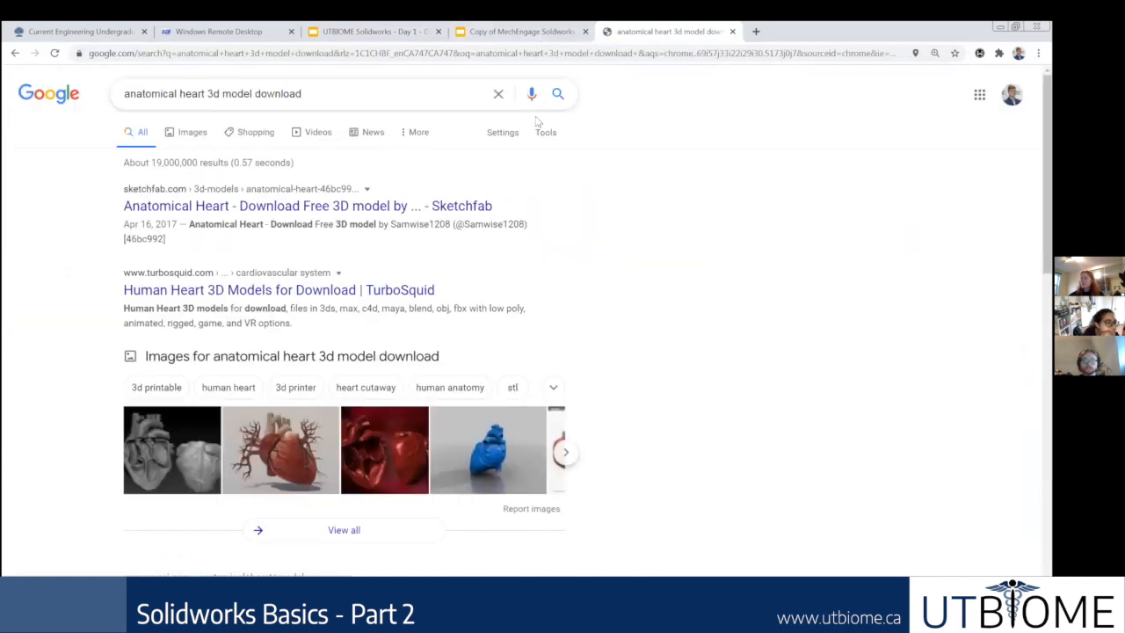
Step: Open the Anatomical Heart model on Sketchfab and try to download it, dismissing the login request
{"action": "left_click", "coordinate": [396, 209]}
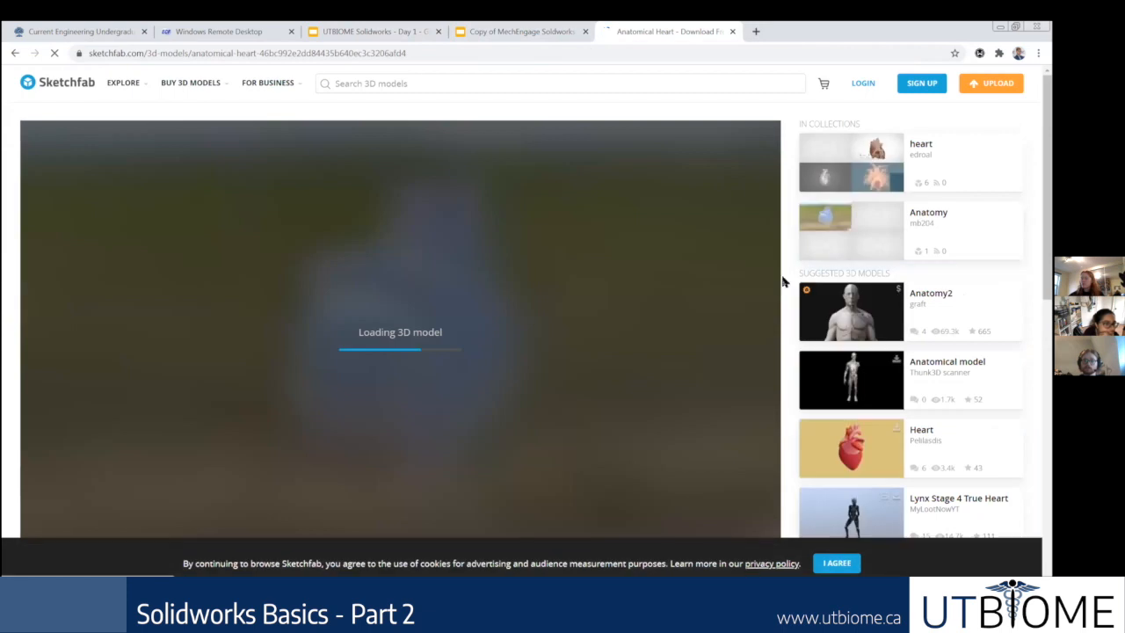
{"action": "scroll", "coordinate": [784, 263], "scroll_direction": "down", "scroll_amount": 1}
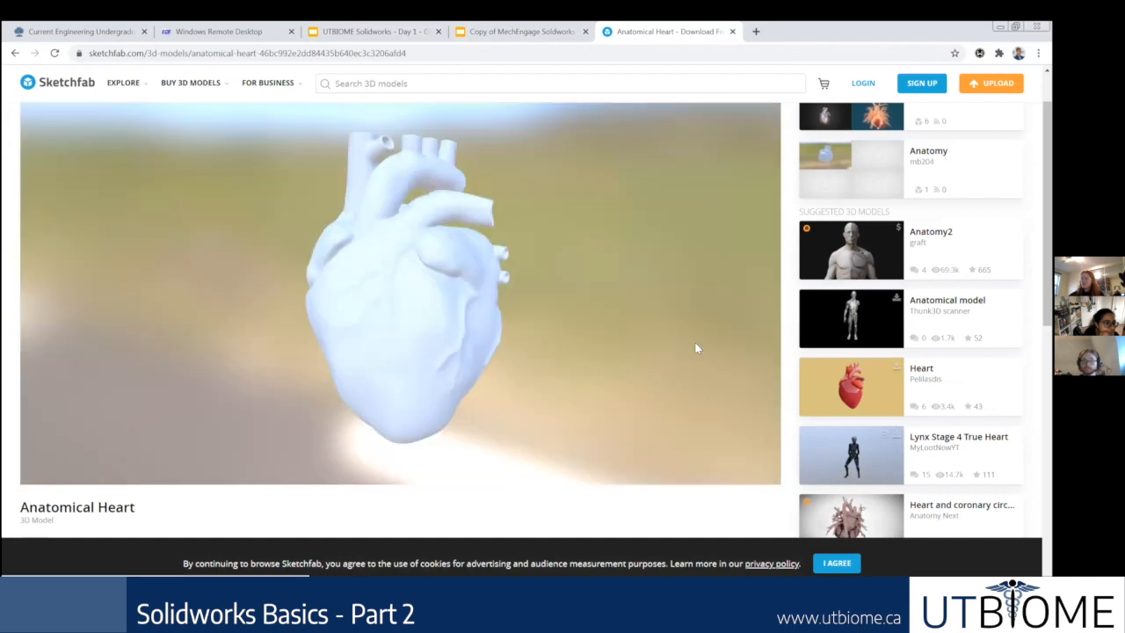
{"action": "scroll", "coordinate": [477, 376], "scroll_direction": "down", "scroll_amount": 3}
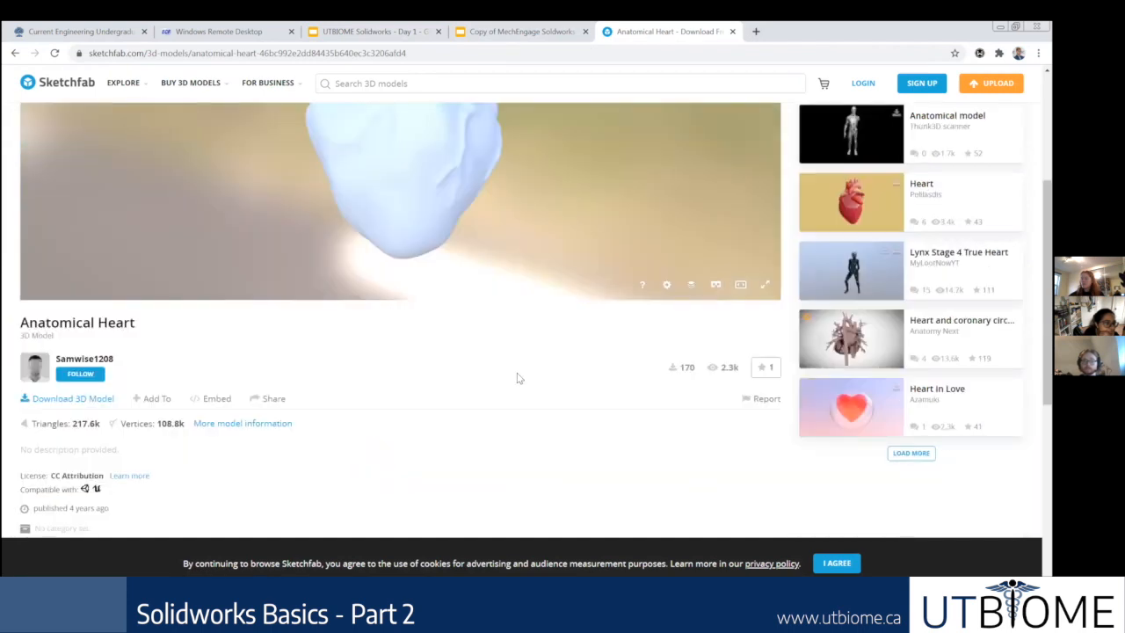
{"action": "scroll", "coordinate": [517, 378], "scroll_direction": "down", "scroll_amount": 1}
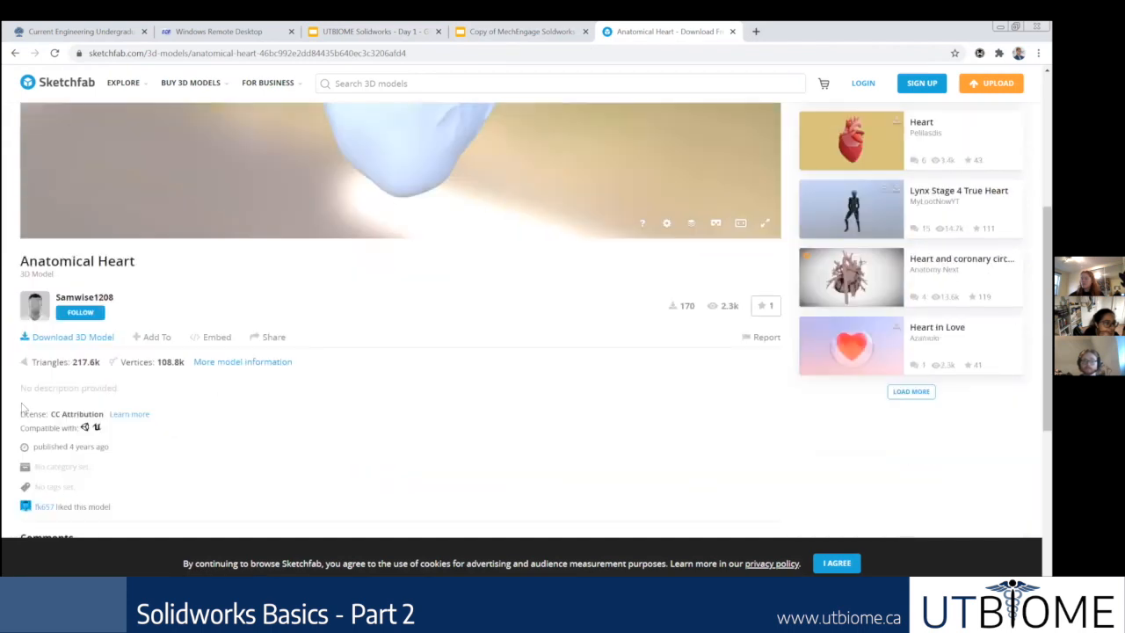
{"action": "left_click", "coordinate": [84, 342]}
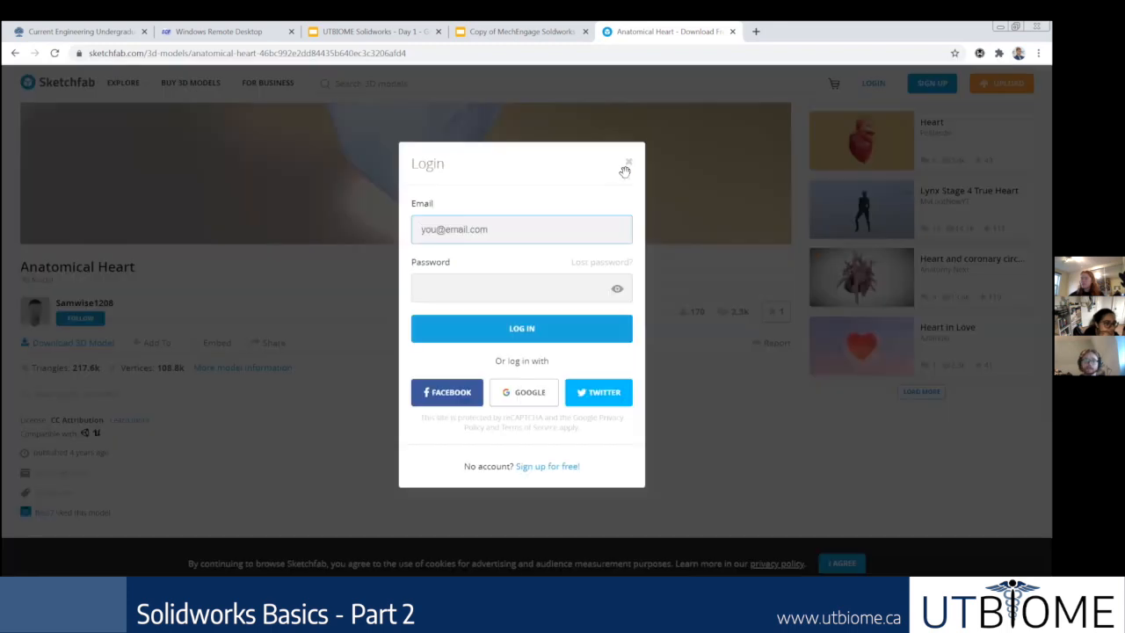
{"action": "left_click", "coordinate": [627, 165]}
{"action": "scroll", "coordinate": [402, 284], "scroll_direction": "down", "scroll_amount": 2}
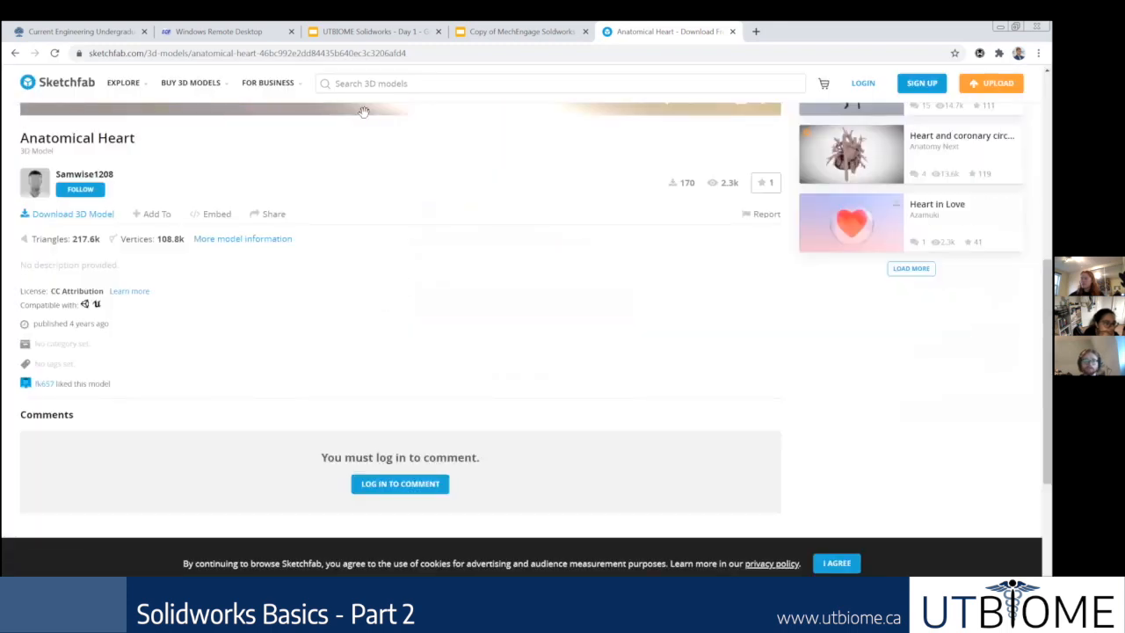
{"action": "scroll", "coordinate": [364, 114], "scroll_direction": "up", "scroll_amount": 4}
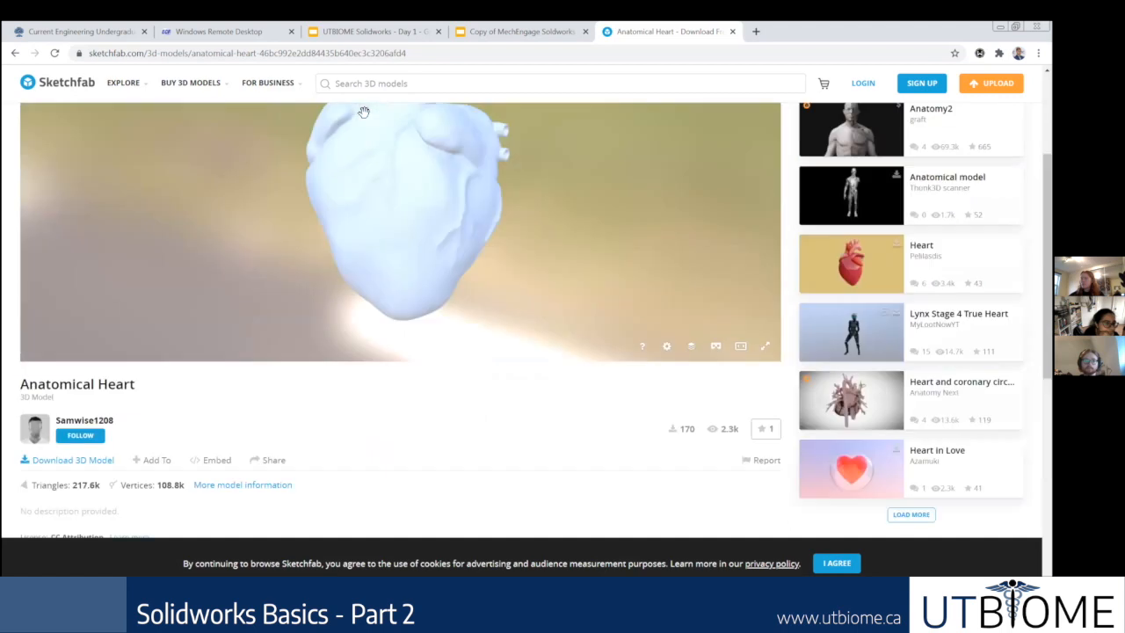
Step: Go to the Thingiverse website in the current browser tab
{"action": "left_click", "coordinate": [770, 54]}
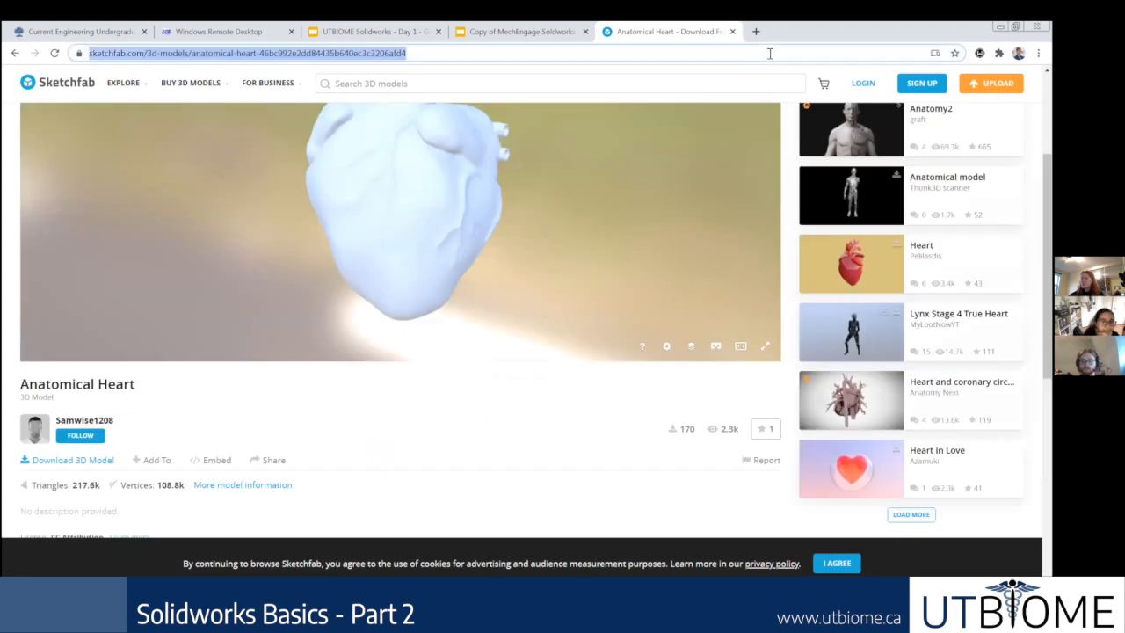
{"action": "type", "text": "thingiverse"}
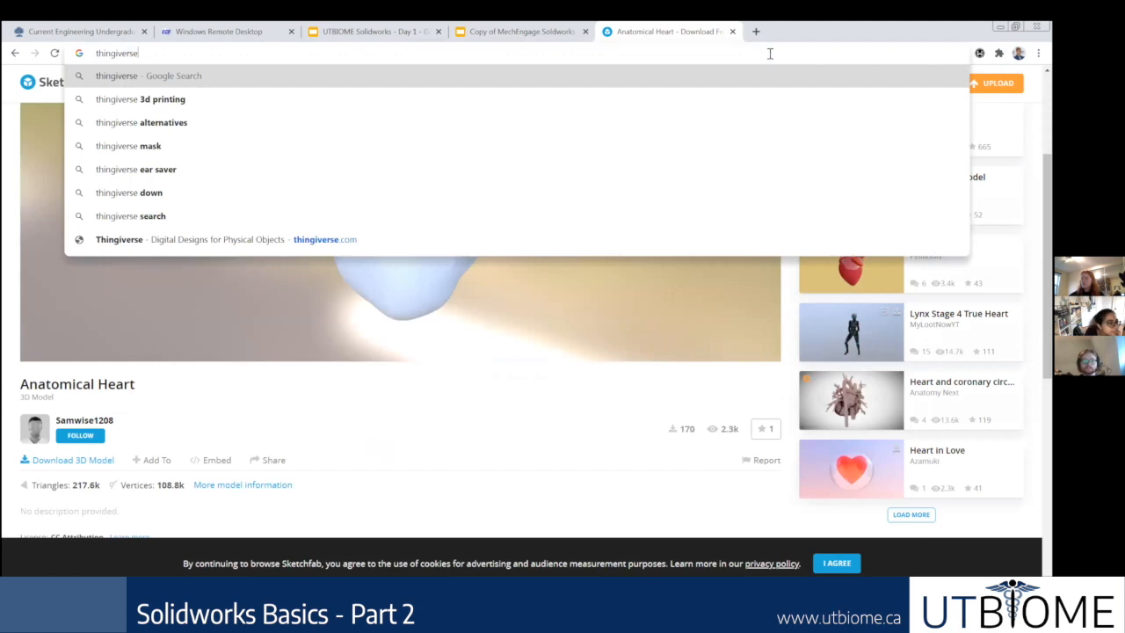
{"action": "key", "text": "Return"}
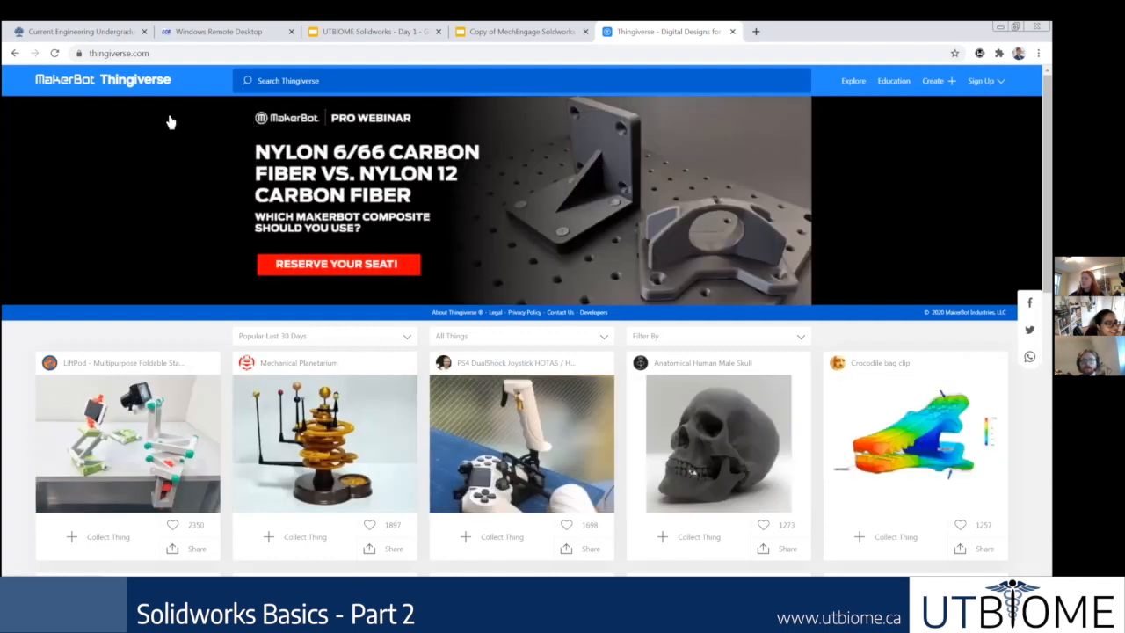
Step: Search Thingiverse for "heart" and look through the first page of results
{"action": "left_click", "coordinate": [447, 85]}
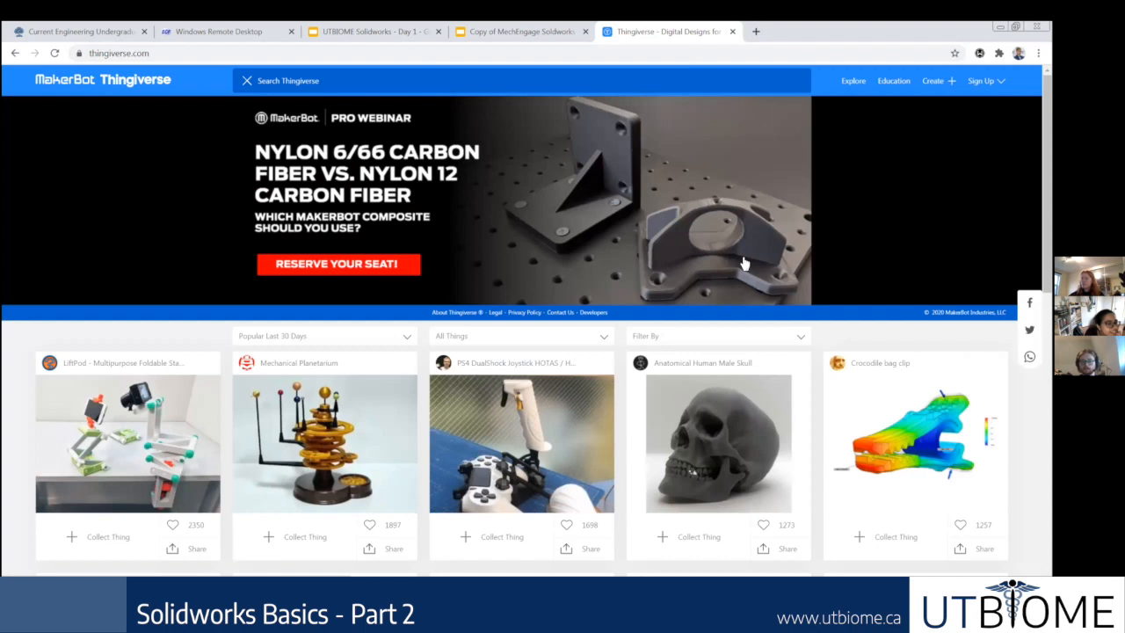
{"action": "type", "text": "hear"}
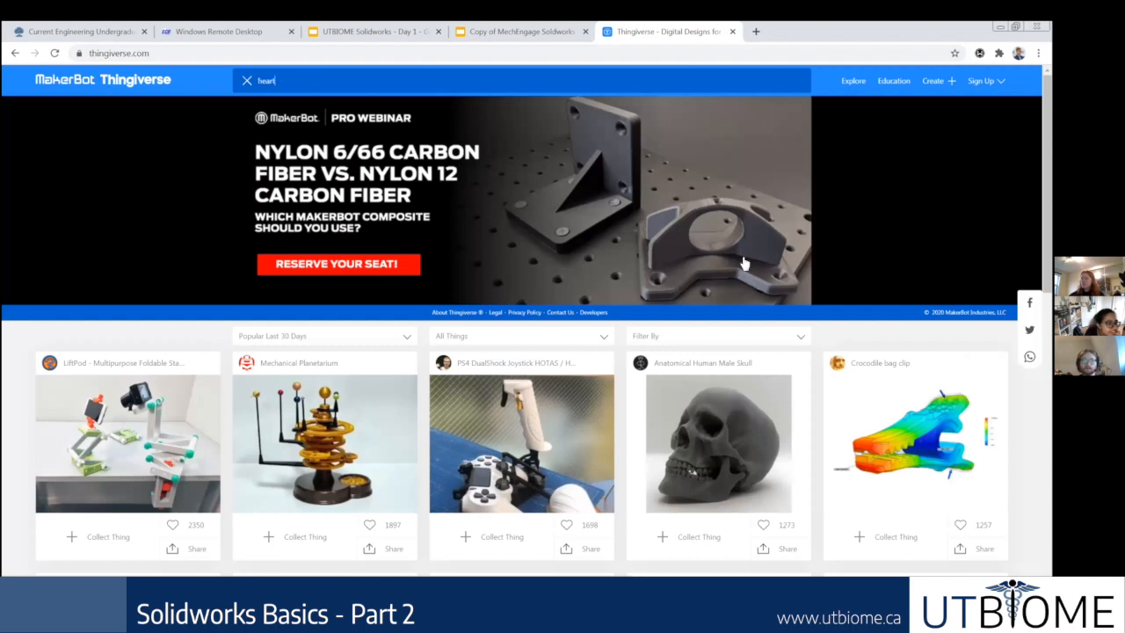
{"action": "type", "text": "t"}
{"action": "key", "text": "Return"}
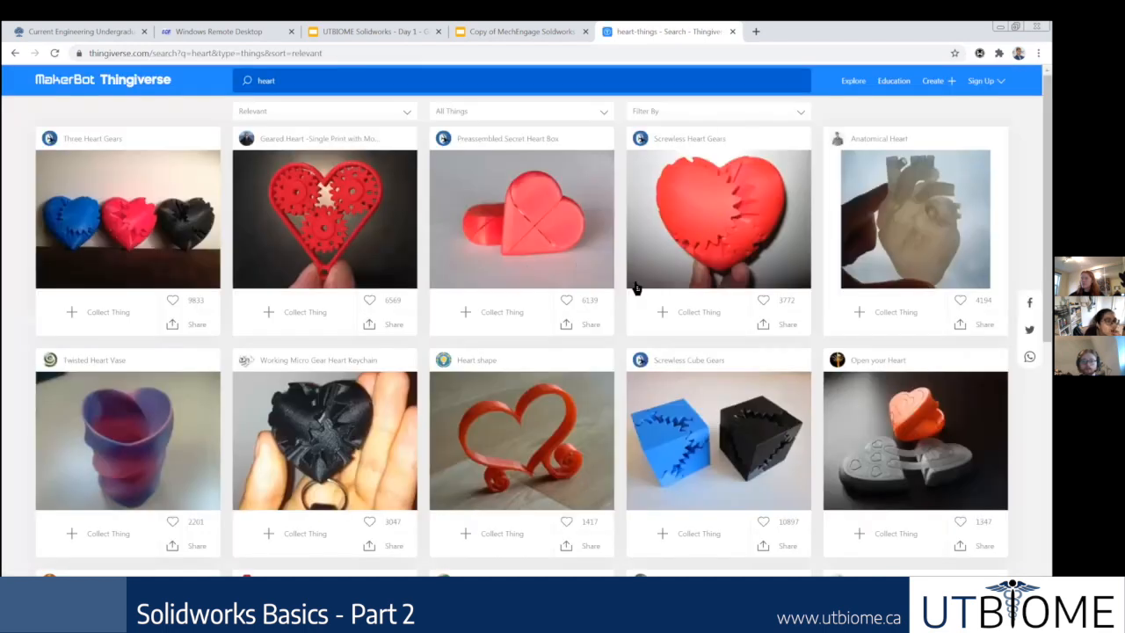
{"action": "scroll", "coordinate": [655, 320], "scroll_direction": "down", "scroll_amount": 2}
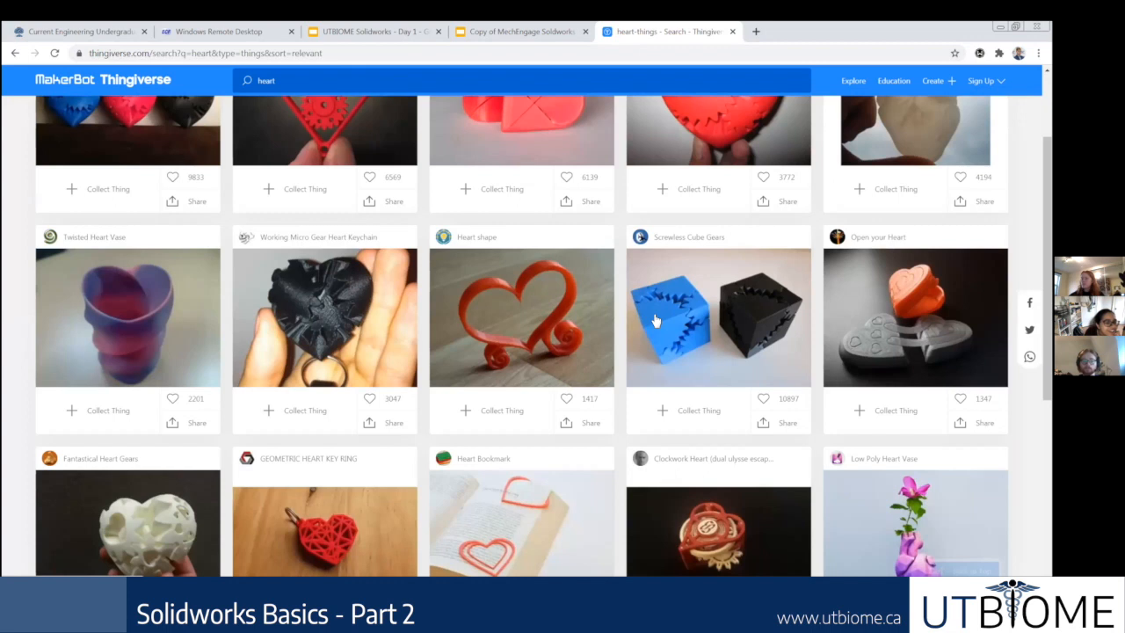
{"action": "scroll", "coordinate": [617, 323], "scroll_direction": "down", "scroll_amount": 5}
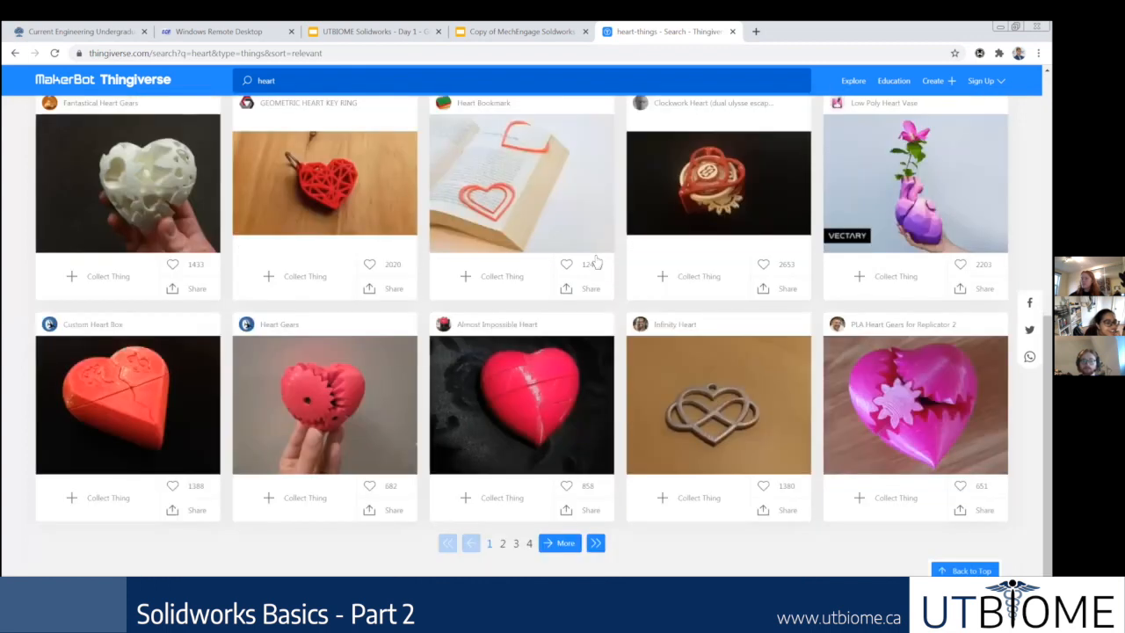
{"action": "scroll", "coordinate": [595, 261], "scroll_direction": "up", "scroll_amount": 10}
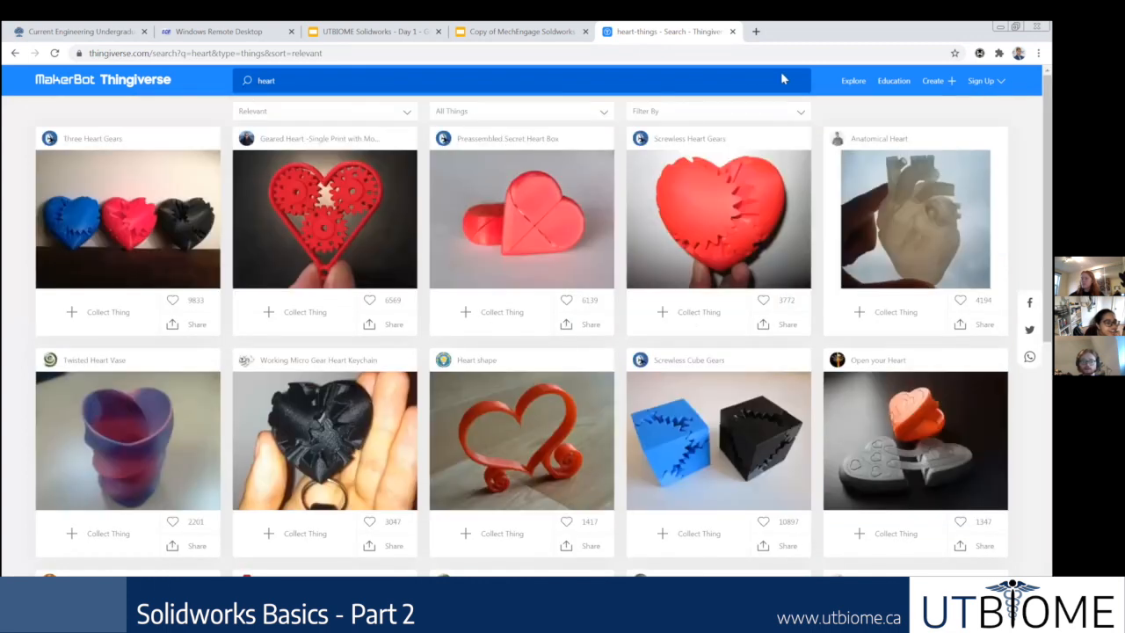
Step: Refine the Thingiverse search to "anatomical heart" and open the Anatomical Heart model by cicerone
{"action": "type", "text": "anatomical"}
{"action": "key", "text": "Return"}
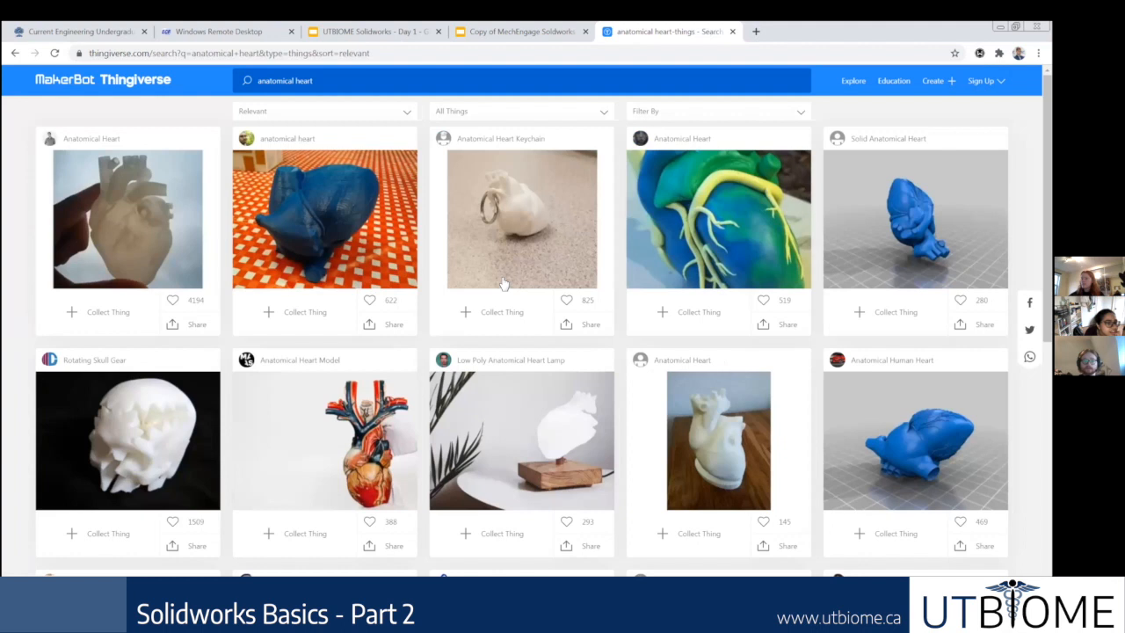
{"action": "left_click", "coordinate": [853, 262]}
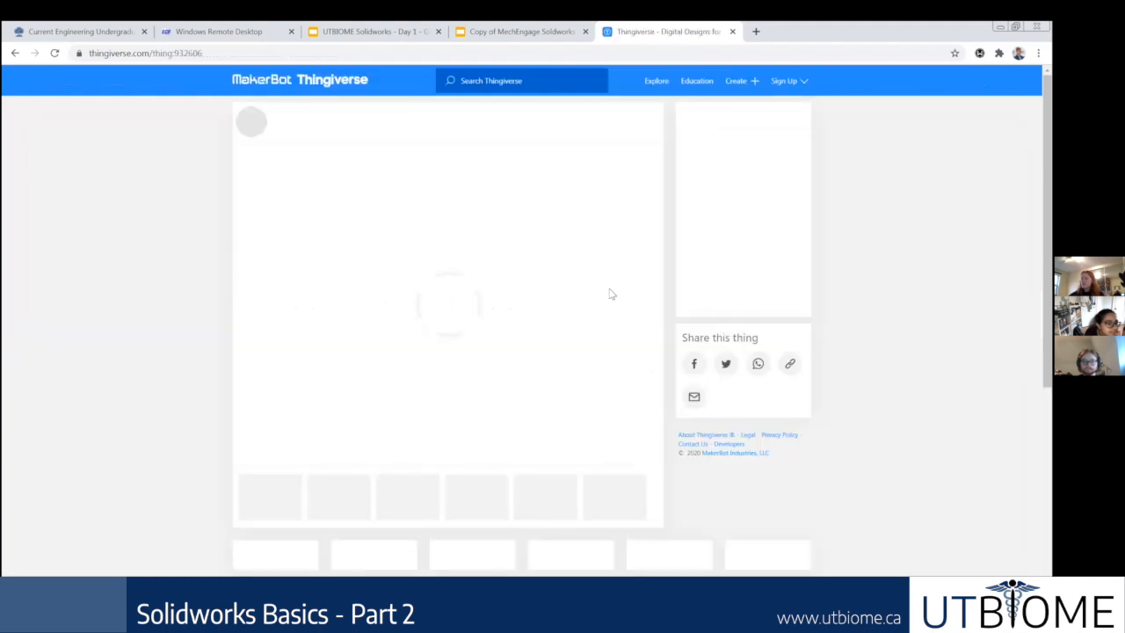
Step: Look through the Anatomical Heart model's gallery, viewing the 3D render and the photos of the printed heart
{"action": "scroll", "coordinate": [334, 443], "scroll_direction": "down", "scroll_amount": 2}
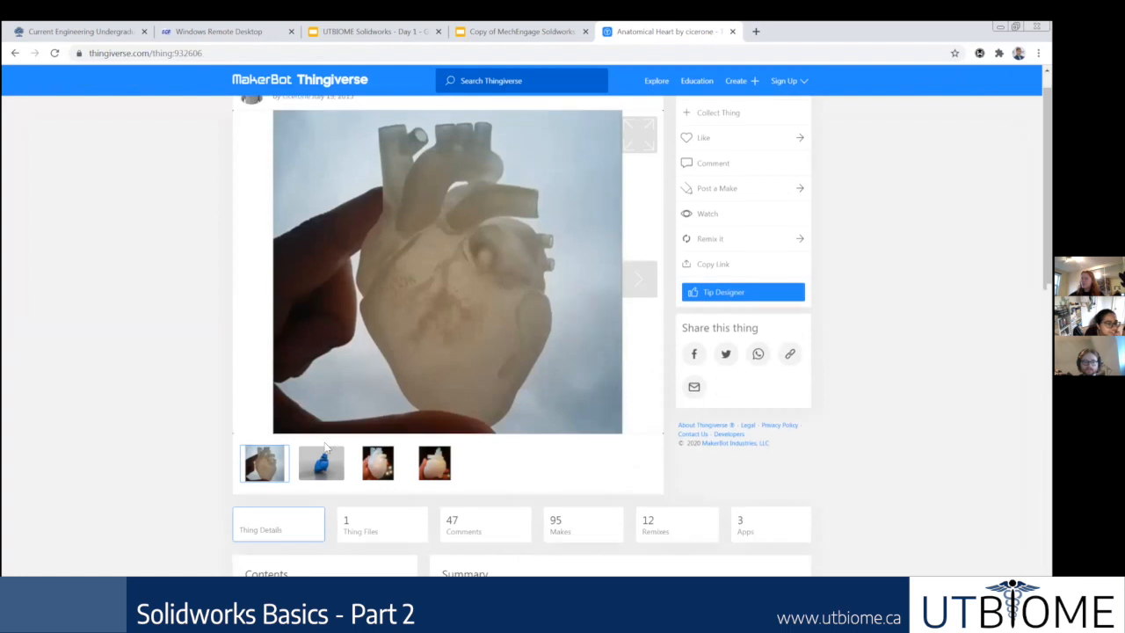
{"action": "scroll", "coordinate": [406, 420], "scroll_direction": "up", "scroll_amount": 1}
{"action": "left_click", "coordinate": [332, 497]}
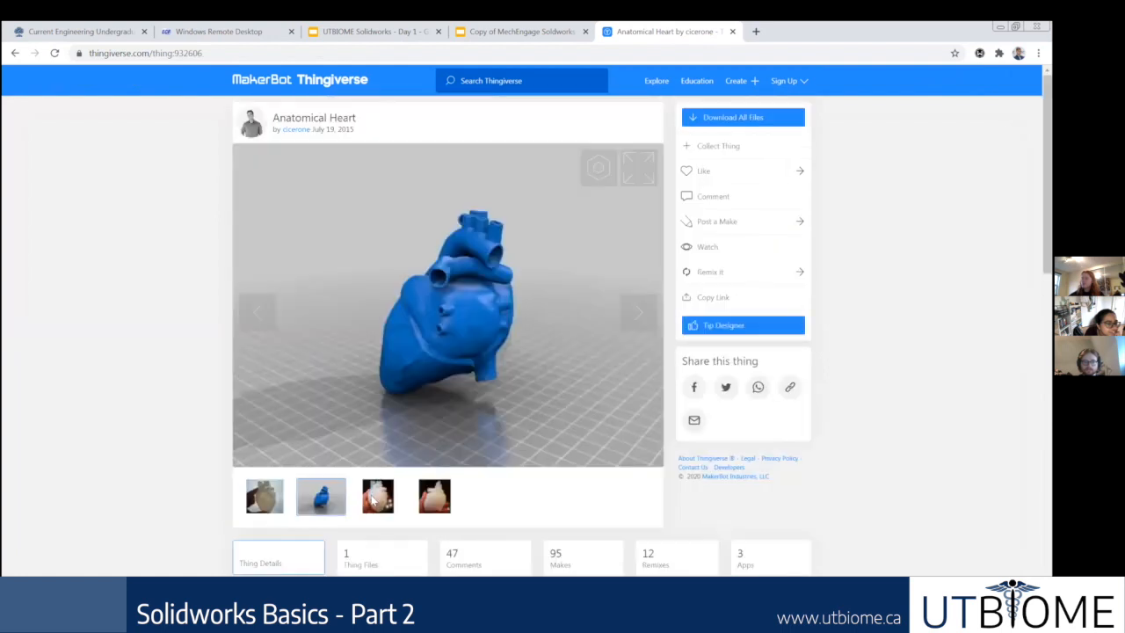
{"action": "left_click", "coordinate": [372, 499]}
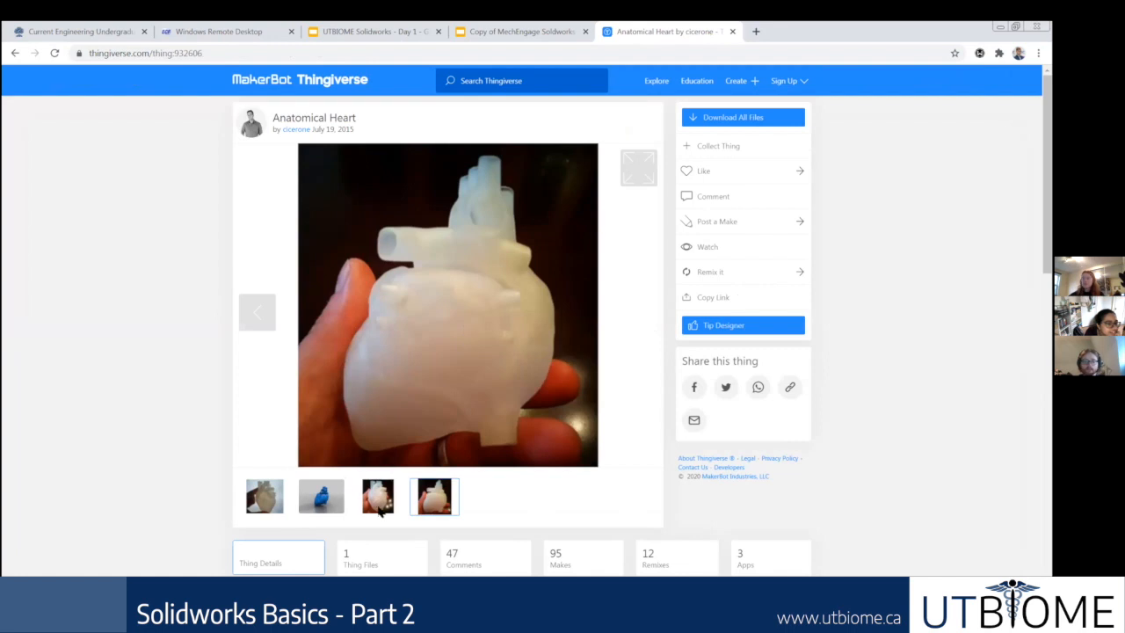
{"action": "left_click", "coordinate": [380, 507]}
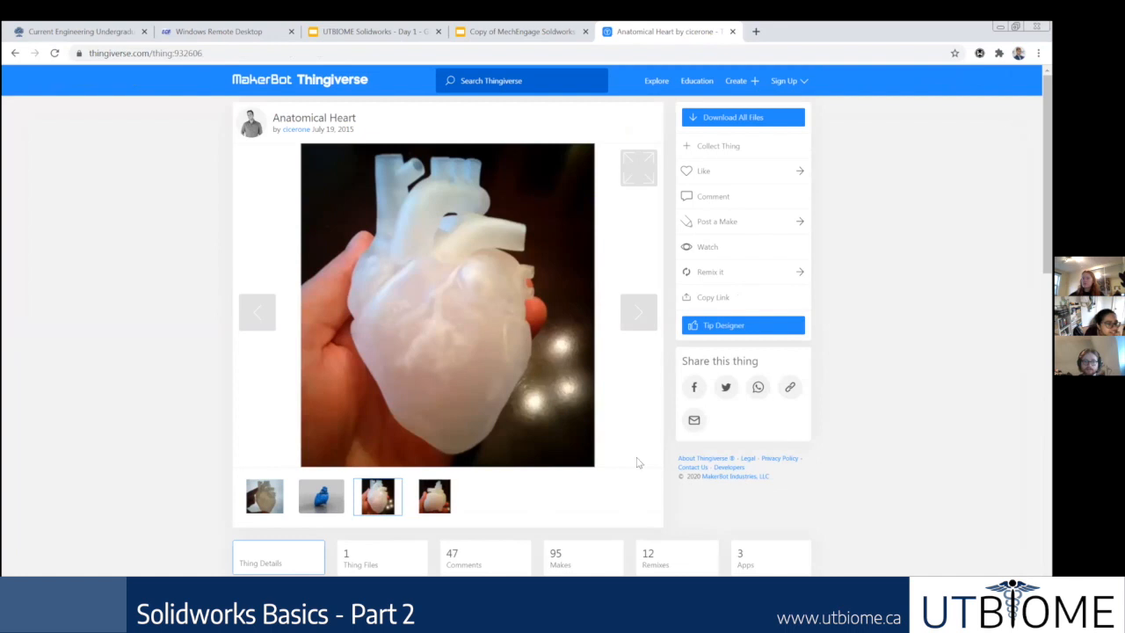
Step: Search Google in a new tab for the surgeon's name
{"action": "left_click", "coordinate": [758, 32]}
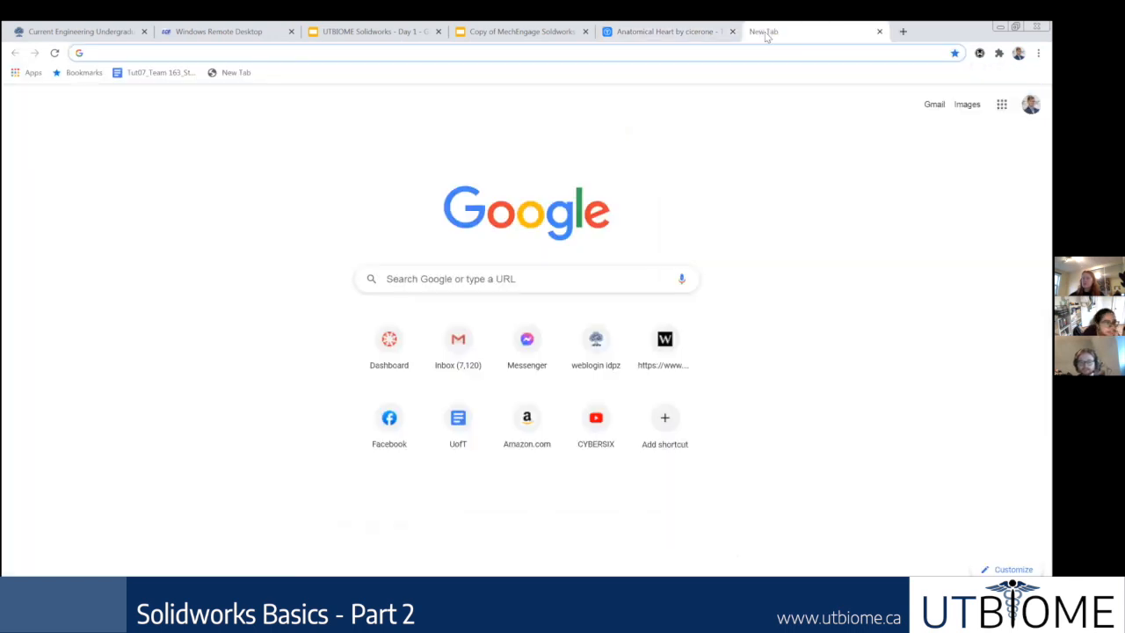
{"action": "type", "text": "Dr. Mac Quantr"}
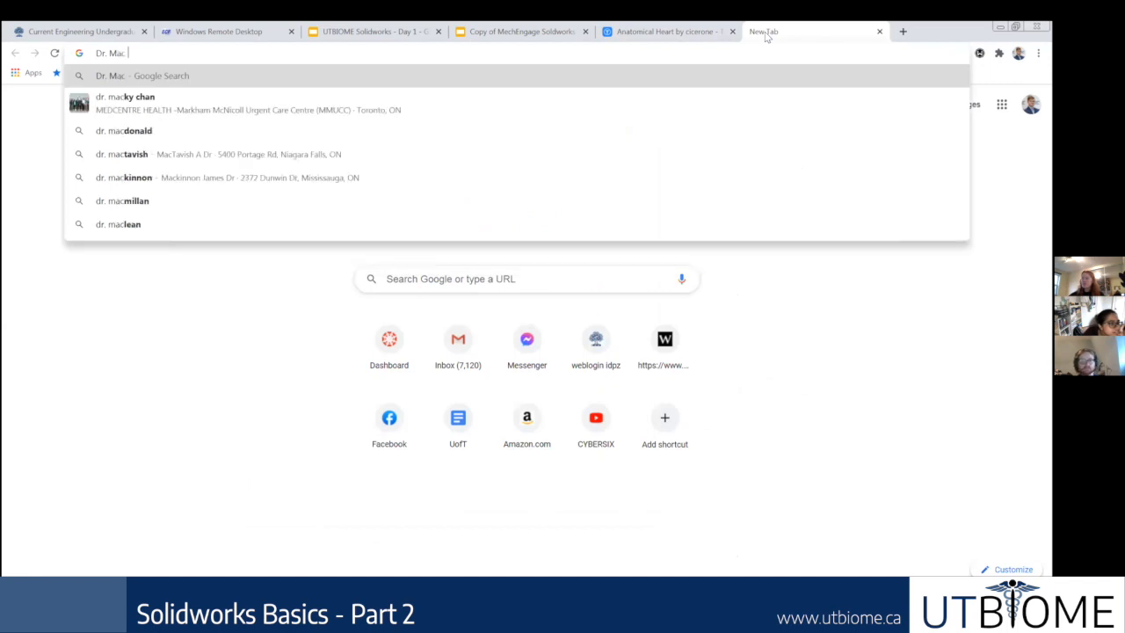
{"action": "key", "text": "BackSpace"}
{"action": "type", "text": "z"}
{"action": "key", "text": "Return"}
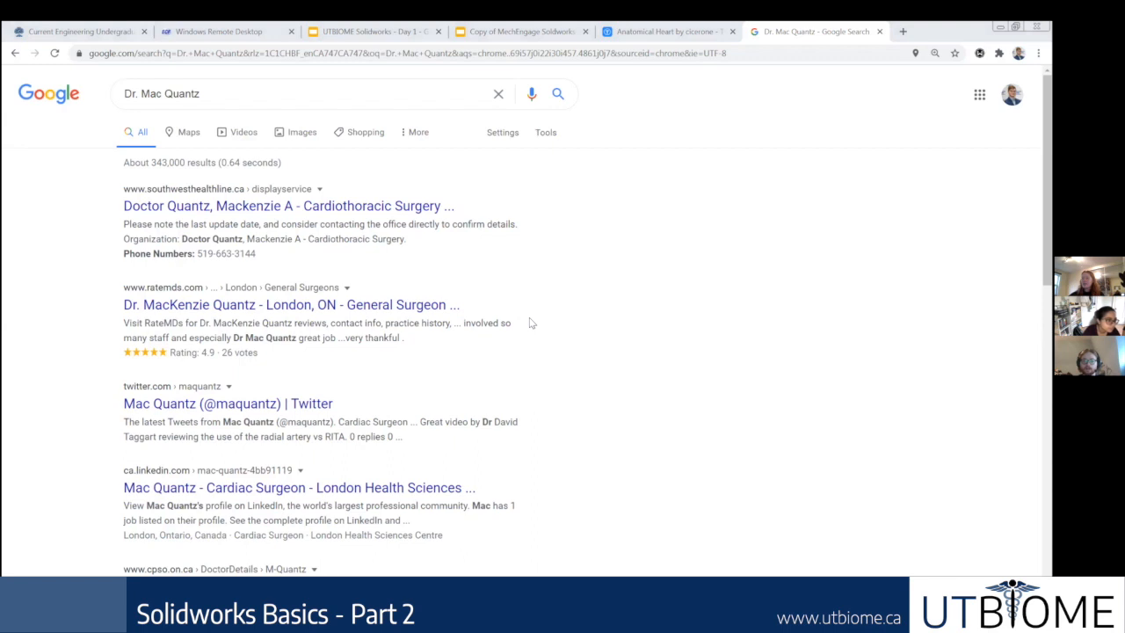
Step: Return to the Thingiverse Anatomical Heart page and review its summary and details
{"action": "left_click", "coordinate": [694, 32]}
{"action": "scroll", "coordinate": [218, 365], "scroll_direction": "down", "scroll_amount": 3}
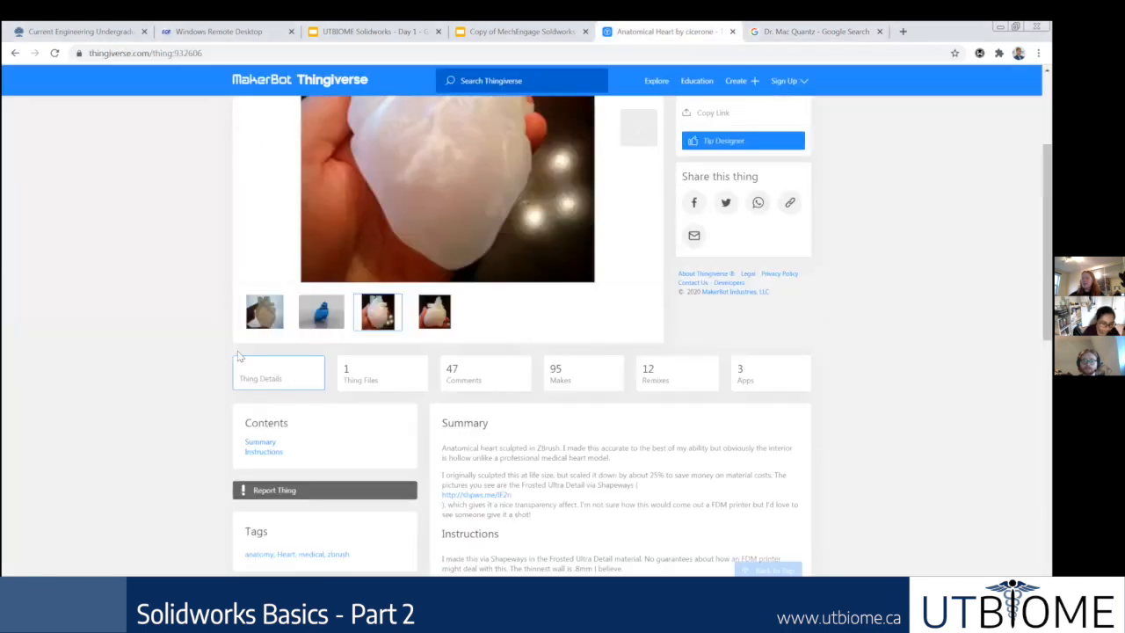
{"action": "scroll", "coordinate": [239, 356], "scroll_direction": "up", "scroll_amount": 3}
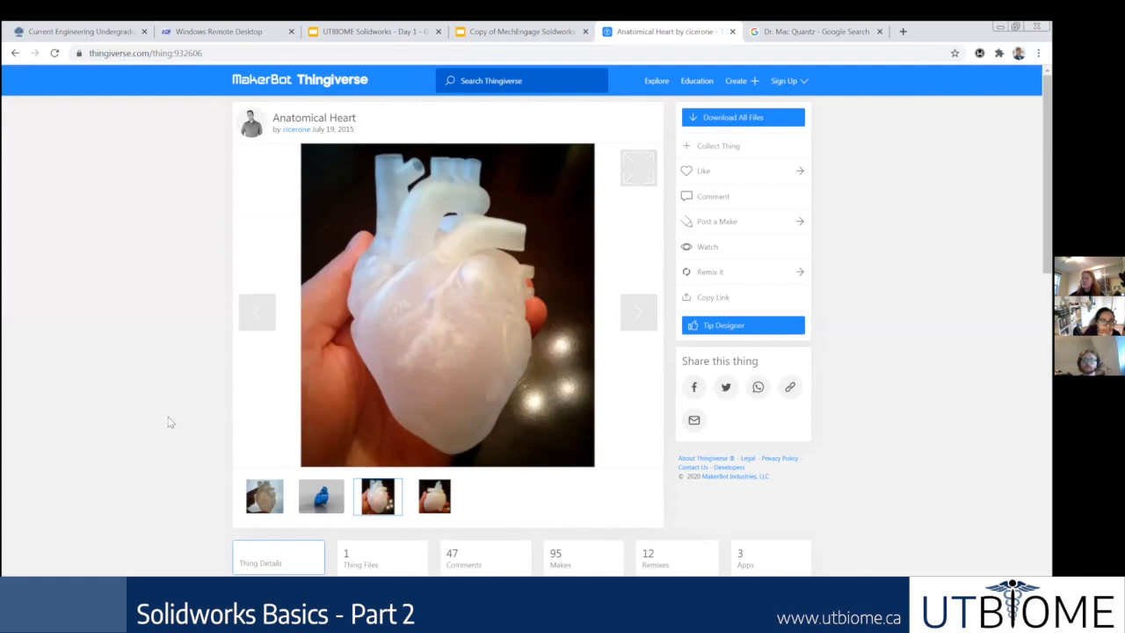
{"action": "scroll", "coordinate": [165, 418], "scroll_direction": "down", "scroll_amount": 1}
{"action": "scroll", "coordinate": [160, 419], "scroll_direction": "up", "scroll_amount": 1}
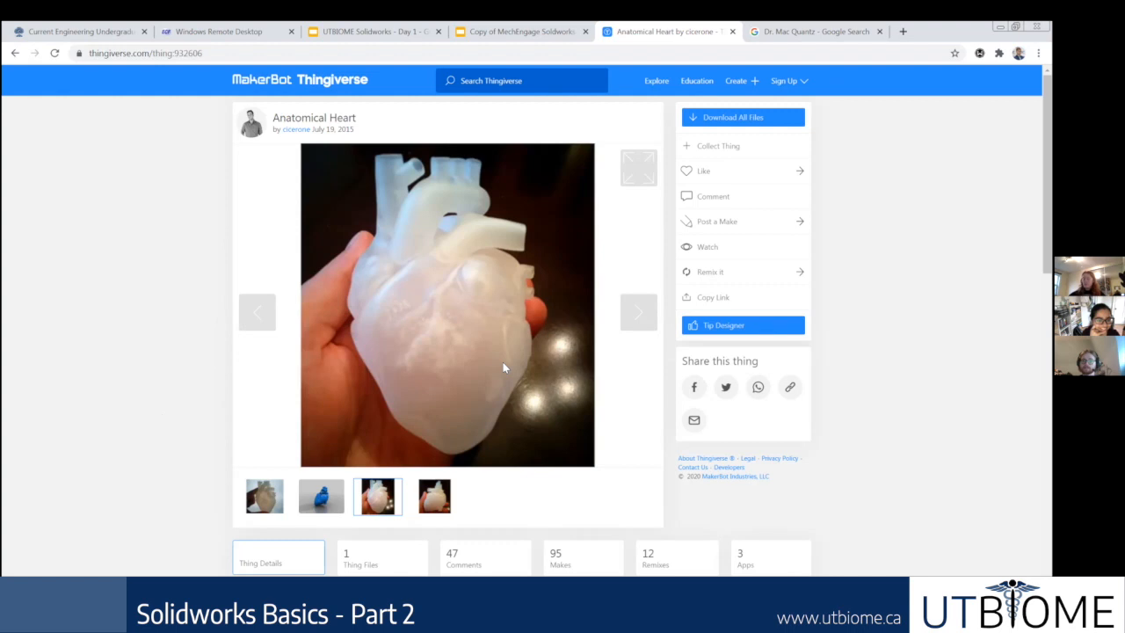
{"action": "scroll", "coordinate": [515, 348], "scroll_direction": "down", "scroll_amount": 1}
{"action": "scroll", "coordinate": [521, 351], "scroll_direction": "up", "scroll_amount": 1}
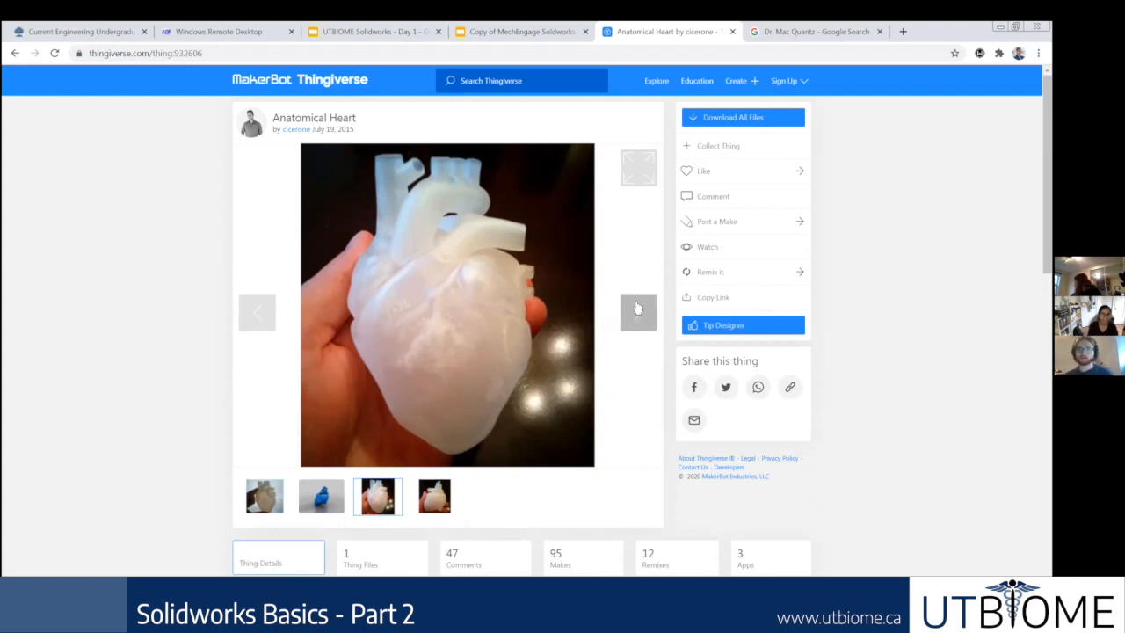
{"action": "scroll", "coordinate": [643, 371], "scroll_direction": "down", "scroll_amount": 1}
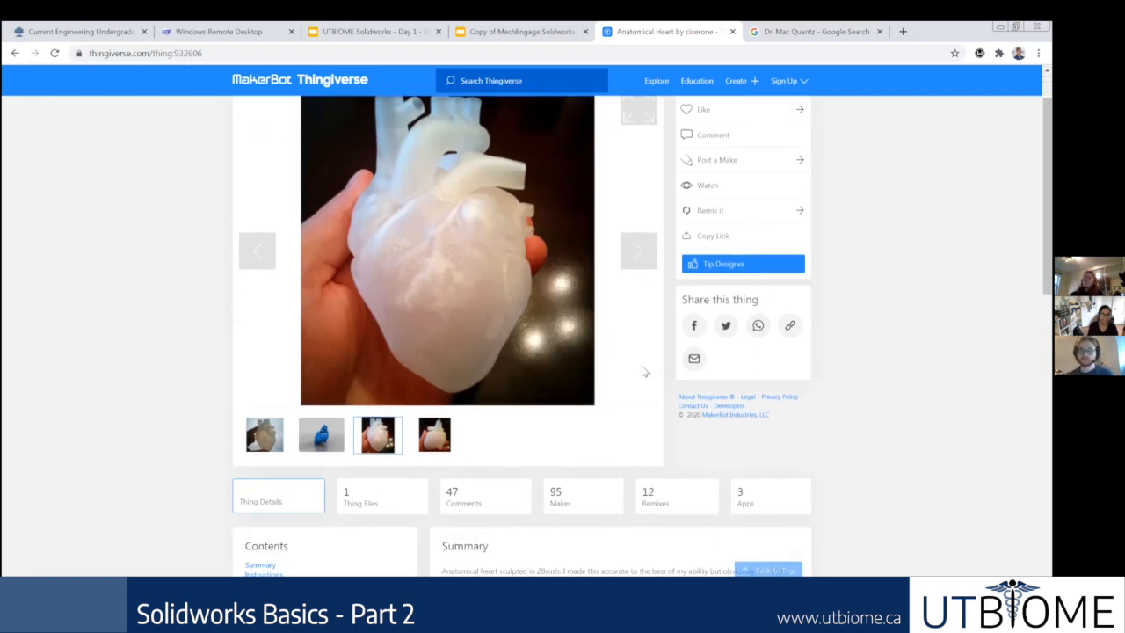
{"action": "scroll", "coordinate": [644, 387], "scroll_direction": "up", "scroll_amount": 1}
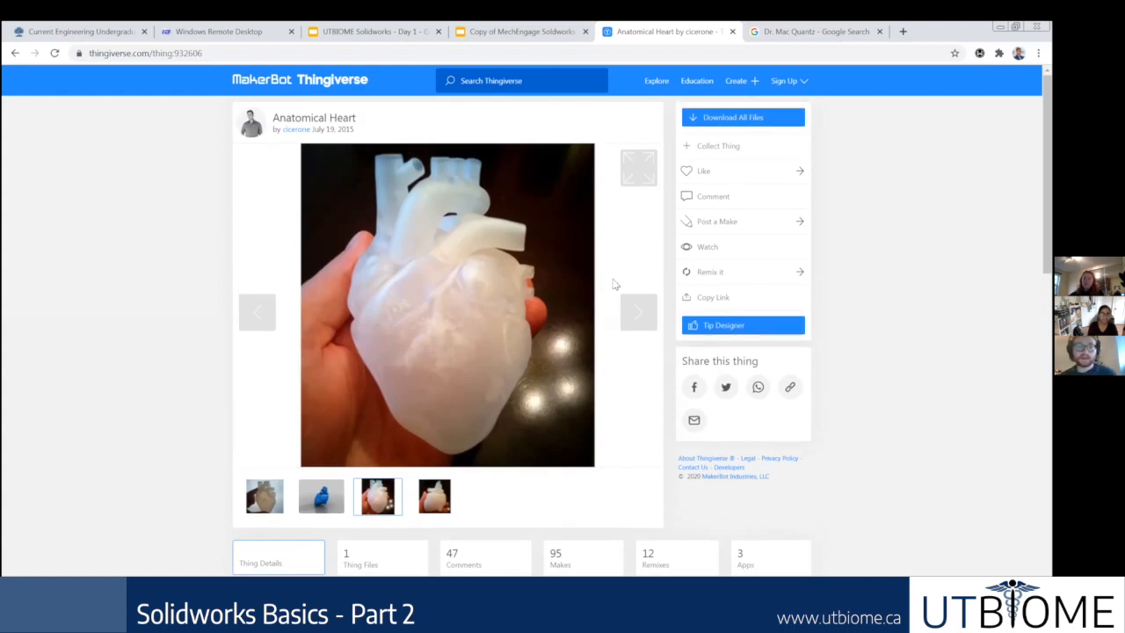
Step: Try to download all files of the Anatomical Heart model, then dismiss the download dialog
{"action": "left_click", "coordinate": [716, 119]}
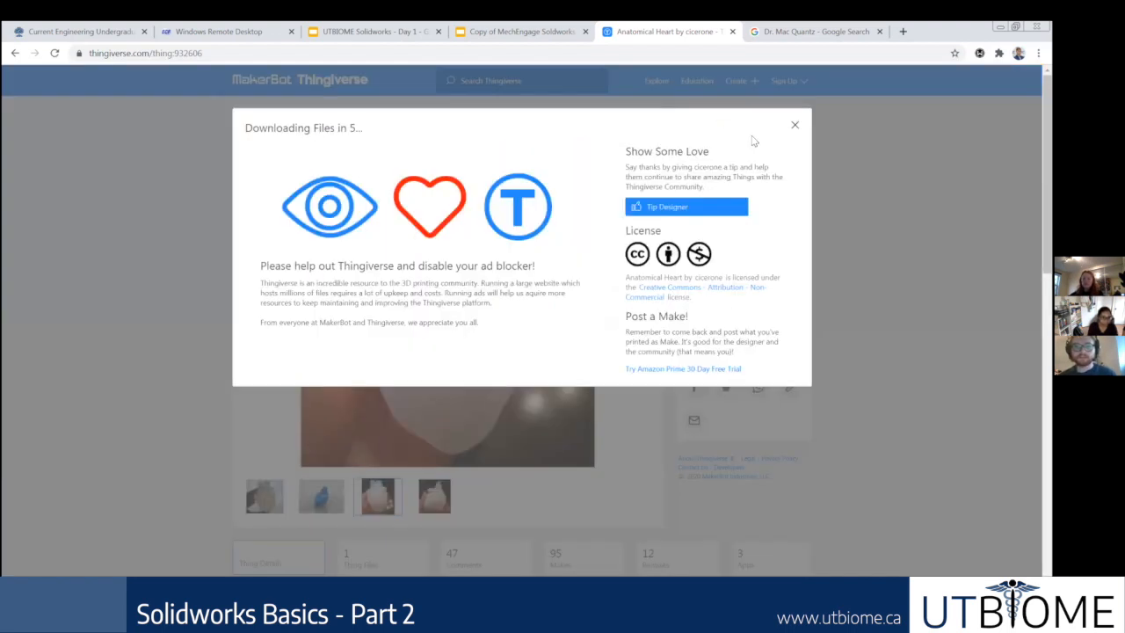
{"action": "left_click", "coordinate": [795, 130]}
{"action": "left_click", "coordinate": [720, 122]}
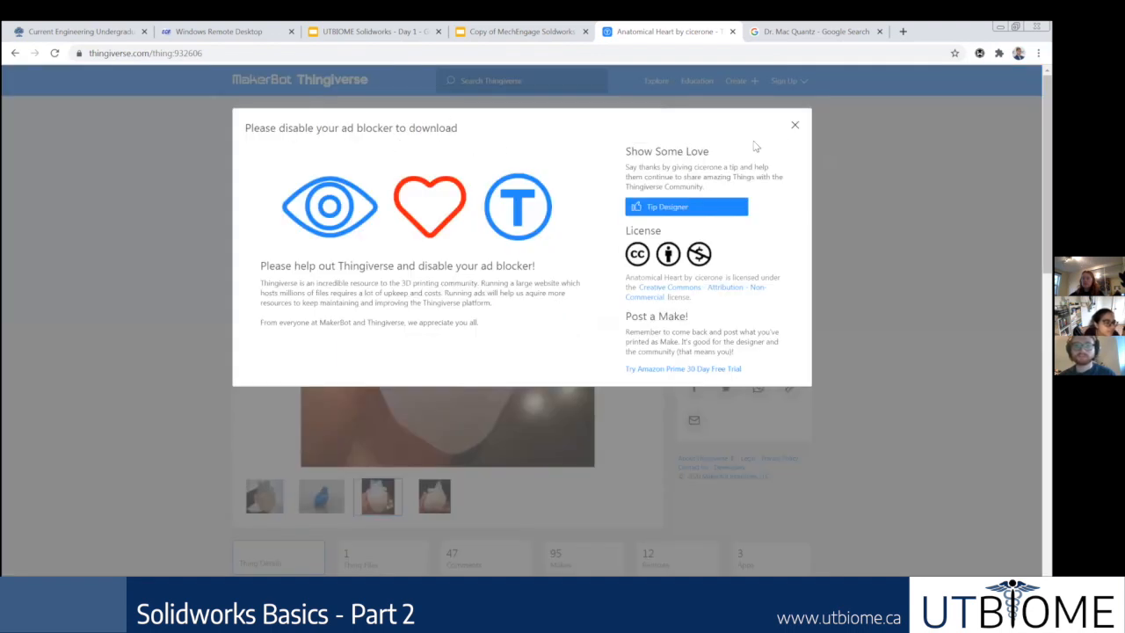
{"action": "left_click", "coordinate": [795, 129]}
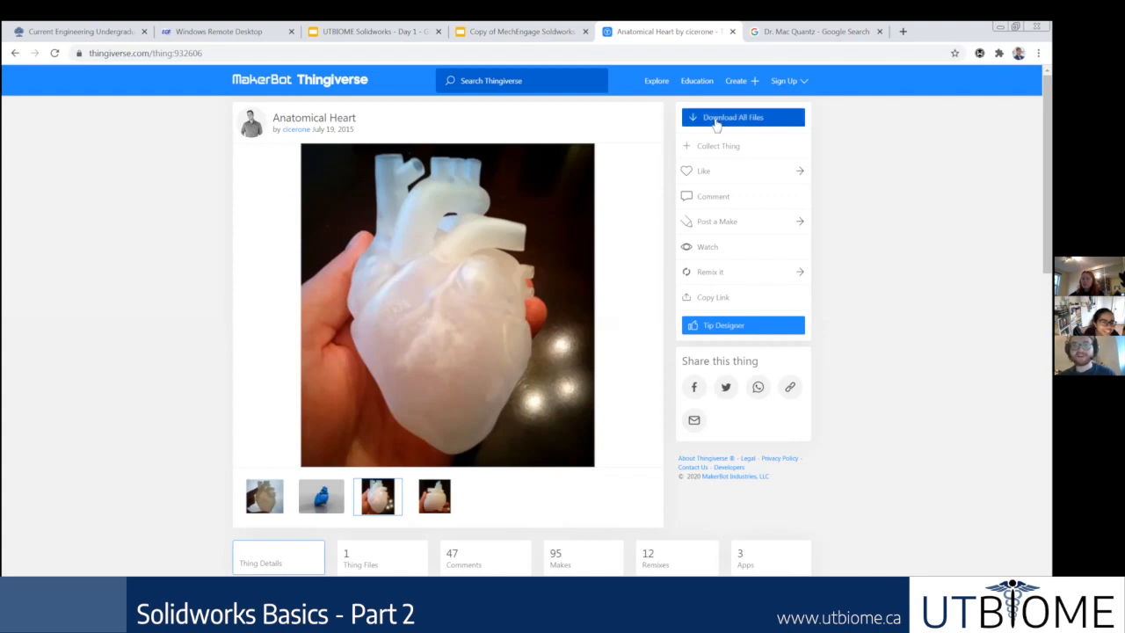
Step: Review the Anatomical Heart's summary and instructions and open its list of downloadable files
{"action": "scroll", "coordinate": [581, 259], "scroll_direction": "down", "scroll_amount": 1}
{"action": "scroll", "coordinate": [581, 264], "scroll_direction": "down", "scroll_amount": 5}
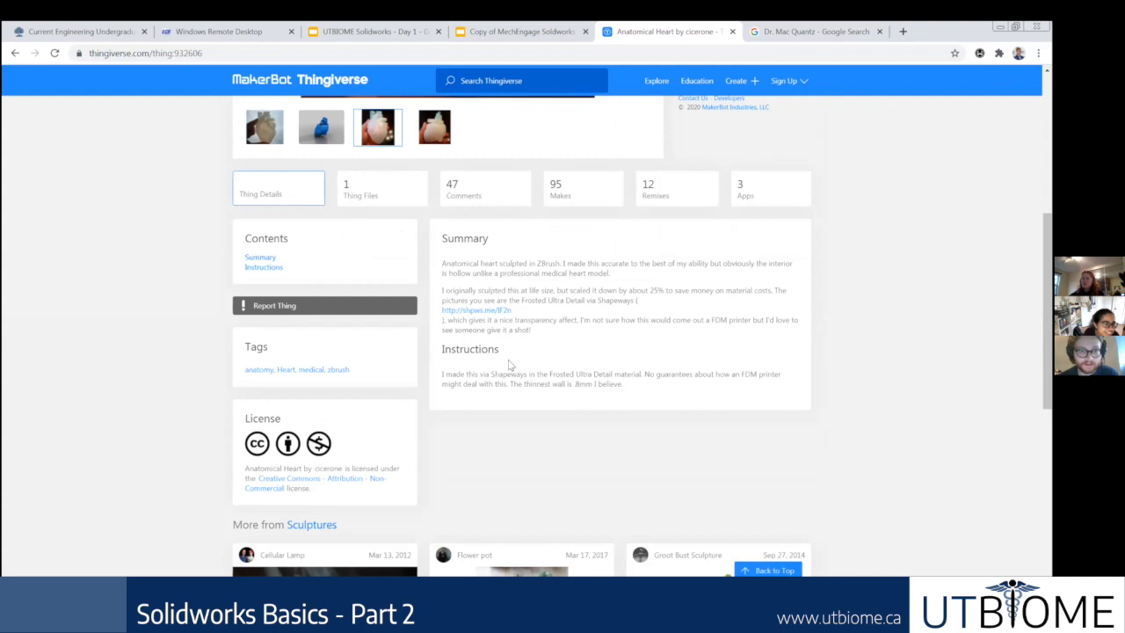
{"action": "scroll", "coordinate": [510, 366], "scroll_direction": "down", "scroll_amount": 4}
{"action": "scroll", "coordinate": [548, 372], "scroll_direction": "up", "scroll_amount": 6}
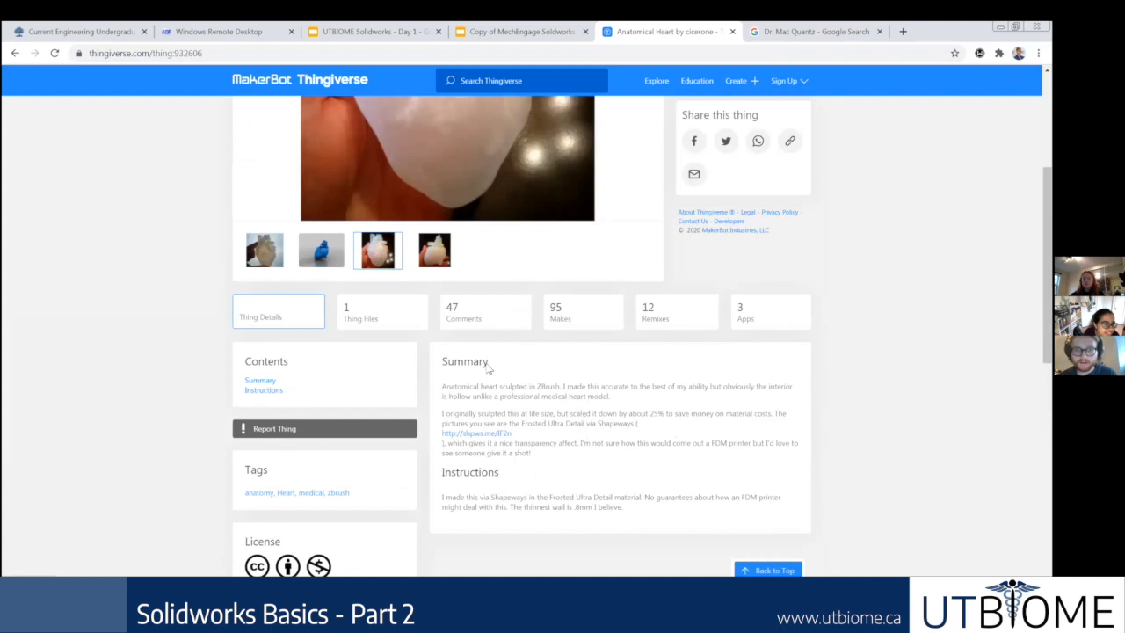
{"action": "left_click", "coordinate": [377, 320]}
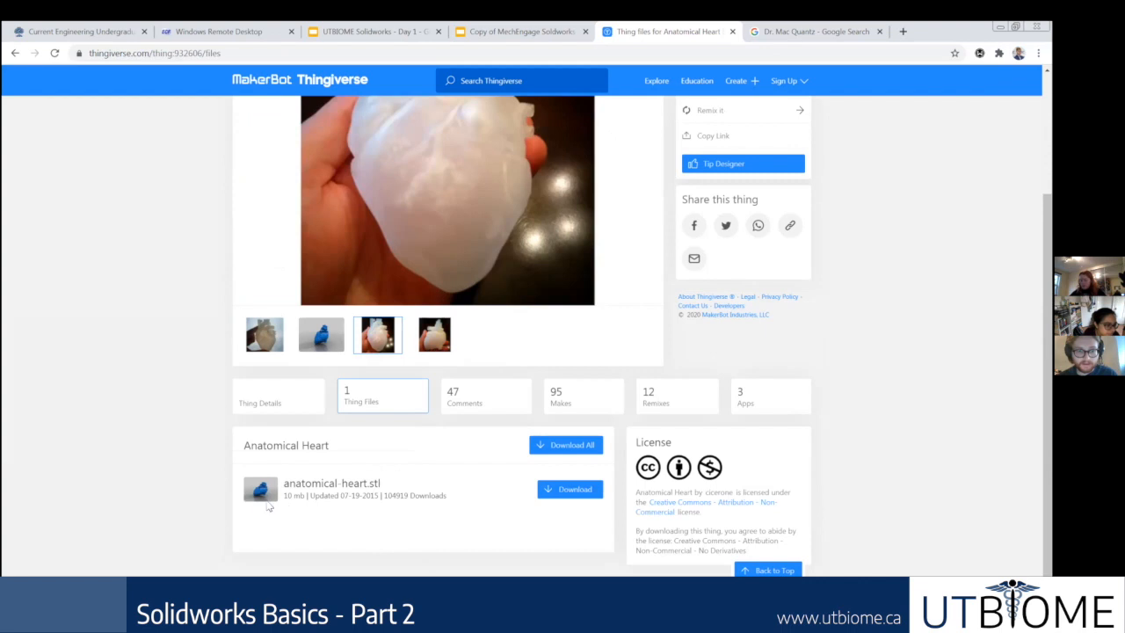
Step: Highlight the file name anatomical-heart.stl in the model's file list to point out its format
{"action": "left_click_drag", "start_coordinate": [383, 486], "coordinate": [284, 492]}
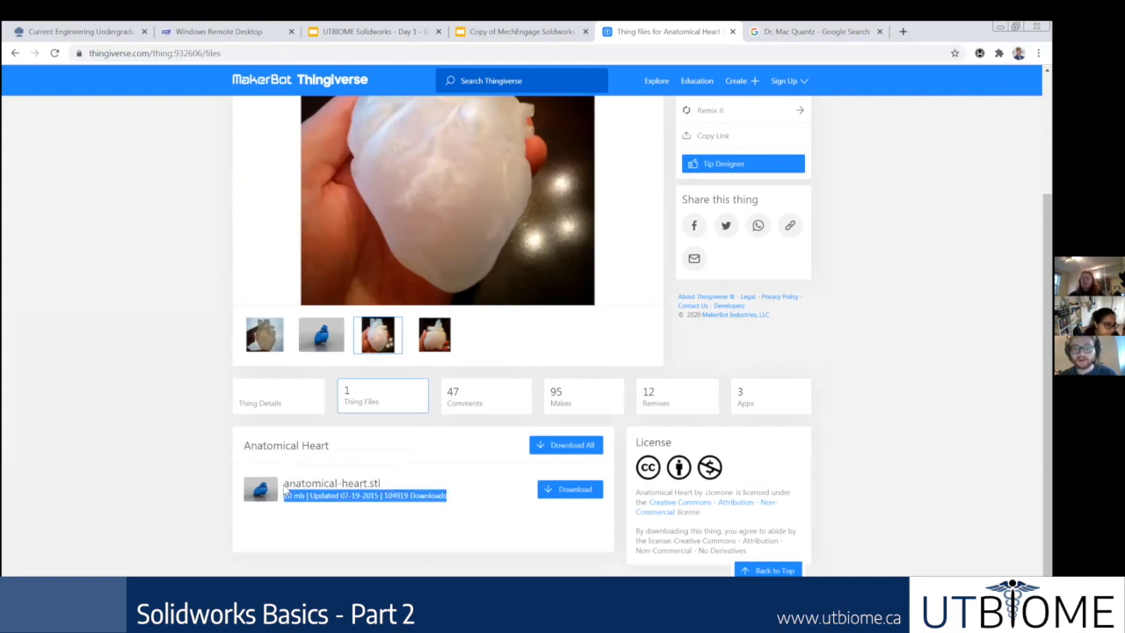
{"action": "left_click", "coordinate": [471, 569]}
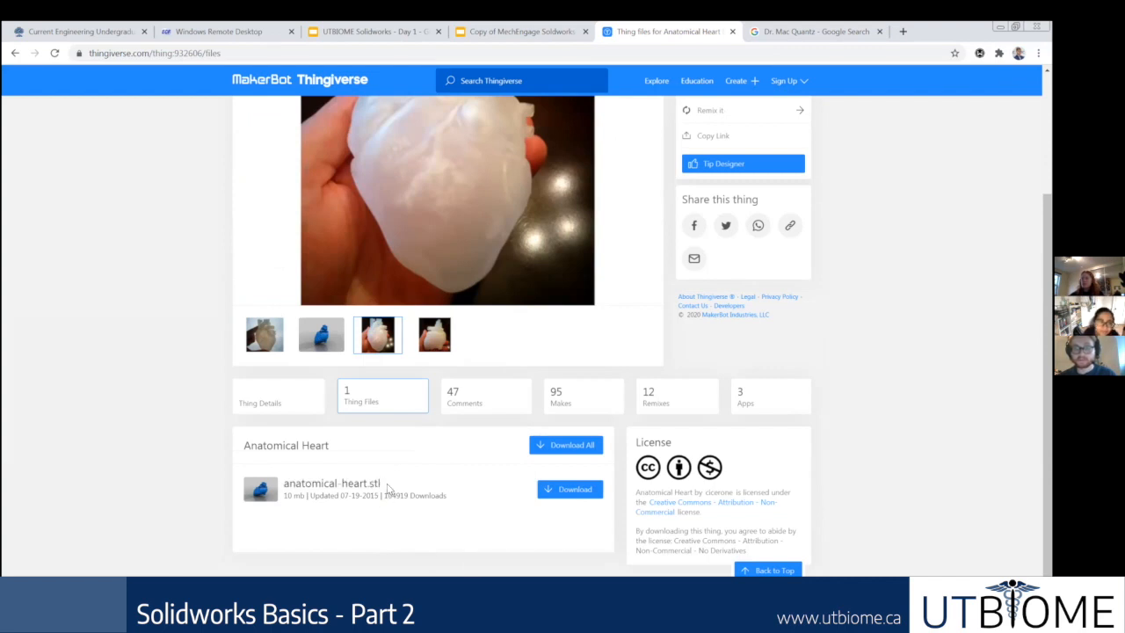
{"action": "left_click_drag", "start_coordinate": [383, 486], "coordinate": [287, 482]}
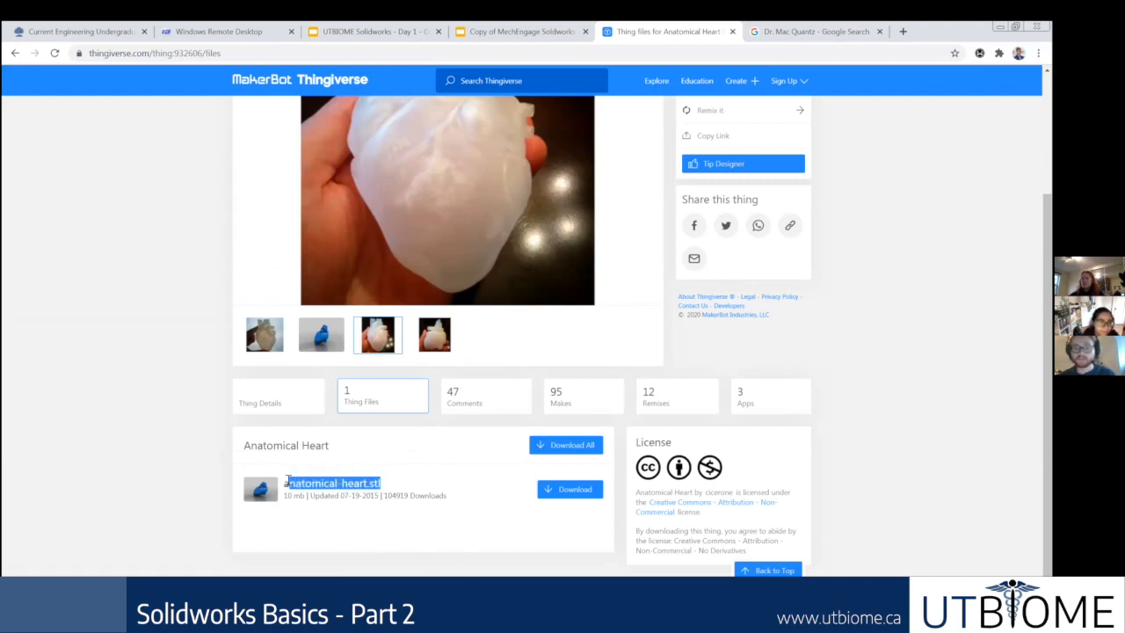
{"action": "left_click", "coordinate": [336, 549]}
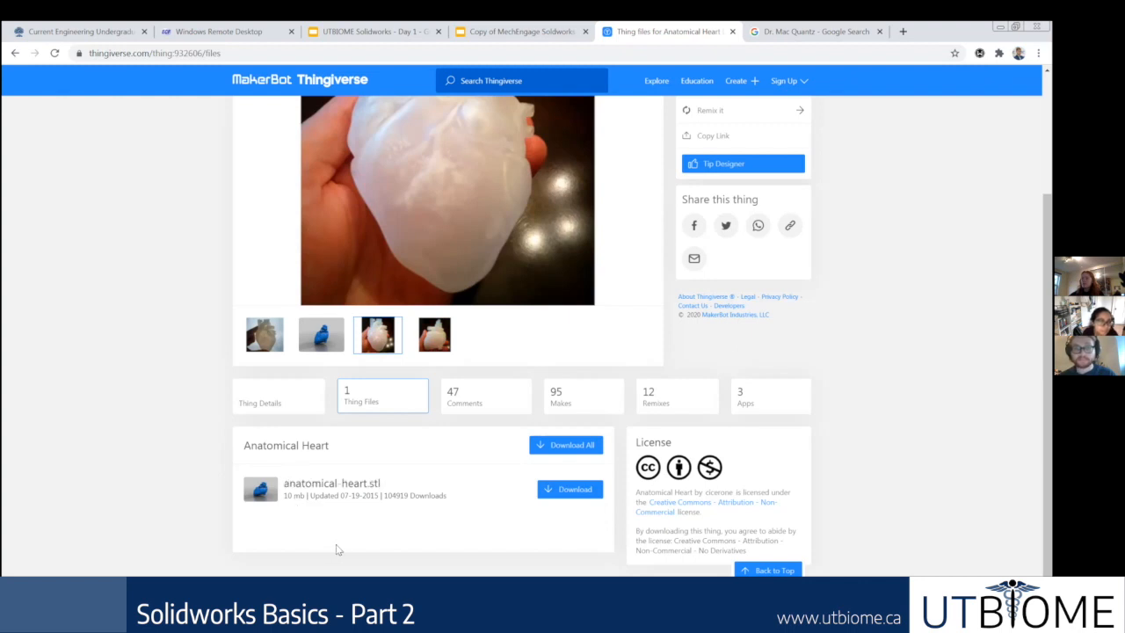
{"action": "left_click_drag", "start_coordinate": [381, 485], "coordinate": [281, 482]}
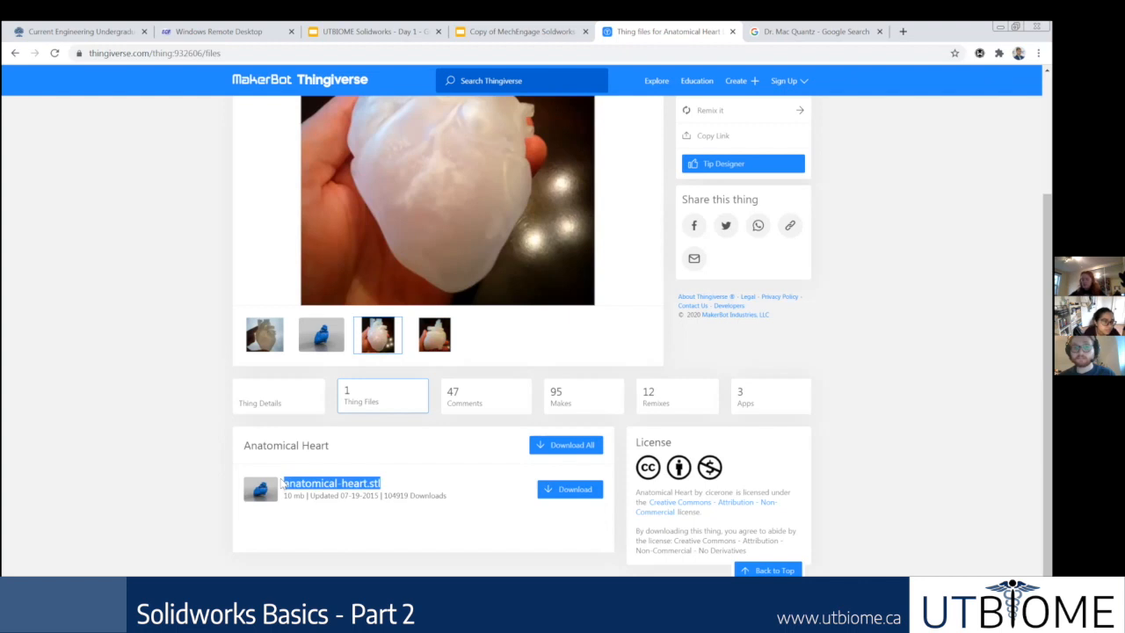
{"action": "left_click", "coordinate": [353, 542]}
Step: Switch from the Thingiverse page to the Part4 model in SolidWorks
{"action": "left_click", "coordinate": [422, 601]}
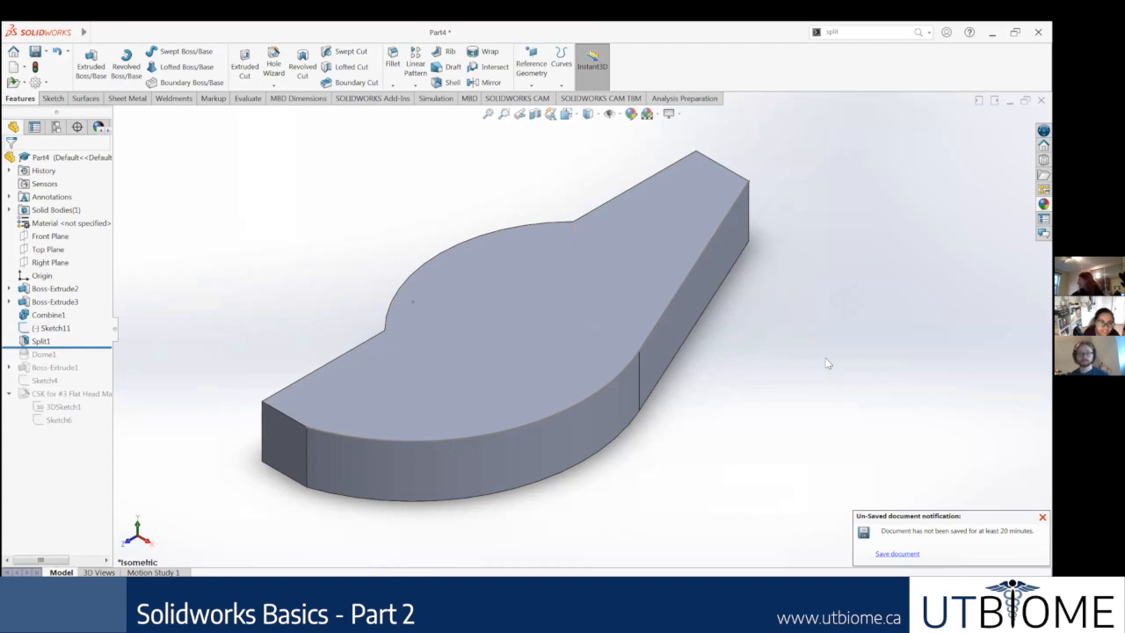
{"action": "scroll", "coordinate": [826, 363], "scroll_direction": "up", "scroll_amount": 2}
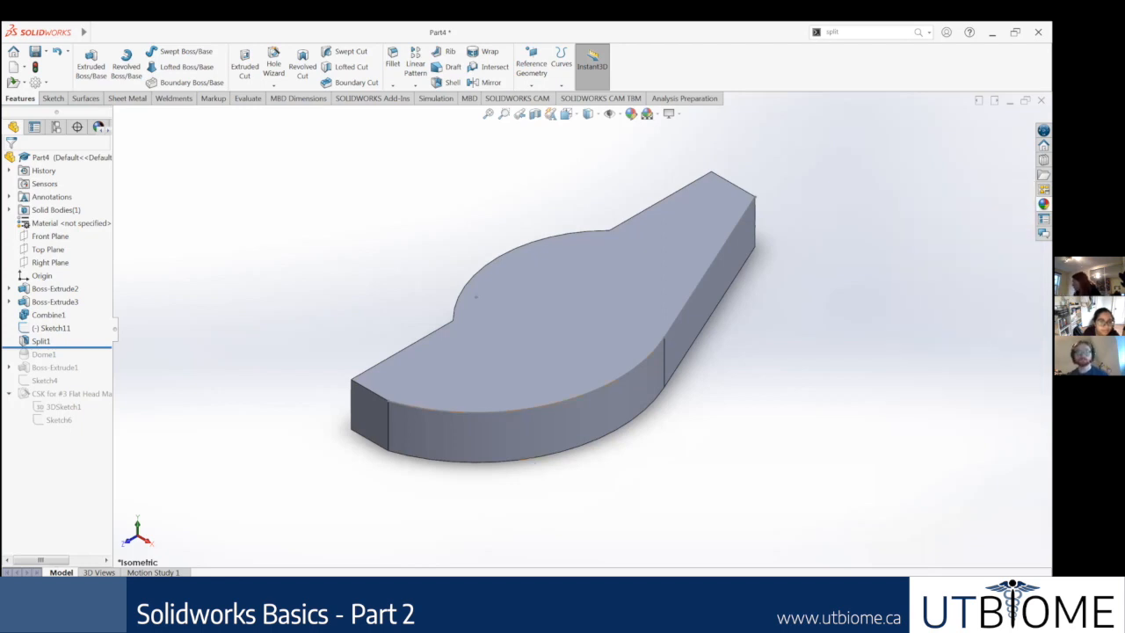
{"action": "key", "text": "alt+Tab"}
{"action": "scroll", "coordinate": [666, 260], "scroll_direction": "up", "scroll_amount": 3}
{"action": "scroll", "coordinate": [633, 290], "scroll_direction": "down", "scroll_amount": 2}
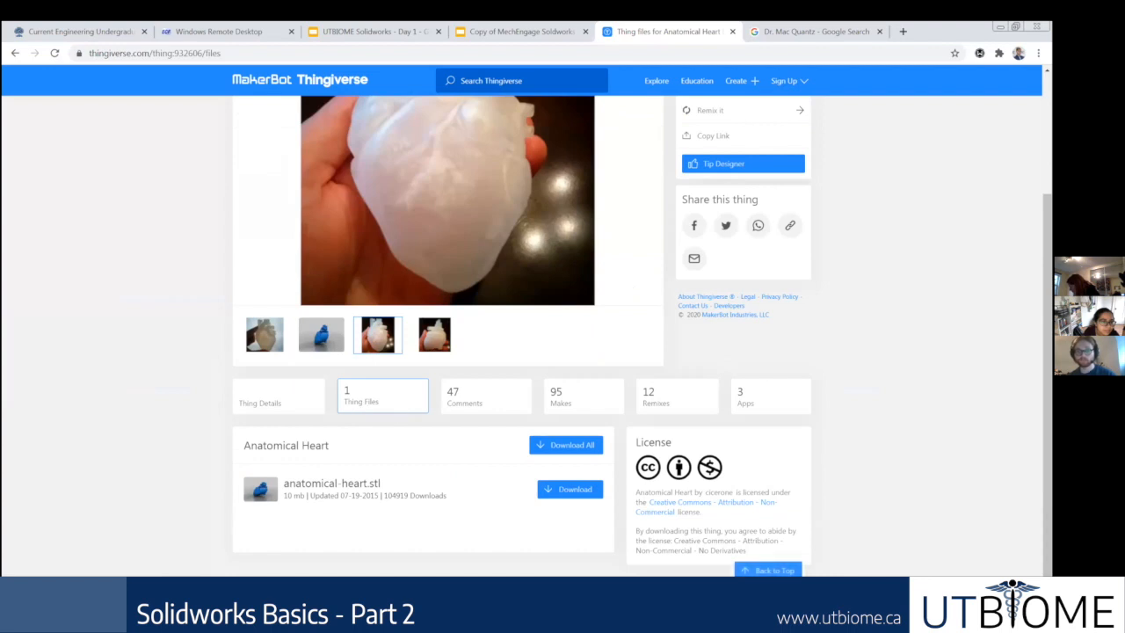
{"action": "key", "text": "alt+Tab"}
{"action": "mouse_move", "coordinate": [81, 347]}
{"action": "left_mouse_down"}
{"action": "mouse_move", "coordinate": [70, 336]}
{"action": "mouse_move", "coordinate": [80, 347]}
{"action": "left_mouse_up"}
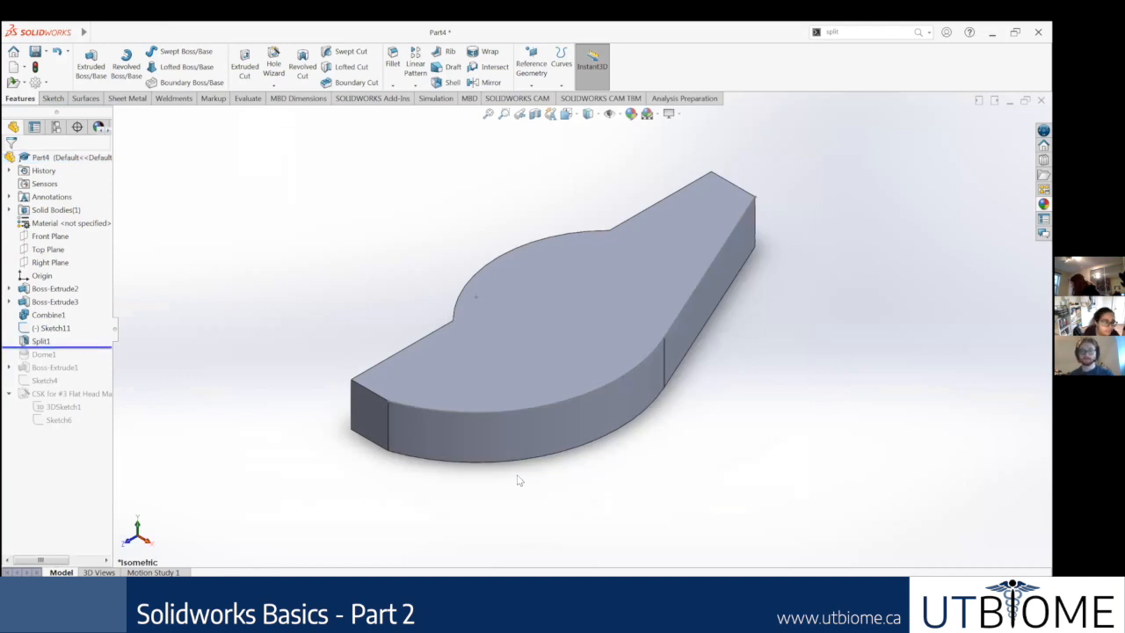
{"action": "scroll", "coordinate": [573, 434], "scroll_direction": "up", "scroll_amount": 2}
{"action": "scroll", "coordinate": [647, 309], "scroll_direction": "down", "scroll_amount": 1}
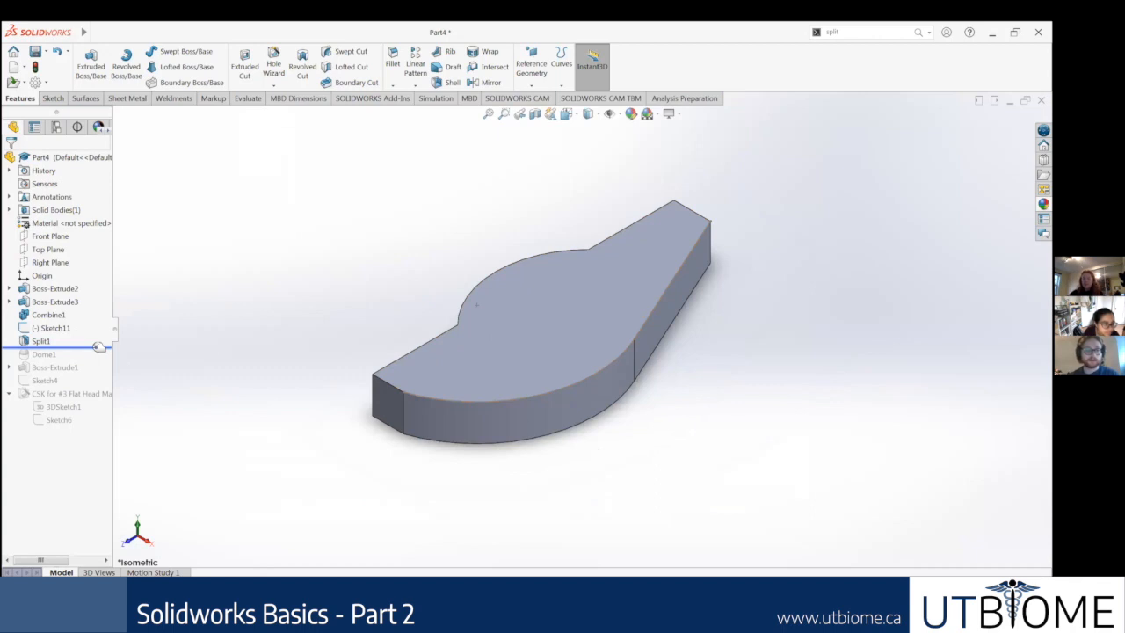
{"action": "left_click", "coordinate": [95, 33]}
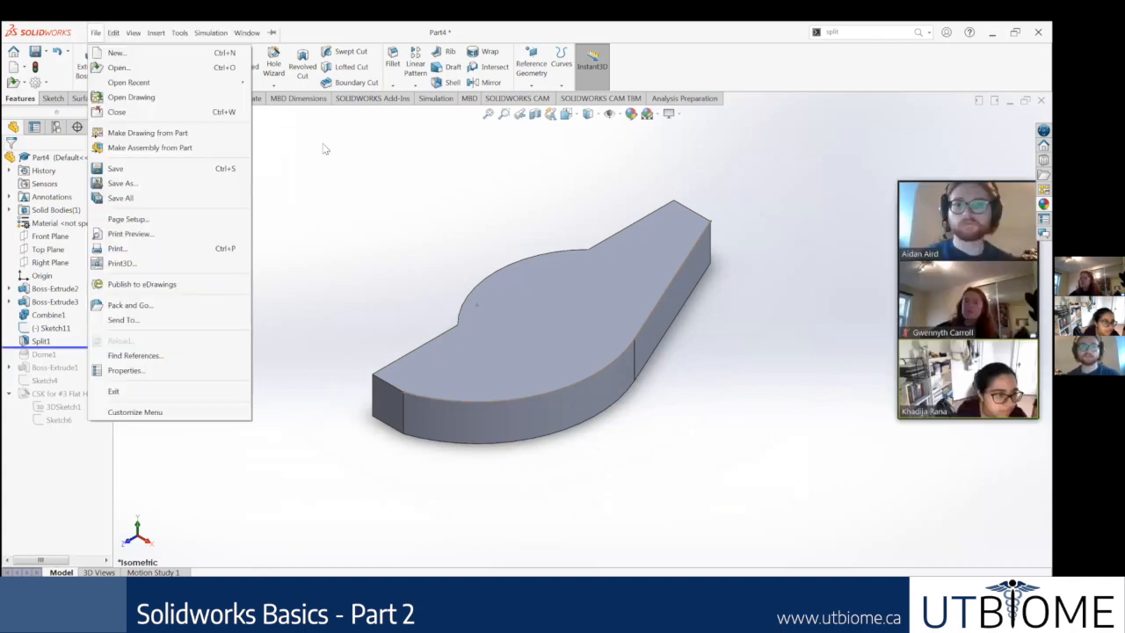
{"action": "left_click", "coordinate": [326, 149]}
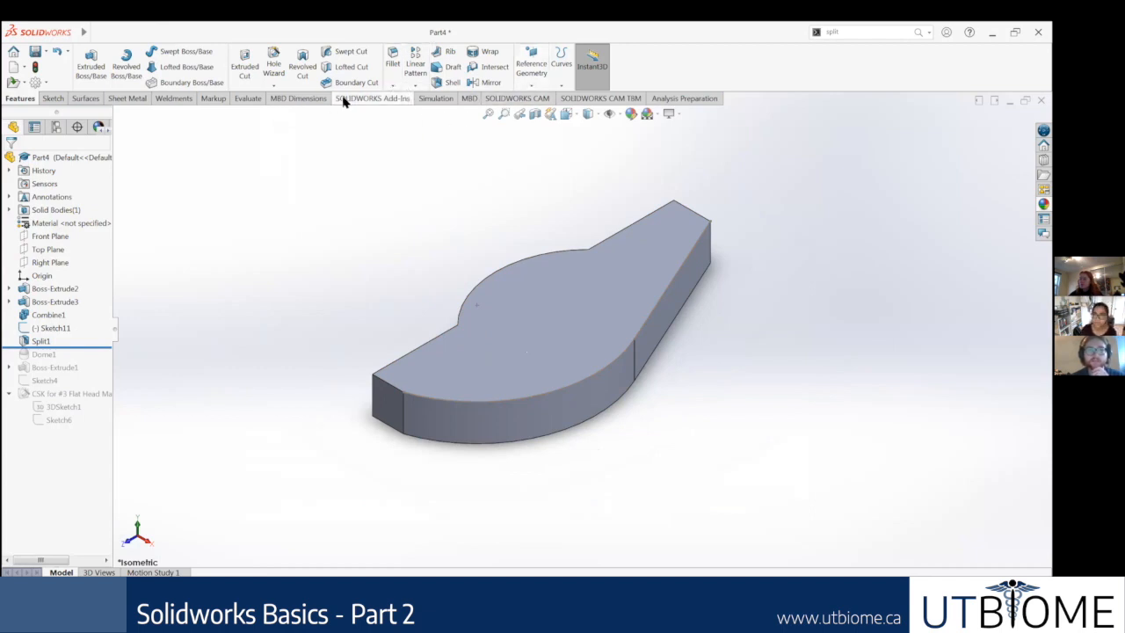
Step: Chamfer the short top edge at the part's near flat end with a distance of 0.39370079 in and a 45° angle
{"action": "left_click", "coordinate": [392, 87]}
{"action": "left_click", "coordinate": [413, 114]}
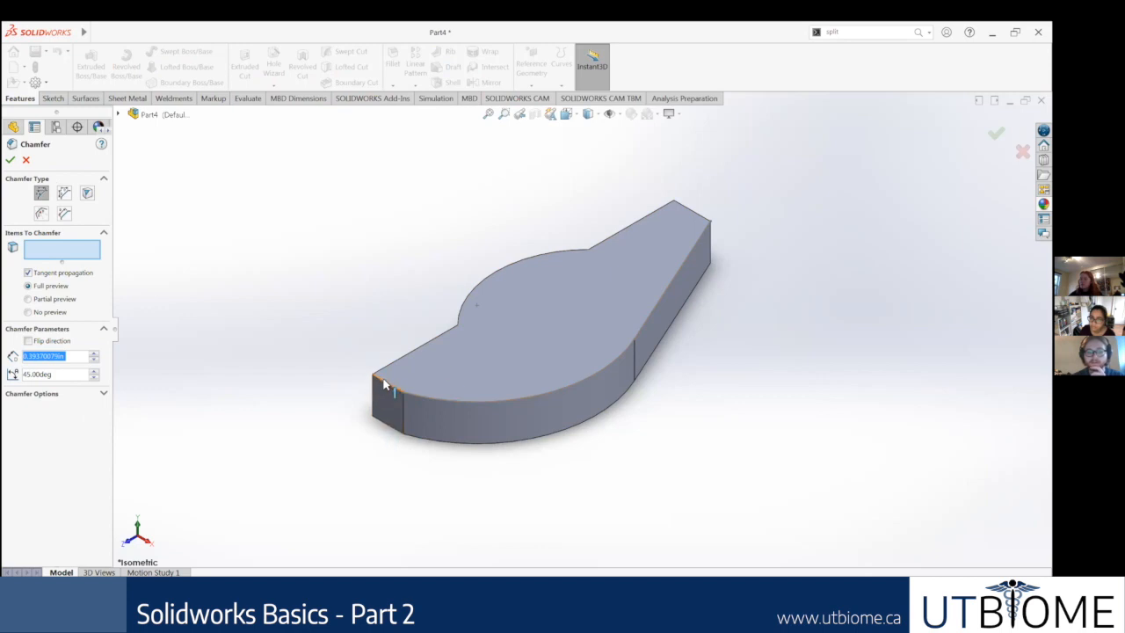
{"action": "left_click", "coordinate": [378, 388]}
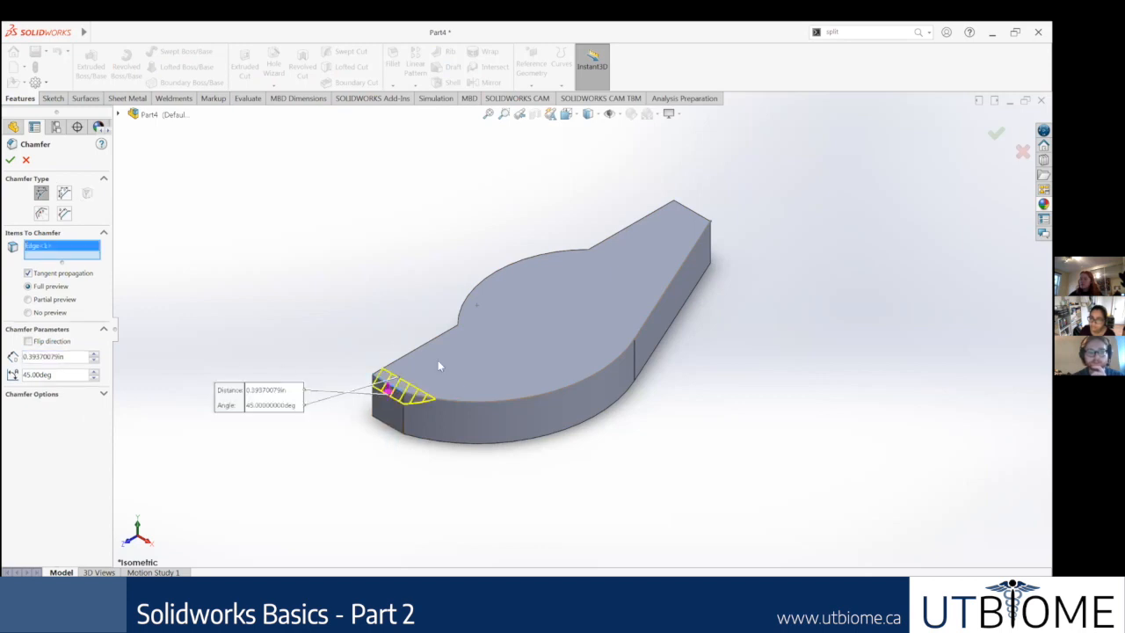
{"action": "left_click", "coordinate": [11, 160]}
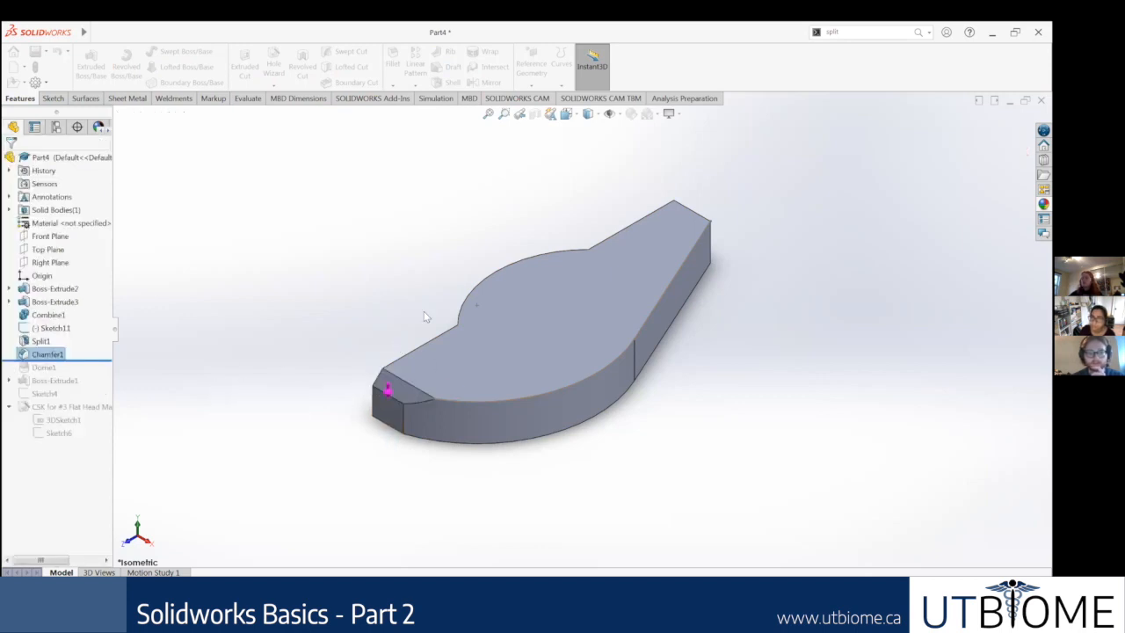
Step: Examine the chamfered end of the part from several angles and return to the isometric view
{"action": "middle_click_drag", "start_coordinate": [479, 356], "coordinate": [427, 321]}
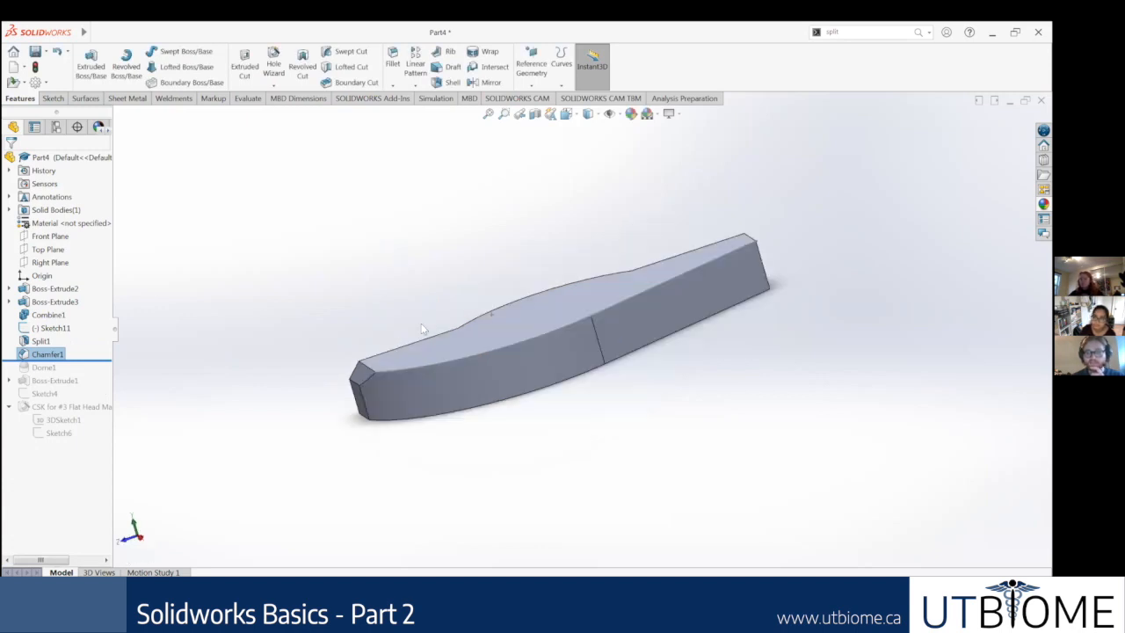
{"action": "middle_click_drag", "start_coordinate": [423, 401], "coordinate": [506, 375]}
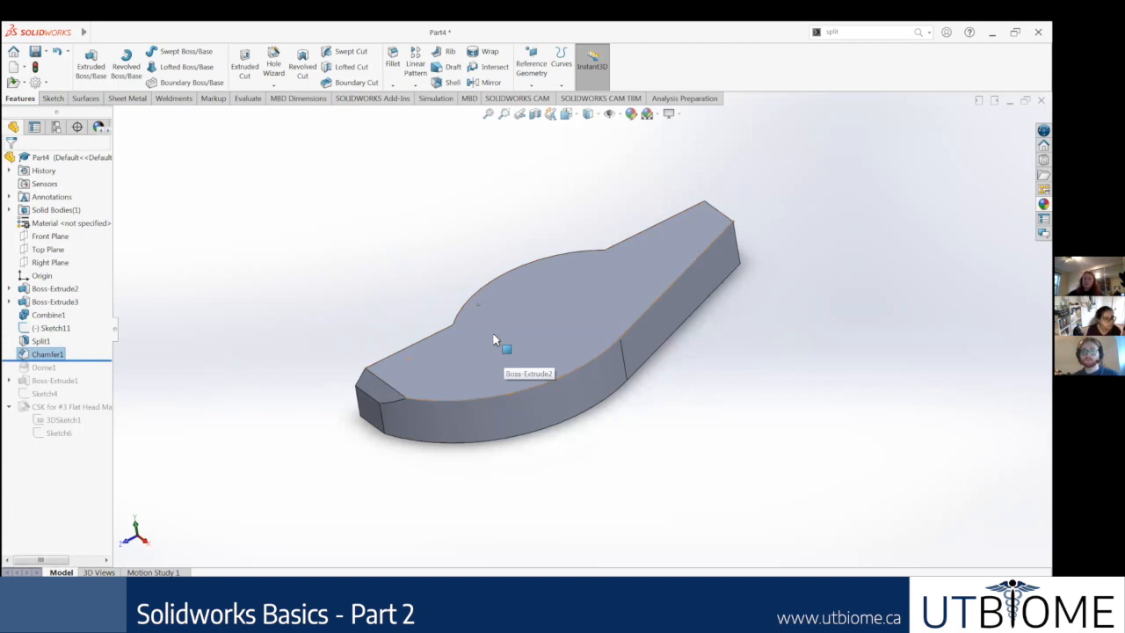
{"action": "key", "text": "ctrl+7"}
{"action": "middle_click_drag", "start_coordinate": [425, 446], "coordinate": [315, 320]}
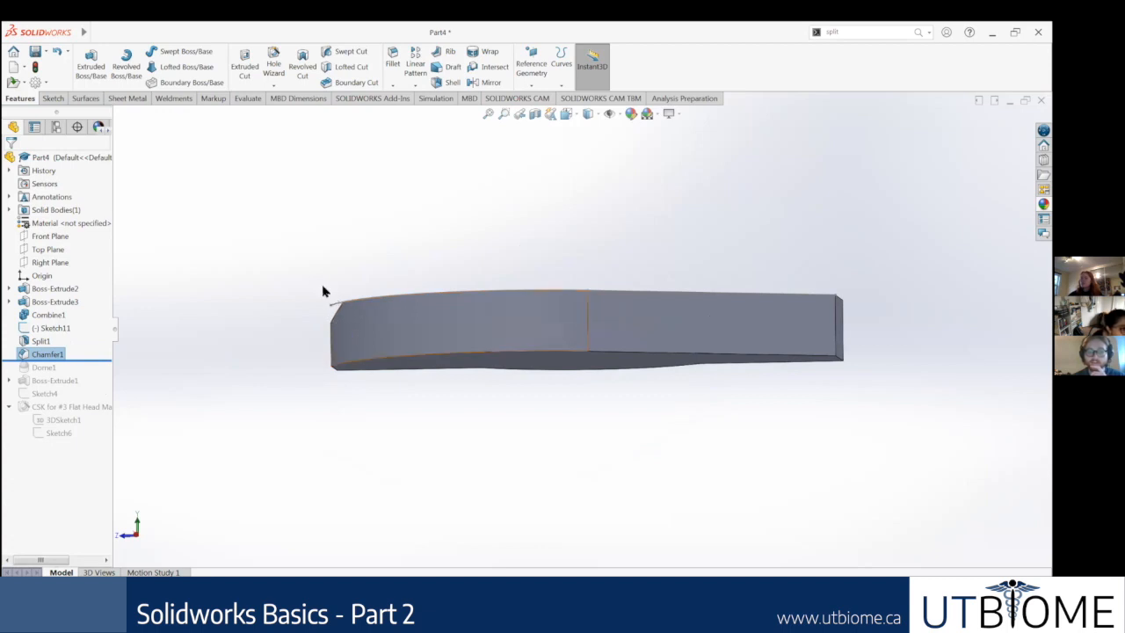
{"action": "middle_click_drag", "start_coordinate": [388, 340], "coordinate": [235, 344]}
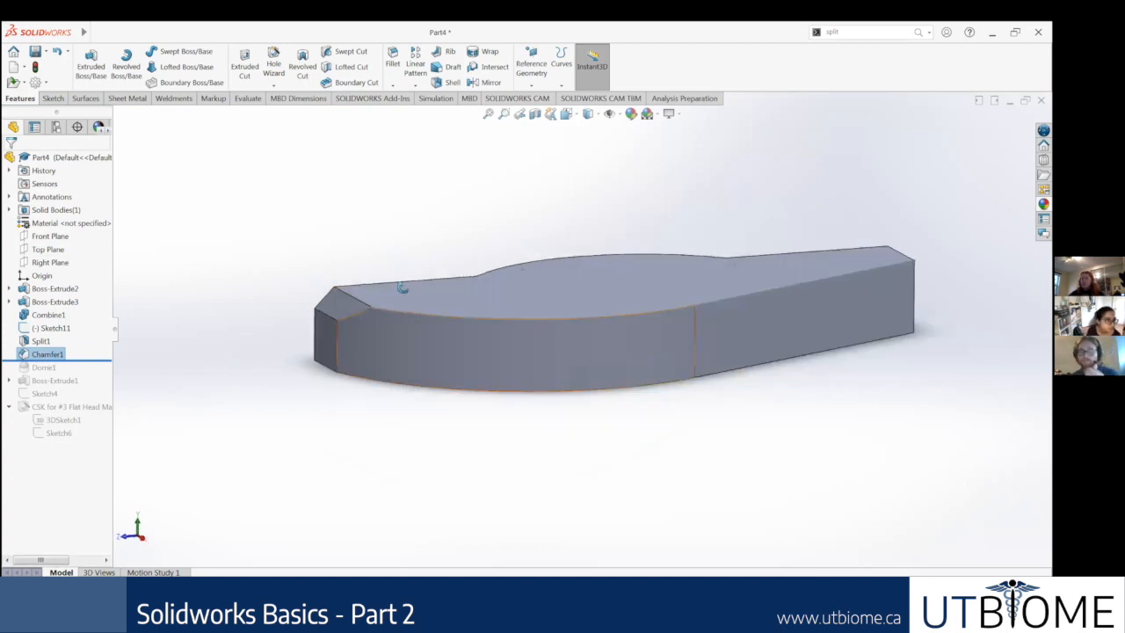
{"action": "middle_click_drag", "start_coordinate": [402, 288], "coordinate": [459, 346]}
{"action": "middle_click_drag", "start_coordinate": [525, 332], "coordinate": [629, 335]}
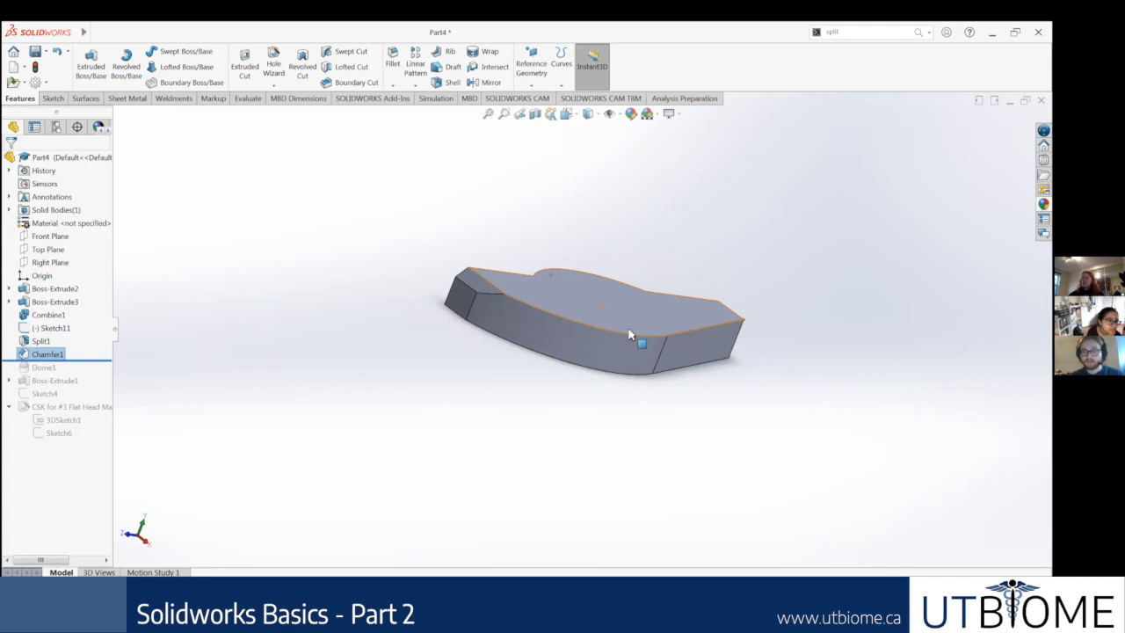
{"action": "key", "text": "ctrl+7"}
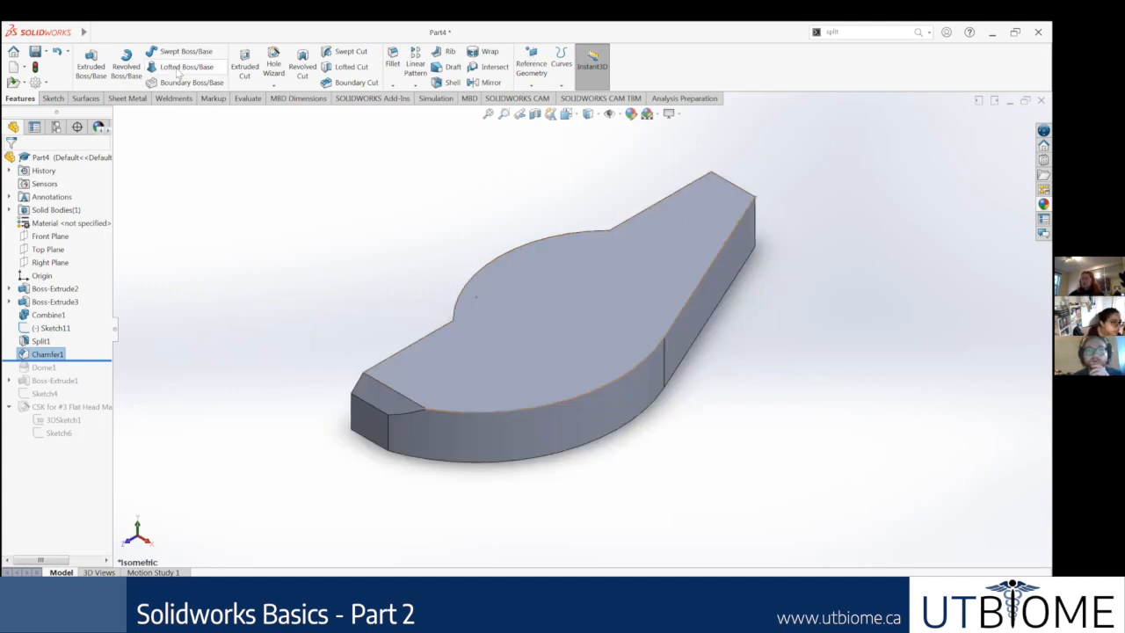
Step: Fillet the short underside edge at the end opposite the chamfer with a symmetric 0.39370079 in radius
{"action": "left_click", "coordinate": [393, 85]}
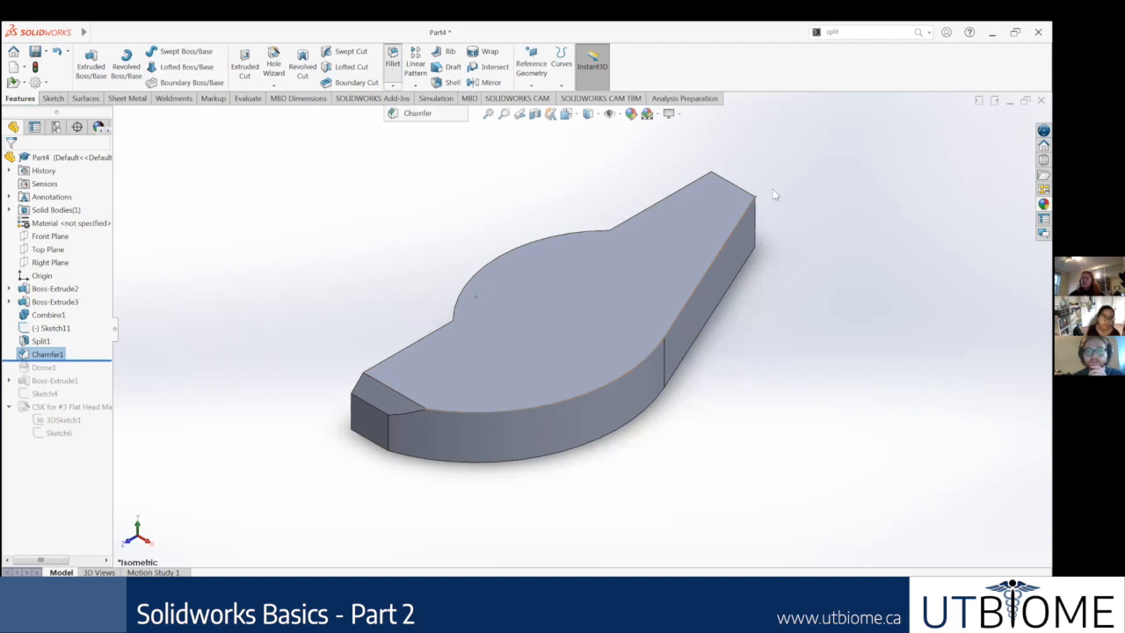
{"action": "middle_click_drag", "start_coordinate": [732, 280], "coordinate": [765, 211]}
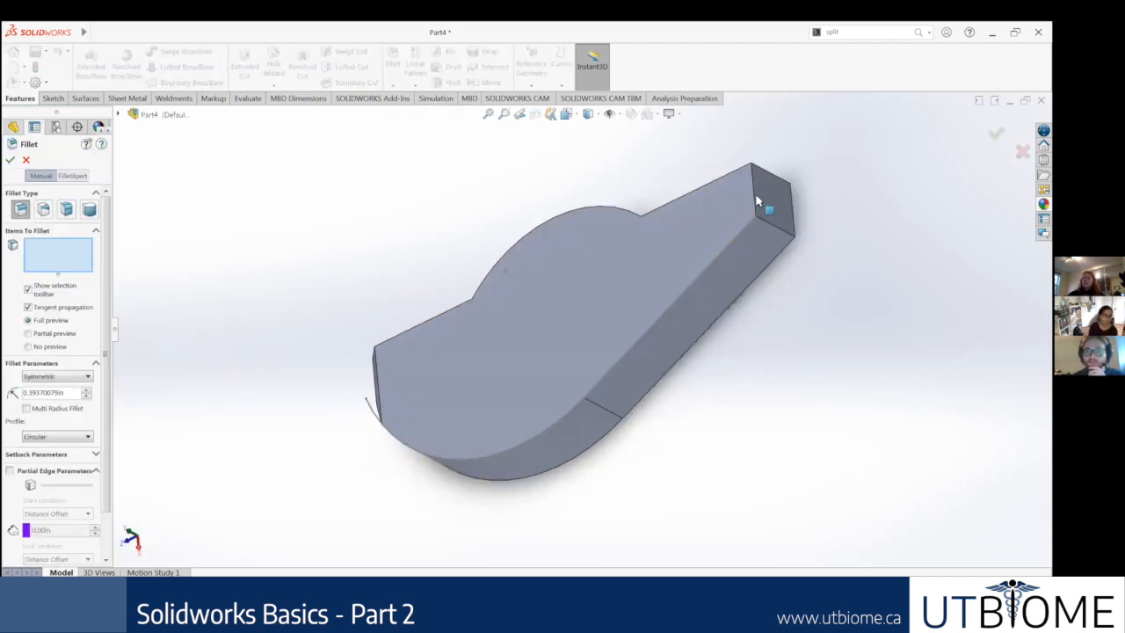
{"action": "left_click", "coordinate": [753, 201]}
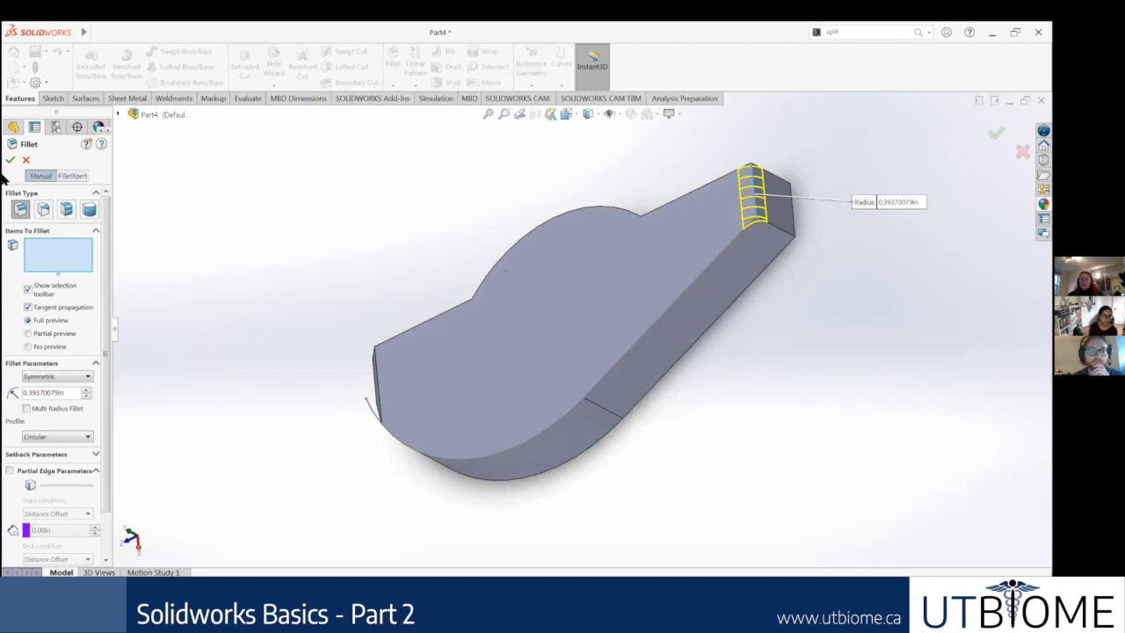
{"action": "key", "text": "Return"}
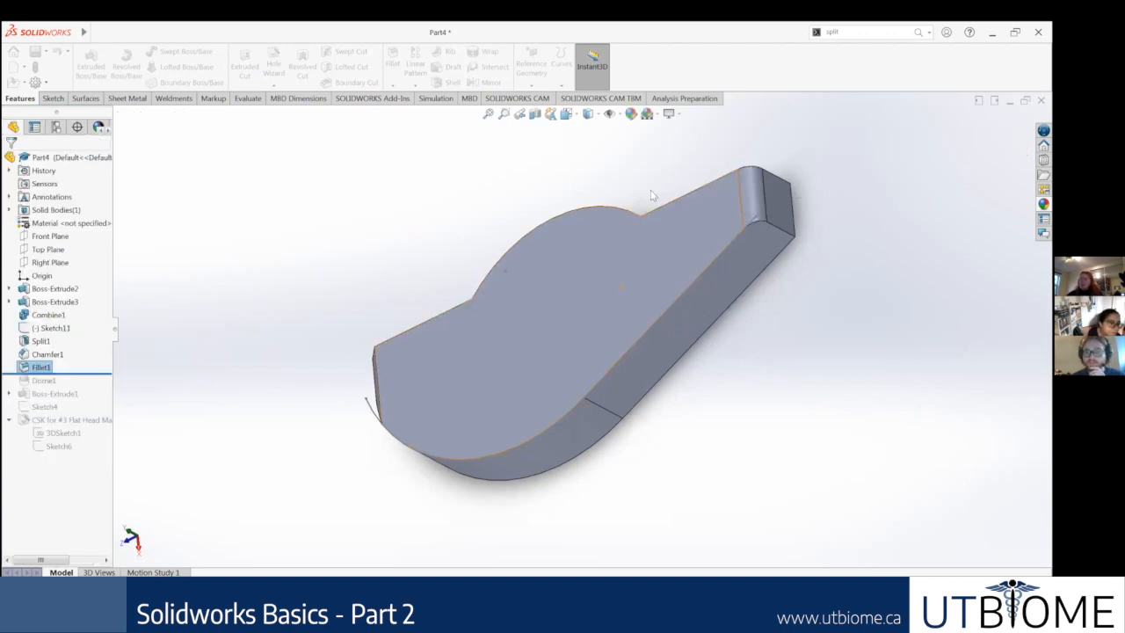
Step: Examine the filleted end and the part's side and top faces from several angles, ending in the isometric view
{"action": "middle_click_drag", "start_coordinate": [653, 198], "coordinate": [668, 207]}
{"action": "middle_click_drag", "start_coordinate": [509, 261], "coordinate": [500, 145]}
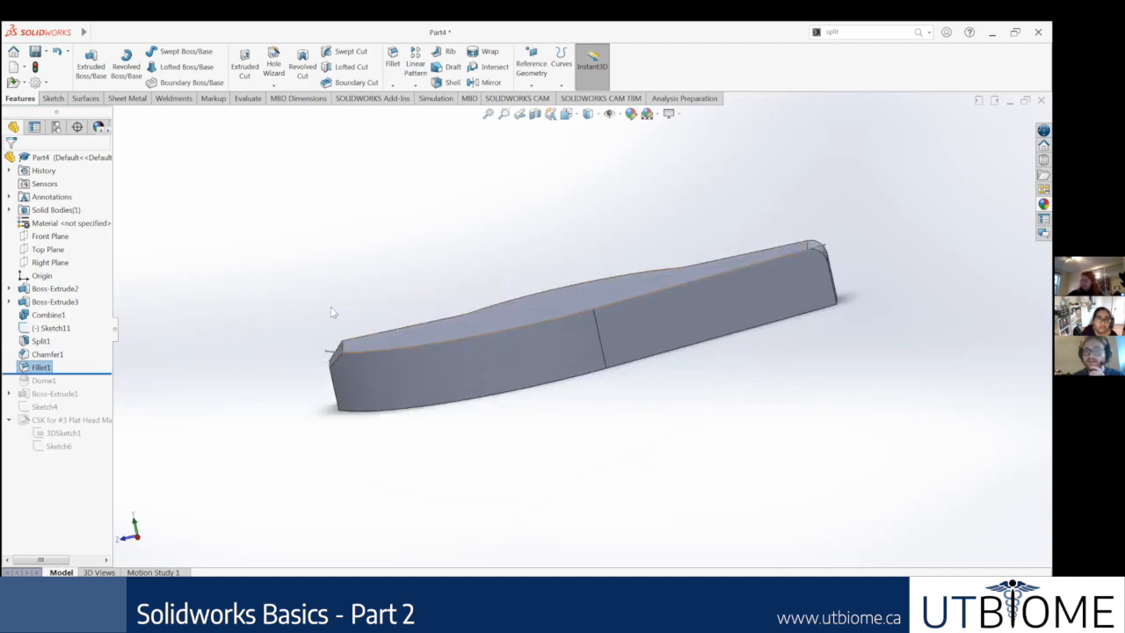
{"action": "middle_click_drag", "start_coordinate": [434, 296], "coordinate": [609, 347]}
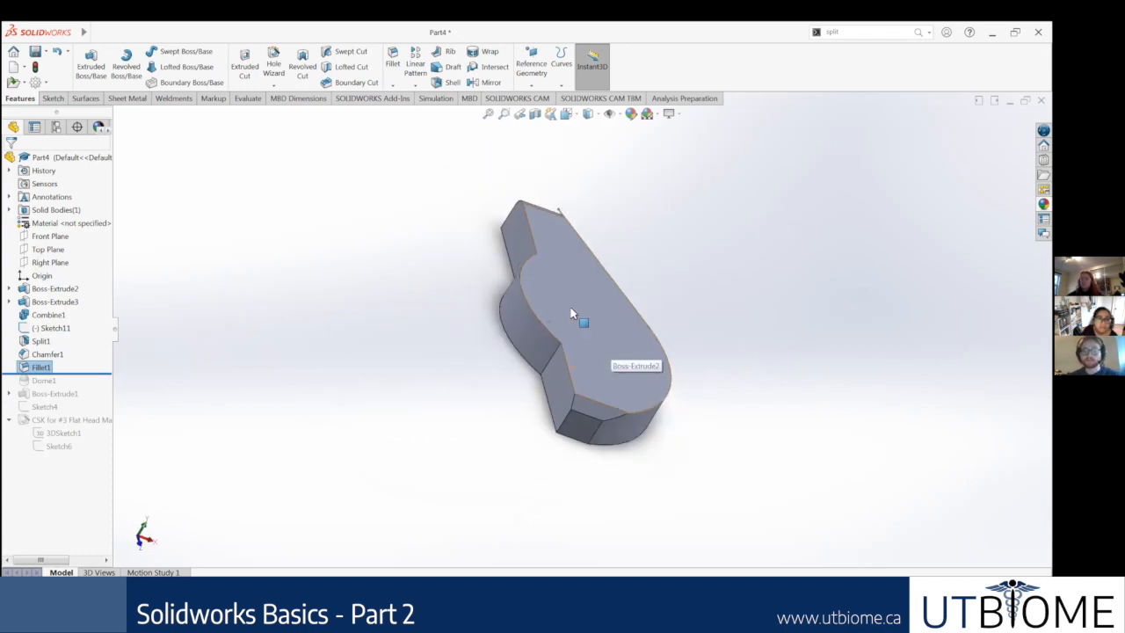
{"action": "key", "text": "ctrl+7"}
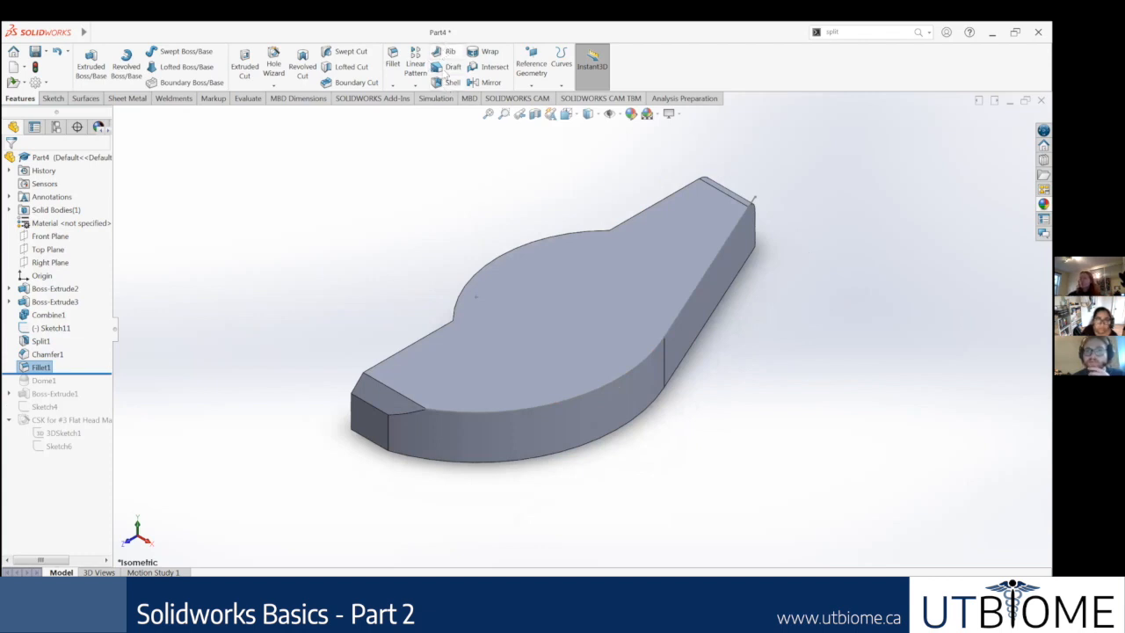
Step: Preview the Rib command and review the Interference Detection options for the part, leaving both without creating or calculating anything
{"action": "left_click", "coordinate": [444, 53]}
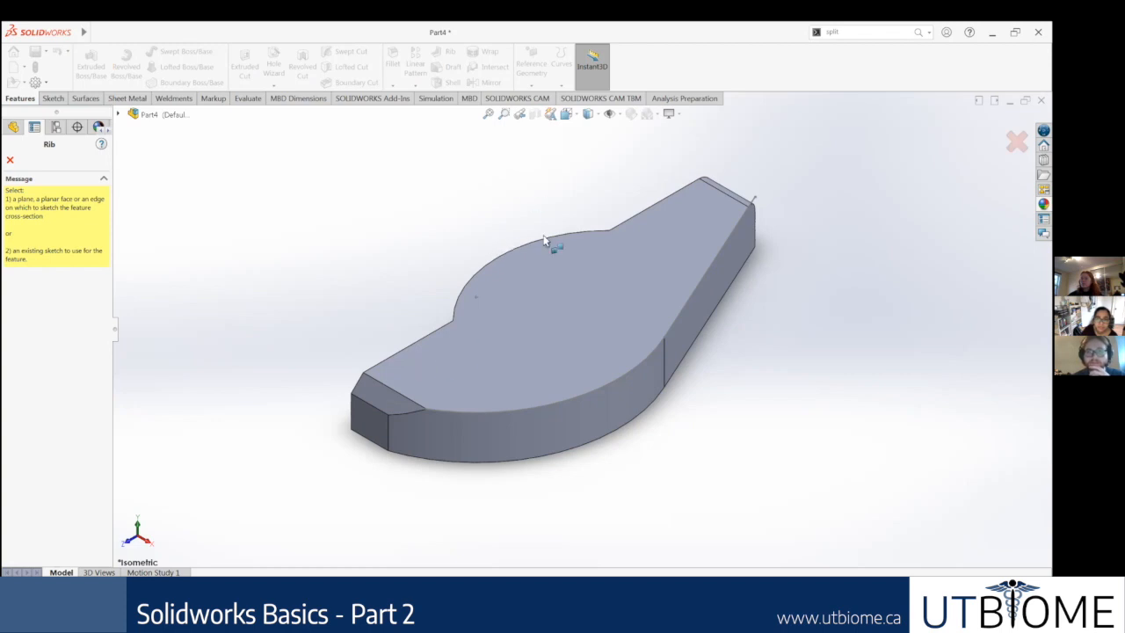
{"action": "left_click", "coordinate": [10, 160]}
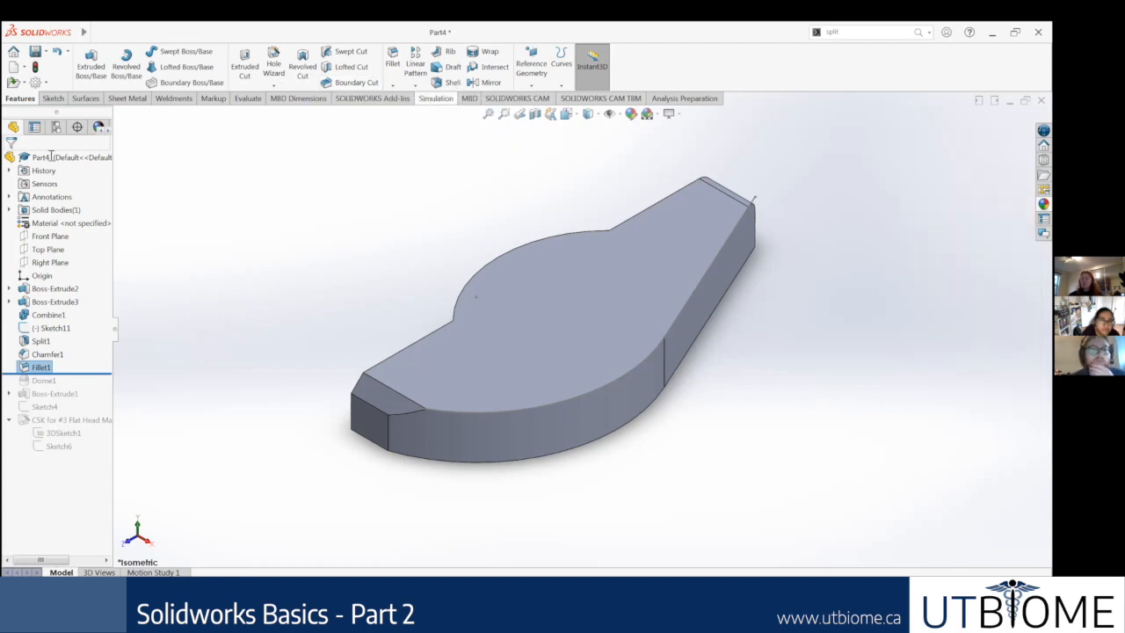
{"action": "left_click", "coordinate": [247, 99]}
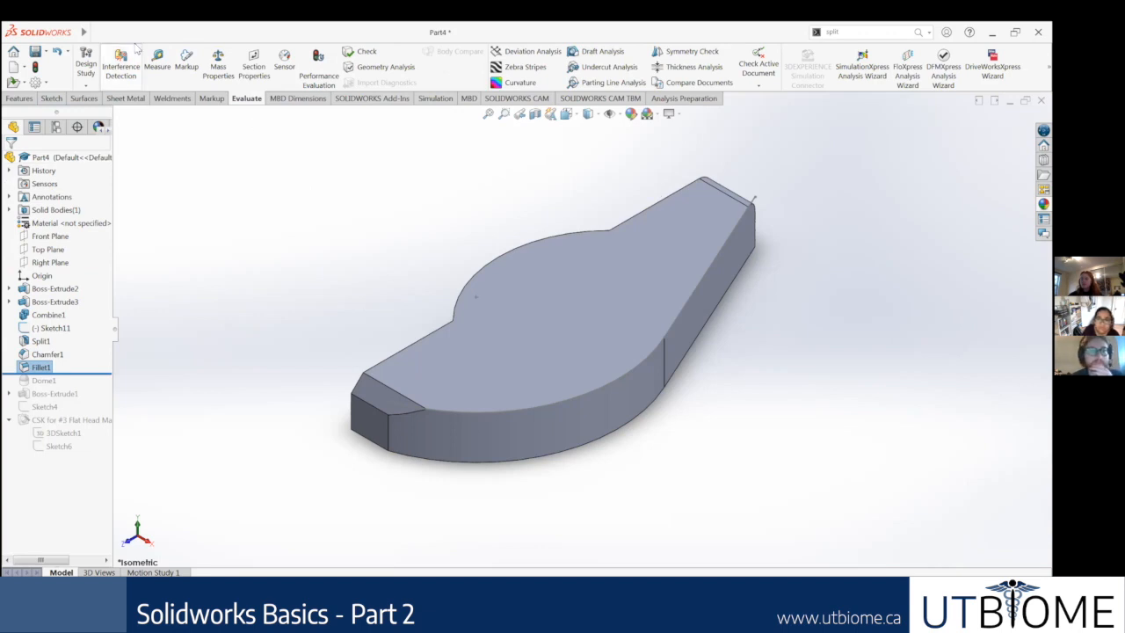
{"action": "left_click", "coordinate": [123, 70]}
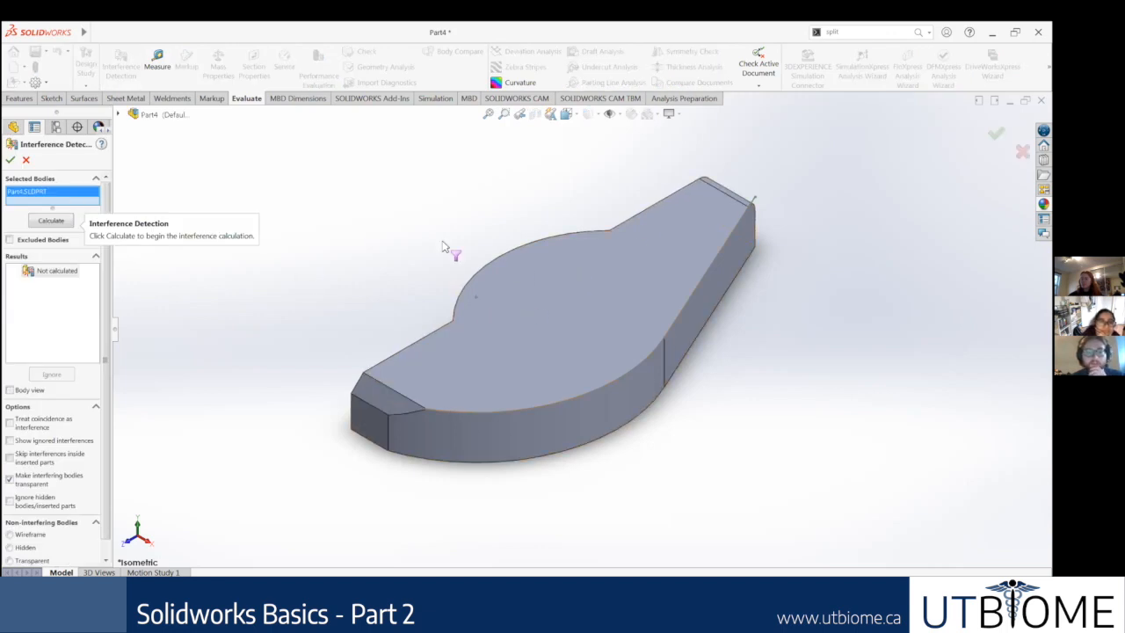
{"action": "key", "text": "f"}
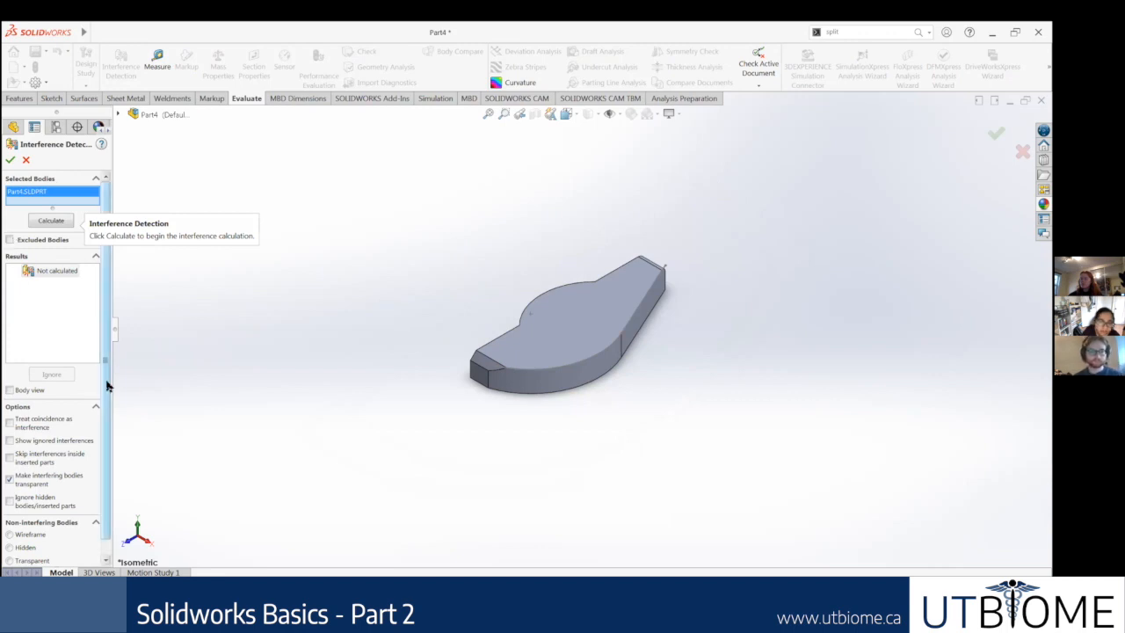
{"action": "scroll", "coordinate": [107, 385], "scroll_direction": "down", "scroll_amount": 1}
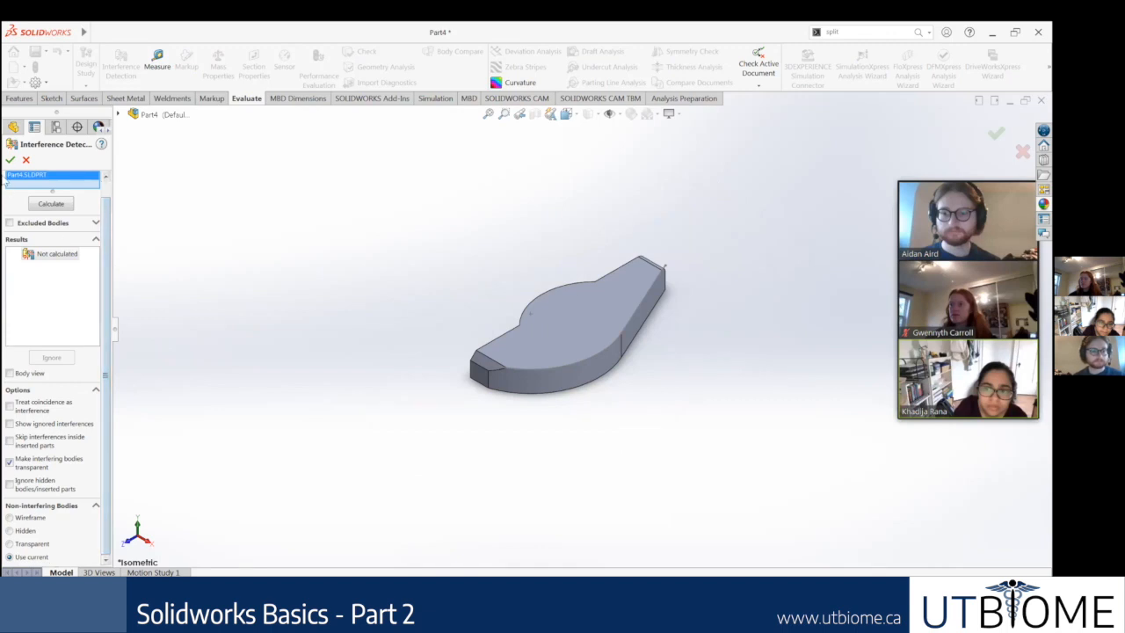
{"action": "left_click", "coordinate": [10, 159]}
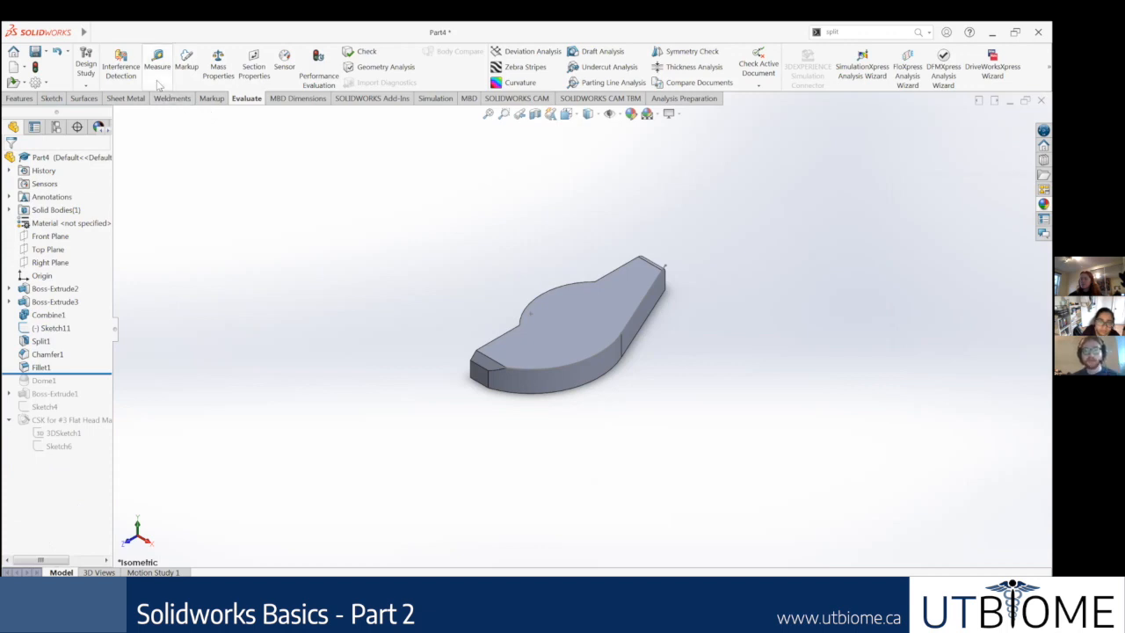
Step: Measure the distance between the flat face at the chamfered end and the flat face at the filleted end
{"action": "scroll", "coordinate": [562, 351], "scroll_direction": "down", "scroll_amount": 5}
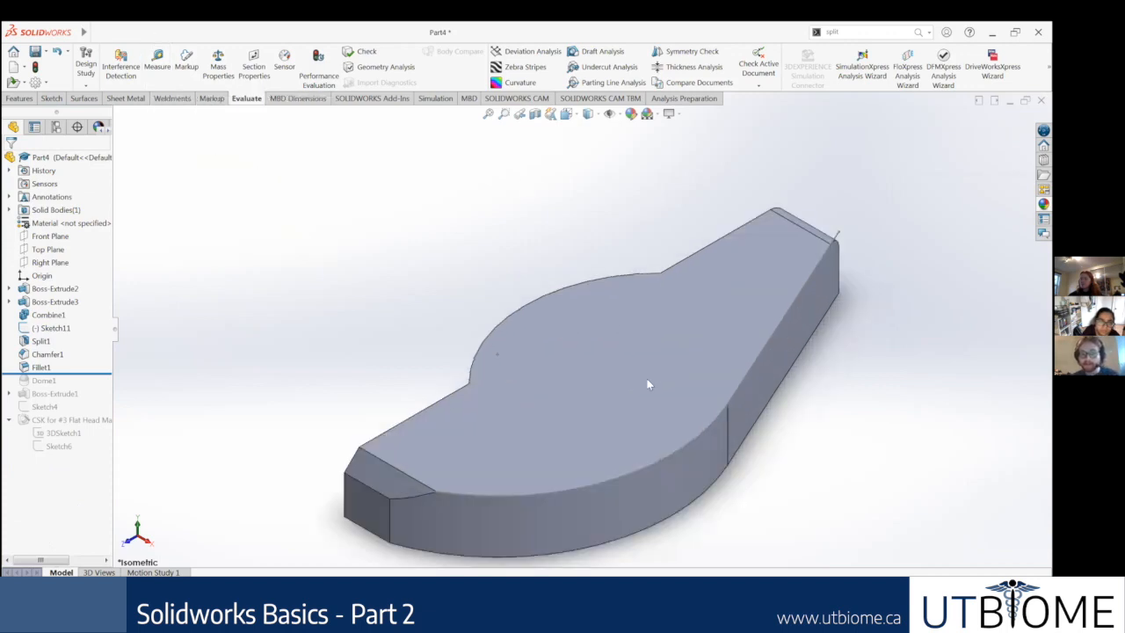
{"action": "scroll", "coordinate": [615, 404], "scroll_direction": "up", "scroll_amount": 4}
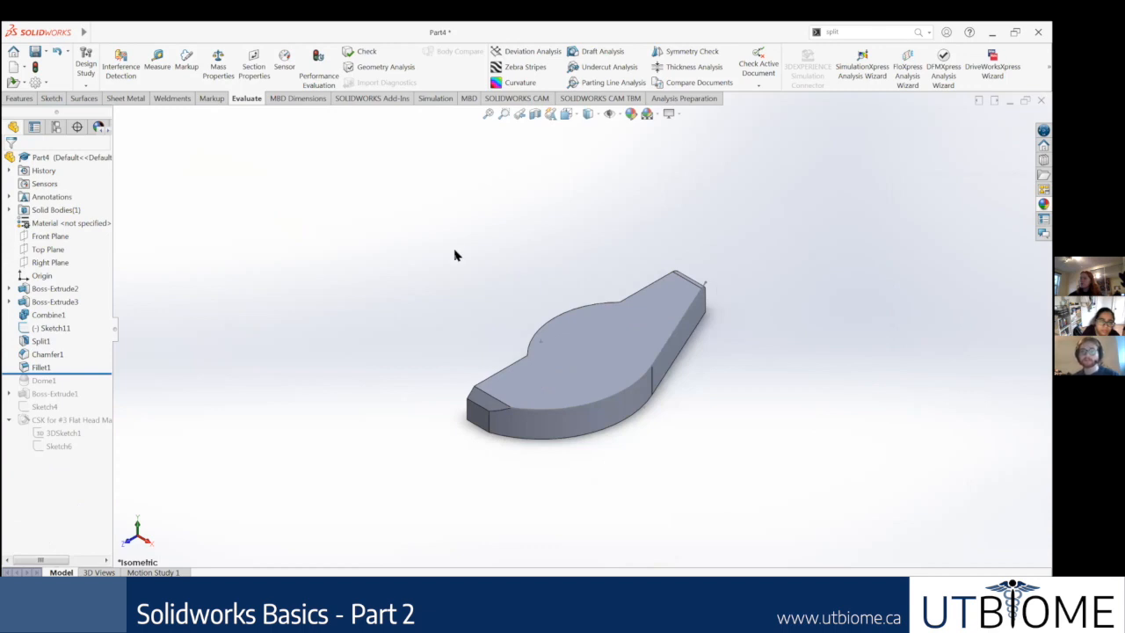
{"action": "left_click", "coordinate": [157, 65]}
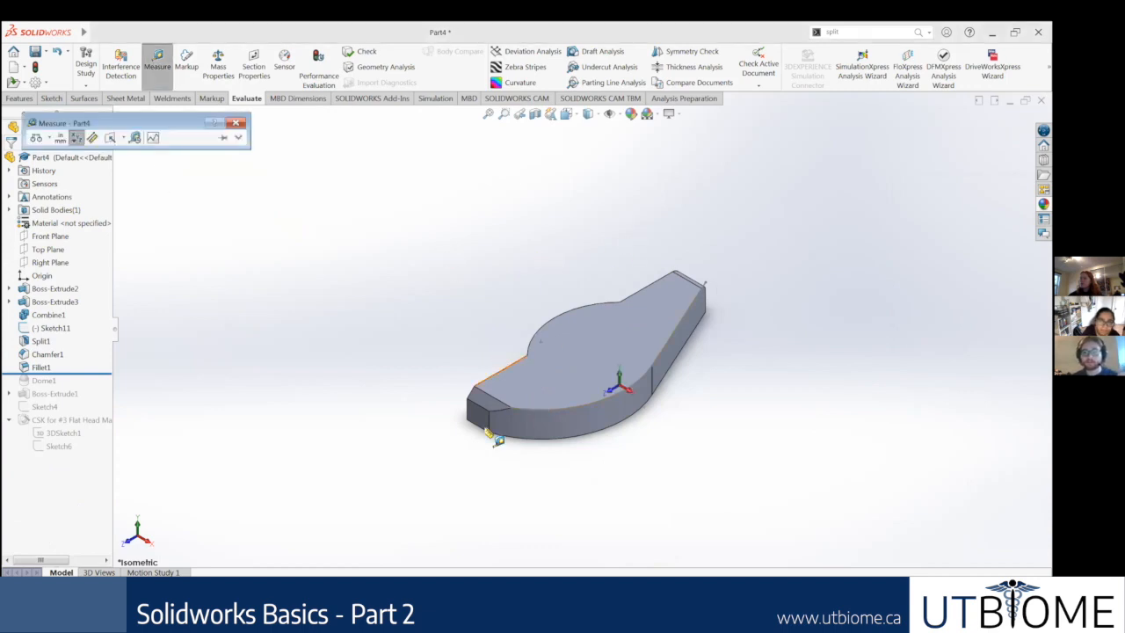
{"action": "scroll", "coordinate": [485, 427], "scroll_direction": "down", "scroll_amount": 2}
{"action": "scroll", "coordinate": [483, 422], "scroll_direction": "down", "scroll_amount": 2}
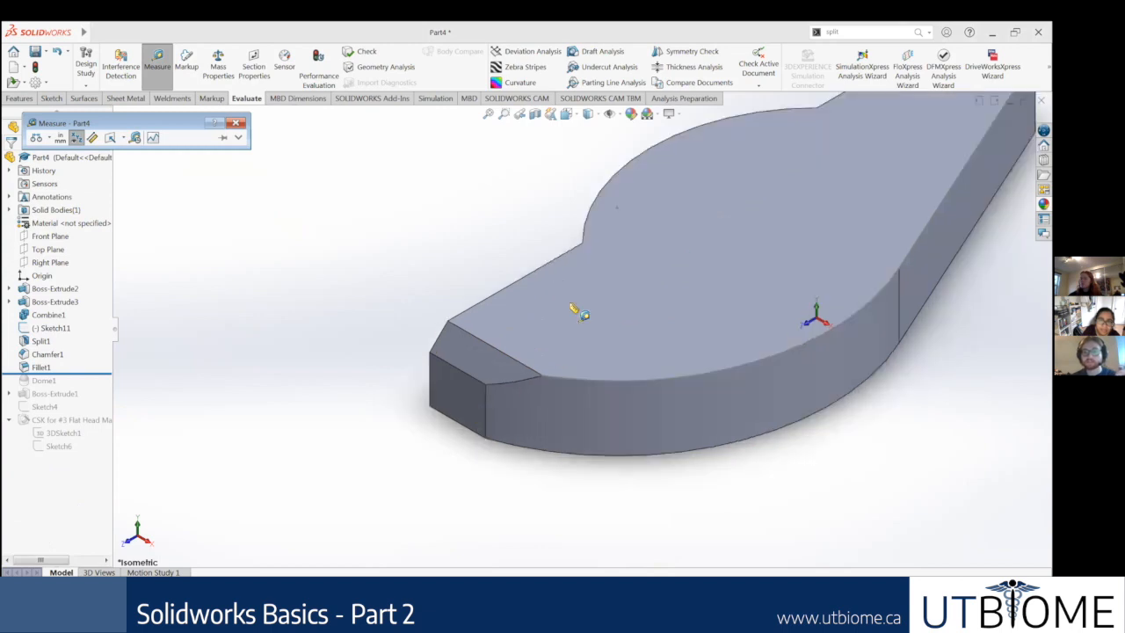
{"action": "scroll", "coordinate": [584, 316], "scroll_direction": "up", "scroll_amount": 5}
{"action": "left_click", "coordinate": [539, 352]}
{"action": "middle_click_drag", "start_coordinate": [617, 314], "coordinate": [602, 369]}
{"action": "scroll", "coordinate": [602, 369], "scroll_direction": "up", "scroll_amount": 4}
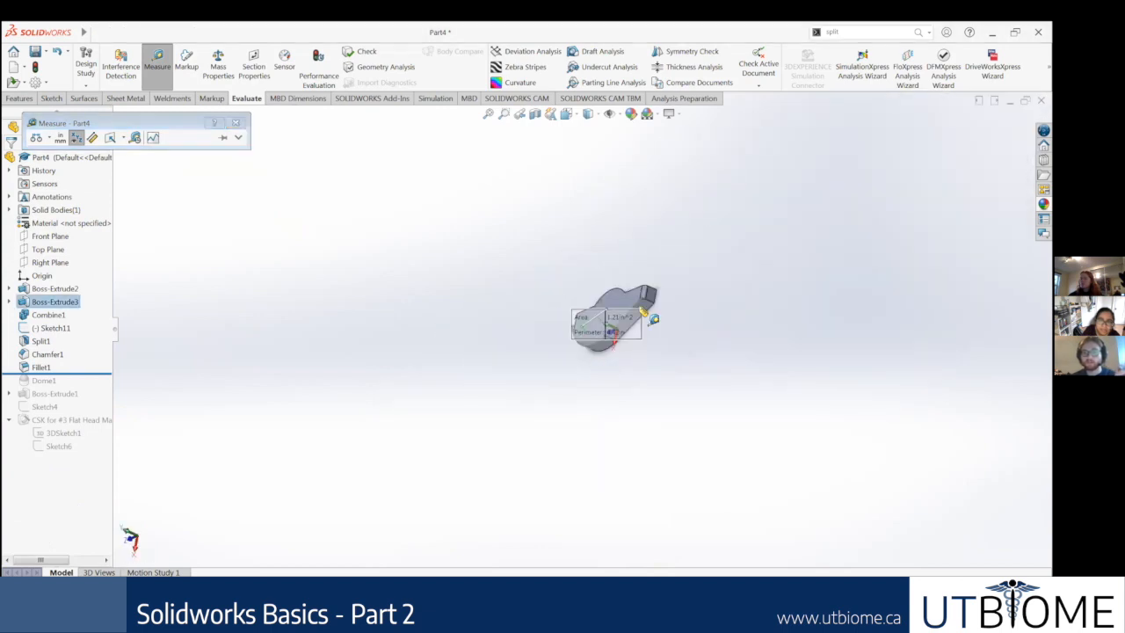
{"action": "scroll", "coordinate": [648, 290], "scroll_direction": "down", "scroll_amount": 8}
{"action": "left_click", "coordinate": [657, 256]}
{"action": "scroll", "coordinate": [584, 326], "scroll_direction": "up", "scroll_amount": 4}
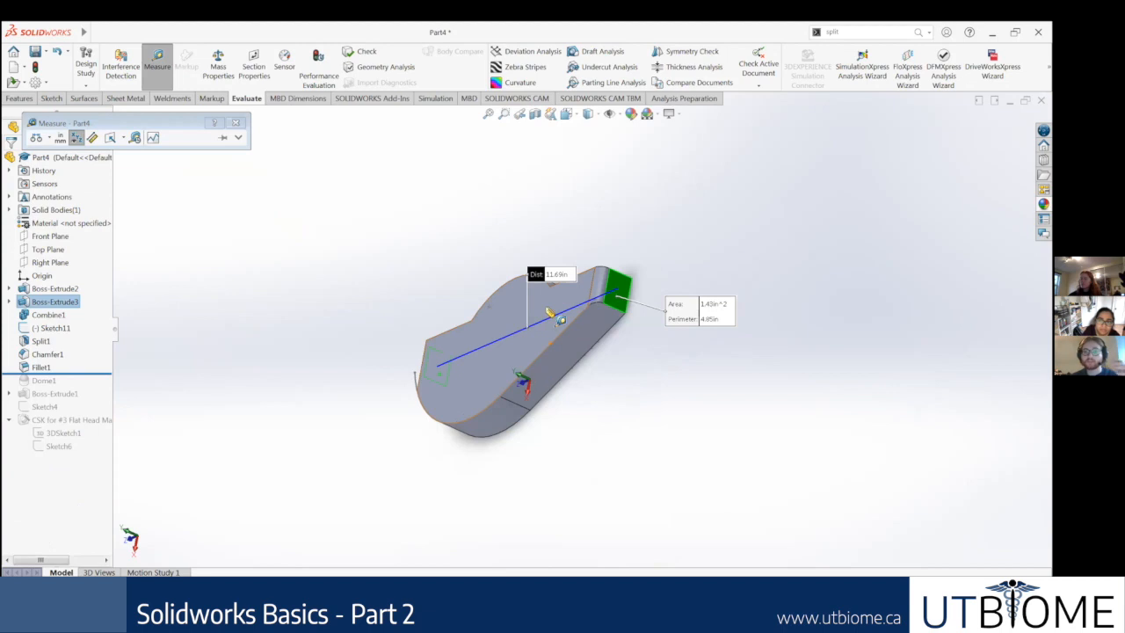
Step: Examine the measured line between the two end faces from several orientations of the part
{"action": "middle_click_drag", "start_coordinate": [551, 313], "coordinate": [560, 303]}
{"action": "scroll", "coordinate": [549, 305], "scroll_direction": "down", "scroll_amount": 3}
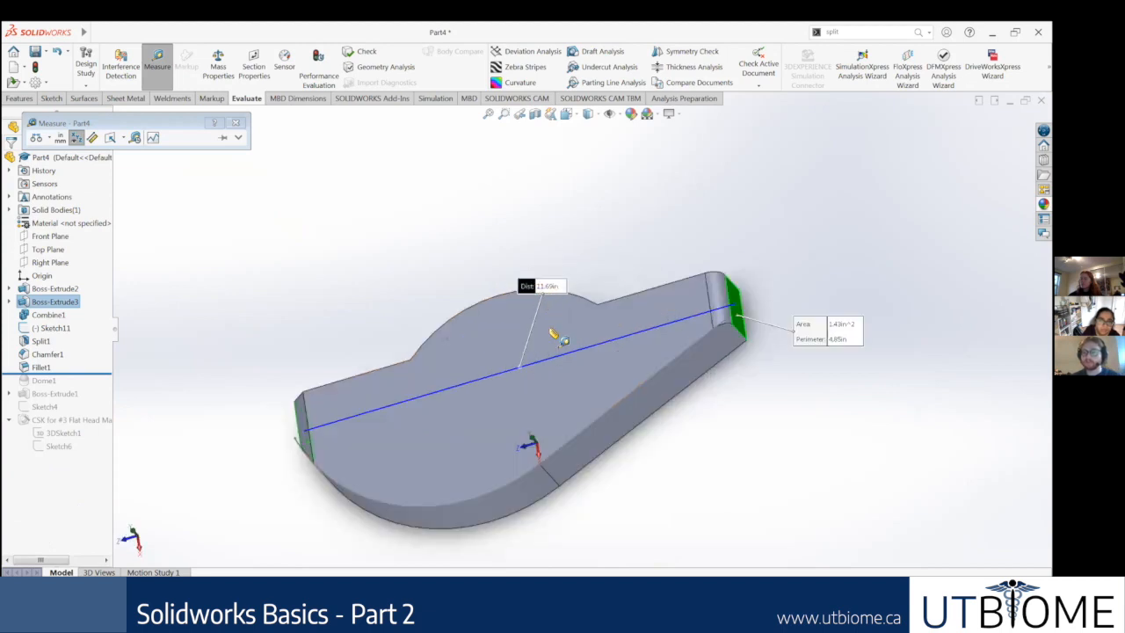
{"action": "middle_click_drag", "start_coordinate": [581, 330], "coordinate": [598, 395]}
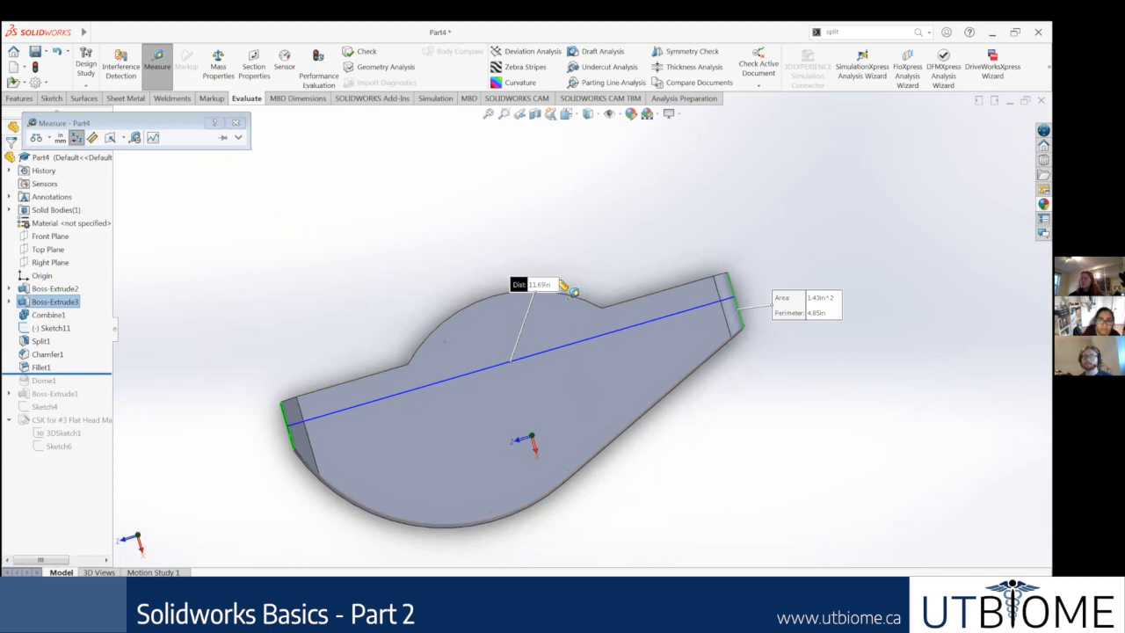
{"action": "scroll", "coordinate": [654, 406], "scroll_direction": "up", "scroll_amount": 3}
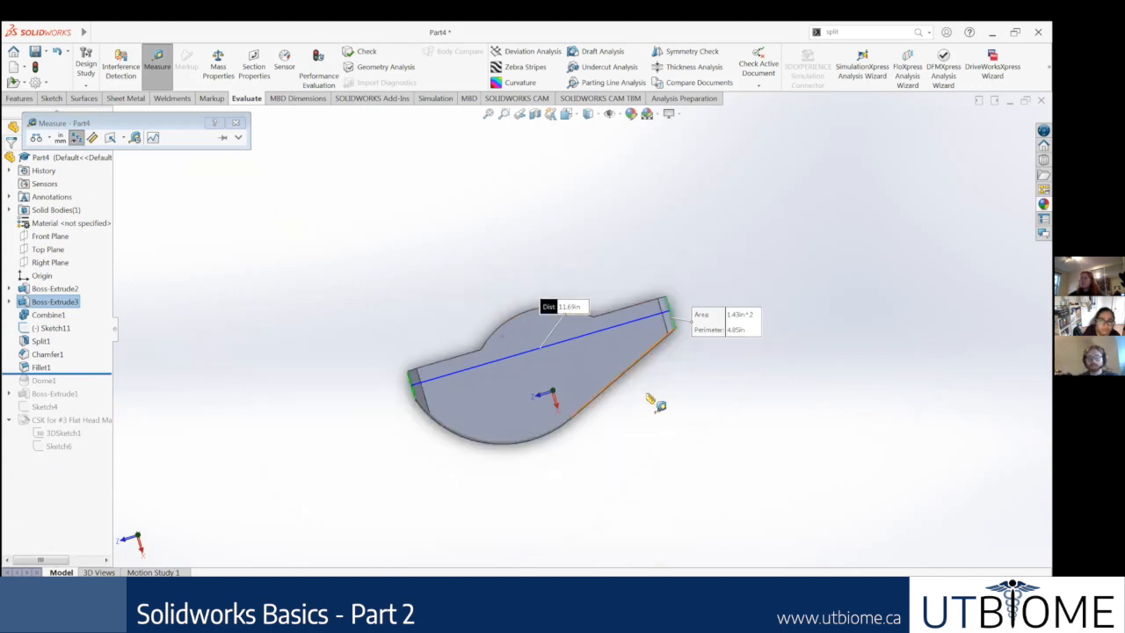
{"action": "middle_click_drag", "start_coordinate": [633, 363], "coordinate": [526, 387]}
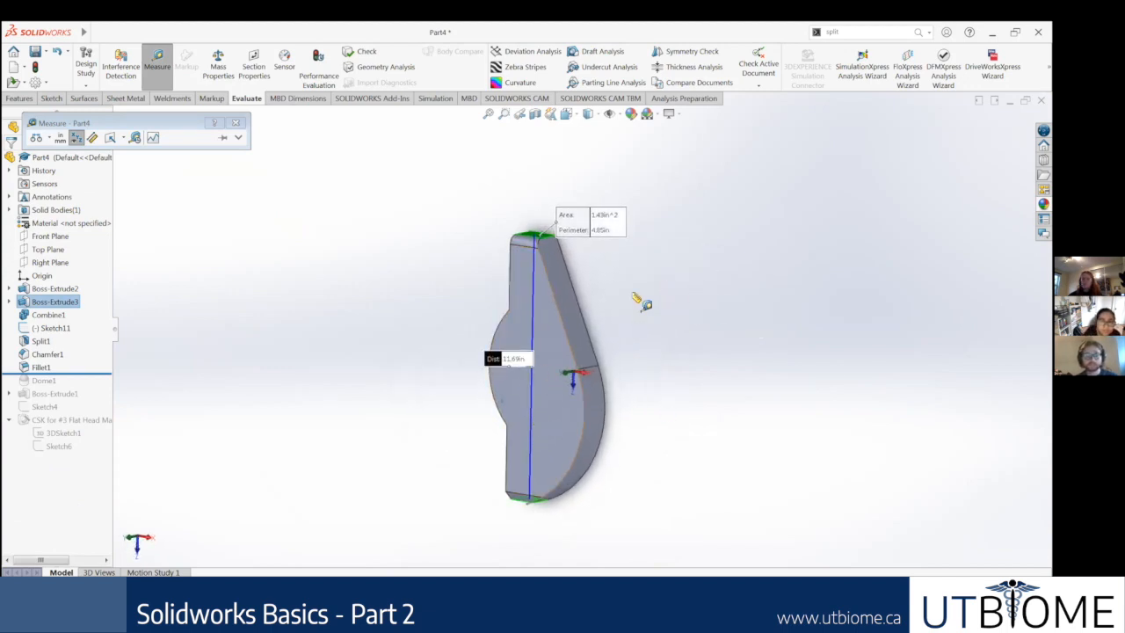
{"action": "middle_click_drag", "start_coordinate": [593, 323], "coordinate": [640, 321]}
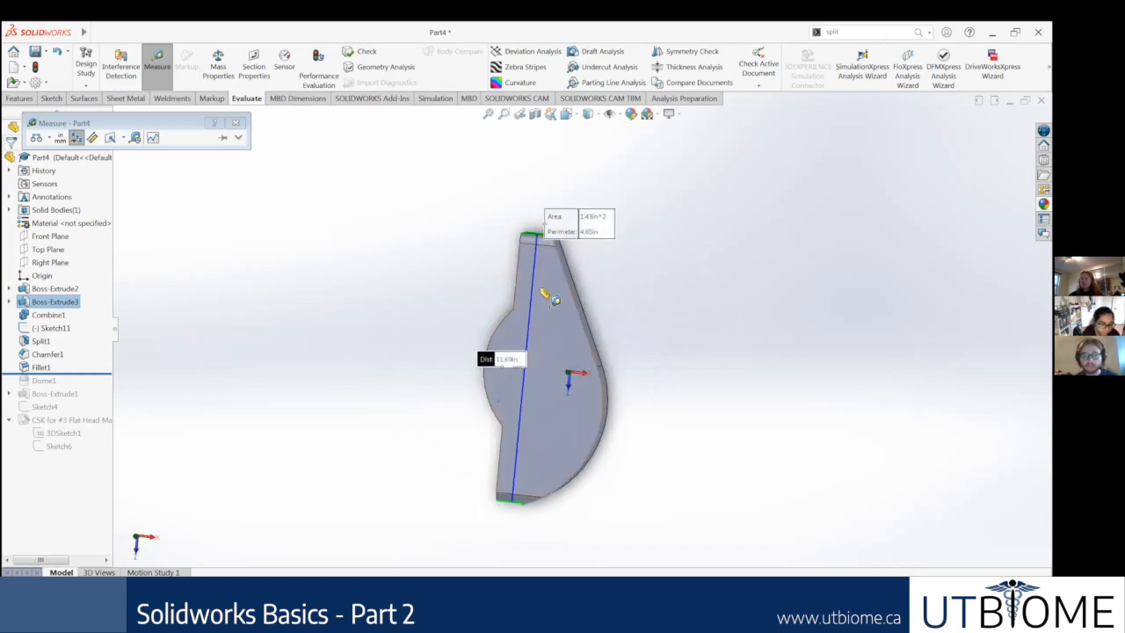
{"action": "scroll", "coordinate": [550, 293], "scroll_direction": "down", "scroll_amount": 3}
{"action": "scroll", "coordinate": [587, 435], "scroll_direction": "up", "scroll_amount": 3}
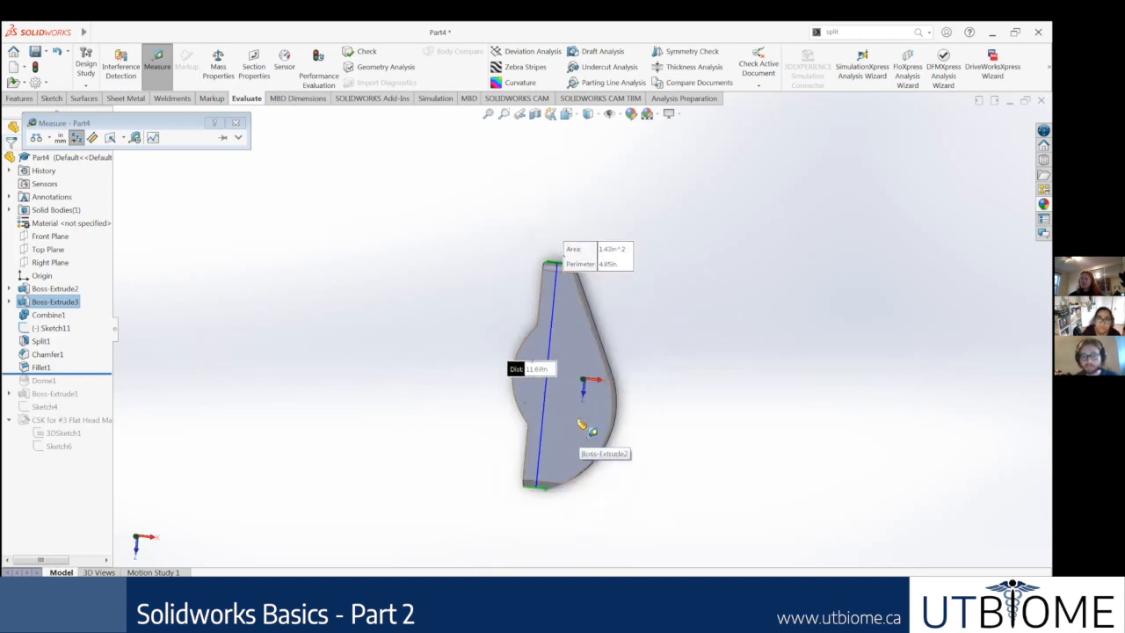
Step: Add the part's two broad parallel faces to the current measurement selection
{"action": "middle_click_drag", "start_coordinate": [585, 451], "coordinate": [633, 446]}
{"action": "scroll", "coordinate": [589, 427], "scroll_direction": "down", "scroll_amount": 5}
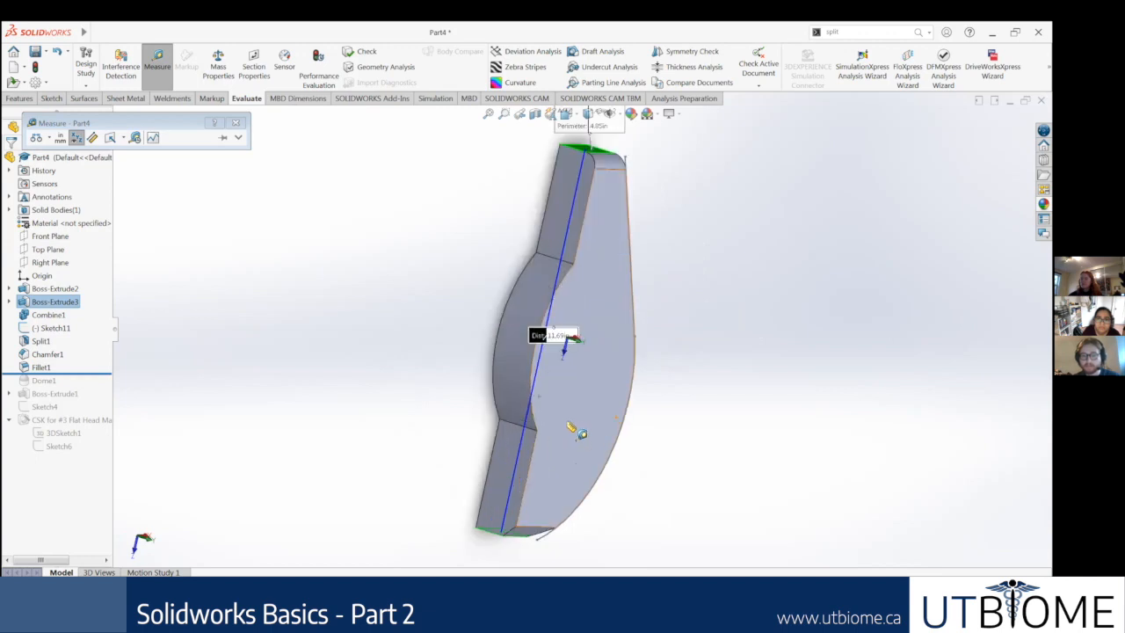
{"action": "scroll", "coordinate": [560, 379], "scroll_direction": "up", "scroll_amount": 3}
{"action": "middle_click_drag", "start_coordinate": [578, 363], "coordinate": [578, 318]}
{"action": "left_click", "coordinate": [603, 374]}
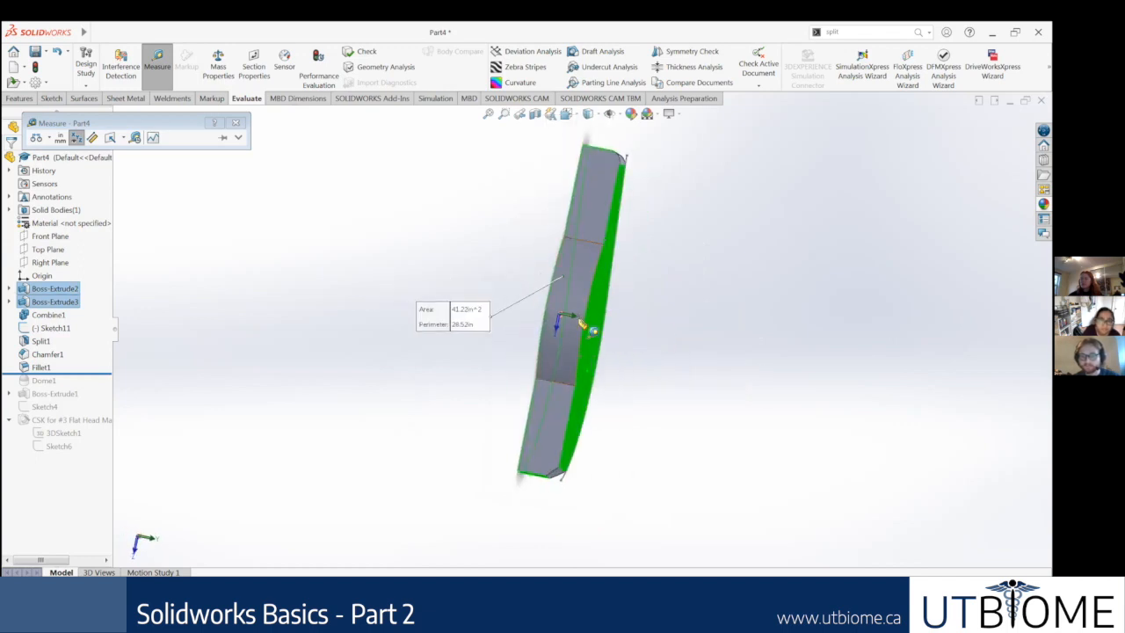
{"action": "scroll", "coordinate": [552, 406], "scroll_direction": "down", "scroll_amount": 4}
{"action": "scroll", "coordinate": [552, 406], "scroll_direction": "up", "scroll_amount": 2}
{"action": "middle_click_drag", "start_coordinate": [545, 401], "coordinate": [477, 317]}
{"action": "middle_click_drag", "start_coordinate": [419, 254], "coordinate": [460, 269]}
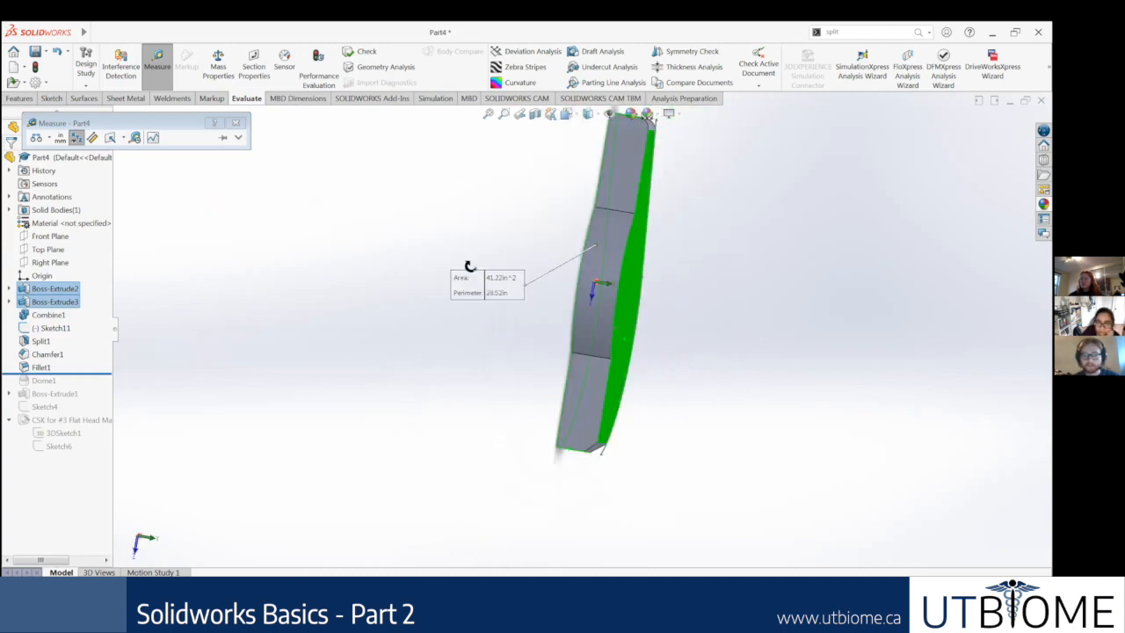
{"action": "middle_click_drag", "start_coordinate": [382, 243], "coordinate": [219, 138]}
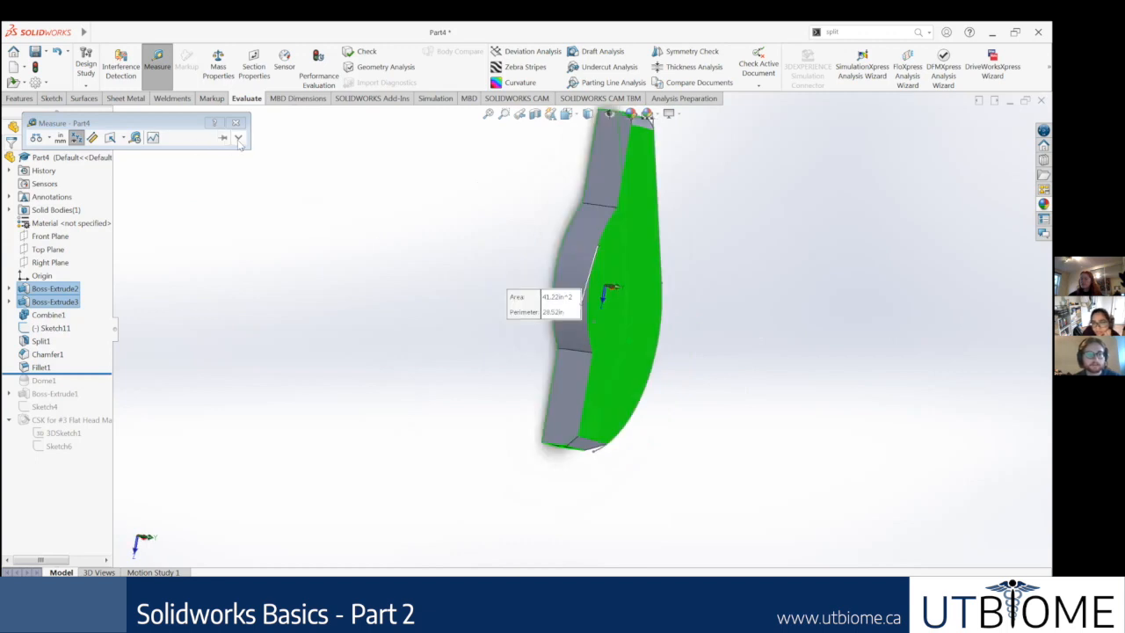
Step: Remove the two end faces from the measurement selection, inspect the thickness between the broad faces, and close the measurement
{"action": "left_click", "coordinate": [49, 156]}
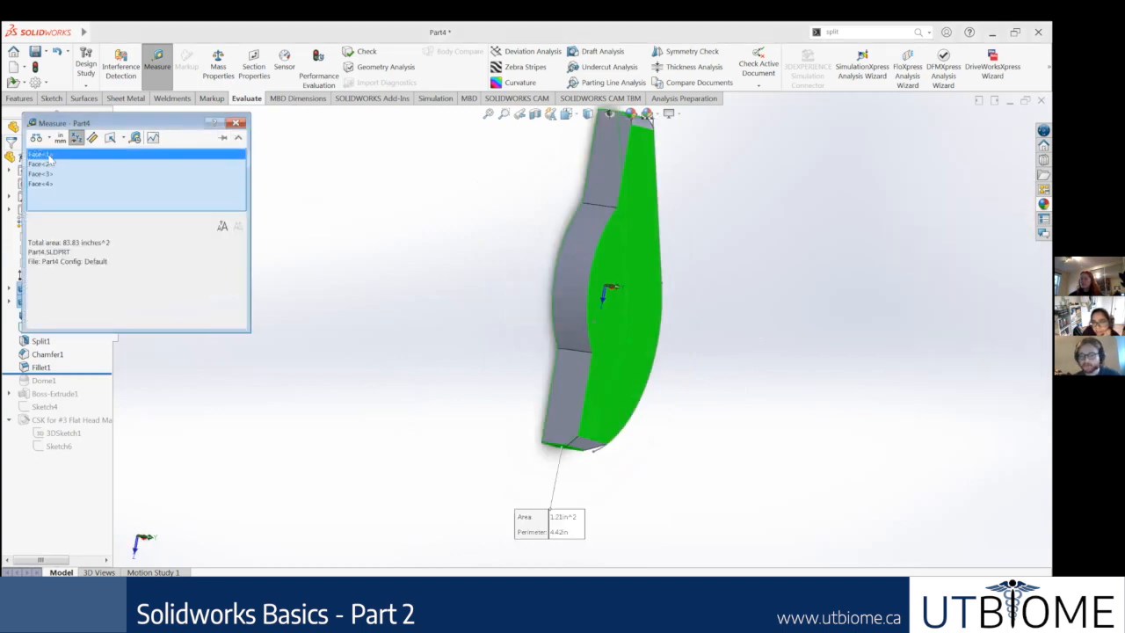
{"action": "key", "text": "Delete"}
{"action": "left_click", "coordinate": [44, 155]}
{"action": "key", "text": "Delete"}
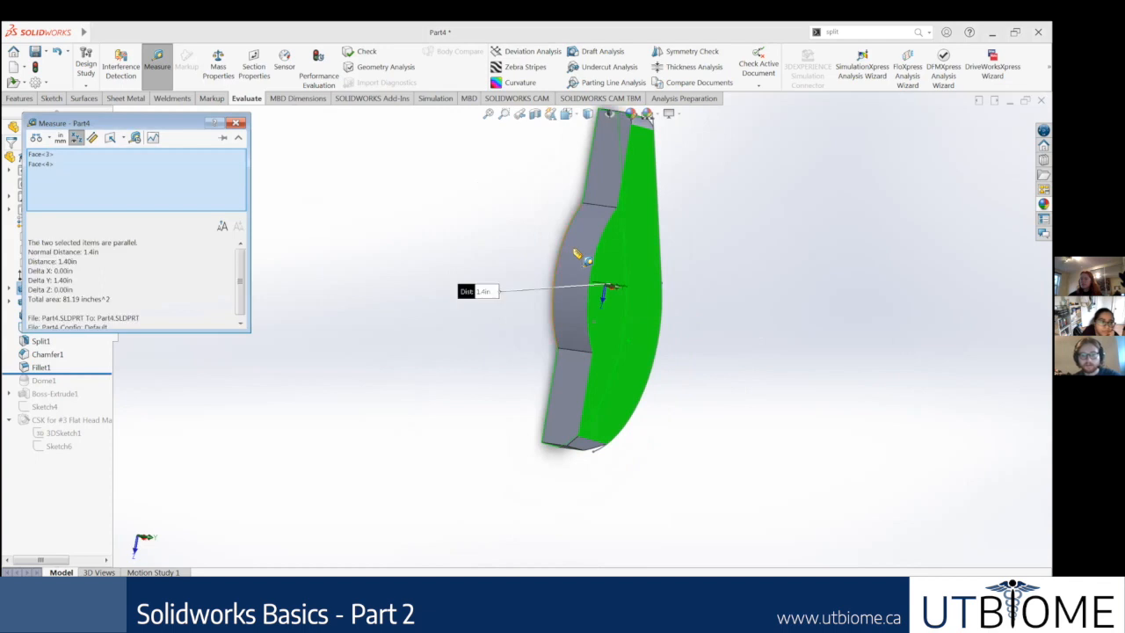
{"action": "scroll", "coordinate": [595, 414], "scroll_direction": "up", "scroll_amount": 3}
{"action": "scroll", "coordinate": [595, 427], "scroll_direction": "down", "scroll_amount": 5}
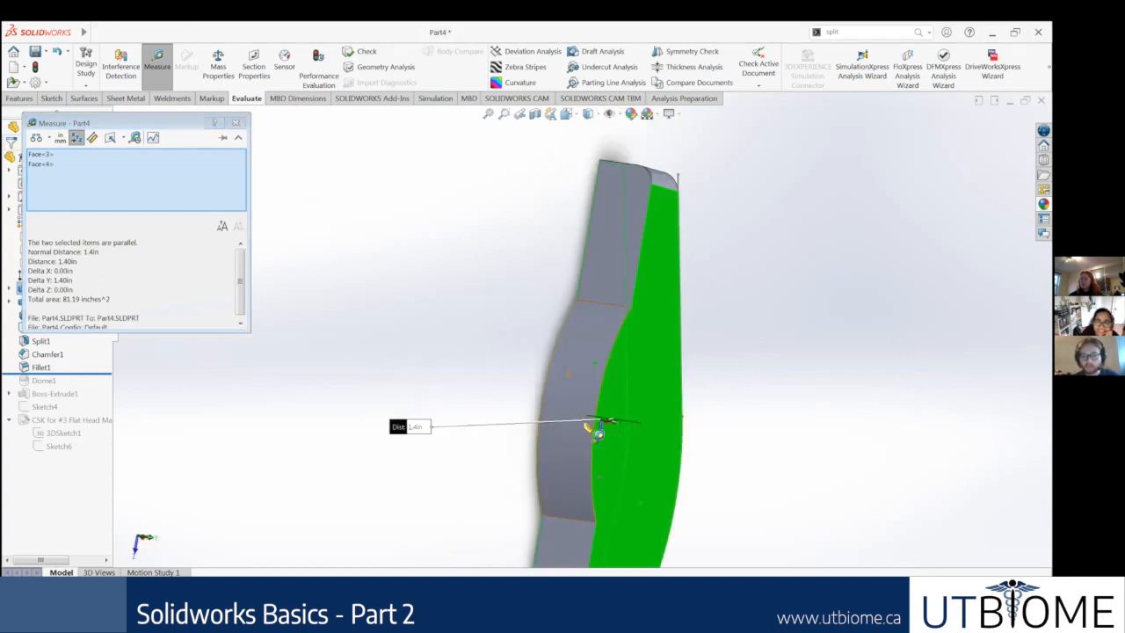
{"action": "middle_click_drag", "start_coordinate": [630, 458], "coordinate": [630, 462]}
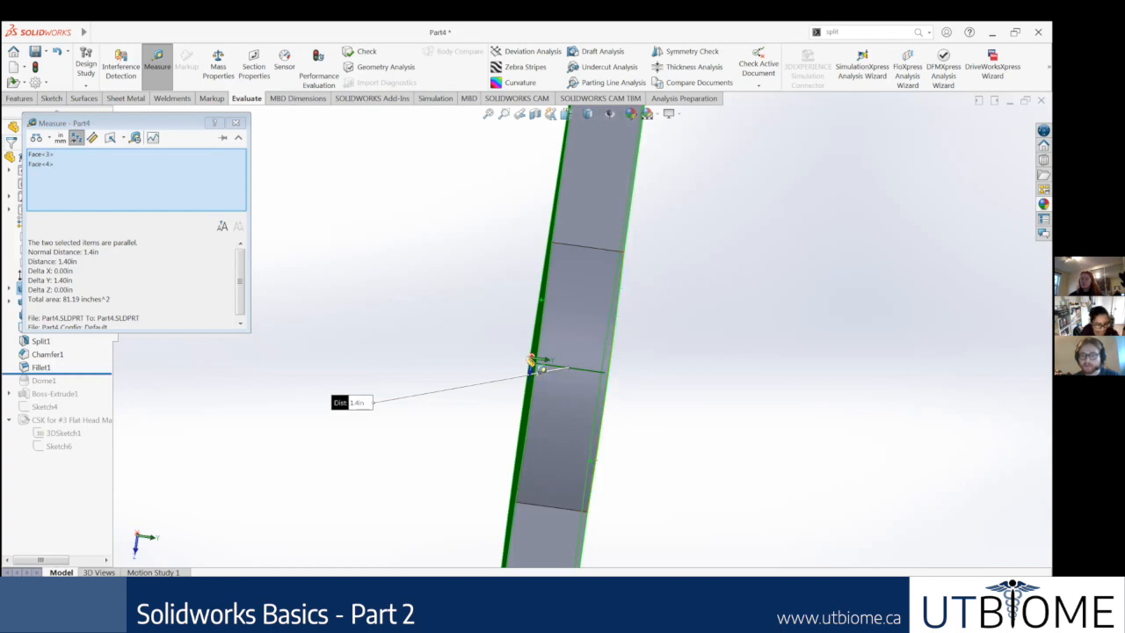
{"action": "scroll", "coordinate": [327, 200], "scroll_direction": "up", "scroll_amount": 5}
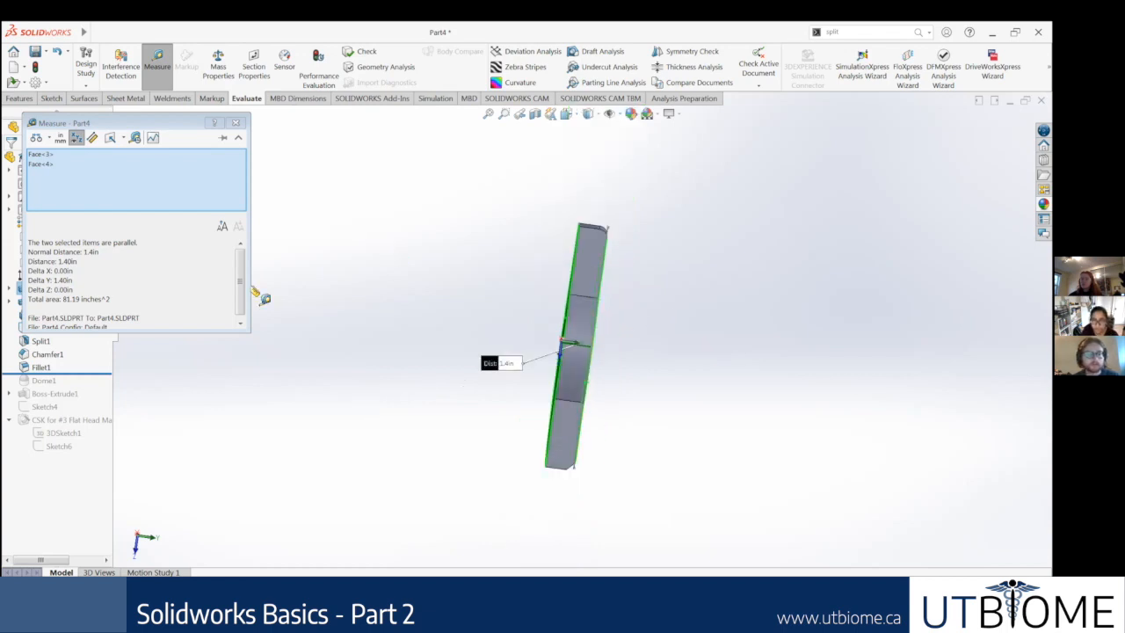
{"action": "scroll", "coordinate": [212, 284], "scroll_direction": "down", "scroll_amount": 1}
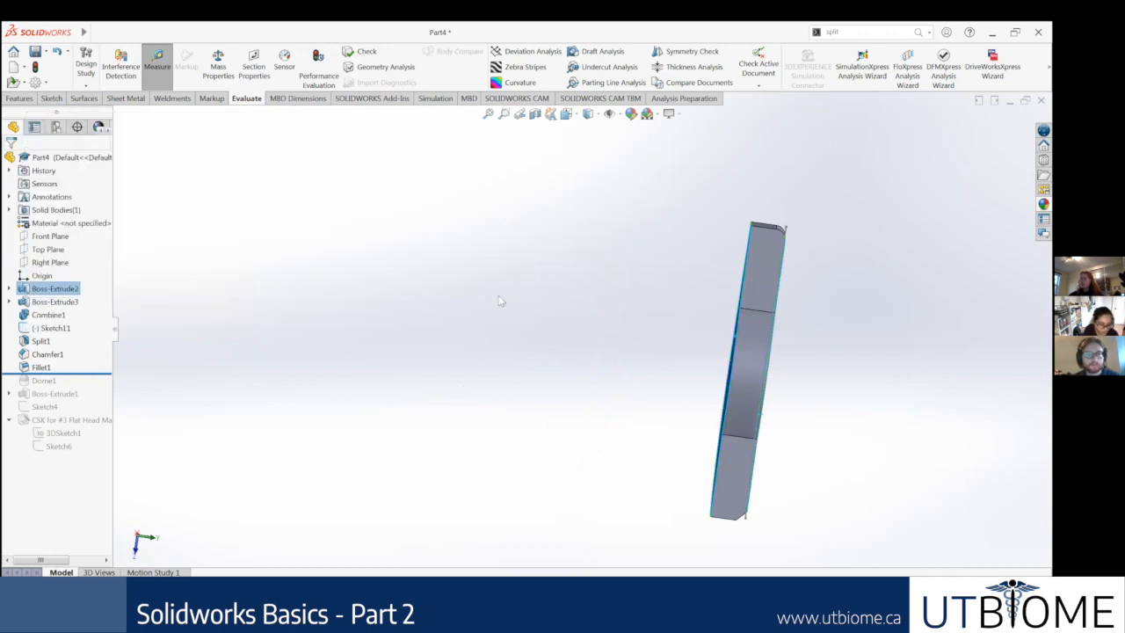
Step: Assign the 1060 Alloy material to the part and view it at an angle
{"action": "middle_click_drag", "start_coordinate": [583, 332], "coordinate": [397, 290]}
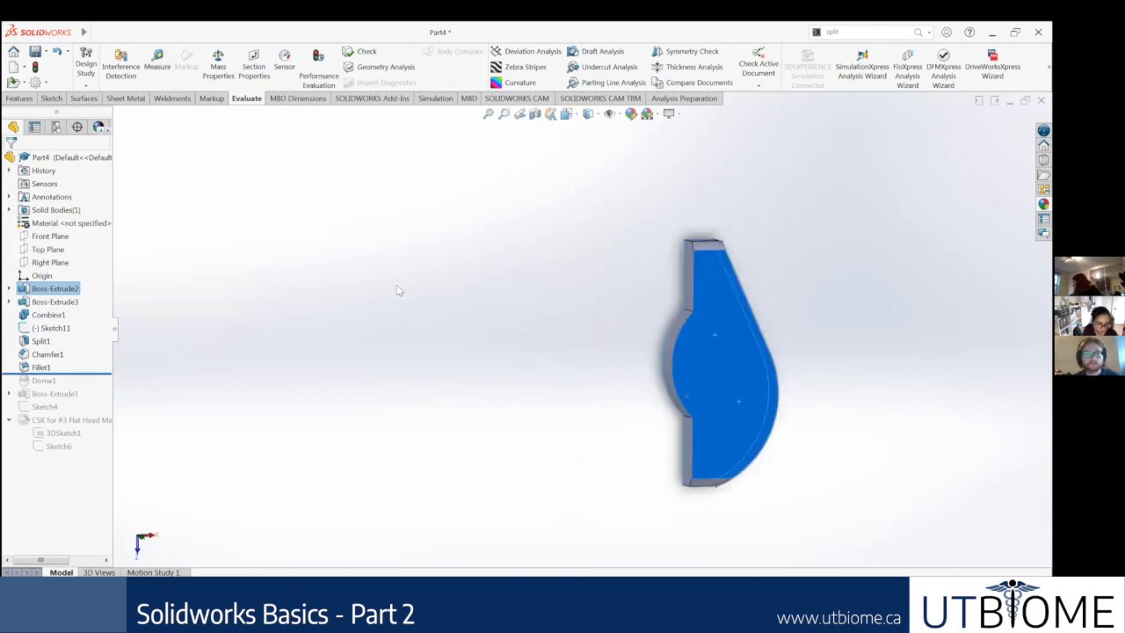
{"action": "left_click", "coordinate": [51, 223]}
{"action": "right_click", "coordinate": [54, 223]}
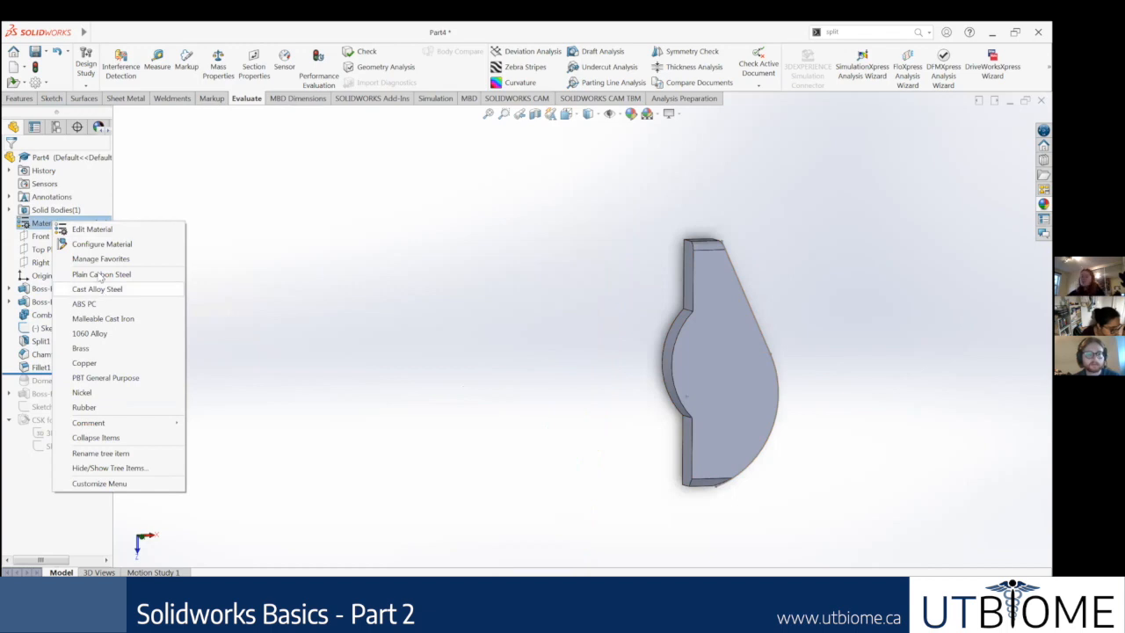
{"action": "left_click", "coordinate": [94, 334]}
{"action": "middle_click_drag", "start_coordinate": [763, 348], "coordinate": [777, 309]}
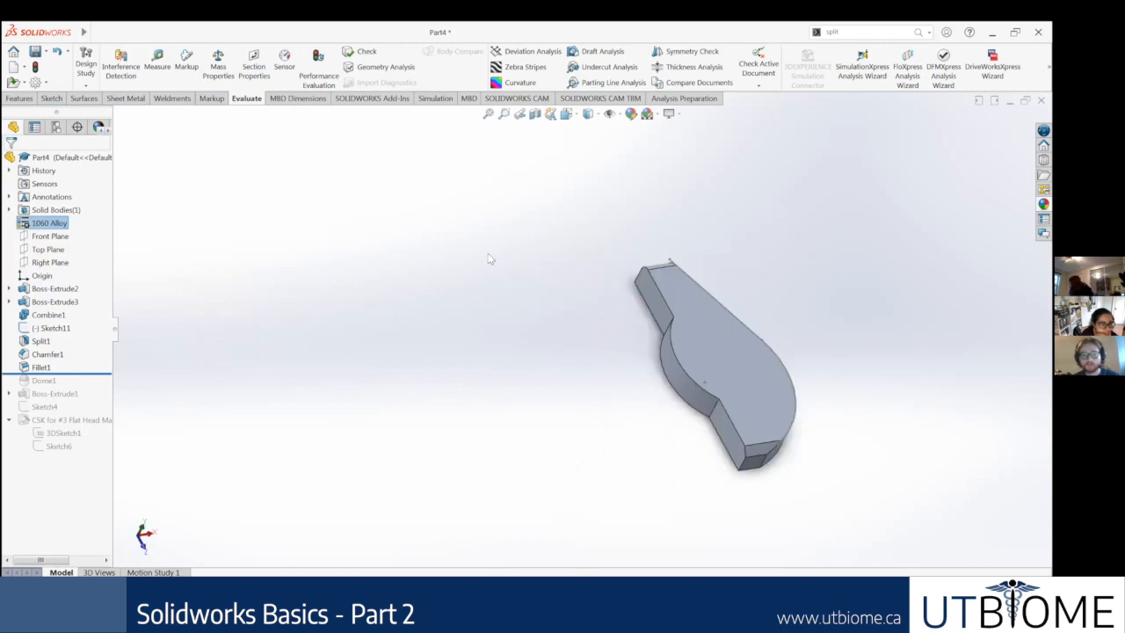
Step: Evaluate the part's mass properties, select the solid body for the calculation, and view its center of mass at an angle
{"action": "scroll", "coordinate": [490, 258], "scroll_direction": "down", "scroll_amount": 2}
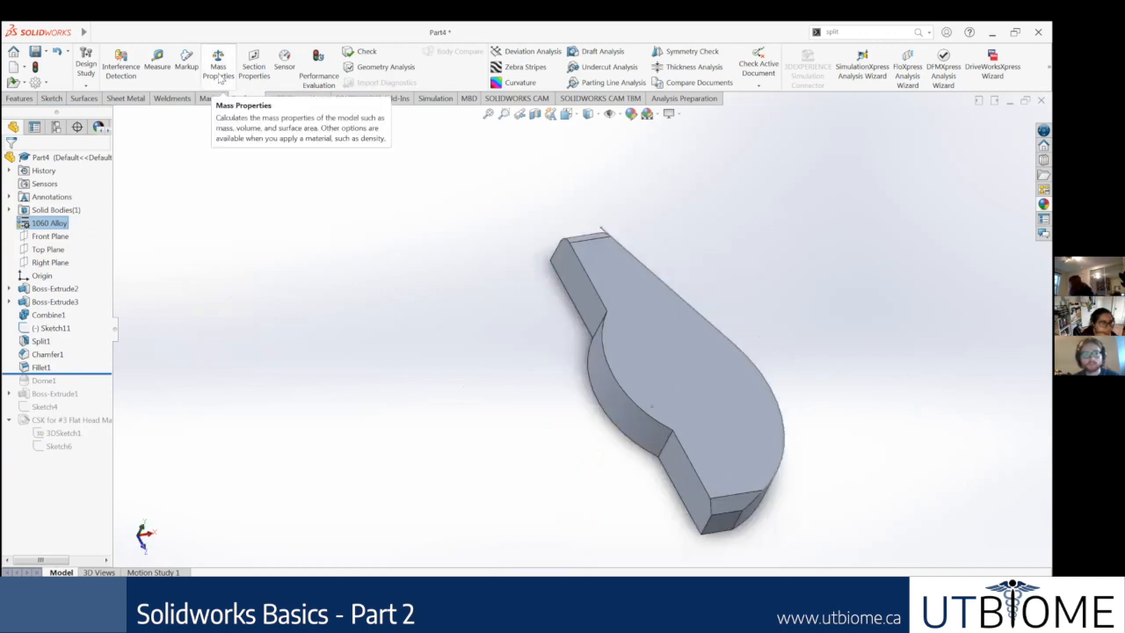
{"action": "left_click", "coordinate": [220, 77]}
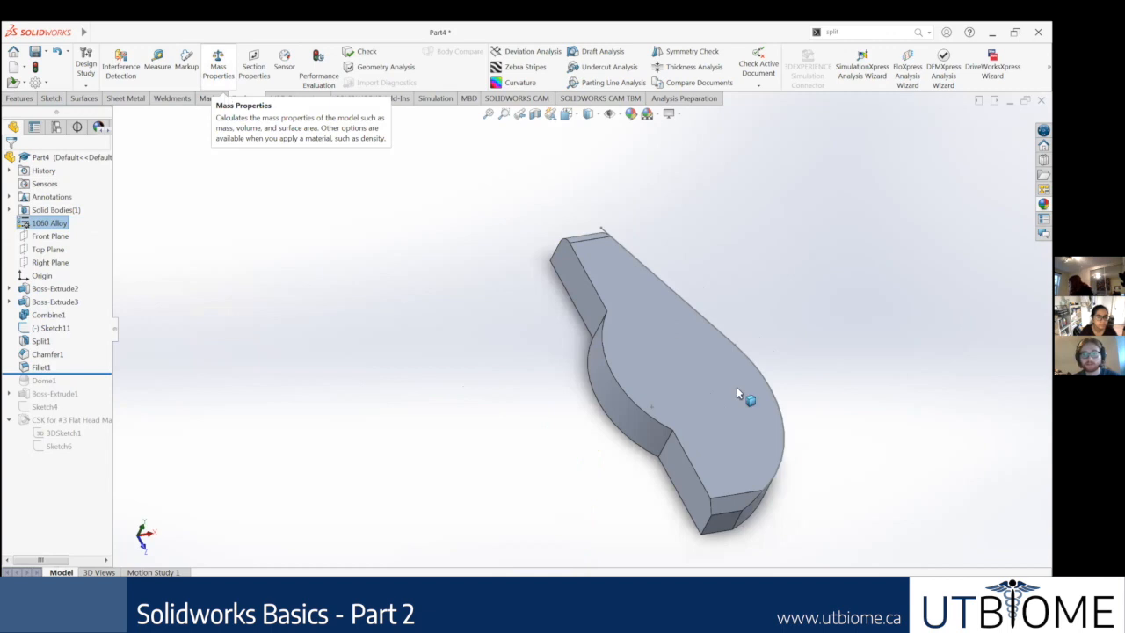
{"action": "scroll", "coordinate": [759, 428], "scroll_direction": "down", "scroll_amount": 1}
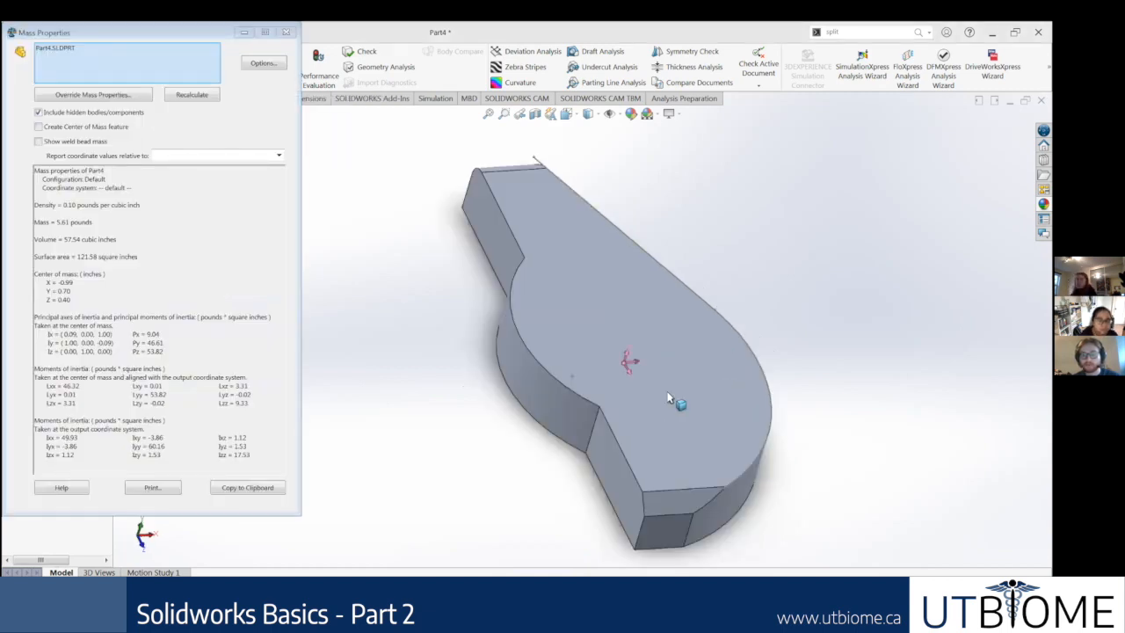
{"action": "scroll", "coordinate": [648, 367], "scroll_direction": "up", "scroll_amount": 2}
{"action": "mouse_move", "coordinate": [649, 363]}
{"action": "middle_mouse_down"}
{"action": "mouse_move", "coordinate": [659, 392]}
{"action": "mouse_move", "coordinate": [634, 359]}
{"action": "mouse_move", "coordinate": [645, 372]}
{"action": "middle_mouse_up"}
{"action": "left_click", "coordinate": [577, 367]}
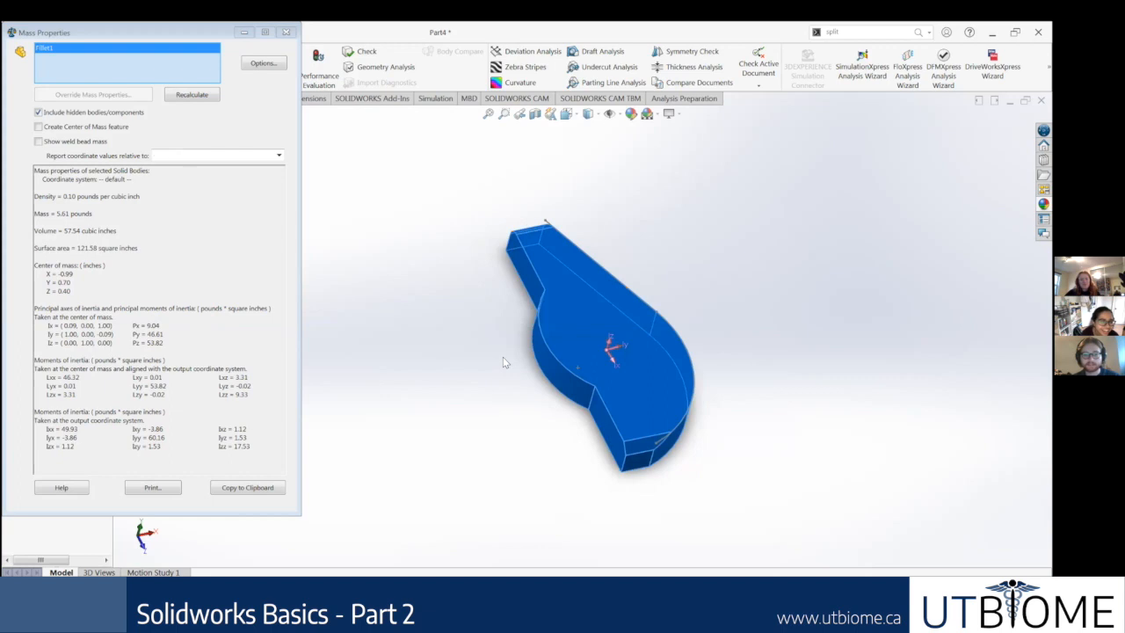
{"action": "scroll", "coordinate": [638, 376], "scroll_direction": "up", "scroll_amount": 2}
{"action": "scroll", "coordinate": [637, 332], "scroll_direction": "down", "scroll_amount": 2}
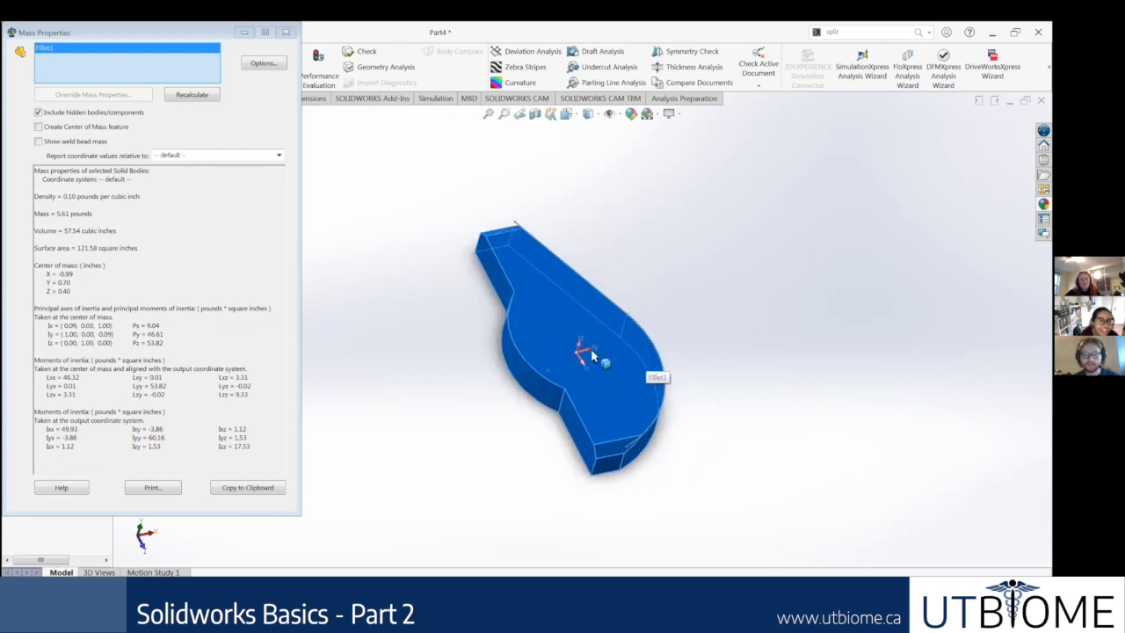
{"action": "middle_click_drag", "start_coordinate": [470, 328], "coordinate": [473, 276]}
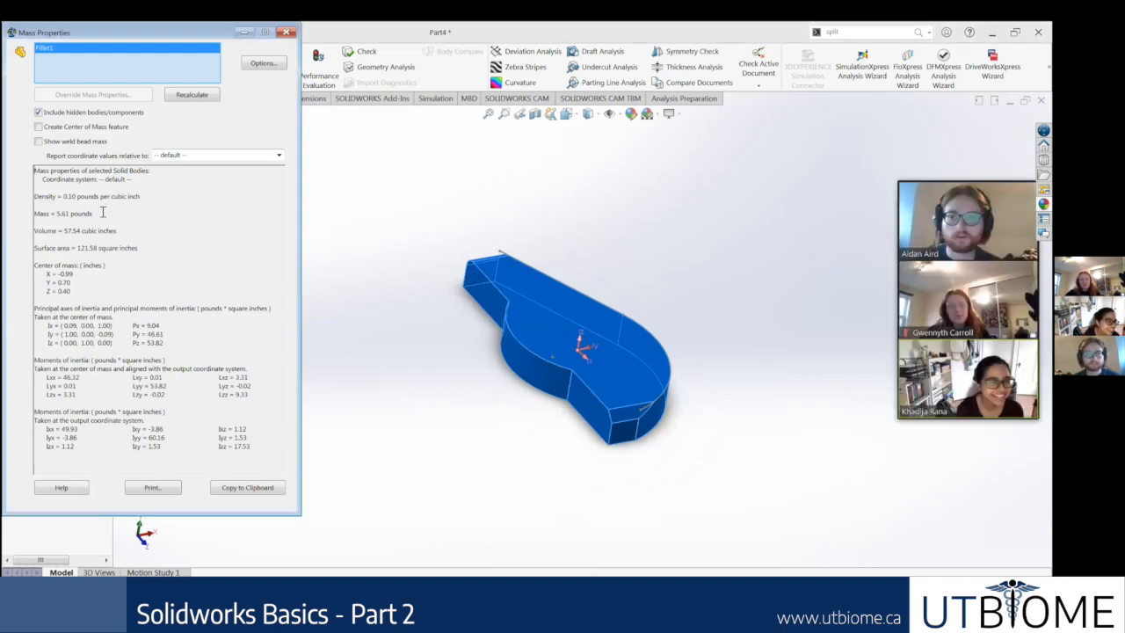
Step: Review the body's density, mass, volume, surface area and center-of-mass coordinates, and close the mass properties report
{"action": "double_click", "coordinate": [65, 197]}
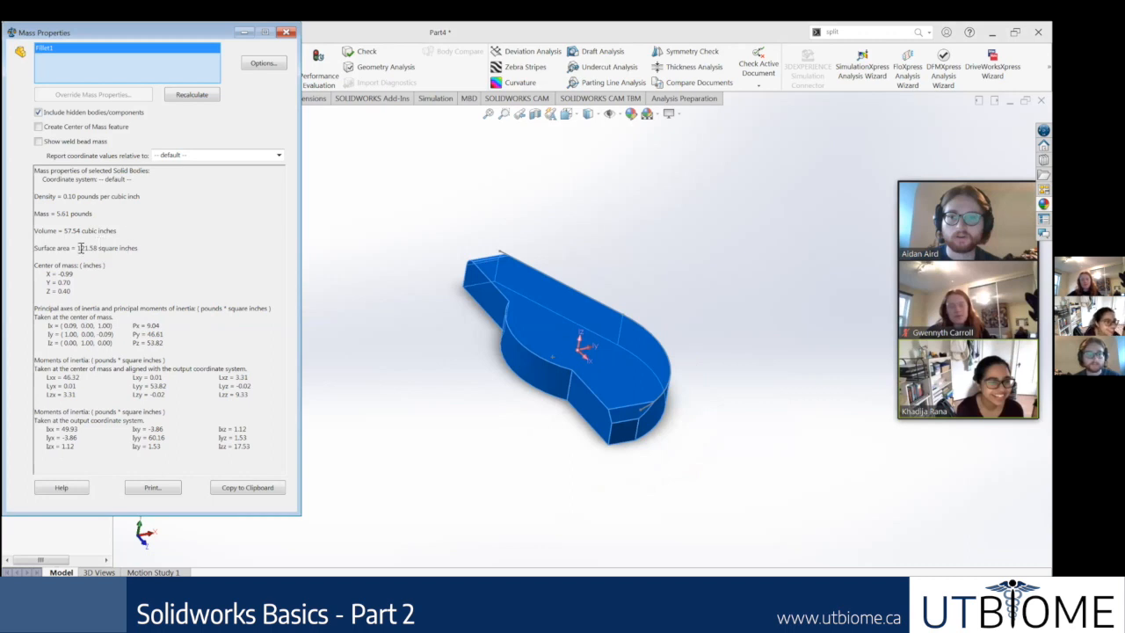
{"action": "left_click_drag", "start_coordinate": [131, 244], "coordinate": [134, 261]}
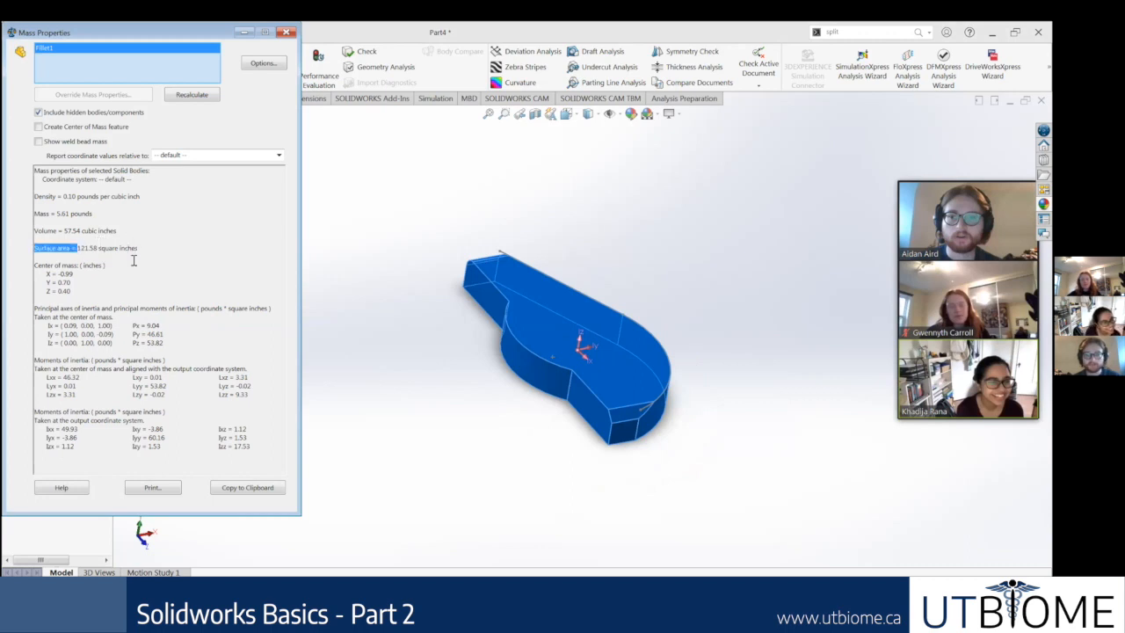
{"action": "left_click", "coordinate": [70, 326]}
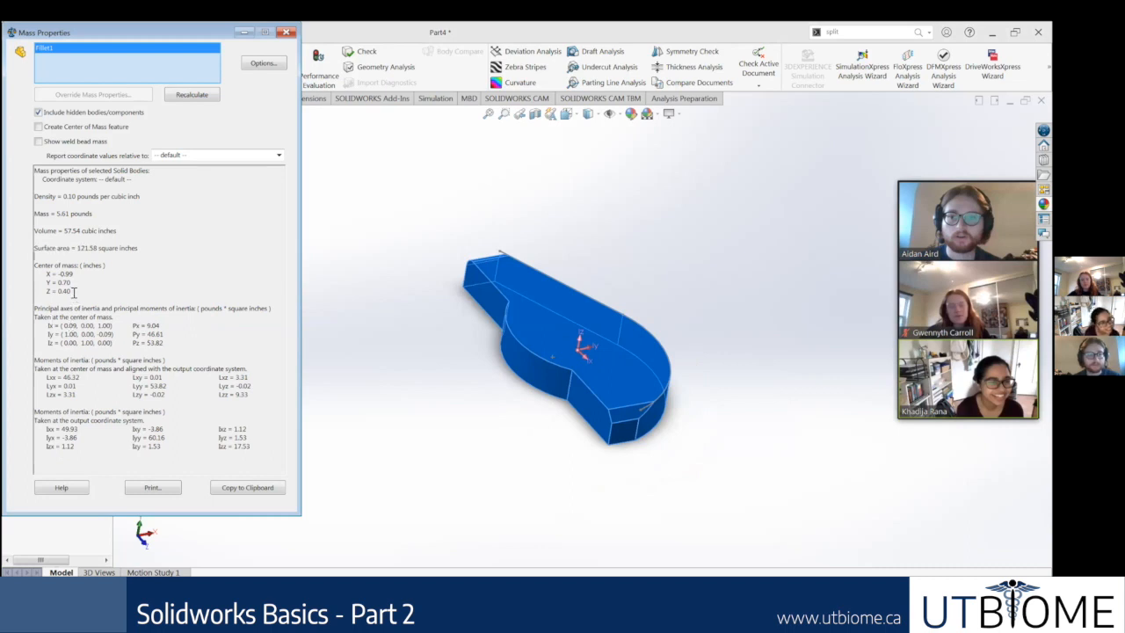
{"action": "left_click_drag", "start_coordinate": [55, 272], "coordinate": [81, 302]}
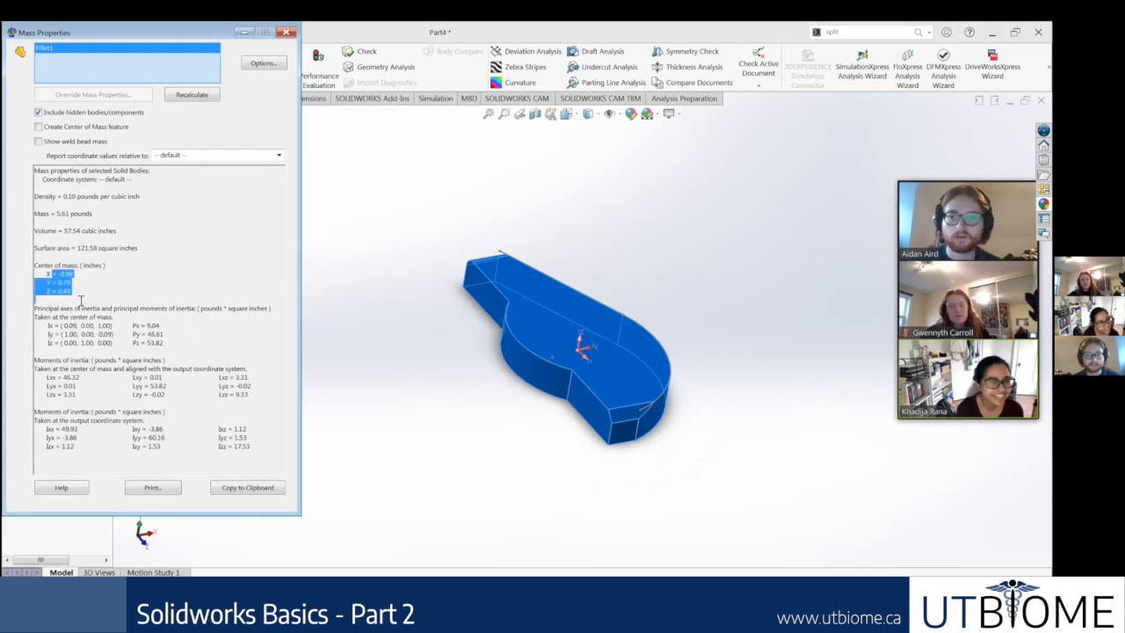
{"action": "left_click", "coordinate": [130, 298]}
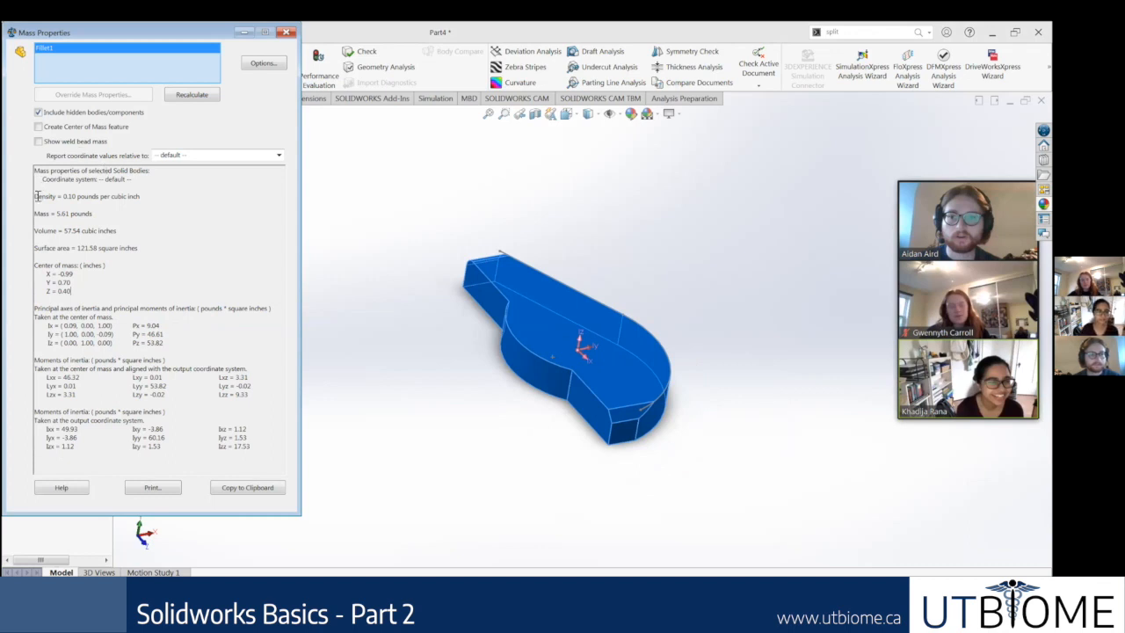
{"action": "left_click_drag", "start_coordinate": [34, 195], "coordinate": [131, 230]}
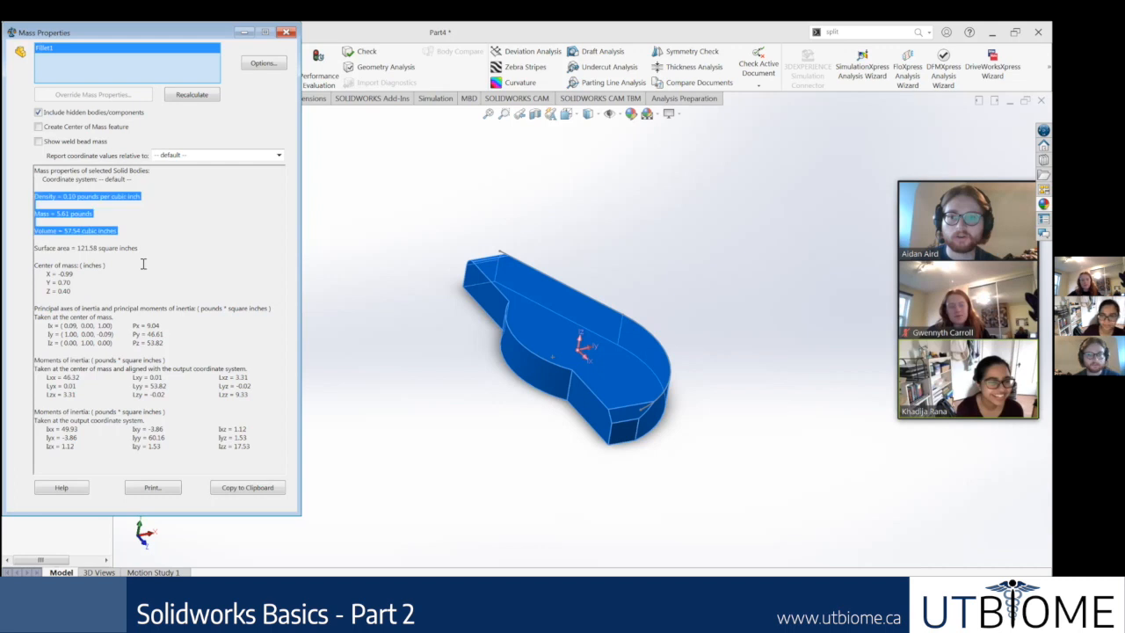
{"action": "left_click", "coordinate": [105, 298]}
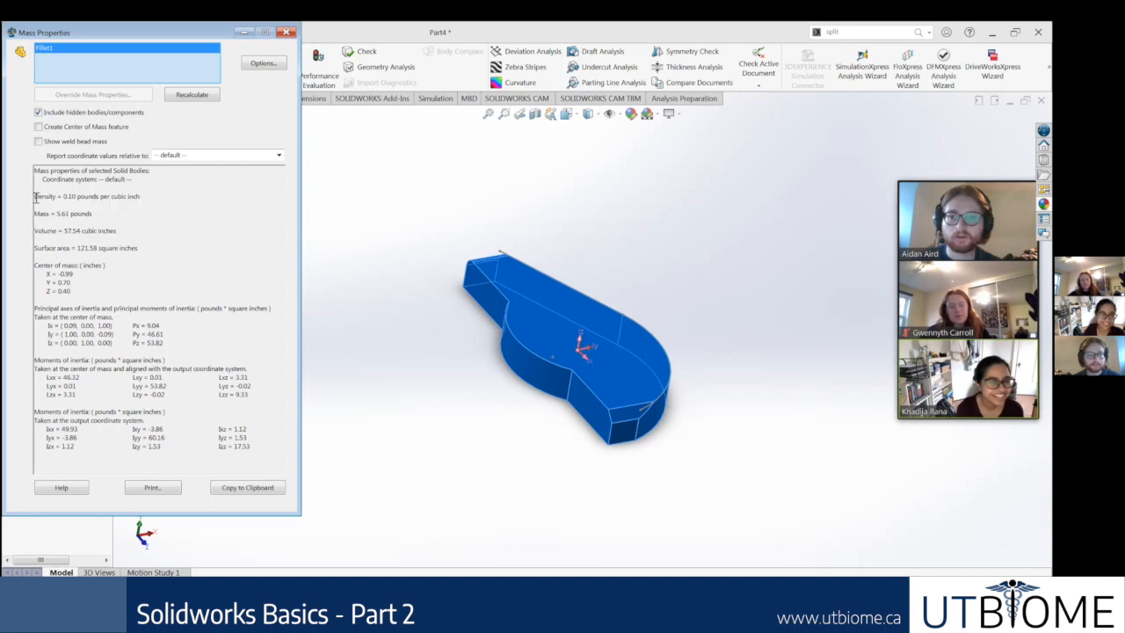
{"action": "left_click_drag", "start_coordinate": [35, 196], "coordinate": [147, 258]}
{"action": "left_click", "coordinate": [284, 290]}
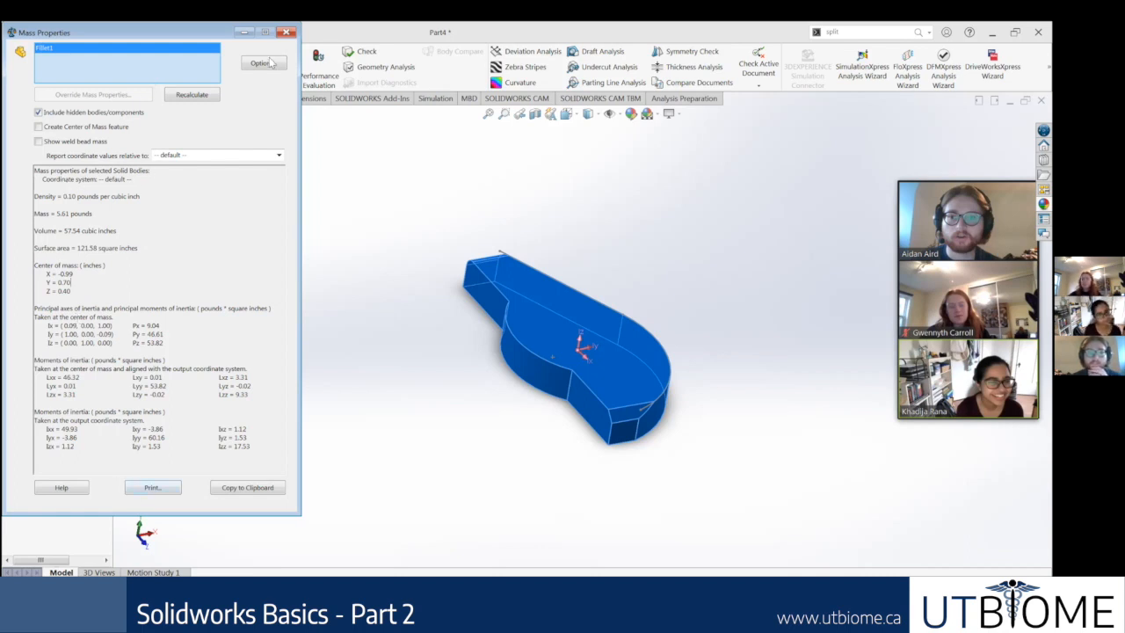
{"action": "left_click", "coordinate": [287, 32]}
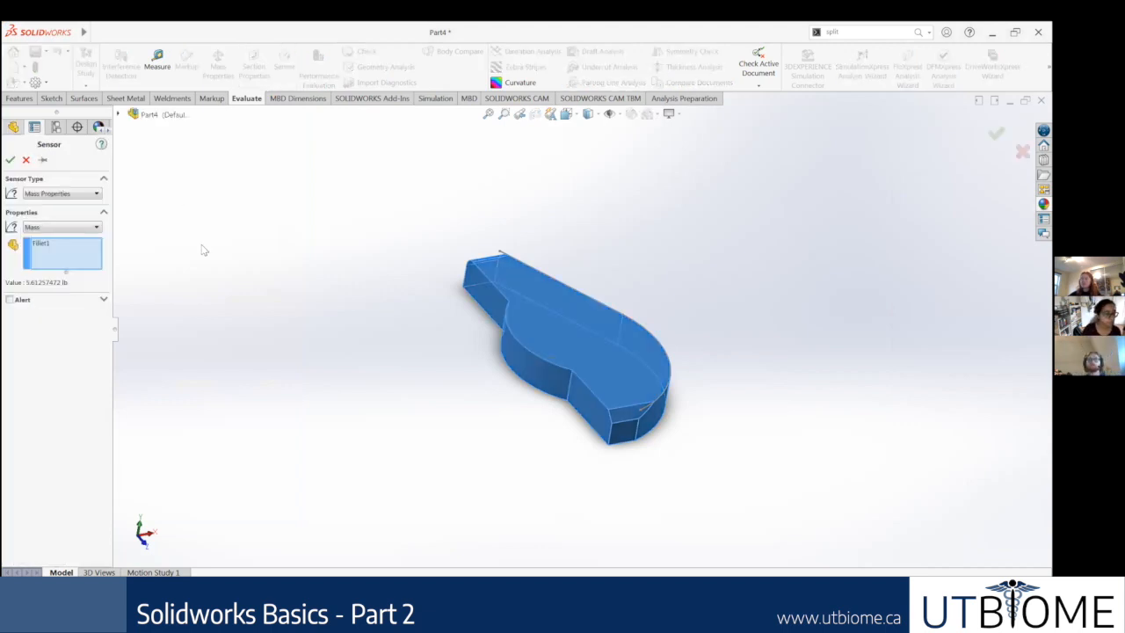
Step: Create a Mass Properties sensor tracking the body's mass, with an alert when the value is greater than 100
{"action": "left_click", "coordinate": [69, 244]}
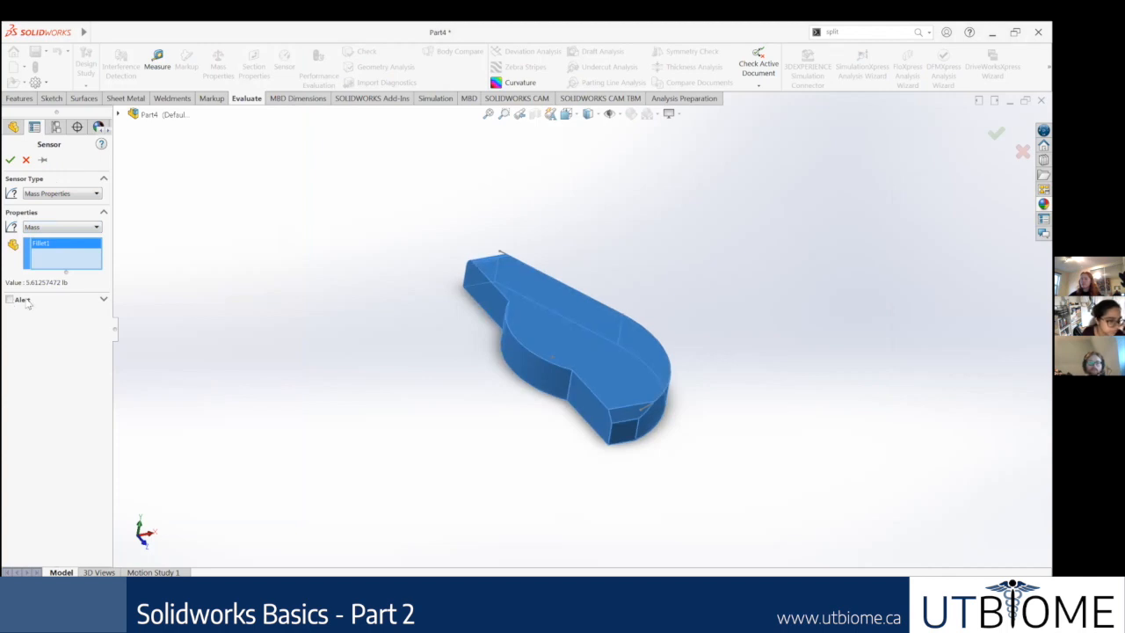
{"action": "left_click", "coordinate": [10, 300]}
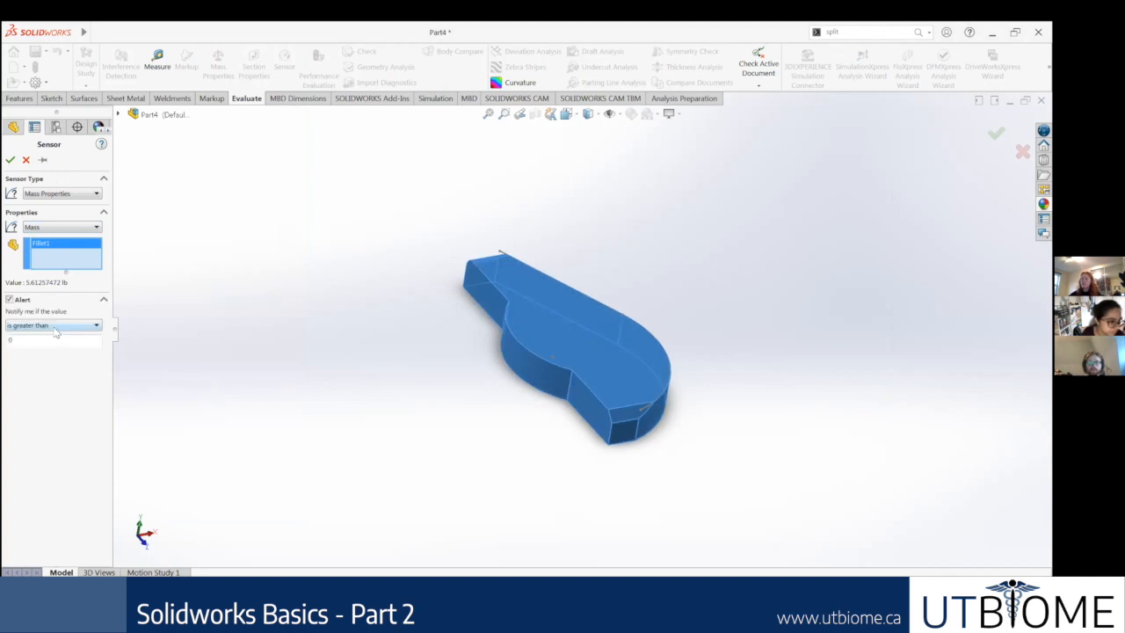
{"action": "left_click", "coordinate": [9, 345]}
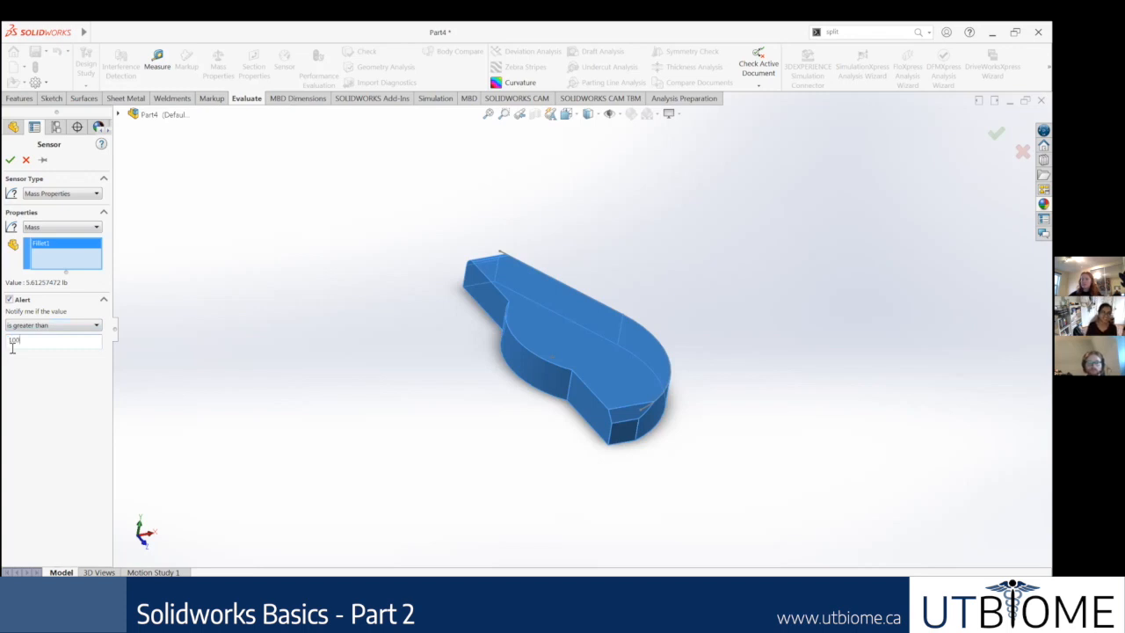
{"action": "type", "text": "100lb"}
{"action": "key", "text": "Return"}
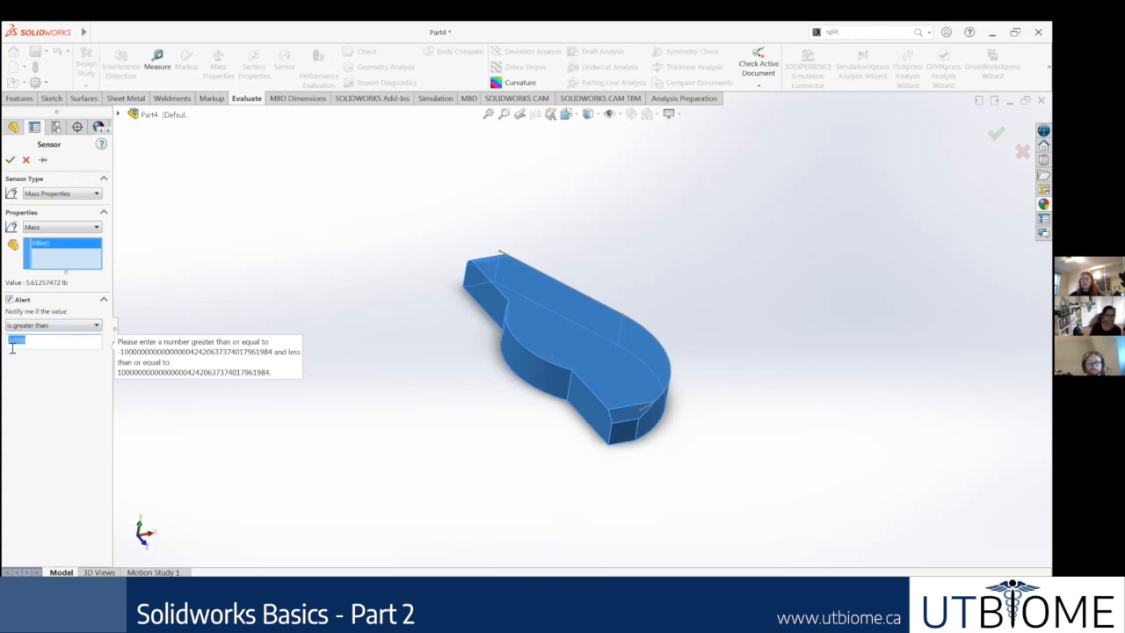
{"action": "key", "text": "BackSpace"}
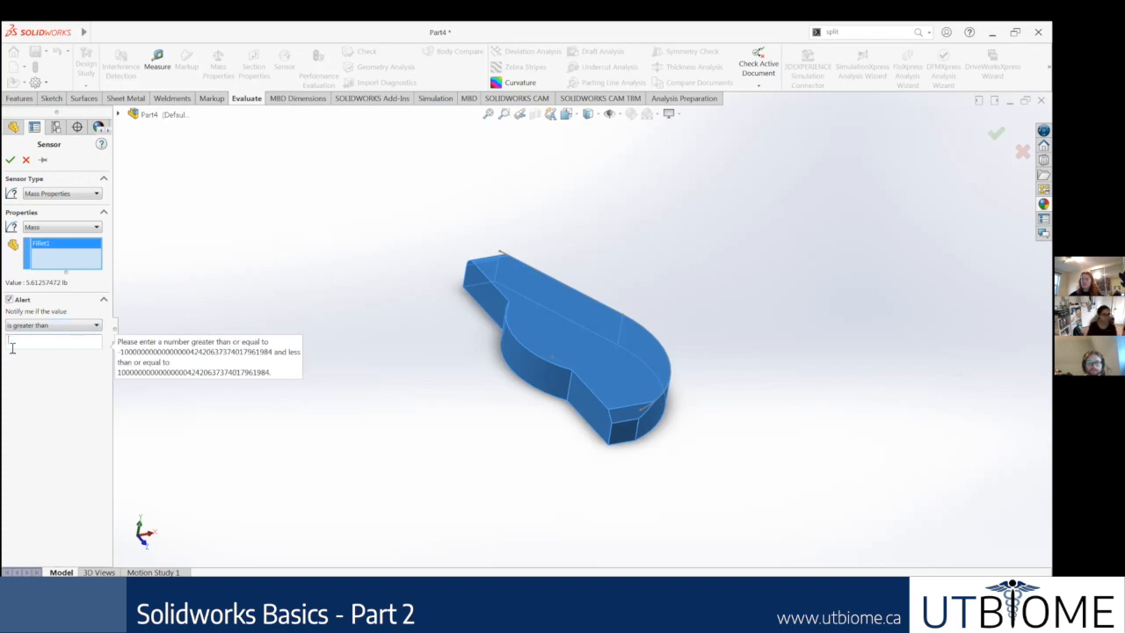
{"action": "type", "text": "100"}
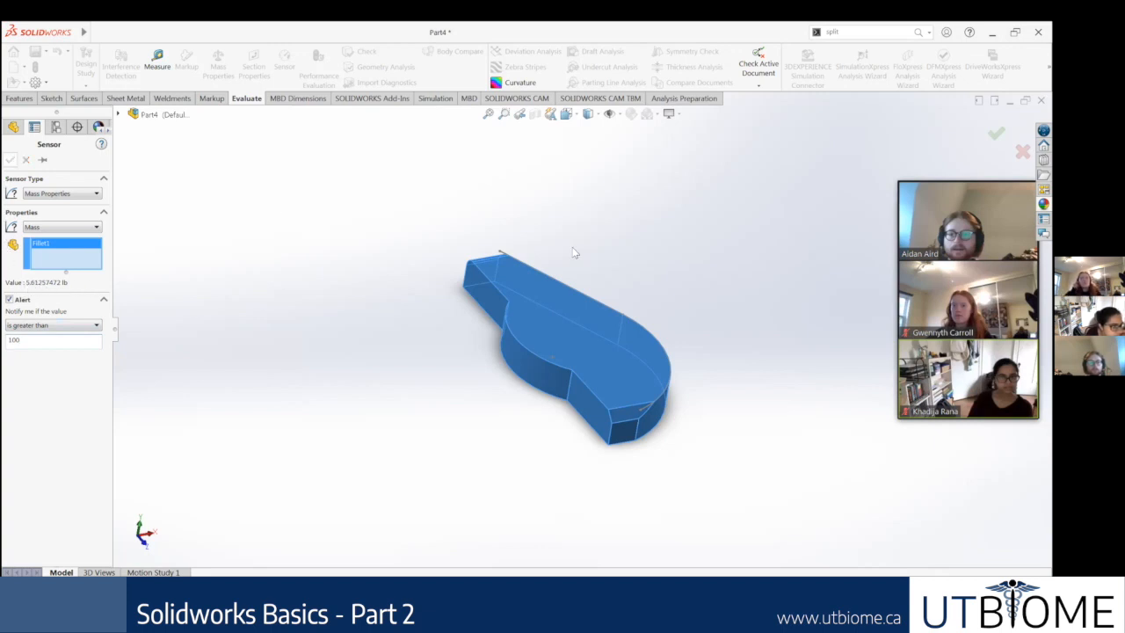
{"action": "left_click", "coordinate": [11, 159]}
Step: Expand the Sensors folder in the feature tree to view the mass sensor, and clear the face selection
{"action": "scroll", "coordinate": [603, 338], "scroll_direction": "up", "scroll_amount": 5}
{"action": "left_click", "coordinate": [584, 334]}
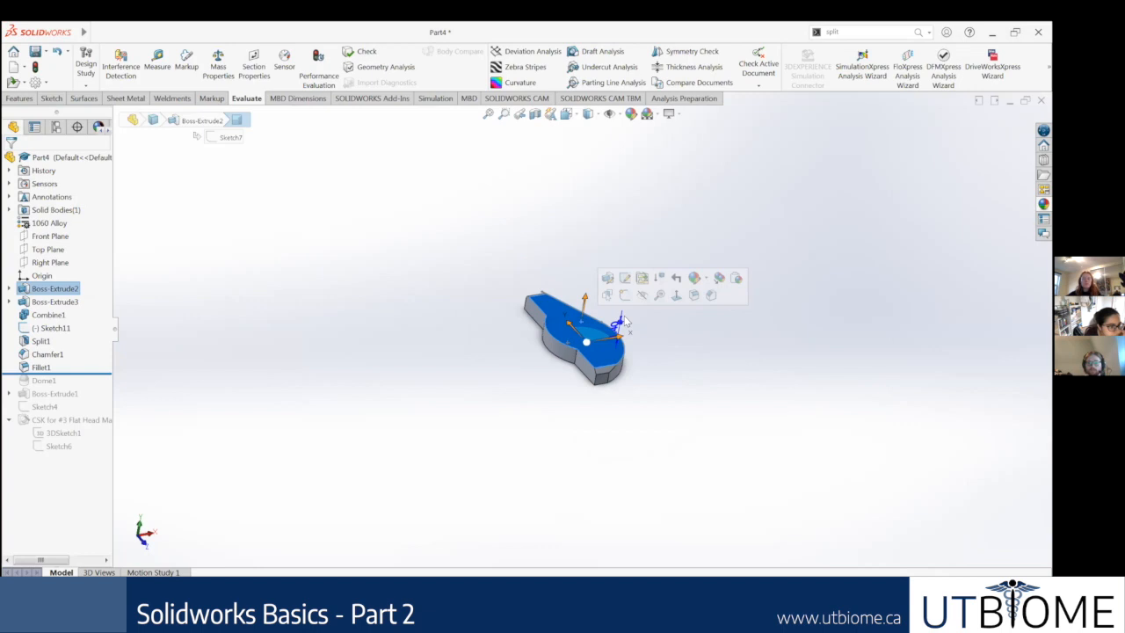
{"action": "left_click", "coordinate": [8, 184]}
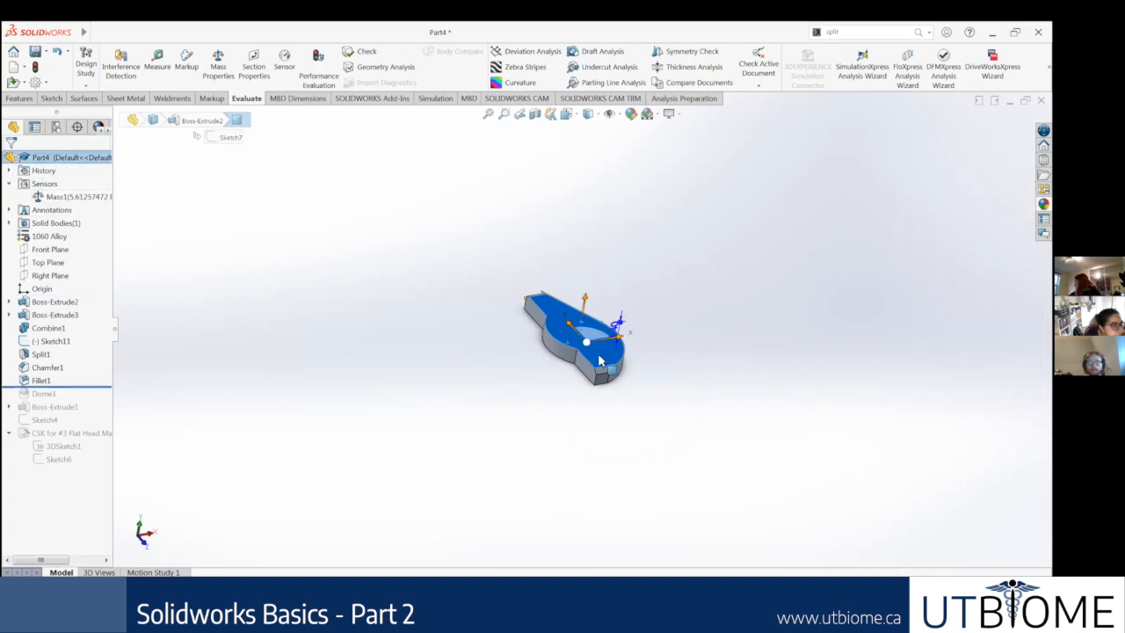
{"action": "left_click", "coordinate": [700, 351]}
Step: Start a sketch on the part's broad flat face and draw a narrow center rectangle toward the tapered end
{"action": "scroll", "coordinate": [553, 379], "scroll_direction": "down", "scroll_amount": 3}
{"action": "right_click", "coordinate": [554, 380]}
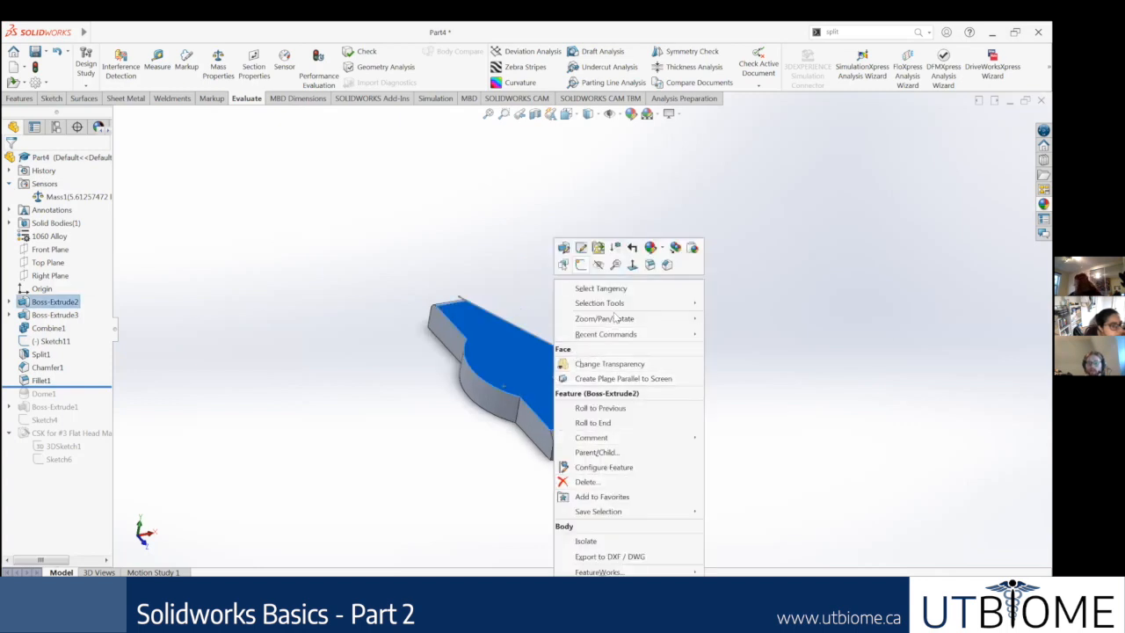
{"action": "left_click", "coordinate": [580, 265]}
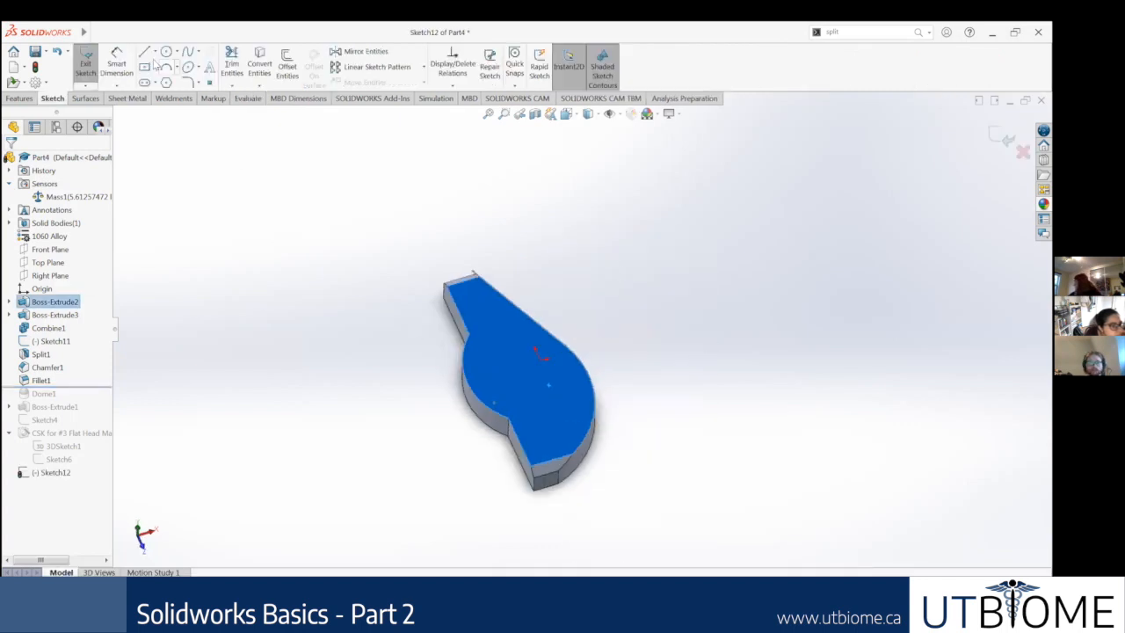
{"action": "left_click", "coordinate": [144, 67]}
{"action": "left_click", "coordinate": [506, 336]}
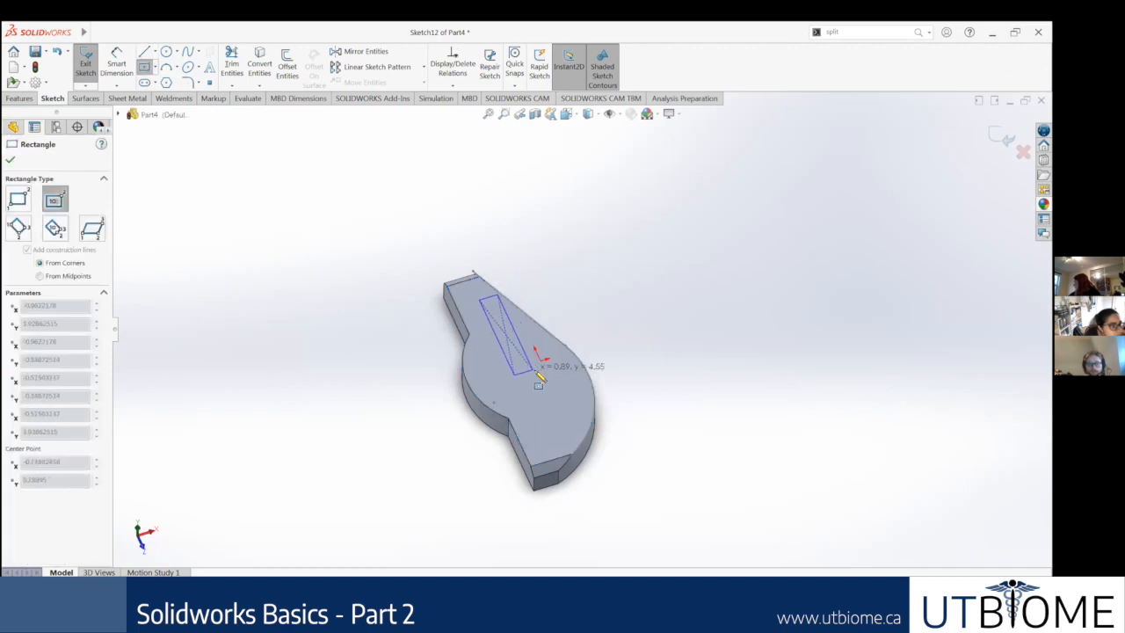
{"action": "left_click", "coordinate": [536, 374]}
{"action": "key", "text": "Escape"}
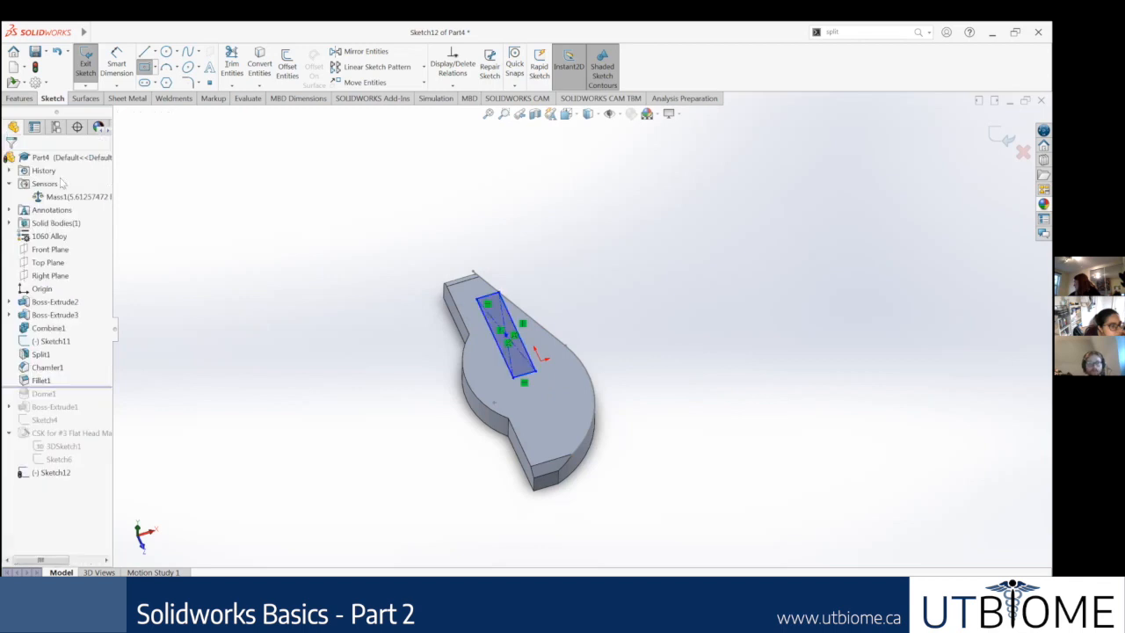
Step: Extrude the rectangle as a blind boss about 68 in tall, merged with the part
{"action": "left_click", "coordinate": [20, 98]}
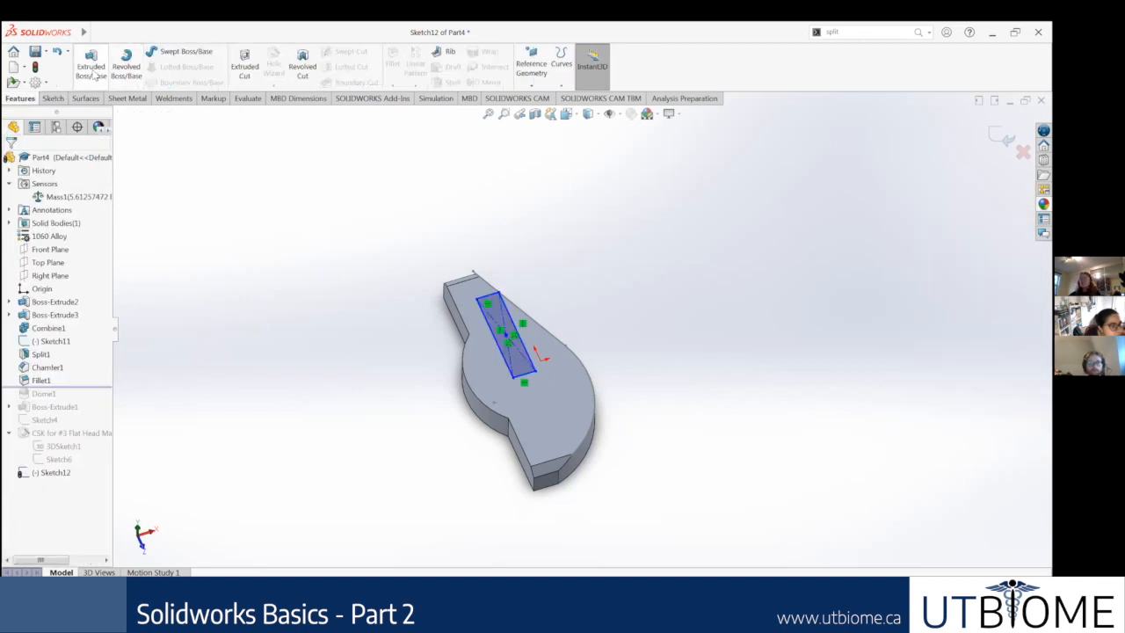
{"action": "left_click", "coordinate": [92, 71]}
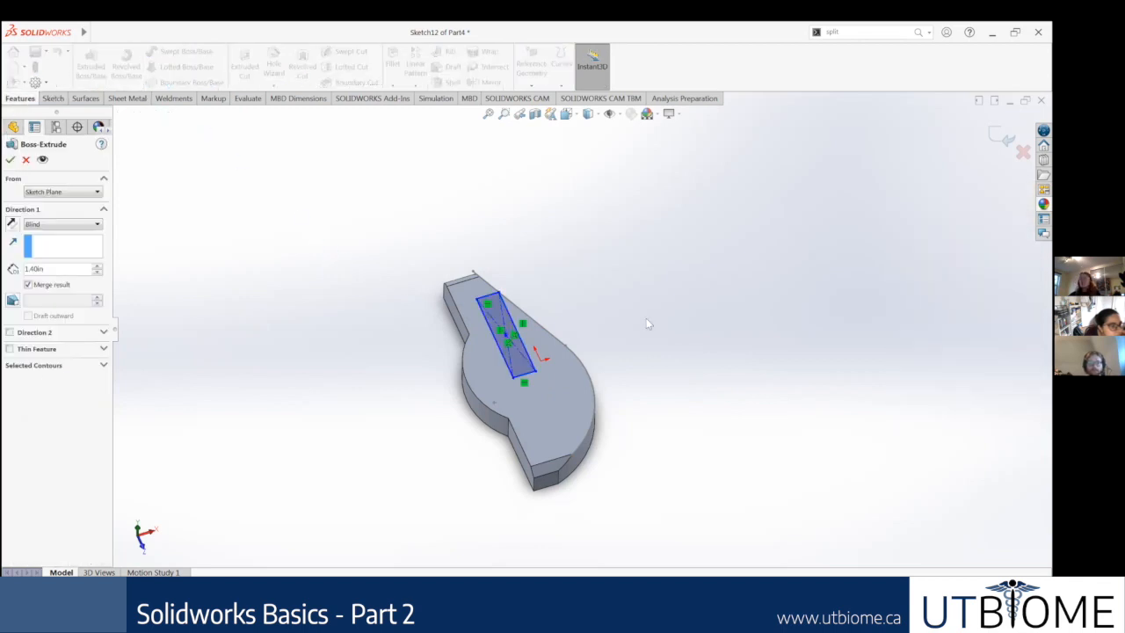
{"action": "scroll", "coordinate": [645, 318], "scroll_direction": "up", "scroll_amount": 4}
{"action": "middle_click_drag", "start_coordinate": [628, 236], "coordinate": [572, 263]}
{"action": "left_click_drag", "start_coordinate": [546, 123], "coordinate": [557, 98]}
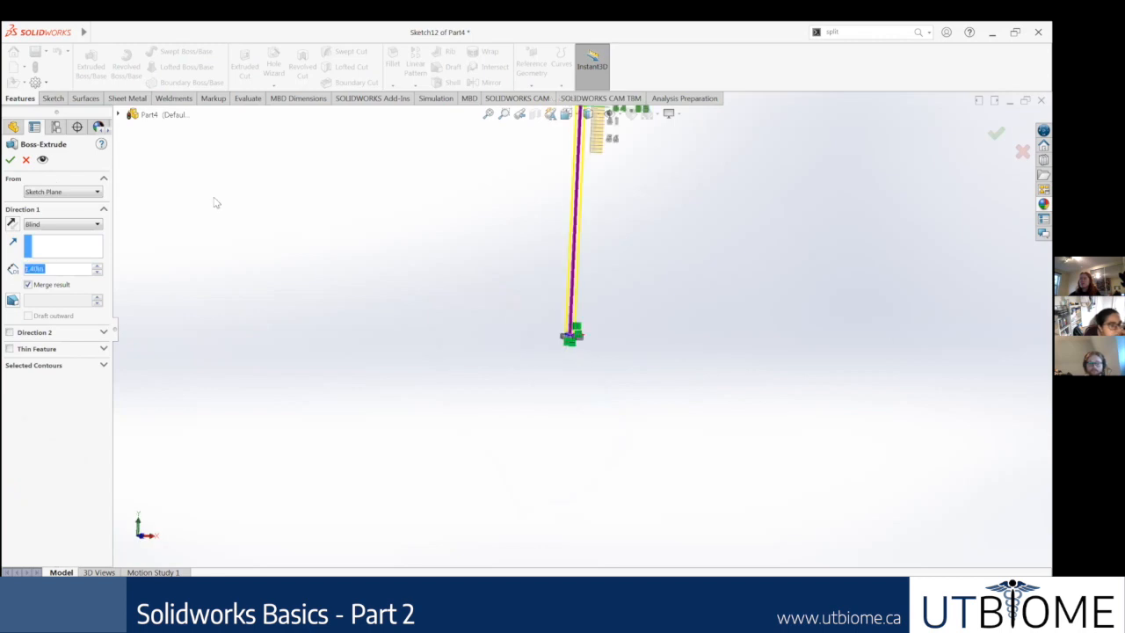
{"action": "left_click", "coordinate": [11, 160]}
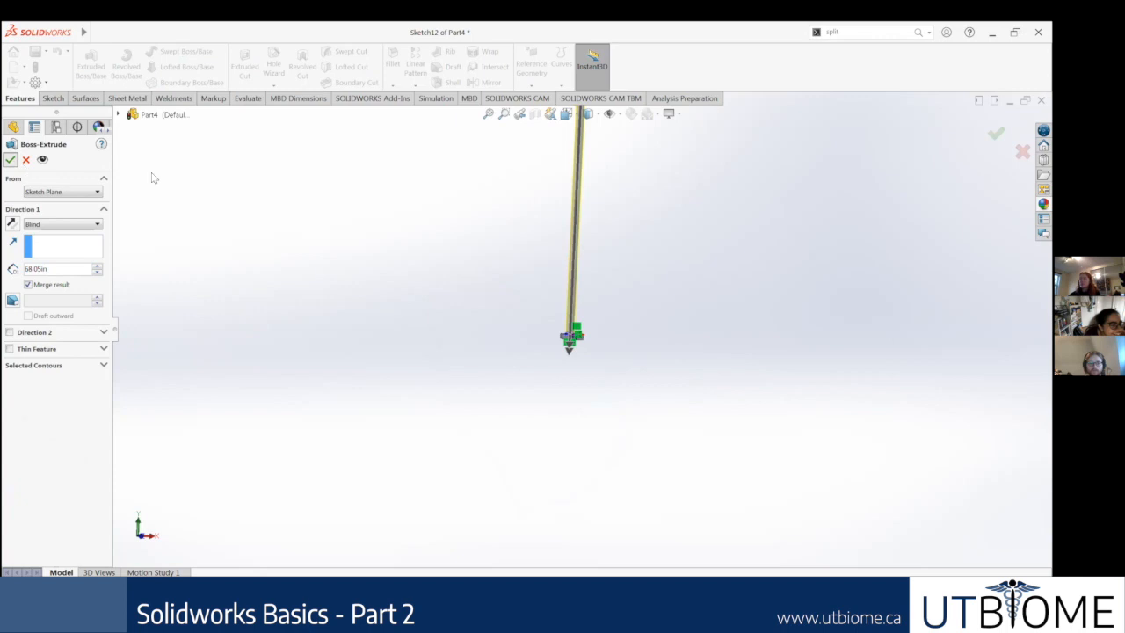
Step: Update the mass sensor for the part with its tall extrusion, and inspect the extrusion up close
{"action": "middle_click_drag", "start_coordinate": [590, 191], "coordinate": [578, 335], "text": "ctrl"}
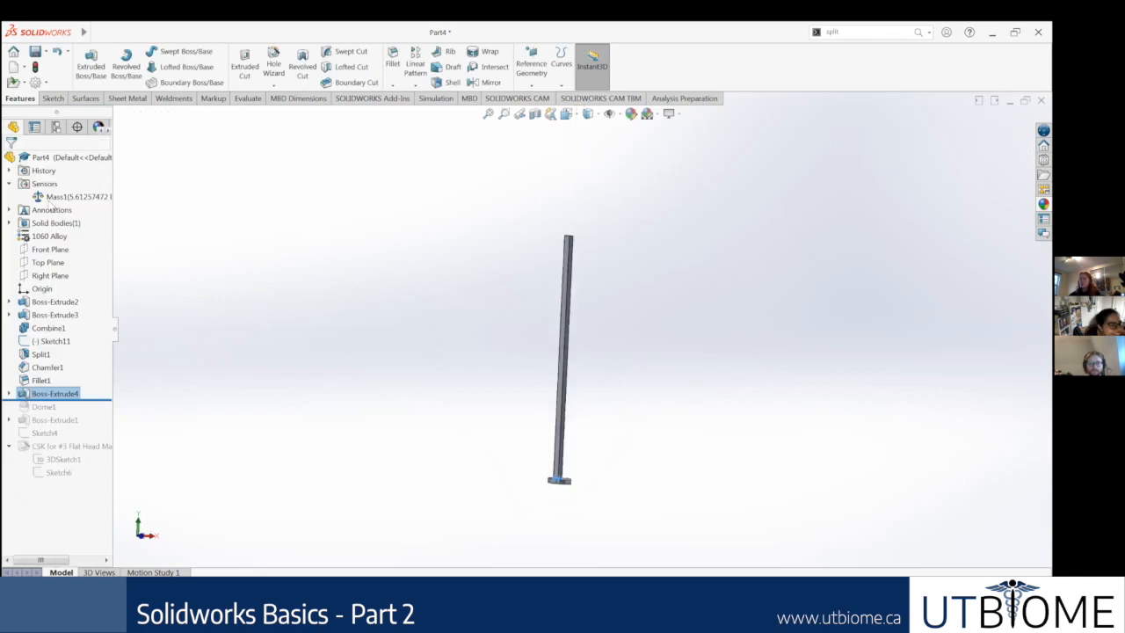
{"action": "right_click", "coordinate": [69, 197]}
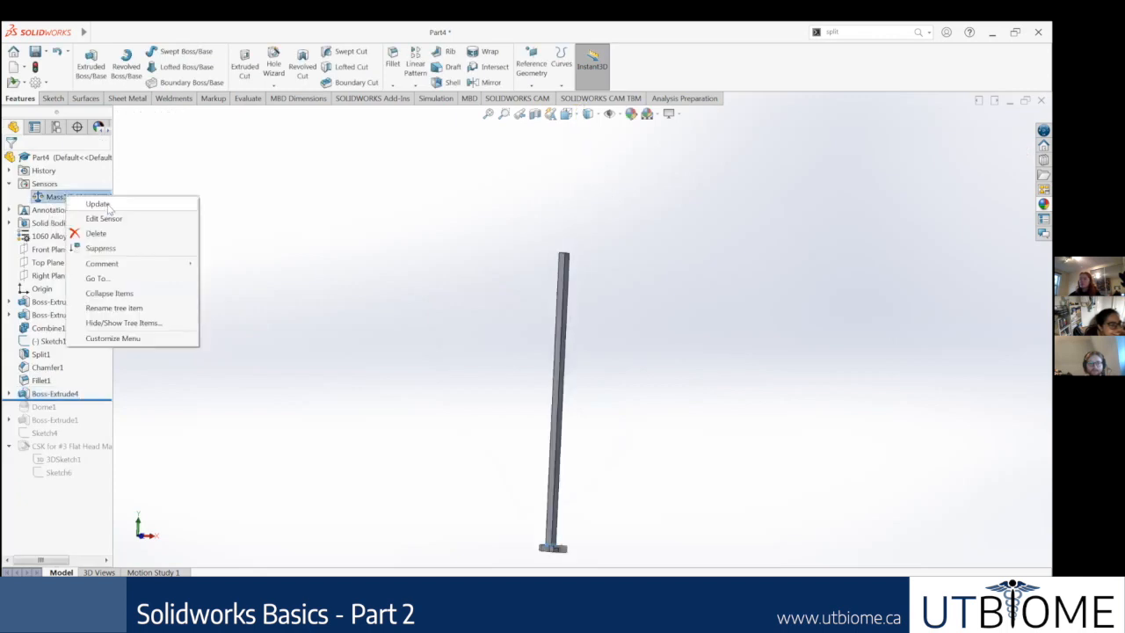
{"action": "left_click", "coordinate": [107, 205]}
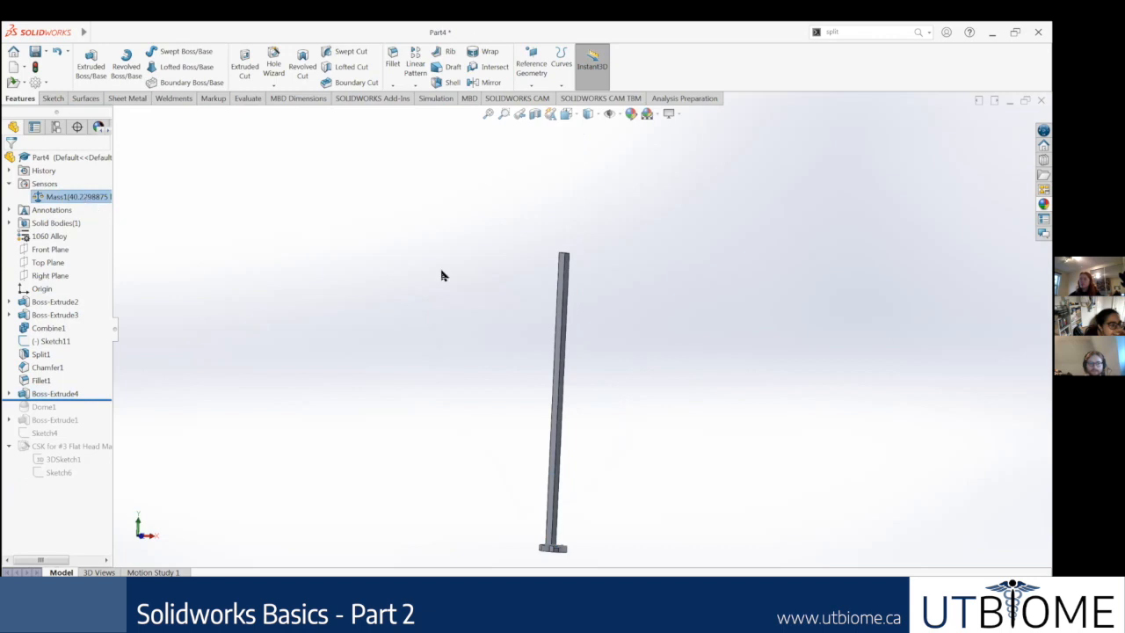
{"action": "scroll", "coordinate": [543, 442], "scroll_direction": "down", "scroll_amount": 3}
{"action": "left_click", "coordinate": [544, 439]}
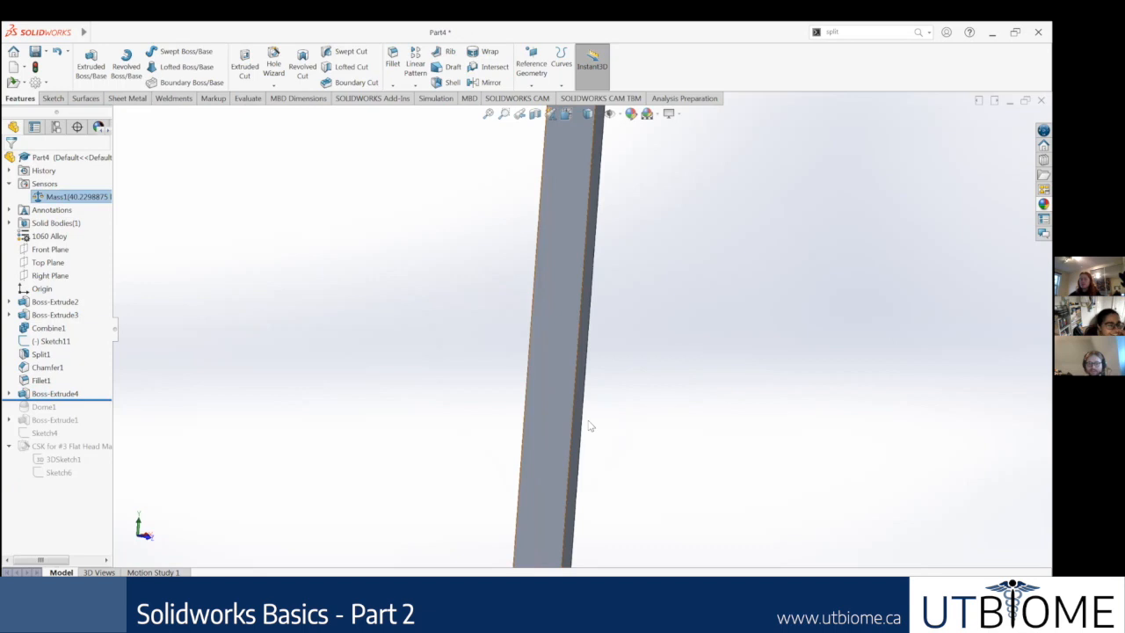
Step: Start a sketch on the tall extrusion's wide face and draw a circle nearly as wide as the face
{"action": "left_click", "coordinate": [166, 52]}
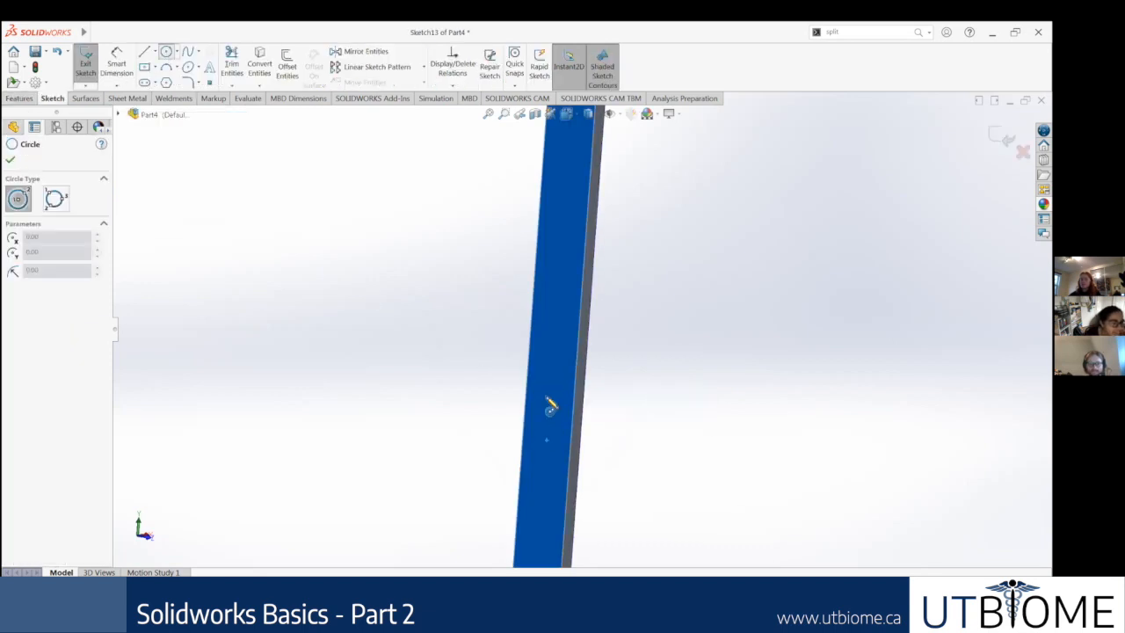
{"action": "left_click", "coordinate": [549, 359]}
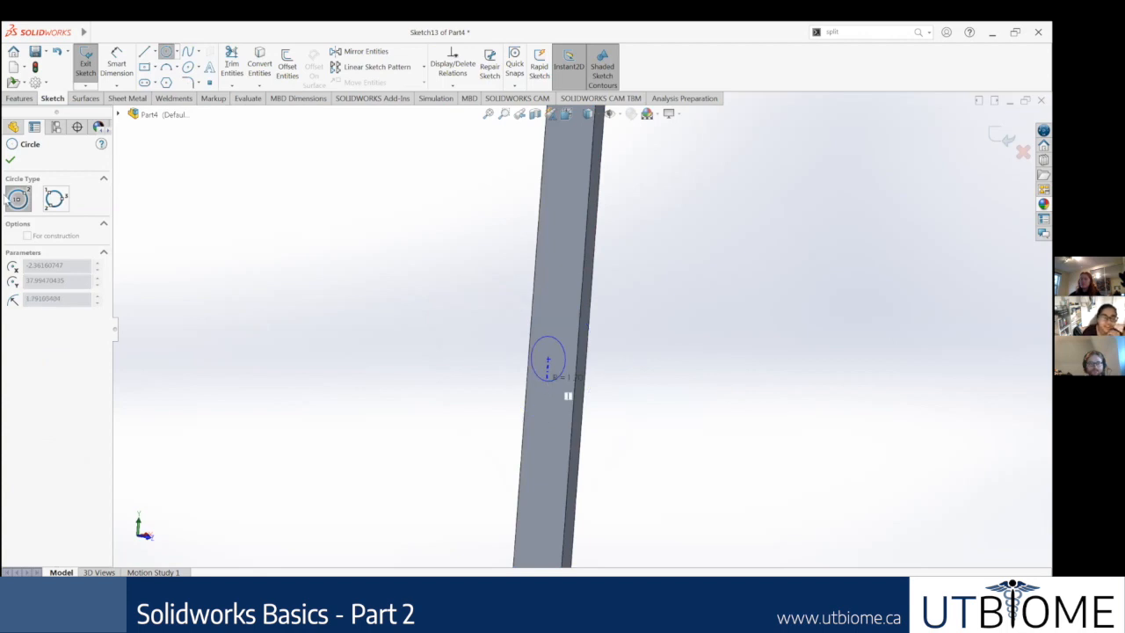
{"action": "left_click", "coordinate": [547, 380]}
{"action": "left_click", "coordinate": [11, 160]}
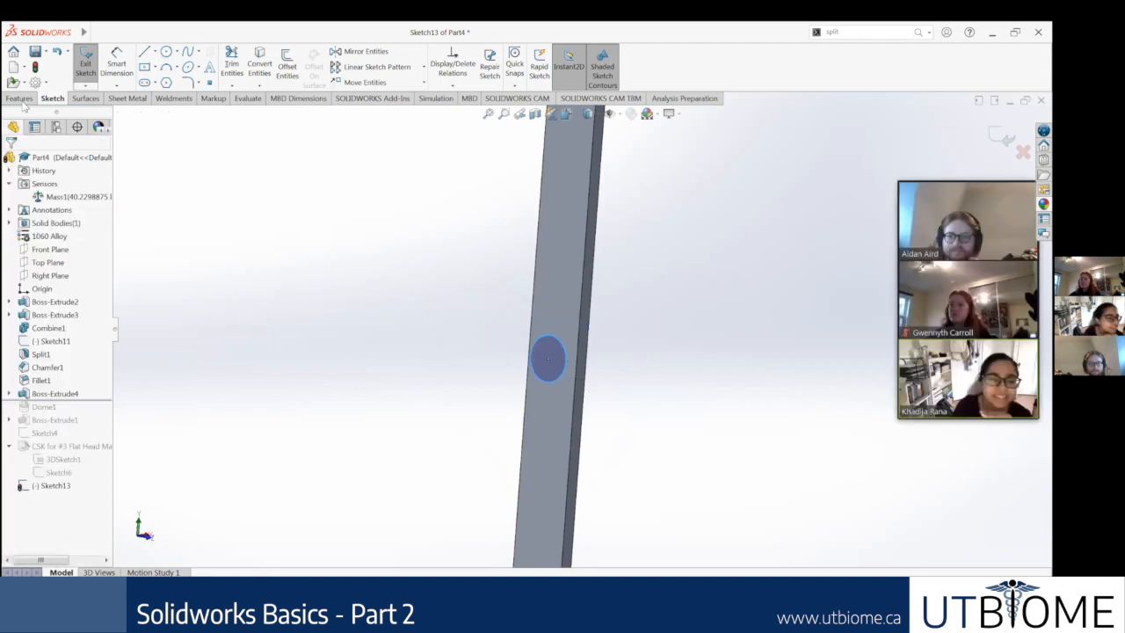
Step: Extrude the circle as a very long blind boss, several times the tall extrusion's height, merged with the part
{"action": "left_click", "coordinate": [21, 100]}
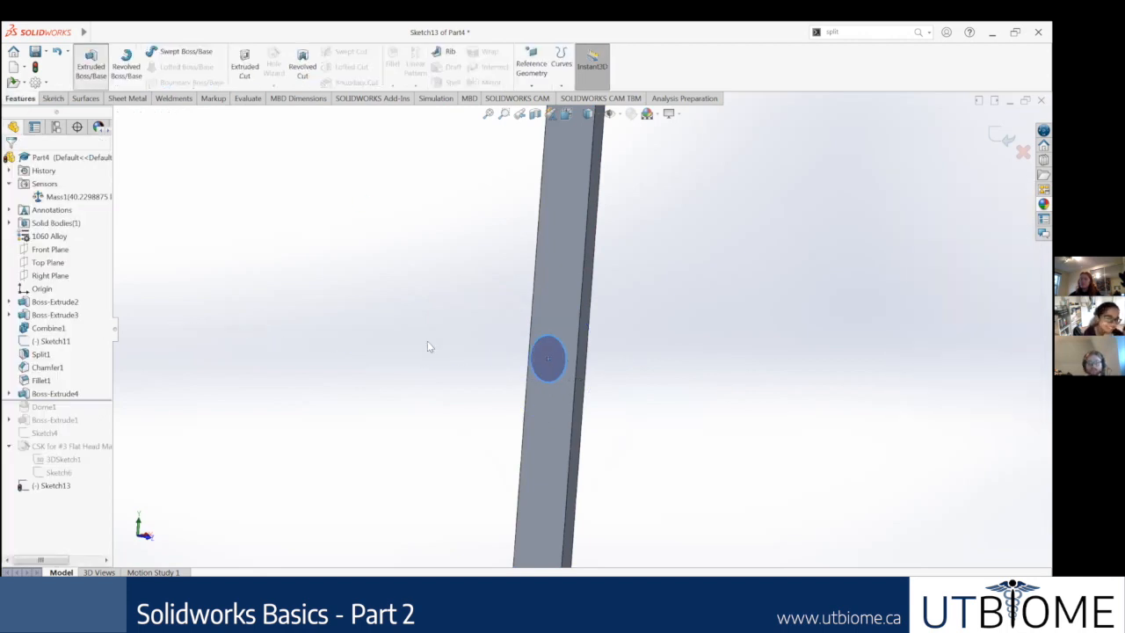
{"action": "scroll", "coordinate": [559, 350], "scroll_direction": "up", "scroll_amount": 6}
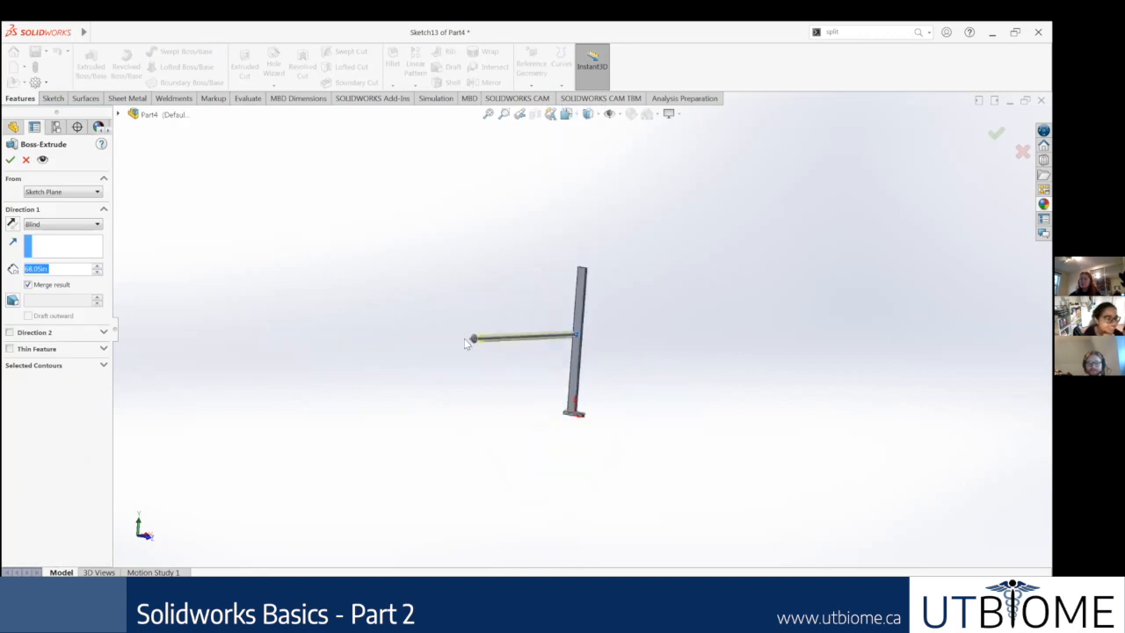
{"action": "left_click_drag", "start_coordinate": [465, 339], "coordinate": [379, 349]}
{"action": "left_click_drag", "start_coordinate": [210, 375], "coordinate": [126, 377]}
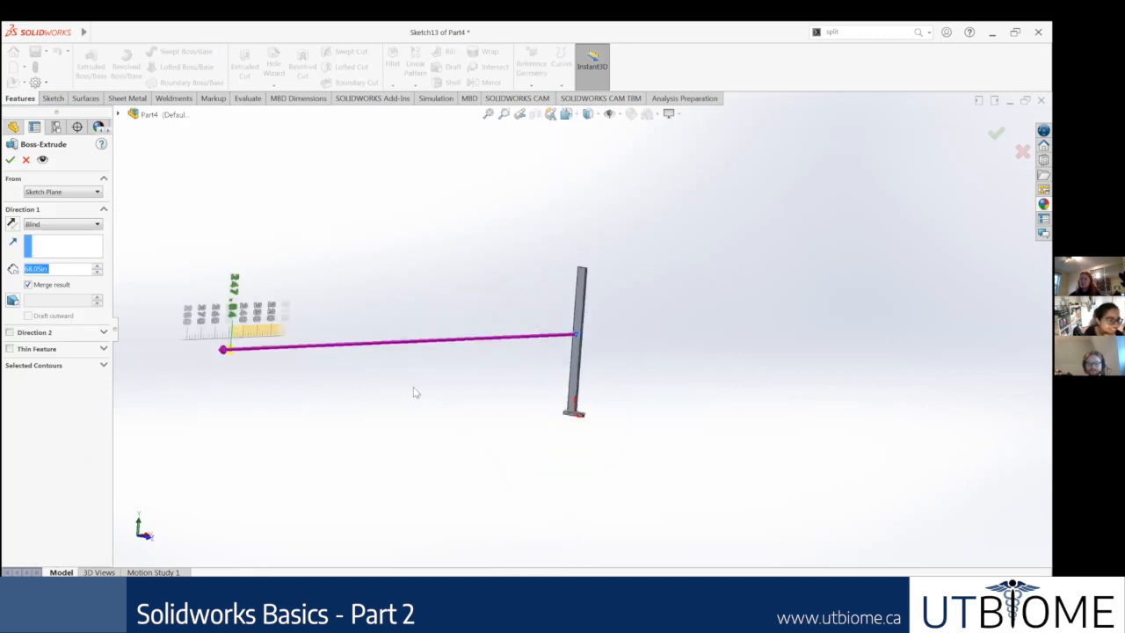
{"action": "left_click_drag", "start_coordinate": [414, 389], "coordinate": [404, 390]}
{"action": "scroll", "coordinate": [413, 343], "scroll_direction": "up", "scroll_amount": 4}
{"action": "left_click_drag", "start_coordinate": [172, 352], "coordinate": [168, 353]}
{"action": "left_click", "coordinate": [11, 161]}
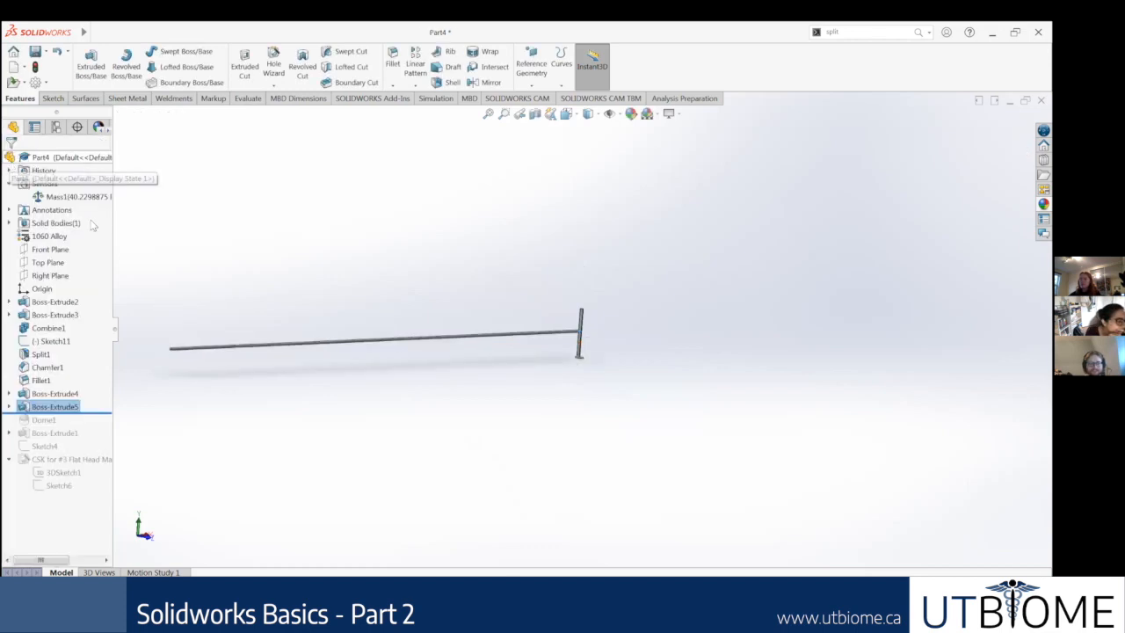
Step: Update the mass sensor for the part with its long round boss, and rebuild the model
{"action": "right_click", "coordinate": [88, 200]}
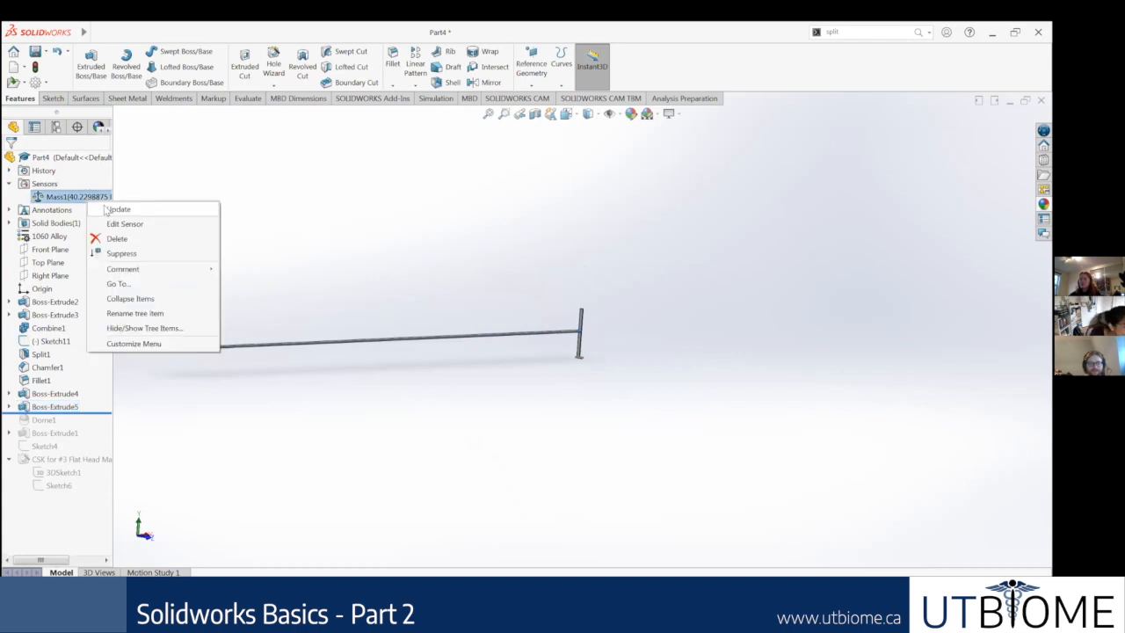
{"action": "left_click", "coordinate": [107, 209]}
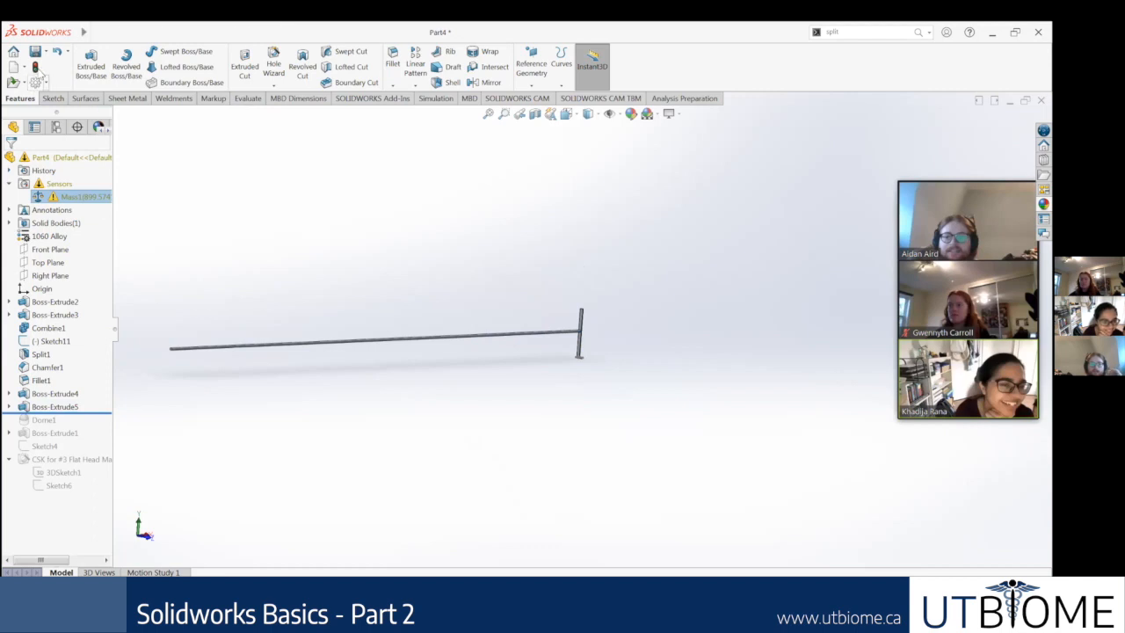
{"action": "left_click", "coordinate": [36, 68]}
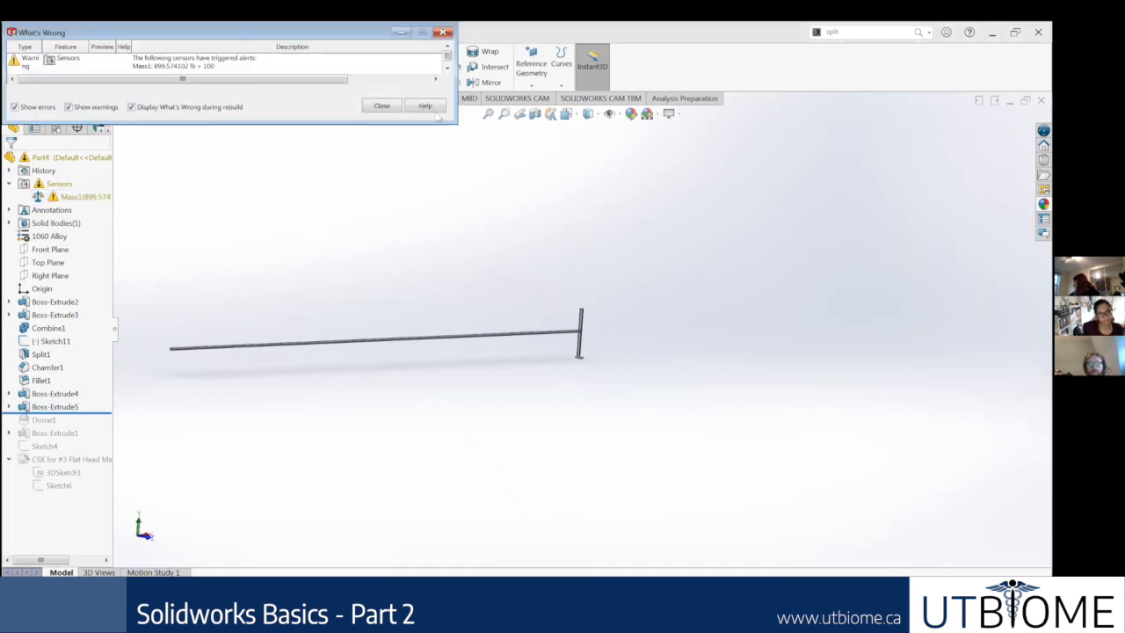
Step: Review the mass sensor's alert entry in the What's Wrong dialog, and close the dialog
{"action": "left_click_drag", "start_coordinate": [276, 150], "coordinate": [294, 130]}
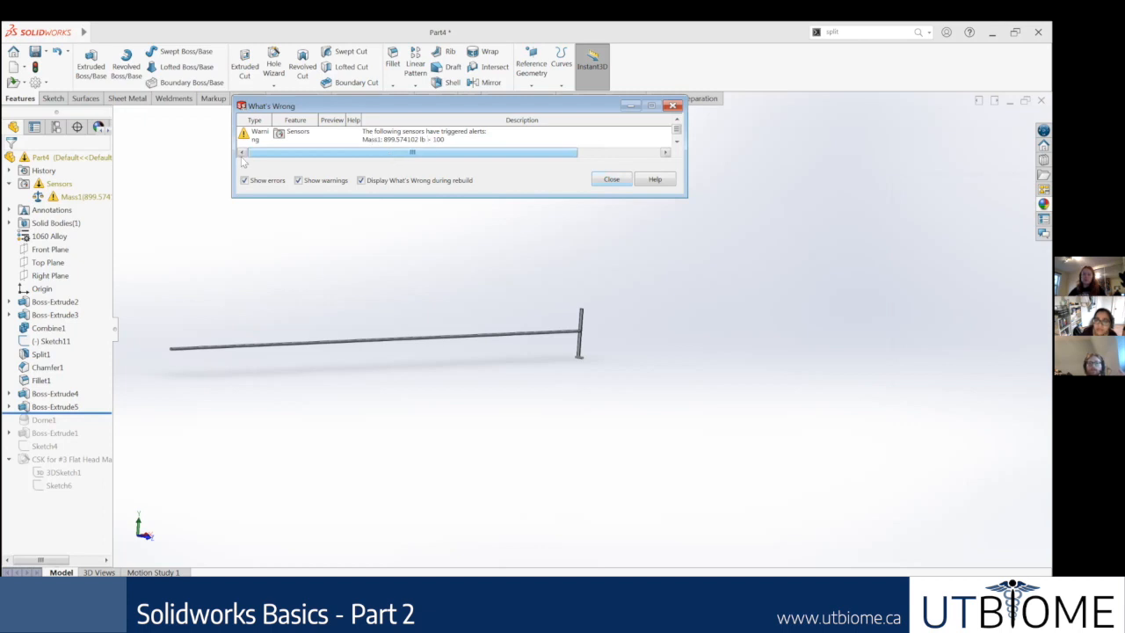
{"action": "left_click", "coordinate": [436, 141]}
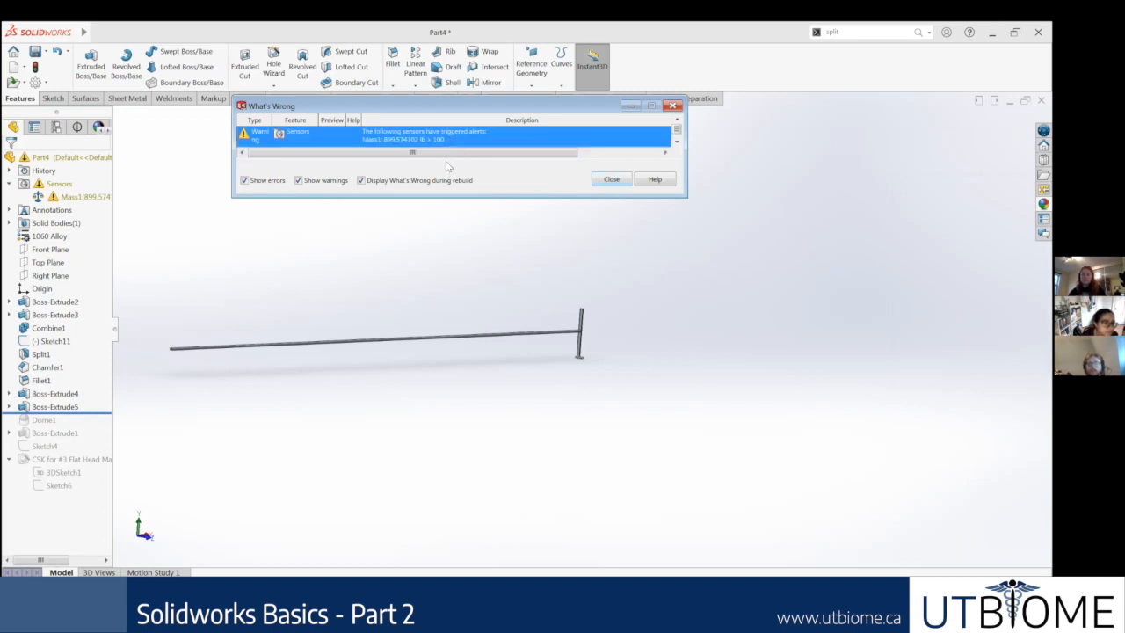
{"action": "left_click_drag", "start_coordinate": [533, 153], "coordinate": [587, 165]}
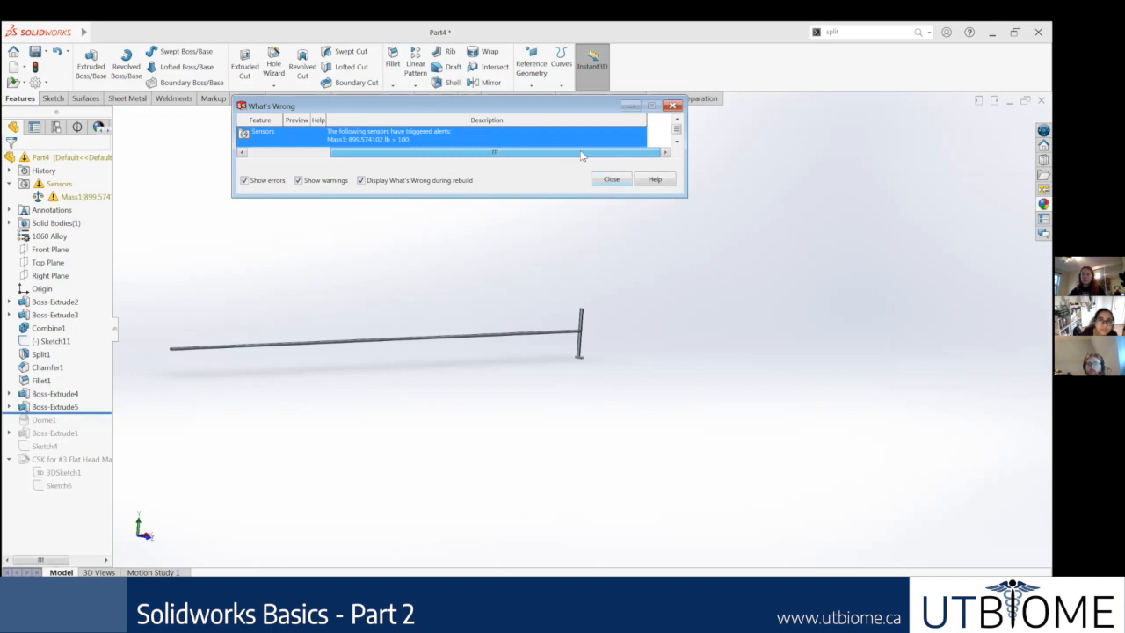
{"action": "left_click", "coordinate": [618, 182]}
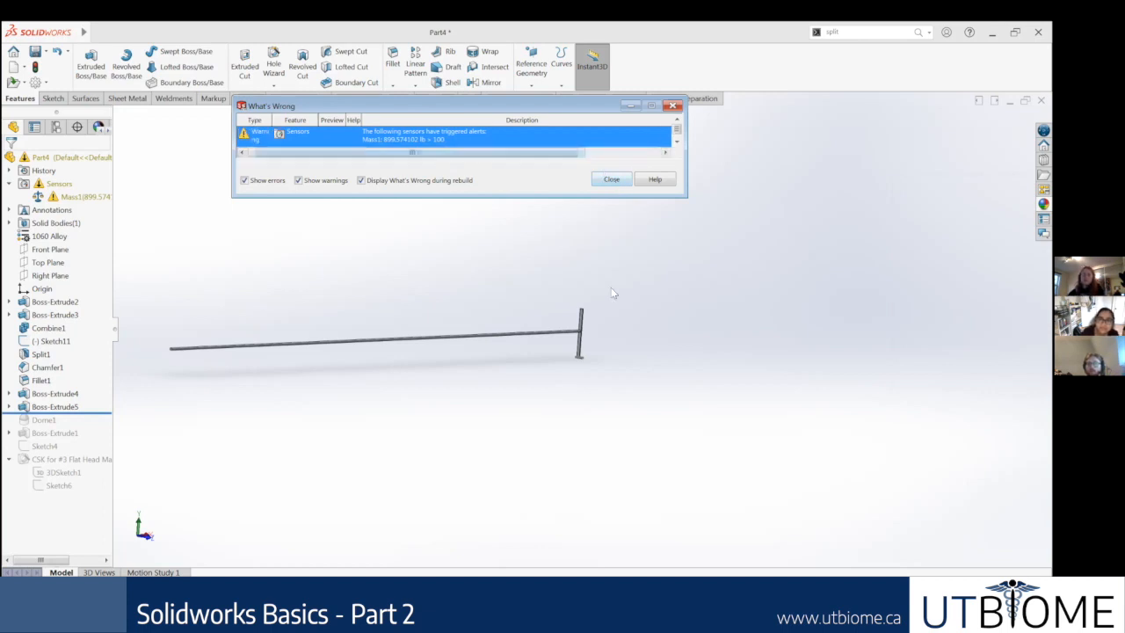
Step: Roll the feature history back to just after Fillet1, show the part in isometric view, and refresh the mass sensor
{"action": "middle_click_drag", "start_coordinate": [576, 359], "coordinate": [598, 321]}
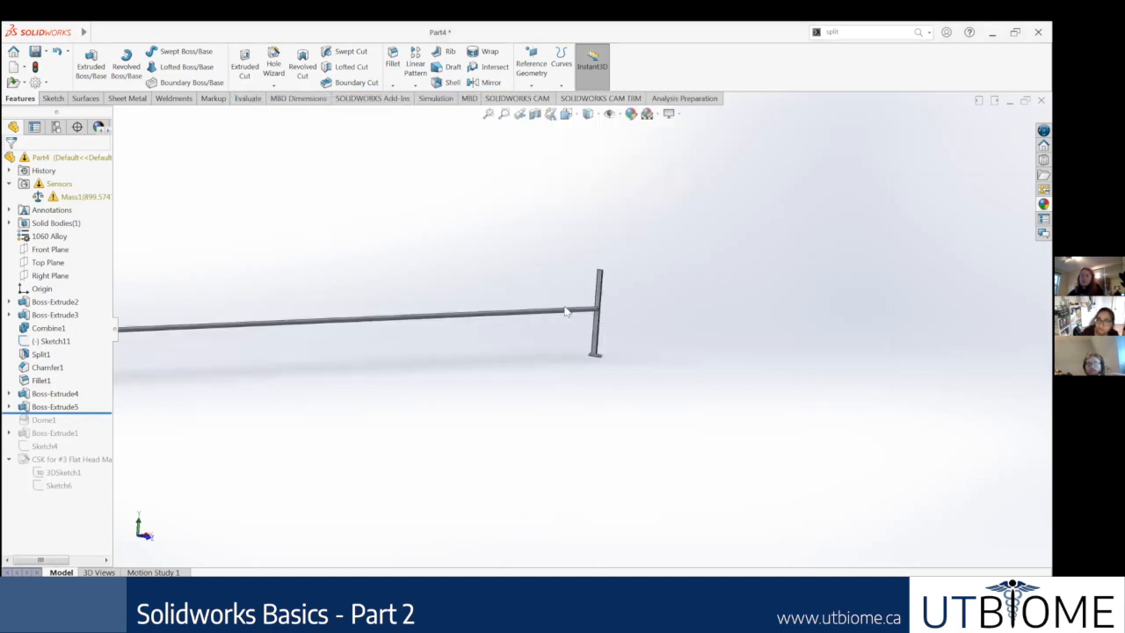
{"action": "scroll", "coordinate": [565, 307], "scroll_direction": "up", "scroll_amount": 5}
{"action": "scroll", "coordinate": [464, 307], "scroll_direction": "down", "scroll_amount": 2}
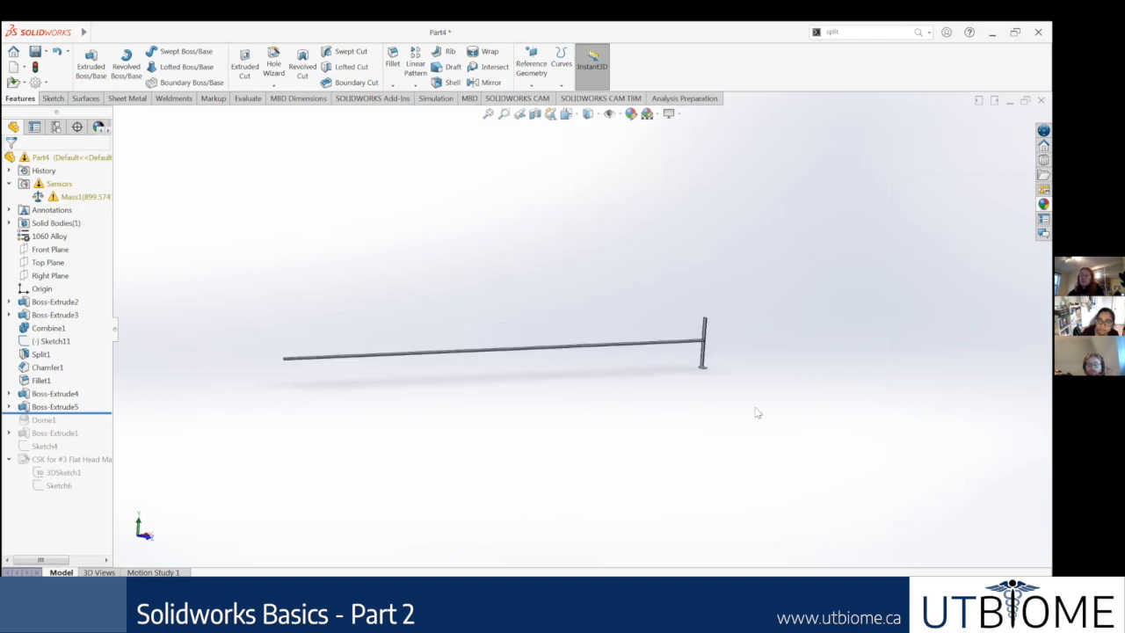
{"action": "scroll", "coordinate": [758, 413], "scroll_direction": "up", "scroll_amount": 1}
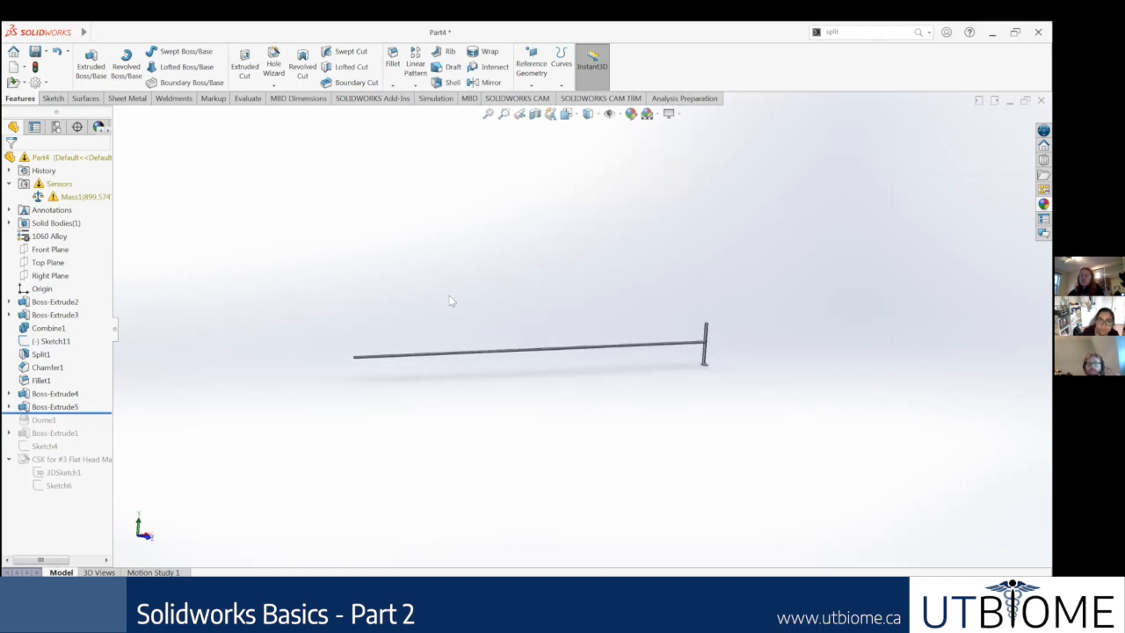
{"action": "left_click_drag", "start_coordinate": [761, 380], "coordinate": [307, 293]}
{"action": "left_click_drag", "start_coordinate": [391, 308], "coordinate": [318, 293]}
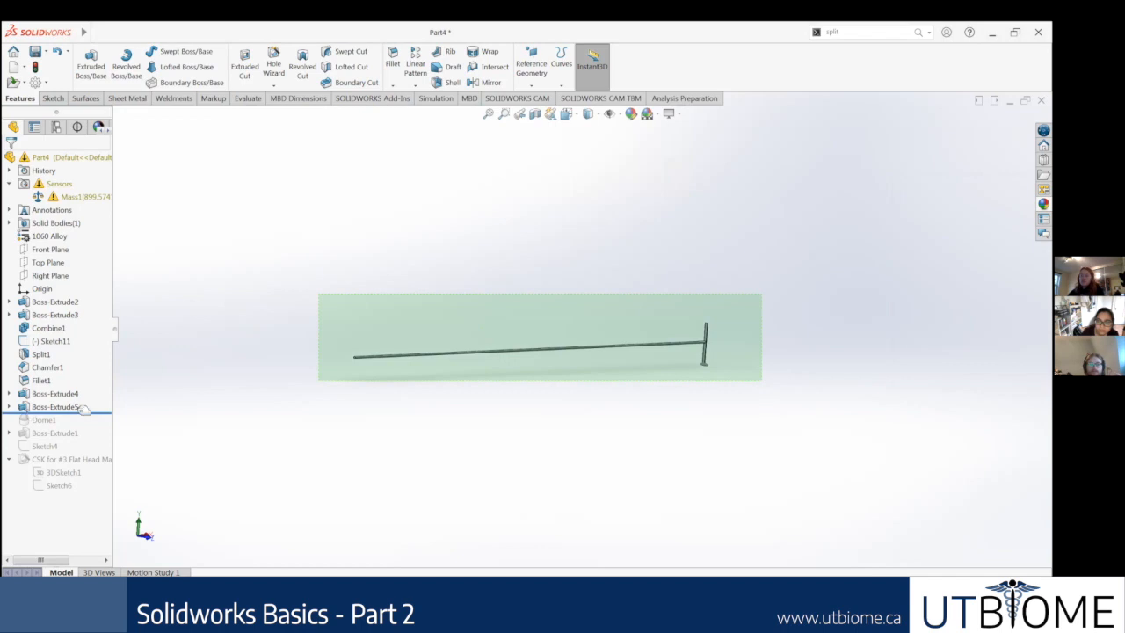
{"action": "left_click_drag", "start_coordinate": [88, 412], "coordinate": [89, 392]}
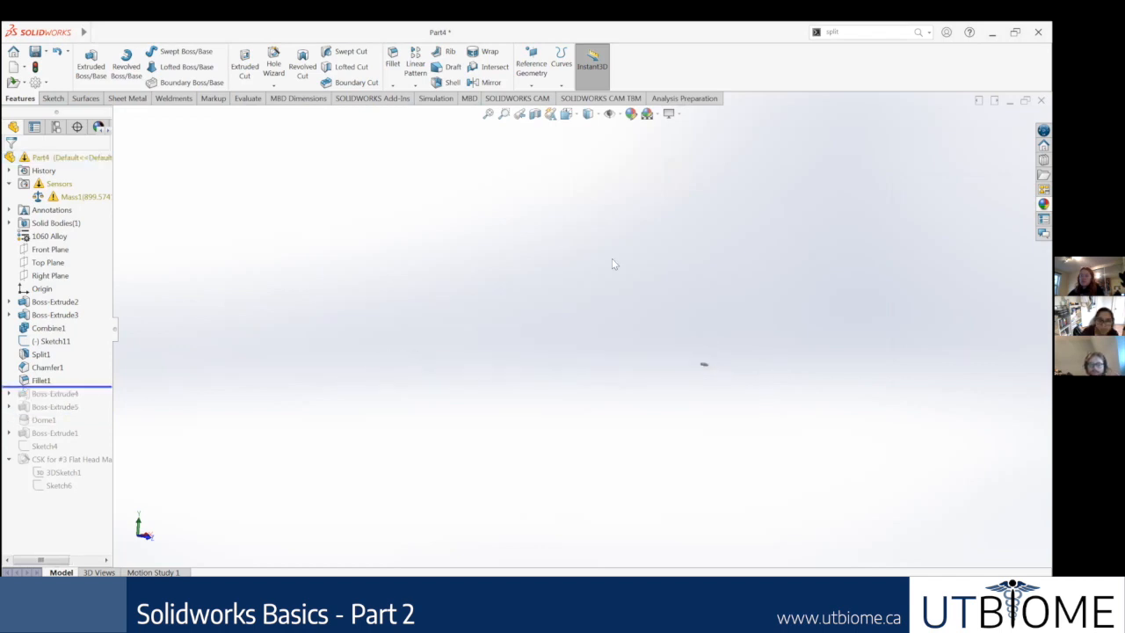
{"action": "key", "text": "ctrl+7"}
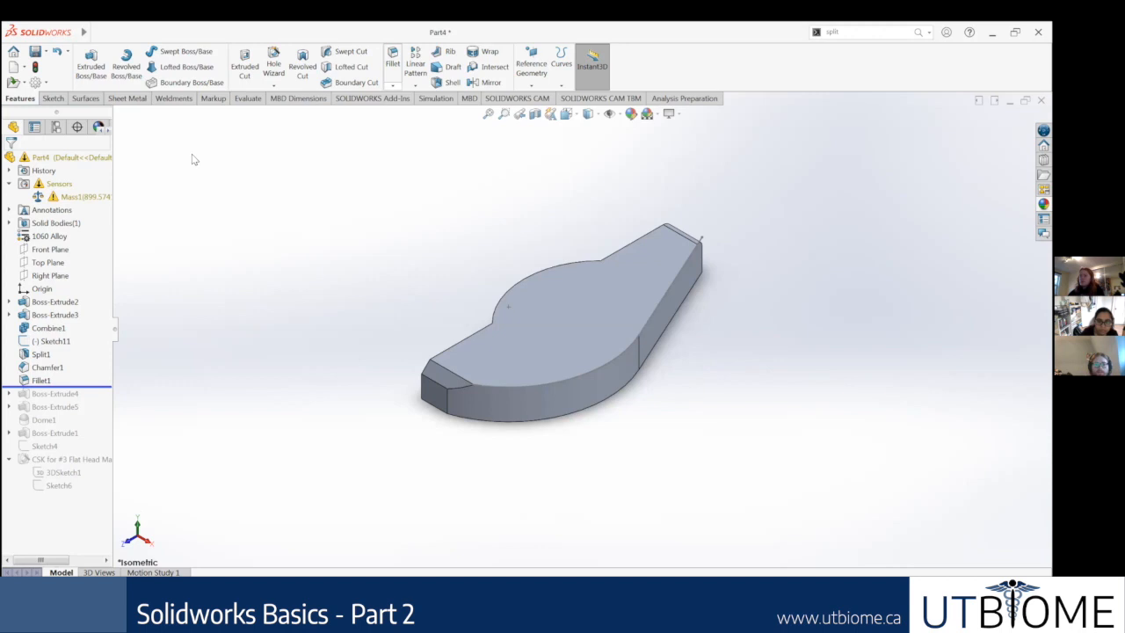
{"action": "left_click", "coordinate": [66, 199]}
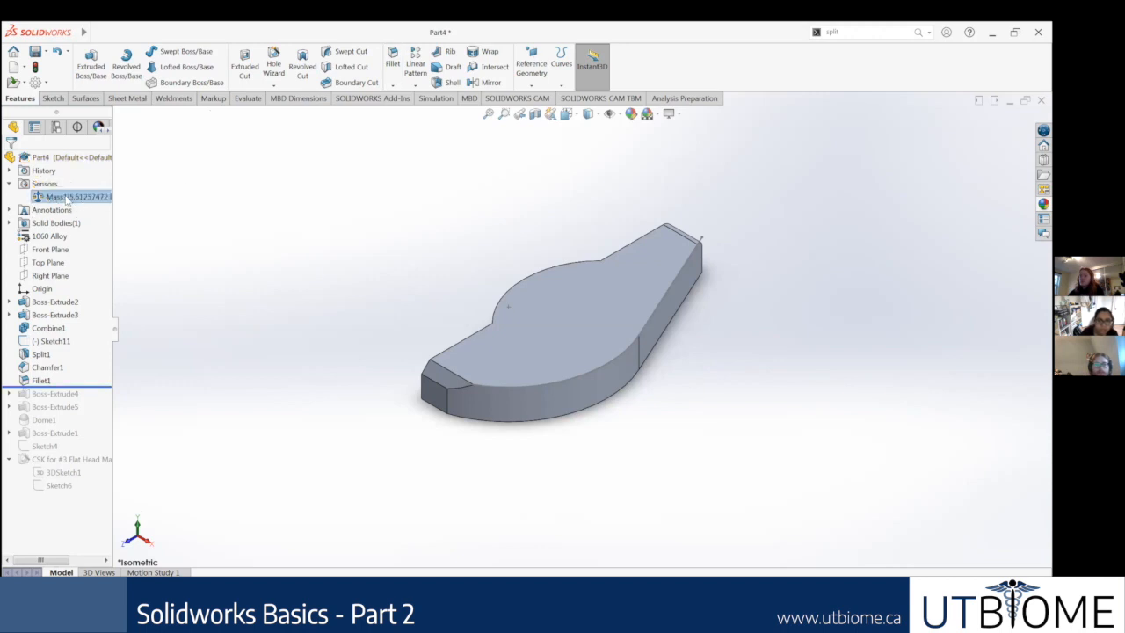
Step: Open the mass sensor for editing, review its alert condition and the available sensor types, and leave without saving changes
{"action": "right_click", "coordinate": [66, 199]}
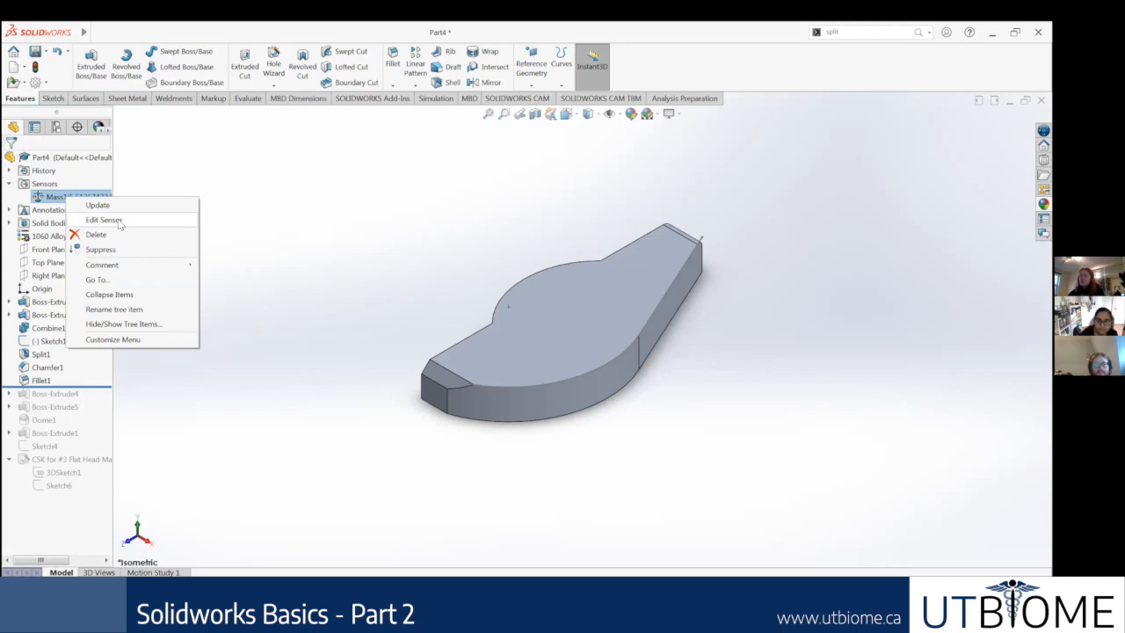
{"action": "left_click", "coordinate": [120, 223]}
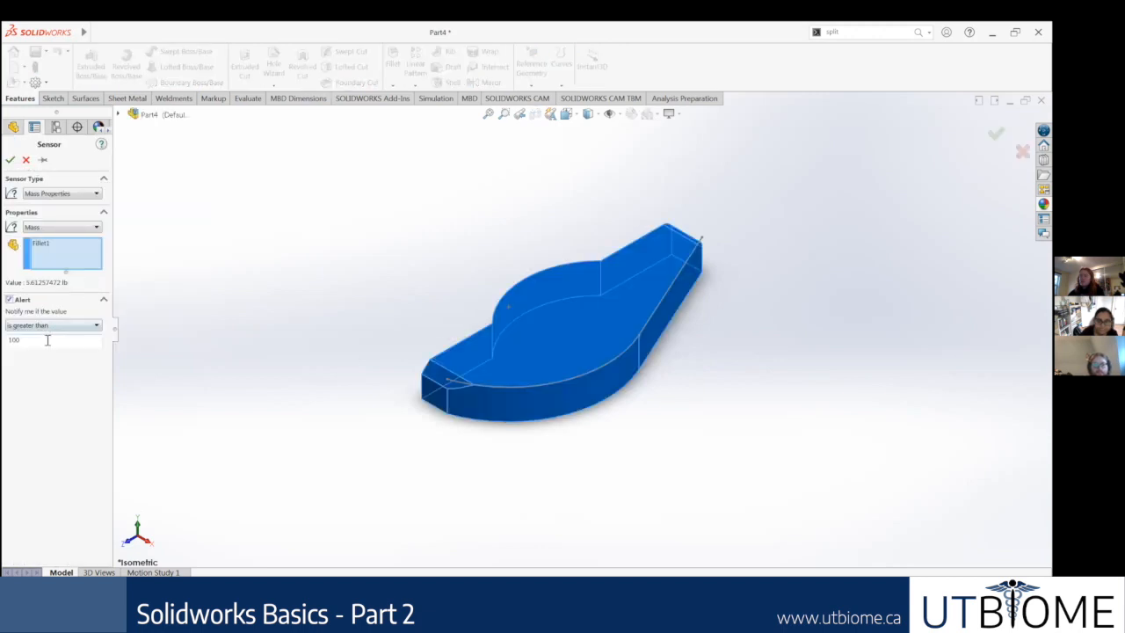
{"action": "left_click", "coordinate": [47, 327]}
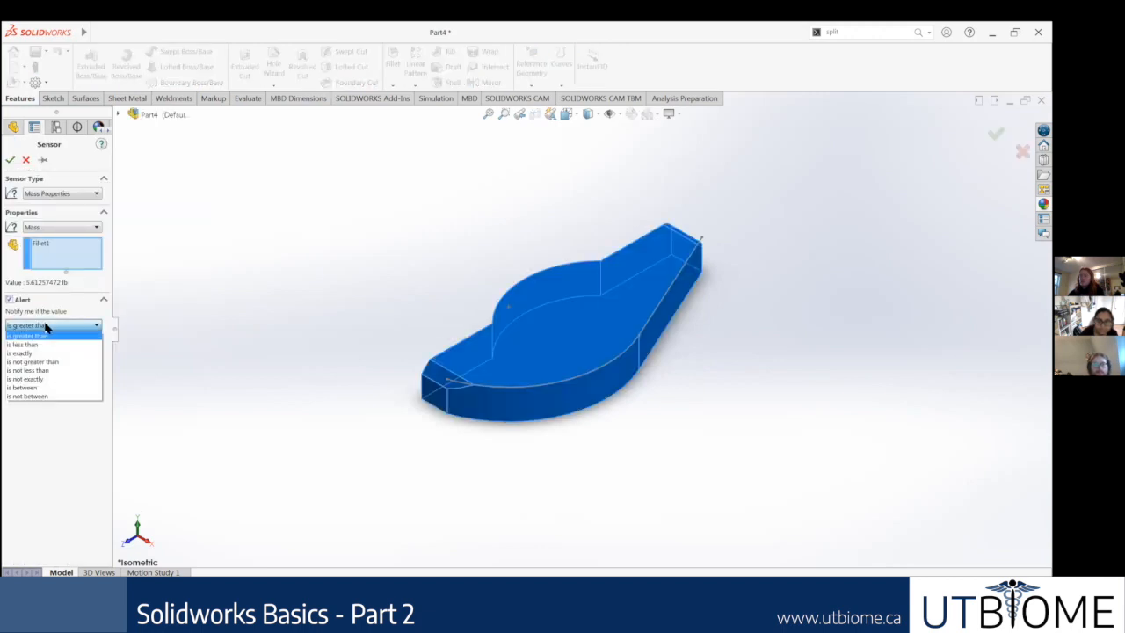
{"action": "left_click", "coordinate": [54, 194]}
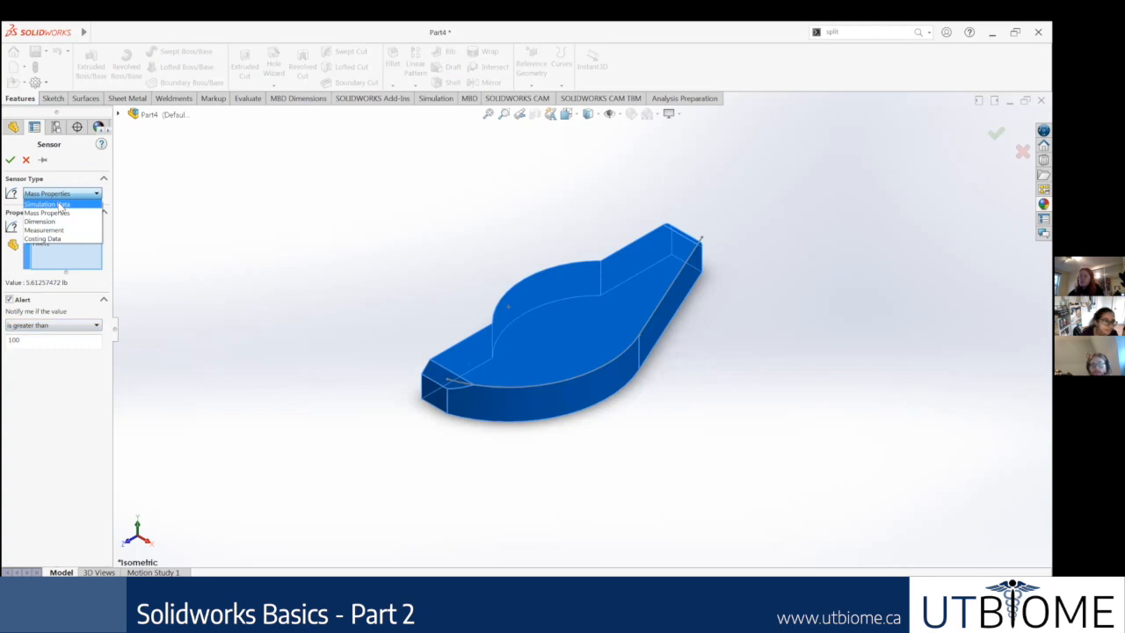
{"action": "left_click", "coordinate": [61, 195]}
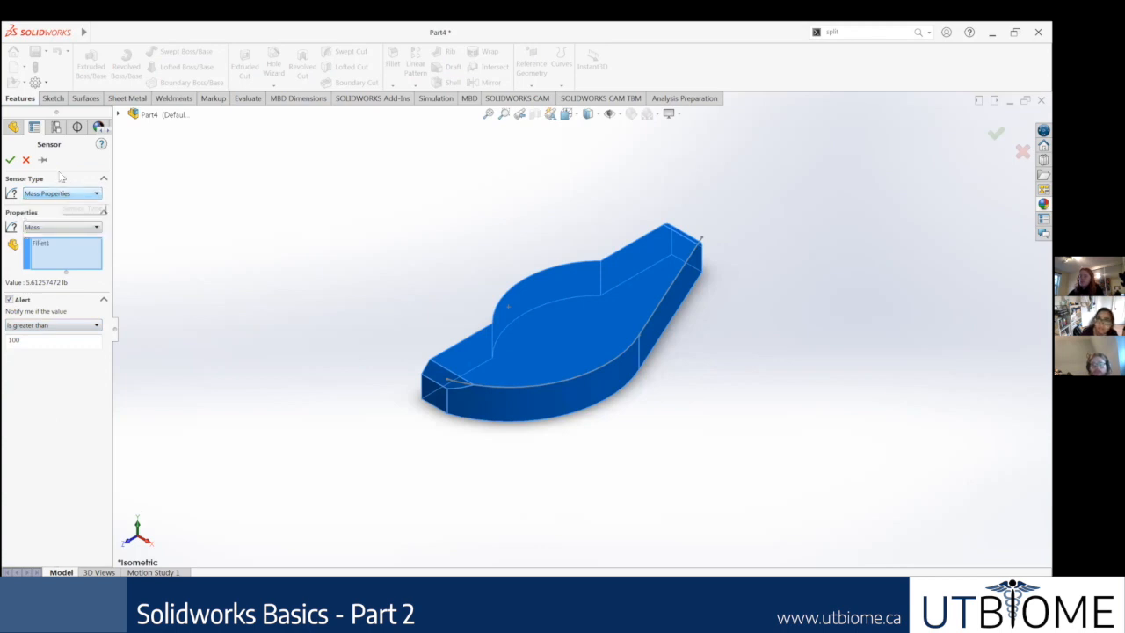
{"action": "left_click", "coordinate": [42, 192]}
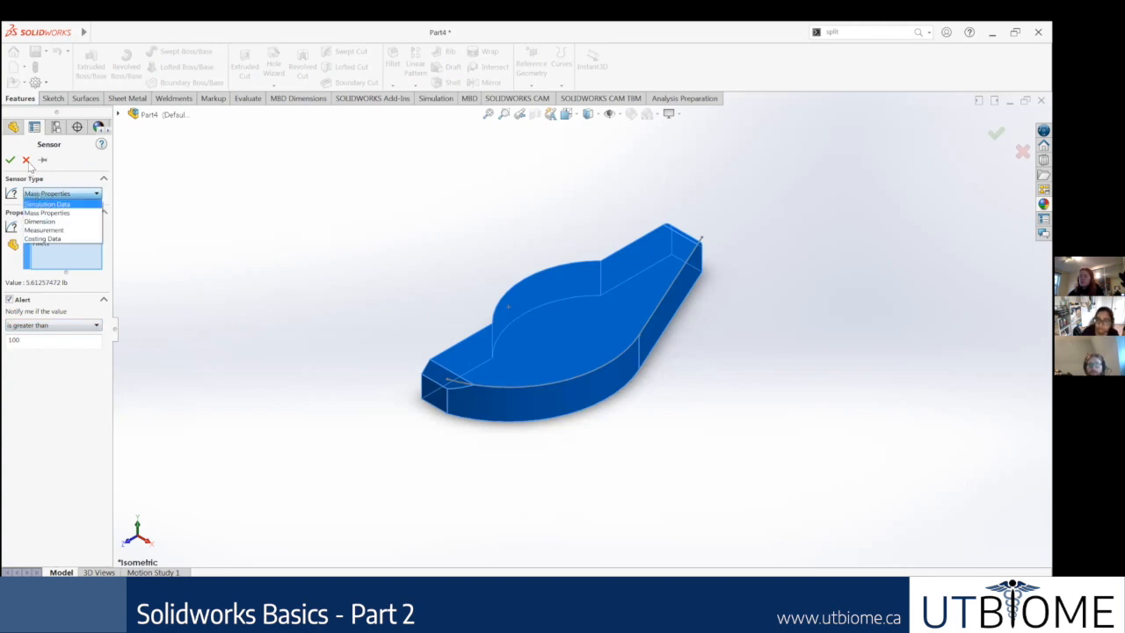
{"action": "left_click", "coordinate": [77, 167]}
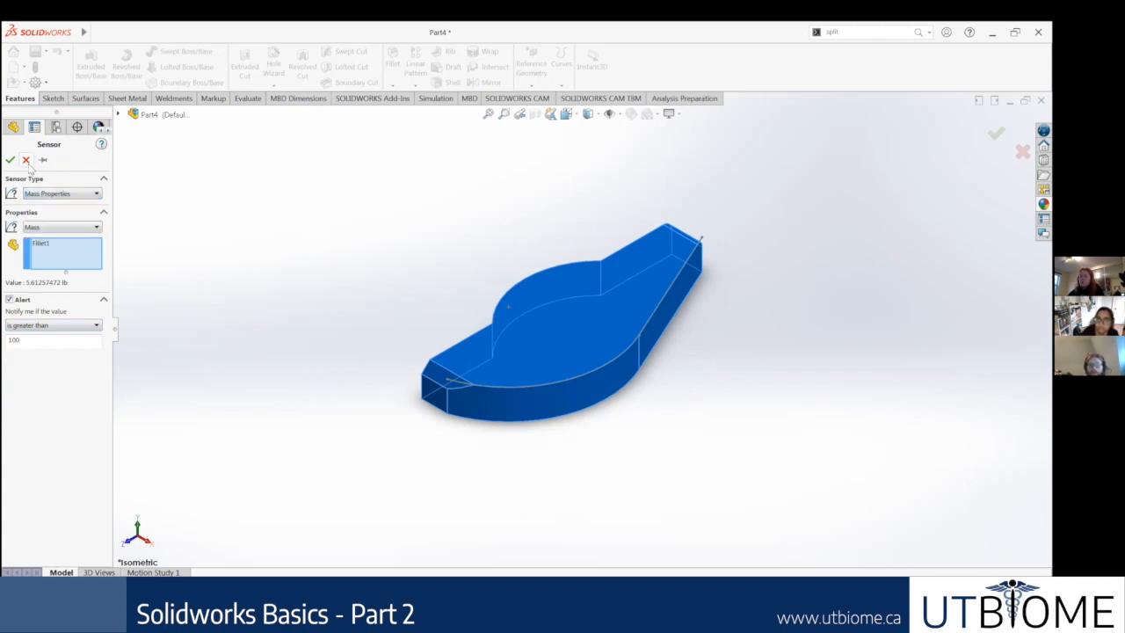
{"action": "left_click", "coordinate": [26, 159]}
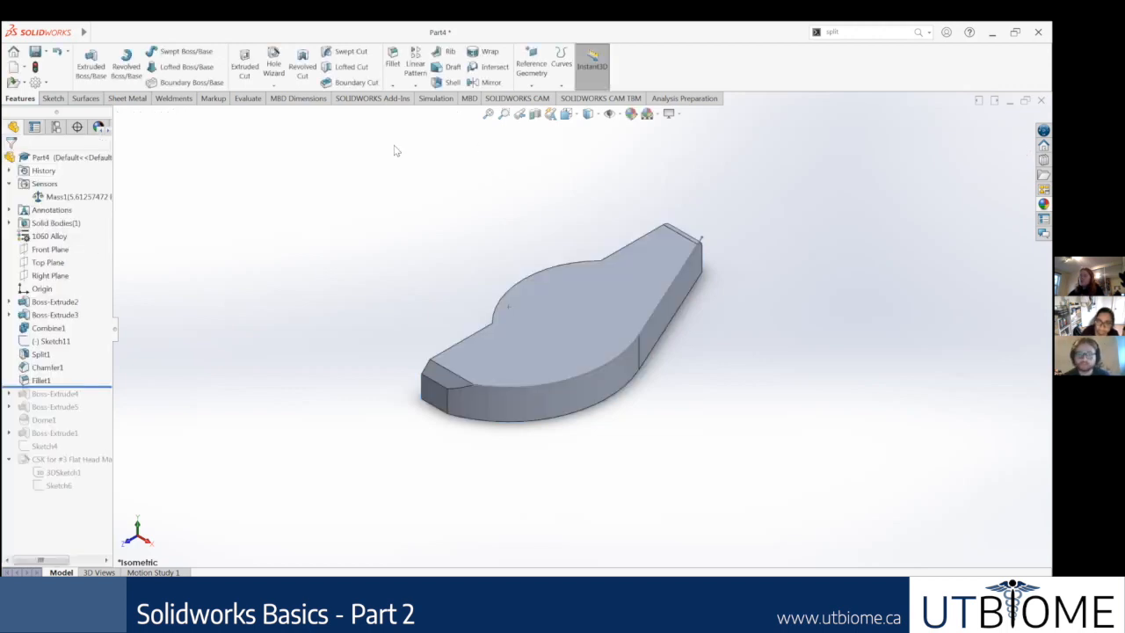
Step: Turn on Zebra Stripes with horizontal stripes and examine the pattern across the part's broad top face and curved sides
{"action": "left_click", "coordinate": [247, 98]}
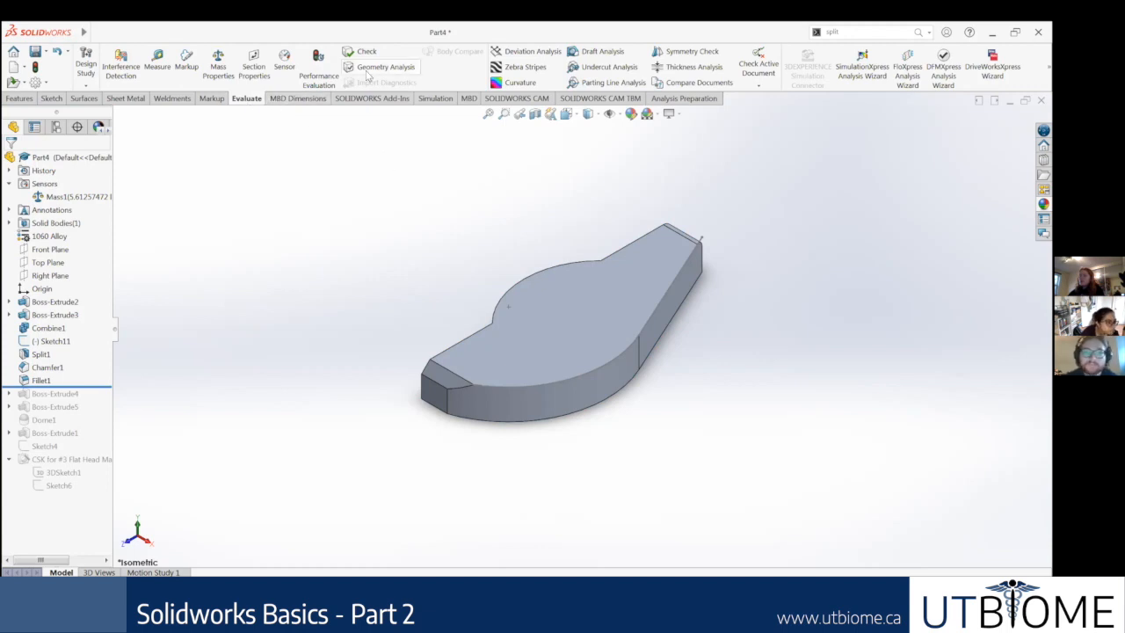
{"action": "left_click", "coordinate": [540, 69]}
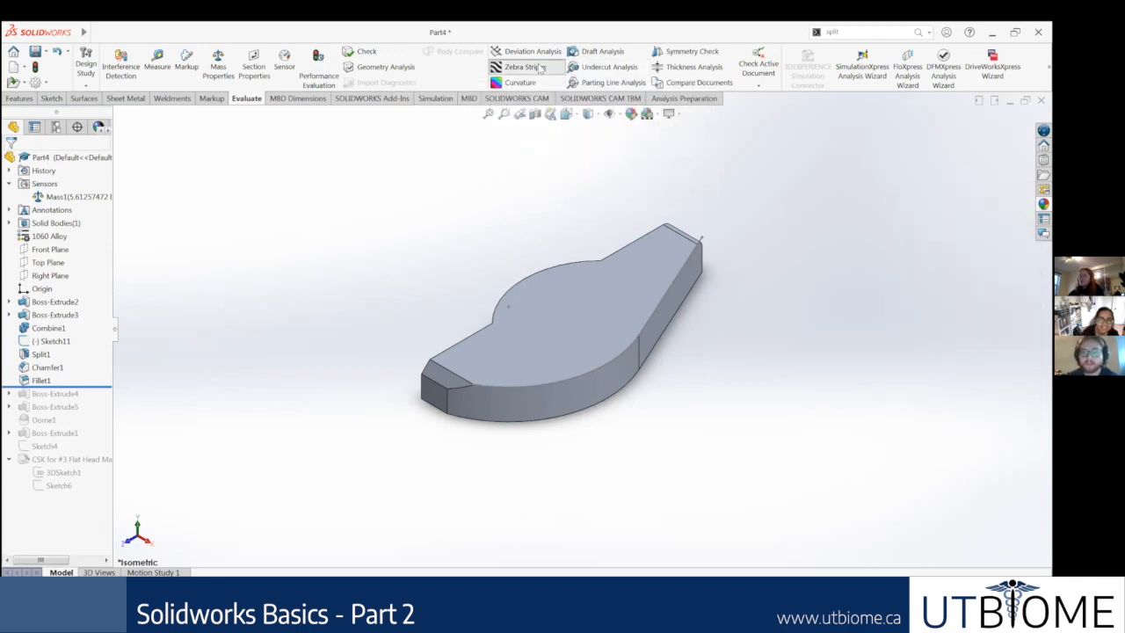
{"action": "middle_click_drag", "start_coordinate": [596, 247], "coordinate": [571, 176]}
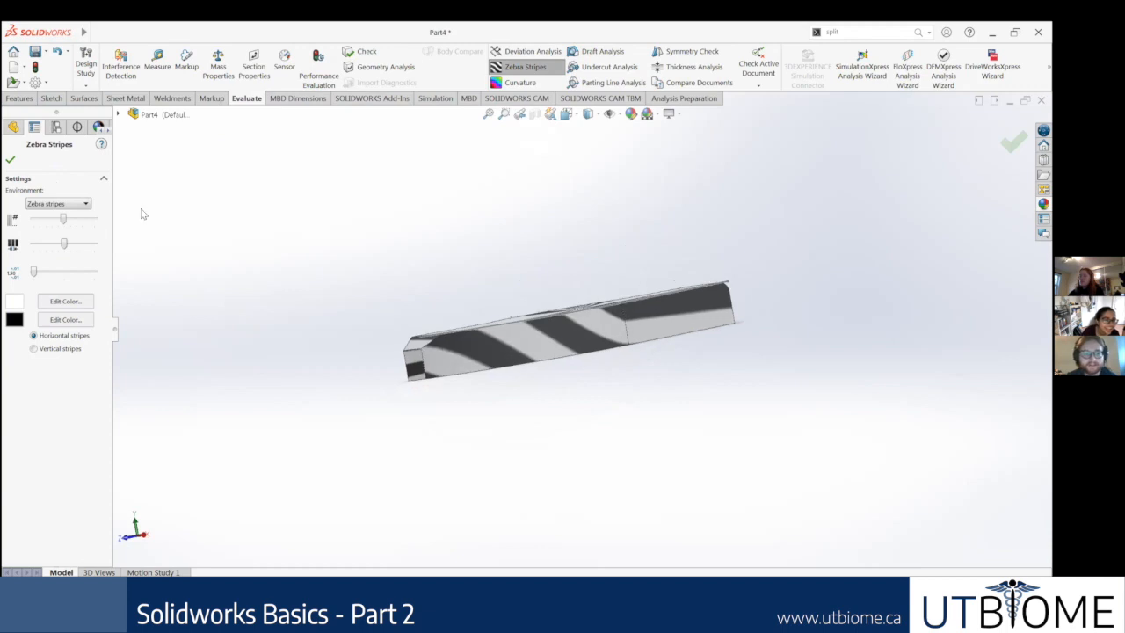
{"action": "left_click", "coordinate": [10, 162]}
{"action": "middle_click_drag", "start_coordinate": [256, 292], "coordinate": [261, 284]}
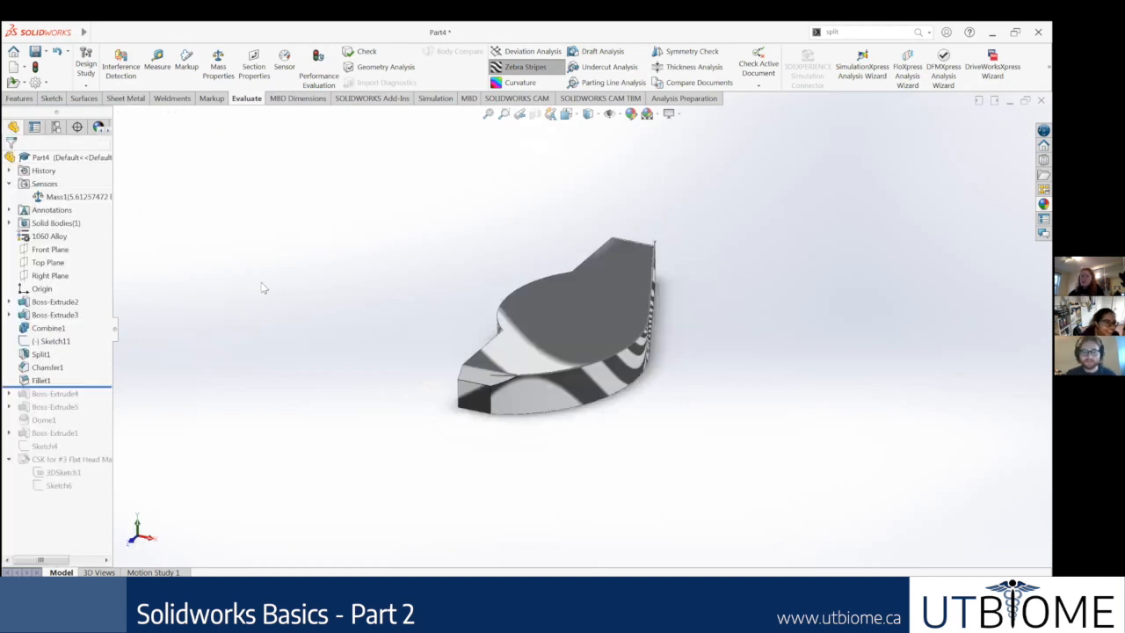
{"action": "key", "text": "ctrl+7"}
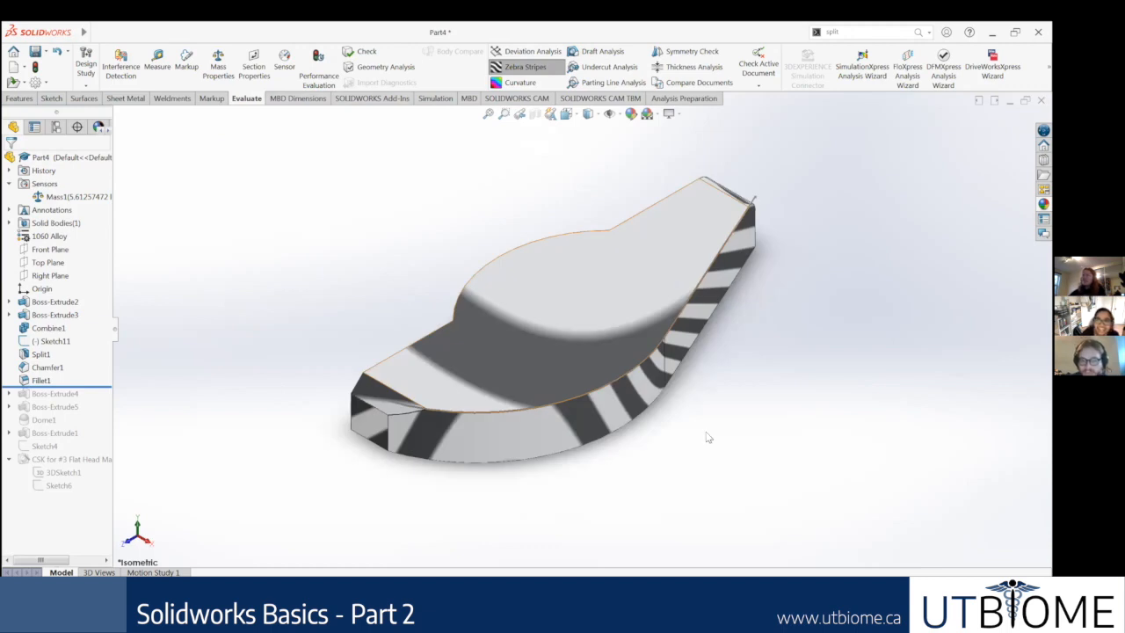
{"action": "mouse_move", "coordinate": [671, 365]}
{"action": "middle_mouse_down"}
{"action": "mouse_move", "coordinate": [666, 341]}
{"action": "mouse_move", "coordinate": [604, 341]}
{"action": "middle_mouse_up"}
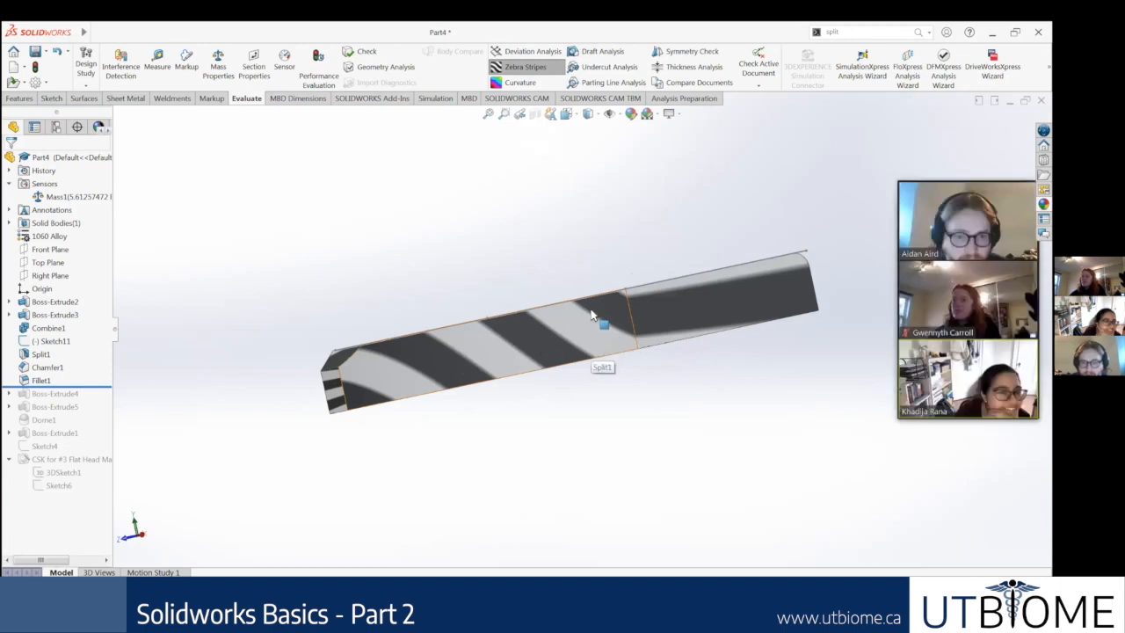
{"action": "middle_click_drag", "start_coordinate": [600, 317], "coordinate": [583, 359]}
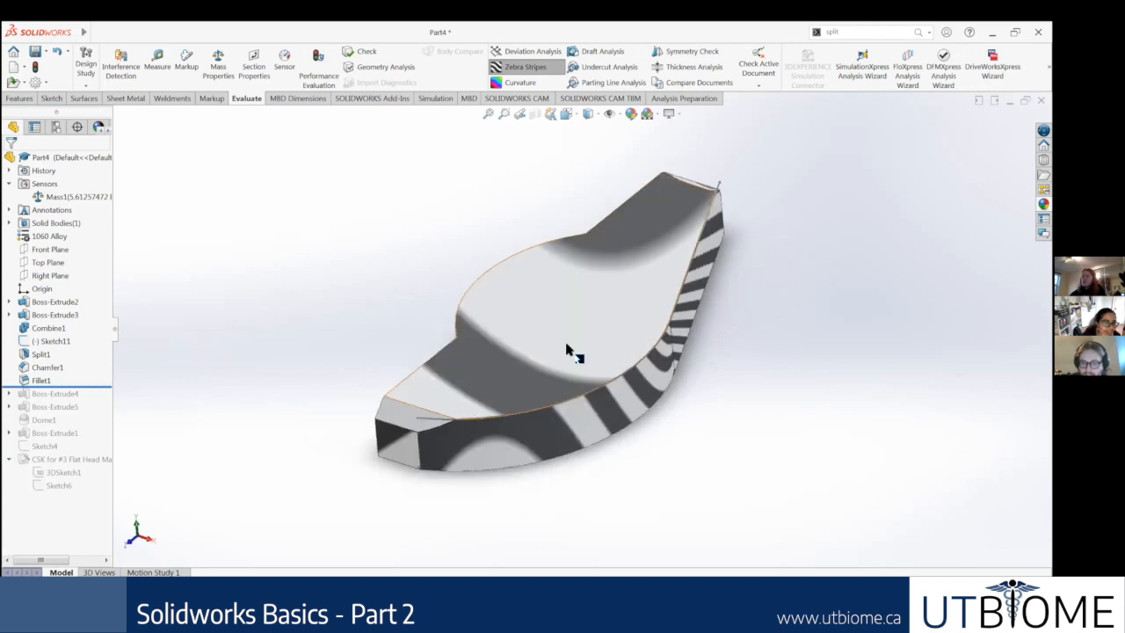
Step: Examine how the zebra stripes flow across the part's top face, curved side and chamfered end from several angles
{"action": "middle_click_drag", "start_coordinate": [635, 320], "coordinate": [648, 343]}
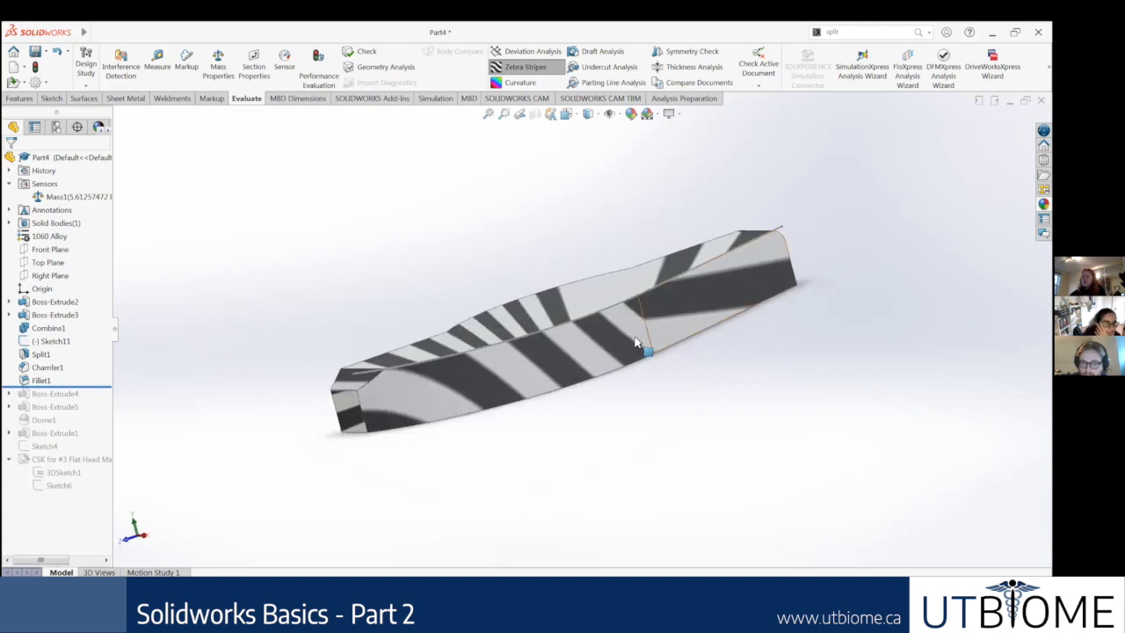
{"action": "middle_click_drag", "start_coordinate": [728, 286], "coordinate": [776, 381]}
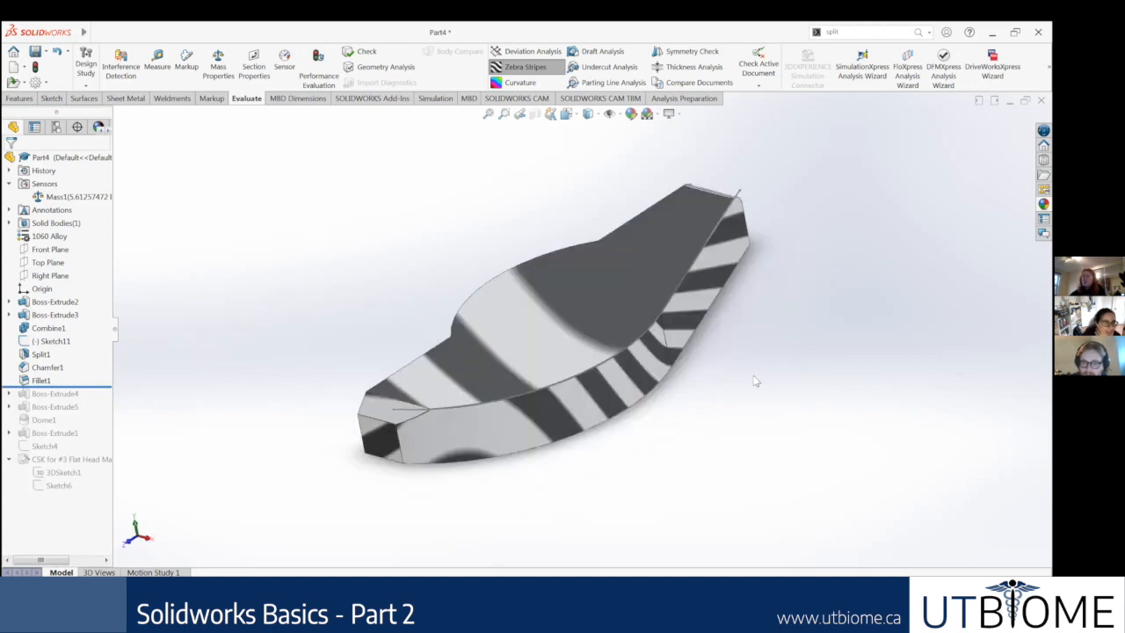
{"action": "middle_click_drag", "start_coordinate": [688, 422], "coordinate": [673, 401]}
{"action": "middle_click_drag", "start_coordinate": [673, 297], "coordinate": [602, 340]}
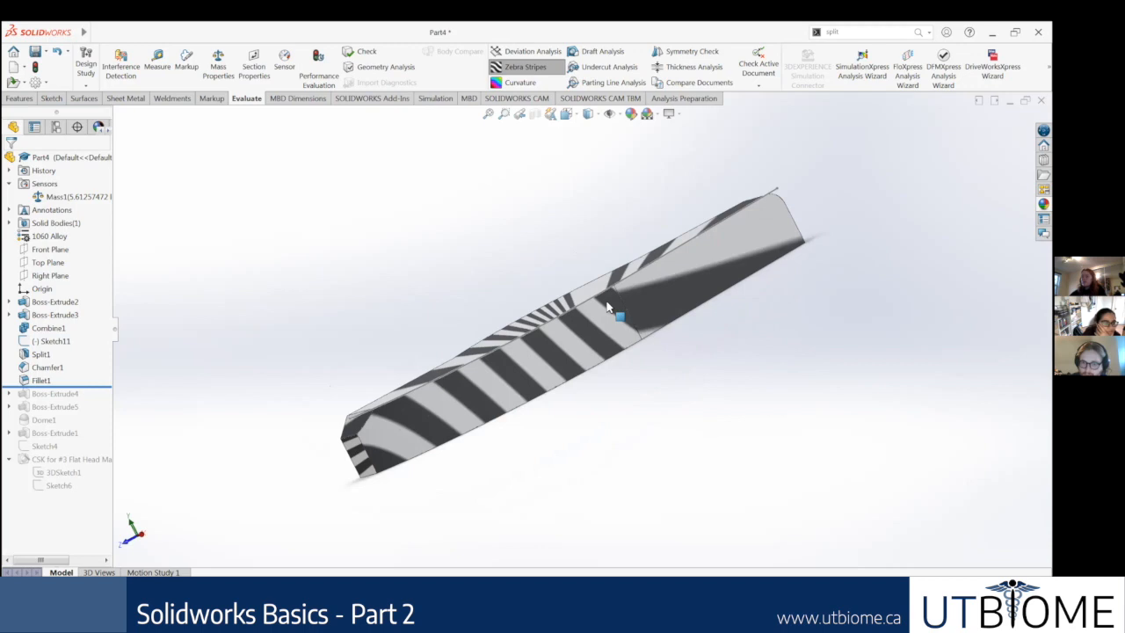
{"action": "middle_click_drag", "start_coordinate": [656, 347], "coordinate": [542, 131]}
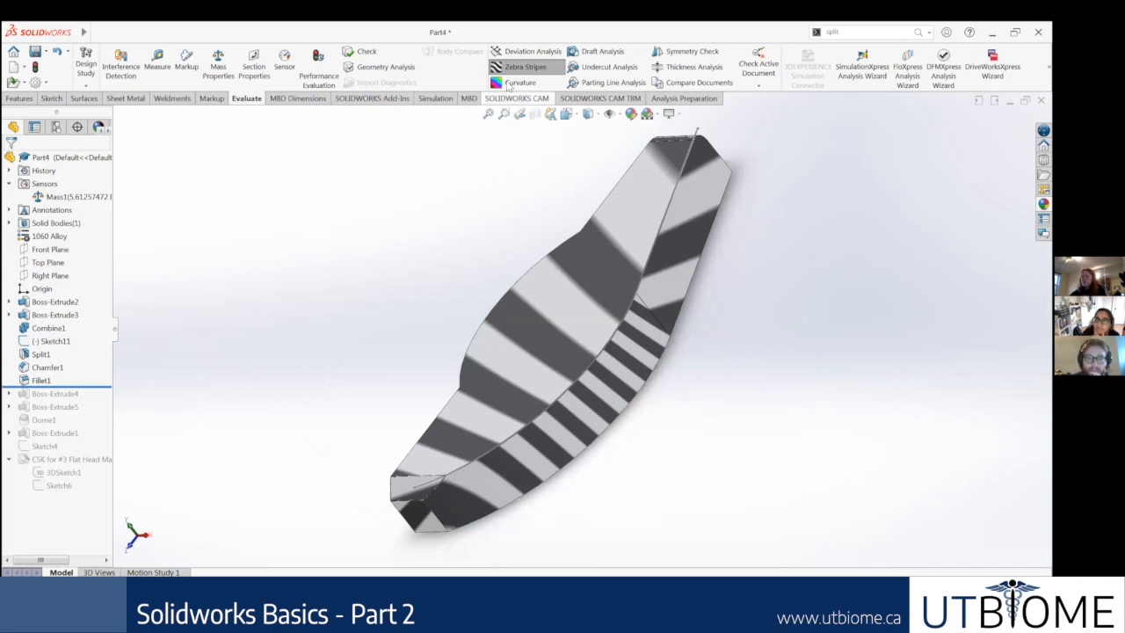
Step: Replace the Zebra Stripes with the Curvature colour display on the part
{"action": "left_click", "coordinate": [507, 86]}
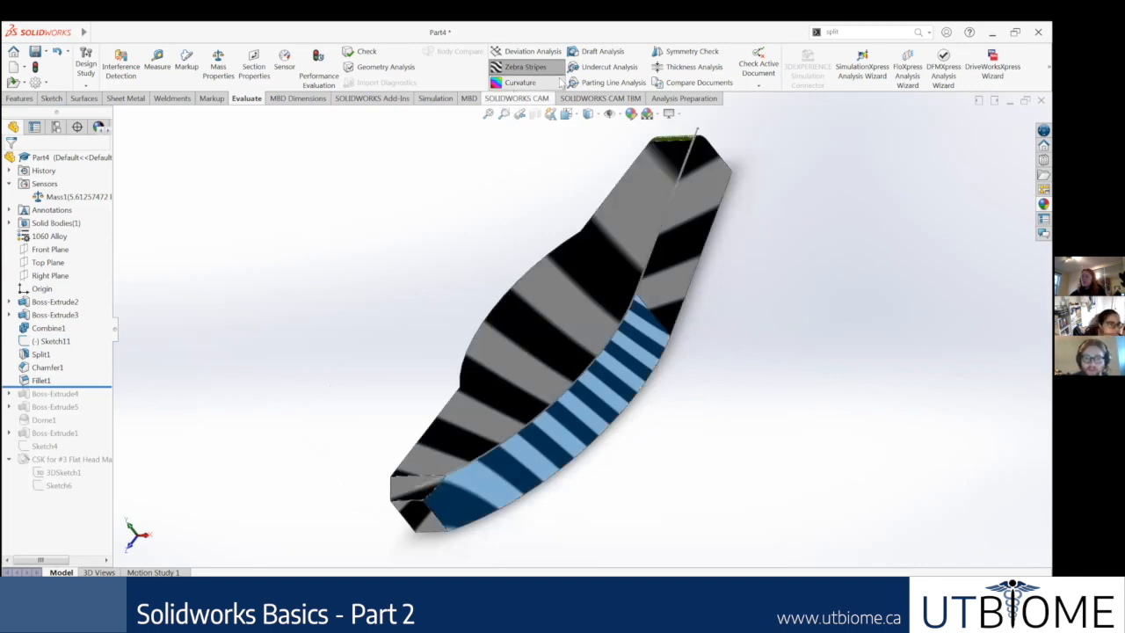
{"action": "middle_click_drag", "start_coordinate": [720, 261], "coordinate": [746, 219]}
{"action": "scroll", "coordinate": [677, 261], "scroll_direction": "up", "scroll_amount": 2}
{"action": "middle_click_drag", "start_coordinate": [677, 261], "coordinate": [590, 177]}
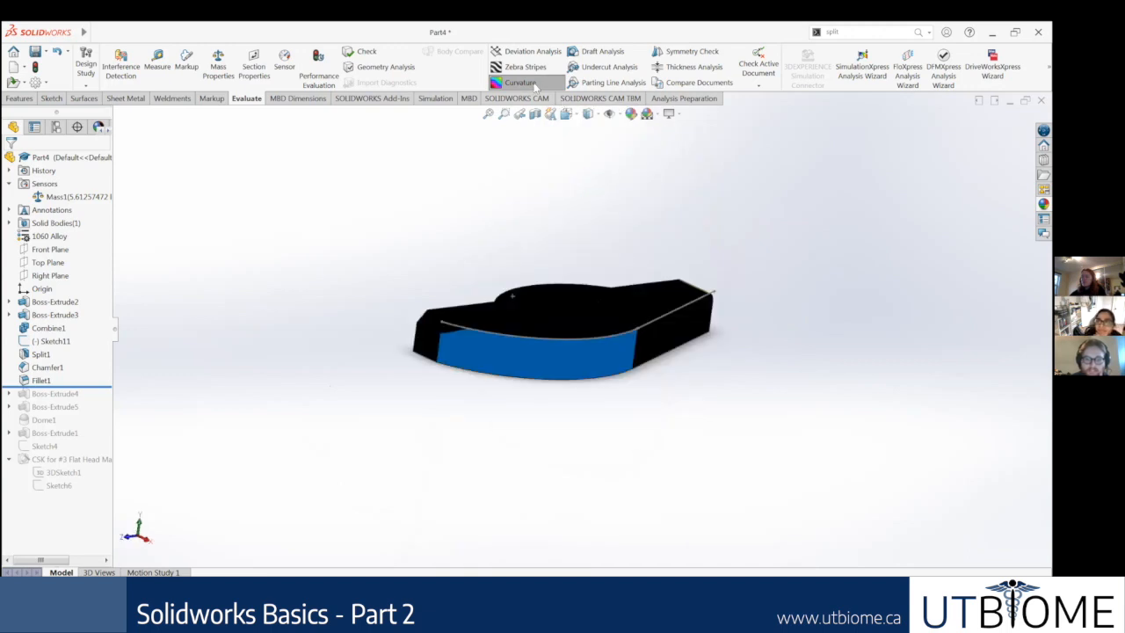
{"action": "left_click", "coordinate": [535, 85]}
{"action": "left_click", "coordinate": [535, 85]}
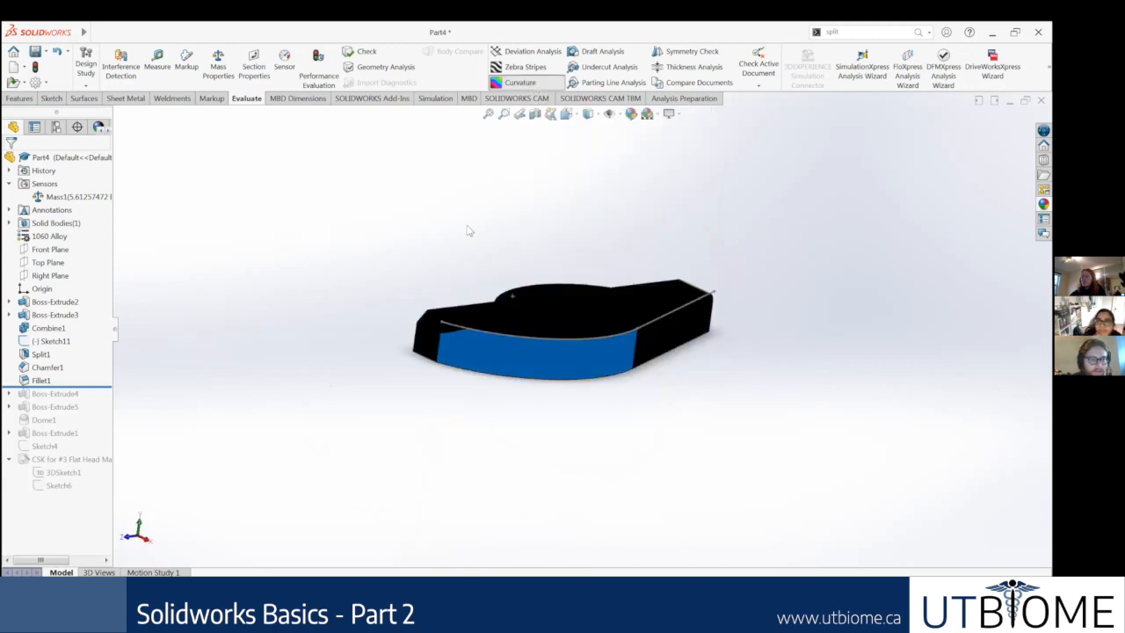
Step: Examine the curvature colours on the large curved side, the filleted end, the flat faces and the rear arc
{"action": "middle_click_drag", "start_coordinate": [457, 340], "coordinate": [448, 319]}
{"action": "middle_click_drag", "start_coordinate": [550, 338], "coordinate": [588, 372]}
{"action": "scroll", "coordinate": [612, 379], "scroll_direction": "down", "scroll_amount": 3}
{"action": "middle_click_drag", "start_coordinate": [590, 414], "coordinate": [642, 360]}
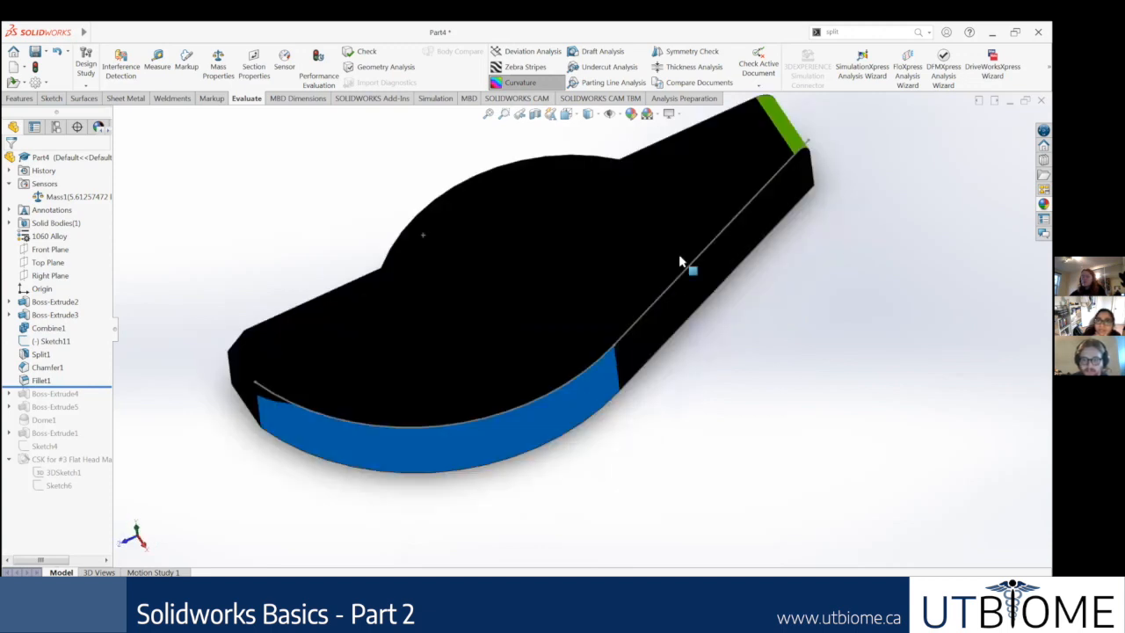
{"action": "middle_click_drag", "start_coordinate": [679, 261], "coordinate": [657, 279]}
{"action": "middle_click_drag", "start_coordinate": [779, 369], "coordinate": [673, 254]}
{"action": "scroll", "coordinate": [610, 293], "scroll_direction": "up", "scroll_amount": 4}
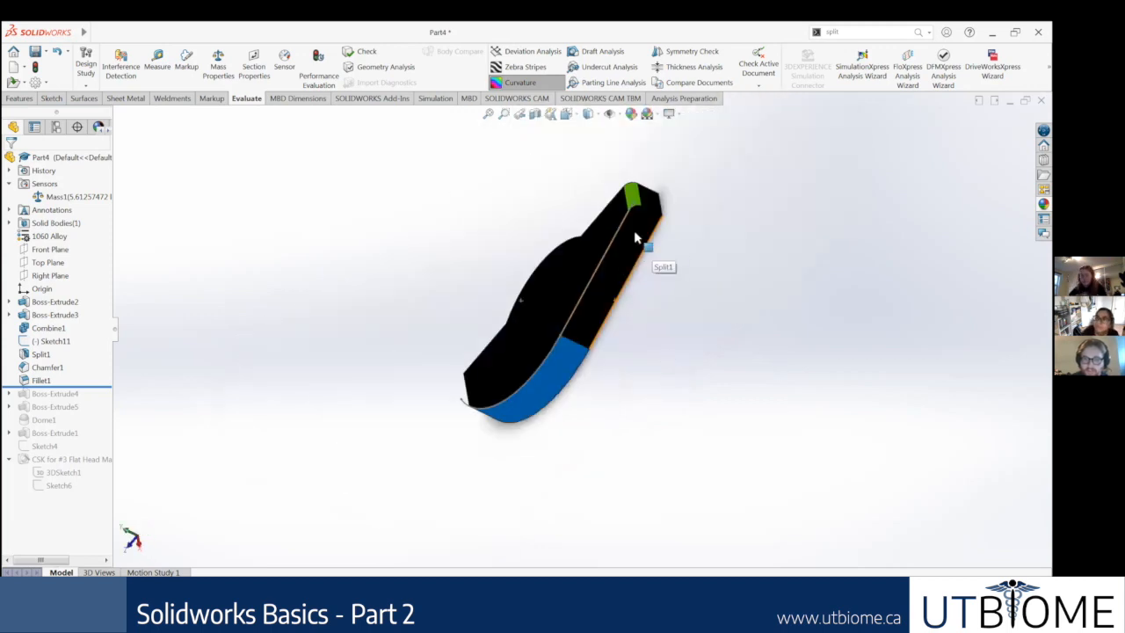
{"action": "middle_click_drag", "start_coordinate": [600, 313], "coordinate": [540, 382]}
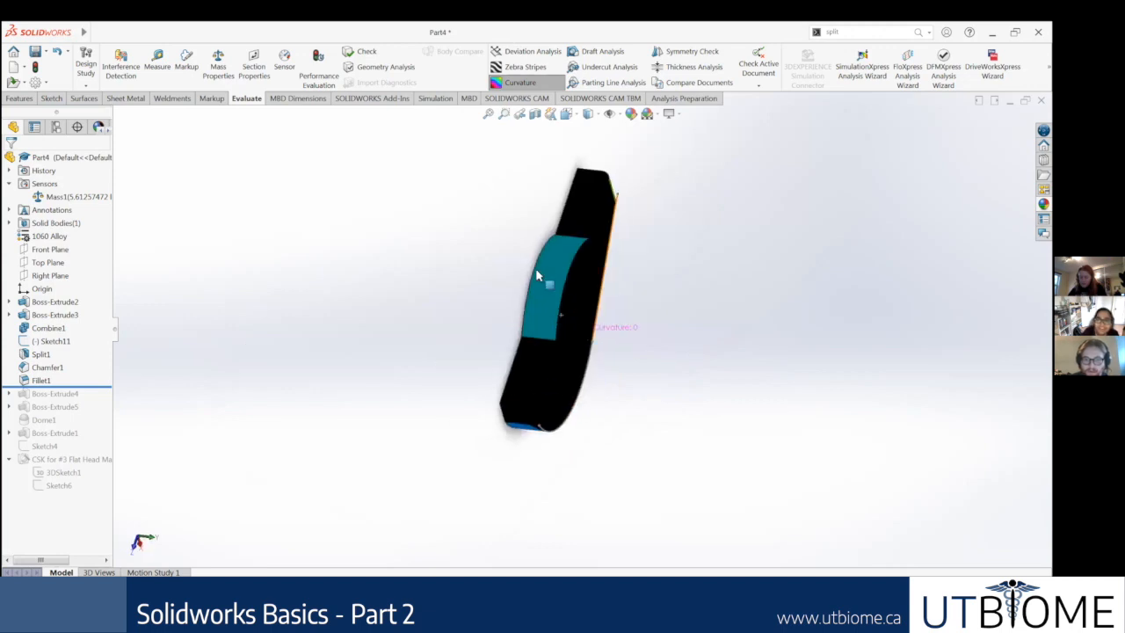
{"action": "middle_click_drag", "start_coordinate": [537, 276], "coordinate": [520, 232]}
{"action": "middle_click_drag", "start_coordinate": [543, 401], "coordinate": [518, 280]}
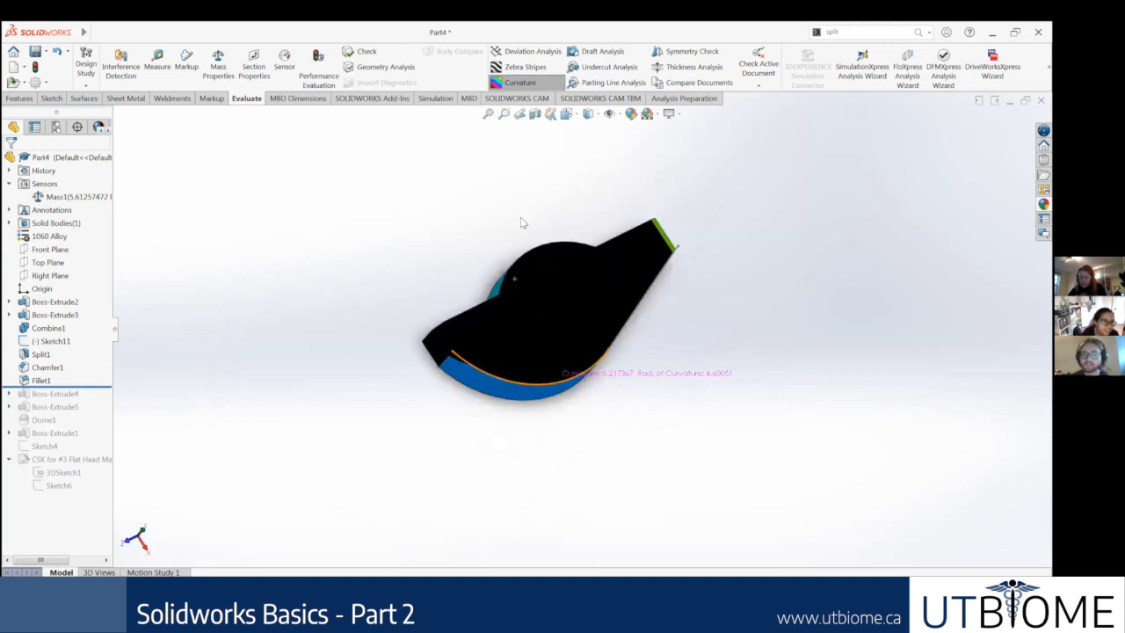
{"action": "middle_click_drag", "start_coordinate": [520, 218], "coordinate": [520, 216]}
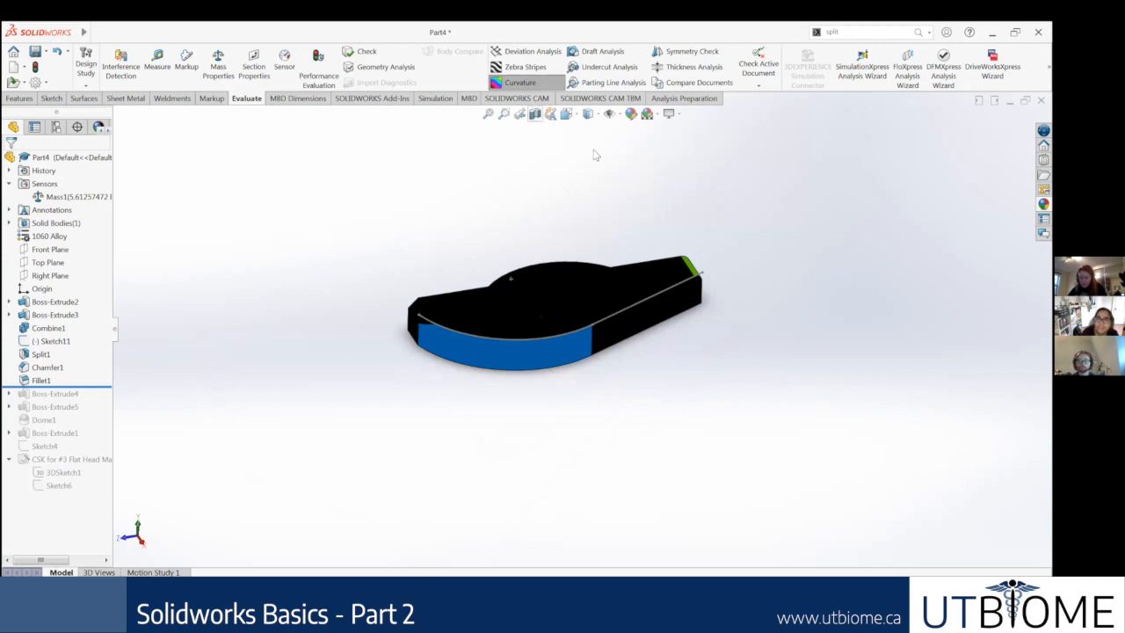
Step: Turn off the Curvature display, and preview a section cut at the Front Plane without keeping it
{"action": "left_click", "coordinate": [506, 83]}
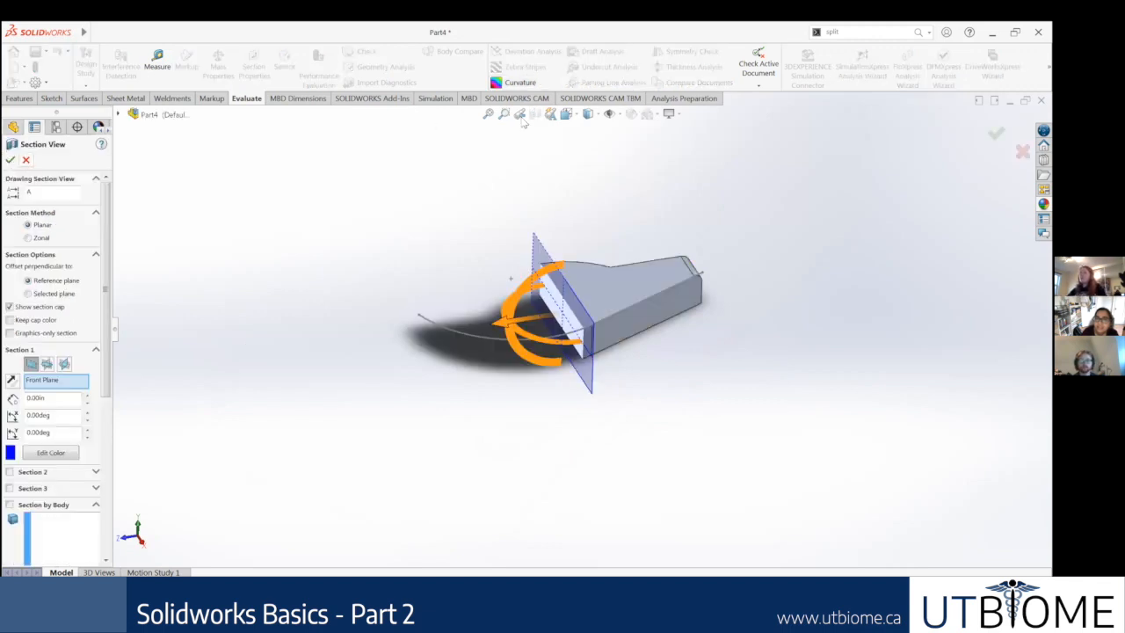
{"action": "left_click", "coordinate": [535, 114]}
{"action": "left_click", "coordinate": [535, 114]}
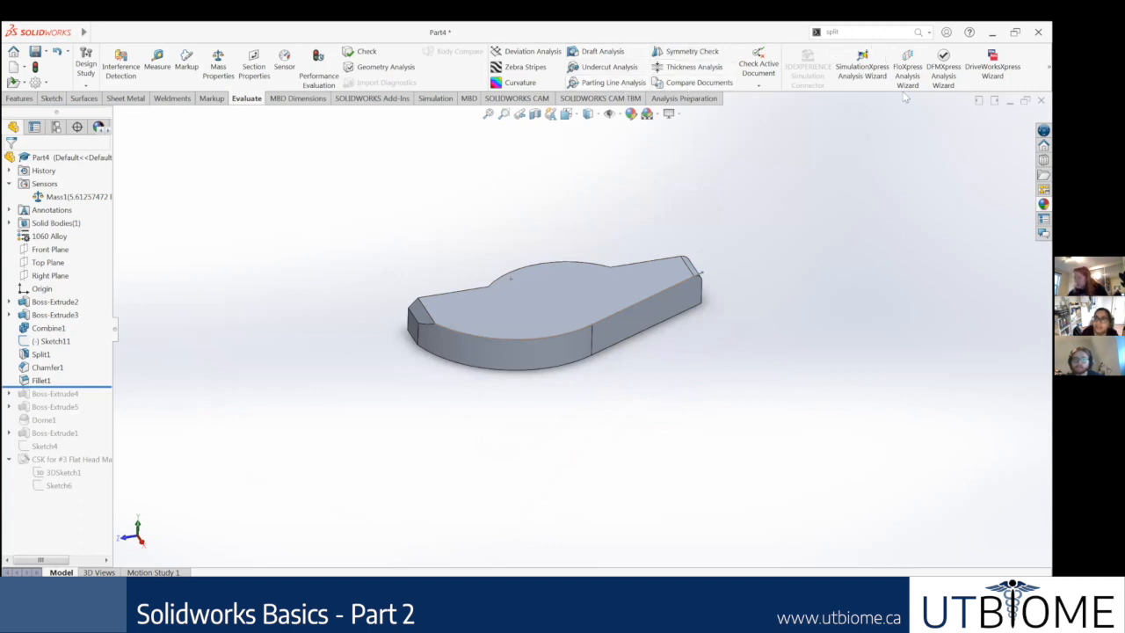
Step: Turn on Perspective, examine the part from the isometric view and other angles, and turn Perspective off again
{"action": "left_click", "coordinate": [683, 117]}
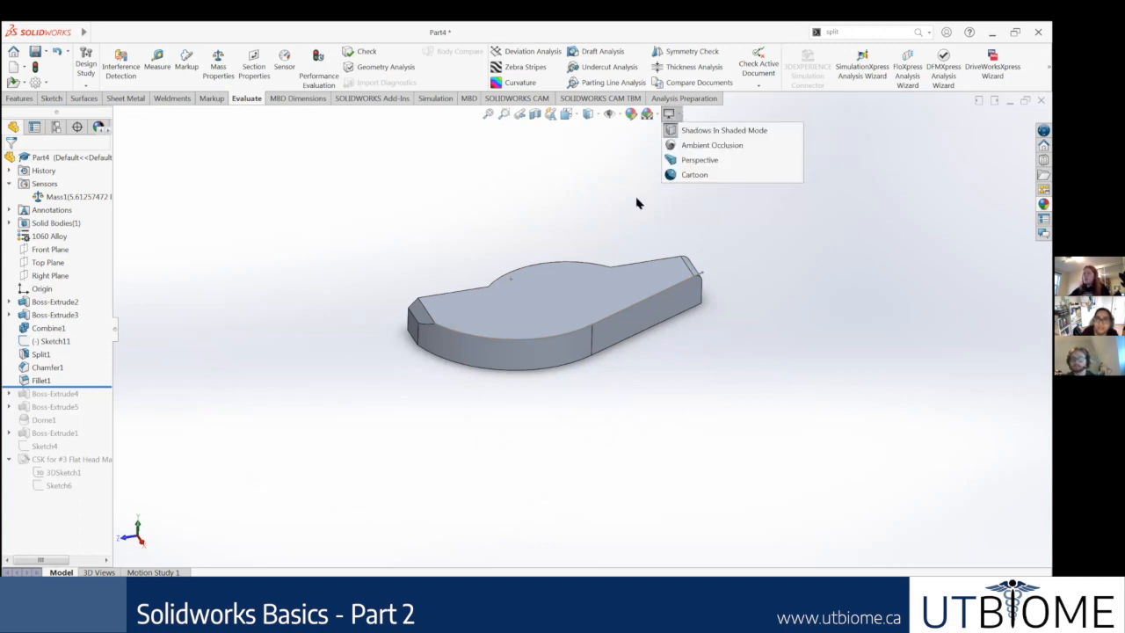
{"action": "left_click", "coordinate": [682, 120]}
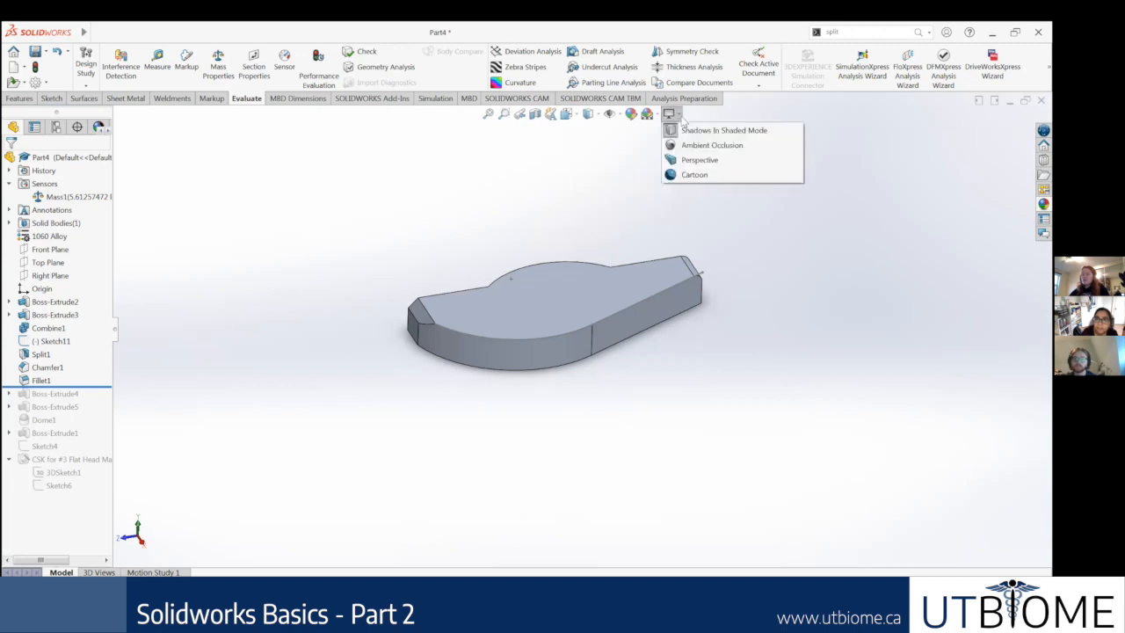
{"action": "left_click", "coordinate": [685, 174]}
{"action": "middle_click_drag", "start_coordinate": [706, 304], "coordinate": [737, 290]}
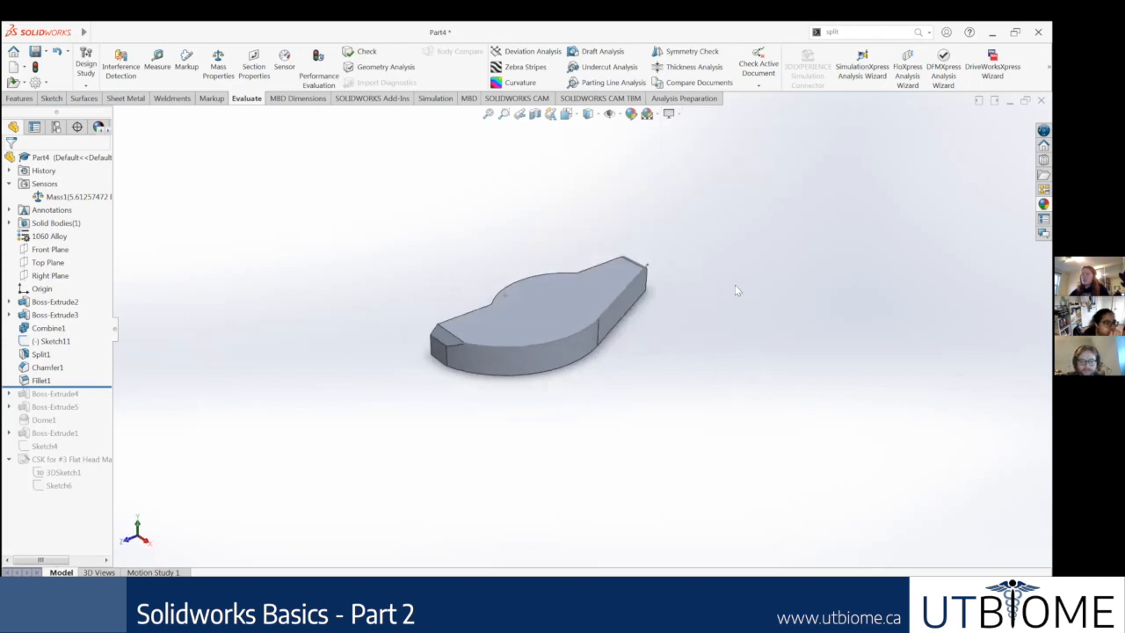
{"action": "key", "text": "ctrl+7"}
{"action": "middle_click_drag", "start_coordinate": [596, 384], "coordinate": [638, 357]}
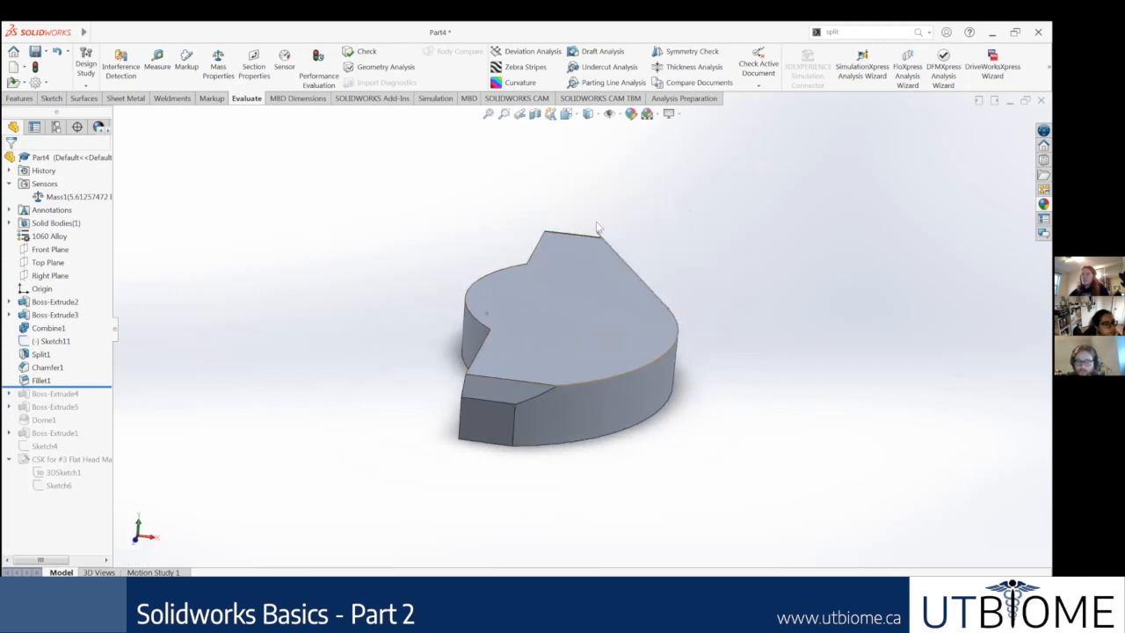
{"action": "middle_click_drag", "start_coordinate": [593, 414], "coordinate": [562, 352]}
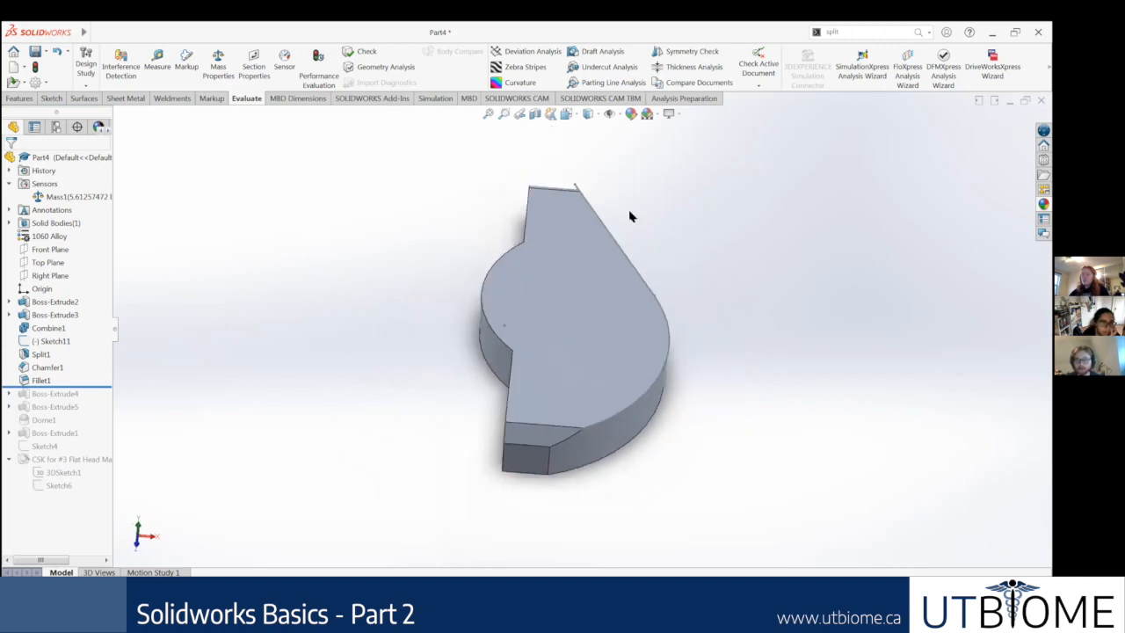
{"action": "left_click", "coordinate": [679, 118]}
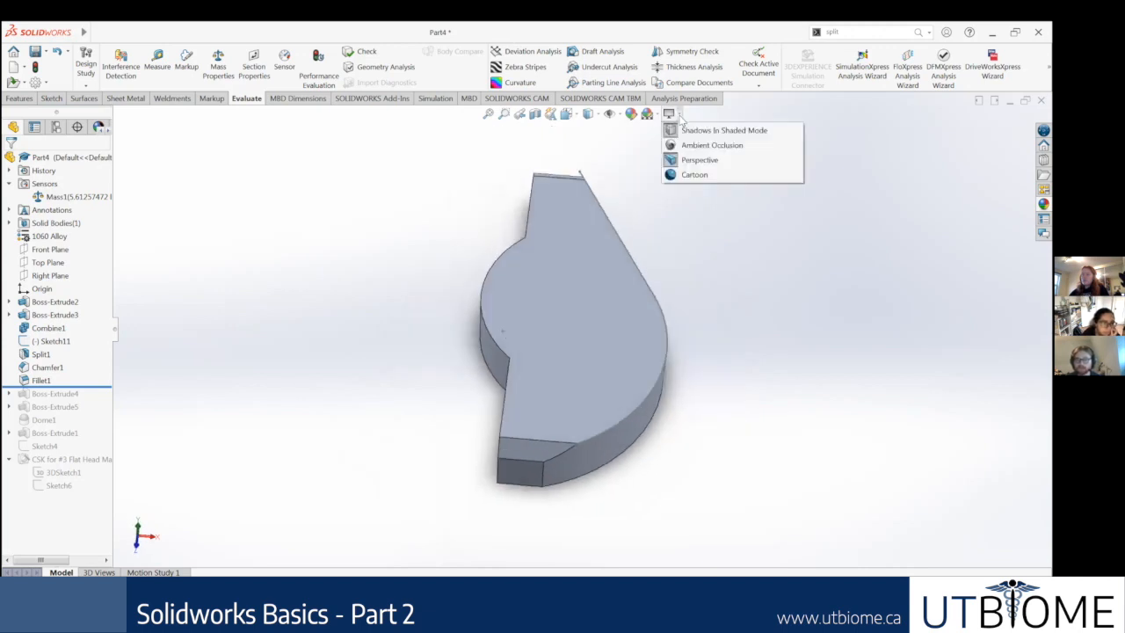
{"action": "left_click", "coordinate": [677, 164]}
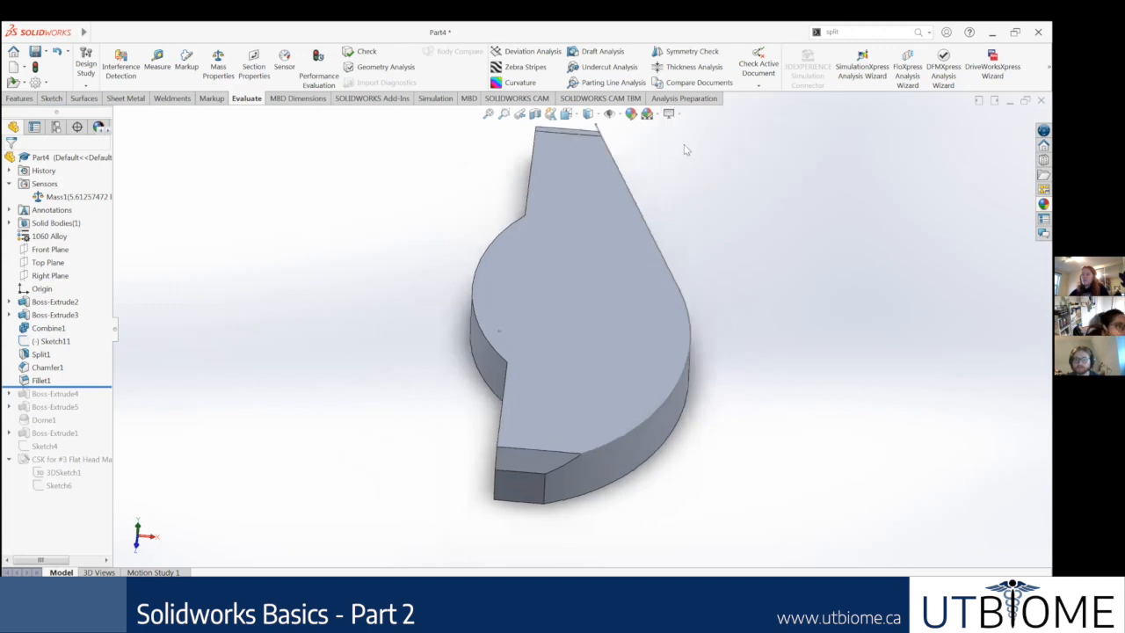
Step: Turn on the Cartoon display and look at the part's flat-shaded faces from different angles
{"action": "left_click", "coordinate": [675, 114]}
{"action": "left_click", "coordinate": [692, 175]}
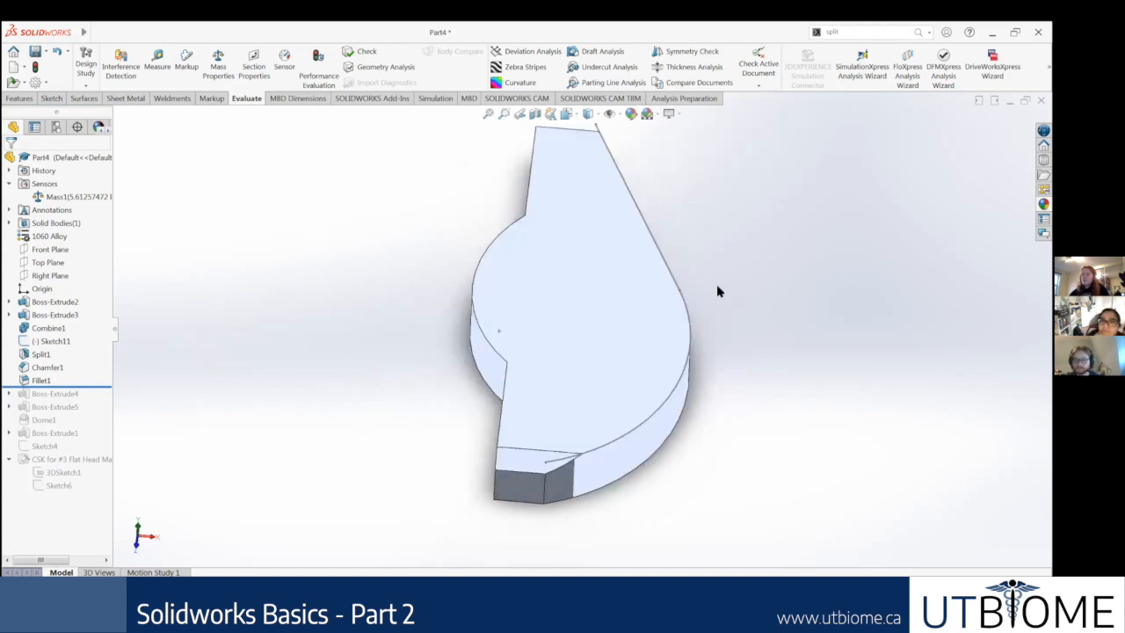
{"action": "mouse_move", "coordinate": [665, 169]}
{"action": "middle_mouse_down"}
{"action": "mouse_move", "coordinate": [723, 321]}
{"action": "mouse_move", "coordinate": [746, 344]}
{"action": "mouse_move", "coordinate": [694, 285]}
{"action": "mouse_move", "coordinate": [669, 164]}
{"action": "middle_mouse_up"}
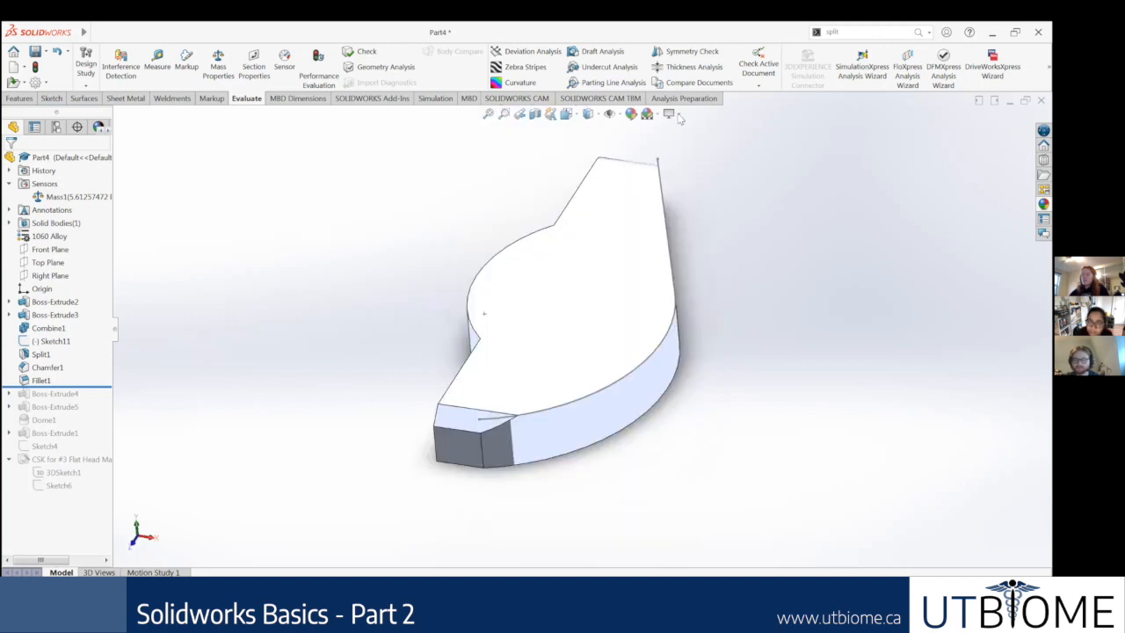
{"action": "middle_click_drag", "start_coordinate": [680, 282], "coordinate": [677, 238]}
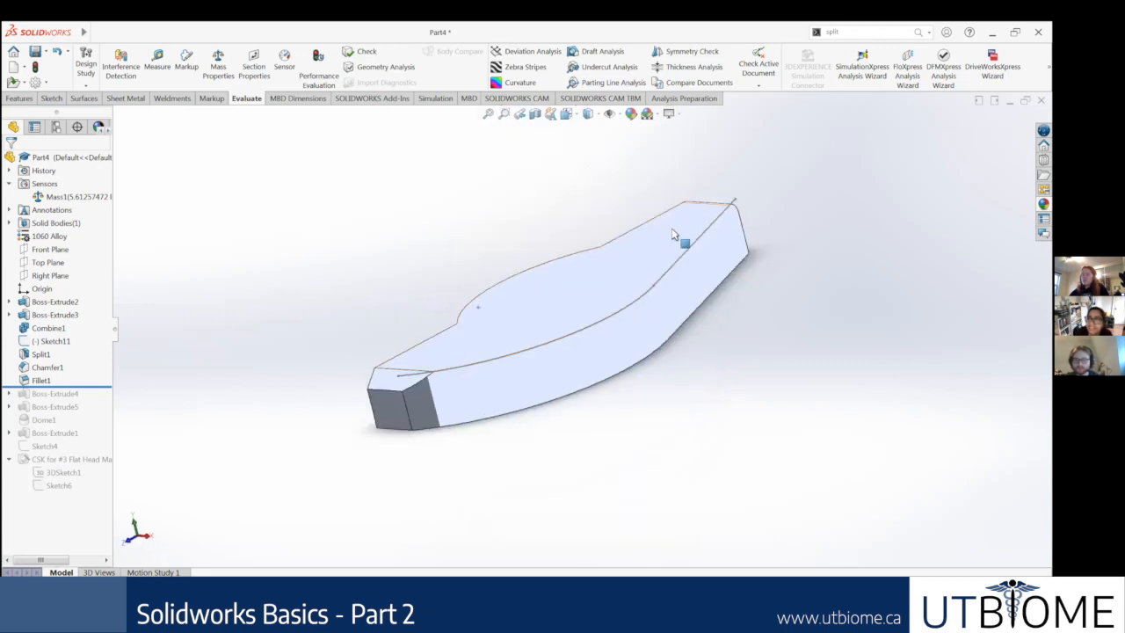
Step: Try the Ambient Occlusion display option, and return the part from Cartoon to normal shading
{"action": "left_click", "coordinate": [680, 115]}
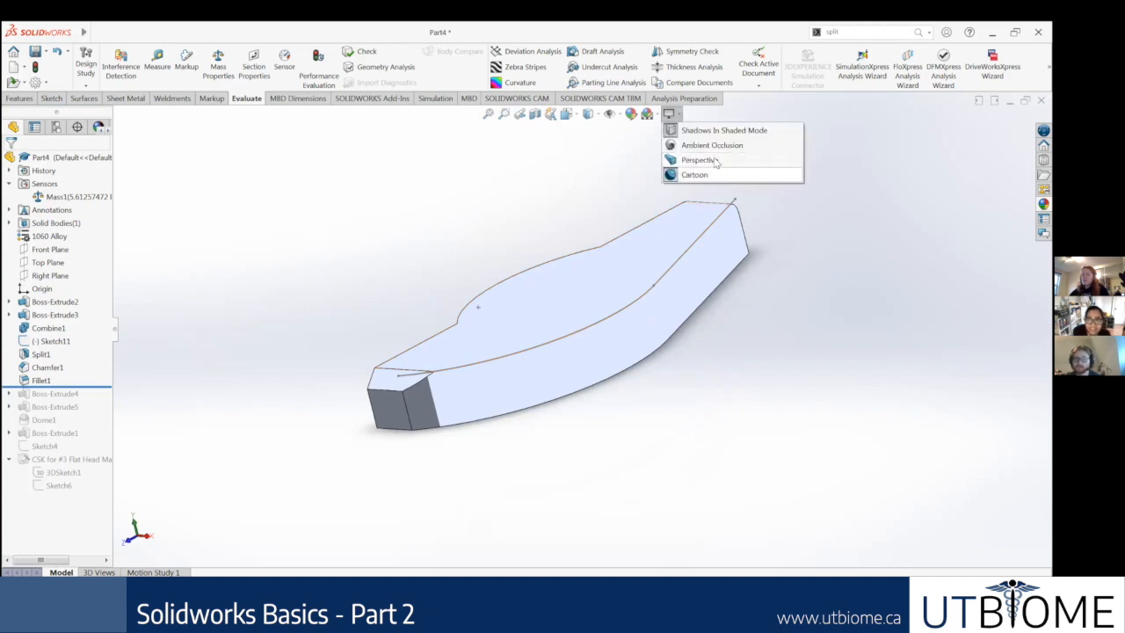
{"action": "left_click", "coordinate": [697, 153]}
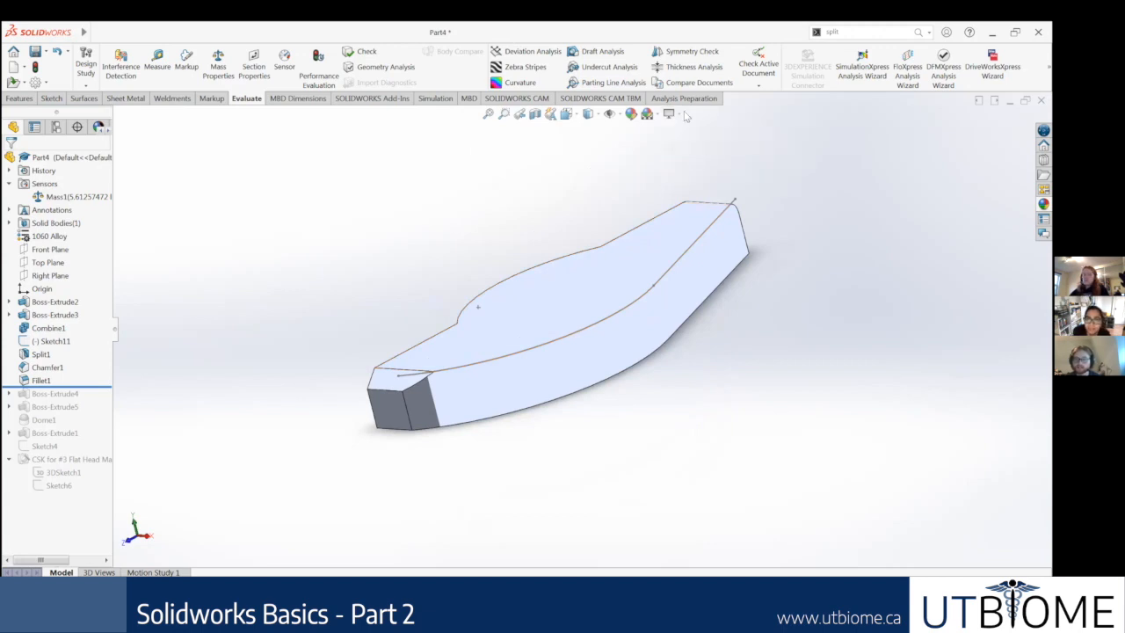
{"action": "middle_click_drag", "start_coordinate": [685, 222], "coordinate": [736, 228]}
{"action": "left_click", "coordinate": [678, 114]}
{"action": "left_click", "coordinate": [687, 145]}
{"action": "mouse_move", "coordinate": [636, 247]}
{"action": "middle_mouse_down"}
{"action": "mouse_move", "coordinate": [650, 299]}
{"action": "mouse_move", "coordinate": [642, 266]}
{"action": "middle_mouse_up"}
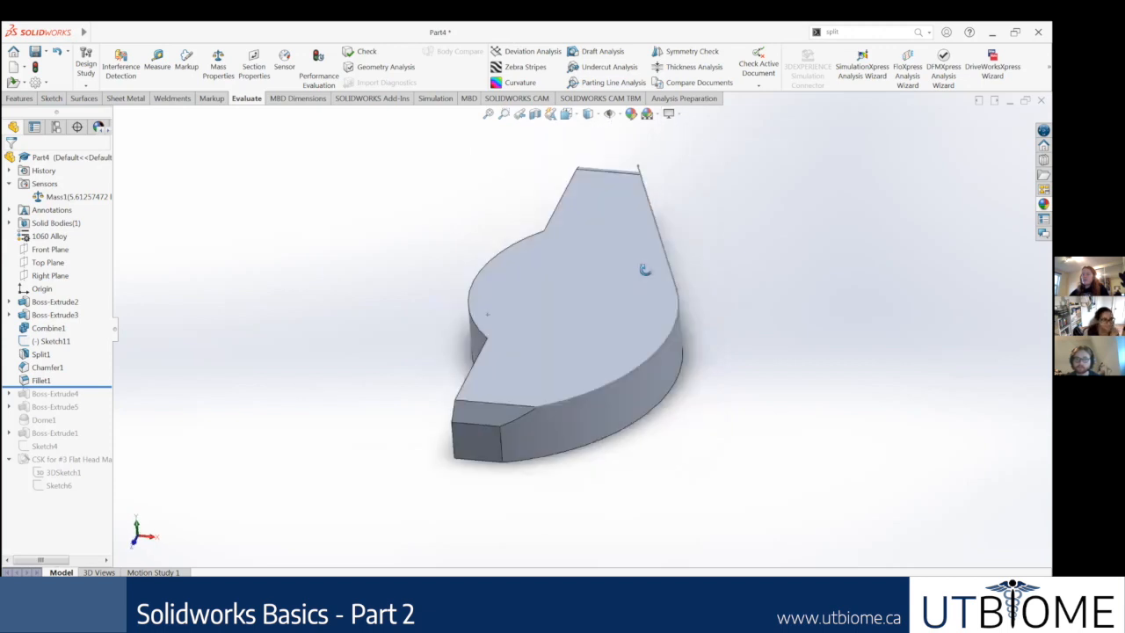
Step: Turn off Shadows In Shaded Mode, view the part without its shadow, and turn the shadows back on
{"action": "left_click", "coordinate": [677, 113]}
{"action": "middle_click_drag", "start_coordinate": [586, 283], "coordinate": [645, 301]}
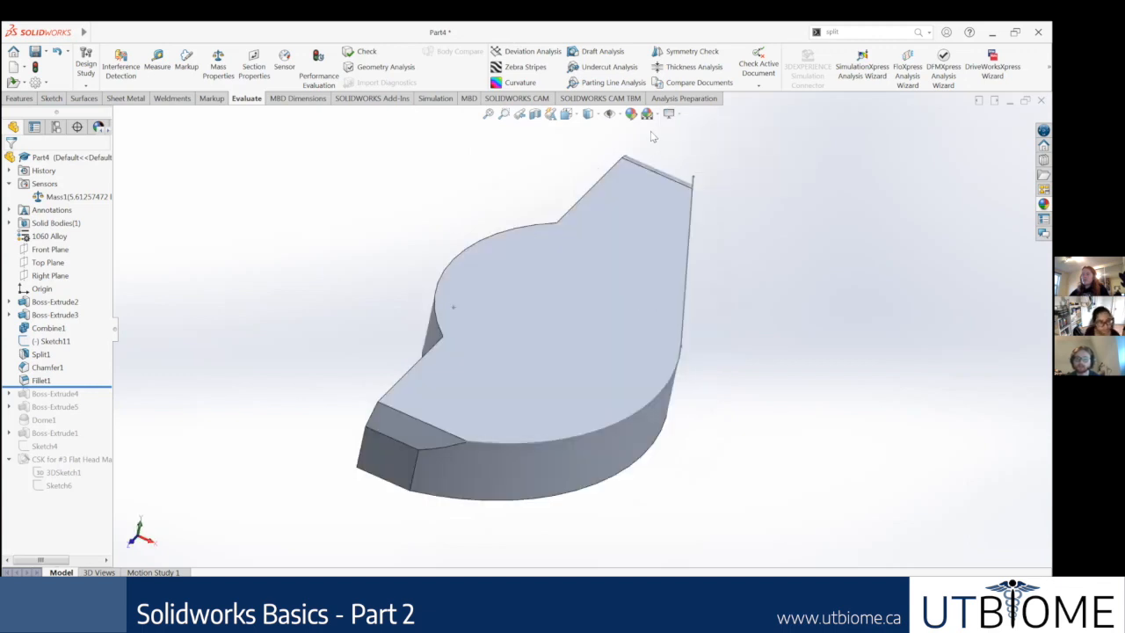
{"action": "left_click", "coordinate": [678, 113]}
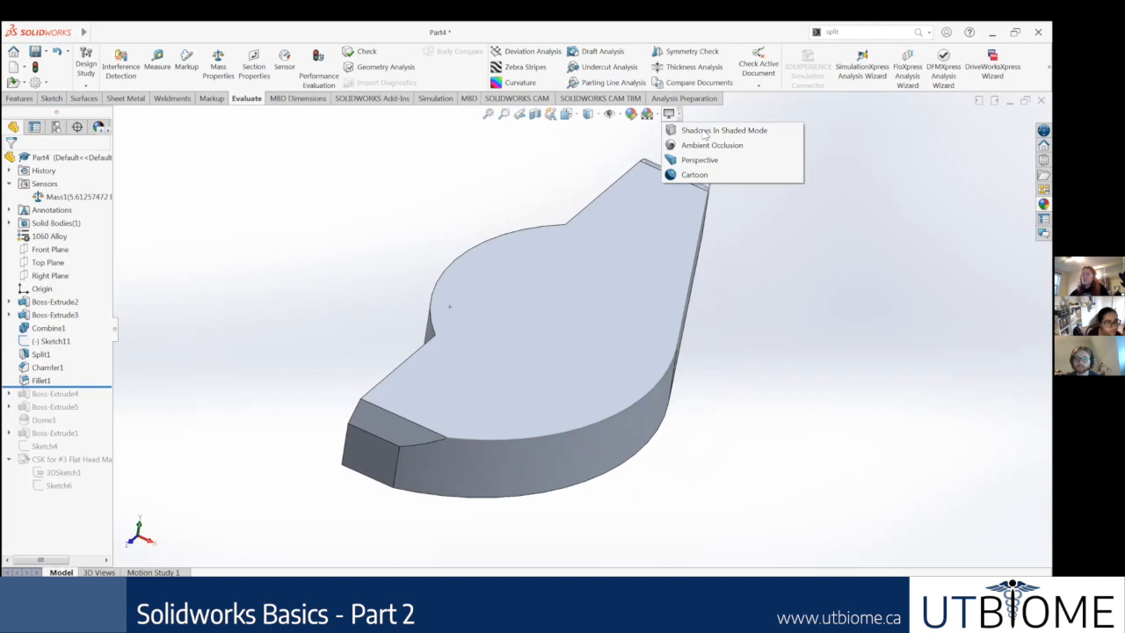
{"action": "left_click", "coordinate": [705, 133]}
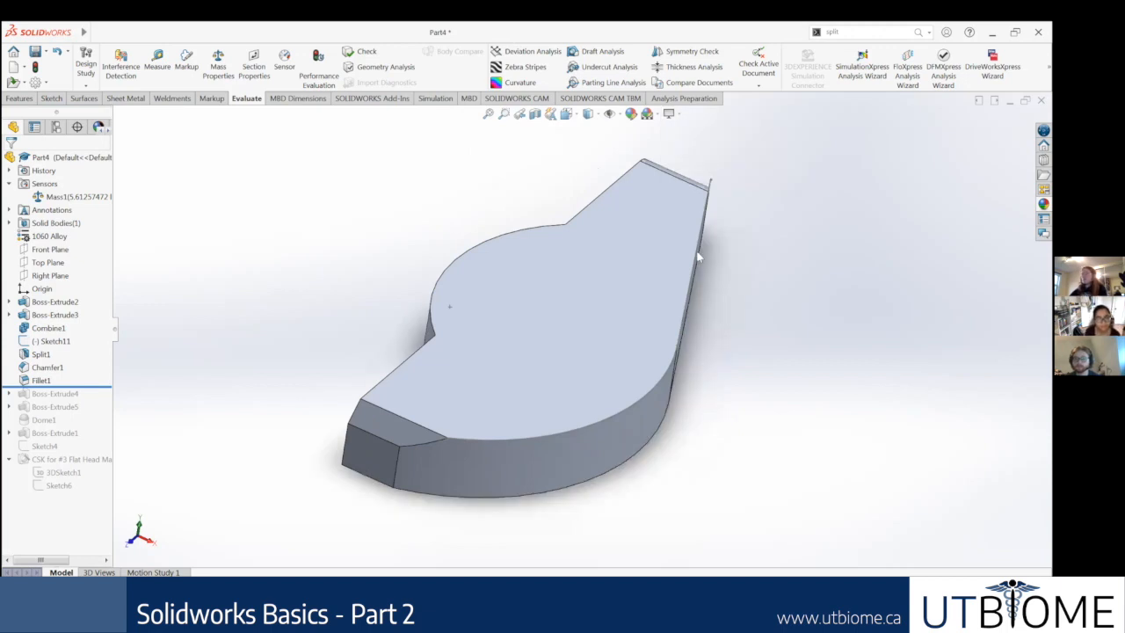
Step: Preview the available background scenes, such as 3 Point Faded and Courtyard Background, and apply the Plain White scene
{"action": "left_click", "coordinate": [657, 117]}
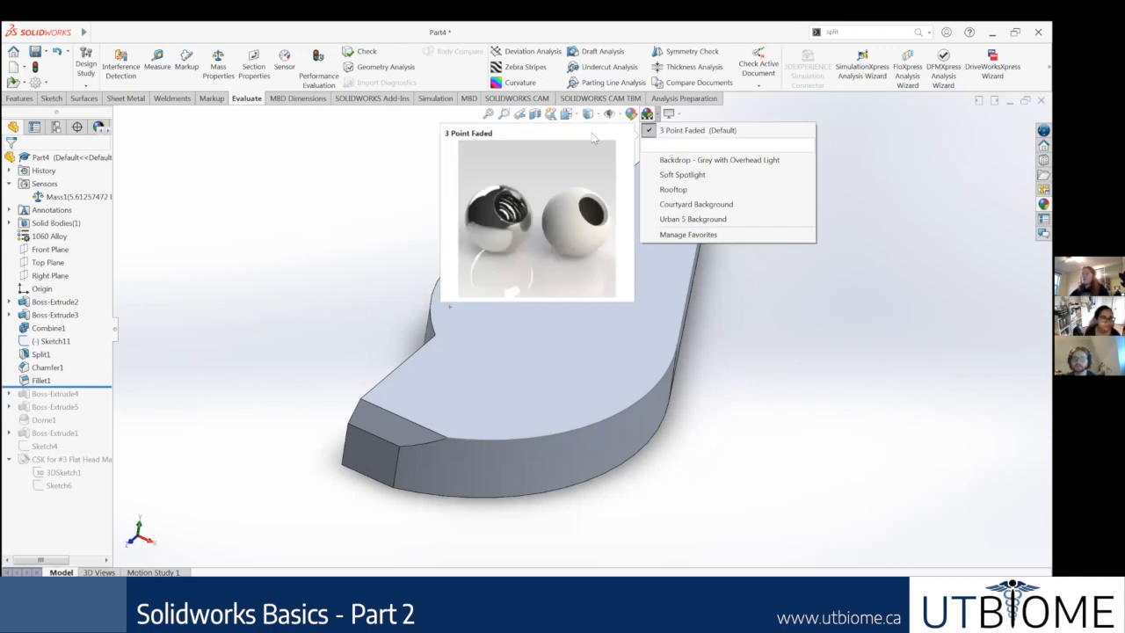
{"action": "left_click", "coordinate": [665, 131]}
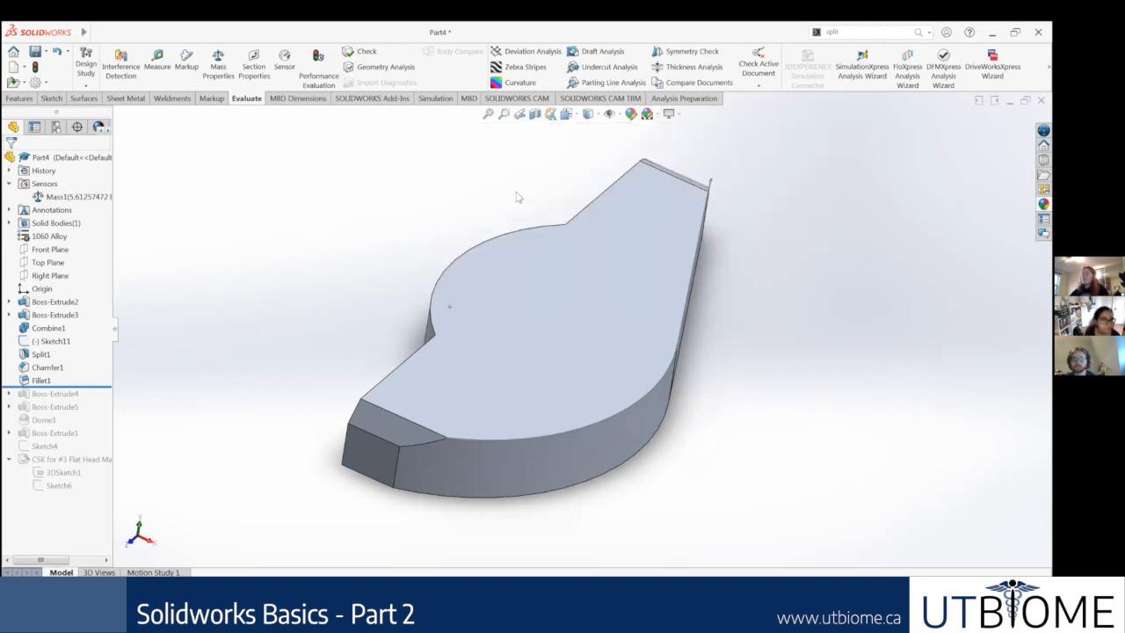
{"action": "left_click", "coordinate": [656, 117]}
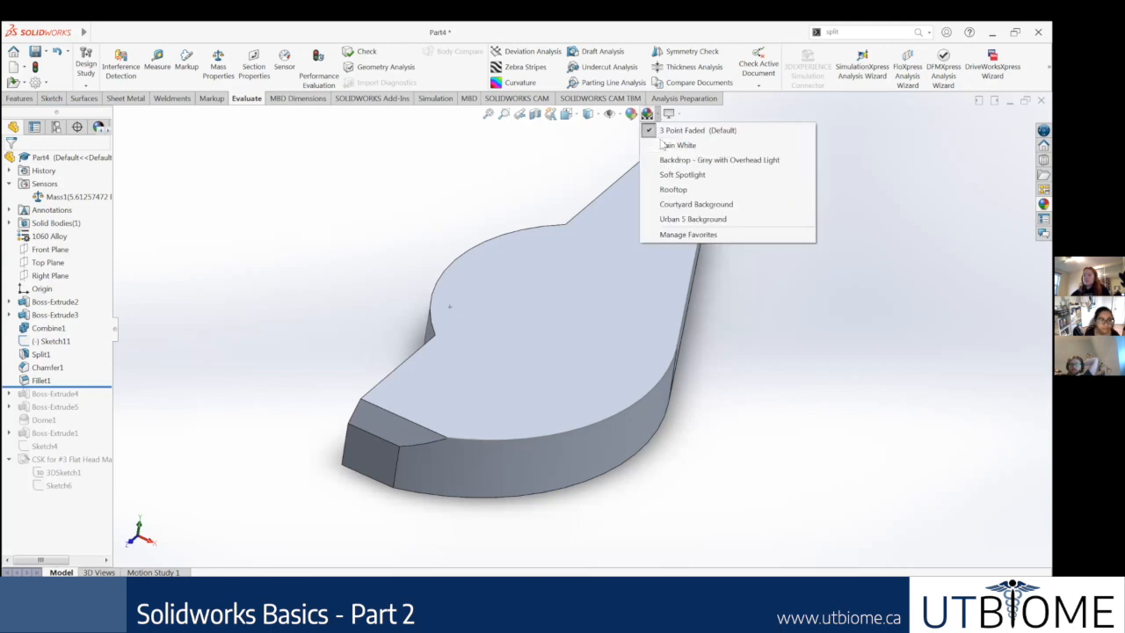
{"action": "mouse_move", "coordinate": [664, 146]}
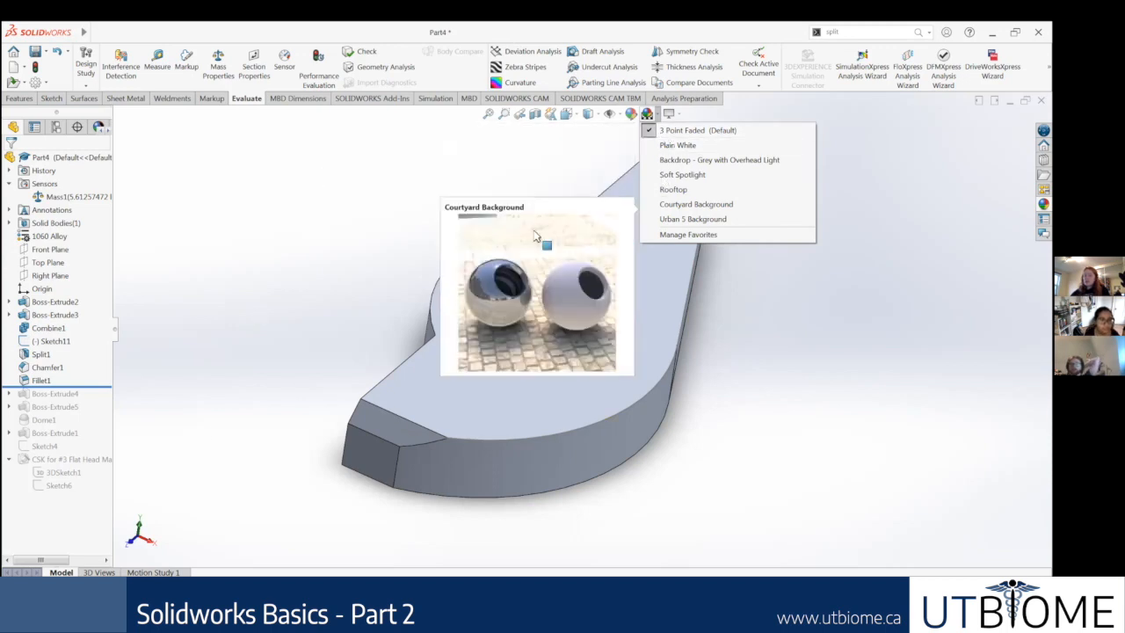
{"action": "left_click", "coordinate": [675, 146]}
{"action": "middle_click_drag", "start_coordinate": [685, 308], "coordinate": [652, 293]}
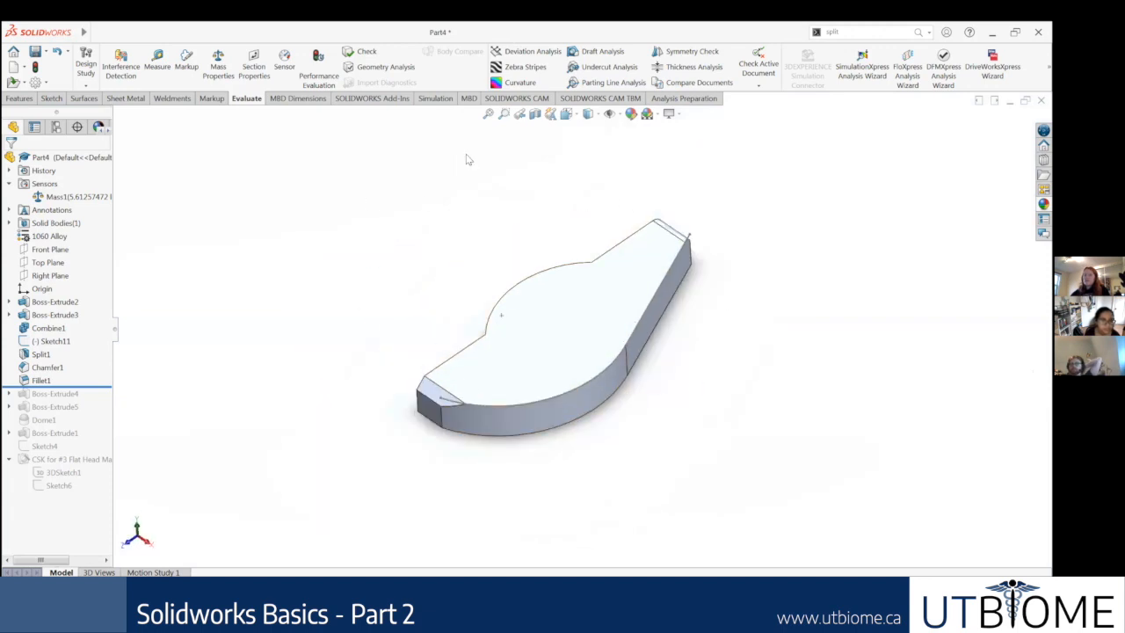
Step: Apply the 3 Point Faded background scene and view the part against it
{"action": "left_click", "coordinate": [669, 114]}
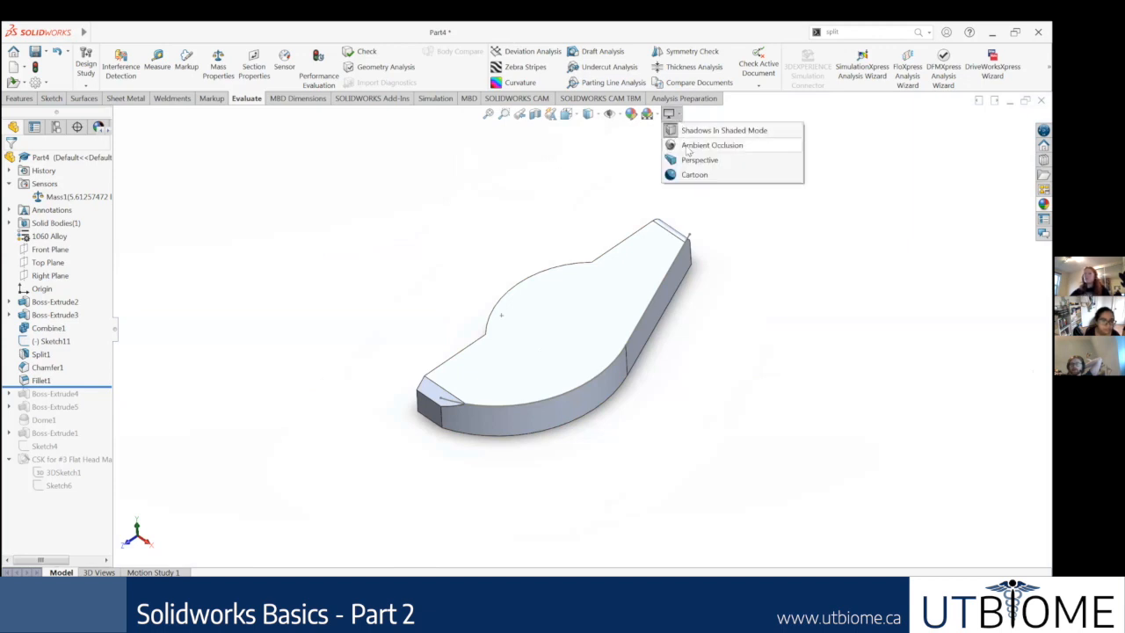
{"action": "left_click", "coordinate": [646, 115]}
{"action": "left_click", "coordinate": [676, 132]}
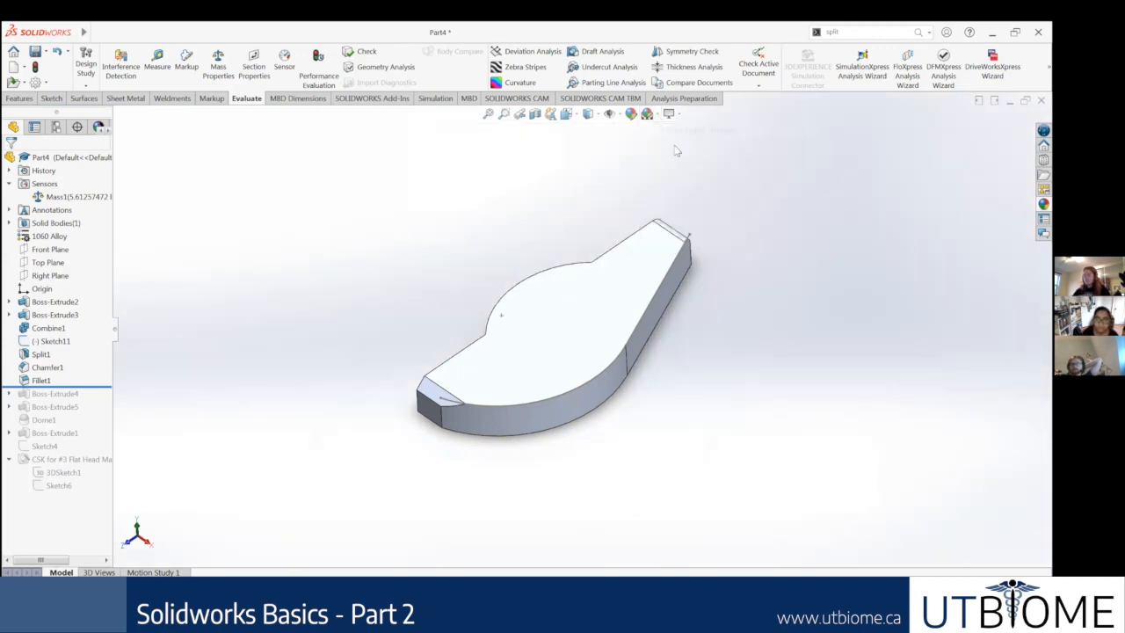
{"action": "mouse_move", "coordinate": [687, 288]}
{"action": "middle_mouse_down"}
{"action": "mouse_move", "coordinate": [691, 226]}
{"action": "mouse_move", "coordinate": [697, 279]}
{"action": "middle_mouse_up"}
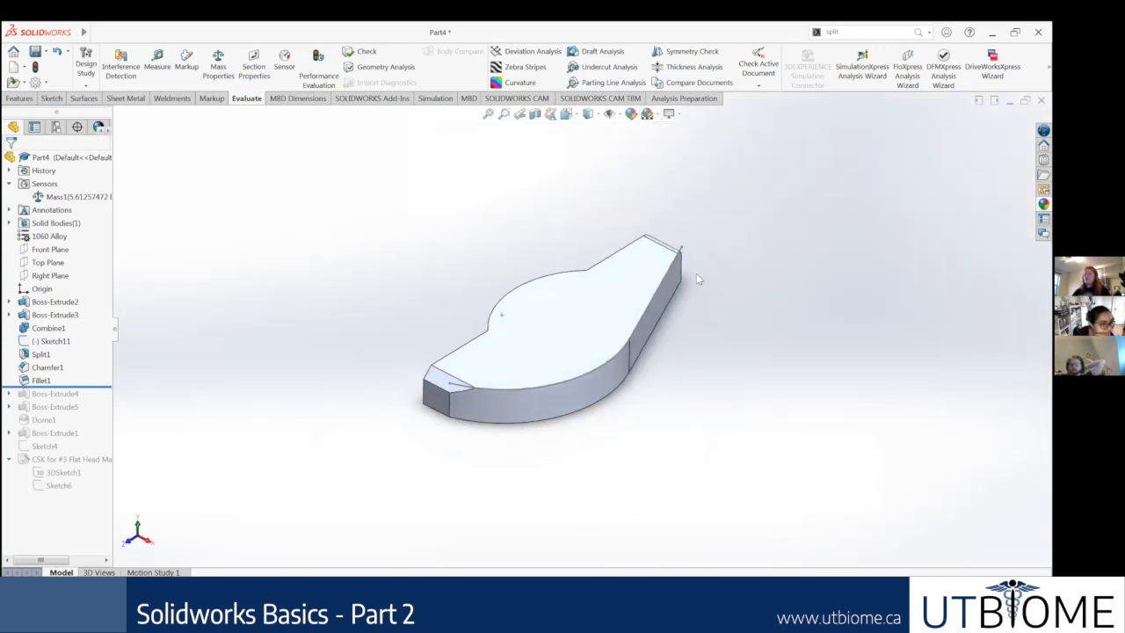
Step: Examine the Hide/Show Items visibility options and the View Orientation choices with their surrounding view cube
{"action": "left_click", "coordinate": [618, 115]}
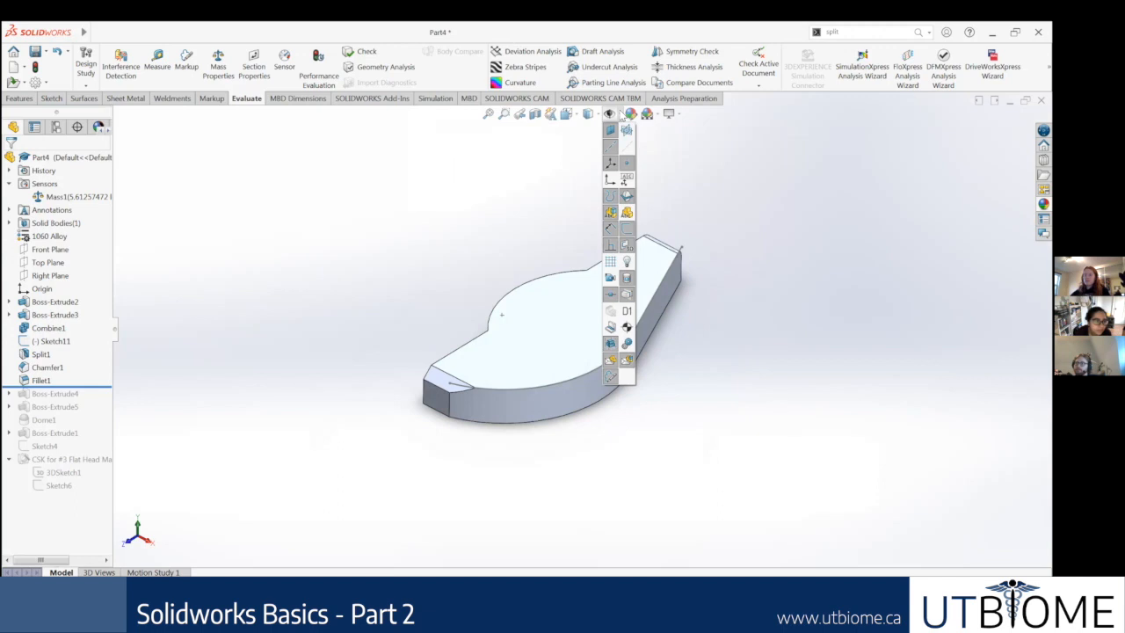
{"action": "left_click", "coordinate": [774, 167]}
{"action": "left_click", "coordinate": [590, 333]}
{"action": "left_click", "coordinate": [739, 369]}
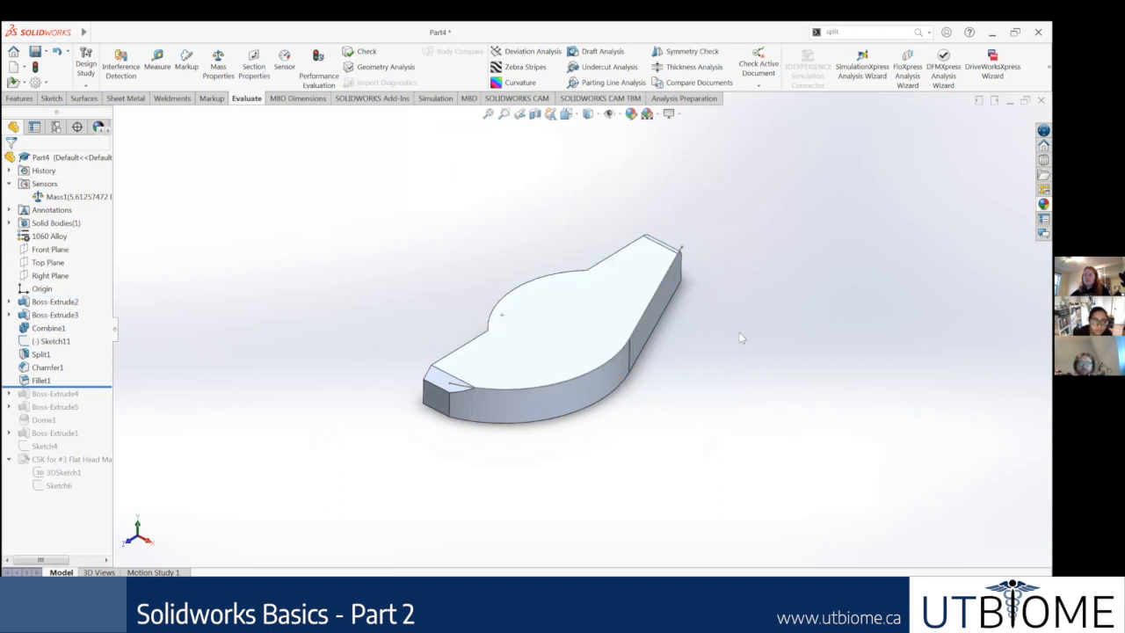
{"action": "left_click", "coordinate": [620, 115]}
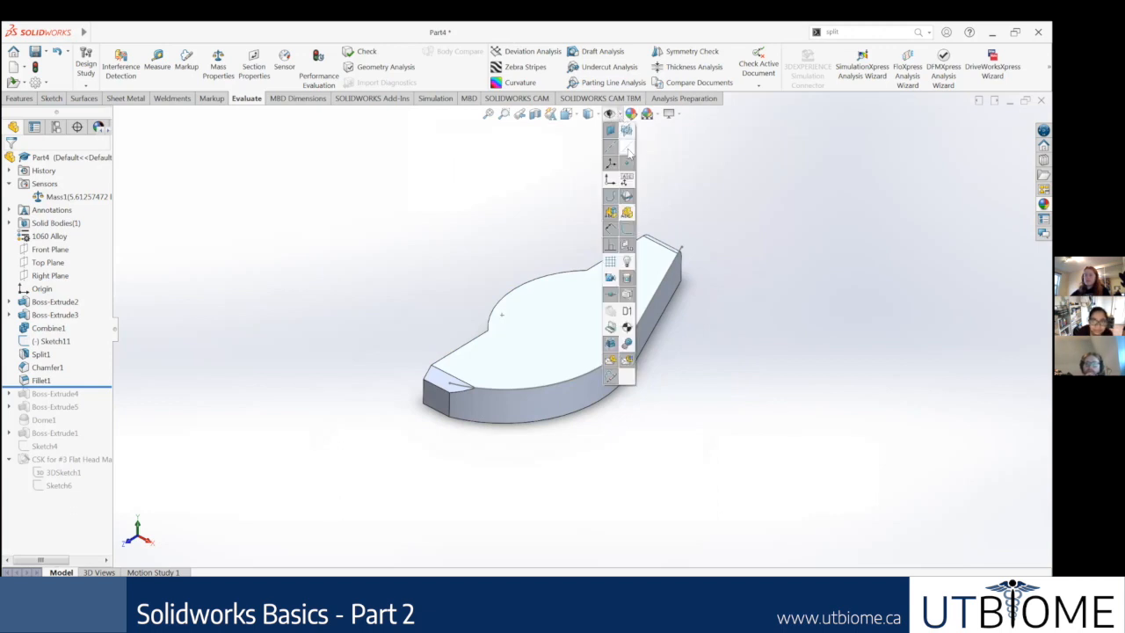
{"action": "left_click", "coordinate": [568, 115]}
{"action": "left_click", "coordinate": [578, 119]}
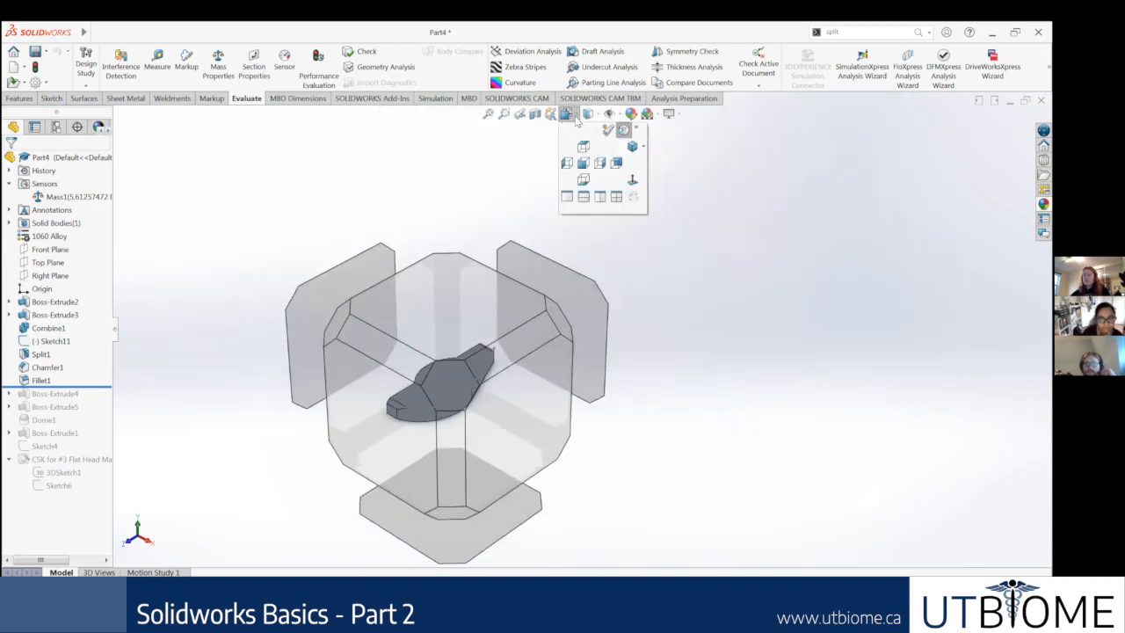
{"action": "left_click", "coordinate": [488, 174]}
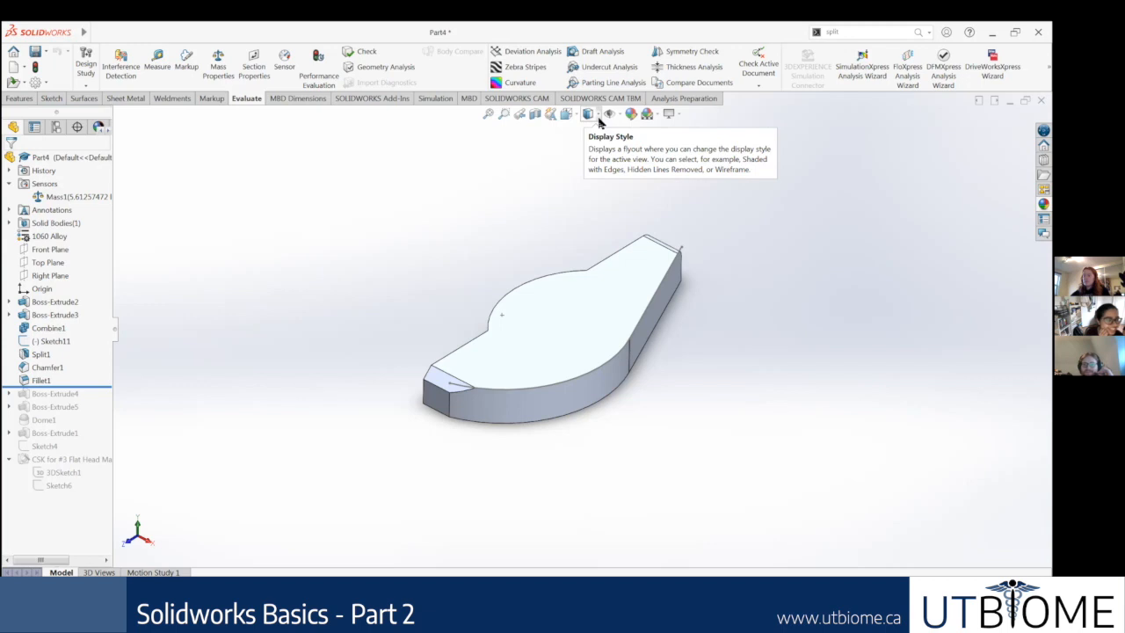
Step: Switch the part's display style to Shaded without edges and inspect it from different angles
{"action": "left_click", "coordinate": [600, 122]}
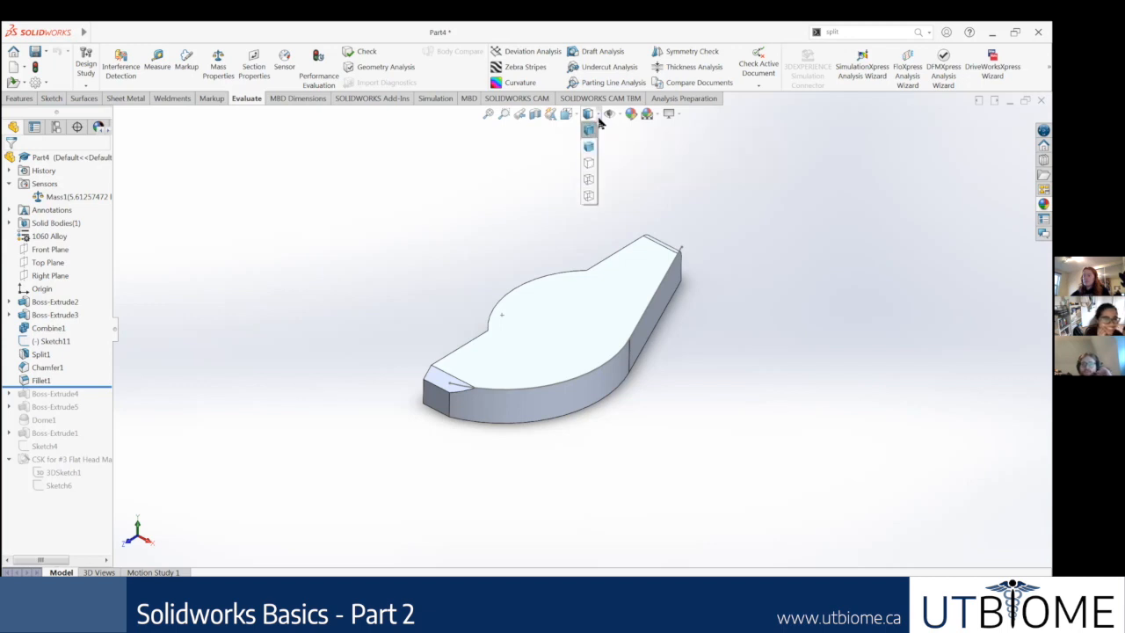
{"action": "left_click", "coordinate": [609, 114]}
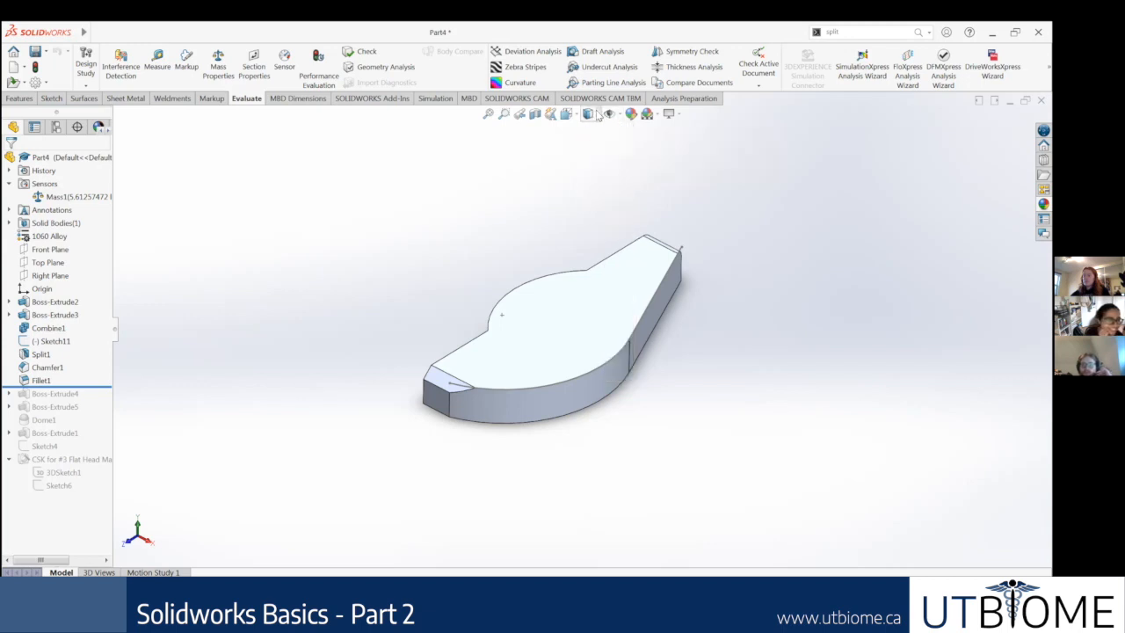
{"action": "left_click", "coordinate": [598, 116]}
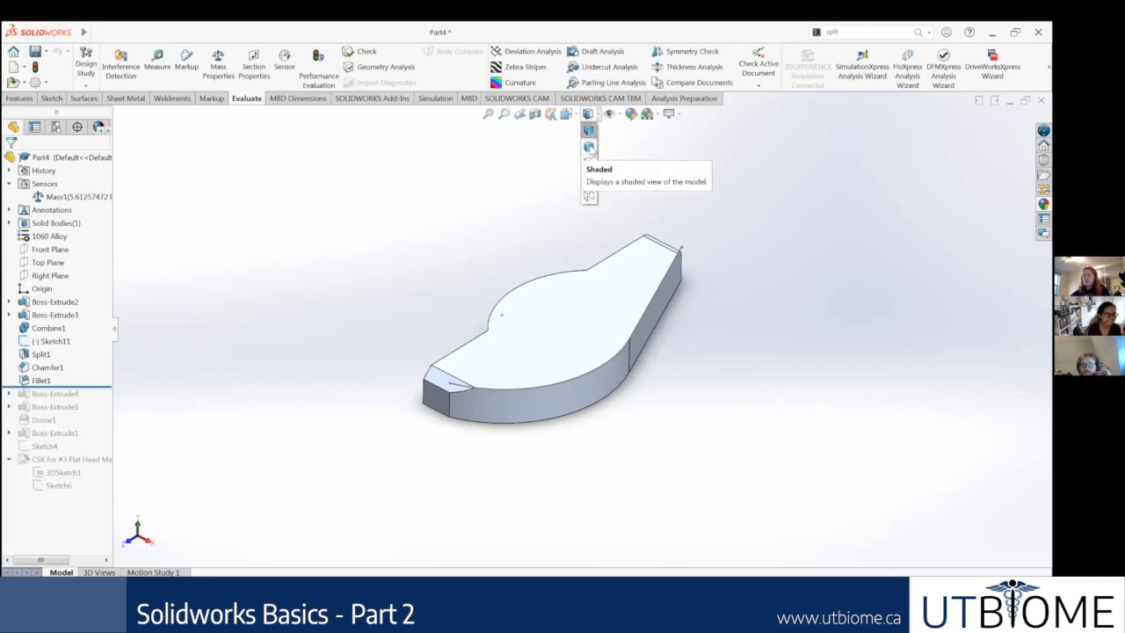
{"action": "left_click", "coordinate": [589, 147]}
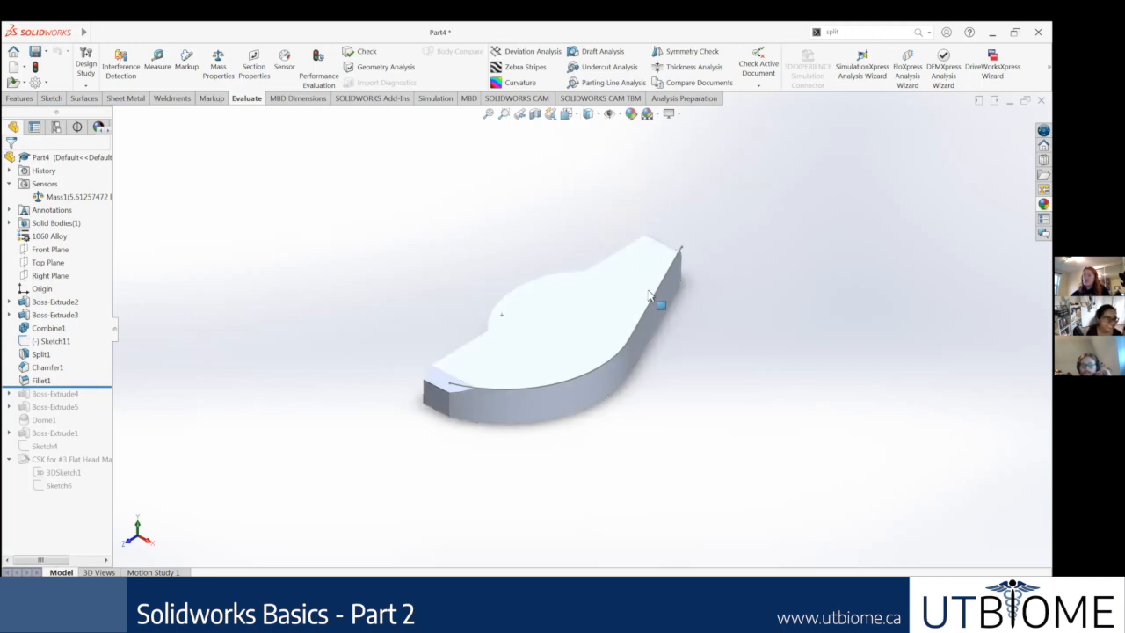
{"action": "middle_click_drag", "start_coordinate": [586, 217], "coordinate": [580, 347]}
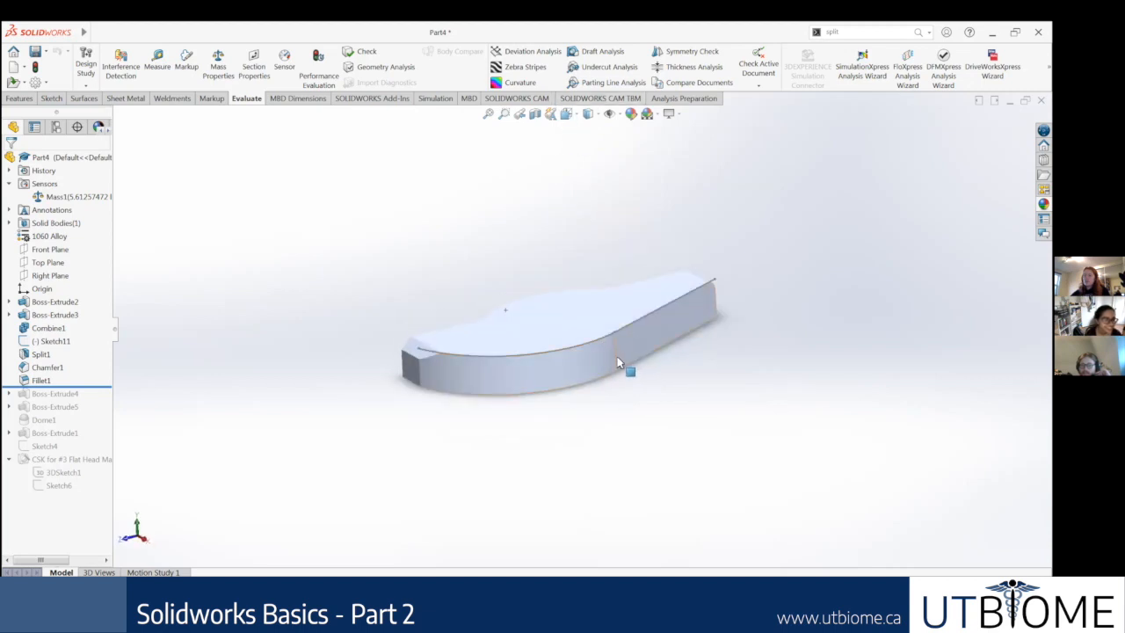
{"action": "middle_click_drag", "start_coordinate": [459, 258], "coordinate": [487, 307]}
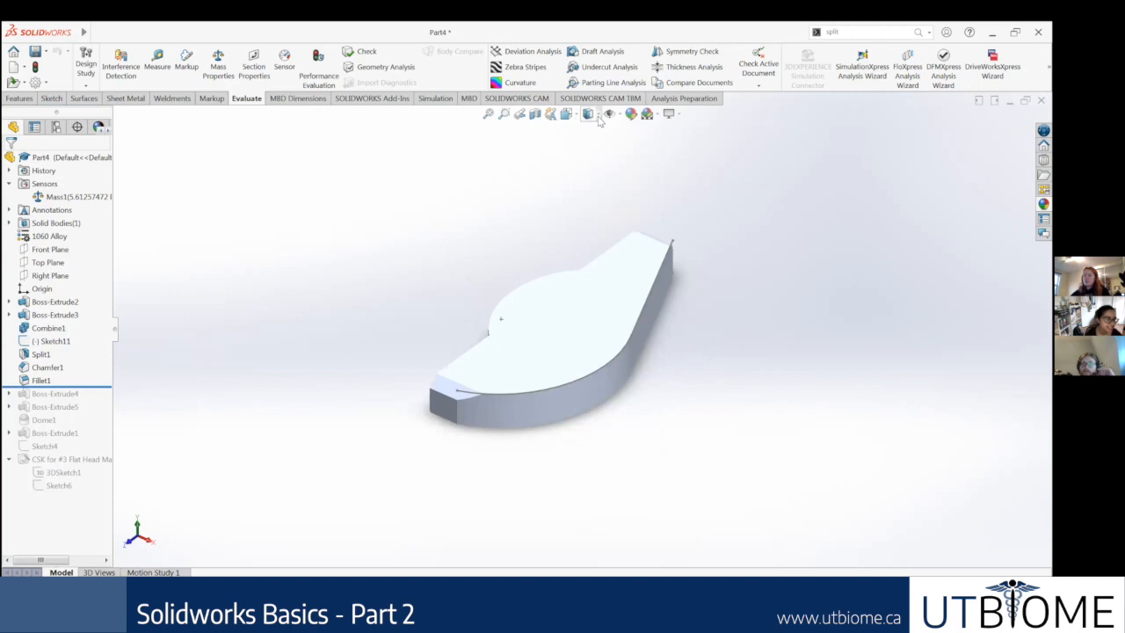
Step: Compare the Hidden Lines Removed and Hidden Lines Visible display styles on the part from several angles
{"action": "left_click", "coordinate": [598, 115]}
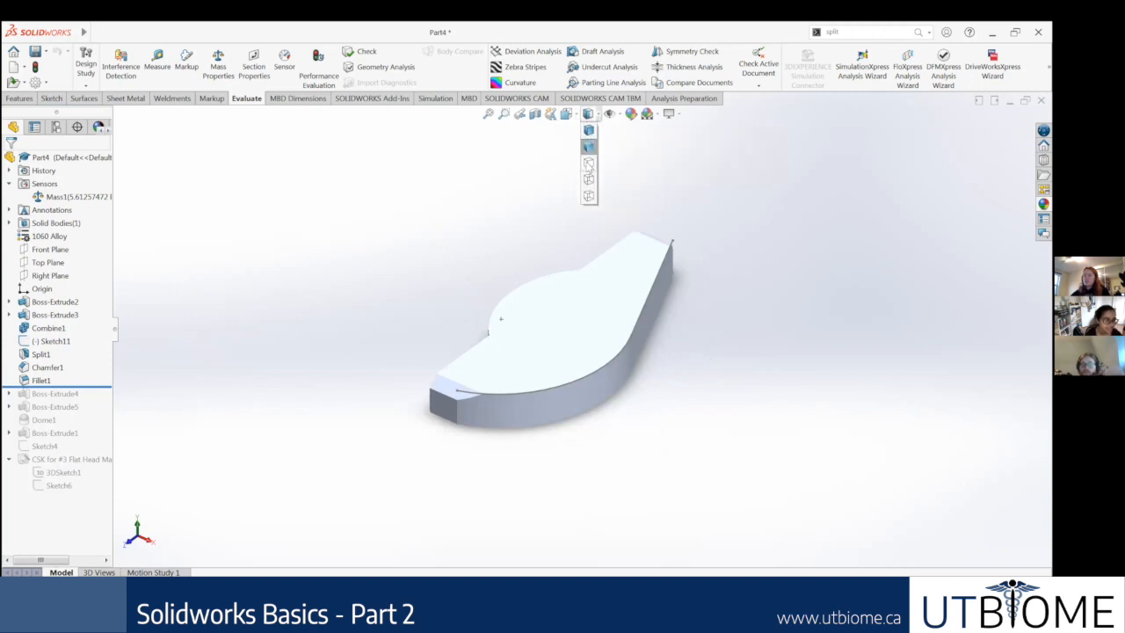
{"action": "left_click", "coordinate": [588, 164]}
{"action": "mouse_move", "coordinate": [591, 250]}
{"action": "middle_mouse_down"}
{"action": "mouse_move", "coordinate": [557, 293]}
{"action": "mouse_move", "coordinate": [554, 263]}
{"action": "mouse_move", "coordinate": [587, 252]}
{"action": "middle_mouse_up"}
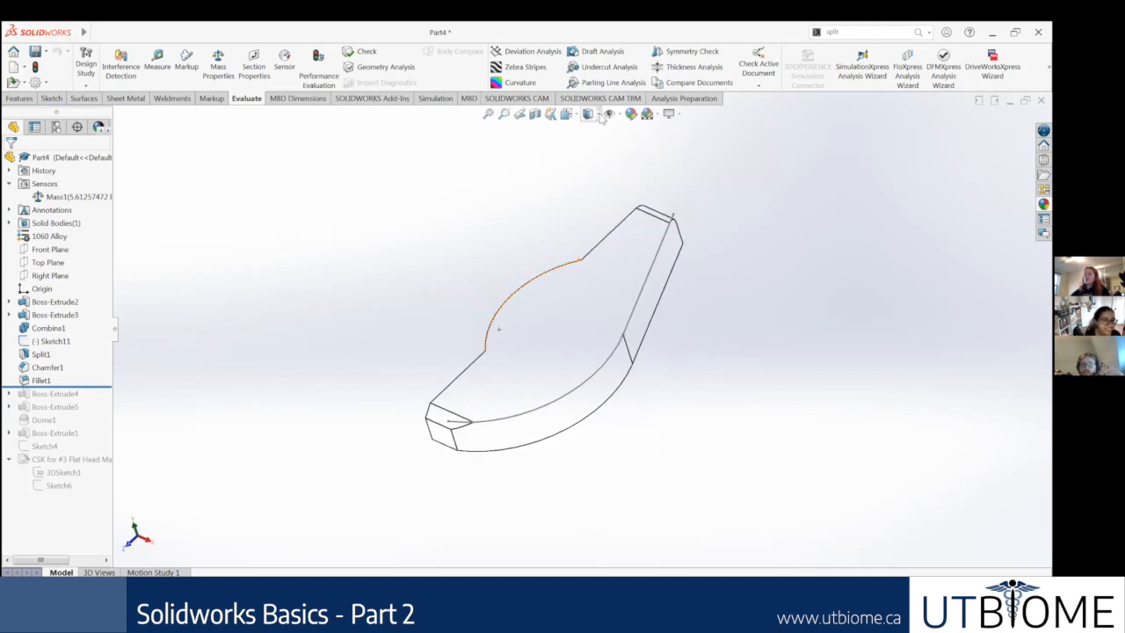
{"action": "left_click", "coordinate": [599, 116]}
{"action": "left_click", "coordinate": [590, 182]}
{"action": "middle_click_drag", "start_coordinate": [613, 253], "coordinate": [619, 233]}
{"action": "scroll", "coordinate": [608, 293], "scroll_direction": "down", "scroll_amount": 3}
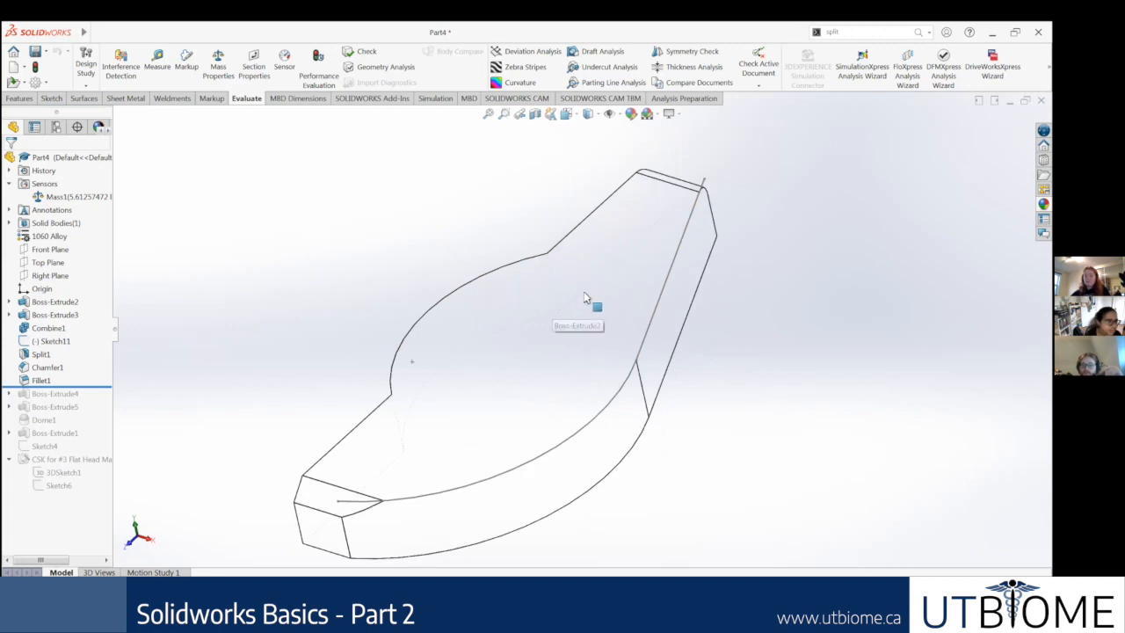
{"action": "middle_click_drag", "start_coordinate": [596, 164], "coordinate": [595, 210]}
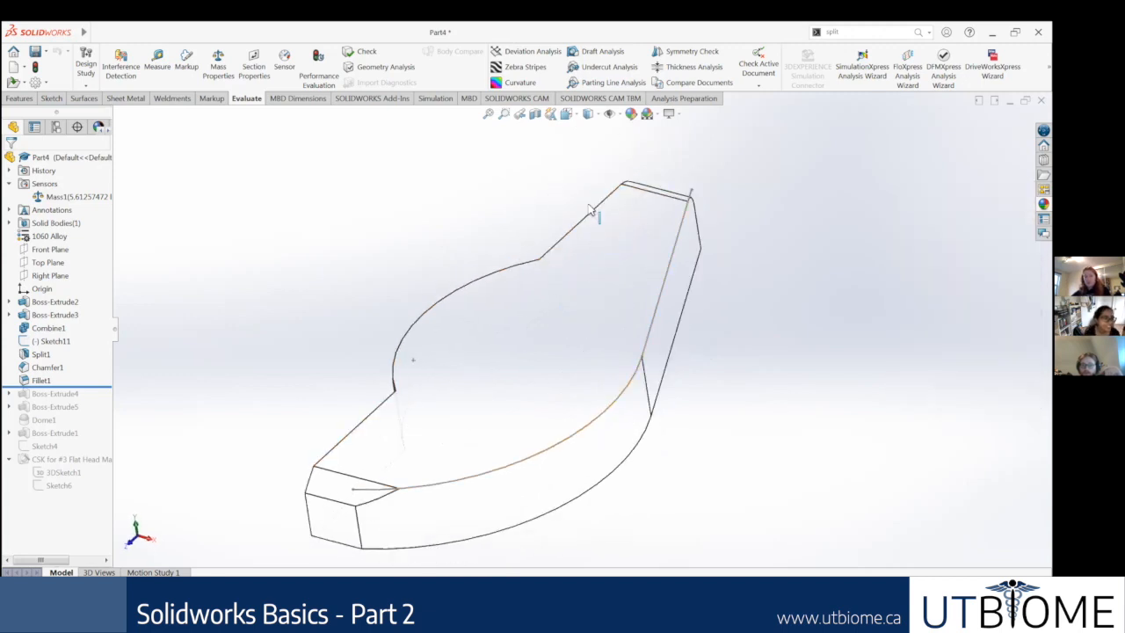
Step: Switch the part to Wireframe display, look through it, and pick an edge on its far side before clearing the selection
{"action": "left_click", "coordinate": [601, 120]}
{"action": "left_click", "coordinate": [589, 197]}
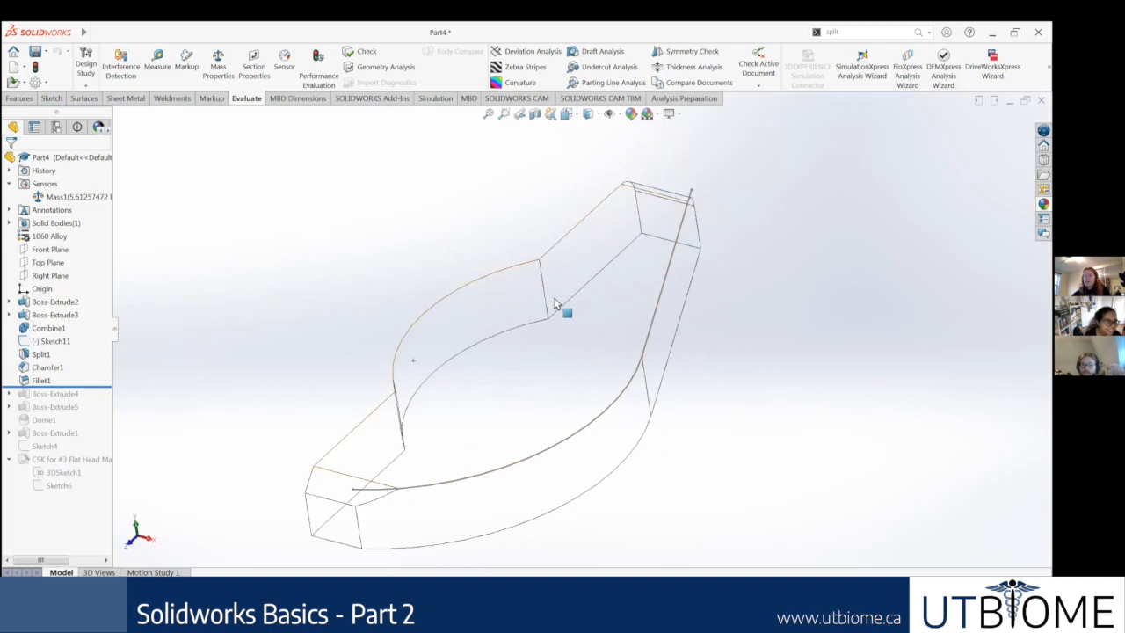
{"action": "middle_click_drag", "start_coordinate": [580, 334], "coordinate": [585, 234]}
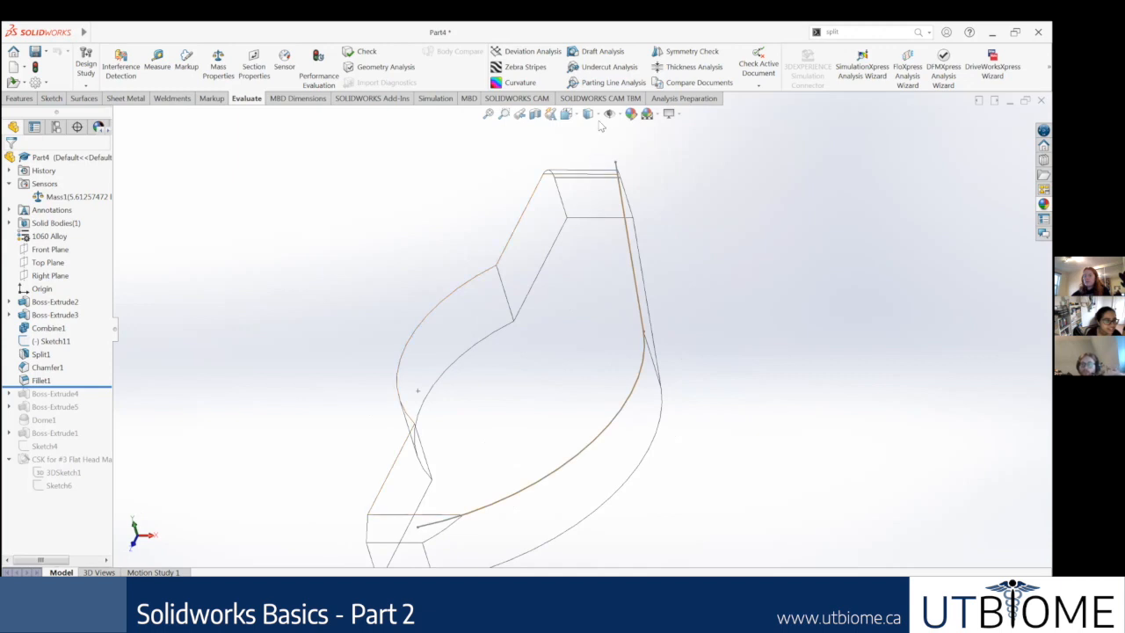
{"action": "left_click", "coordinate": [537, 280]}
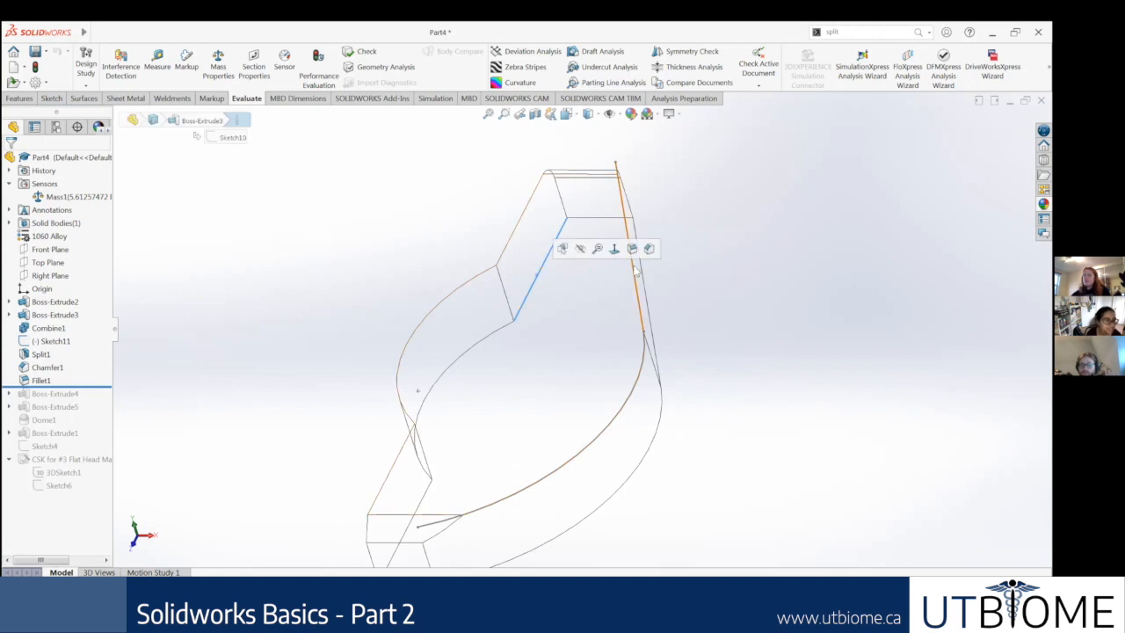
{"action": "left_click", "coordinate": [739, 273]}
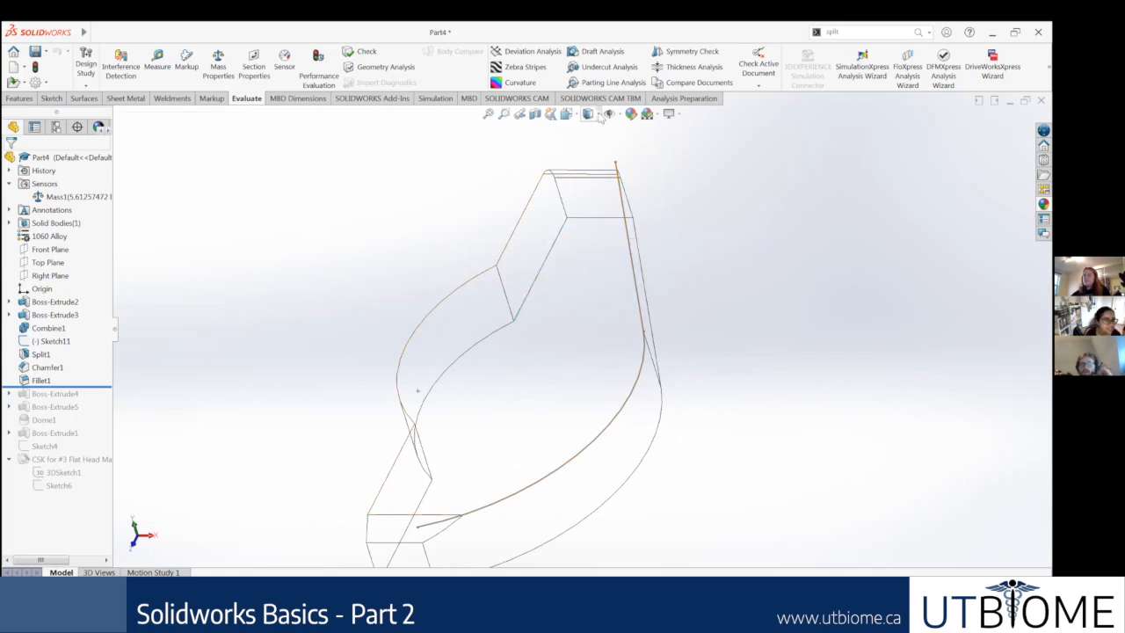
Step: Return the part to the Shaded With Edges display style
{"action": "left_click", "coordinate": [590, 114]}
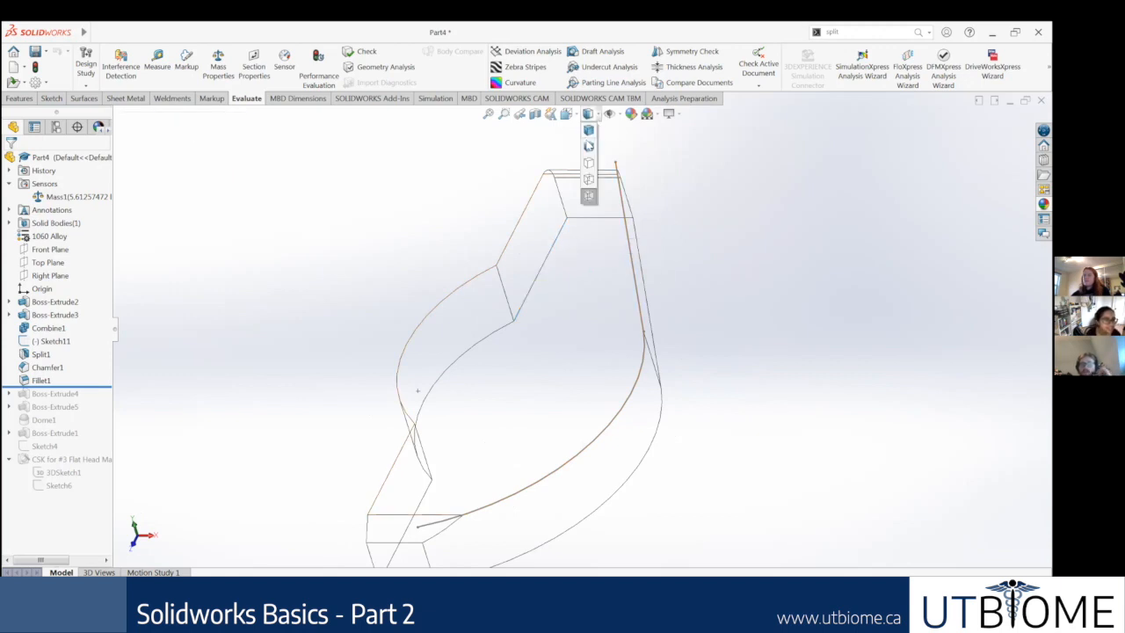
{"action": "left_click", "coordinate": [589, 131]}
{"action": "scroll", "coordinate": [712, 263], "scroll_direction": "up", "scroll_amount": 3}
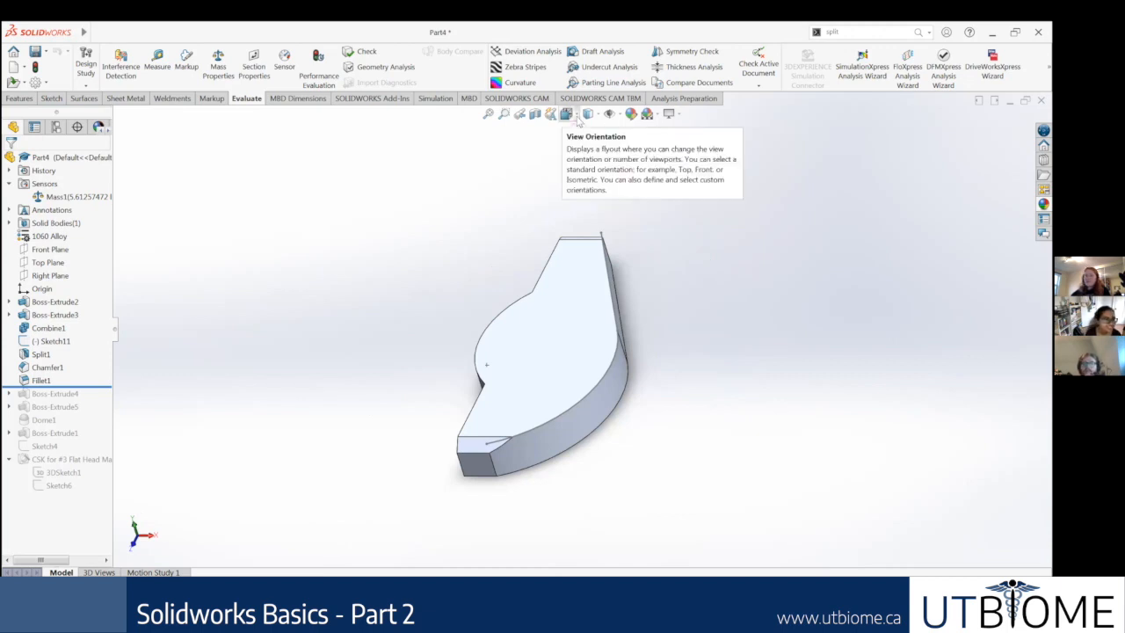
Step: Orient the part to the Isometric, Front and Back views with the View Orientation selector
{"action": "left_click", "coordinate": [577, 120]}
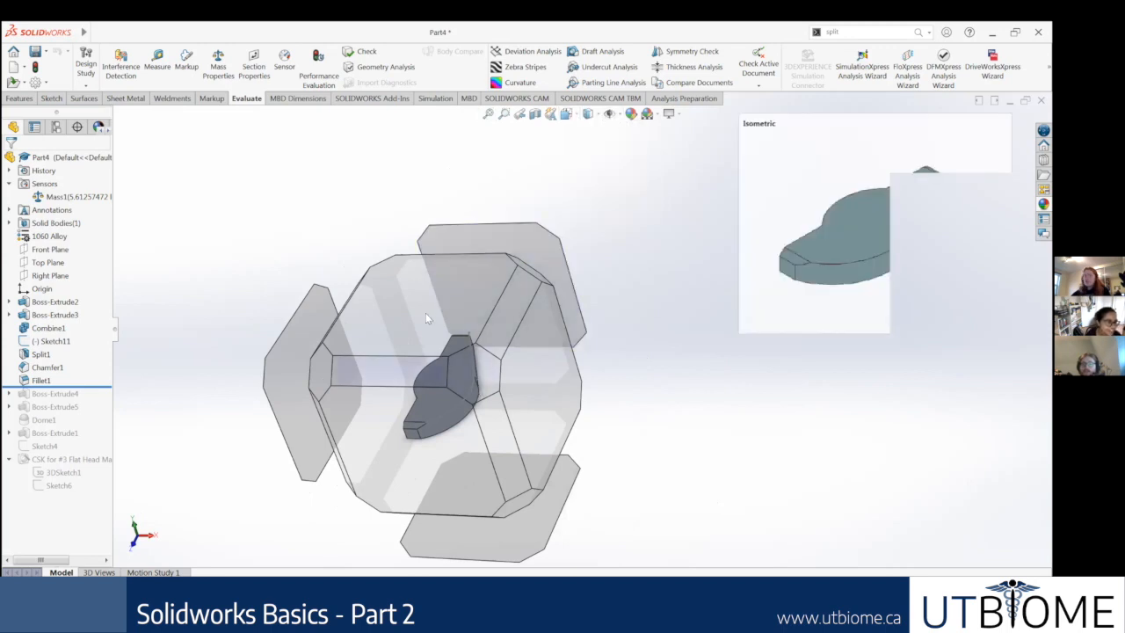
{"action": "mouse_move", "coordinate": [426, 309]}
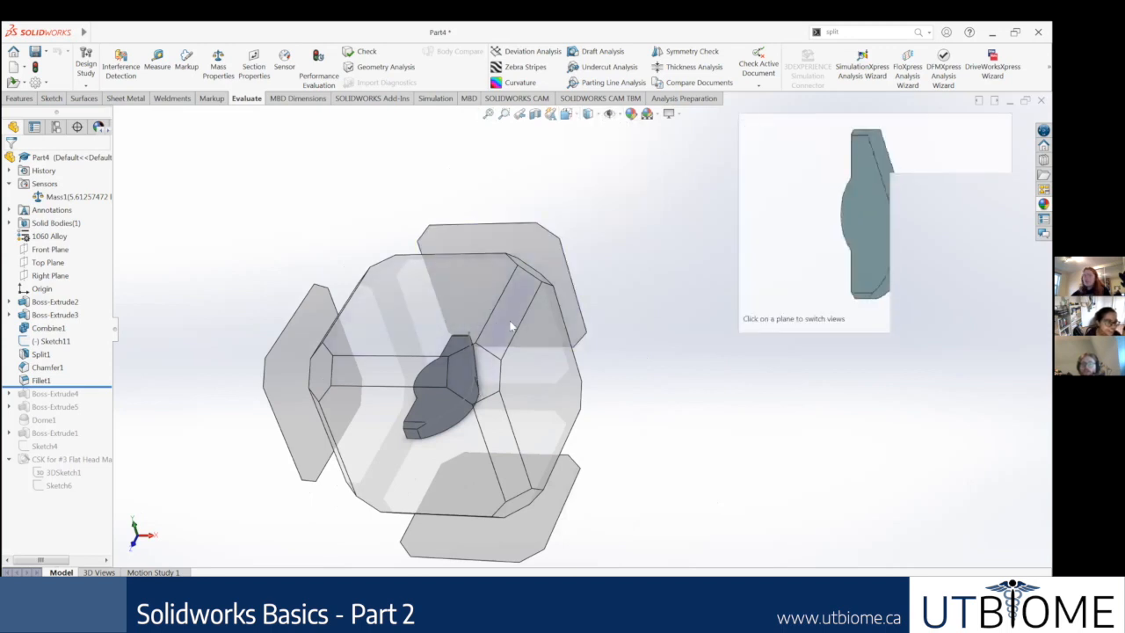
{"action": "left_click", "coordinate": [479, 374]}
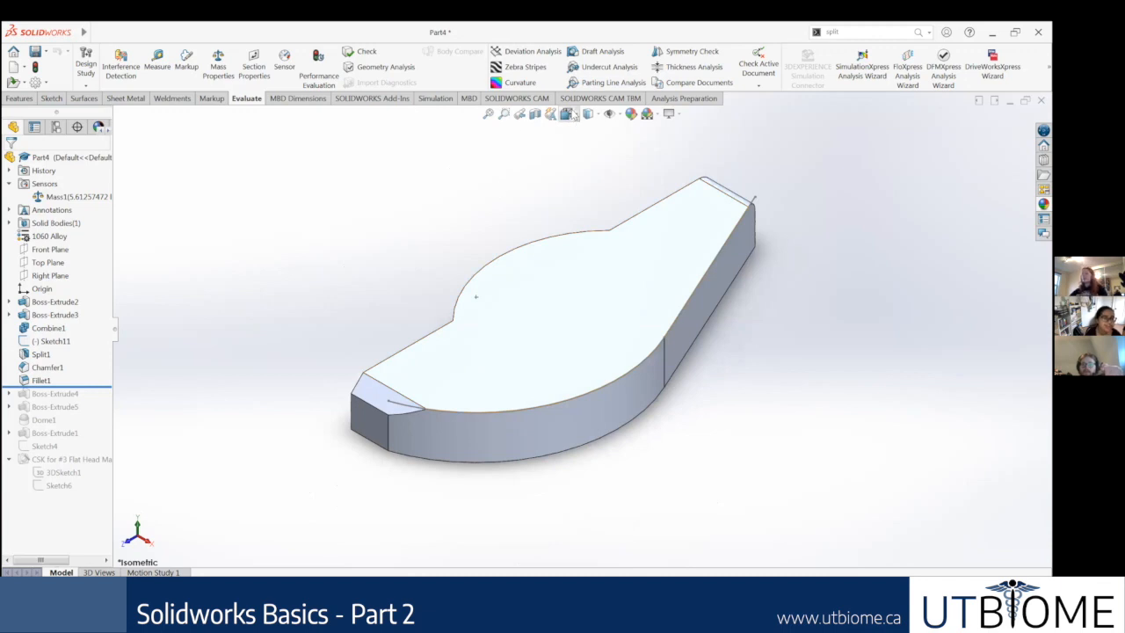
{"action": "left_click", "coordinate": [567, 114]}
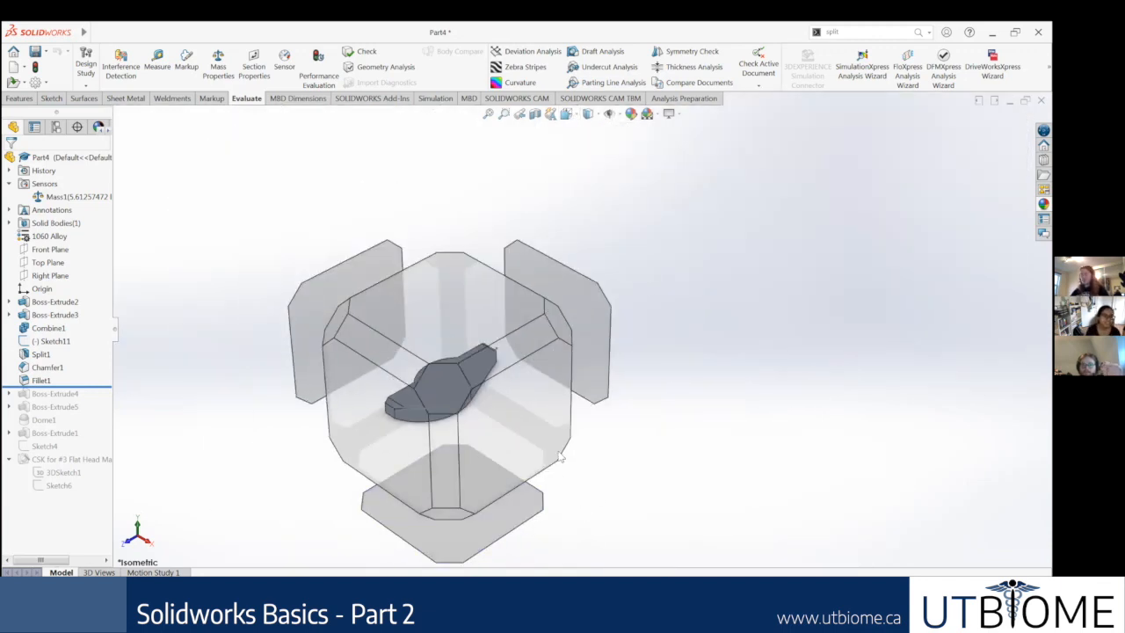
{"action": "left_click", "coordinate": [381, 443]}
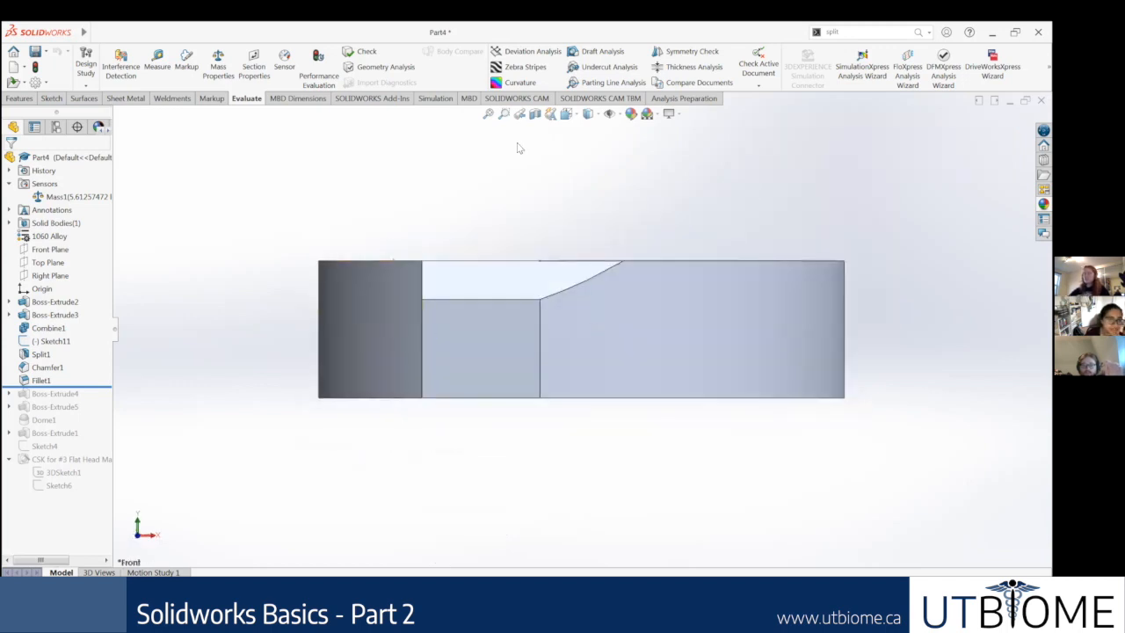
{"action": "left_click", "coordinate": [568, 115]}
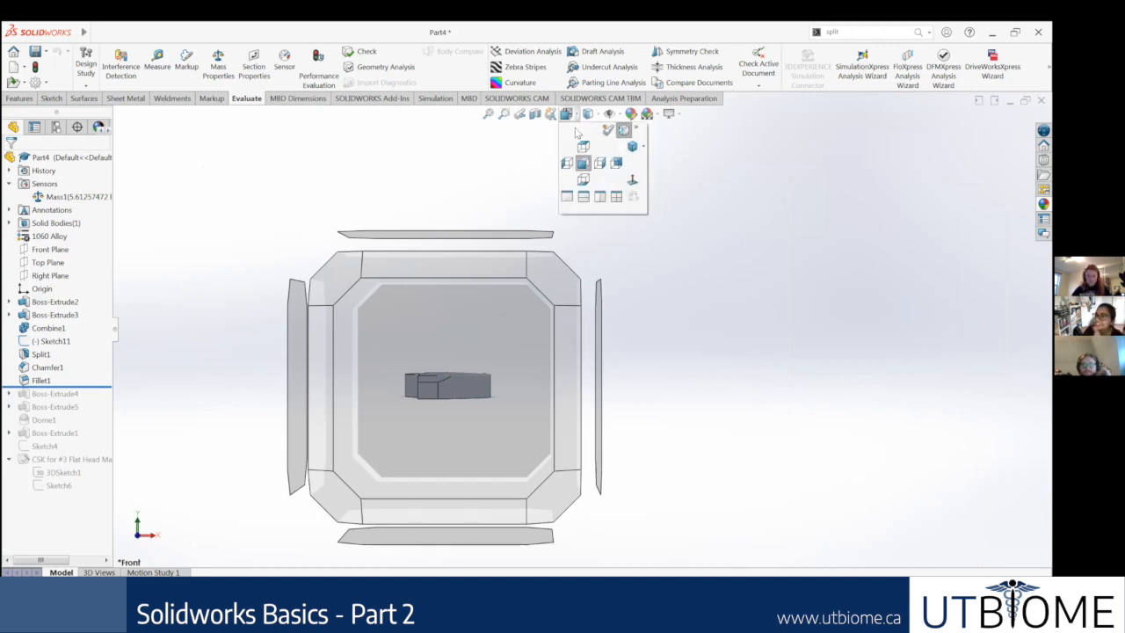
{"action": "left_click", "coordinate": [613, 163]}
Step: Cycle the part through the standard Front, Back, Left, Right, Top and Isometric views
{"action": "scroll", "coordinate": [577, 248], "scroll_direction": "up", "scroll_amount": 2}
{"action": "middle_click_drag", "start_coordinate": [577, 250], "coordinate": [675, 406]}
{"action": "scroll", "coordinate": [572, 306], "scroll_direction": "up", "scroll_amount": 3}
{"action": "middle_click_drag", "start_coordinate": [572, 306], "coordinate": [587, 322]}
{"action": "key", "text": "ctrl+1"}
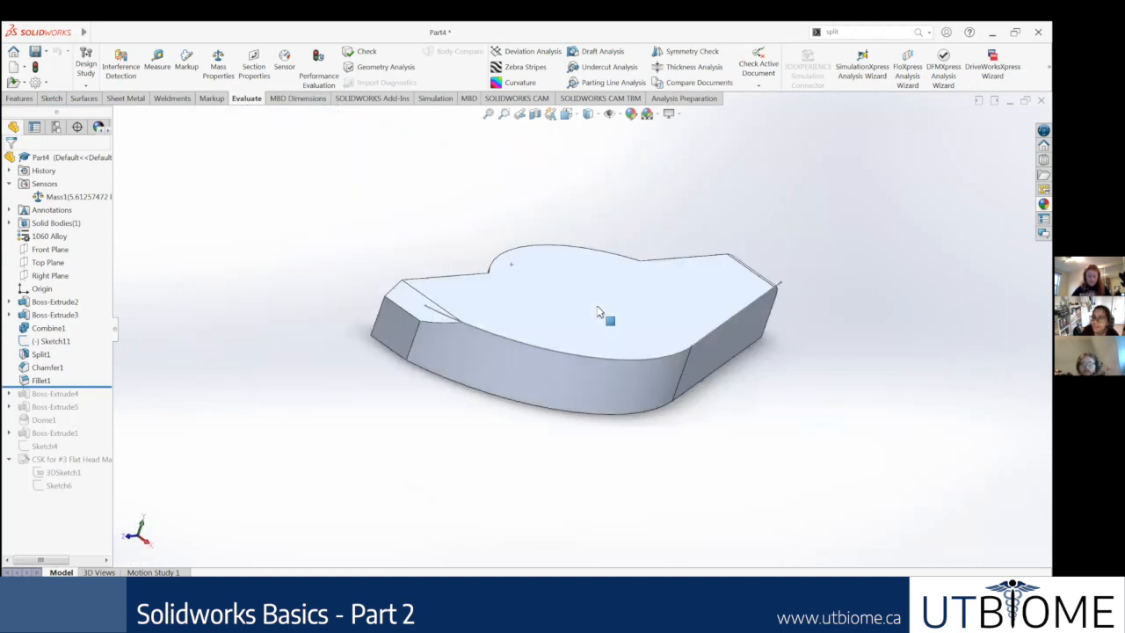
{"action": "key", "text": "ctrl+2"}
{"action": "key", "text": "ctrl+3"}
{"action": "key", "text": "ctrl+4"}
{"action": "key", "text": "ctrl+5"}
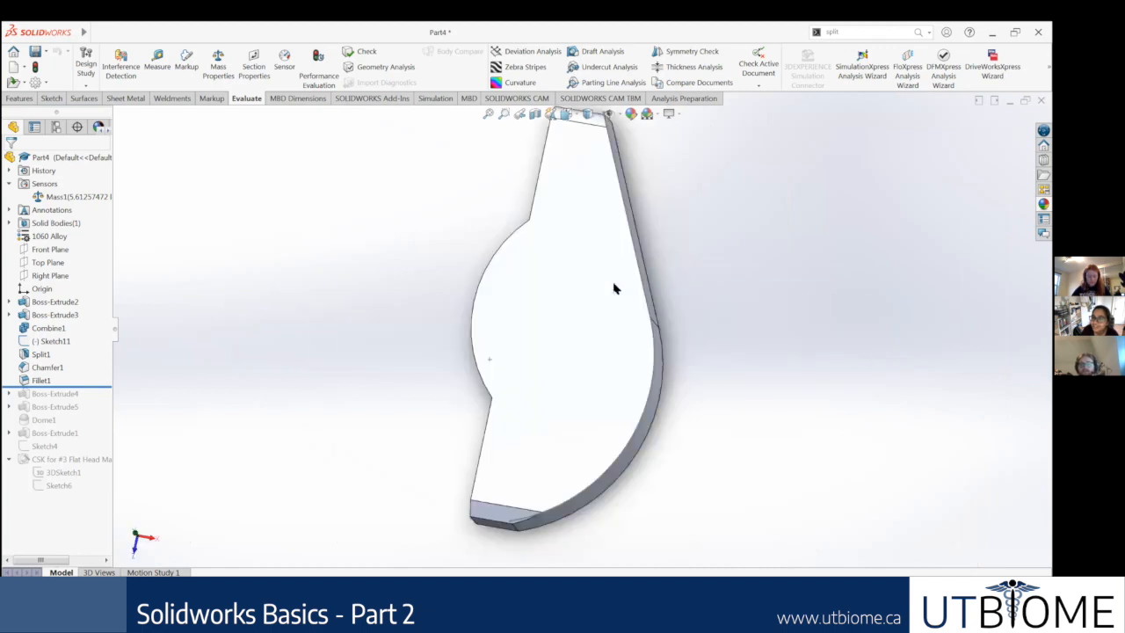
{"action": "key", "text": "ctrl+7"}
{"action": "key", "text": "ctrl+2"}
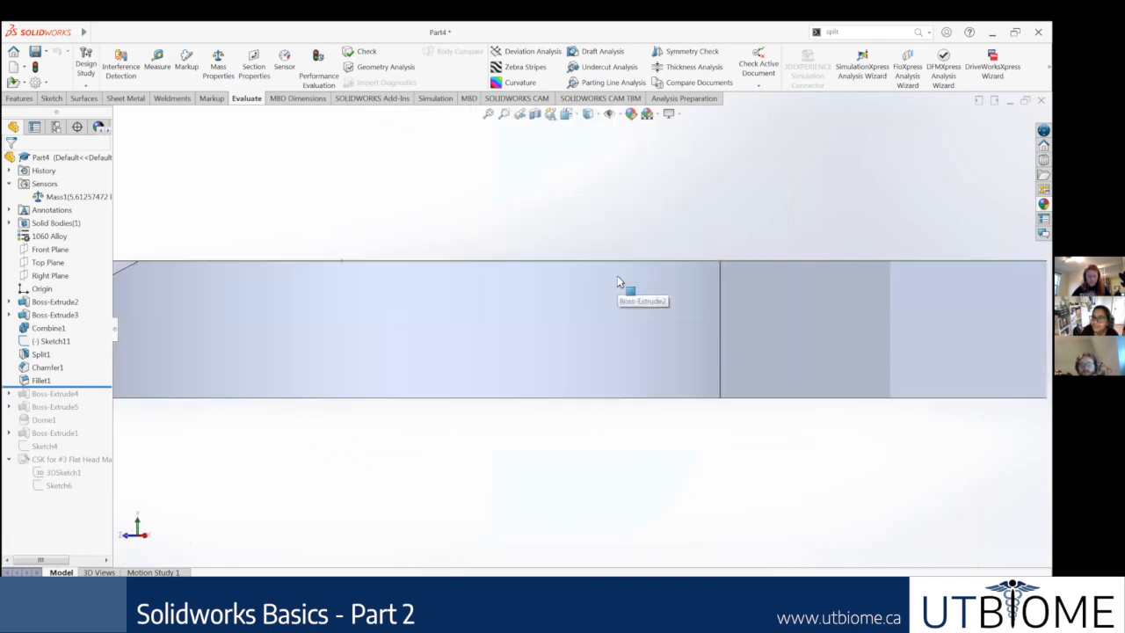
{"action": "key", "text": "ctrl+3"}
{"action": "key", "text": "ctrl+4"}
{"action": "key", "text": "ctrl+5"}
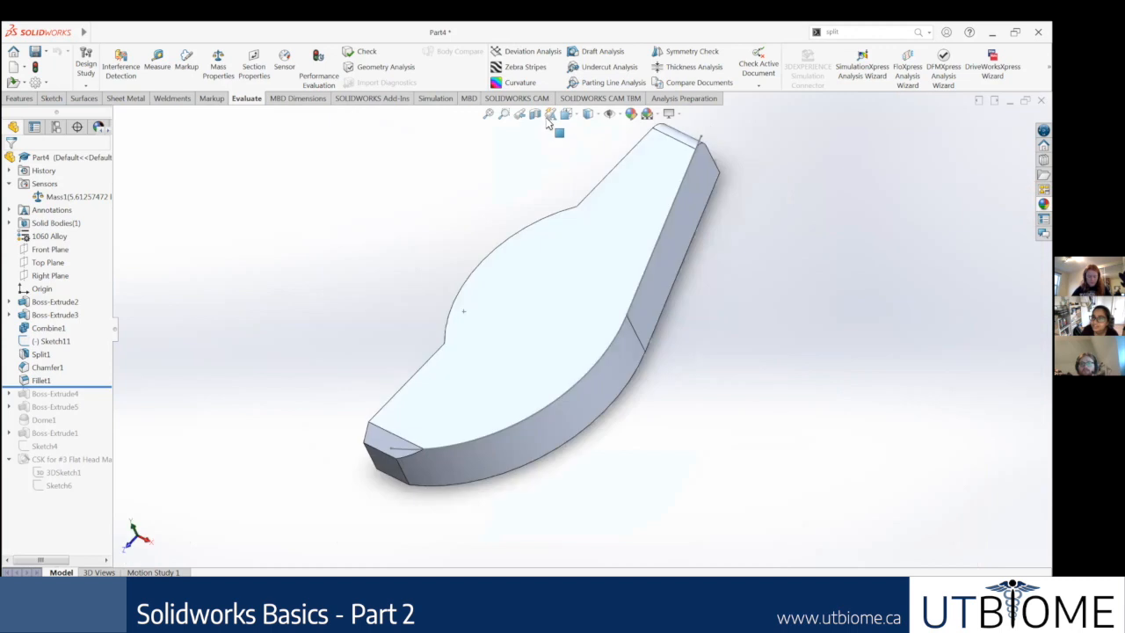
Step: Orient the part to the Top view with the View Orientation selector and inspect it by rotating it away from that view
{"action": "left_click", "coordinate": [573, 115]}
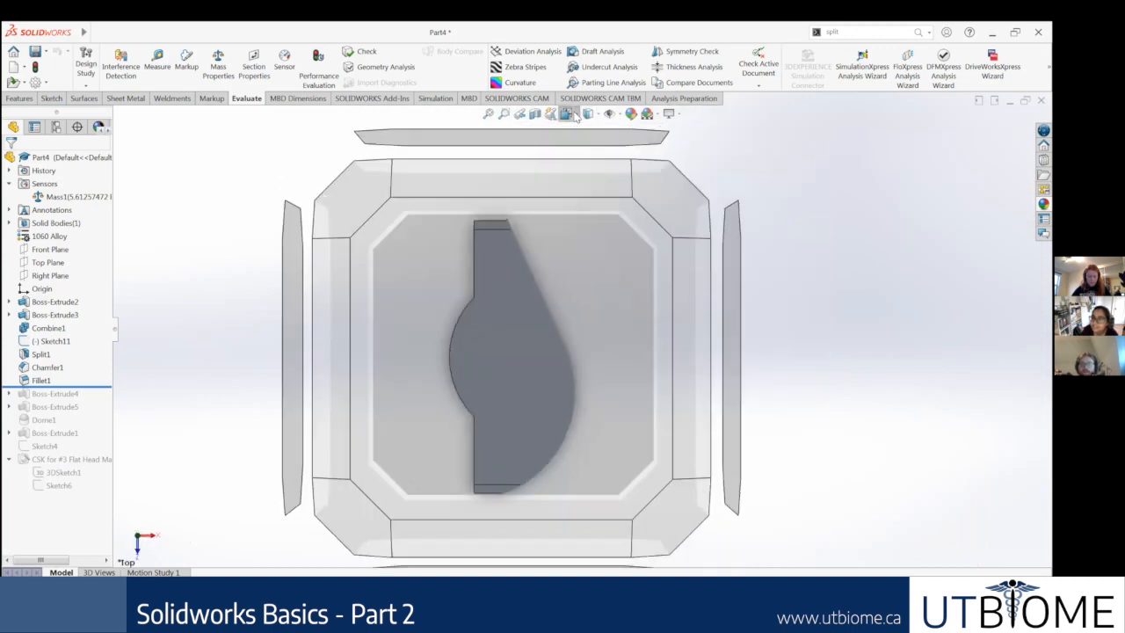
{"action": "middle_click_drag", "start_coordinate": [604, 337], "coordinate": [589, 464]}
{"action": "left_click", "coordinate": [589, 464]}
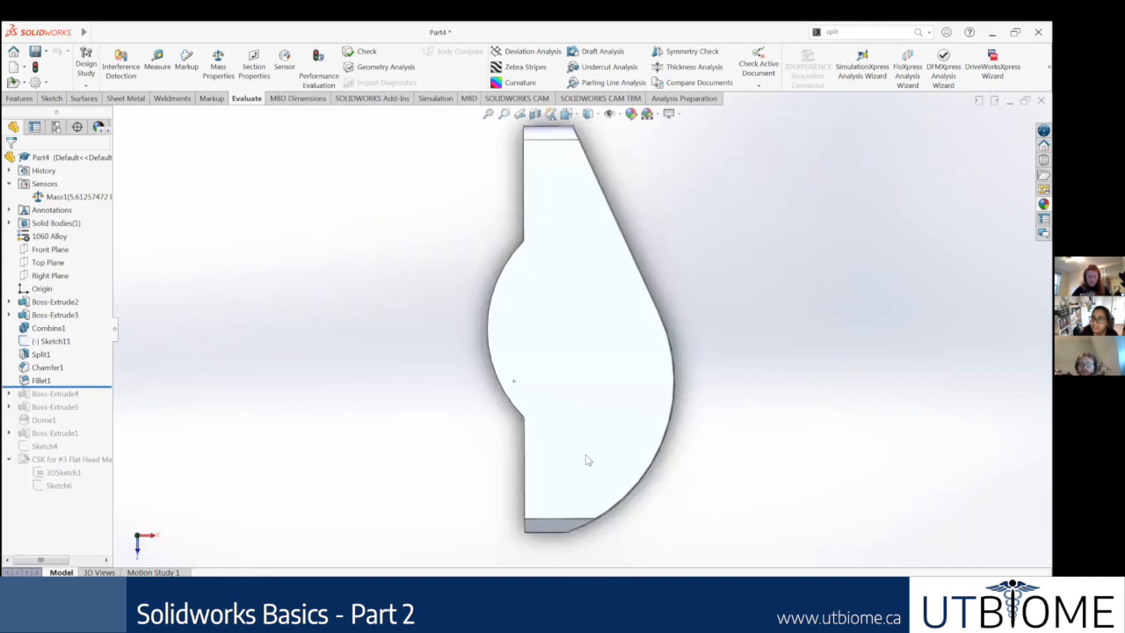
{"action": "middle_click_drag", "start_coordinate": [566, 255], "coordinate": [675, 423]}
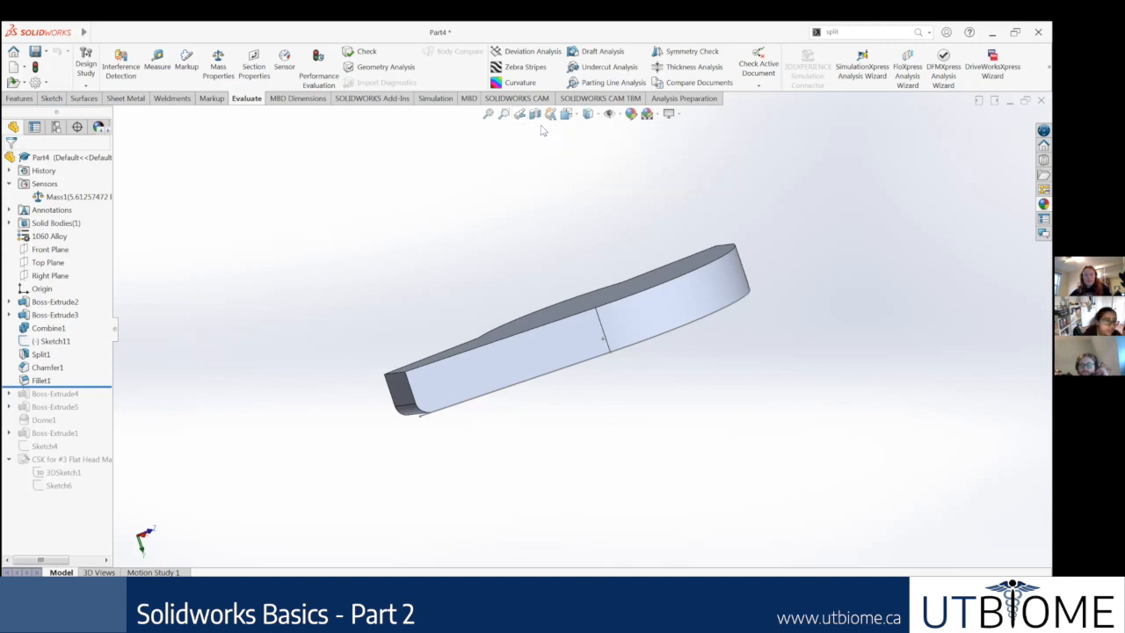
Step: Bring up the View Orientation cube and the display style choices, and dismiss both without choosing anything
{"action": "left_click", "coordinate": [599, 116]}
{"action": "left_click", "coordinate": [570, 115]}
{"action": "left_click", "coordinate": [579, 116]}
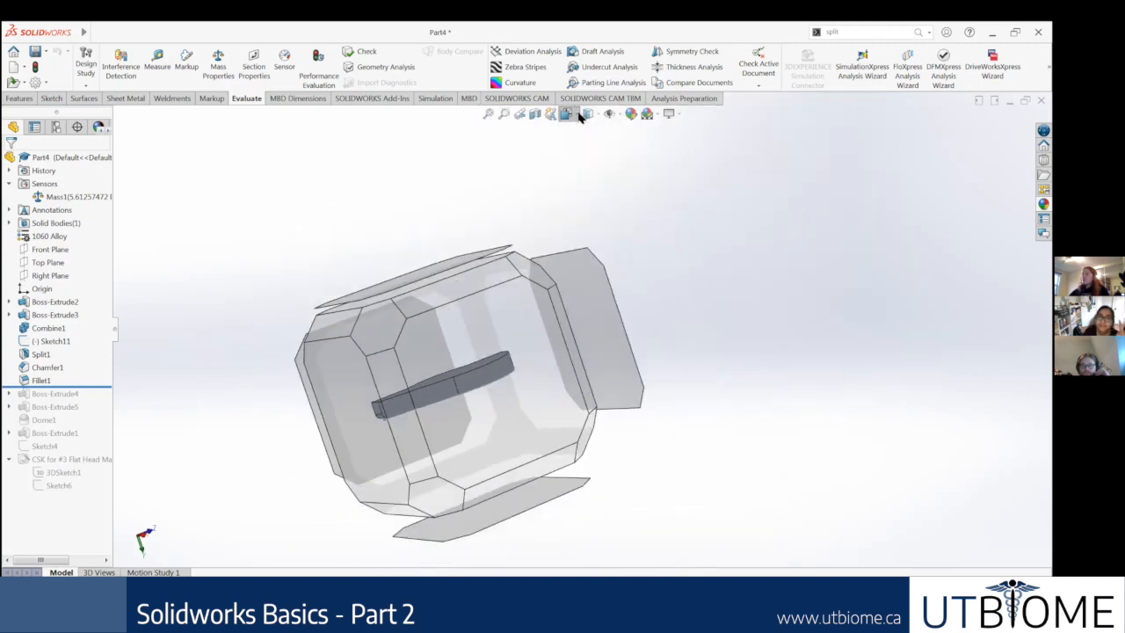
{"action": "left_click", "coordinate": [579, 116]}
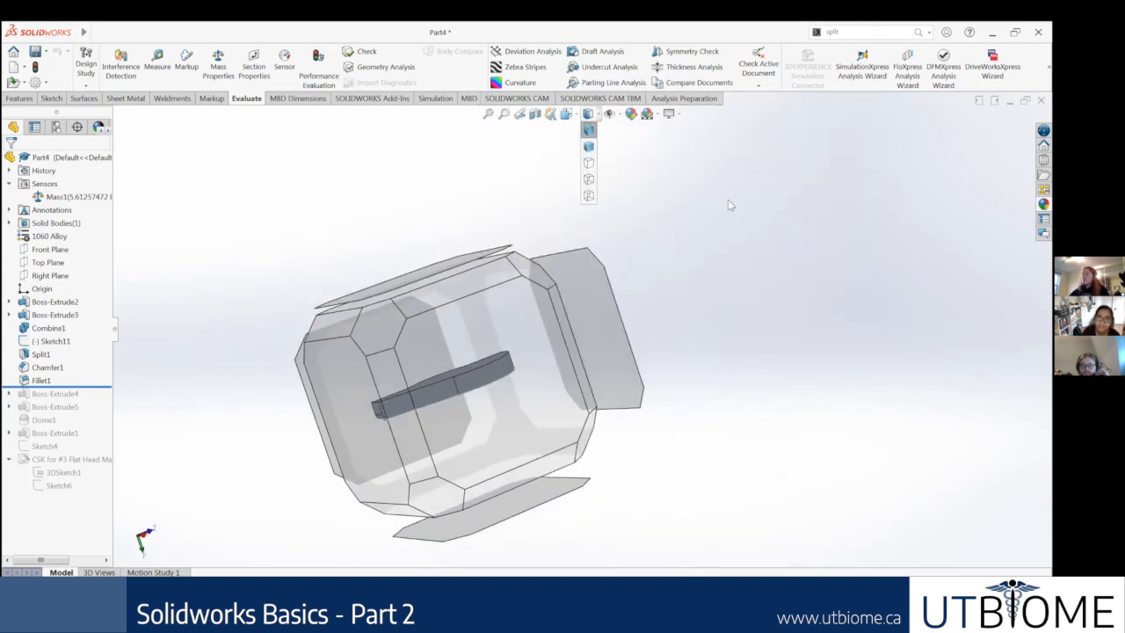
{"action": "left_click", "coordinate": [727, 200]}
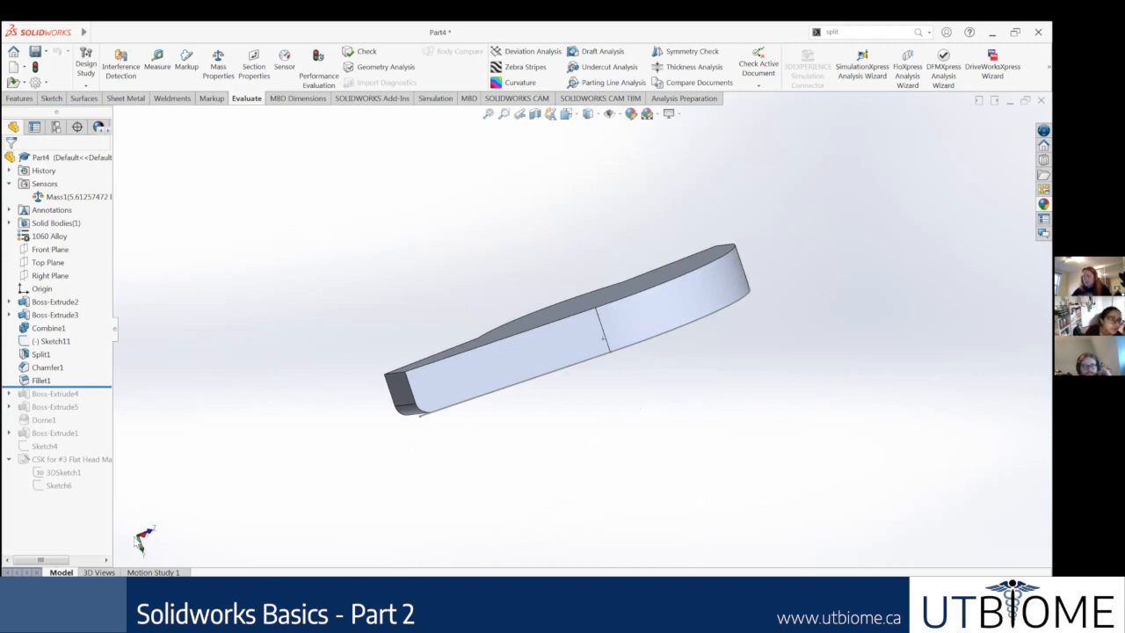
Step: Rotate the part freely, cycle it through the Front, Back, Left, Right and Top views, and finish at a tilted angle
{"action": "middle_click_drag", "start_coordinate": [319, 466], "coordinate": [299, 281]}
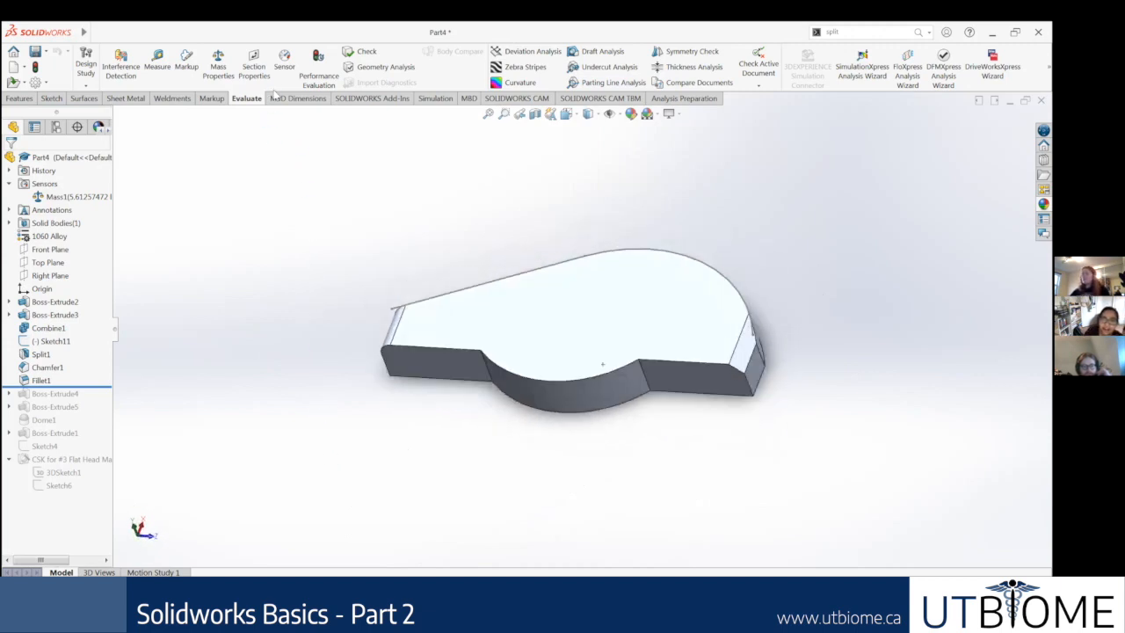
{"action": "middle_click_drag", "start_coordinate": [338, 376], "coordinate": [237, 401]}
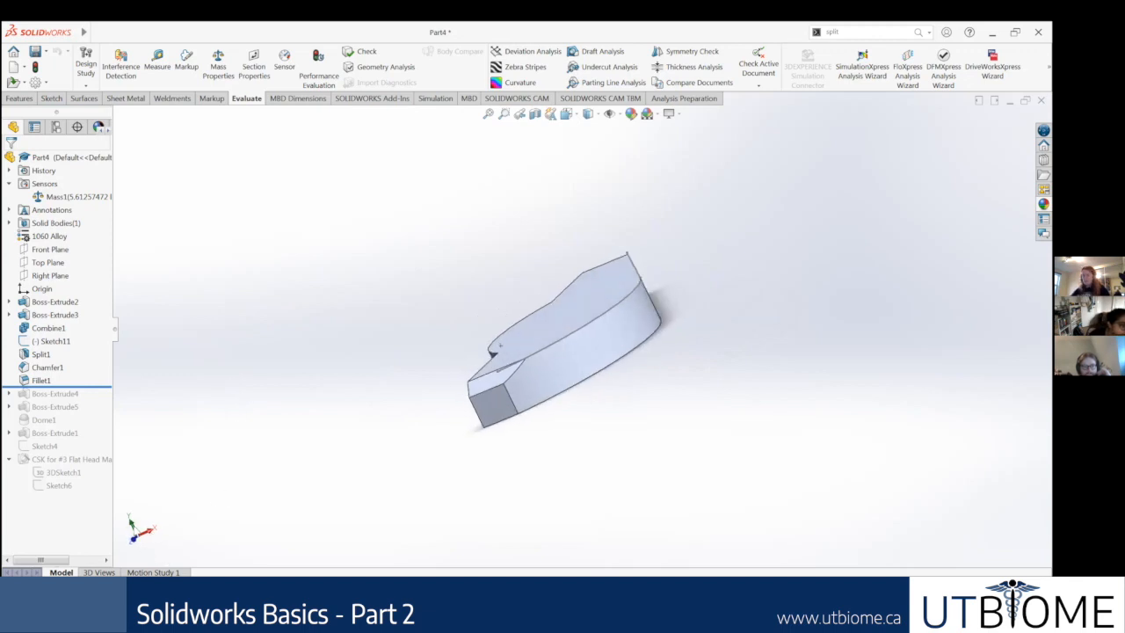
{"action": "left_click", "coordinate": [146, 545]}
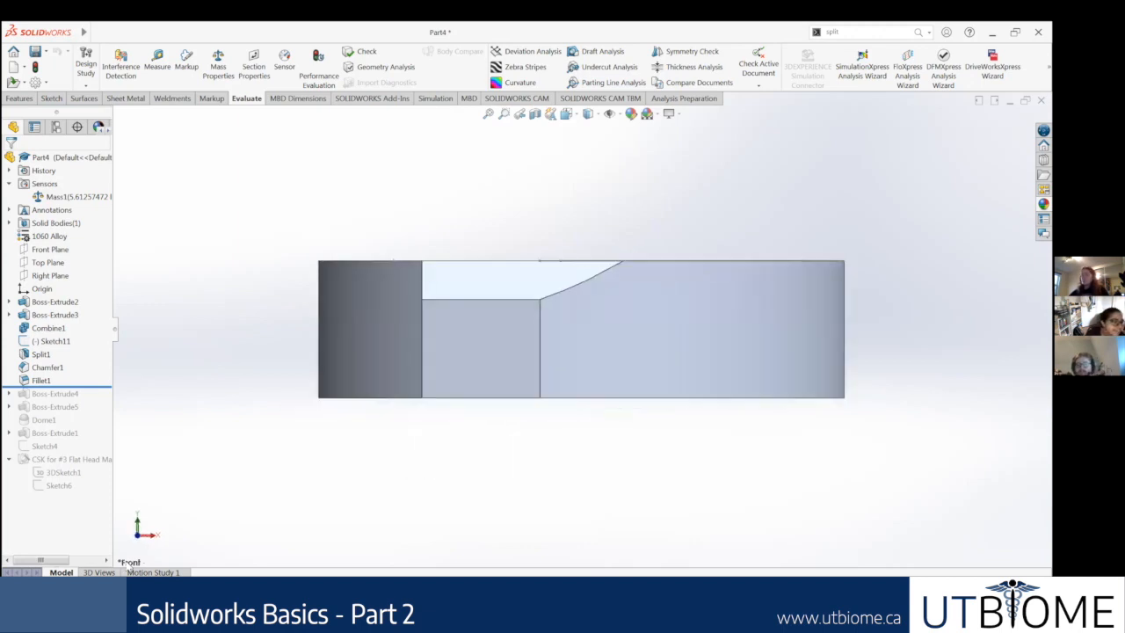
{"action": "key", "text": "ctrl+2"}
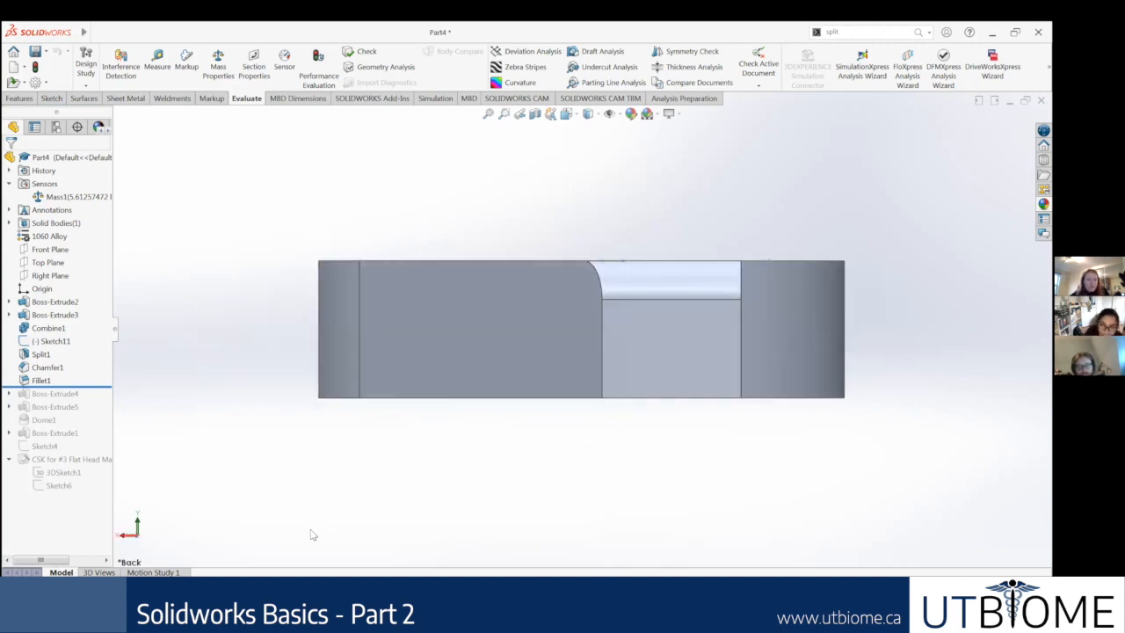
{"action": "key", "text": "ctrl+3"}
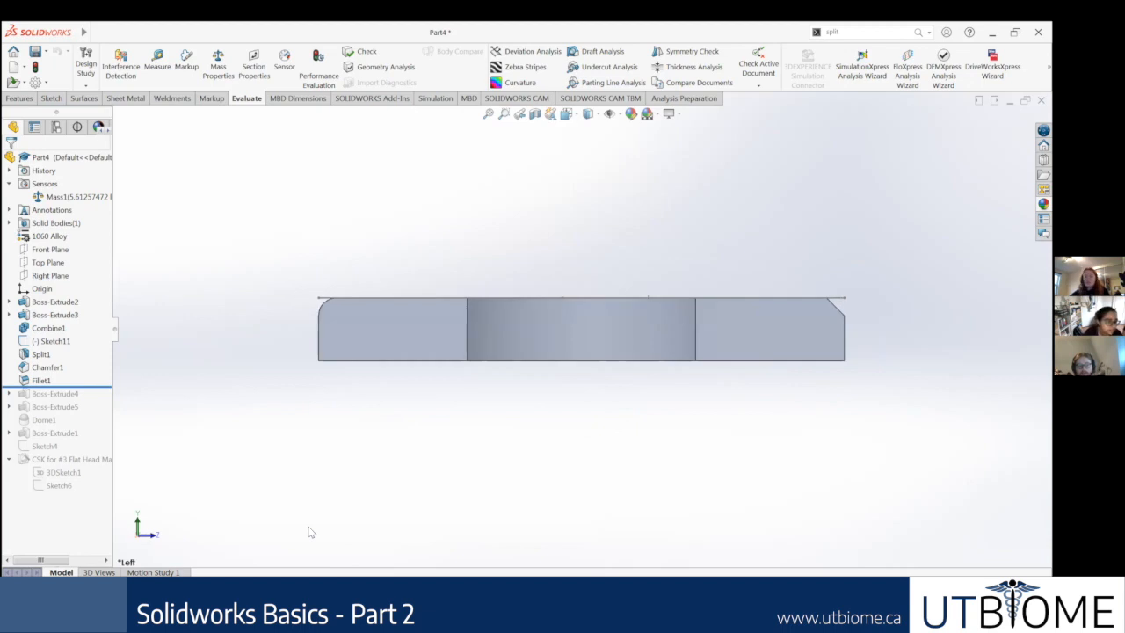
{"action": "key", "text": "ctrl+4"}
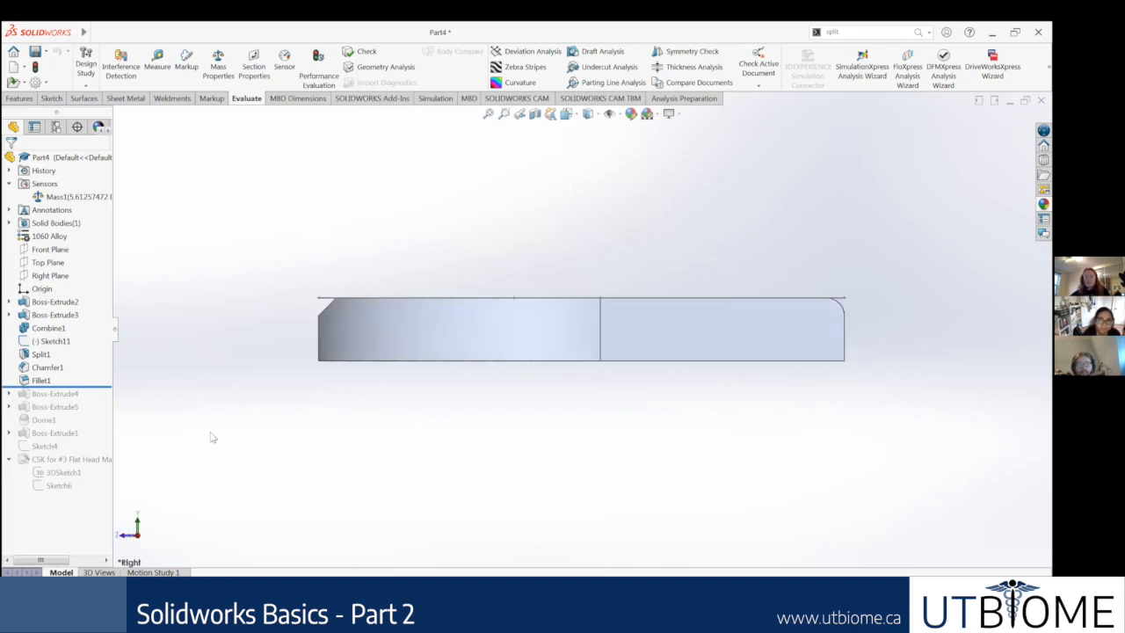
{"action": "key", "text": "ctrl+5"}
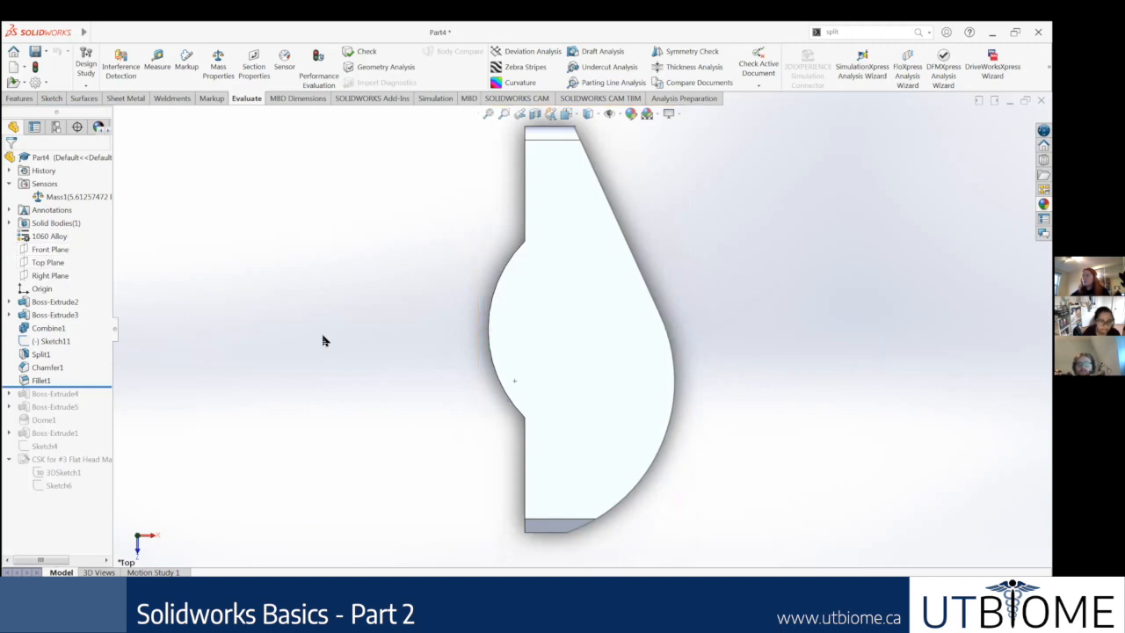
{"action": "middle_click_drag", "start_coordinate": [319, 274], "coordinate": [334, 181]}
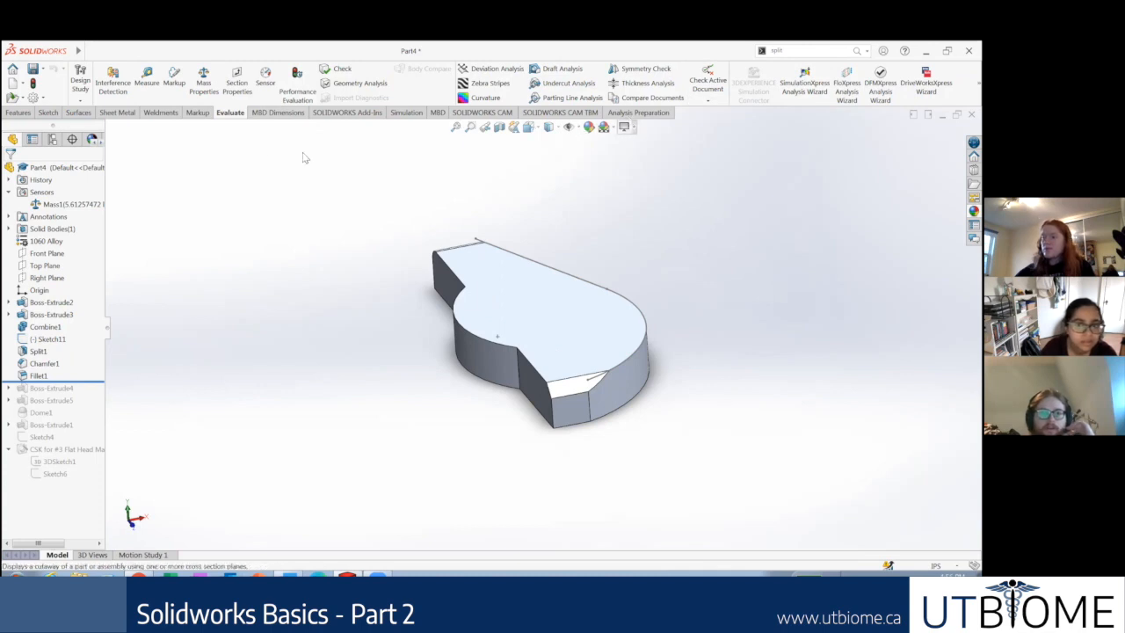
Step: Show the SOLIDWORKS Add-Ins commands and look over the list of command sets available for the CommandManager
{"action": "left_click", "coordinate": [303, 98]}
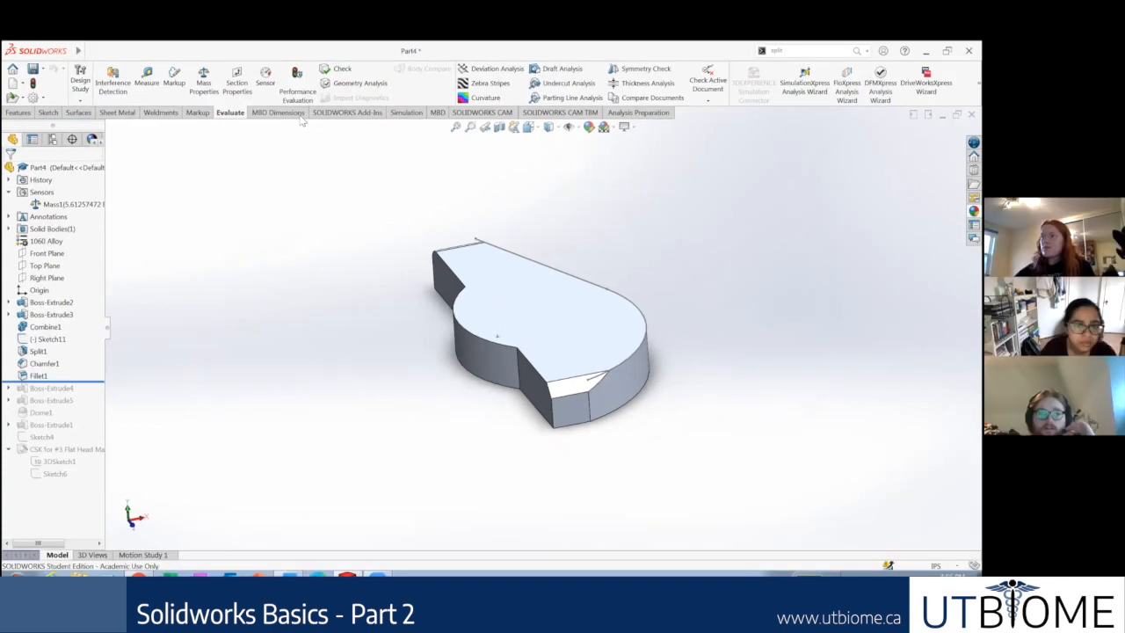
{"action": "left_click", "coordinate": [332, 112]}
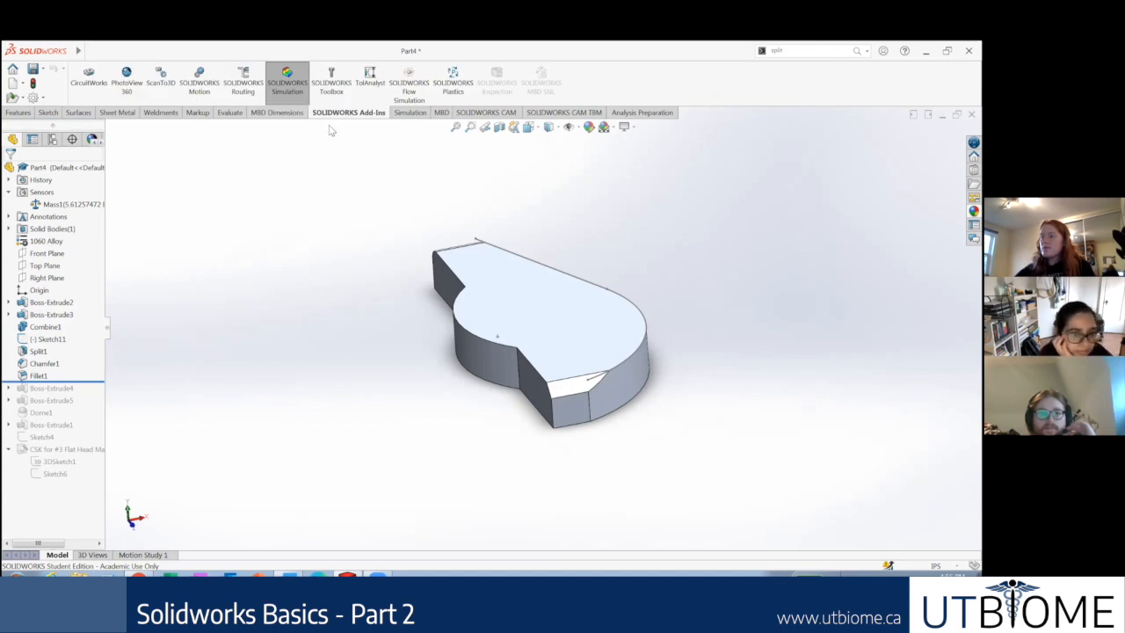
{"action": "right_click", "coordinate": [403, 119]}
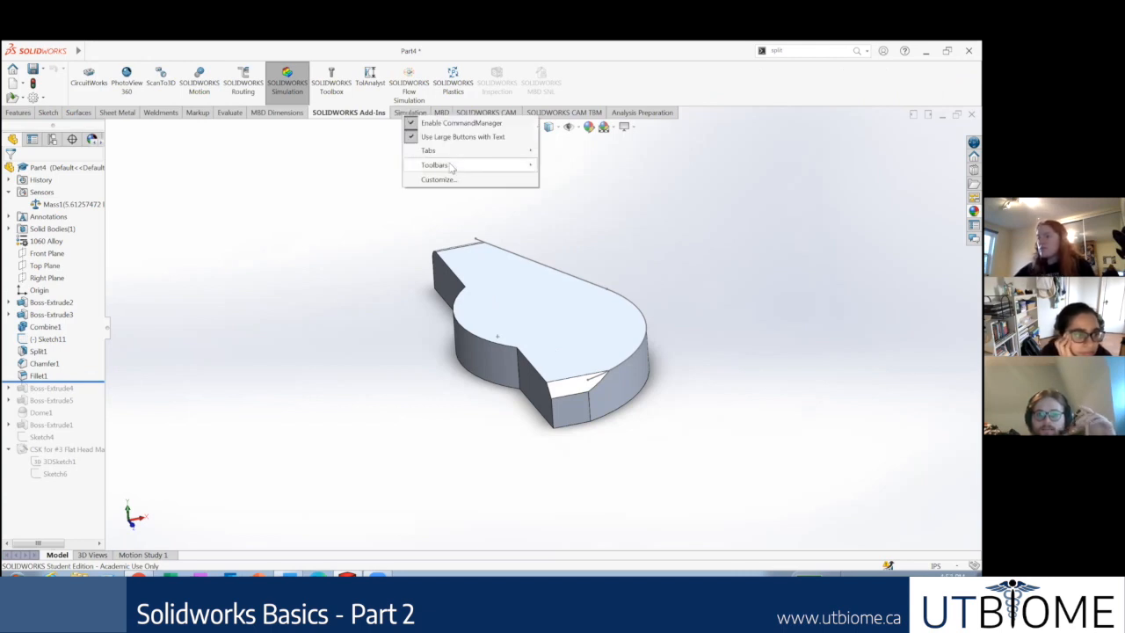
{"action": "mouse_move", "coordinate": [450, 167]}
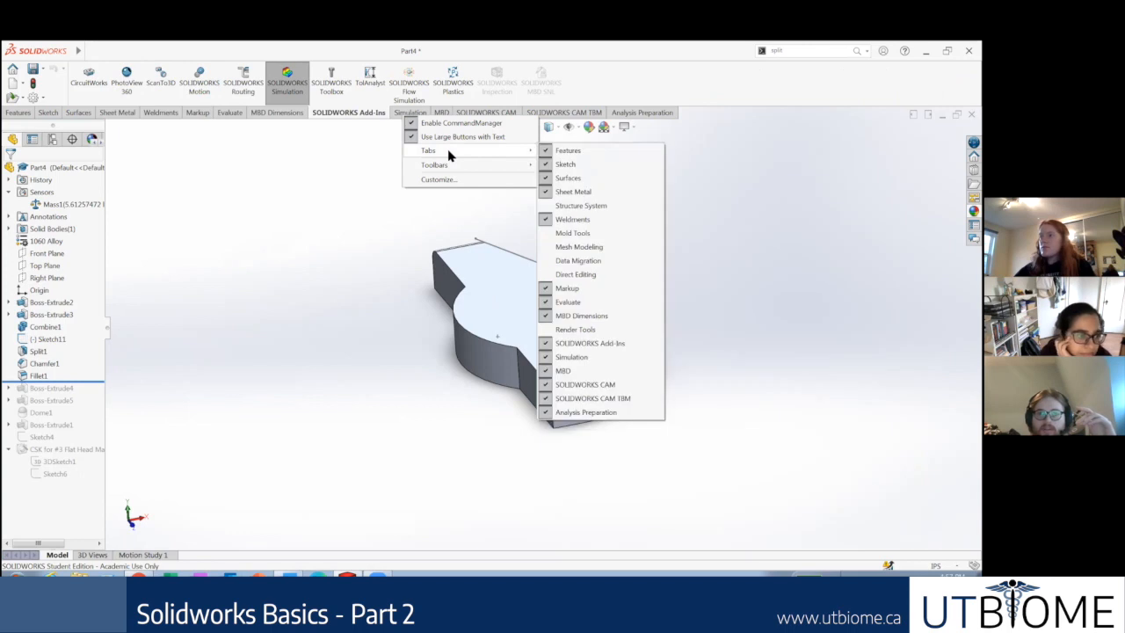
{"action": "left_click", "coordinate": [367, 172]}
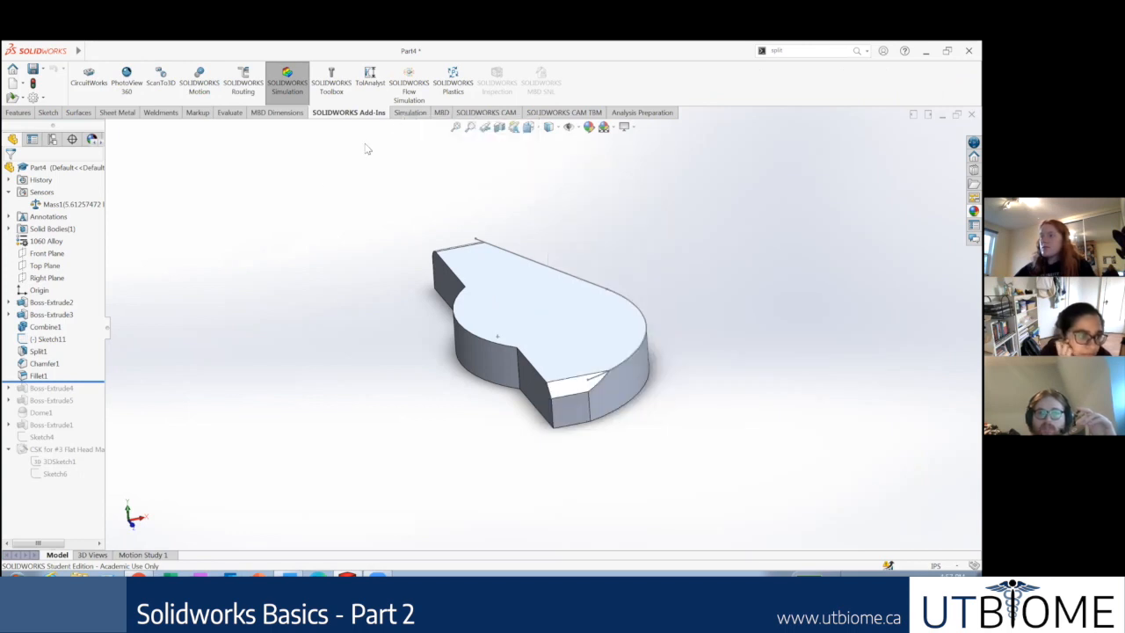
Step: Hide the Analysis Preparation command set from the CommandManager
{"action": "right_click", "coordinate": [421, 115]}
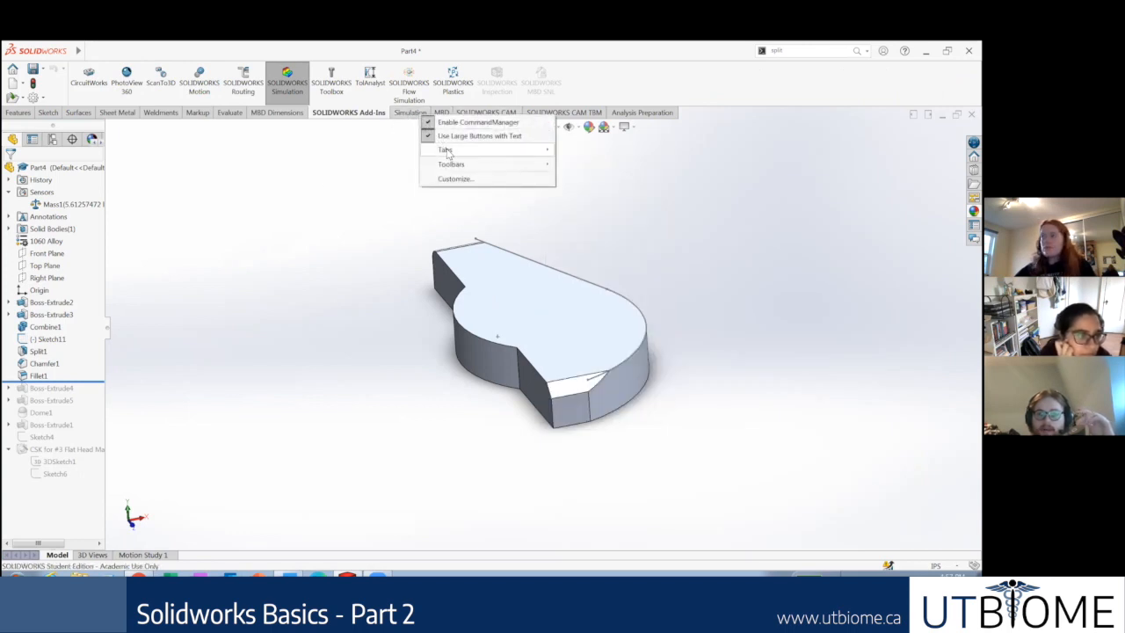
{"action": "mouse_move", "coordinate": [523, 156]}
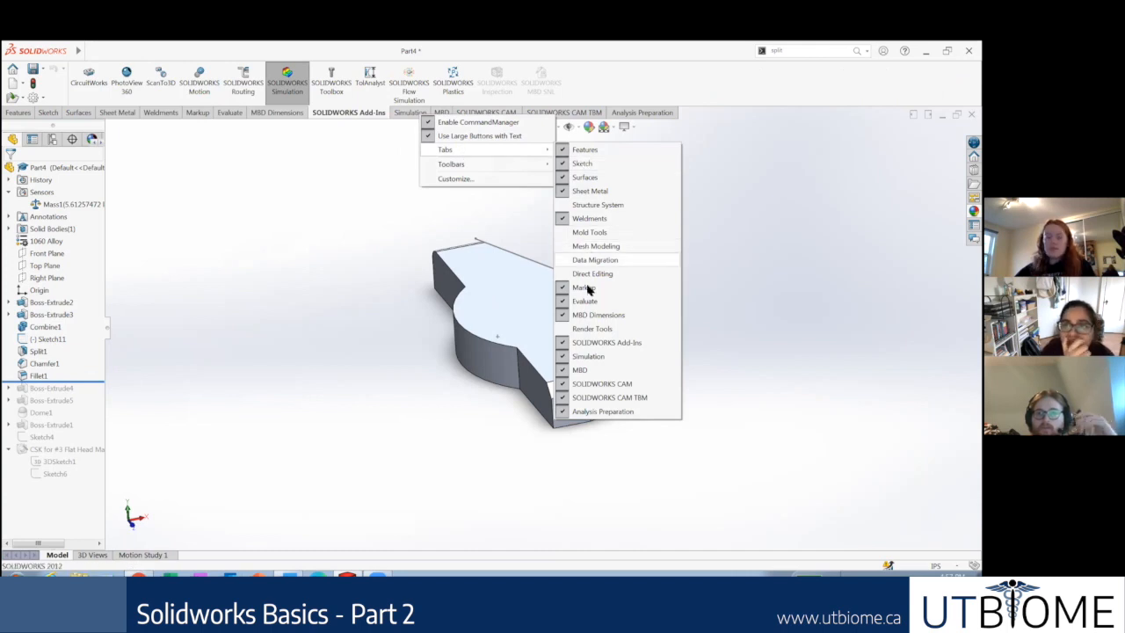
{"action": "left_click", "coordinate": [600, 413]}
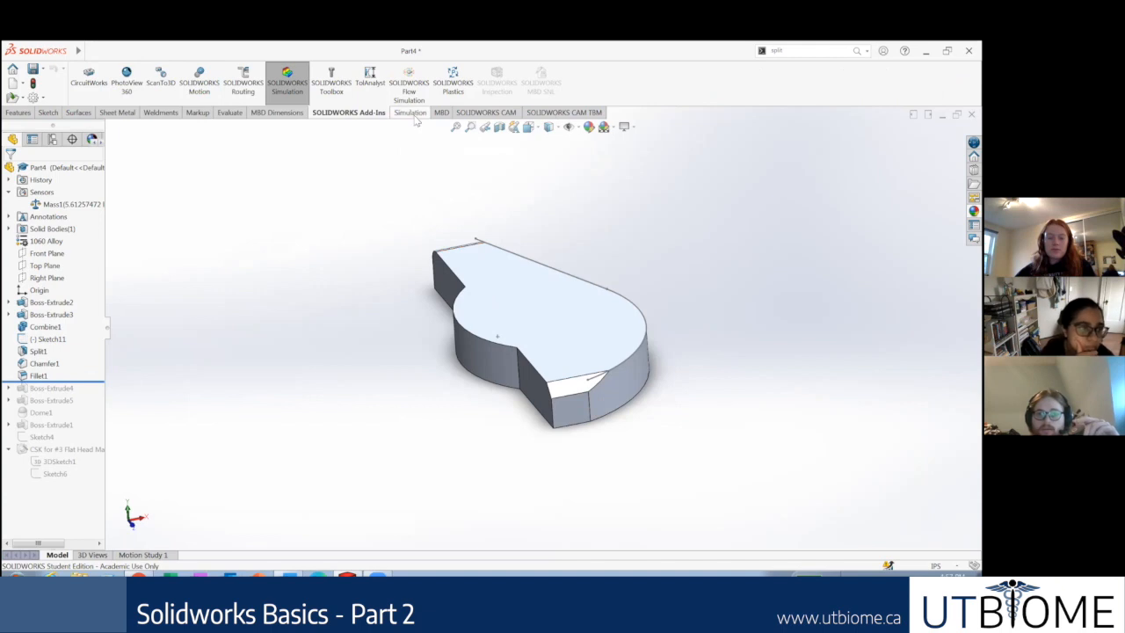
Step: Look through the Toolbars, Shortcut Bars and Commands customization options and close them without changing anything
{"action": "right_click", "coordinate": [416, 115]}
{"action": "left_click", "coordinate": [450, 181]}
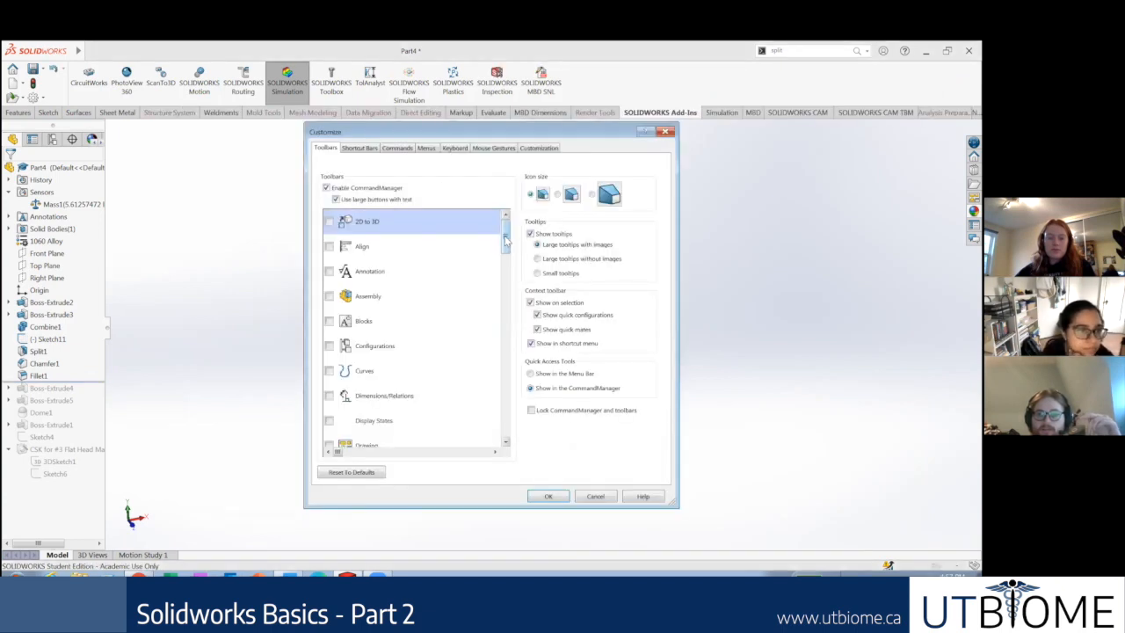
{"action": "left_click_drag", "start_coordinate": [505, 238], "coordinate": [462, 189]}
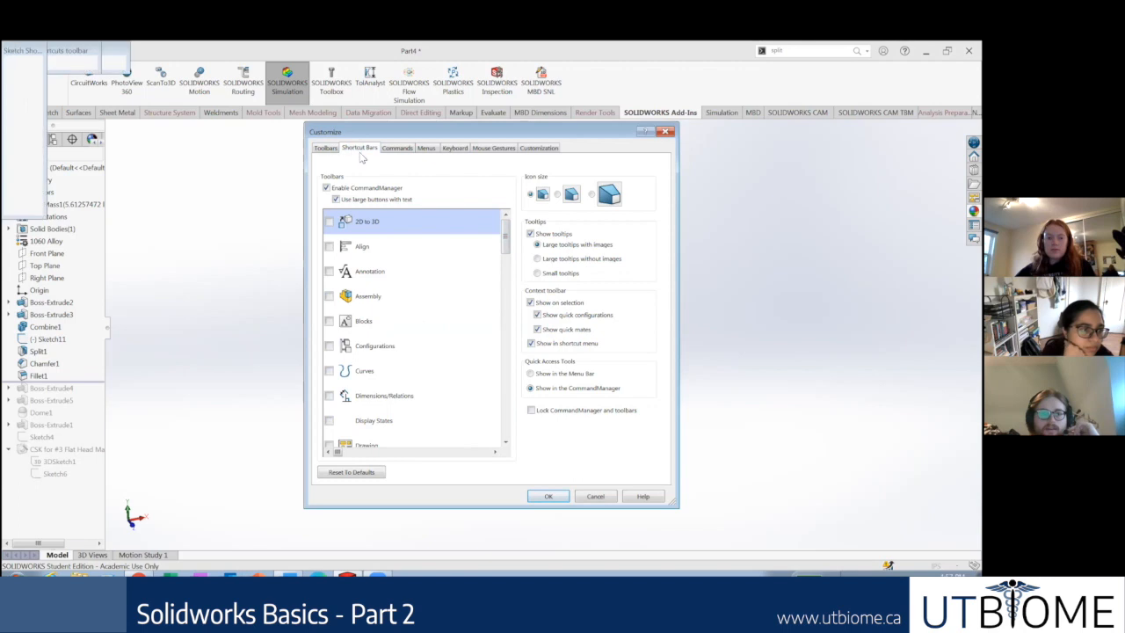
{"action": "left_click", "coordinate": [353, 150]}
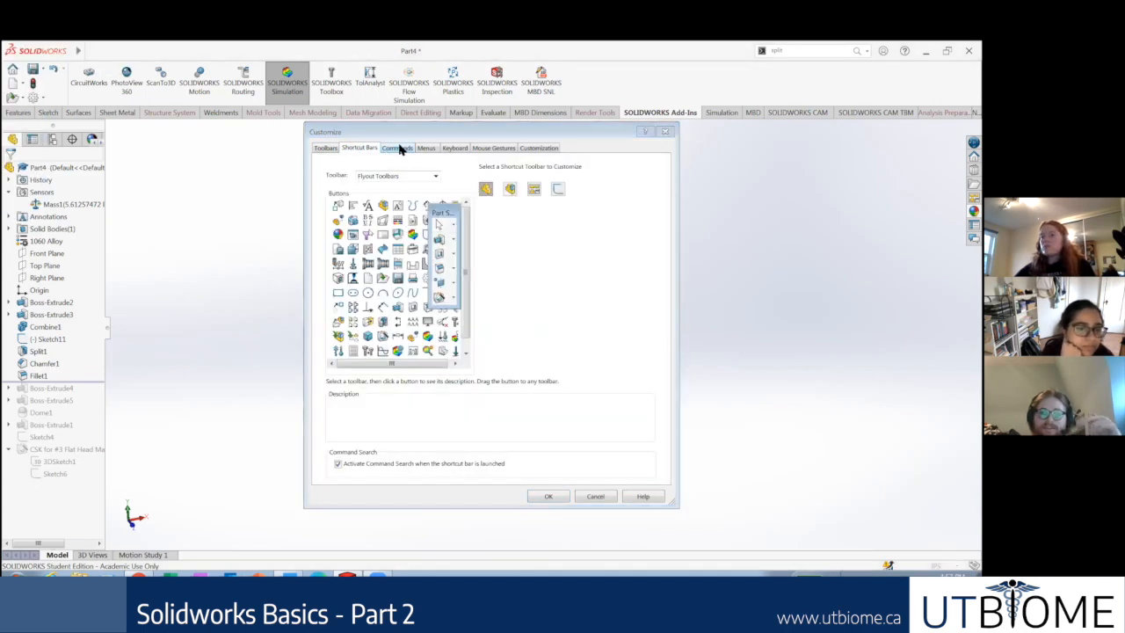
{"action": "left_click", "coordinate": [398, 147]}
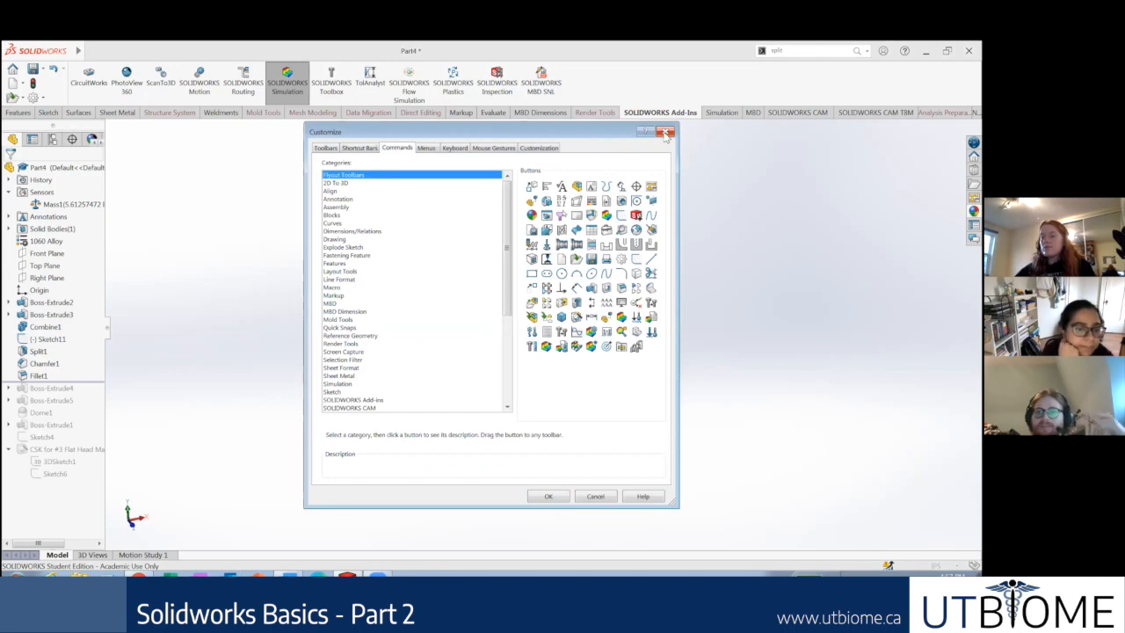
{"action": "left_click", "coordinate": [665, 132]}
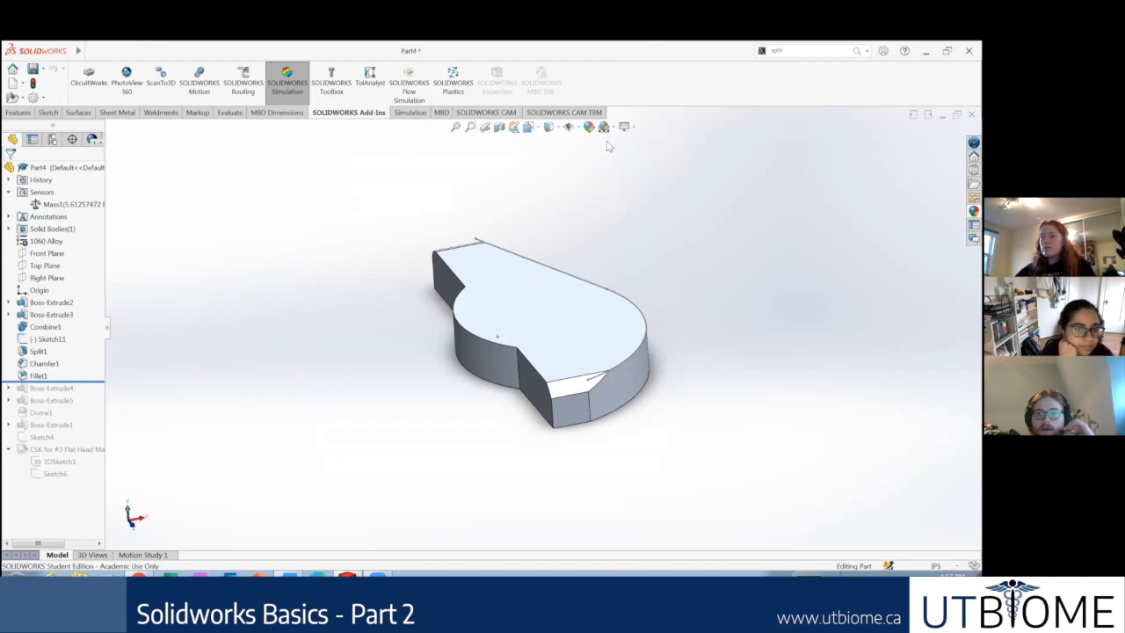
Step: Look over the Simulation, MBD and Markup command sets
{"action": "left_click", "coordinate": [405, 114]}
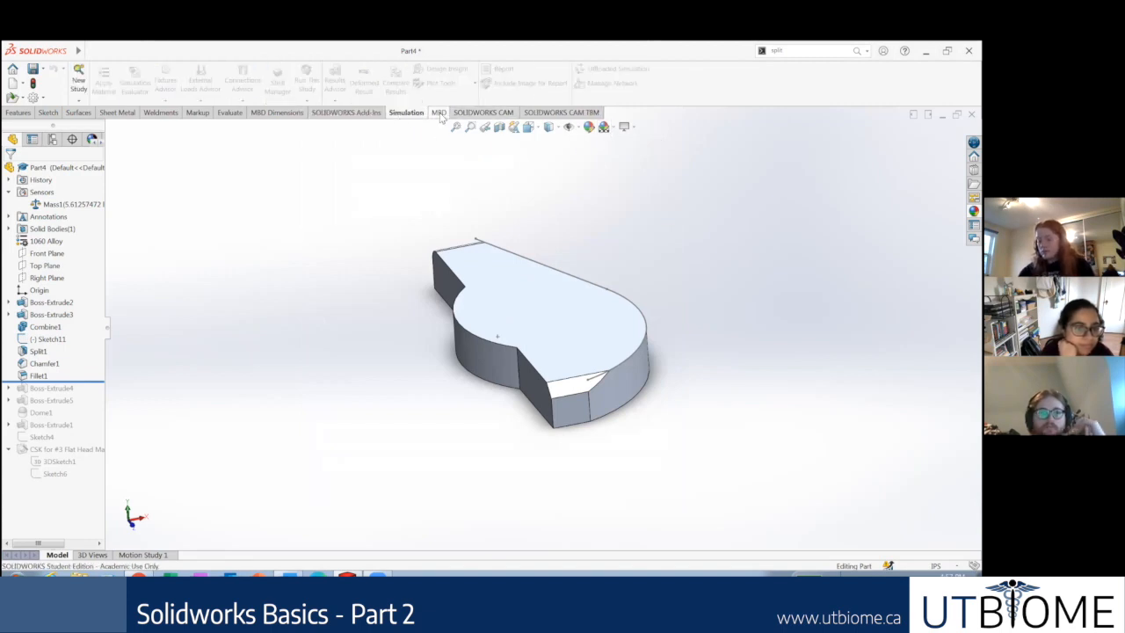
{"action": "left_click", "coordinate": [439, 113]}
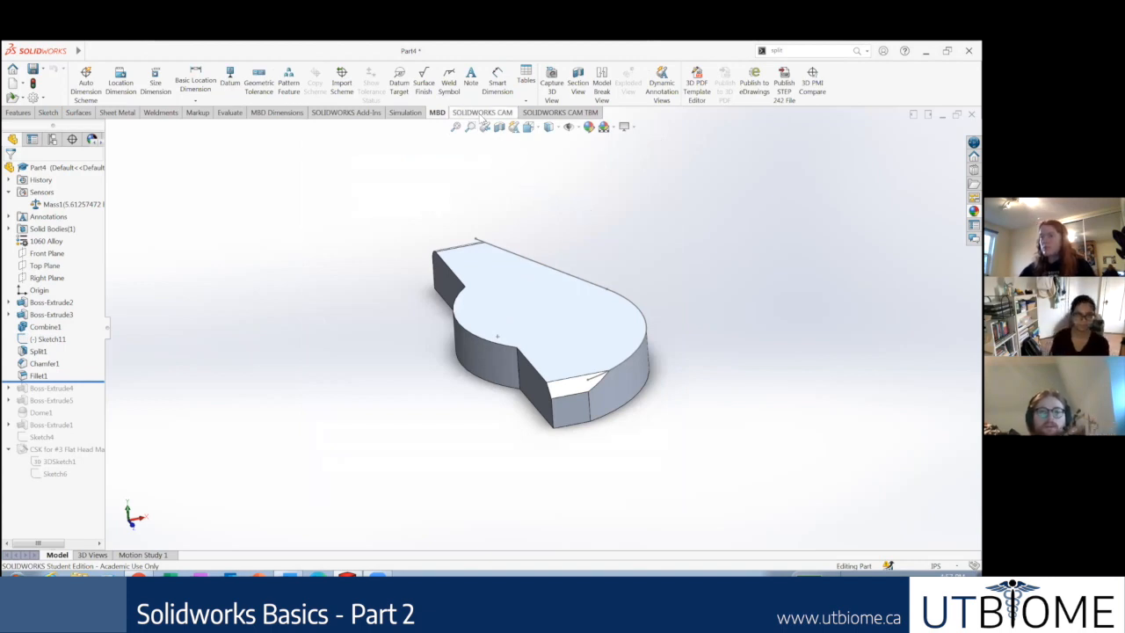
{"action": "left_click", "coordinate": [197, 112]}
Step: Make a drawing from the part, saving the part first, and use the standard A0 (ISO) sheet format
{"action": "left_click", "coordinate": [89, 51]}
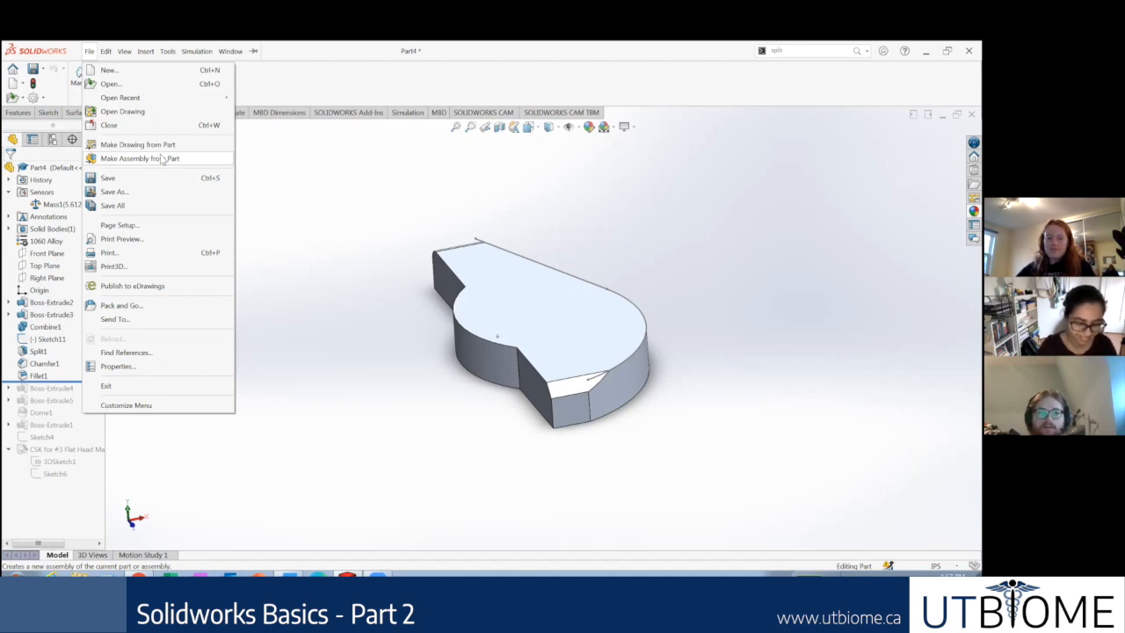
{"action": "left_click", "coordinate": [159, 146]}
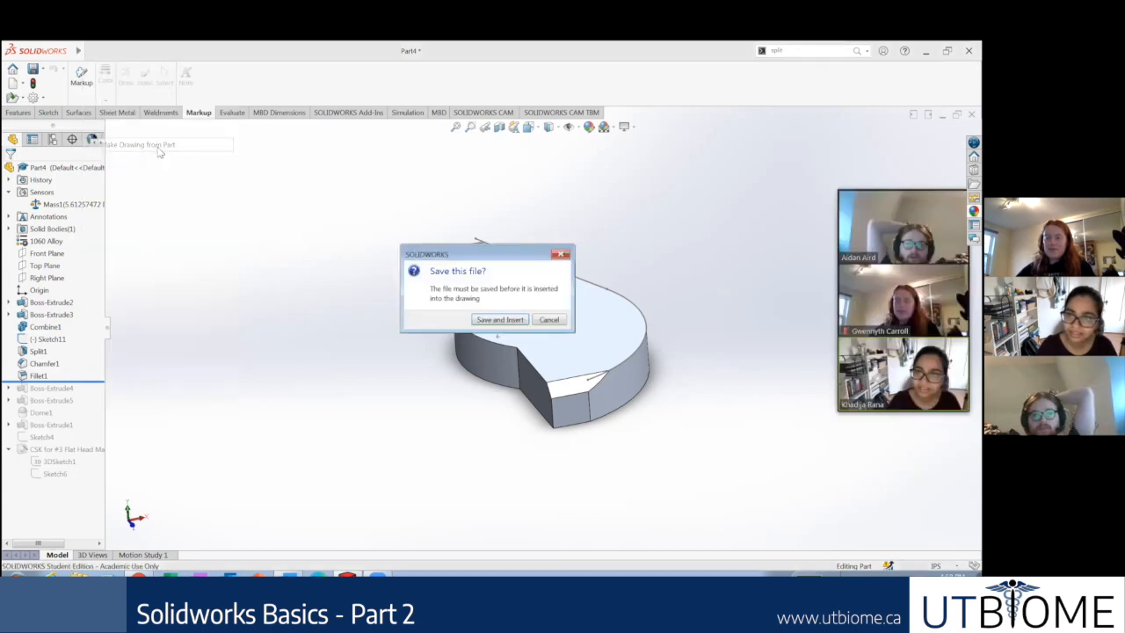
{"action": "left_click", "coordinate": [498, 320]}
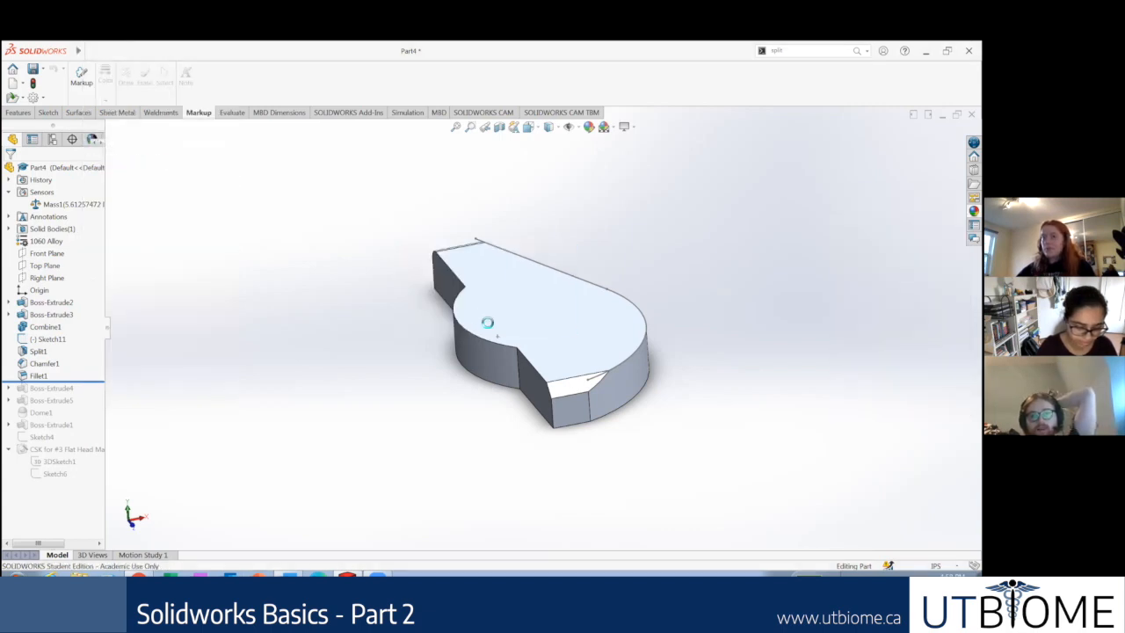
{"action": "left_click", "coordinate": [580, 381]}
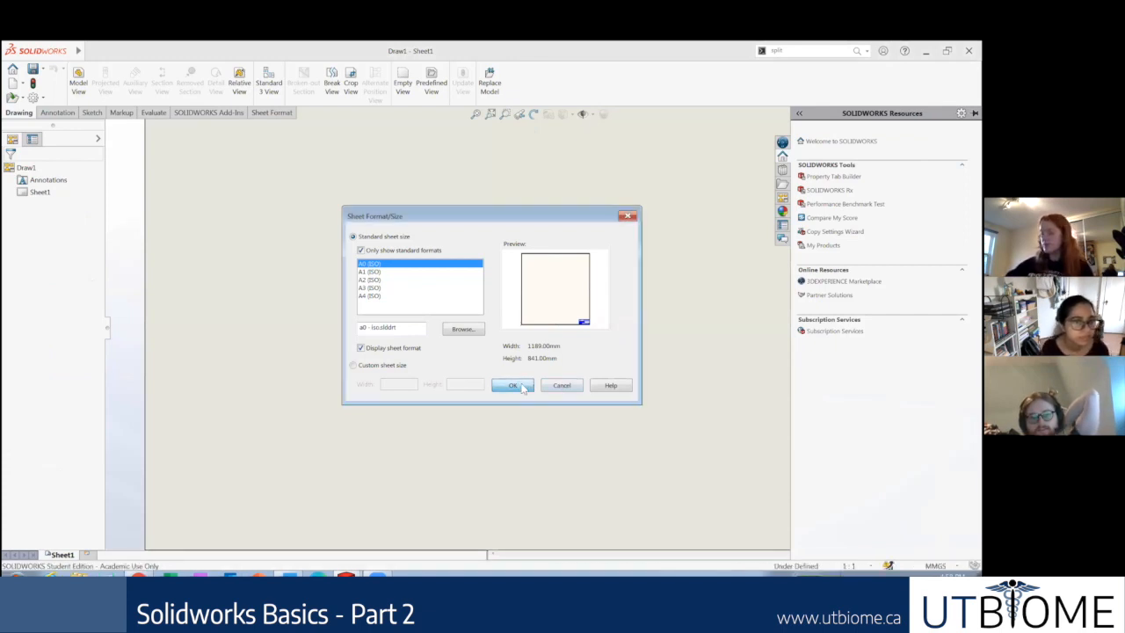
{"action": "left_click", "coordinate": [520, 386]}
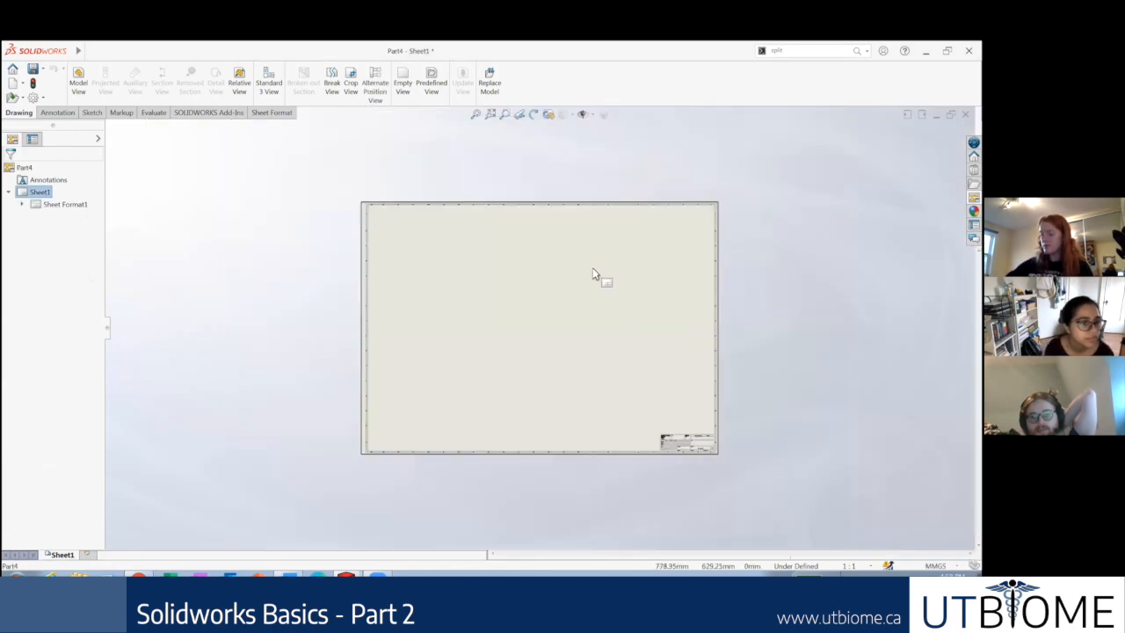
Step: Look over the new sheet and the Annotation commands, and return to the Drawing commands
{"action": "scroll", "coordinate": [595, 271], "scroll_direction": "down", "scroll_amount": 1}
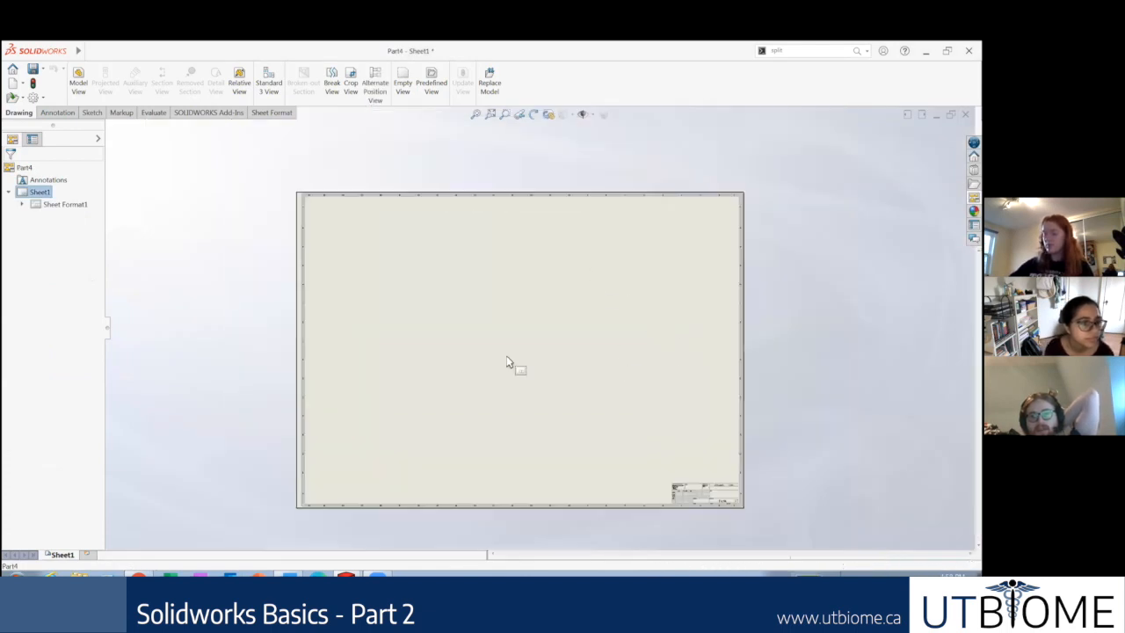
{"action": "left_click", "coordinate": [56, 115]}
{"action": "left_click", "coordinate": [18, 113]}
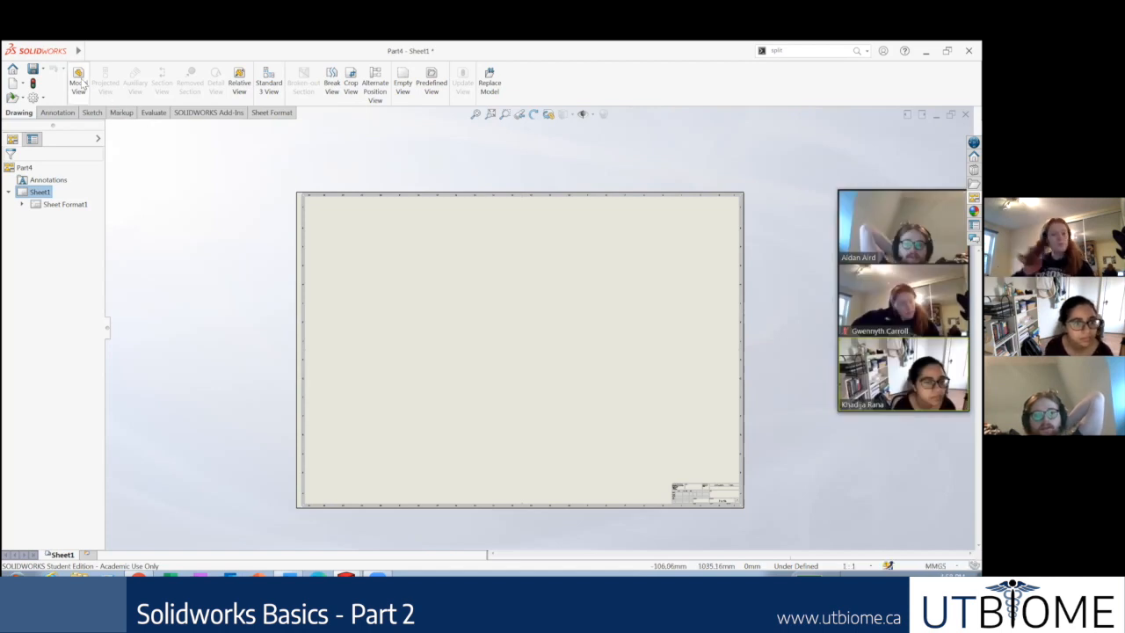
Step: Insert the standard three views of Part4 on the sheet and fit the sheet to the window
{"action": "left_click", "coordinate": [271, 85]}
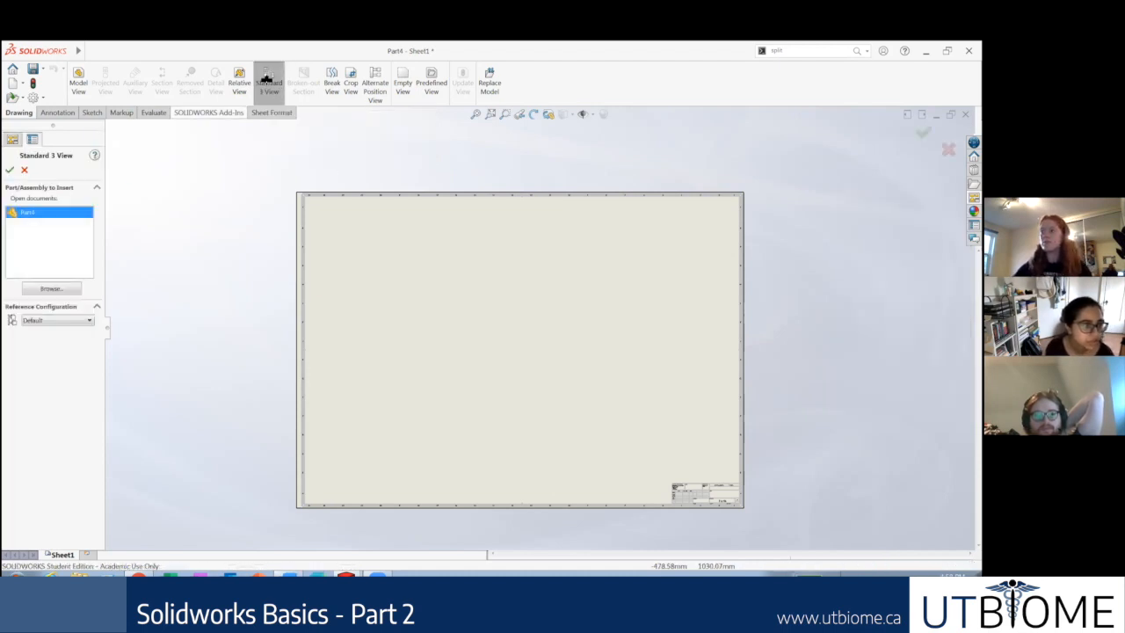
{"action": "left_click", "coordinate": [11, 172]}
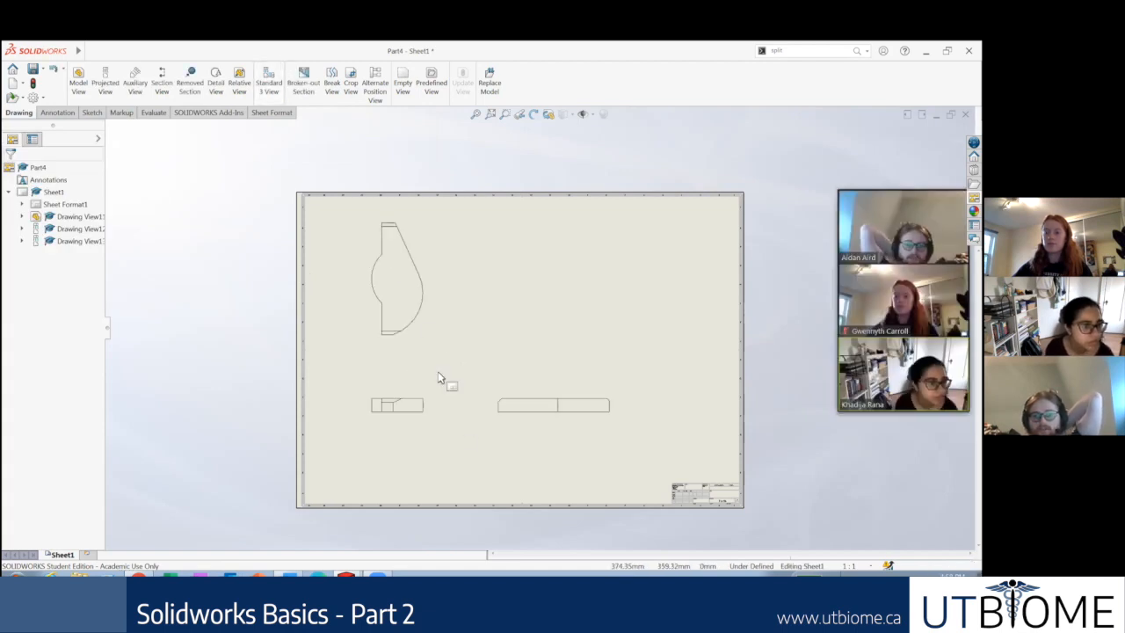
{"action": "key", "text": "f"}
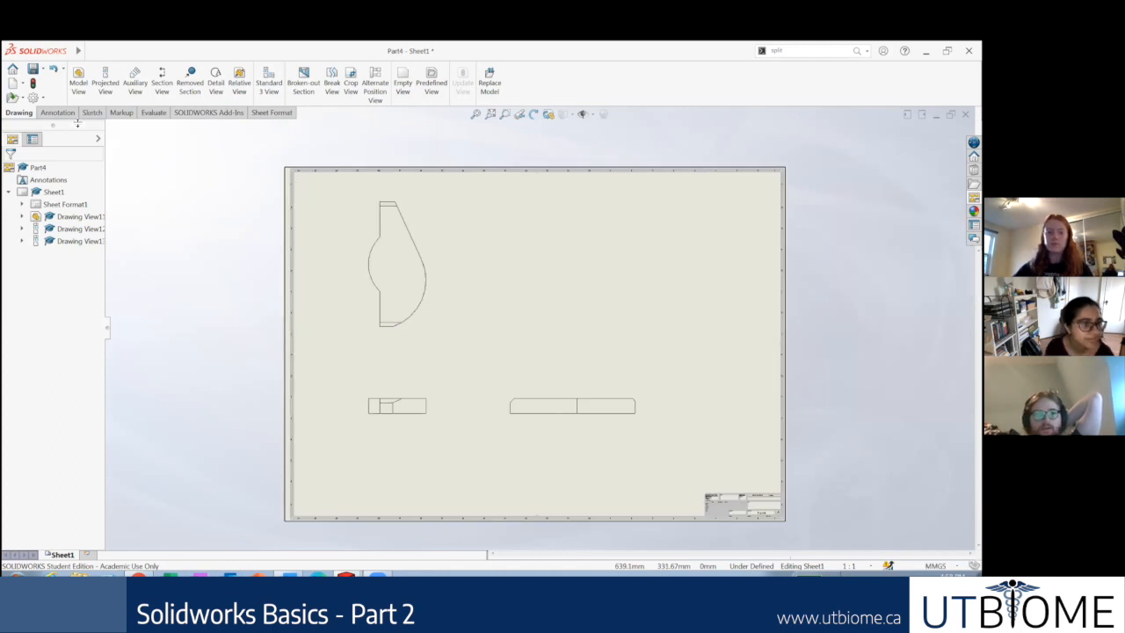
Step: Dimension the overall height of the part's upper drawing view, placing the dimension beside its curved edge, and bring up the Annotation commands
{"action": "scroll", "coordinate": [77, 123], "scroll_direction": "down", "scroll_amount": 2}
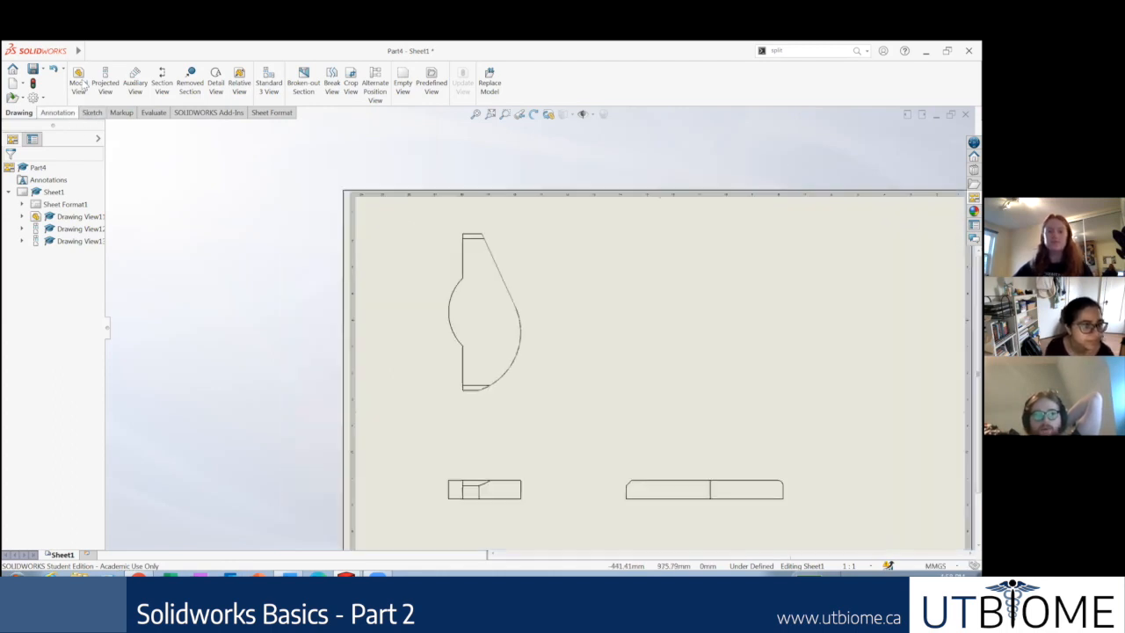
{"action": "left_click", "coordinate": [85, 81]}
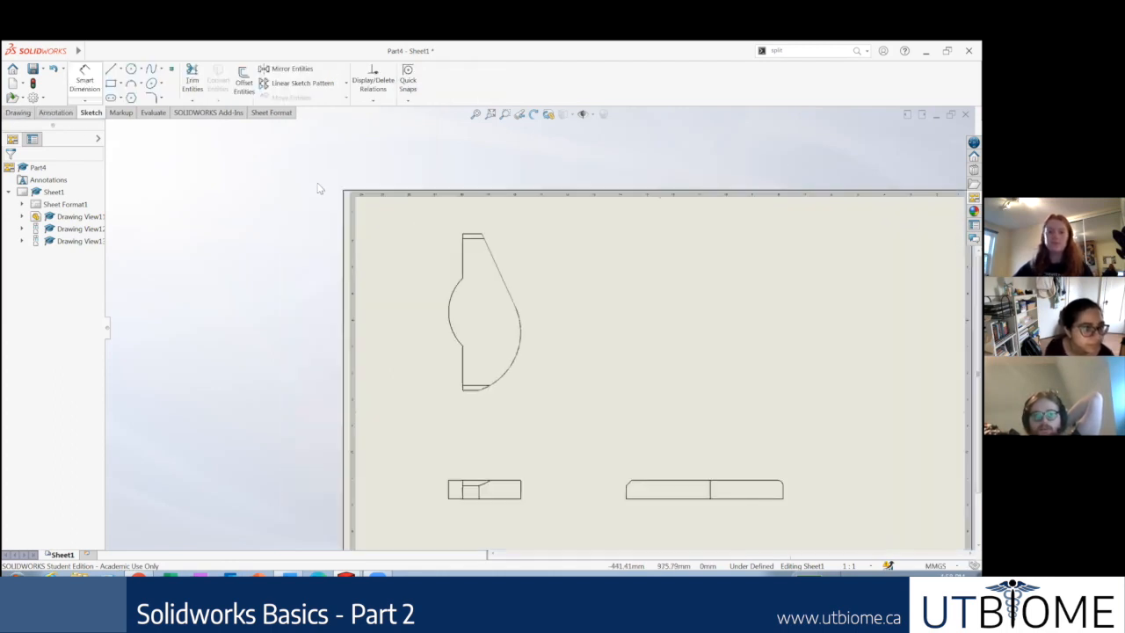
{"action": "scroll", "coordinate": [462, 233], "scroll_direction": "down", "scroll_amount": 2}
{"action": "left_click", "coordinate": [463, 233]}
{"action": "left_click", "coordinate": [459, 454]}
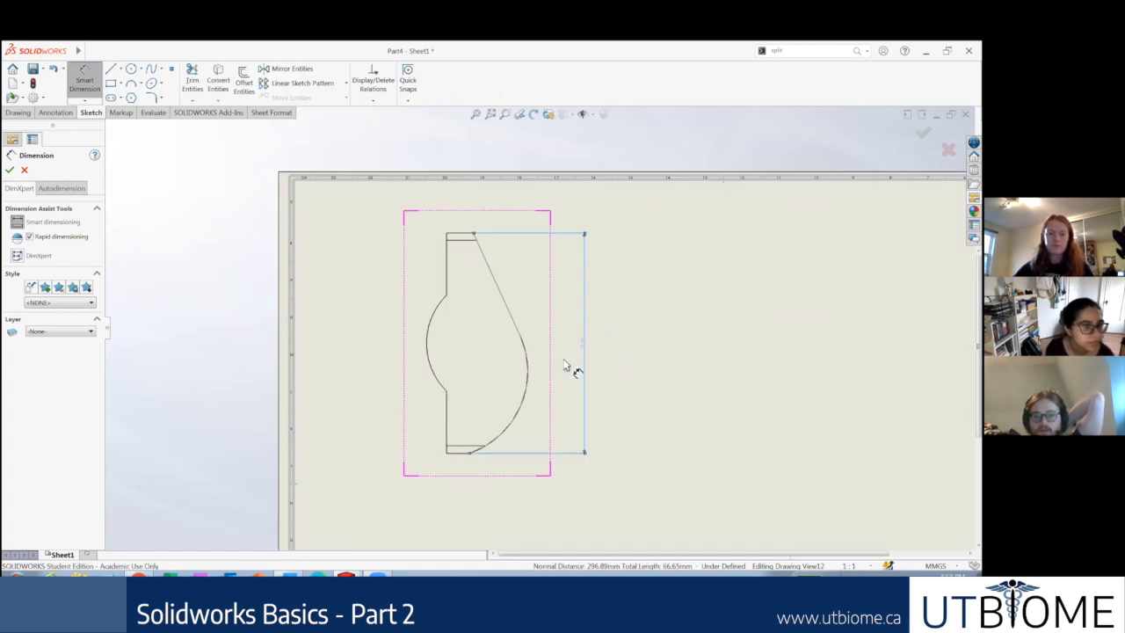
{"action": "left_click", "coordinate": [565, 366]}
{"action": "scroll", "coordinate": [565, 367], "scroll_direction": "down", "scroll_amount": 5}
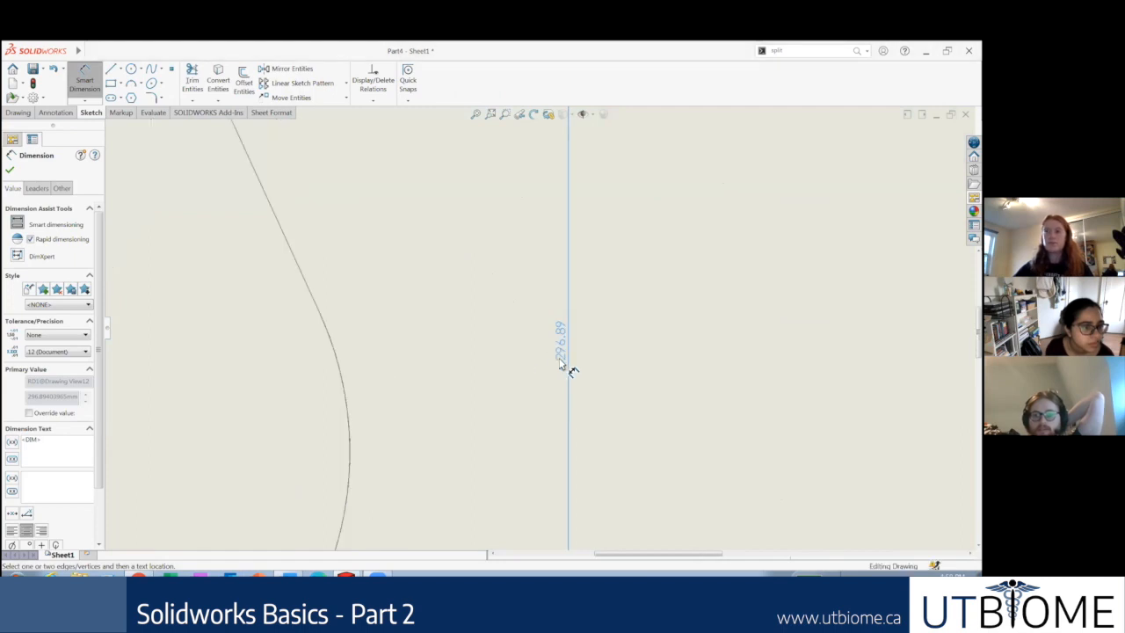
{"action": "scroll", "coordinate": [549, 356], "scroll_direction": "up", "scroll_amount": 3}
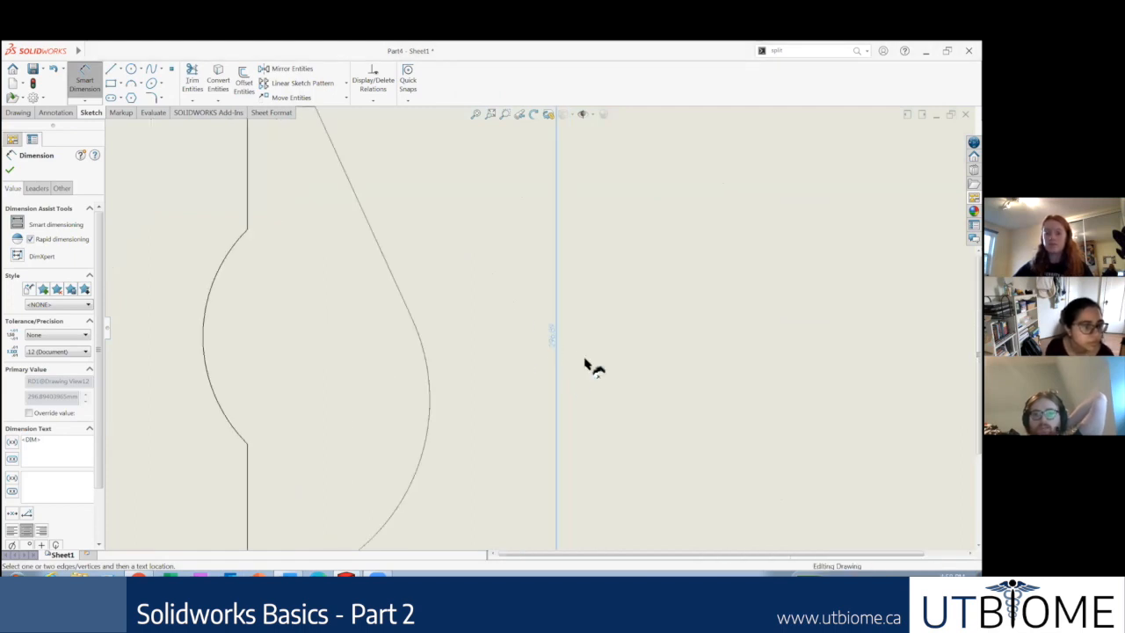
{"action": "scroll", "coordinate": [585, 362], "scroll_direction": "up", "scroll_amount": 5}
{"action": "scroll", "coordinate": [568, 367], "scroll_direction": "up", "scroll_amount": 2}
{"action": "scroll", "coordinate": [696, 386], "scroll_direction": "down", "scroll_amount": 1}
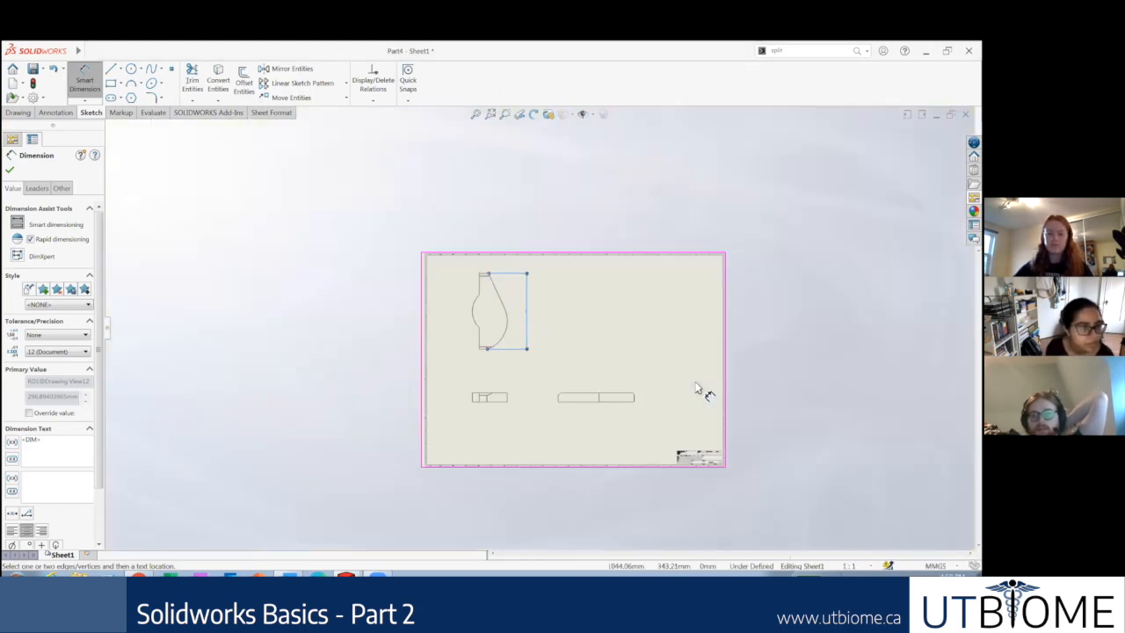
{"action": "scroll", "coordinate": [567, 357], "scroll_direction": "down", "scroll_amount": 1}
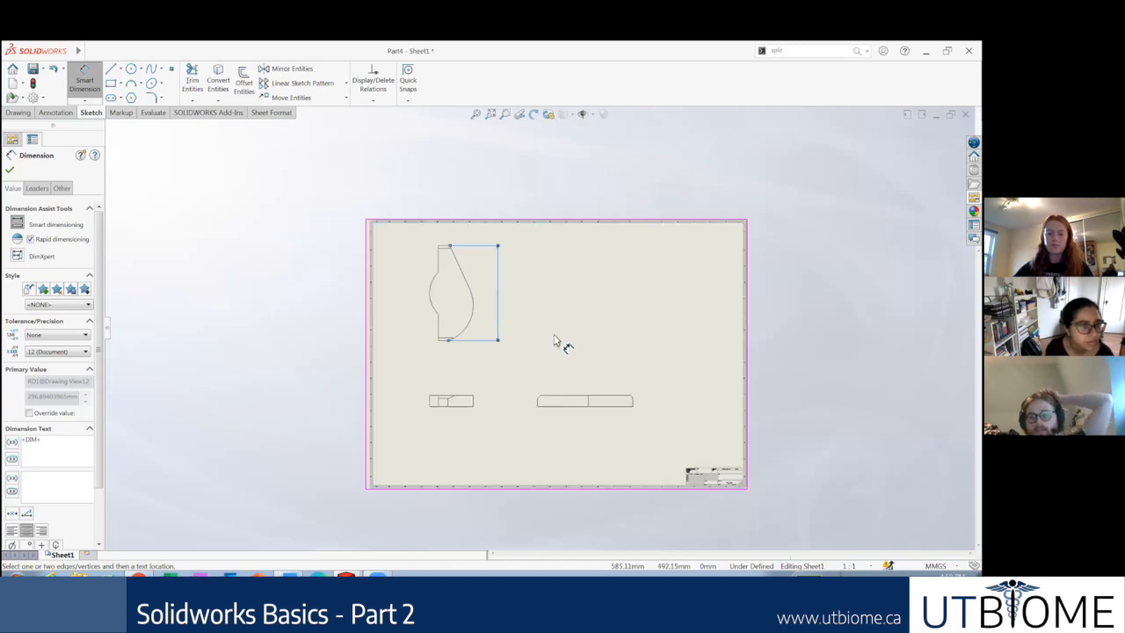
{"action": "scroll", "coordinate": [560, 341], "scroll_direction": "down", "scroll_amount": 1}
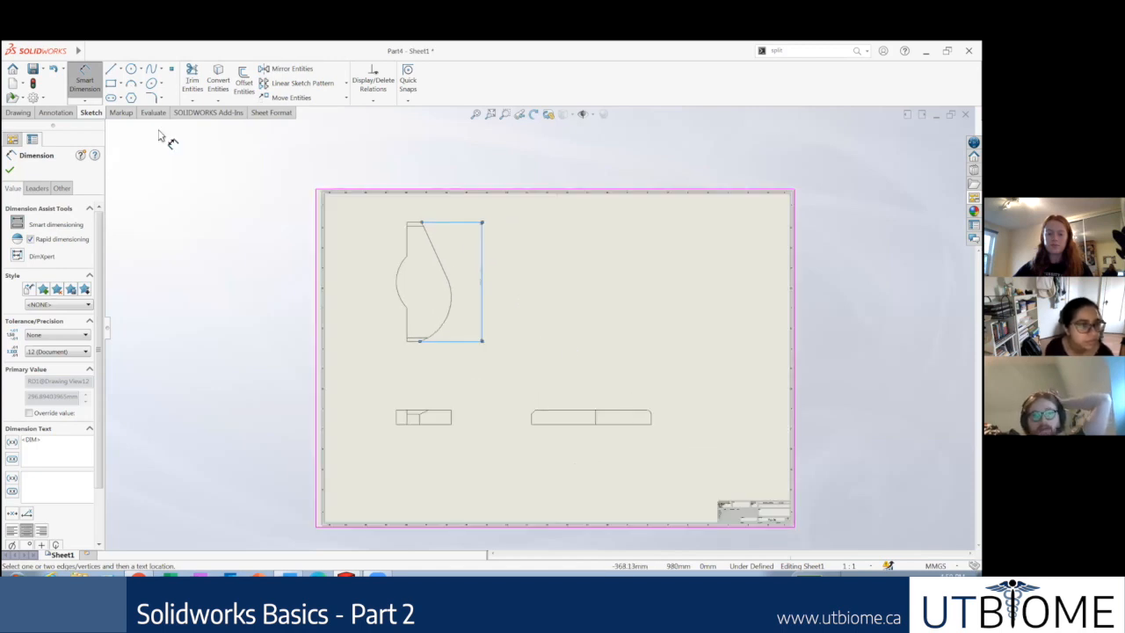
{"action": "left_click", "coordinate": [58, 114]}
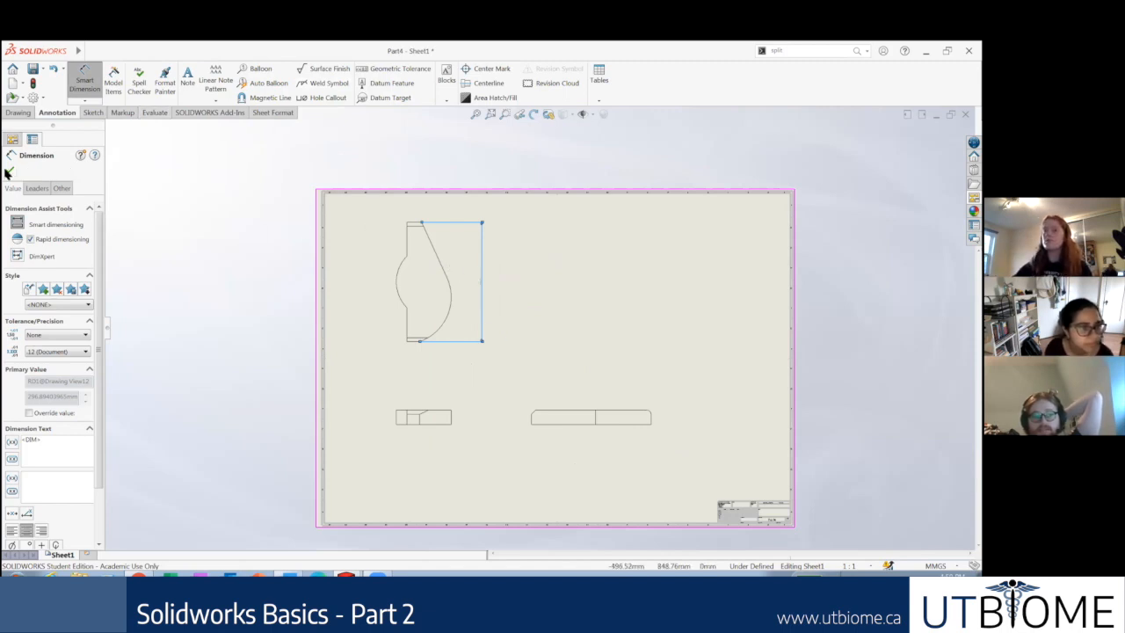
{"action": "left_click", "coordinate": [8, 172]}
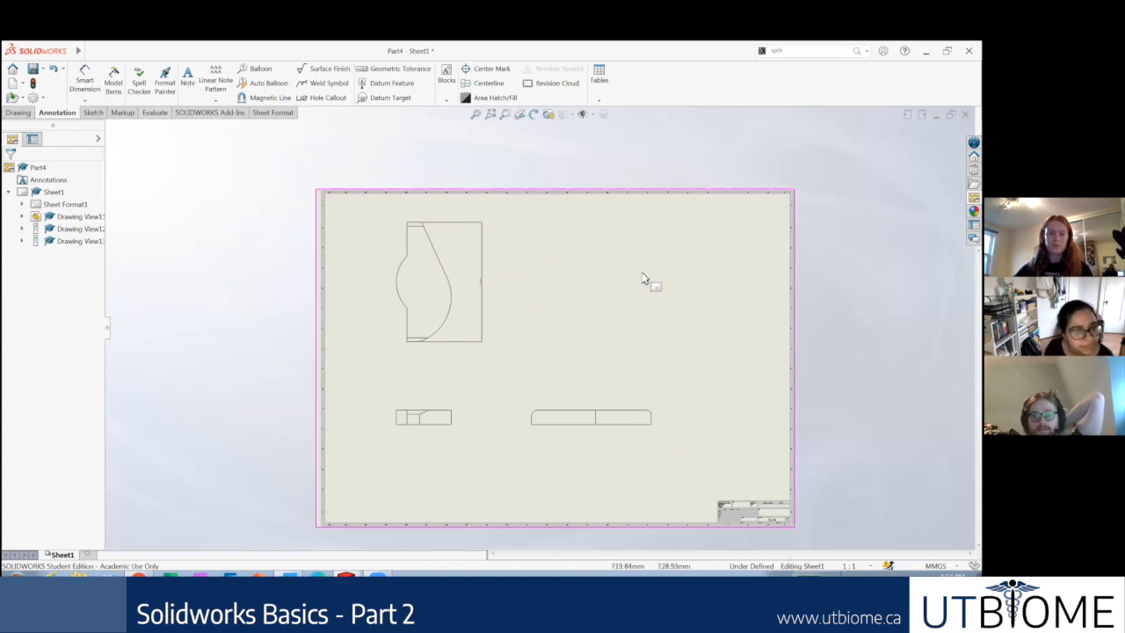
{"action": "scroll", "coordinate": [646, 282], "scroll_direction": "down", "scroll_amount": 1}
{"action": "scroll", "coordinate": [624, 343], "scroll_direction": "up", "scroll_amount": 1}
{"action": "scroll", "coordinate": [626, 344], "scroll_direction": "up", "scroll_amount": 1}
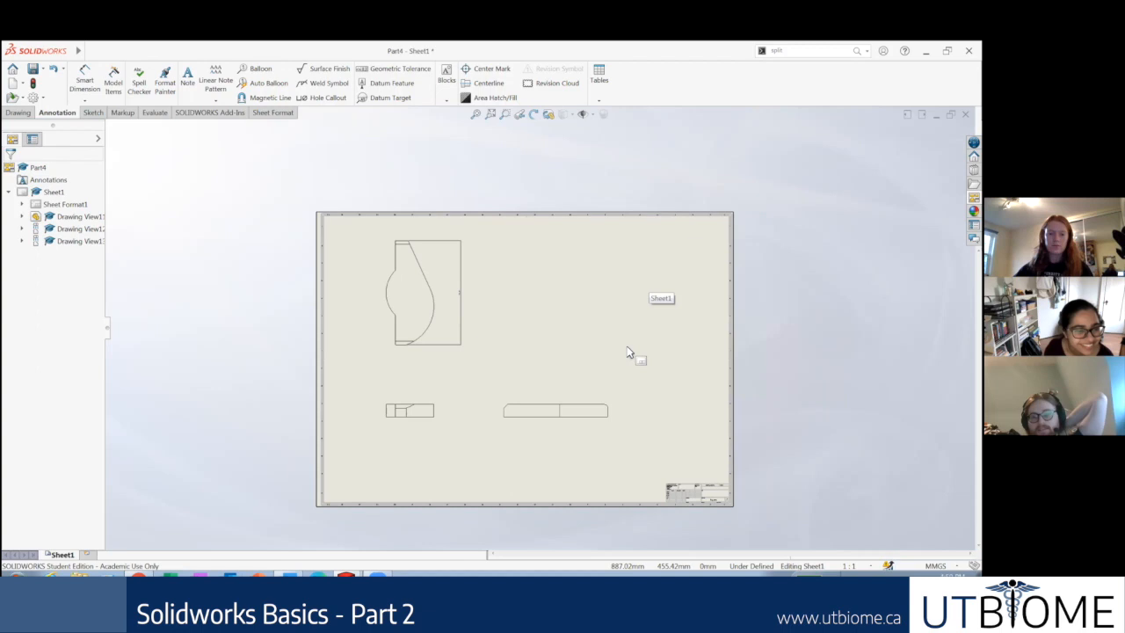
{"action": "scroll", "coordinate": [330, 263], "scroll_direction": "down", "scroll_amount": 1}
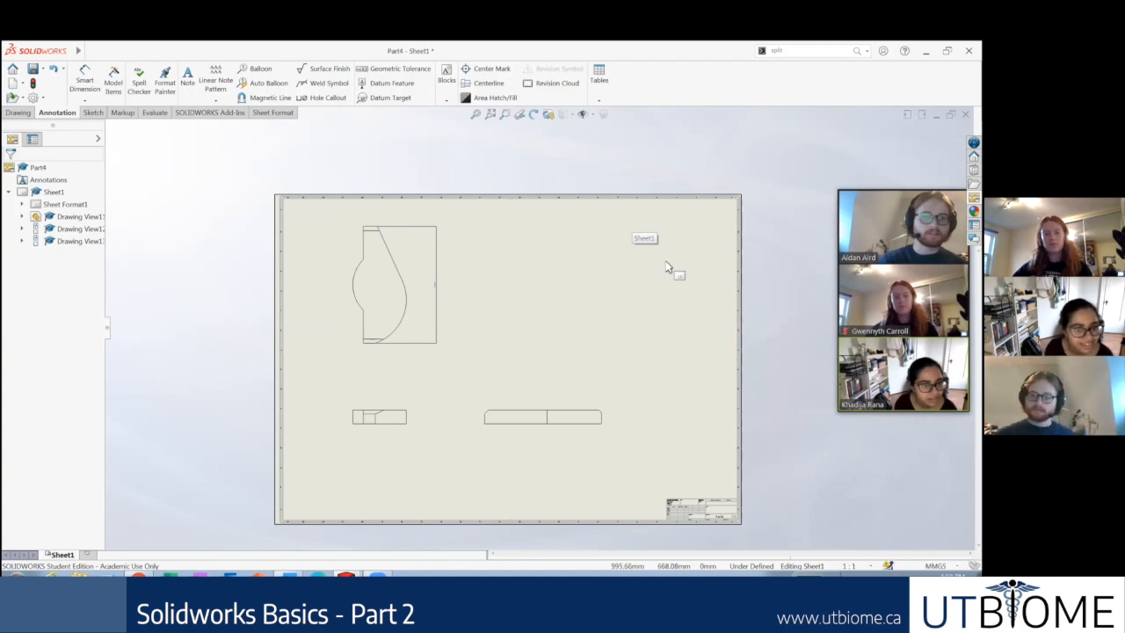
{"action": "scroll", "coordinate": [593, 246], "scroll_direction": "down", "scroll_amount": 2}
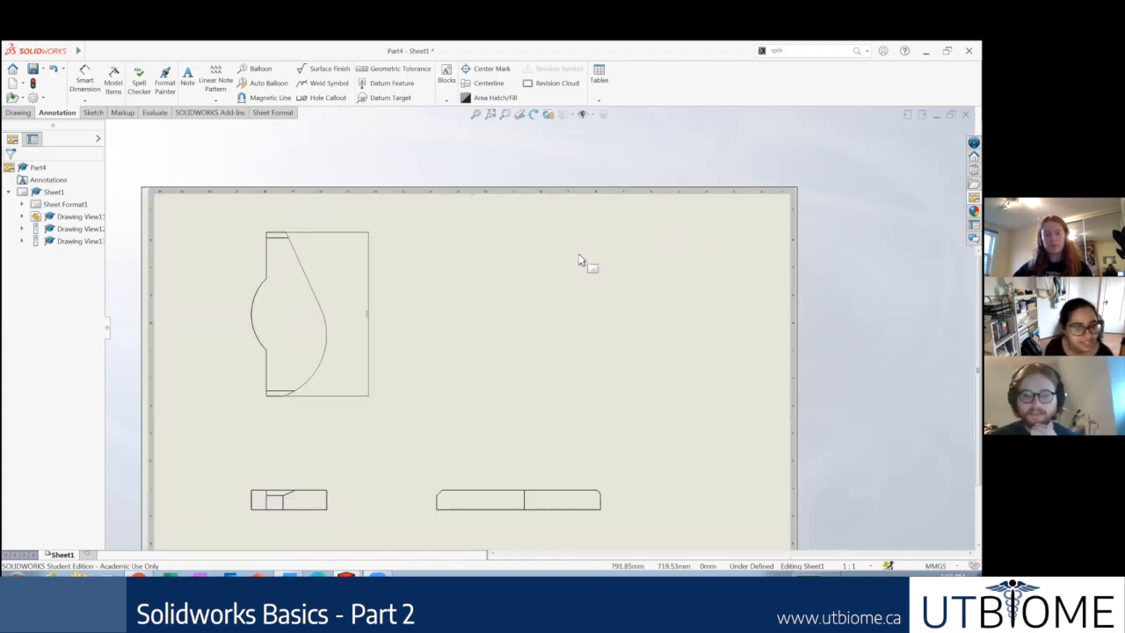
{"action": "scroll", "coordinate": [593, 351], "scroll_direction": "up", "scroll_amount": 1}
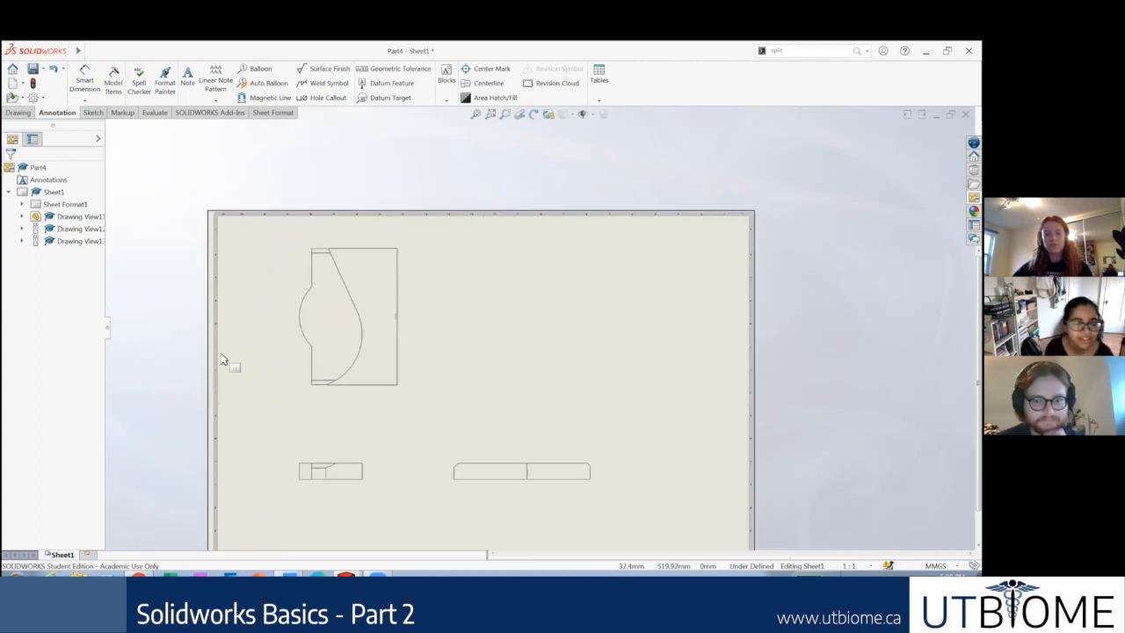